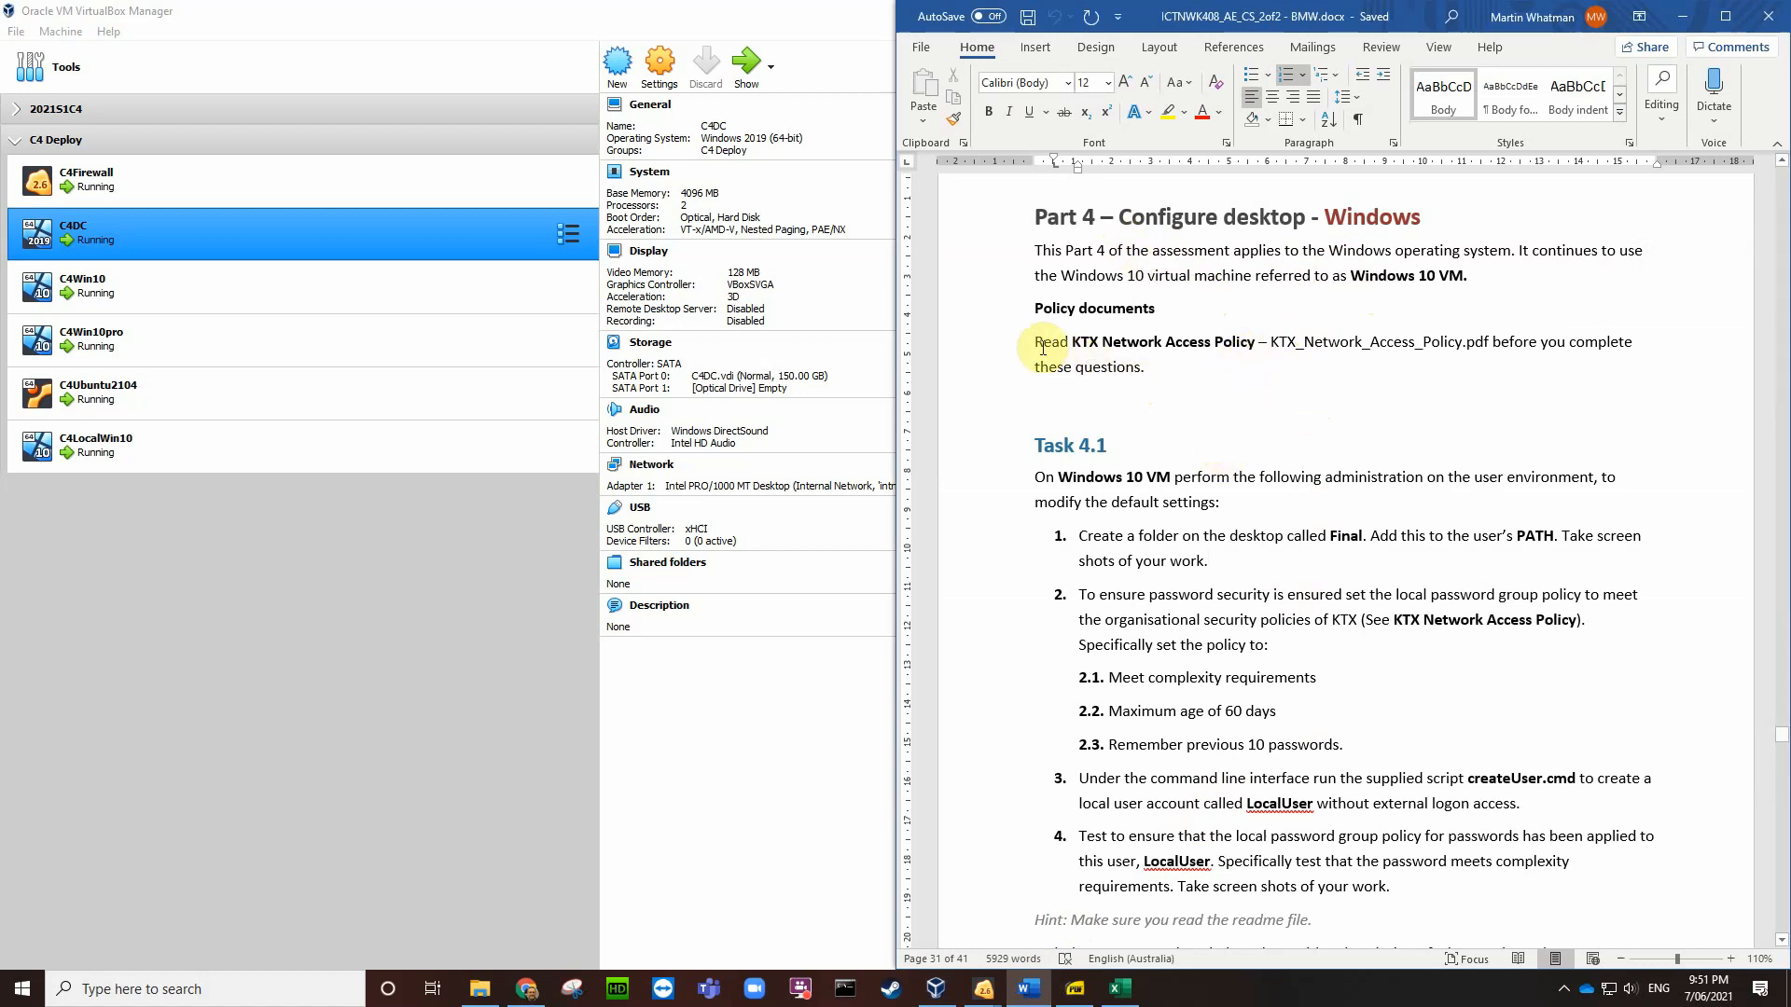
# Step: Select the 'Read … these questions.' policy sentence in Word and bring up the policy PDF
pyautogui.moveTo(1034, 343); pyautogui.dragTo(1147, 367)
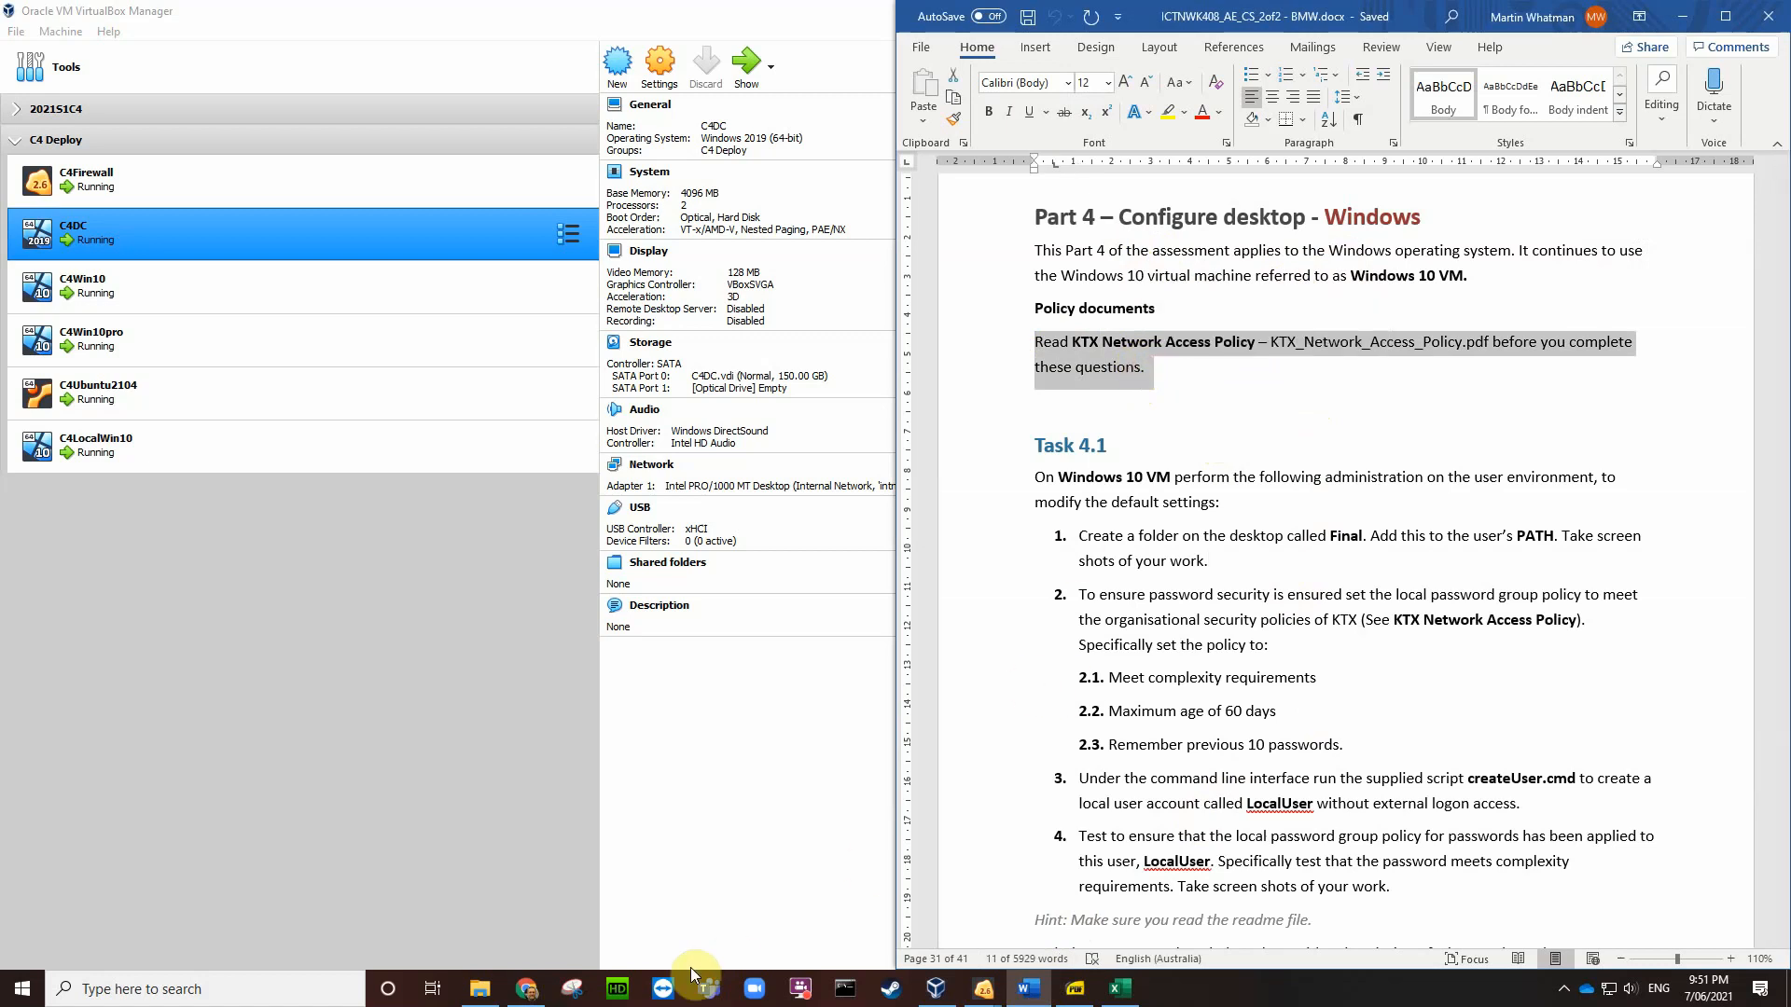
pyautogui.click(1076, 992)
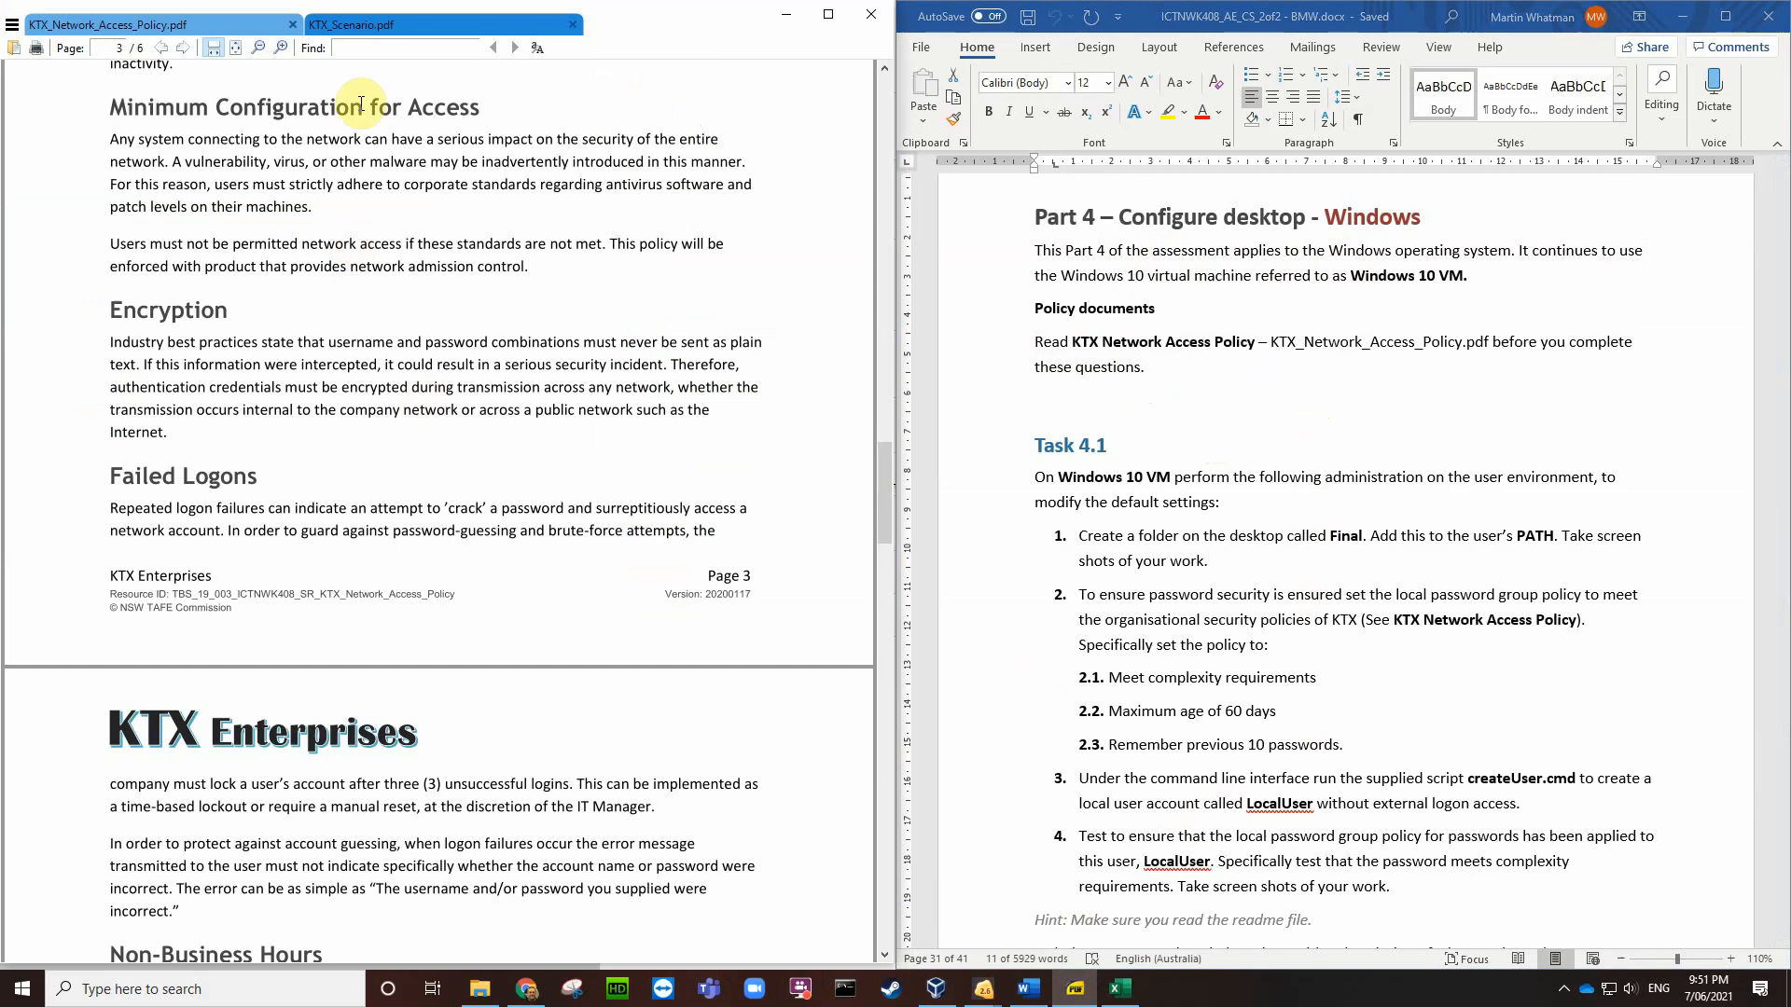
# Step: Scroll KTX_Network_Access_Policy.pdf back to page 1, then minimize SumatraPDF
pyautogui.scroll(5, 608, 808)
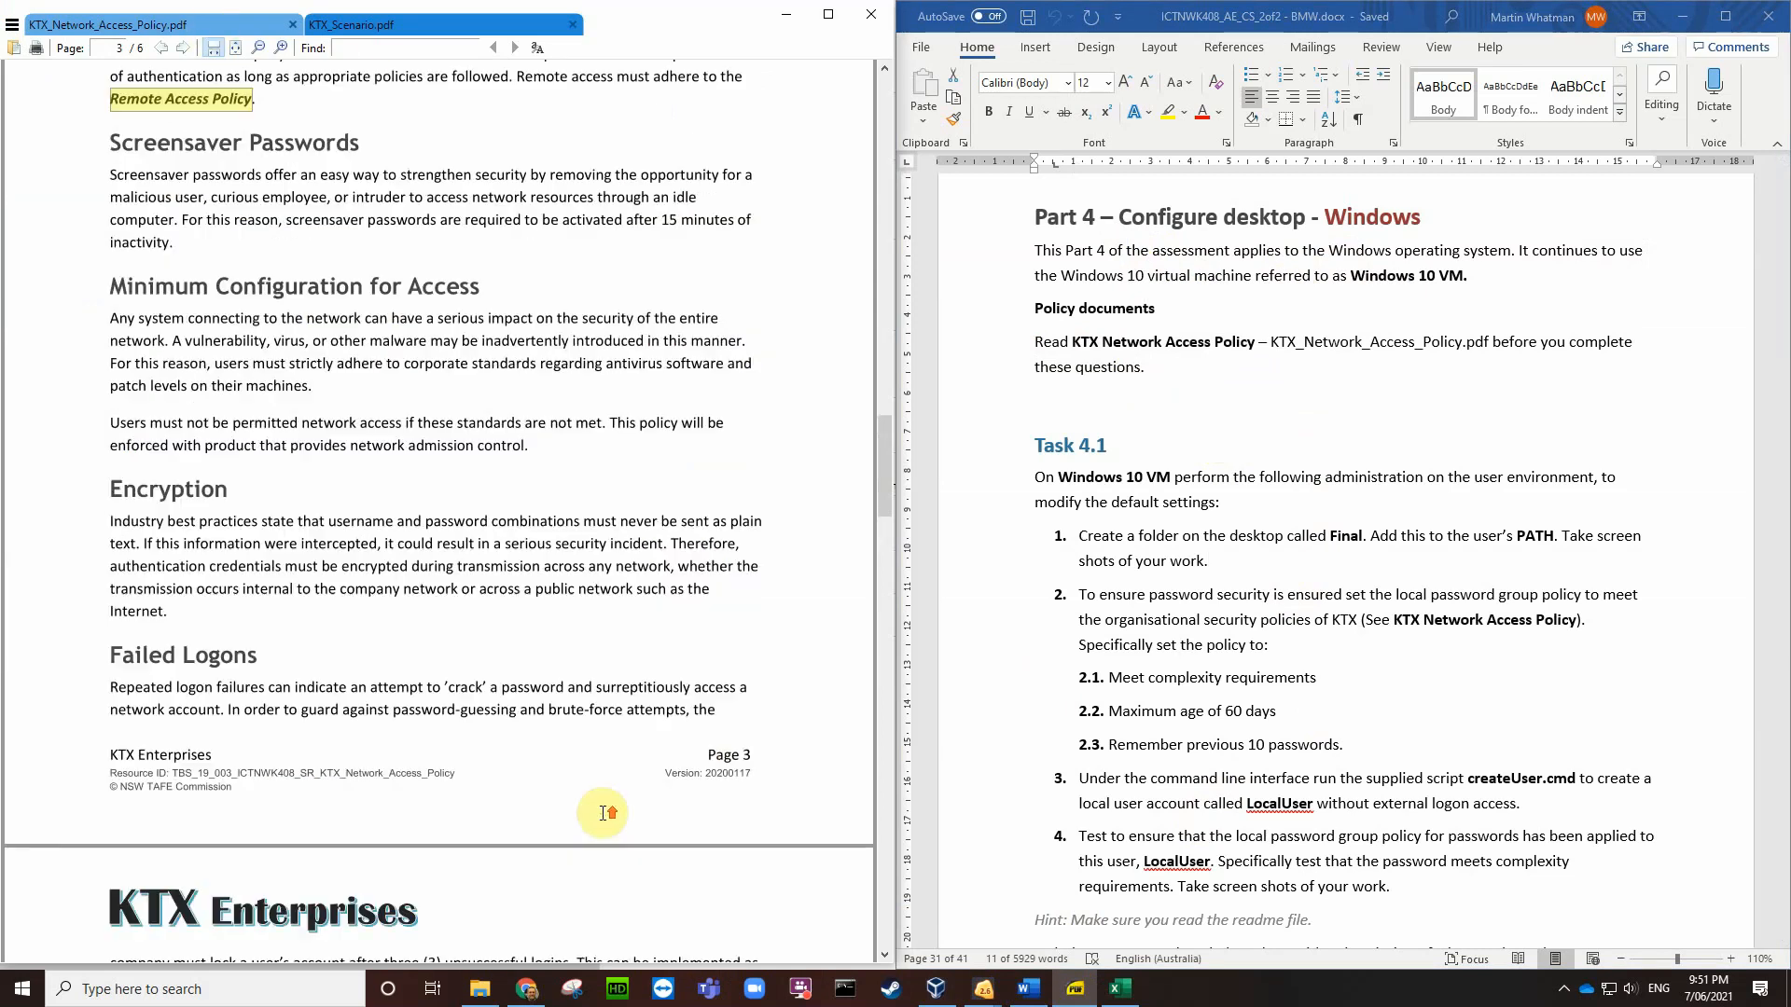
pyautogui.scroll(10, 607, 808)
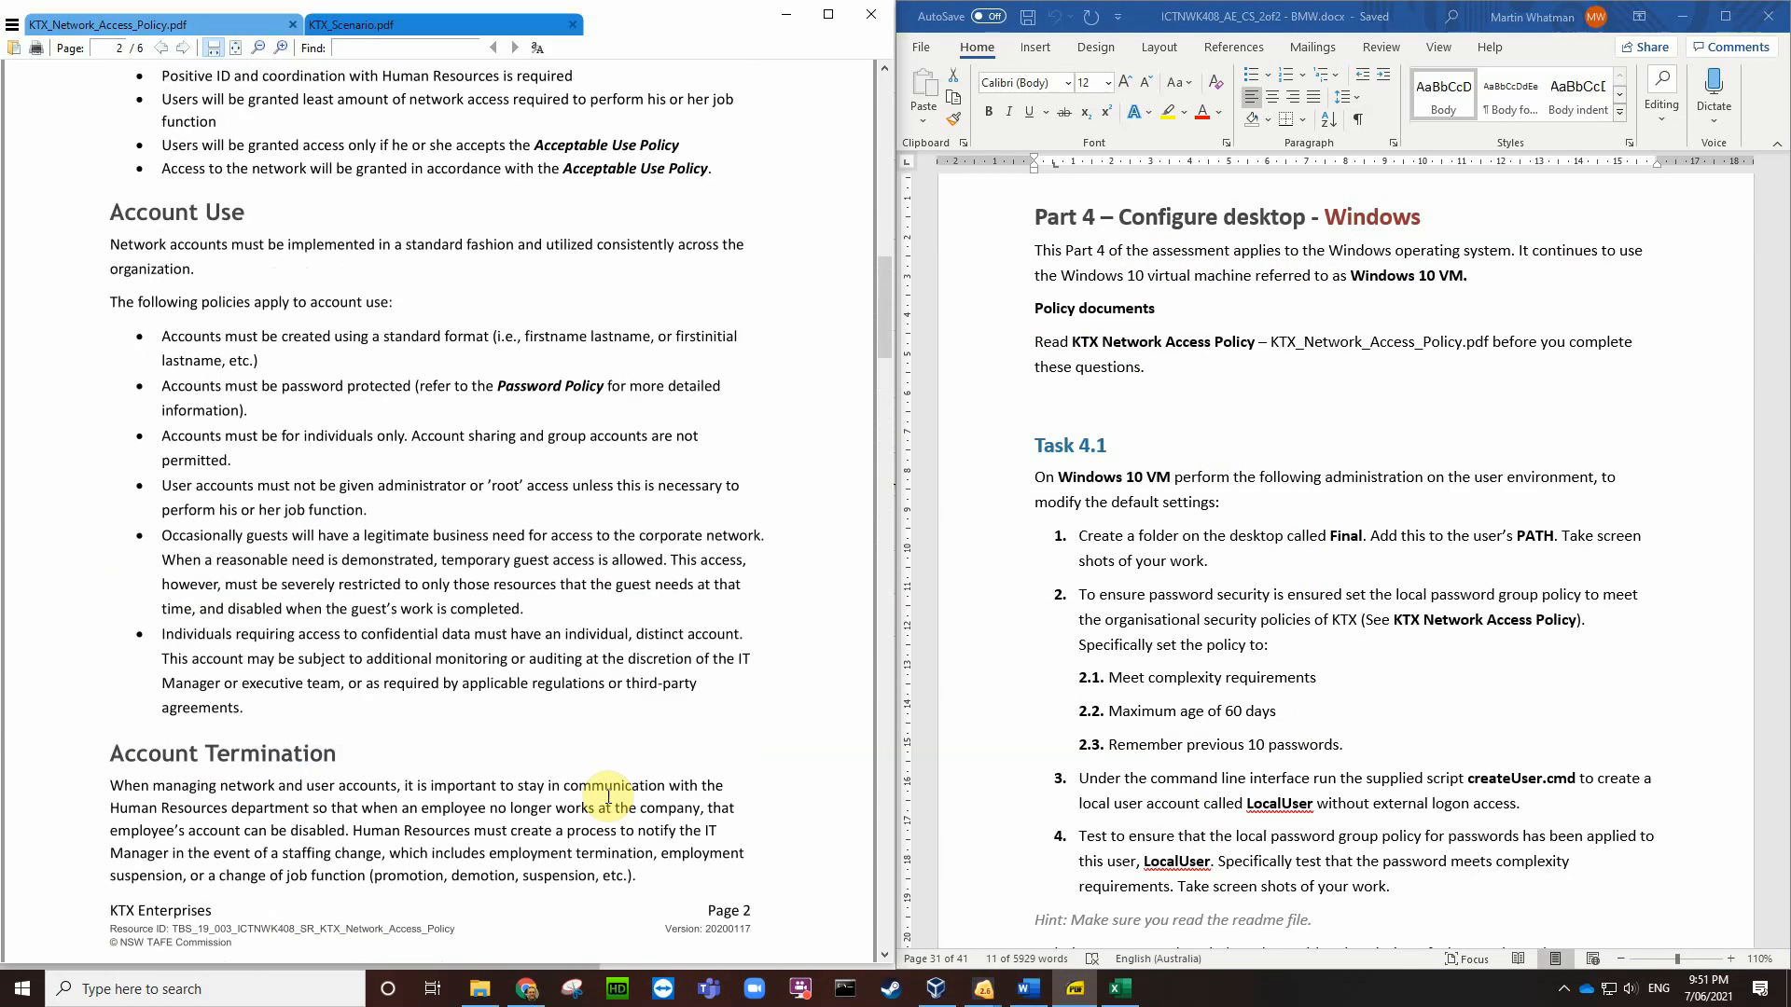
pyautogui.scroll(10, 607, 777)
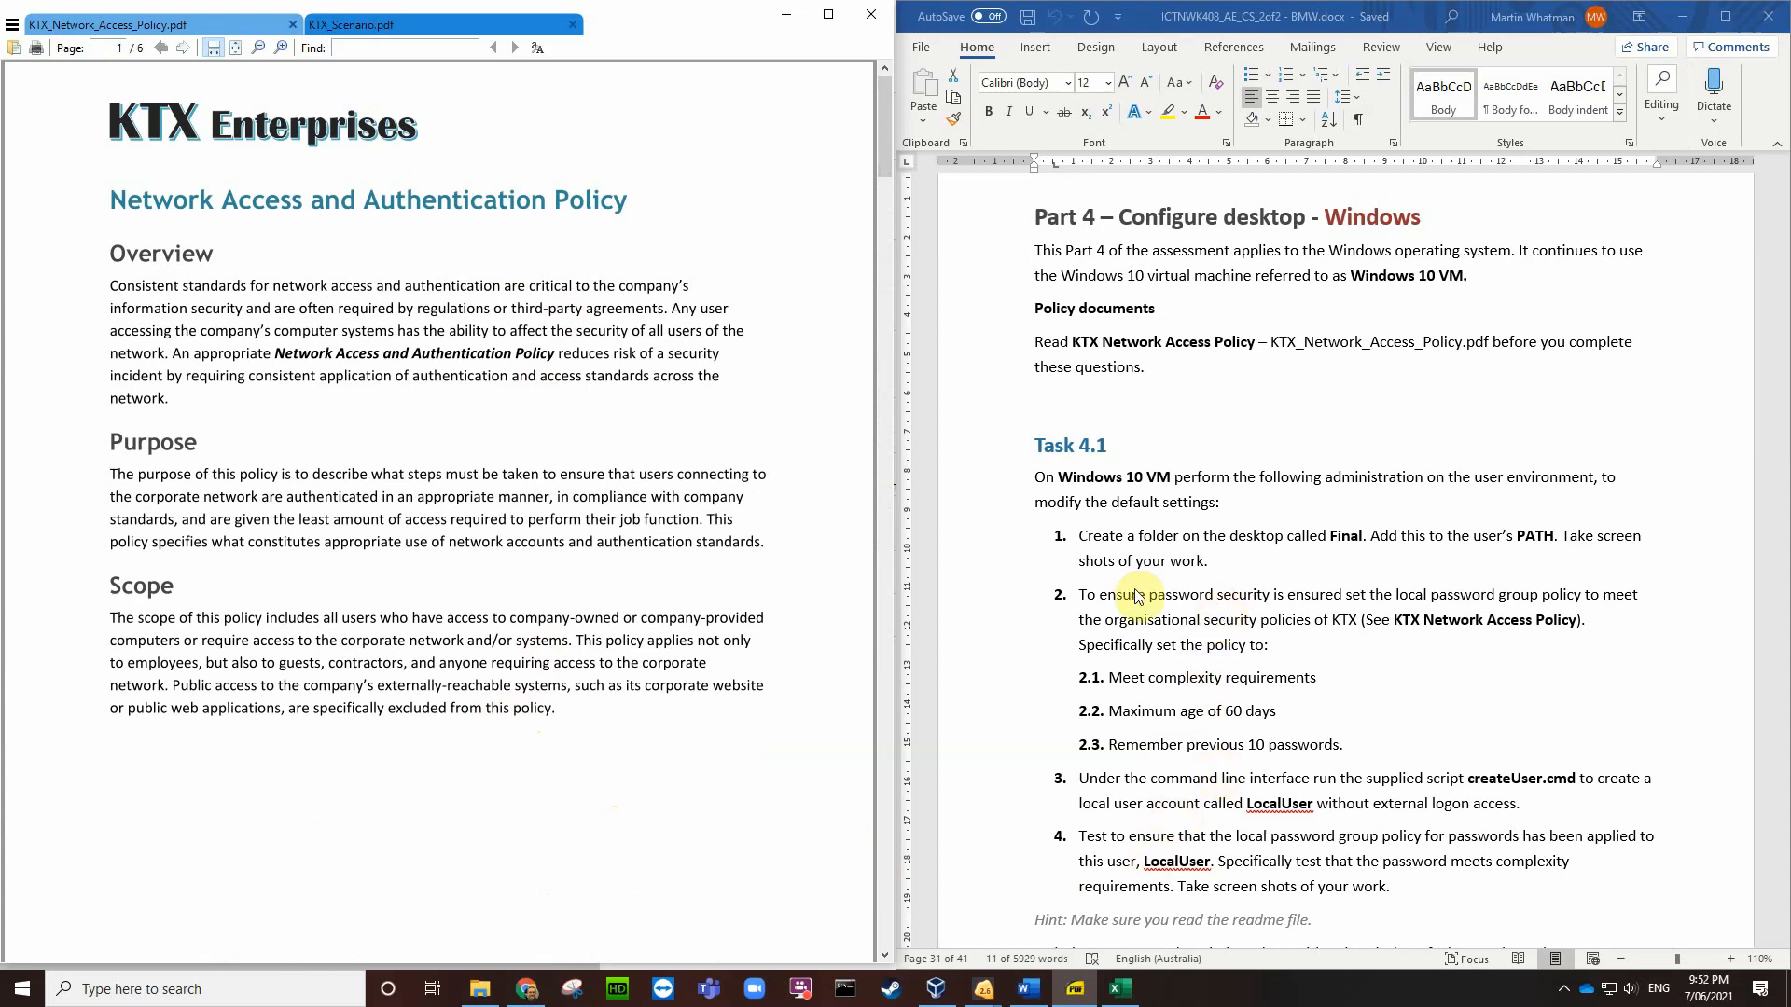
pyautogui.click(791, 19)
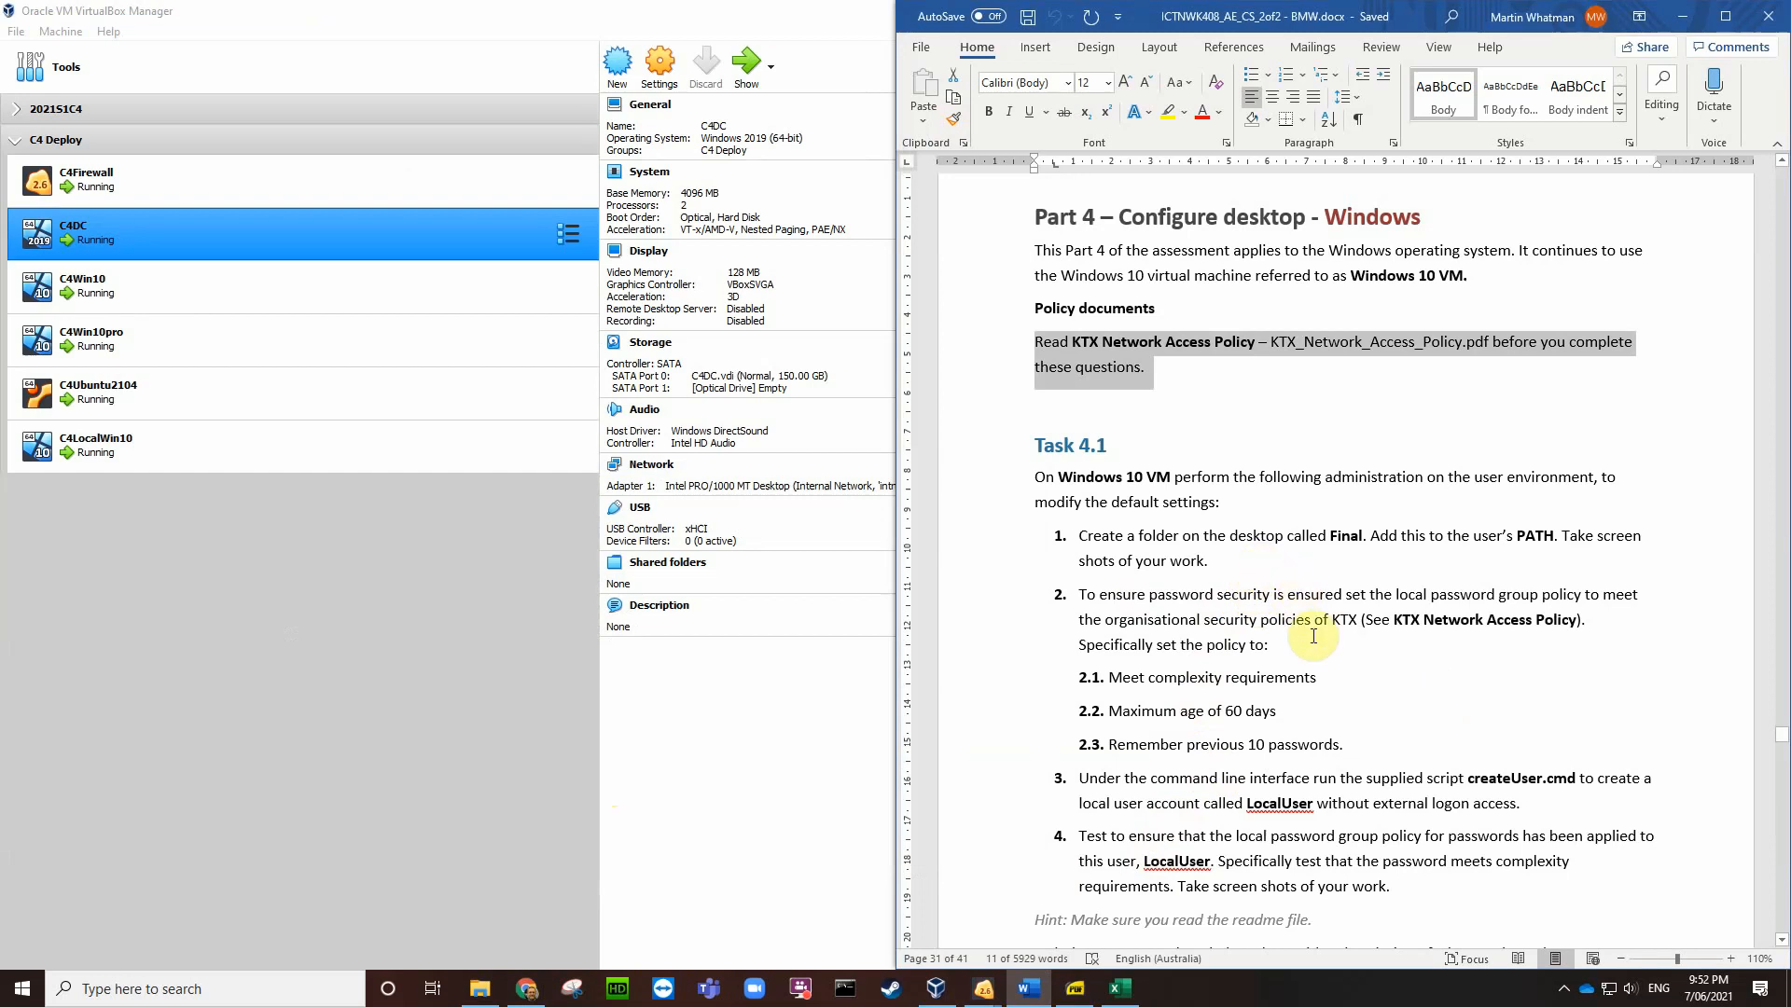
# Step: Select item 2's password rules: complexity, 60-day maximum age, remember 10 passwords
pyautogui.scroll(-1, 1315, 686)
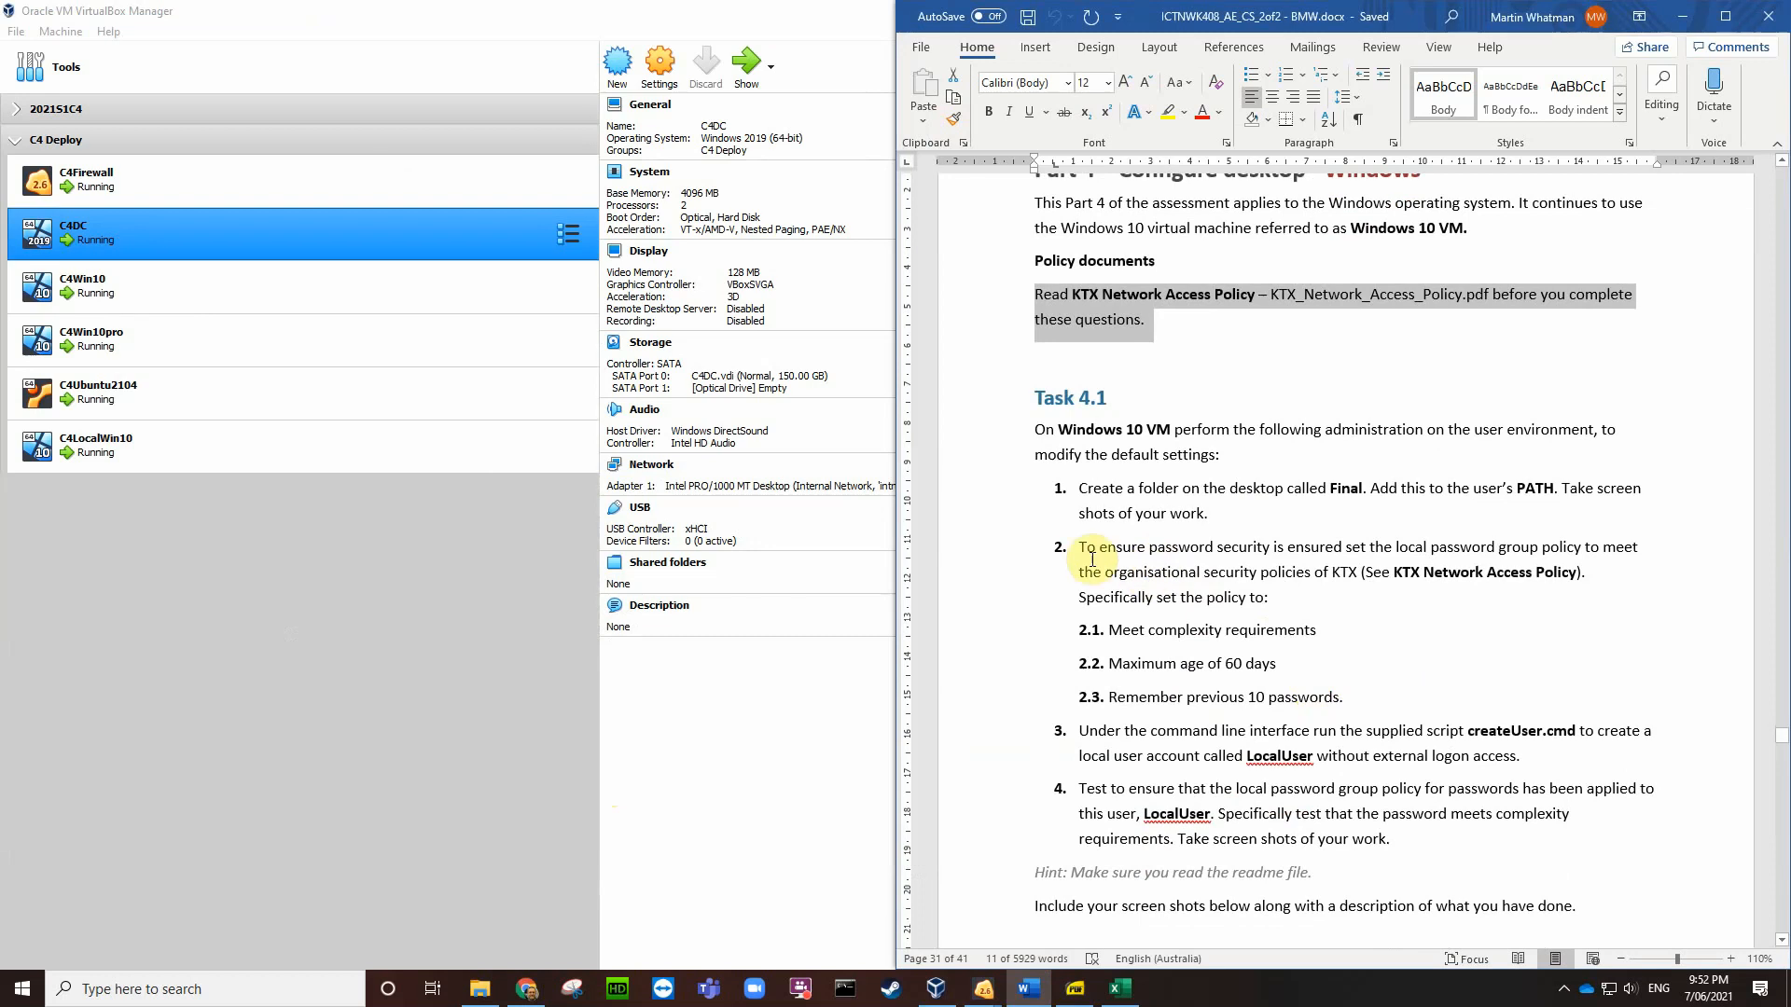
pyautogui.moveTo(1080, 547); pyautogui.dragTo(1364, 701)
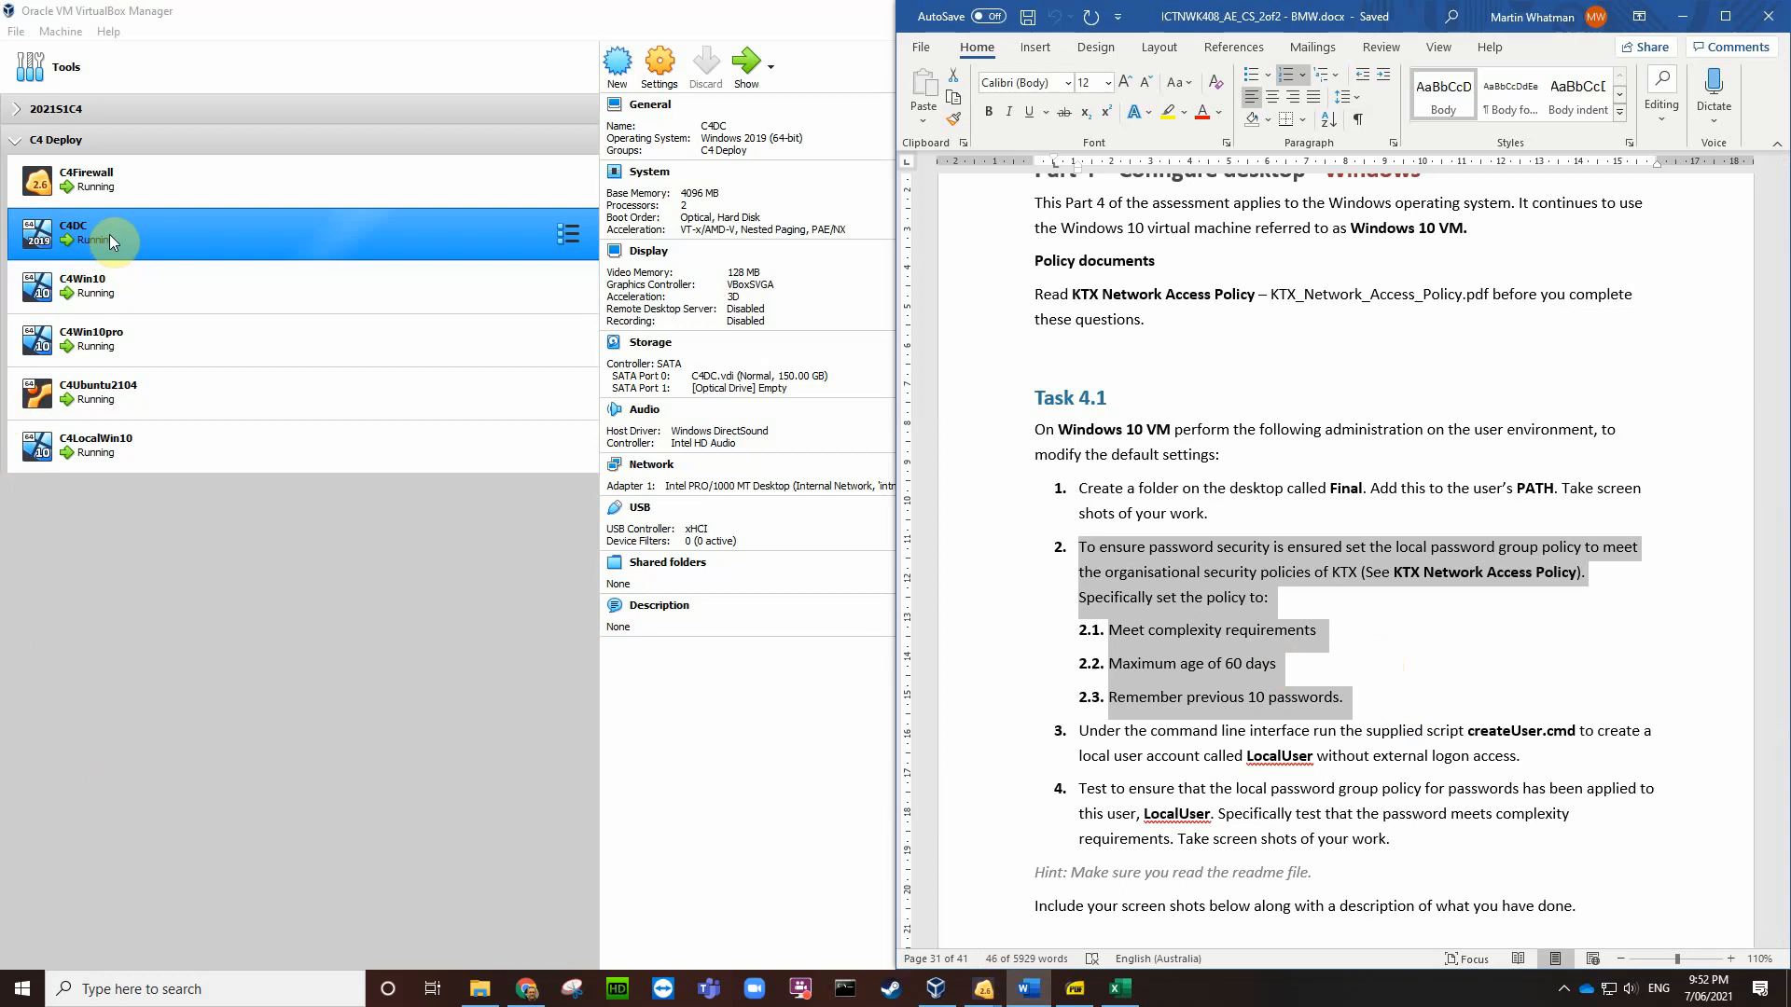
# Step: Compare the C4 VMs' details, then launch C4Win10 and reach its Windows sign-in screen
pyautogui.keyDown('ctrl'); pyautogui.click(108, 297); pyautogui.keyUp('ctrl')
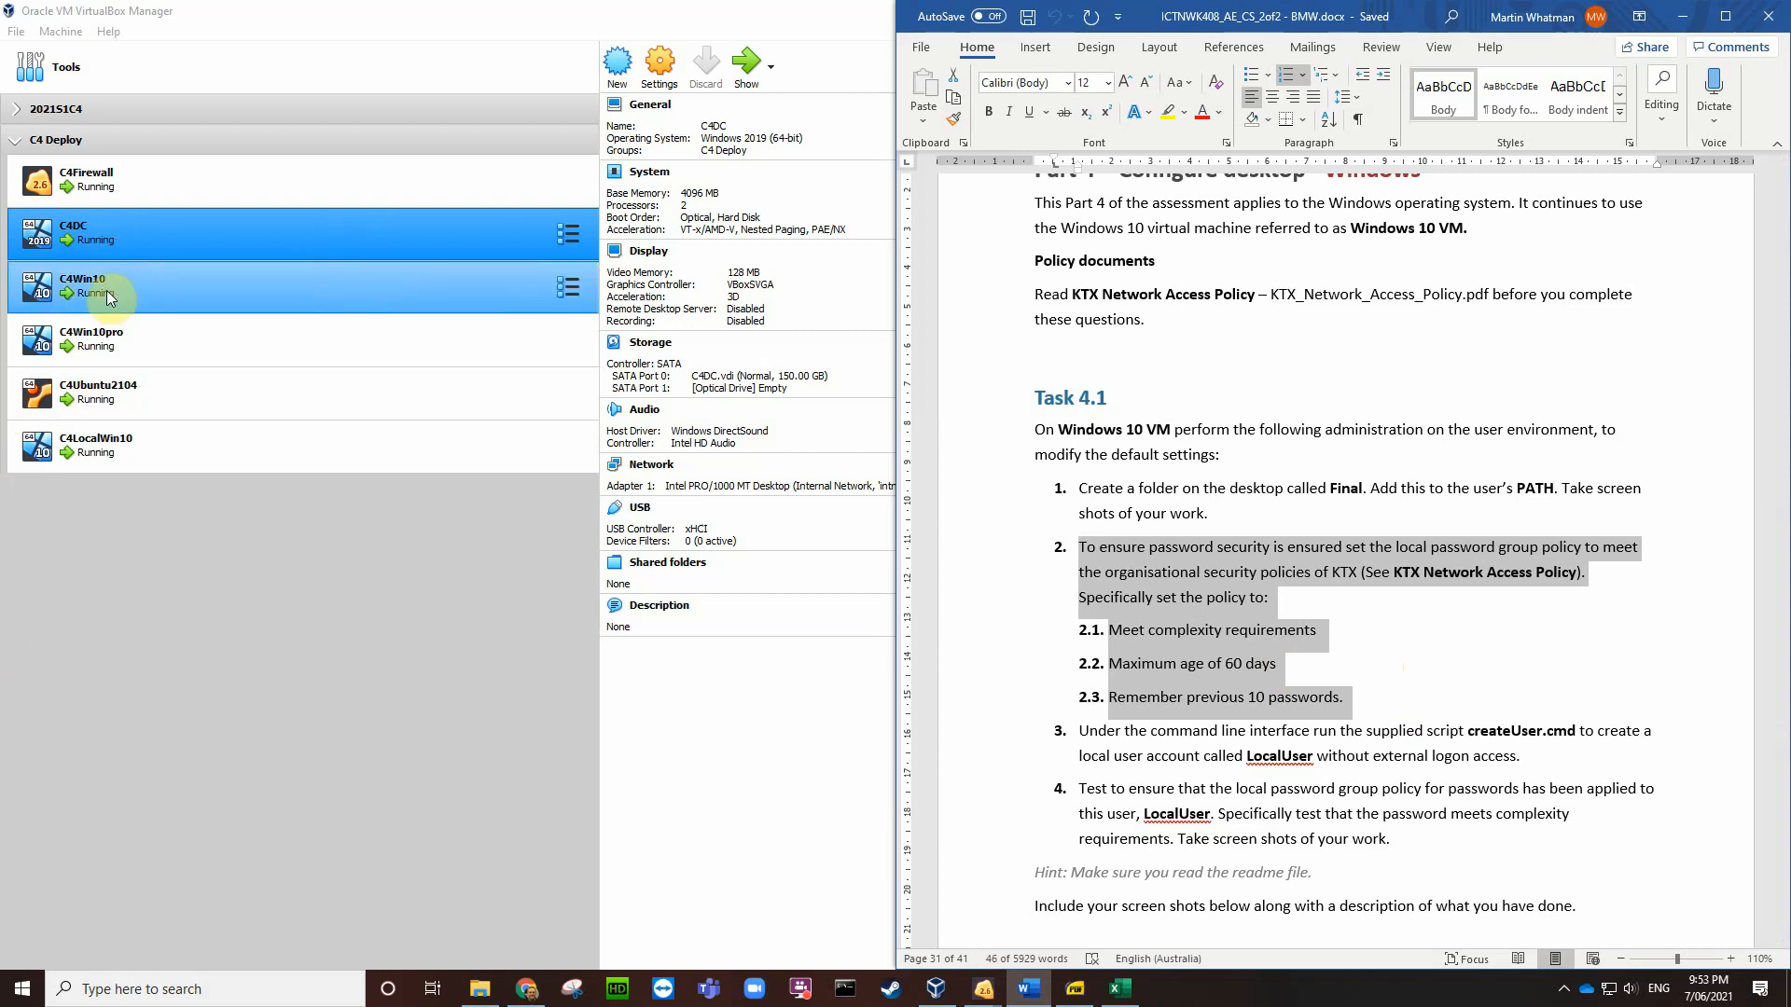
pyautogui.click(108, 295)
pyautogui.keyDown('ctrl'); pyautogui.click(154, 317); pyautogui.keyUp('ctrl')
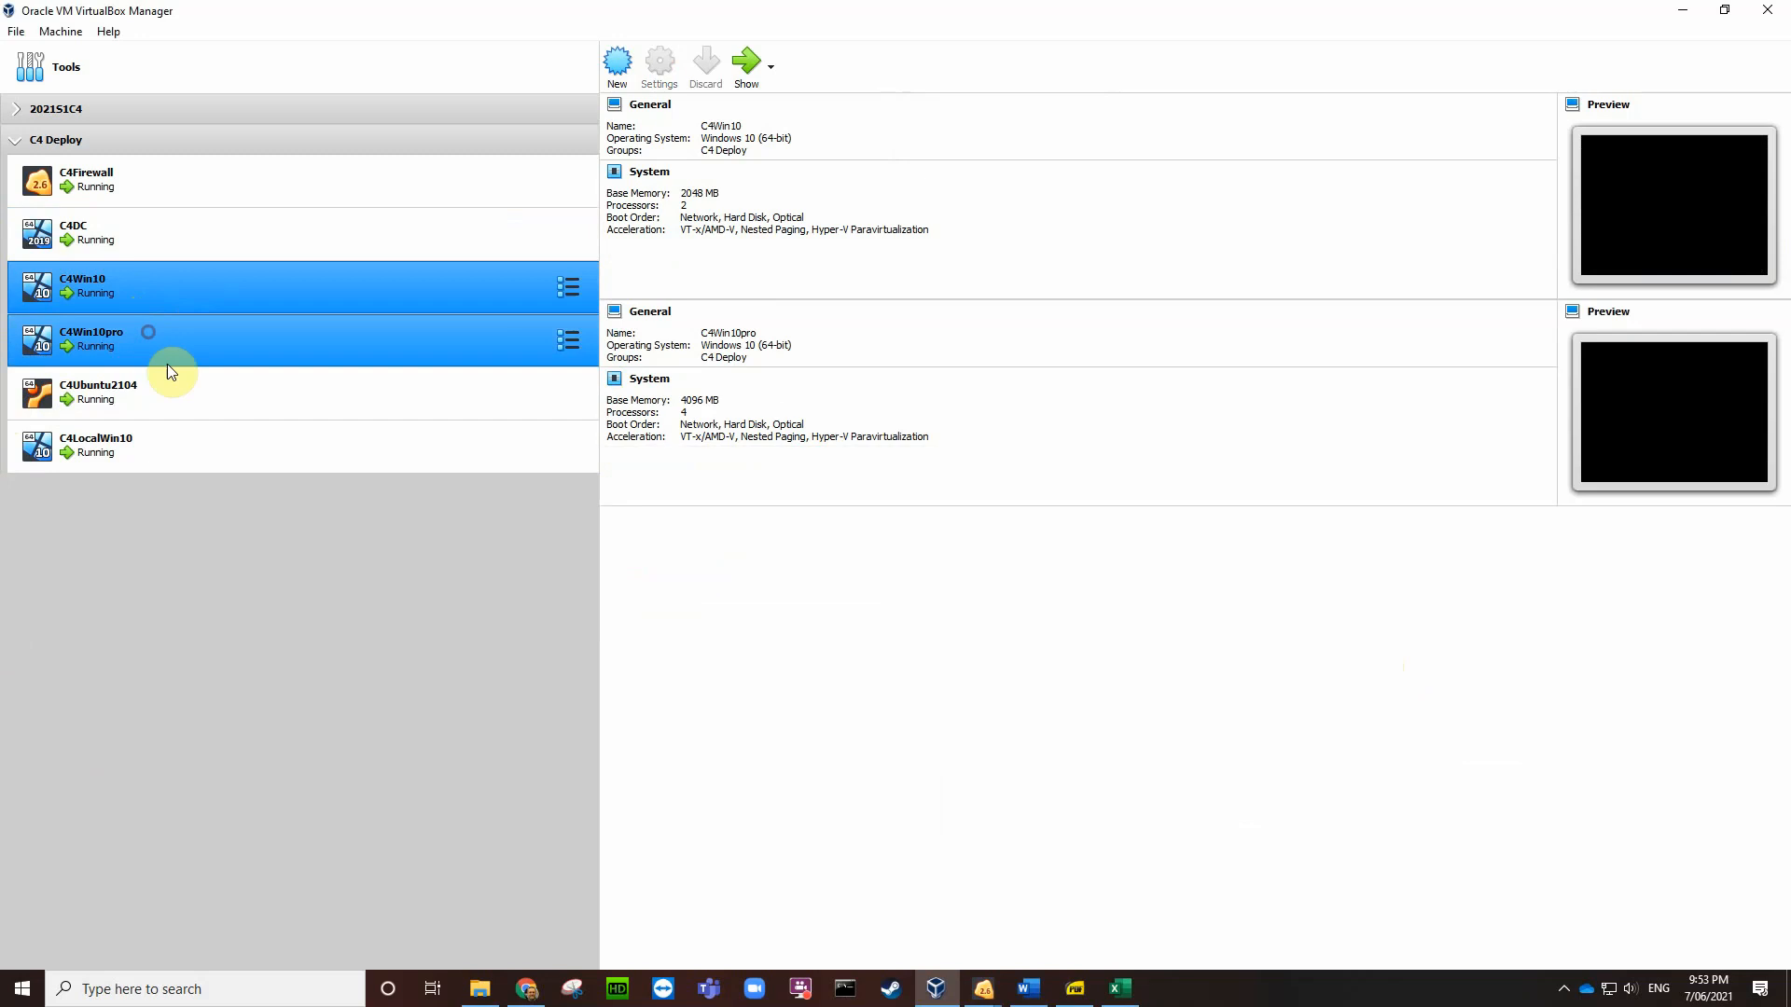
pyautogui.keyDown('ctrl'); pyautogui.click(178, 401); pyautogui.keyUp('ctrl')
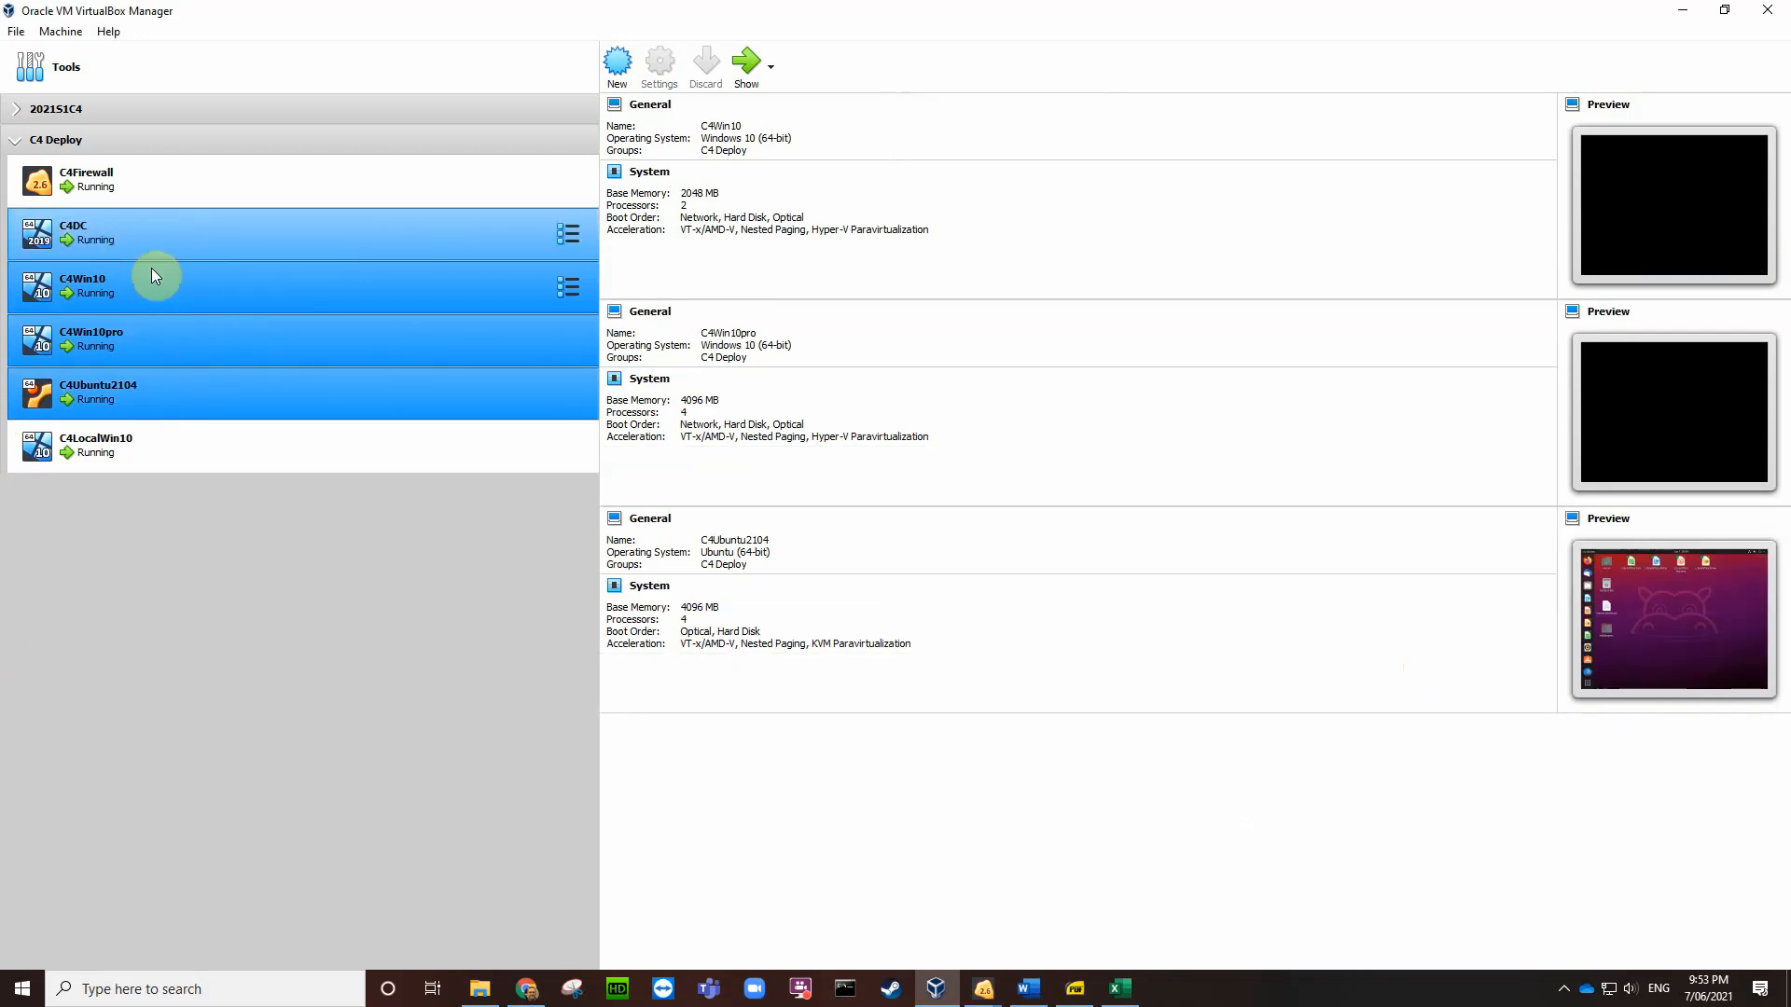
pyautogui.click(248, 461)
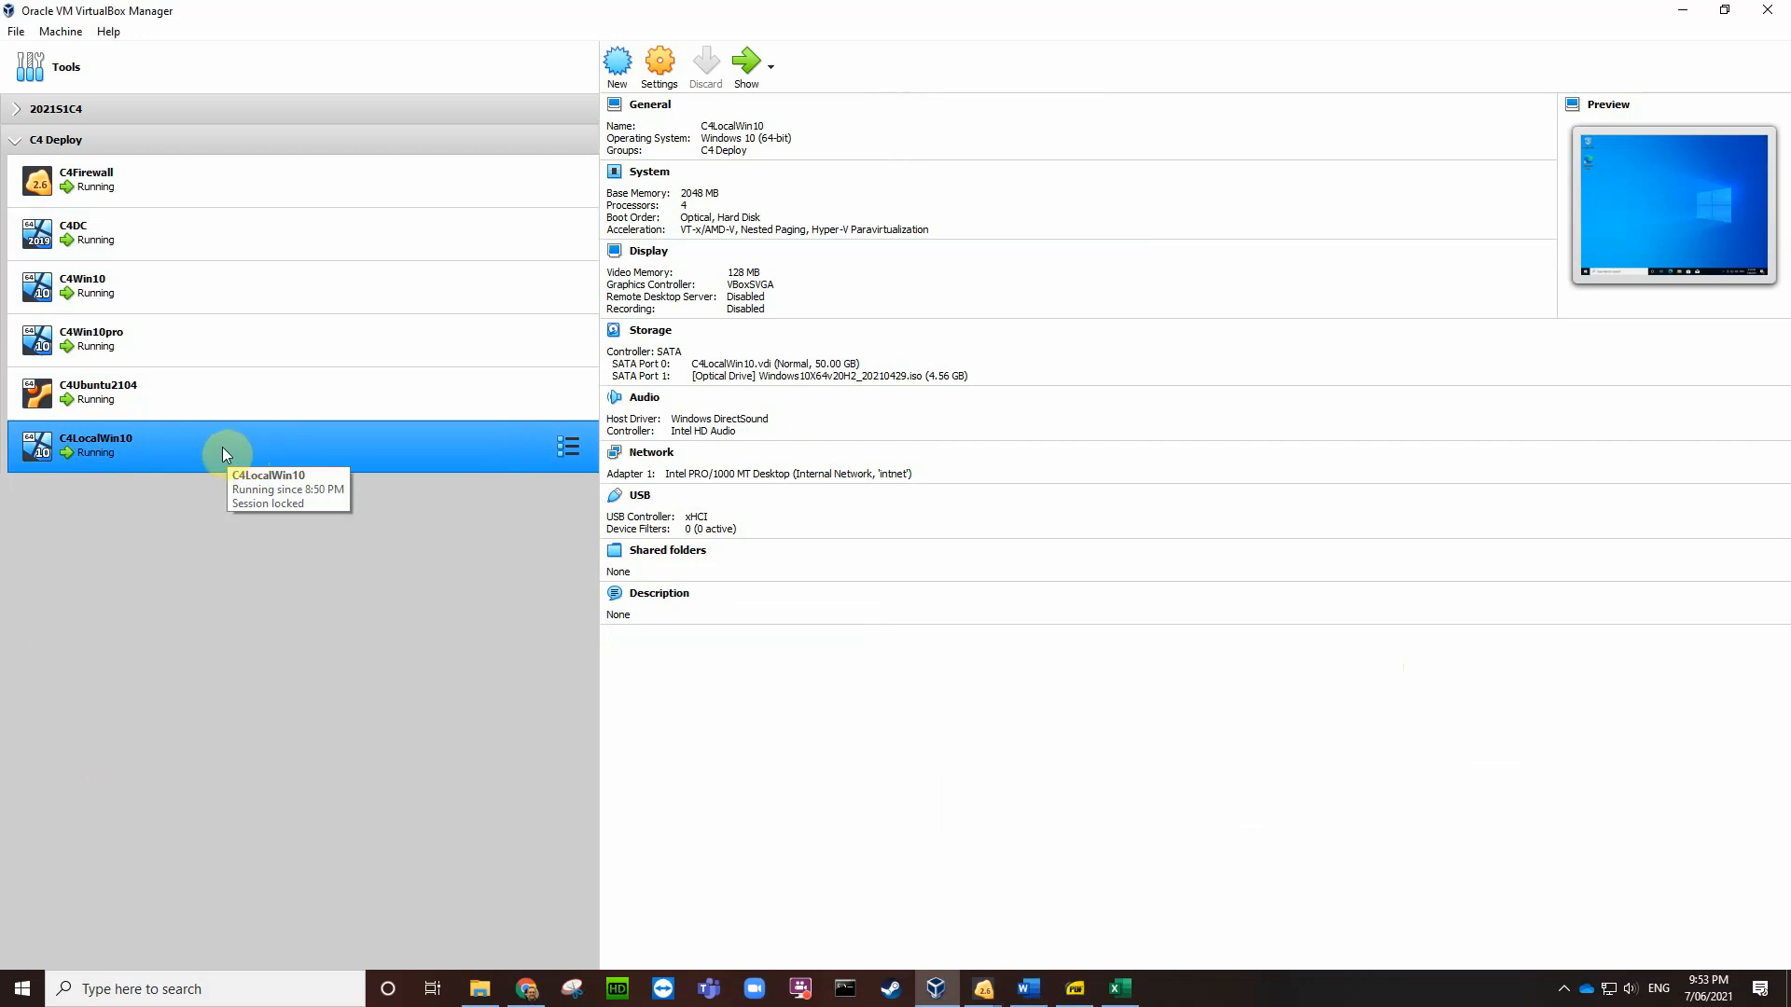
pyautogui.keyDown('ctrl'); pyautogui.click(177, 287); pyautogui.keyUp('ctrl')
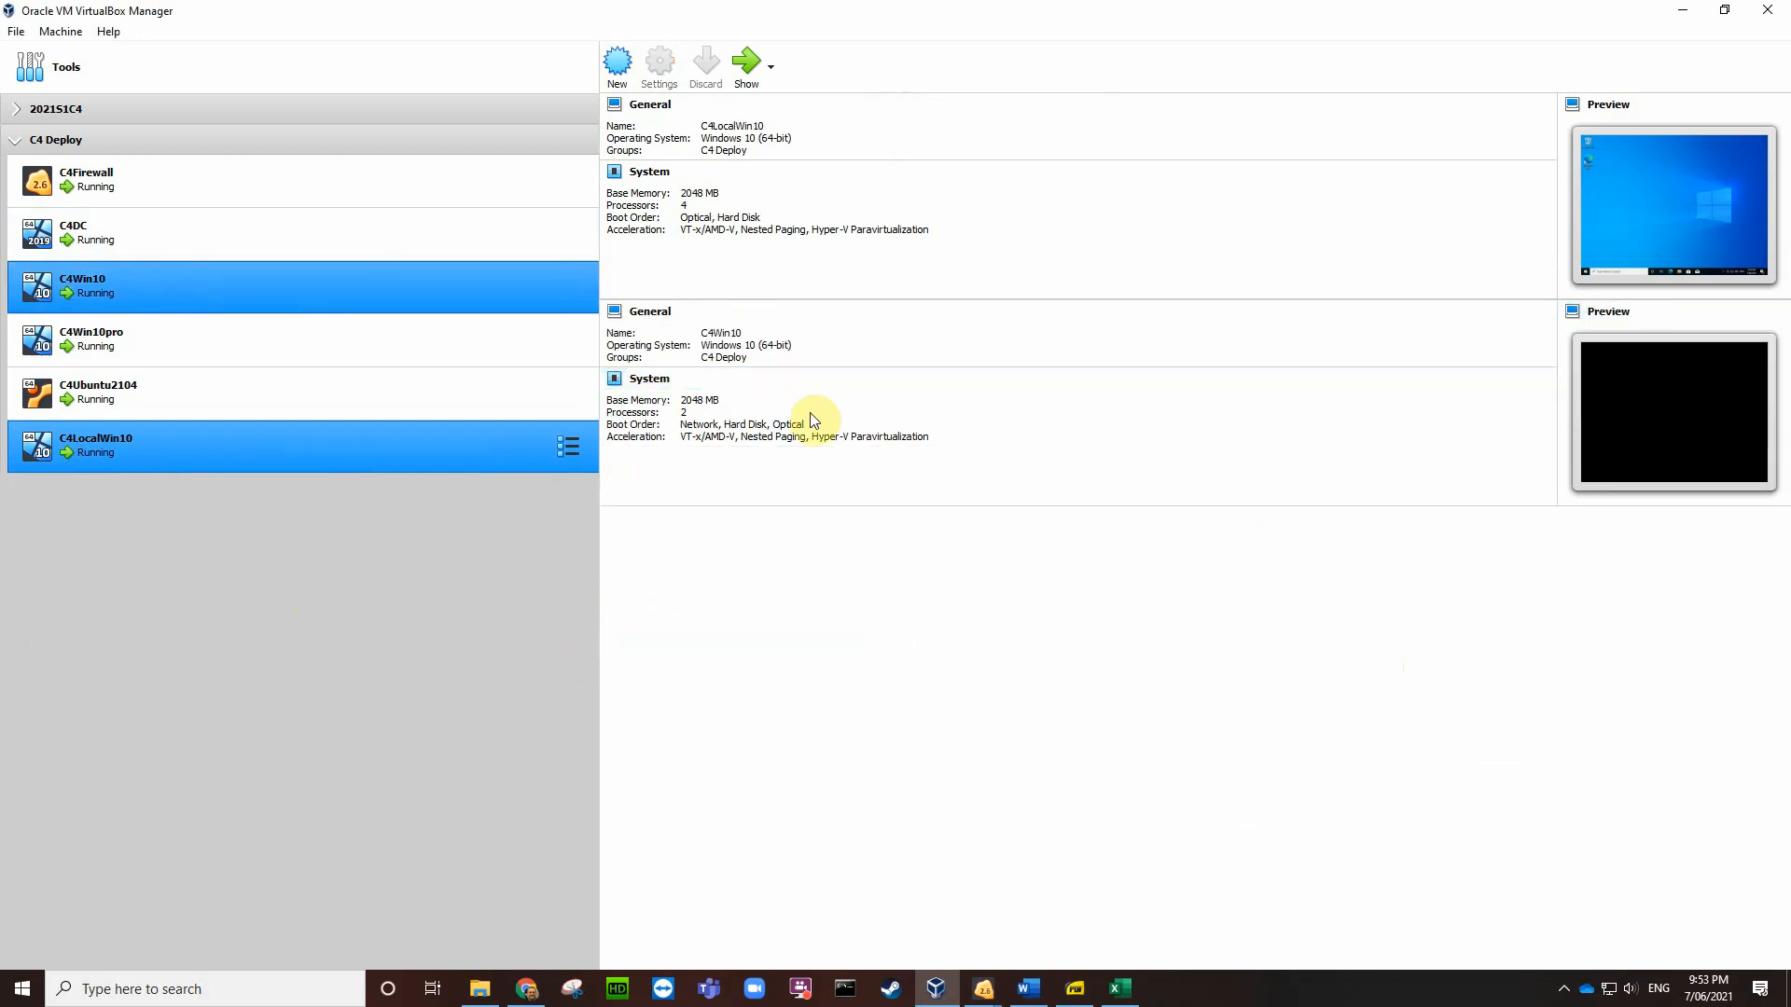
pyautogui.doubleClick(240, 285)
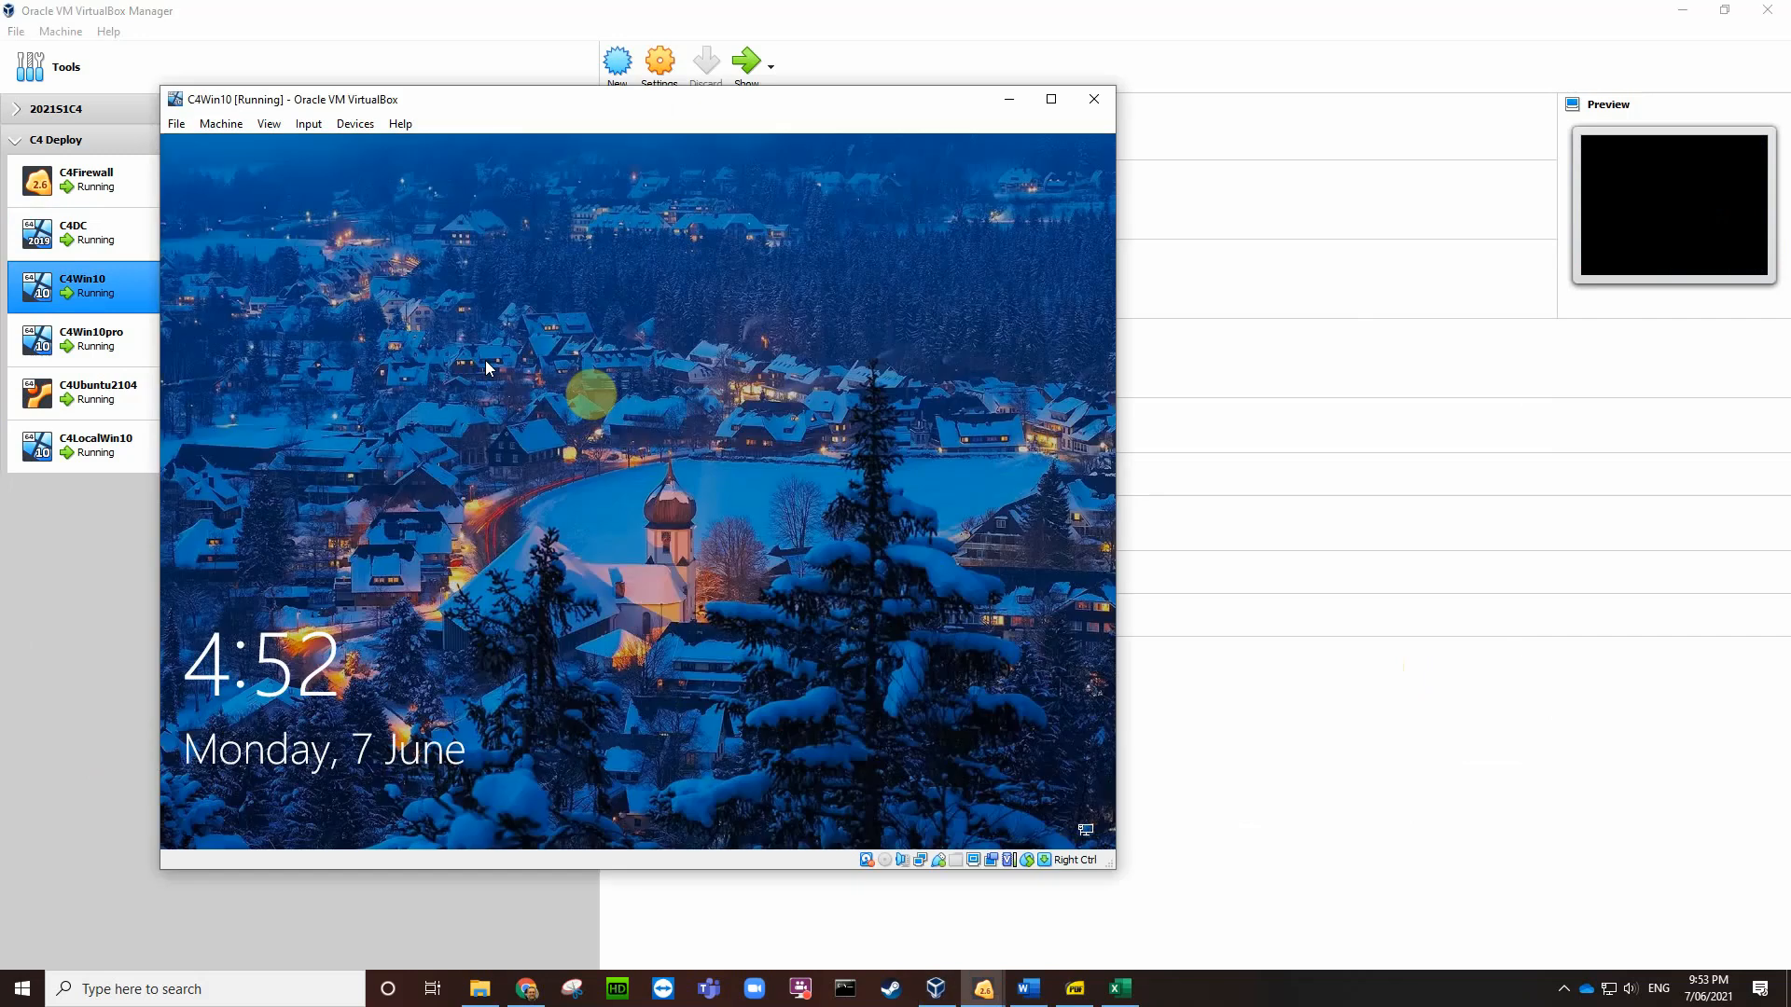
pyautogui.click(643, 446)
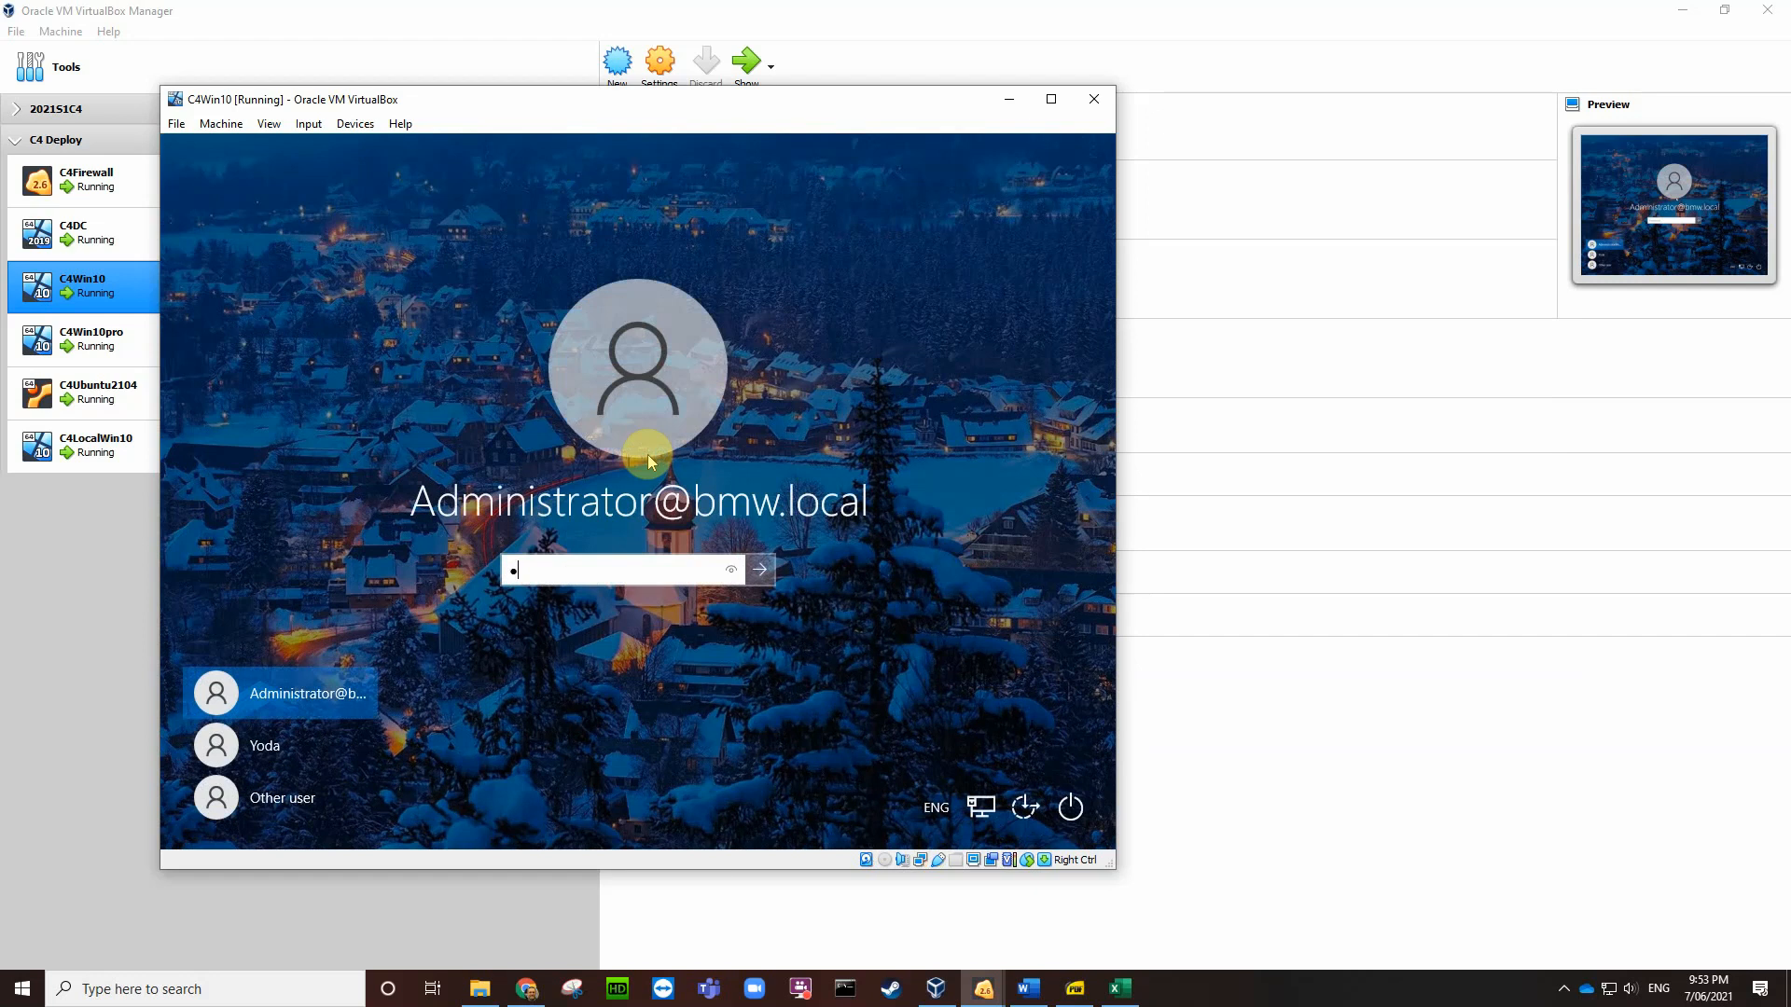
# Step: Sign in to C4Win10 and launch the C4LocalWin10 virtual machine
pyautogui.press('Return')
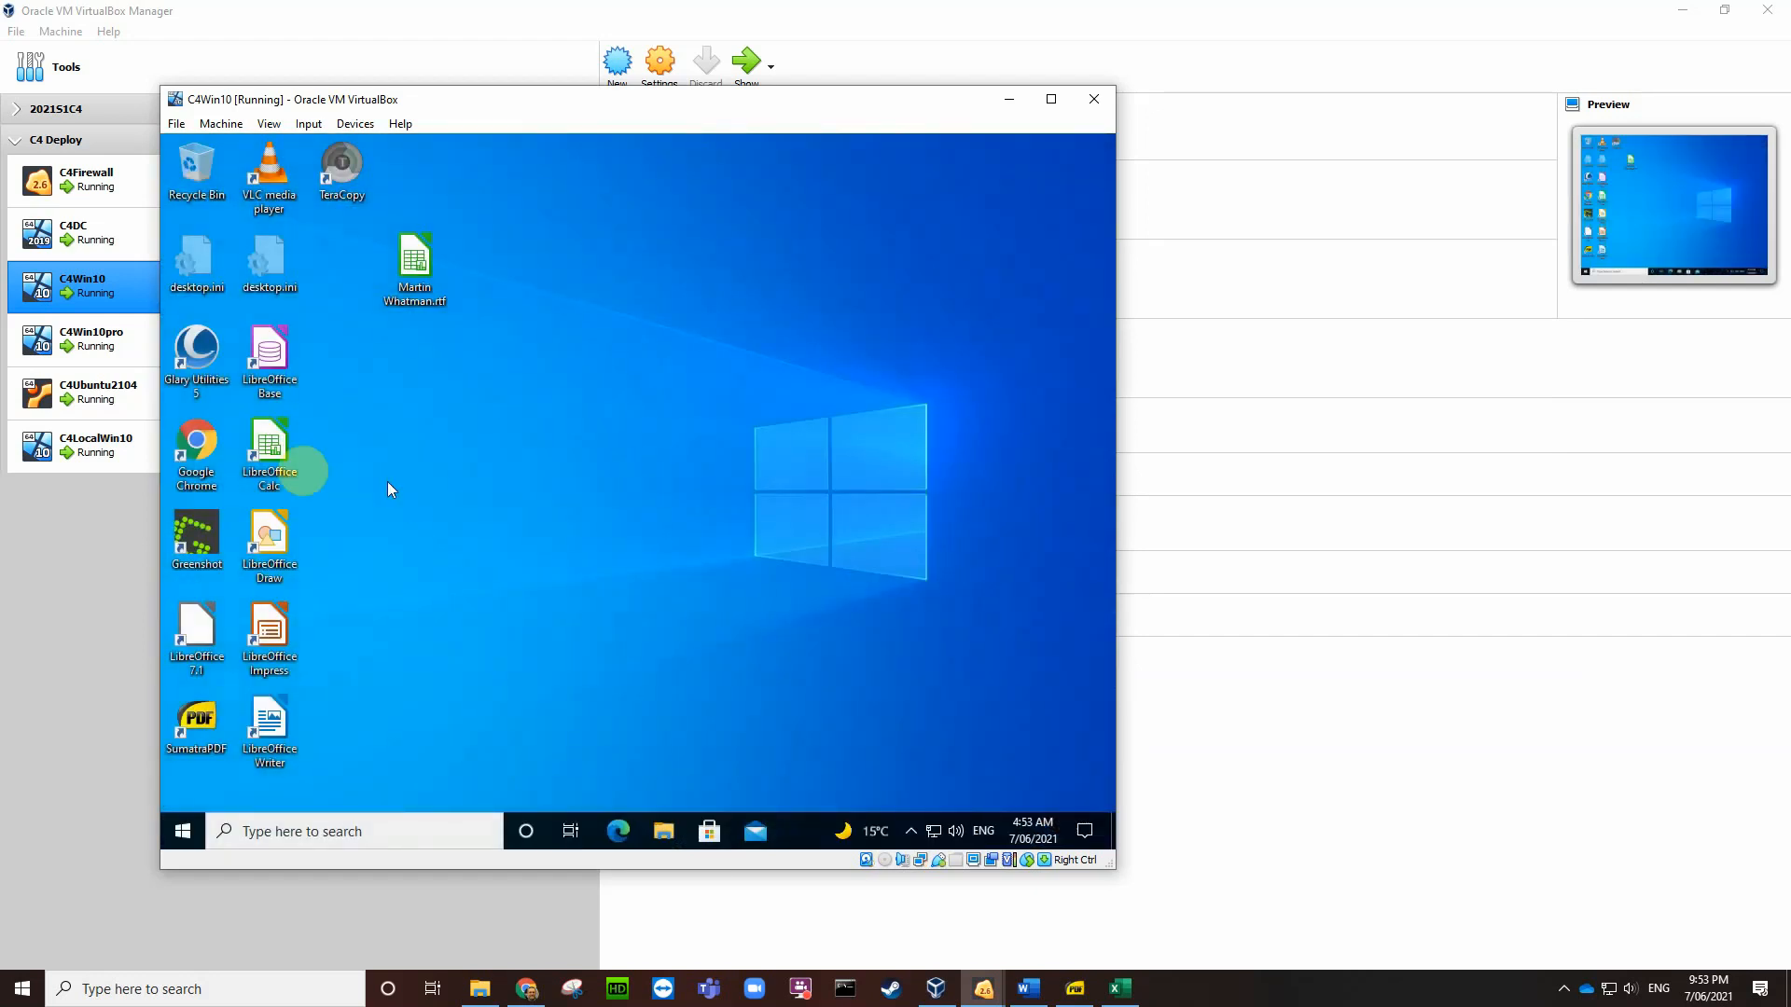
pyautogui.click(84, 452)
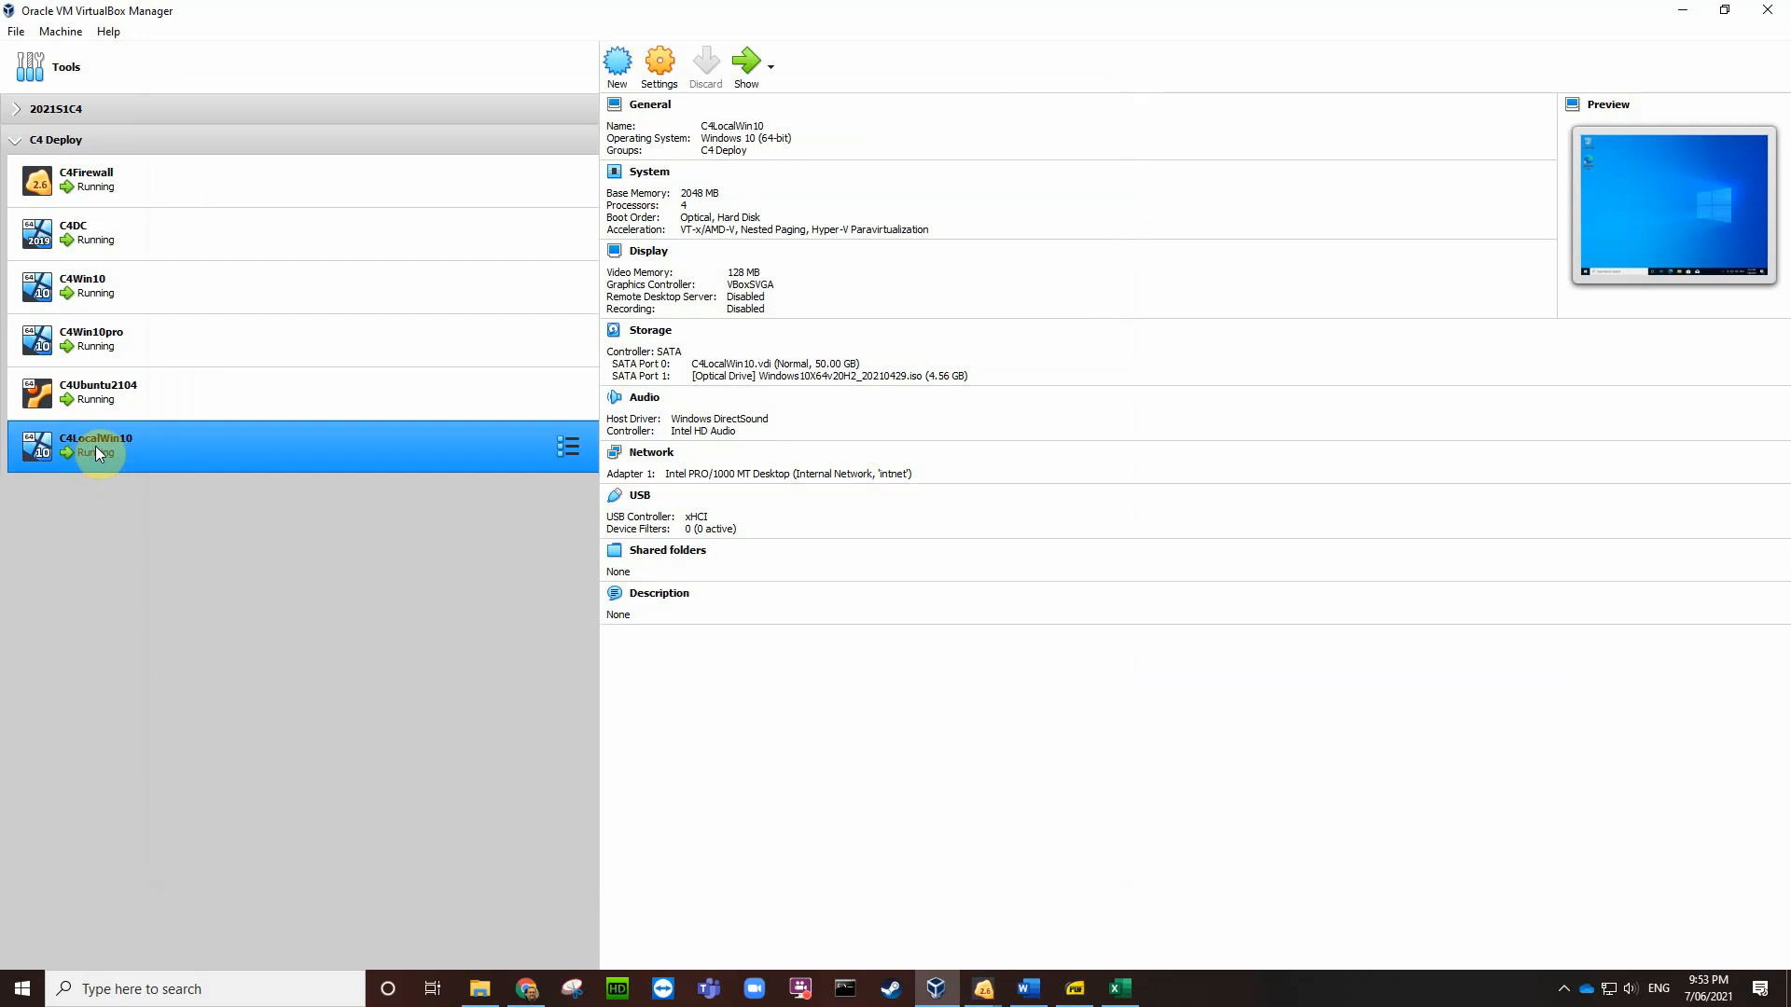
pyautogui.doubleClick(95, 446)
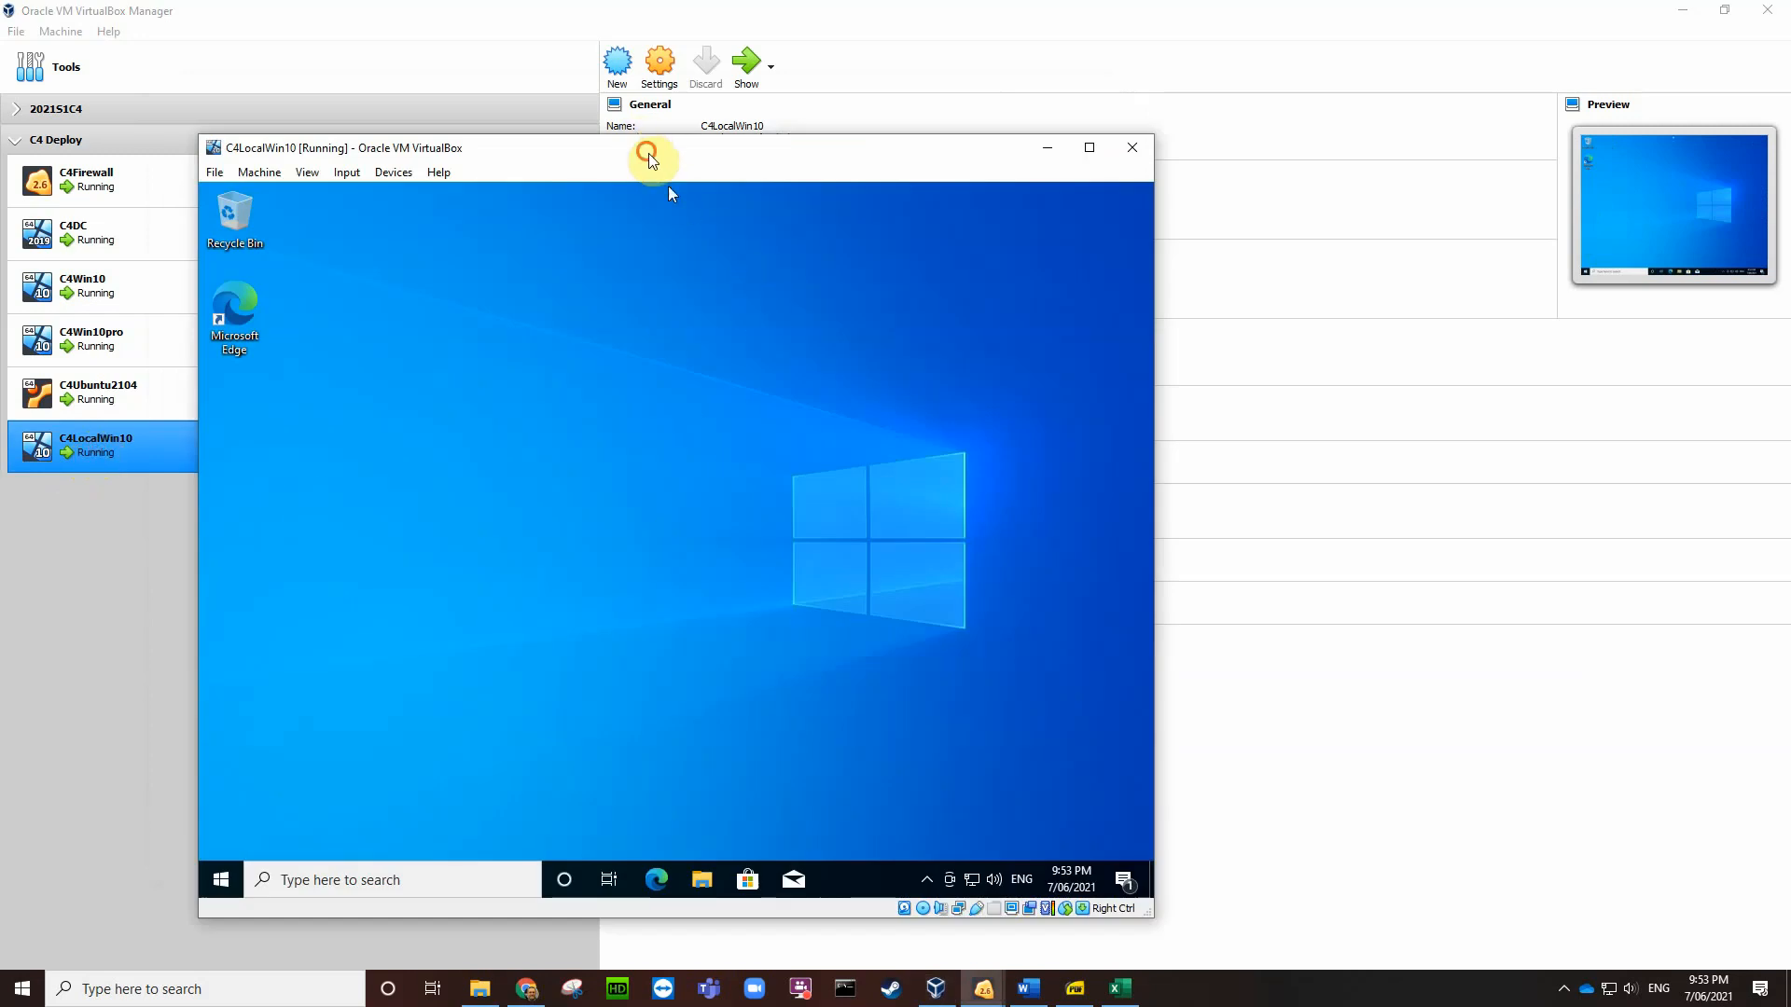
# Step: Arrange the C4Win10 and C4LocalWin10 windows side by side, with Word's task sheet back in front
pyautogui.moveTo(642, 139); pyautogui.dragTo(1004, 134)
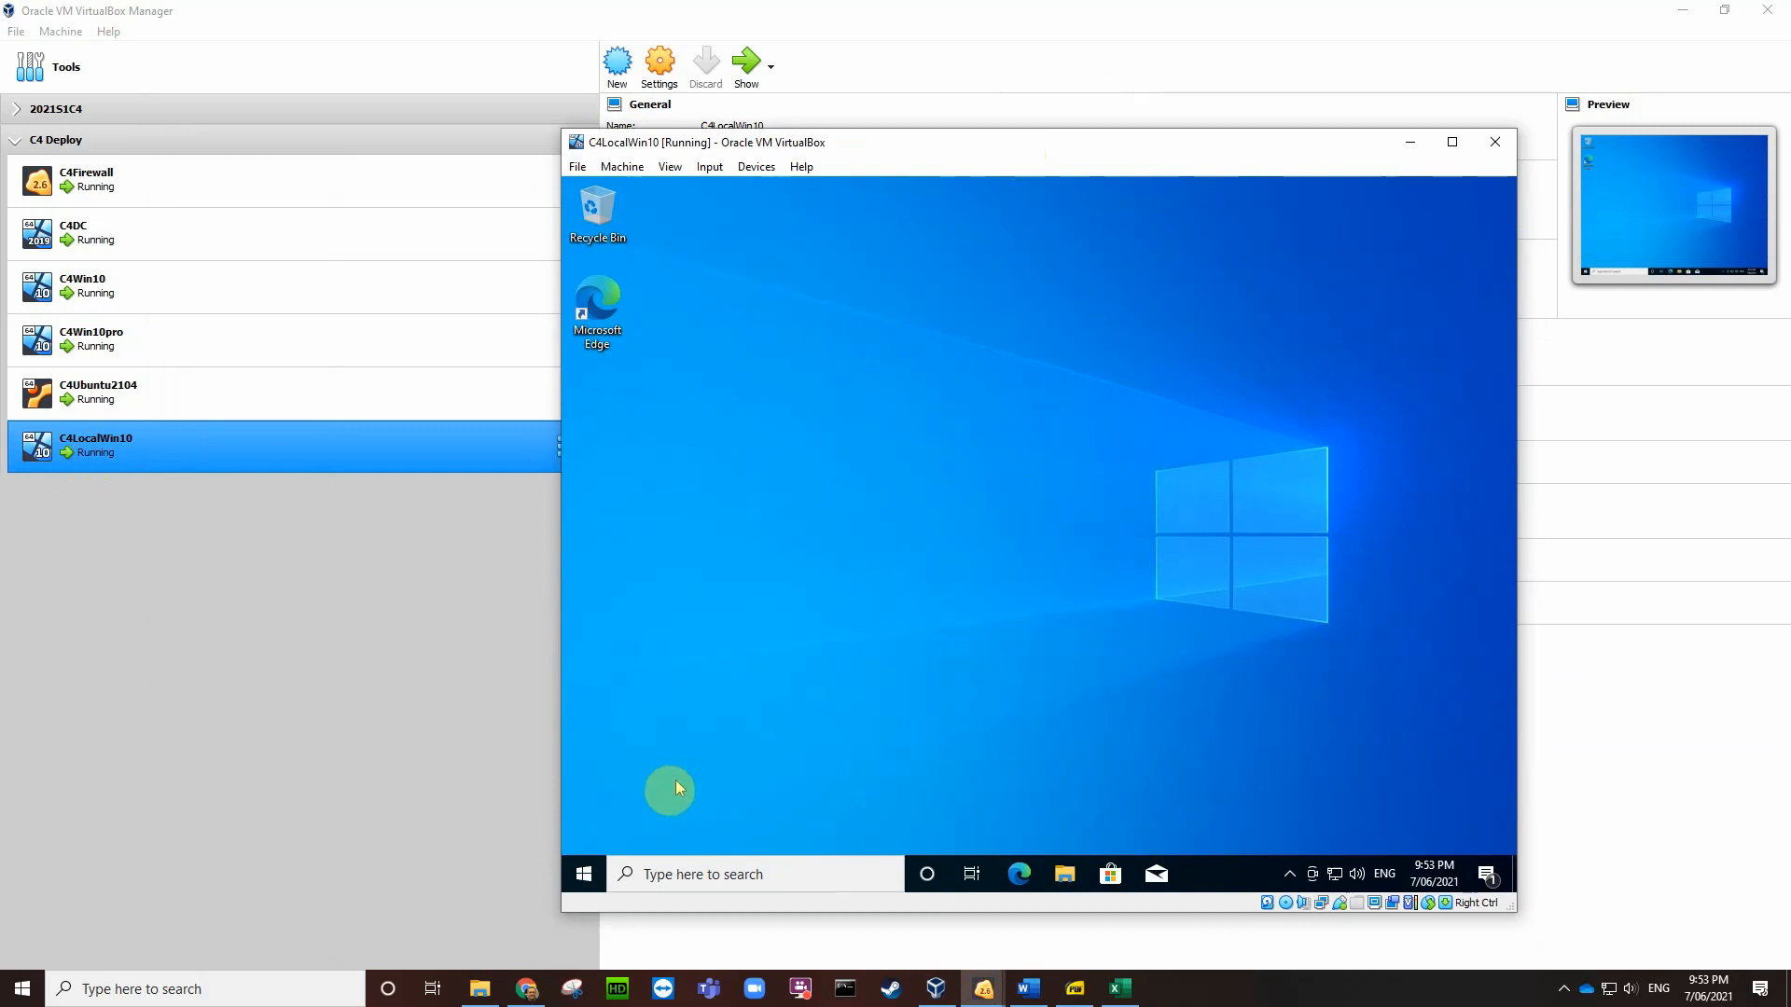
pyautogui.click(989, 992)
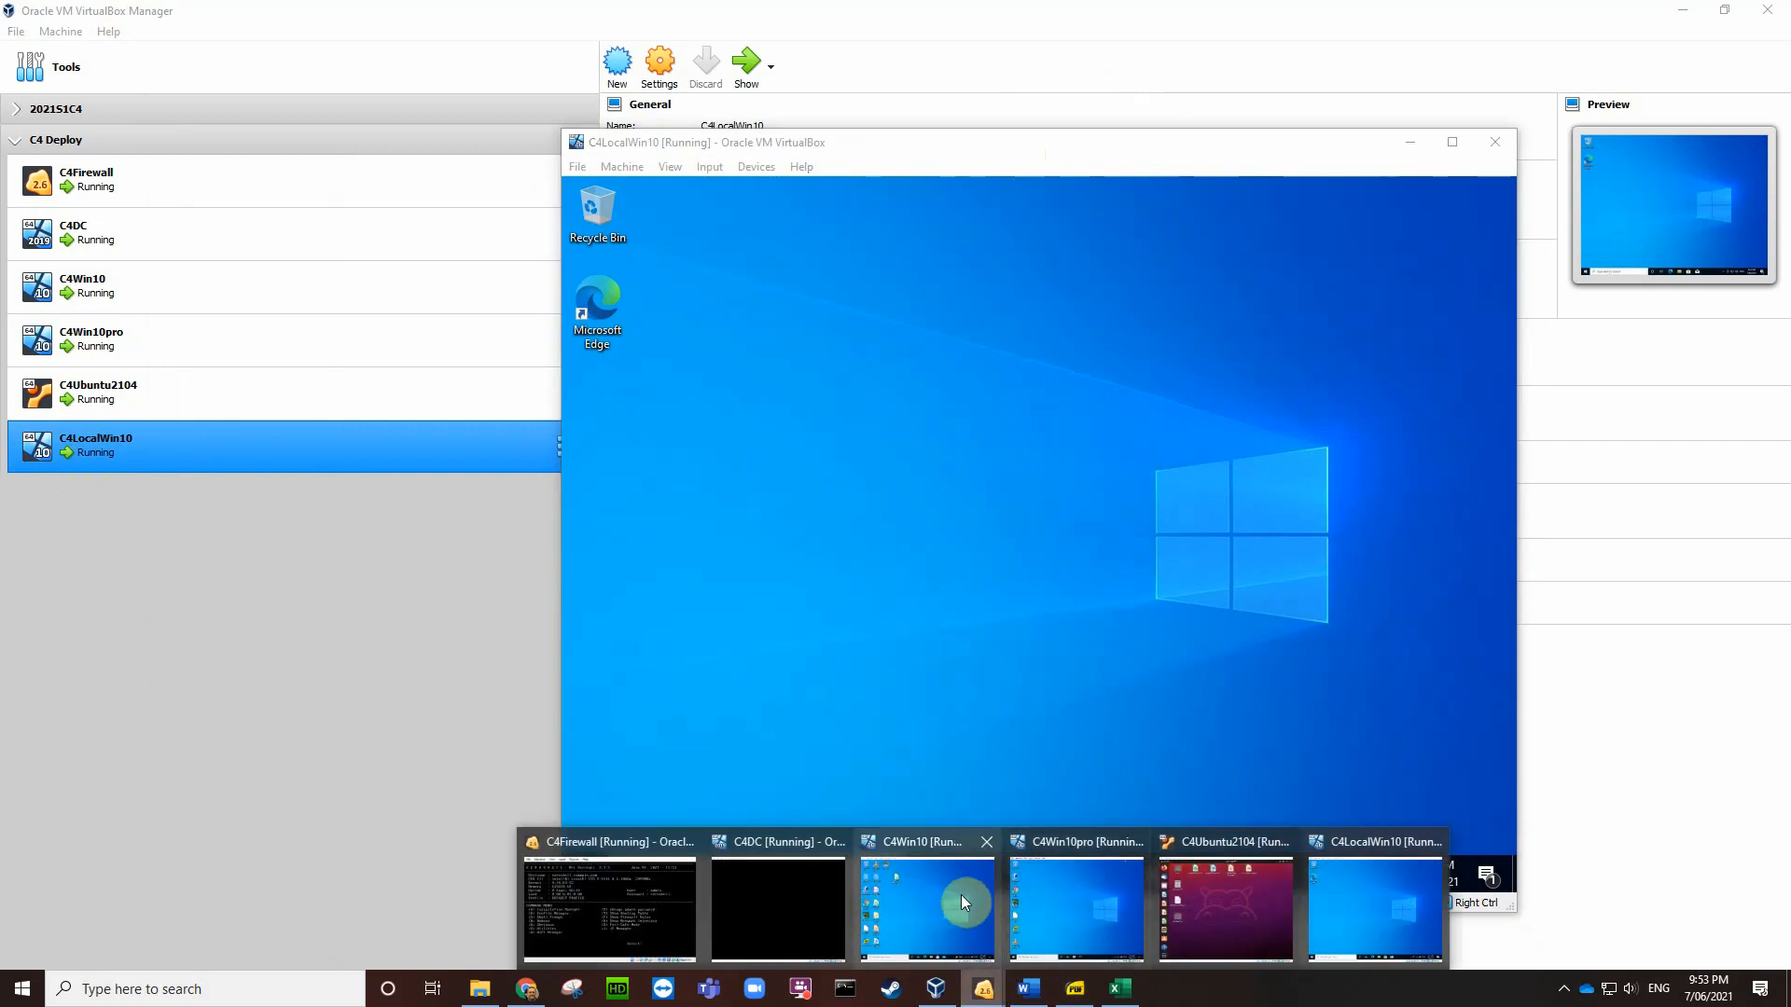
pyautogui.click(961, 896)
pyautogui.moveTo(780, 123); pyautogui.dragTo(676, 75)
pyautogui.click(1171, 176)
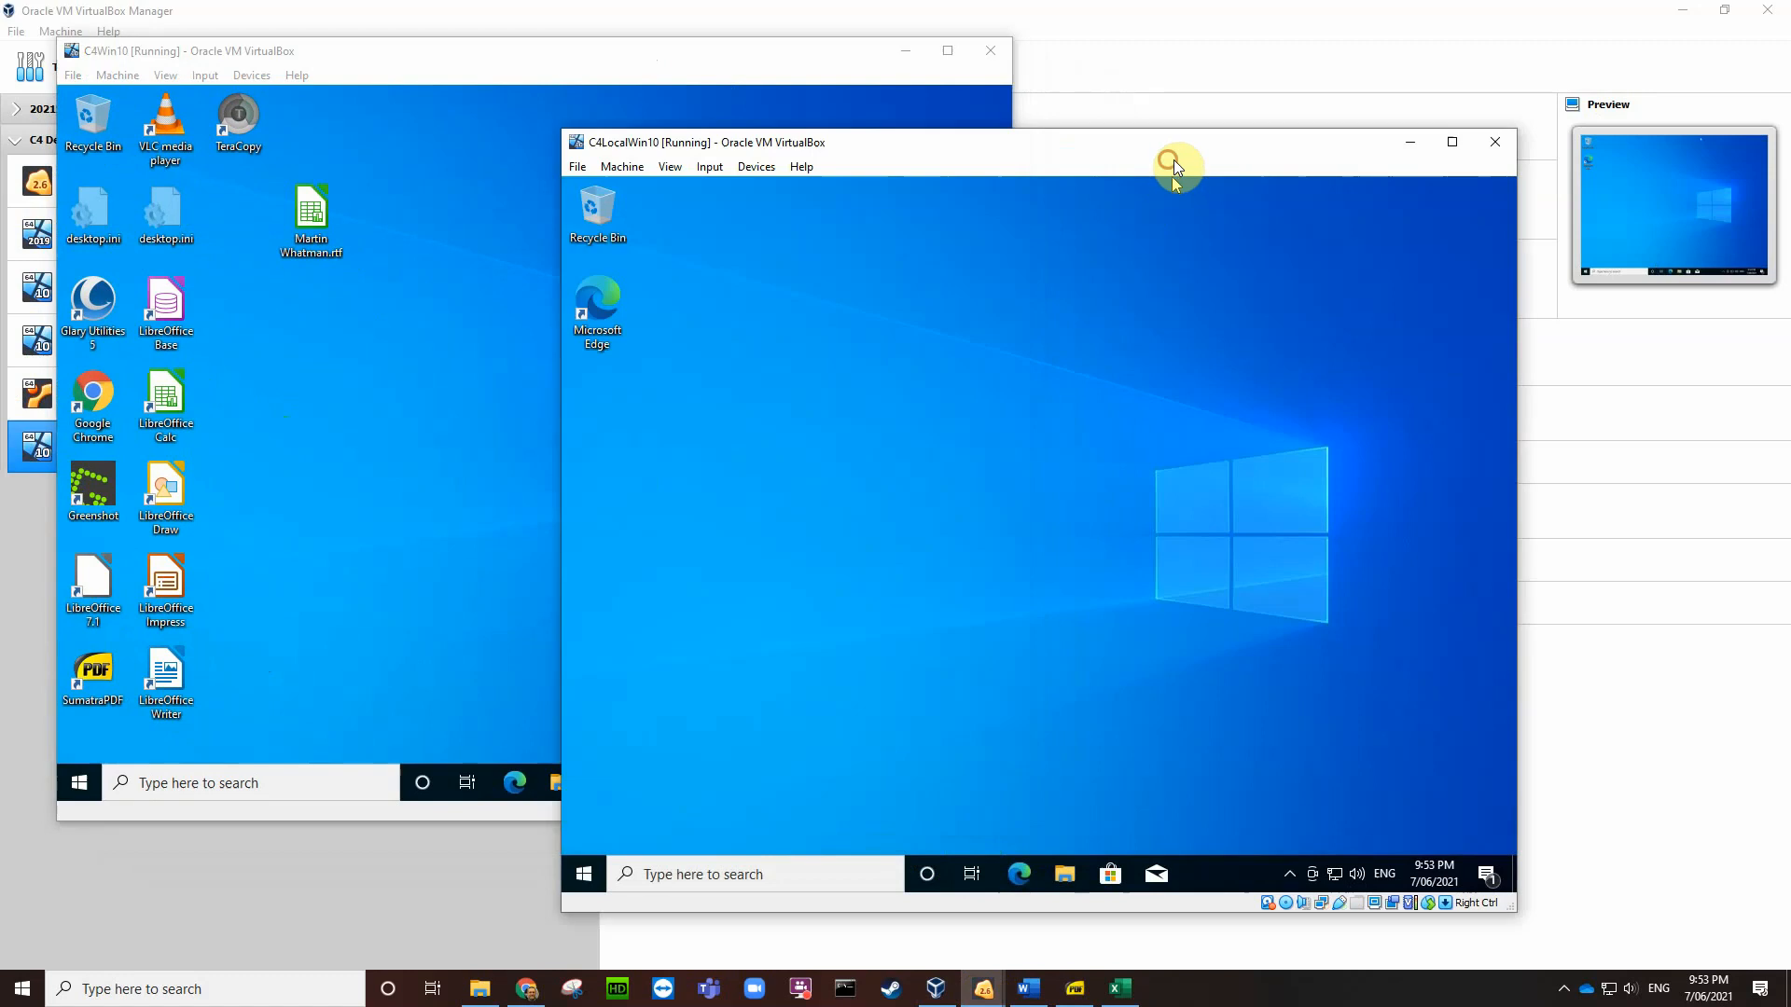
pyautogui.moveTo(1232, 154); pyautogui.dragTo(1477, 130)
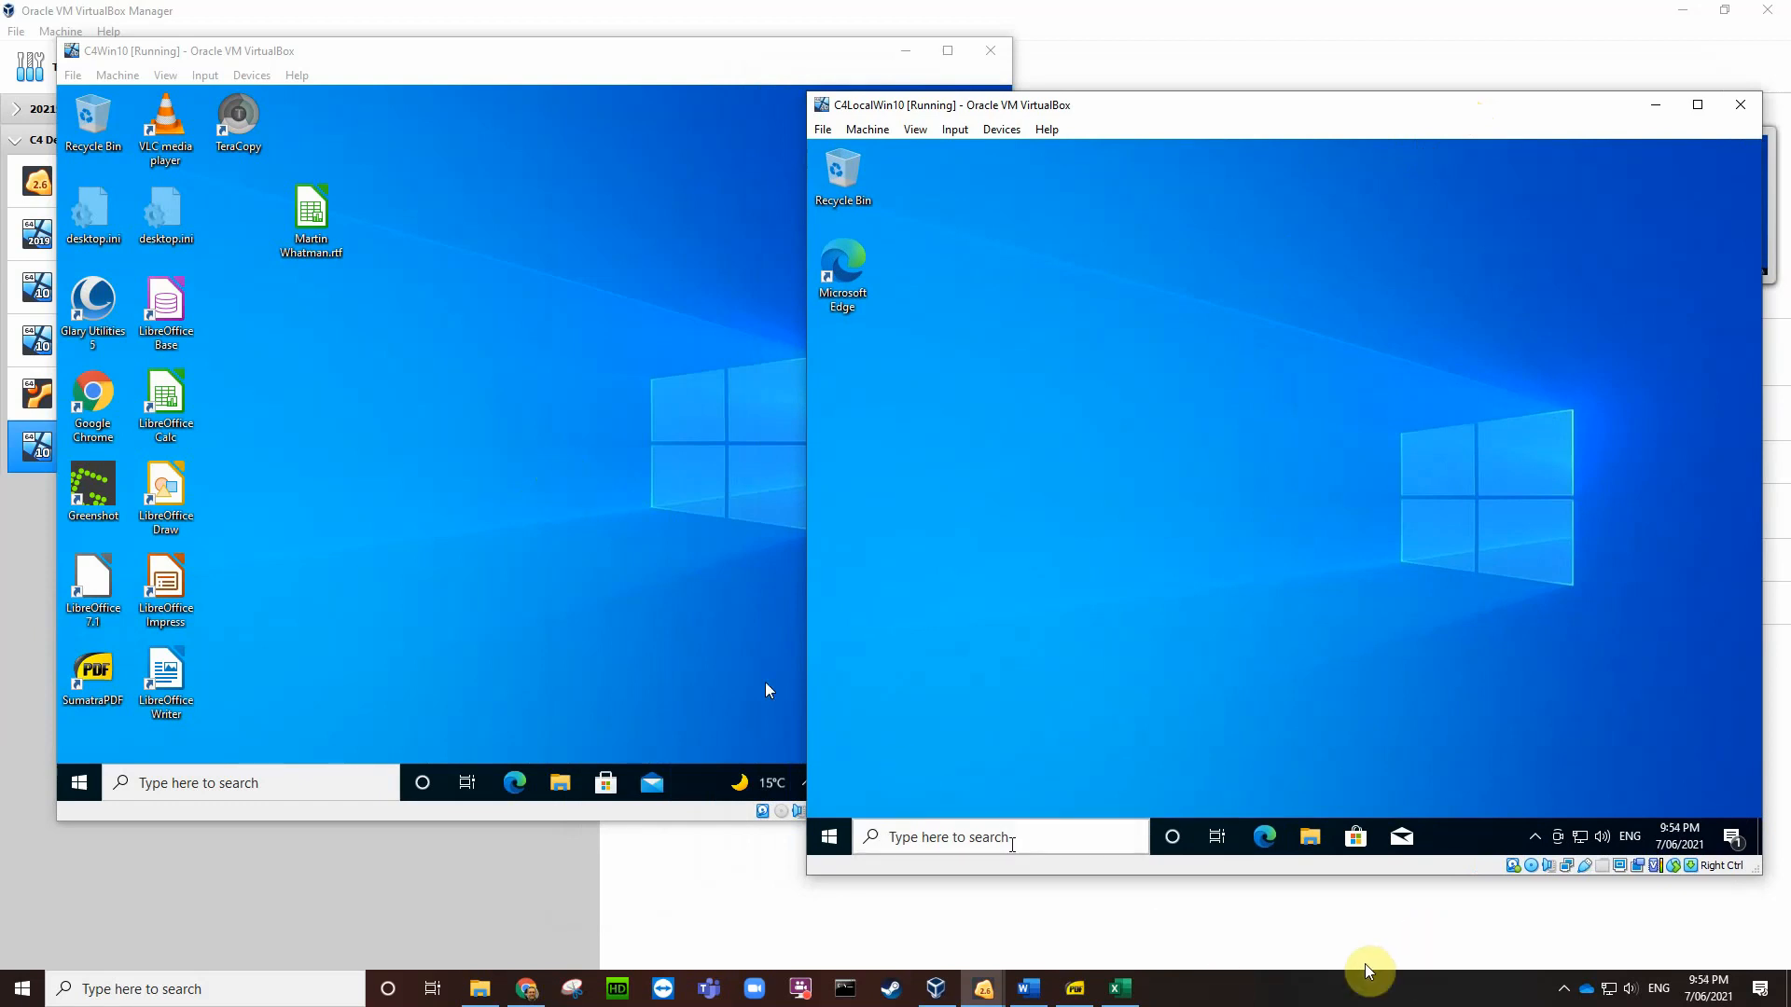
pyautogui.click(1028, 989)
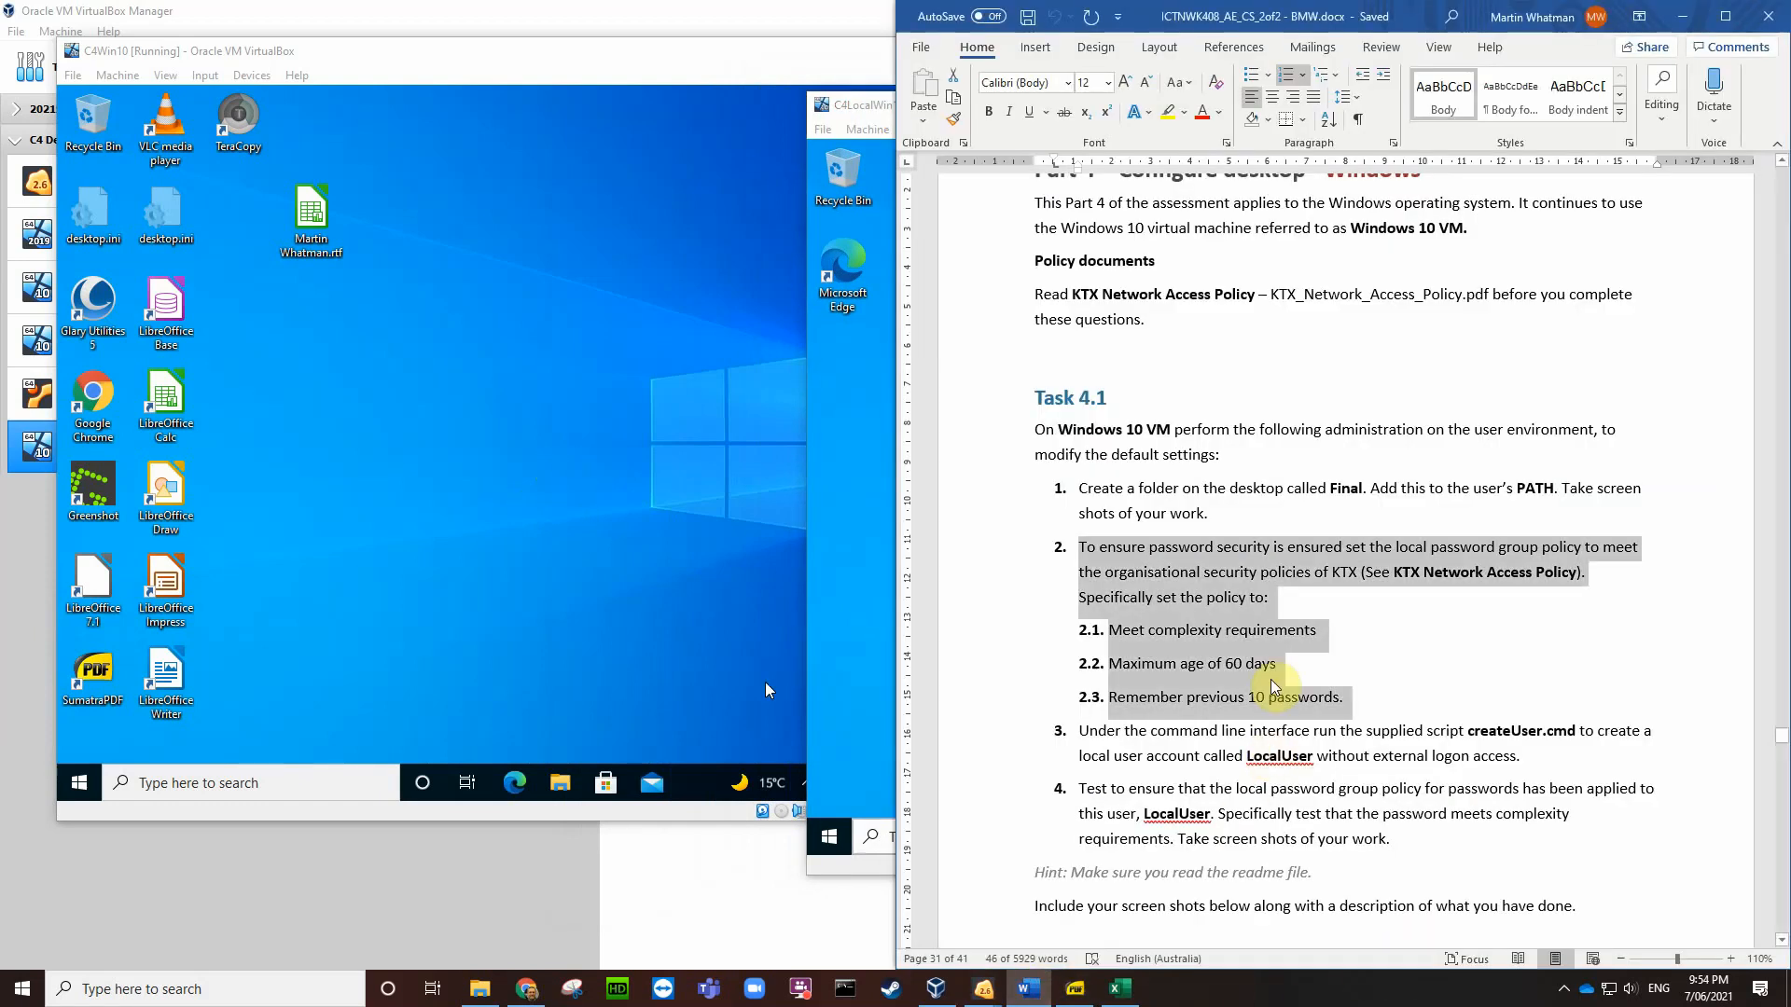
pyautogui.click(1248, 509)
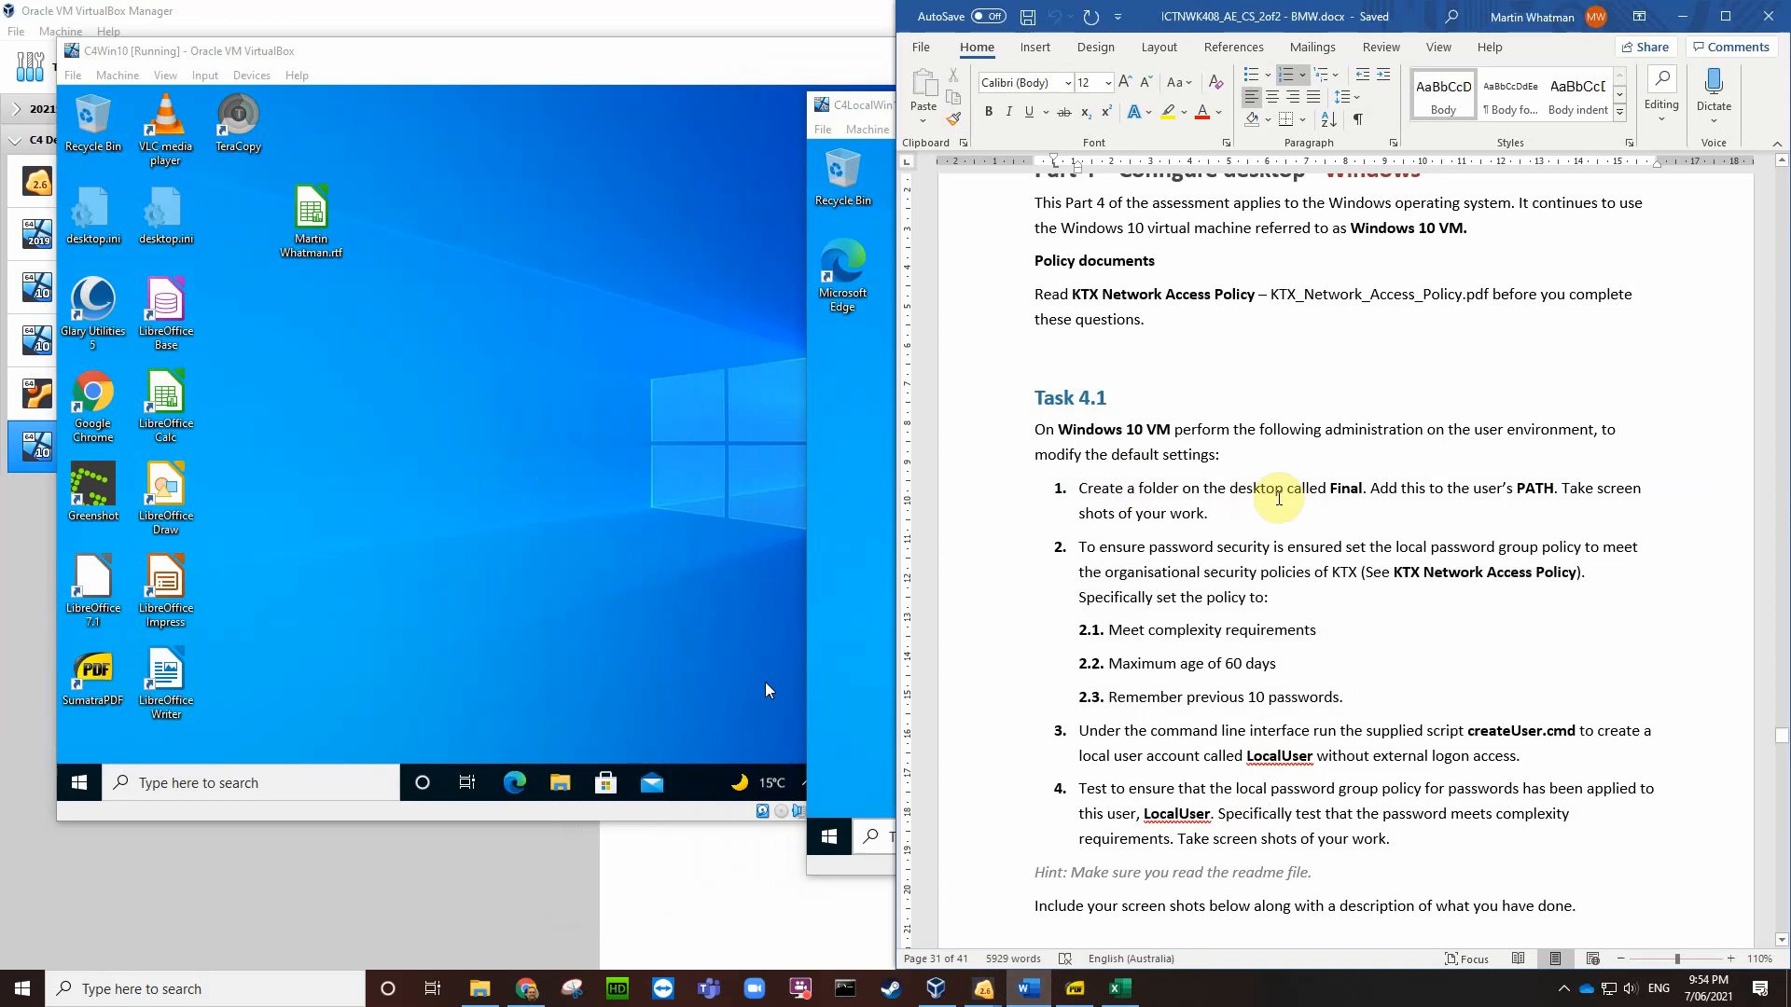
# Step: Create a new folder named 'Final' on the C4Win10 desktop via New > Folder
pyautogui.rightClick(283, 345)
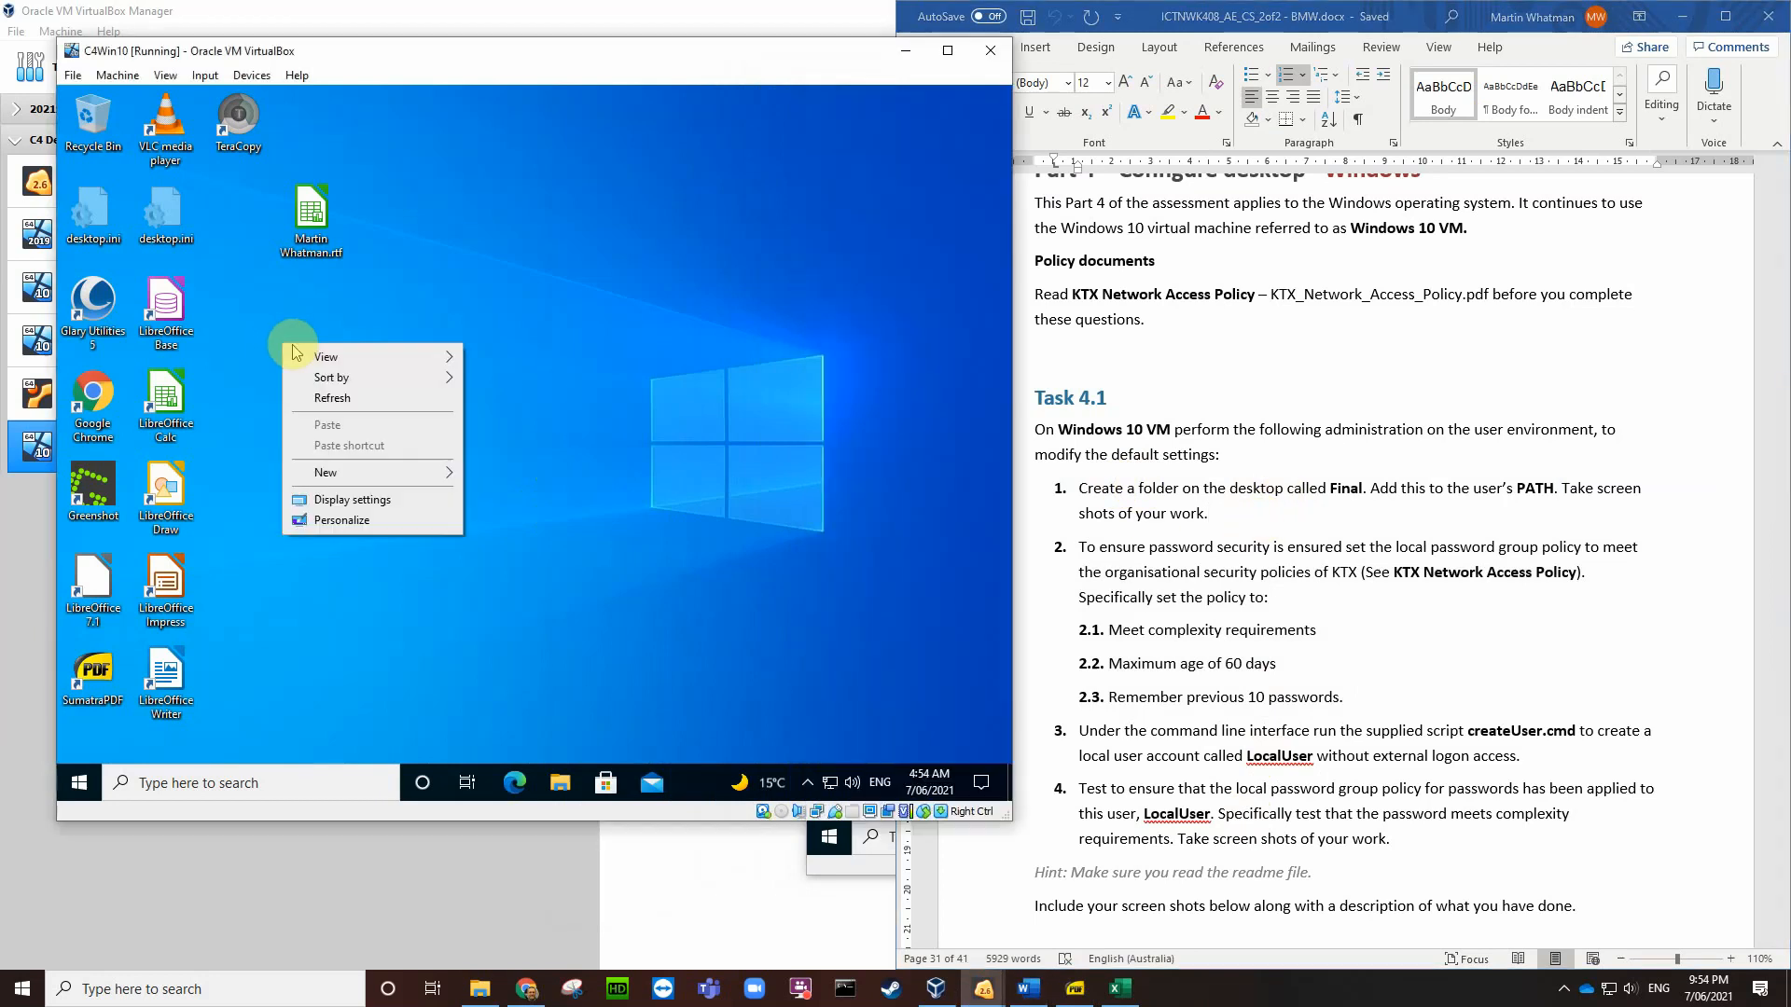
pyautogui.moveTo(448, 483)
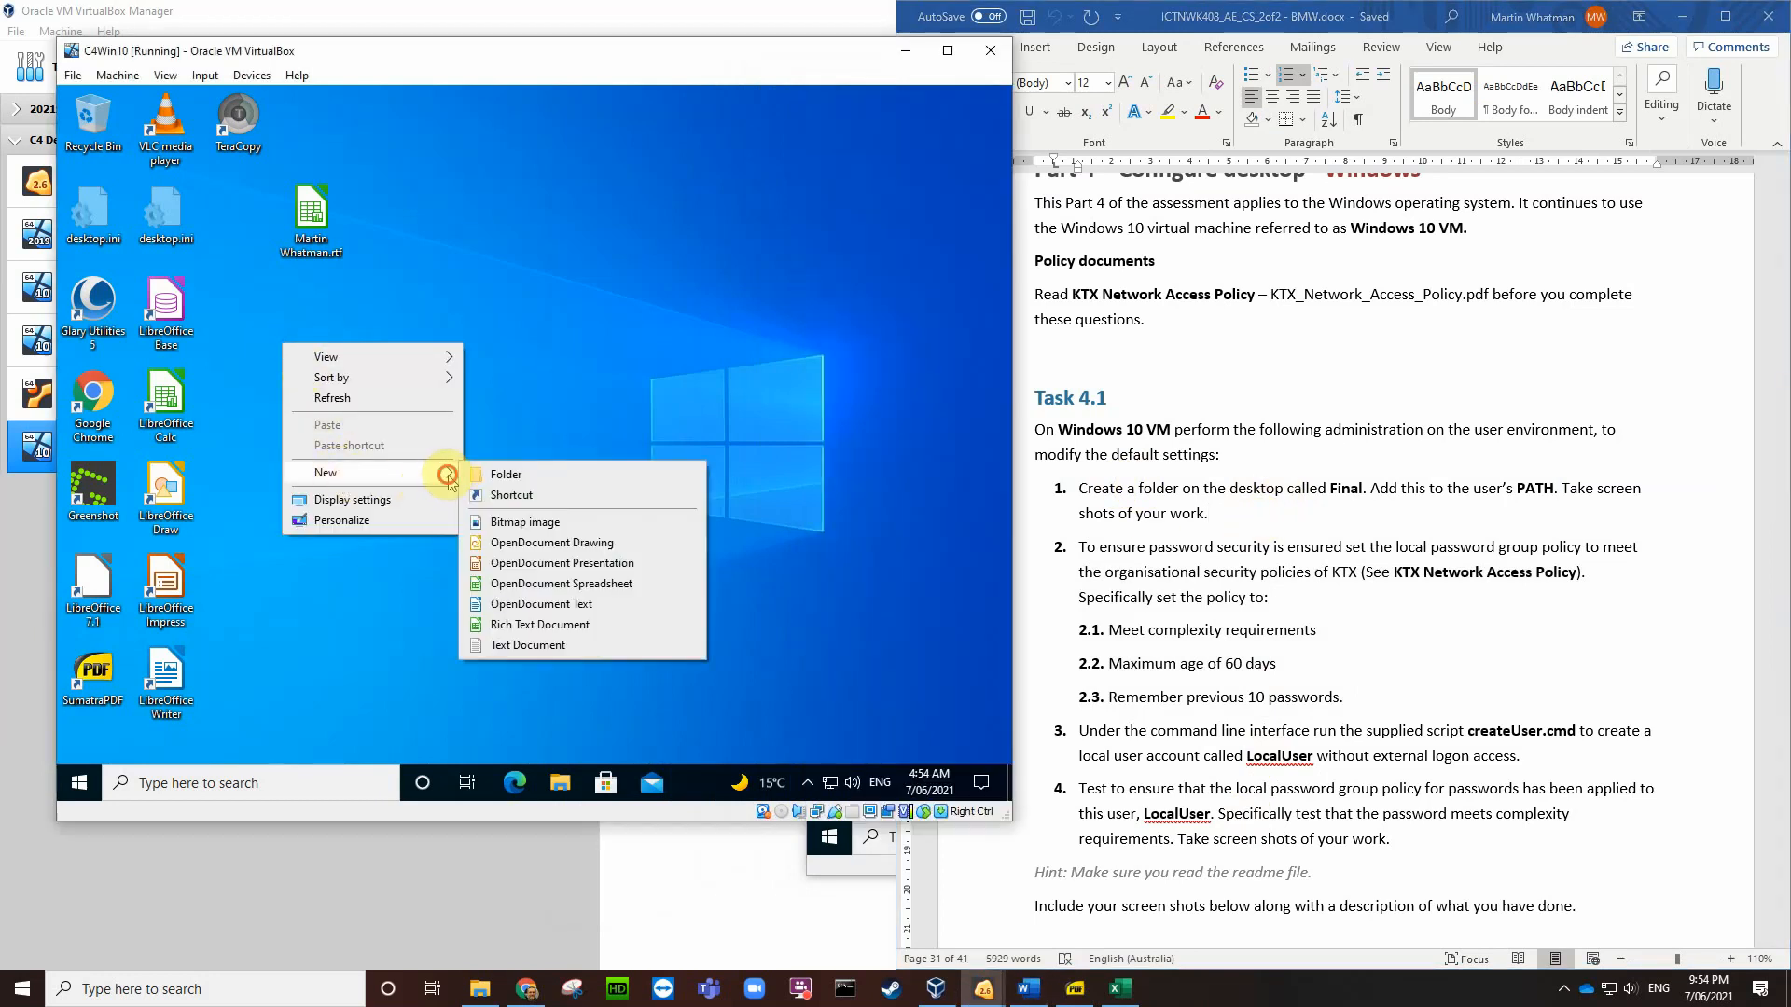
pyautogui.click(507, 481)
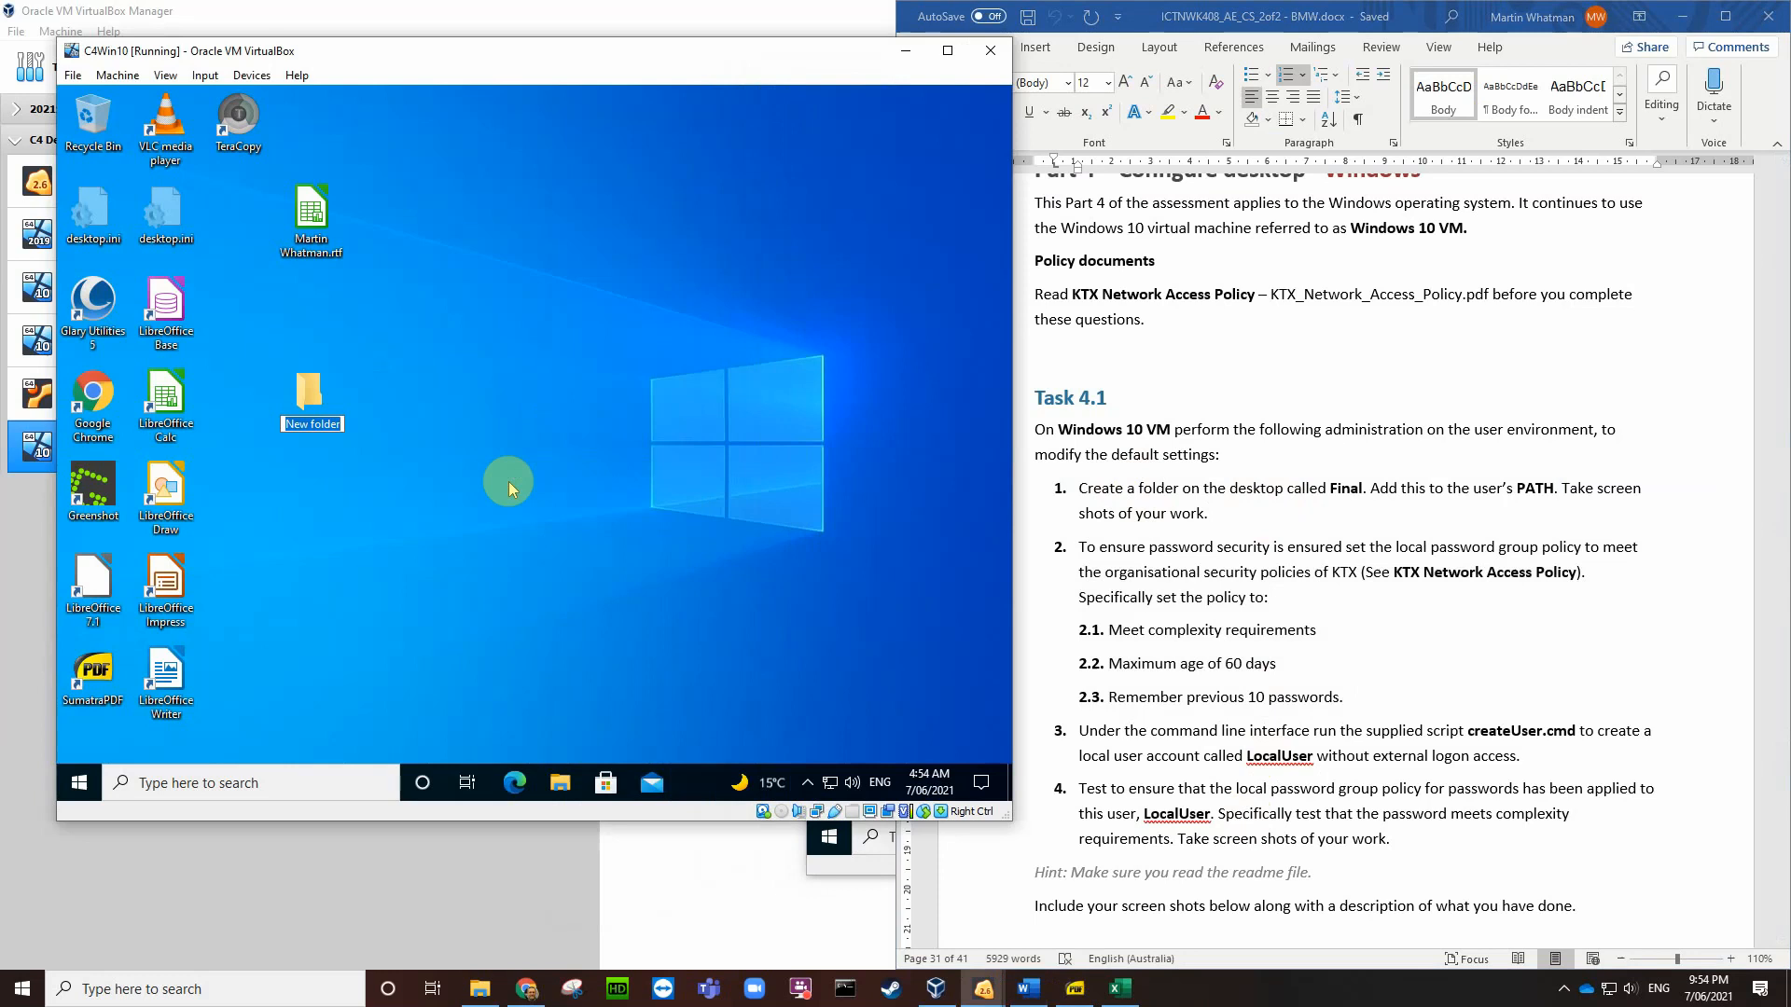
pyautogui.write('Final')
pyautogui.press('Return')
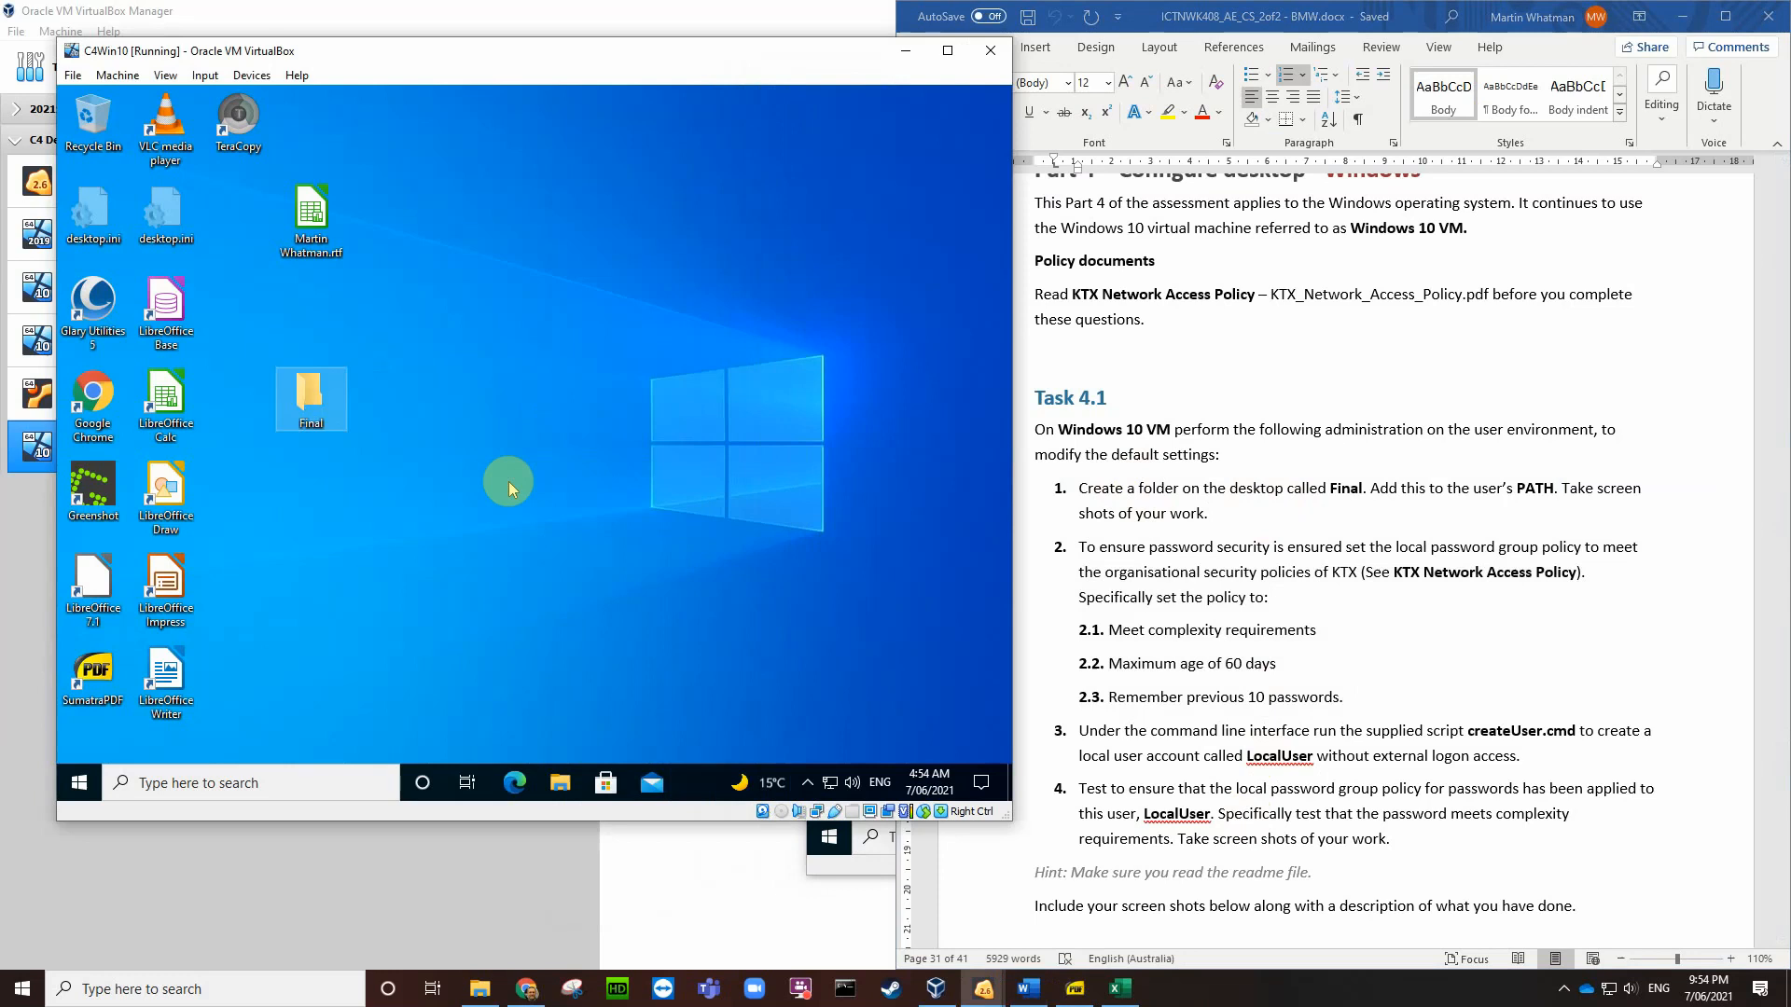
# Step: Create a new folder named 'Final' on the C4LocalWin10 desktop
pyautogui.click(857, 873)
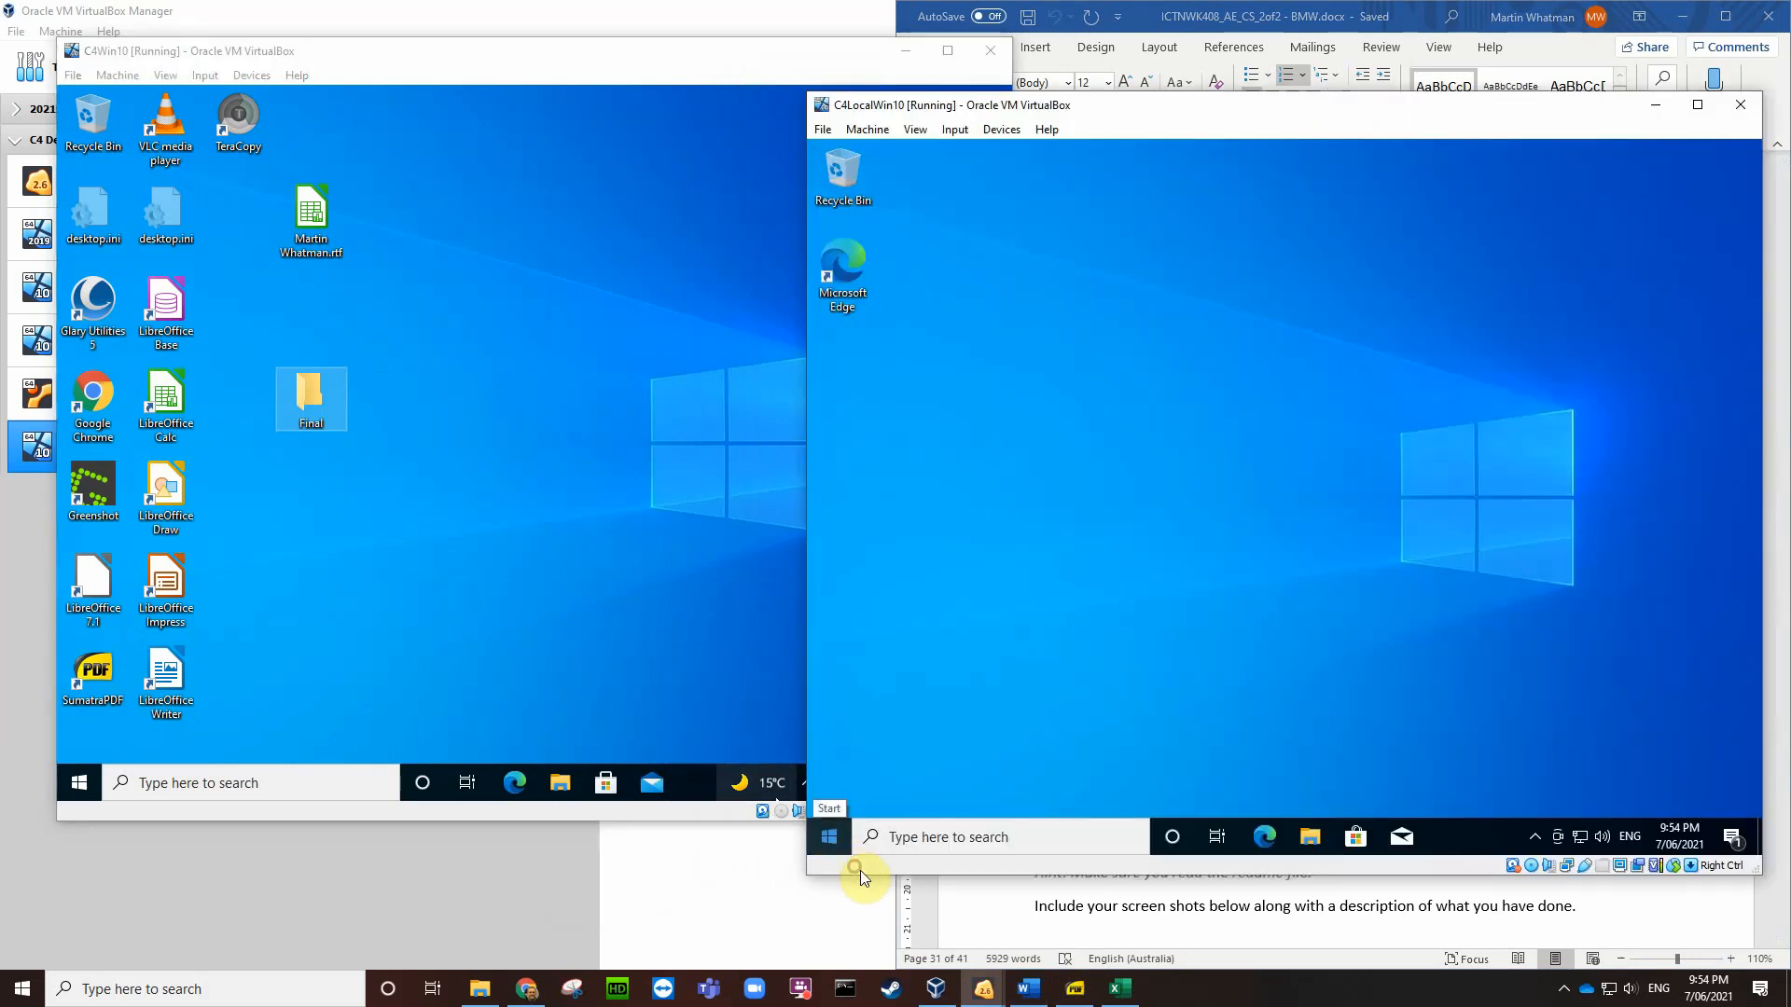
pyautogui.rightClick(1006, 284)
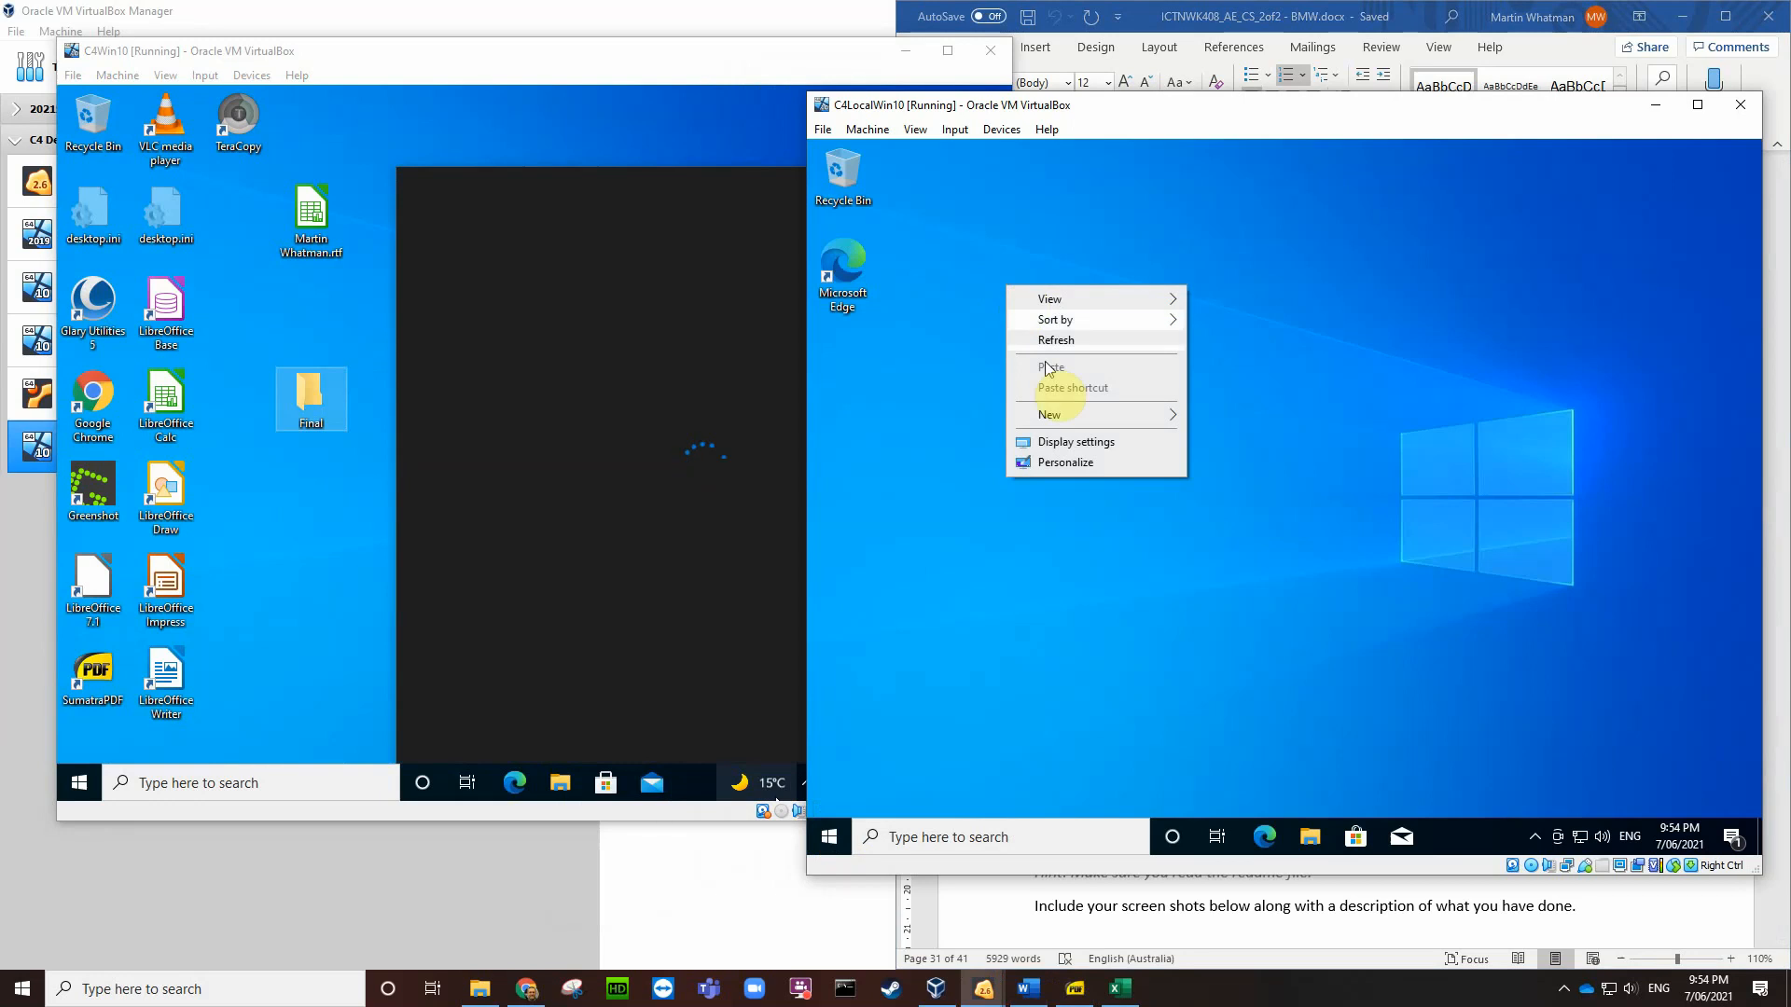
pyautogui.moveTo(1165, 416)
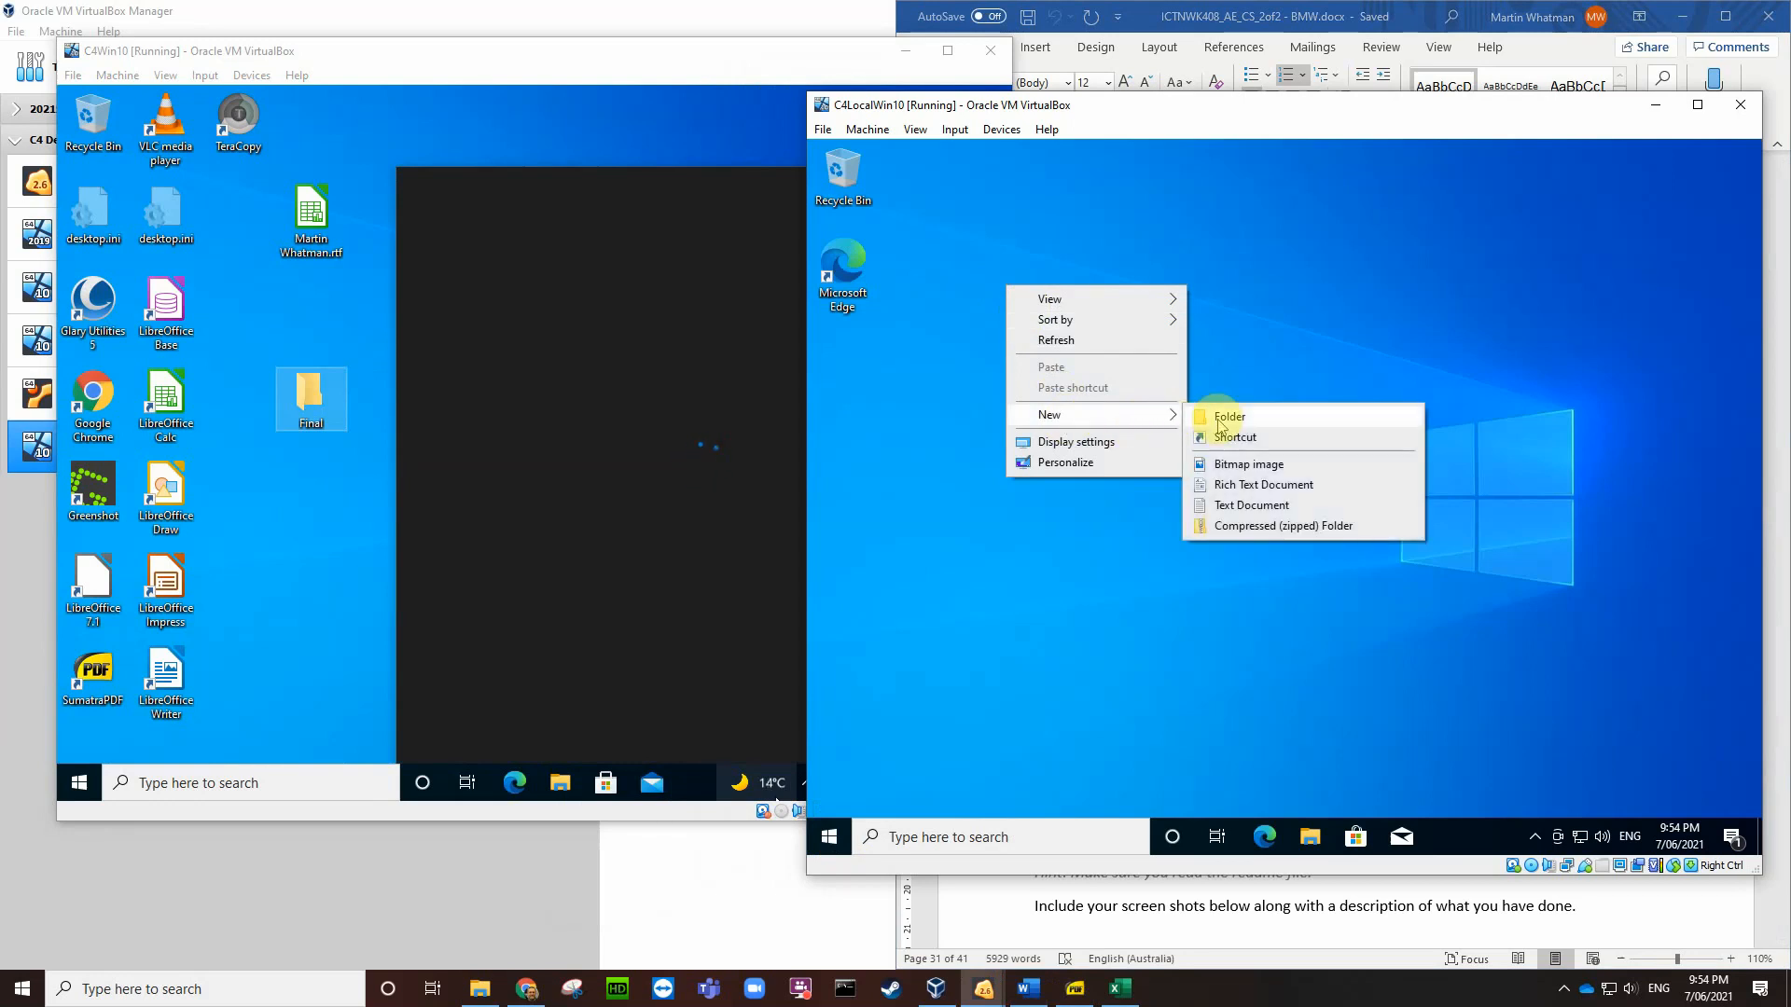
pyautogui.click(1218, 422)
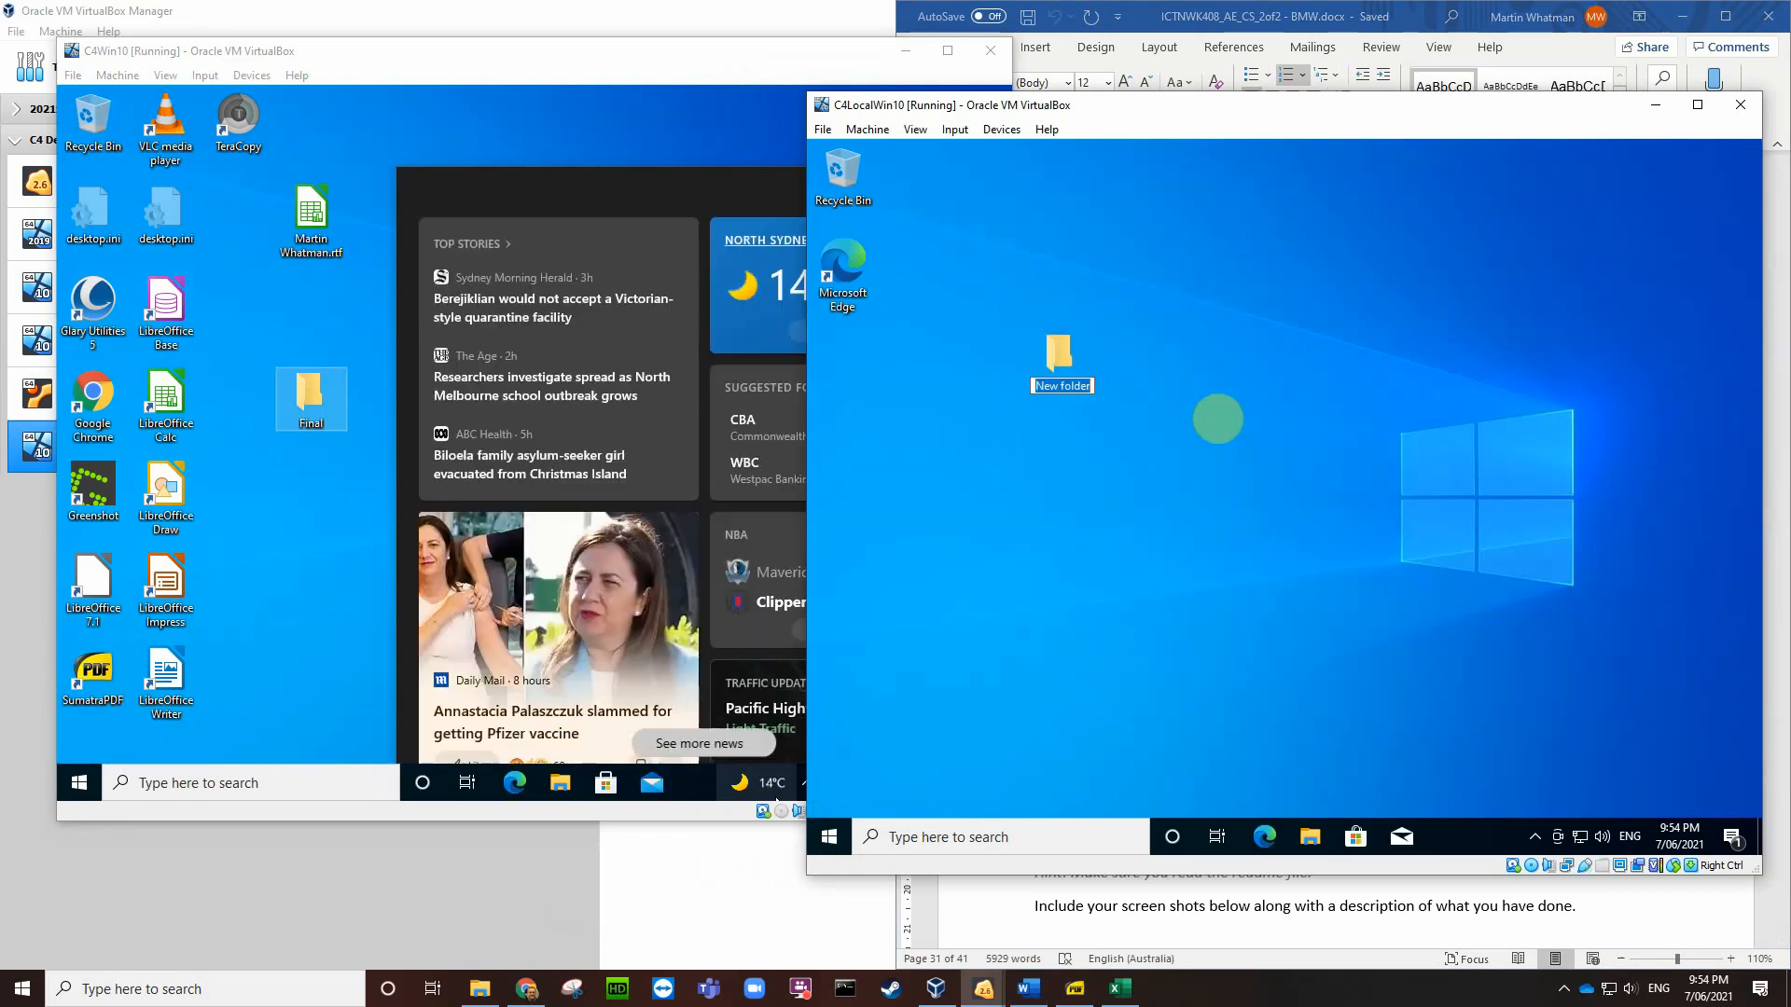
pyautogui.write('Final')
pyautogui.press('Return')
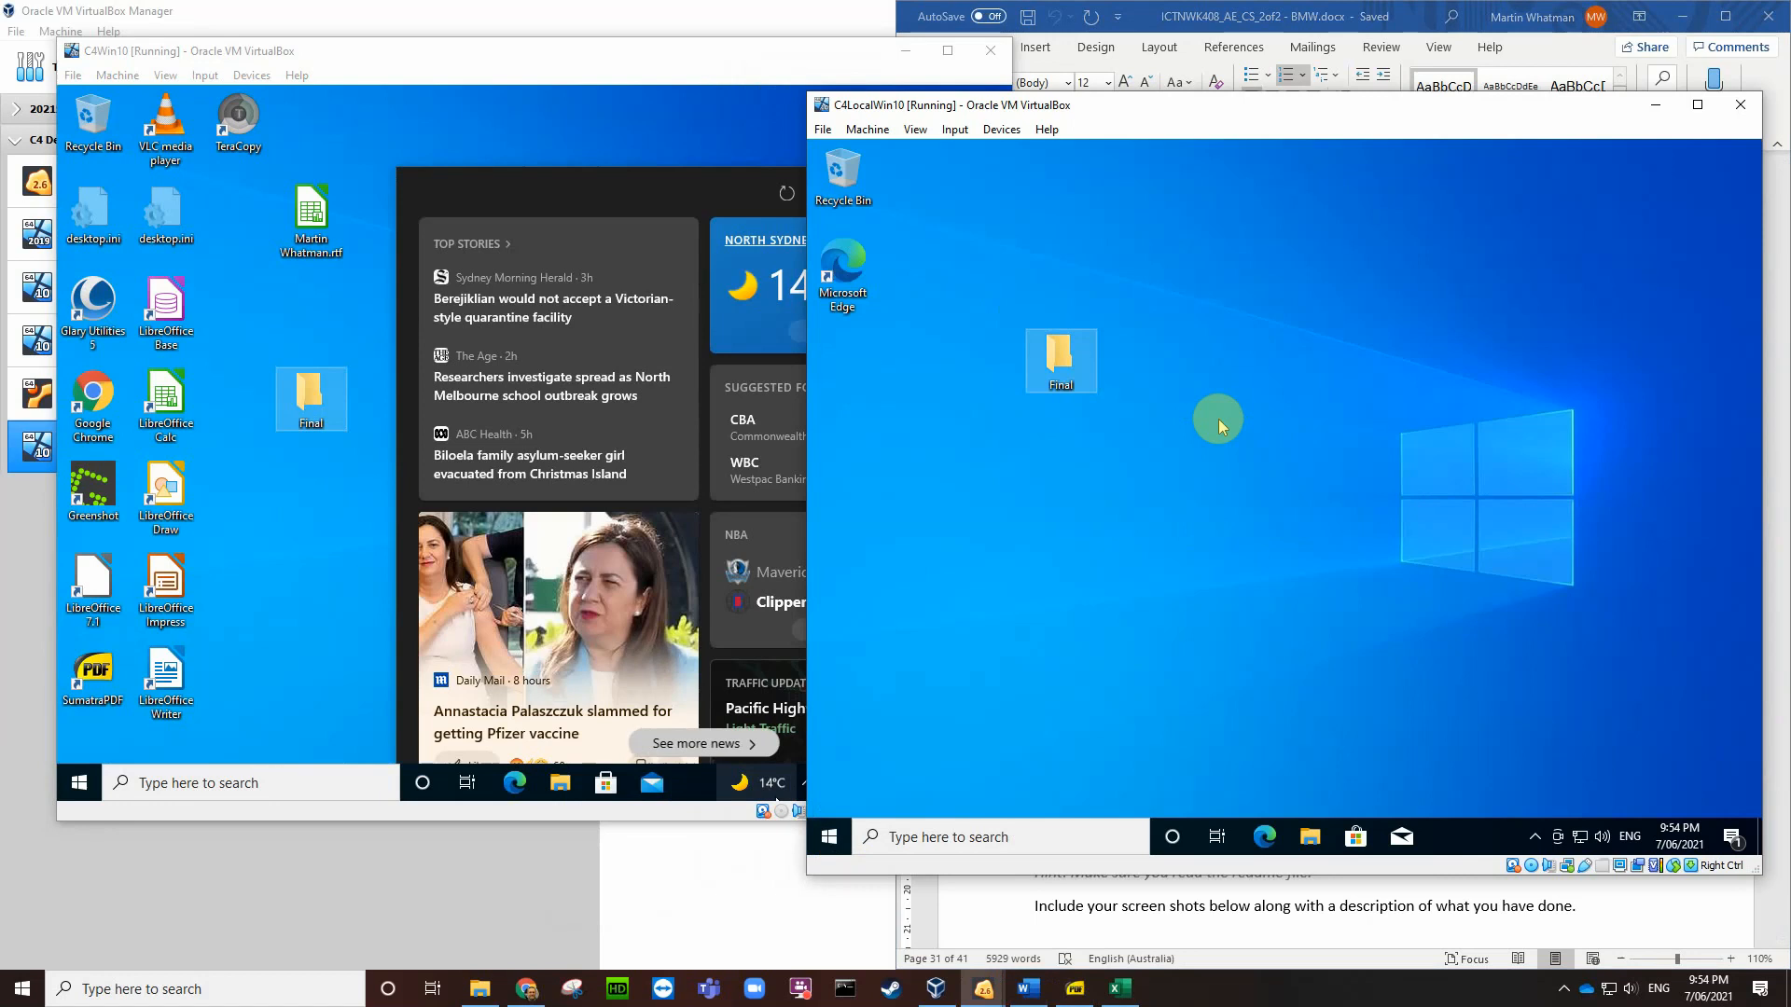
# Step: Place the Final folders under Edge and beside LibreOffice Writer, then return to Word's task list
pyautogui.moveTo(936, 372); pyautogui.dragTo(859, 373)
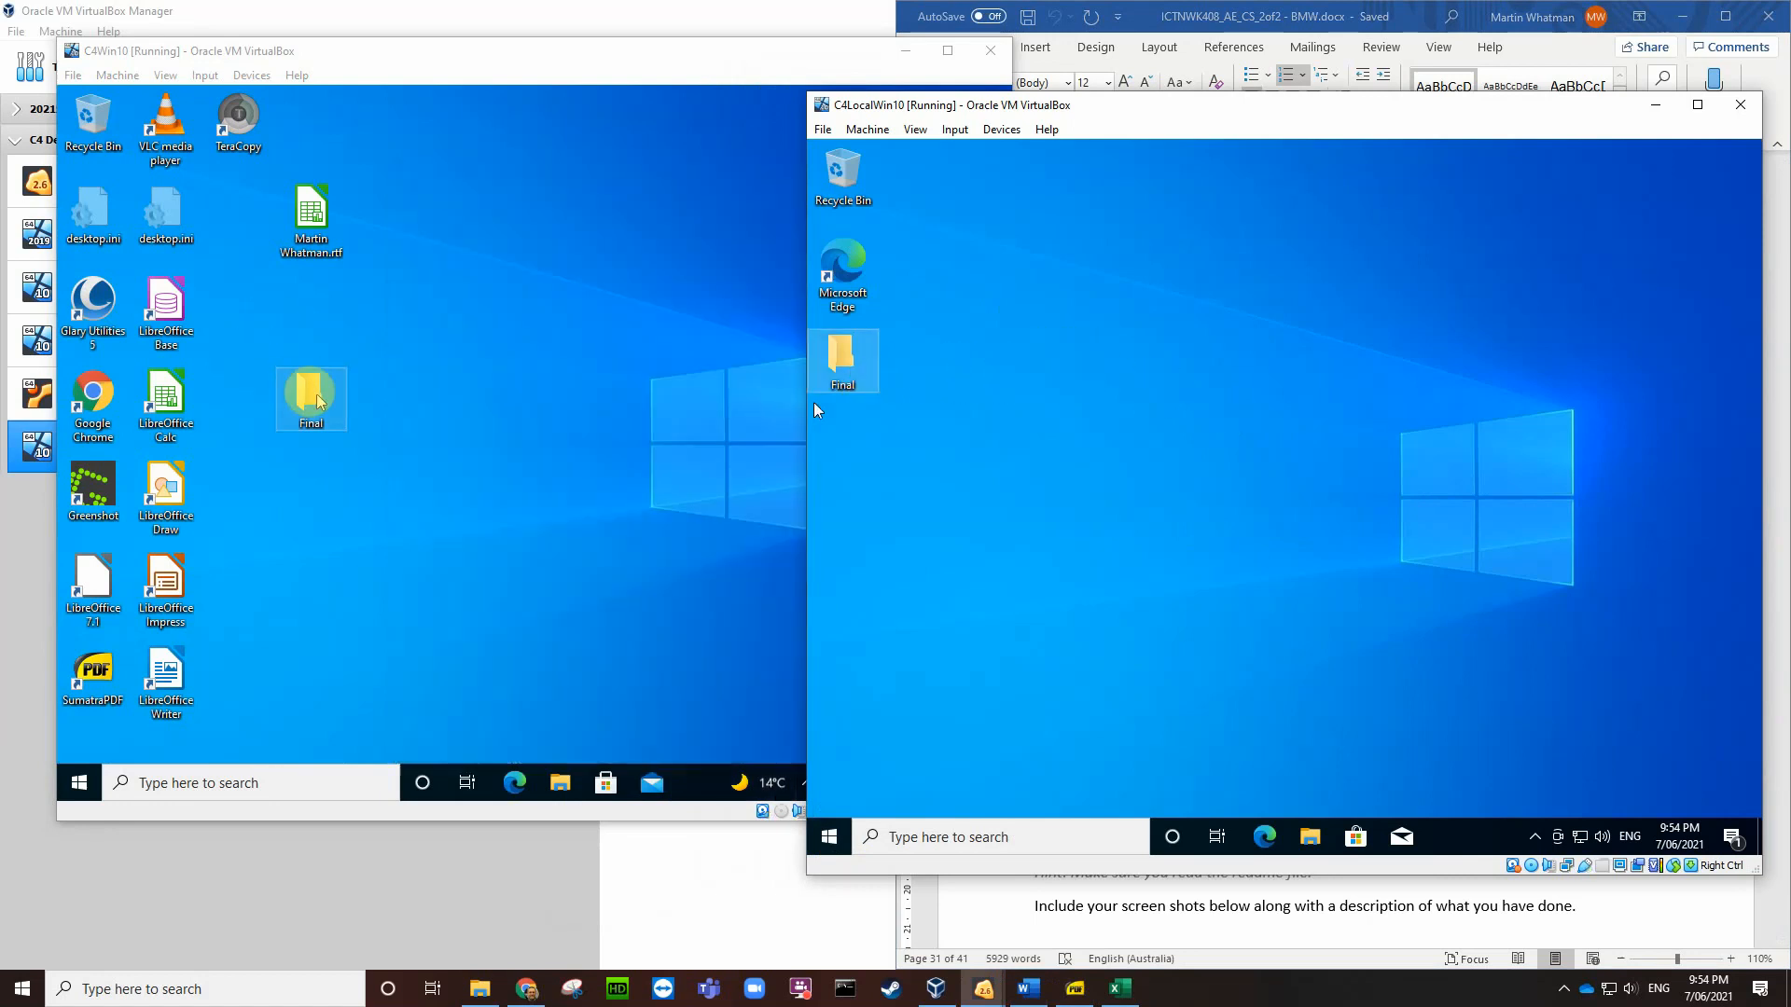
pyautogui.moveTo(307, 390); pyautogui.dragTo(244, 667)
pyautogui.click(1172, 548)
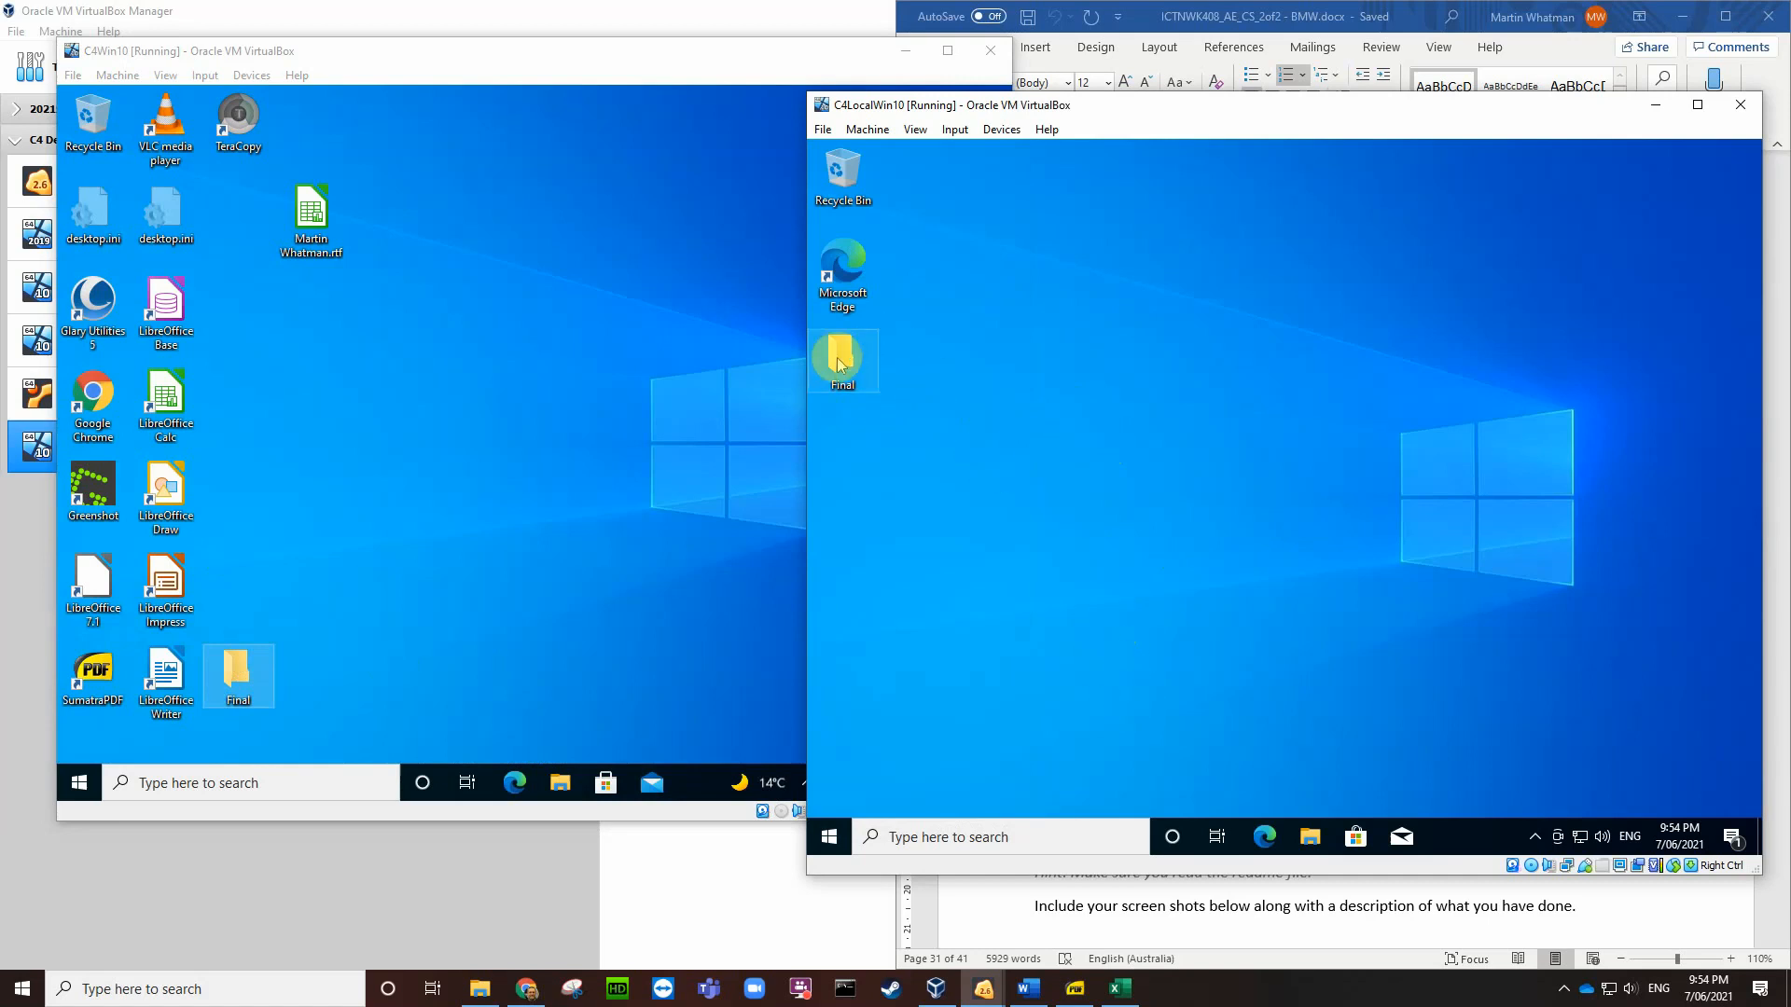
pyautogui.click(1006, 925)
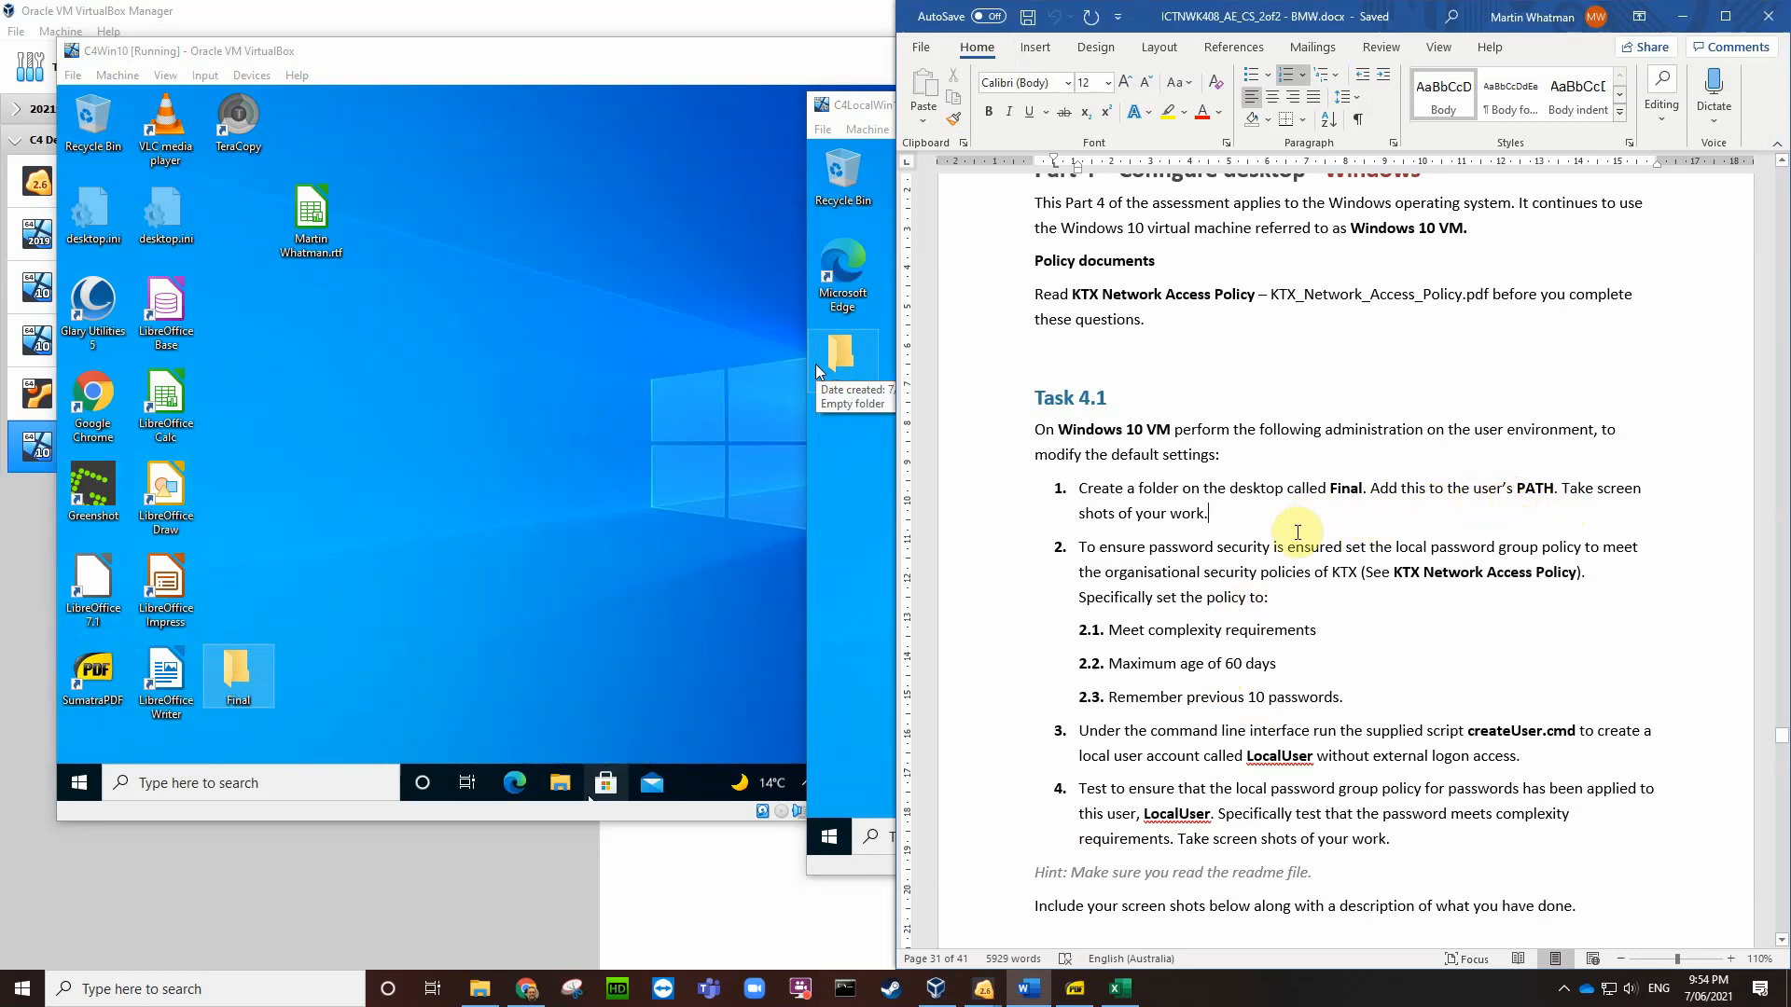
# Step: In C4Win10, open Environment Variables and start editing the Administrator's user Path
pyautogui.click(597, 477)
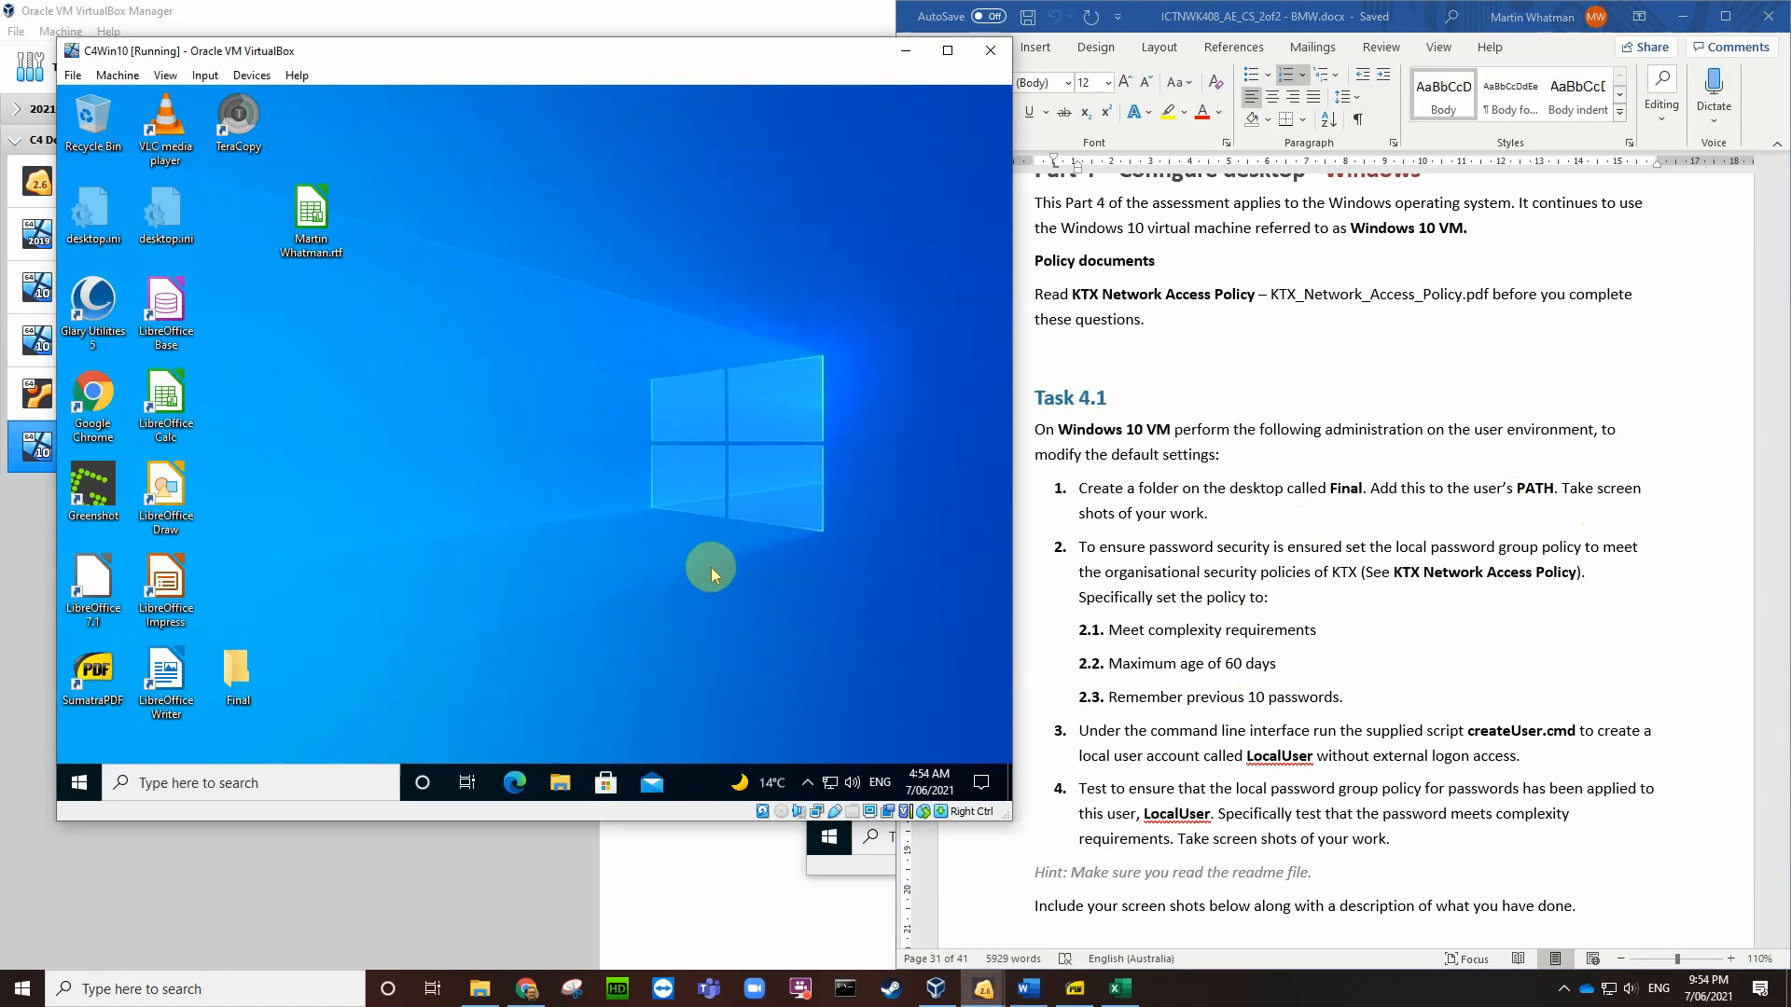
pyautogui.click(215, 782)
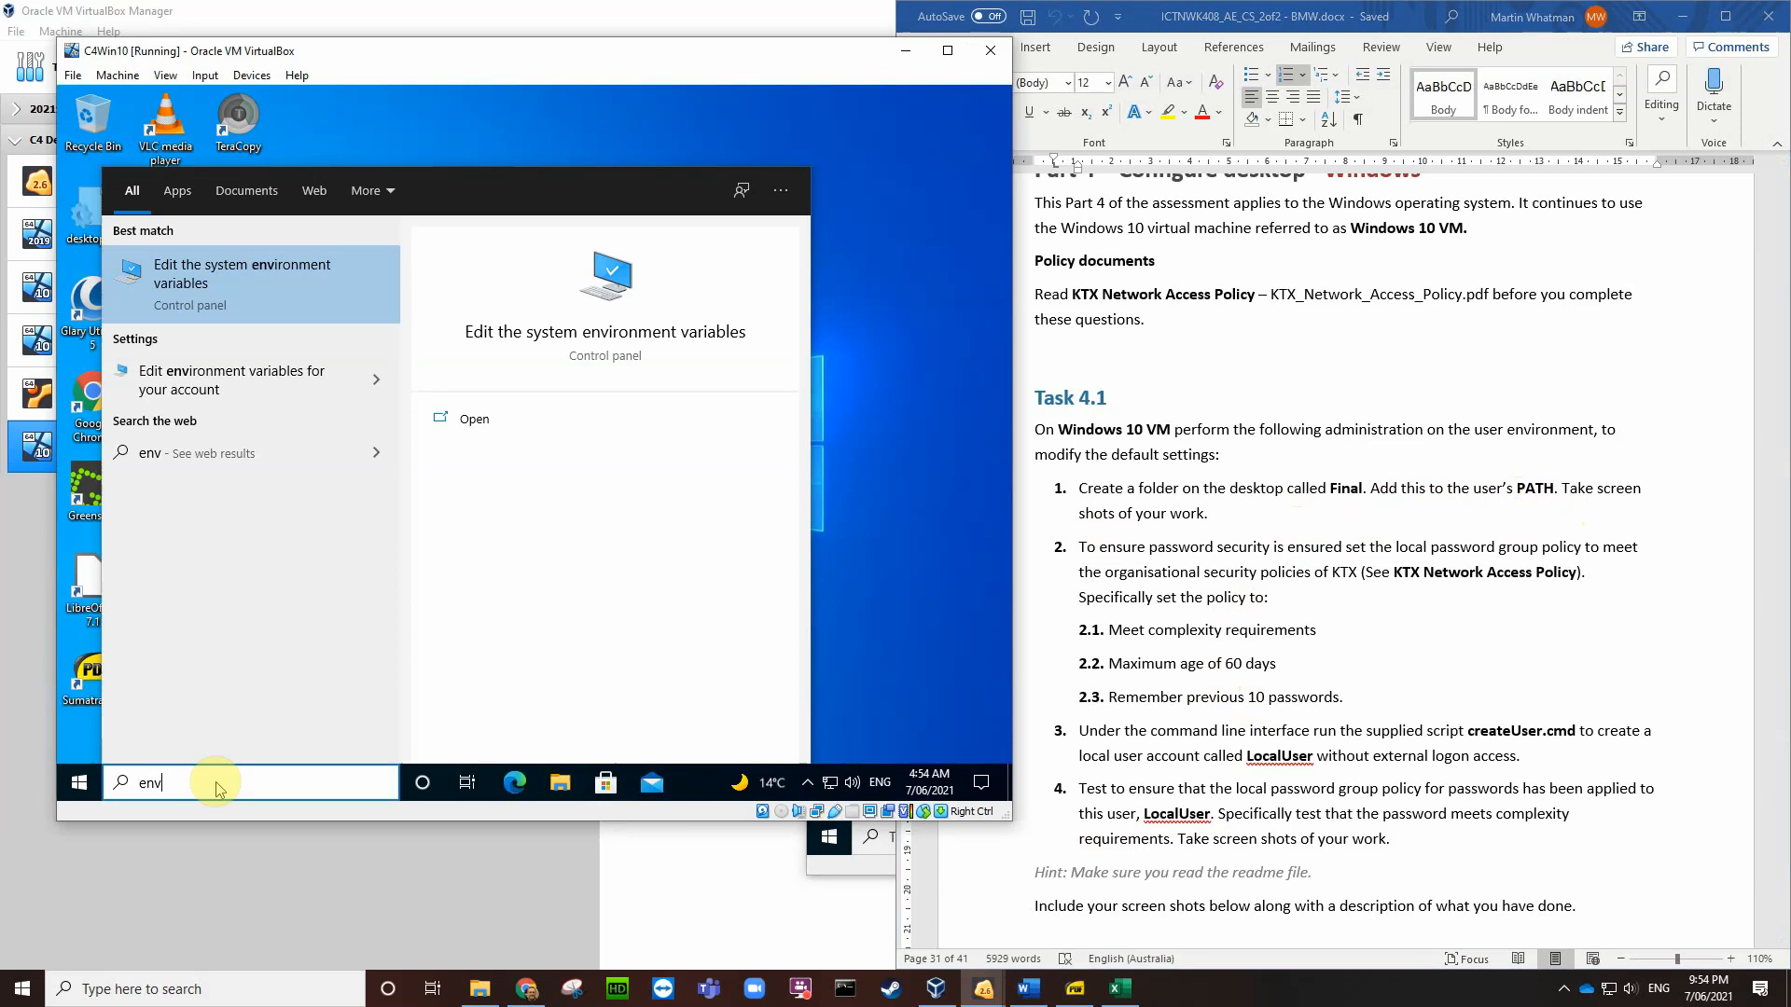
pyautogui.click(250, 280)
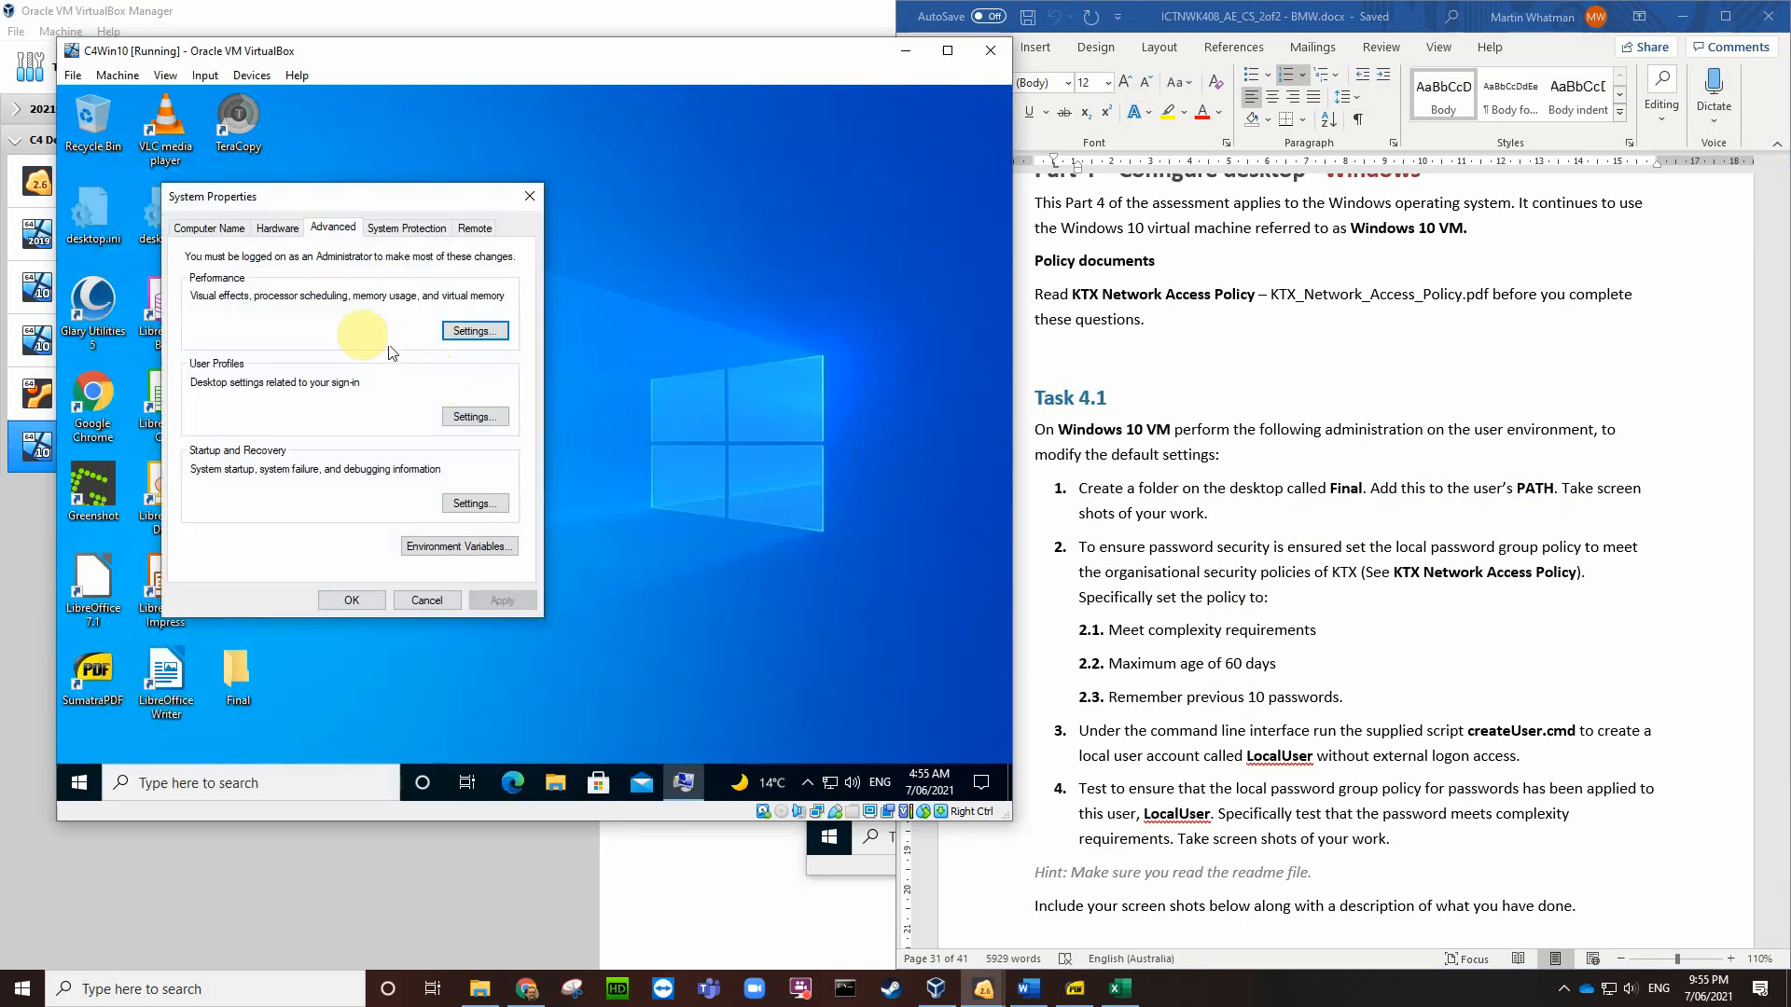
pyautogui.click(446, 550)
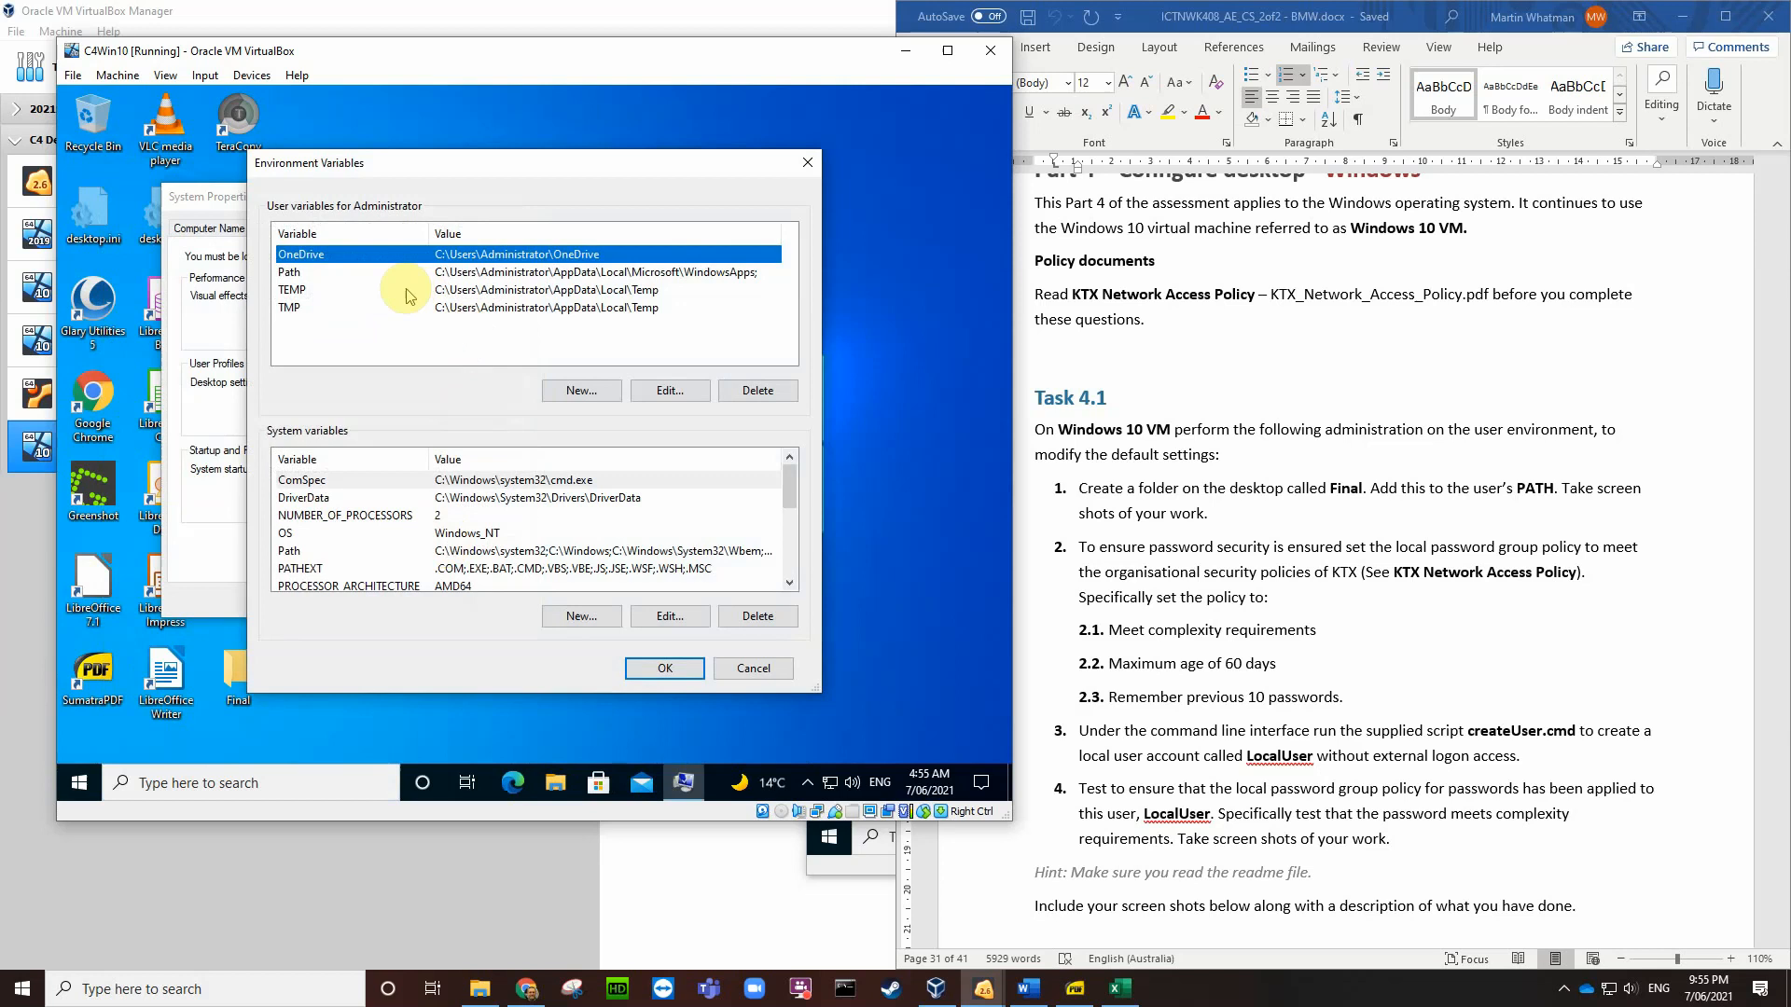
pyautogui.click(294, 272)
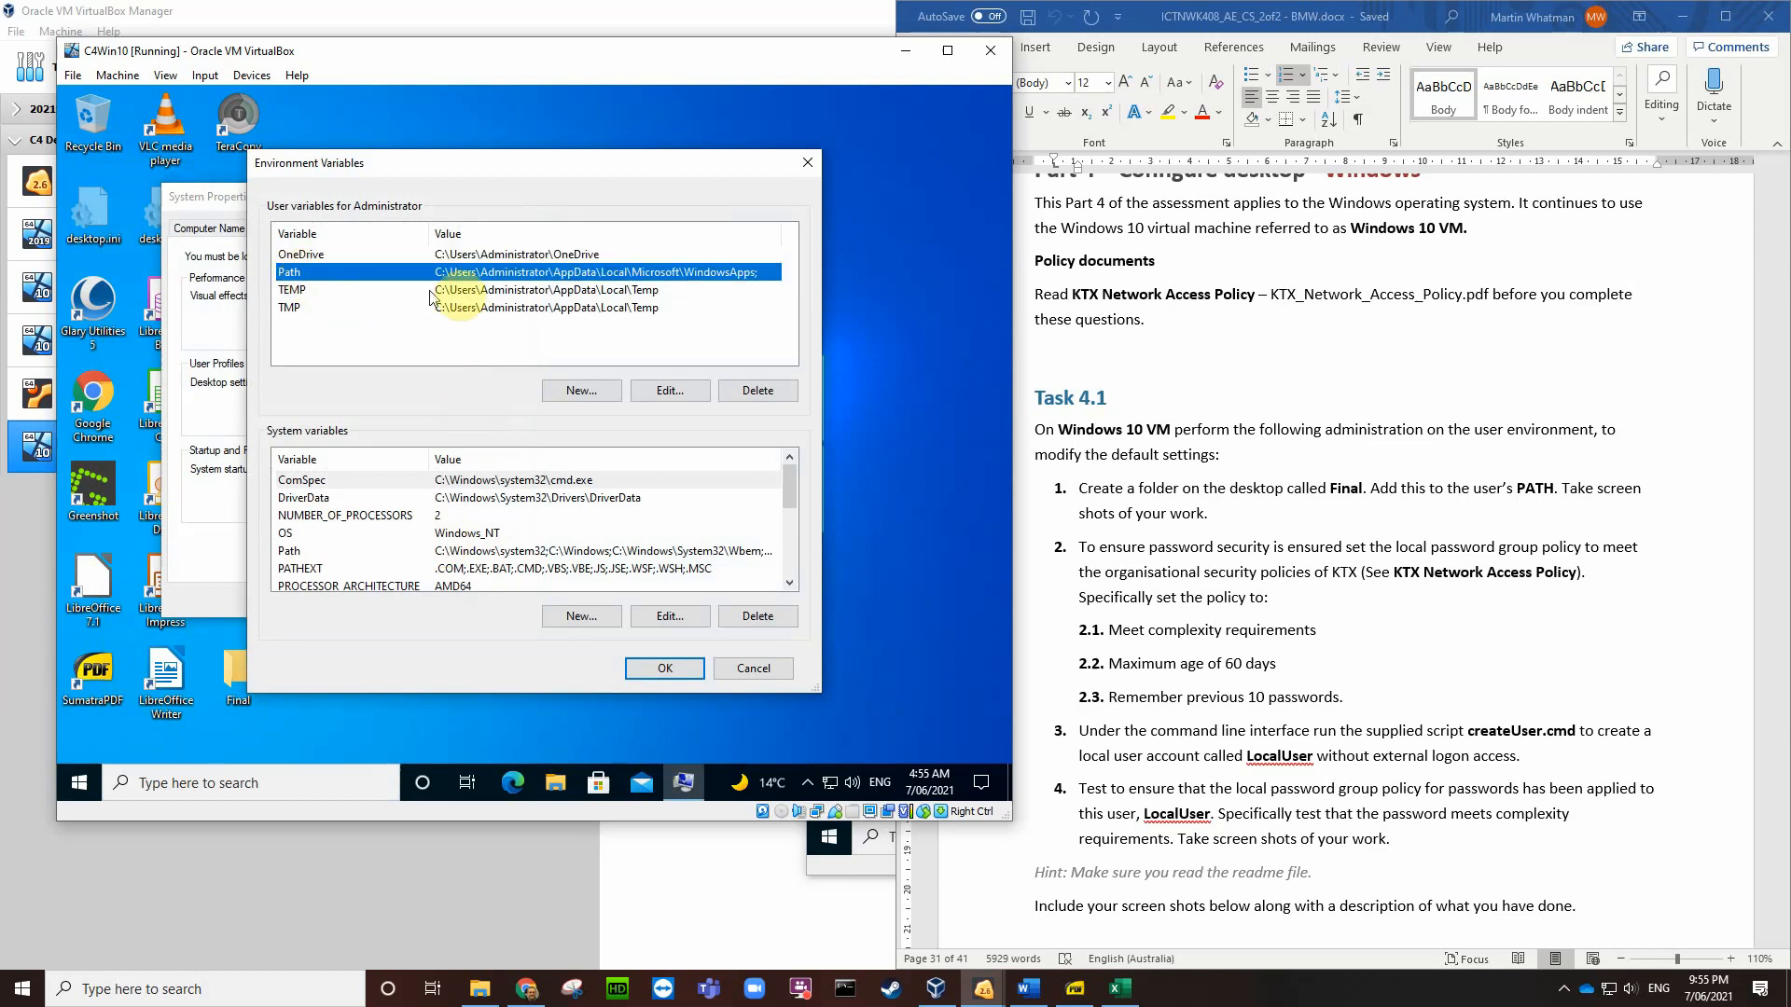
pyautogui.click(644, 392)
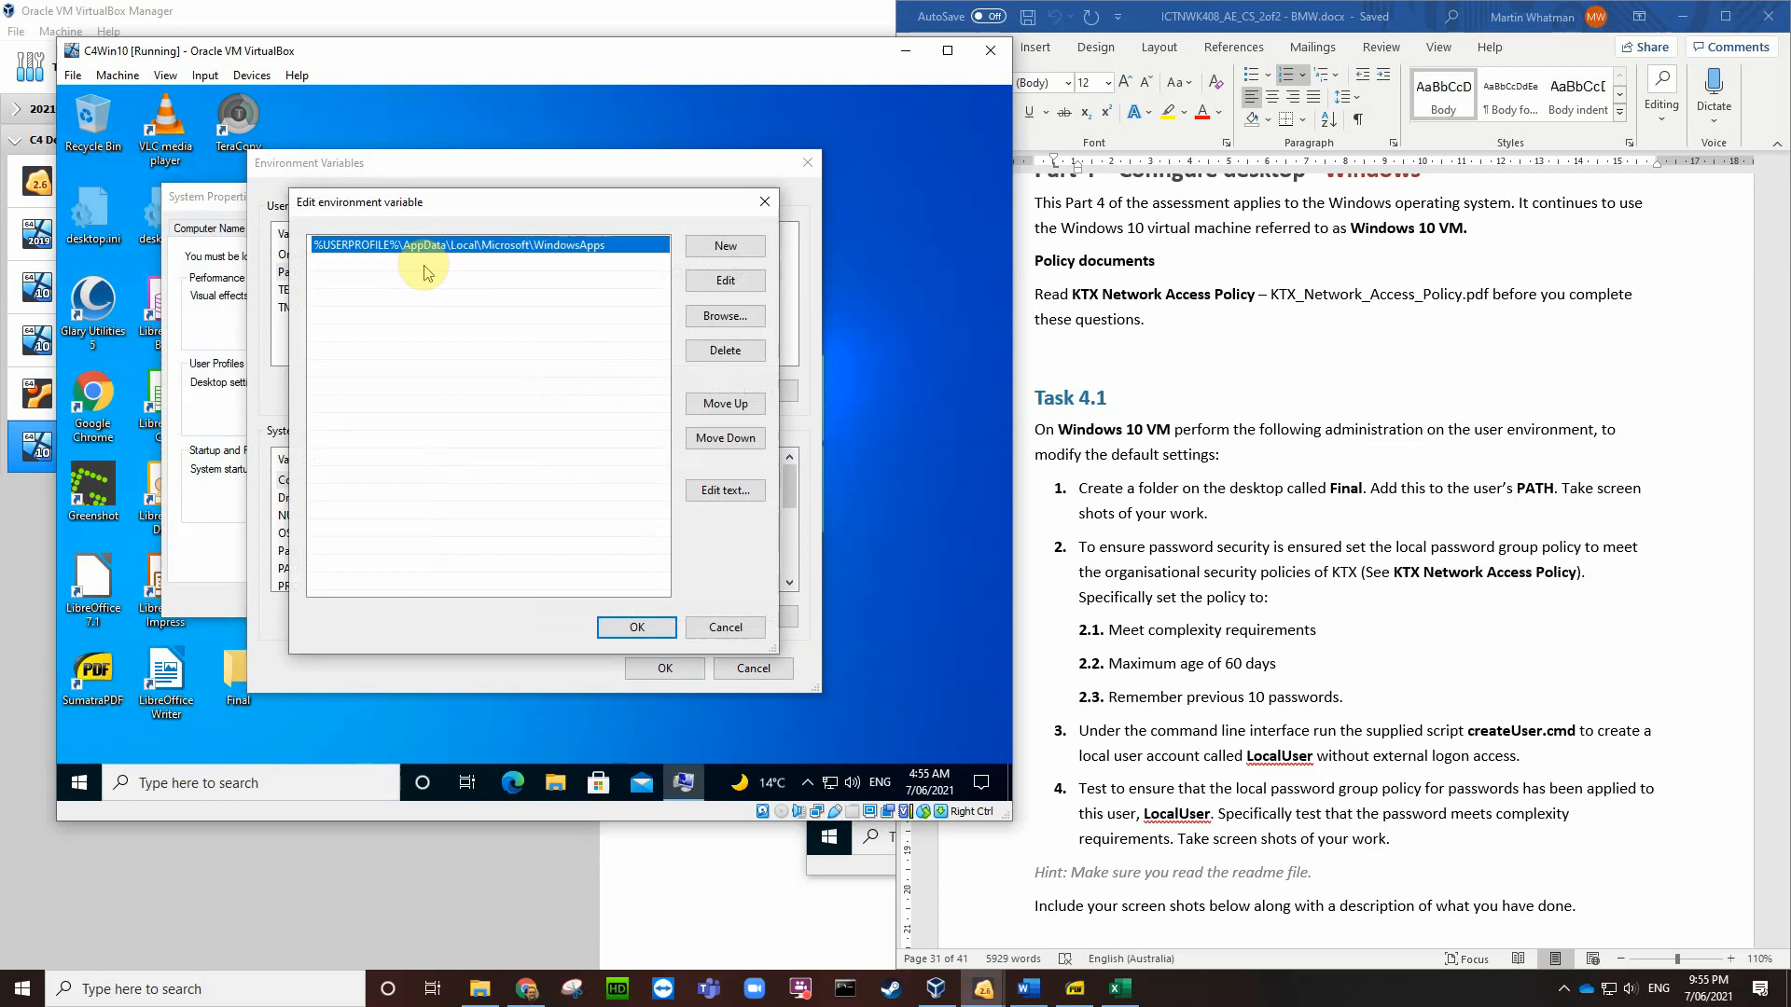
pyautogui.click(698, 247)
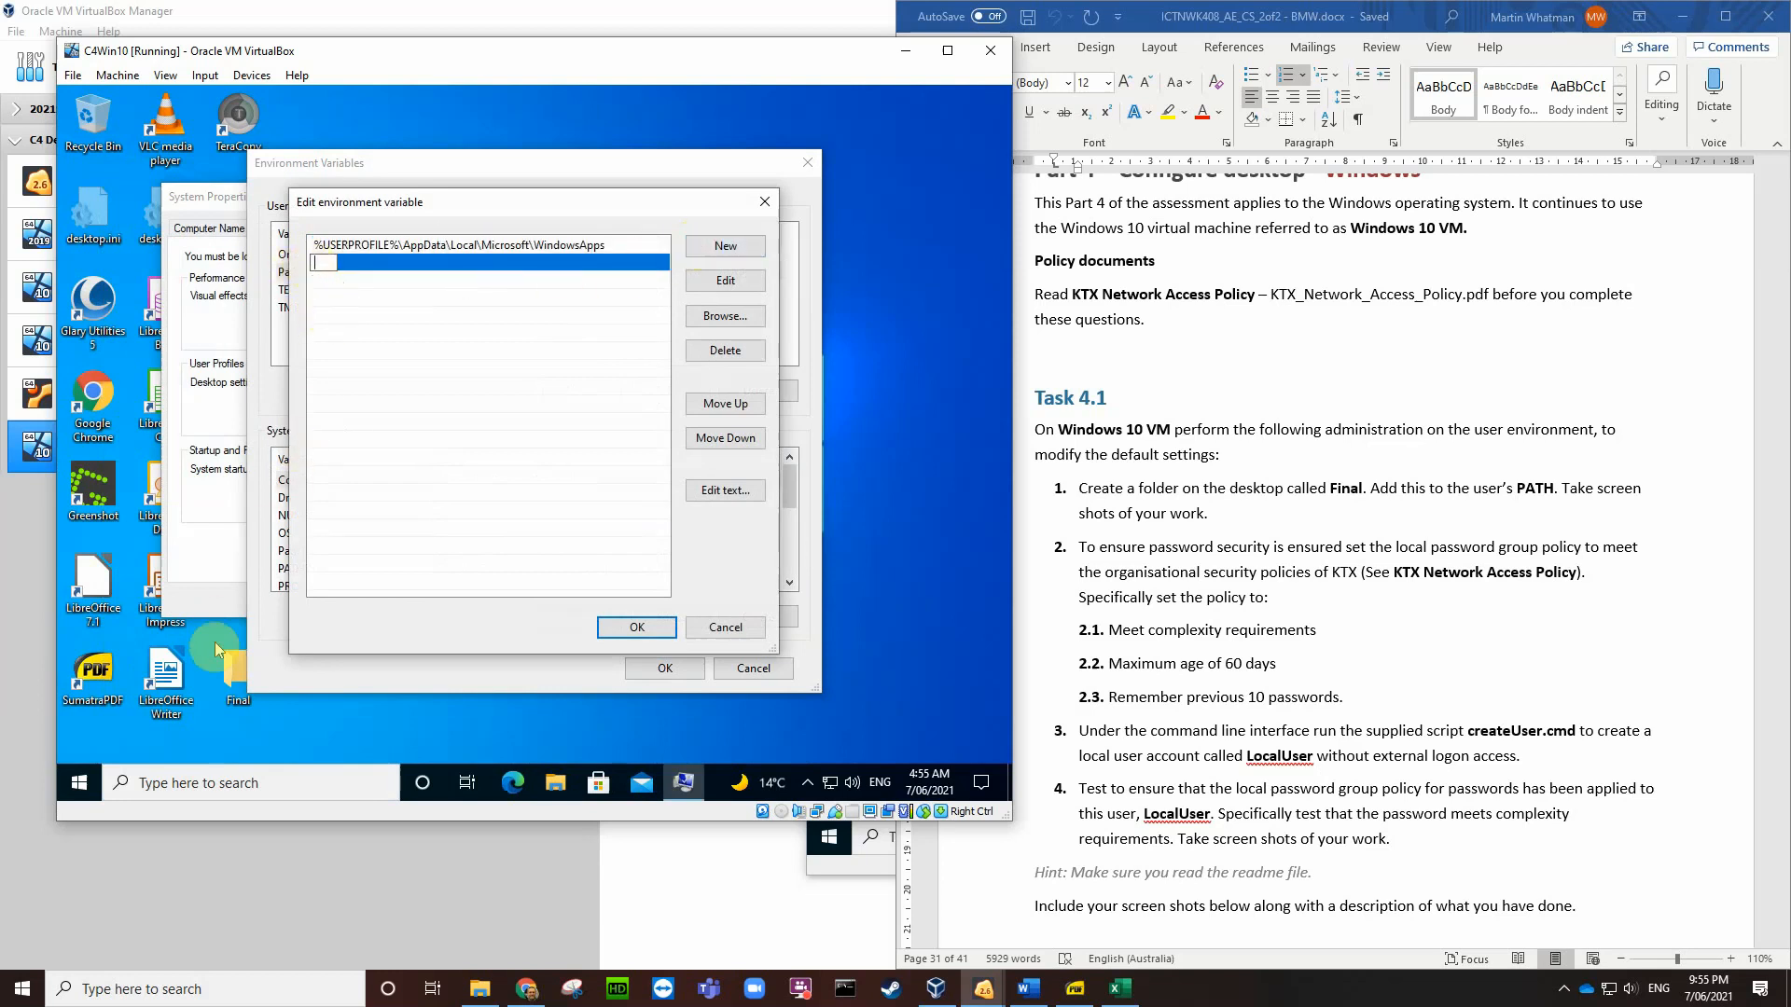
pyautogui.click(232, 678)
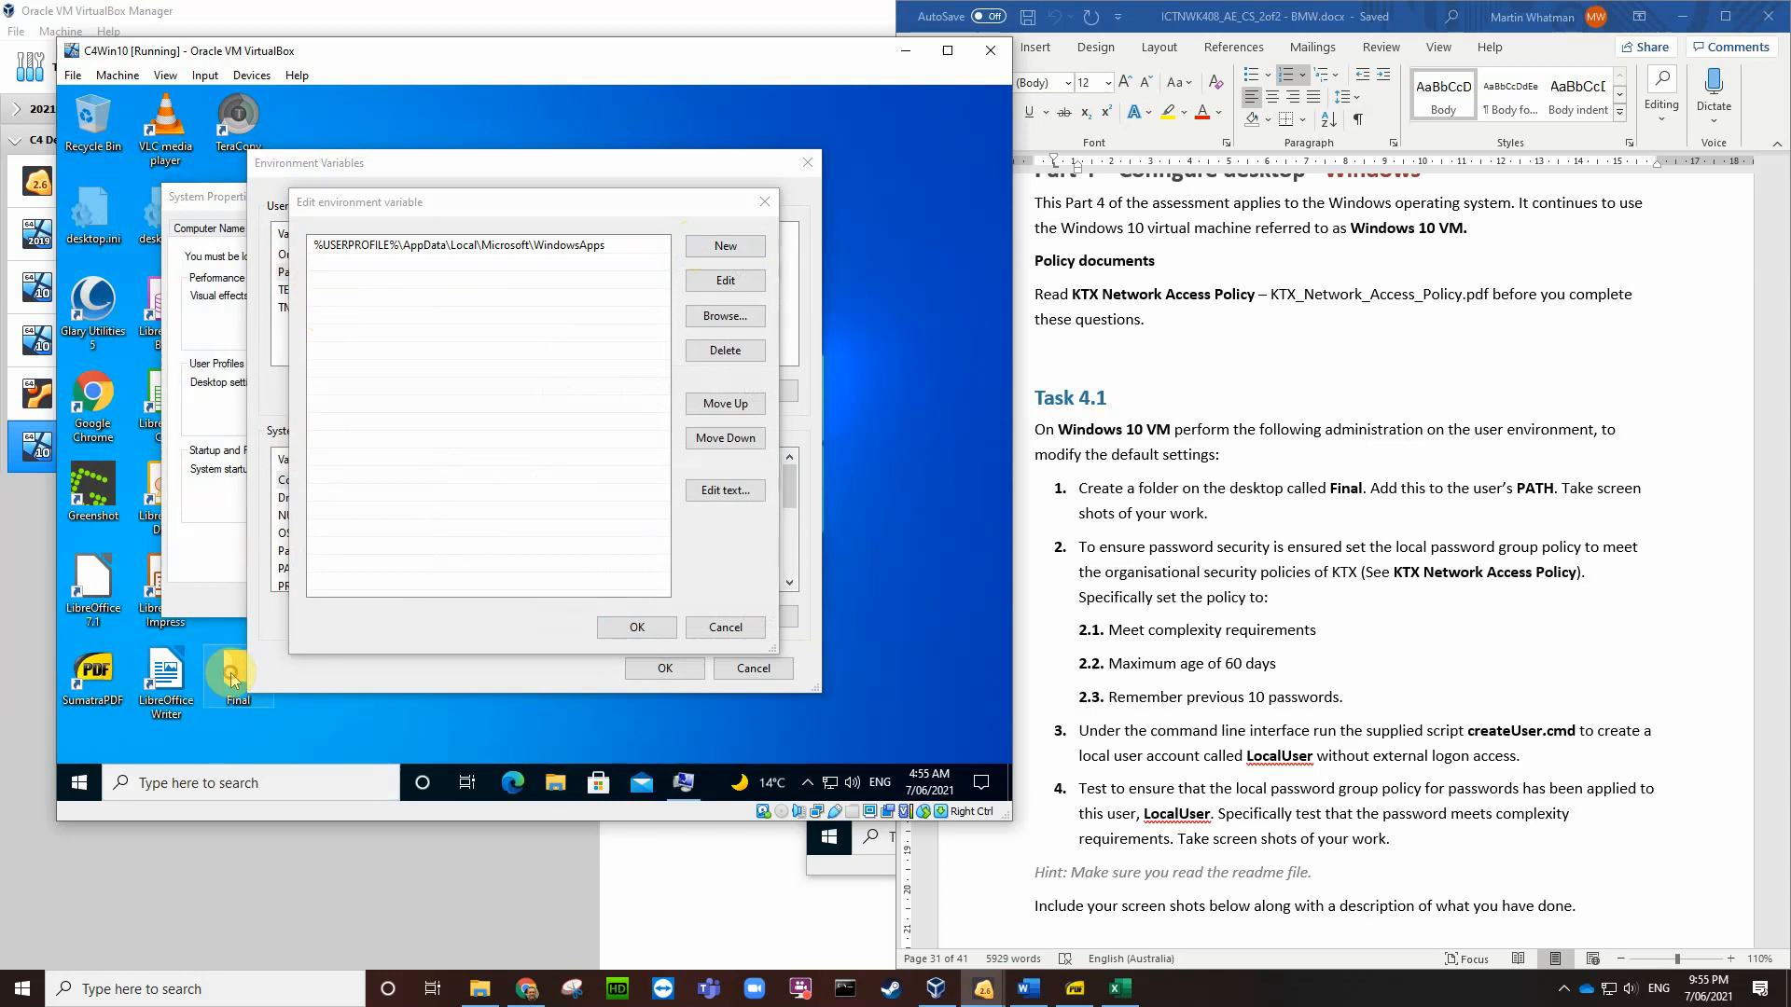
# Step: Open the Final folder, grab its path C:\Users\Administrator\Desktop\Final from the address bar, and close it
pyautogui.doubleClick(233, 678)
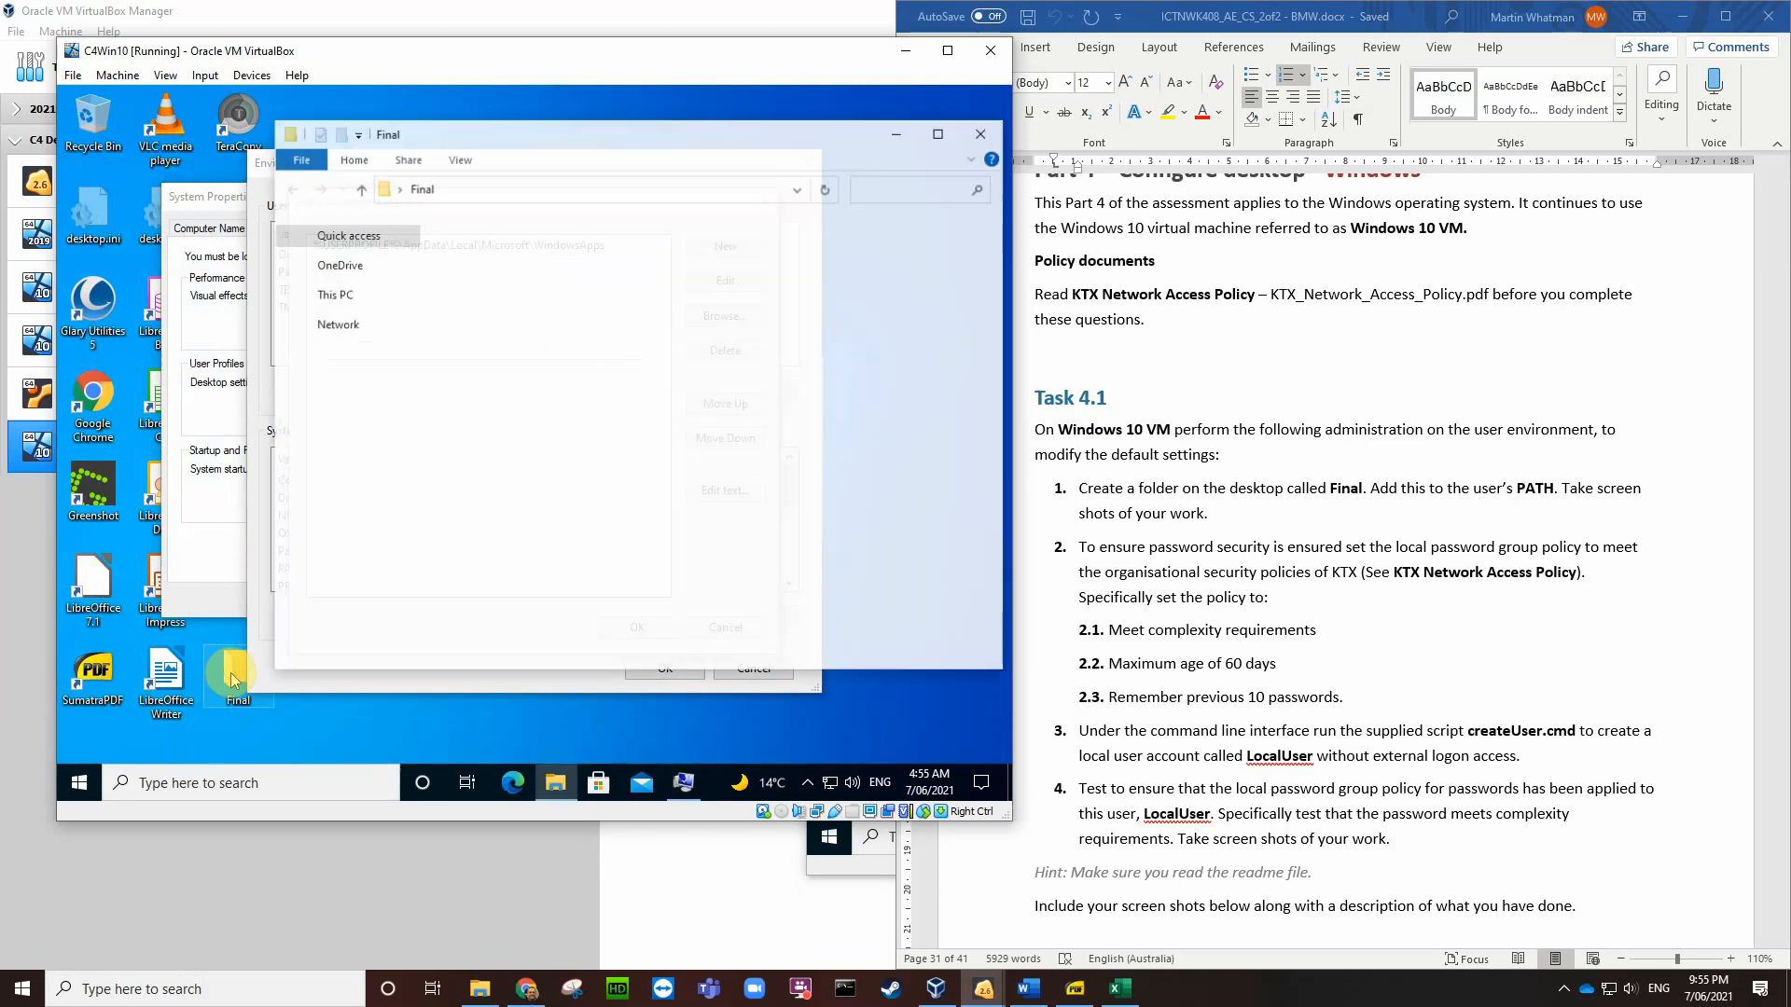
pyautogui.click(488, 188)
pyautogui.hotkey('ctrl', 'c')
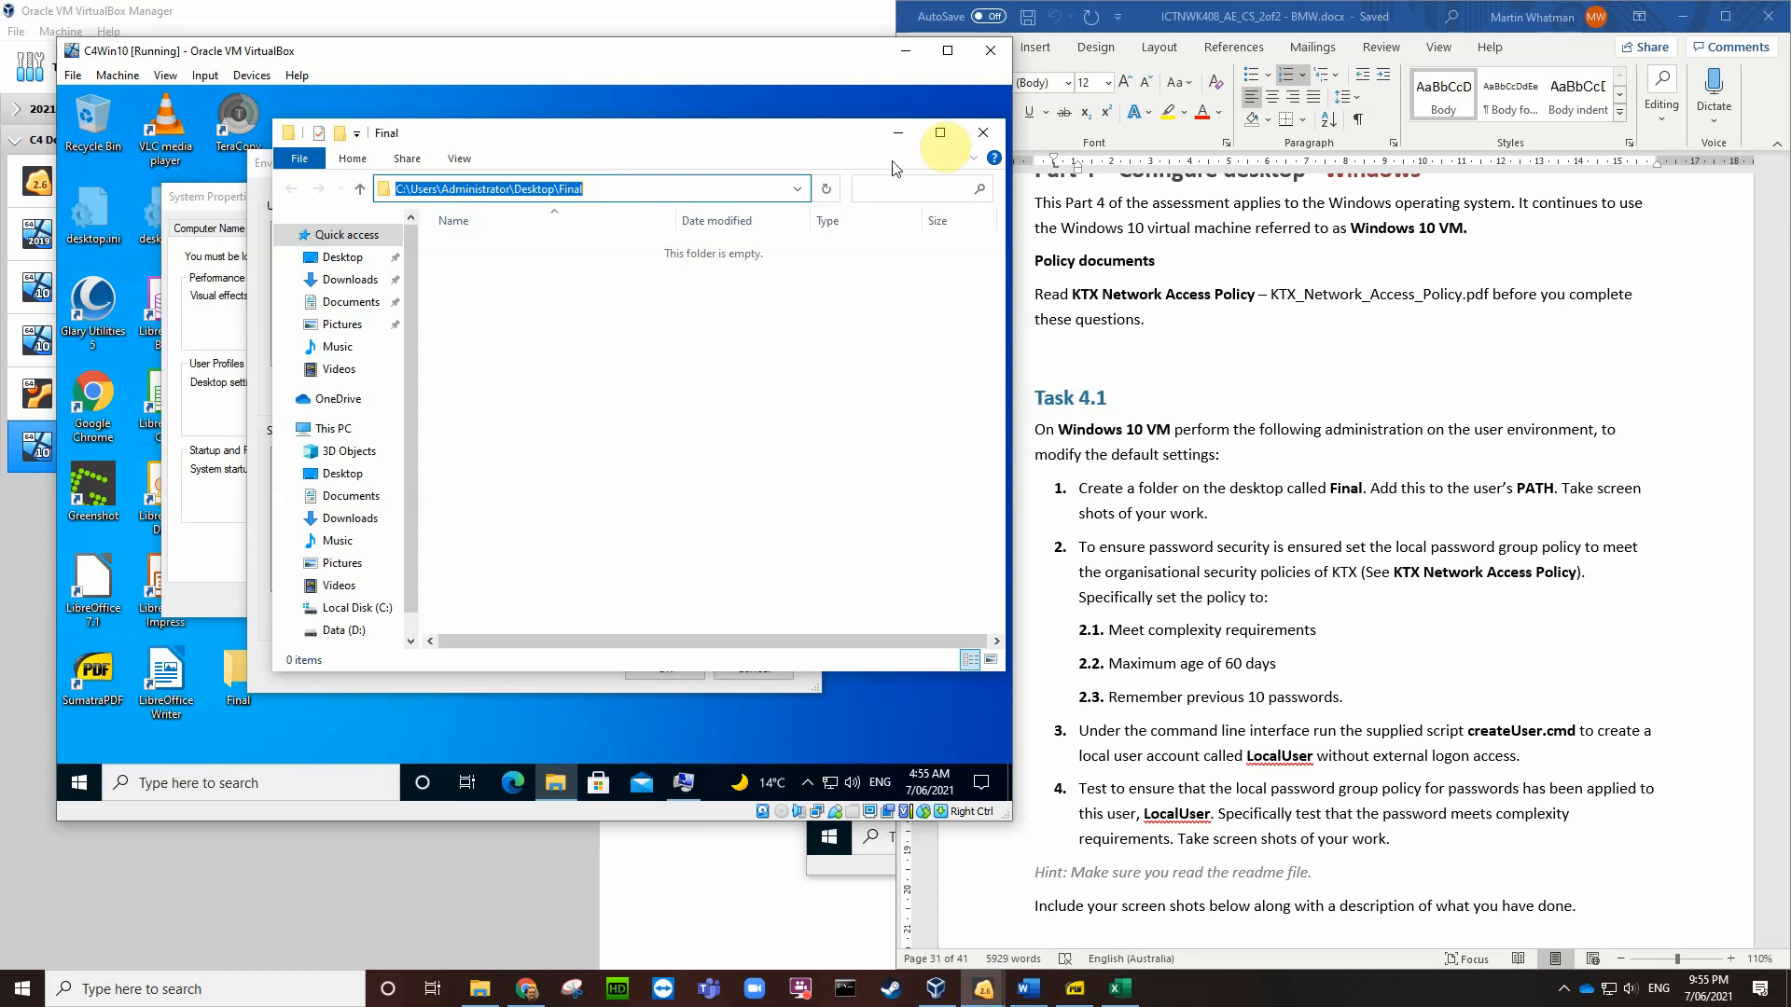
pyautogui.click(983, 132)
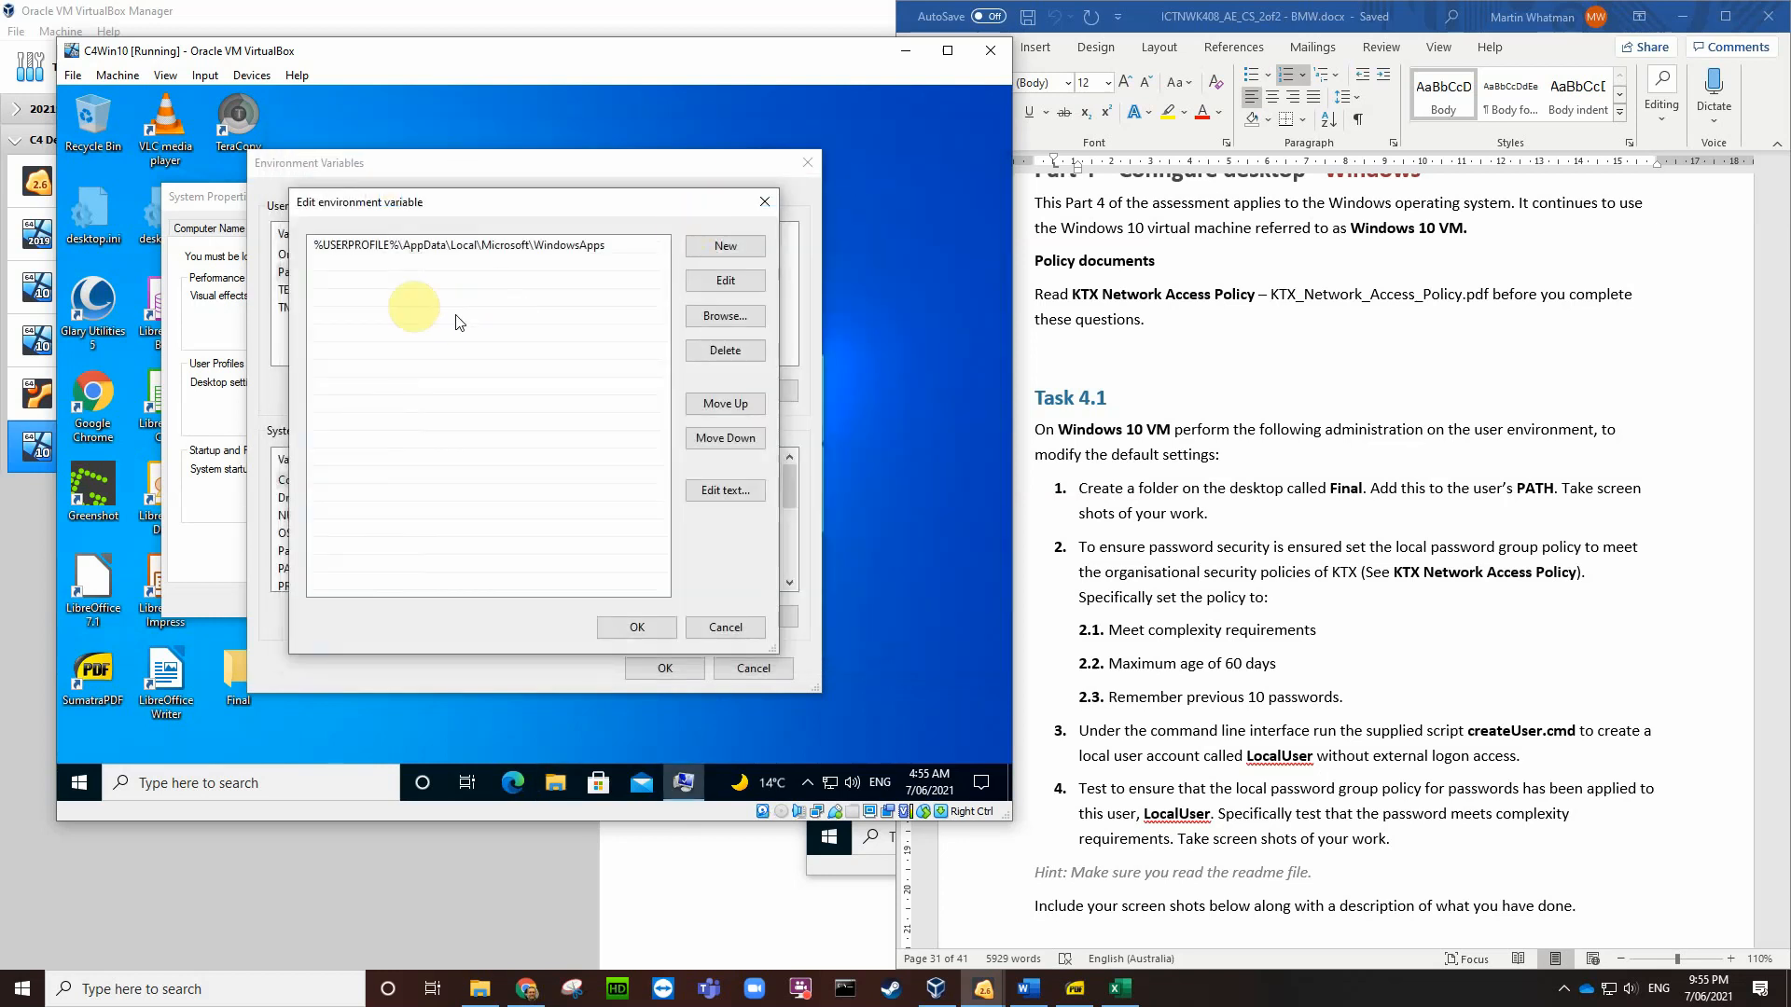
# Step: Add C:\Users\Administrator\Desktop\Final as a user Path entry and widen the dialog to show it
pyautogui.click(721, 246)
pyautogui.hotkey('ctrl', 'v')
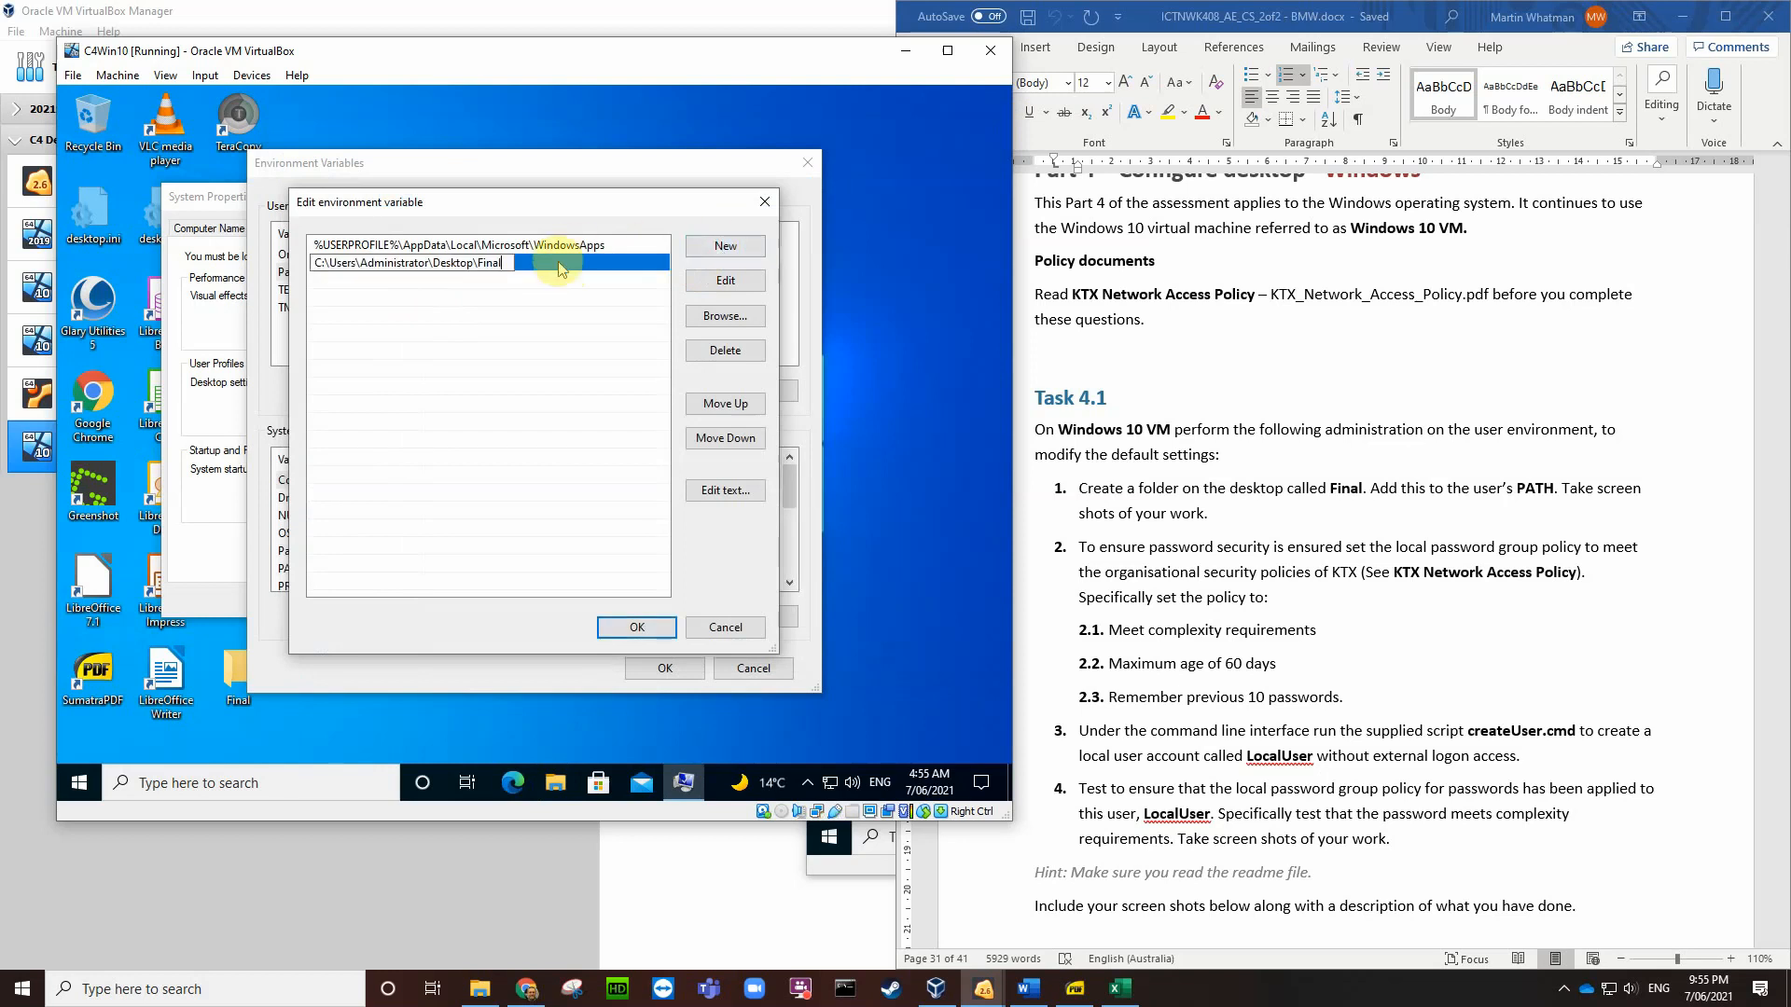
pyautogui.click(638, 626)
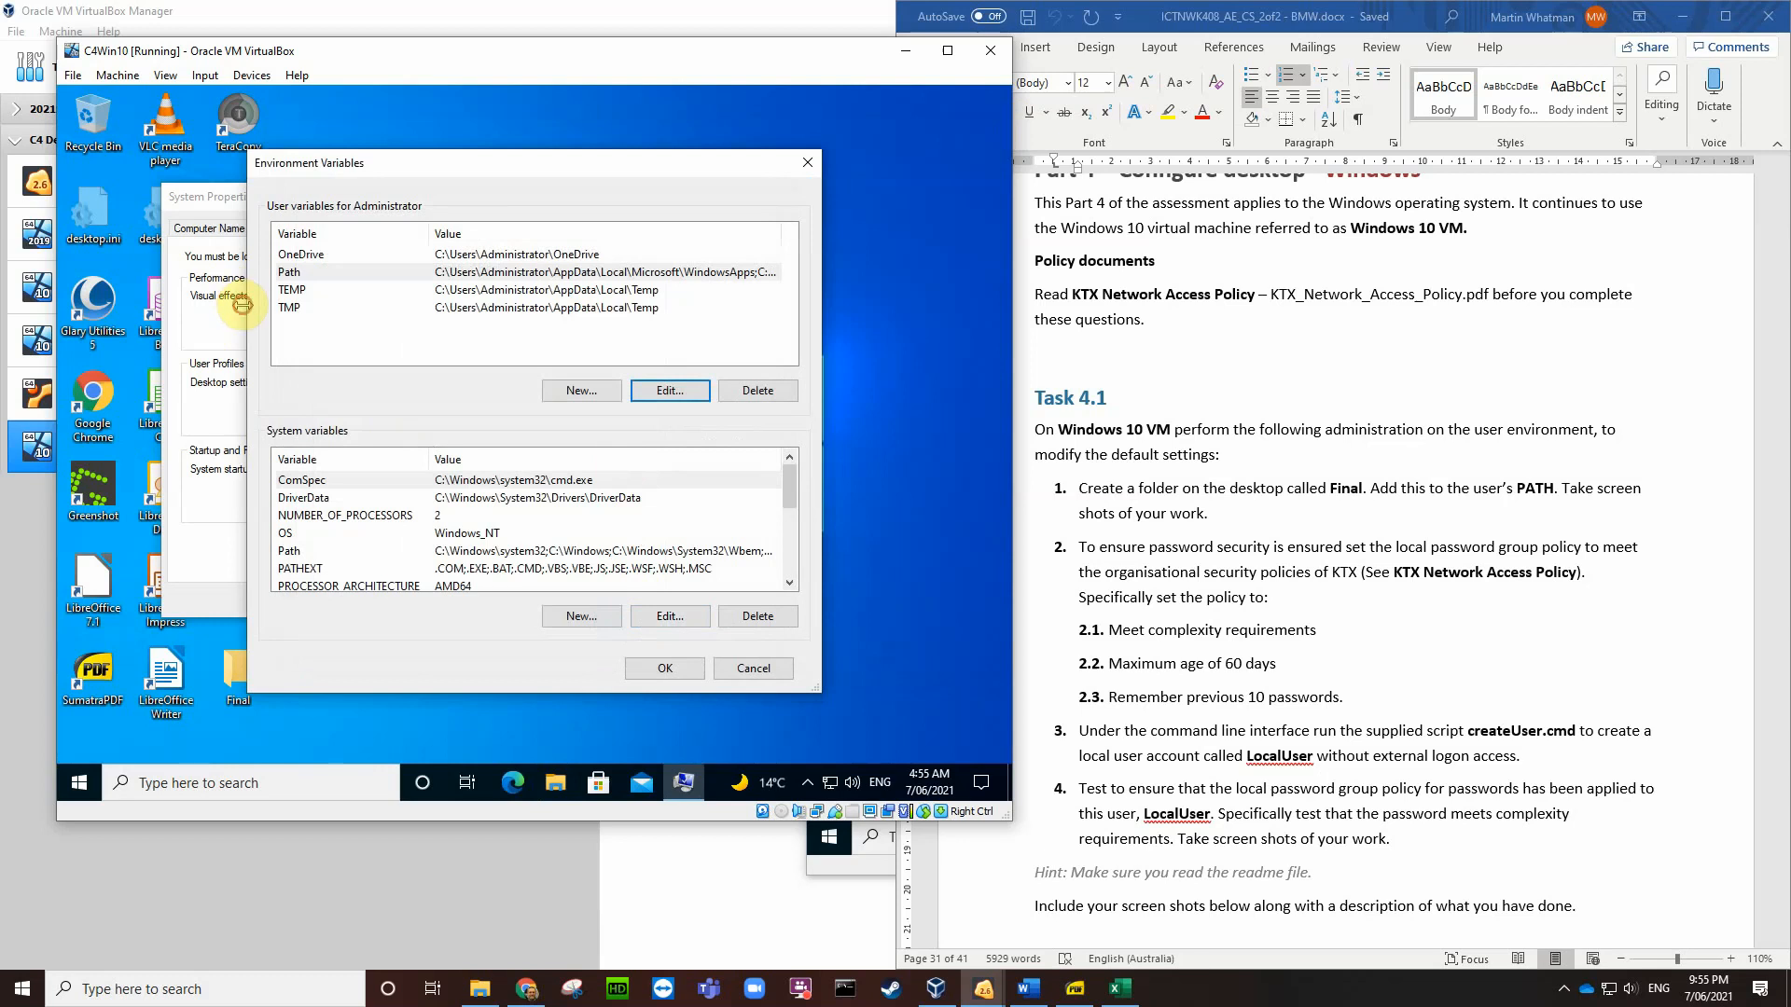
pyautogui.moveTo(241, 305); pyautogui.dragTo(110, 305)
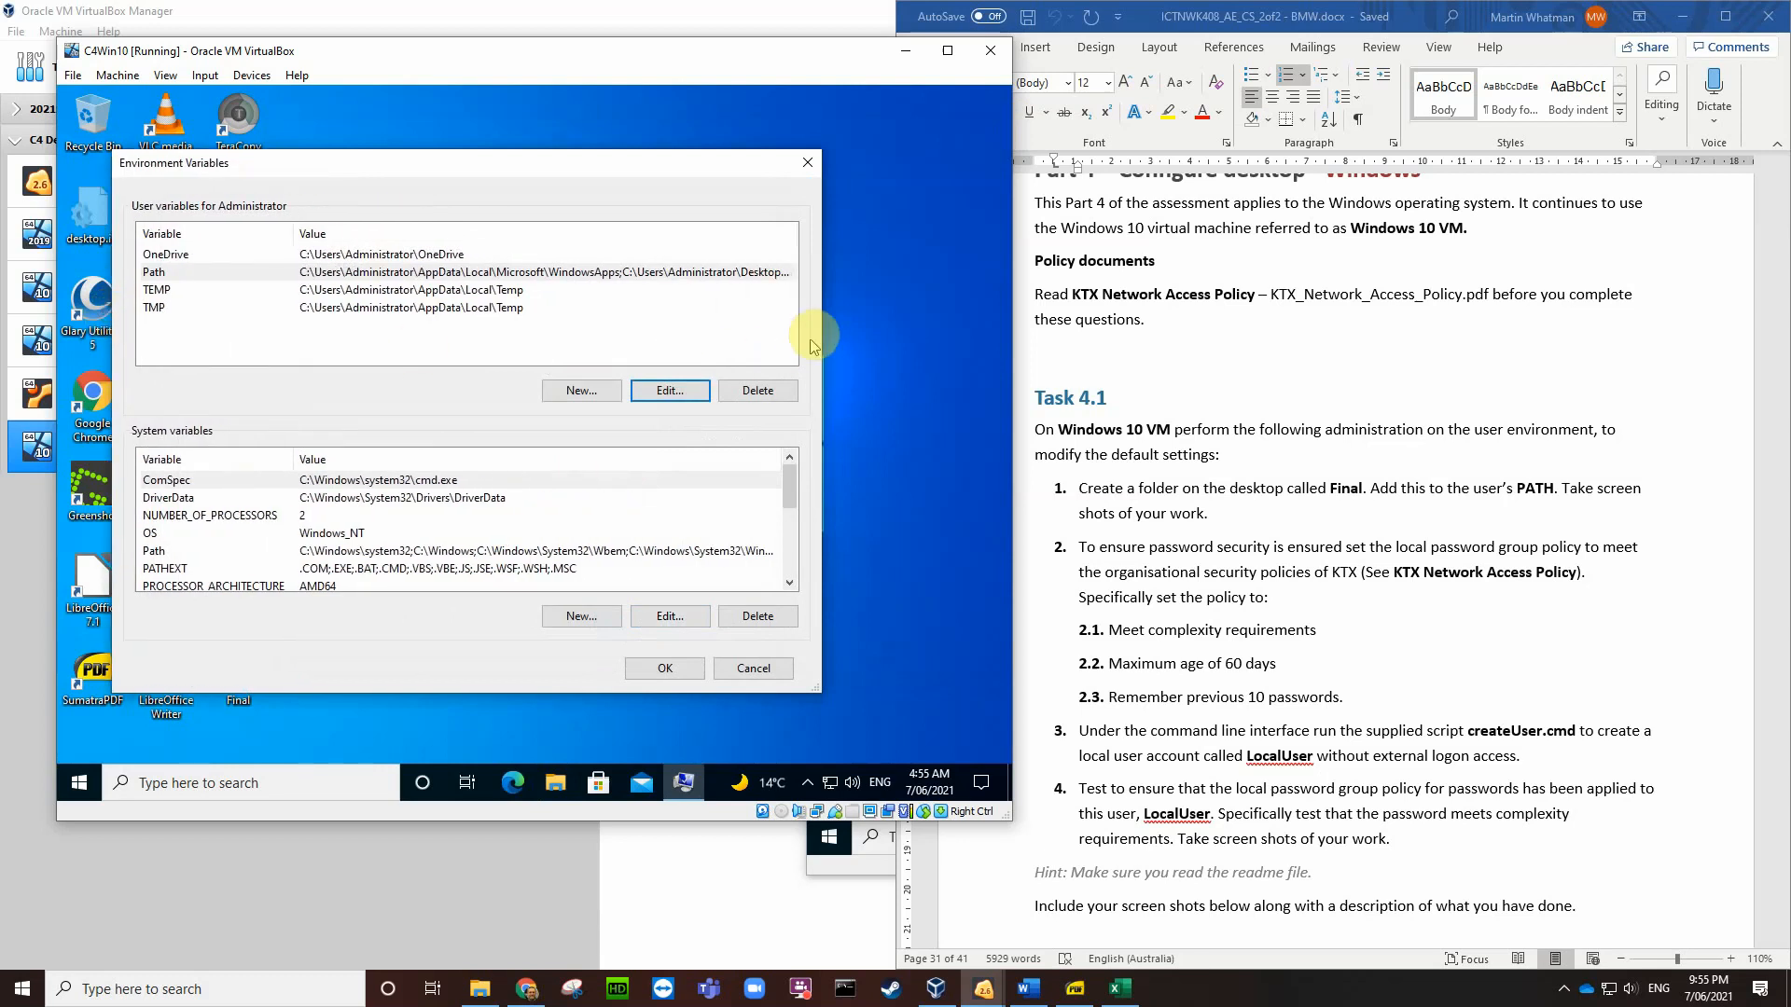
pyautogui.moveTo(824, 333); pyautogui.dragTo(942, 345)
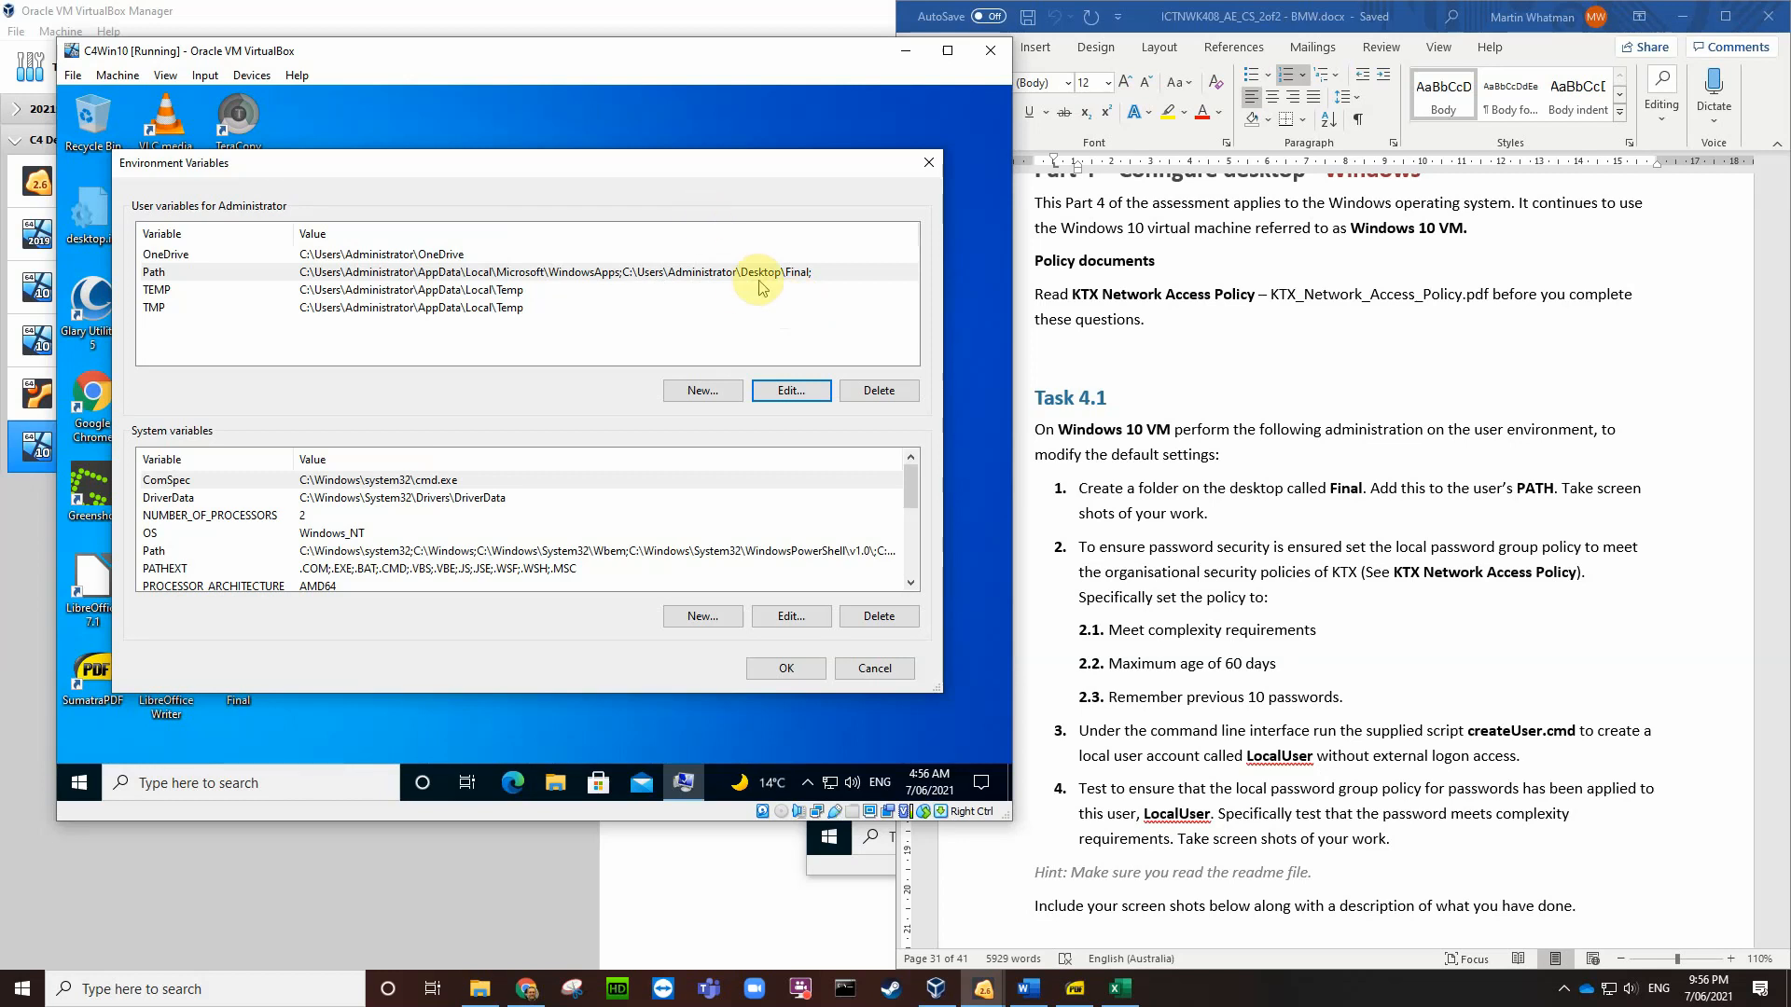
# Step: Save a VM screenshot to the Desktop, then apply the environment variable changes
pyautogui.press('Control_R+e')
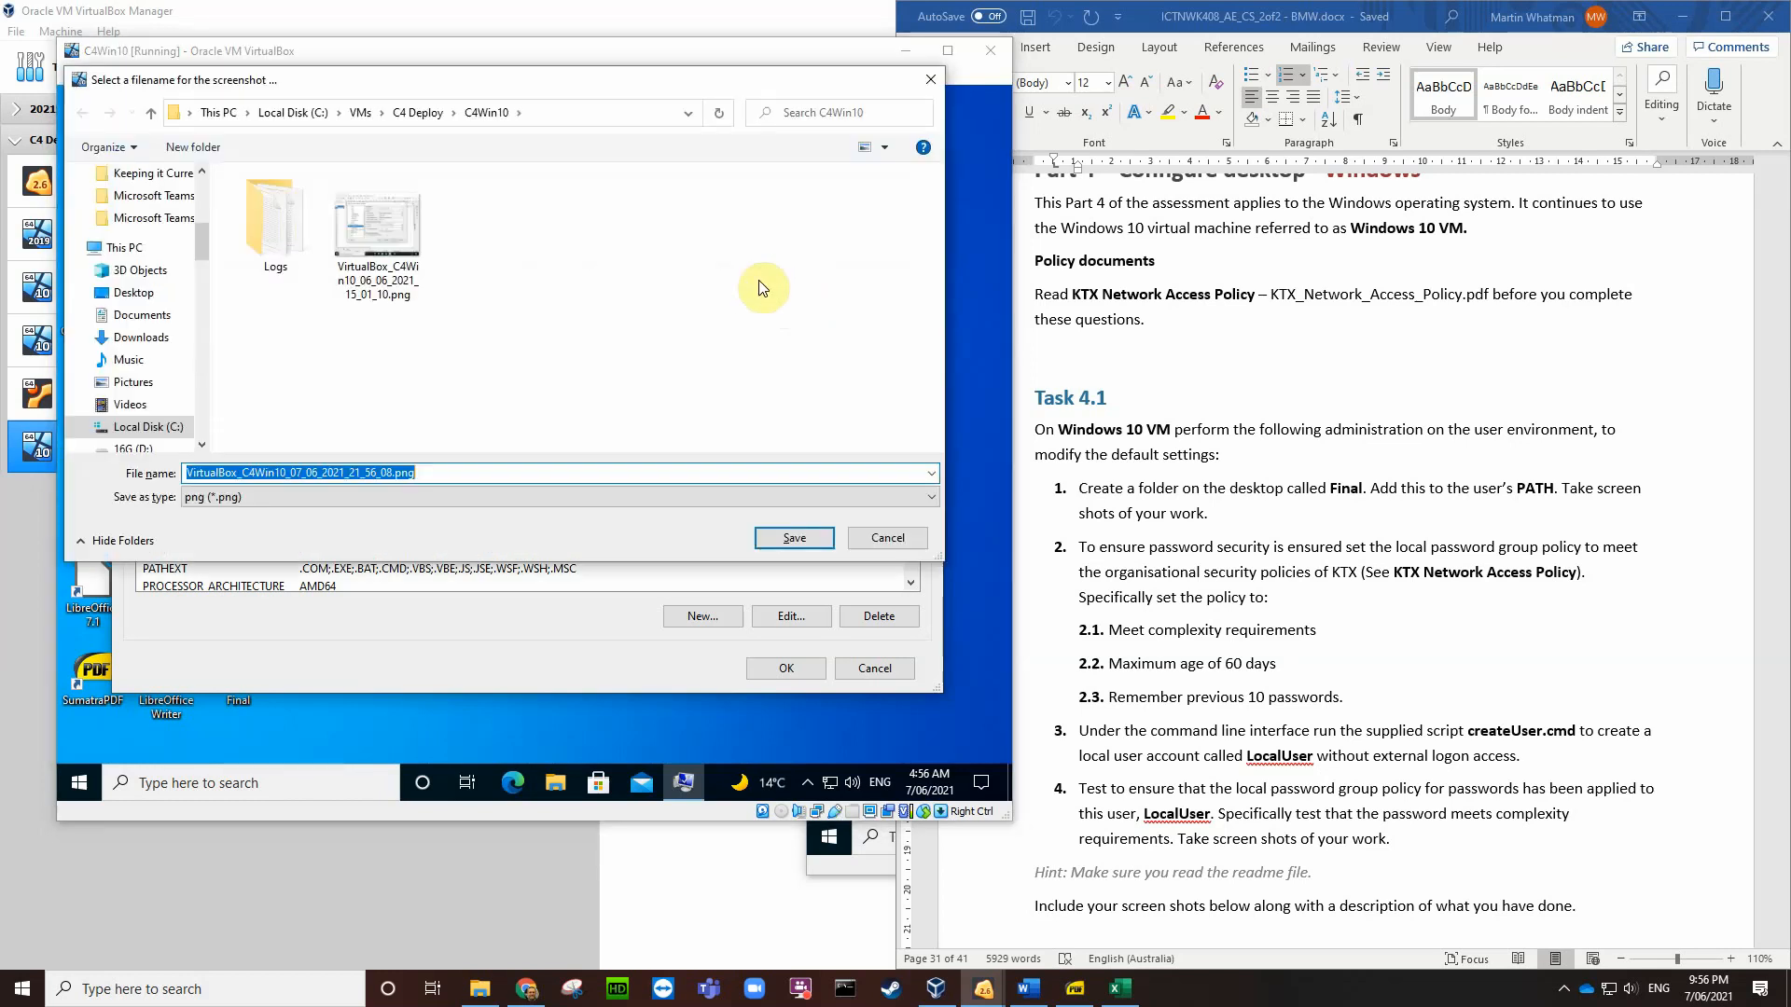
pyautogui.click(177, 301)
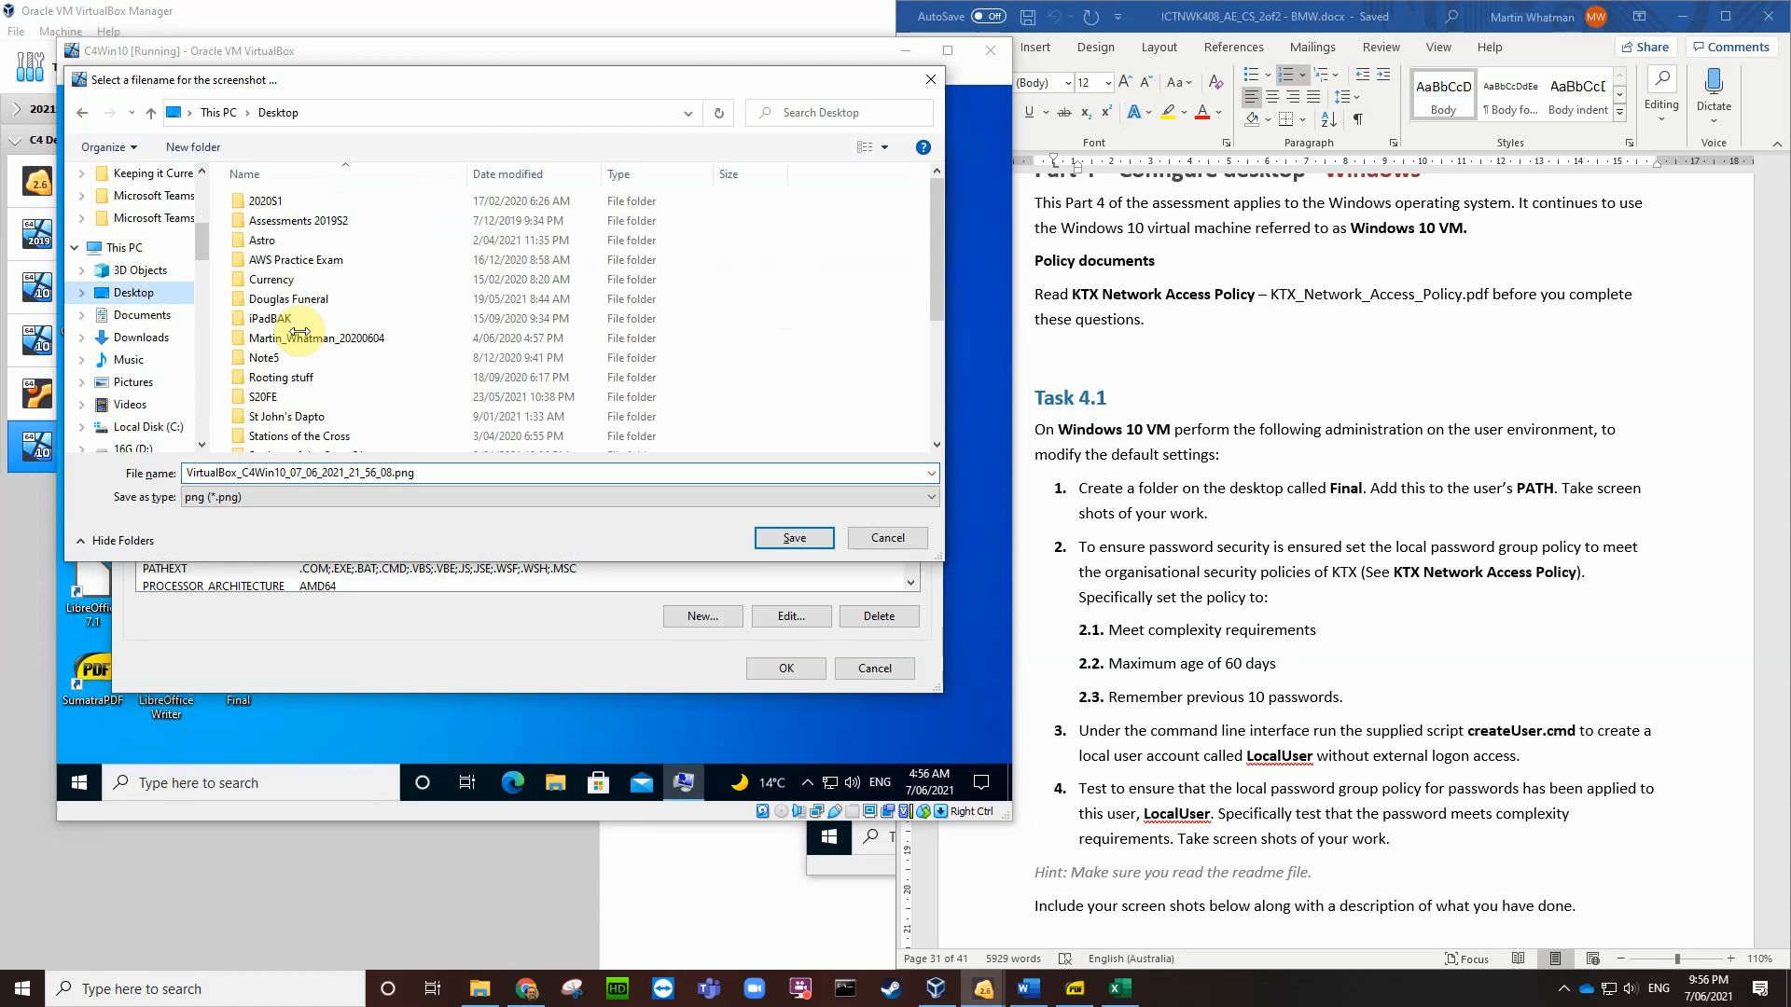
pyautogui.click(777, 546)
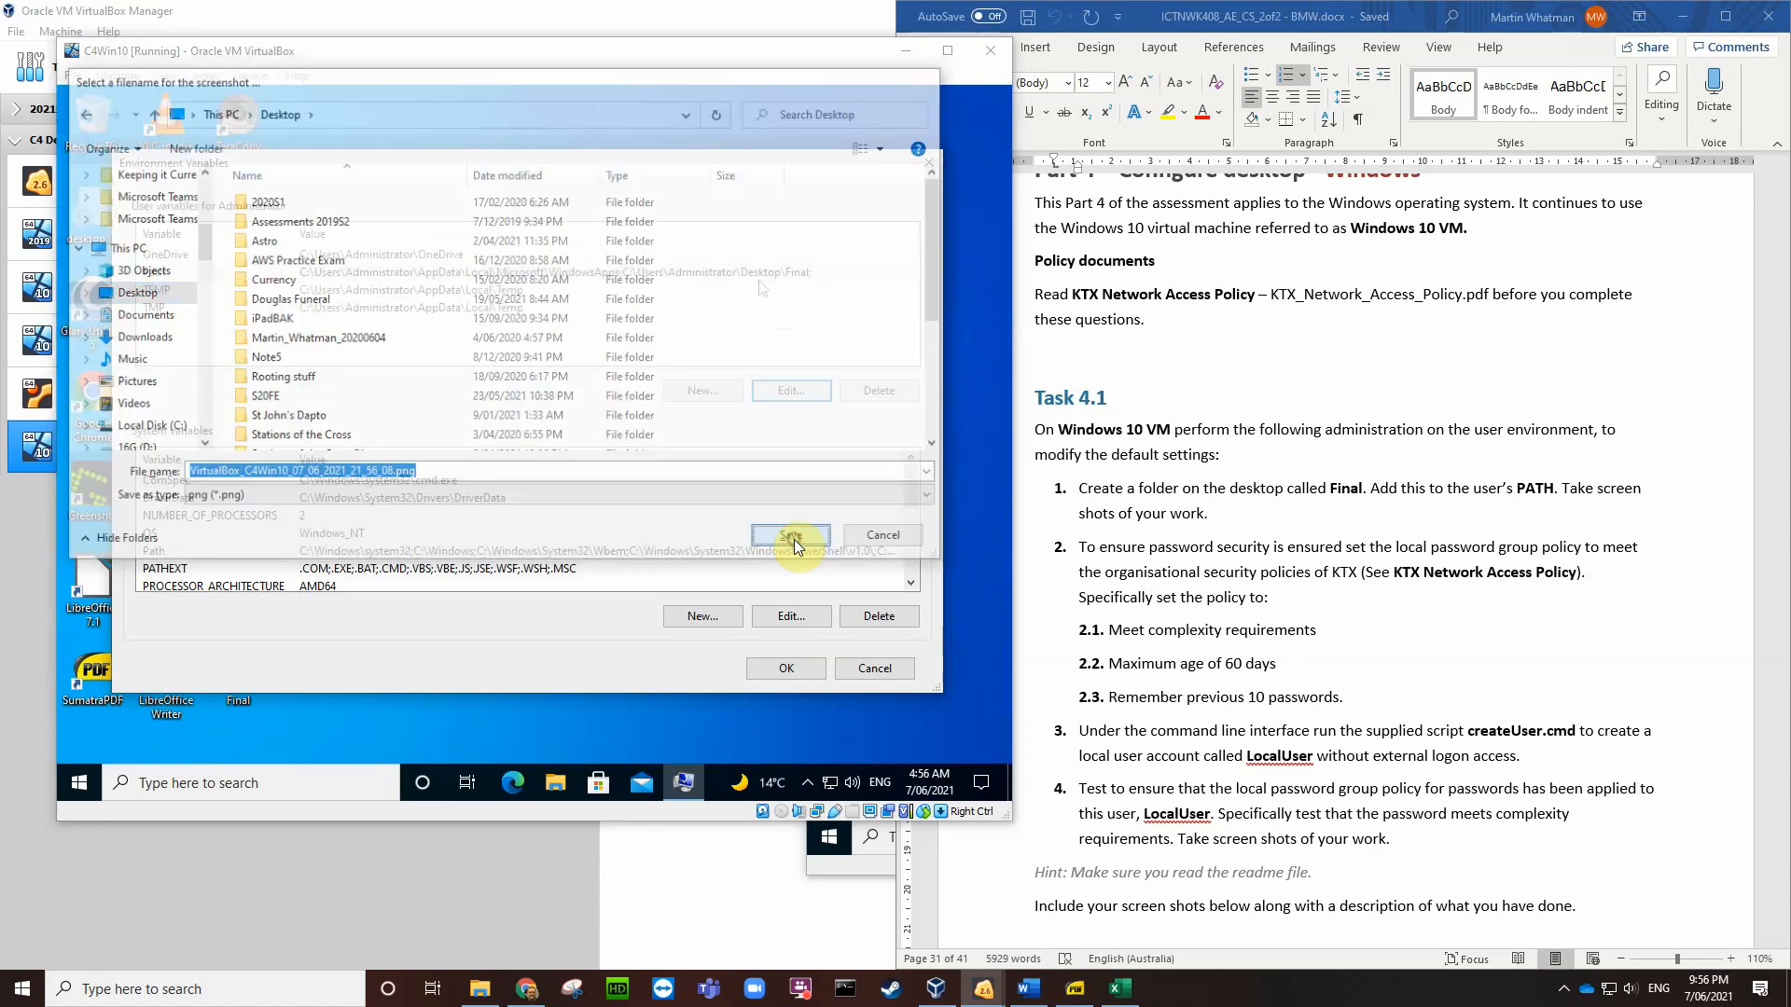
pyautogui.click(786, 669)
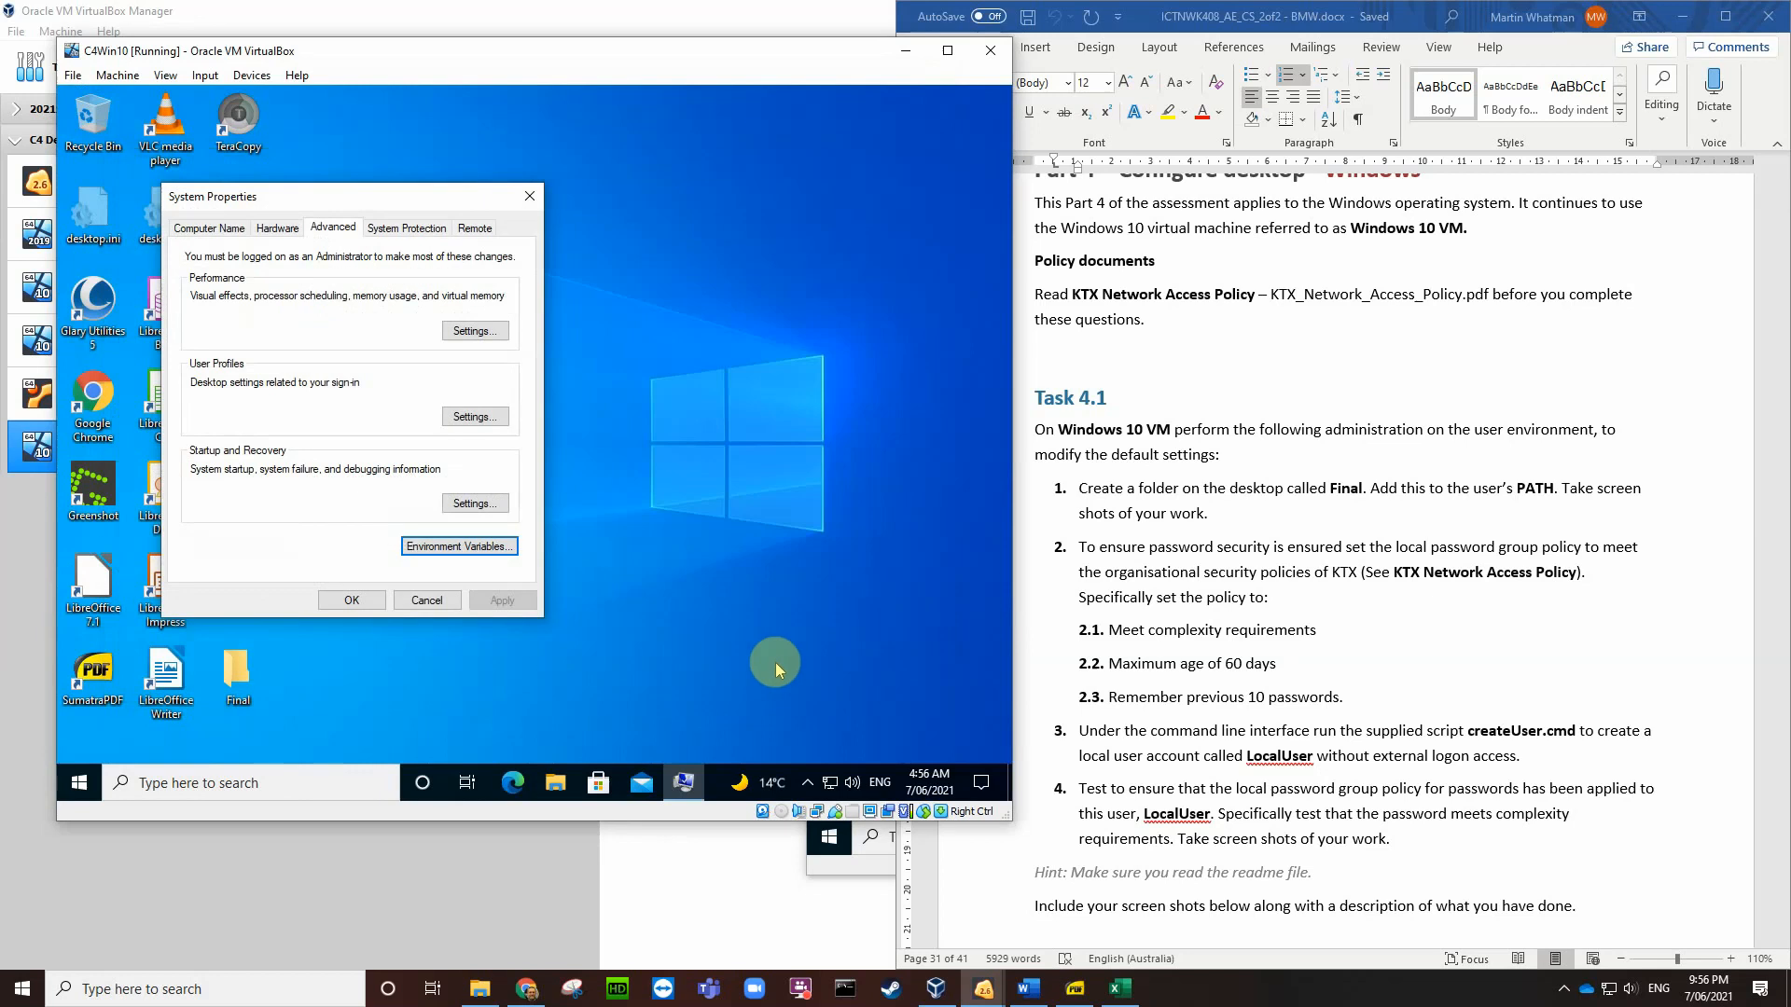
# Step: In the C4LocalWin10 VM, open the Environment Variables dialog via an 'nv' search
pyautogui.click(351, 600)
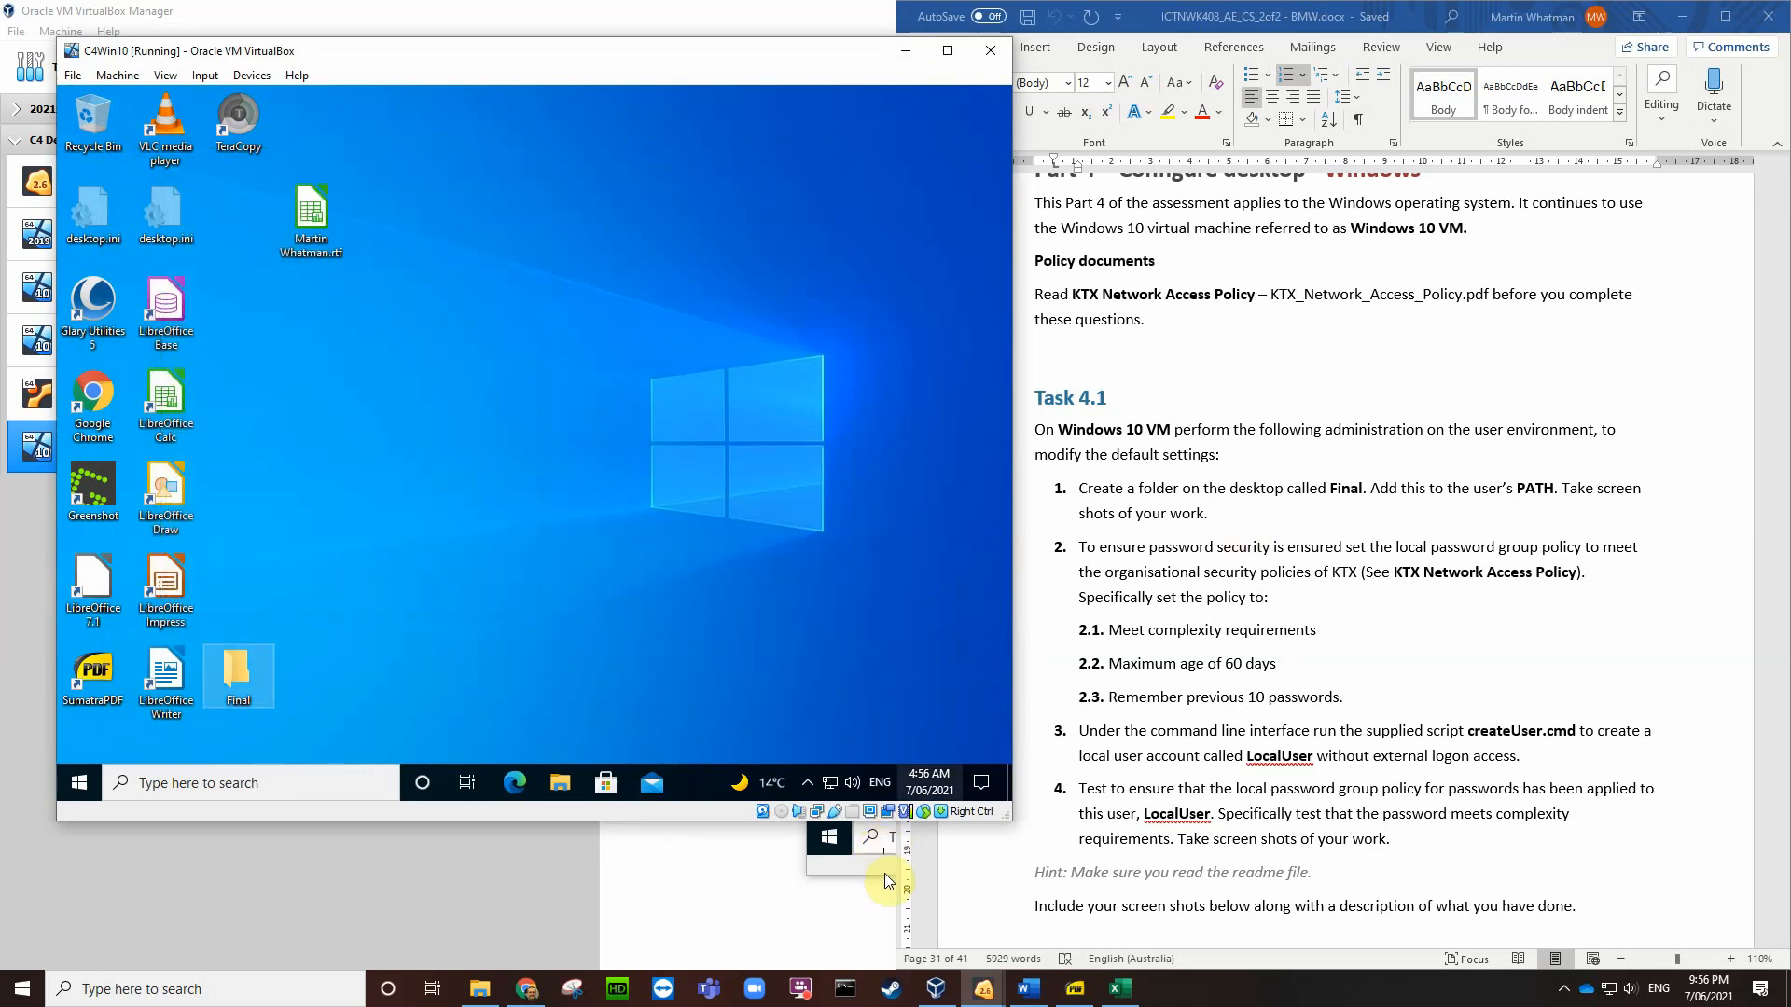
pyautogui.click(881, 864)
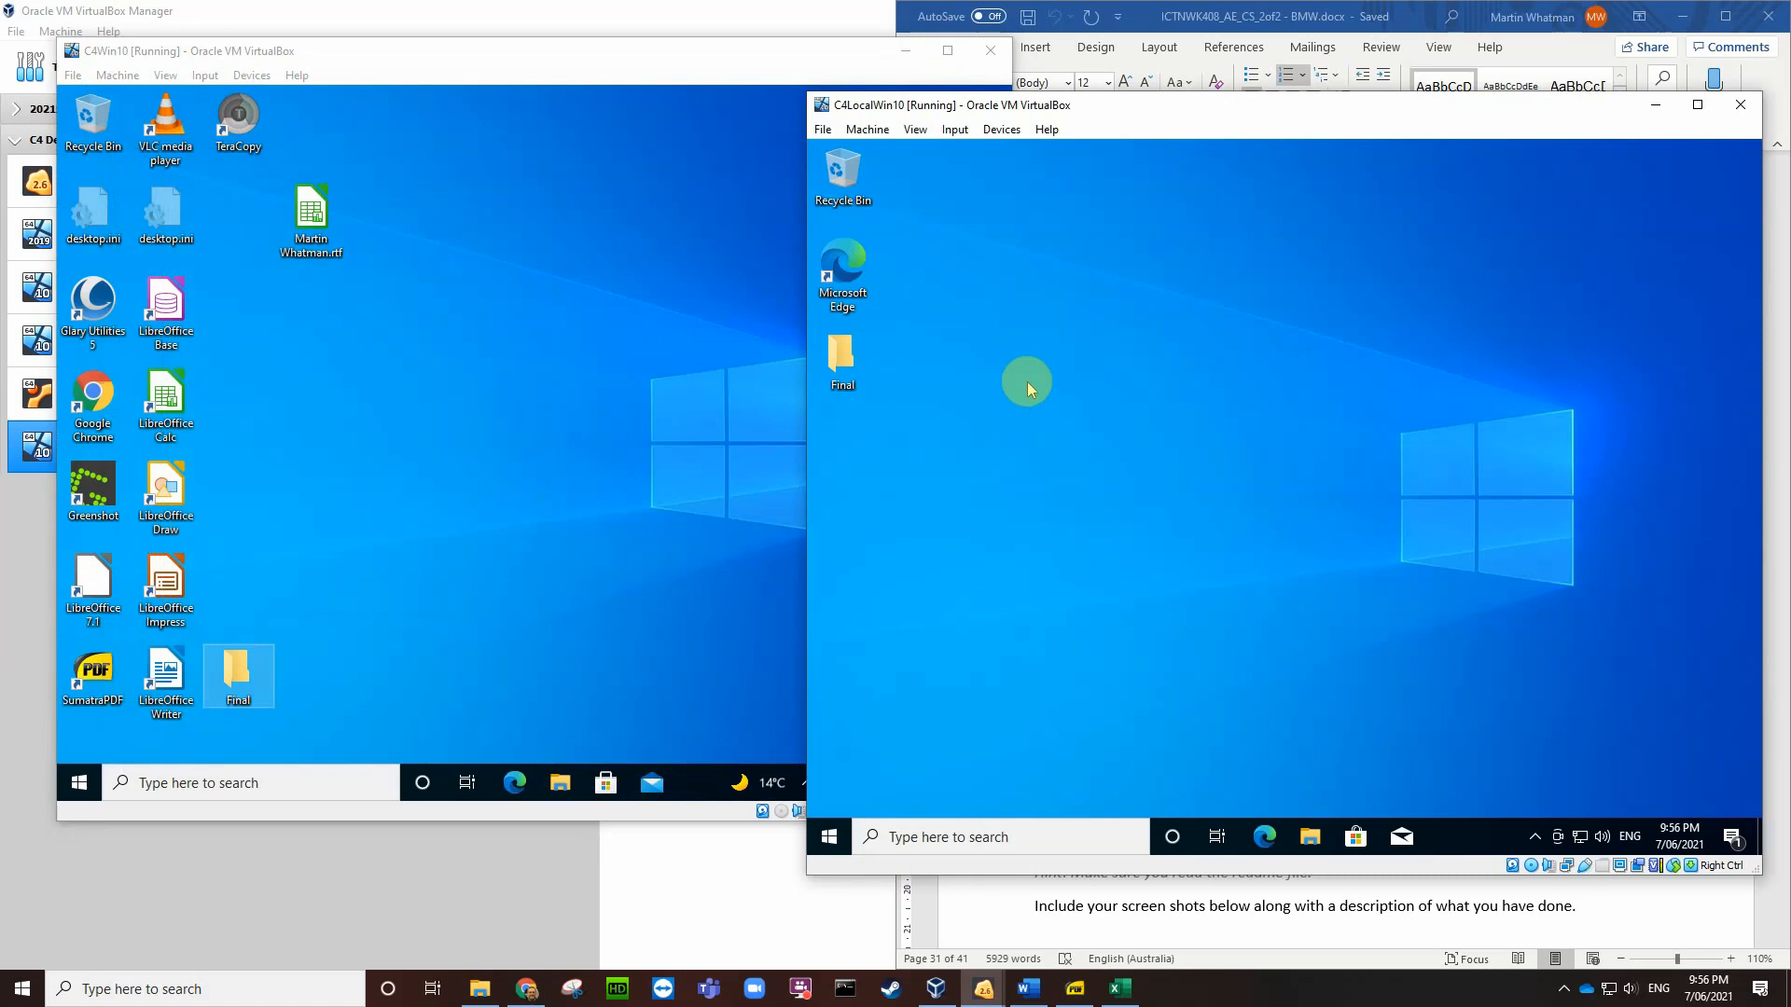
pyautogui.click(982, 838)
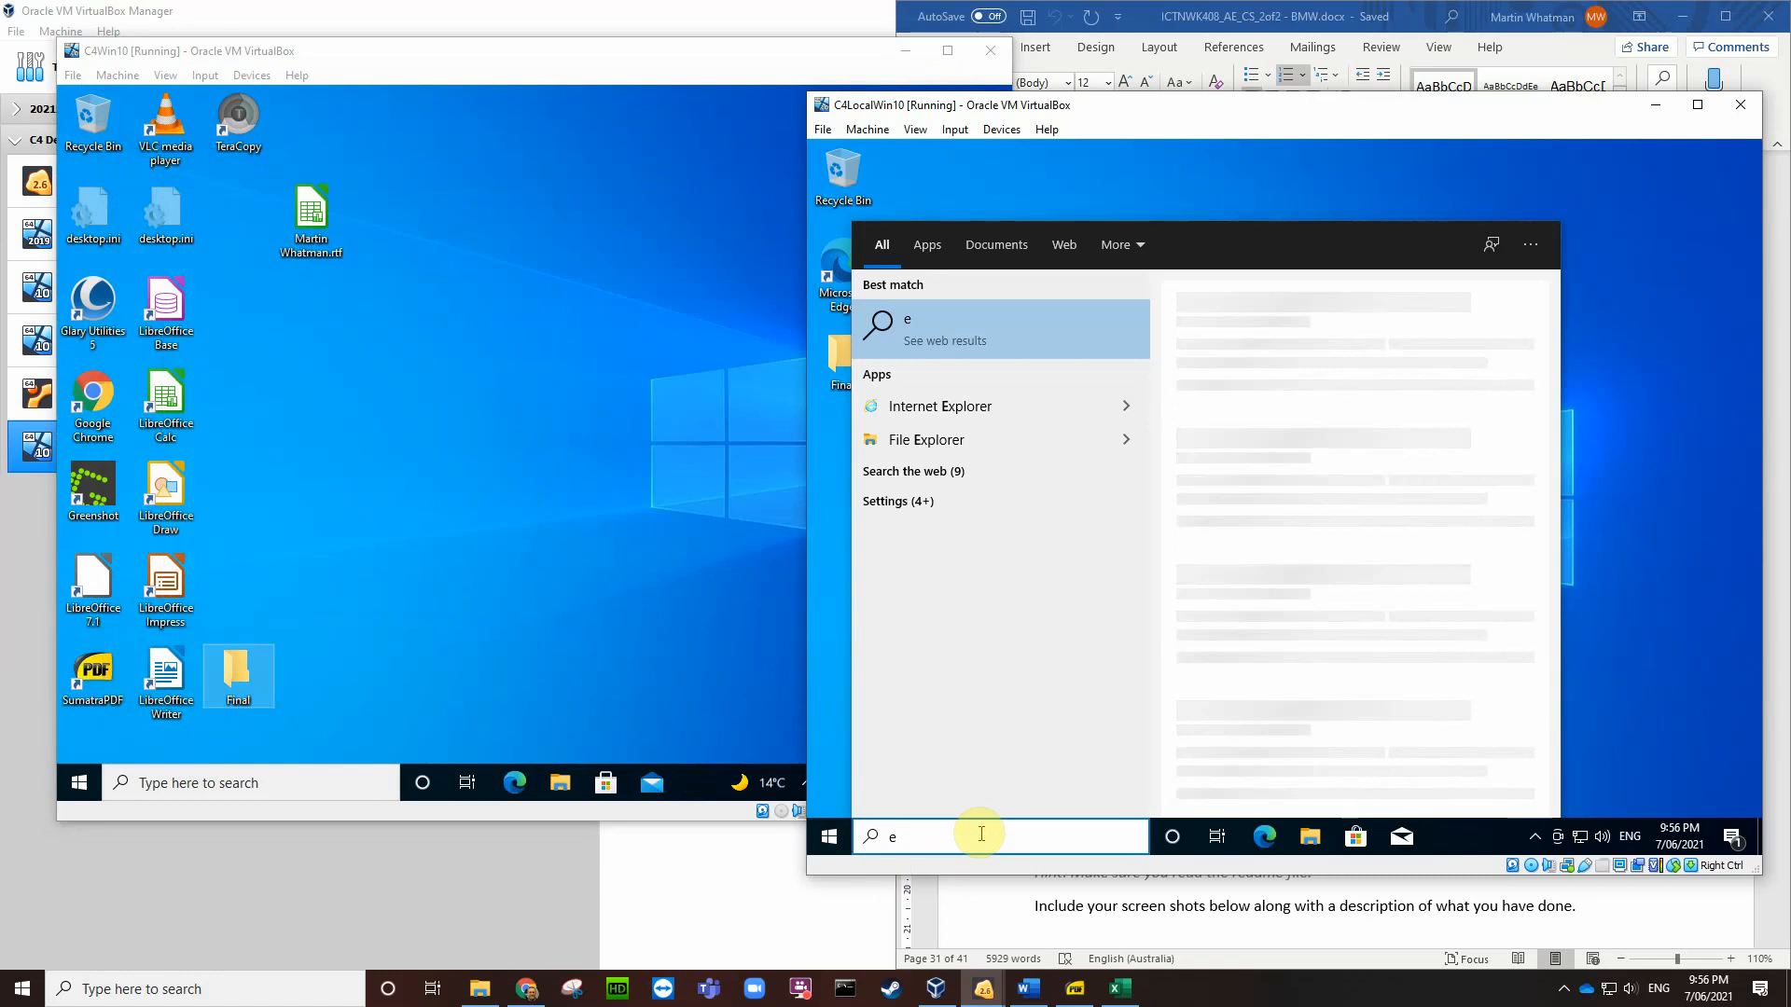
pyautogui.write('nv')
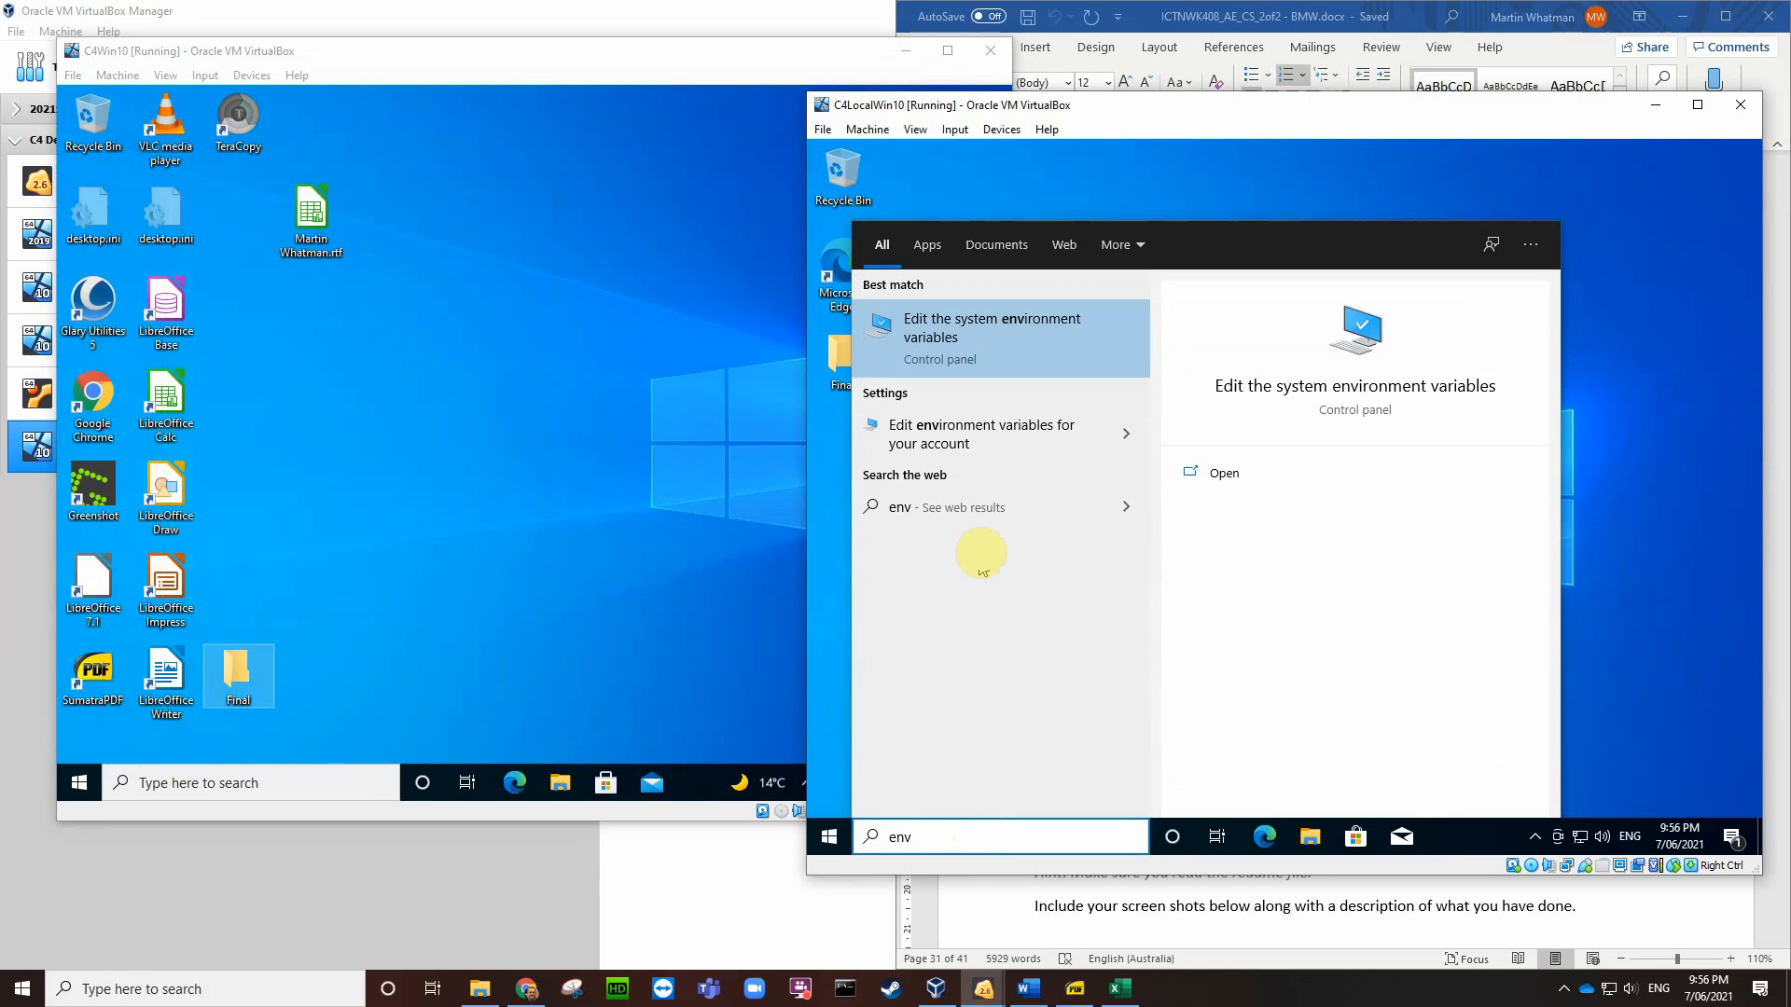
pyautogui.click(970, 328)
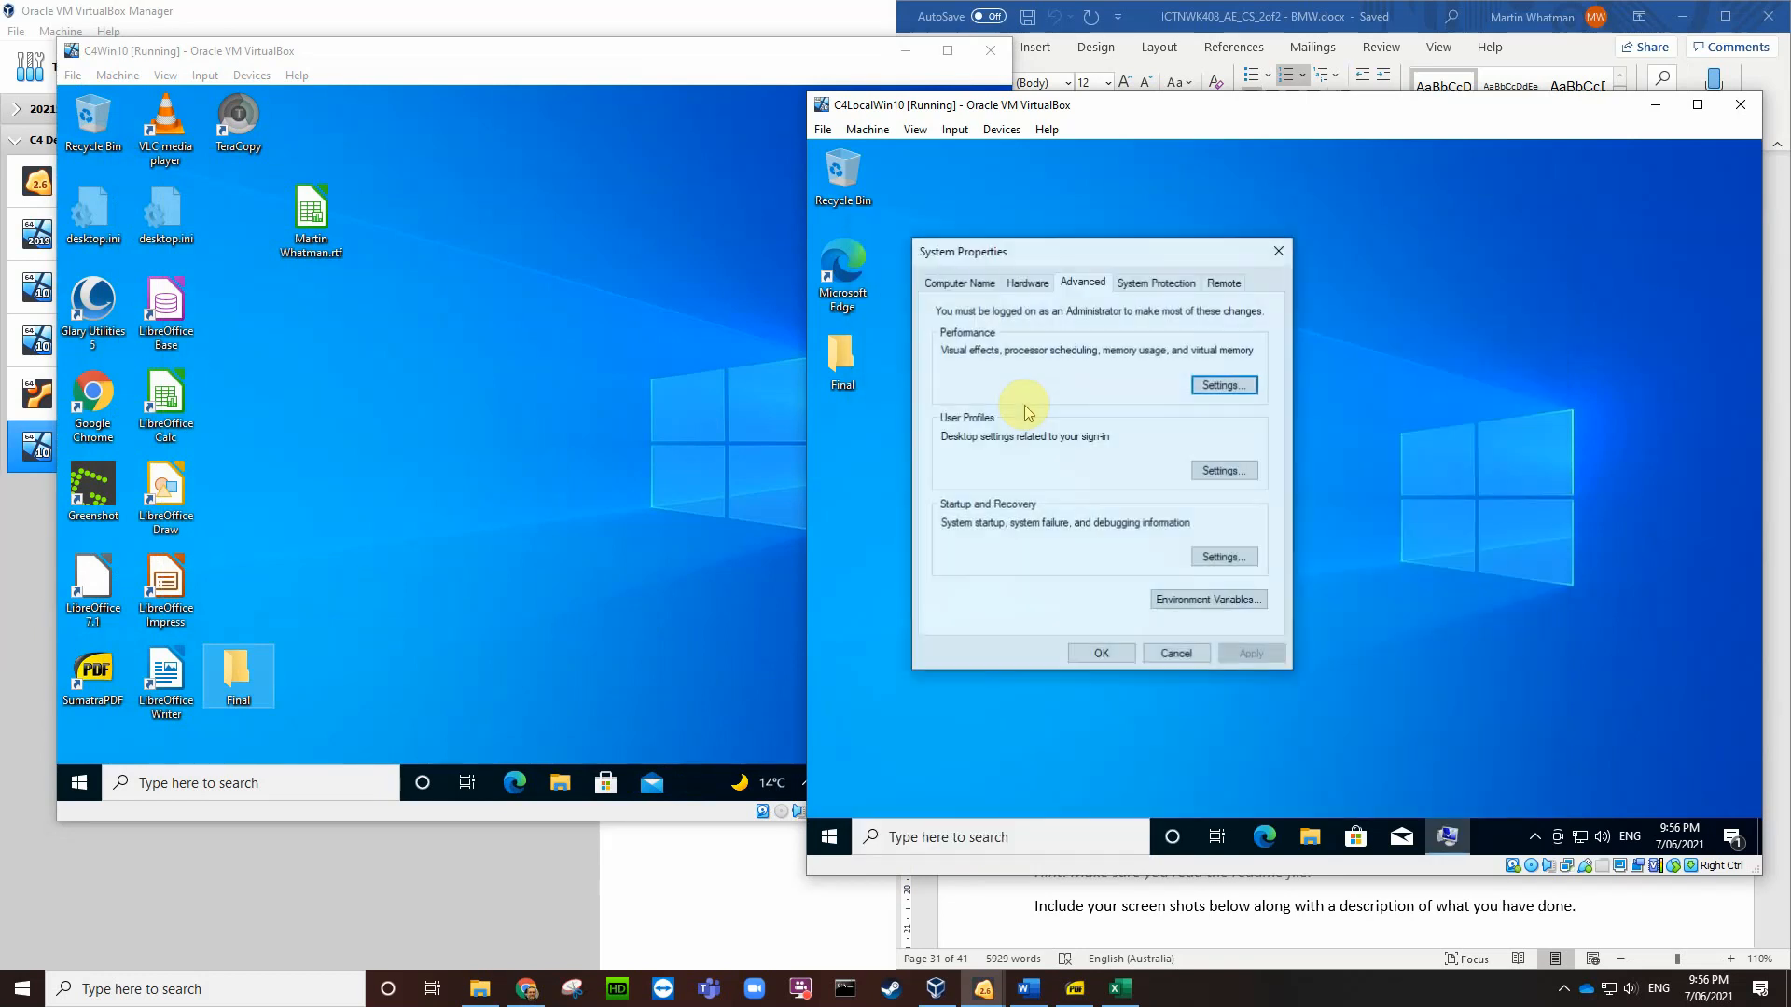
pyautogui.click(1182, 599)
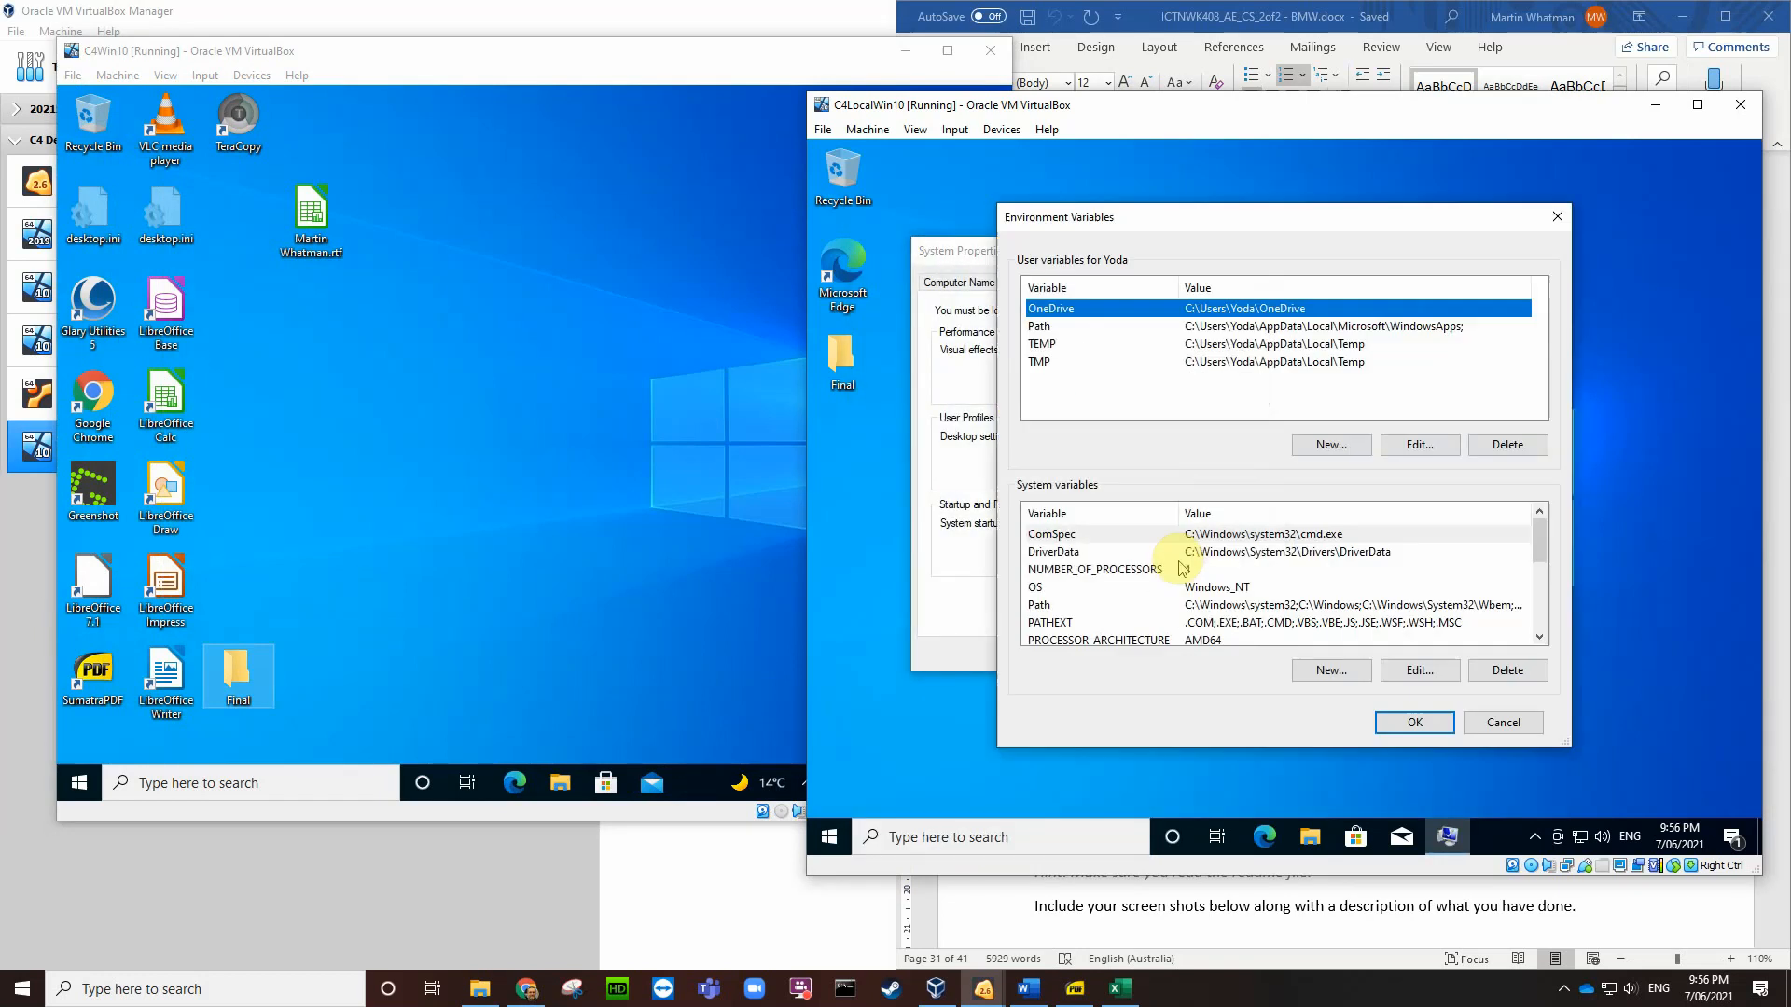
# Step: Copy the full path of the desktop Final folder
pyautogui.click(833, 371)
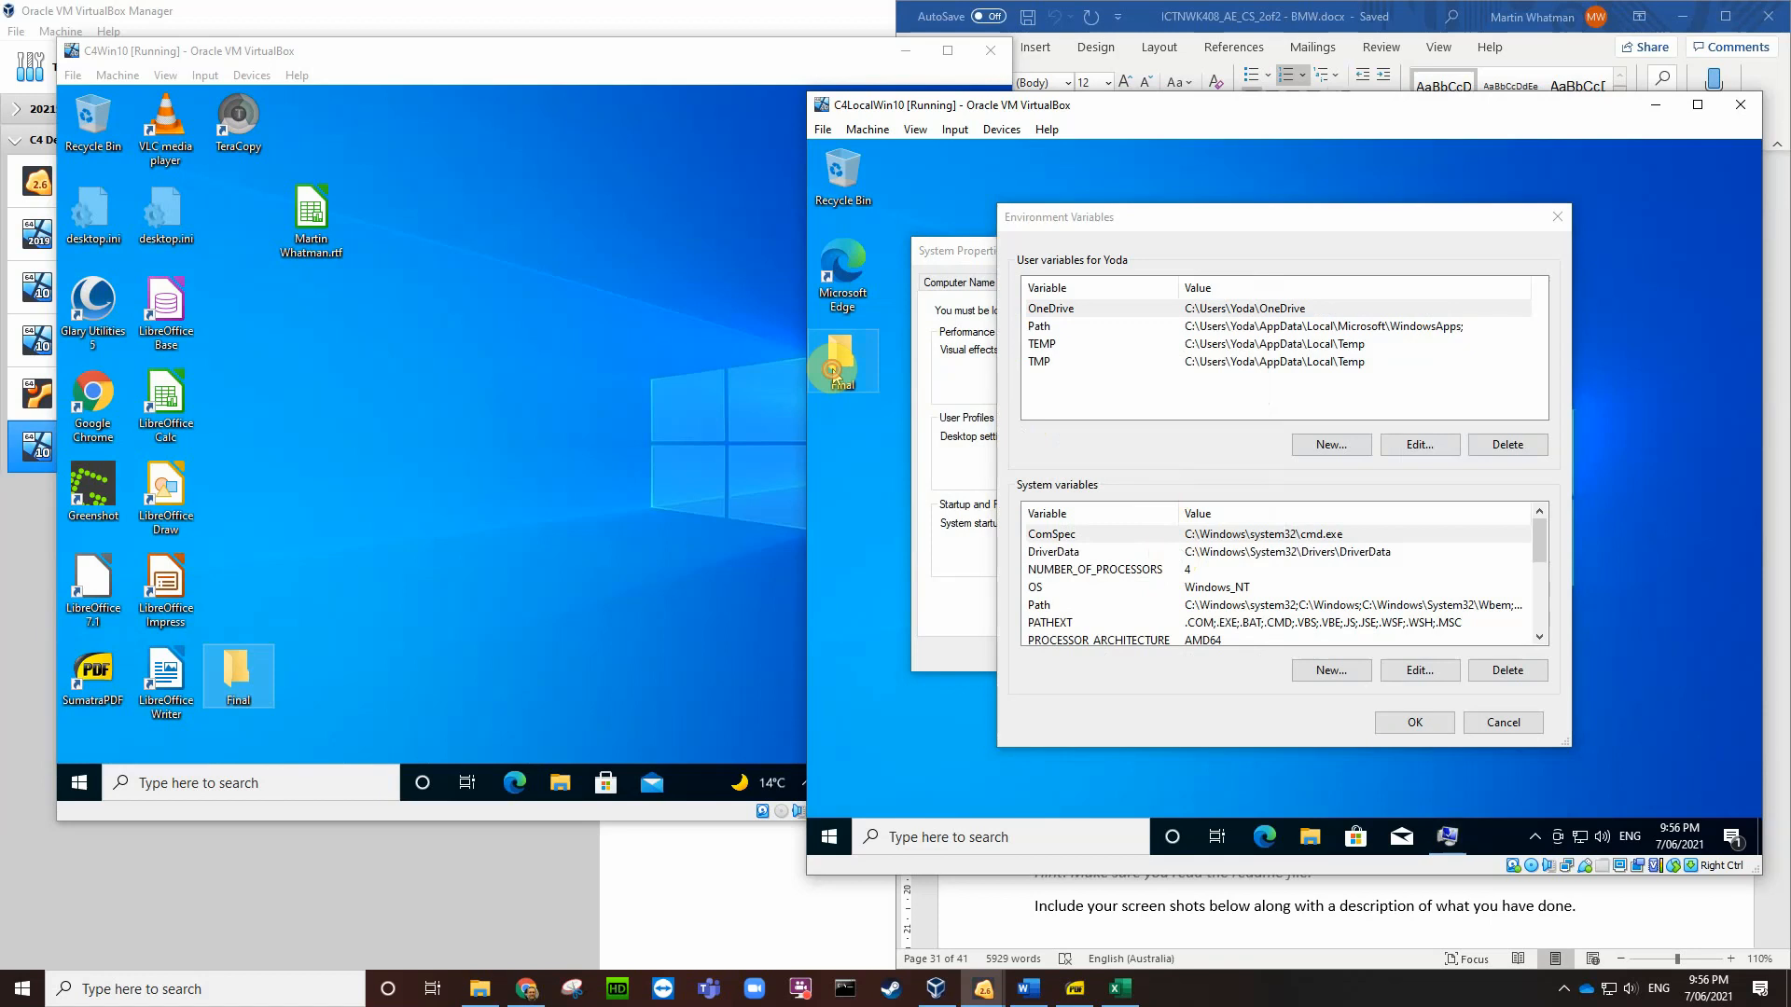
pyautogui.doubleClick(833, 371)
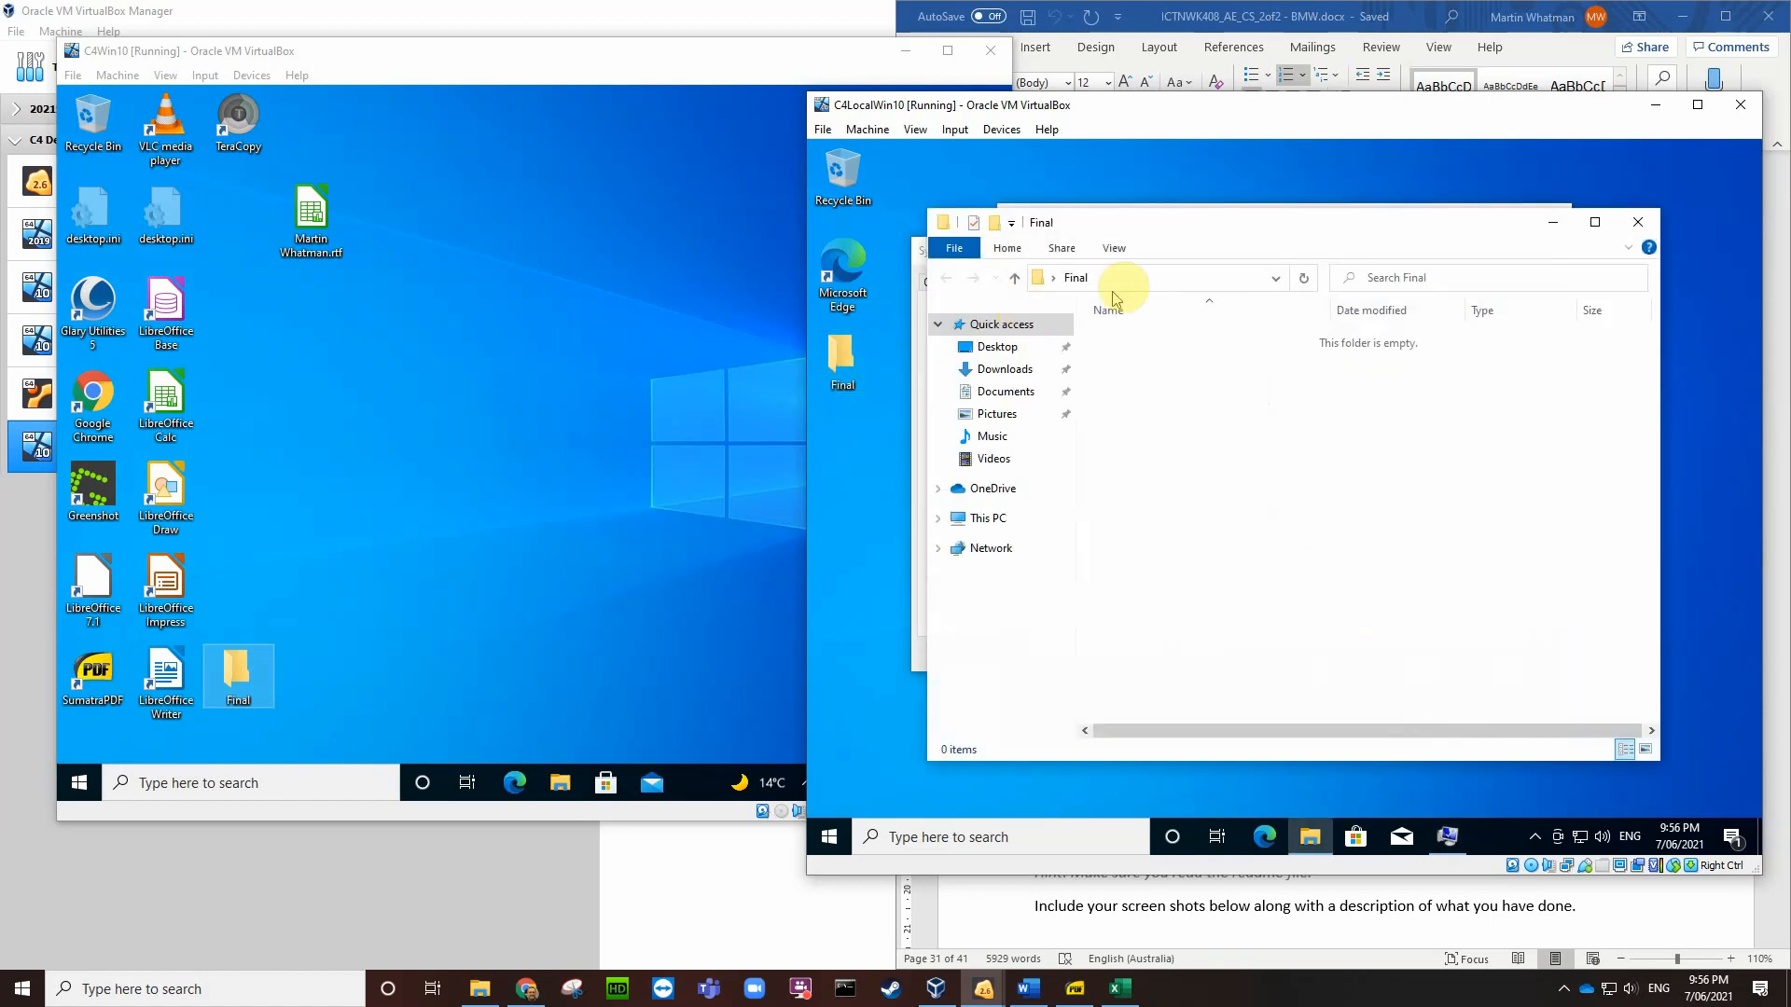
pyautogui.click(1146, 279)
pyautogui.hotkey('ctrl', 'c')
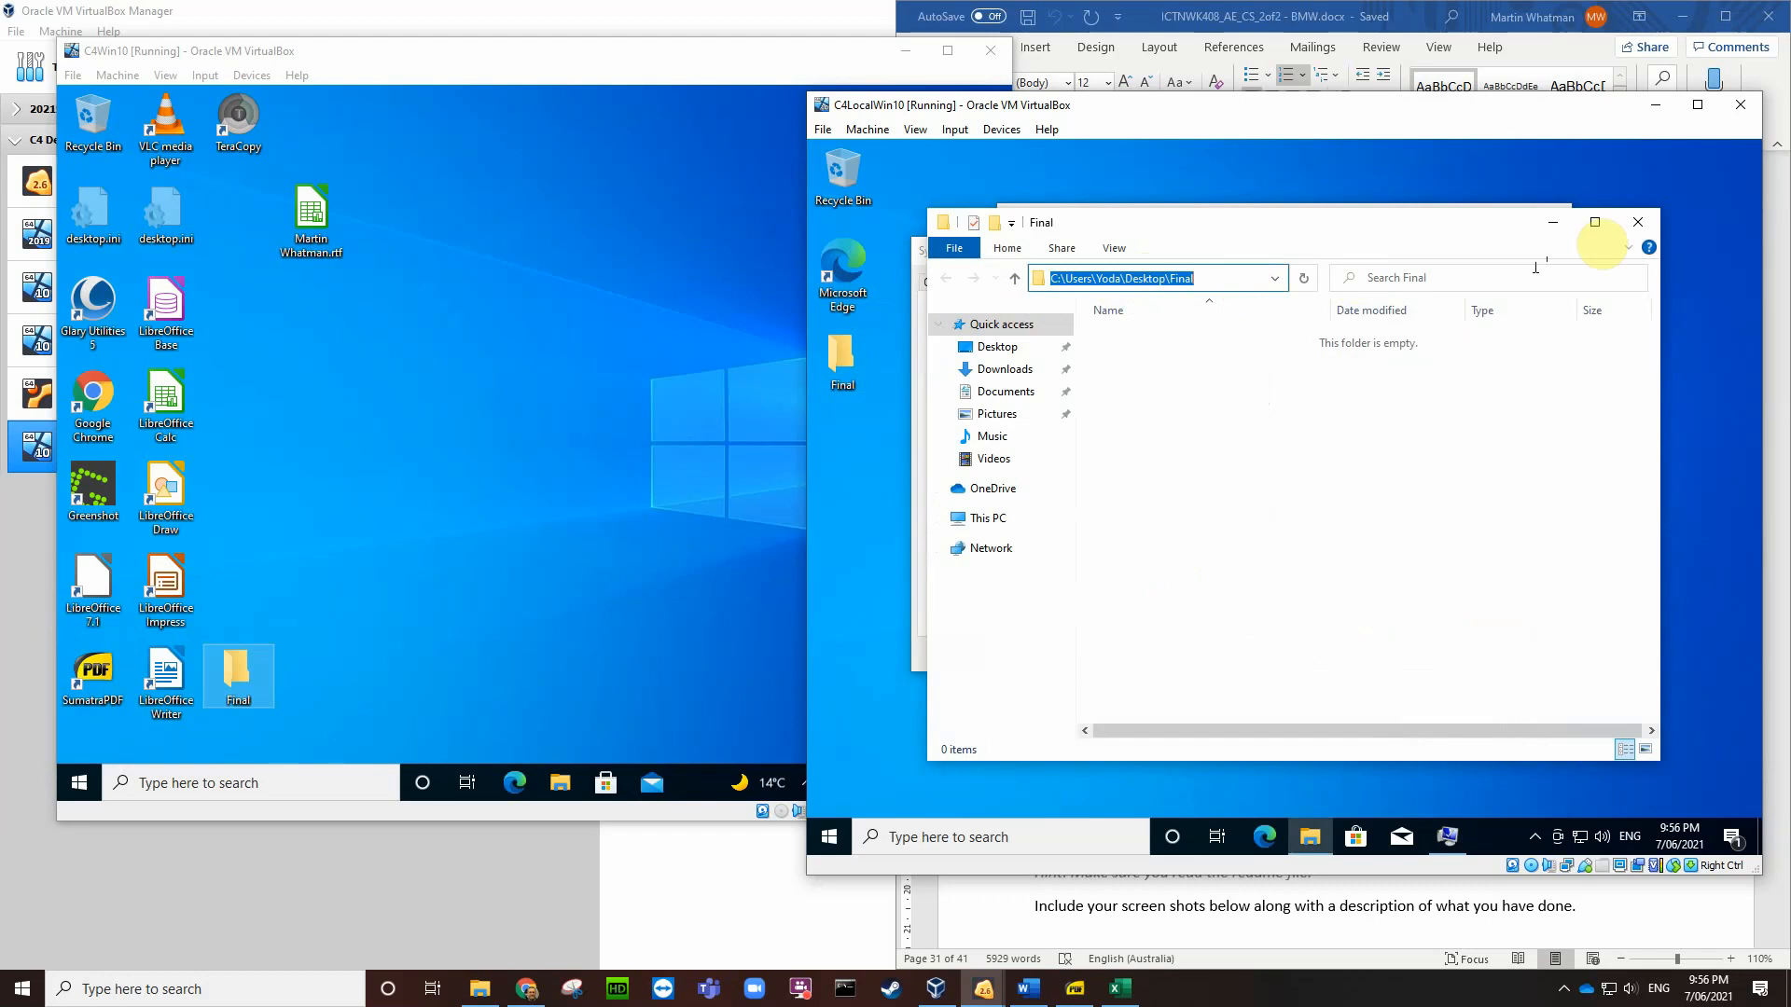
pyautogui.click(1638, 222)
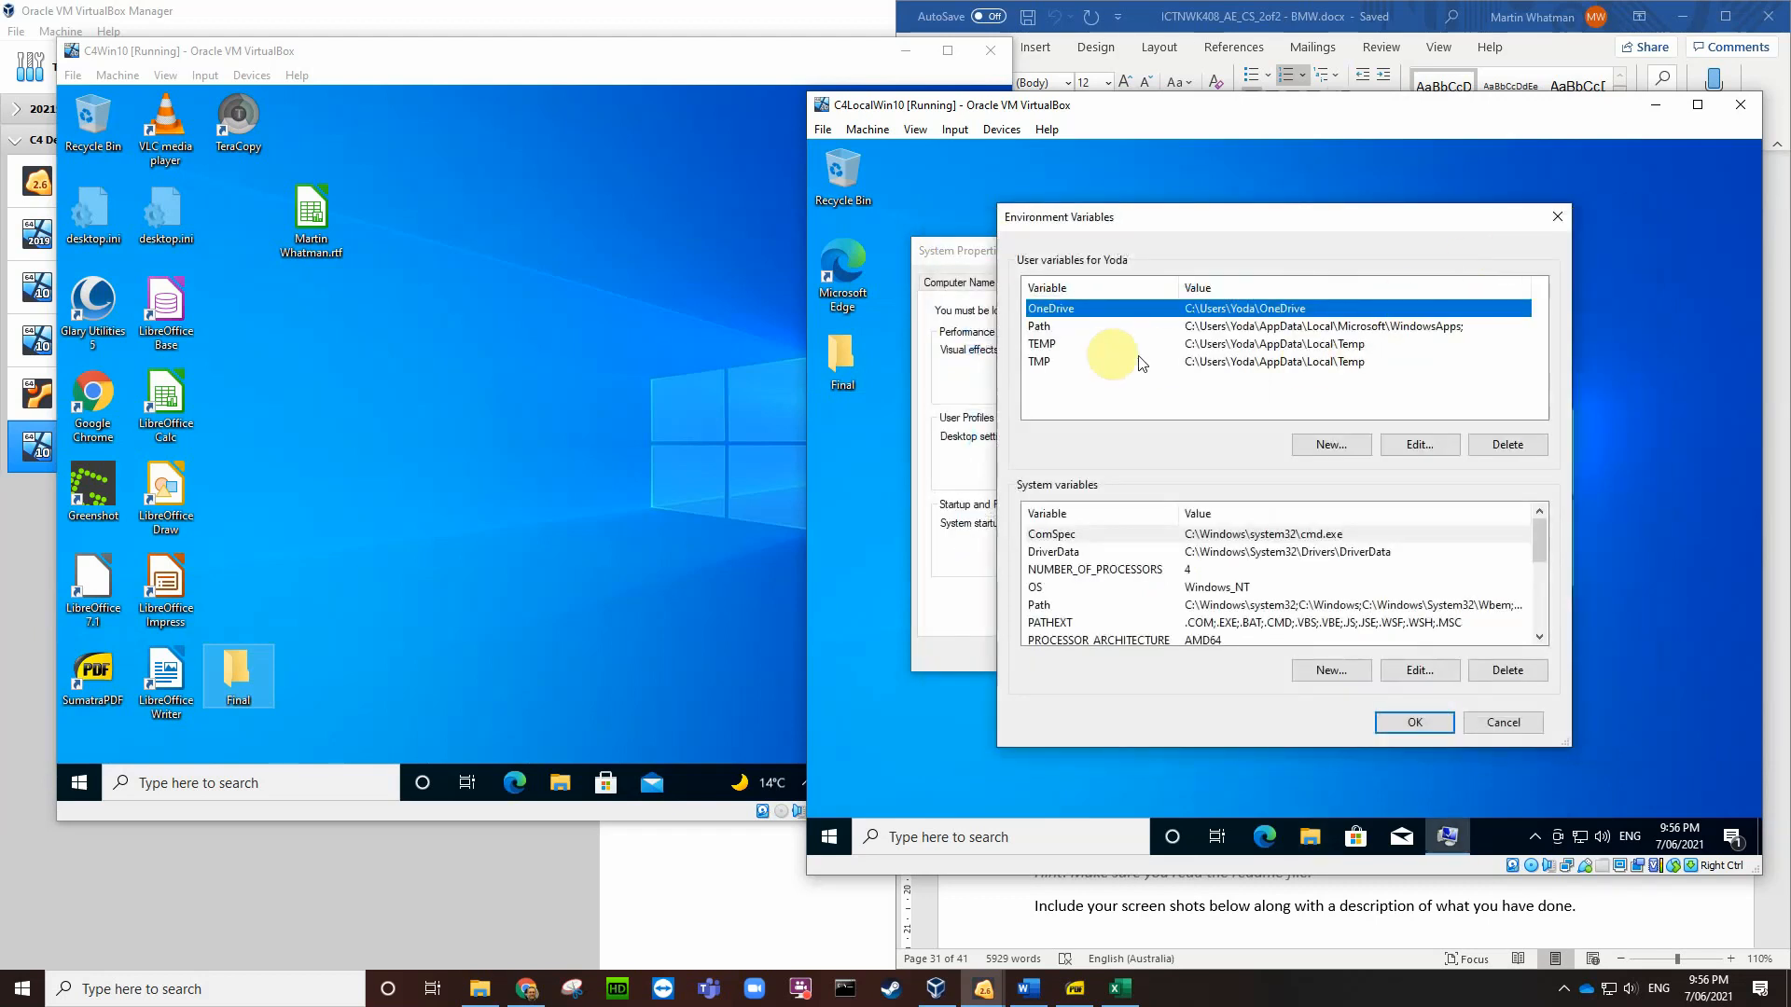
# Step: Paste the Final folder path as a new user Path entry, widen the dialog, and return to Word
pyautogui.click(1043, 327)
pyautogui.click(1405, 448)
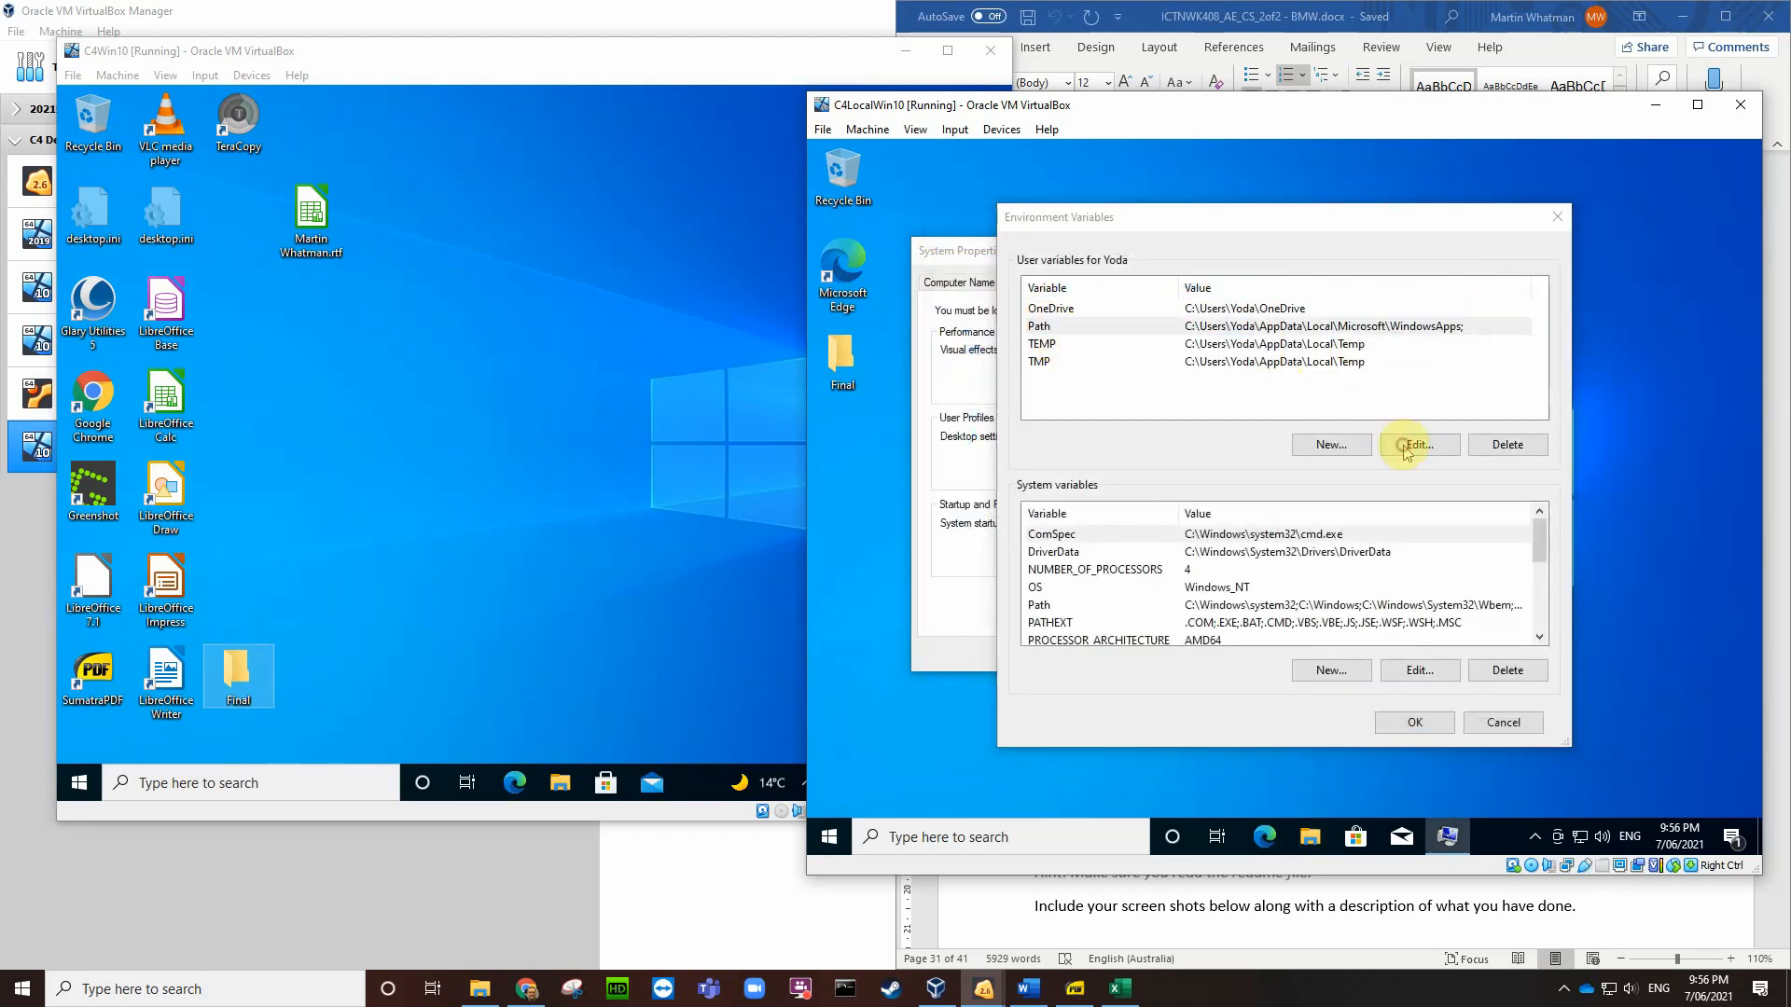
pyautogui.click(1460, 311)
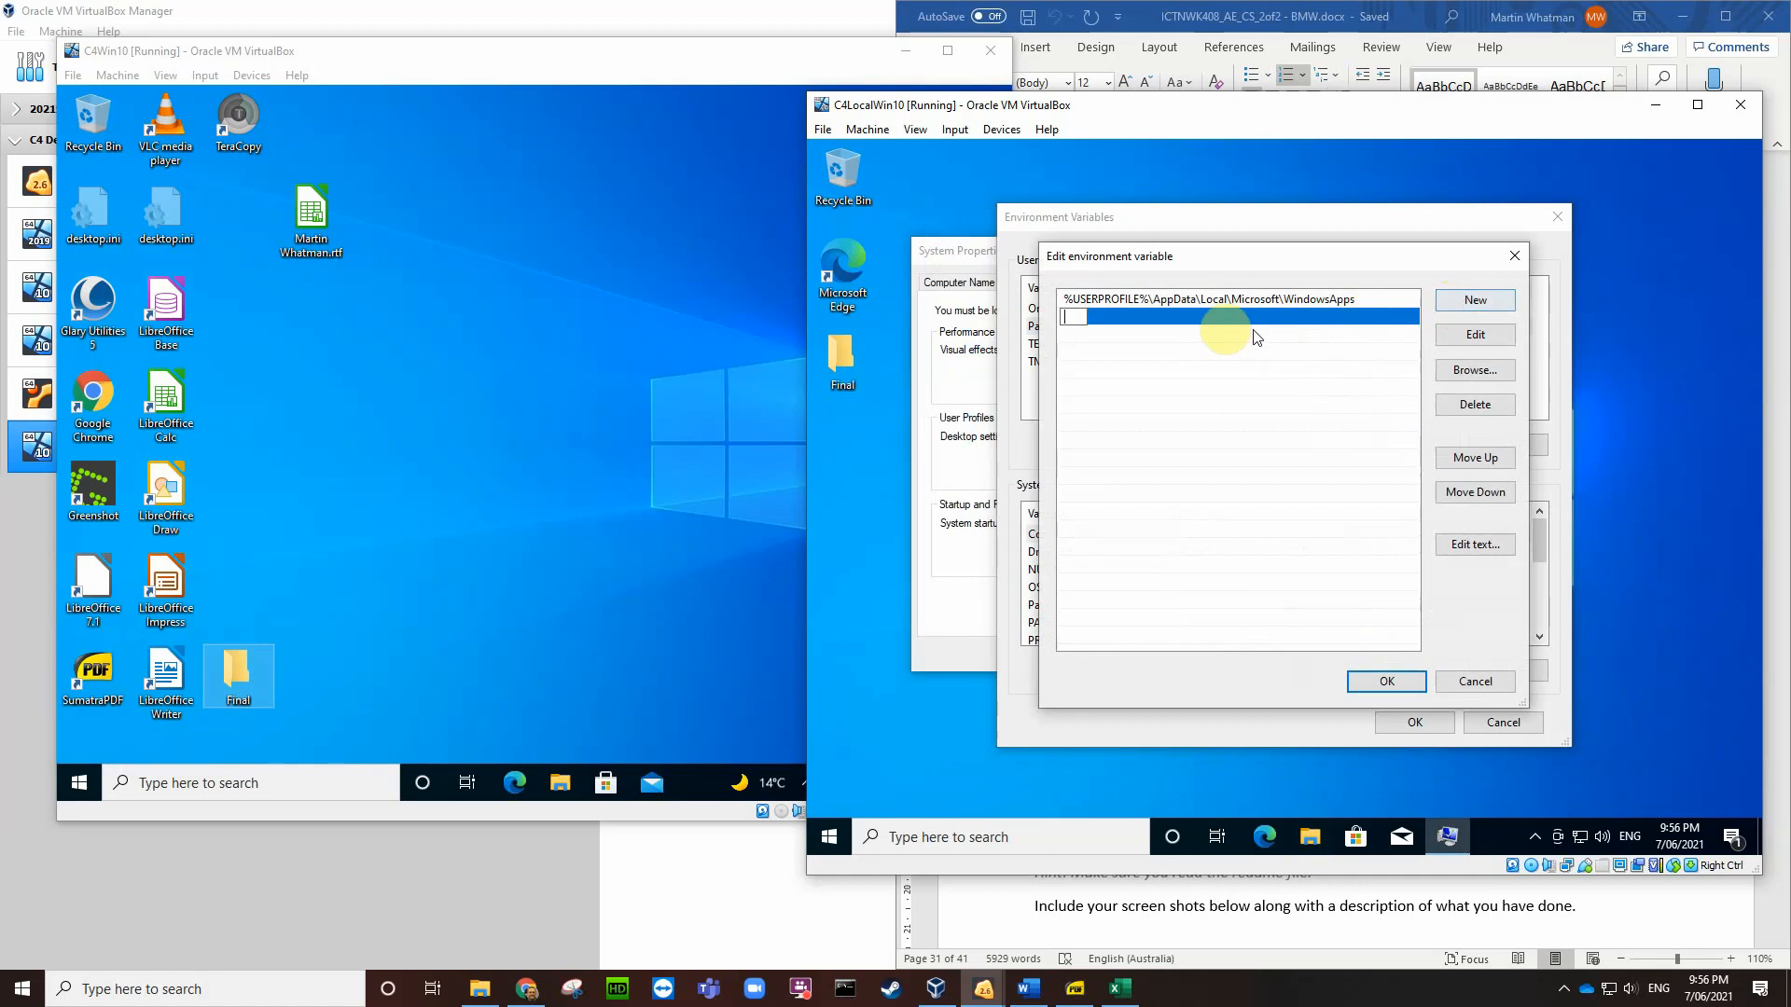
pyautogui.hotkey('ctrl', 'v')
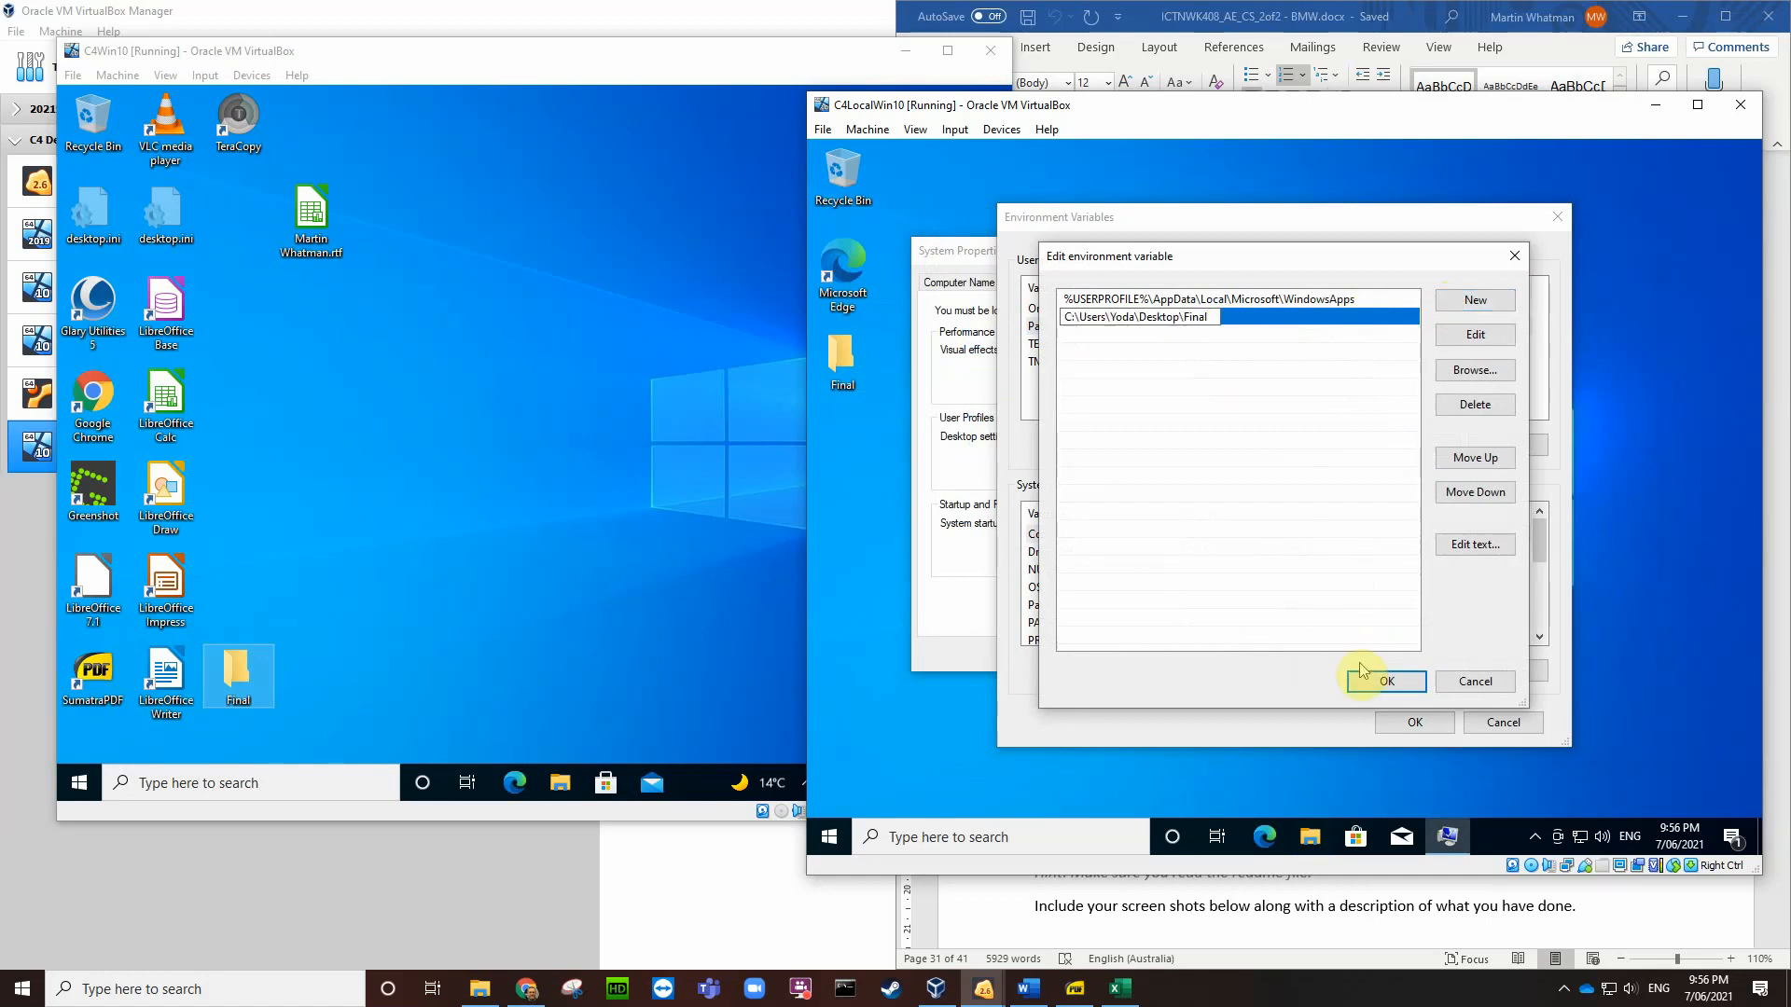
pyautogui.click(1380, 682)
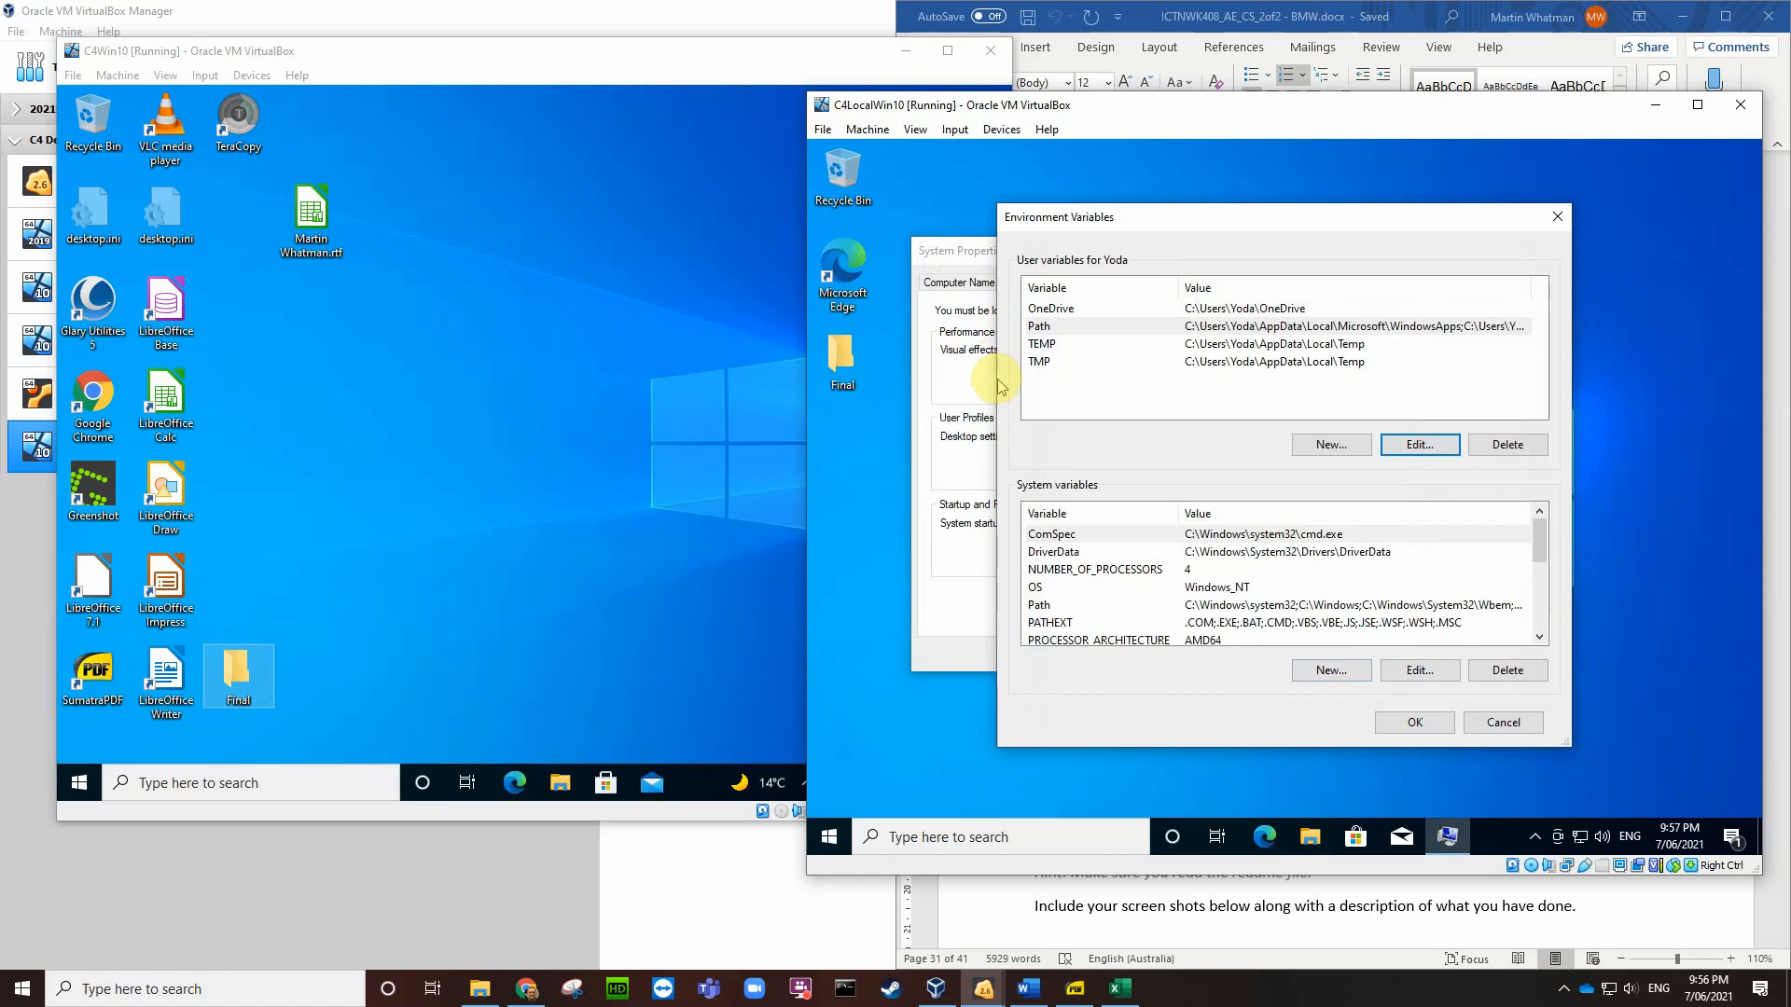
pyautogui.moveTo(994, 379); pyautogui.dragTo(895, 378)
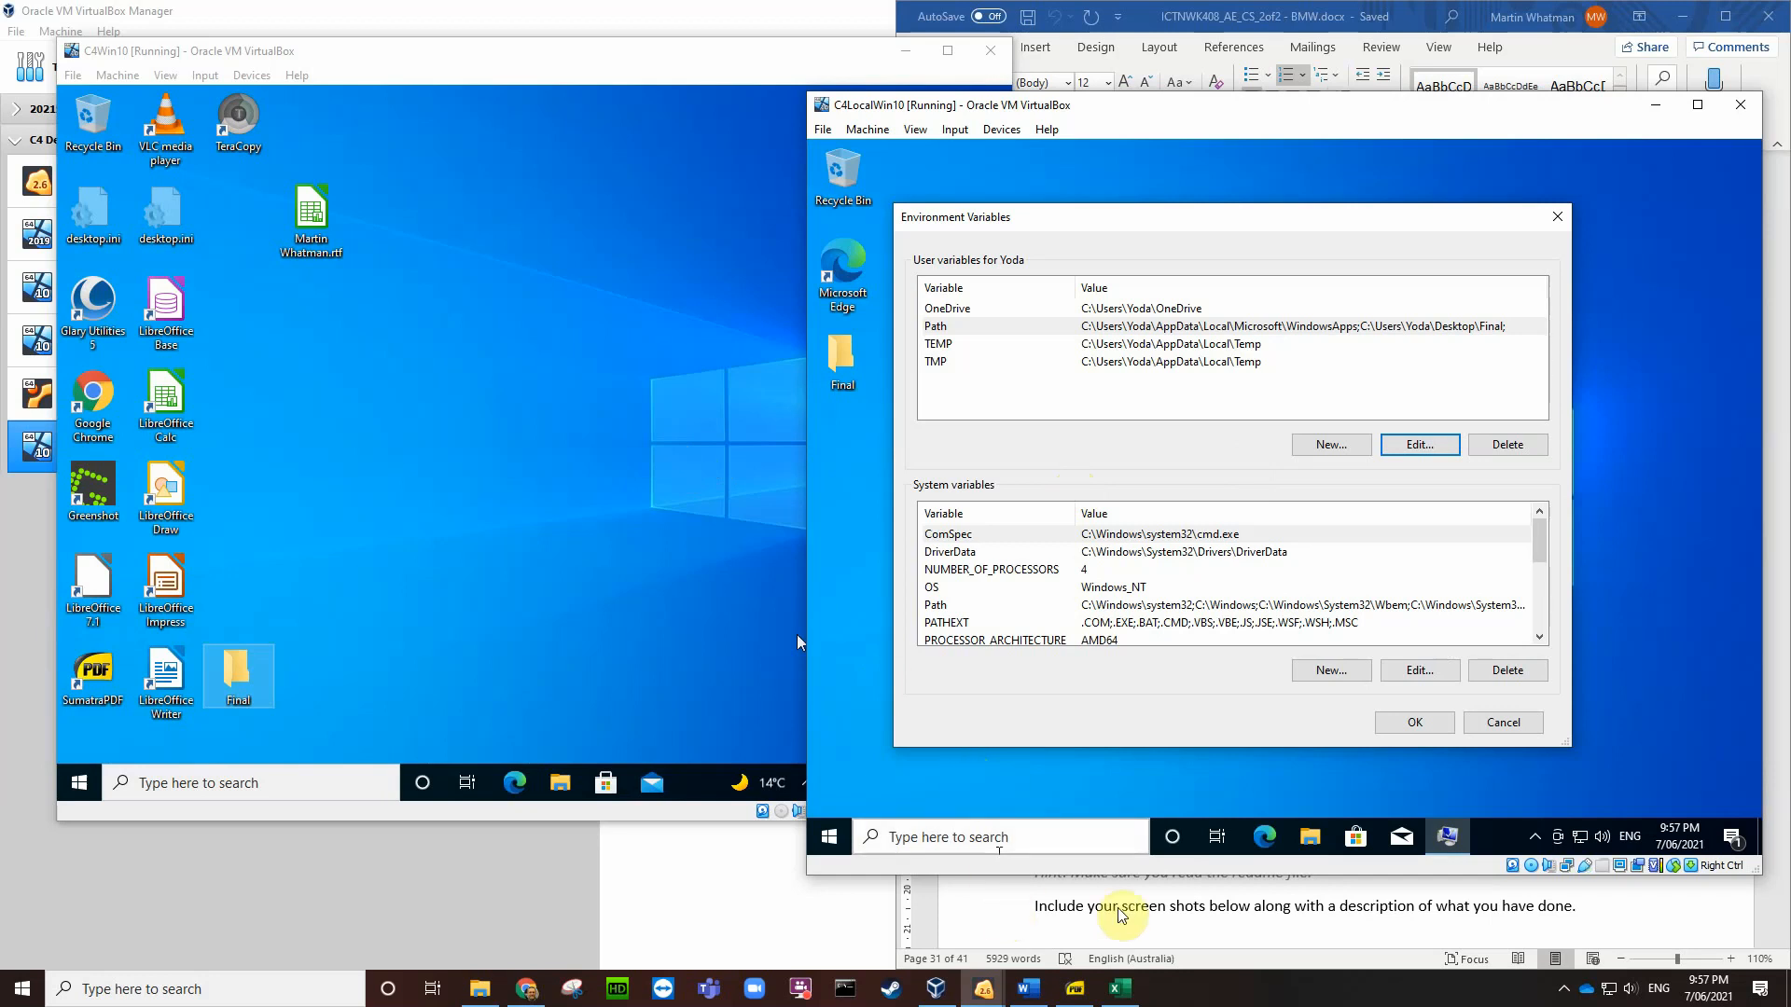
pyautogui.click(1177, 924)
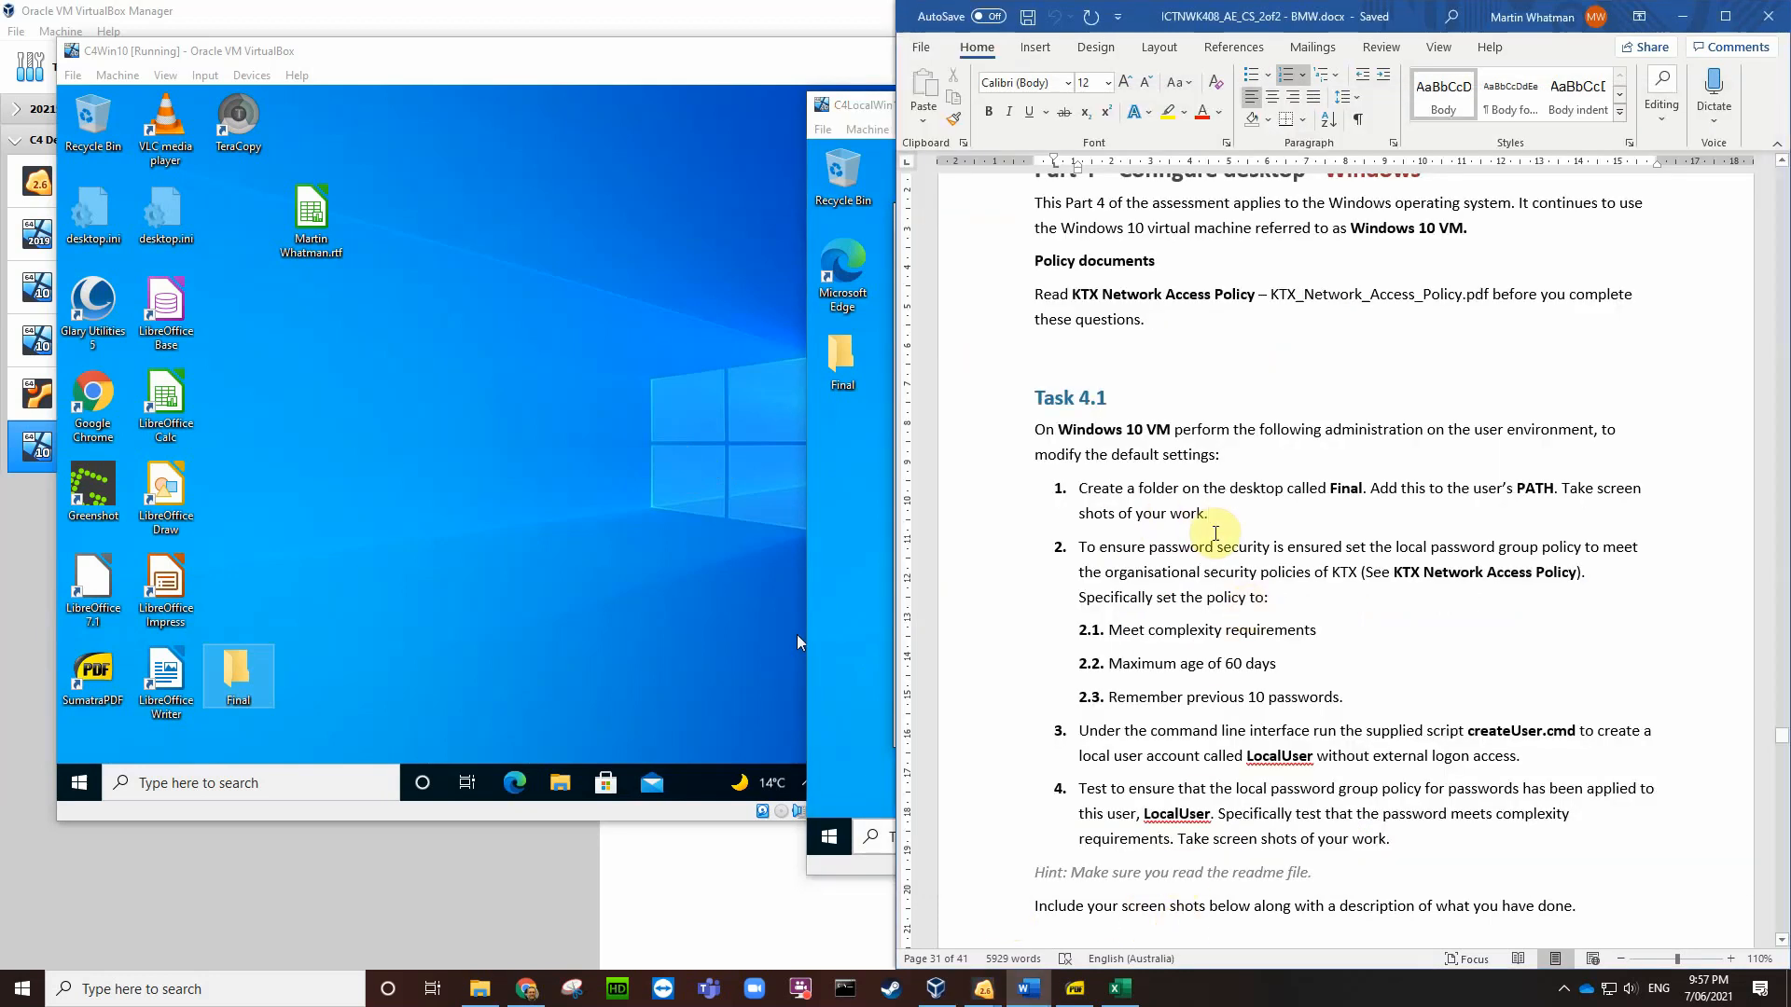
# Step: Insert the latest VirtualBox screenshot from the Desktop into the empty Task 4.1 answer table
pyautogui.moveTo(1209, 514); pyautogui.dragTo(1105, 487)
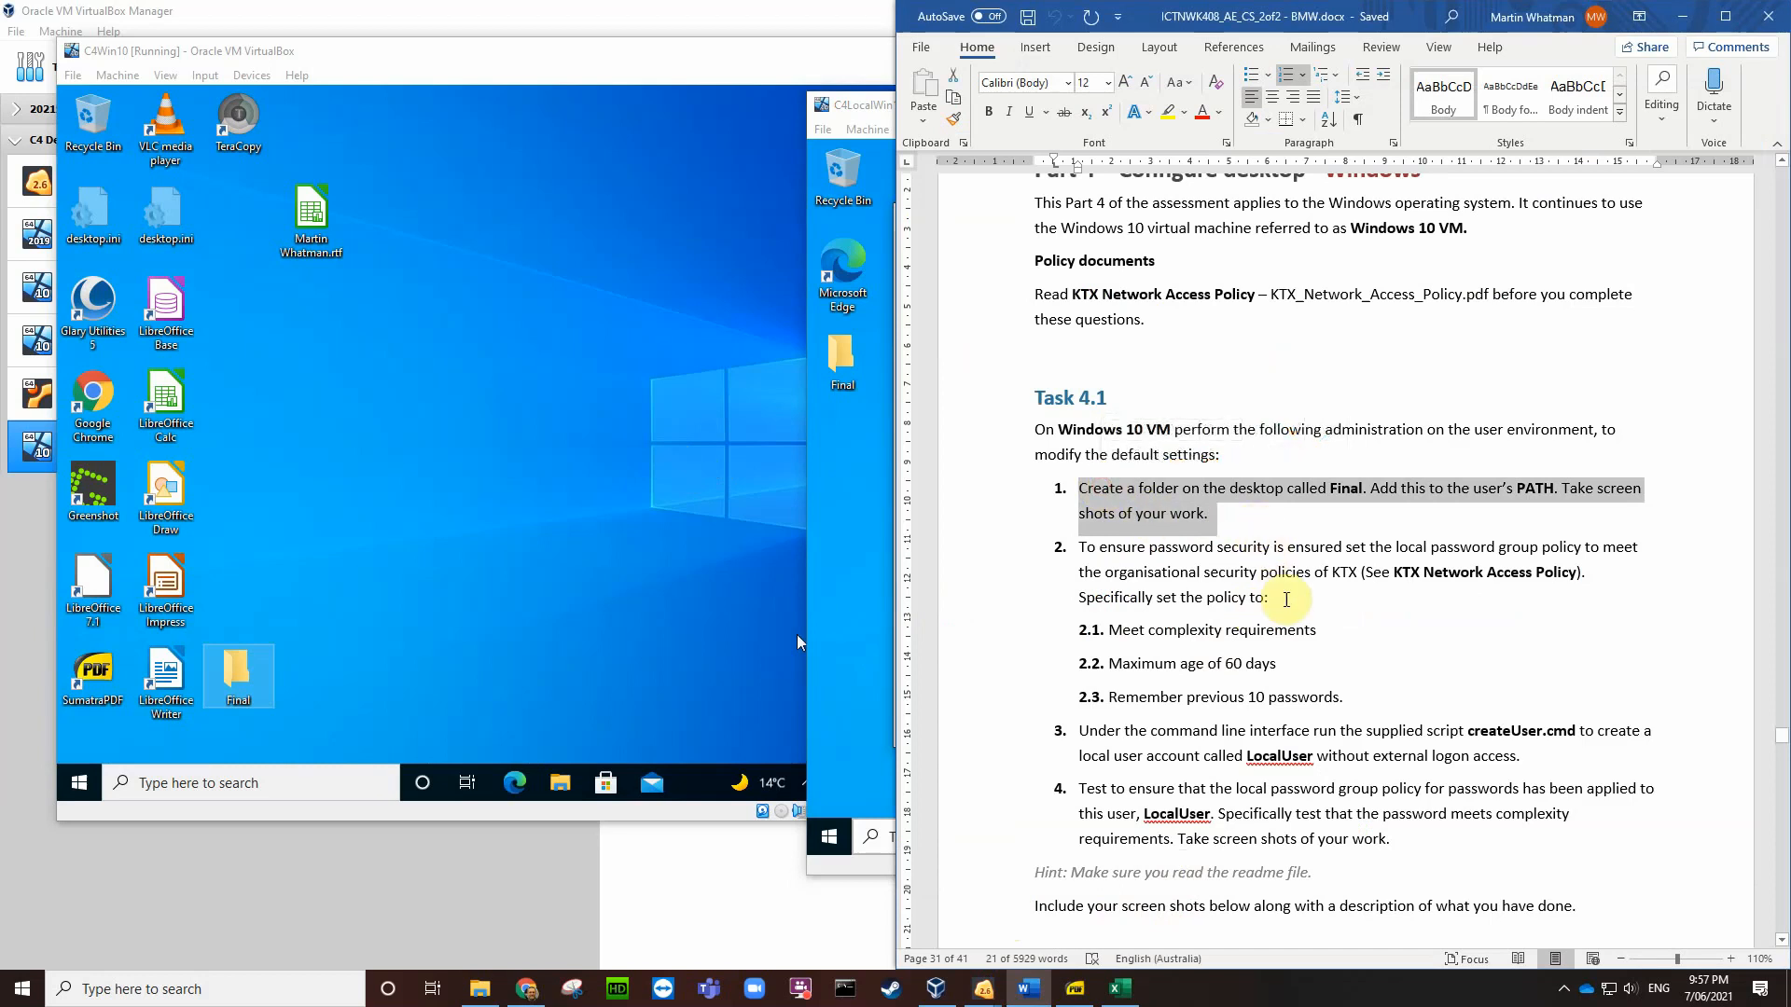
pyautogui.scroll(-4, 1230, 672)
pyautogui.scroll(-2, 1230, 671)
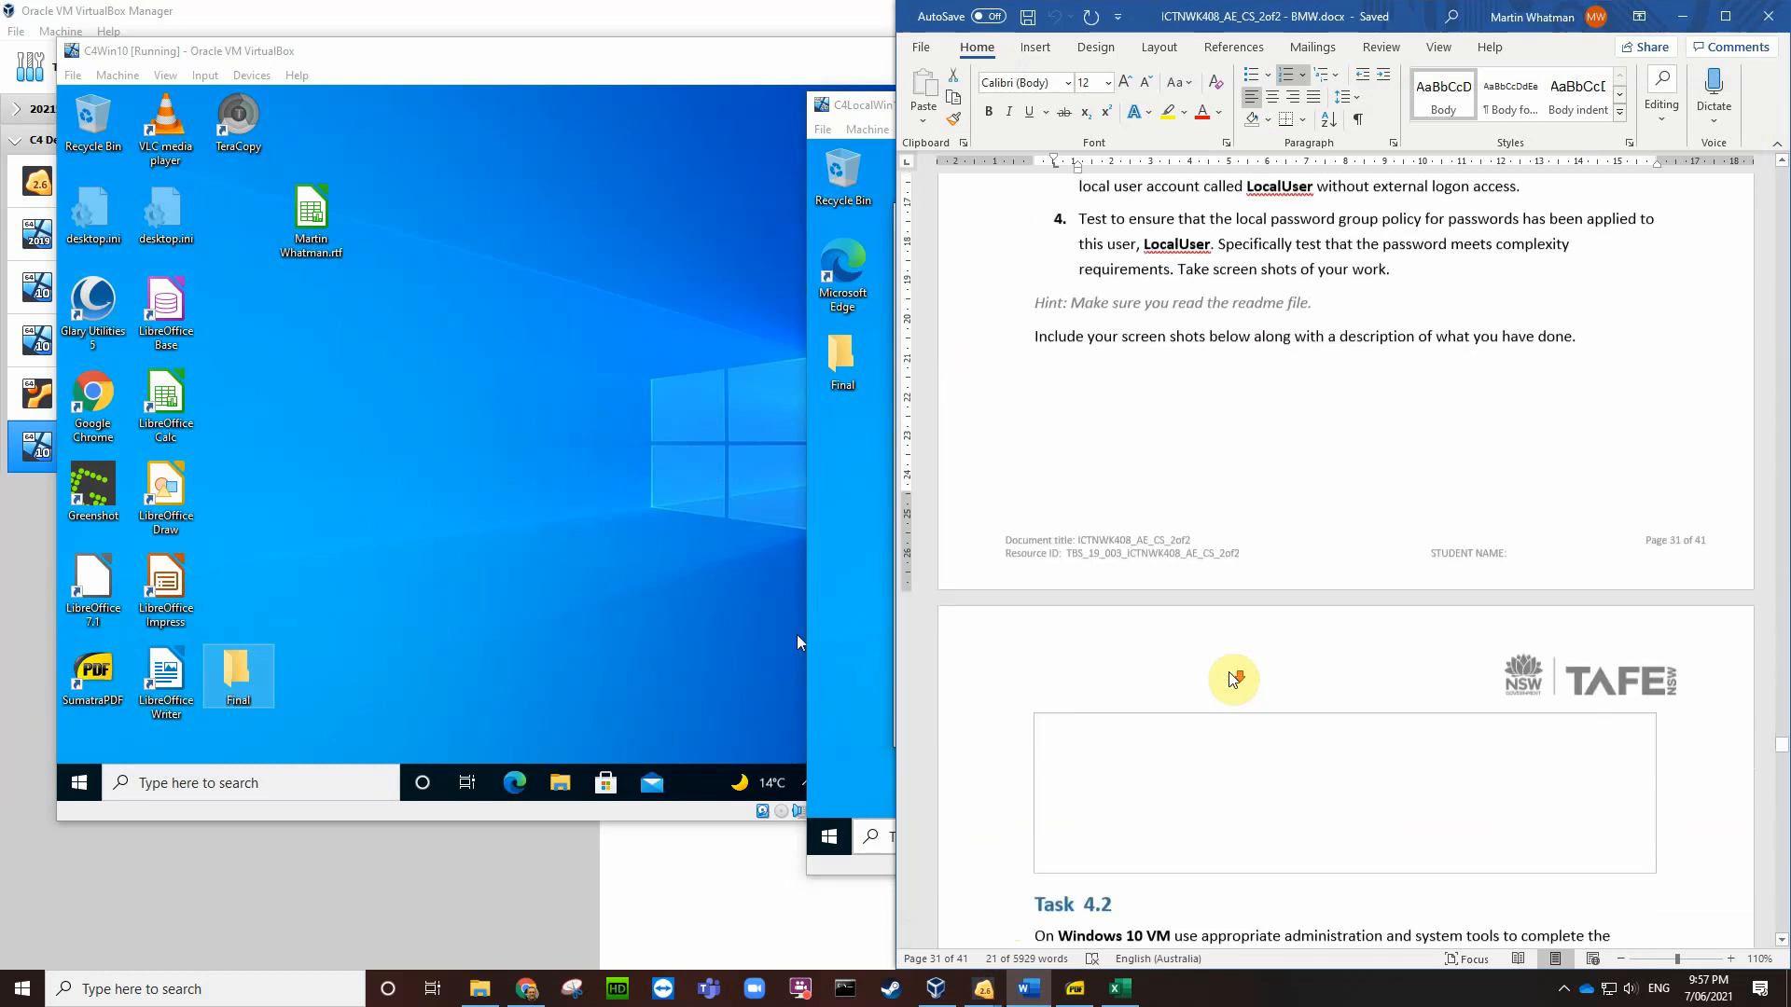
pyautogui.click(1056, 632)
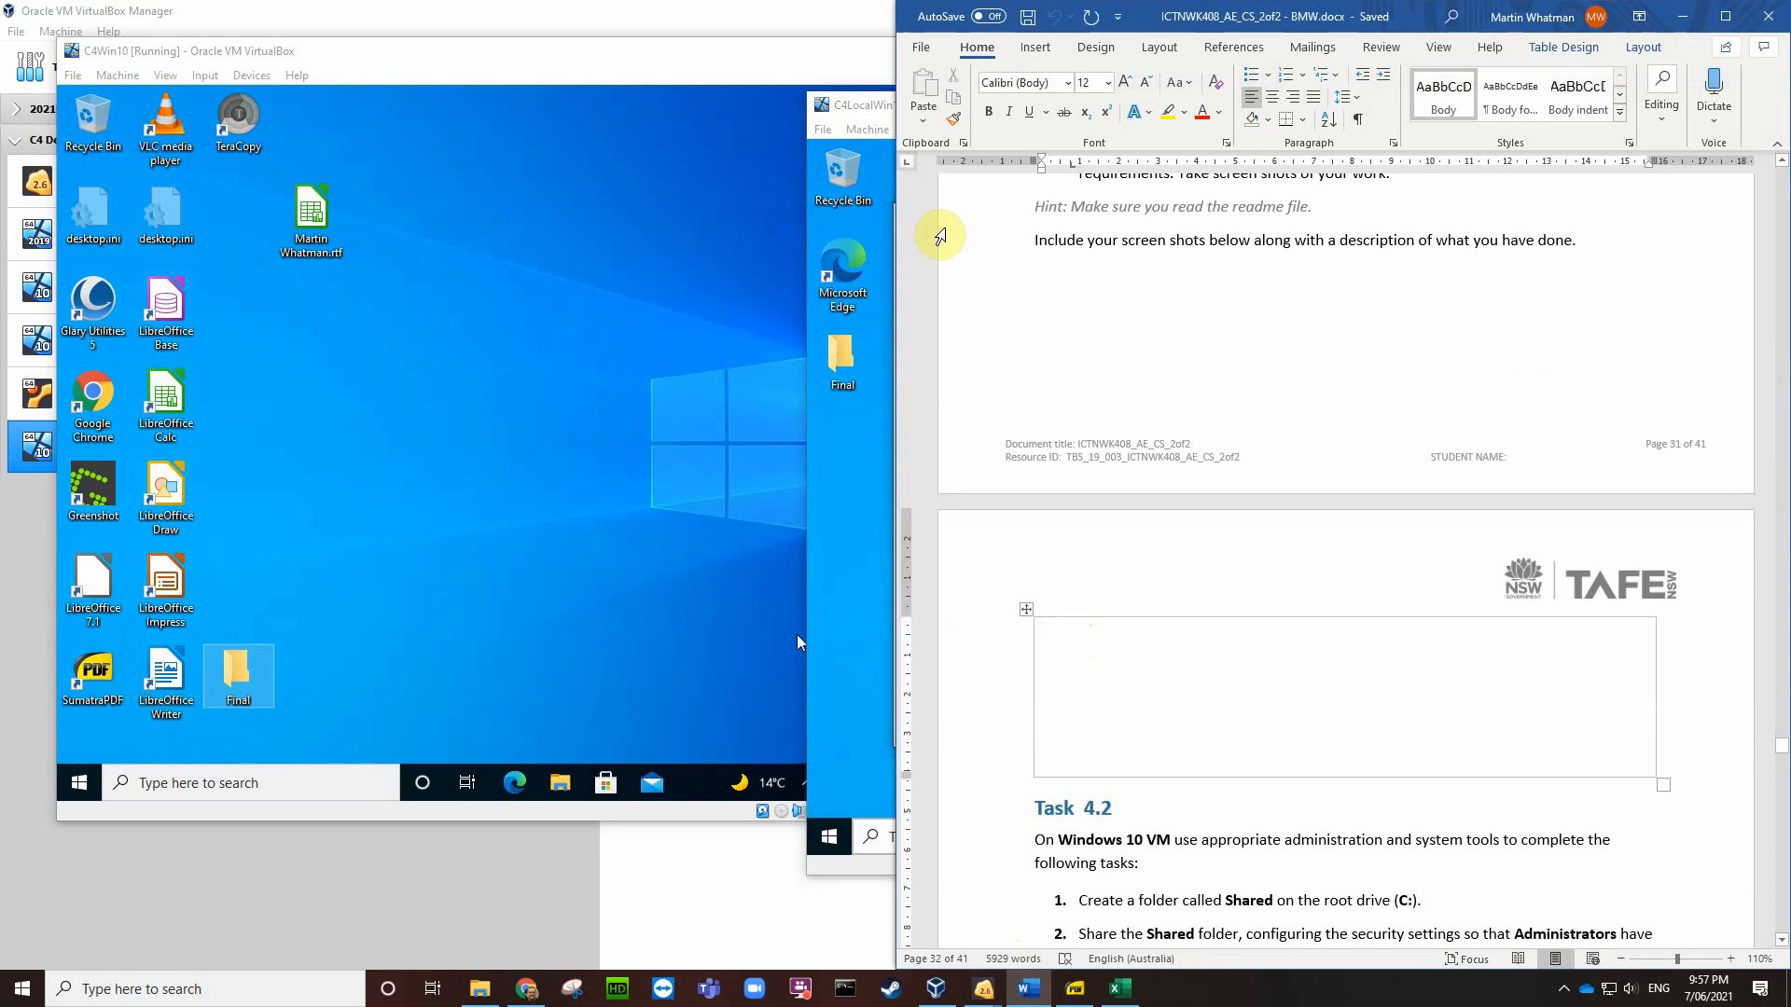
pyautogui.click(1035, 47)
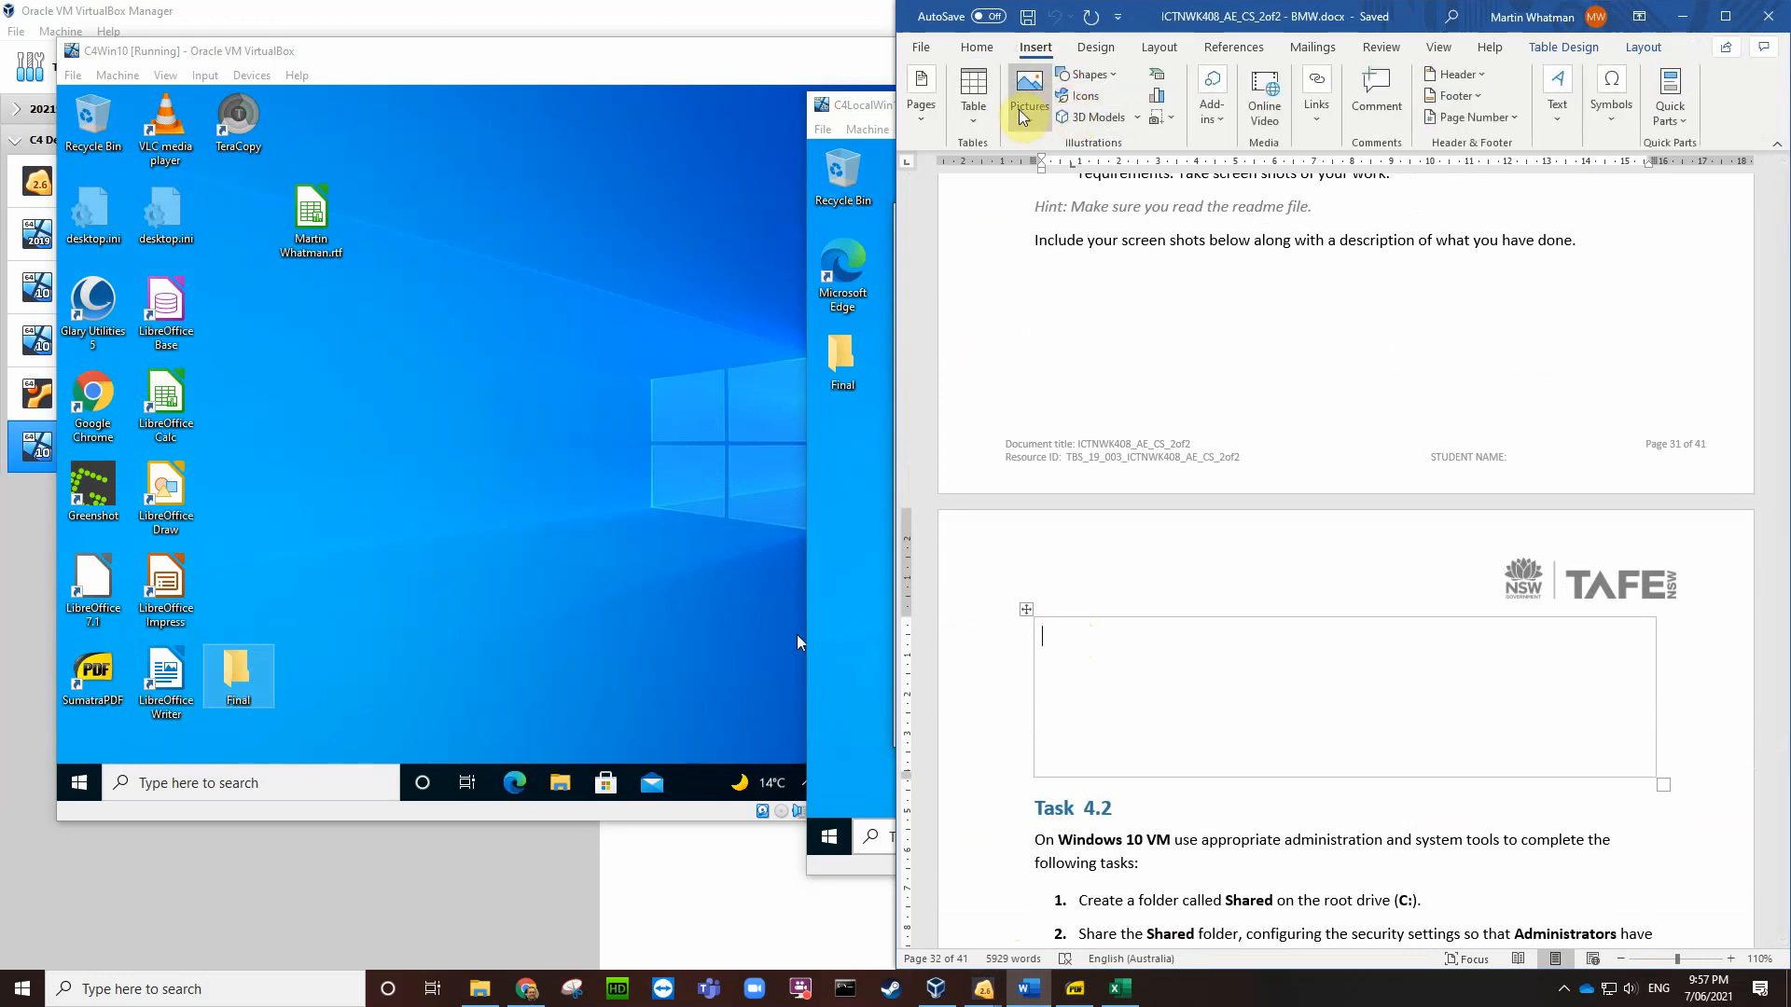
pyautogui.click(1029, 98)
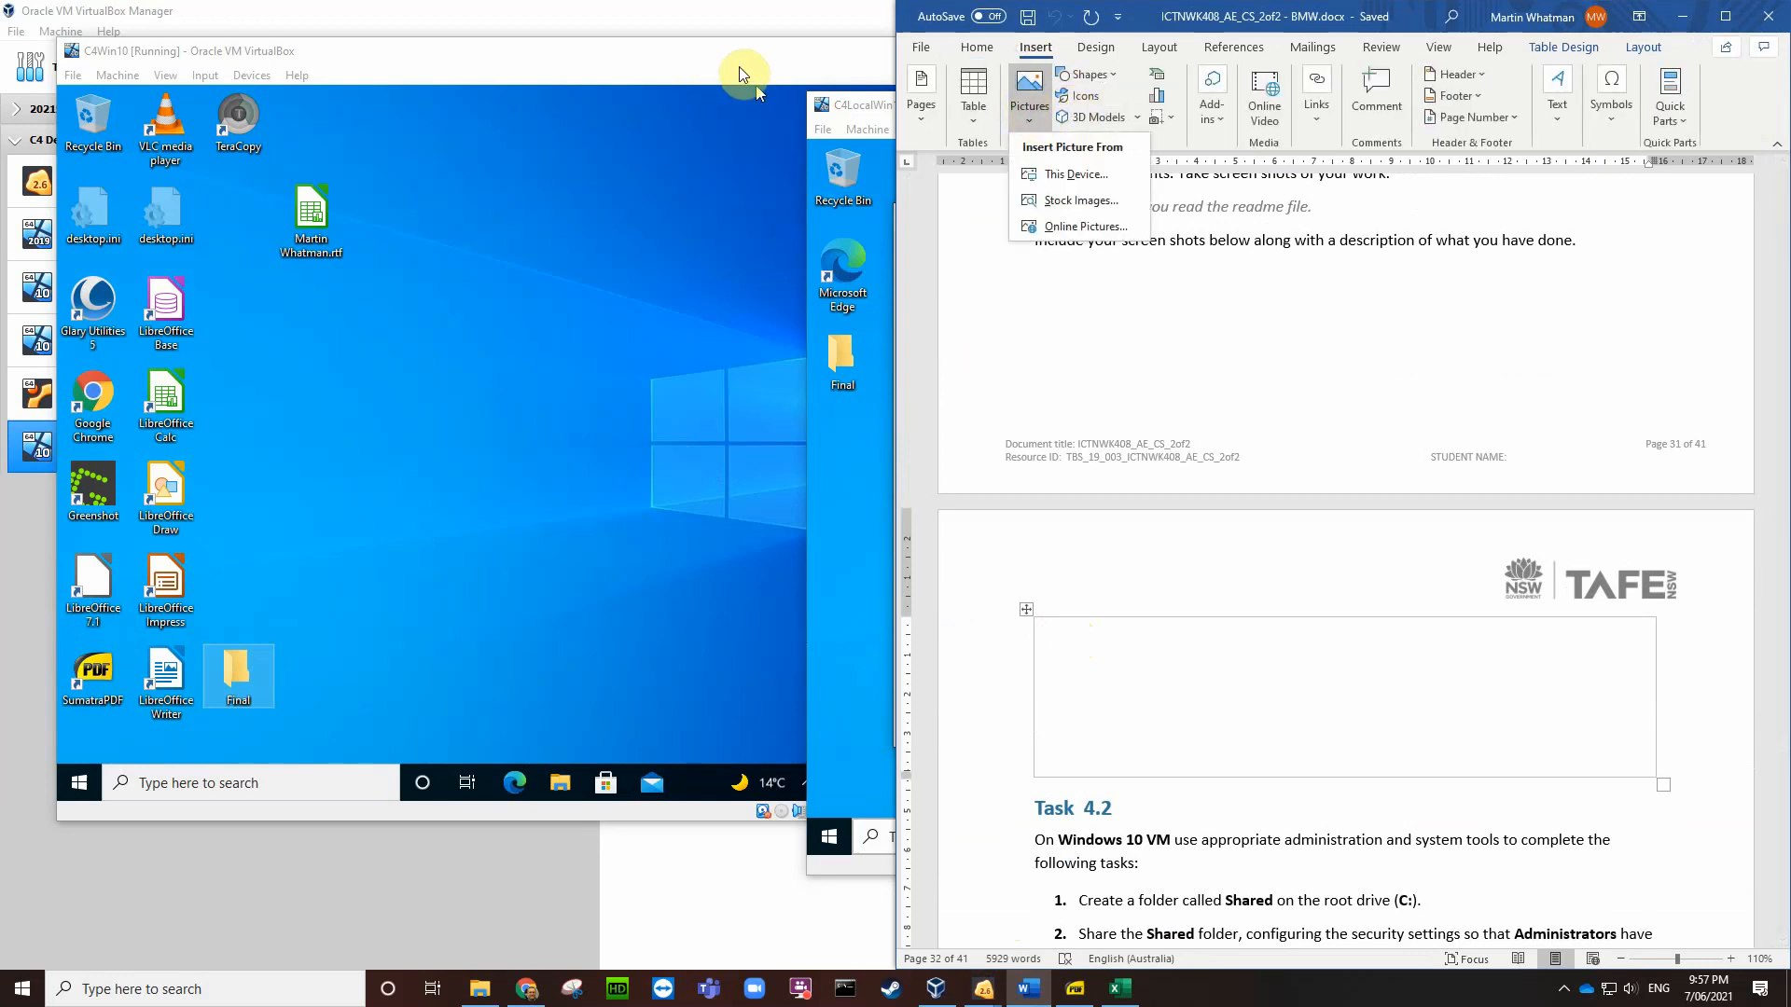
pyautogui.click(1037, 174)
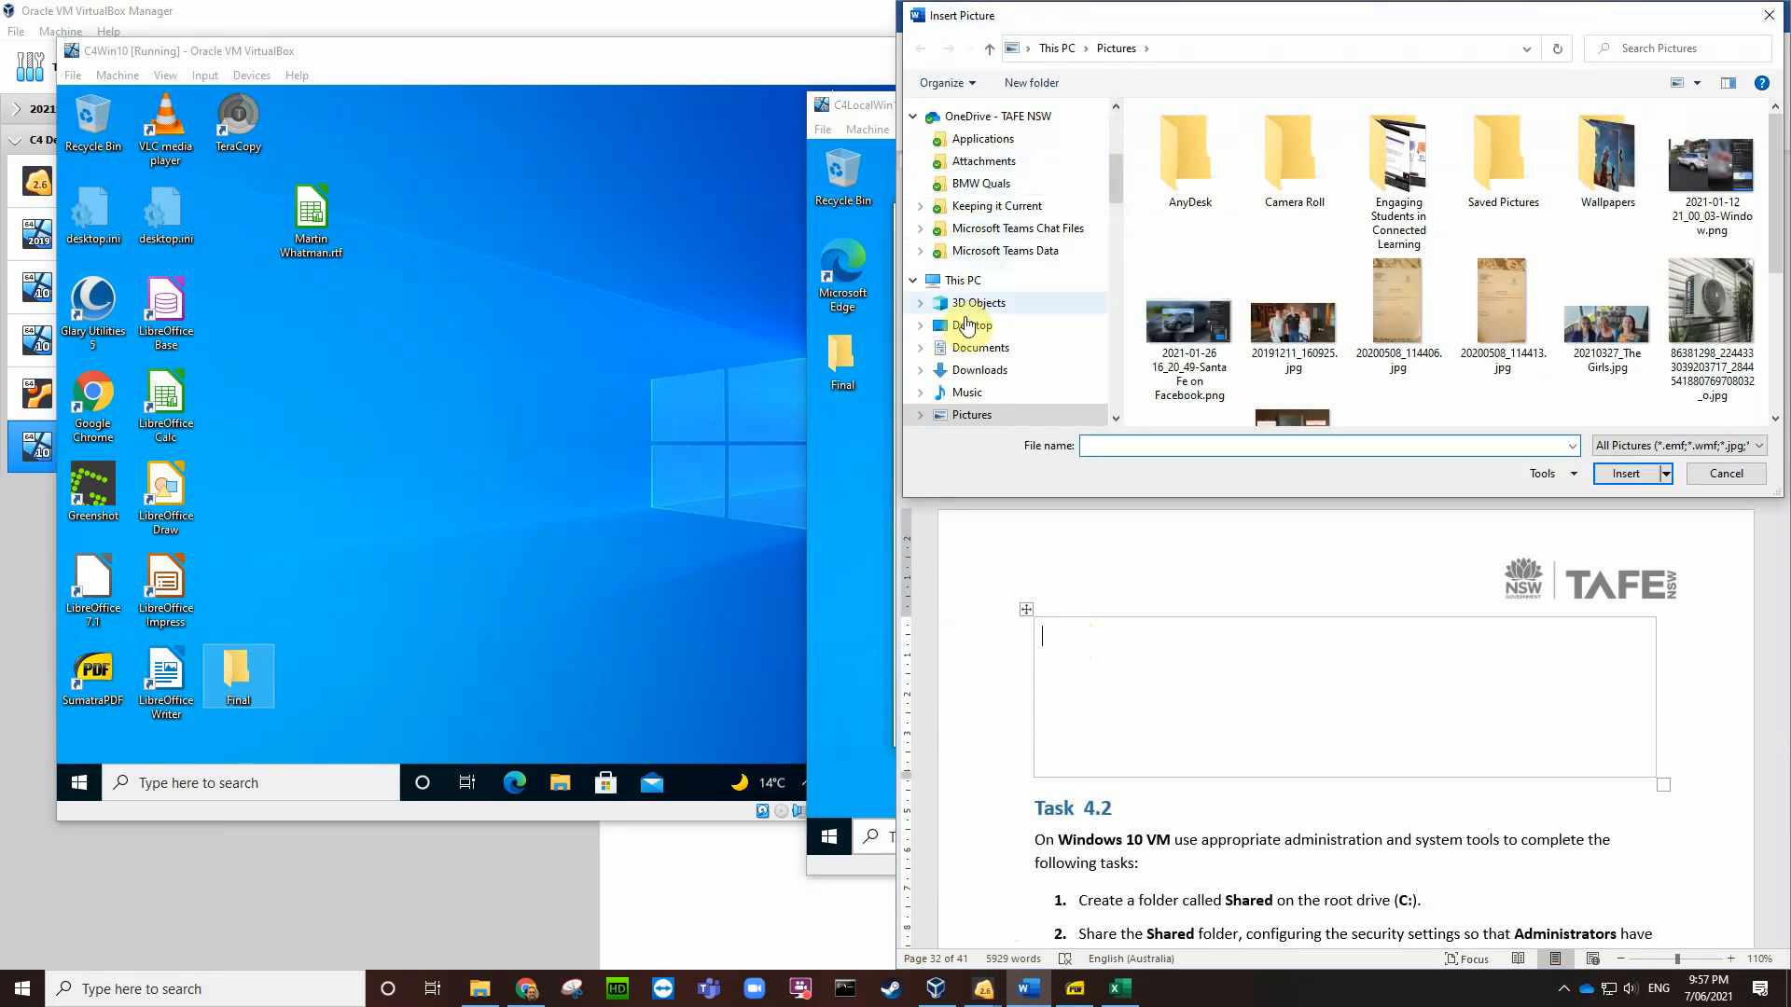
pyautogui.click(972, 325)
pyautogui.scroll(-4, 1181, 312)
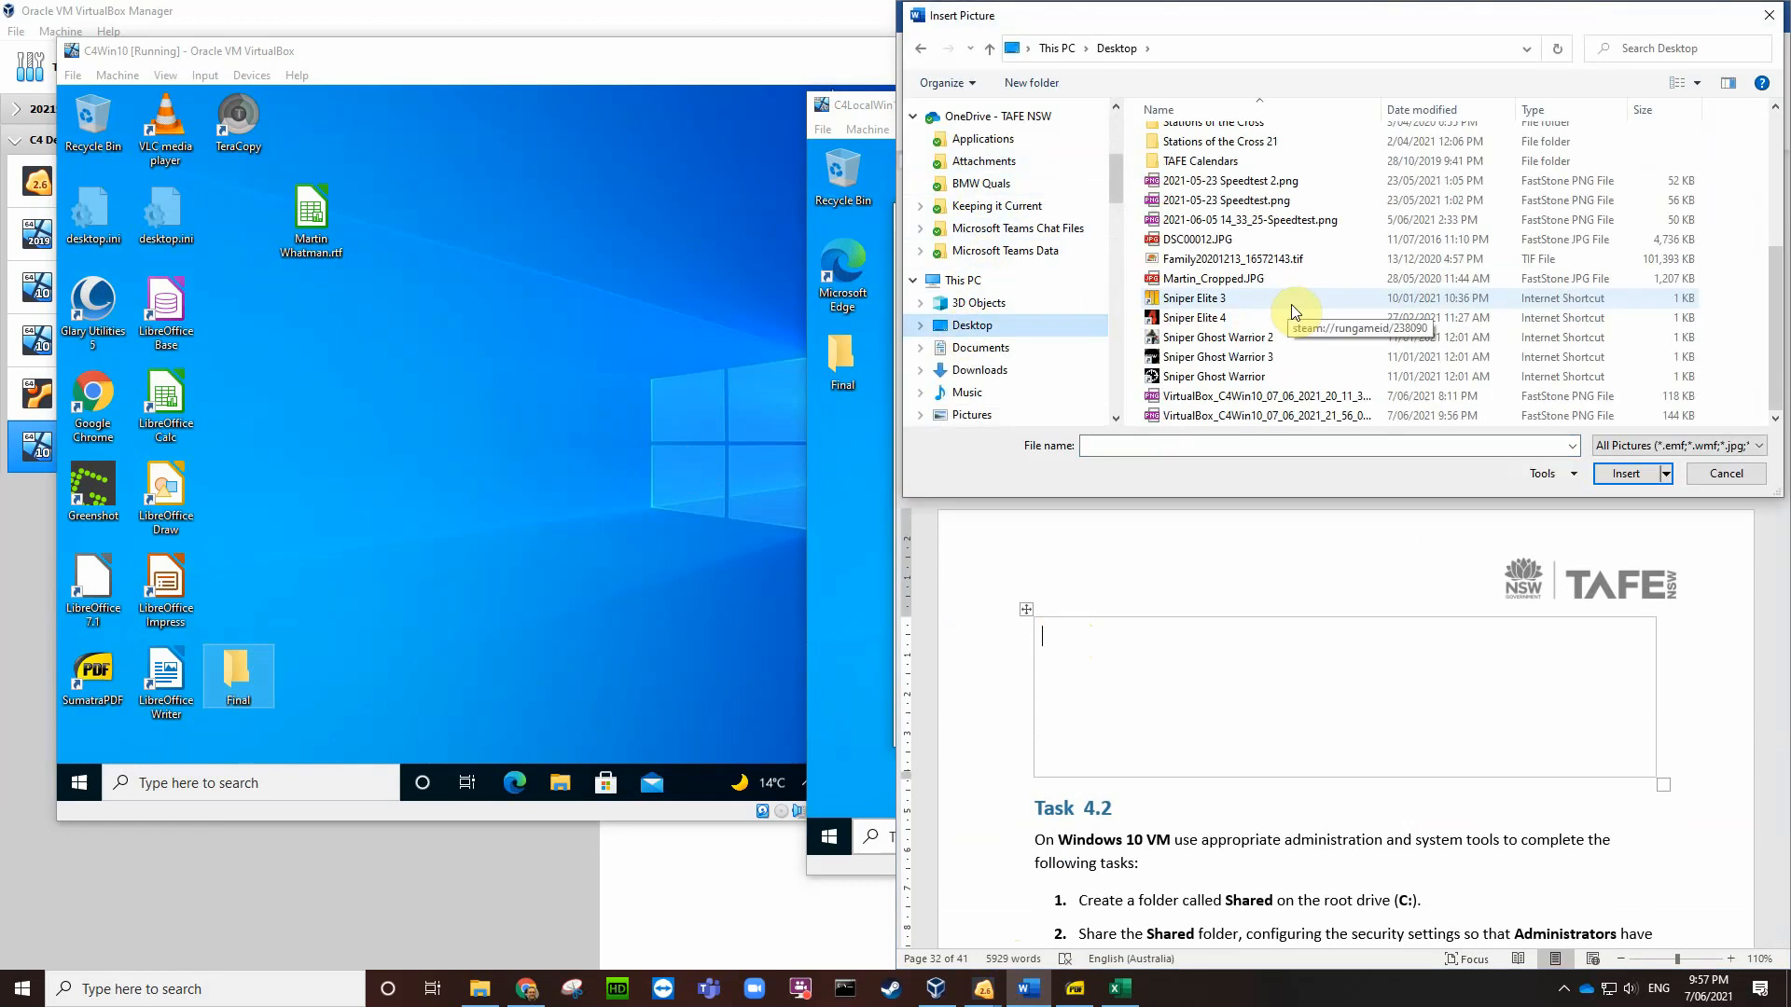
pyautogui.click(1304, 416)
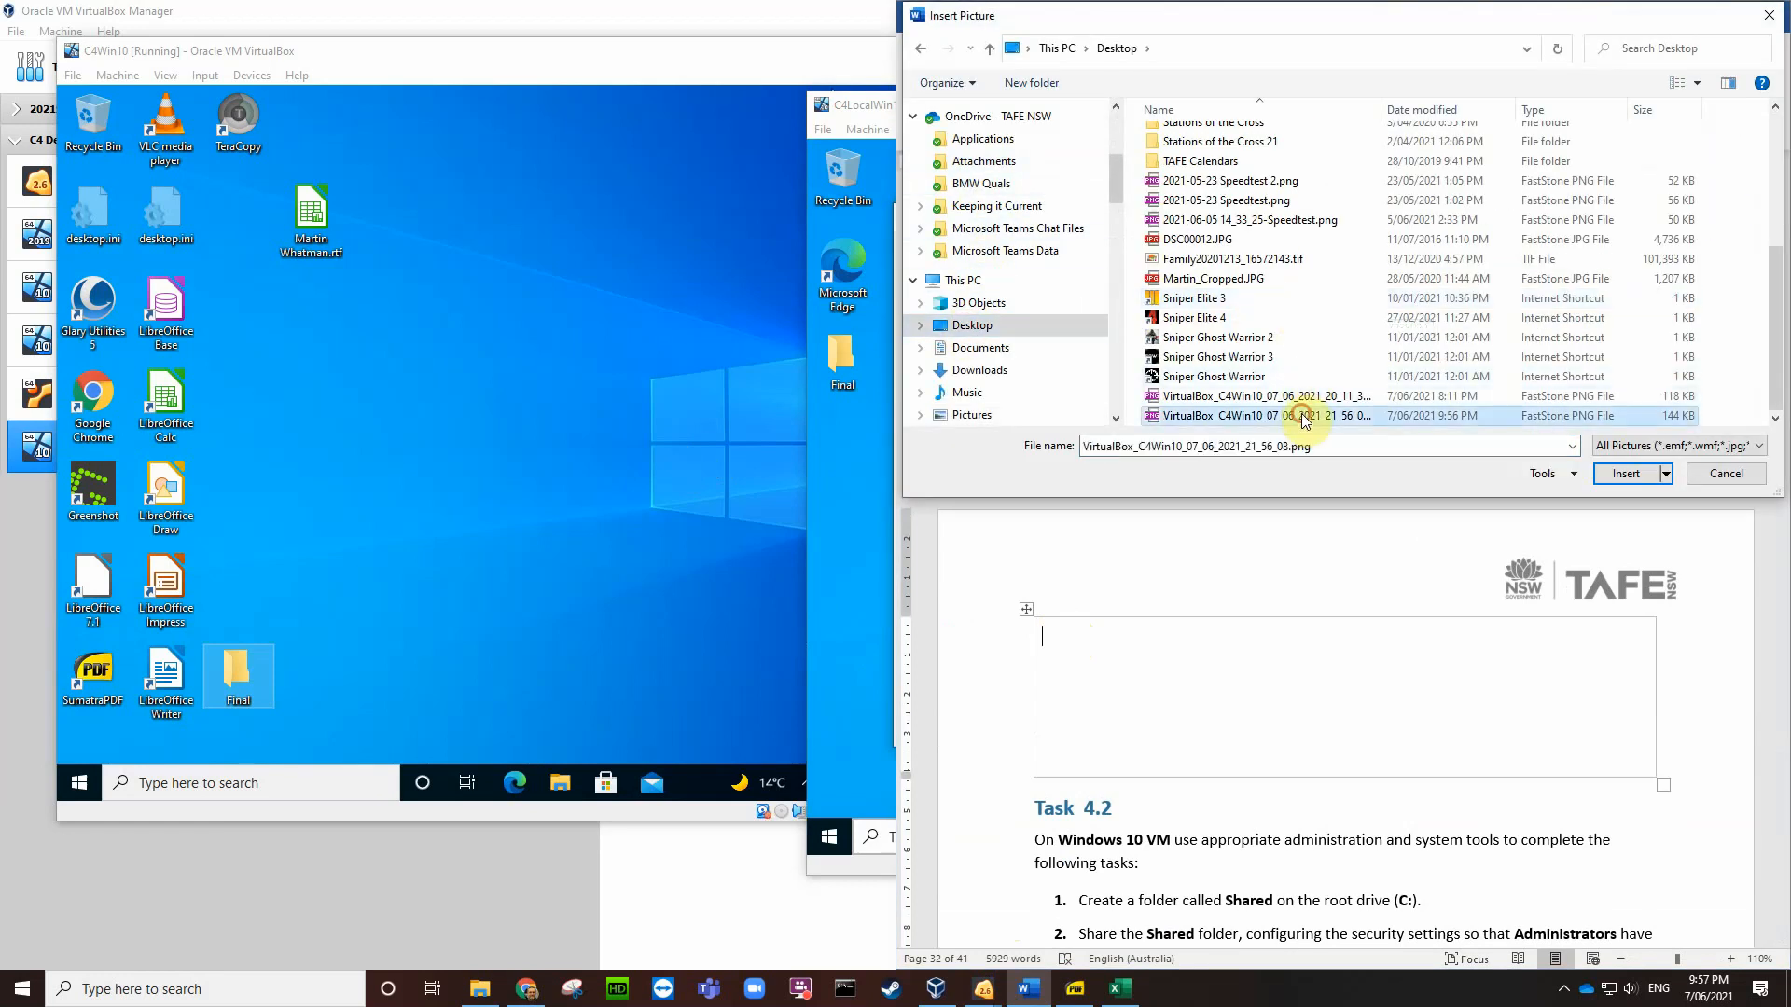
pyautogui.click(1608, 474)
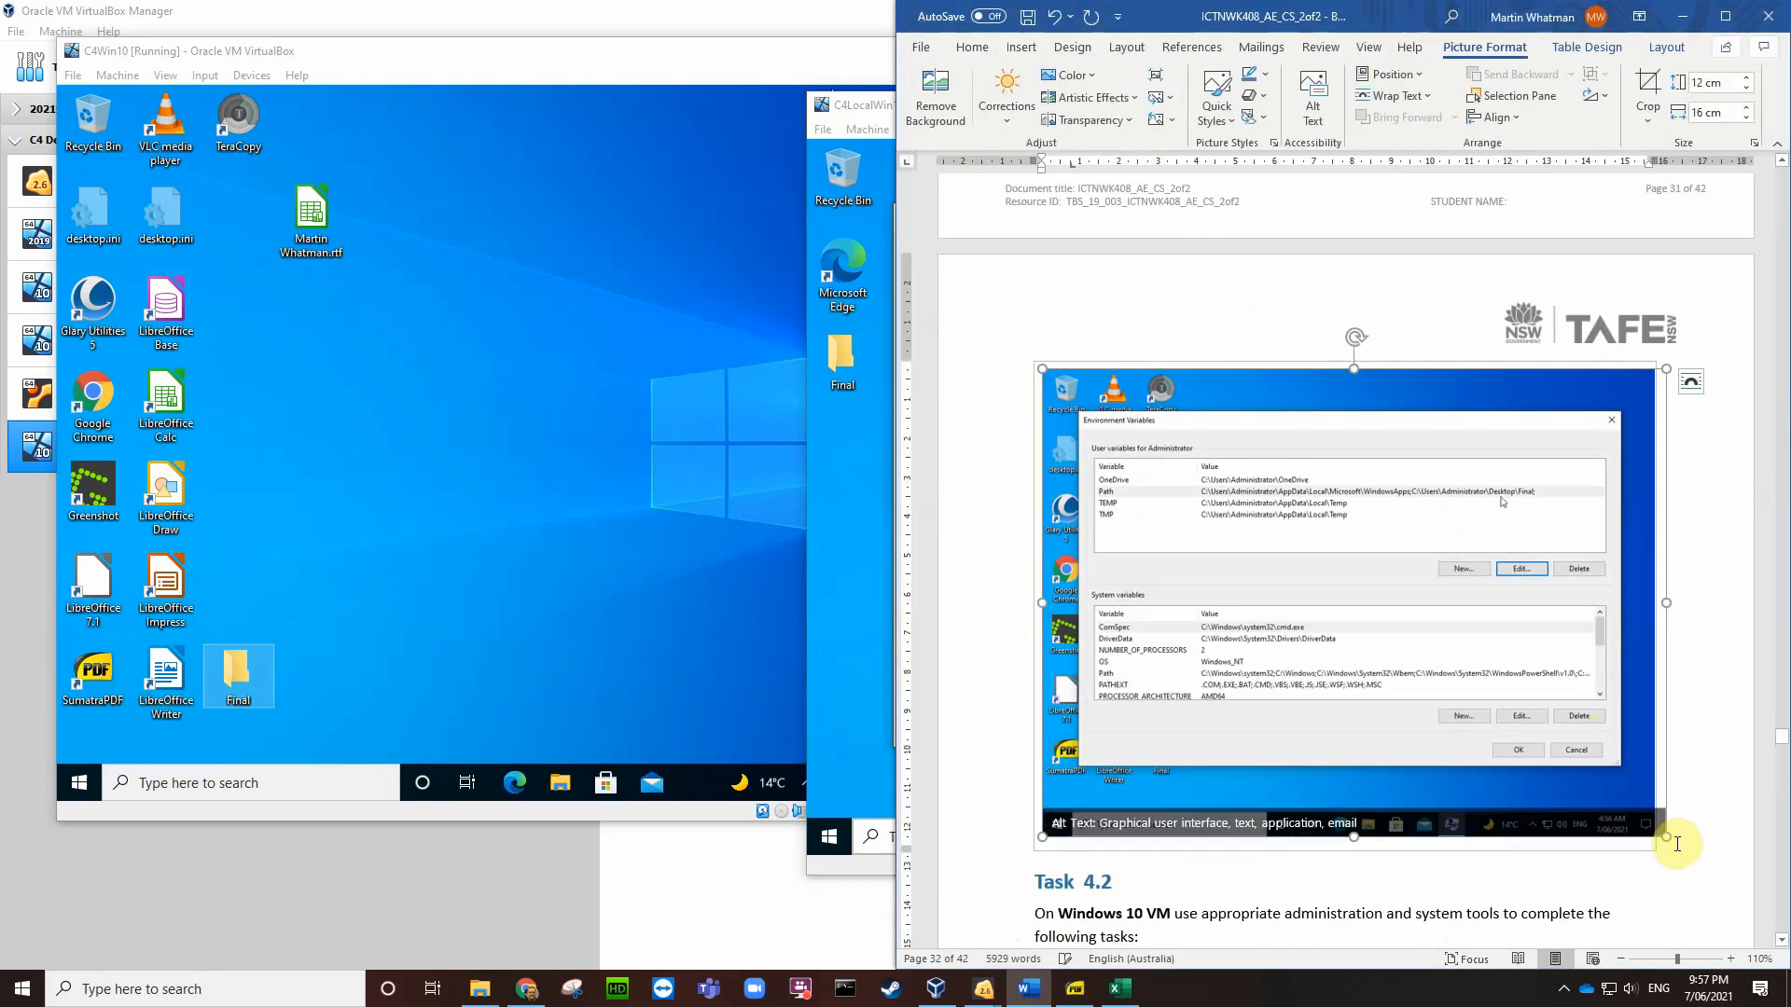
# Step: Shrink the inserted screenshot to about 5.18 × 6.9 cm
pyautogui.moveTo(1666, 842); pyautogui.dragTo(1315, 537)
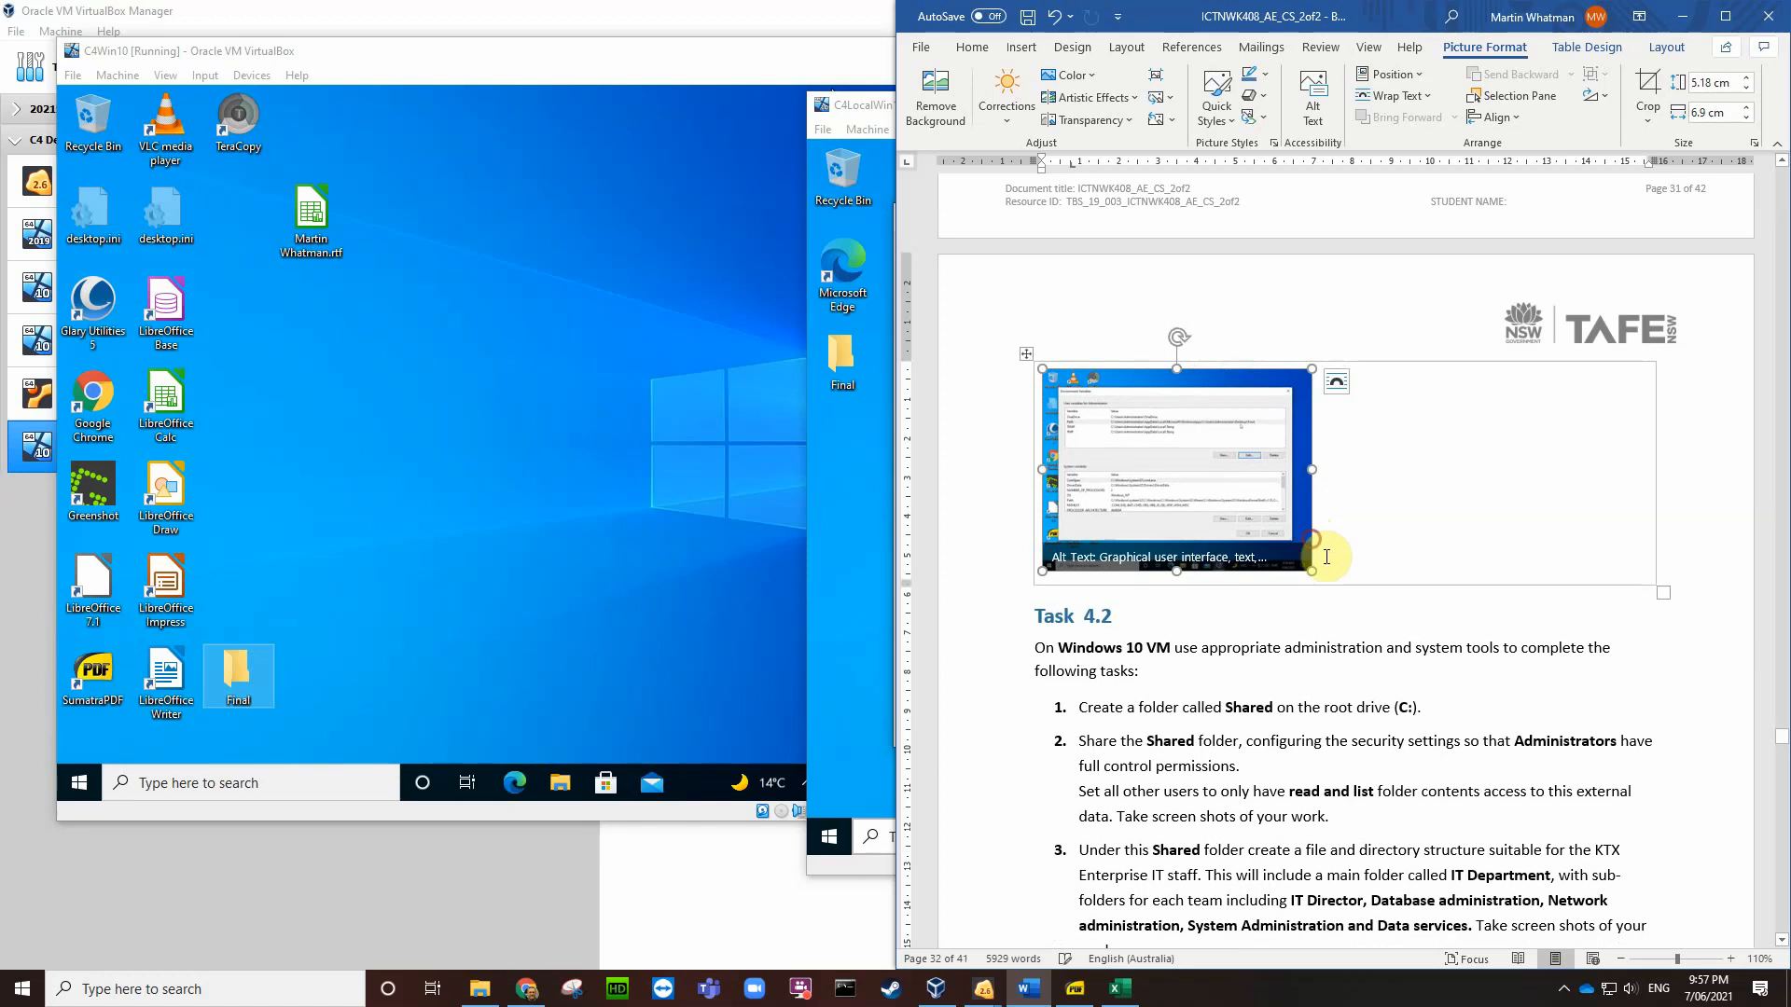
pyautogui.click(1336, 560)
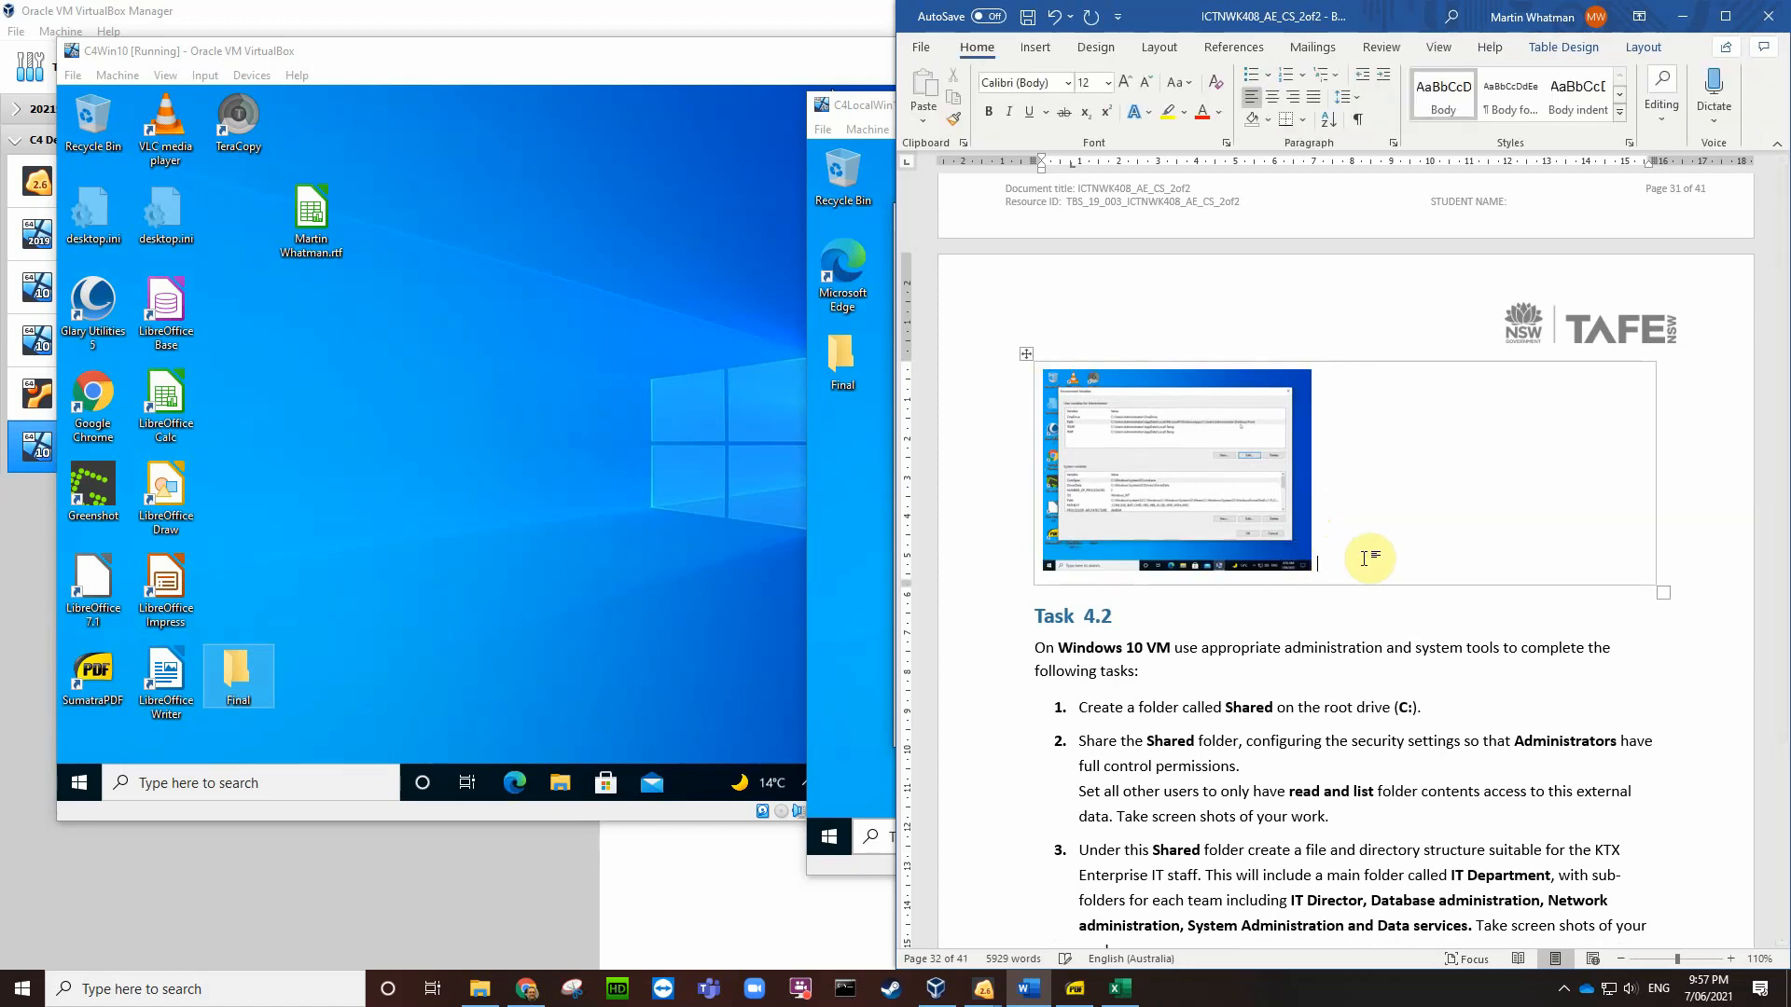
pyautogui.scroll(6, 1371, 499)
pyautogui.scroll(3, 1371, 497)
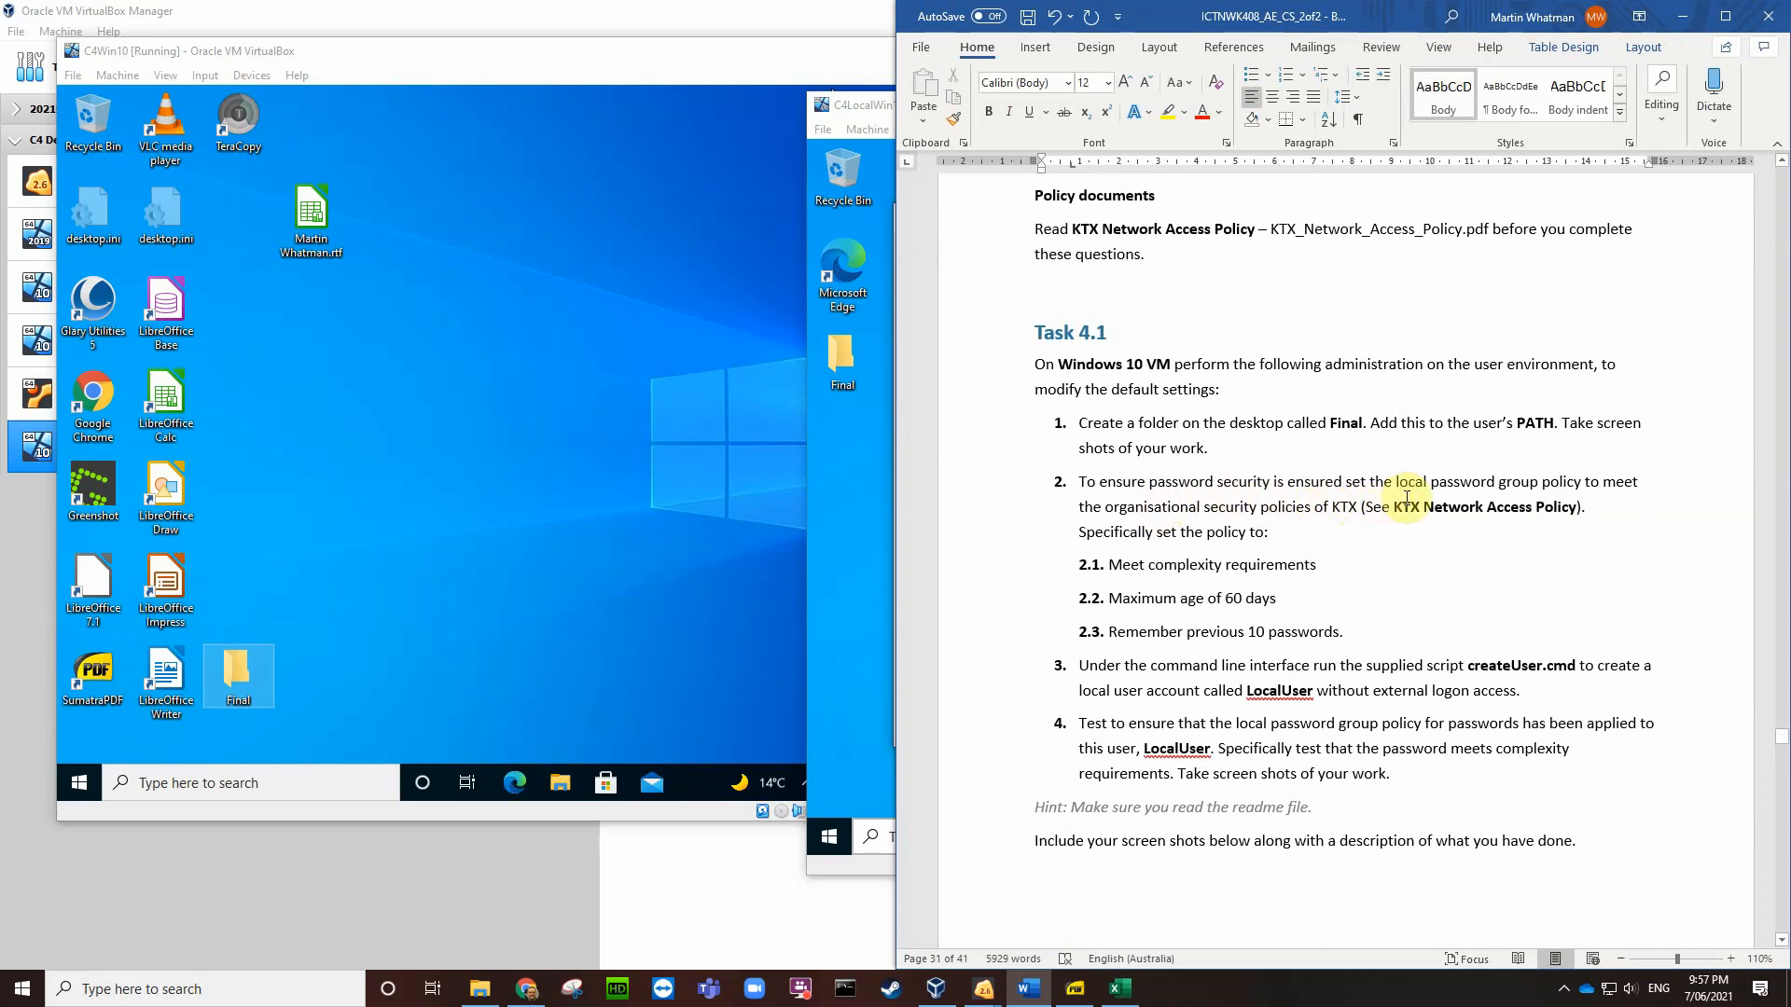
# Step: Highlight 'local password group policy' in task 2, then switch to the C4Win10 VM window
pyautogui.moveTo(1397, 483); pyautogui.dragTo(1583, 487)
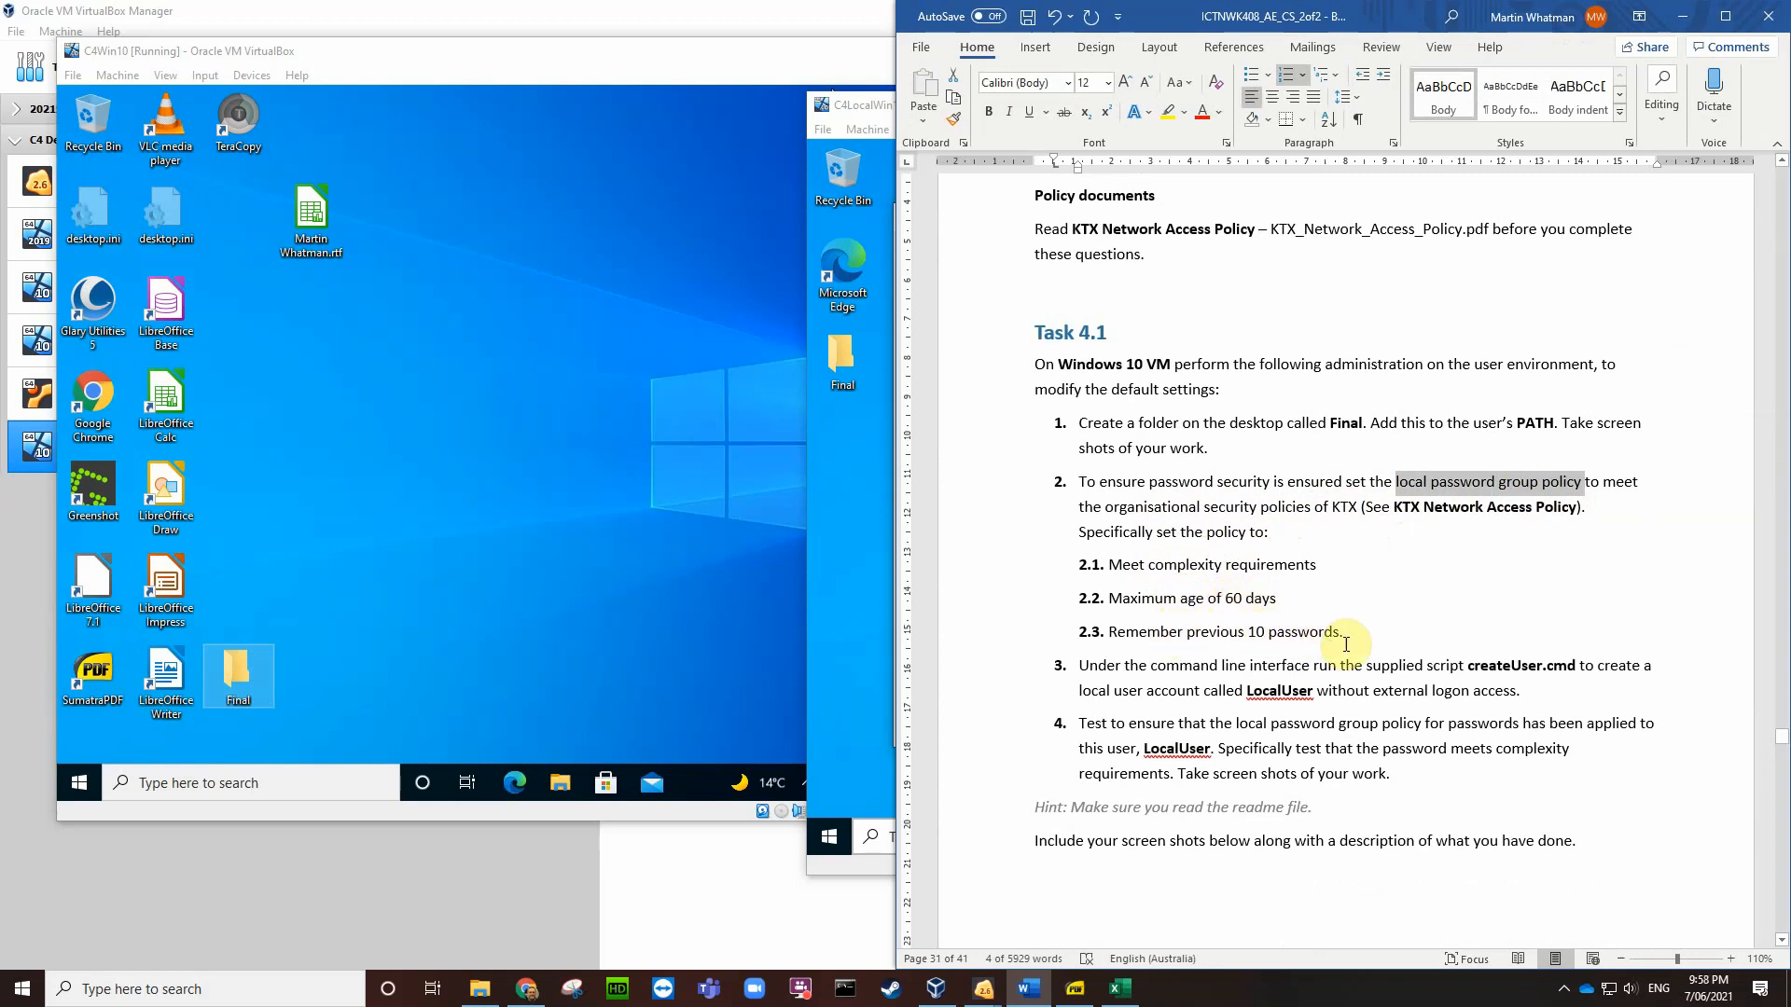
pyautogui.click(490, 359)
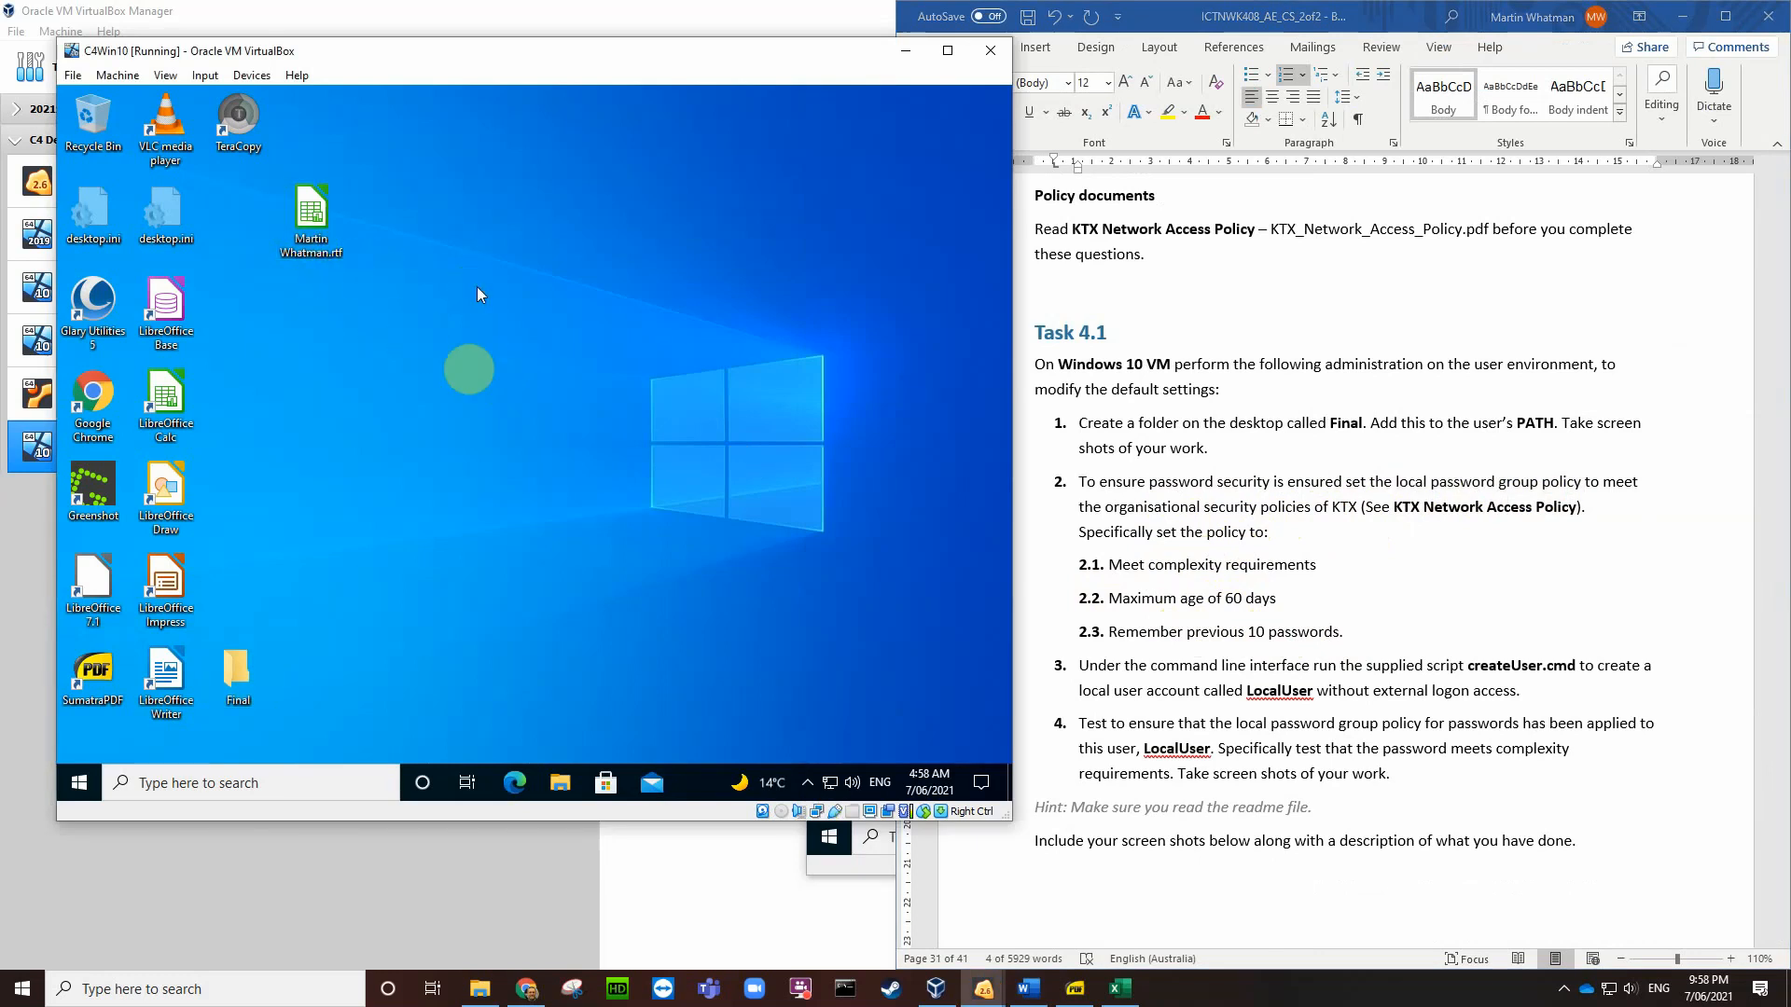
# Step: Check C4Win10's Password Policy in Local Security Policy (24 passwords, 42 days), then switch to C4LocalWin10
pyautogui.click(239, 784)
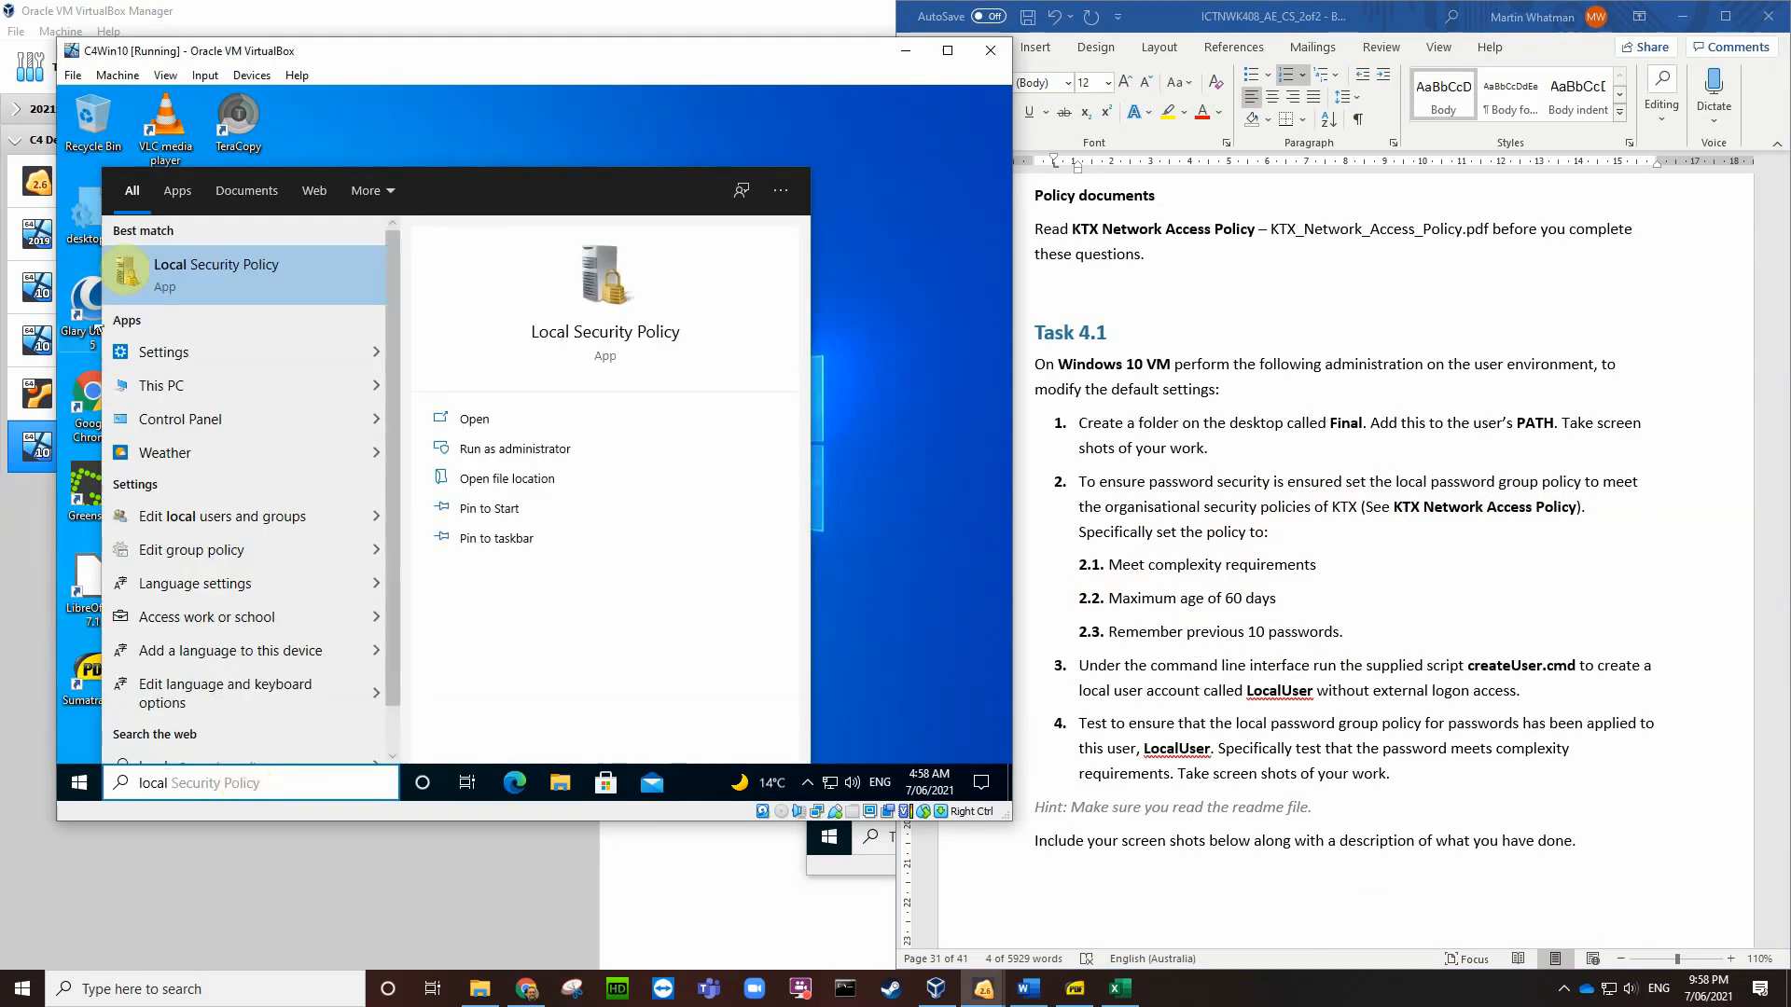
pyautogui.click(481, 453)
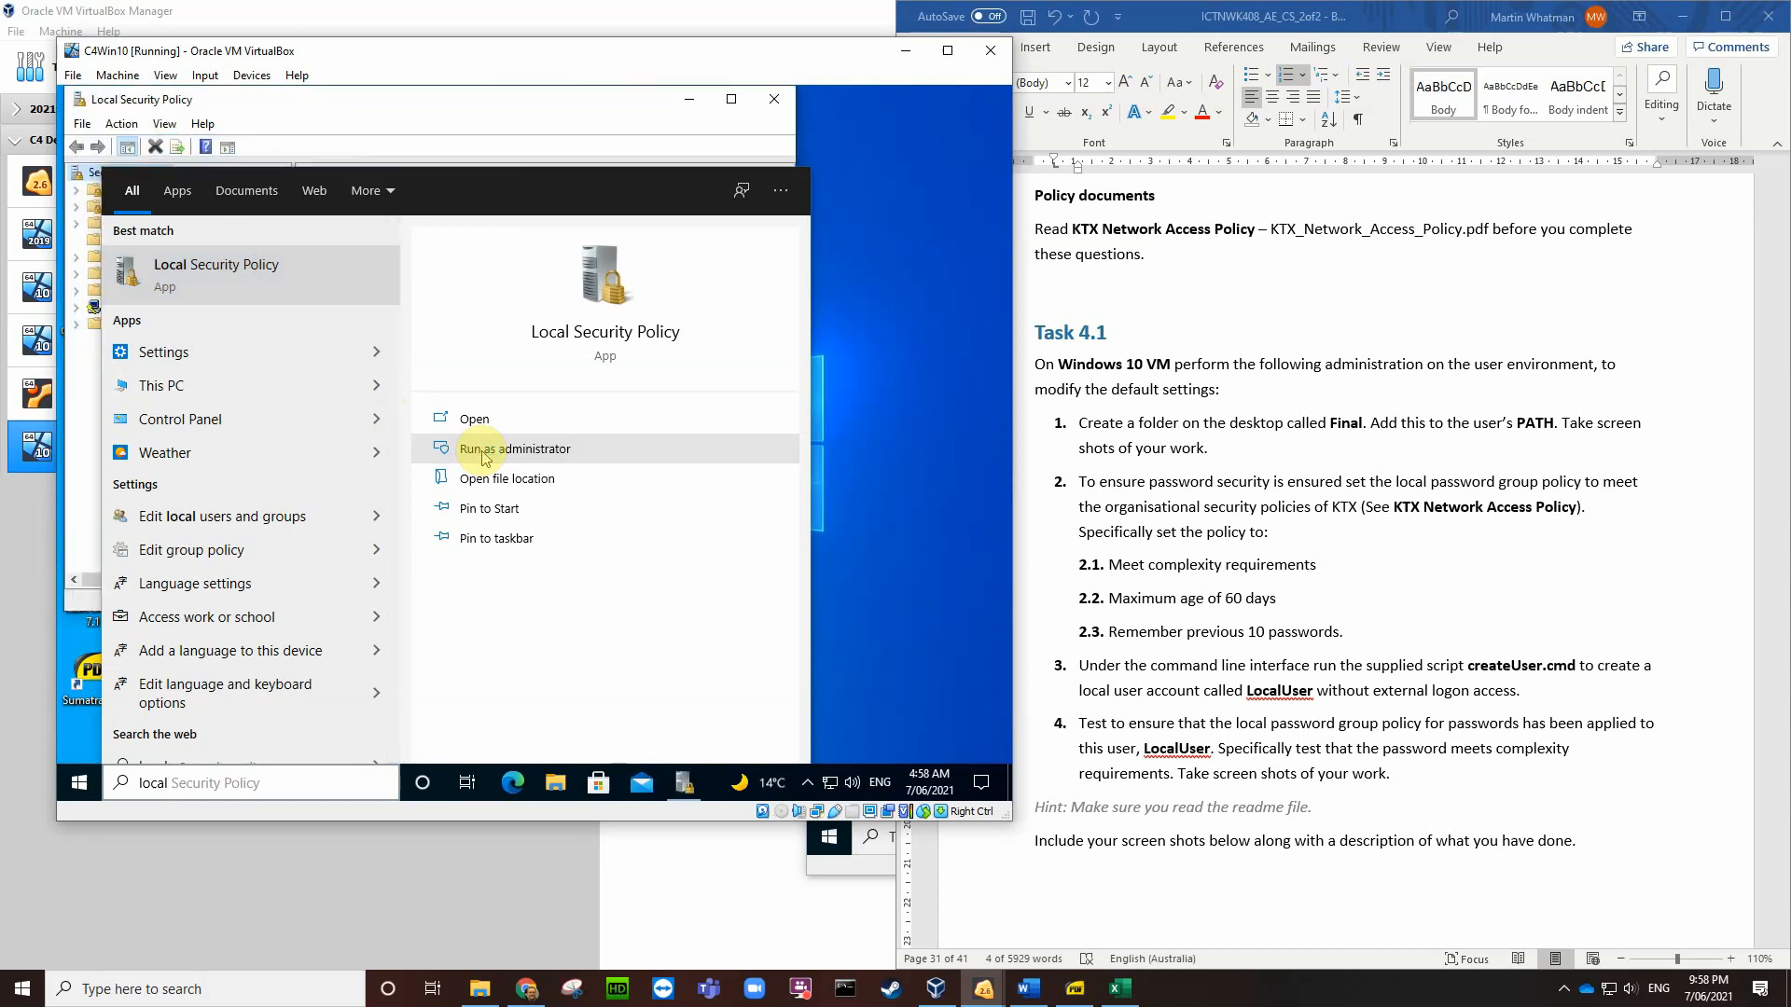
pyautogui.click(408, 105)
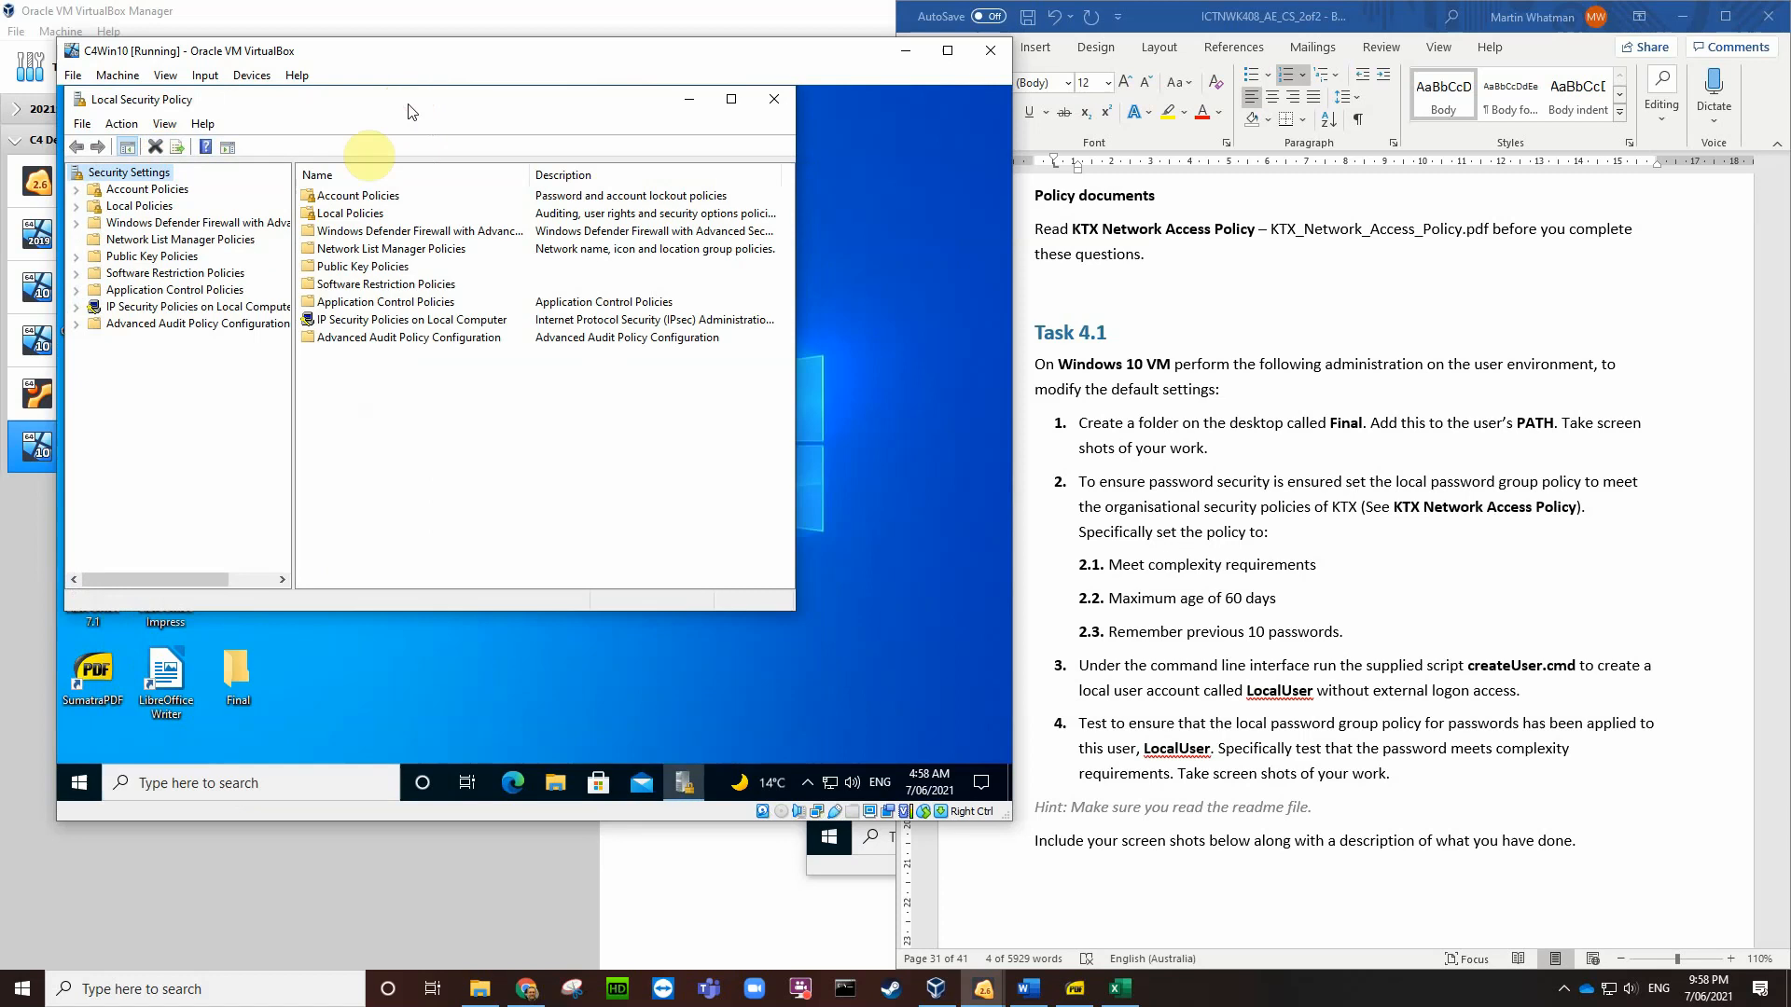
pyautogui.click(77, 189)
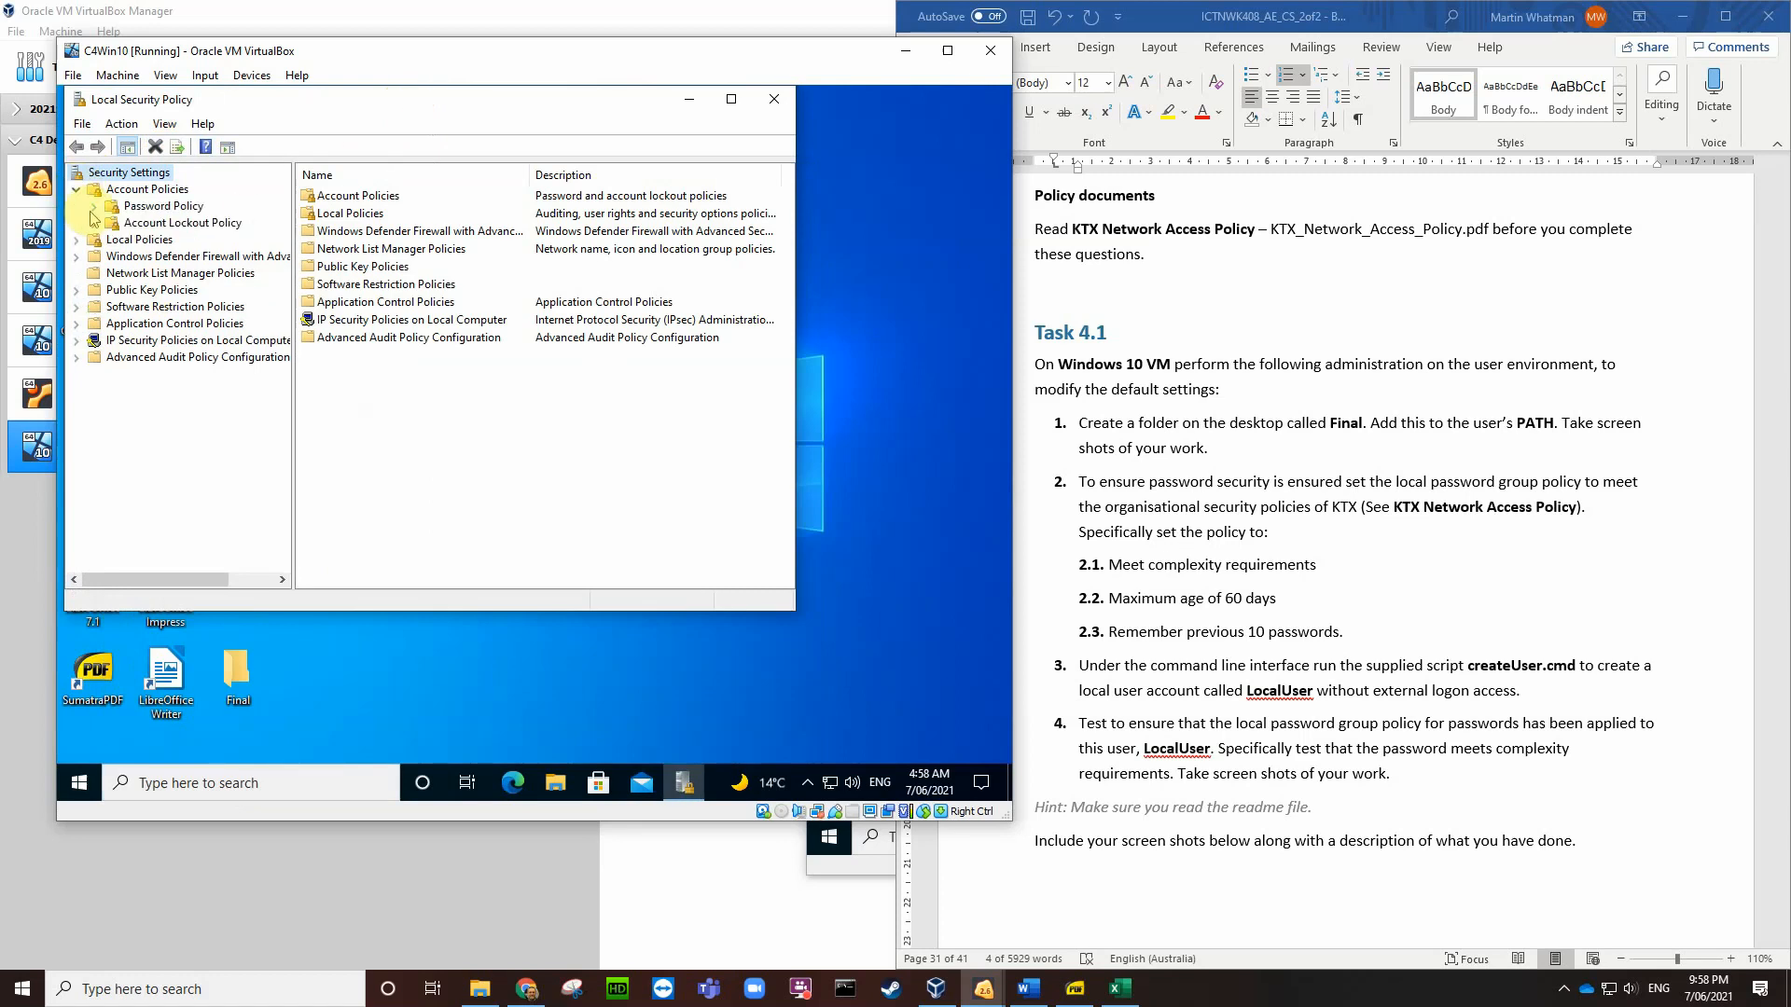
pyautogui.click(149, 207)
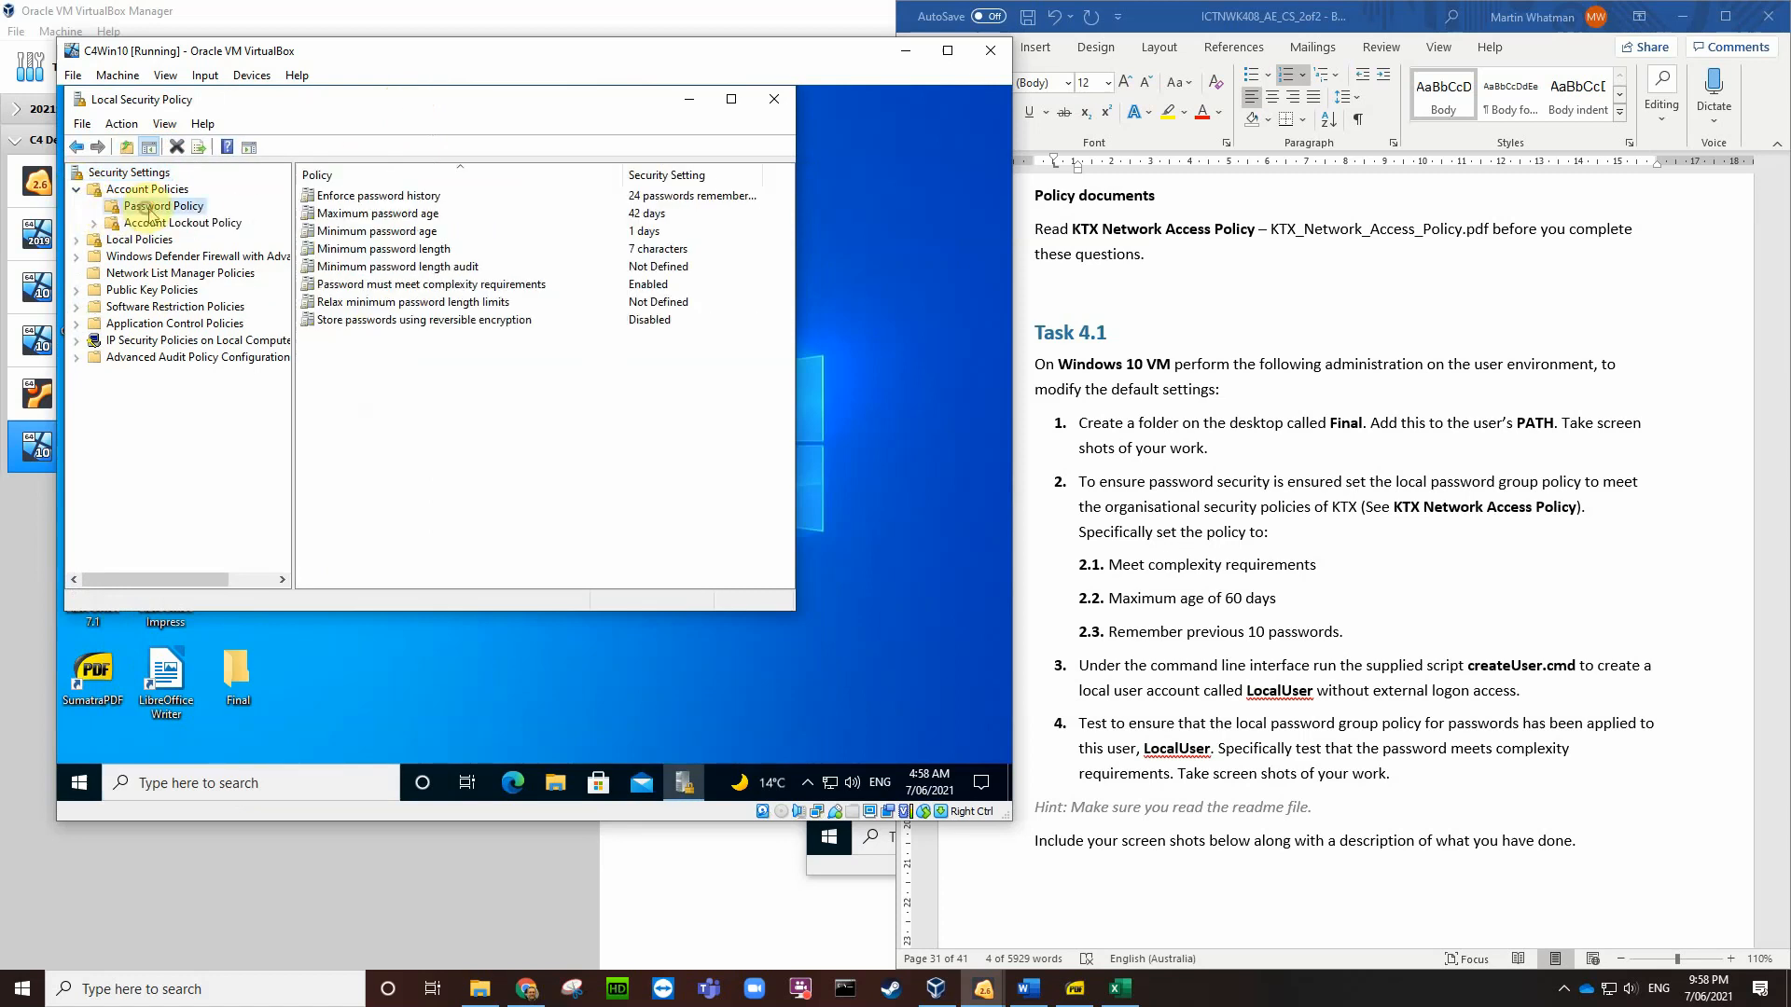
pyautogui.click(408, 198)
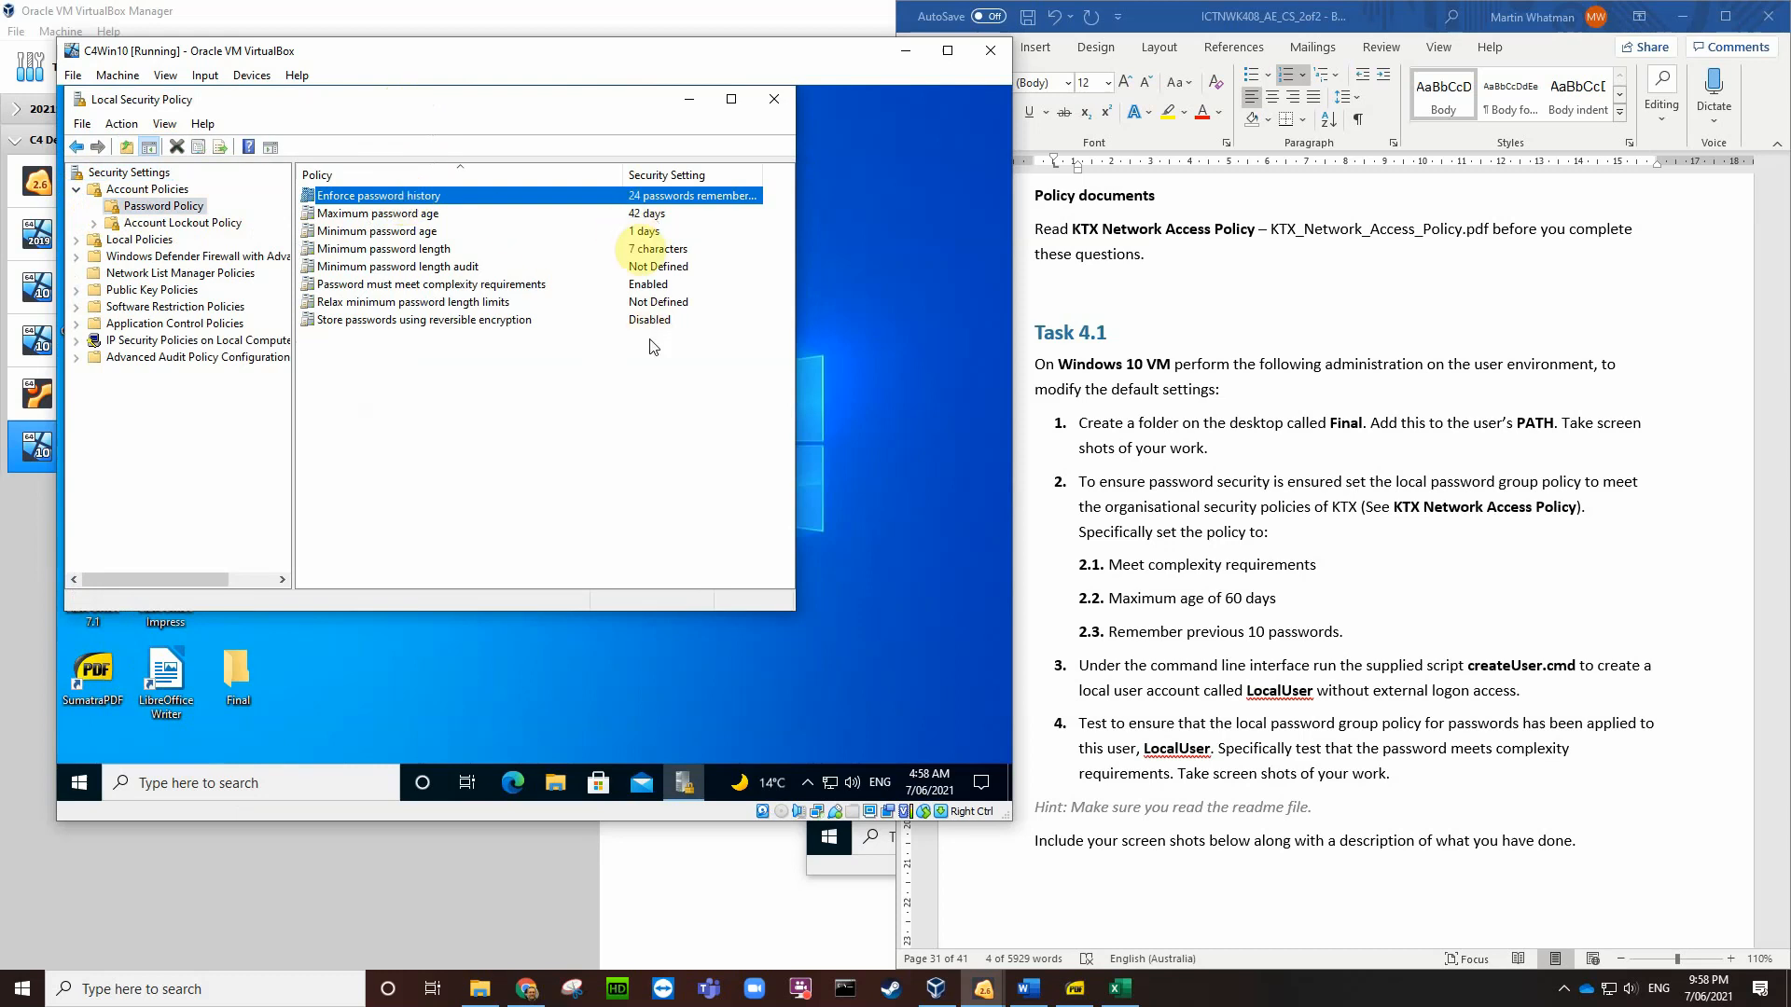
pyautogui.doubleClick(646, 198)
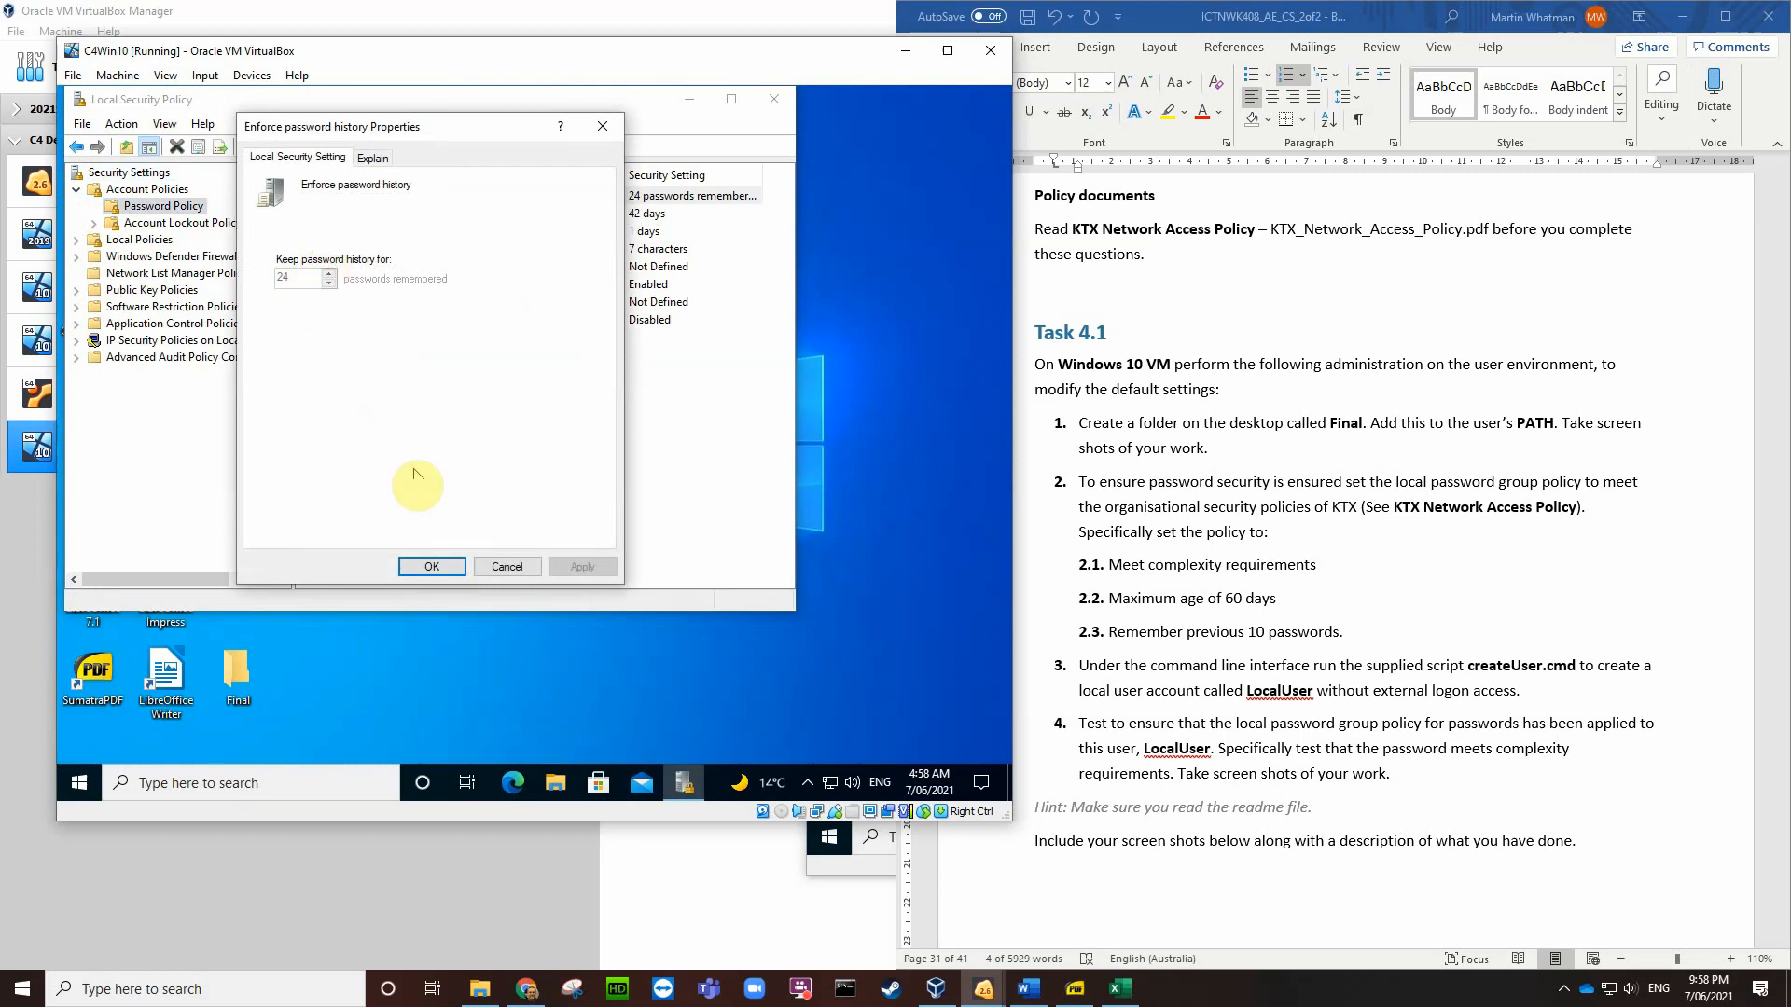
pyautogui.click(507, 569)
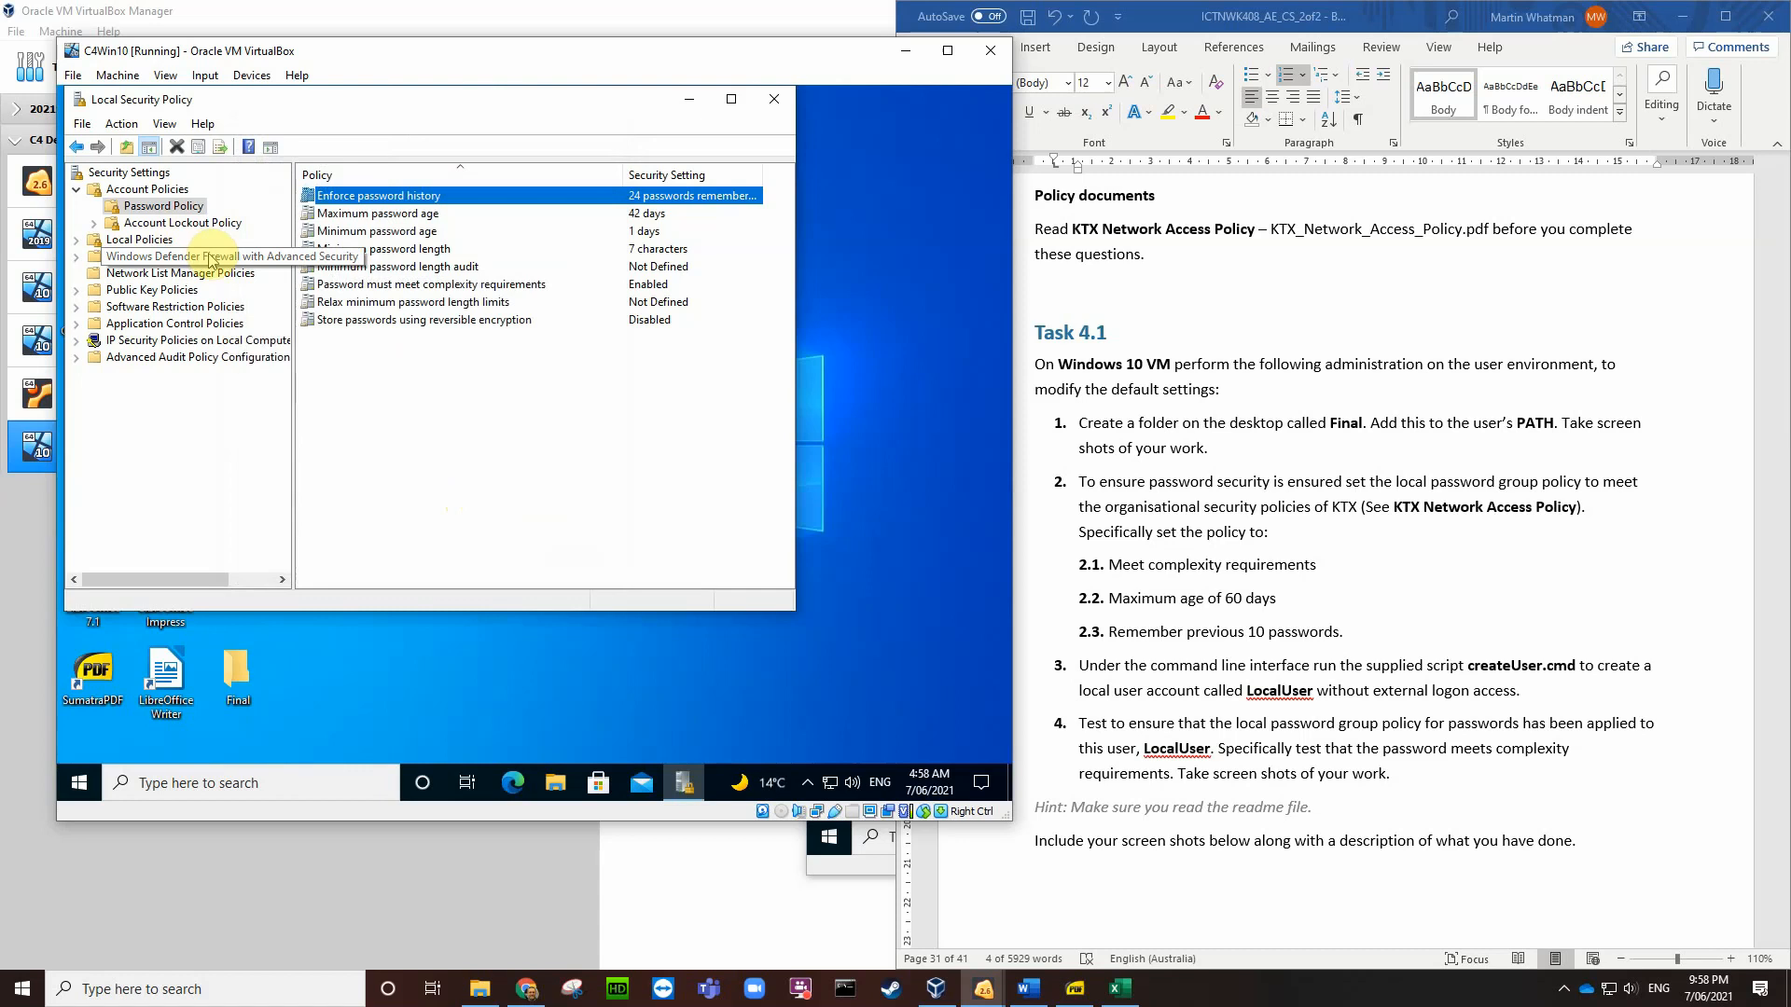
pyautogui.click(858, 874)
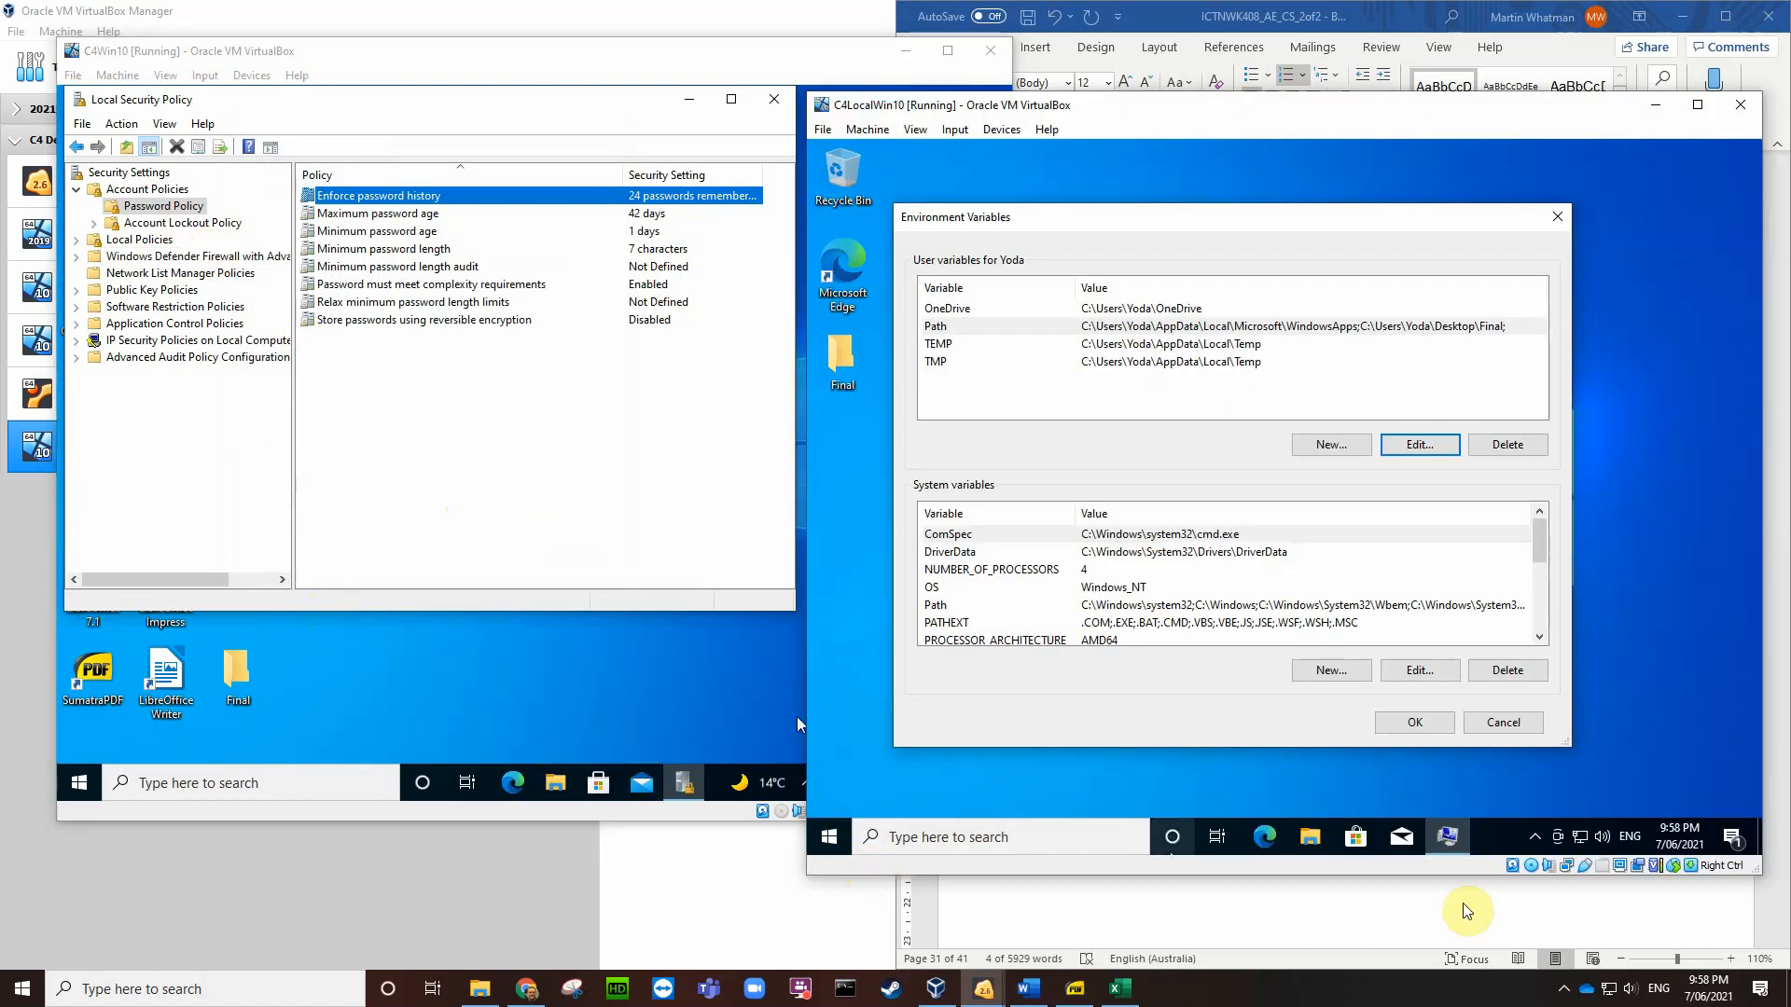
# Step: Close C4LocalWin10's environment dialogs and launch Local Security Policy as administrator via a 'local' search
pyautogui.click(1495, 722)
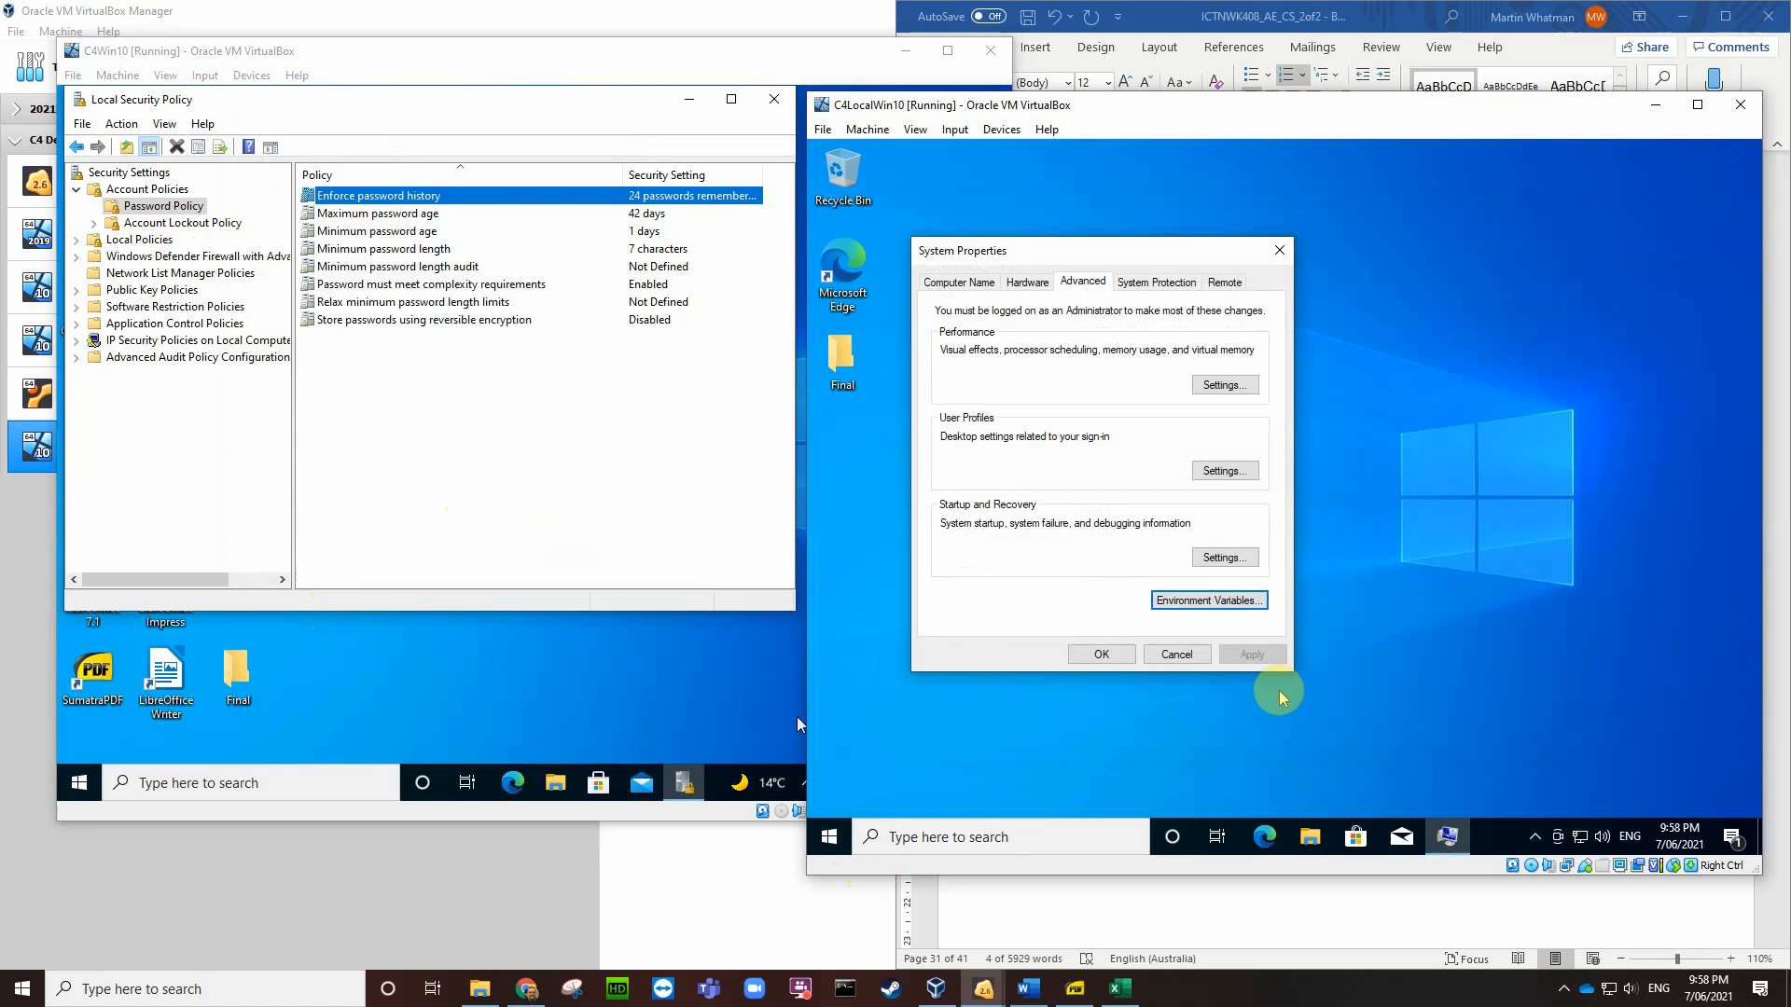
pyautogui.click(1176, 654)
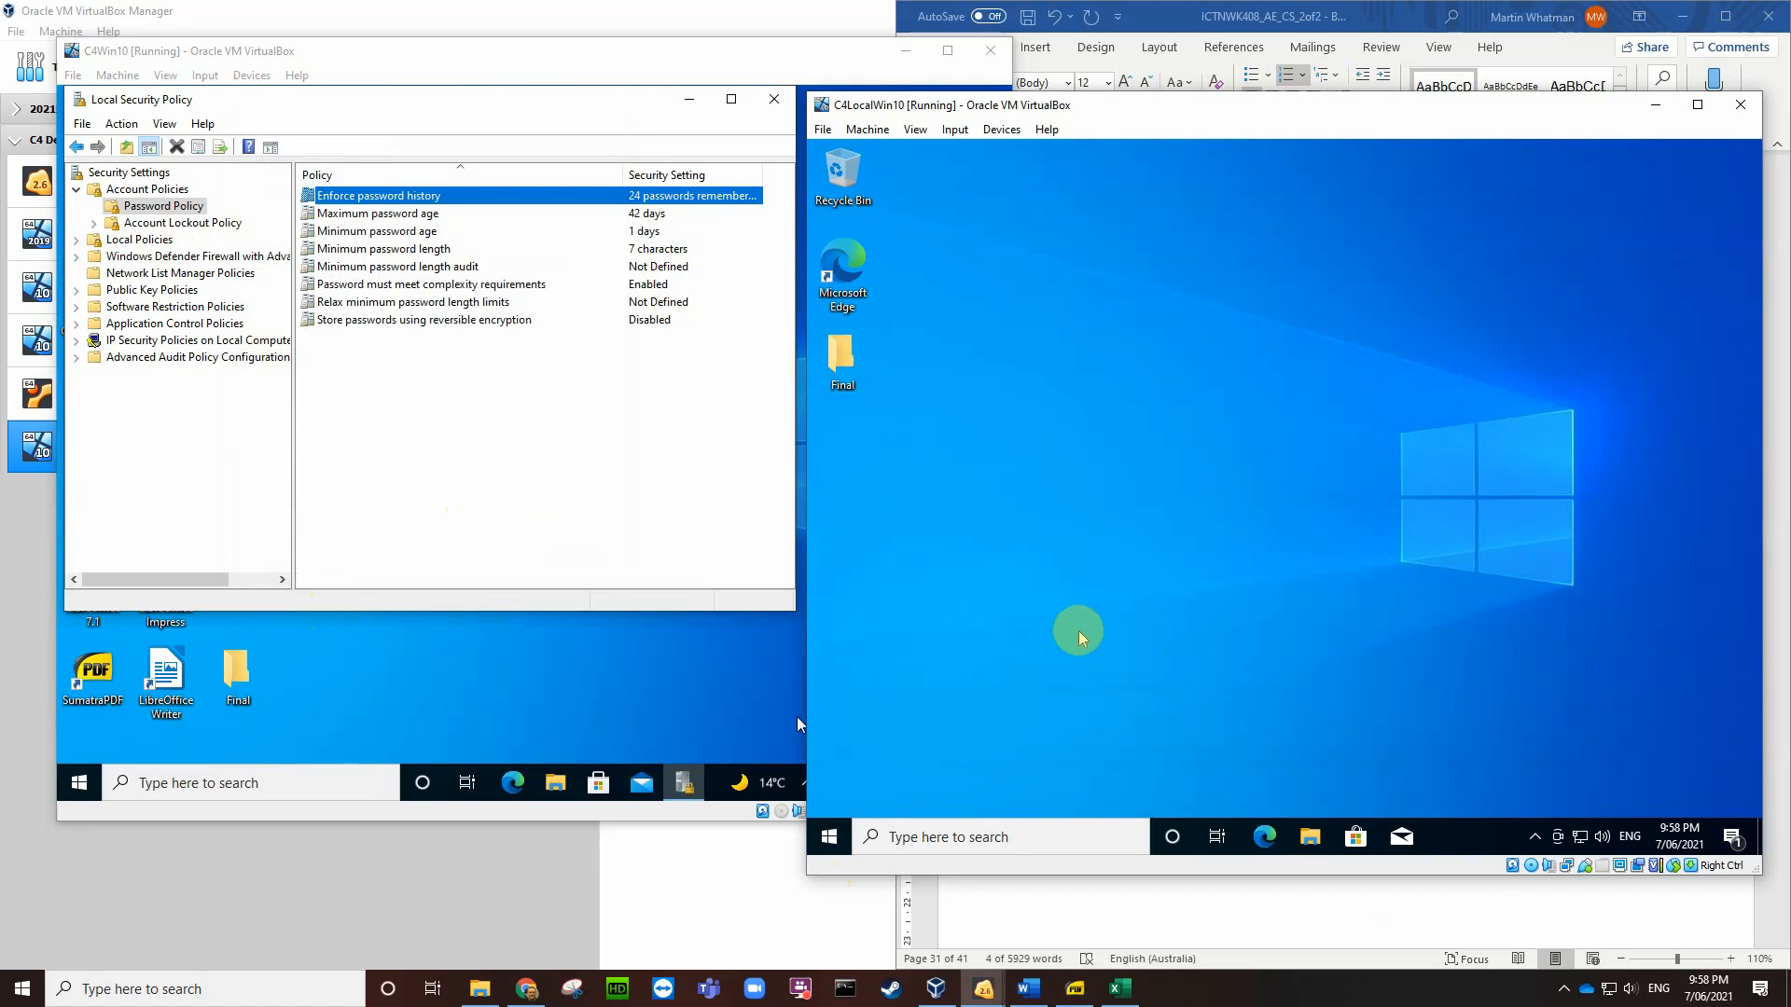
pyautogui.click(894, 836)
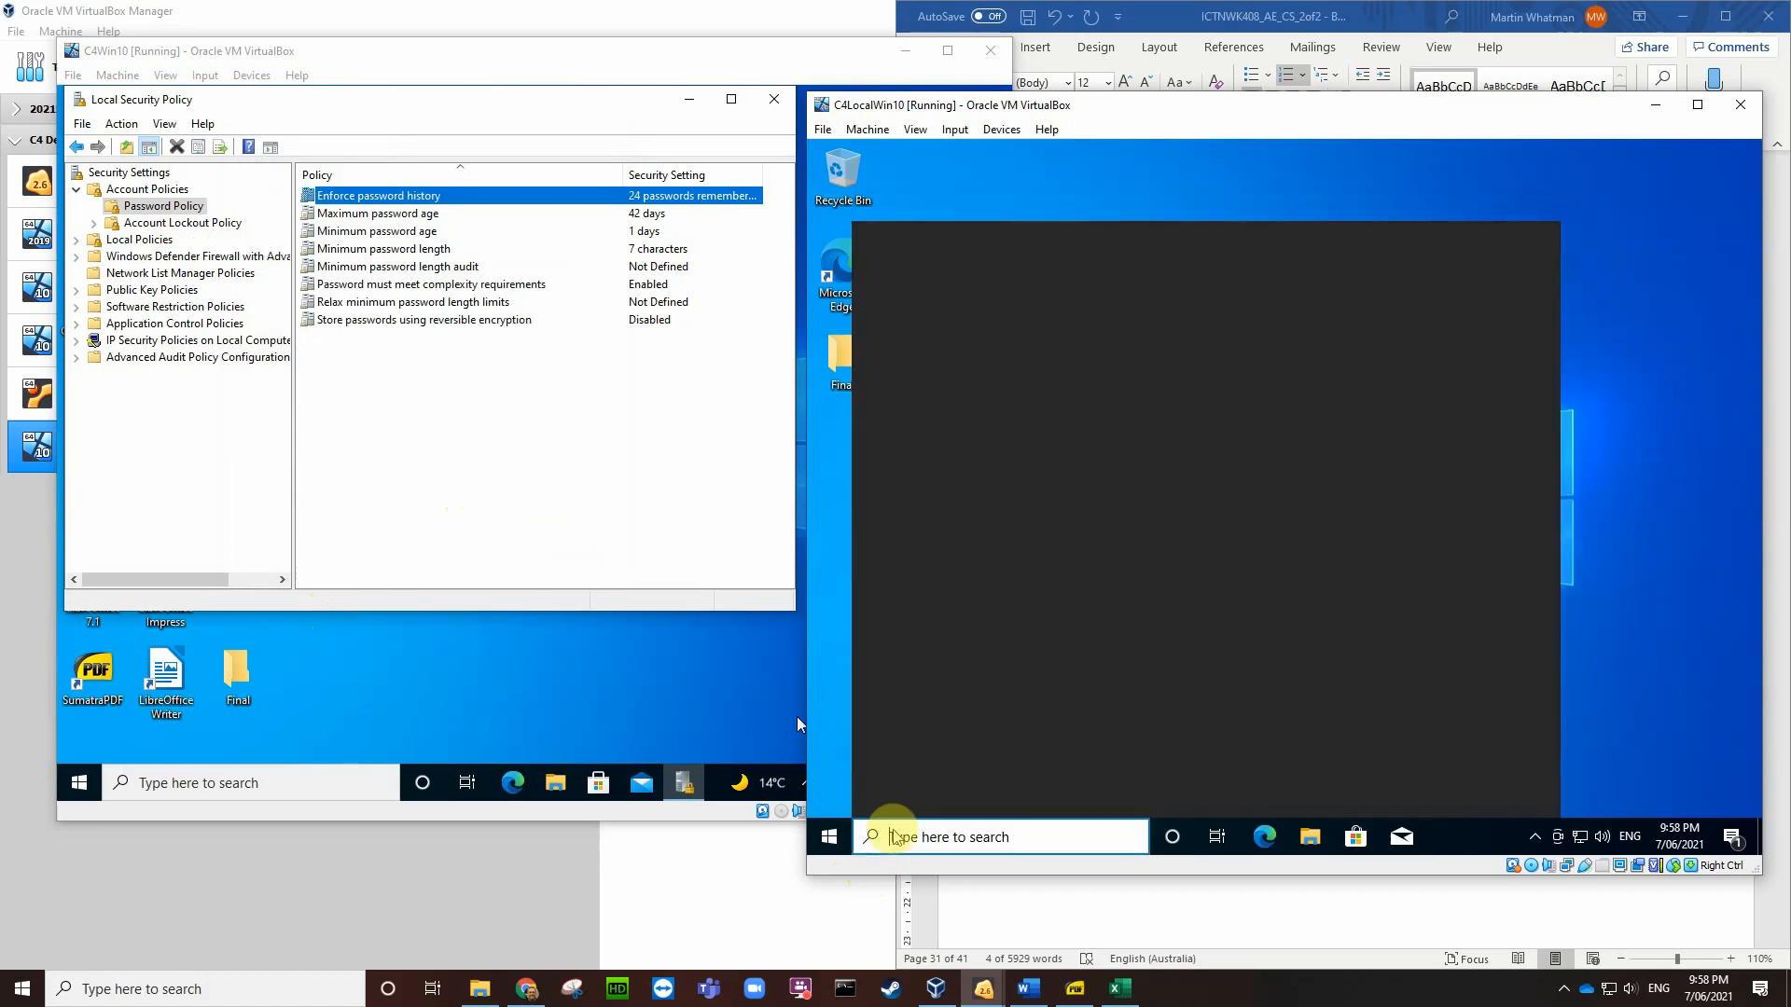
pyautogui.write('local')
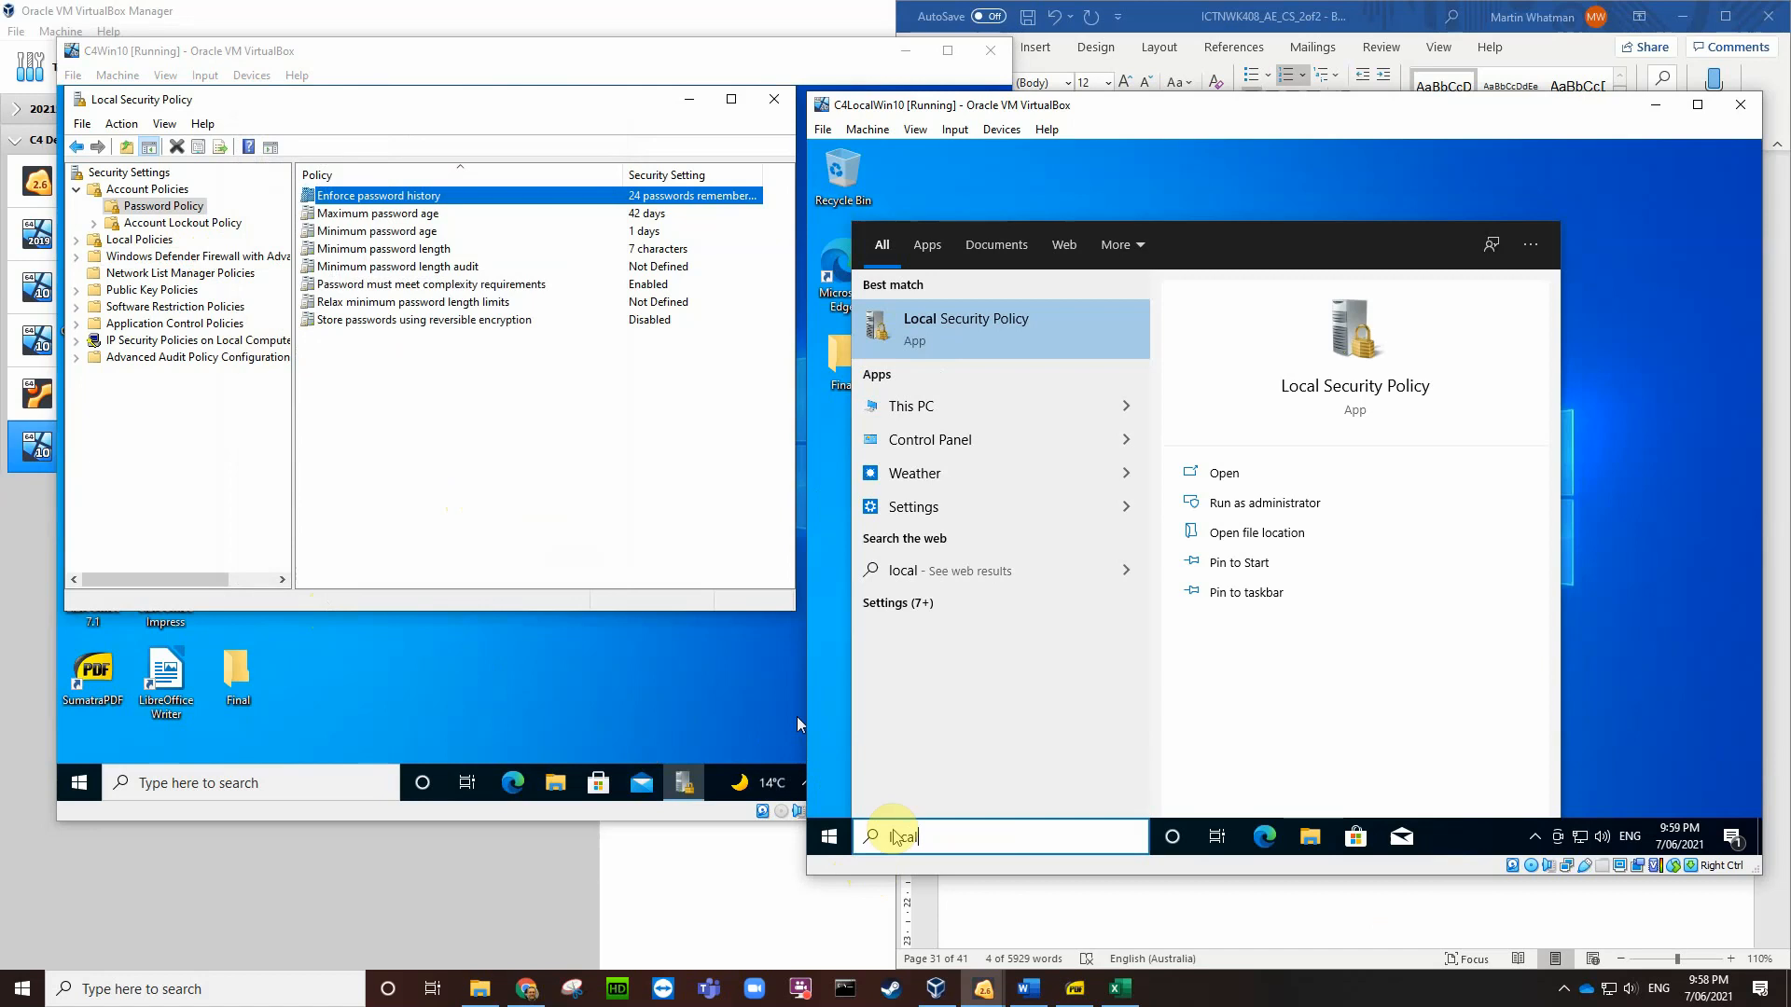
pyautogui.press('Return')
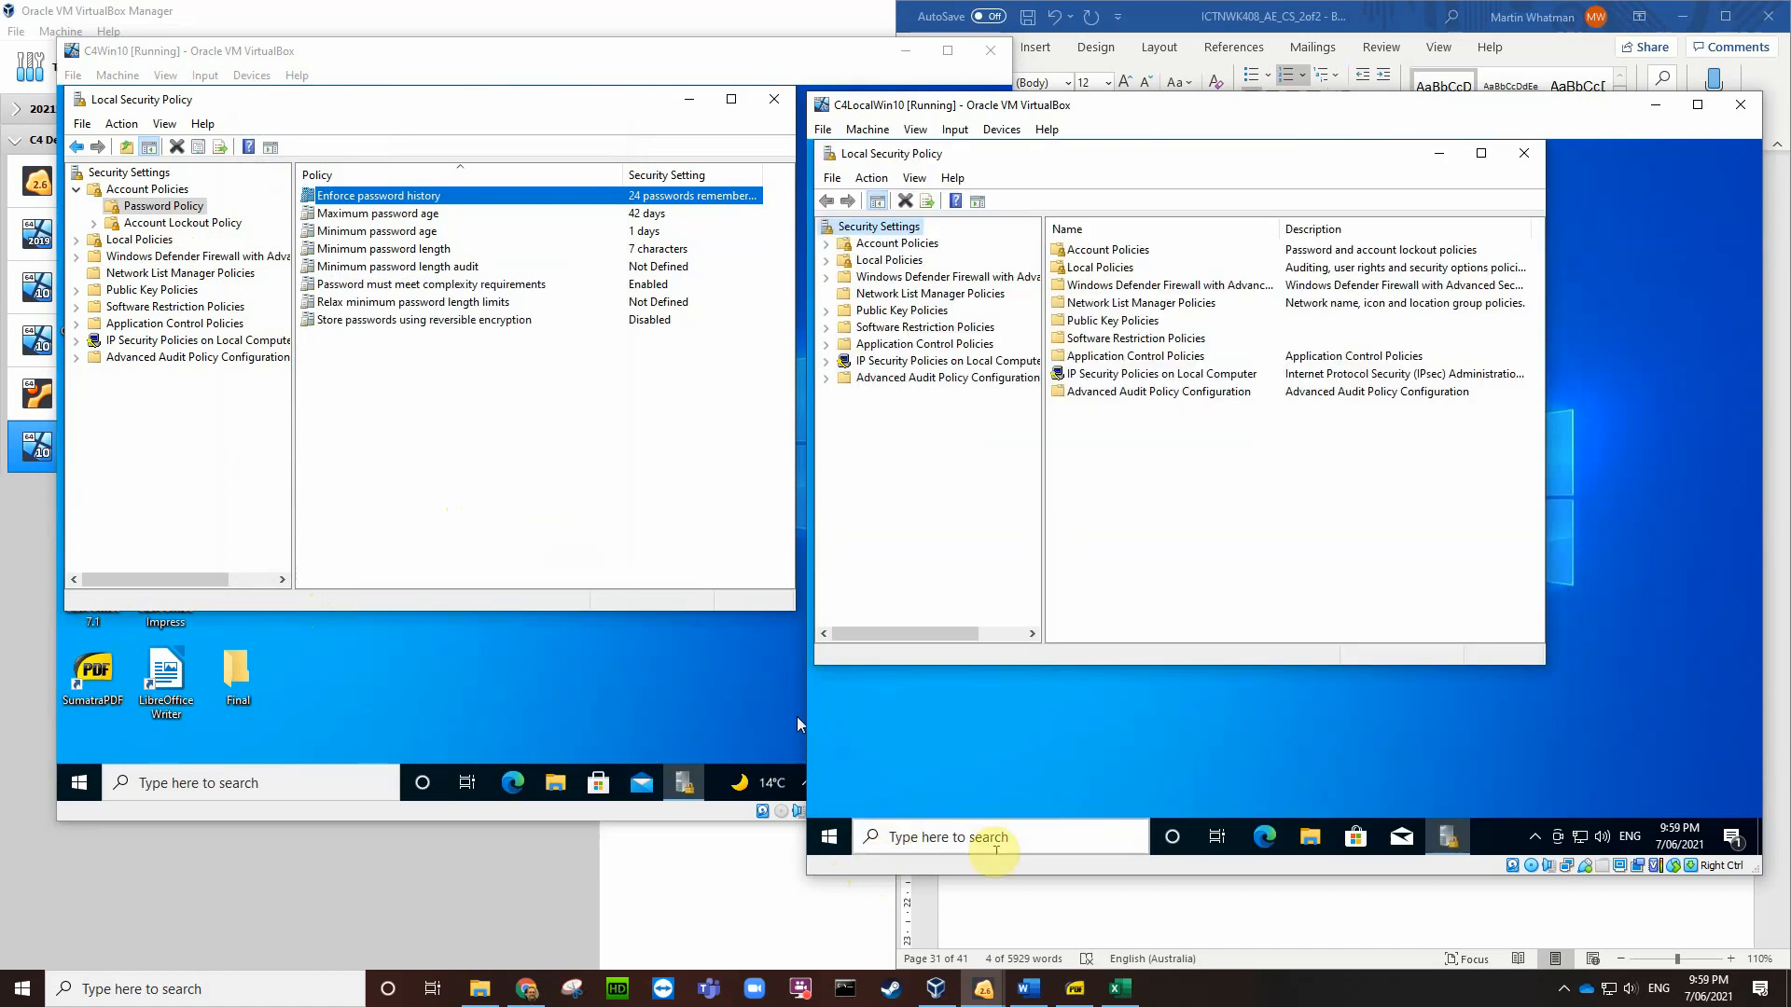
pyautogui.click(1524, 153)
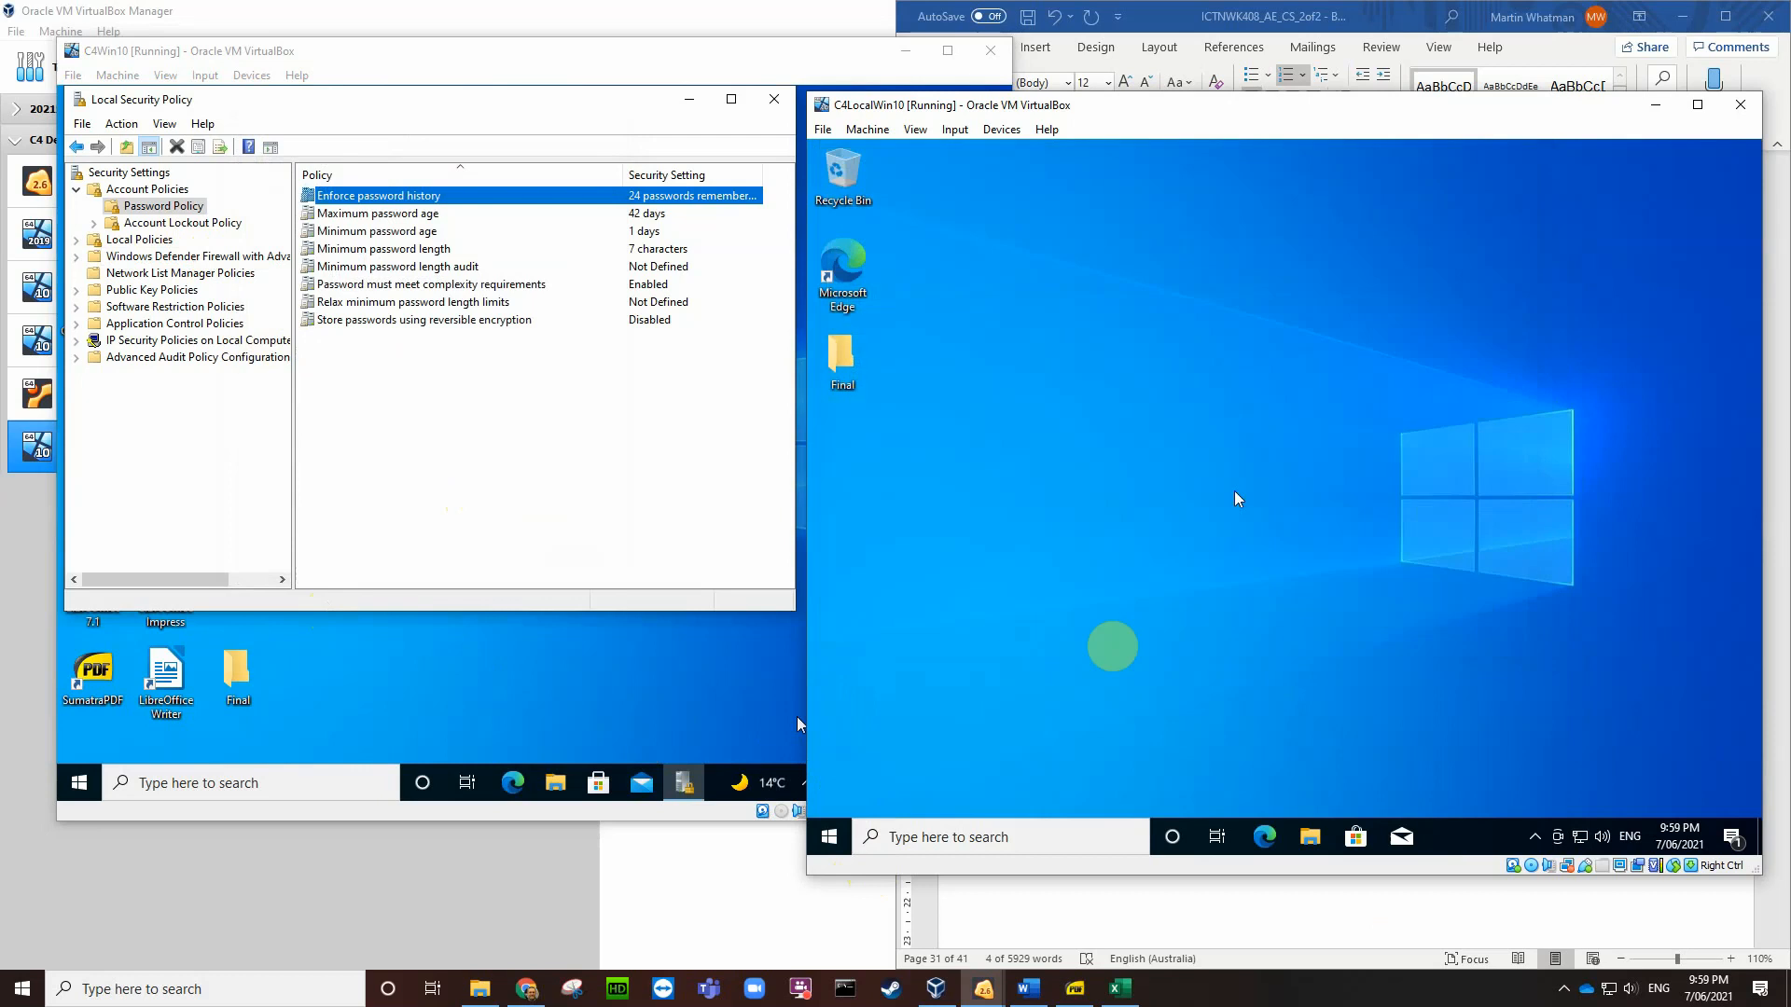
pyautogui.click(1024, 836)
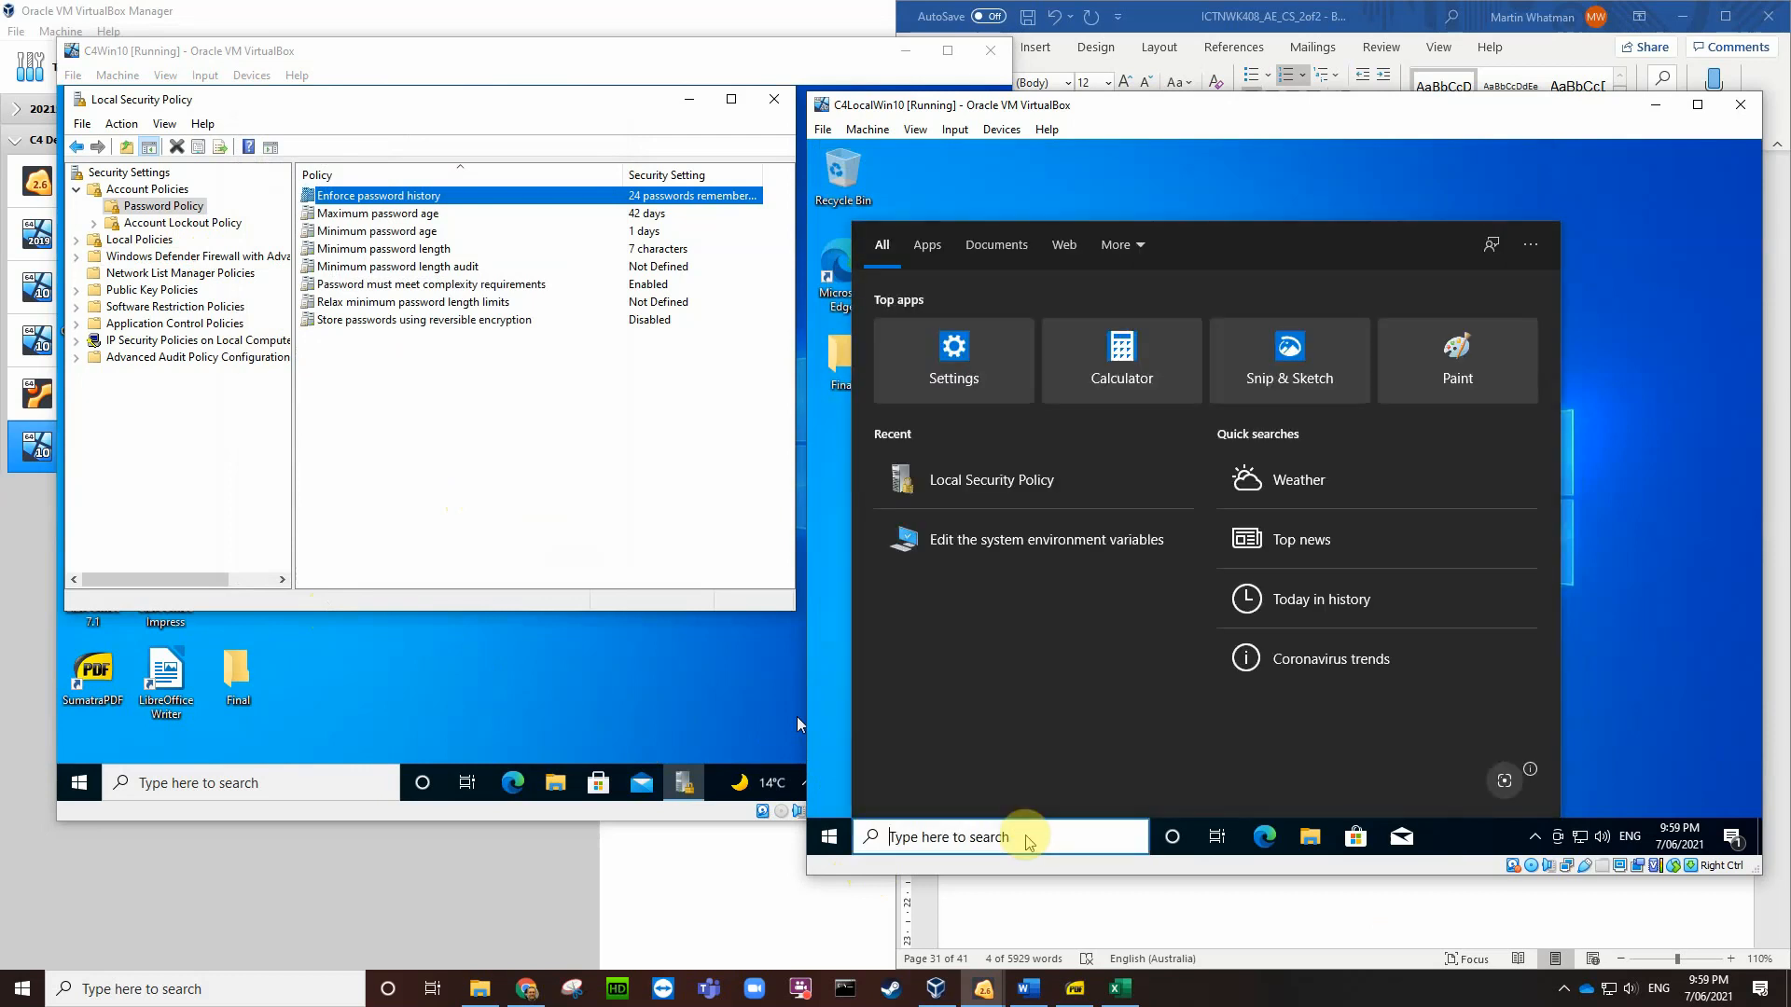
pyautogui.write('local')
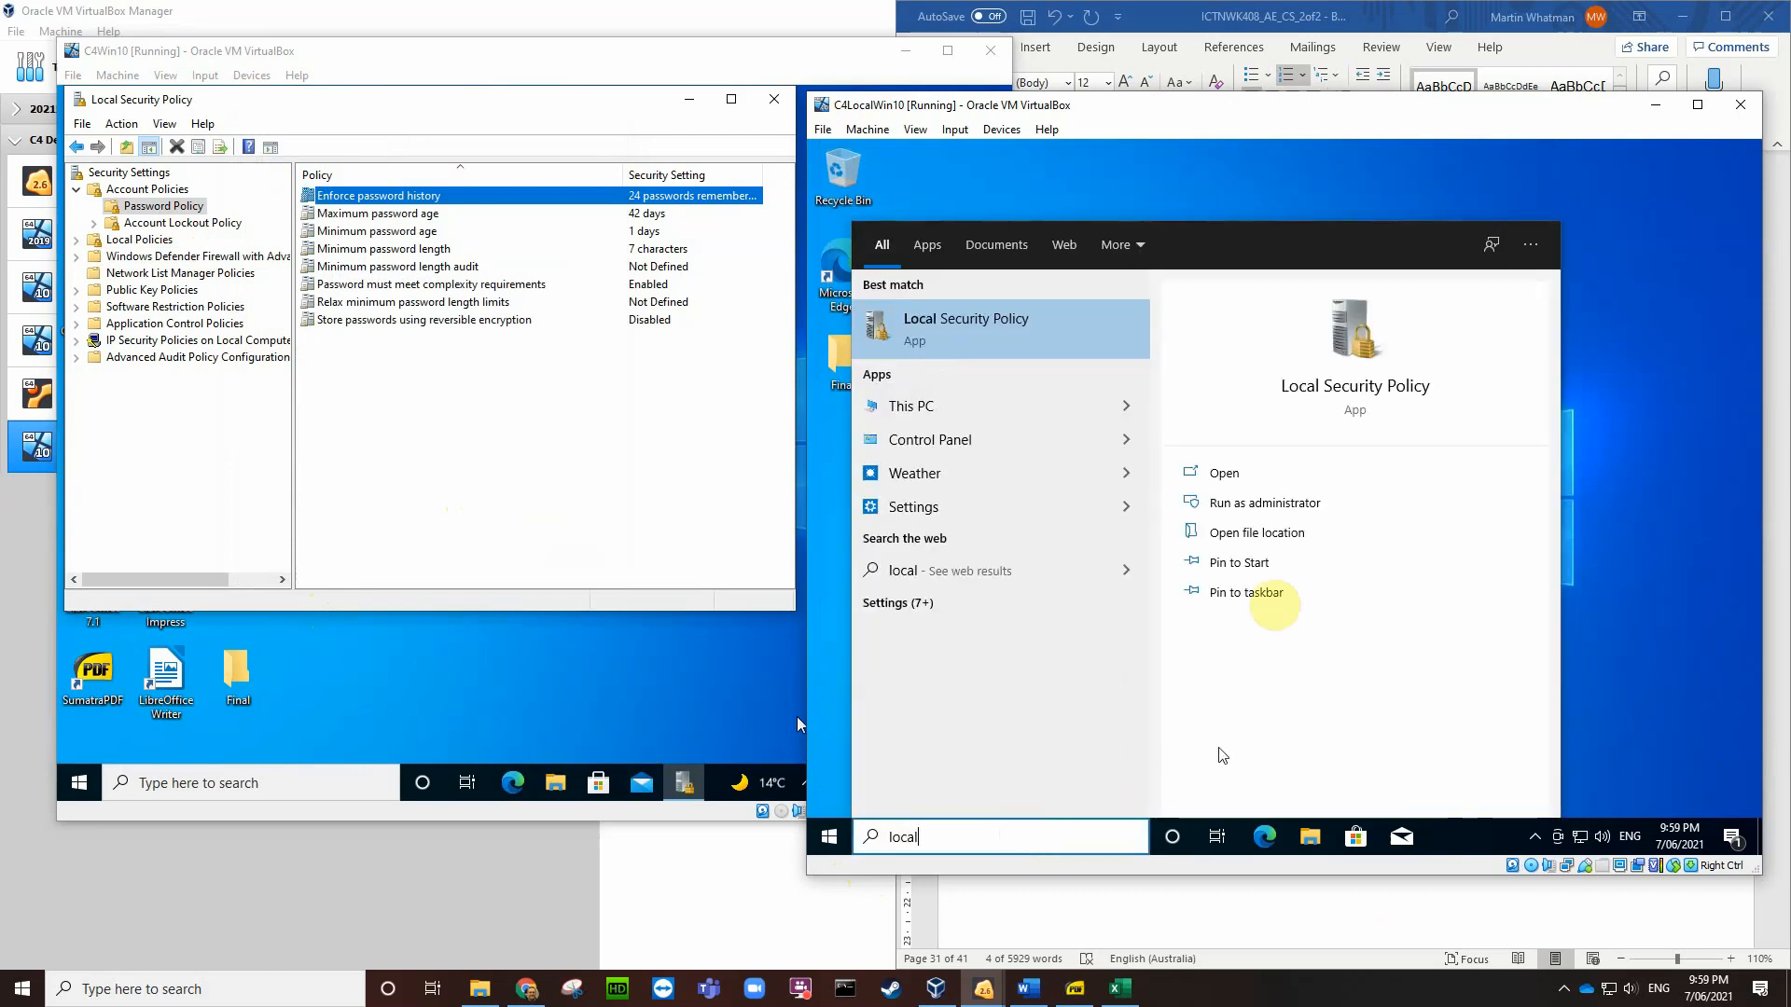
pyautogui.click(1278, 505)
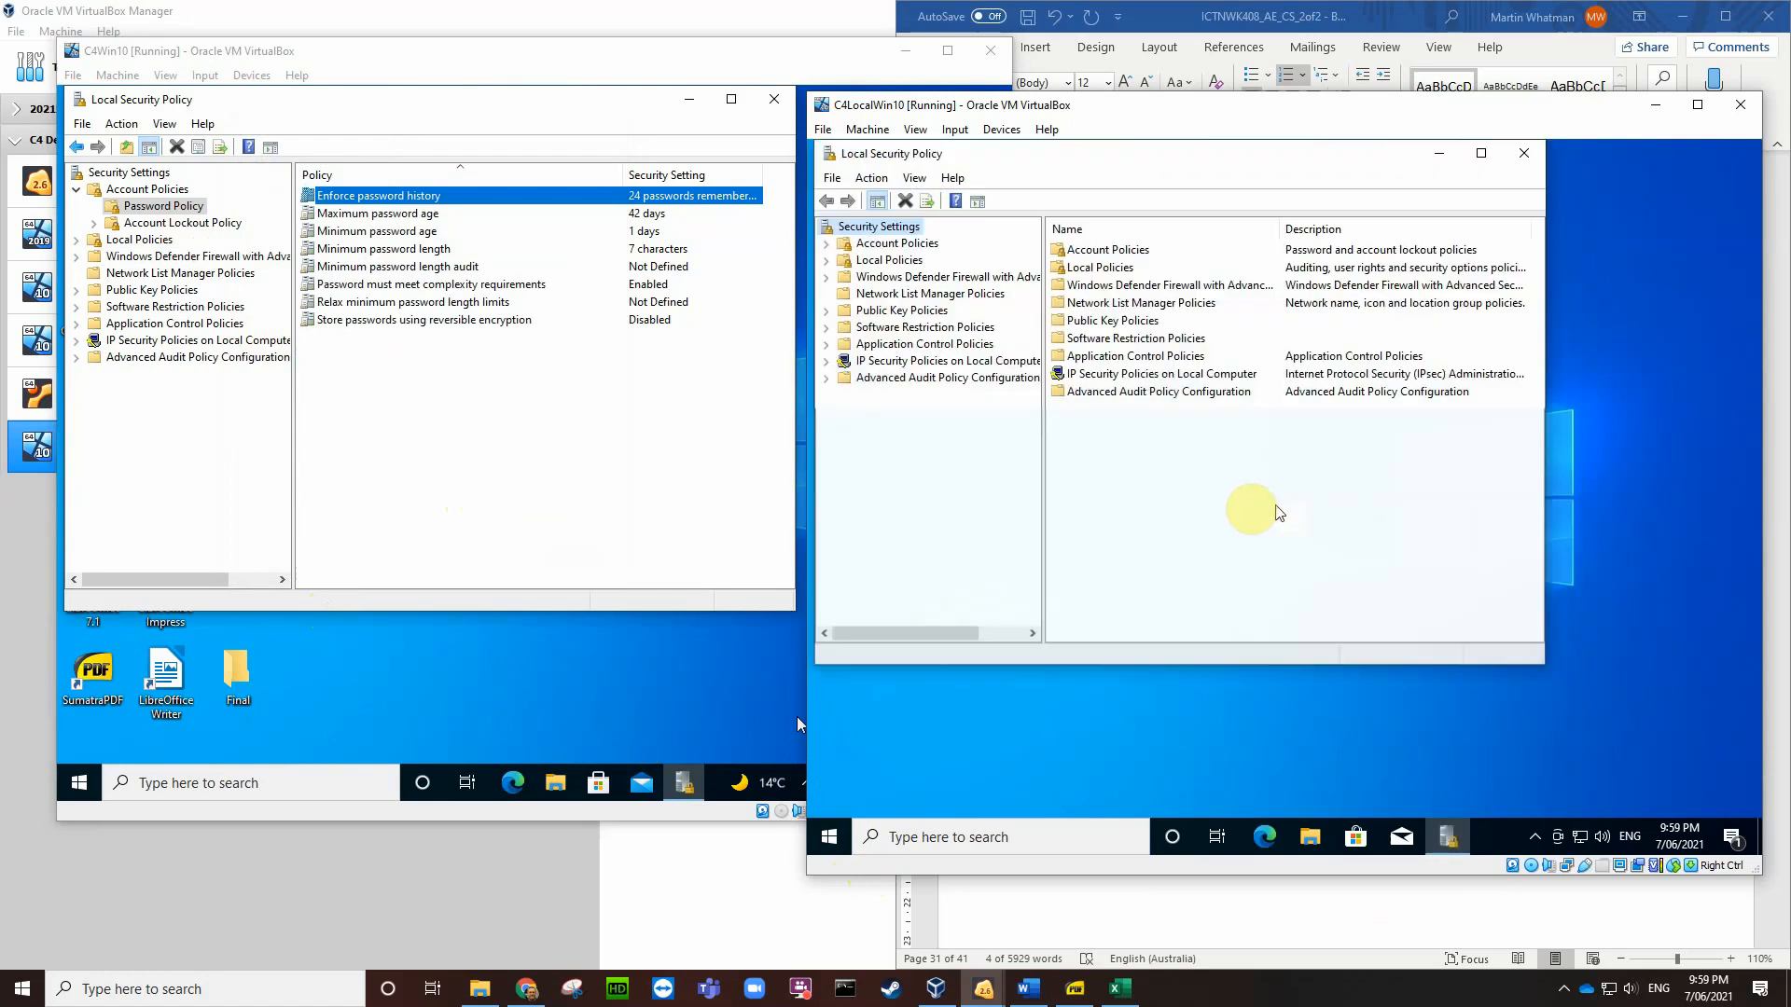
# Step: Under Account Policies > Password Policy, set Enforce password history to 10 remembered passwords
pyautogui.click(826, 244)
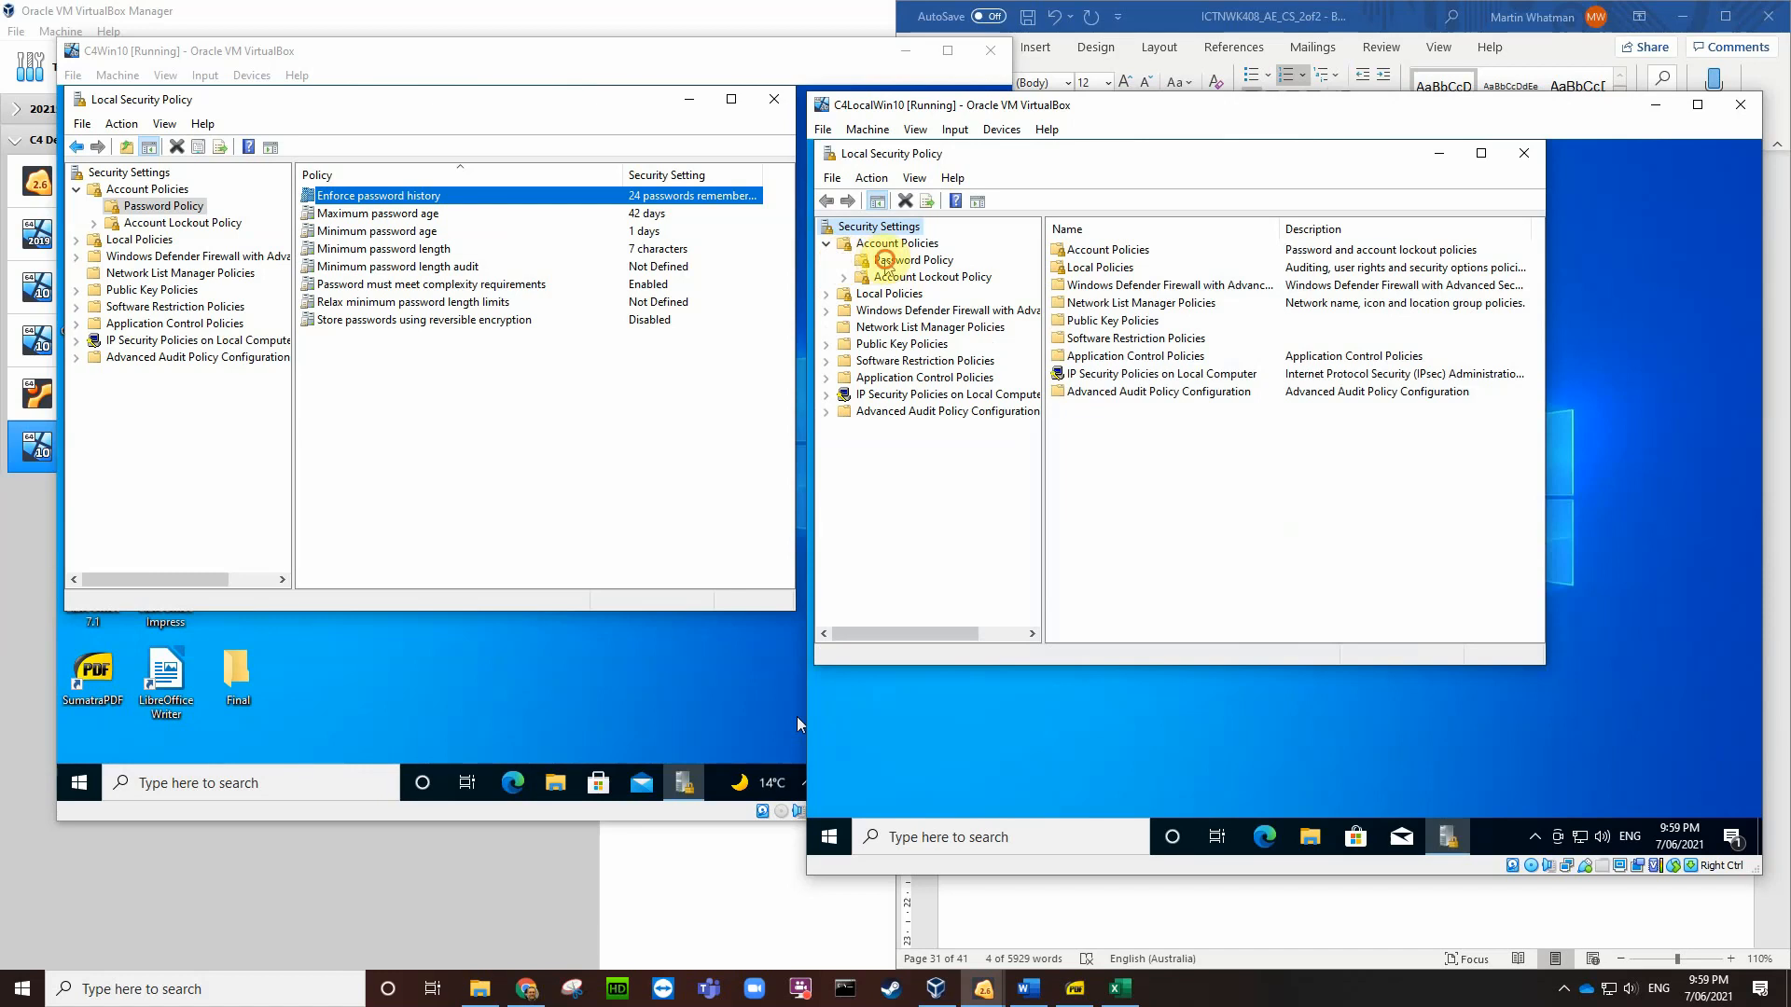
pyautogui.click(912, 261)
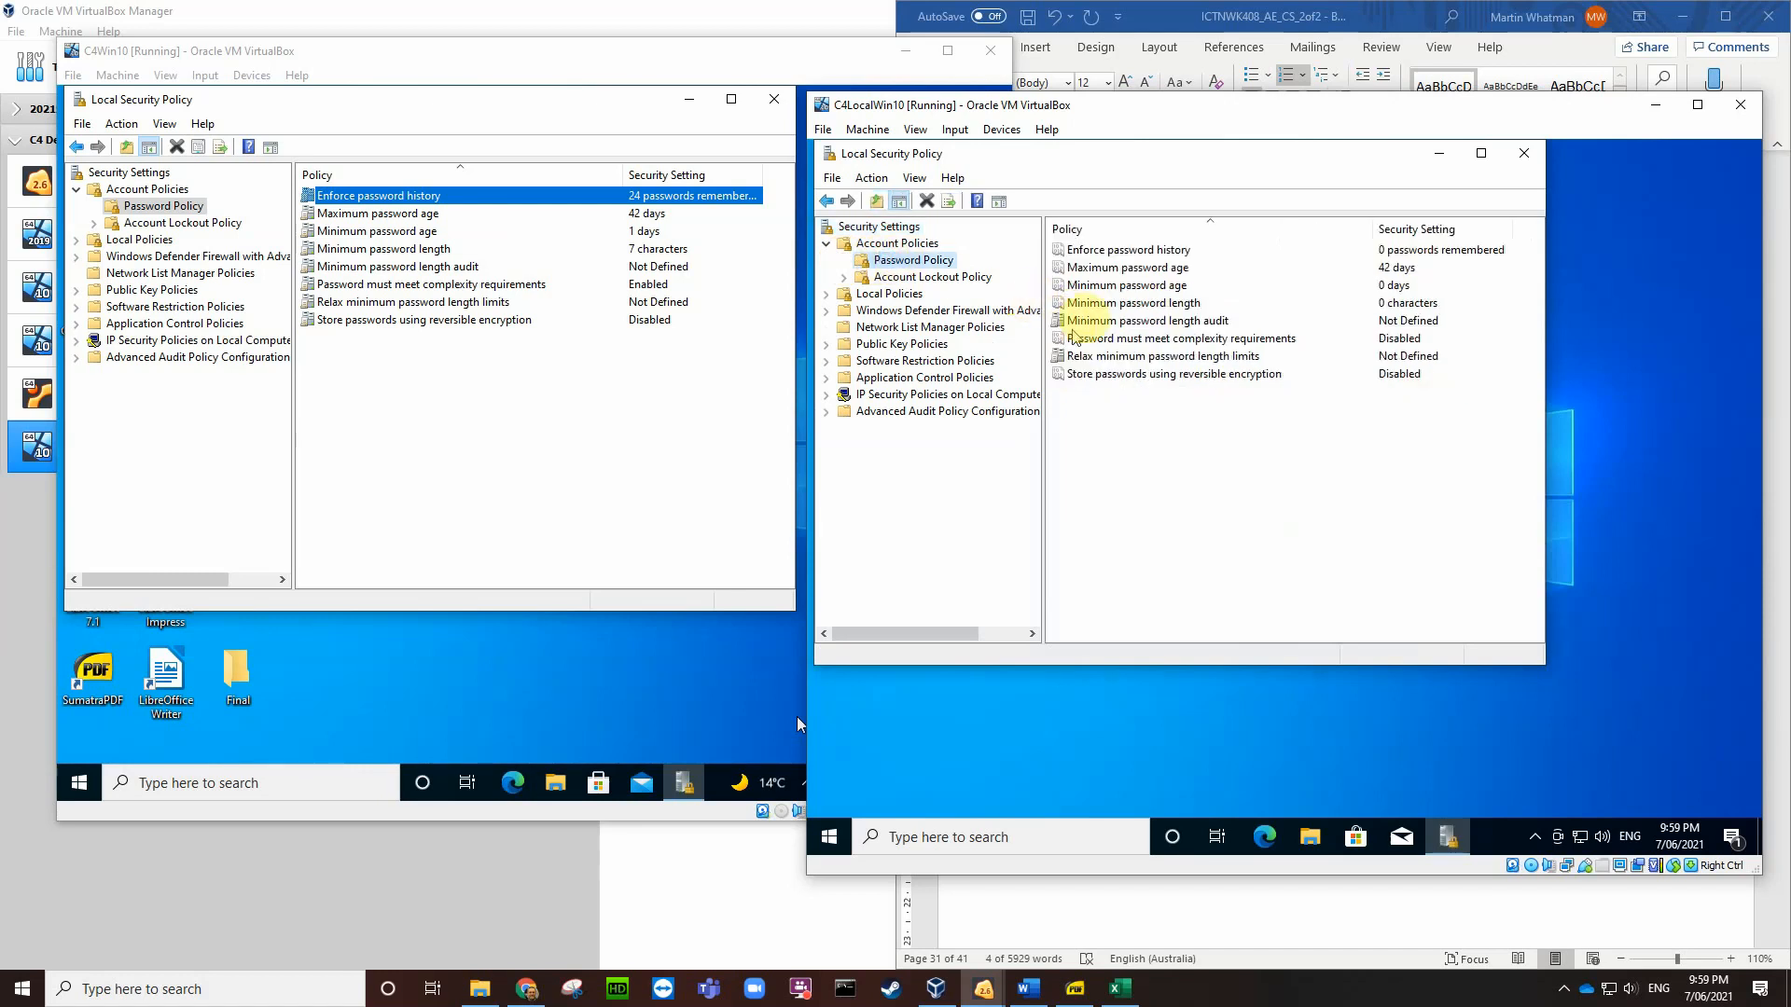
pyautogui.click(1420, 252)
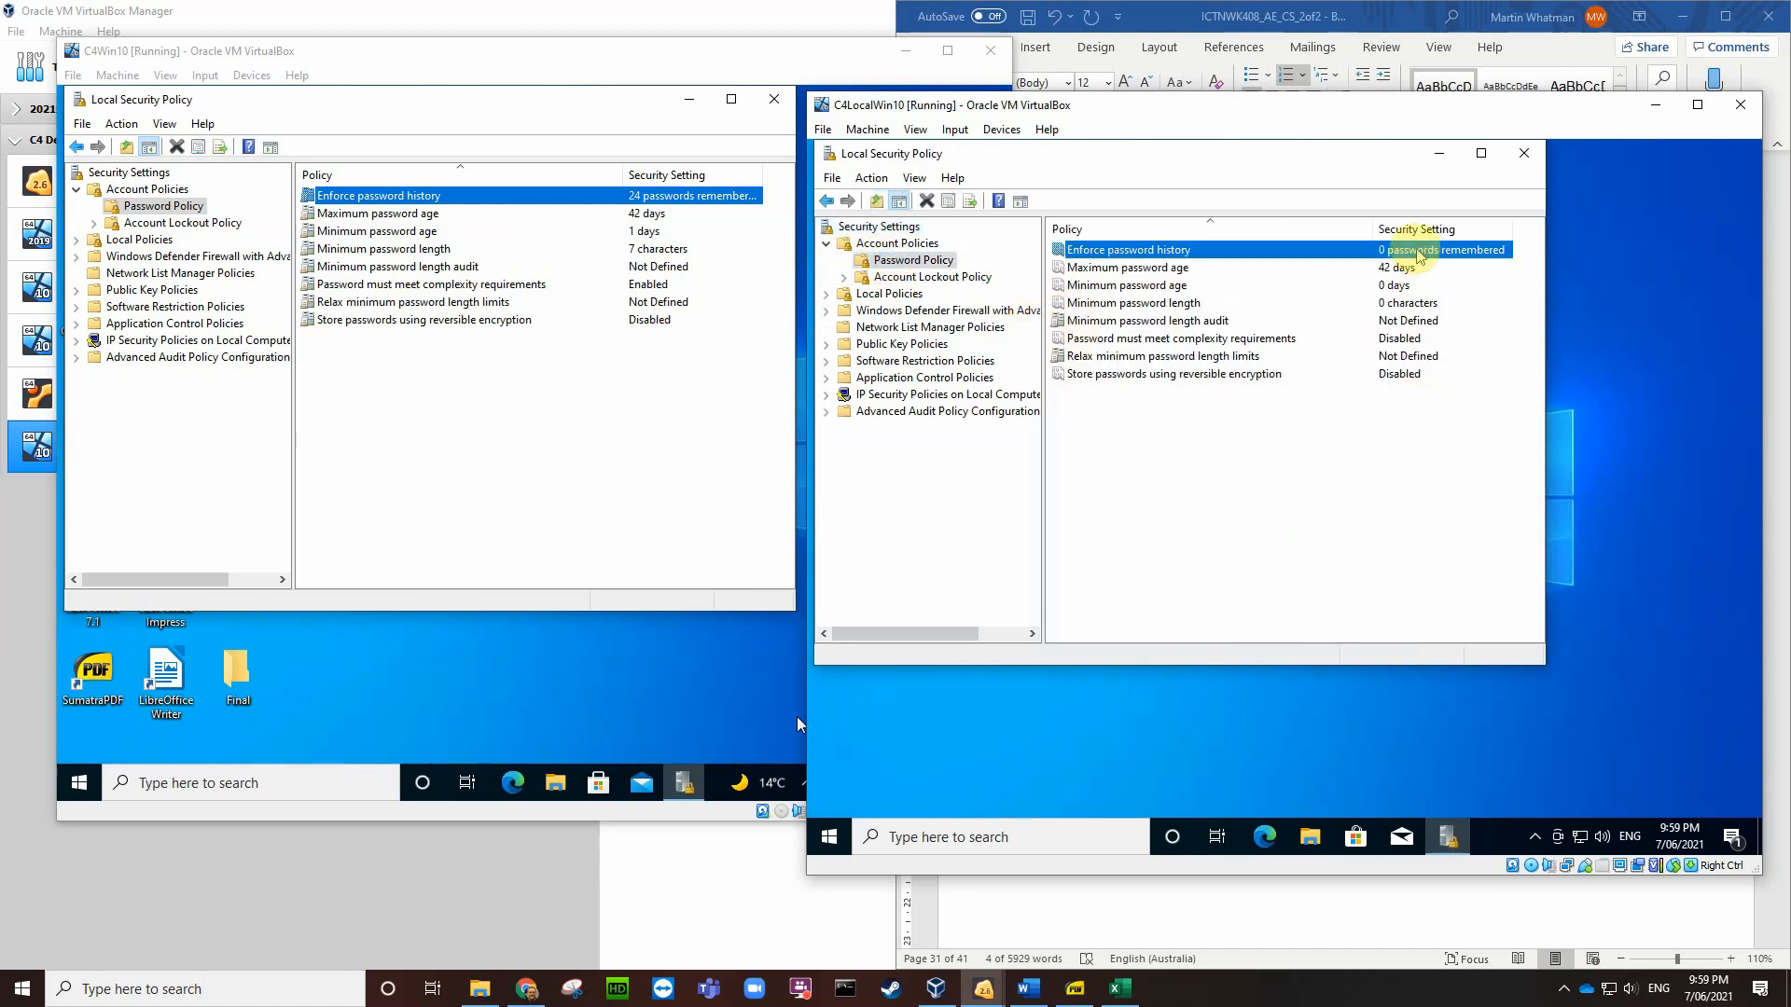
pyautogui.doubleClick(1419, 252)
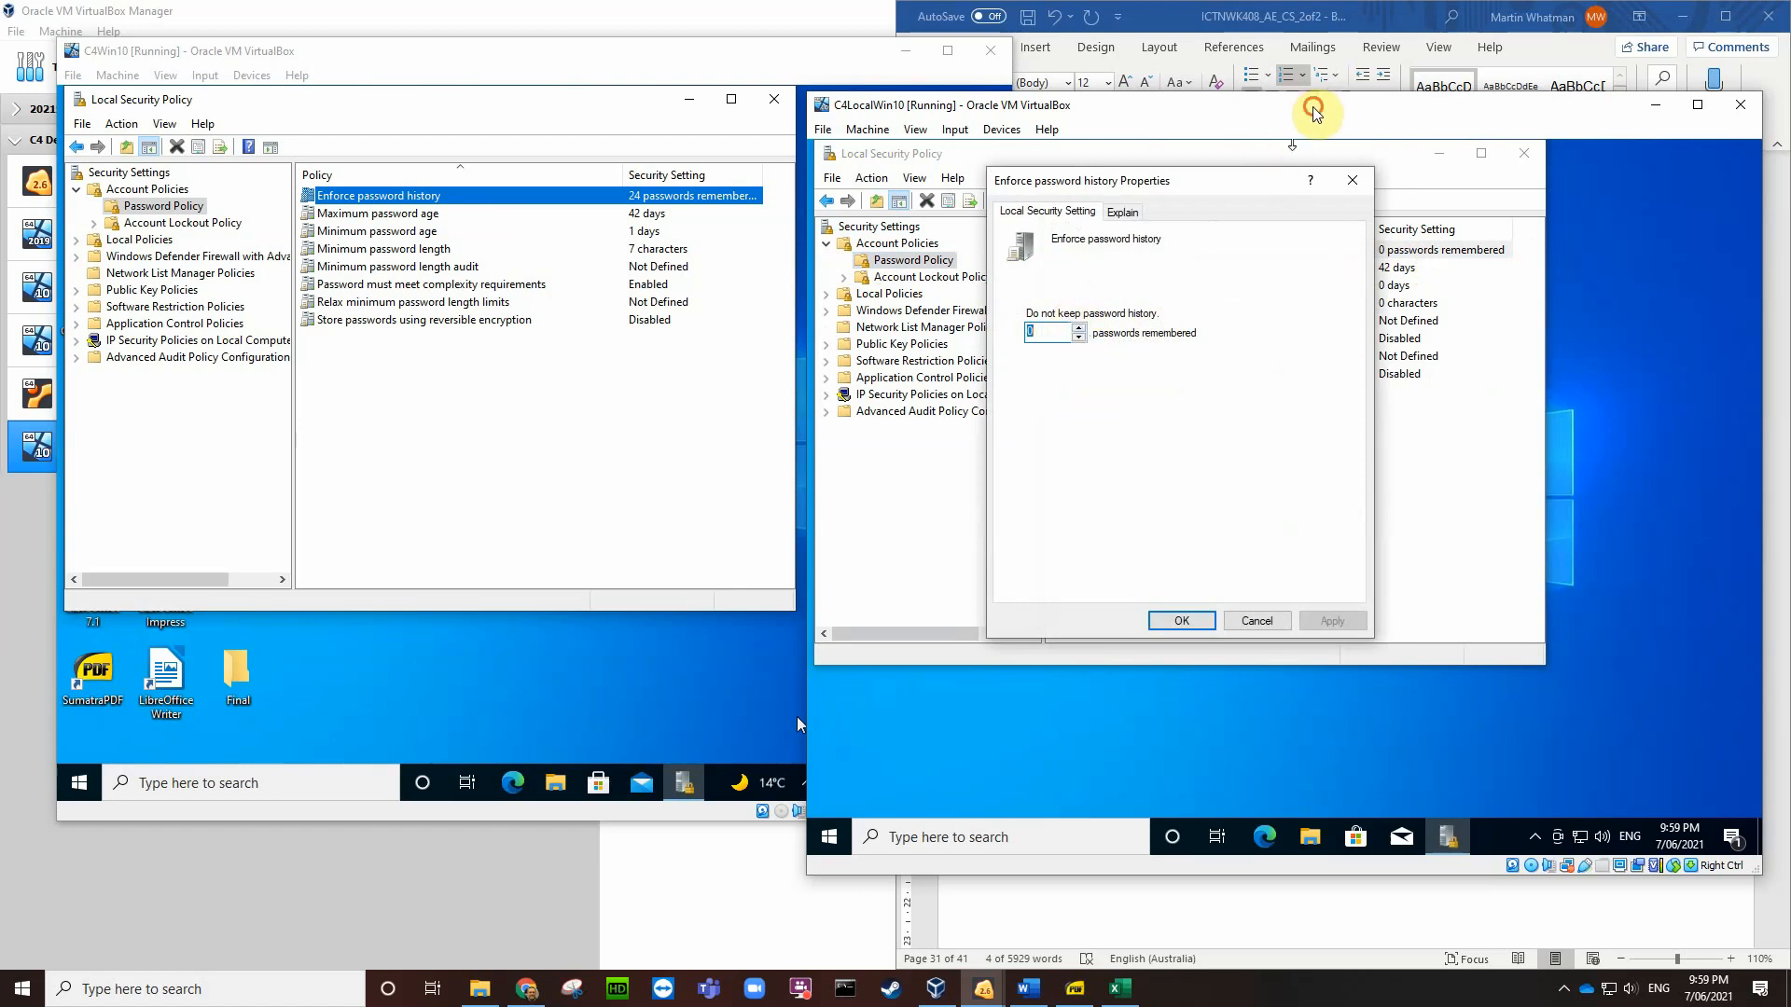
pyautogui.moveTo(1314, 107); pyautogui.dragTo(590, 138)
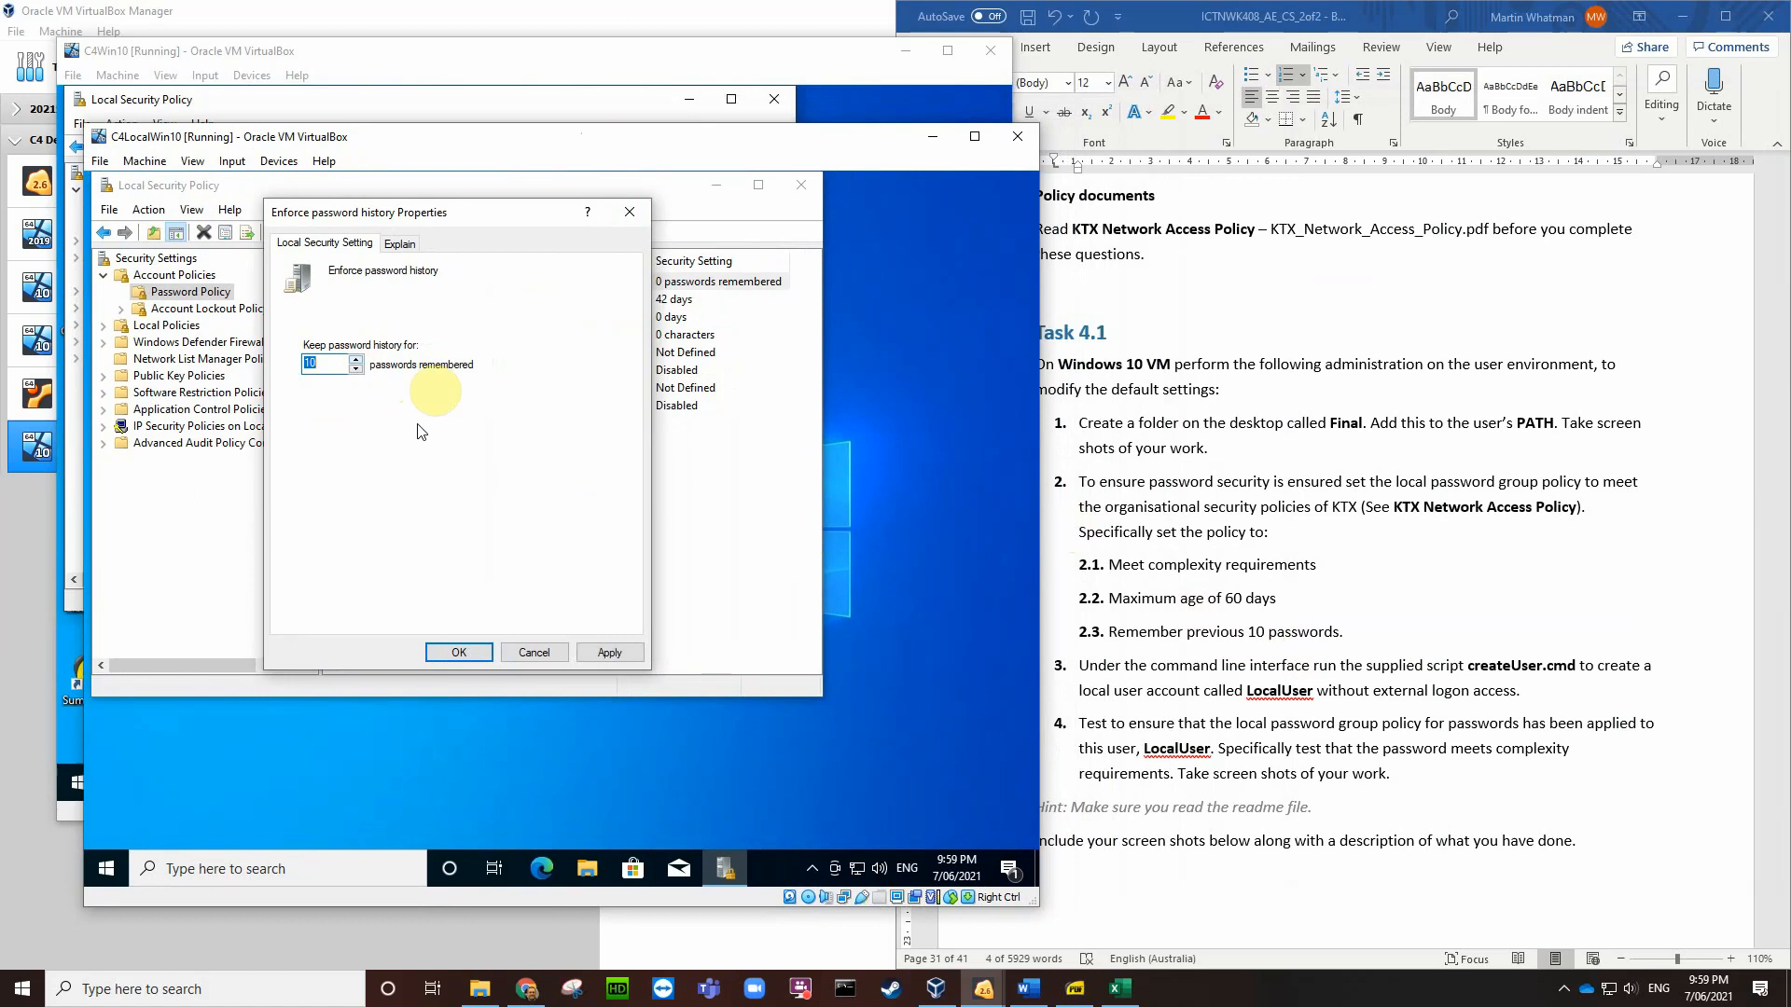
pyautogui.moveTo(469, 221); pyautogui.dragTo(770, 348)
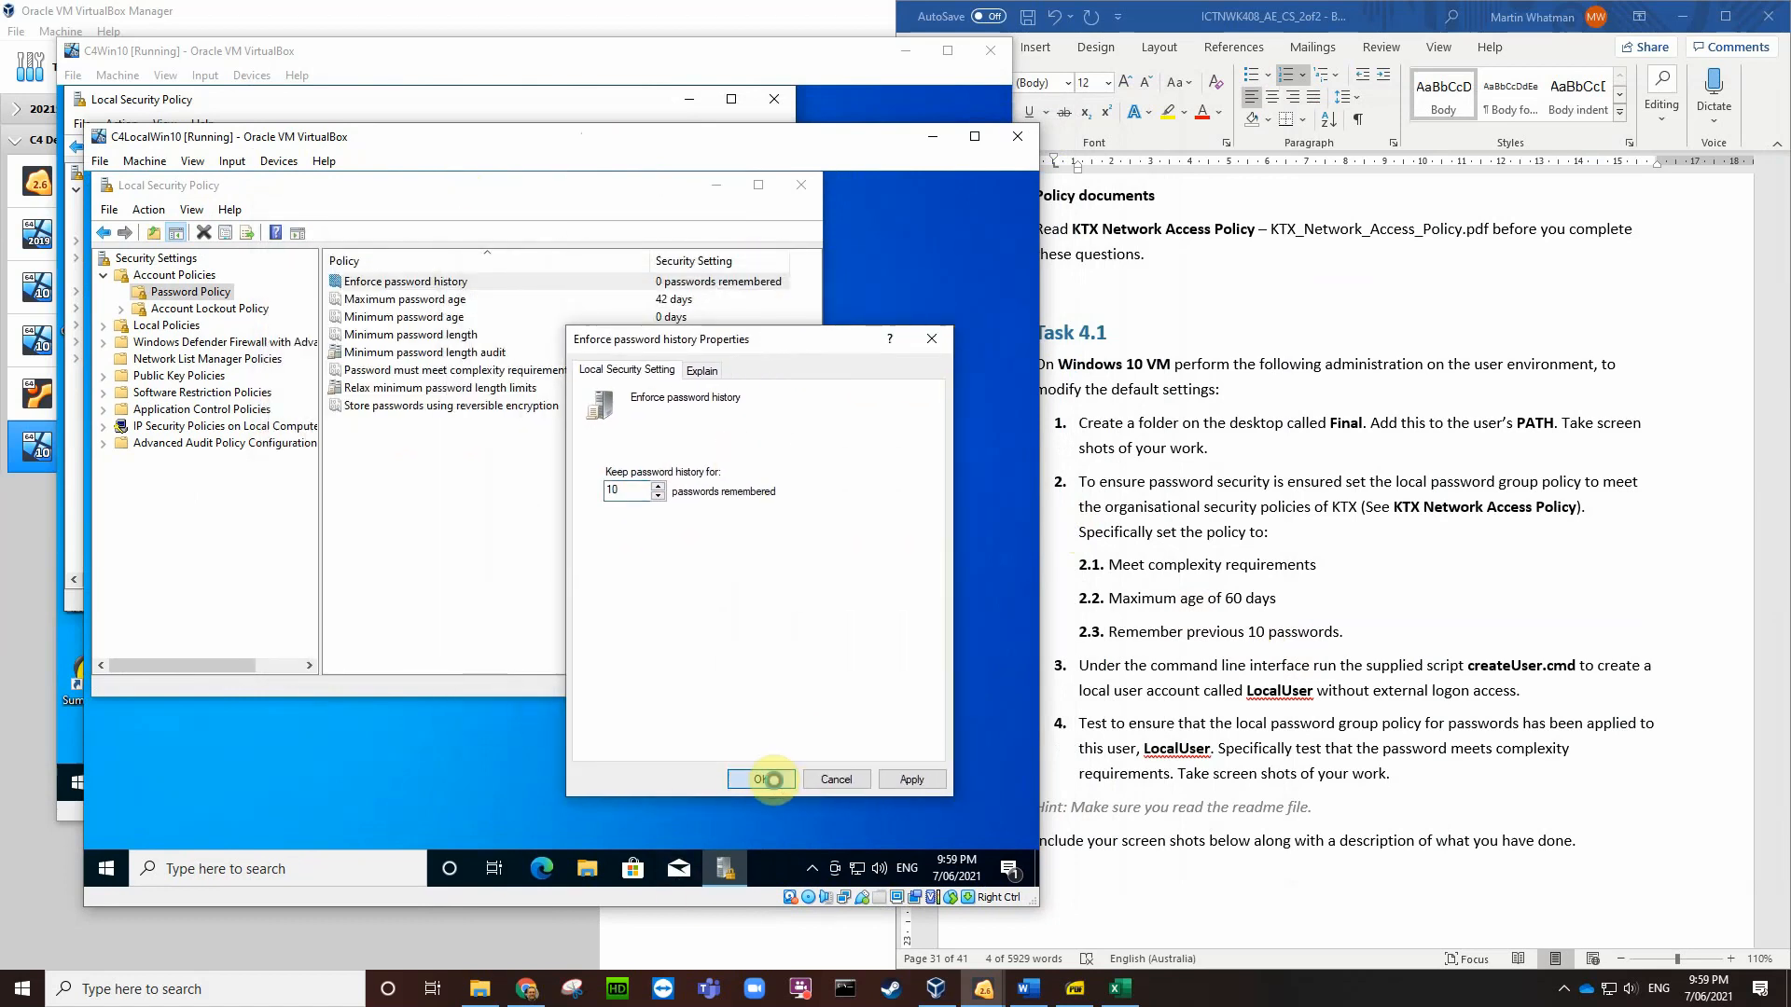
pyautogui.click(772, 780)
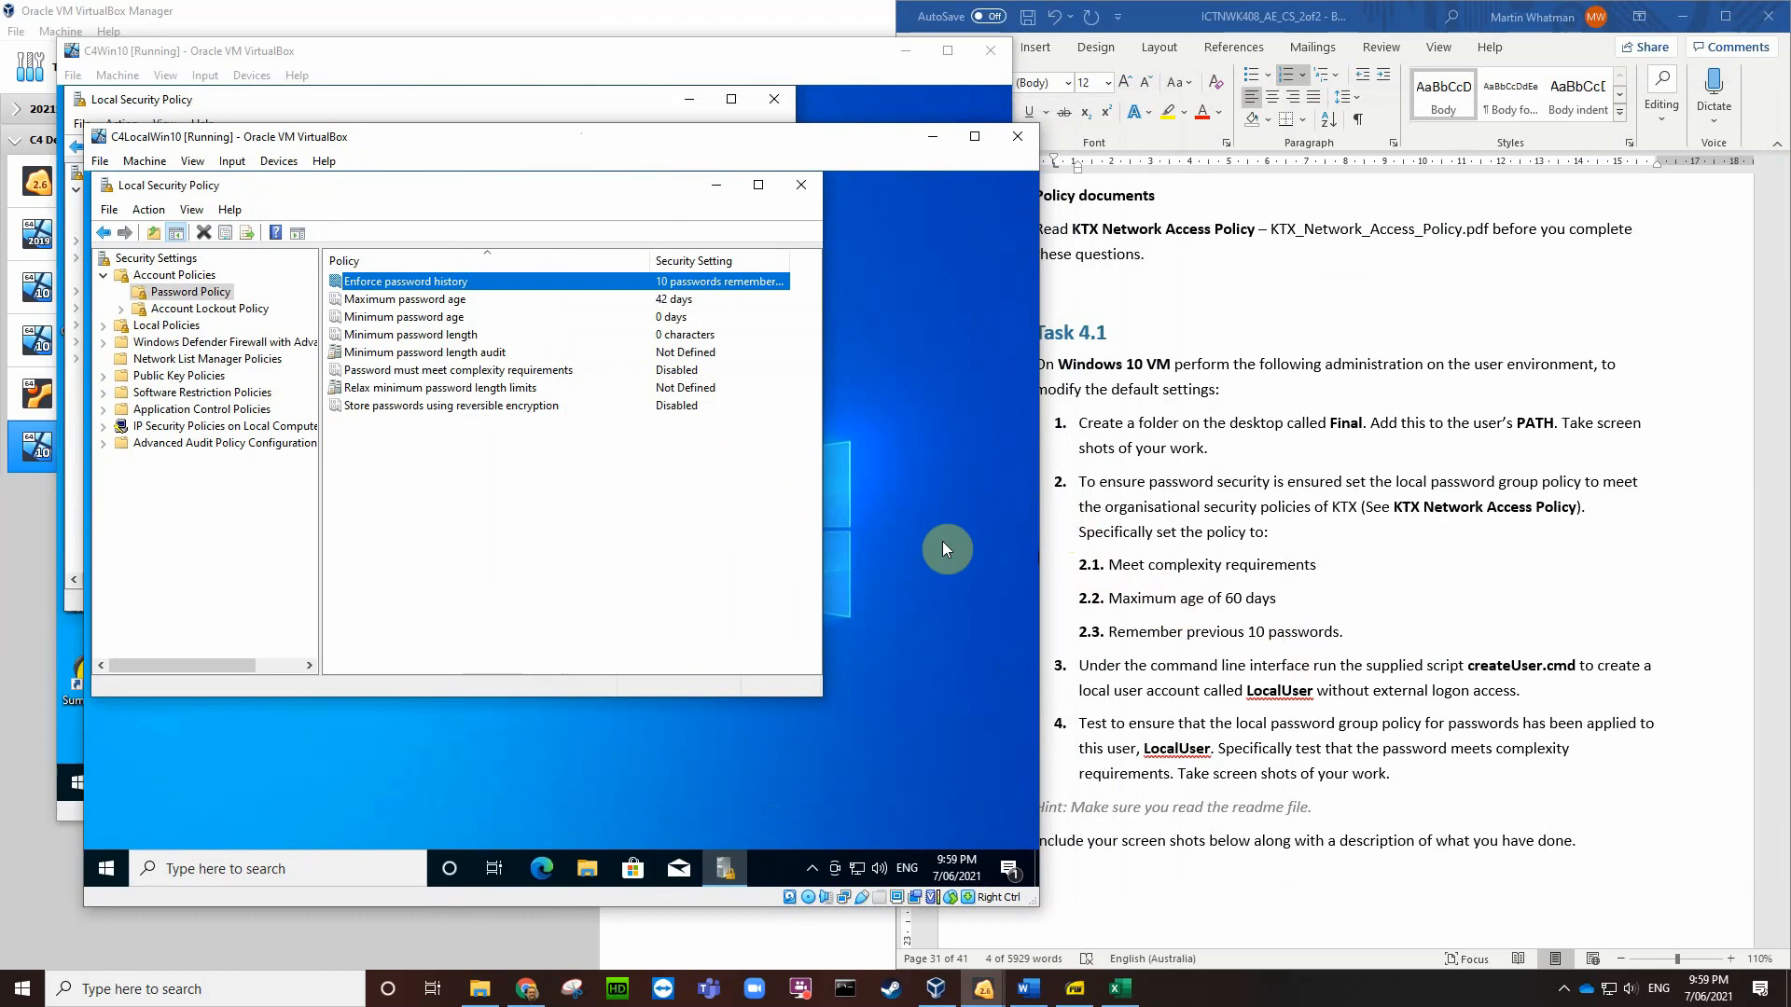
# Step: Set Maximum password age to 60 days and enable password complexity requirements
pyautogui.doubleClick(458, 301)
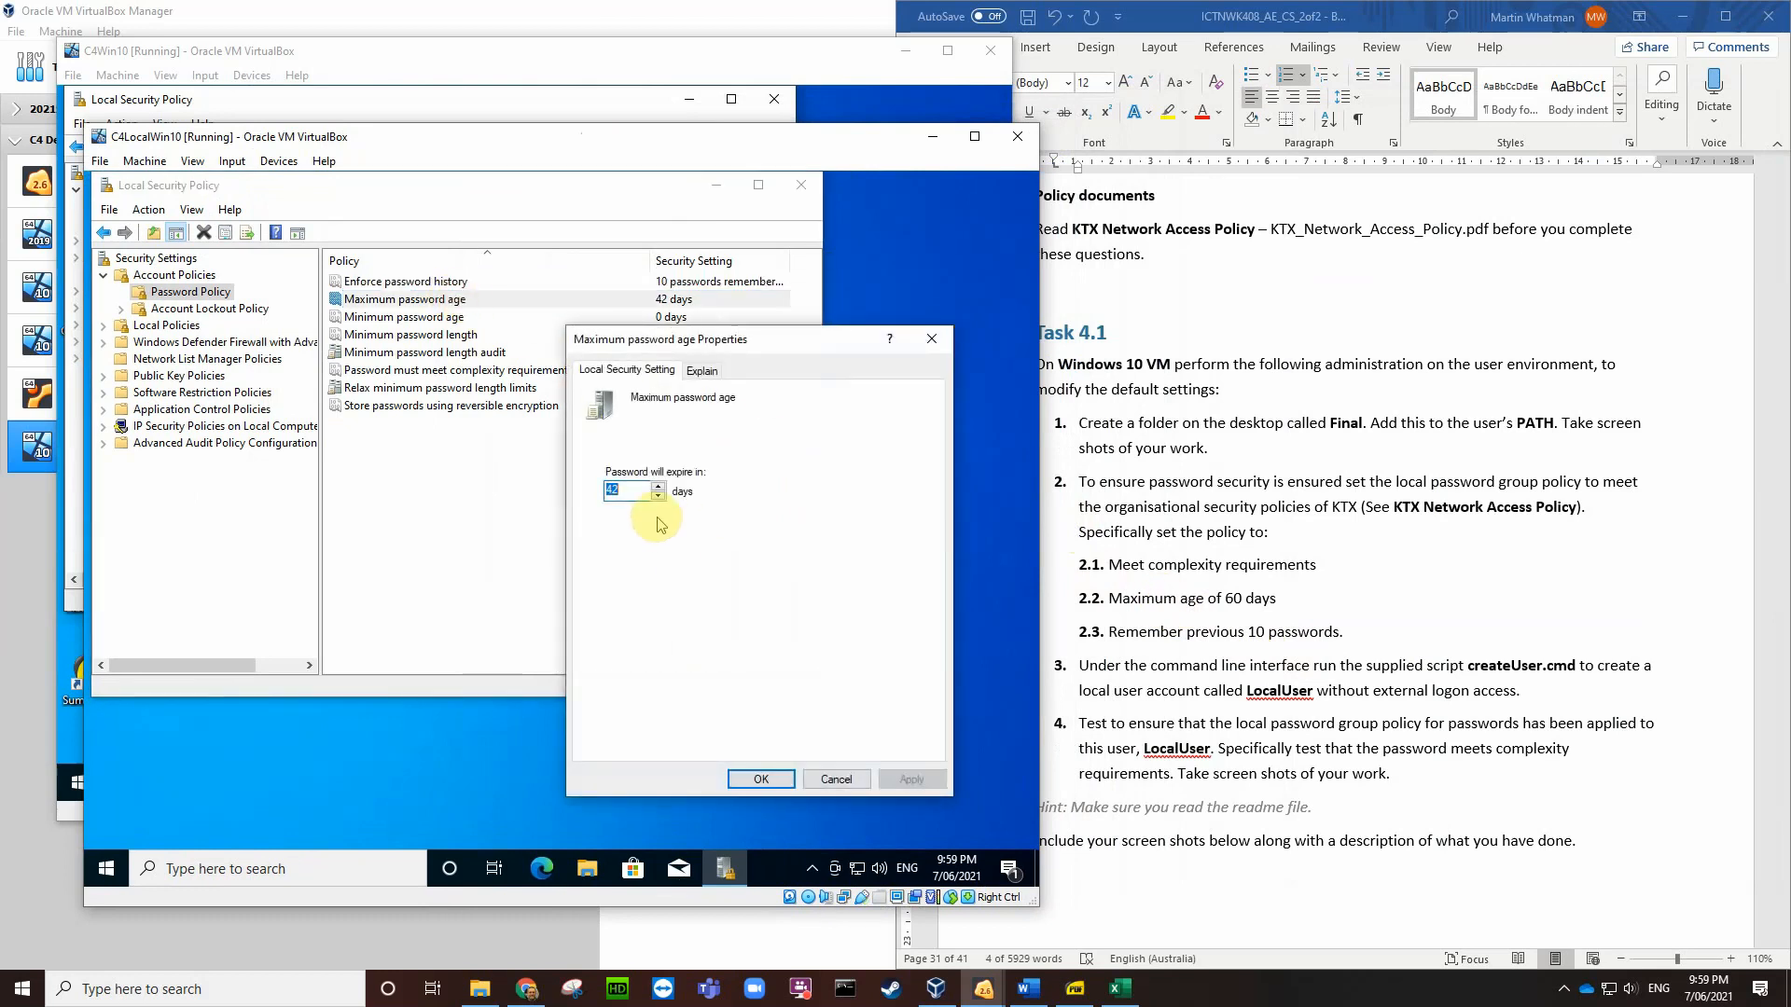
pyautogui.click(778, 784)
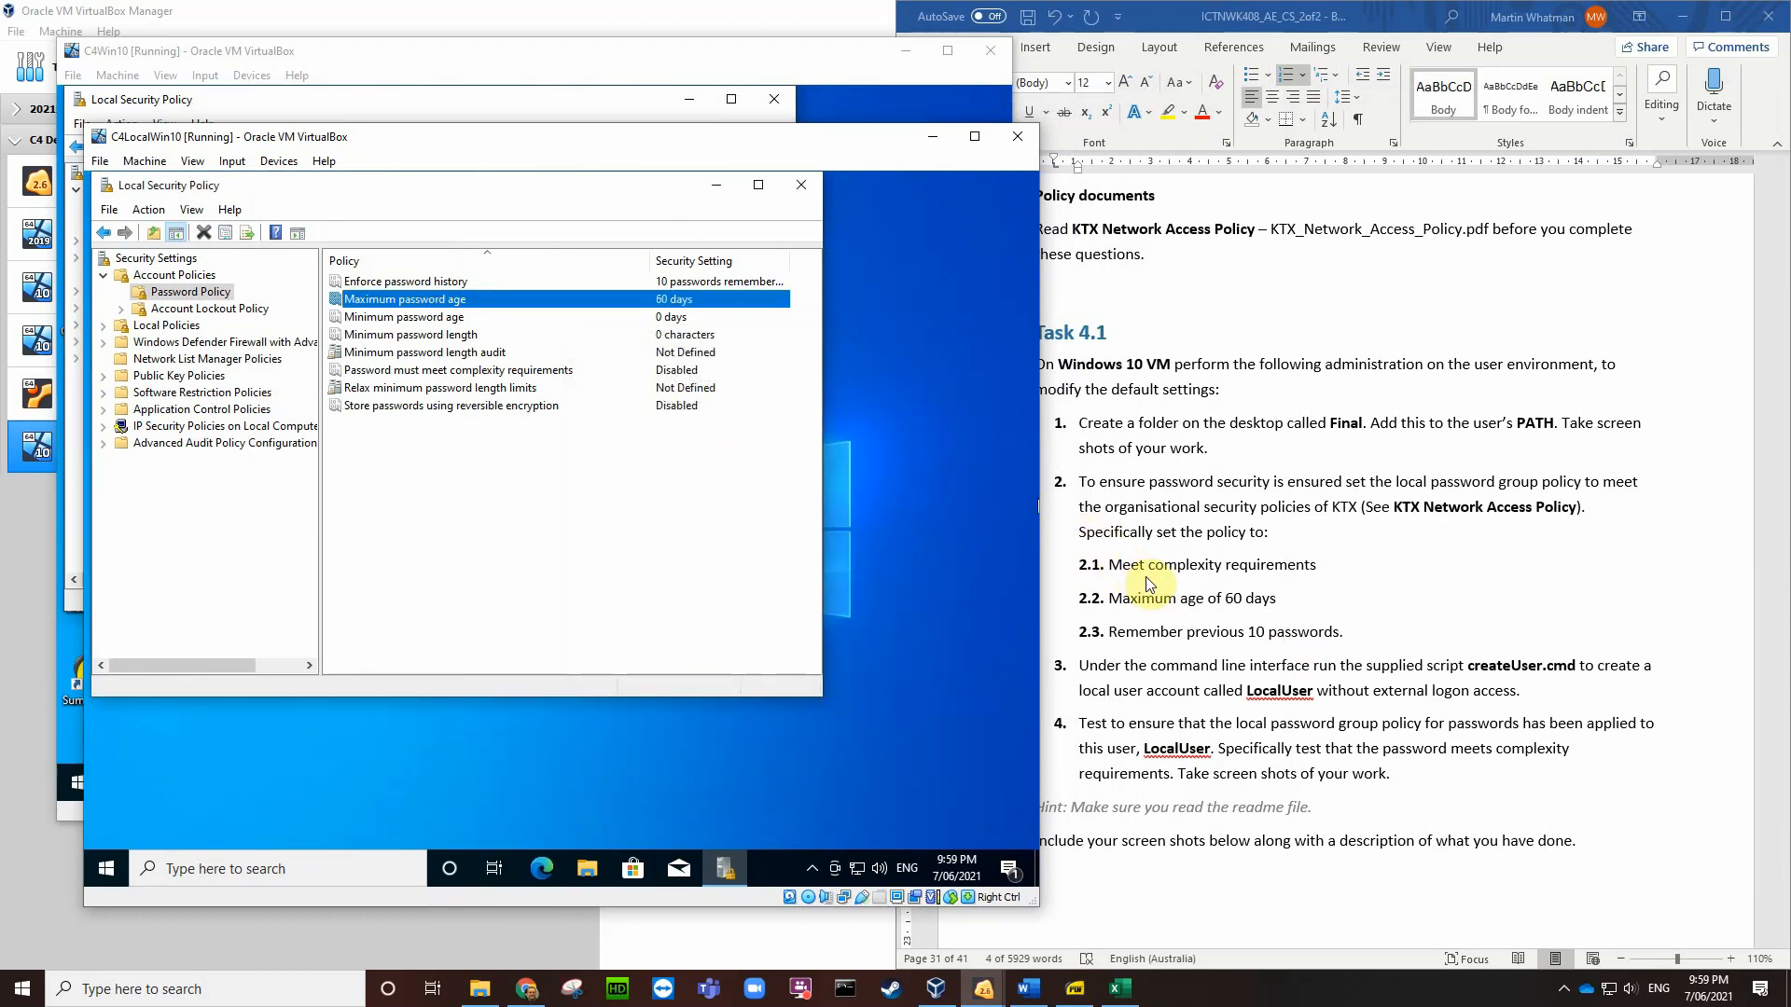
pyautogui.click(465, 371)
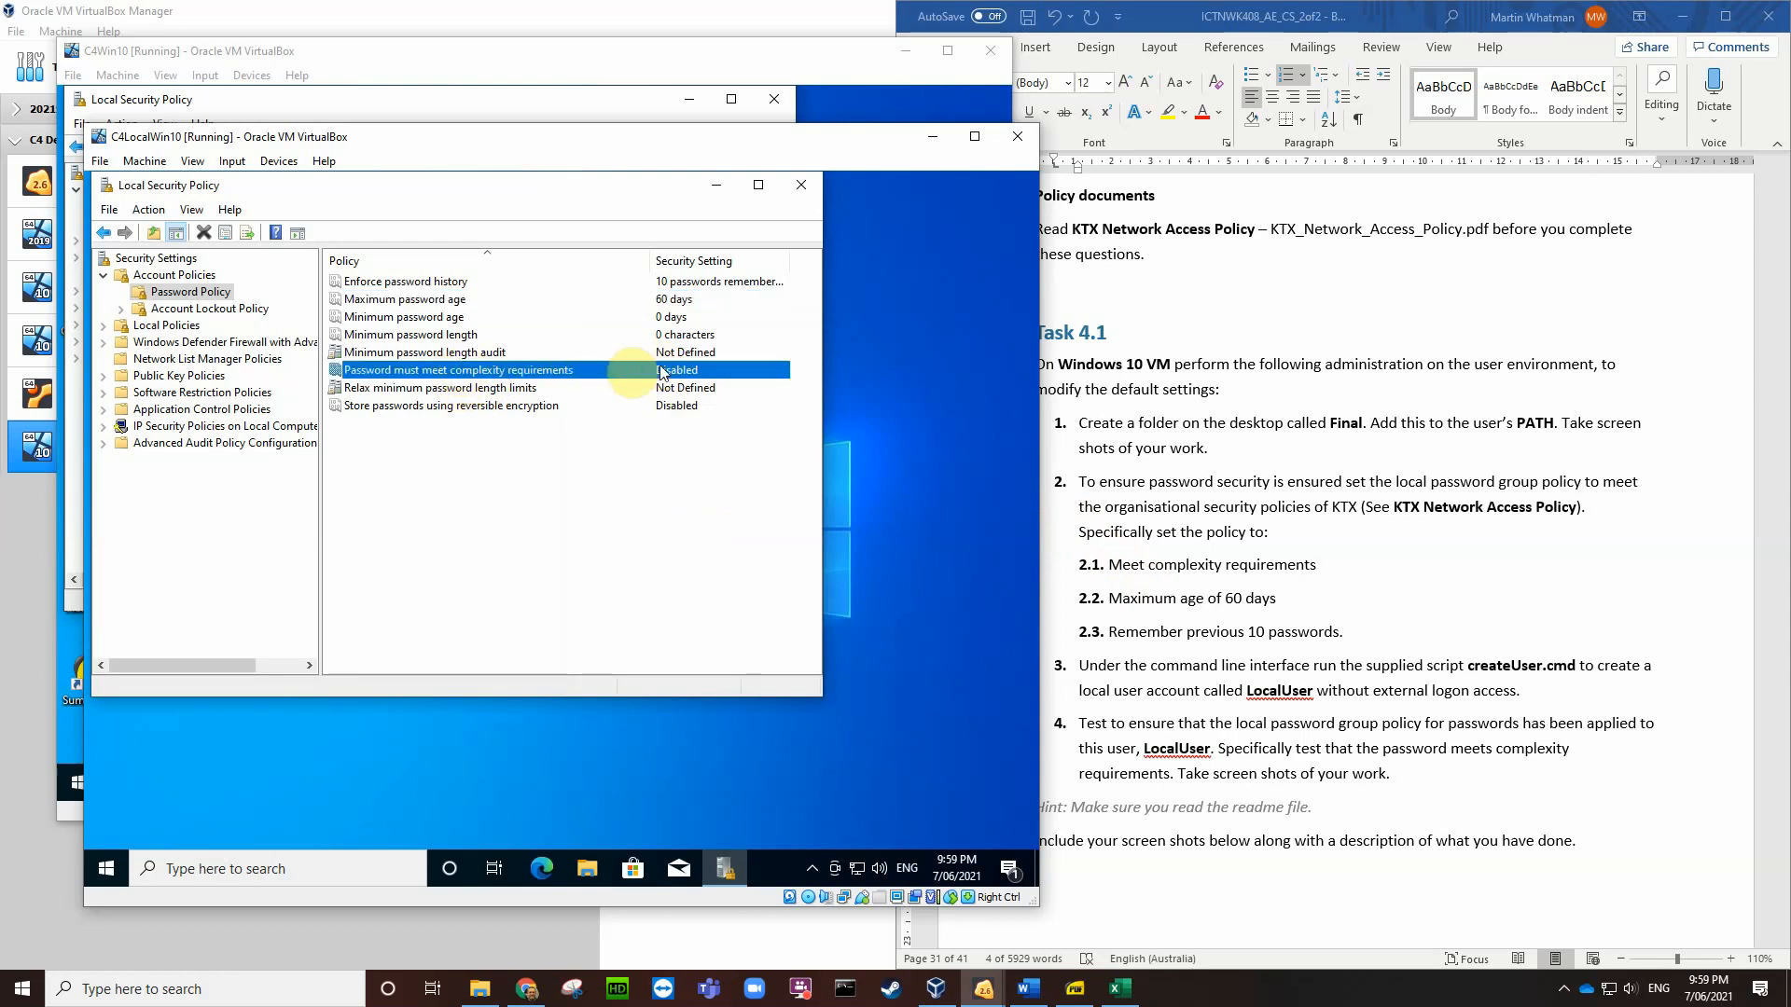
pyautogui.doubleClick(556, 371)
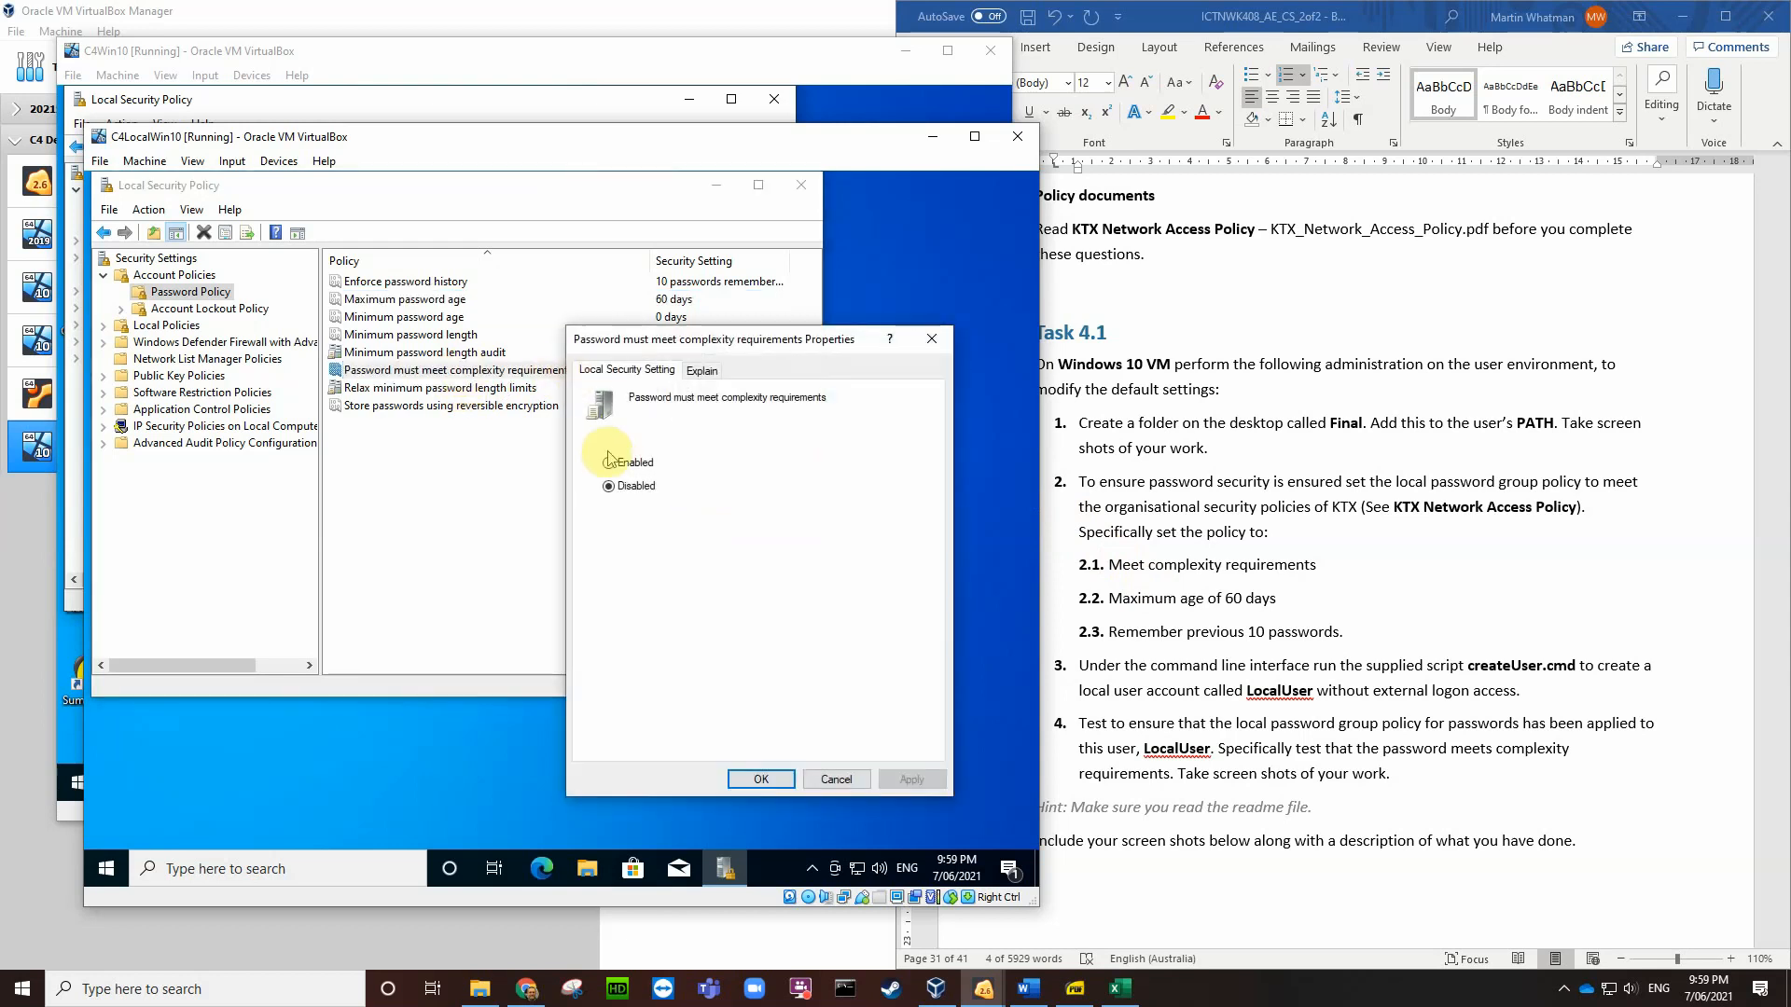
pyautogui.click(607, 462)
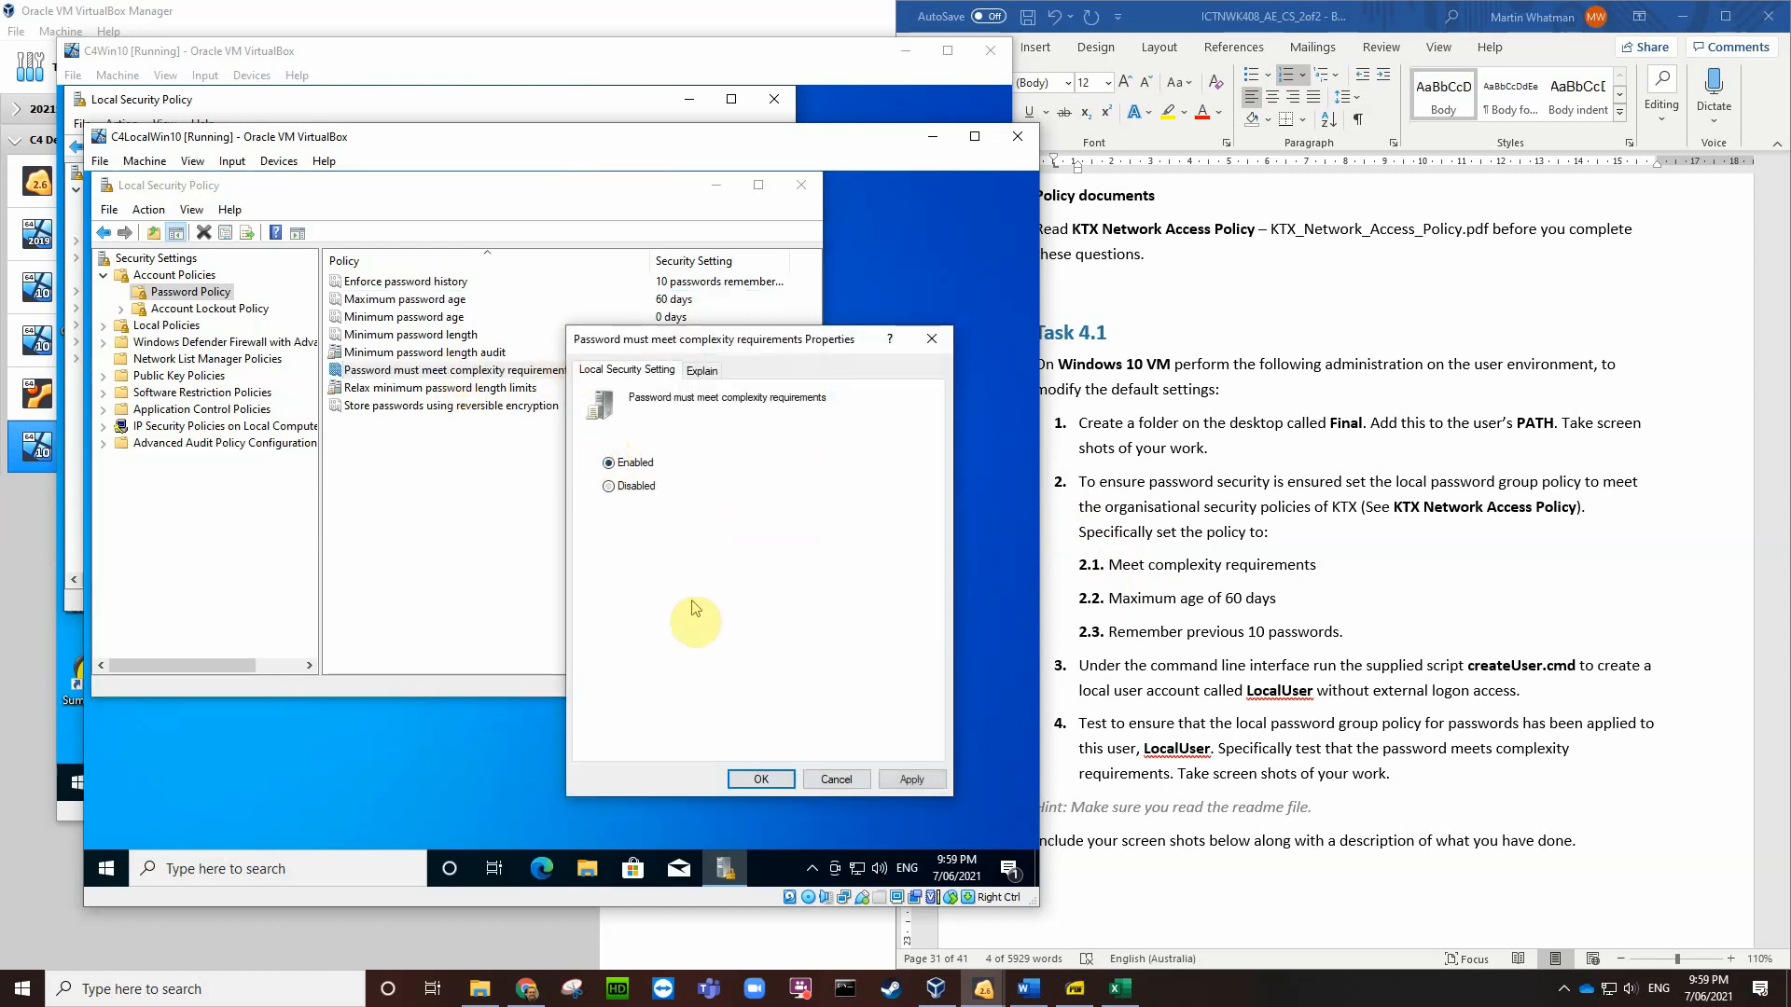
pyautogui.click(761, 780)
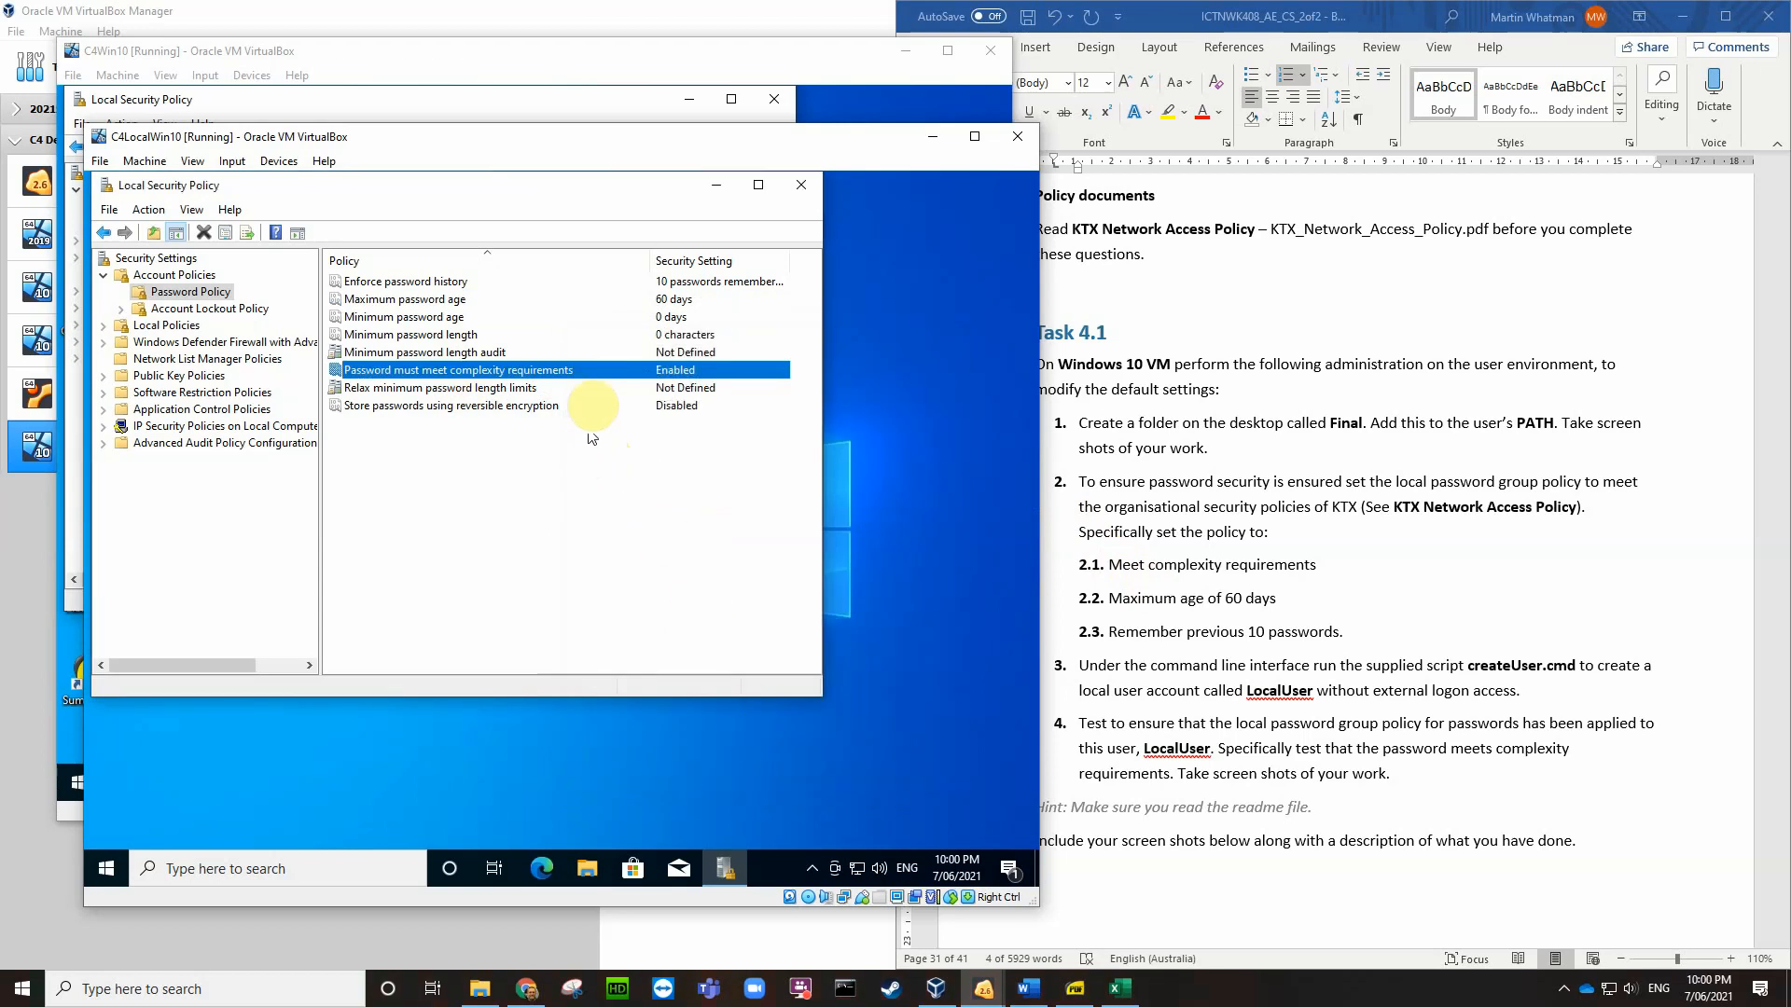
pyautogui.doubleClick(592, 370)
# Step: Read the complexity rule's explanation, then save a VM screenshot of the Password Policy to the Desktop
pyautogui.click(702, 371)
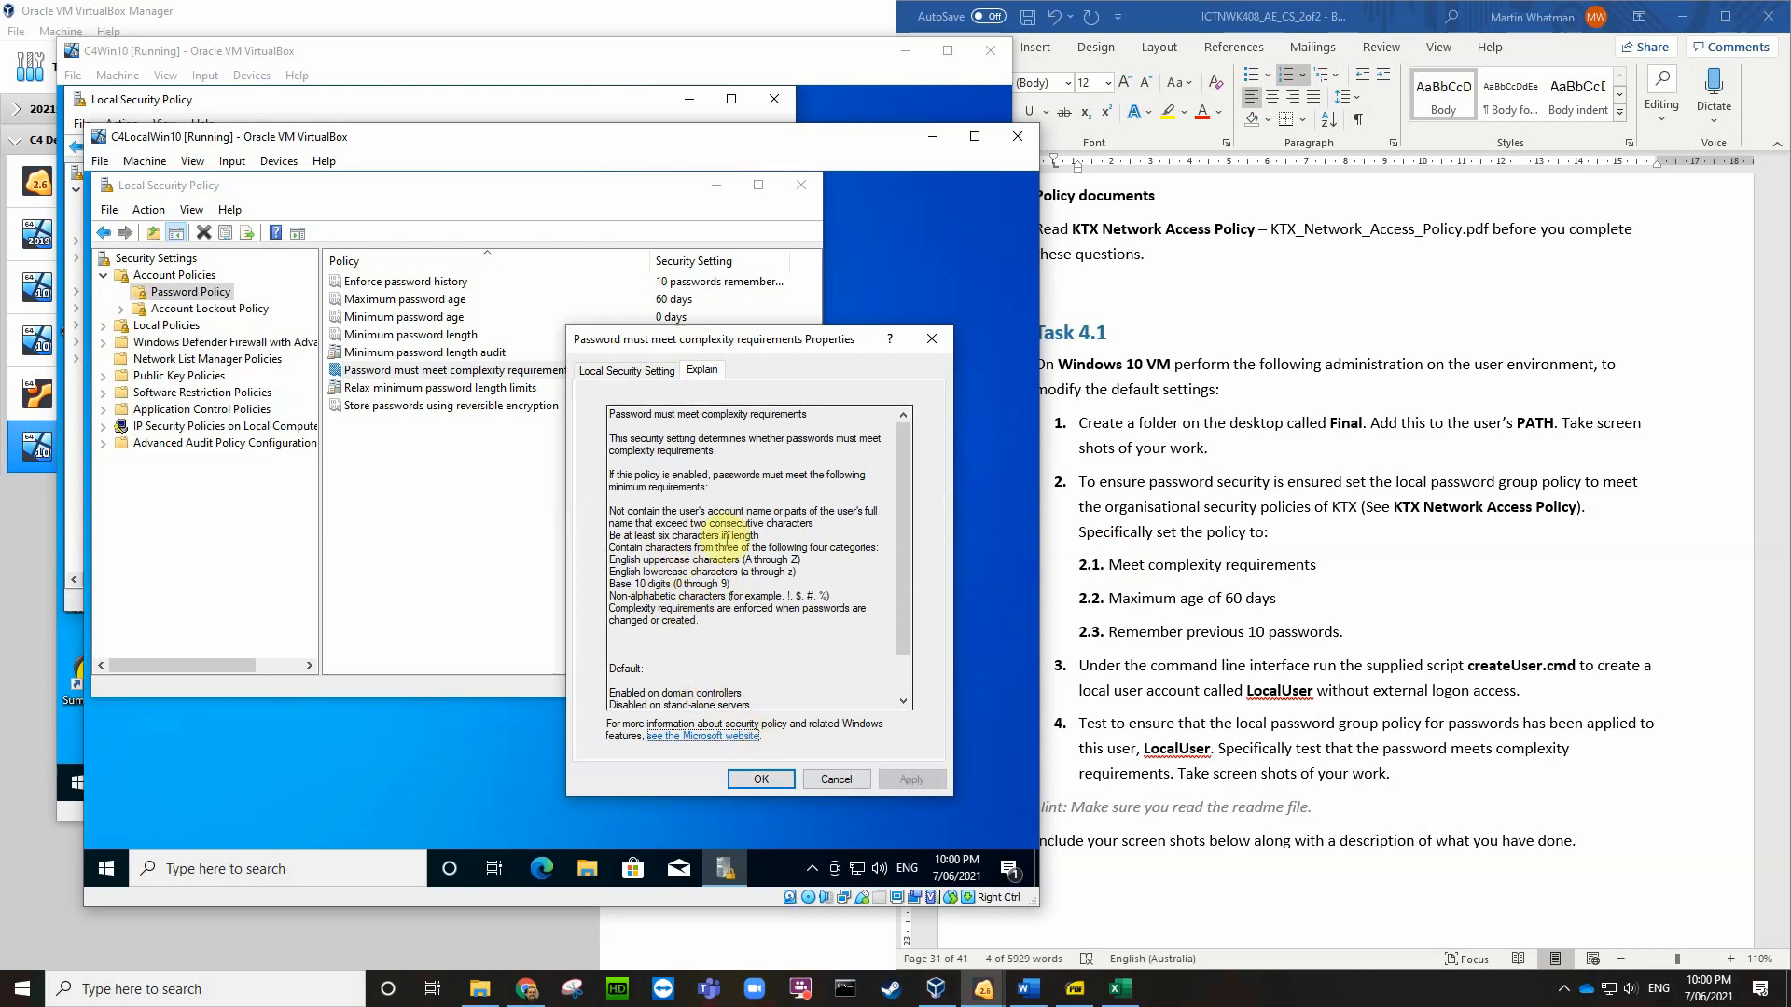
pyautogui.click(762, 780)
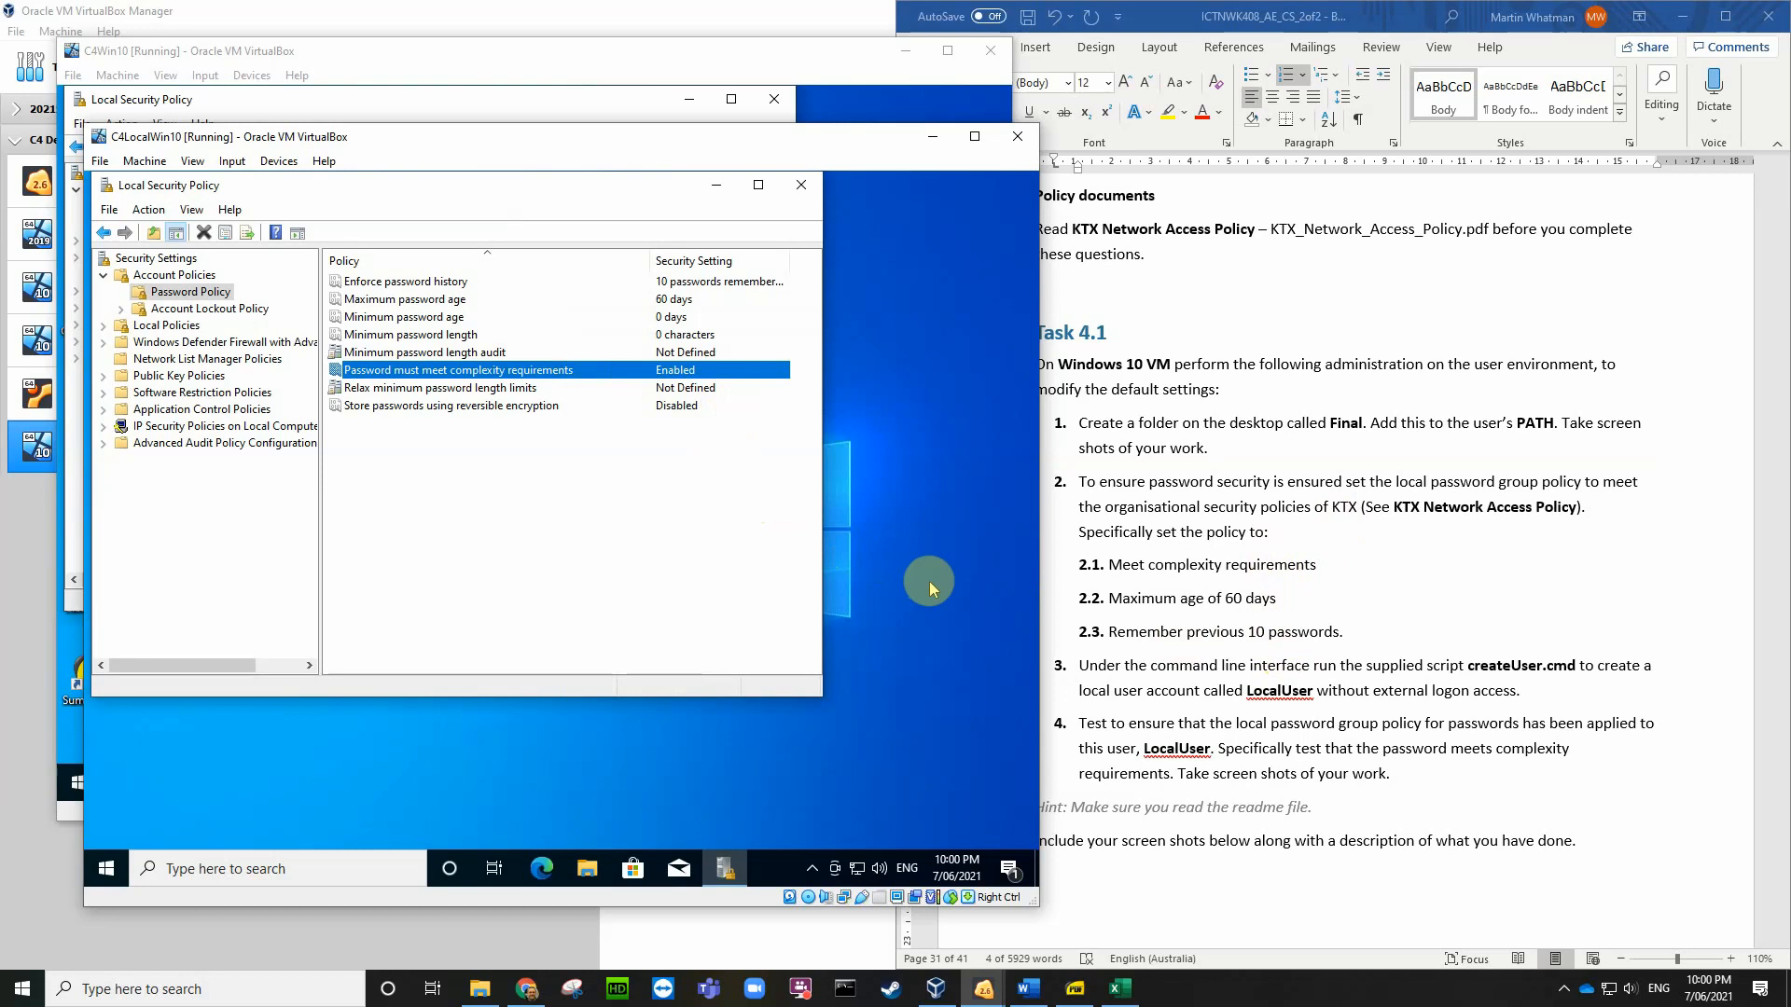
pyautogui.hotkey('ctrl', 'e')
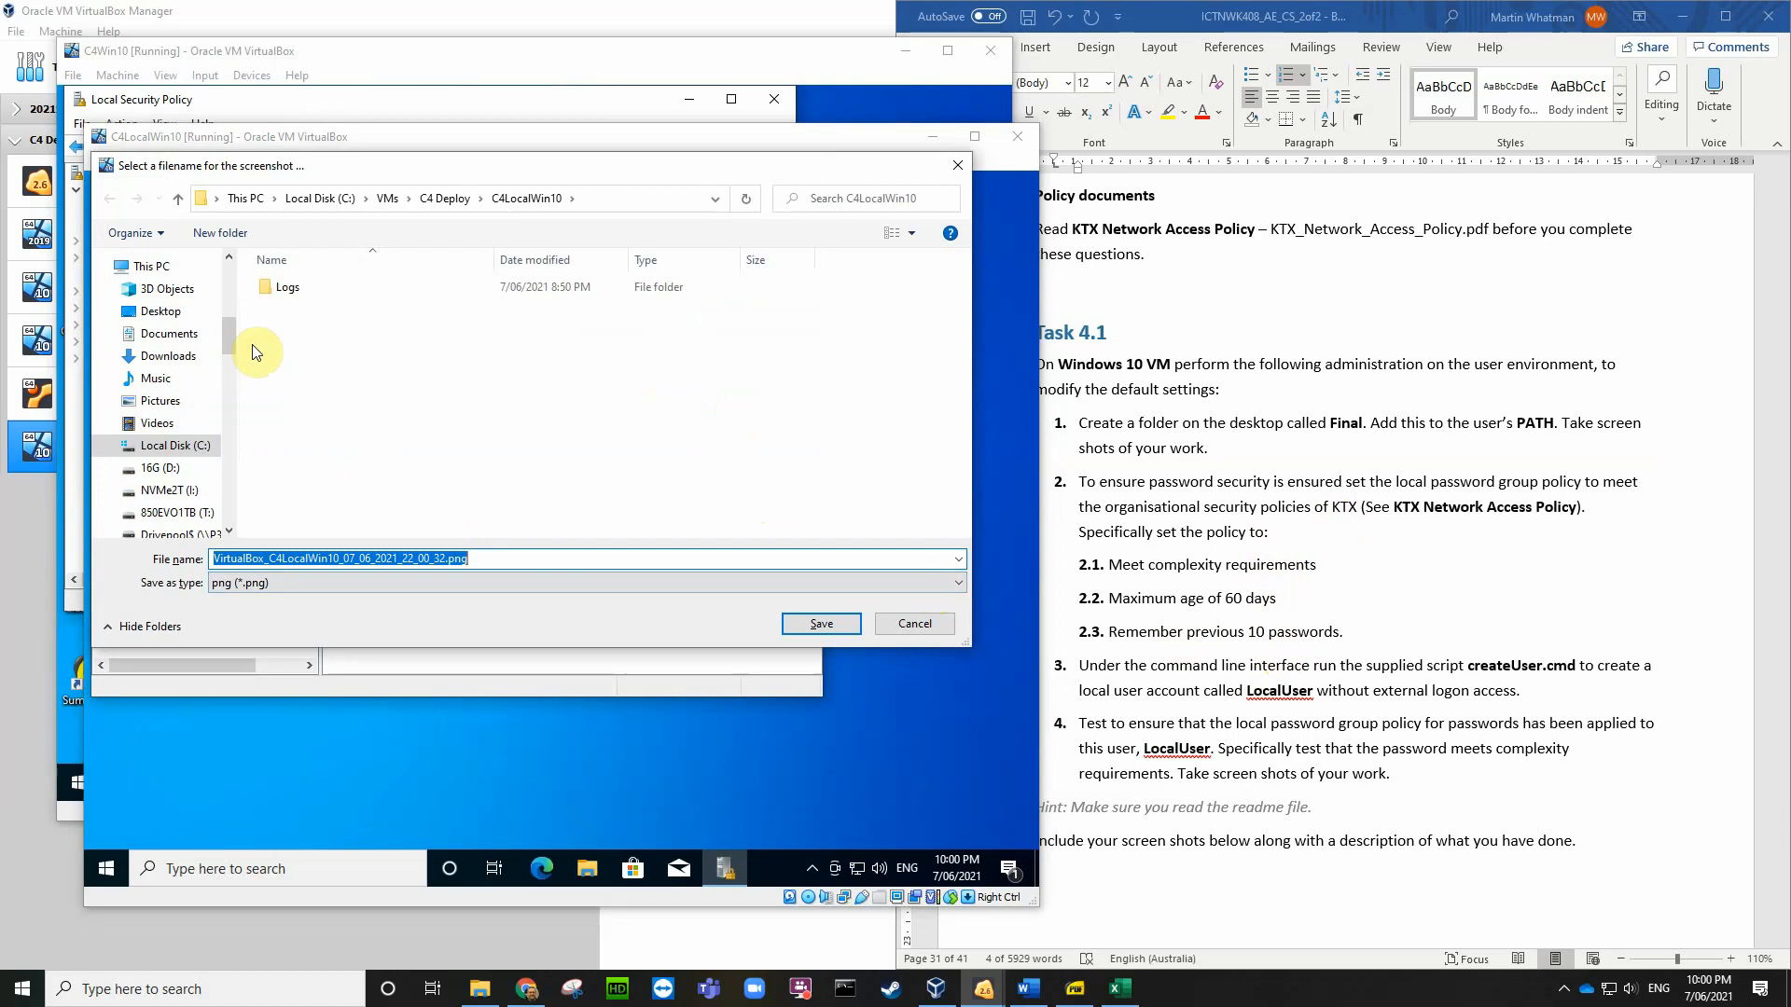
pyautogui.click(166, 311)
pyautogui.click(802, 624)
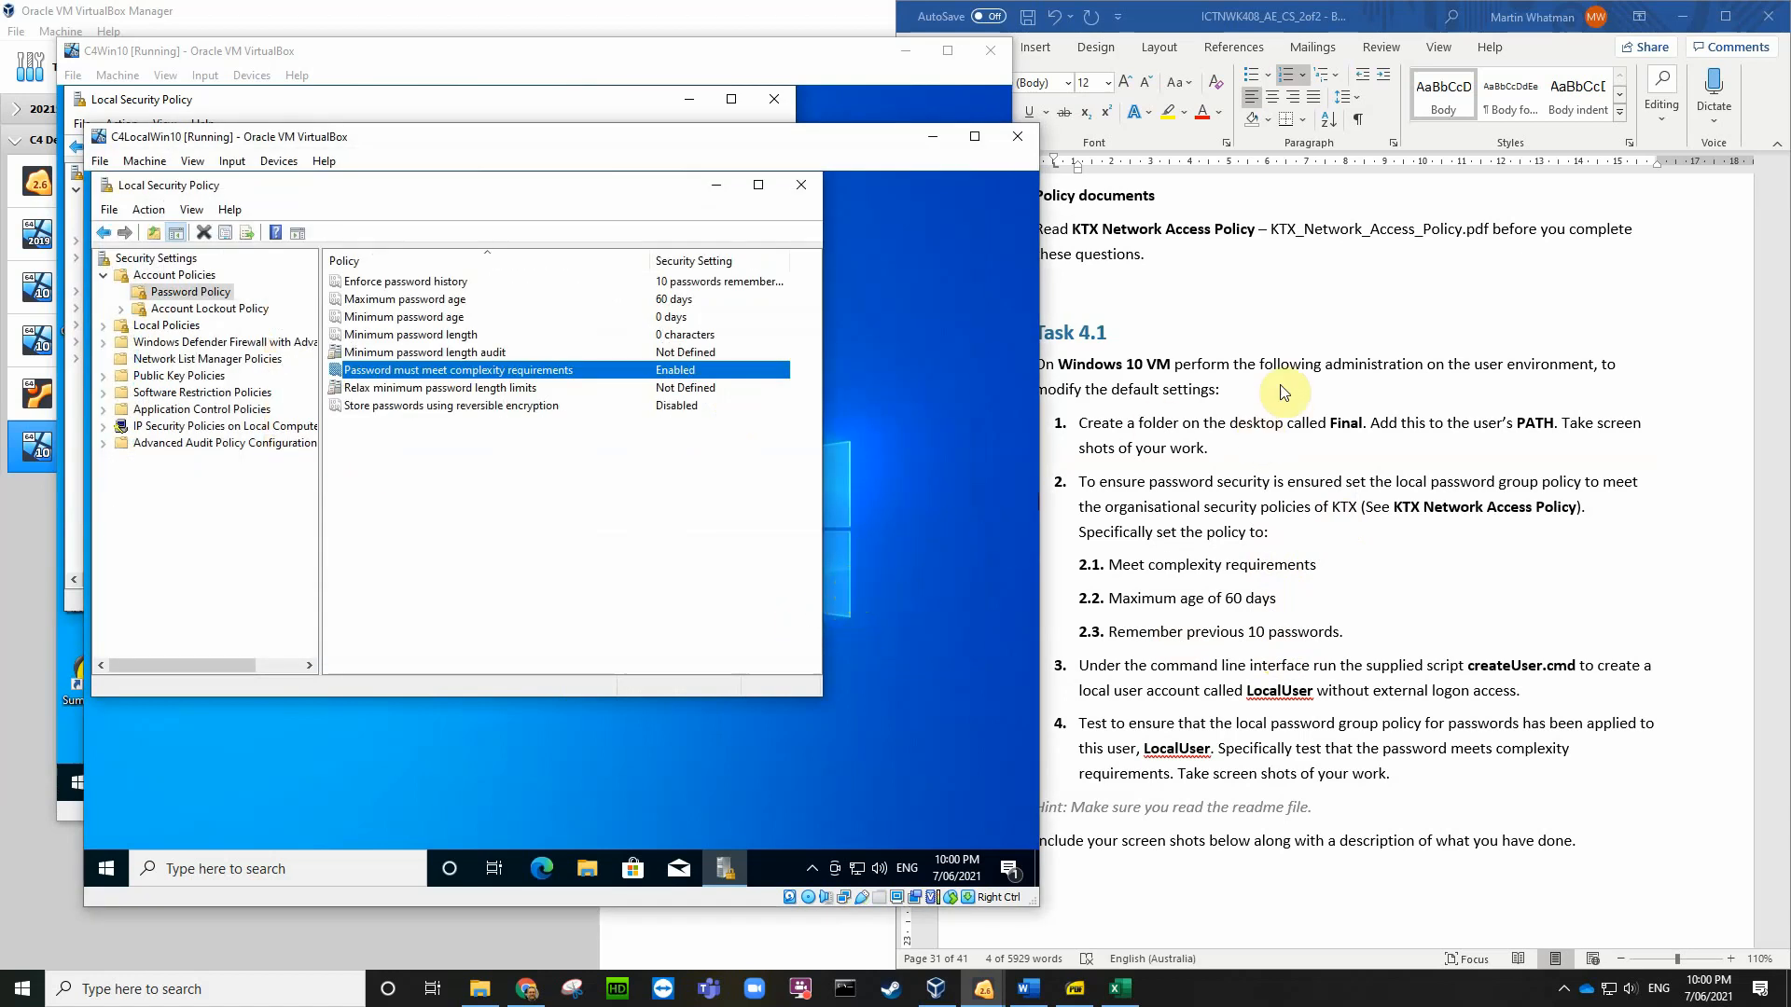
# Step: Insert the latest VirtualBox screenshot from the Desktop into Word's screenshot table
pyautogui.click(1158, 254)
pyautogui.scroll(-5, 1213, 672)
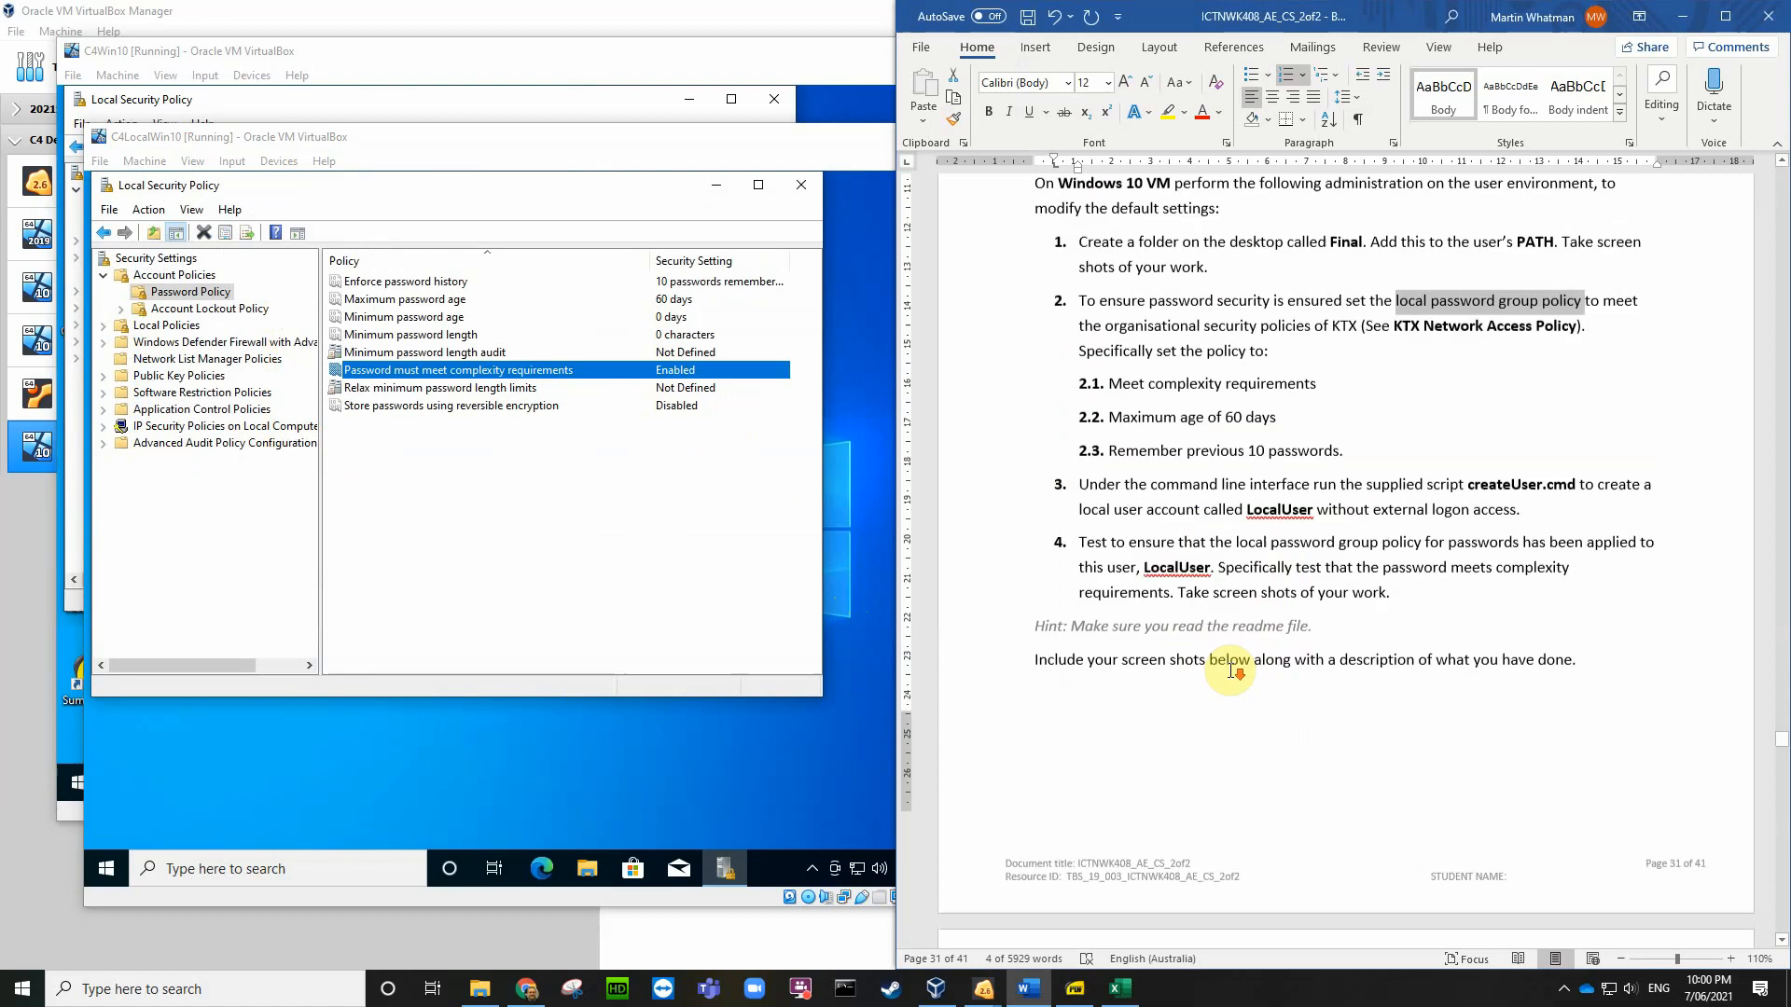
pyautogui.click(1354, 820)
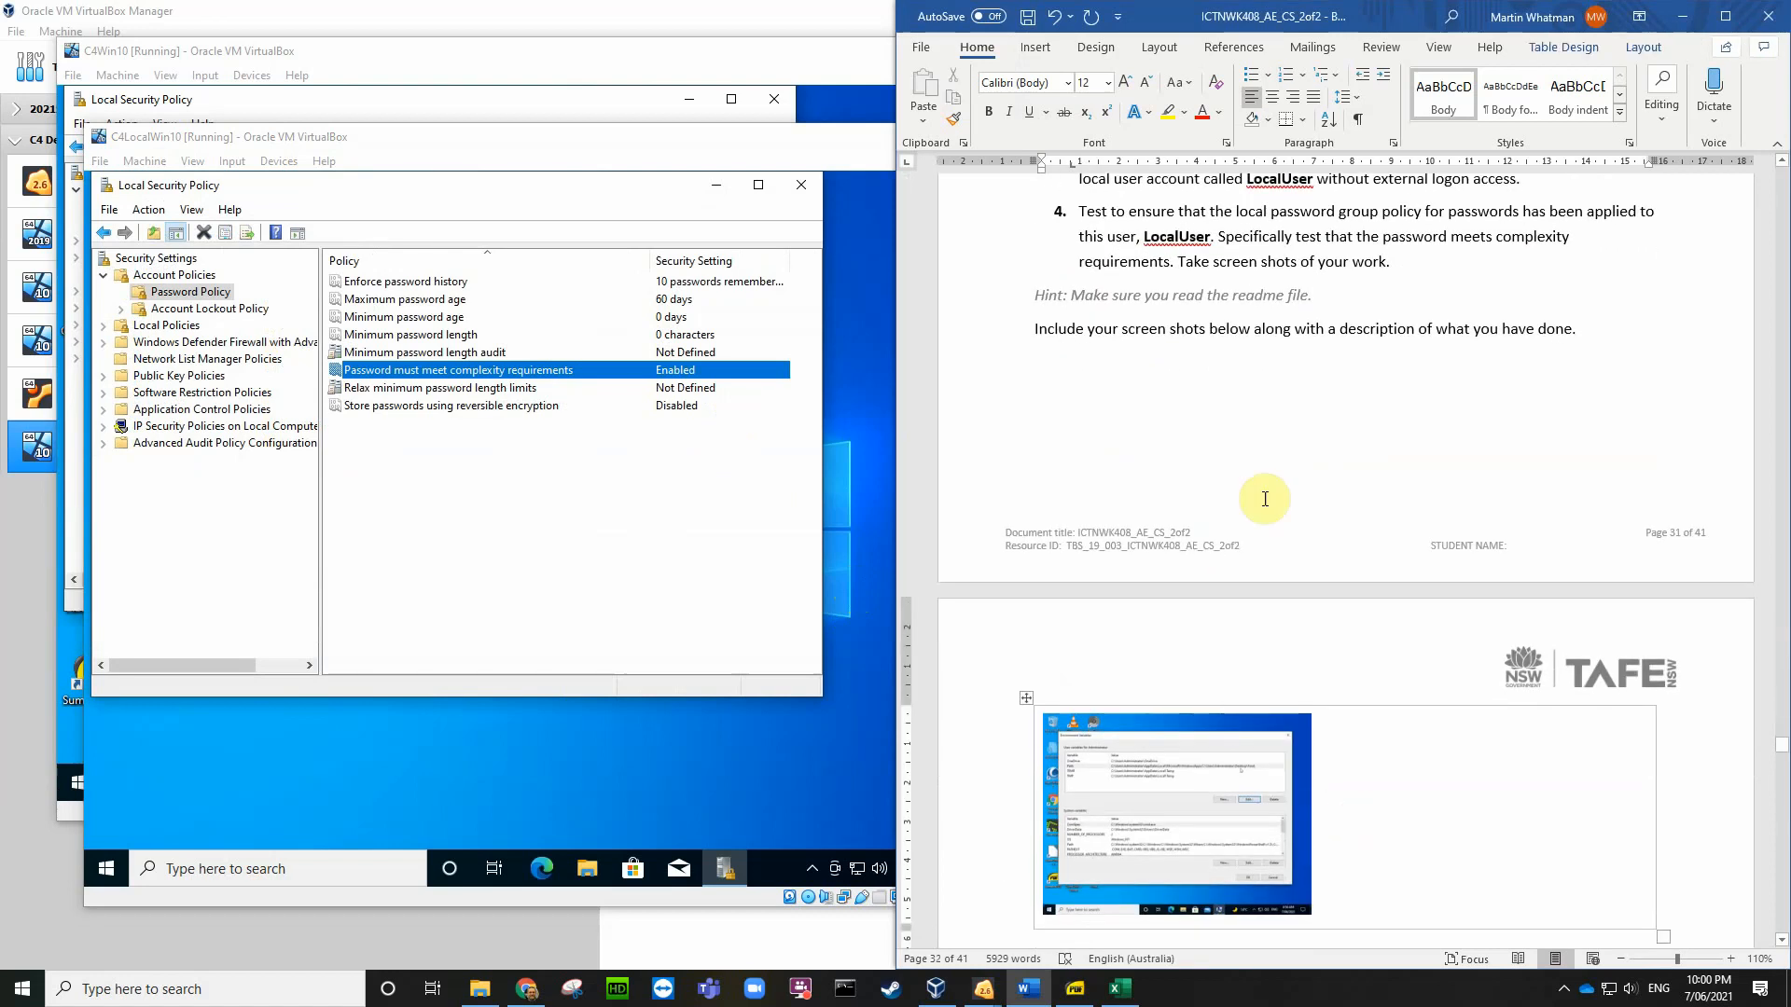
pyautogui.scroll(4, 1264, 496)
pyautogui.scroll(1, 1121, 204)
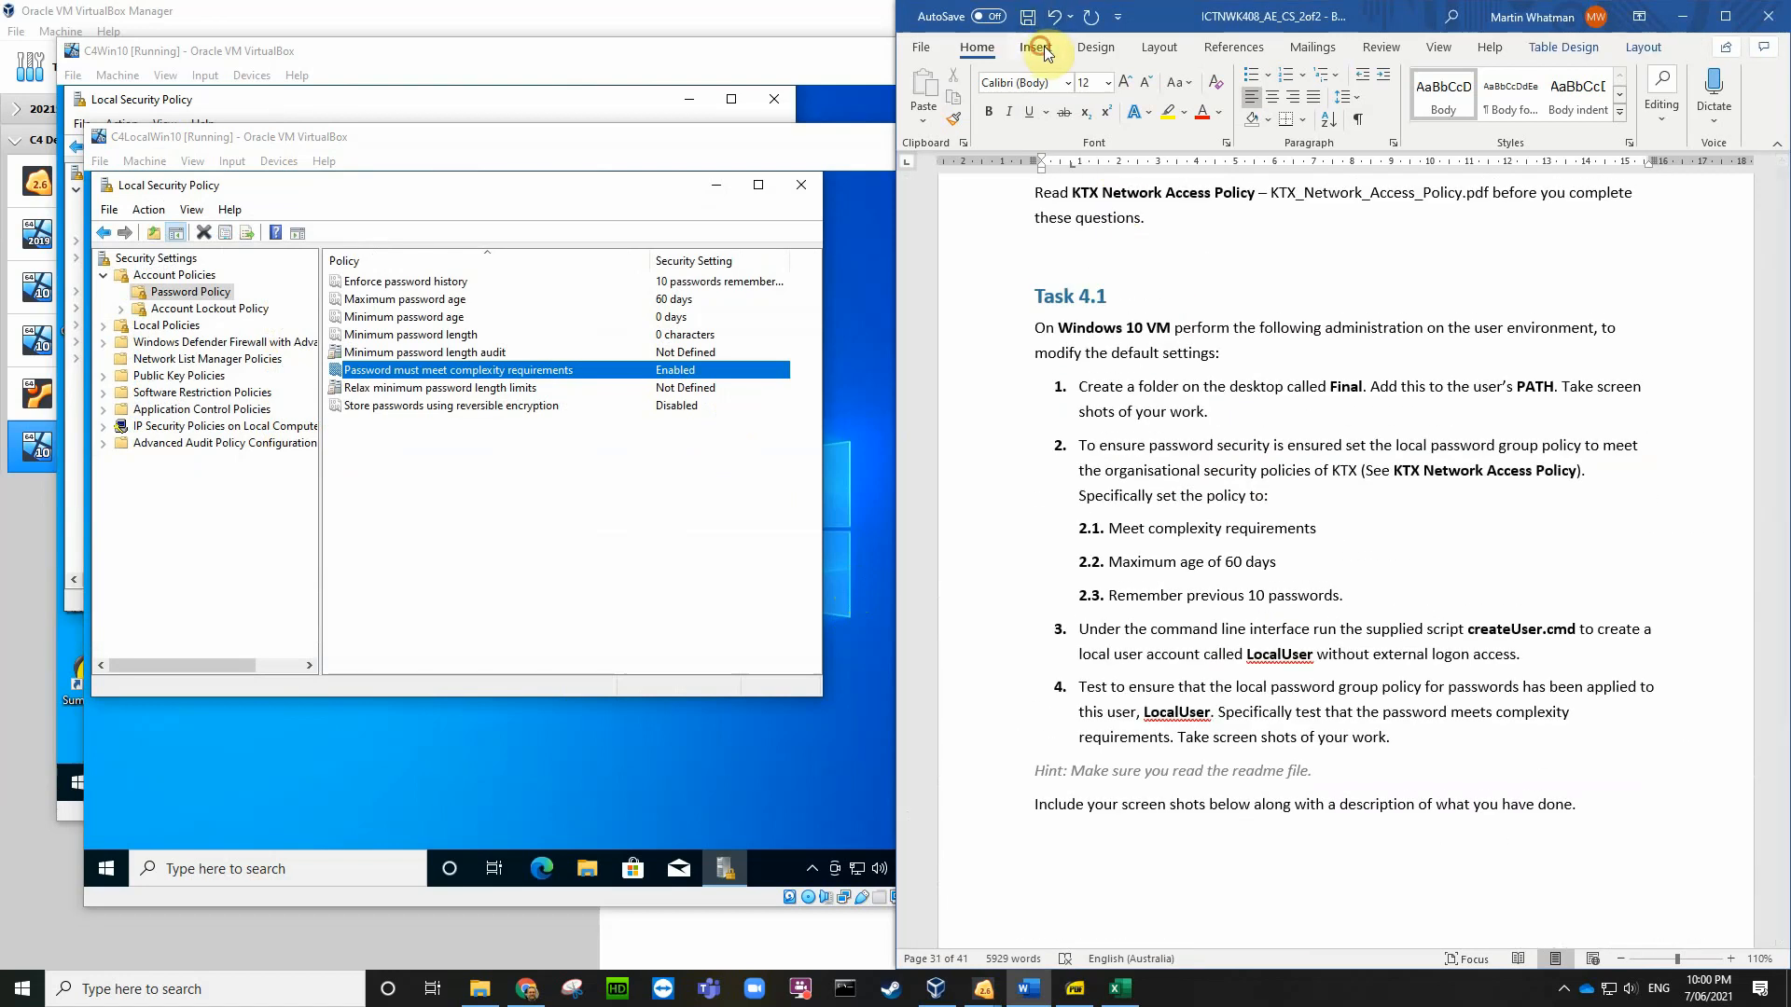
pyautogui.click(1035, 48)
pyautogui.click(1029, 98)
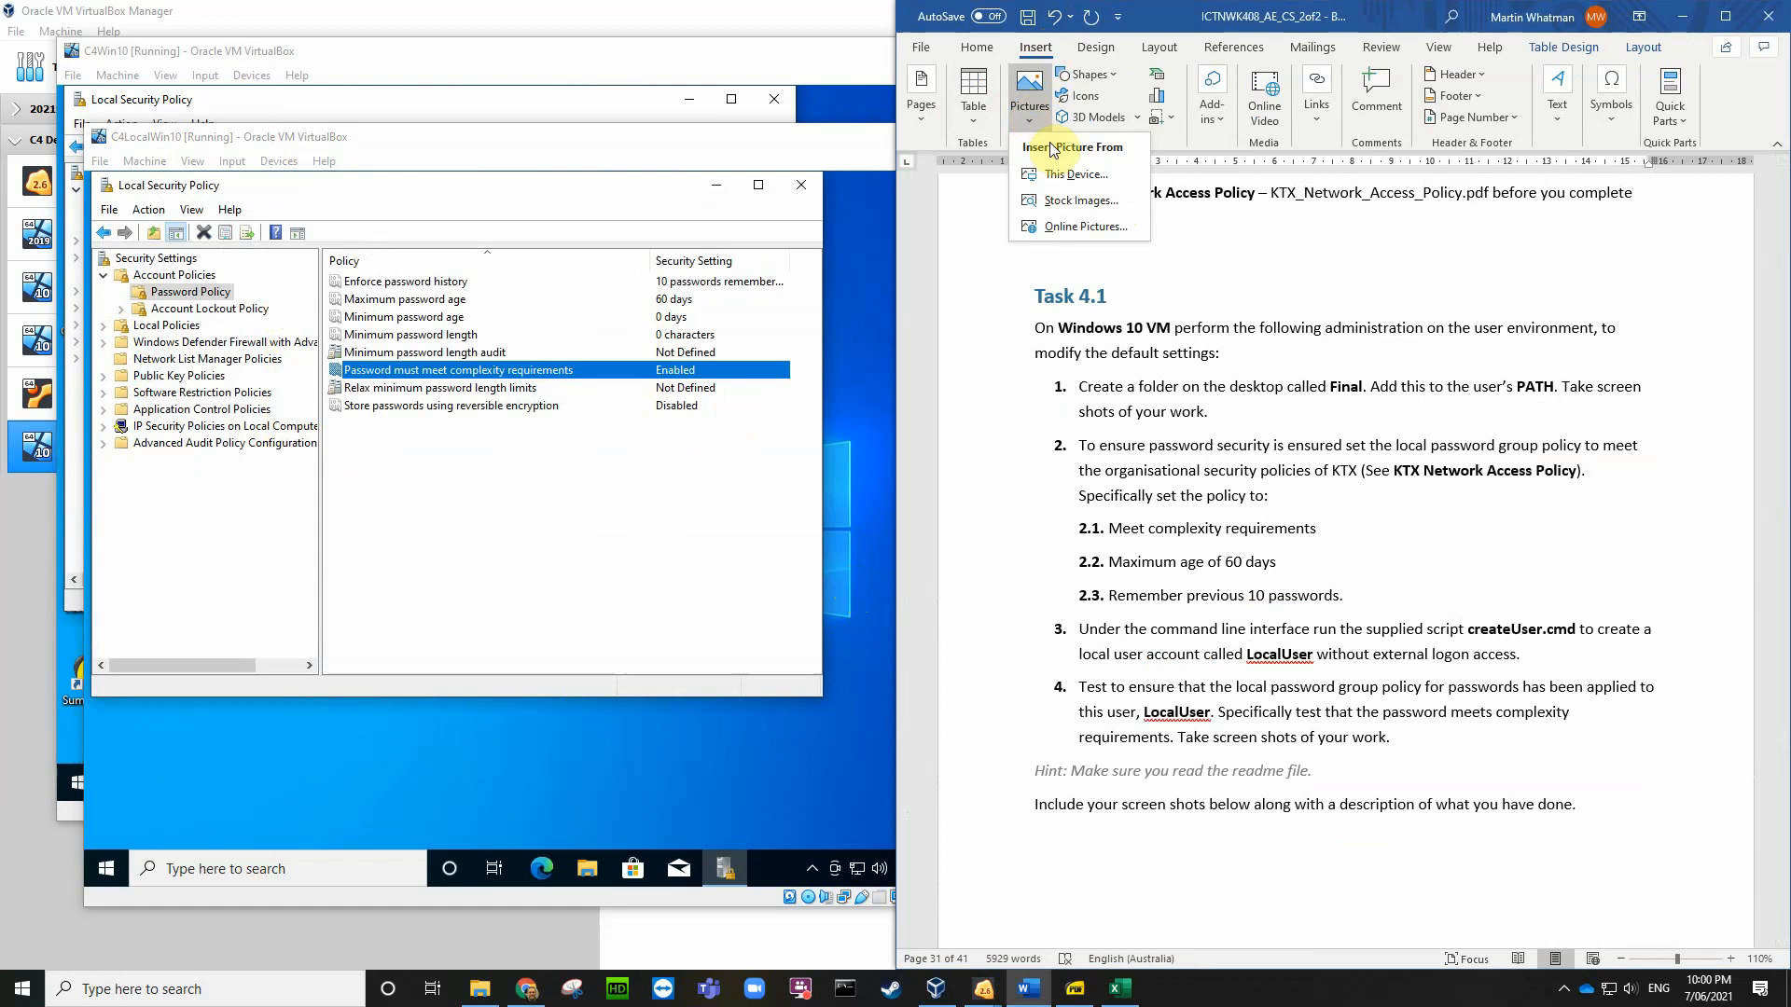
pyautogui.click(1057, 174)
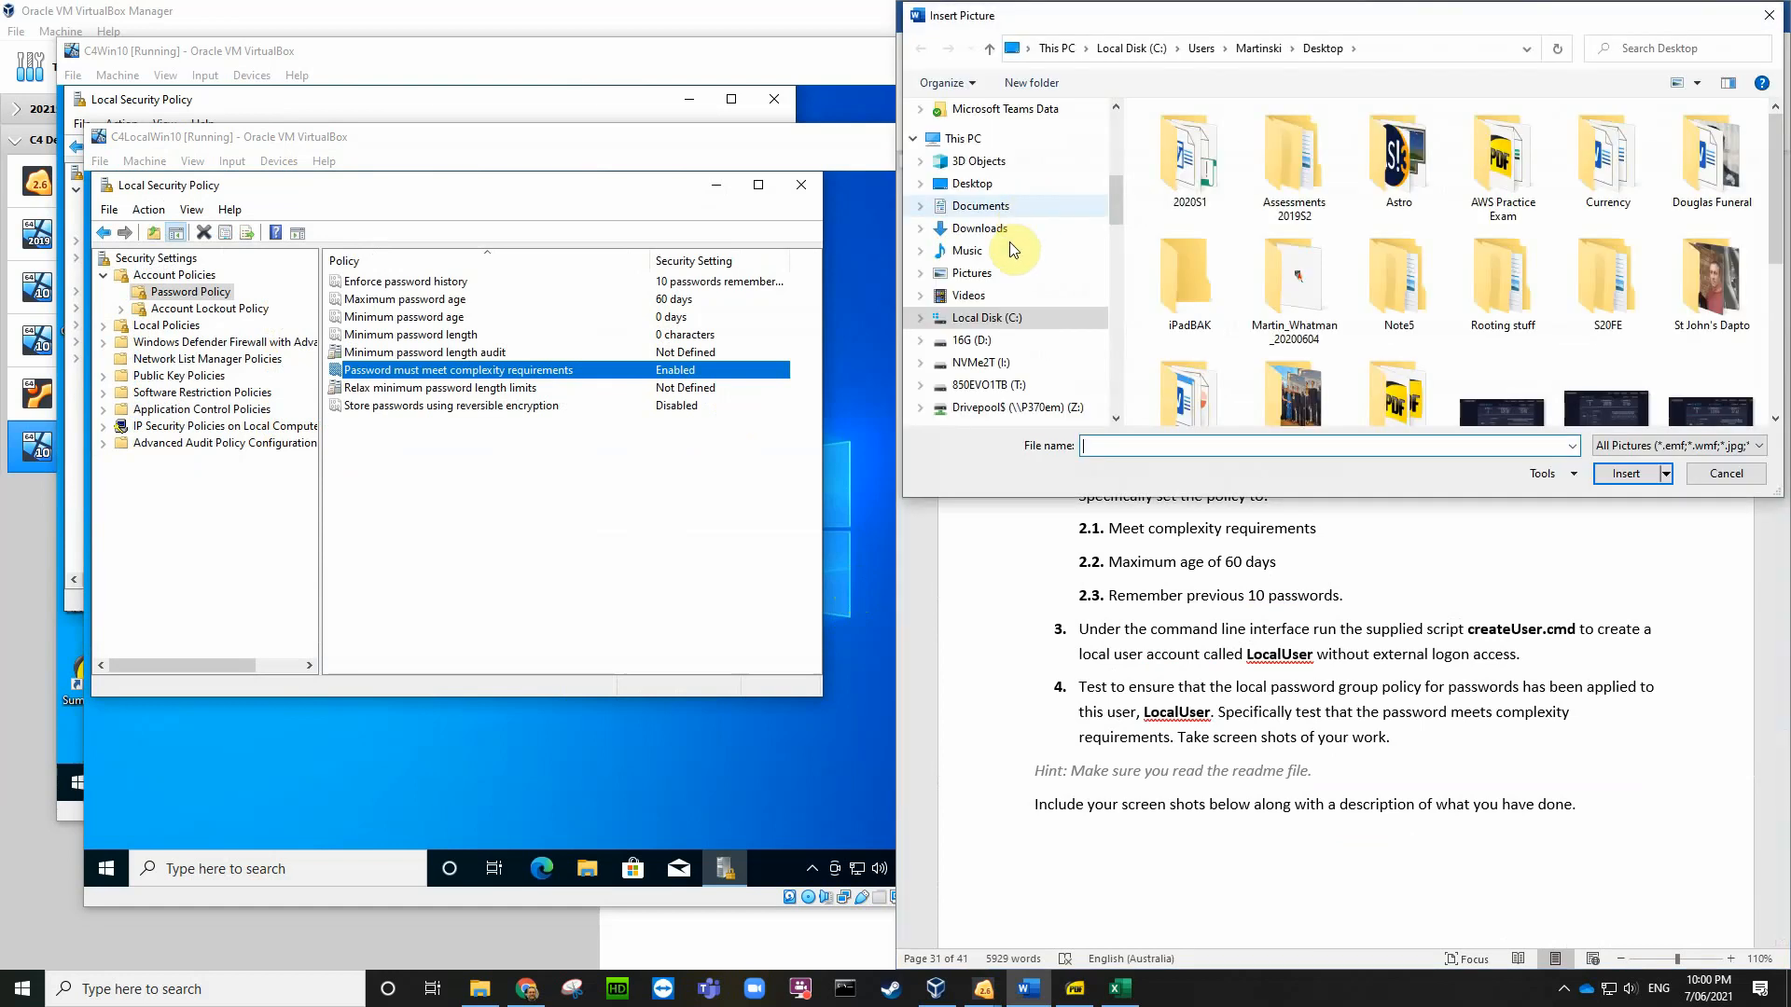
pyautogui.click(972, 183)
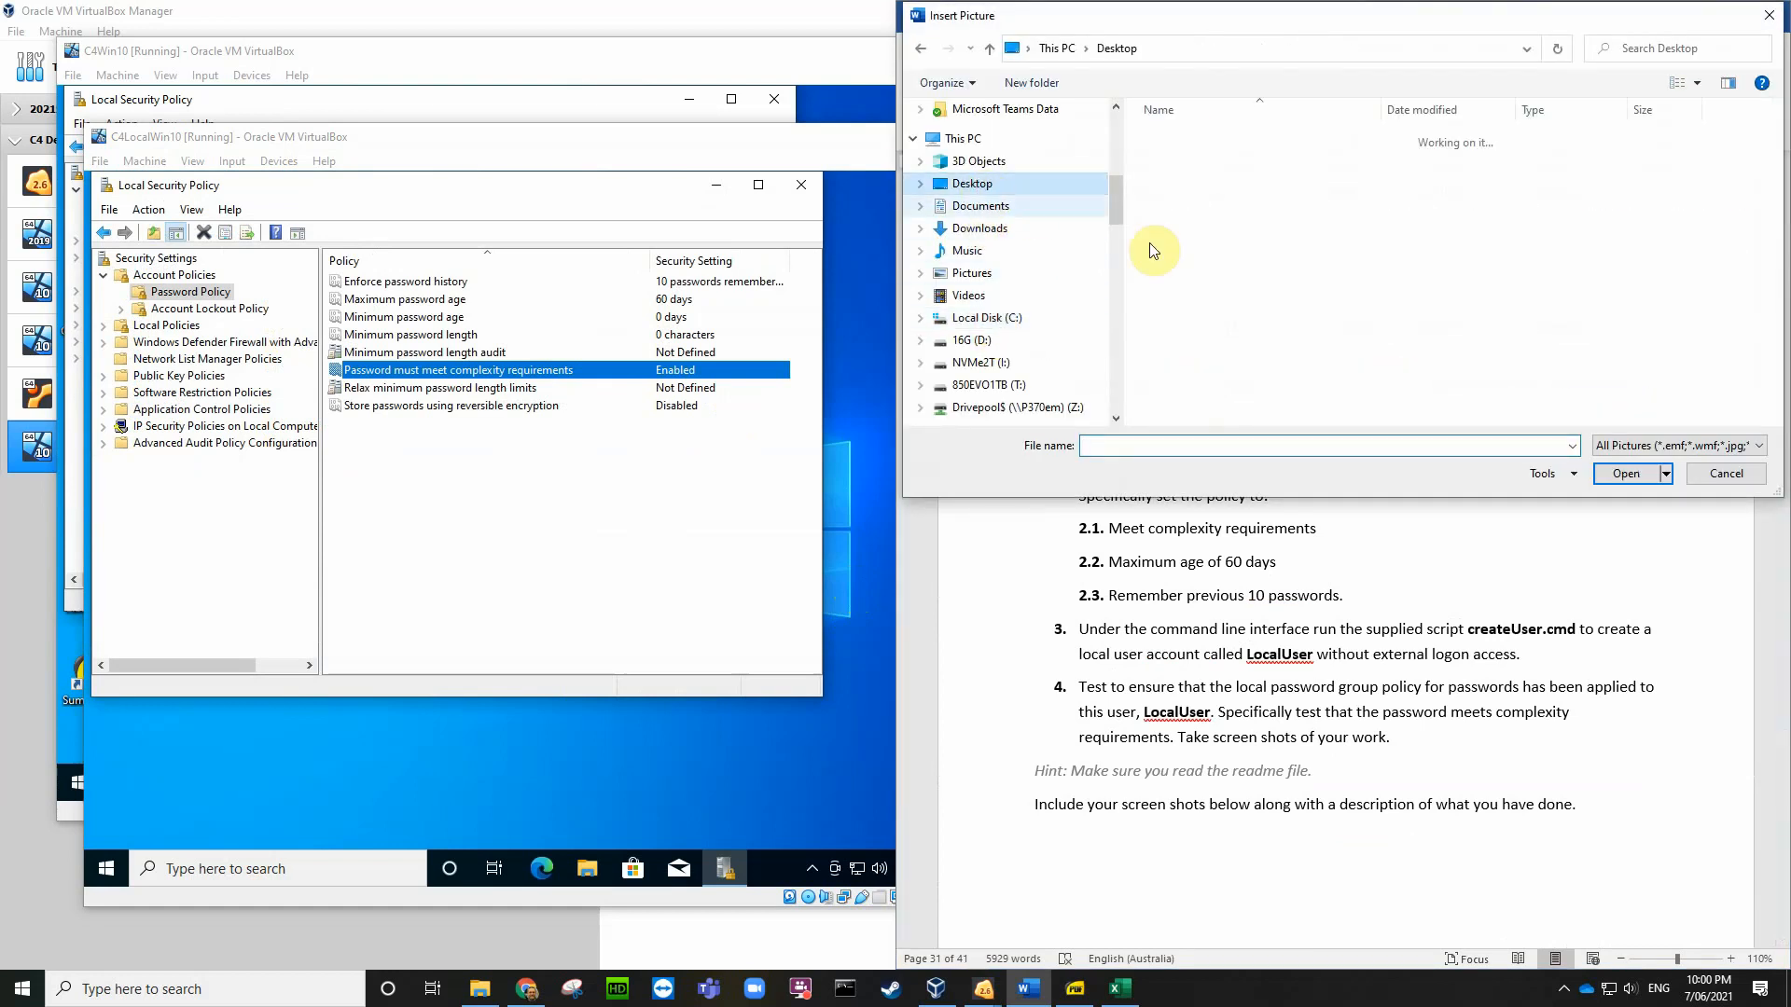
pyautogui.scroll(-5, 1284, 251)
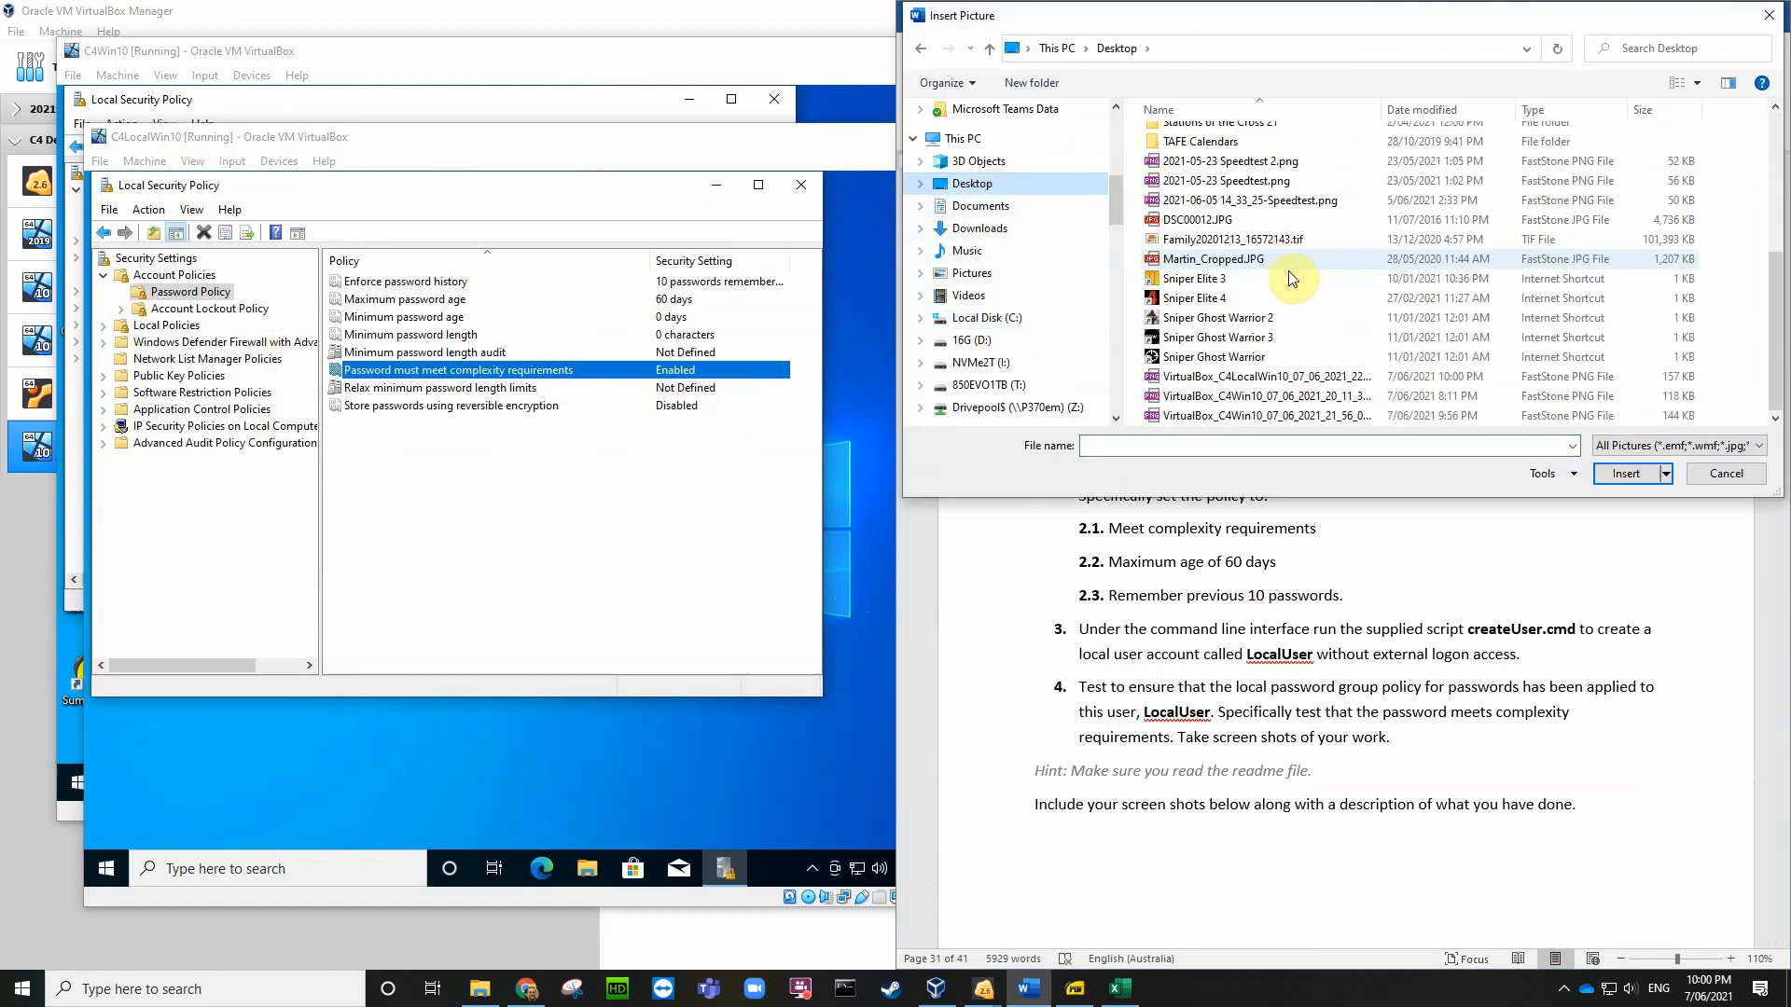
pyautogui.click(1306, 415)
pyautogui.click(1623, 476)
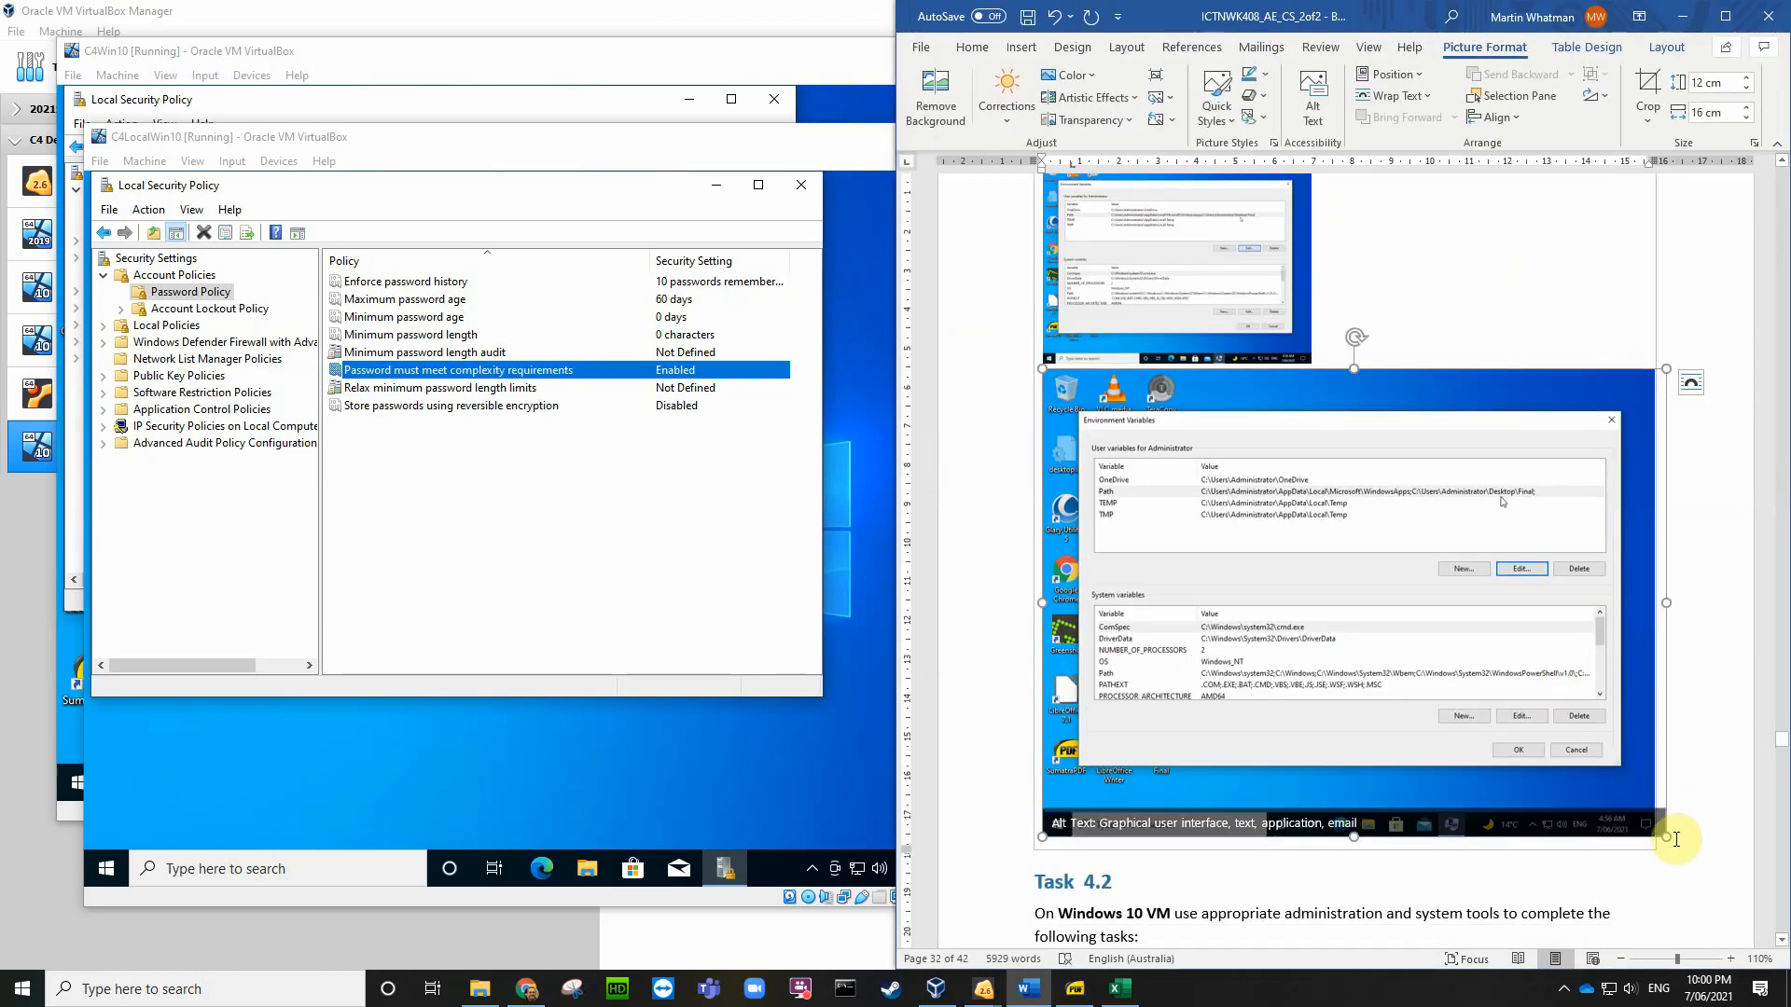
# Step: Shrink the new screenshot so it sits beside the first one above Task 4.2
pyautogui.moveTo(1667, 835); pyautogui.dragTo(1340, 360)
pyautogui.moveTo(1326, 451); pyautogui.dragTo(1322, 433)
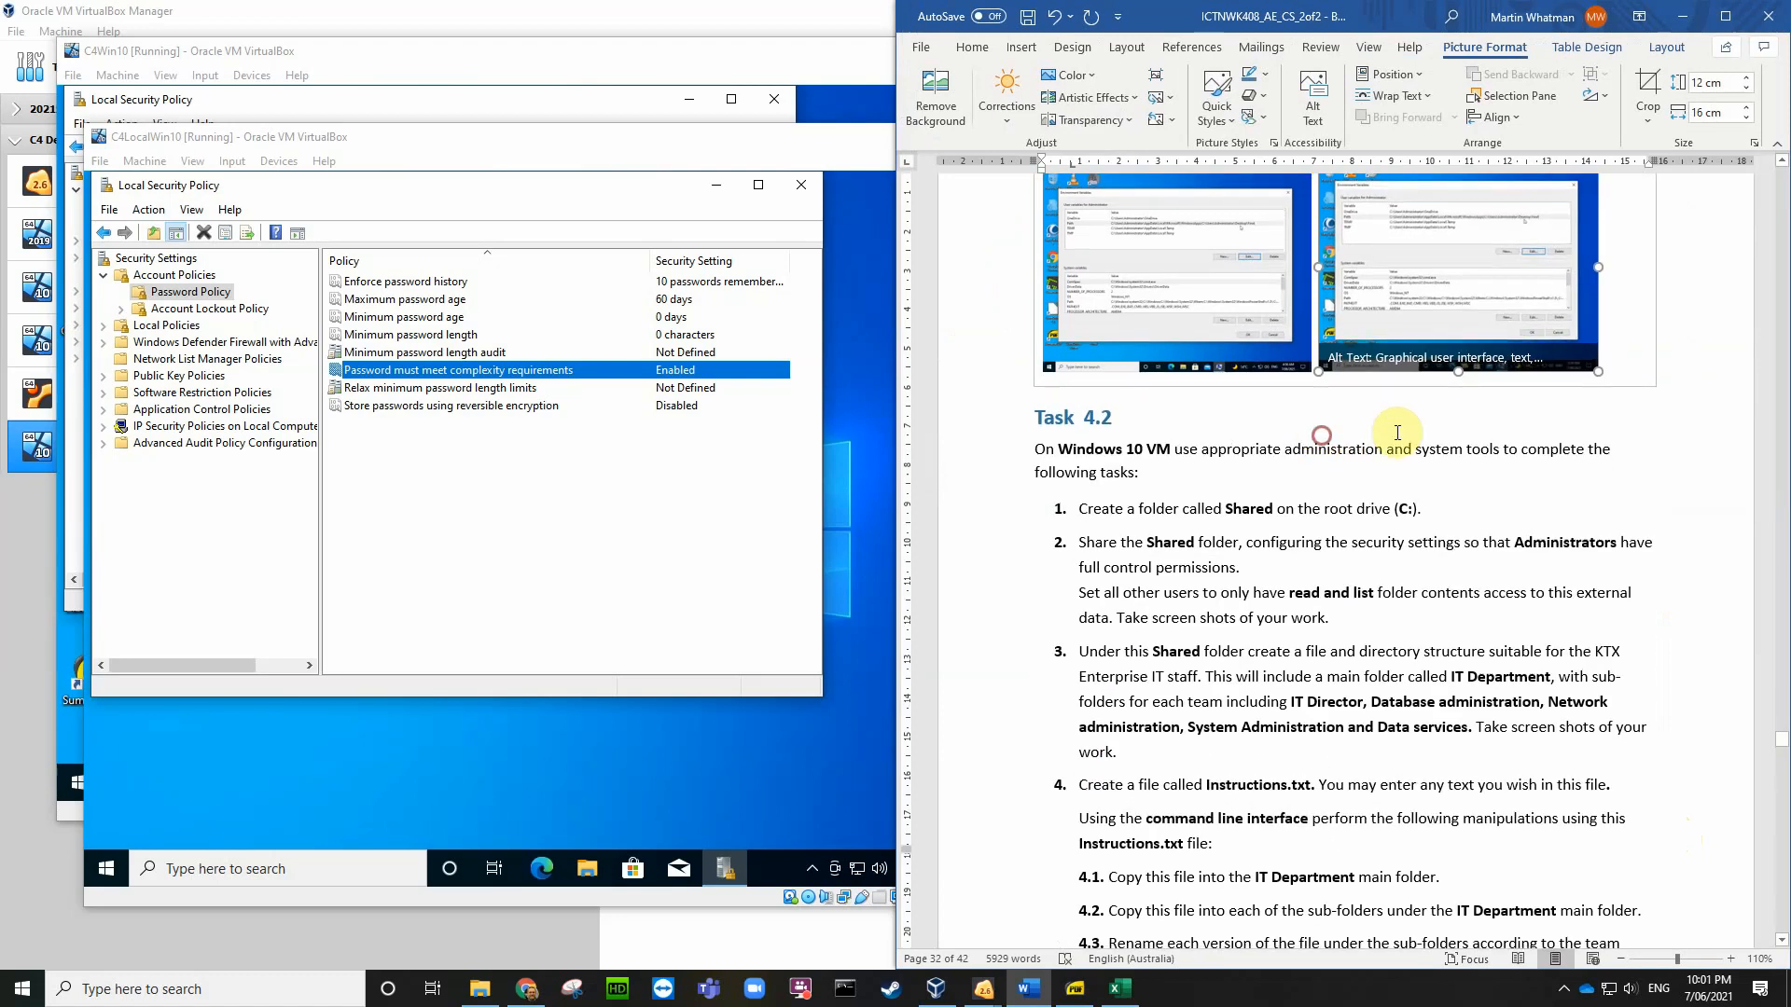
pyautogui.click(1620, 354)
pyautogui.scroll(3, 1620, 353)
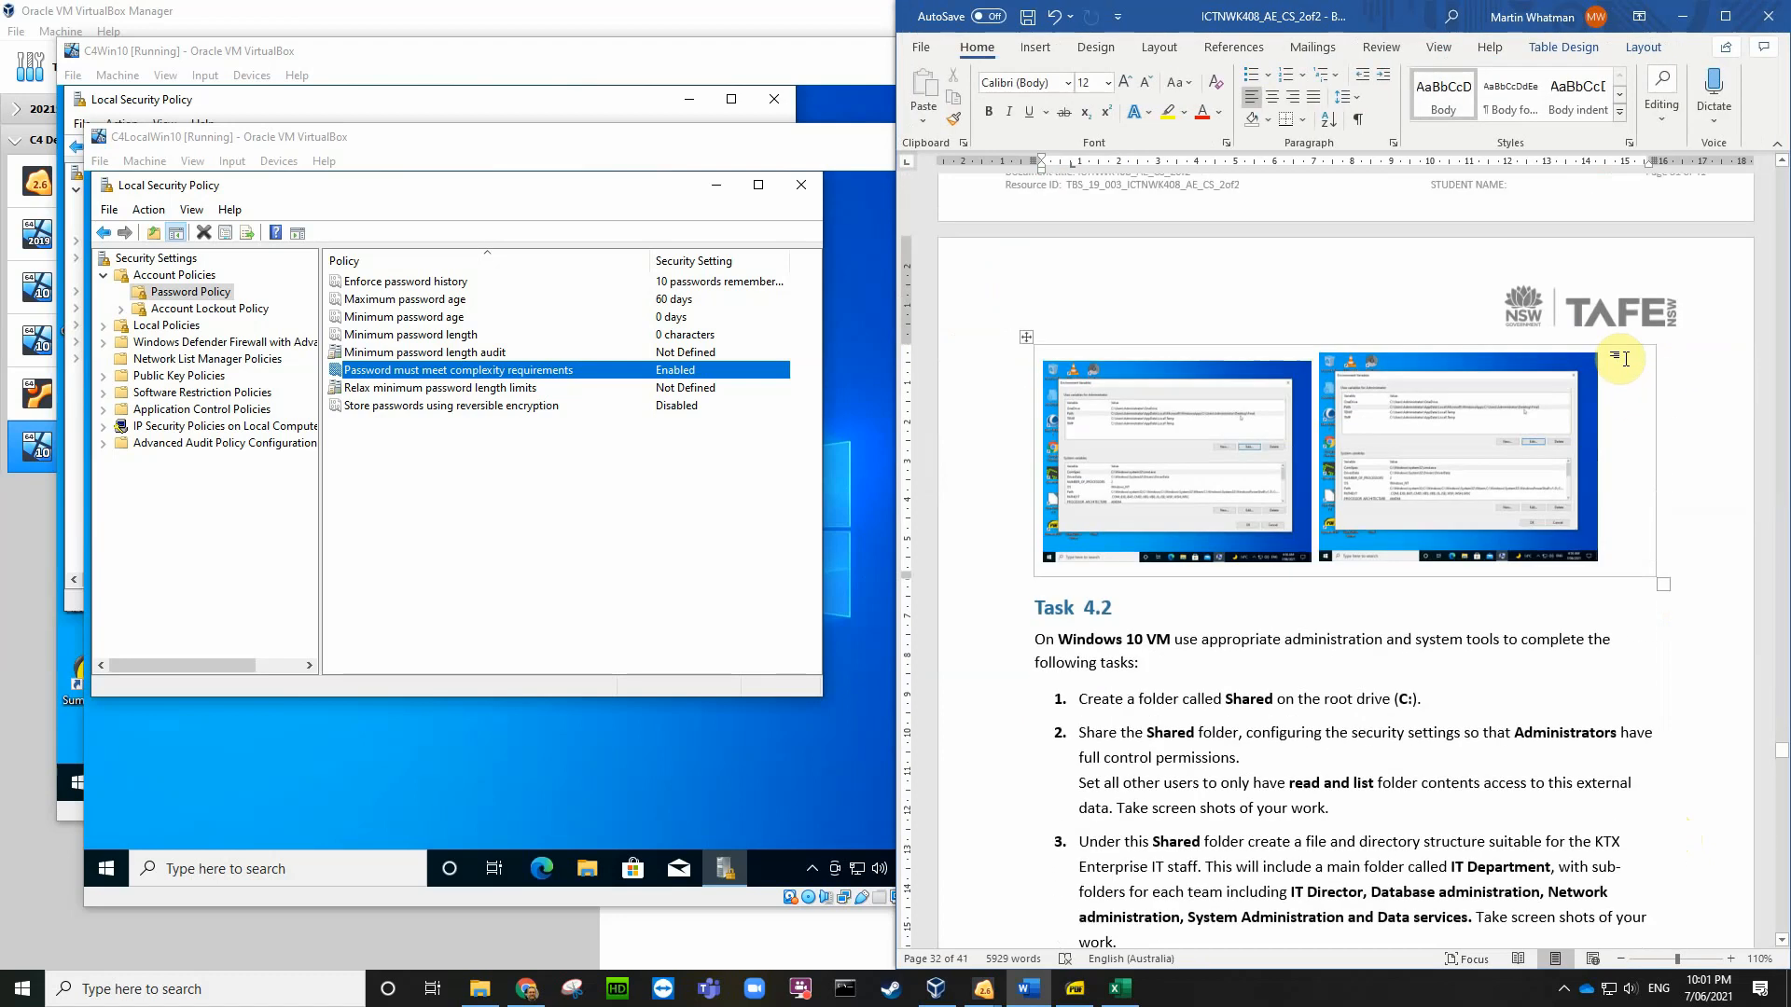
pyautogui.click(1580, 381)
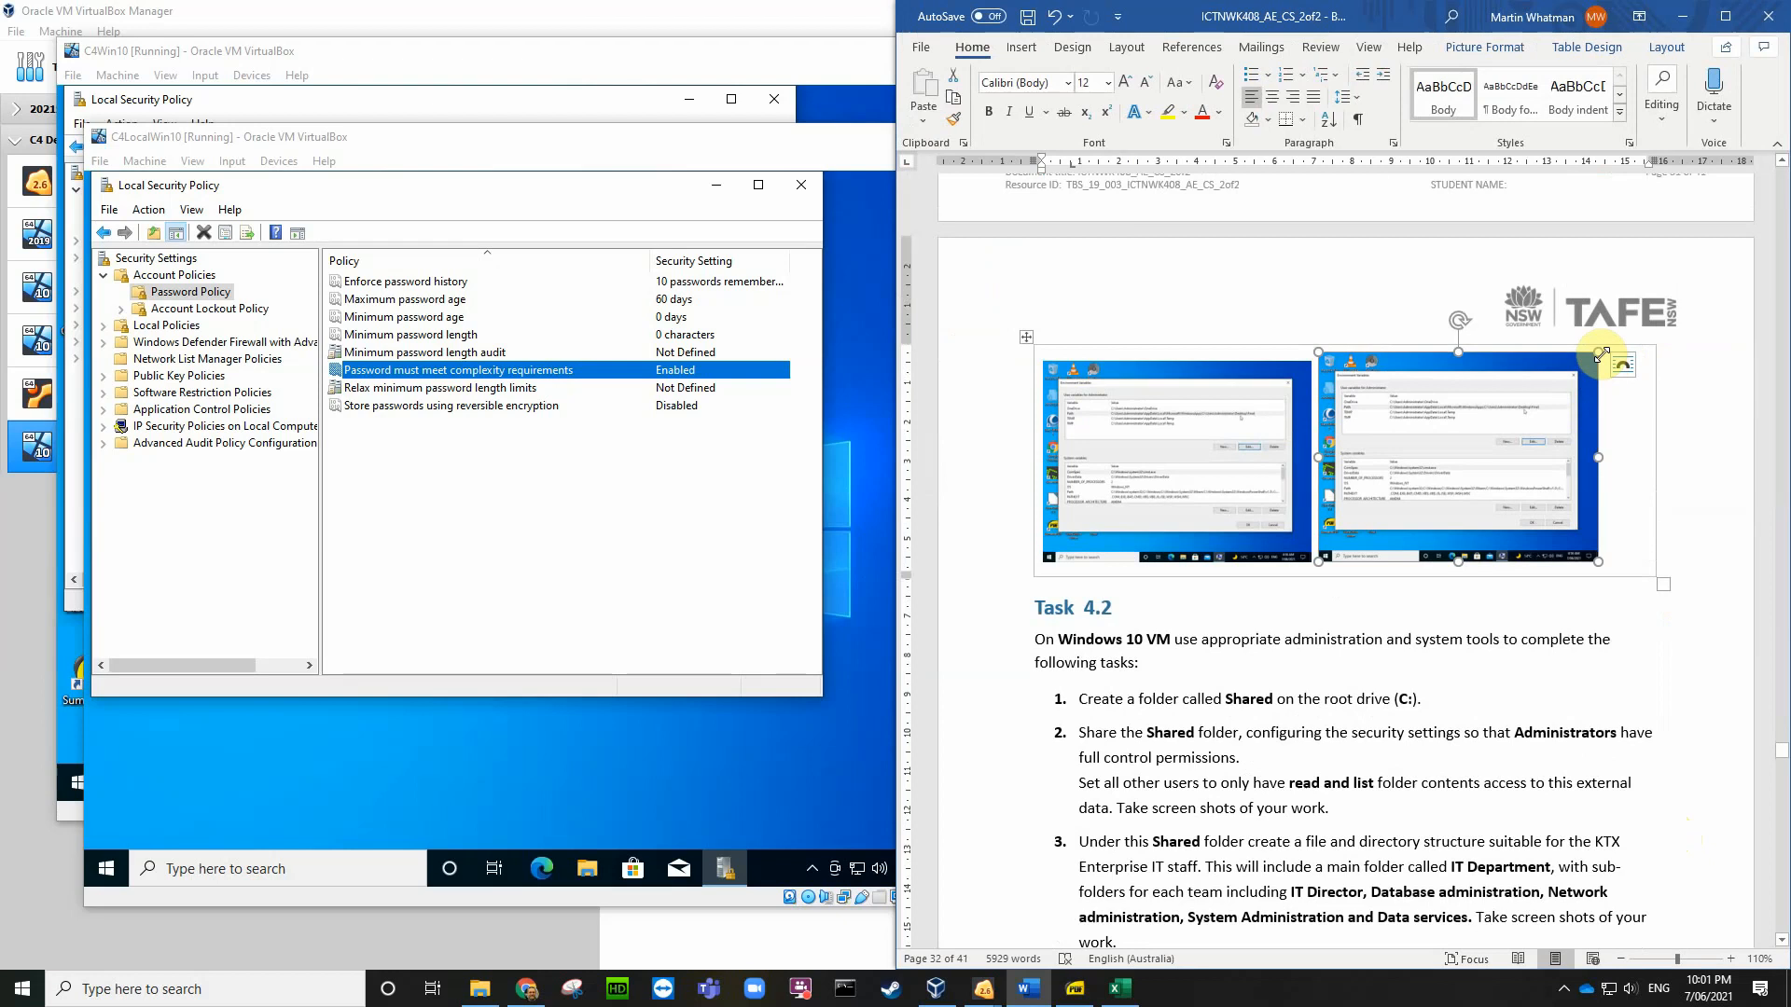
pyautogui.moveTo(1600, 357); pyautogui.dragTo(1591, 381)
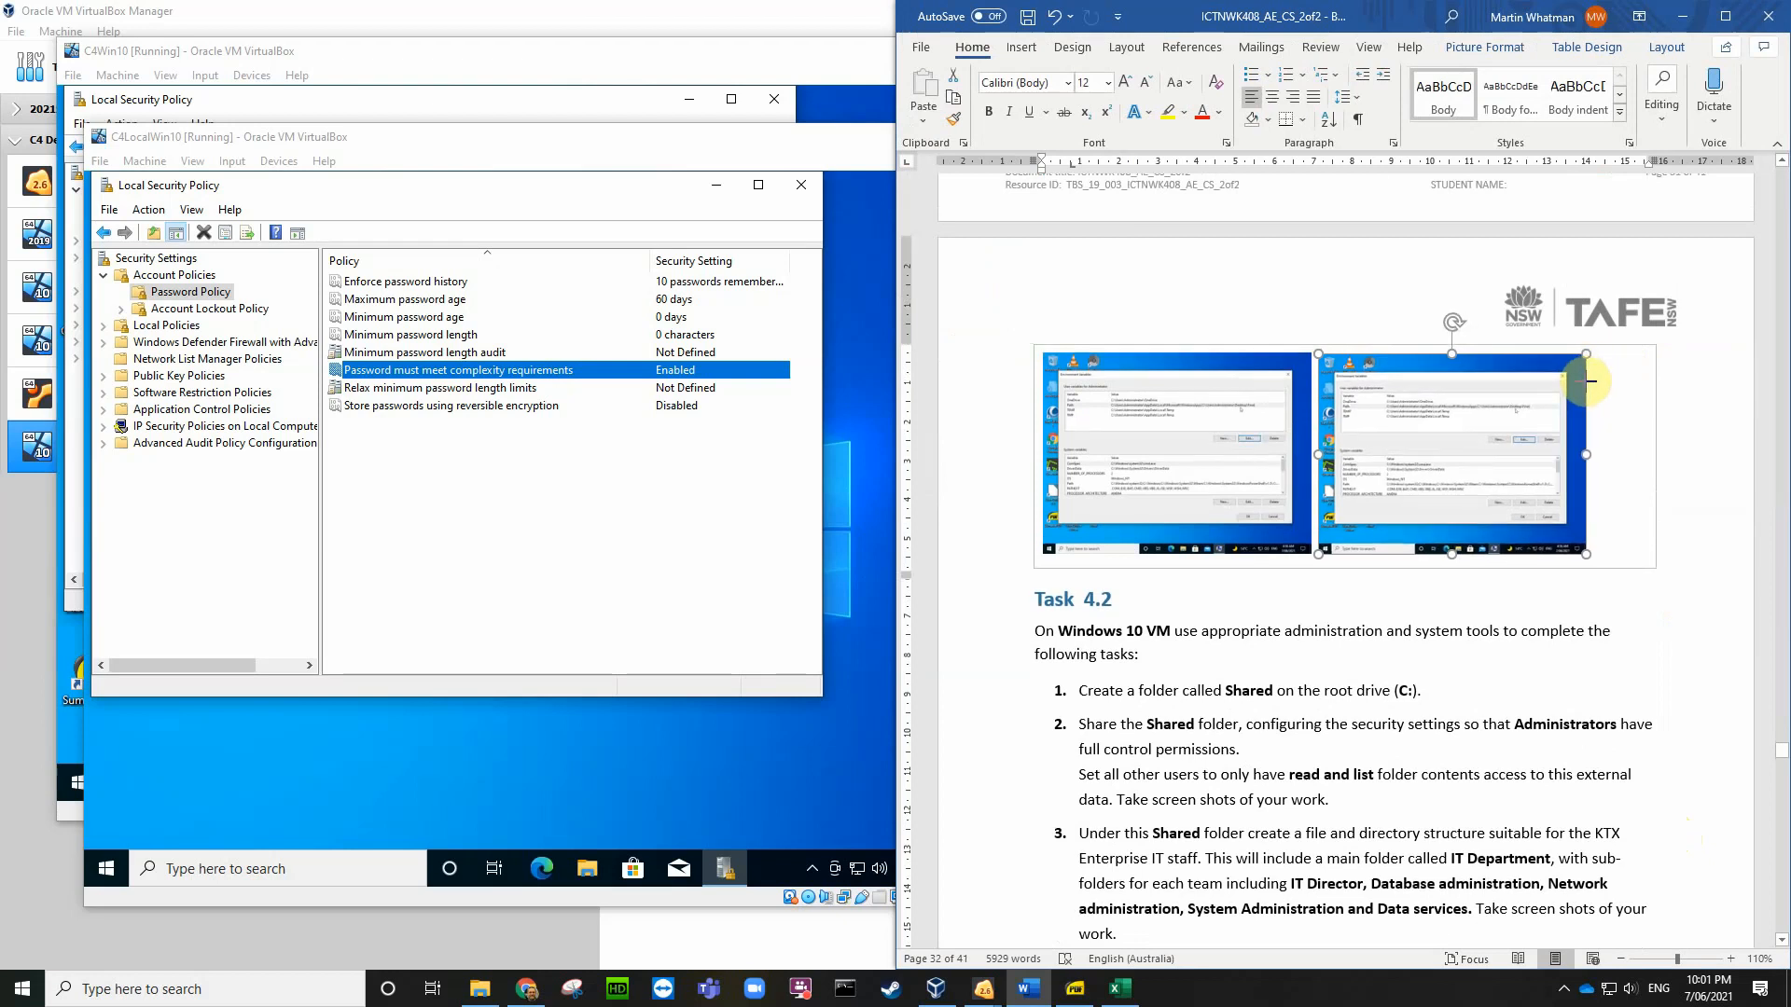
pyautogui.click(1613, 387)
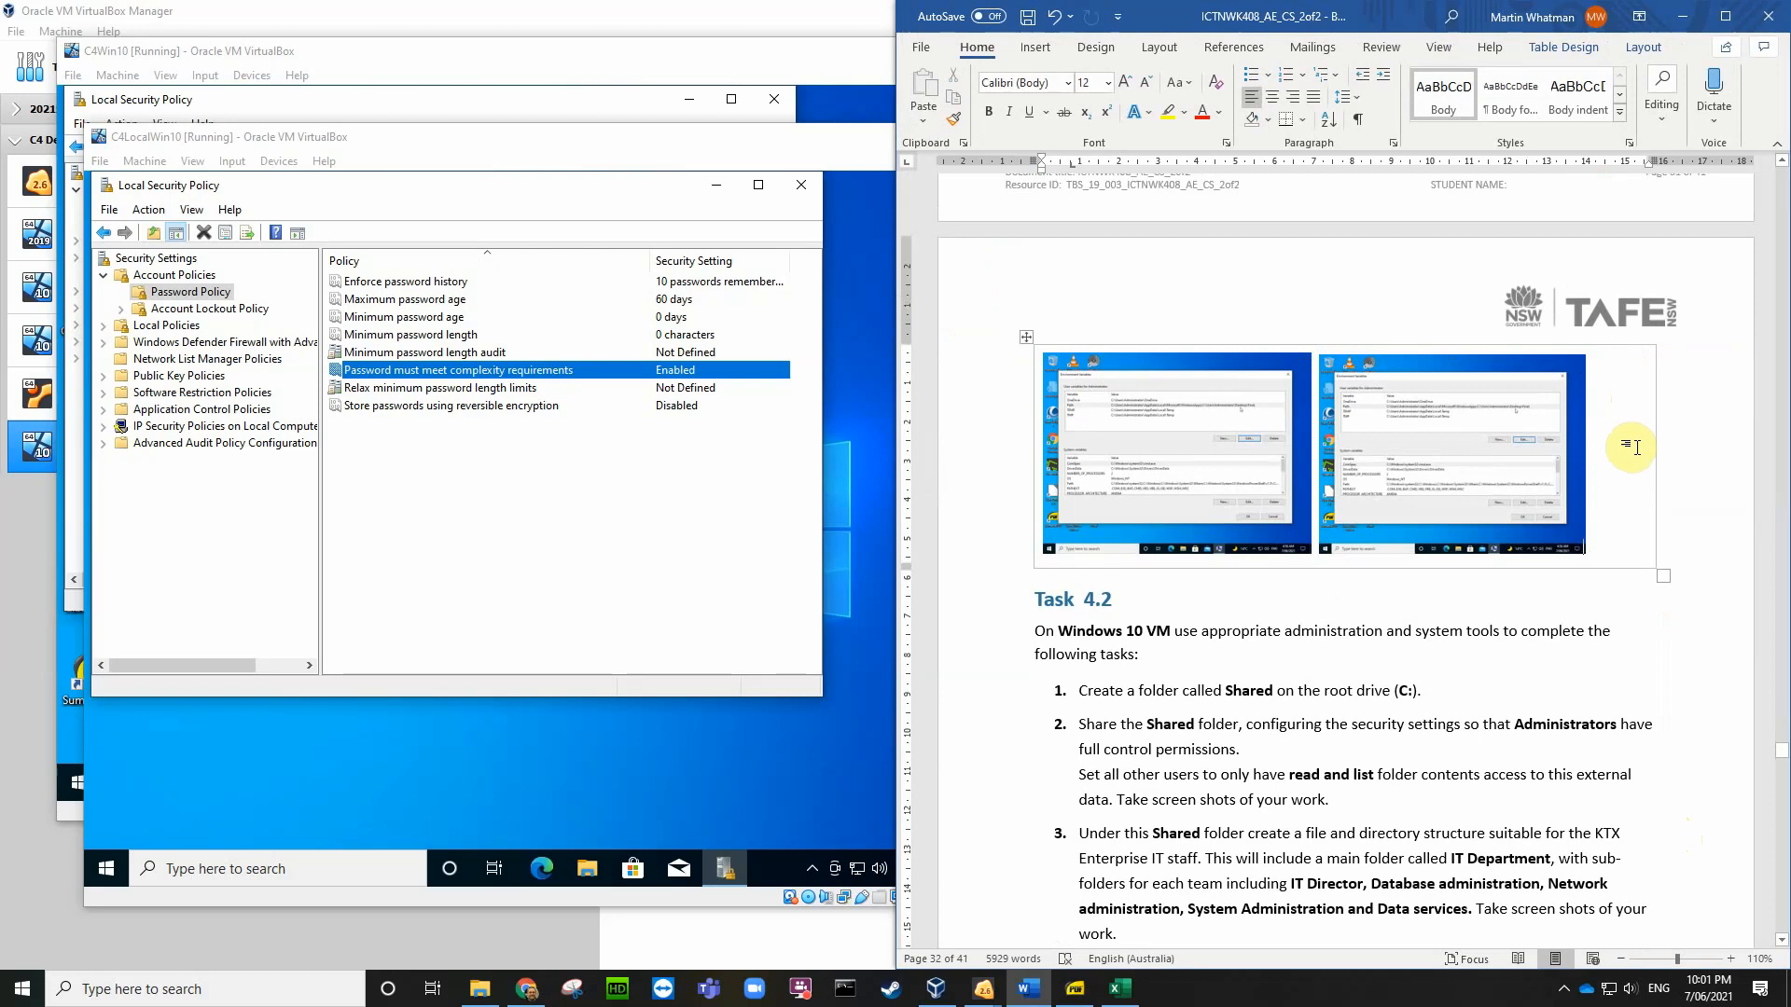
pyautogui.scroll(3, 1646, 467)
pyautogui.scroll(10, 1645, 466)
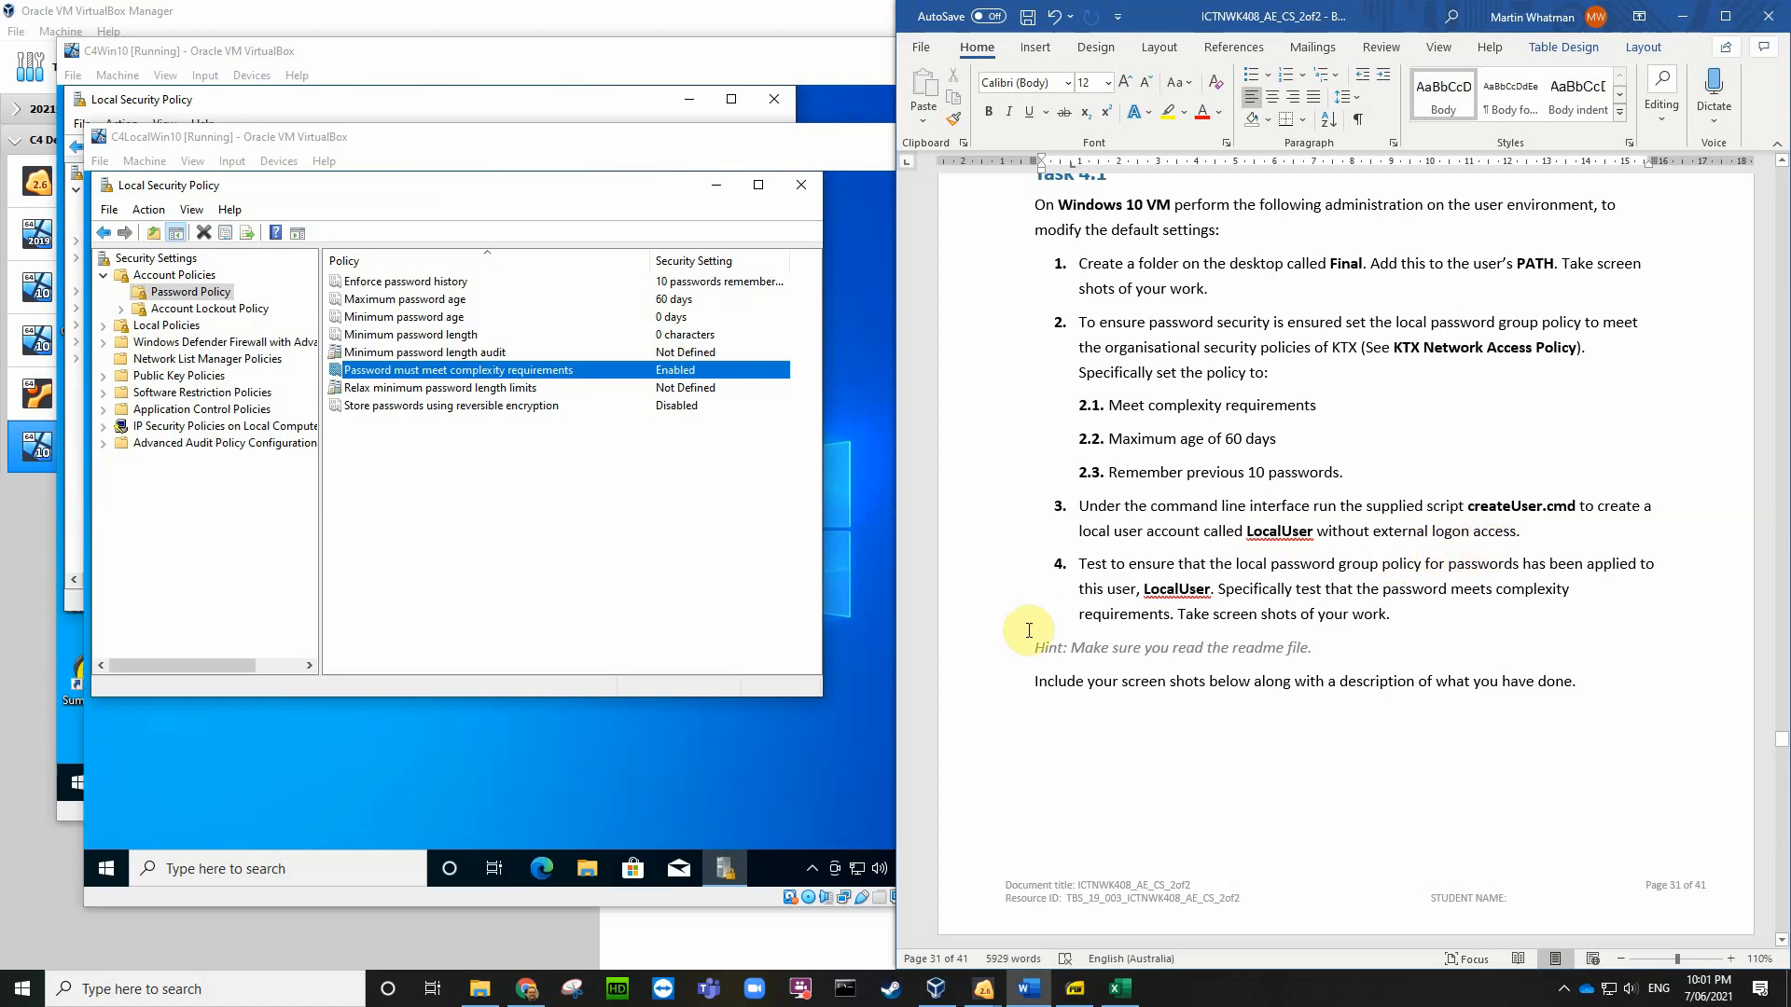
# Step: Select 'command line interface' in Task 4.1, then close Local Security Policy in C4LocalWin10
pyautogui.click(685, 765)
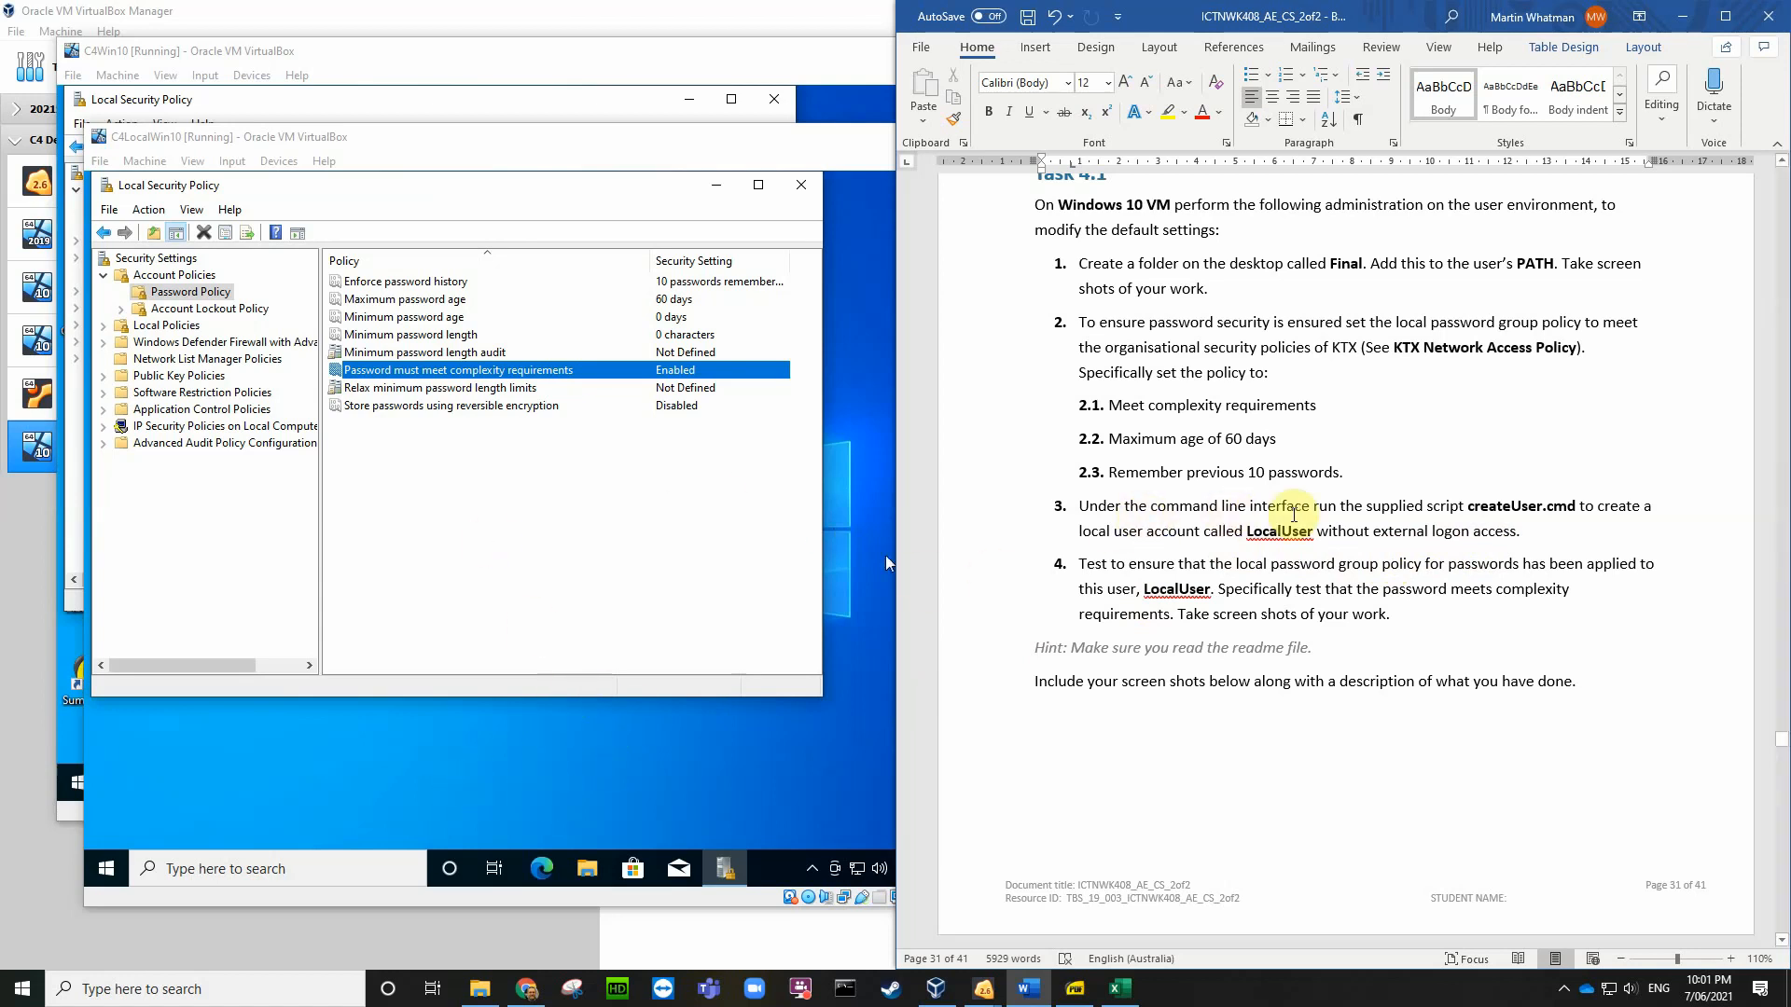
pyautogui.moveTo(1307, 504); pyautogui.dragTo(1153, 505)
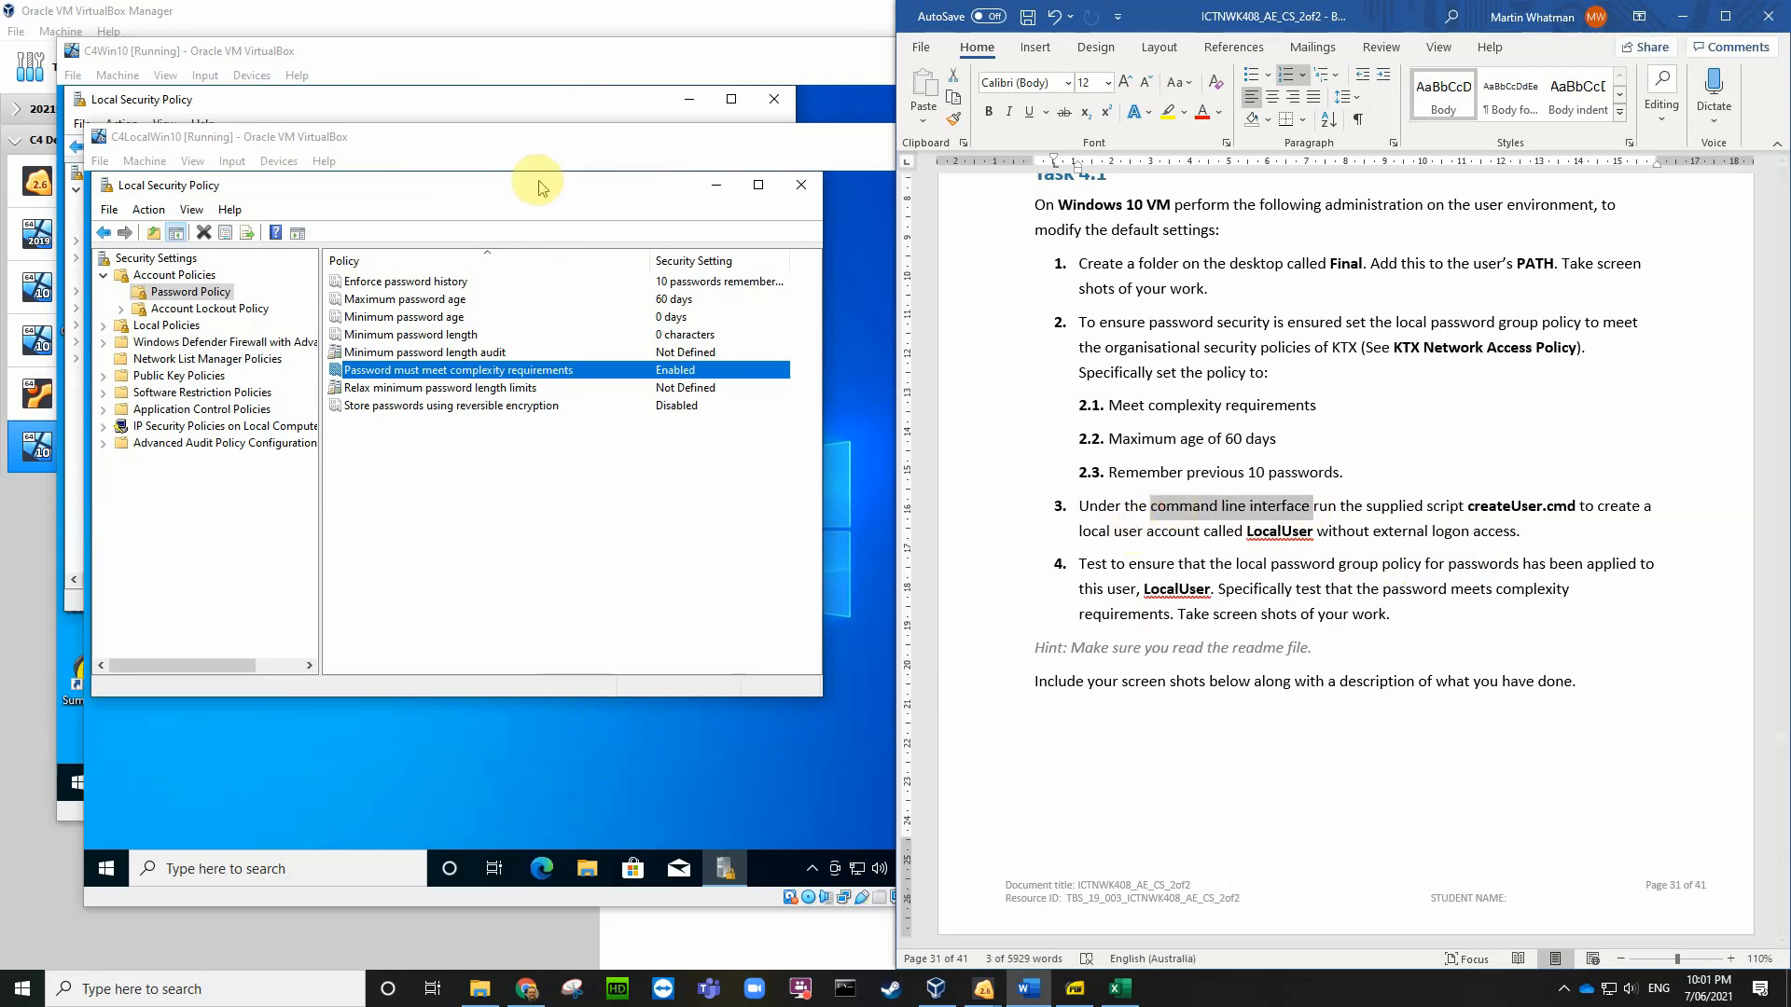
pyautogui.moveTo(538, 188); pyautogui.dragTo(561, 202)
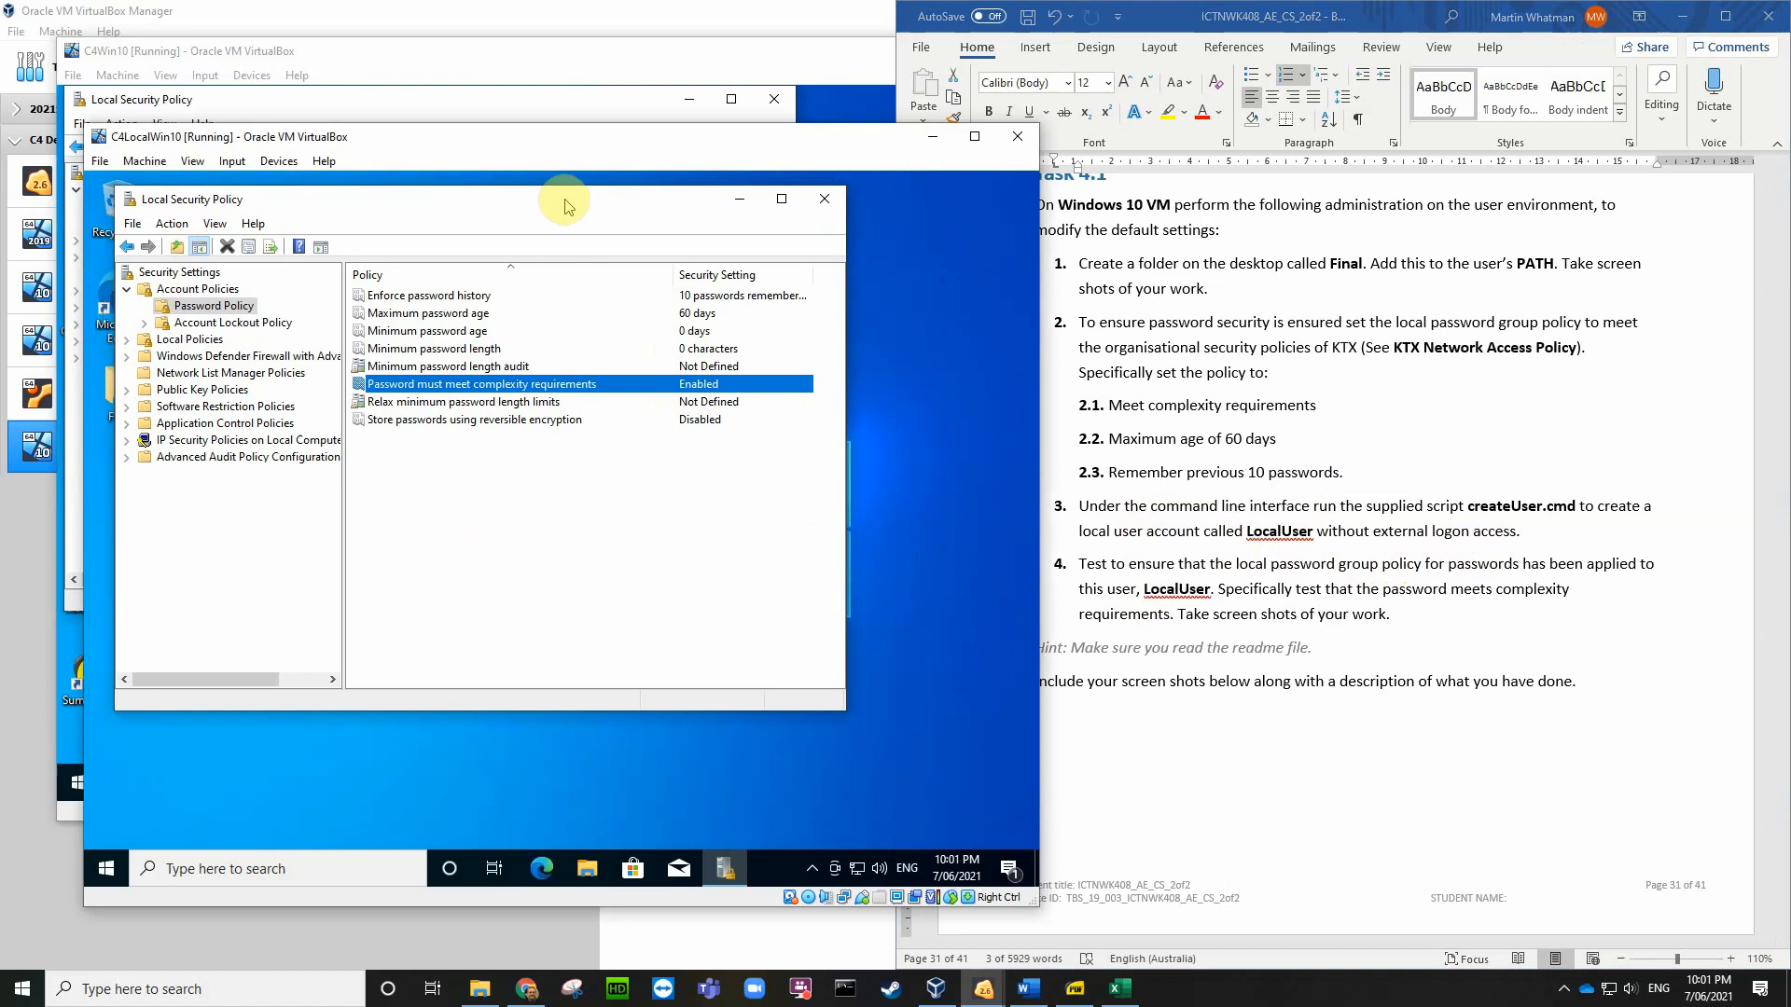
pyautogui.click(827, 201)
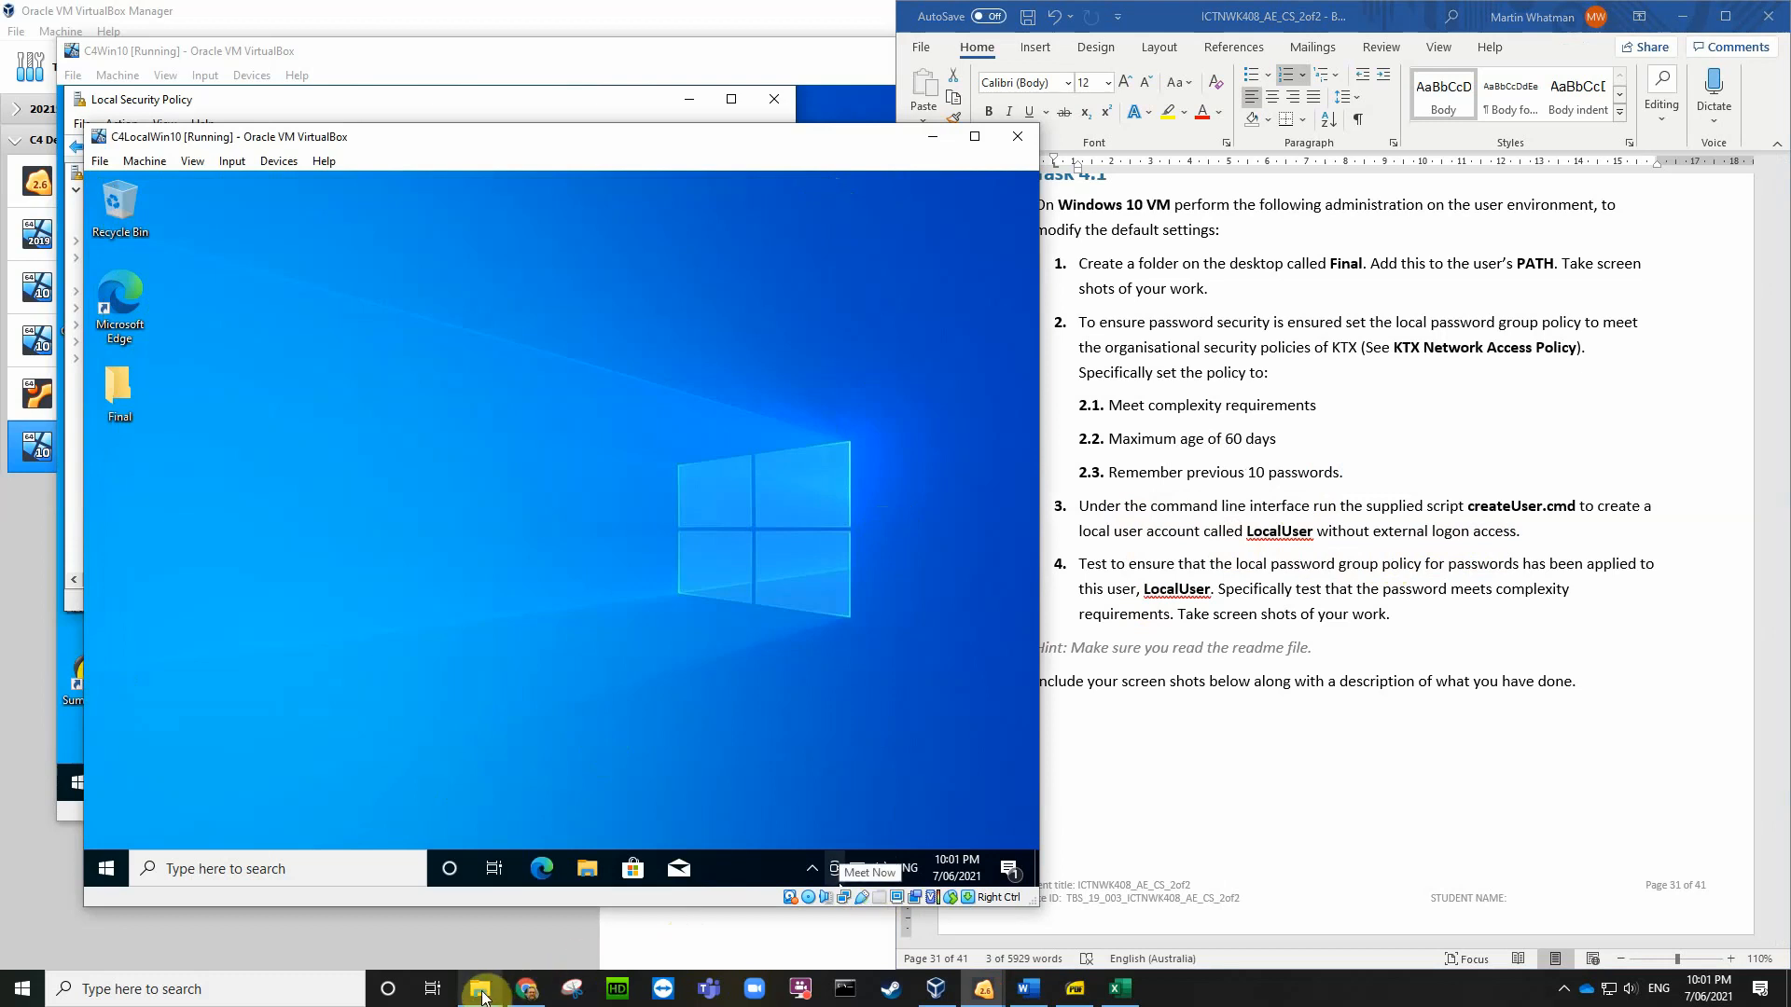
# Step: Save 'ICTNWK408 - Case Study - Student Resource 1.zip' from Assessments to the Desktop
pyautogui.click(527, 989)
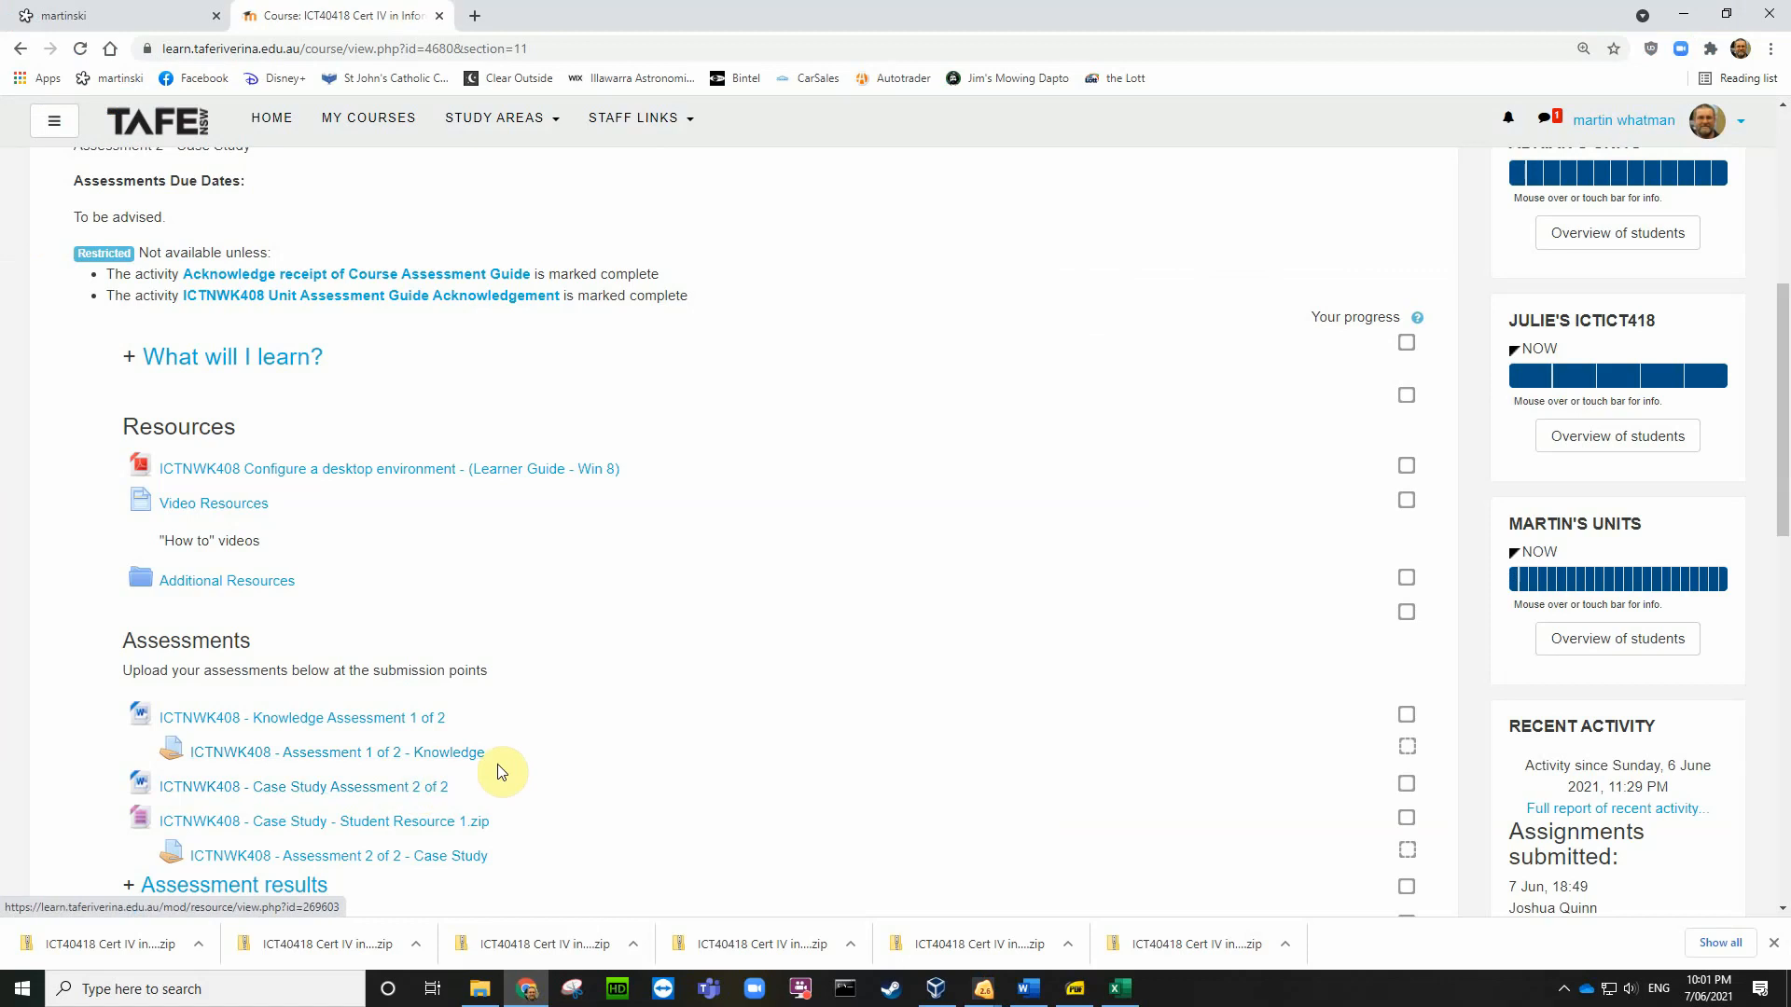
pyautogui.scroll(6, 522, 760)
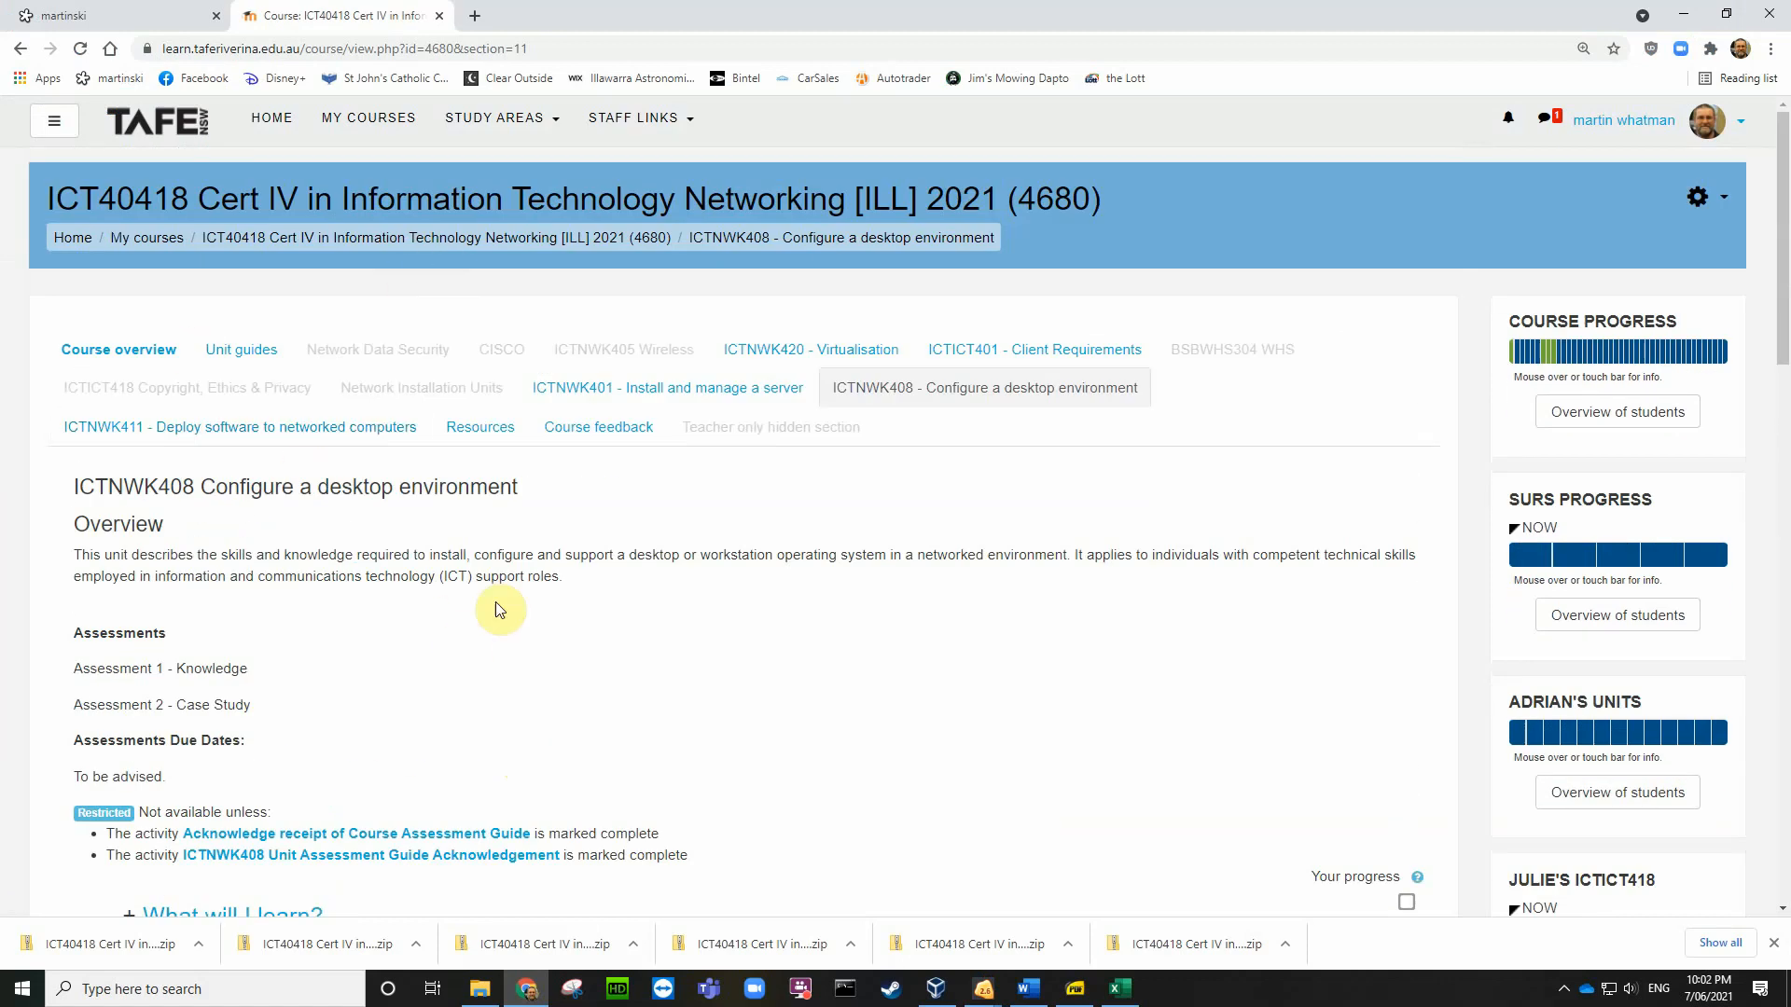
pyautogui.scroll(-10, 620, 700)
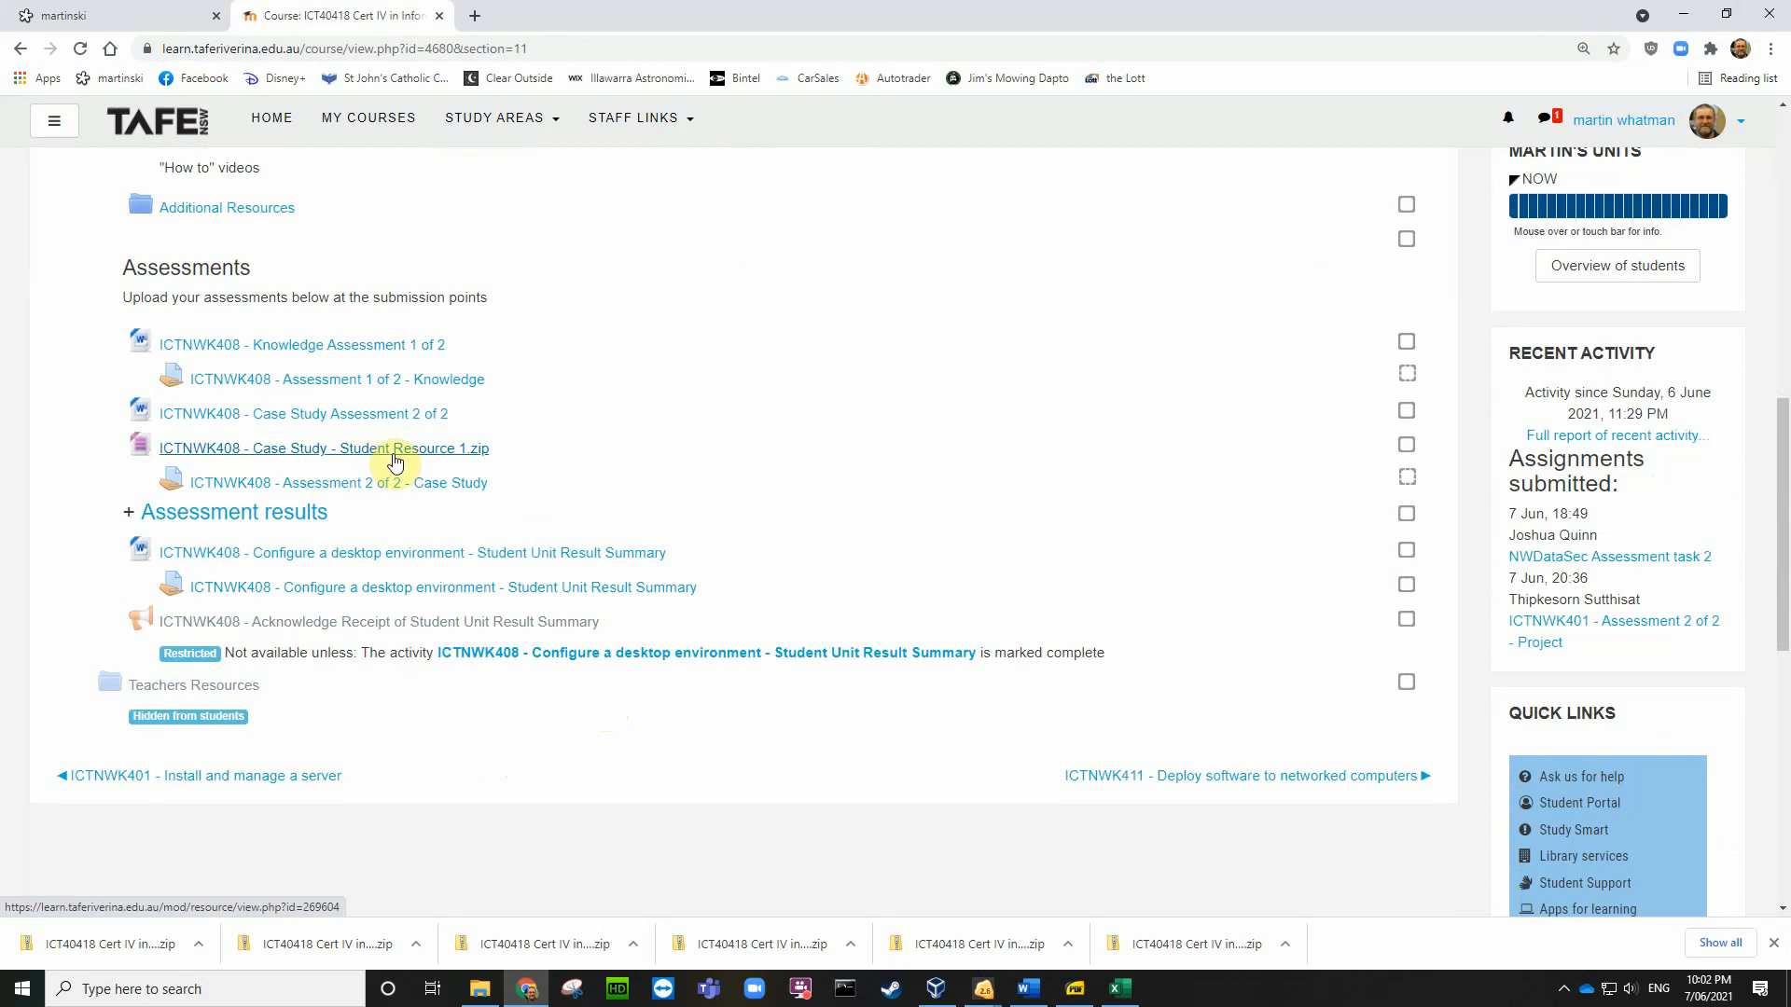
pyautogui.click(394, 450)
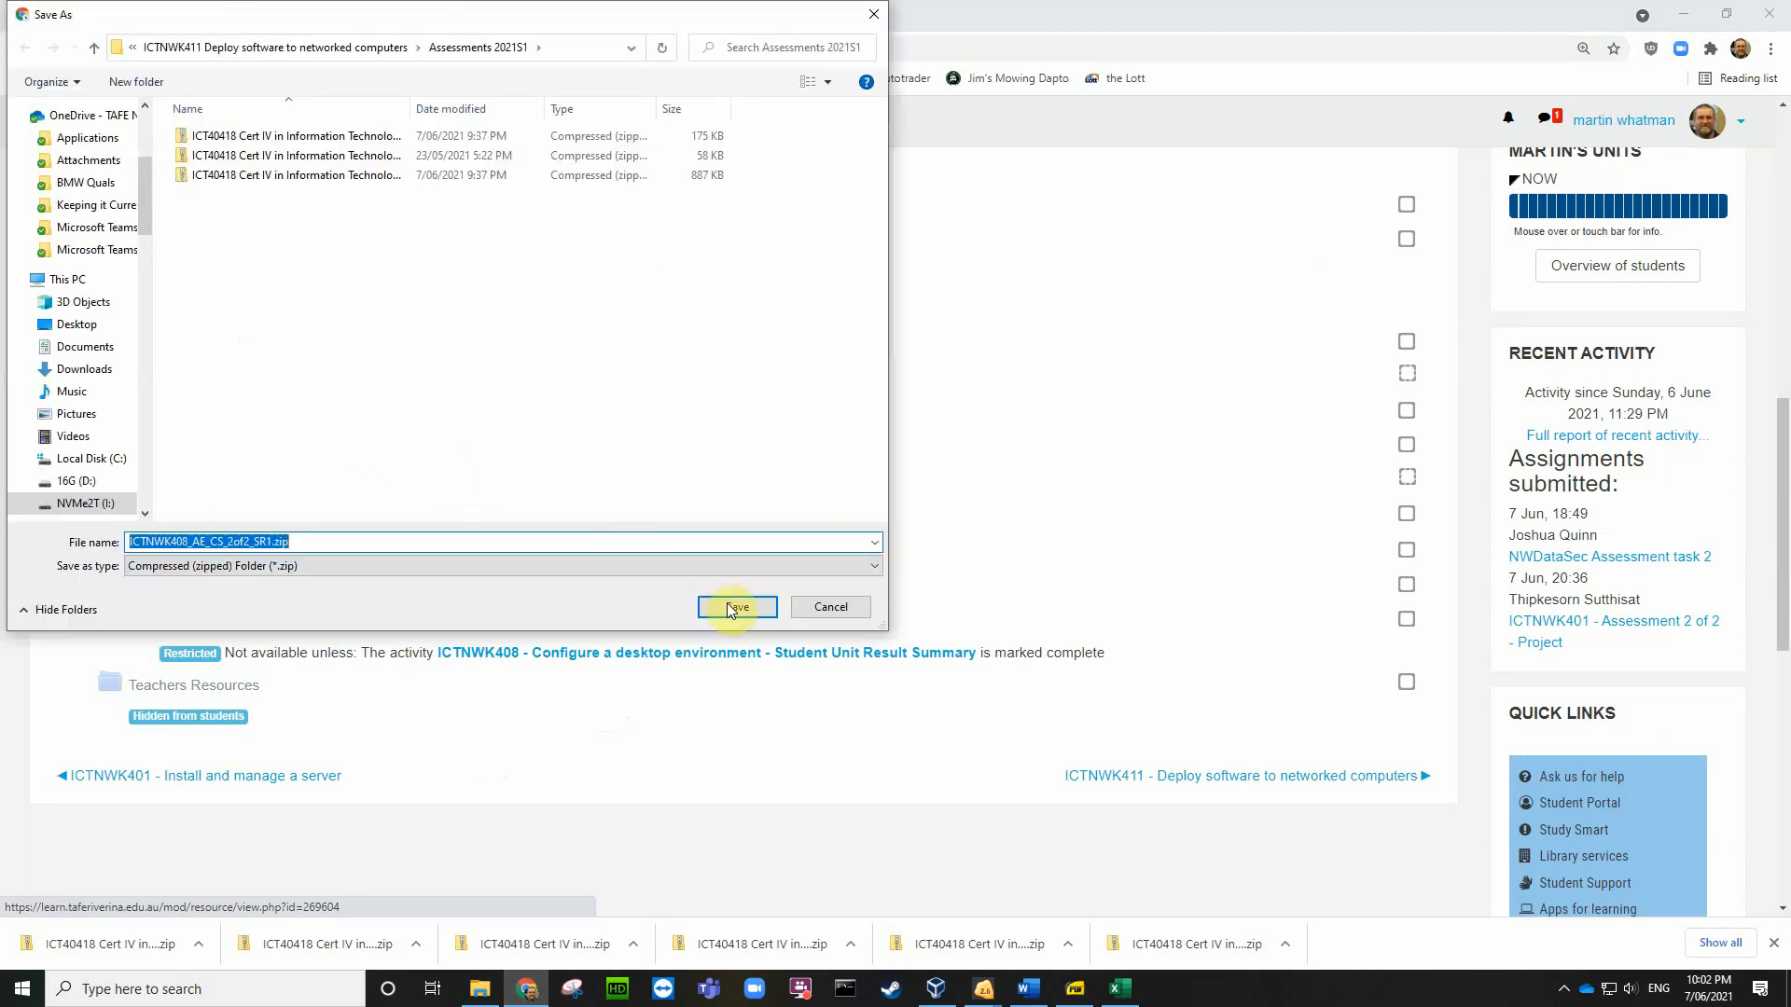
pyautogui.click(821, 608)
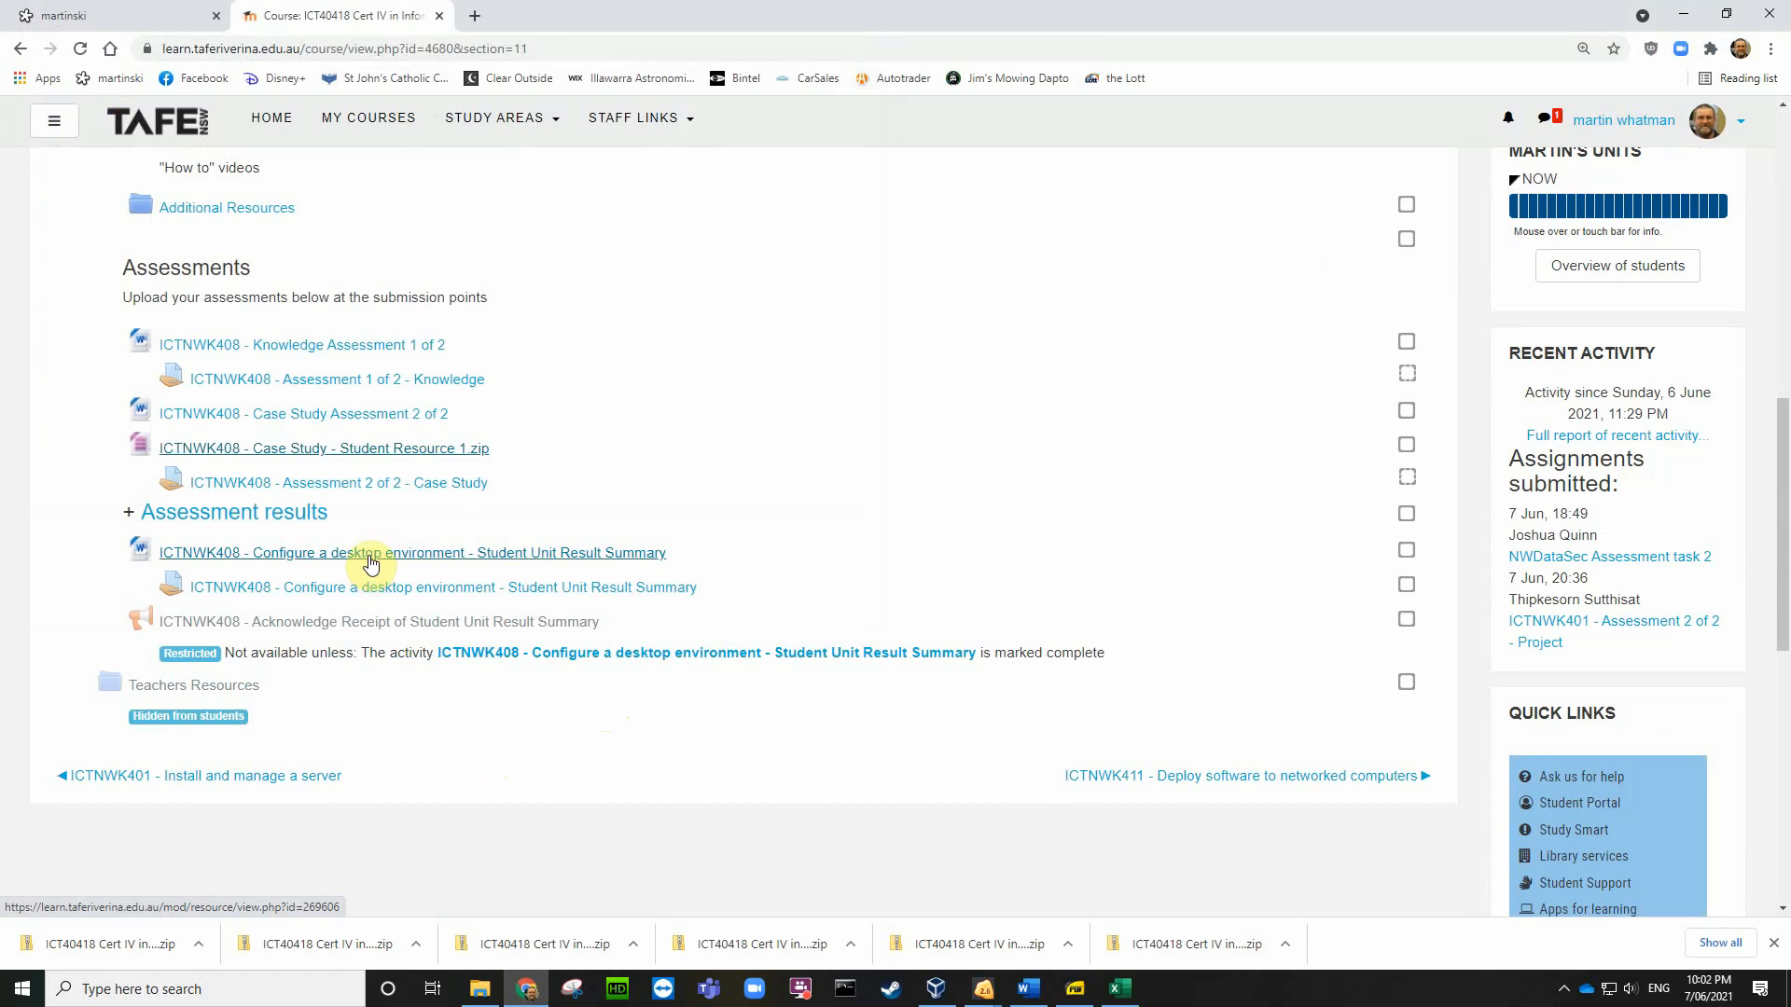
pyautogui.click(385, 451)
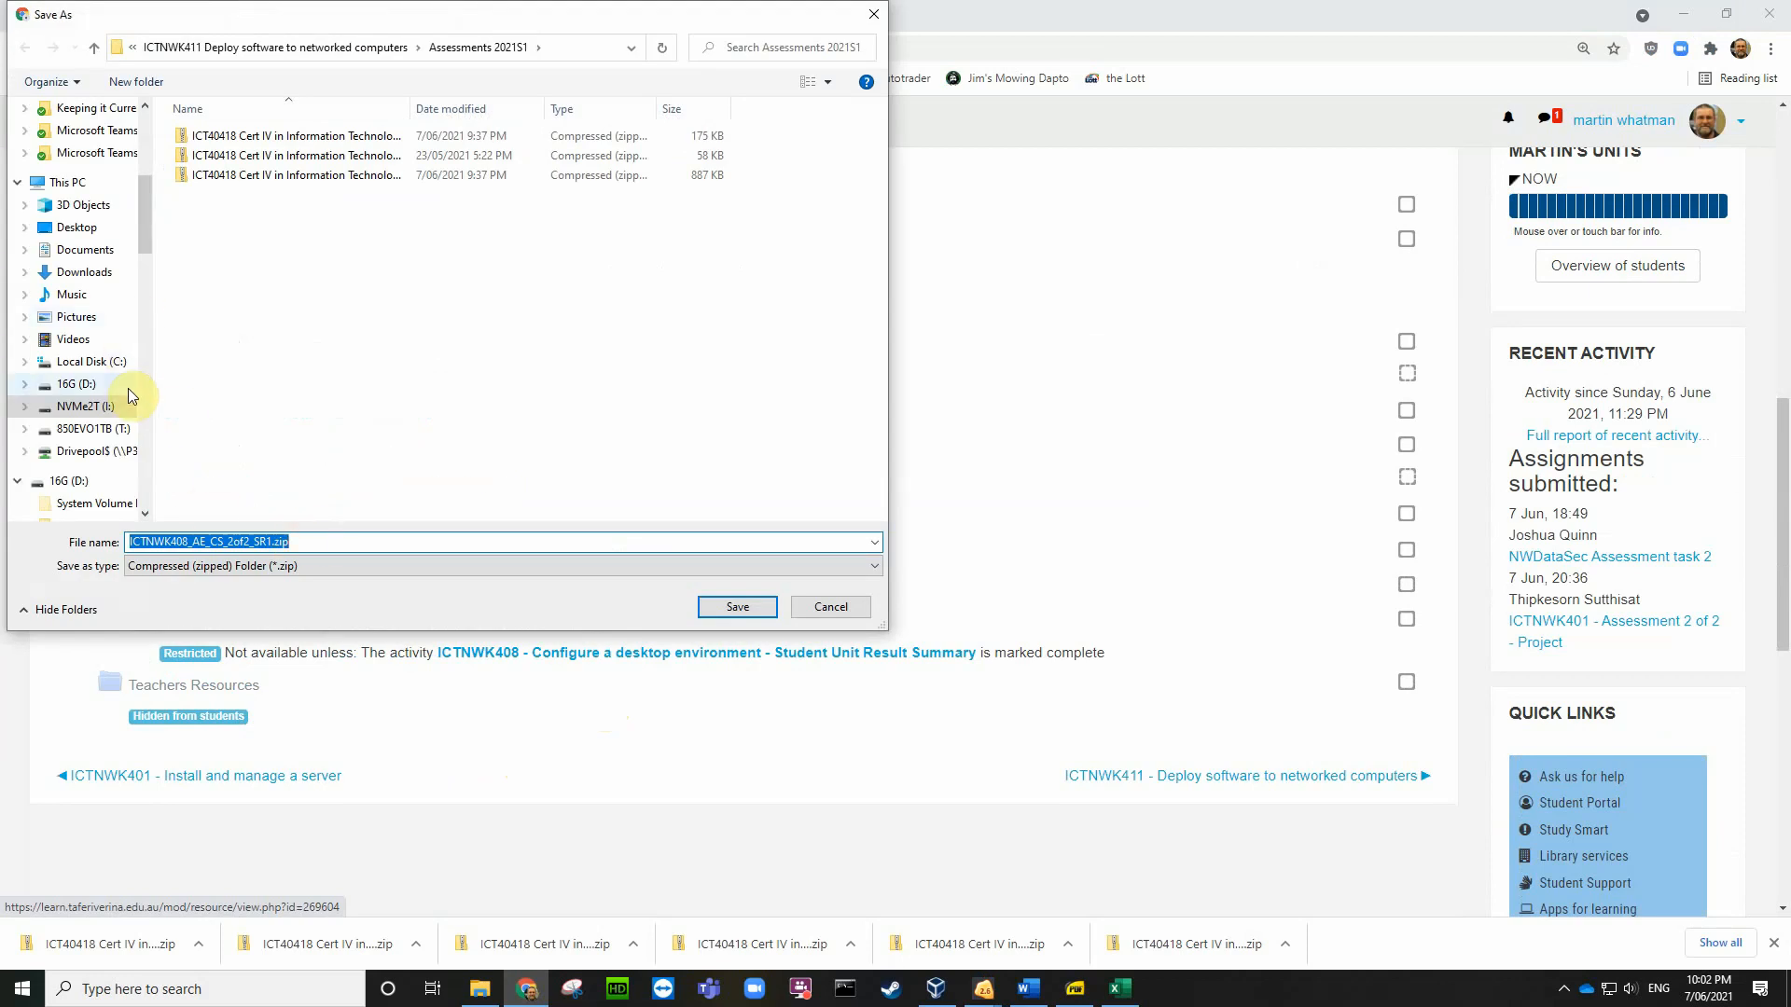
pyautogui.click(74, 227)
pyautogui.click(736, 607)
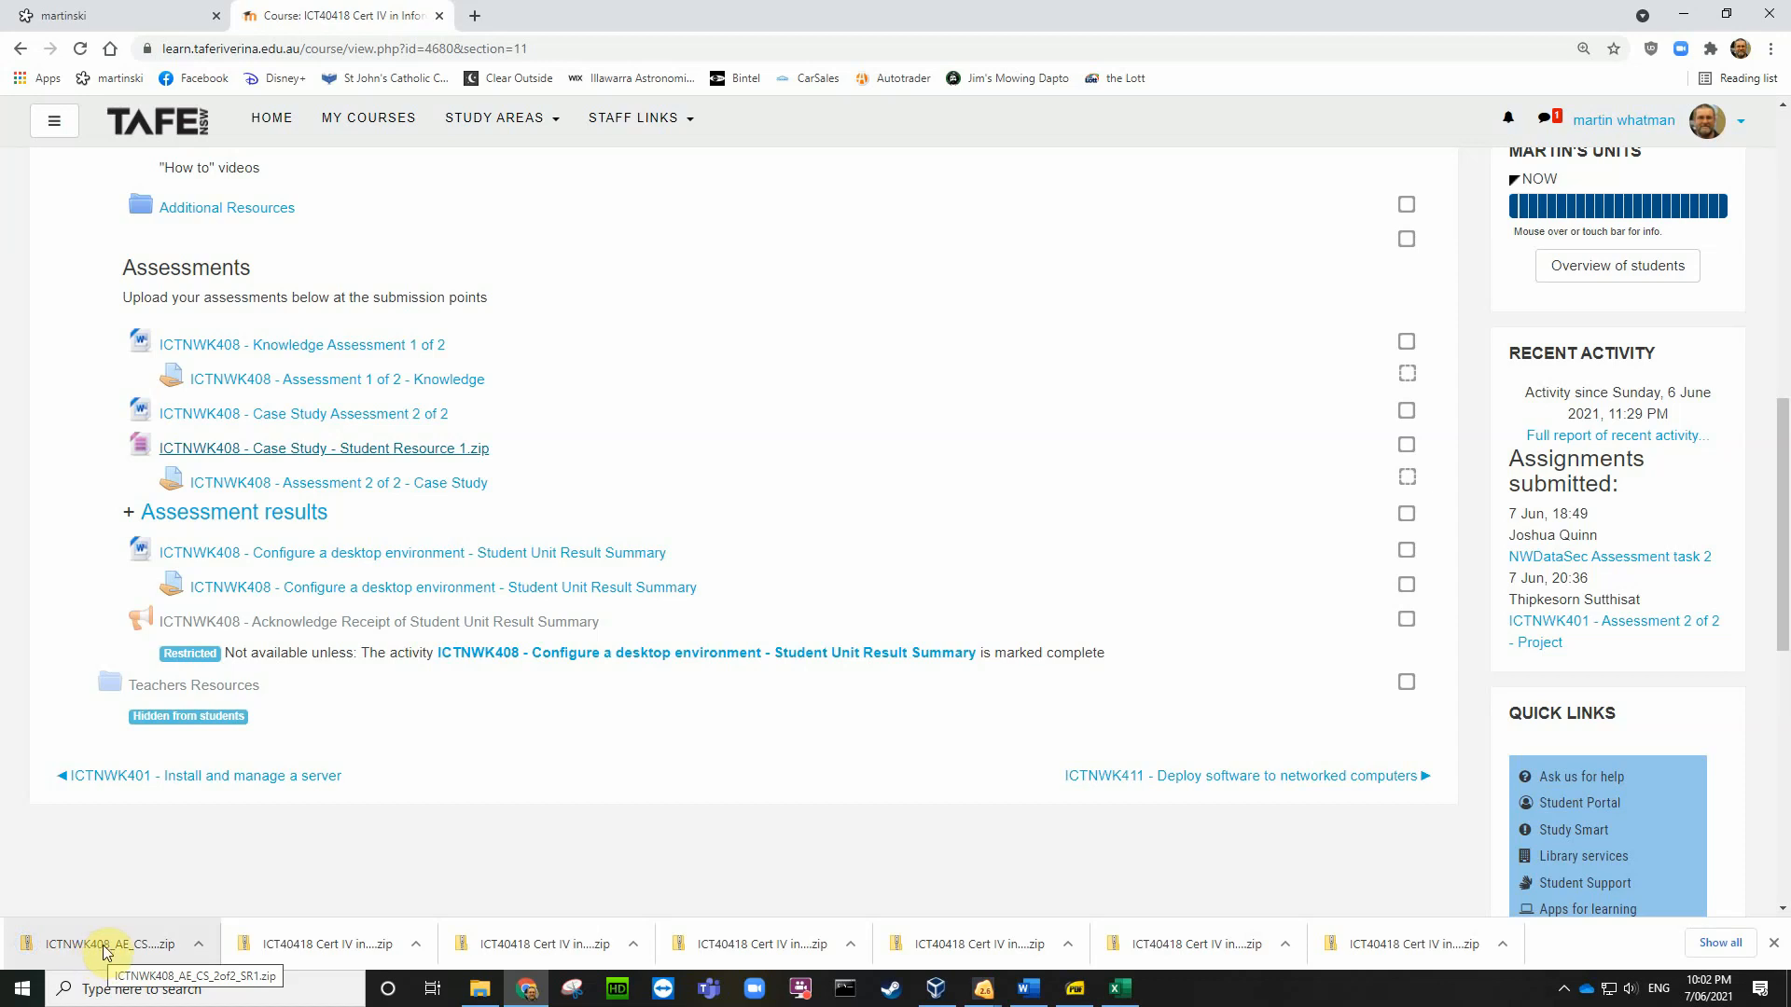
# Step: Open the downloaded zip and browse to ICTNWK408_SR\Scripts\windows to locate createUser.cmd
pyautogui.click(104, 950)
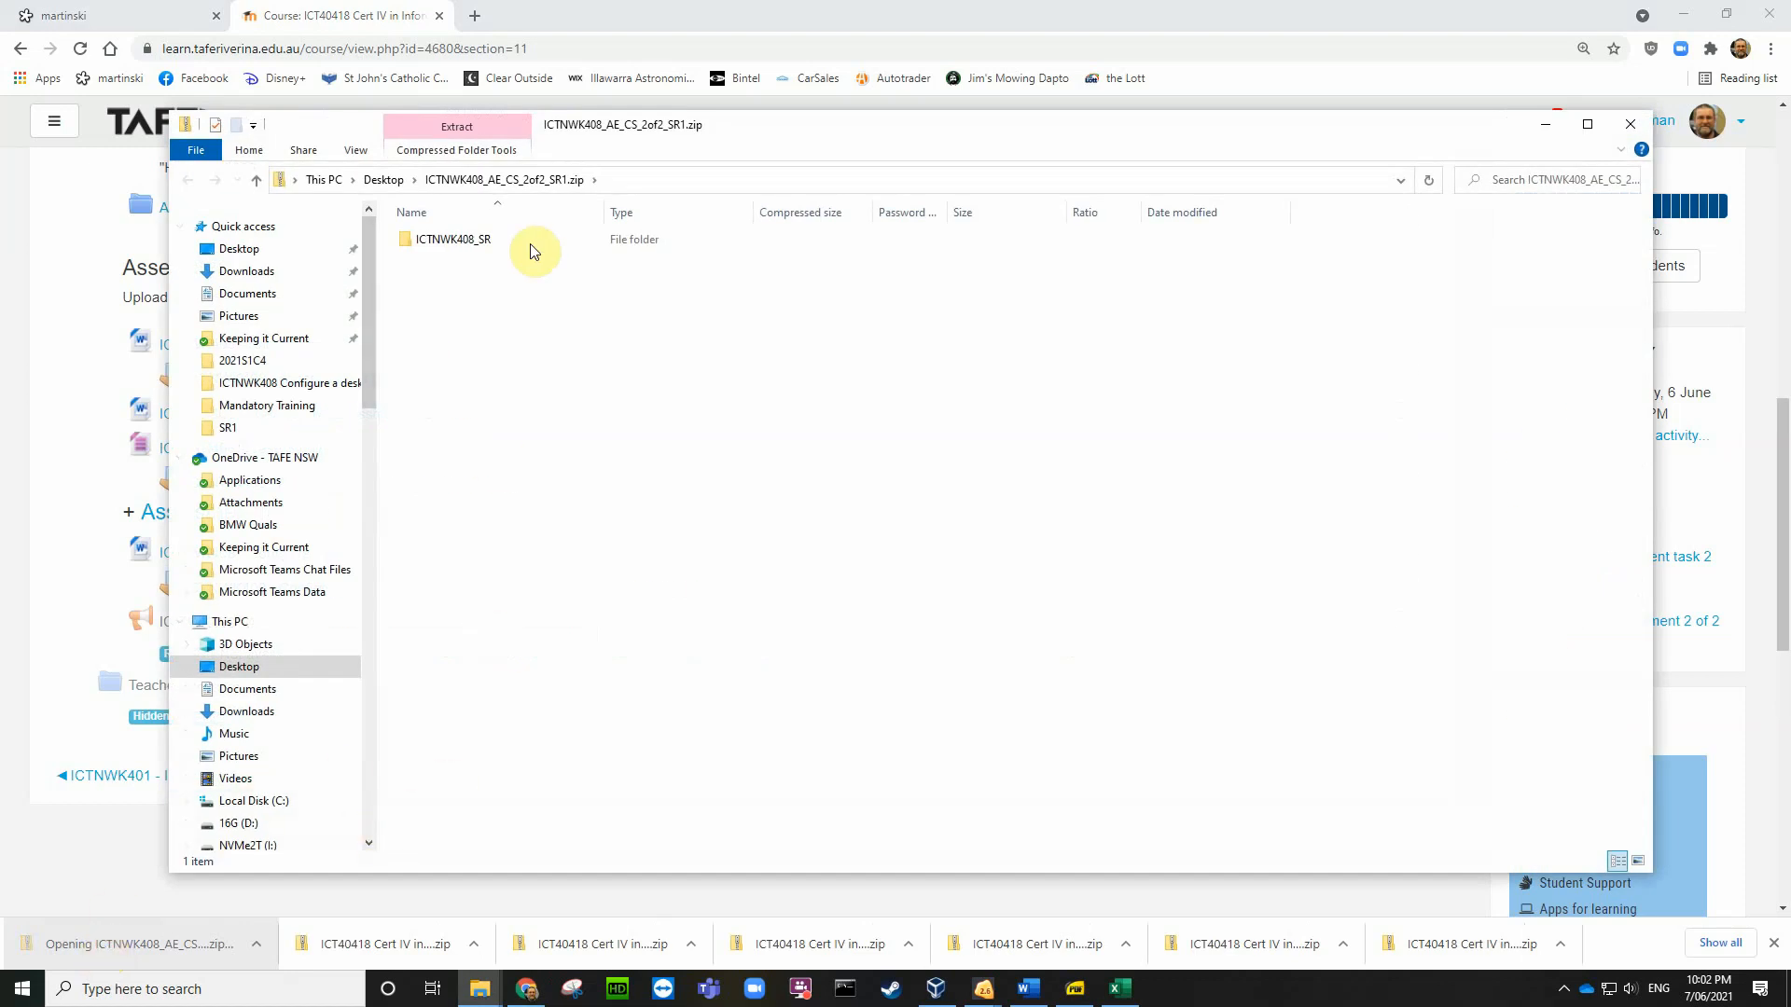
pyautogui.click(462, 241)
pyautogui.doubleClick(462, 241)
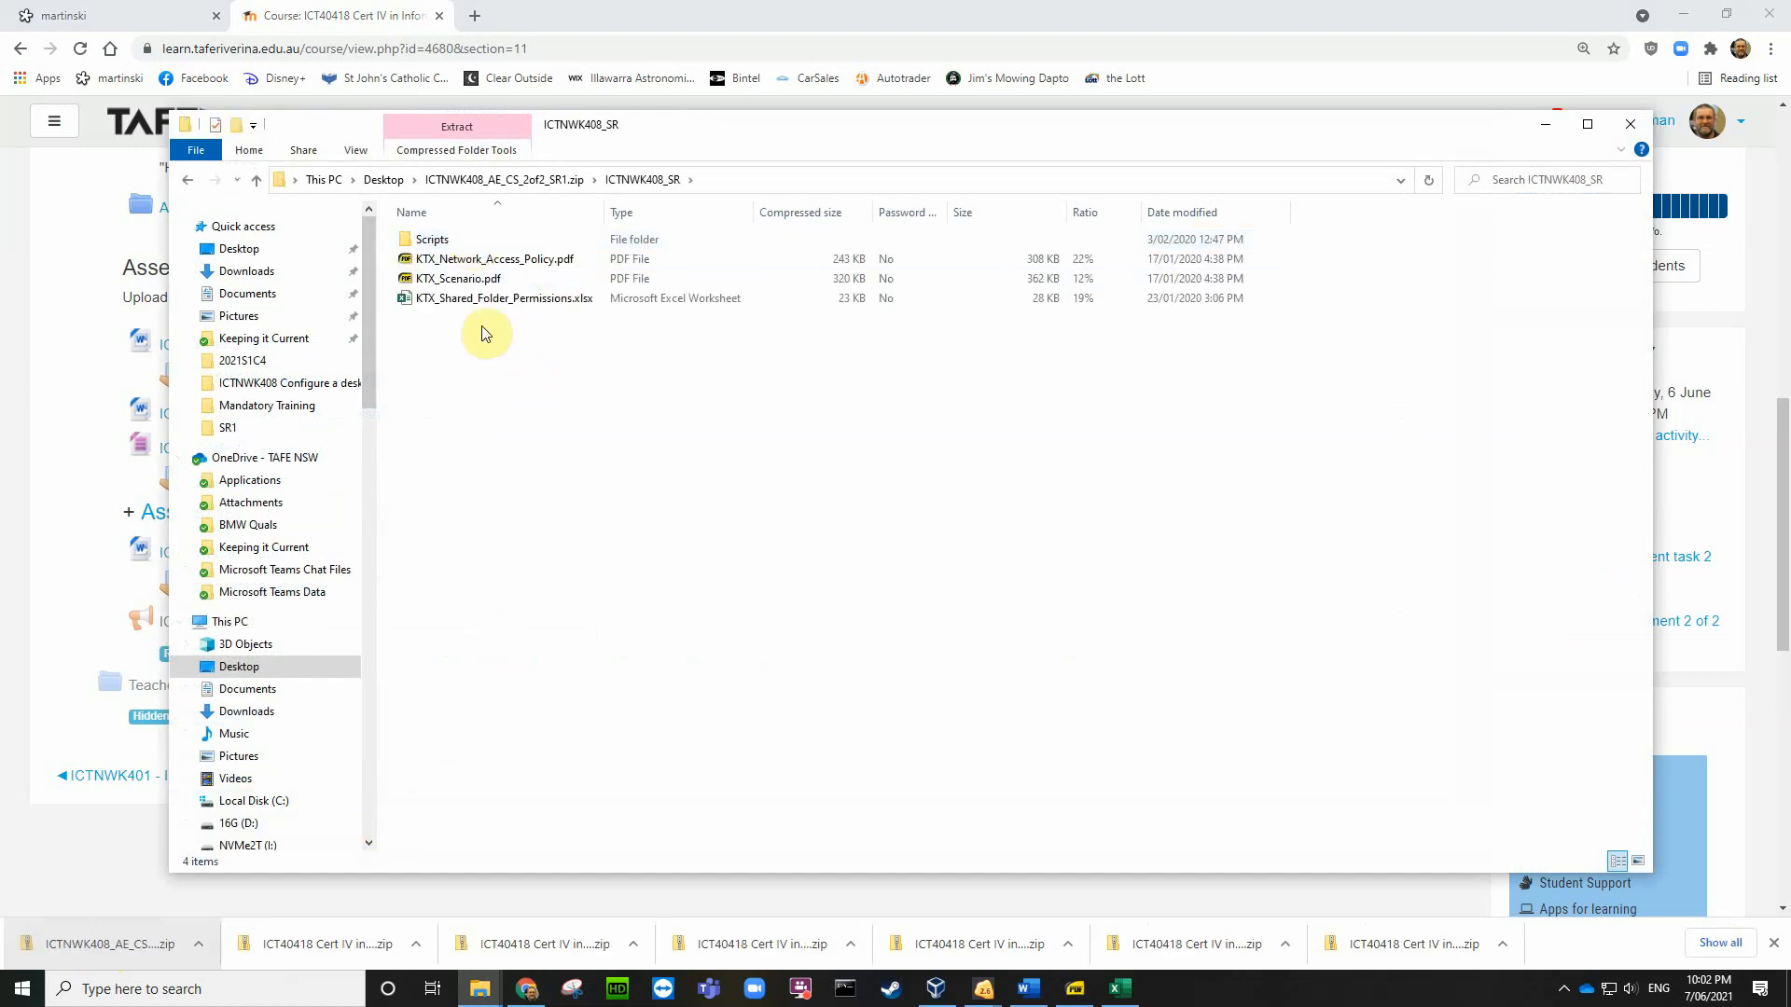
pyautogui.doubleClick(429, 240)
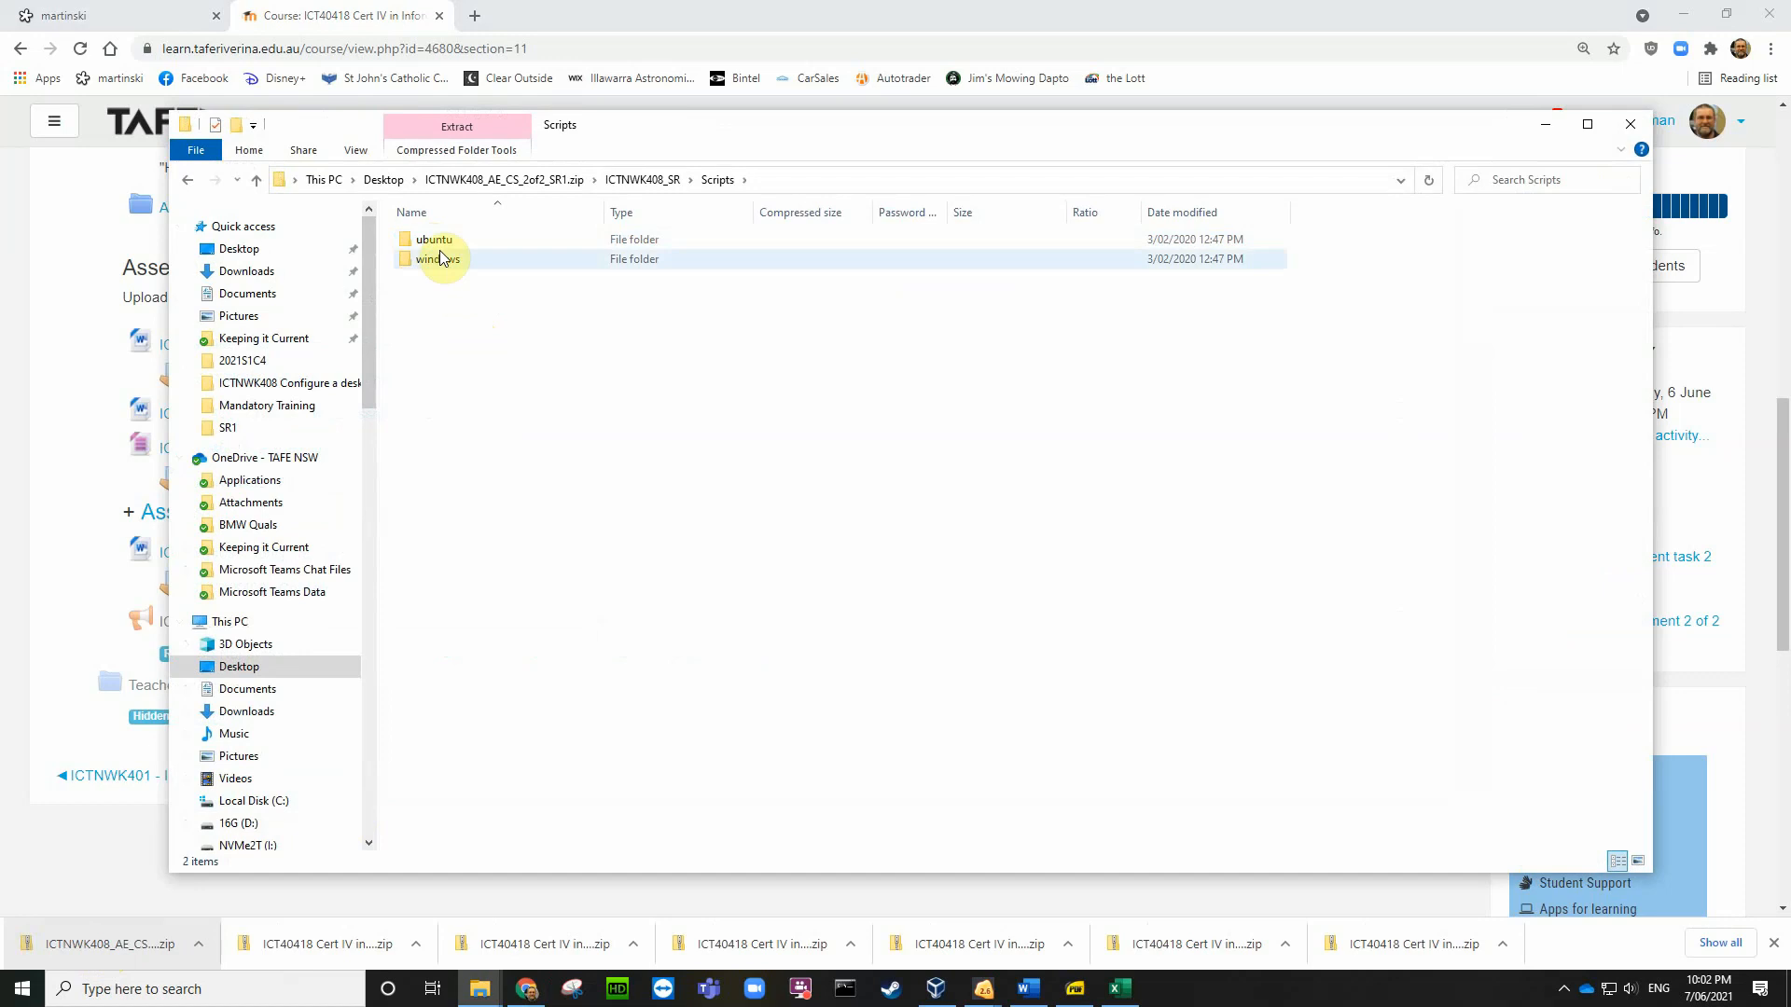
pyautogui.doubleClick(447, 261)
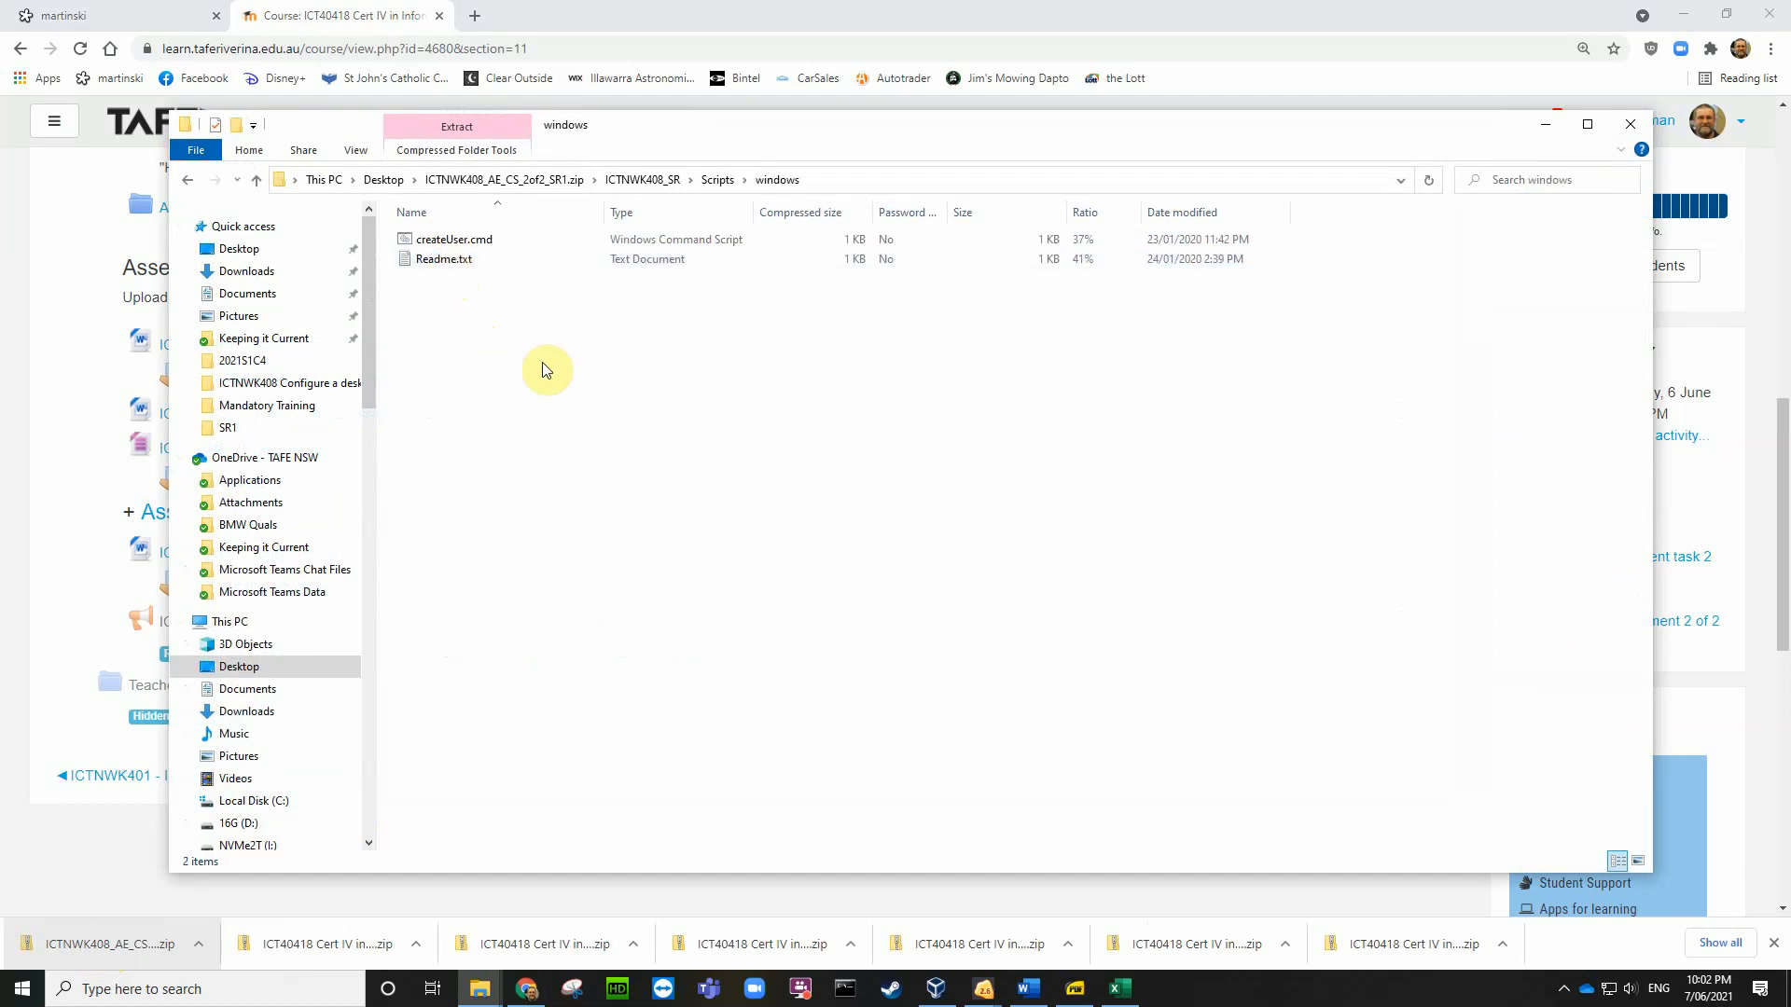
pyautogui.rightClick(484, 242)
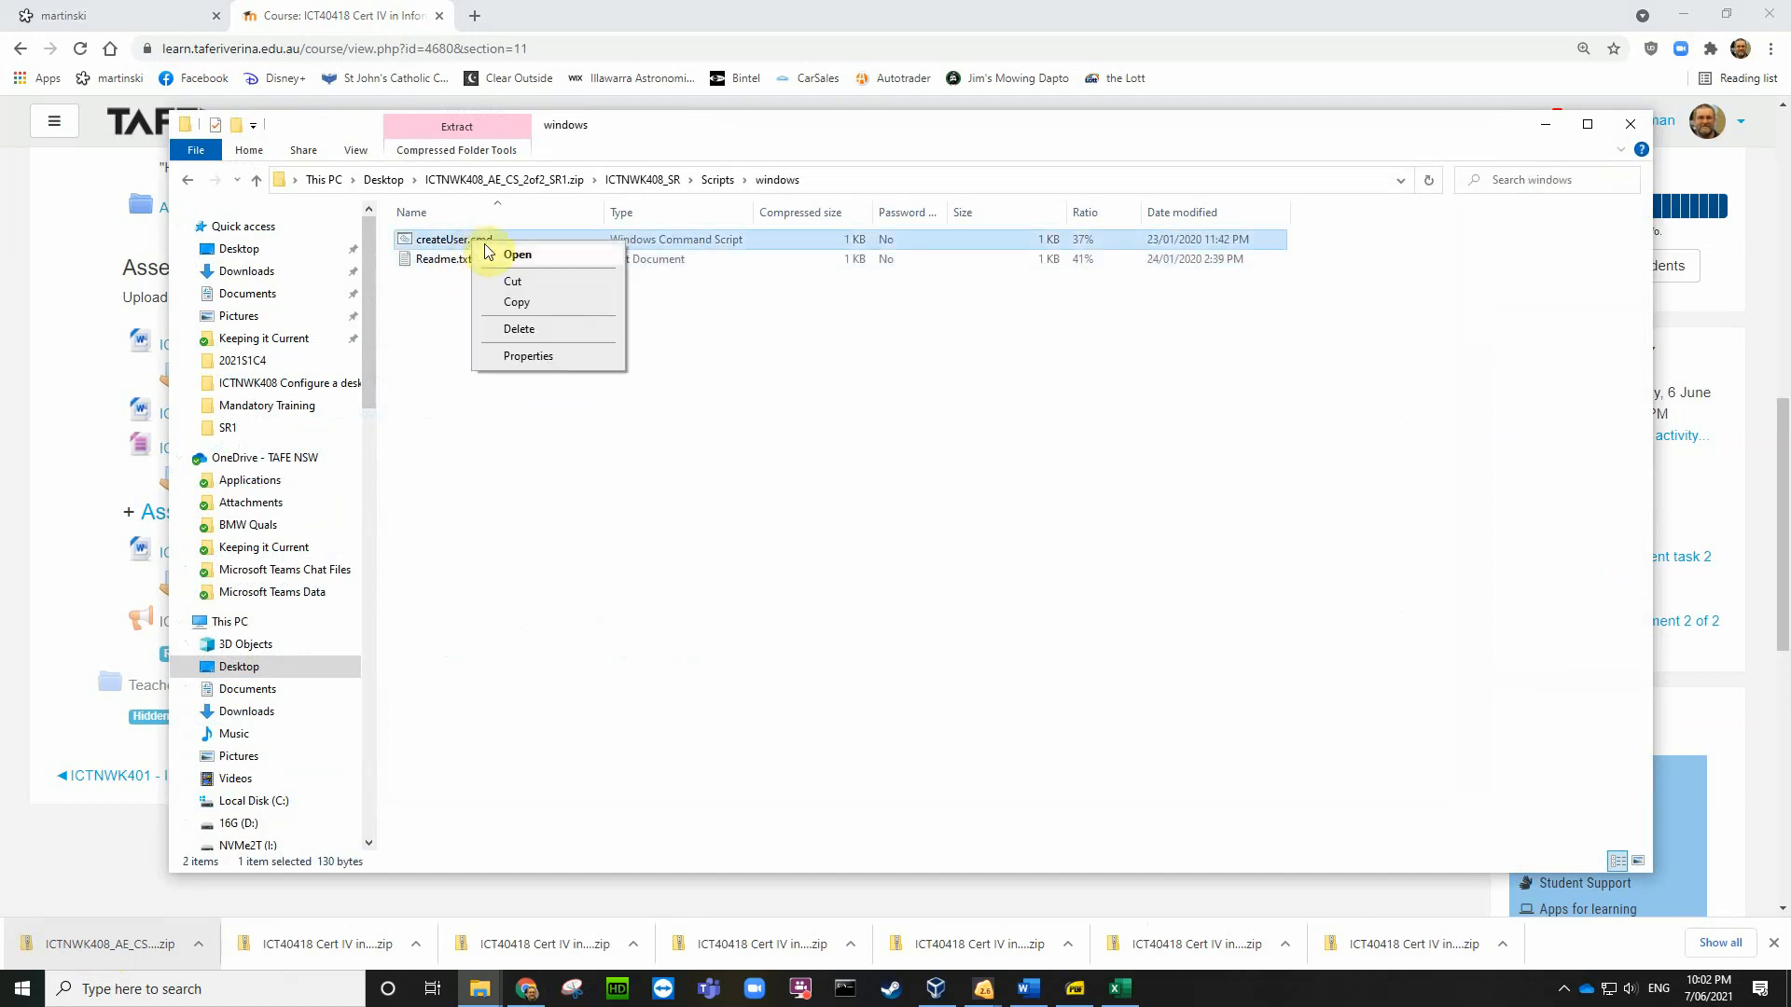
pyautogui.click(1624, 130)
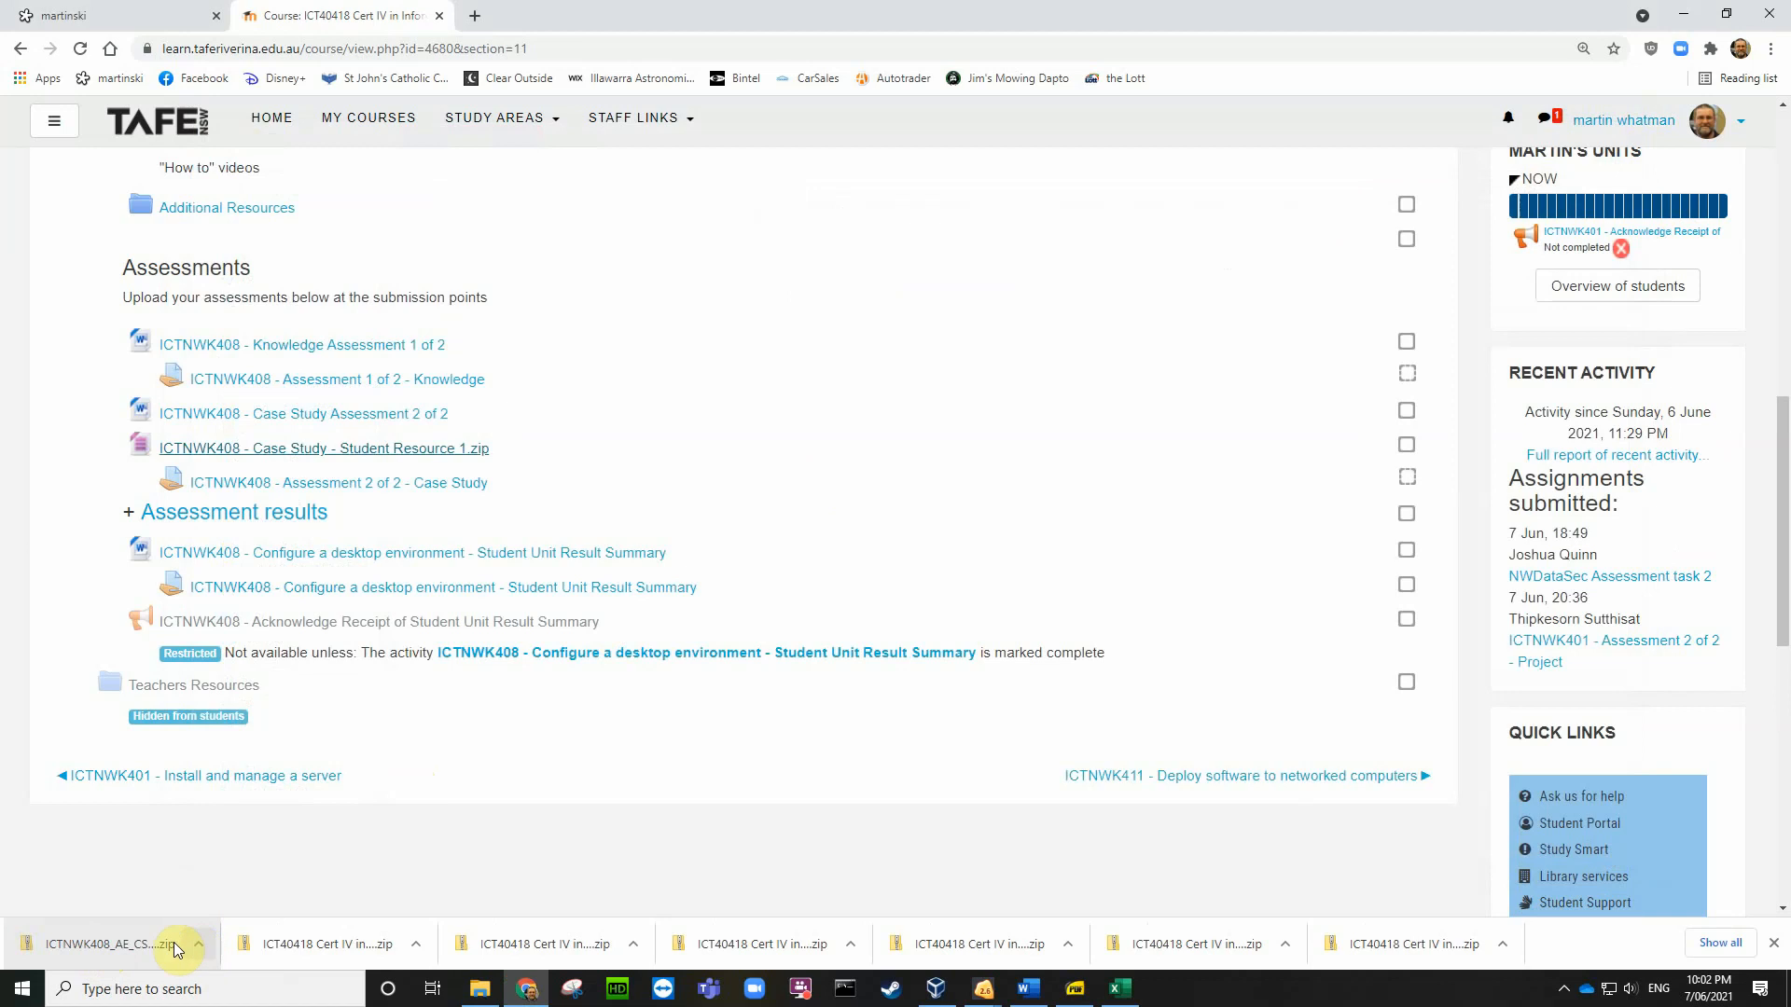
# Step: Reopen the zip at ICTNWK408_SR\Scripts\windows and copy createUser.cmd
pyautogui.click(134, 950)
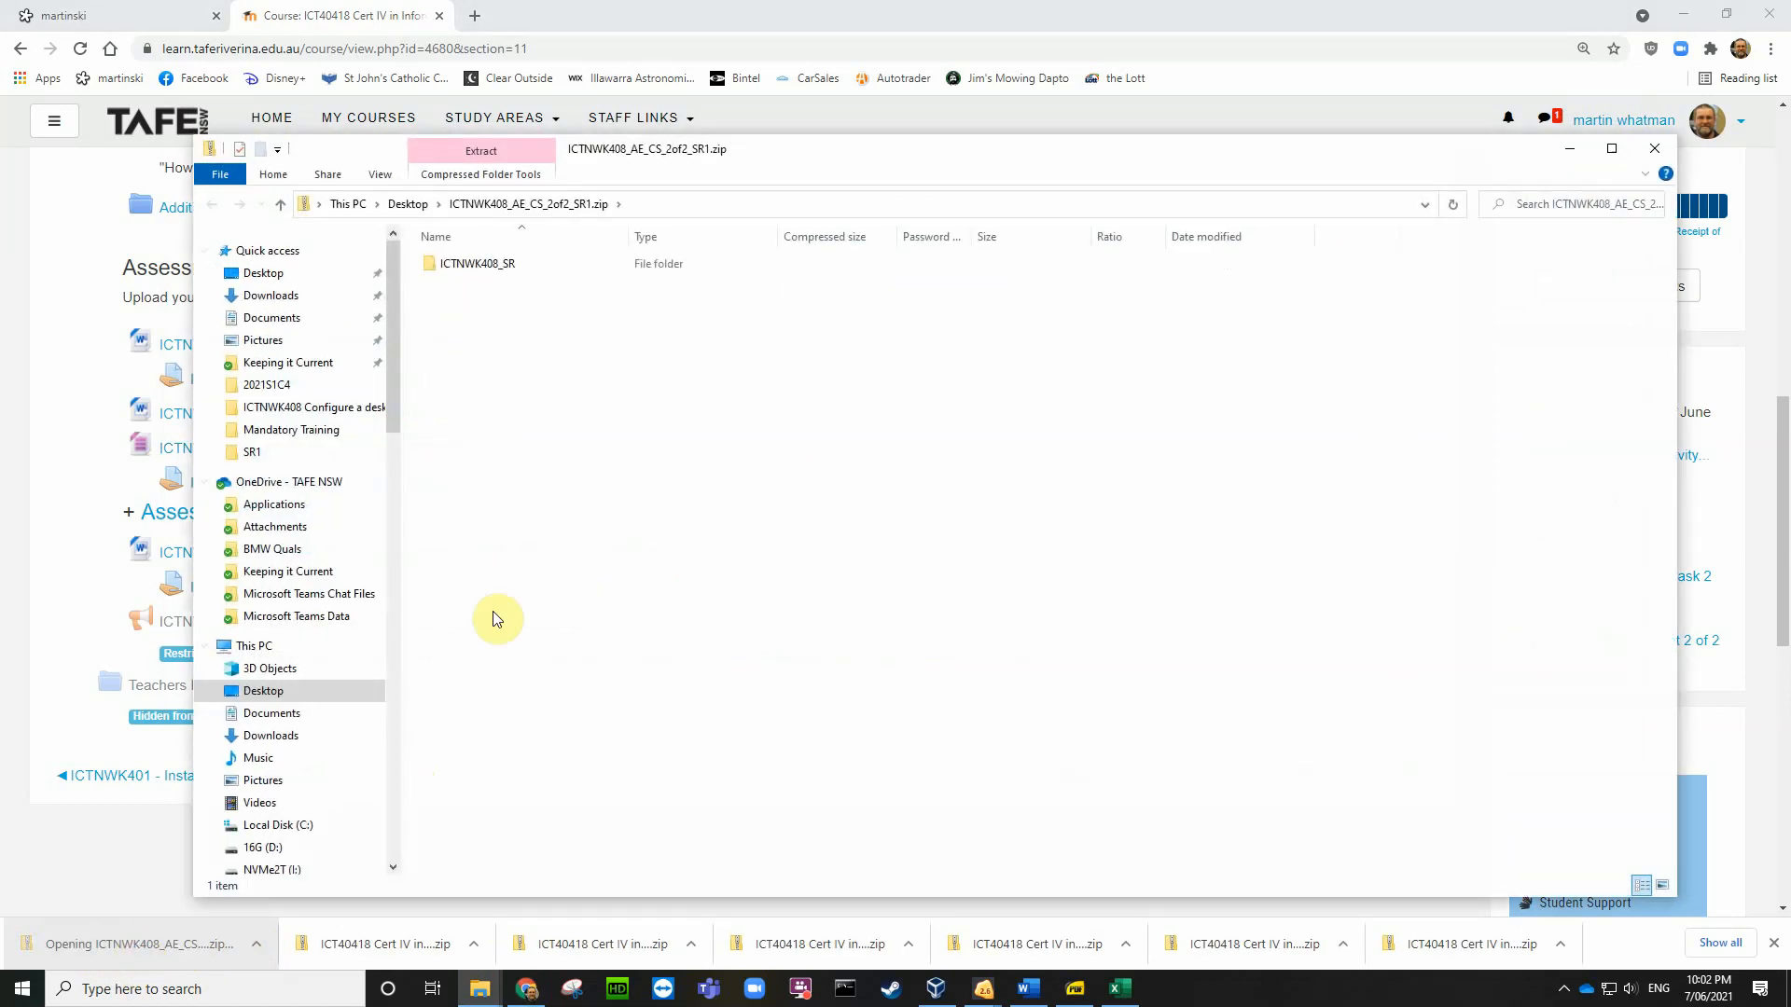
pyautogui.doubleClick(477, 264)
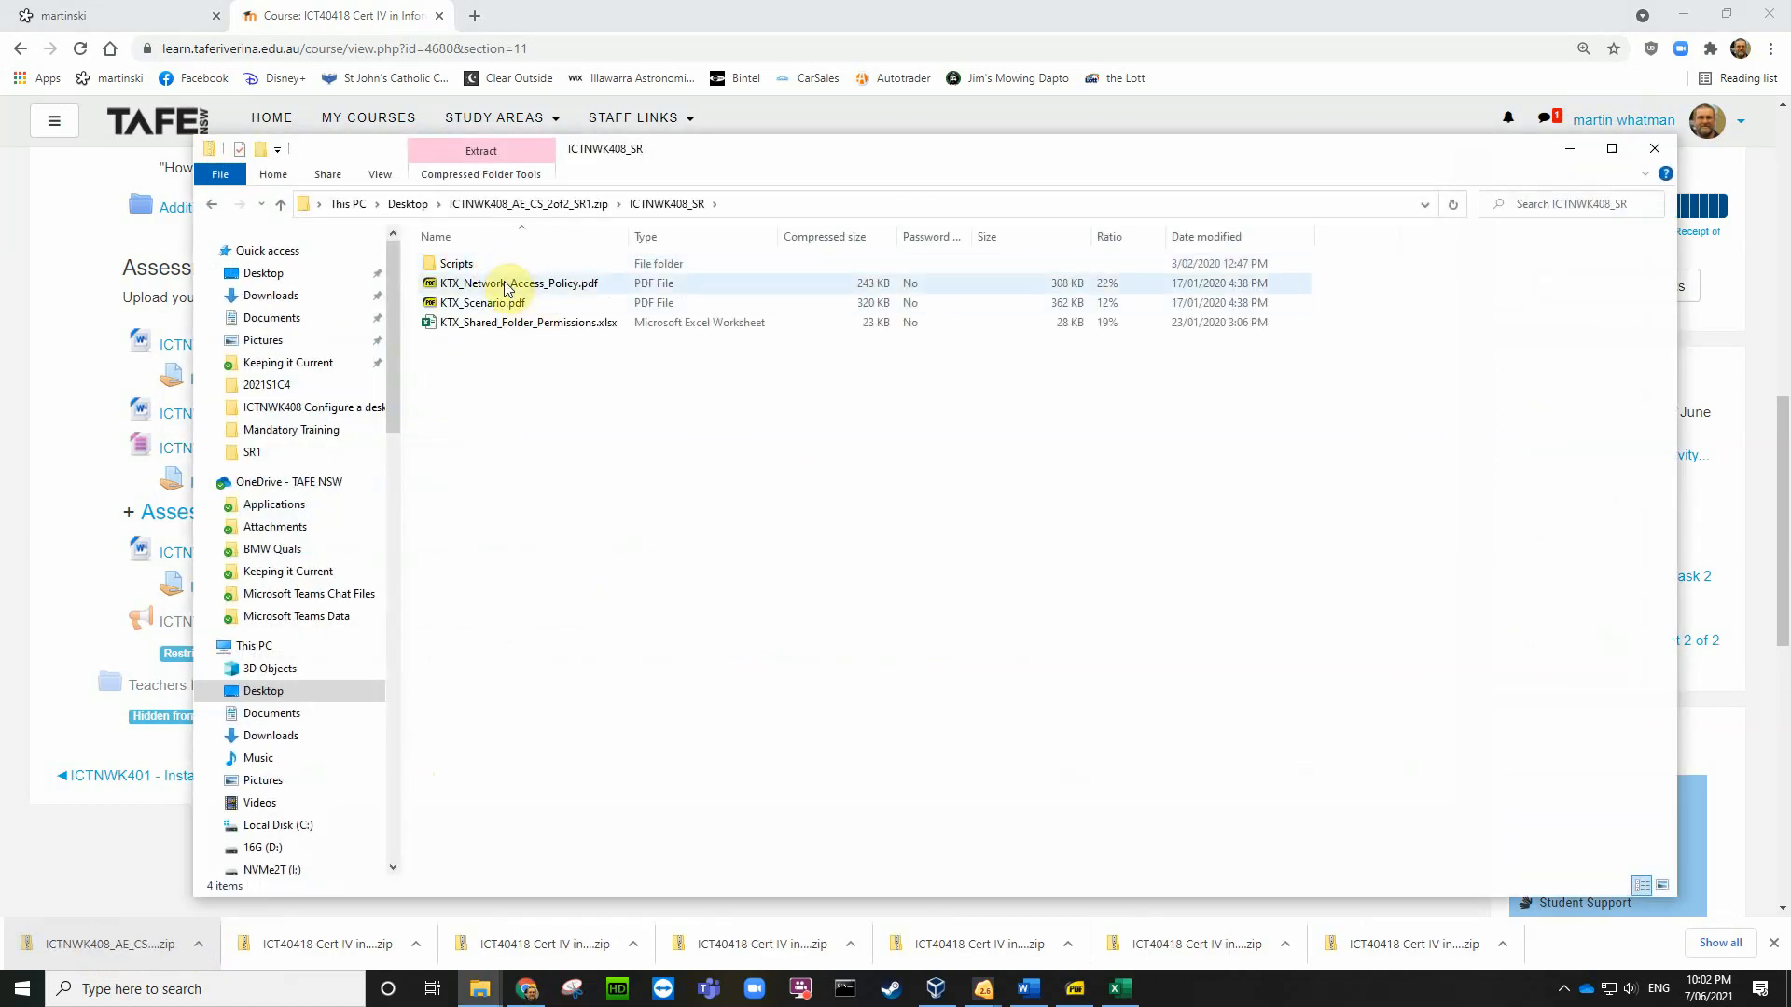
pyautogui.click(471, 270)
pyautogui.doubleClick(471, 271)
pyautogui.doubleClick(474, 284)
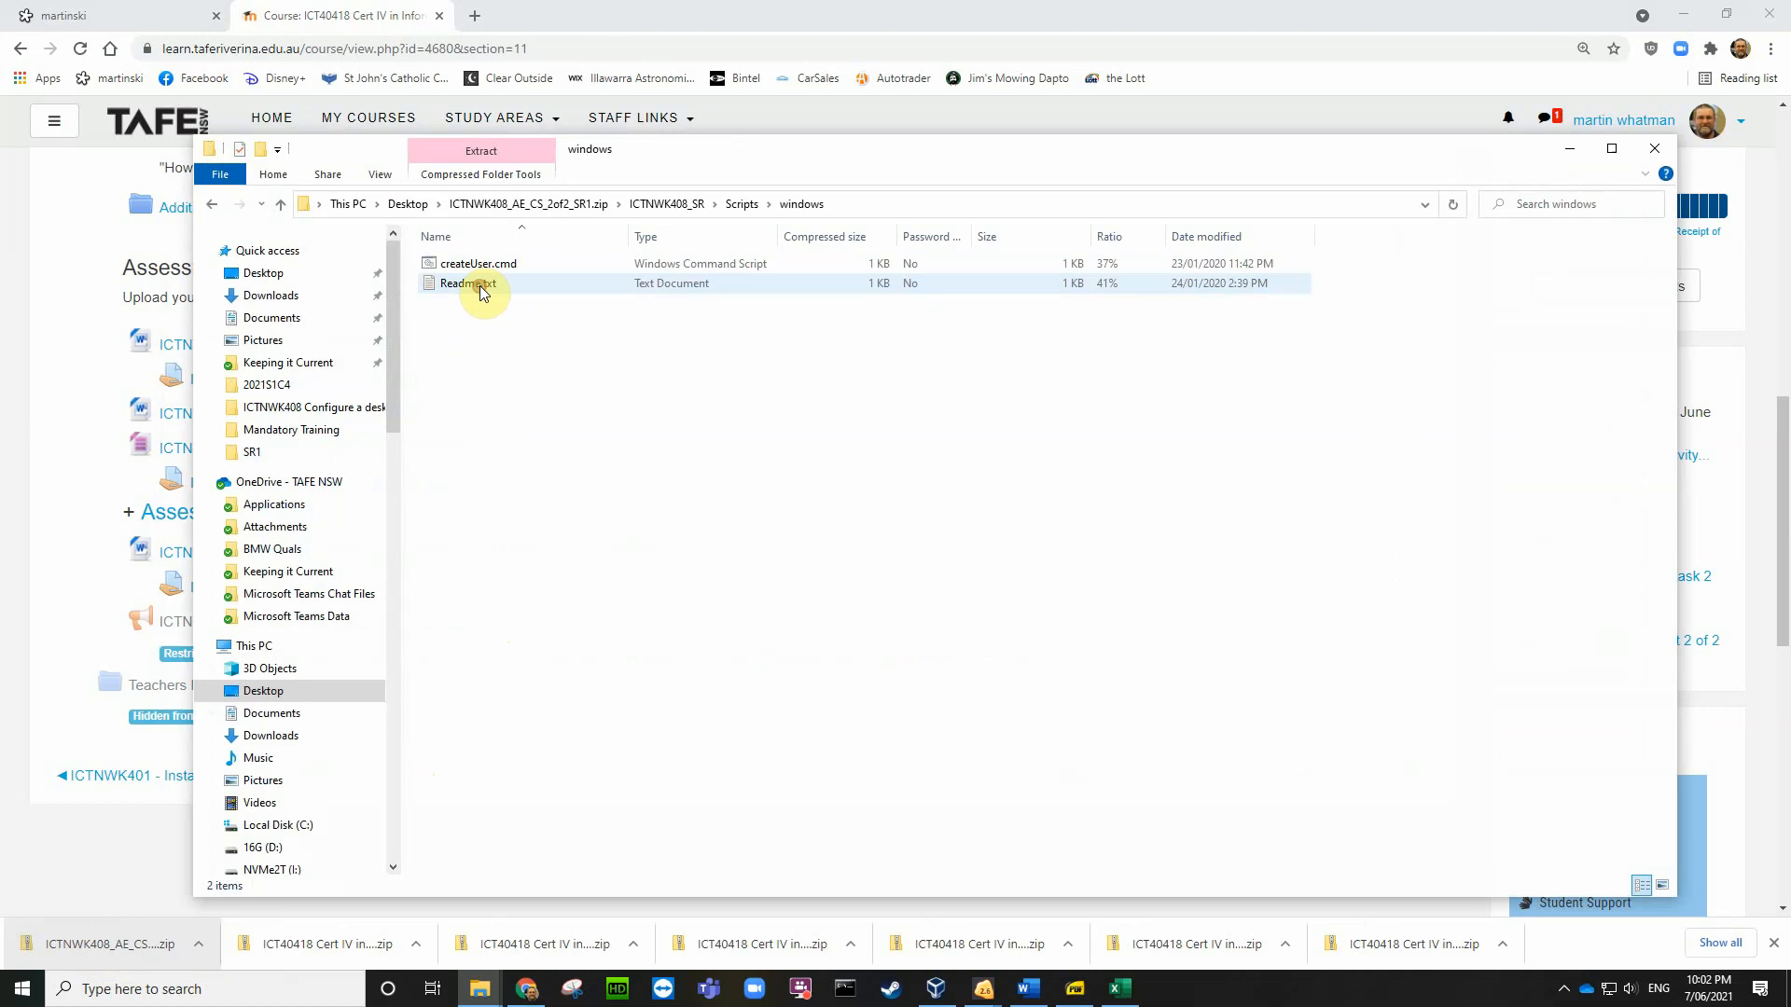
pyautogui.rightClick(486, 265)
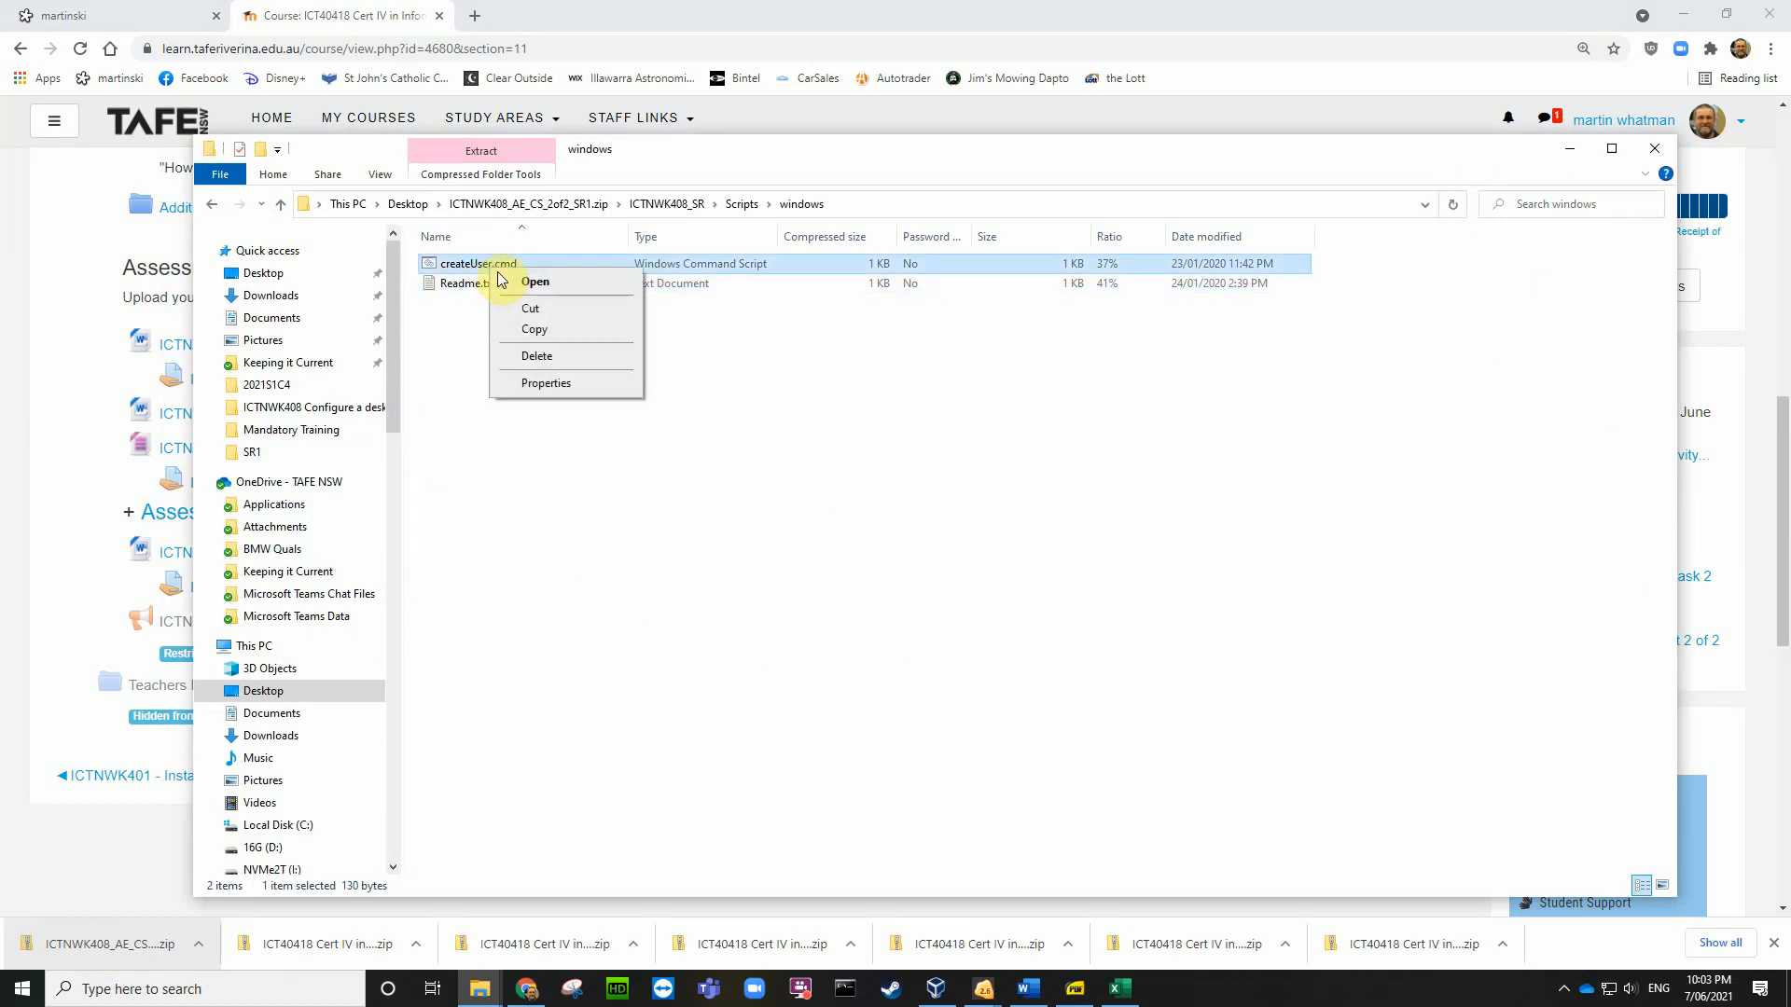
pyautogui.click(539, 329)
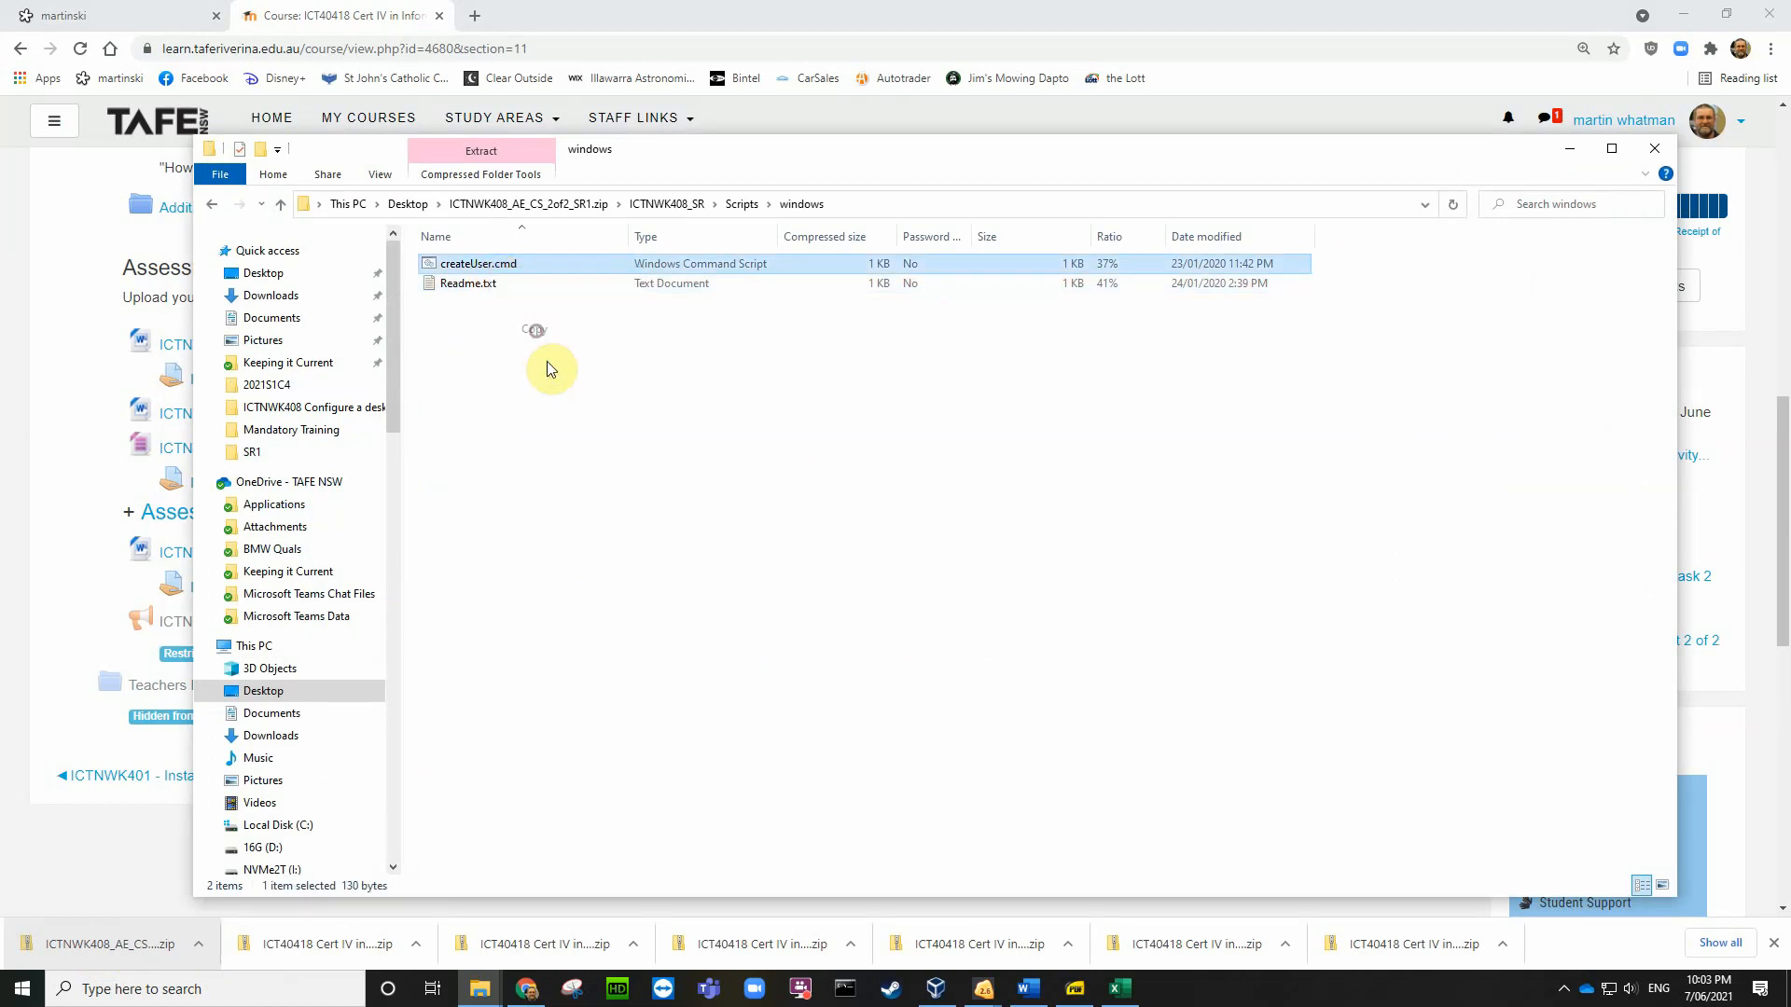
# Step: Paste createUser.cmd into the host Desktop folder
pyautogui.click(410, 203)
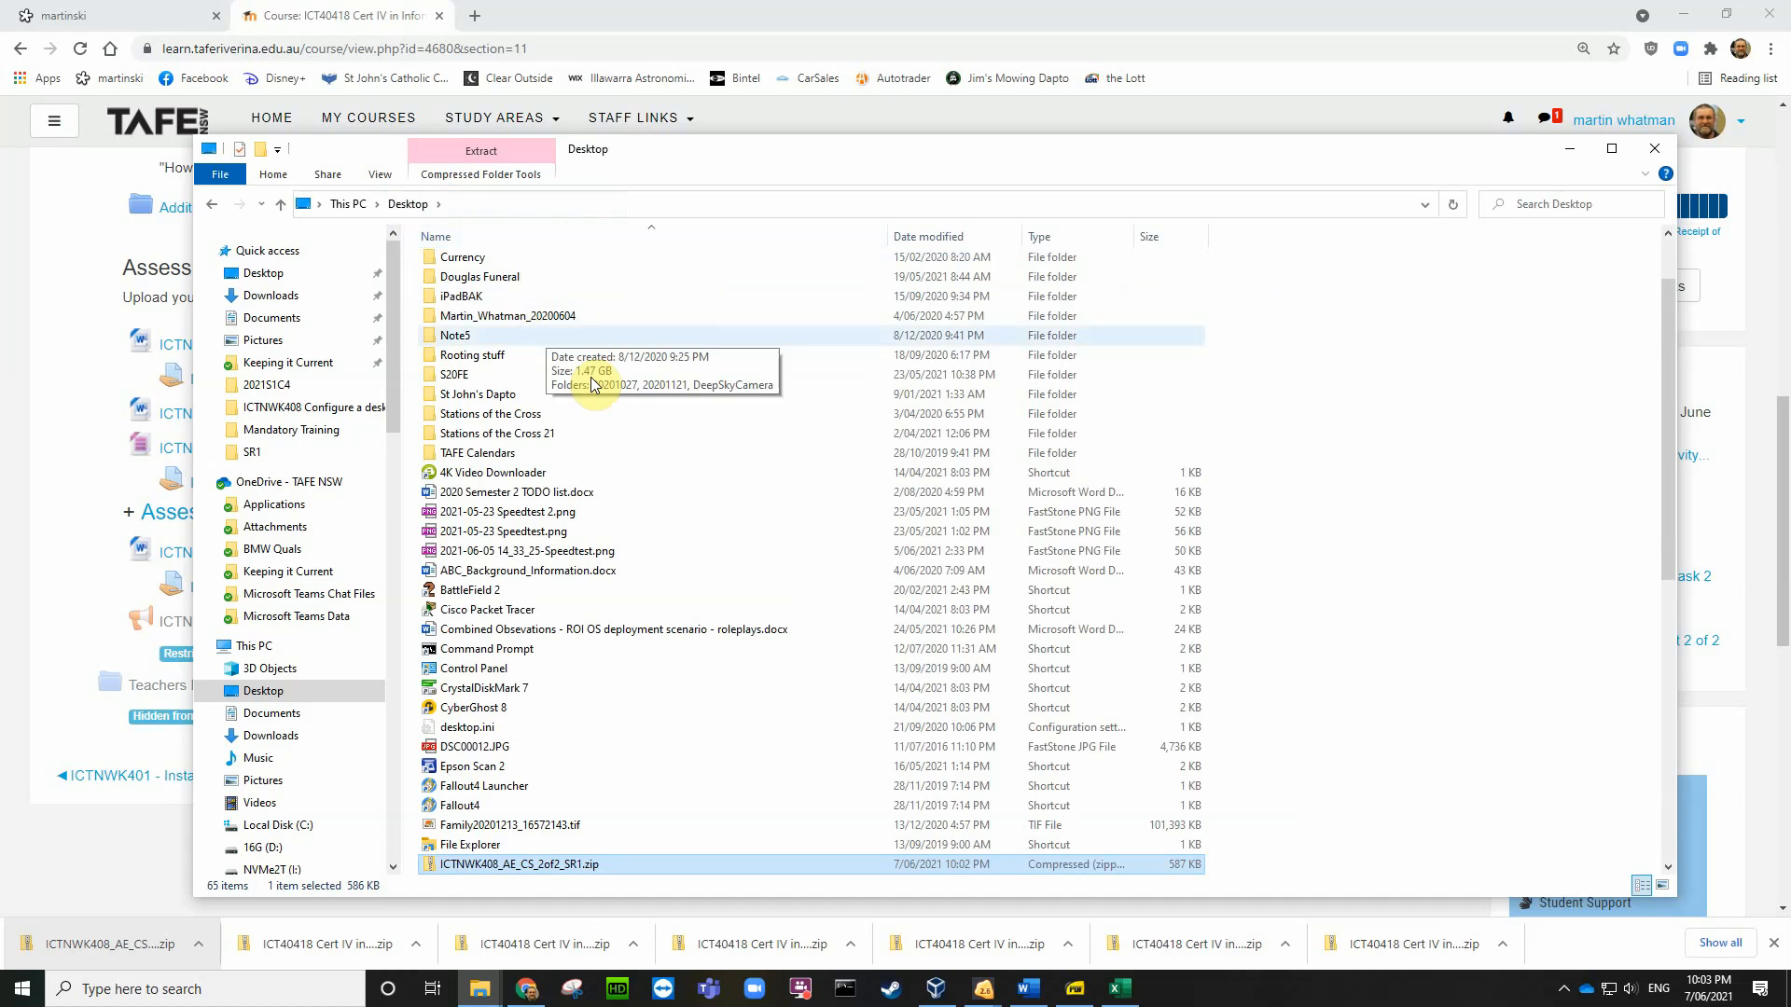
pyautogui.rightClick(1442, 535)
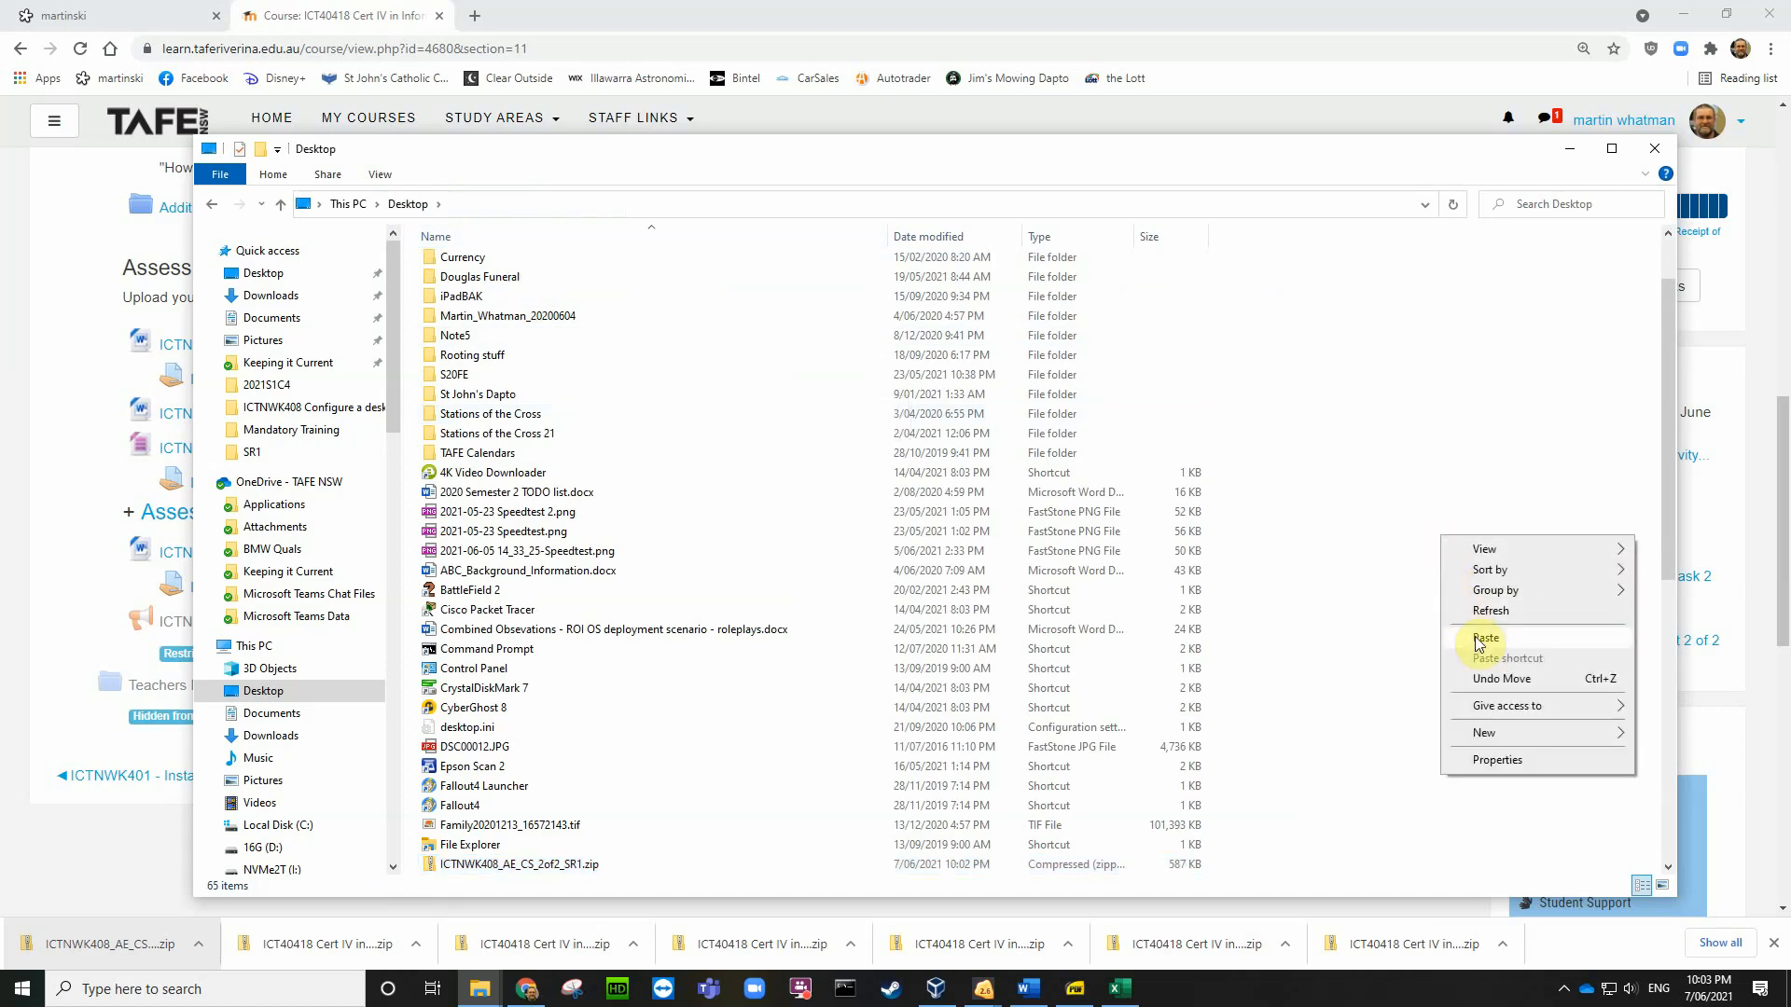
pyautogui.click(1479, 640)
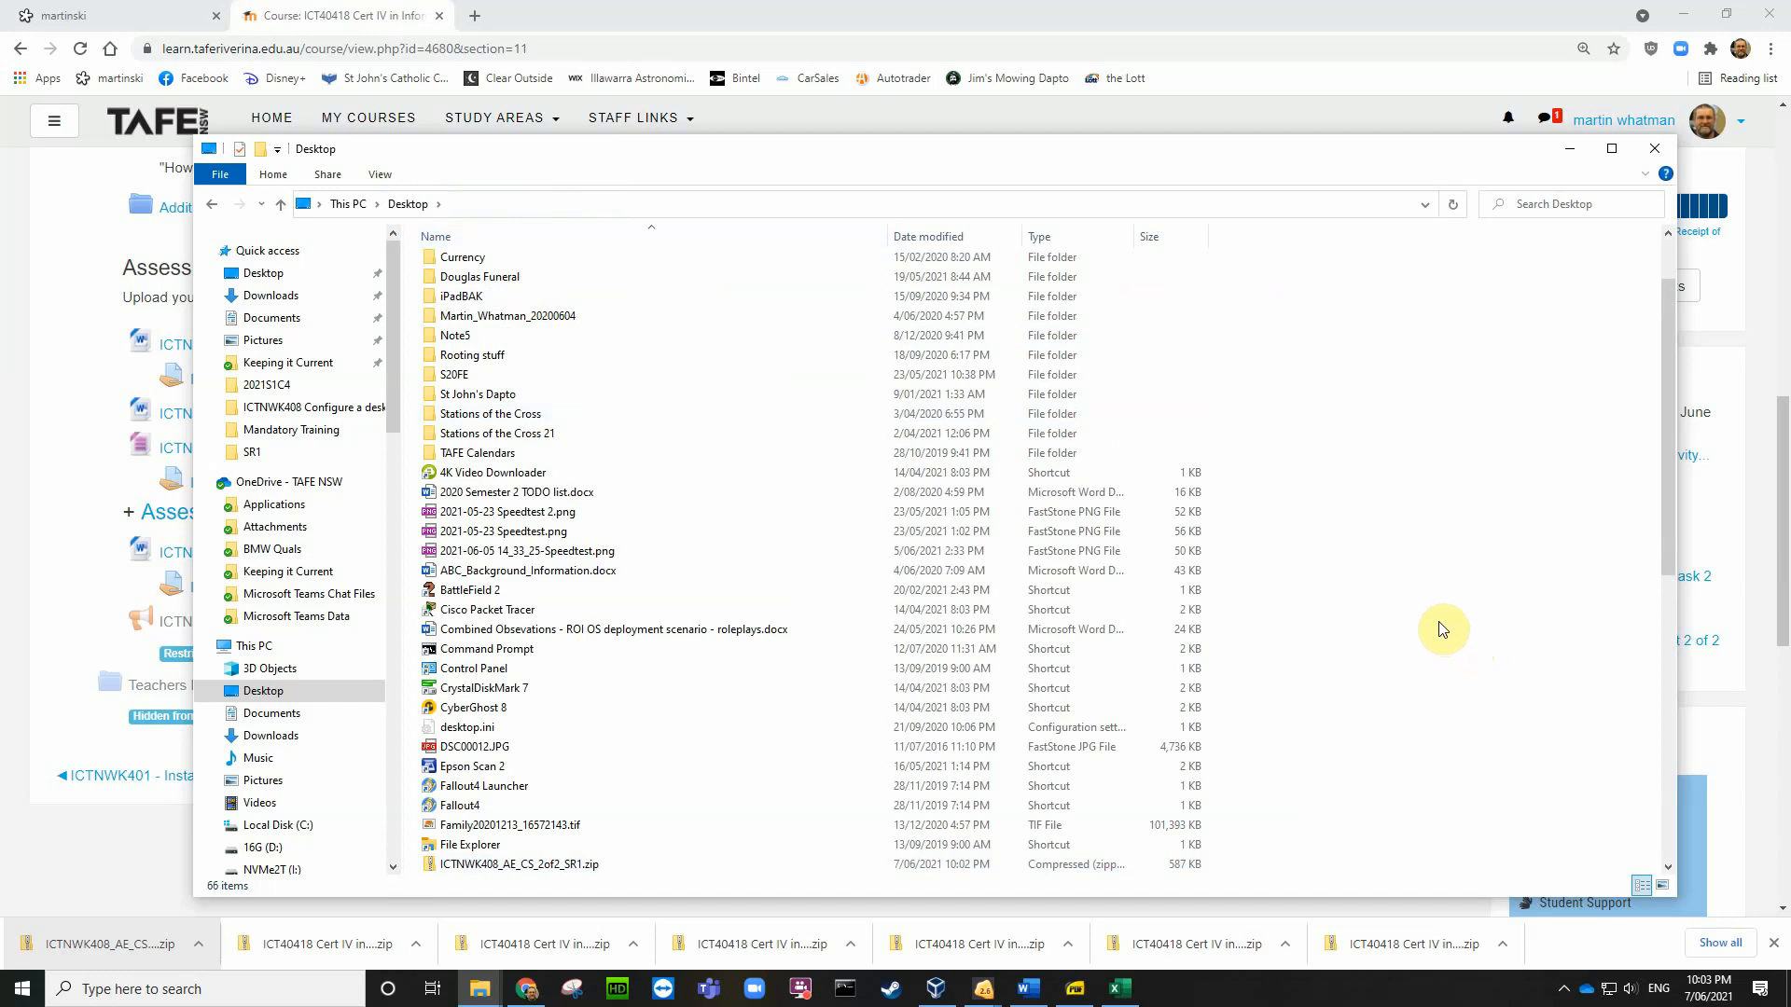
pyautogui.scroll(-10, 1398, 615)
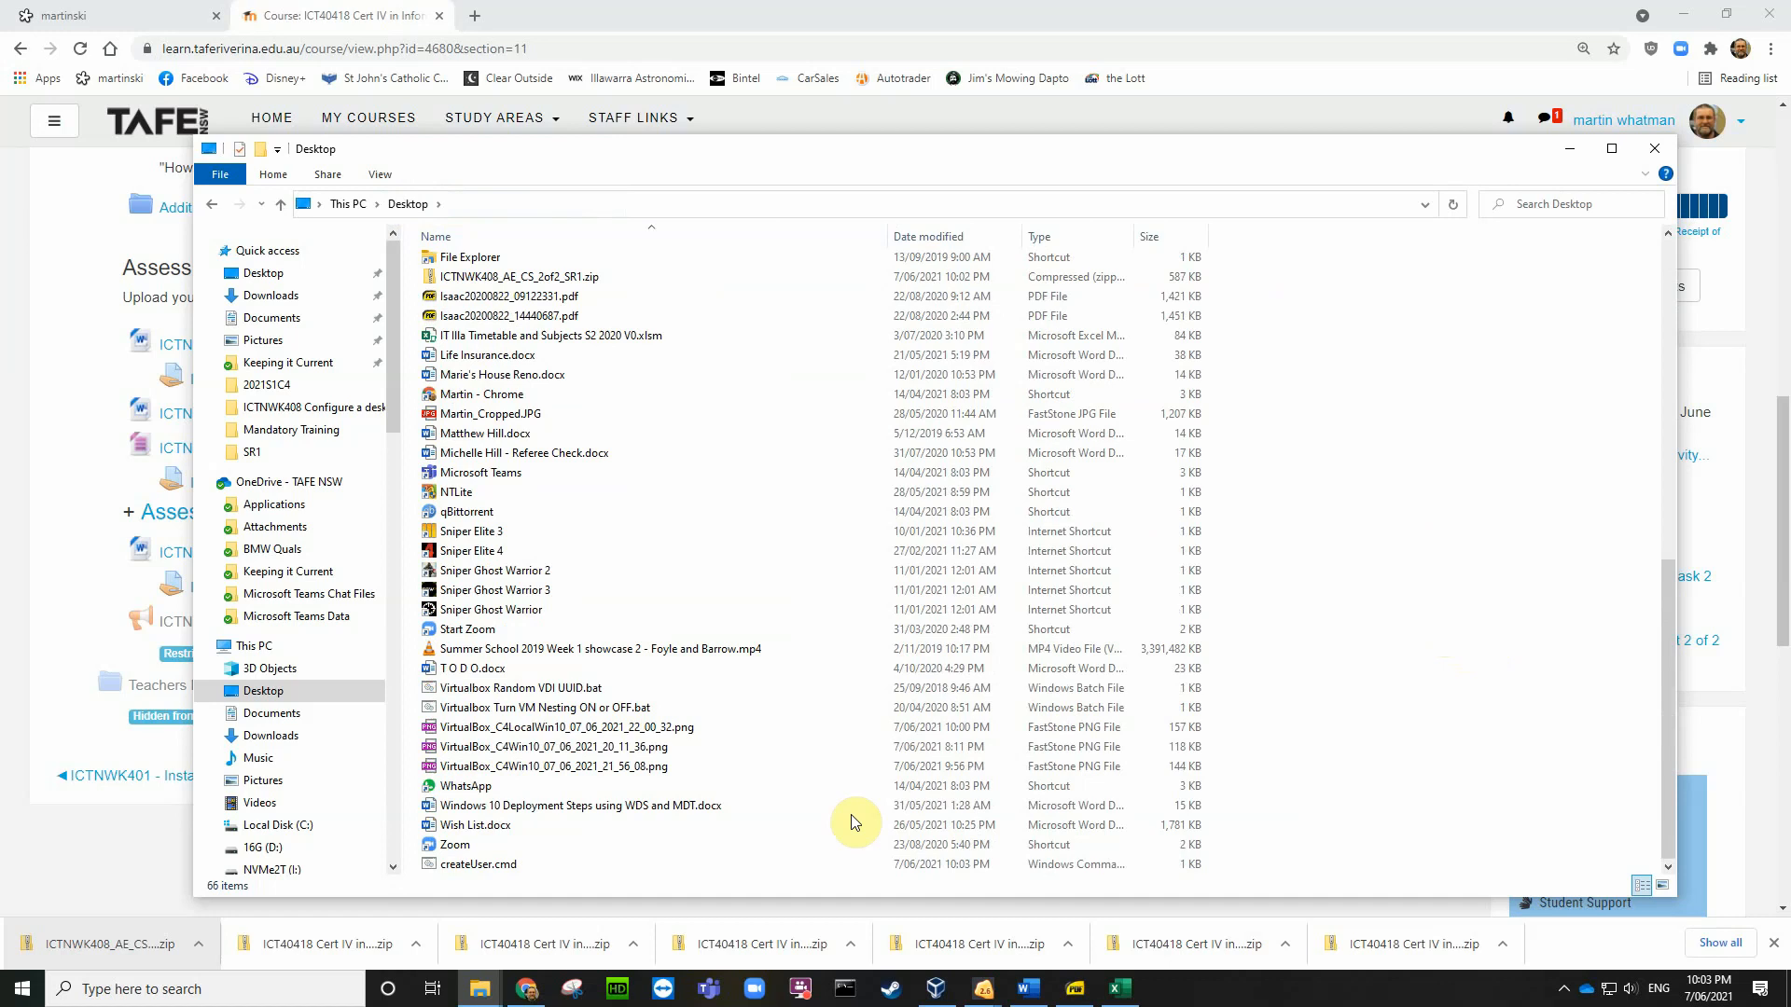
# Step: Edit createUser.cmd, allowing it past SmartScreen via More info and Run anyway
pyautogui.click(509, 866)
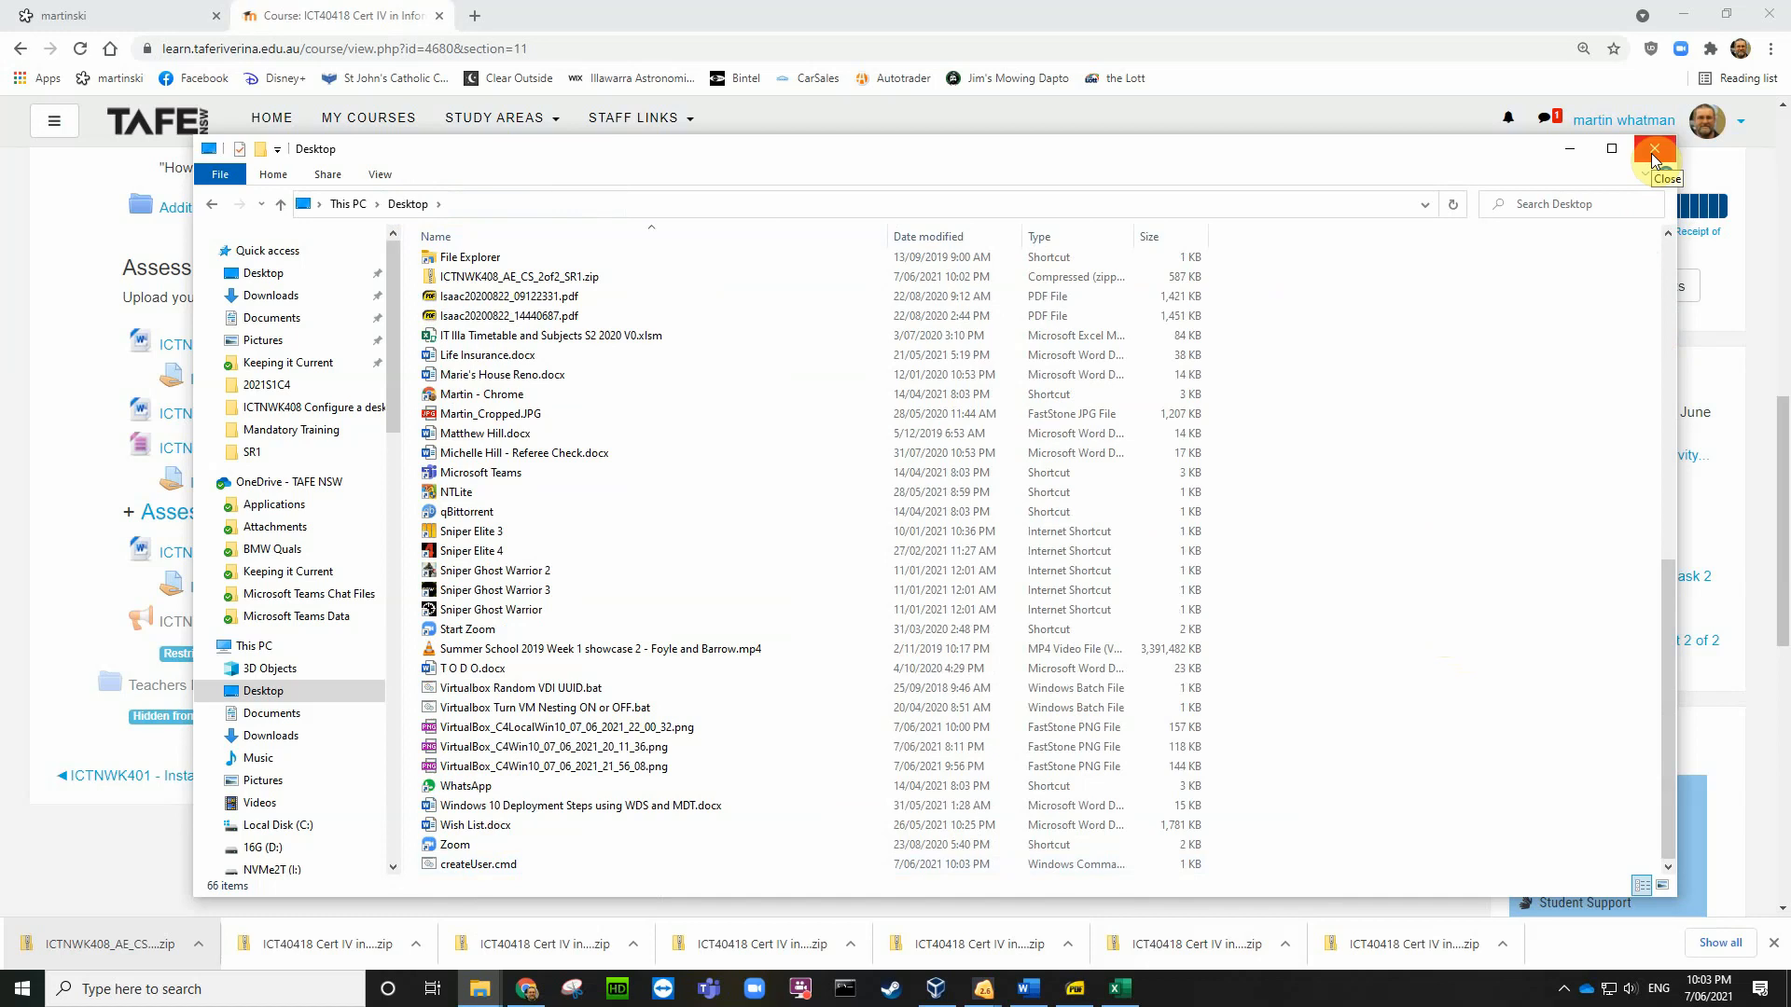
pyautogui.click(491, 863)
pyautogui.rightClick(492, 864)
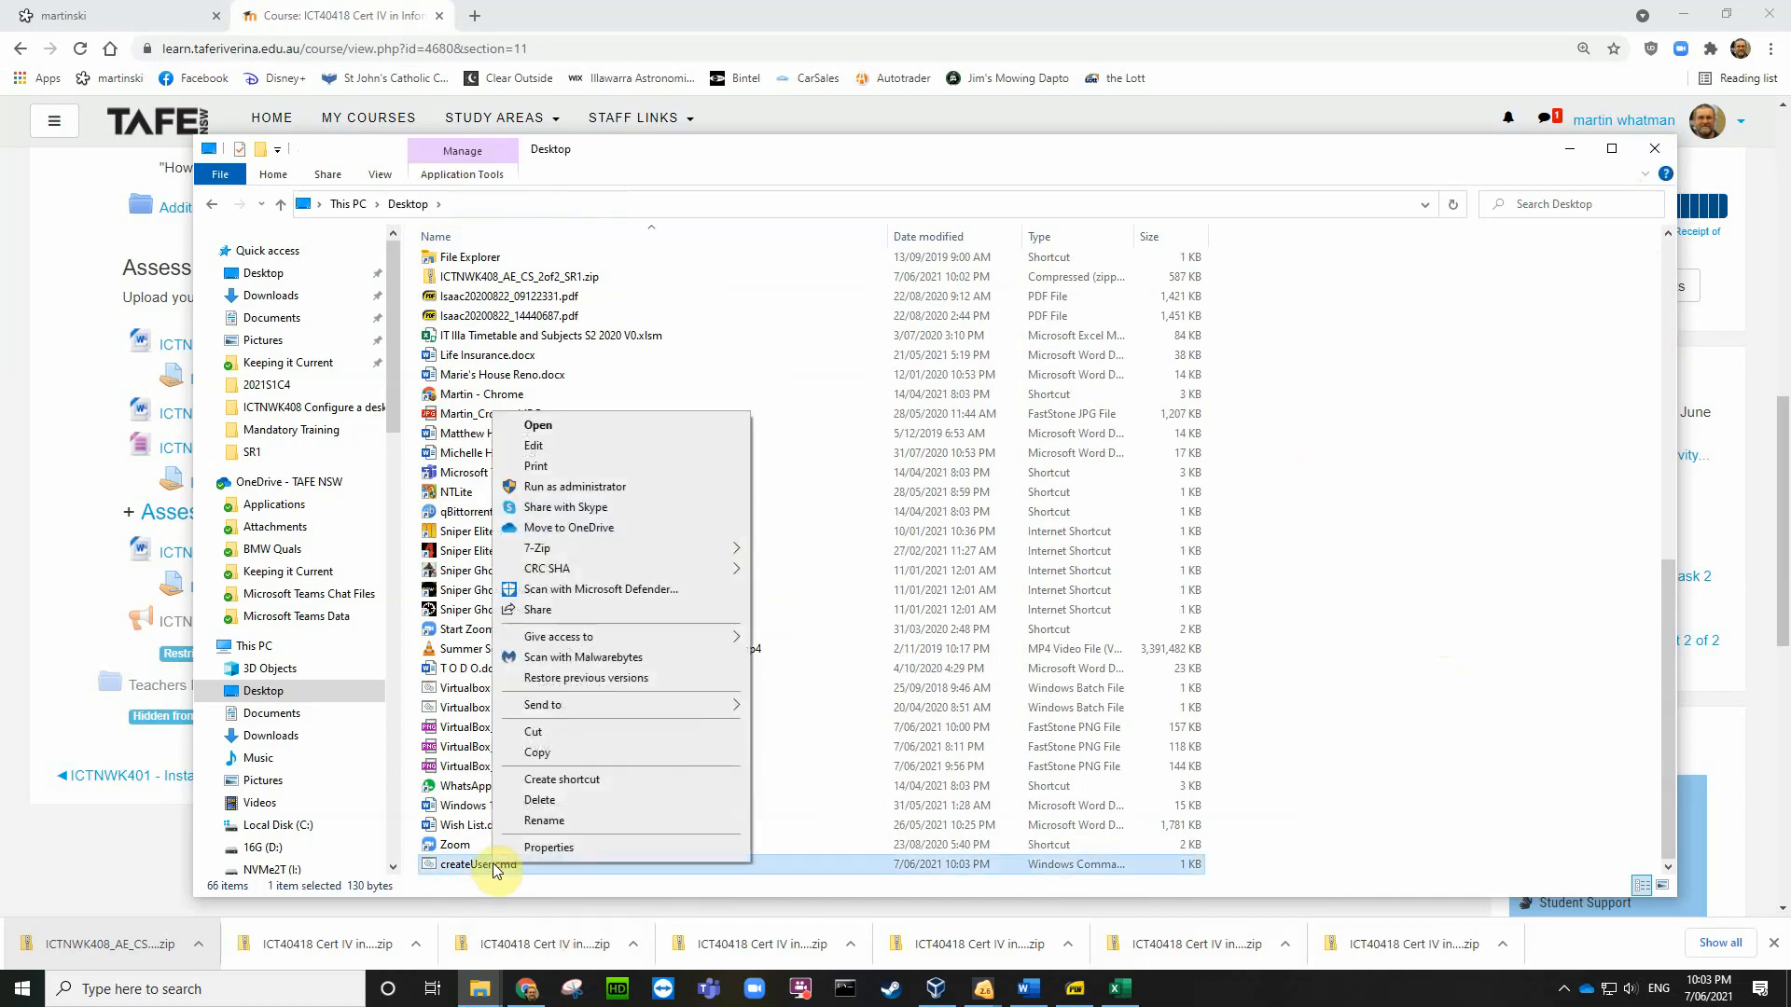
pyautogui.click(542, 454)
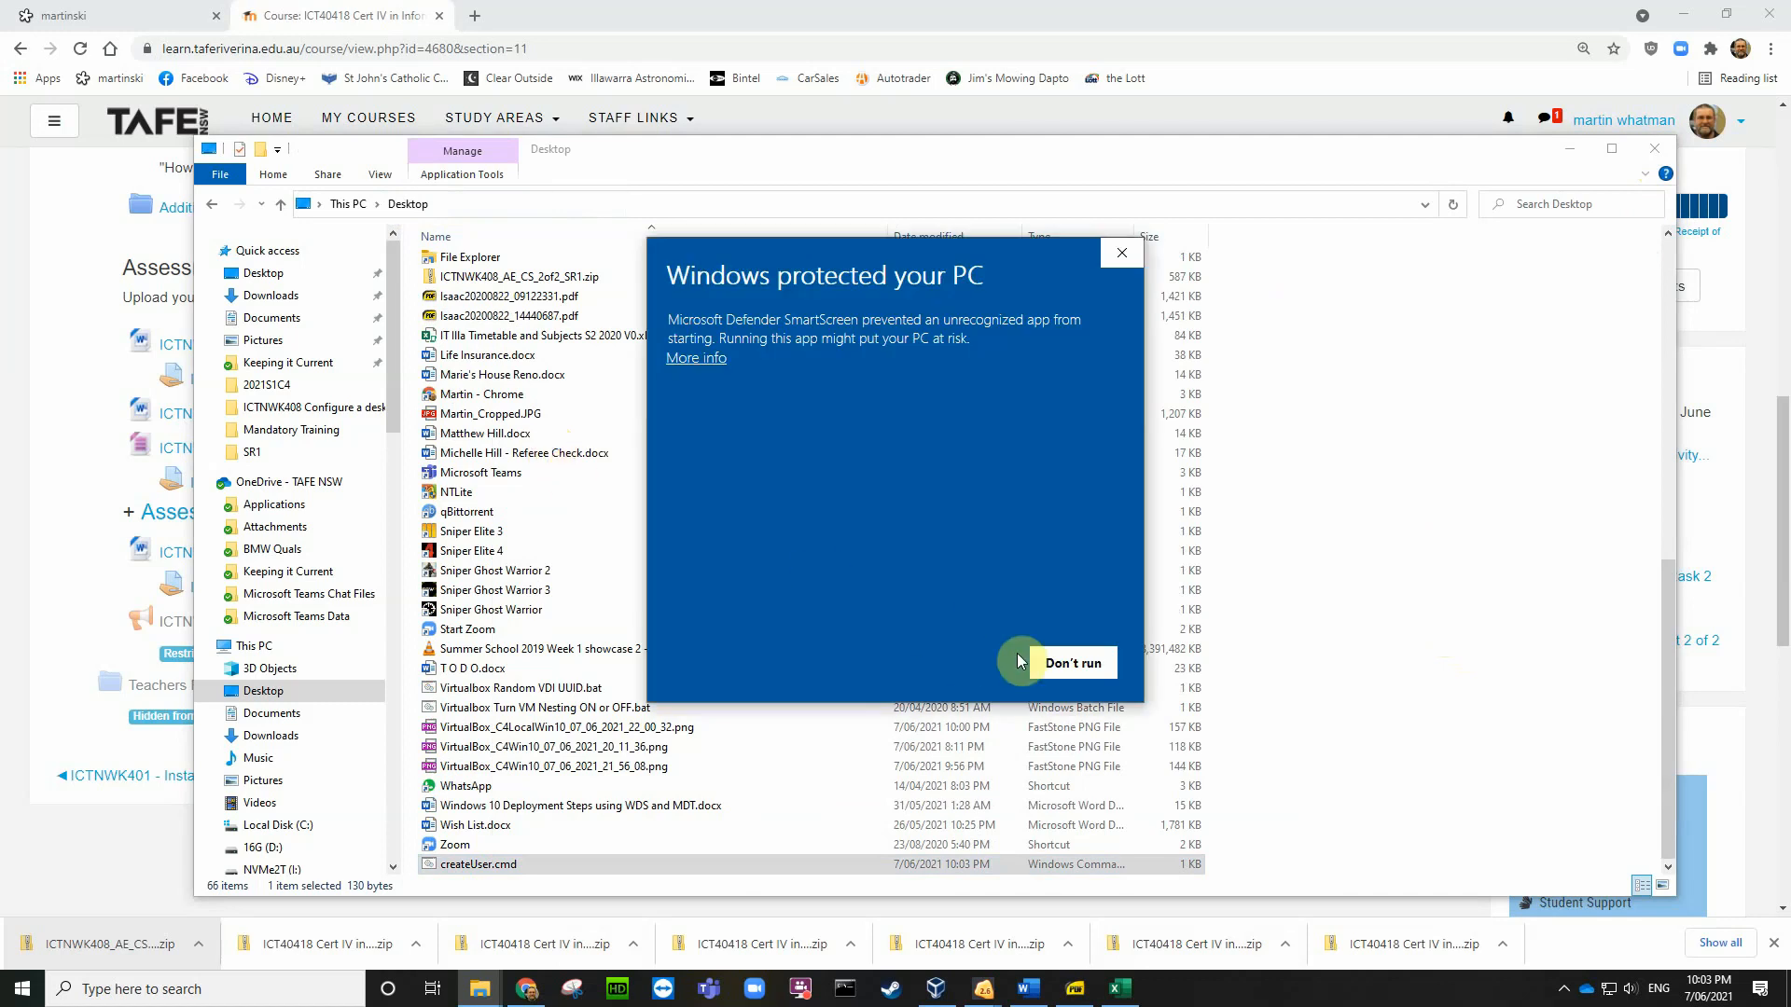
pyautogui.click(707, 366)
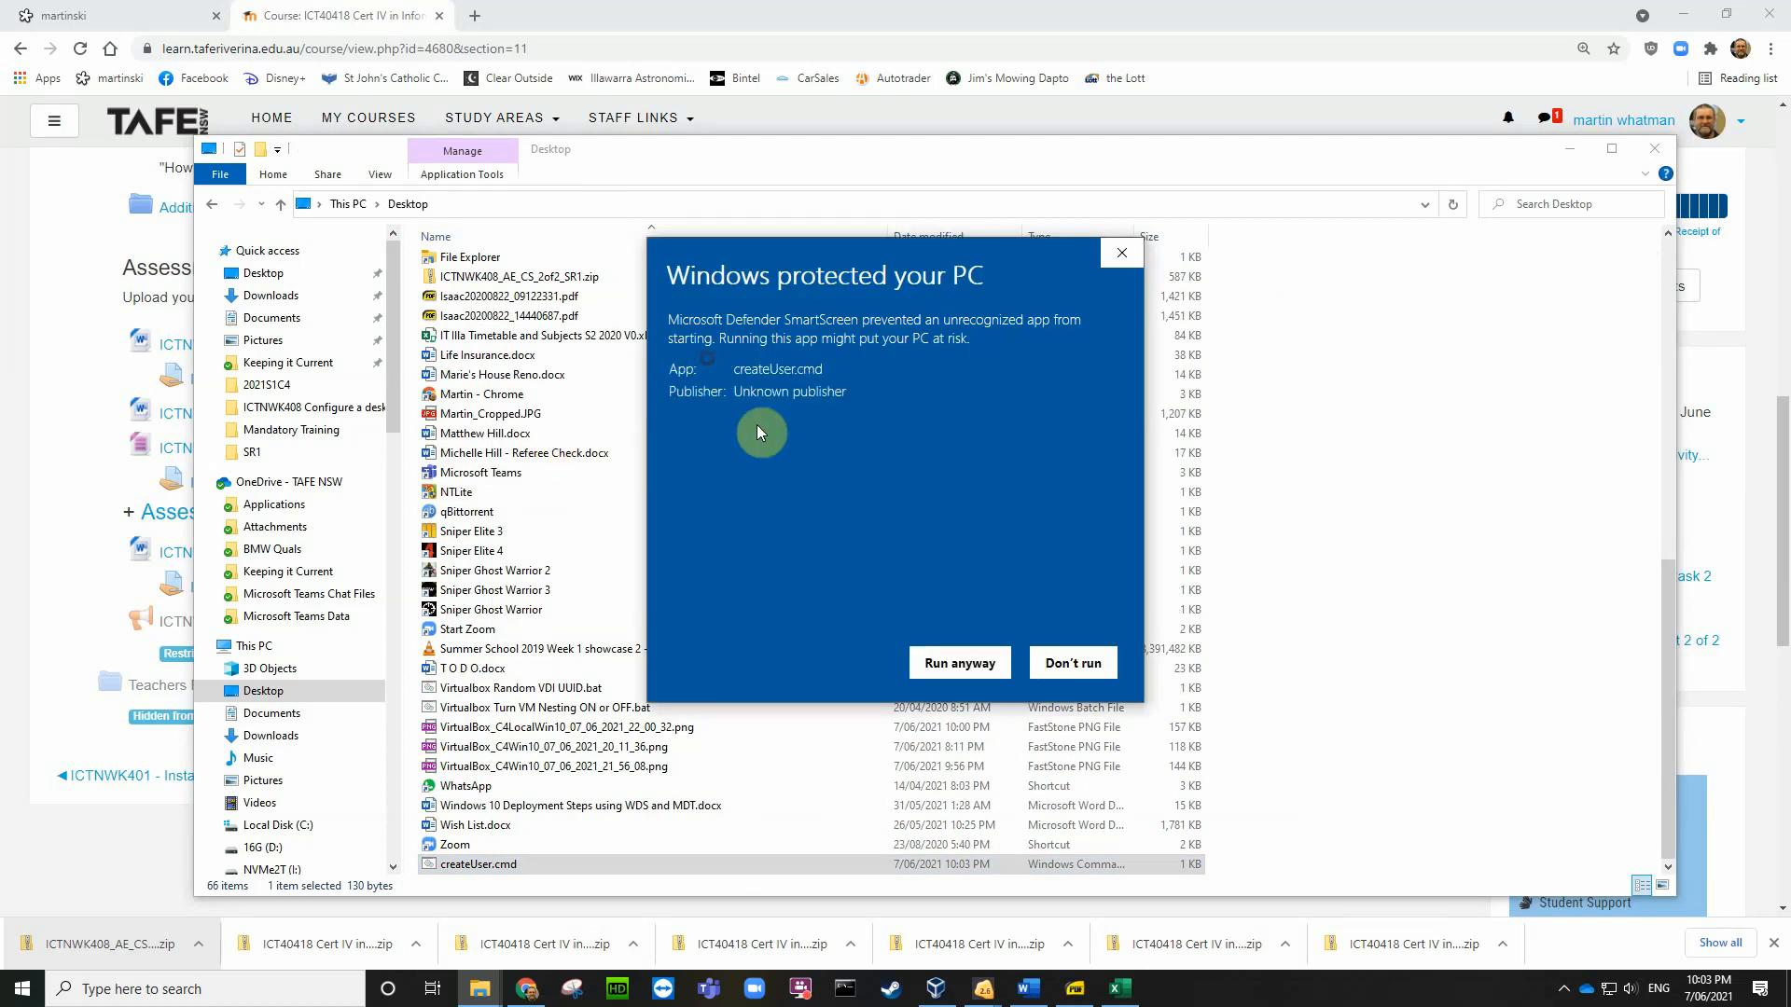
pyautogui.click(955, 663)
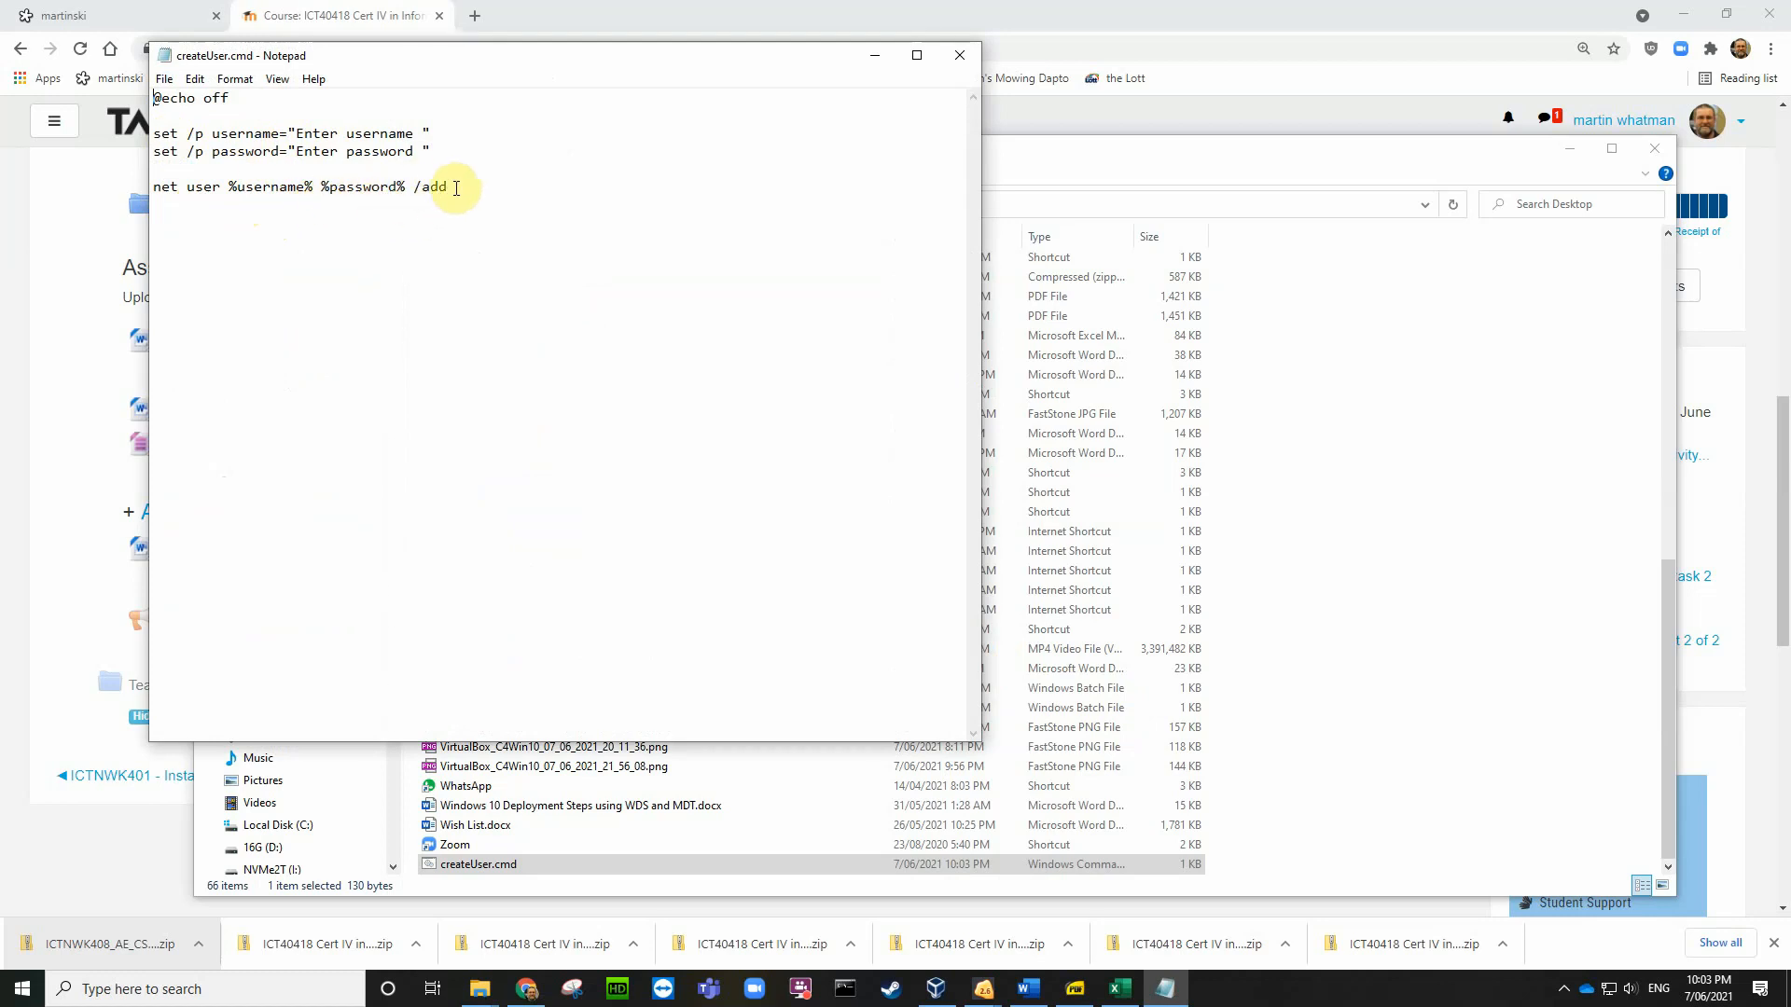
# Step: Highlight the script's net user %username% %password% /add line and show the running VM windows
pyautogui.moveTo(448, 187); pyautogui.dragTo(152, 188)
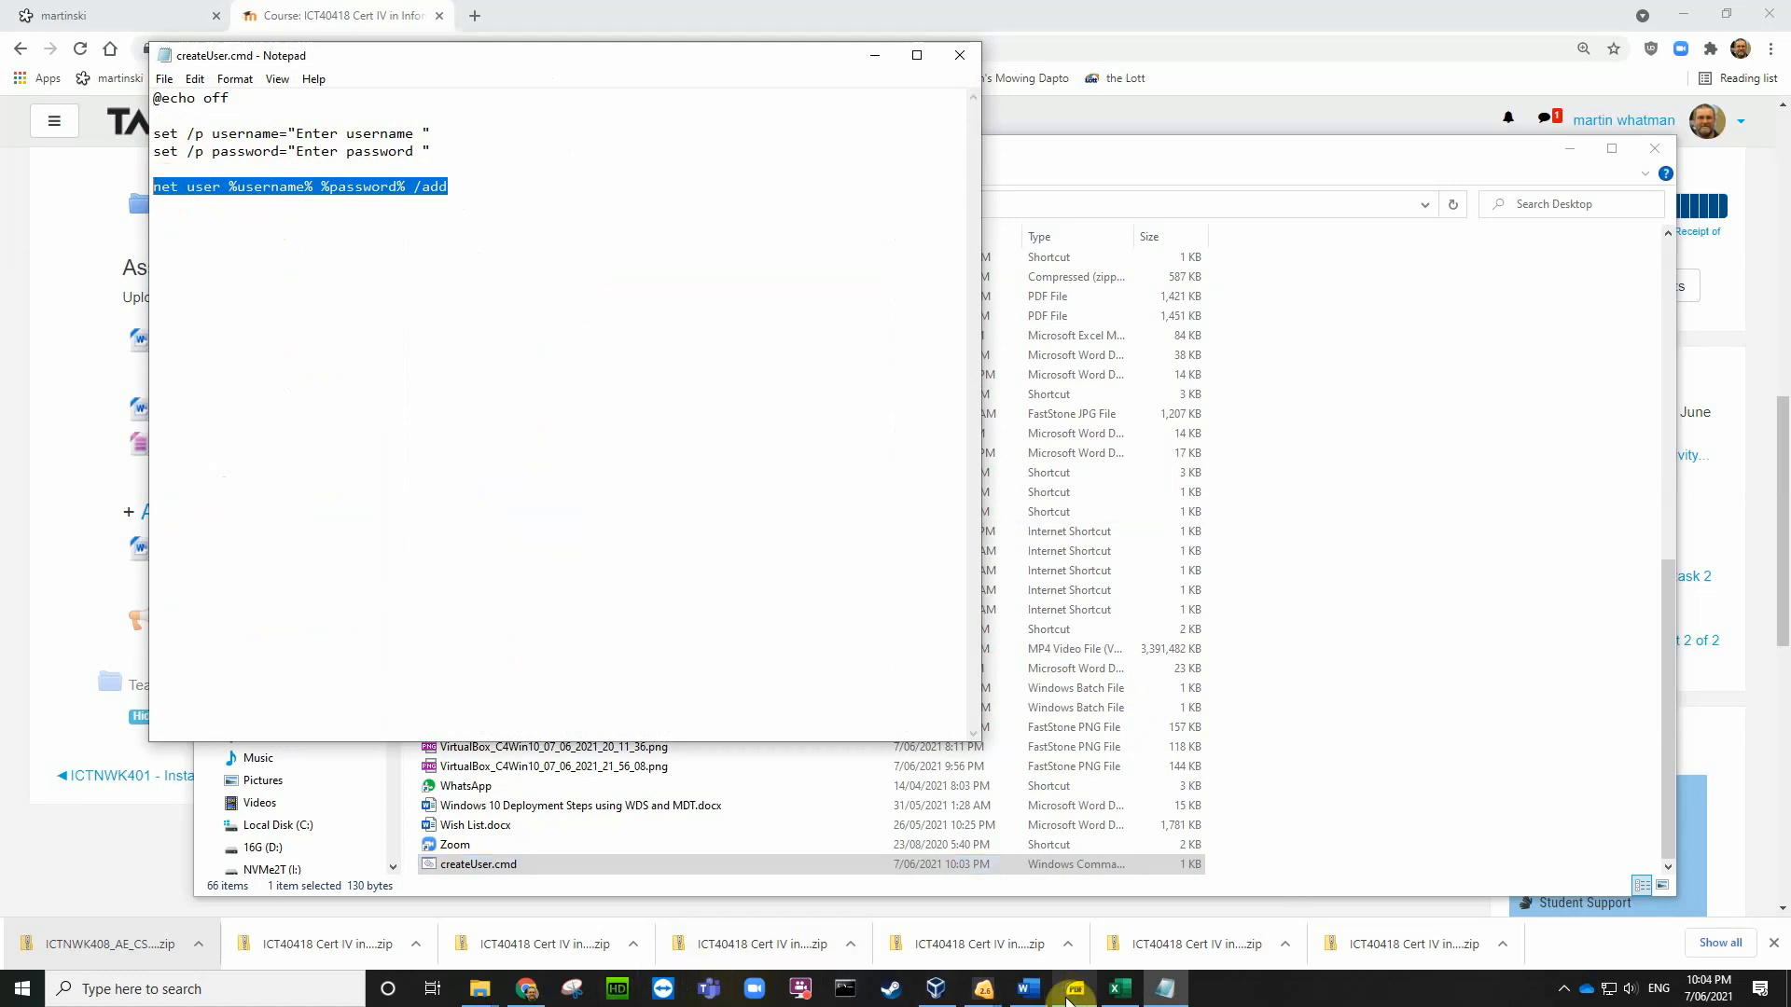
pyautogui.click(986, 996)
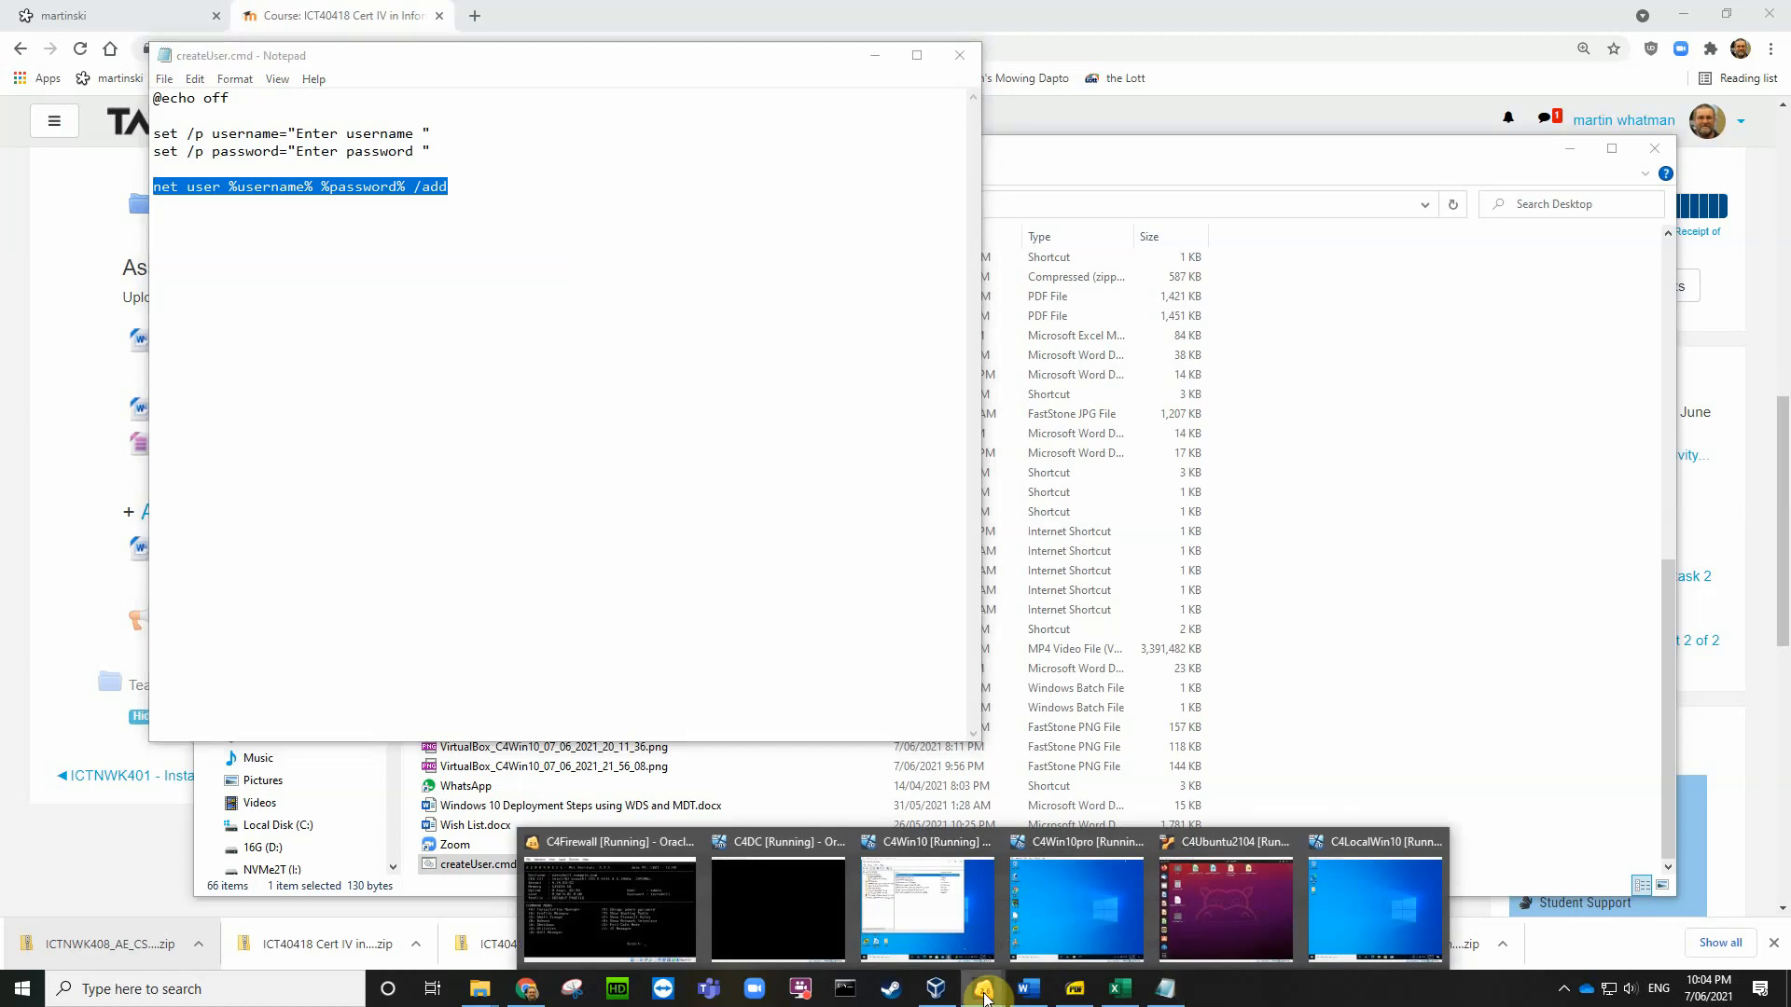
pyautogui.click(1328, 912)
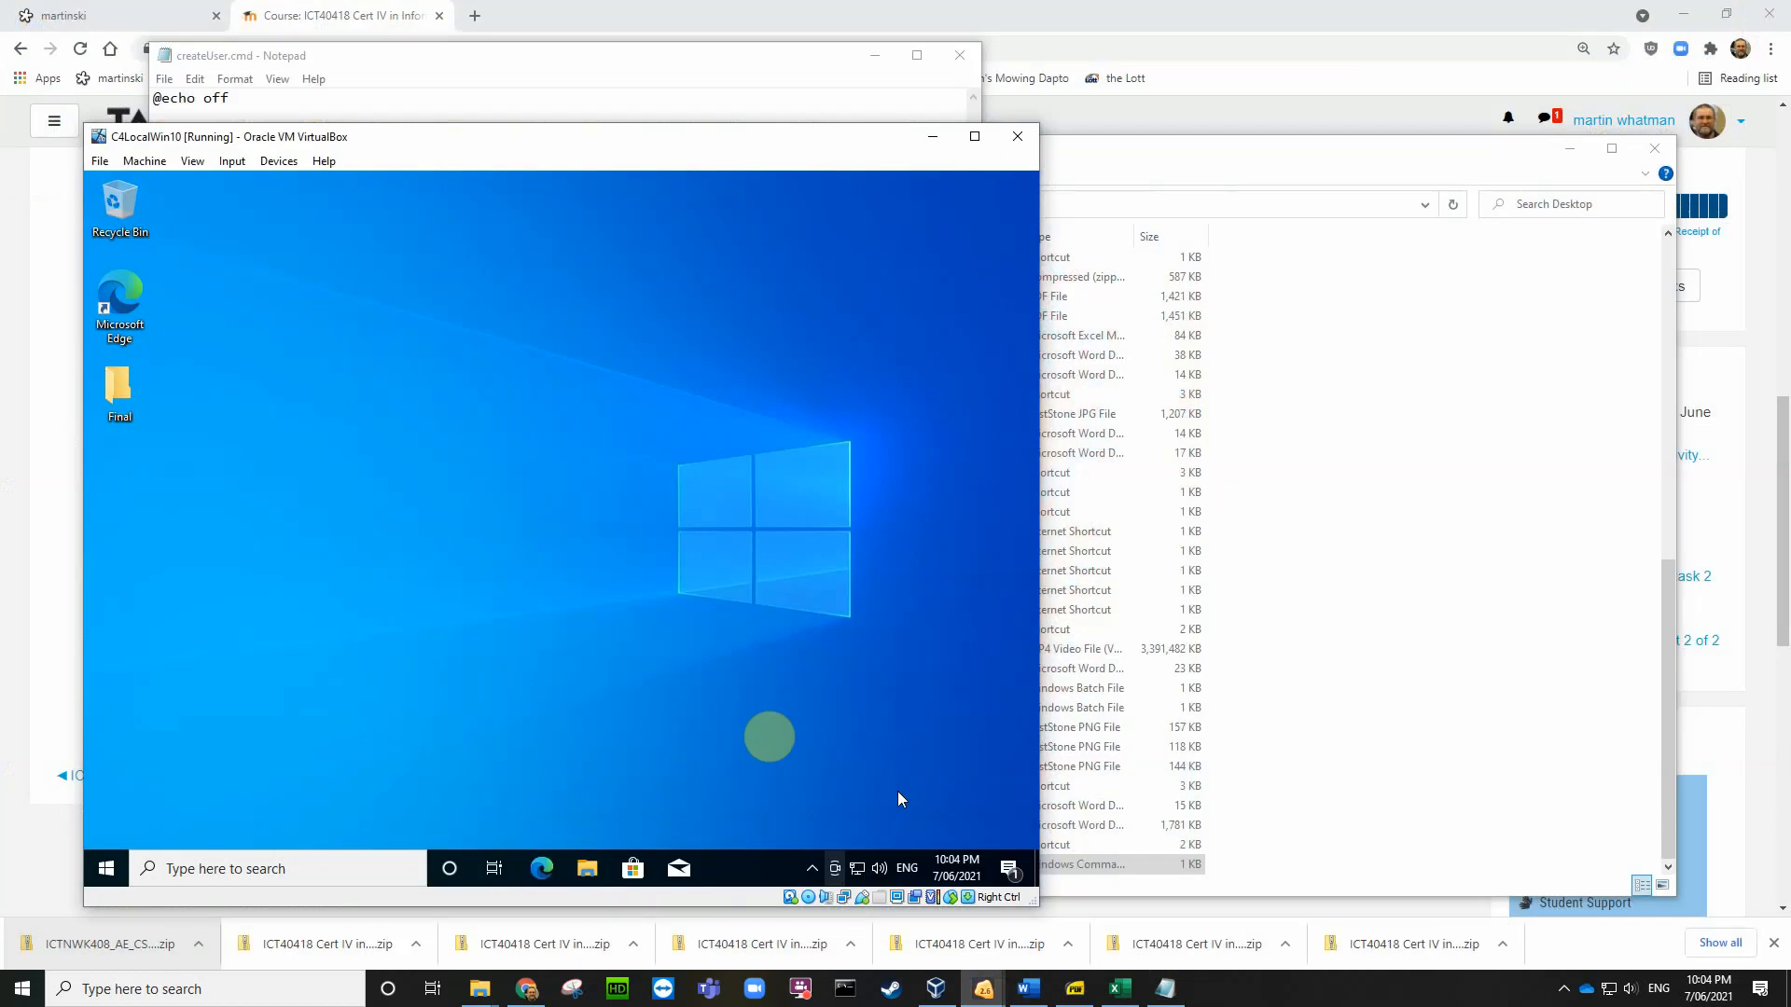
pyautogui.click(119, 870)
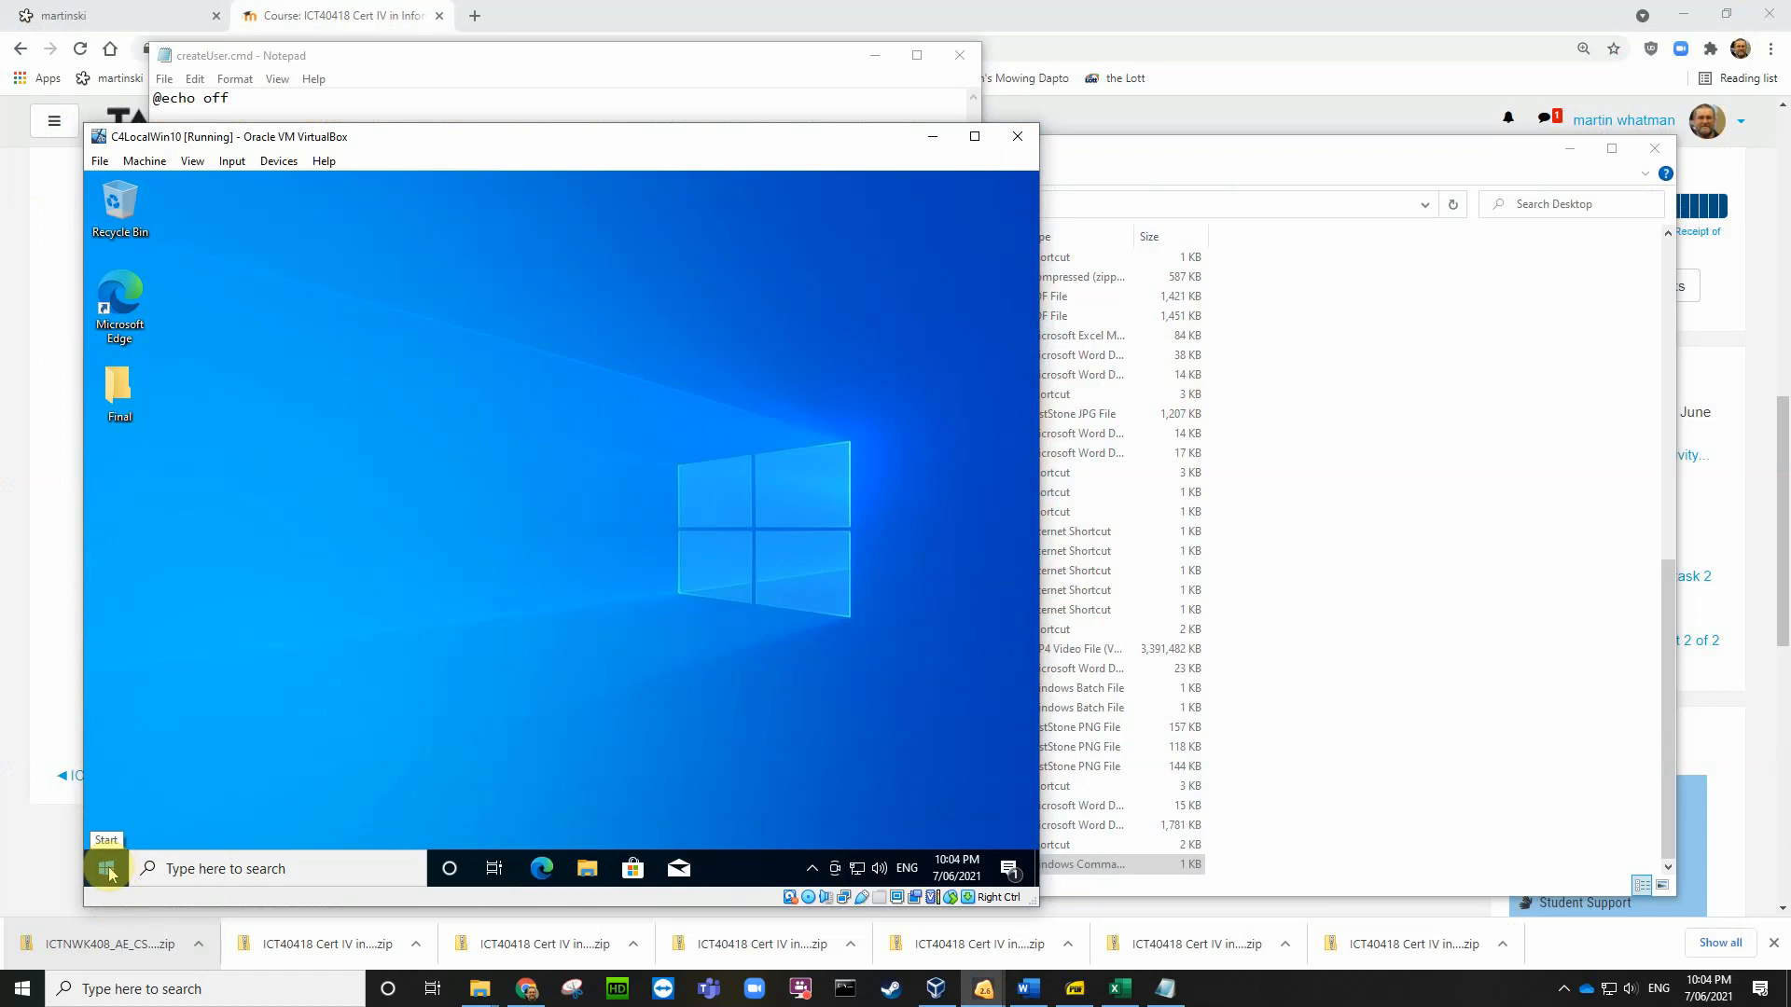
pyautogui.click(178, 869)
pyautogui.write('cmd')
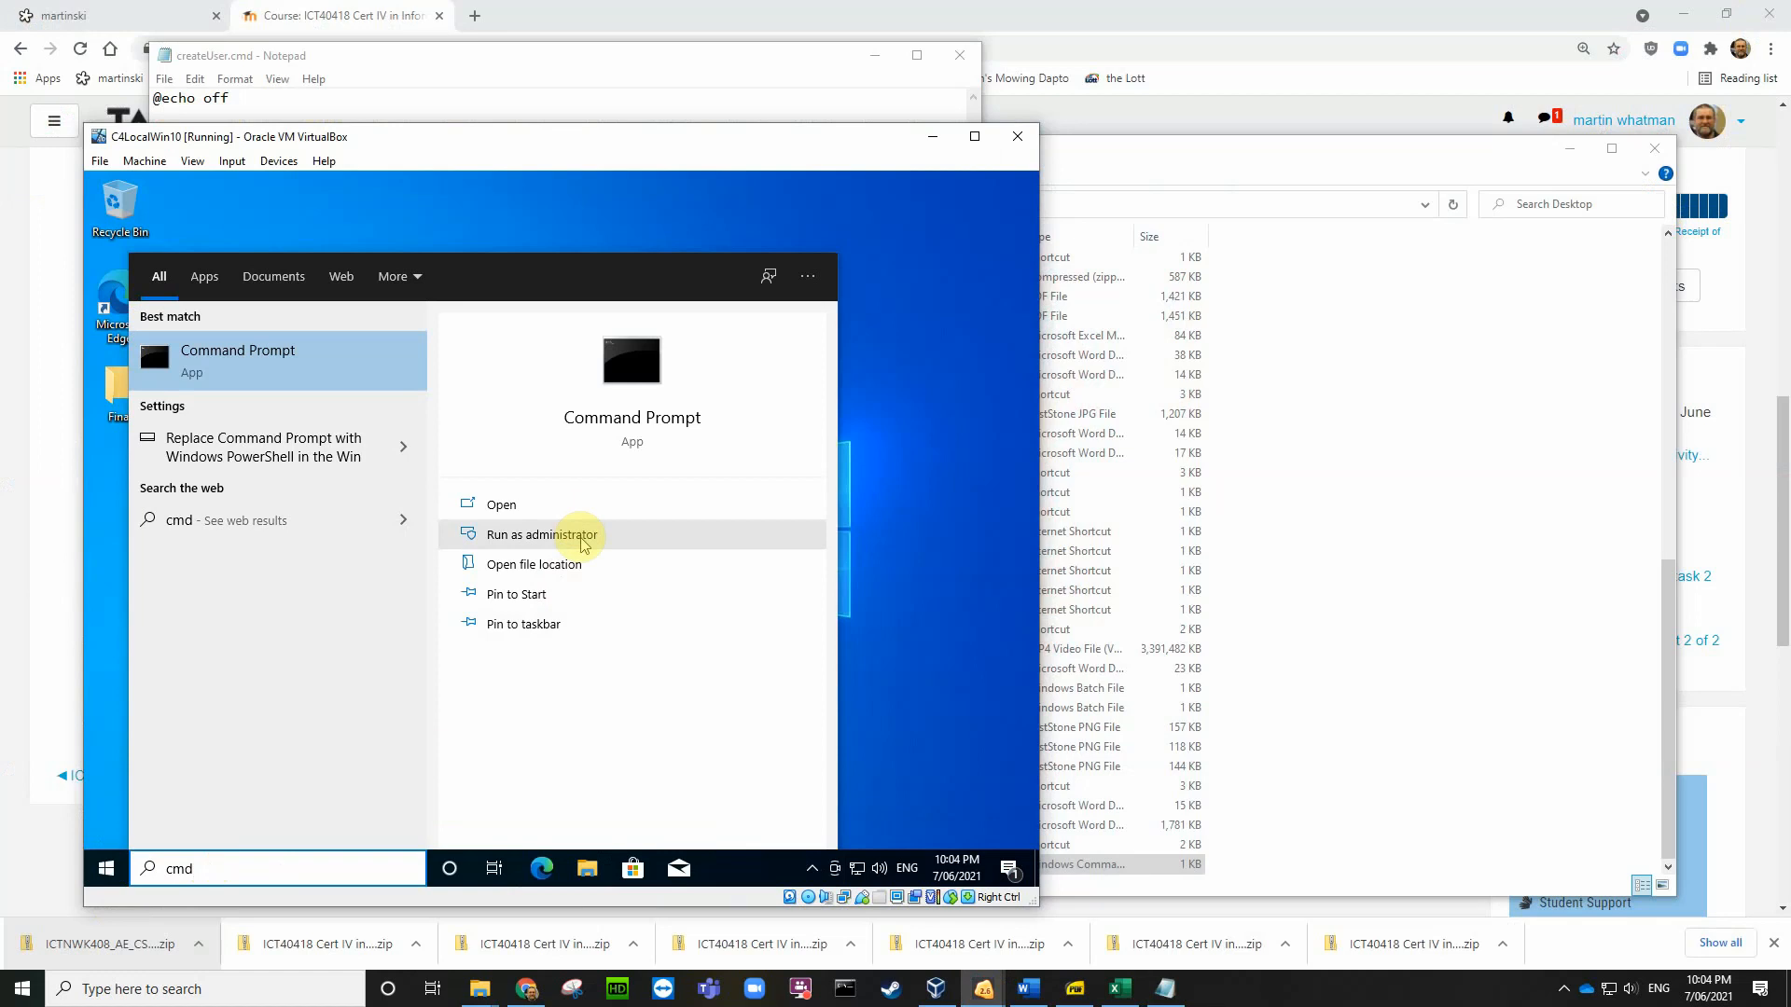
pyautogui.click(582, 540)
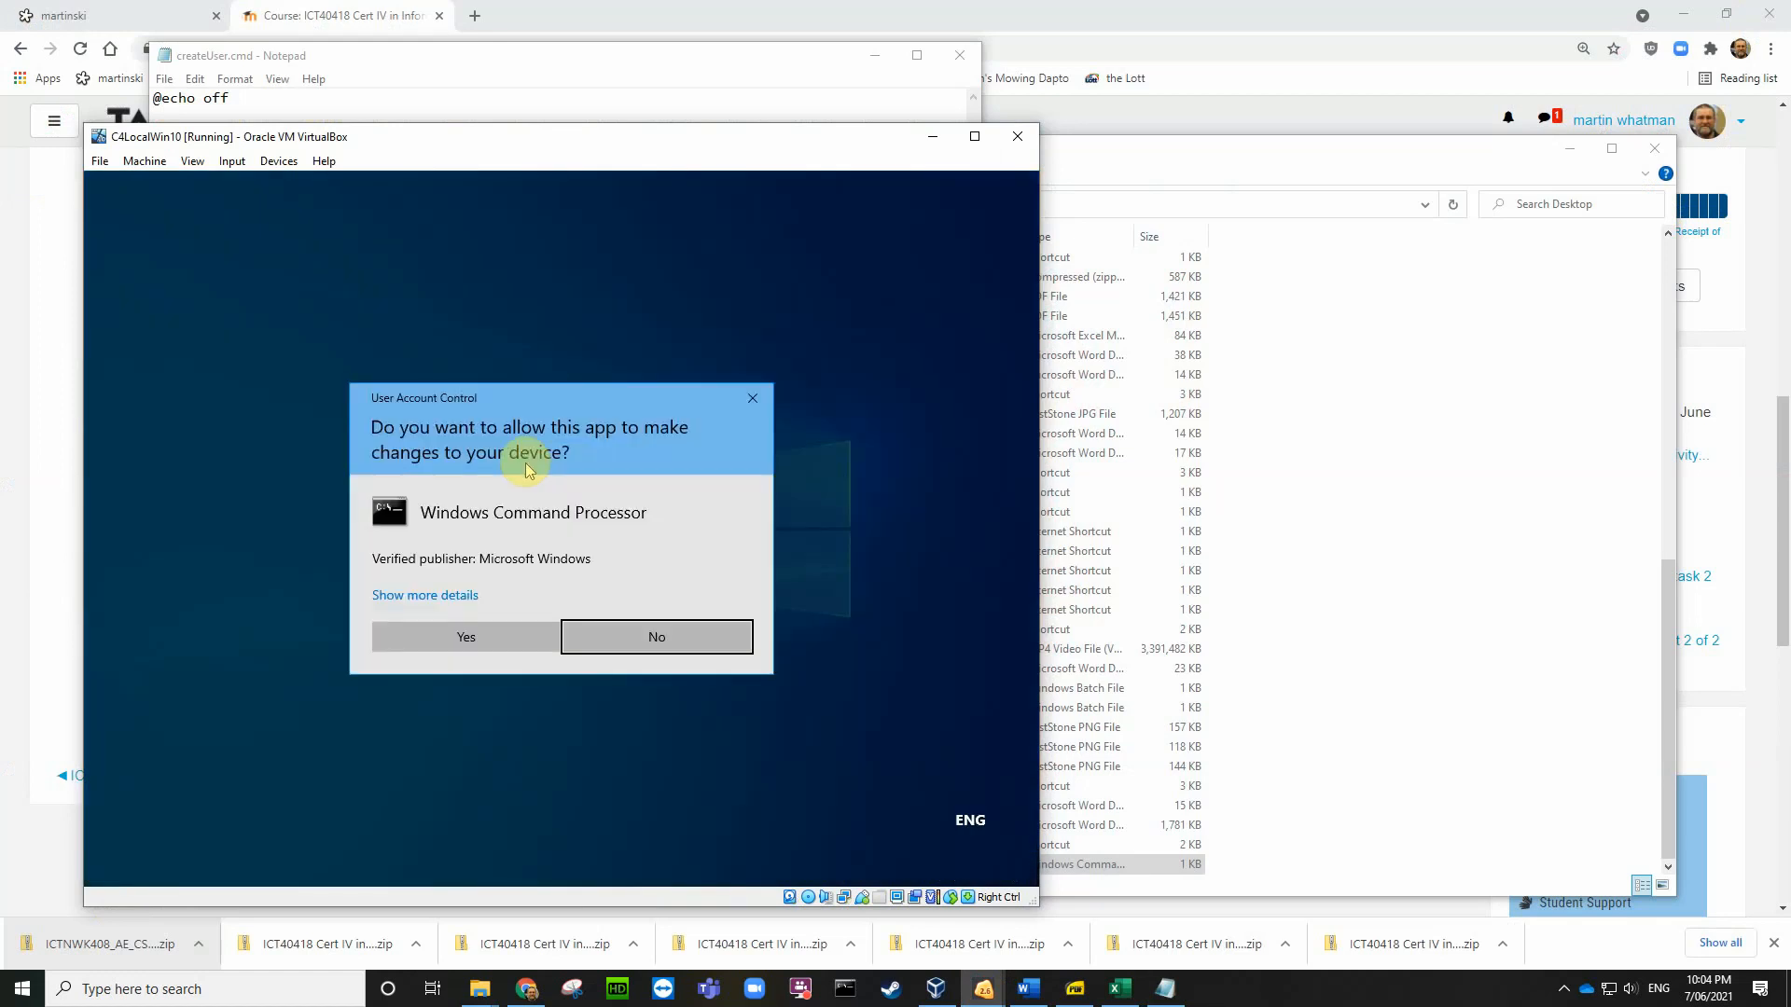
pyautogui.click(495, 636)
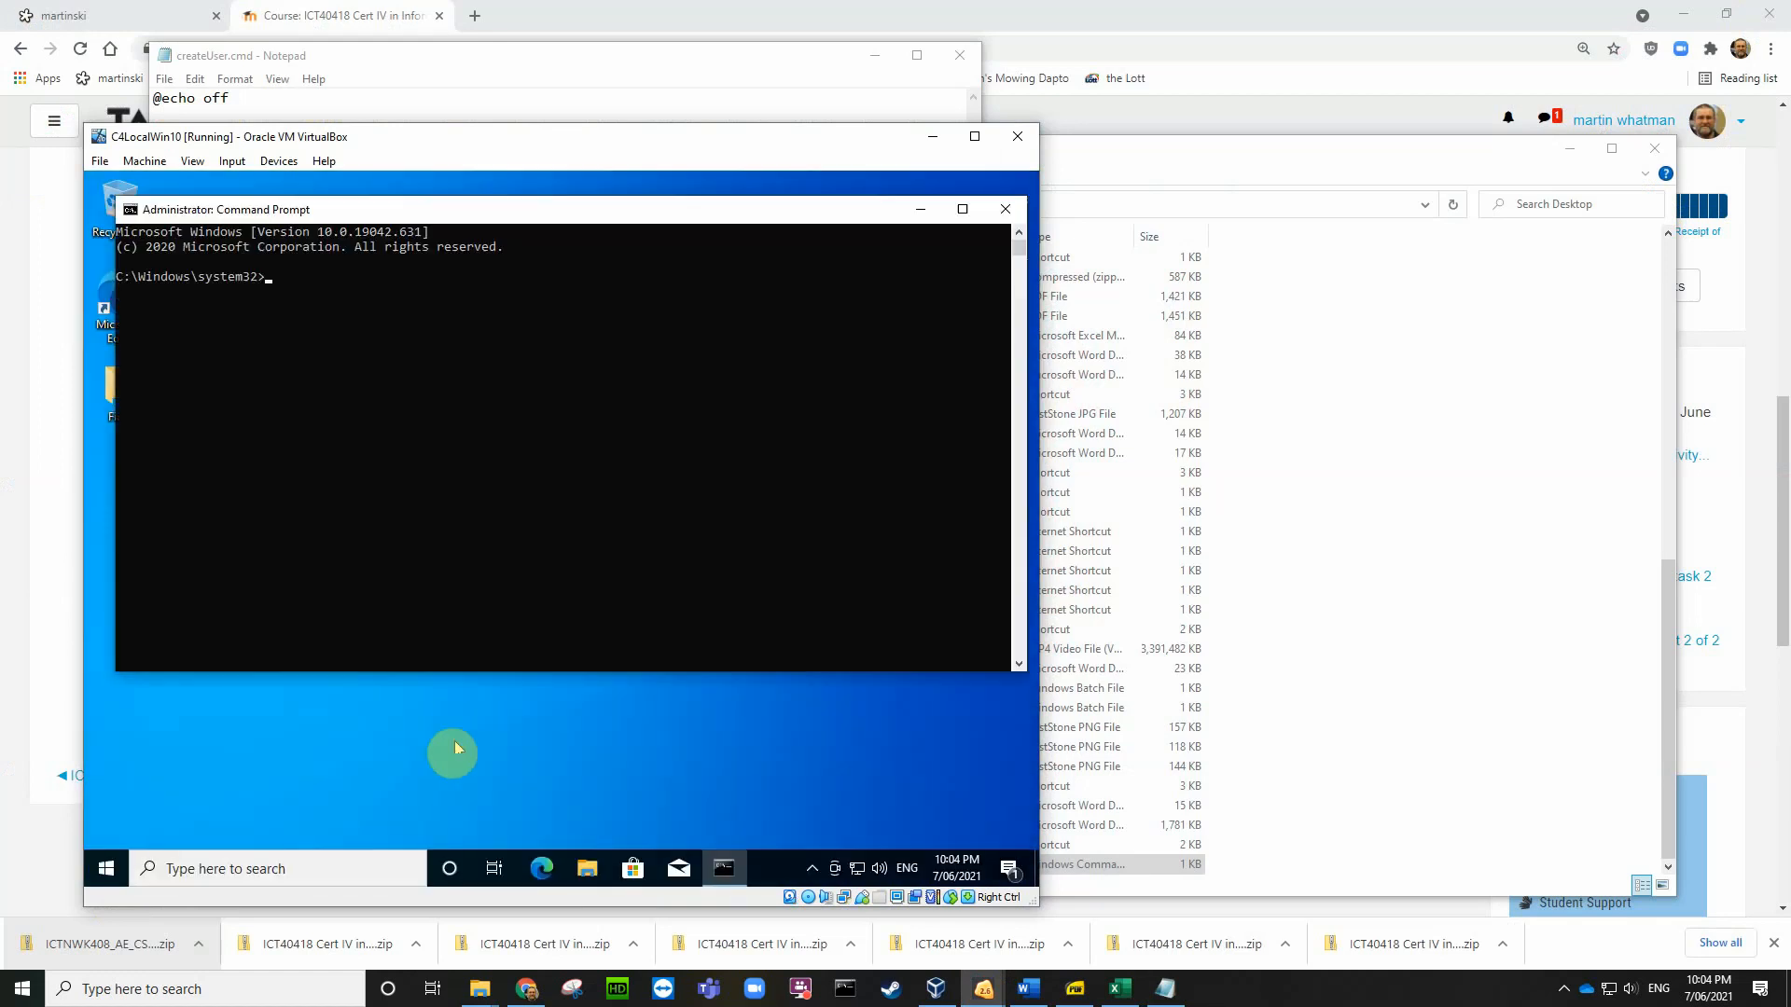
pyautogui.rightClick(268, 285)
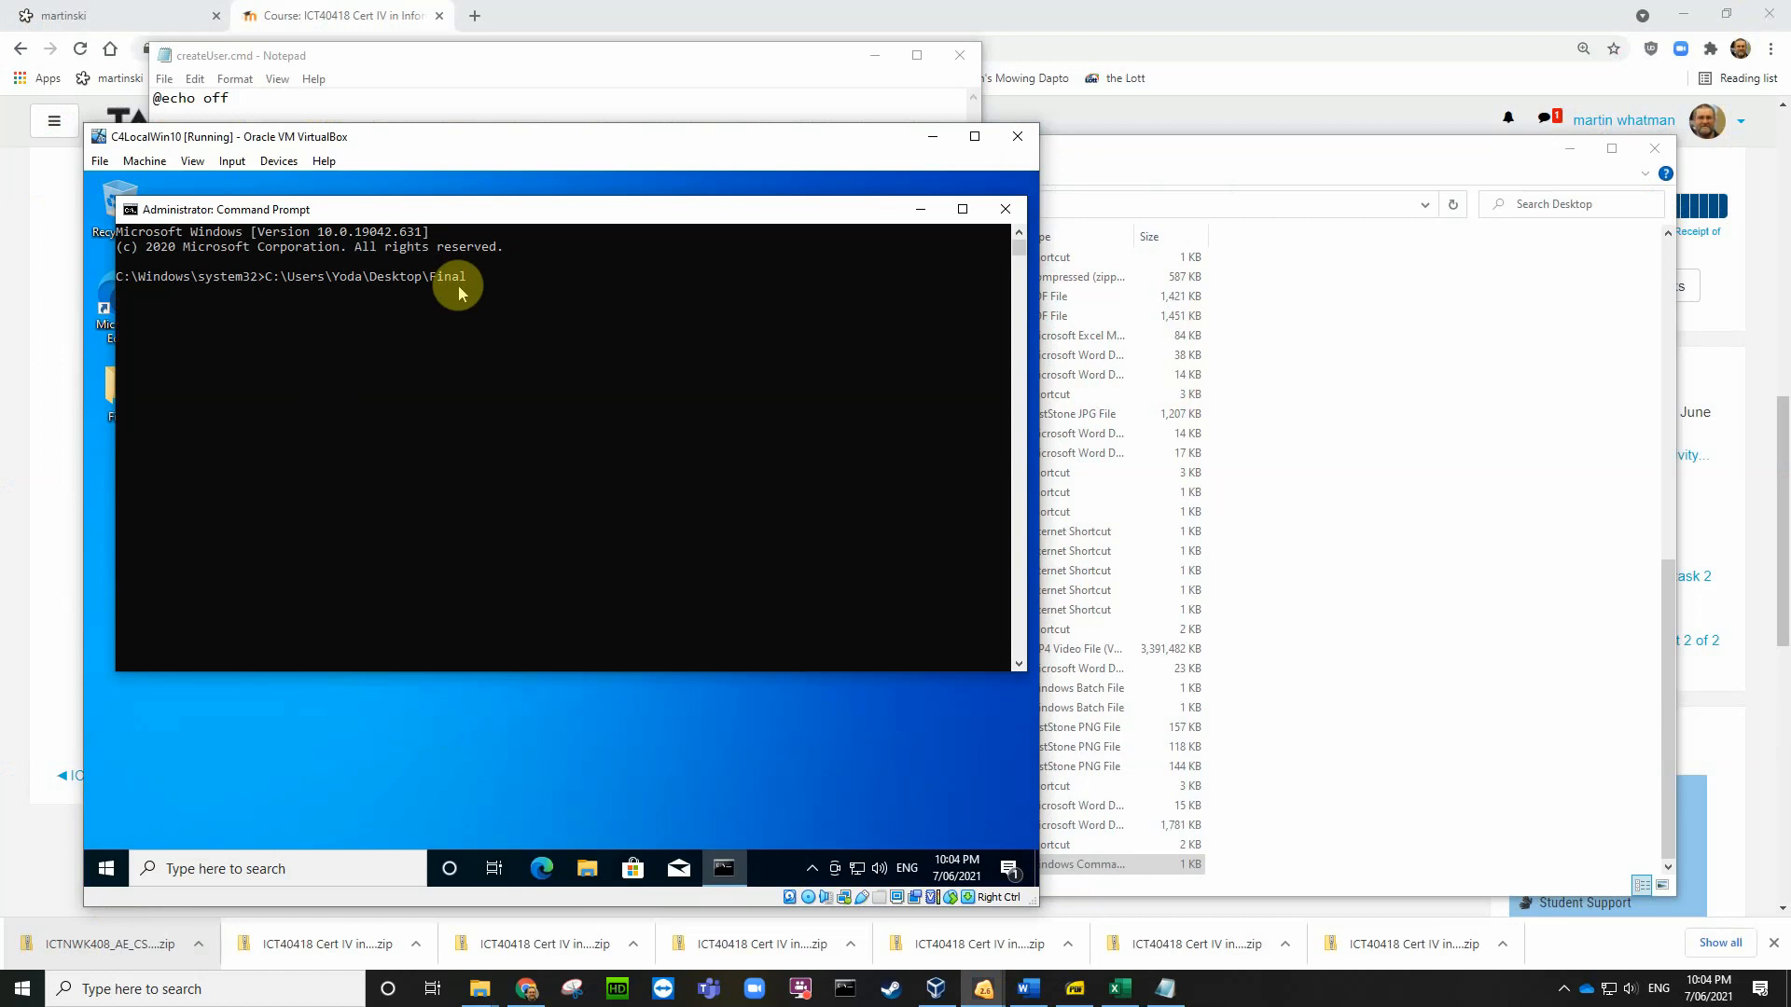
pyautogui.press('BackSpace')
pyautogui.press('BackSpace')
pyautogui.press('BackSpace')
pyautogui.press('BackSpace')
pyautogui.press('BackSpace')
pyautogui.press('BackSpace')
pyautogui.press('BackSpace')
pyautogui.press('BackSpace')
pyautogui.press('BackSpace')
pyautogui.press('BackSpace')
pyautogui.press('BackSpace')
pyautogui.press('BackSpace')
pyautogui.press('BackSpace')
pyautogui.press('BackSpace')
pyautogui.press('BackSpace')
pyautogui.press('BackSpace')
pyautogui.press('BackSpace')
pyautogui.press('BackSpace')
pyautogui.press('BackSpace')
pyautogui.press('BackSpace')
pyautogui.click(279, 160)
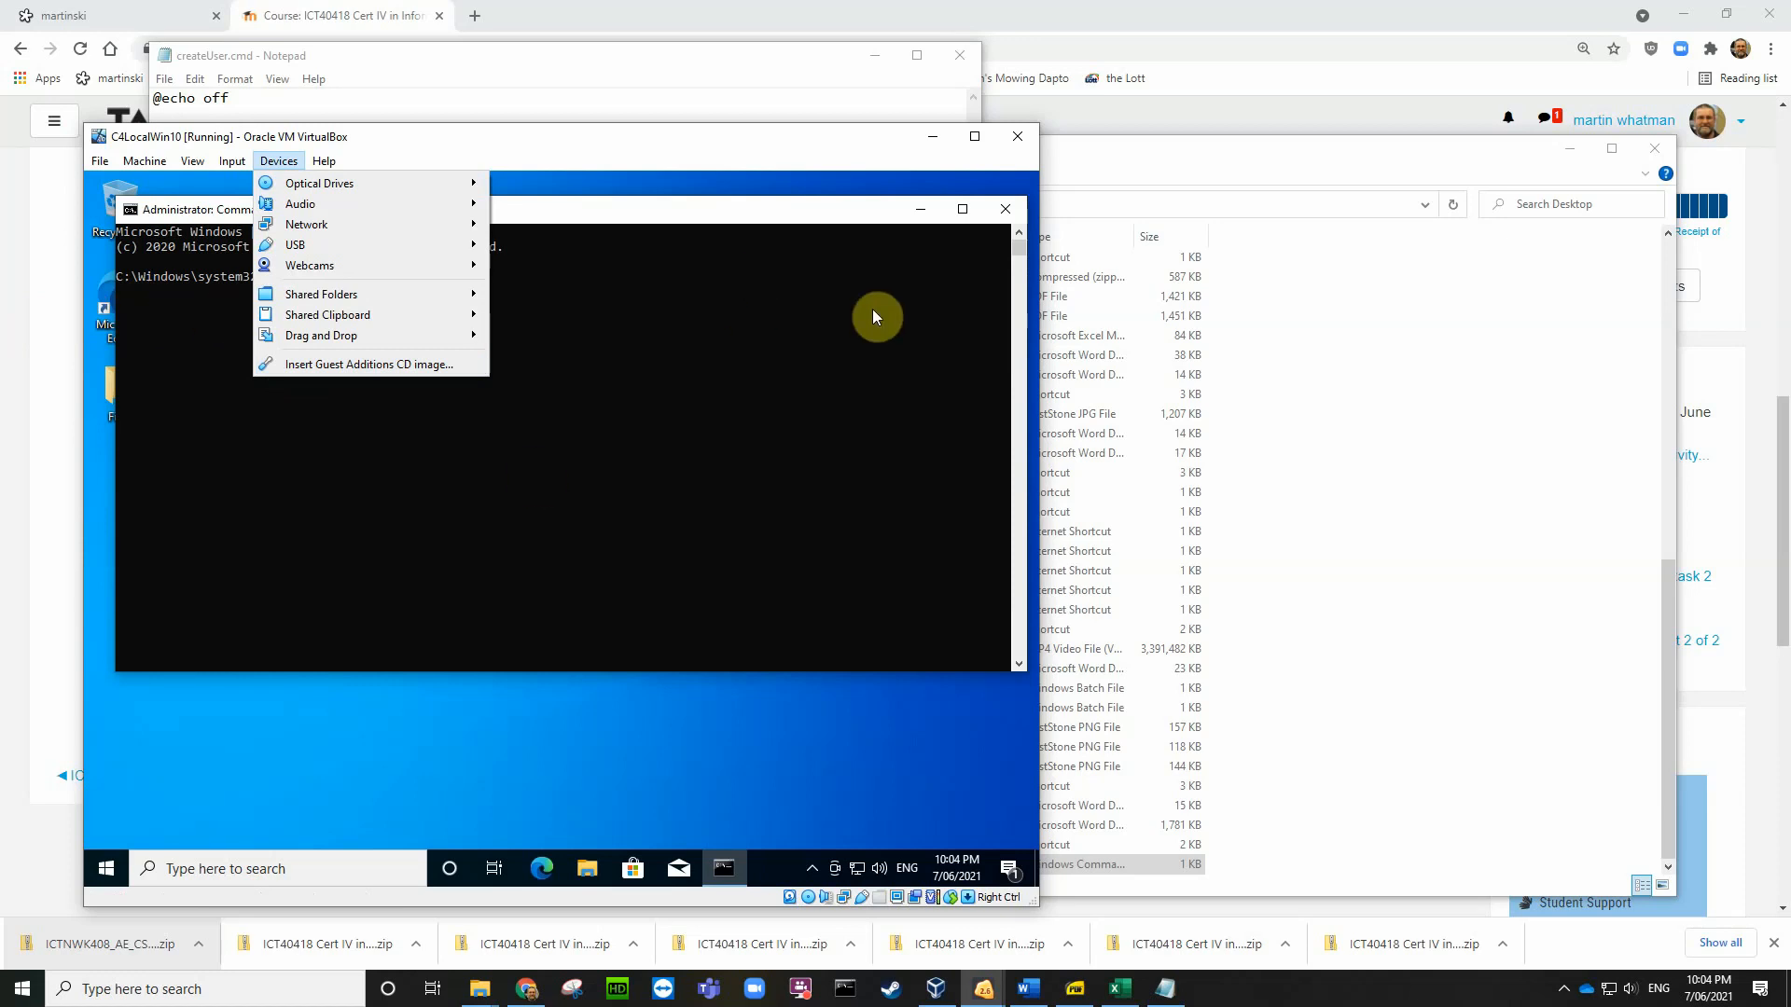
pyautogui.click(1007, 214)
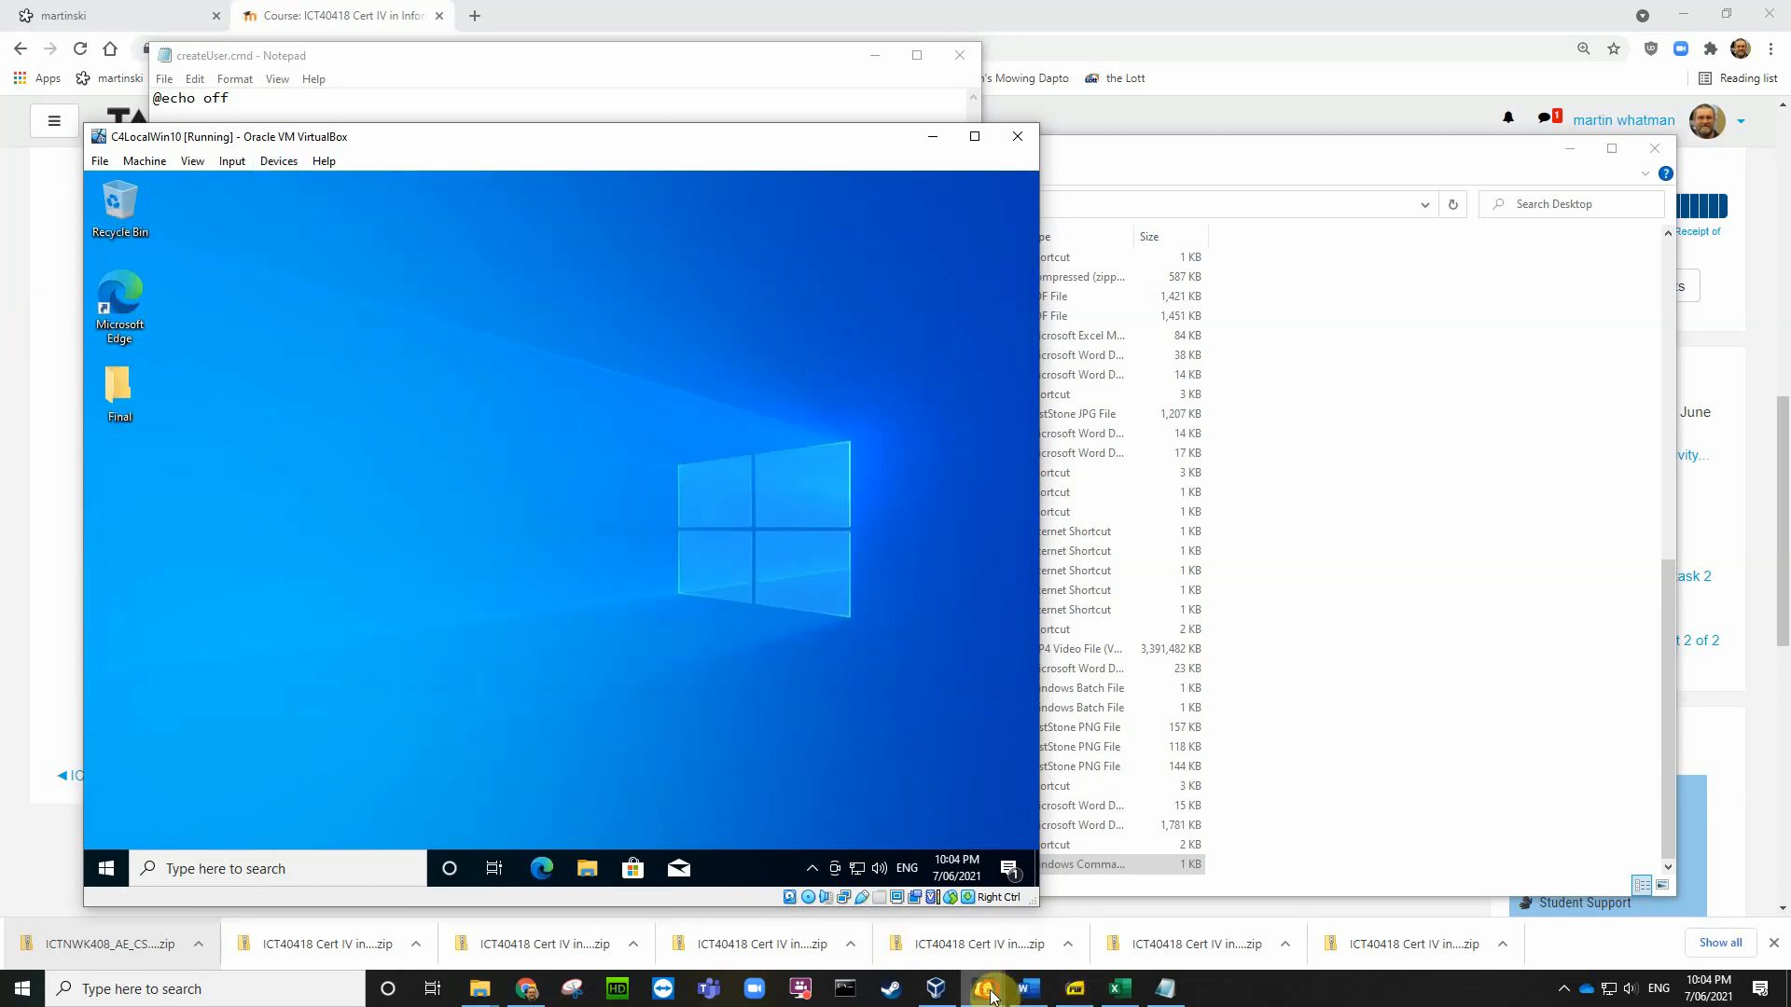
pyautogui.moveTo(986, 987)
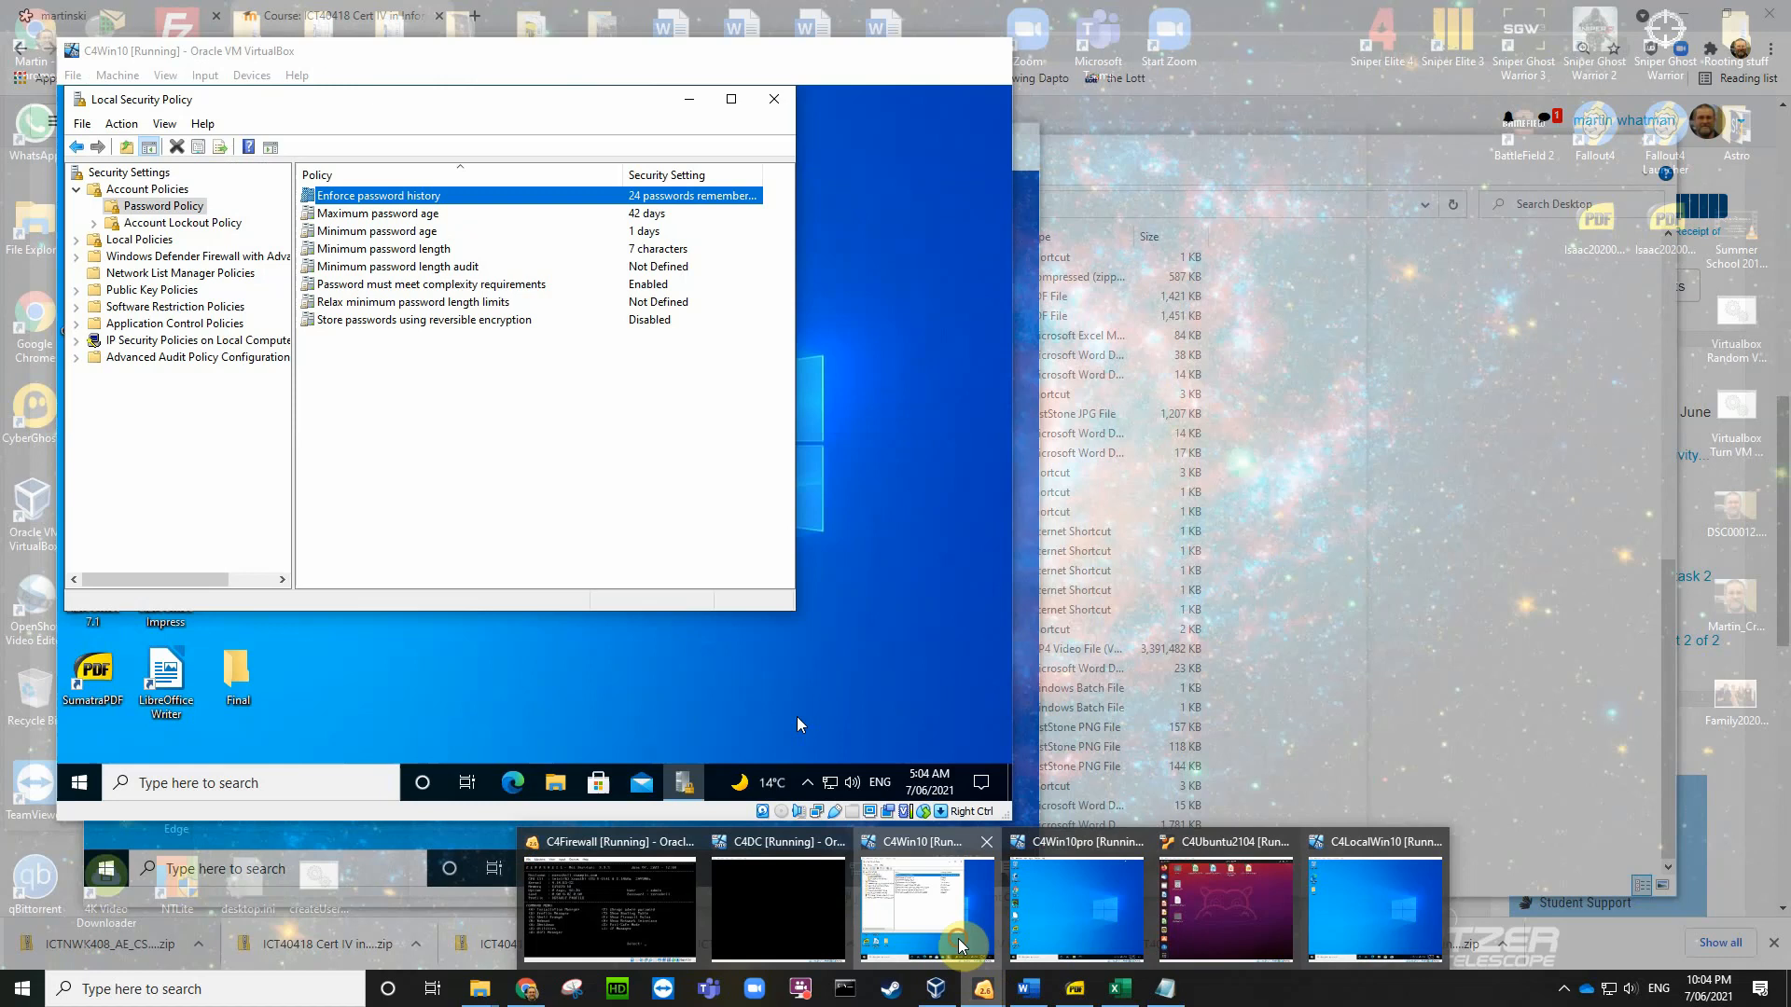
# Step: In C4Win10, close Local Security Policy and open then close an administrator Command Prompt
pyautogui.click(961, 945)
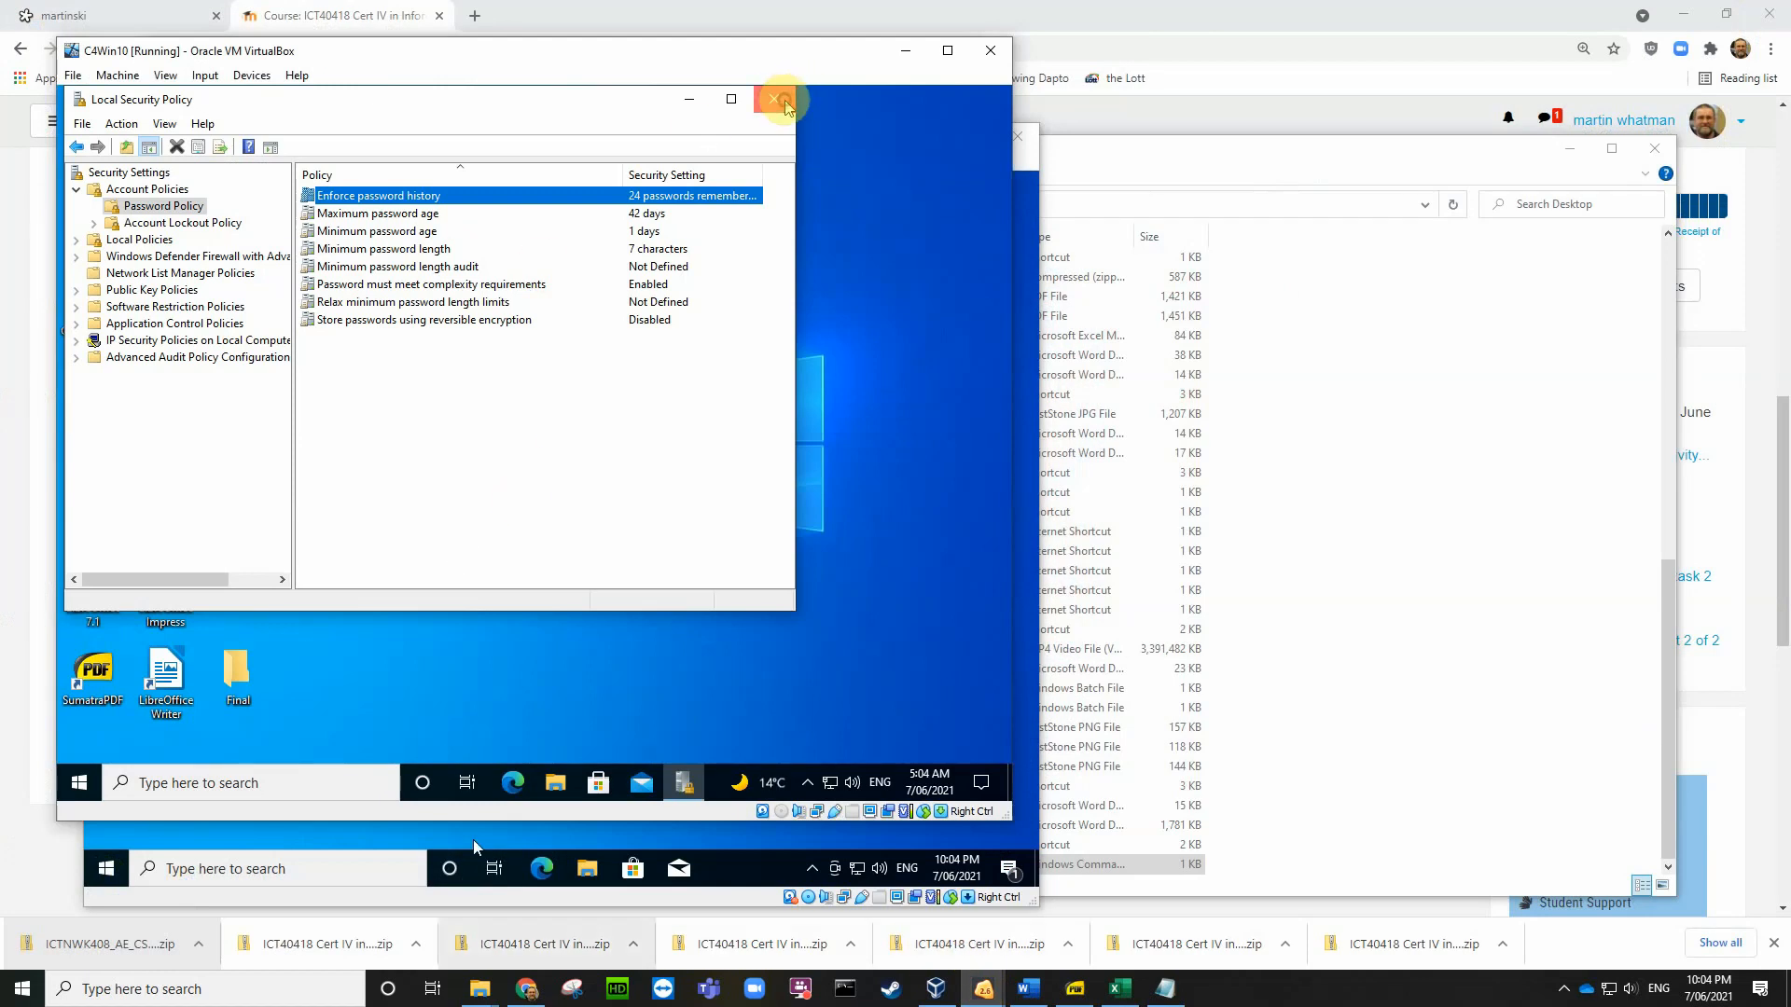
pyautogui.click(782, 101)
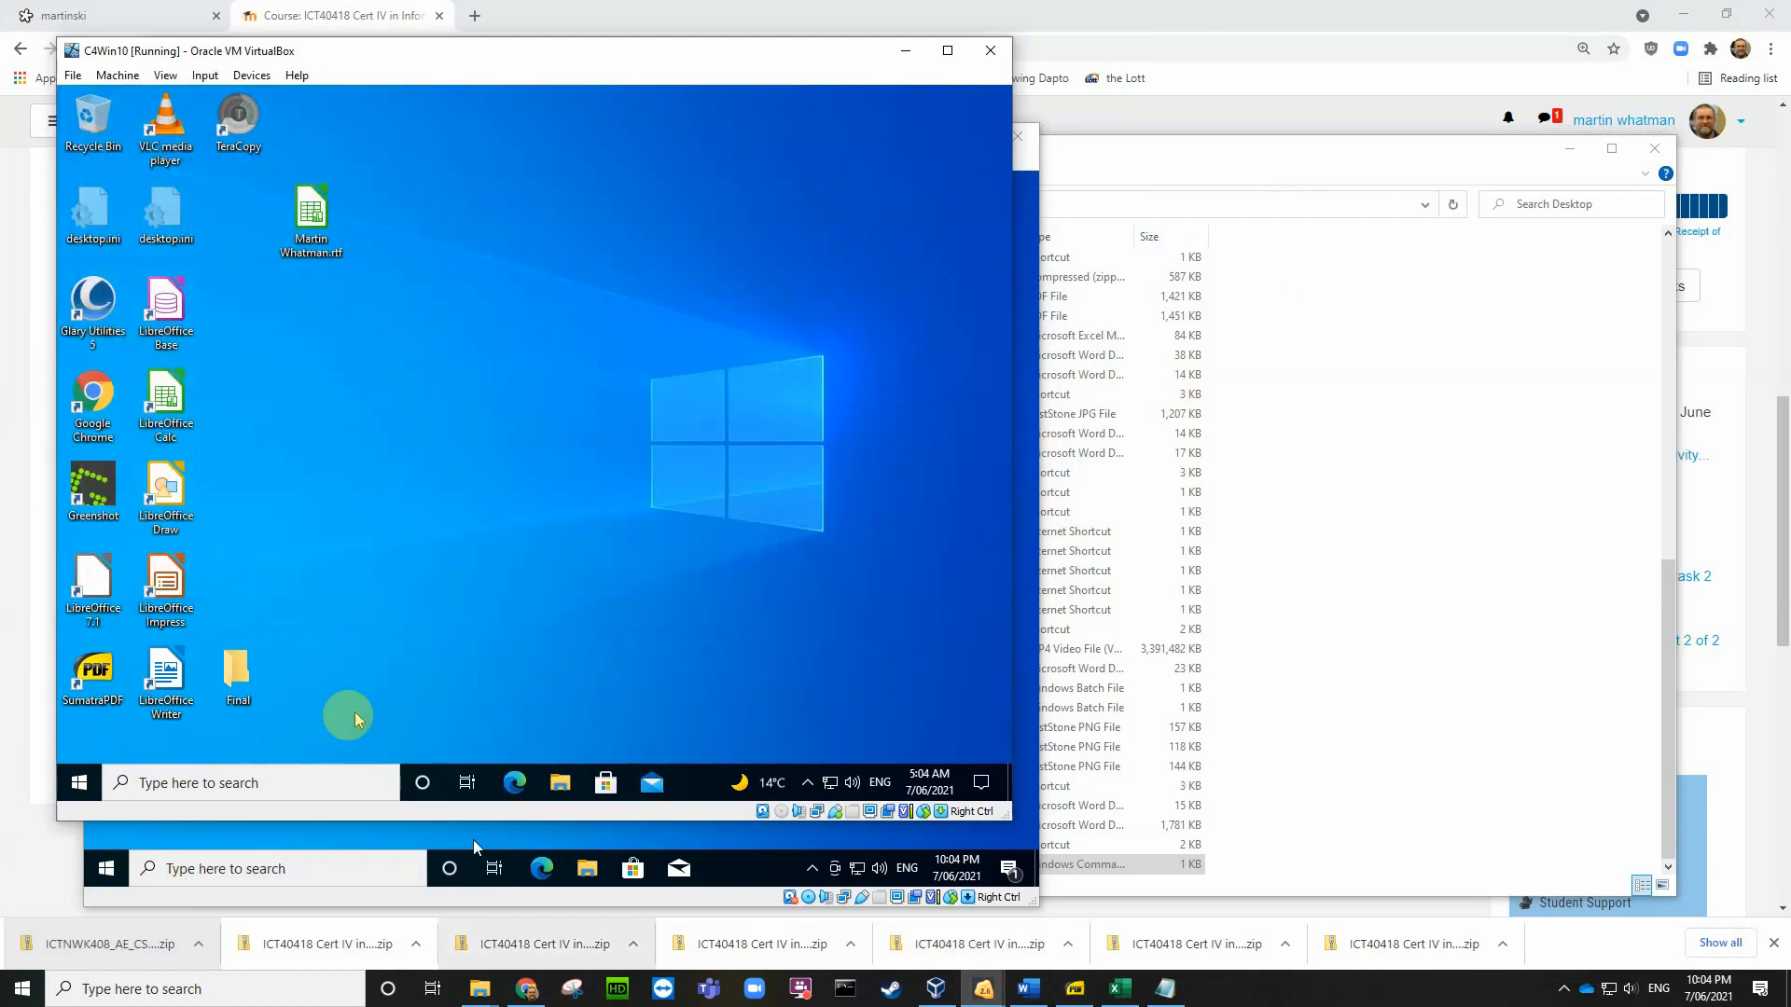
pyautogui.click(255, 780)
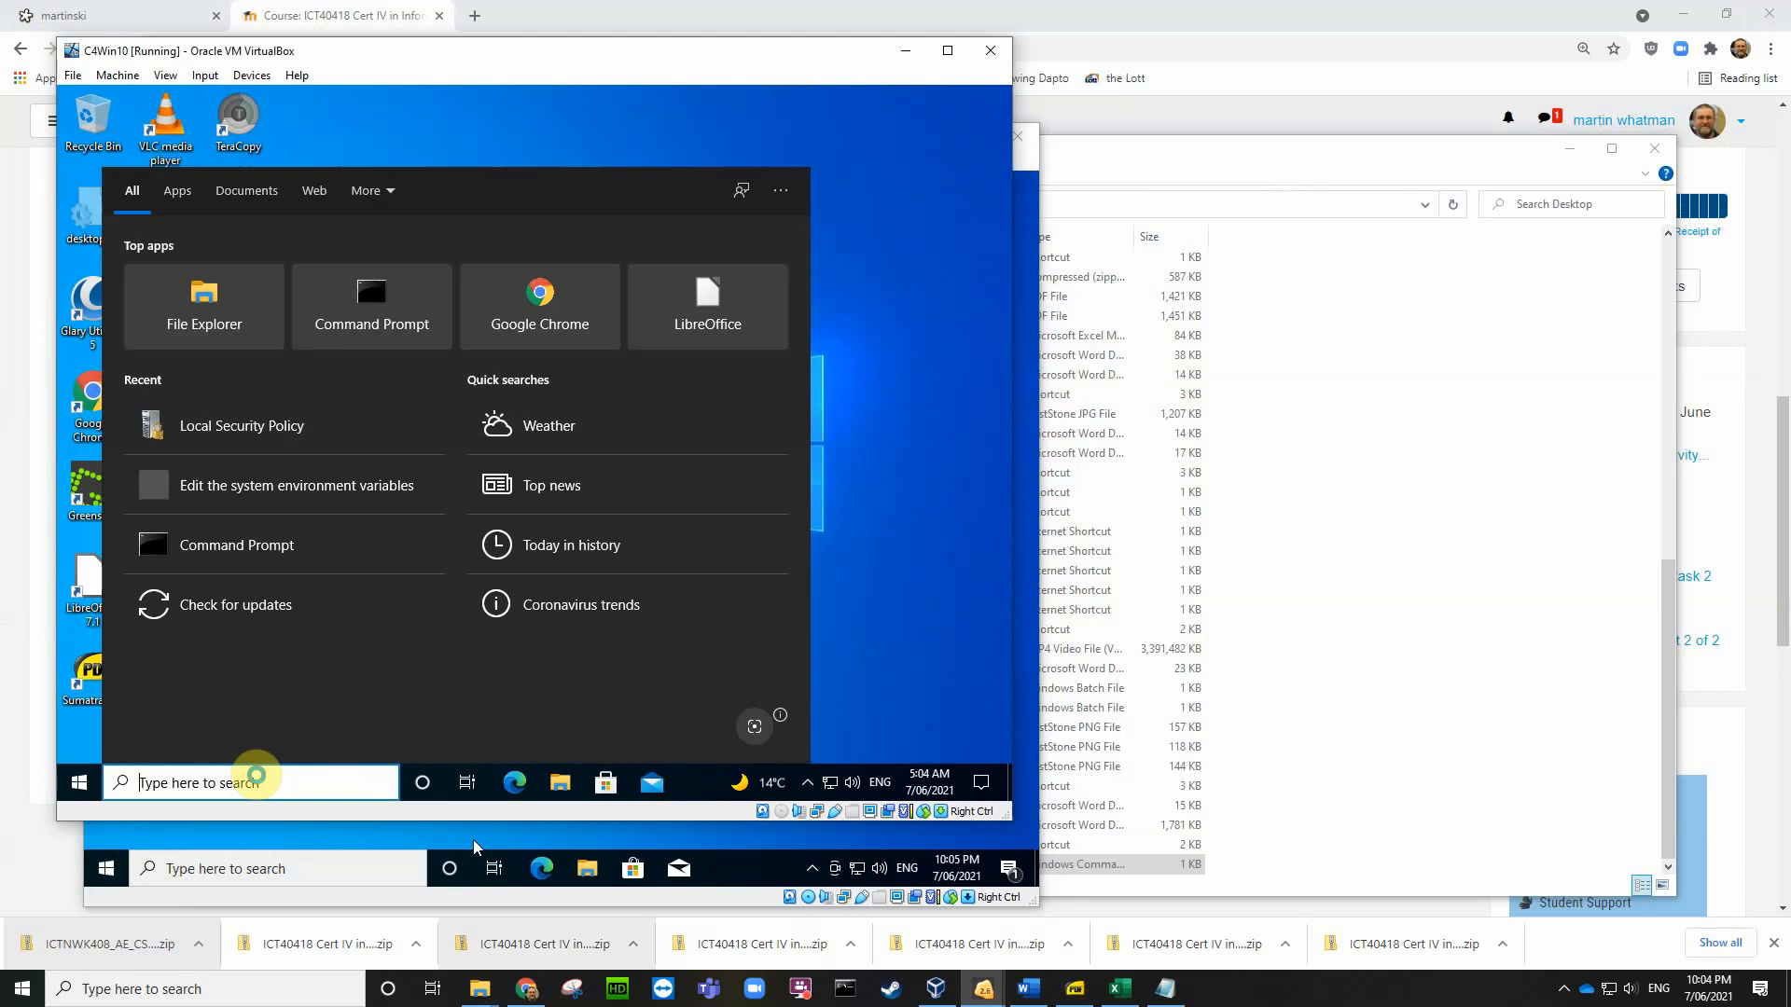
pyautogui.write('cmd')
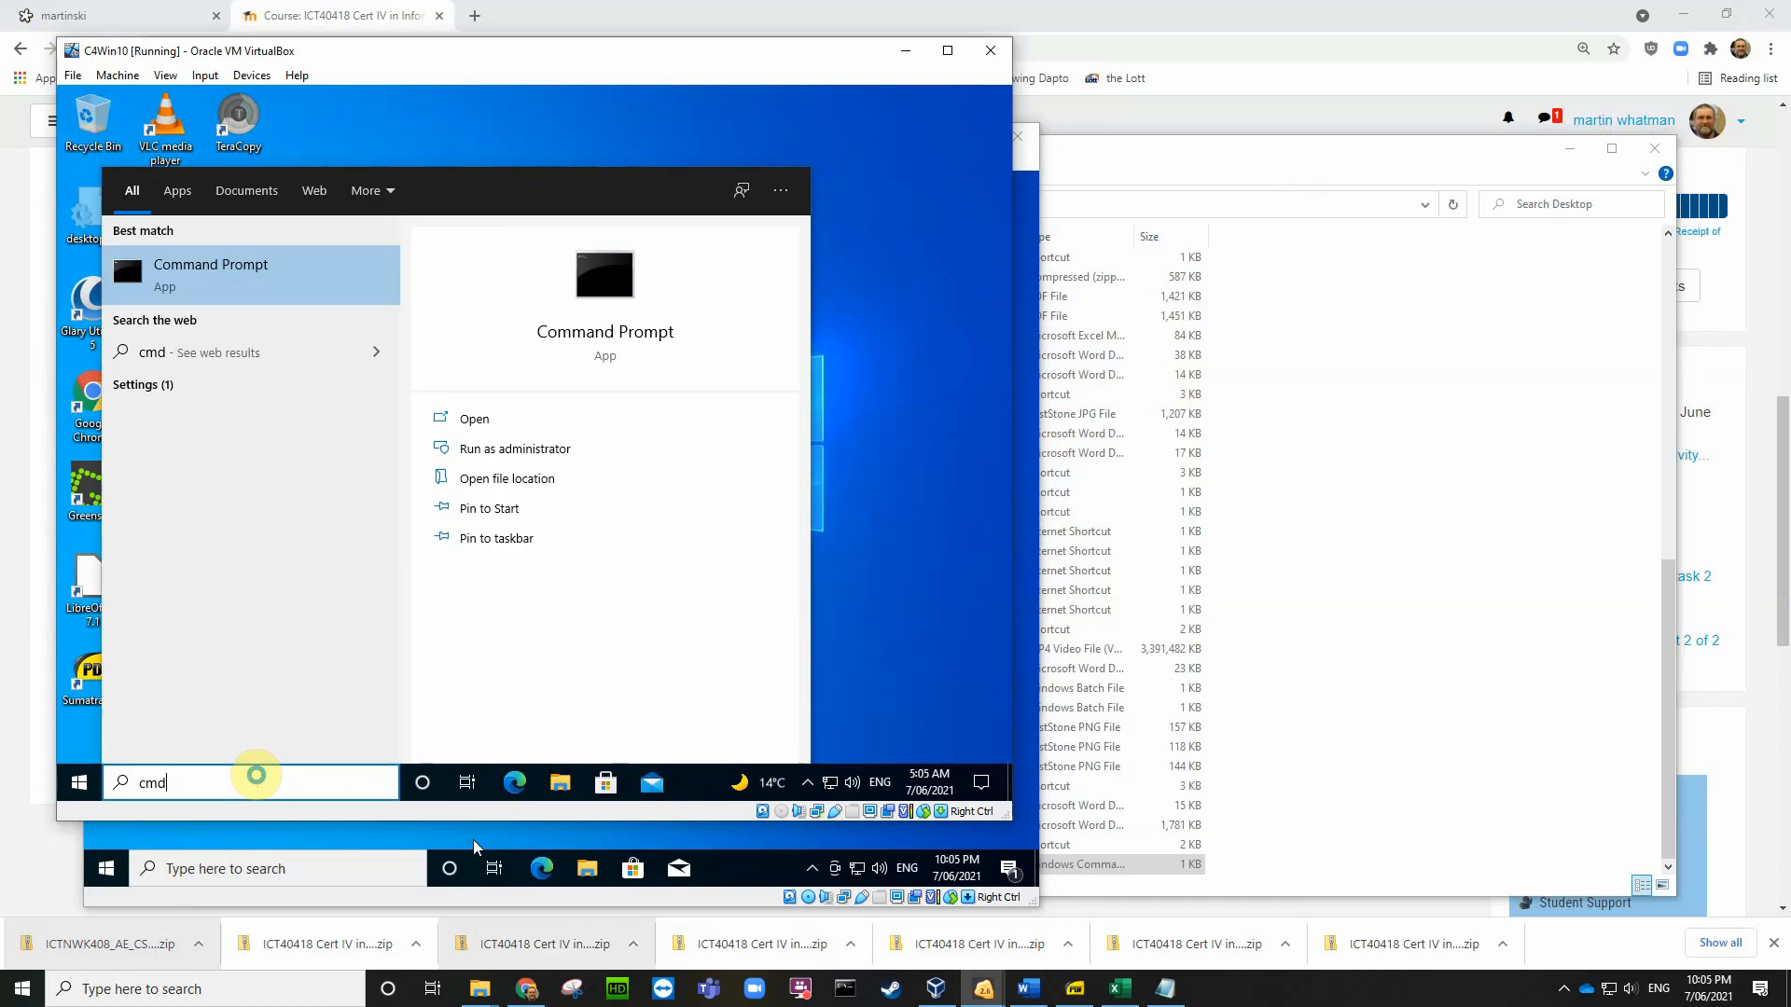
pyautogui.click(520, 451)
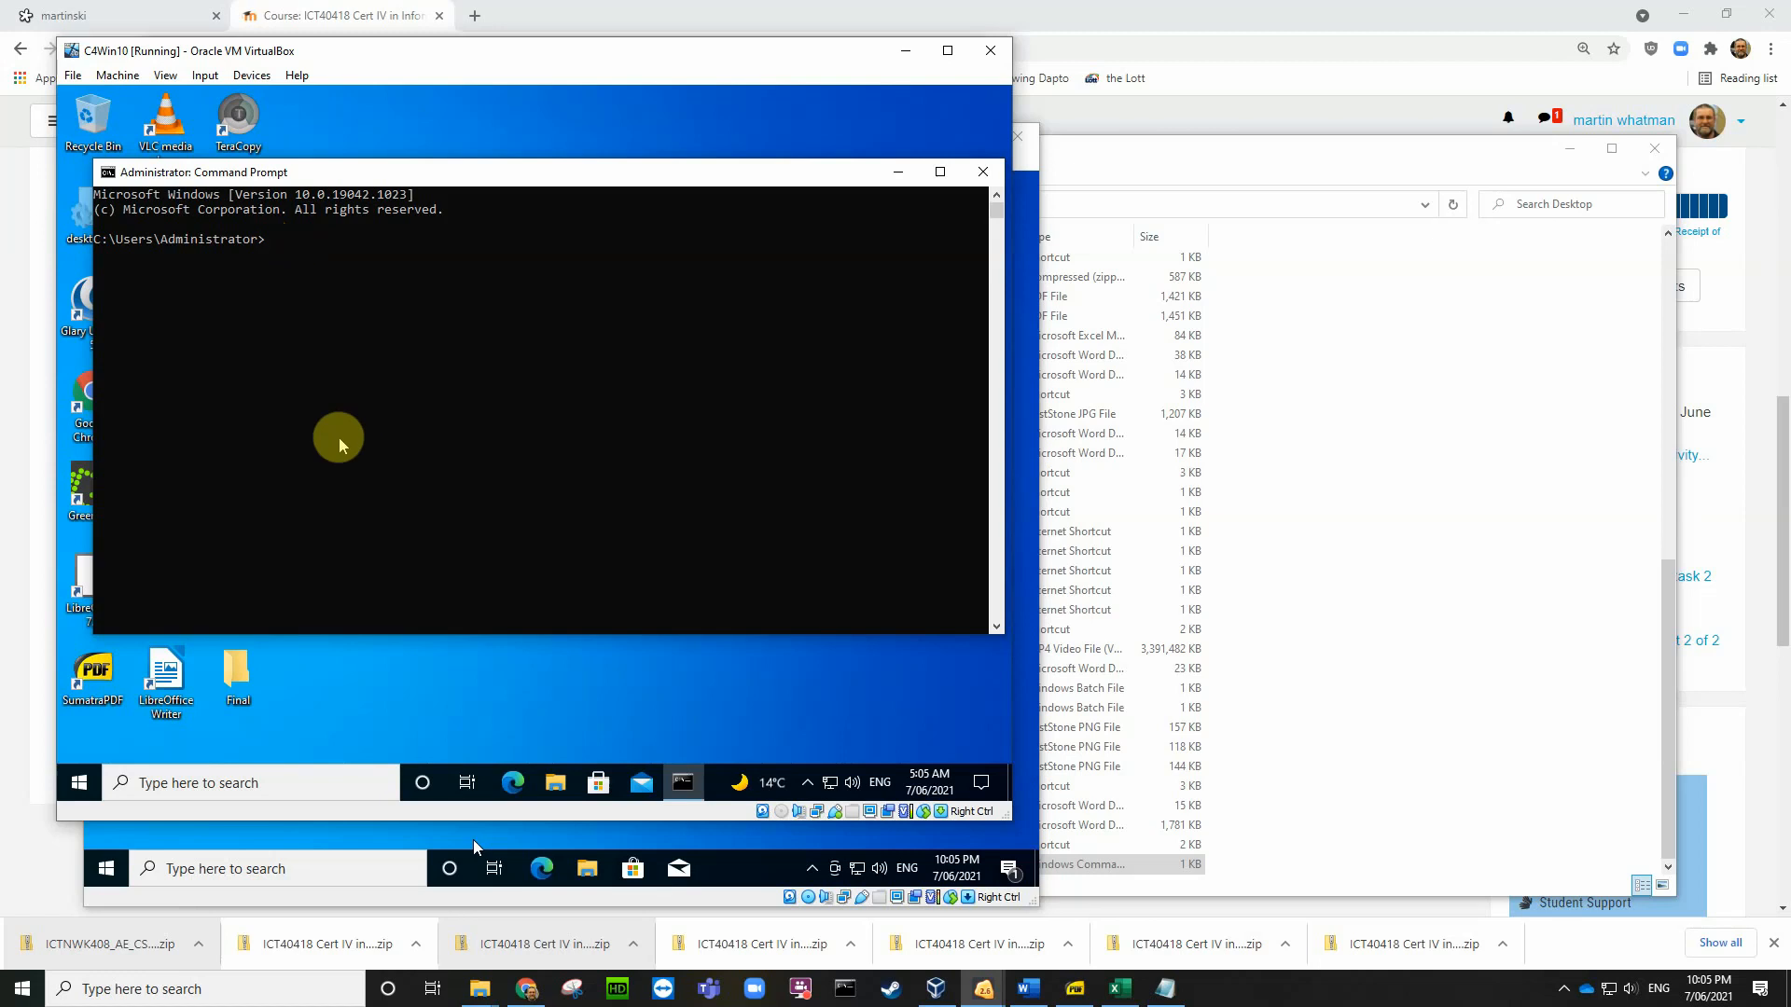
pyautogui.click(980, 172)
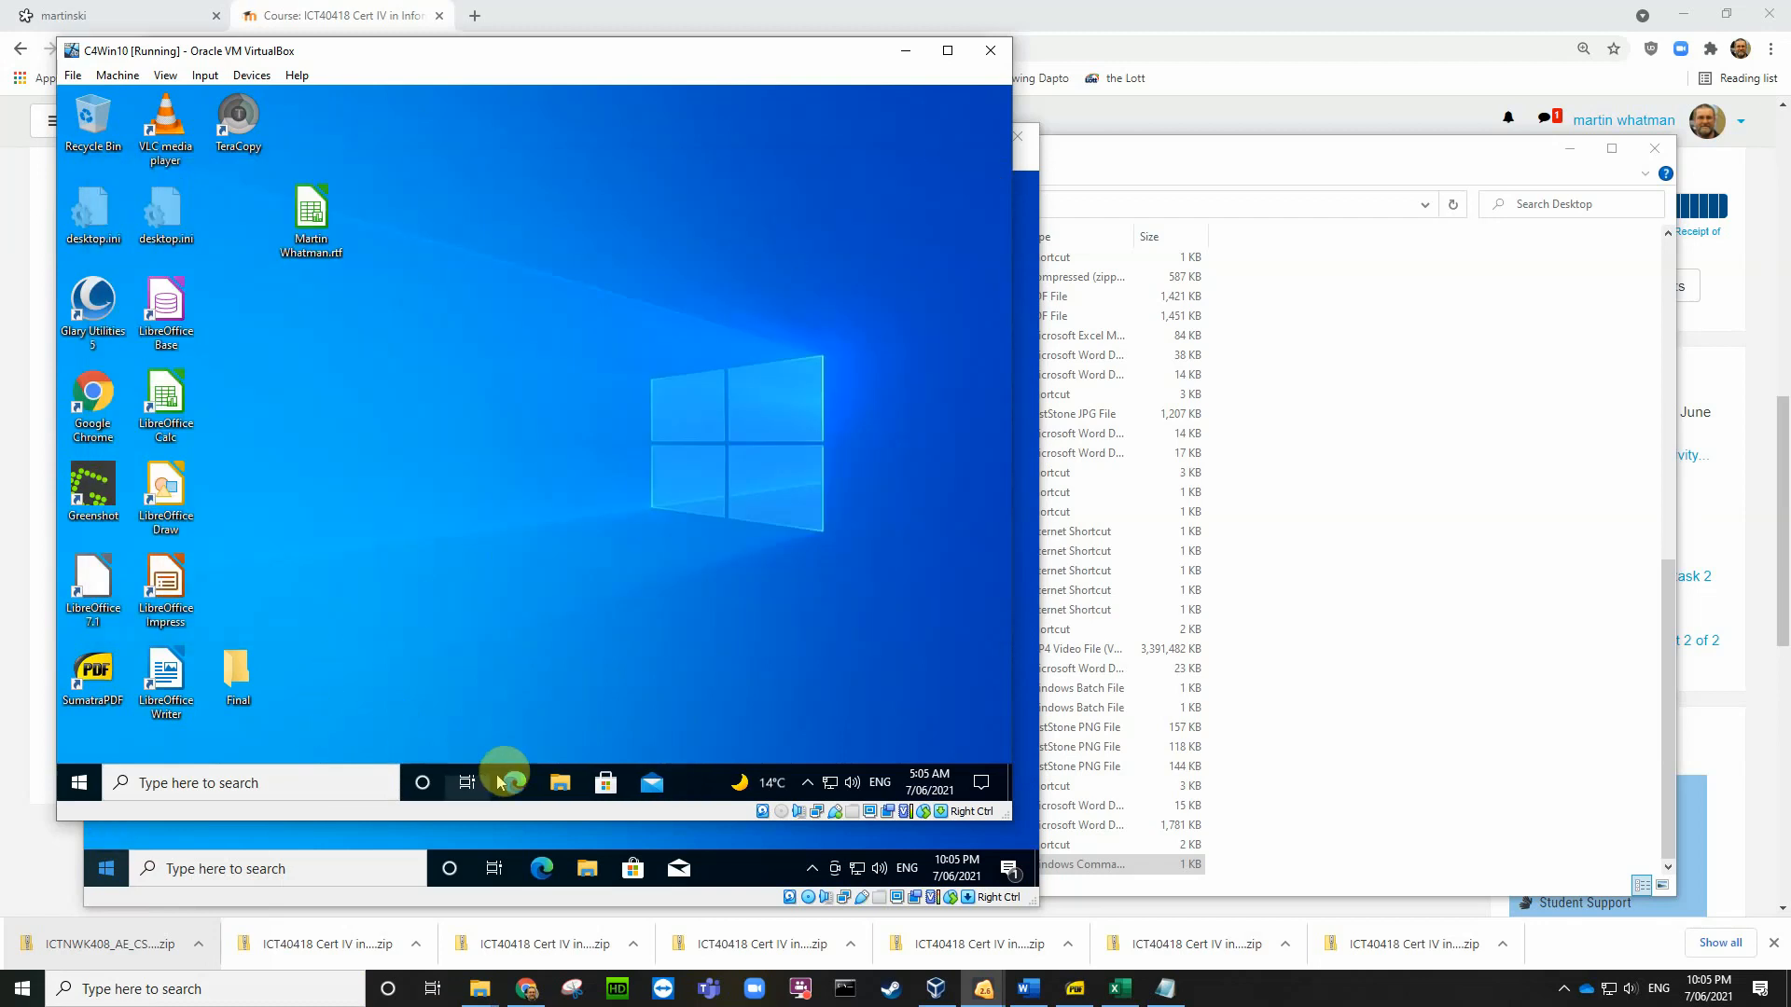
# Step: Browse the VM's Local Disk (C:) in File Explorer
pyautogui.click(558, 781)
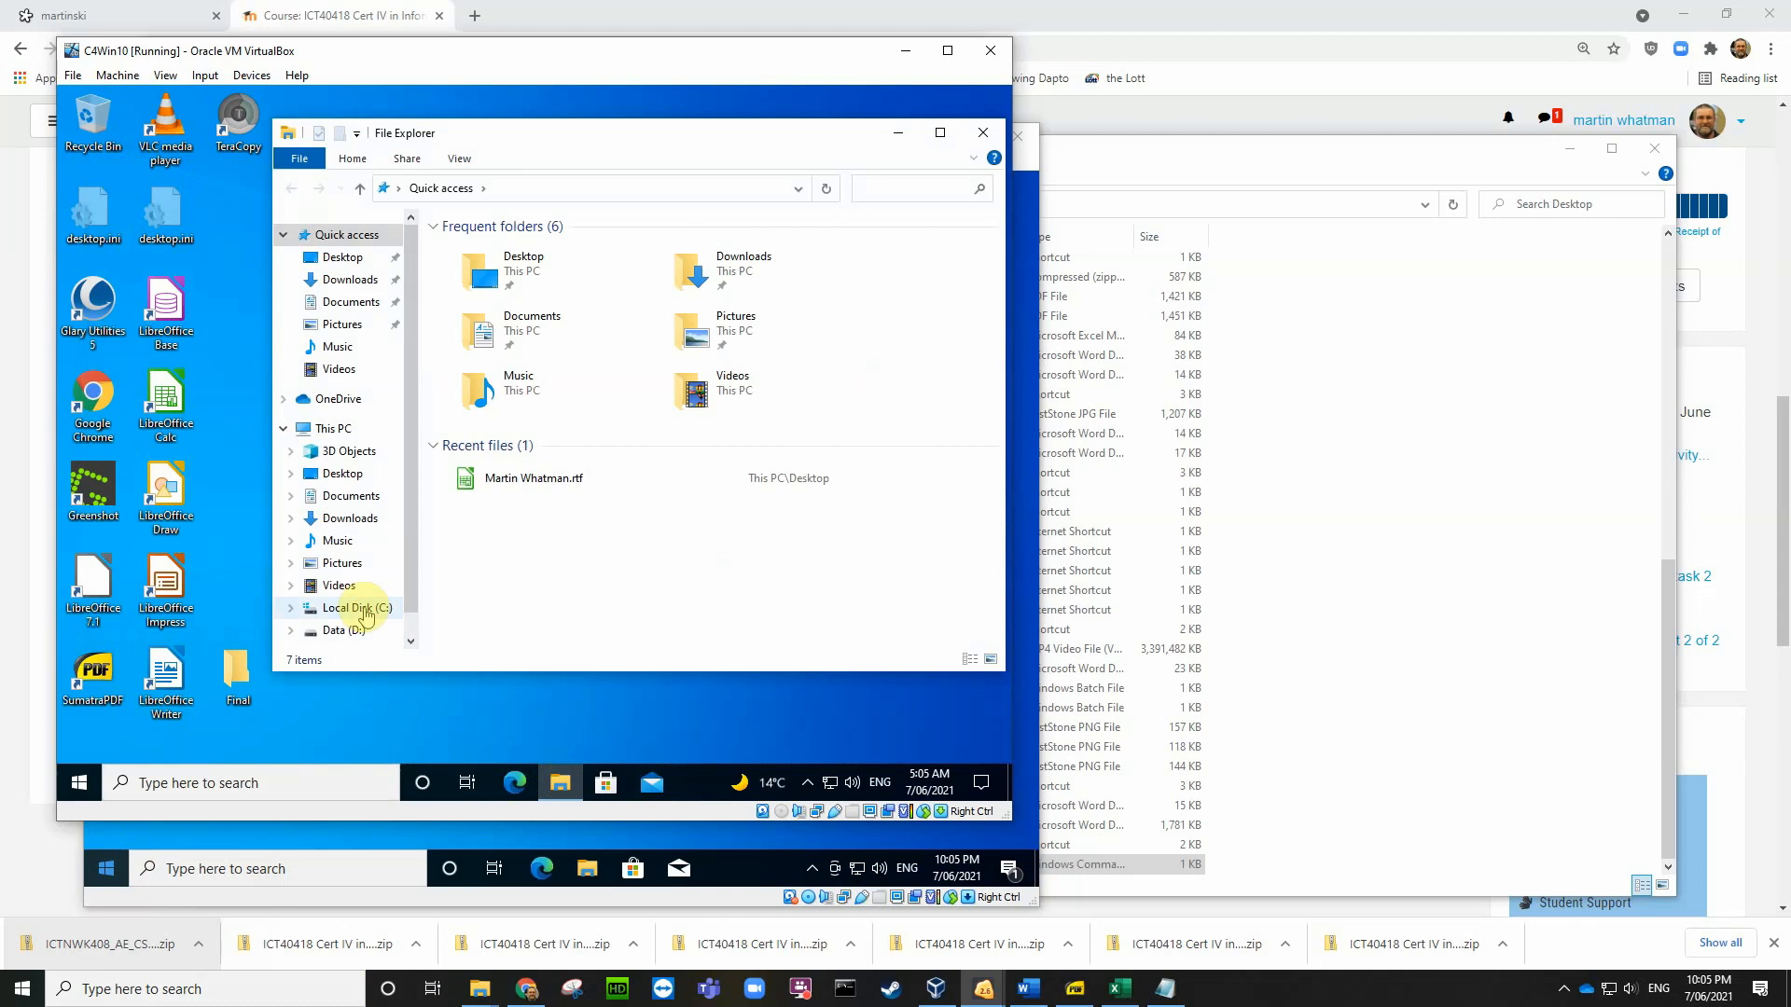
pyautogui.click(362, 611)
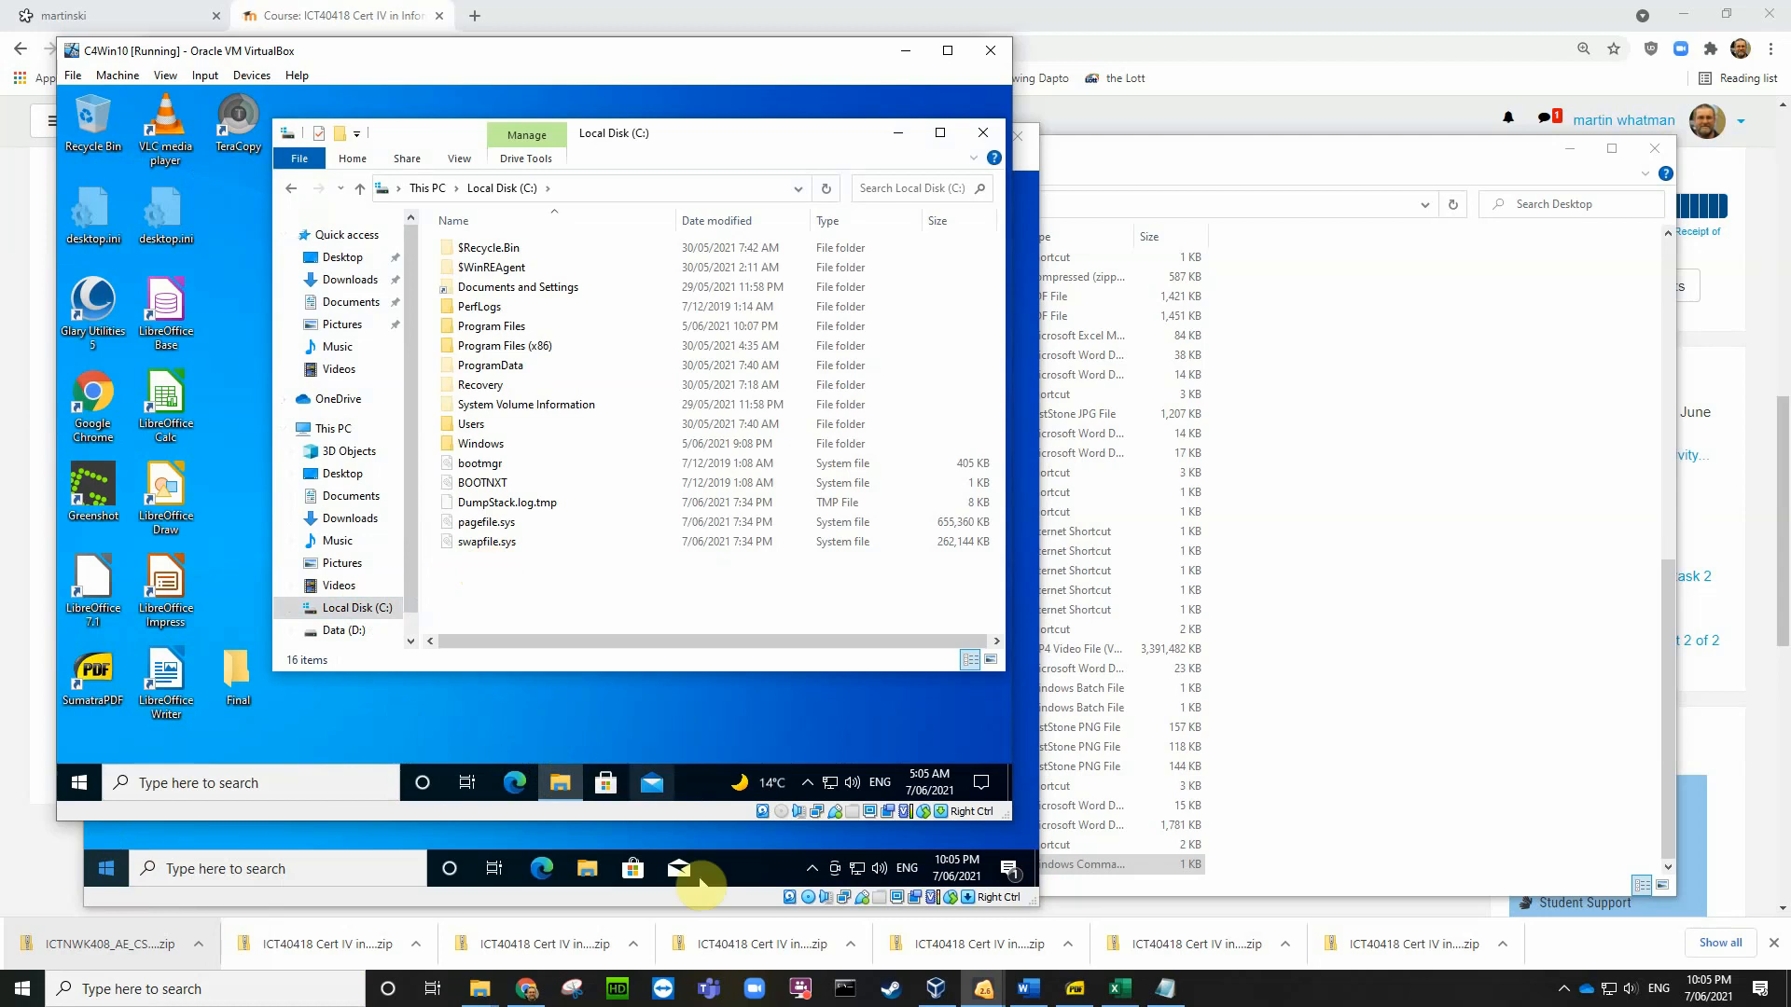
pyautogui.moveTo(500, 1001)
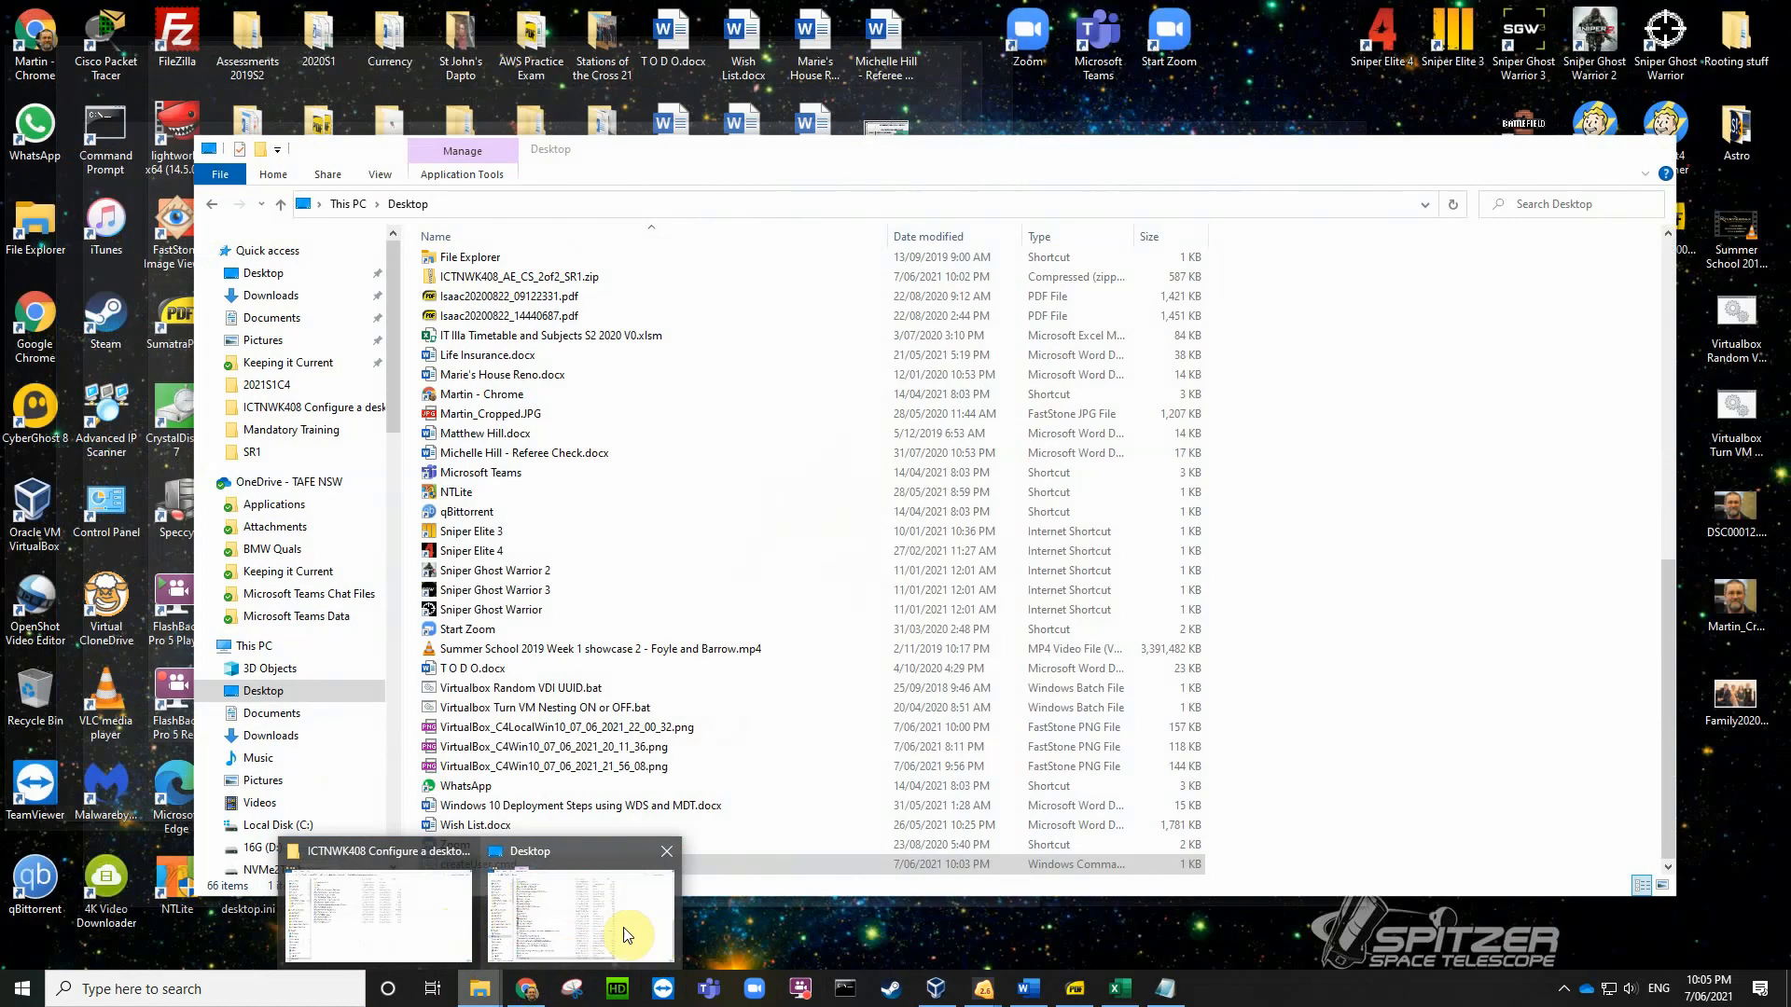
# Step: Move the host Desktop window top-right and try dropping createUser.cmd onto the VM's C: drive
pyautogui.click(620, 928)
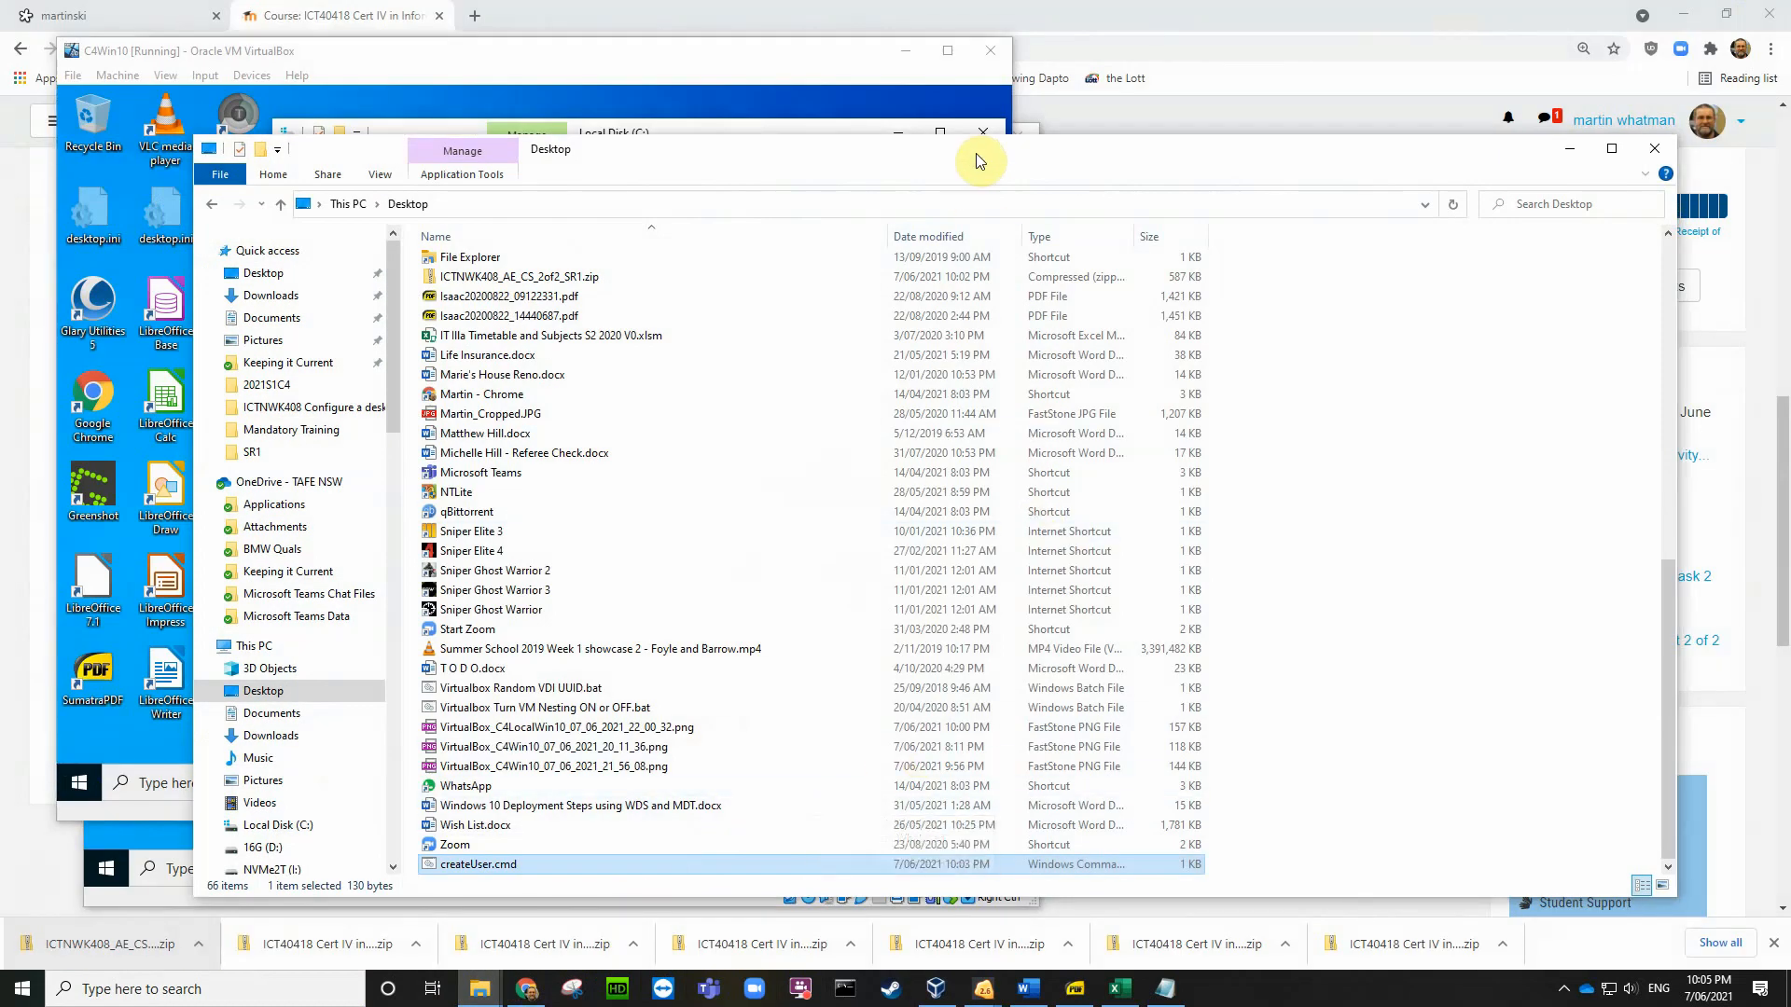
pyautogui.moveTo(975, 152); pyautogui.dragTo(1625, 18)
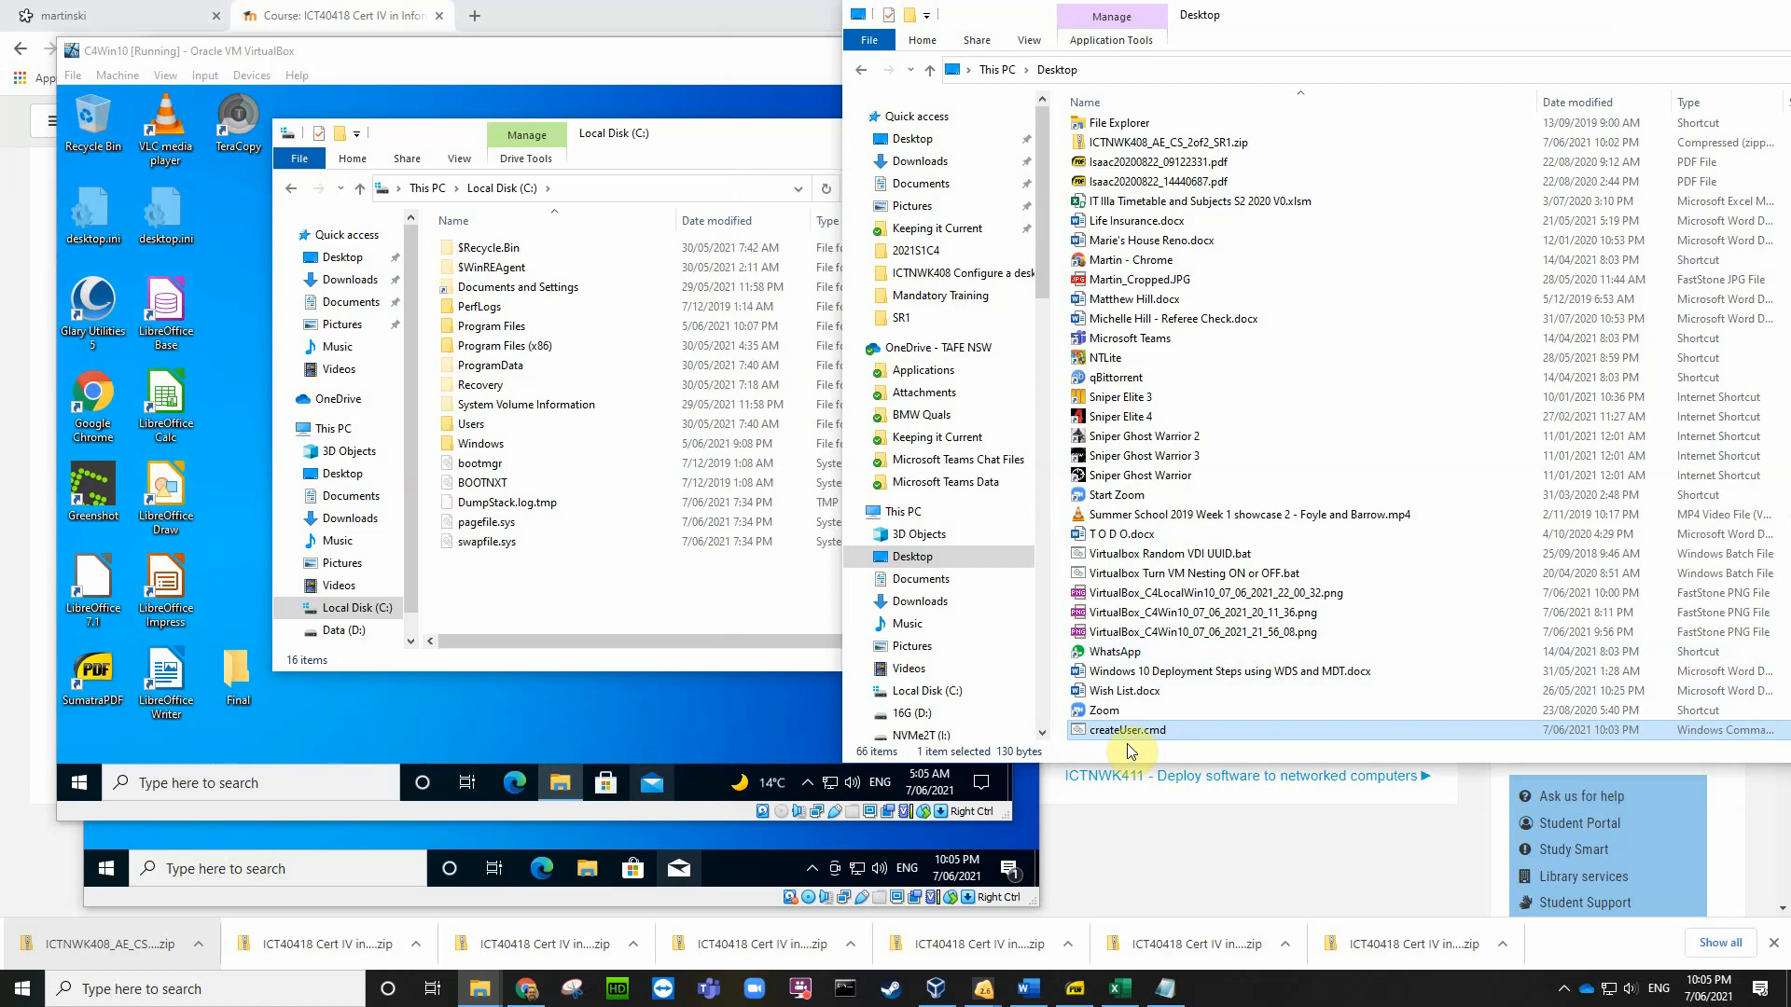
pyautogui.moveTo(1032, 724); pyautogui.dragTo(606, 624)
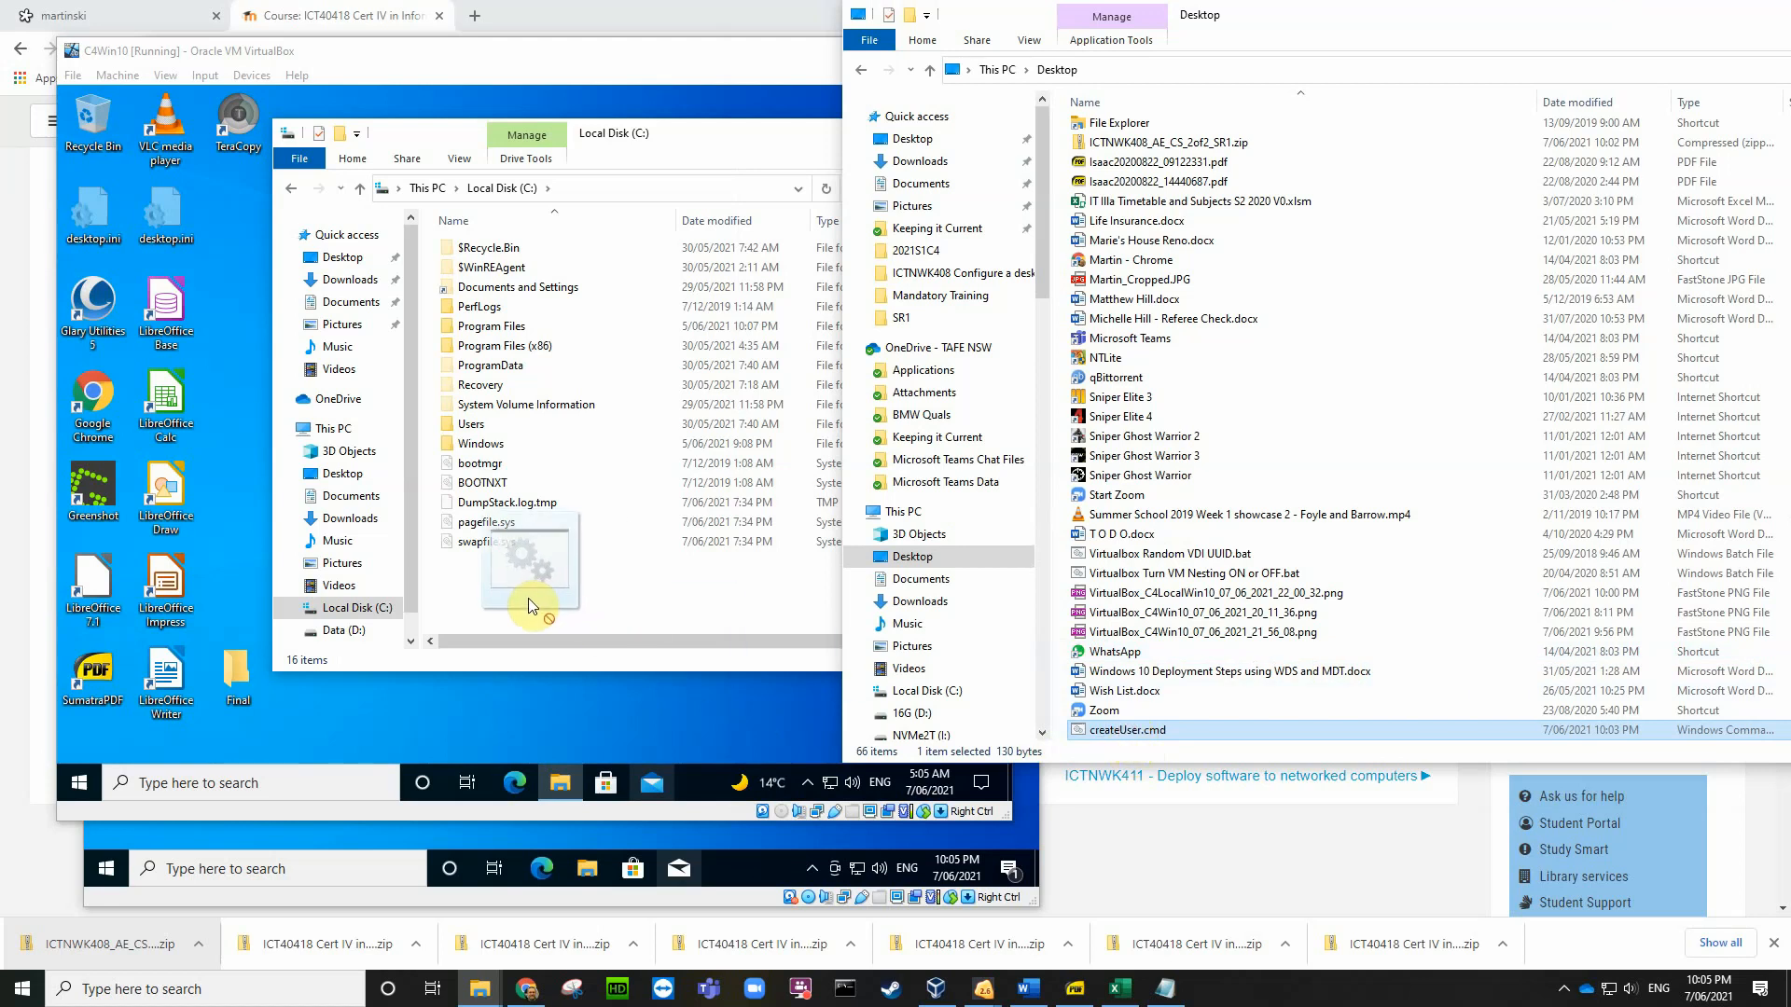
pyautogui.moveTo(501, 591); pyautogui.dragTo(502, 592)
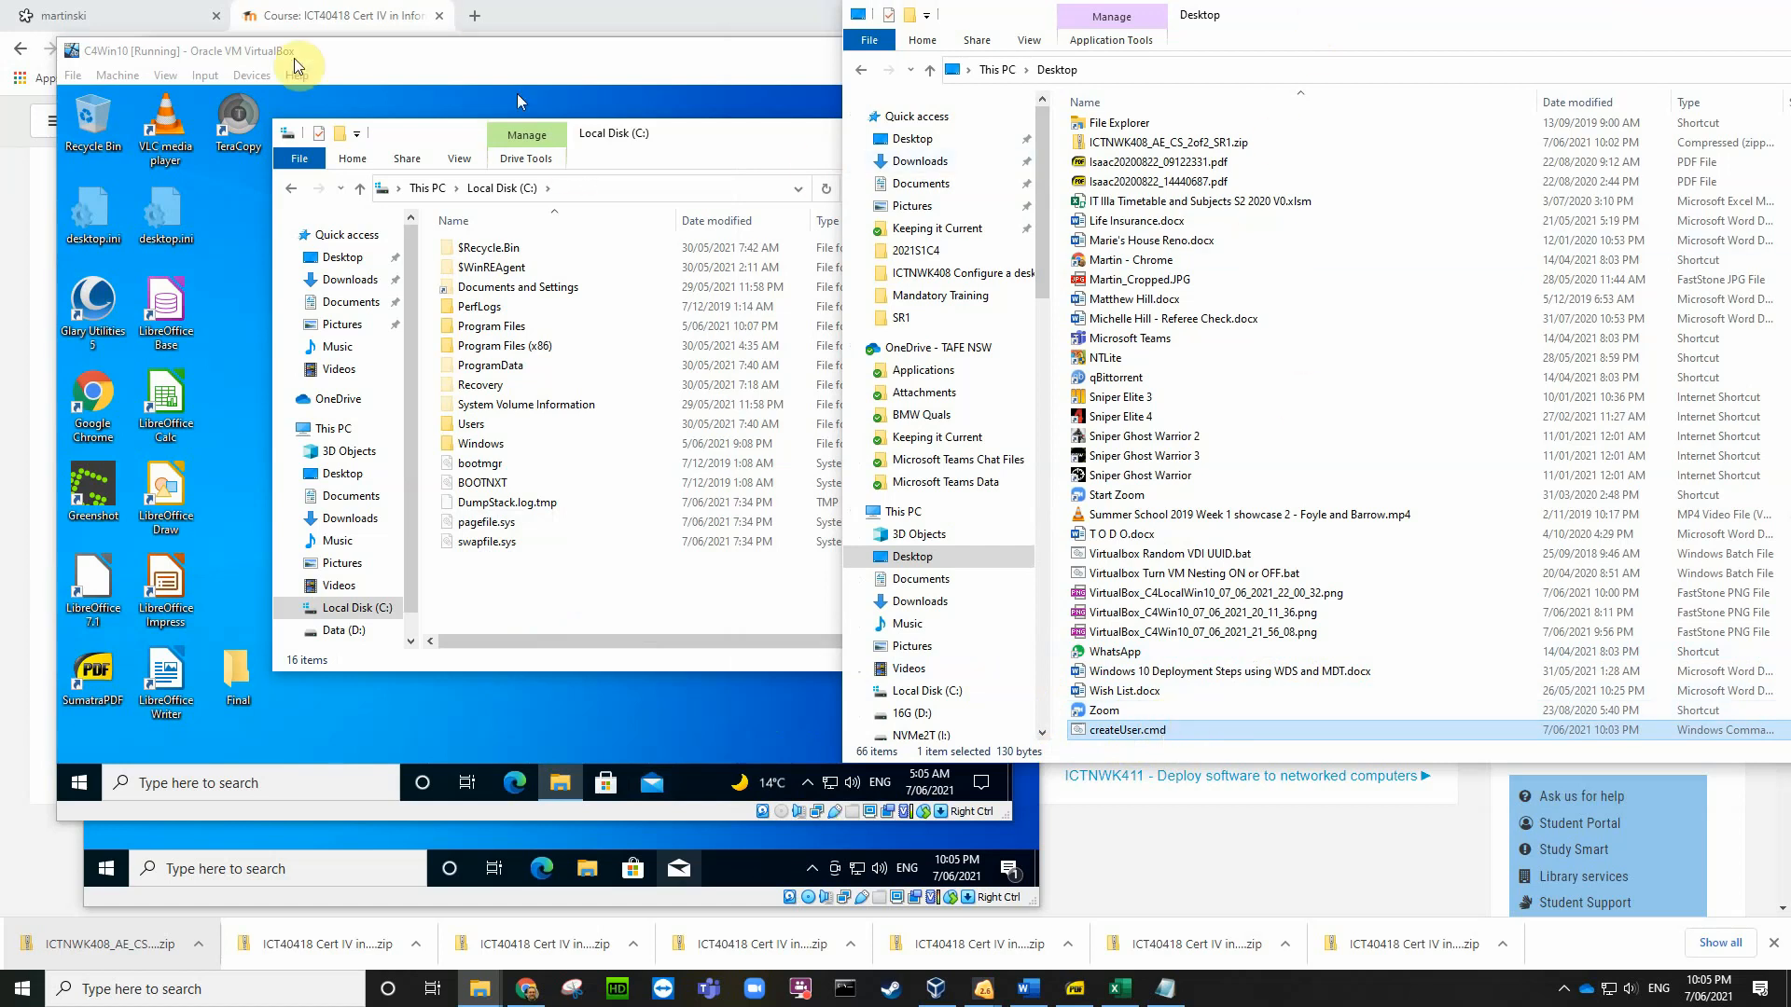
# Step: Open C4Win10's Shared Folders Settings and start adding a new share
pyautogui.click(358, 60)
pyautogui.click(252, 75)
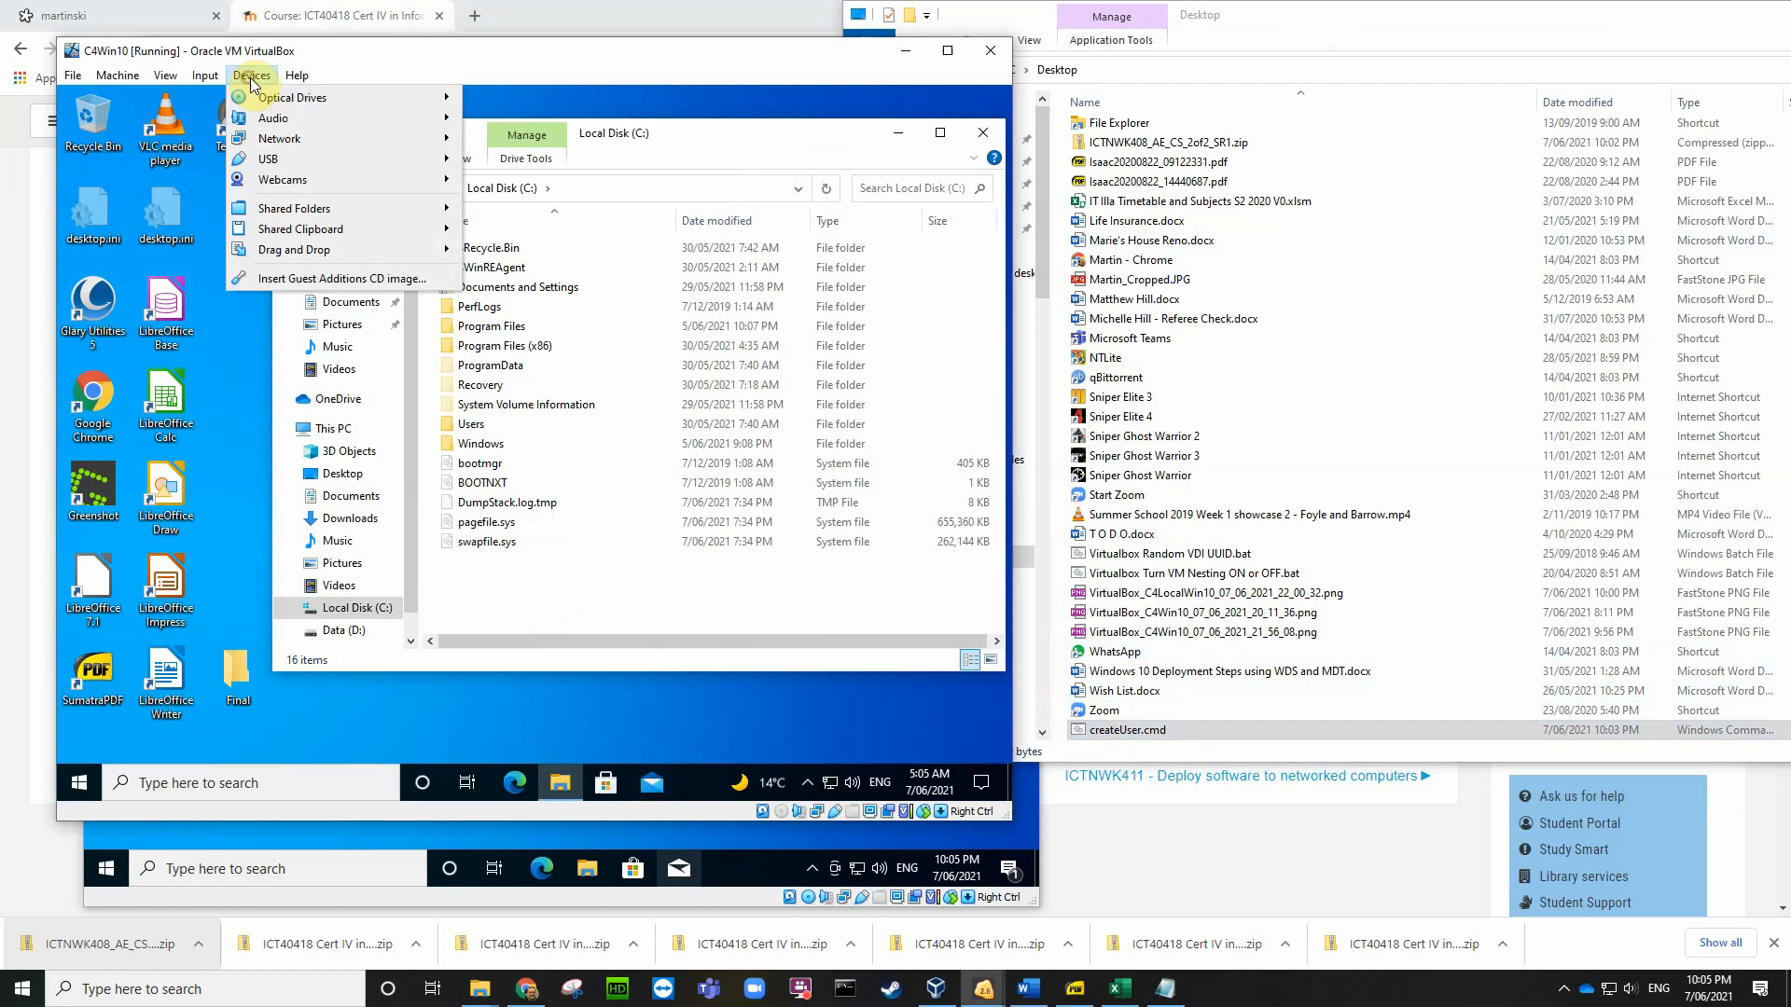
pyautogui.moveTo(280, 210)
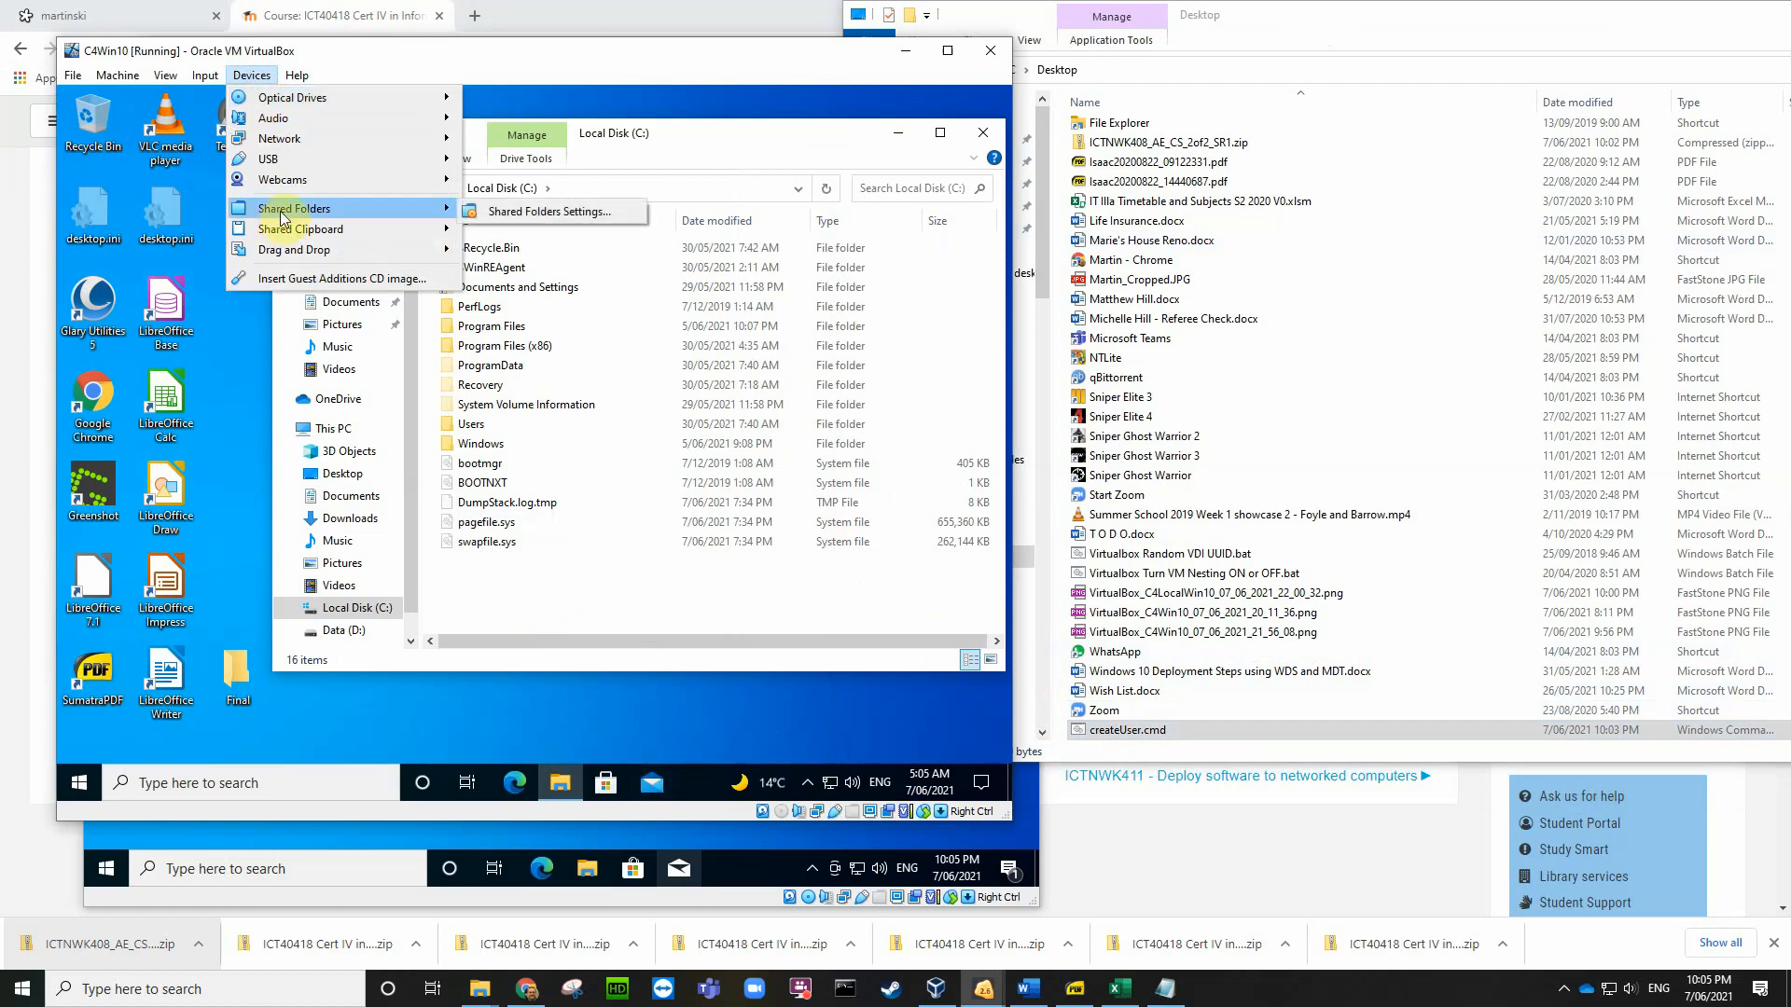
pyautogui.click(509, 213)
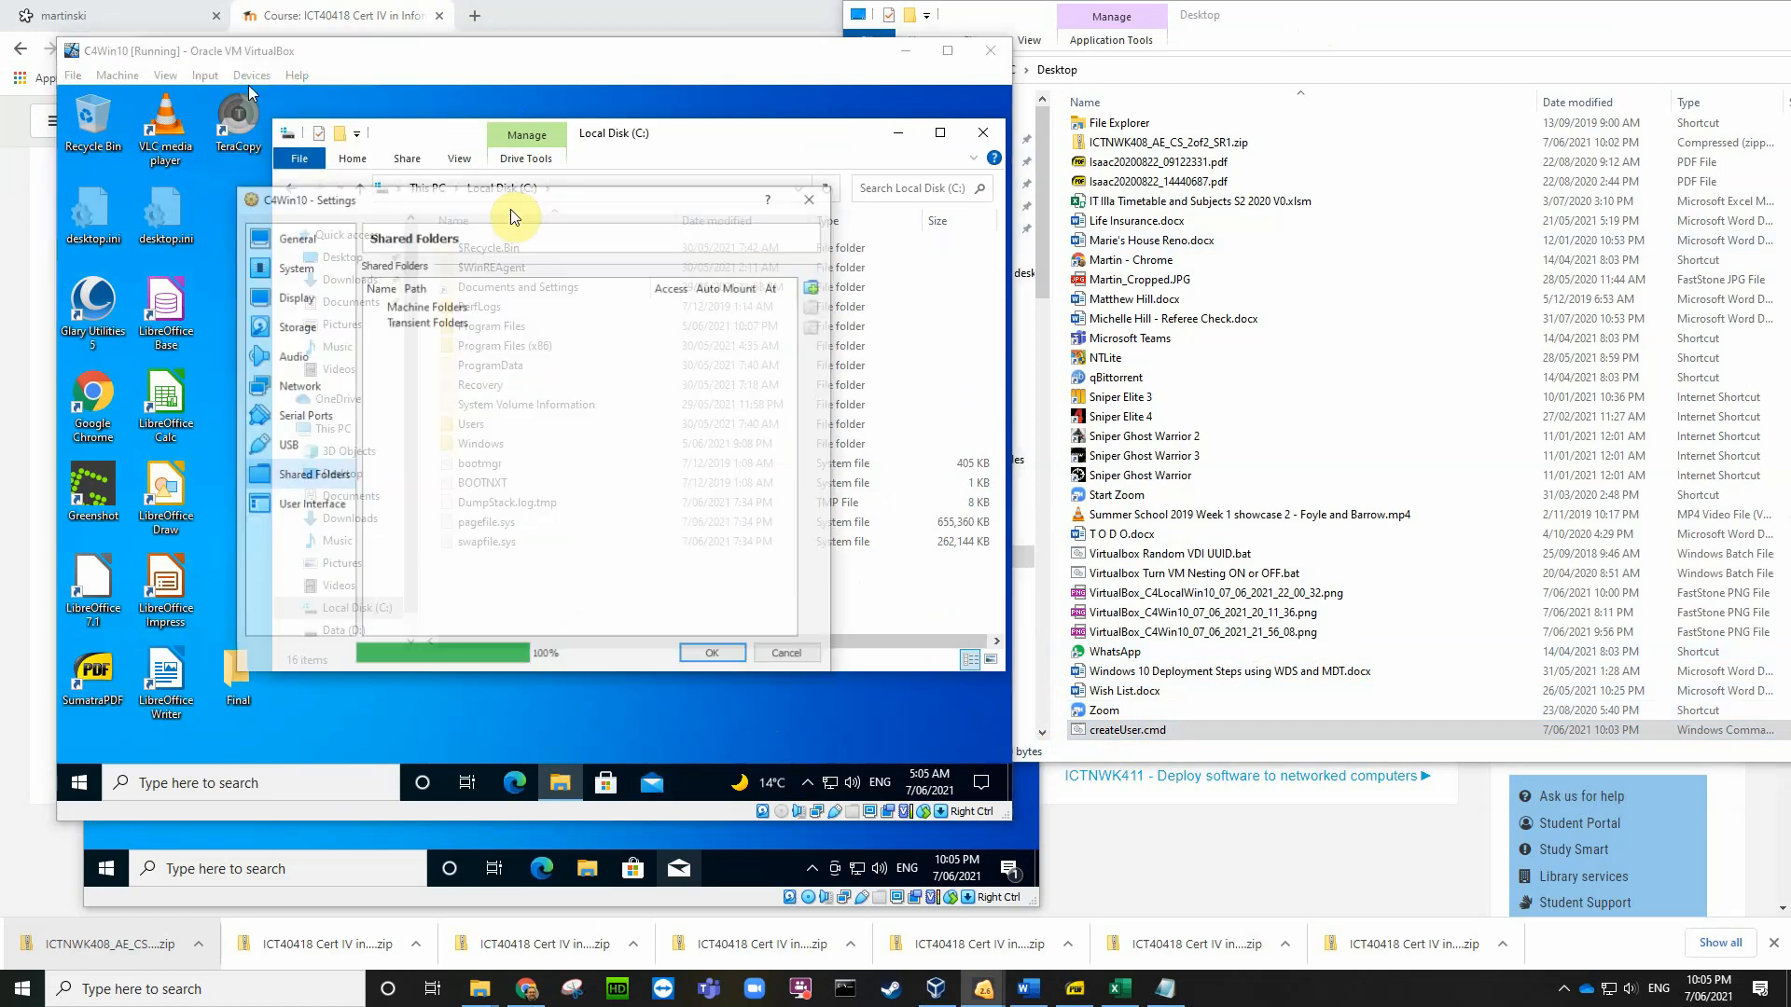
pyautogui.click(815, 291)
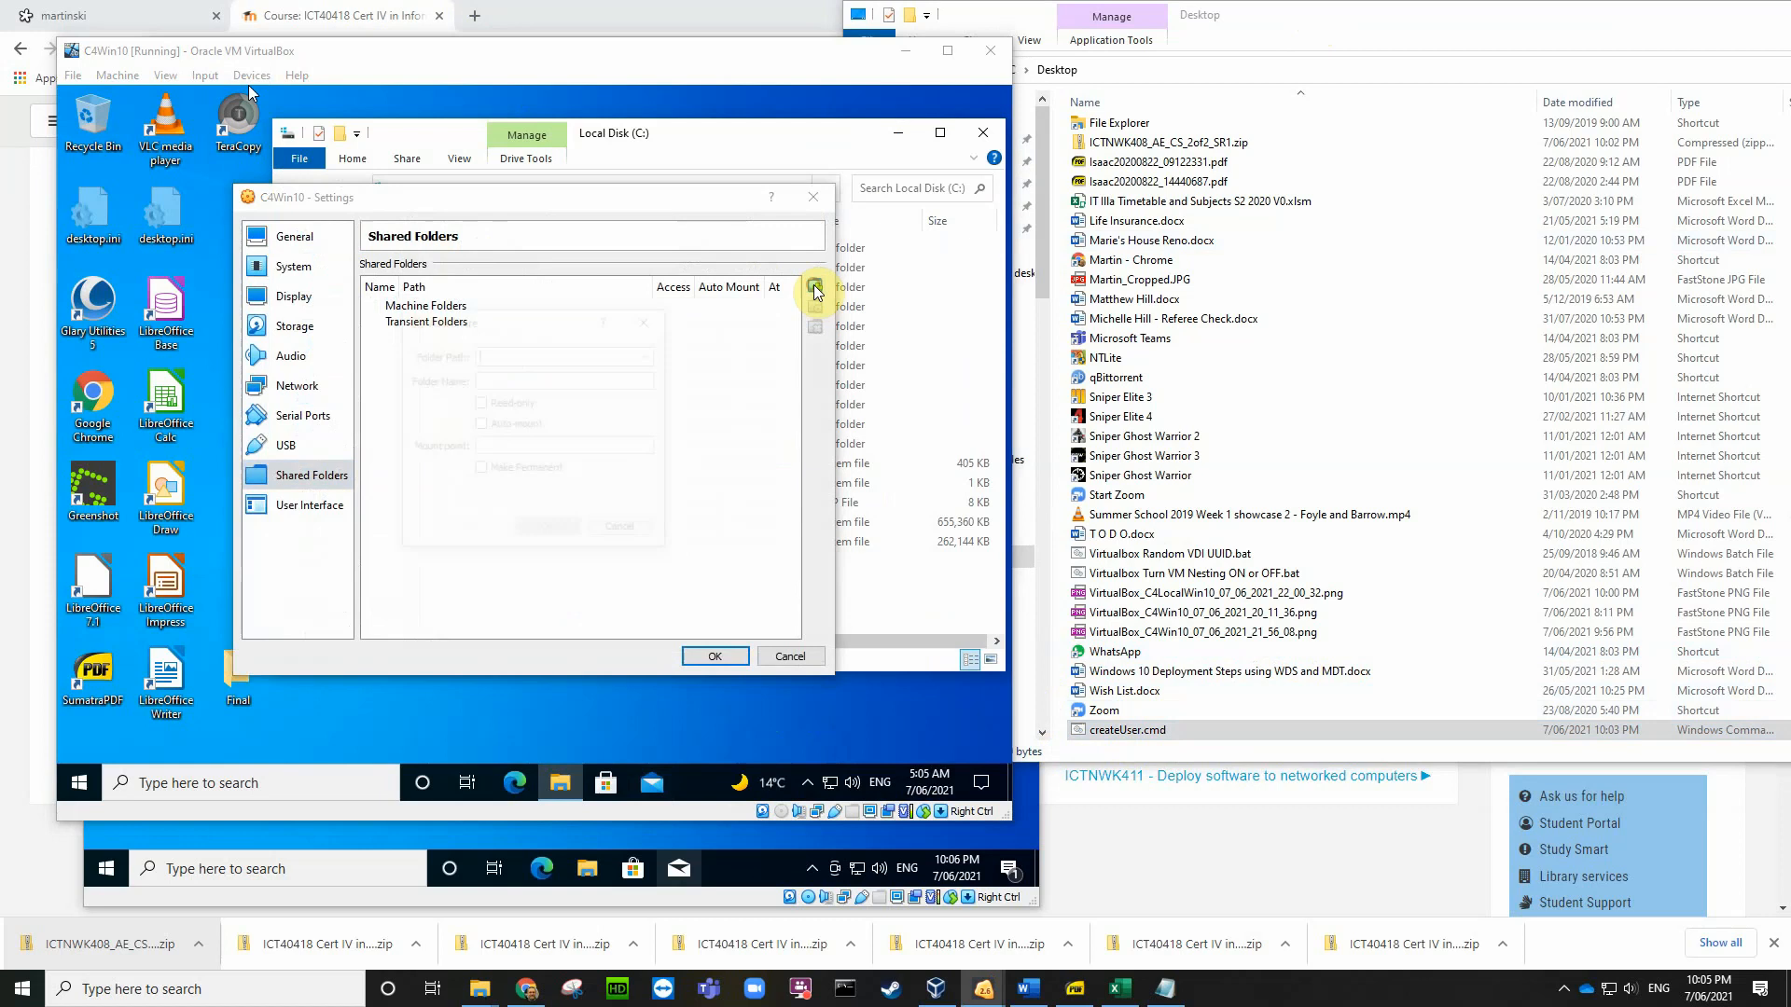
# Step: Create a C4 folder on the host Desktop and share it read-only and auto-mounted
pyautogui.click(648, 356)
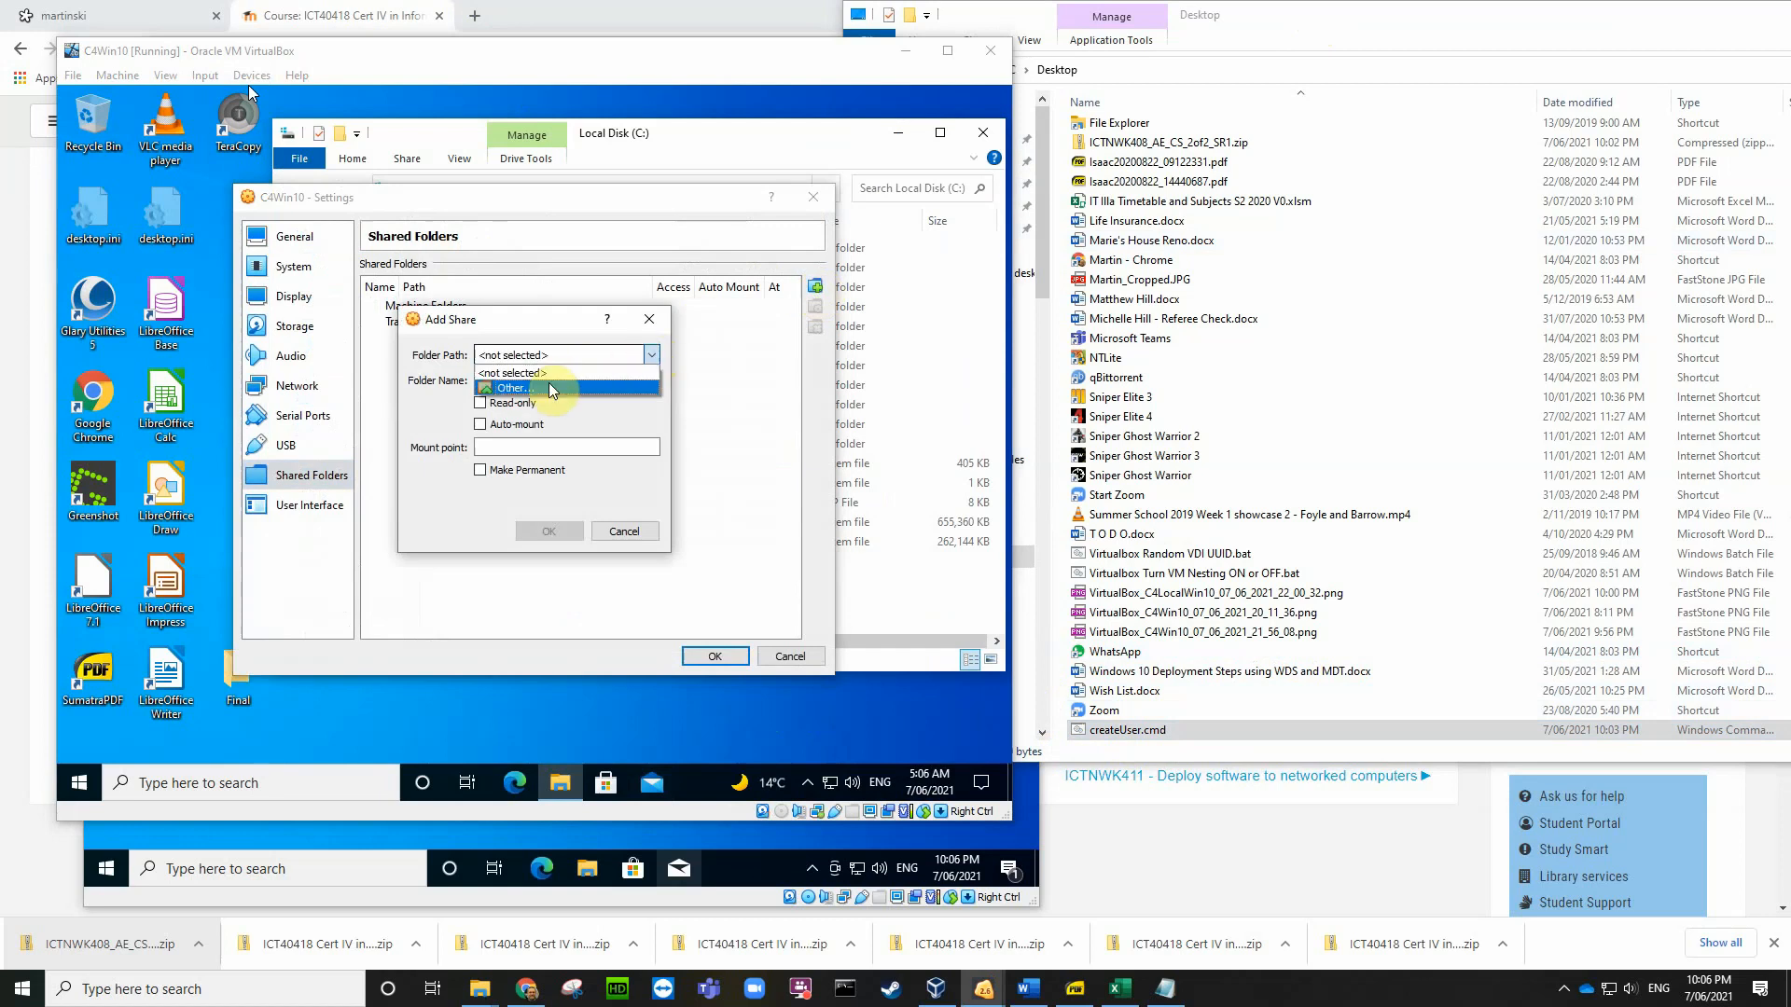
pyautogui.click(513, 388)
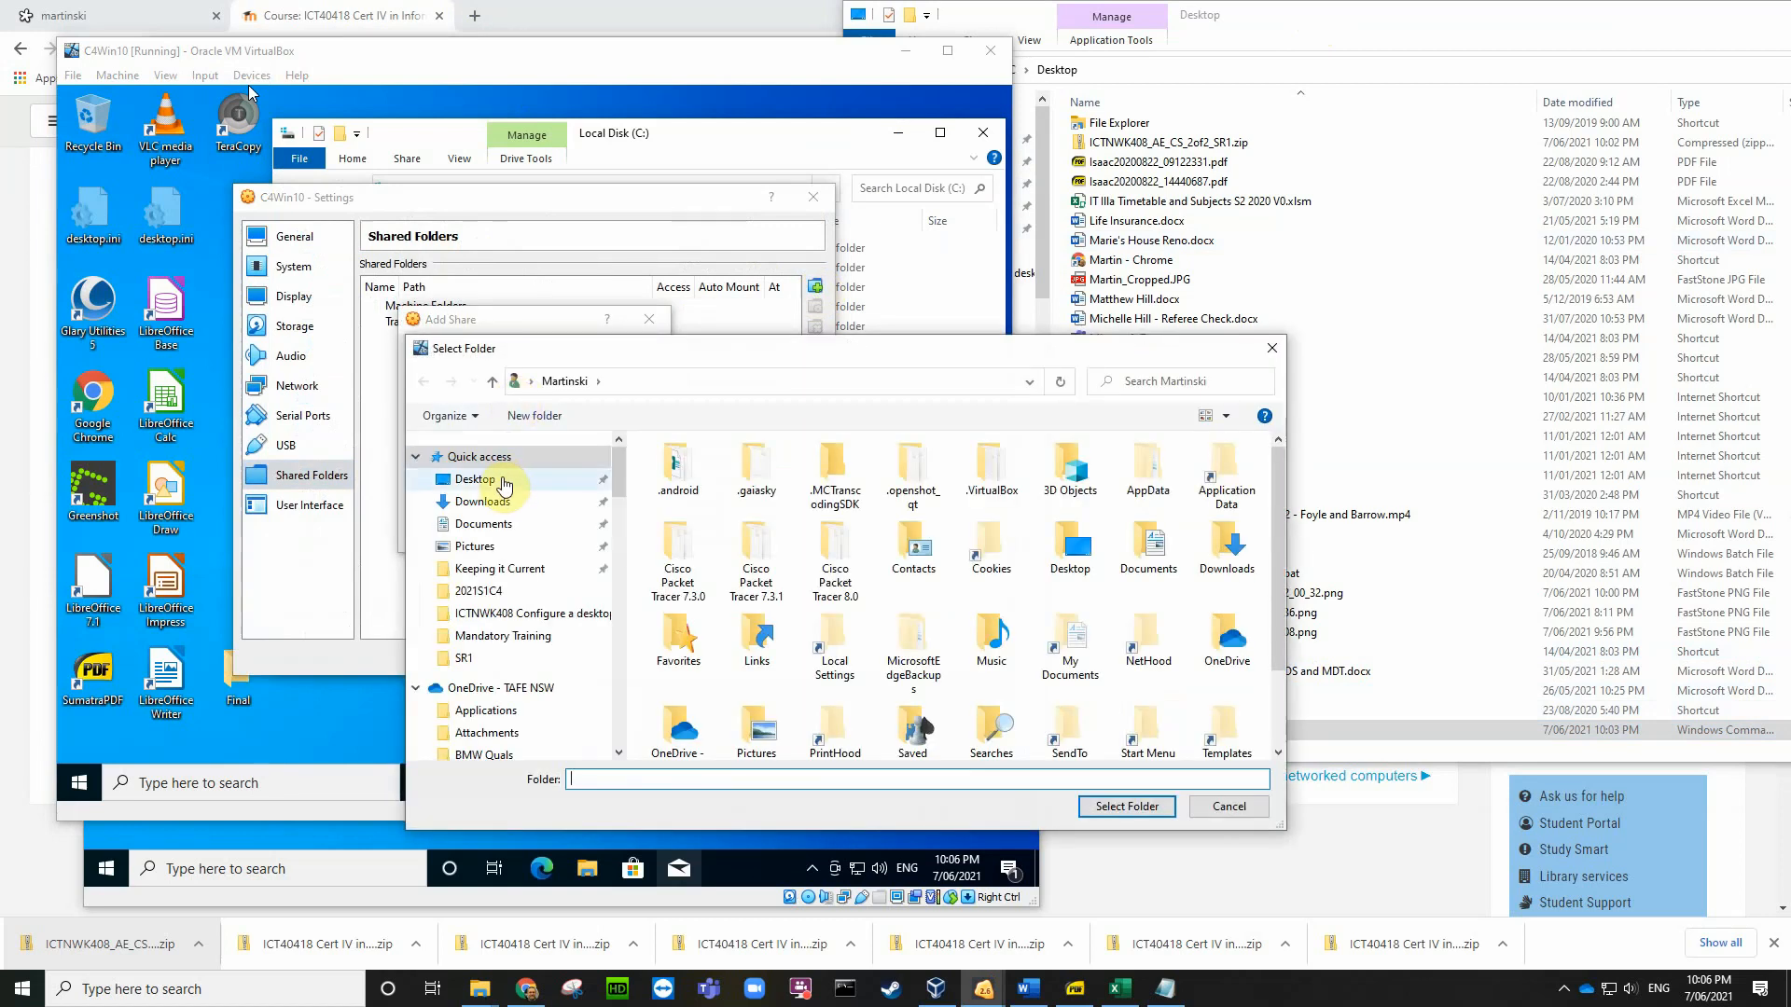
pyautogui.click(479, 481)
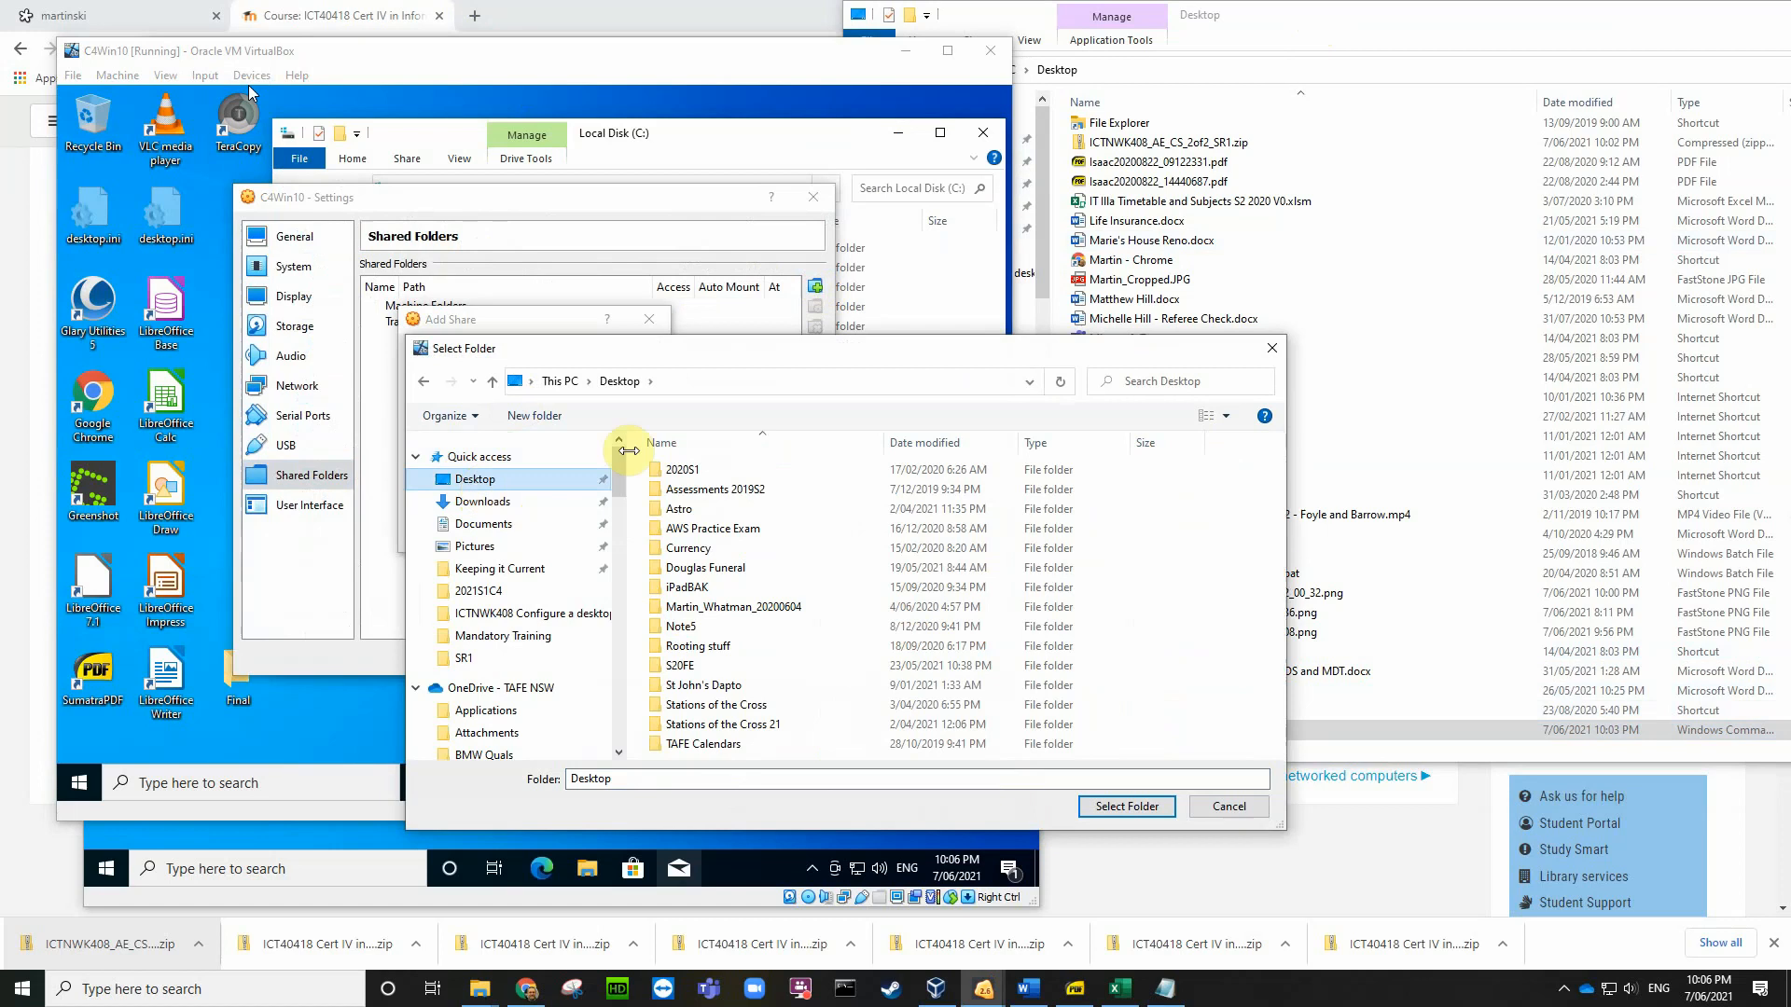
pyautogui.moveTo(691, 351); pyautogui.dragTo(562, 222)
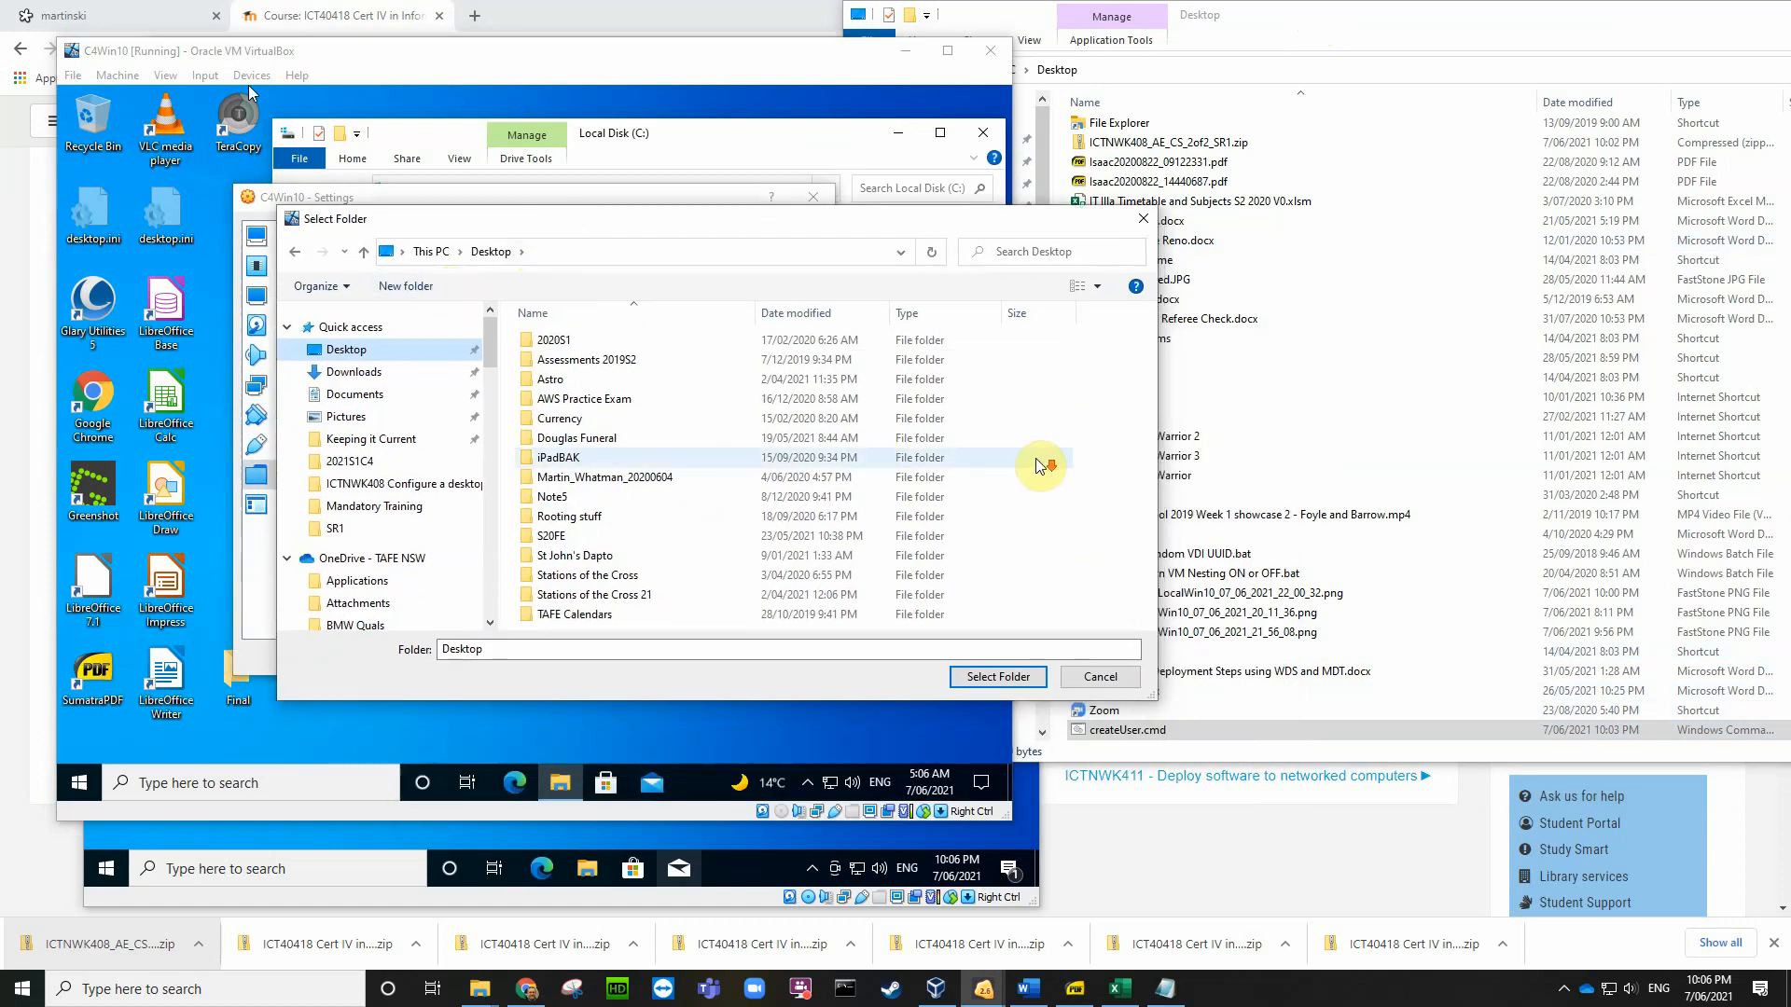
pyautogui.click(408, 286)
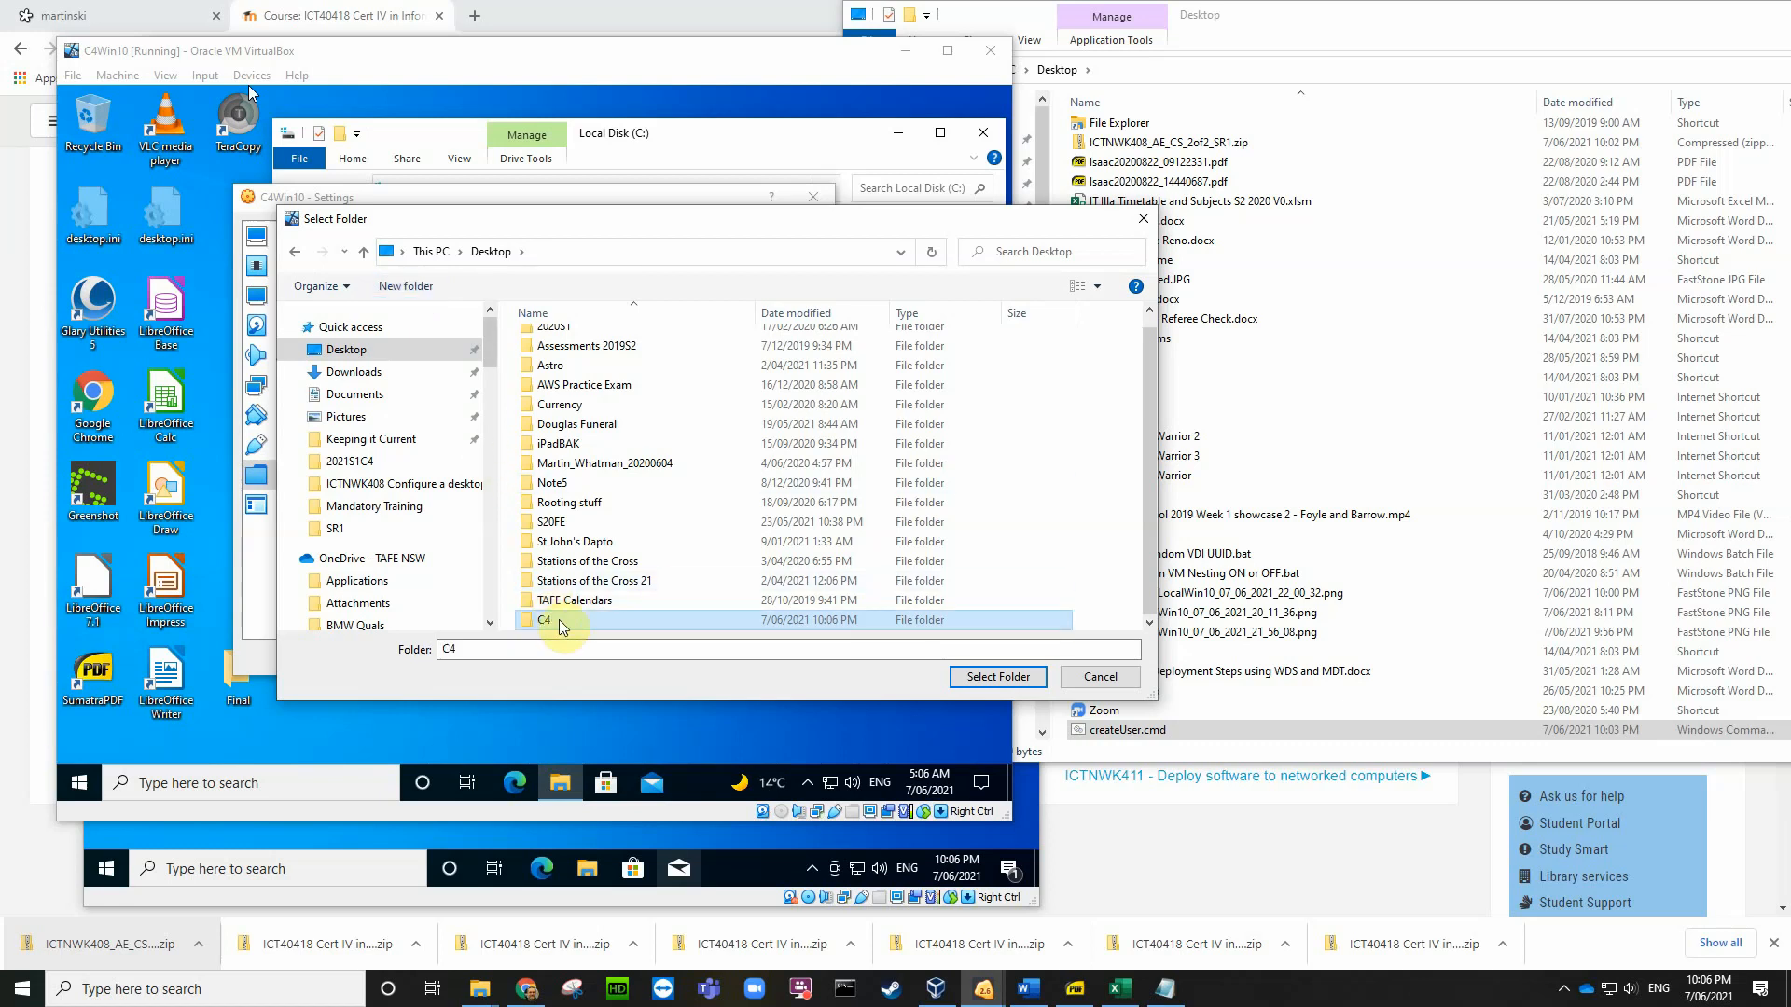
pyautogui.click(998, 676)
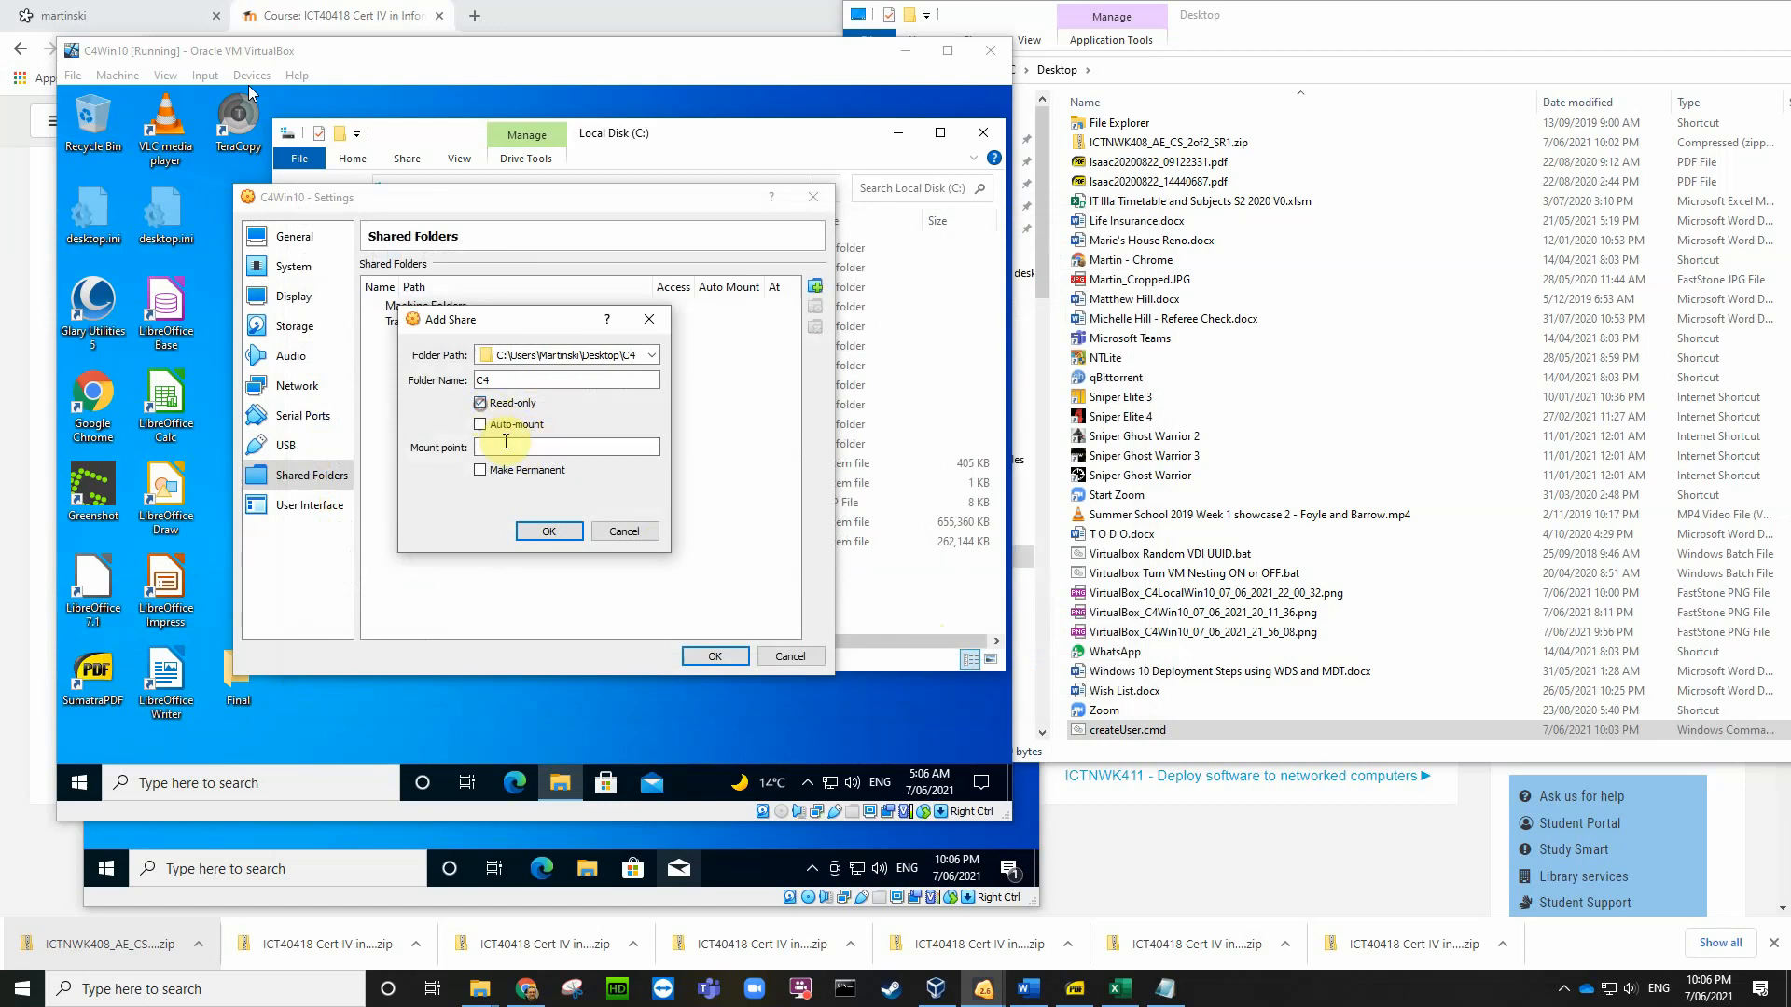
pyautogui.click(545, 534)
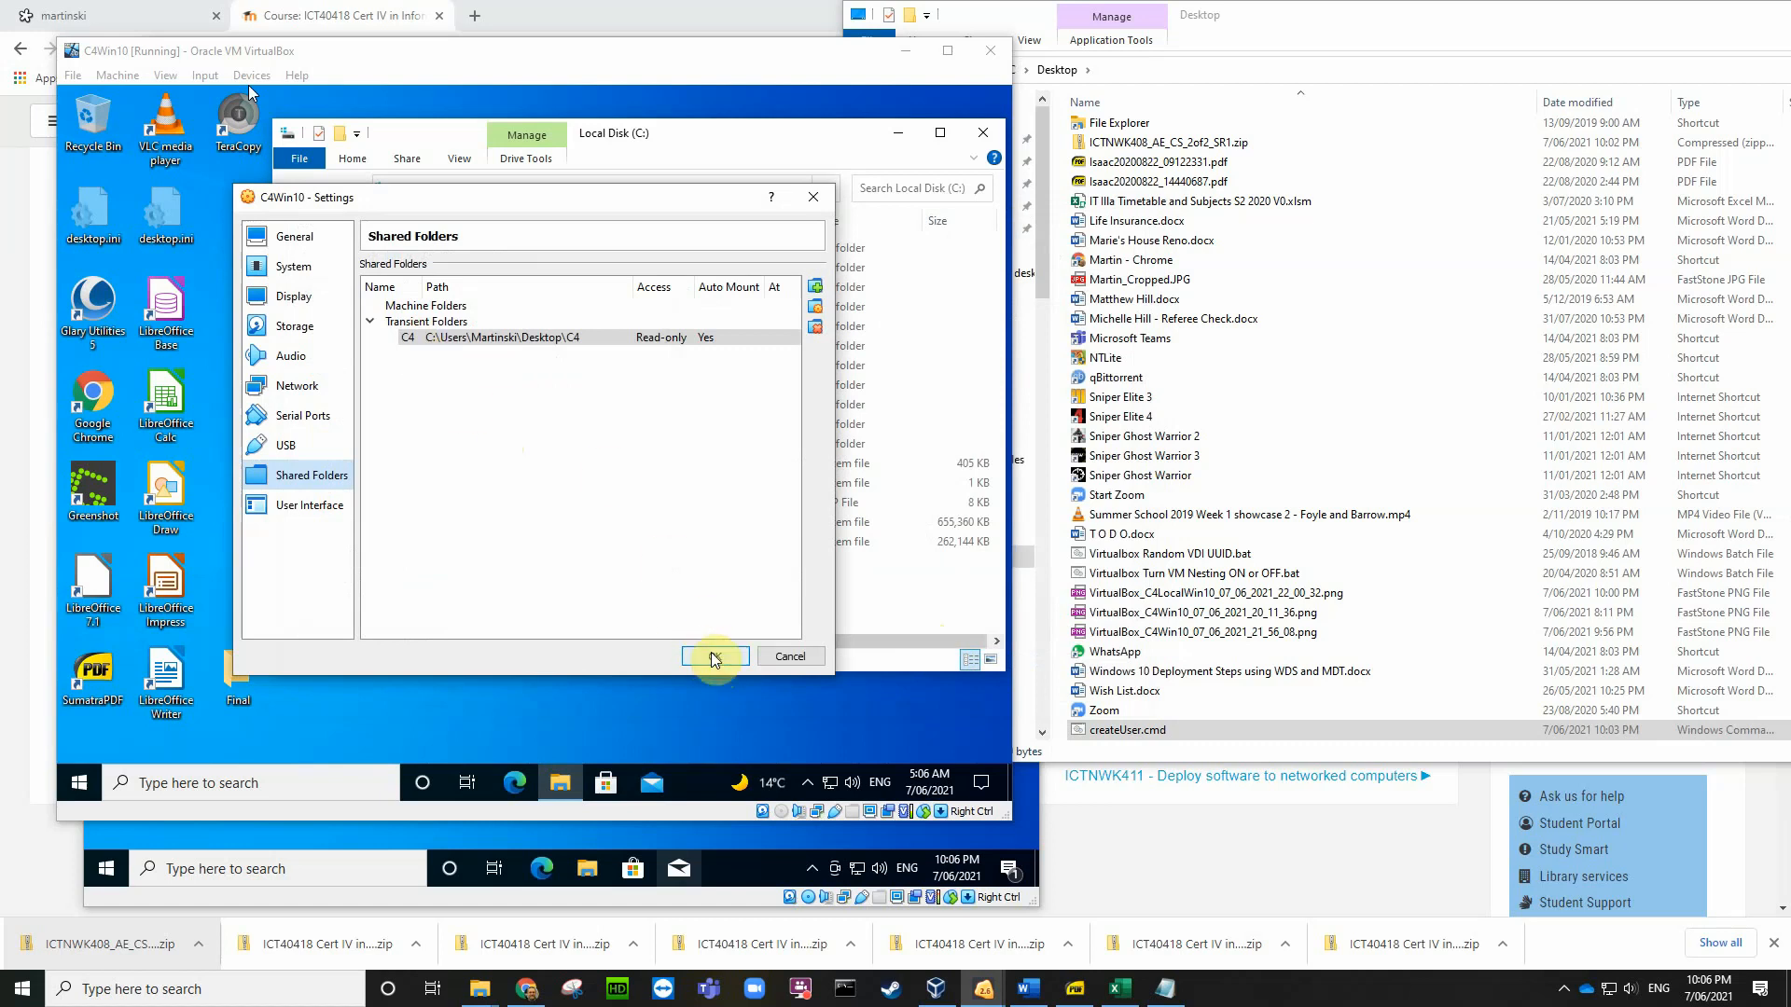
pyautogui.click(715, 658)
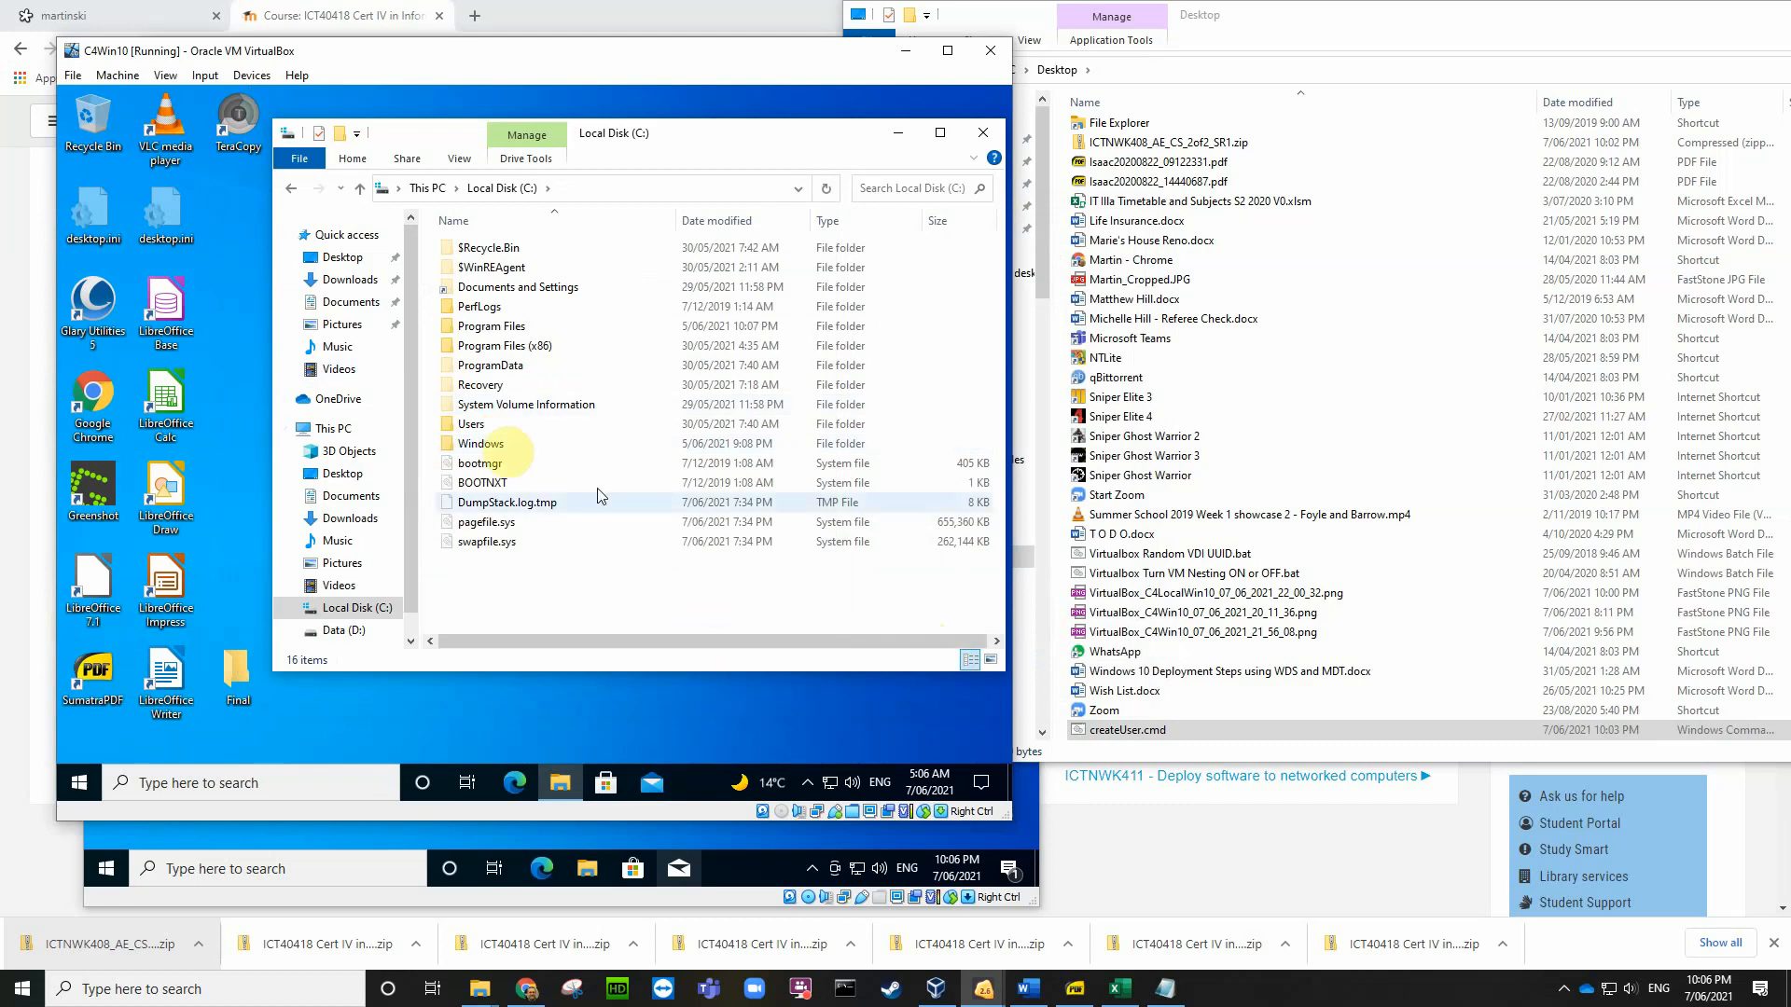
# Step: Look through the guest's Program Files folder
pyautogui.click(247, 76)
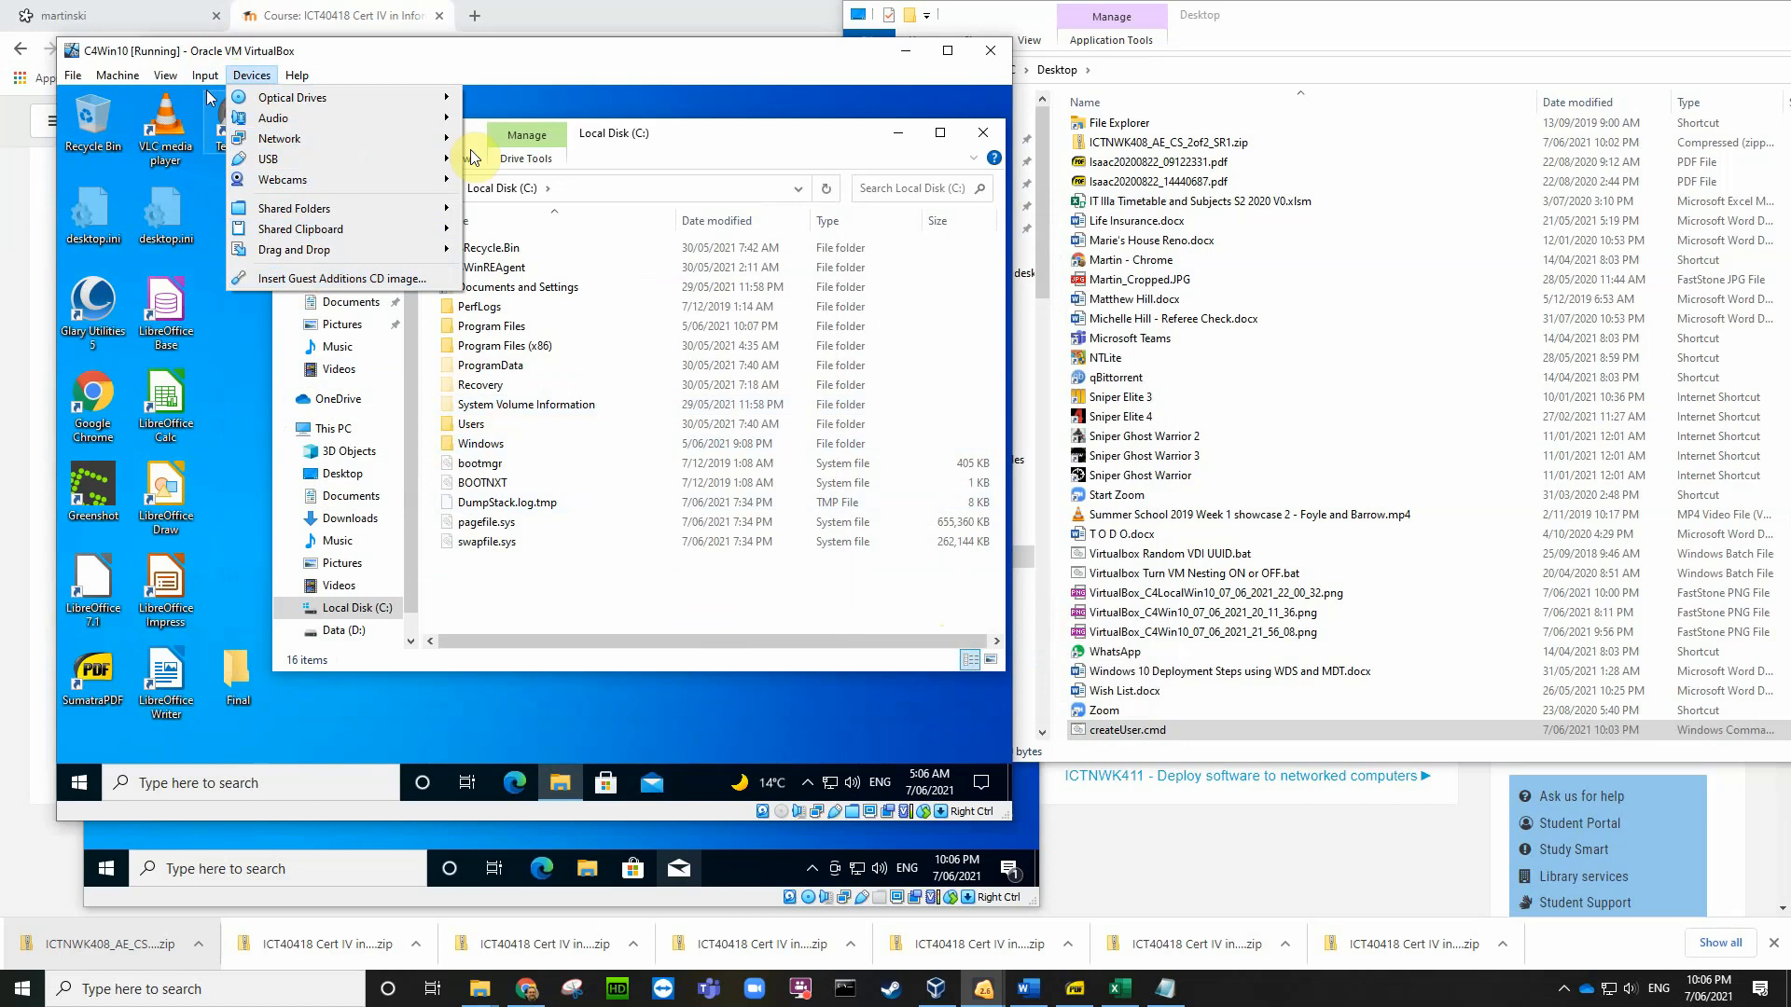
pyautogui.click(532, 101)
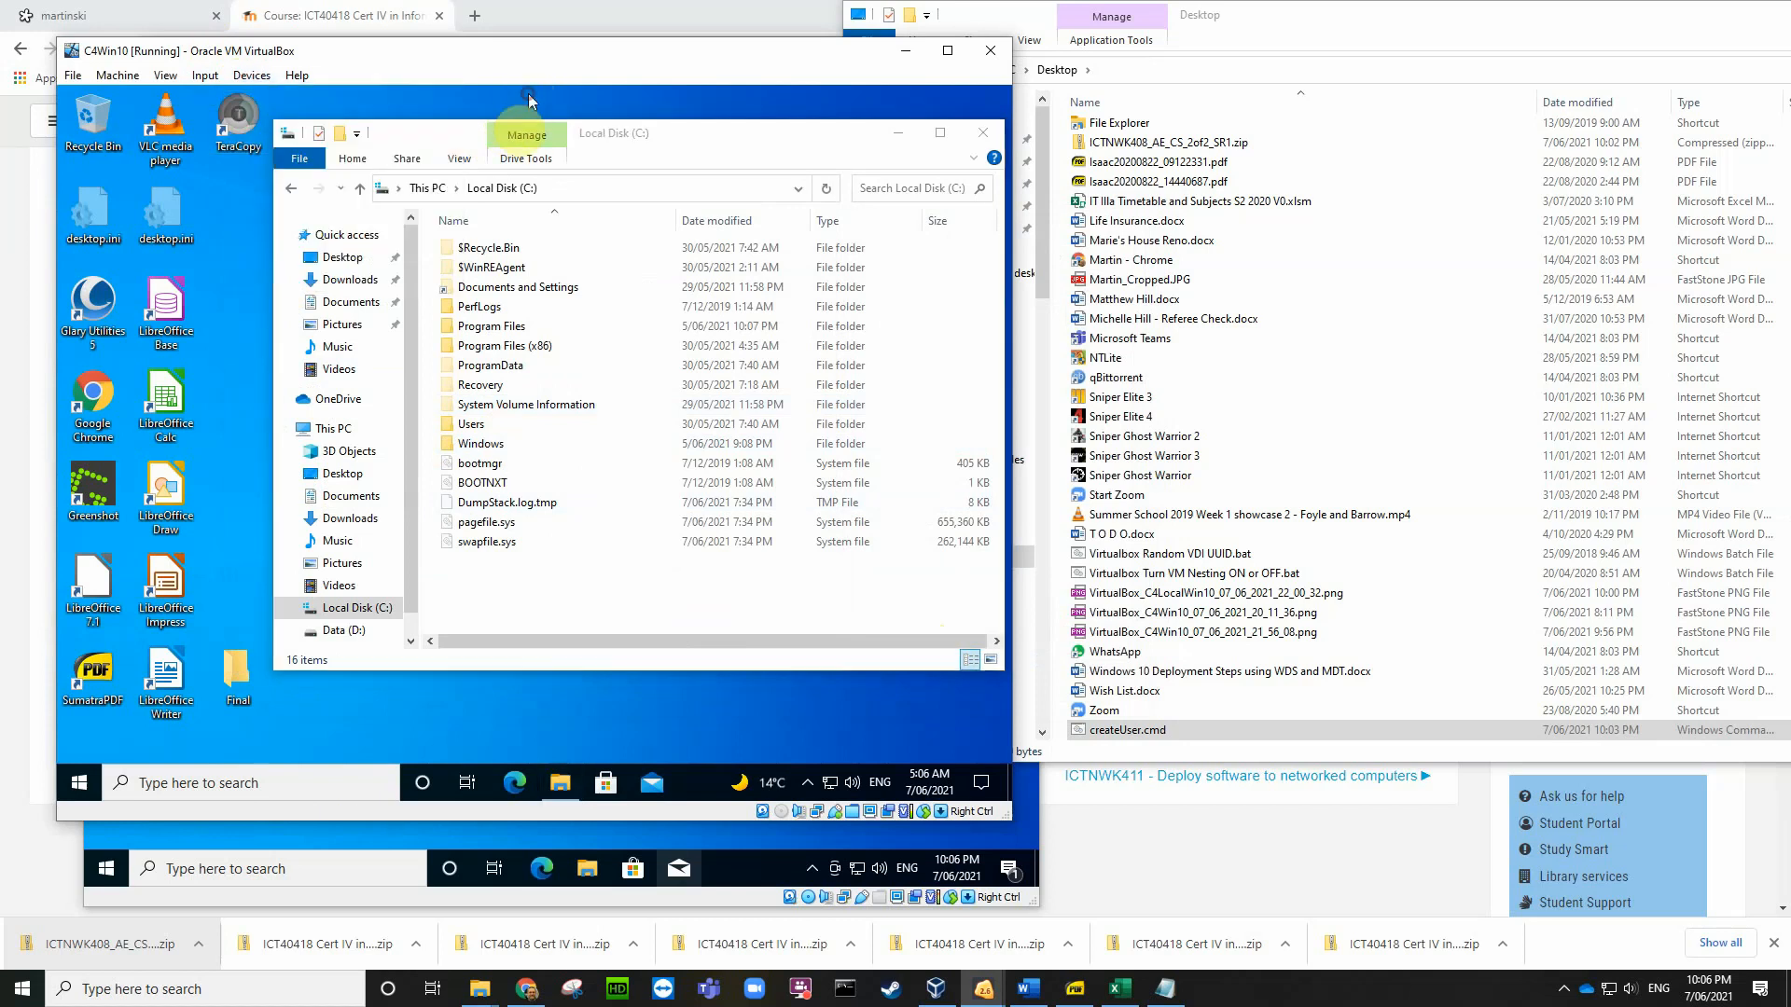
pyautogui.doubleClick(494, 328)
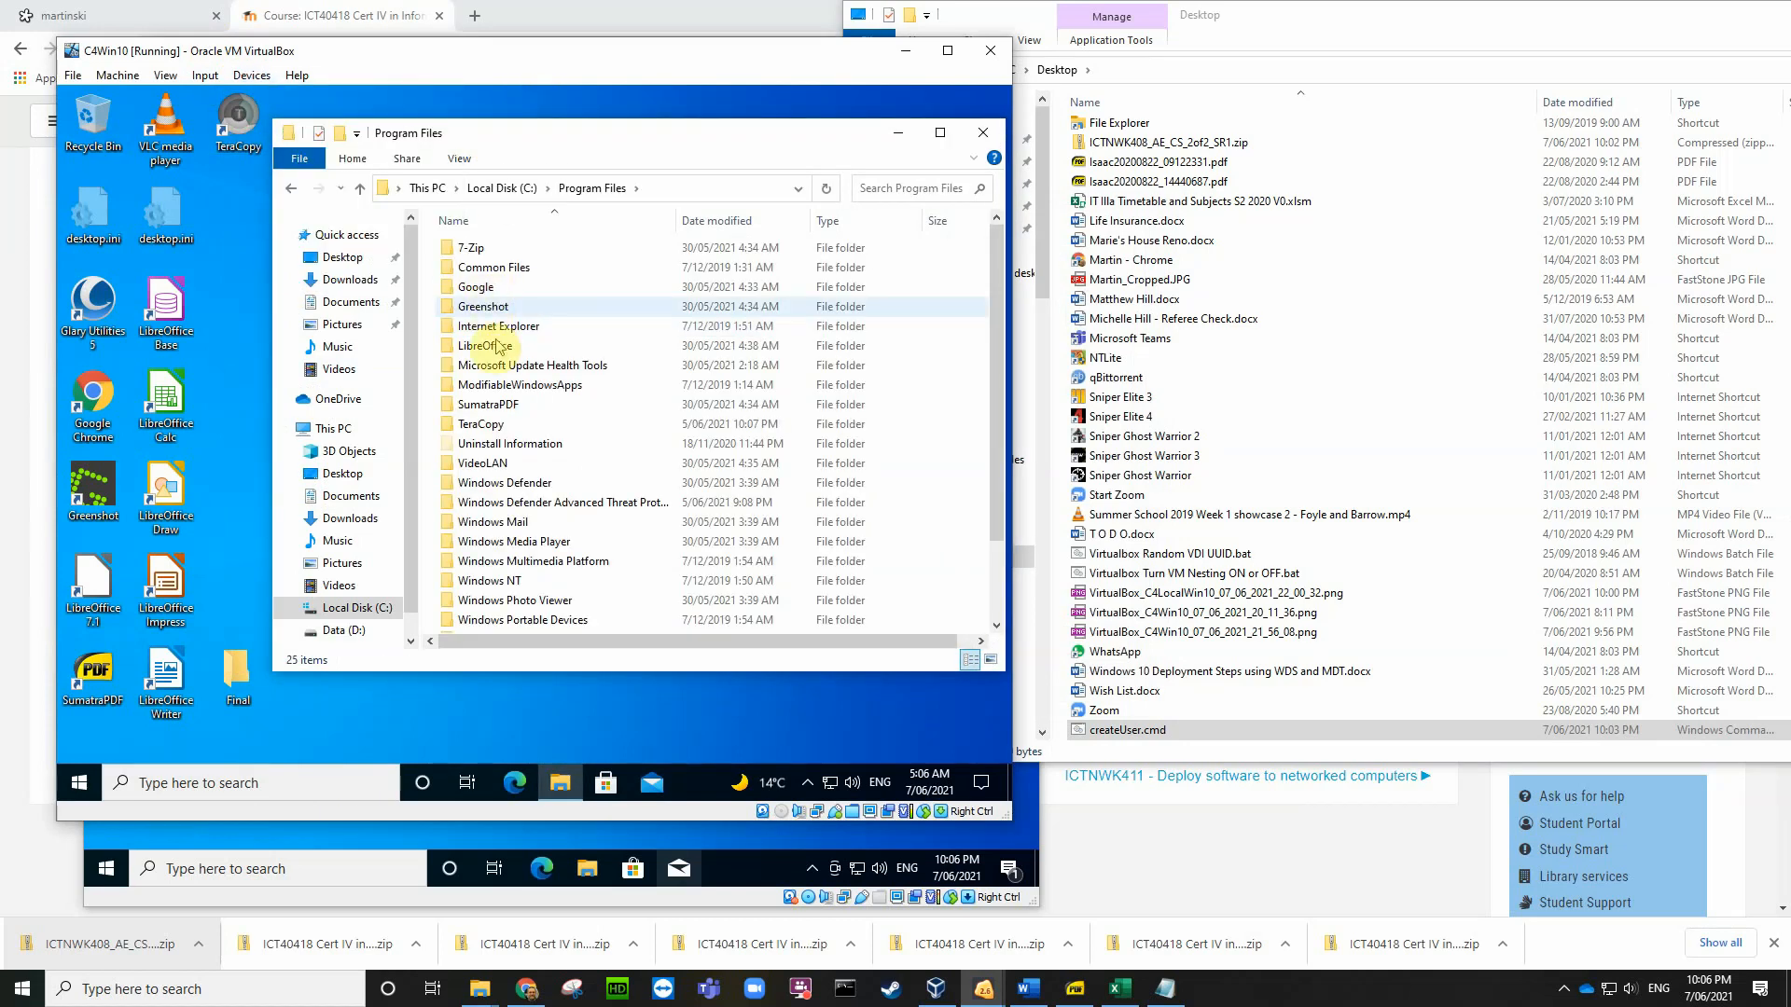
pyautogui.scroll(-2, 508, 450)
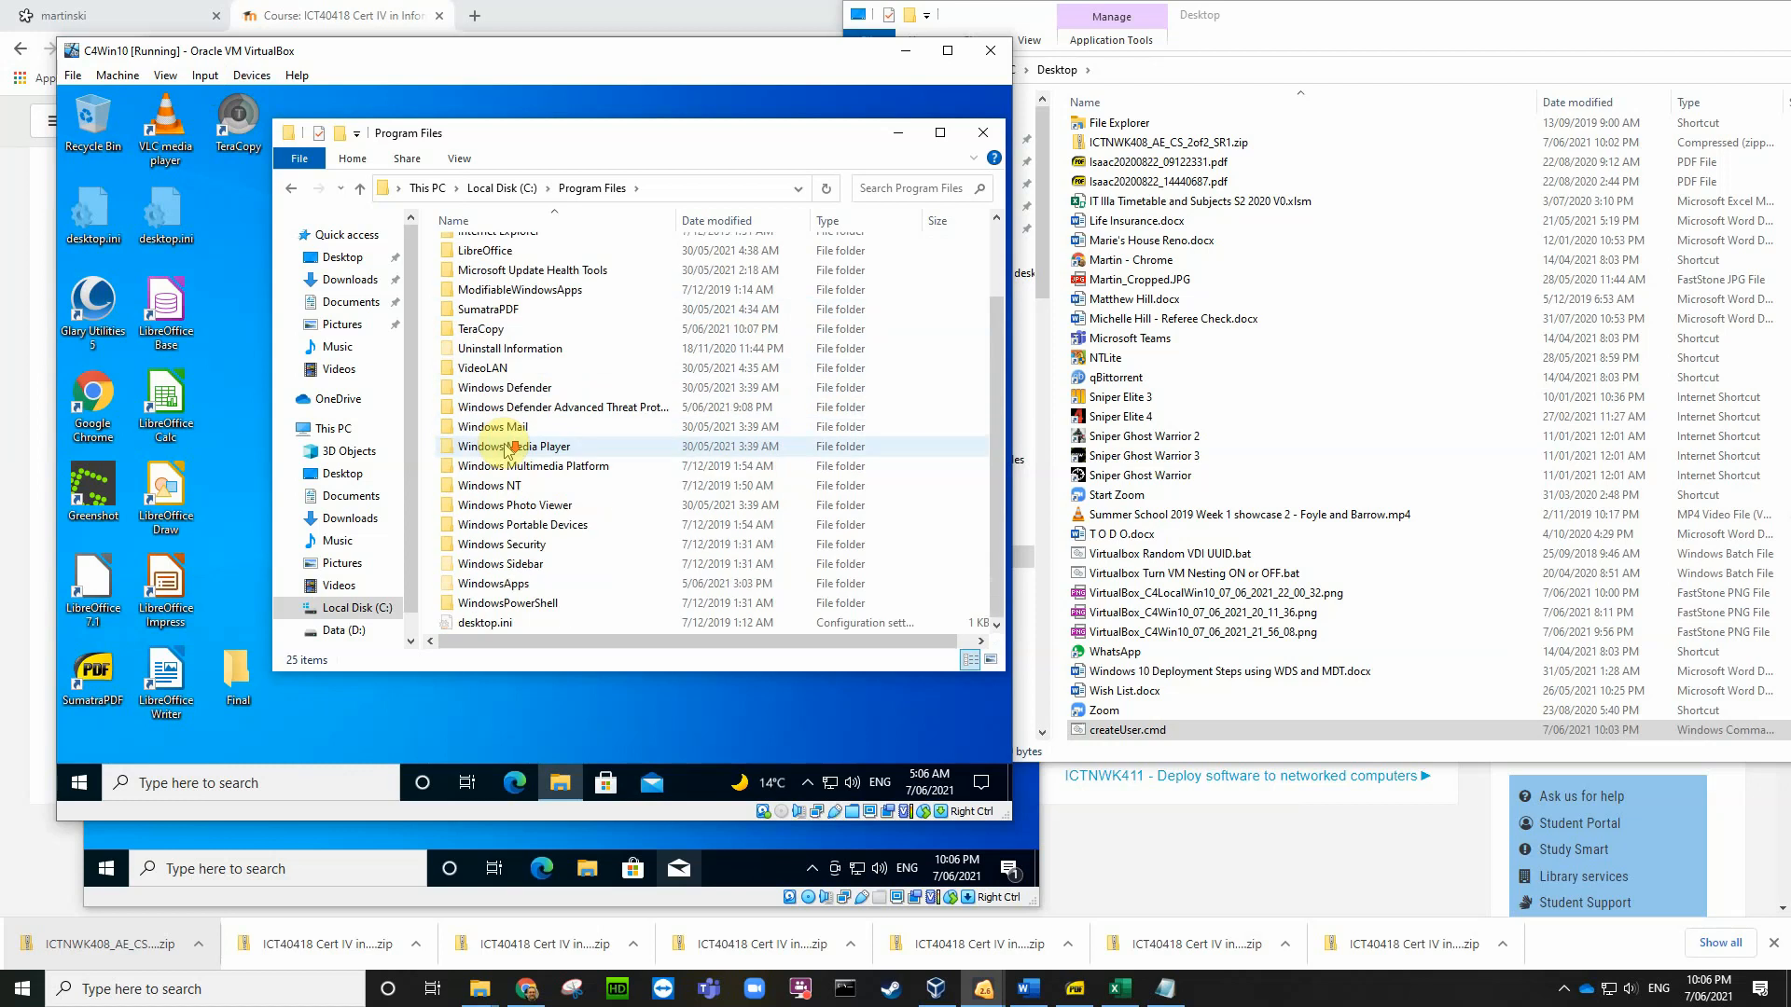
pyautogui.scroll(2, 508, 450)
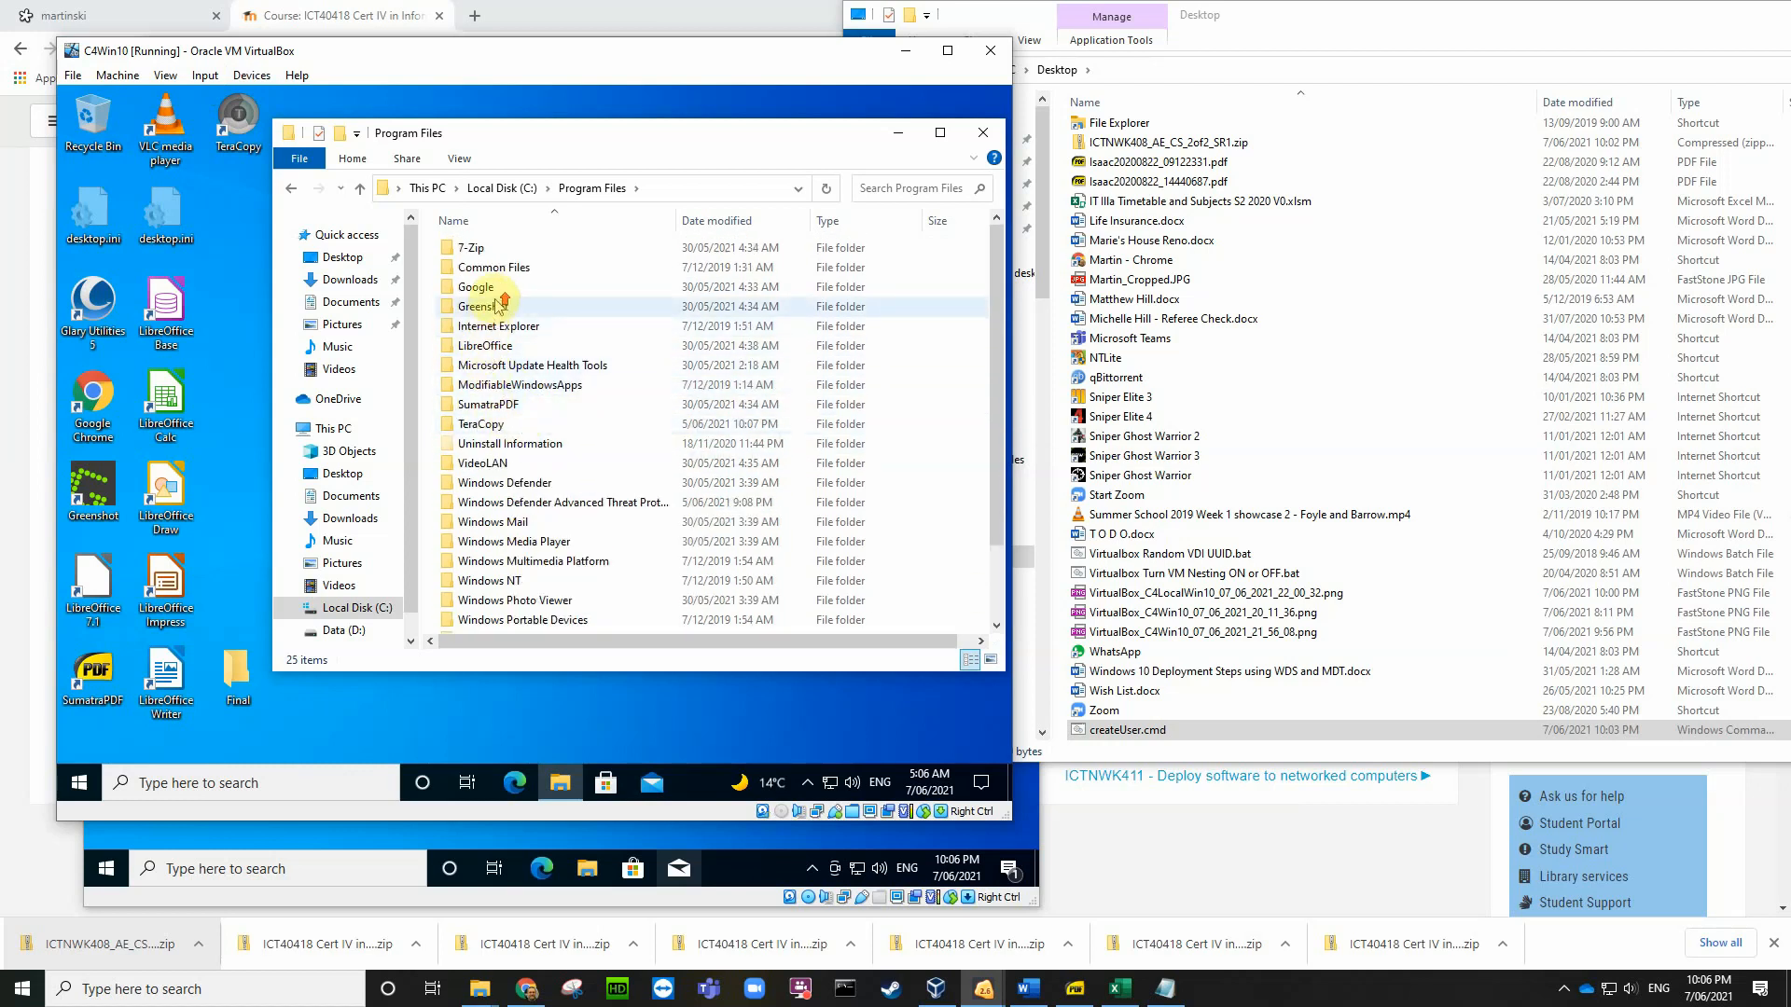
pyautogui.scroll(-2, 518, 280)
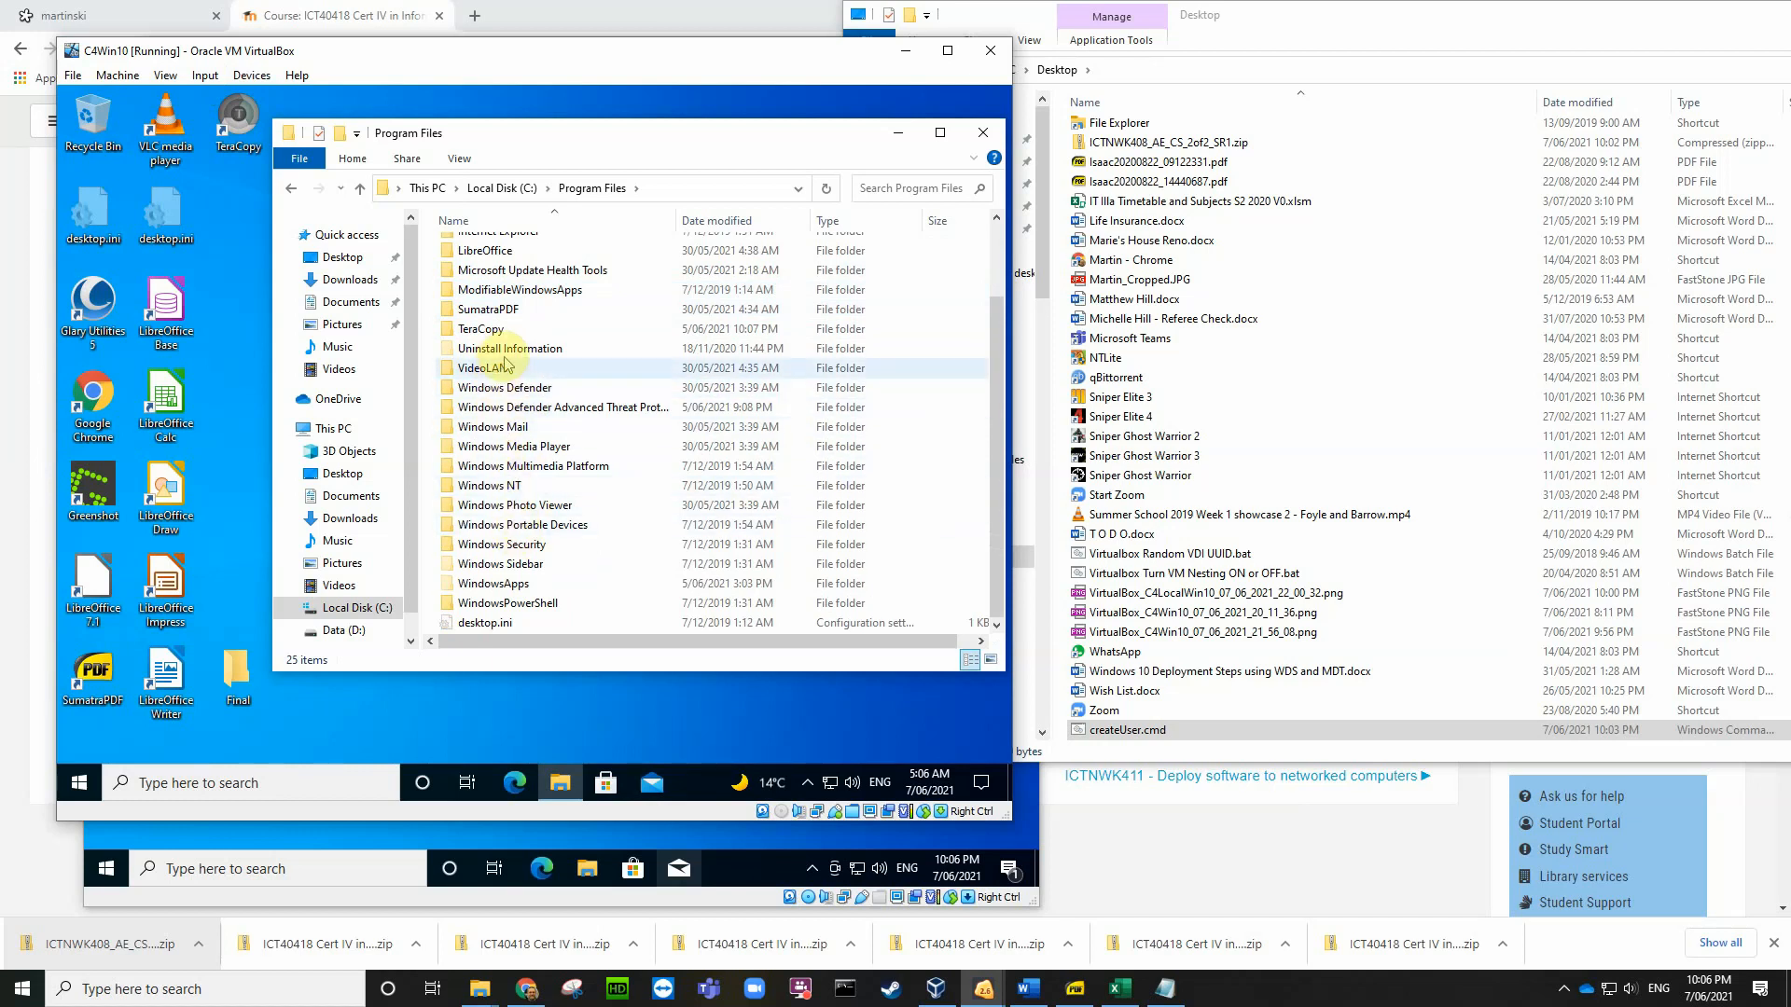
pyautogui.scroll(2, 511, 337)
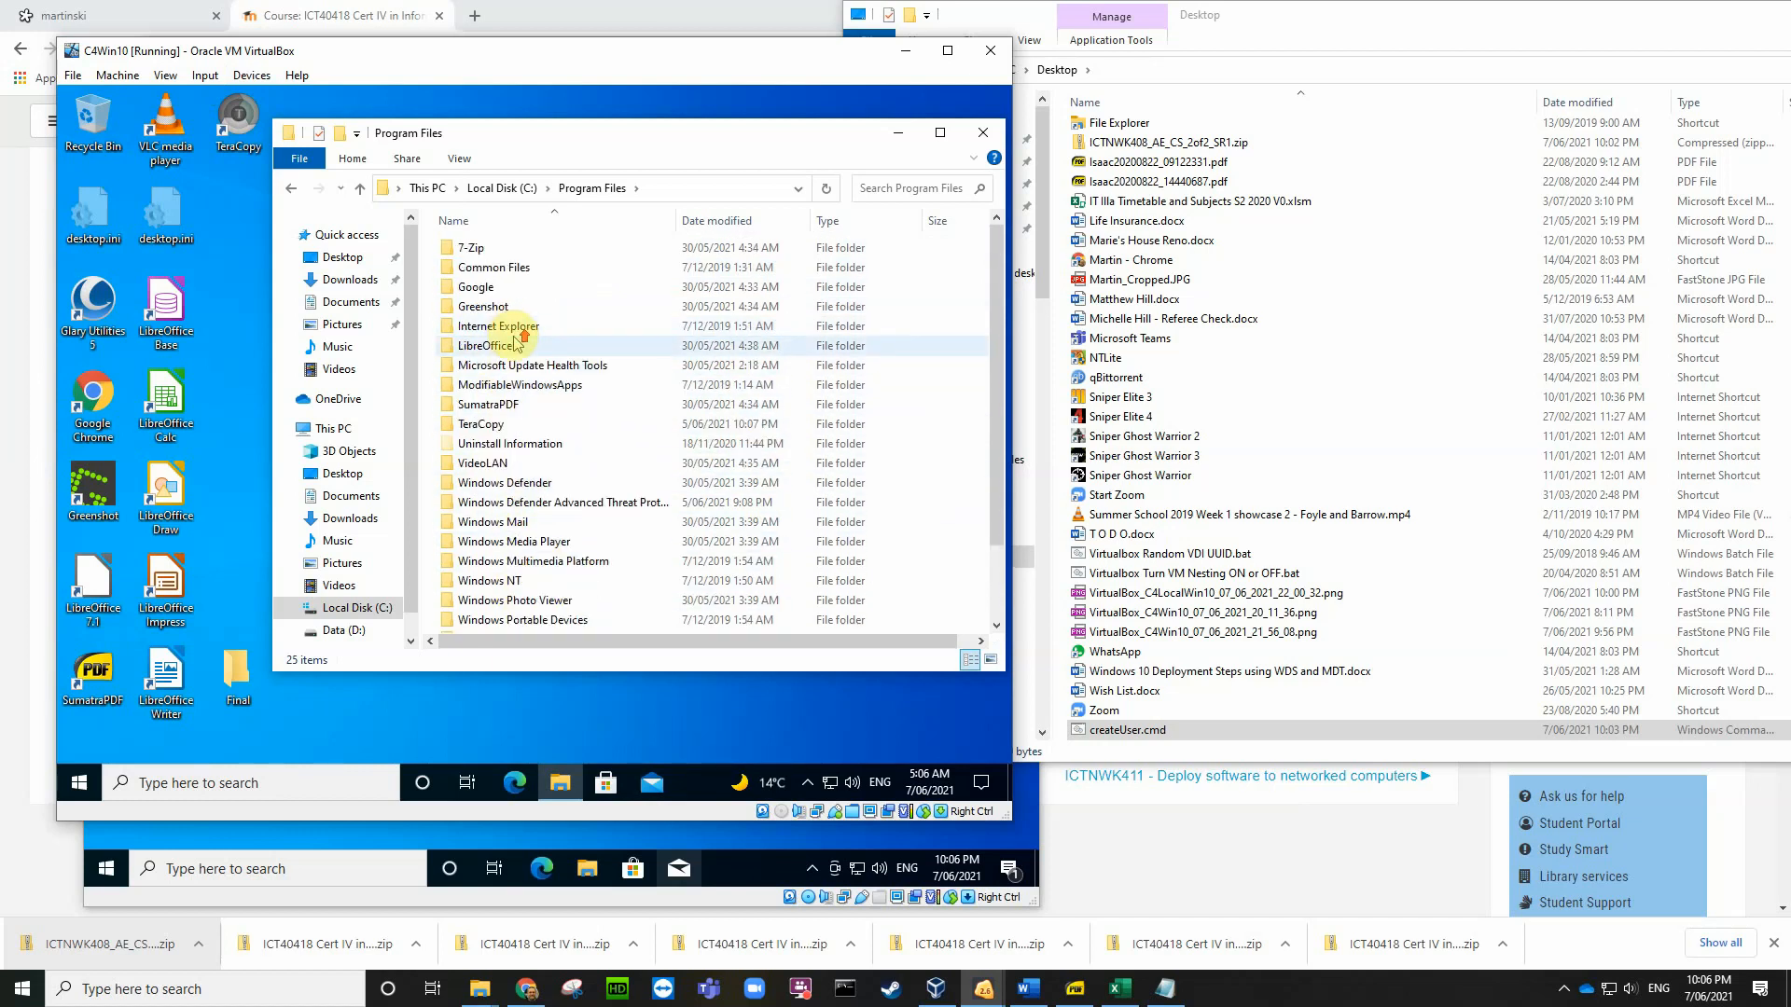
# Step: Open Program Files (x86) from Local Disk (C:), then close the guest's Explorer window
pyautogui.click(510, 189)
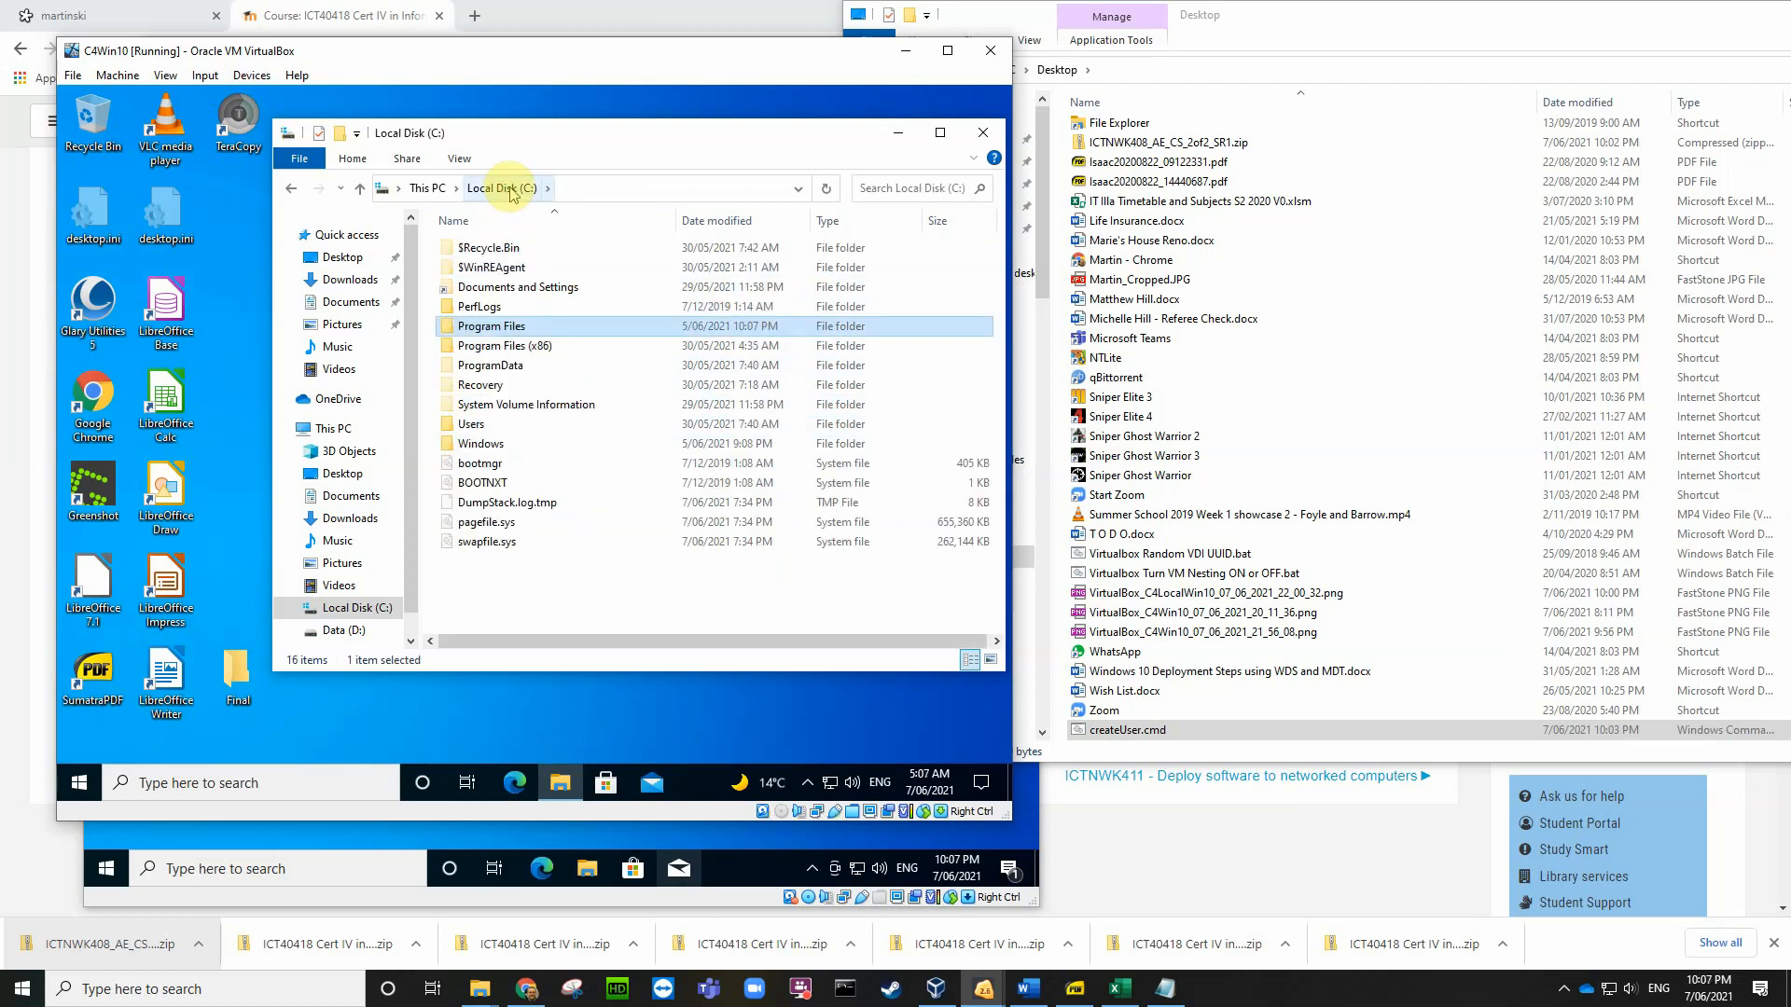
pyautogui.click(500, 348)
pyautogui.doubleClick(500, 351)
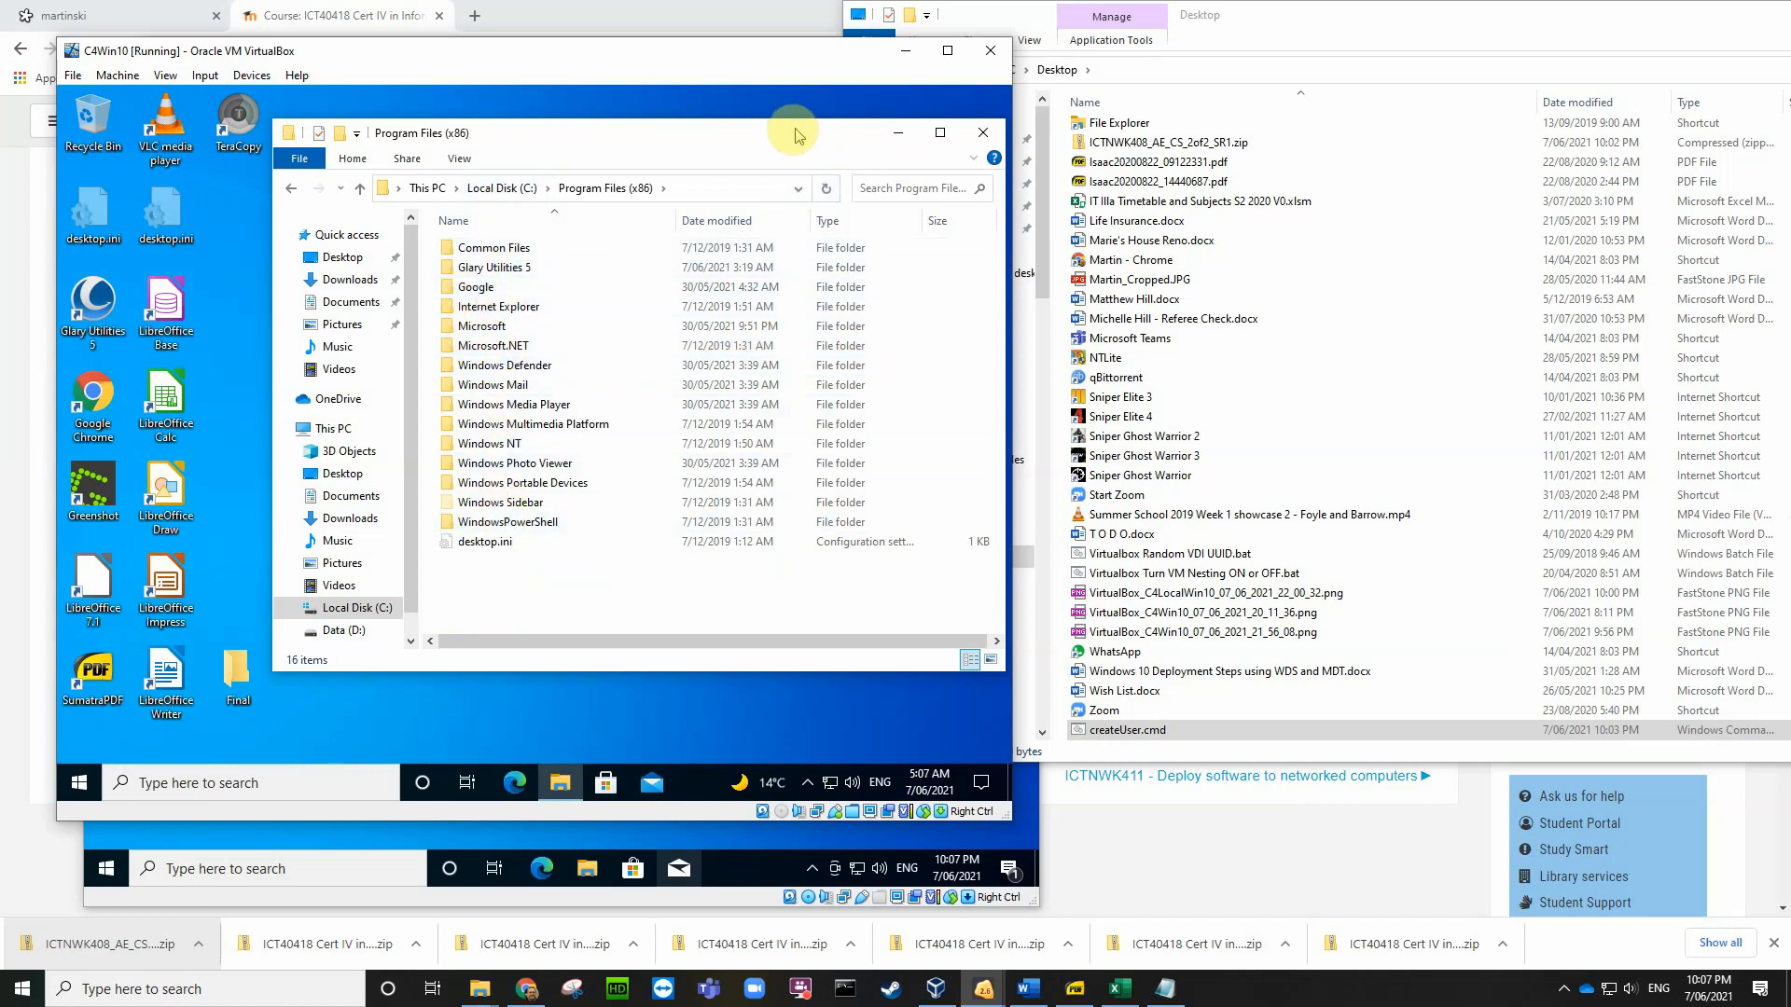
pyautogui.moveTo(794, 134); pyautogui.dragTo(659, 111)
pyautogui.click(844, 112)
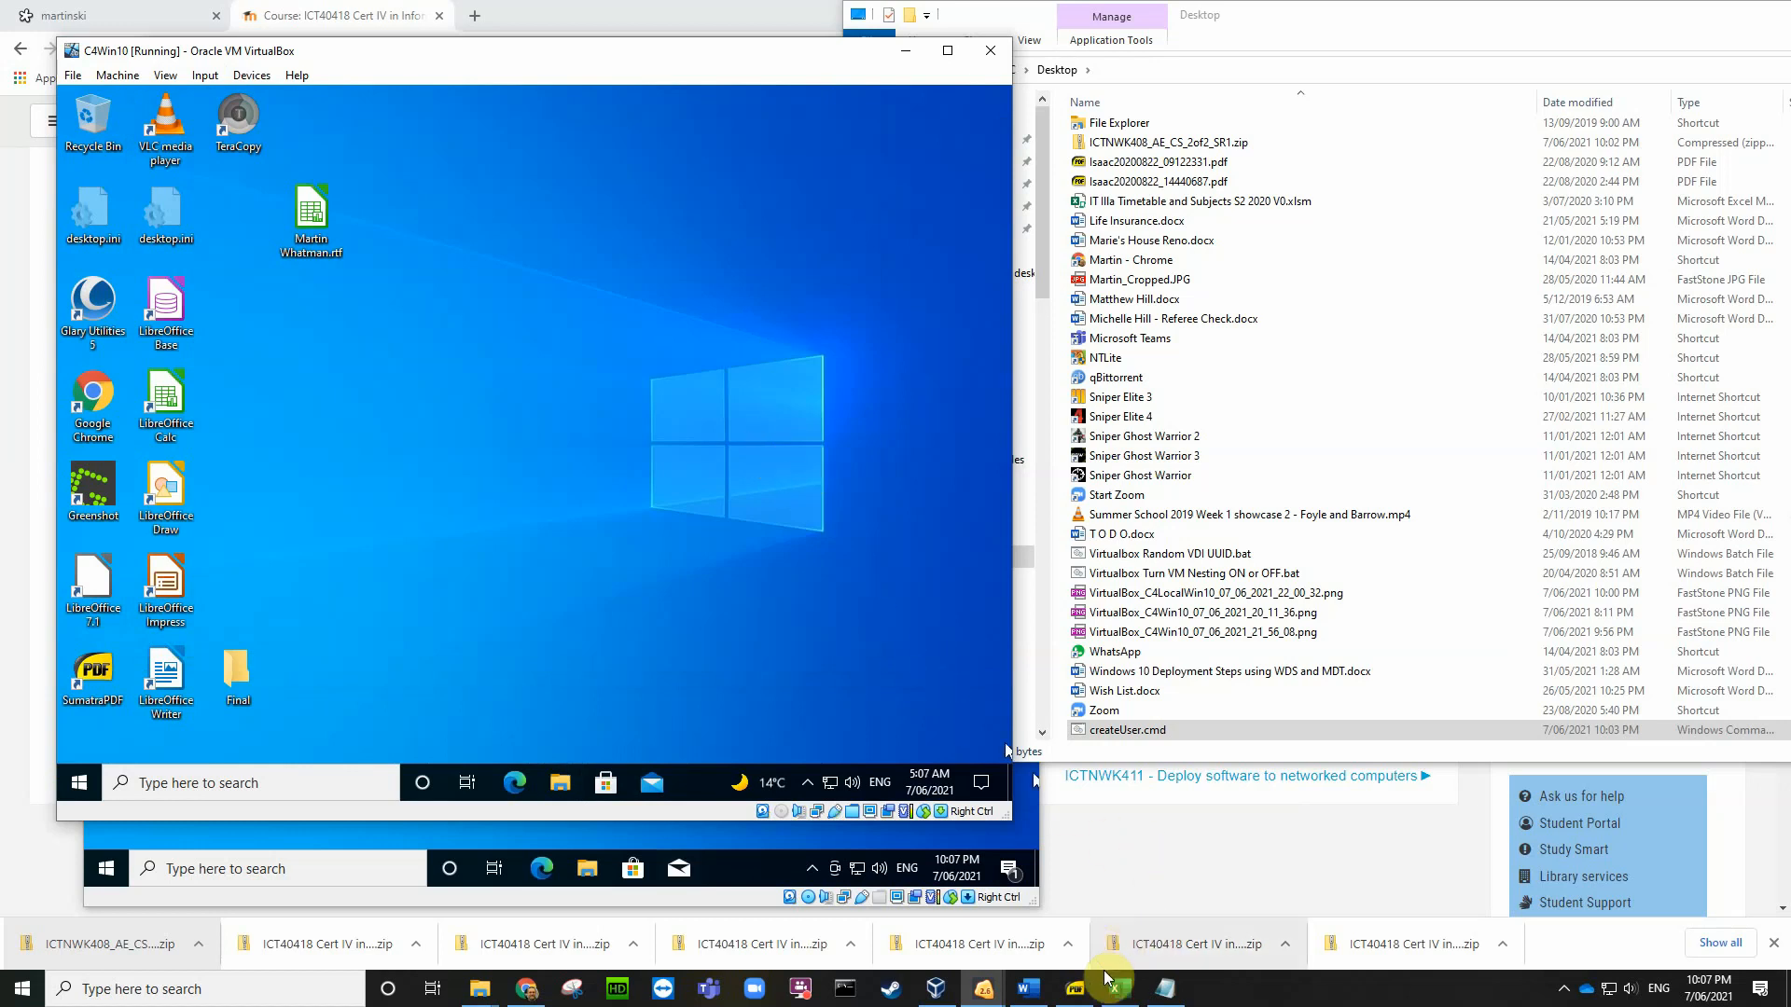
# Step: Bring the host Desktop folder window forward and display its contents
pyautogui.click(986, 994)
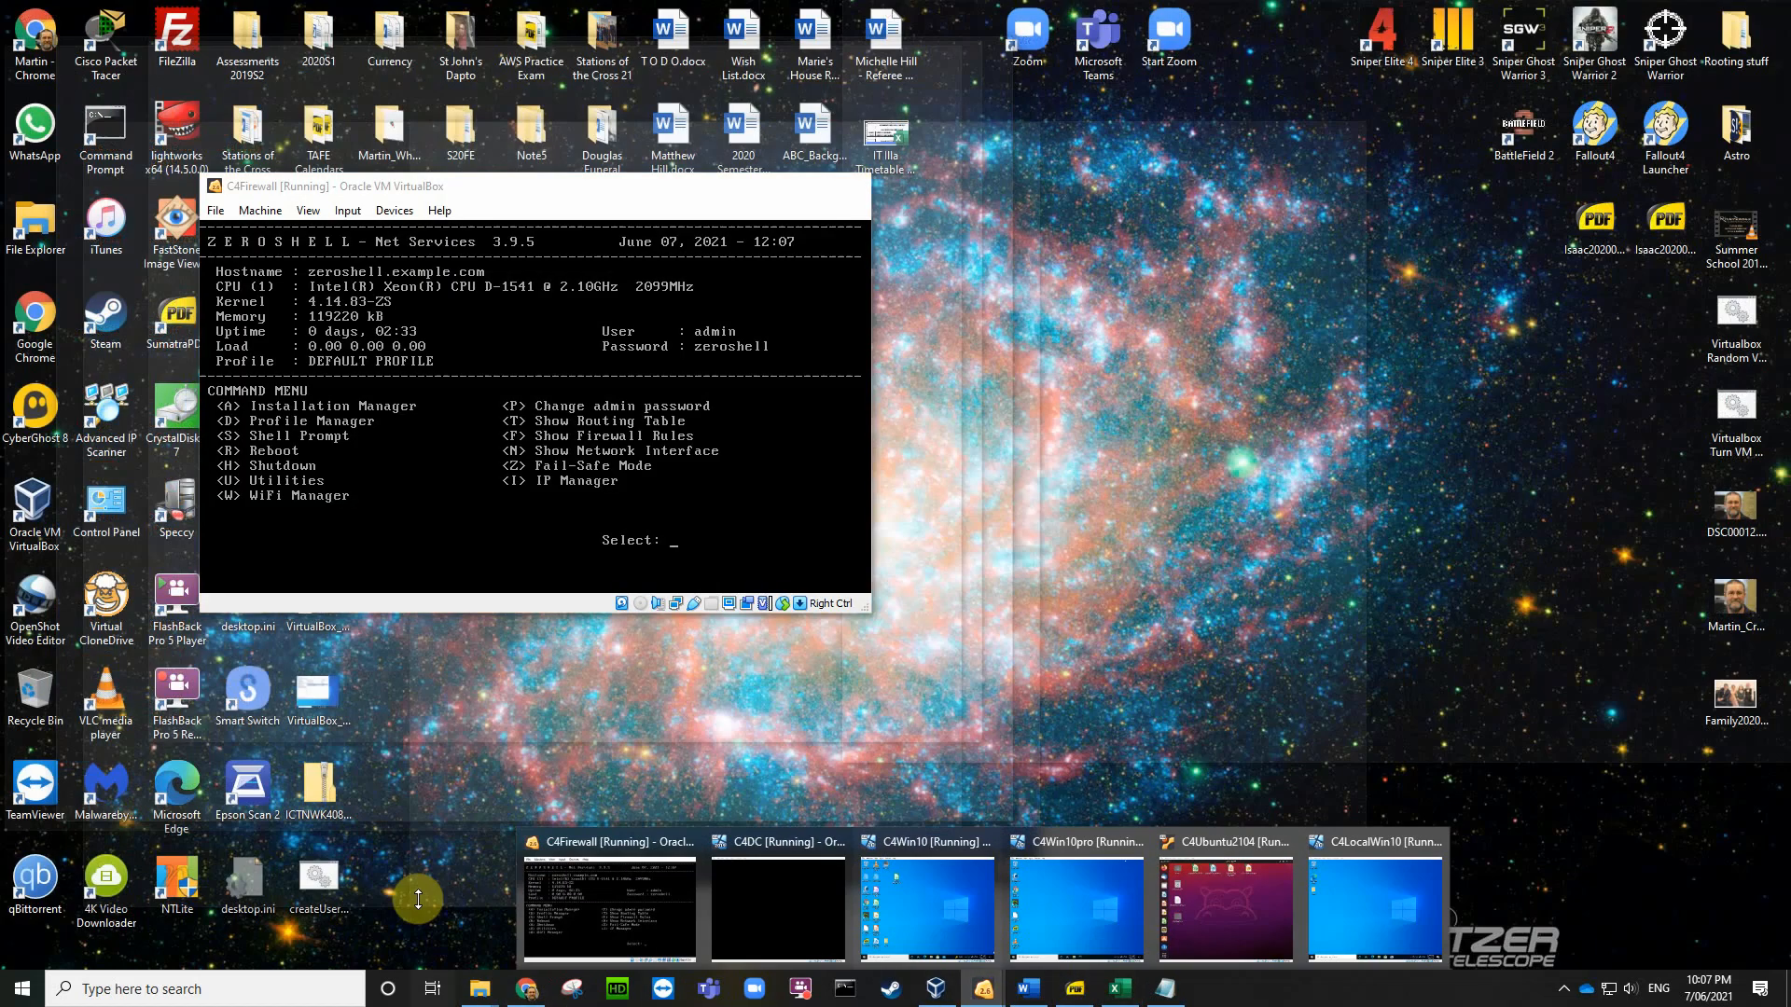
pyautogui.moveTo(483, 993)
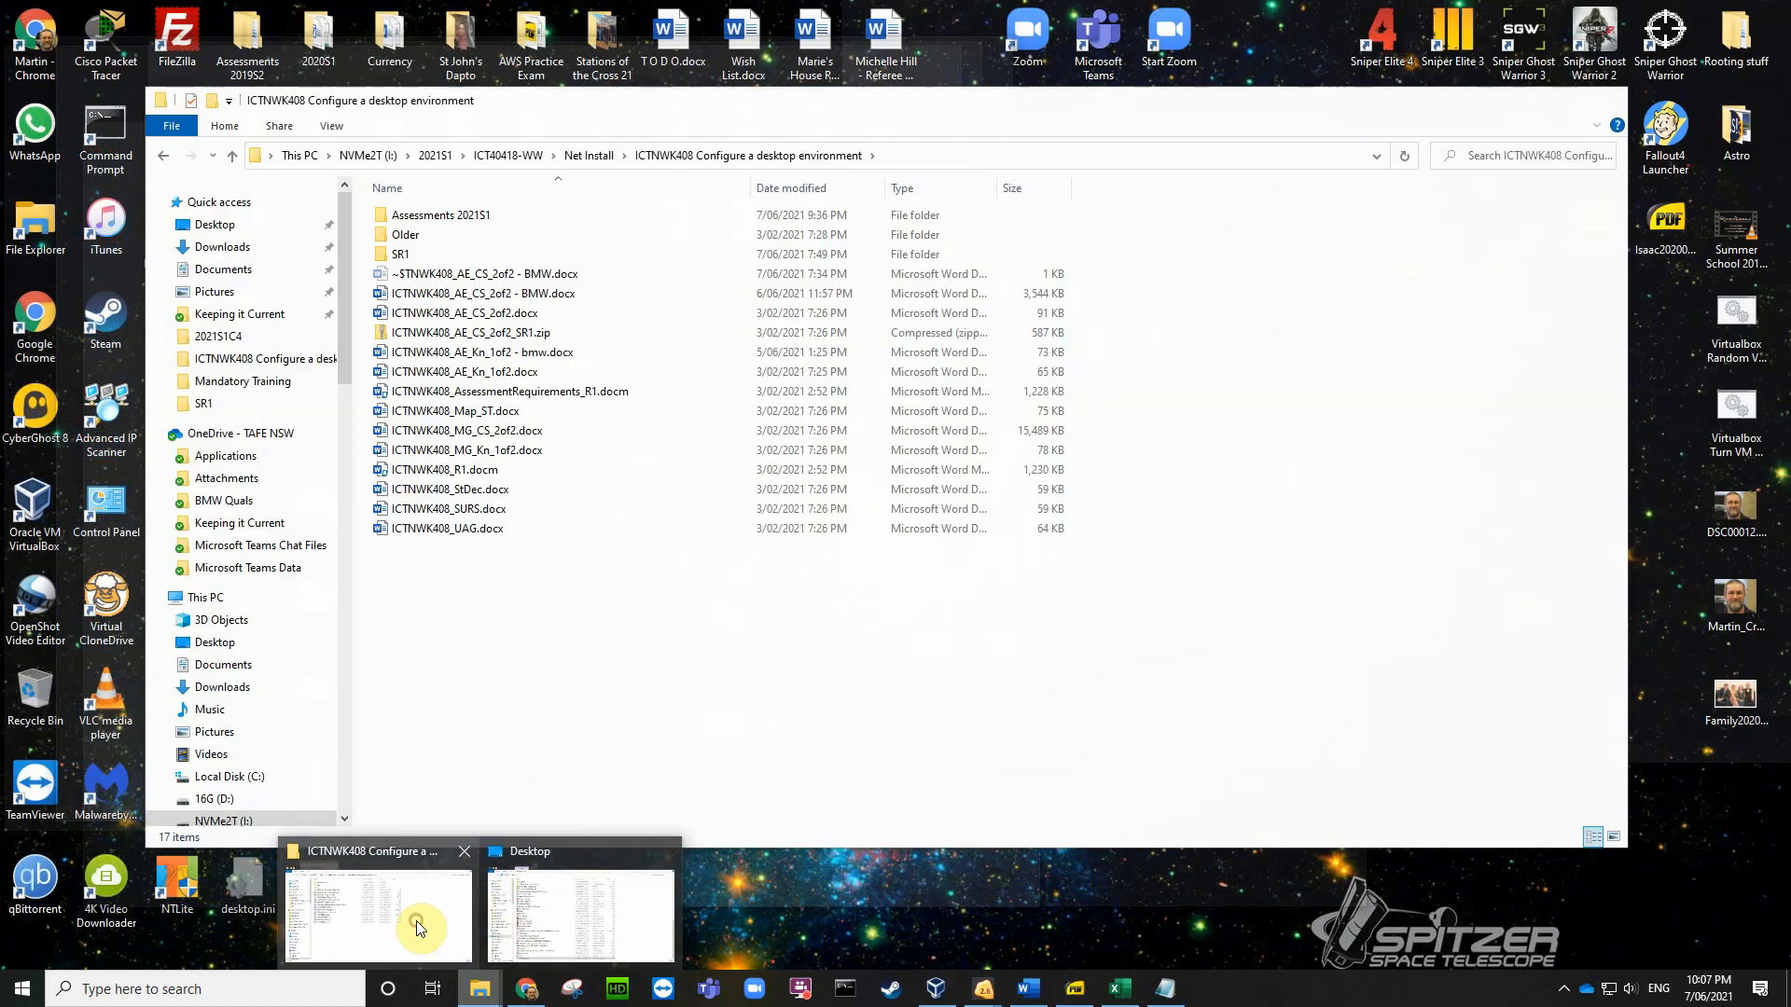
pyautogui.click(415, 923)
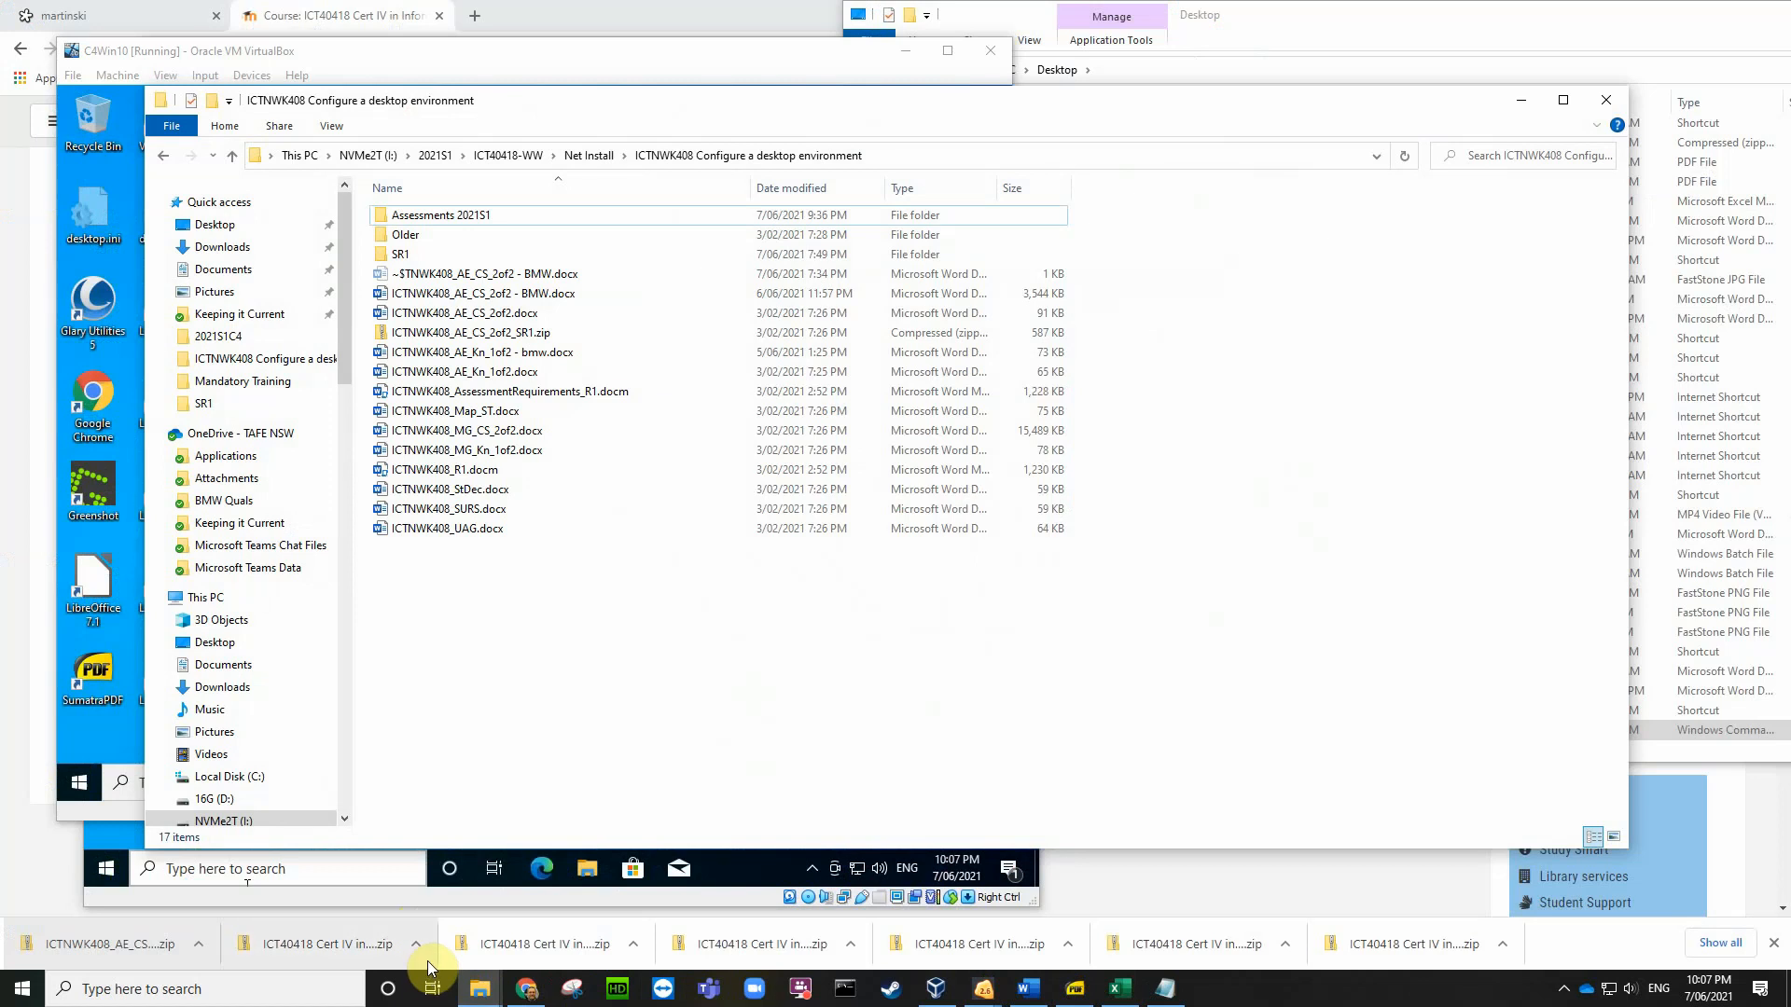
pyautogui.click(478, 989)
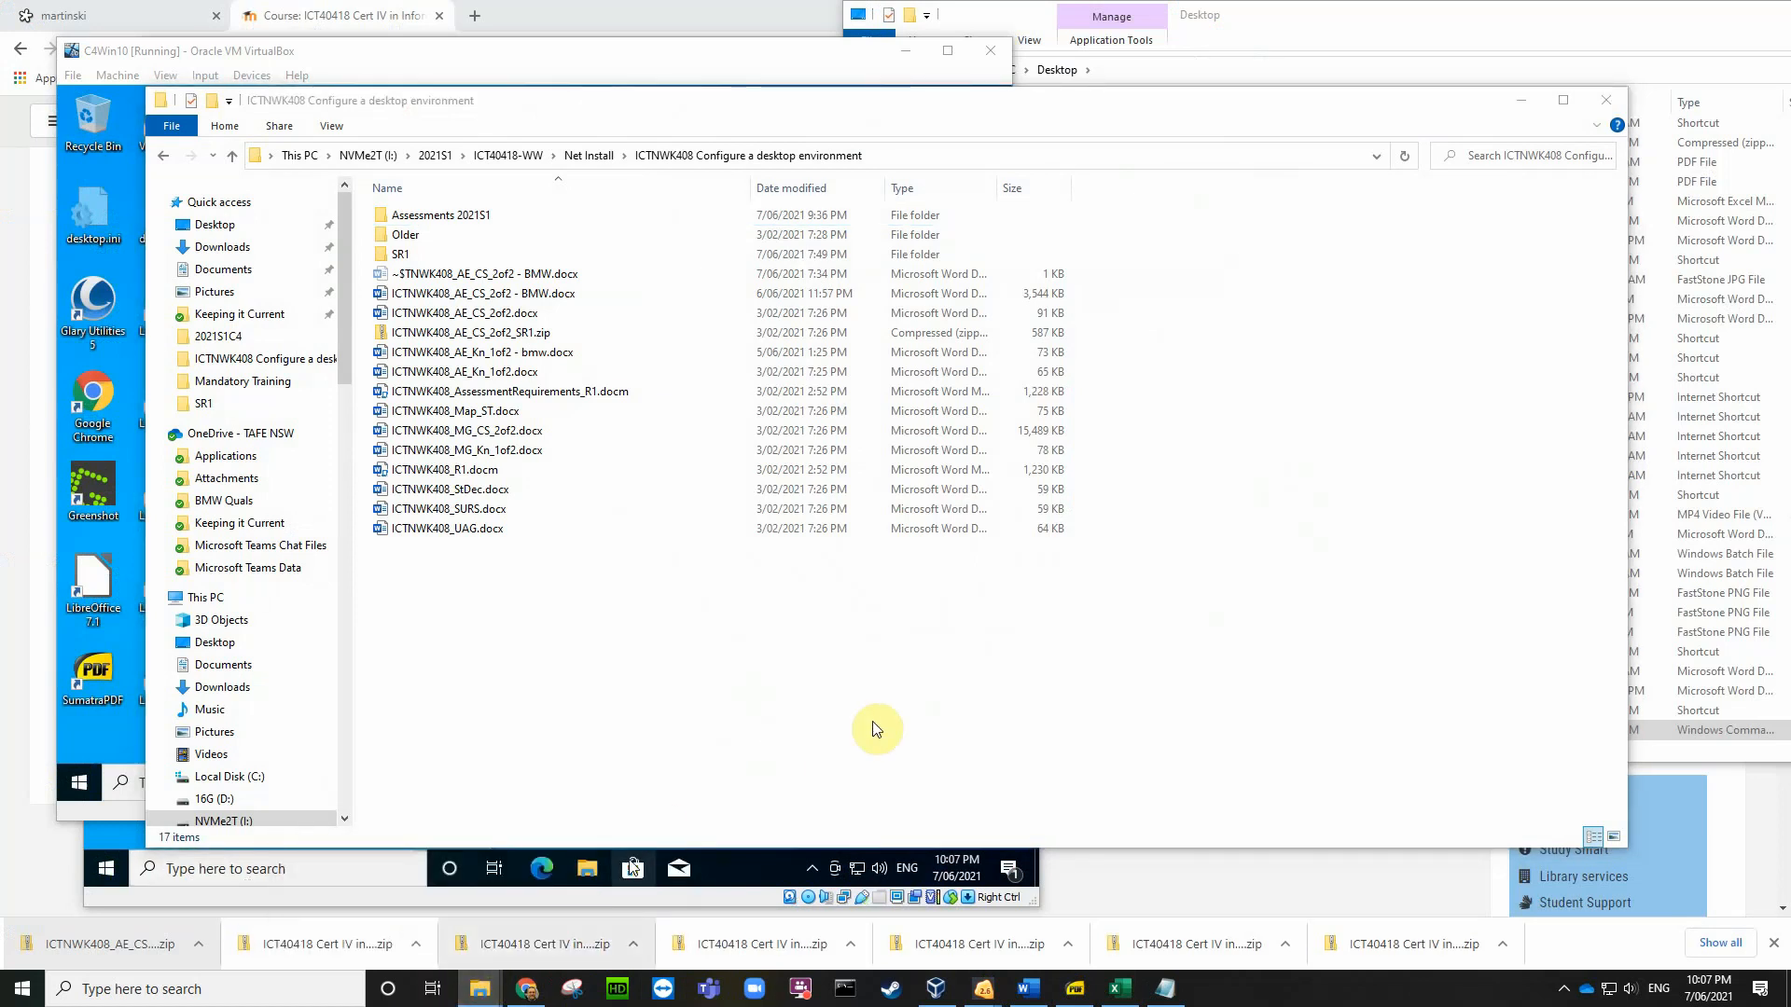
pyautogui.moveTo(478, 989)
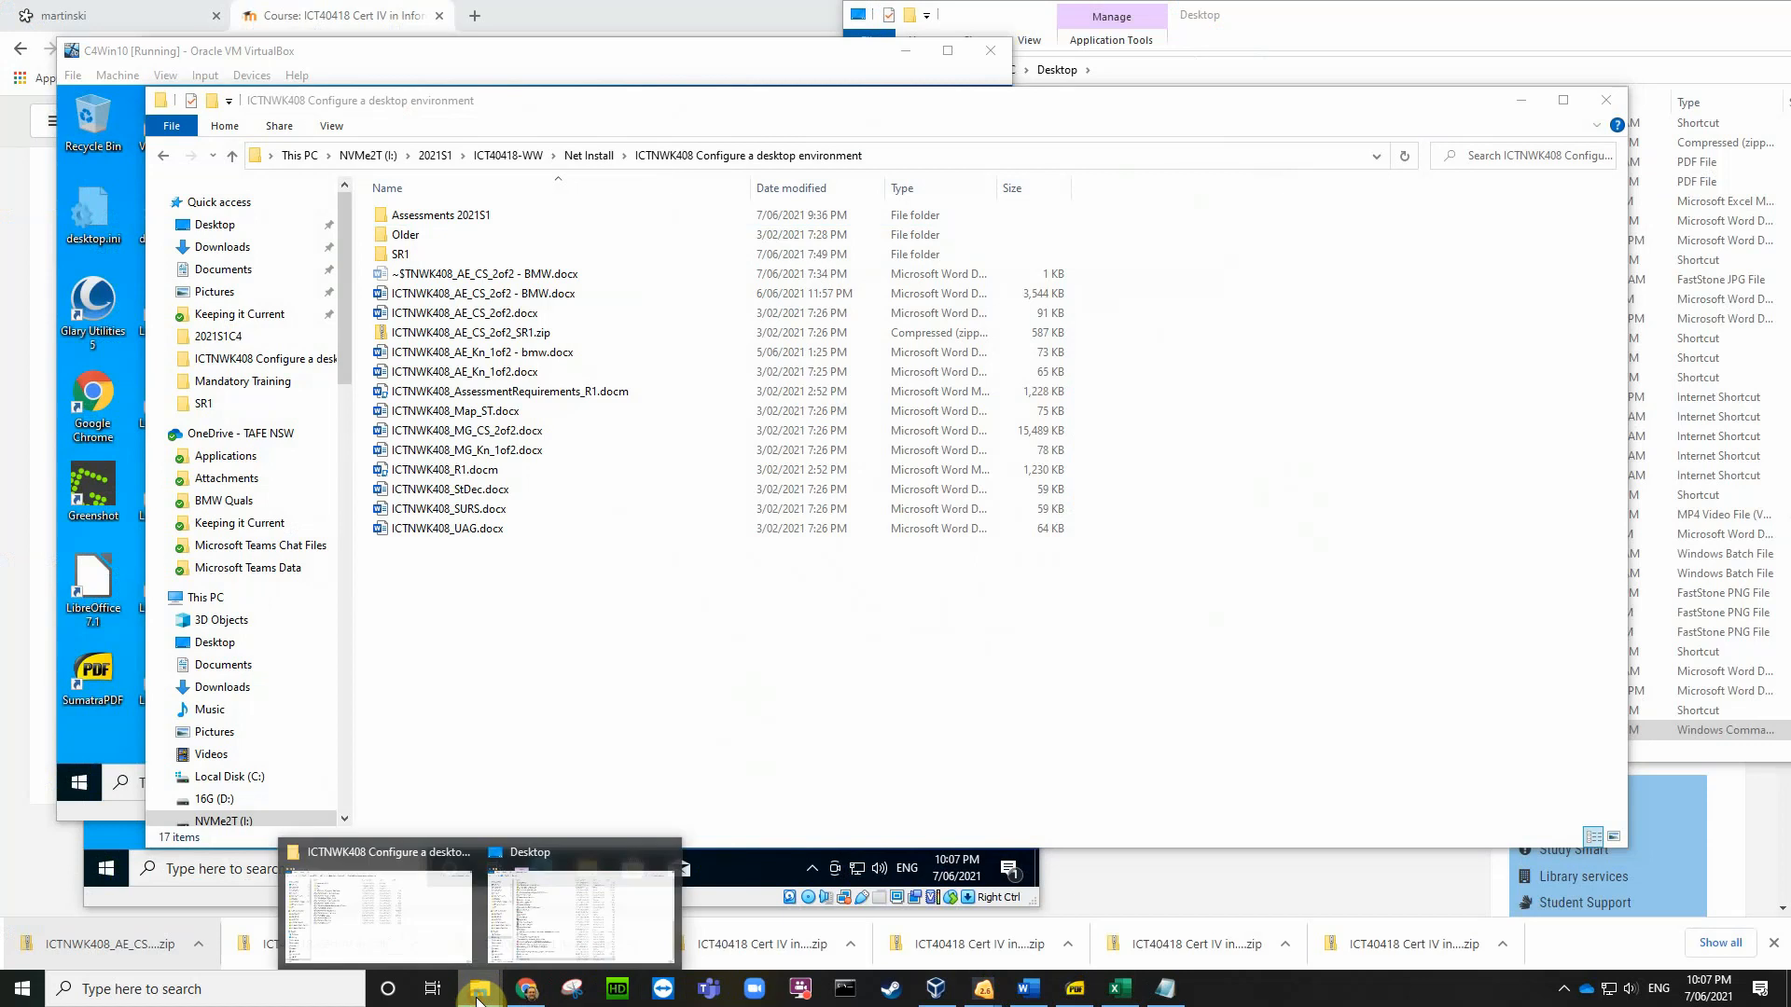
pyautogui.moveTo(544, 935)
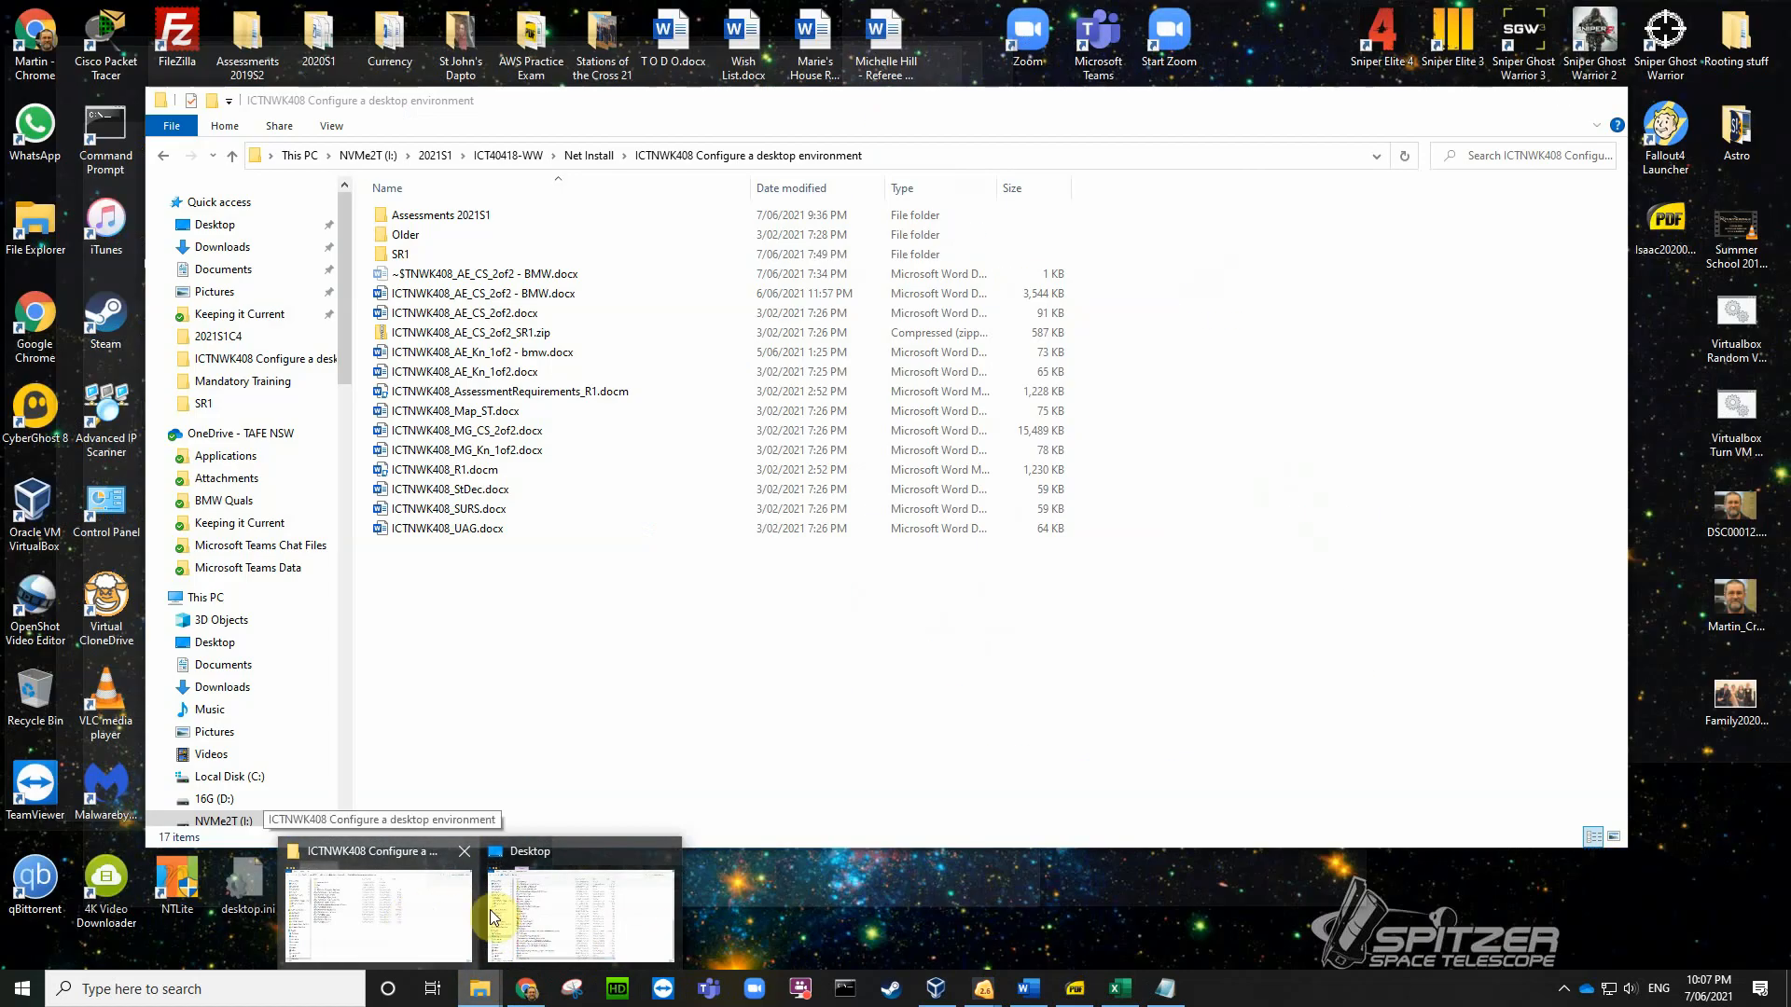
pyautogui.click(523, 910)
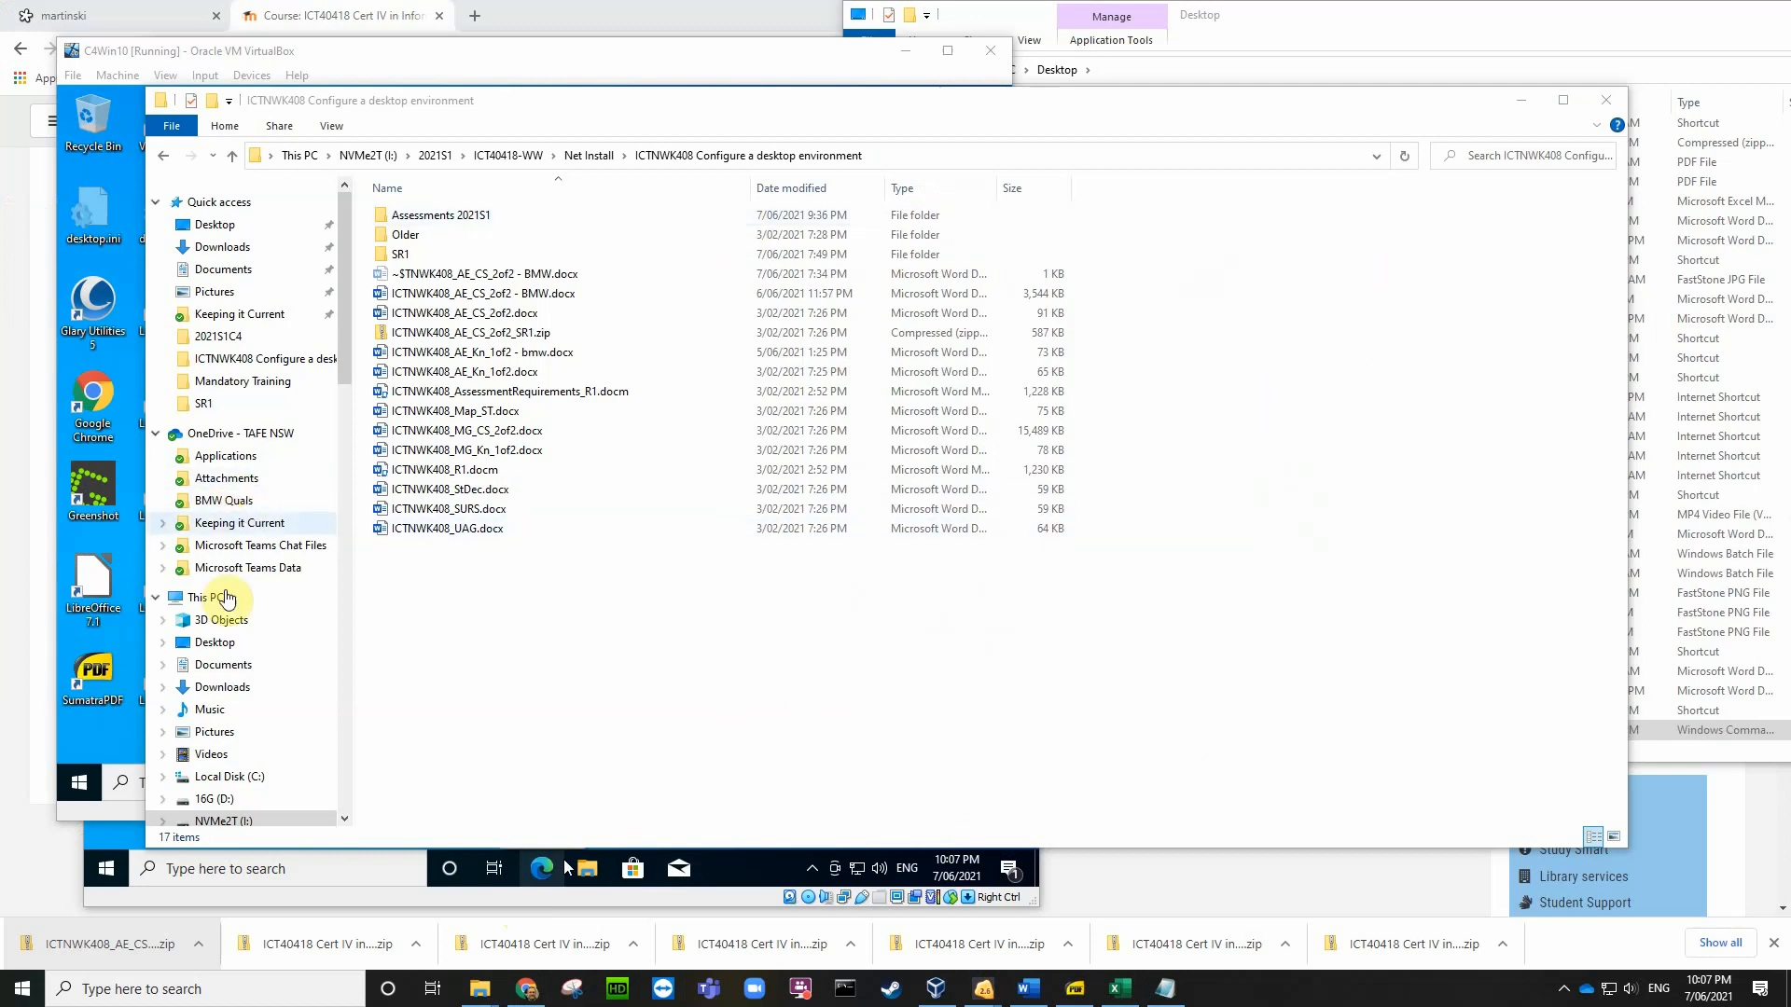
pyautogui.click(229, 644)
pyautogui.scroll(-12, 1147, 585)
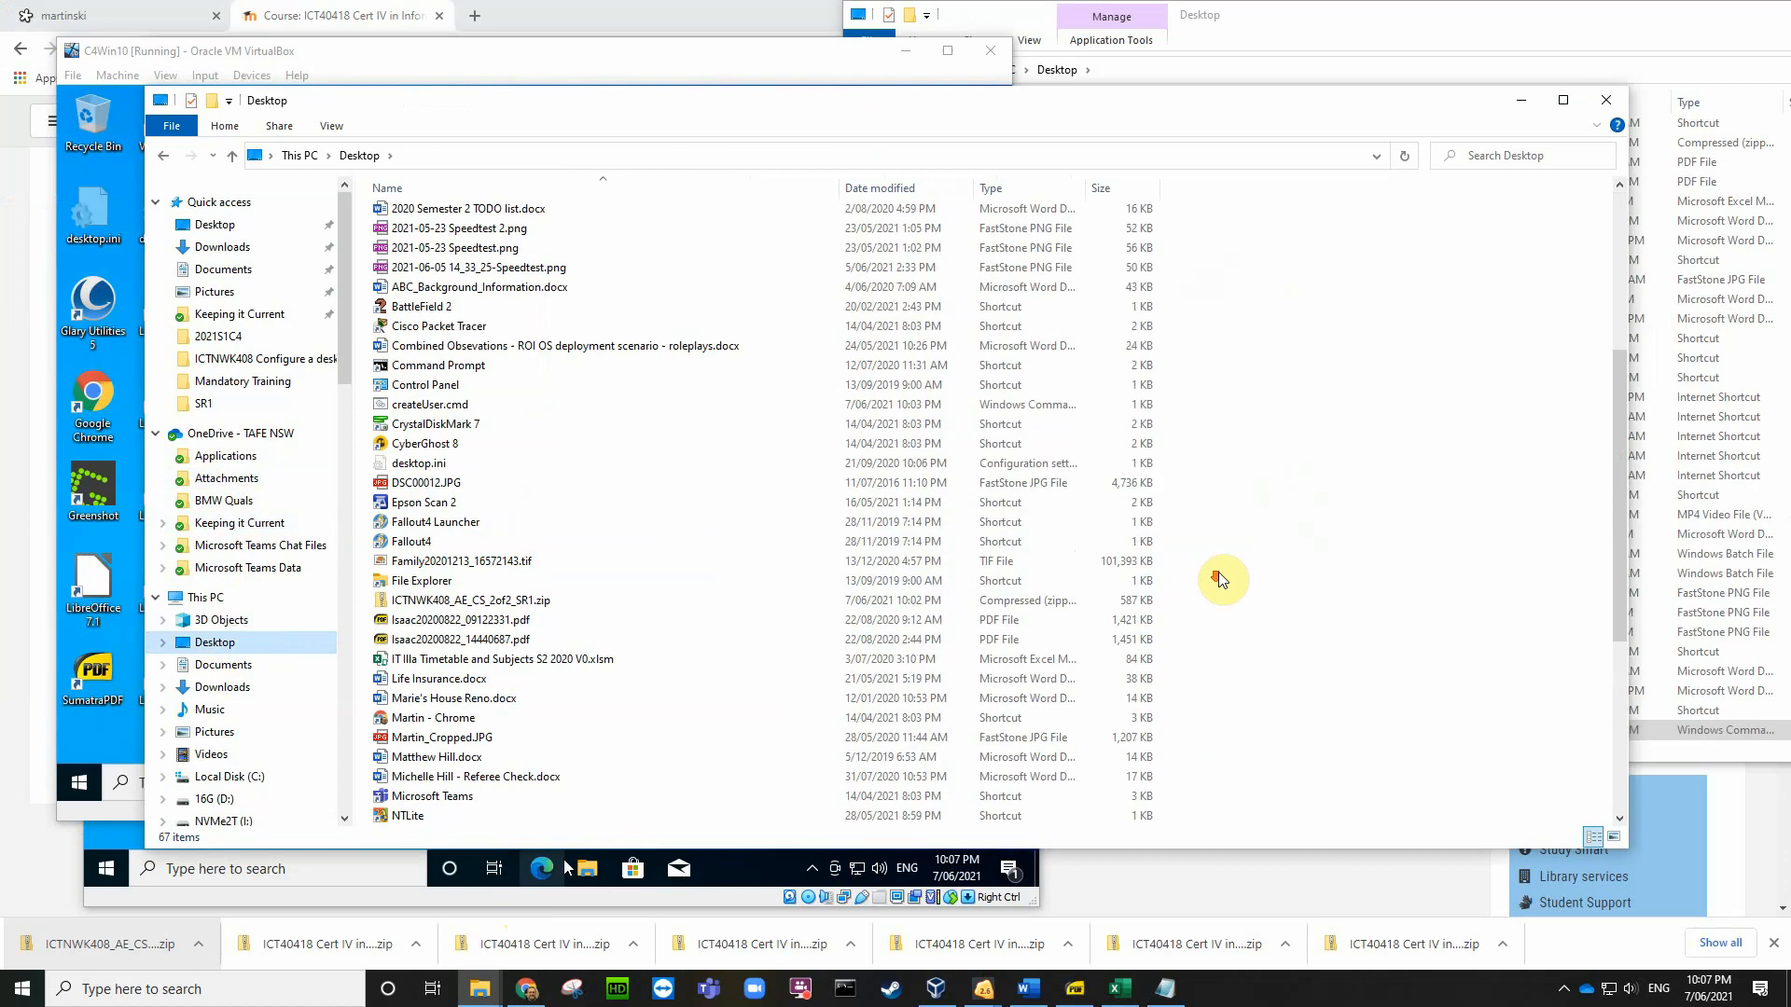
pyautogui.scroll(4, 1222, 581)
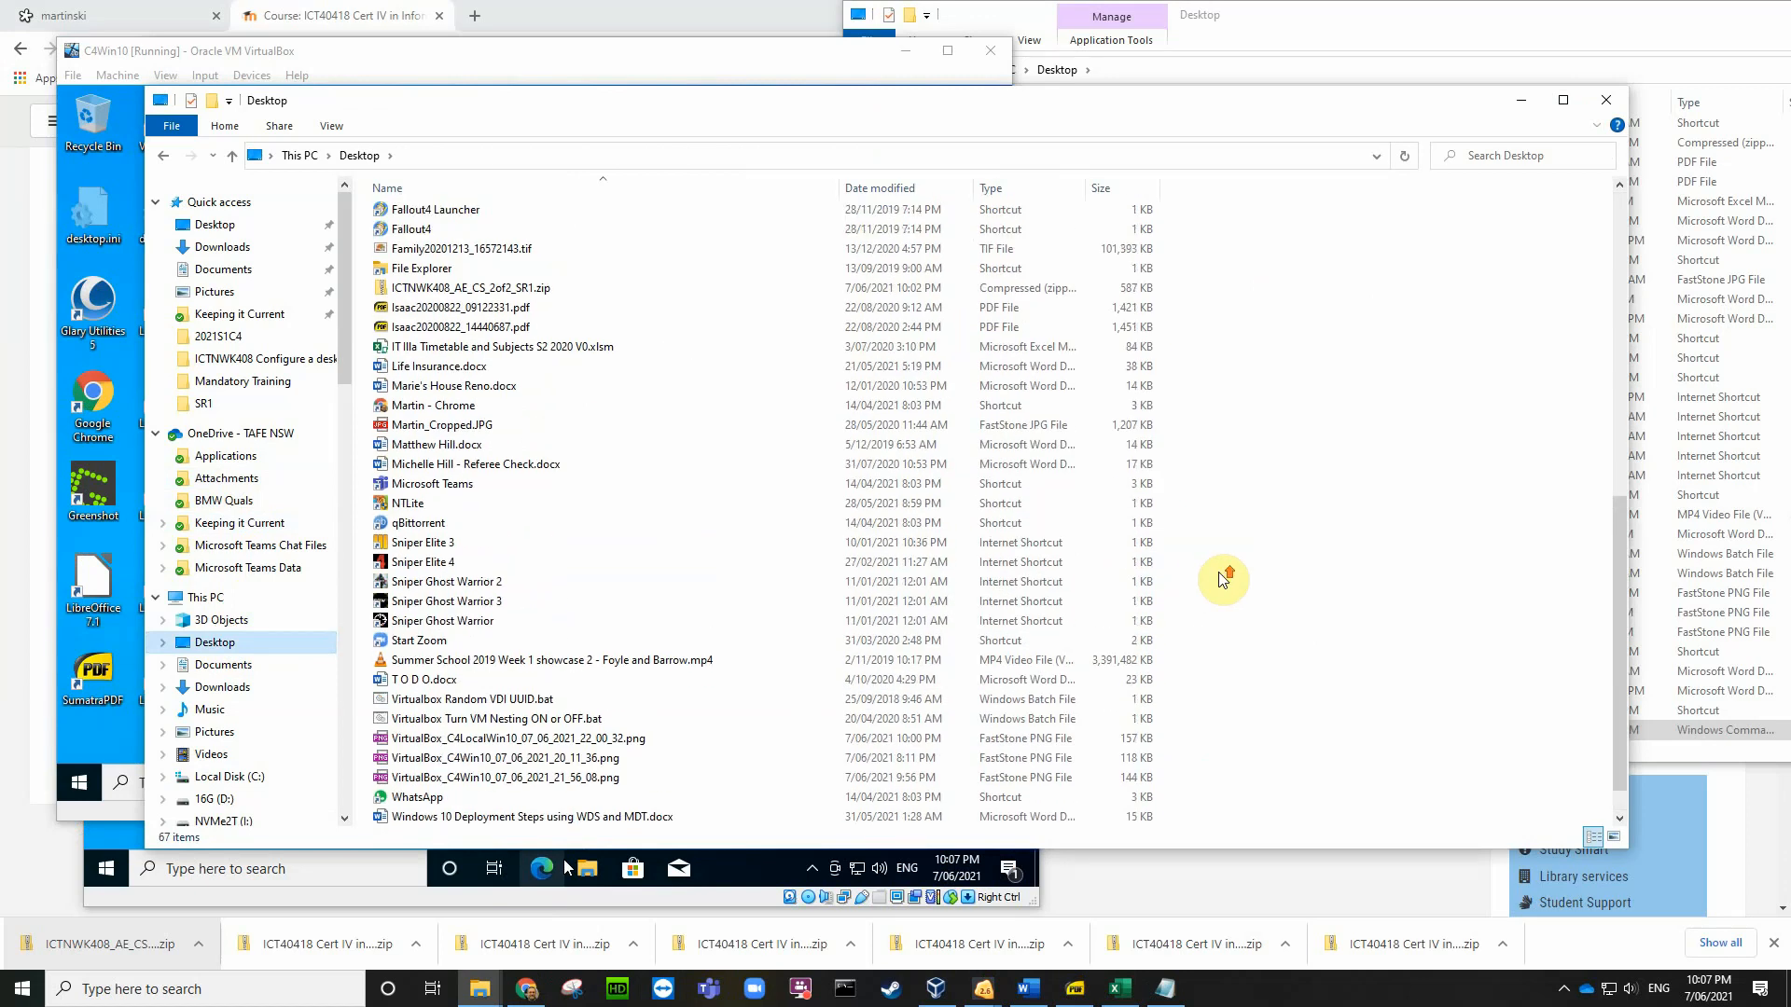
pyautogui.scroll(5, 1222, 573)
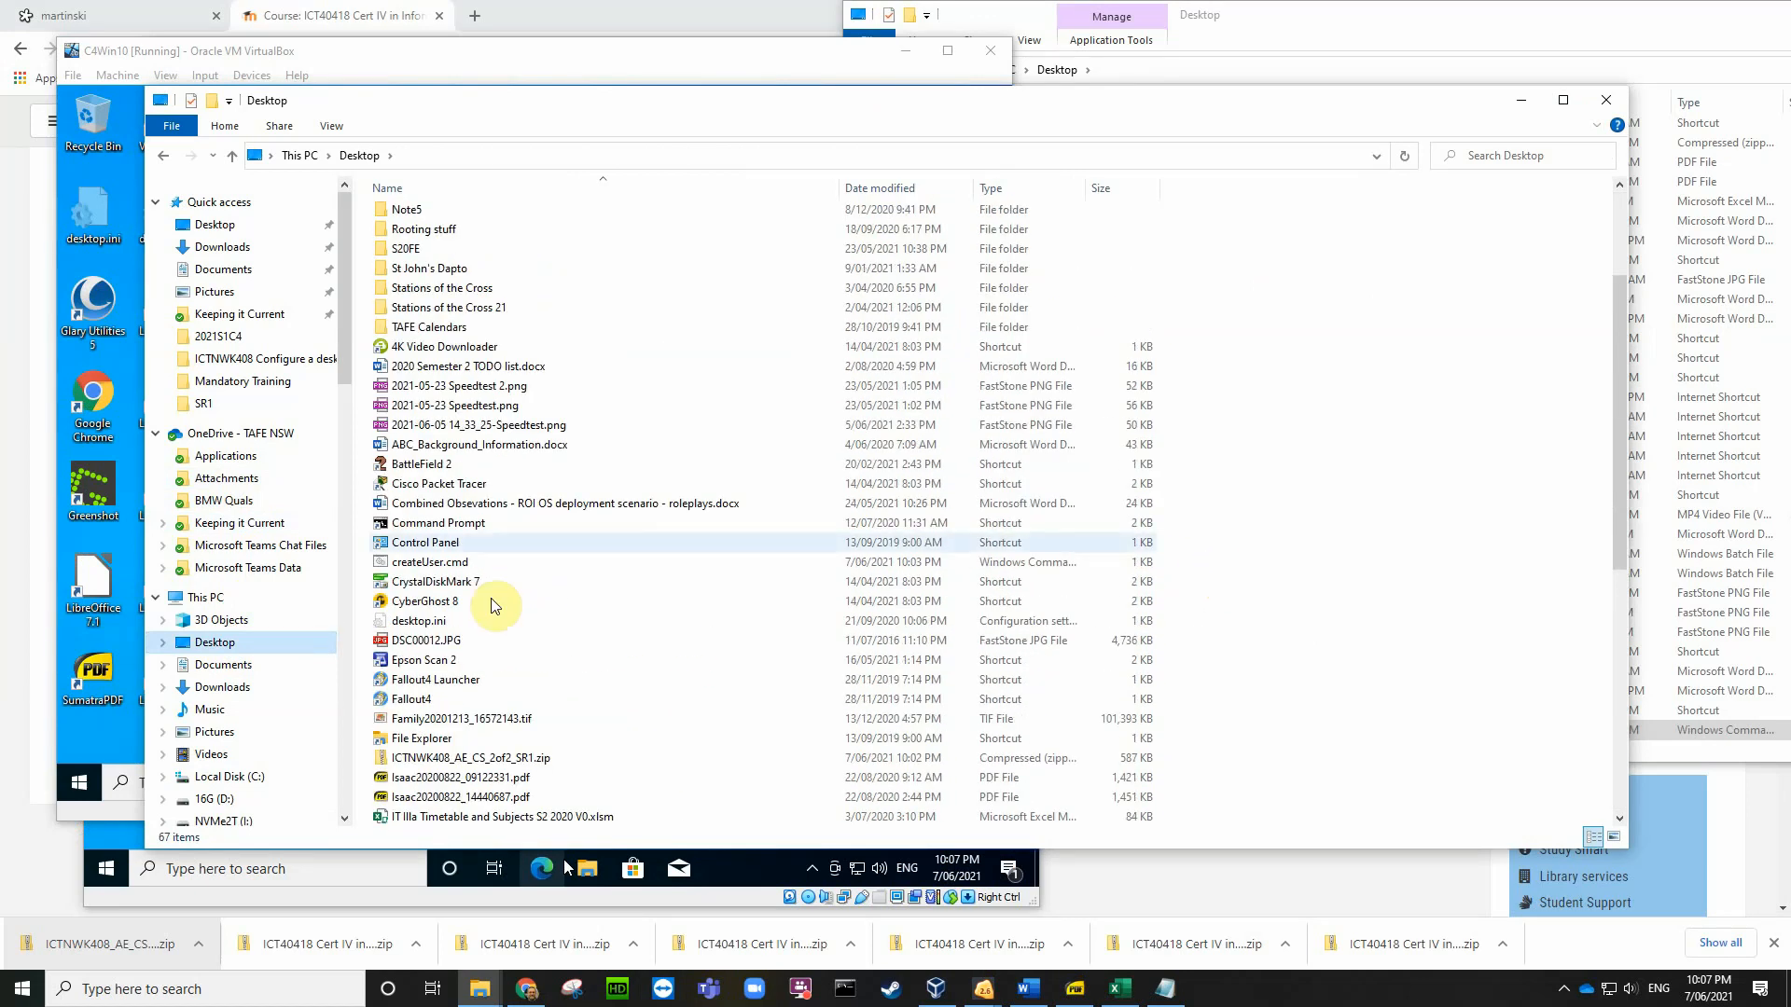
# Step: Copy createUser.cmd into the C4 folder, then close the C4 window
pyautogui.click(426, 563)
pyautogui.rightClick(426, 565)
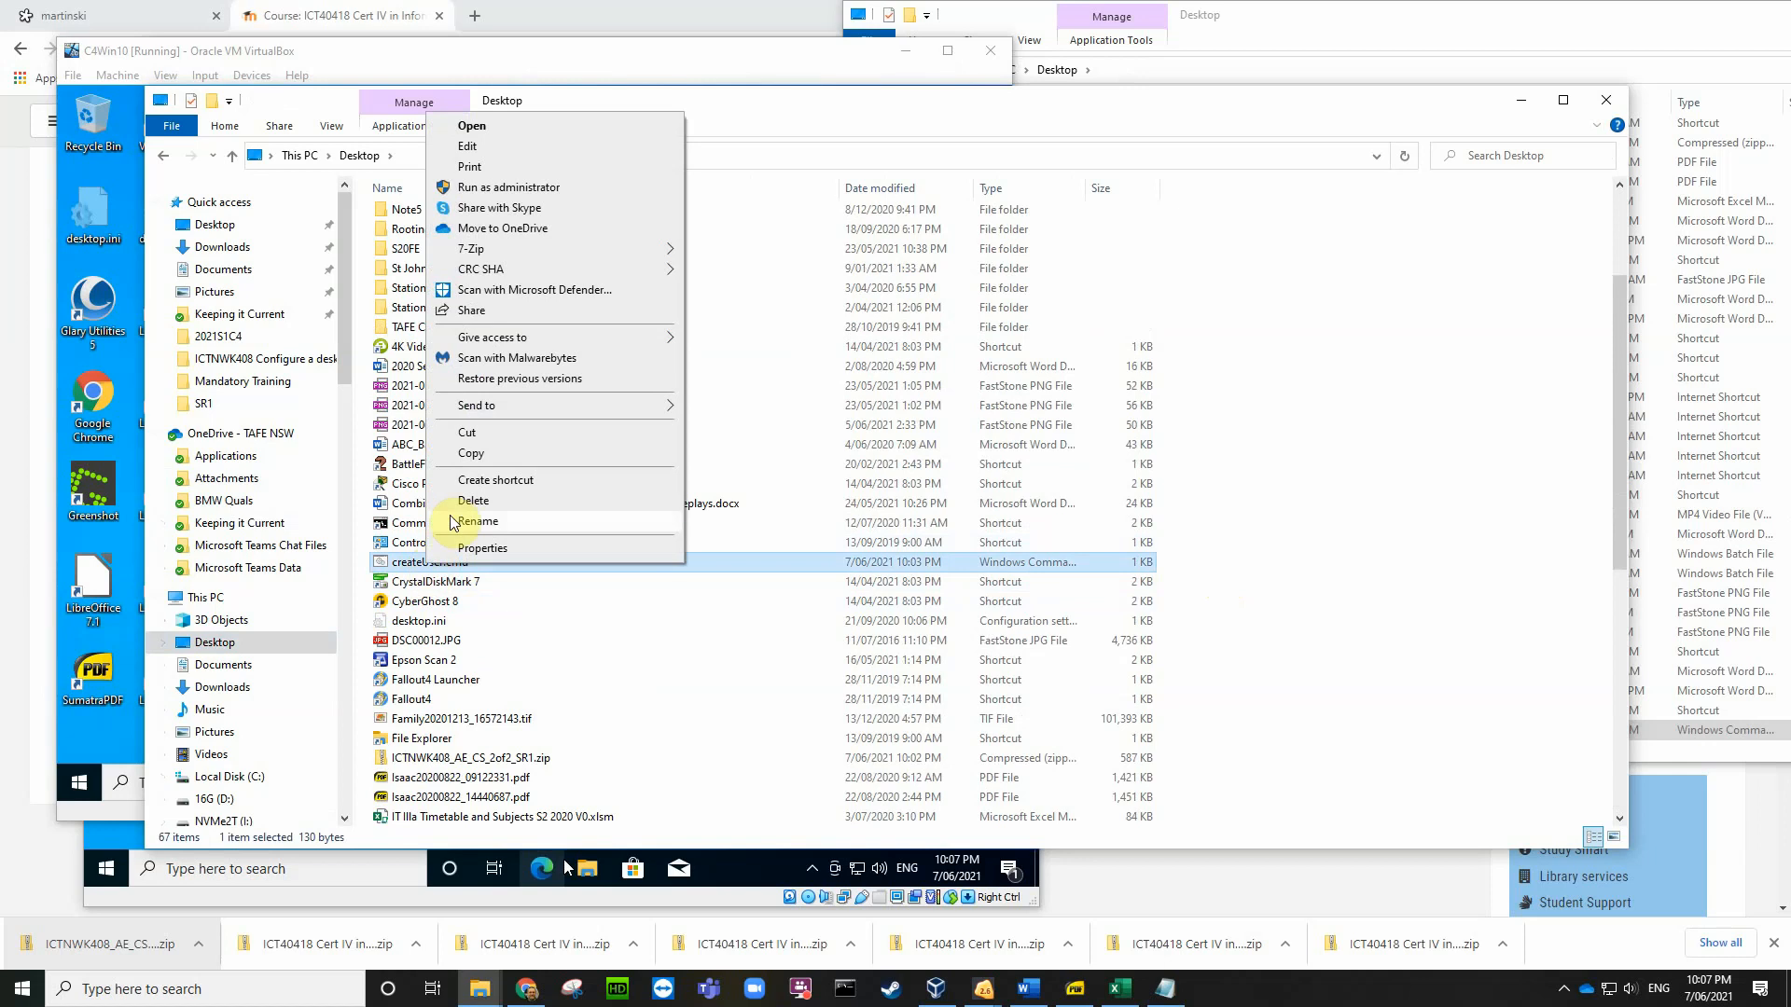
pyautogui.click(471, 454)
pyautogui.scroll(3, 500, 332)
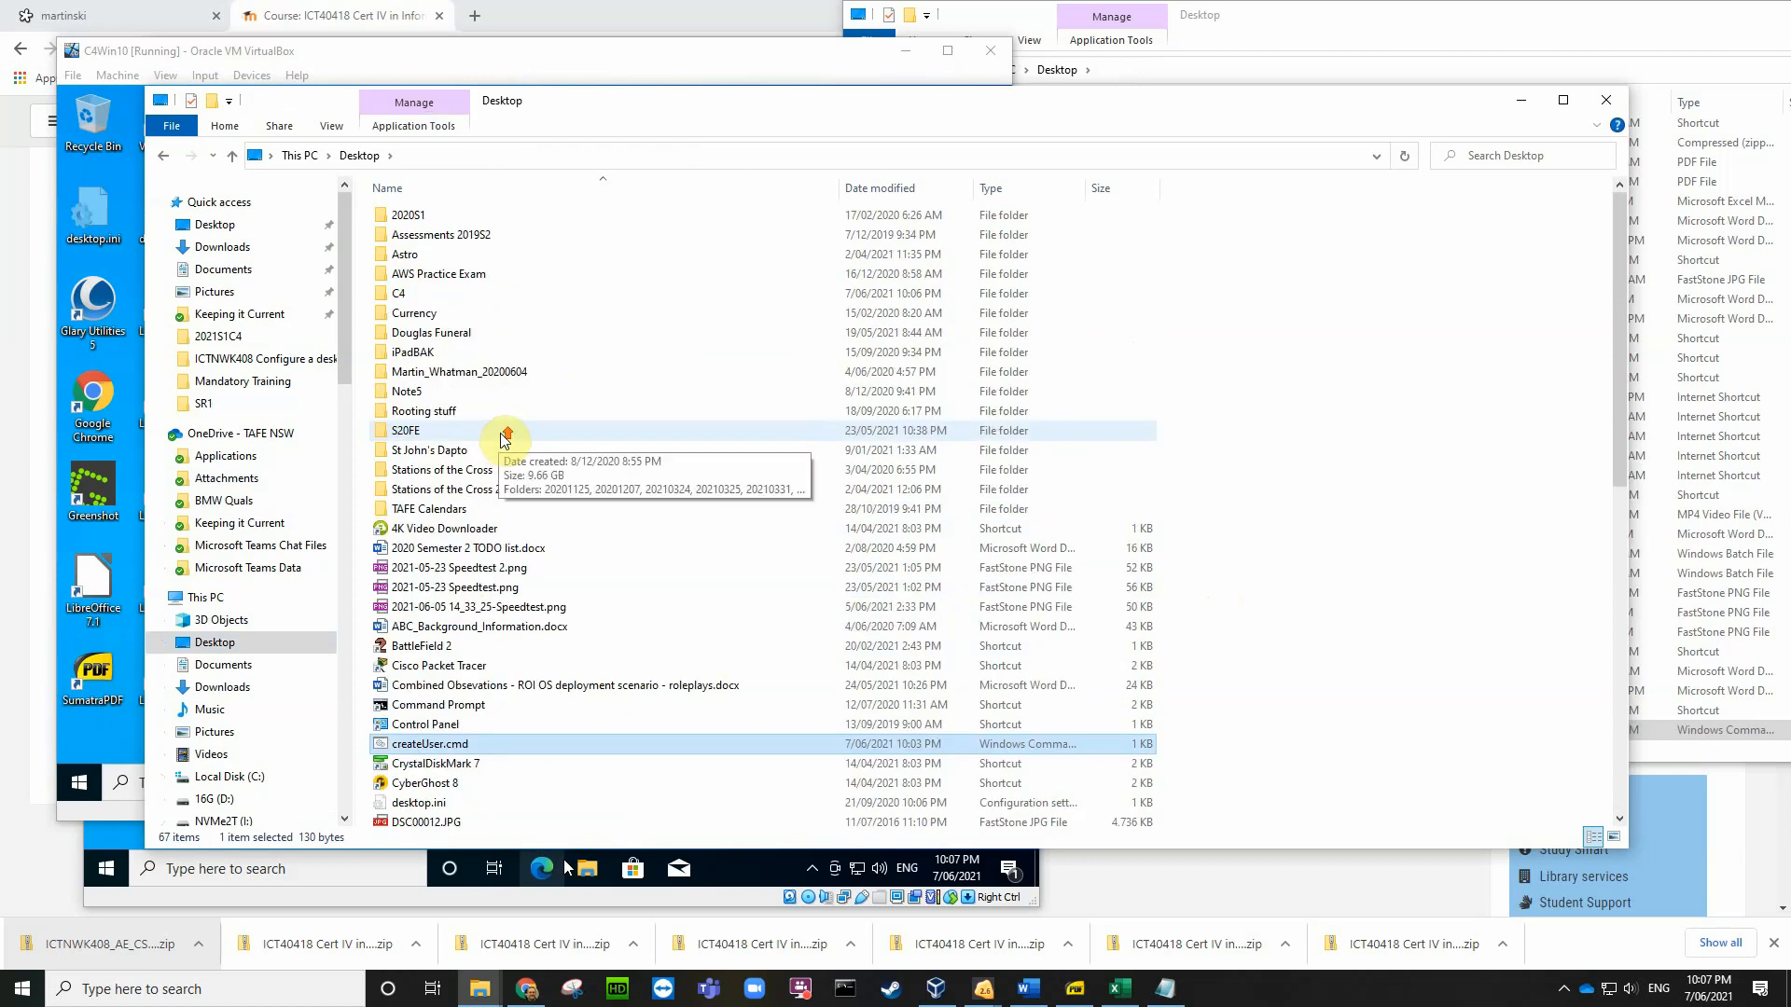
pyautogui.doubleClick(420, 293)
pyautogui.rightClick(458, 300)
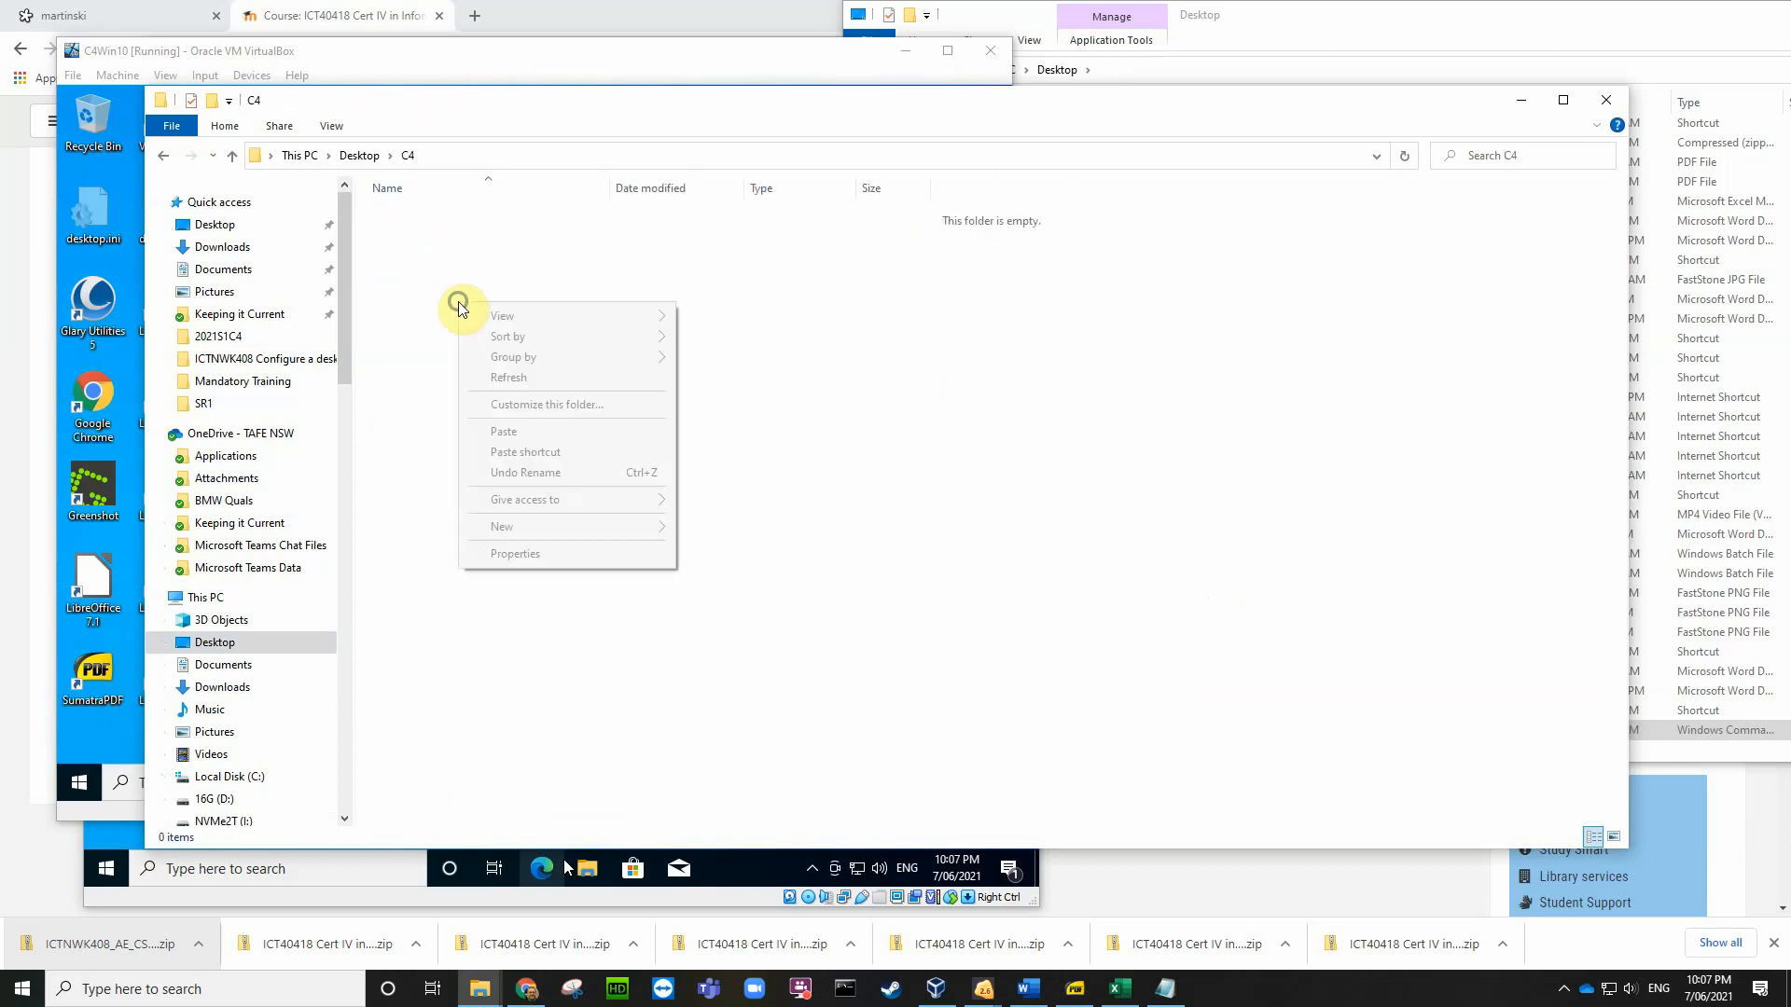
pyautogui.click(509, 432)
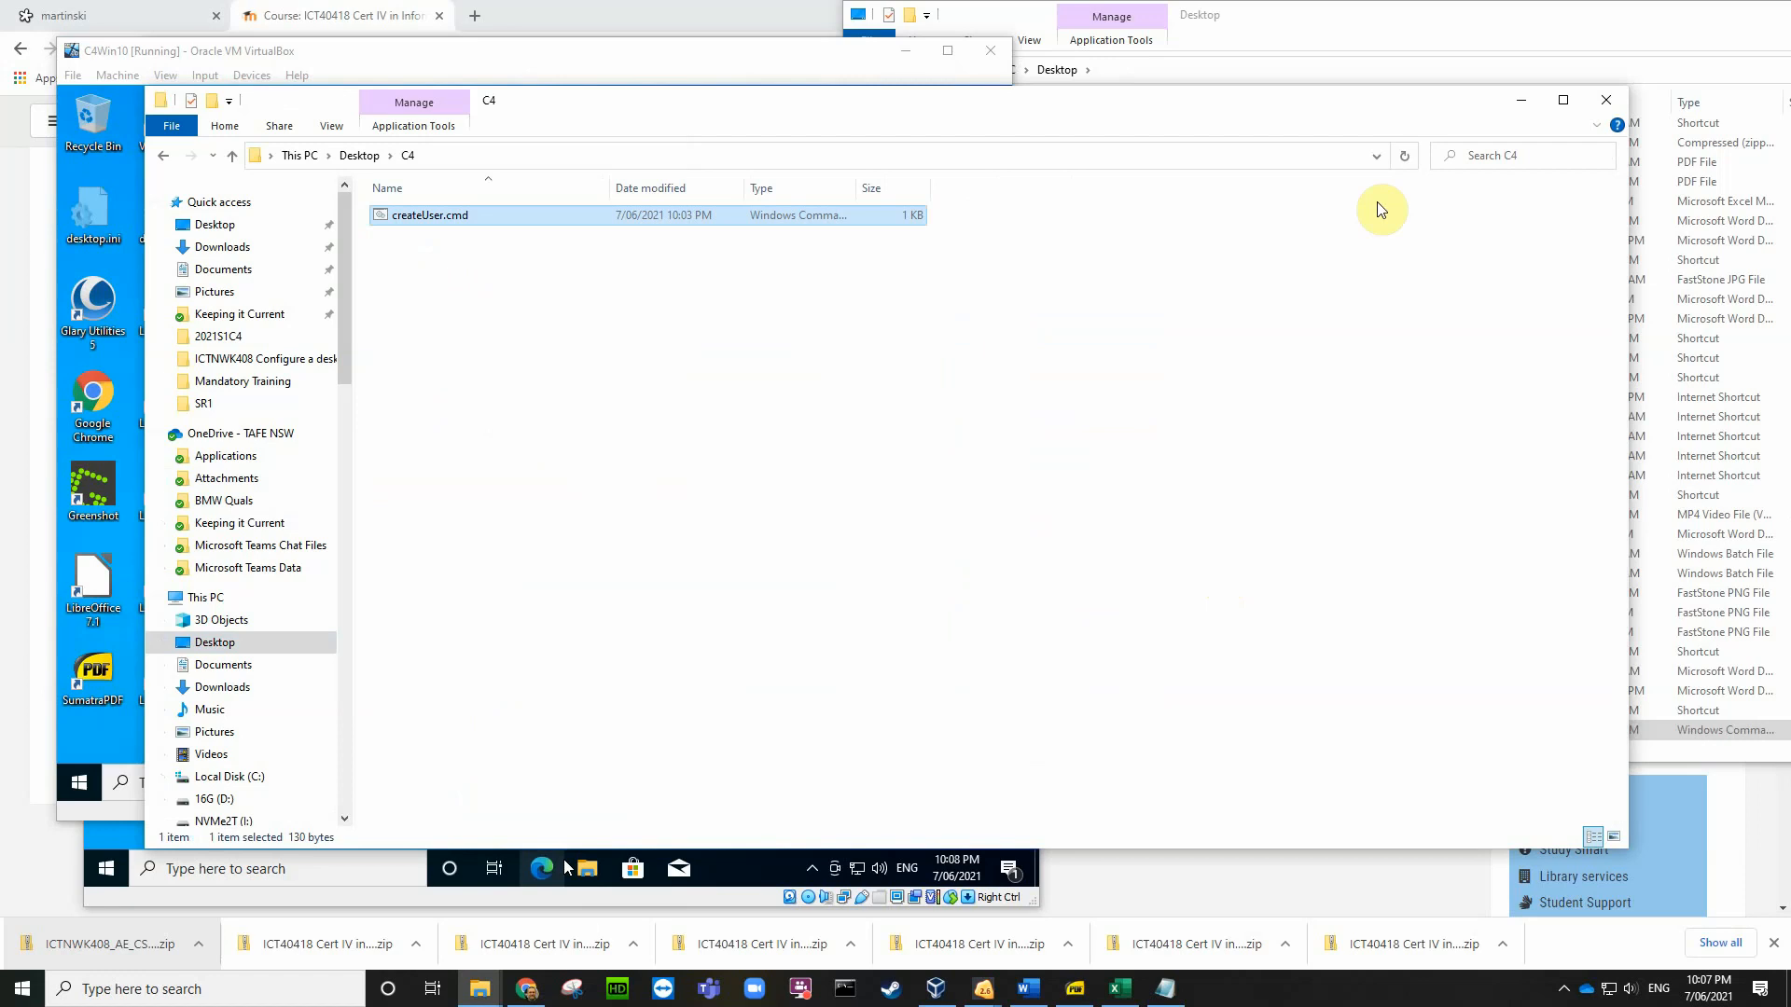
pyautogui.click(1602, 104)
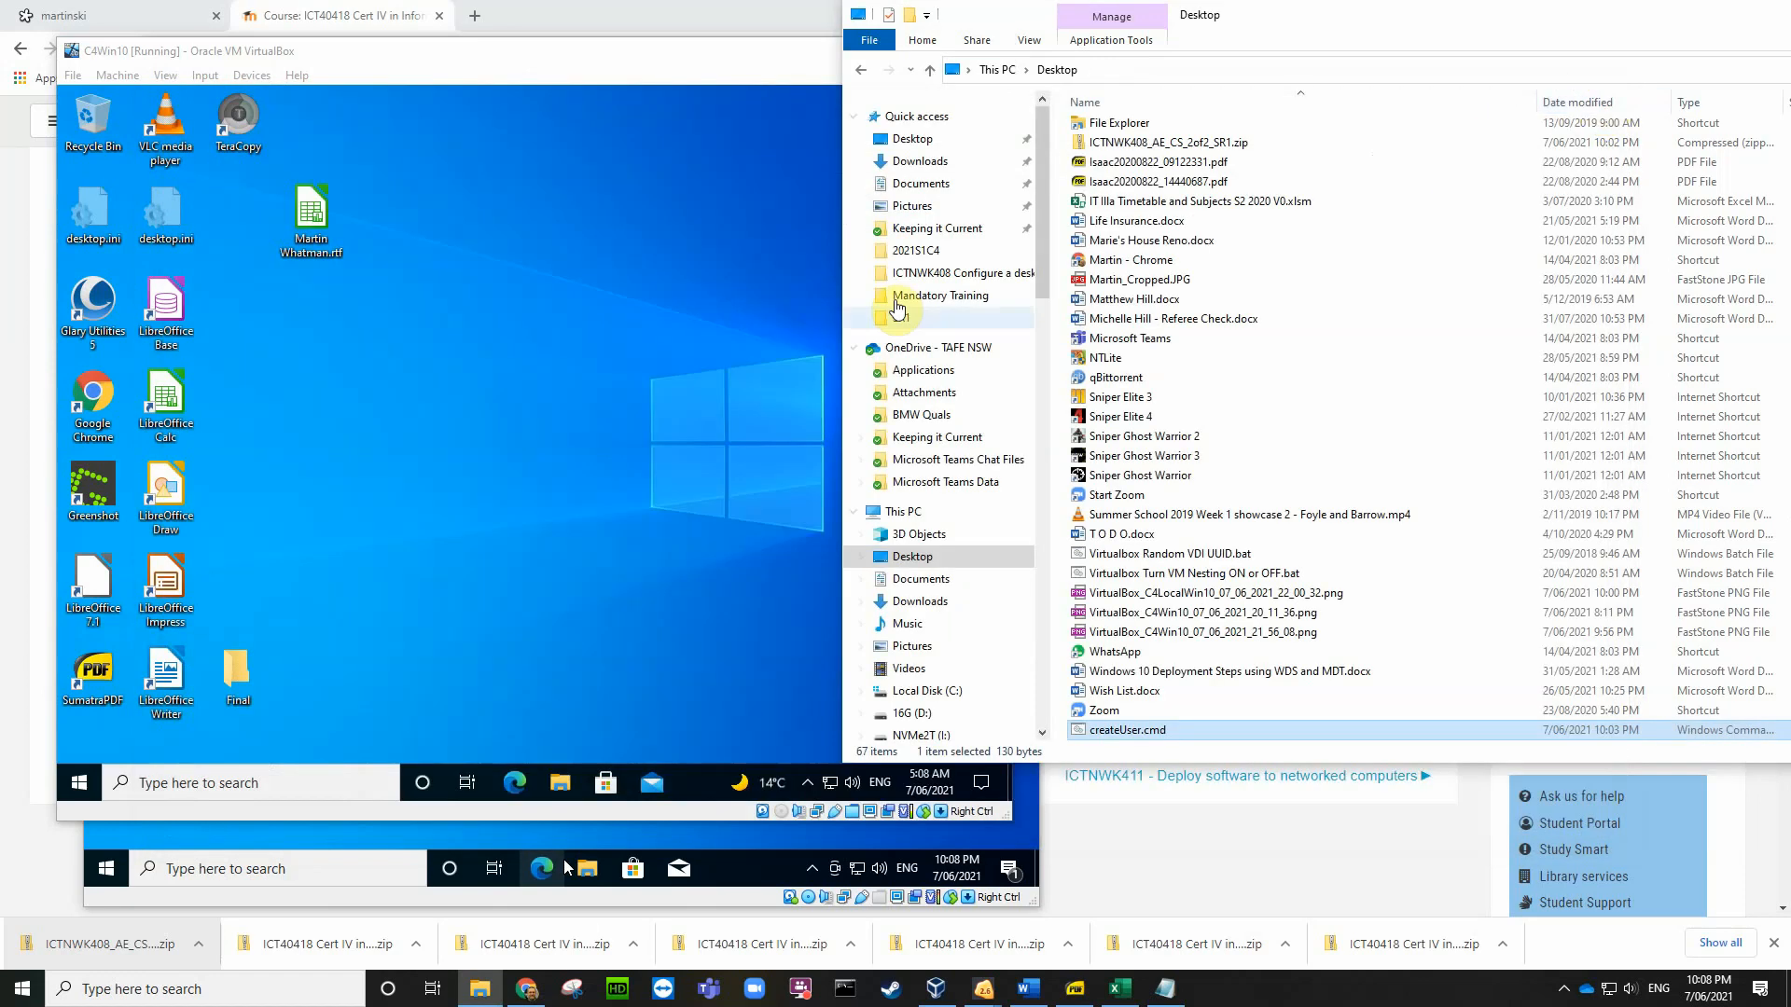
# Step: View This PC in the C4Win10 guest's File Explorer, then close it
pyautogui.click(571, 422)
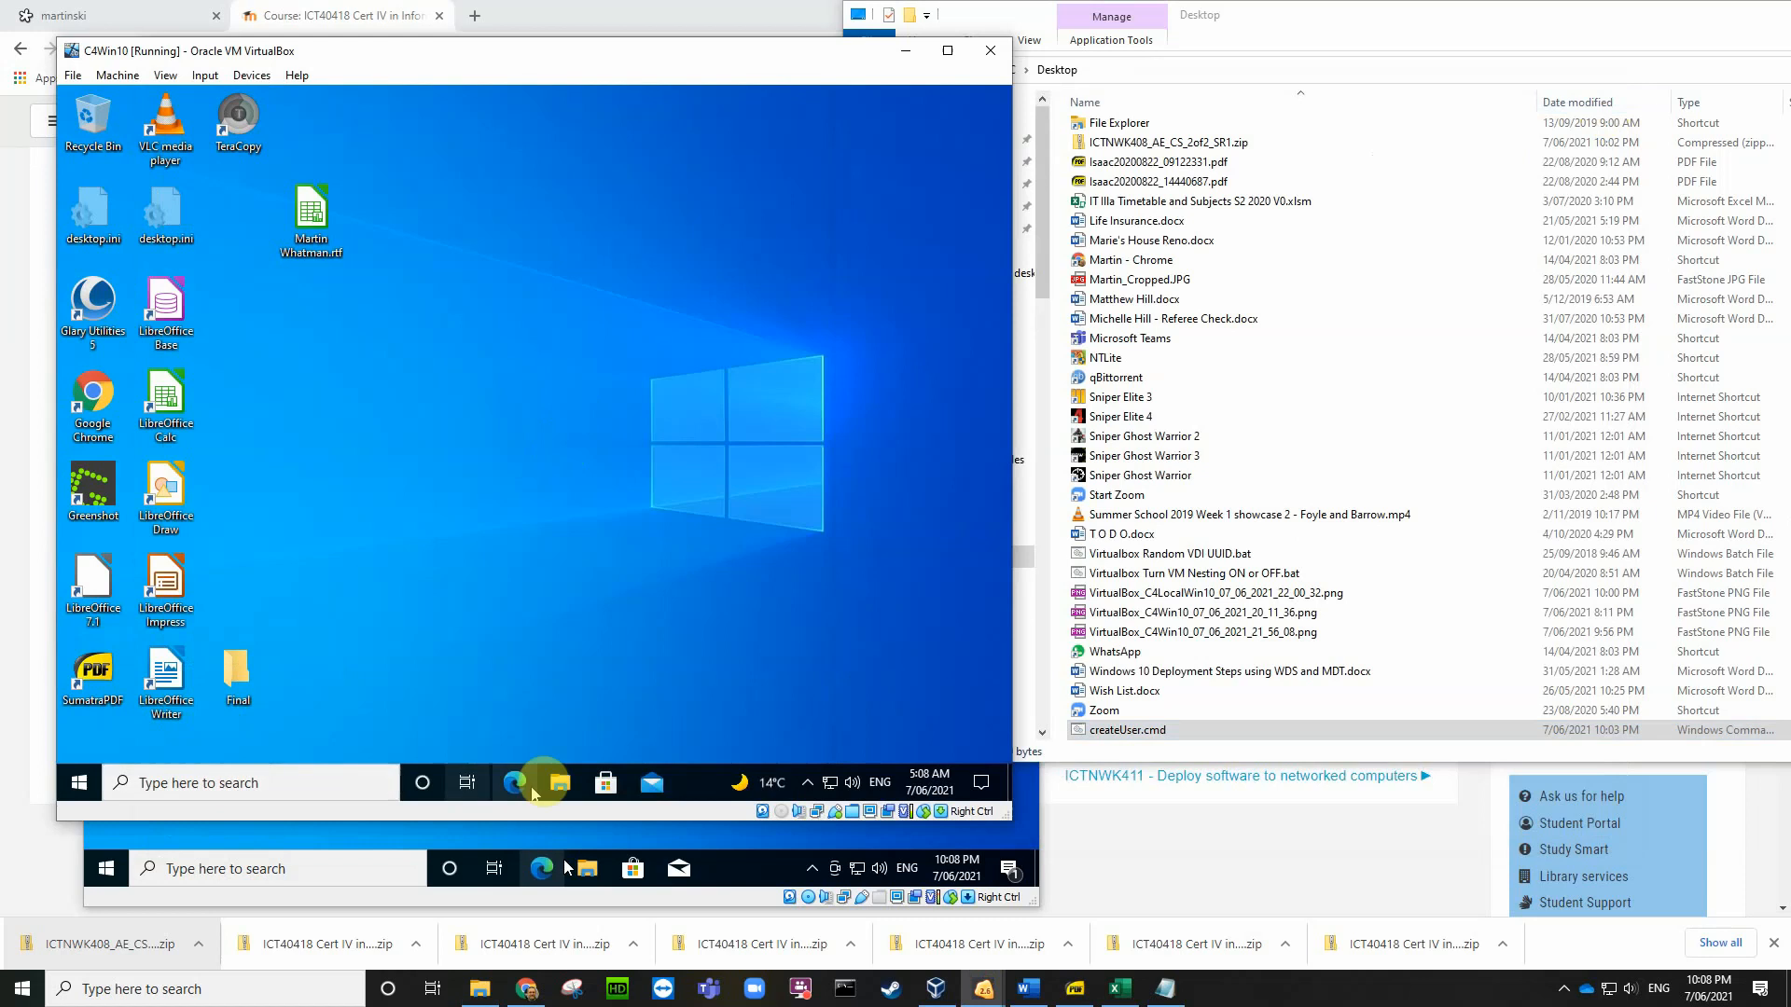
pyautogui.click(561, 784)
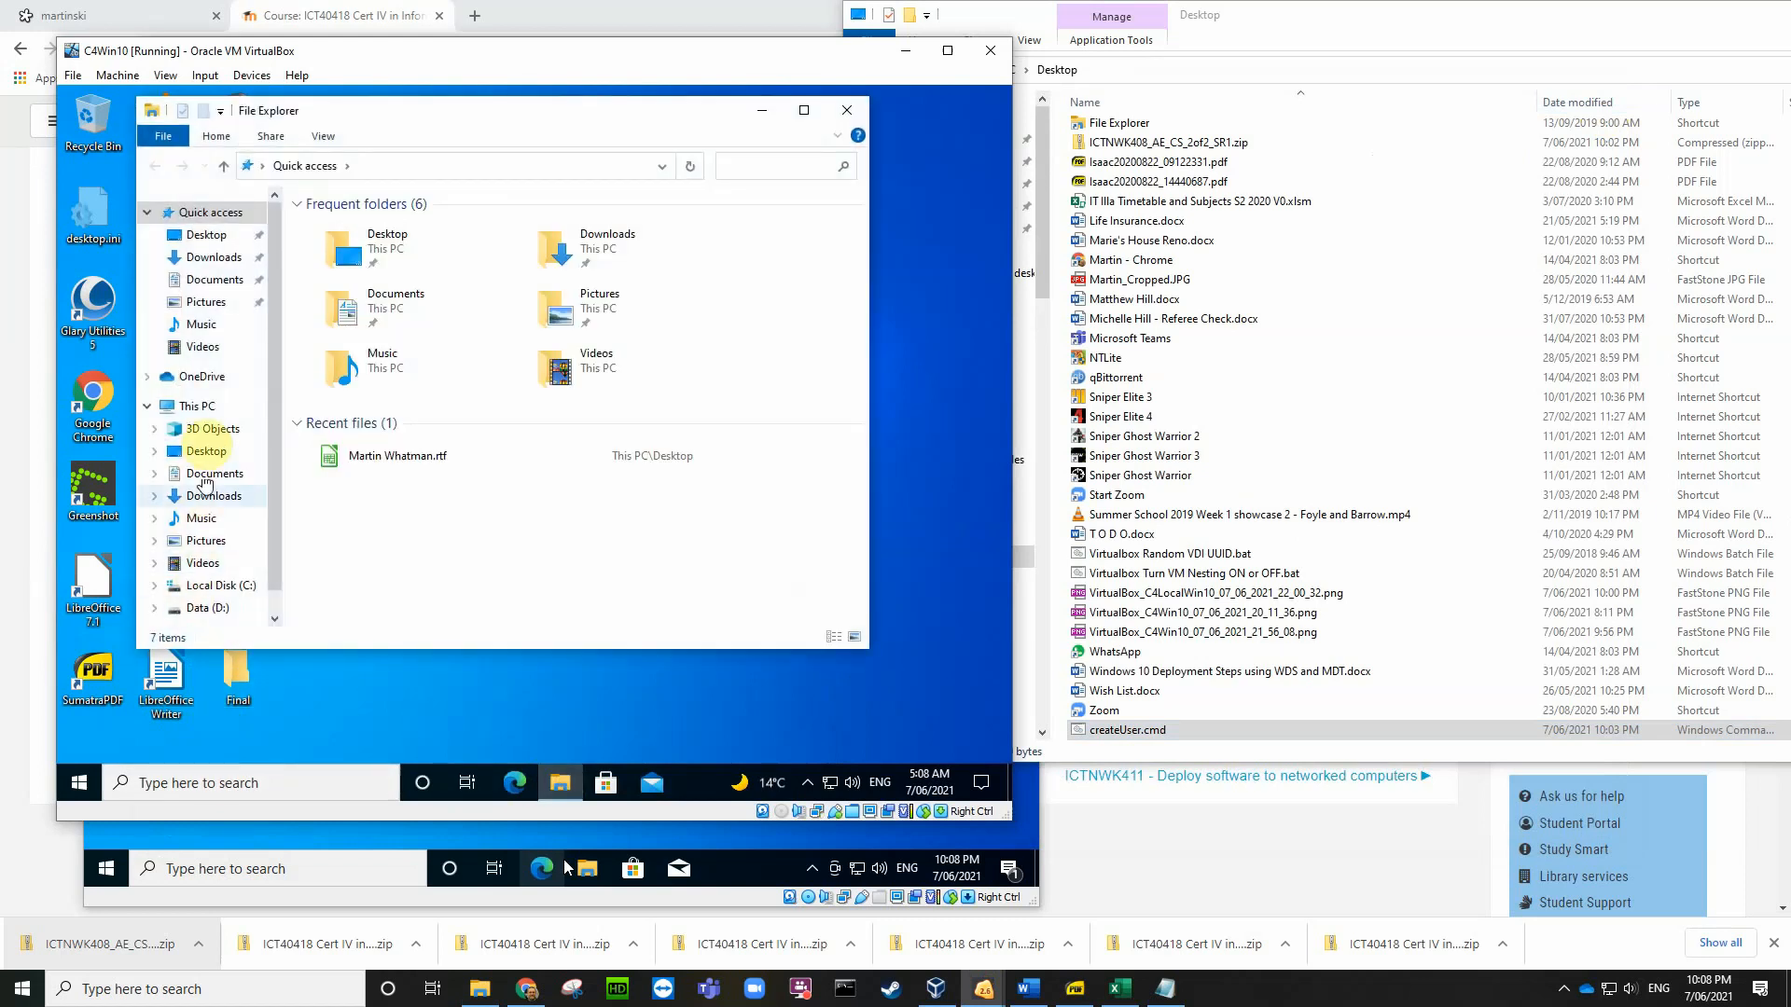
pyautogui.click(193, 407)
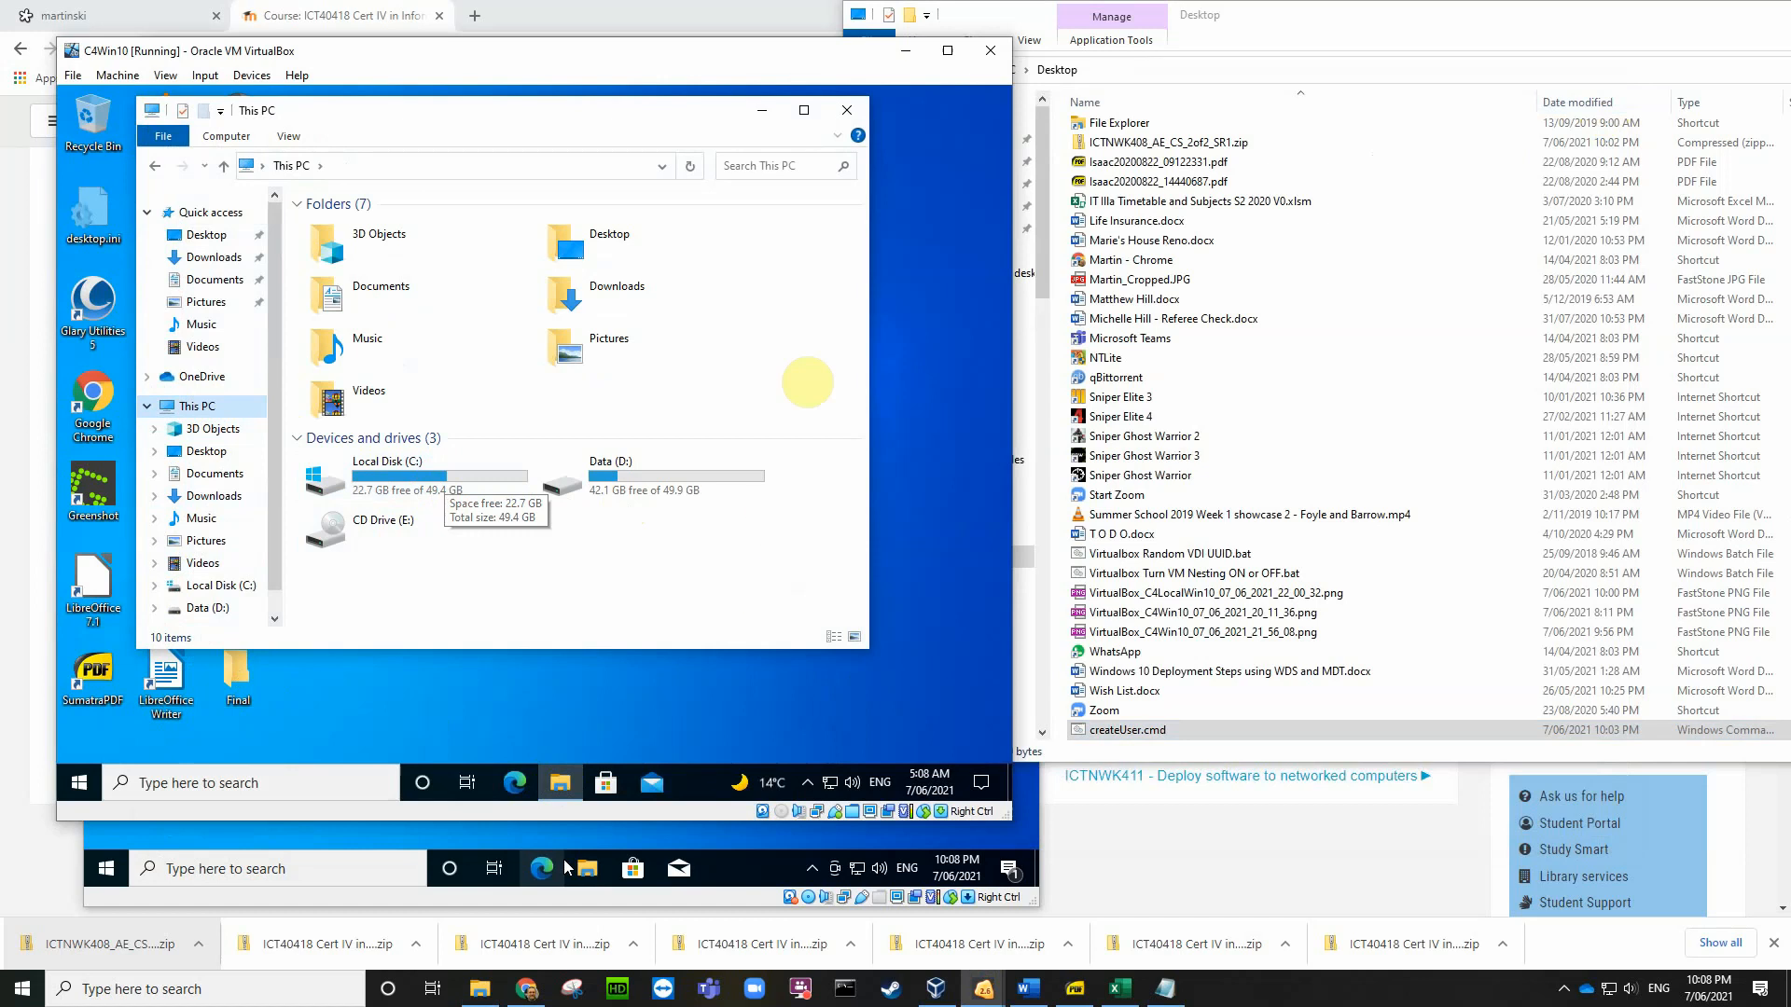
pyautogui.click(846, 112)
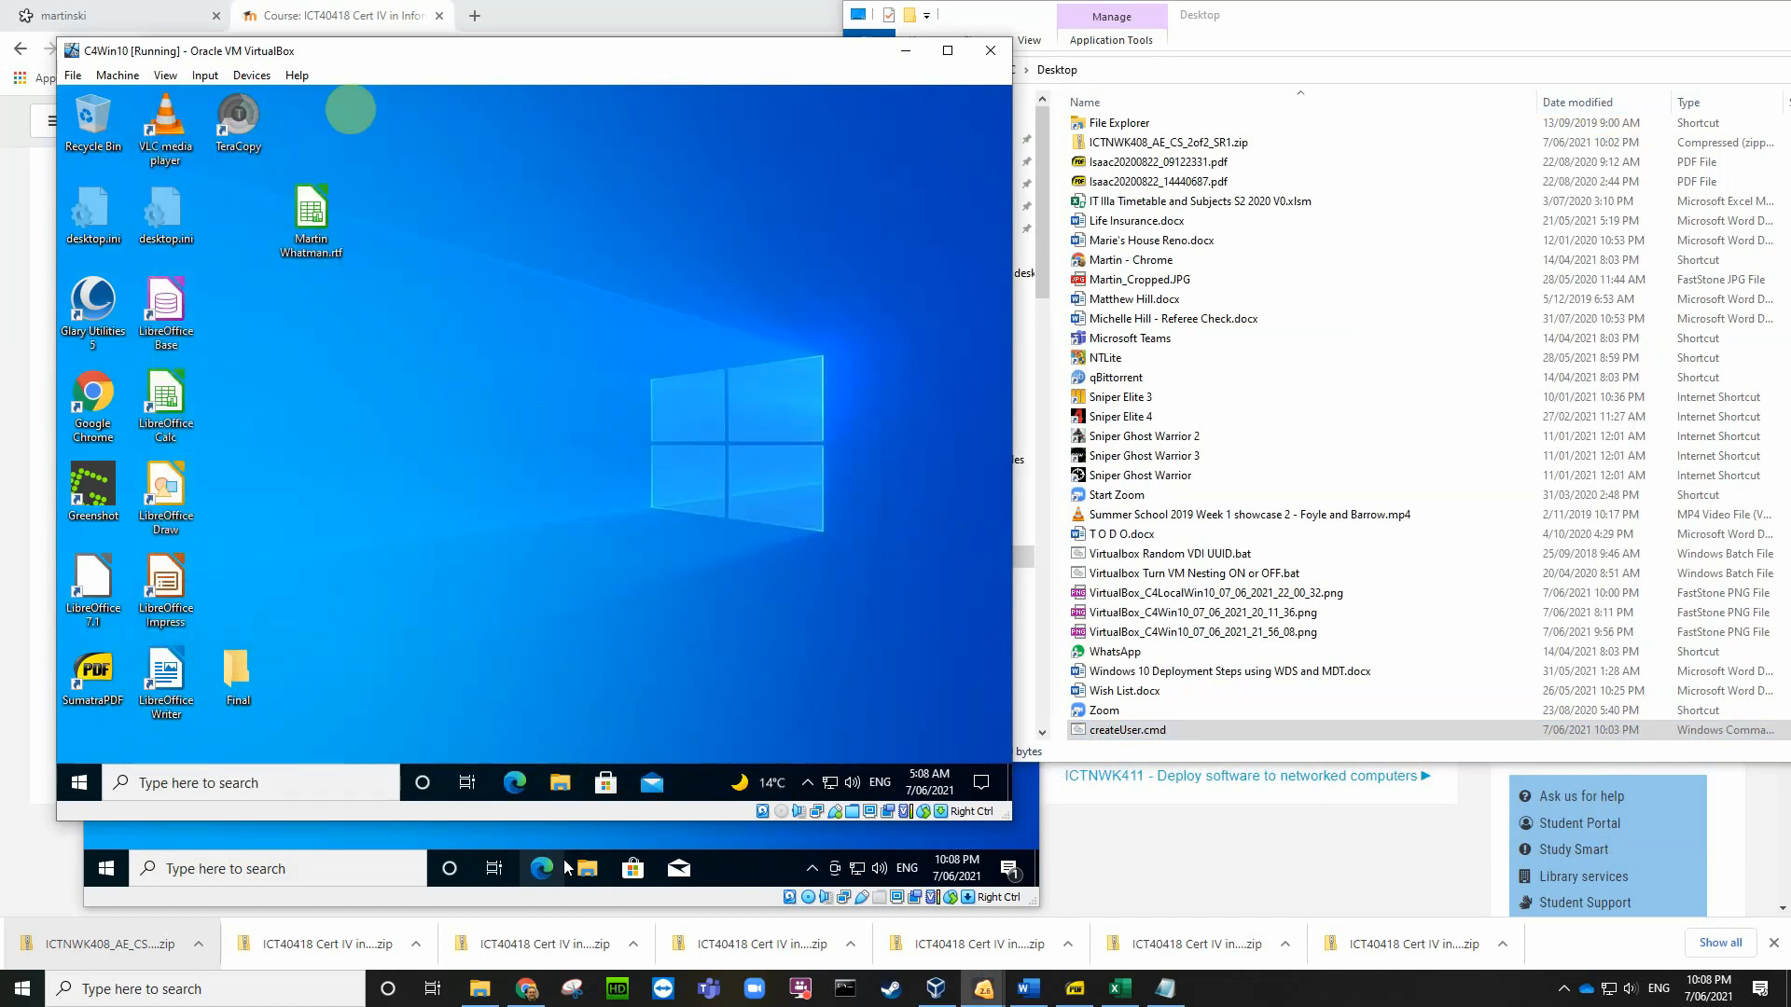
# Step: Review C4Win10's Shared Folders Settings showing the C4 share and confirm with OK
pyautogui.click(251, 75)
pyautogui.click(305, 275)
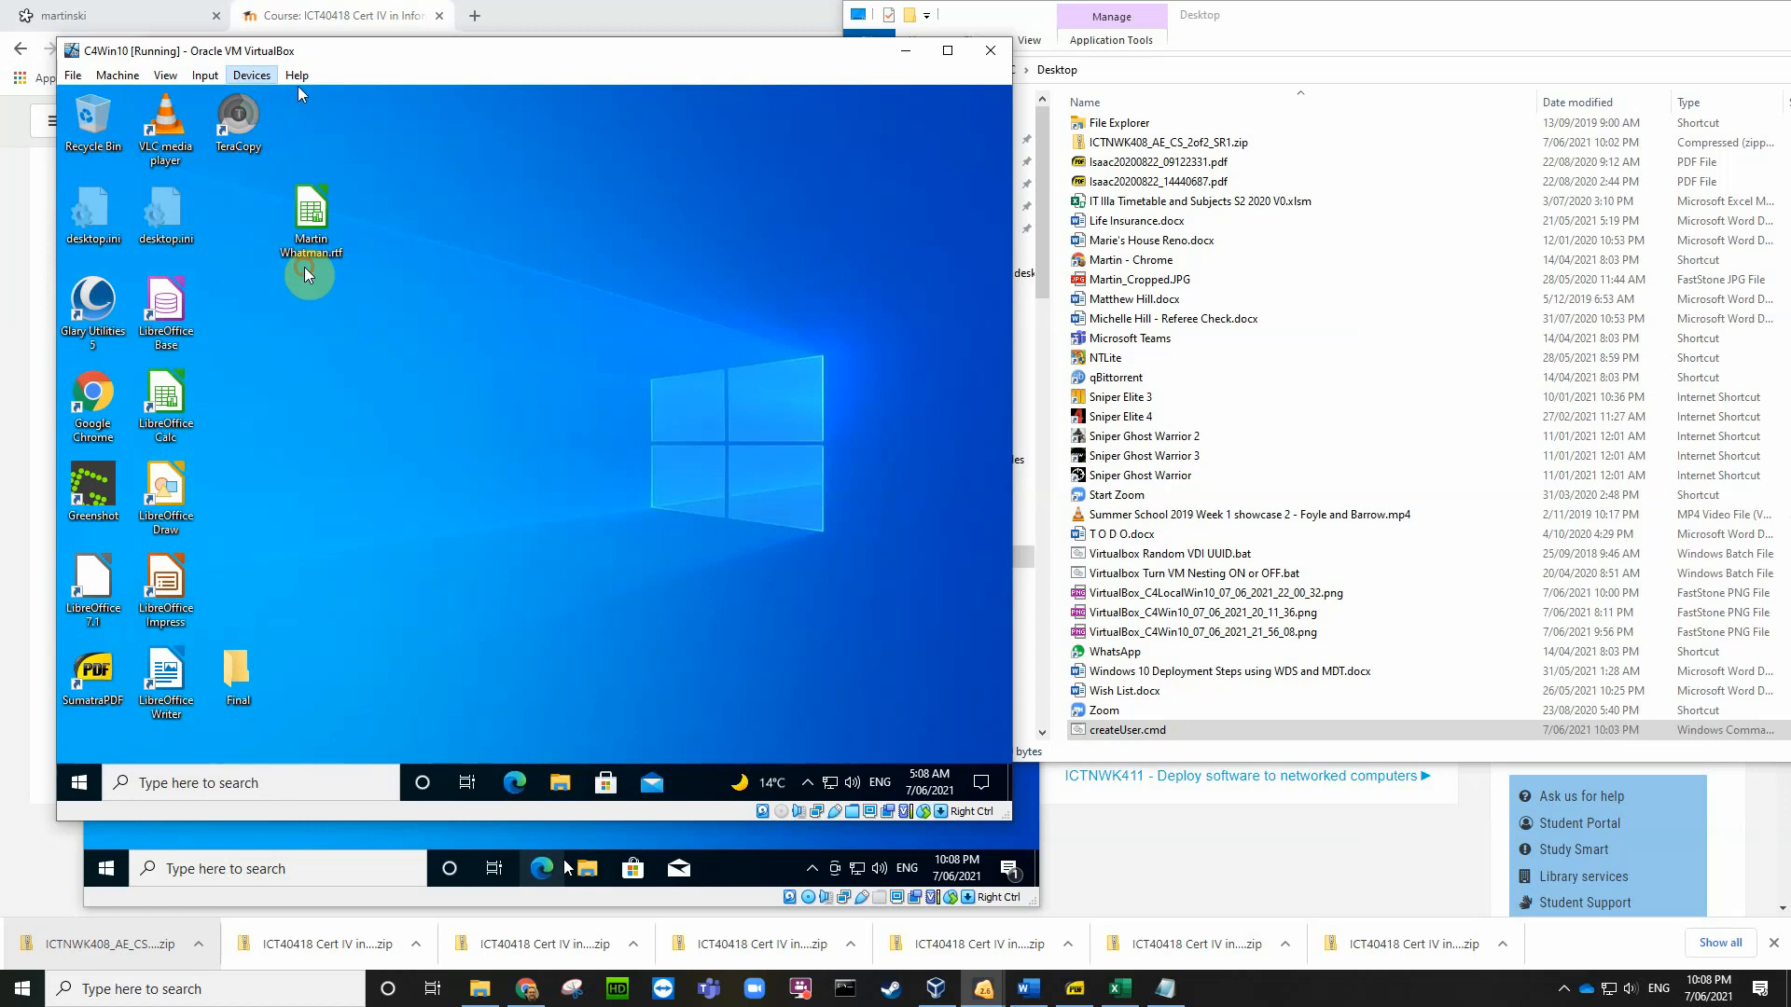
pyautogui.click(247, 75)
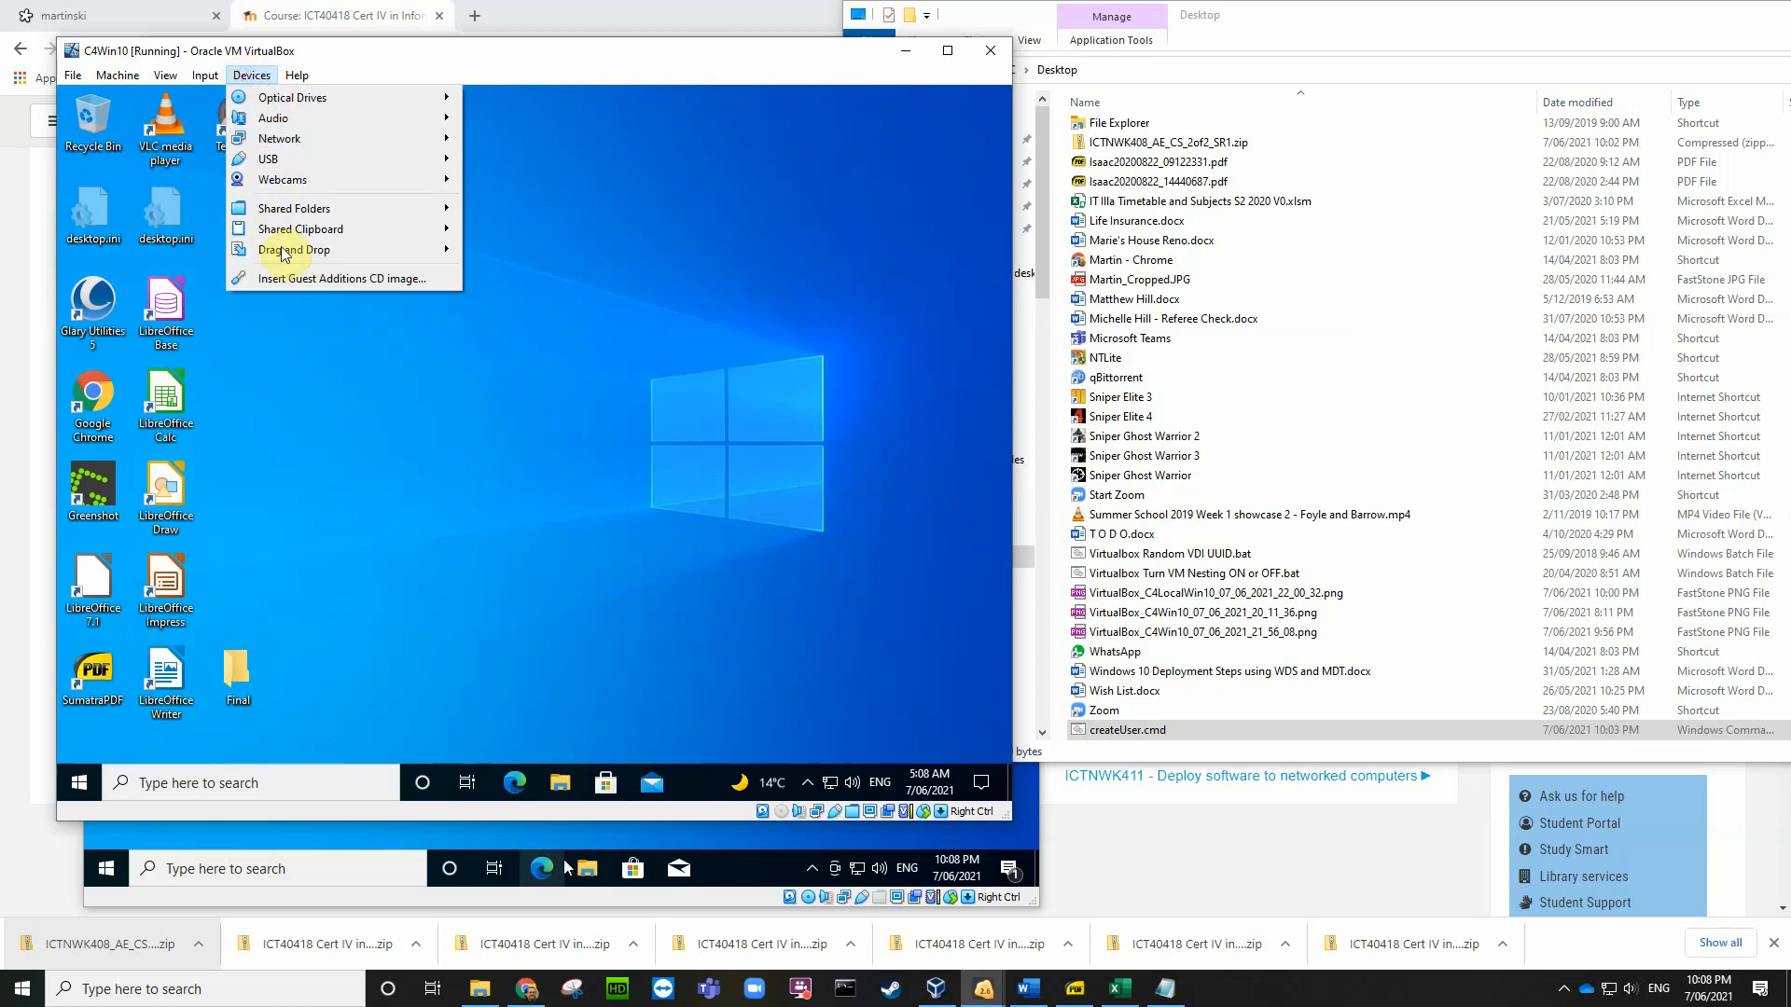
pyautogui.moveTo(322, 211)
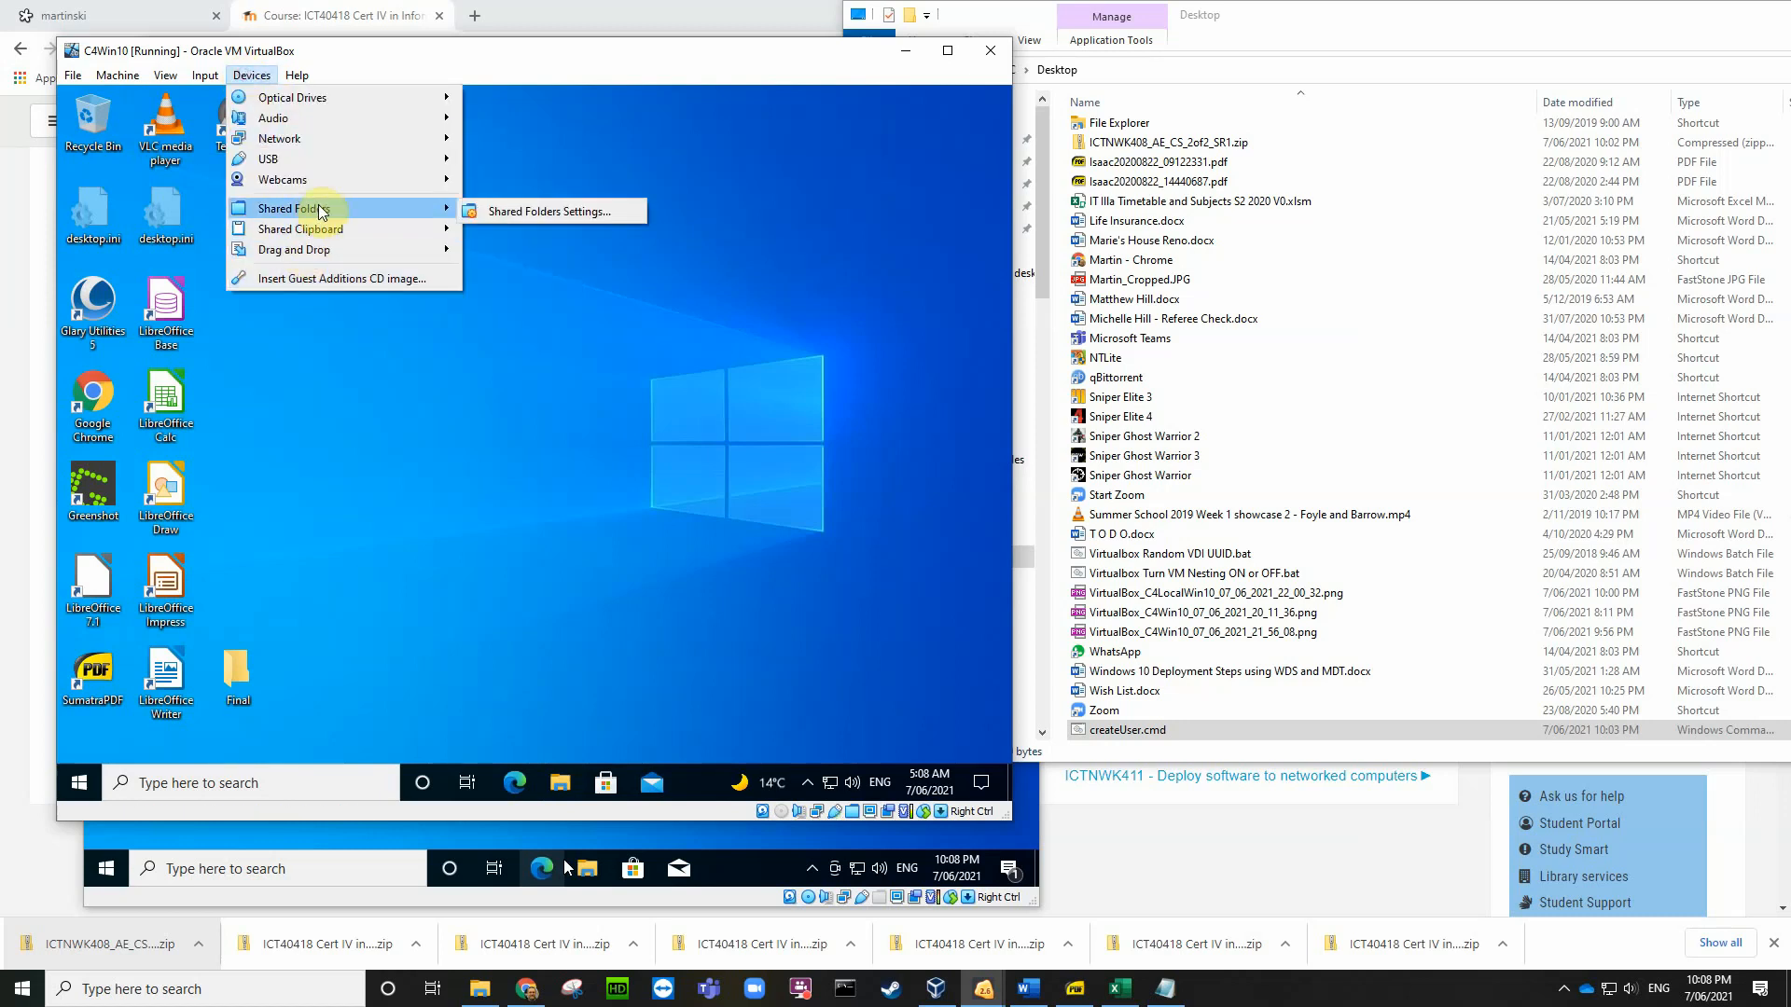
pyautogui.click(536, 217)
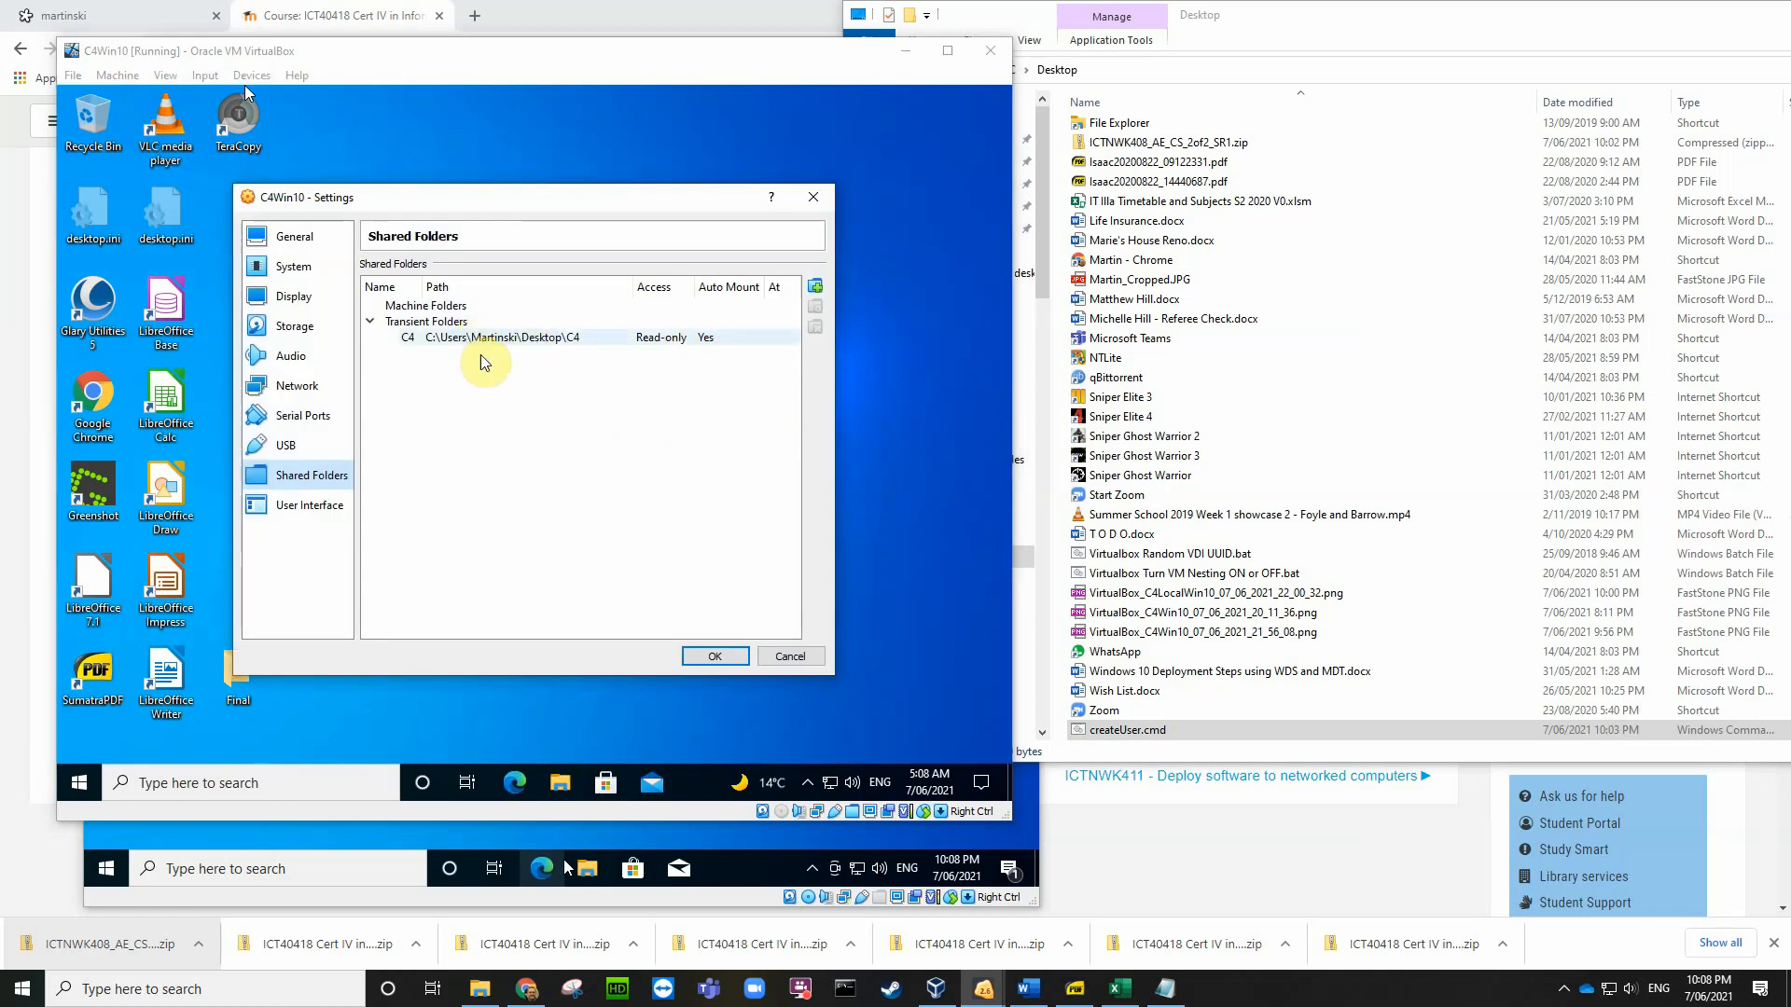
pyautogui.click(720, 656)
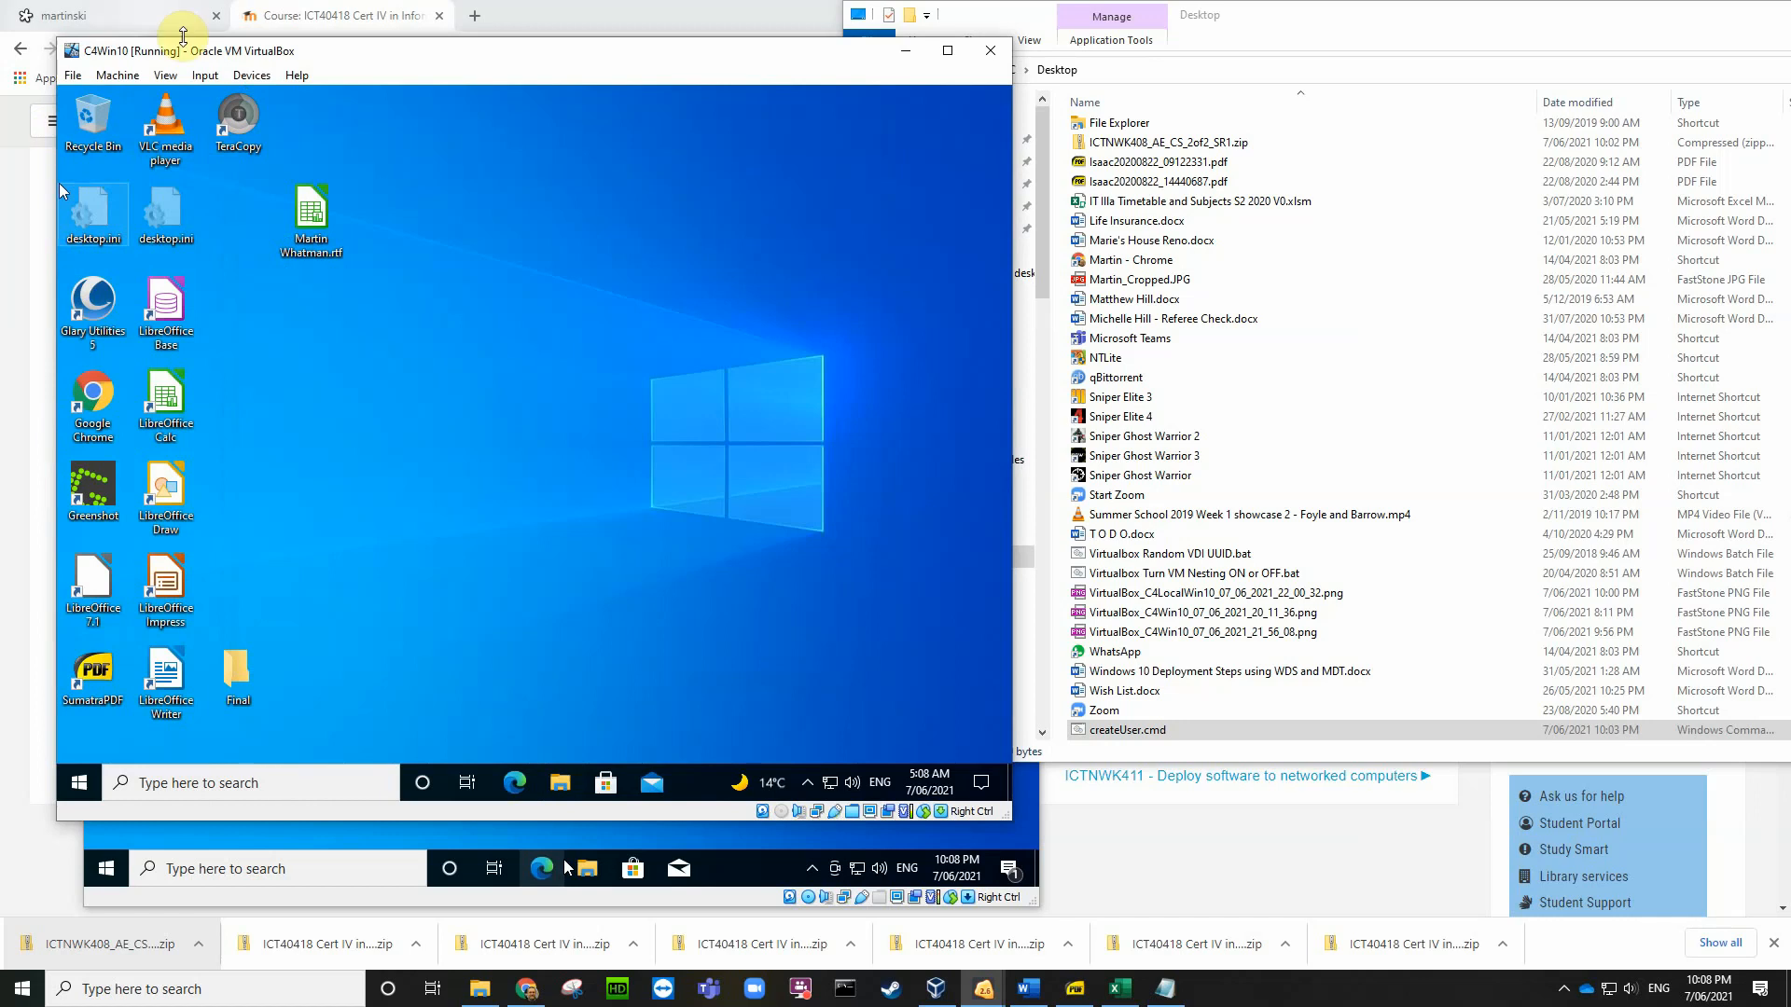
# Step: Reopen the guest's File Explorer at This PC to look for the C4 shared folder
pyautogui.click(263, 695)
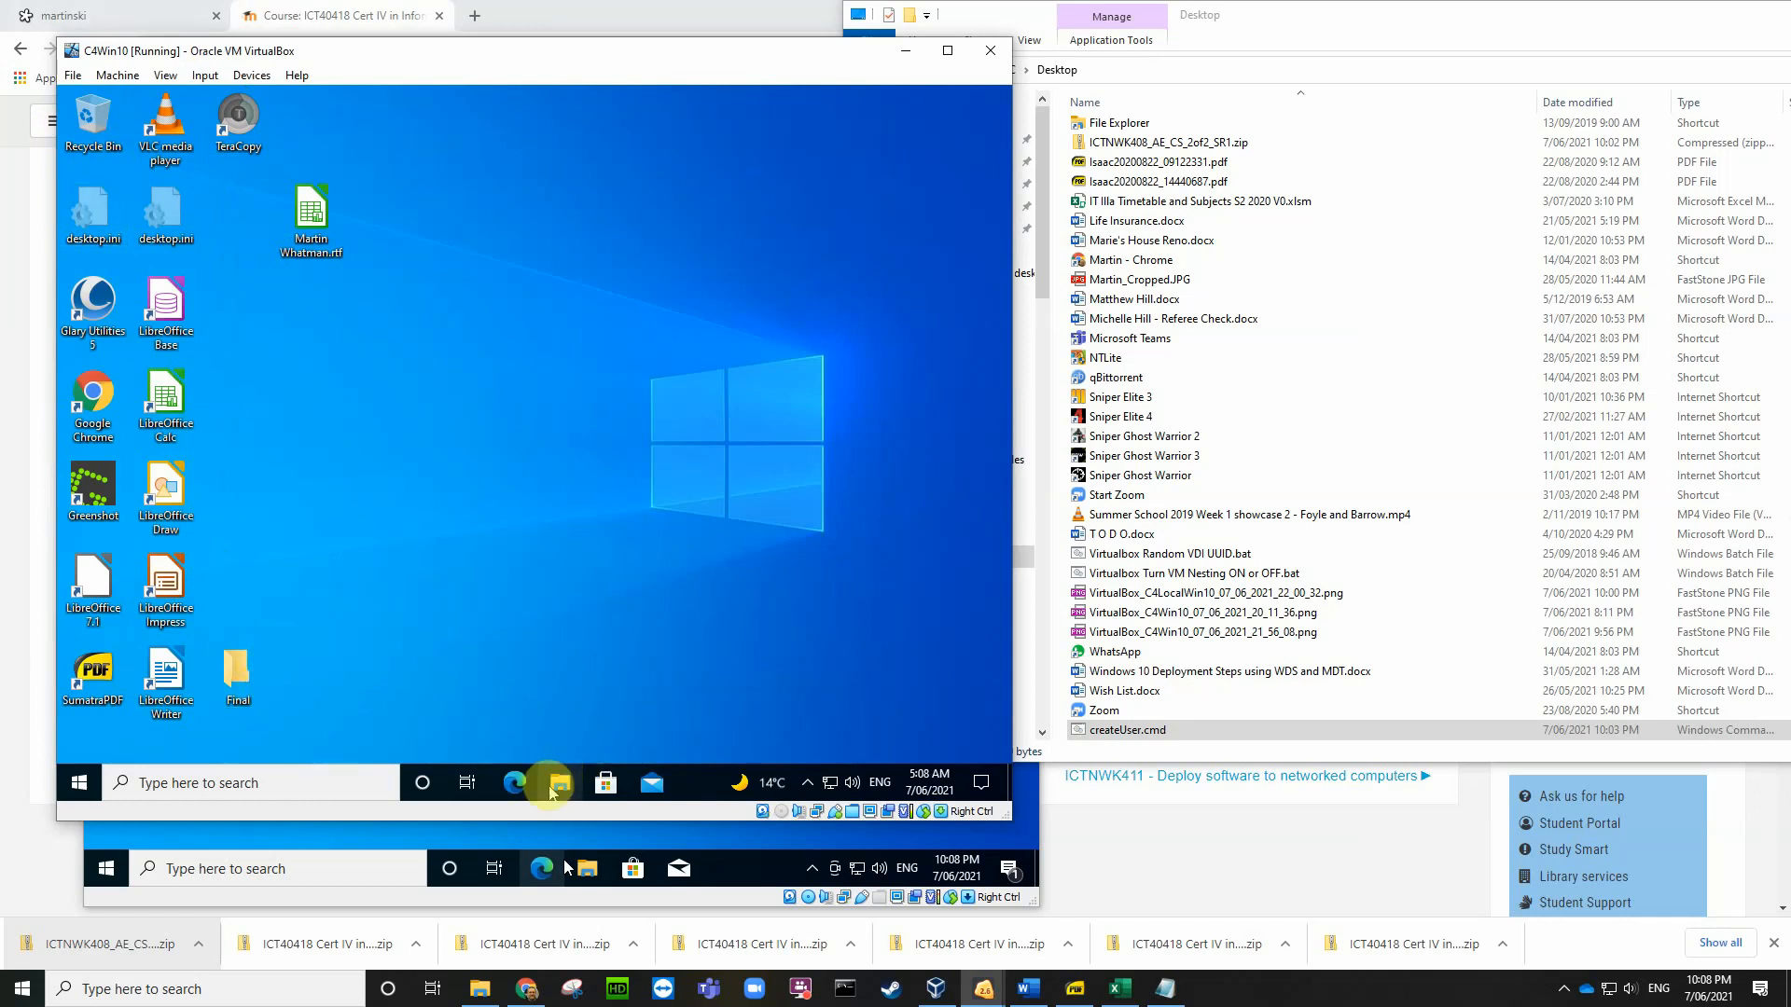
pyautogui.click(555, 703)
pyautogui.click(561, 780)
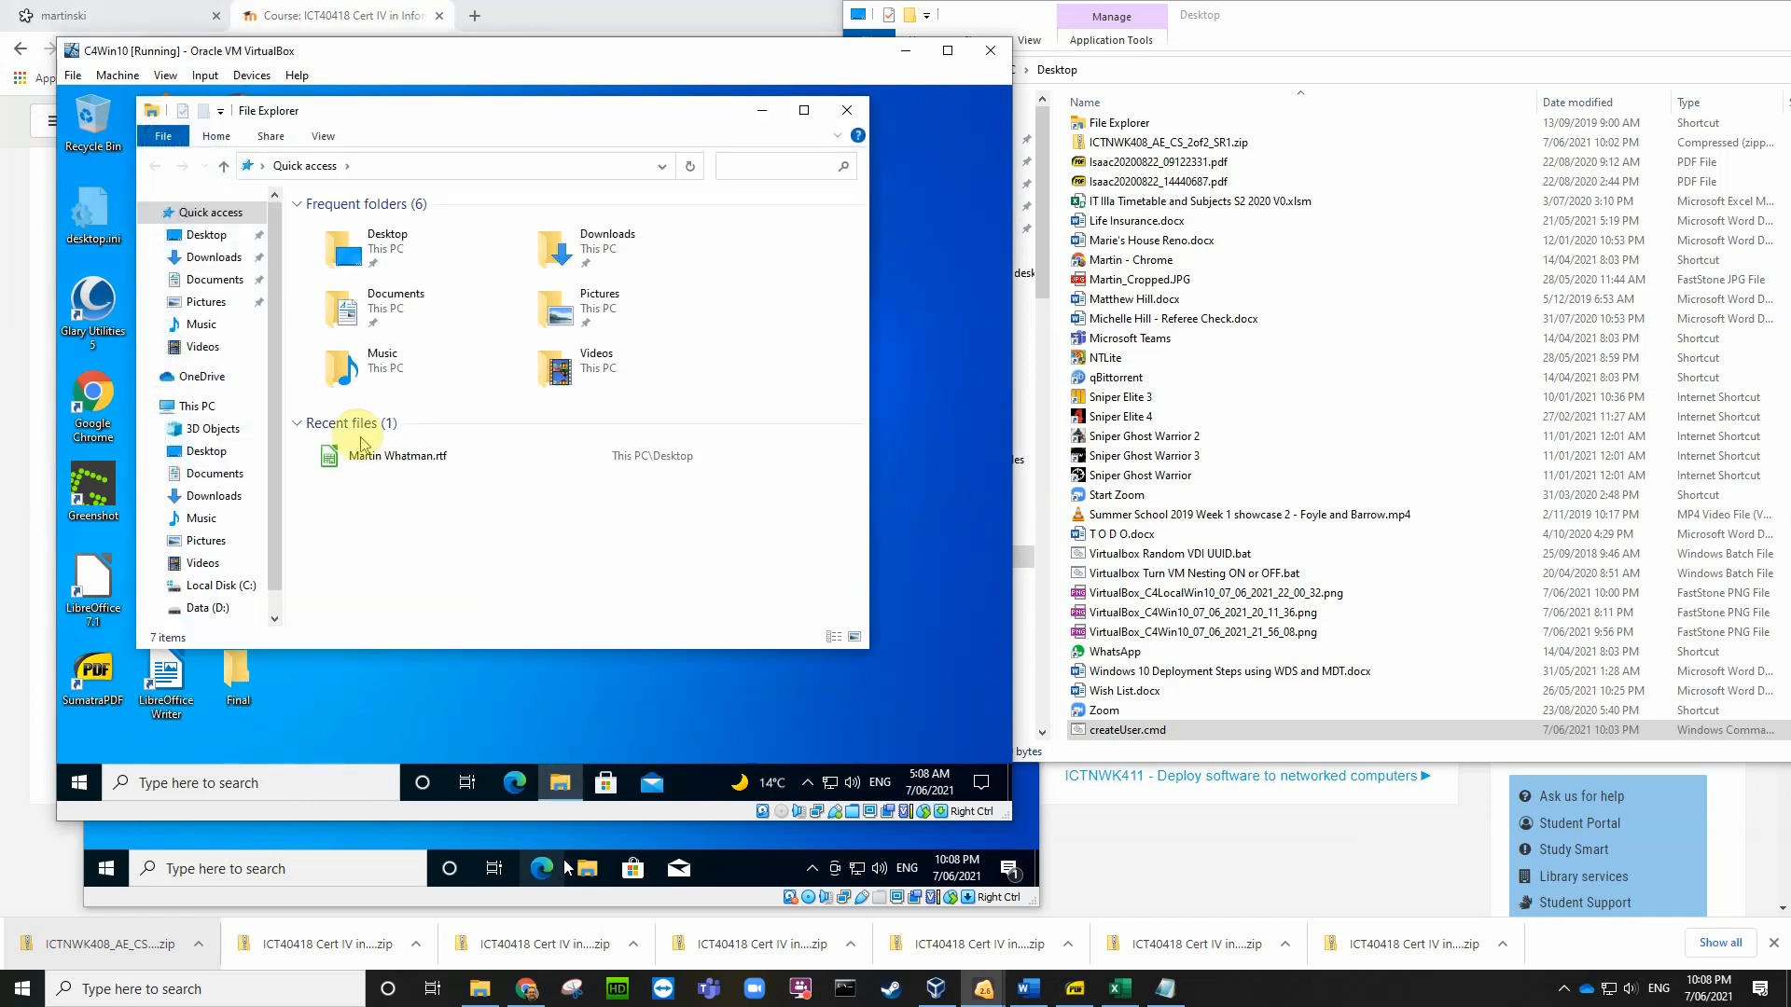
pyautogui.scroll(-1, 271, 518)
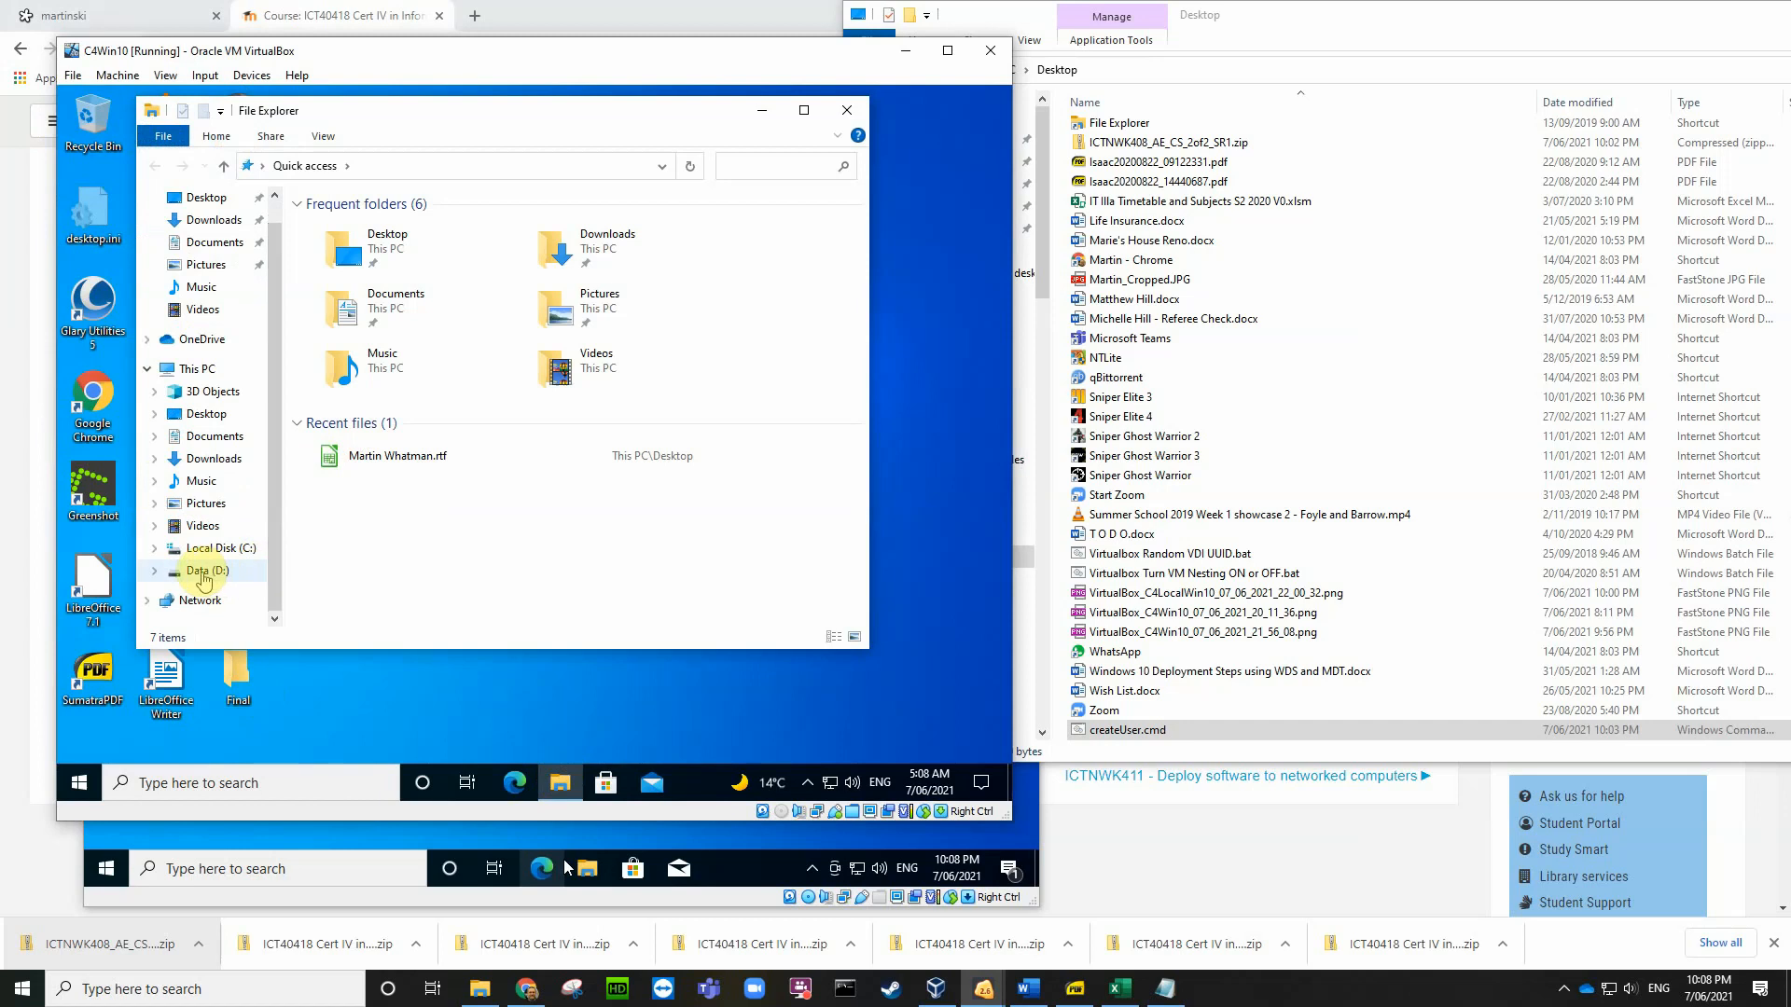
pyautogui.click(189, 373)
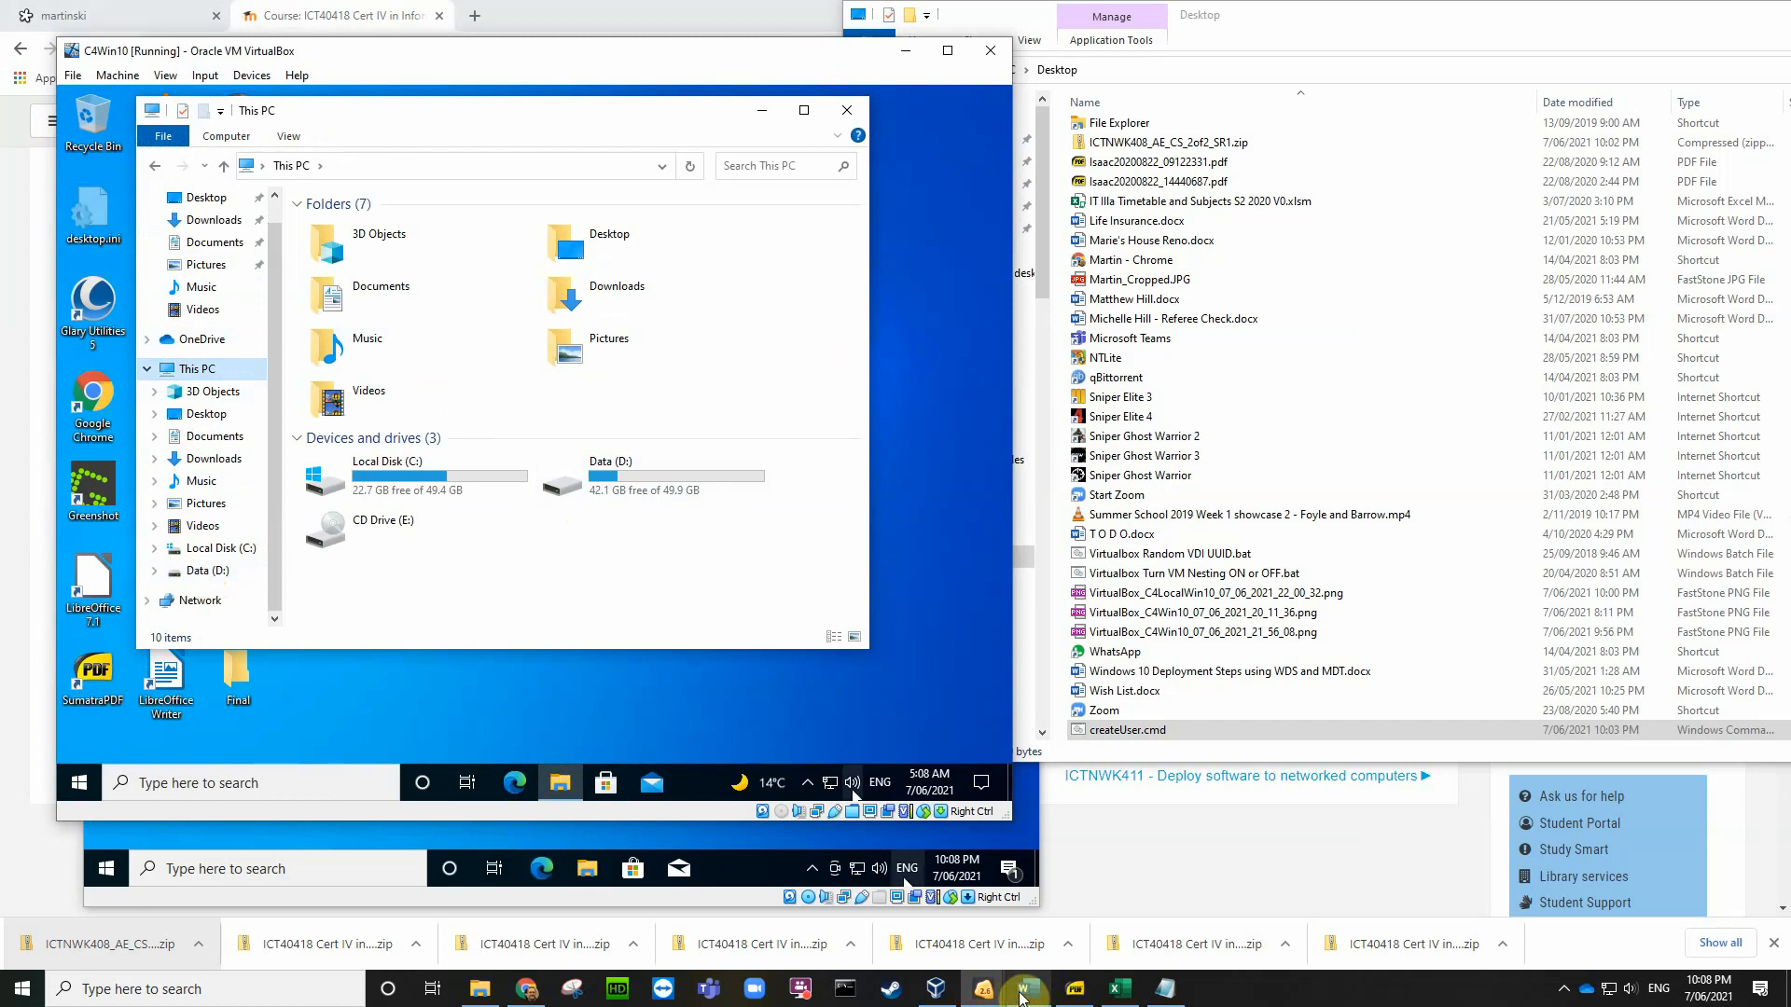
pyautogui.moveTo(1029, 993)
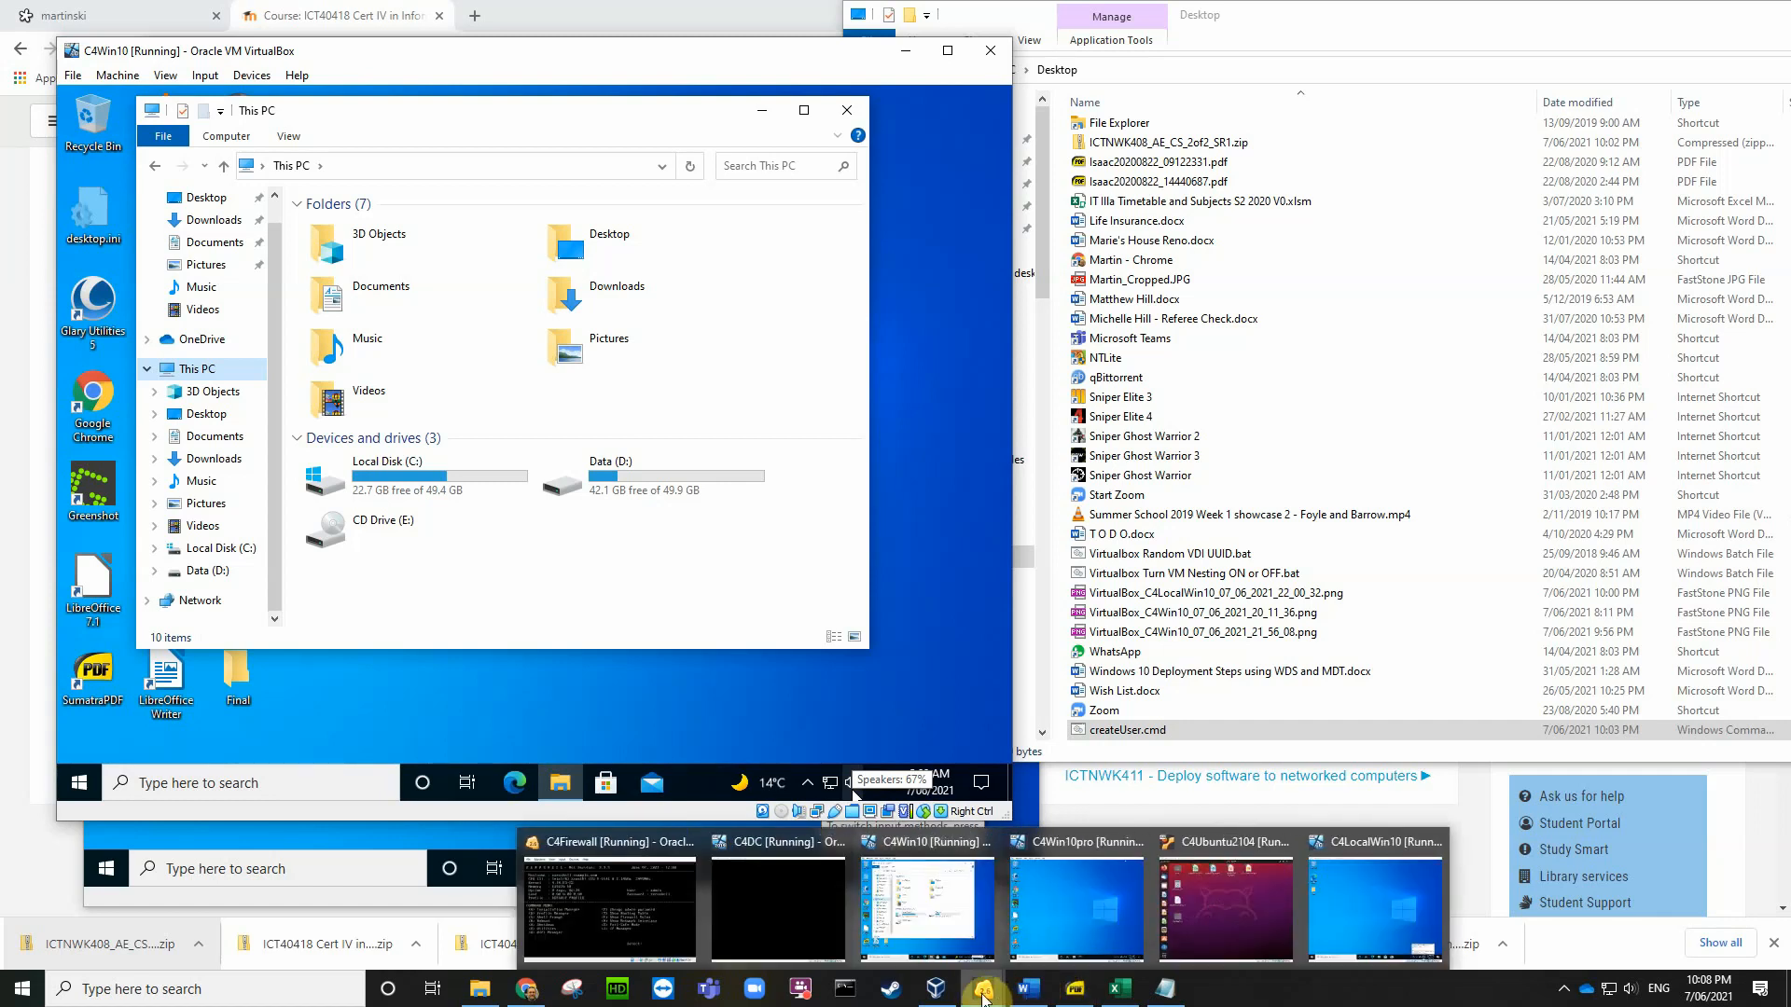
# Step: Switch to C4LocalWin10 and insert the Guest Additions CD image from the Devices menu
pyautogui.click(1376, 900)
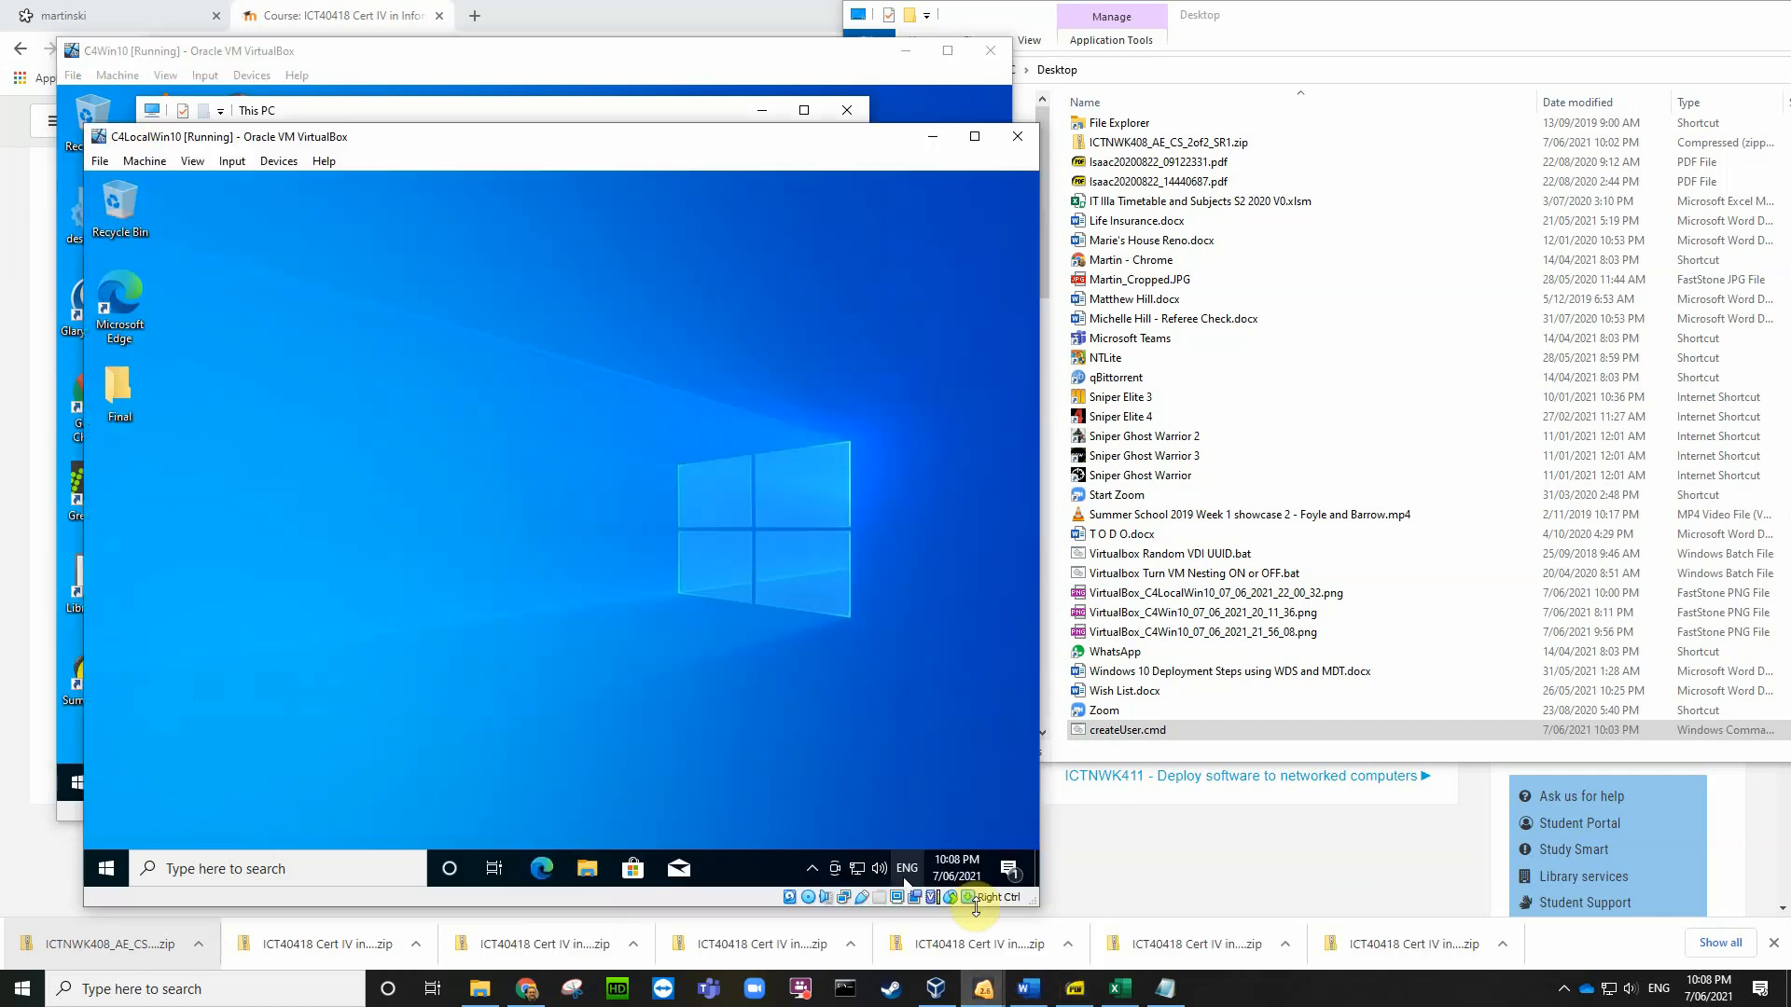
pyautogui.click(293, 163)
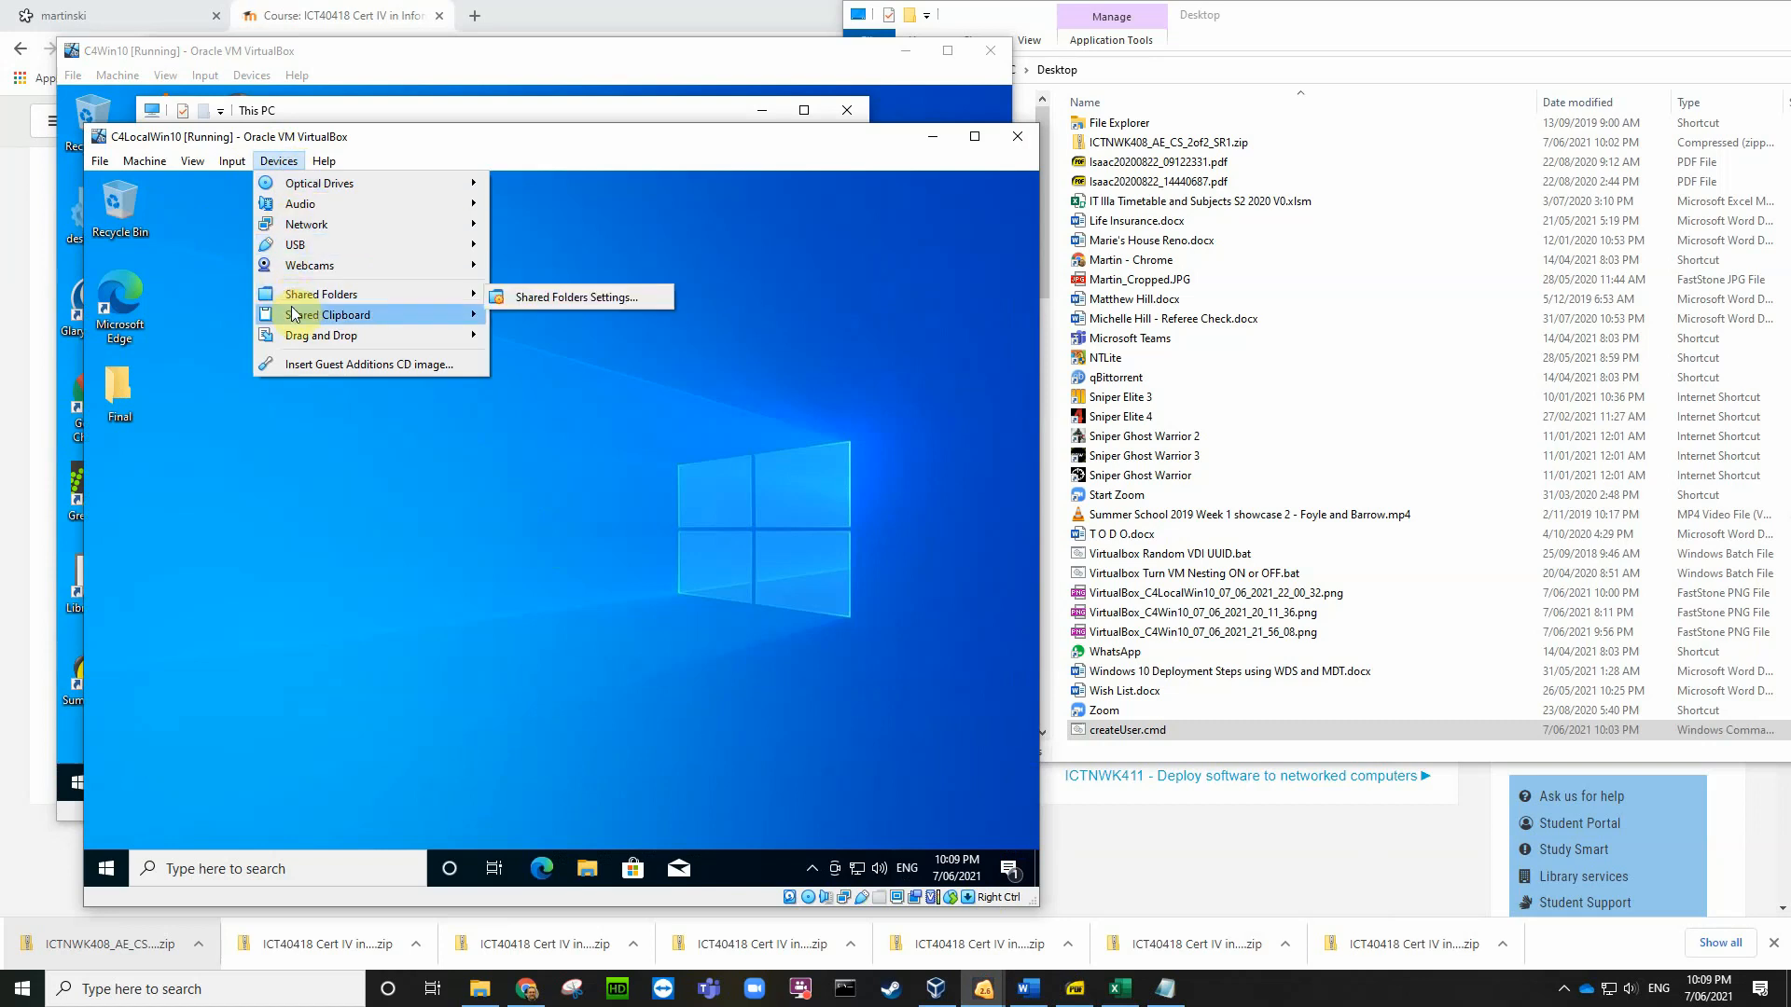
pyautogui.click(318, 366)
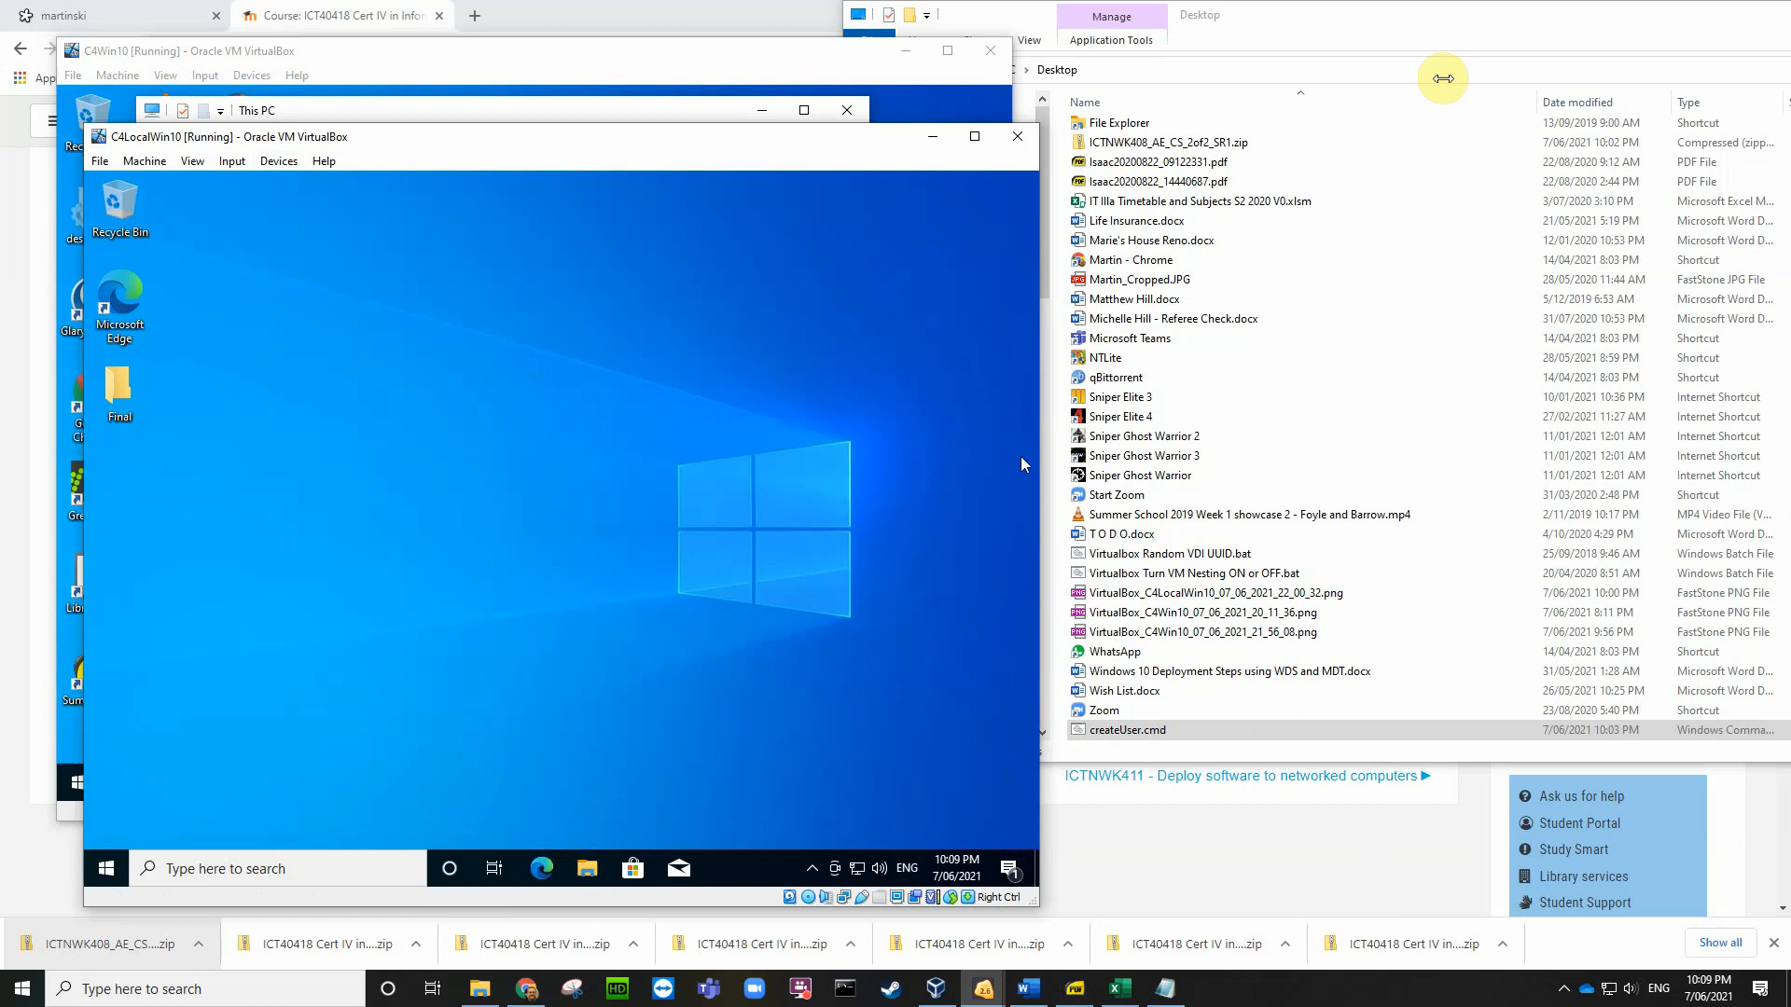
pyautogui.click(1393, 26)
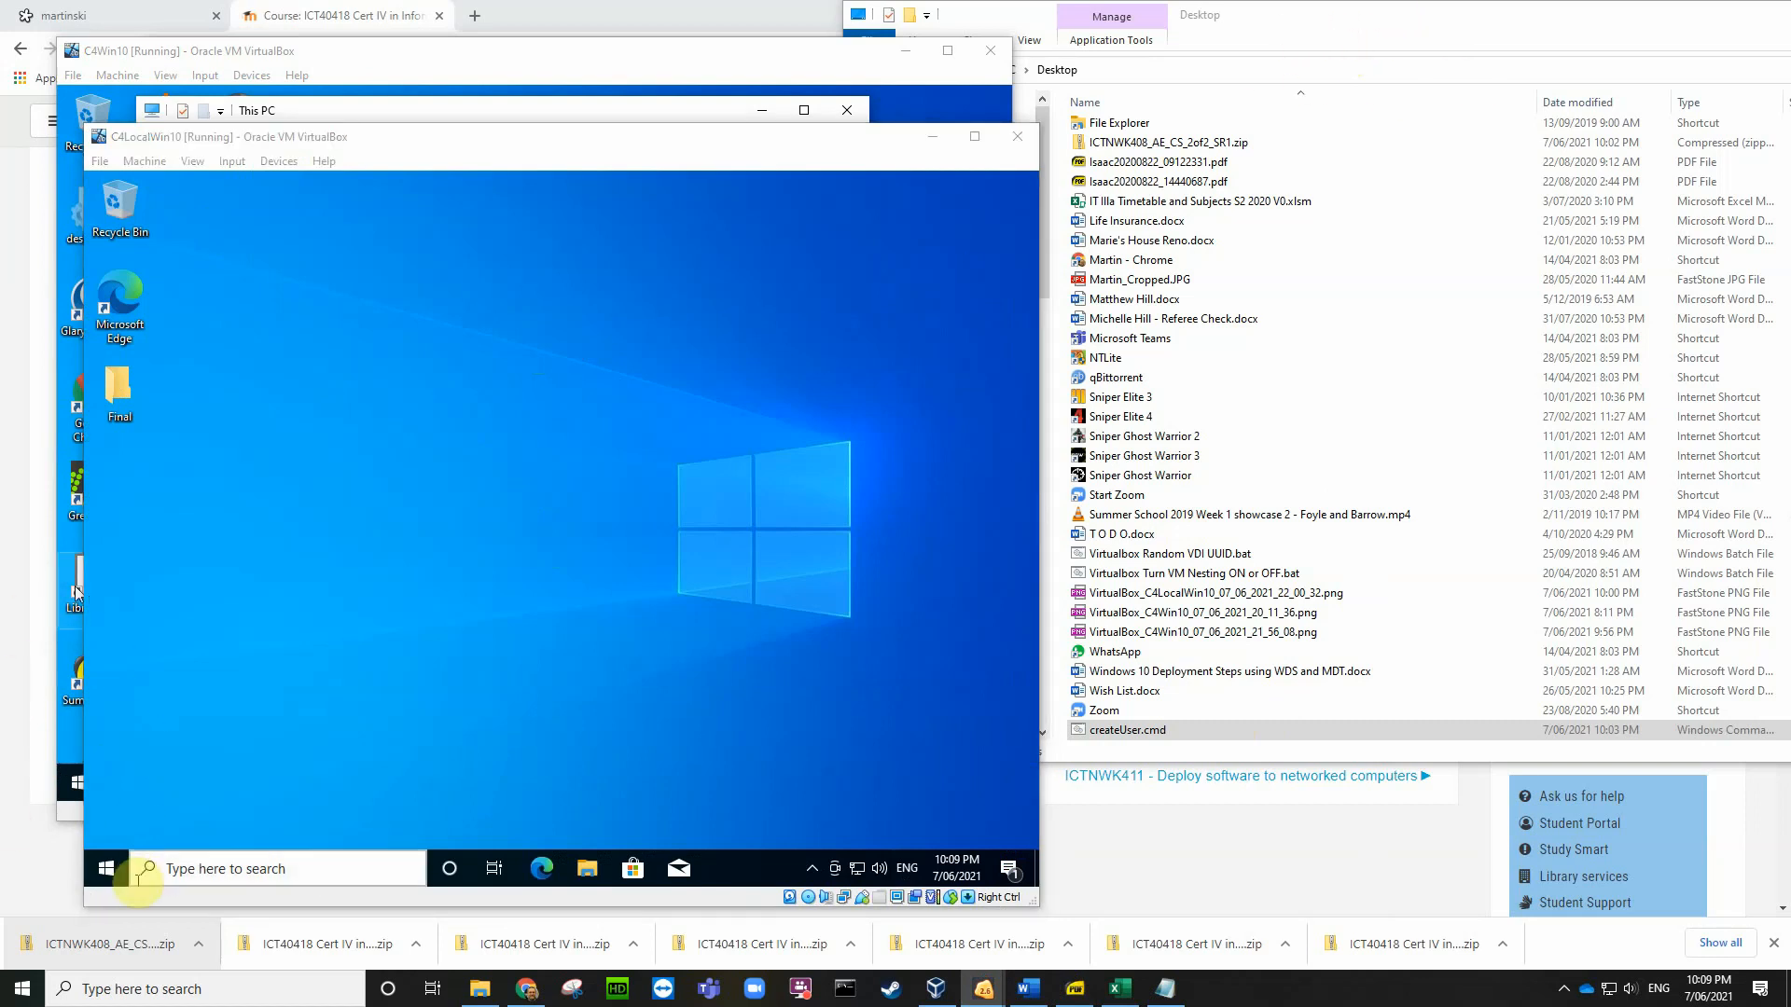
# Step: Launch an elevated Command Prompt in C4LocalWin10 by searching for cmd and approving UAC
pyautogui.rightClick(147, 868)
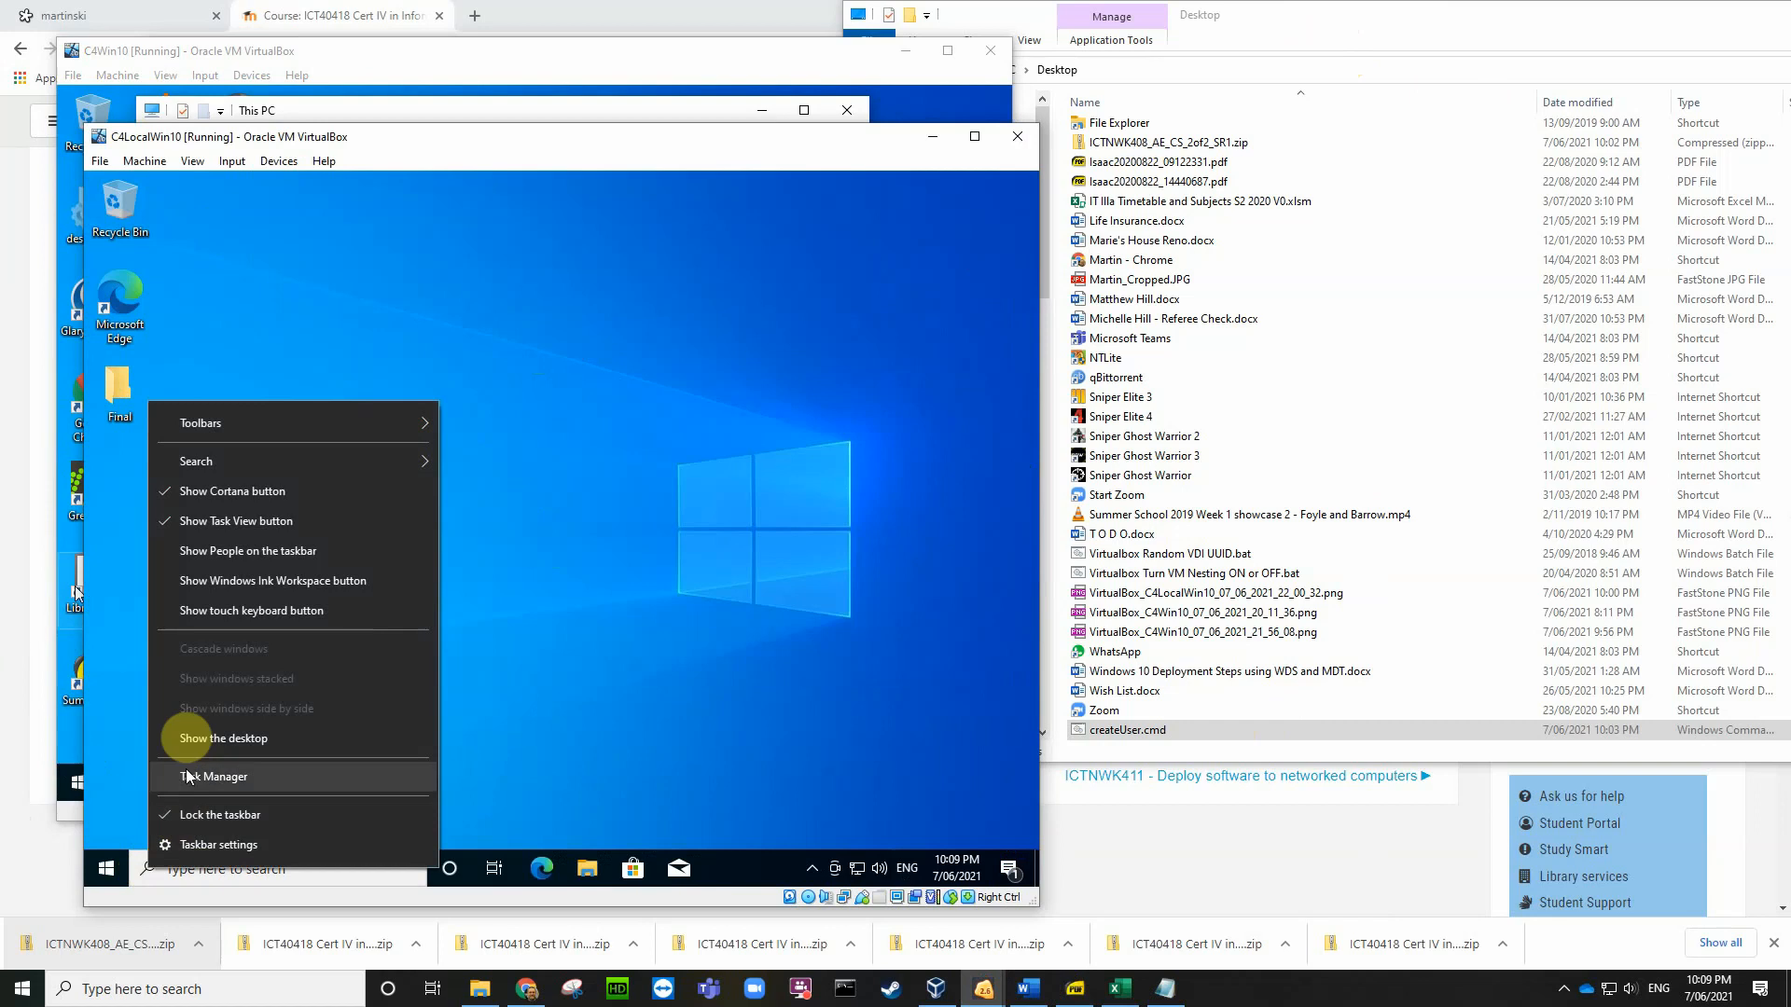
pyautogui.click(591, 720)
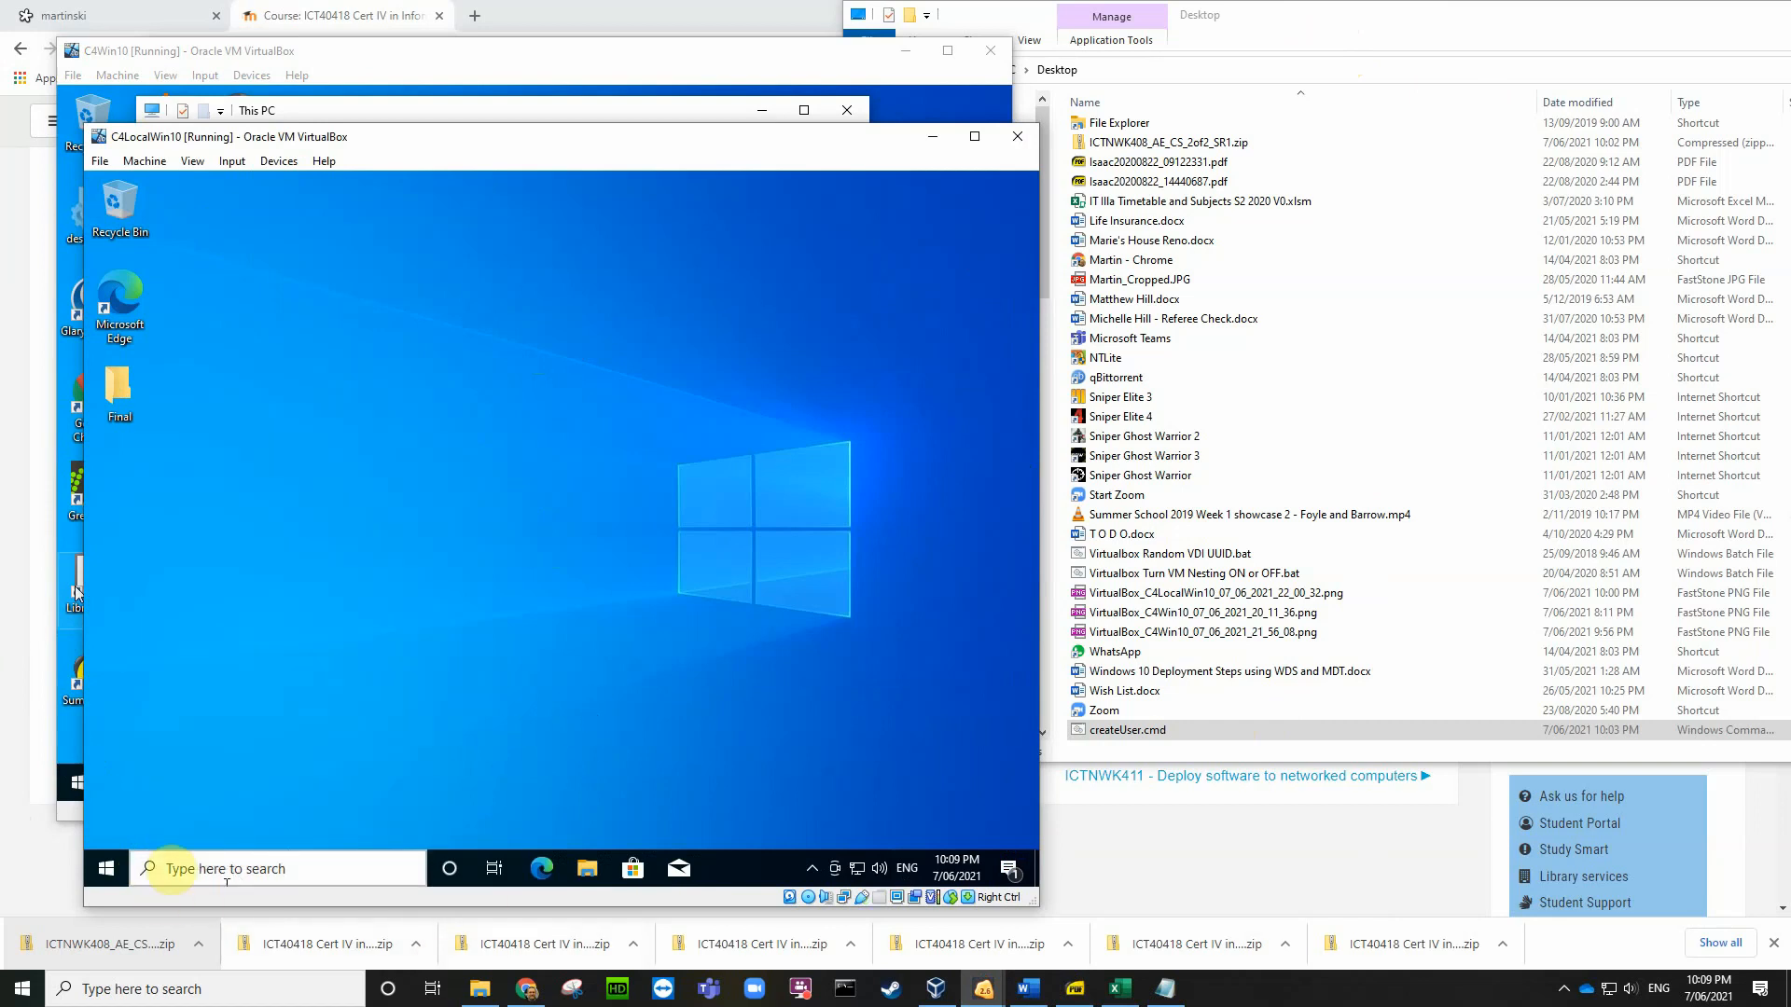
pyautogui.click(171, 869)
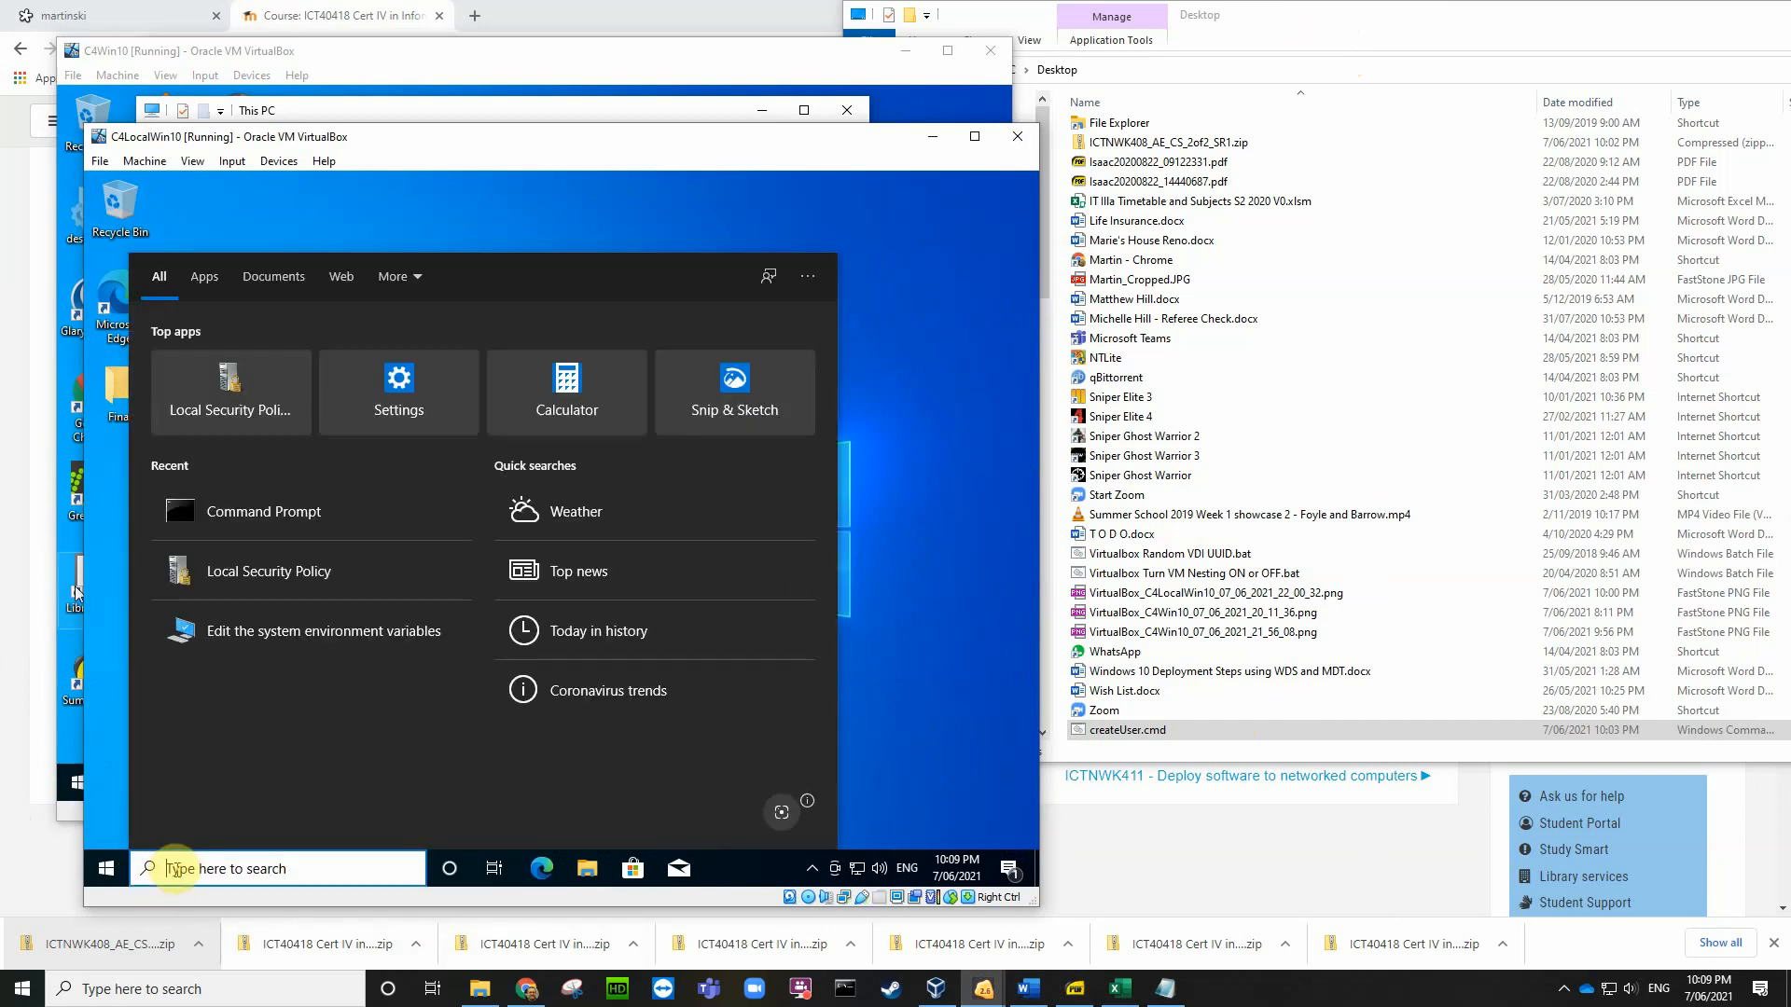
pyautogui.write('cmd')
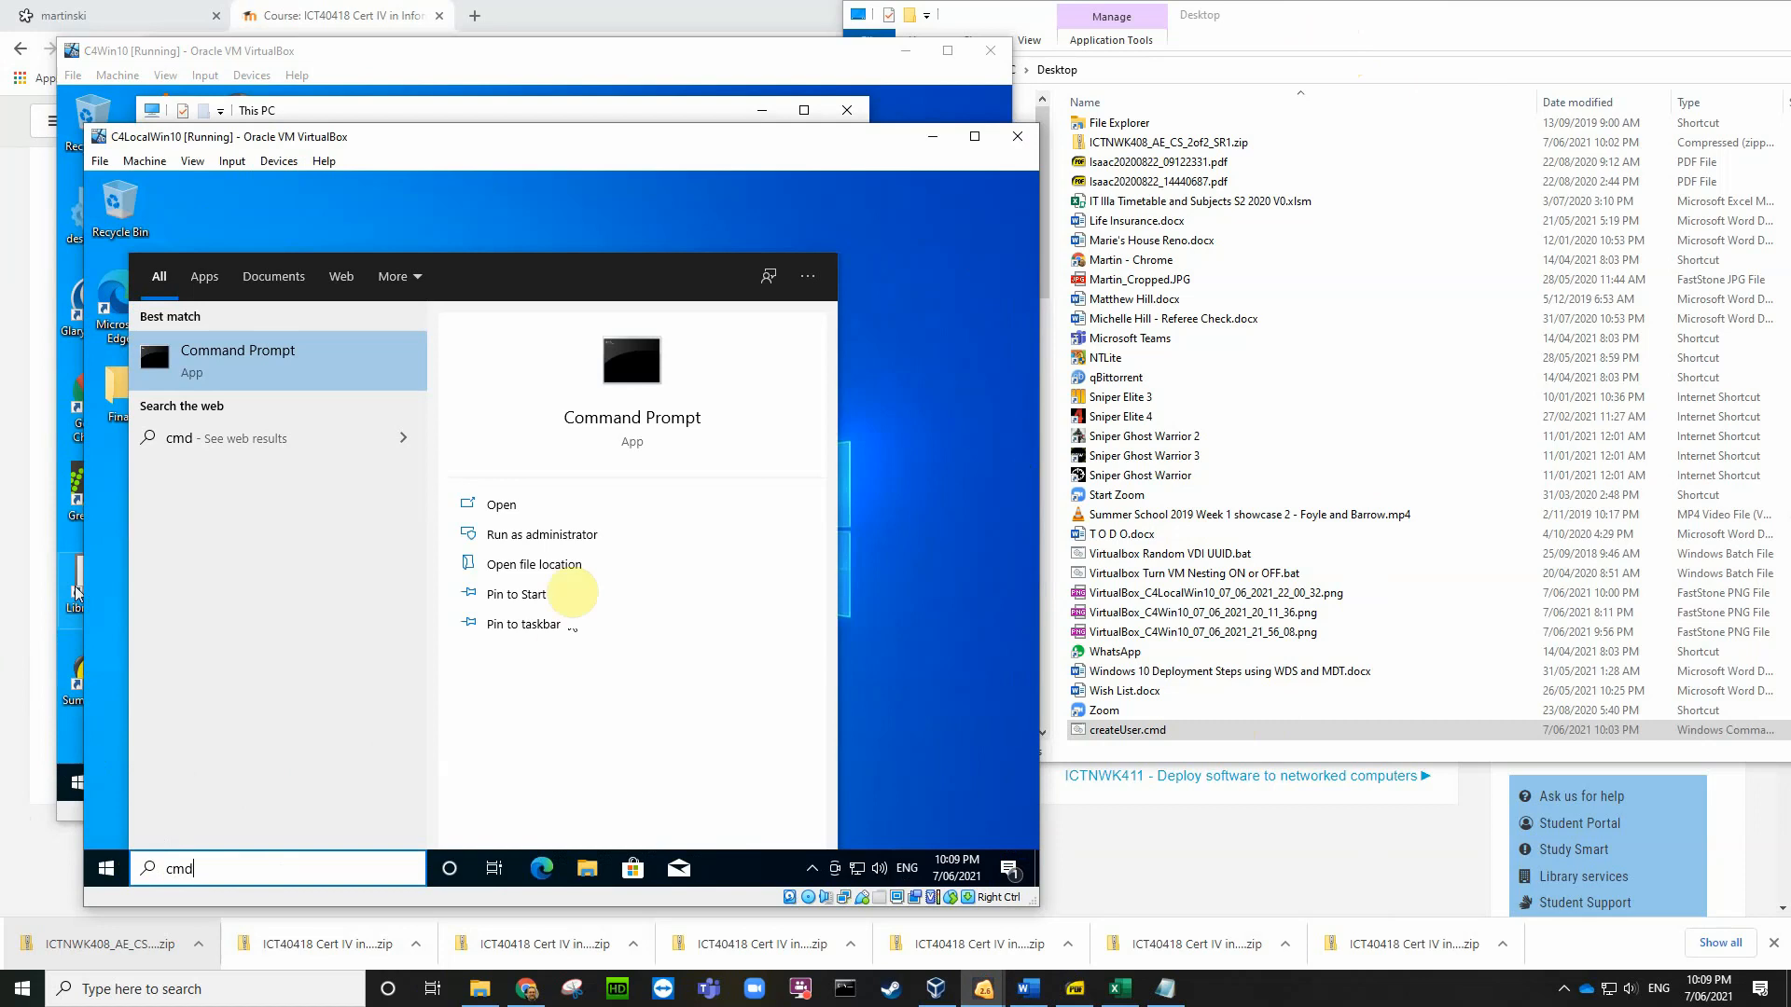
pyautogui.click(557, 535)
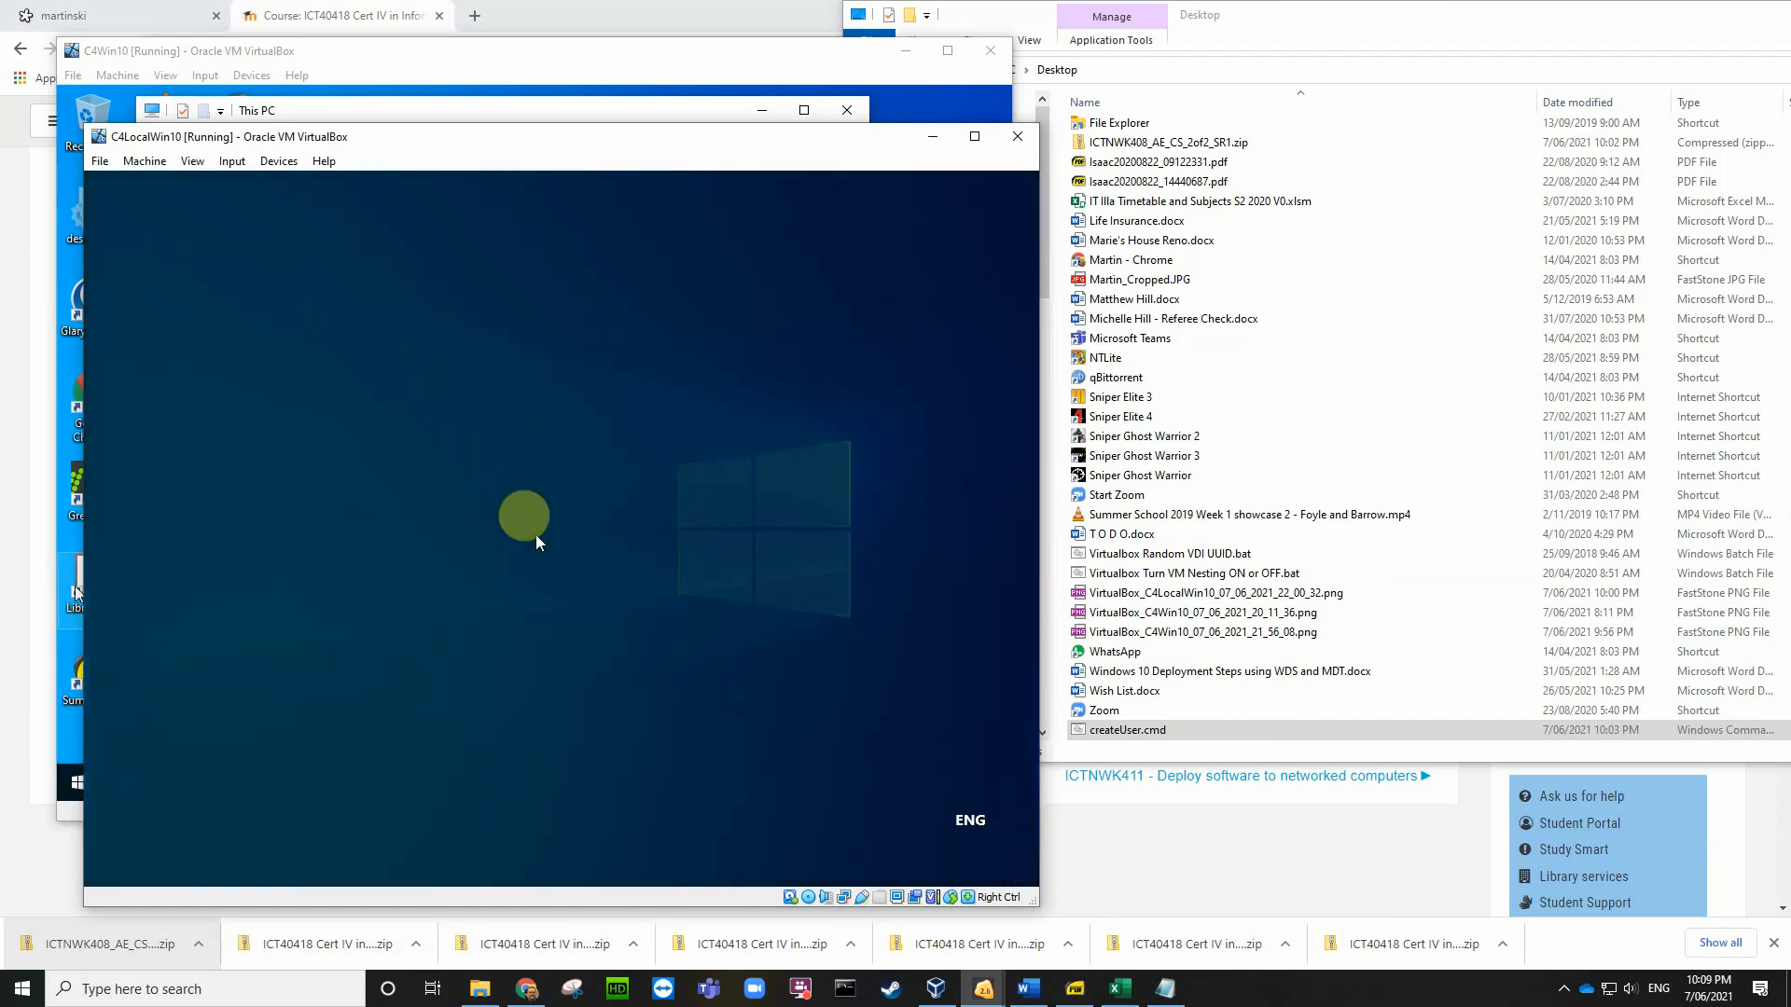
pyautogui.click(471, 638)
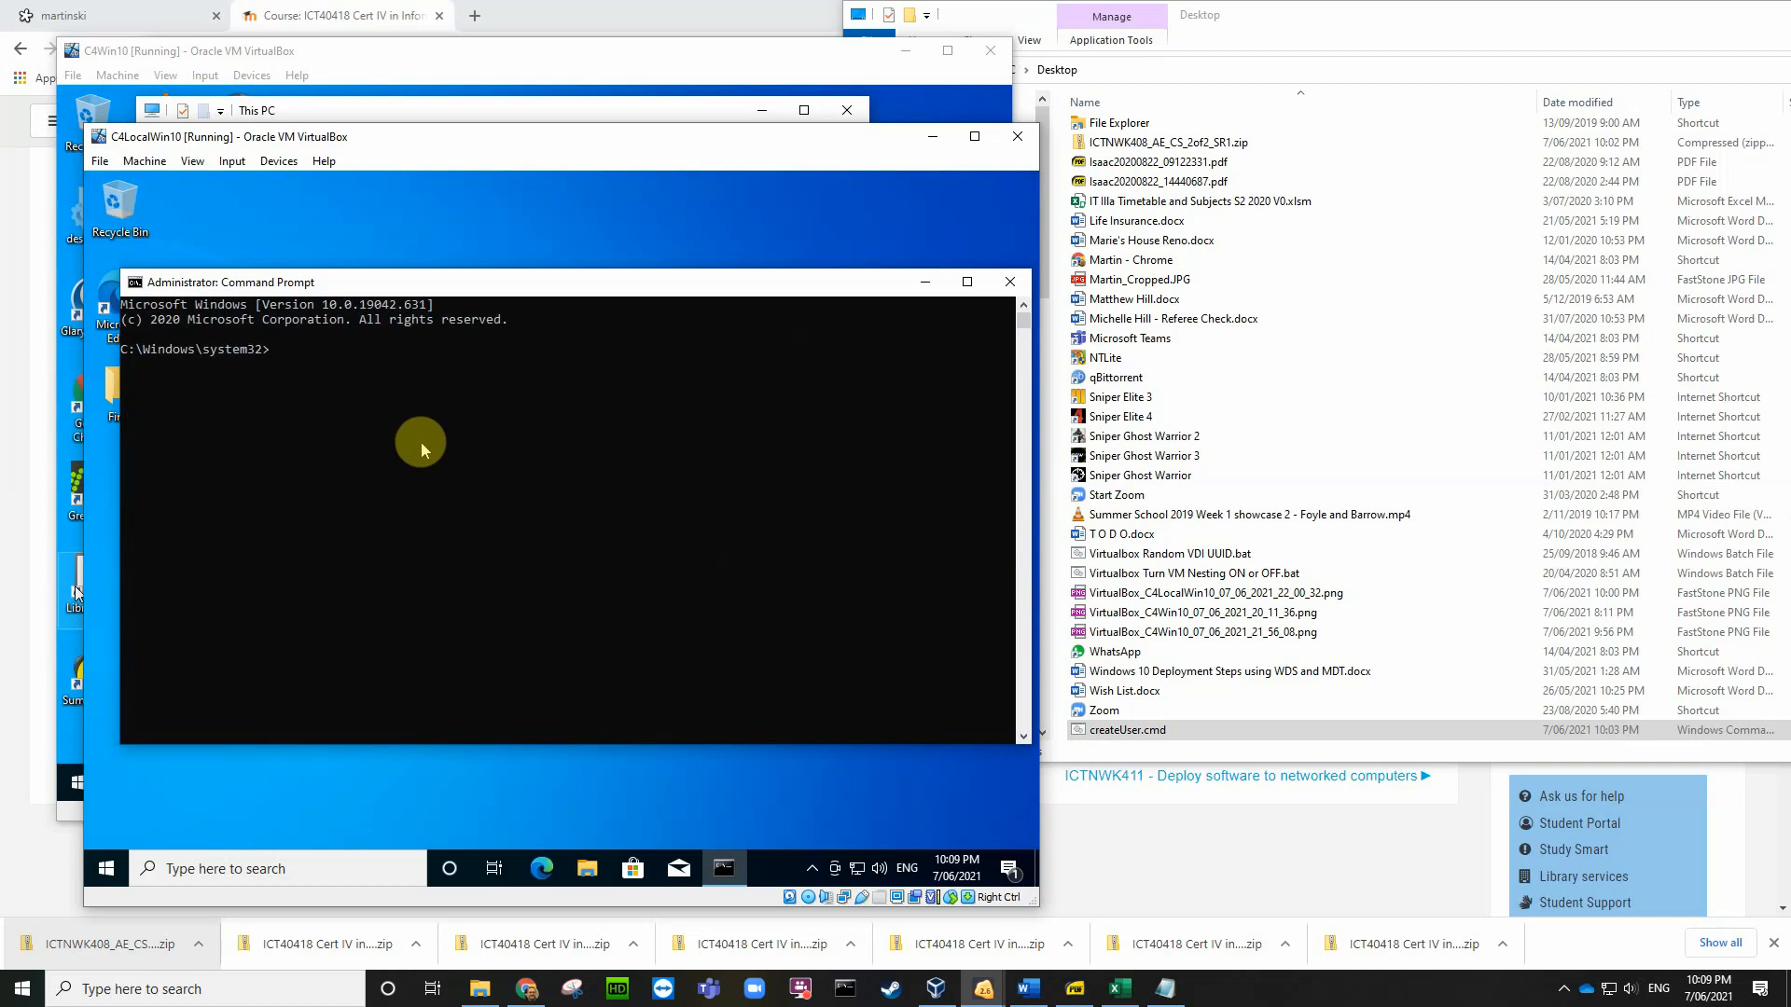
# Step: Add LocalUser with its password using net user /add, then close Command Prompt
pyautogui.write('net user LocalUser Password9 /')
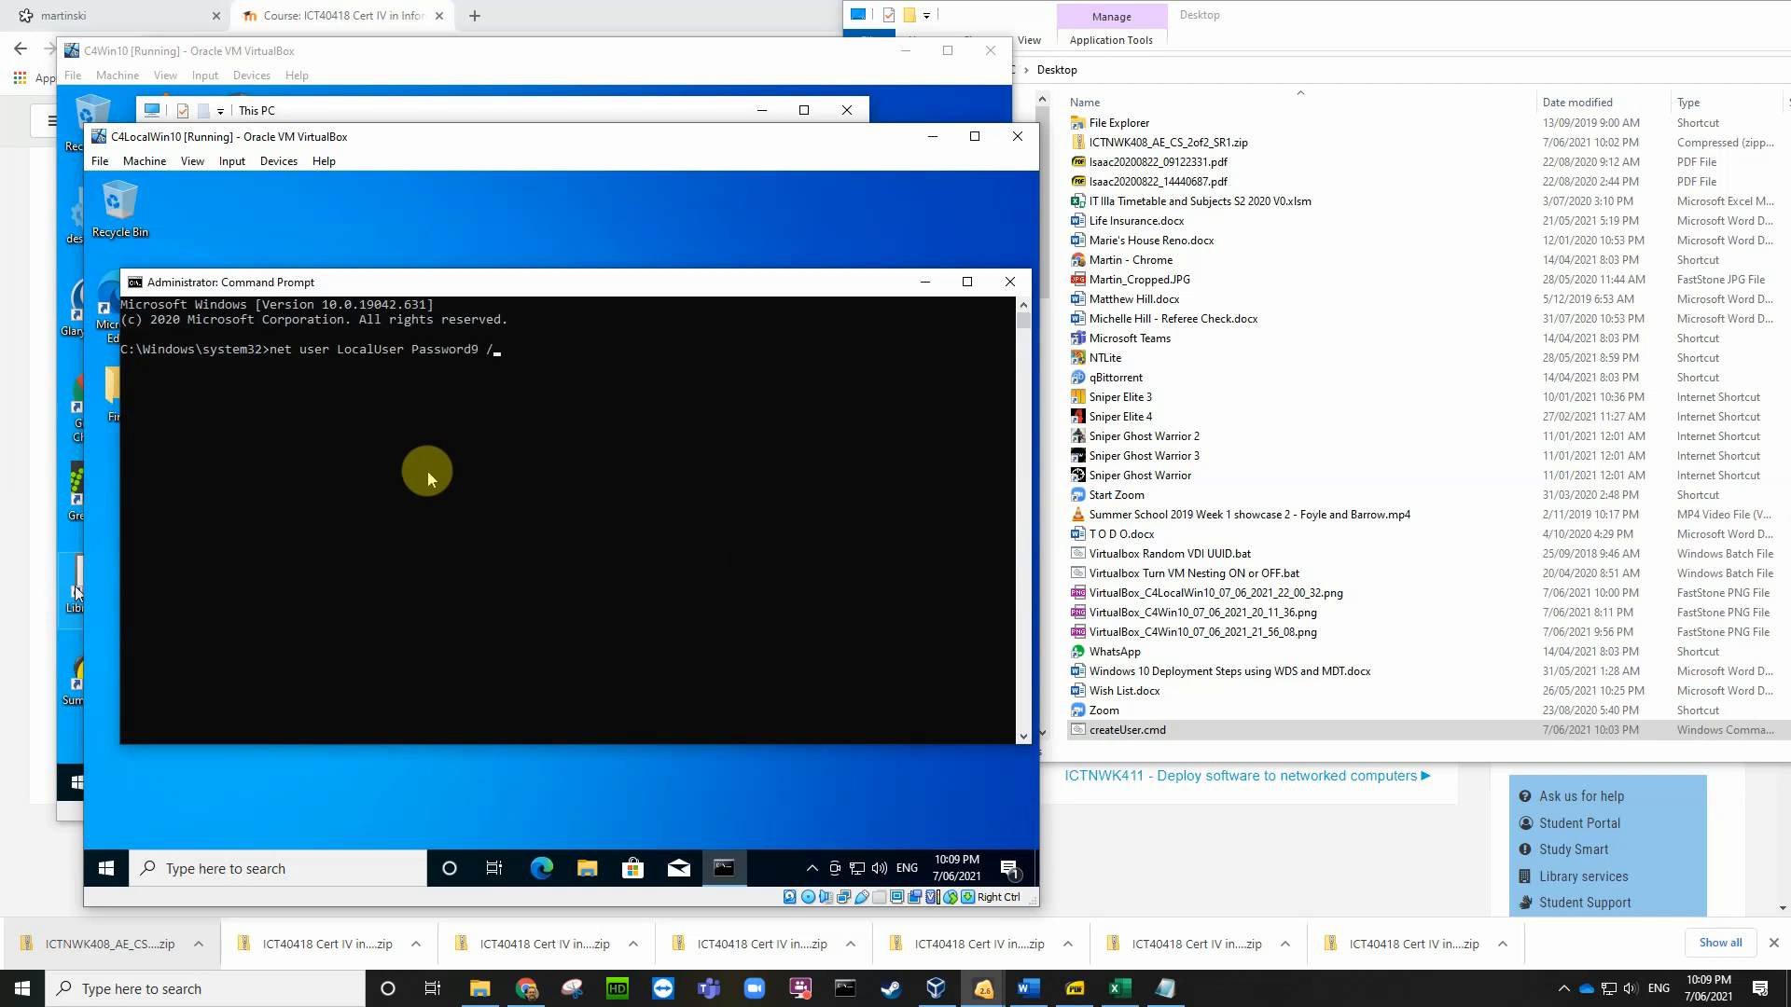
pyautogui.write('add')
pyautogui.press('Return')
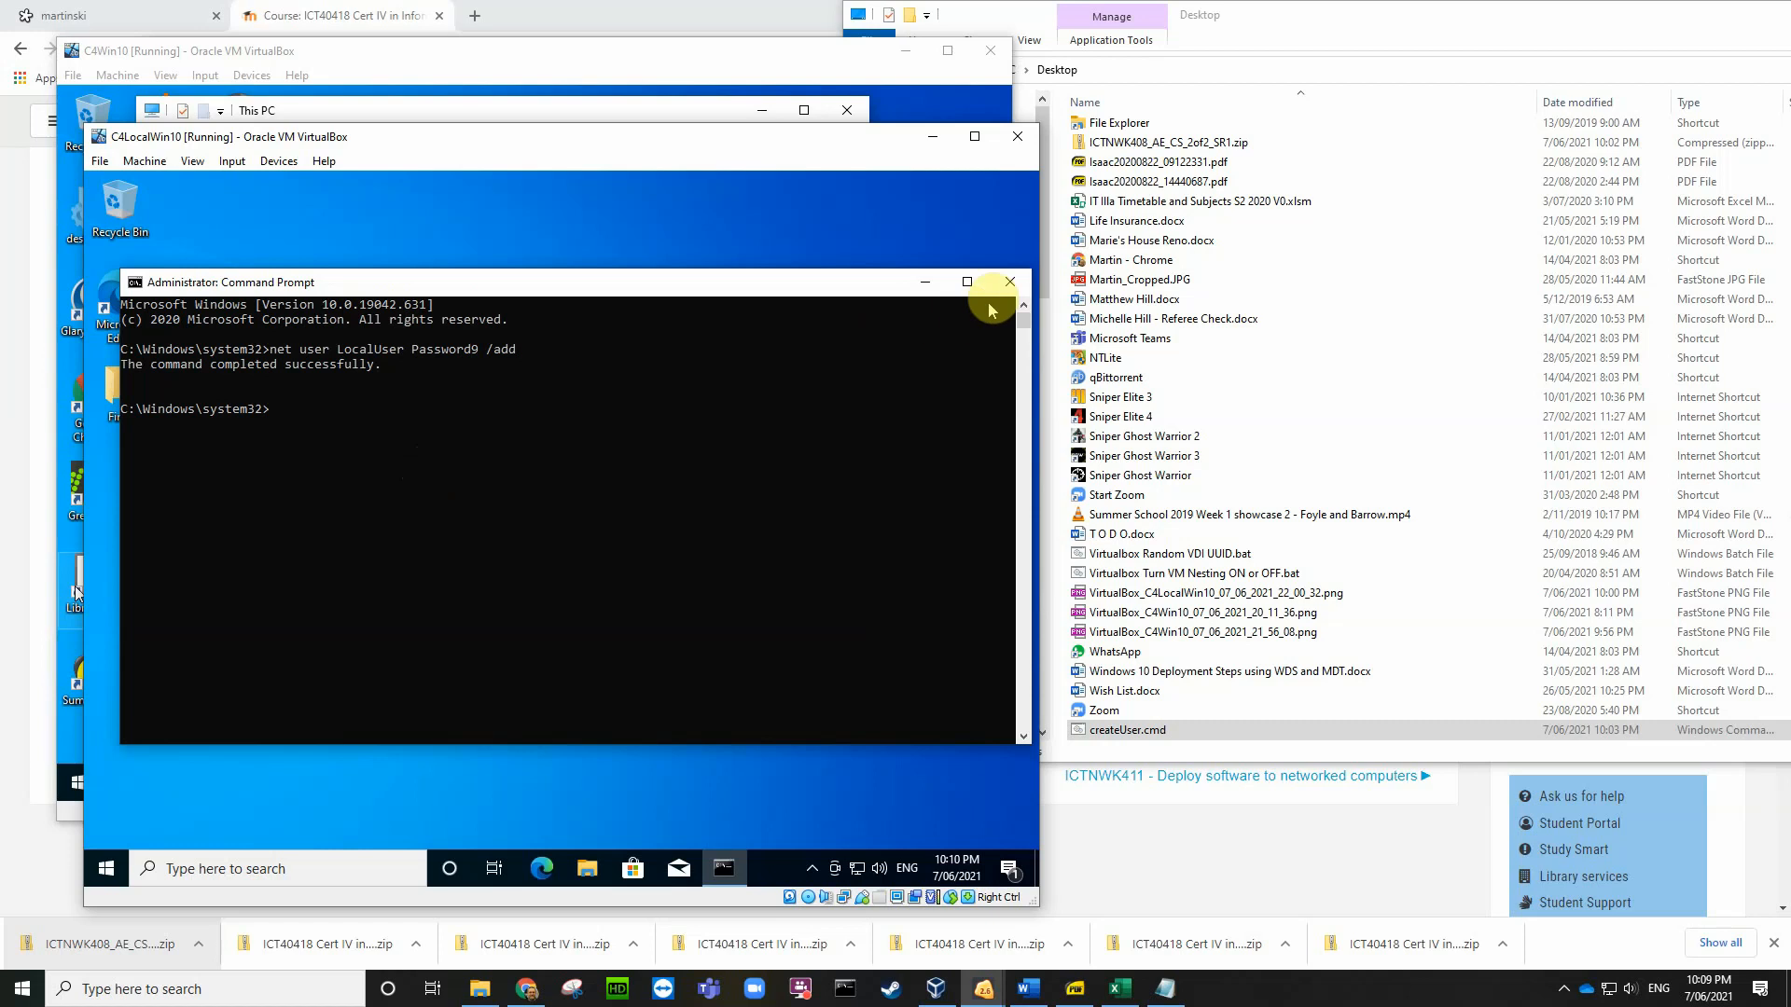
pyautogui.click(1011, 282)
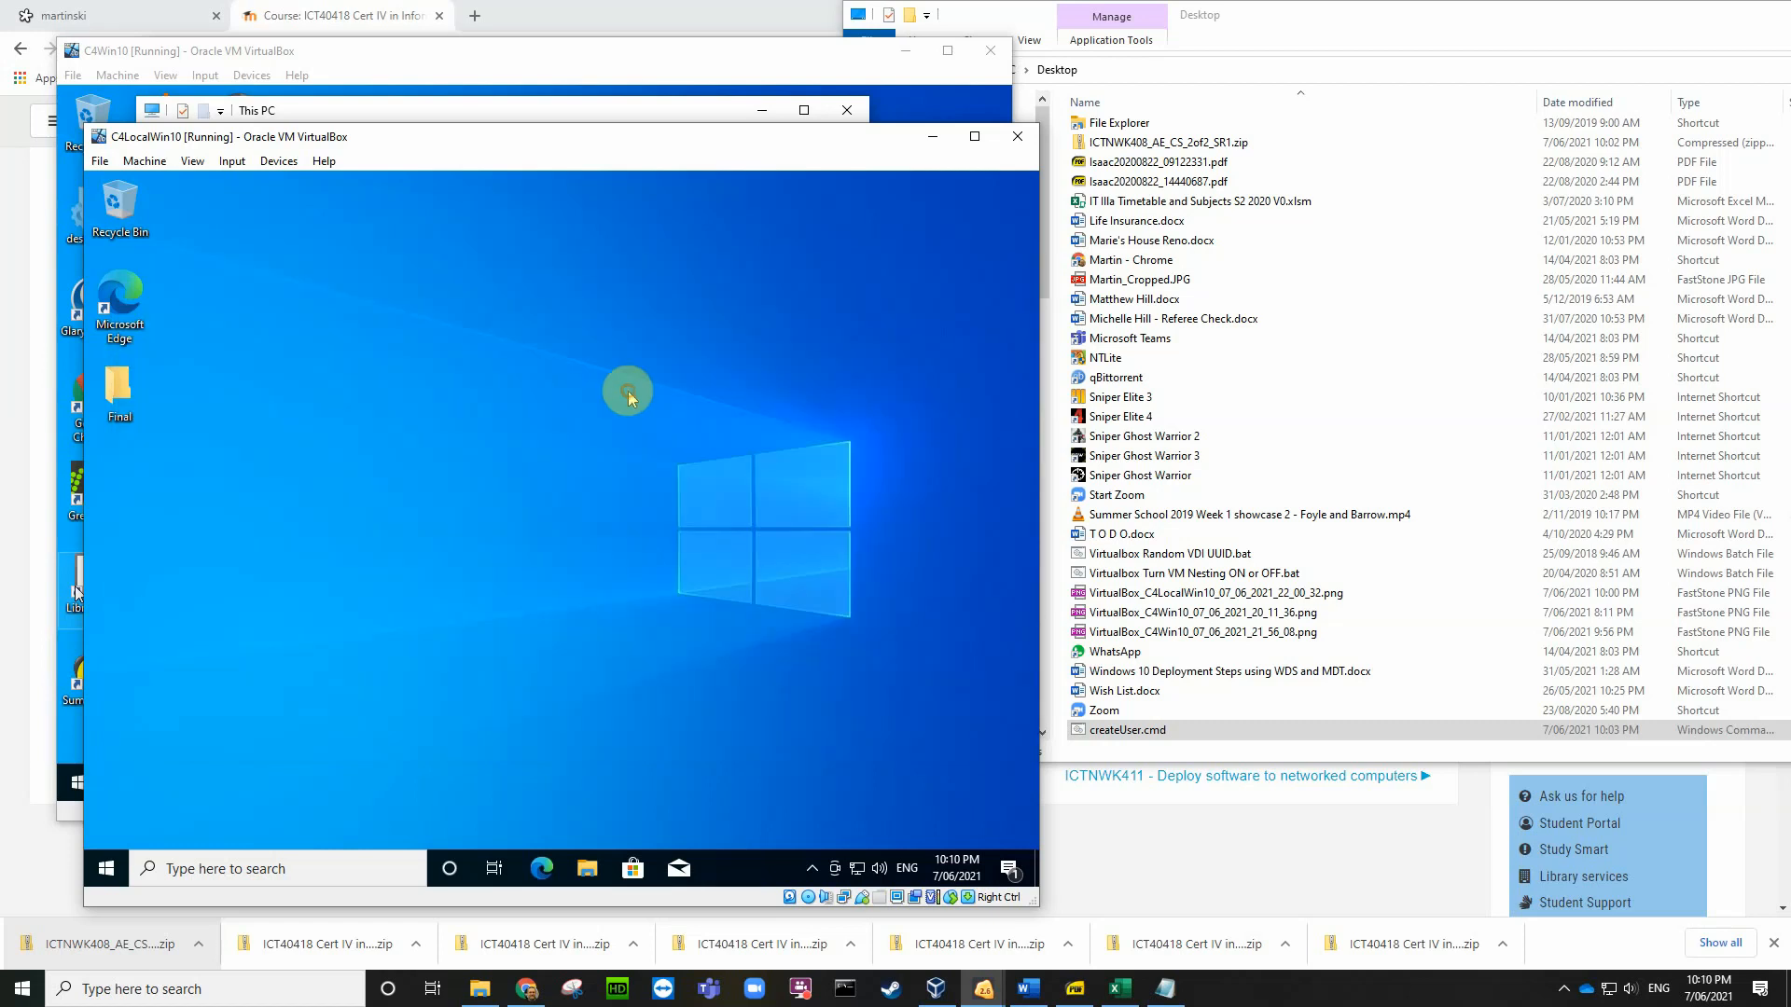
# Step: Open the Local Users and Groups > Users list in C4LocalWin10's Computer Management
pyautogui.rightClick(116, 862)
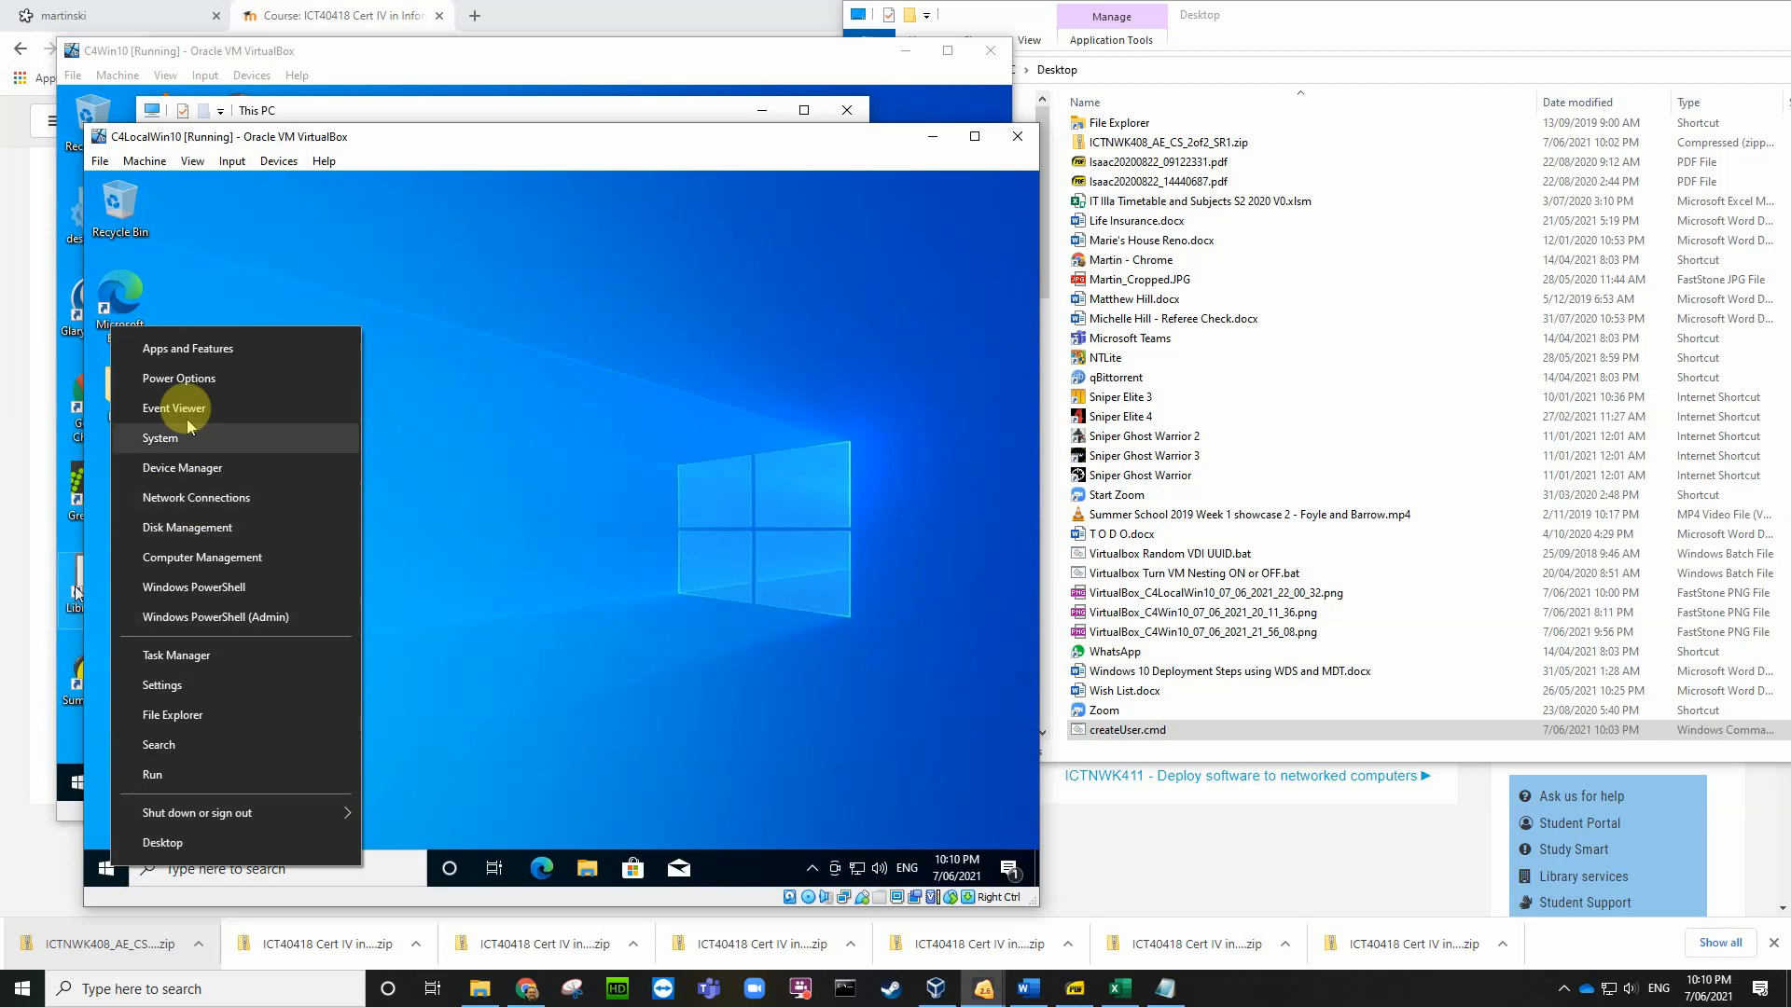
pyautogui.click(190, 558)
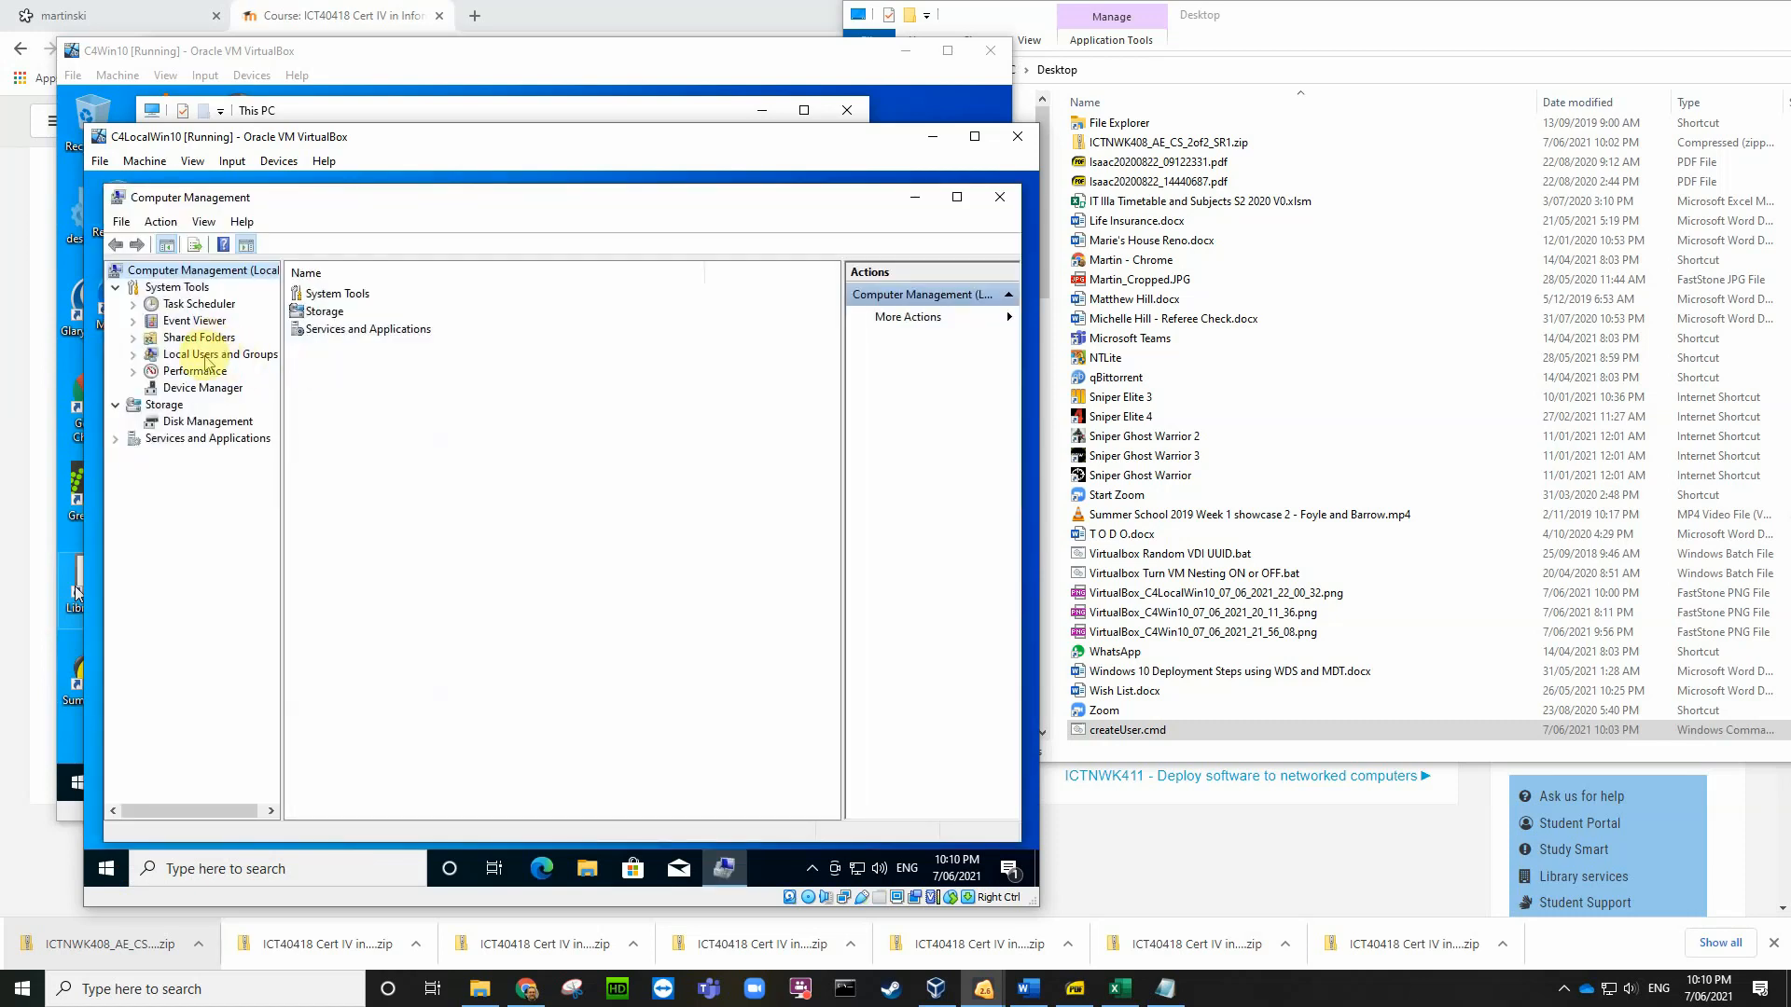
pyautogui.doubleClick(205, 355)
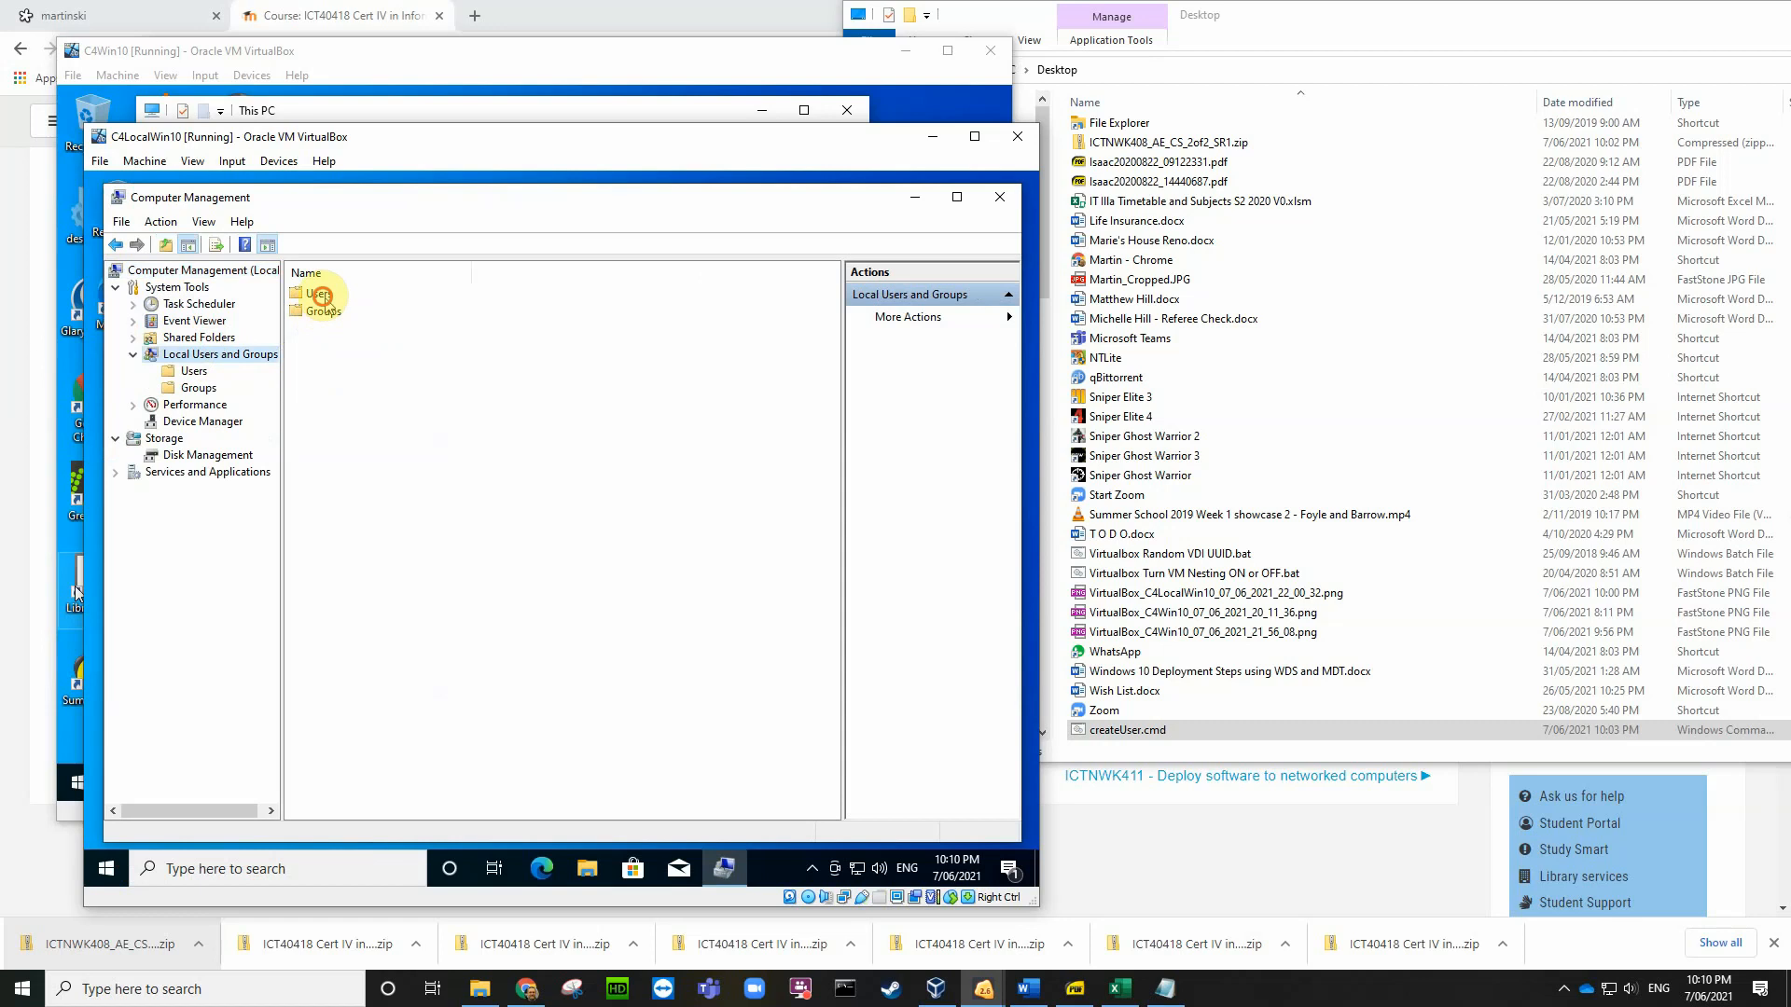
pyautogui.doubleClick(317, 294)
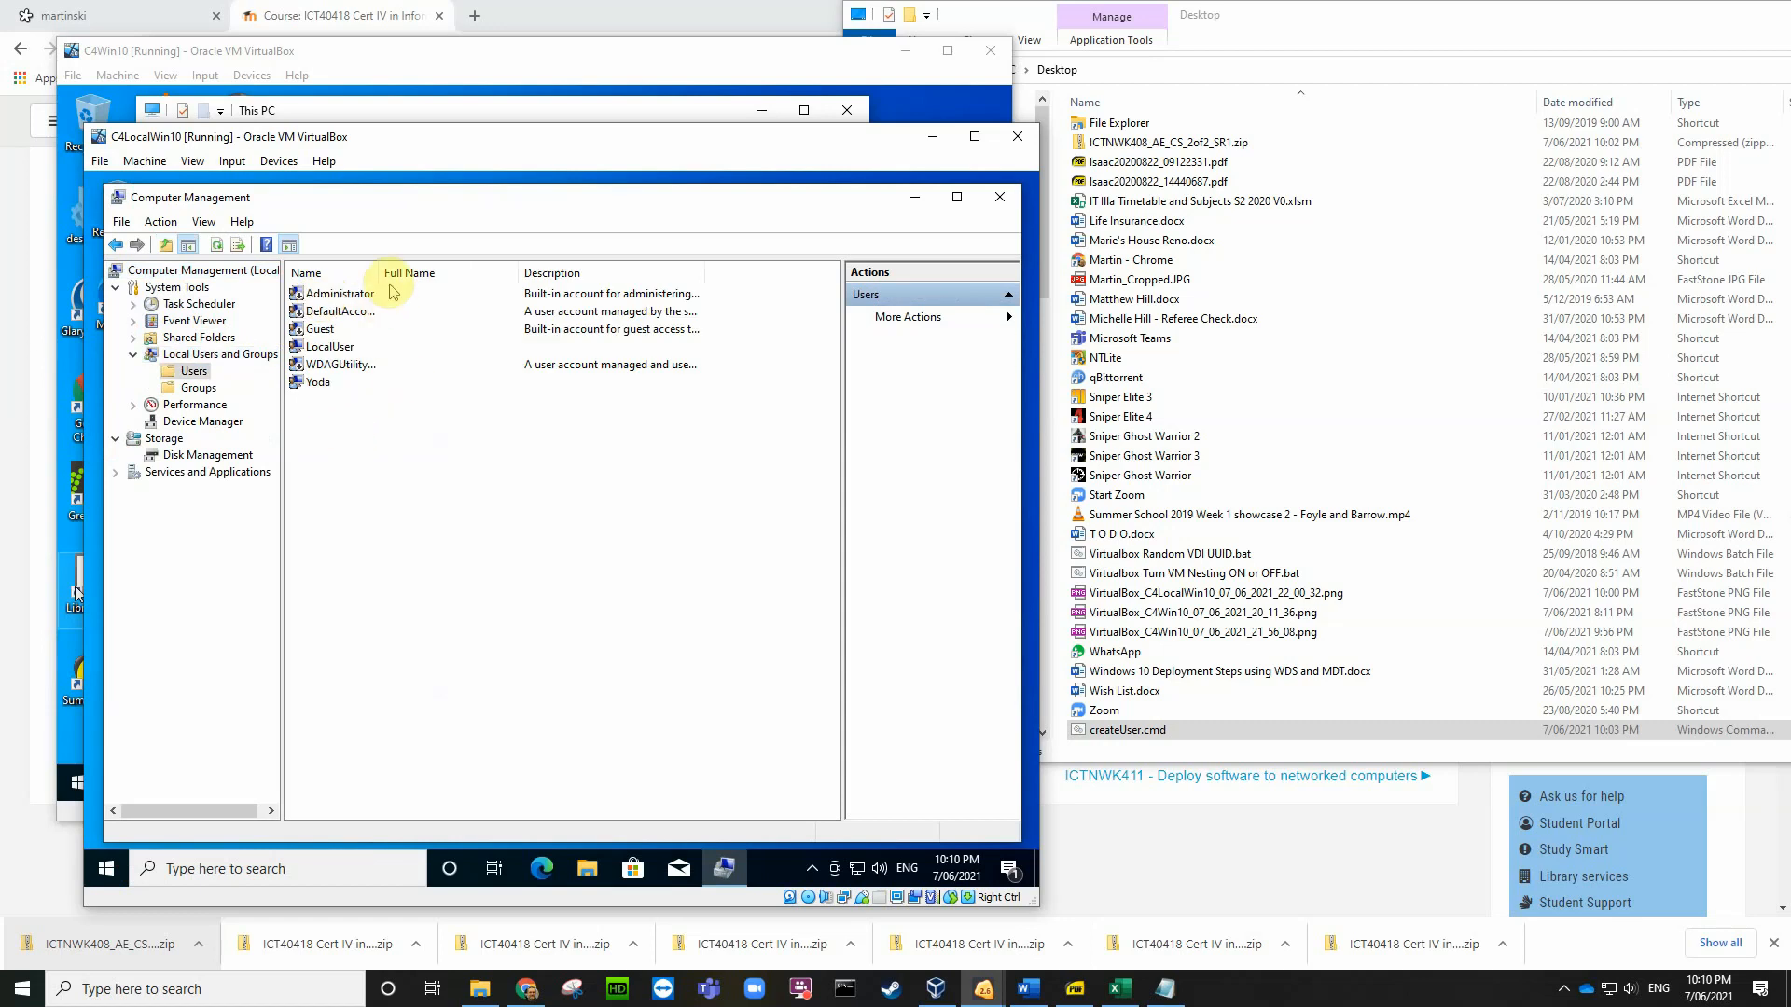
# Step: Widen the Name column, confirm LocalUser is listed, close Computer Management, and bring C4Win10 forward
pyautogui.moveTo(383, 272); pyautogui.dragTo(490, 273)
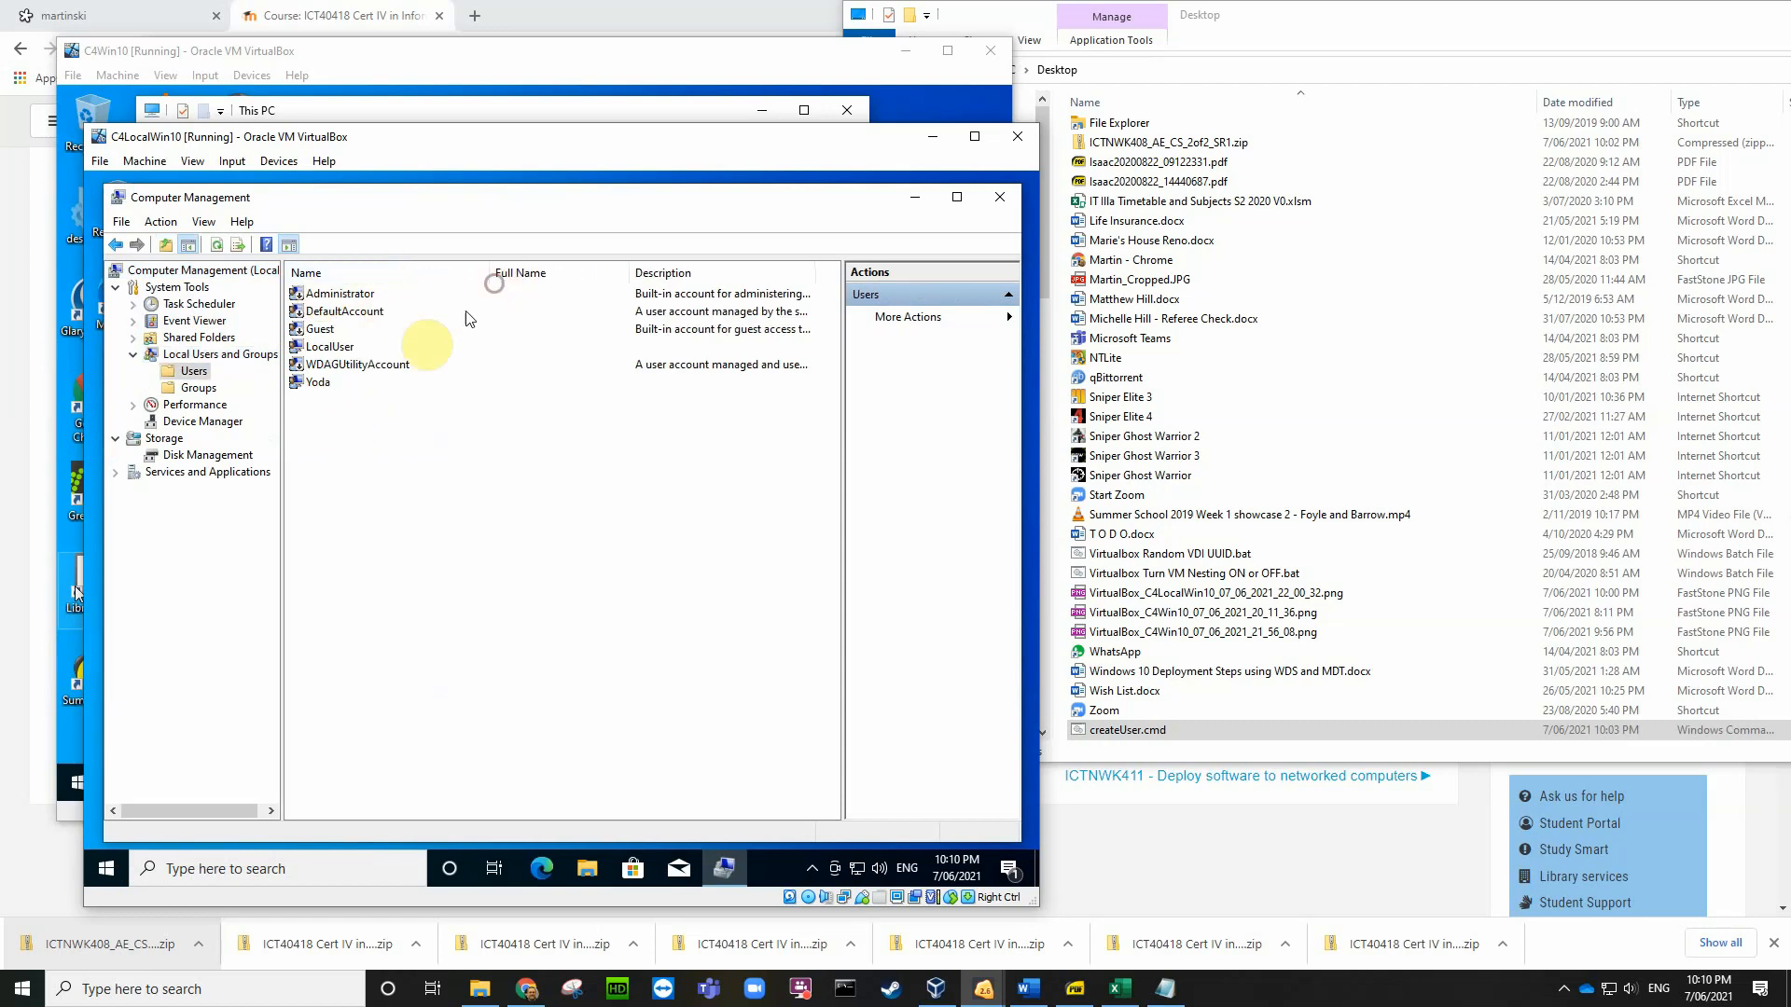
pyautogui.click(333, 351)
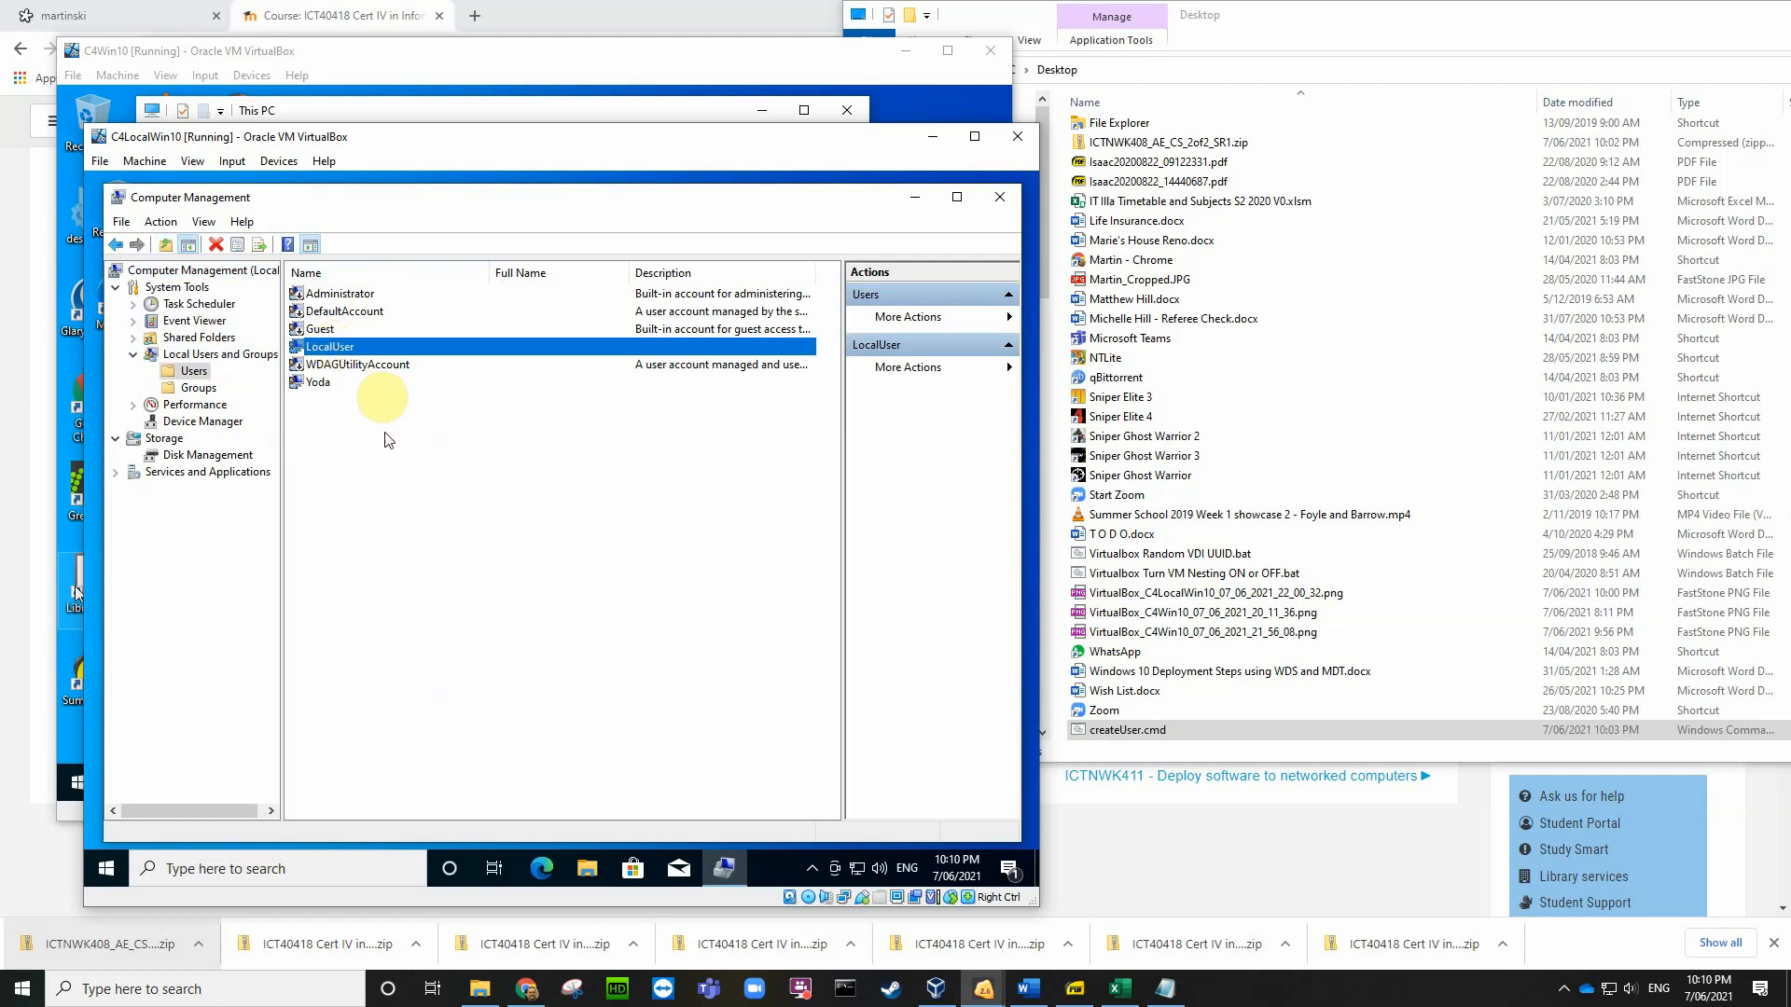
pyautogui.click(1000, 197)
pyautogui.click(440, 49)
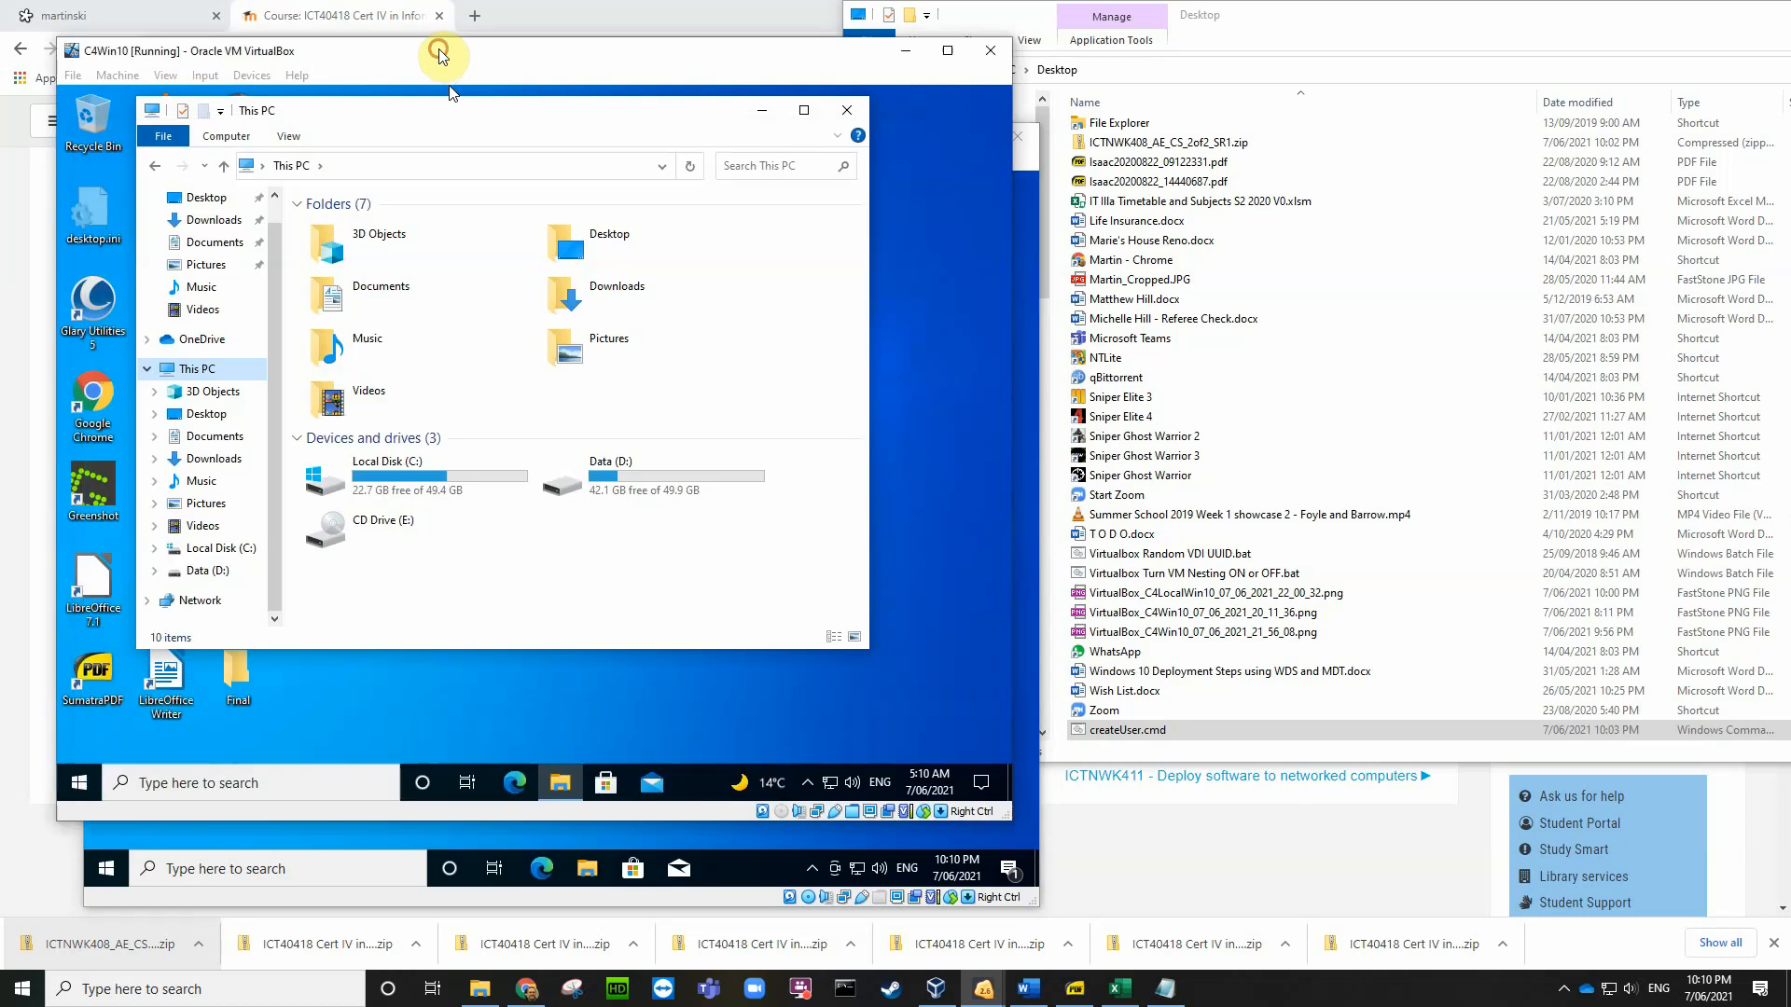
# Step: Close This PC in C4Win10 and launch Command Prompt as administrator from a cmd search
pyautogui.click(847, 110)
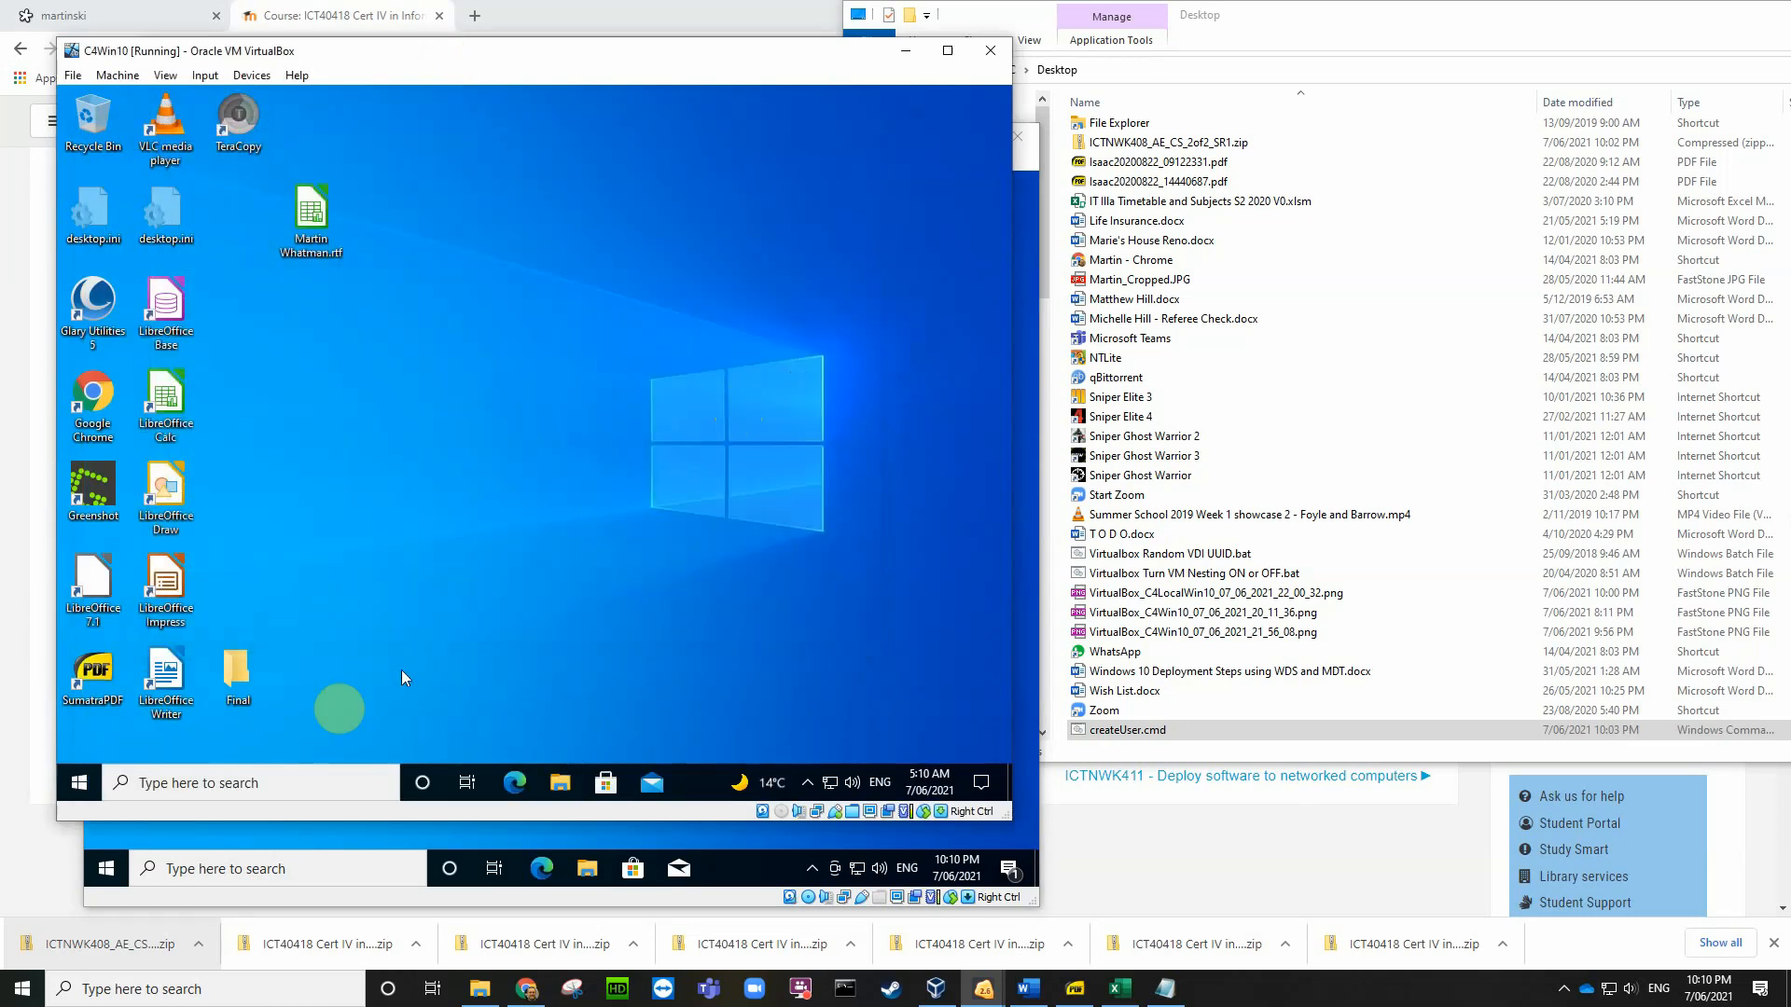
pyautogui.click(294, 783)
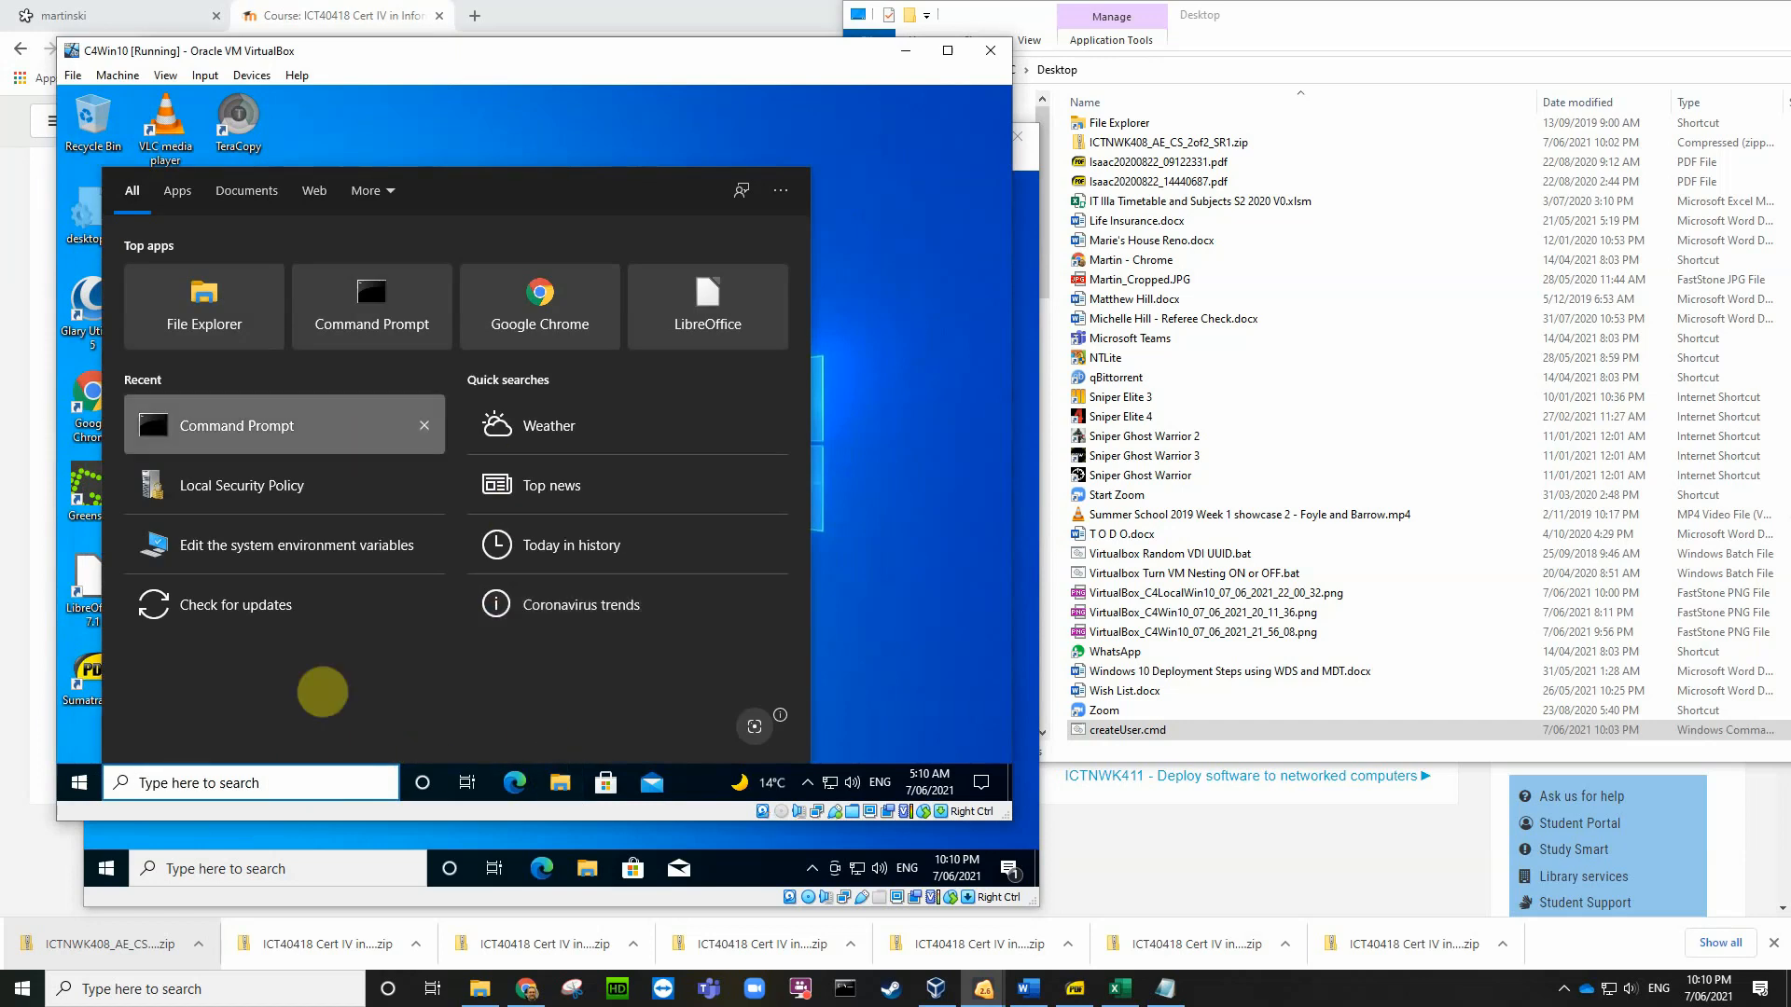
pyautogui.write('cmd')
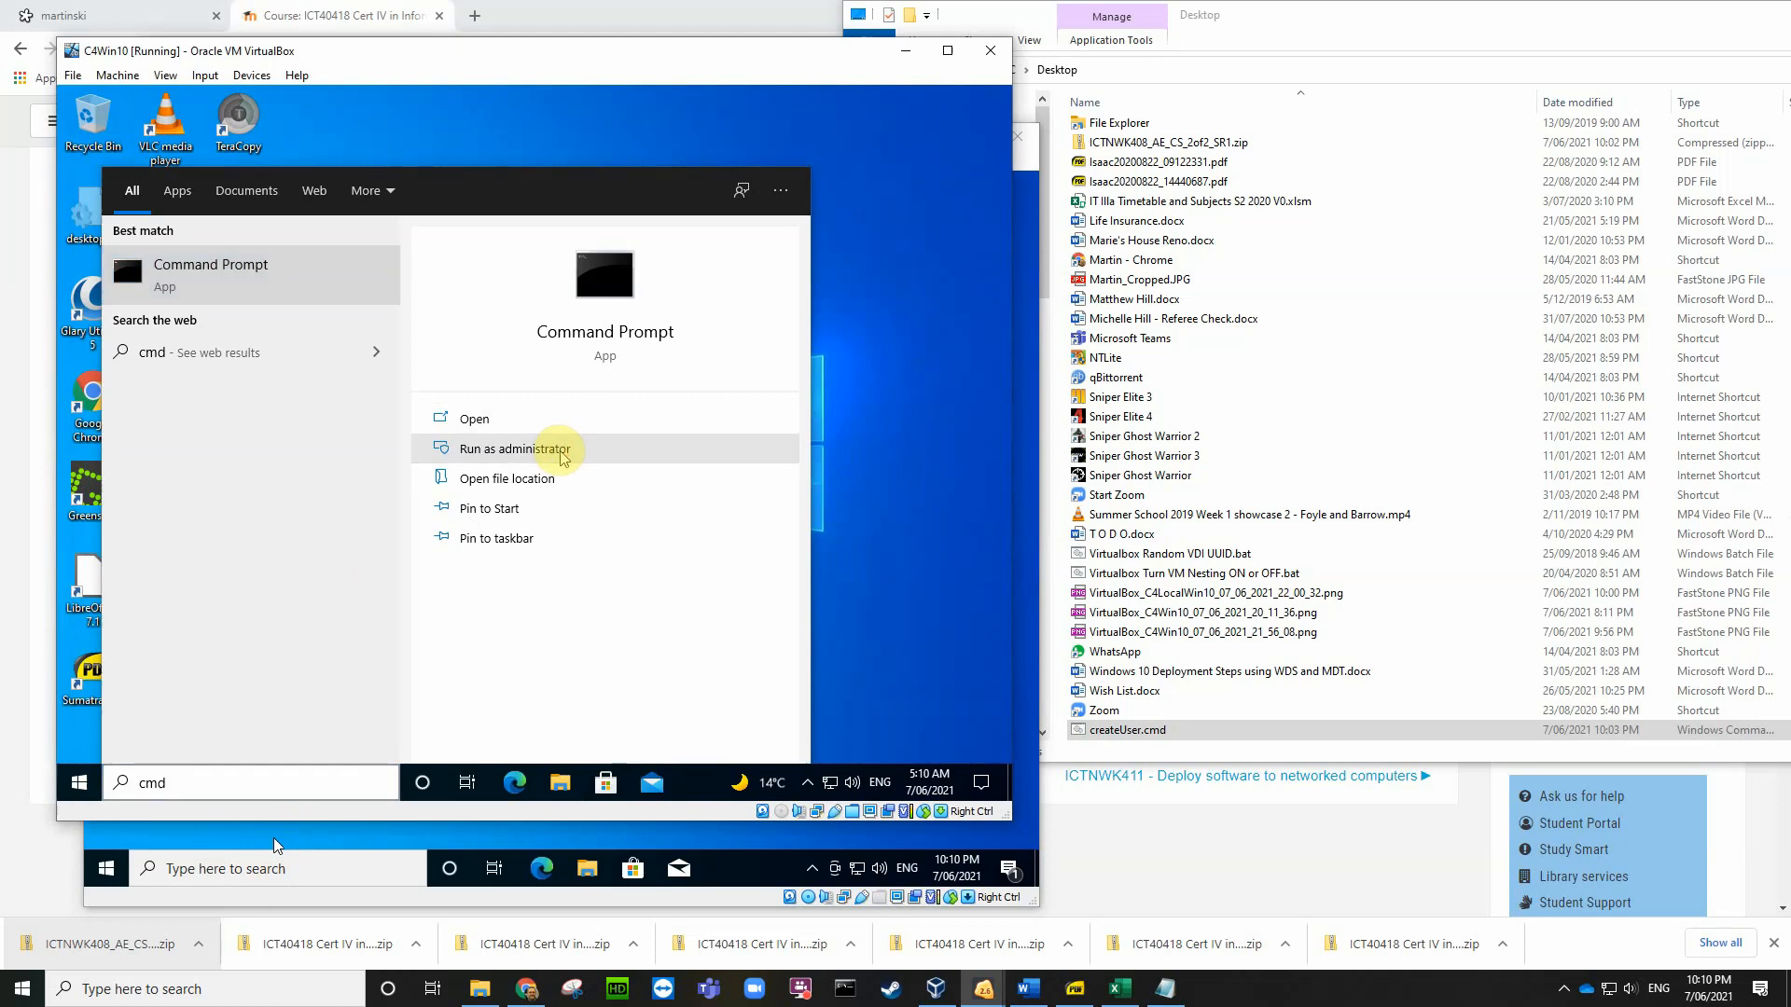
pyautogui.click(563, 454)
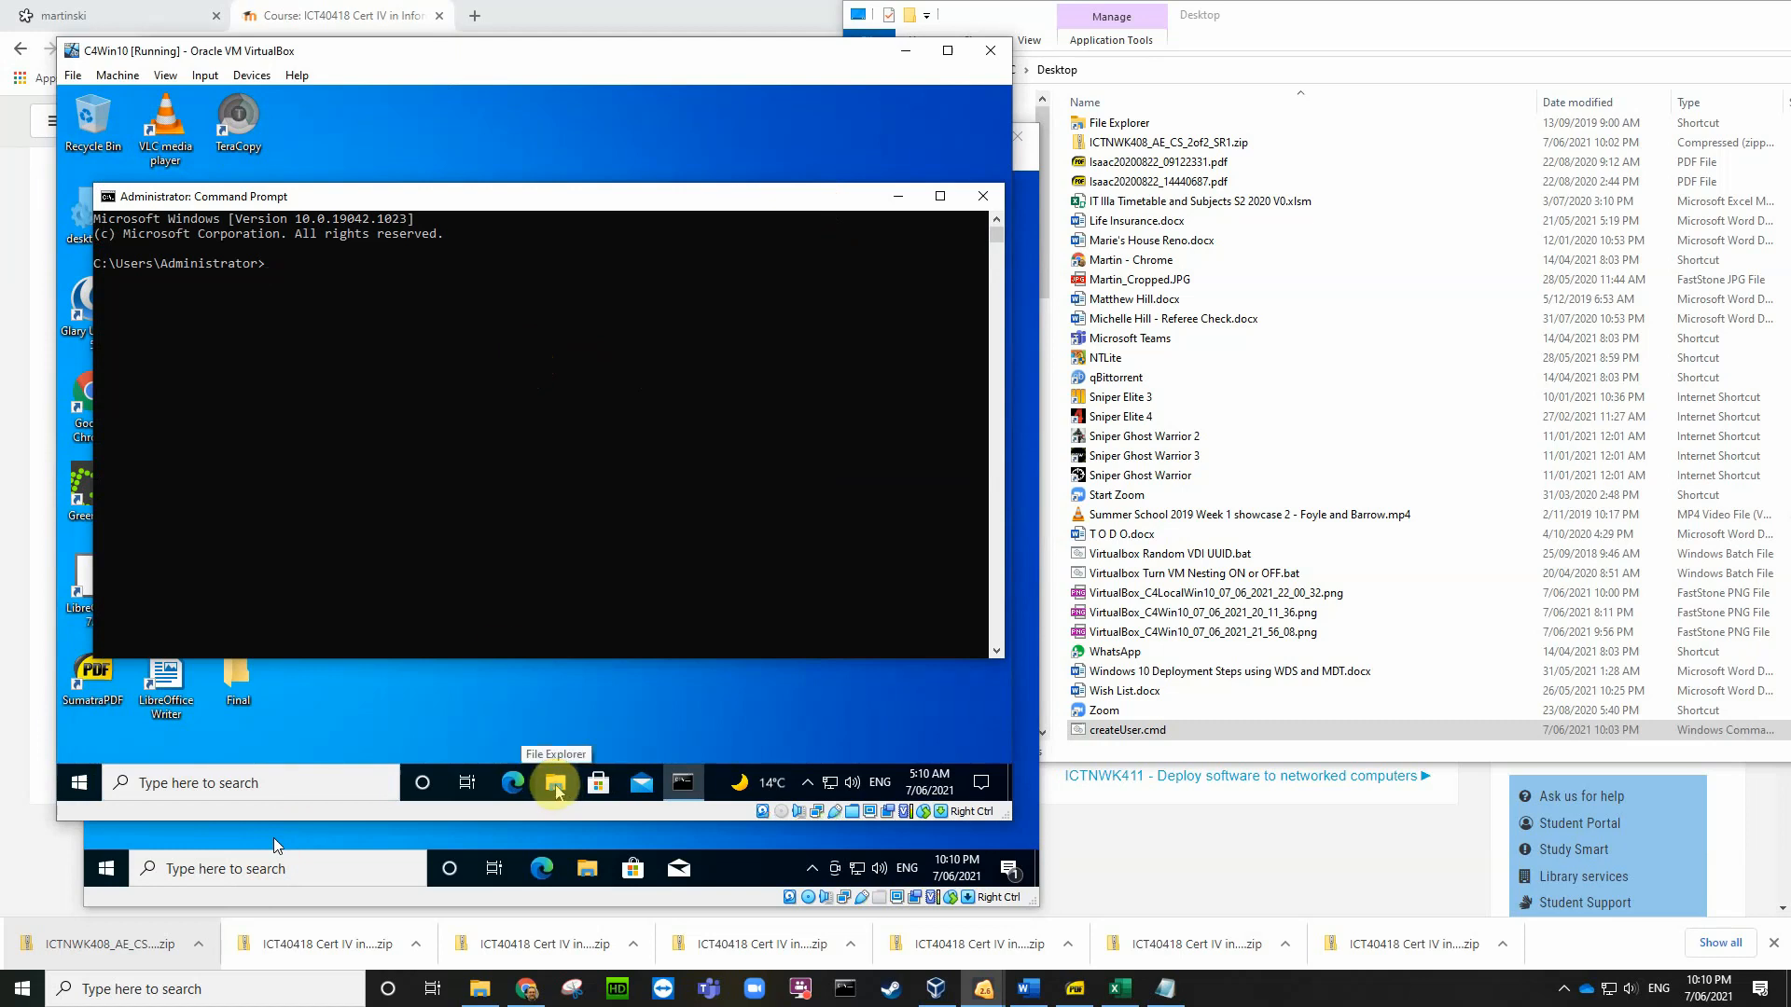
pyautogui.click(83, 789)
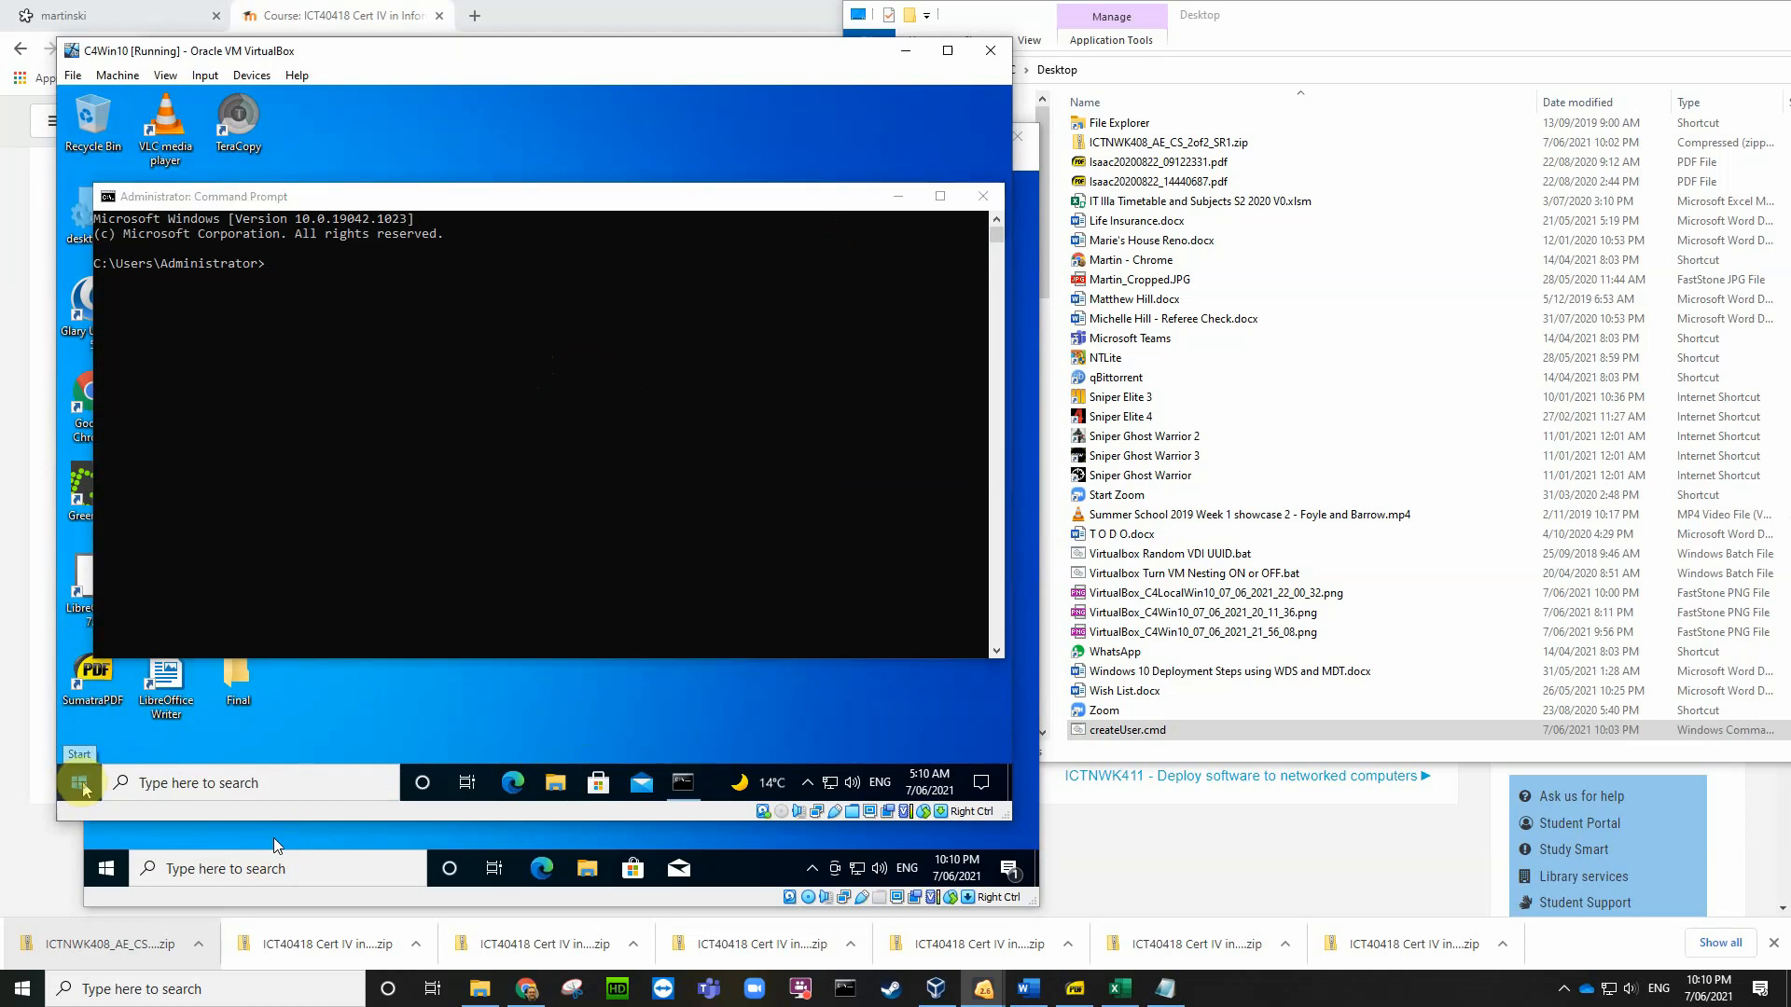
pyautogui.rightClick(83, 789)
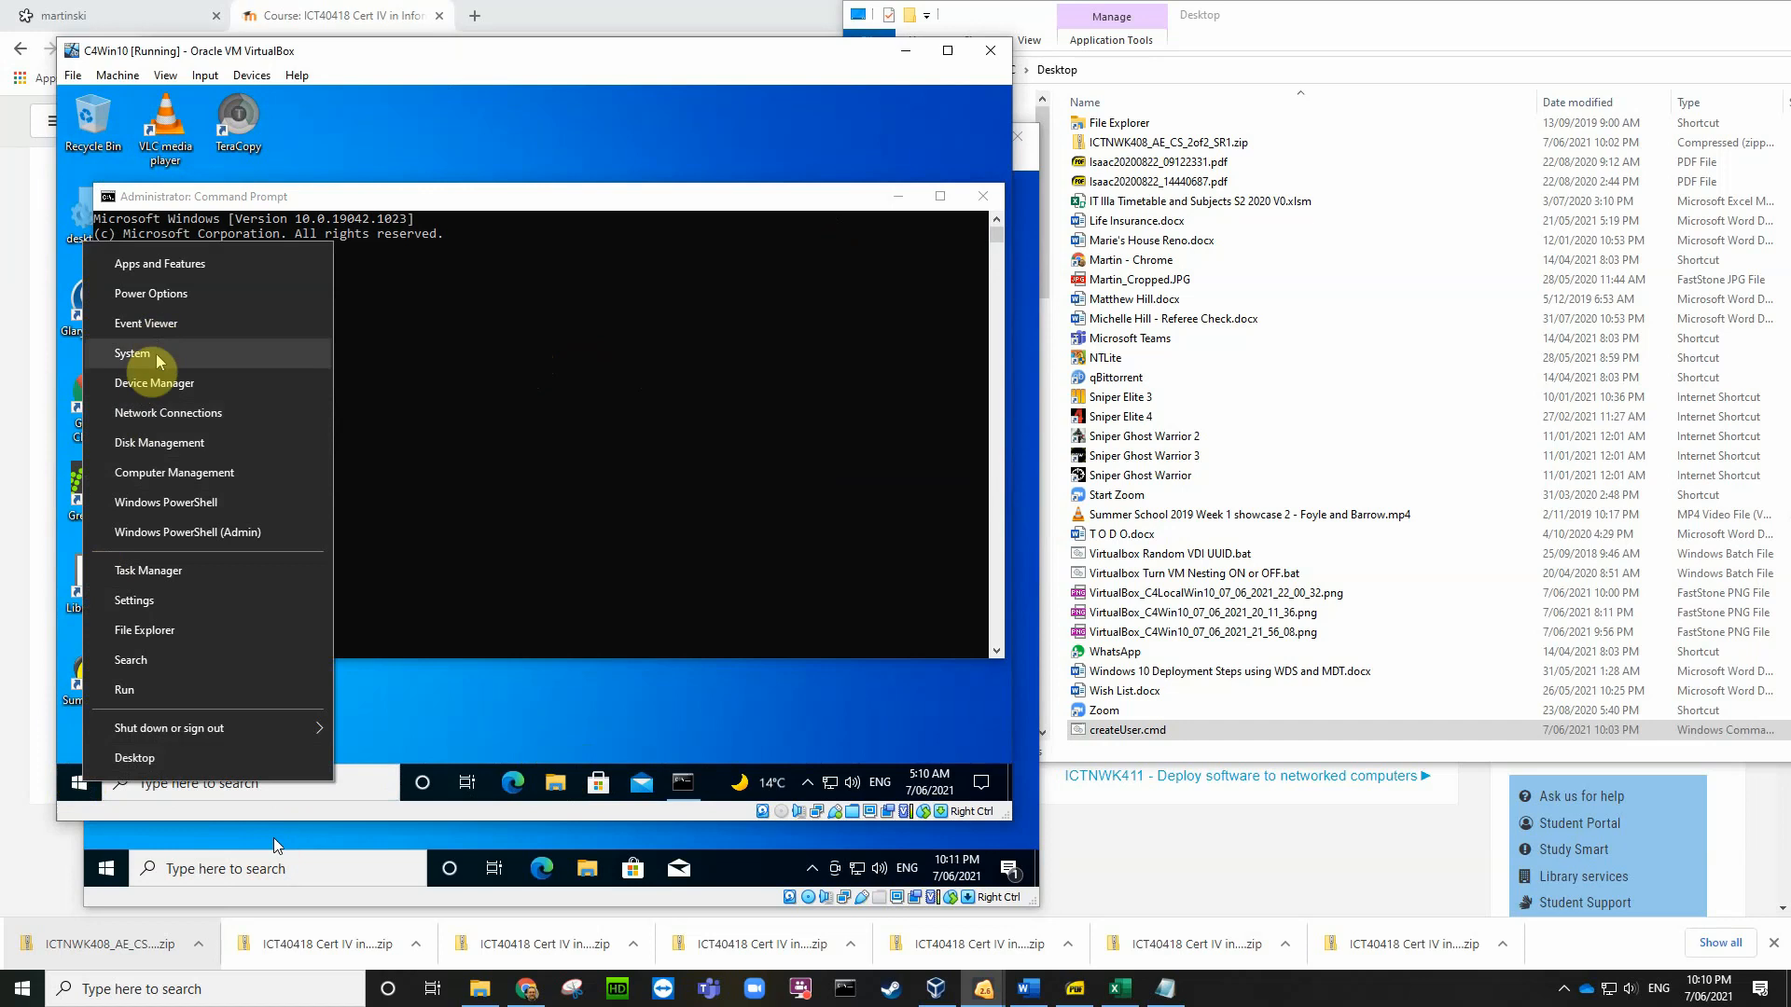
# Step: Review C4Win10's Users list in Computer Management, which lacks LocalUser, then minimize it
pyautogui.click(158, 474)
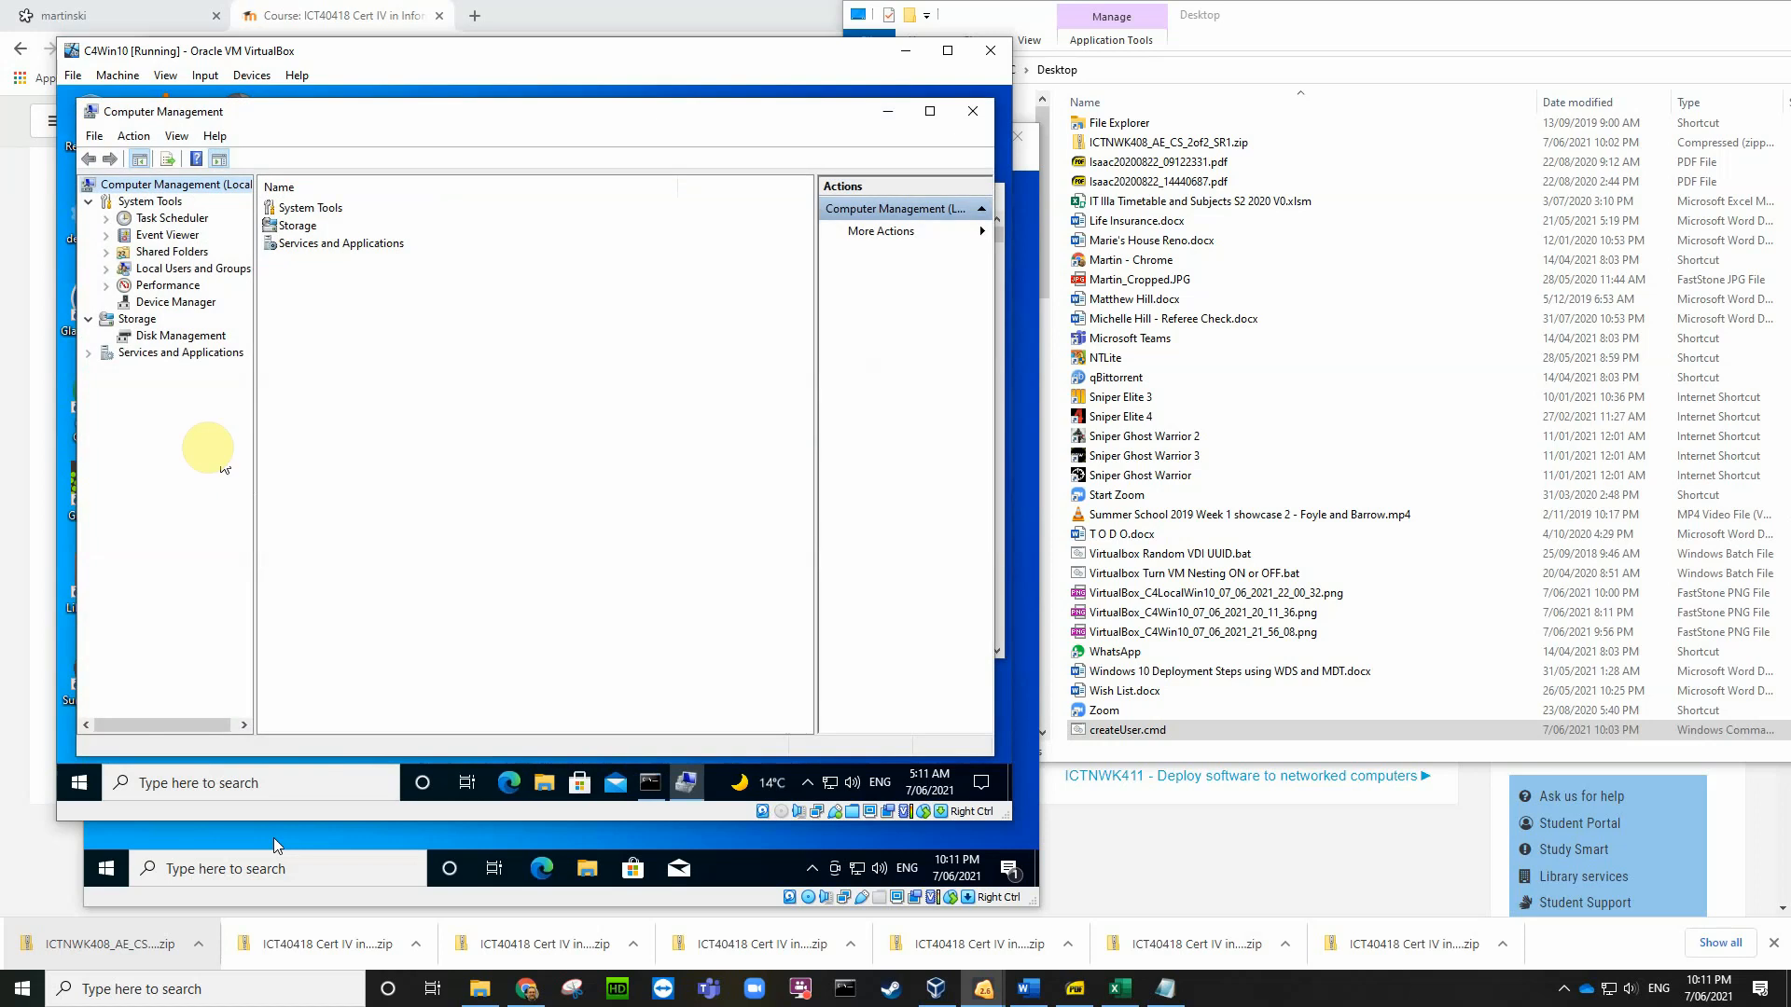
pyautogui.doubleClick(168, 269)
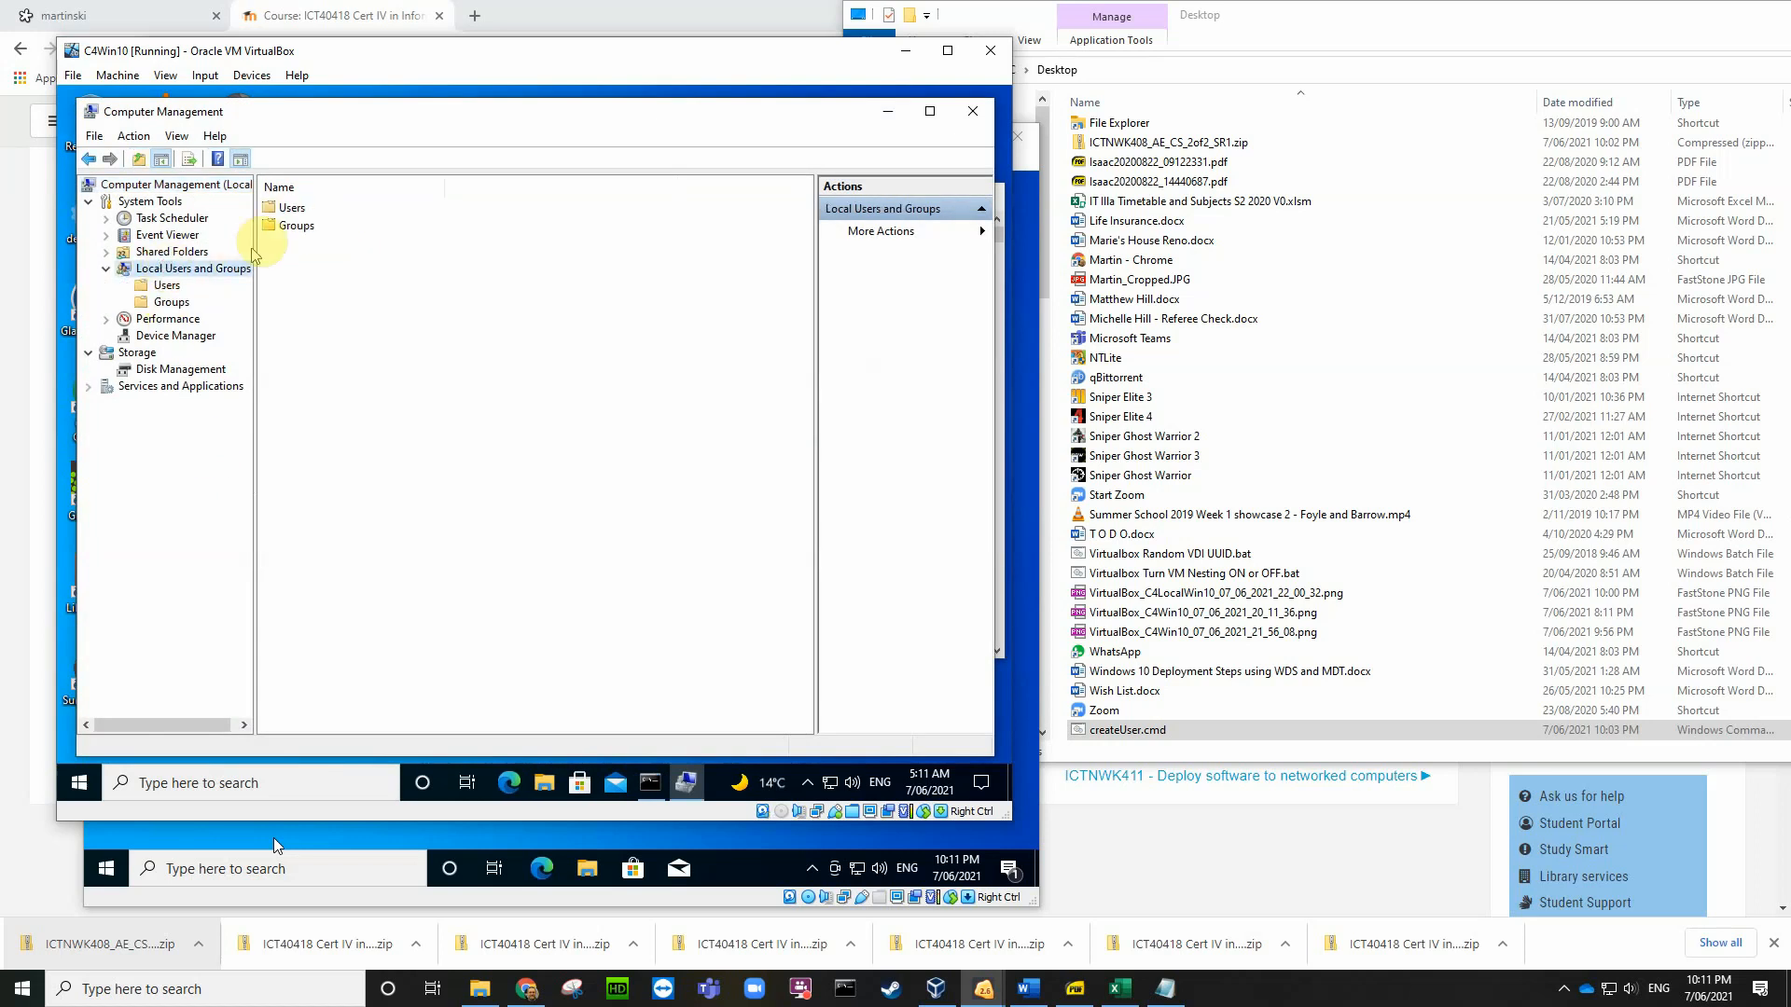
pyautogui.doubleClick(289, 209)
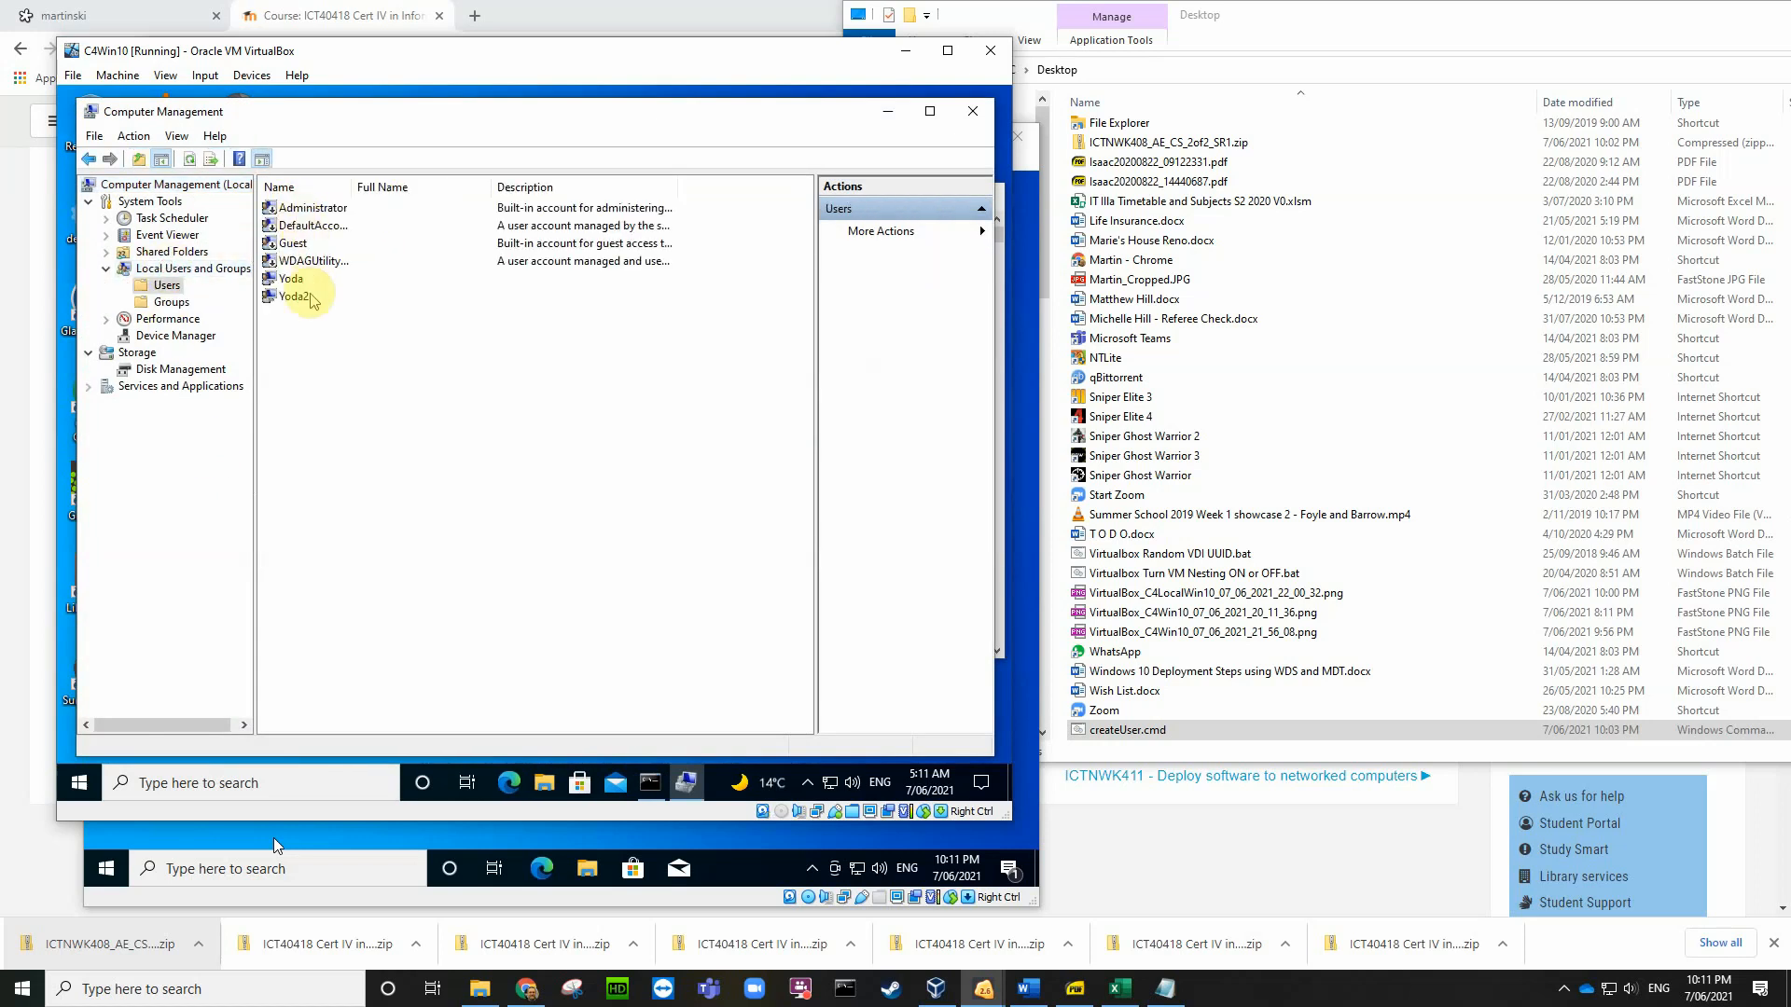
pyautogui.moveTo(355, 187); pyautogui.dragTo(421, 188)
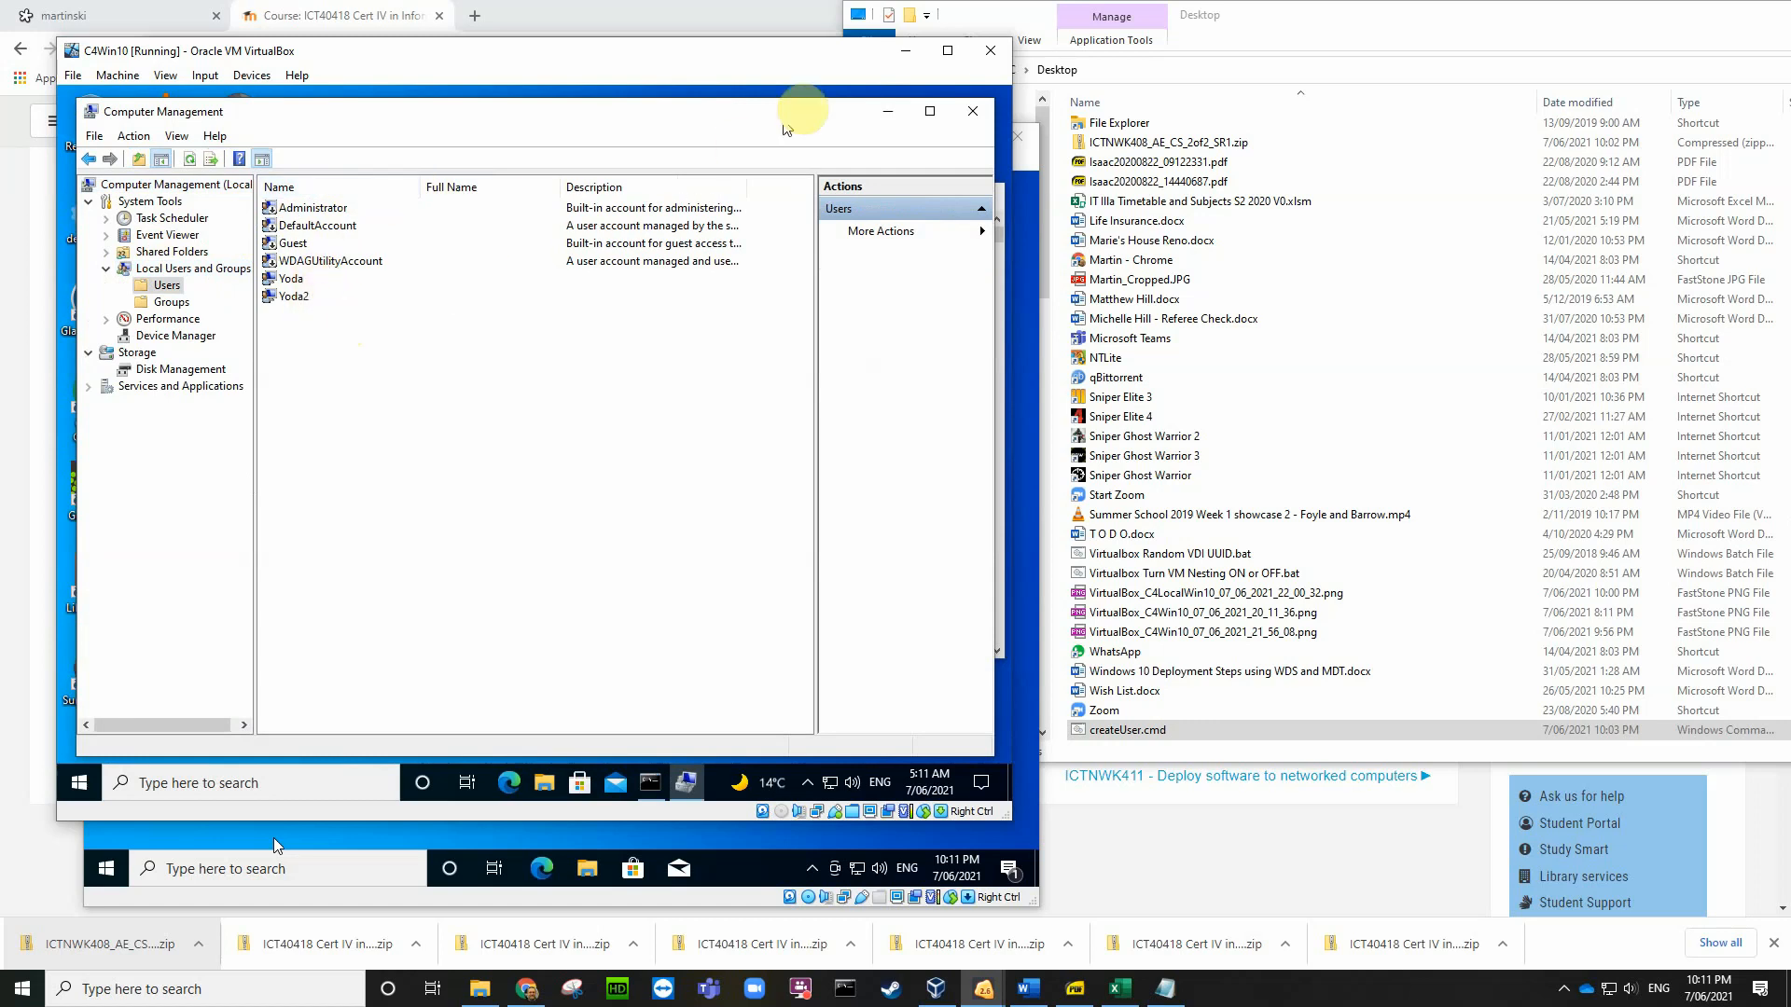
pyautogui.click(891, 112)
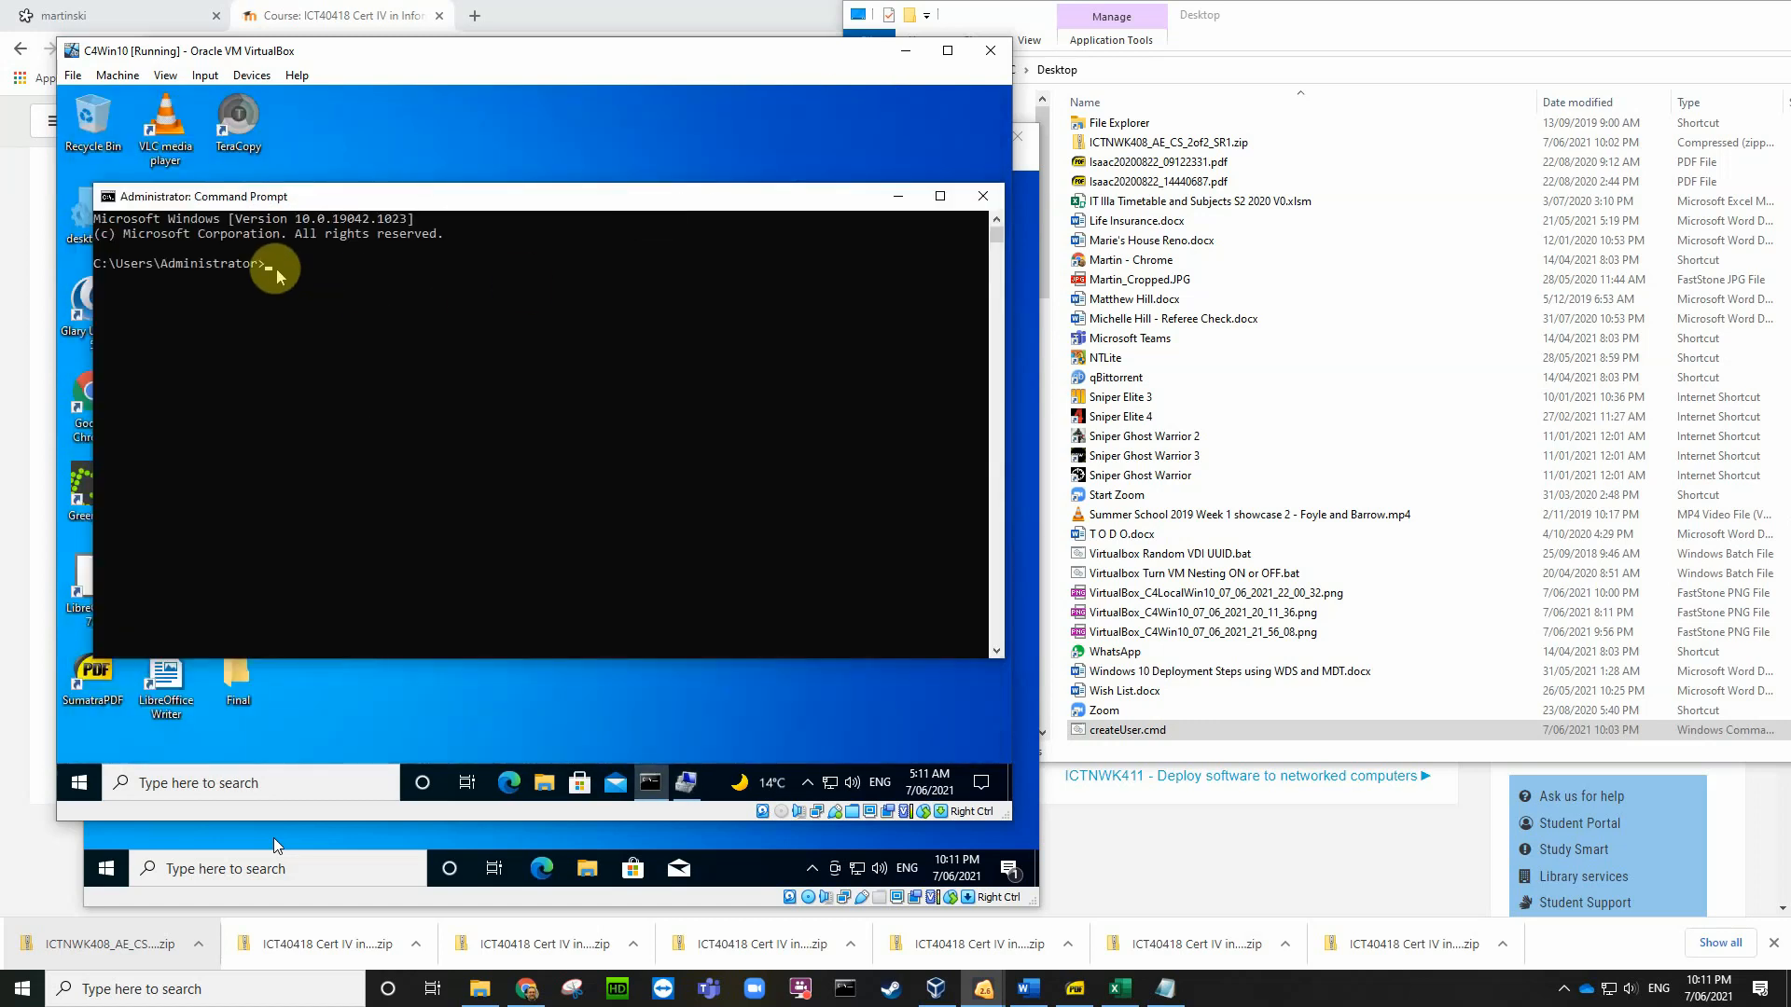
# Step: Run net user LocalUser with its password and /add in the C4Win10 Command Prompt
pyautogui.click(282, 267)
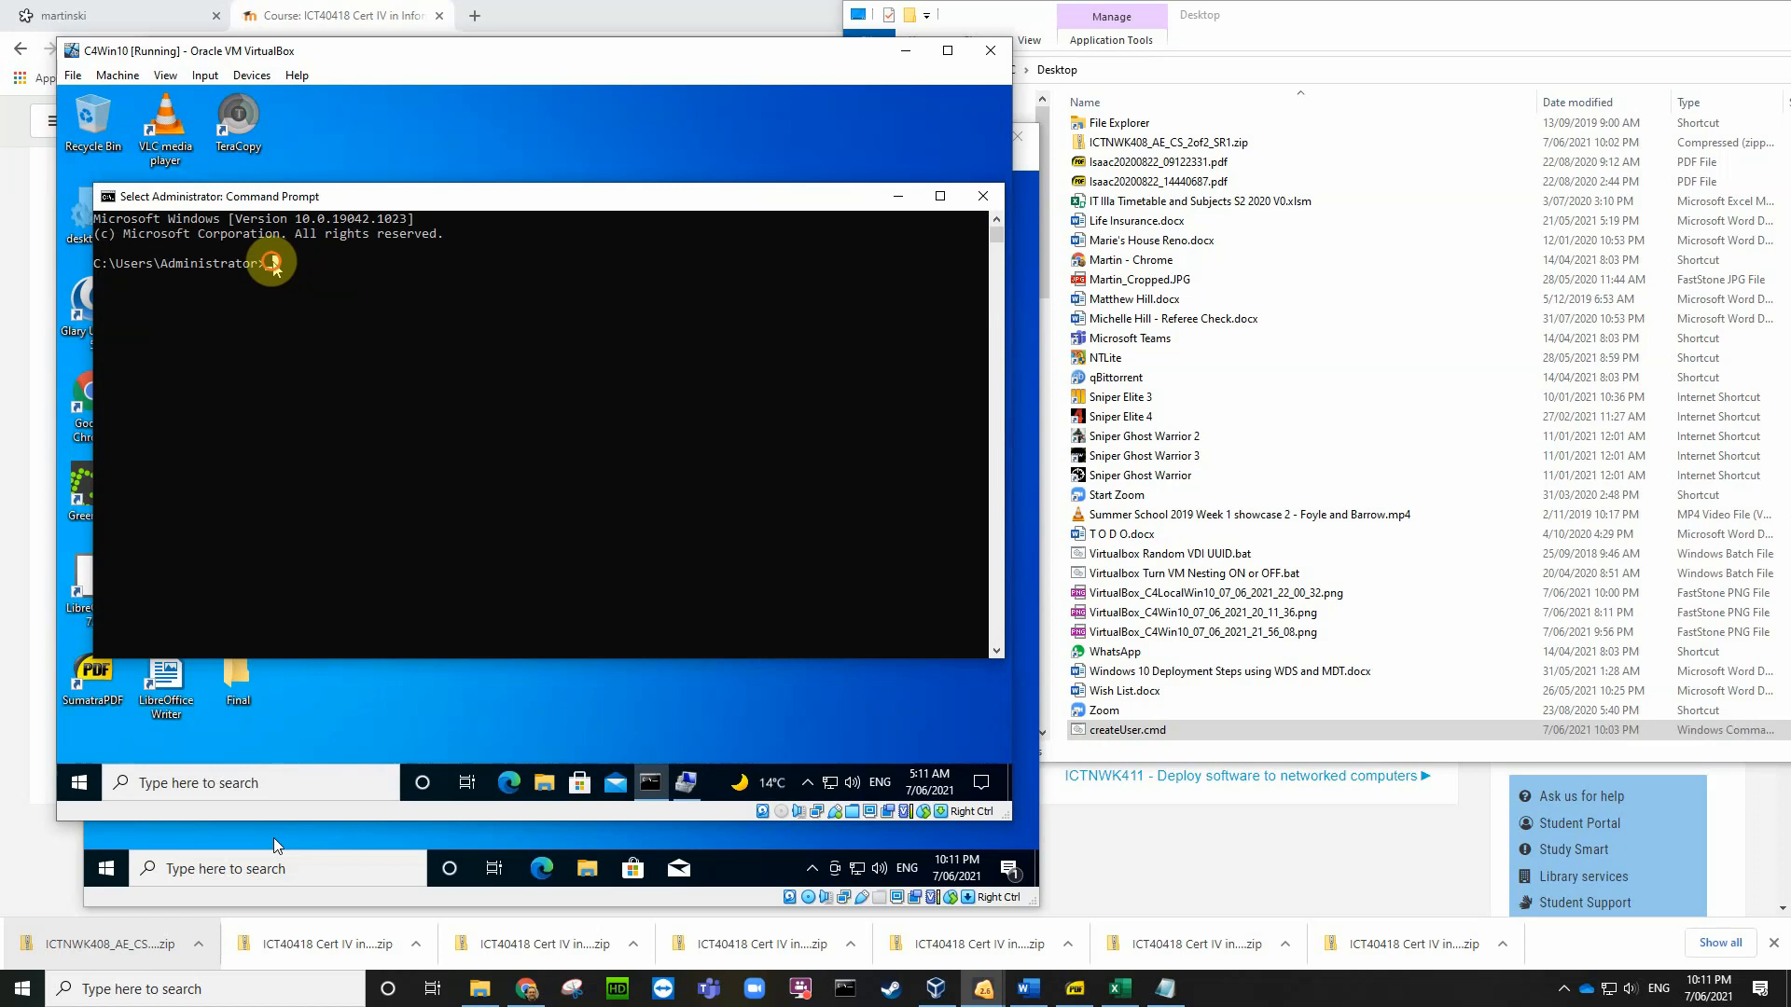
pyautogui.write('n')
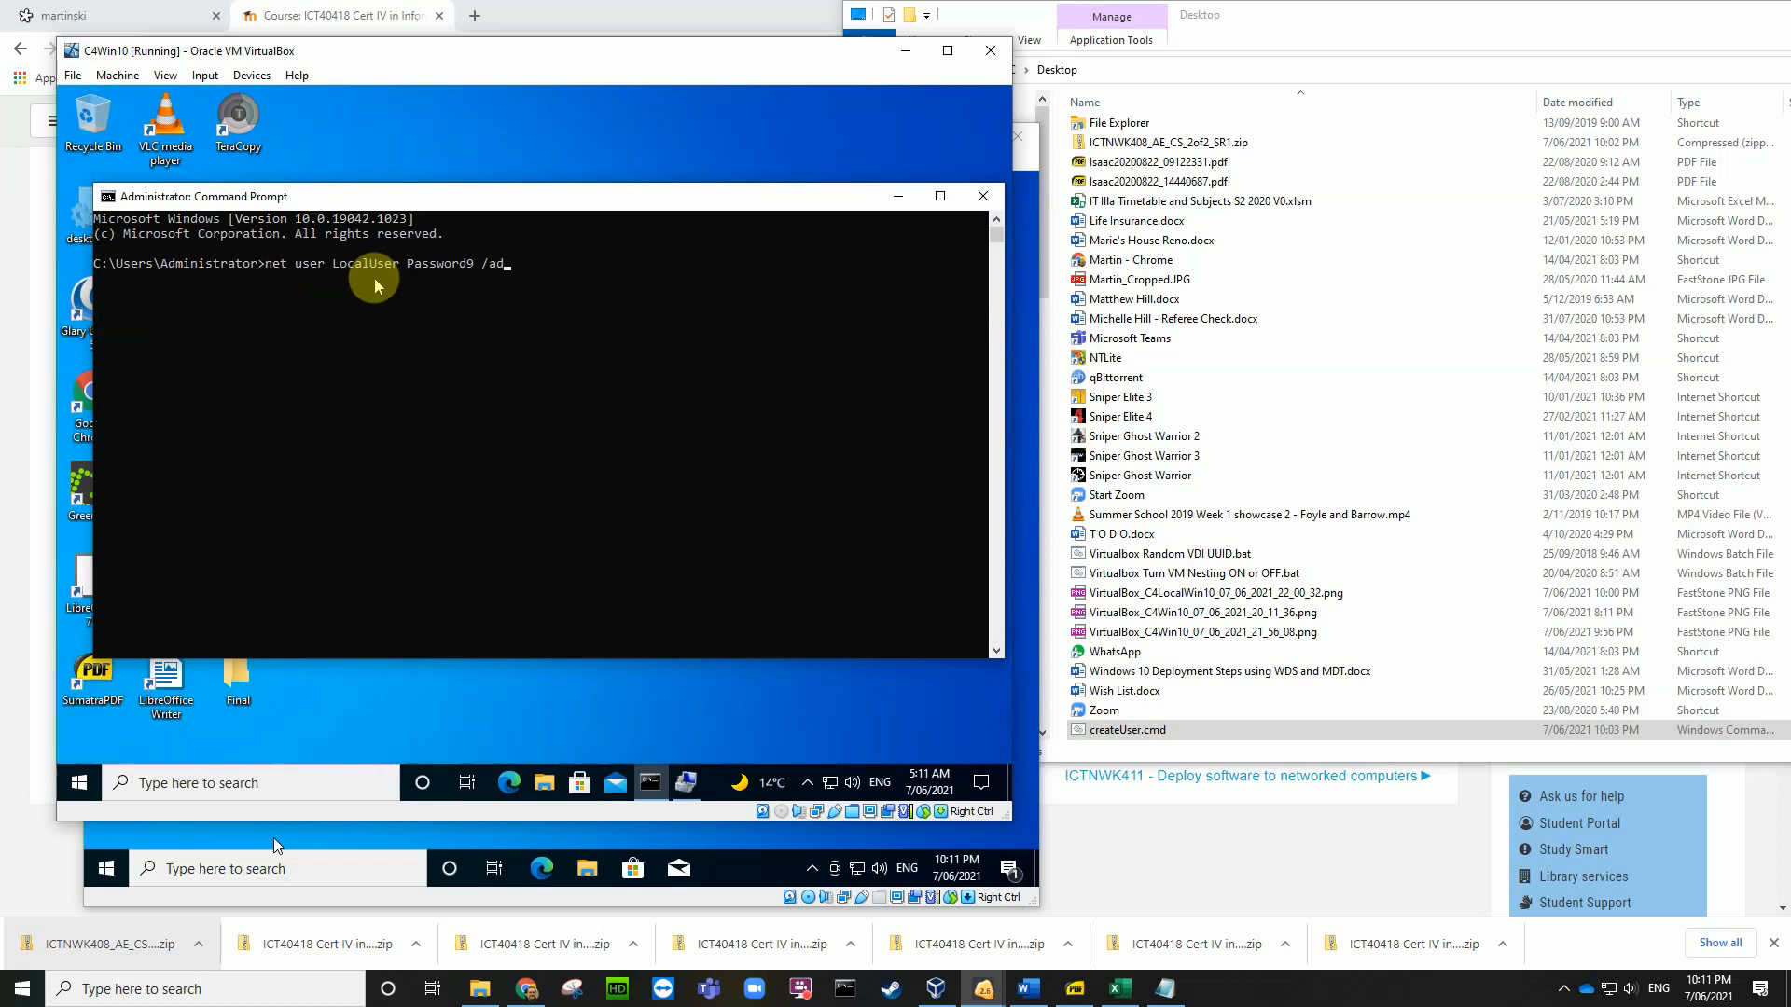
pyautogui.press('Return')
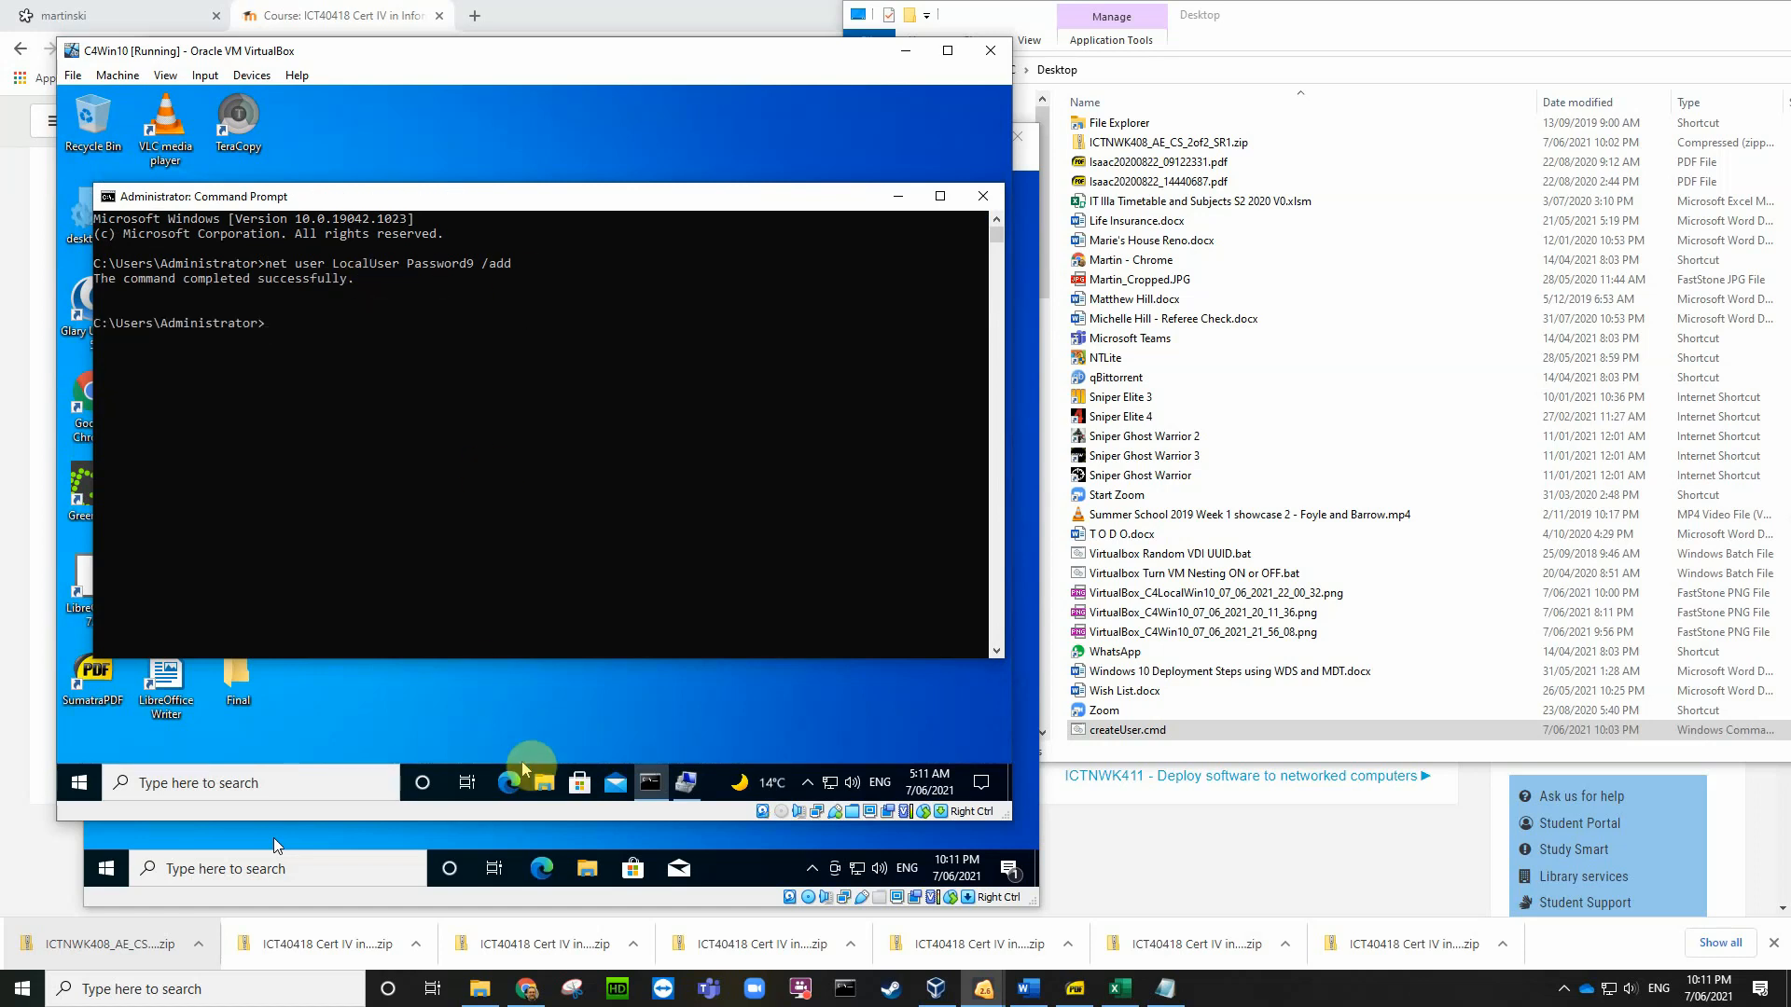
# Step: Refresh Computer Management's Users list to show LocalUser, and shorten Command Prompt beside it
pyautogui.click(688, 785)
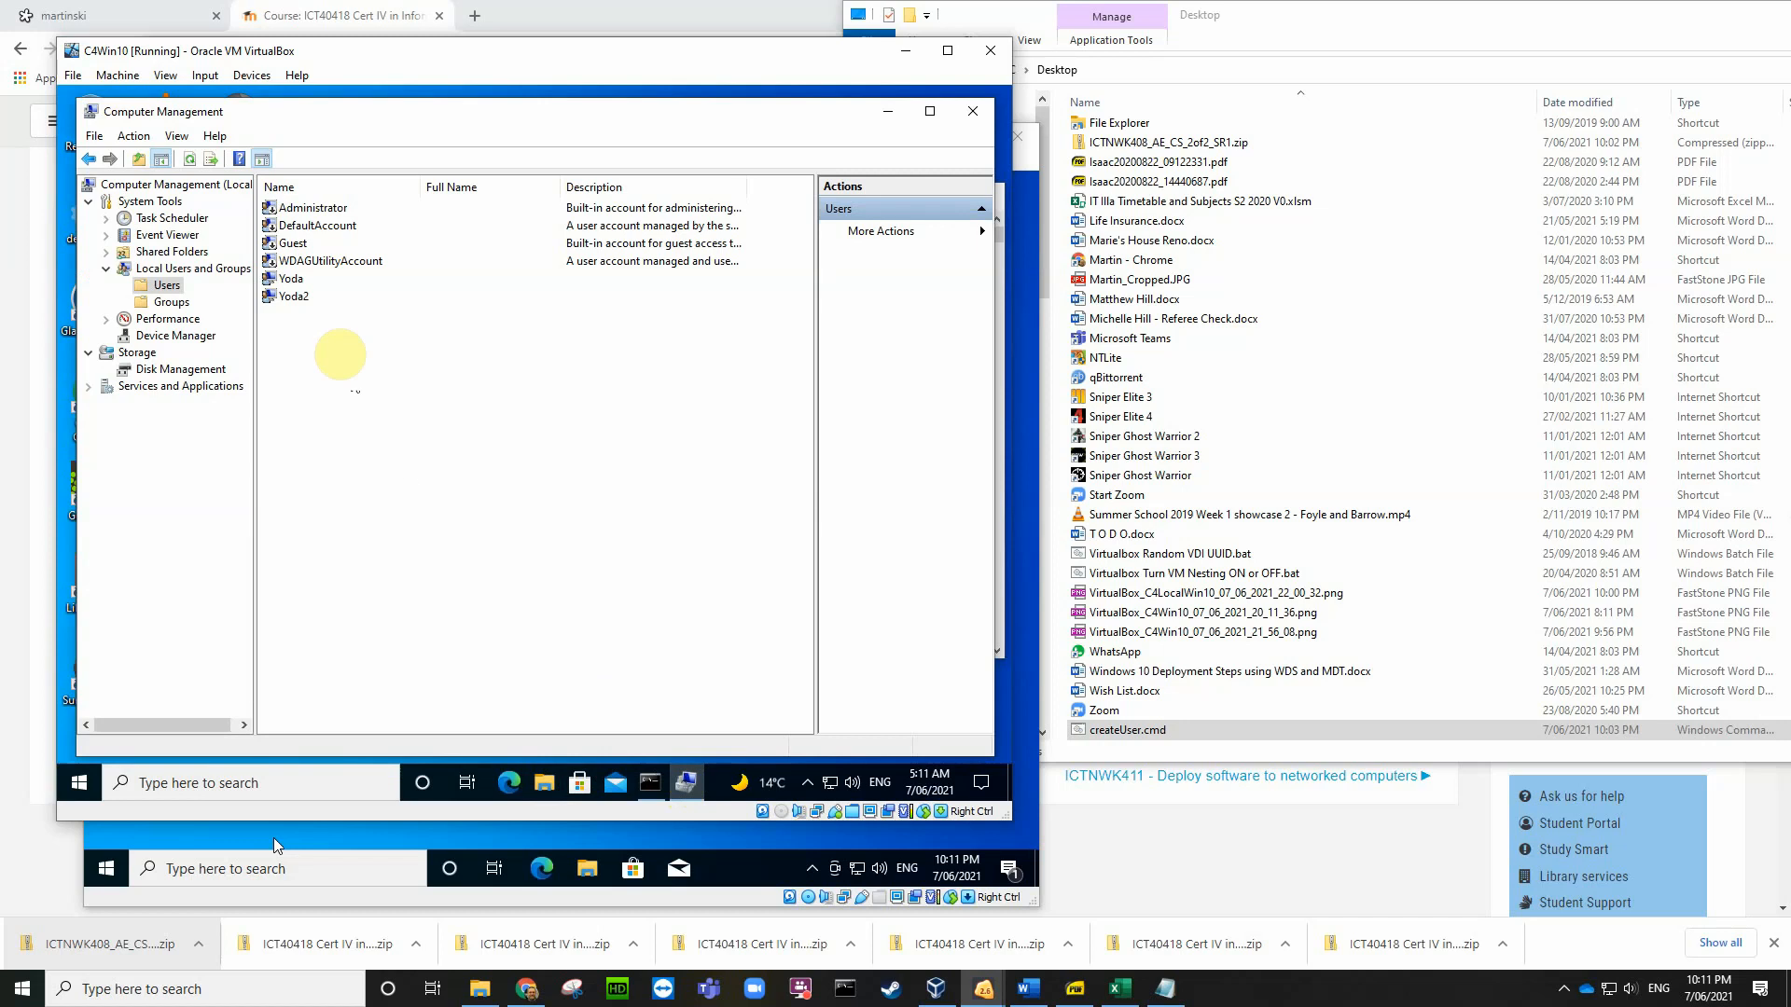
pyautogui.click(189, 158)
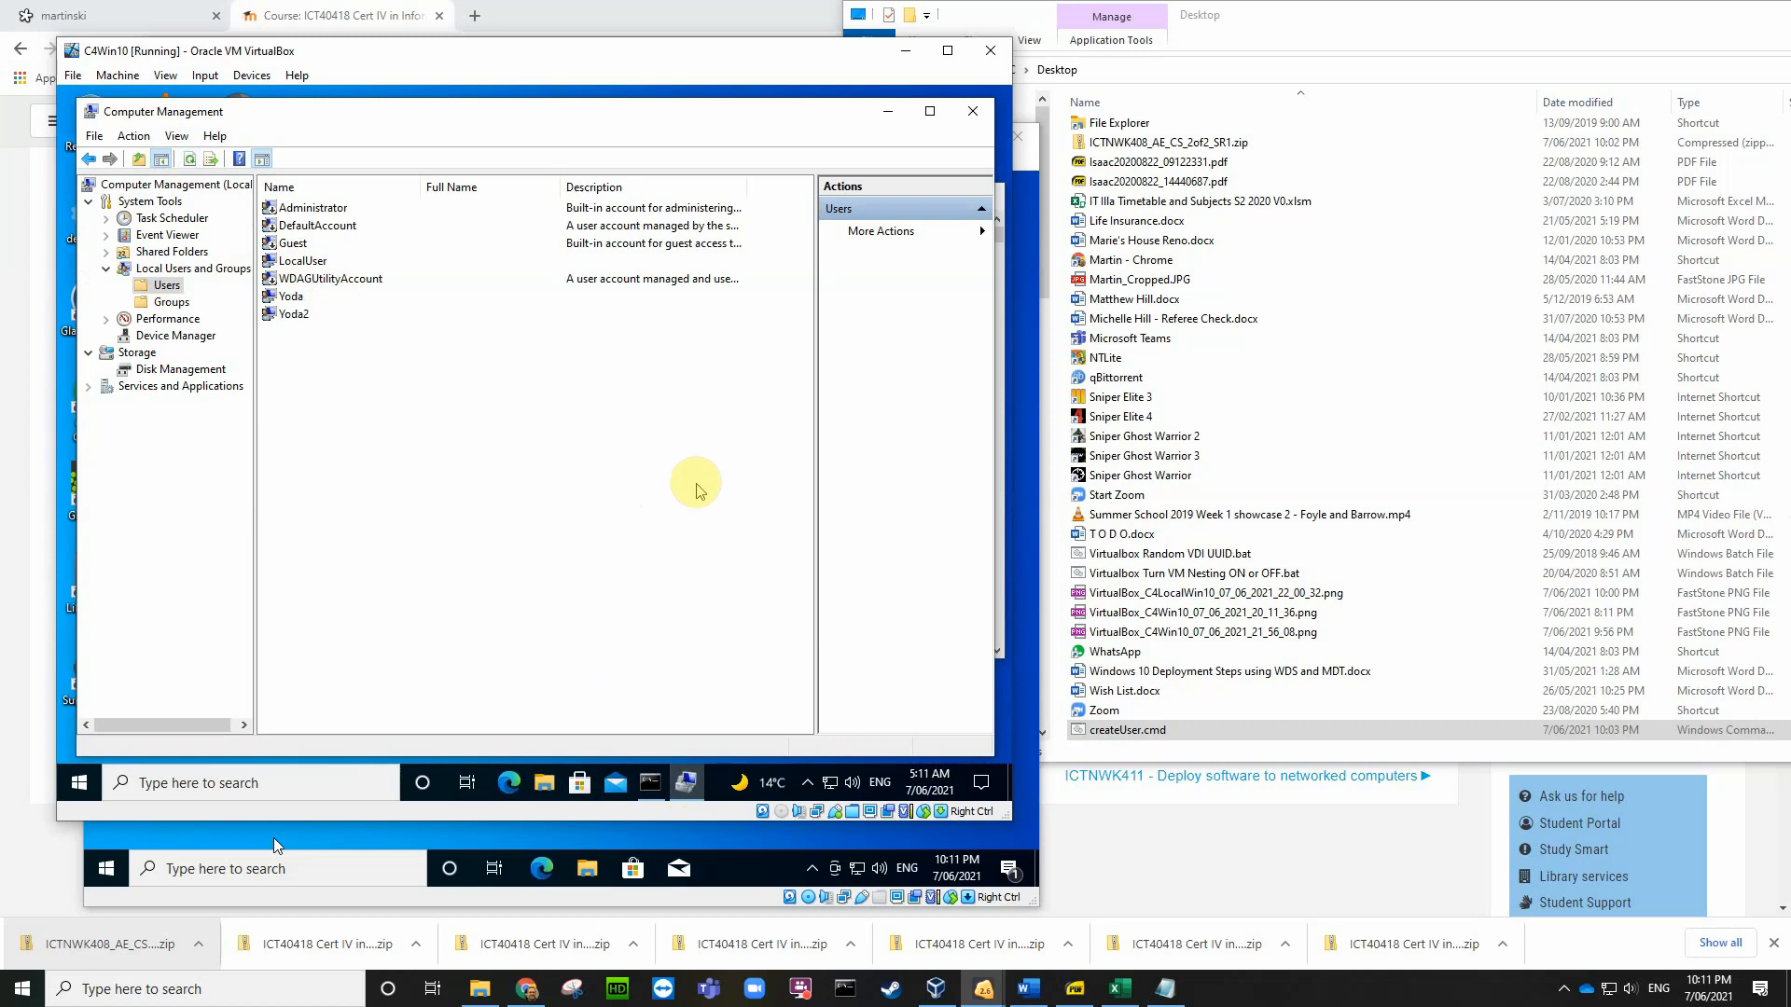
pyautogui.click(645, 793)
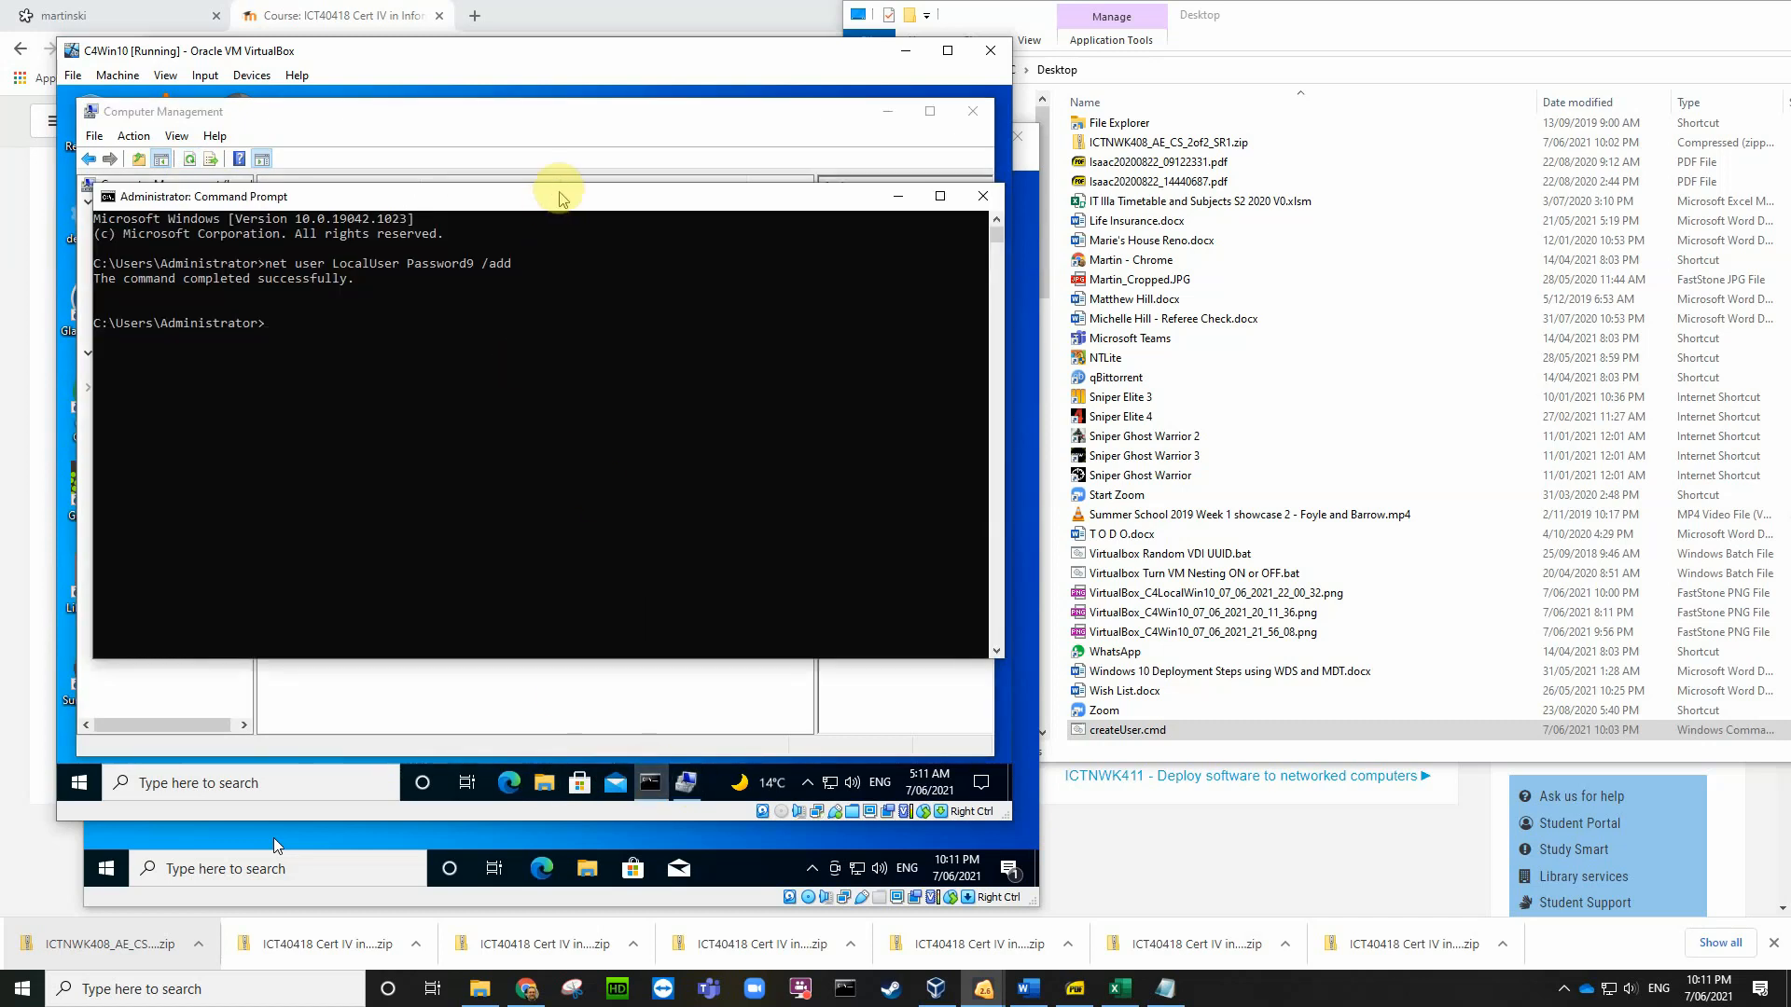
pyautogui.moveTo(560, 187); pyautogui.dragTo(549, 332)
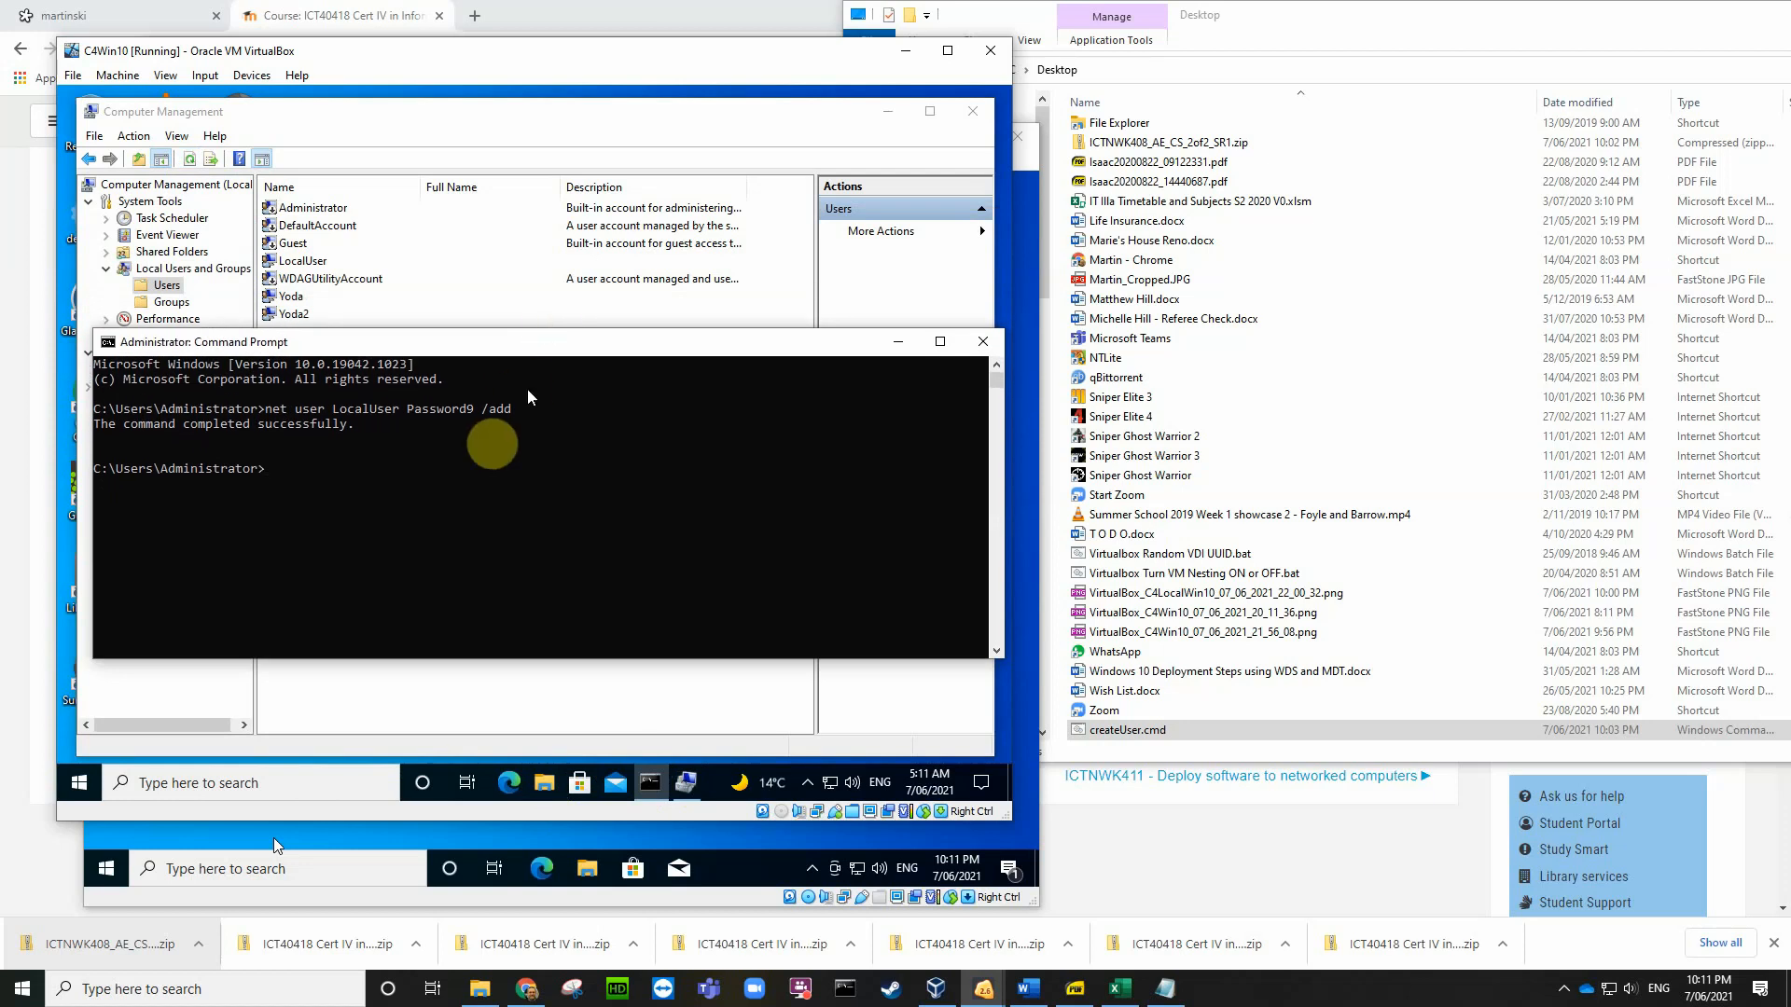
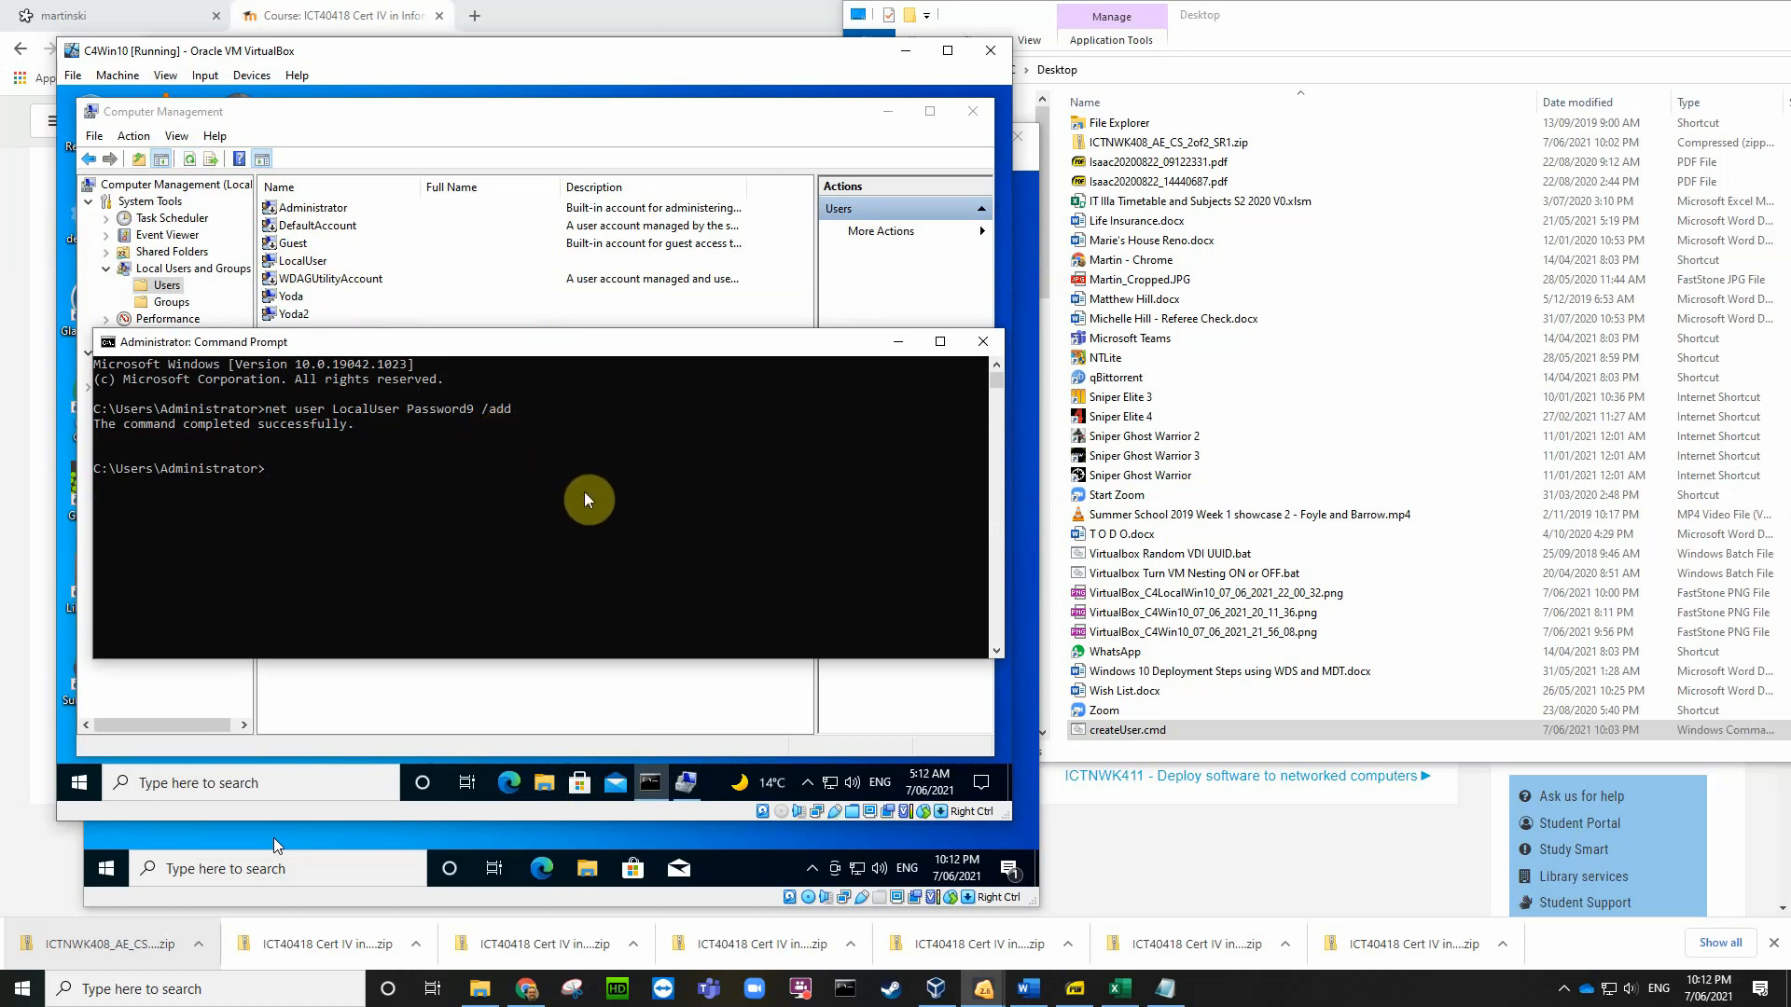
# Step: Save a Host+E screenshot of the VM showing the net user LocalUser command to the Desktop
pyautogui.press('Control_R+e')
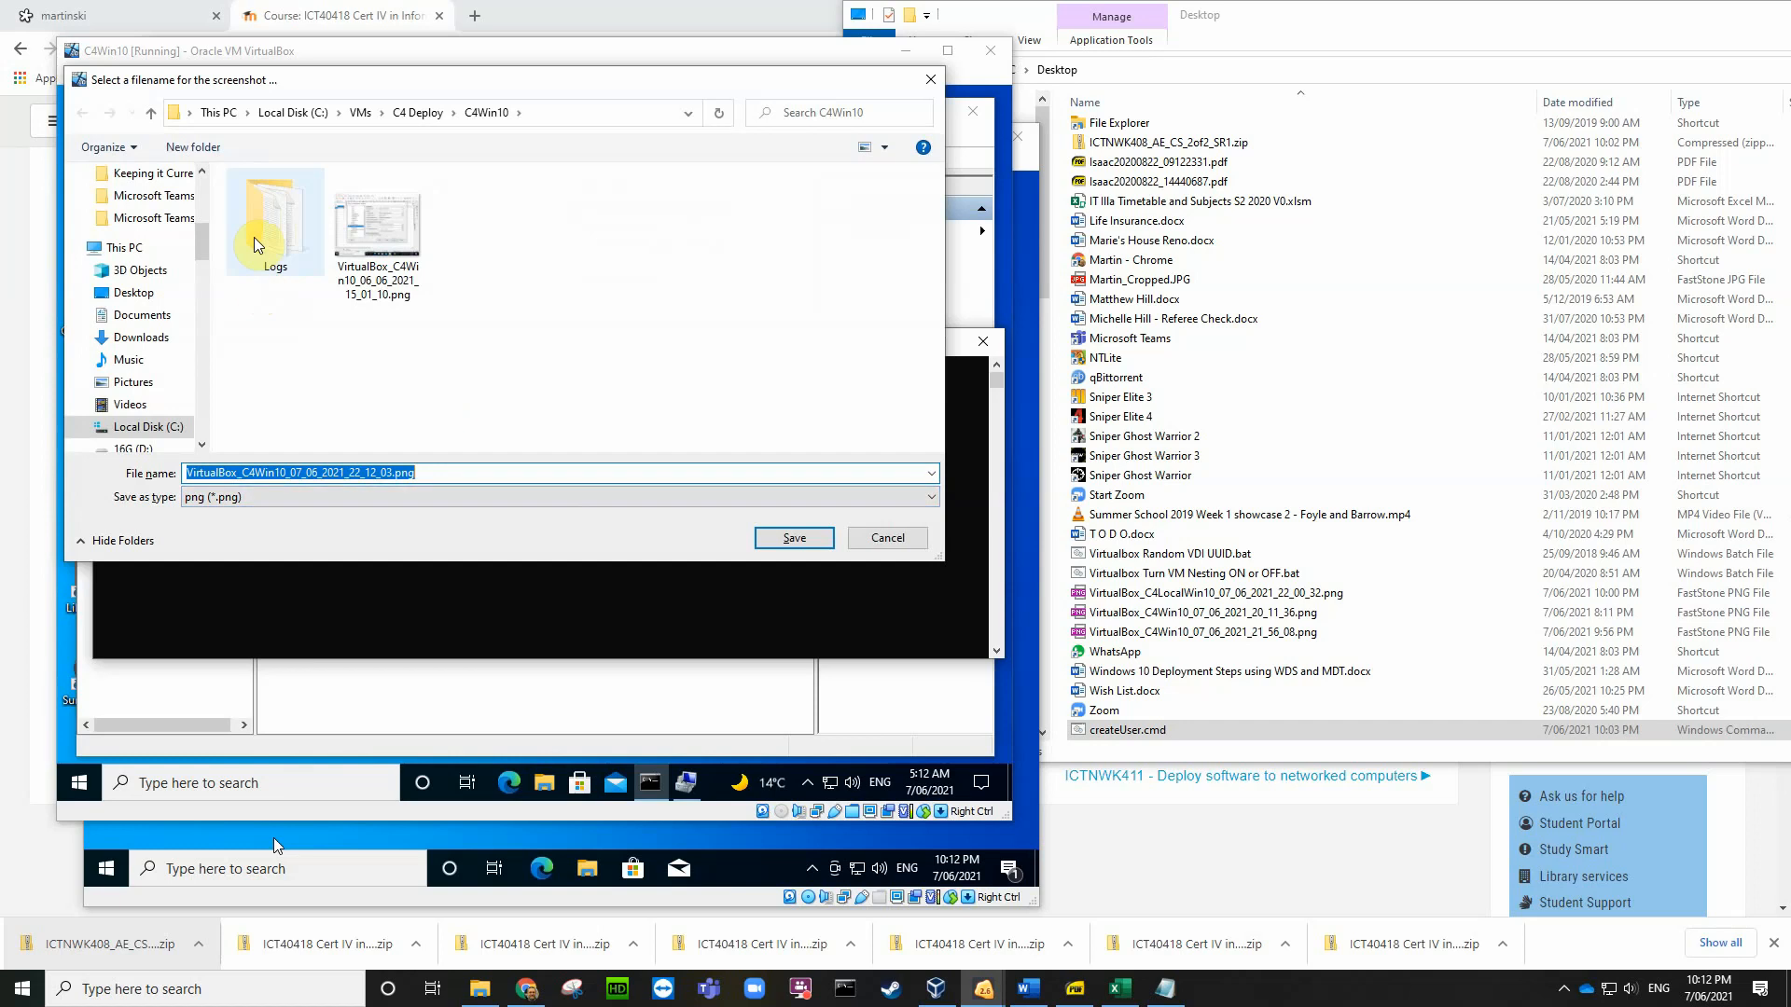
pyautogui.click(151, 294)
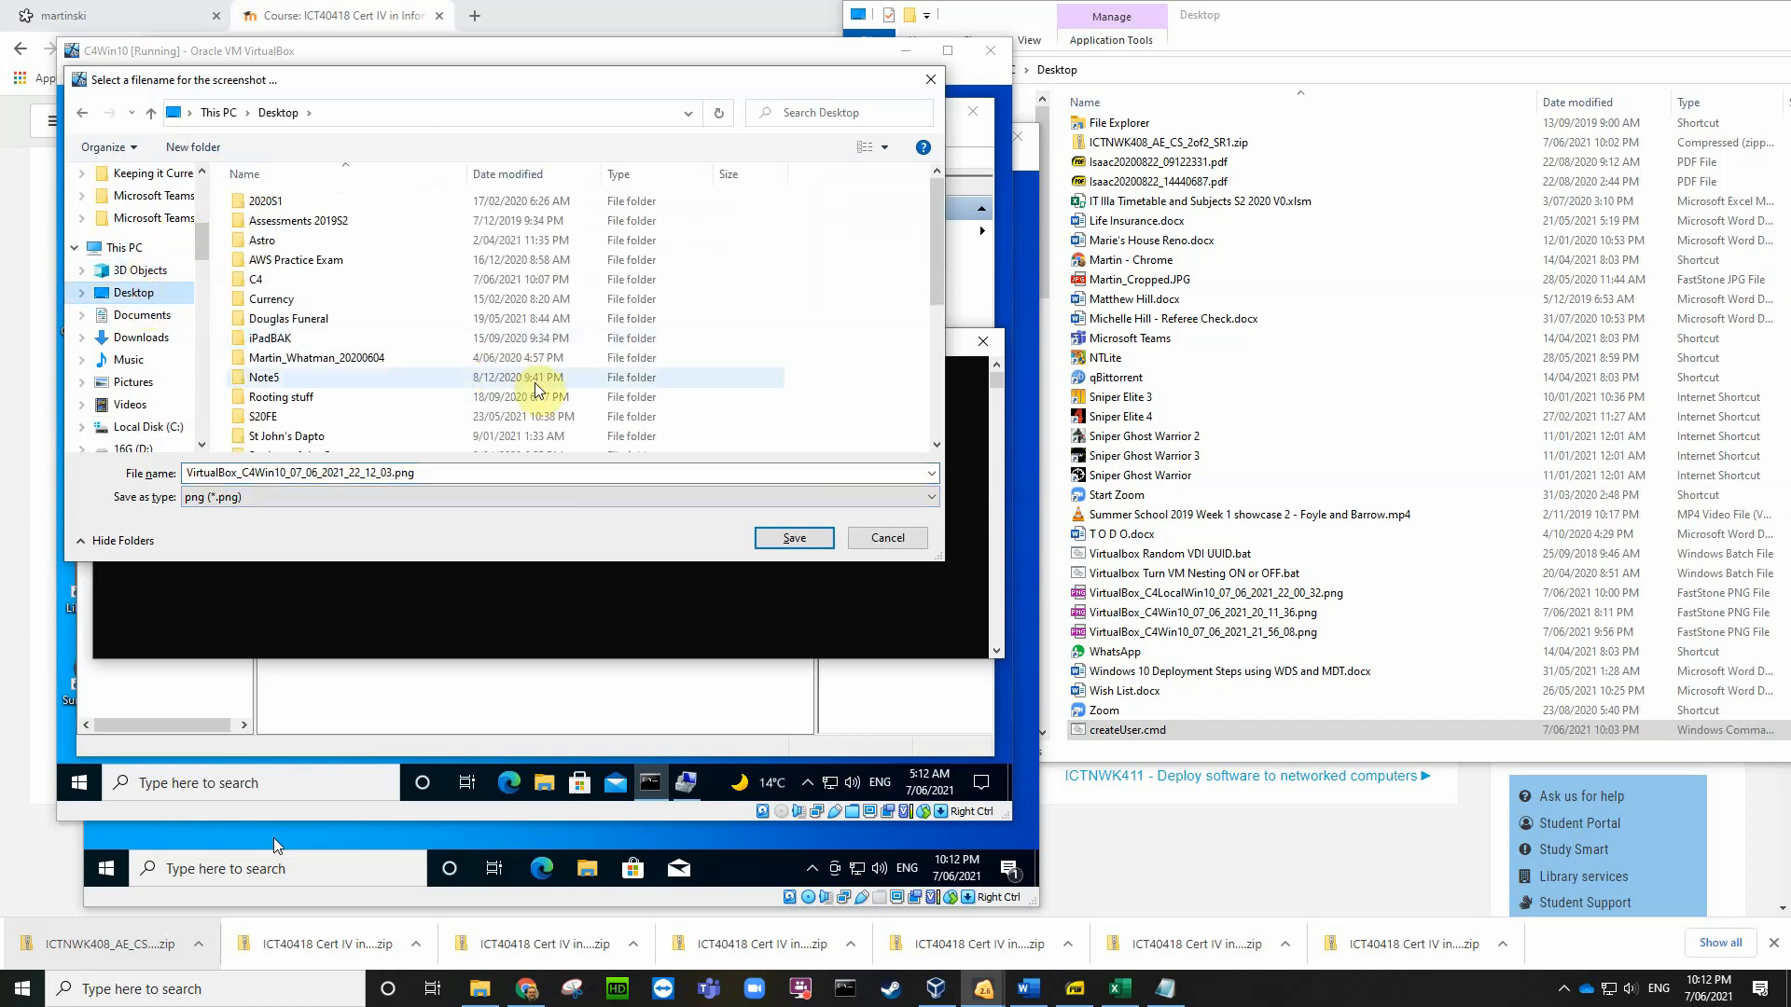
pyautogui.click(780, 538)
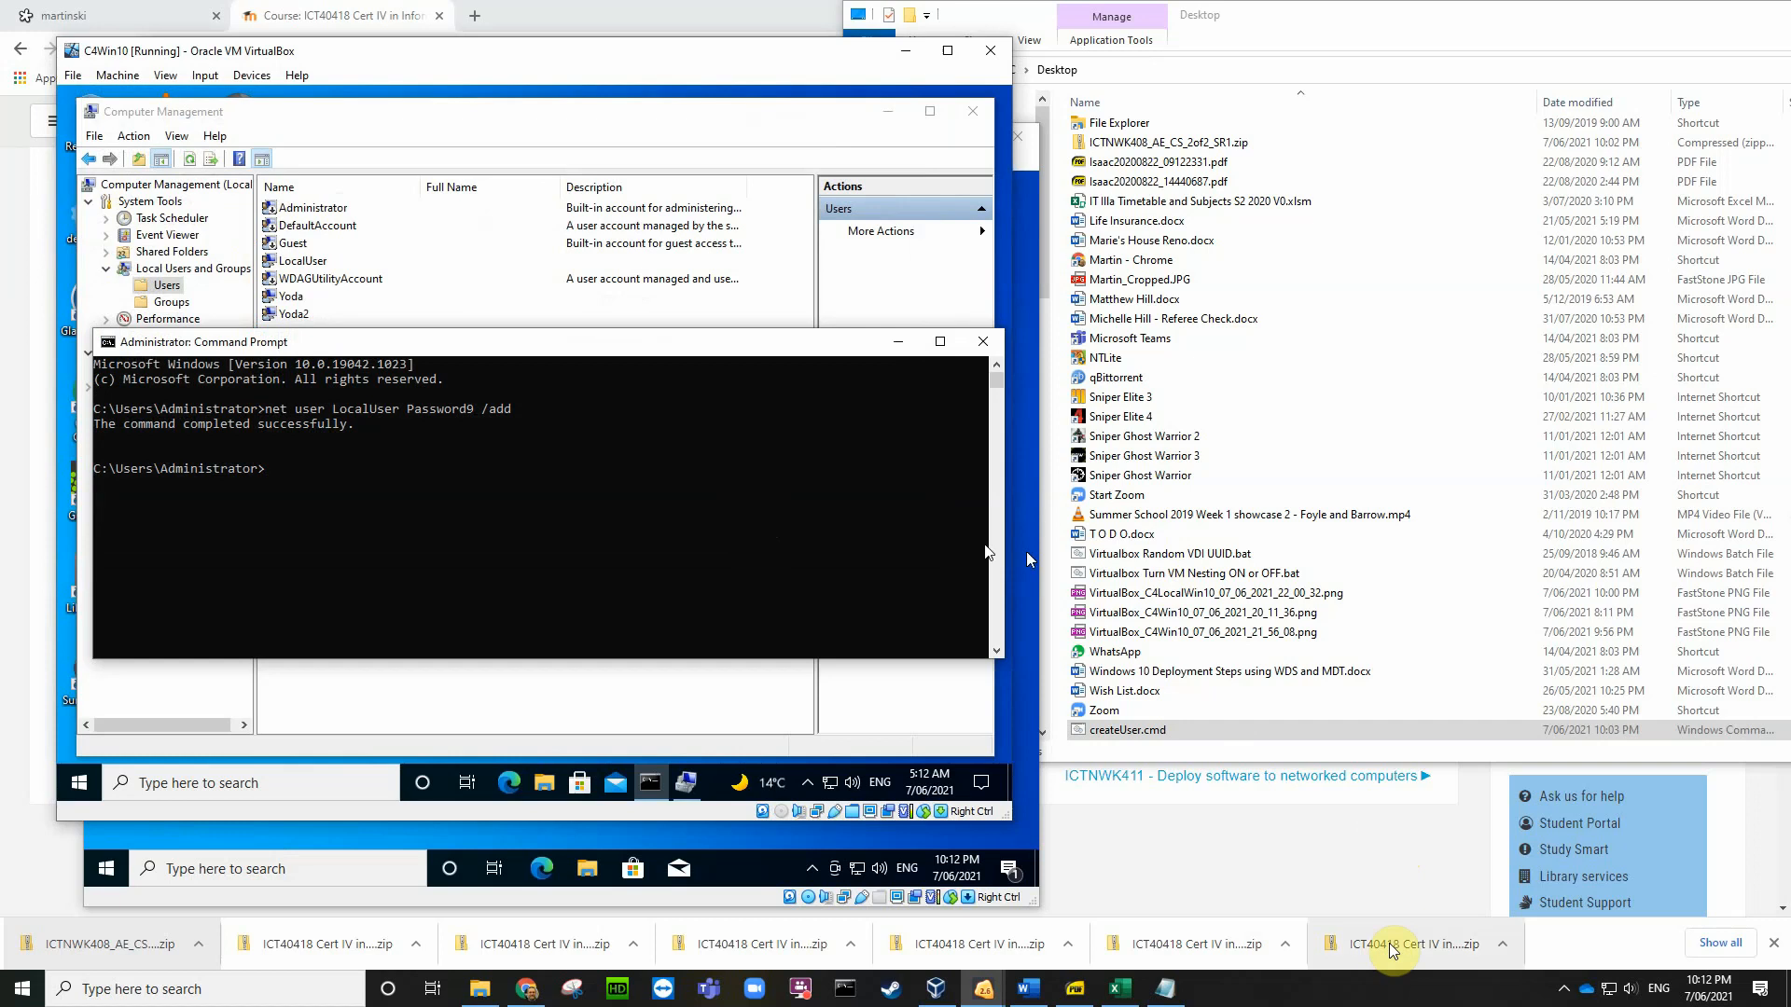
# Step: Label the two screenshots in the Word table '1.' and '2.', undoing automatic list numbering
pyautogui.click(1041, 995)
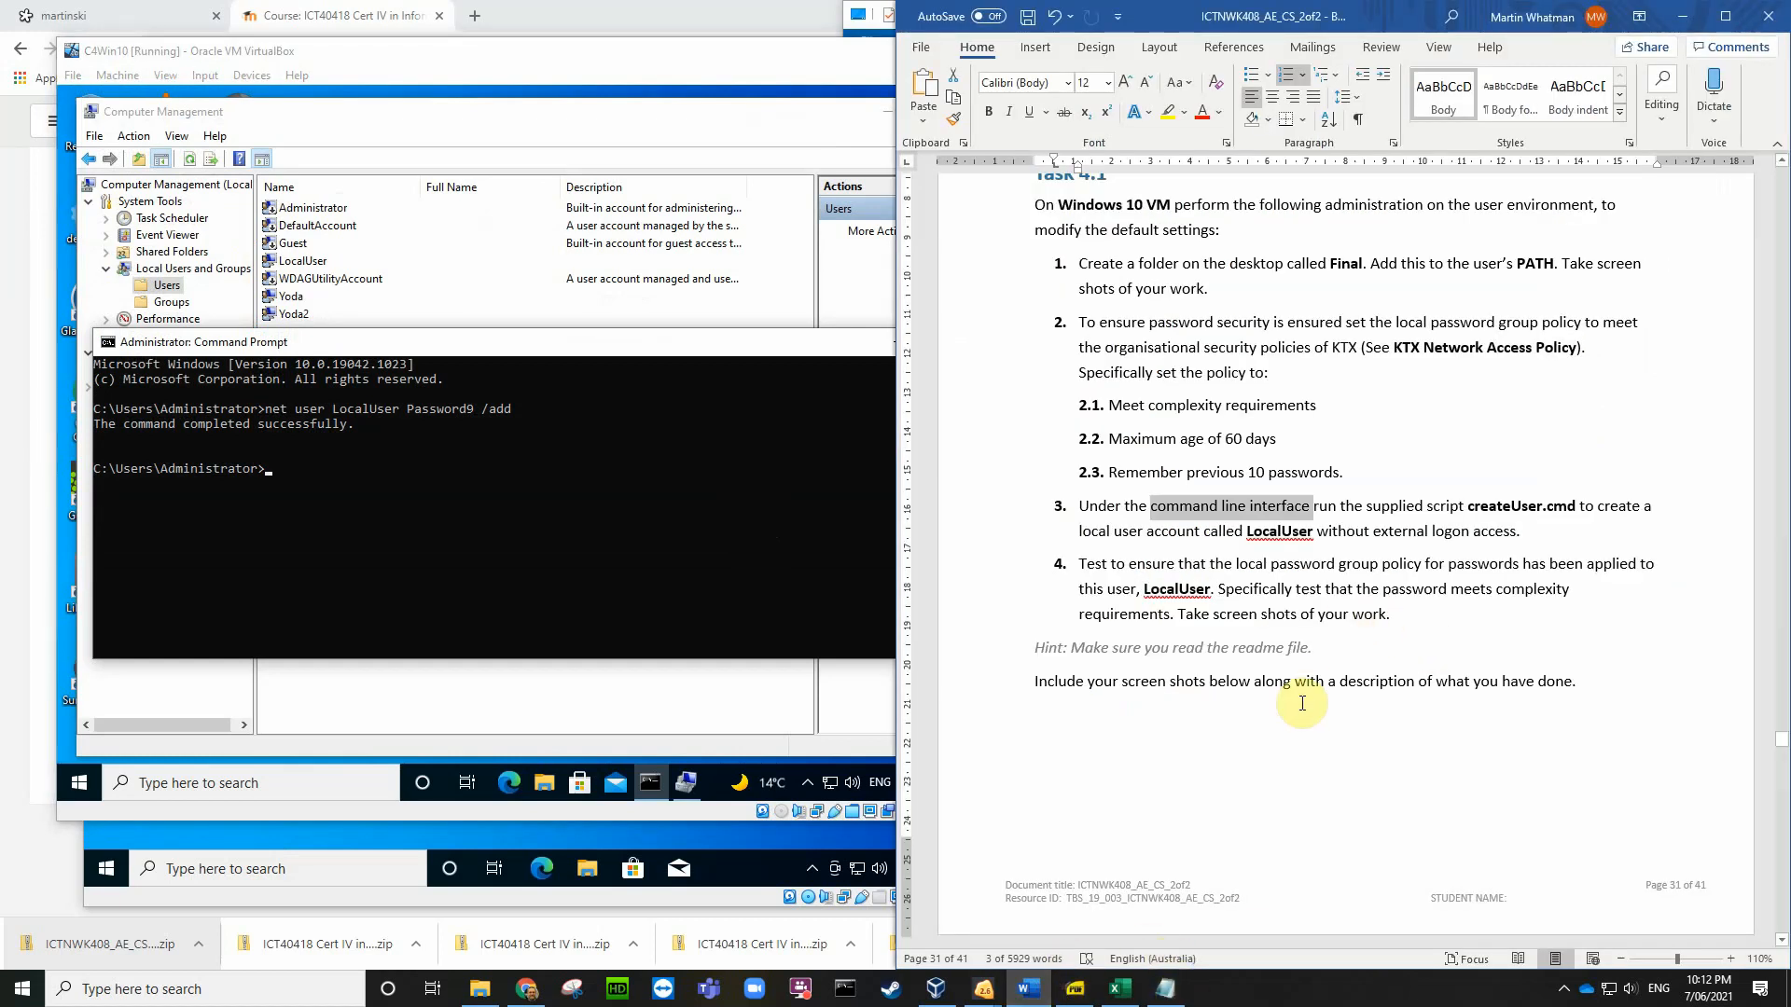
pyautogui.scroll(-5, 1305, 691)
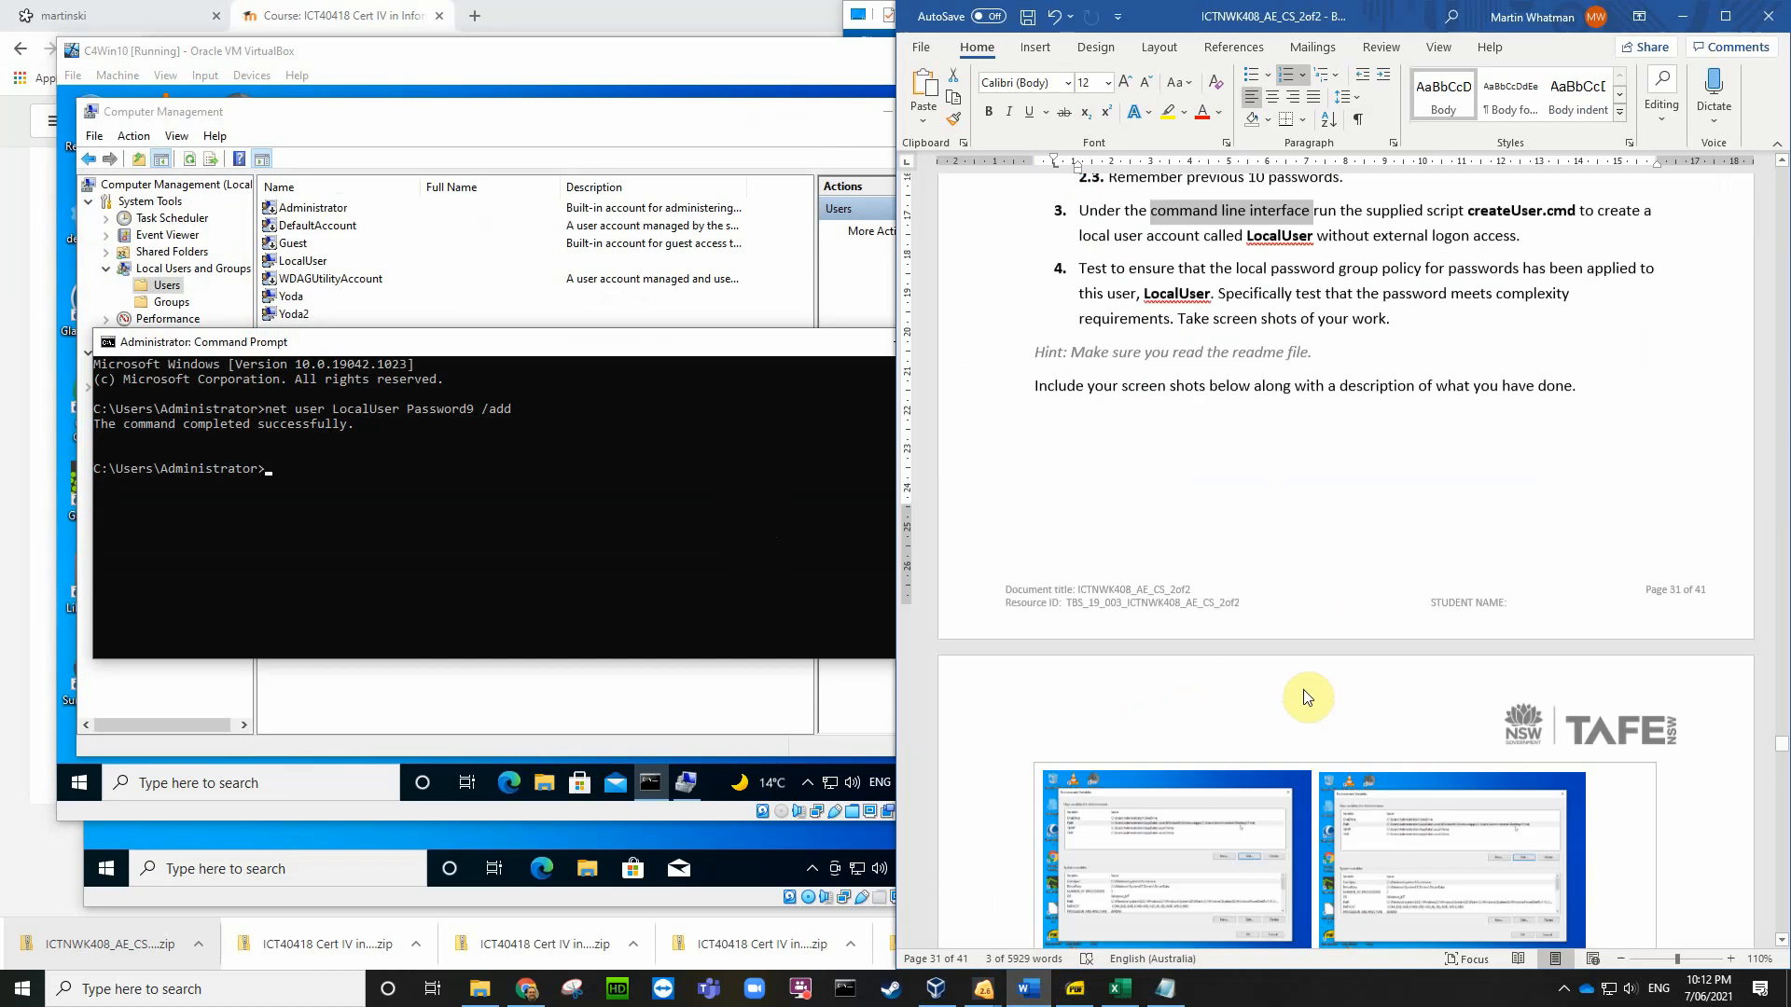
pyautogui.scroll(-1, 1303, 691)
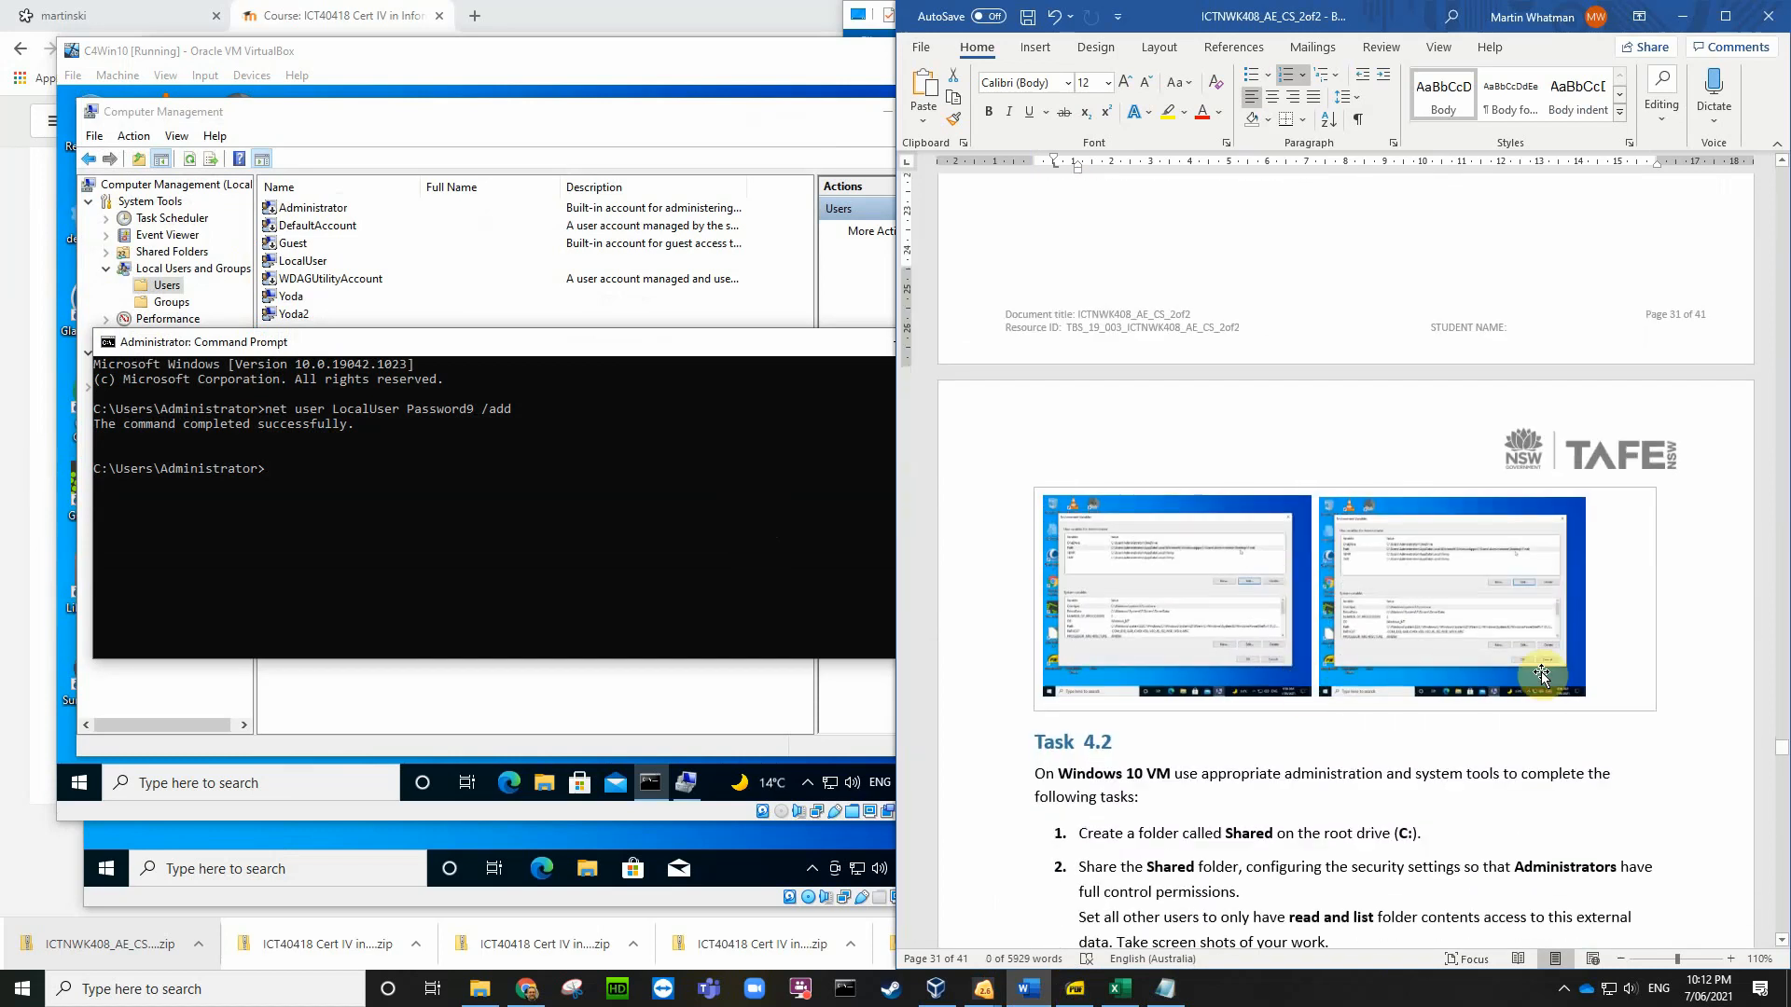
pyautogui.click(1608, 694)
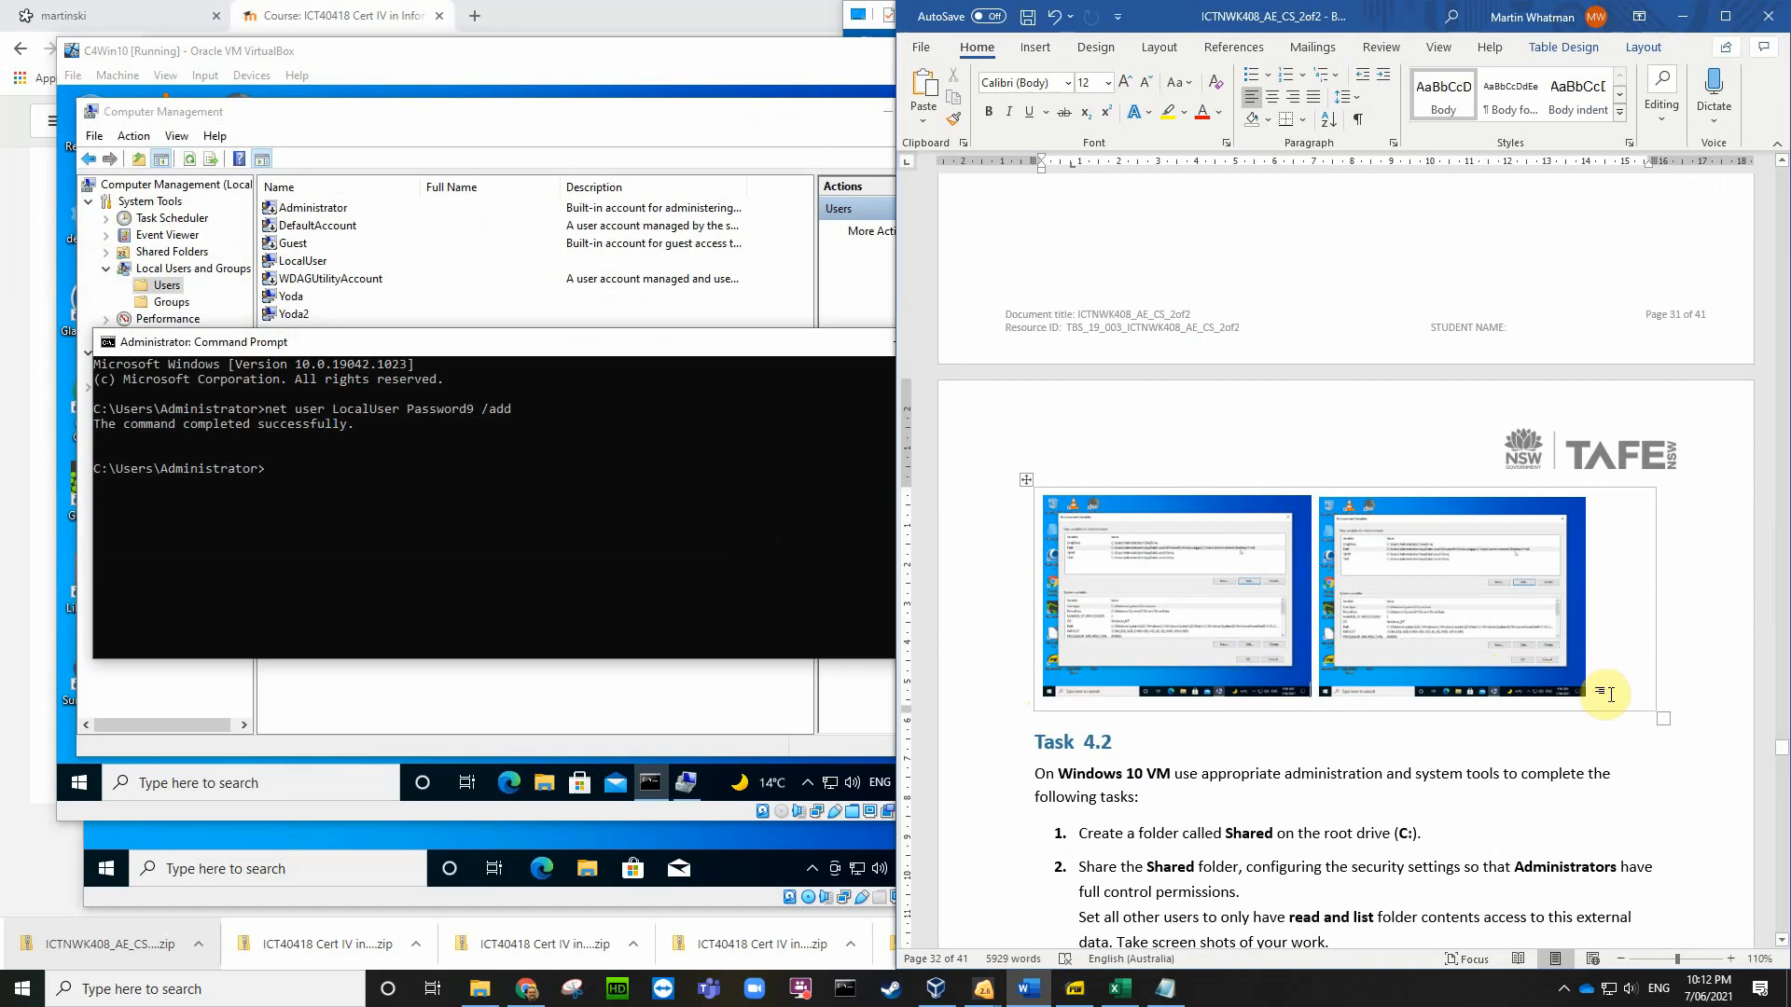
pyautogui.write('1.')
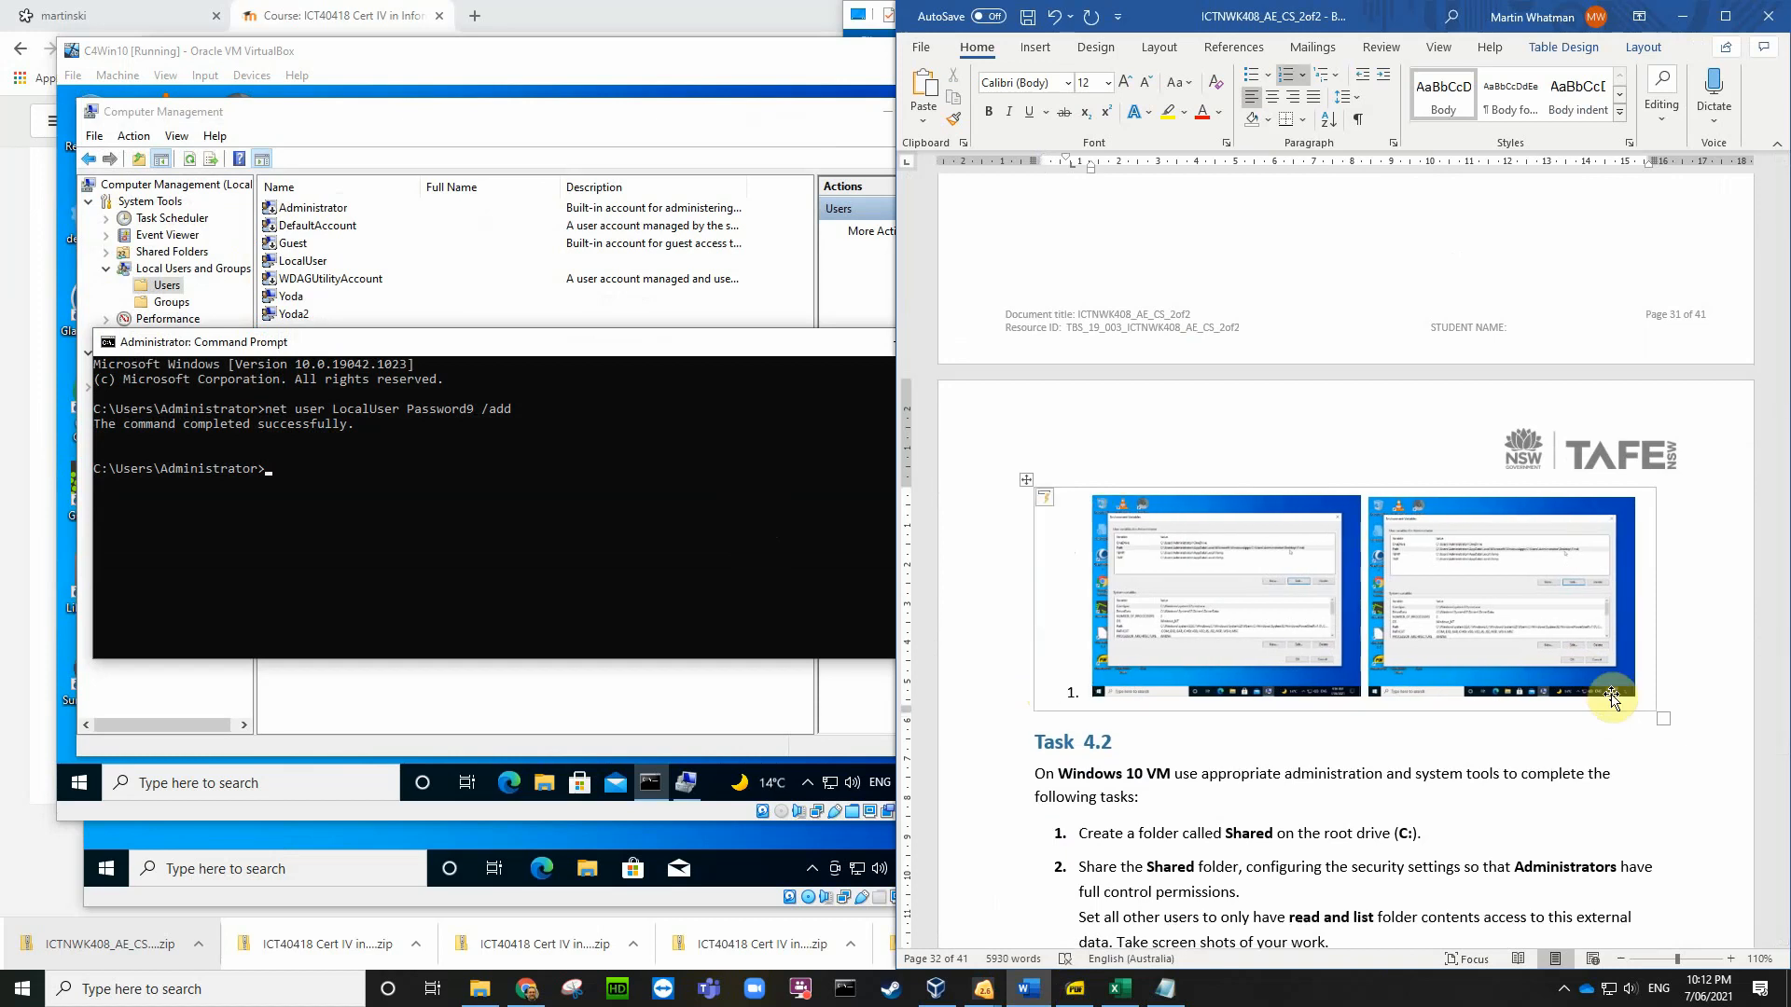
pyautogui.hotkey('ctrl', 'z')
pyautogui.hotkey('ctrl', 'z')
pyautogui.write('1.')
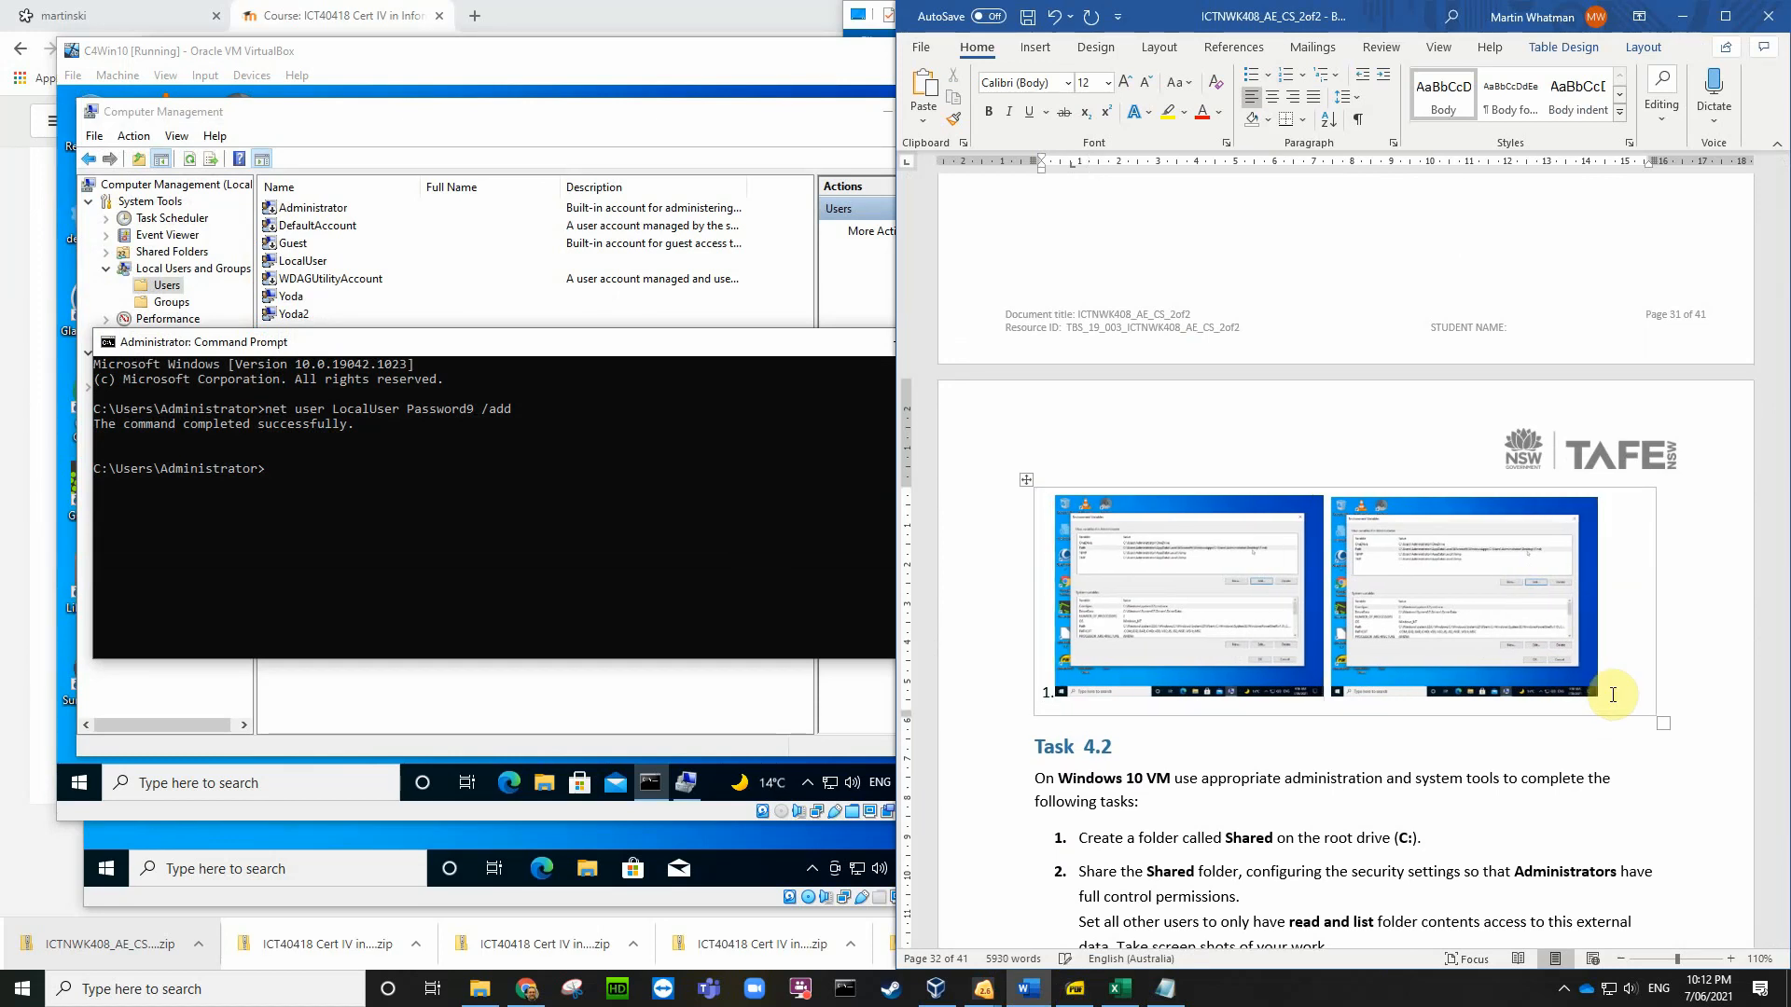
pyautogui.write('2.')
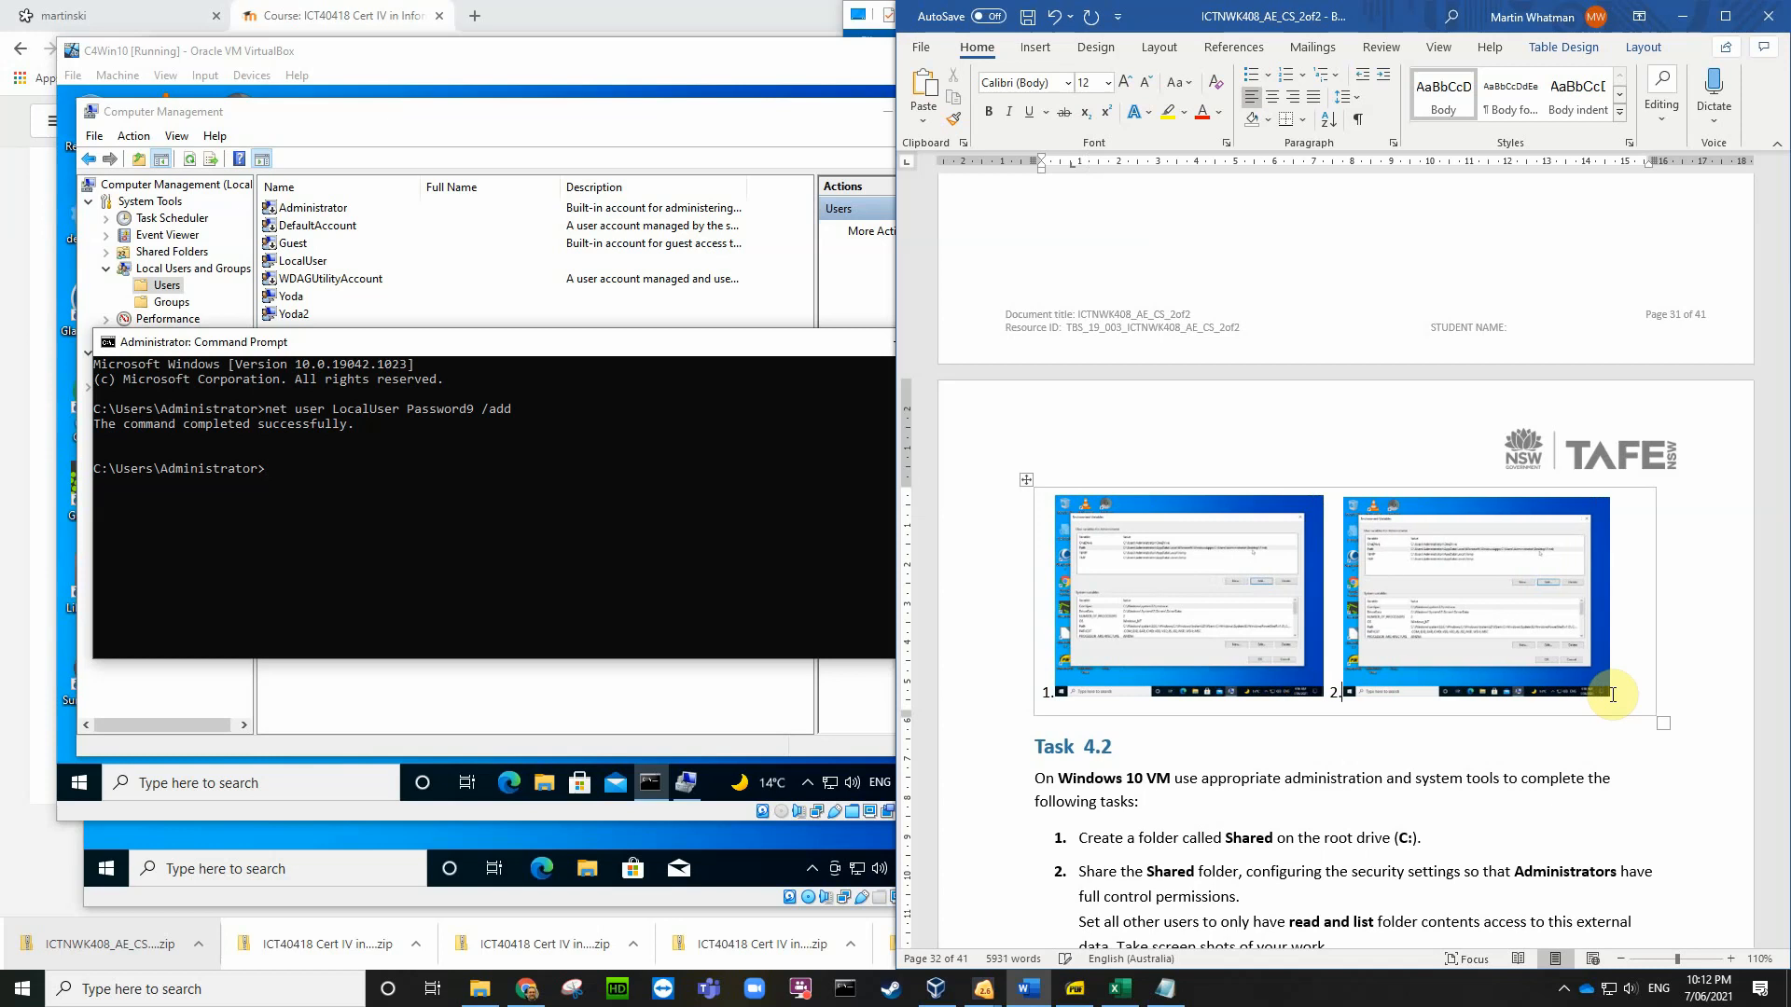
# Step: Start a new numbered line 3 below the second screenshot
pyautogui.press('Down')
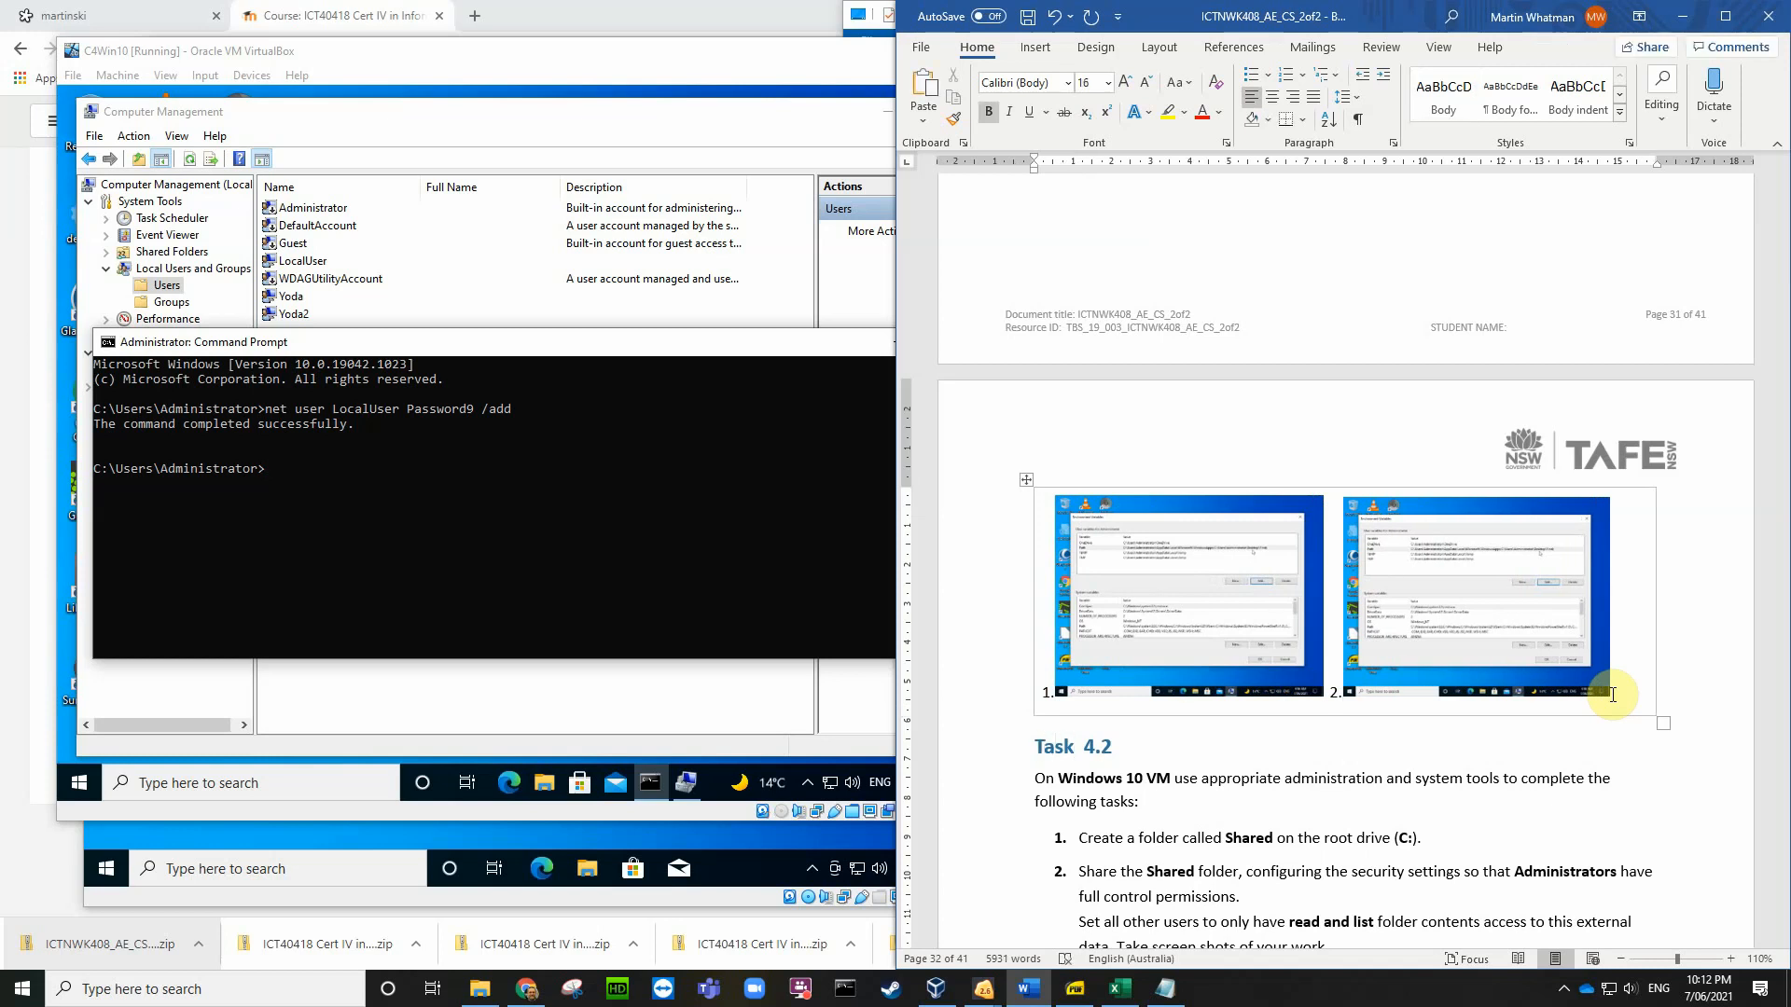
pyautogui.click(1628, 688)
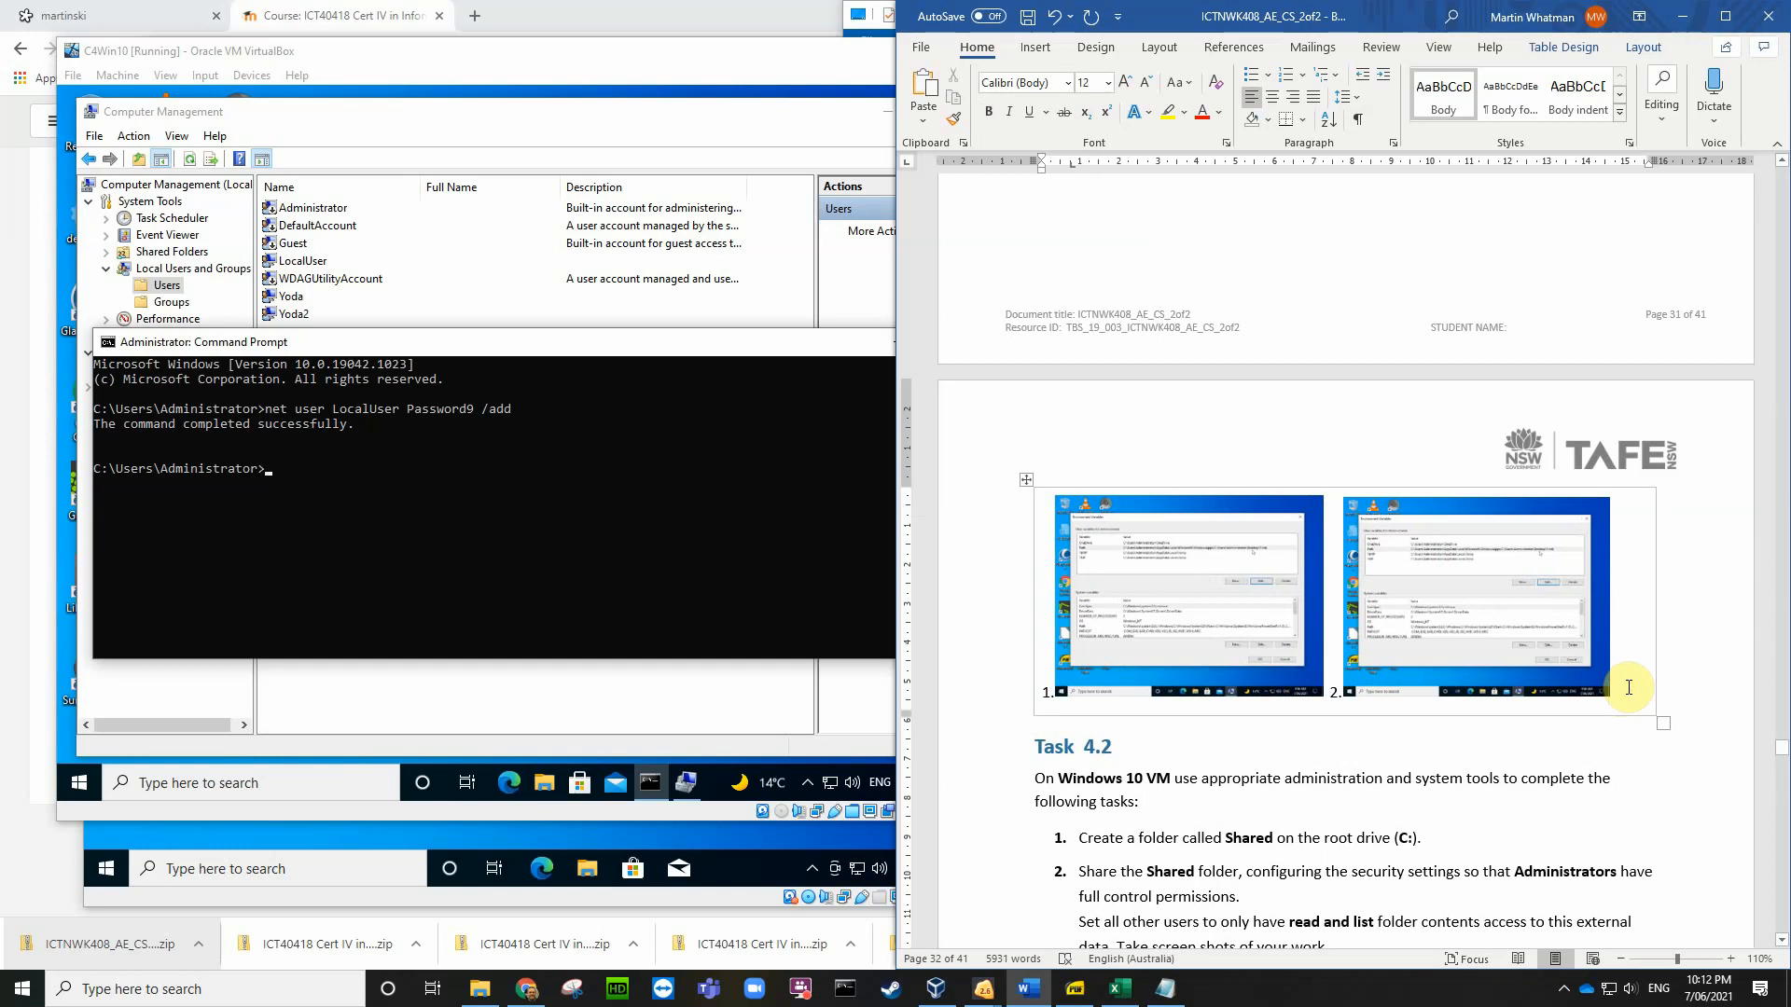
pyautogui.press('Return')
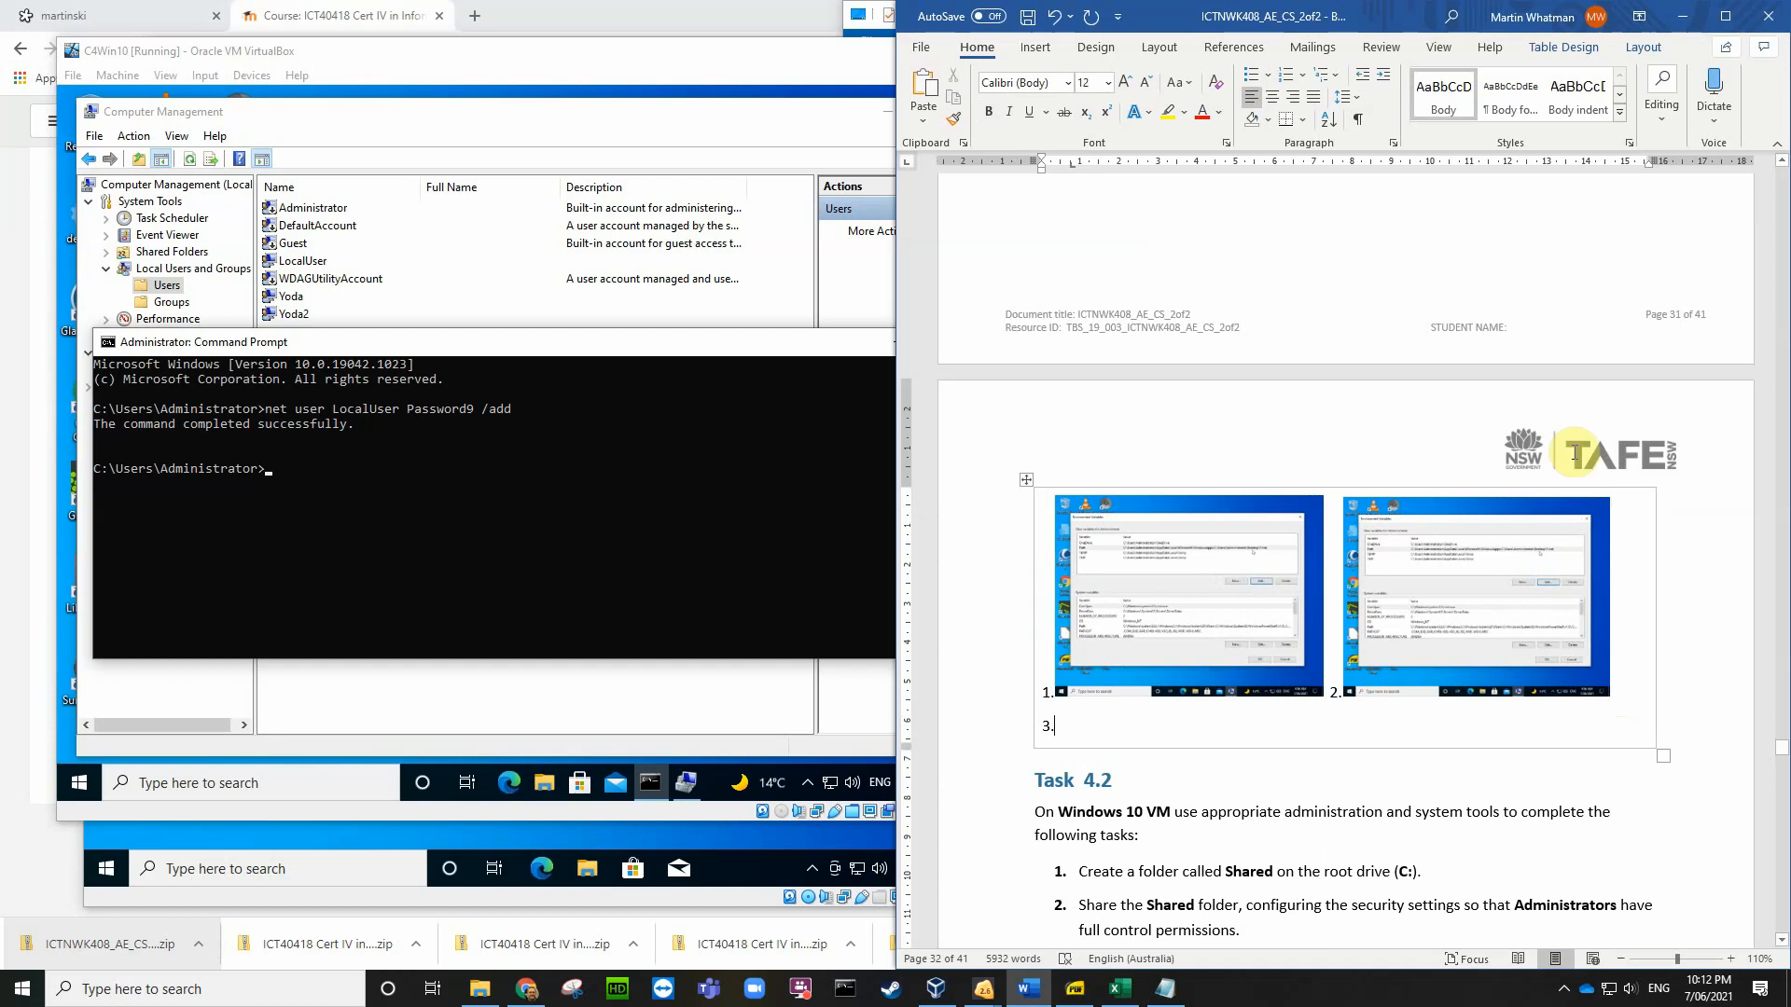
# Step: Insert the newest VirtualBox screenshot PNG from the Desktop into the document as item 3
pyautogui.click(1050, 53)
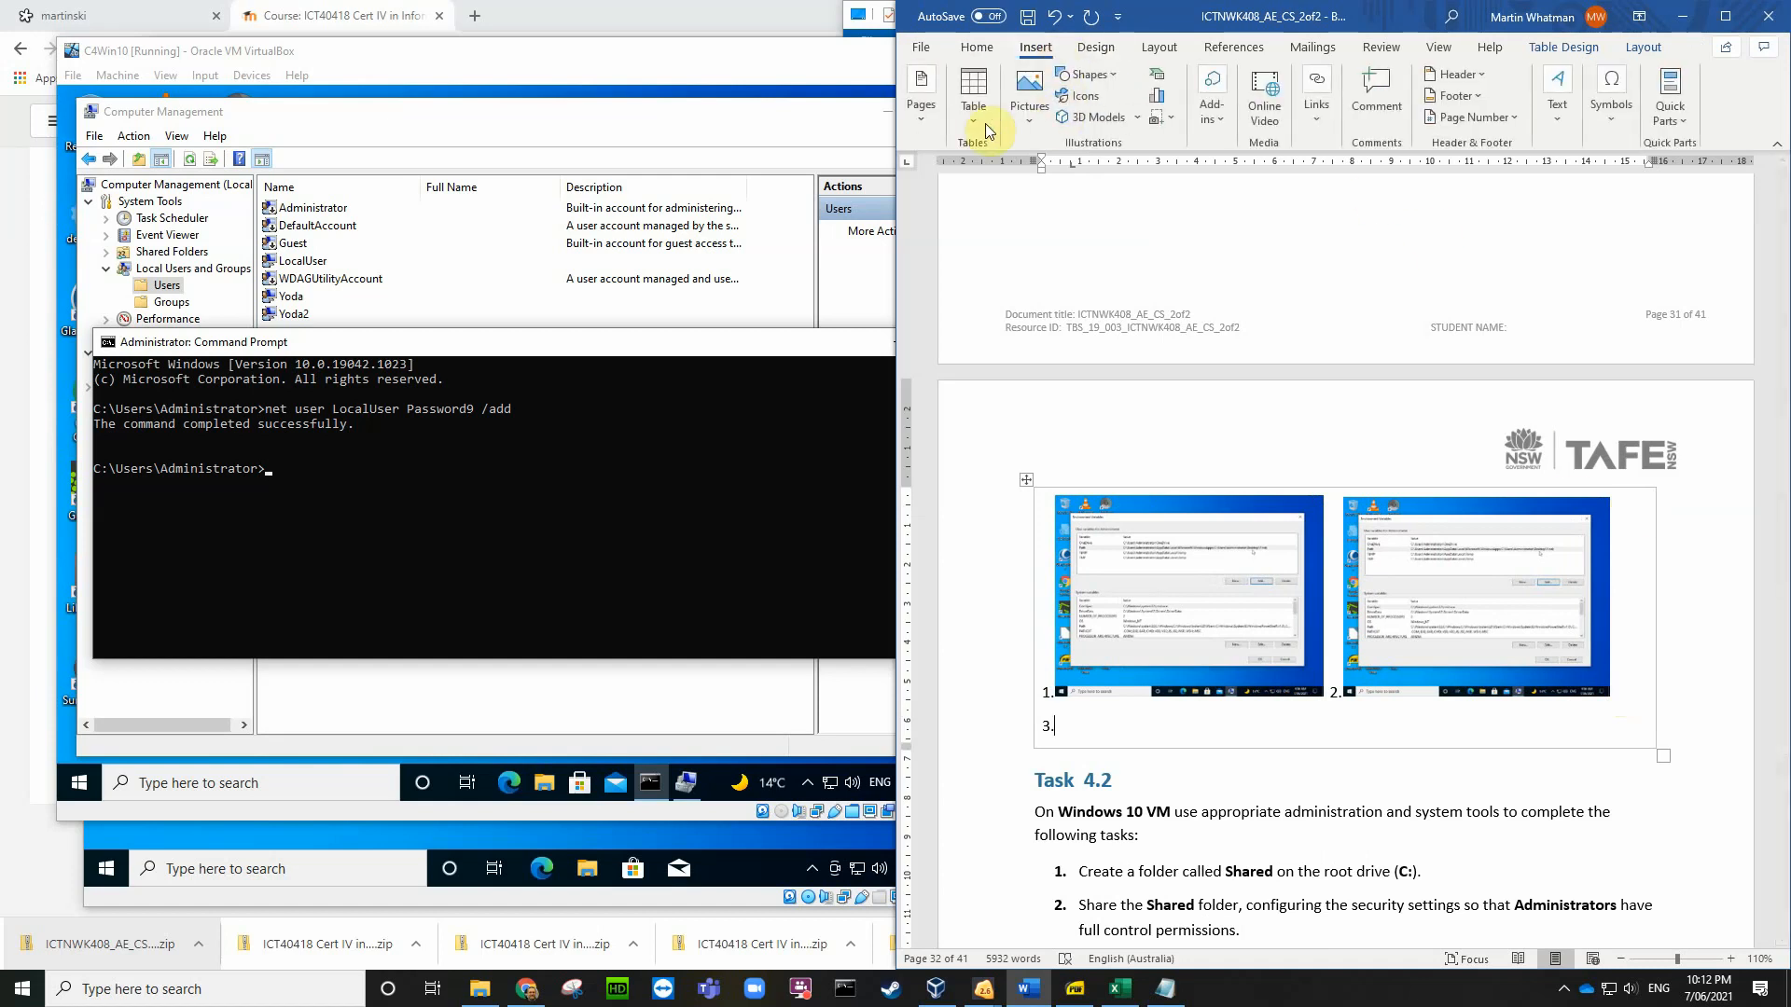
pyautogui.click(1029, 94)
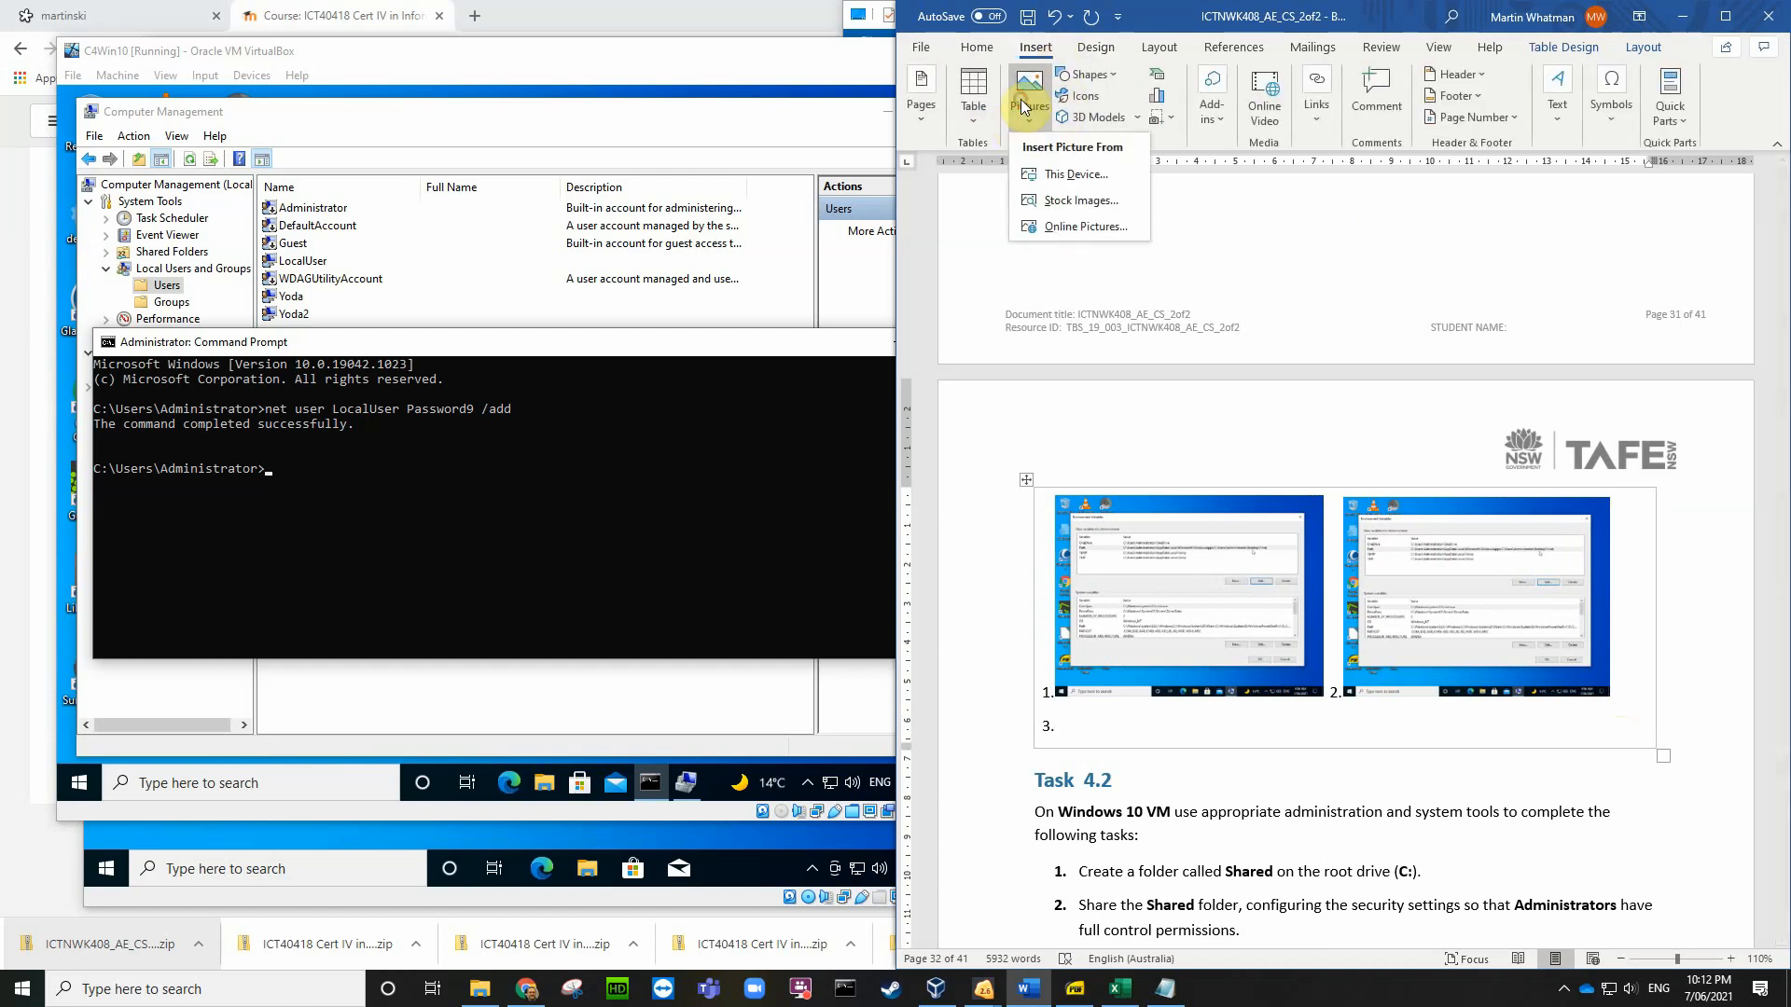
pyautogui.click(1066, 177)
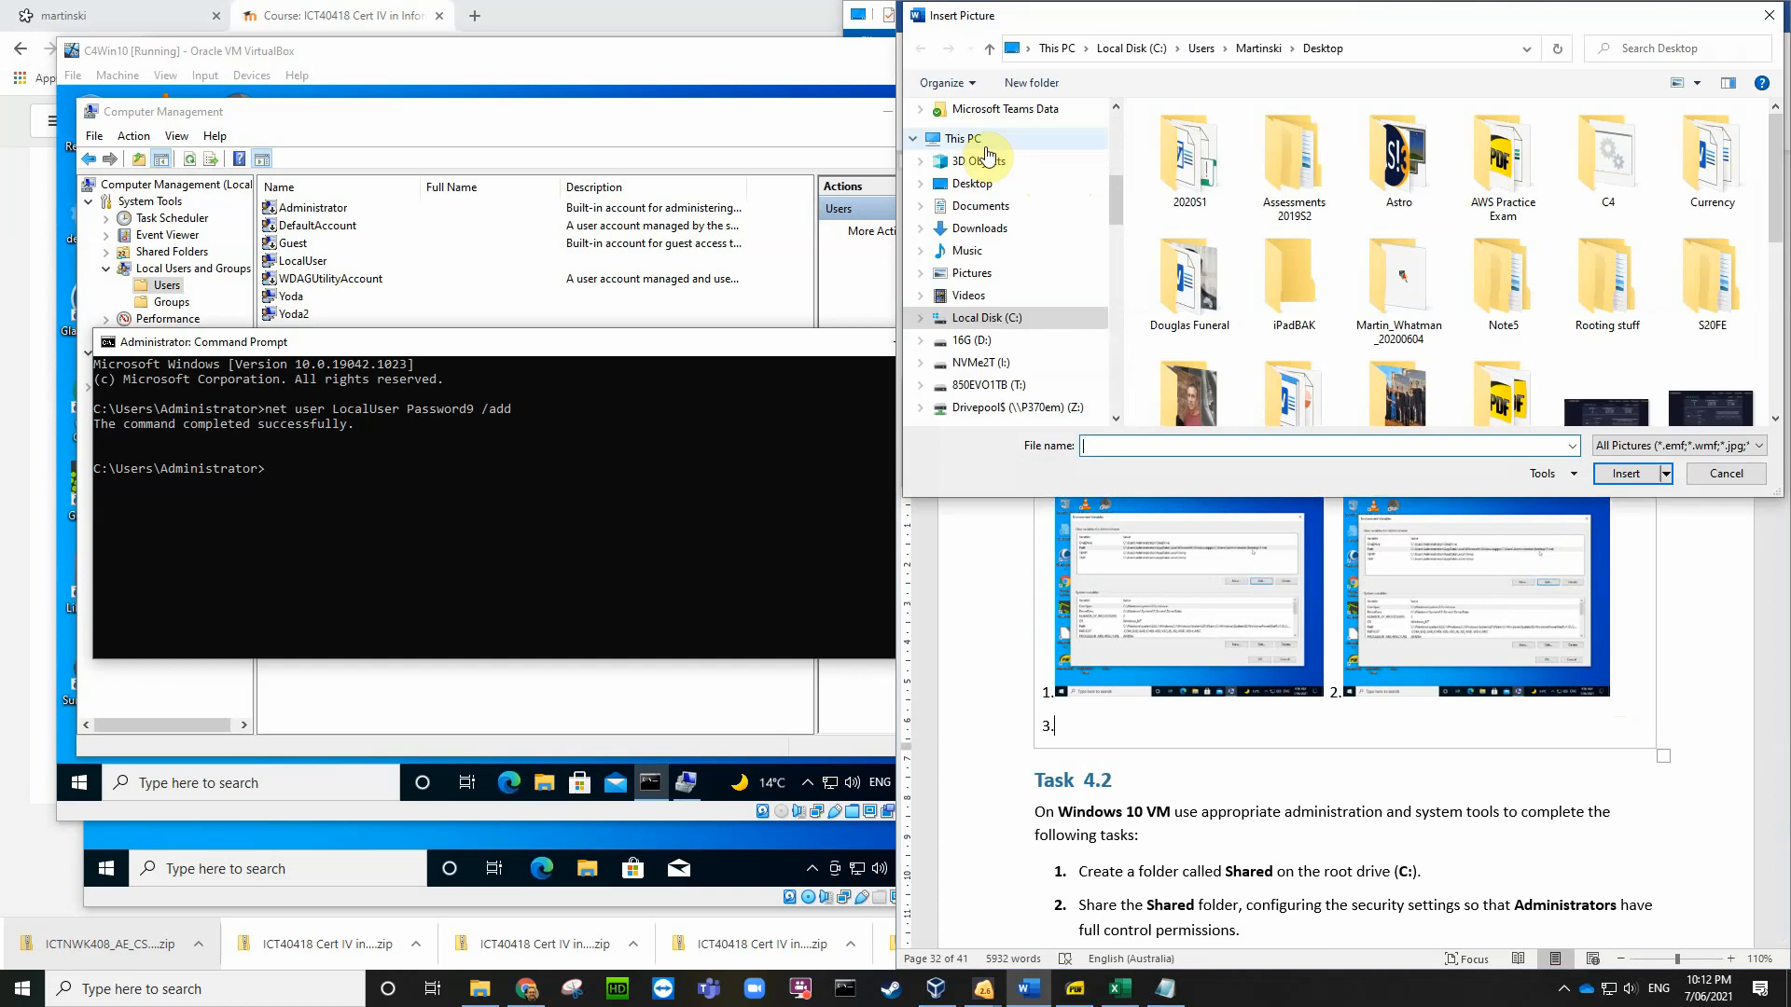
pyautogui.click(984, 186)
pyautogui.scroll(-6, 1330, 283)
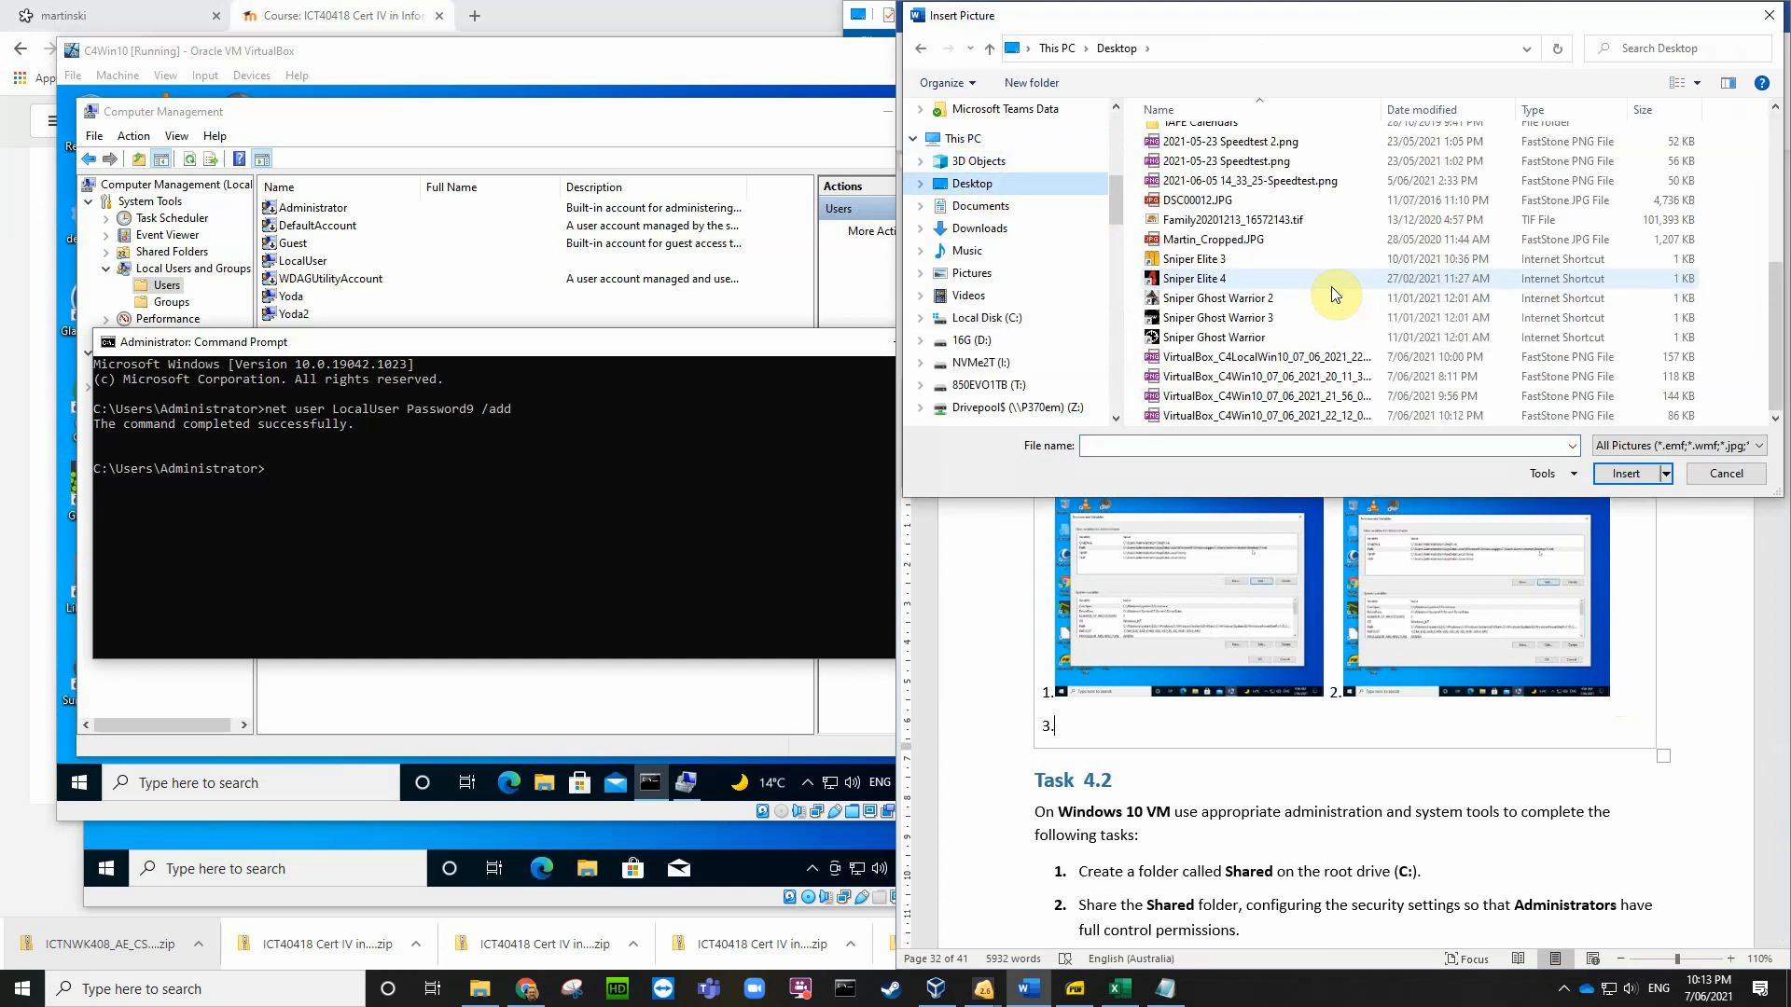
pyautogui.click(1352, 415)
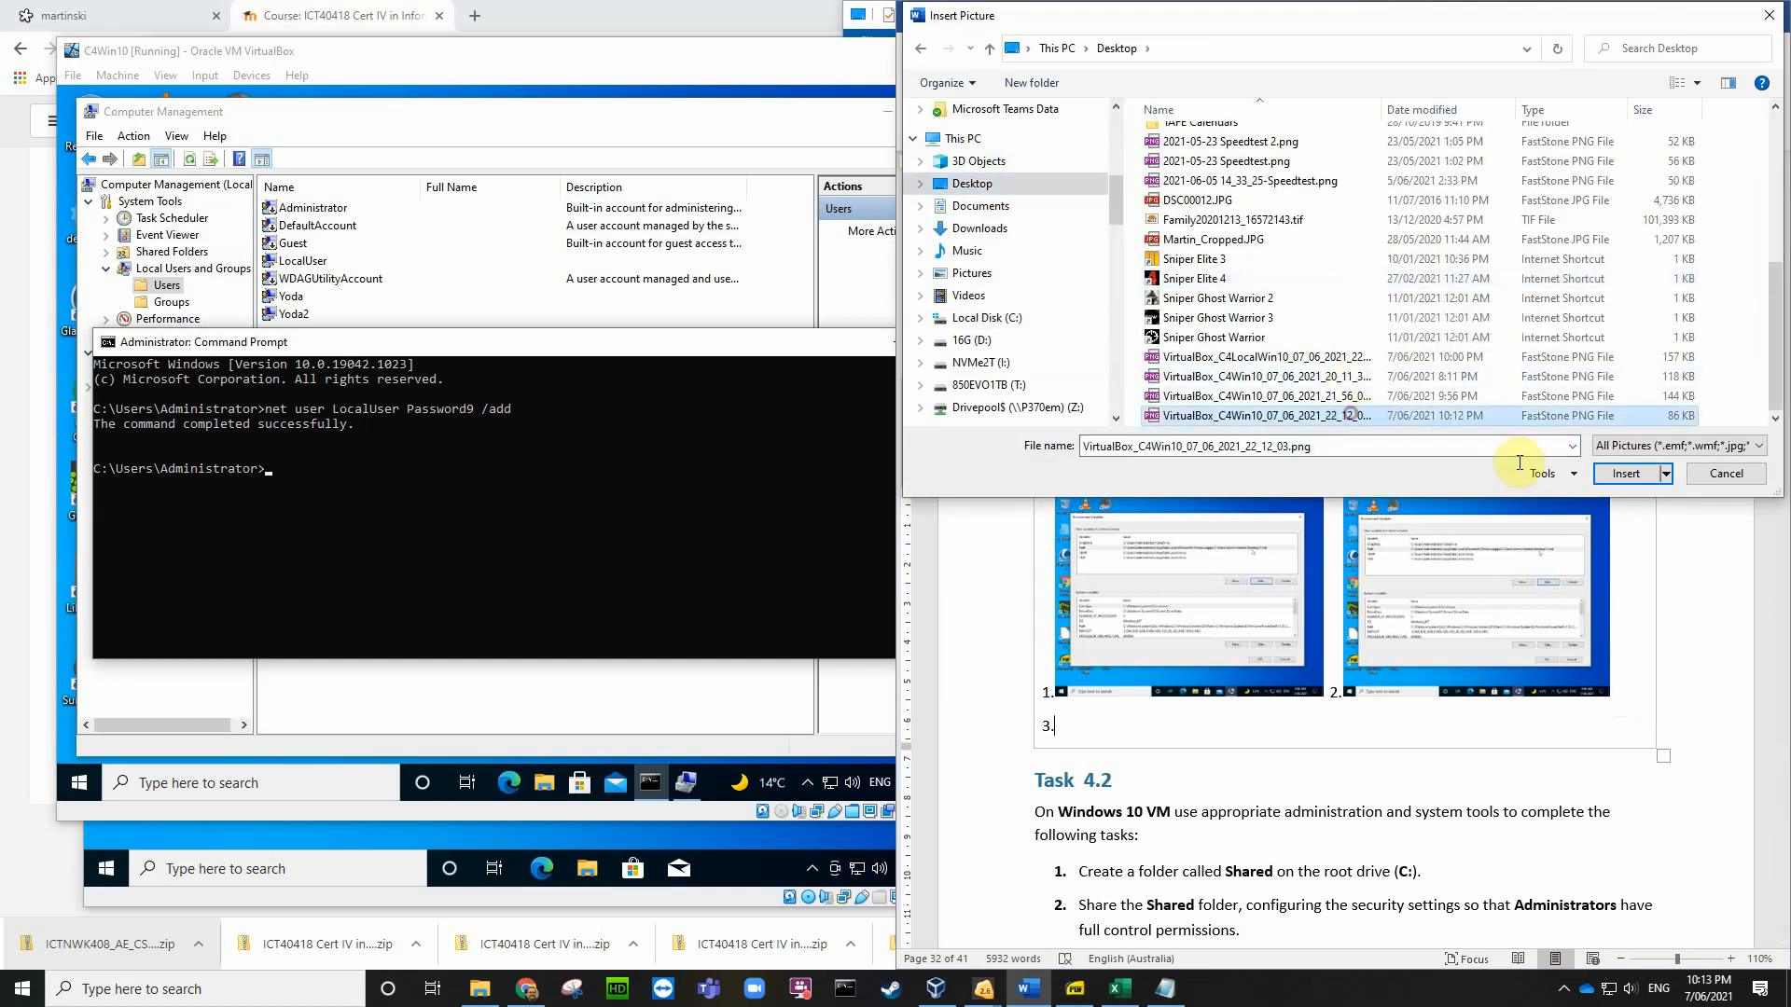
pyautogui.click(1626, 474)
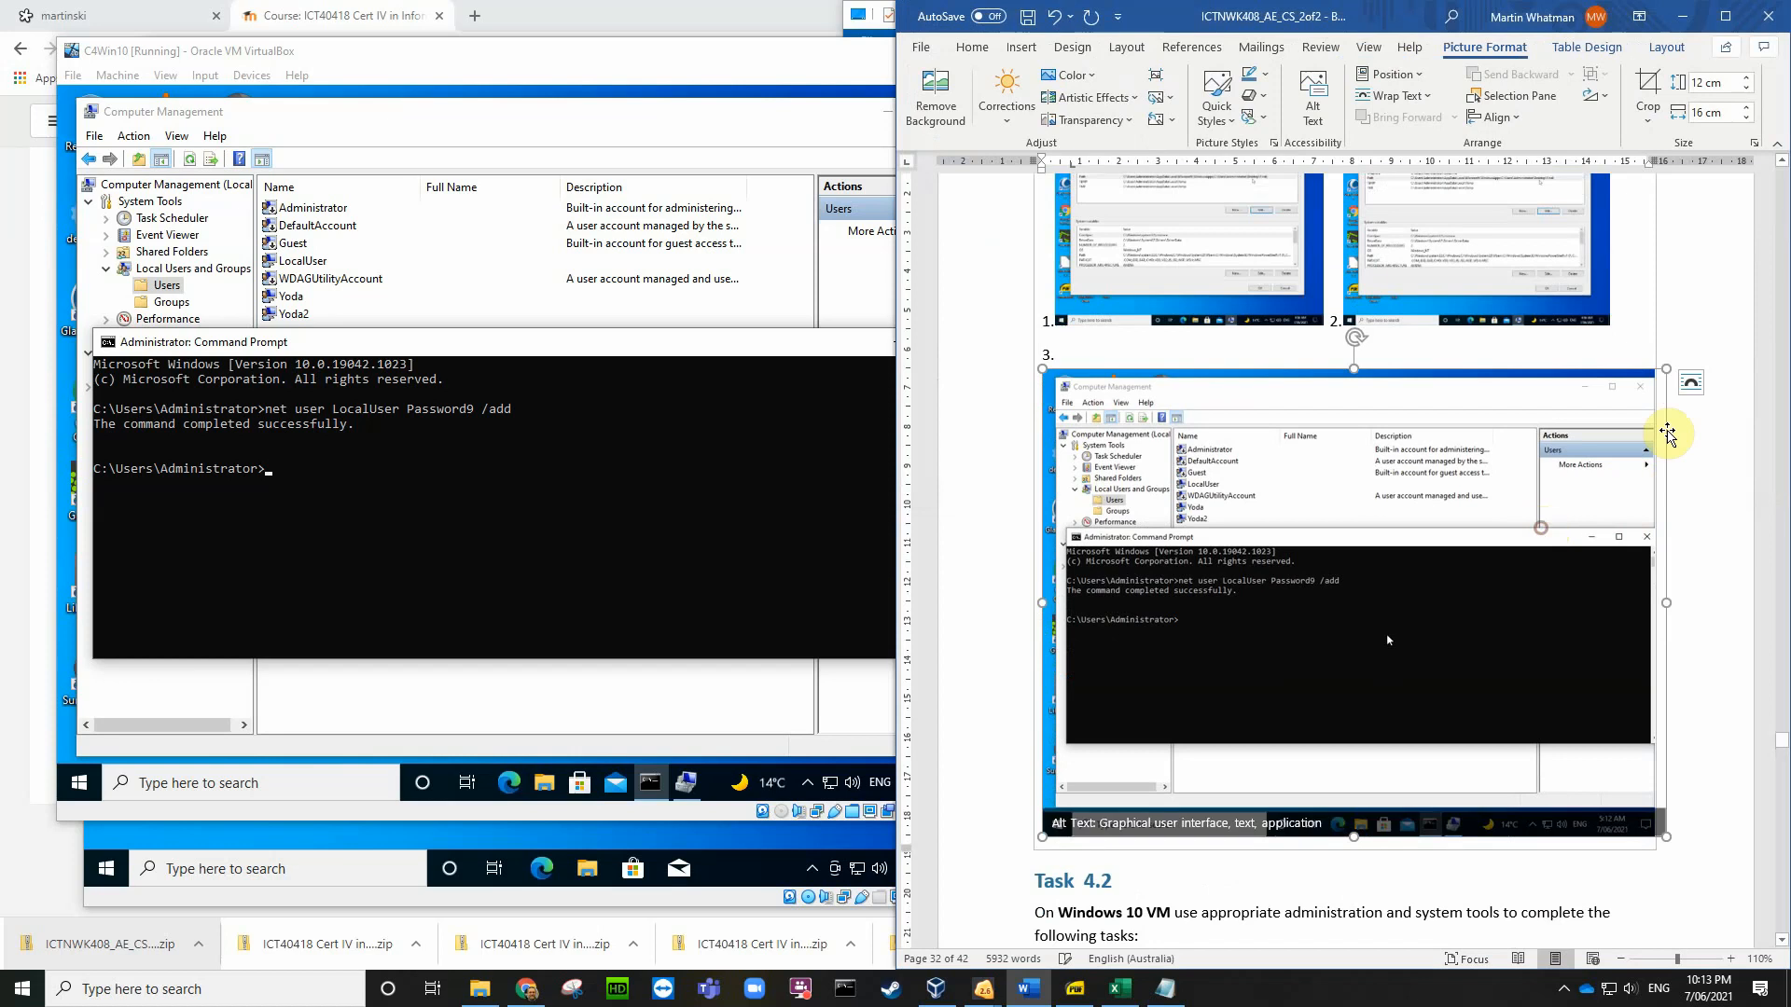
# Step: Shrink the new screenshot to thumbnail size to match the others
pyautogui.moveTo(1668, 367); pyautogui.dragTo(1091, 630)
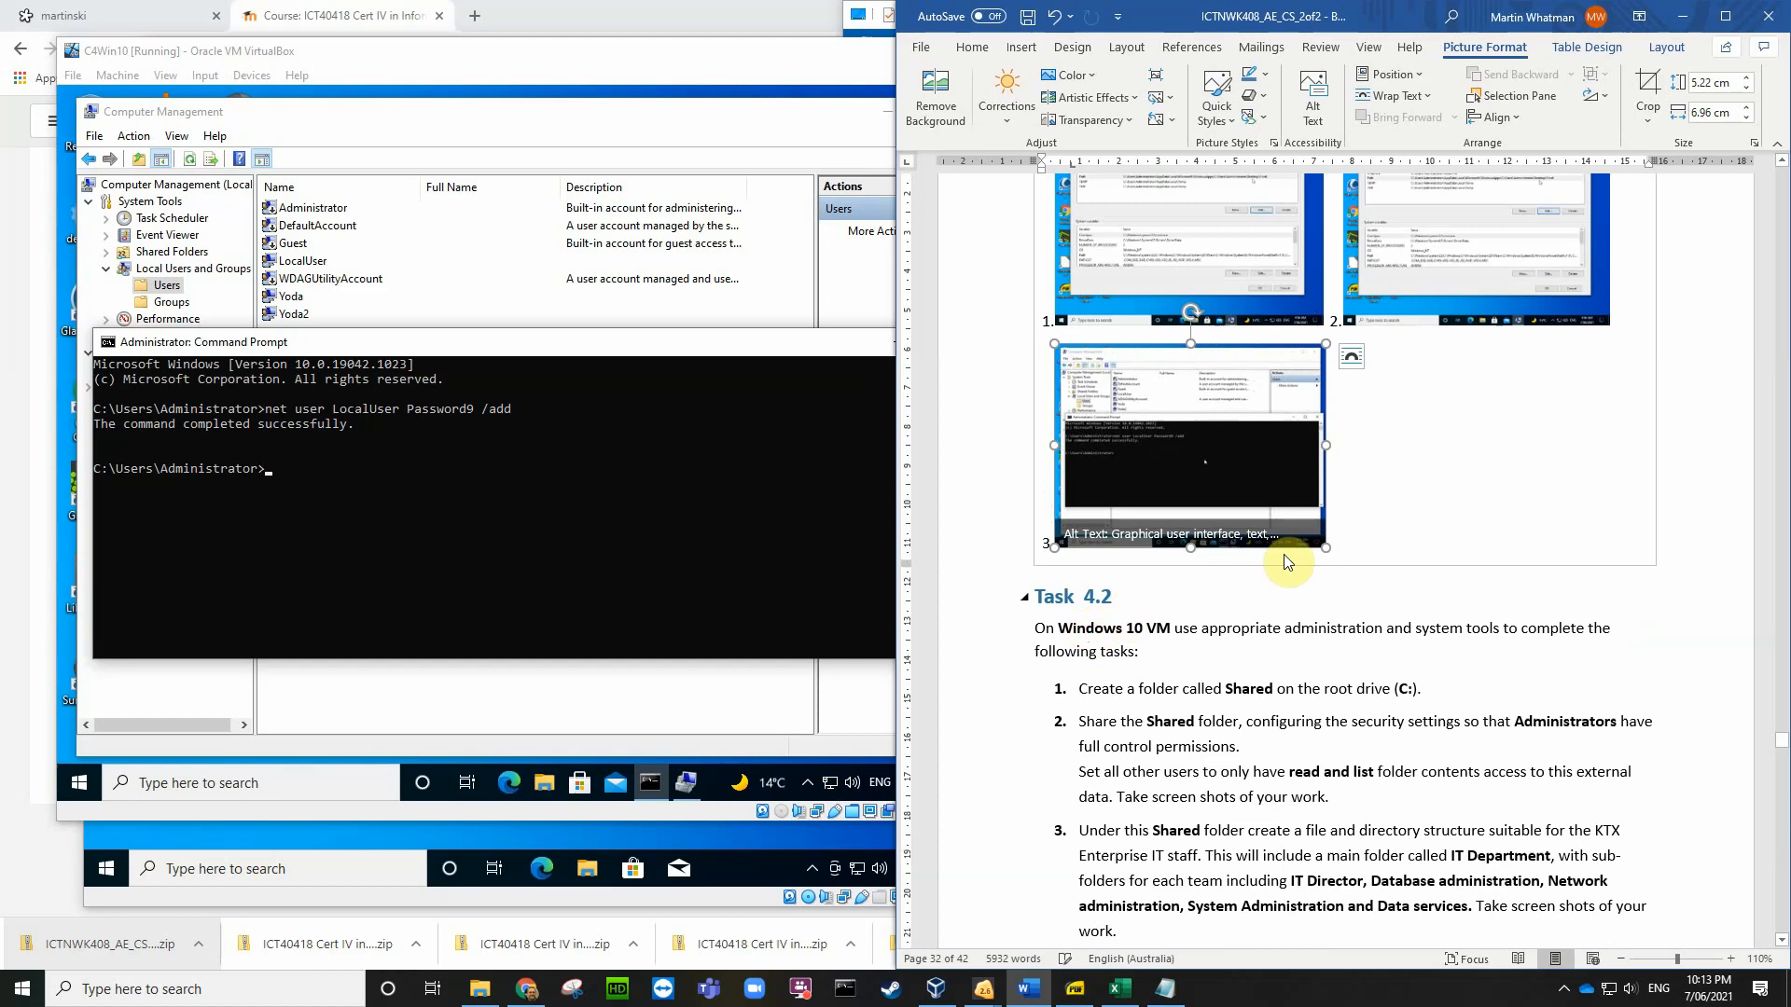
pyautogui.click(1362, 543)
pyautogui.scroll(3, 1382, 544)
pyautogui.scroll(5, 1382, 543)
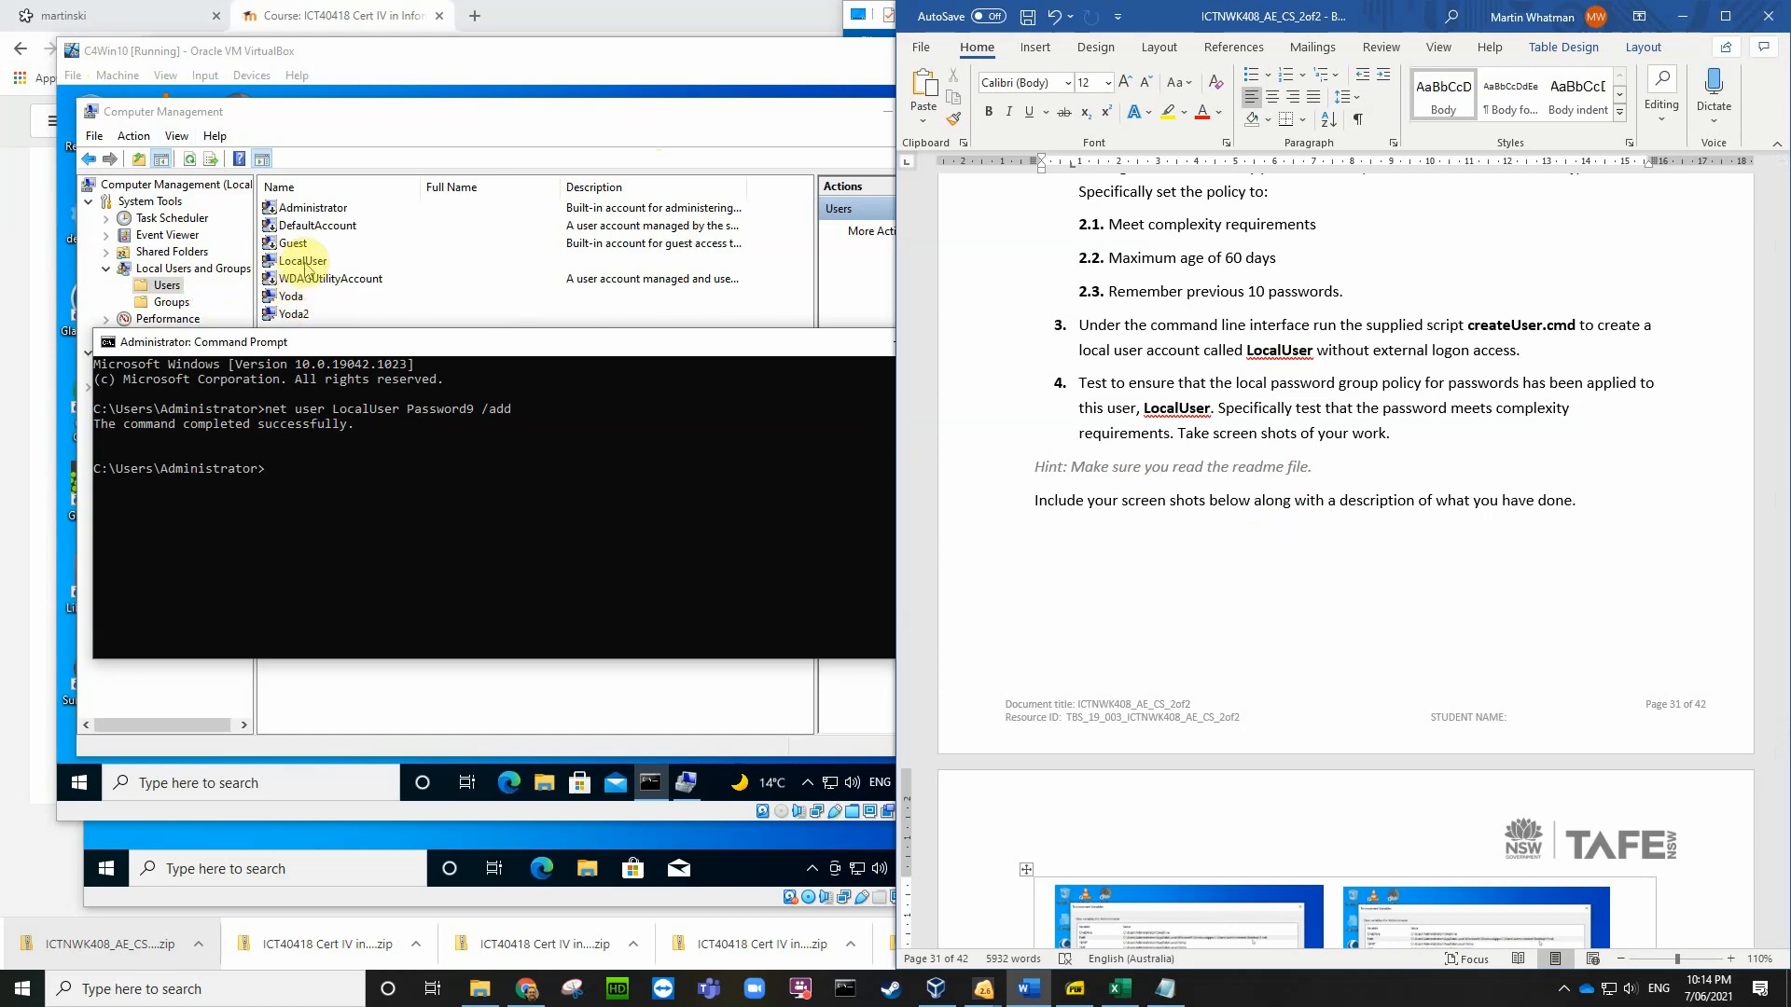
# Step: Narrow Computer Management and run Local Security Policy as administrator from the VM's search for 'local'
pyautogui.click(643, 135)
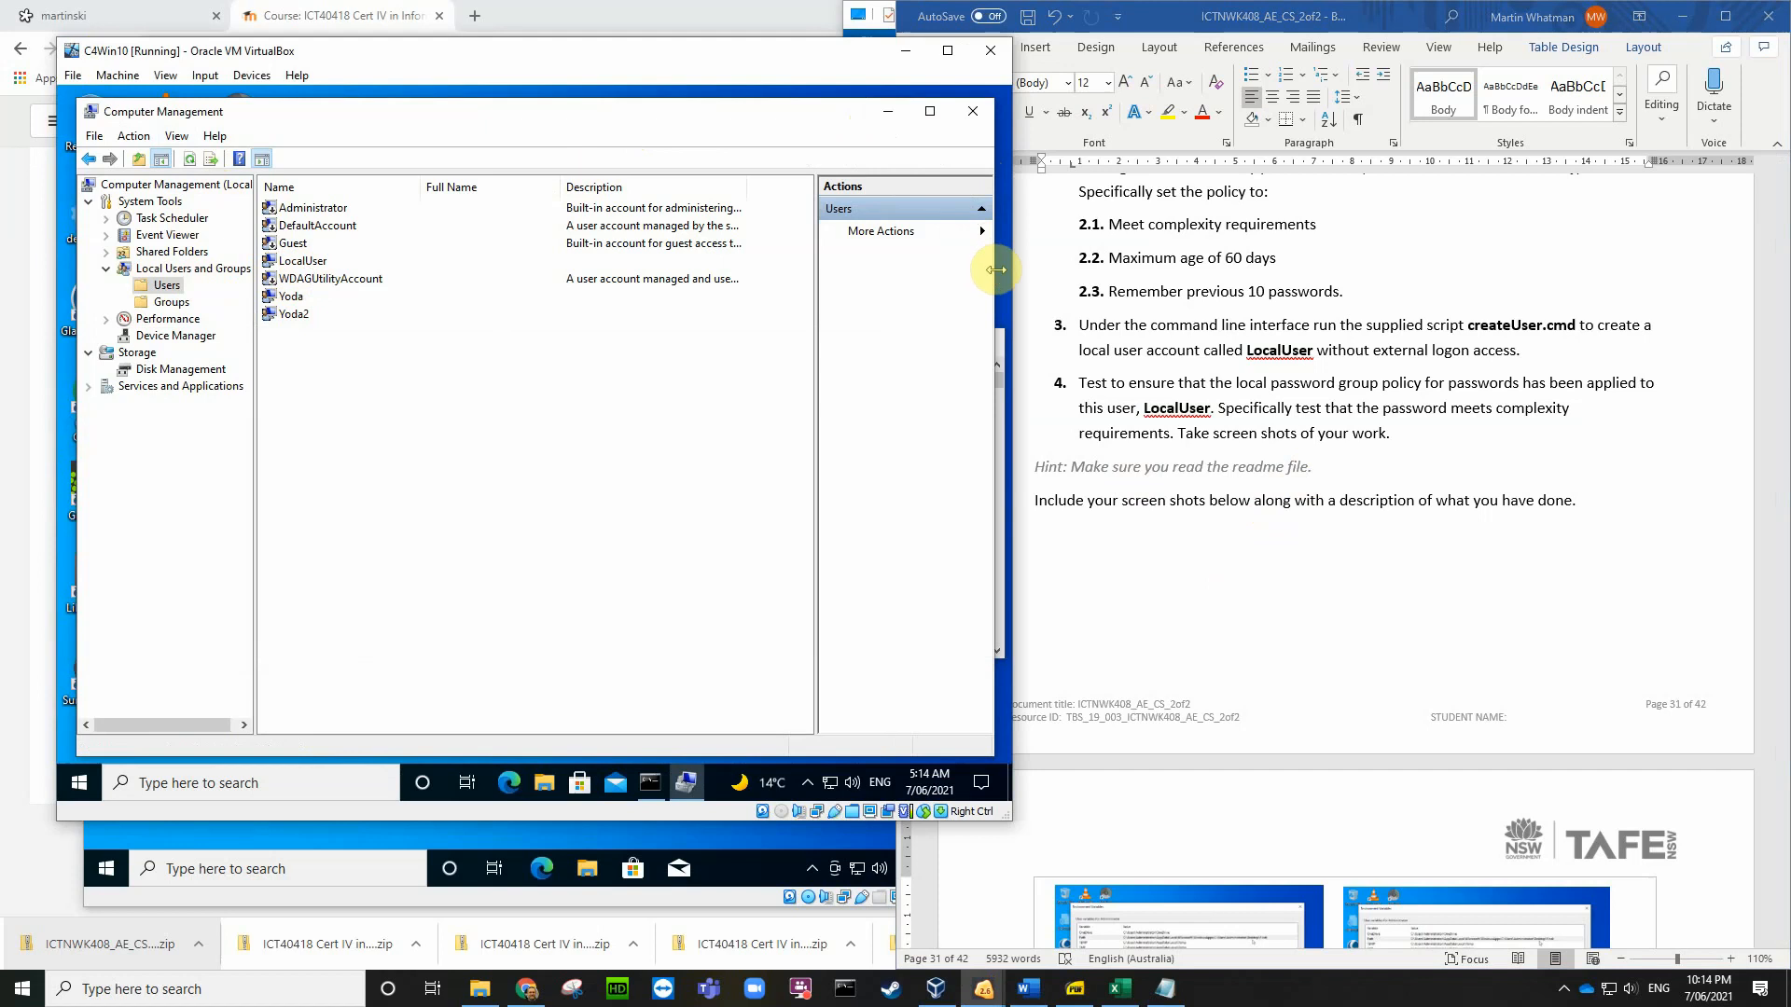
pyautogui.moveTo(997, 269); pyautogui.dragTo(848, 237)
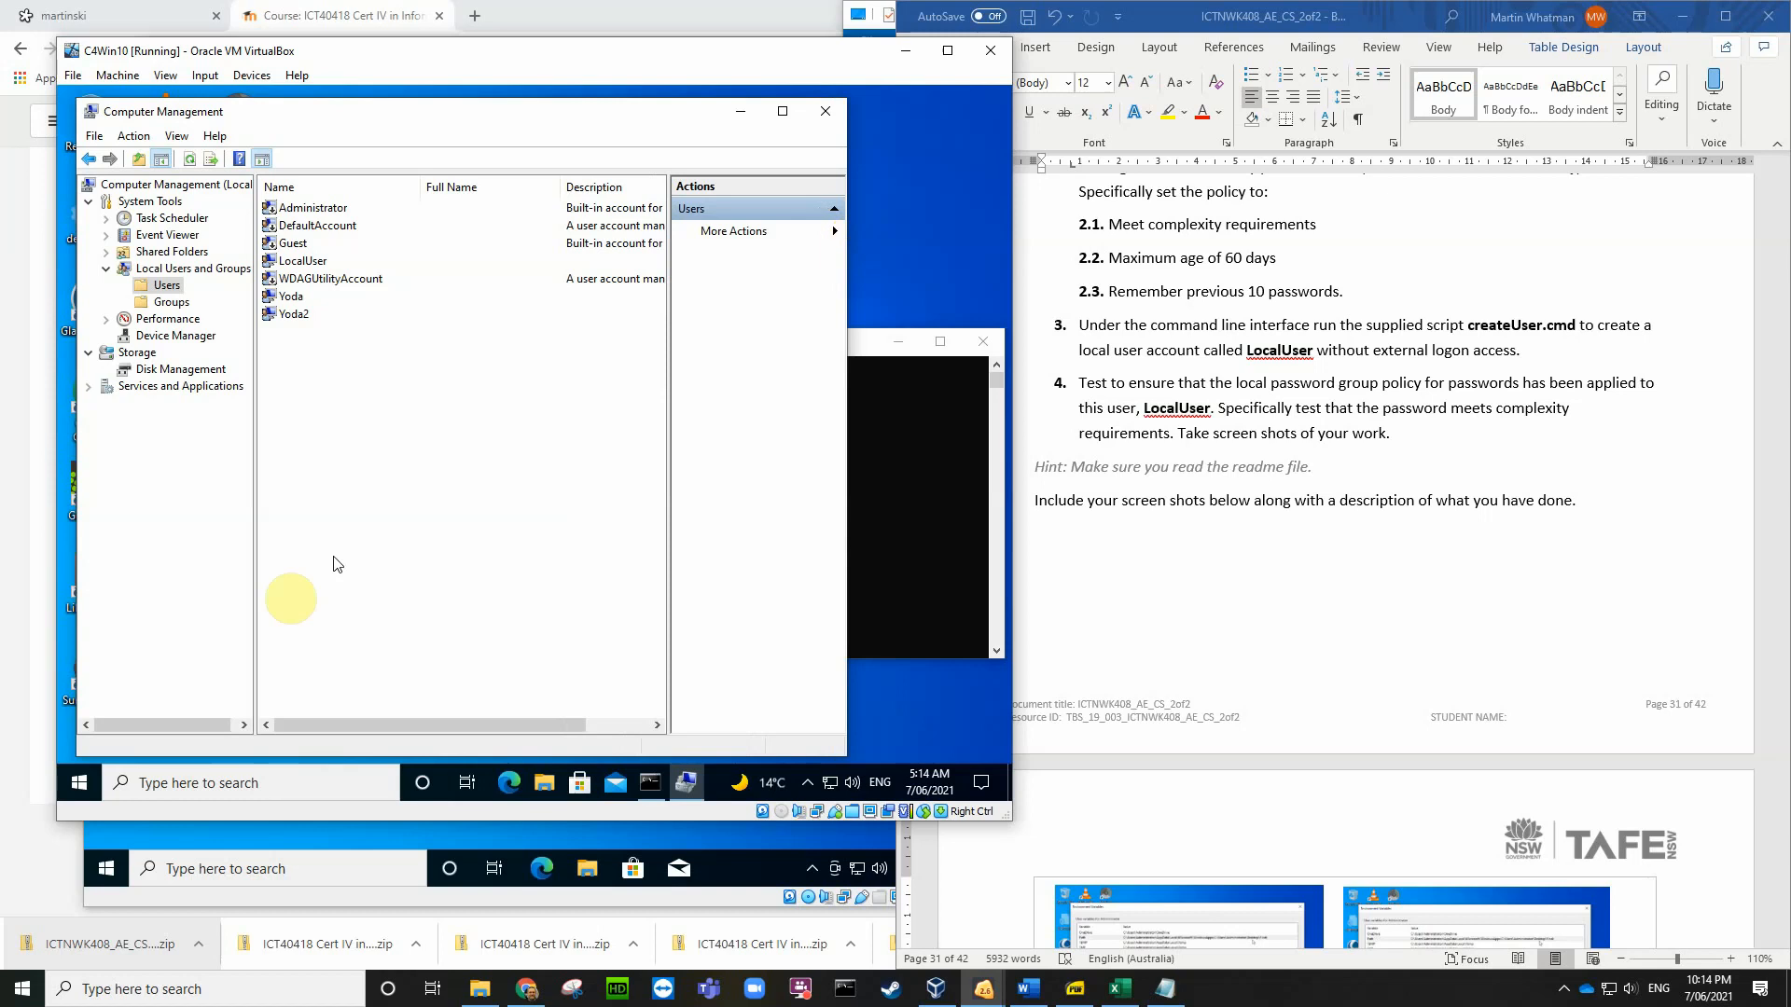
pyautogui.click(201, 786)
pyautogui.click(213, 792)
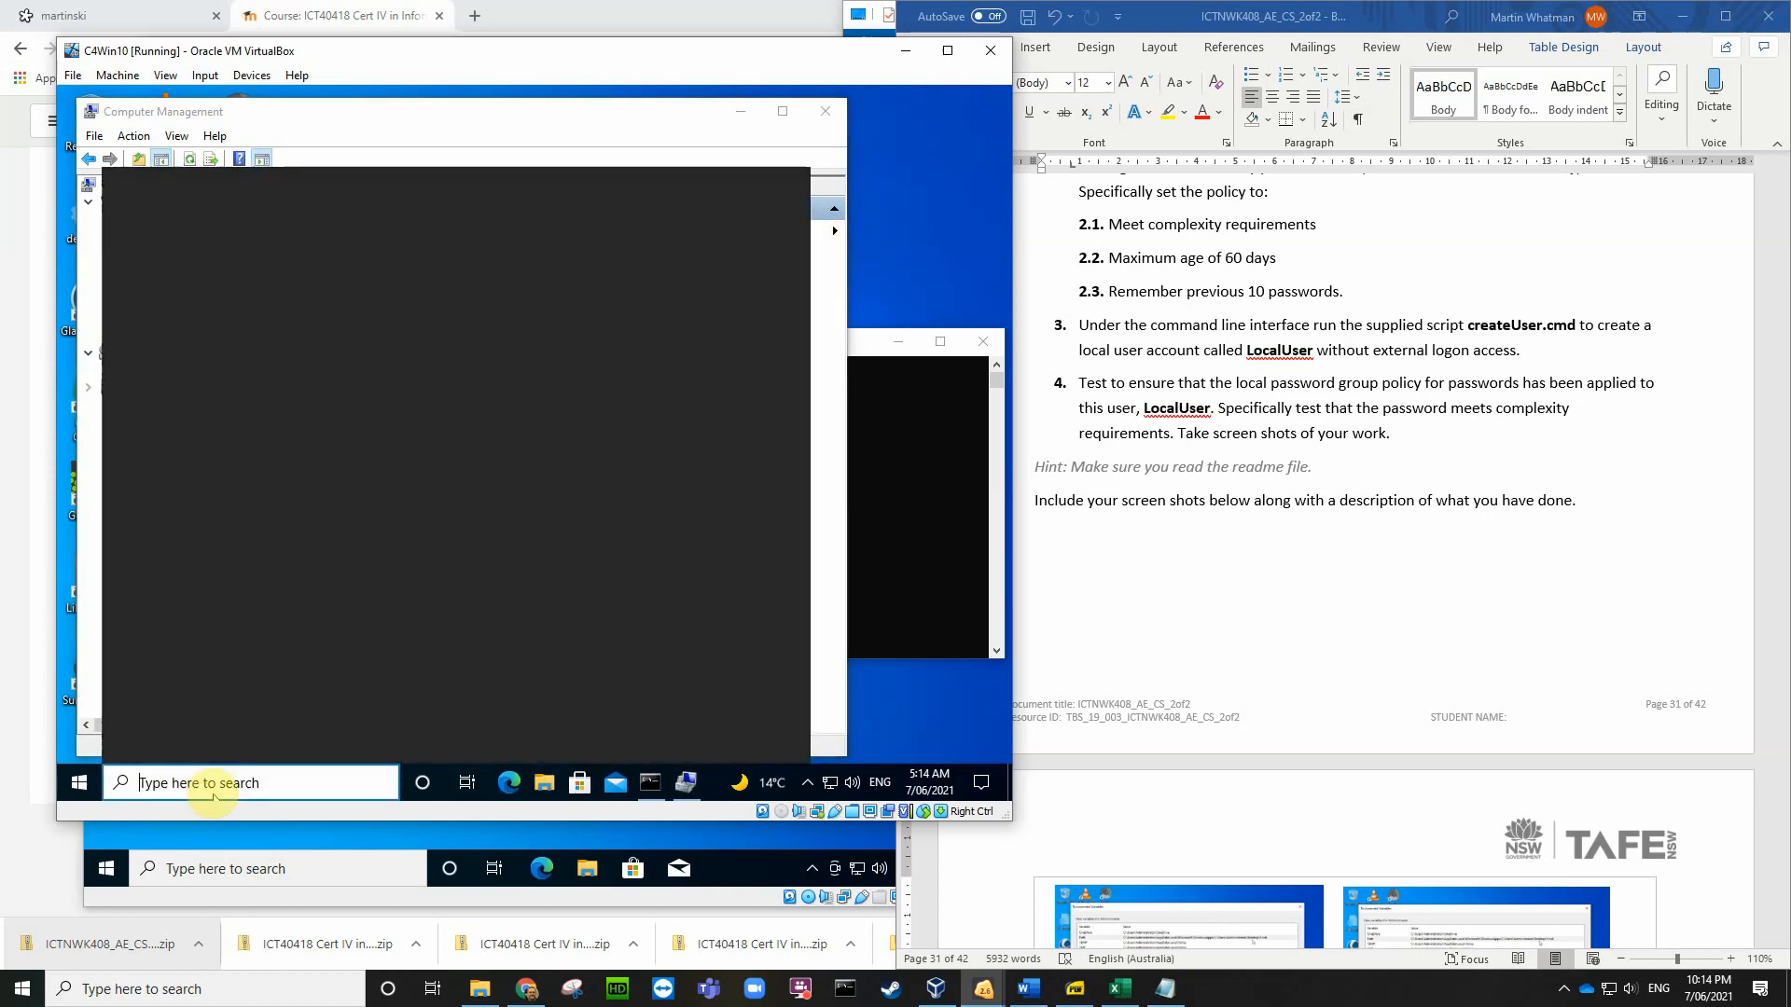
pyautogui.write('loca')
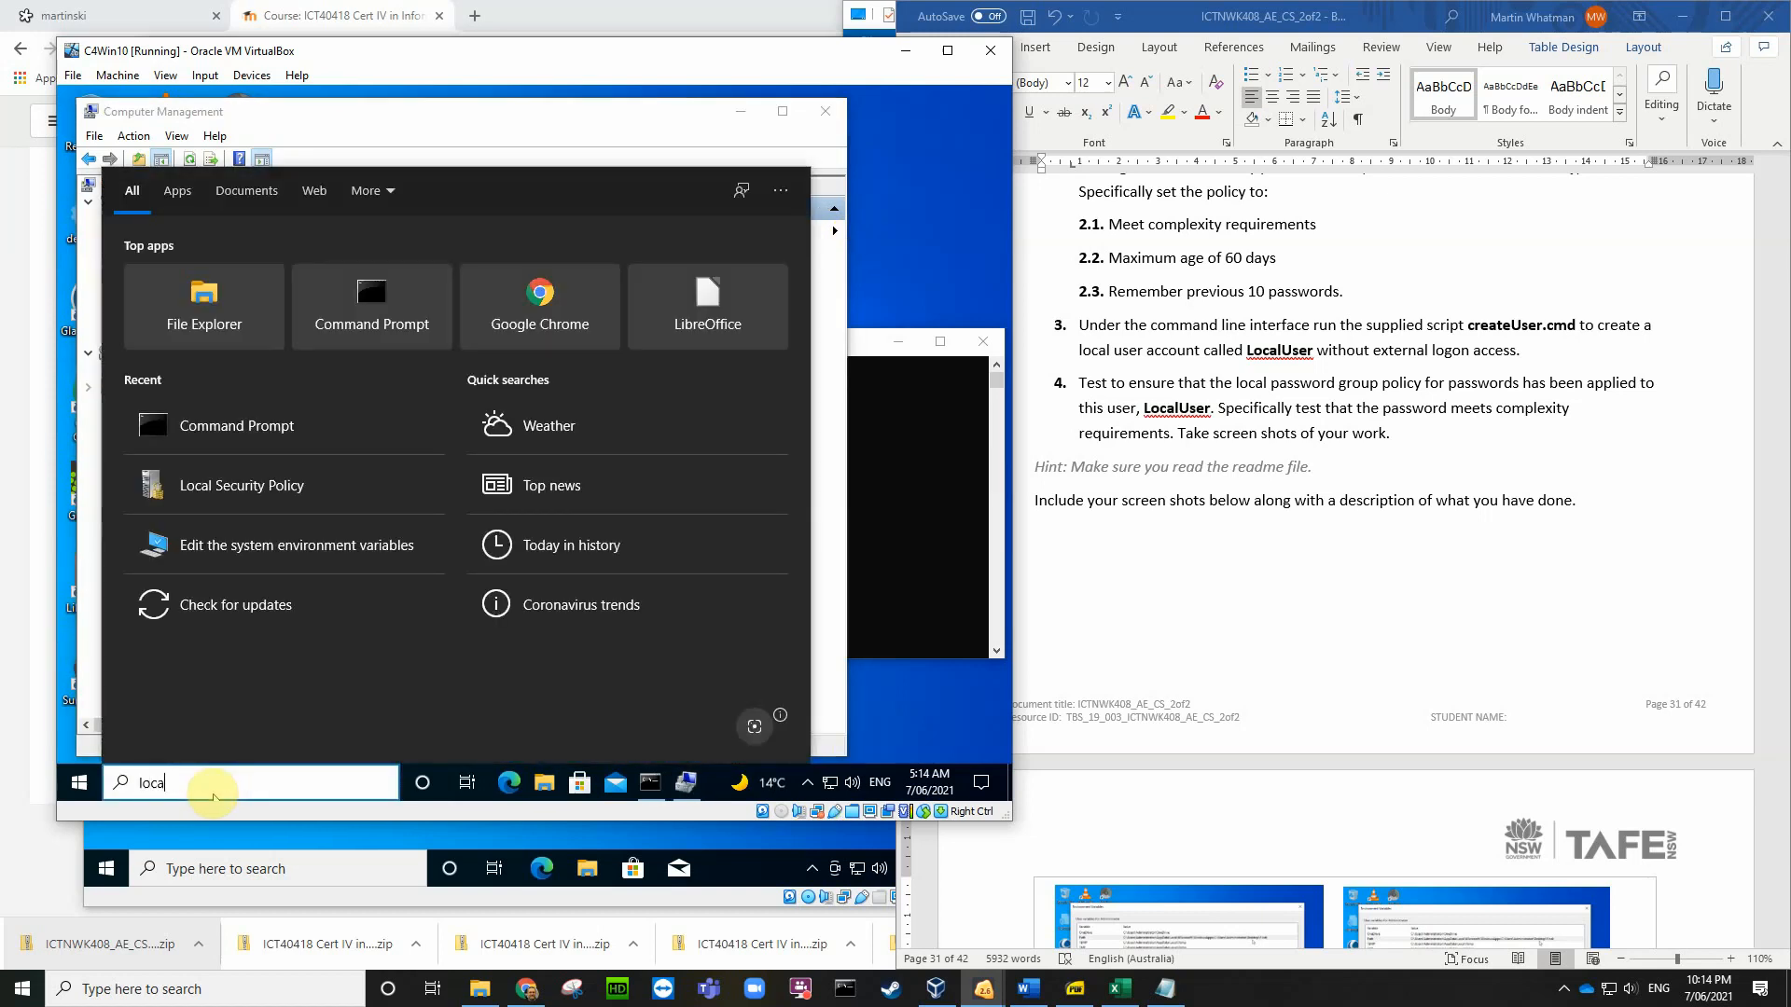
pyautogui.write('l')
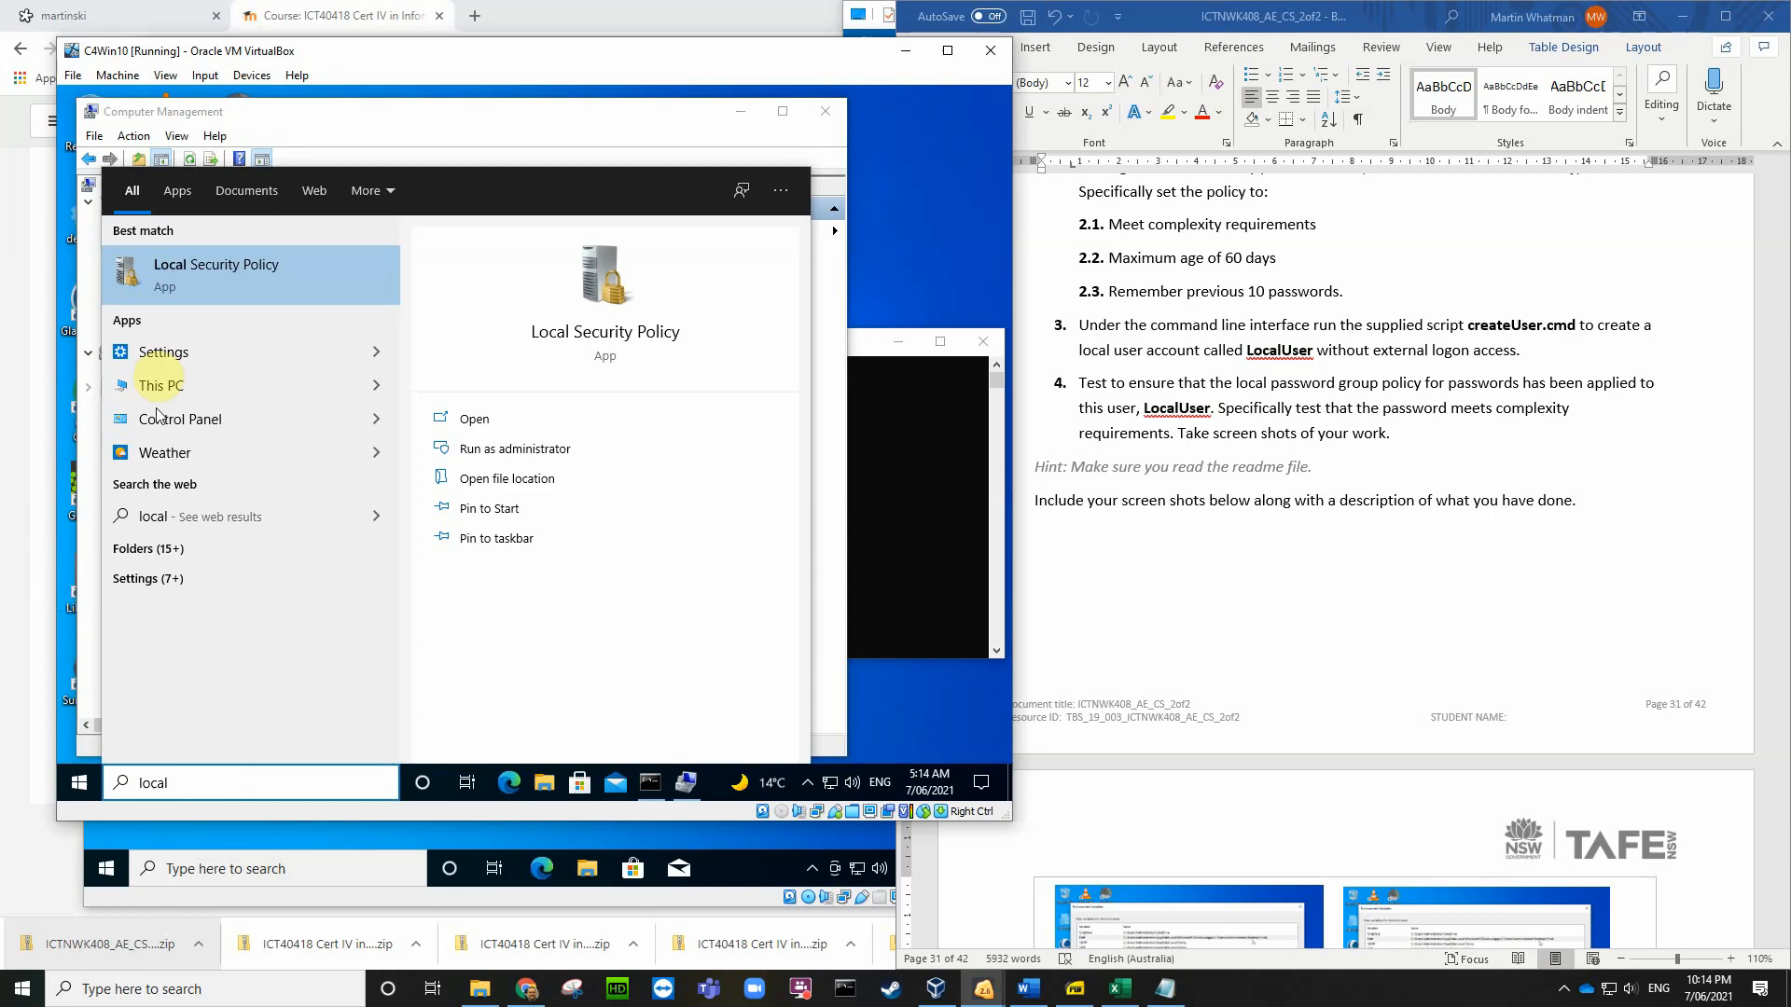
pyautogui.click(470, 452)
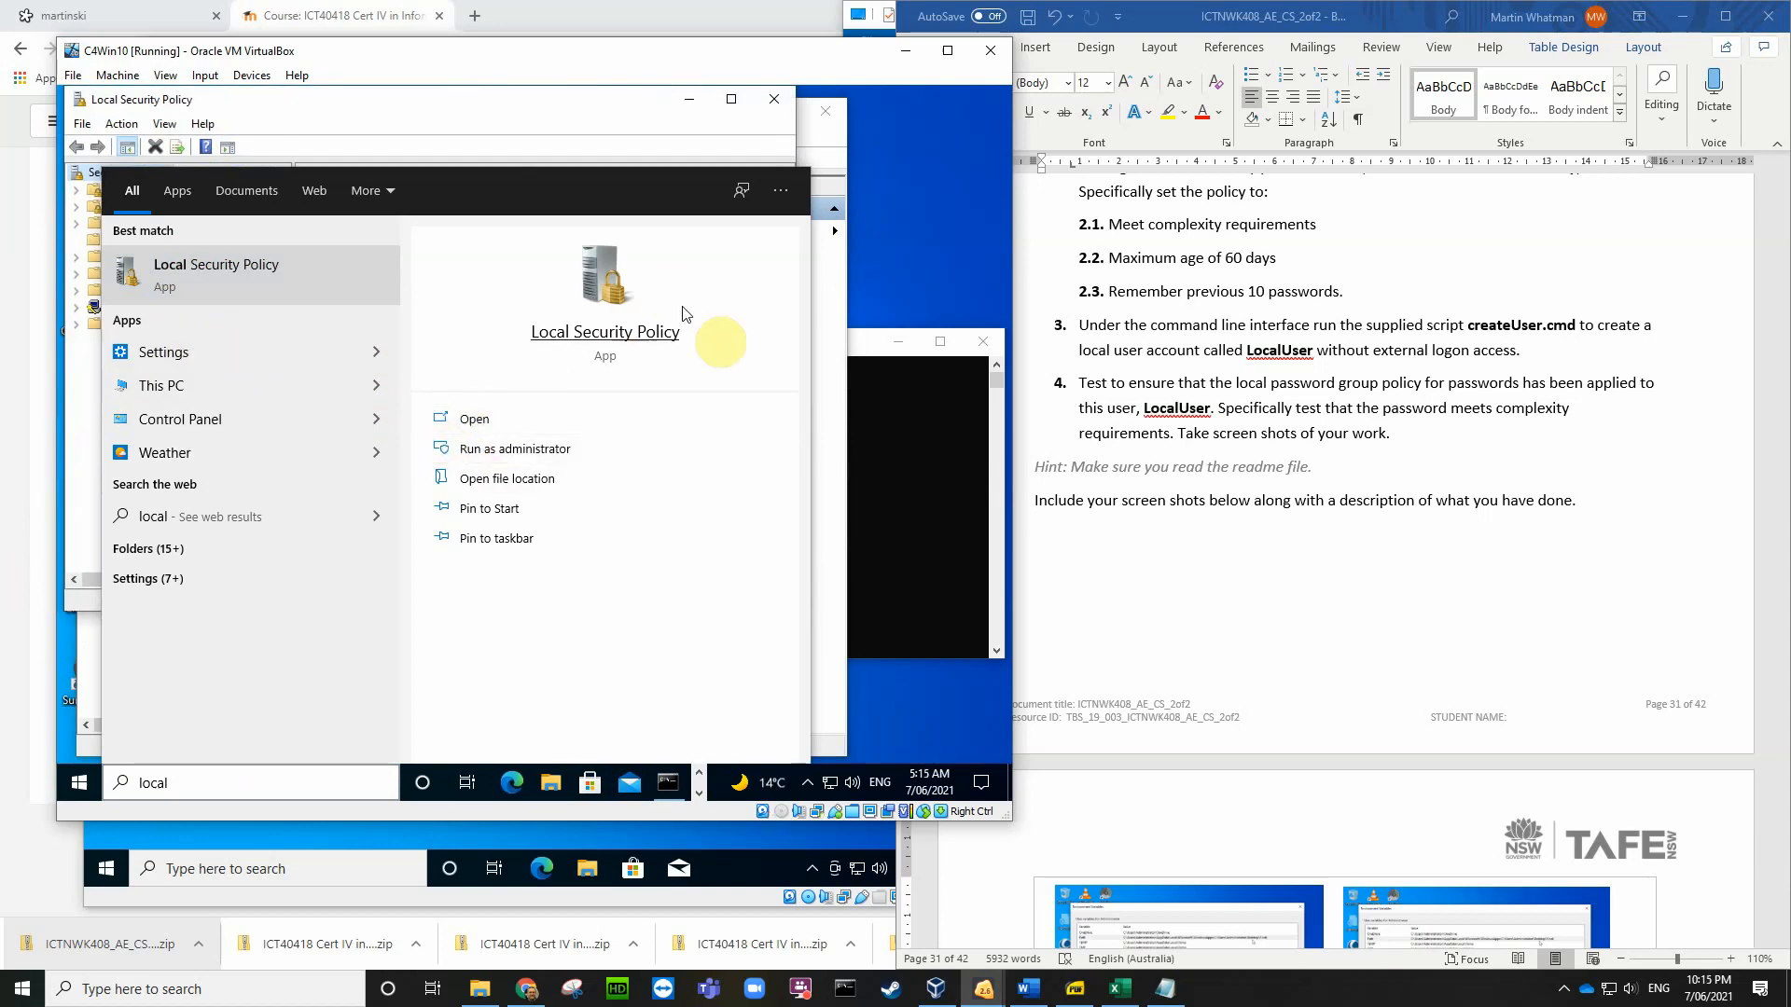
# Step: Show Password Policy: 24 passwords remembered, 42-day maximum age, complexity enabled
pyautogui.click(444, 100)
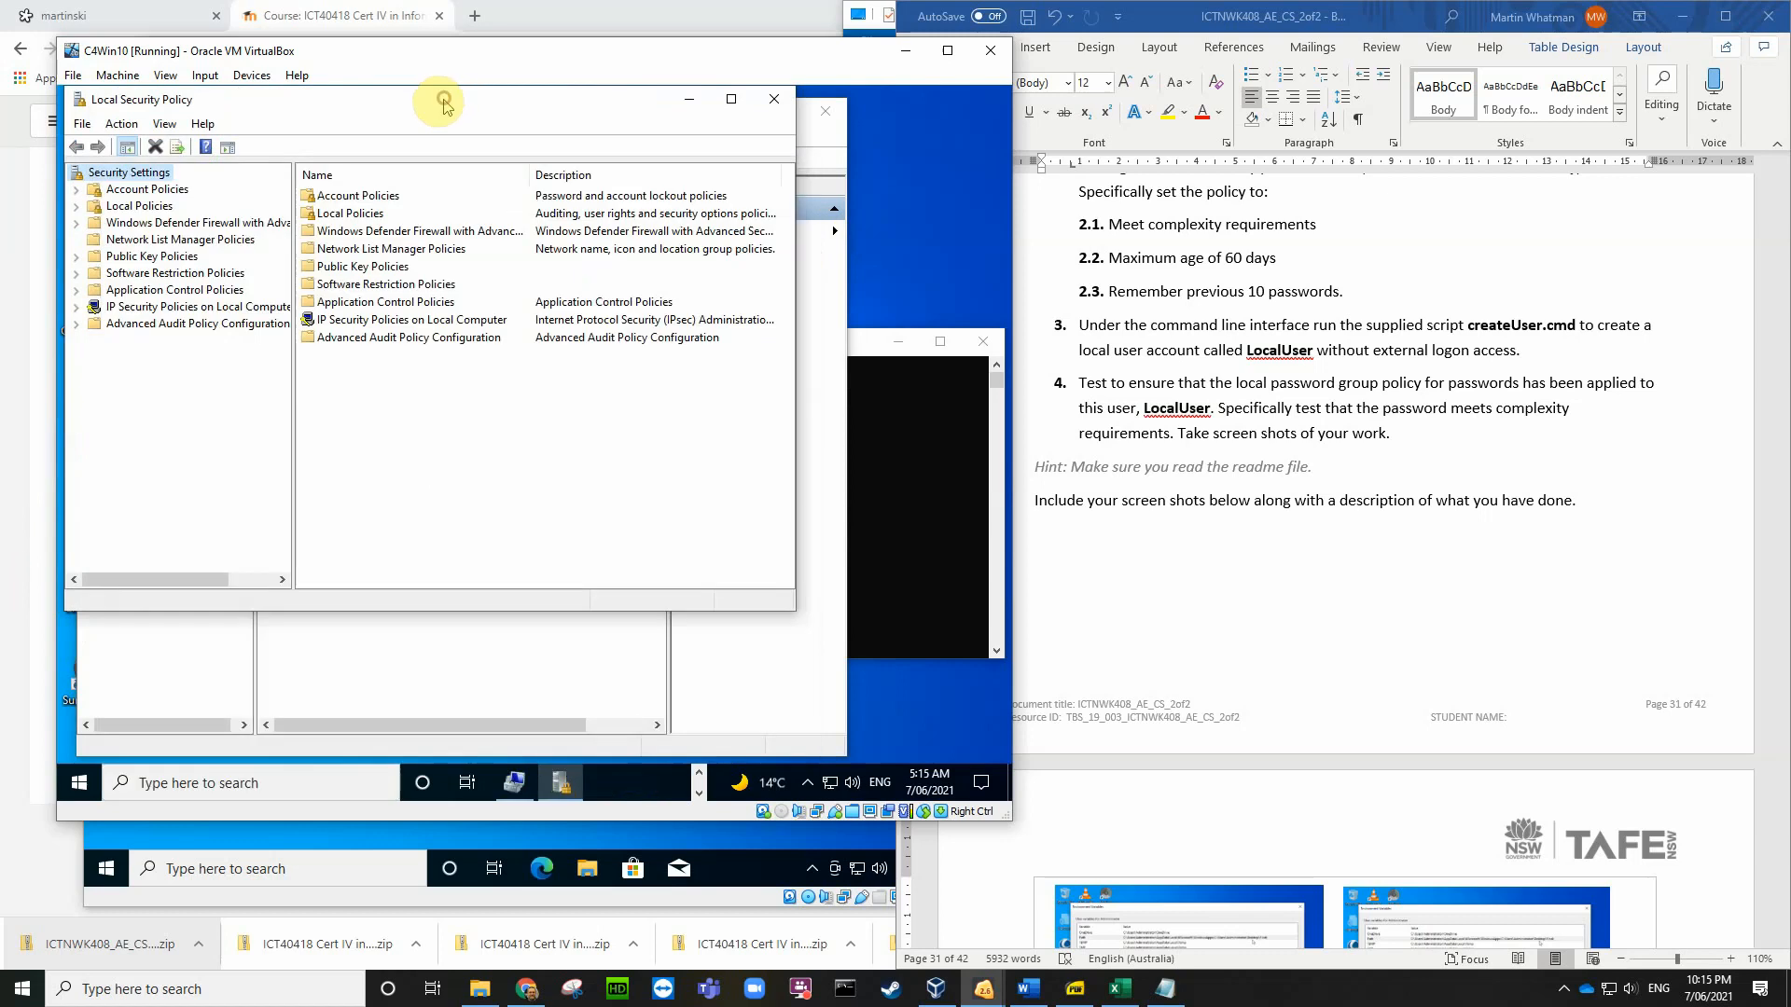
pyautogui.click(75, 190)
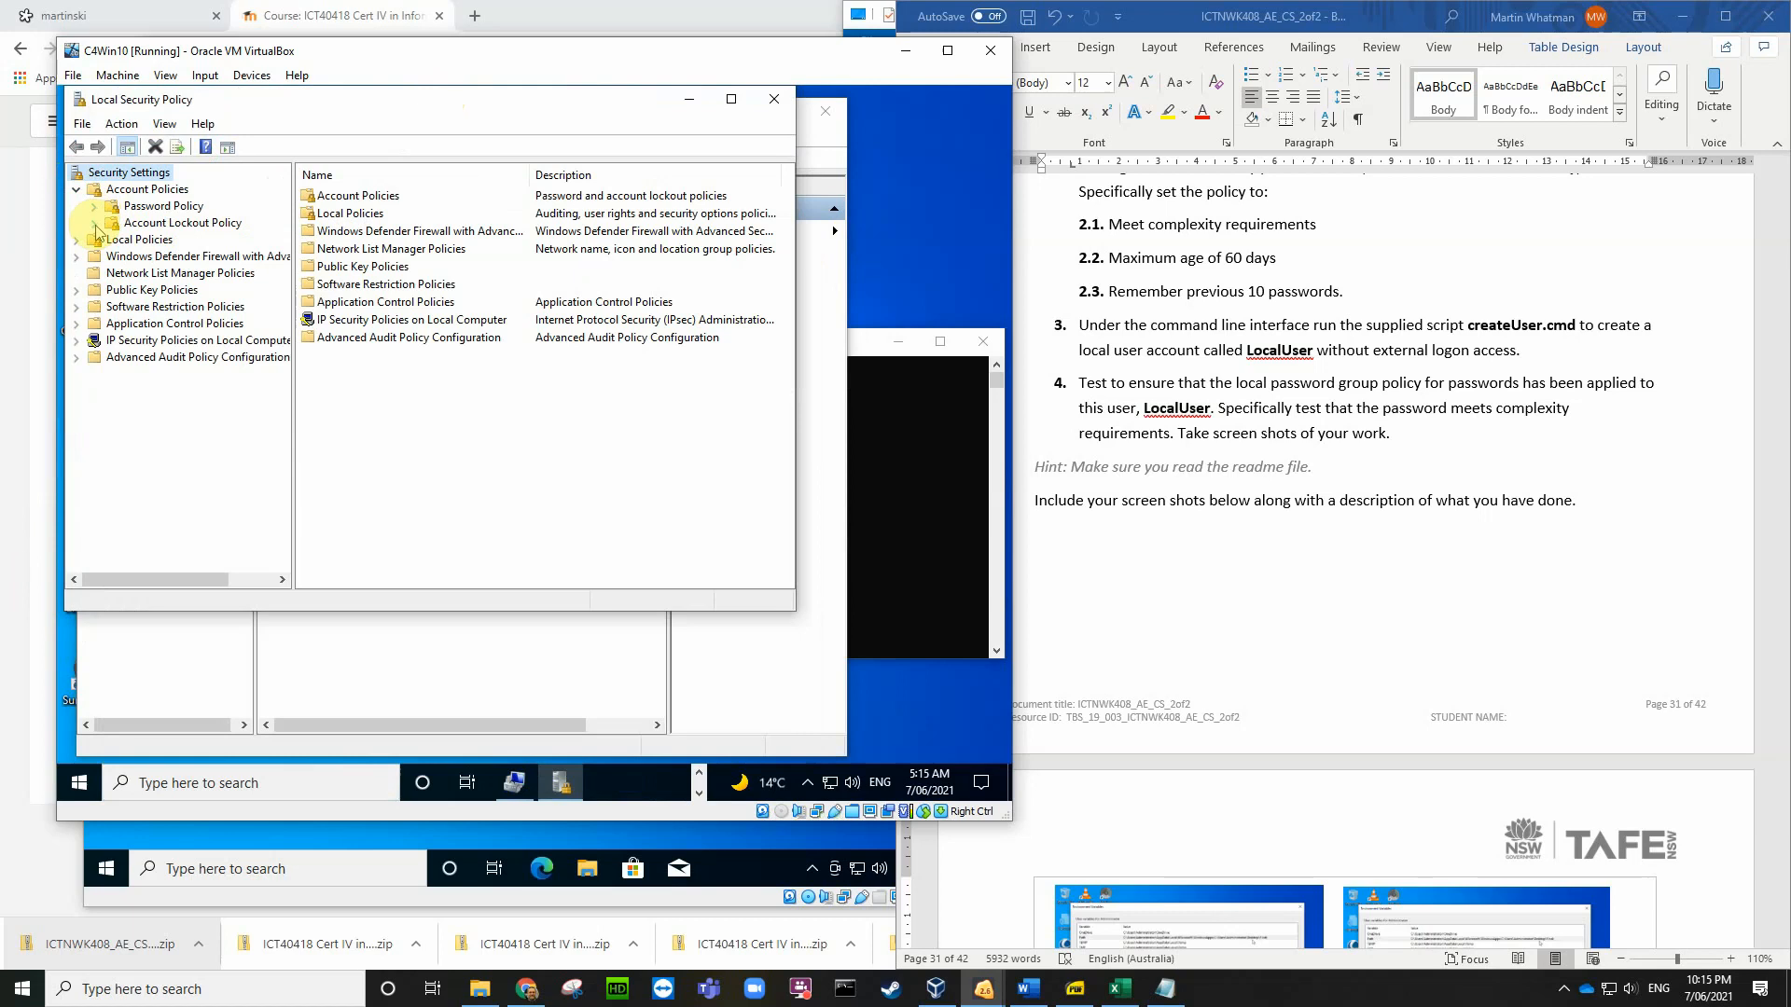
pyautogui.click(159, 206)
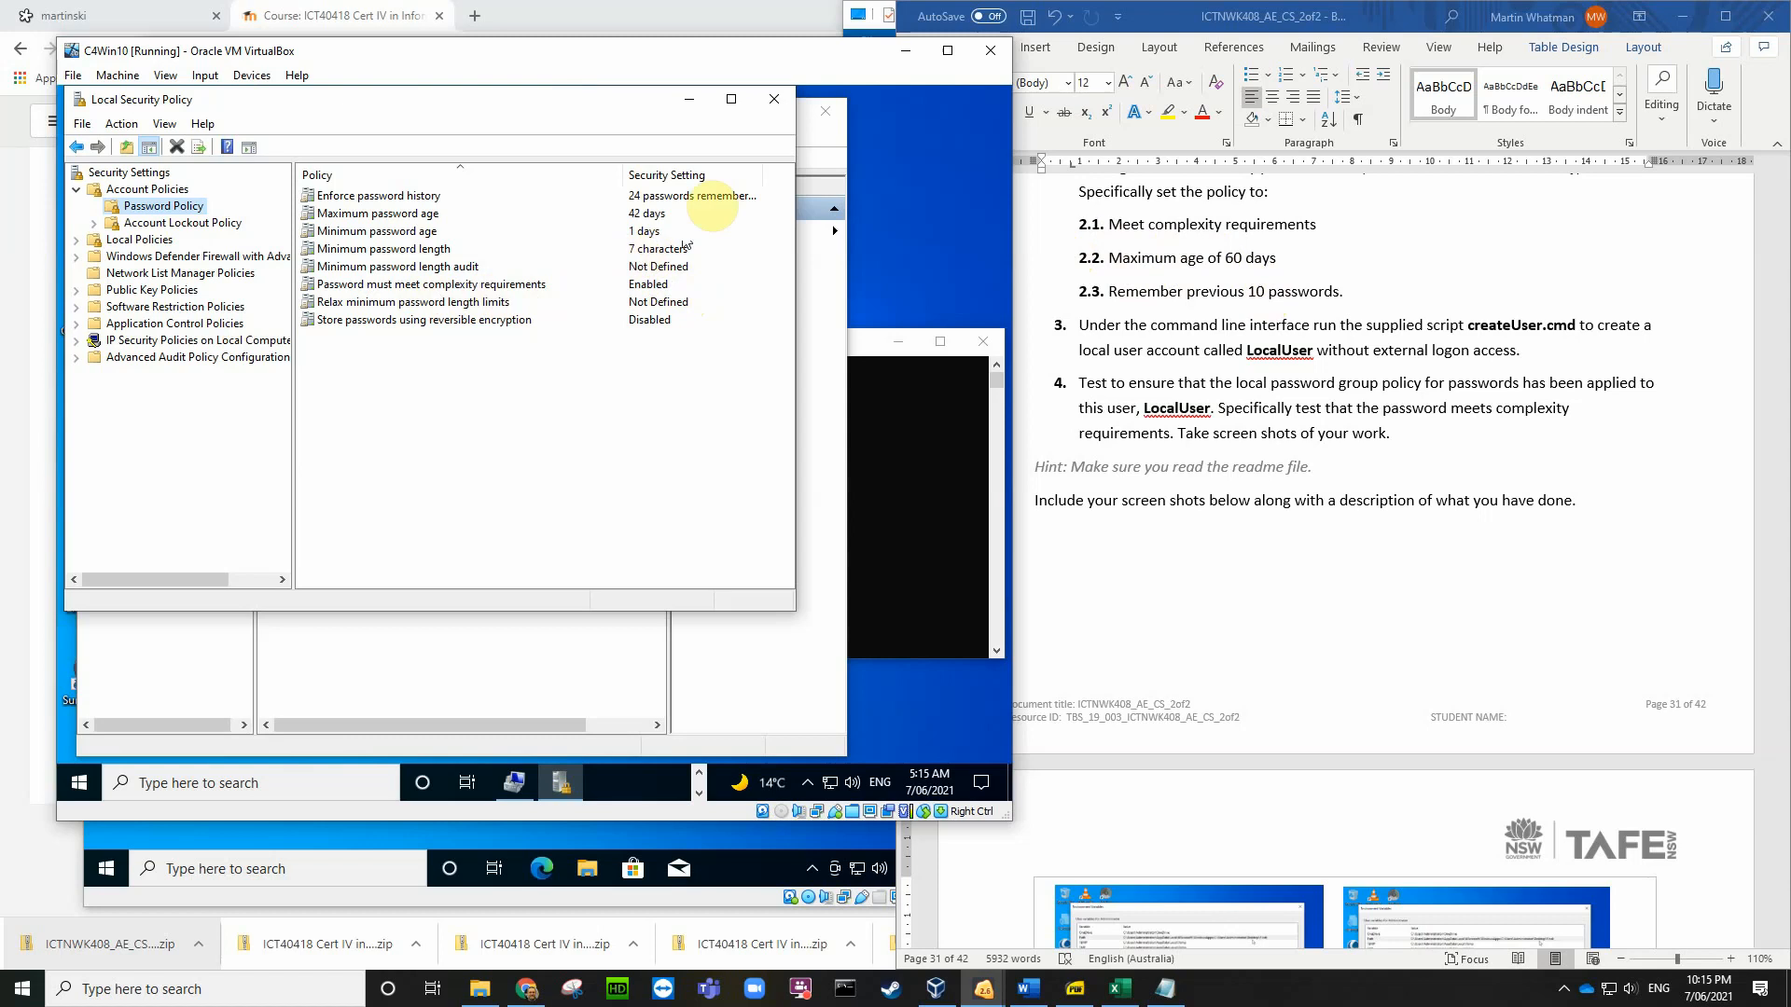
# Step: Close Local Security Policy and try a short new LocalUser password, which policy rejects
pyautogui.click(775, 99)
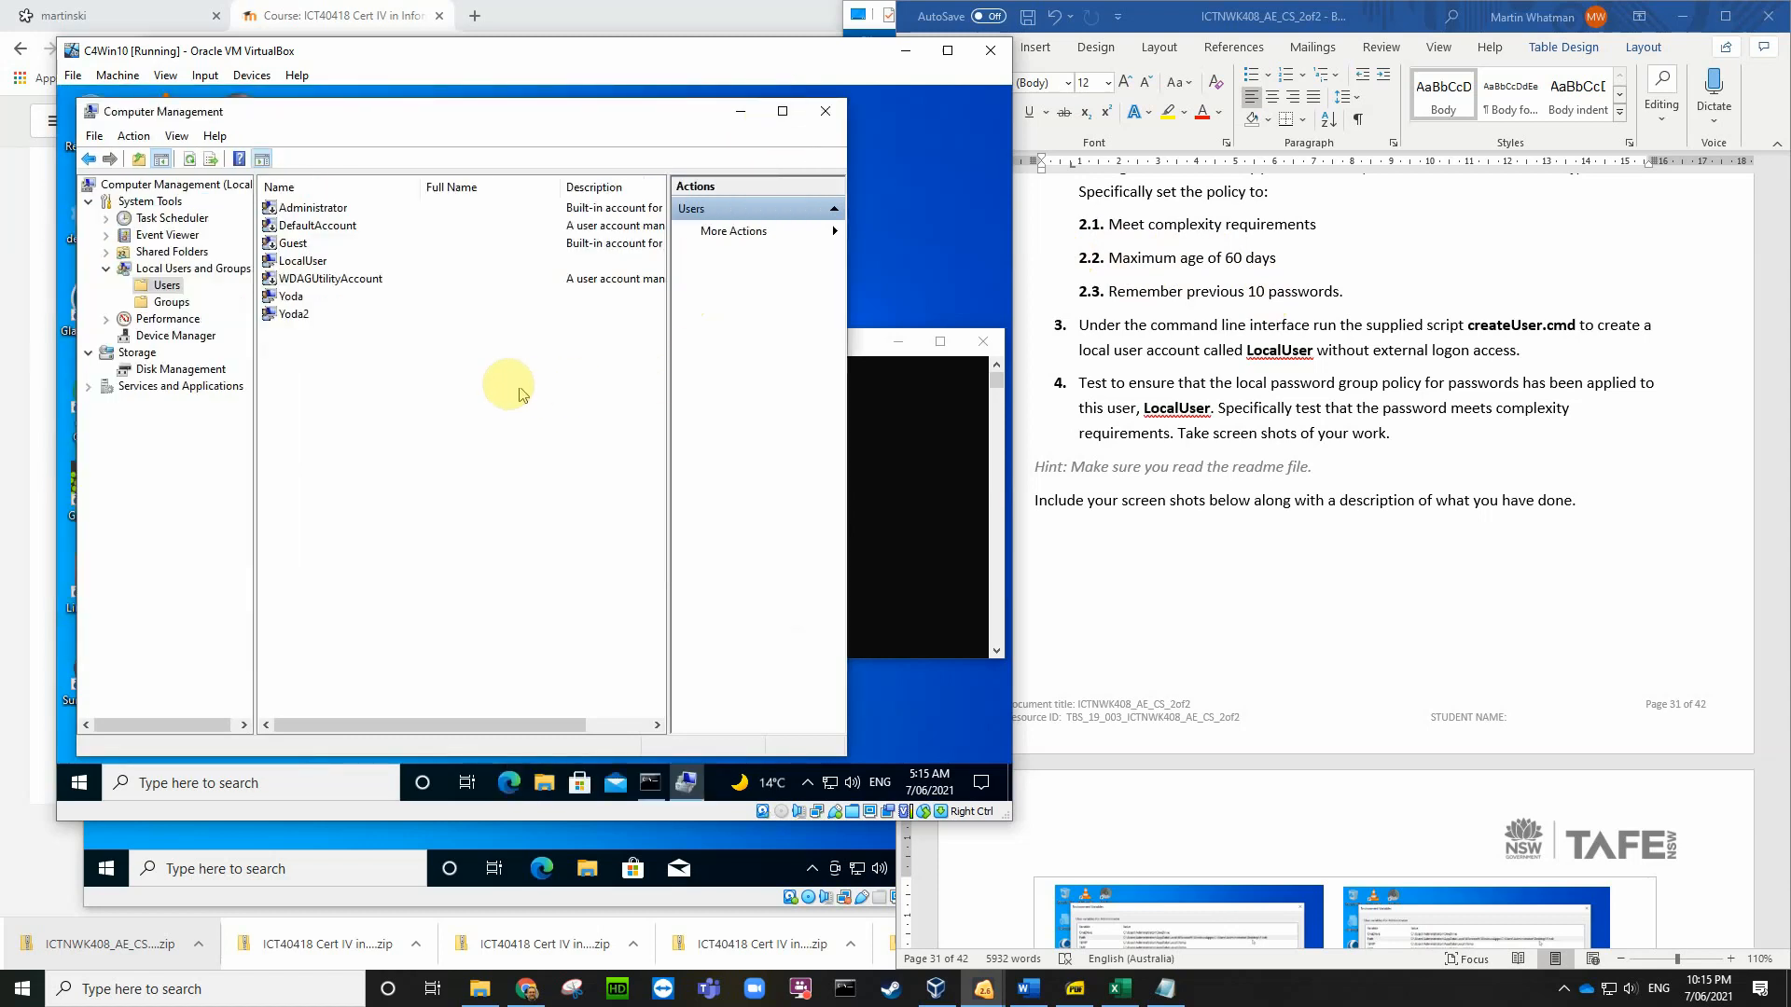
pyautogui.rightClick(334, 266)
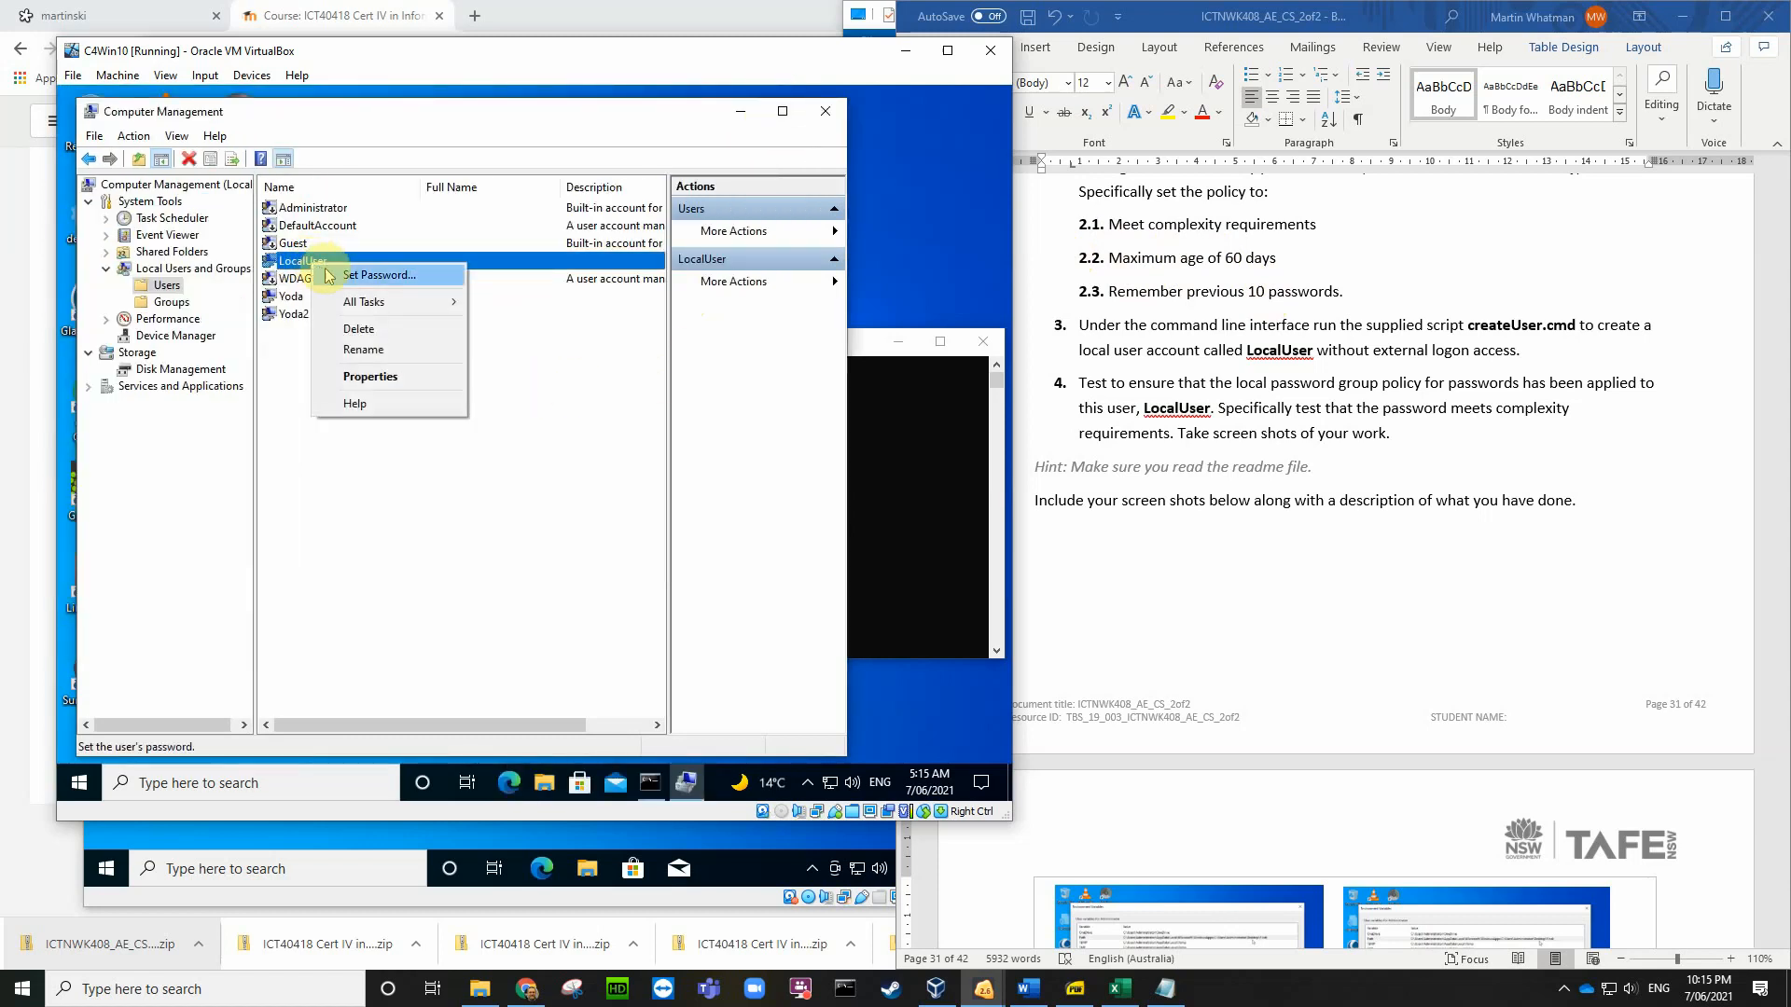
pyautogui.click(353, 278)
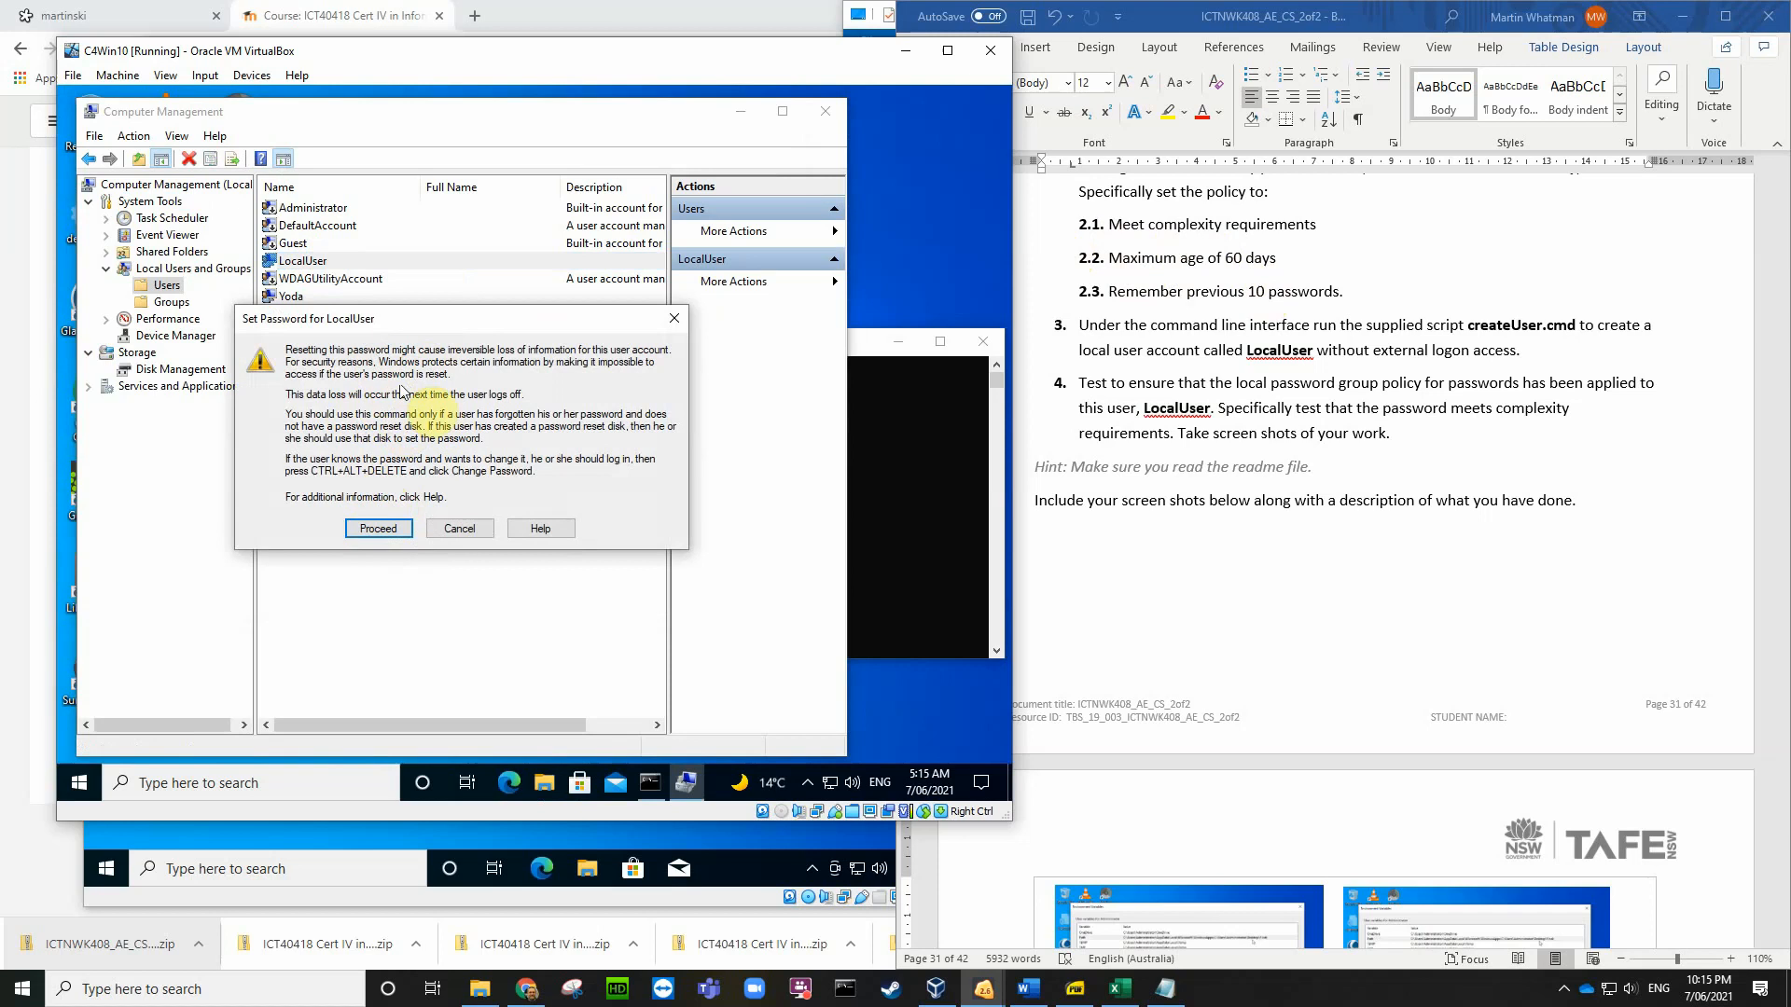
pyautogui.click(395, 529)
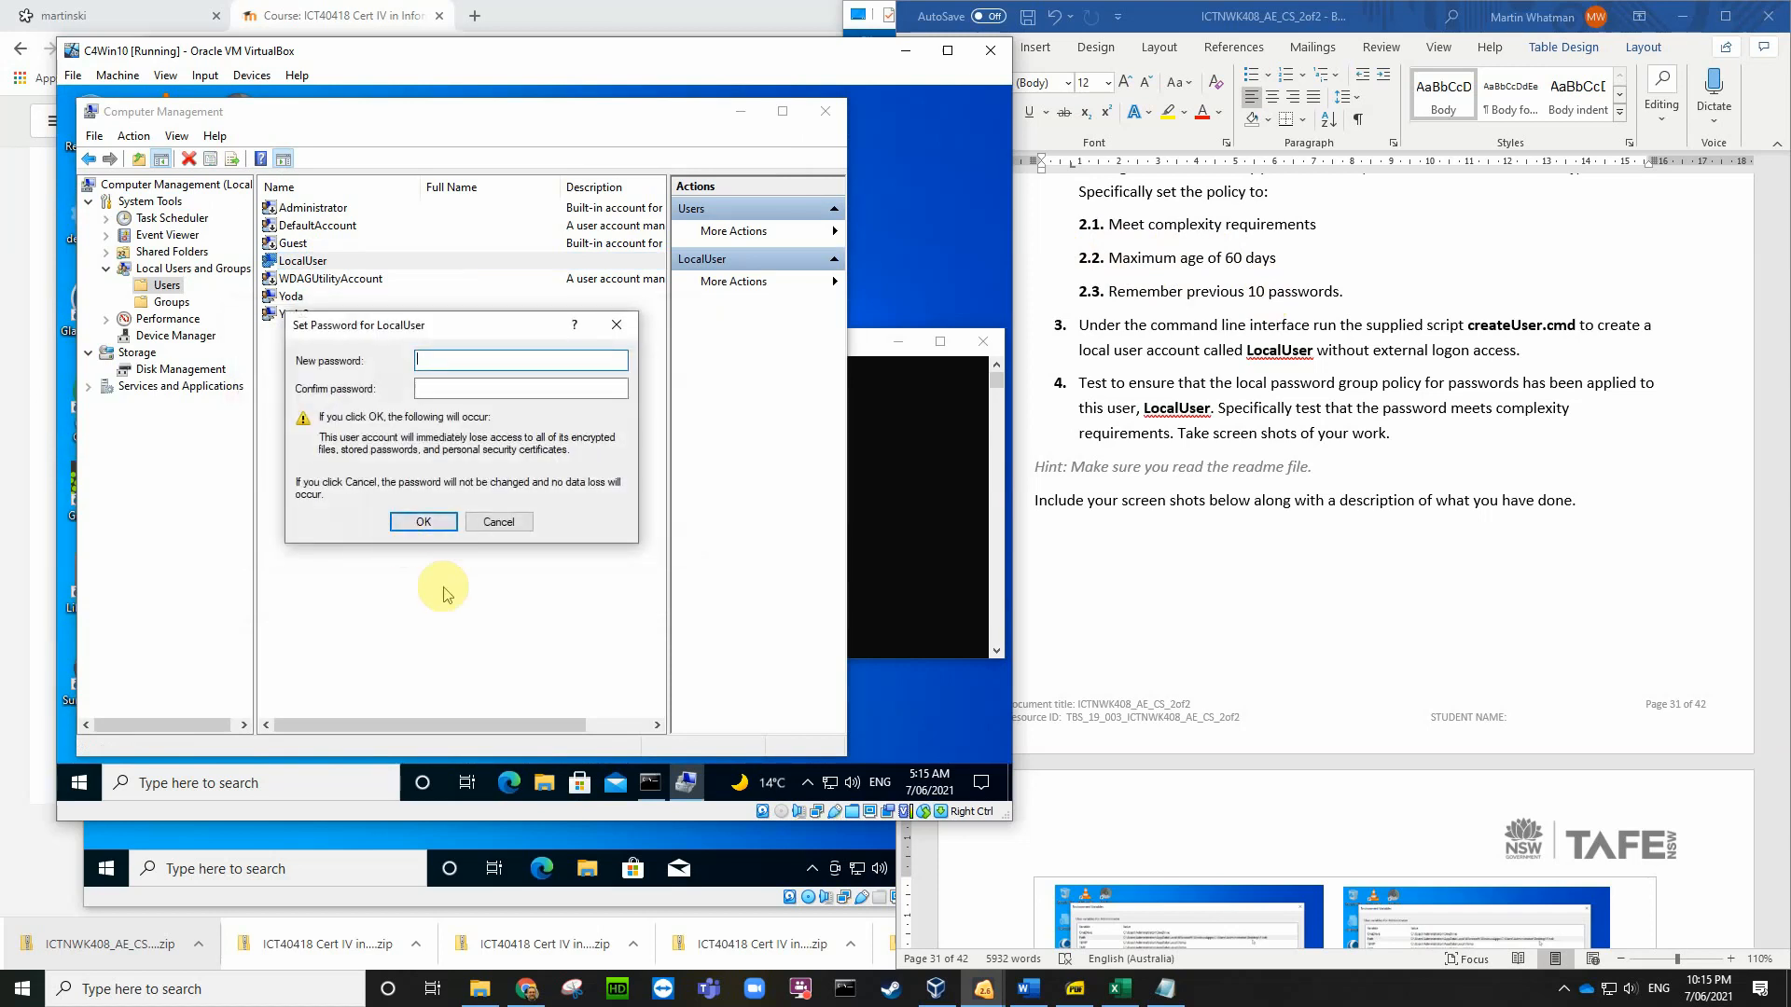
pyautogui.write('•••••')
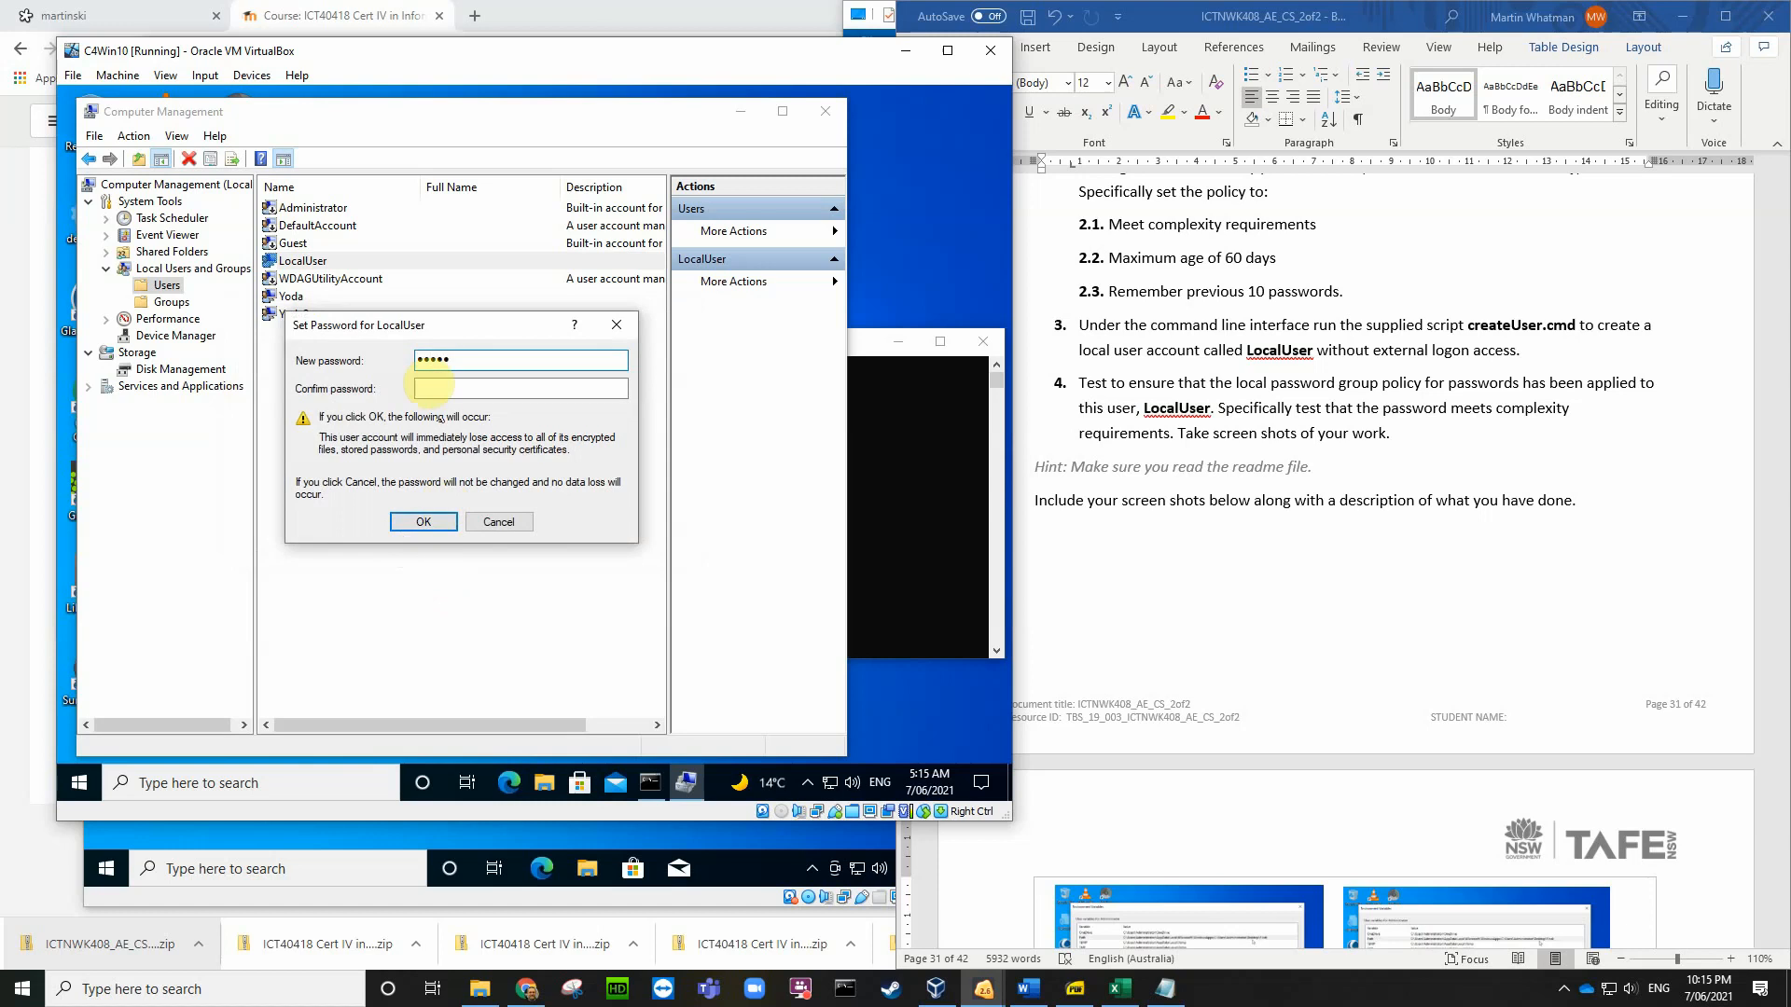
pyautogui.click(435, 388)
pyautogui.click(431, 522)
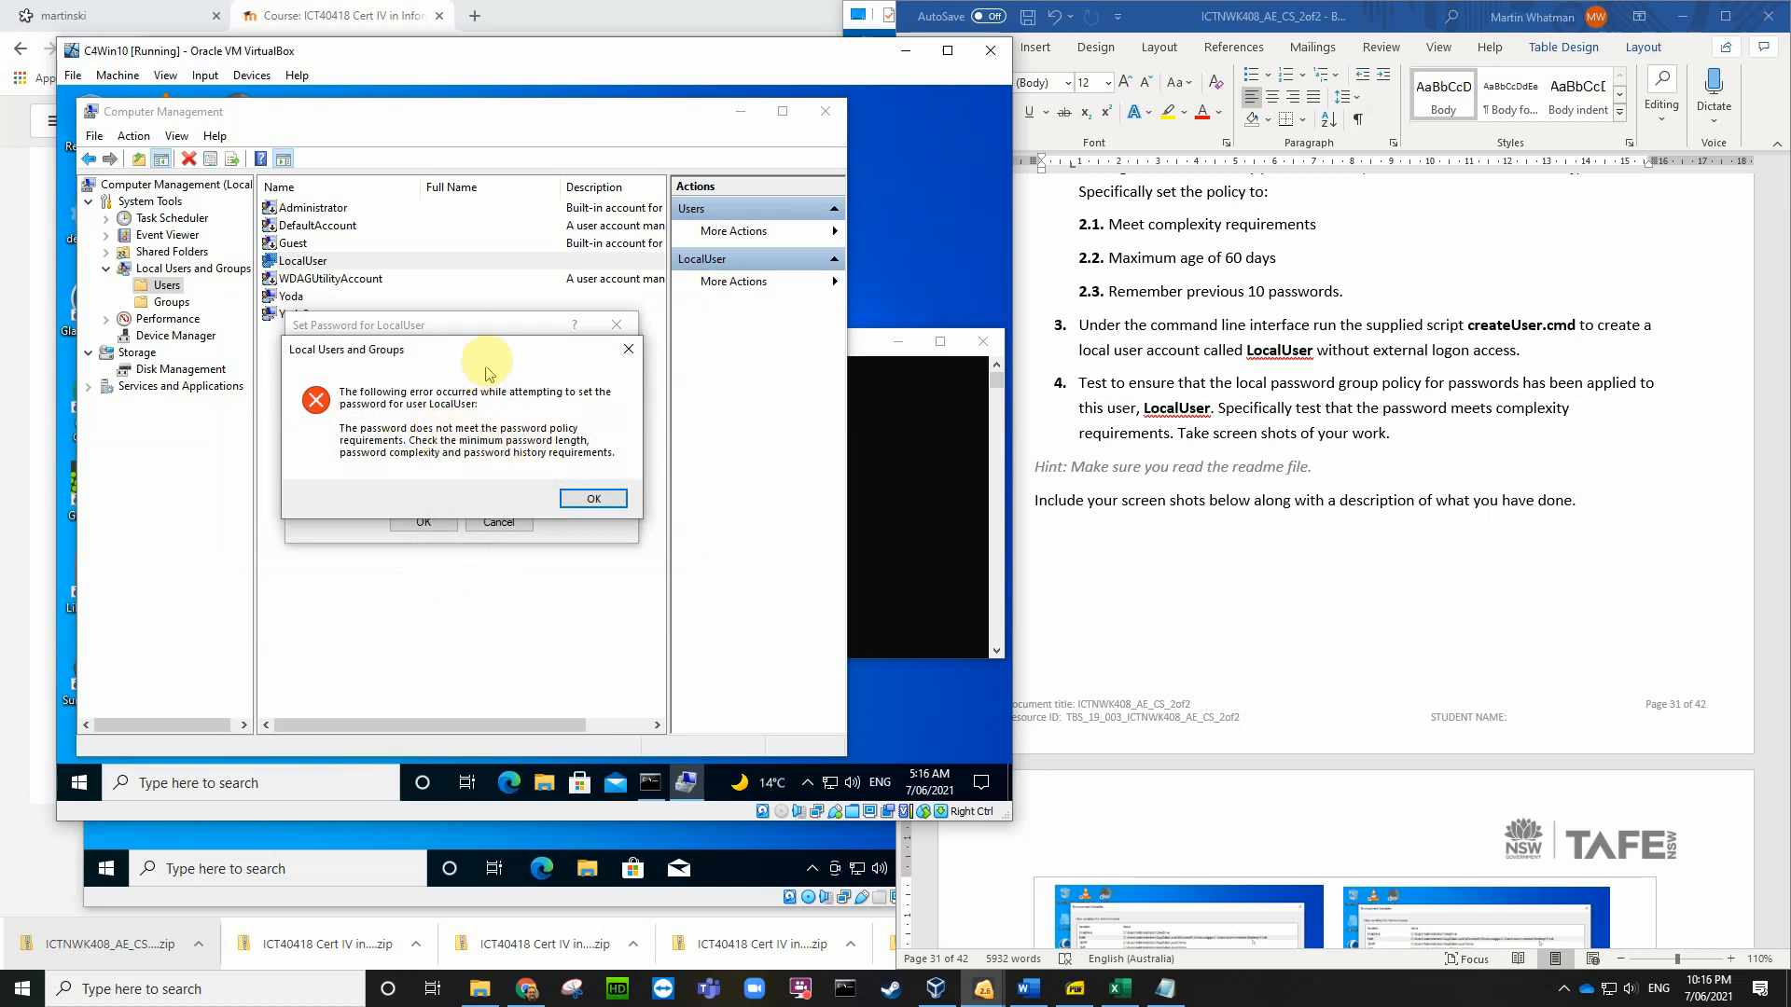
pyautogui.moveTo(487, 353); pyautogui.dragTo(527, 297)
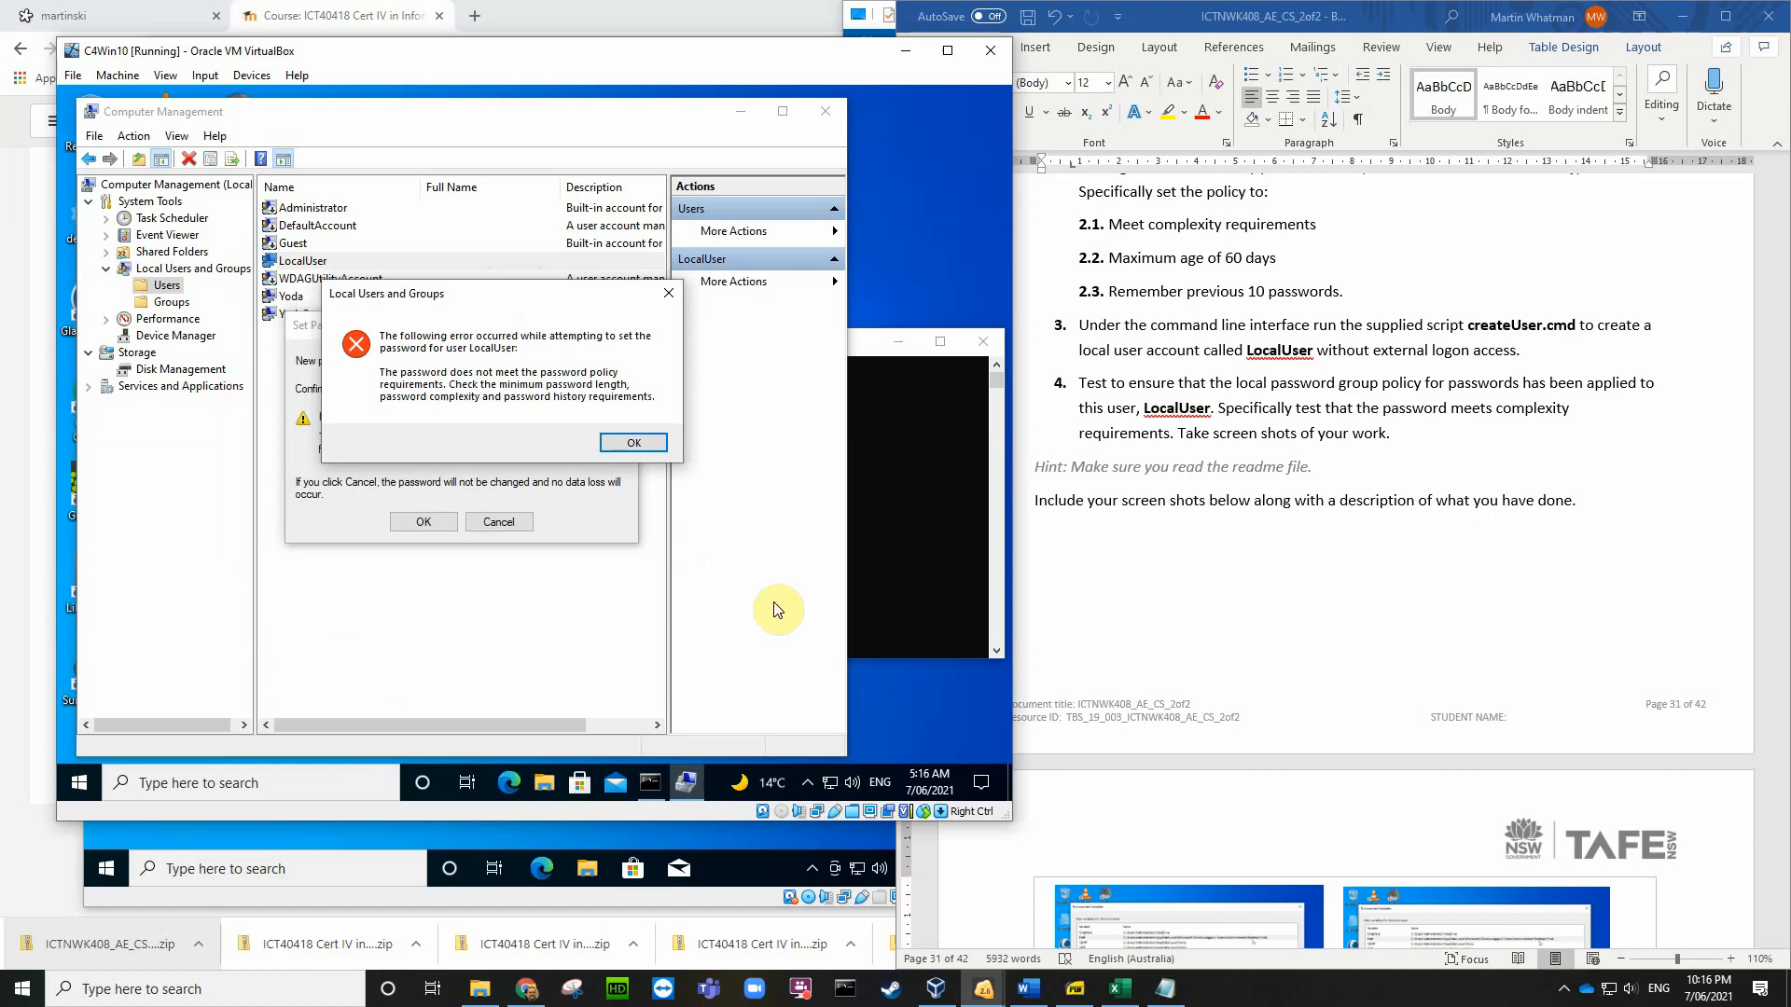
# Step: Save a screenshot of the password rejection error to the Desktop
pyautogui.press('Control_R+e')
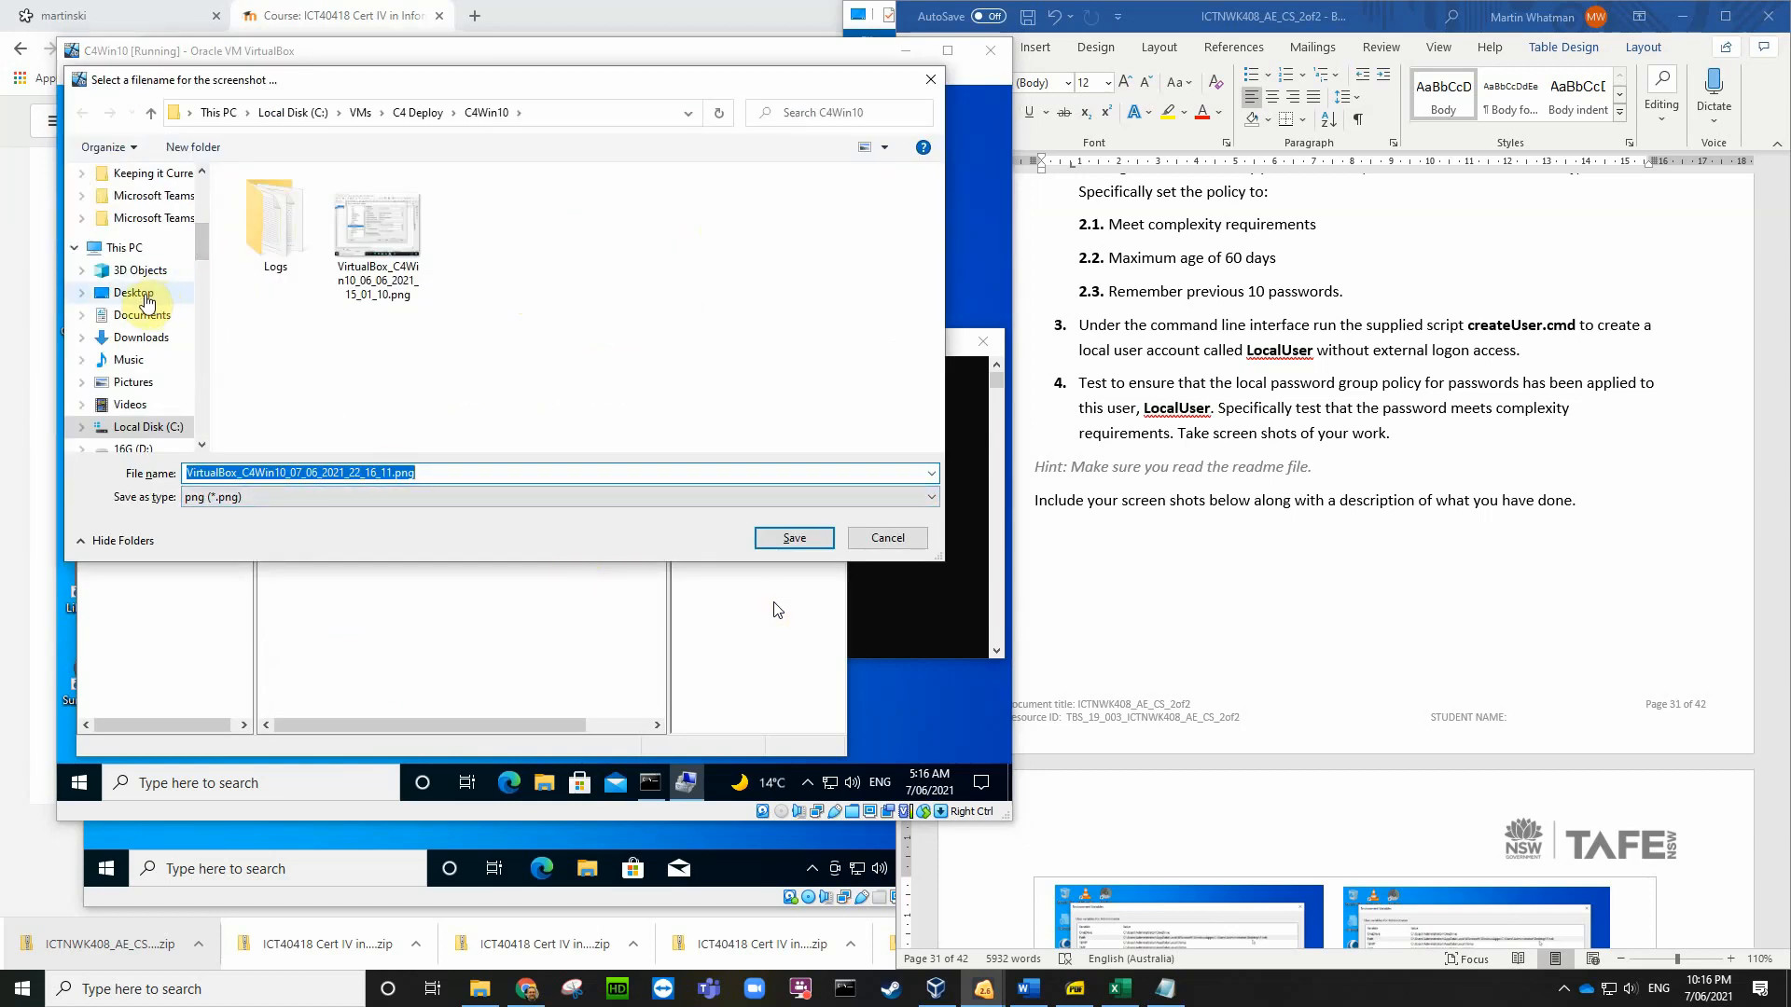
pyautogui.click(145, 297)
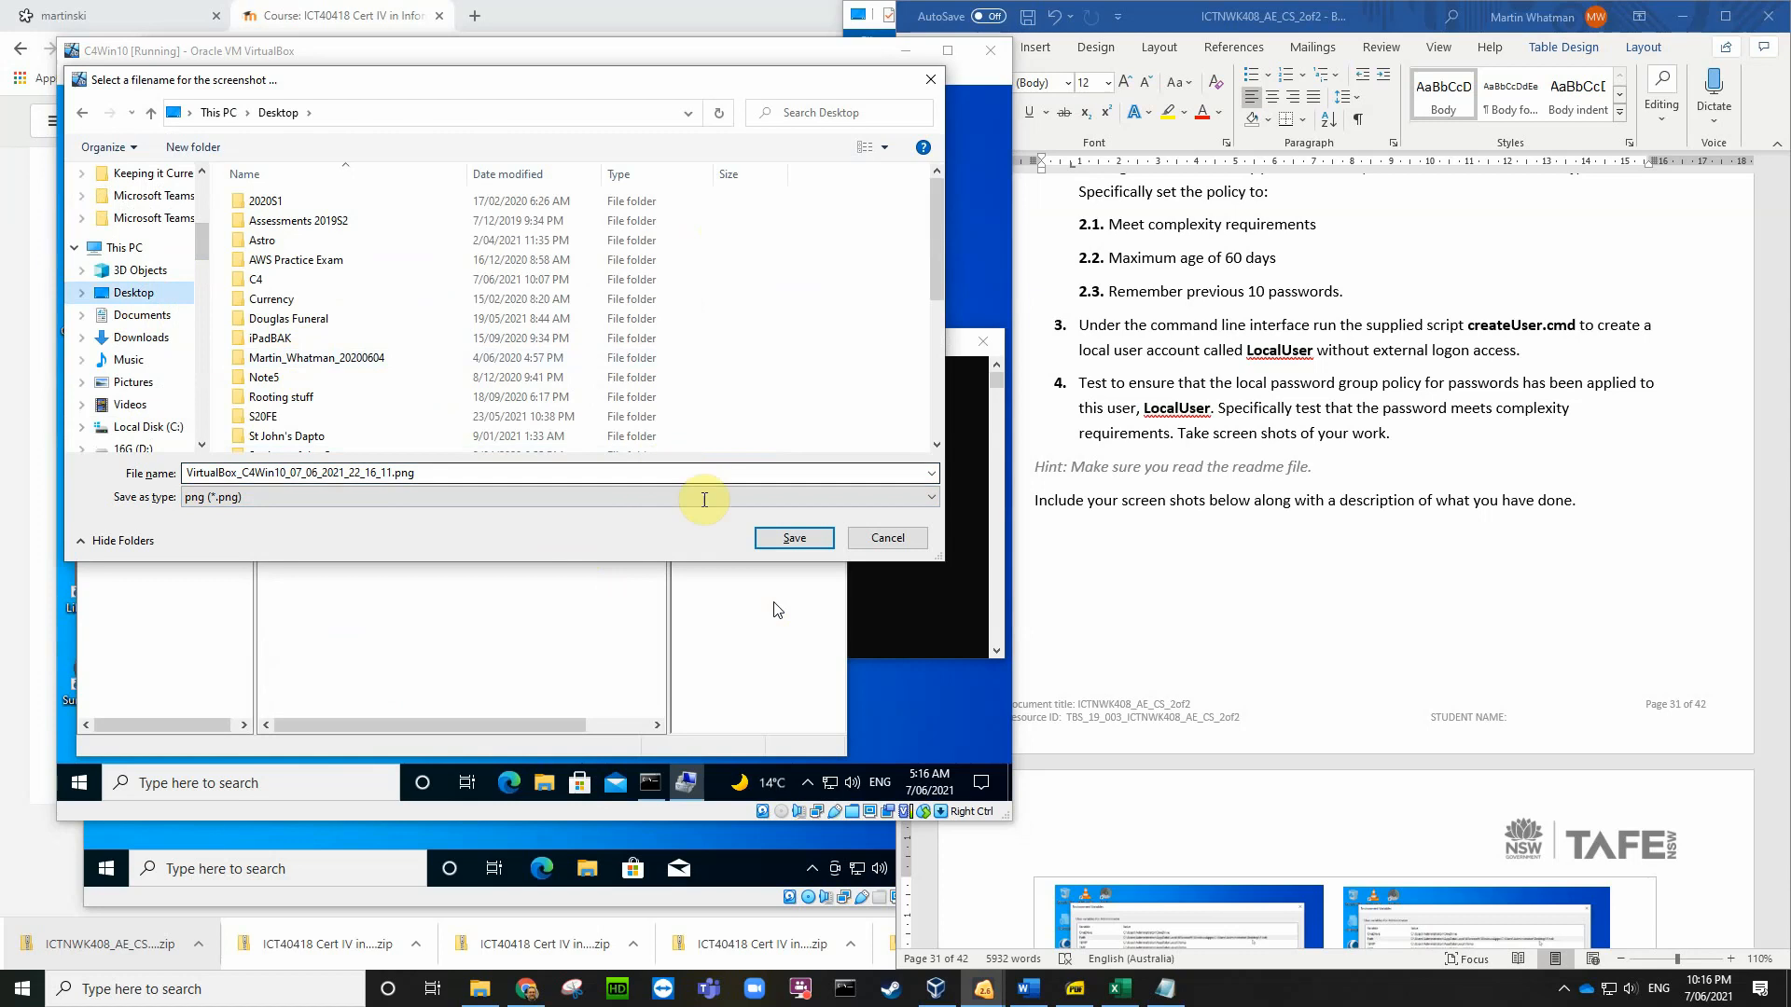
pyautogui.click(792, 540)
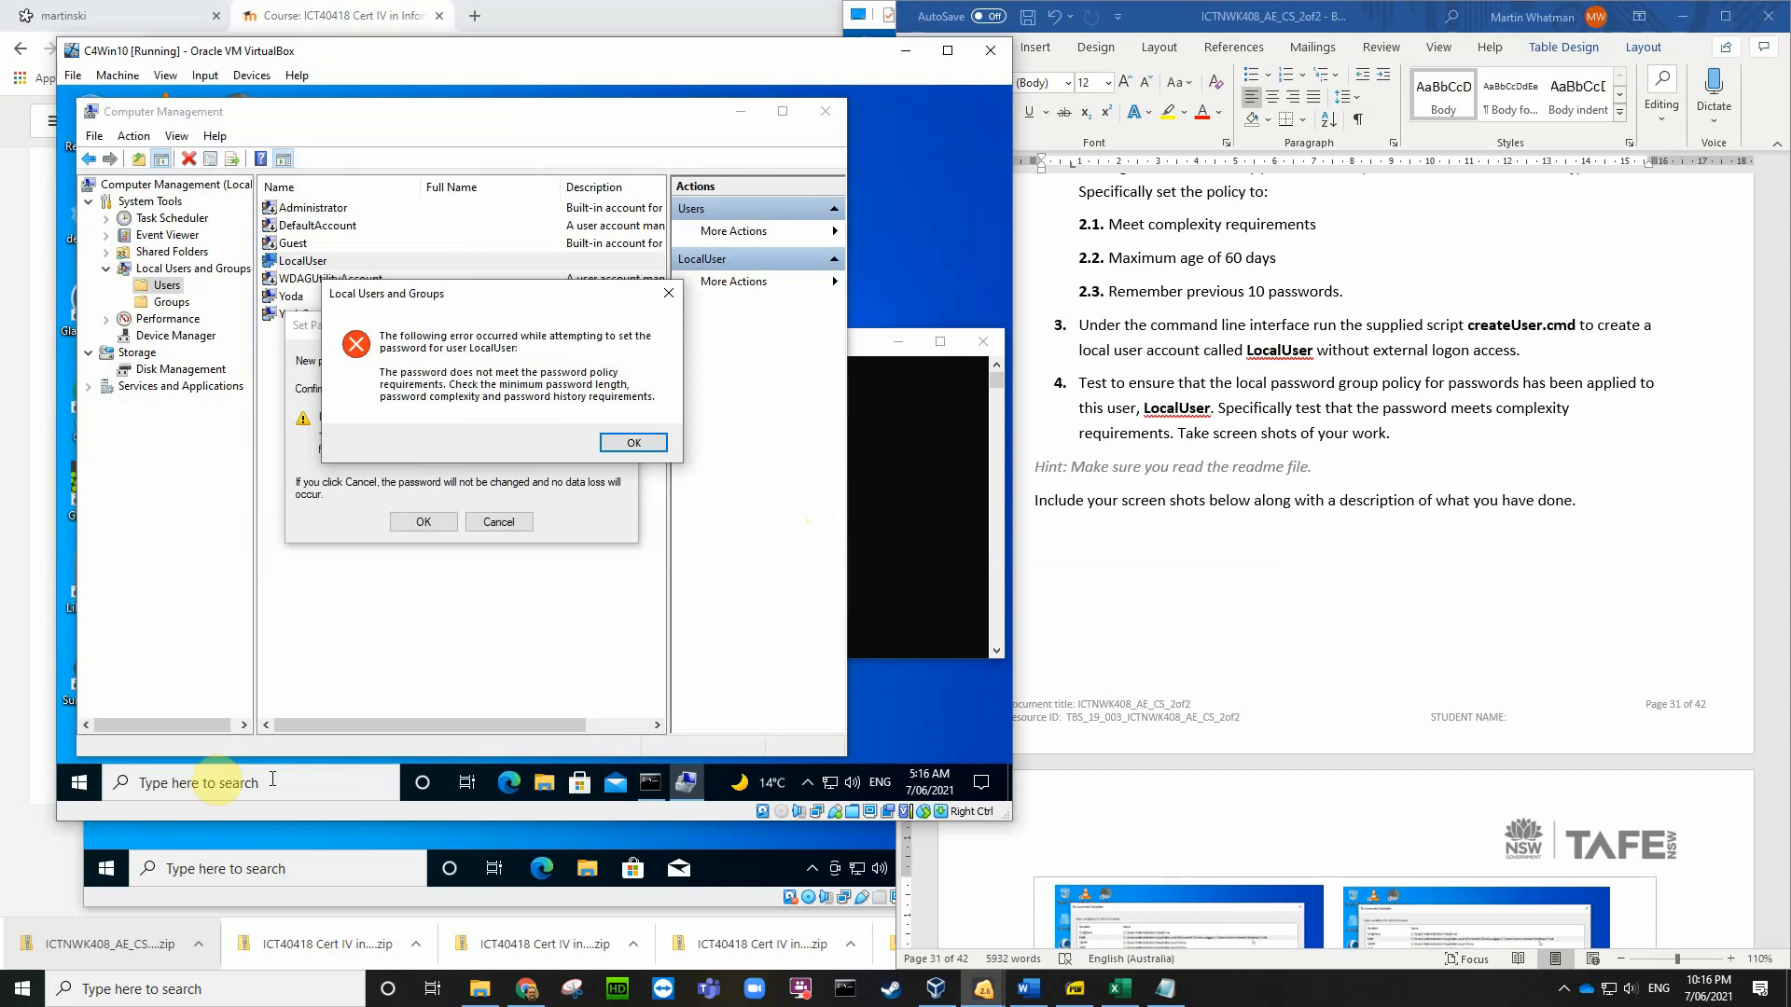
pyautogui.click(253, 836)
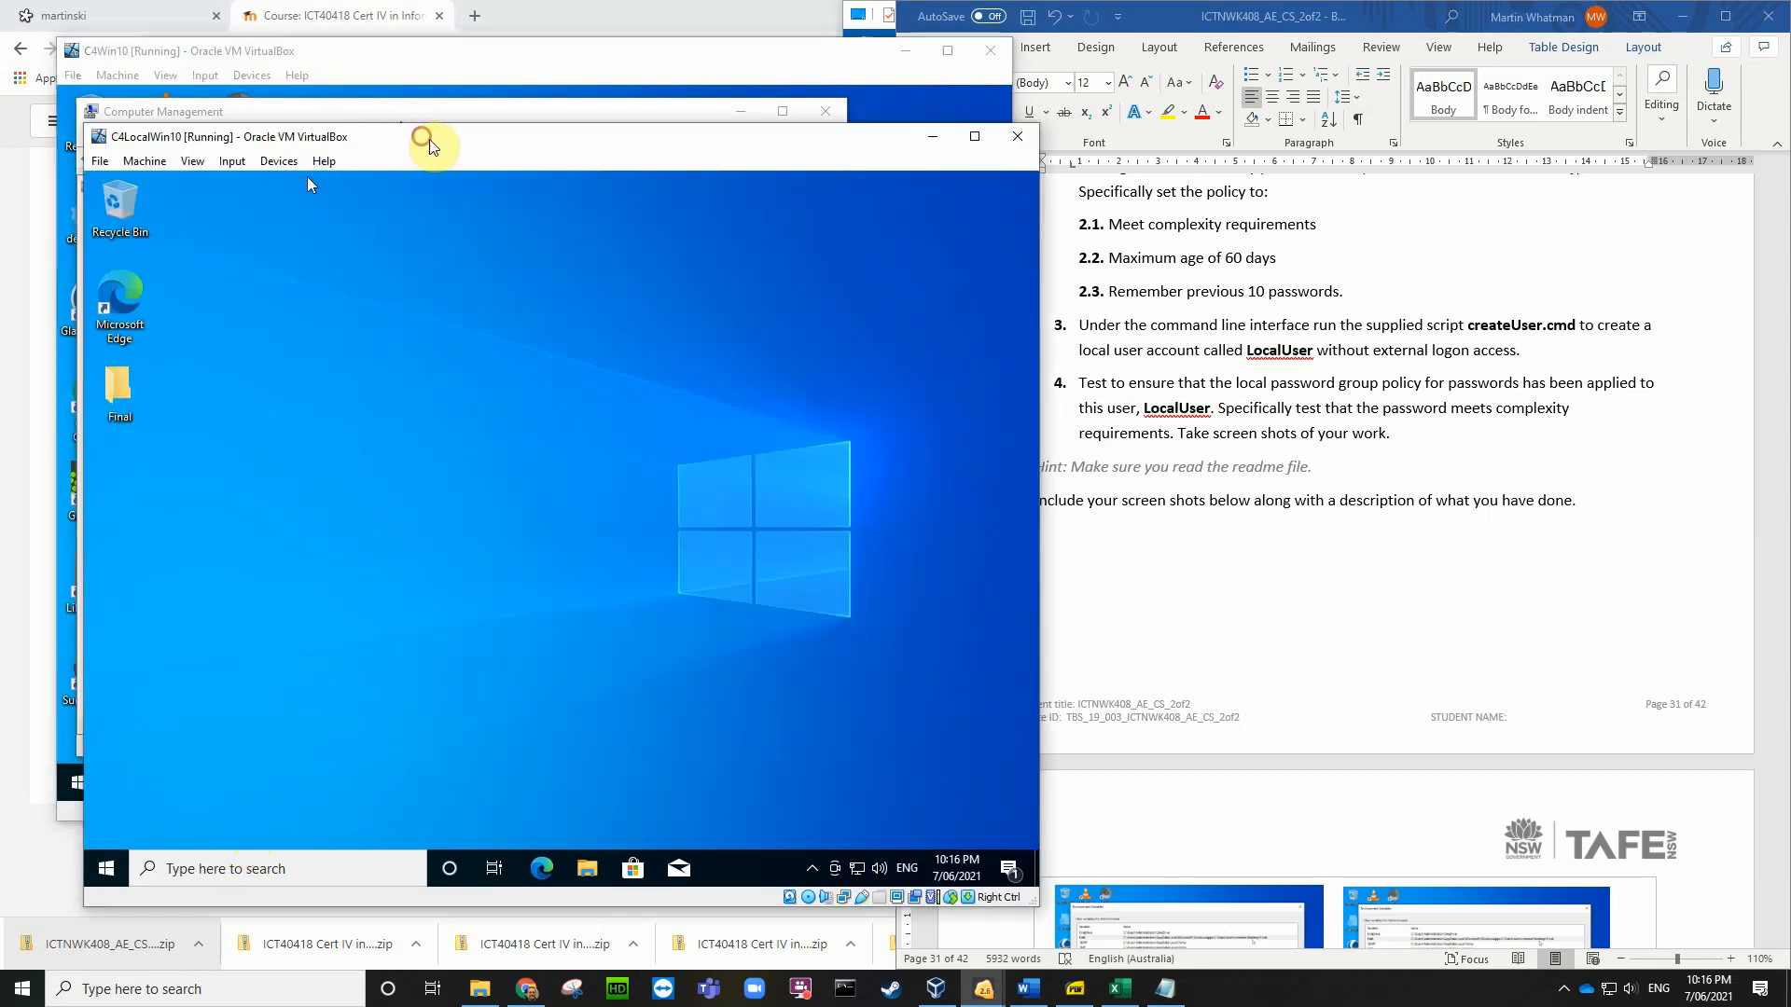
# Step: Open Computer Management on C4LocalWin10 and select LocalUser under Local Users and Groups > Users
pyautogui.moveTo(428, 140); pyautogui.dragTo(494, 136)
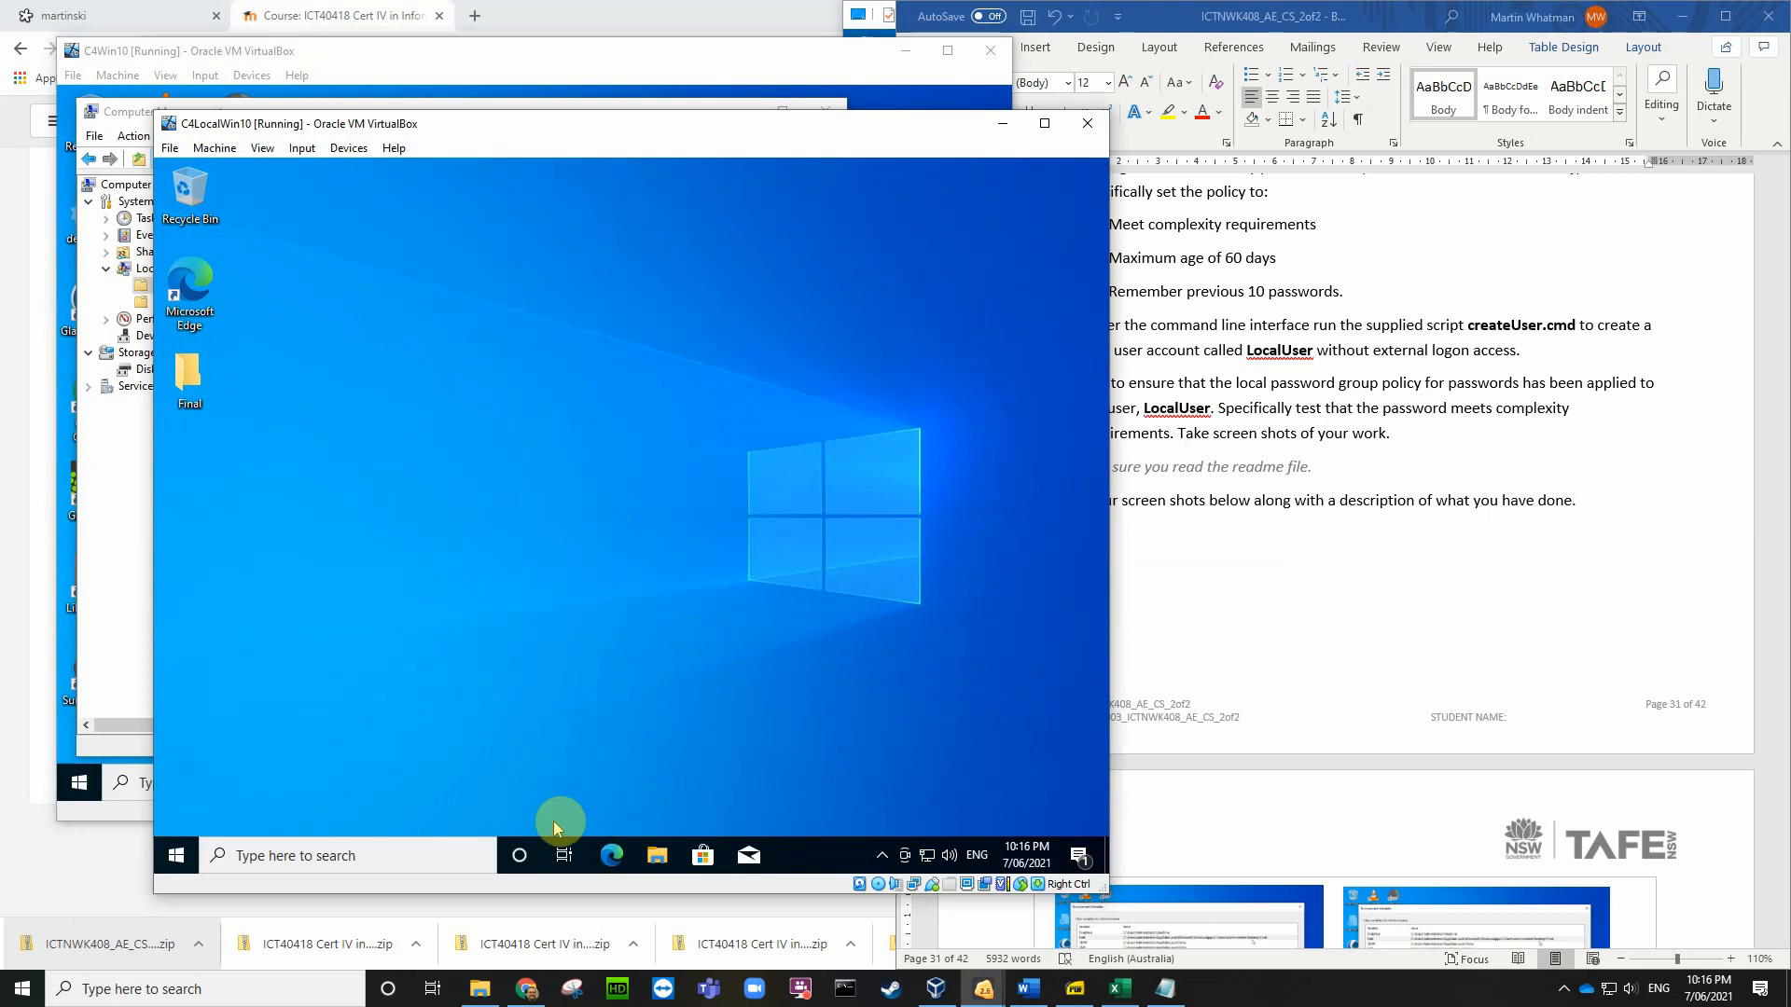
pyautogui.rightClick(177, 856)
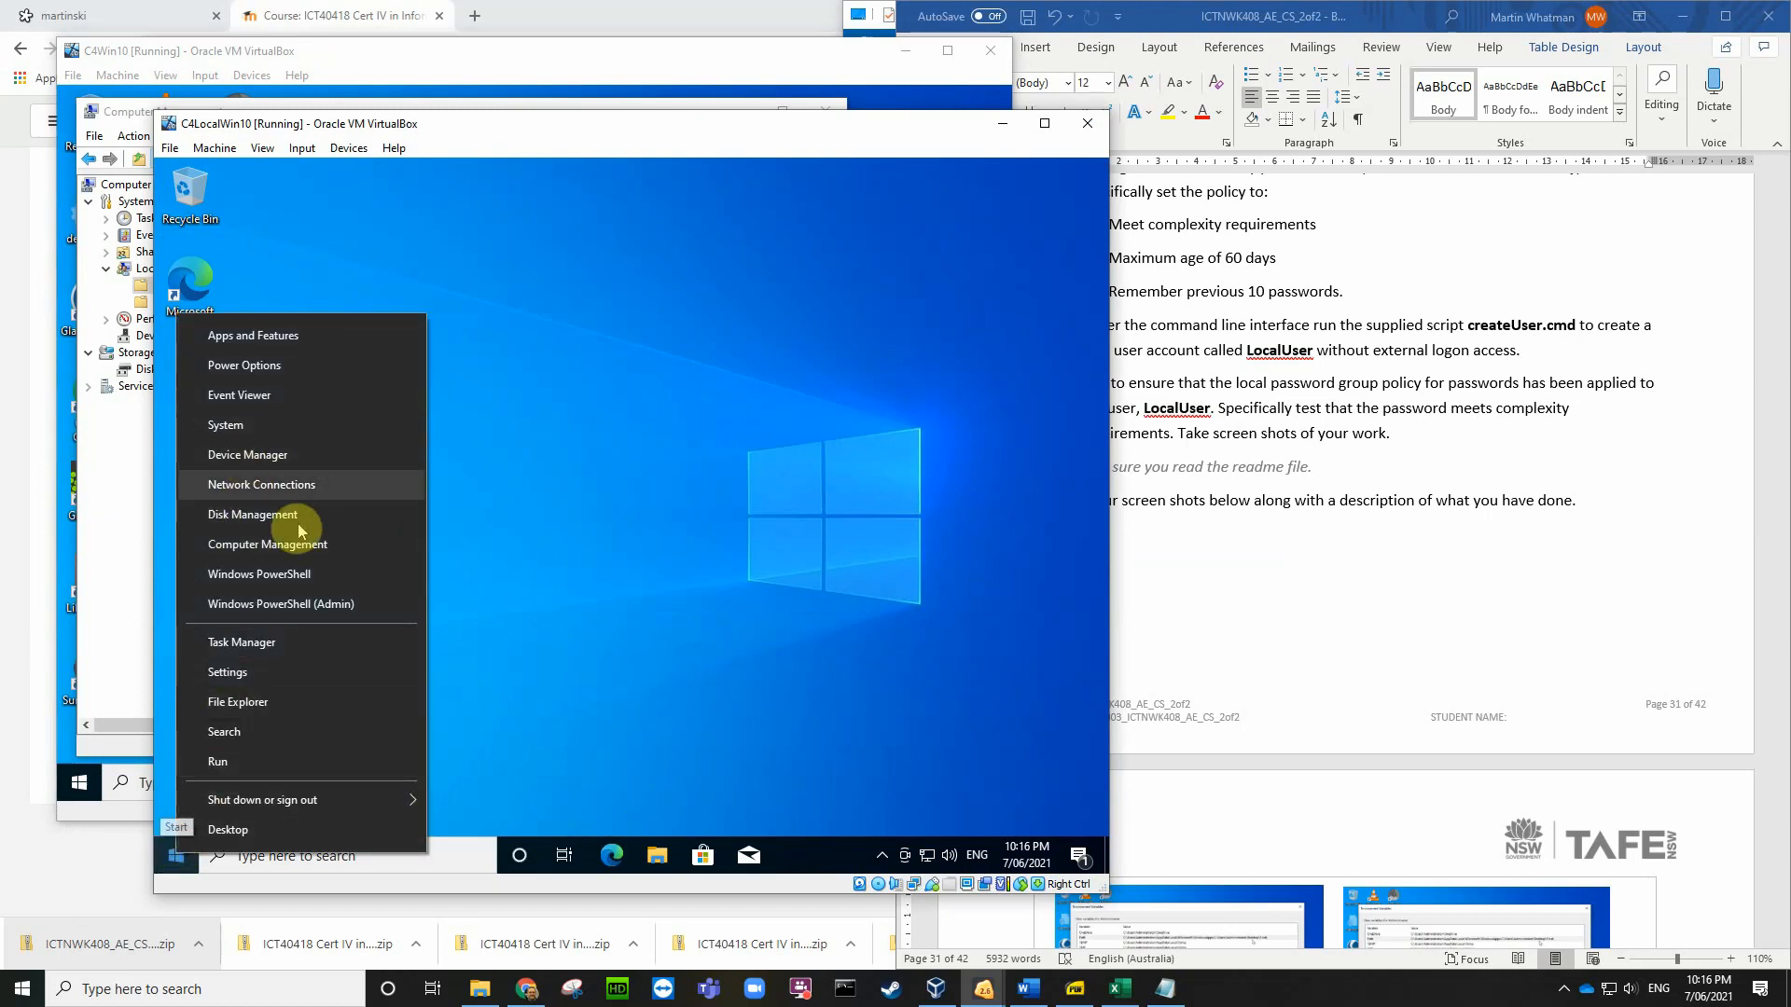
pyautogui.click(271, 542)
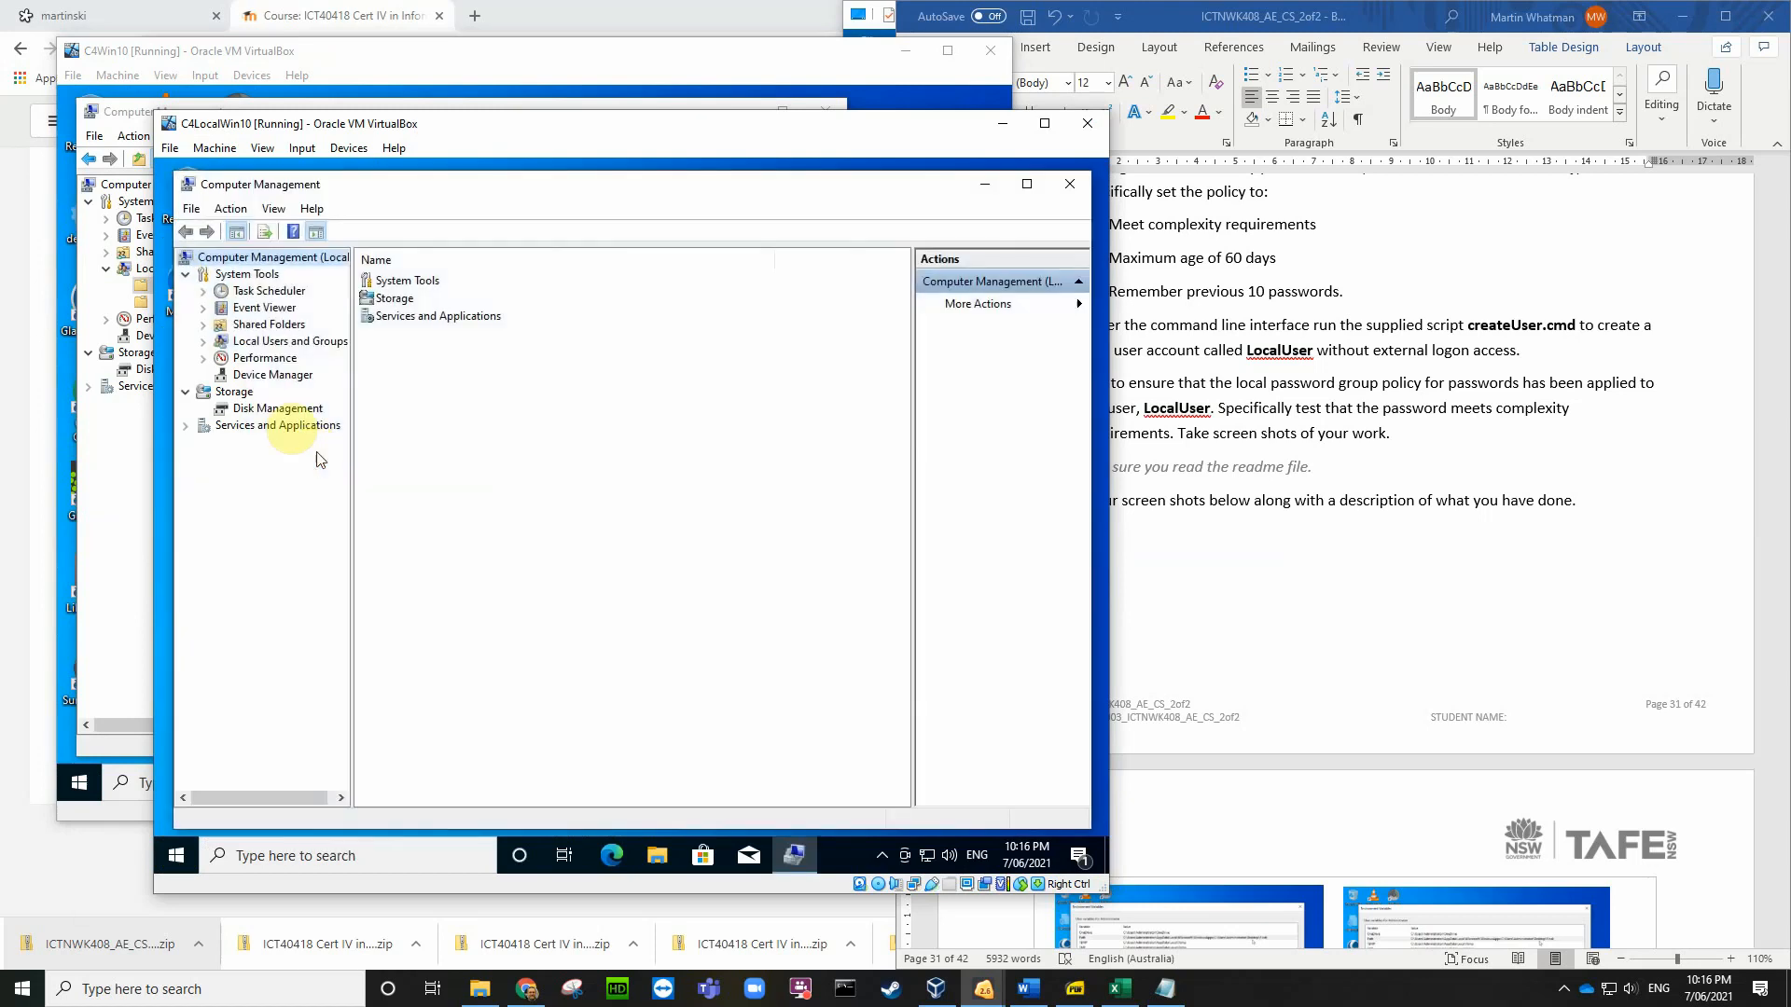
pyautogui.doubleClick(270, 343)
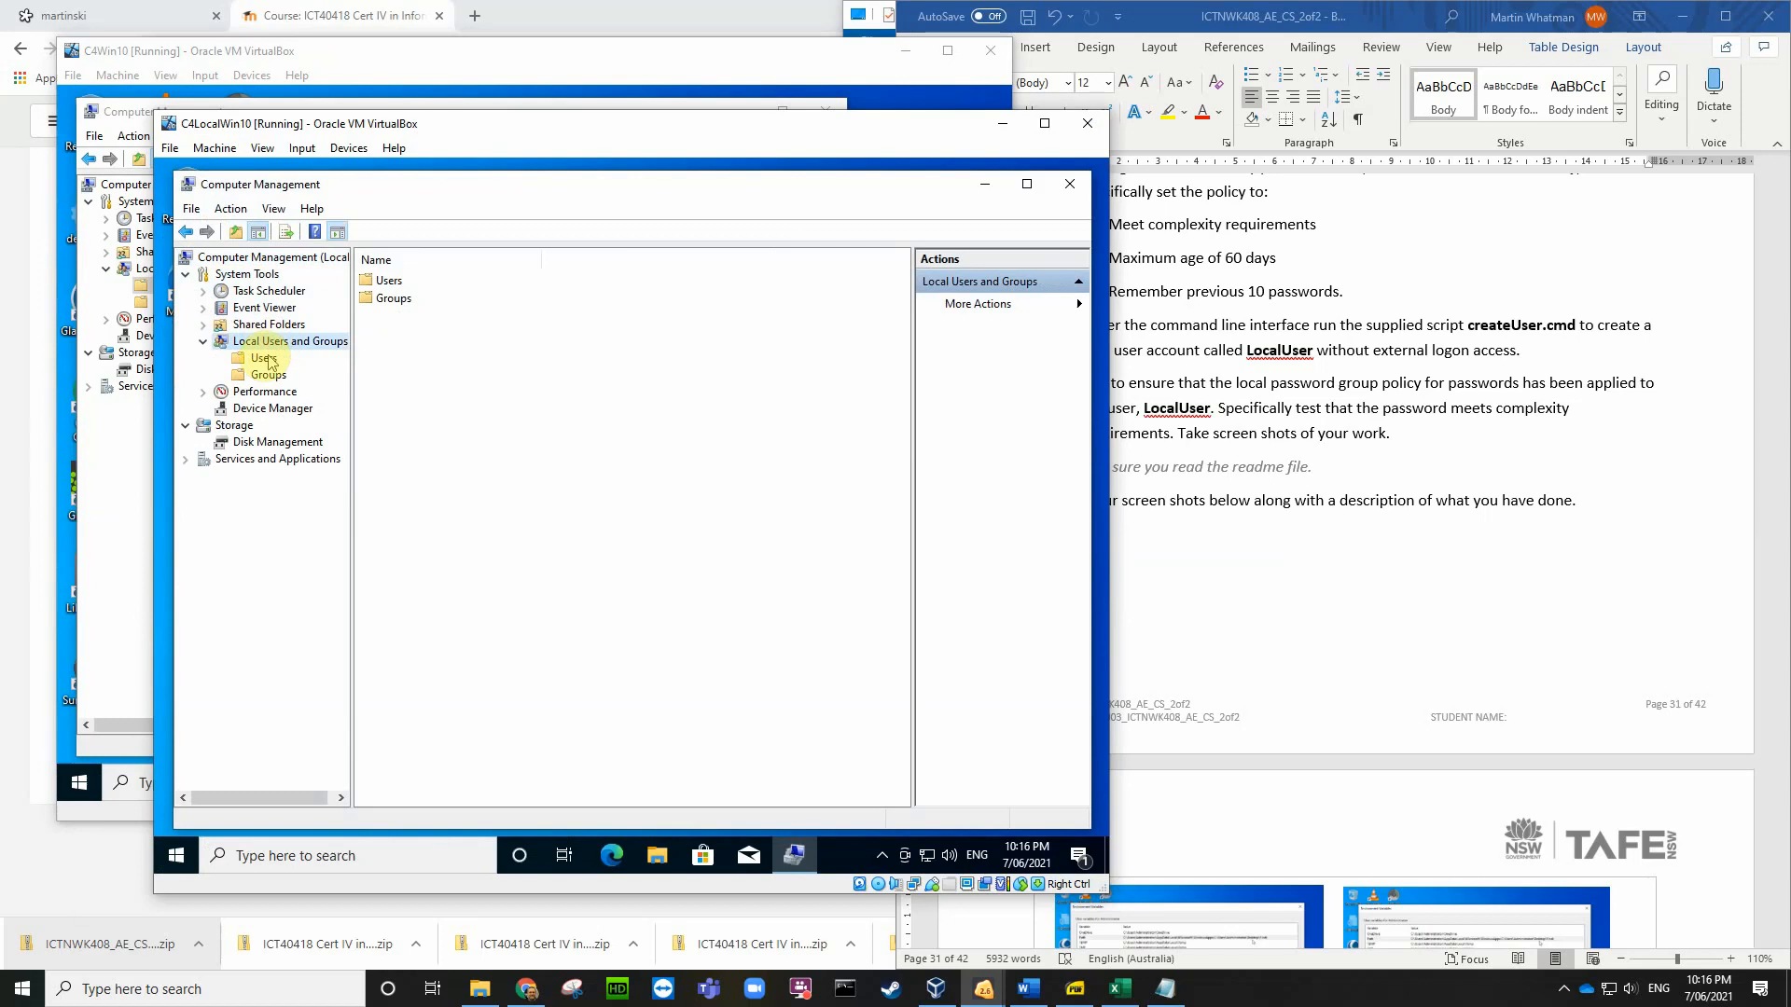
pyautogui.click(265, 359)
pyautogui.click(415, 336)
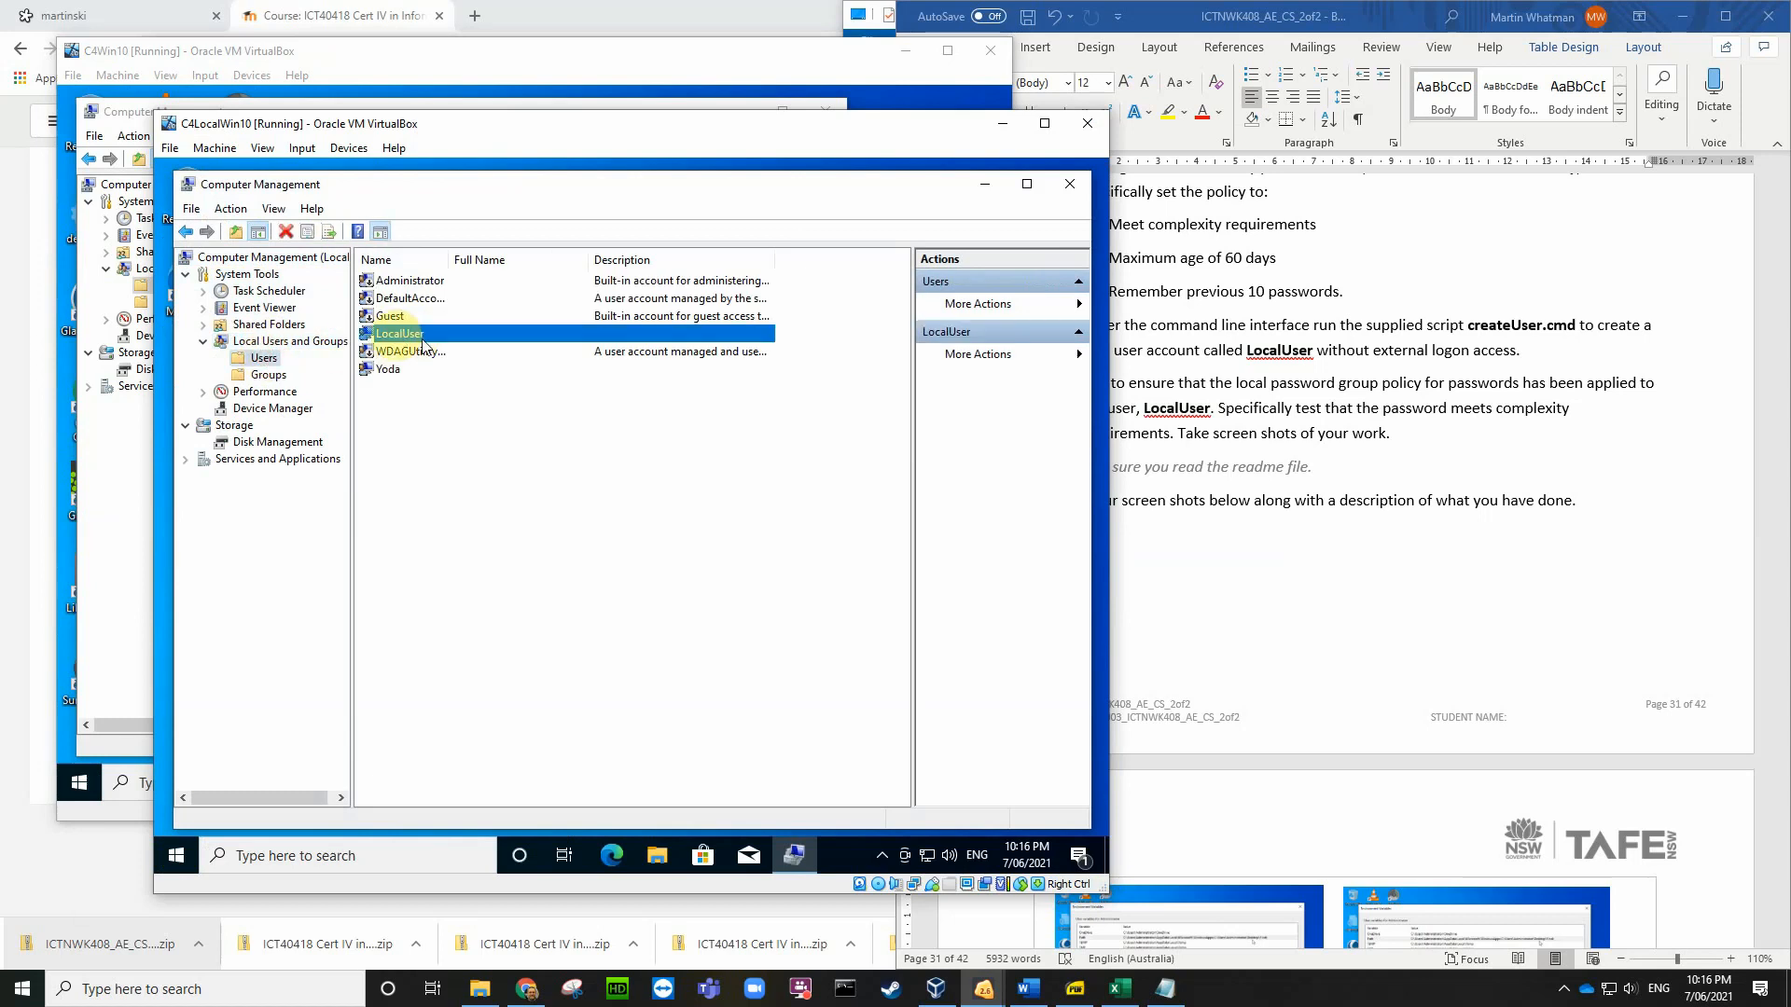
# Step: Try setting a short LocalUser password, which the password policy rejects
pyautogui.rightClick(405, 338)
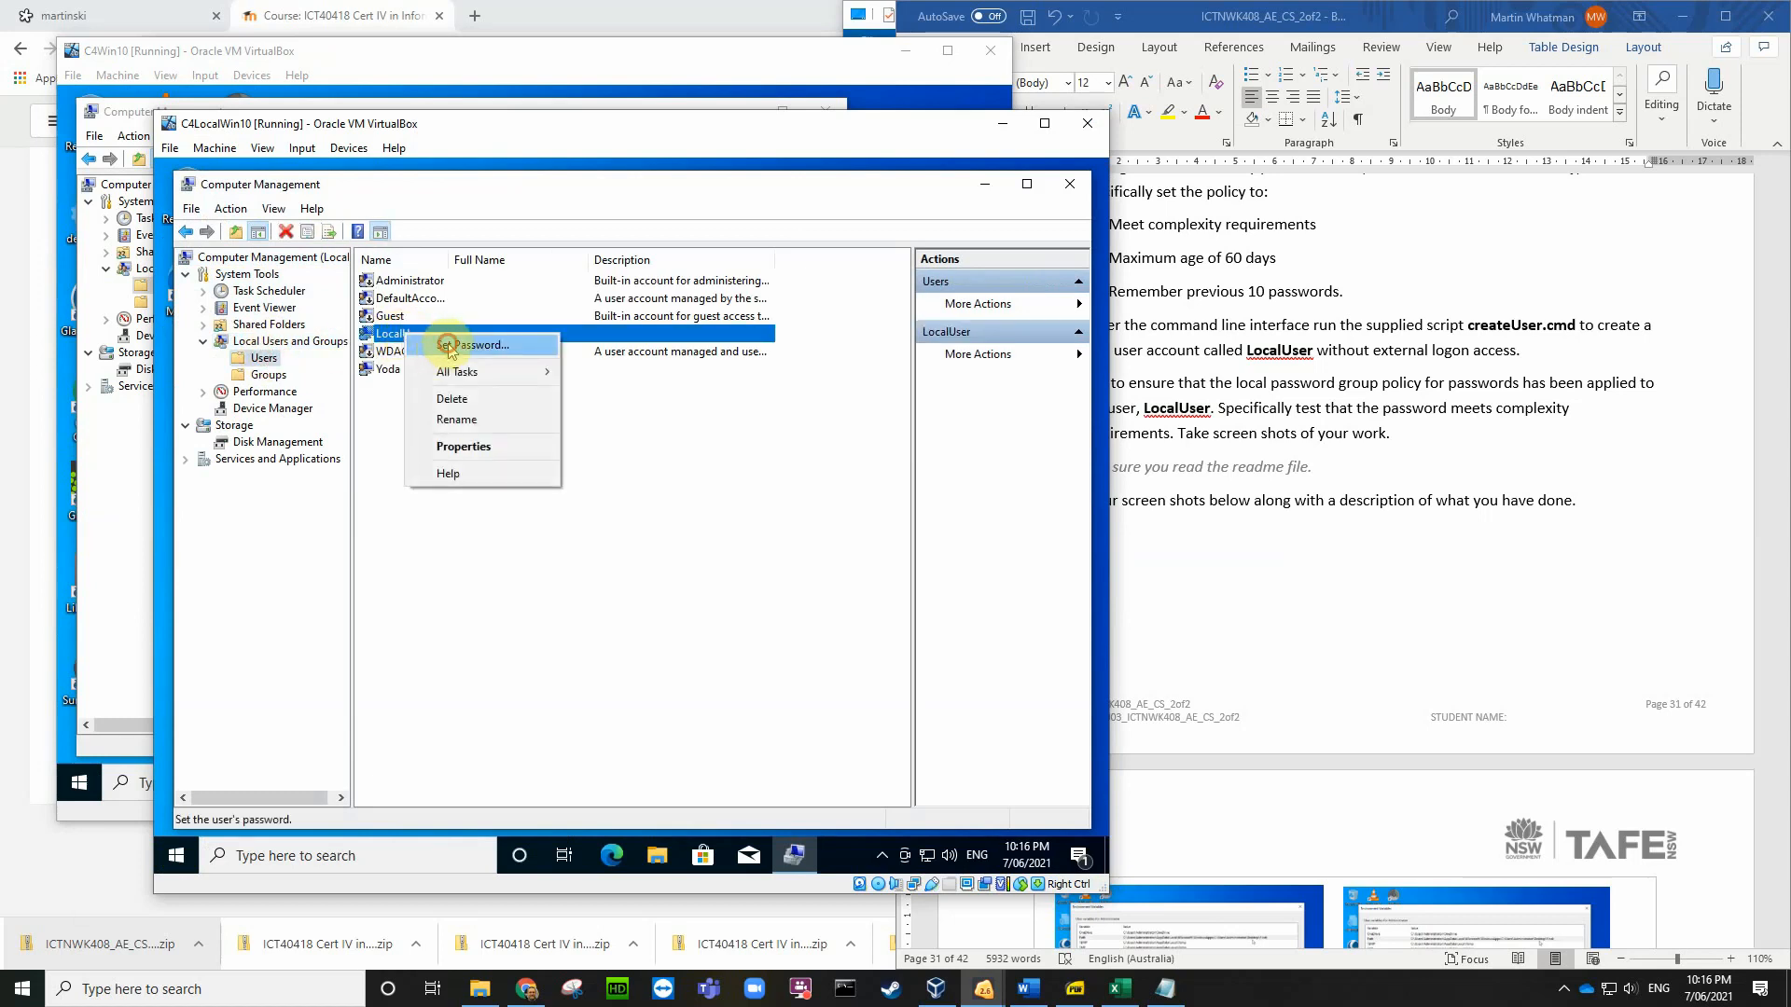
pyautogui.click(449, 347)
pyautogui.click(547, 602)
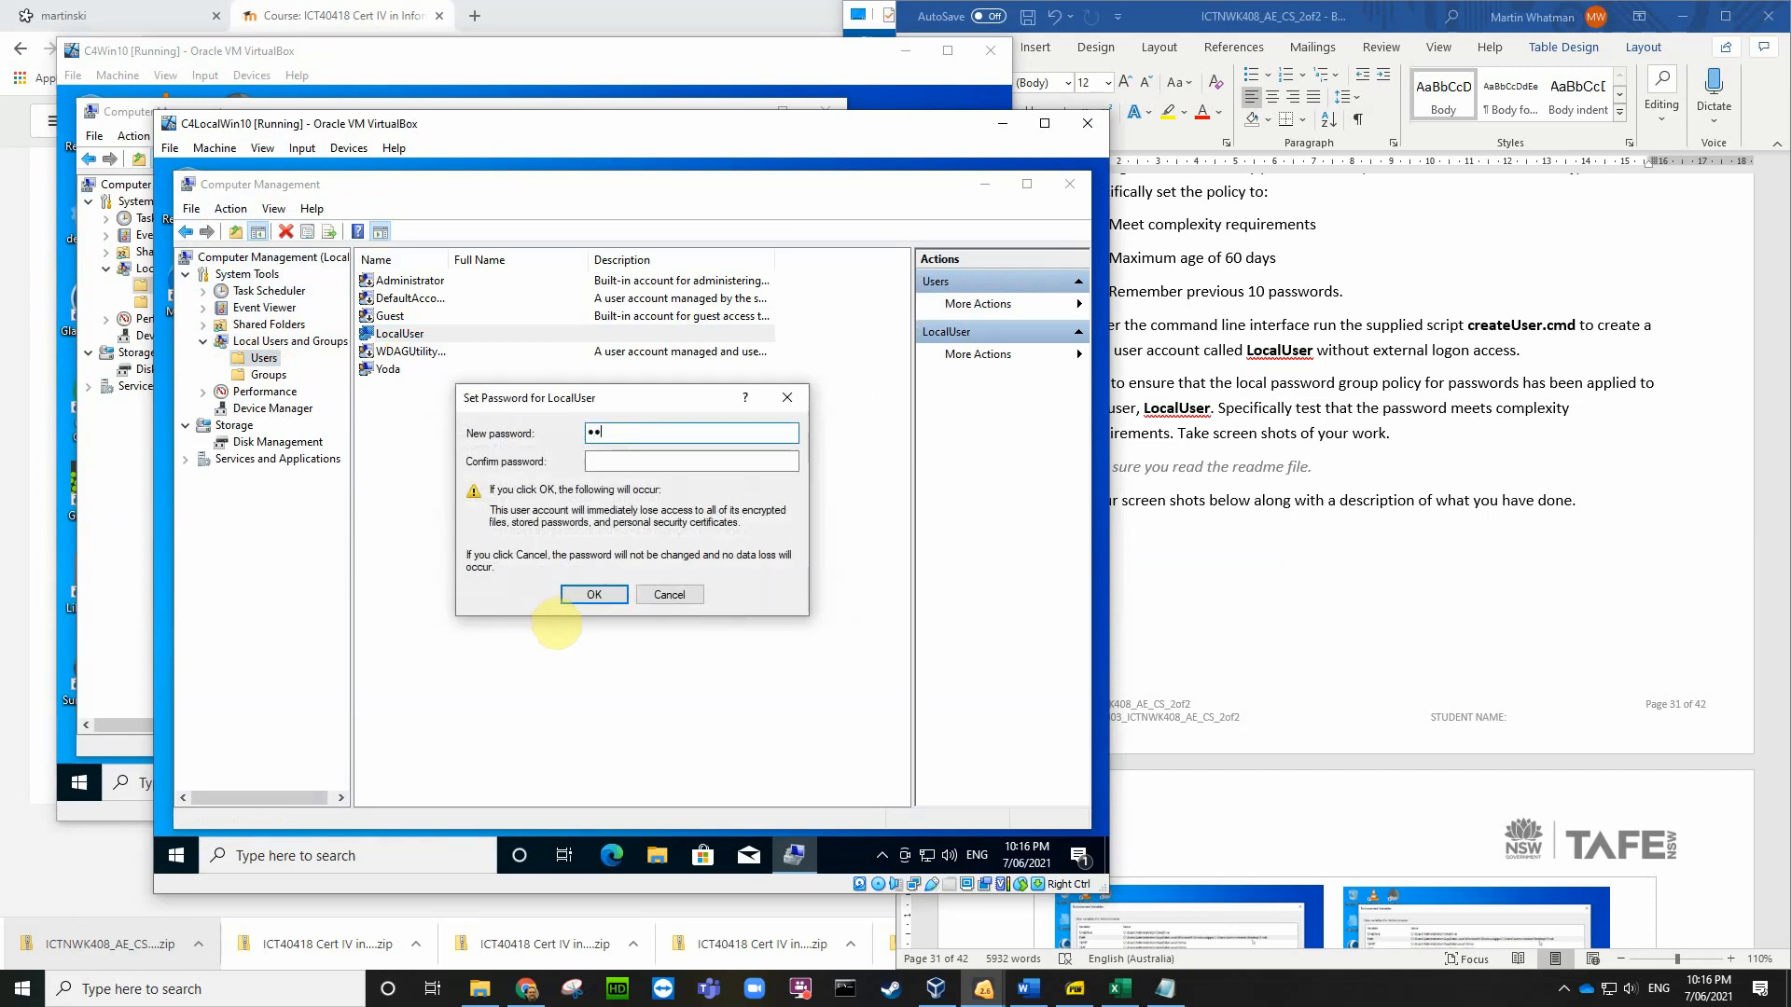
pyautogui.click(605, 454)
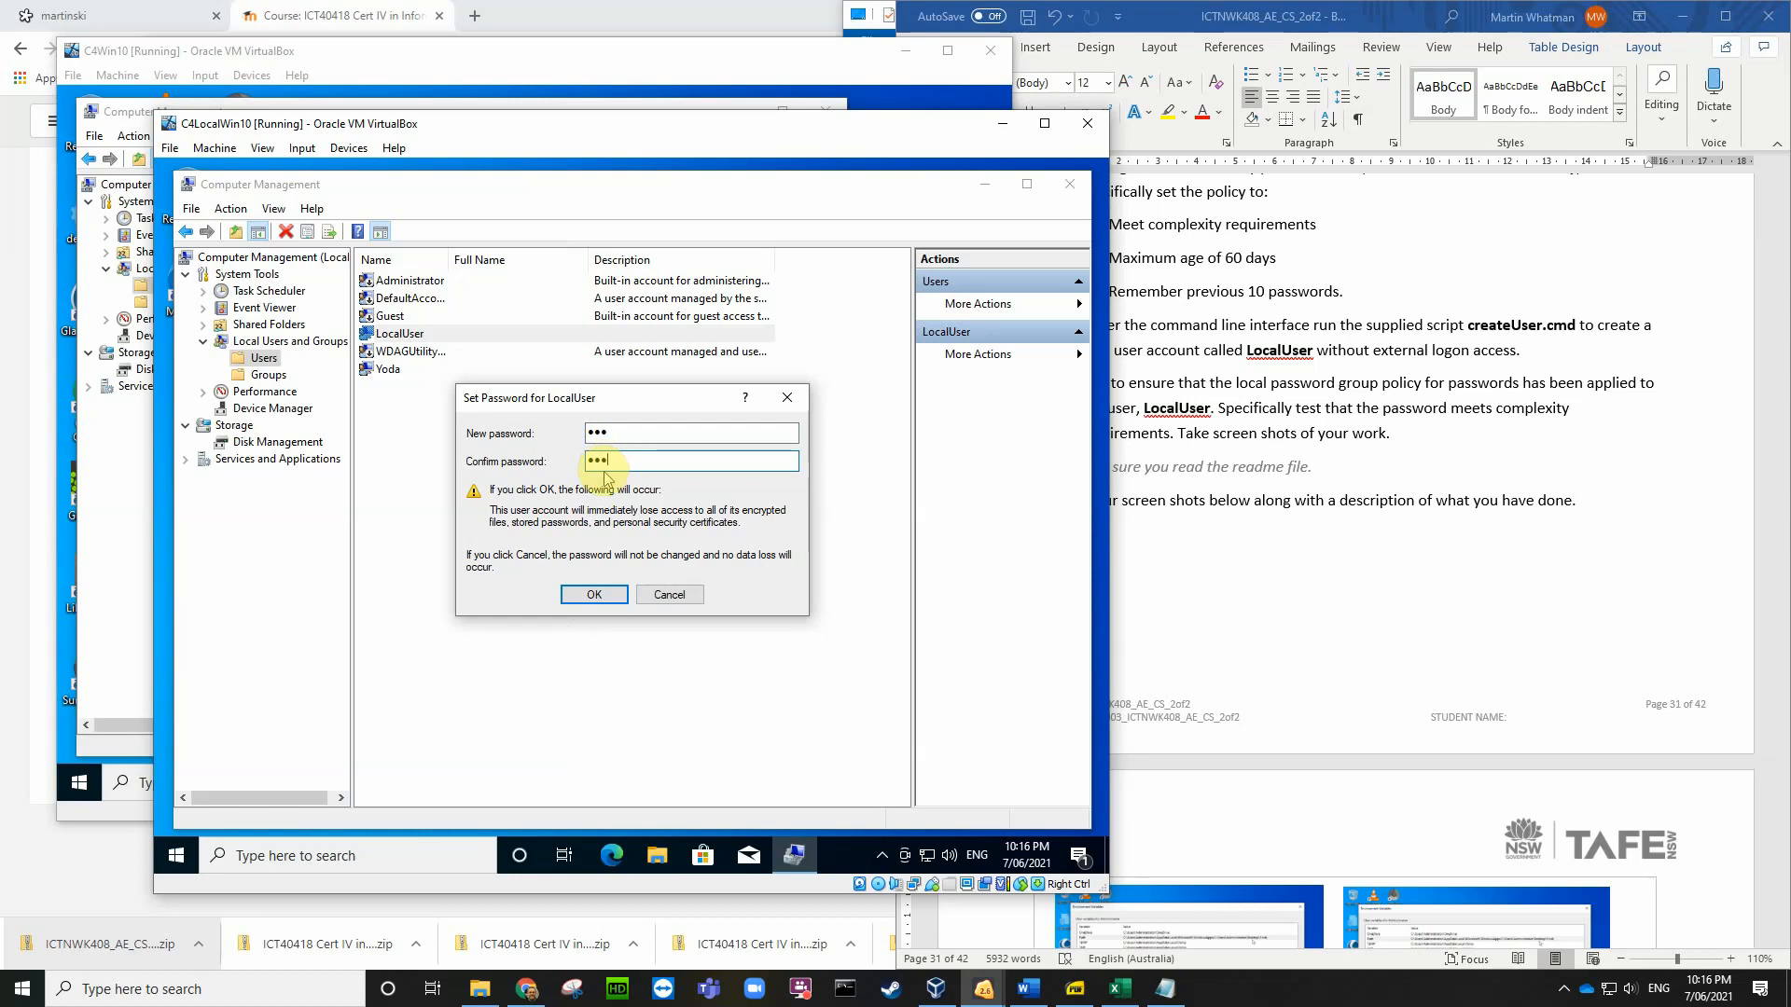
pyautogui.click(605, 599)
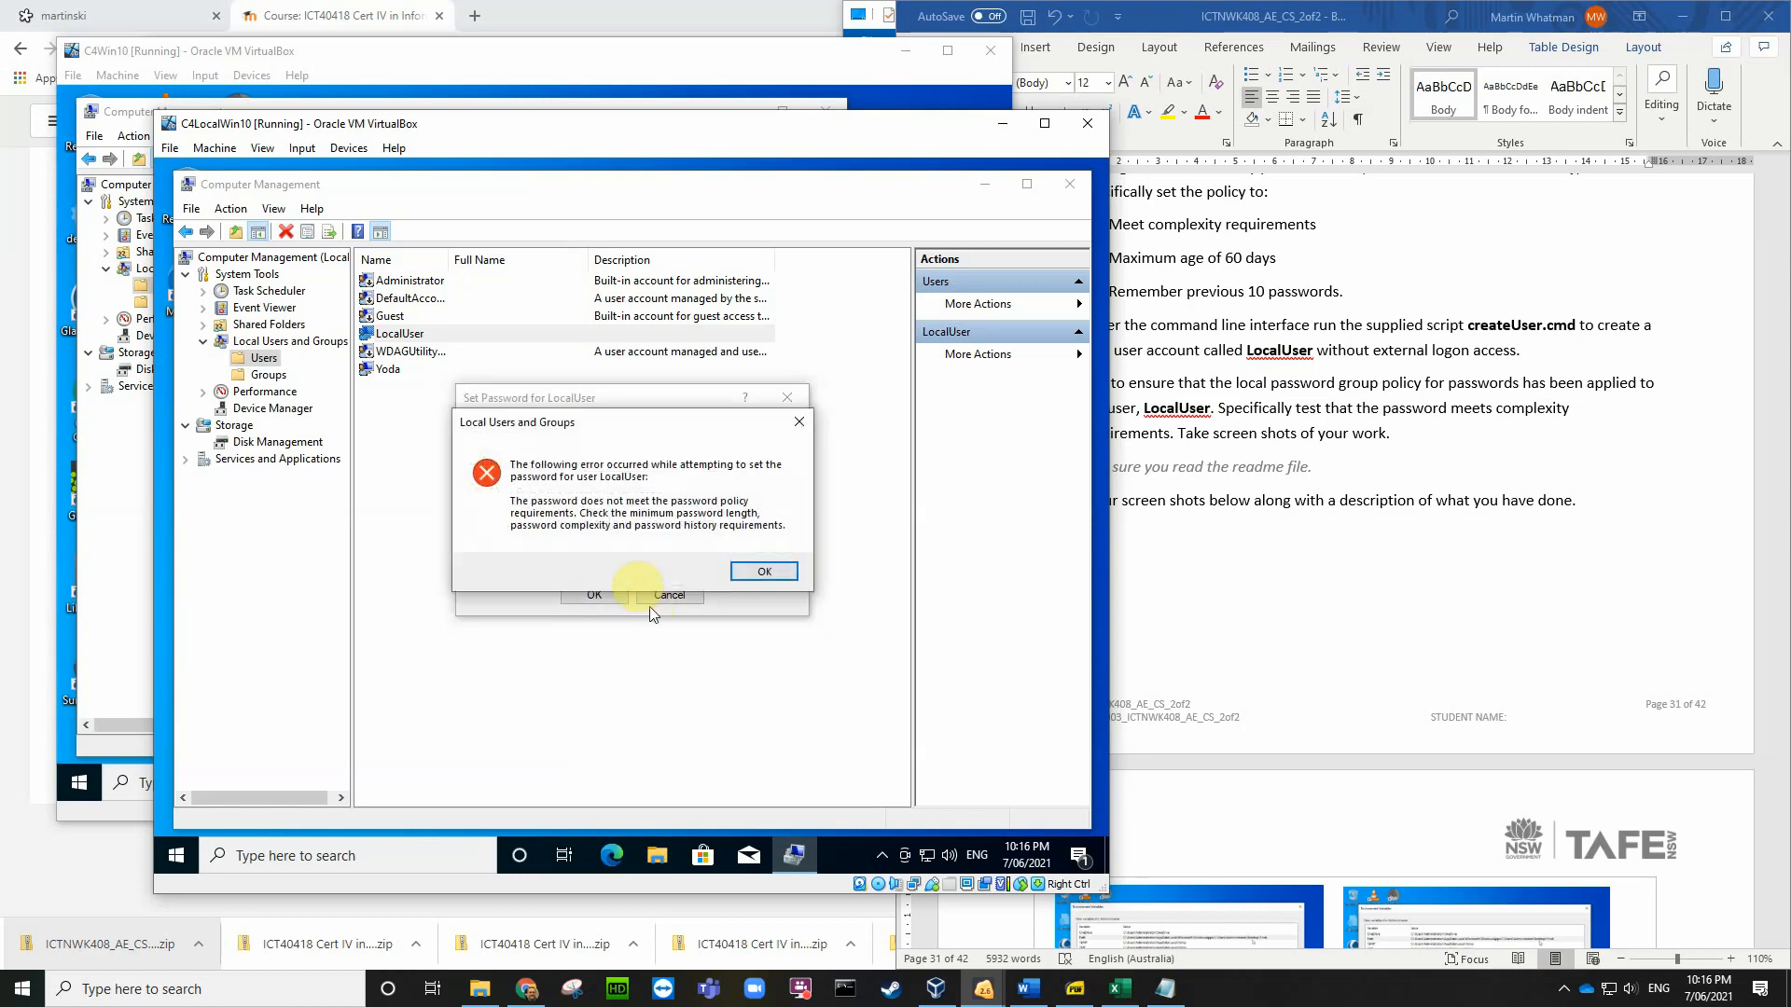
pyautogui.moveTo(661, 418); pyautogui.dragTo(656, 520)
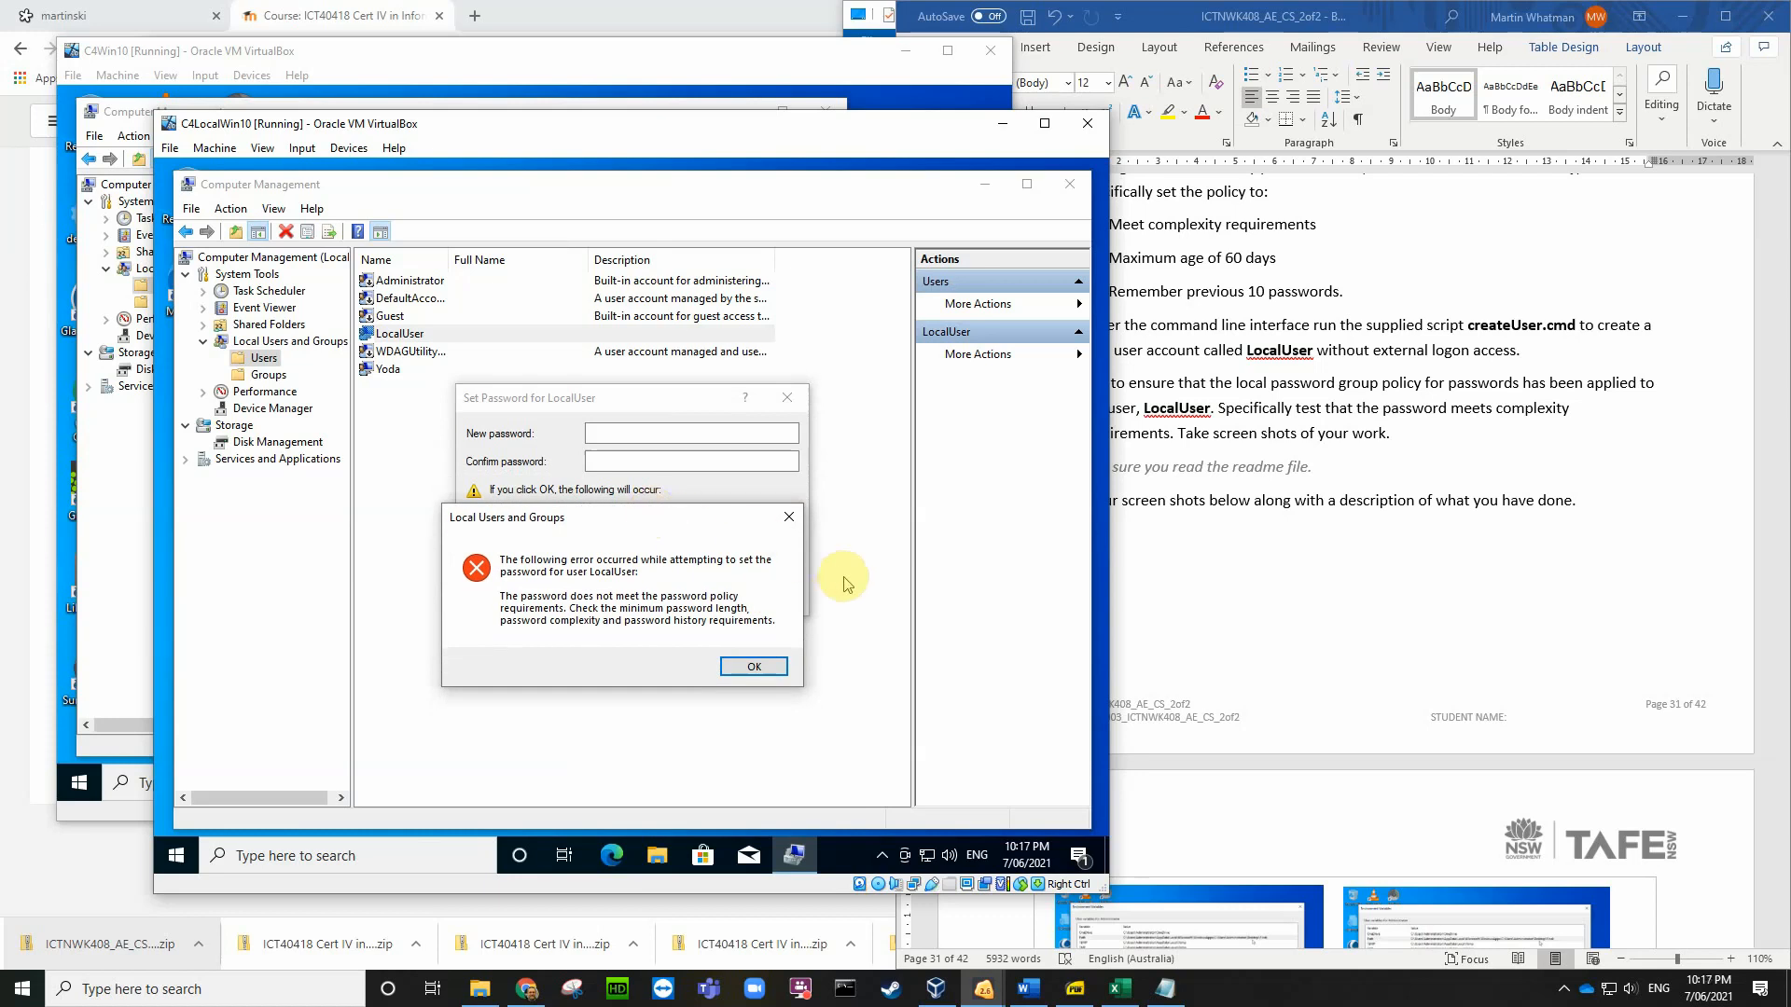
# Step: Save a screenshot of the policy error to the Desktop
pyautogui.press('Control_R+e')
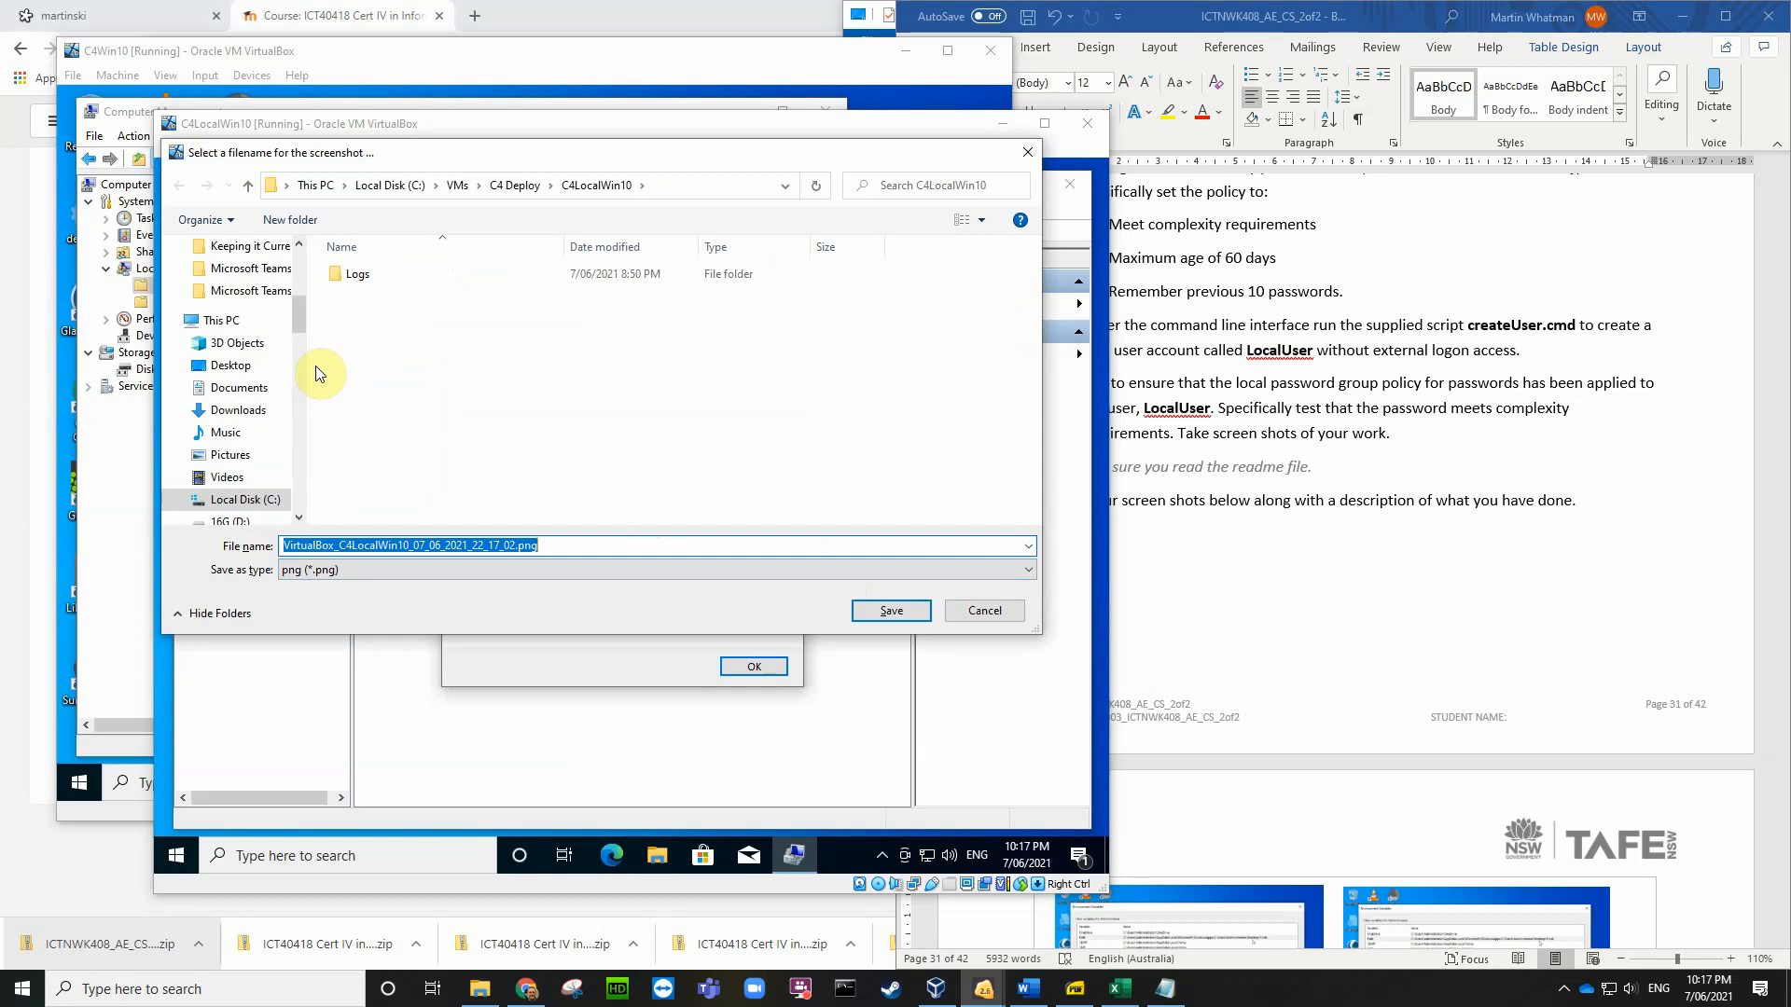
pyautogui.click(257, 375)
pyautogui.click(876, 611)
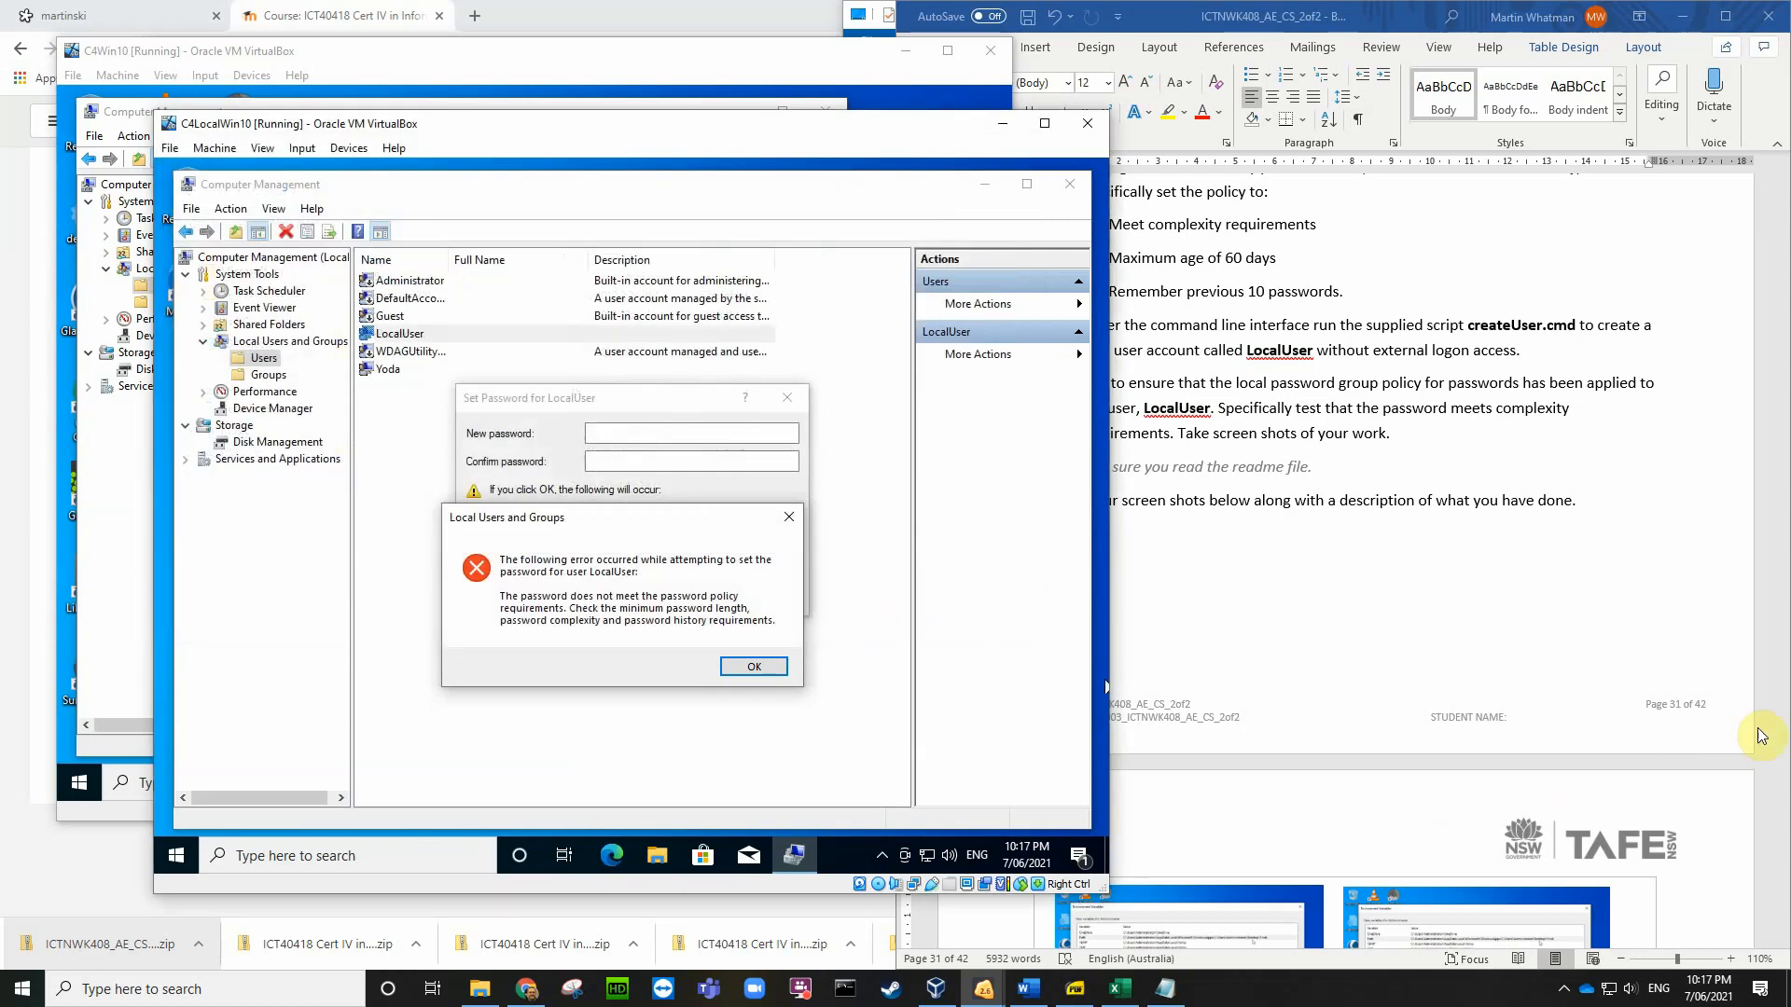
pyautogui.scroll(-1, 1762, 736)
pyautogui.scroll(-3, 1762, 736)
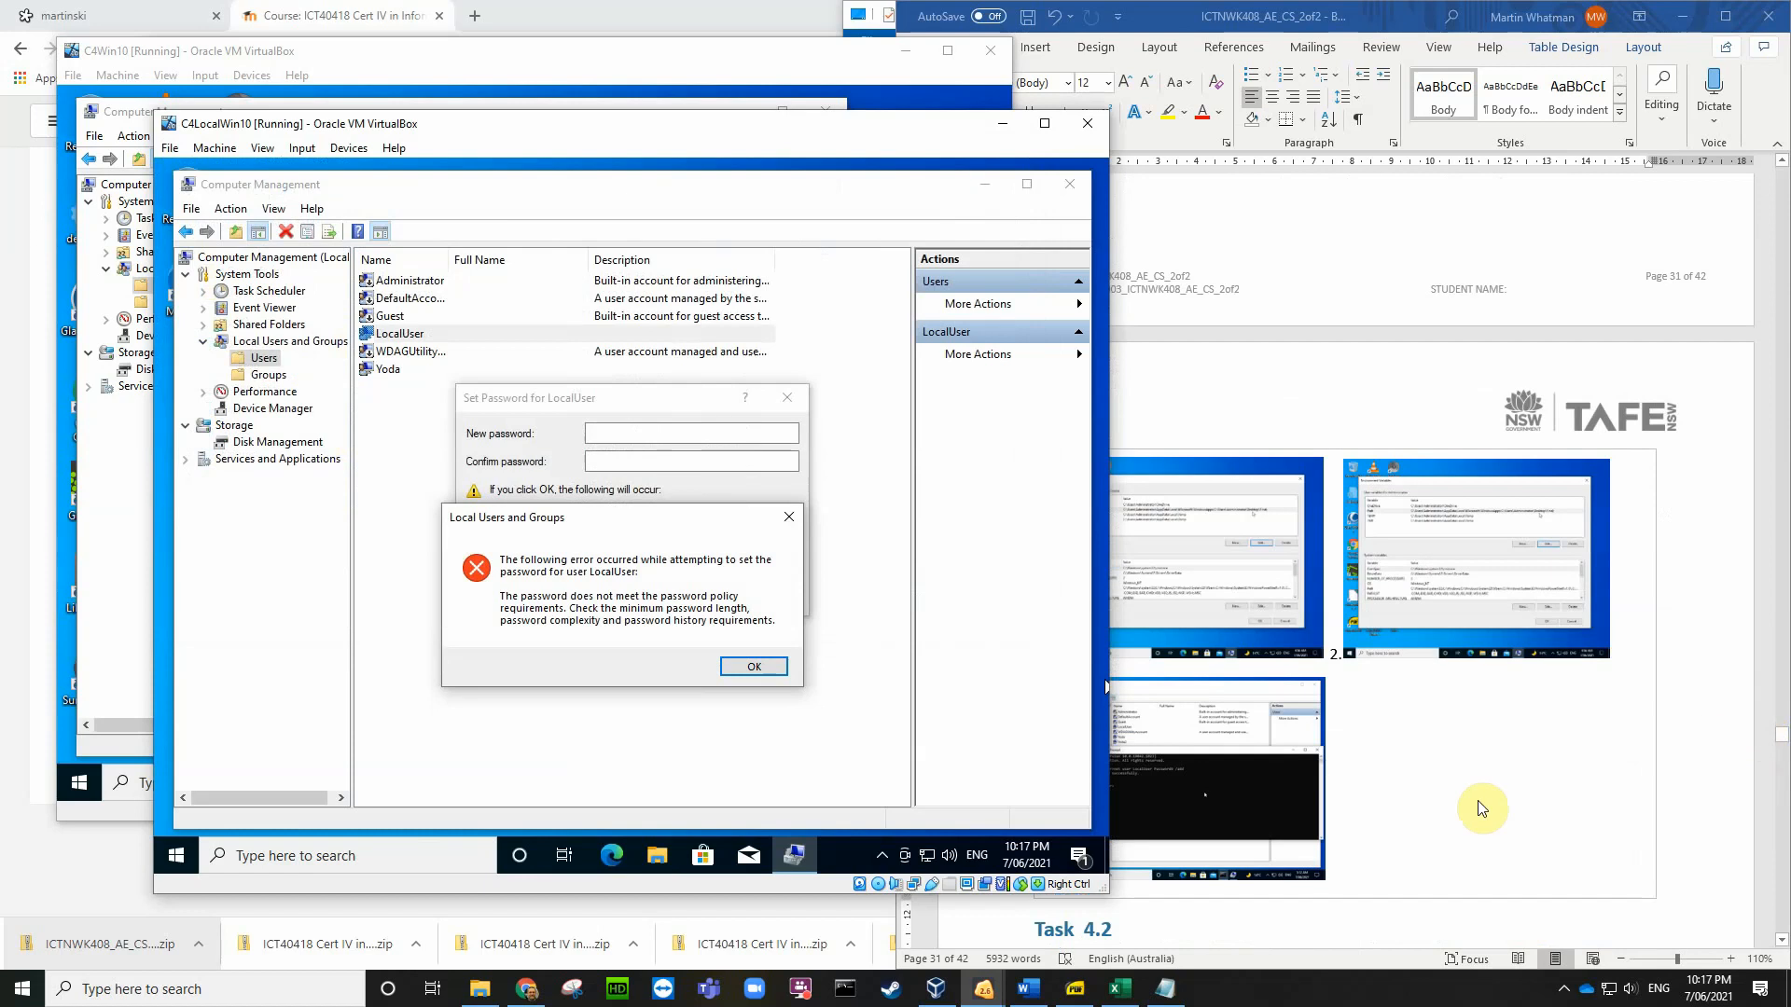
pyautogui.click(1334, 874)
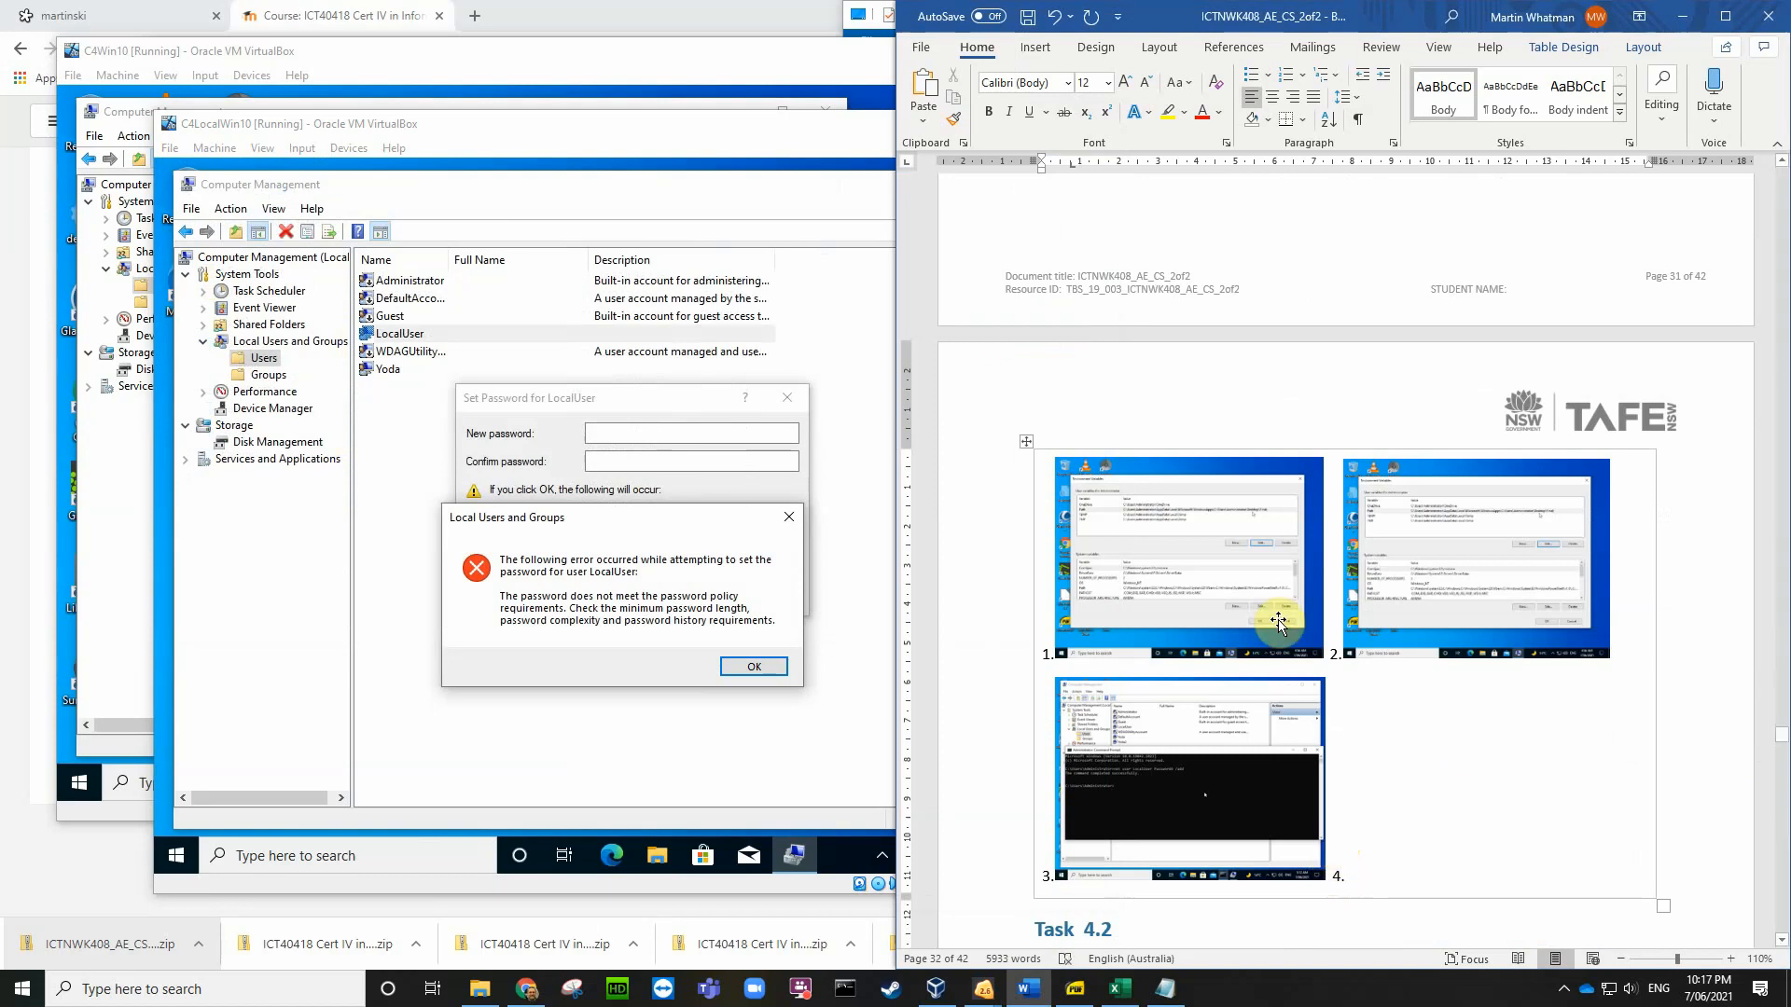
pyautogui.click(1035, 58)
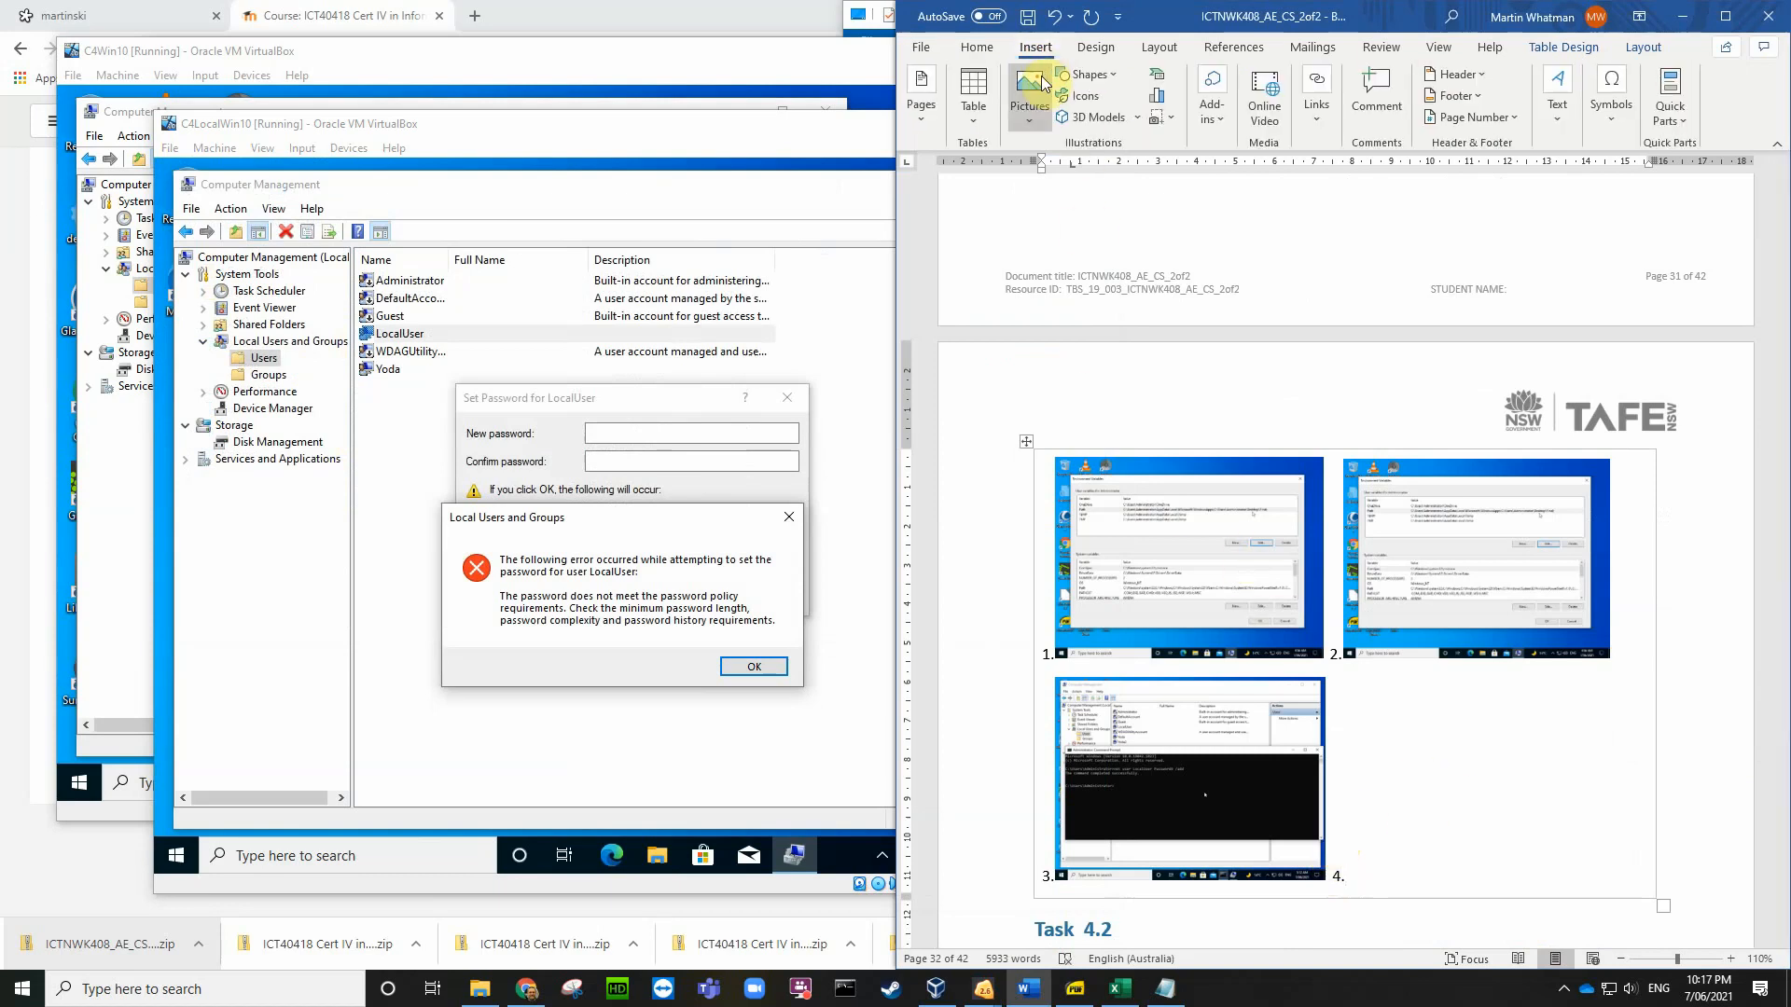
pyautogui.click(1030, 98)
pyautogui.click(1050, 172)
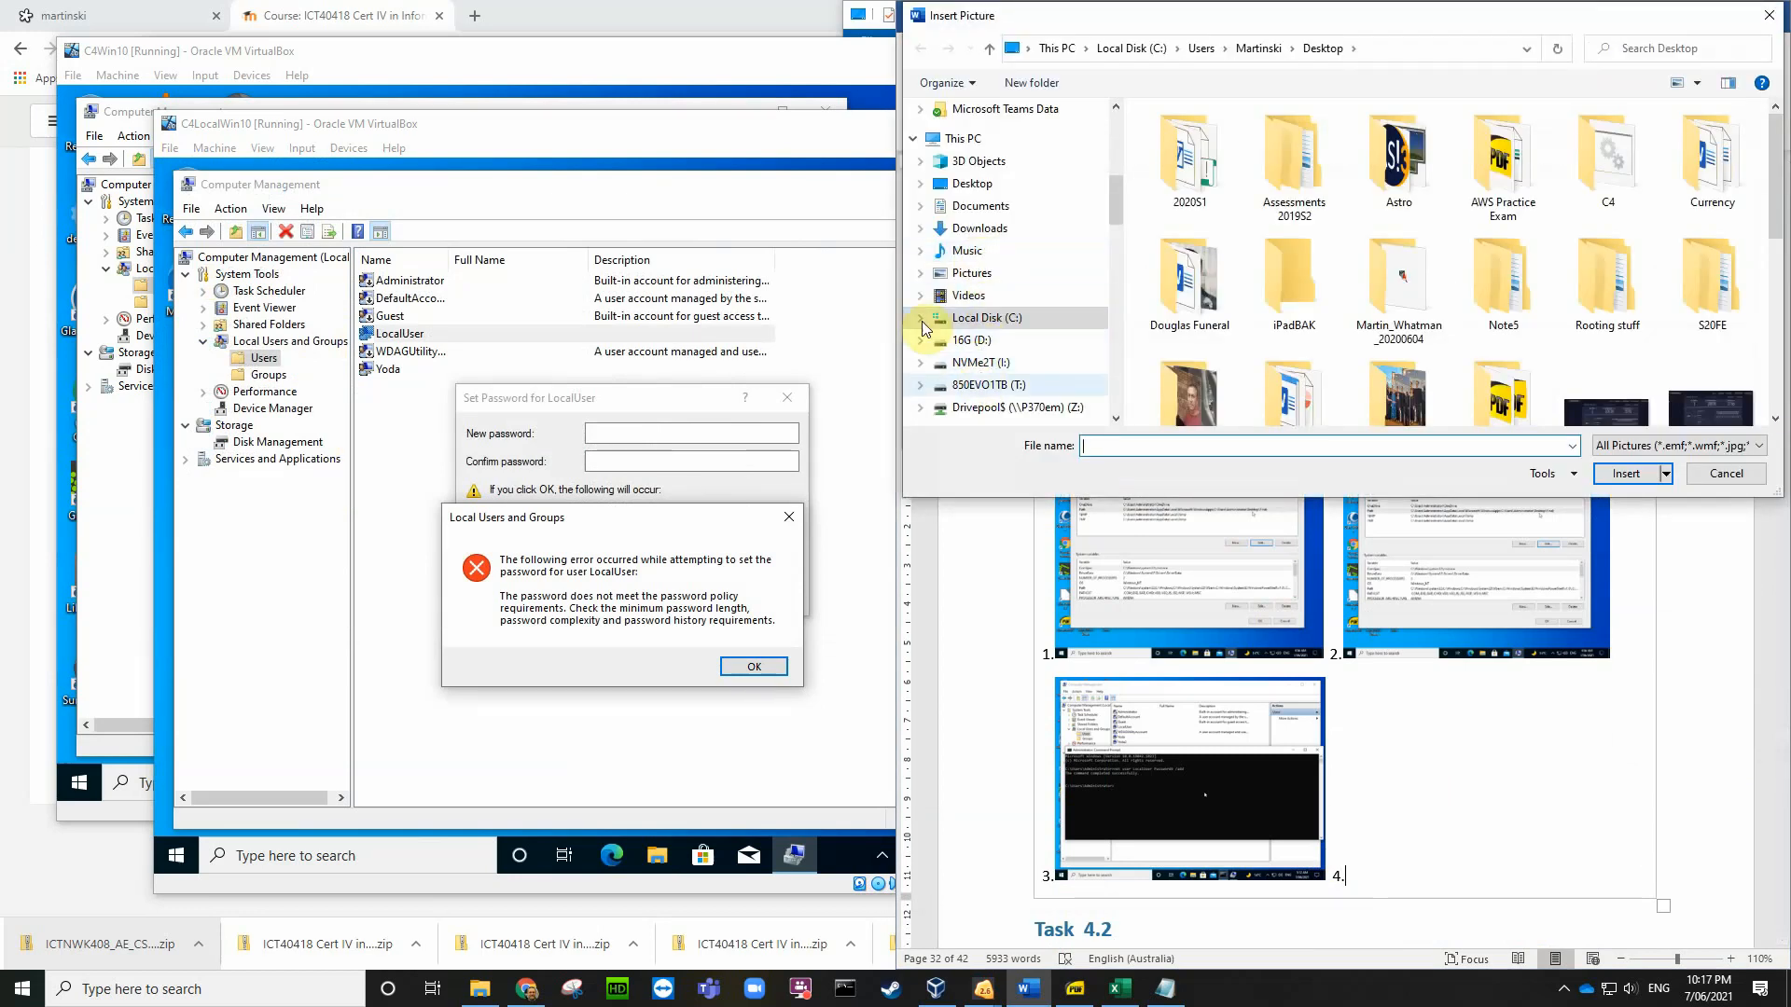
pyautogui.click(972, 183)
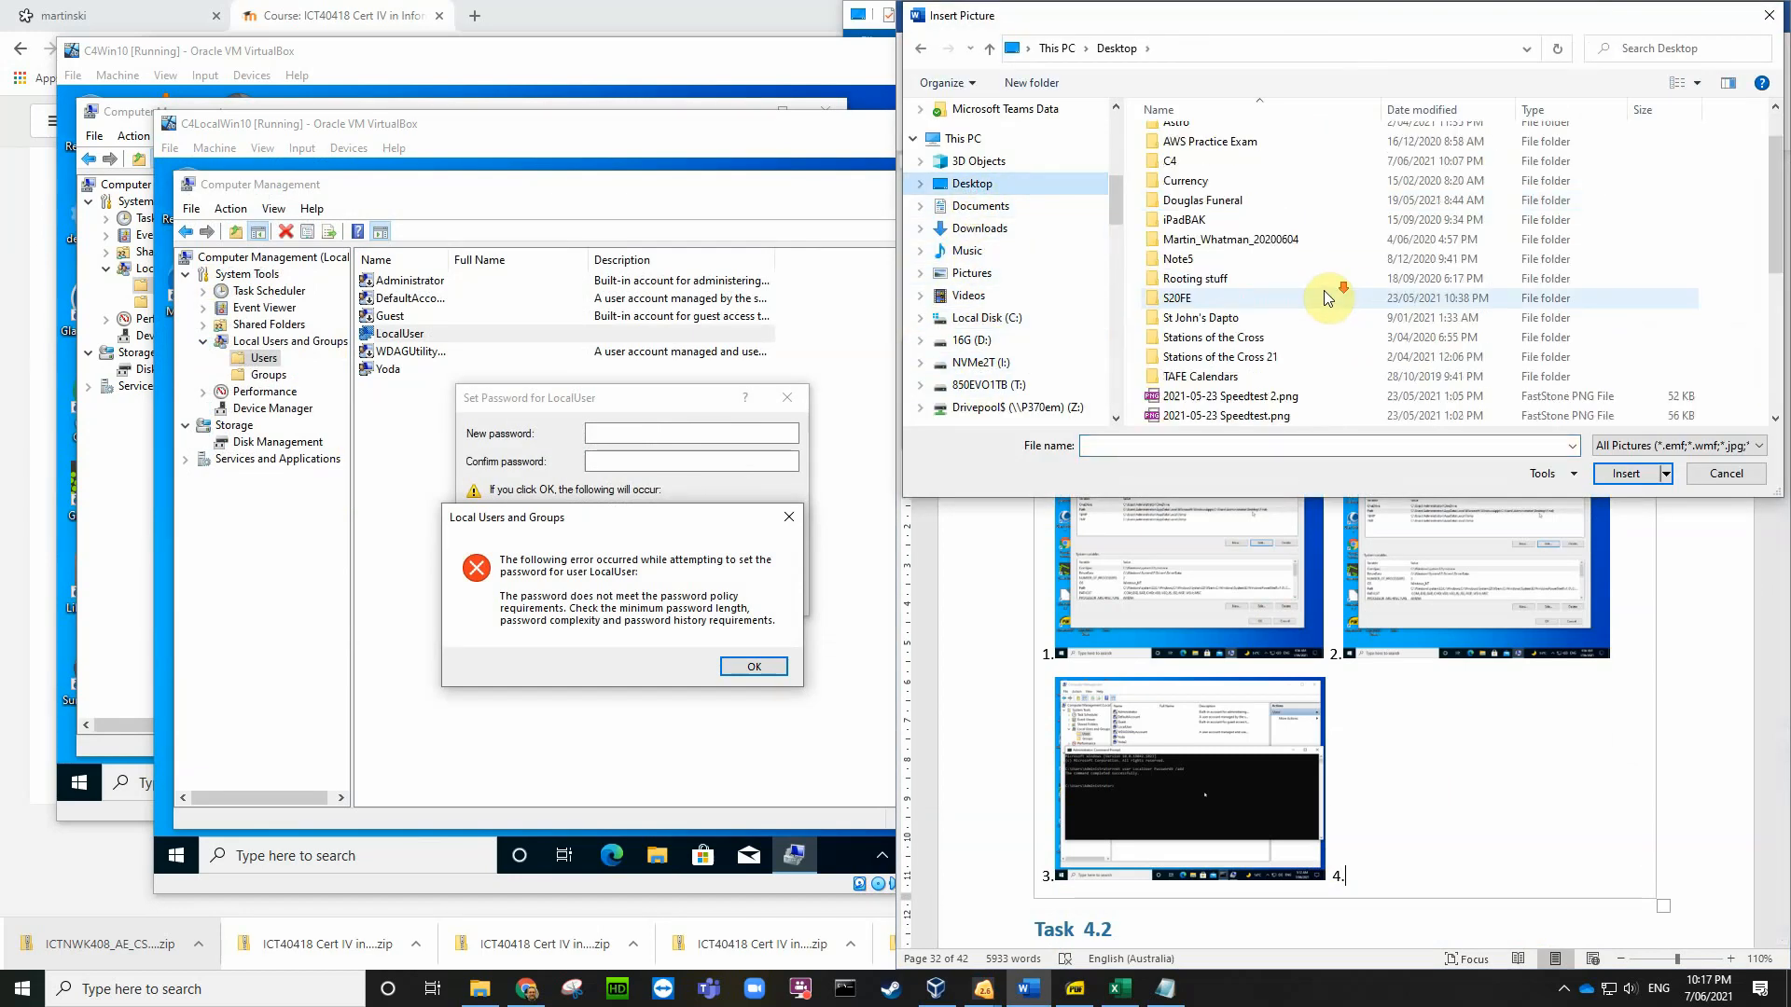
pyautogui.scroll(-4, 1323, 299)
pyautogui.click(1327, 417)
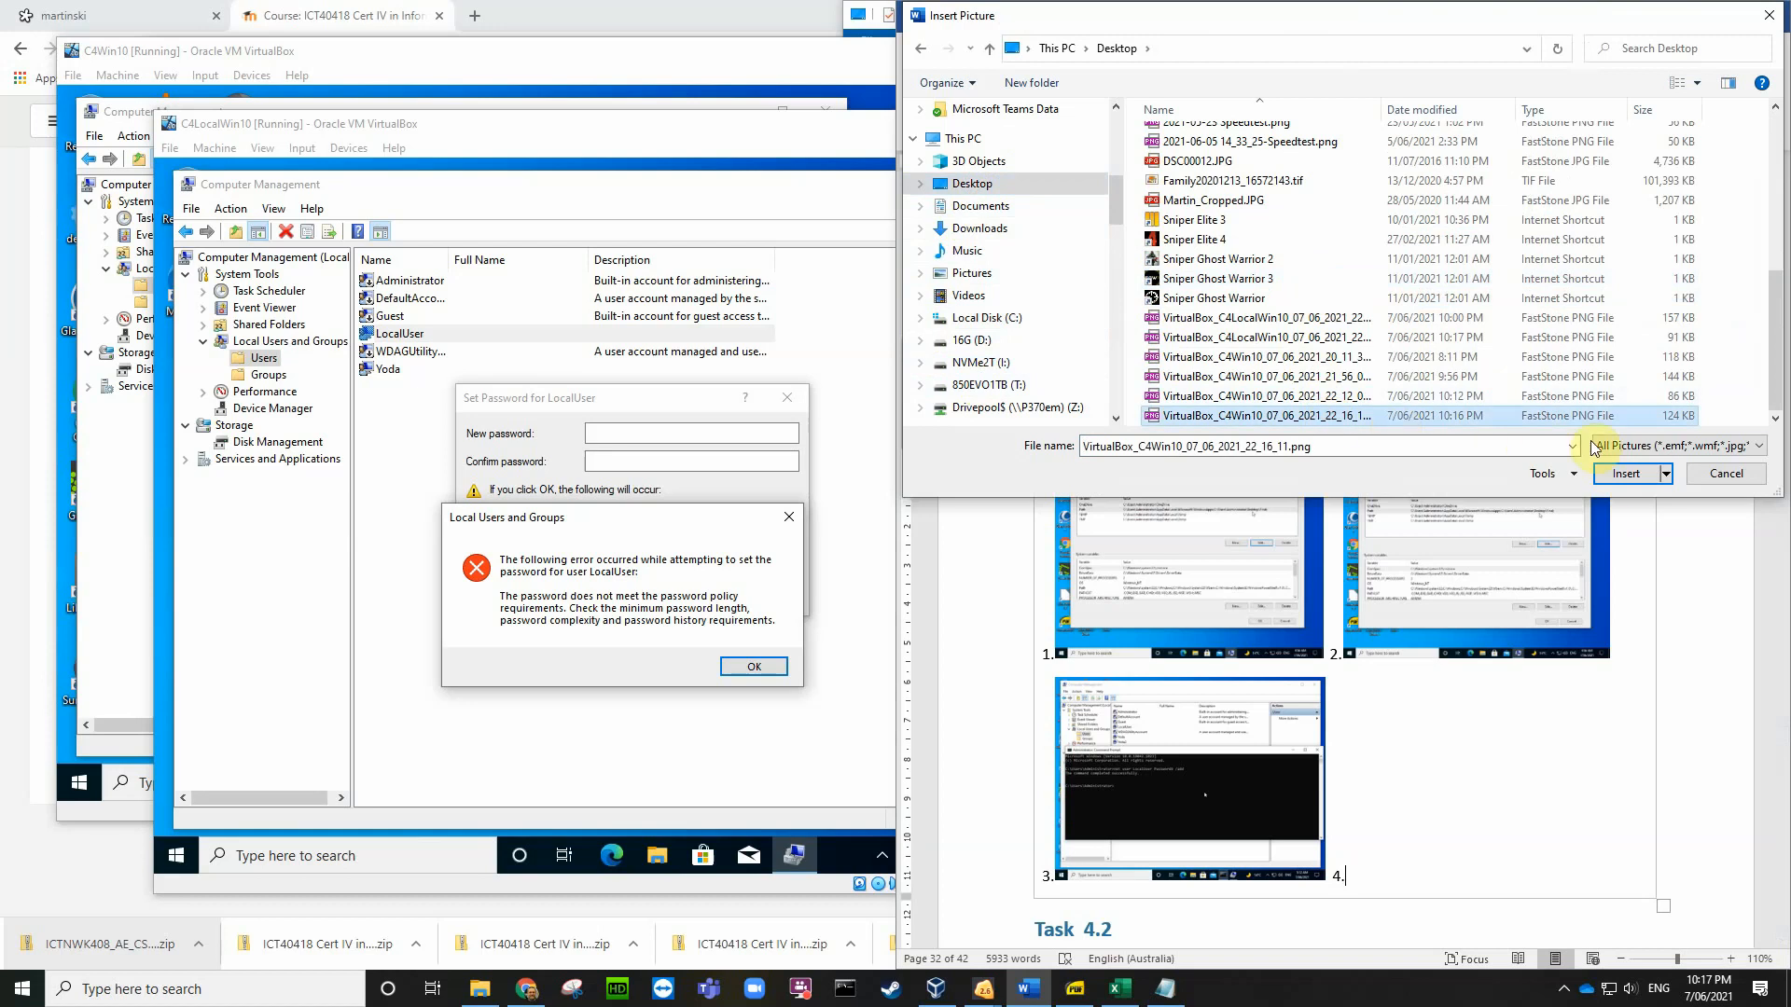
pyautogui.click(1623, 474)
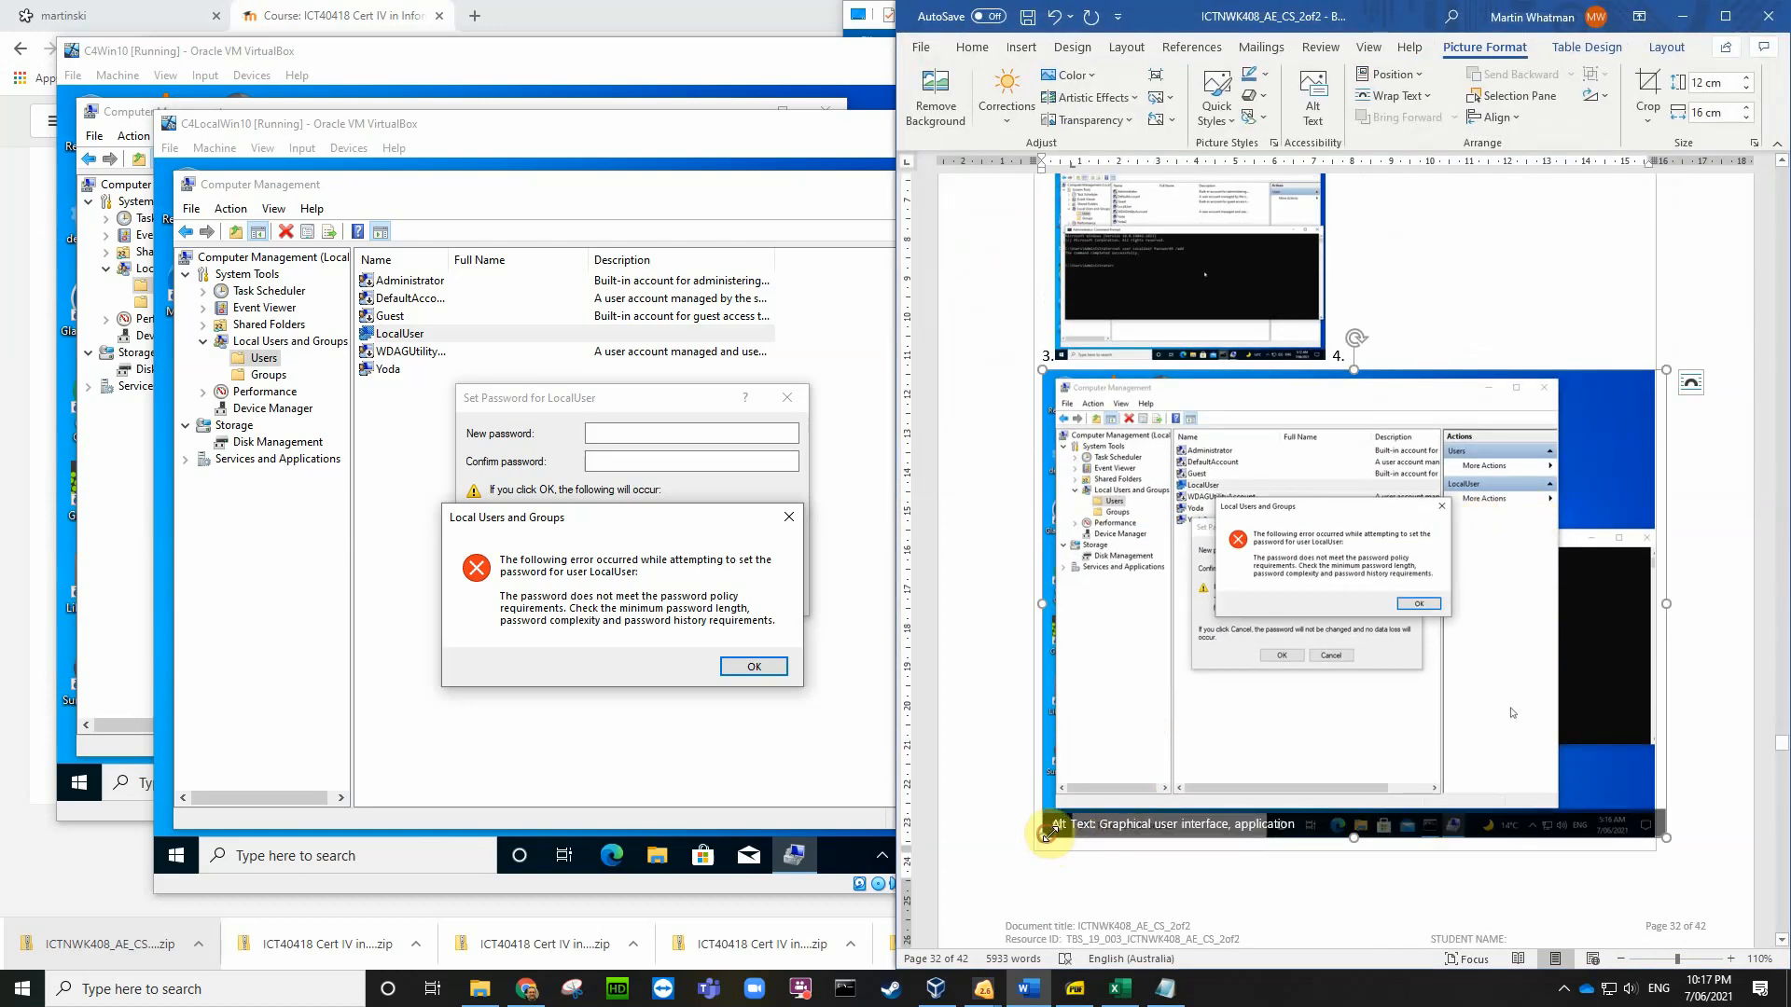
pyautogui.moveTo(1045, 833); pyautogui.dragTo(1480, 452)
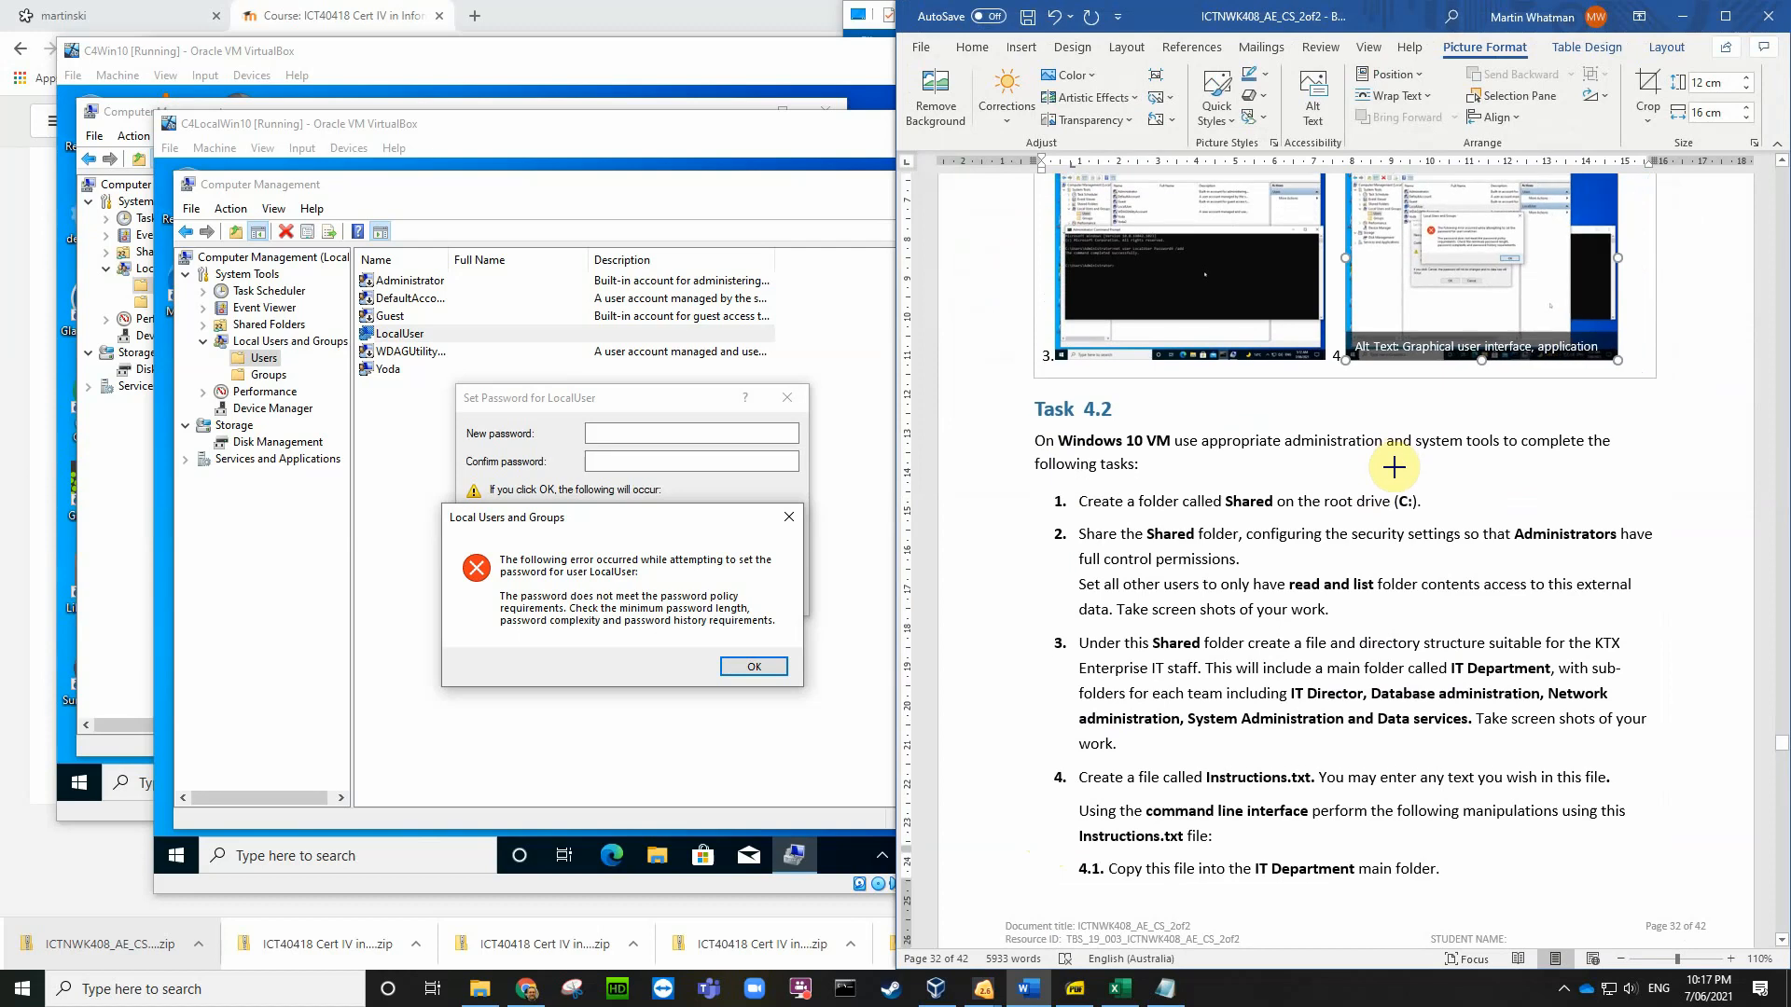
pyautogui.scroll(3, 1536, 466)
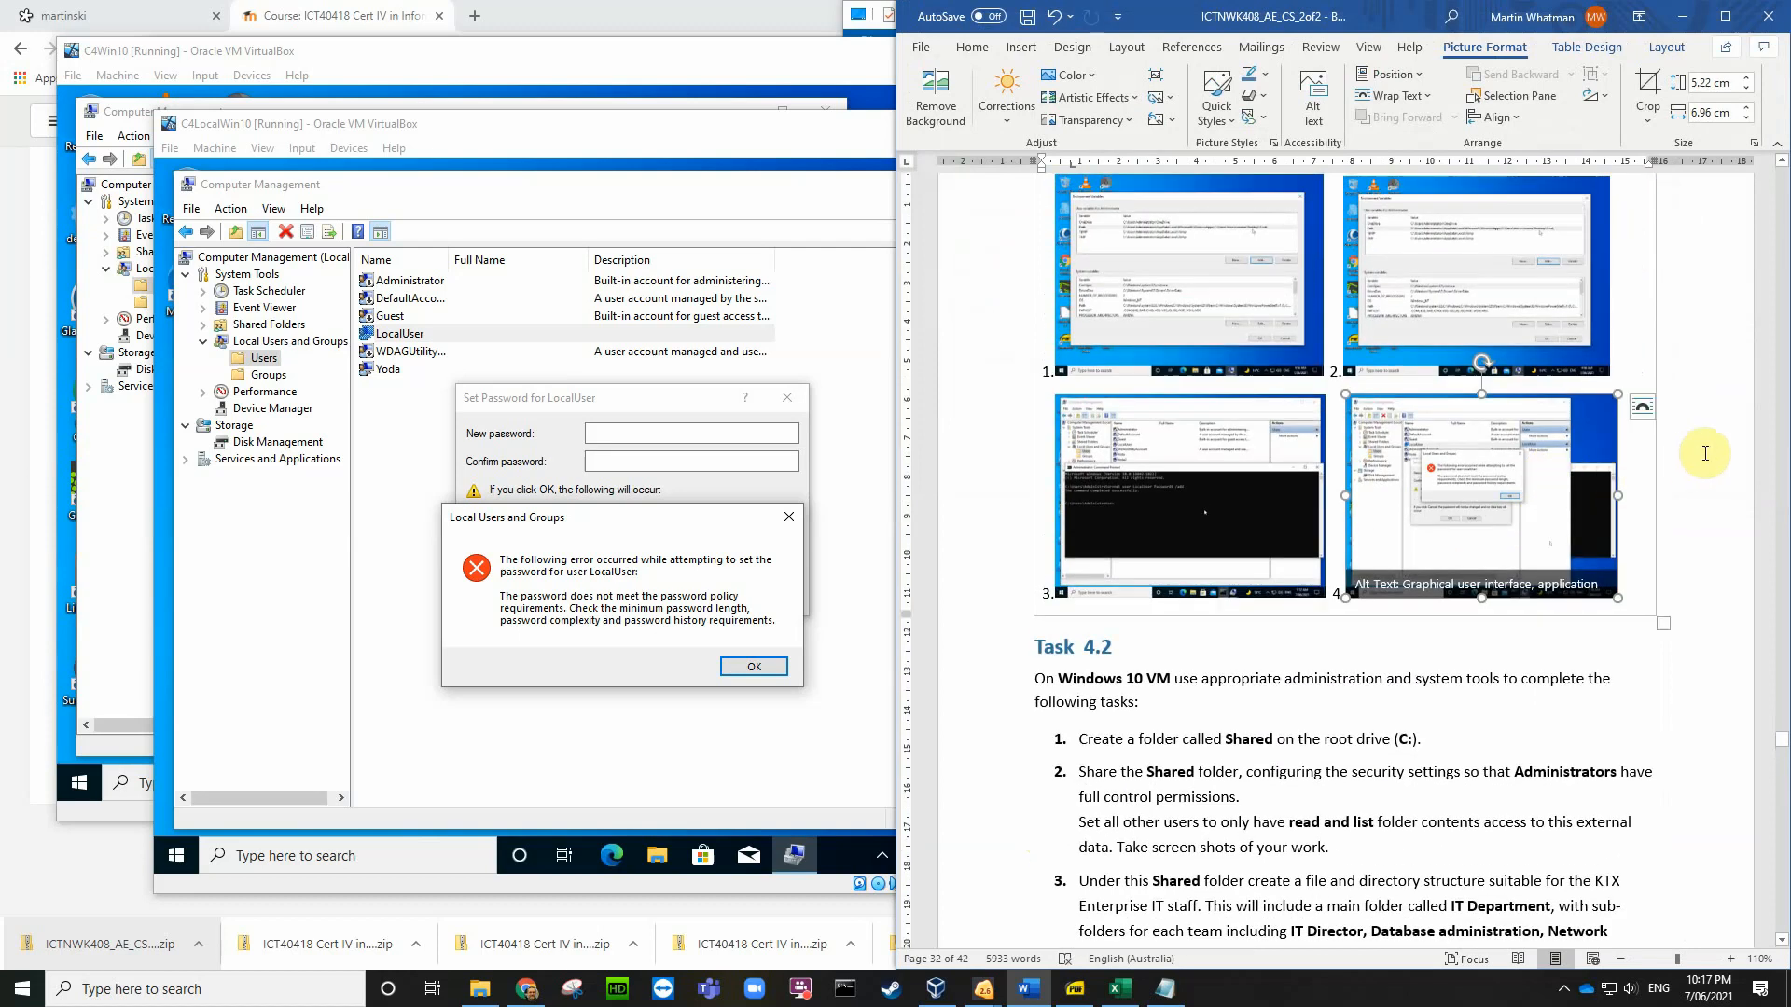
pyautogui.scroll(-1, 1705, 457)
pyautogui.scroll(3, 1683, 495)
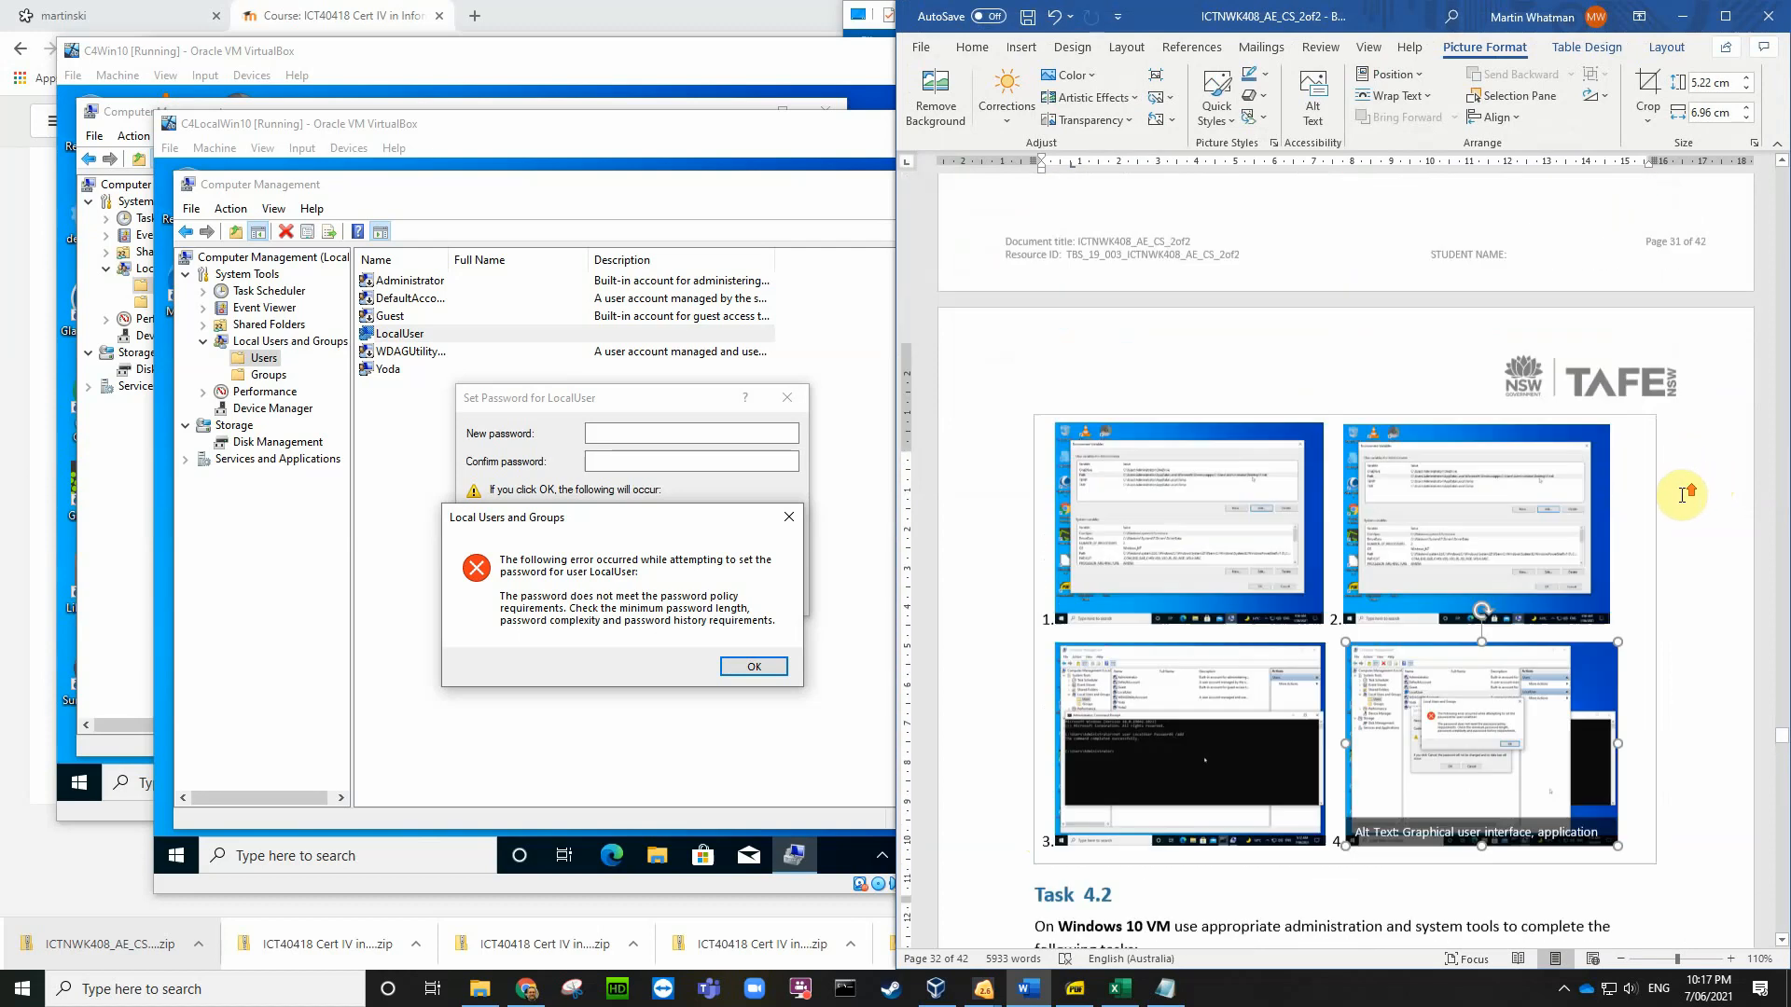
pyautogui.scroll(6, 1683, 495)
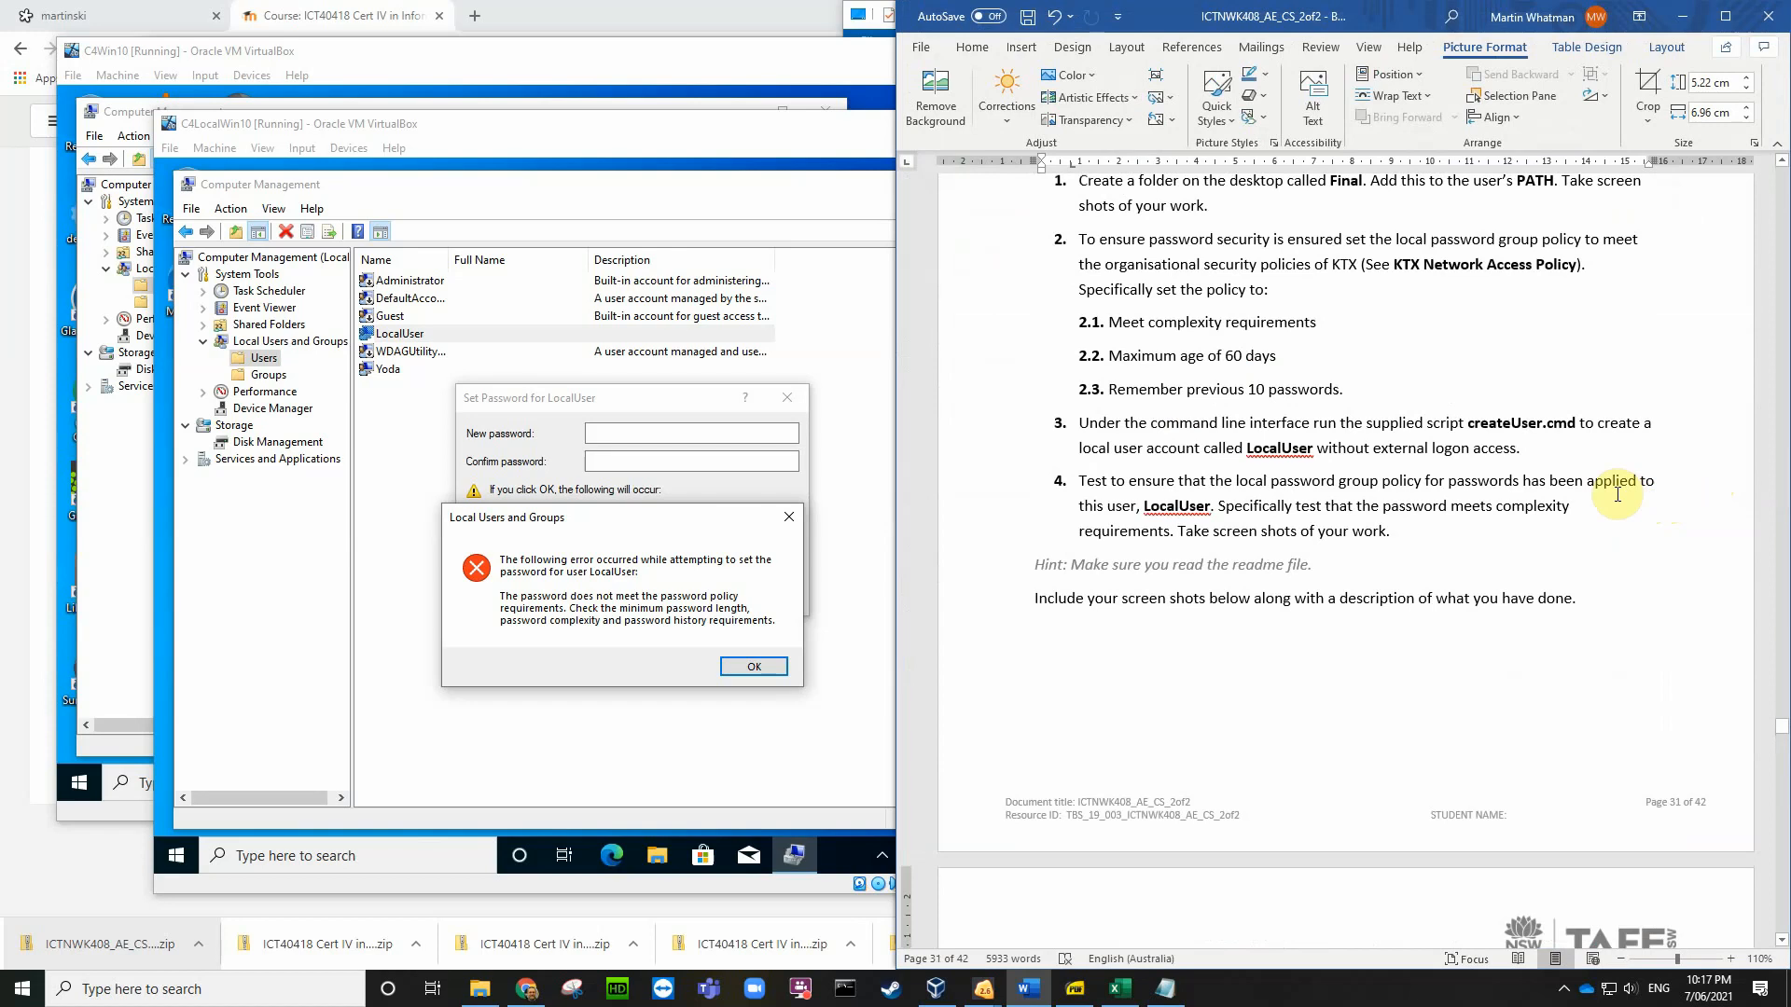
pyautogui.scroll(2, 1511, 471)
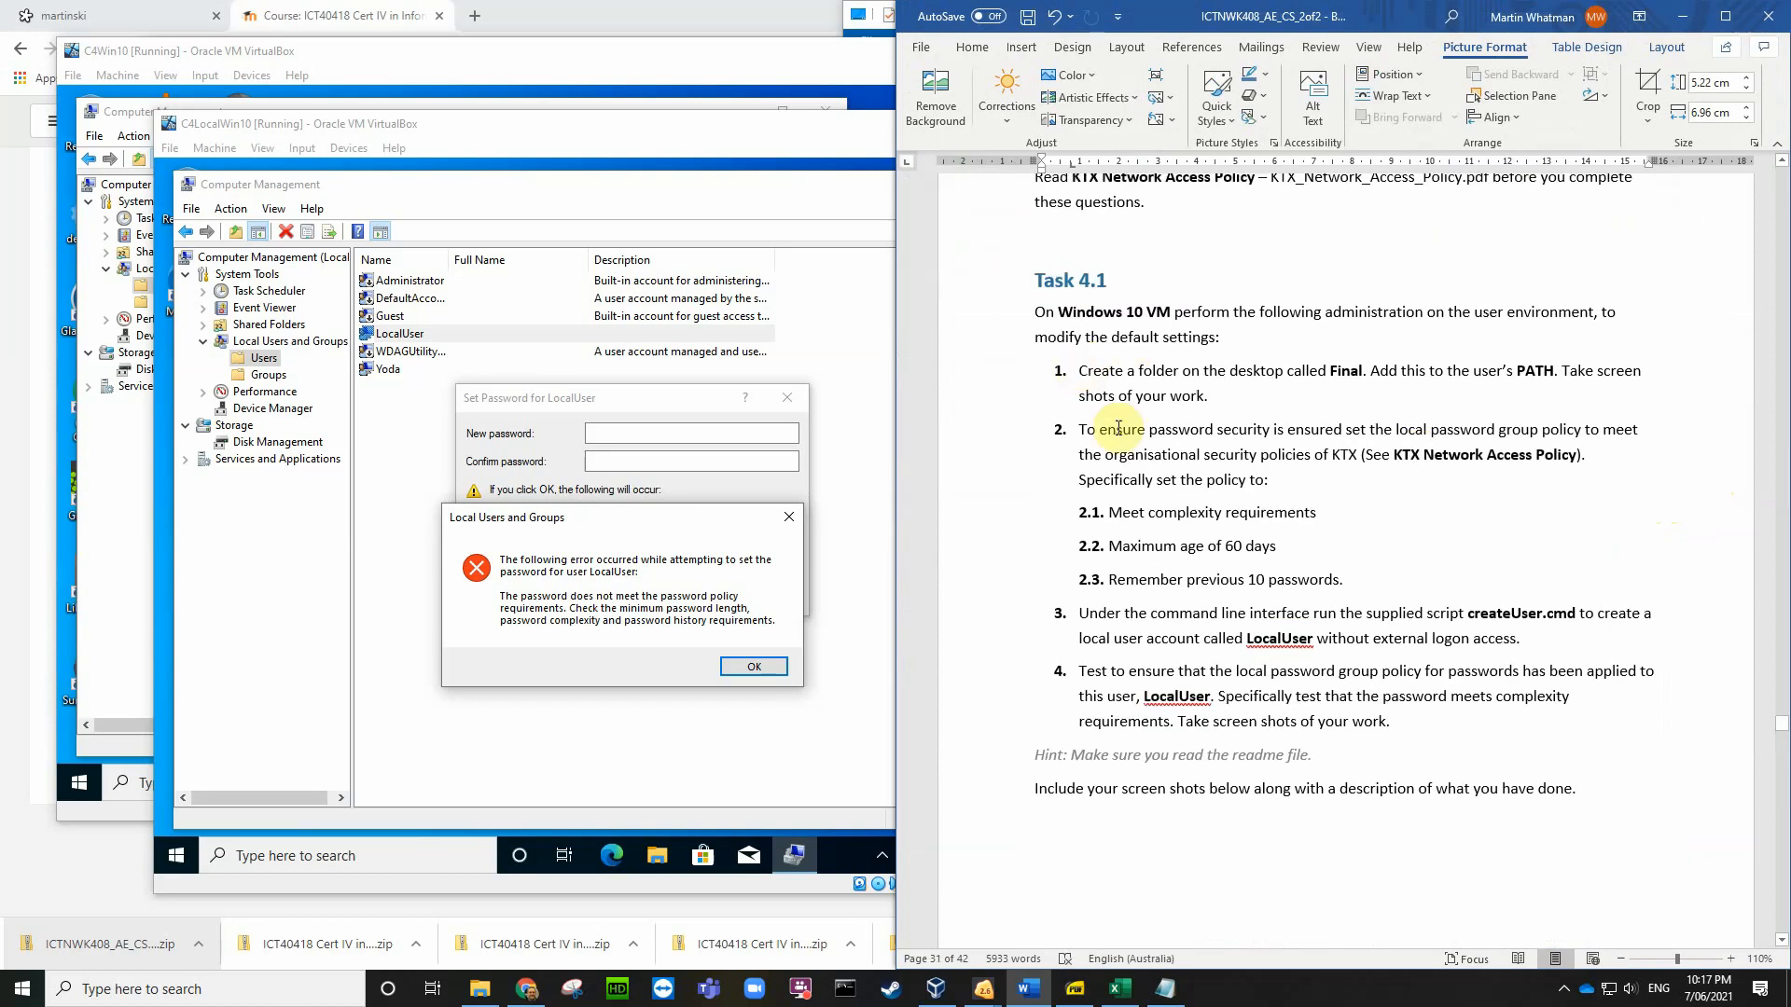
pyautogui.scroll(-8, 1344, 713)
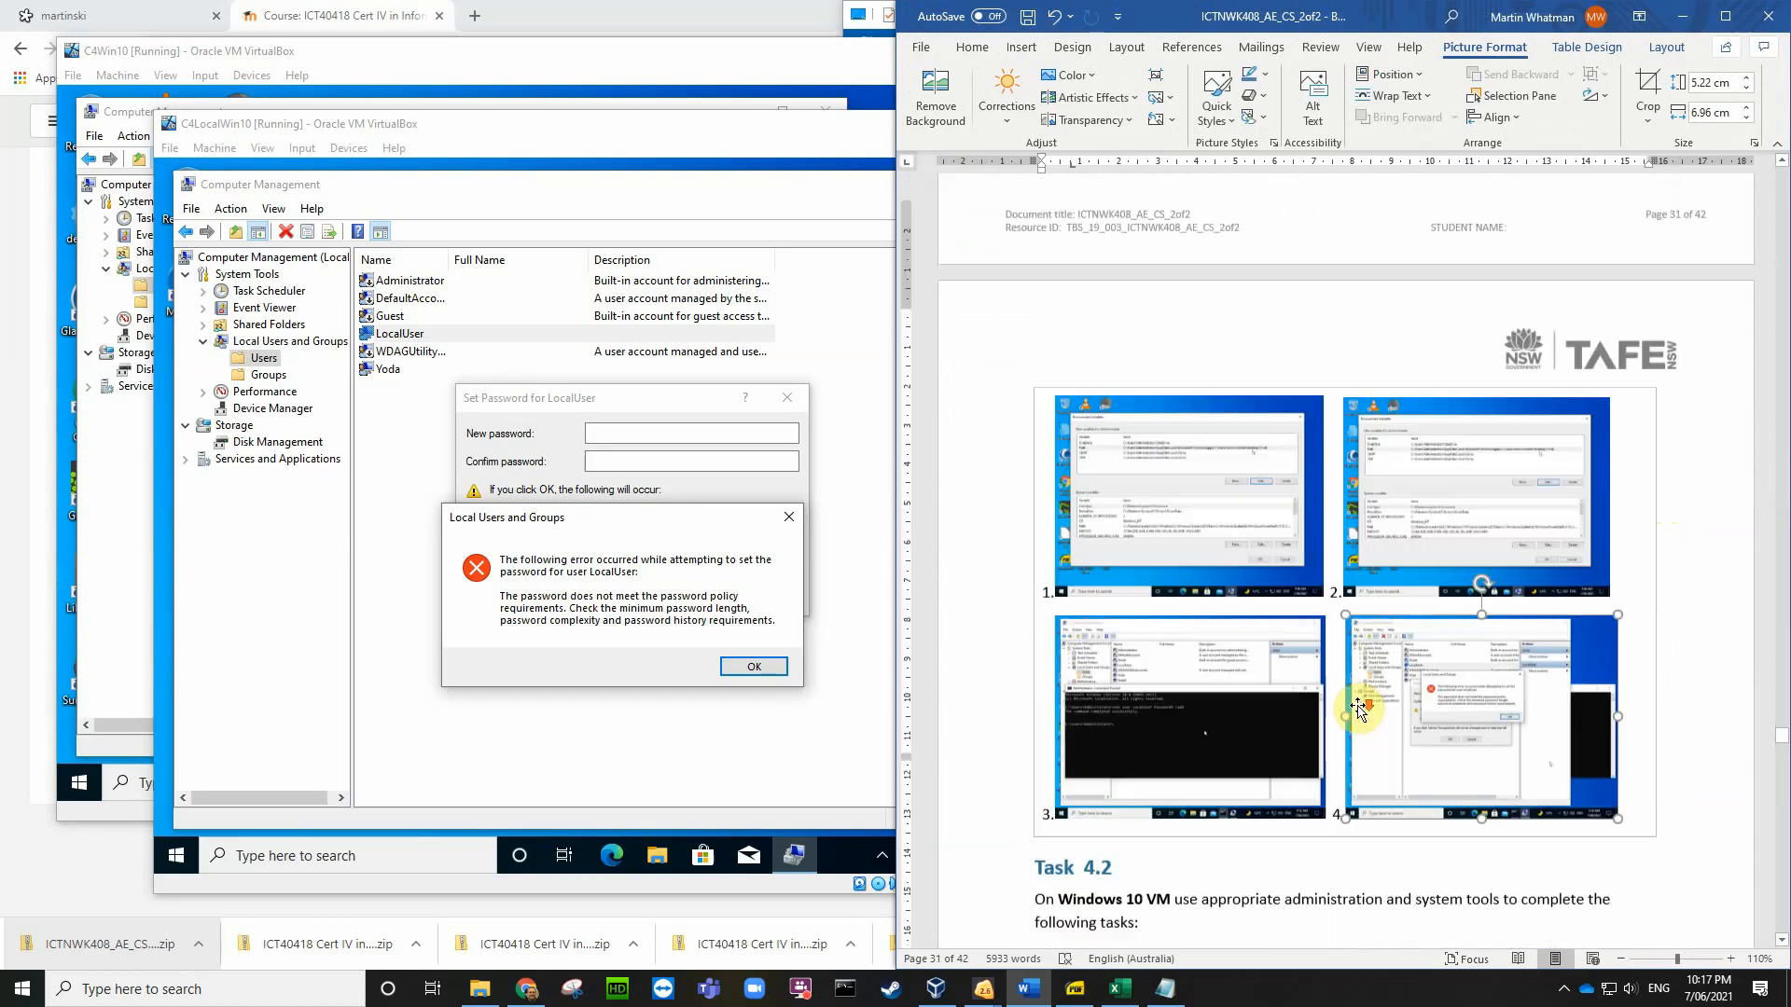
pyautogui.scroll(-4, 1359, 712)
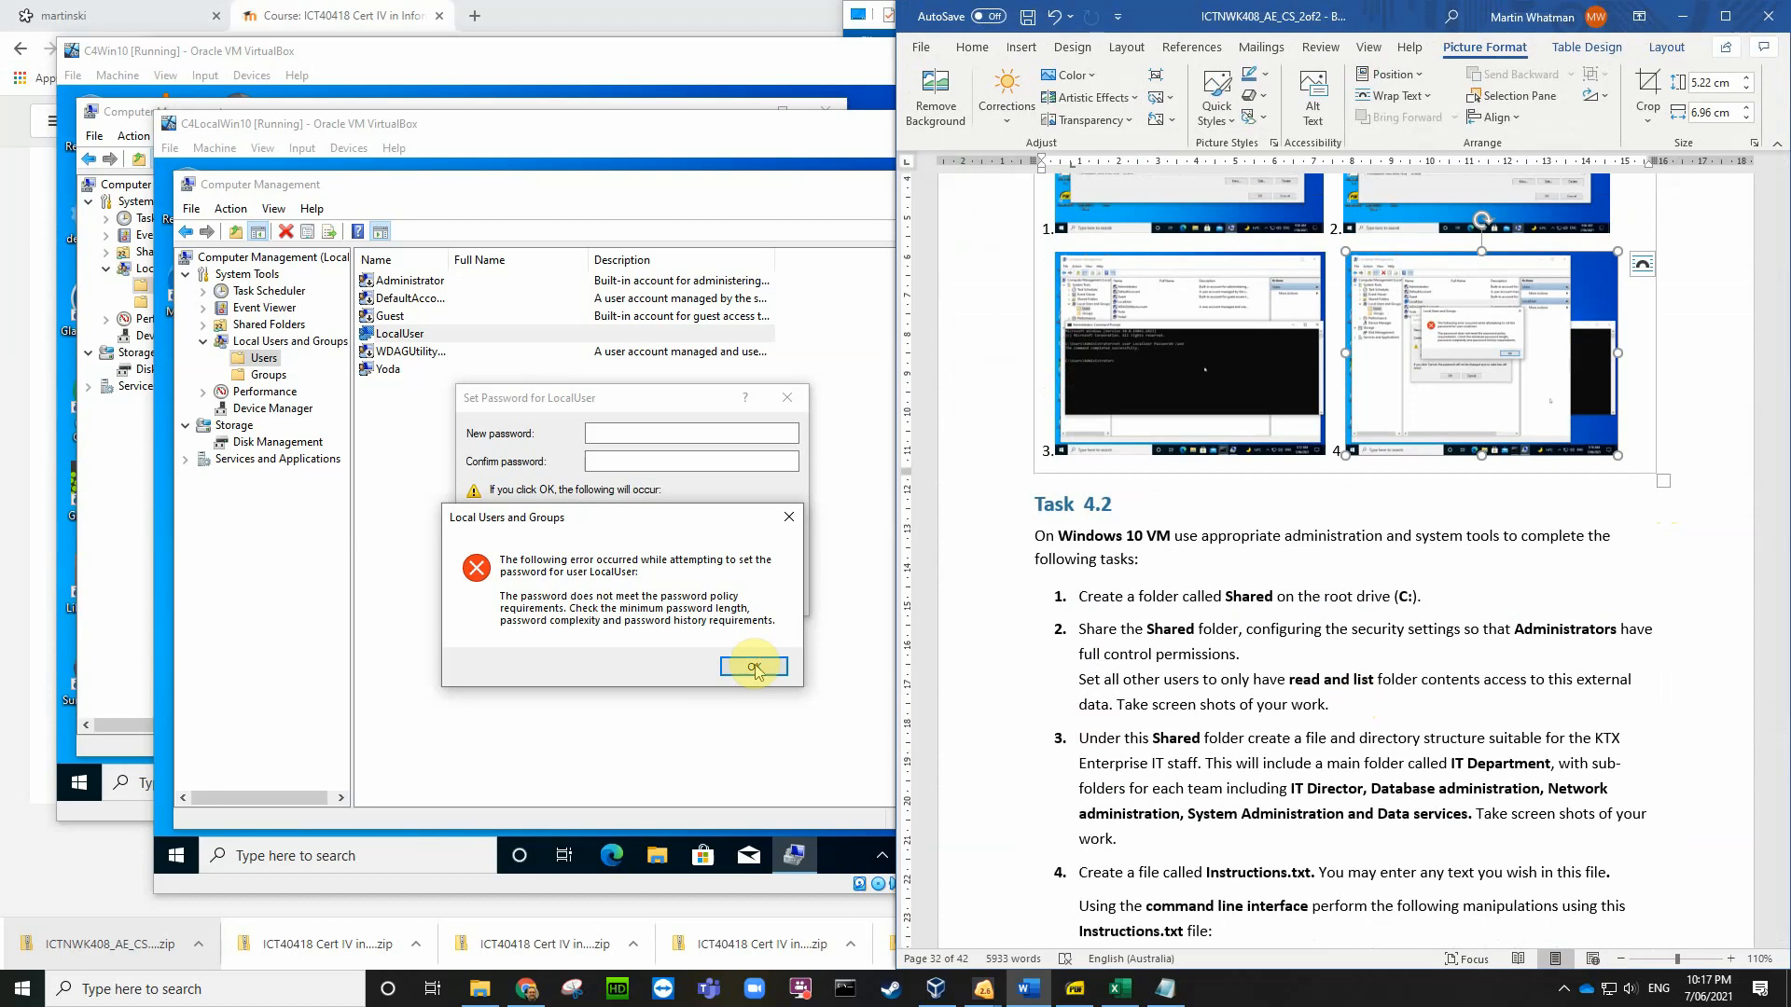
pyautogui.scroll(-1, 1212, 569)
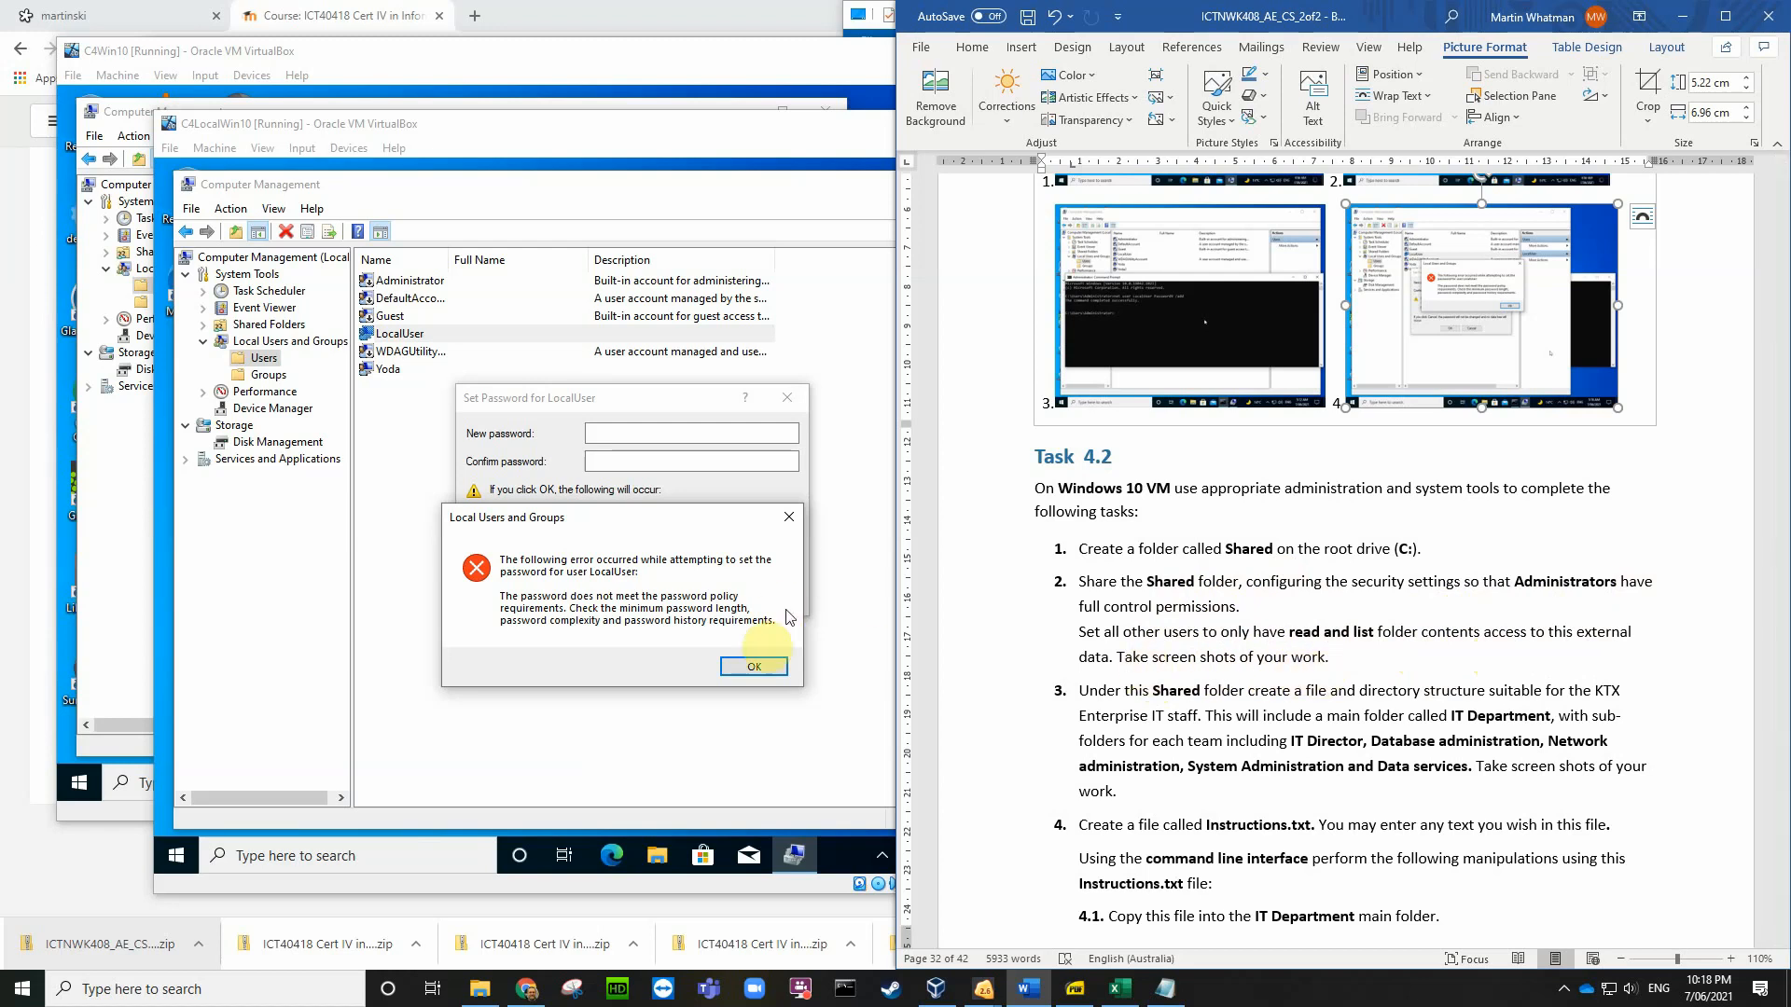
# Step: Dismiss the password policy errors, cancel Set Password, and close Computer Management
pyautogui.click(755, 666)
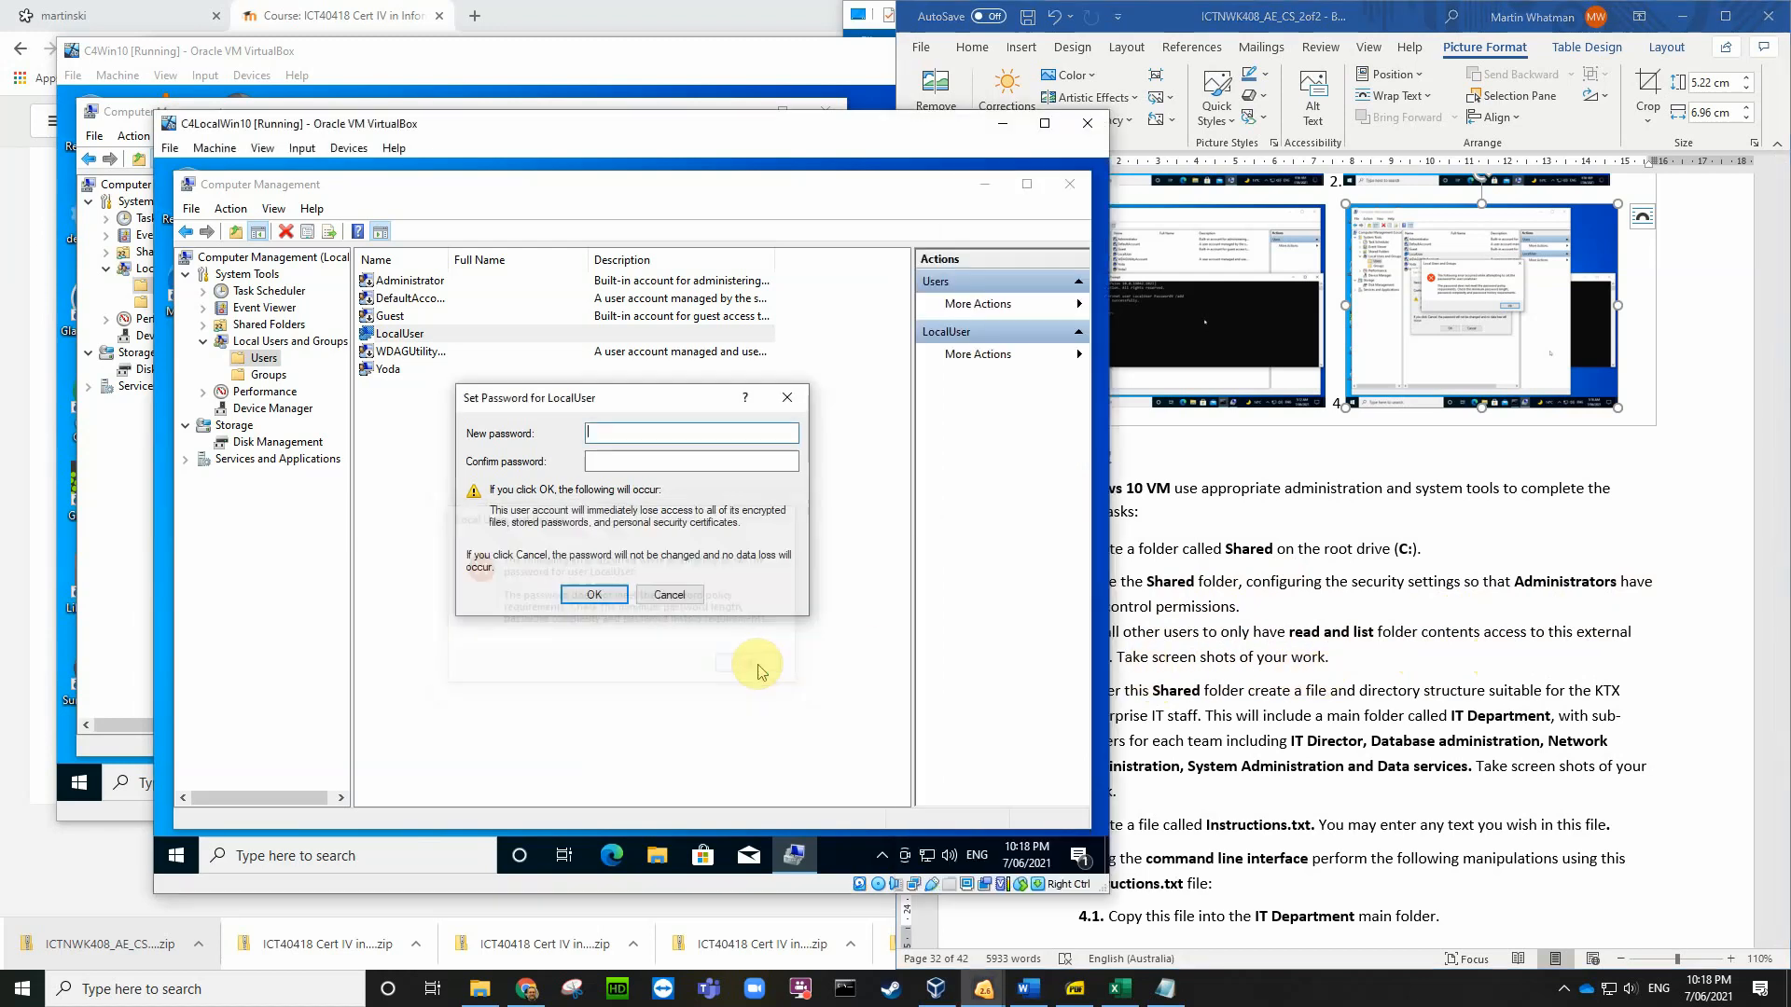
pyautogui.click(605, 600)
pyautogui.click(764, 571)
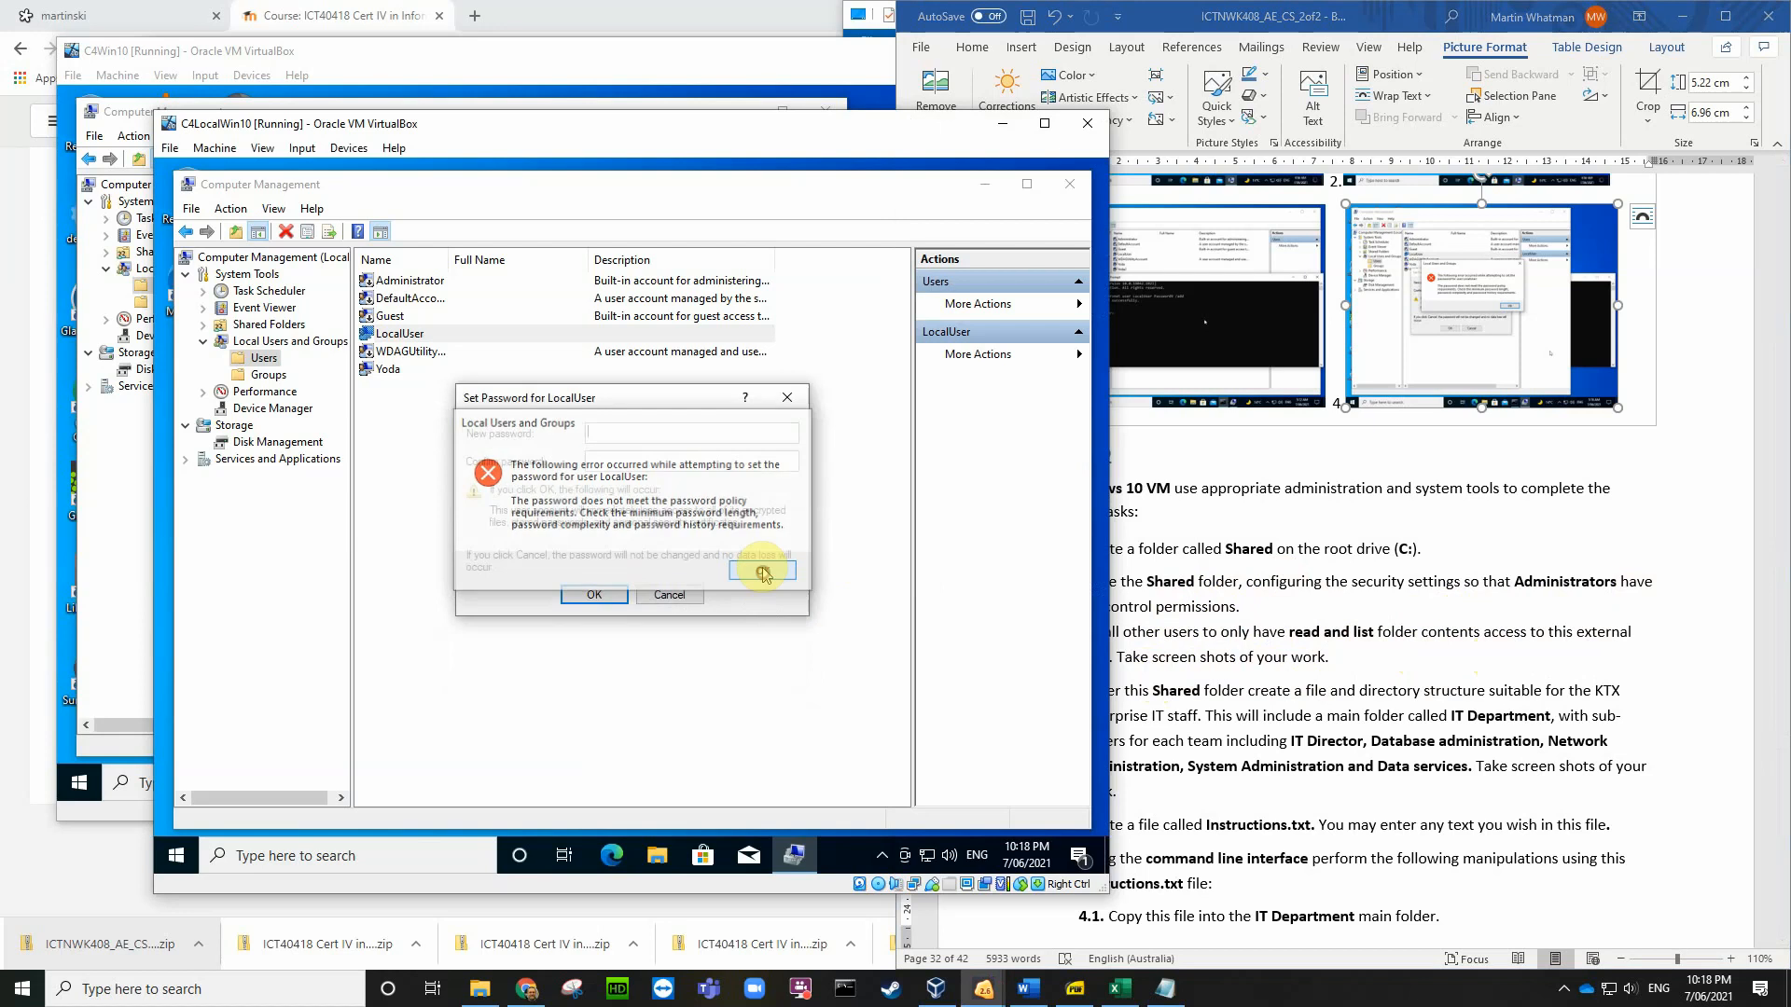
pyautogui.click(676, 595)
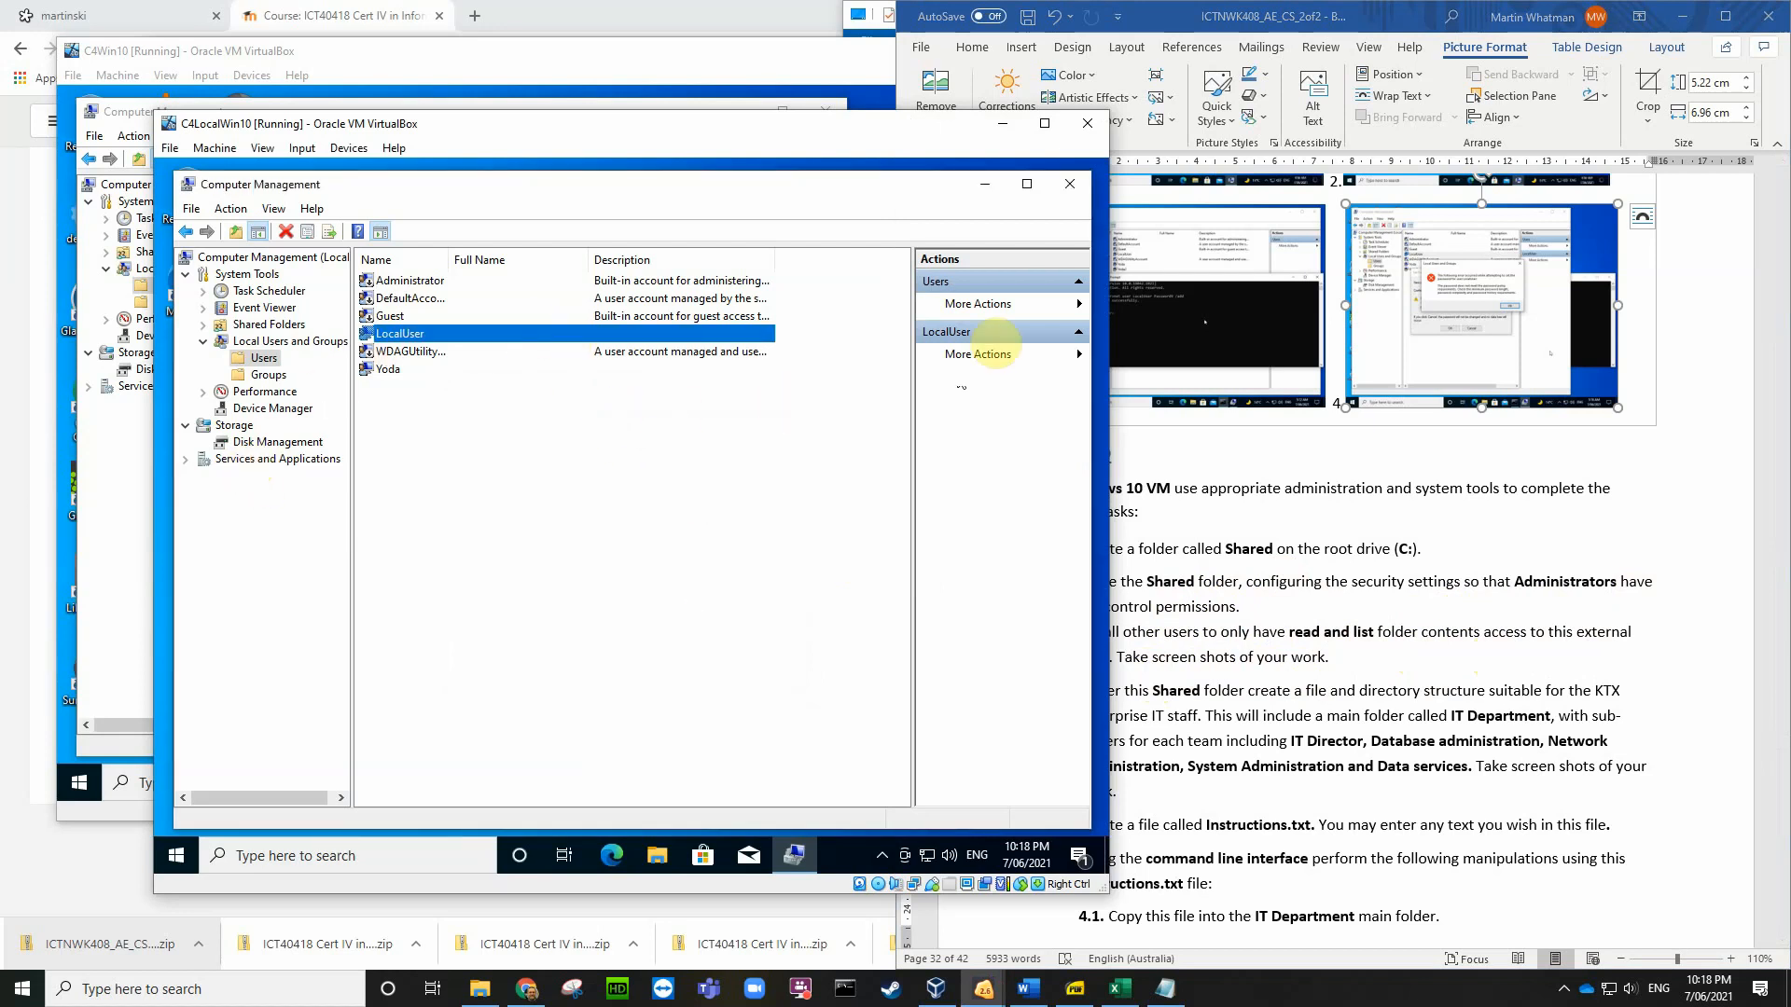
pyautogui.click(1071, 186)
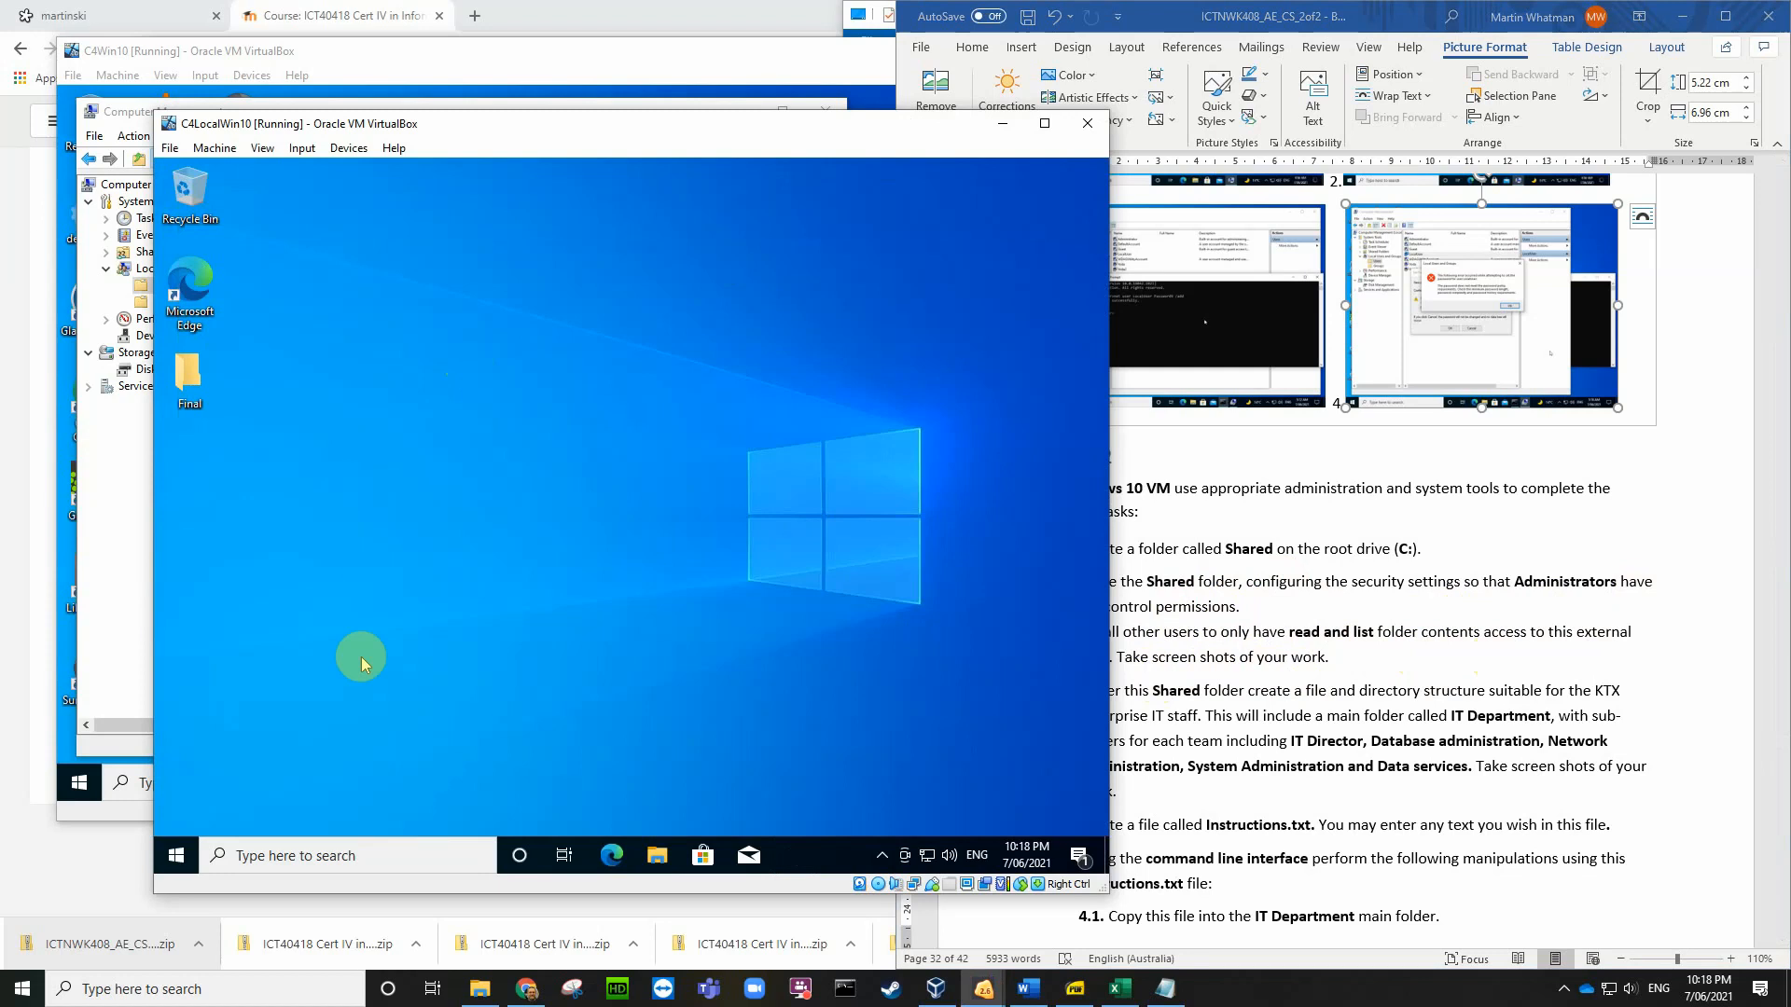
# Step: Create a new folder named Shared on Local Disk (C:) in File Explorer
pyautogui.click(655, 863)
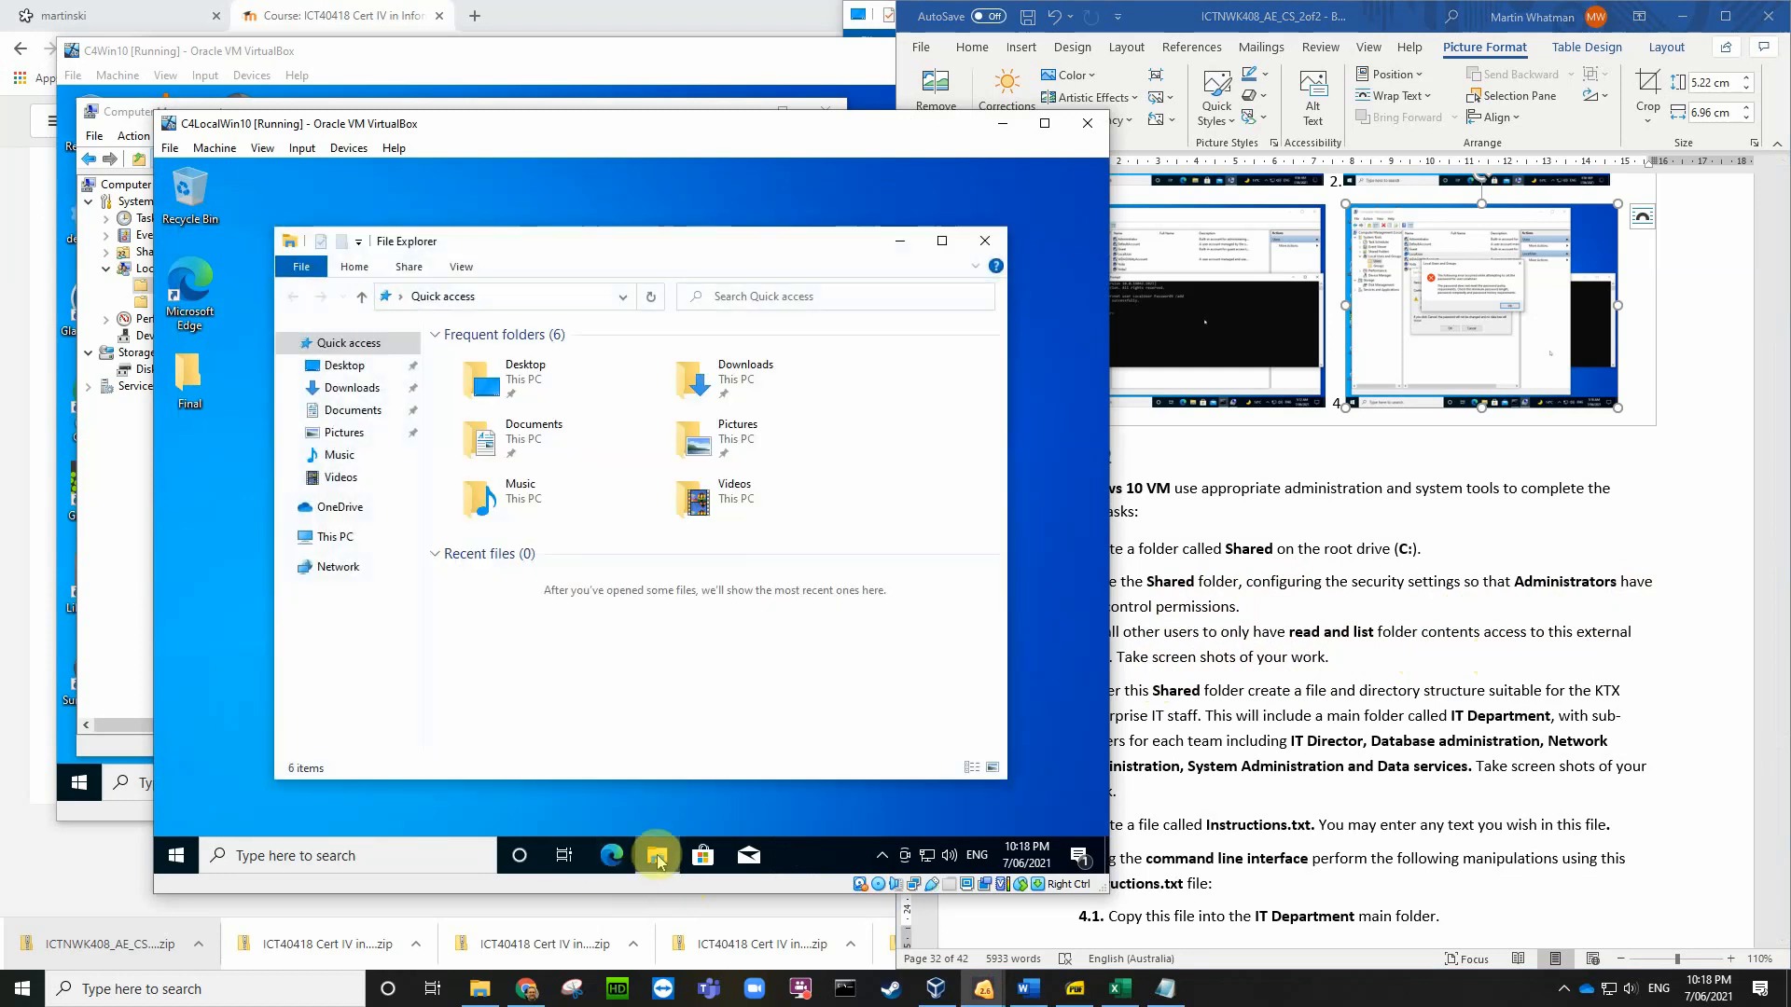
pyautogui.click(331, 539)
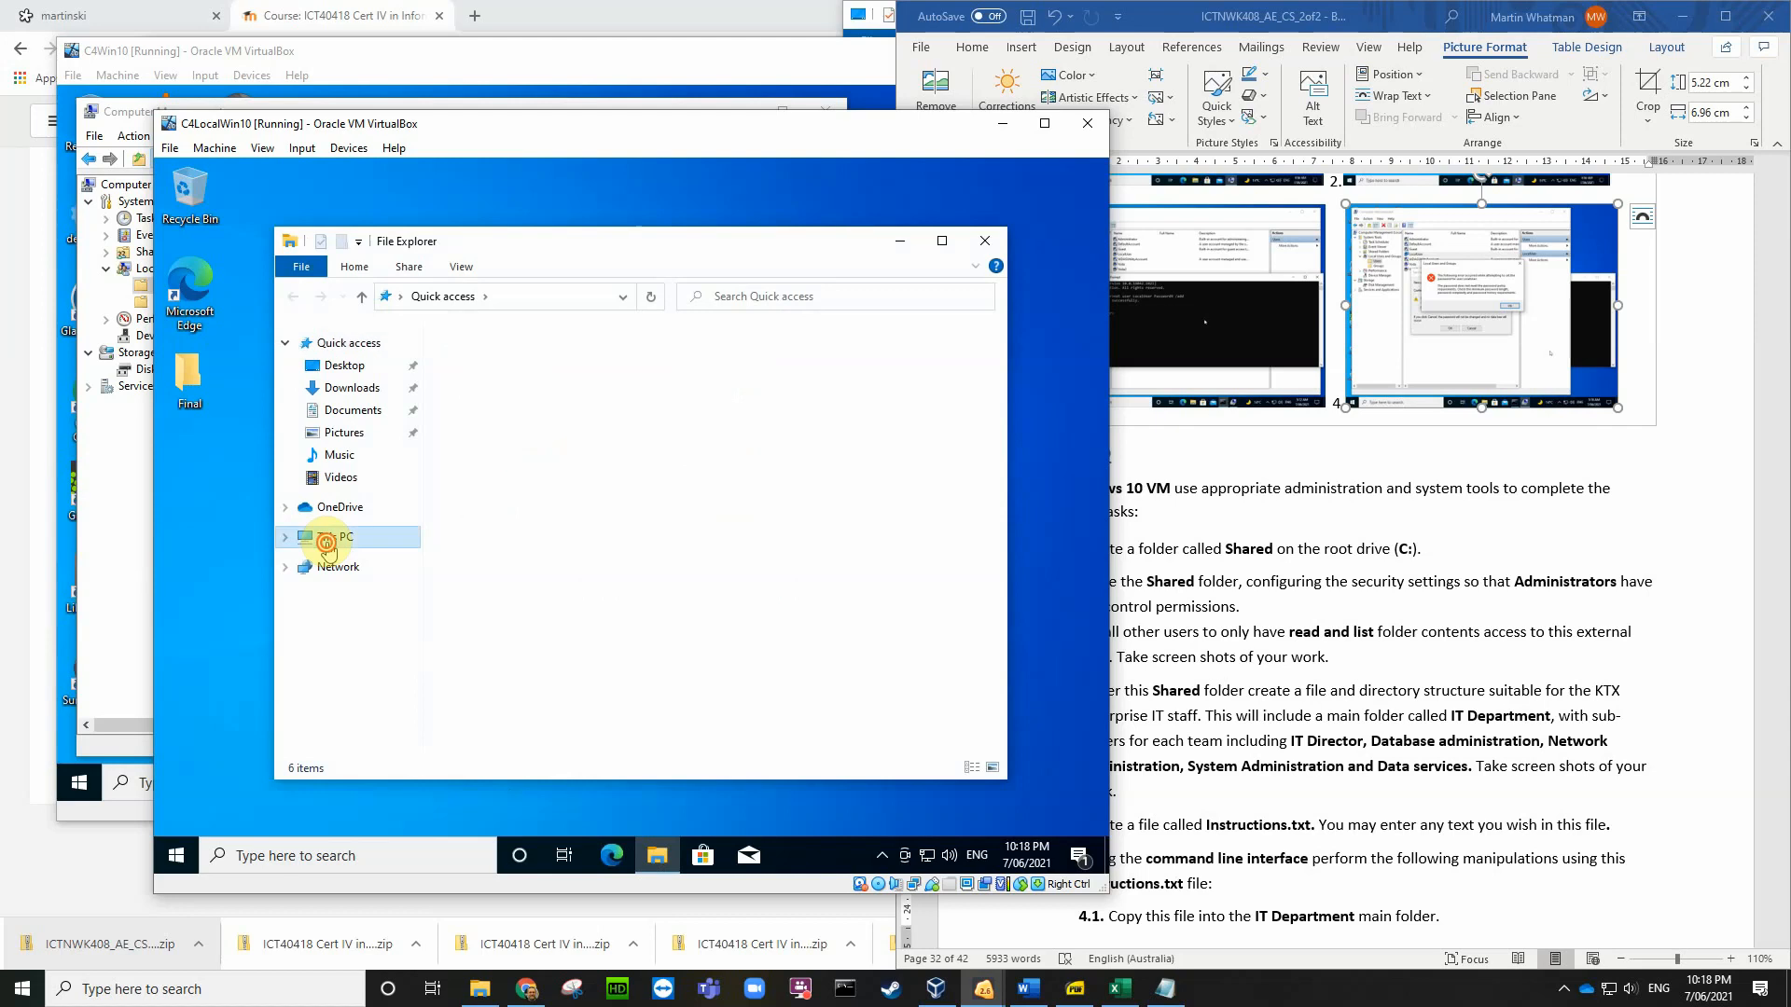
pyautogui.click(537, 620)
pyautogui.doubleClick(538, 620)
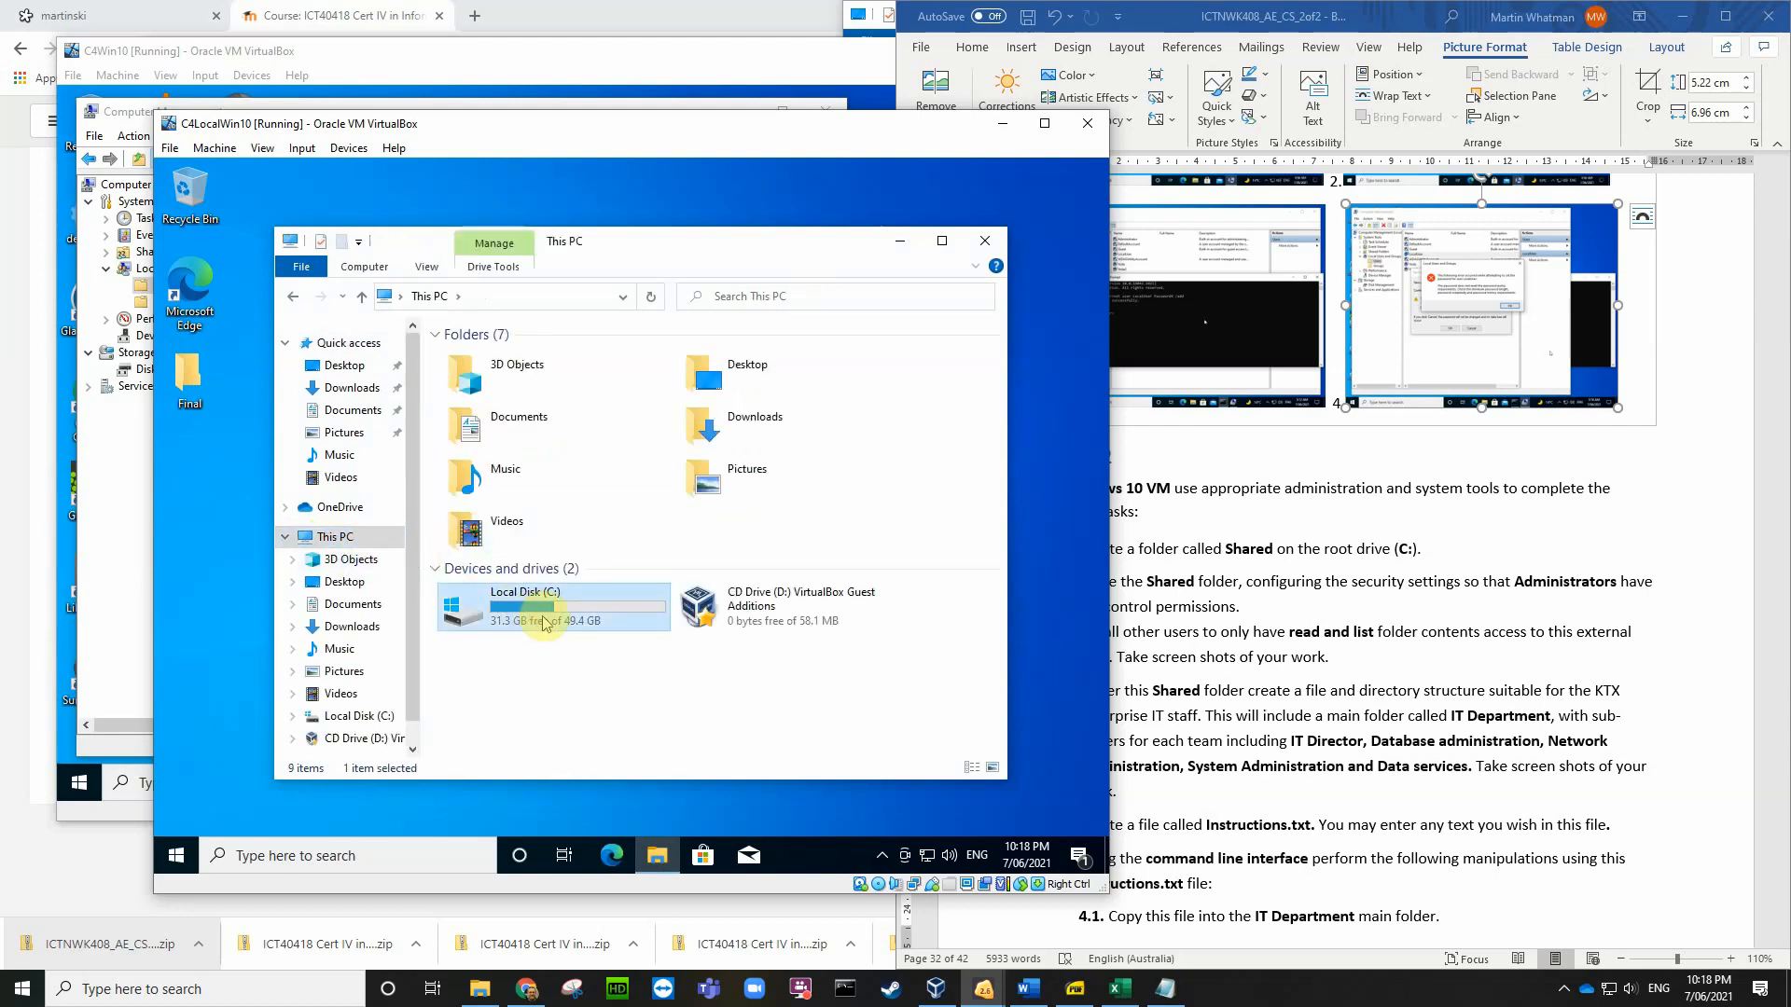
pyautogui.rightClick(460, 492)
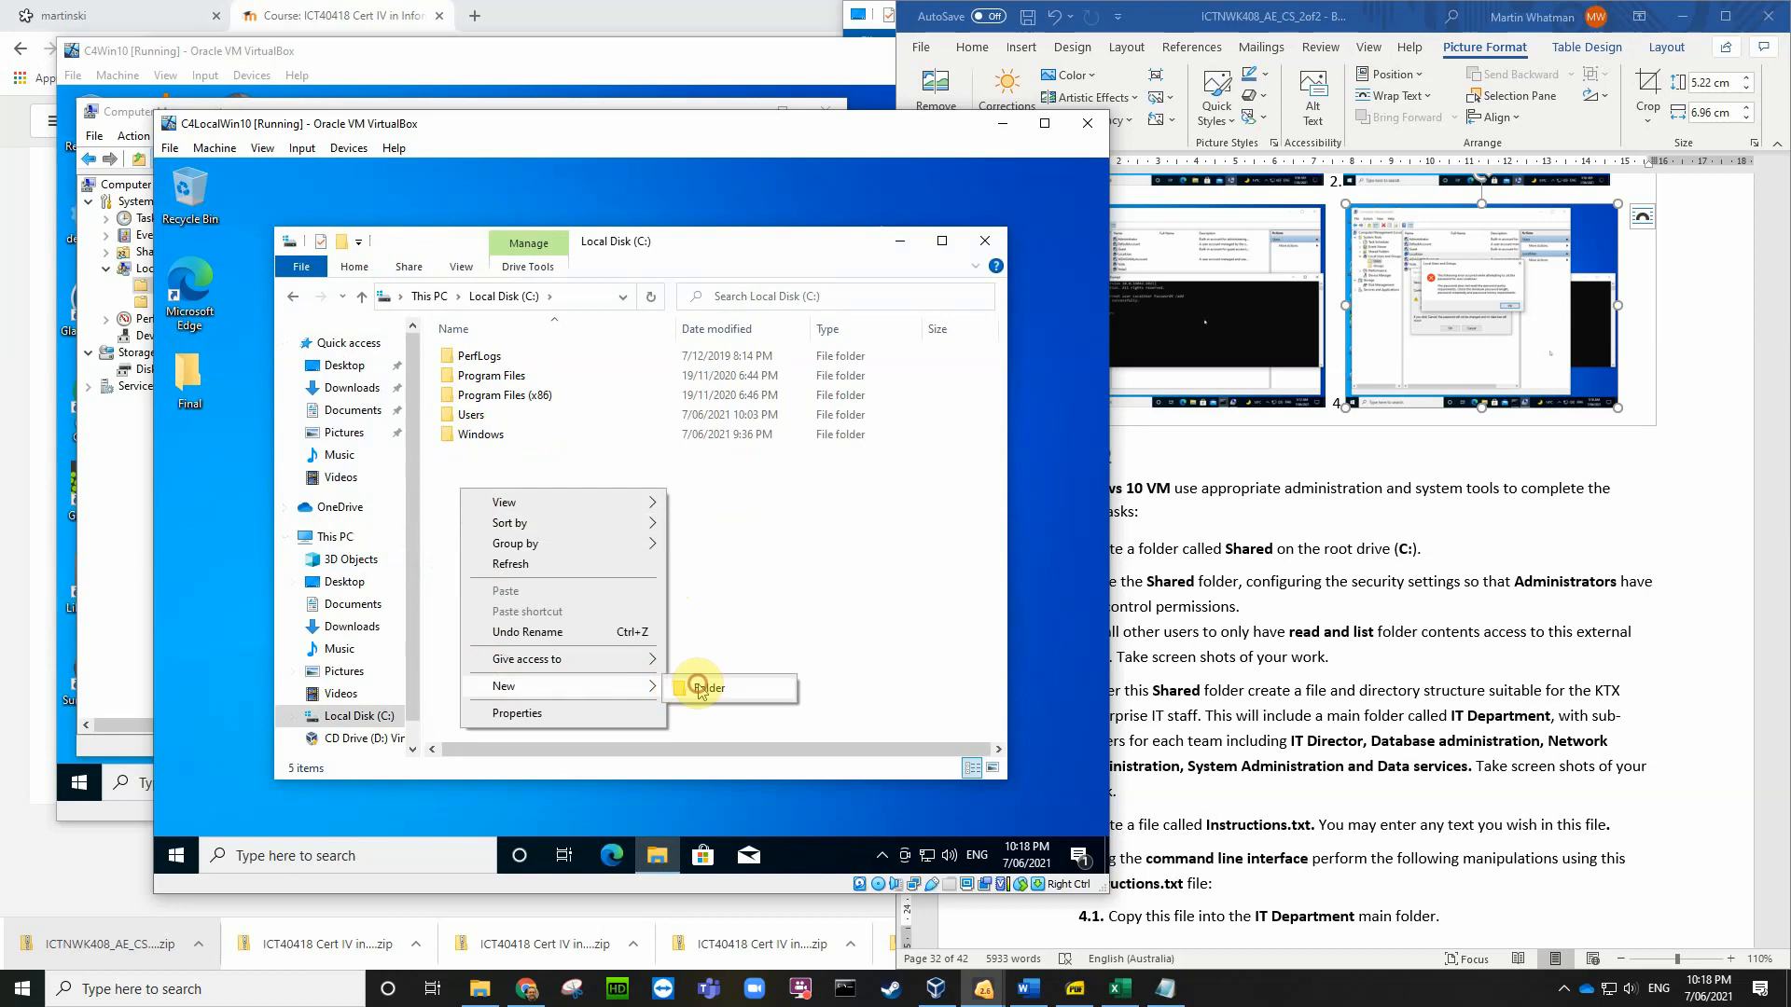
pyautogui.click(700, 687)
pyautogui.write('Shared')
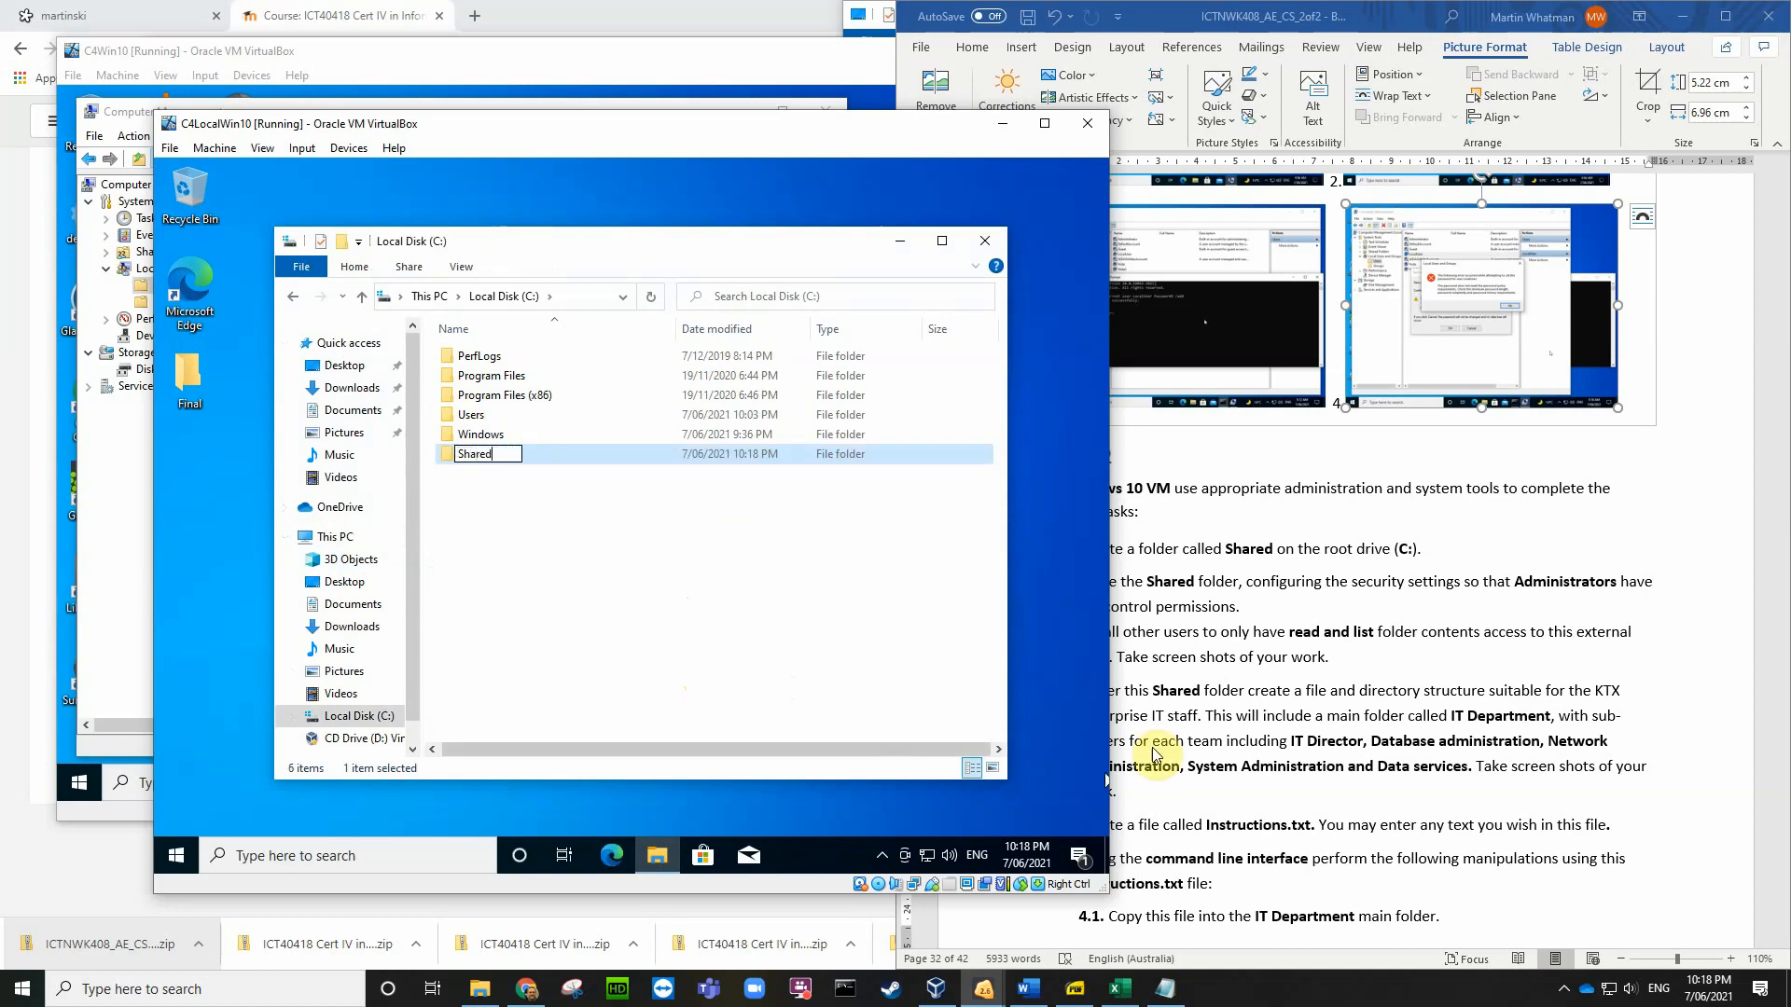
pyautogui.press('Return')
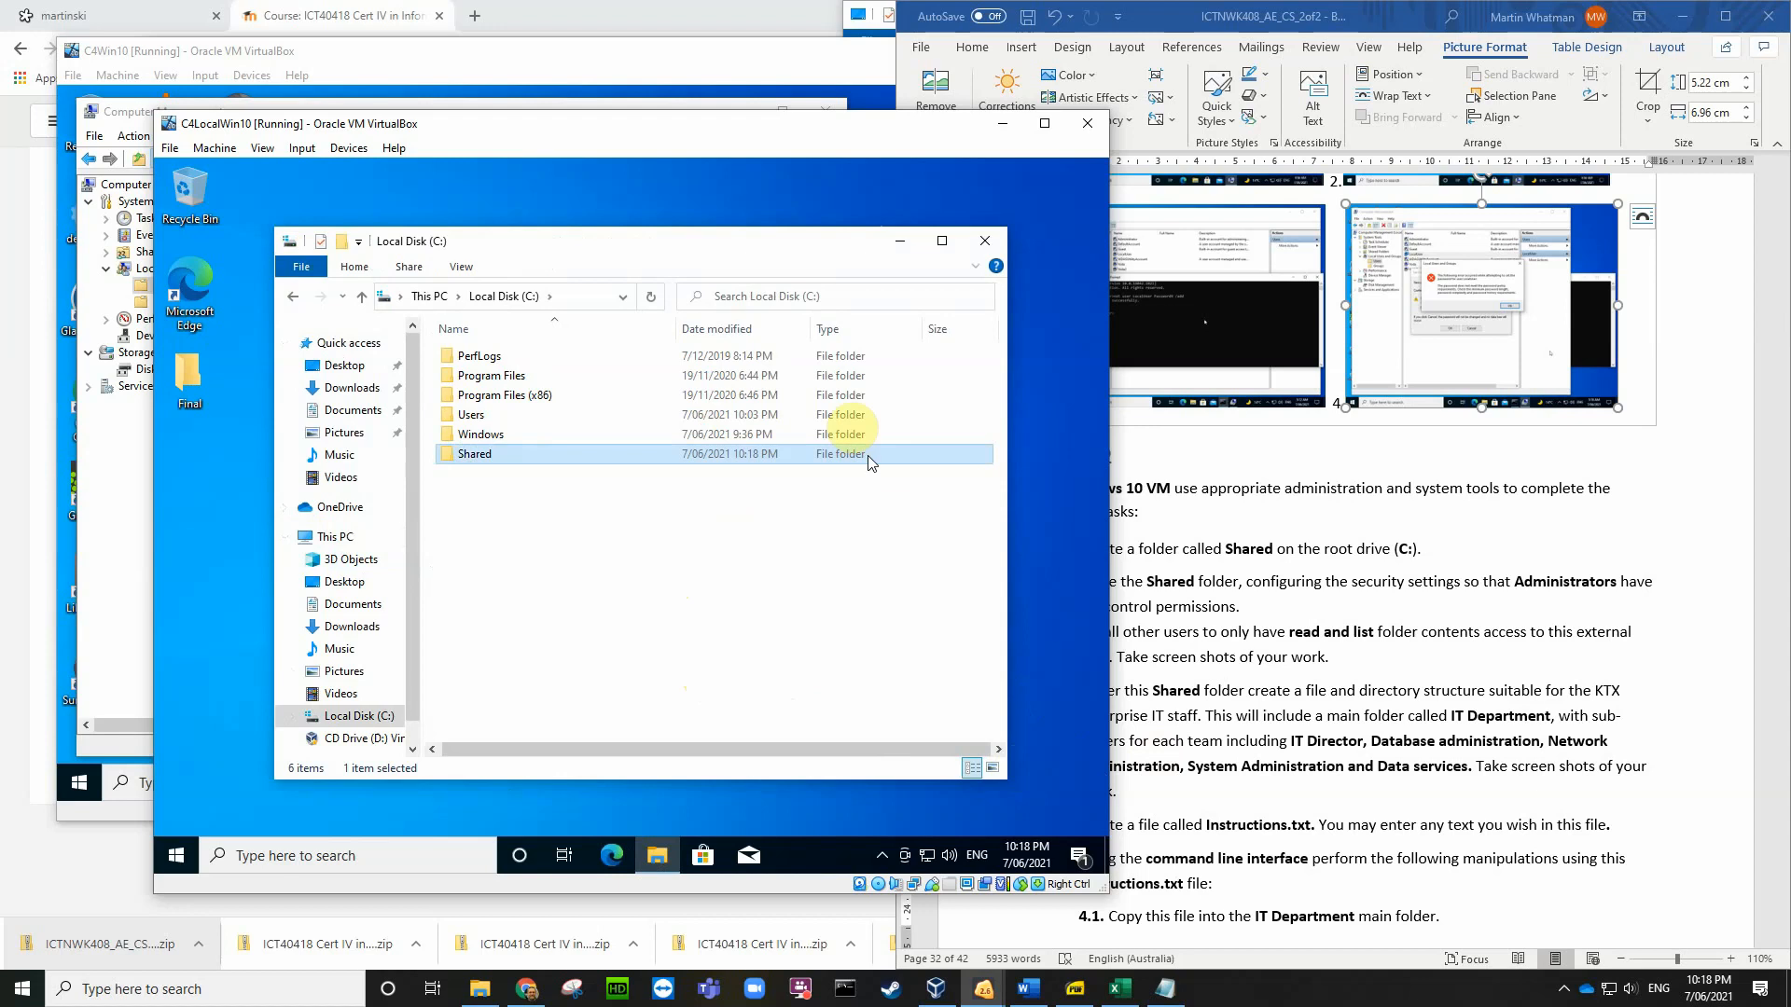
pyautogui.click(1371, 472)
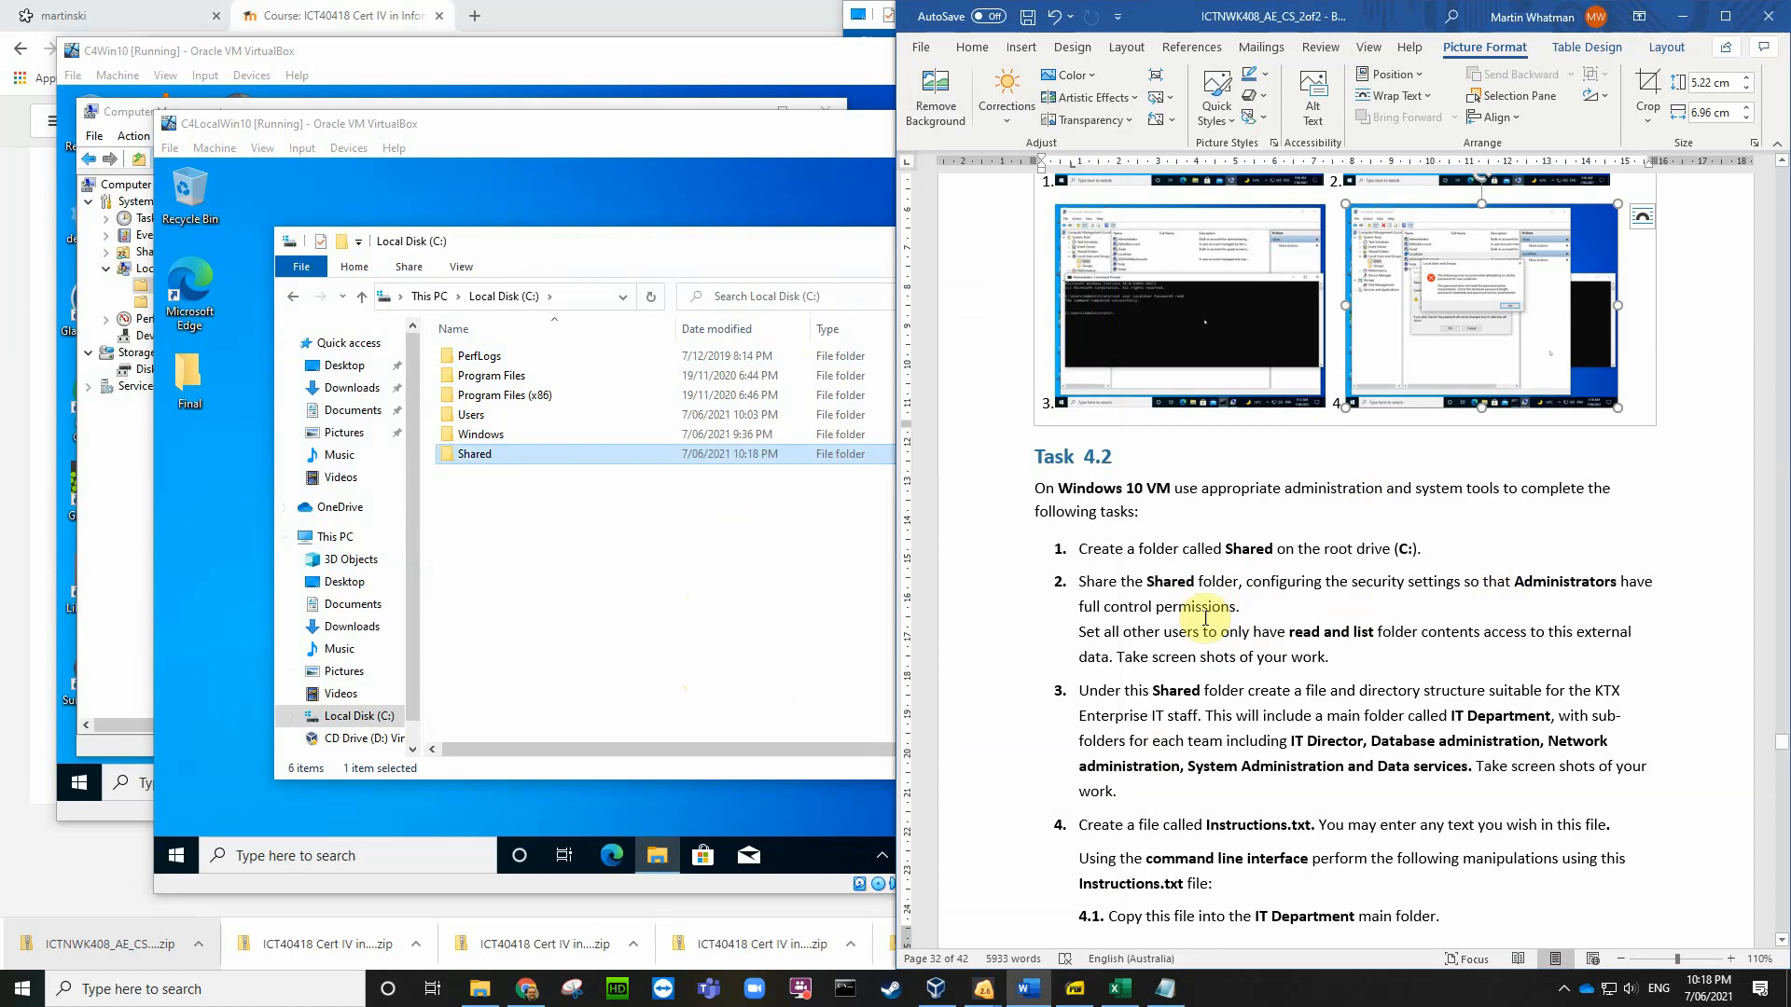
pyautogui.click(512, 454)
# Step: Turn on sharing for Shared in Advanced Sharing from its Properties
pyautogui.rightClick(516, 456)
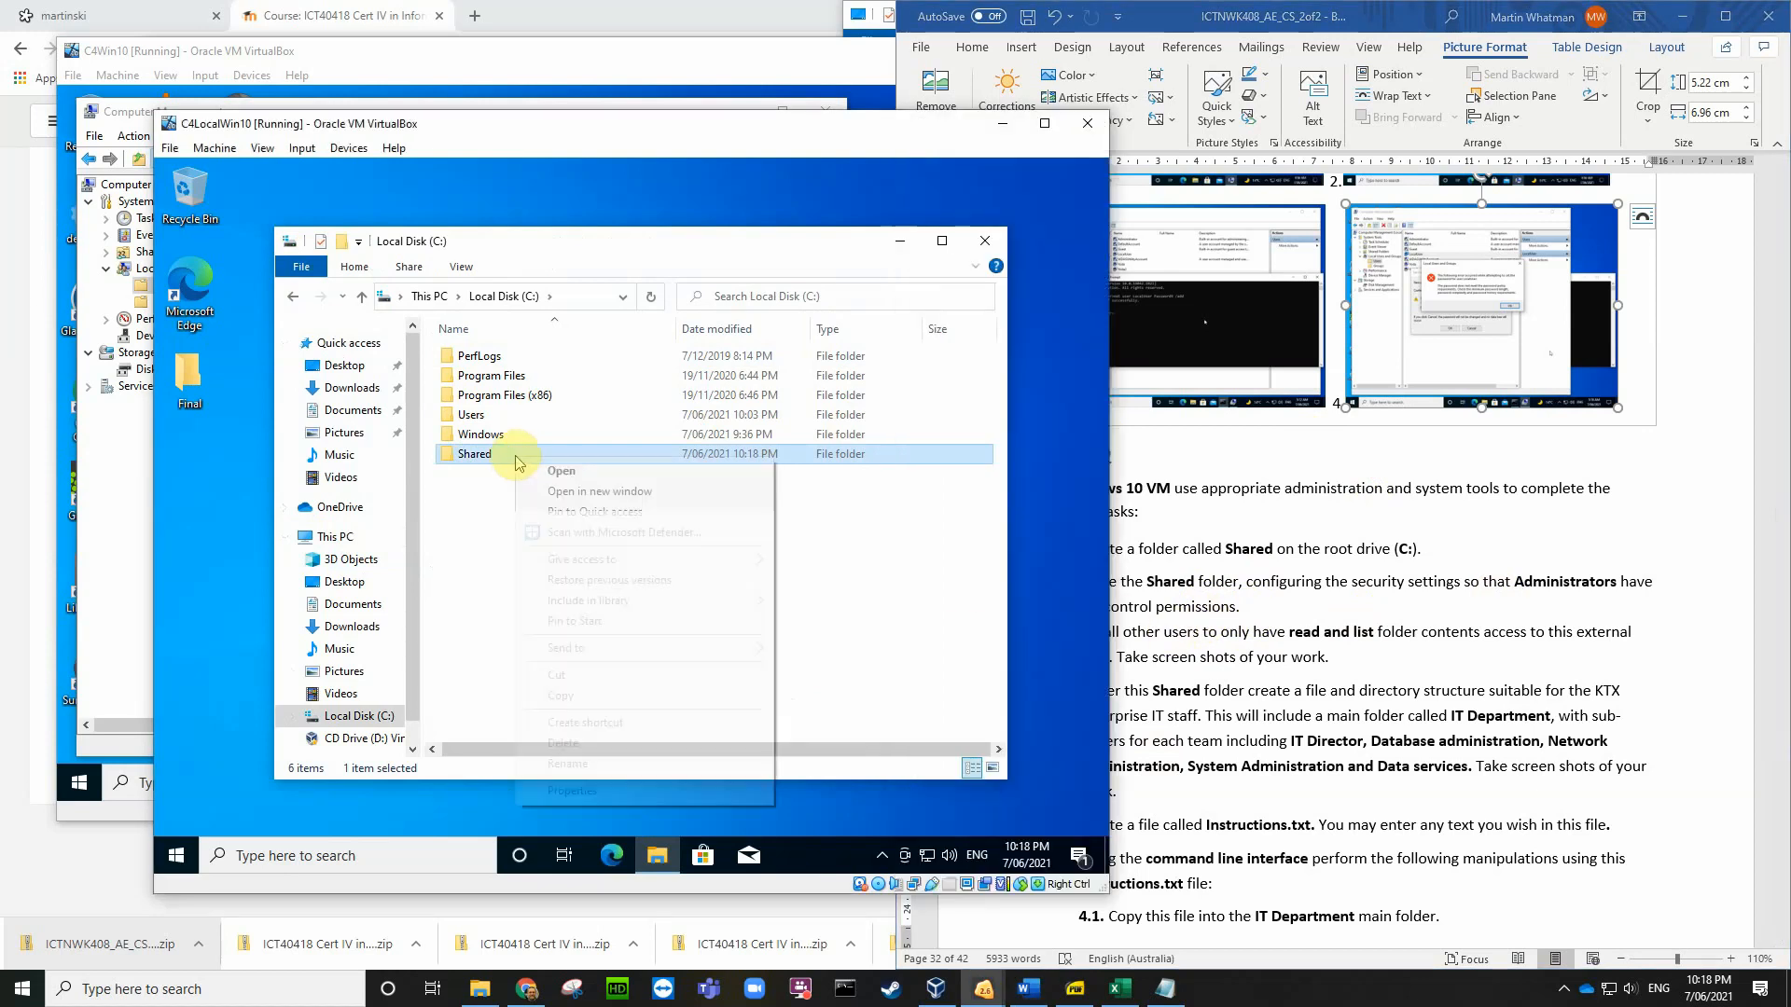
pyautogui.click(569, 791)
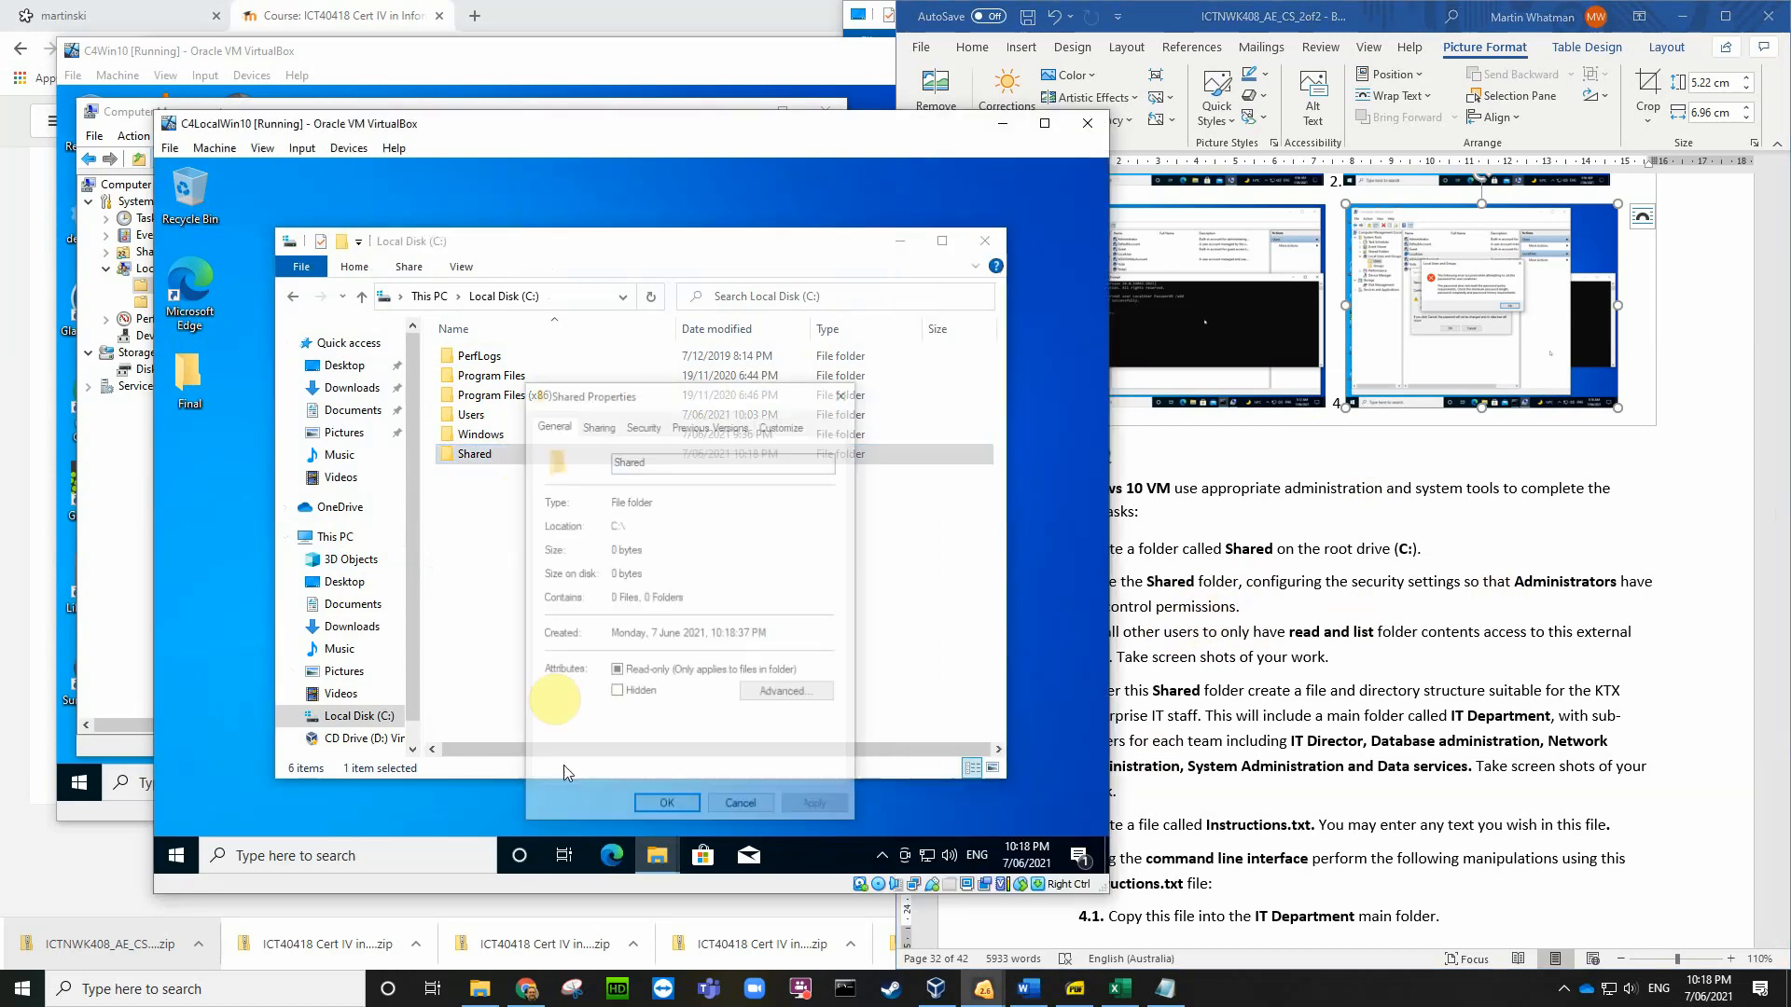
pyautogui.click(599, 425)
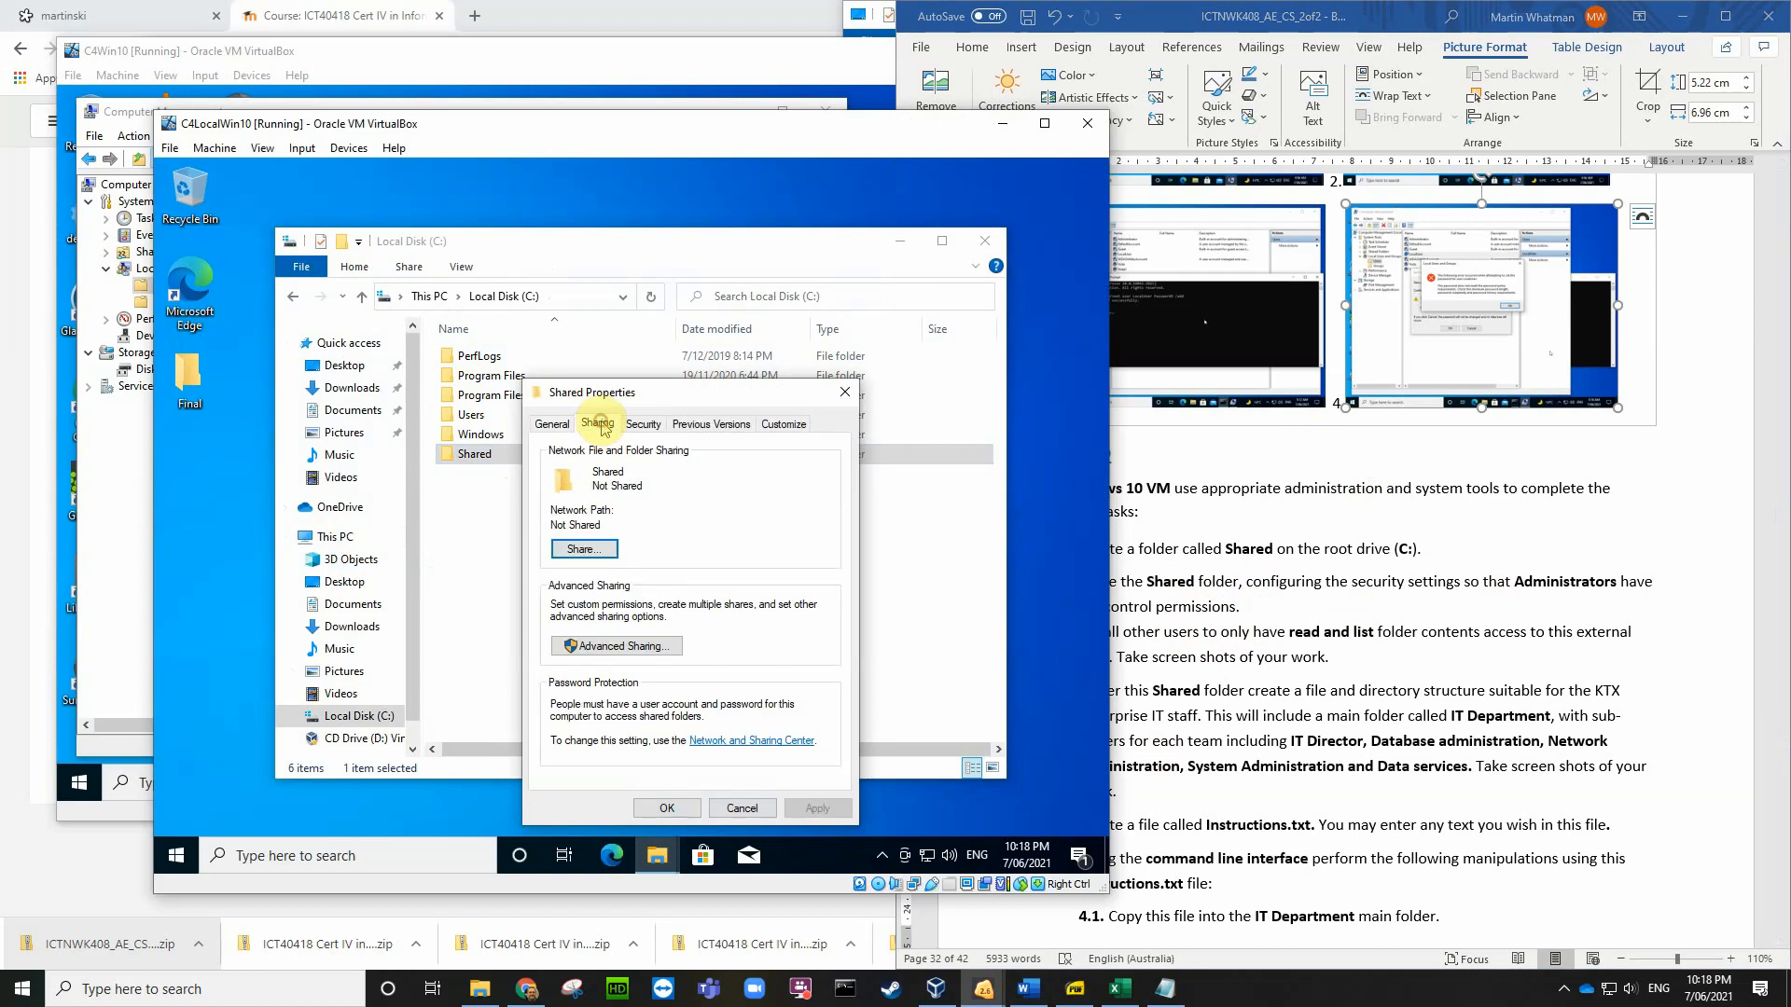
pyautogui.click(609, 646)
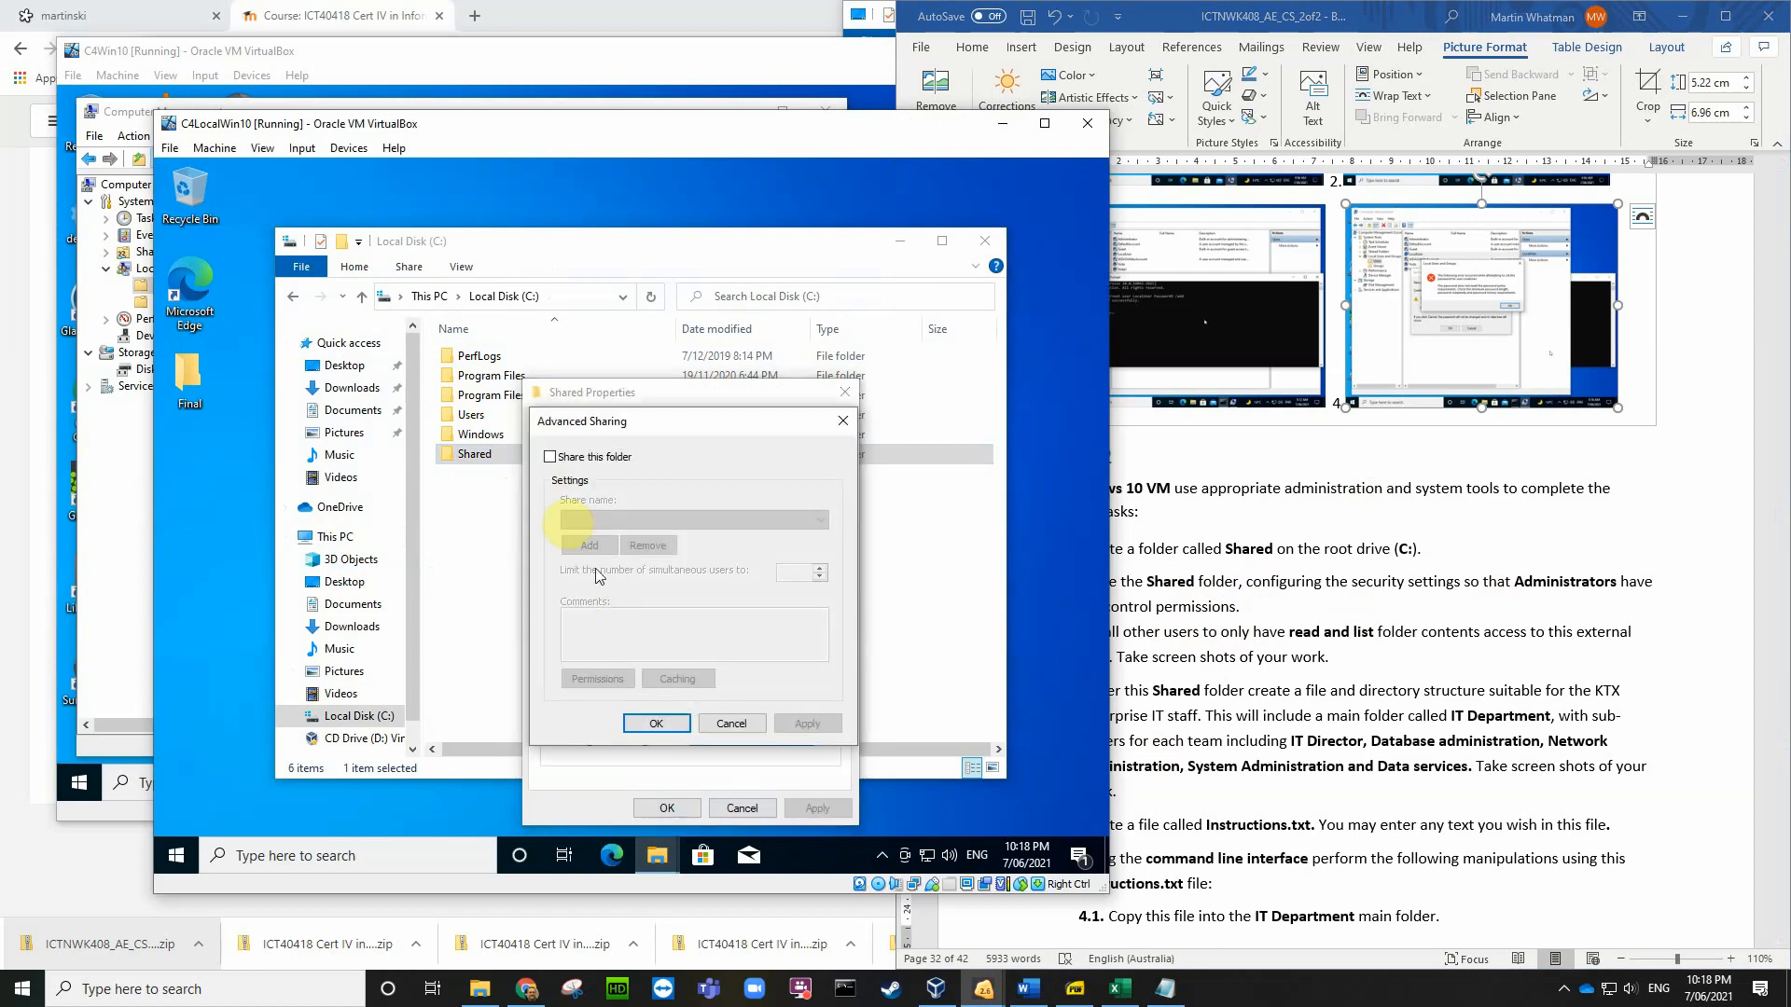
pyautogui.click(549, 457)
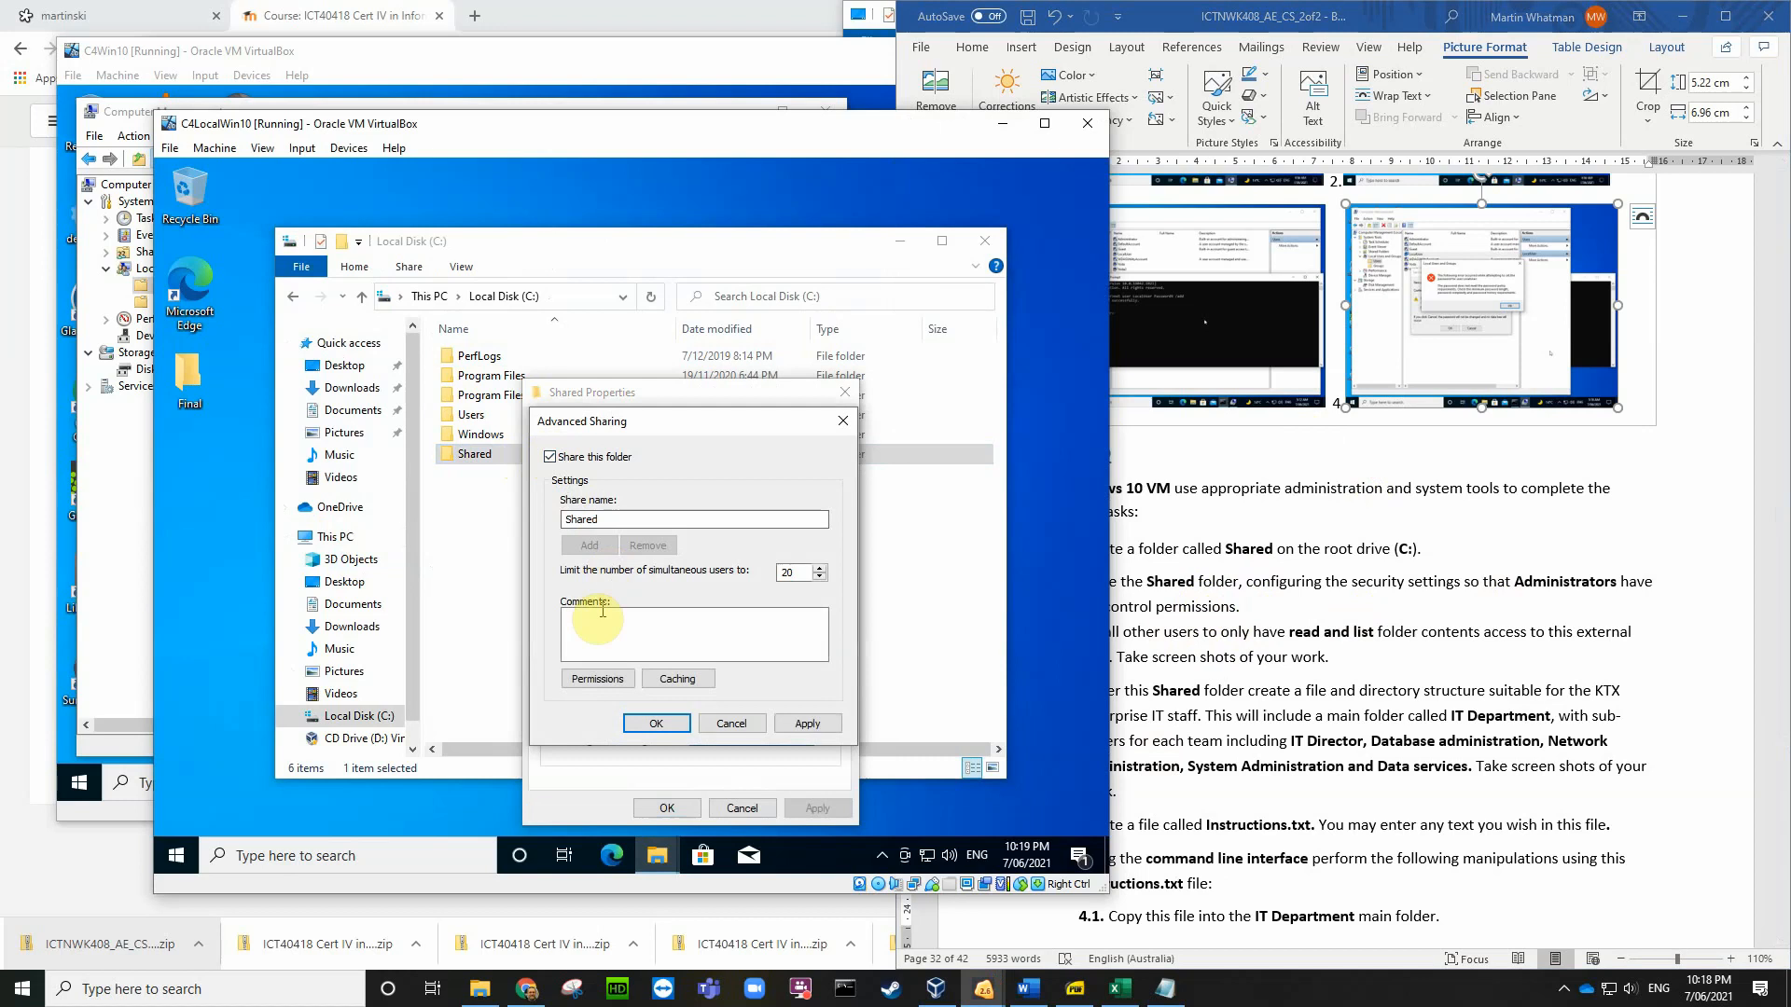
pyautogui.click(593, 679)
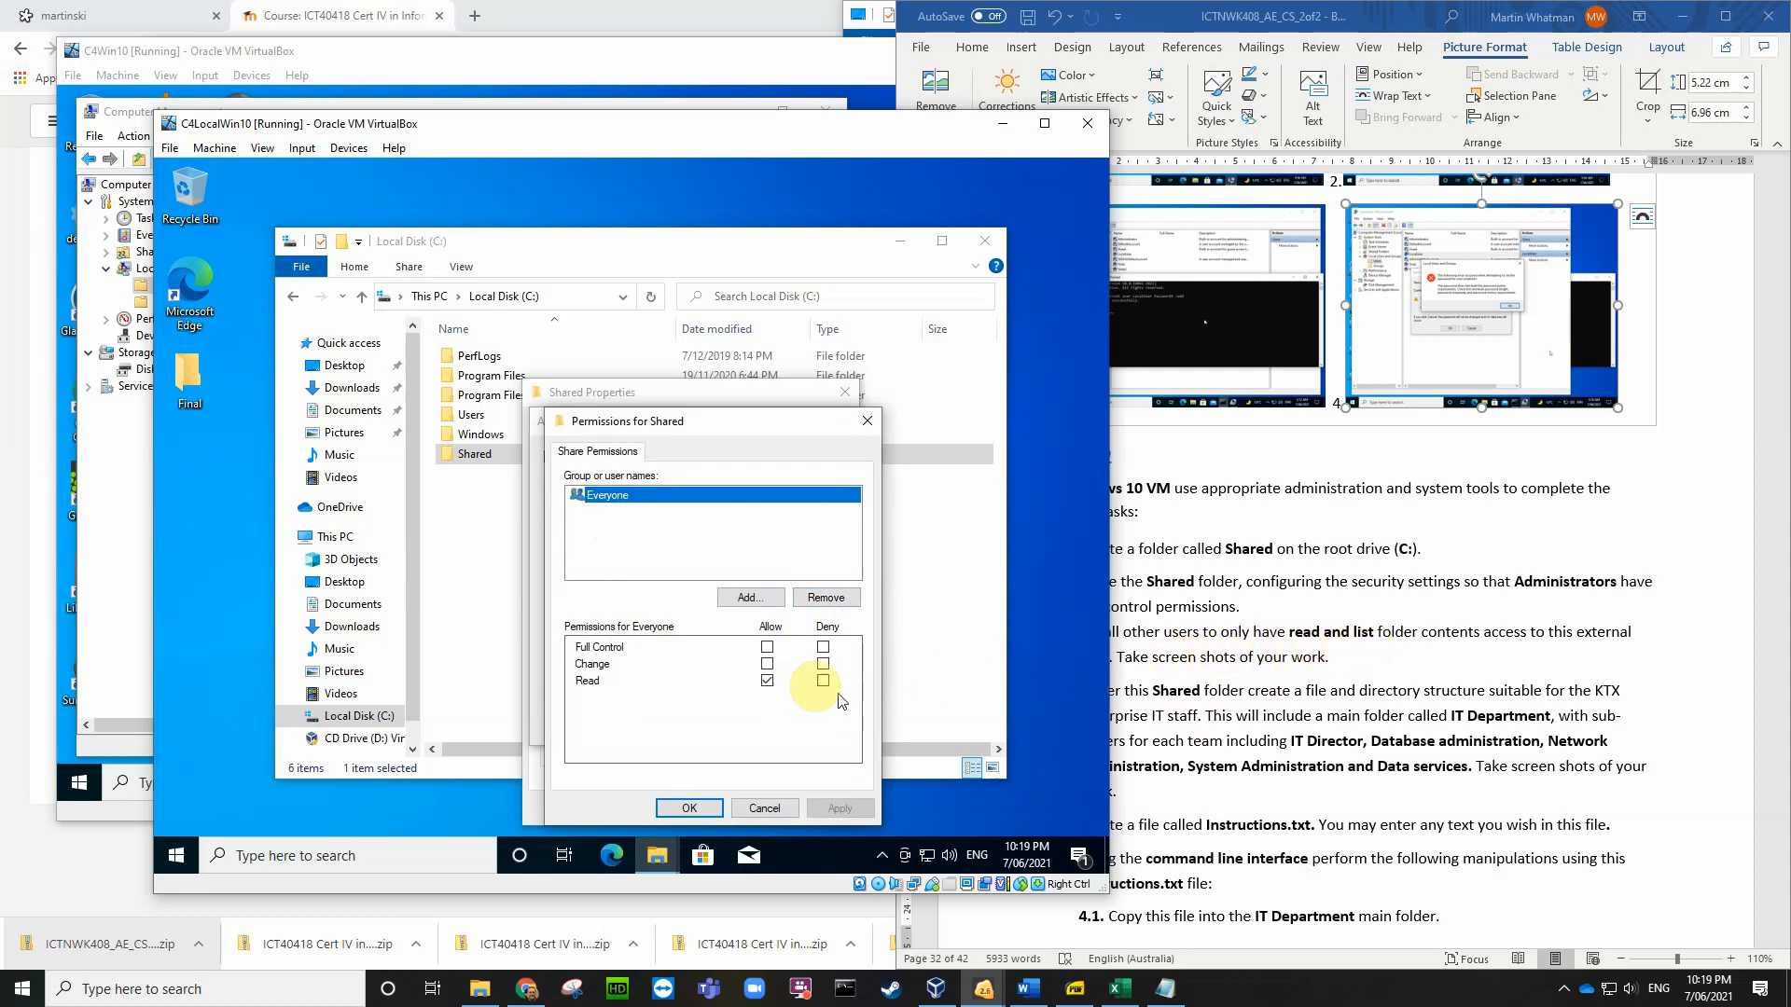
# Step: Add the local Administrator account to the Shared folder's share permissions
pyautogui.click(748, 600)
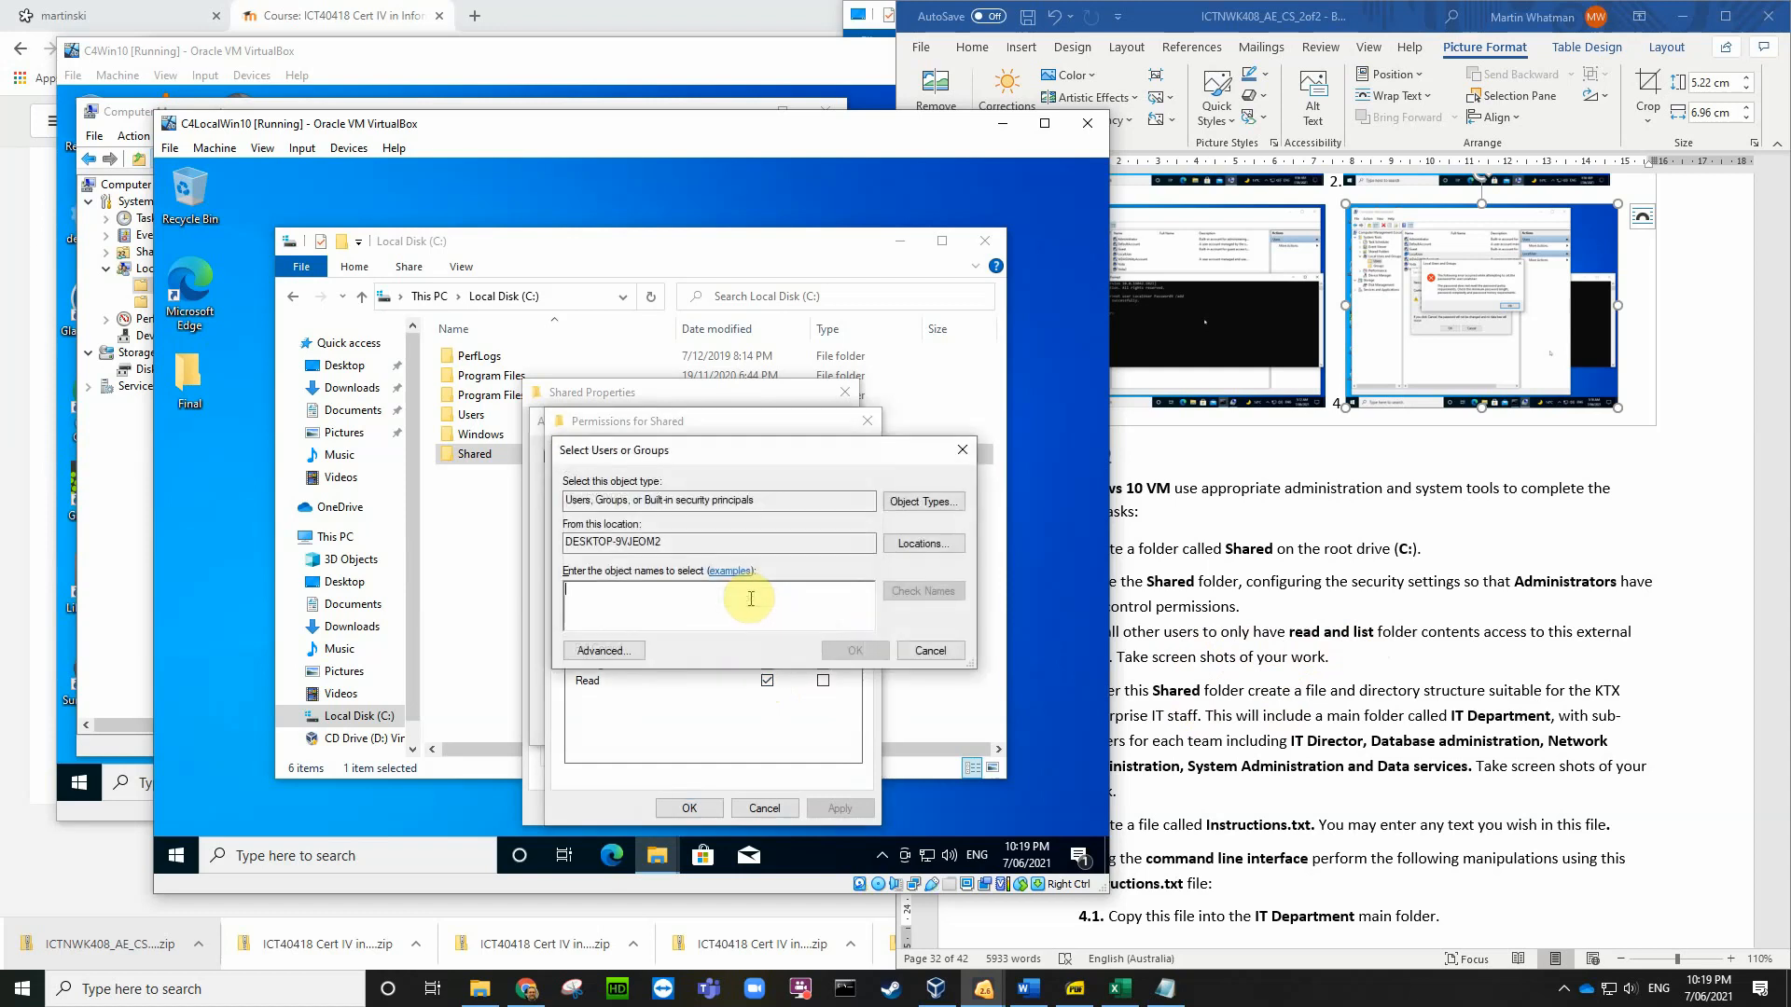
pyautogui.write('adm')
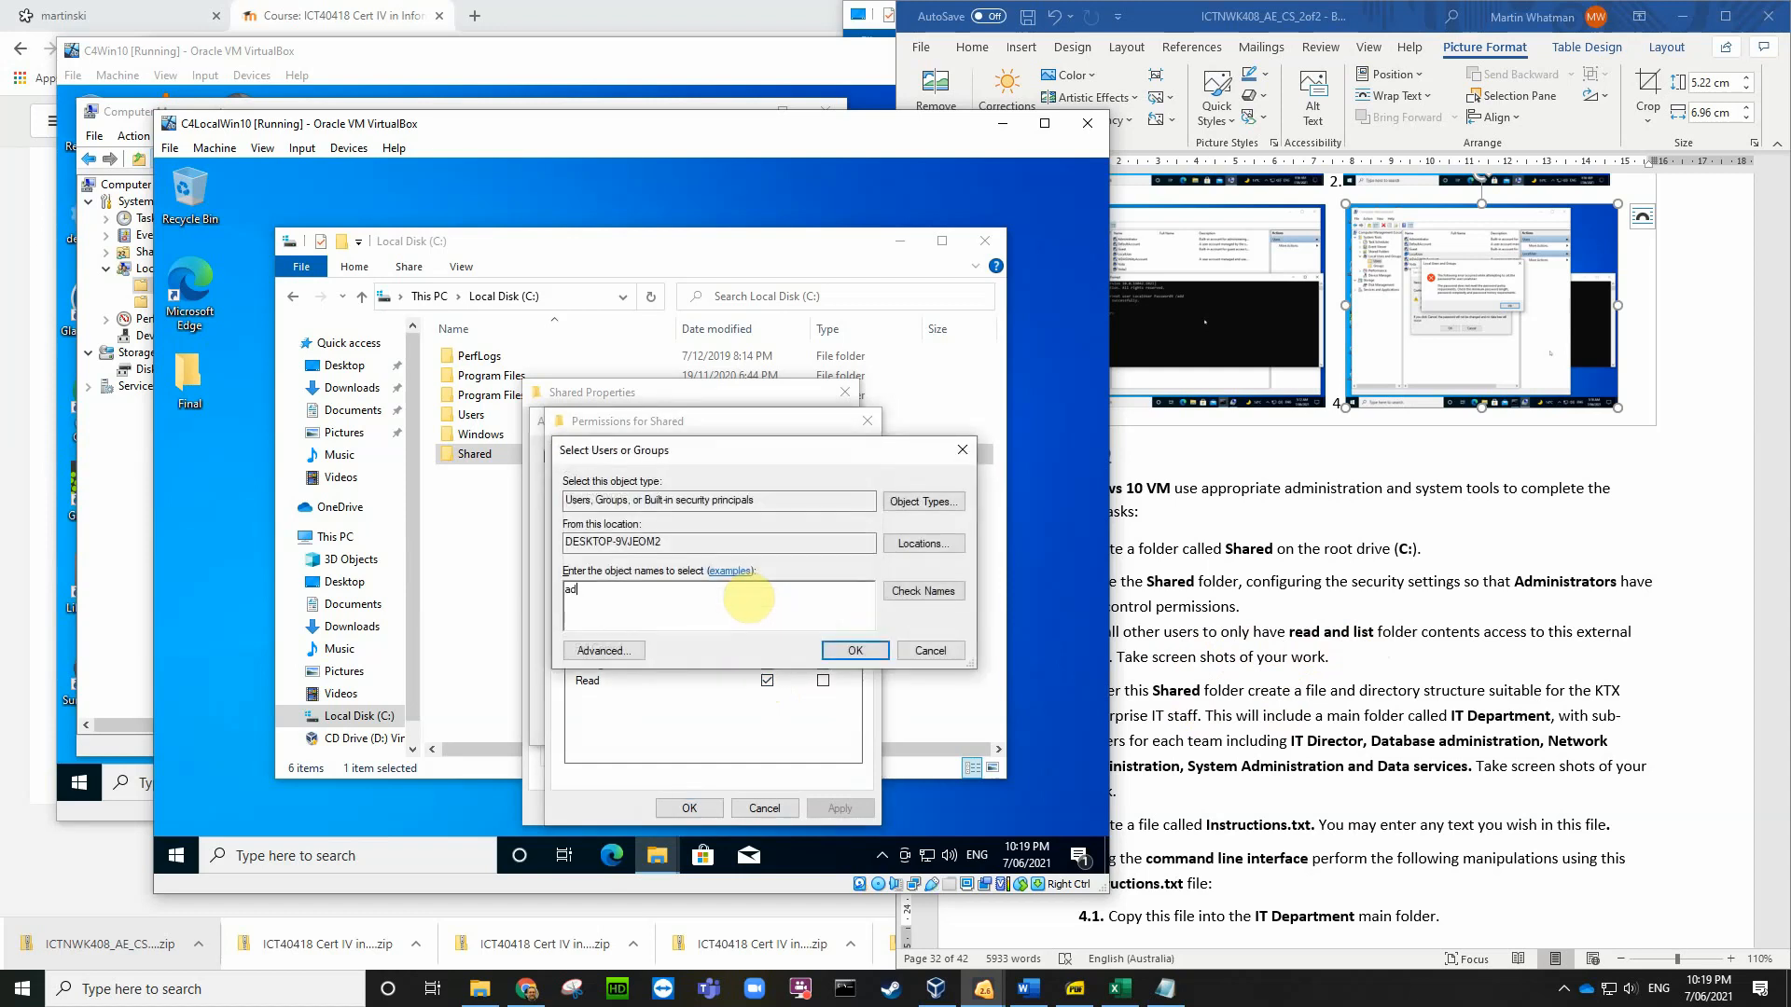
pyautogui.click(922, 589)
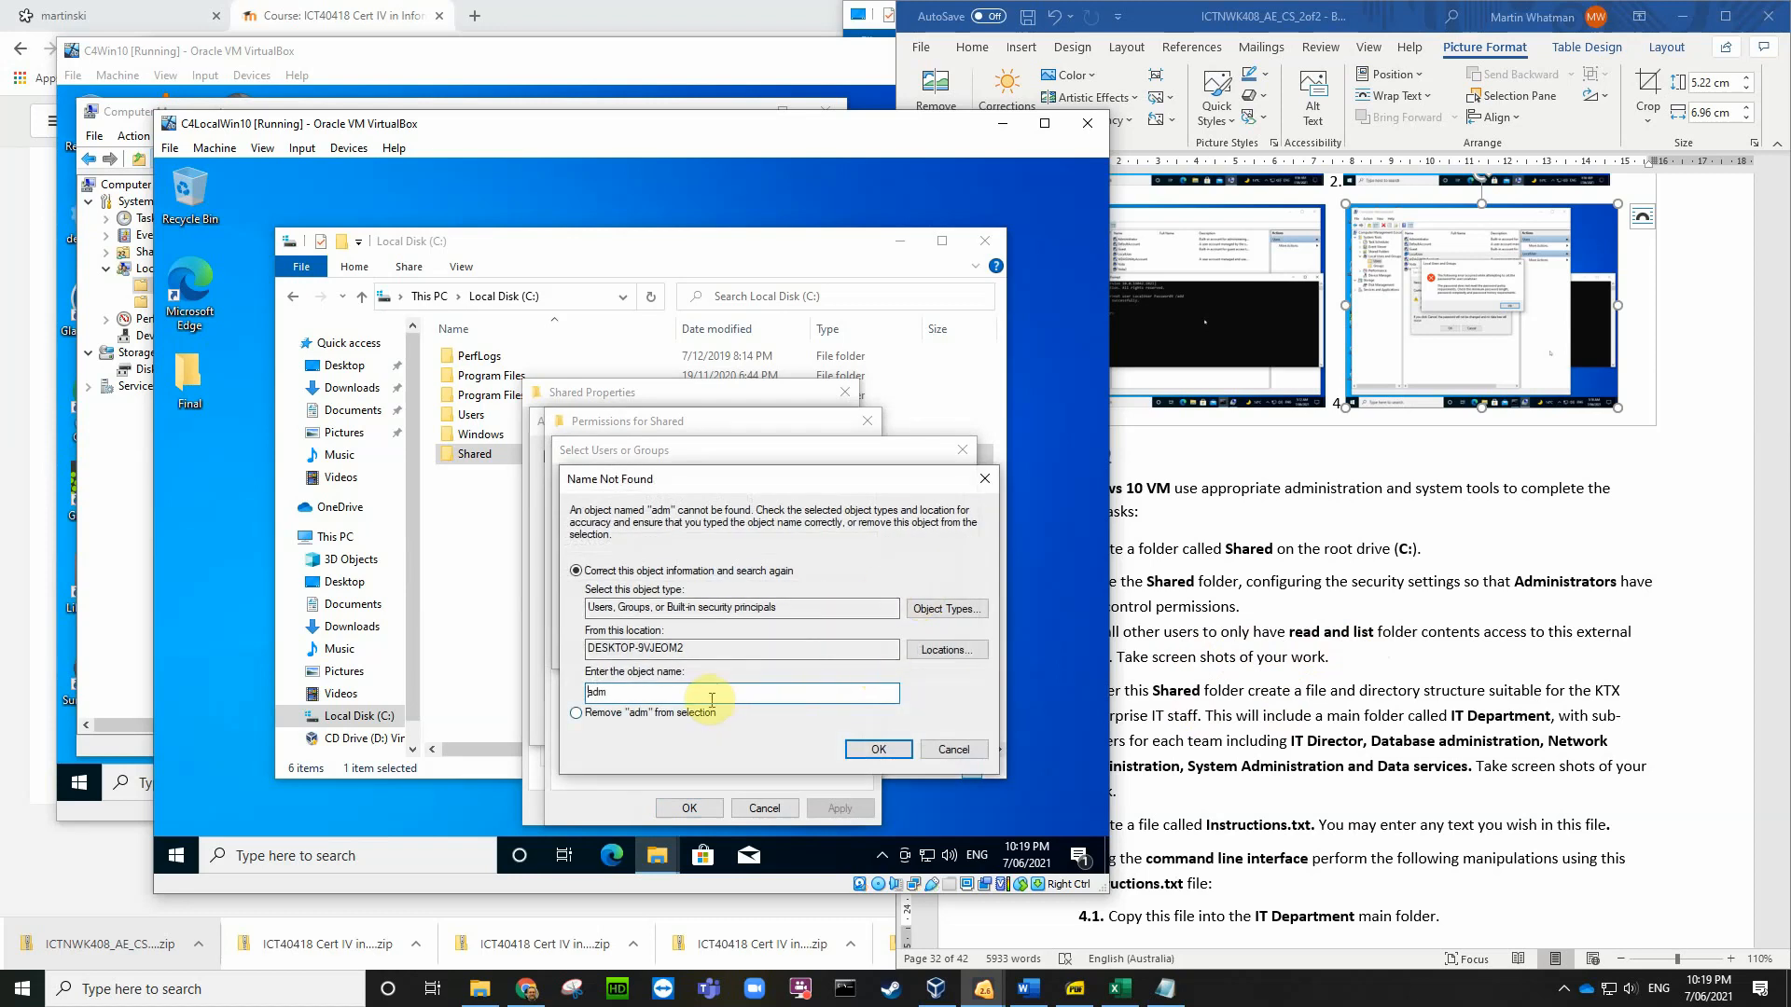
pyautogui.click(926, 610)
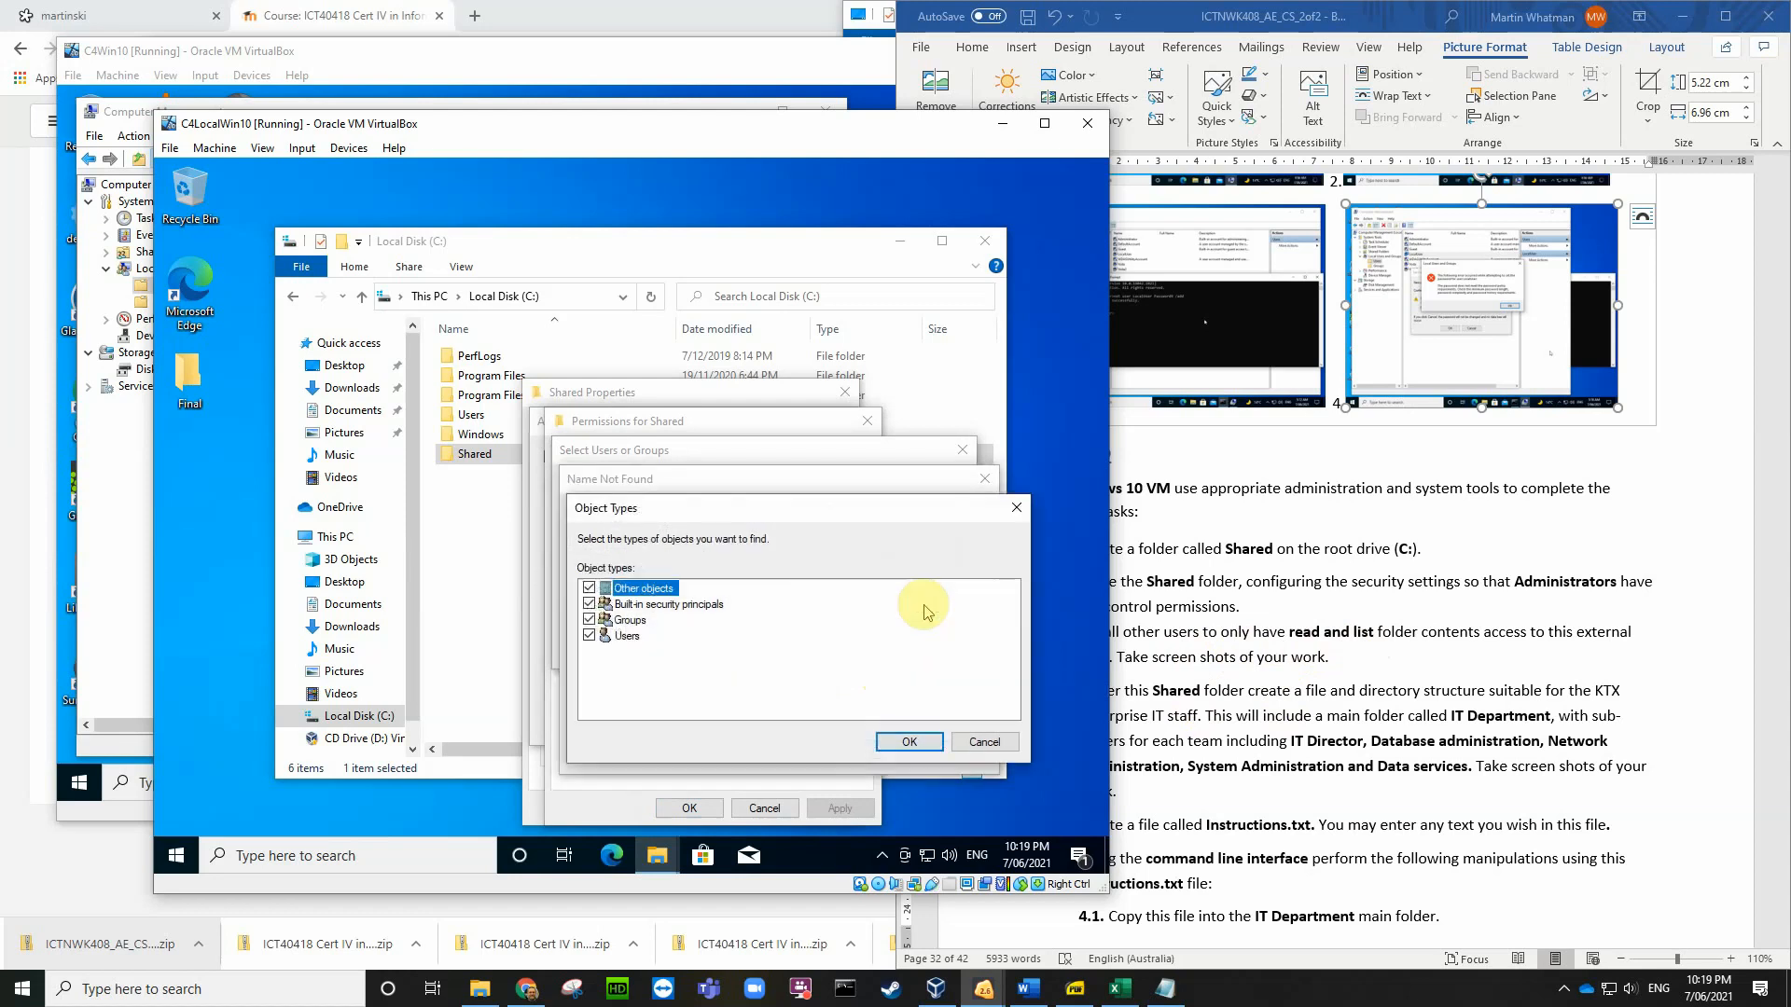
pyautogui.click(628, 638)
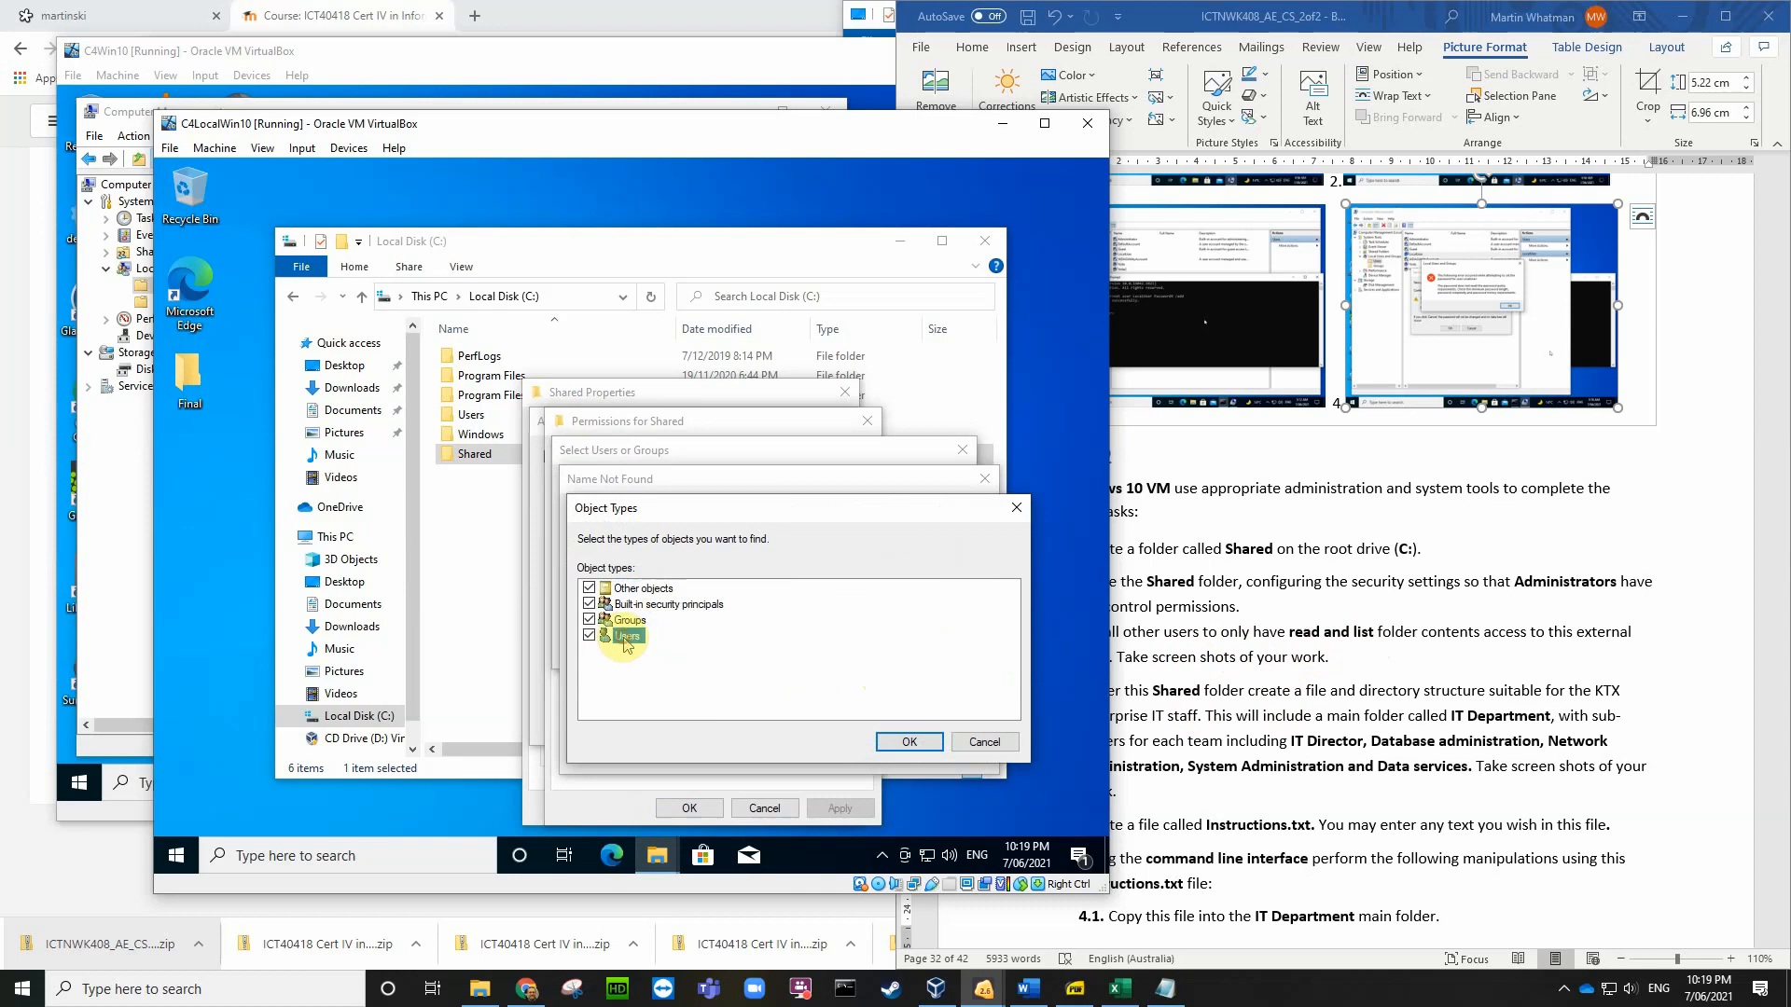
pyautogui.click(909, 742)
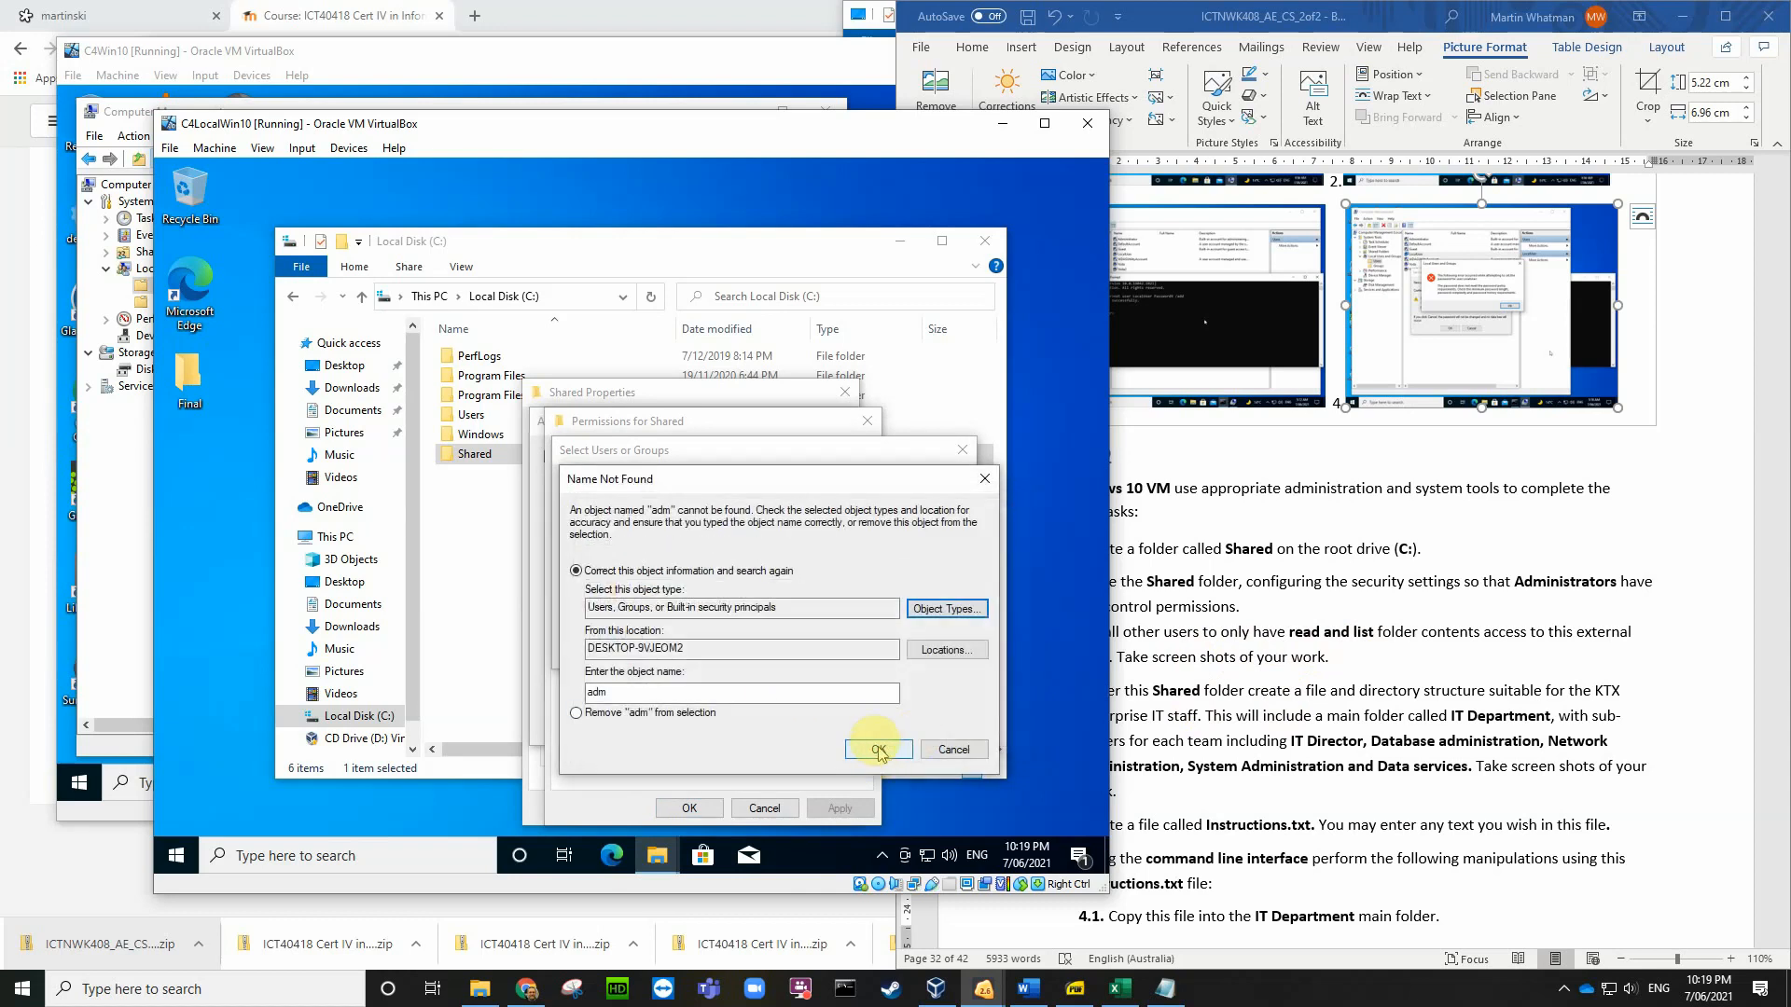
pyautogui.click(640, 691)
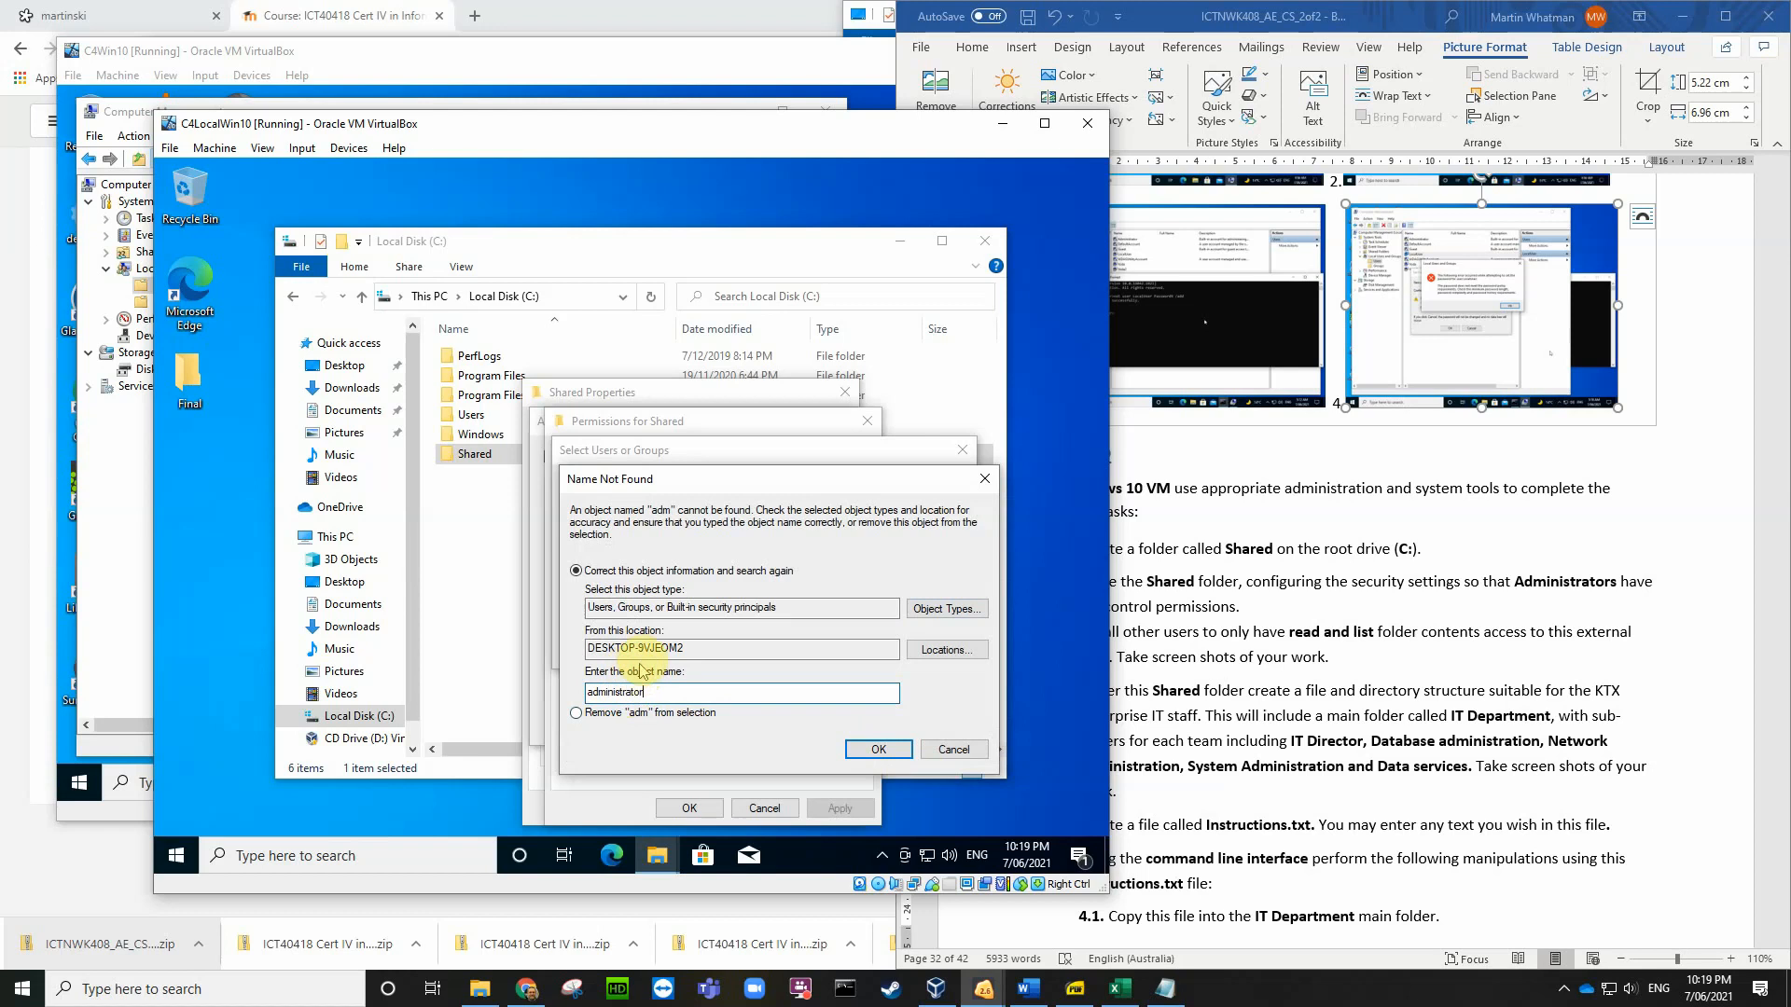
pyautogui.click(936, 653)
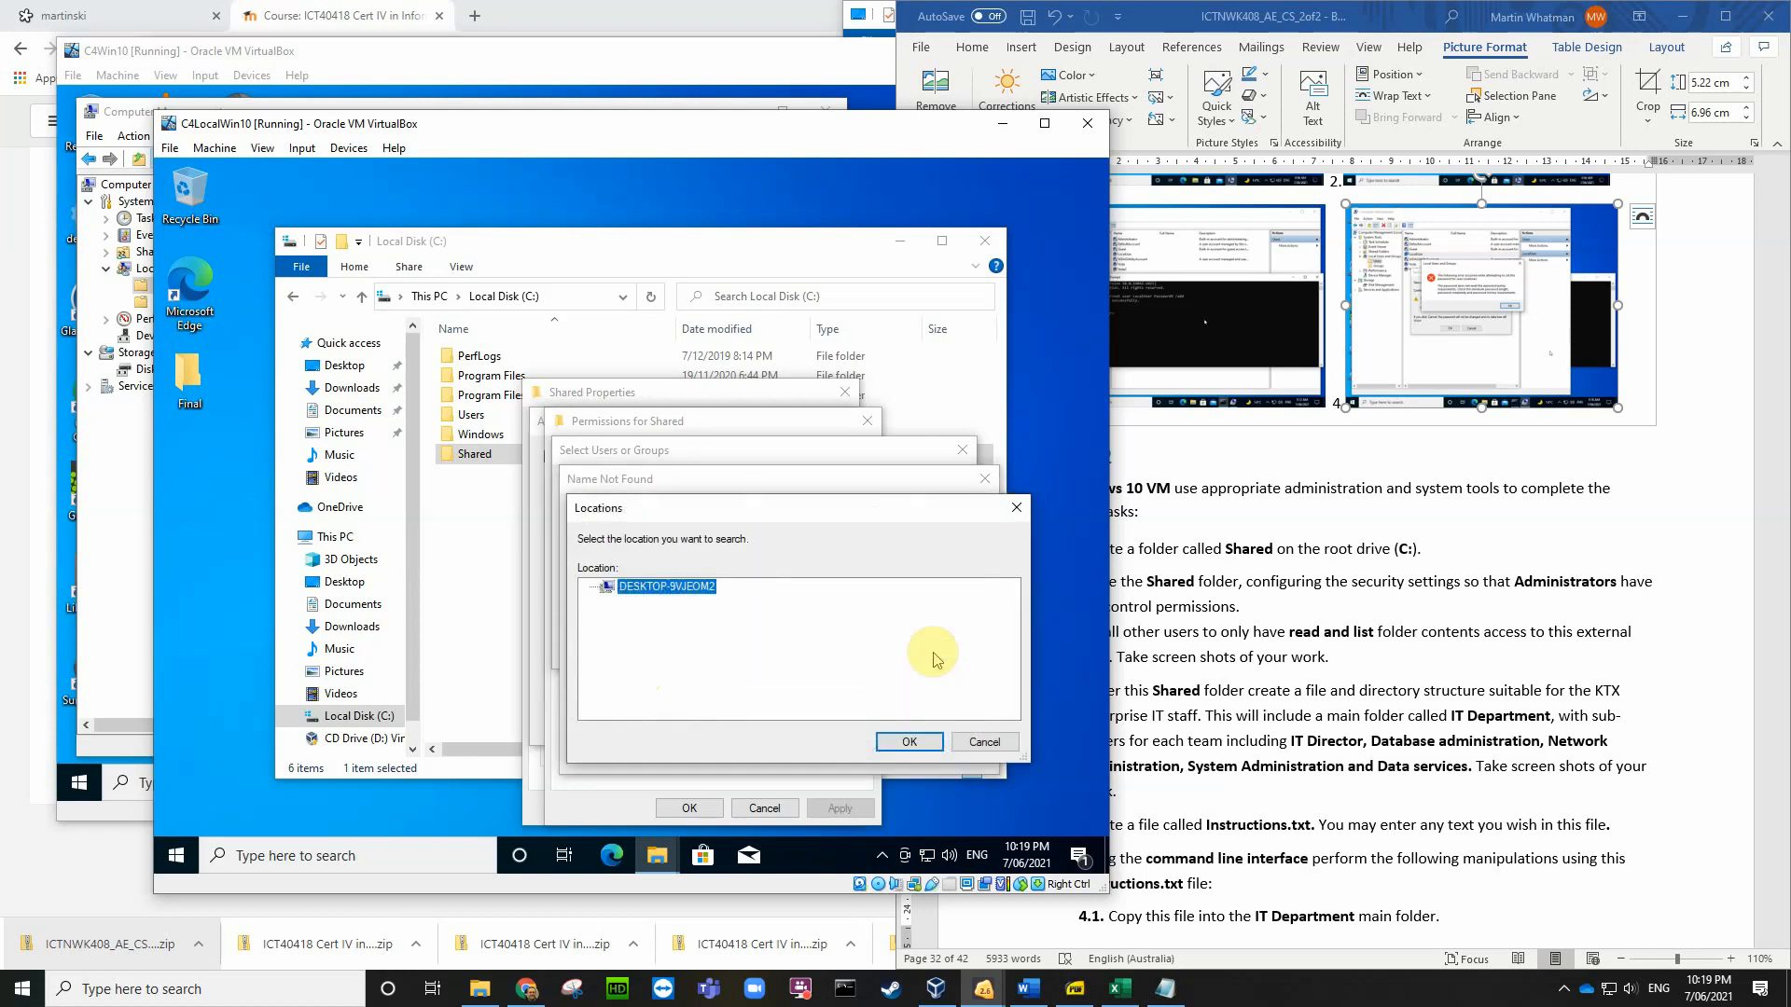
pyautogui.click(909, 741)
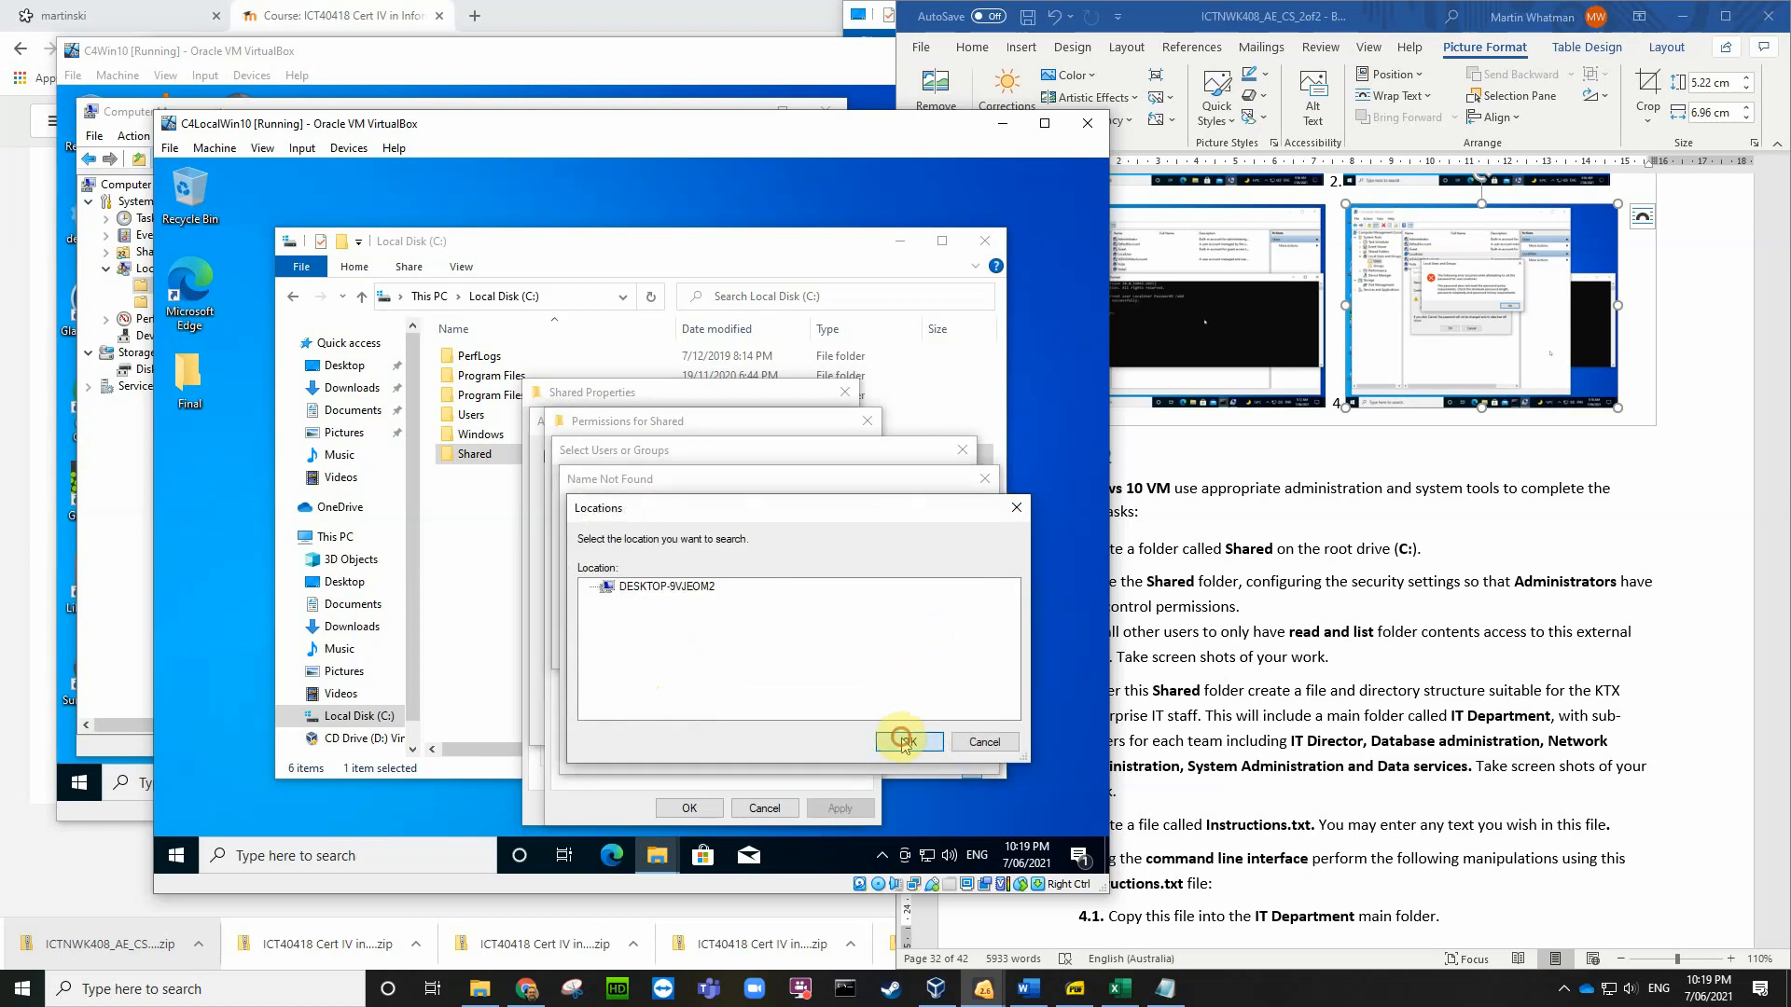
pyautogui.click(891, 746)
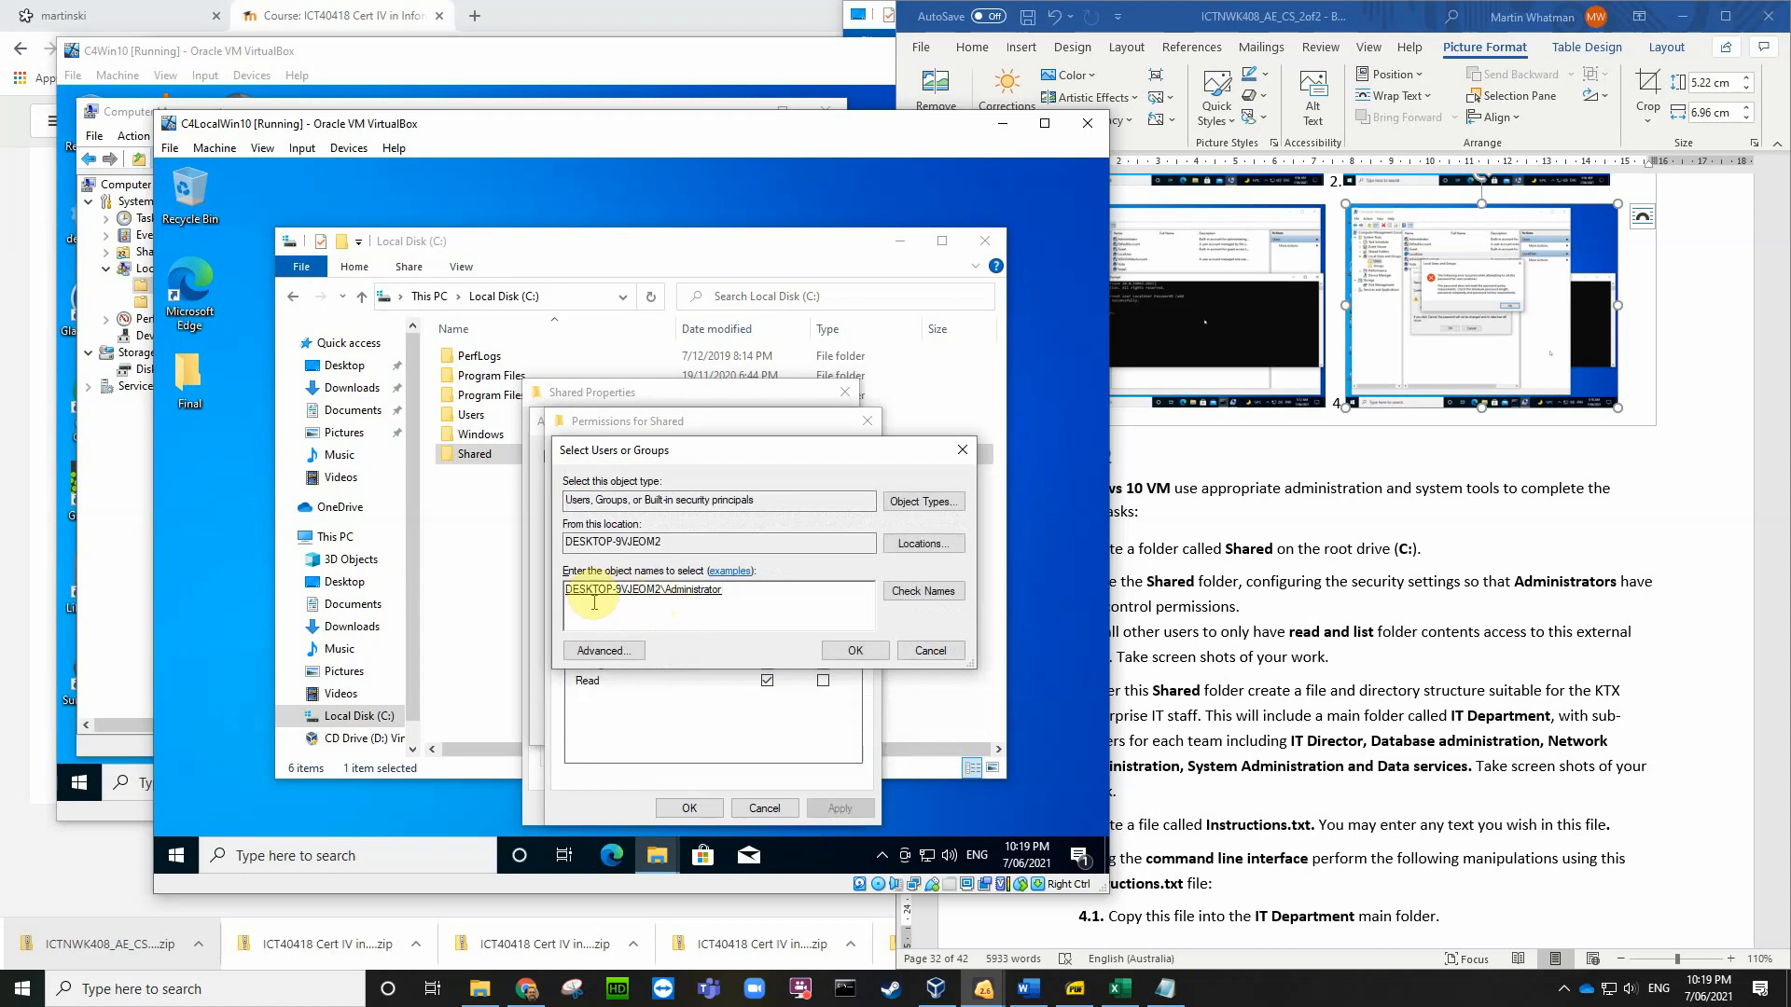
pyautogui.click(854, 652)
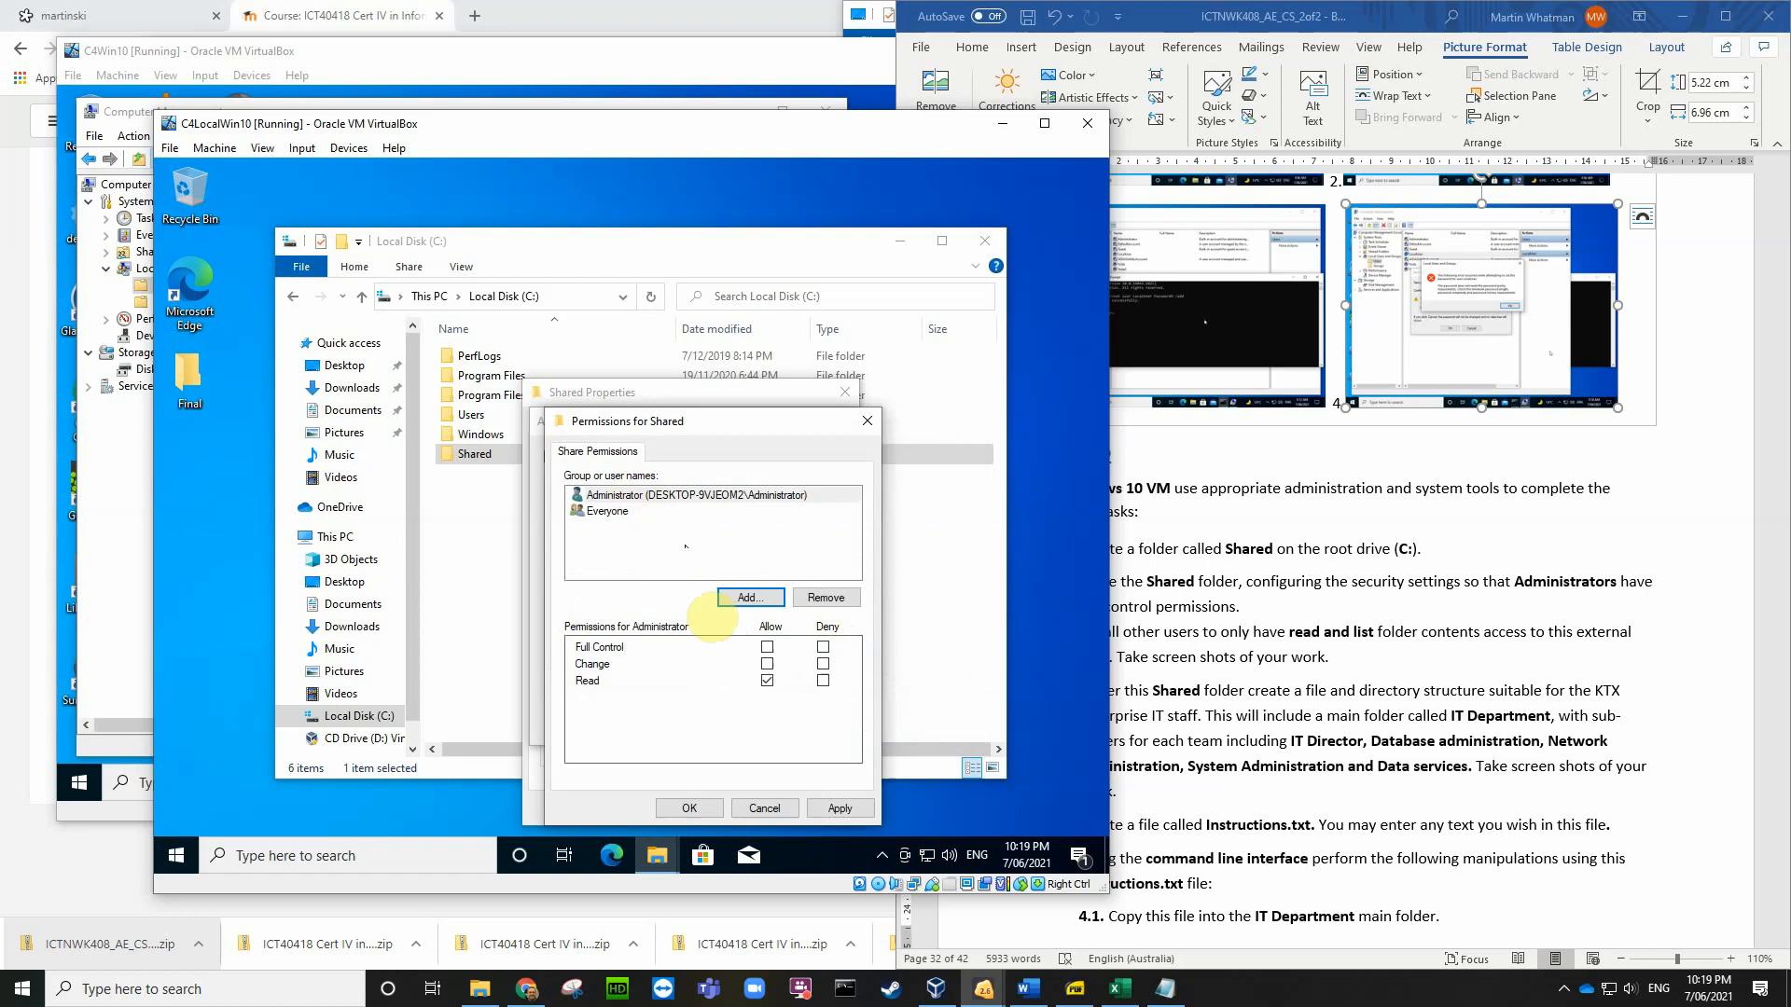
# Step: Allow Administrator Full Control, keep Everyone at Read only, and save the permissions
pyautogui.click(767, 647)
pyautogui.click(604, 512)
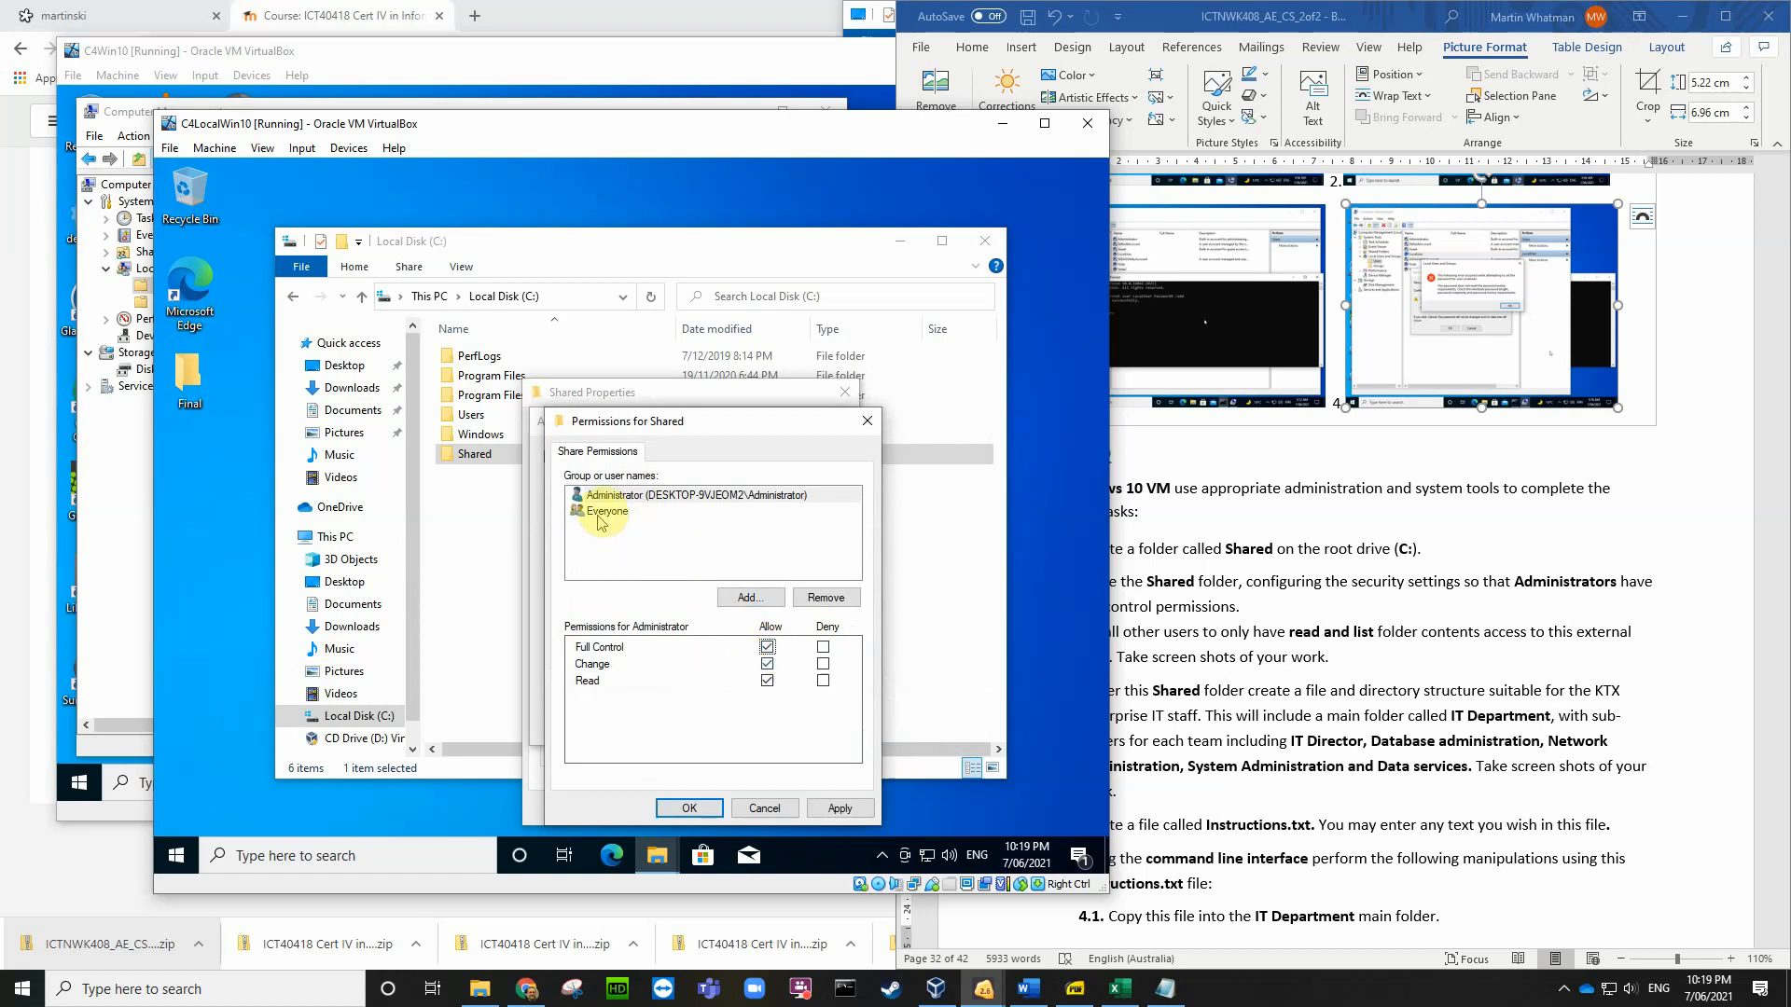
pyautogui.click(767, 681)
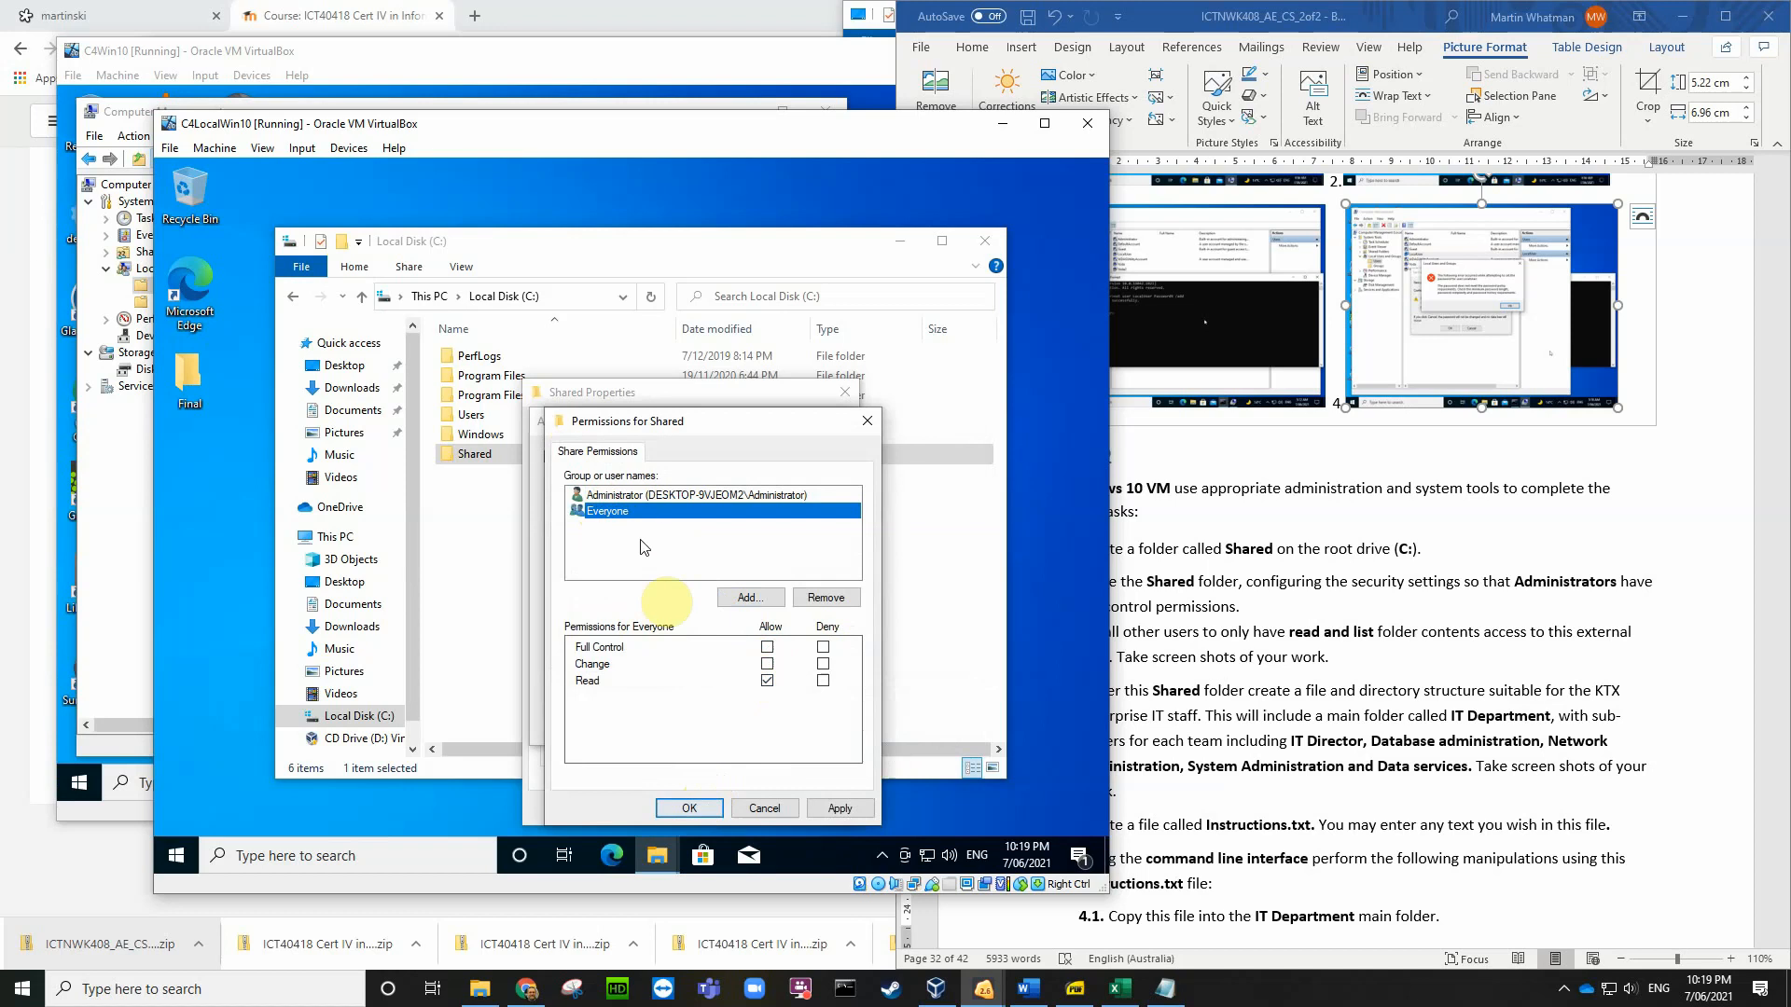
pyautogui.click(710, 811)
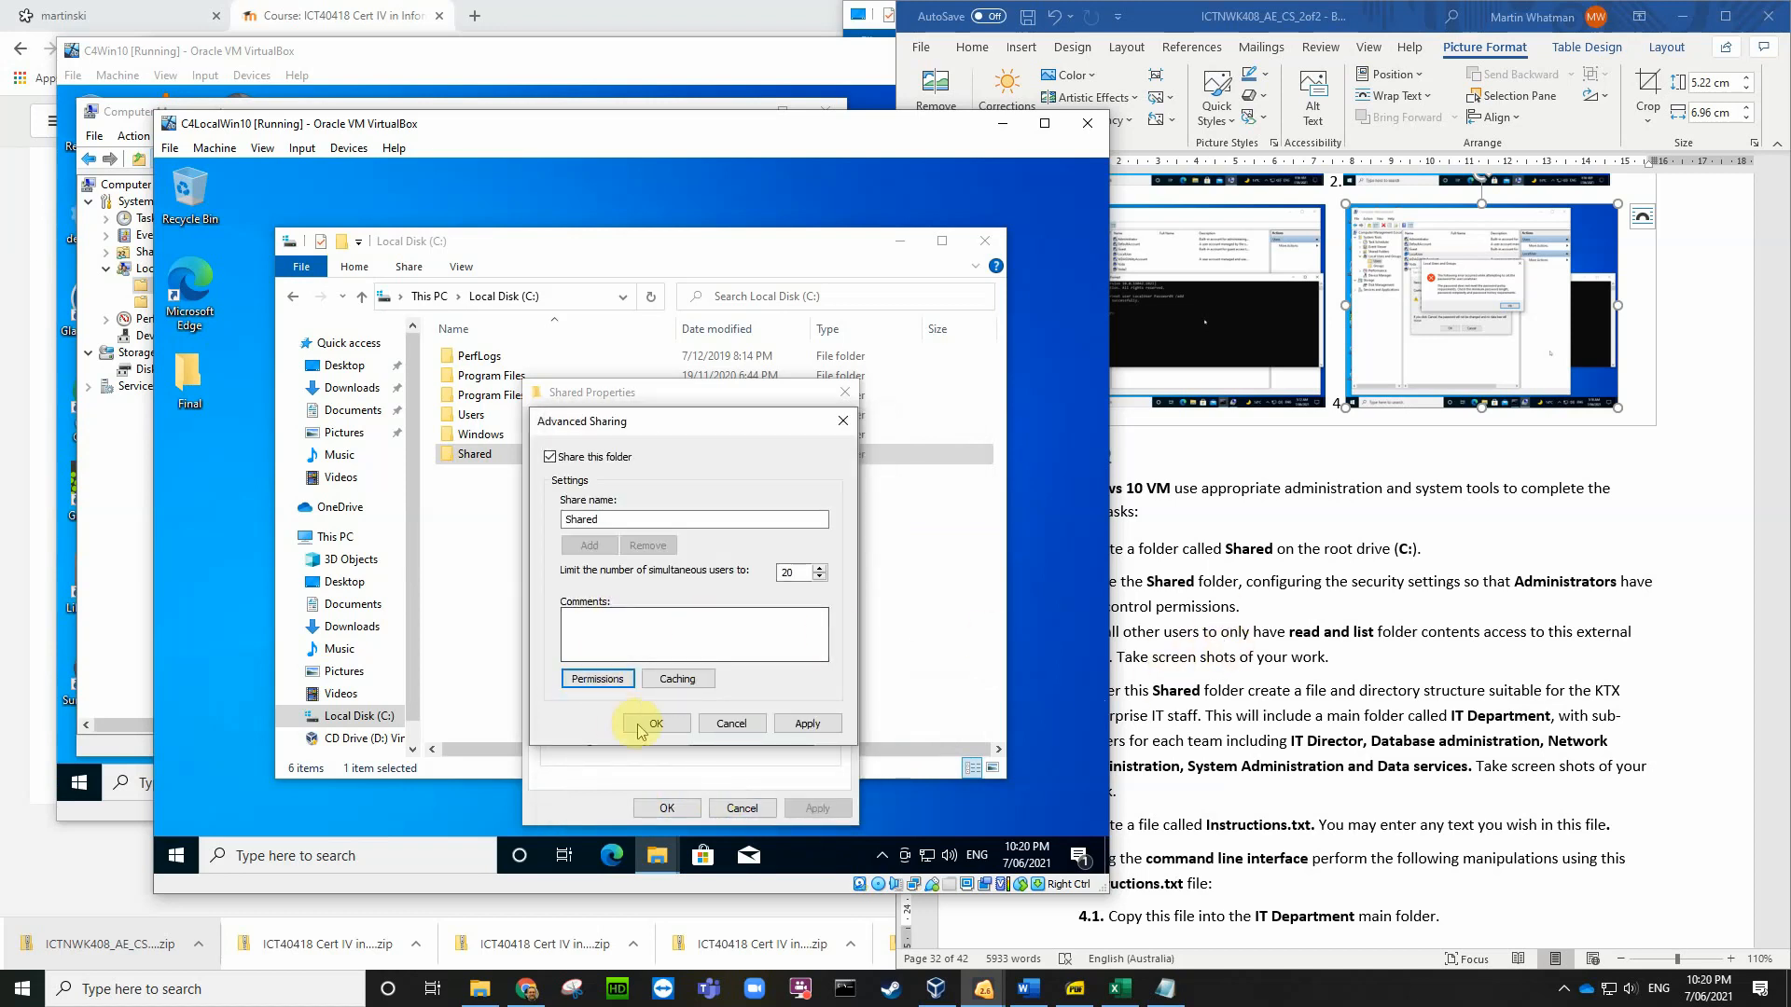
# Step: Disable inheritance on Shared's security settings, remove all inherited permissions, and confirm the no-access warning
pyautogui.press('Return')
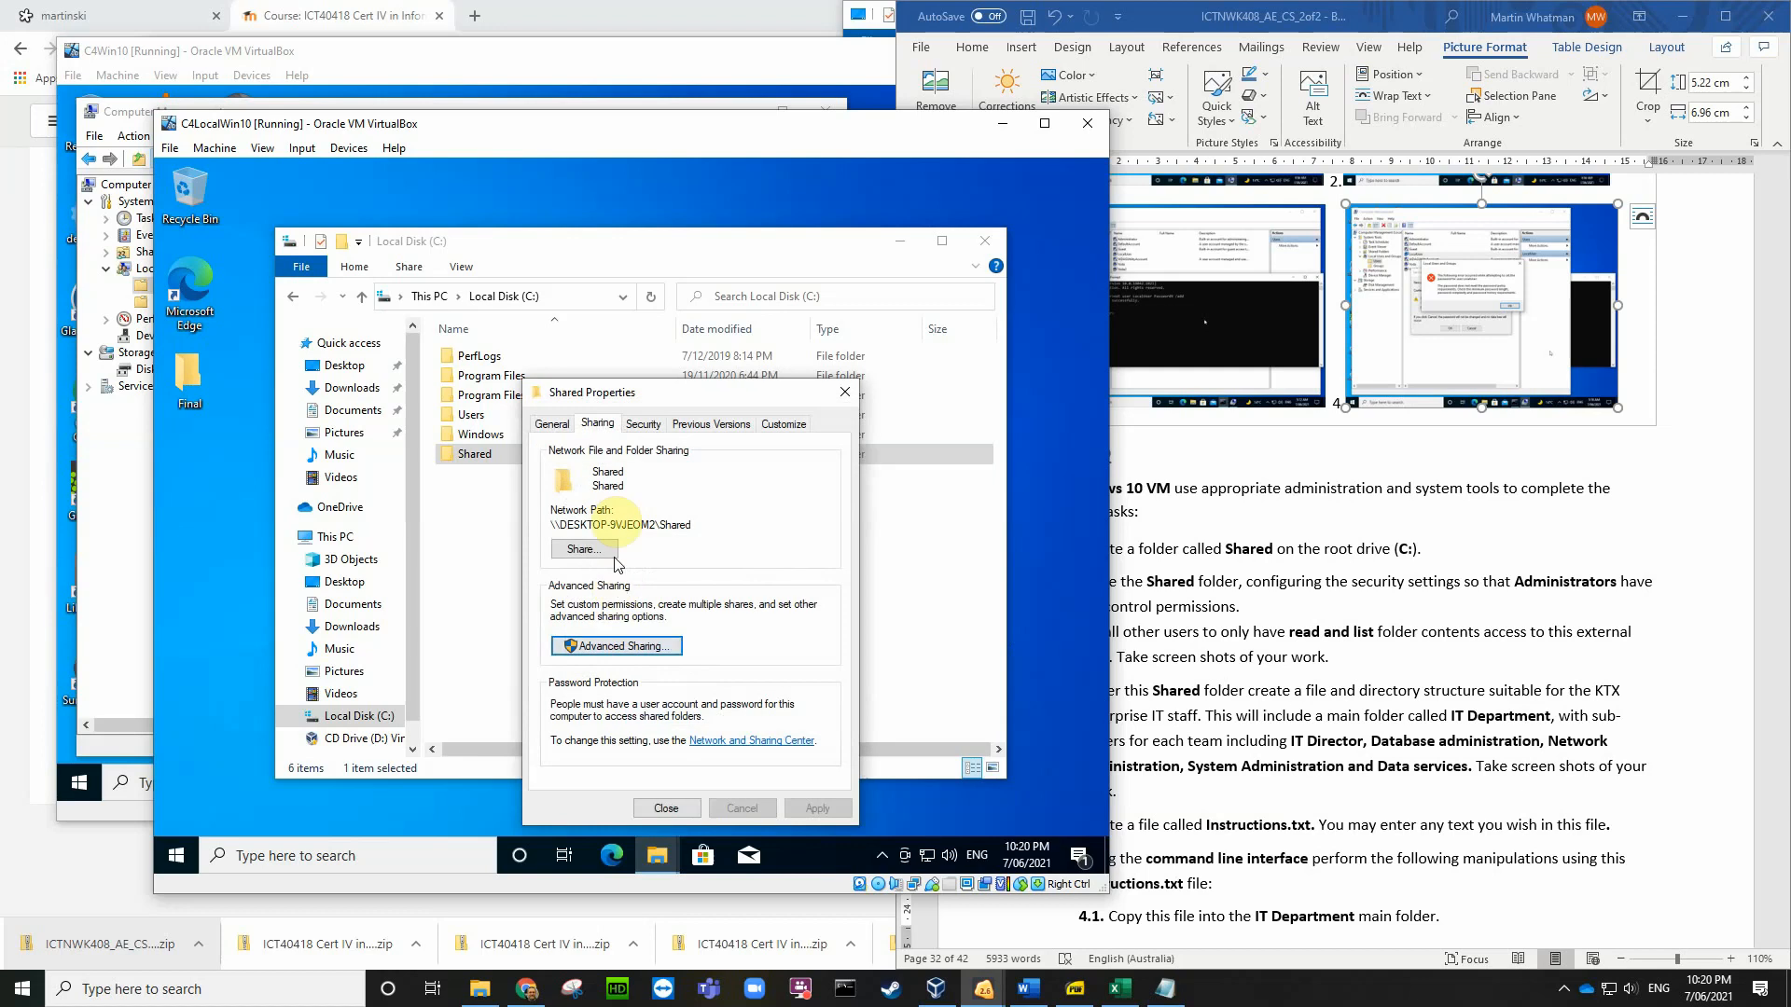
pyautogui.click(642, 424)
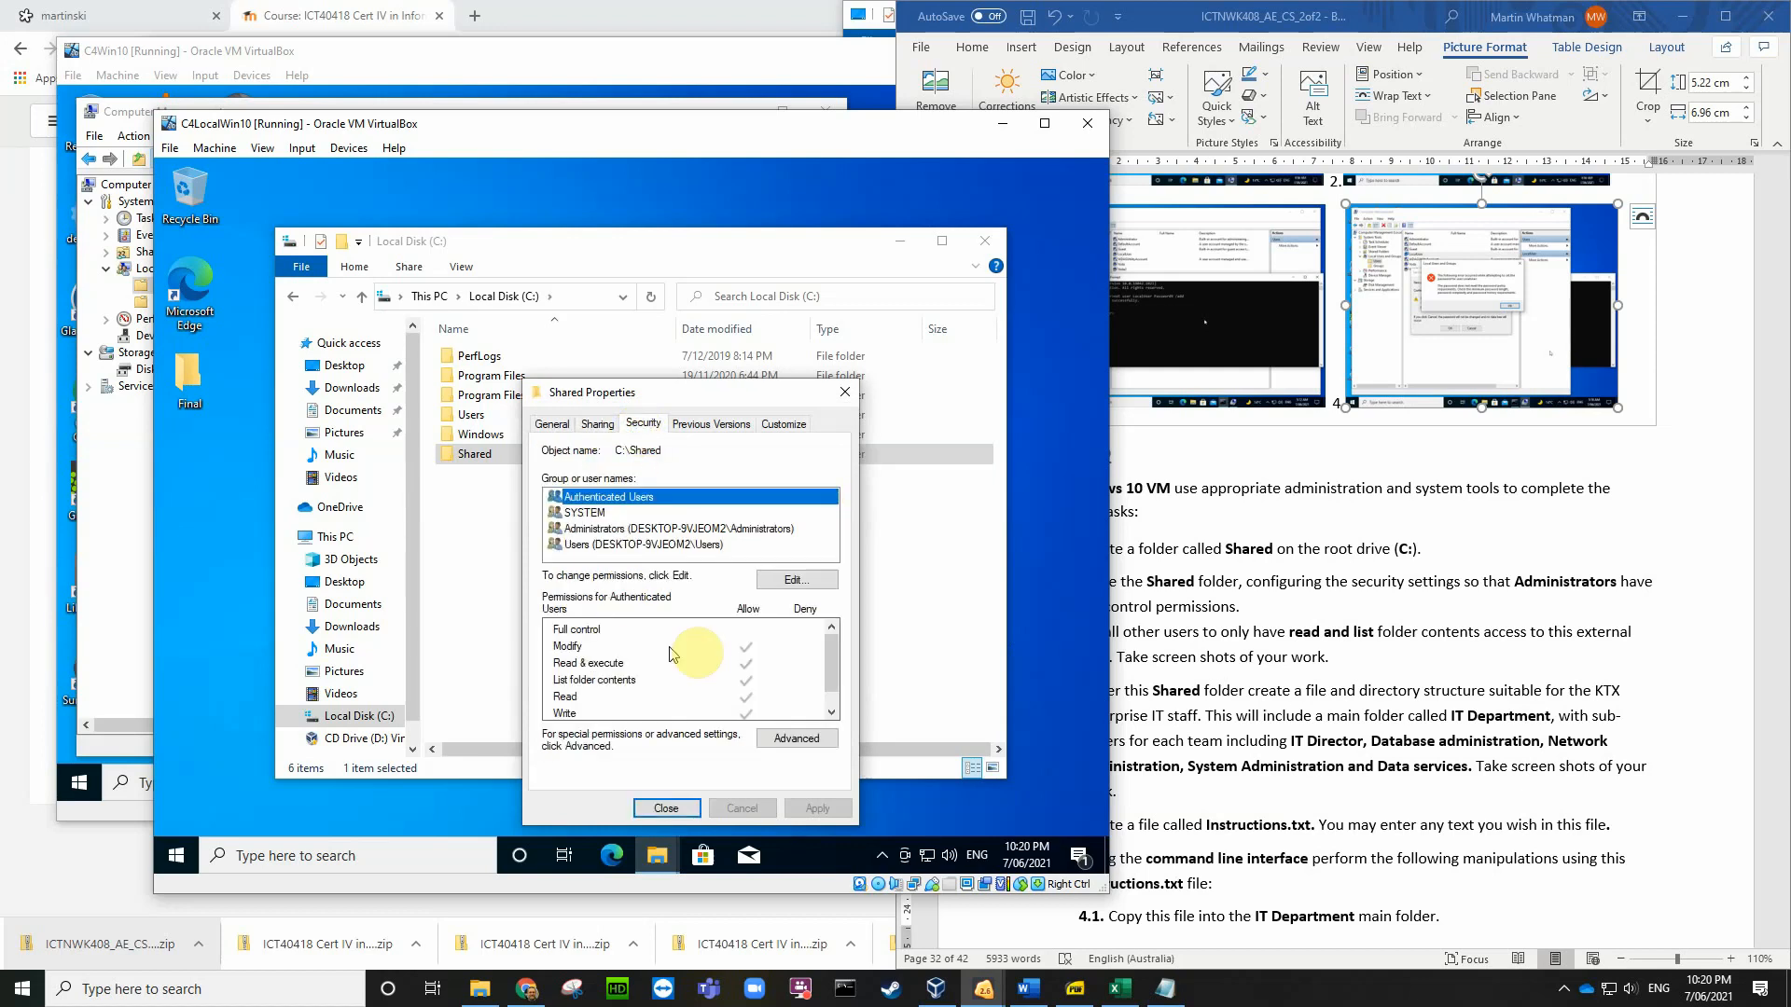
pyautogui.click(794, 738)
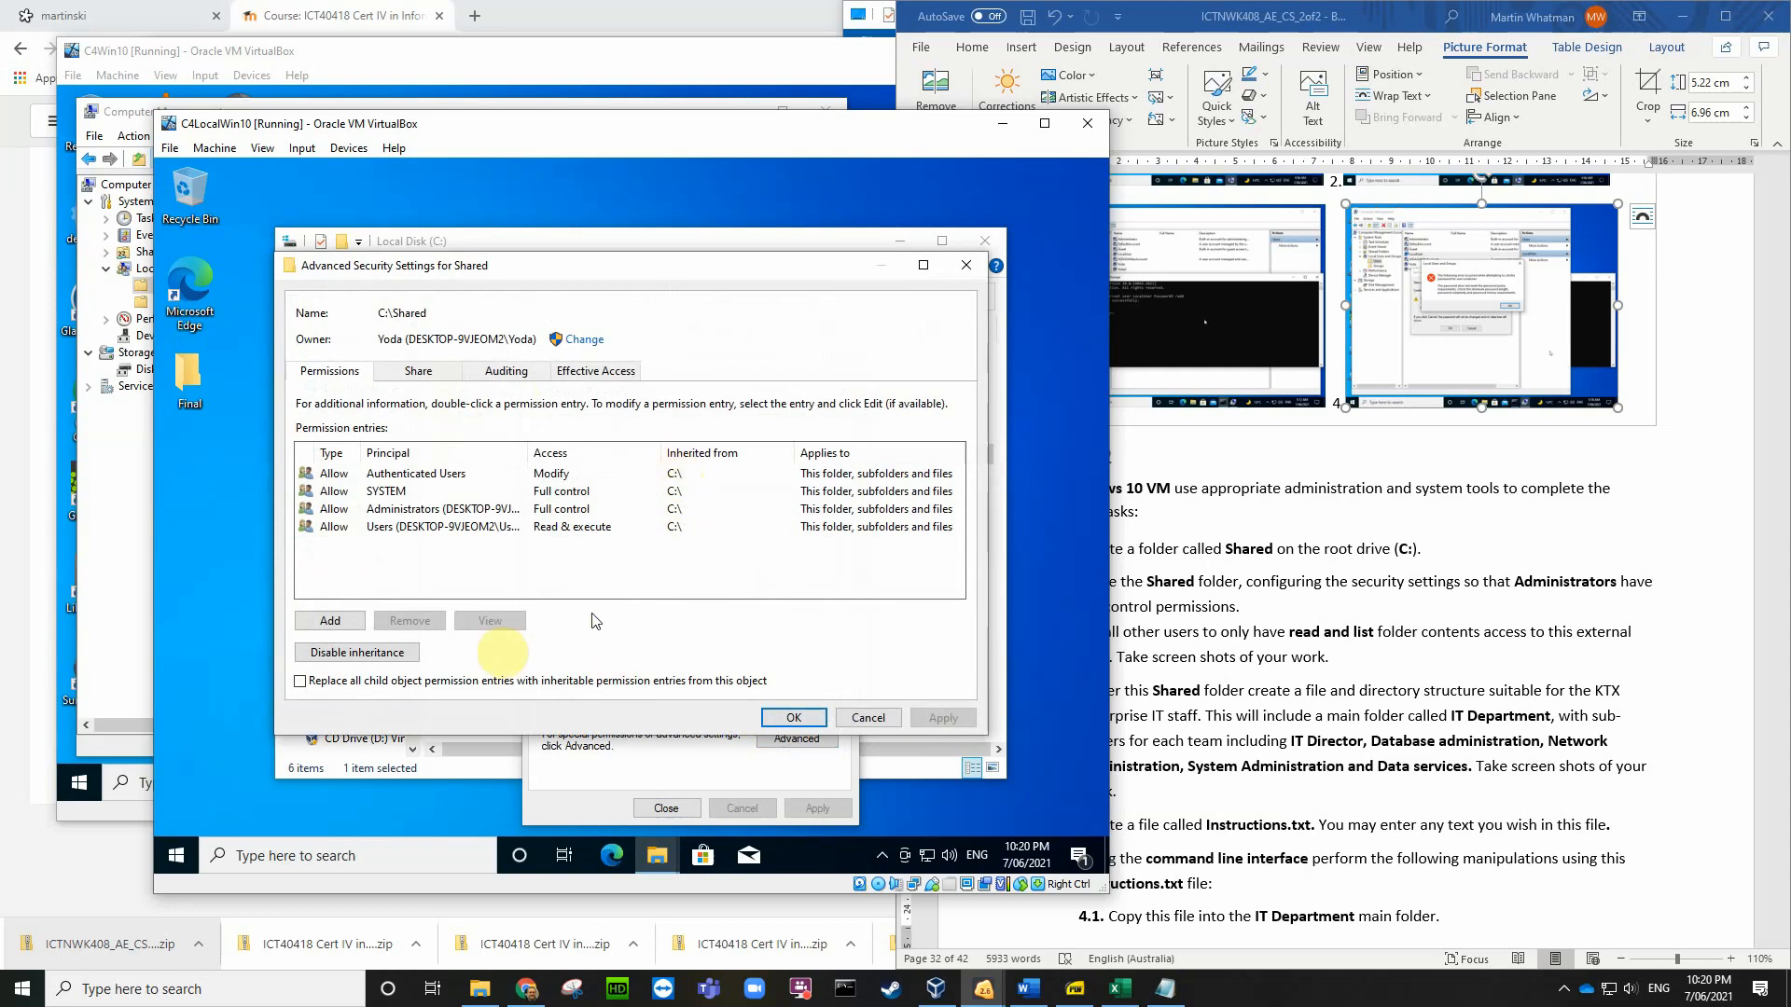
pyautogui.click(378, 654)
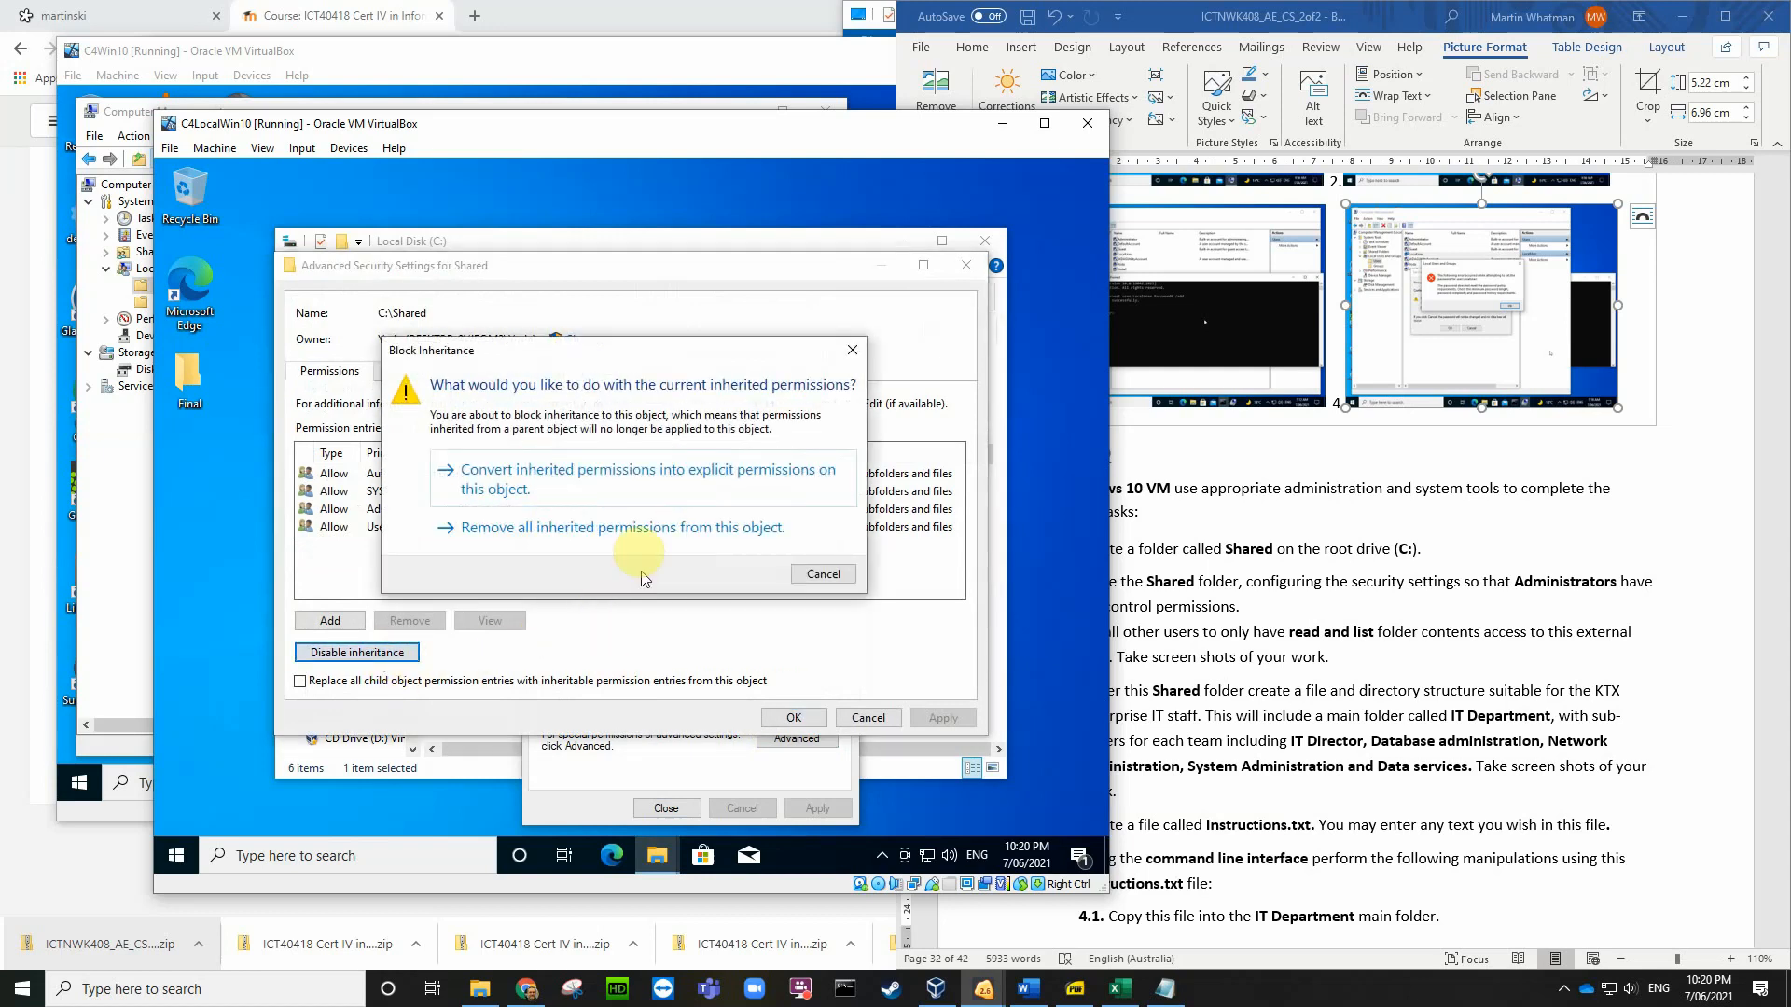
pyautogui.click(640, 528)
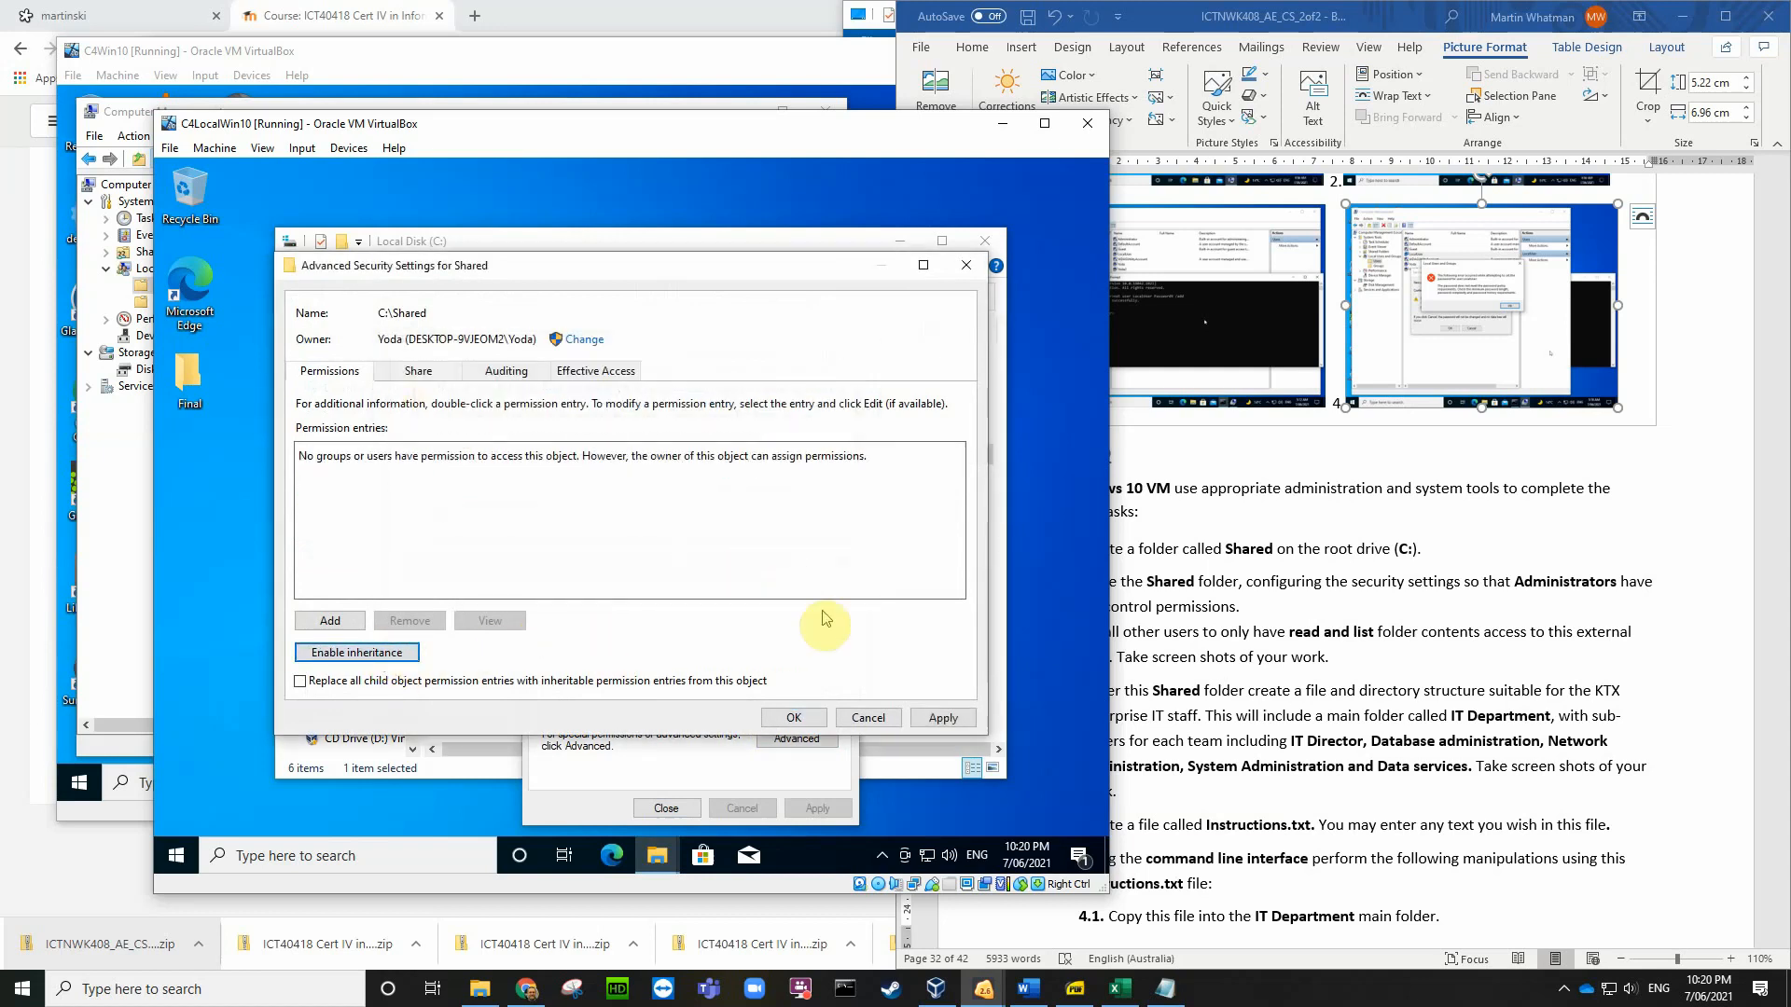
pyautogui.click(795, 719)
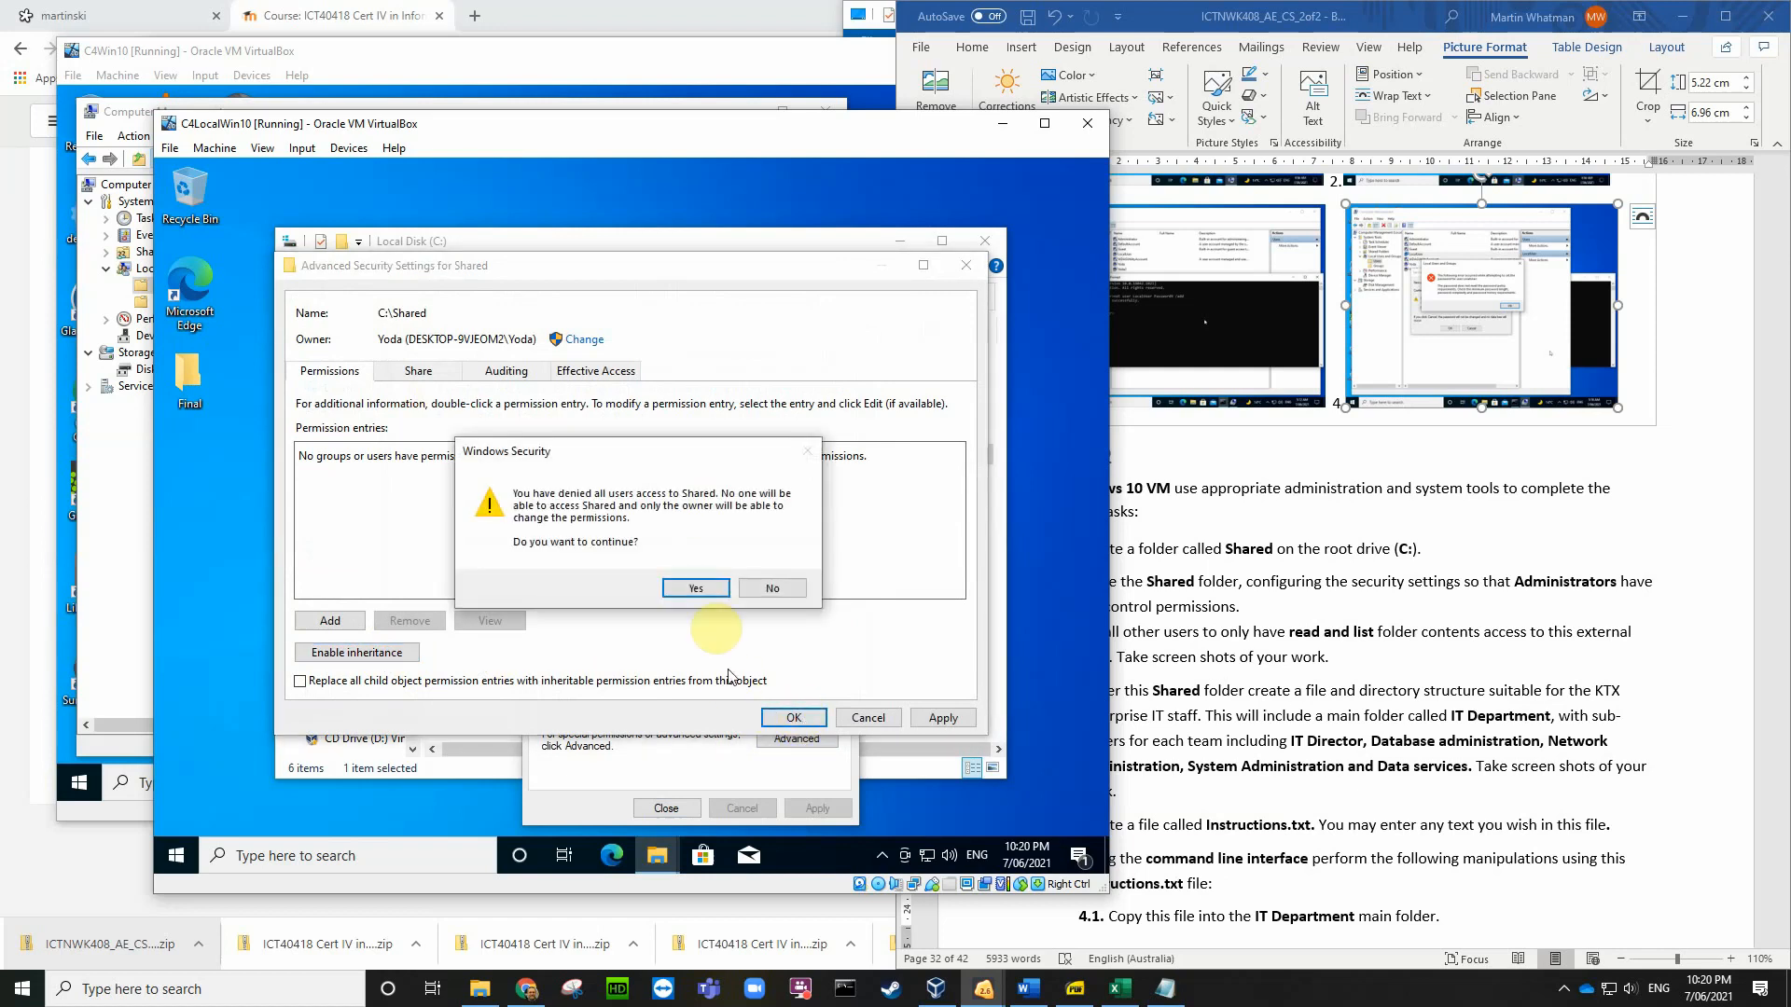
pyautogui.click(698, 587)
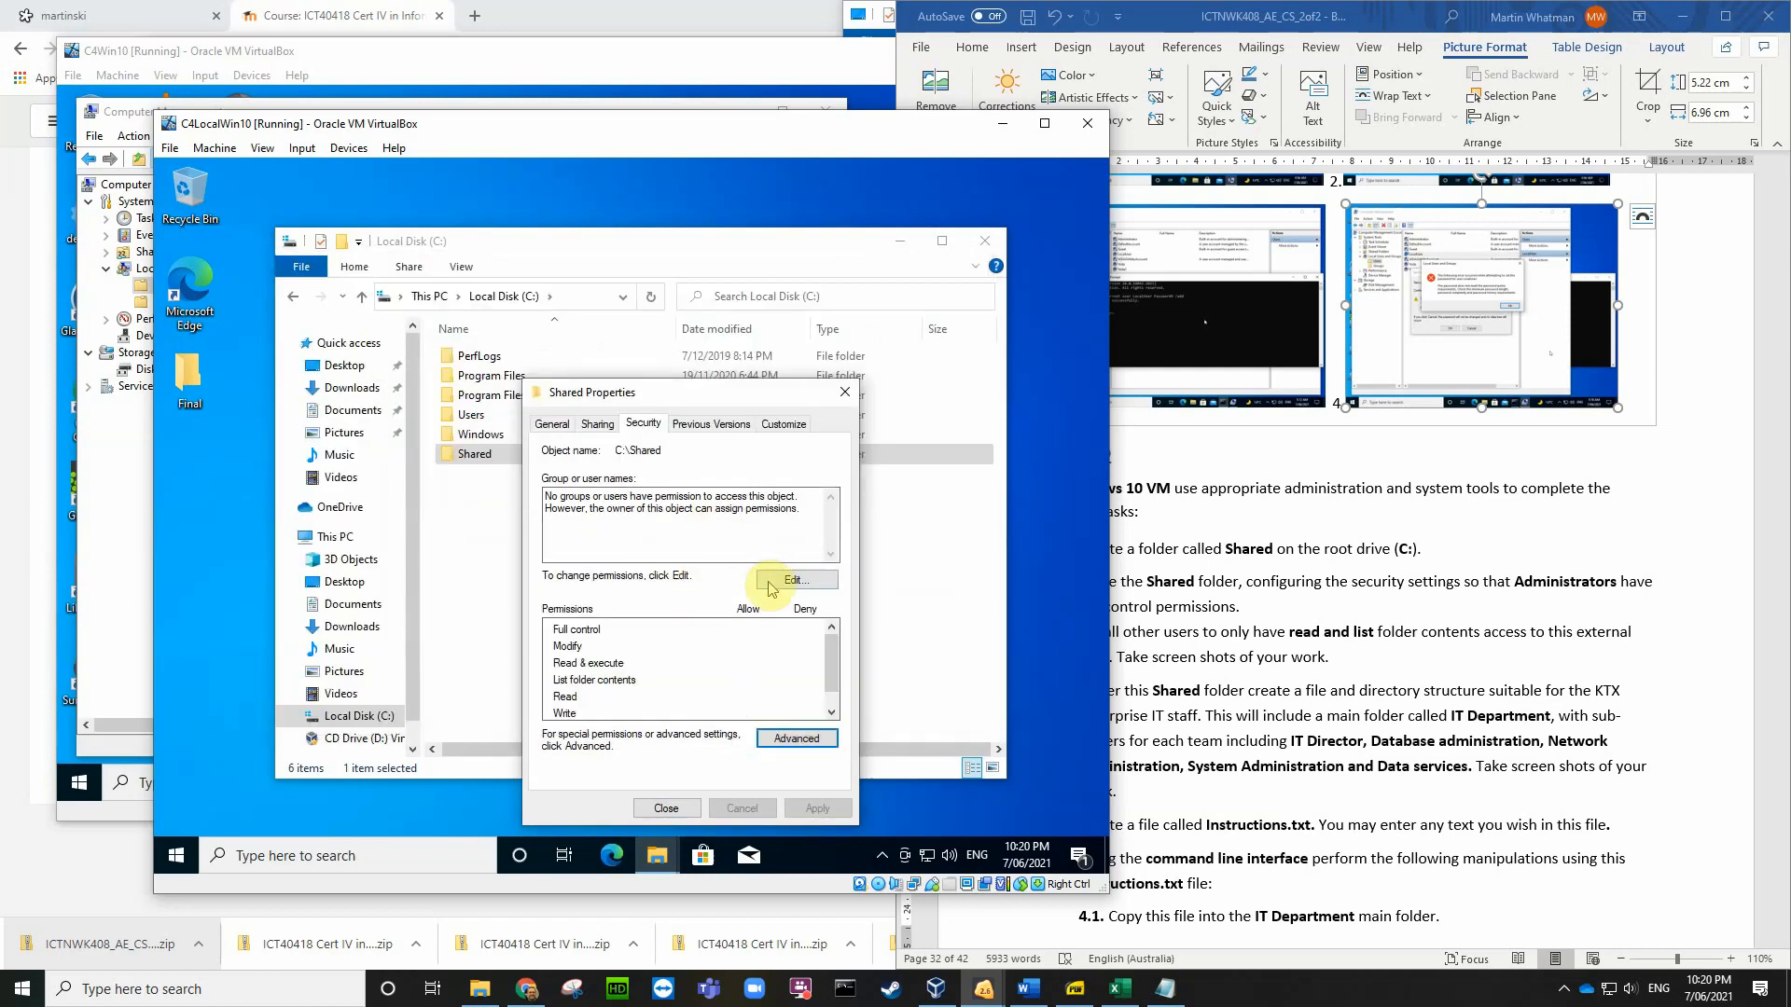
# Step: Add Everyone to Shared's security permissions and untick Read & execute, leaving List folder contents and Read
pyautogui.click(788, 579)
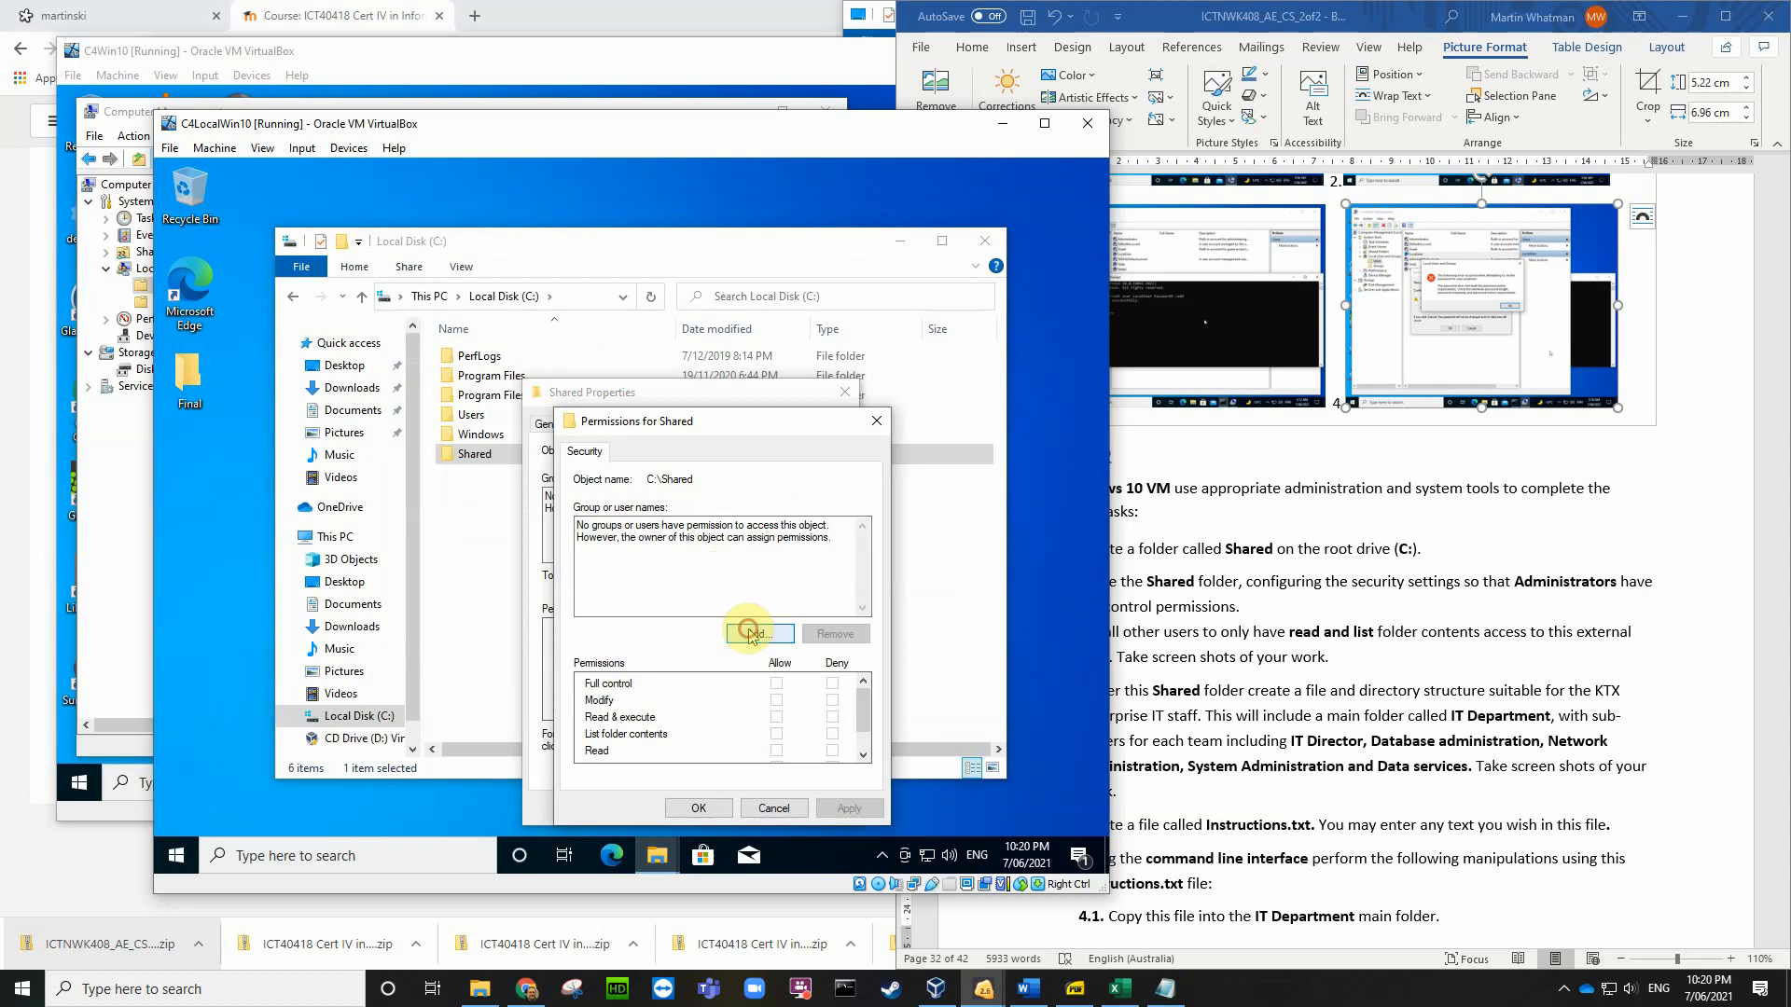
pyautogui.click(760, 634)
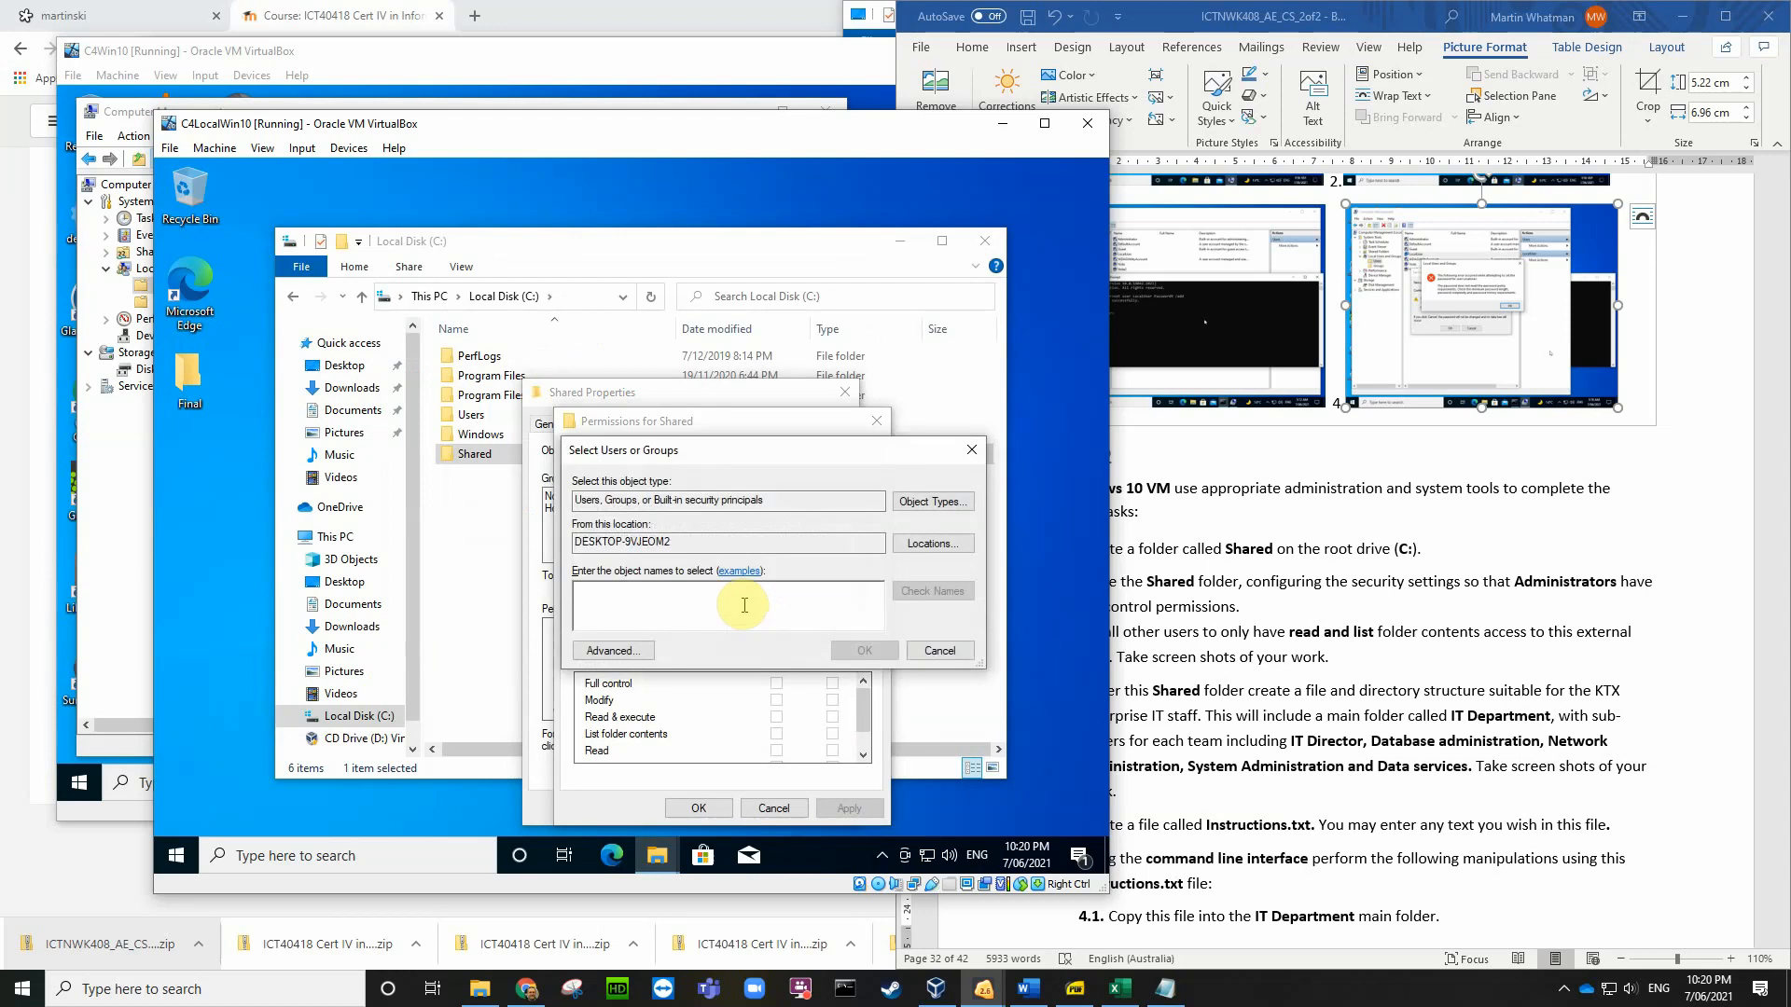
pyautogui.write('everyo')
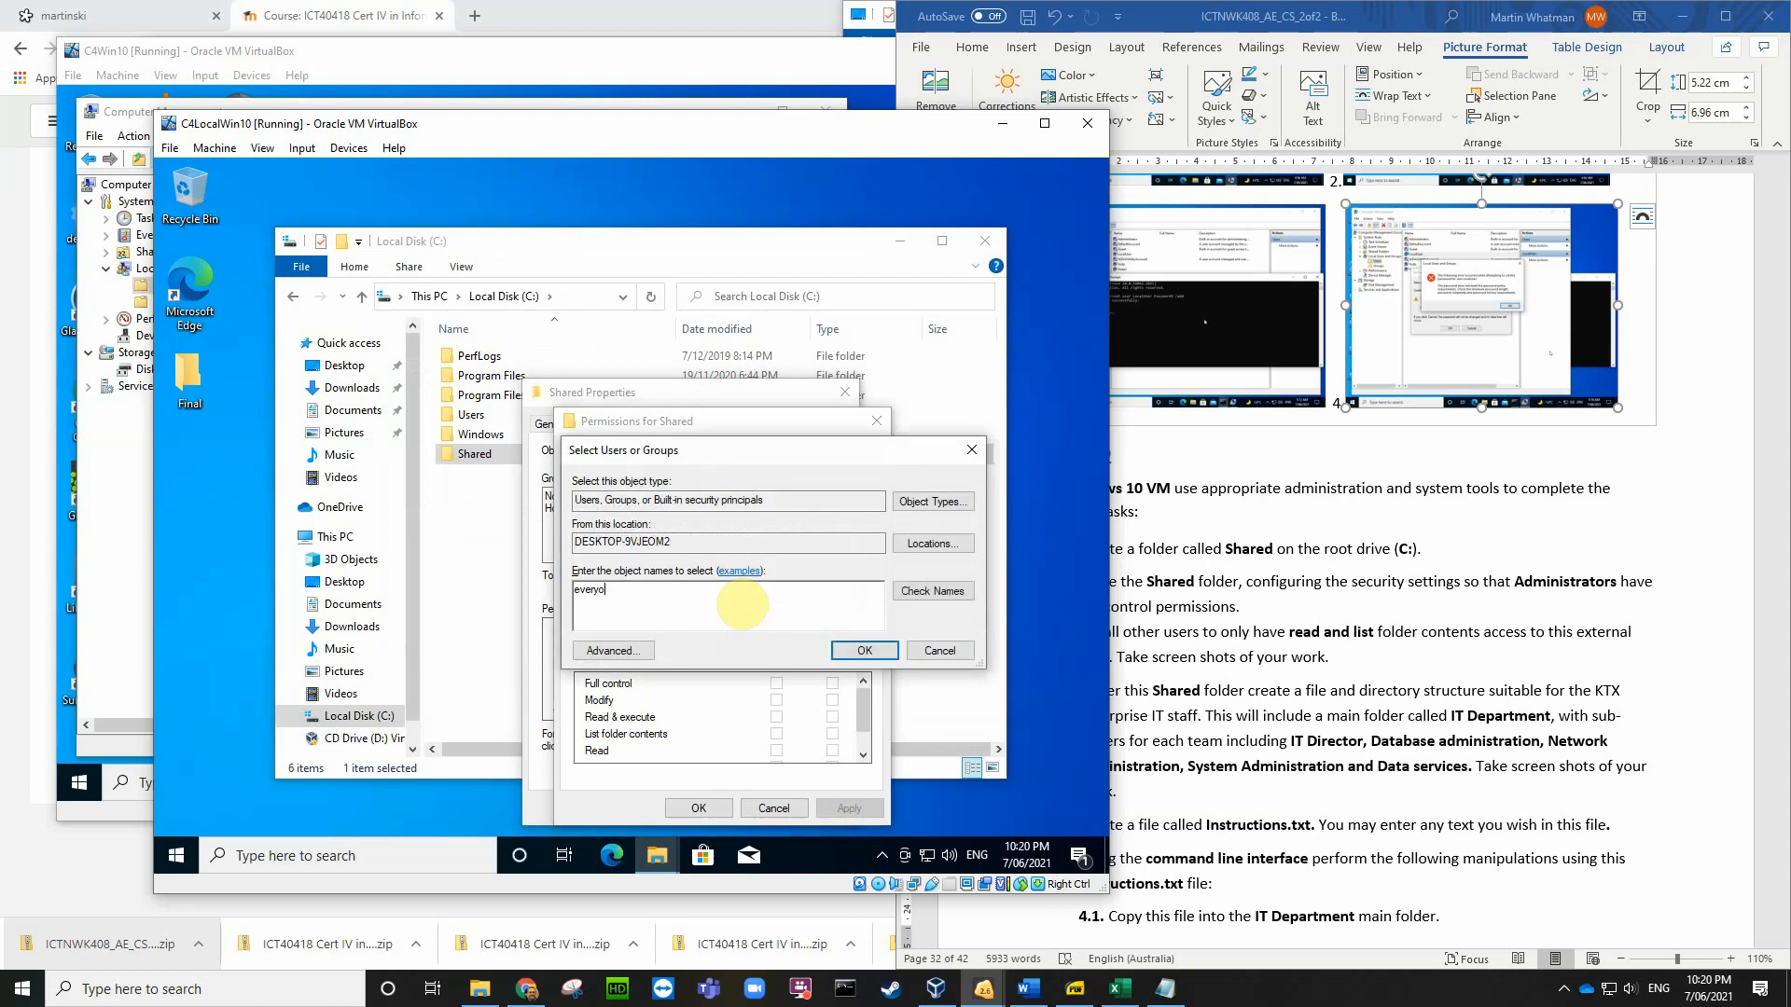
pyautogui.write('ne')
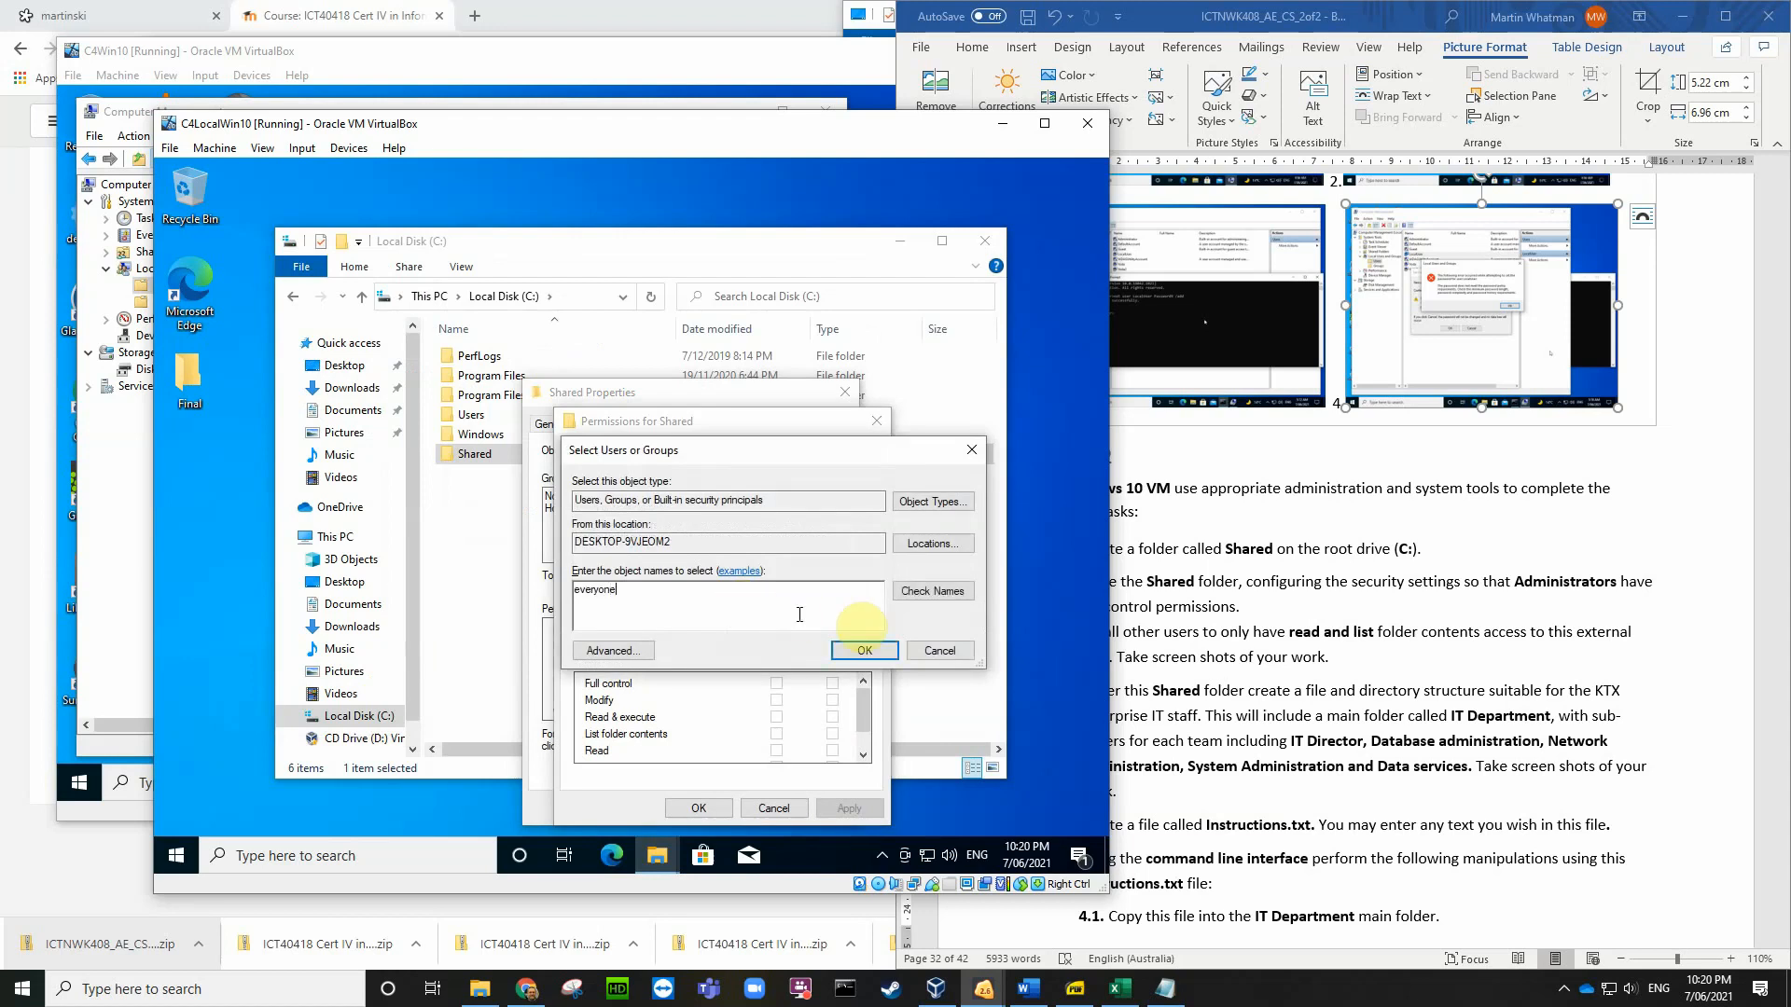
pyautogui.click(921, 593)
pyautogui.click(863, 651)
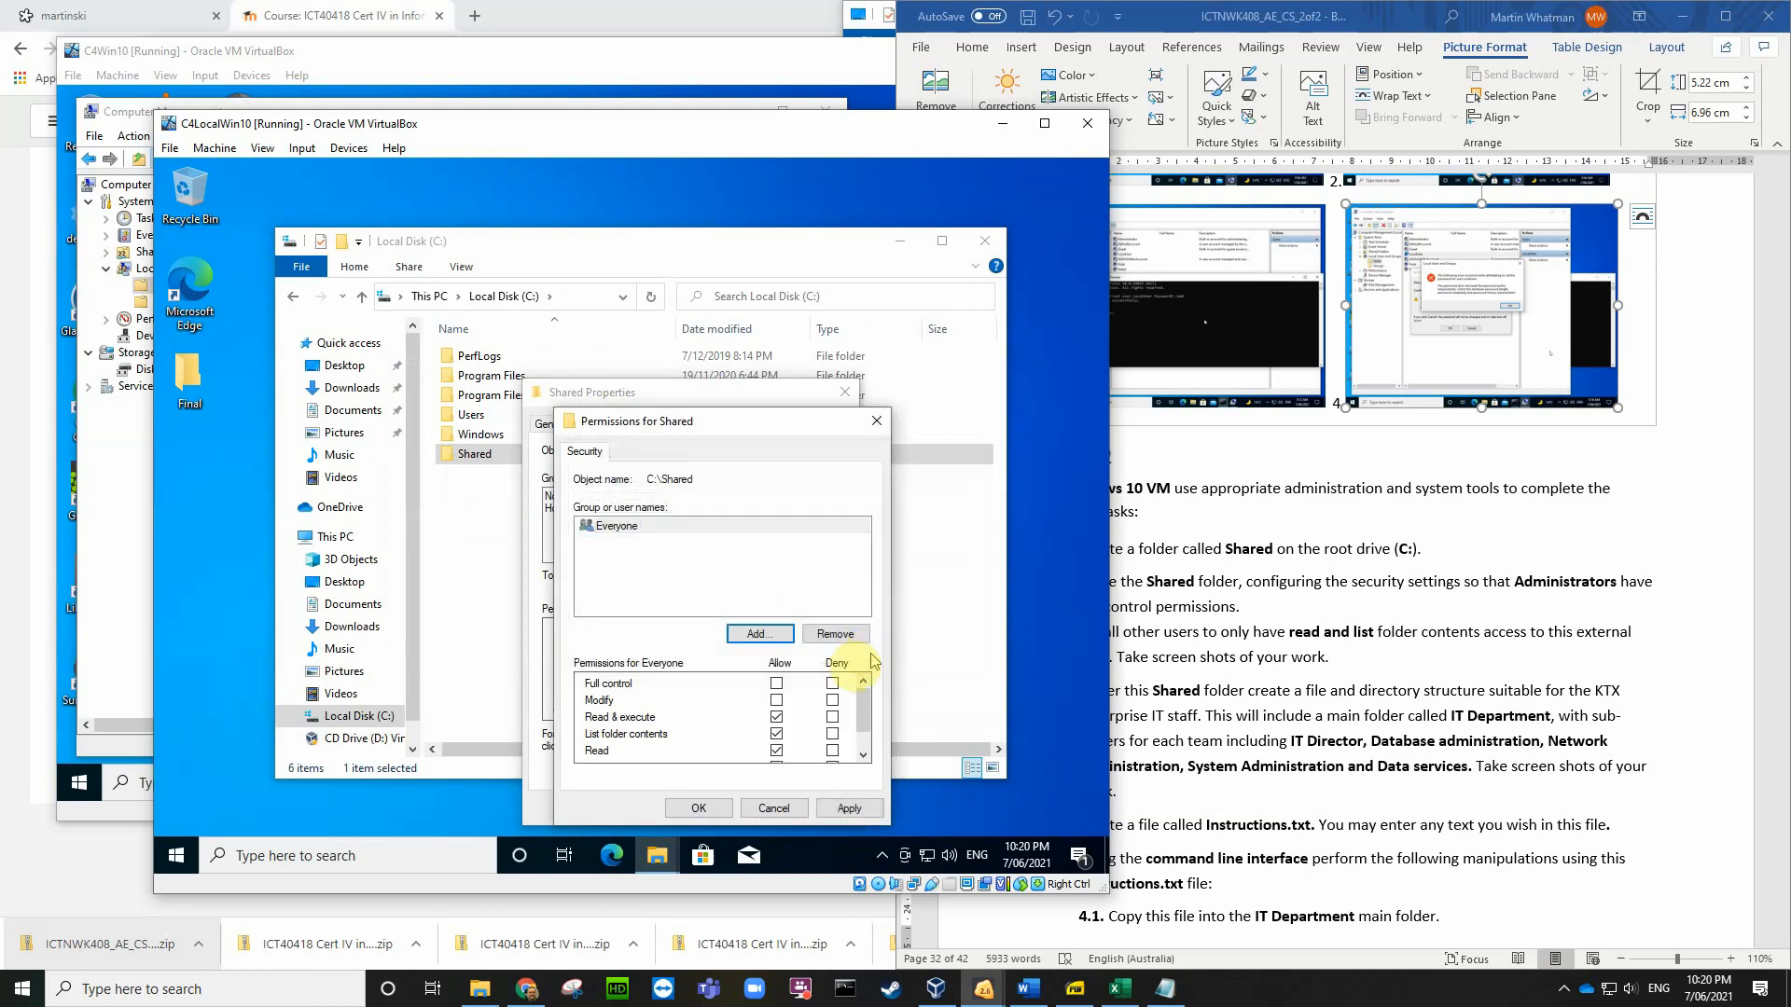
pyautogui.scroll(-2, 866, 713)
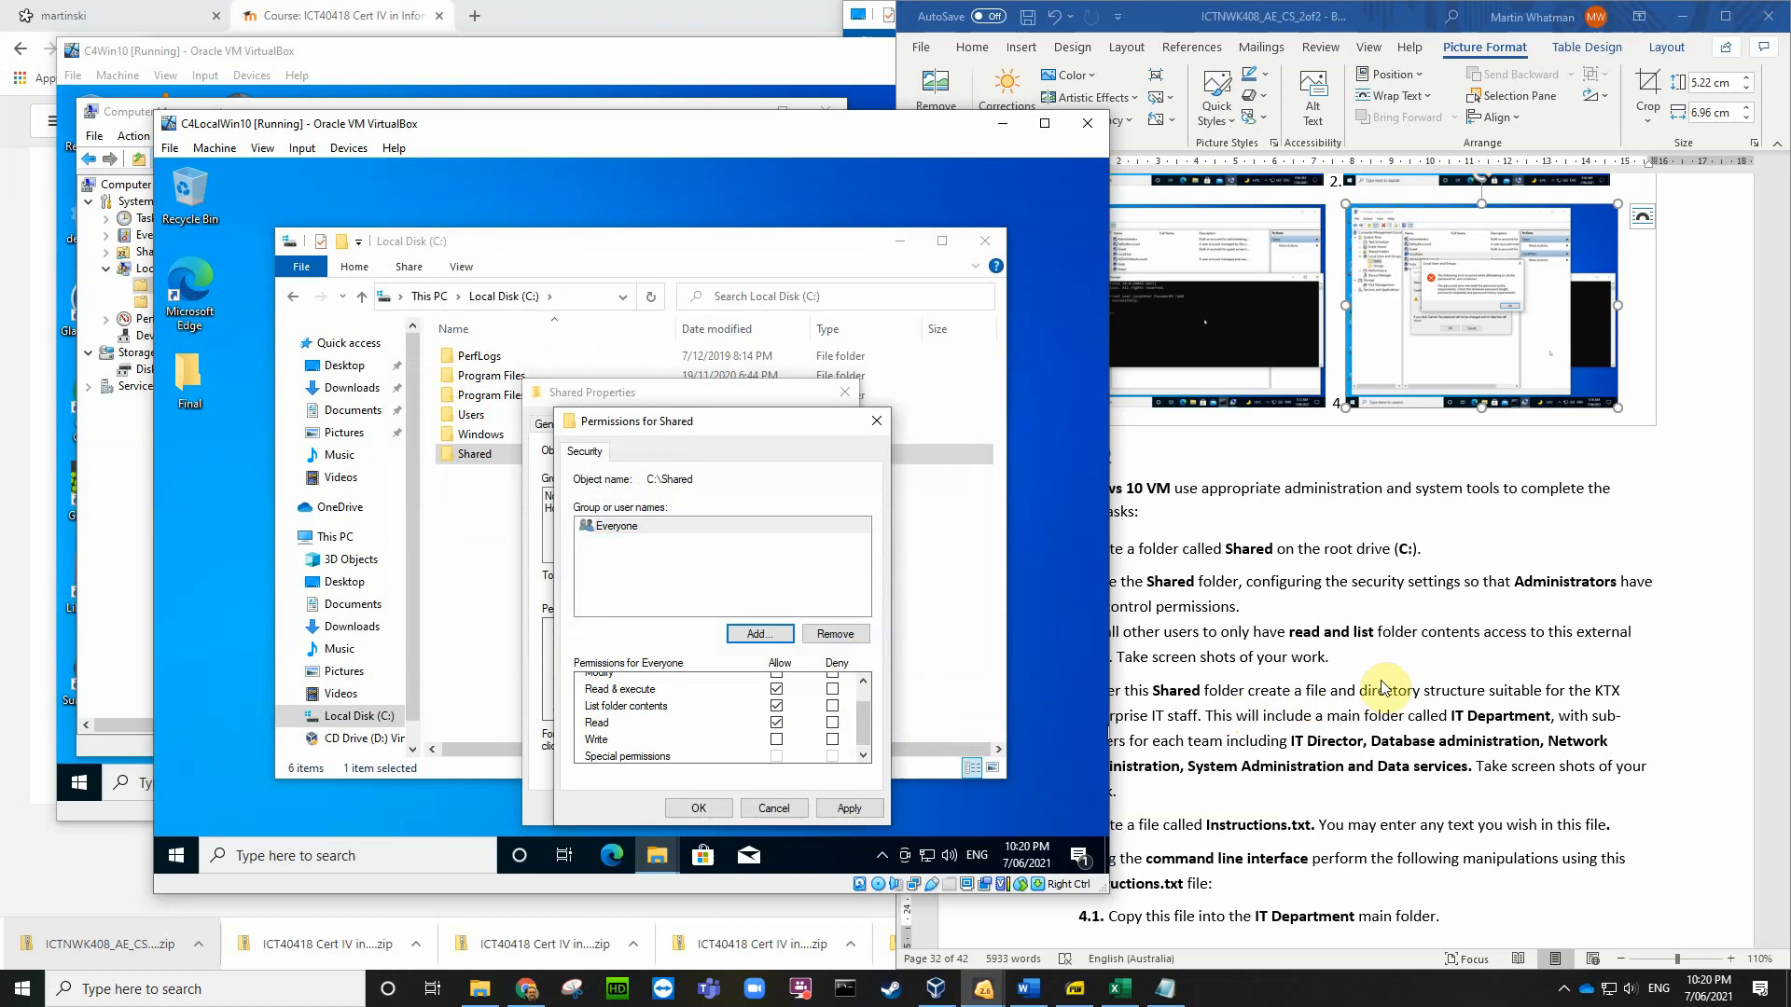
pyautogui.click(1410, 670)
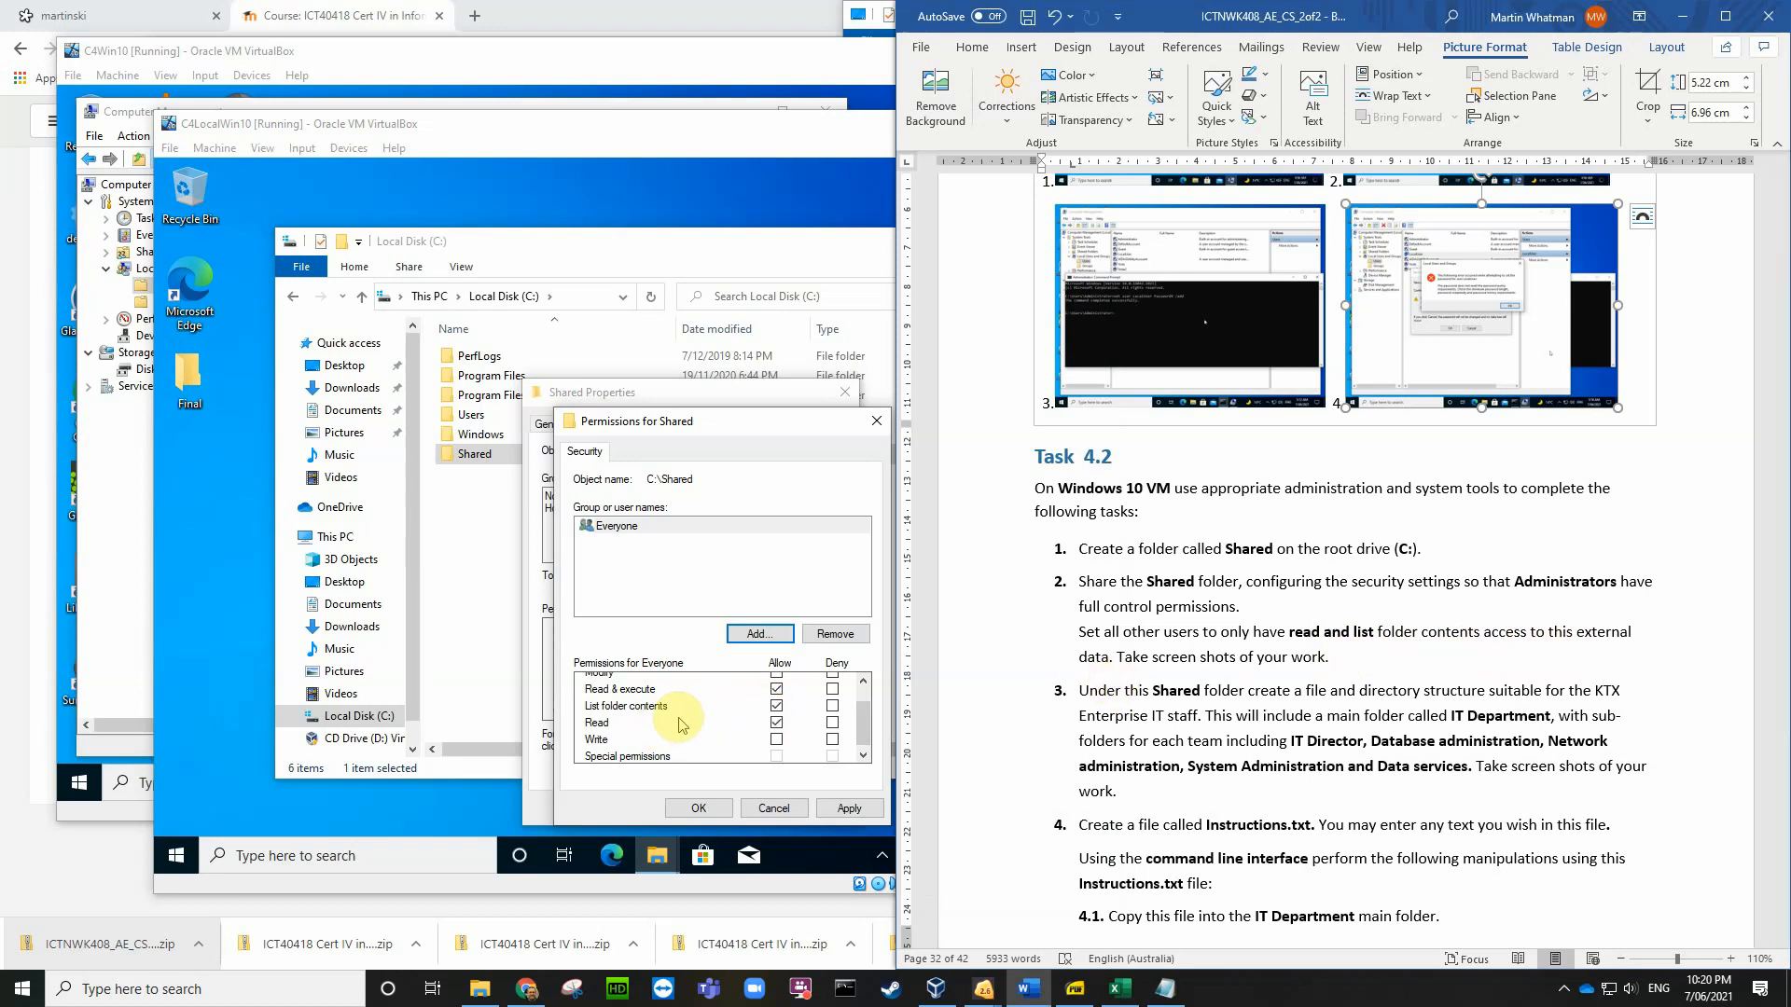
pyautogui.click(775, 690)
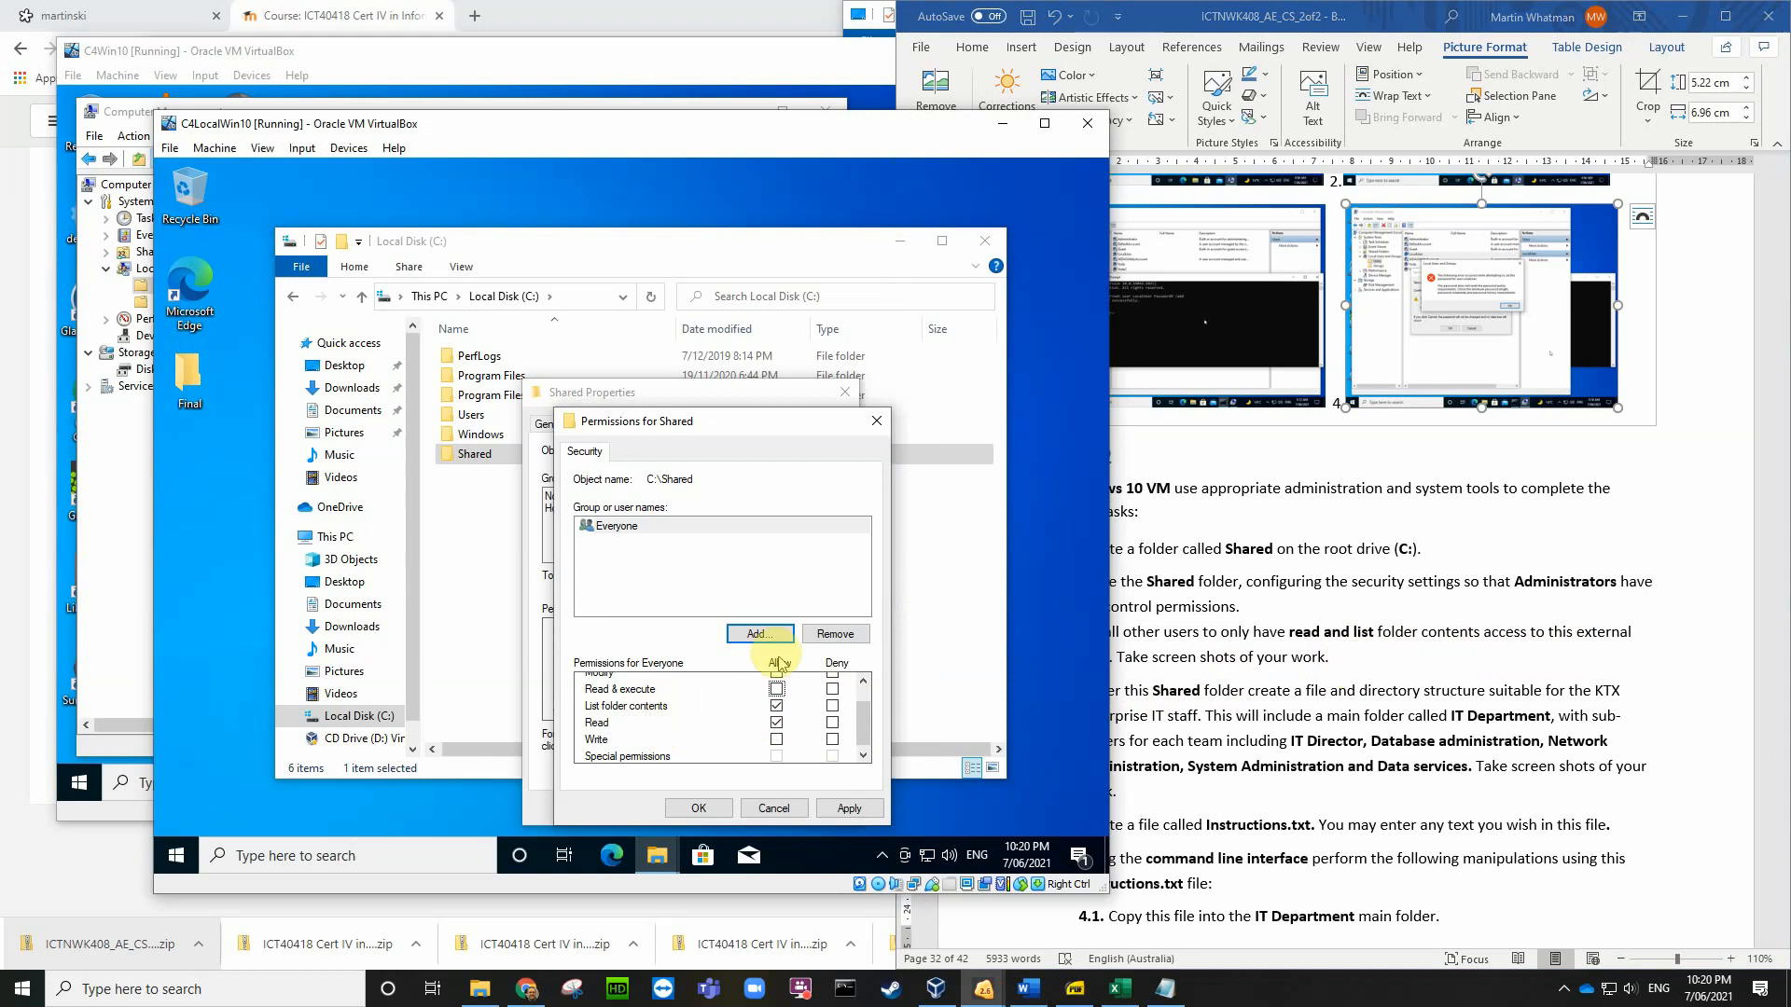
# Step: Add the Administrator account to the Shared folder's permissions with Full control
pyautogui.click(760, 634)
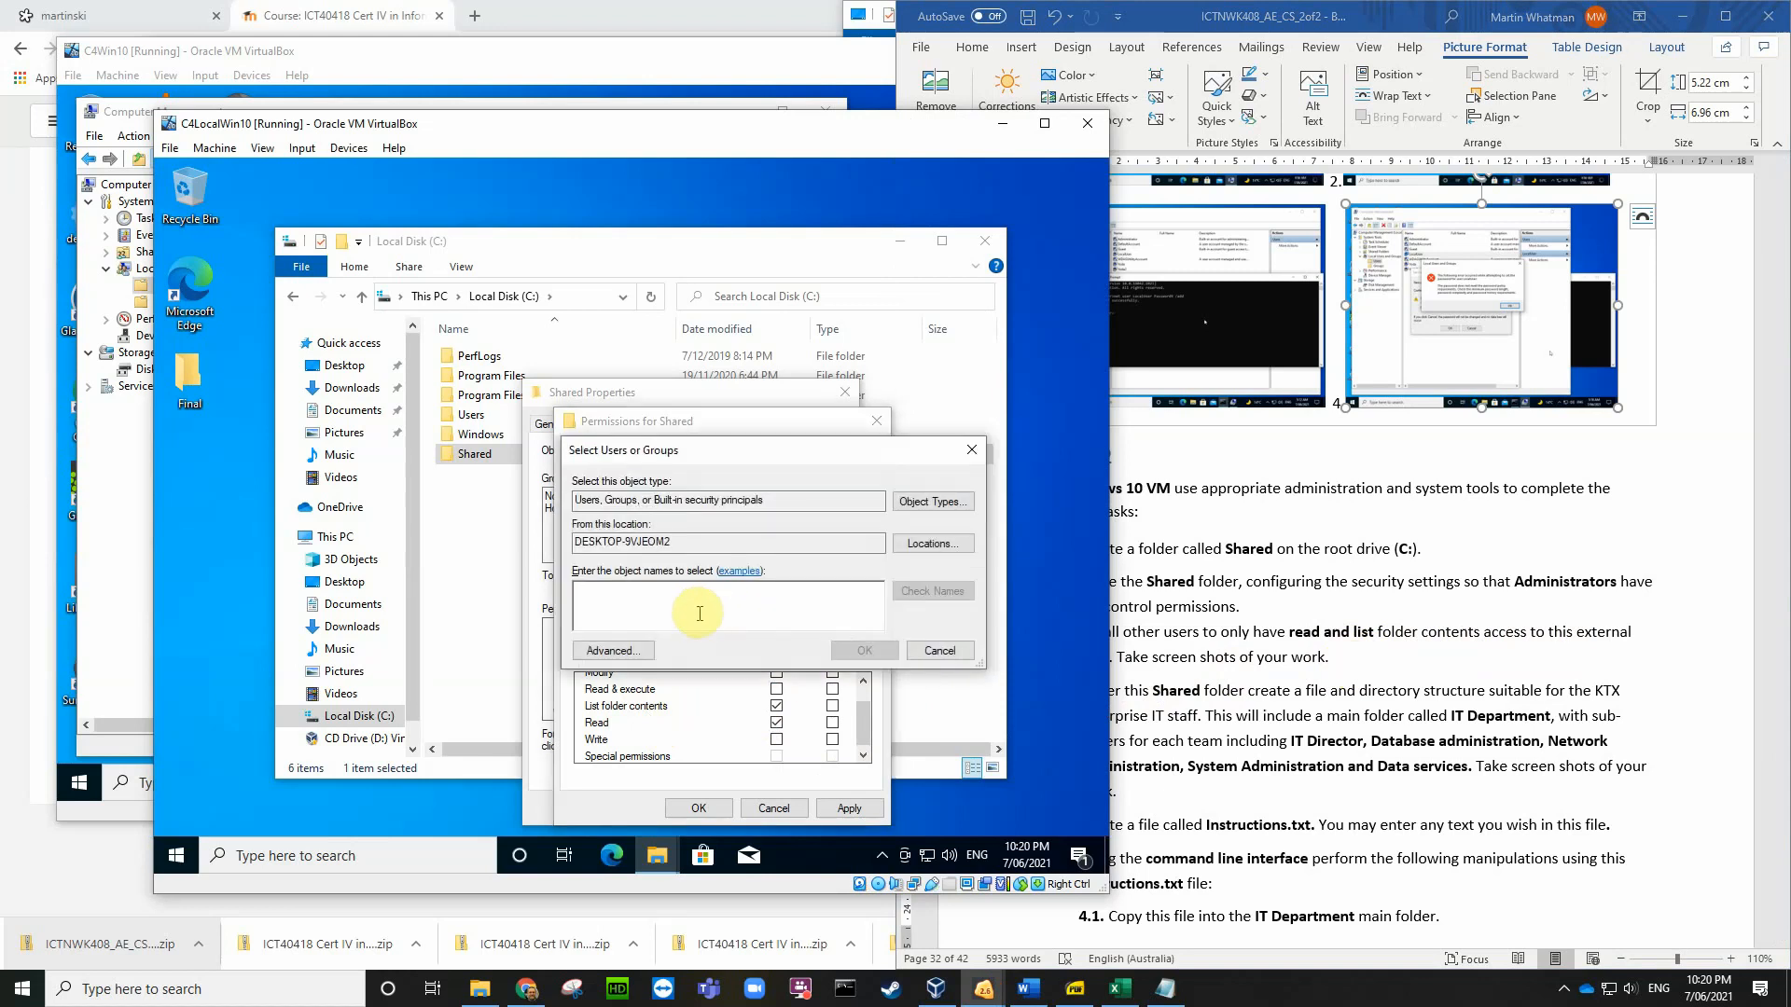
pyautogui.write('administrator')
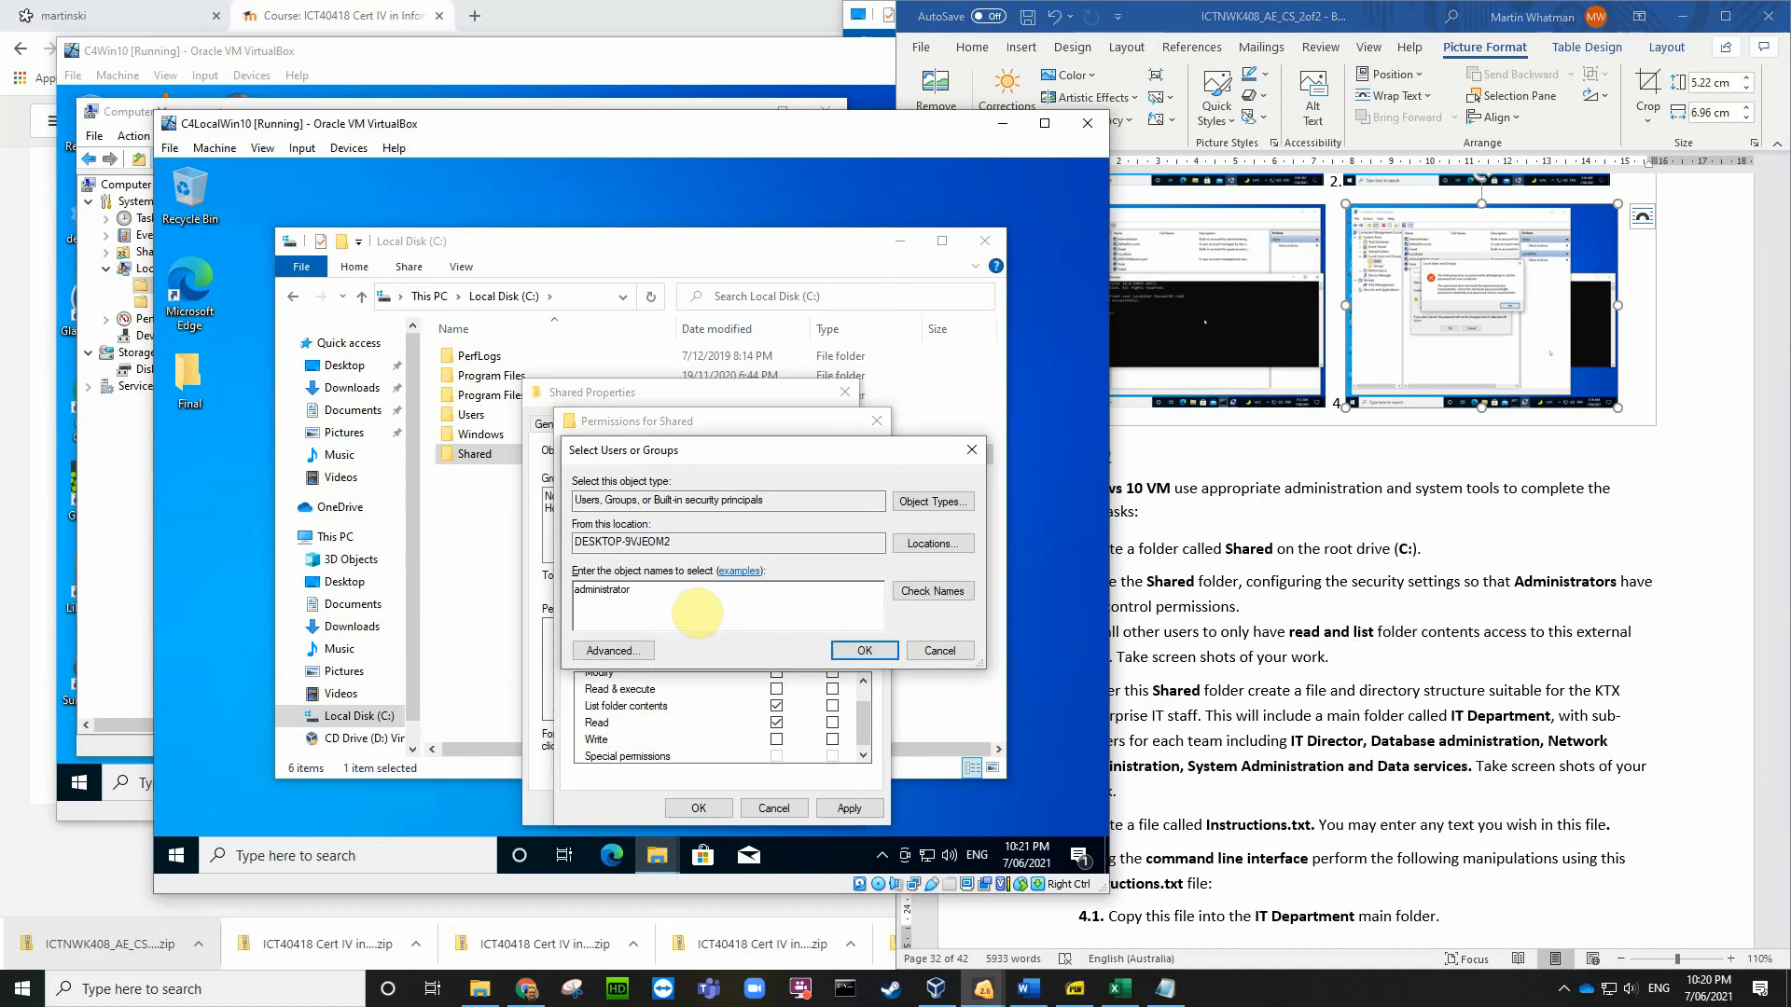
pyautogui.click(945, 597)
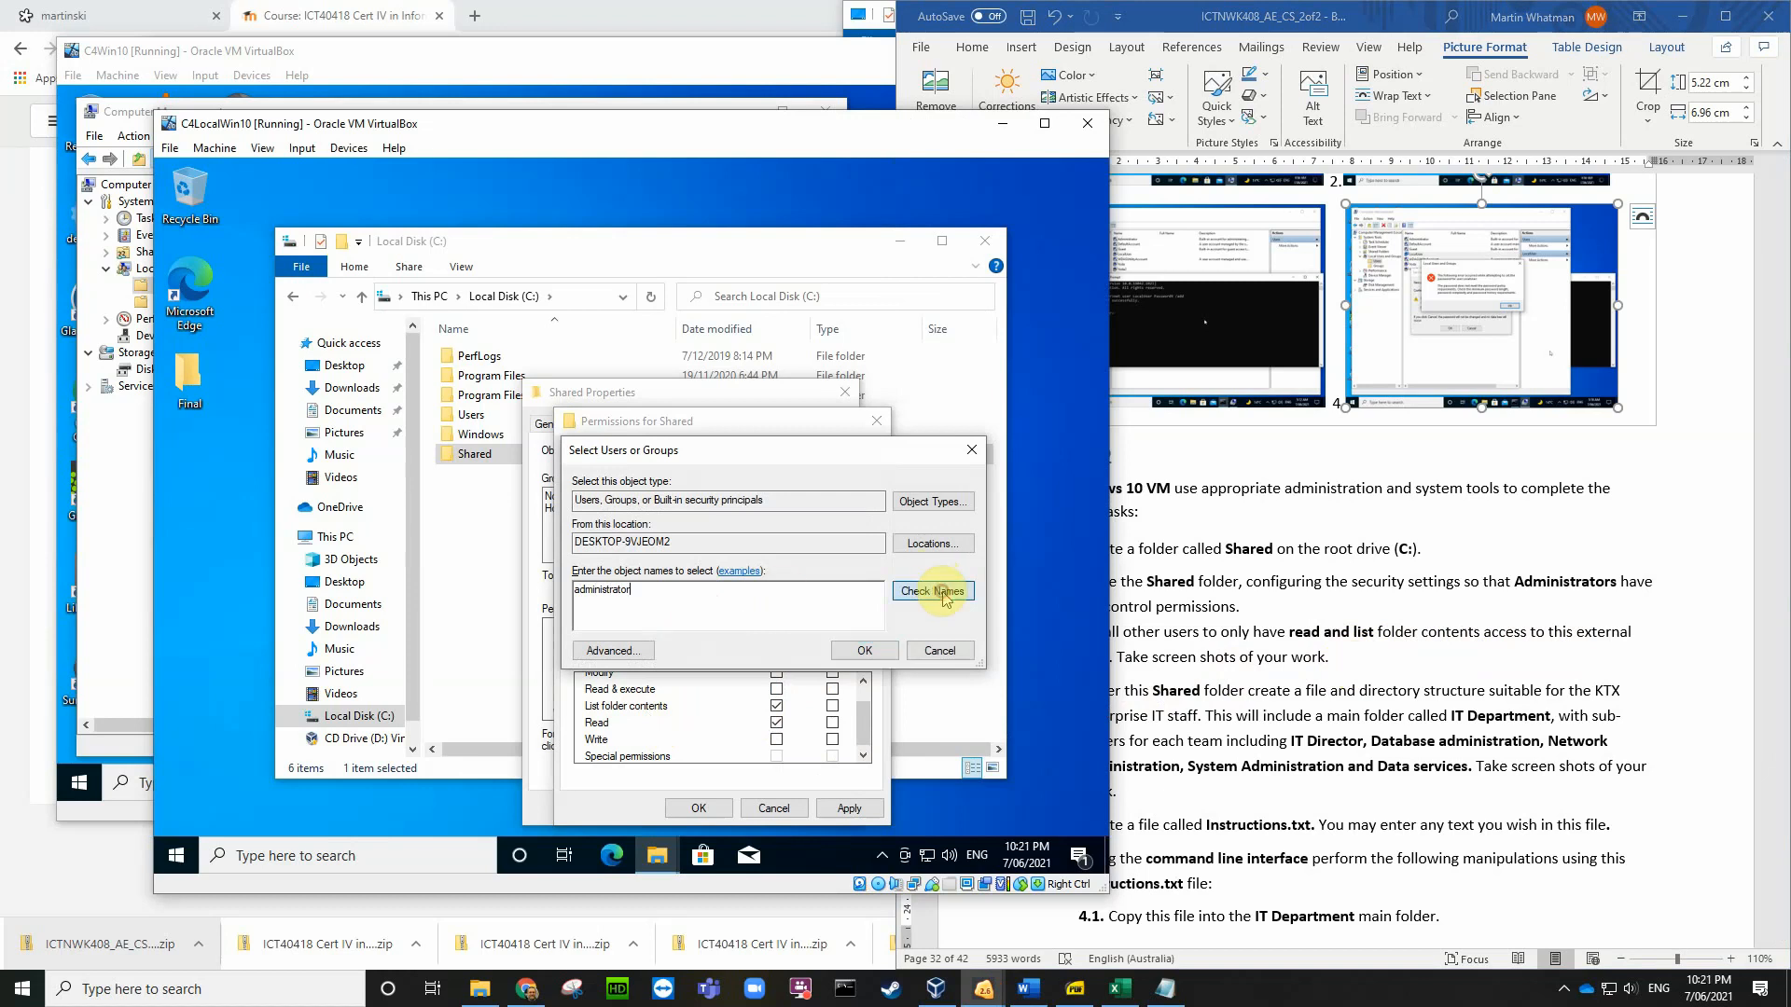
pyautogui.click(868, 652)
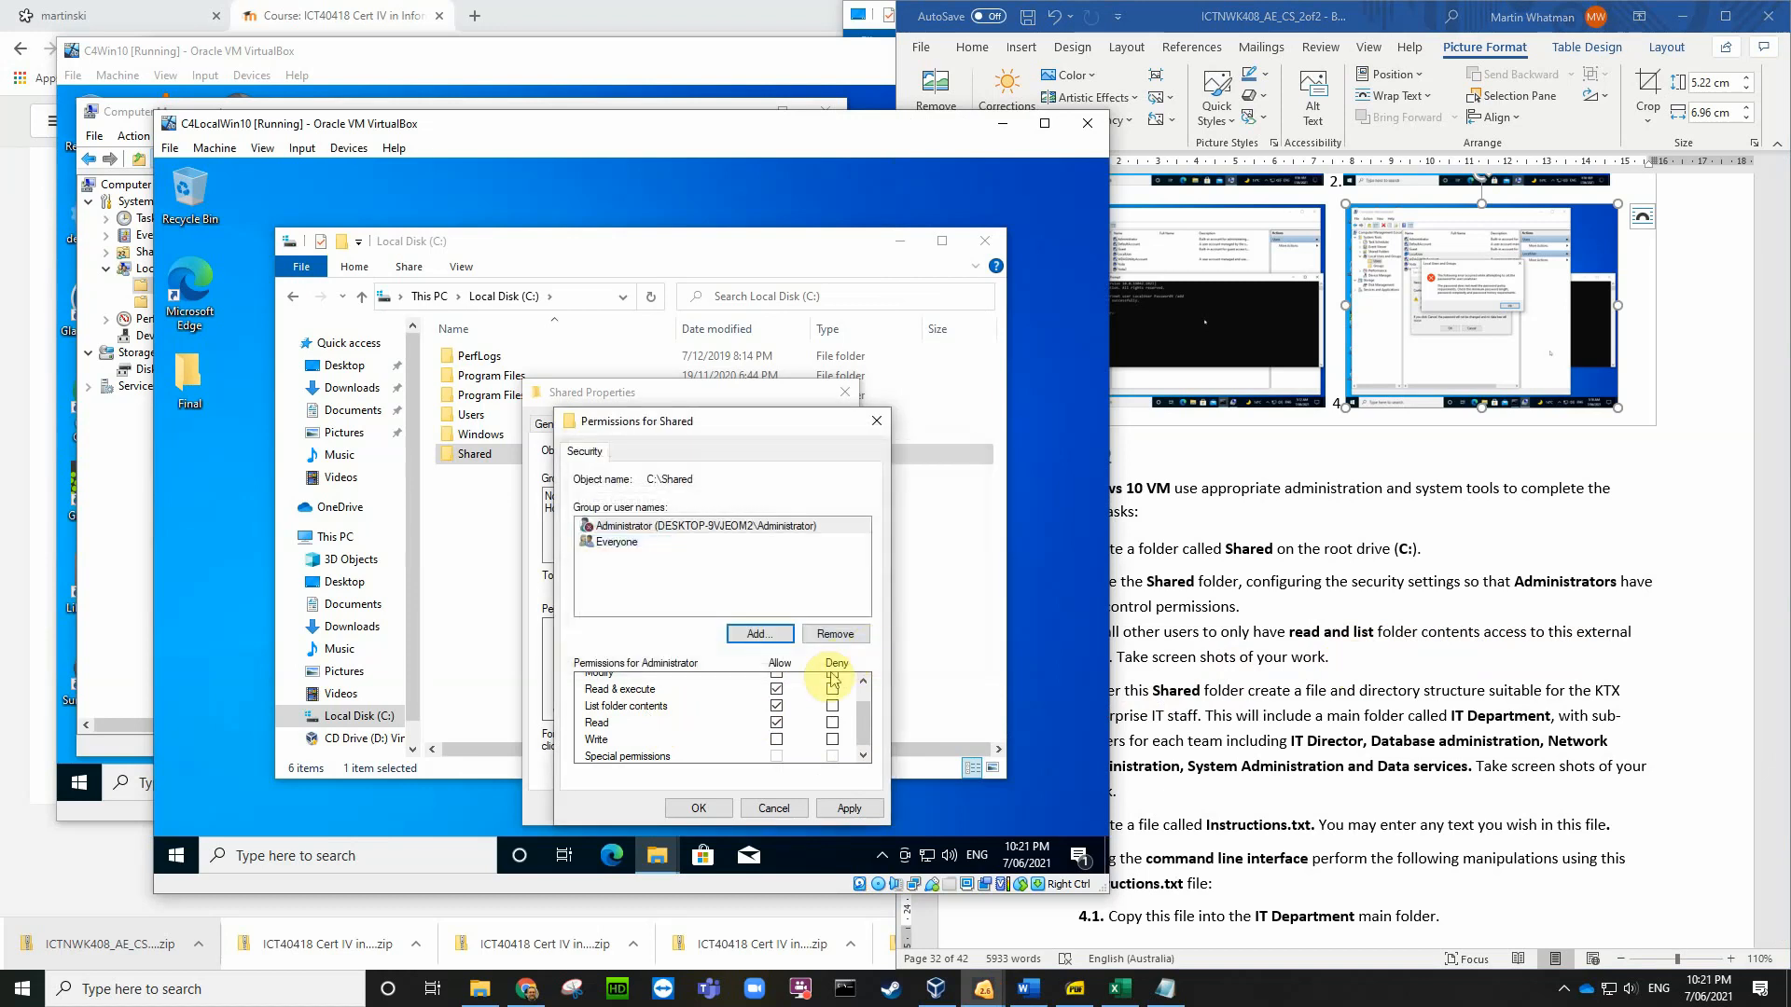
pyautogui.moveTo(866, 716); pyautogui.dragTo(866, 700)
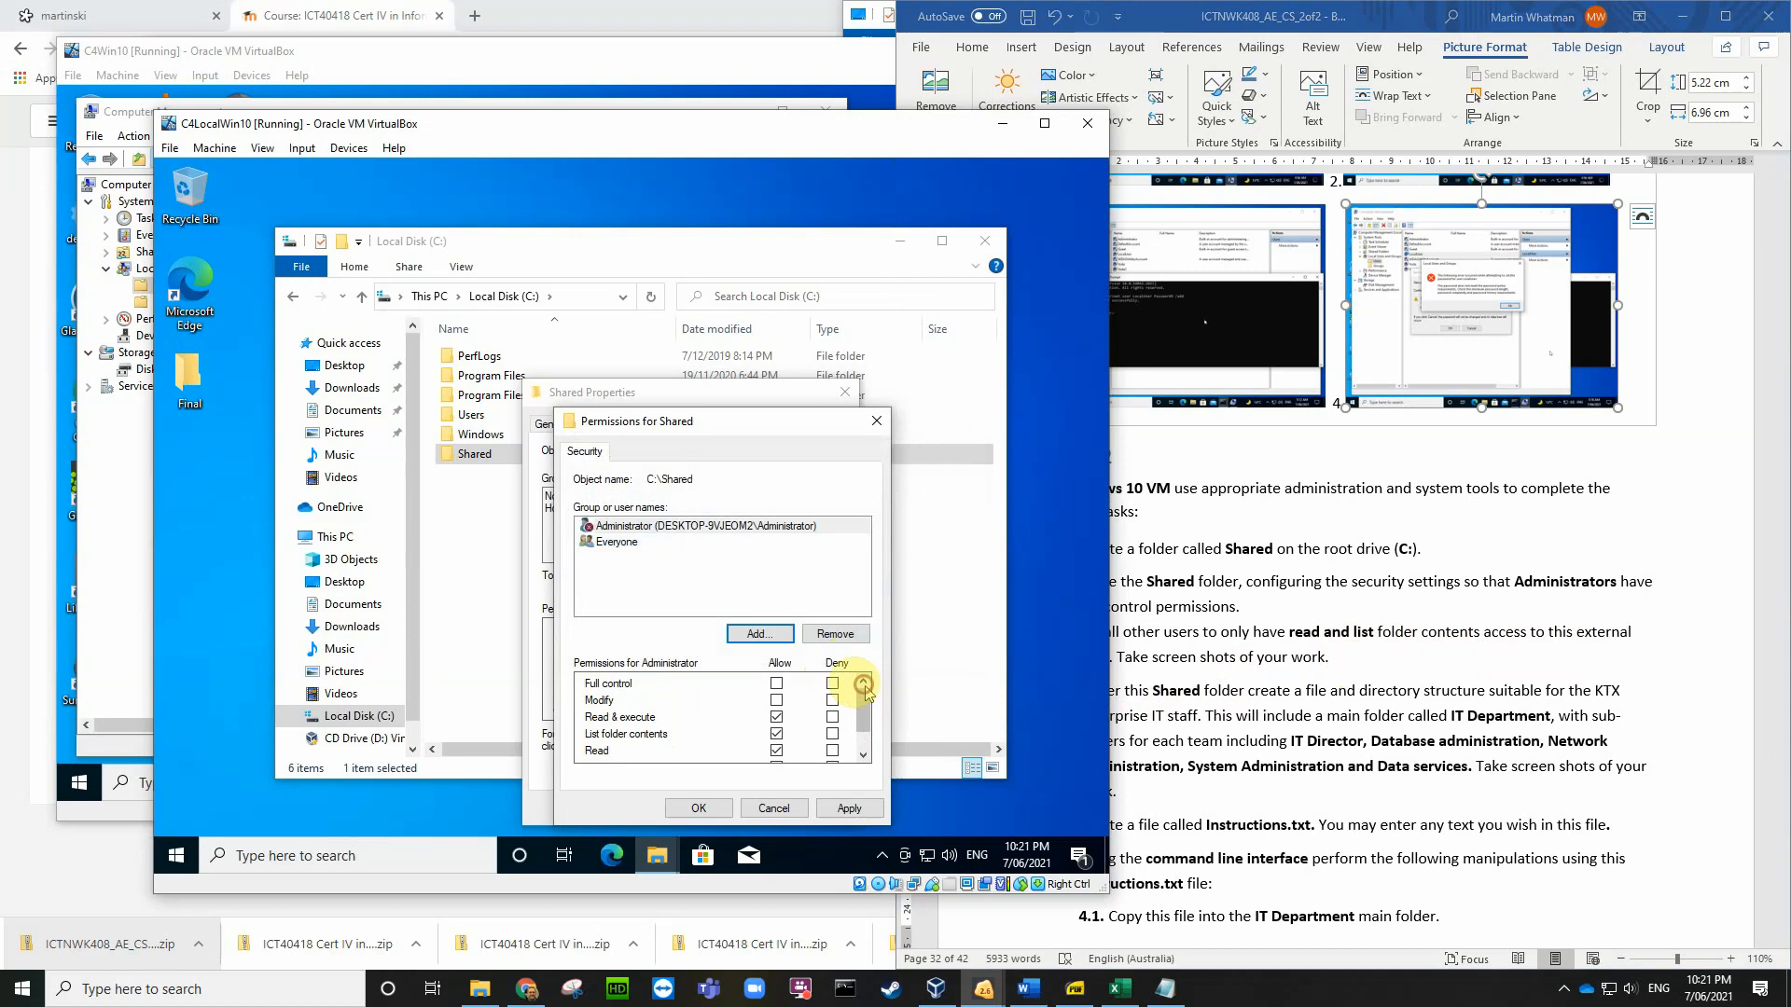
pyautogui.click(776, 685)
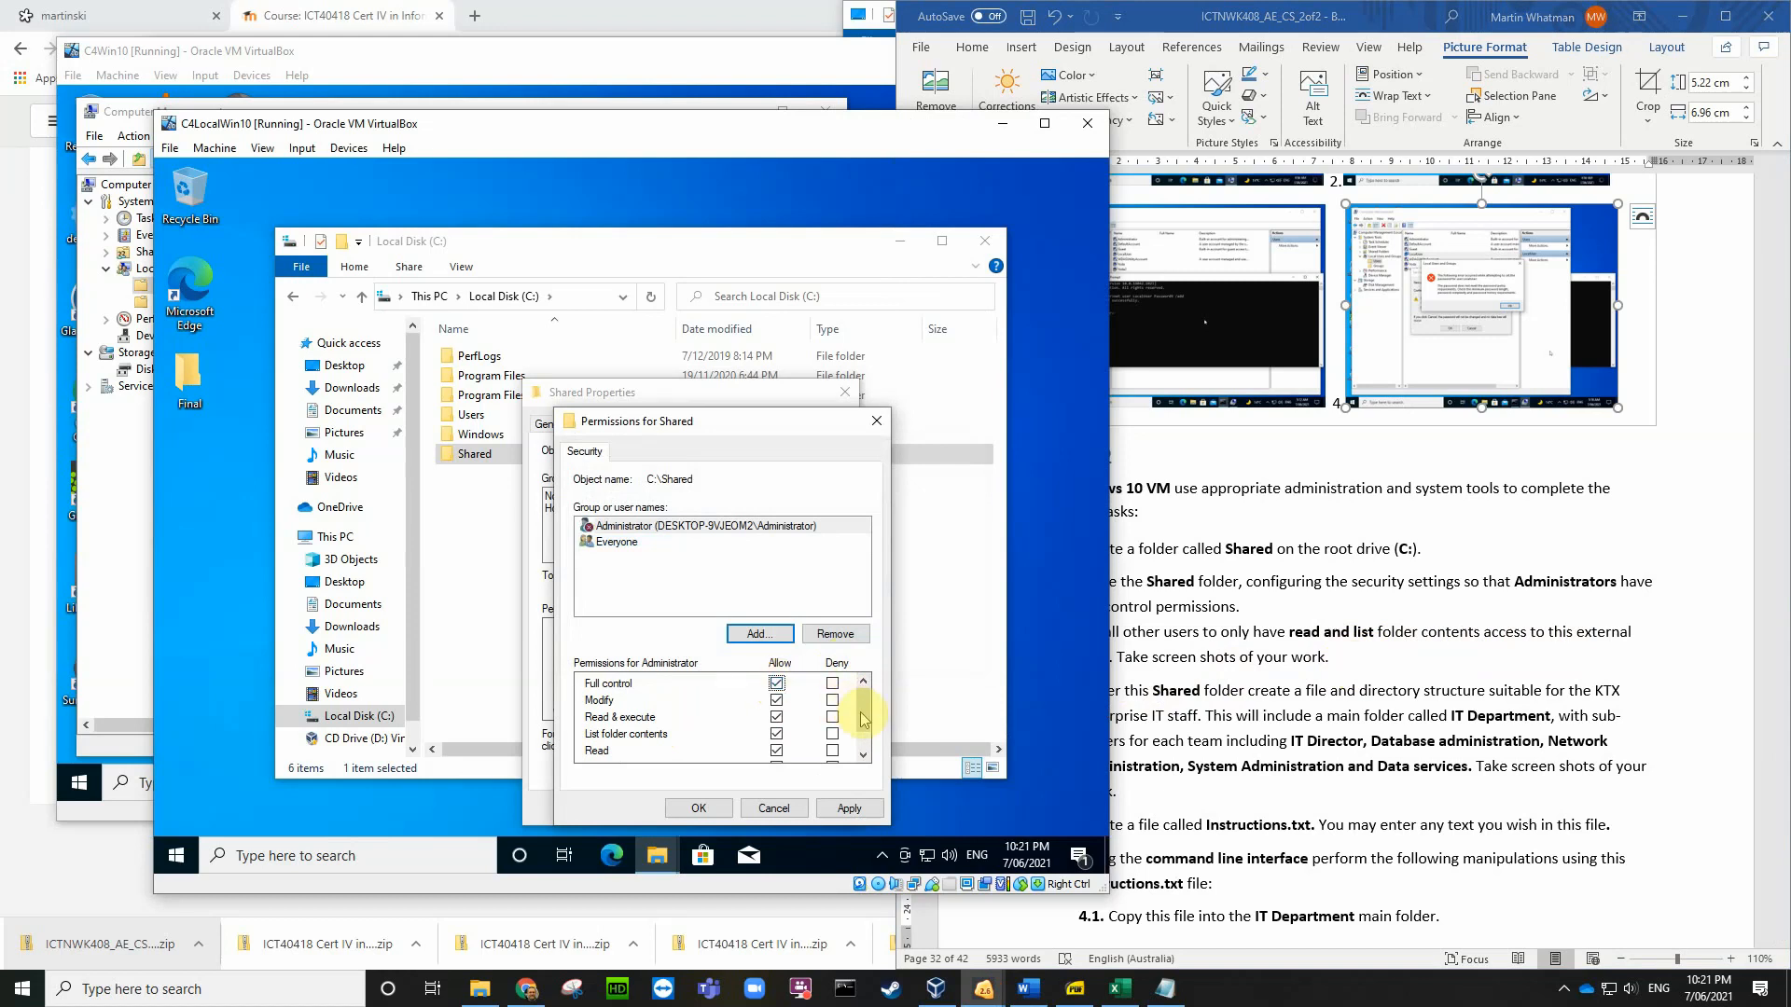
pyautogui.moveTo(863, 719); pyautogui.dragTo(865, 729)
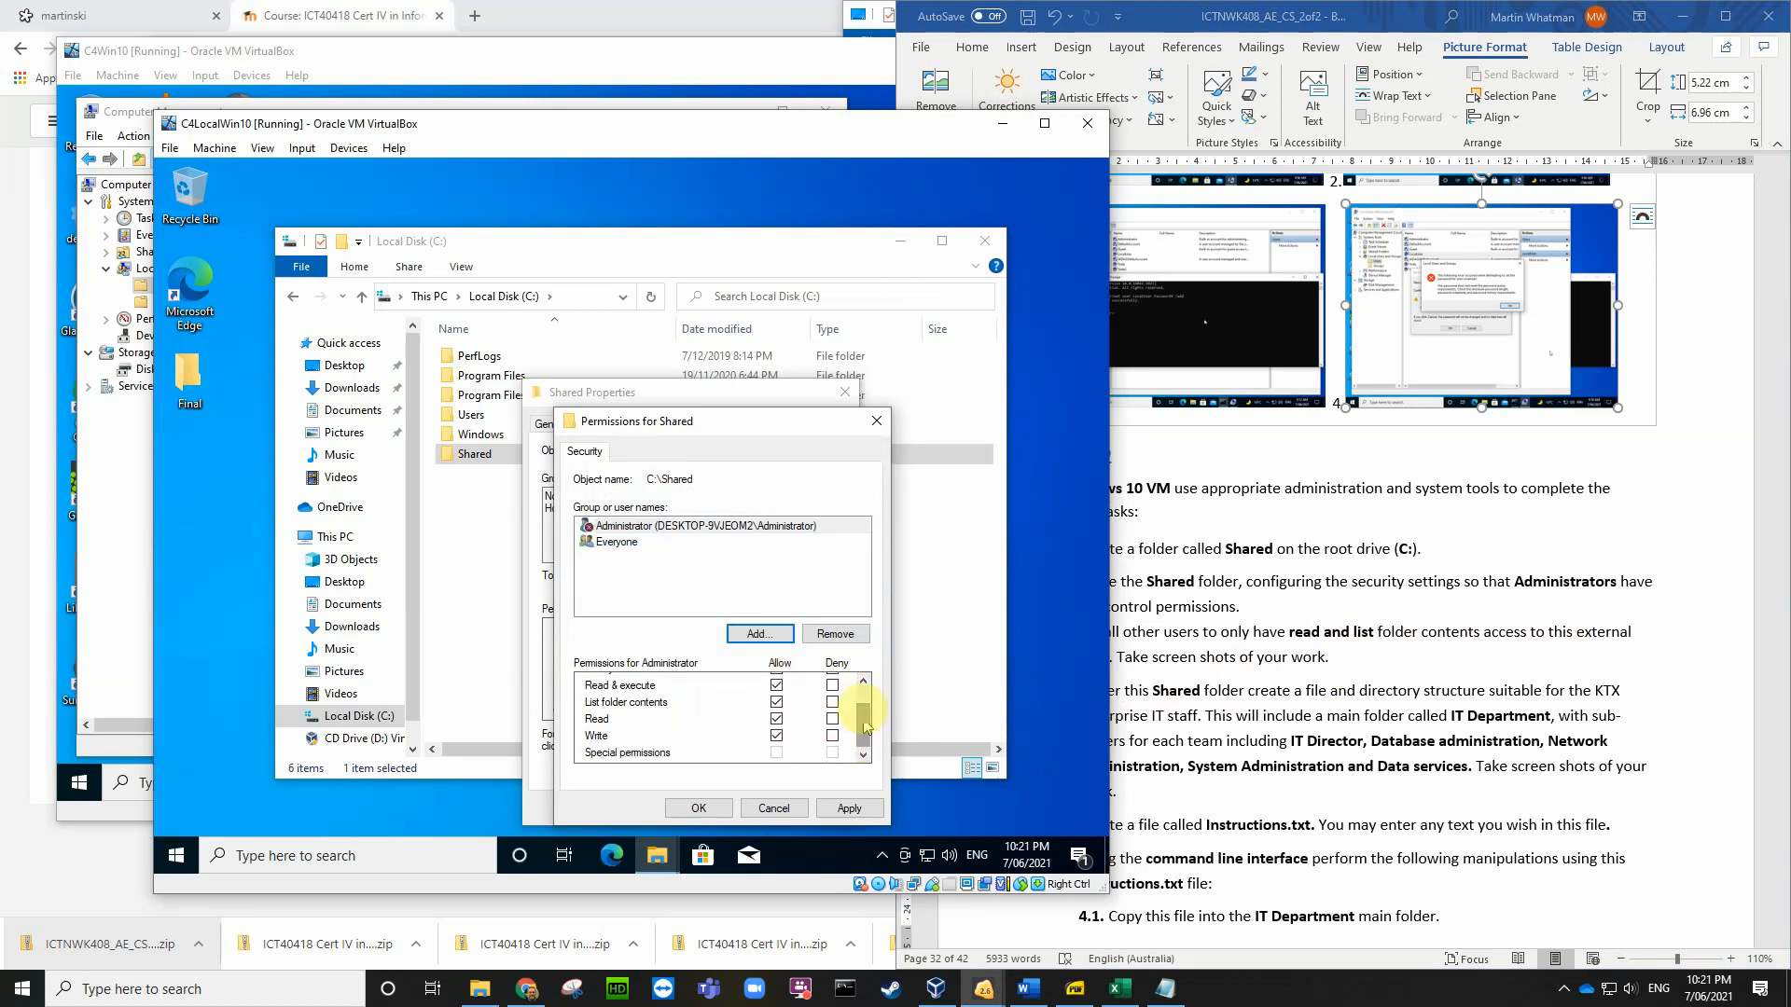
# Step: Review Everyone's permissions, save the changes and close the Shared properties
pyautogui.click(628, 544)
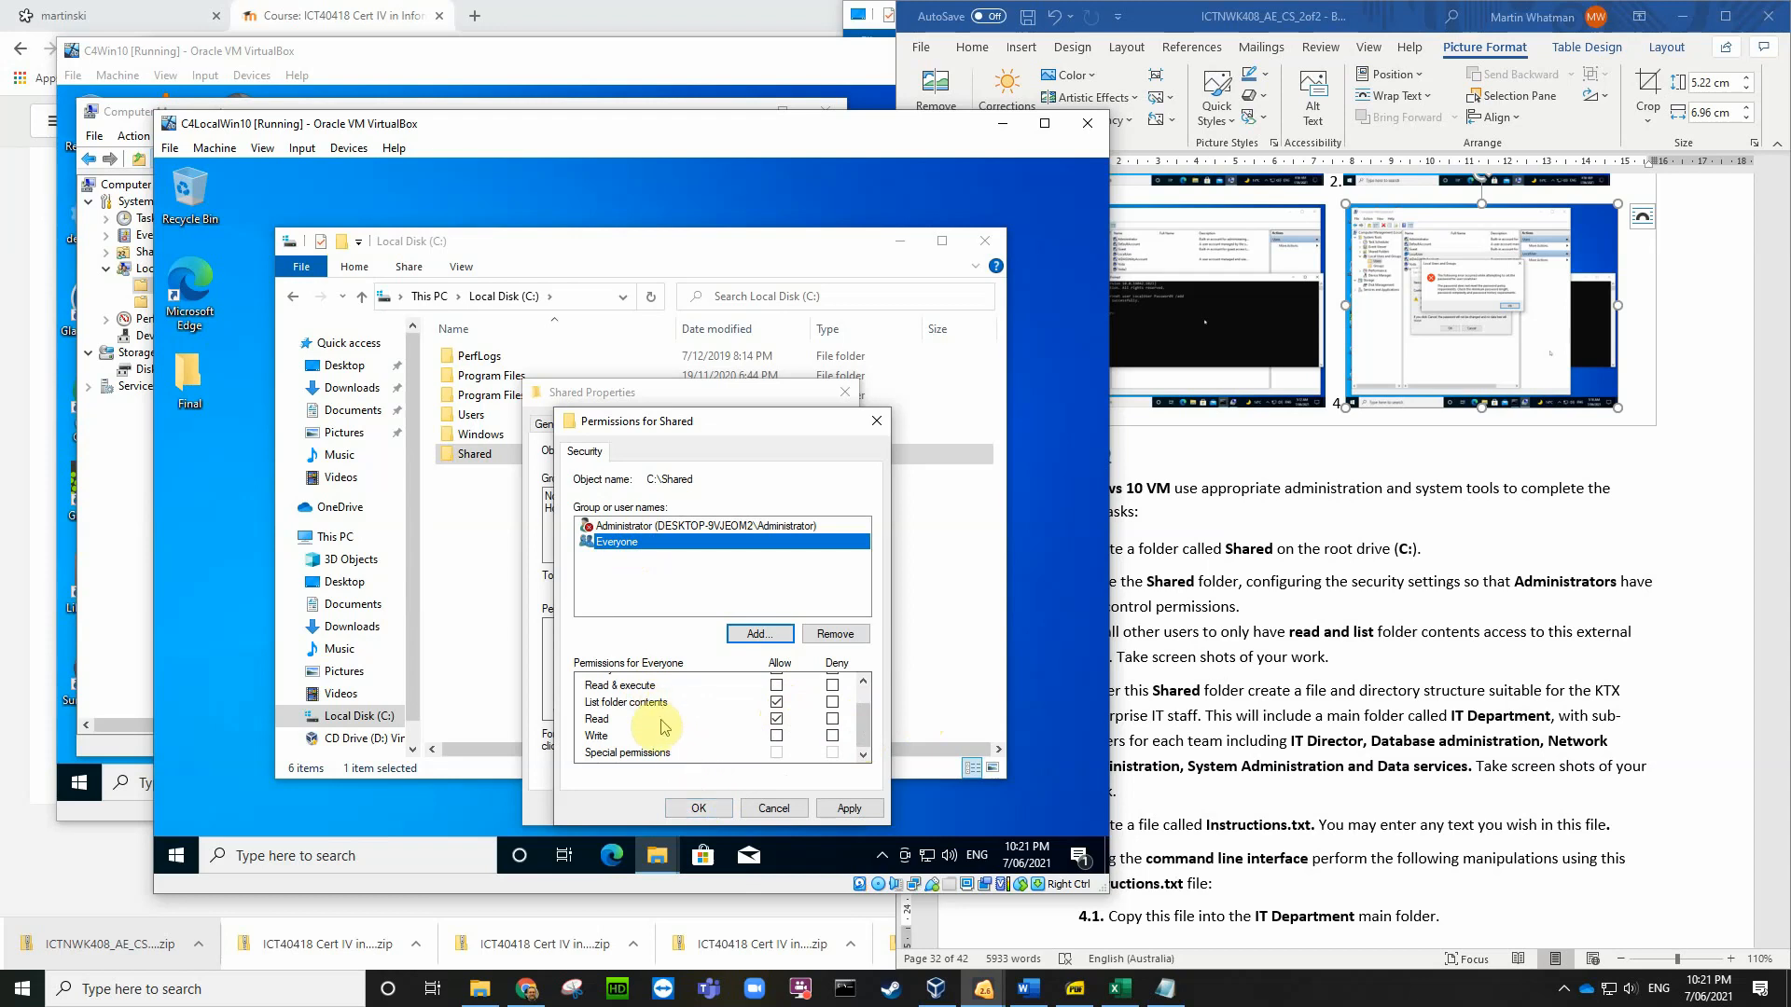
pyautogui.click(702, 807)
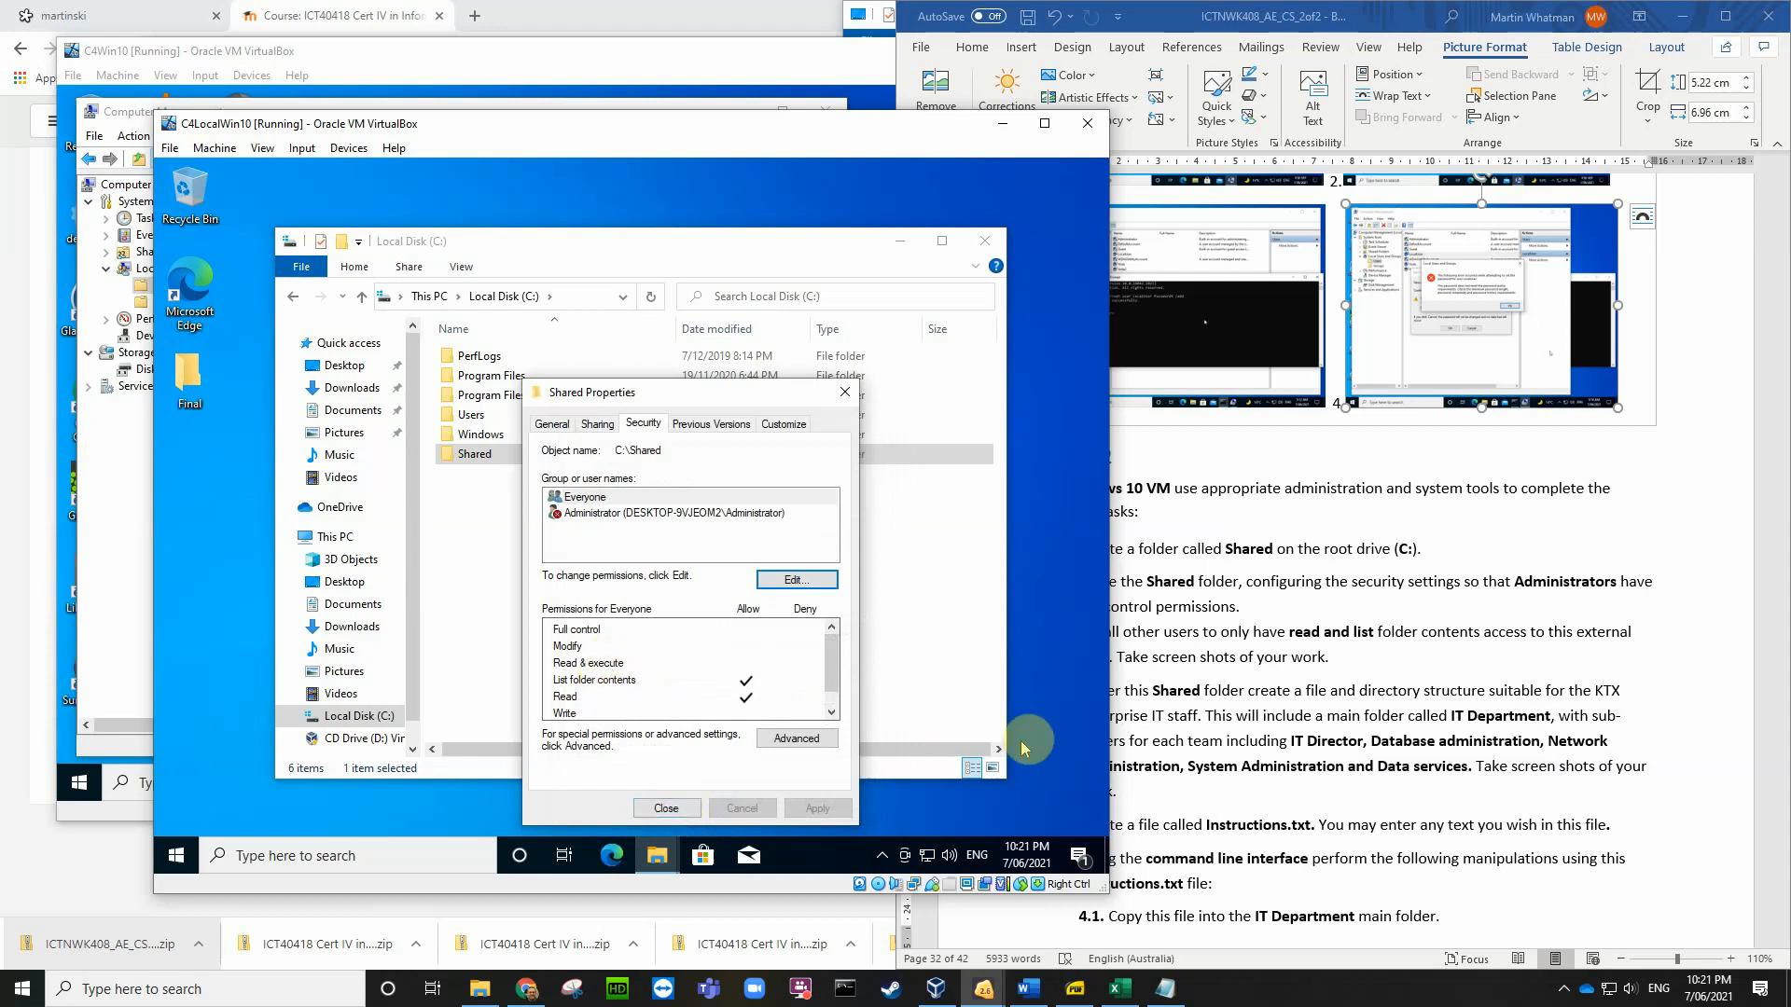
pyautogui.click(1642, 727)
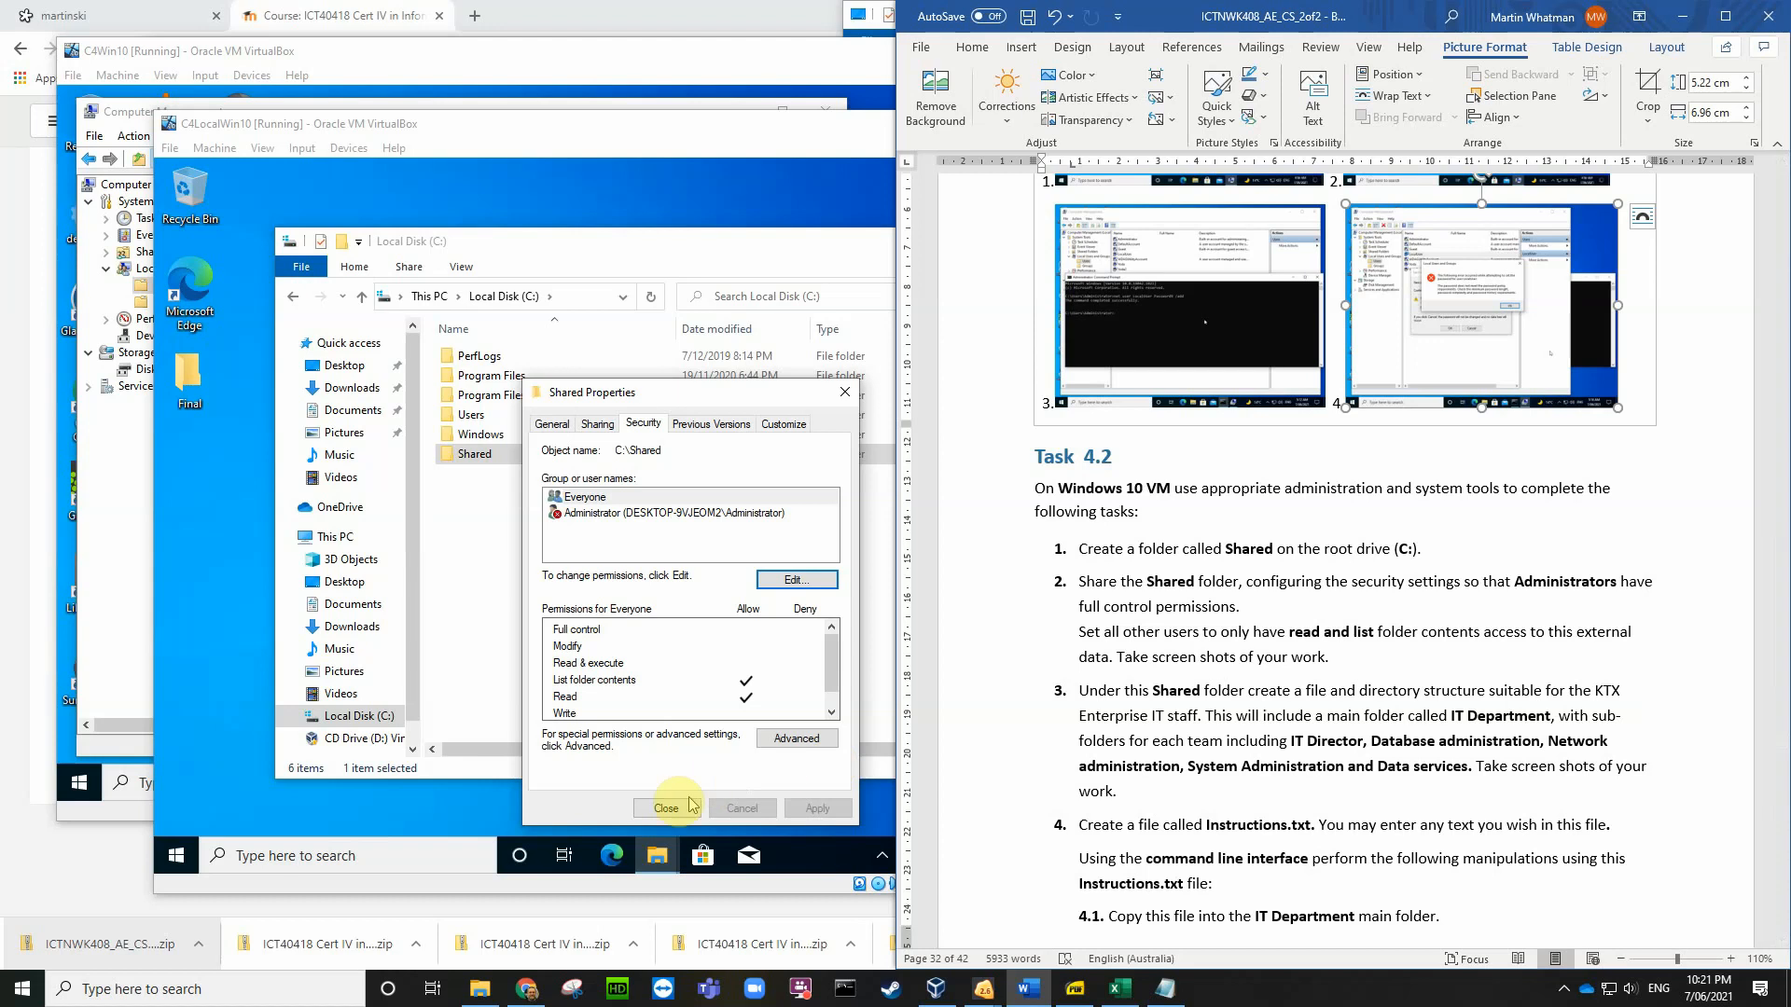
pyautogui.click(666, 808)
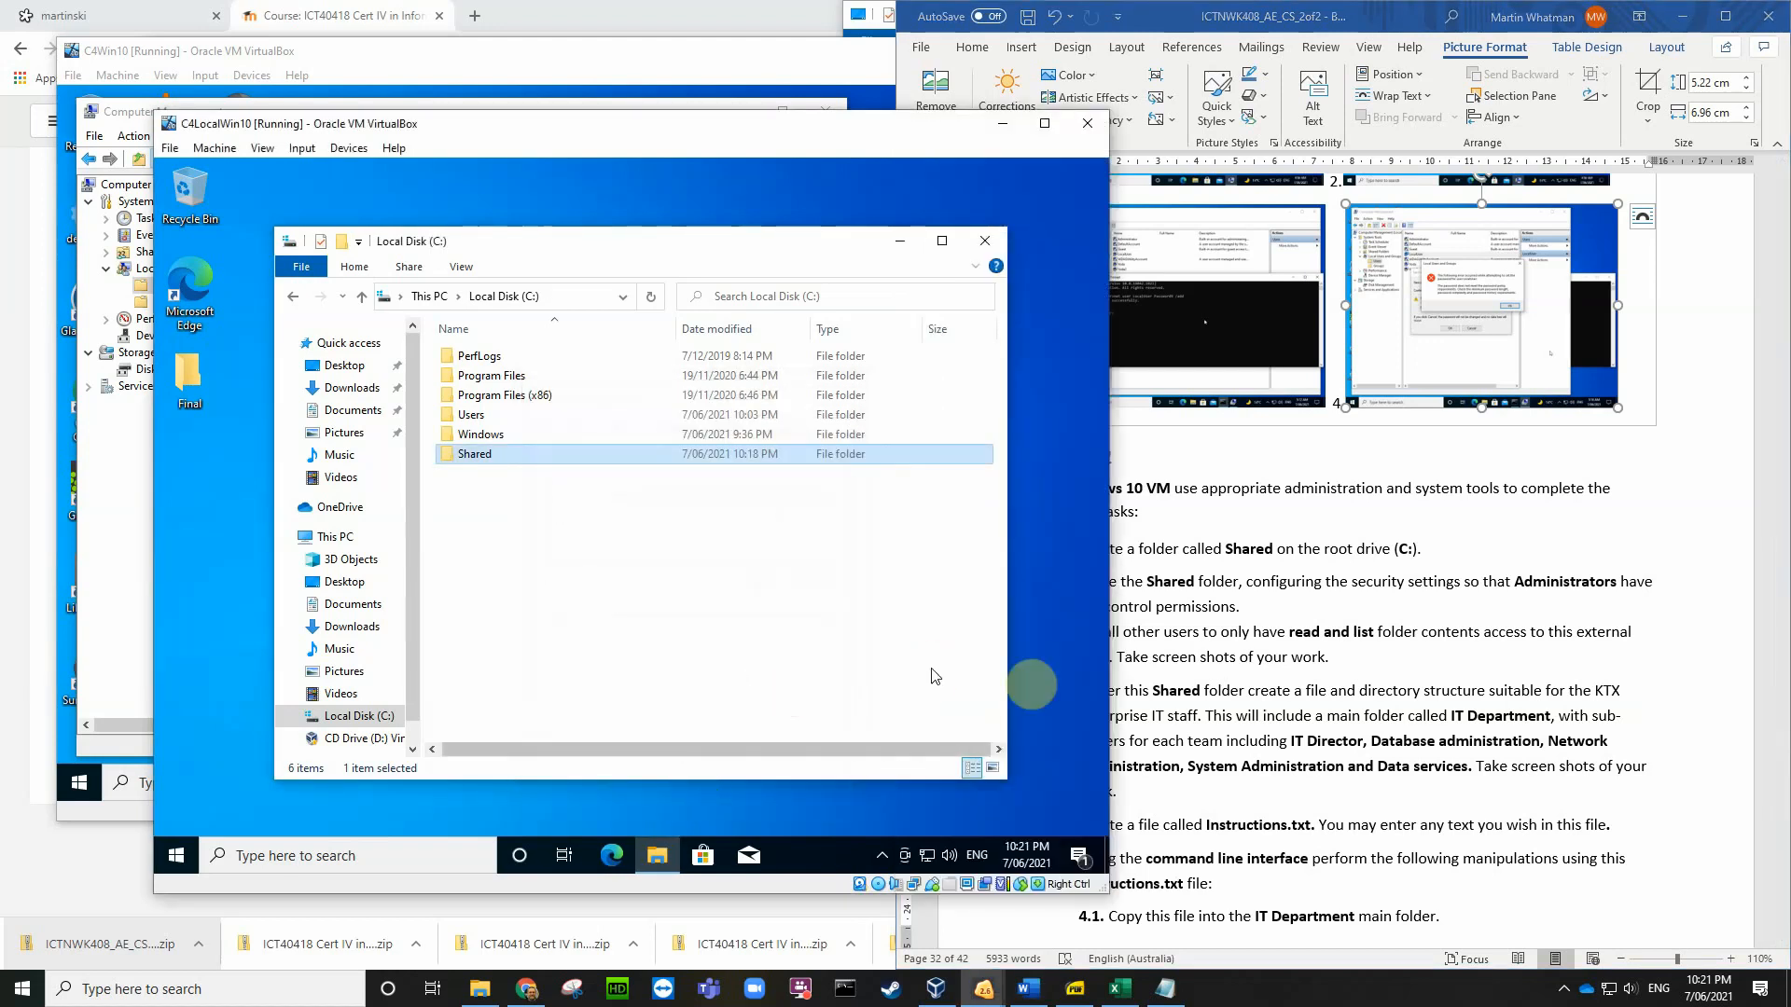
# Step: Reopen the Shared folder's Security tab and compare Administrator's permissions with Everyone's
pyautogui.click(1241, 681)
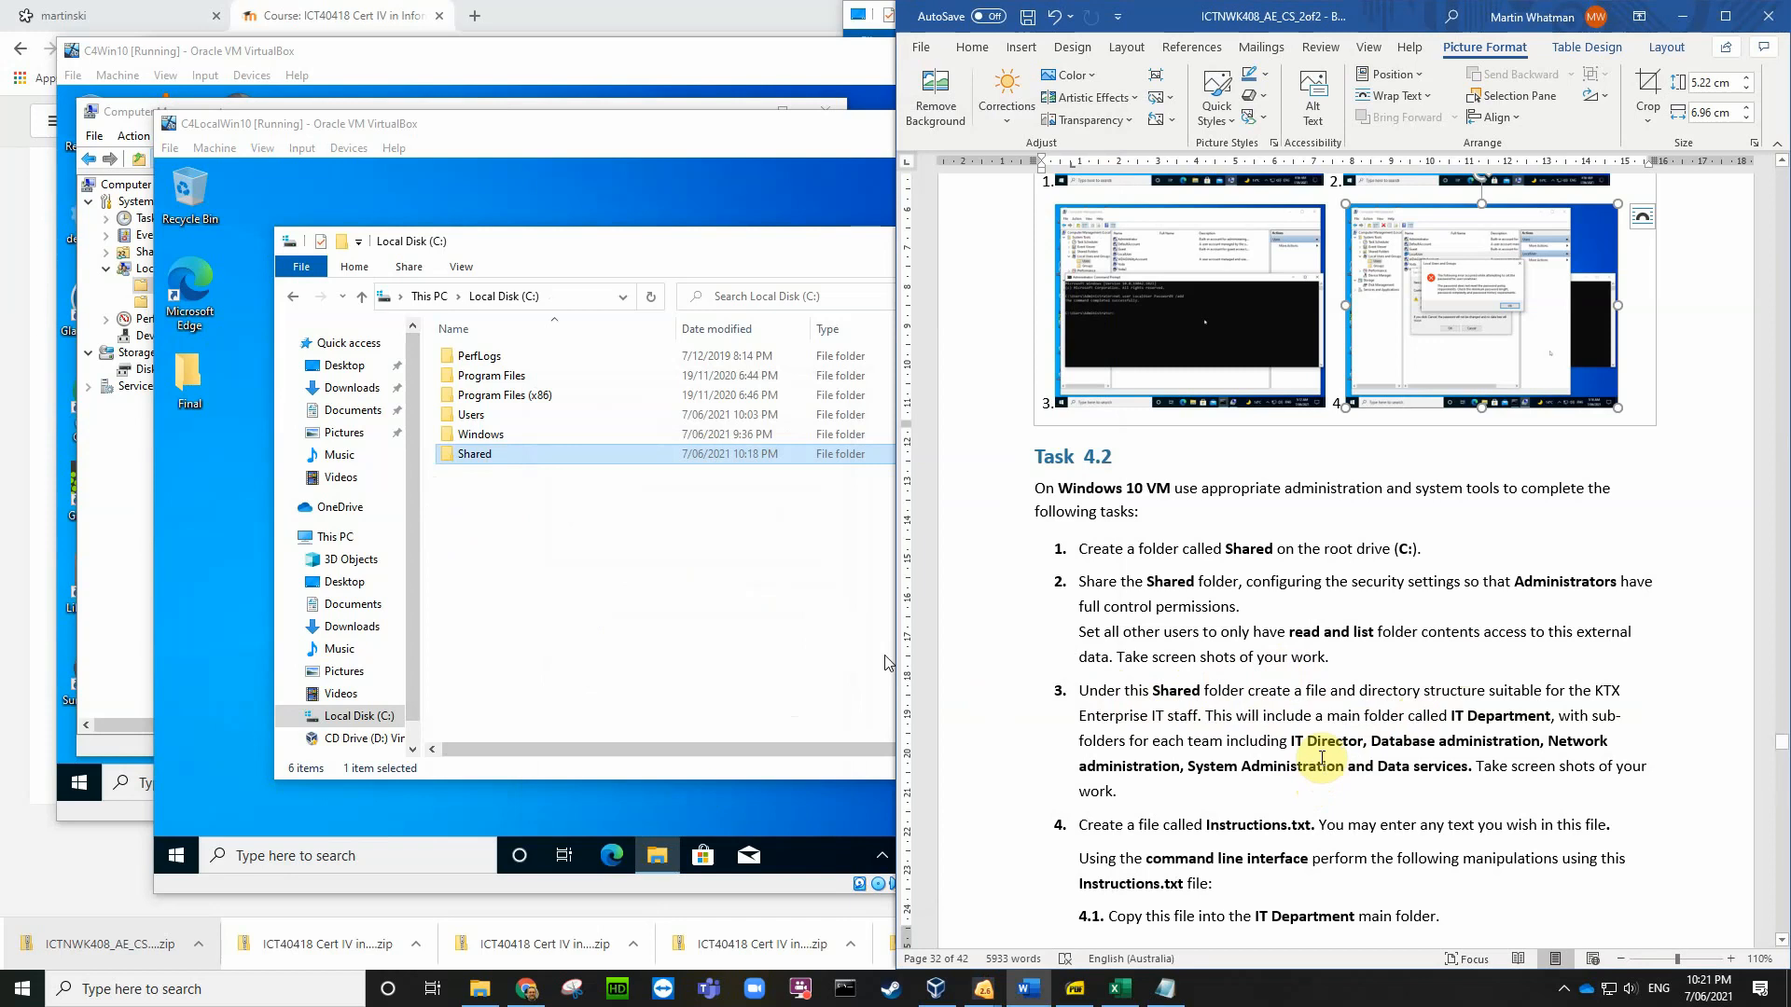
pyautogui.rightClick(481, 464)
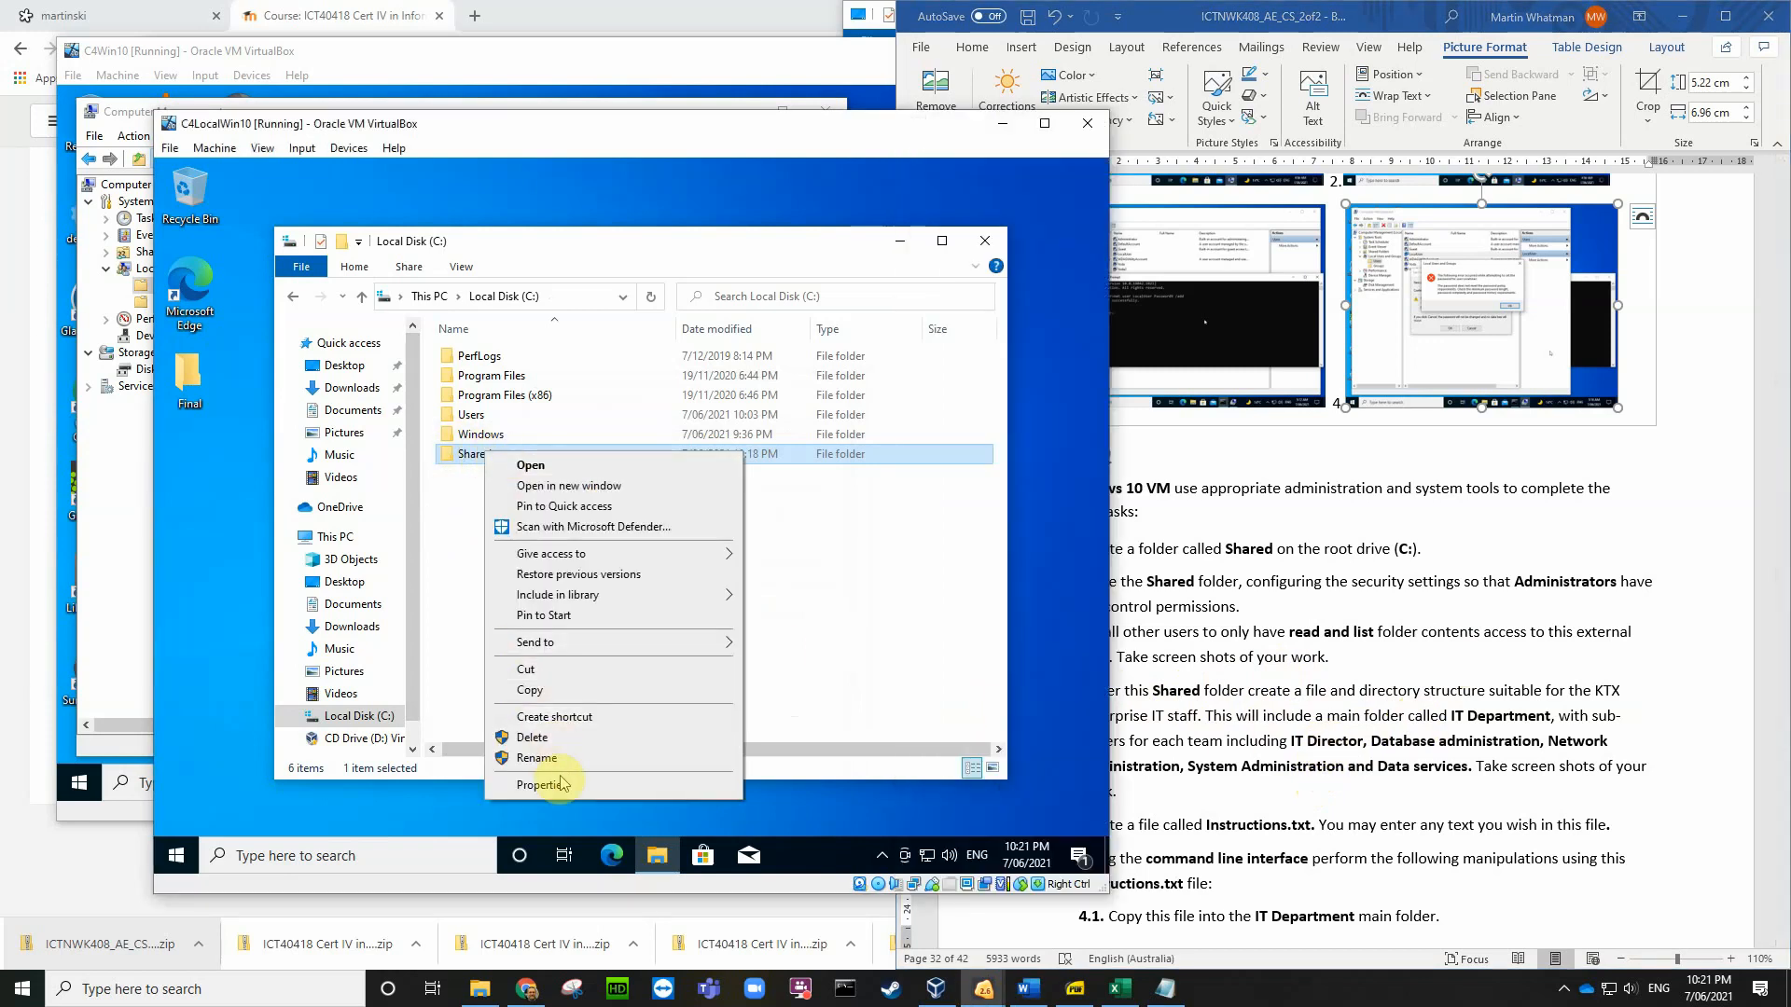
pyautogui.click(541, 785)
pyautogui.click(611, 425)
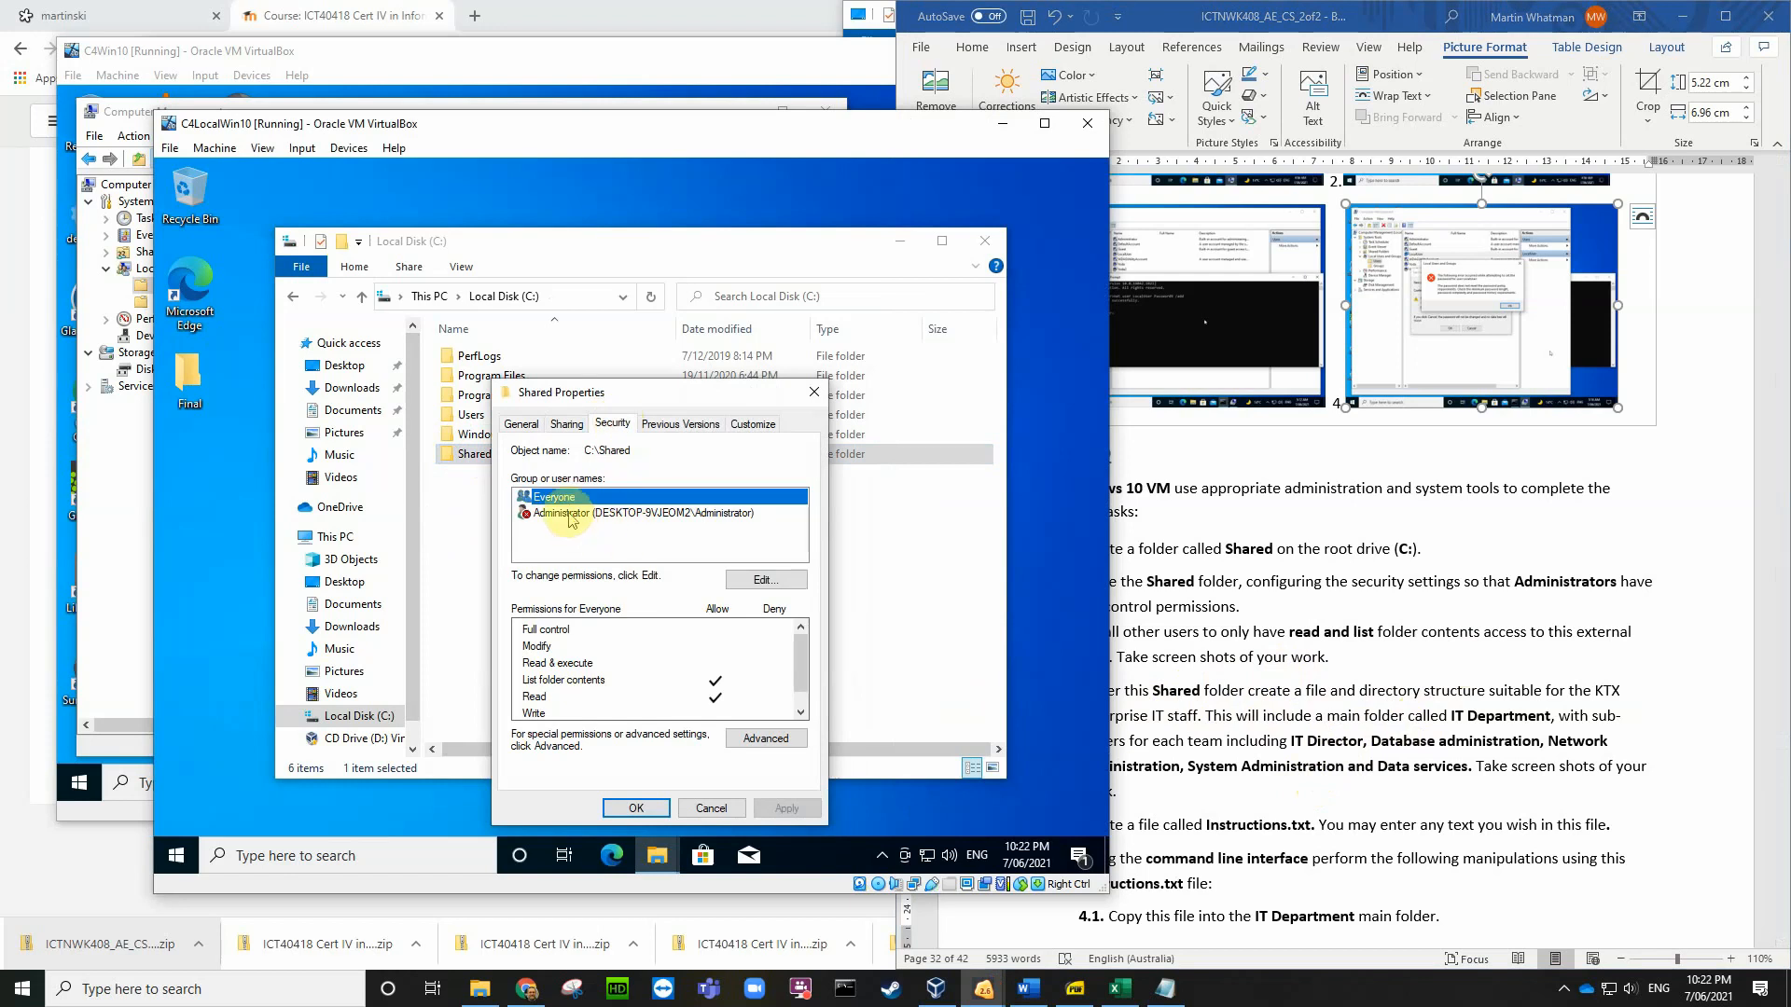
pyautogui.click(573, 514)
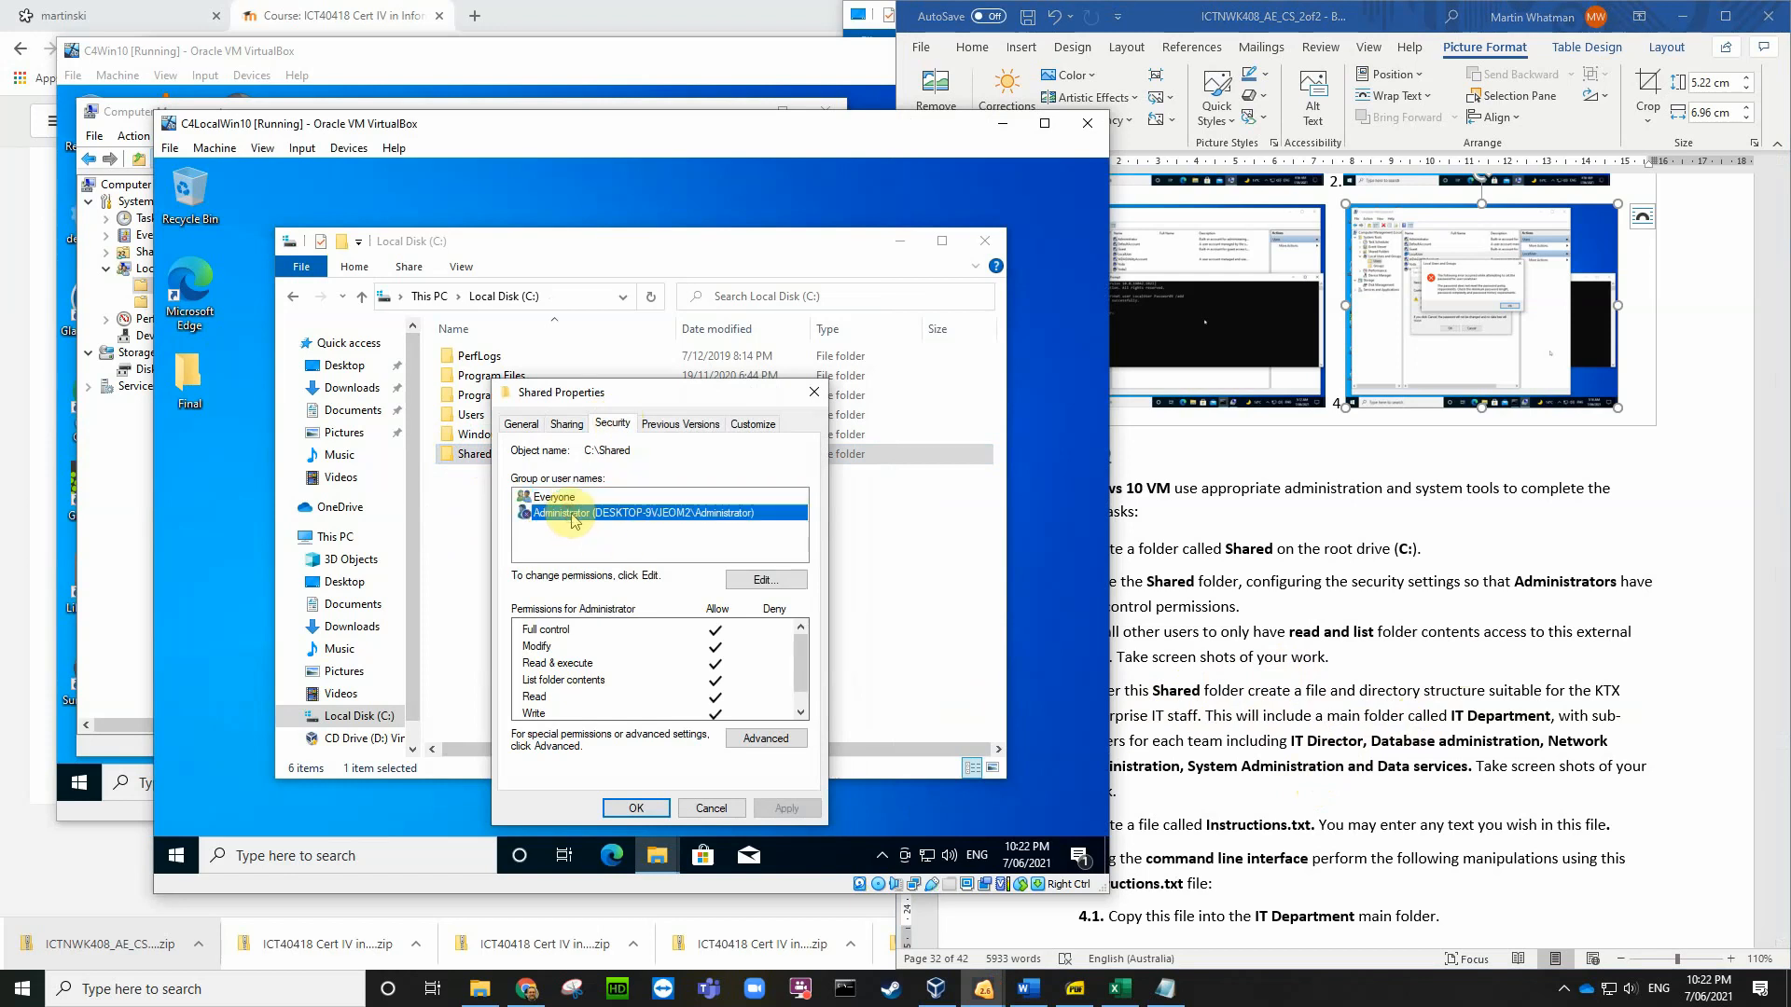
pyautogui.click(571, 497)
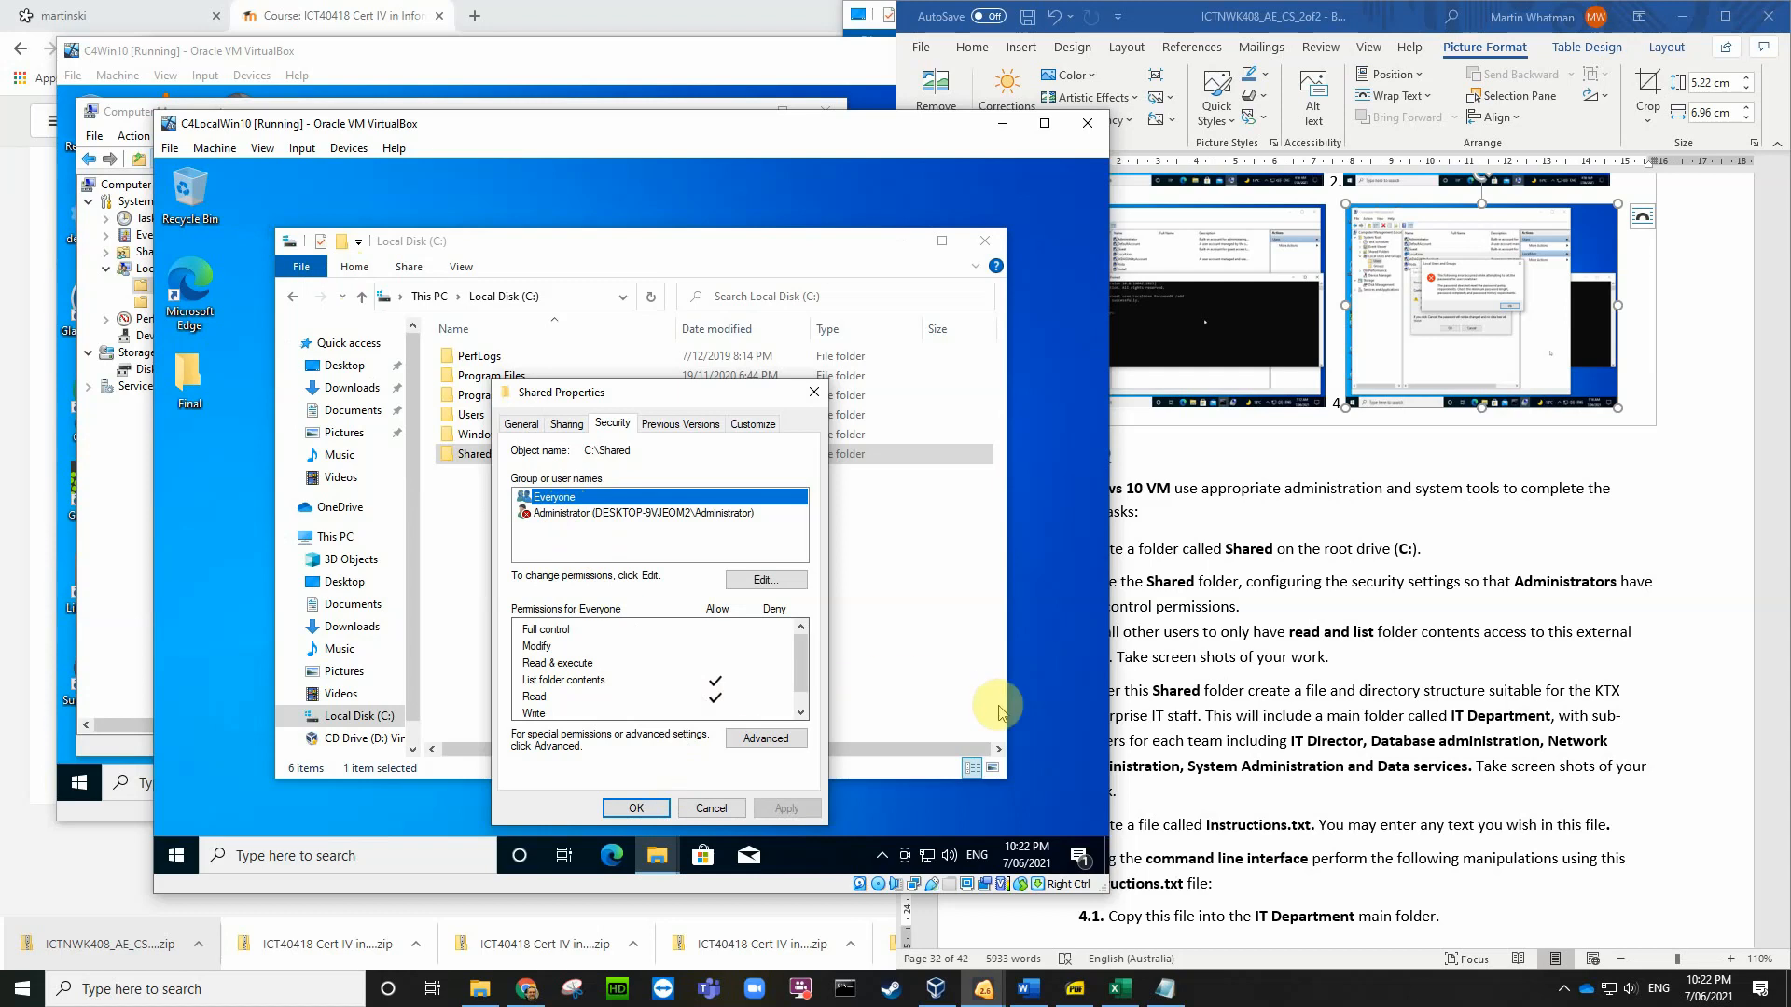
# Step: Capture the VM with Host+E and save the screenshot to the Desktop
pyautogui.press('Control_R+e')
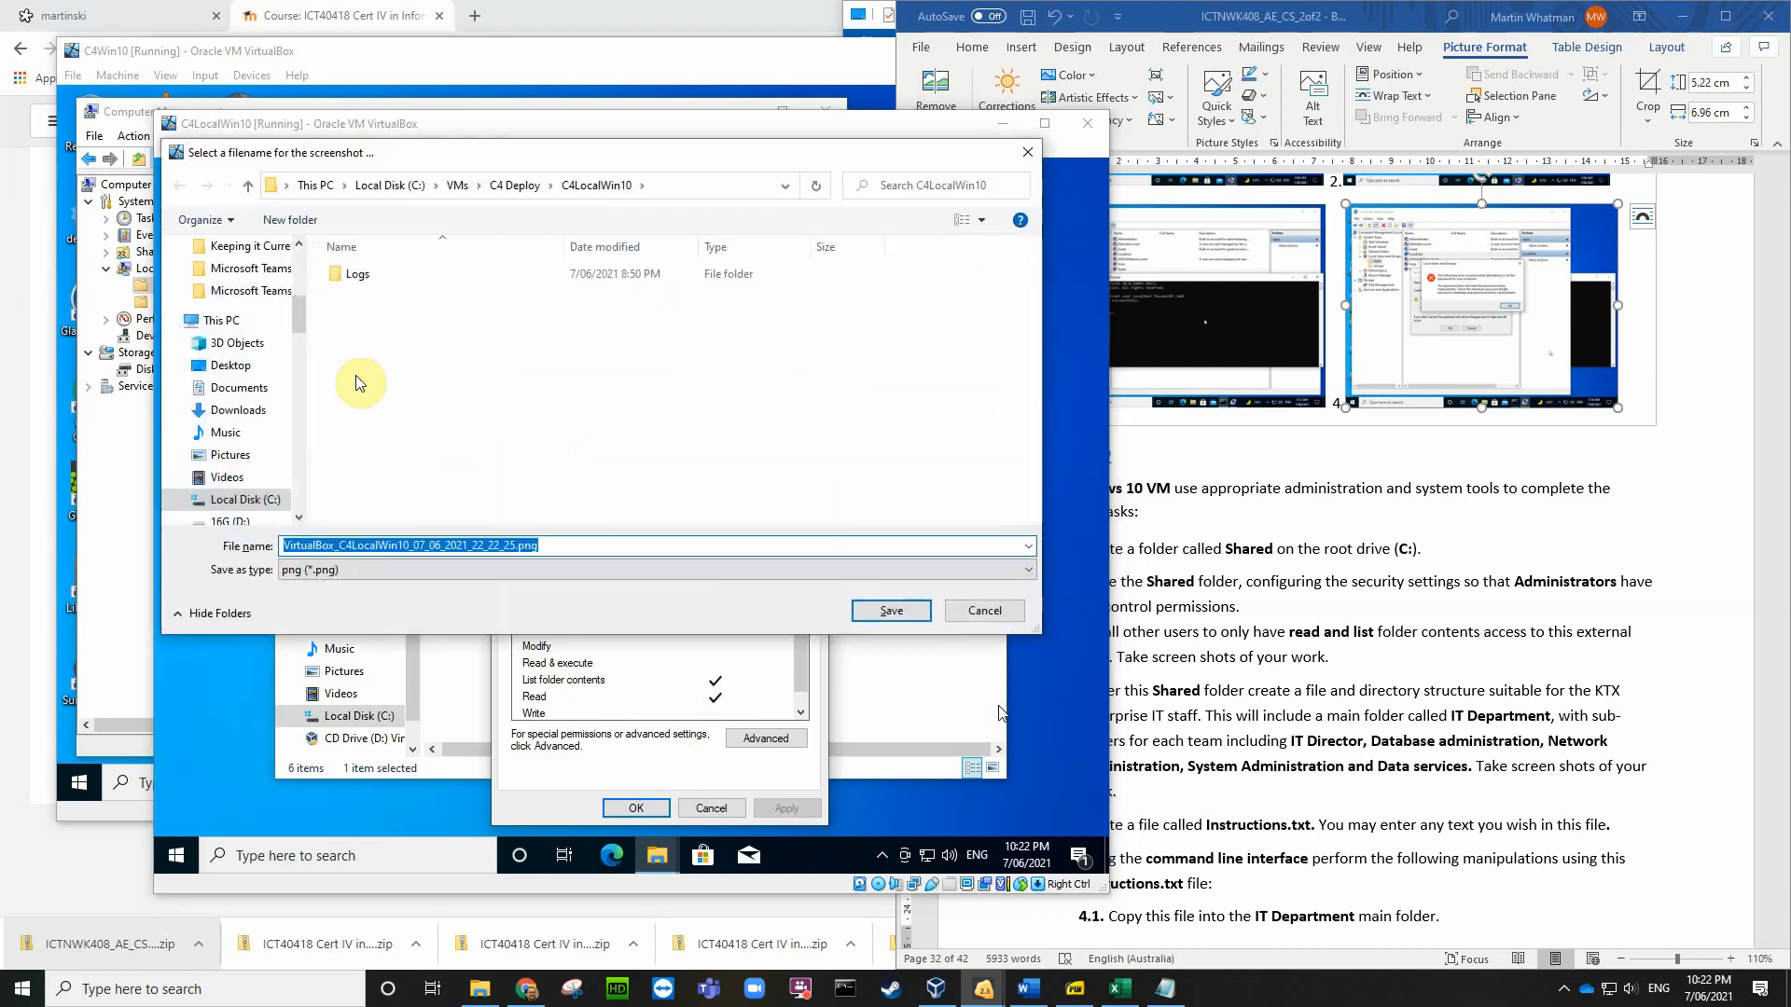
pyautogui.click(229, 371)
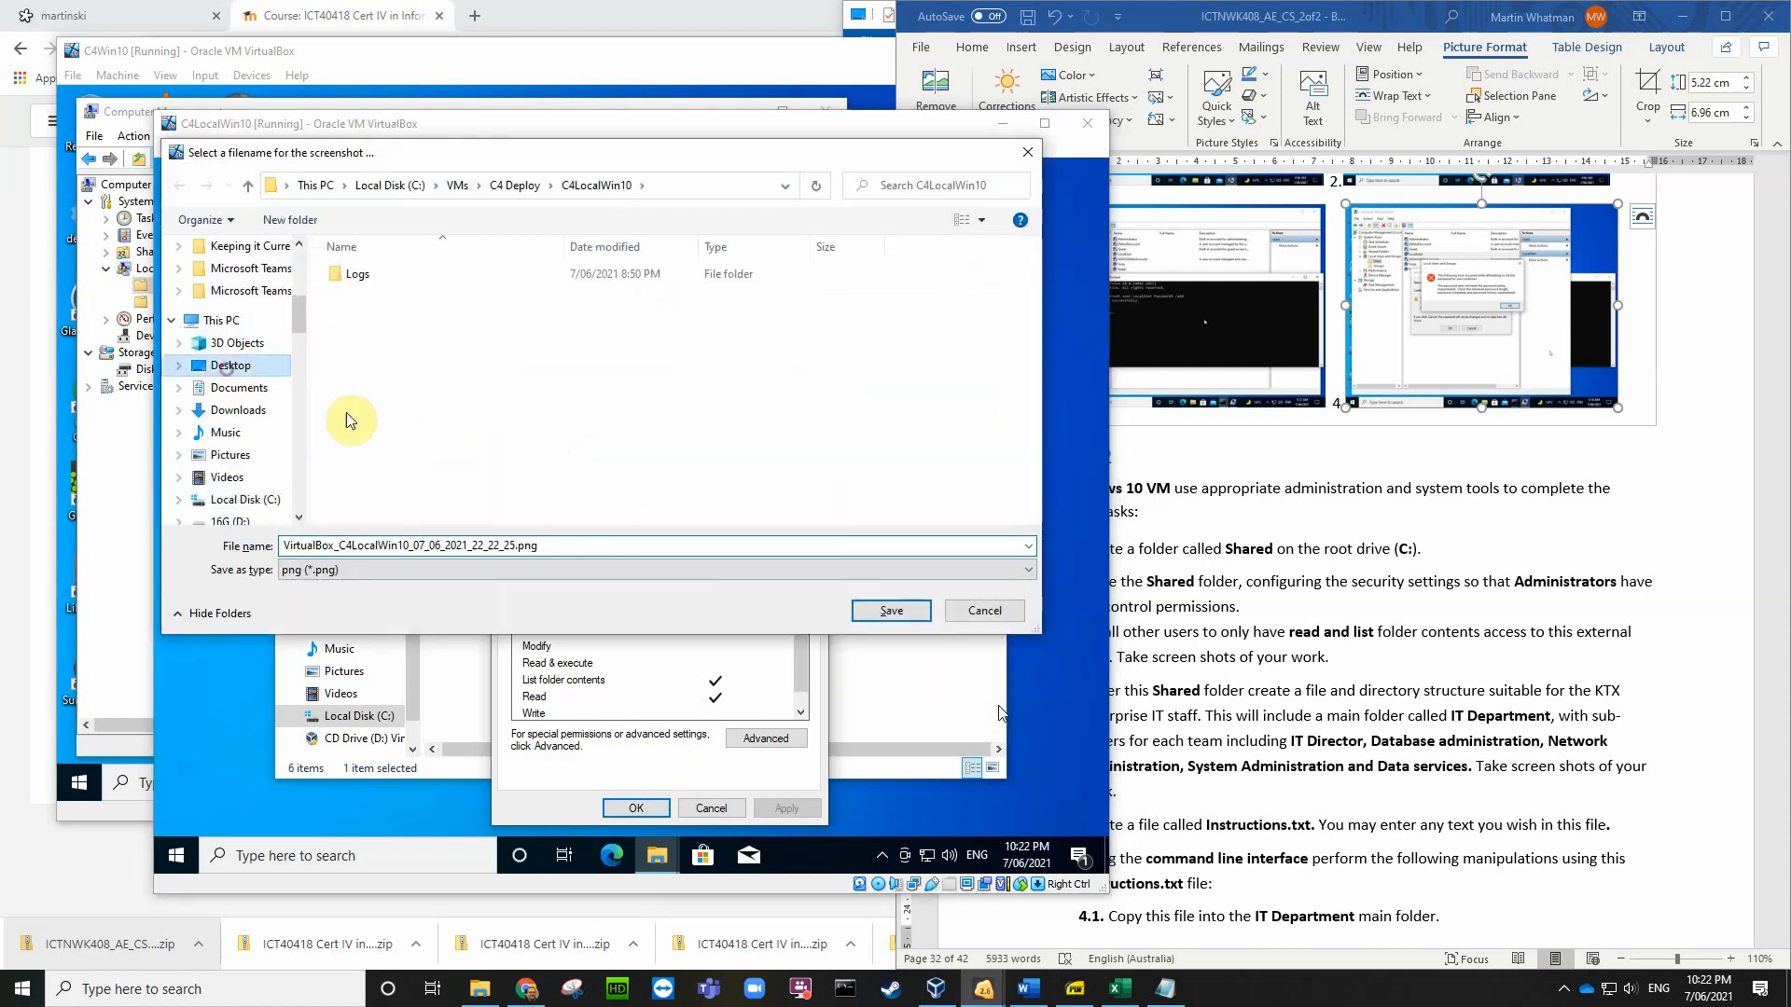
pyautogui.click(867, 610)
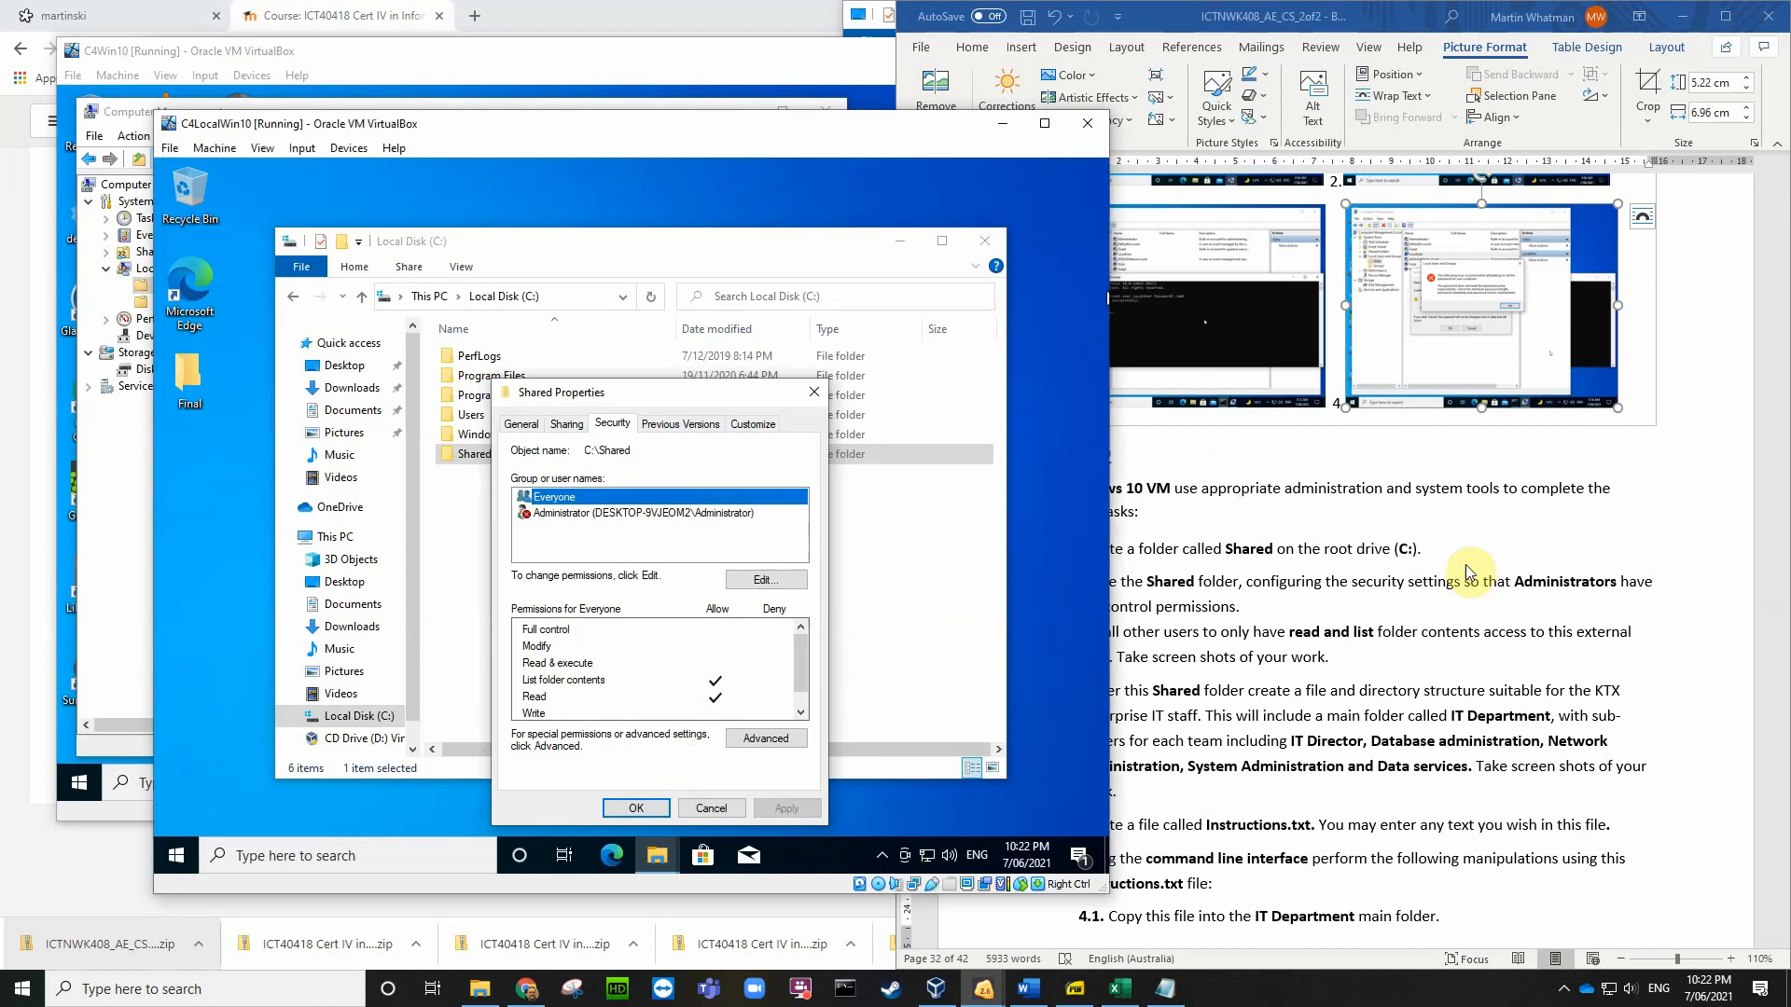
pyautogui.click(1409, 658)
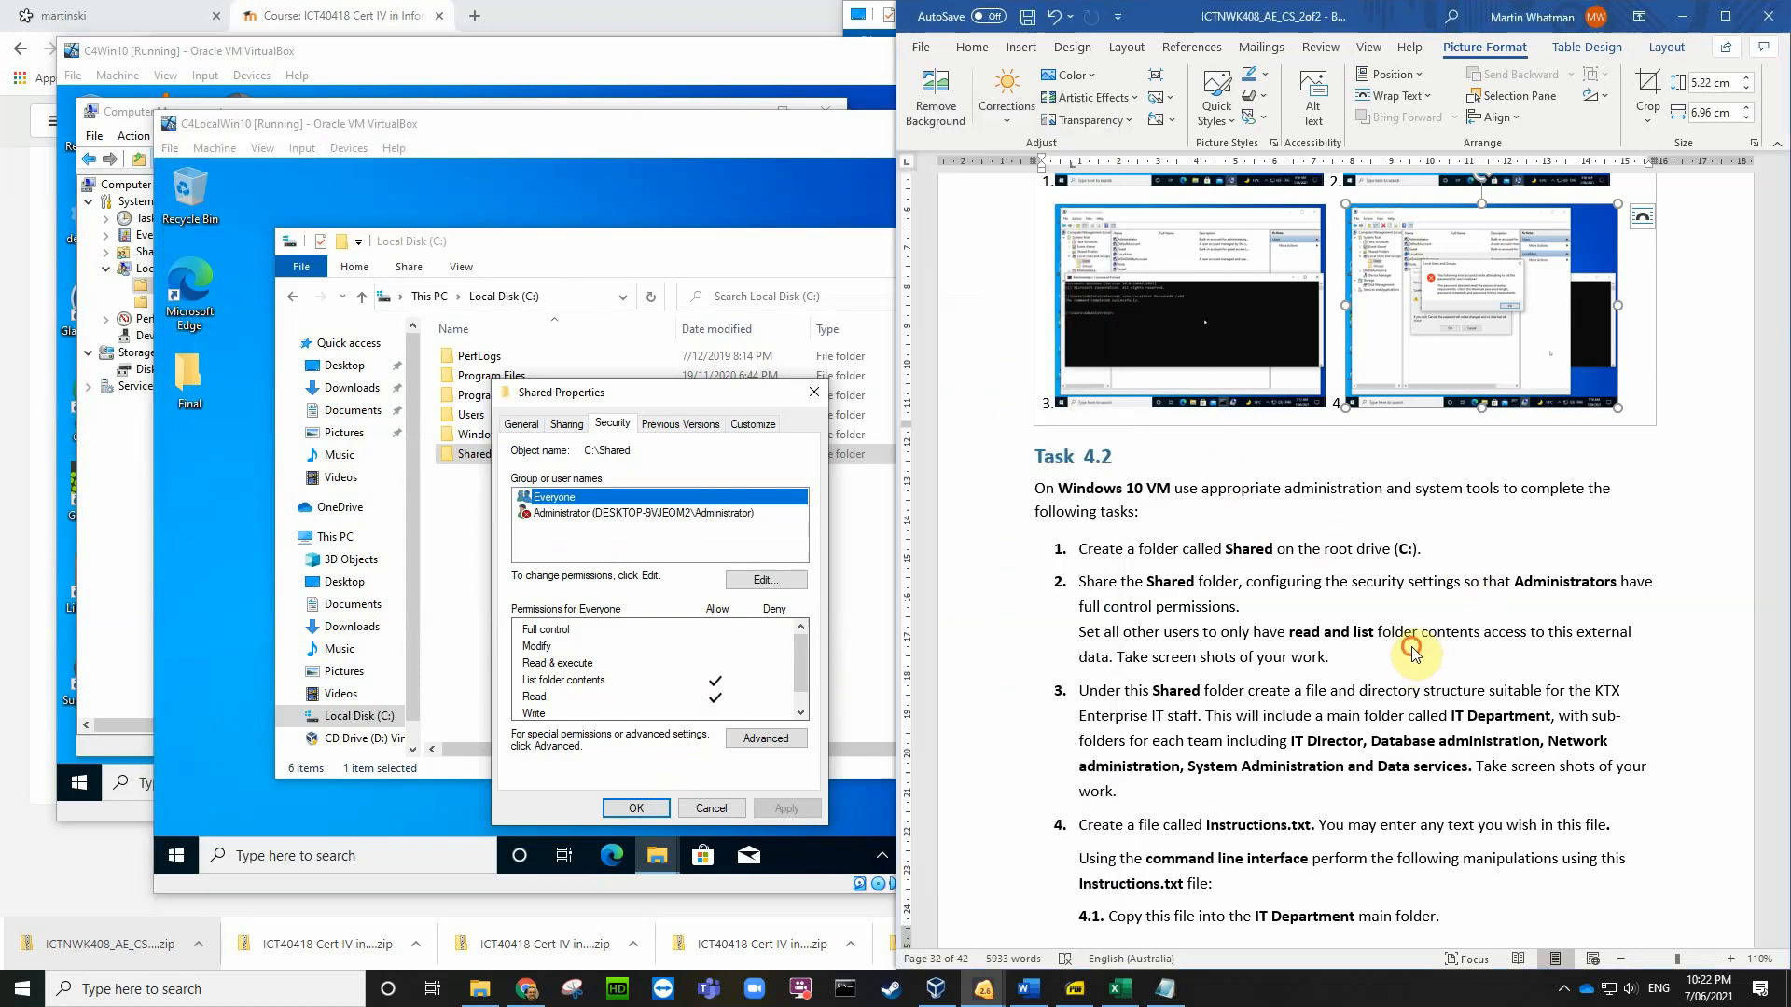
# Step: Insert the VirtualBox screenshot from the Desktop after 'your work.' in Task 4.2
pyautogui.click(1344, 666)
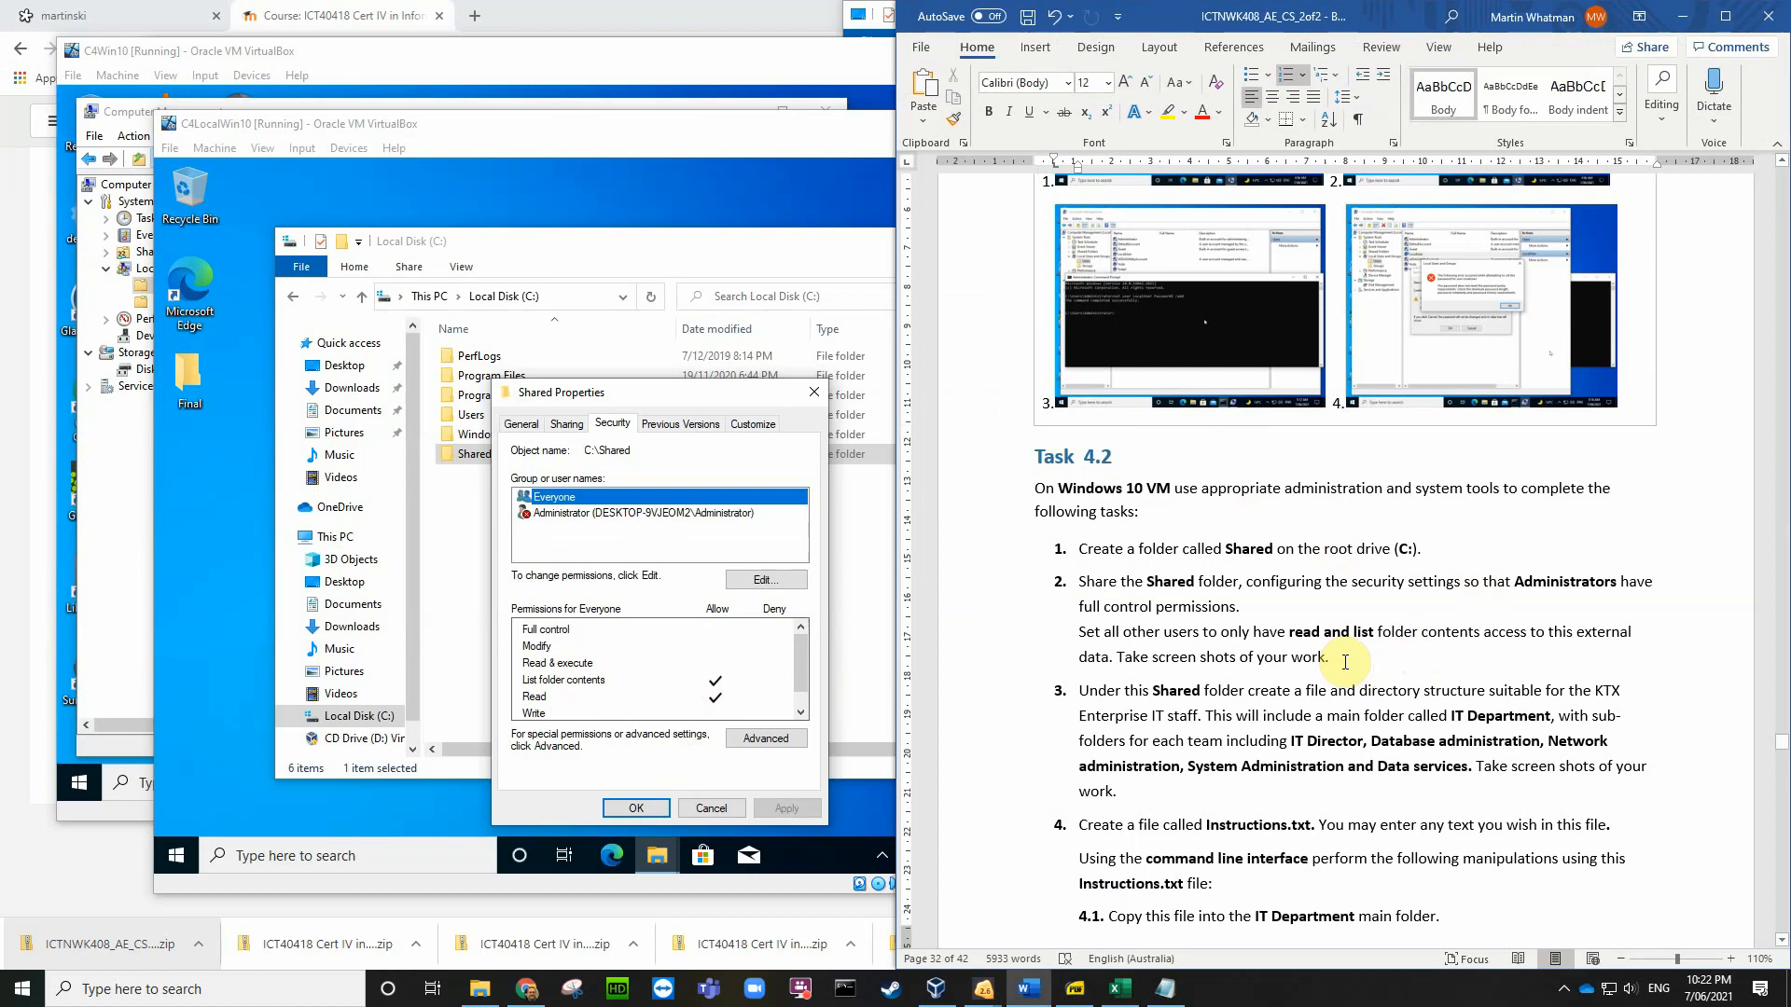
pyautogui.click(1034, 48)
pyautogui.click(1029, 101)
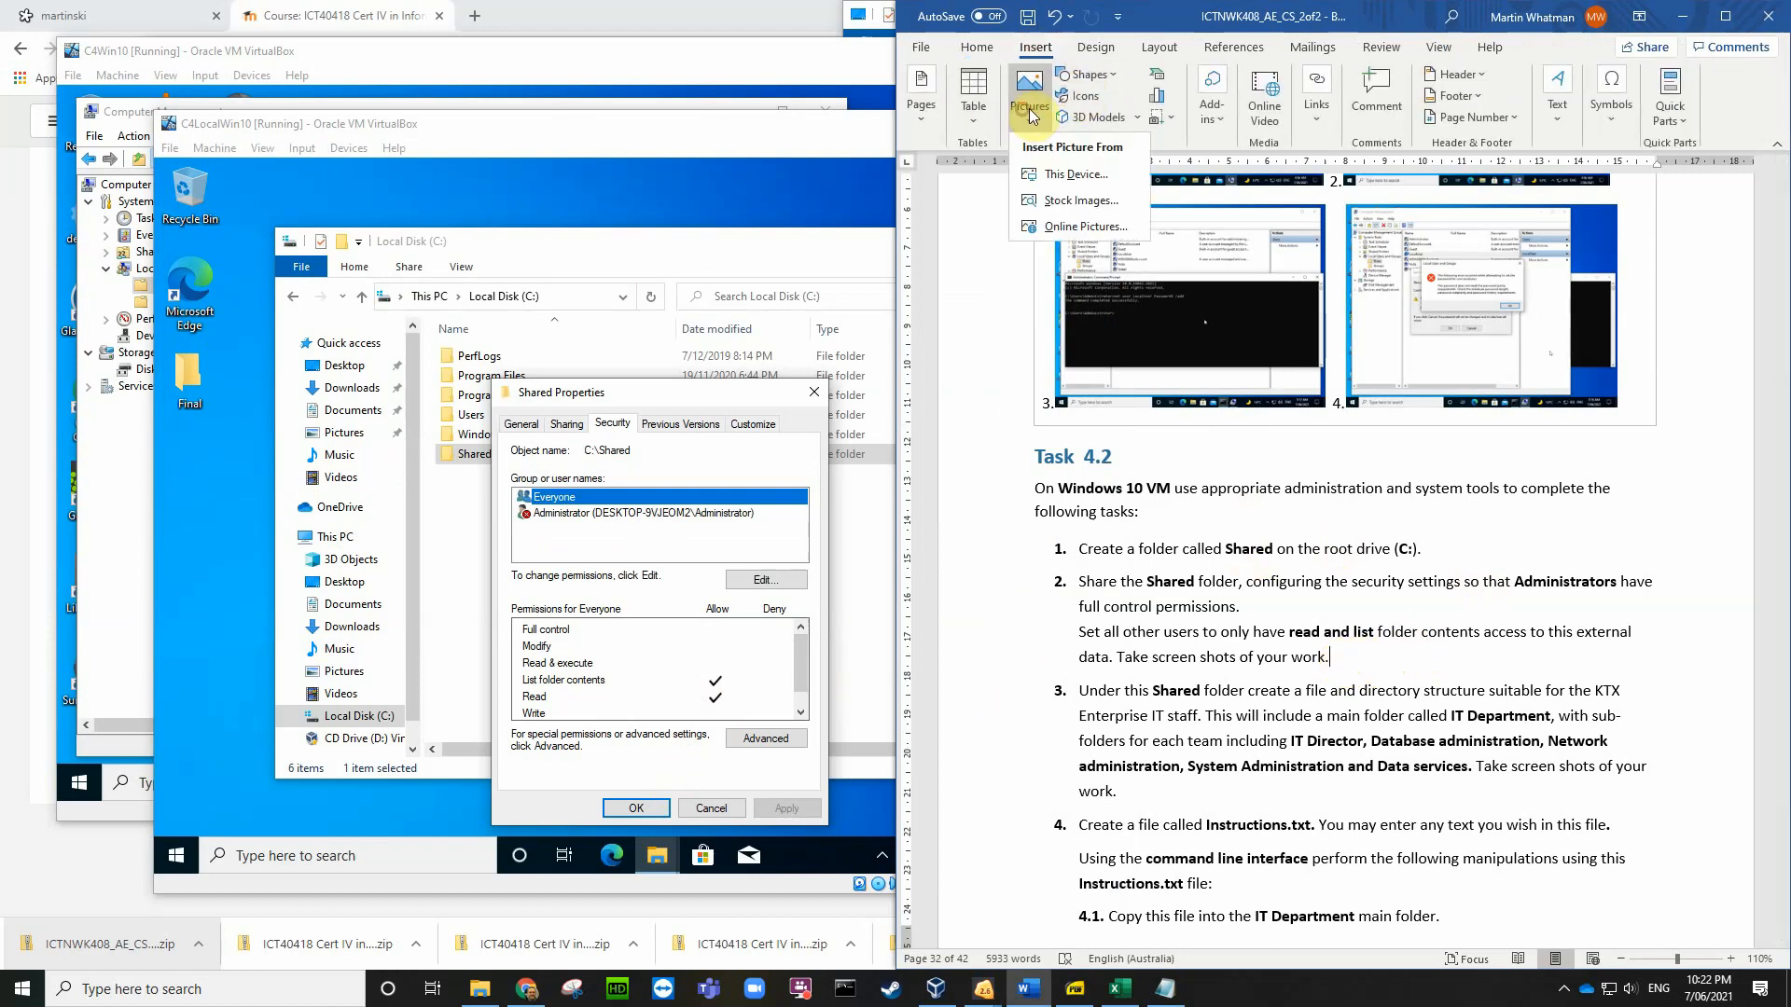
pyautogui.click(1060, 177)
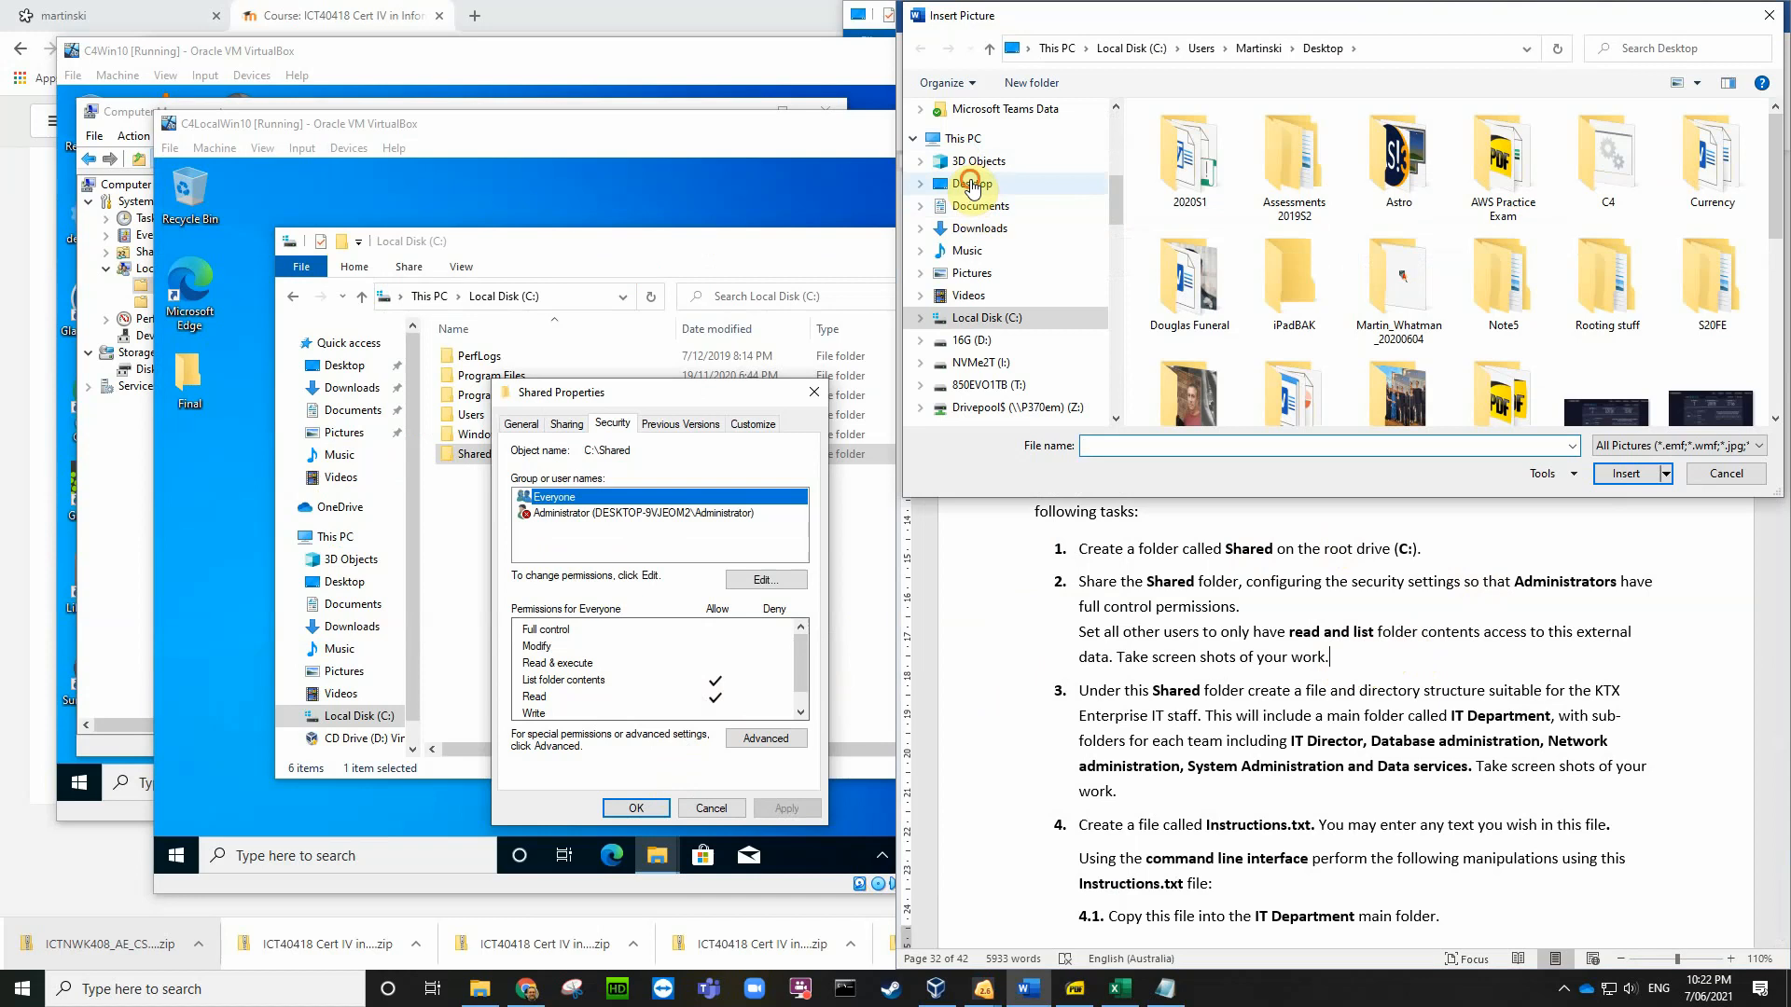
pyautogui.click(970, 184)
pyautogui.scroll(1, 1288, 308)
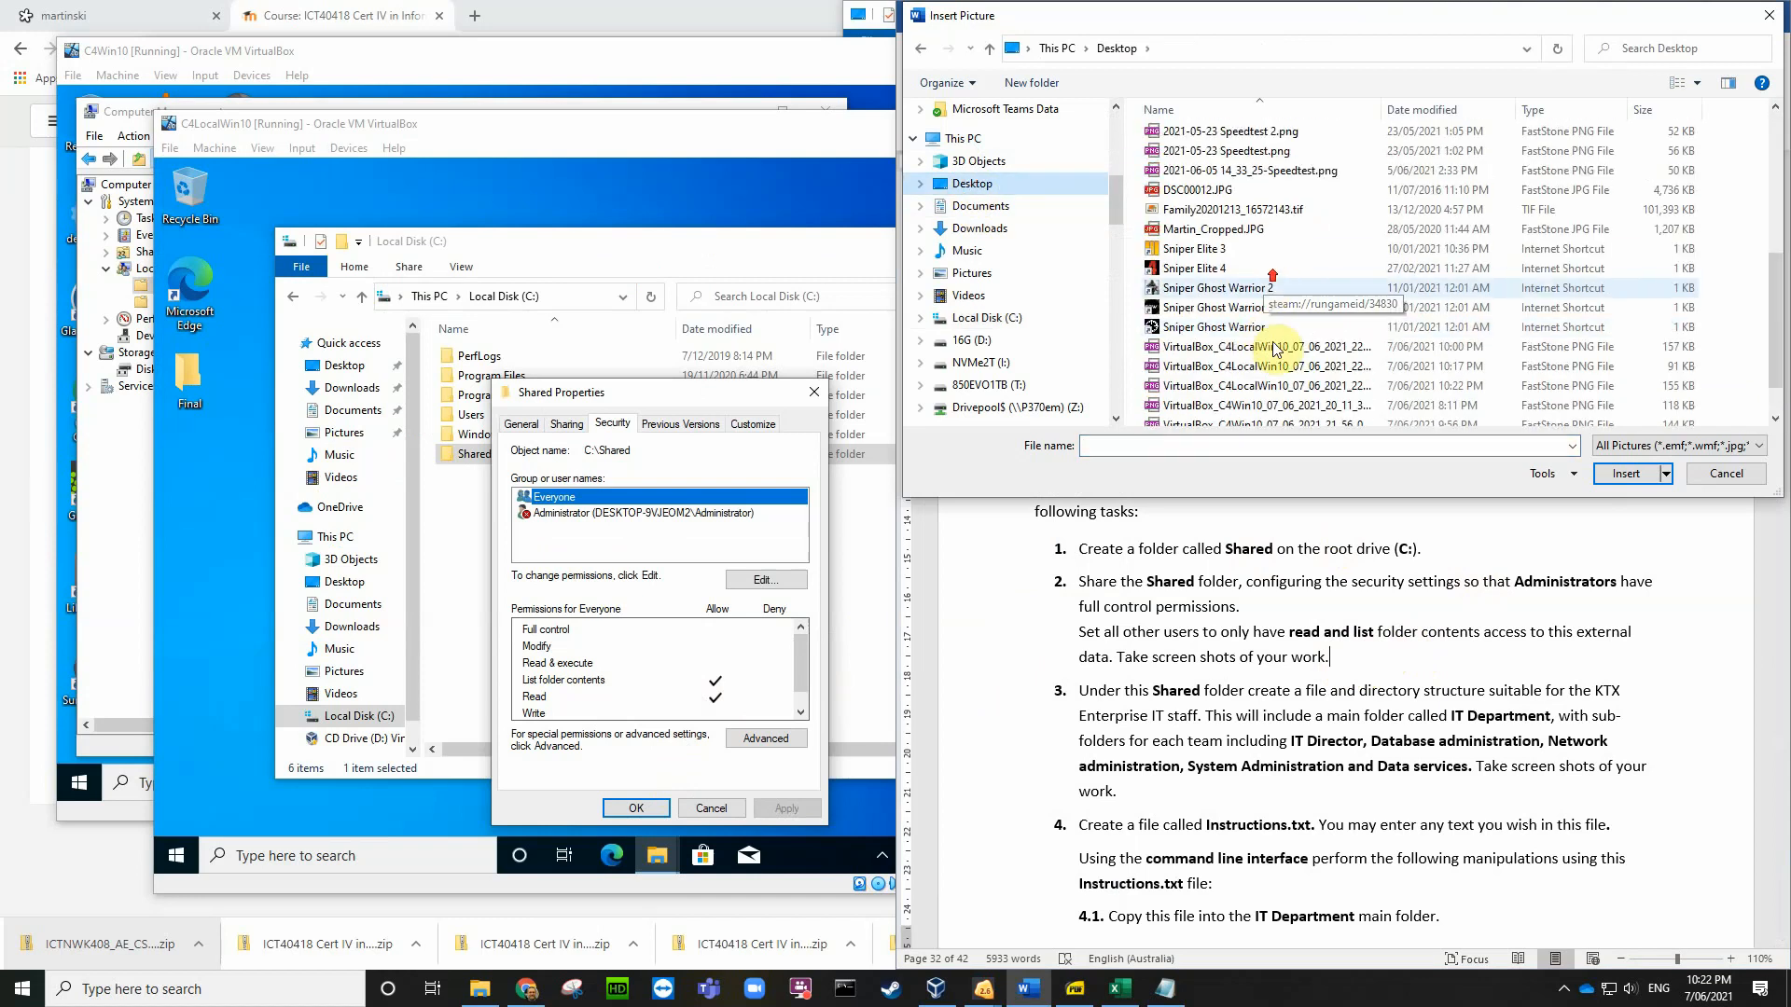
pyautogui.scroll(-1, 1334, 417)
pyautogui.click(1319, 416)
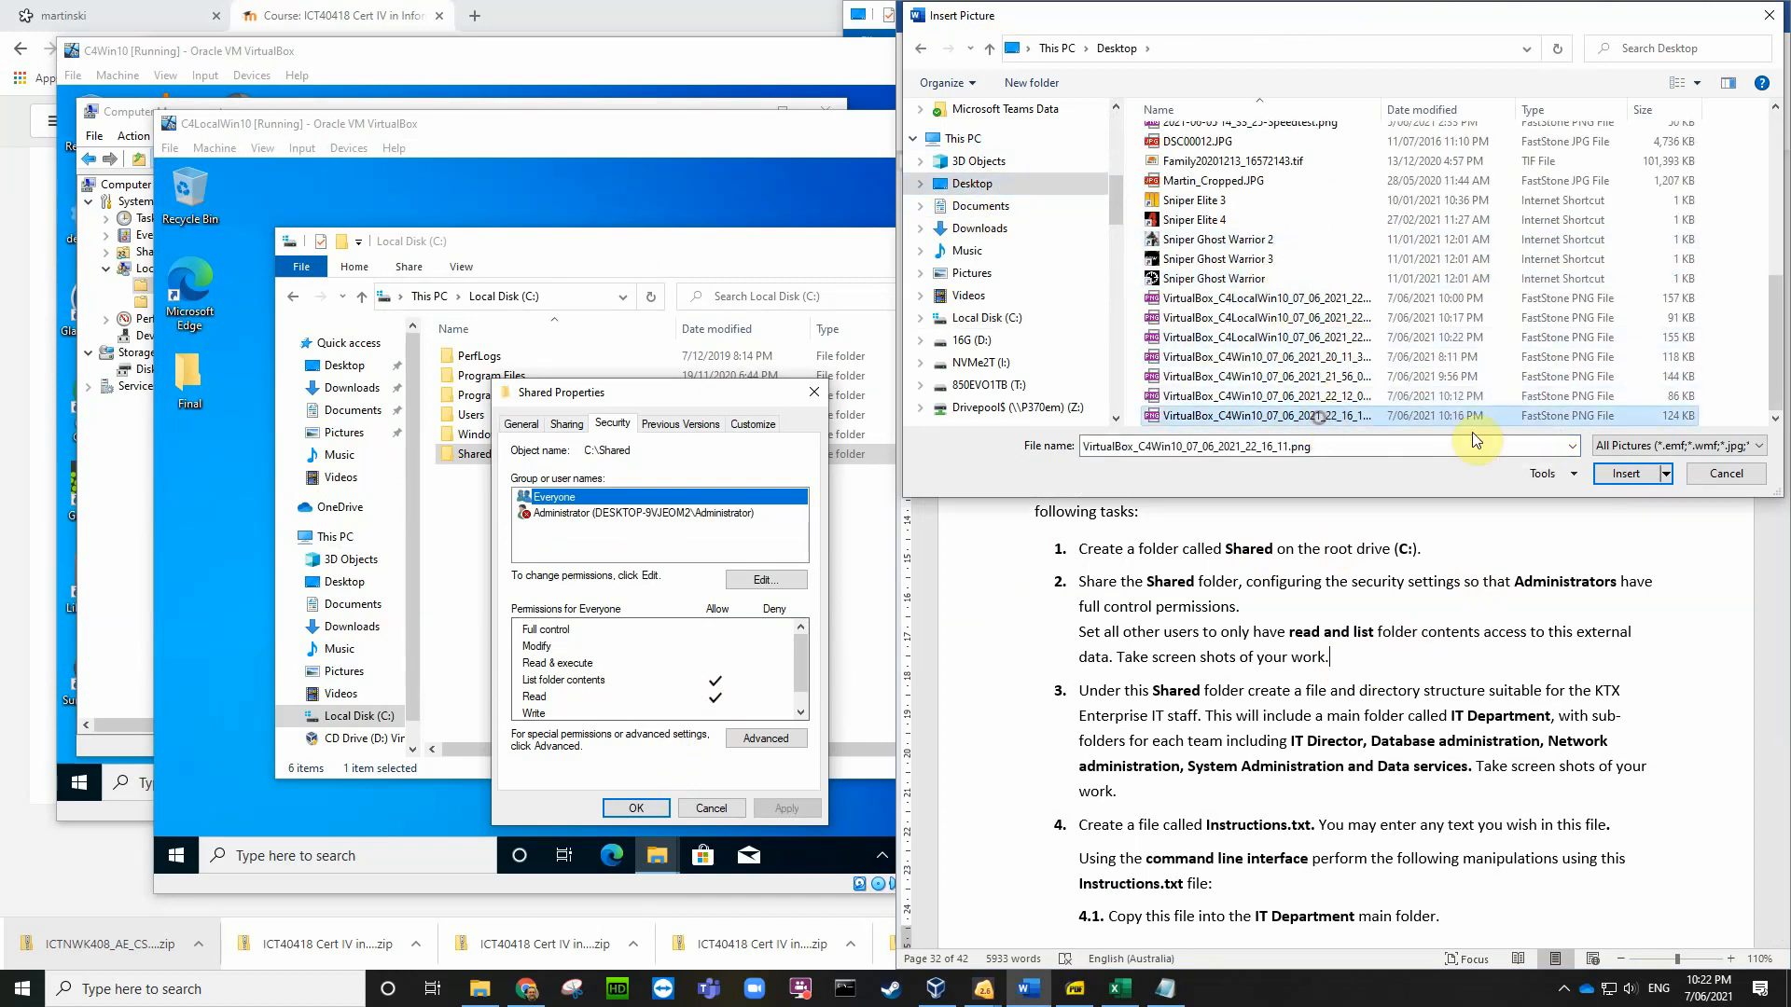
pyautogui.click(1623, 474)
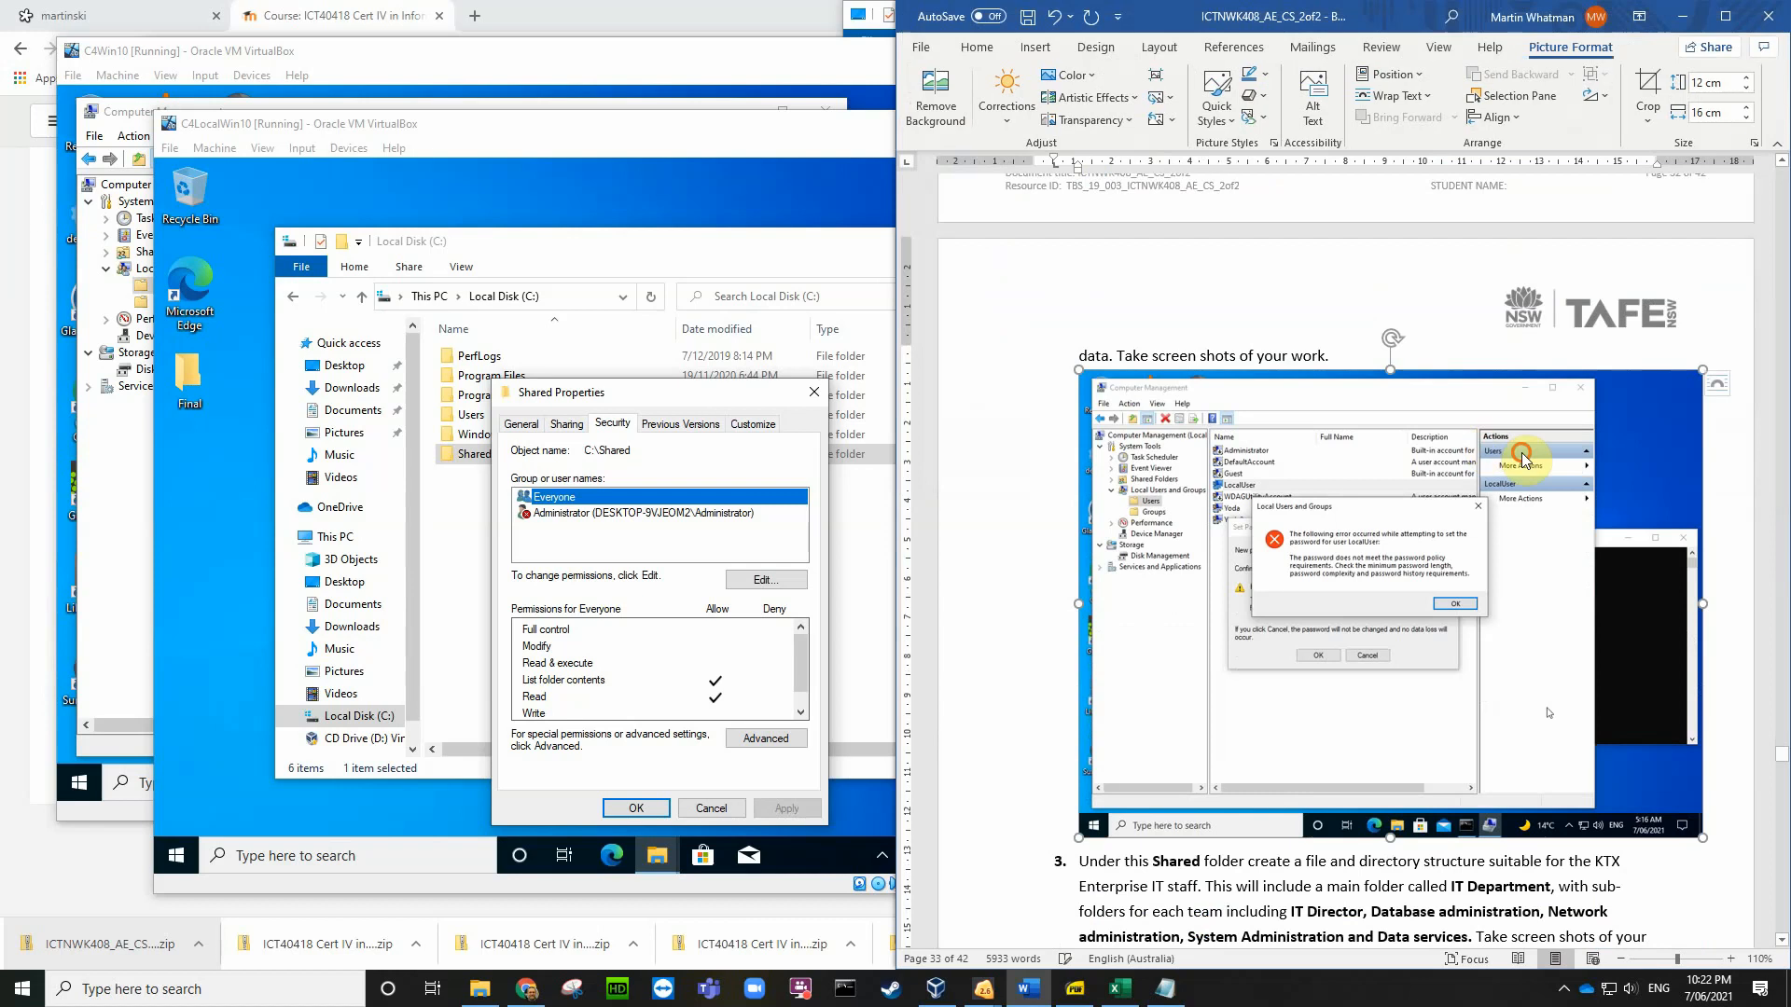
# Step: Resize the screenshot to about 5.31 × 7.08 cm beside step 2's text
pyautogui.moveTo(1707, 366); pyautogui.dragTo(1294, 631)
pyautogui.scroll(5, 1512, 592)
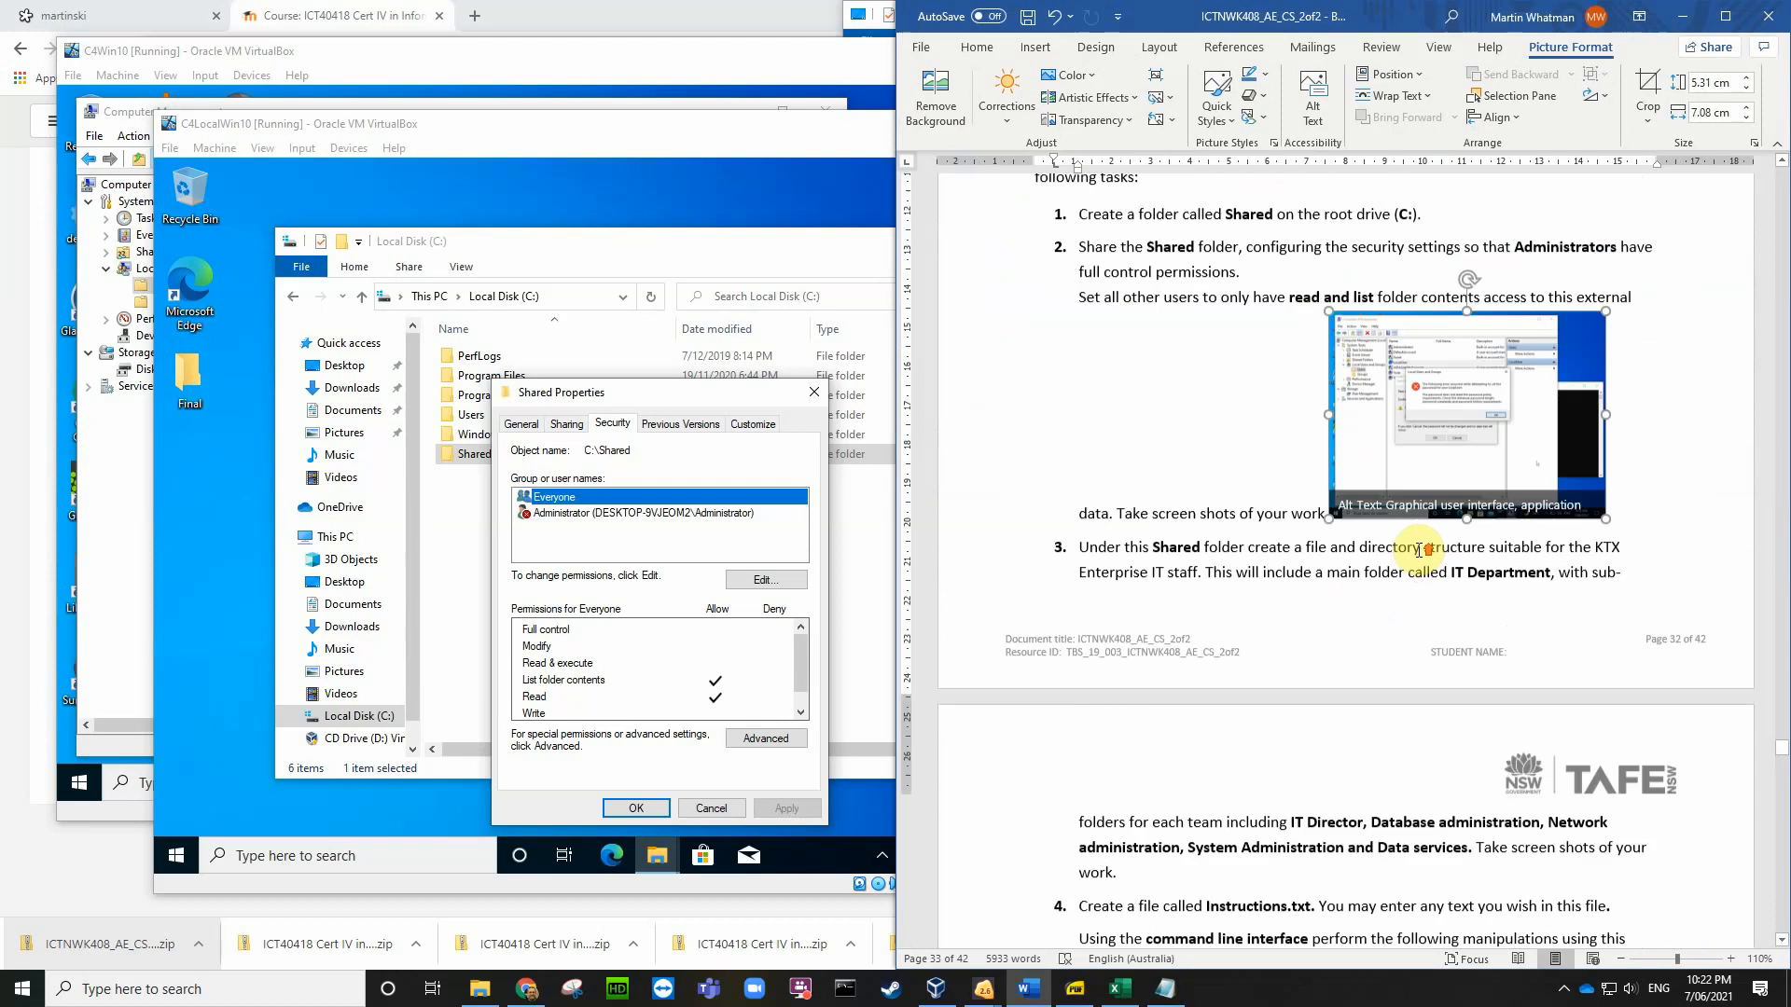
pyautogui.scroll(-4, 1511, 593)
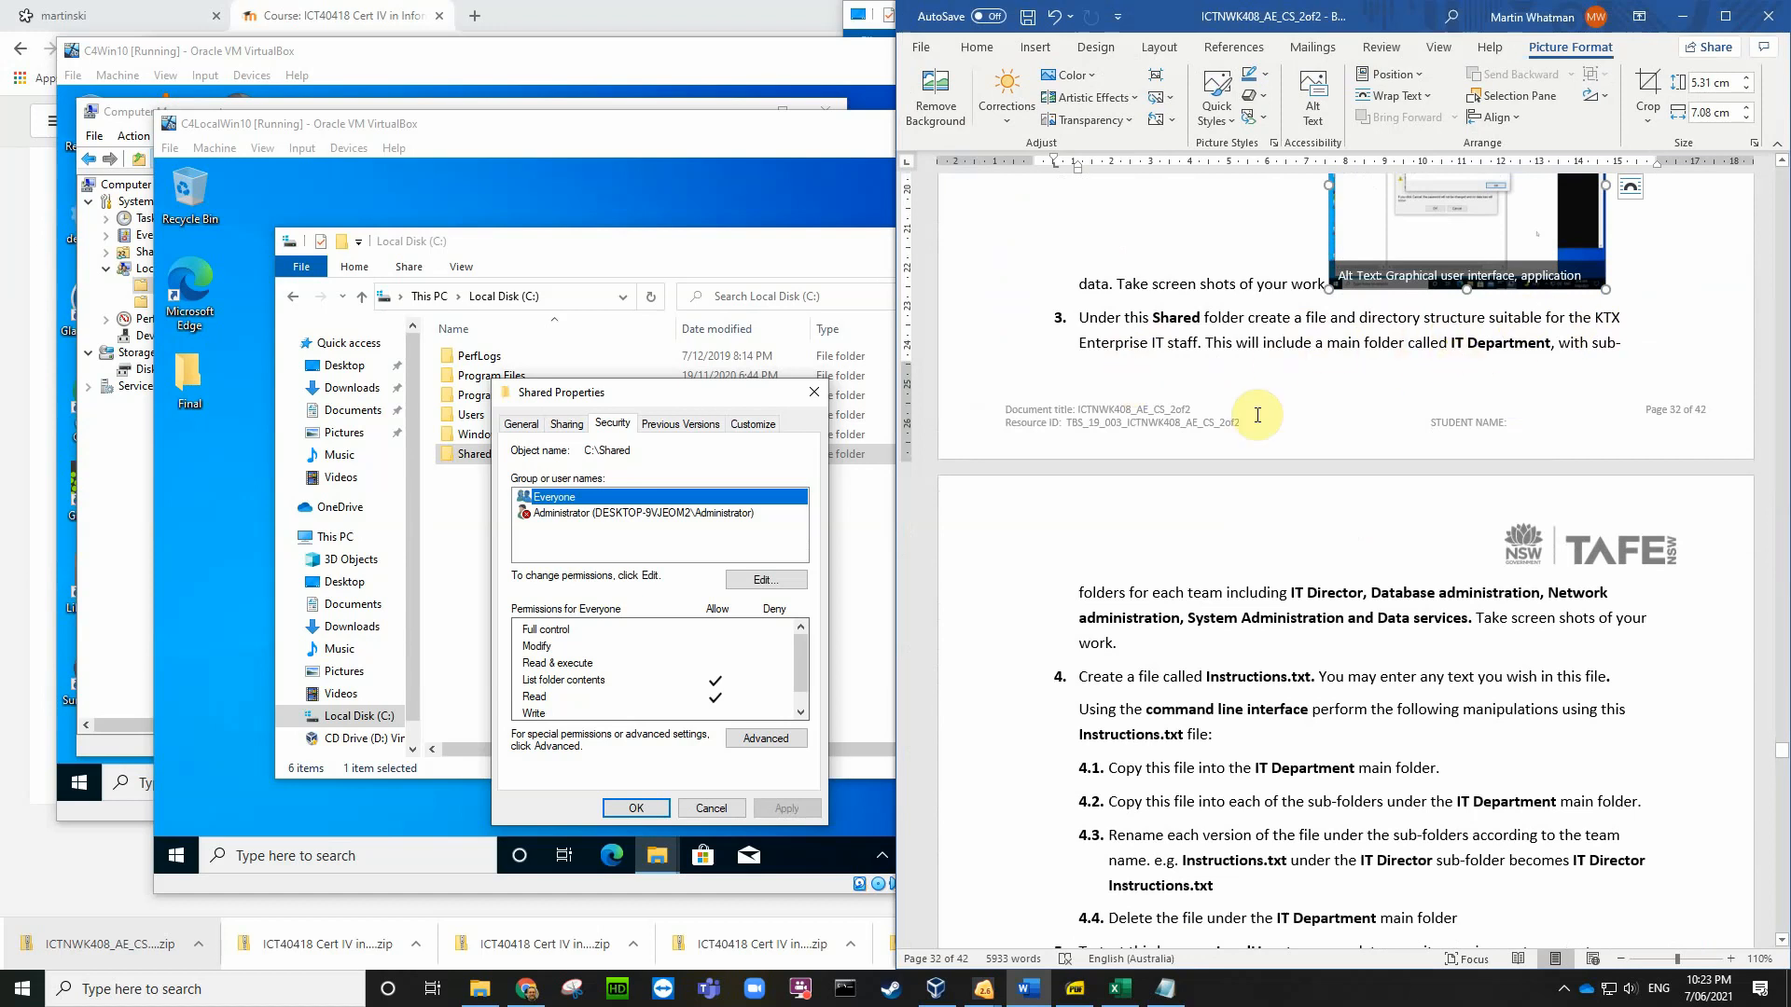
# Step: Close the Shared properties with OK and open the empty Shared folder
pyautogui.click(851, 659)
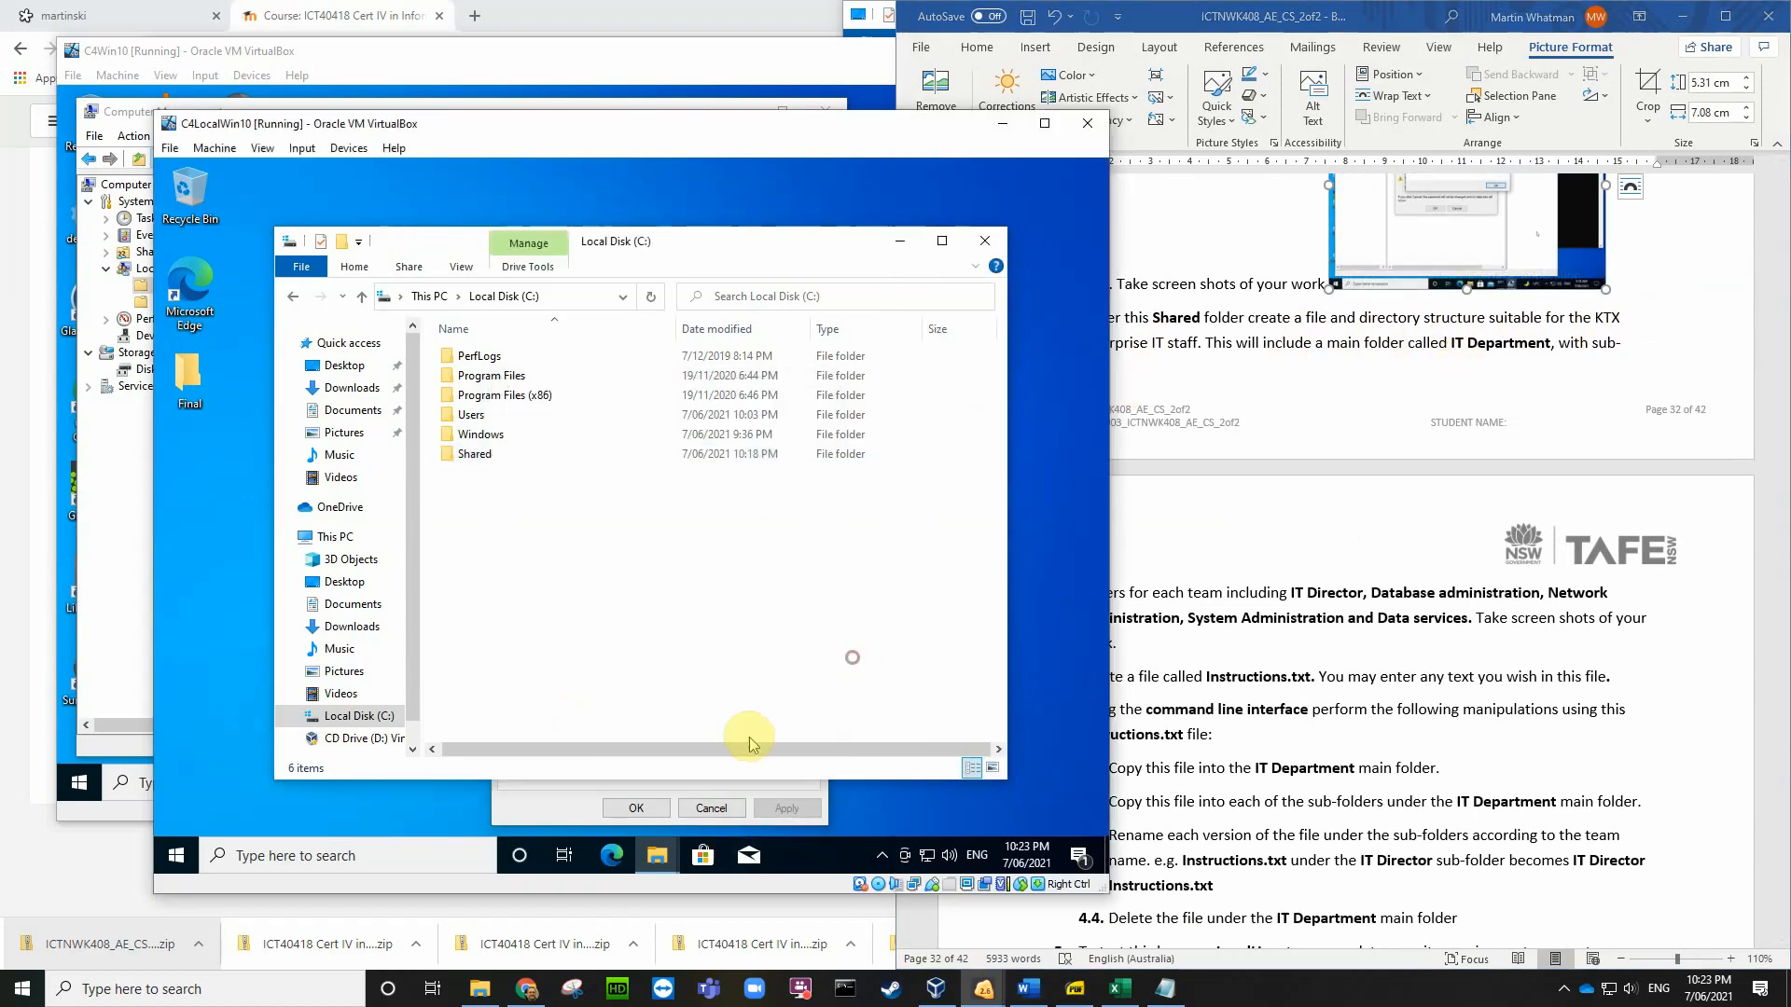
pyautogui.click(642, 808)
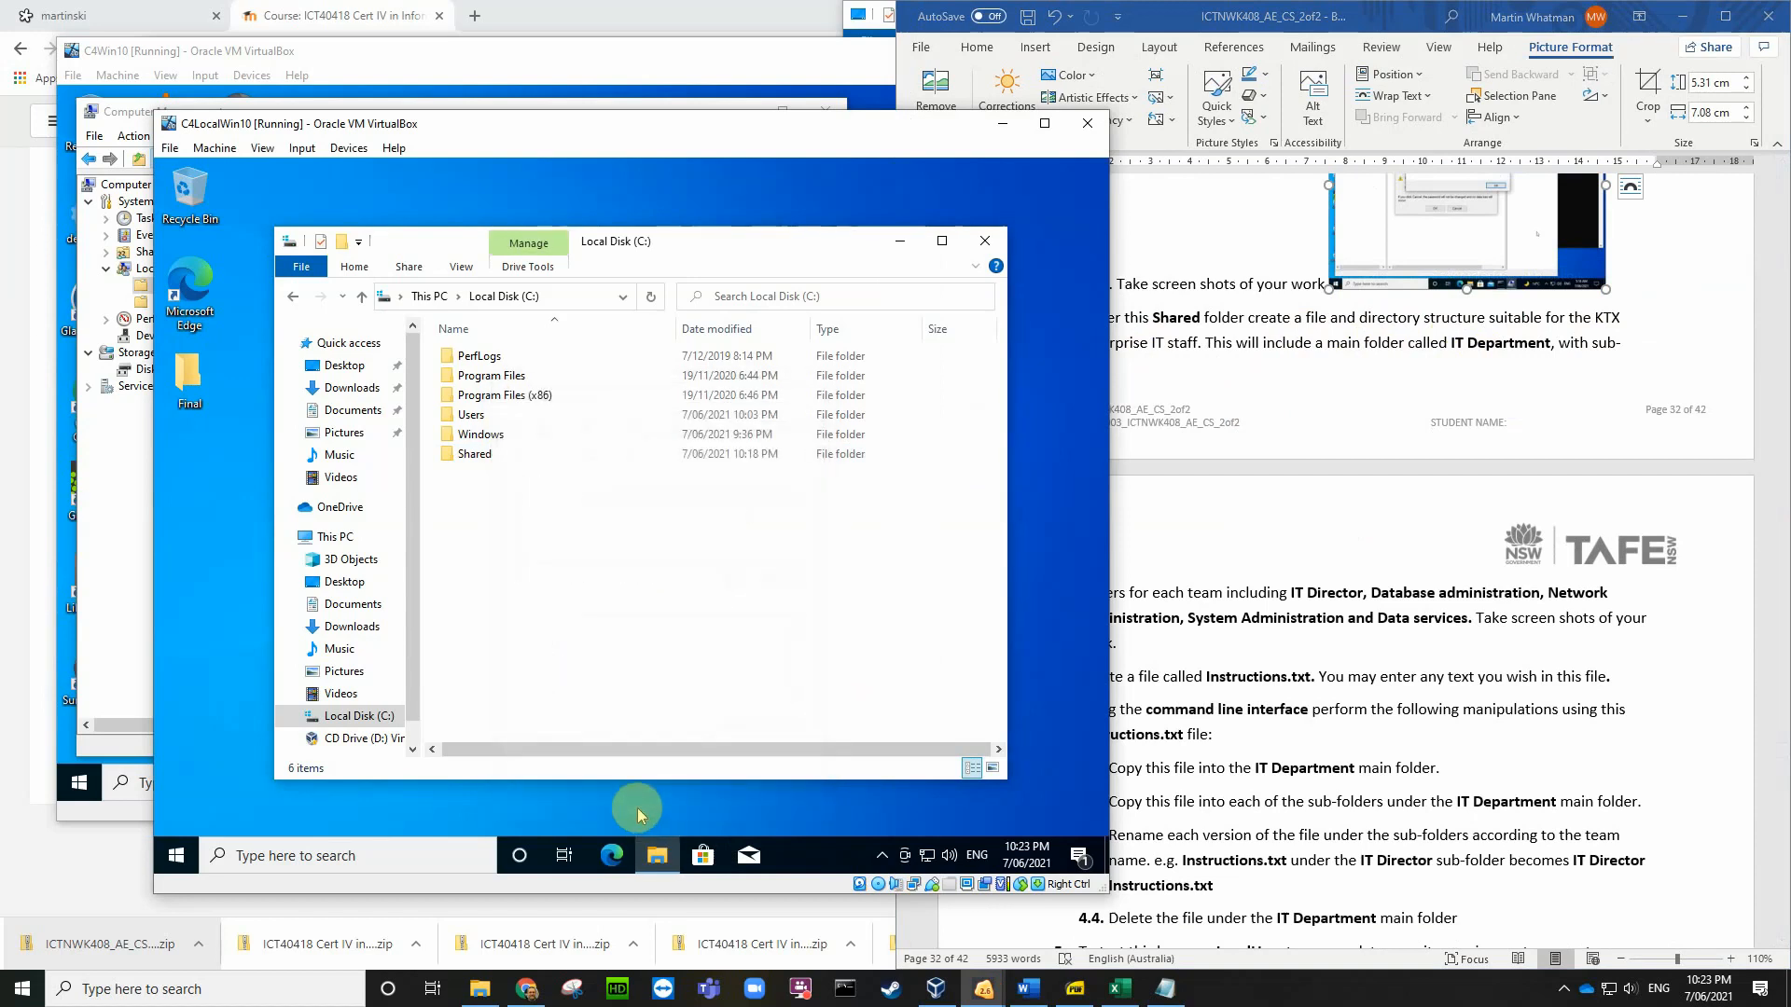
pyautogui.doubleClick(474, 456)
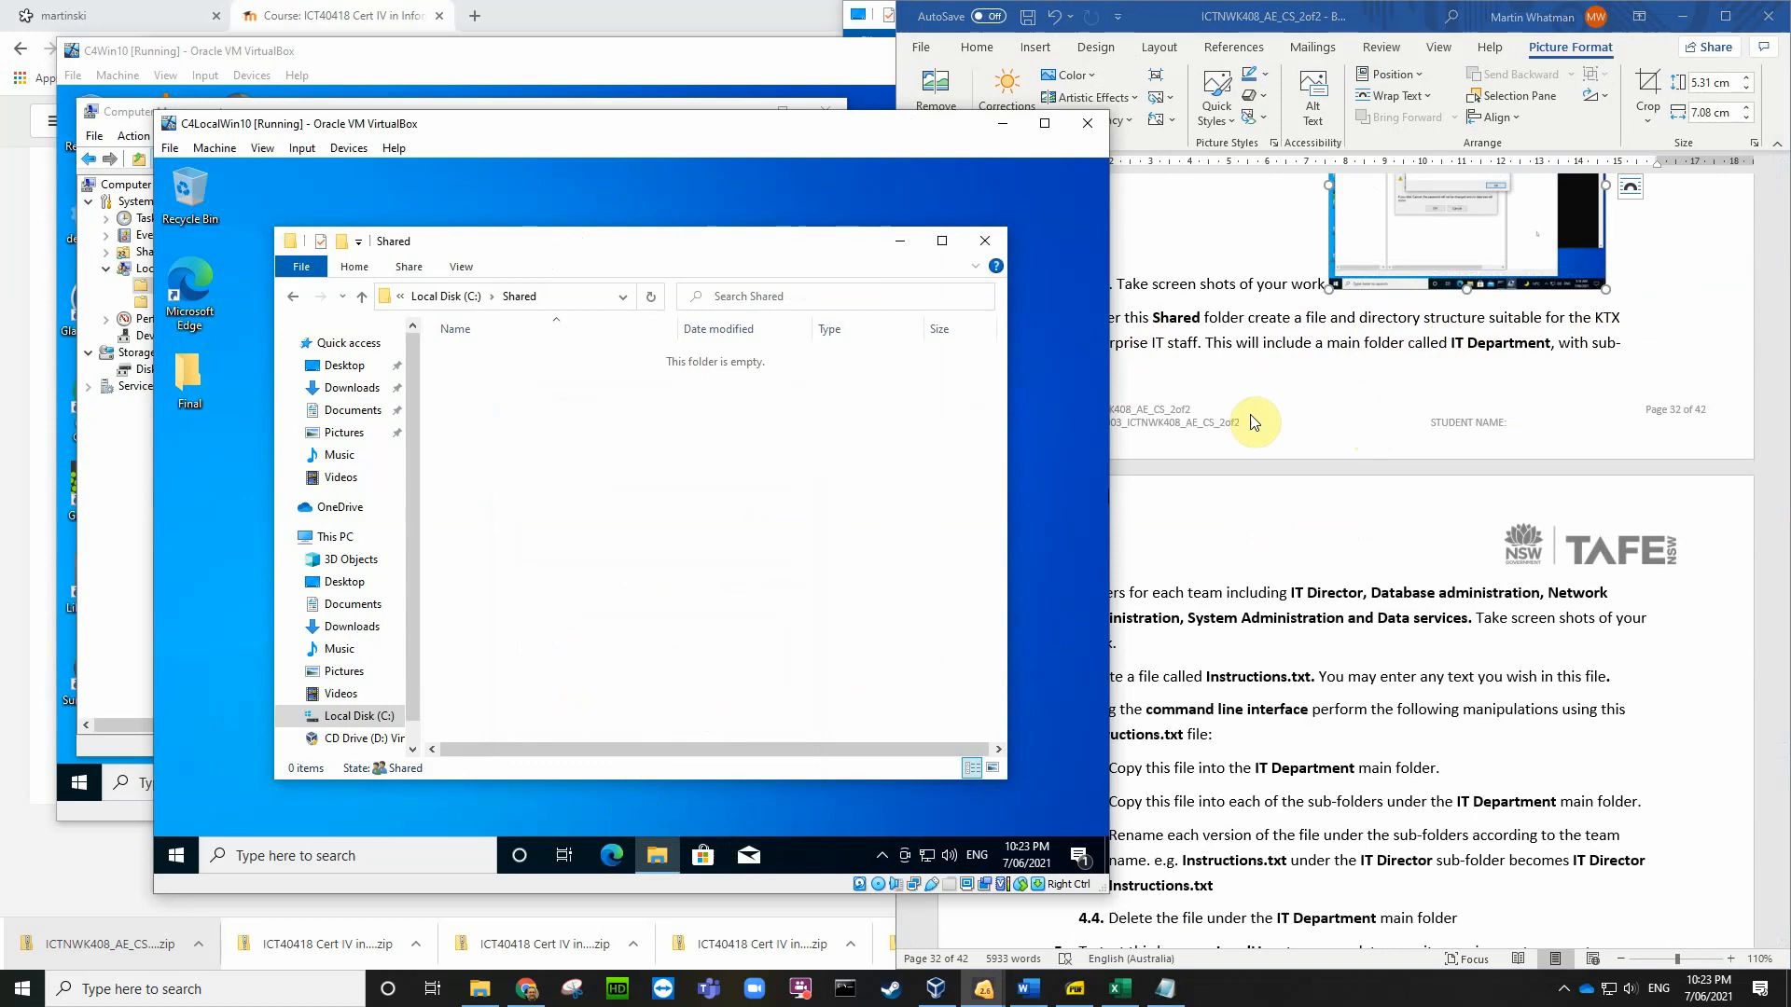
# Step: Try creating a new folder in Shared and dismiss the Access Denied warning
pyautogui.rightClick(534, 425)
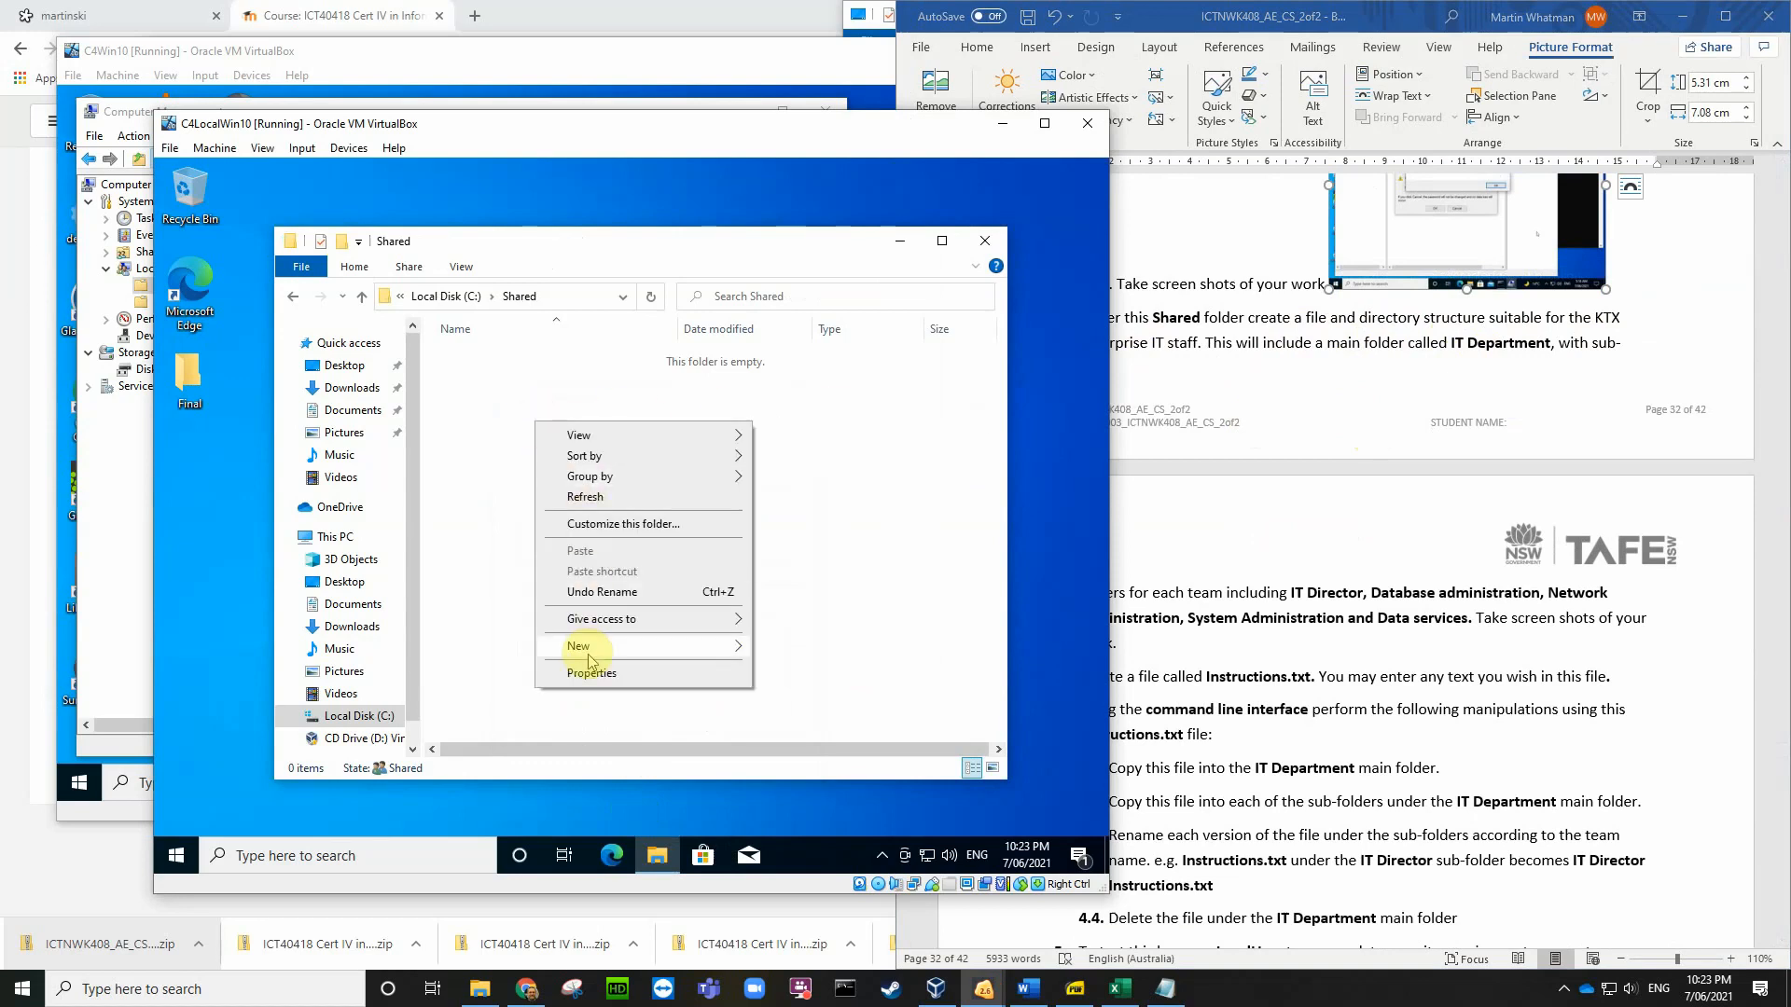
pyautogui.moveTo(712, 647)
pyautogui.click(783, 650)
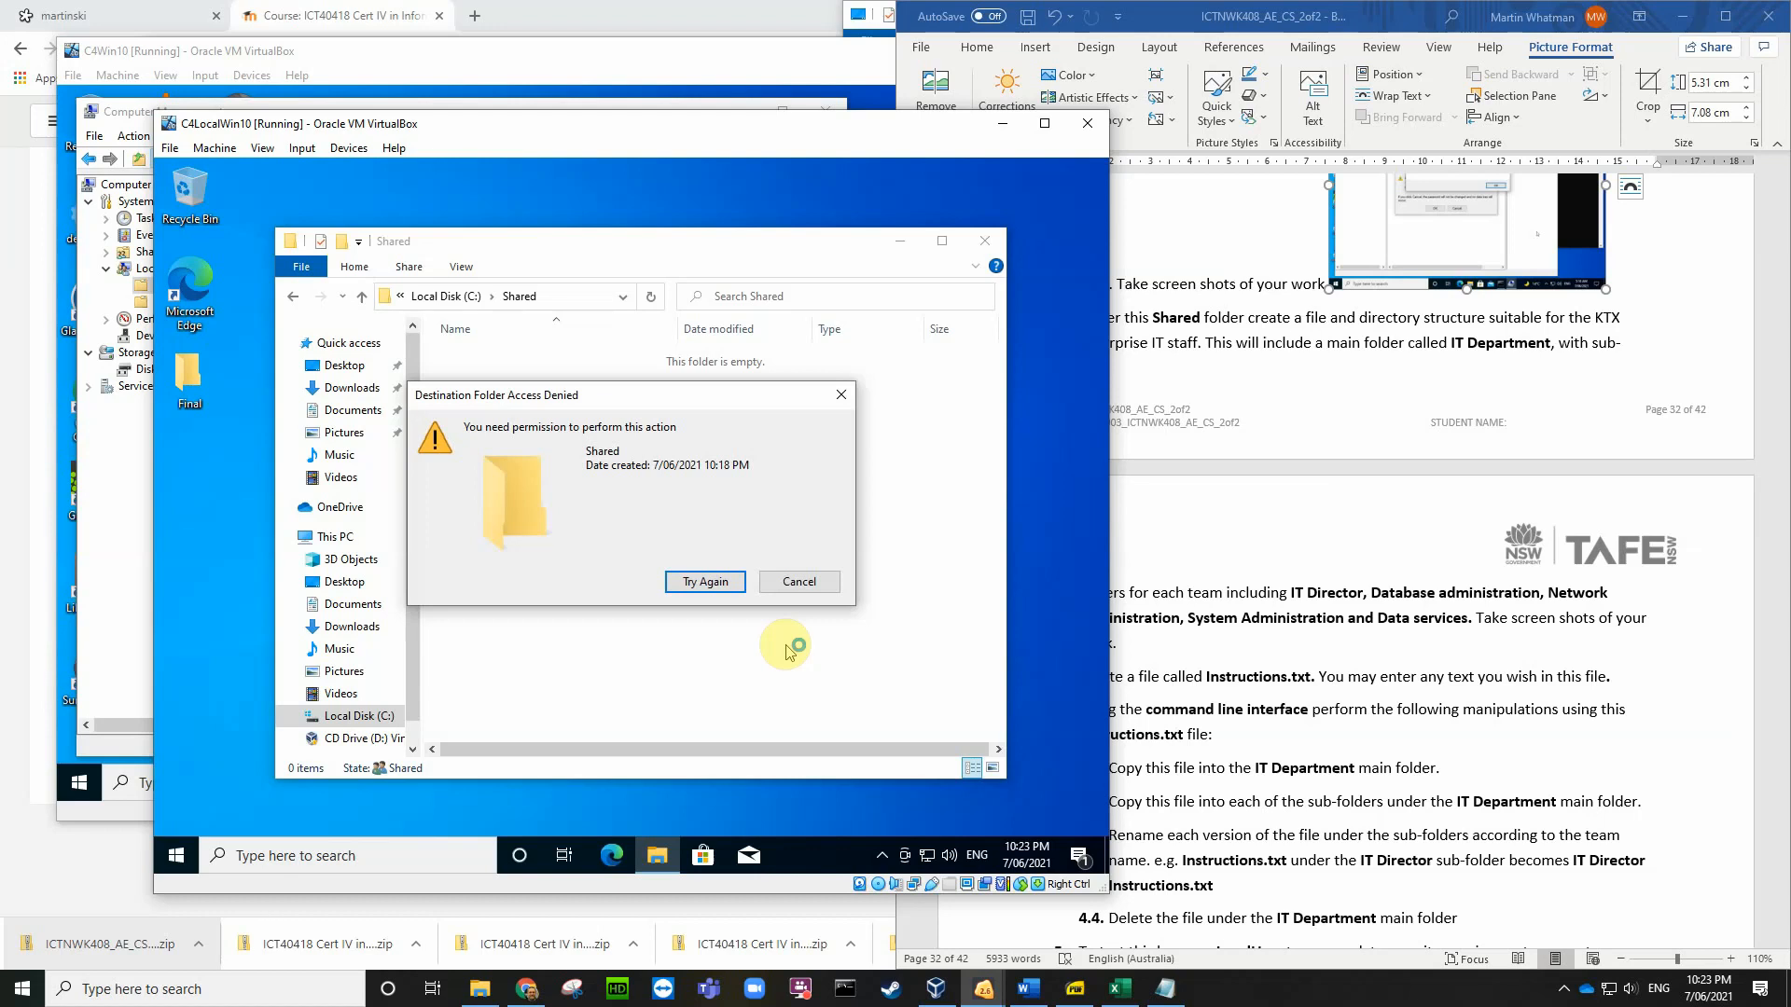
pyautogui.click(800, 583)
pyautogui.click(1269, 419)
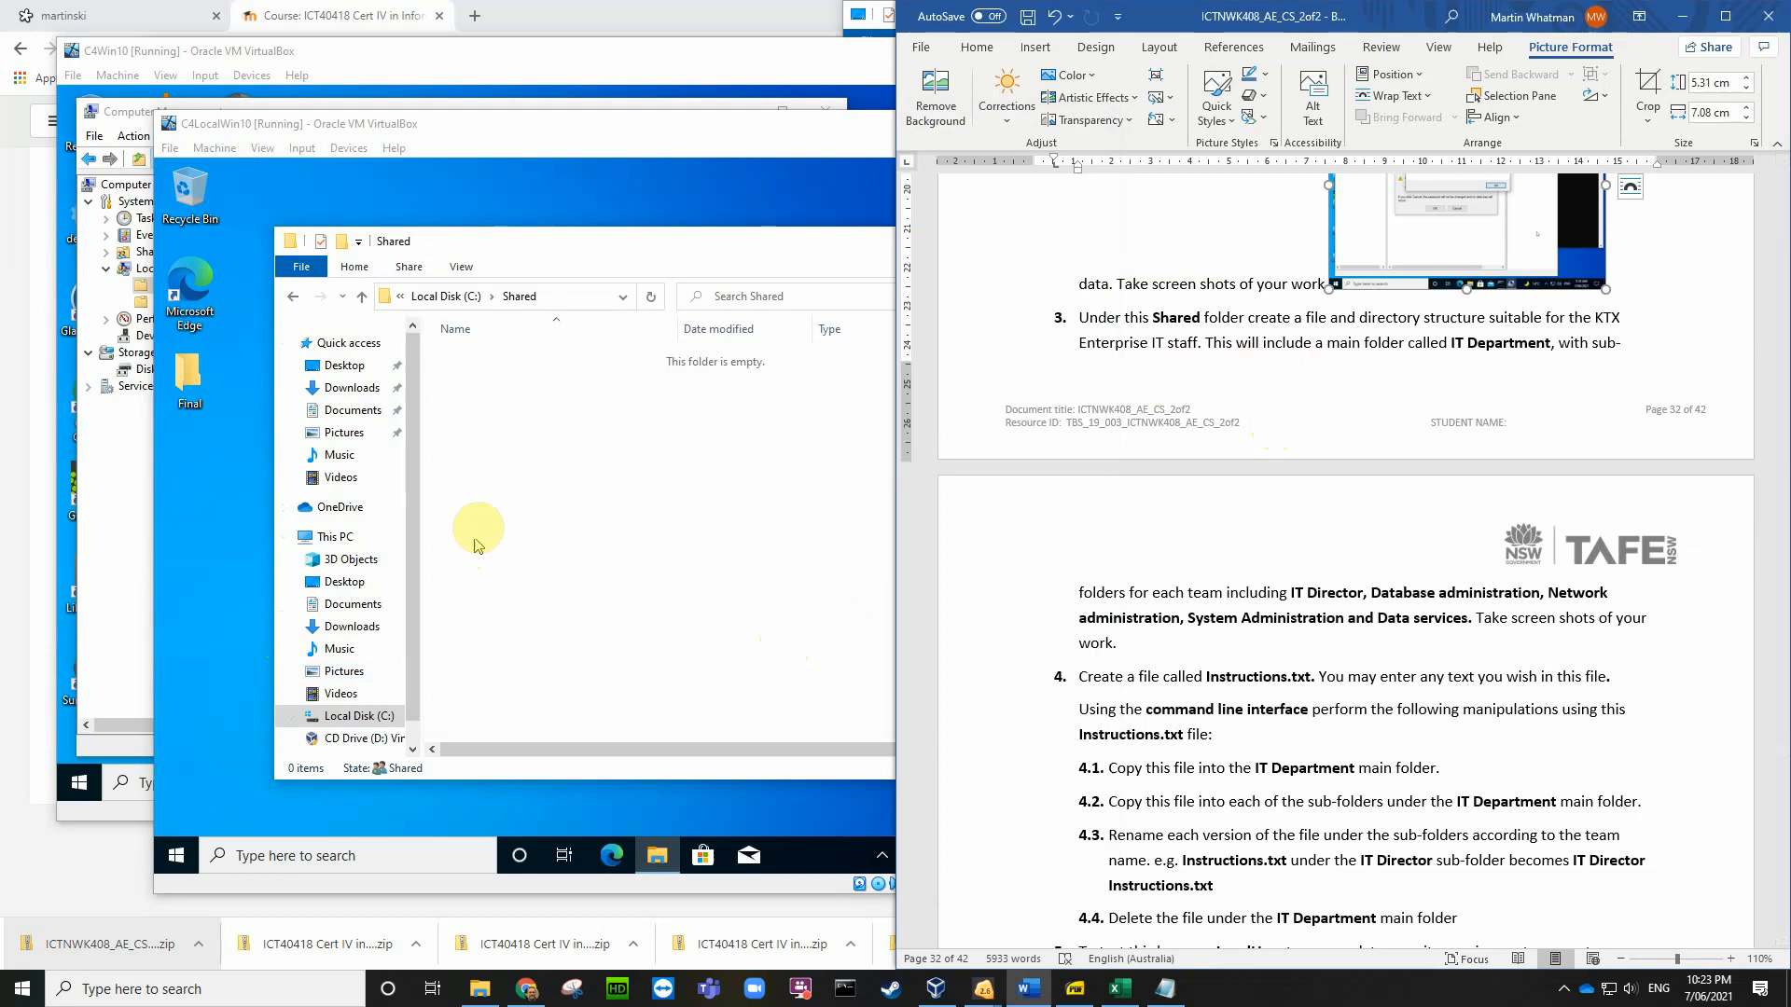
pyautogui.moveTo(514, 250); pyautogui.dragTo(473, 237)
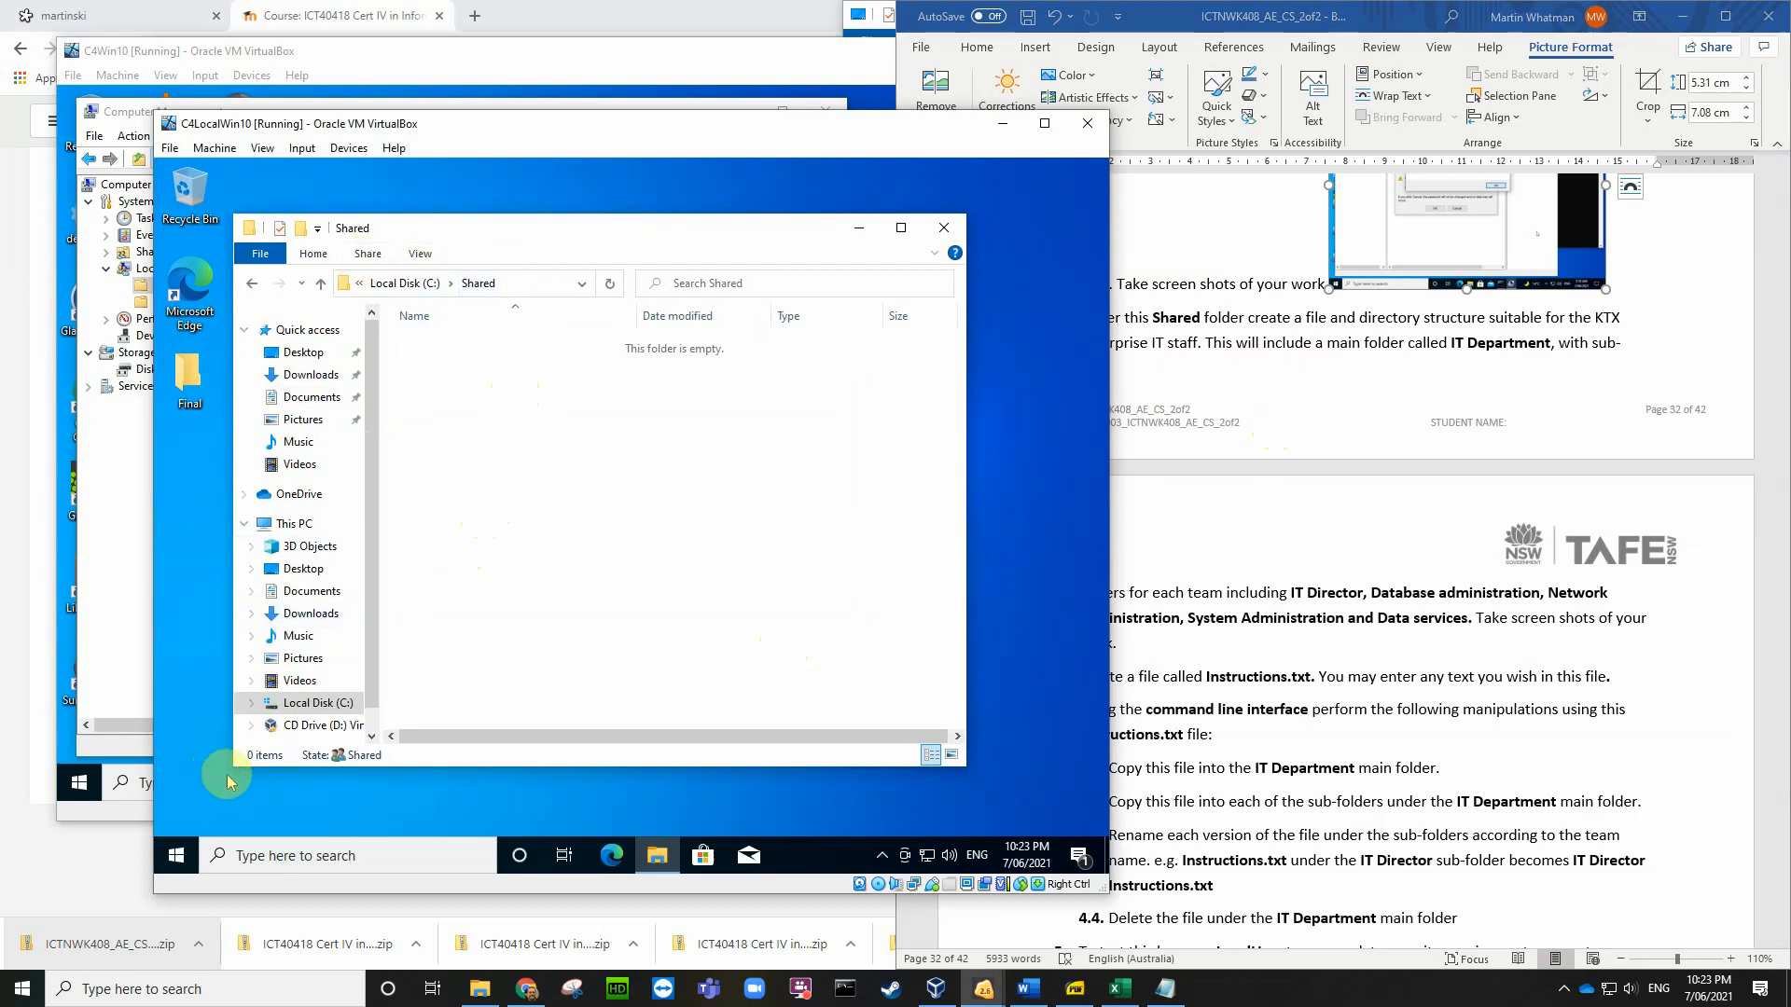
# Step: Return to the C: drive and open the Shared folder's Security properties
pyautogui.click(172, 861)
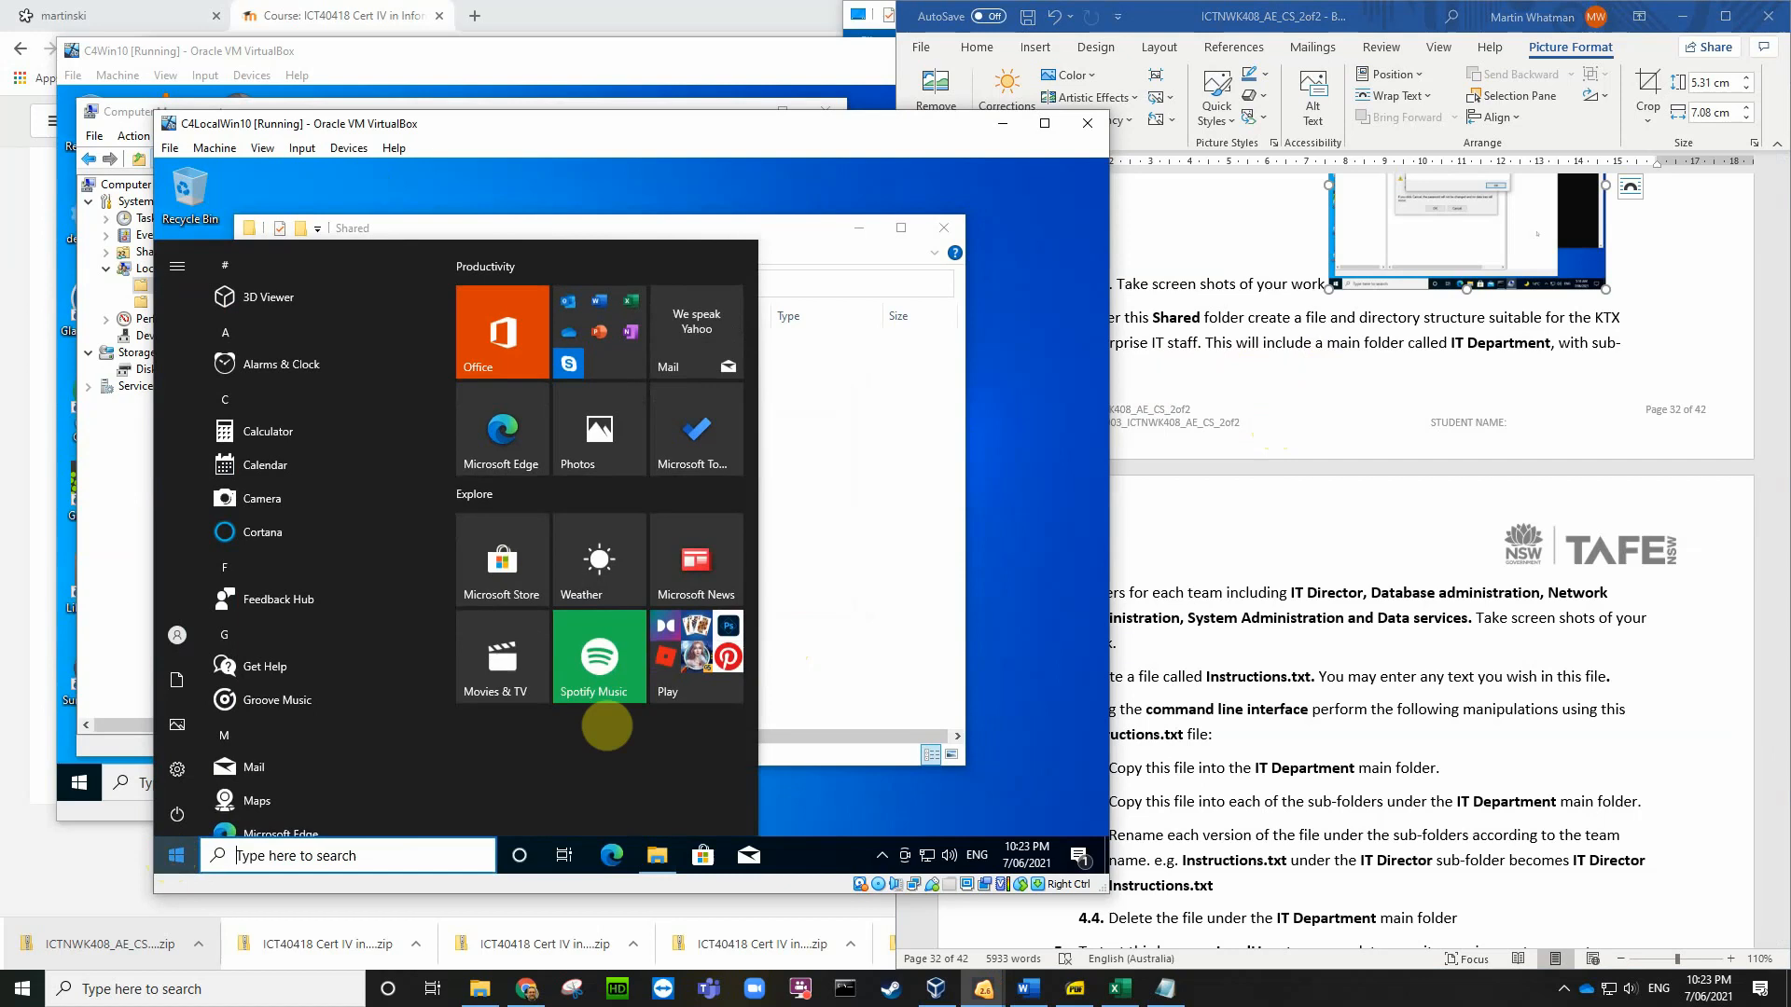
pyautogui.click(831, 558)
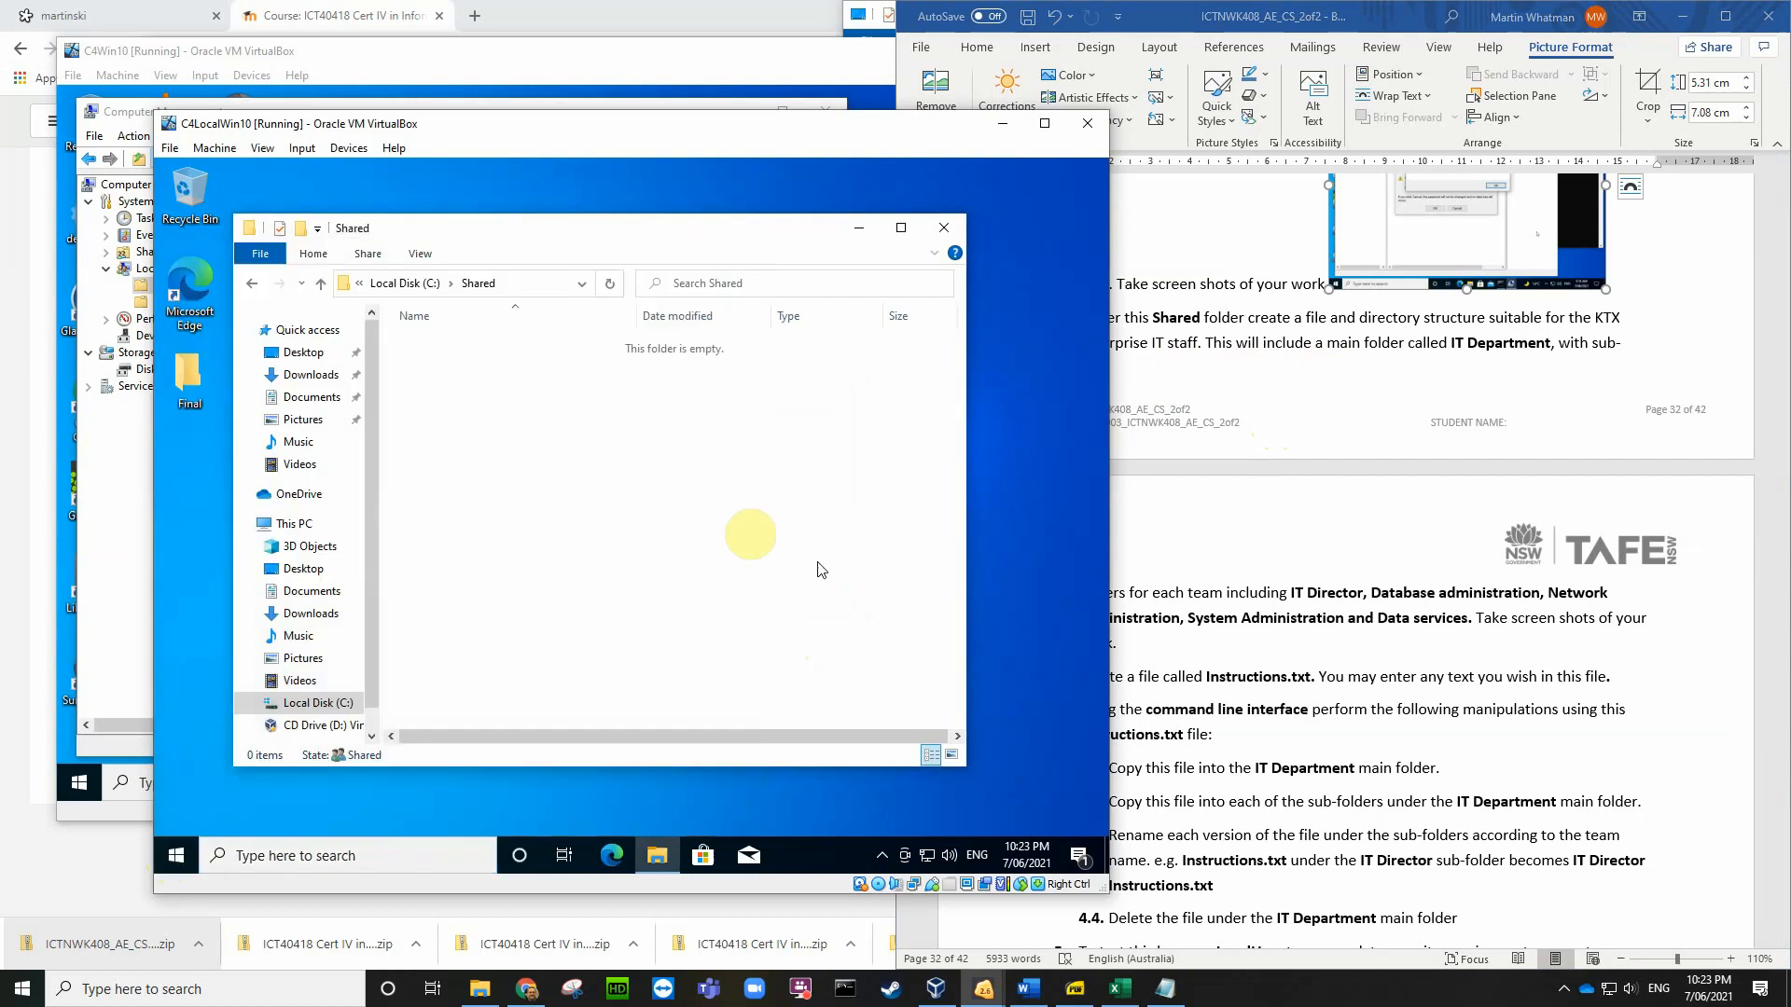
pyautogui.click(417, 284)
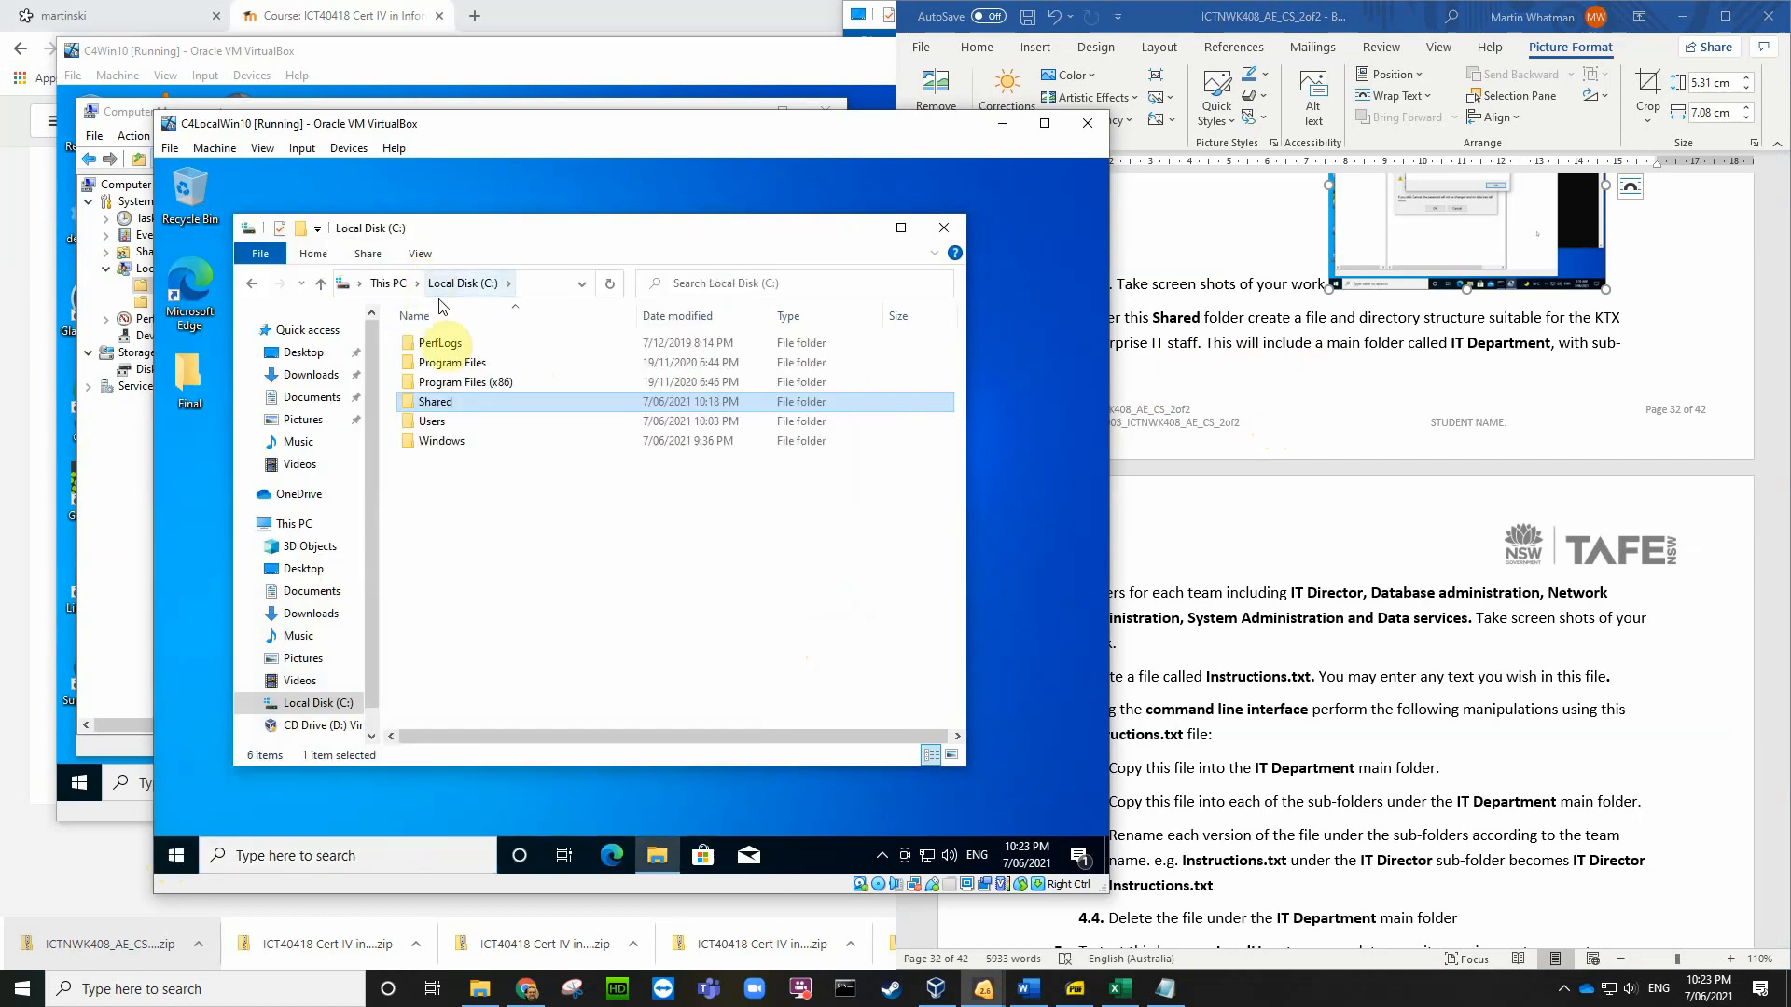
pyautogui.rightClick(435, 399)
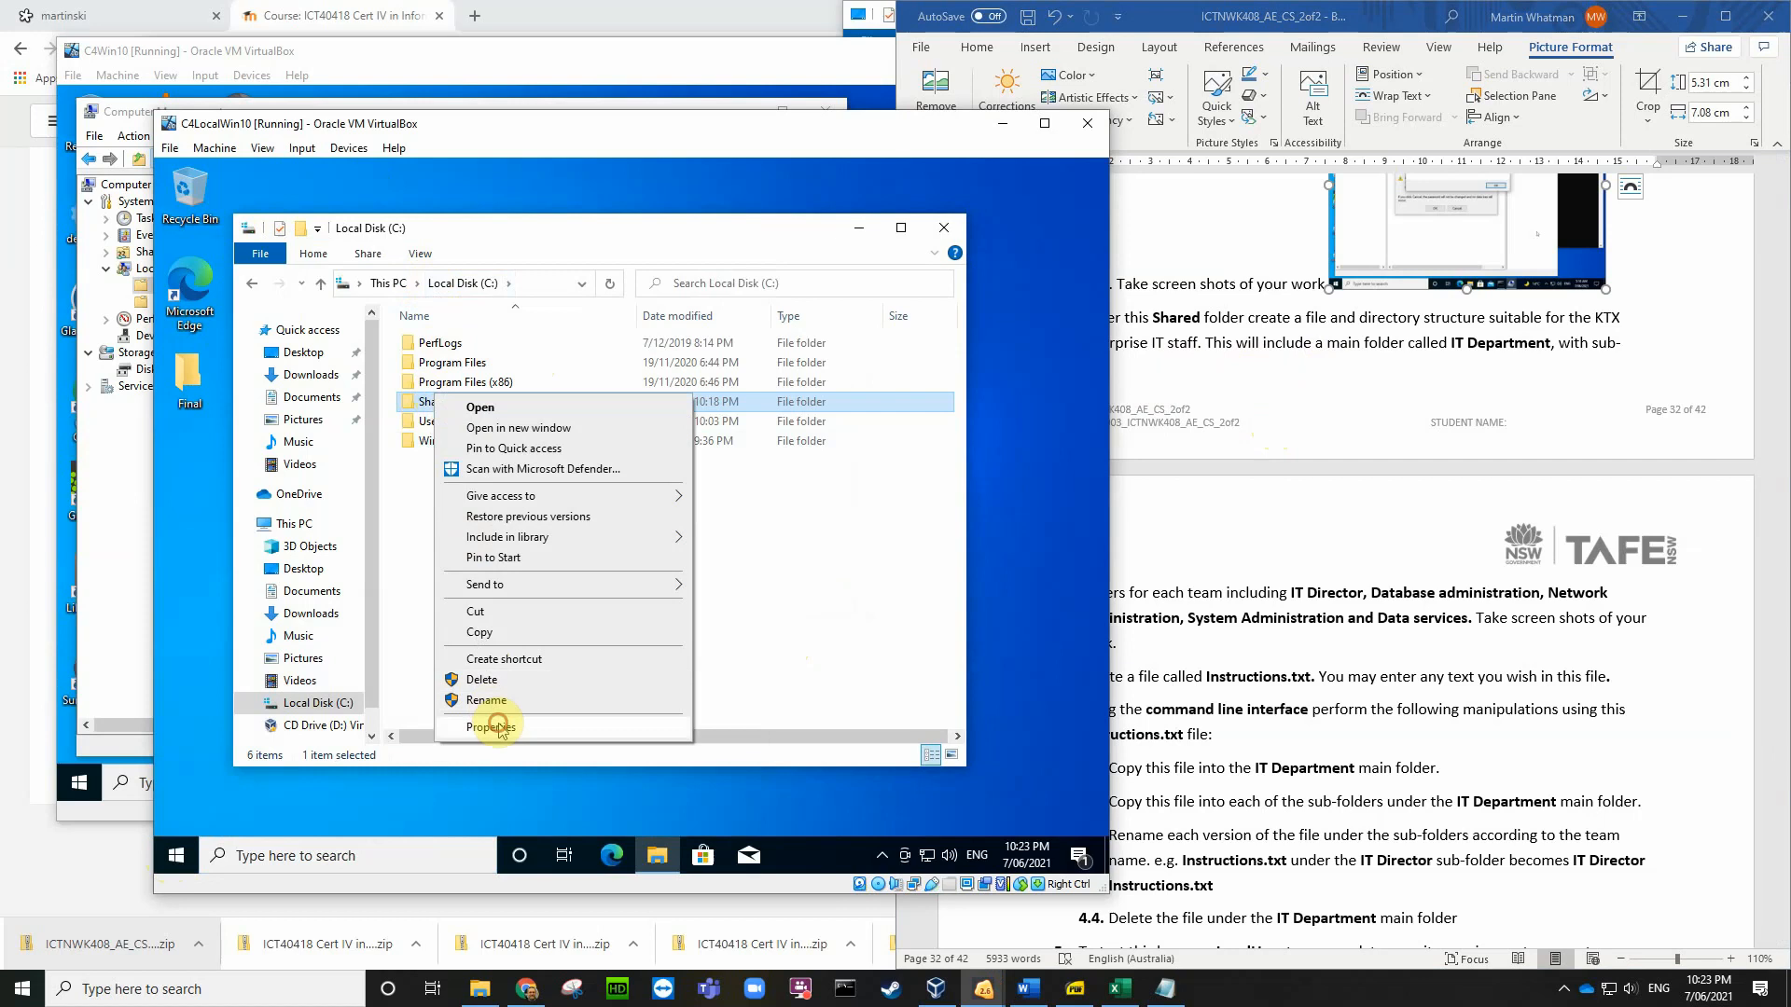
pyautogui.click(498, 727)
pyautogui.click(562, 425)
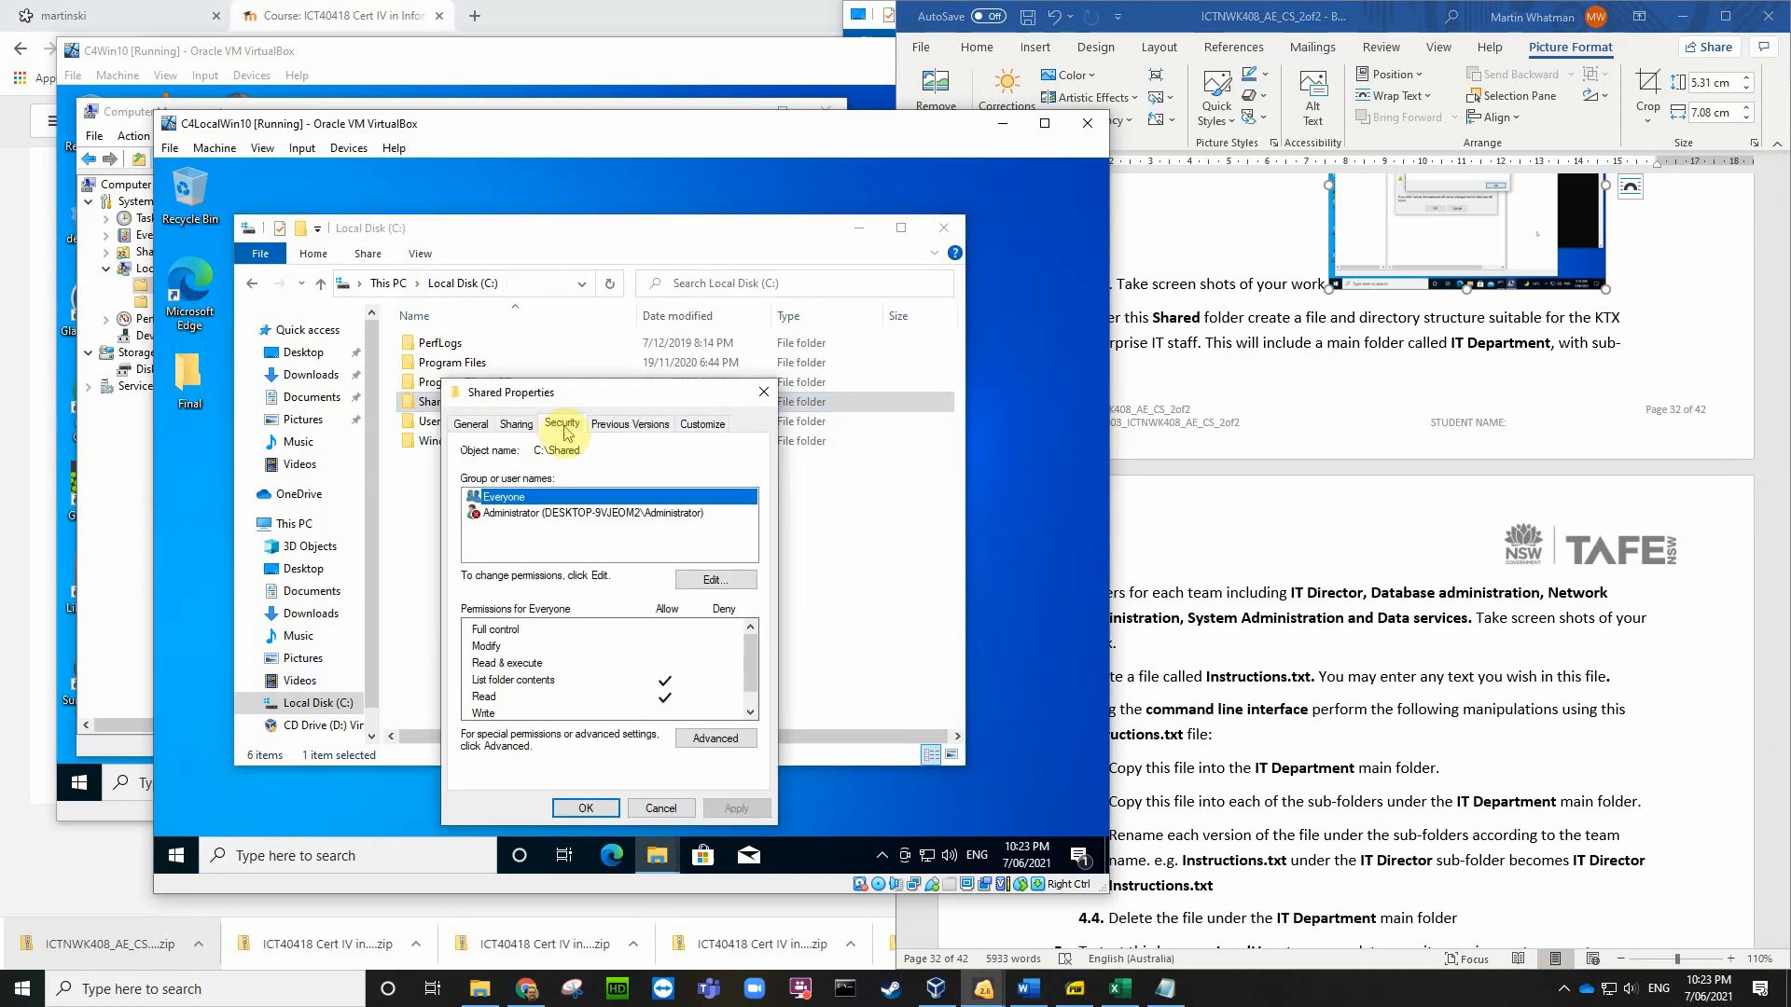
# Step: Add the Administrators group to the Shared folder's security permissions with Full control
pyautogui.click(713, 583)
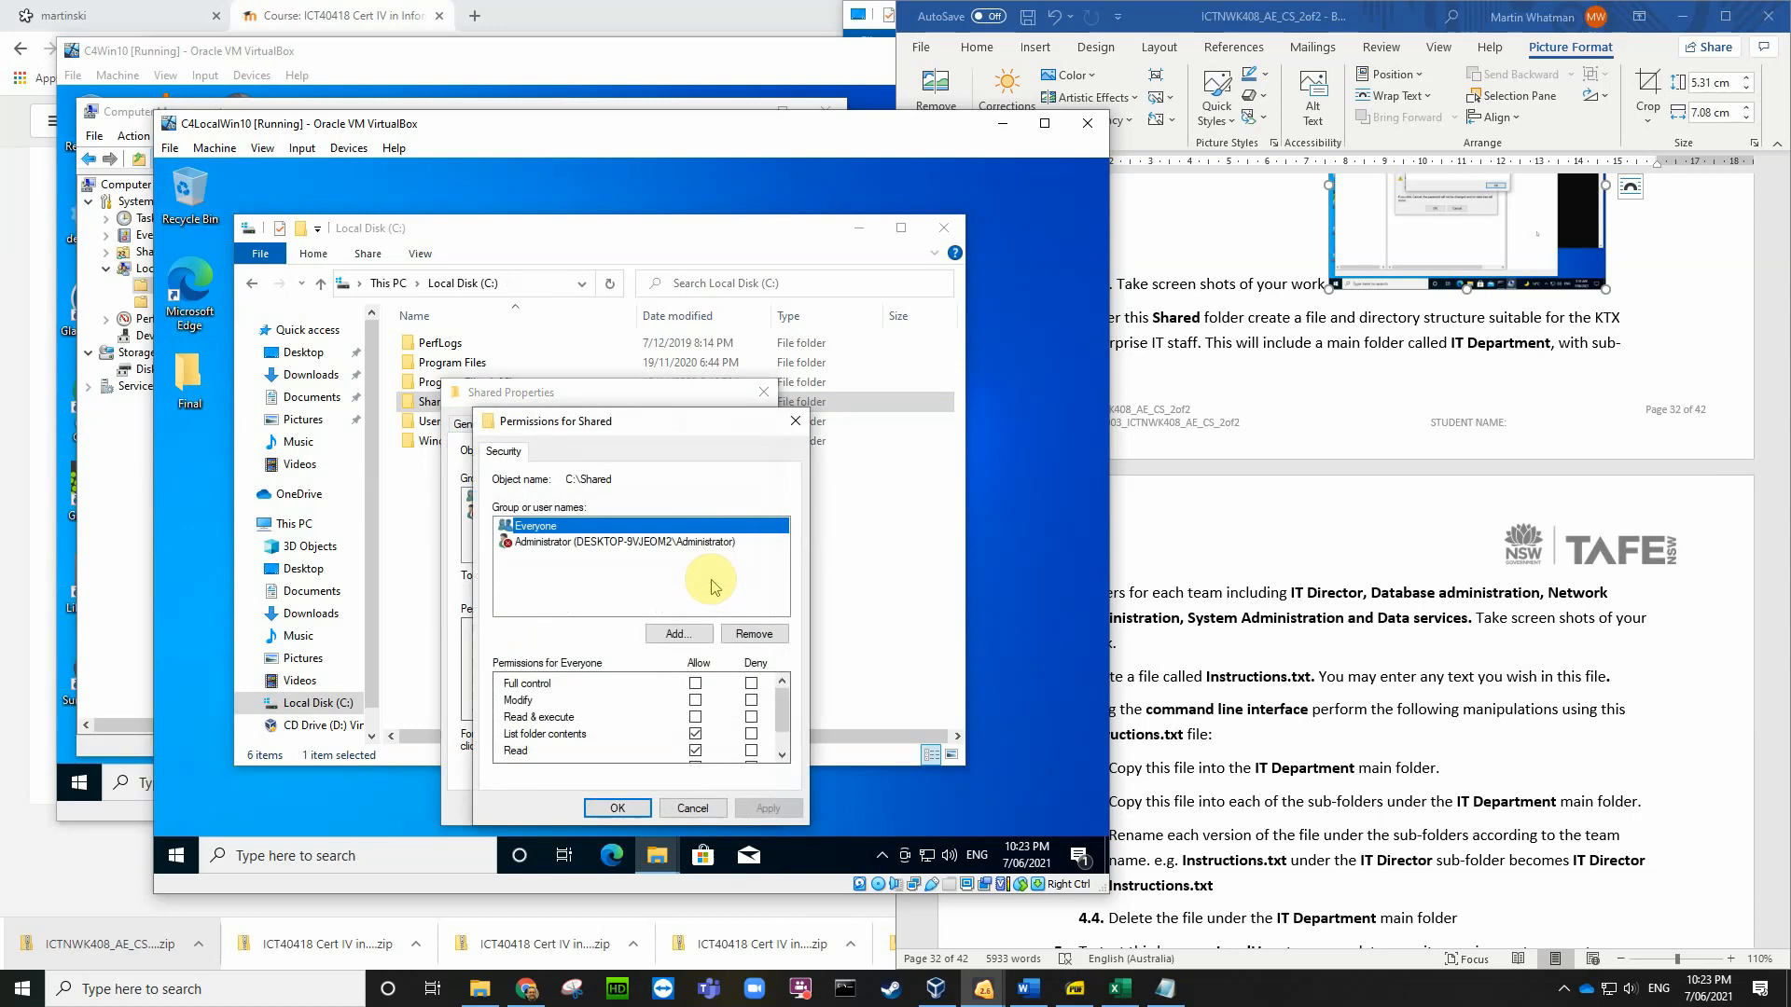
pyautogui.click(677, 637)
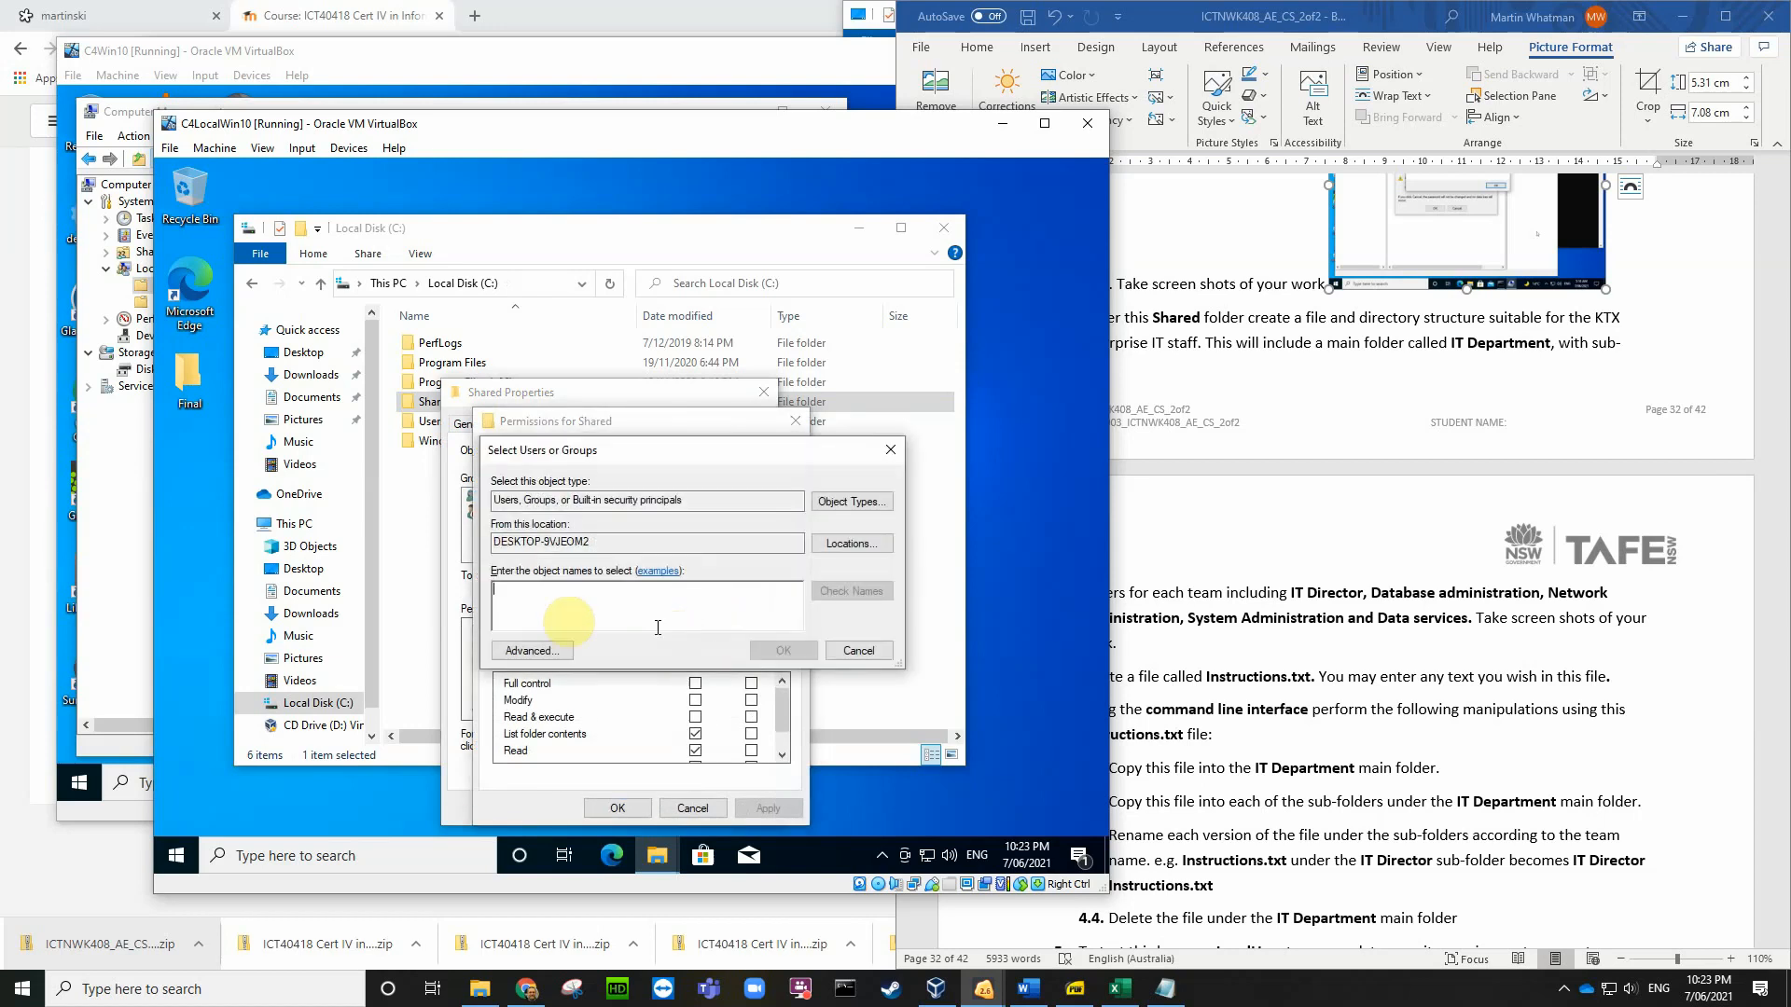
pyautogui.write('adm')
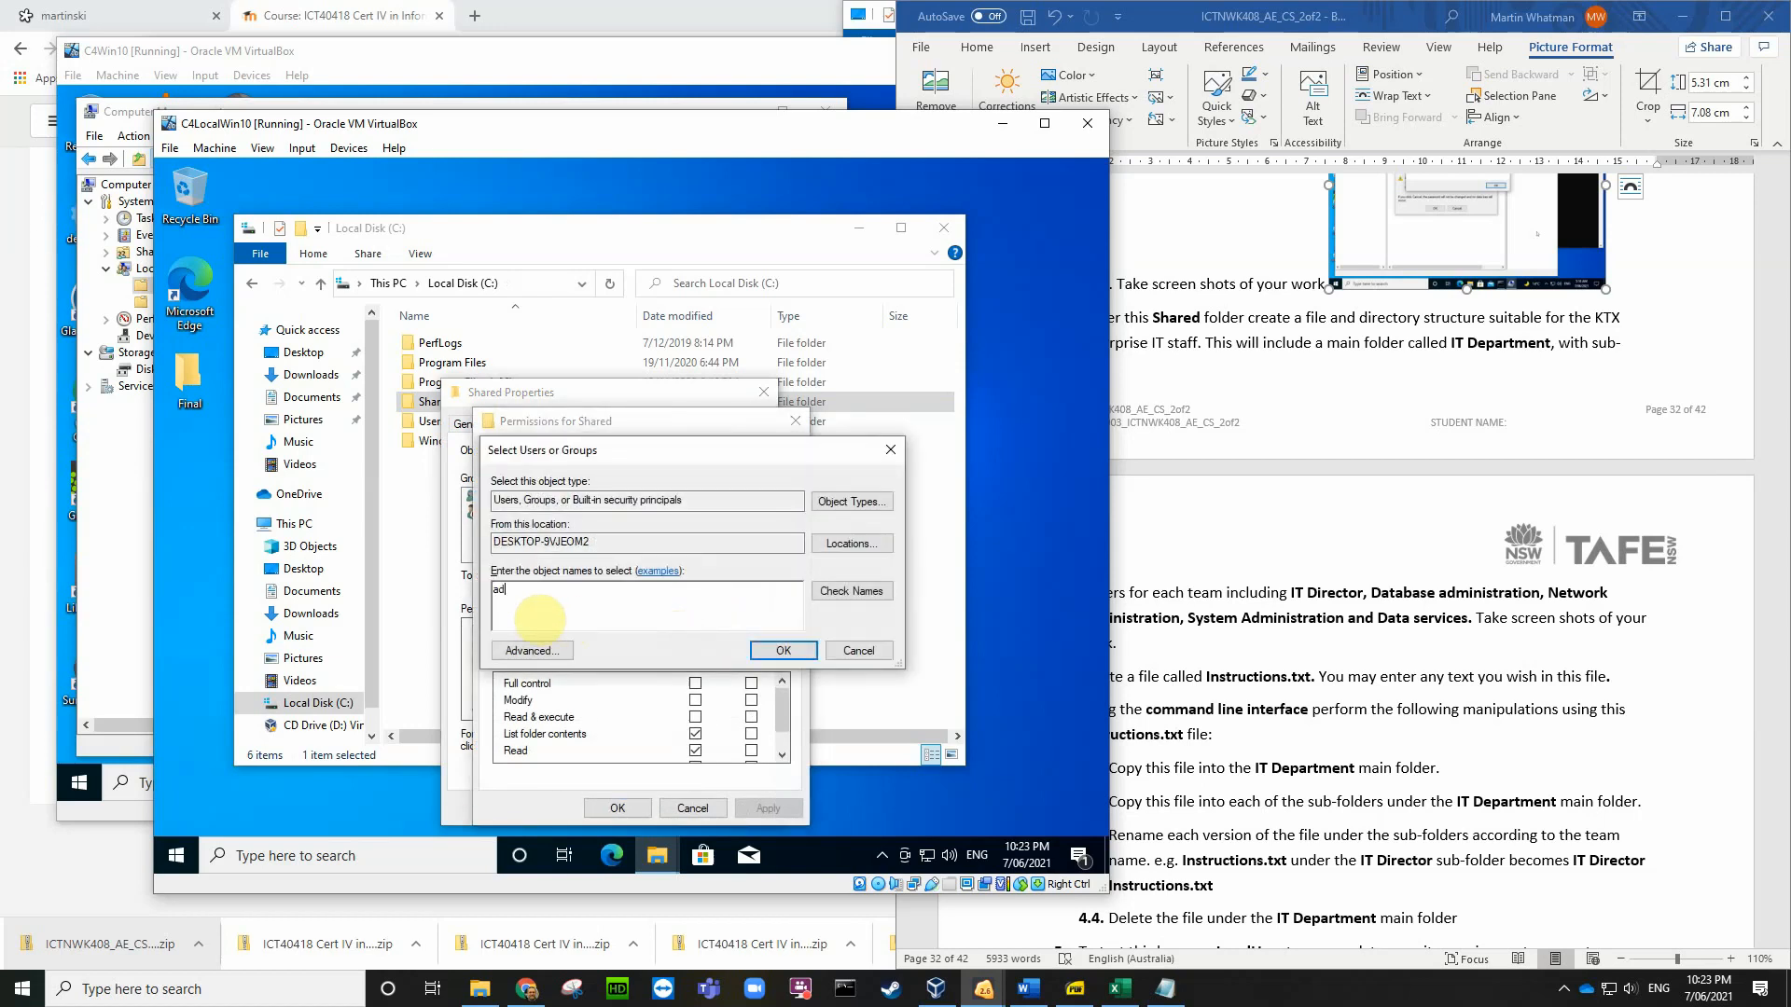
pyautogui.click(851, 591)
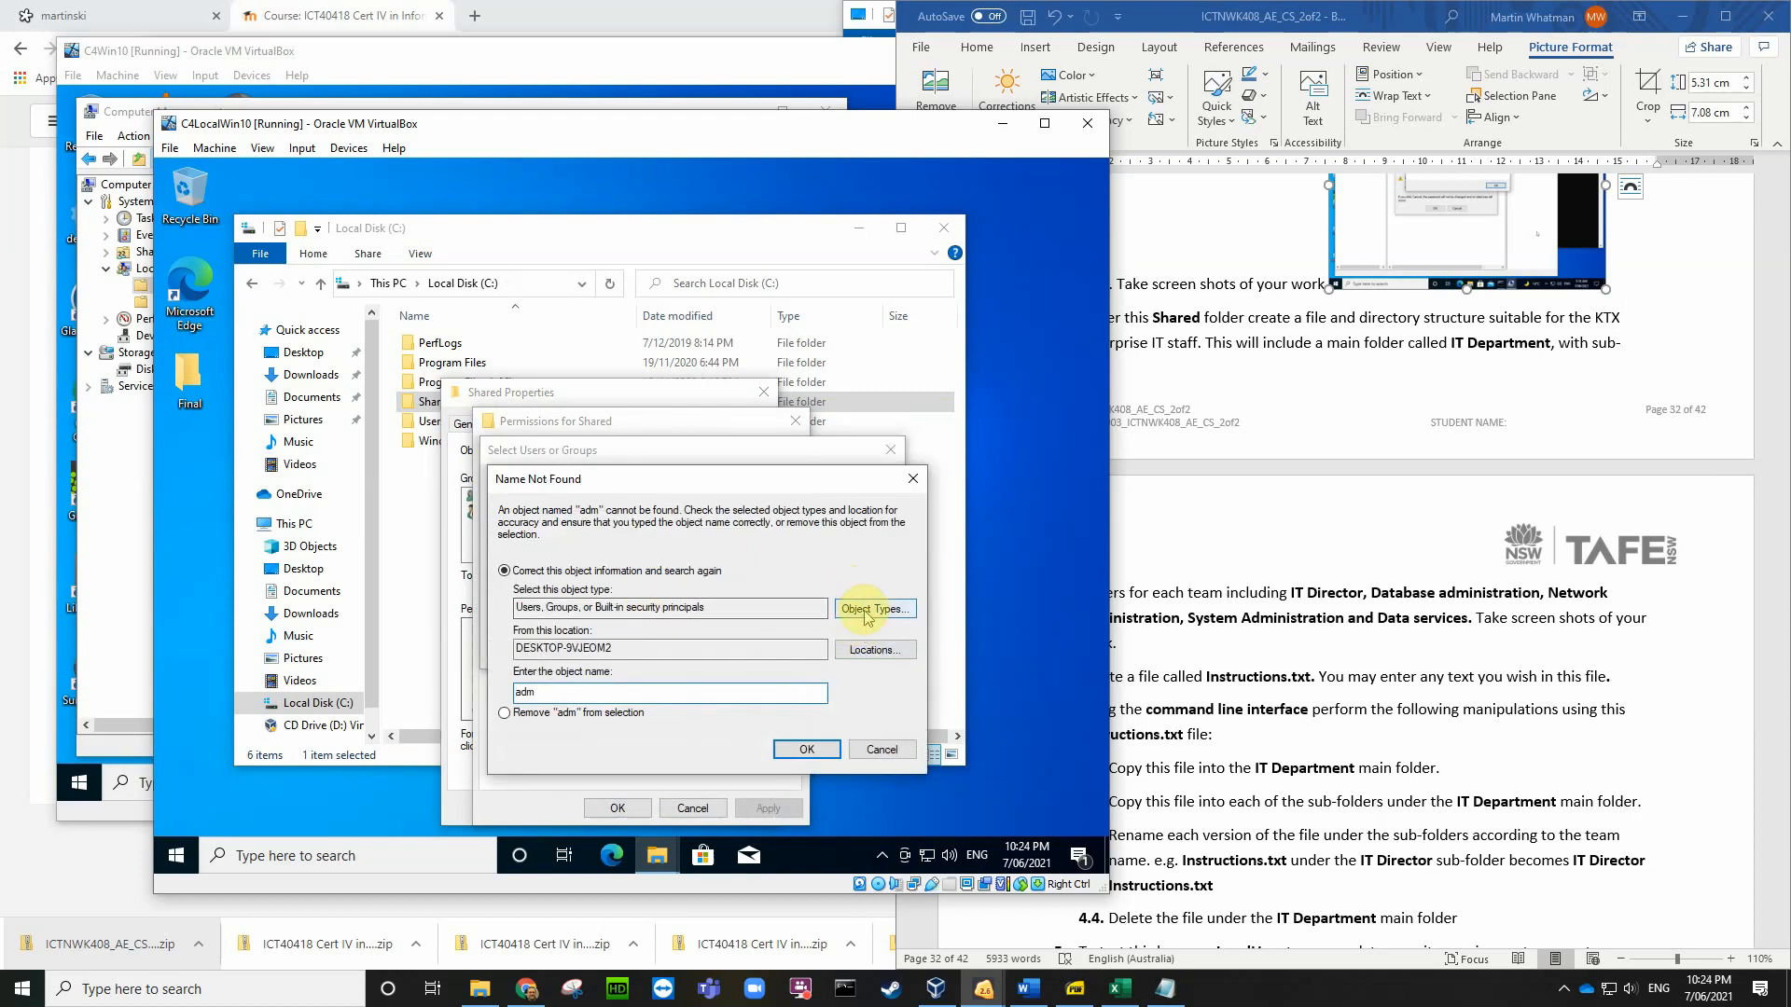
pyautogui.click(806, 749)
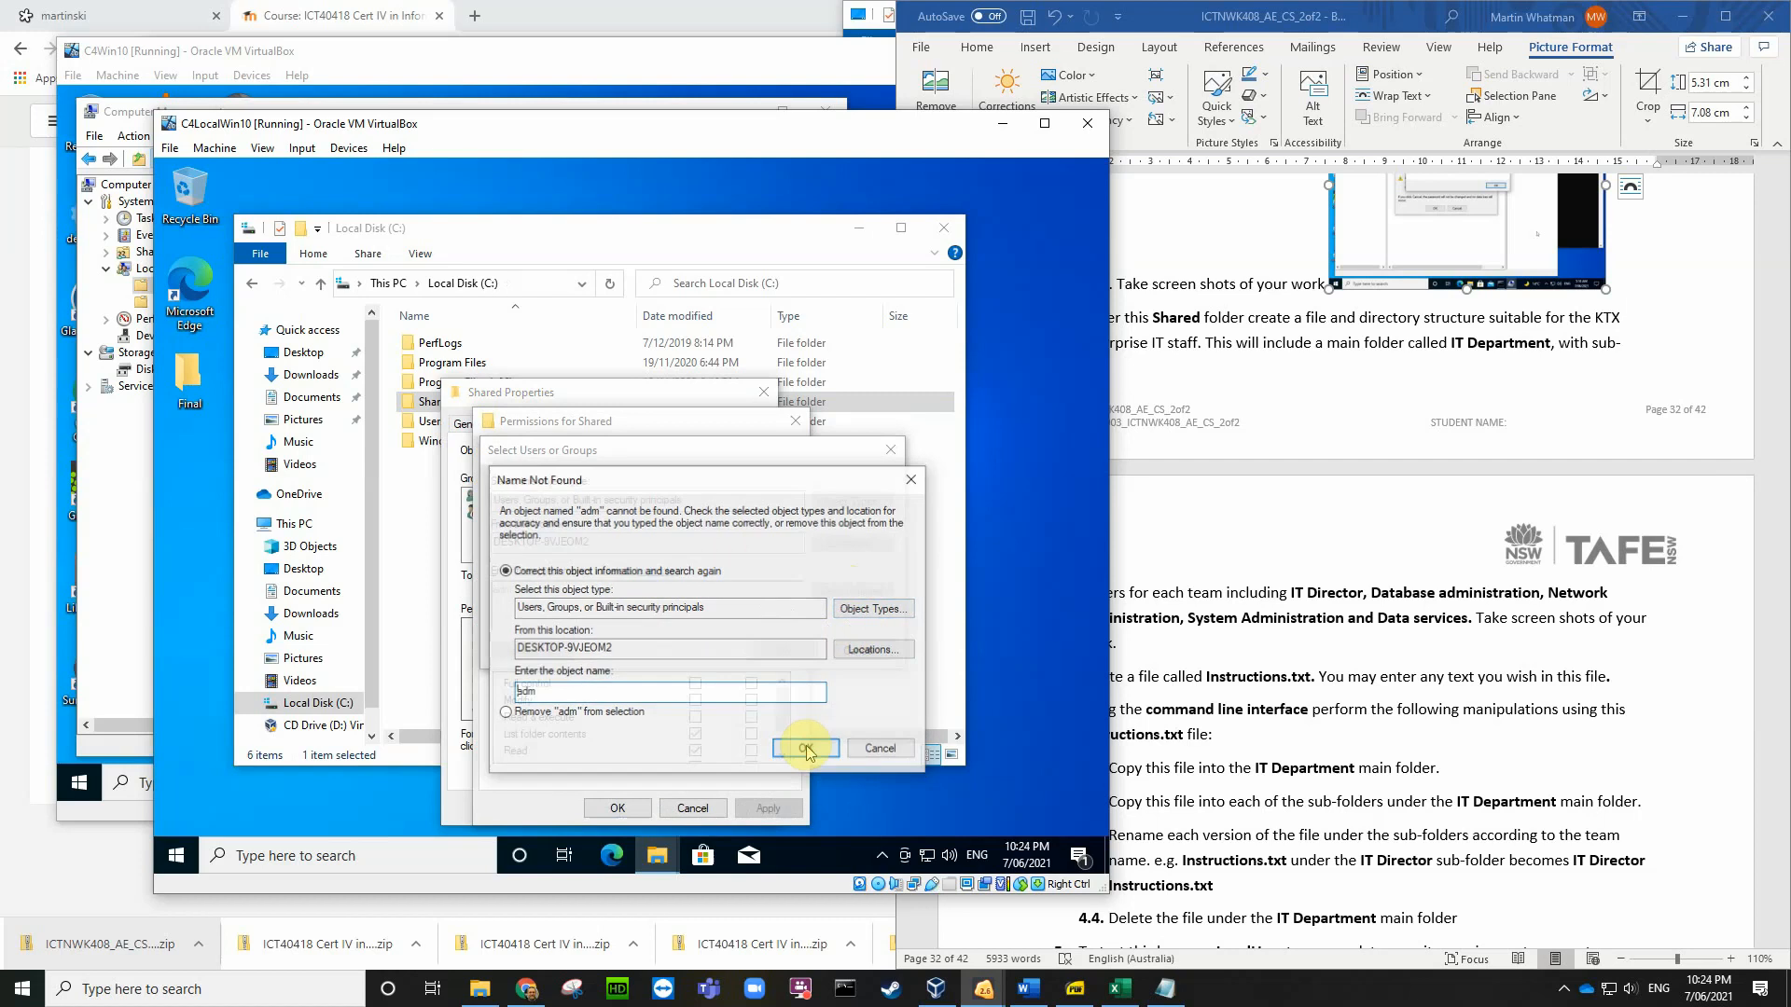
pyautogui.click(549, 690)
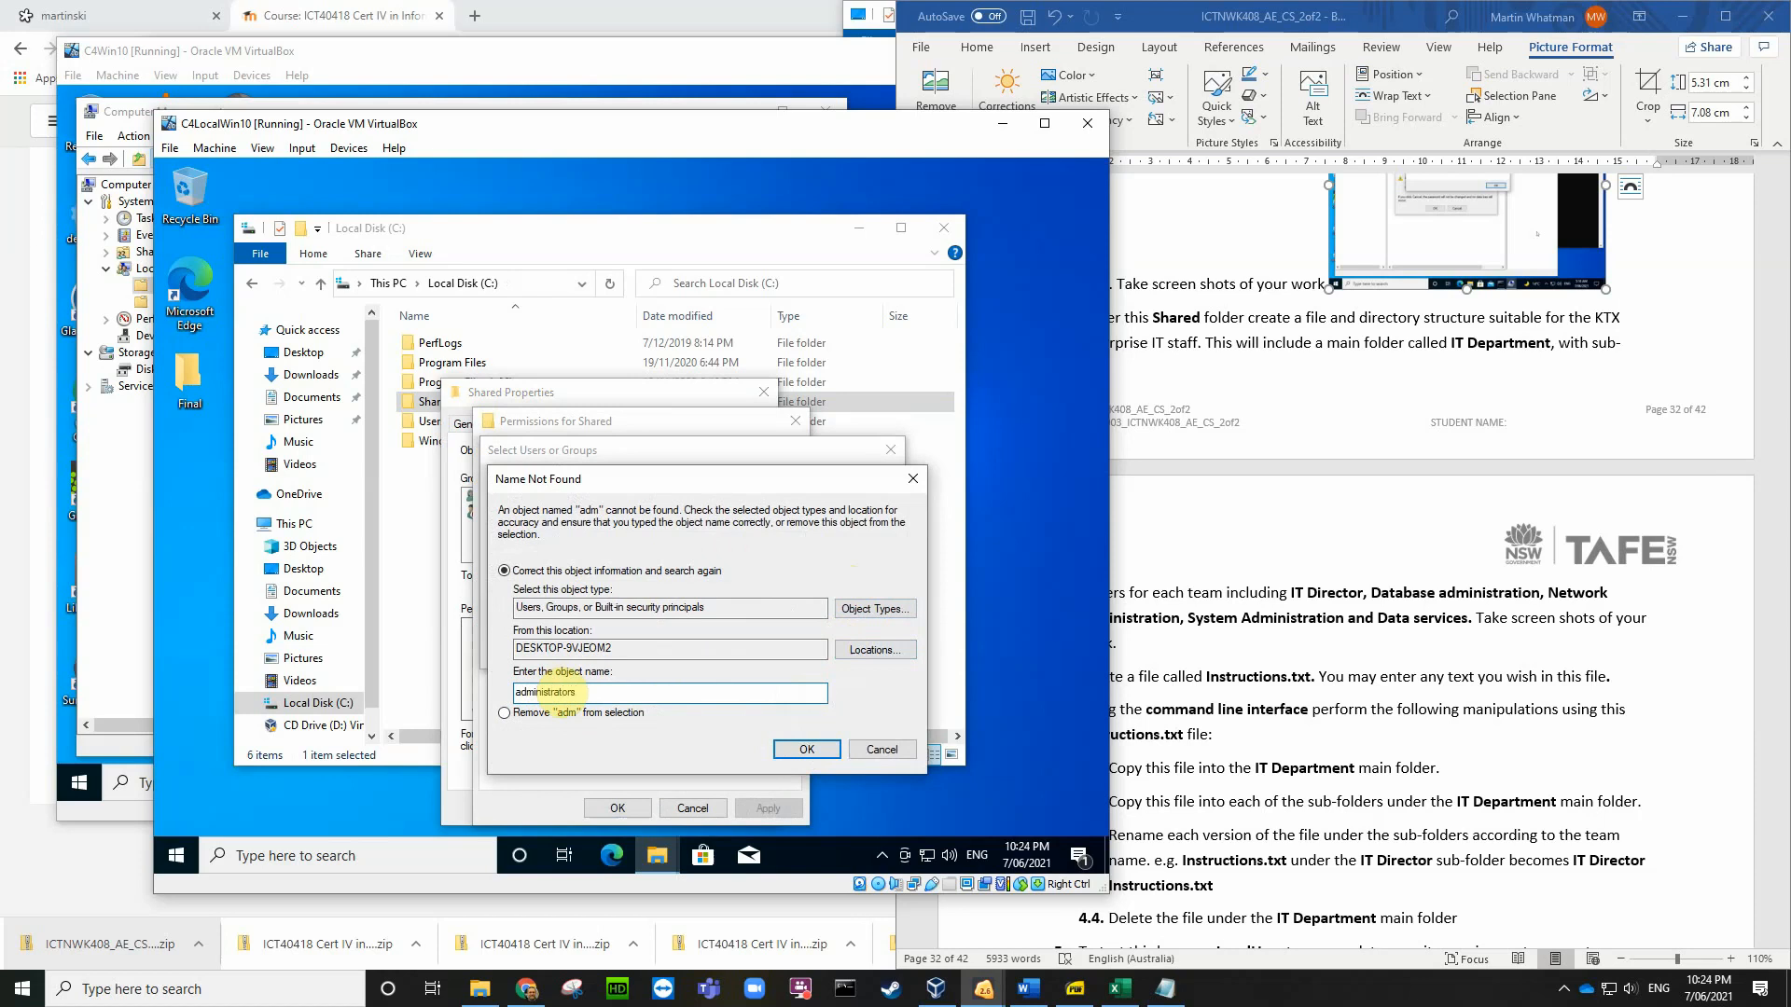
pyautogui.click(804, 750)
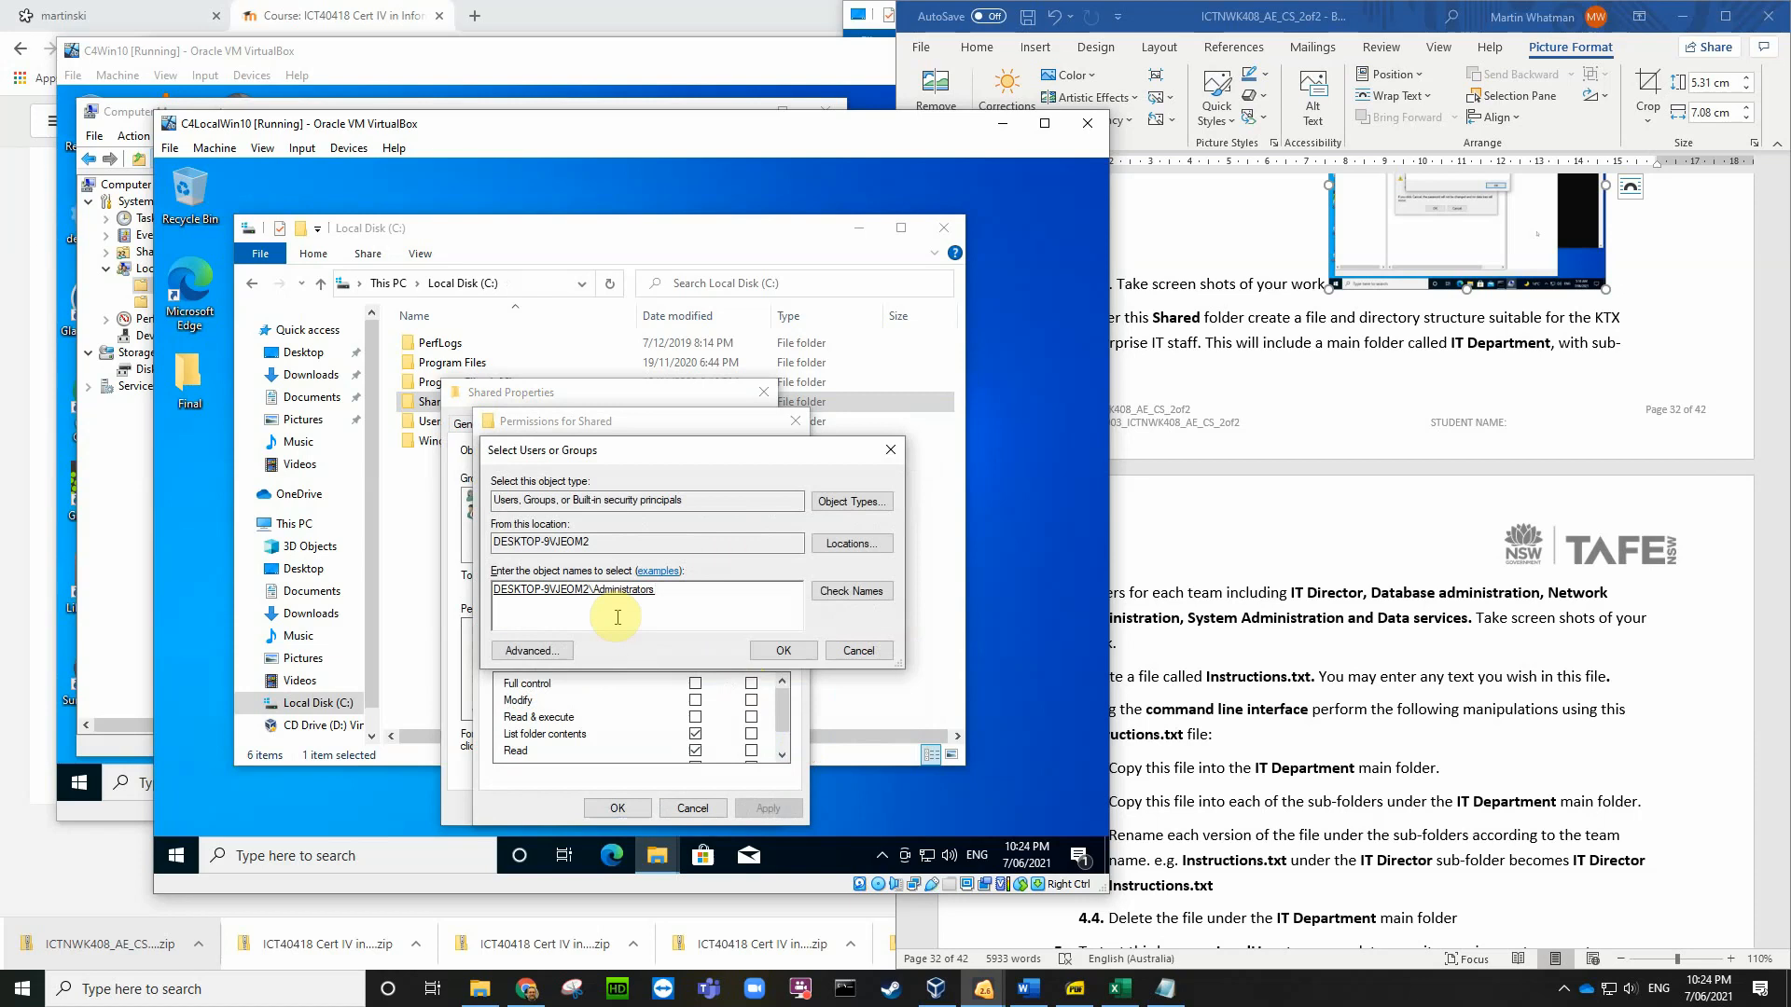
pyautogui.click(783, 652)
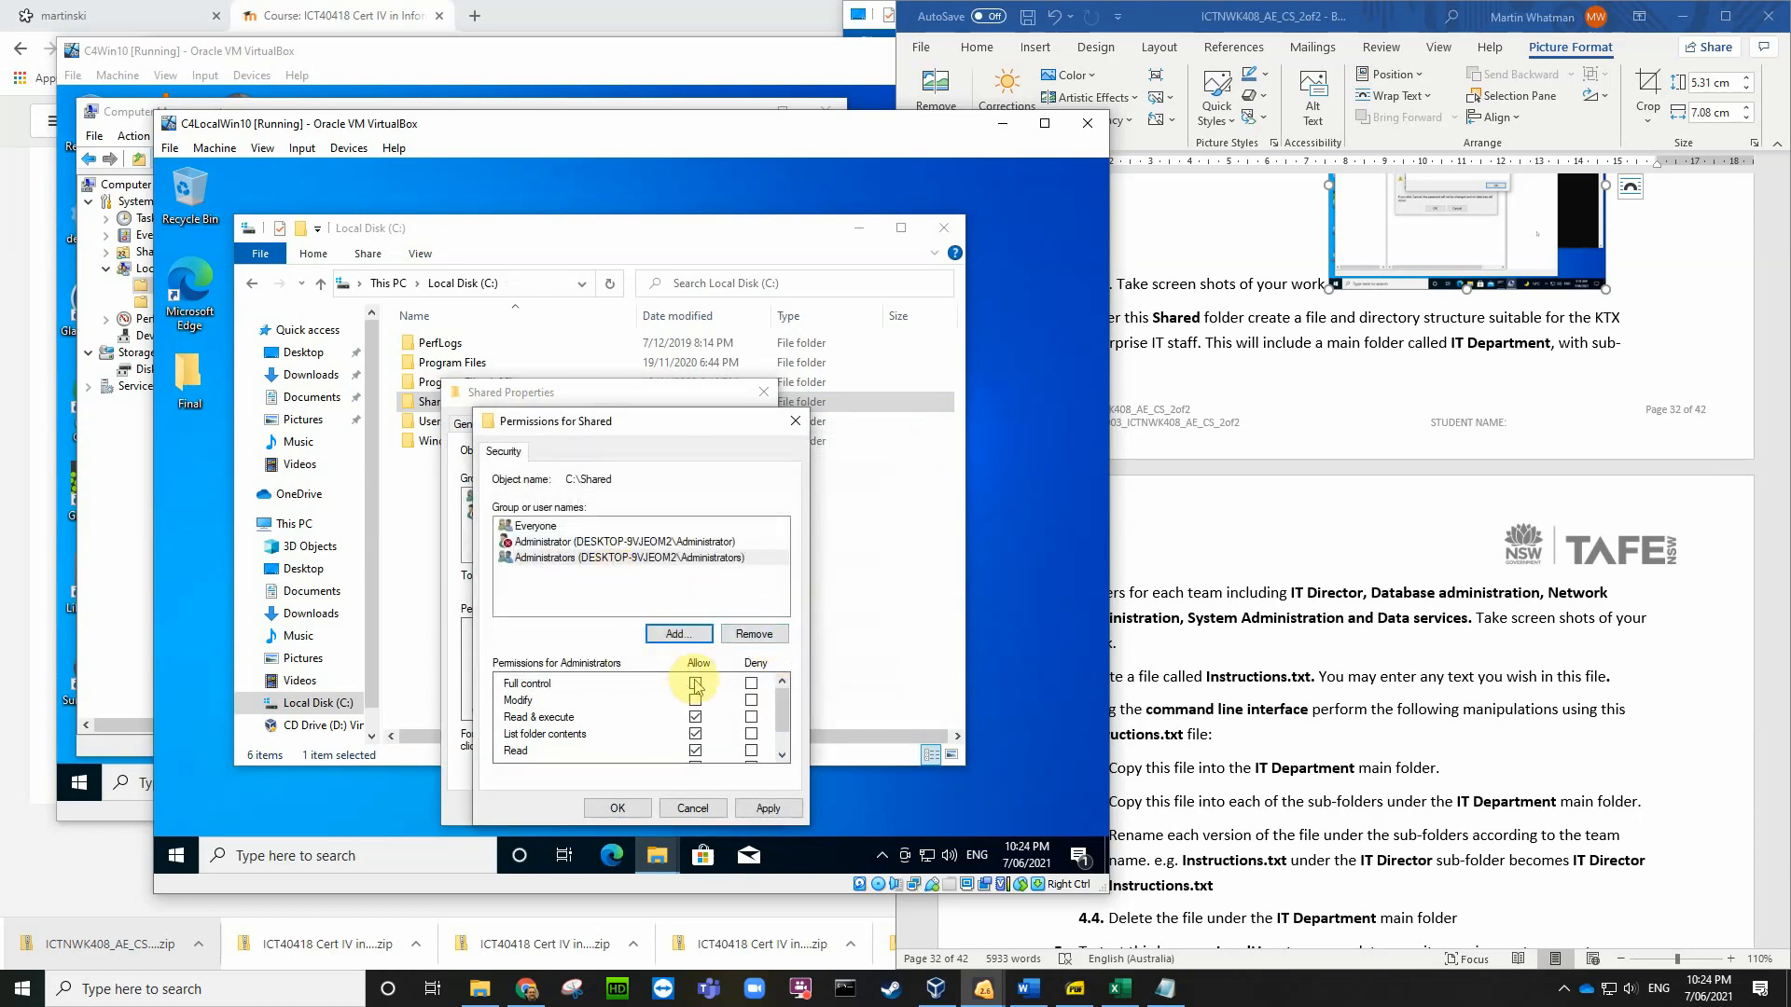
# Step: Remove the single Administrator account from the security permission list
pyautogui.click(557, 544)
pyautogui.click(754, 635)
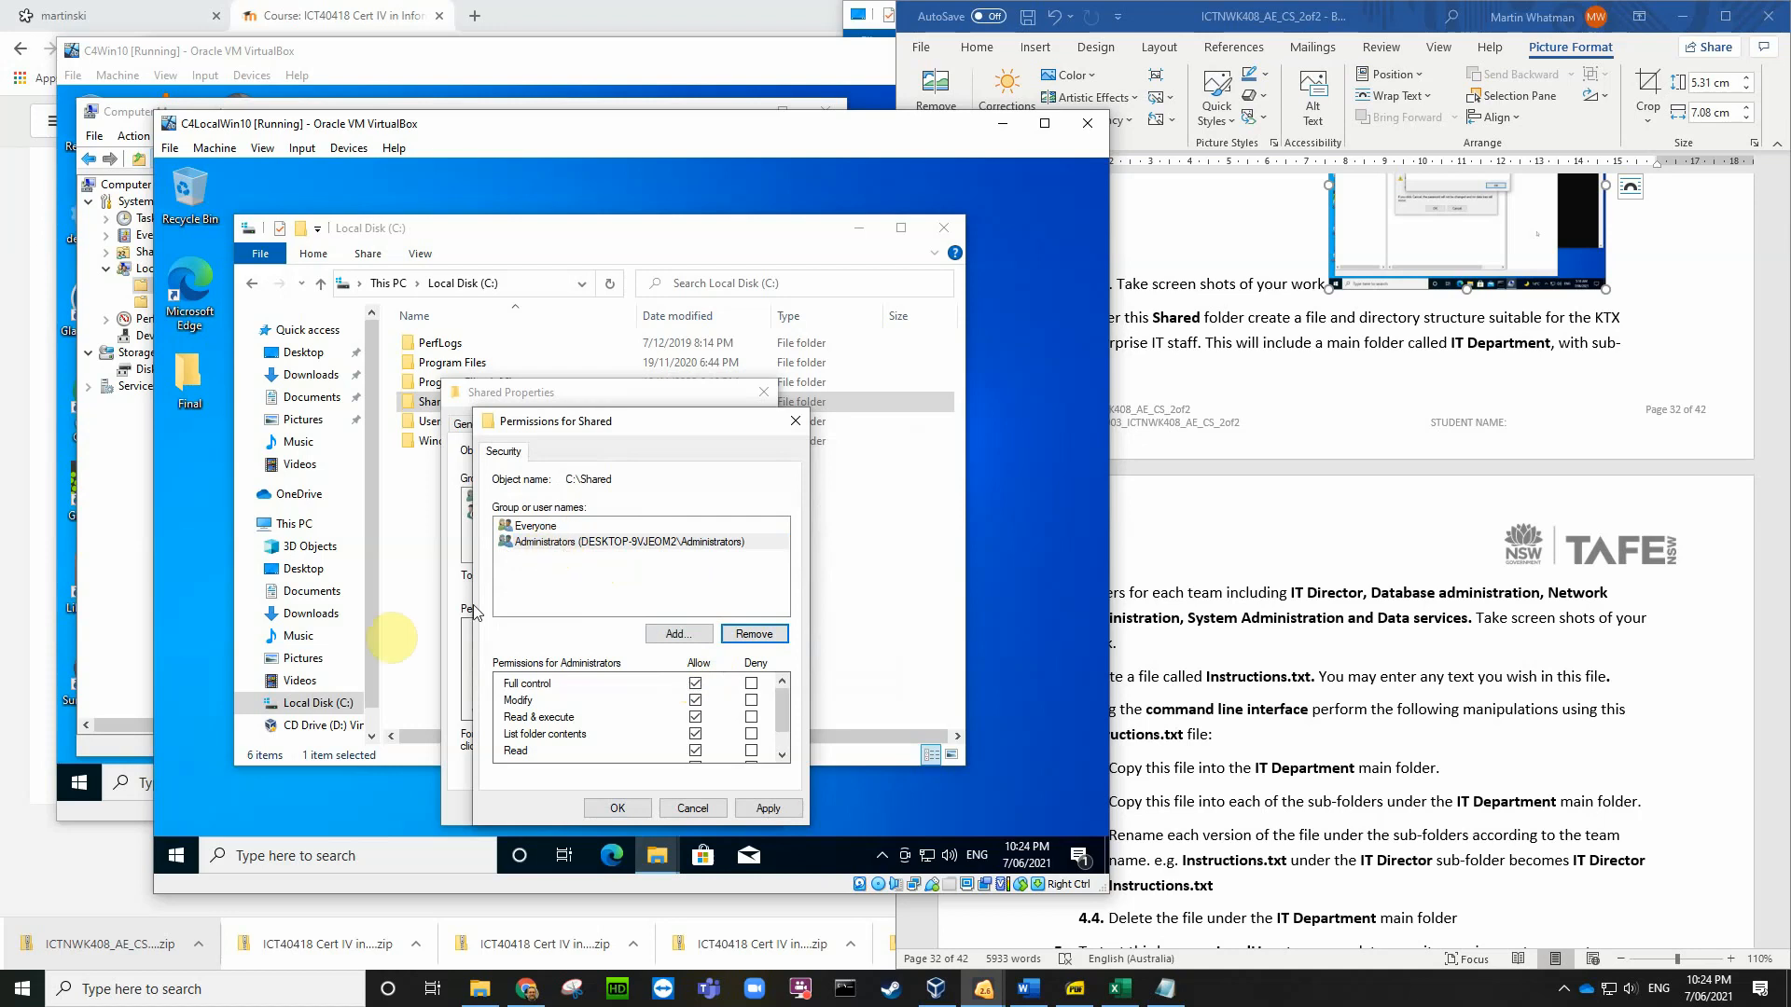
pyautogui.click(177, 855)
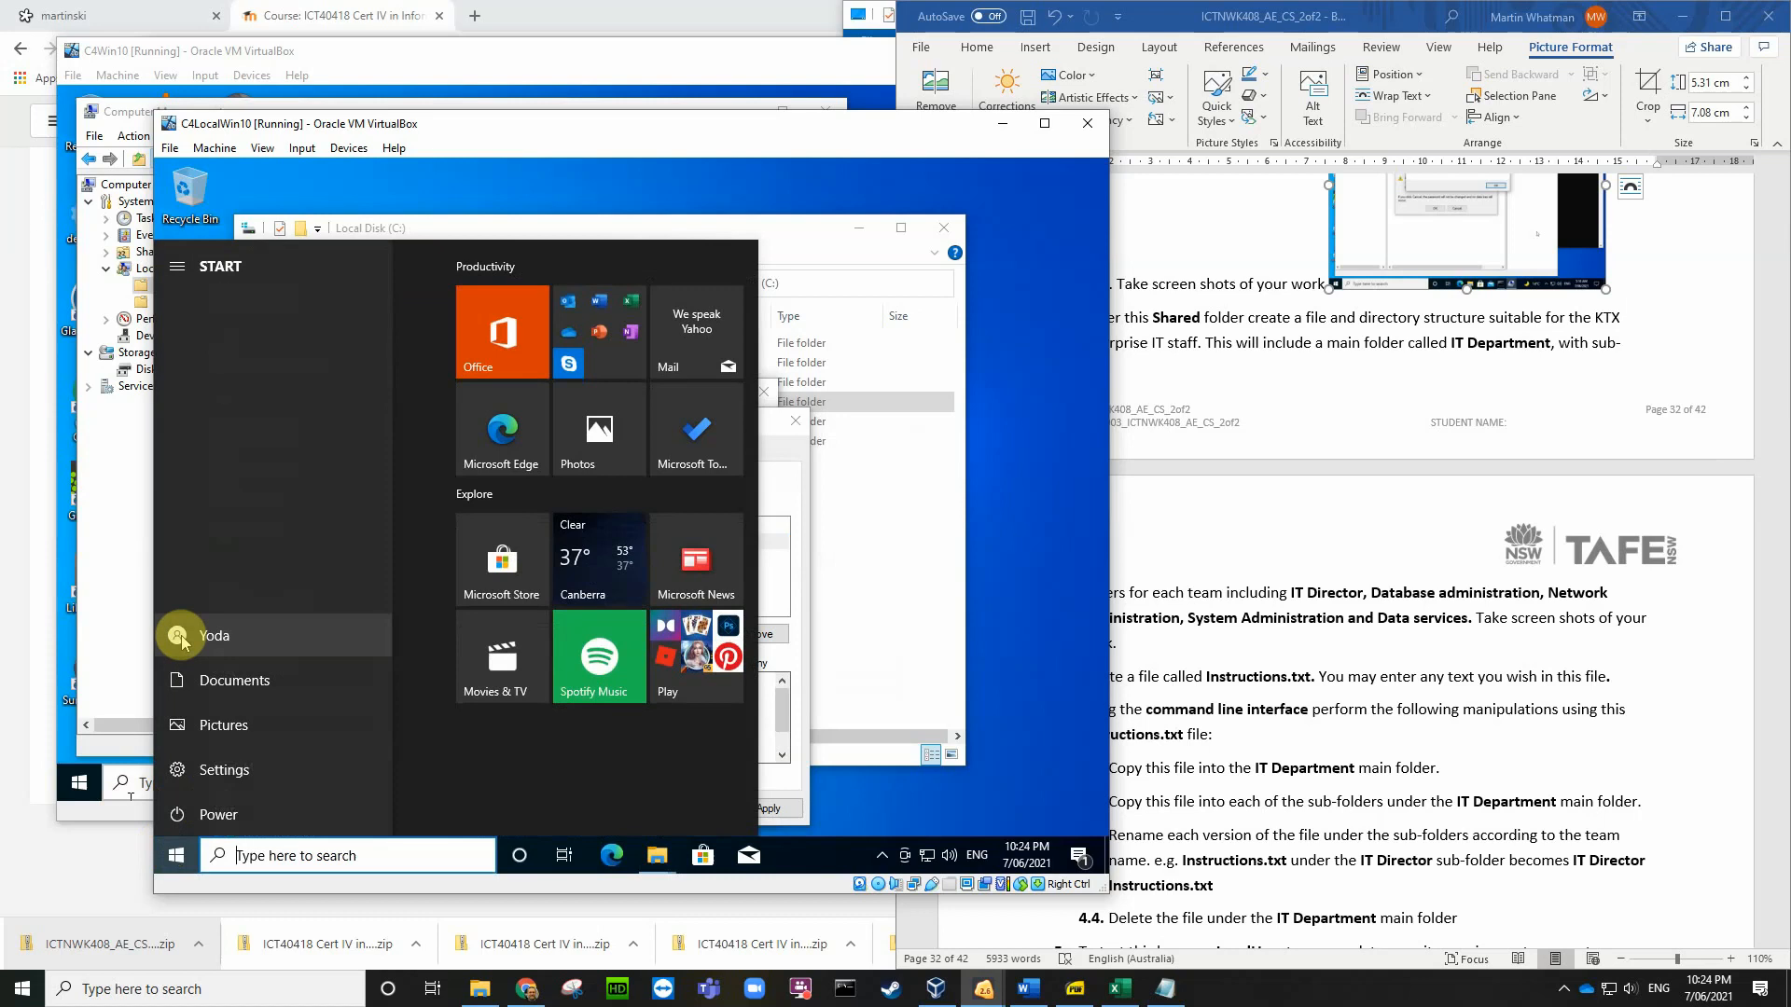
pyautogui.click(900, 549)
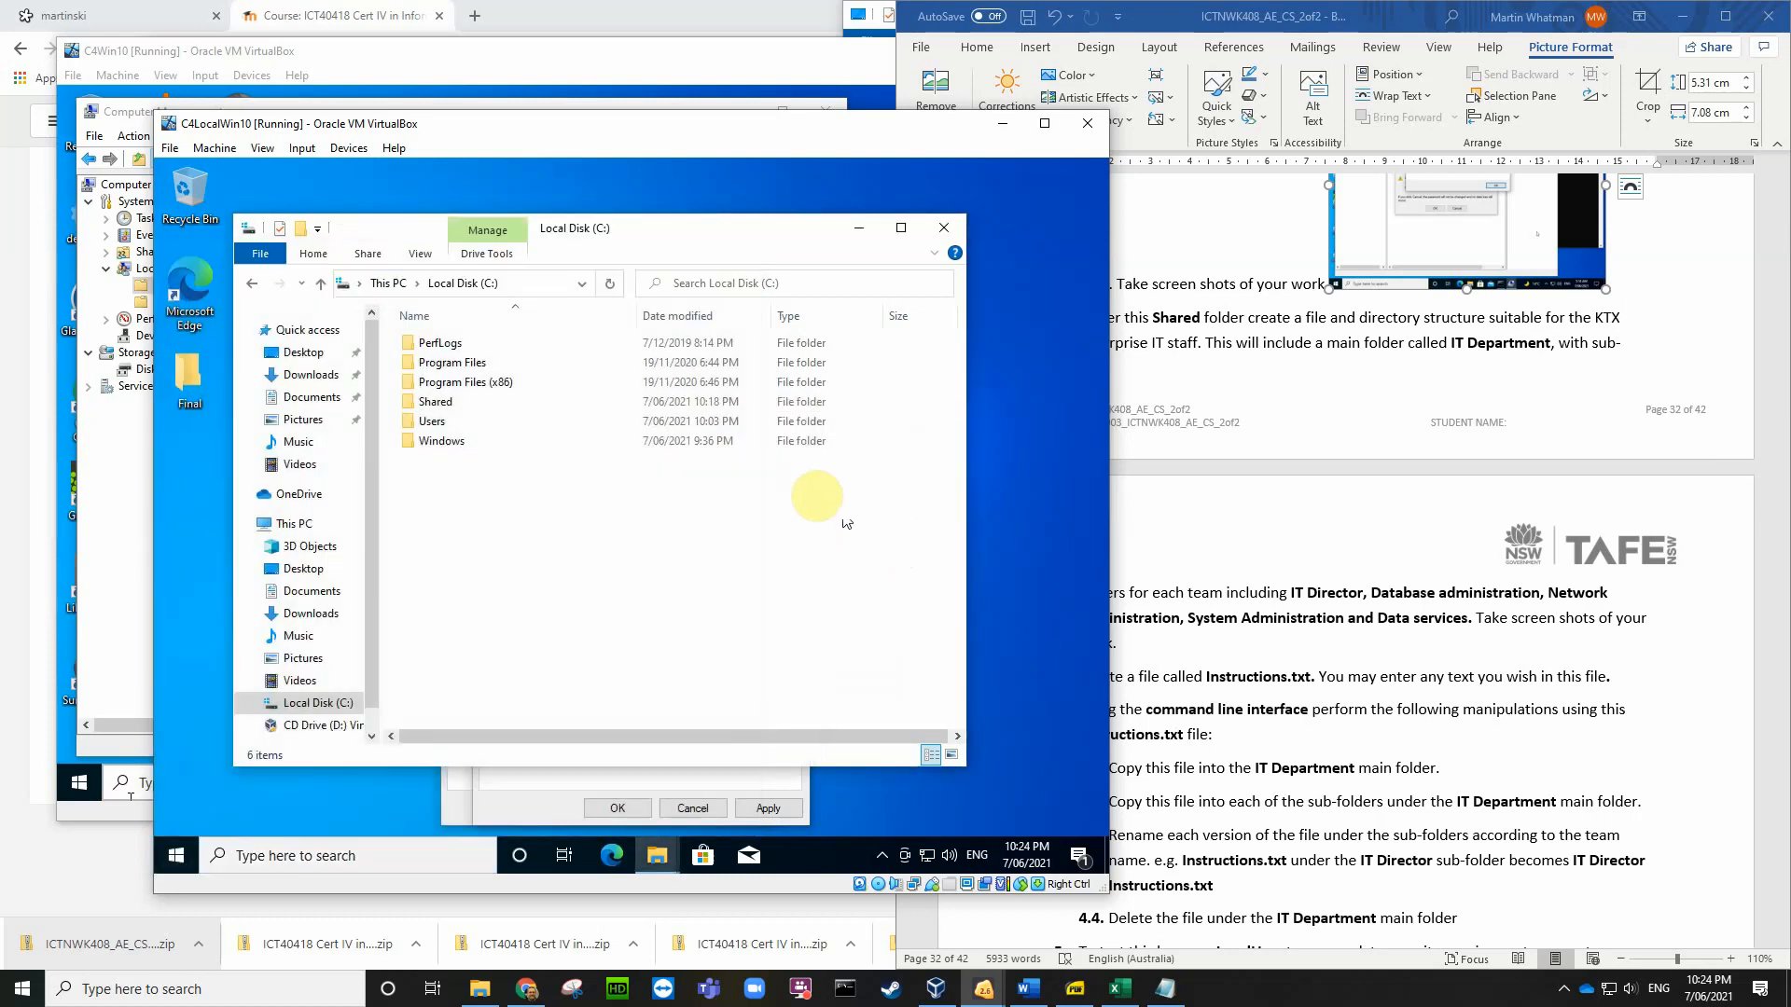
pyautogui.click(736, 781)
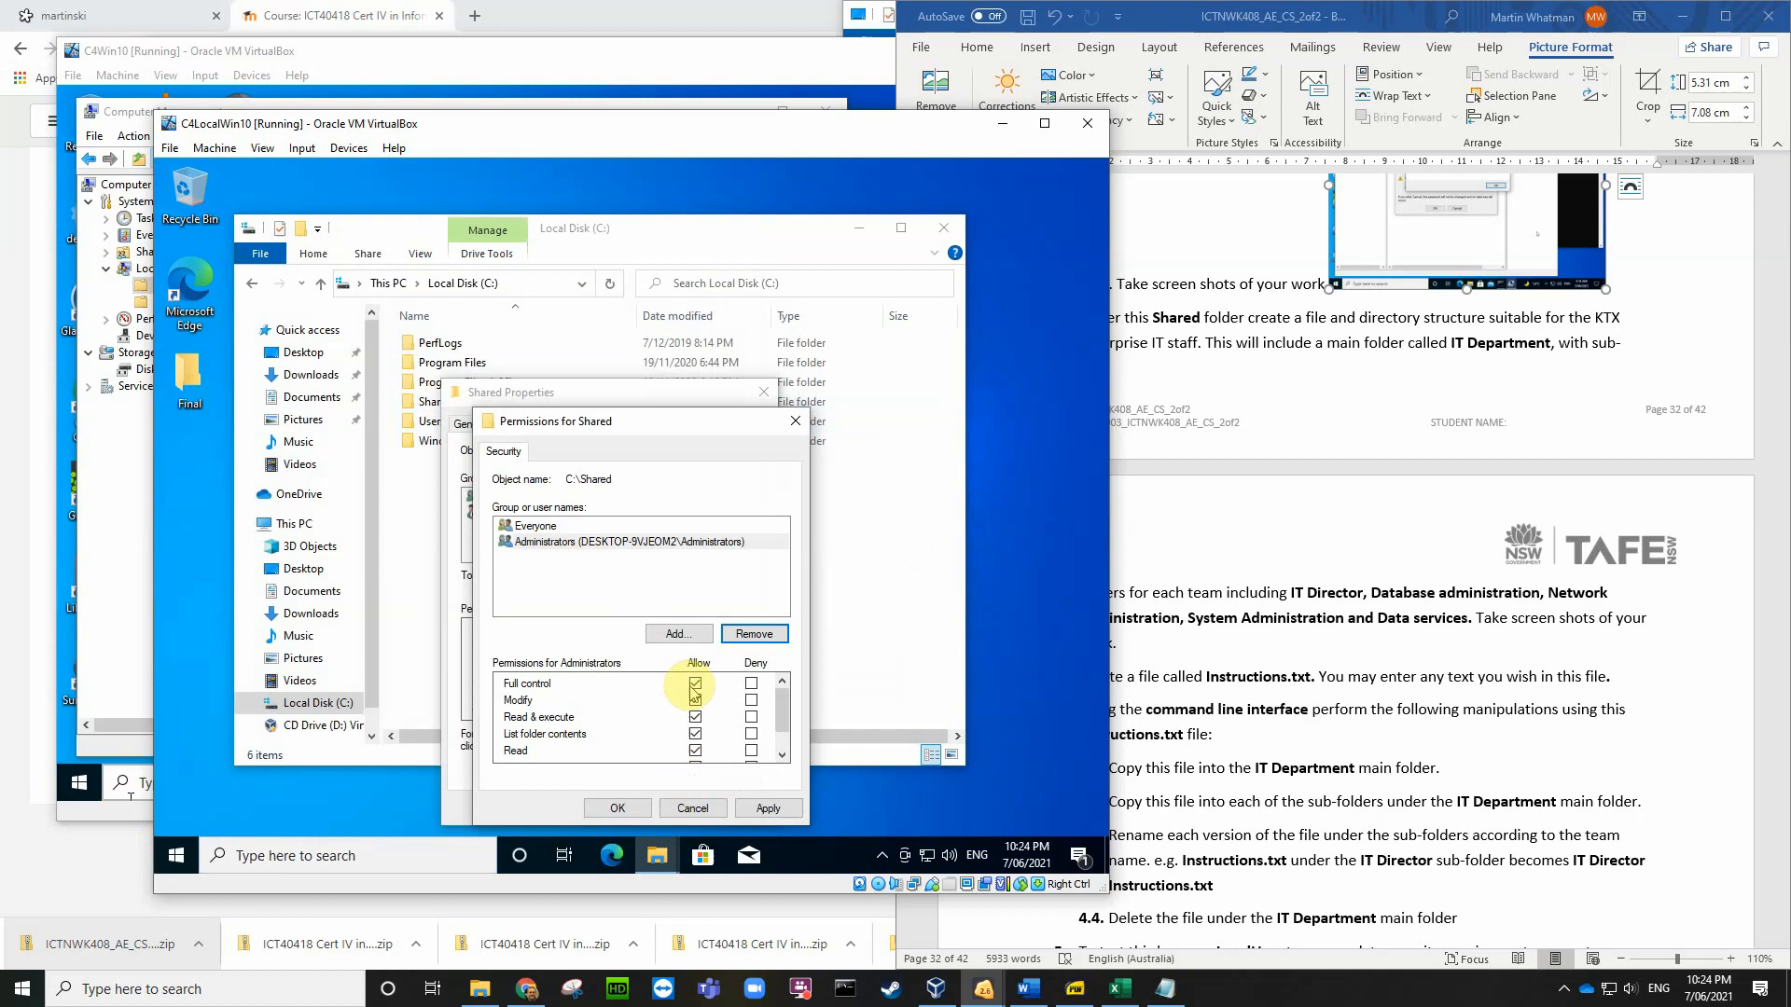
# Step: Apply the security changes and remove Administrator from the Shared folder's share permissions
pyautogui.click(620, 810)
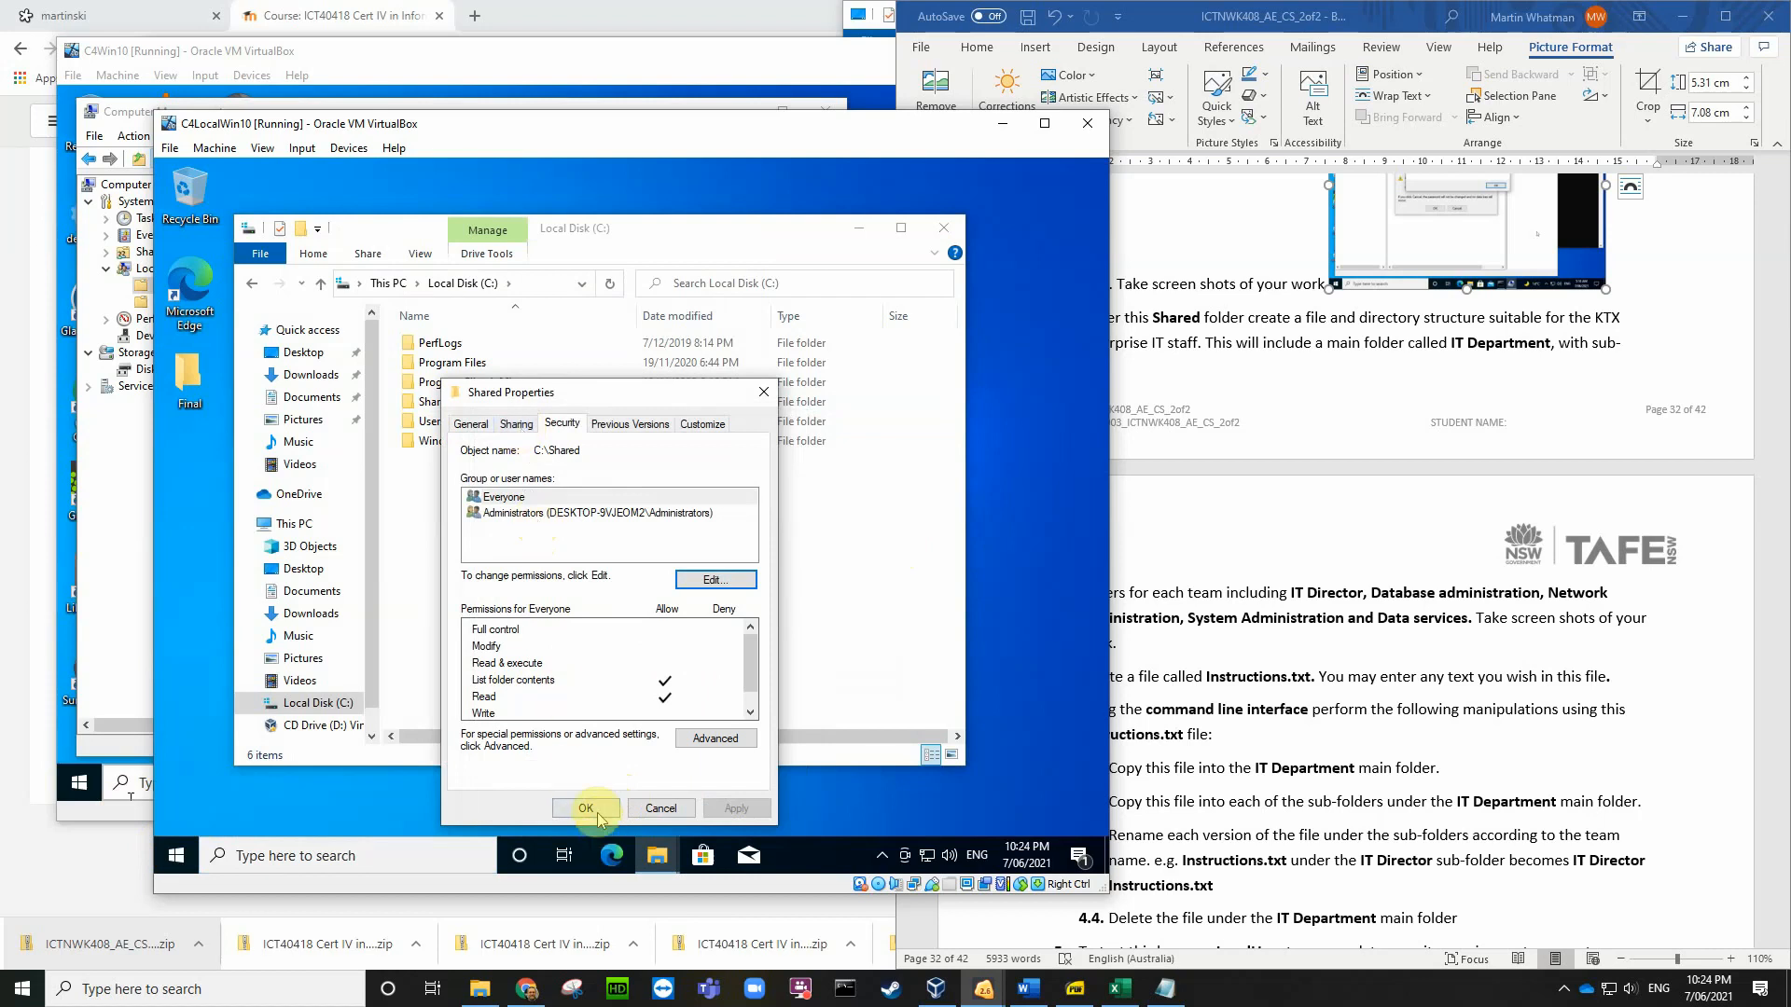
pyautogui.click(519, 425)
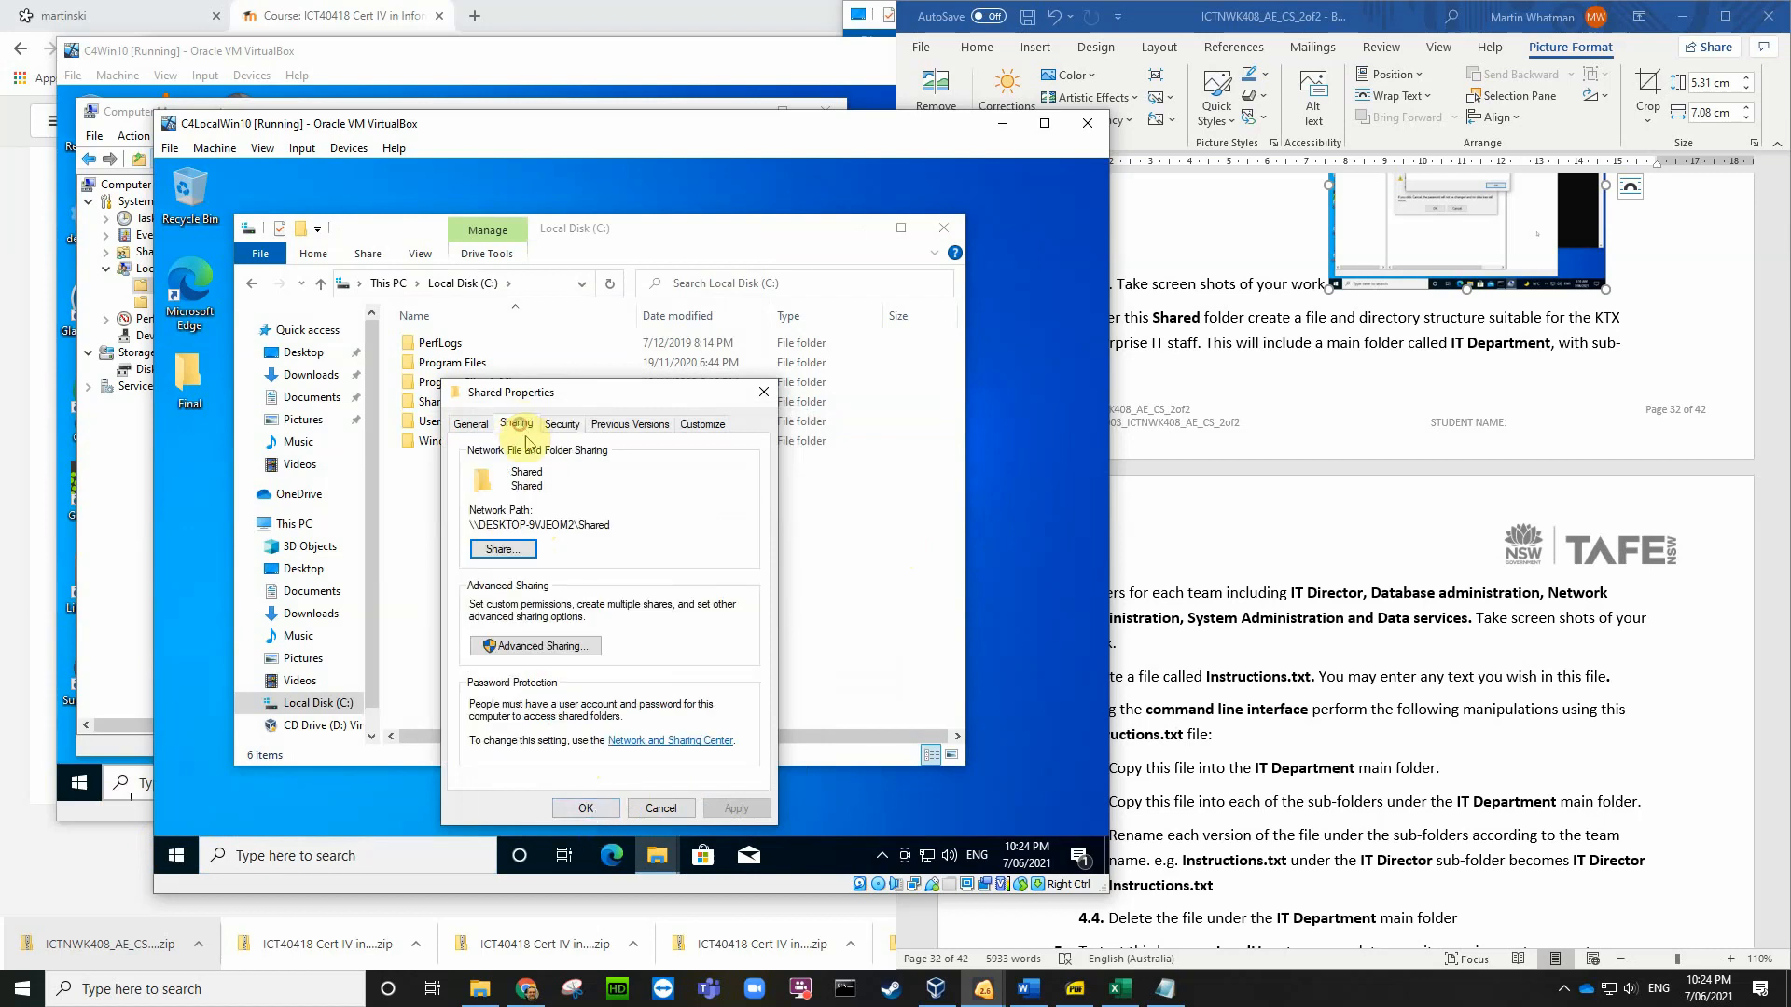
pyautogui.click(529, 648)
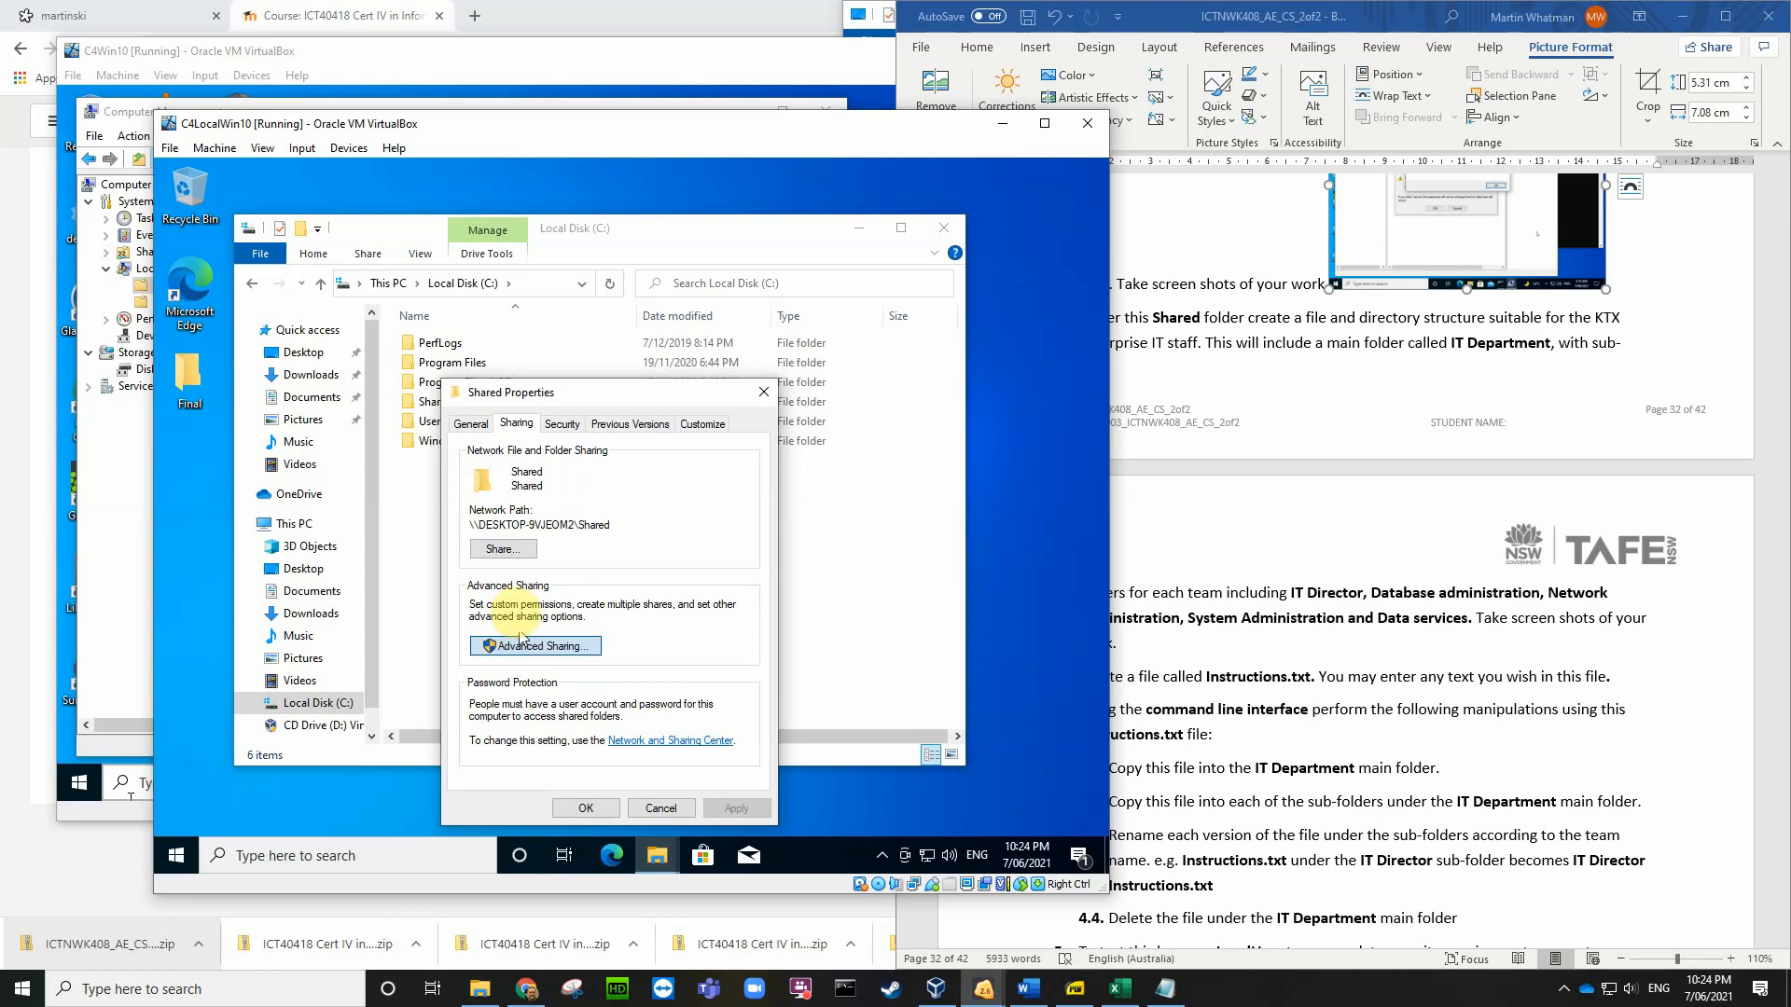
pyautogui.click(512, 681)
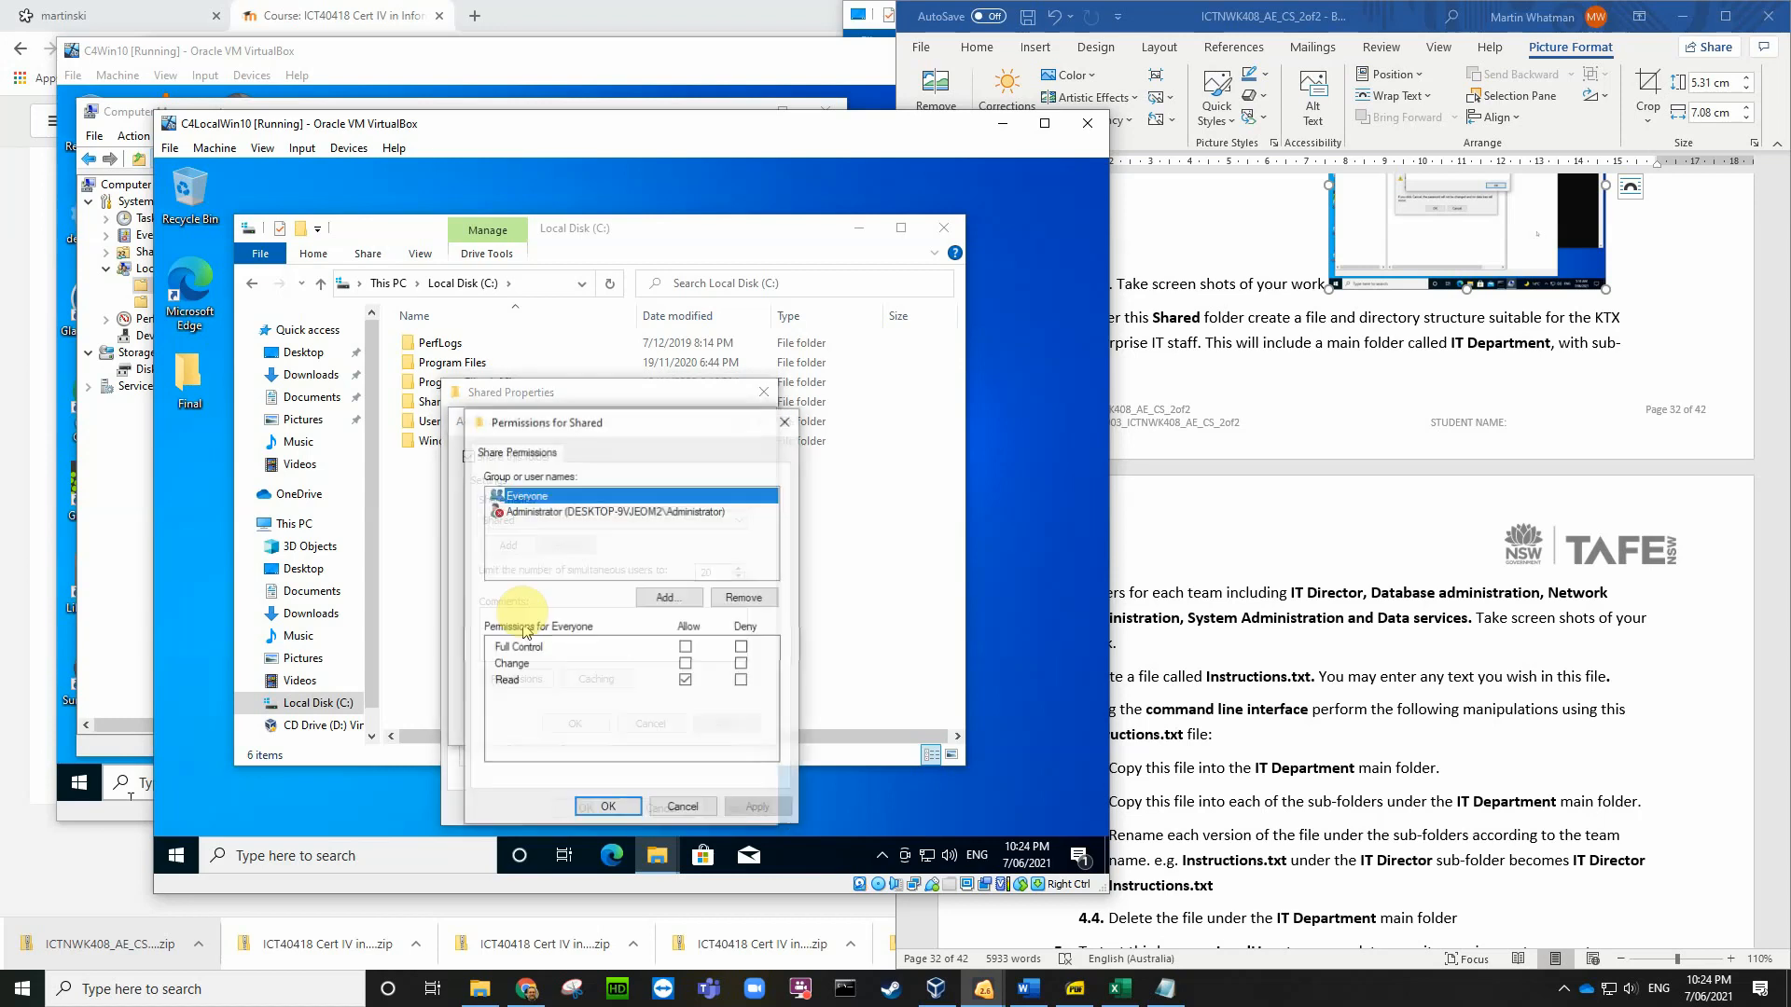
pyautogui.click(554, 512)
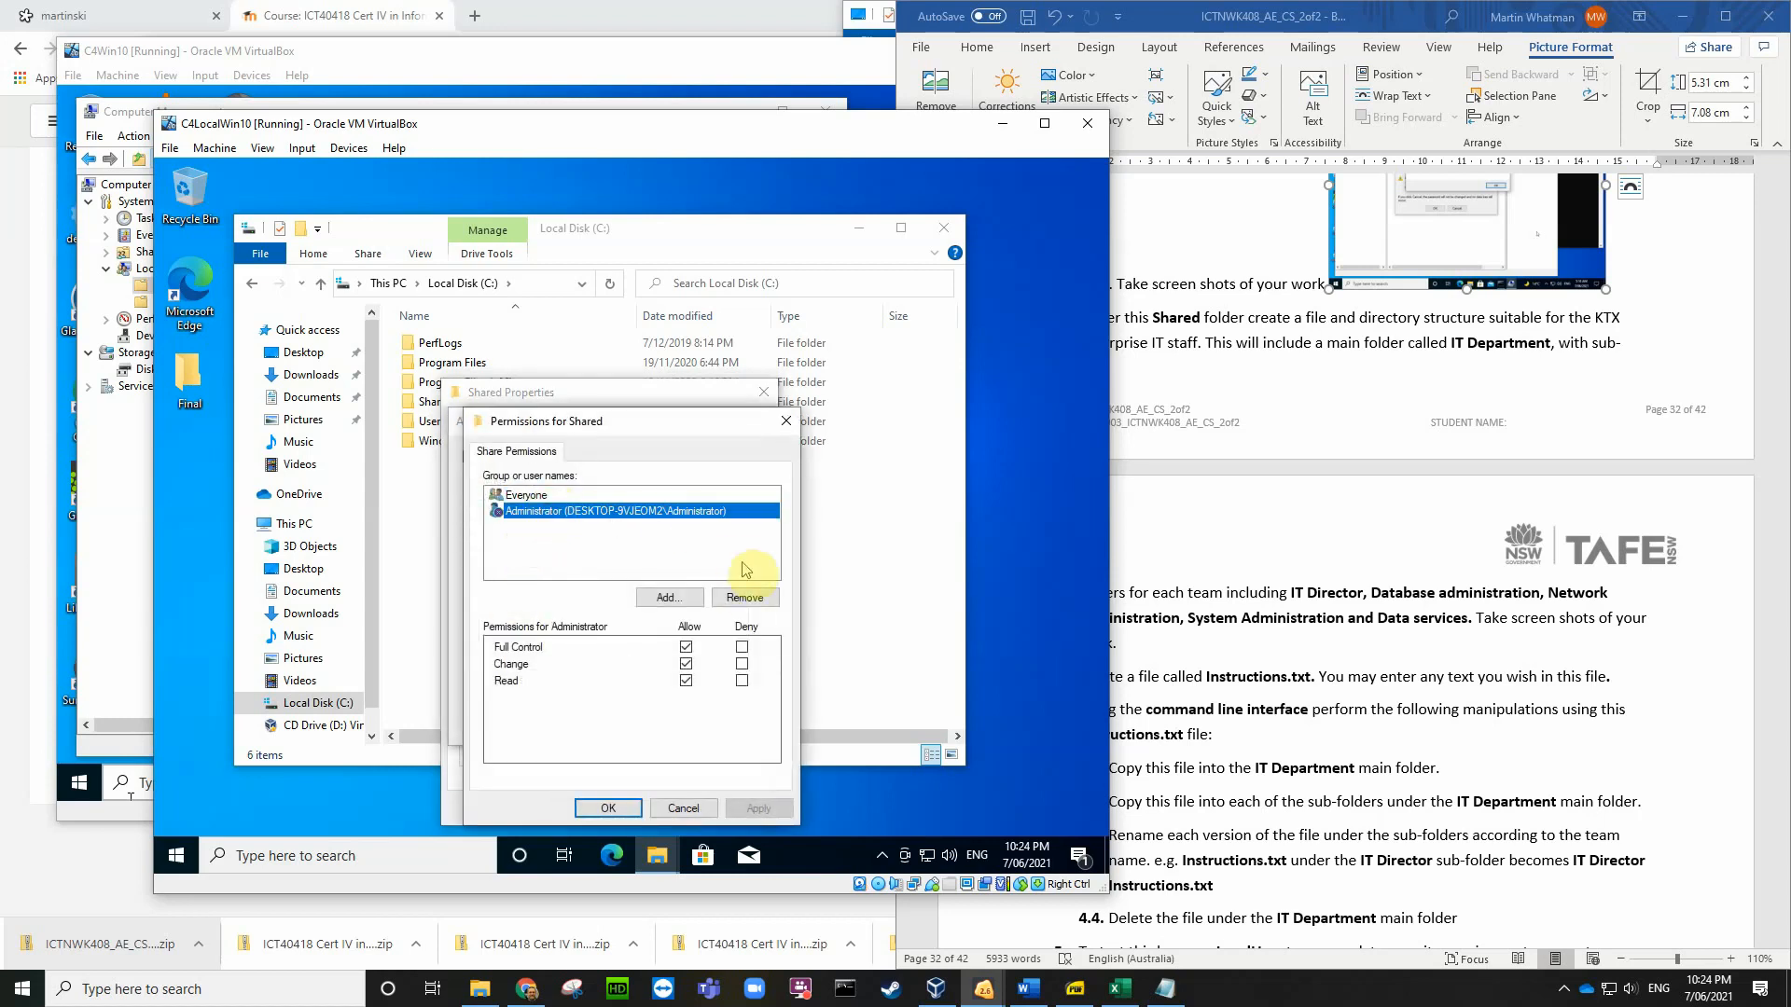
pyautogui.click(743, 598)
# Step: Add Administrators with Full Control to the share permissions, then confirm and close
pyautogui.click(668, 599)
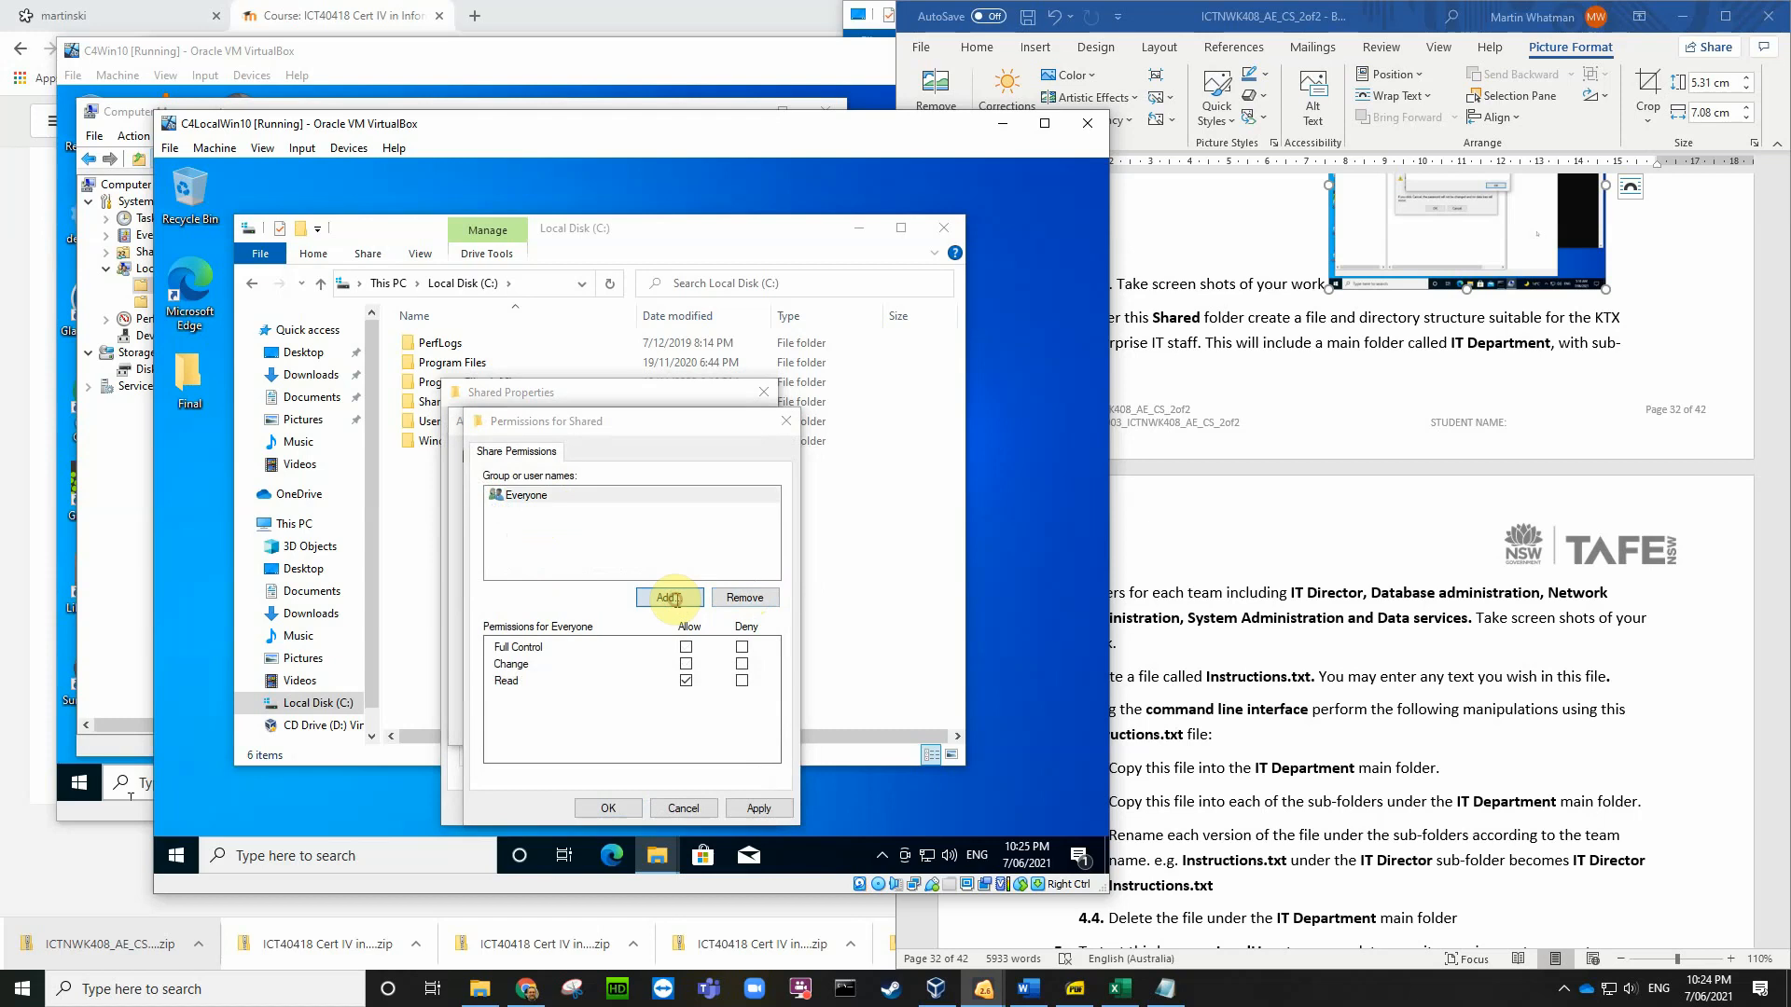
pyautogui.write('a')
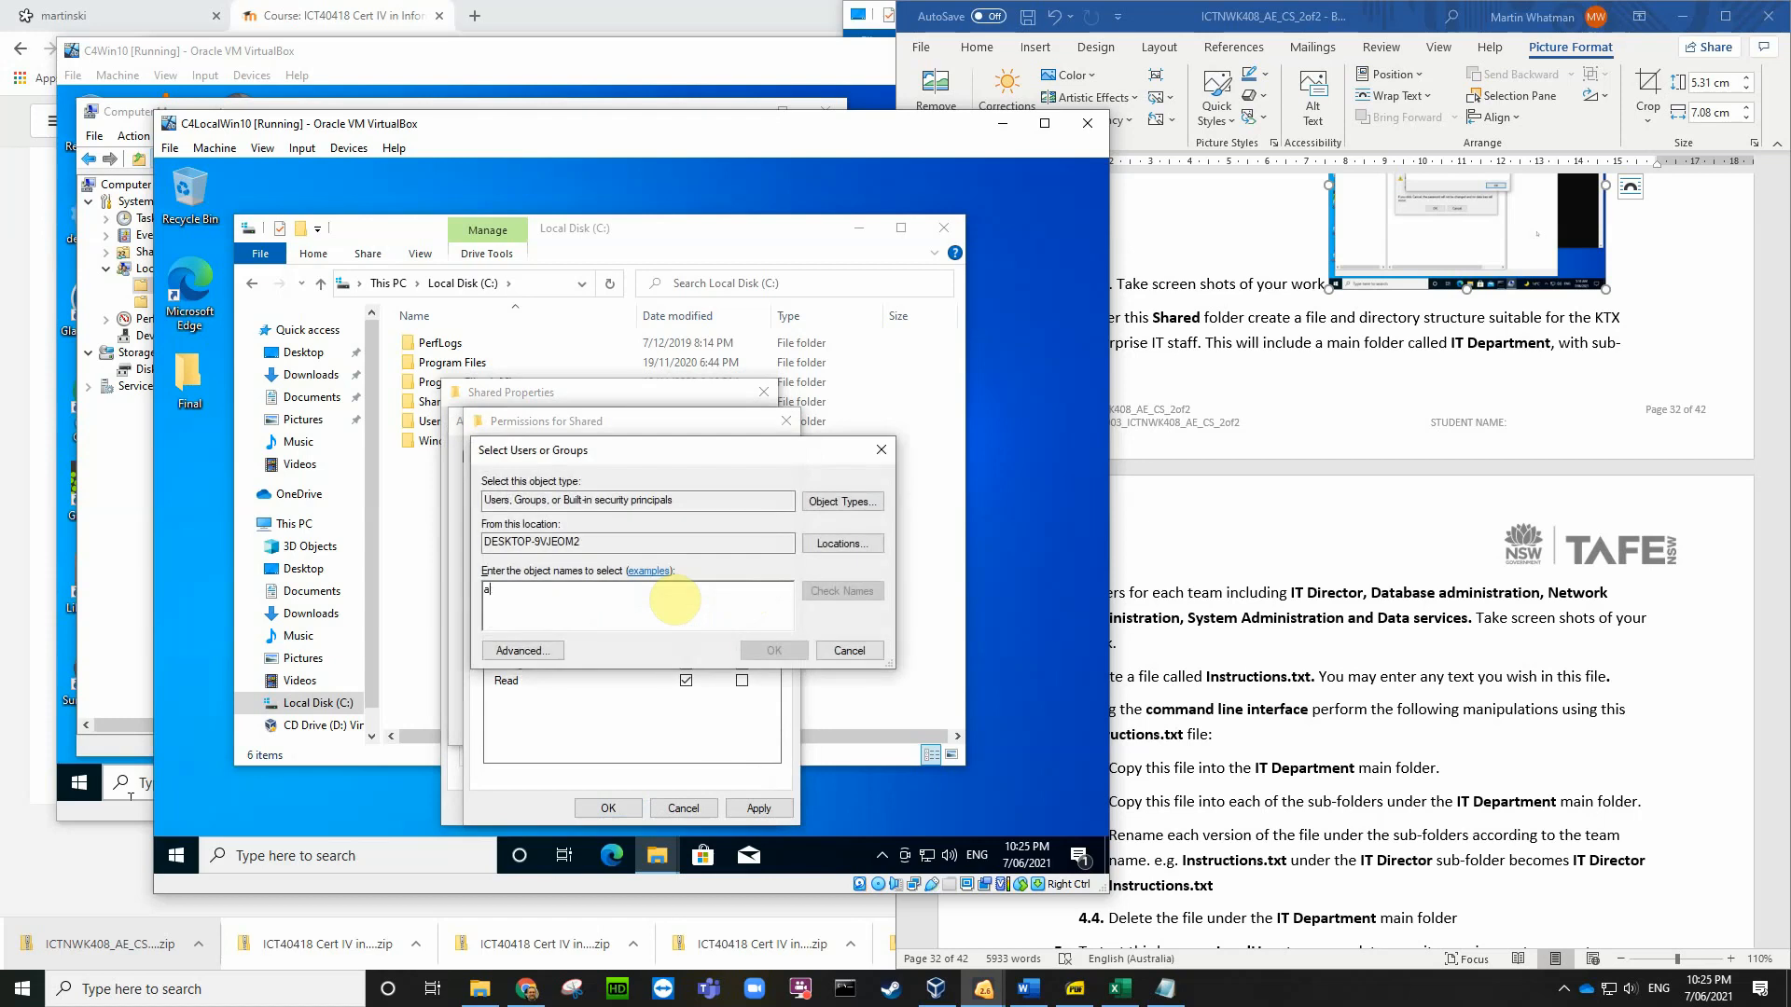
pyautogui.write('dministrators')
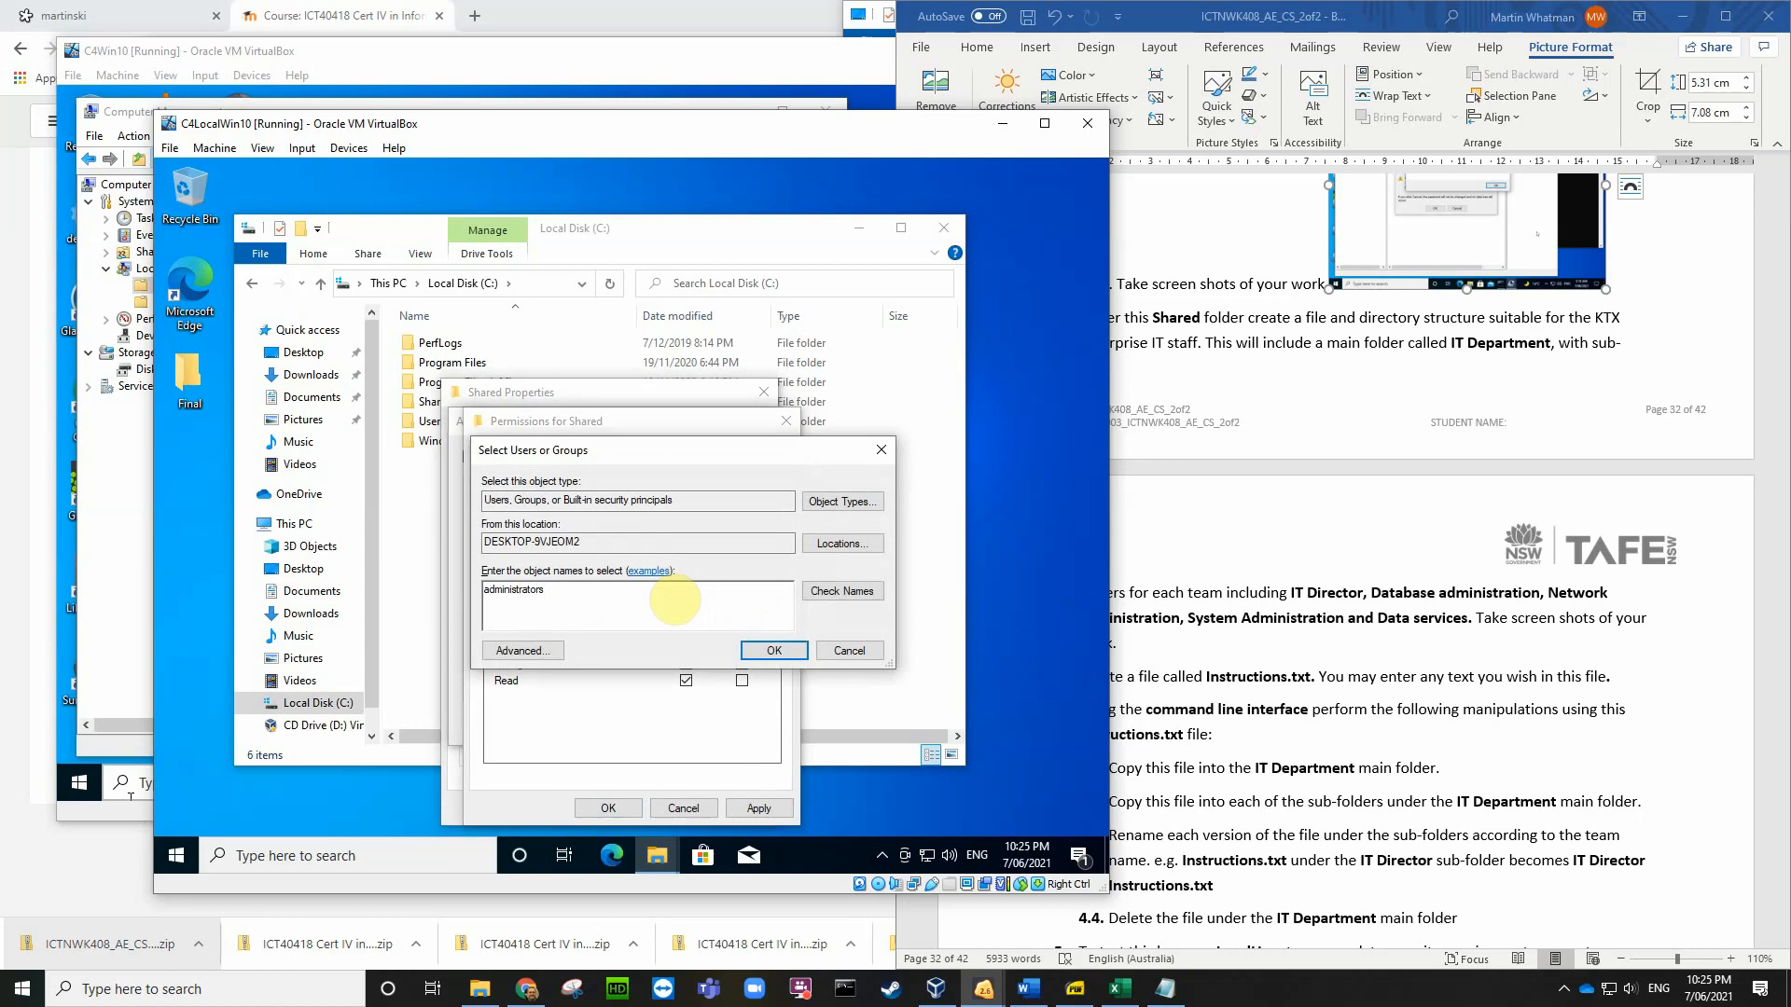
pyautogui.click(845, 593)
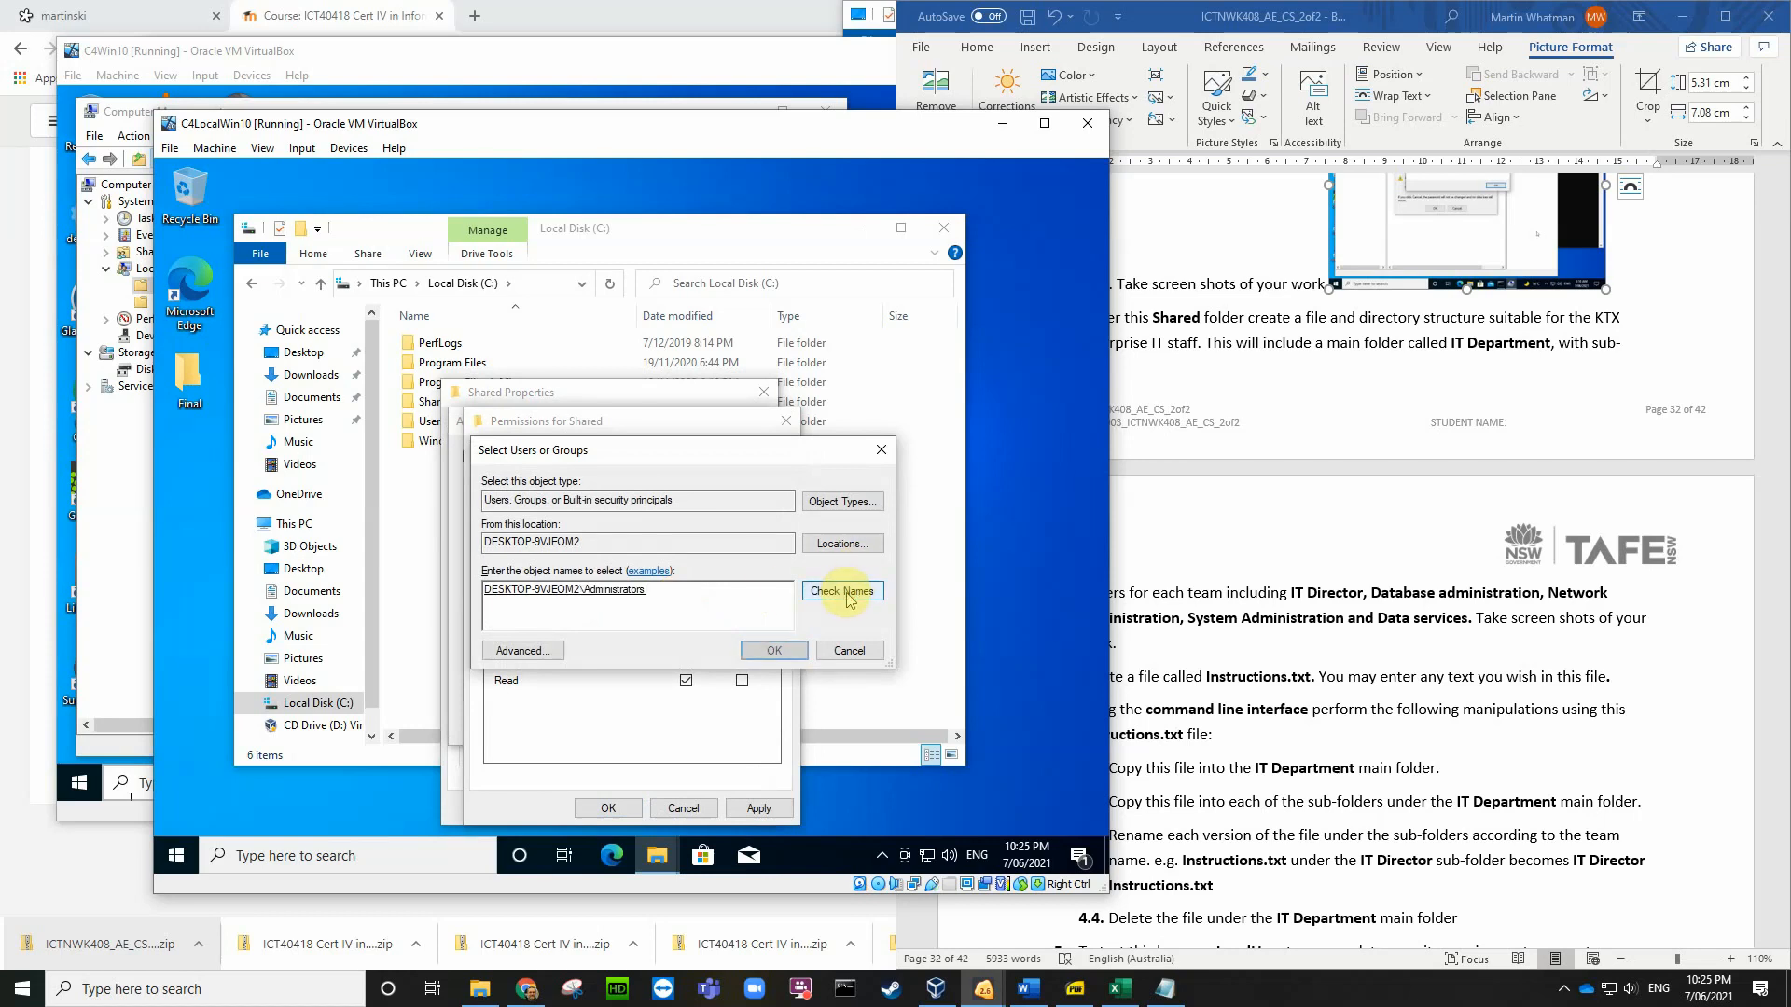
pyautogui.click(799, 652)
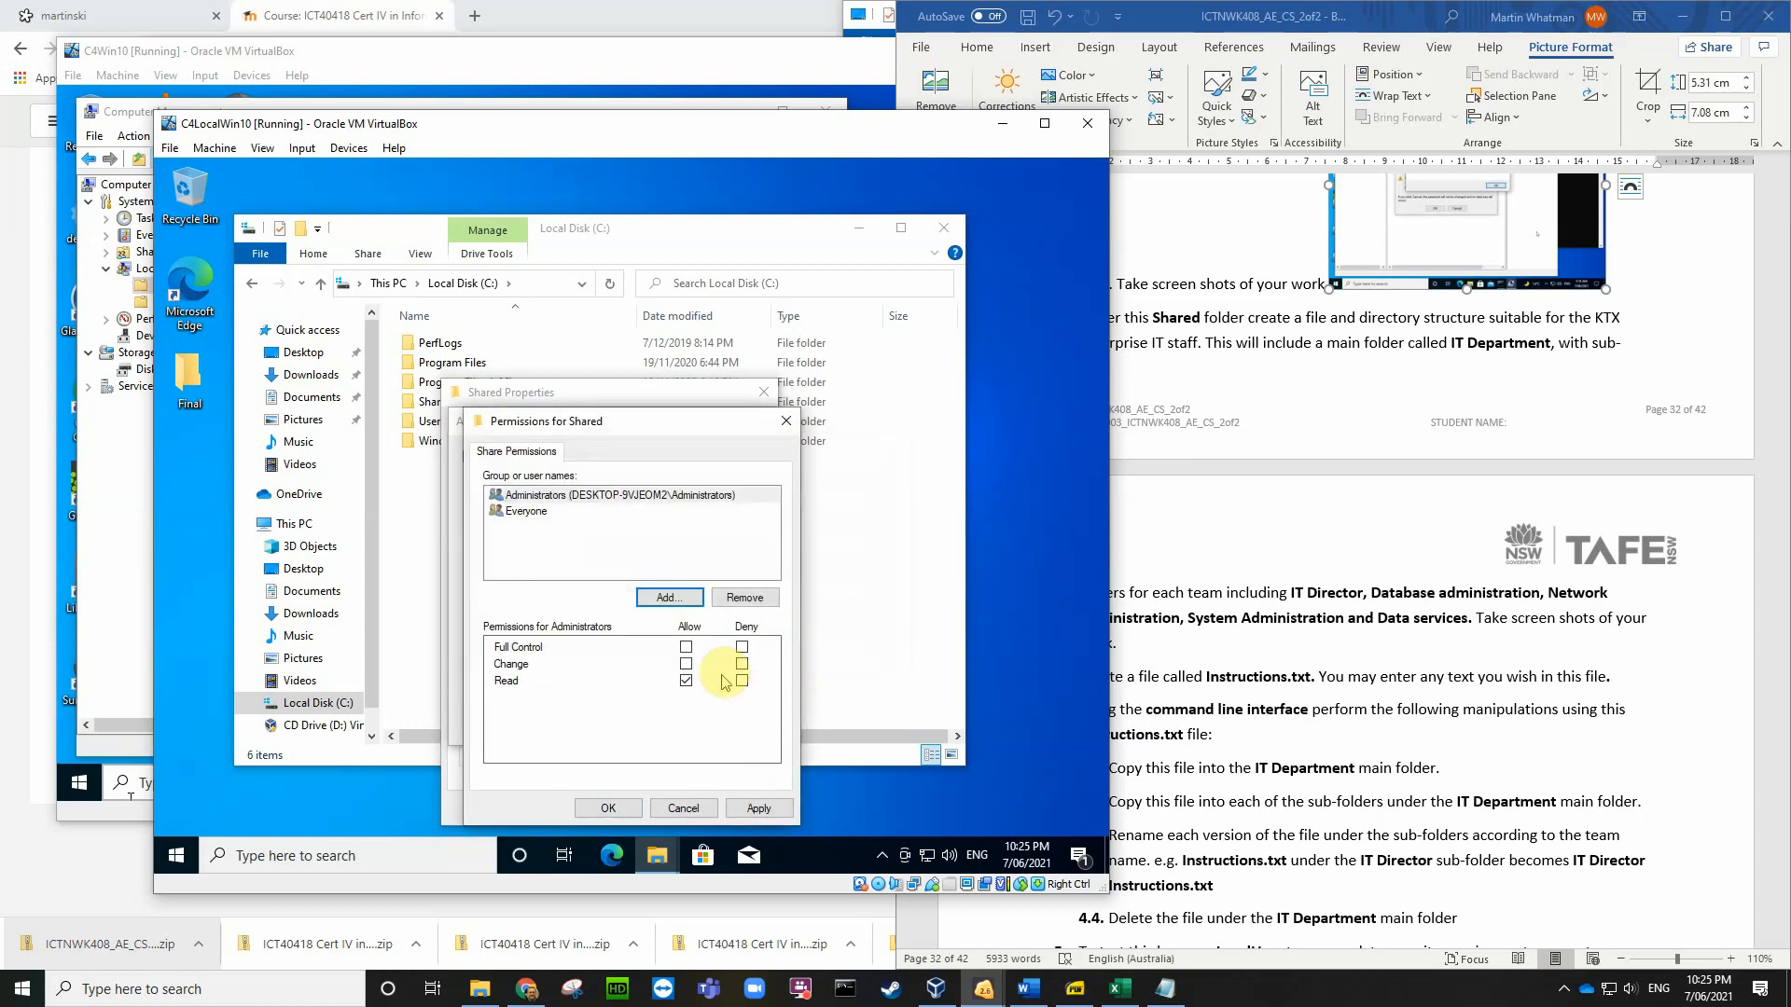
pyautogui.click(685, 646)
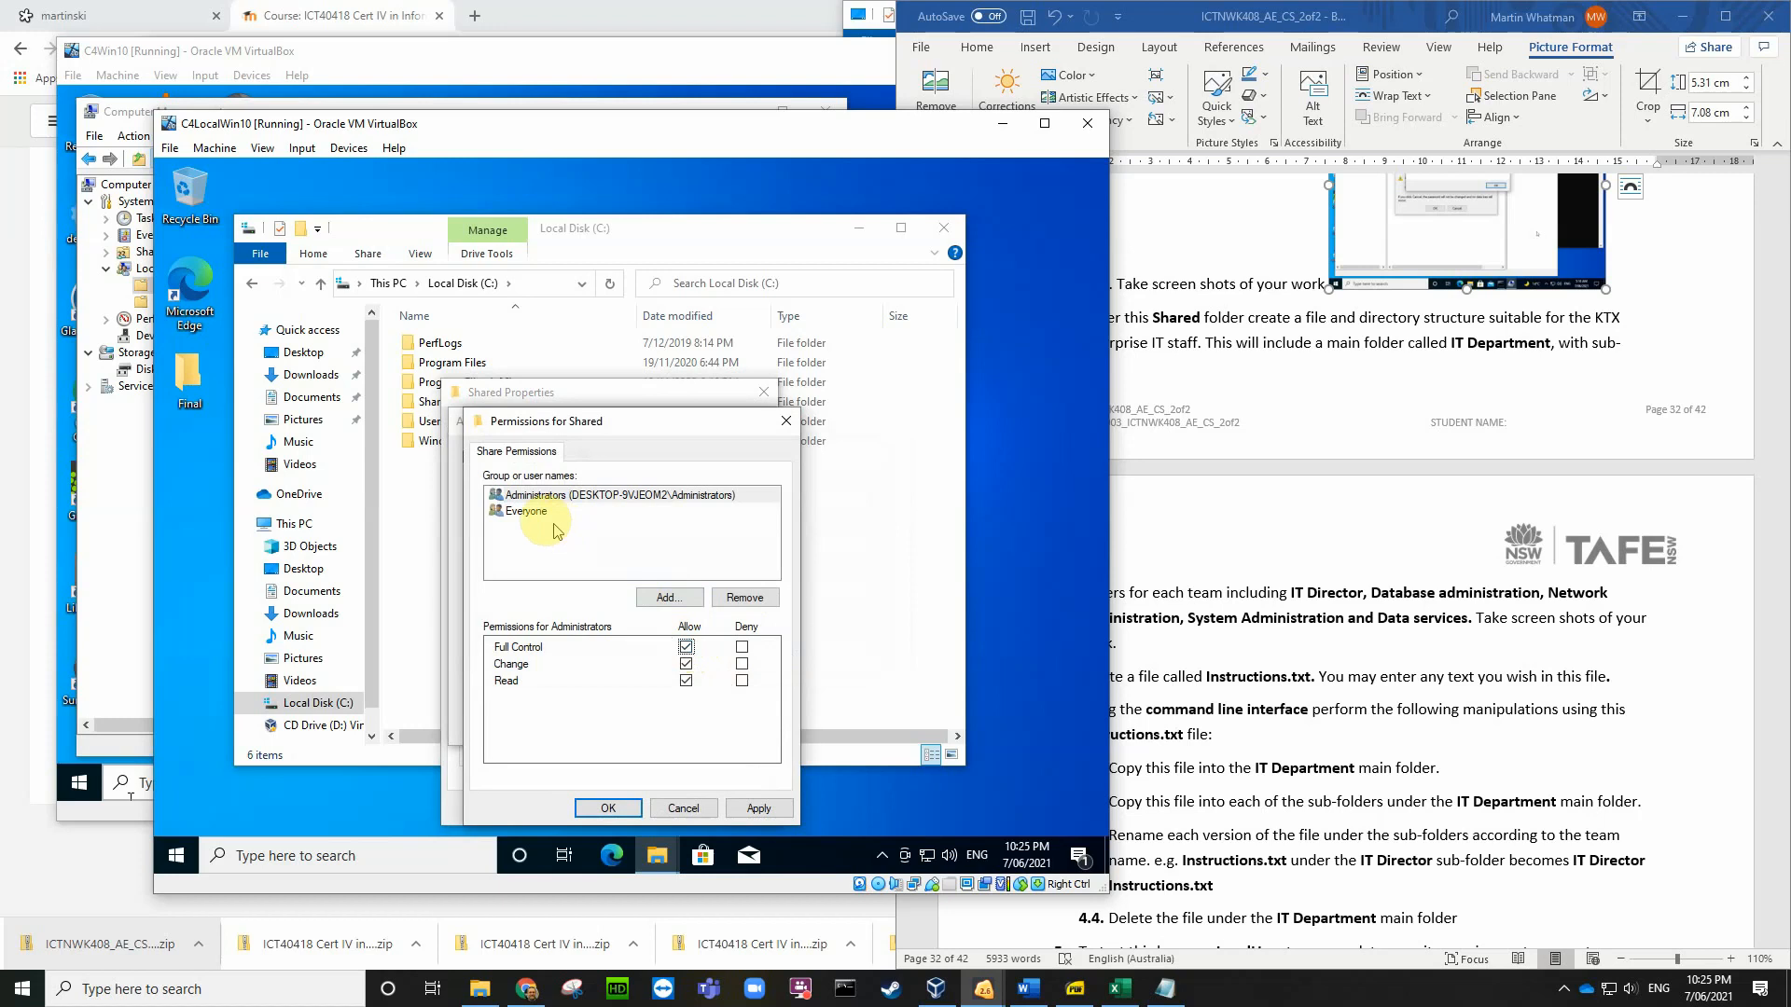
pyautogui.click(528, 511)
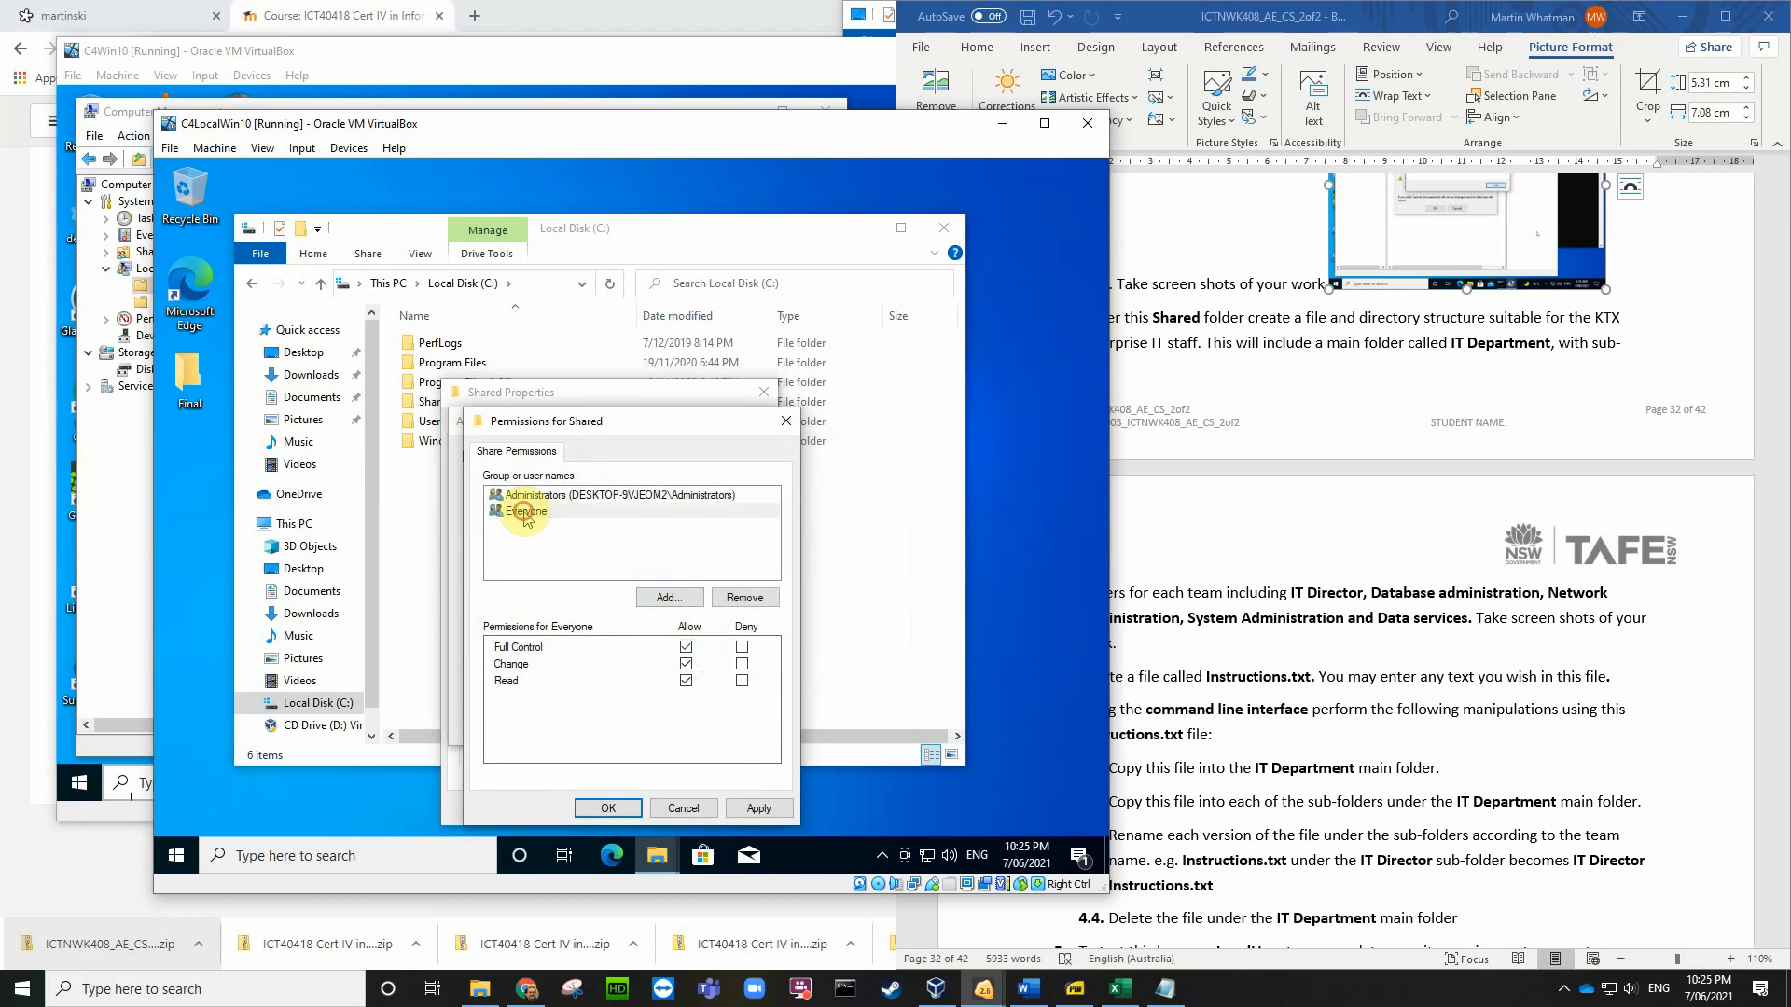
pyautogui.click(608, 808)
pyautogui.click(586, 723)
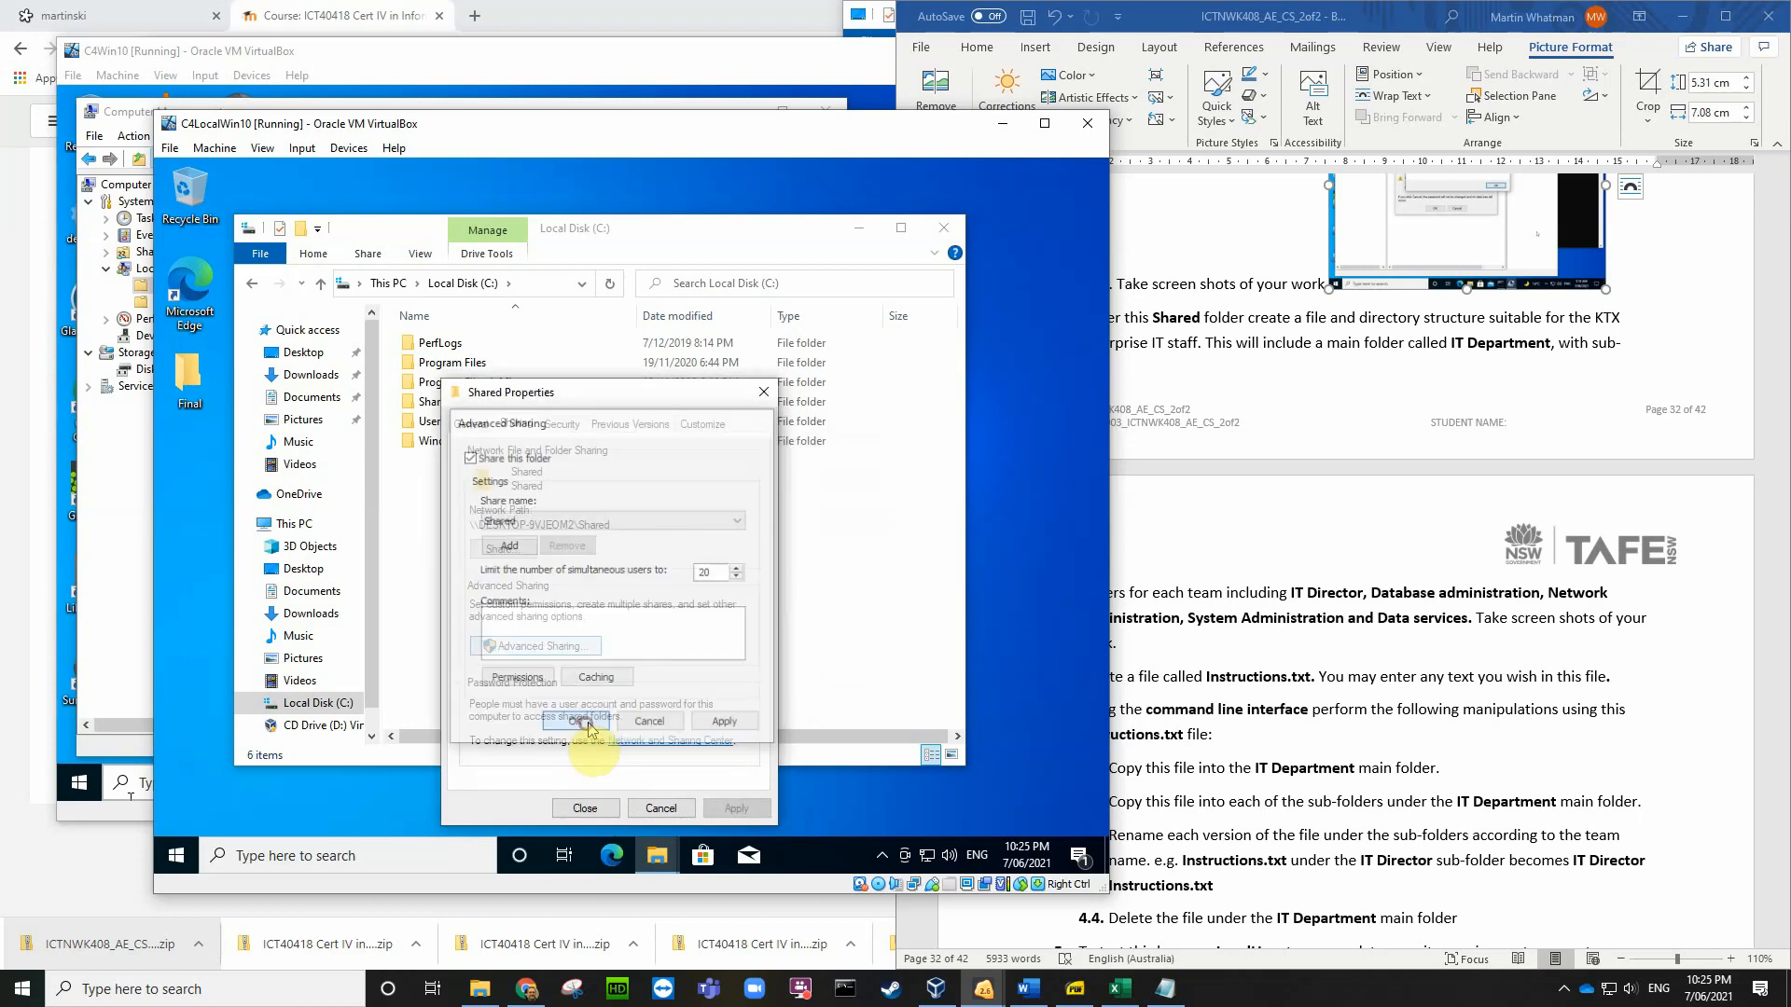
pyautogui.click(585, 808)
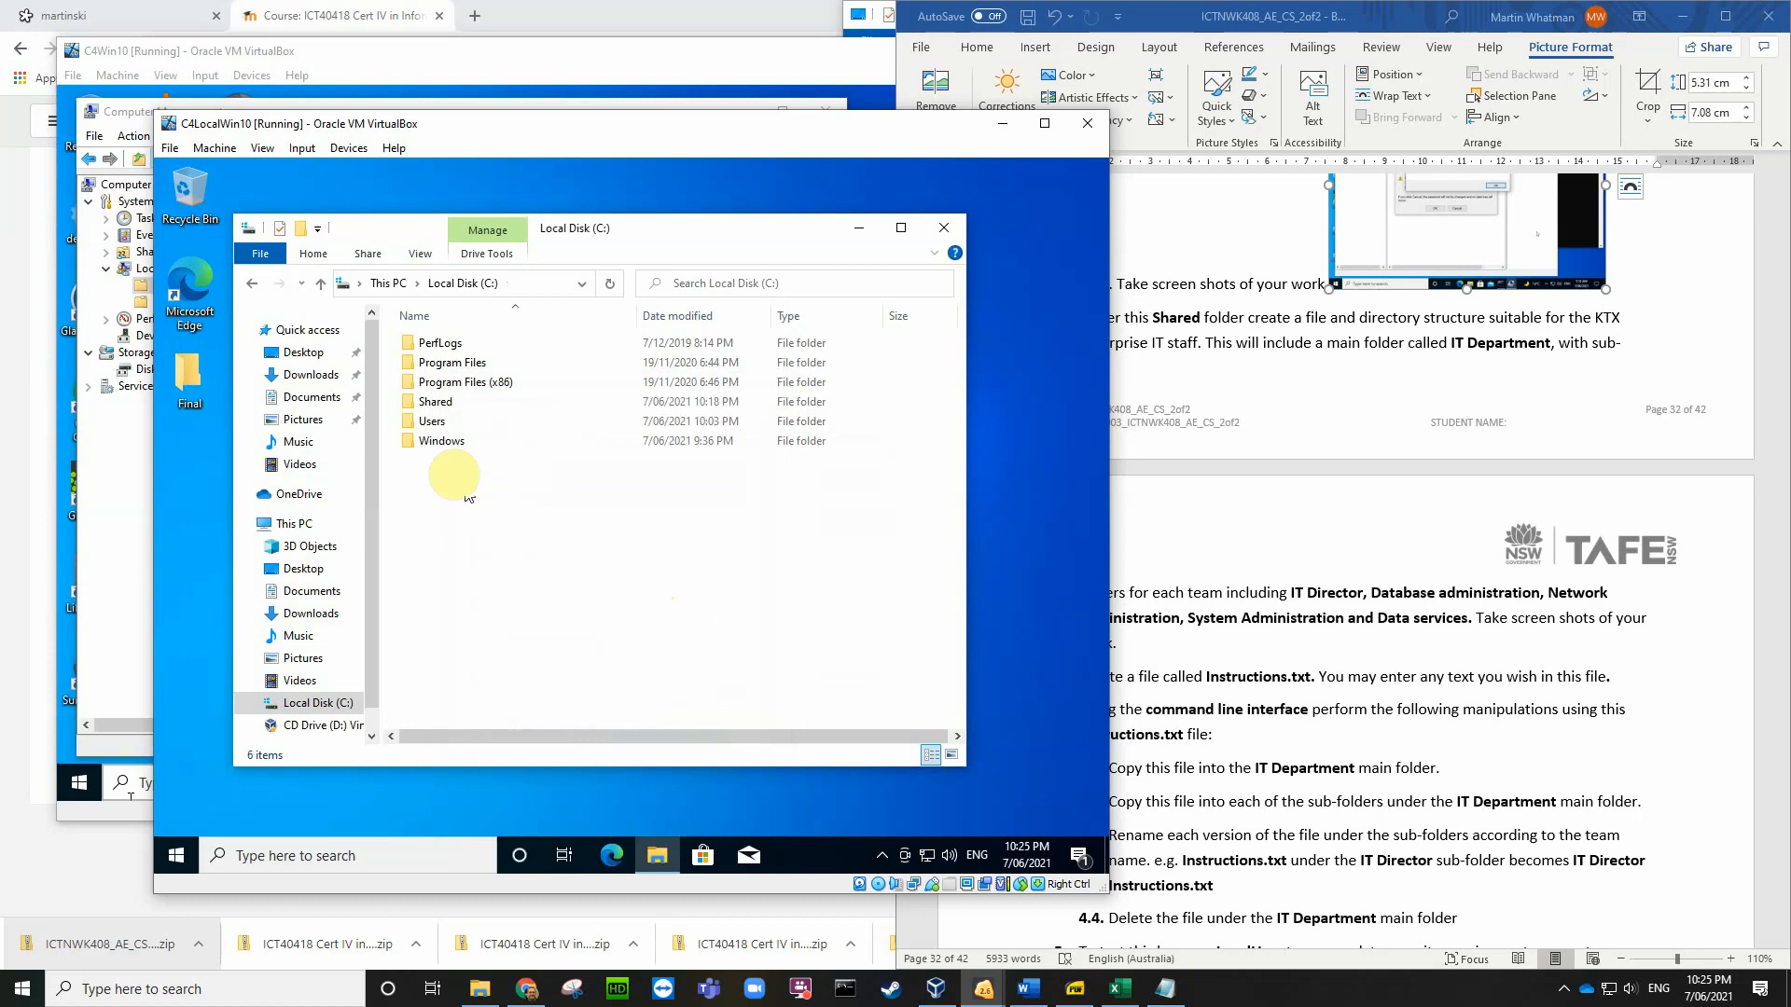
# Step: Open the Shared folder and create an IT Department subfolder
pyautogui.doubleClick(440, 402)
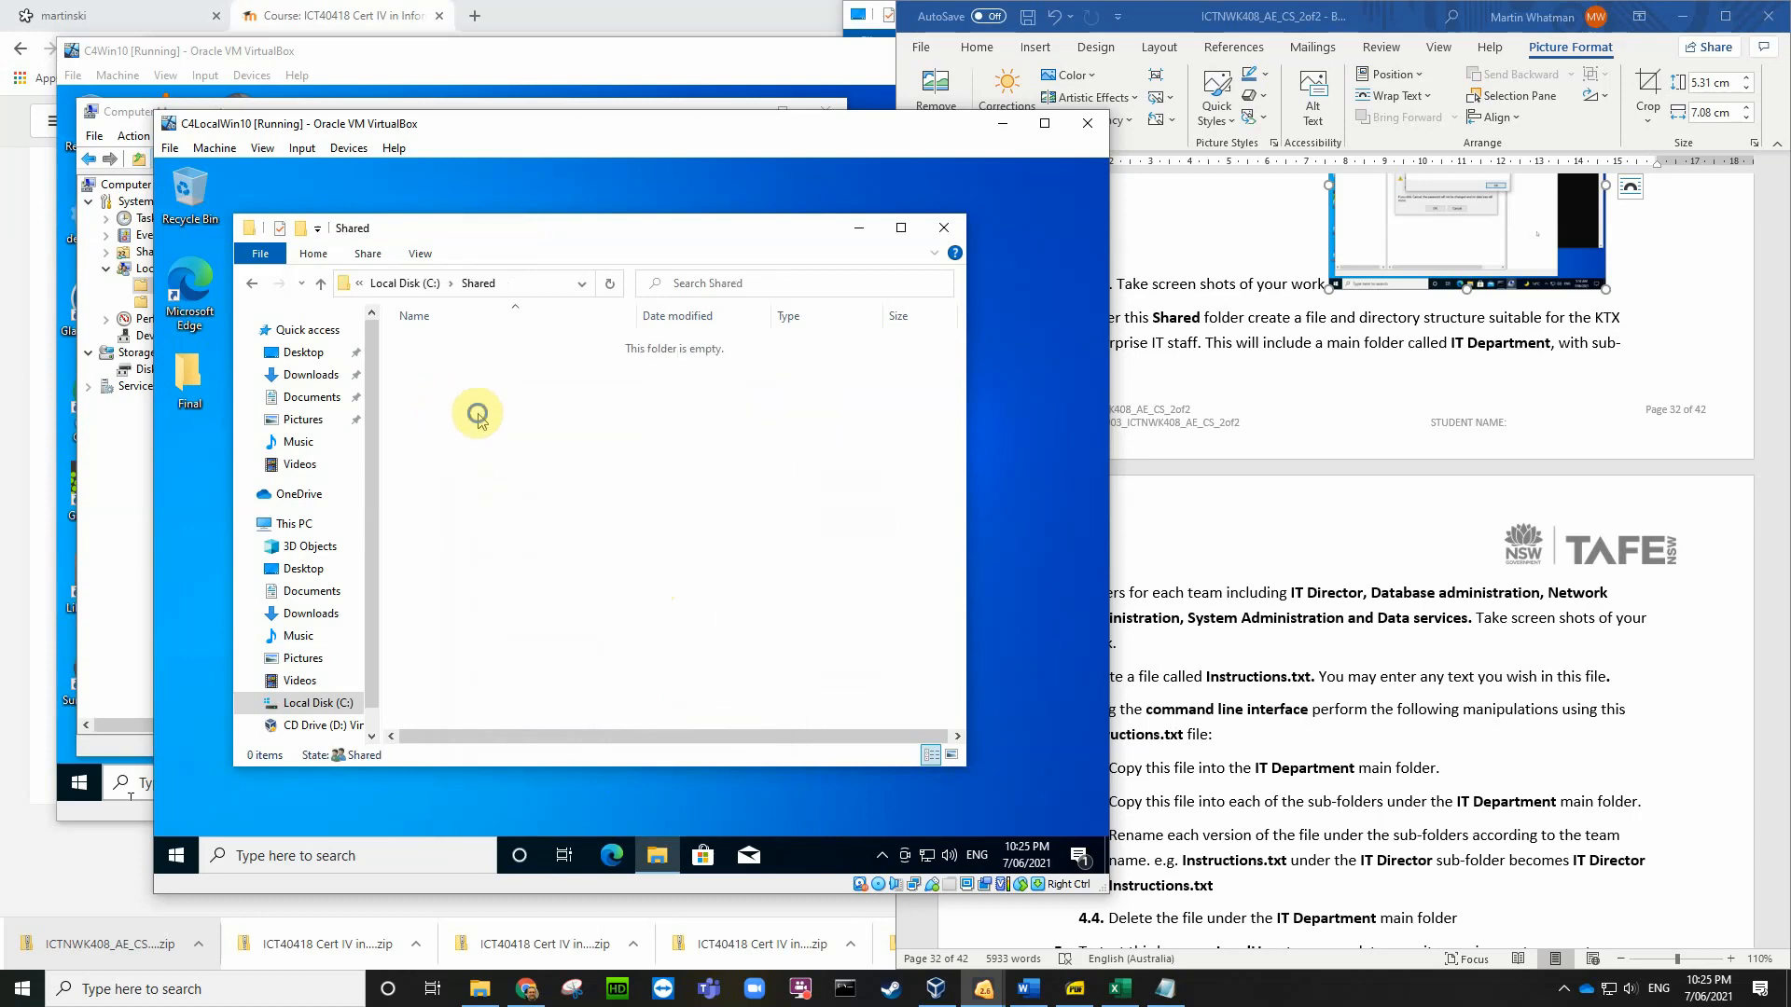
pyautogui.rightClick(478, 413)
pyautogui.moveTo(650, 639)
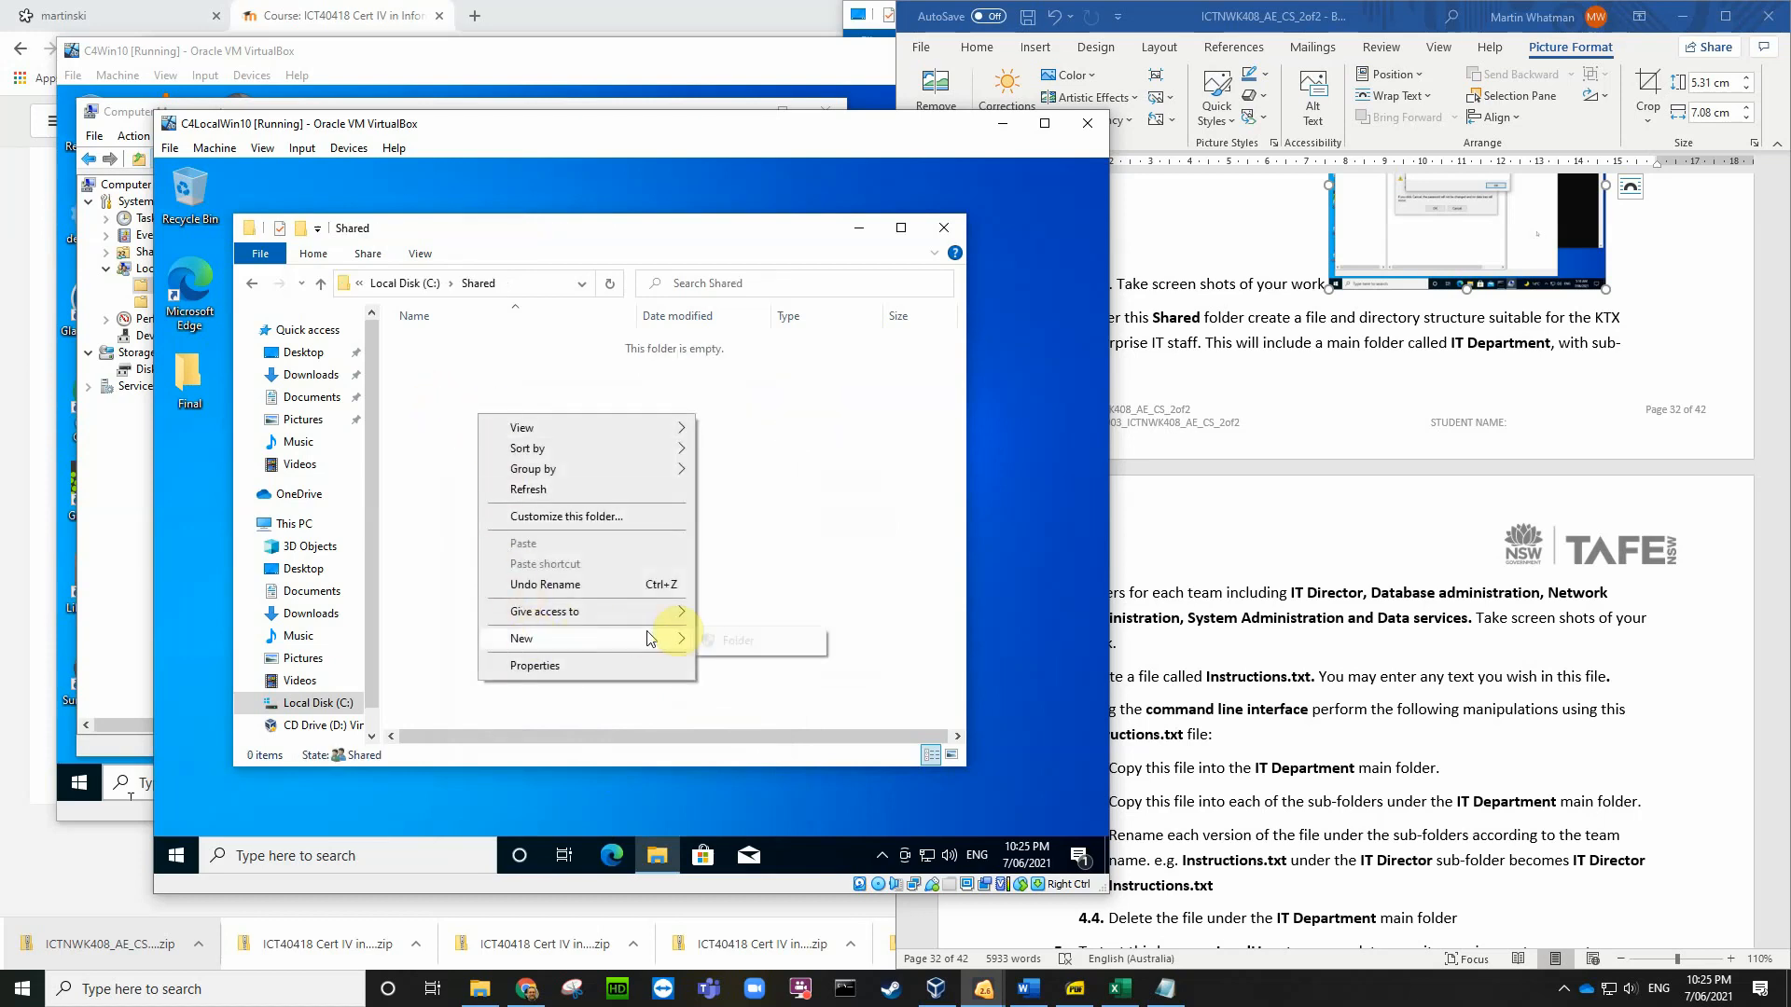
pyautogui.click(733, 640)
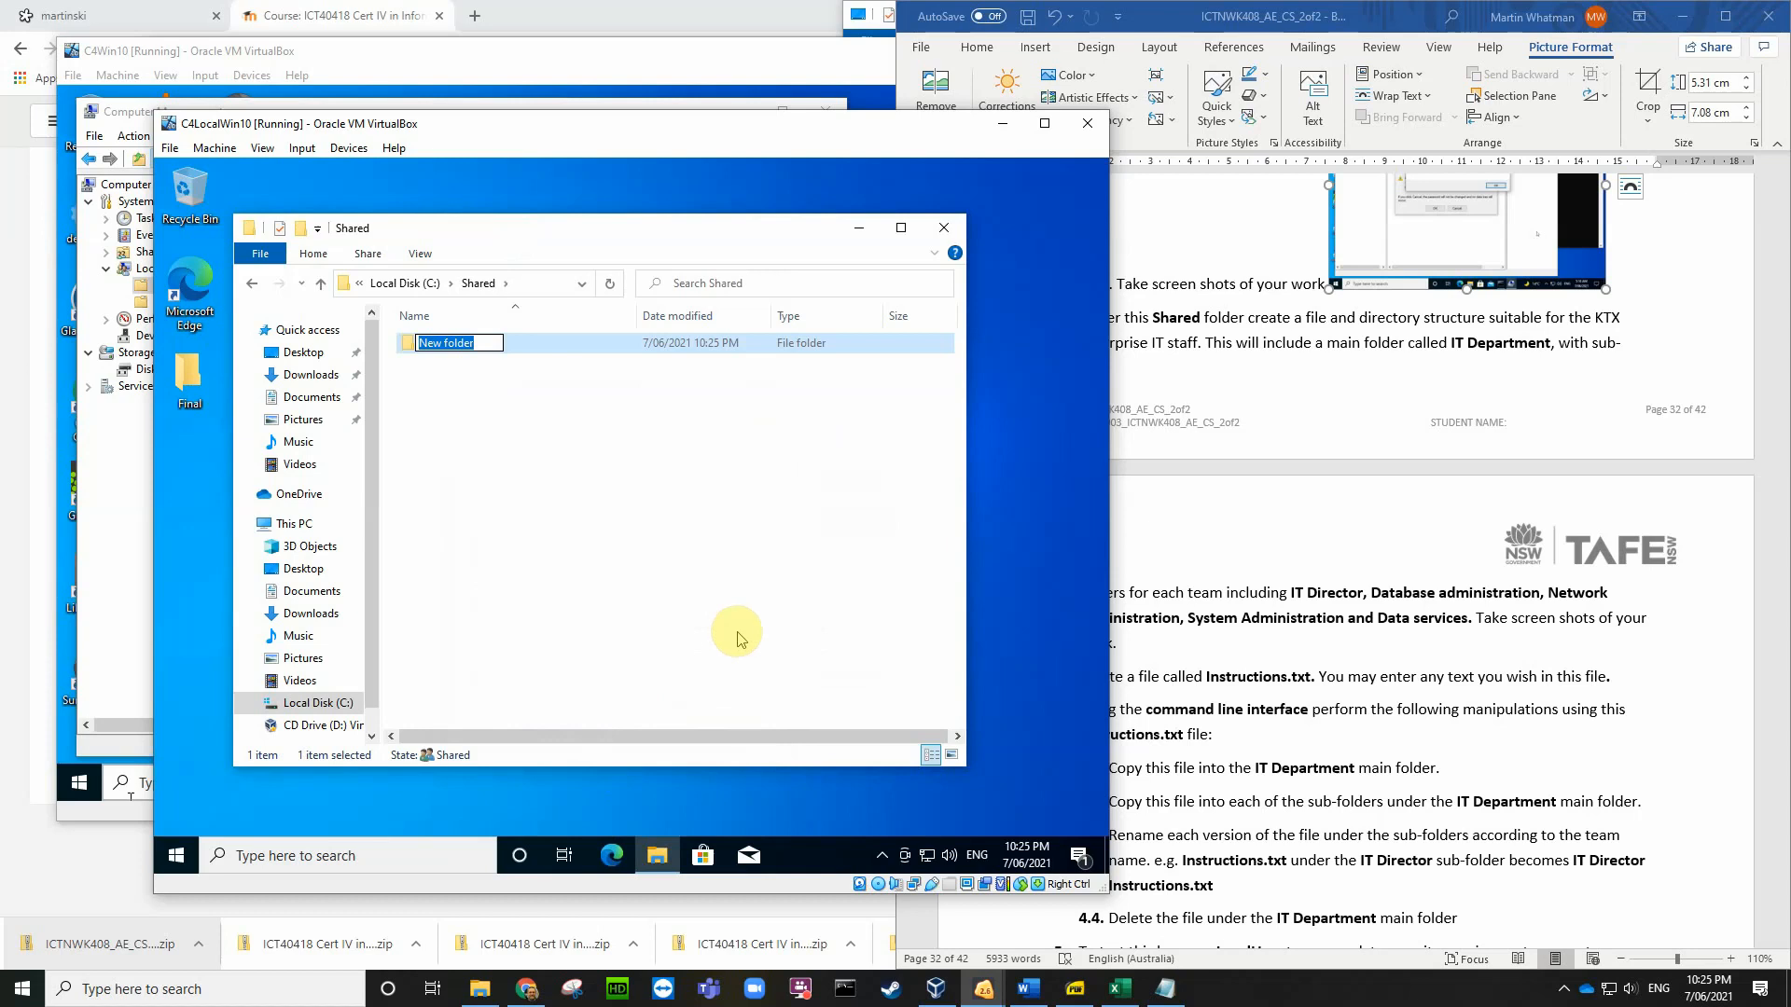
pyautogui.write('IT Department')
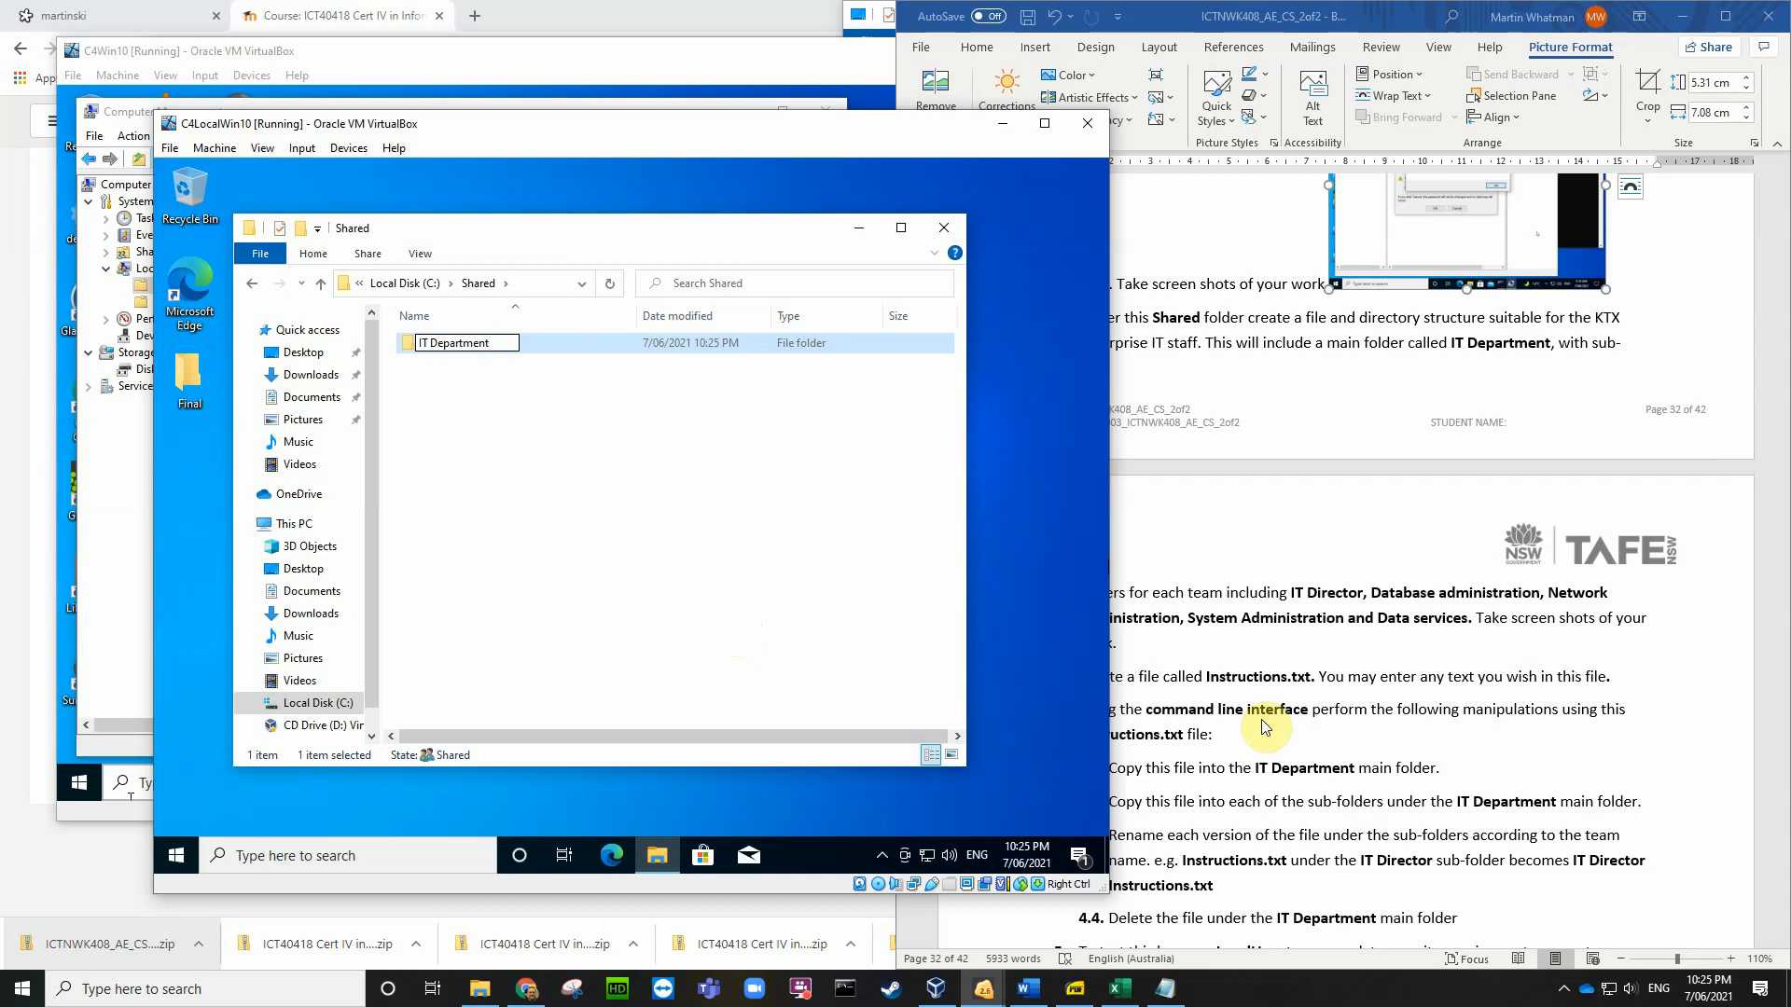
pyautogui.press('Escape')
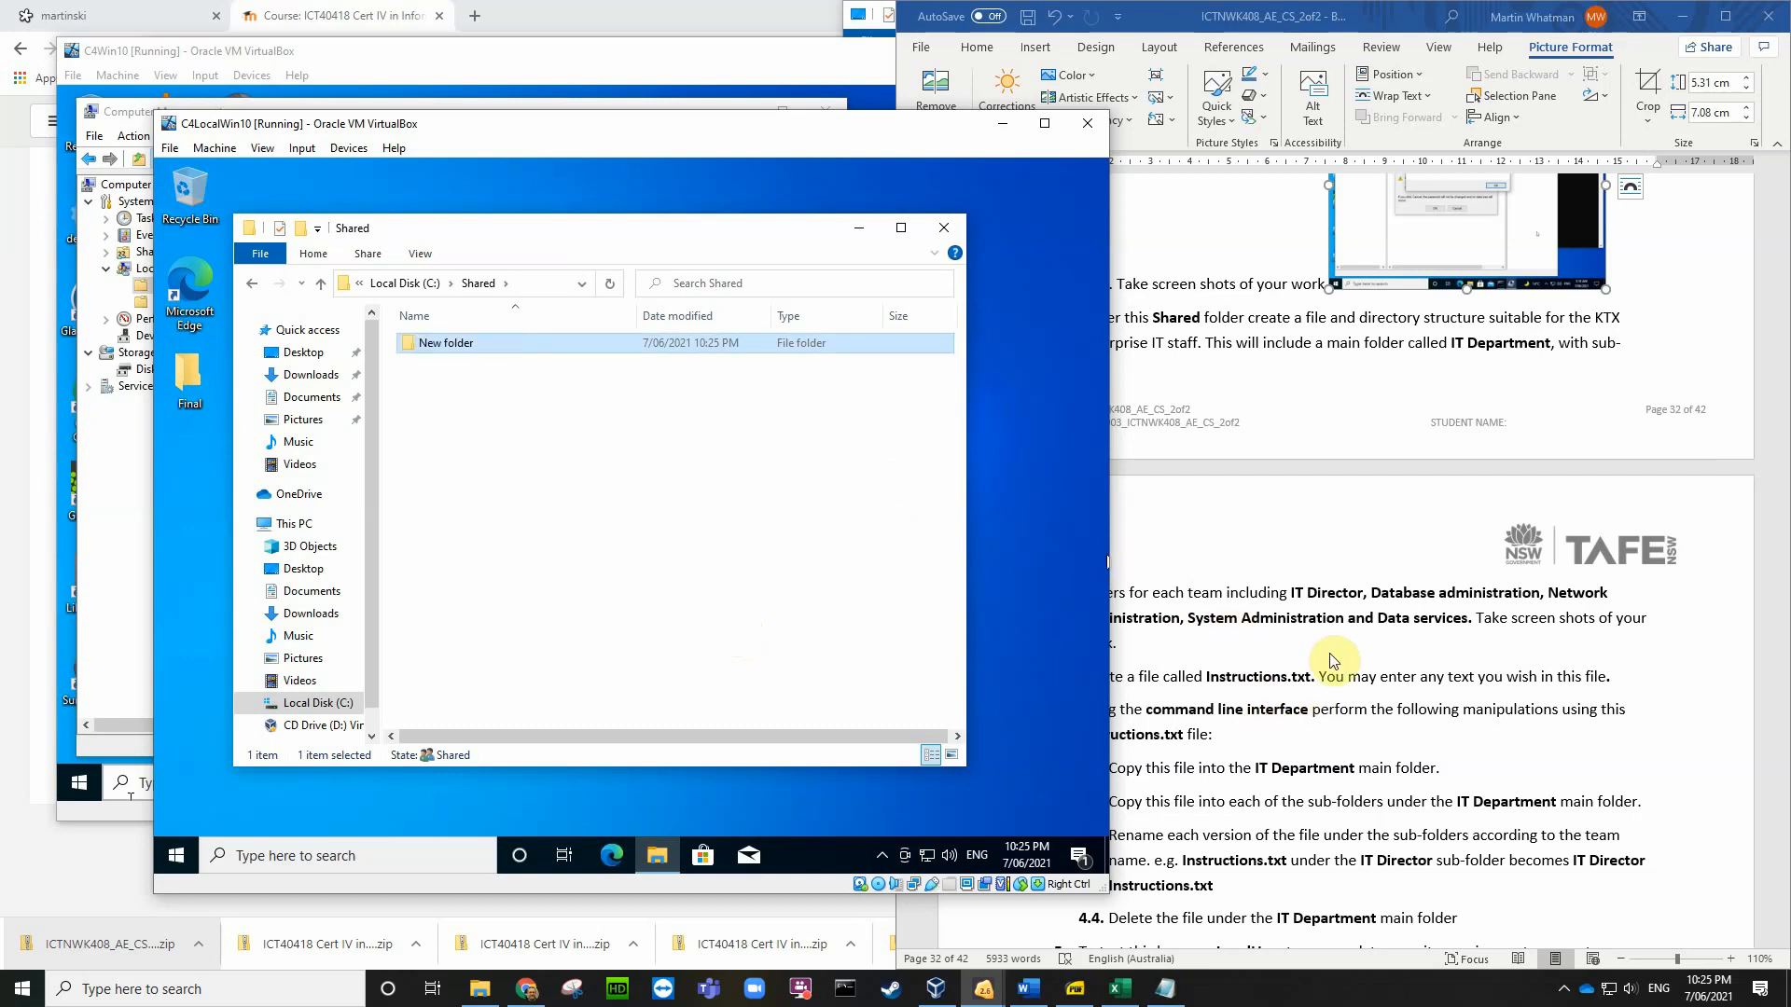
pyautogui.click(1332, 661)
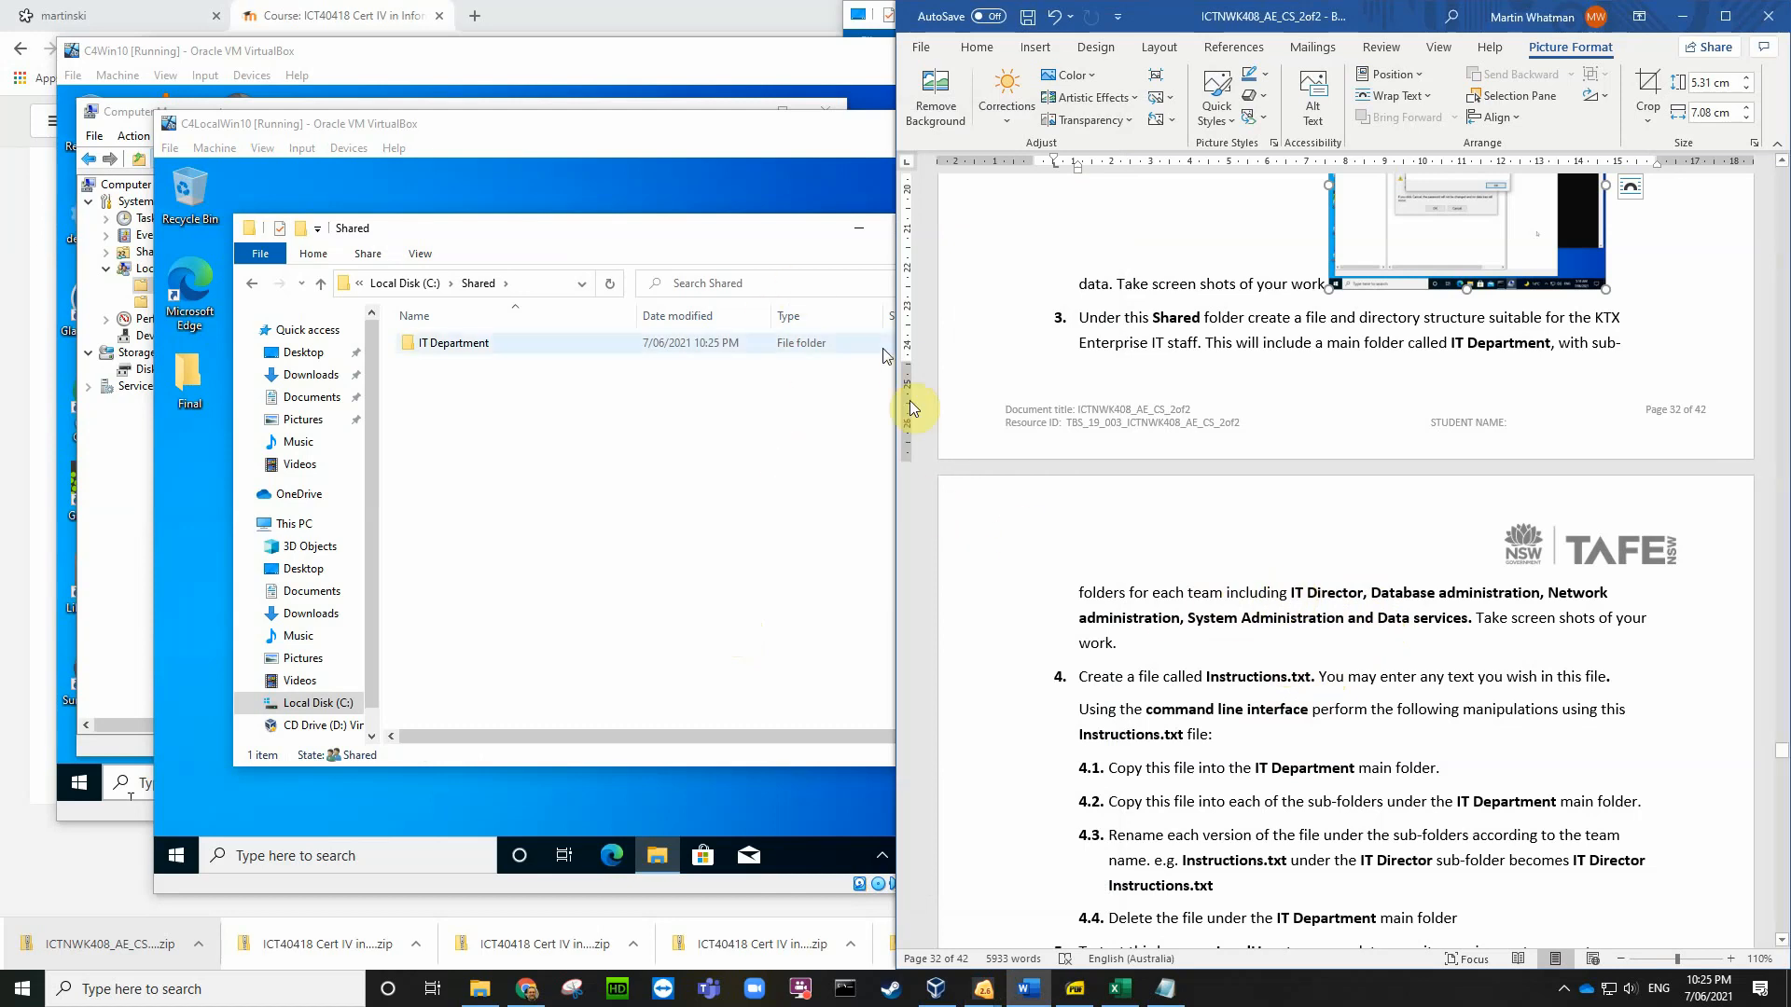
# Step: Rename IT Department to IT Director and create another new folder beside it
pyautogui.click(457, 344)
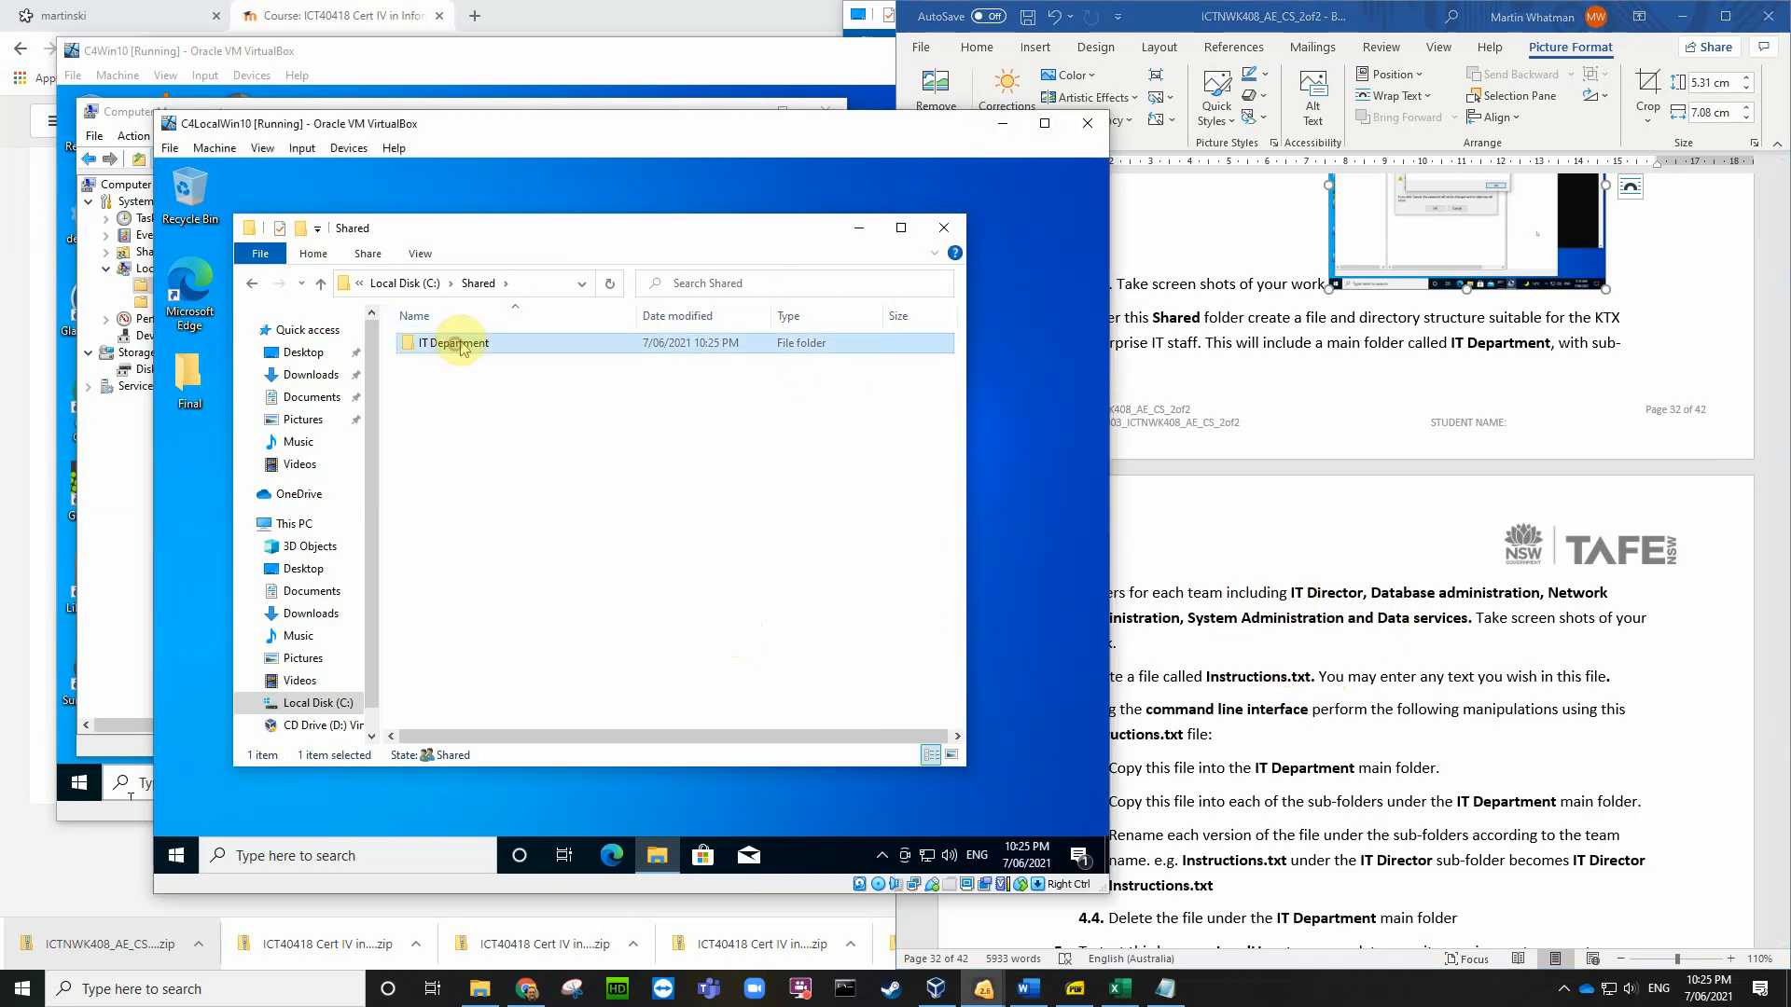
pyautogui.click(457, 344)
pyautogui.moveTo(488, 345); pyautogui.dragTo(428, 347)
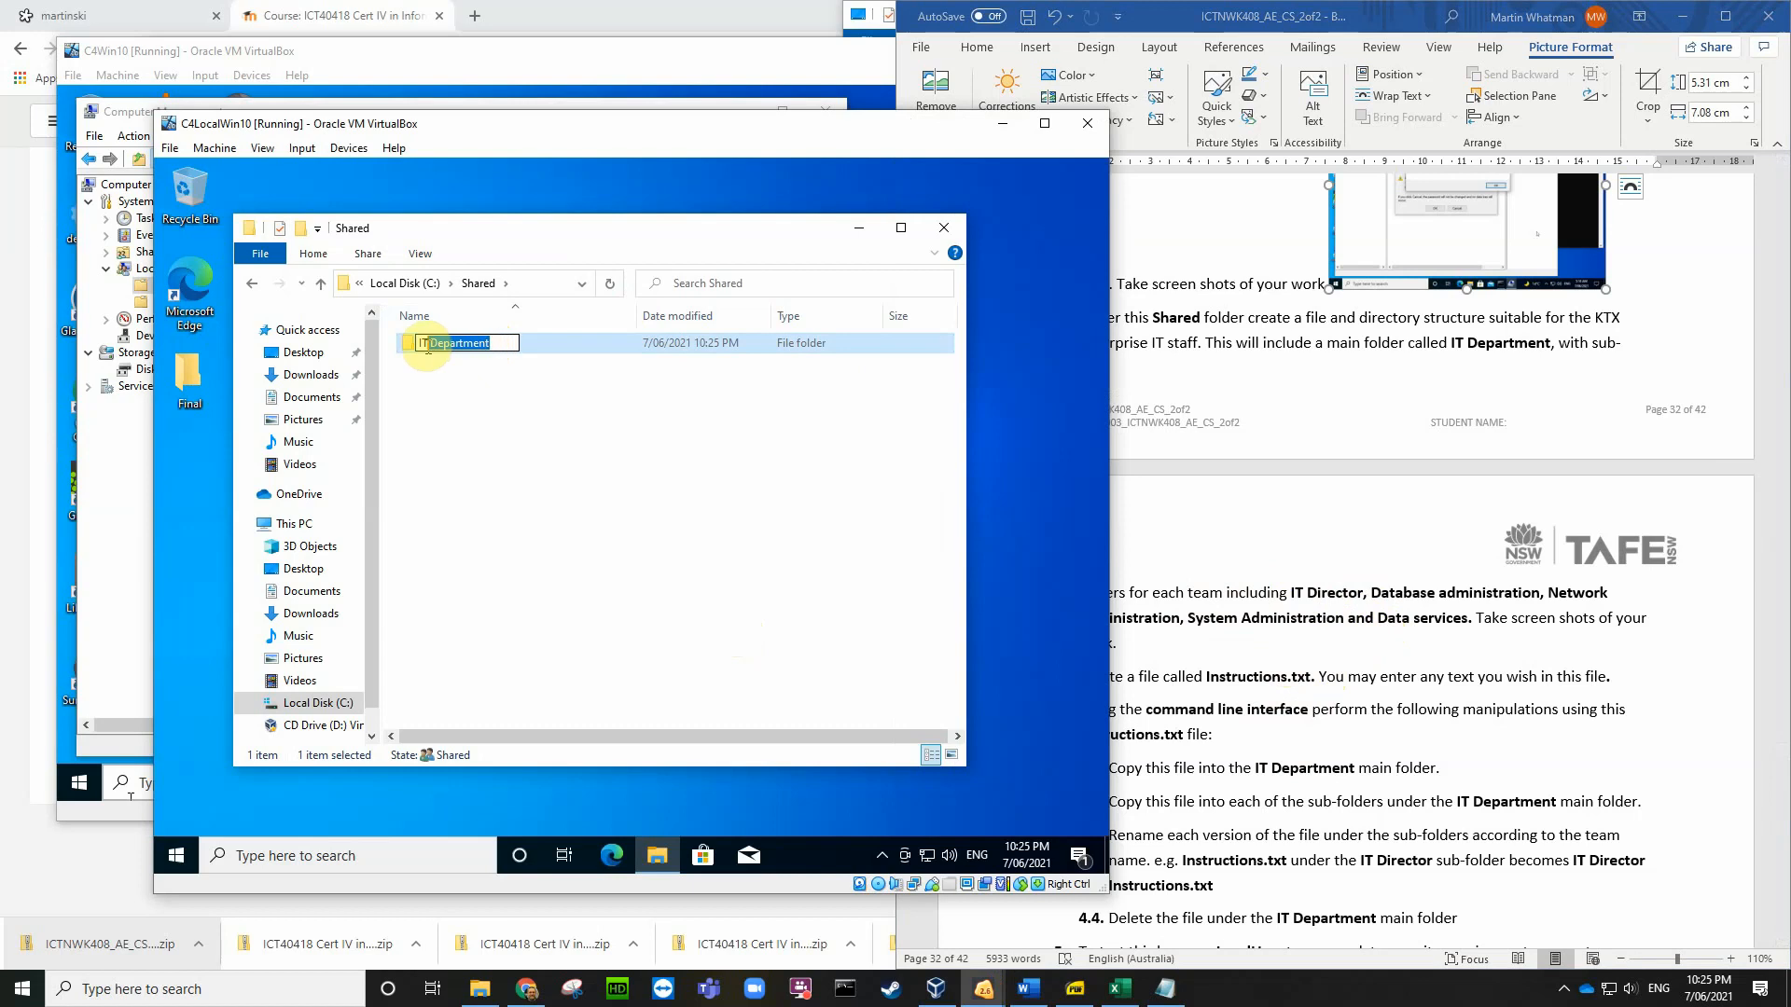
pyautogui.write('irector')
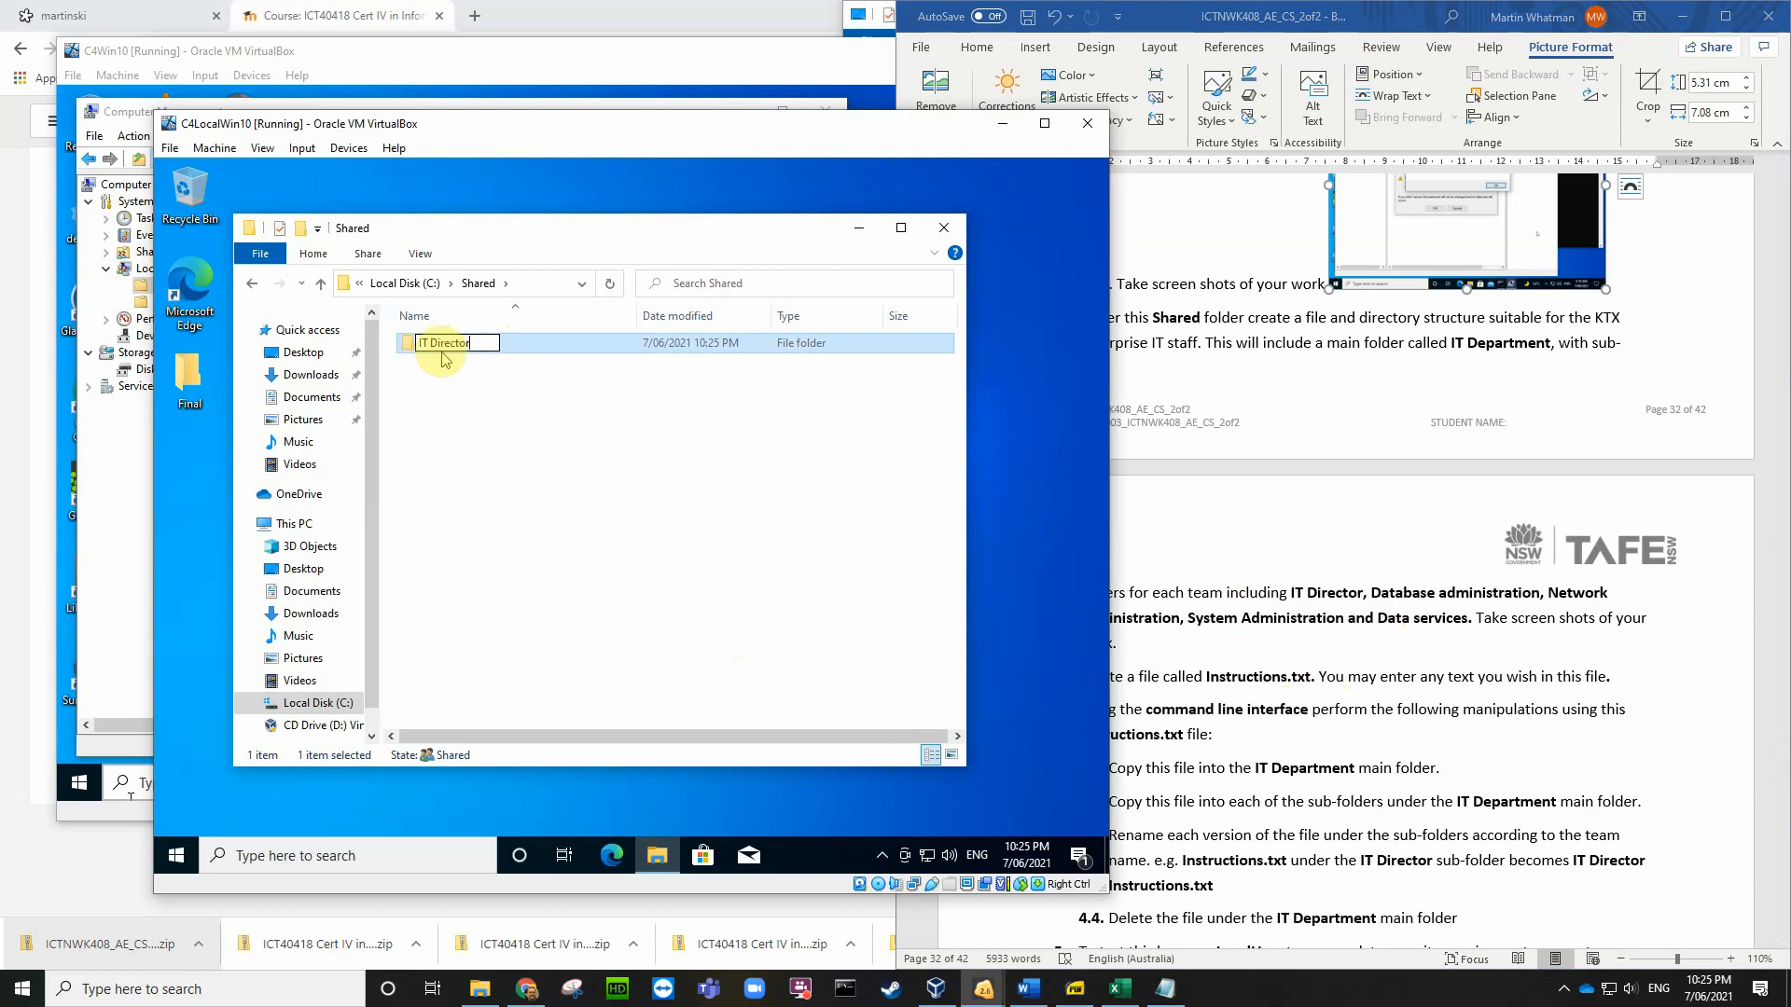
pyautogui.press('Return')
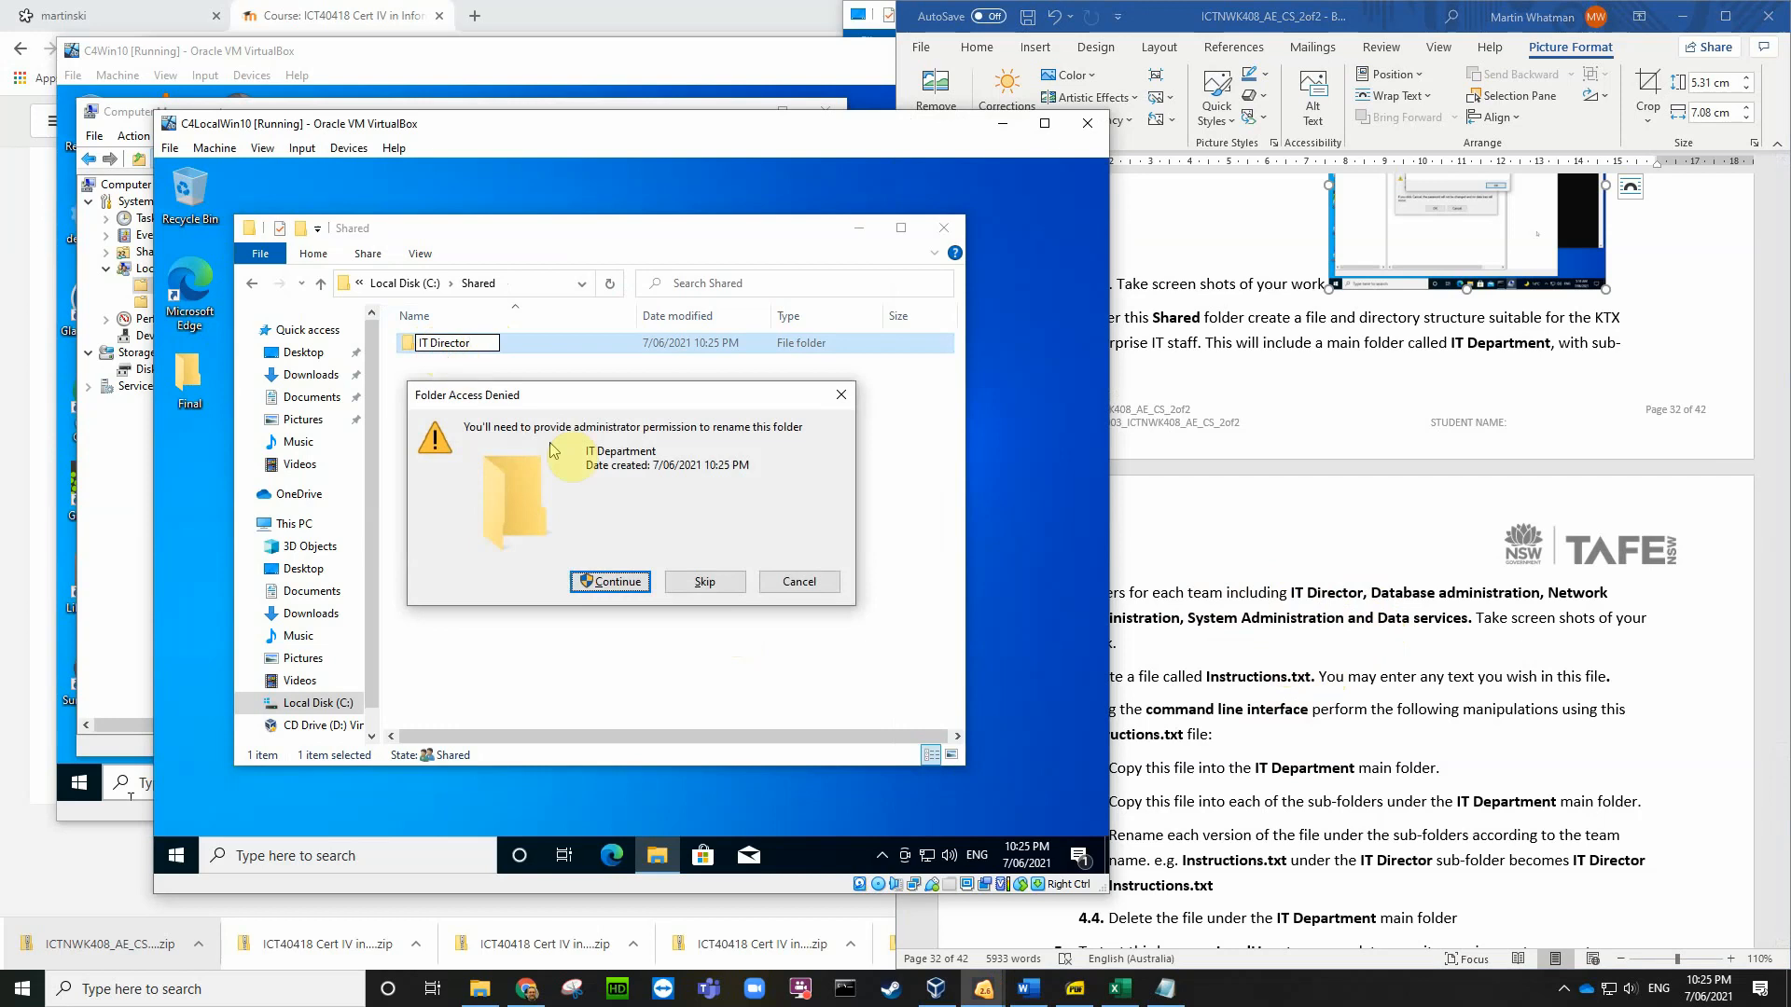
pyautogui.click(623, 582)
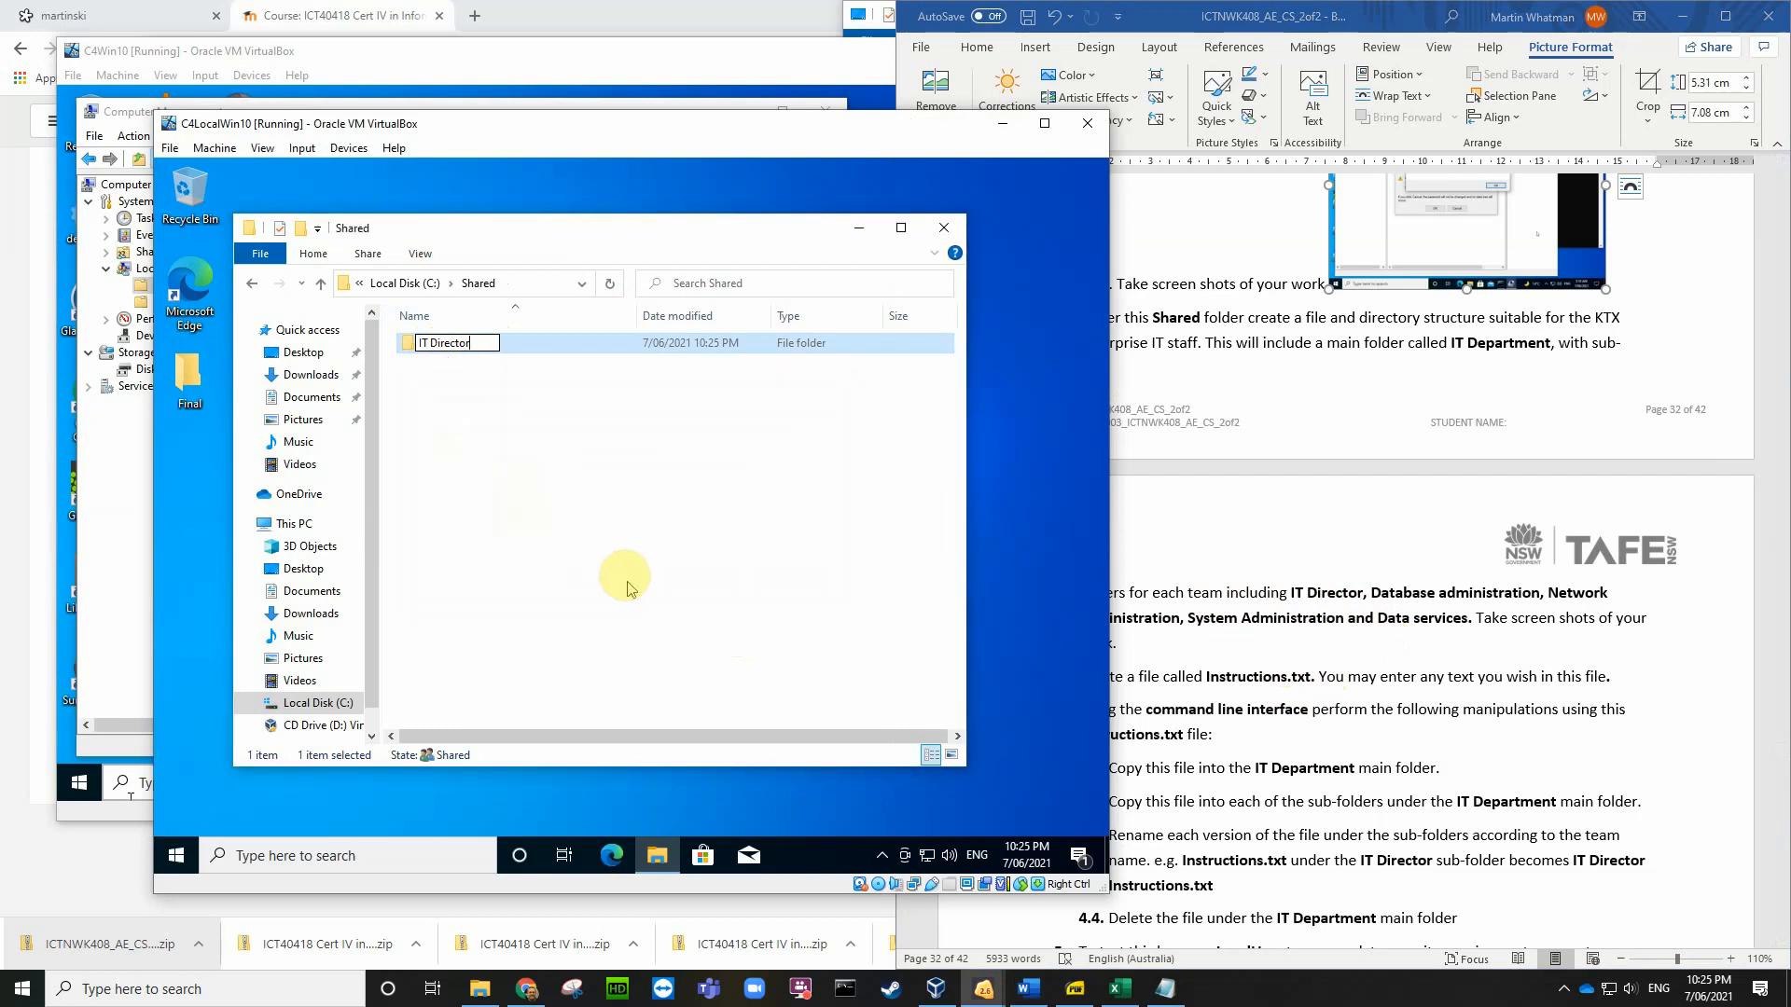
pyautogui.rightClick(413, 390)
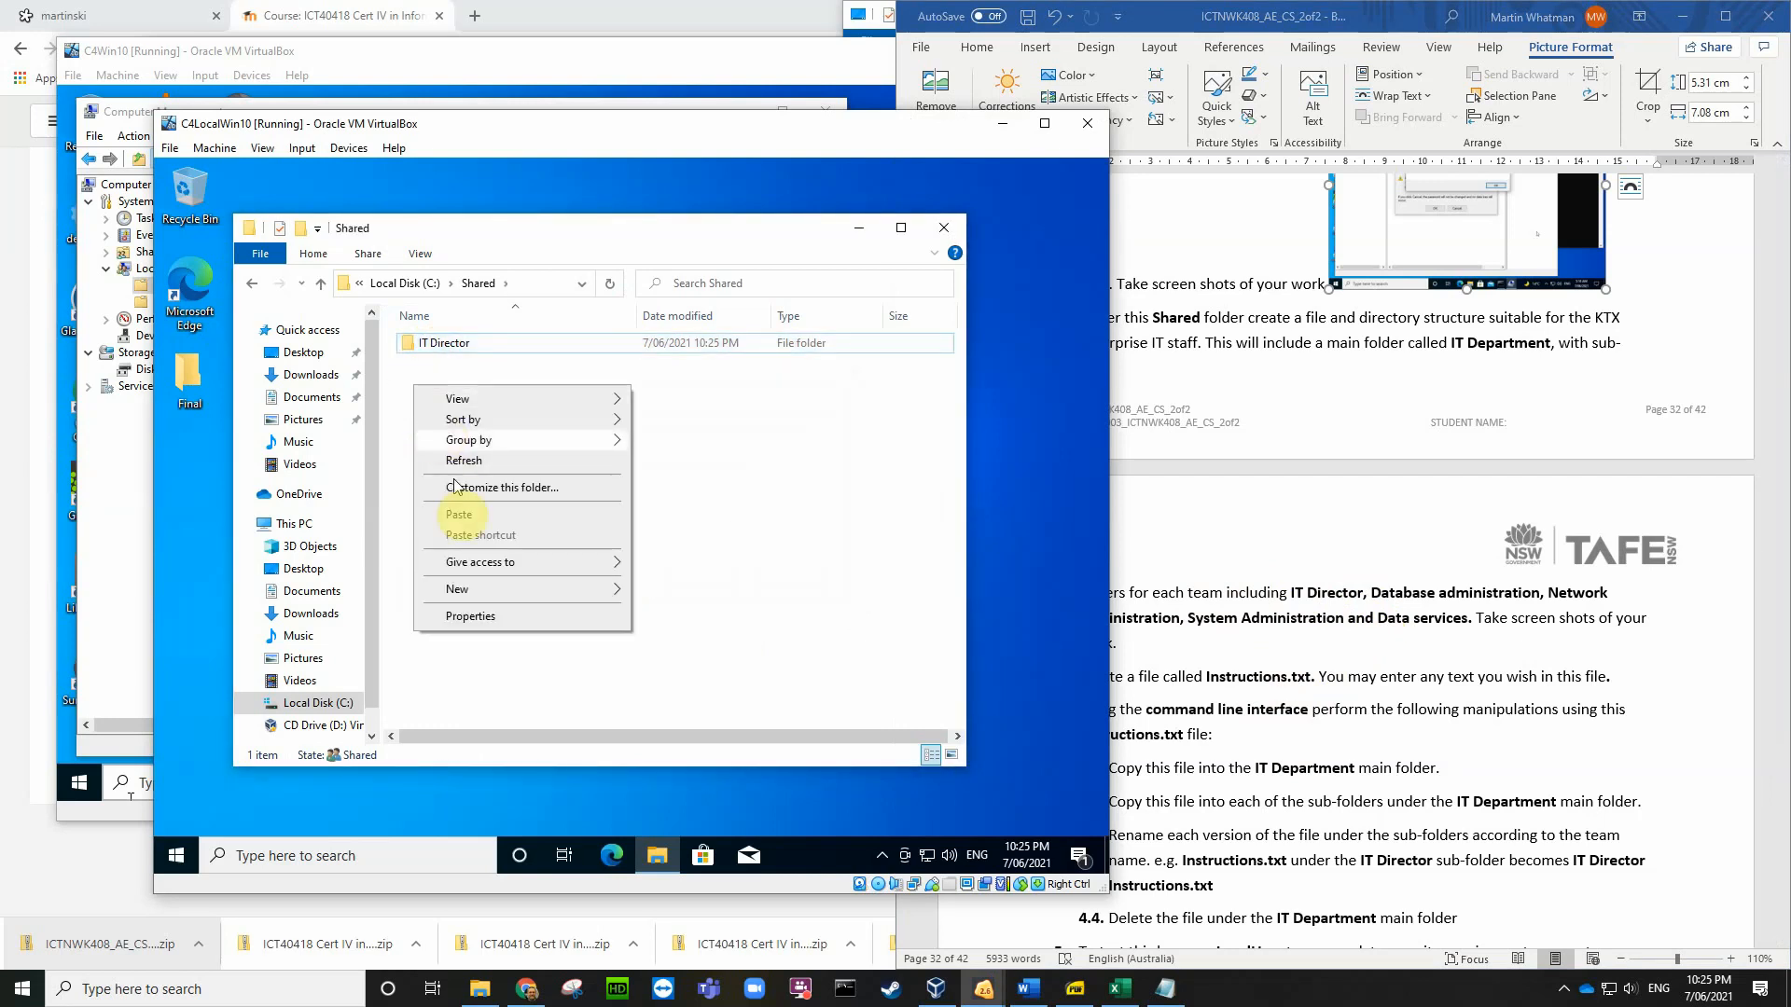
pyautogui.click(668, 593)
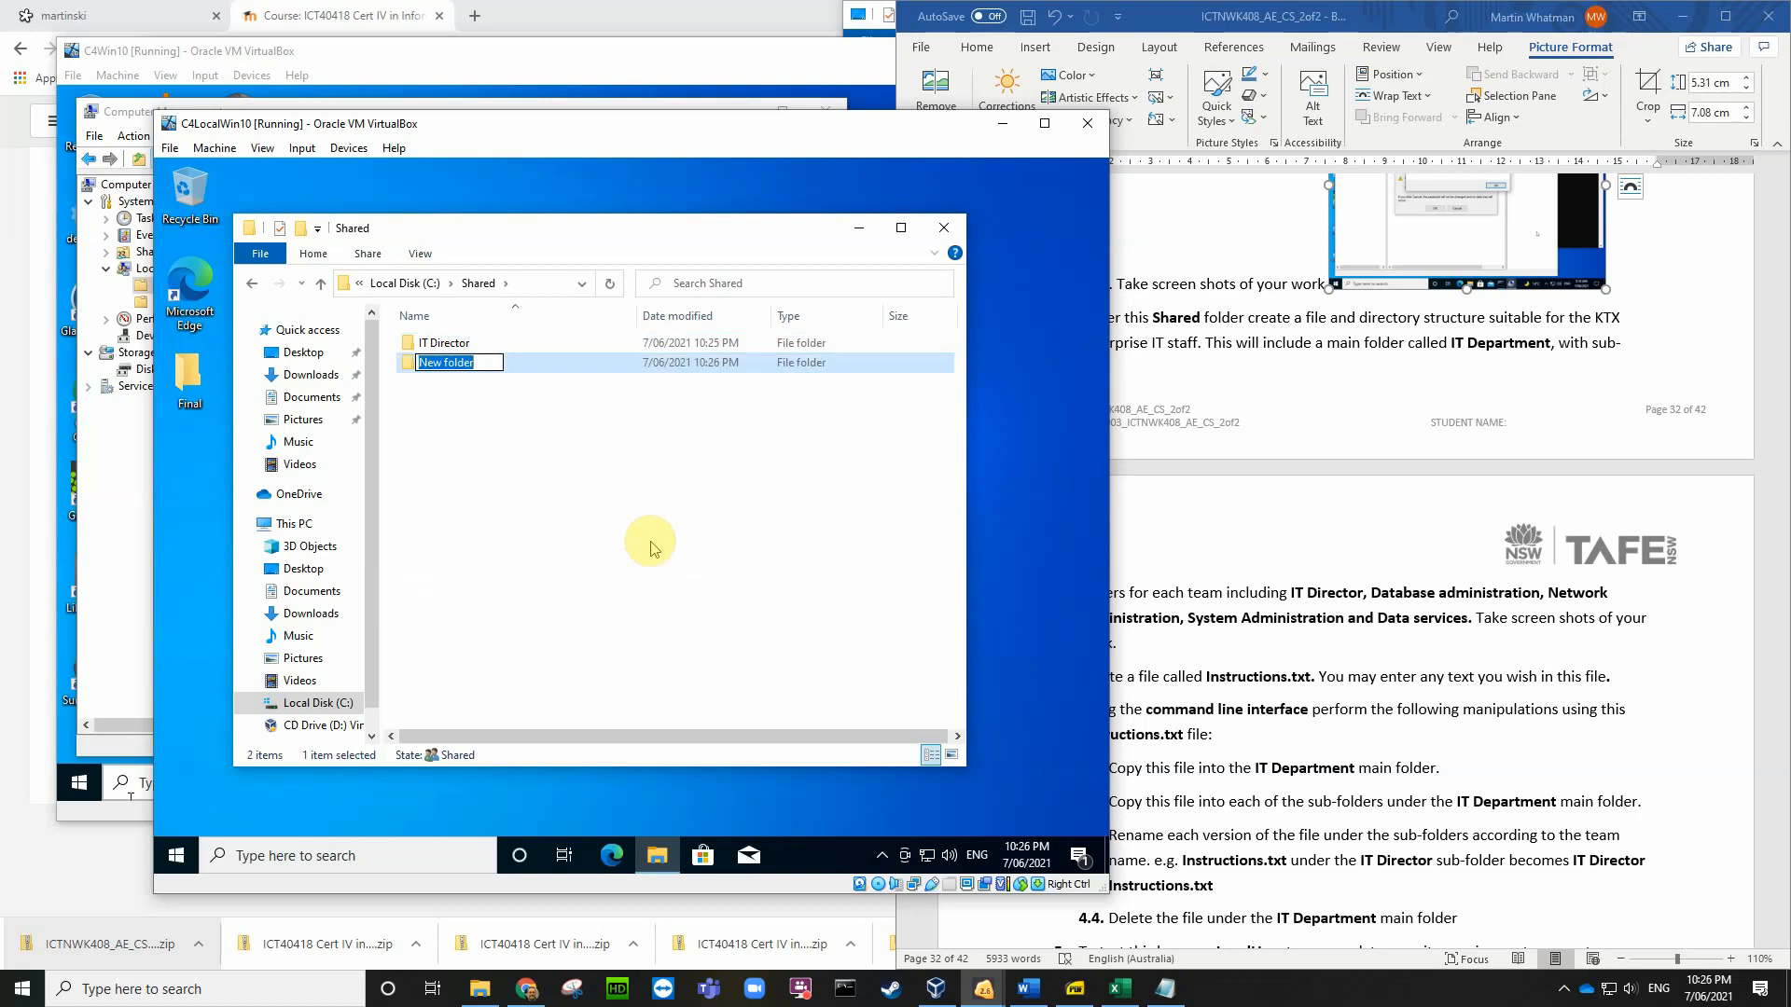
# Step: Name the new folder Database administration and add a Network administration folder
pyautogui.write('Database Administration')
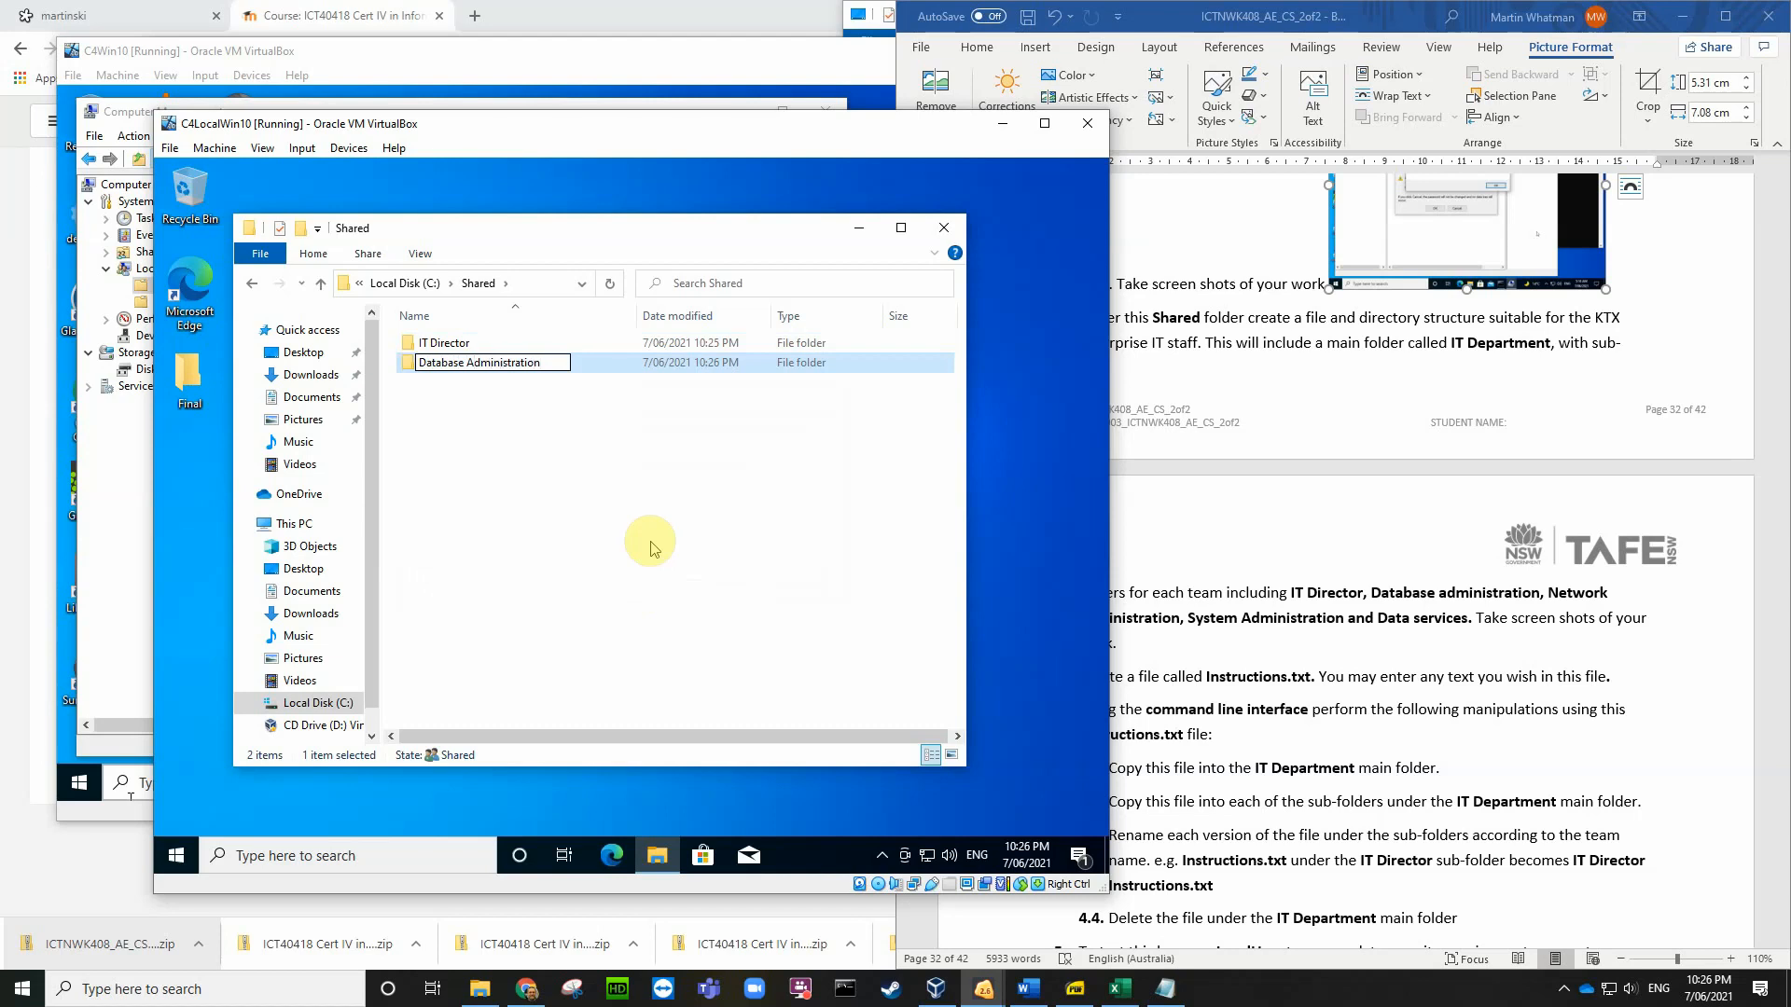
pyautogui.press('BackSpace')
pyautogui.write('a')
pyautogui.press('Return')
pyautogui.click(1195, 640)
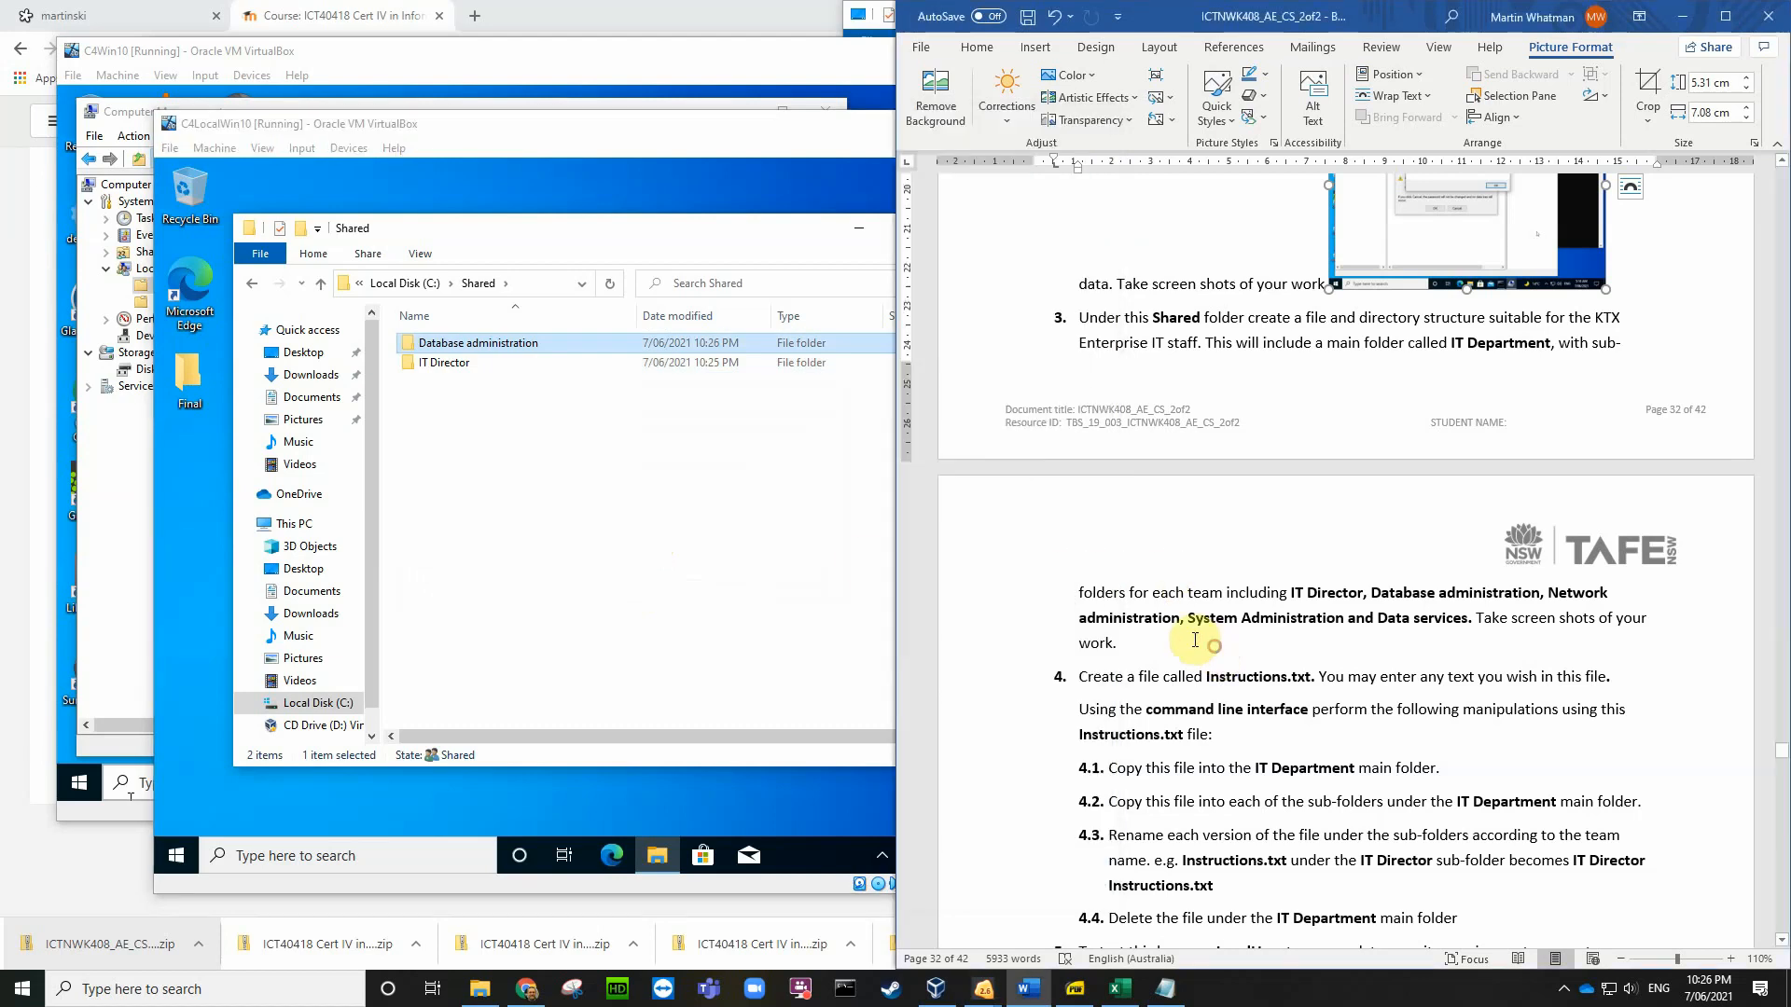
pyautogui.rightClick(401, 431)
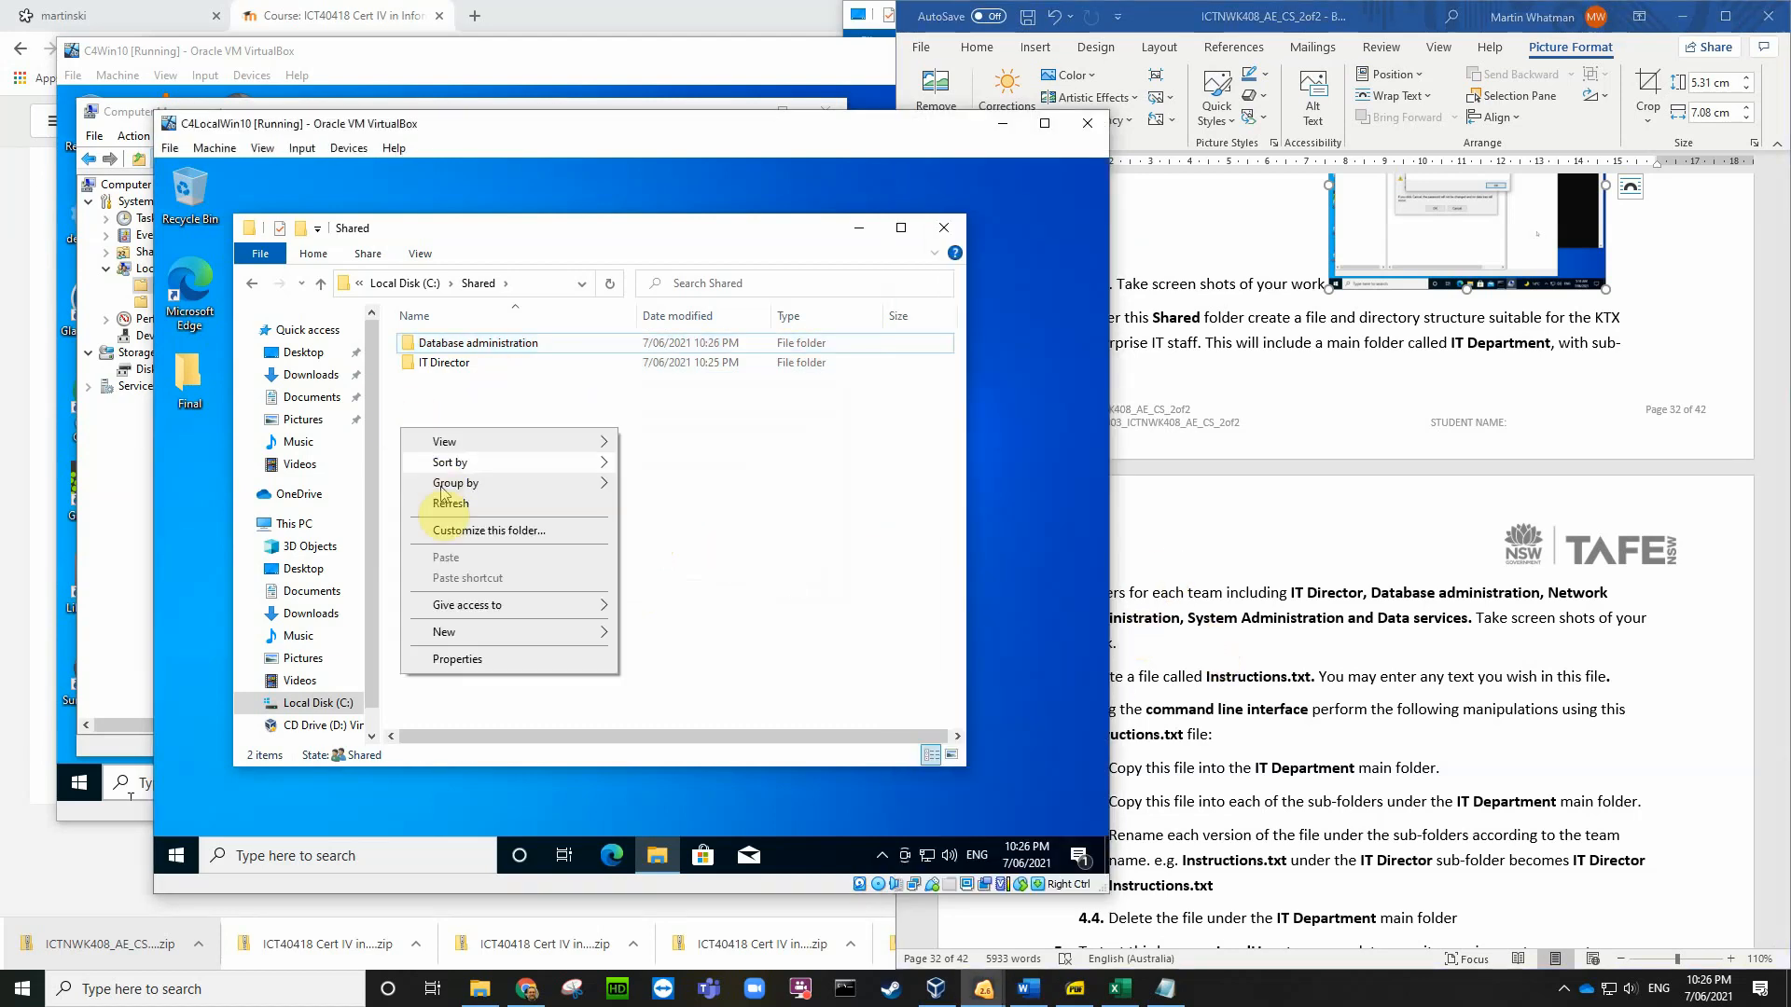
pyautogui.moveTo(559, 632)
pyautogui.click(659, 634)
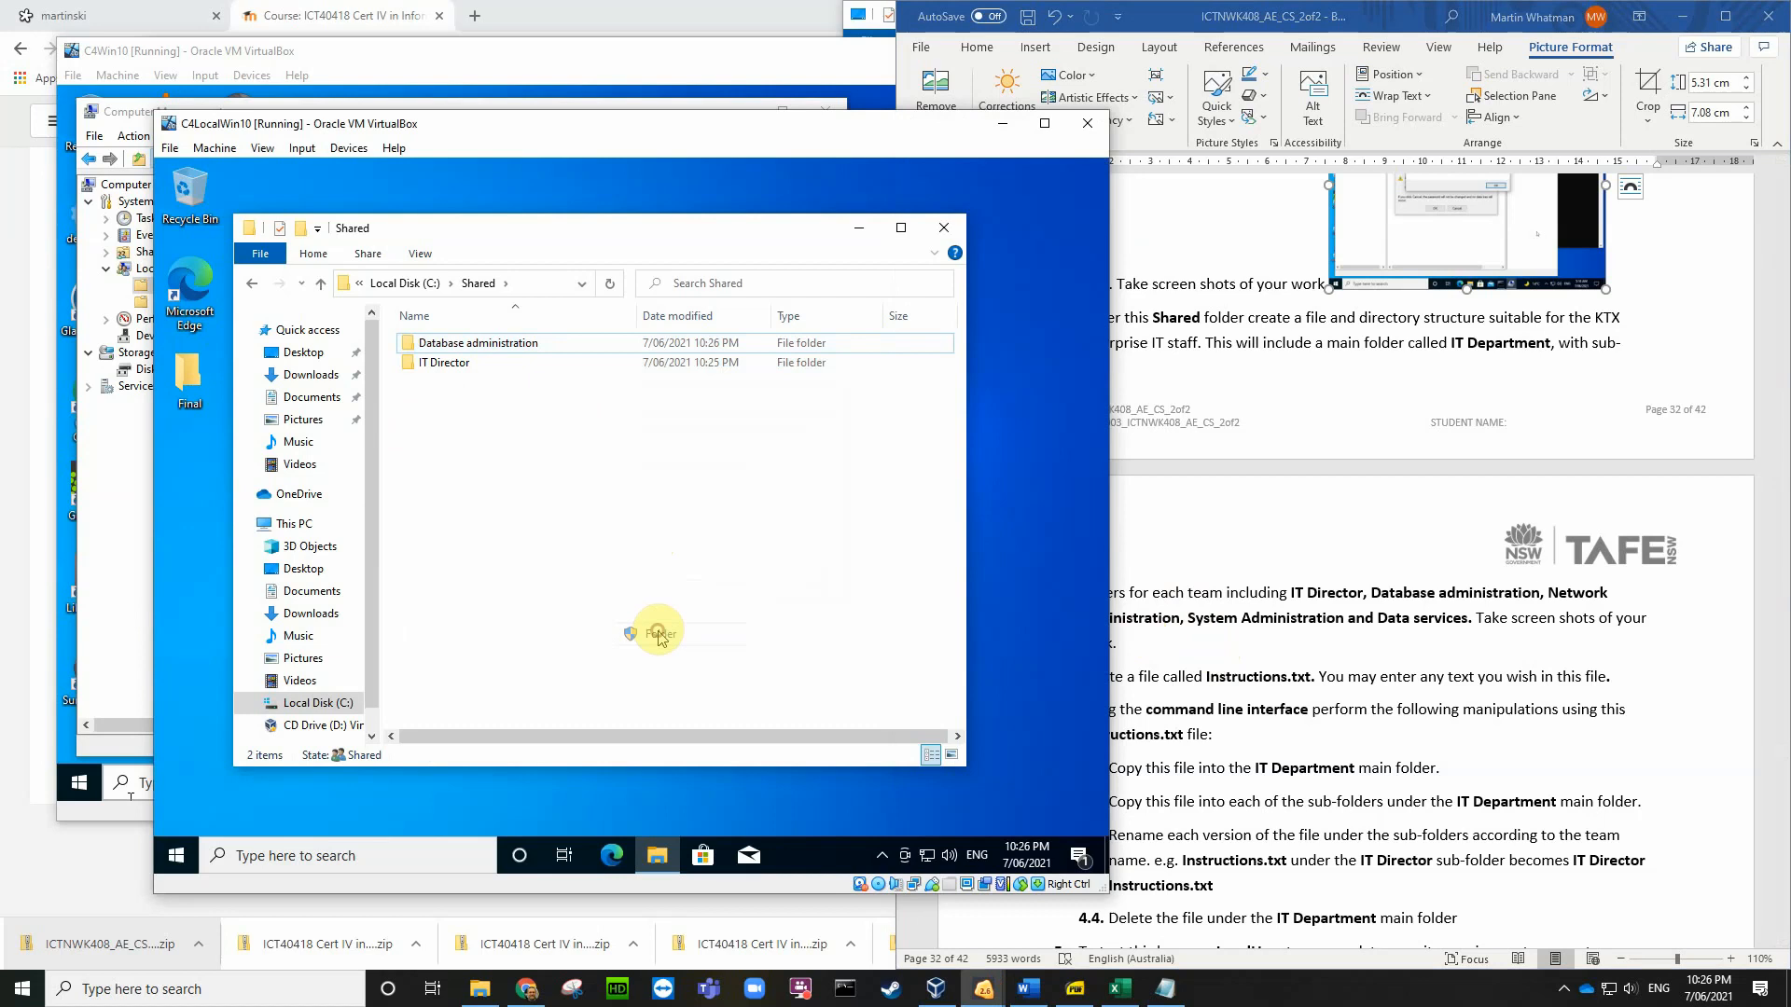
pyautogui.write('Network administra')
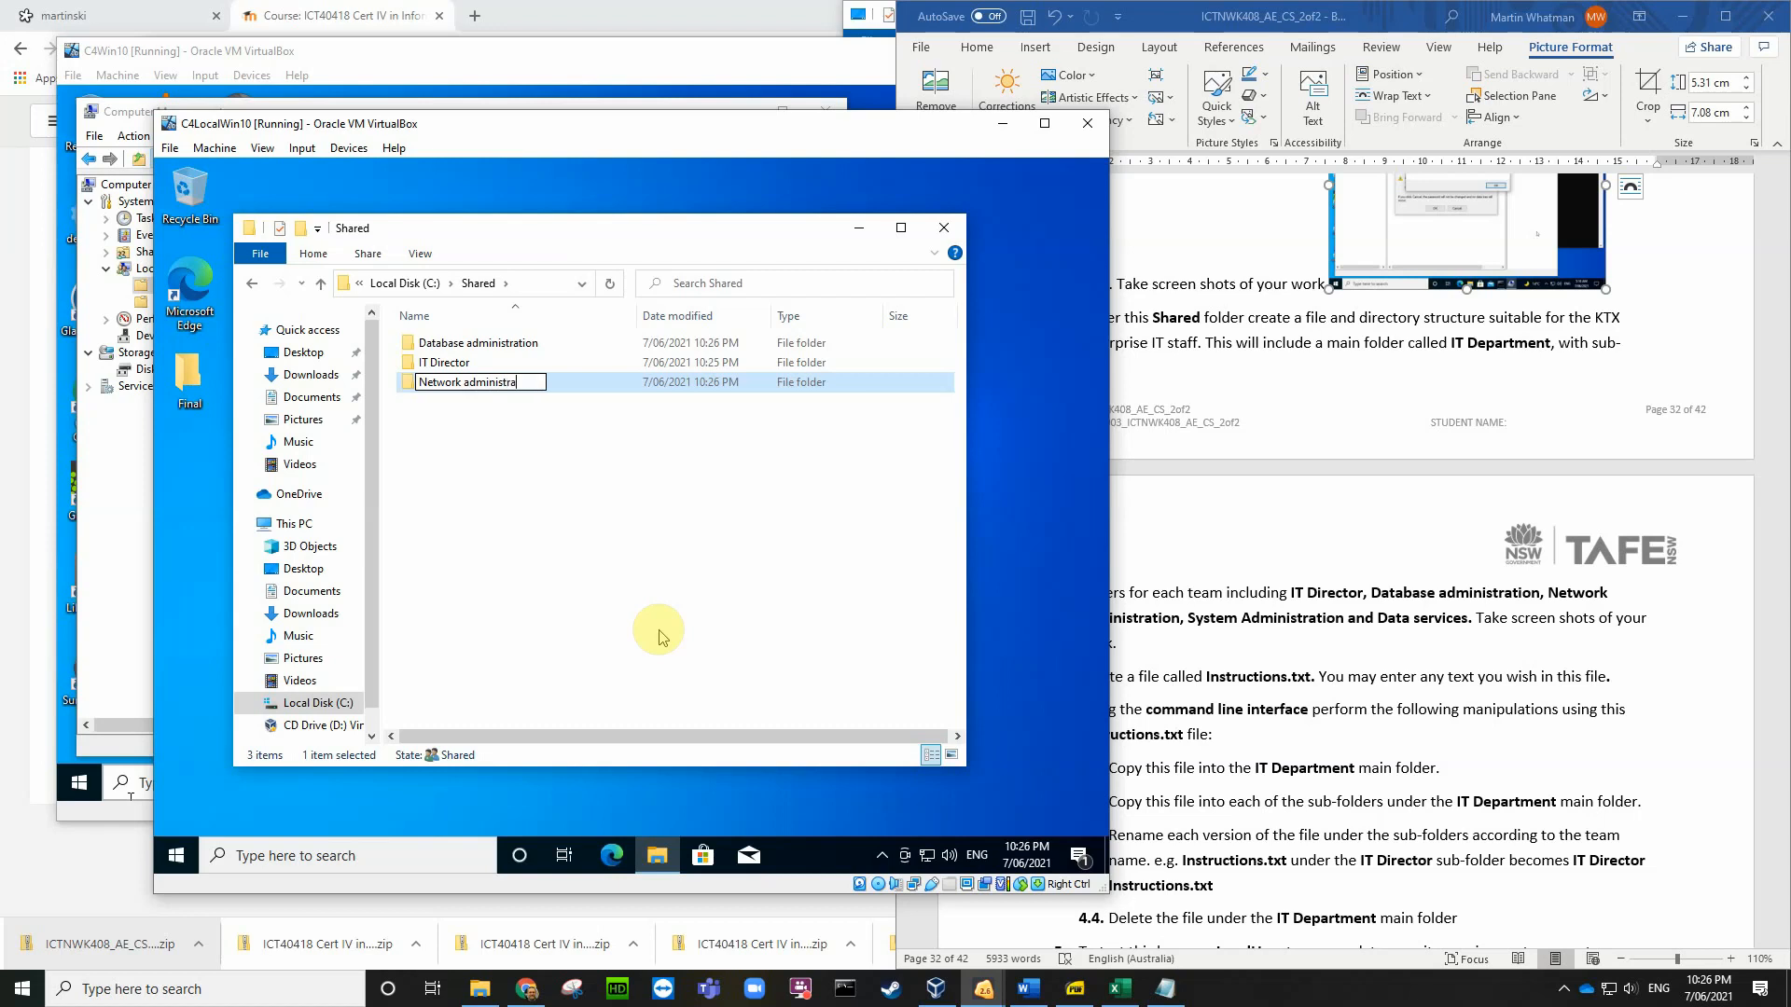
pyautogui.write('tion')
pyautogui.press('Return')
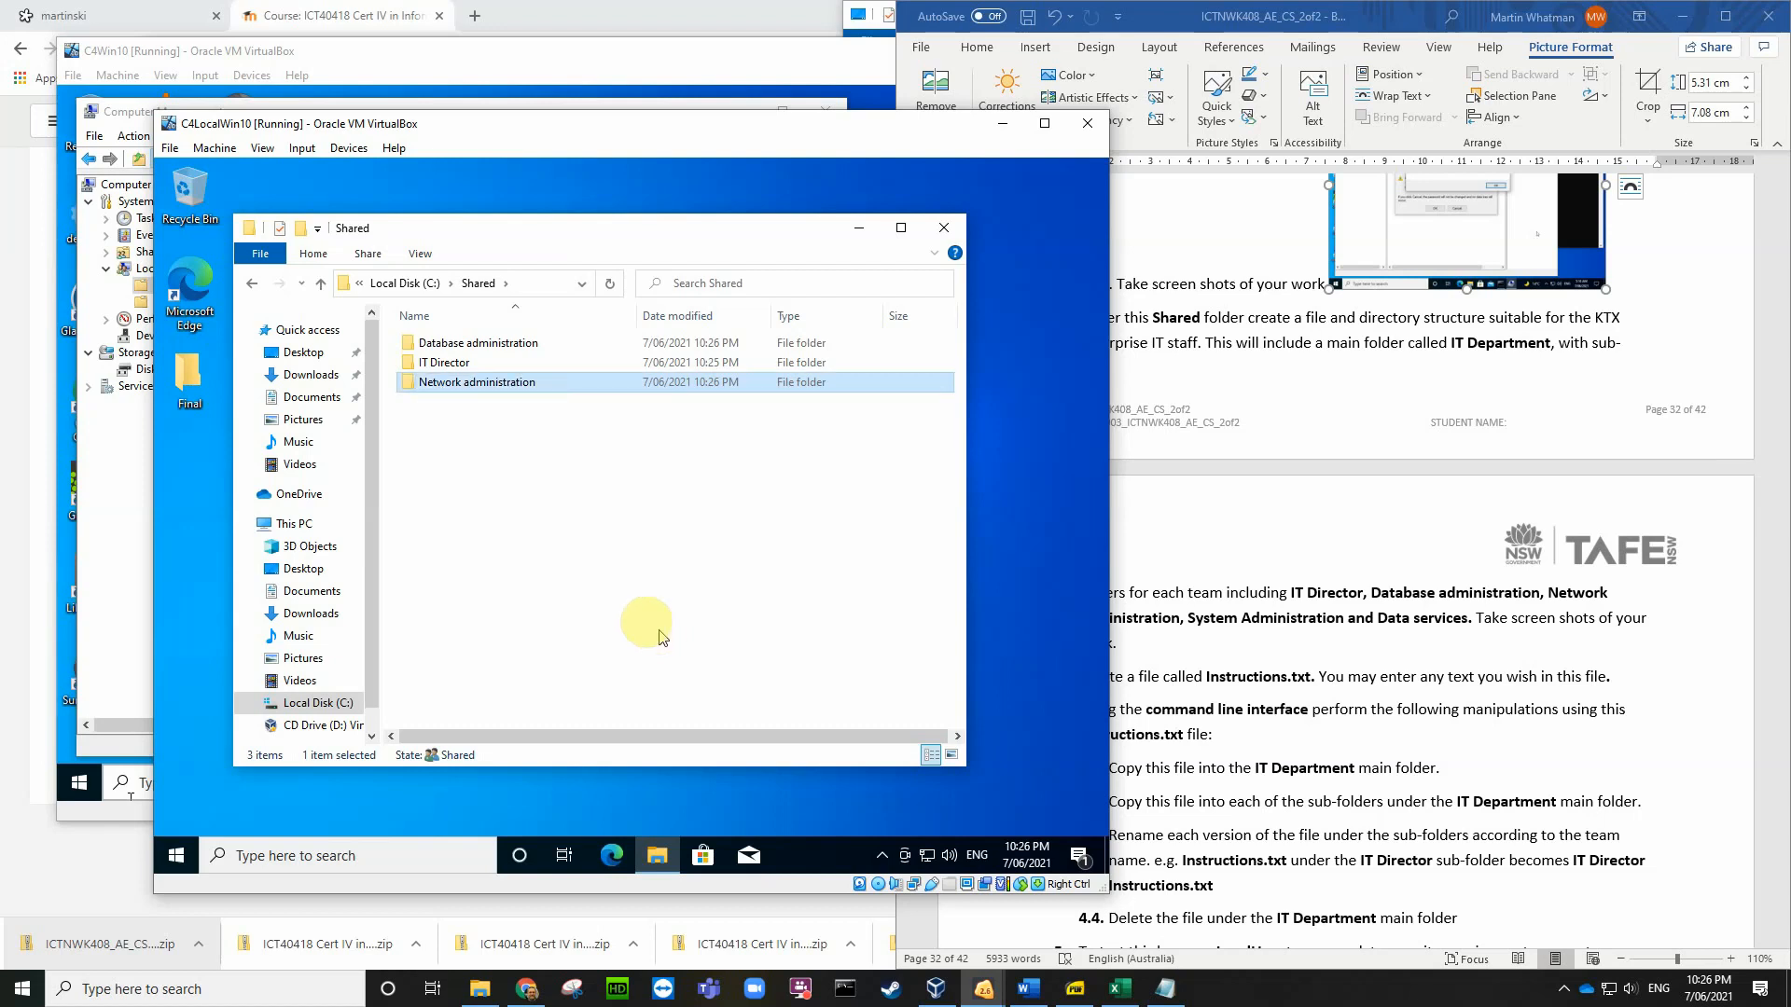
# Step: Add System administration and Data services folders in Shared
pyautogui.rightClick(472, 452)
pyautogui.moveTo(542, 655)
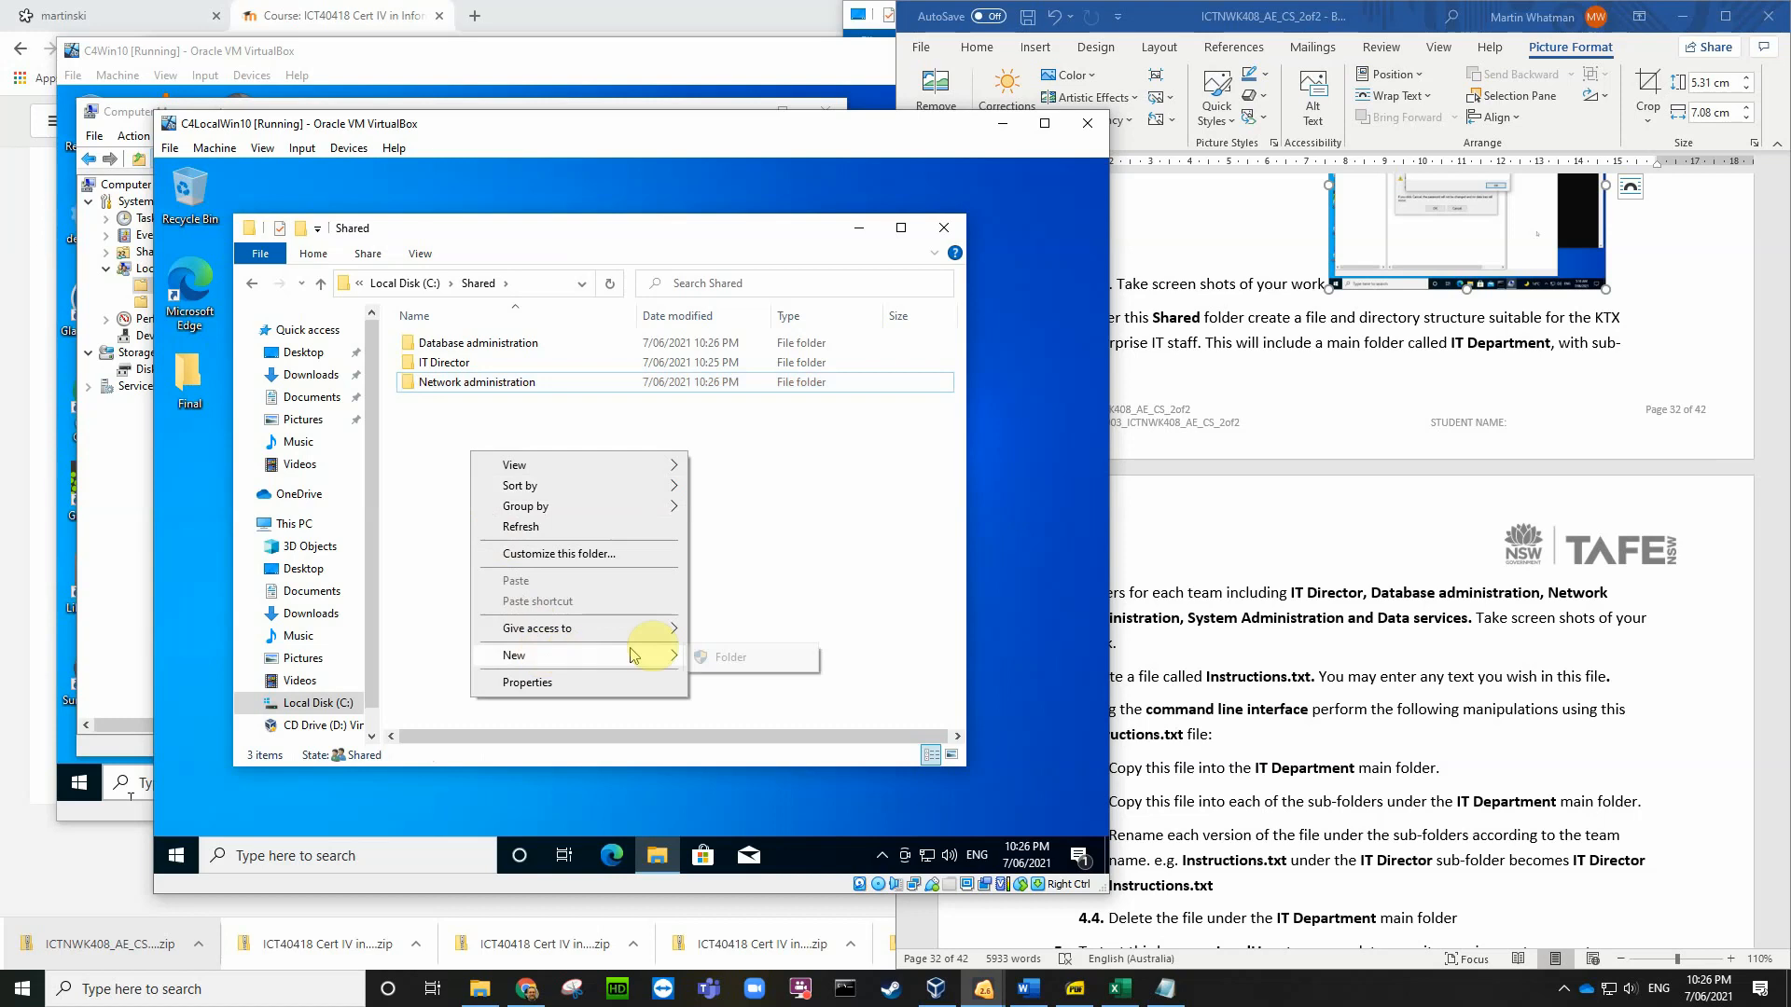
pyautogui.click(731, 654)
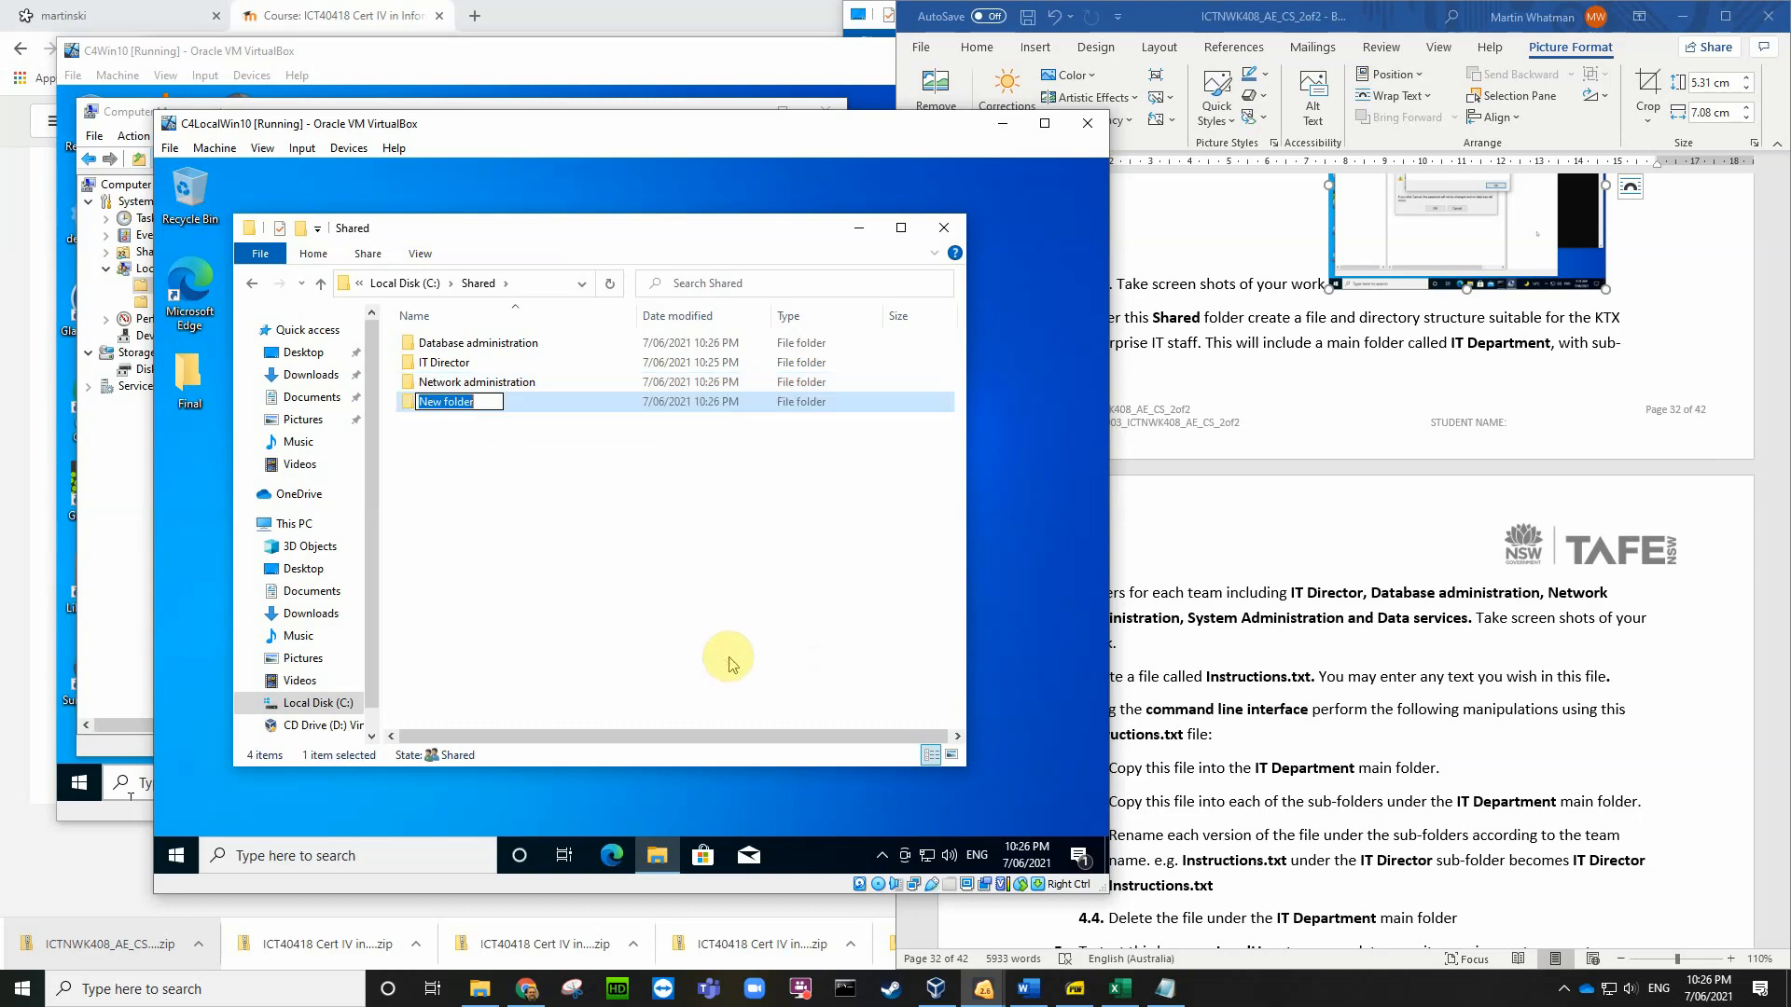
pyautogui.write('System administration')
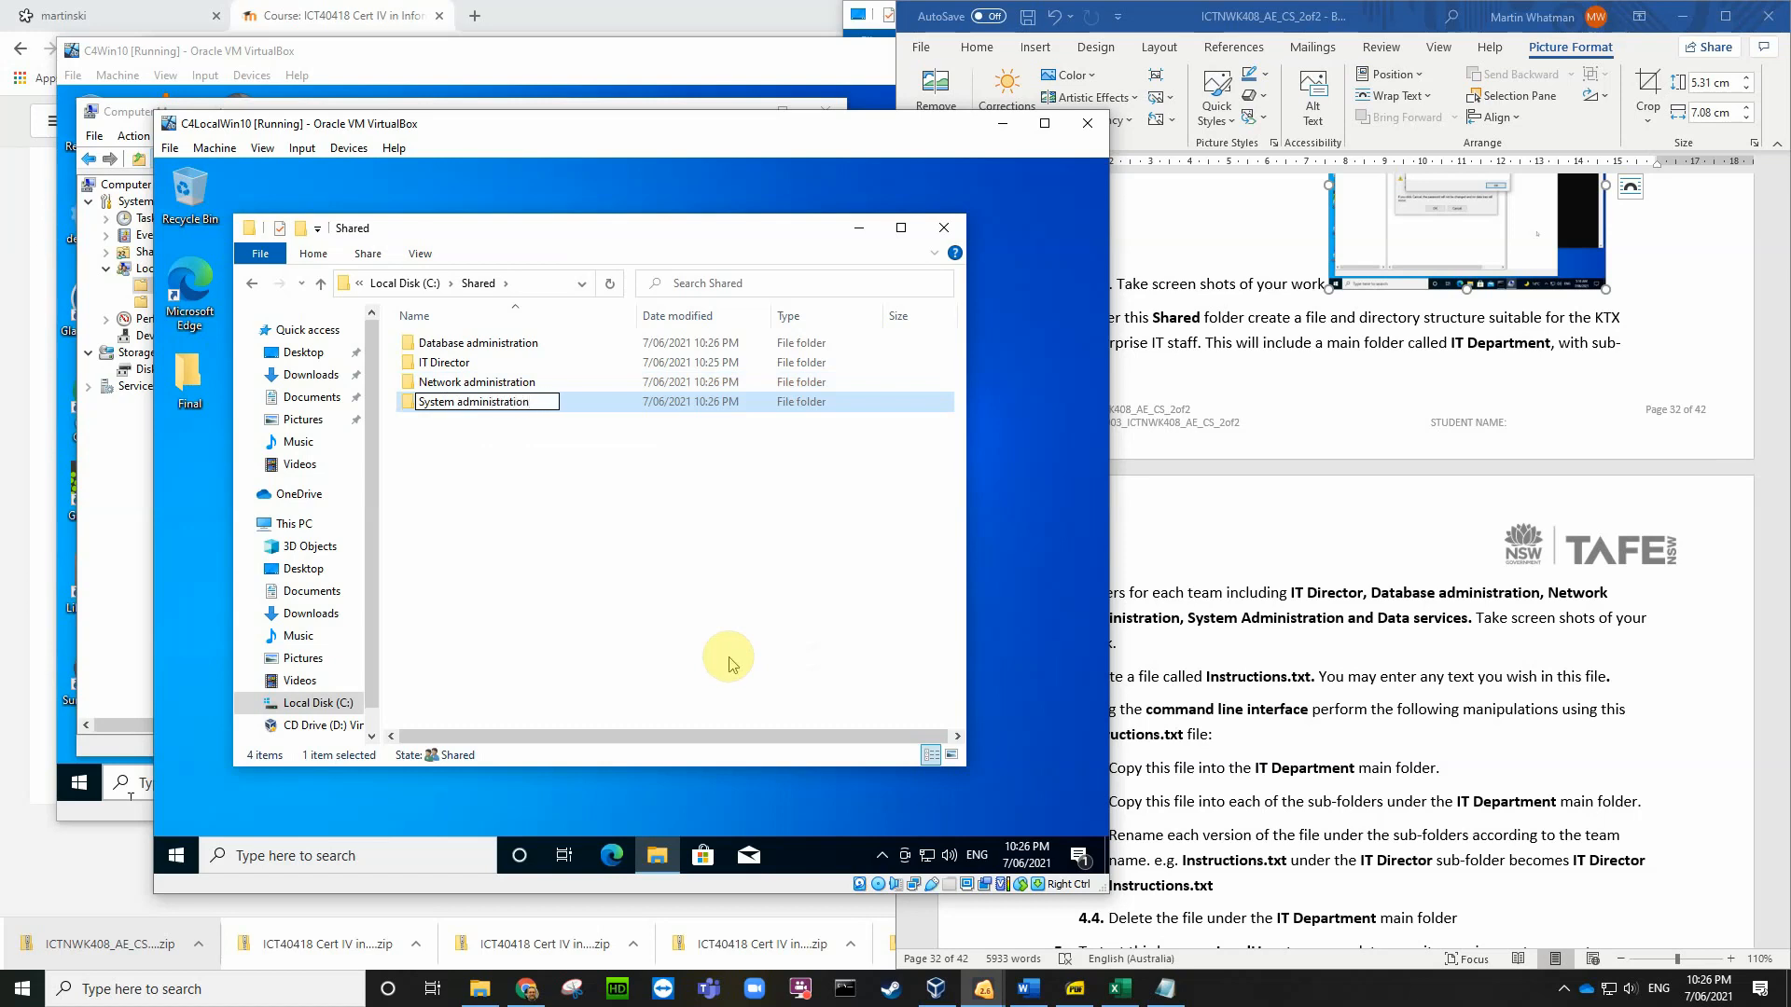
pyautogui.press('Return')
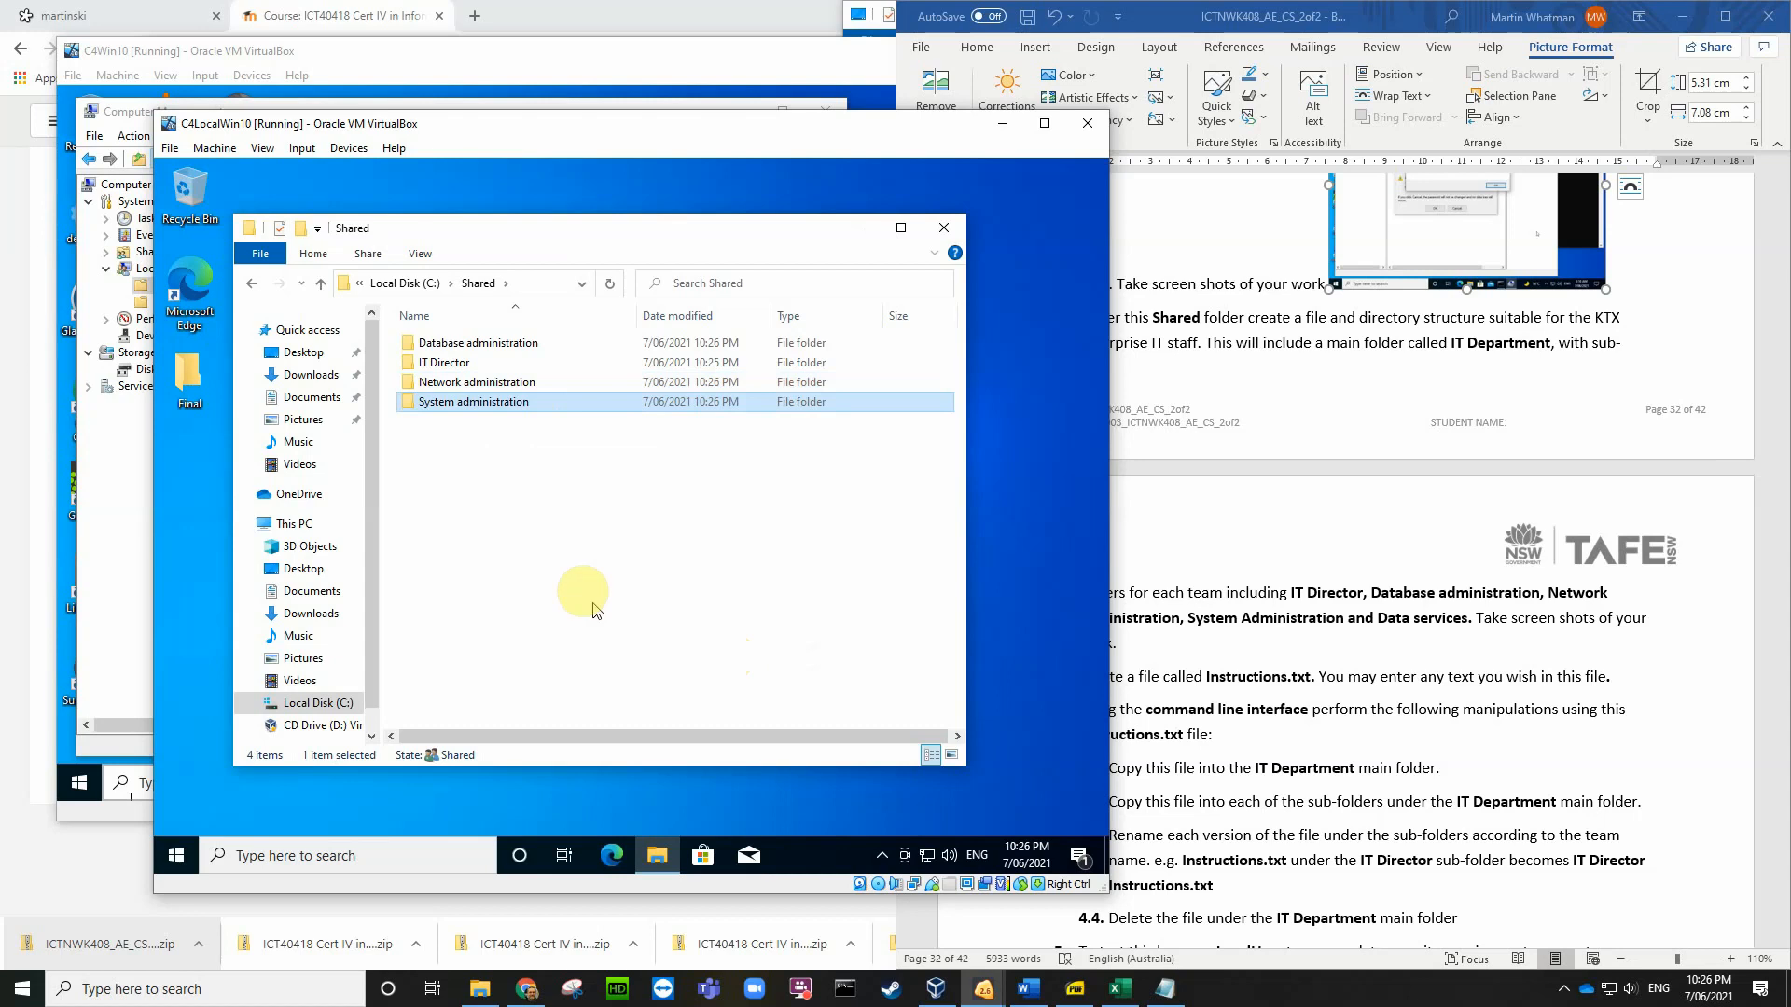
pyautogui.rightClick(485, 477)
pyautogui.moveTo(557, 680)
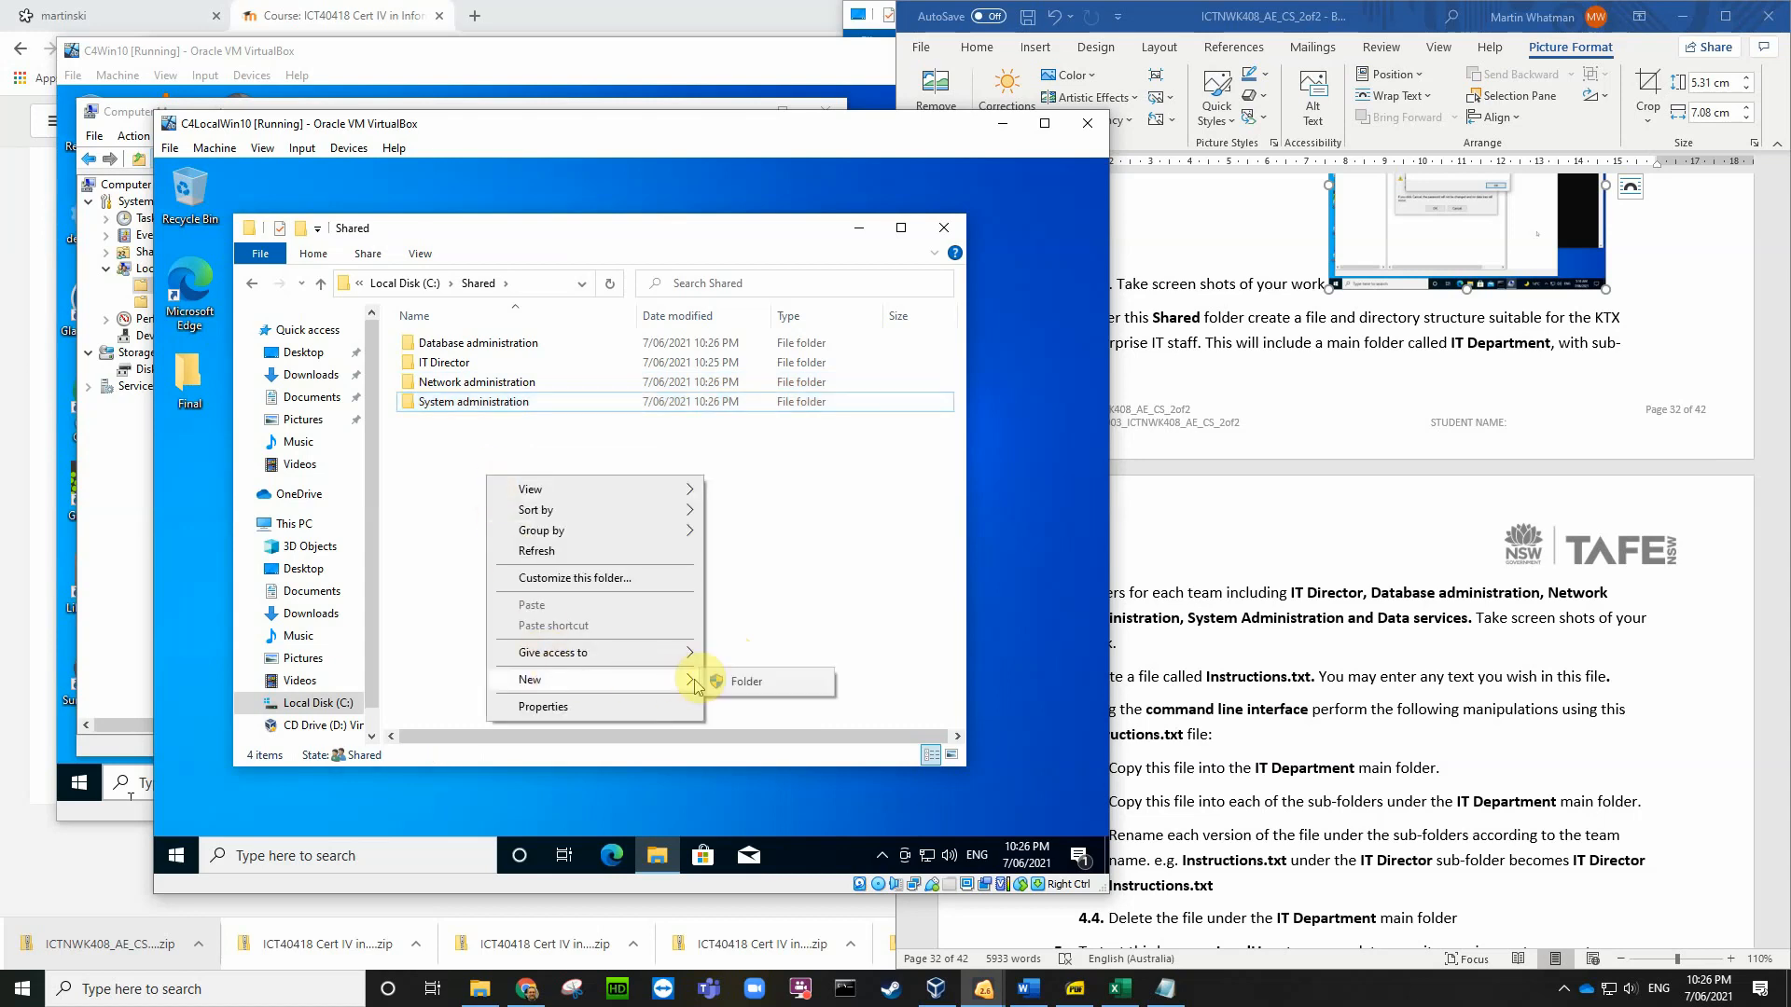
pyautogui.click(713, 677)
pyautogui.write('Data services')
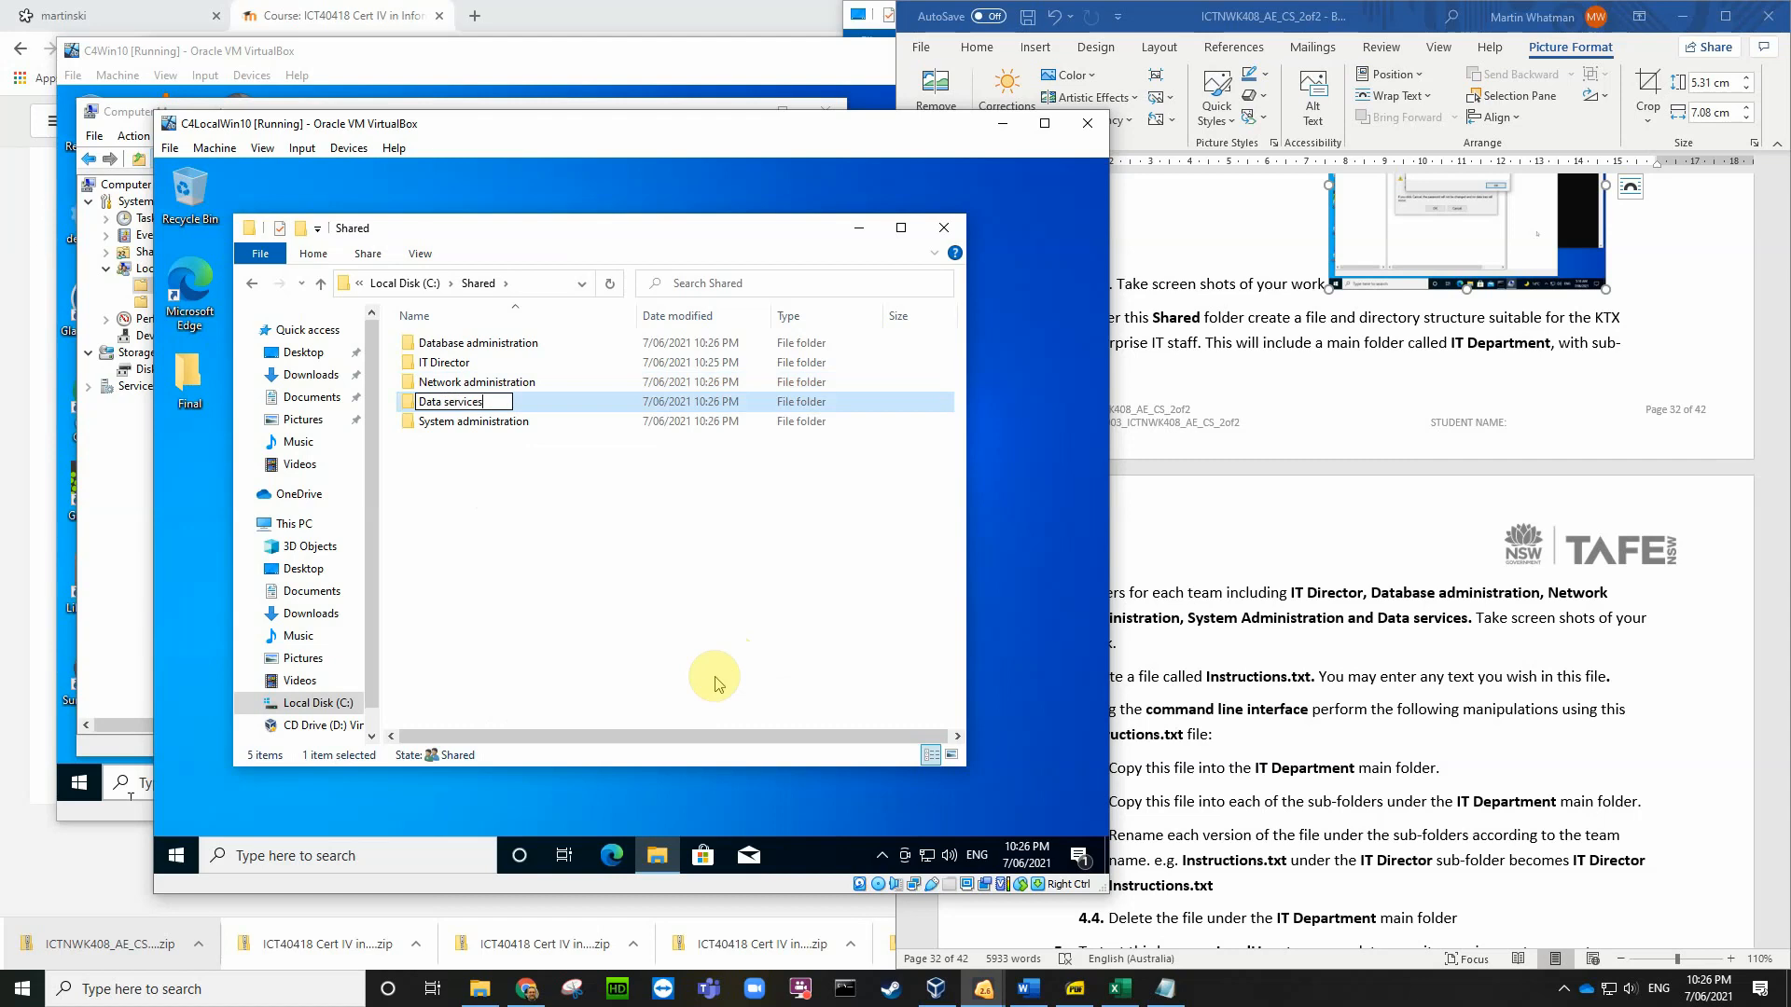
pyautogui.press('Return')
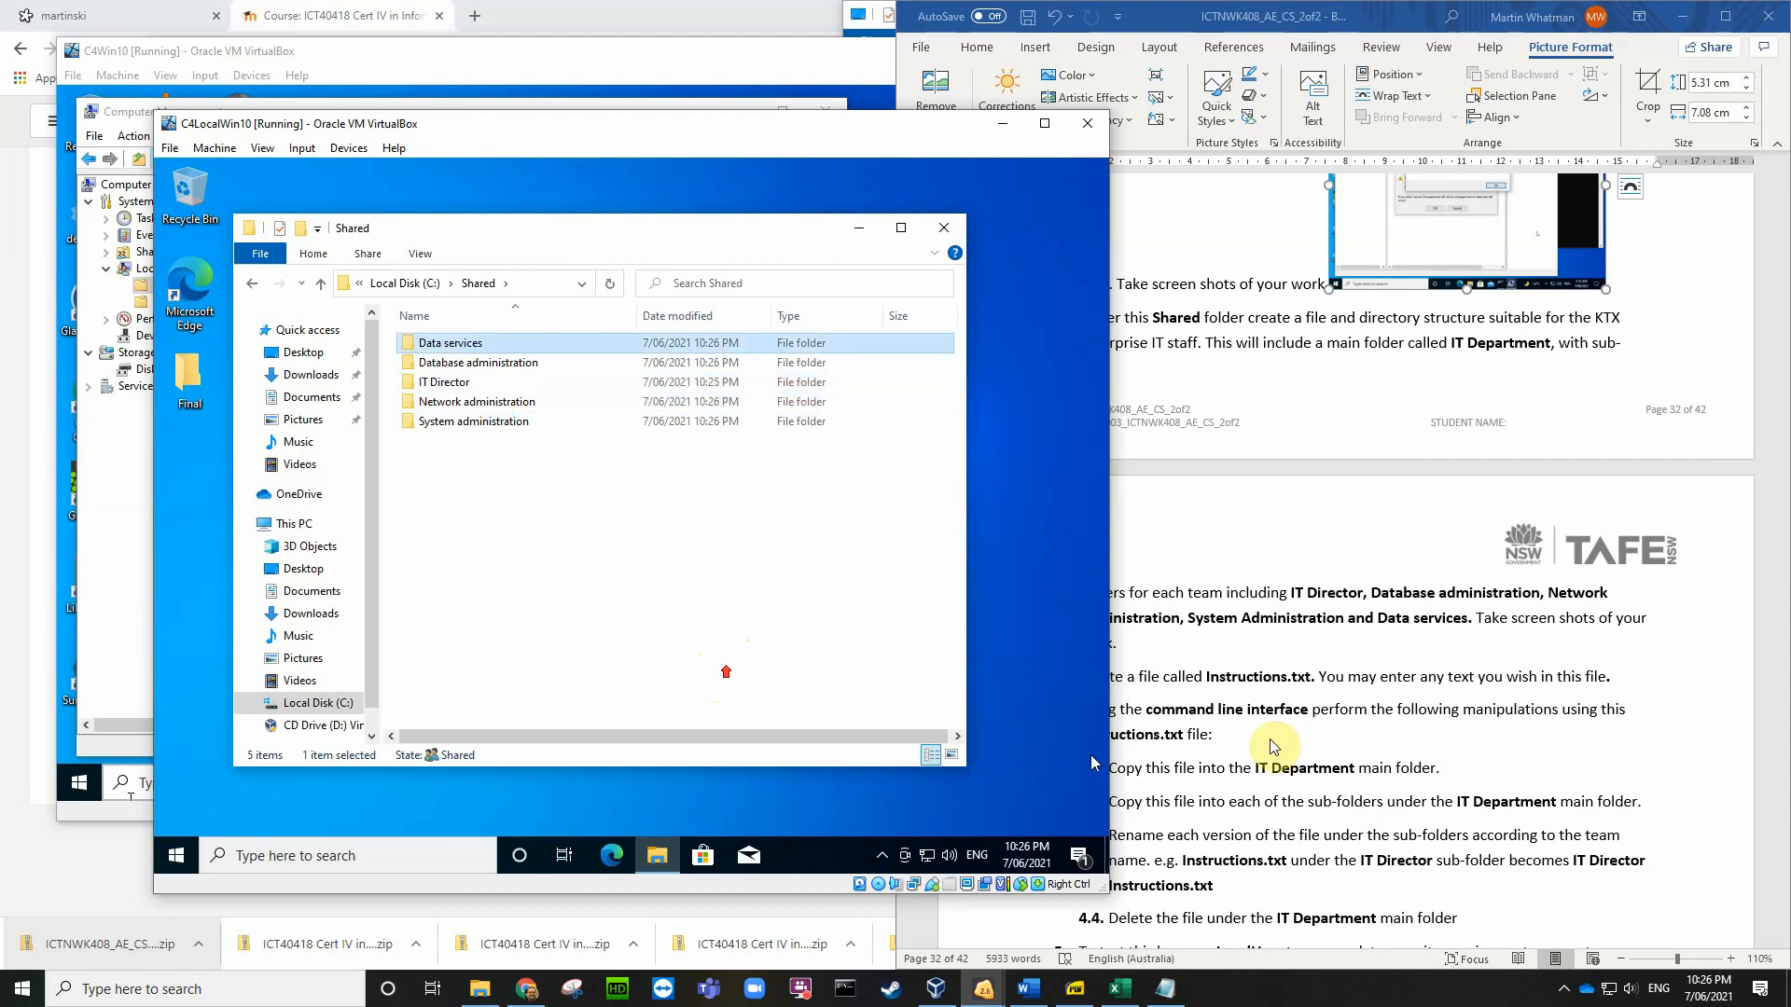
pyautogui.click(1323, 646)
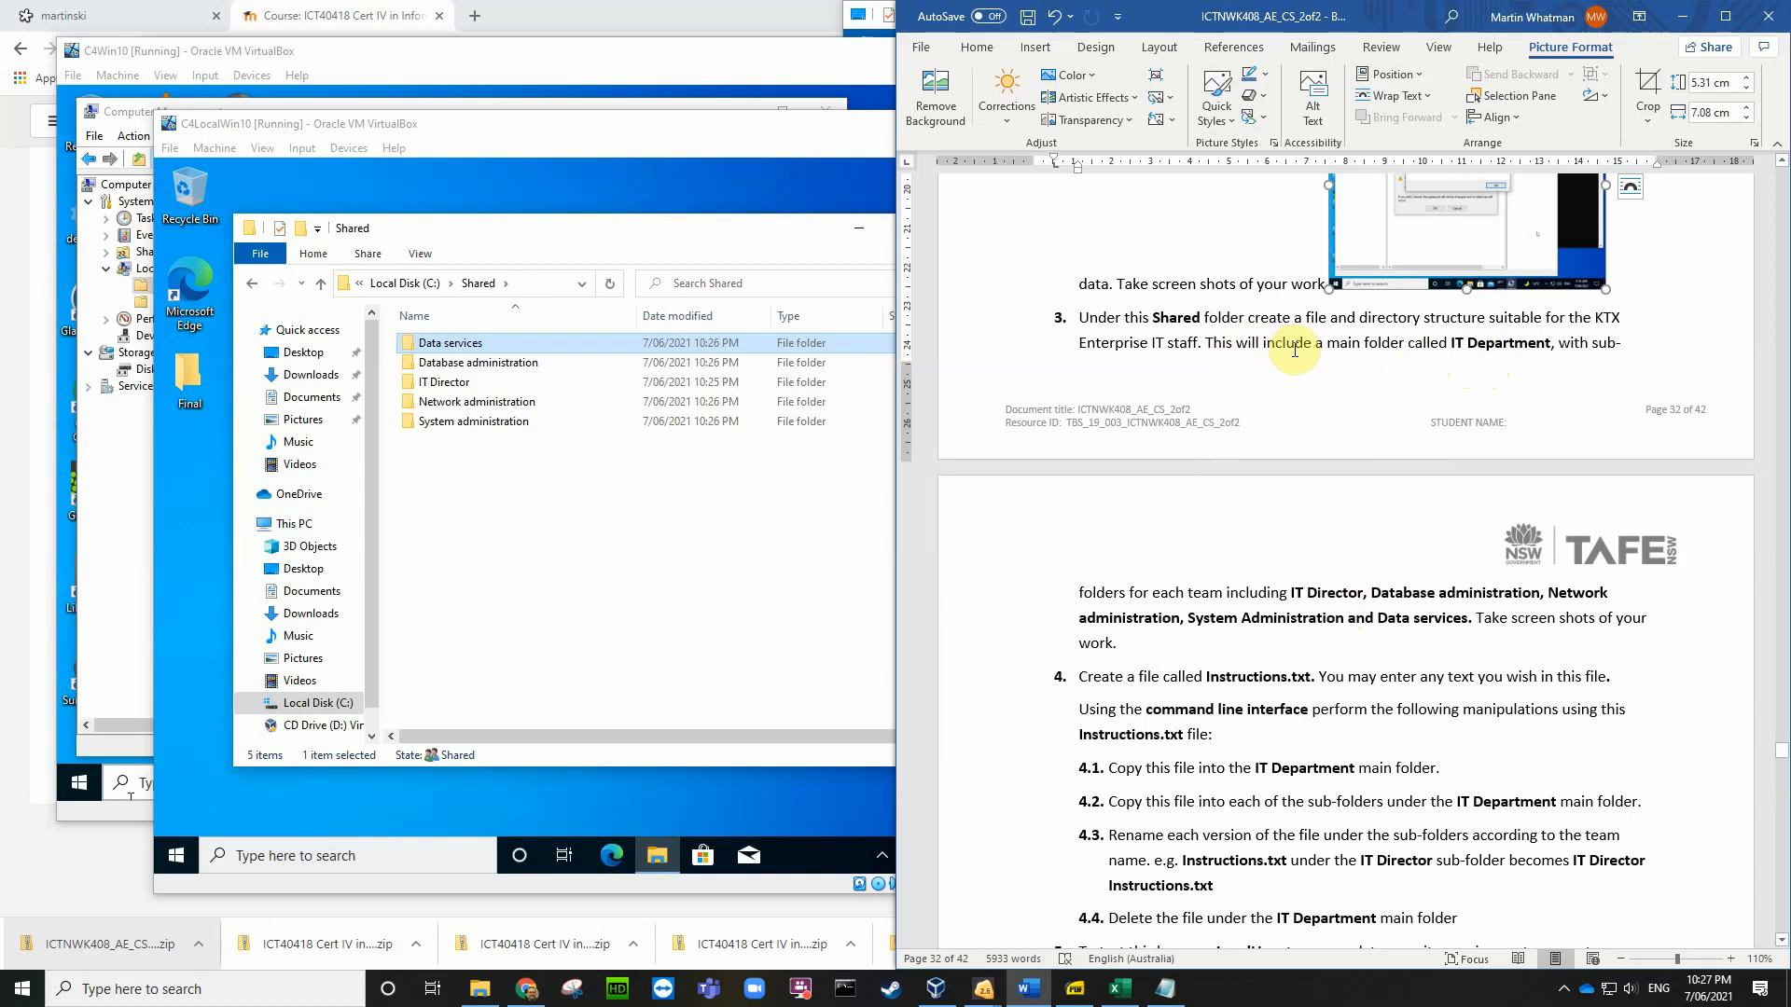
# Step: Create a new IT Department folder in Shared
pyautogui.click(428, 479)
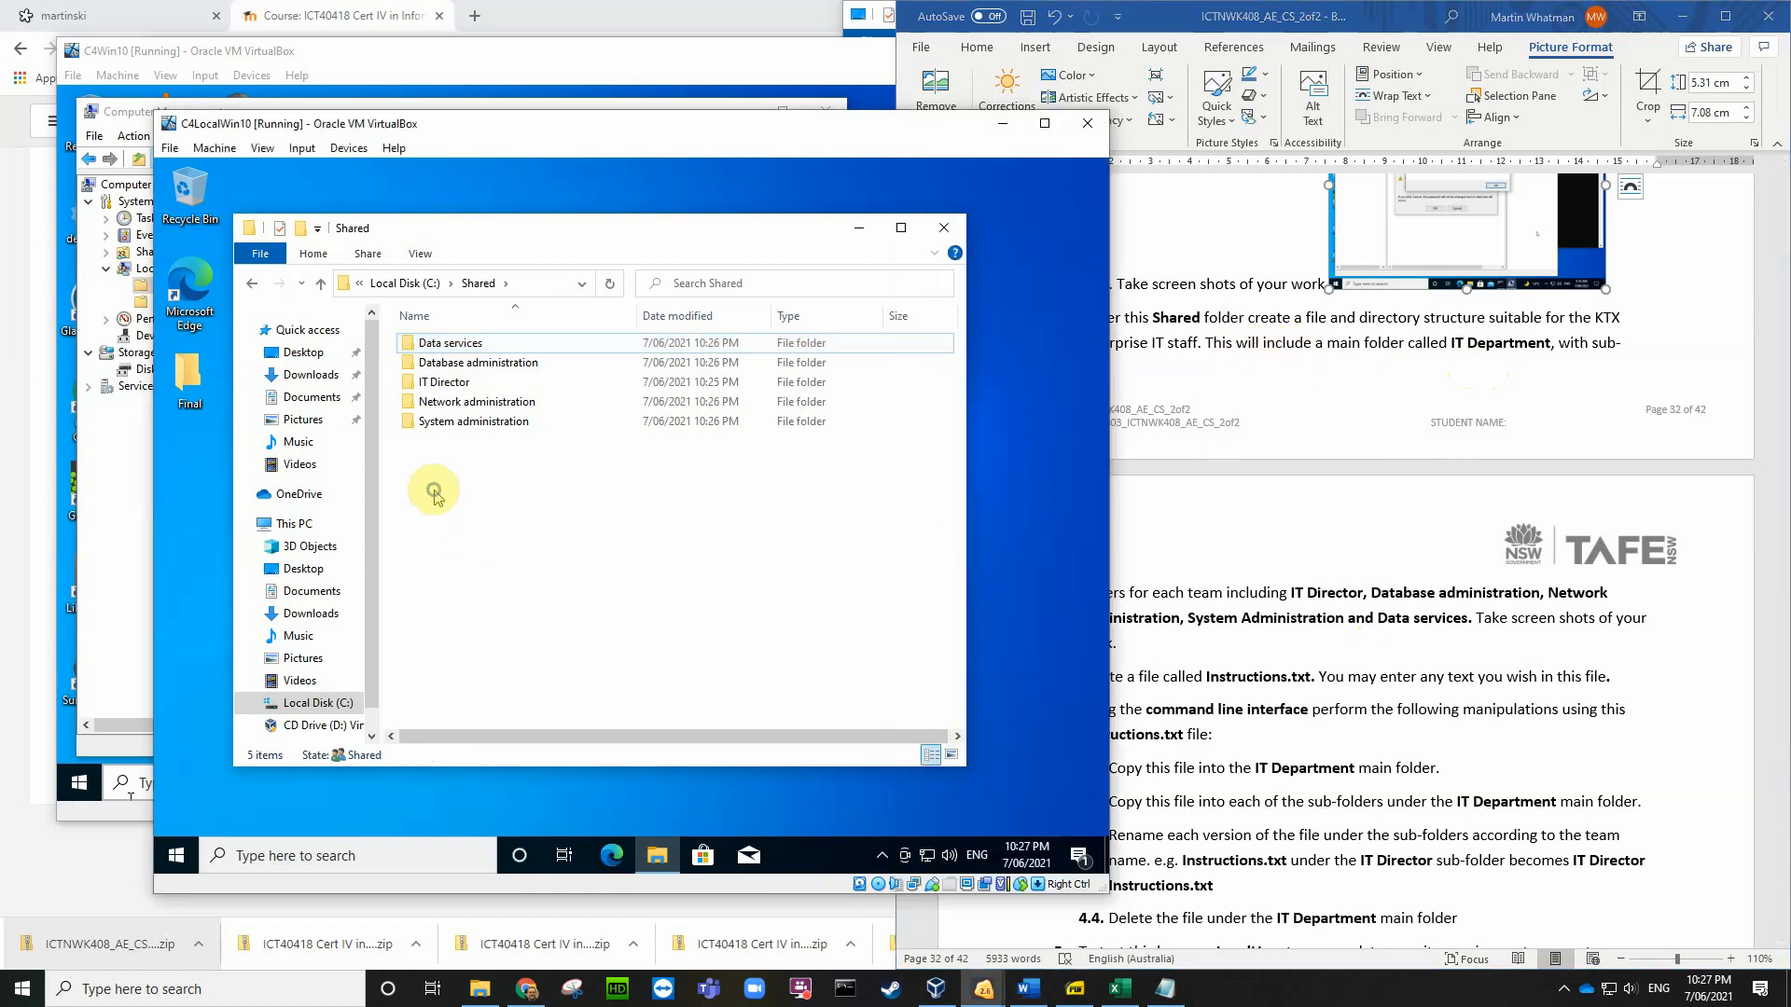
pyautogui.rightClick(434, 489)
pyautogui.moveTo(512, 695)
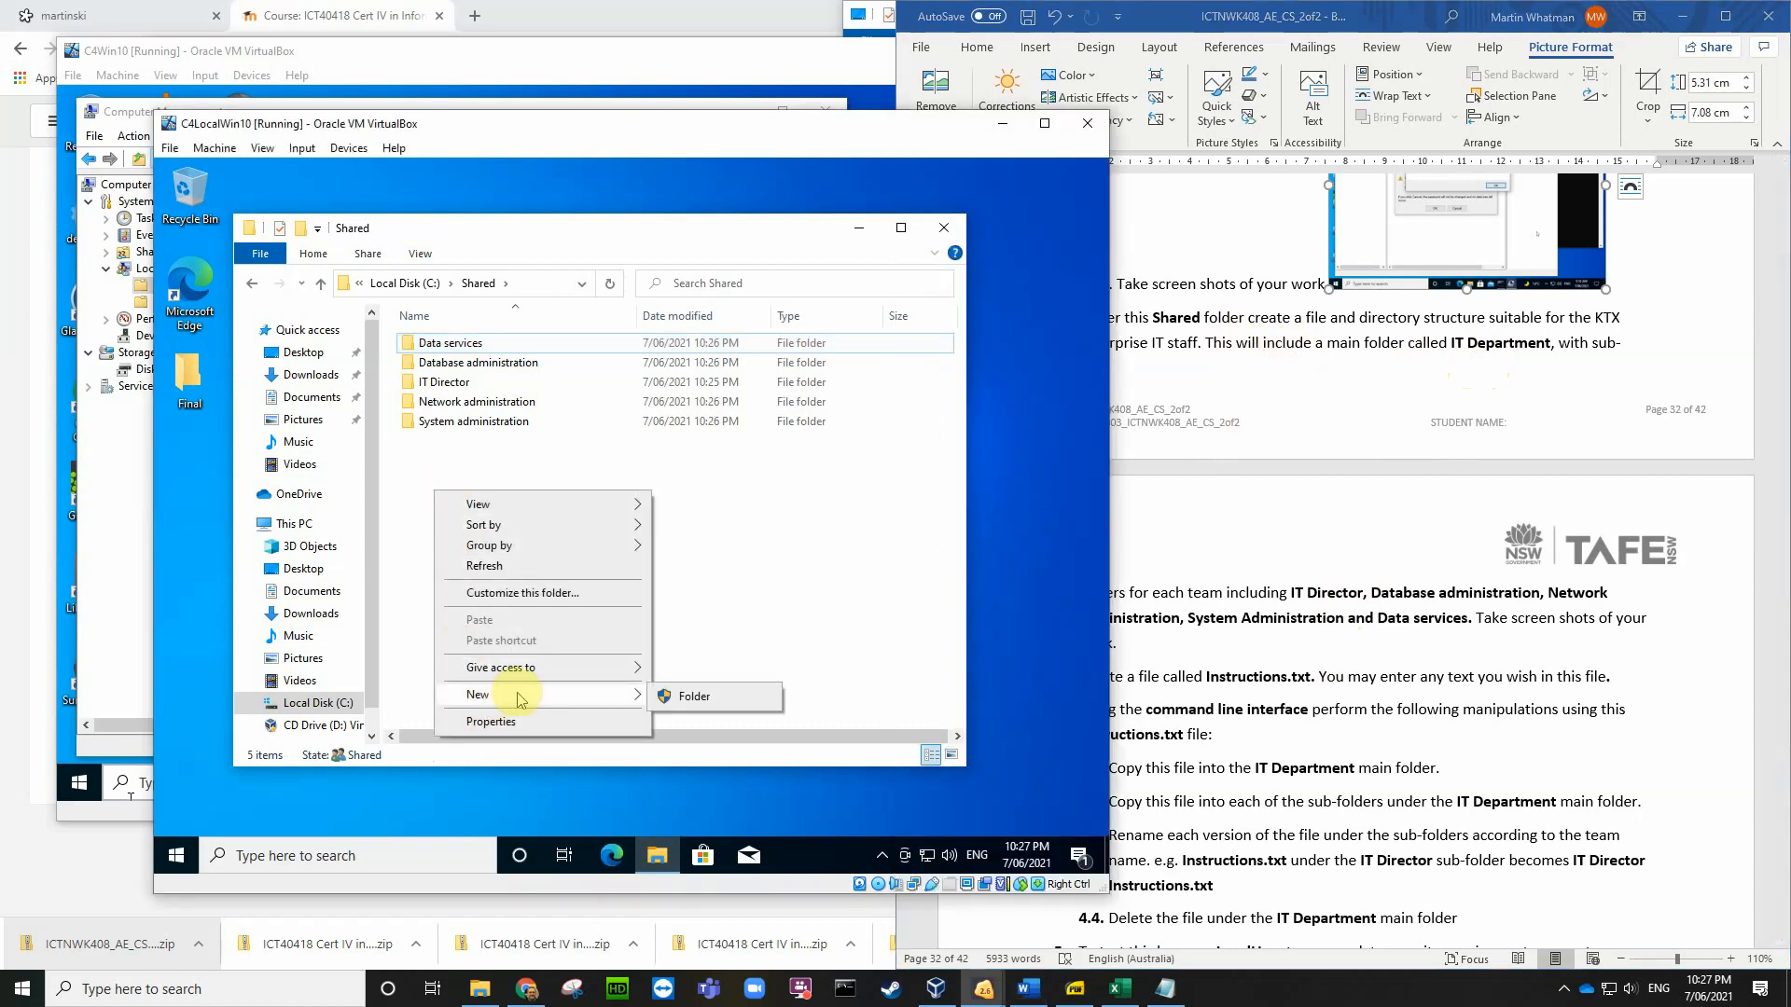
pyautogui.click(691, 696)
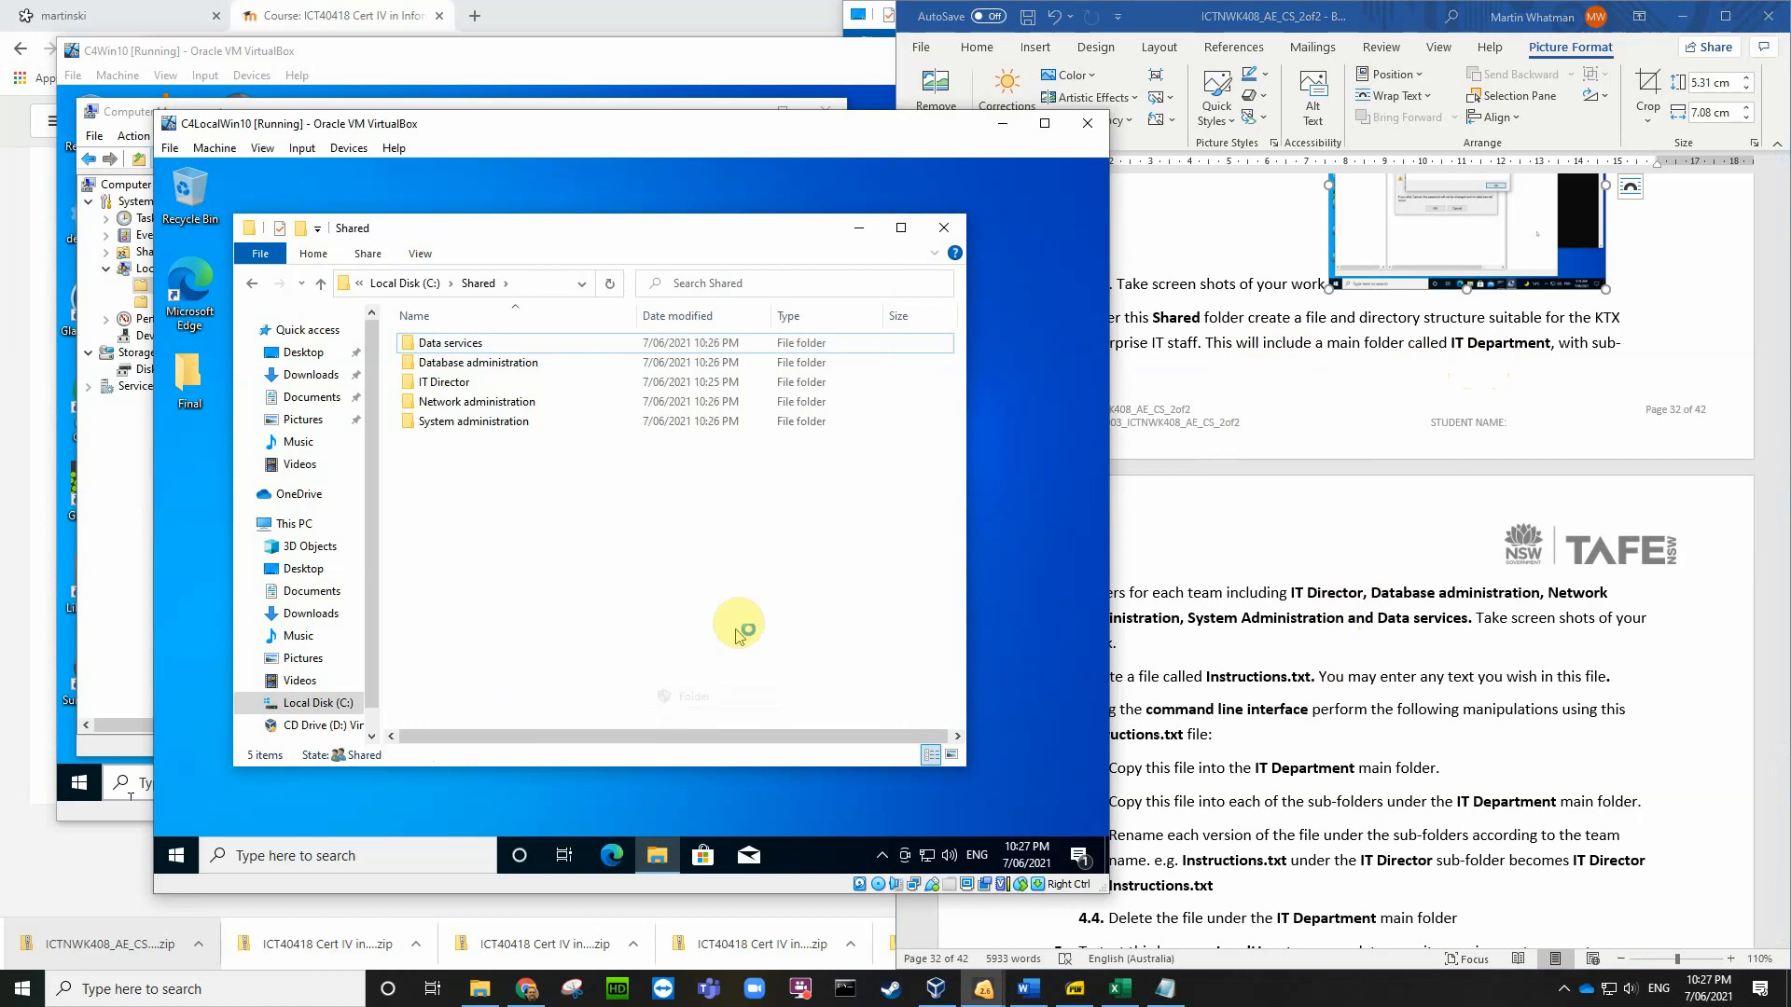
pyautogui.write('IT Department')
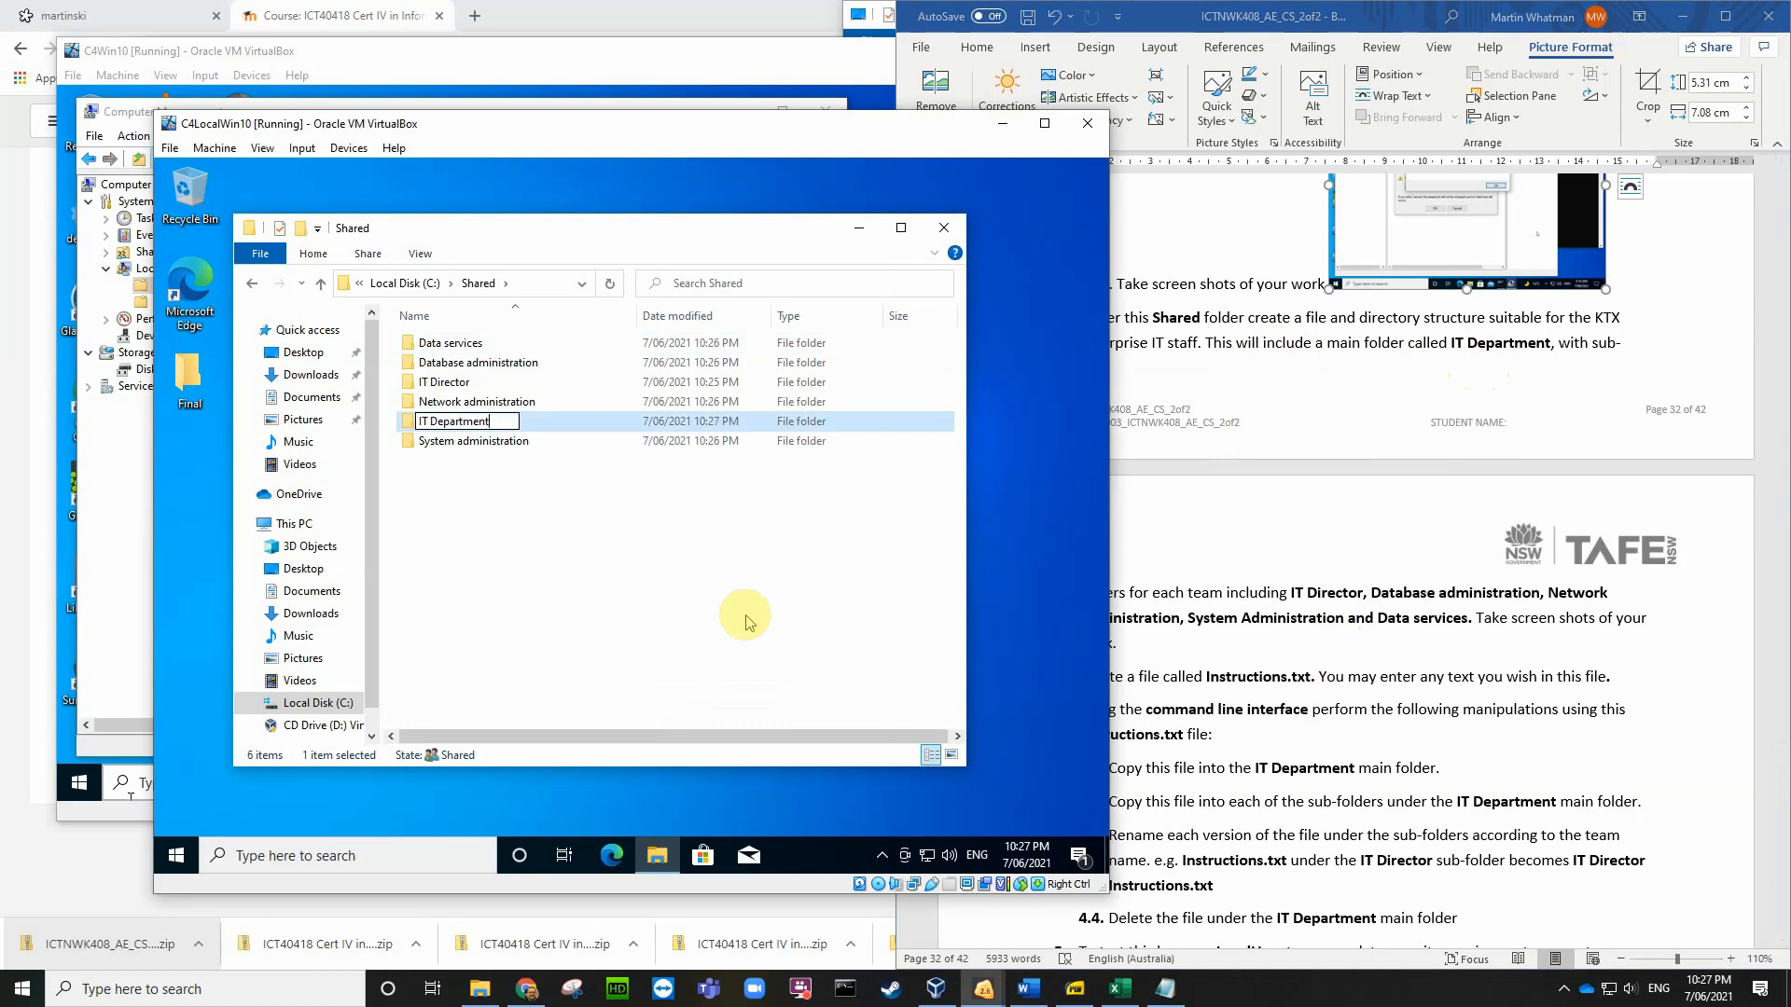
pyautogui.press('Return')
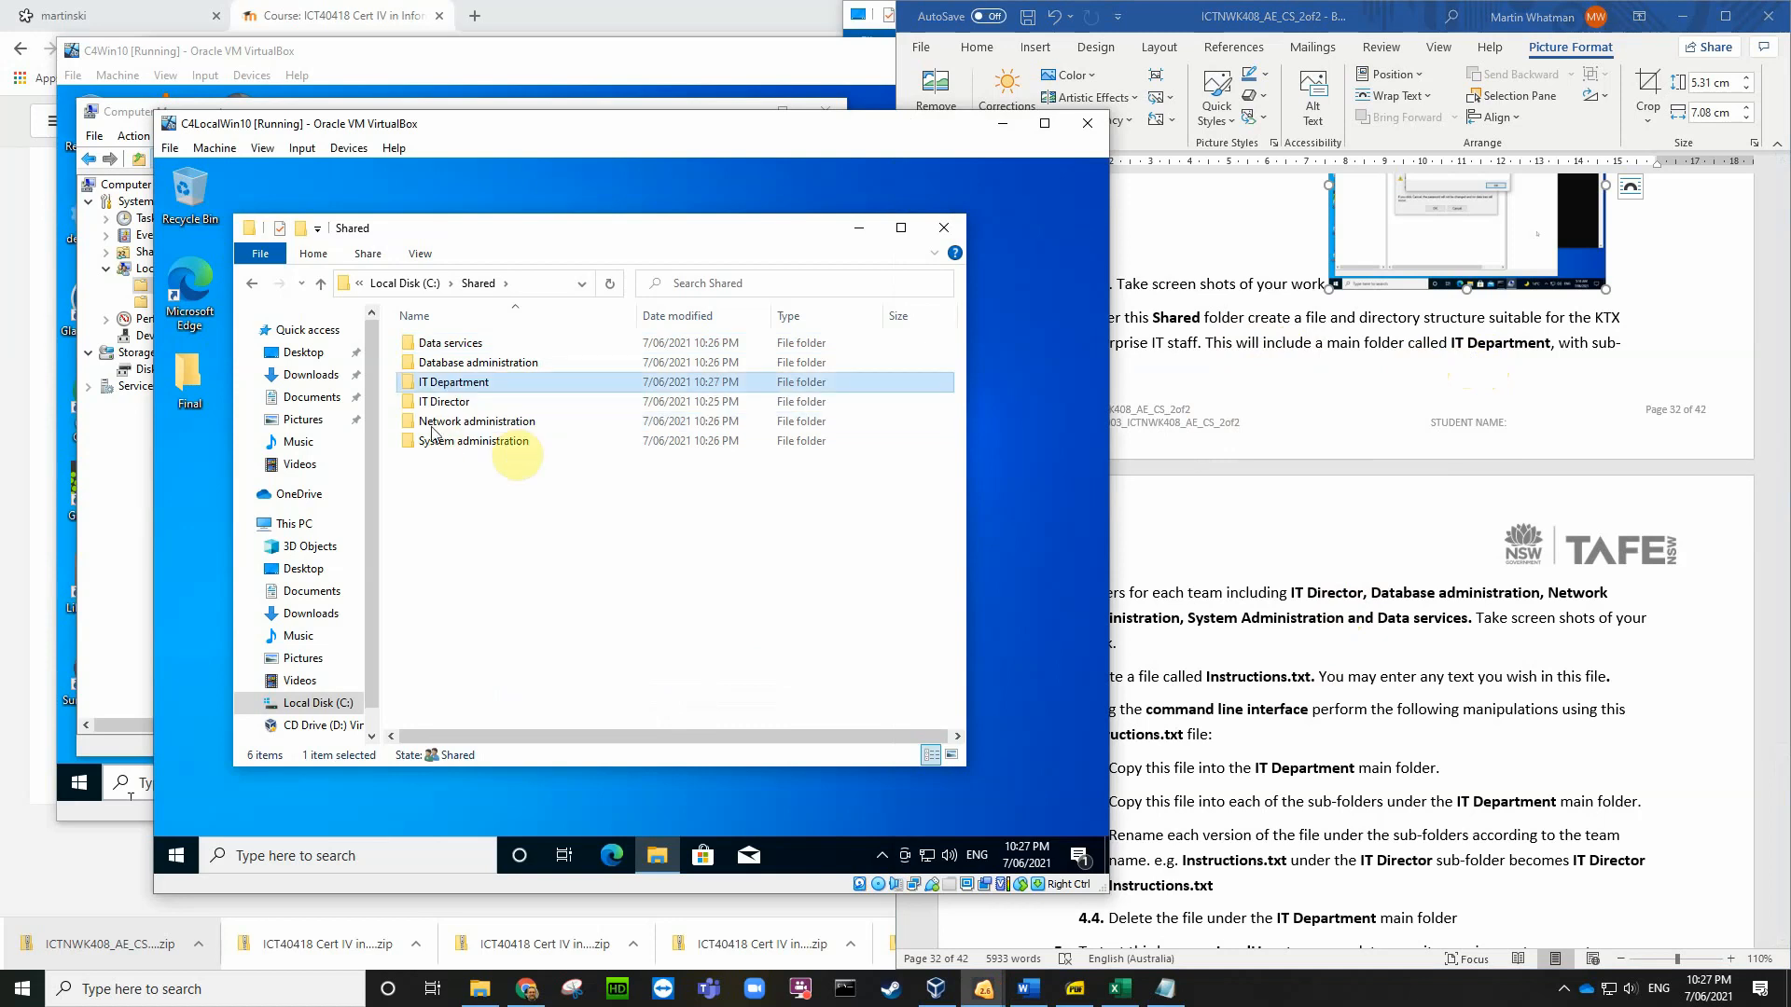
# Step: Move the five team folders into IT Department and open it
pyautogui.hotkey('ctrl', 'a')
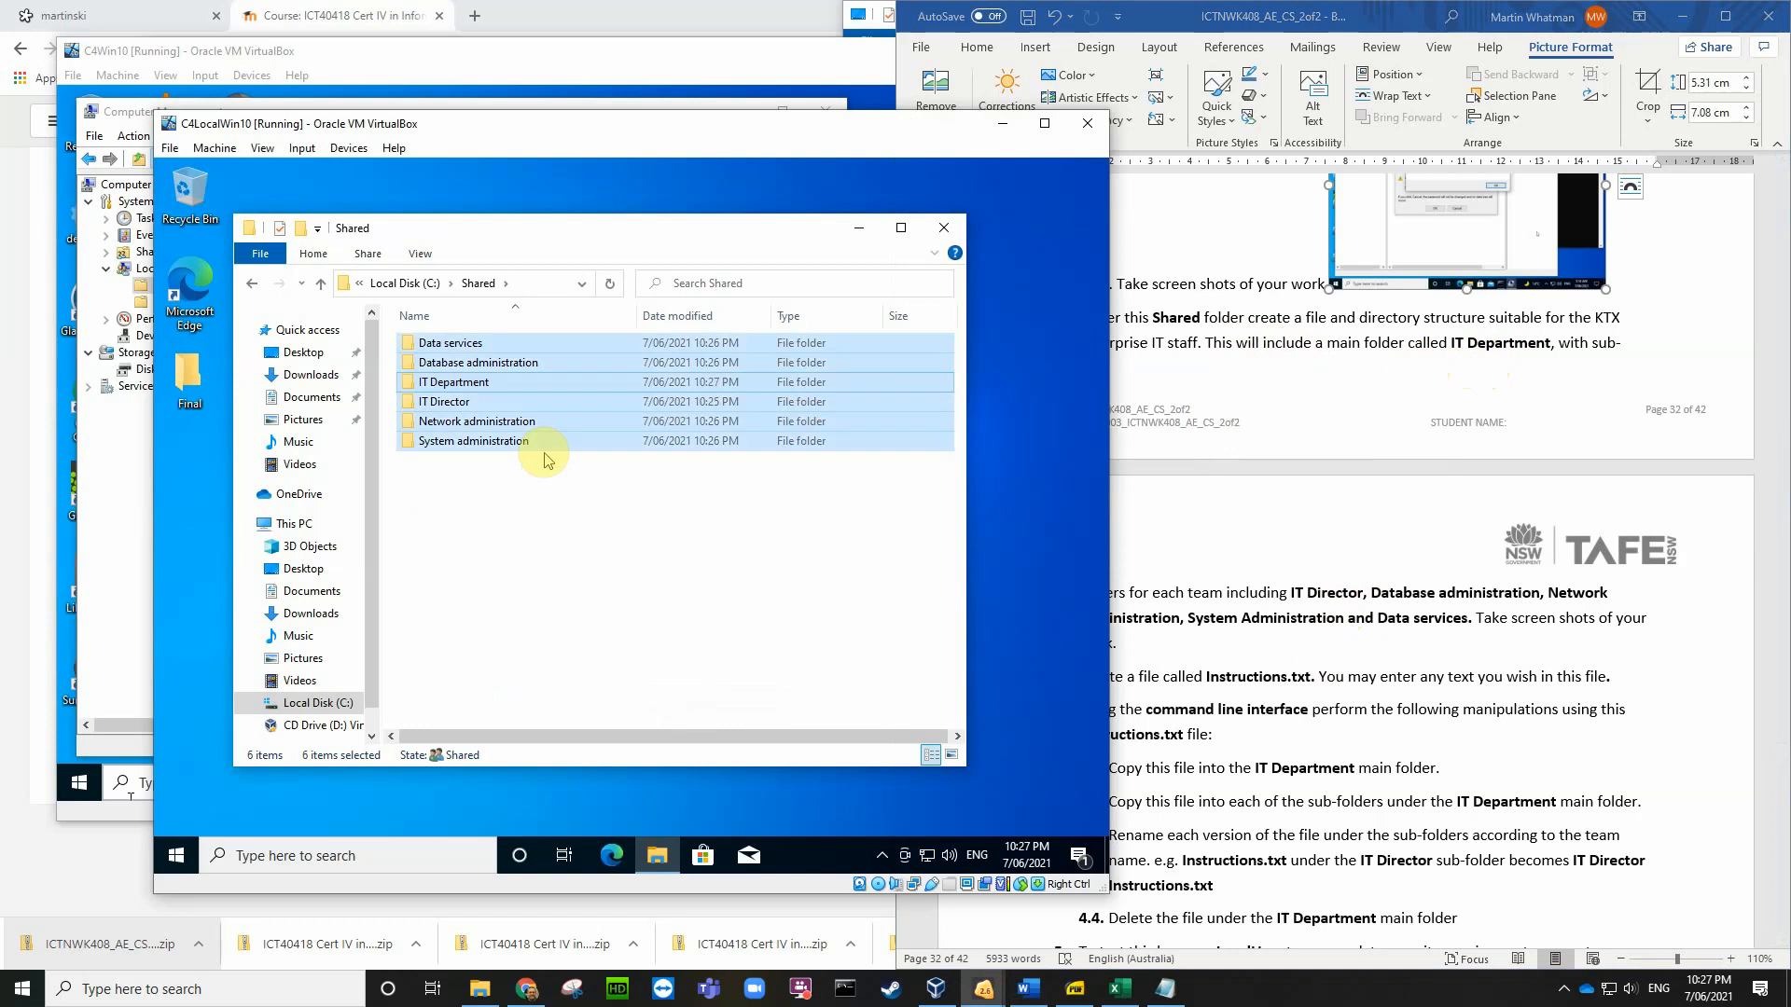
pyautogui.keyDown('ctrl'); pyautogui.click(481, 385); pyautogui.keyUp('ctrl')
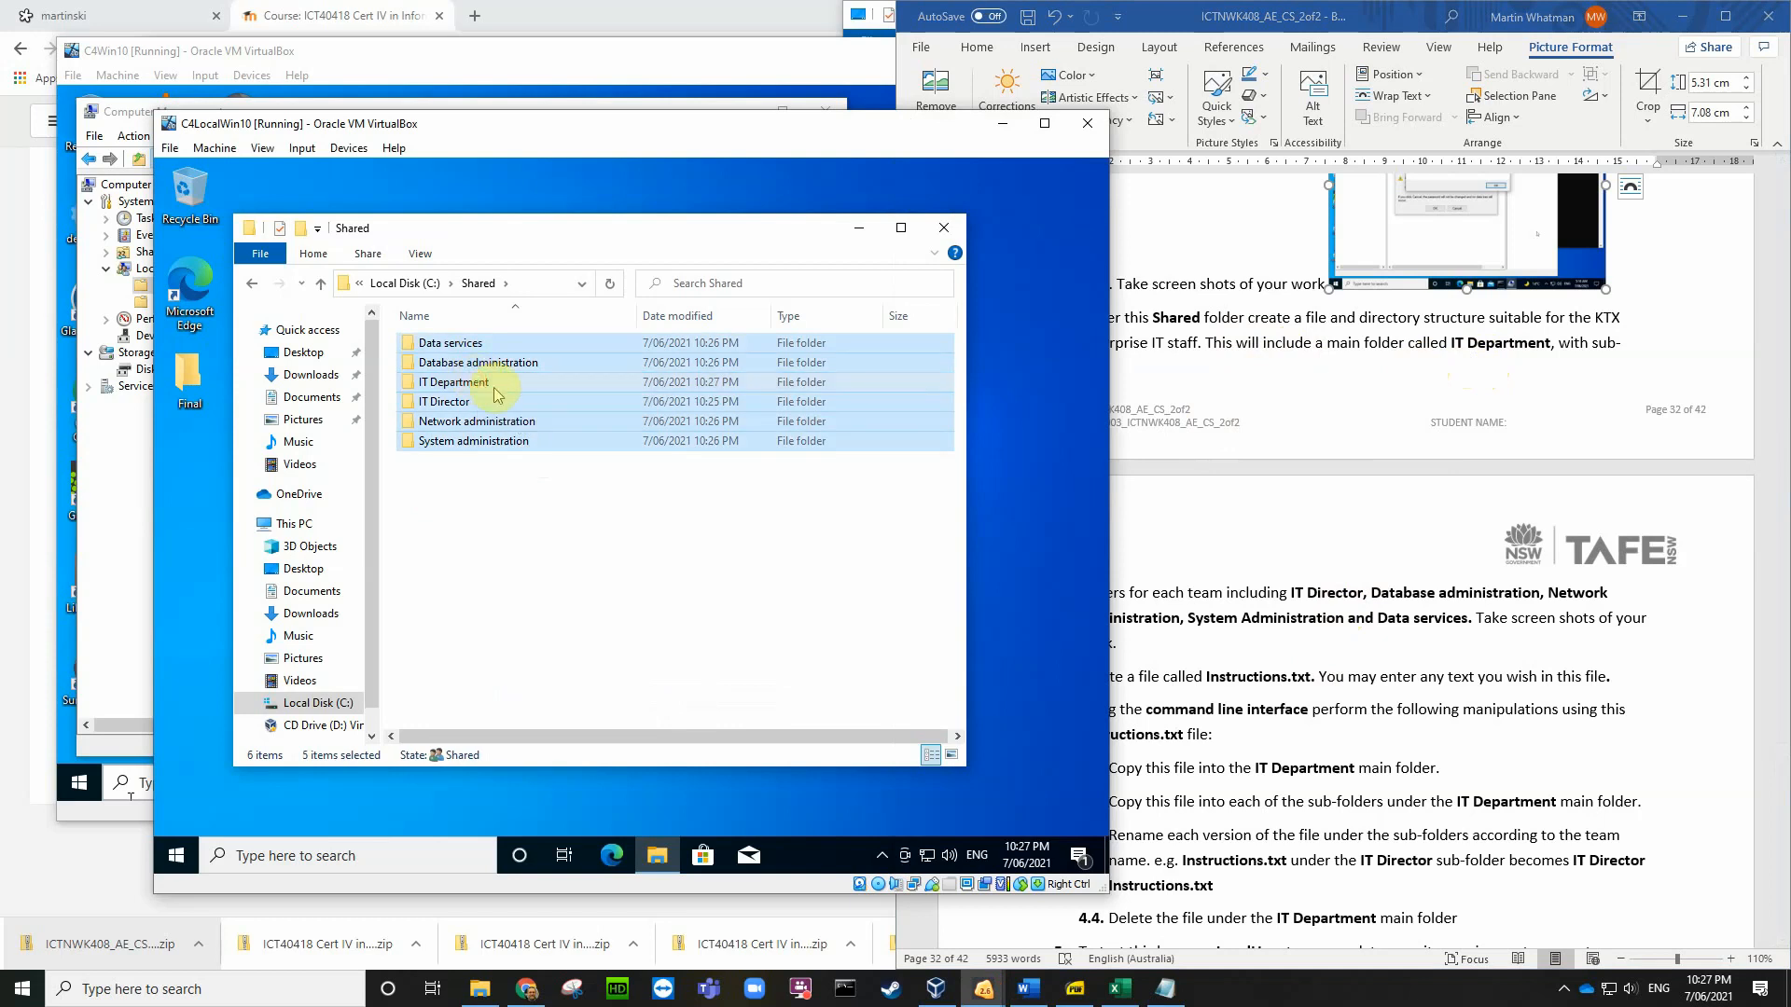
pyautogui.moveTo(471, 343); pyautogui.dragTo(459, 388)
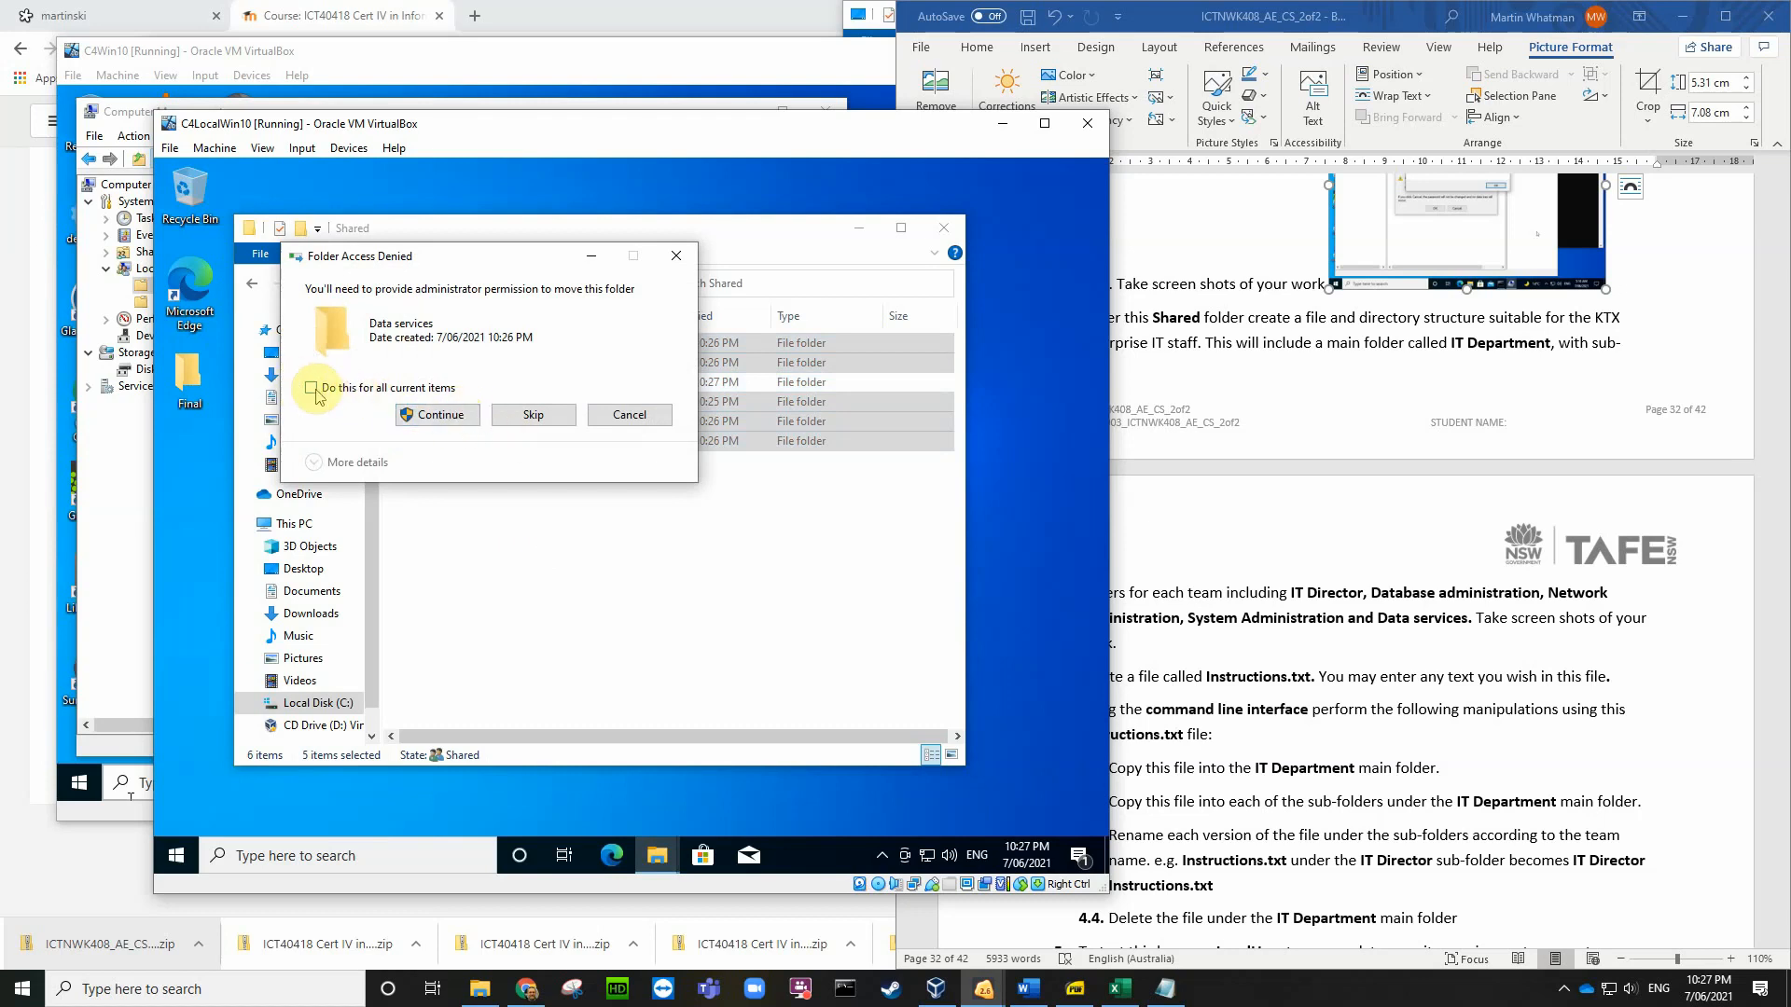
pyautogui.click(441, 414)
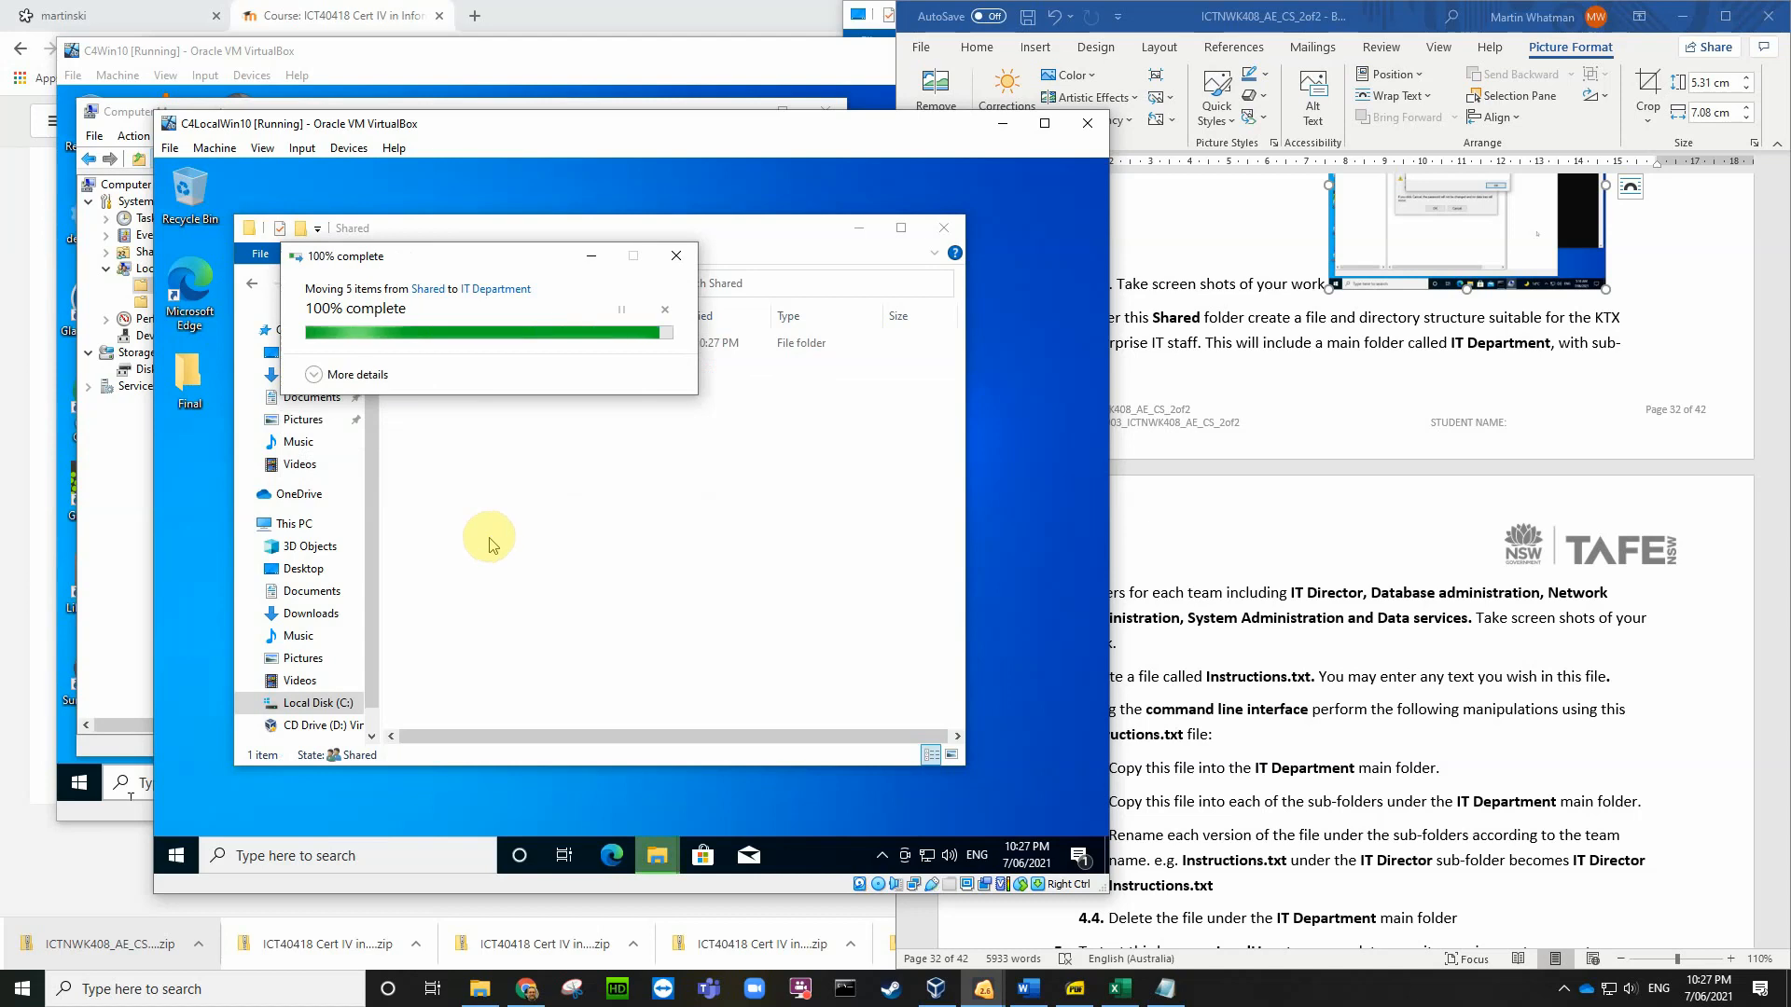
pyautogui.doubleClick(469, 344)
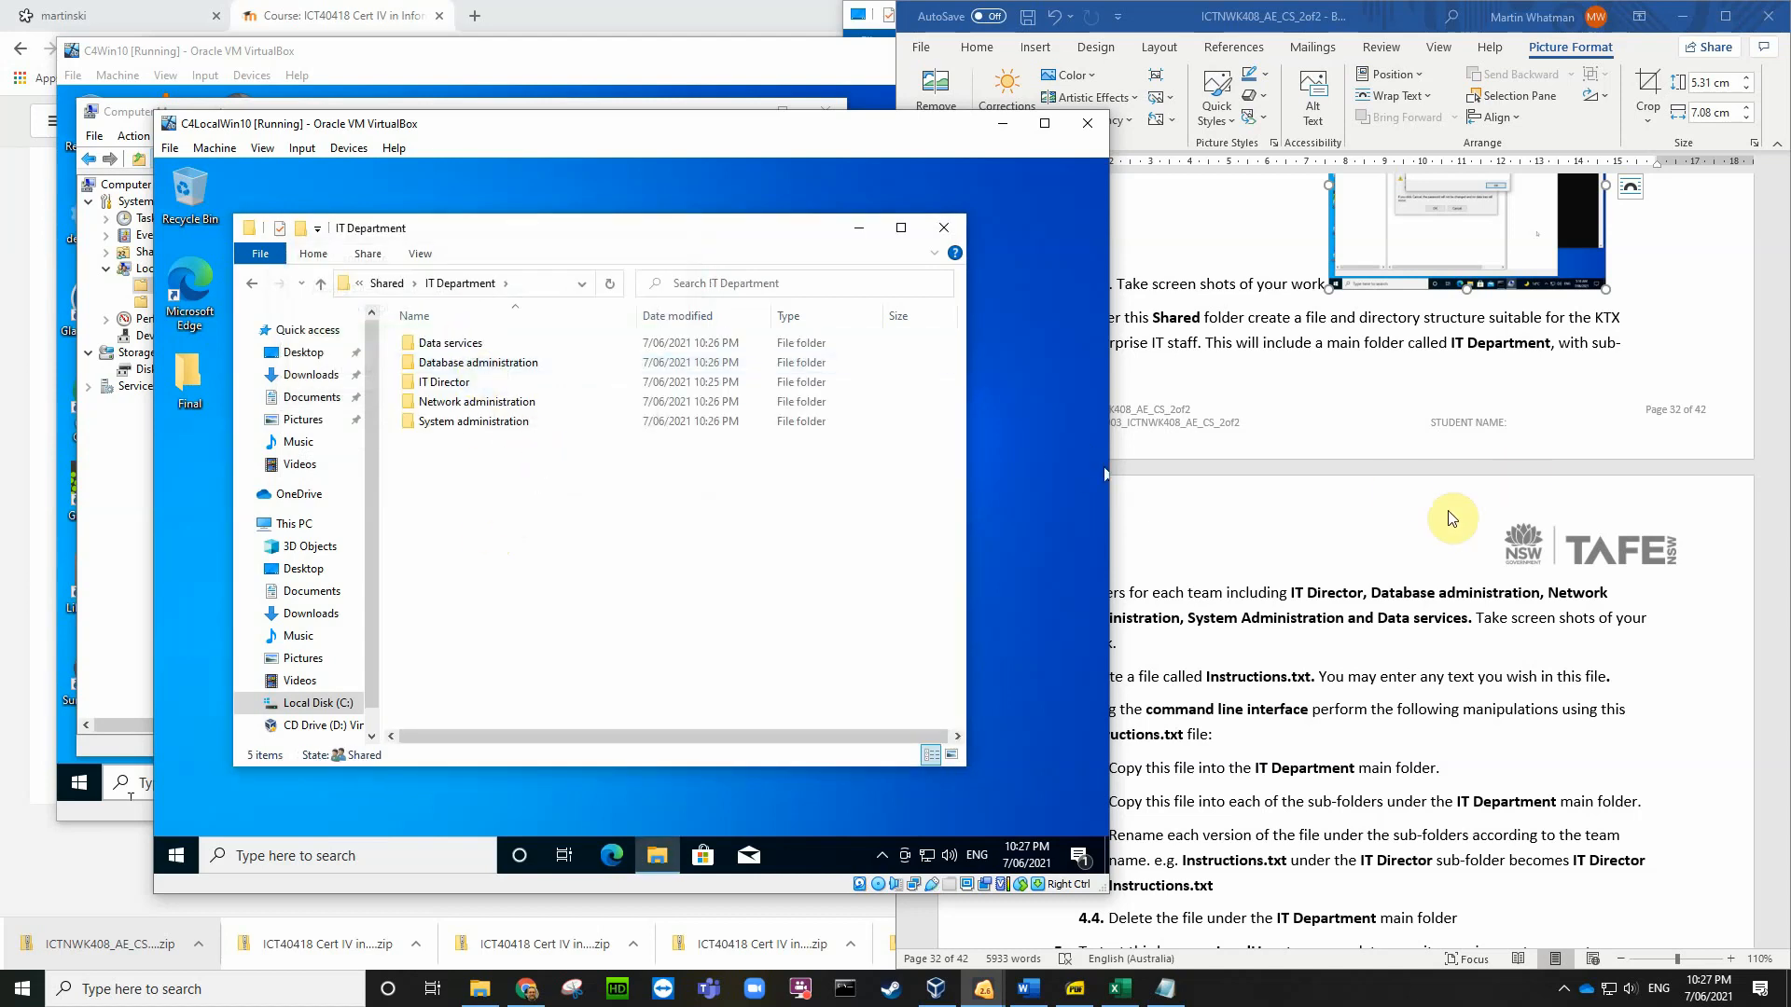
pyautogui.click(1634, 645)
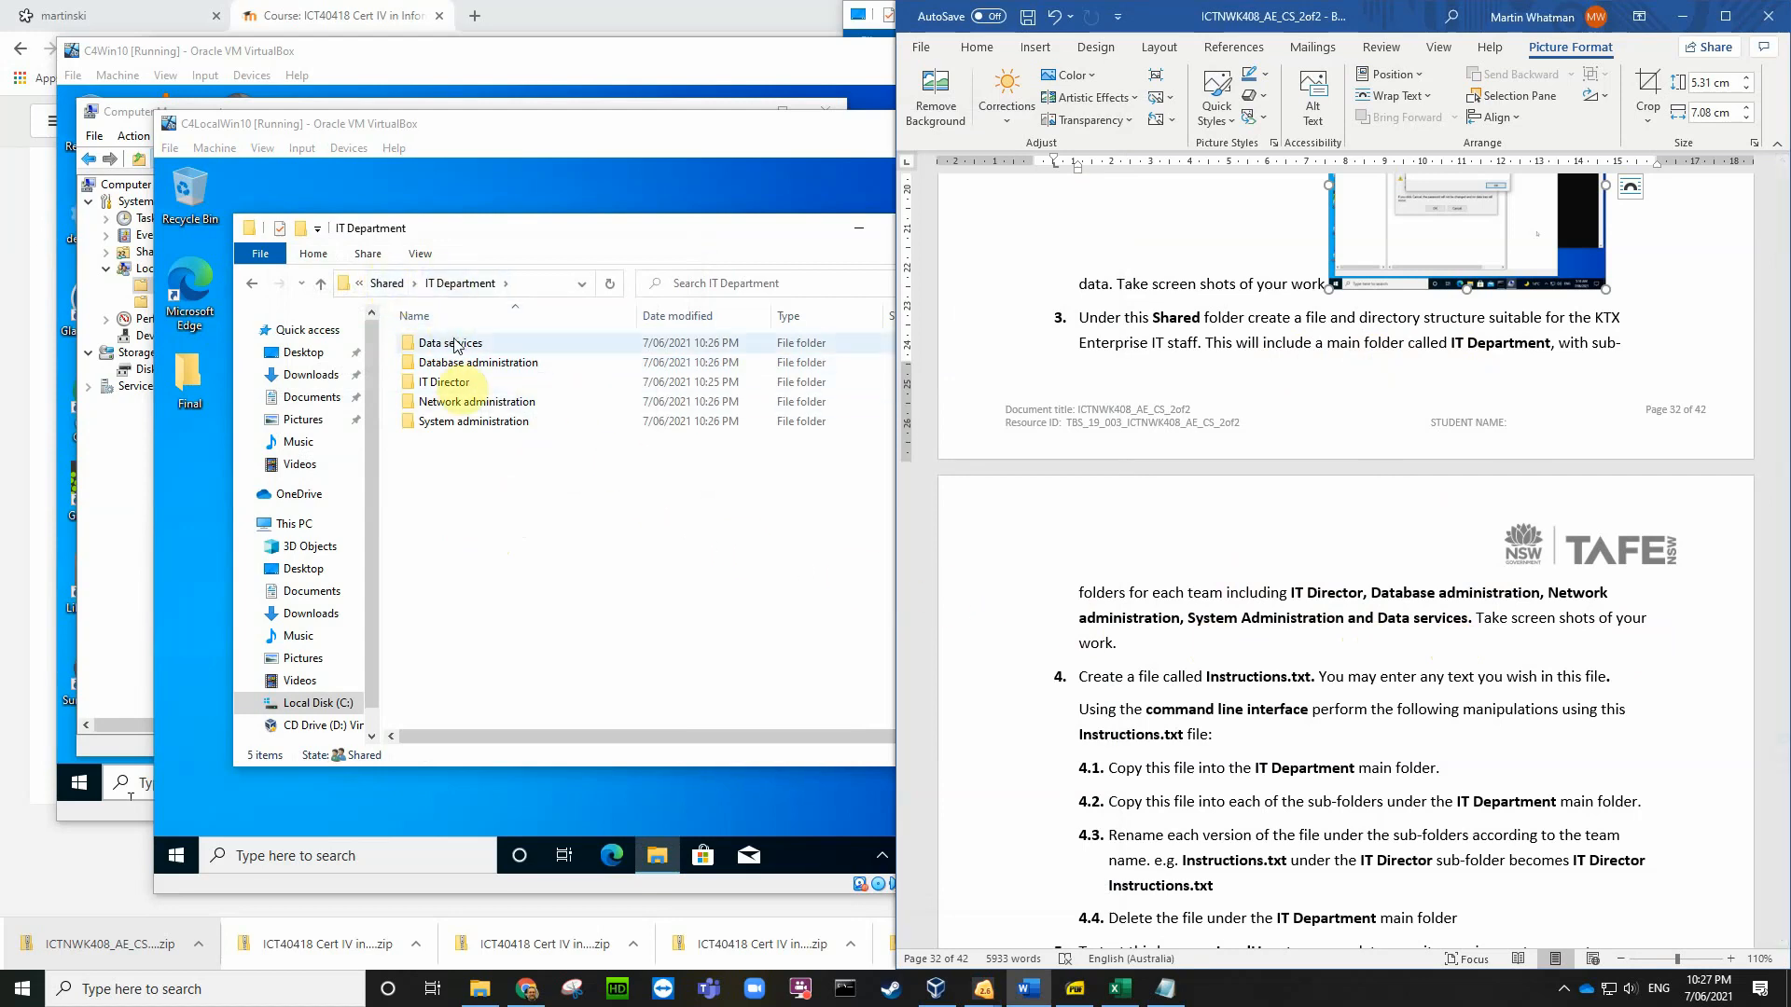
pyautogui.click(692, 808)
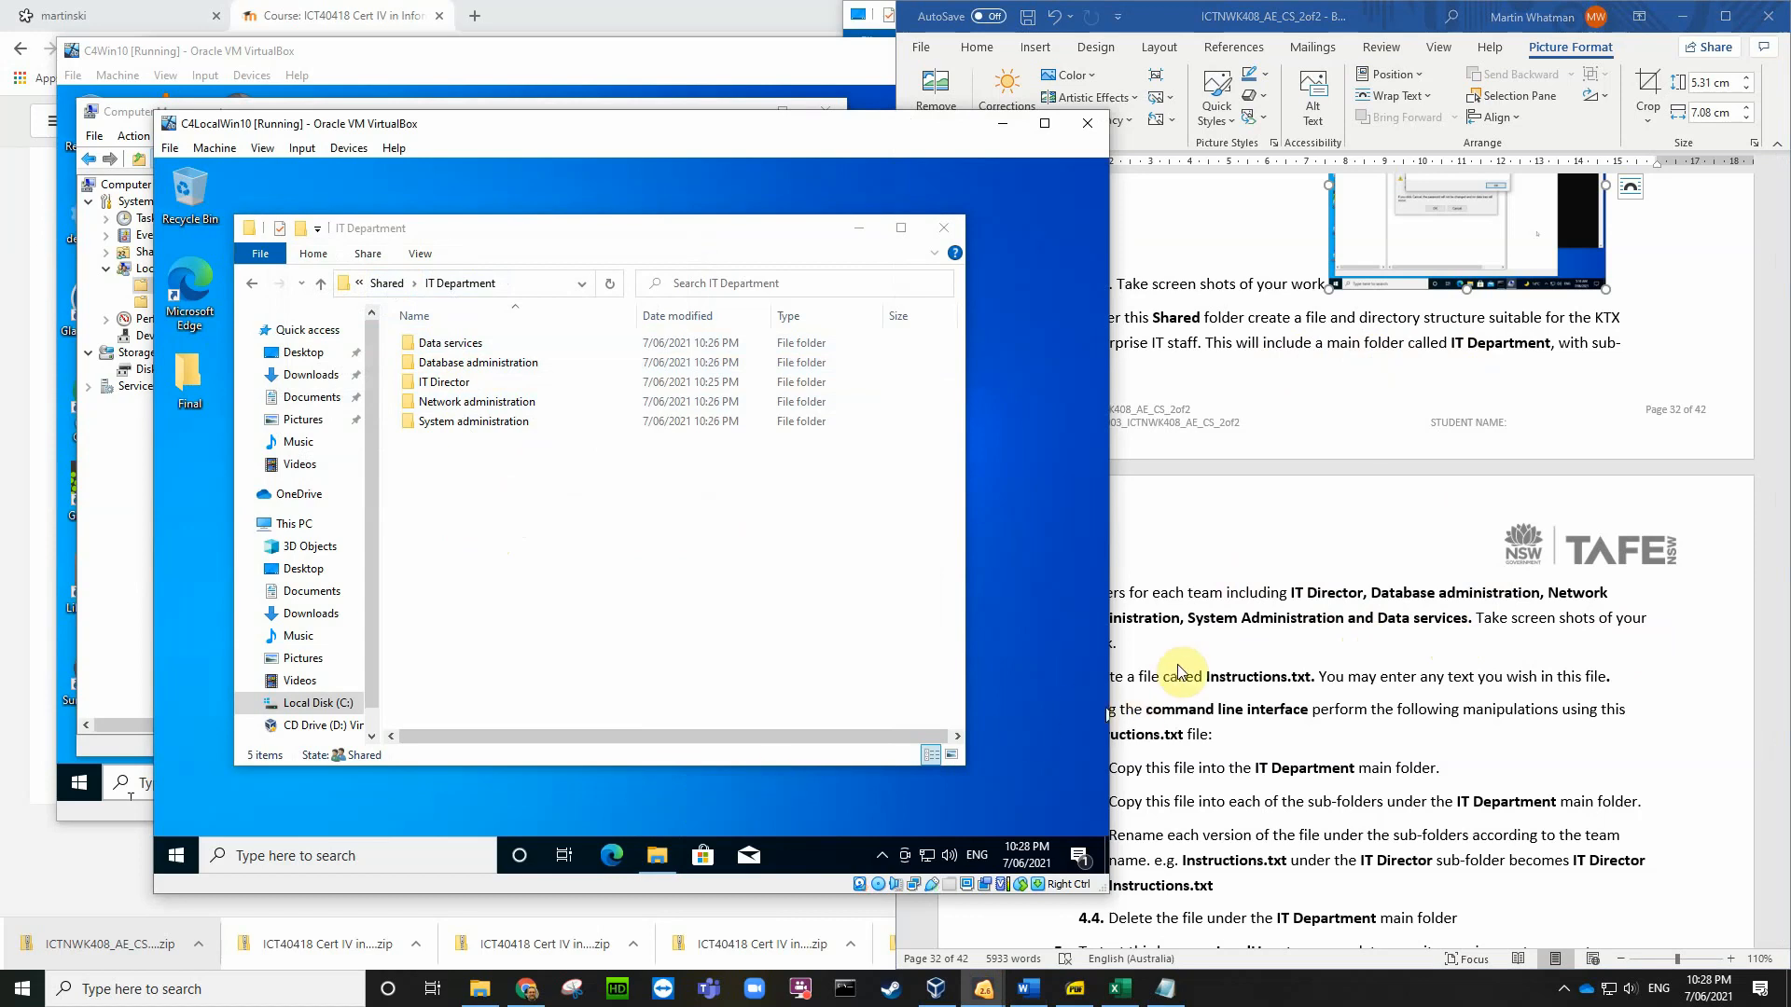
# Step: Save a screenshot of the VM's IT Department folder to the Desktop, then open the VM's taskbar search
pyautogui.hotkey('ctrl', 'e')
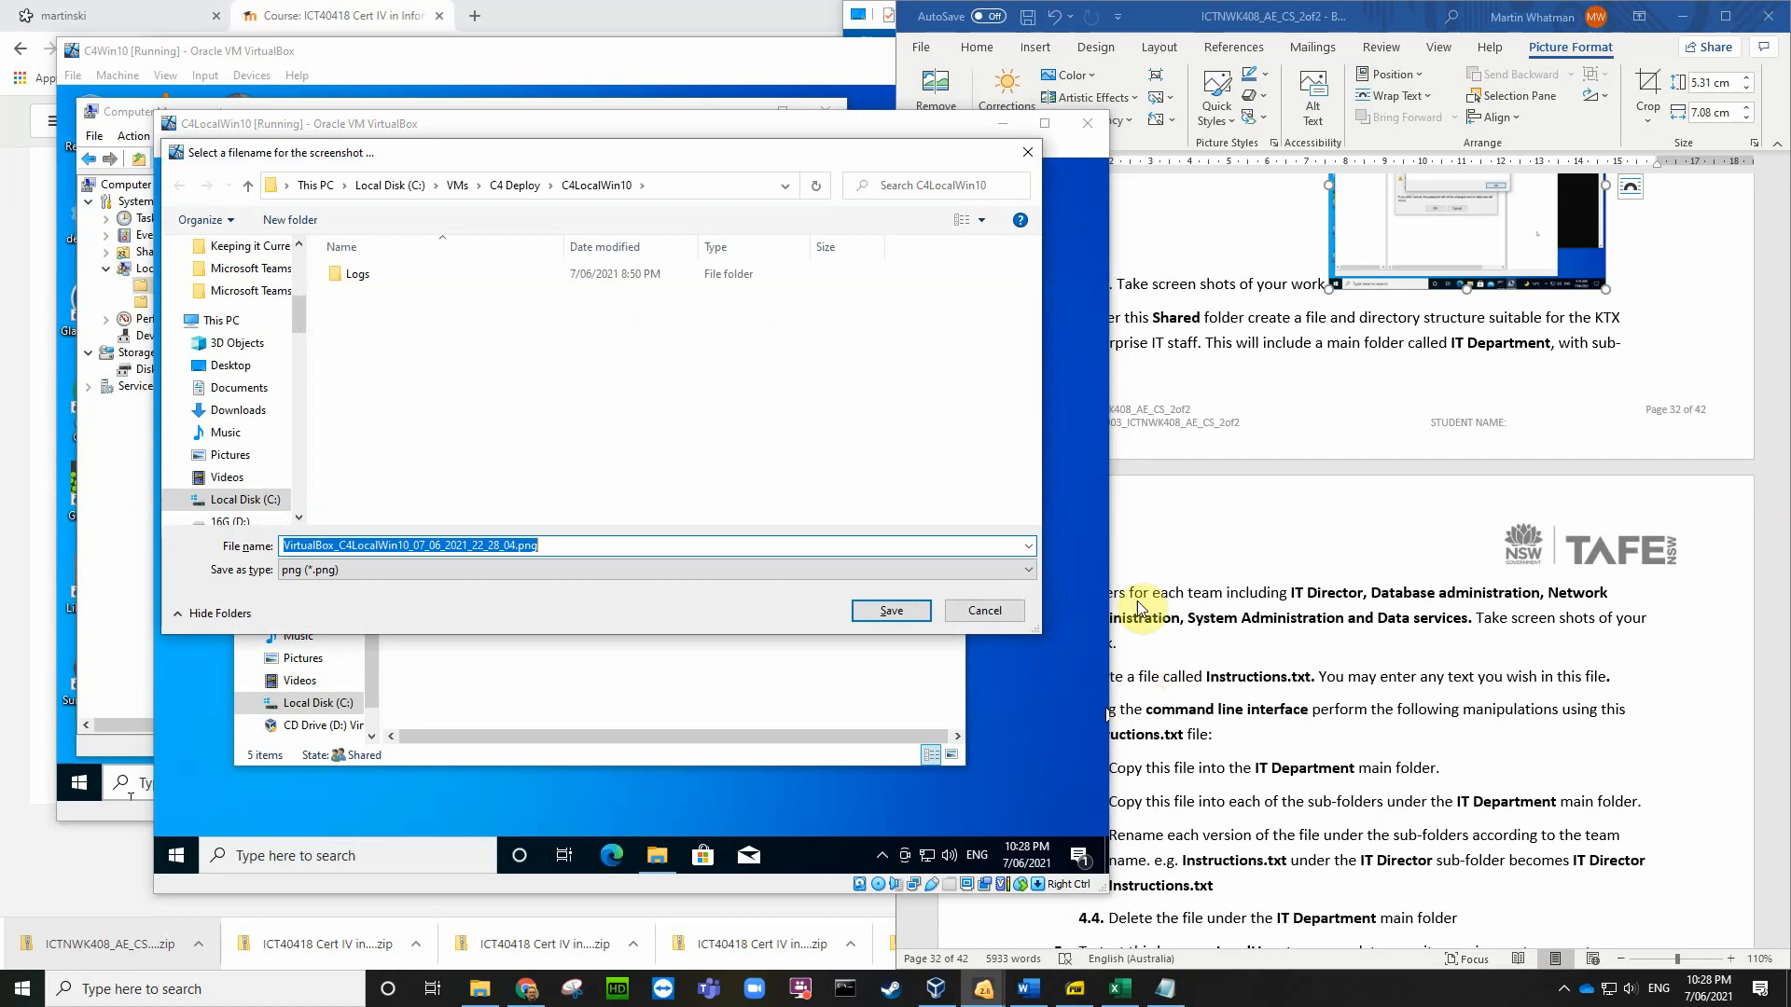
pyautogui.click(231, 364)
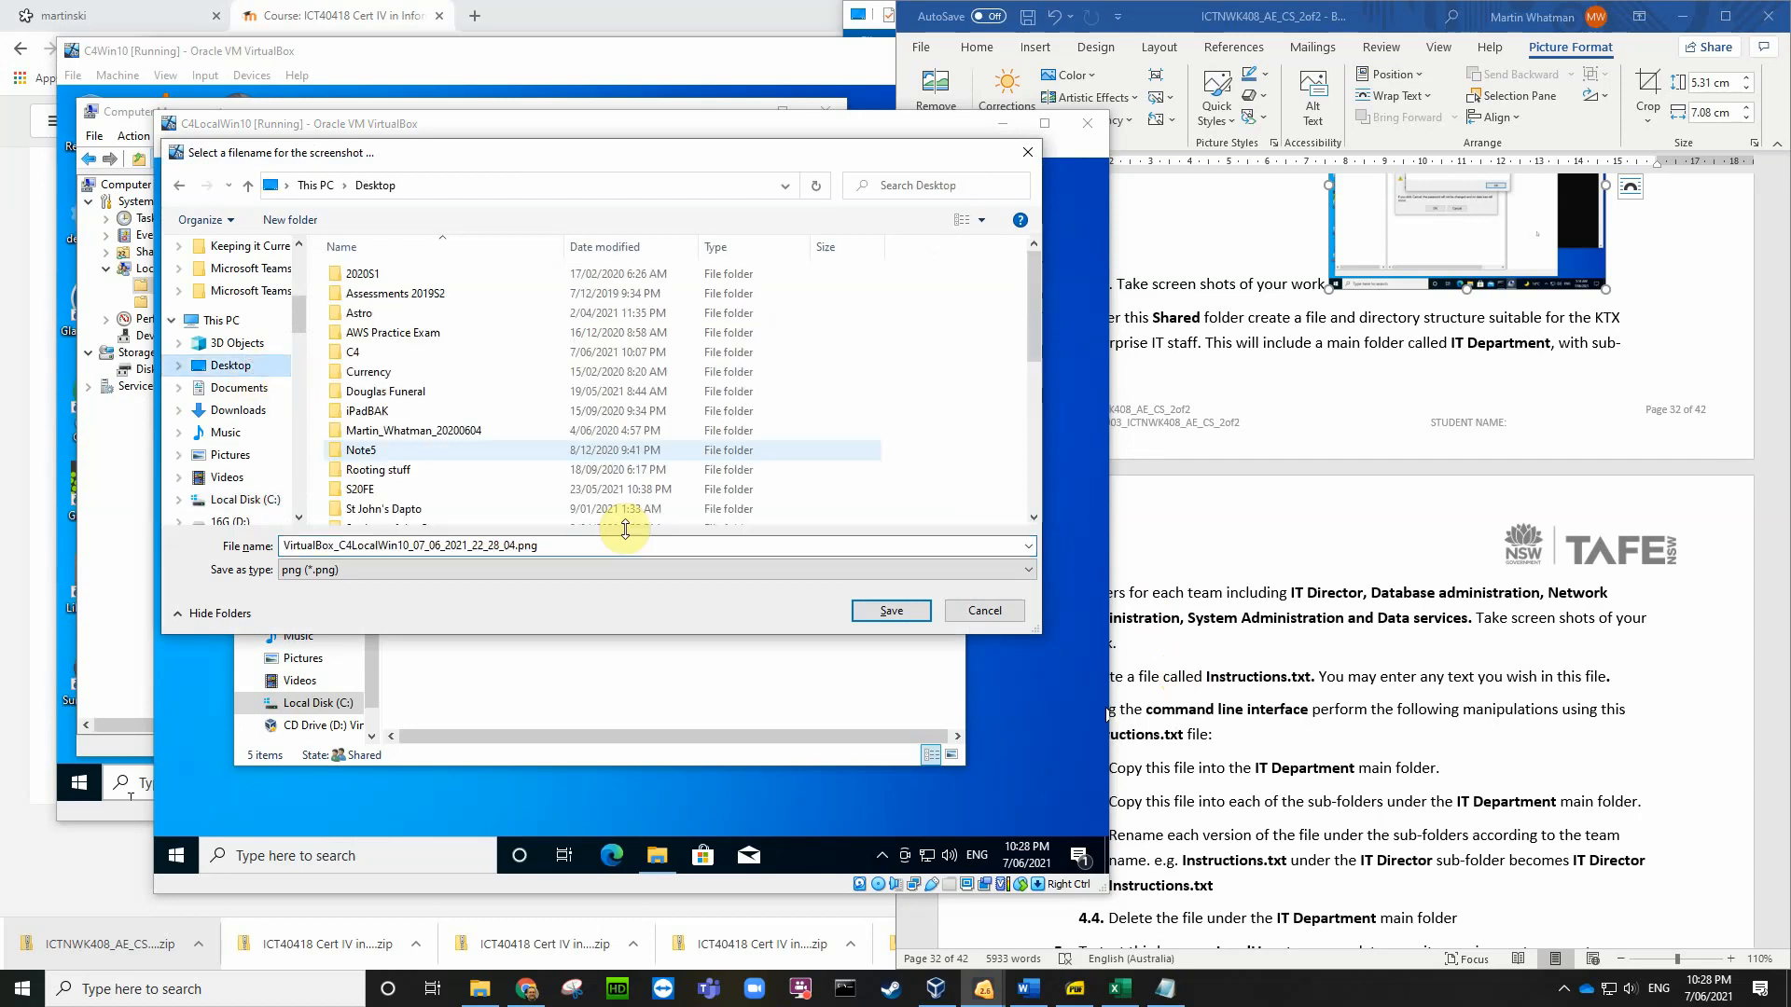
pyautogui.click(877, 610)
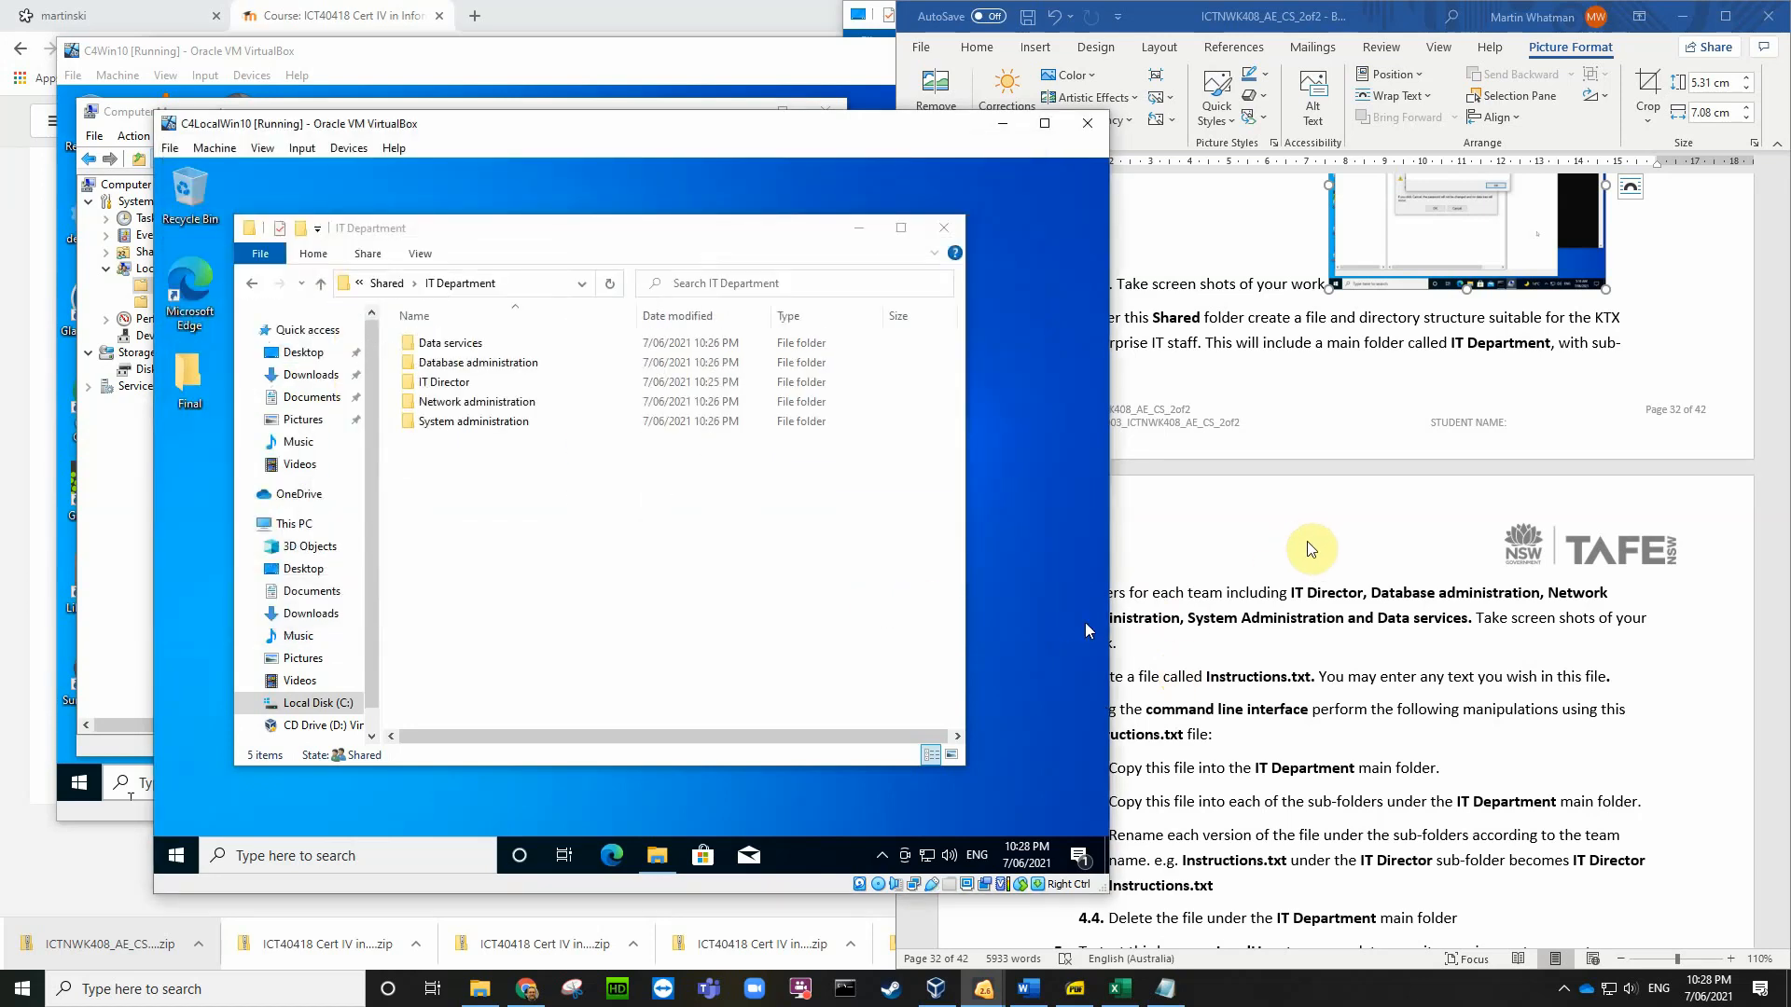
pyautogui.click(1326, 599)
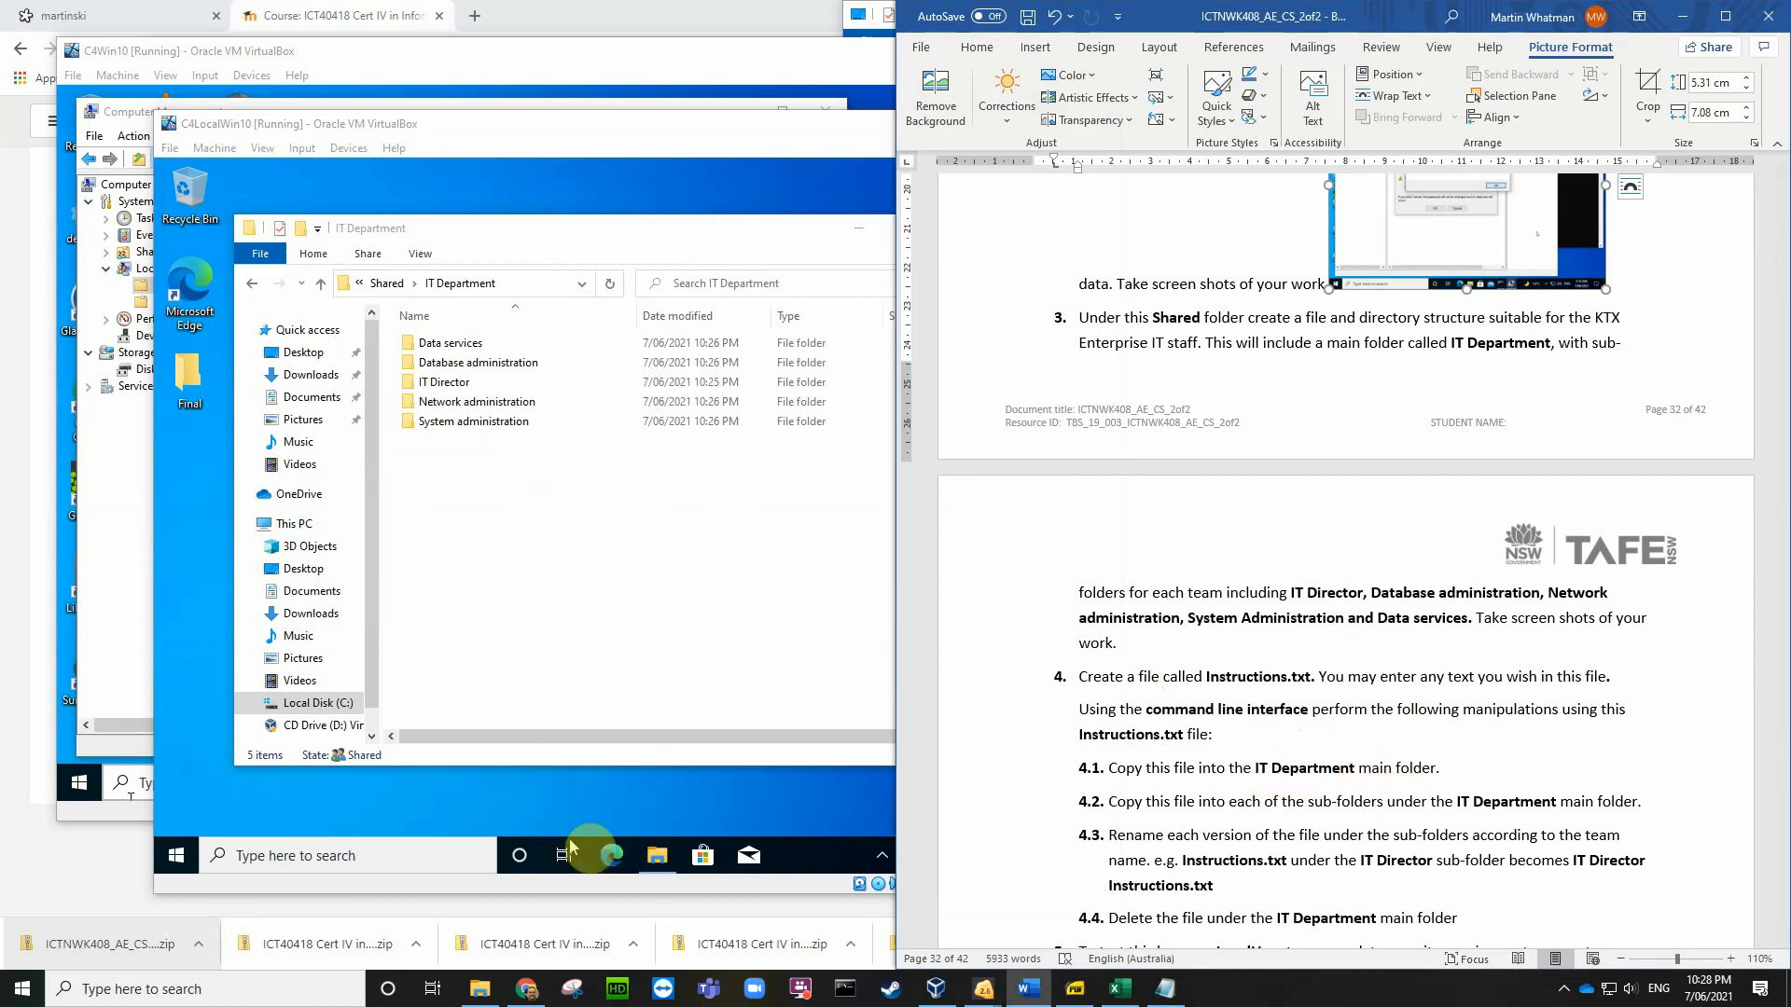
pyautogui.click(344, 856)
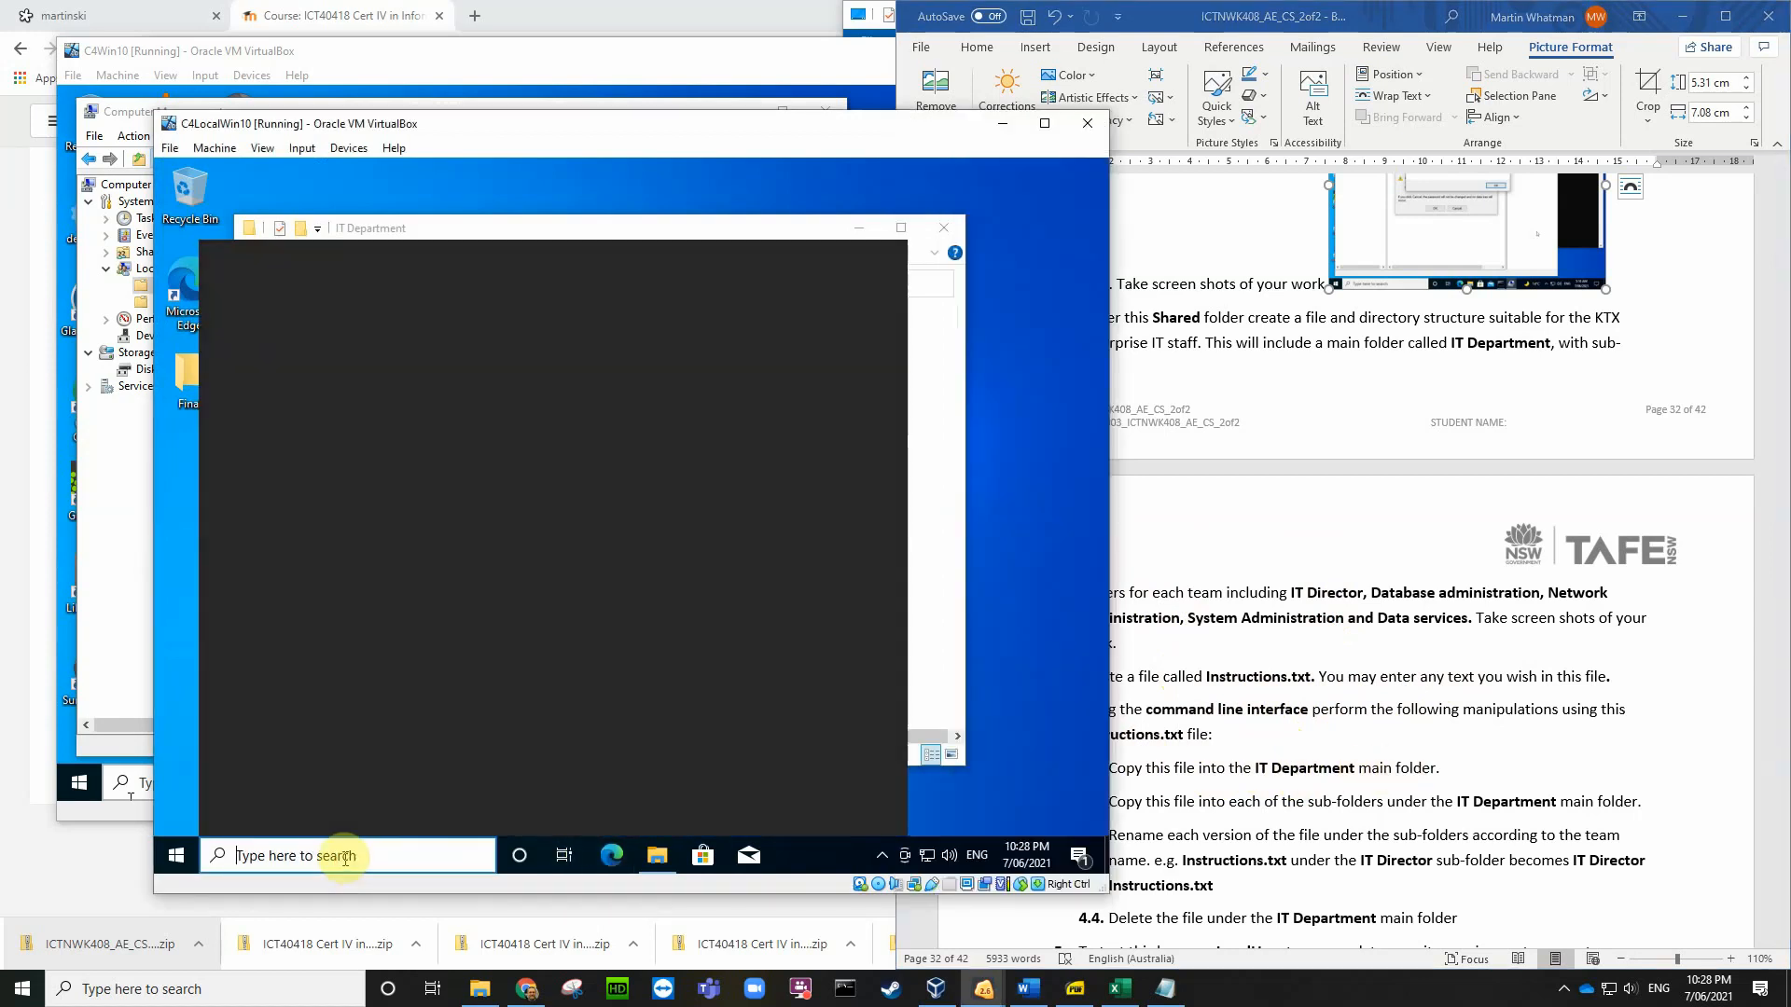
# Step: Launch cmd as administrator, approve the UAC prompt, and run cd \ to reach C:\
pyautogui.write('cmd')
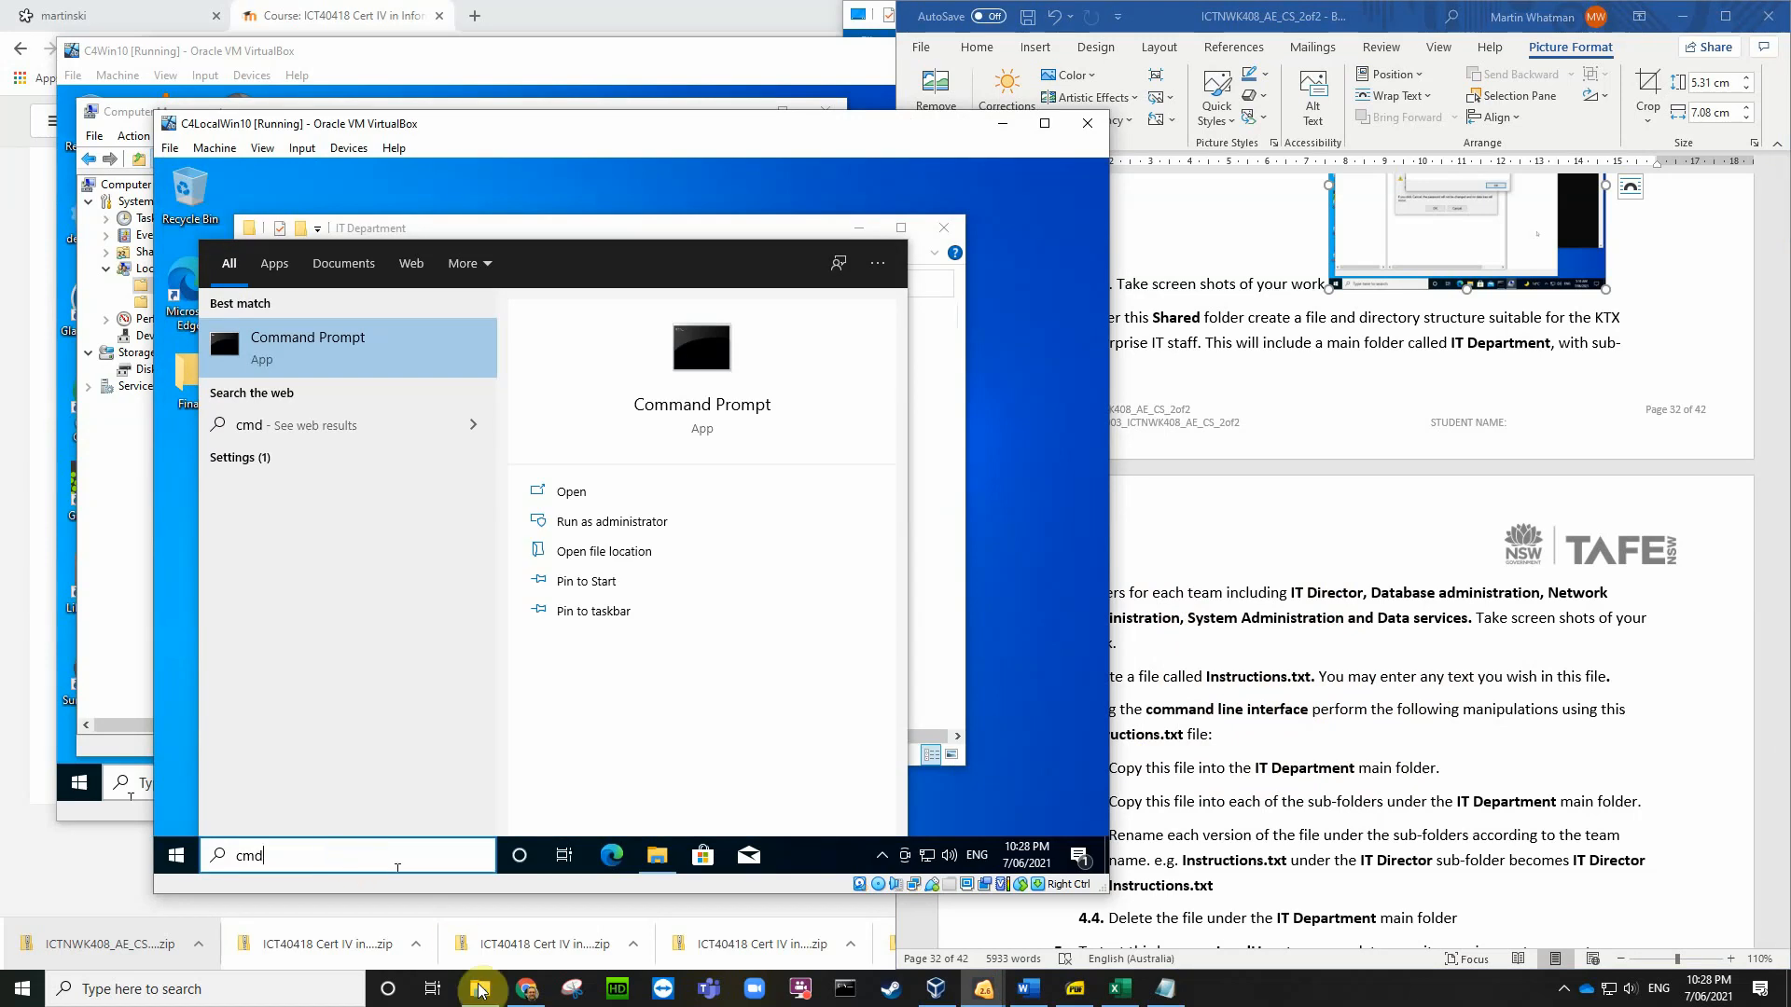
pyautogui.click(641, 525)
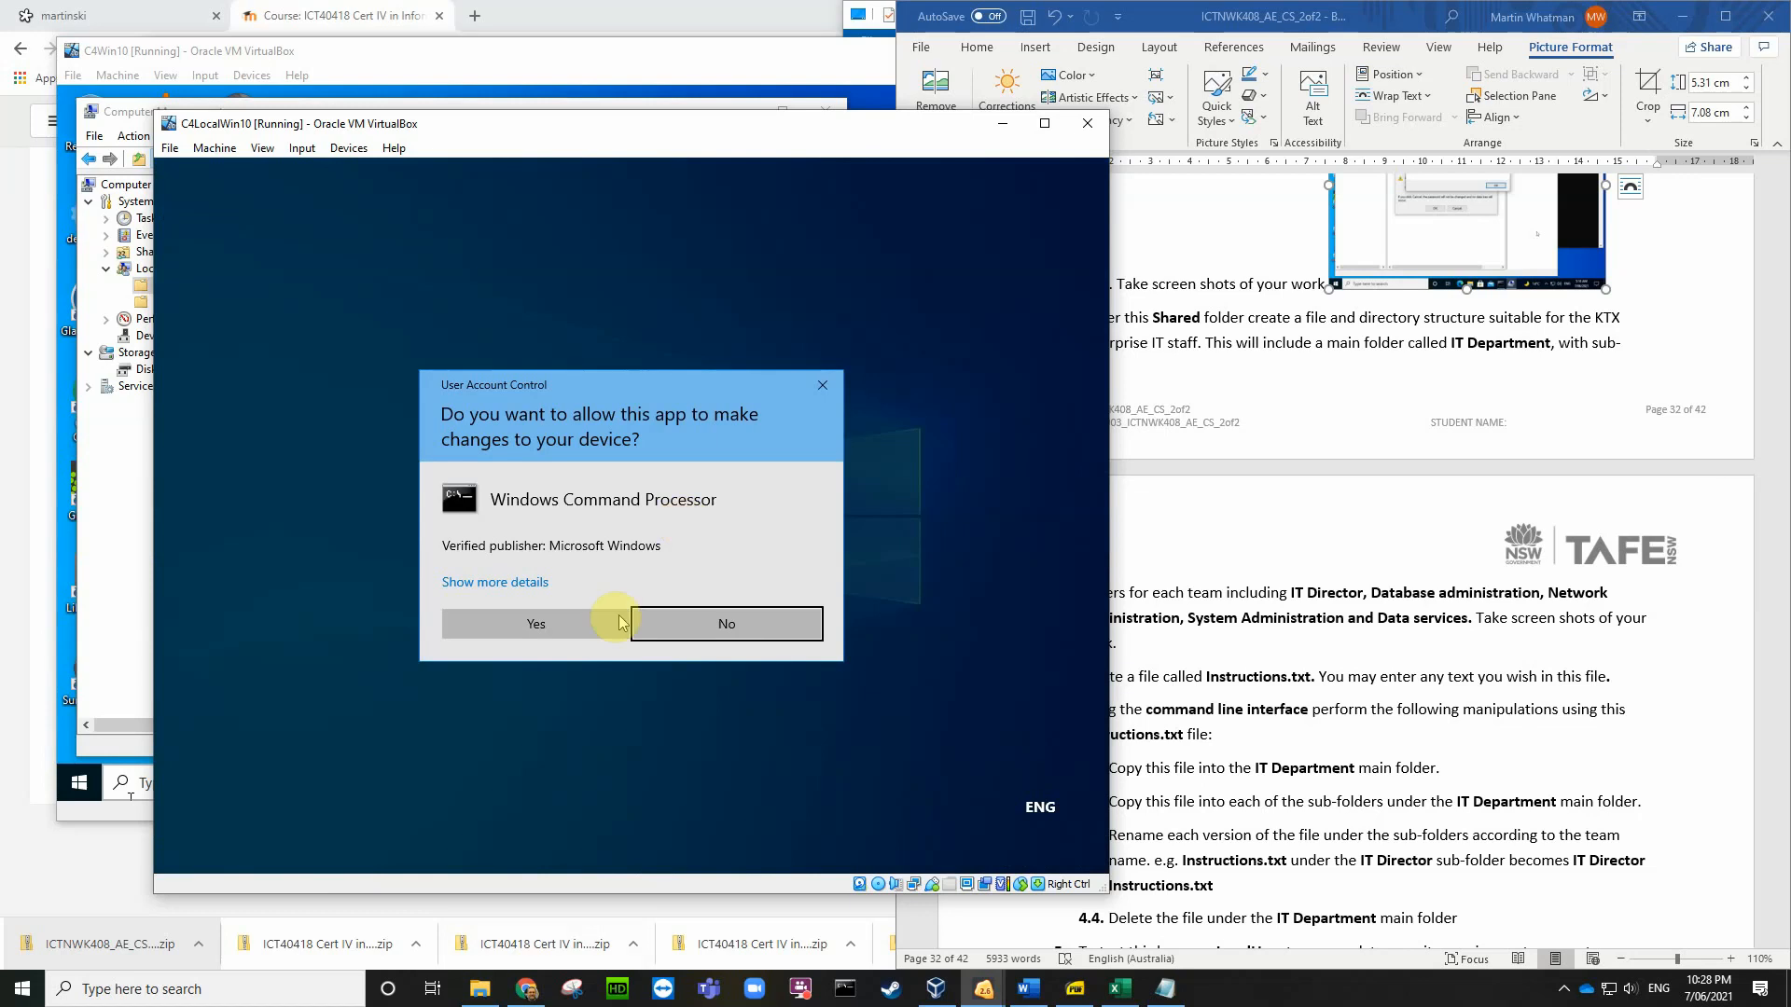
pyautogui.click(569, 632)
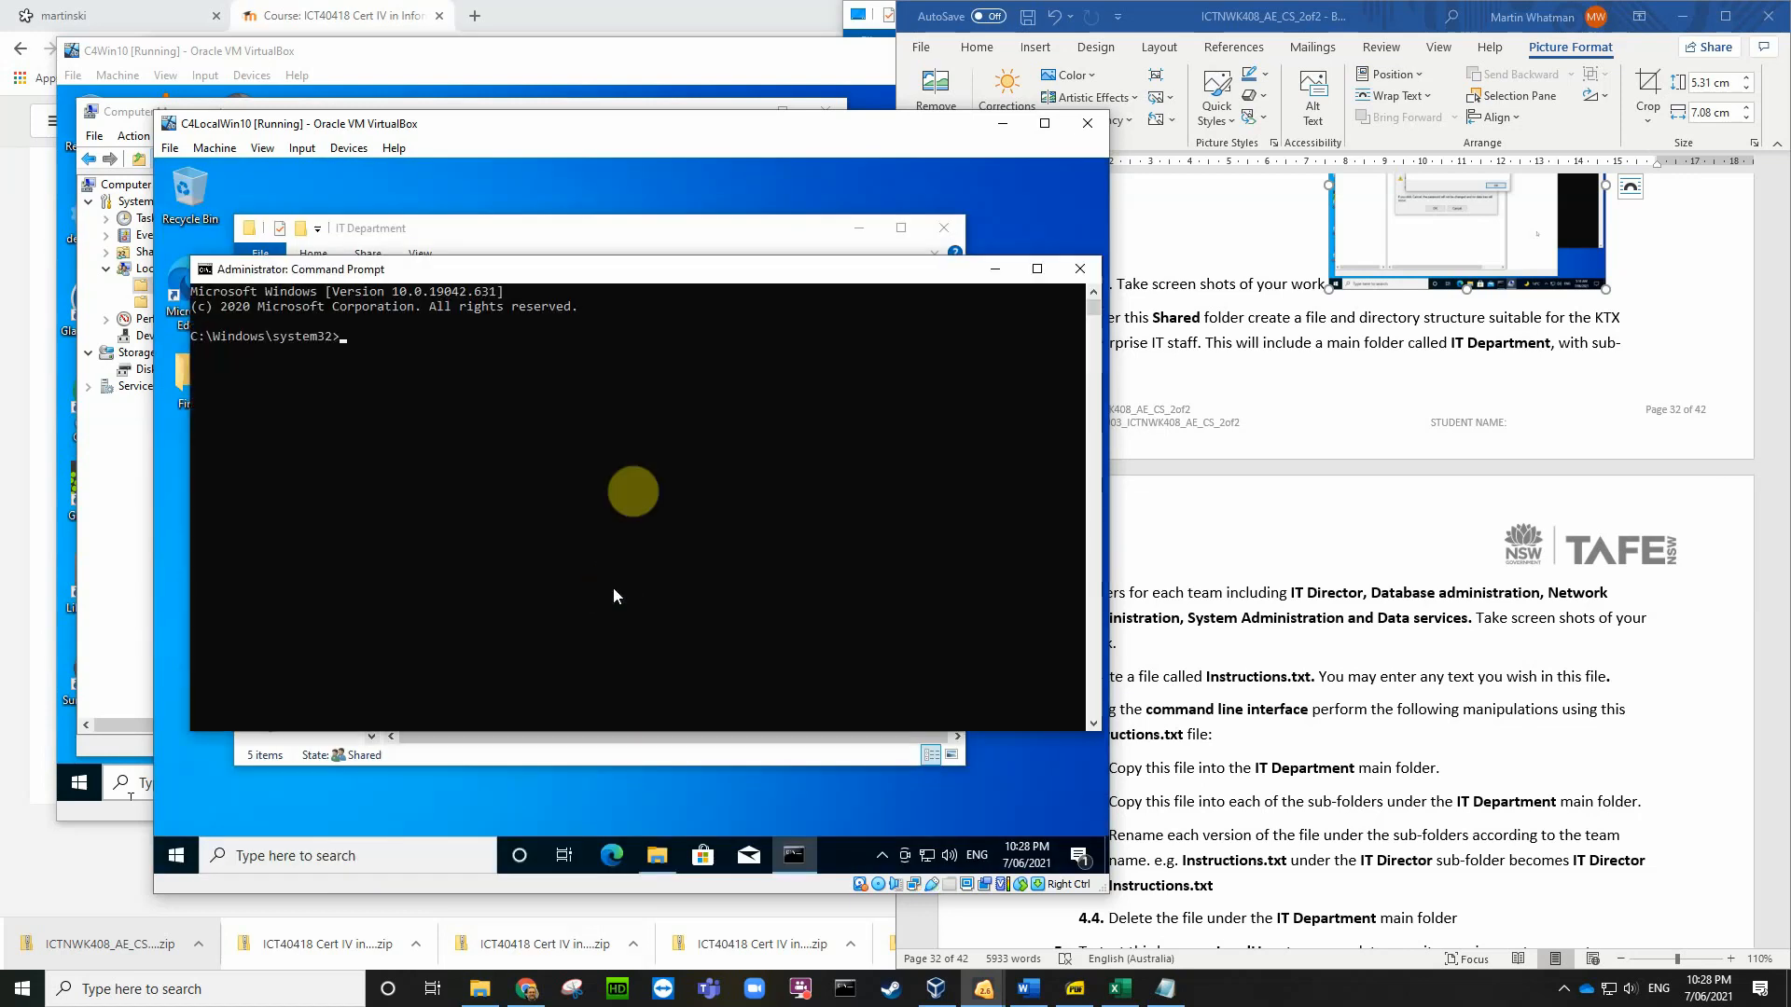
pyautogui.moveTo(628, 292); pyautogui.dragTo(643, 448)
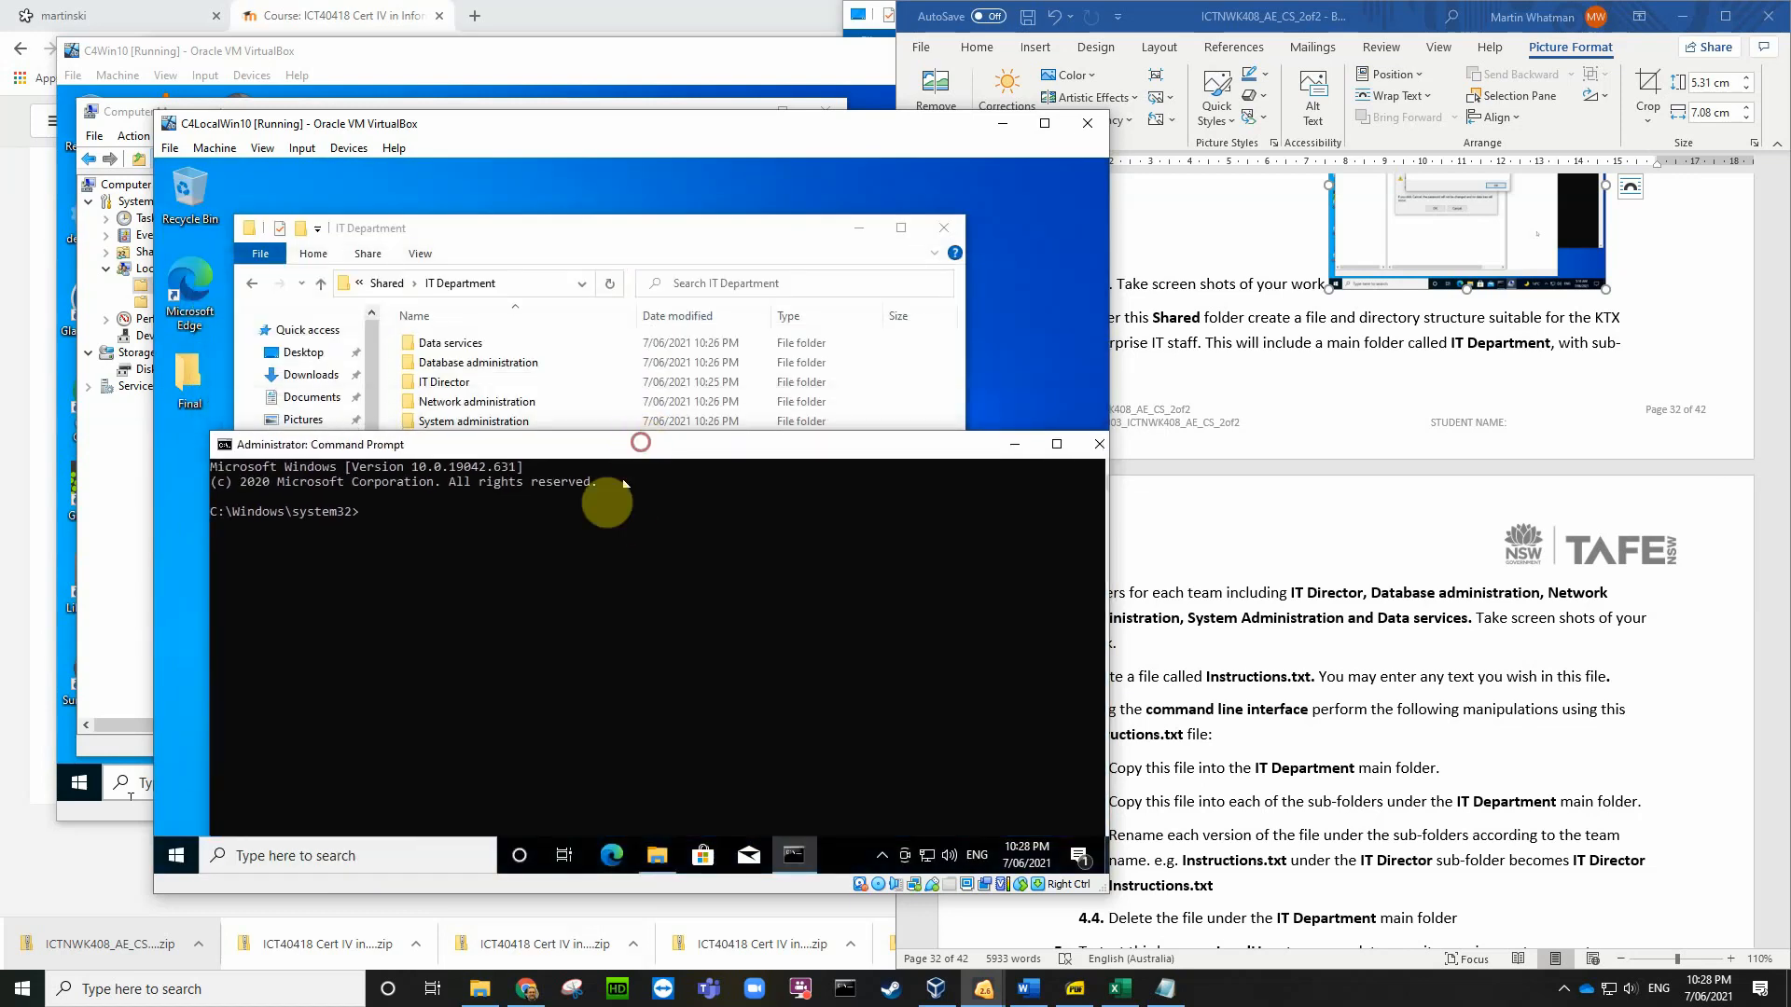
pyautogui.write('cd \\')
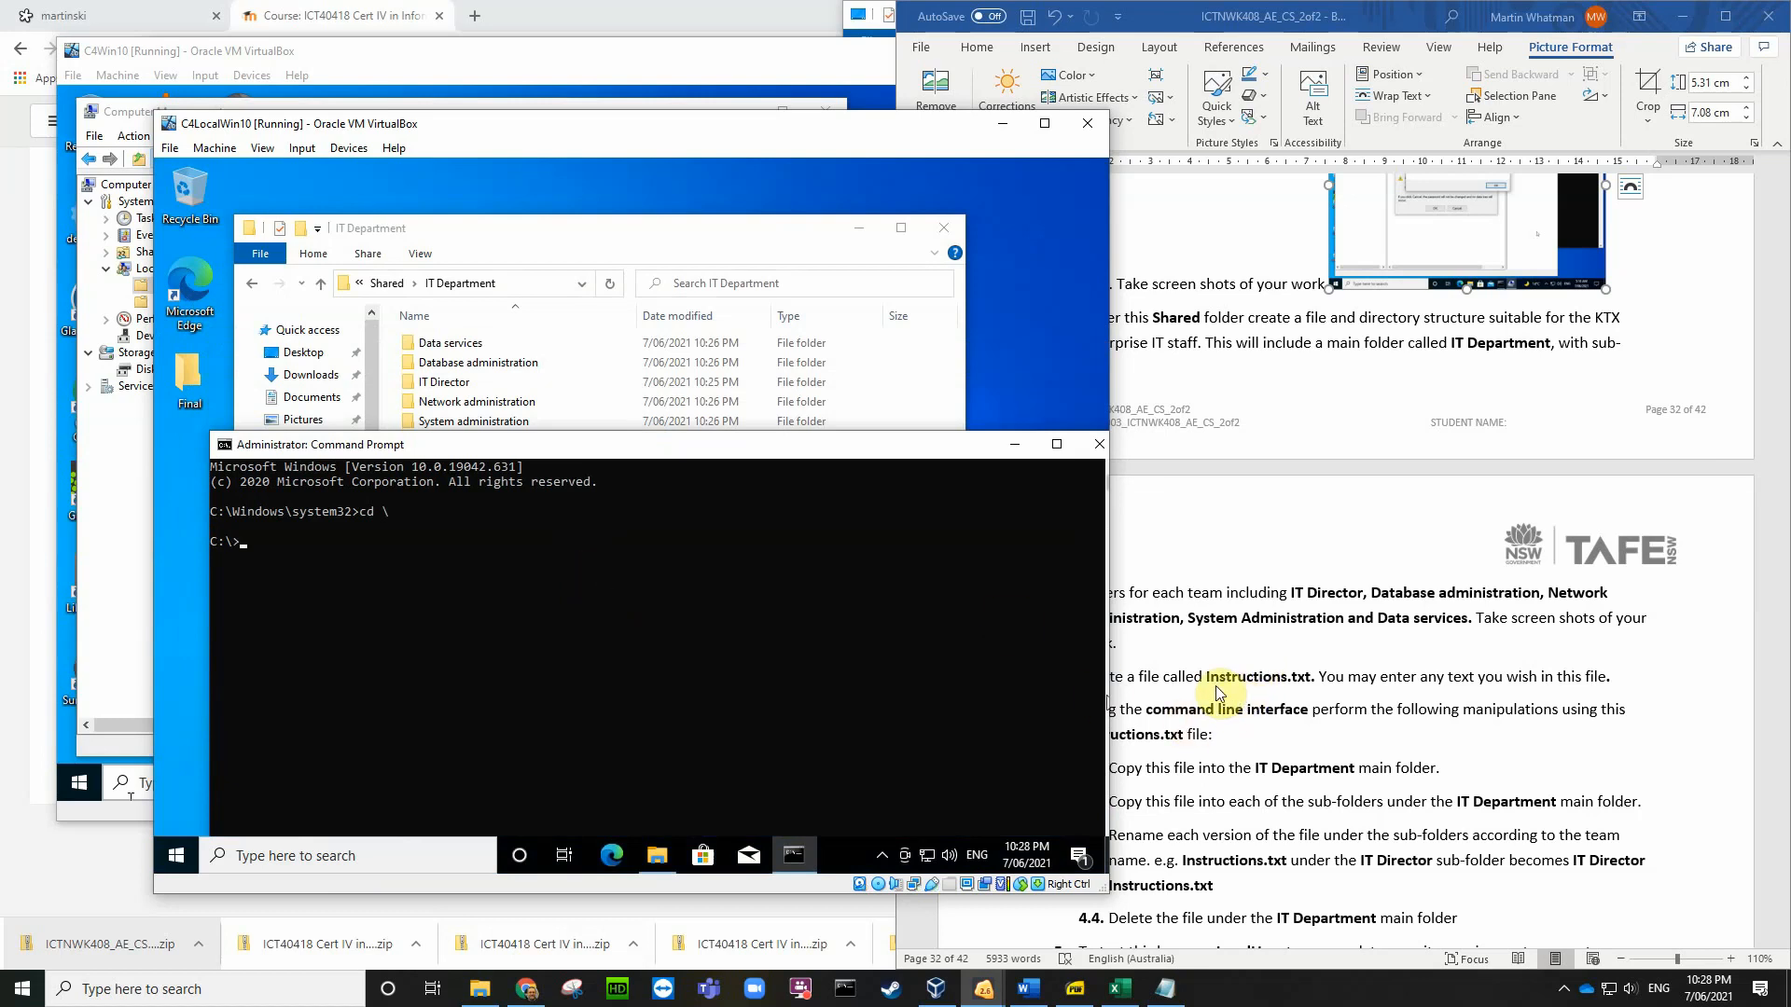
pyautogui.click(1290, 692)
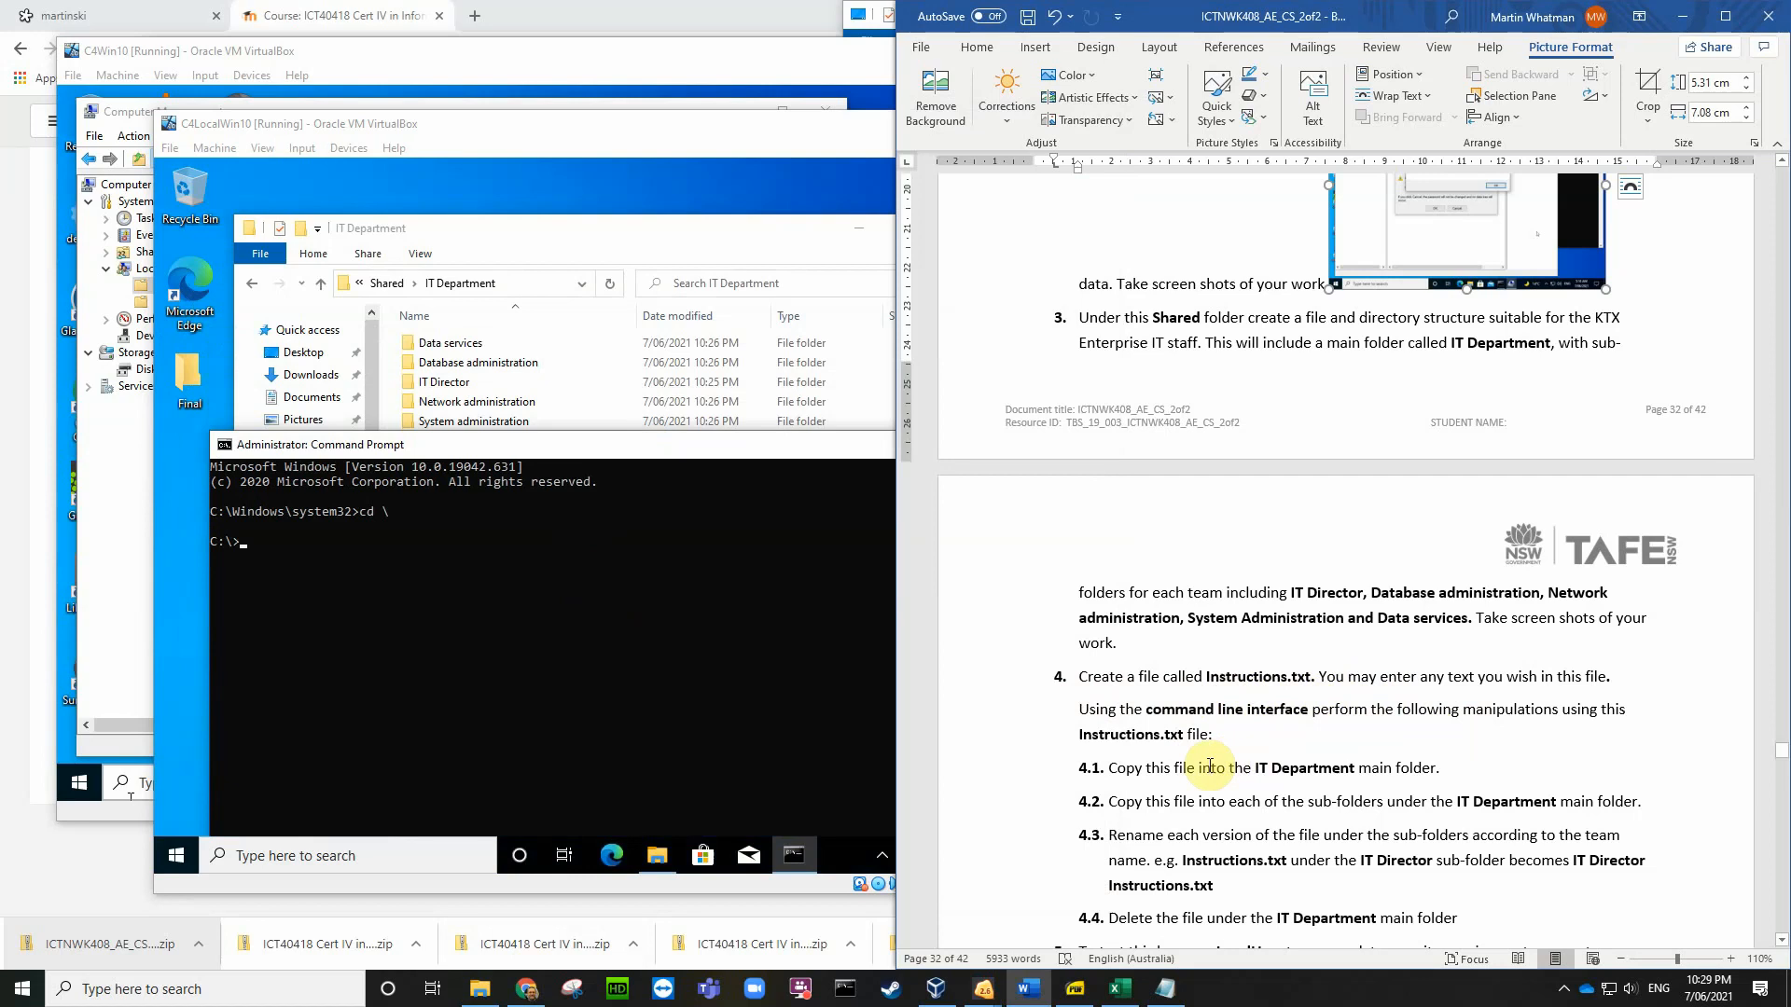
# Step: Open Local Disk (C:) in File Explorer and check its New menu without creating anything
pyautogui.click(679, 259)
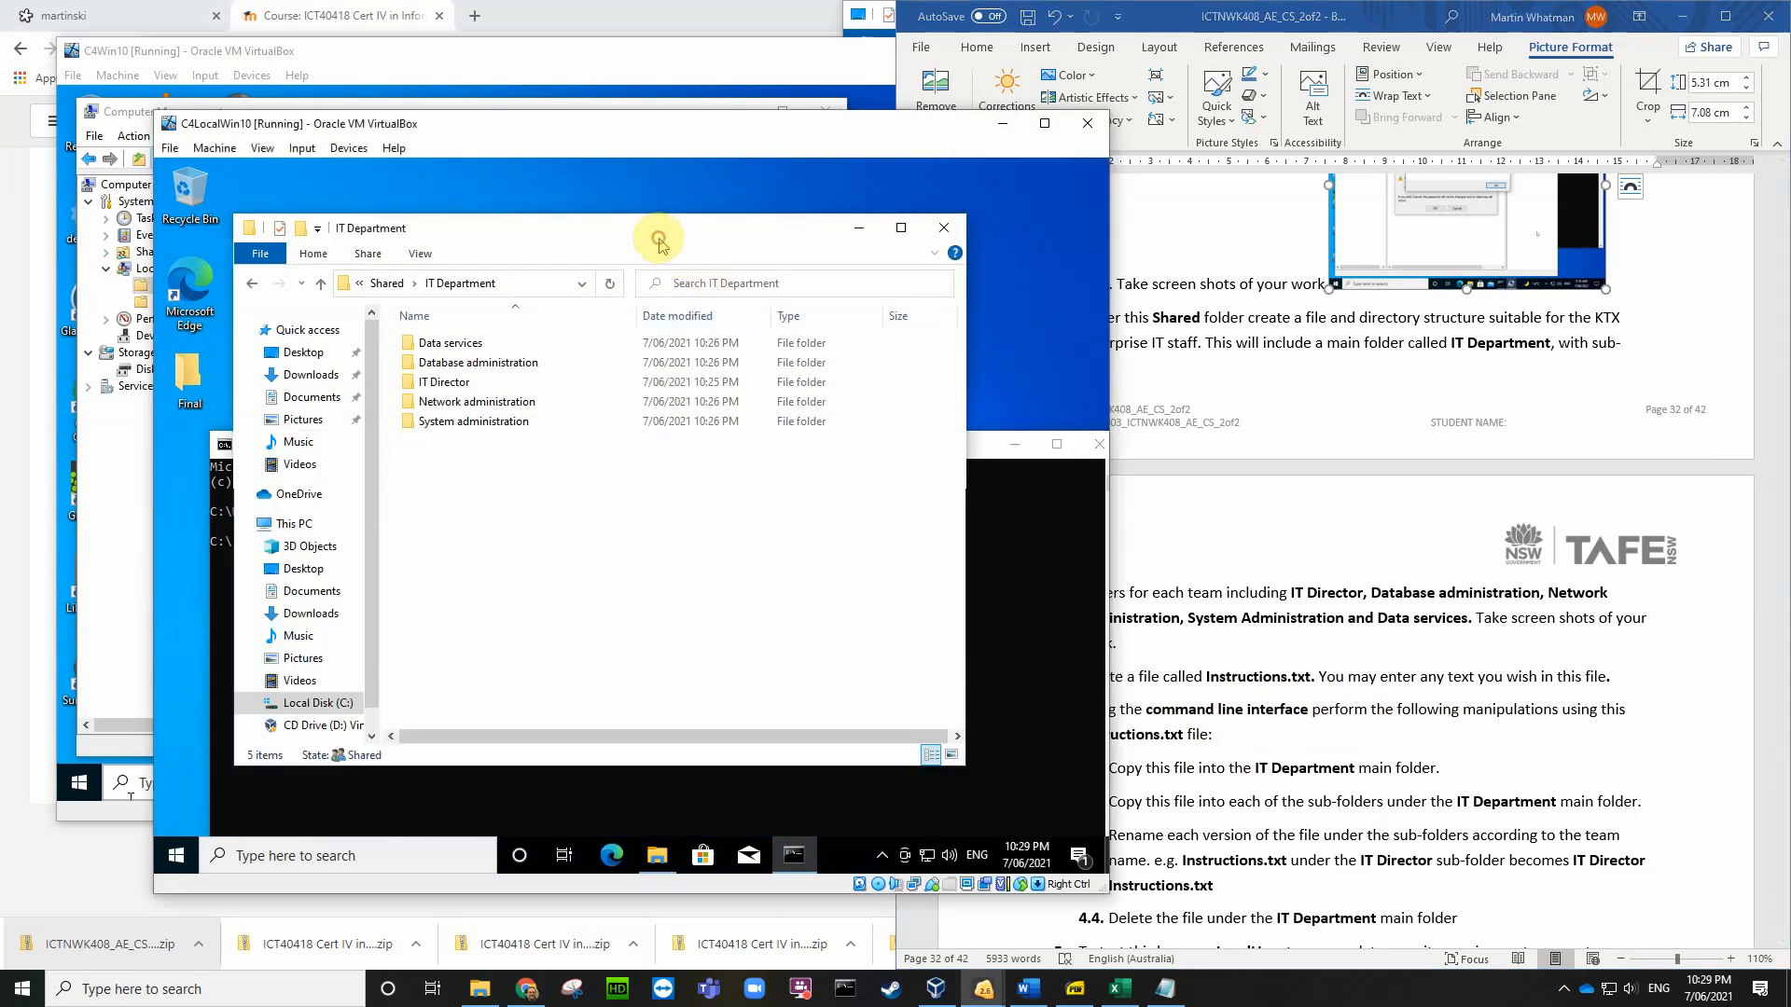
pyautogui.click(312, 706)
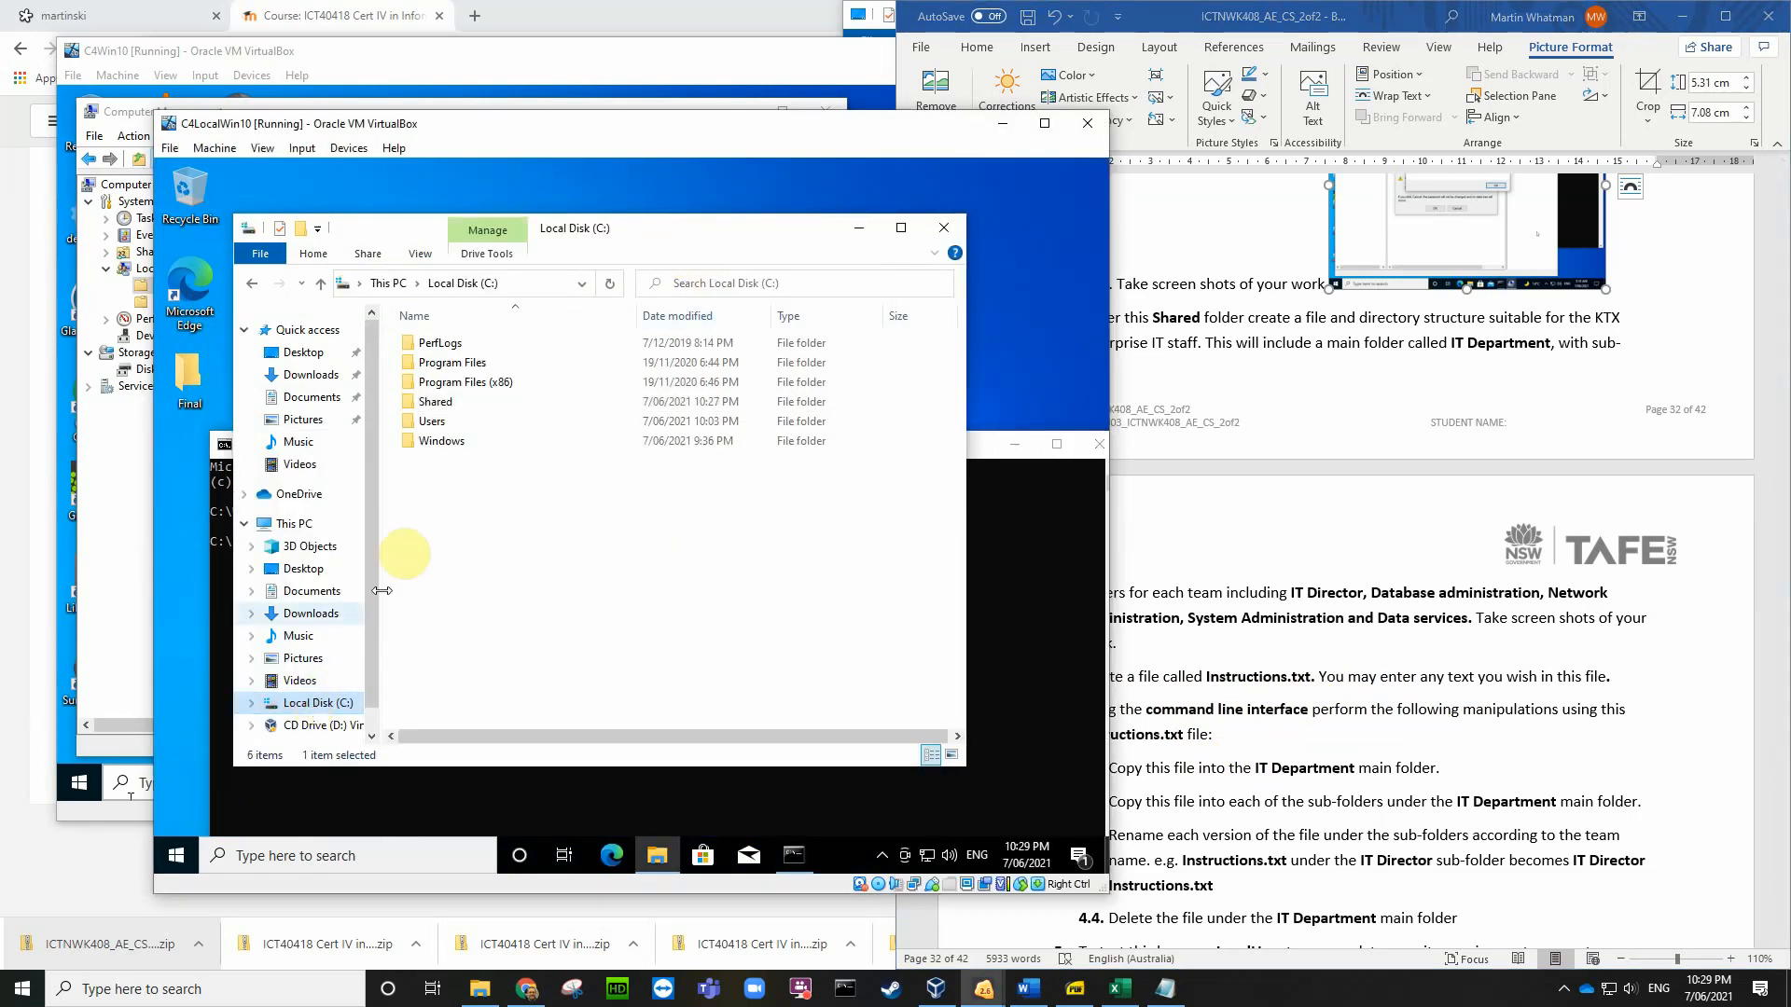
pyautogui.rightClick(439, 511)
pyautogui.moveTo(560, 692)
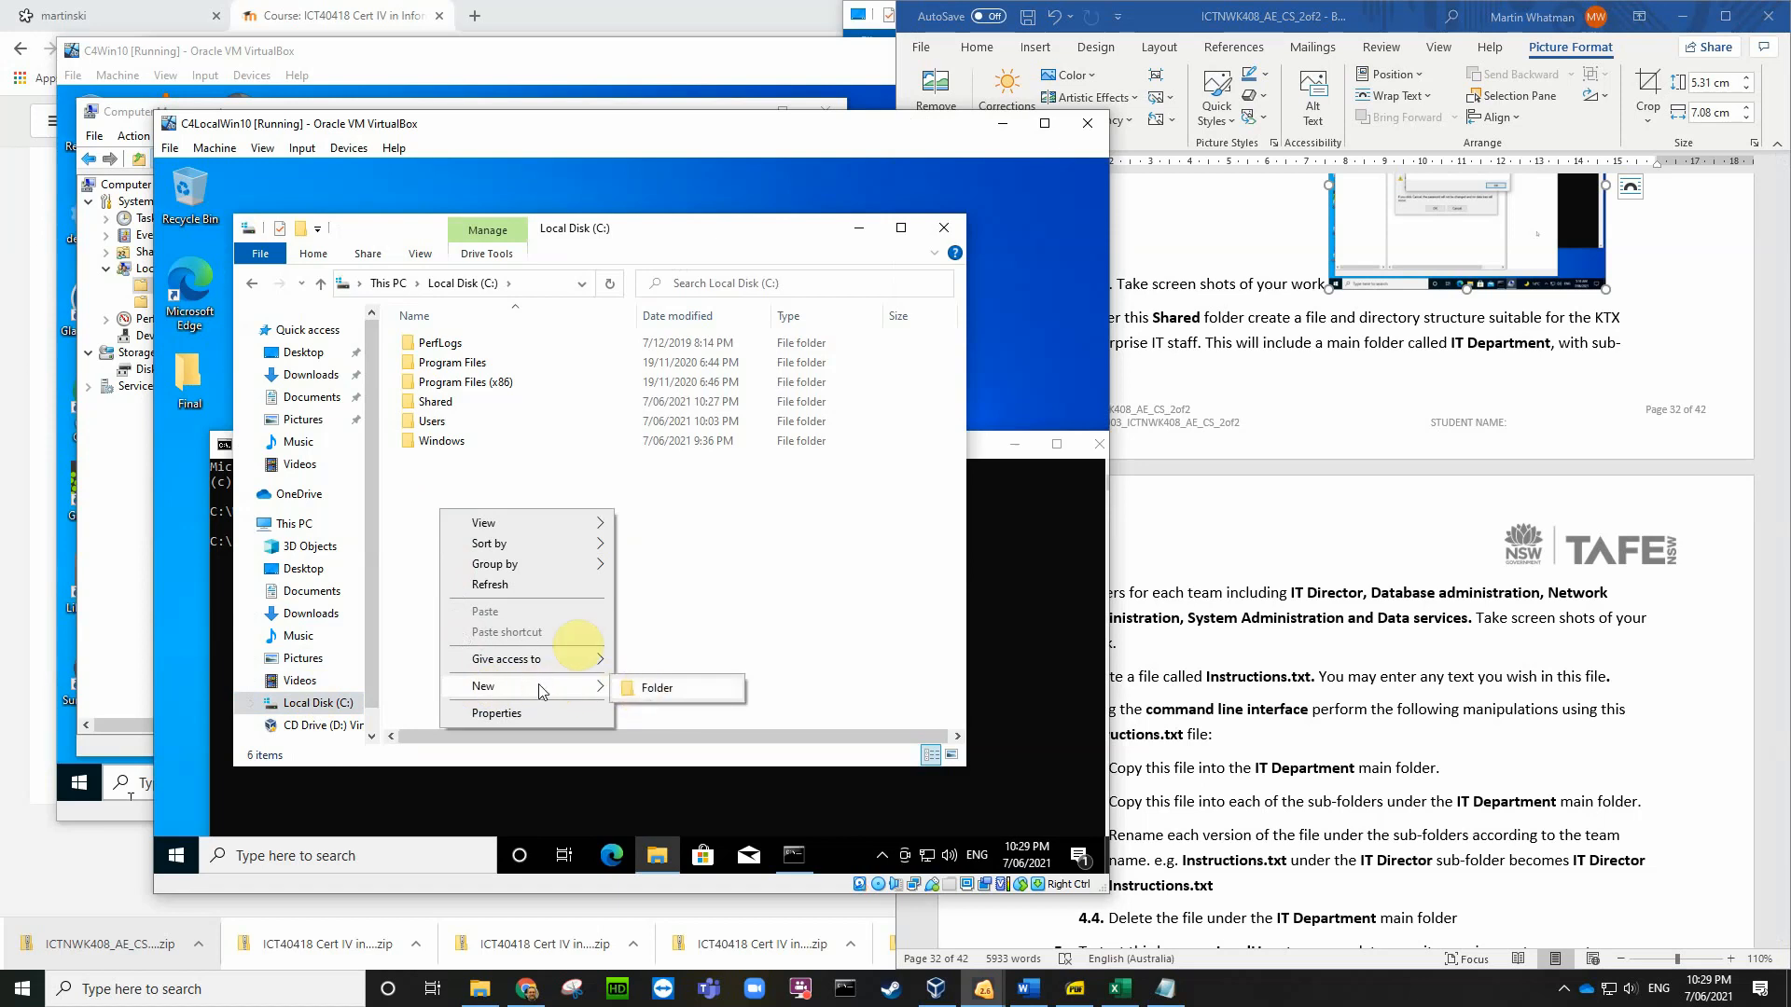
pyautogui.click(673, 564)
pyautogui.rightClick(482, 531)
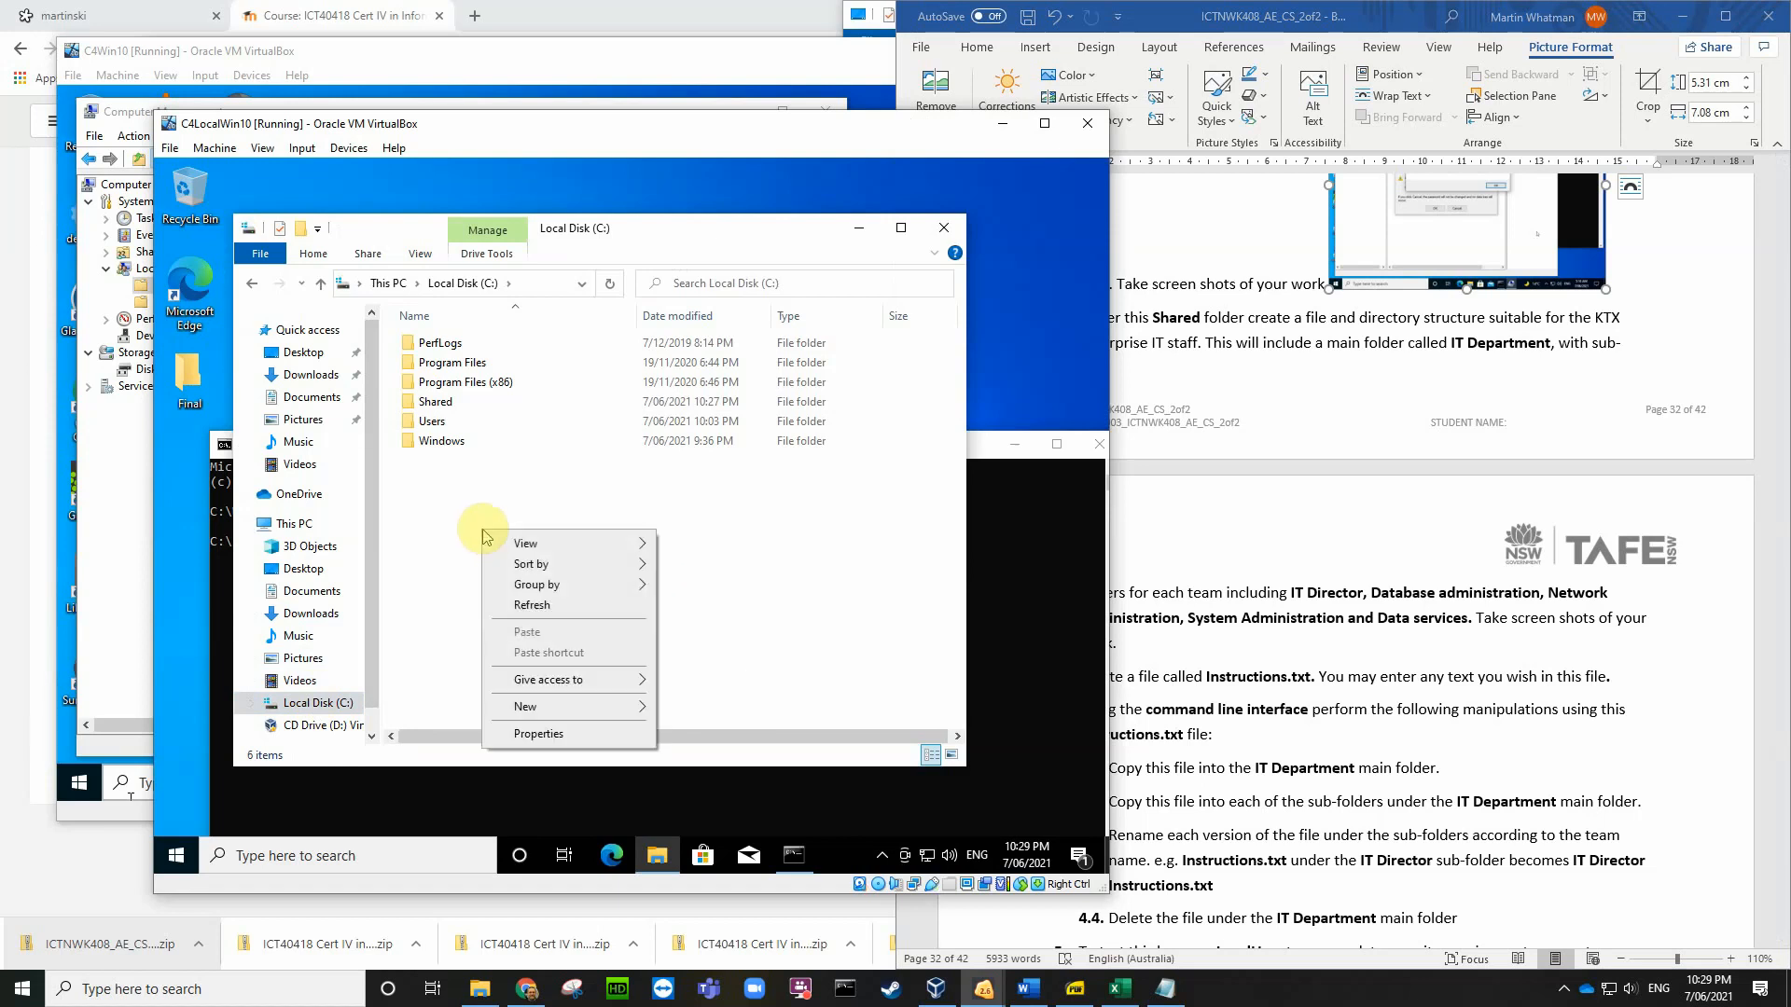
pyautogui.moveTo(528, 709)
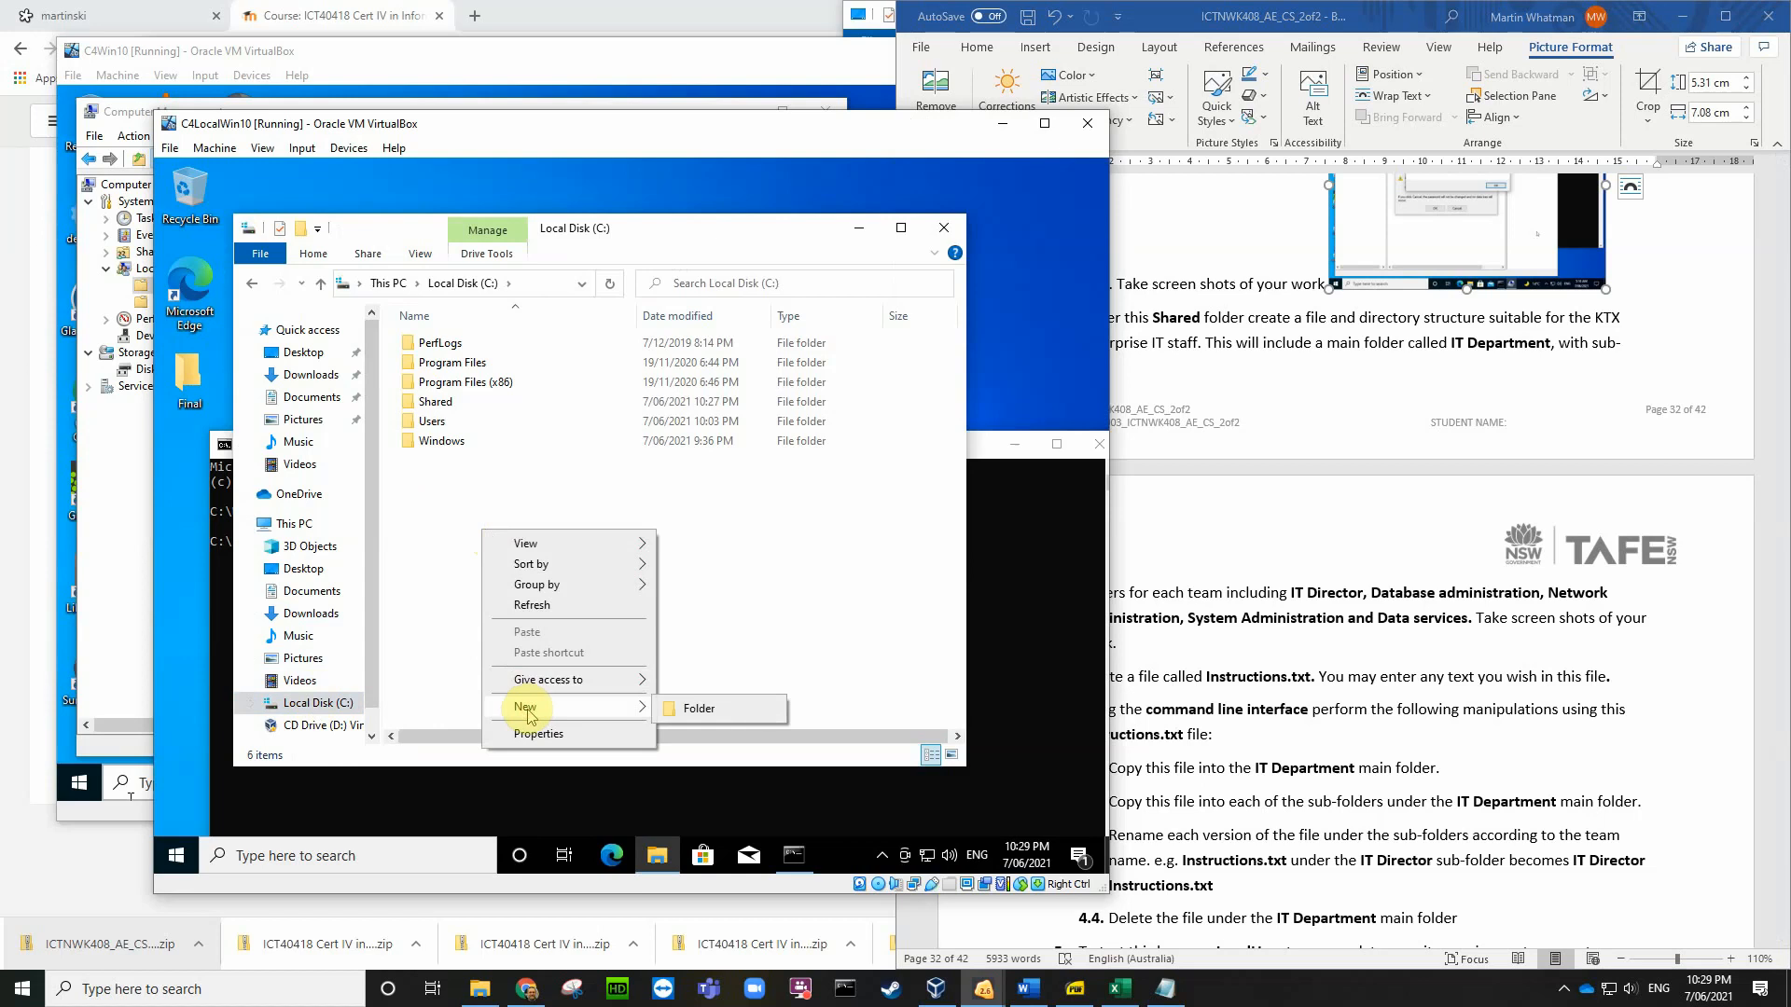
pyautogui.click(441, 575)
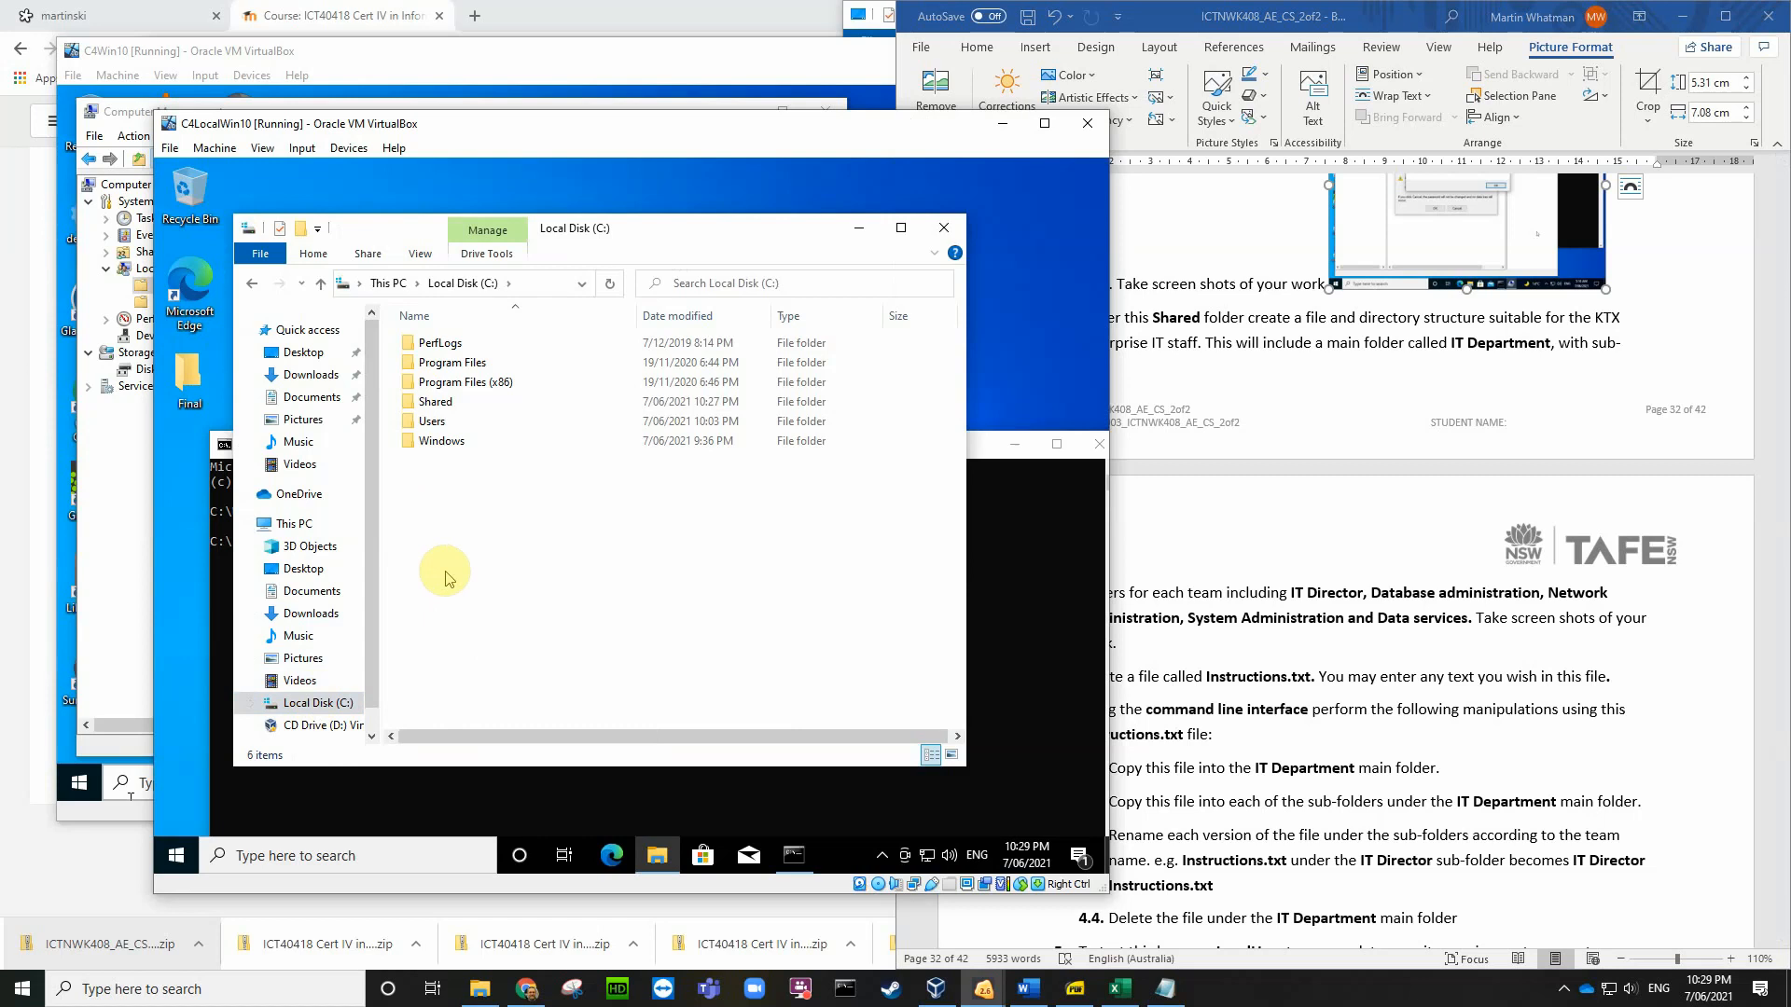
# Step: Create a new text document named Instructions on the VM desktop
pyautogui.click(1037, 227)
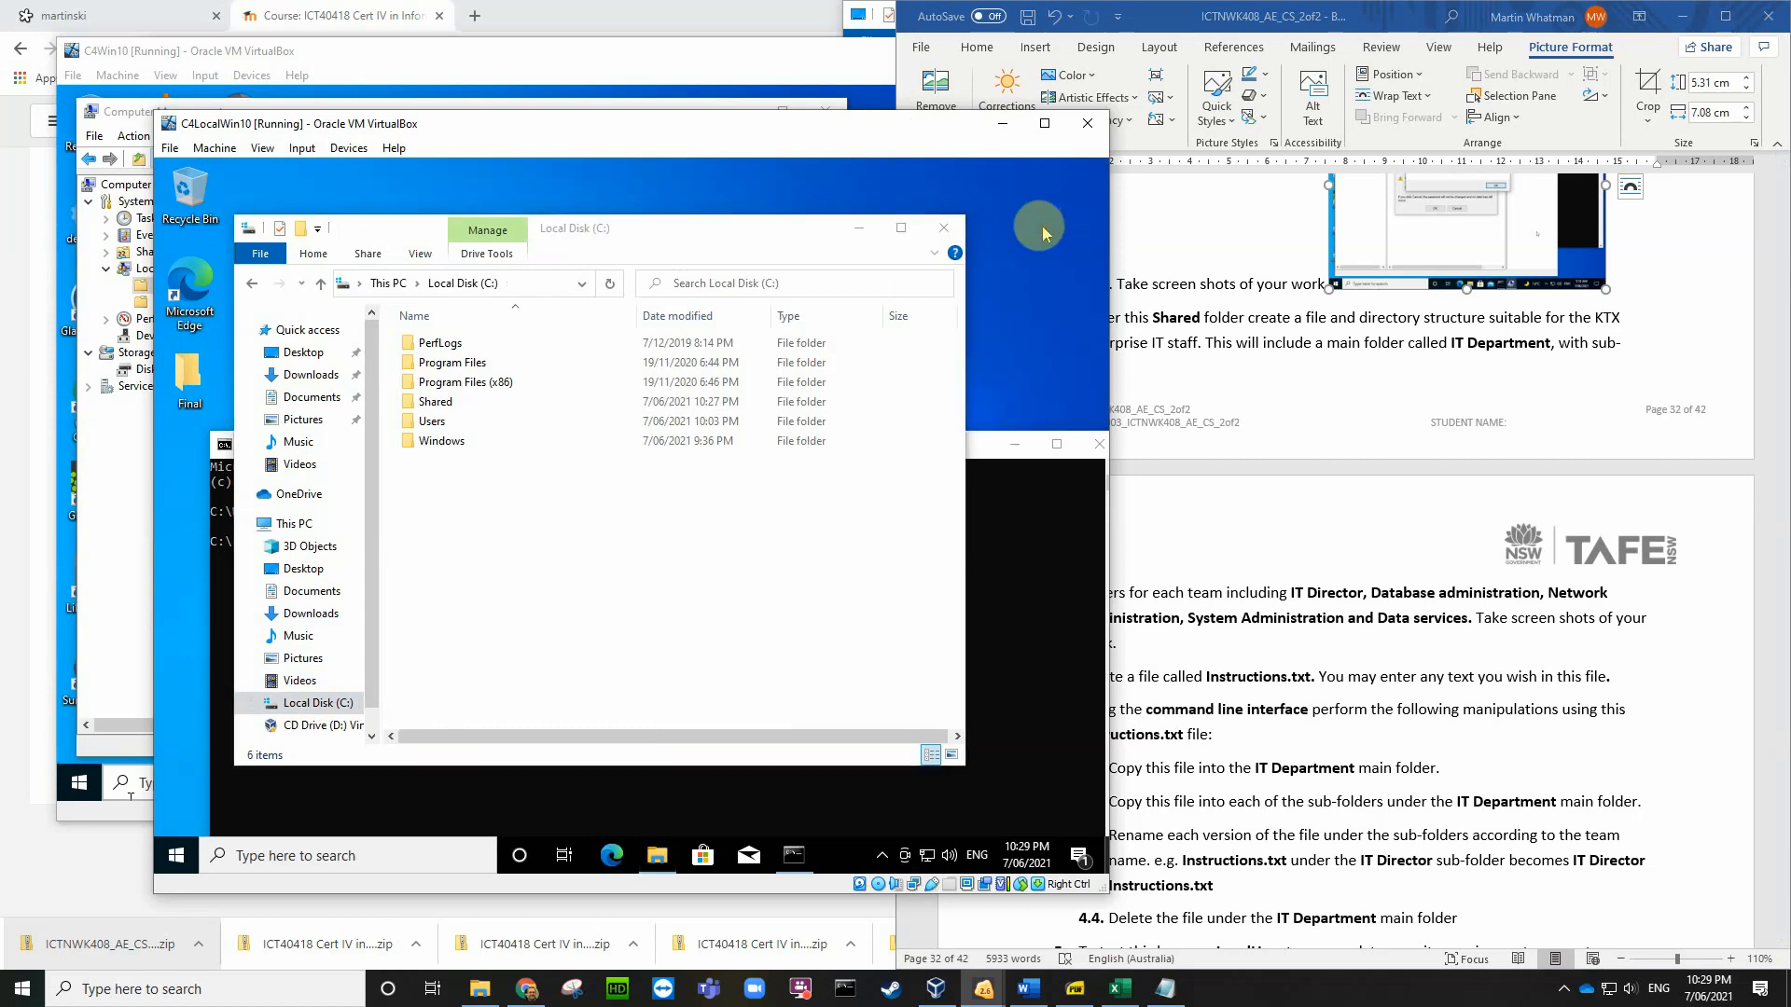
pyautogui.rightClick(1029, 237)
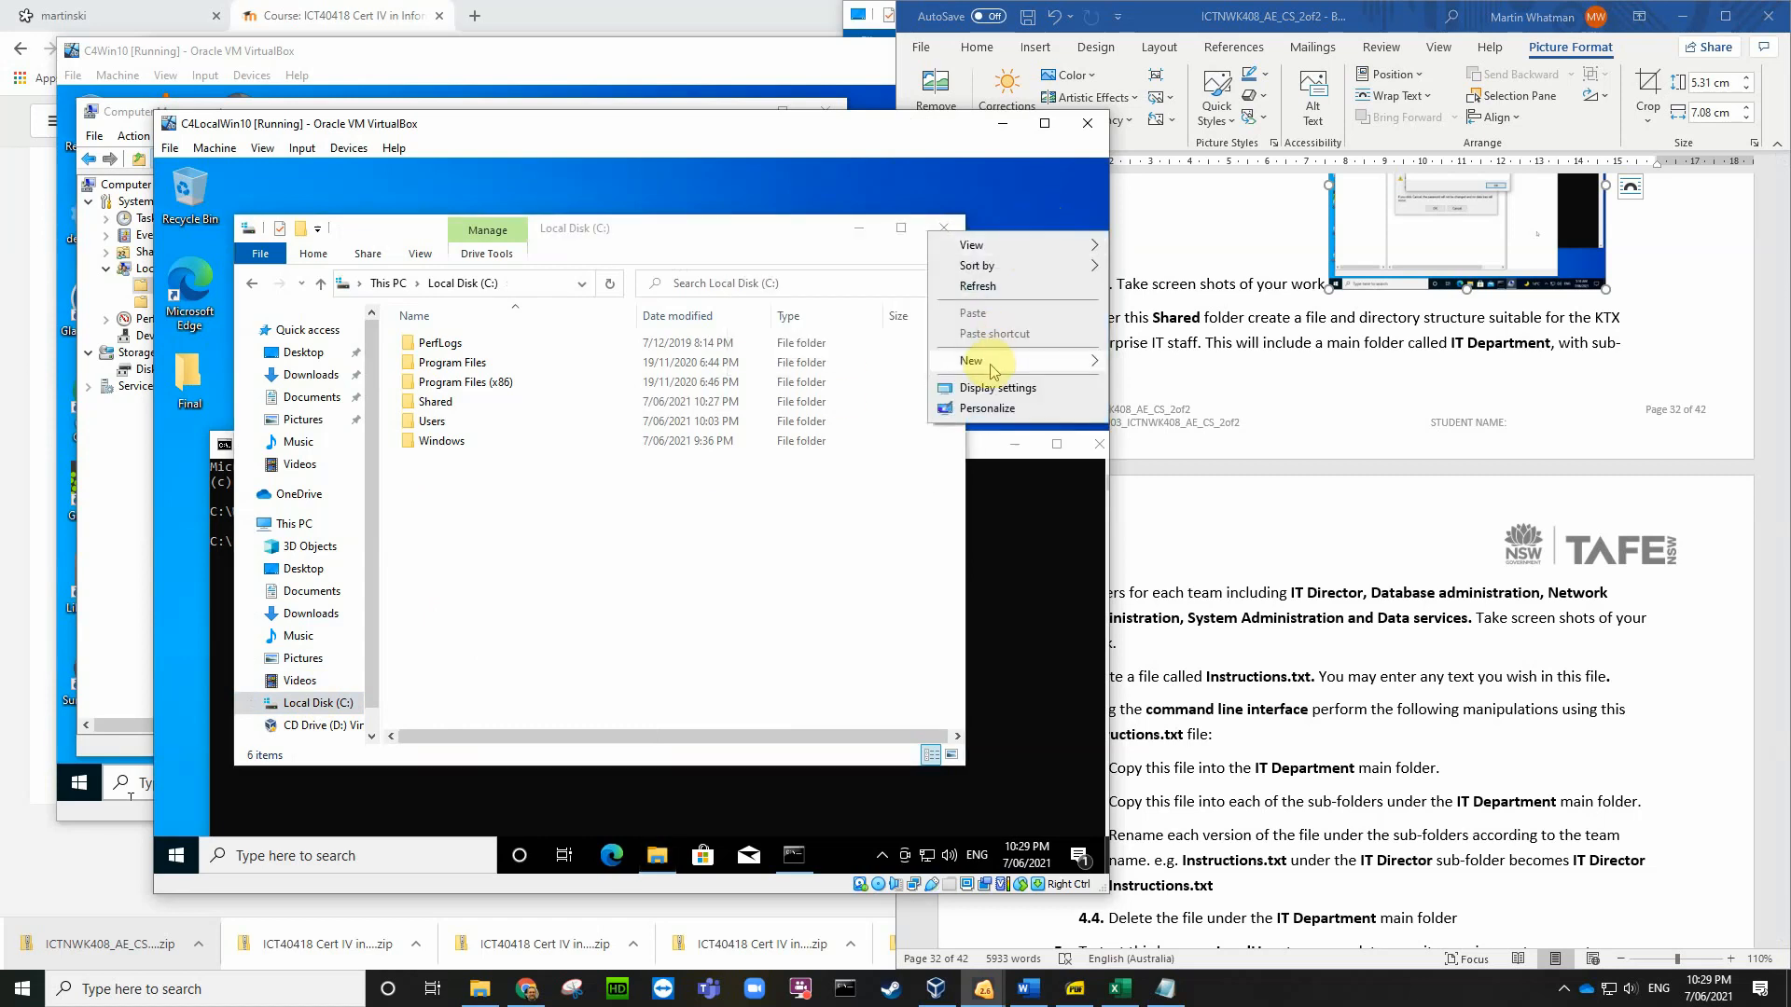
pyautogui.moveTo(991, 369)
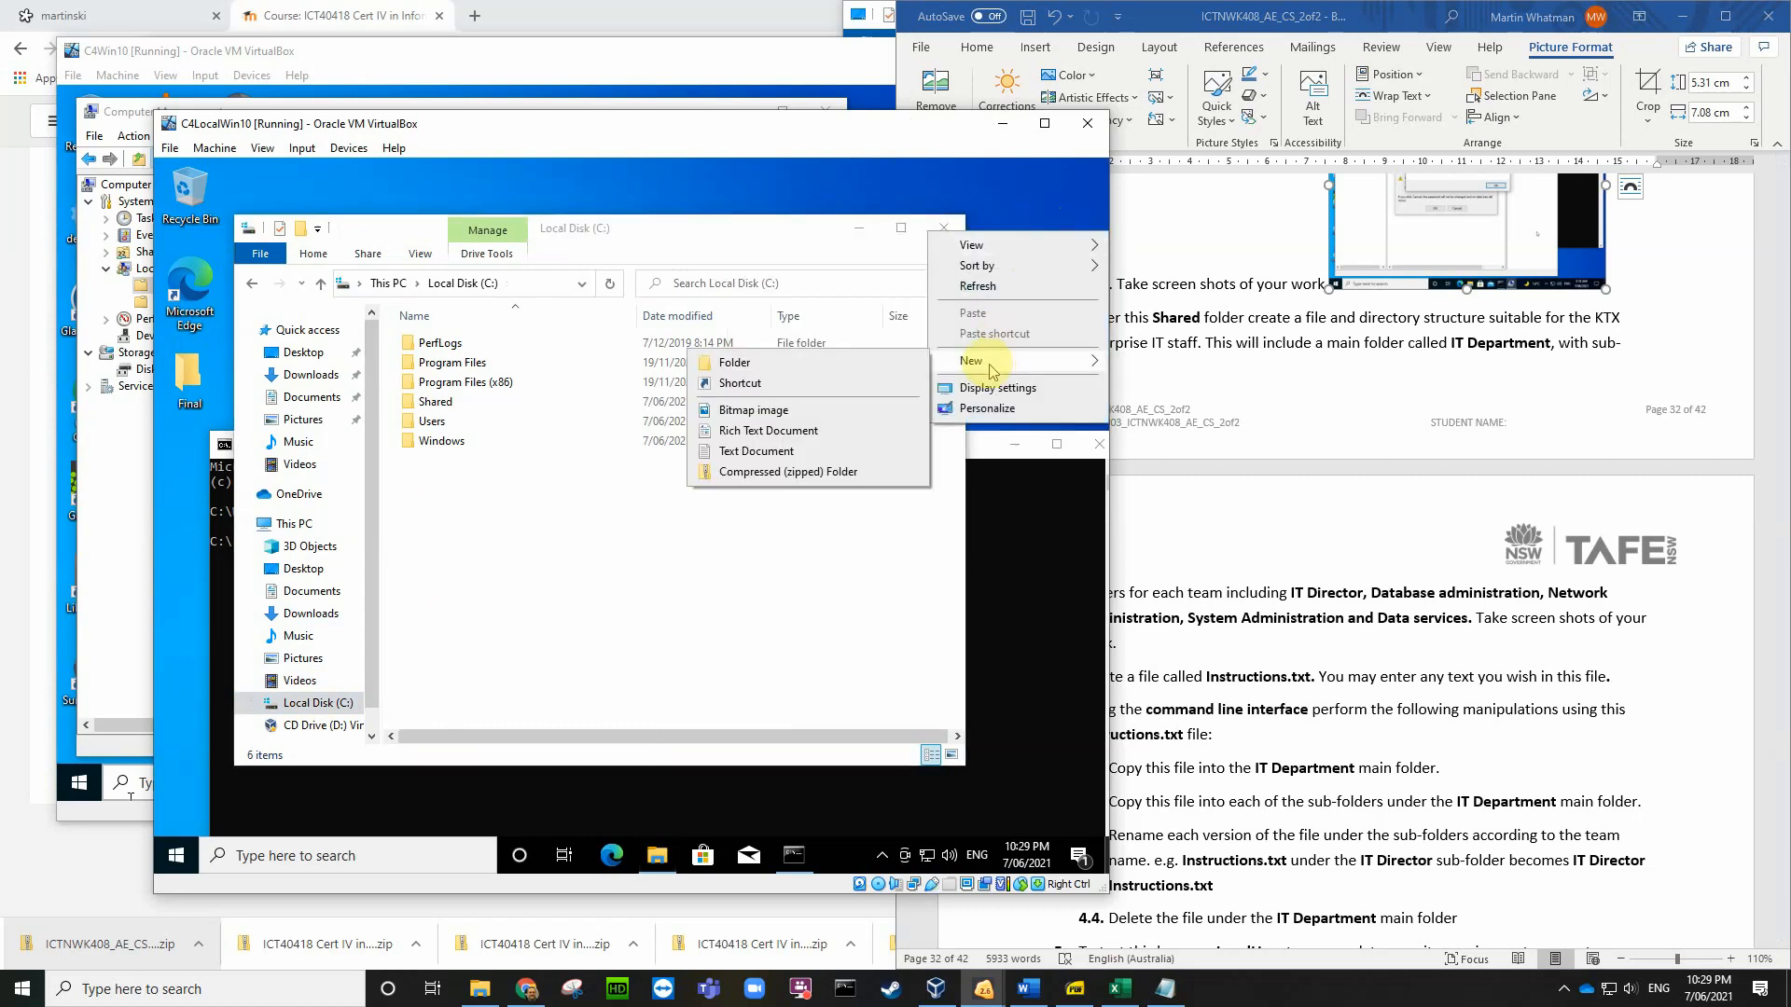
pyautogui.click(774, 453)
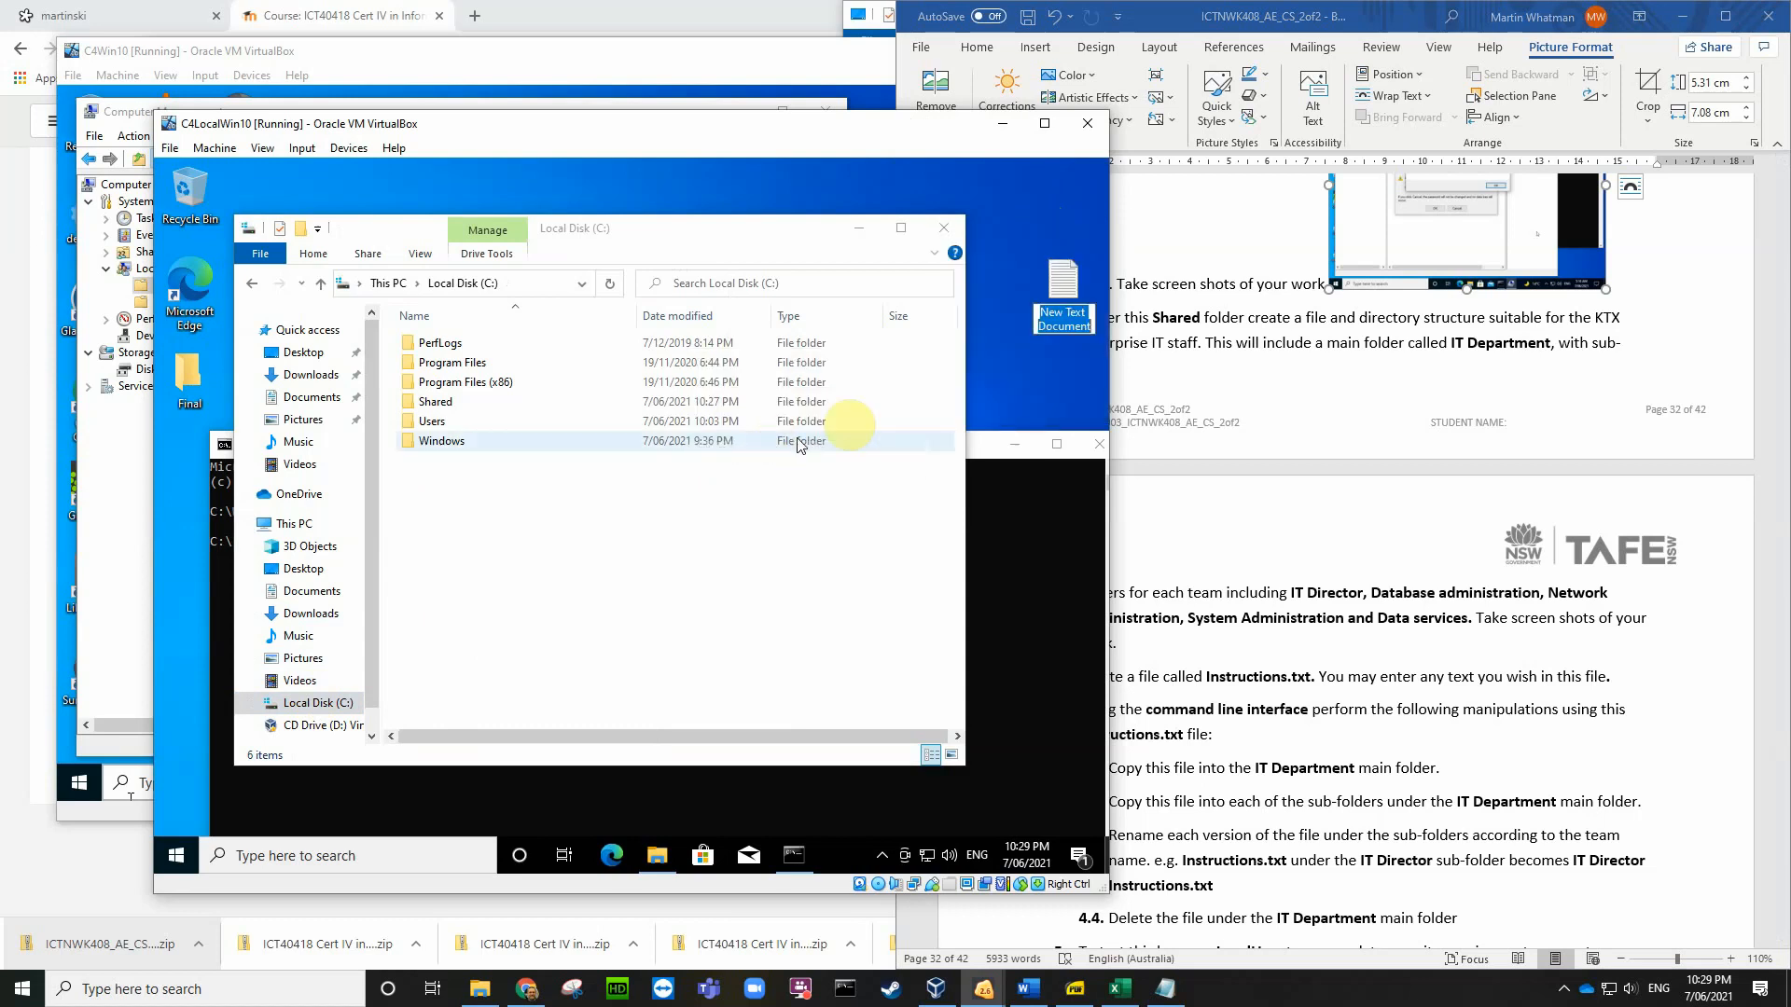
pyautogui.write('Instructions')
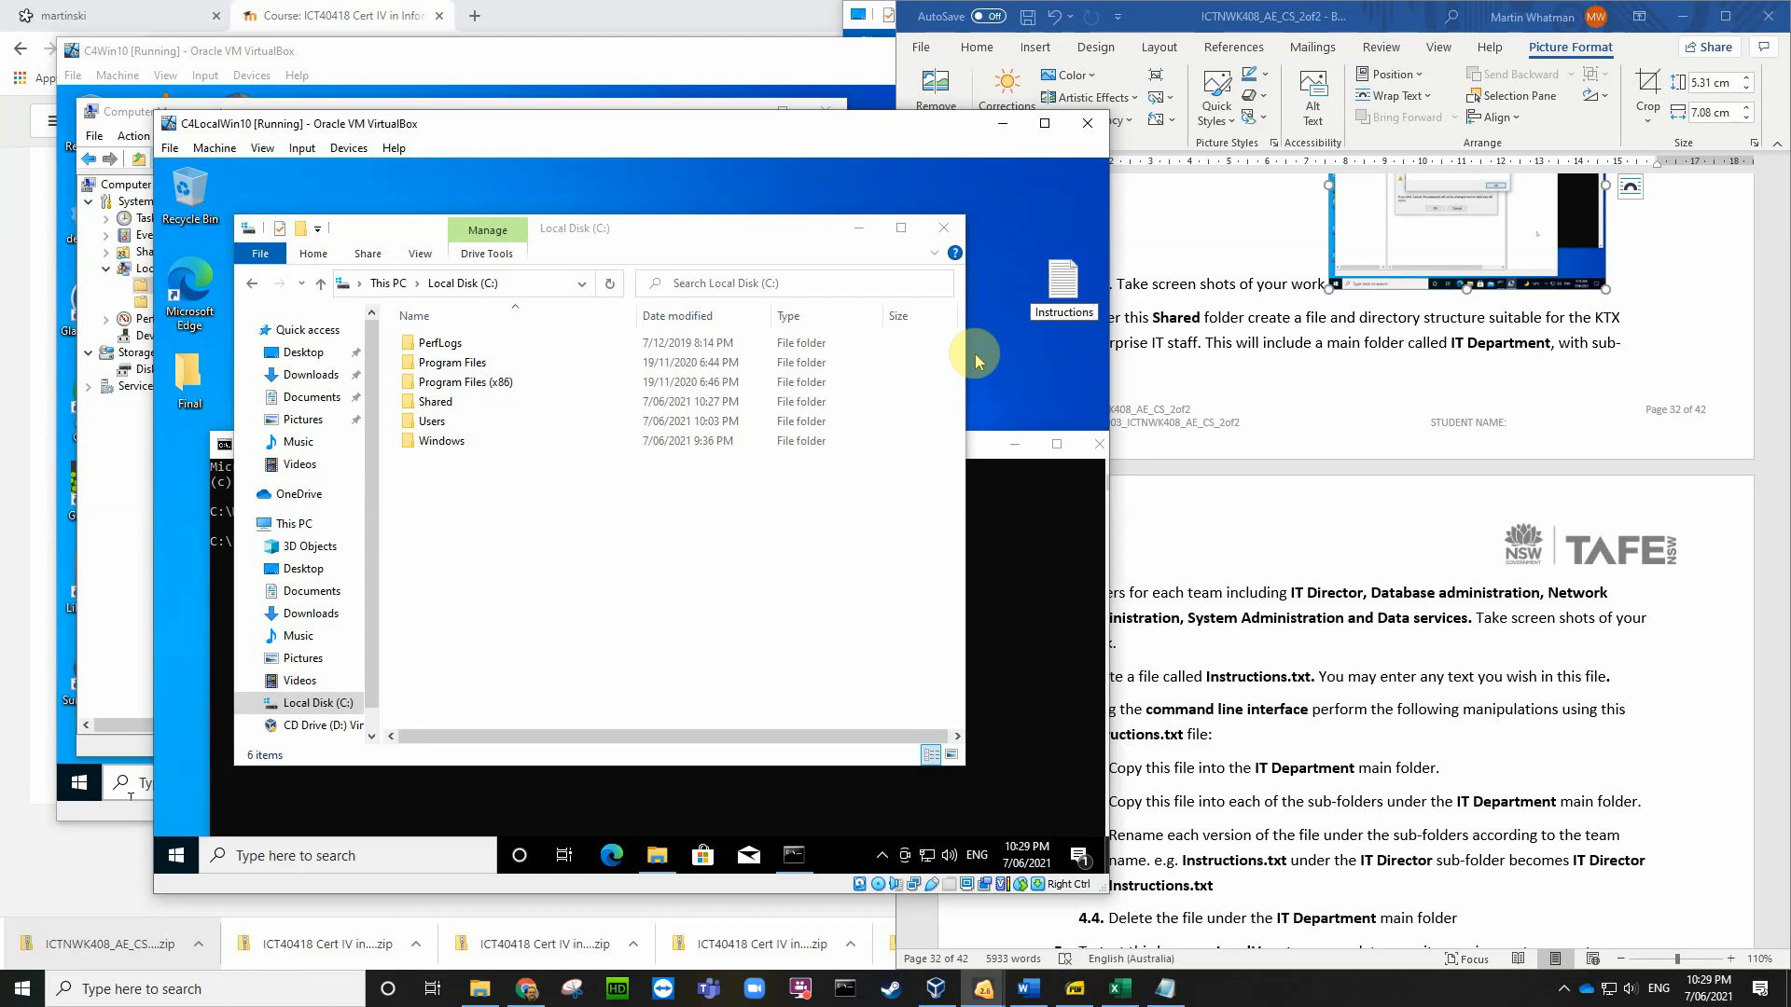
pyautogui.press('Return')
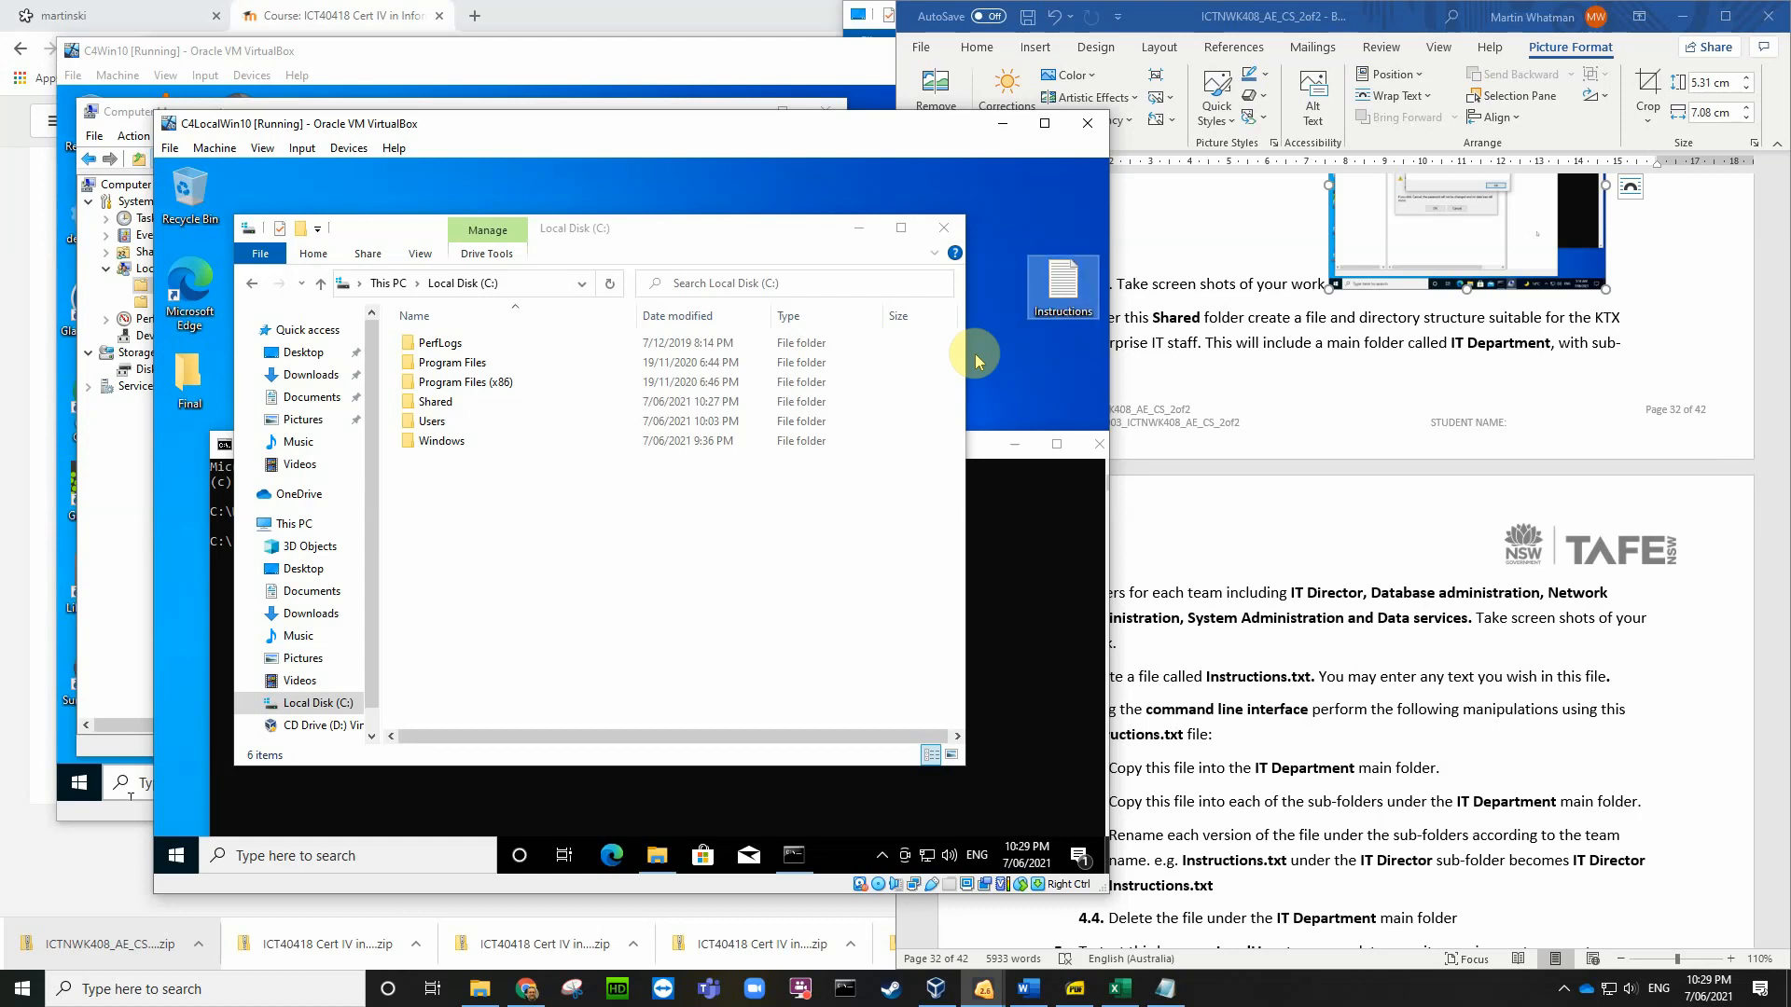
# Step: Cut the Instructions file and paste it into C:\, granting administrator permission
pyautogui.rightClick(1060, 299)
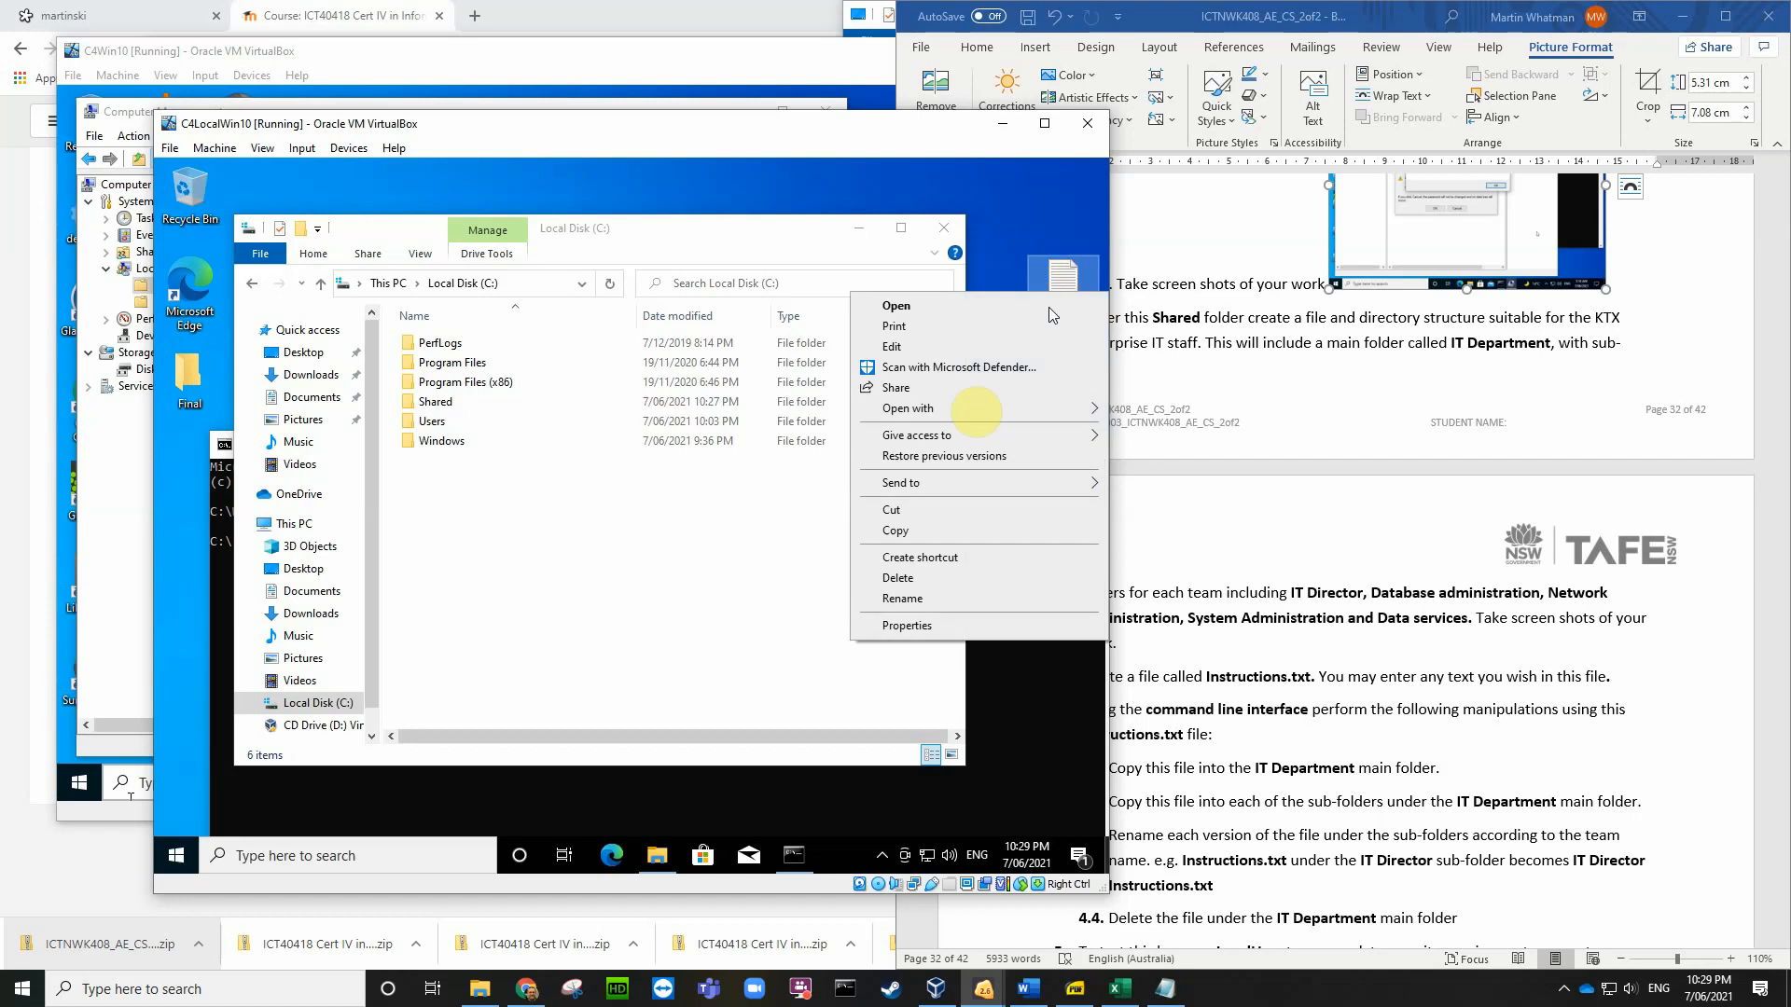
pyautogui.click(907, 515)
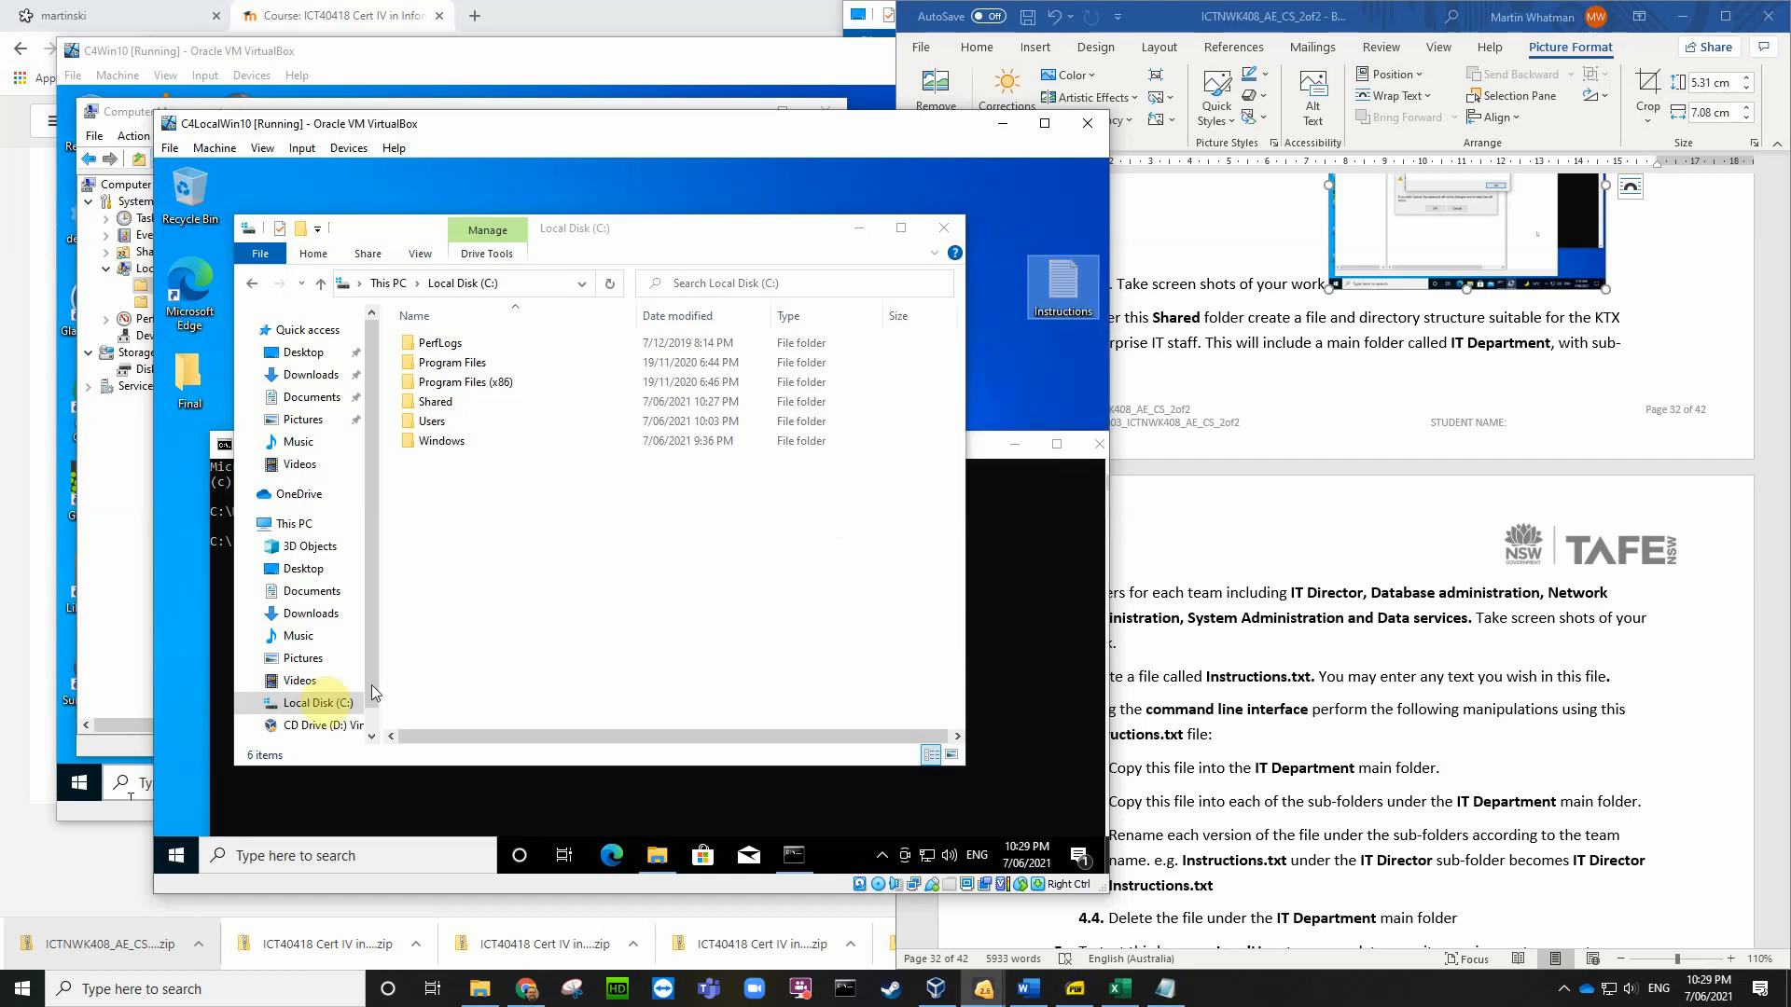
pyautogui.rightClick(481, 532)
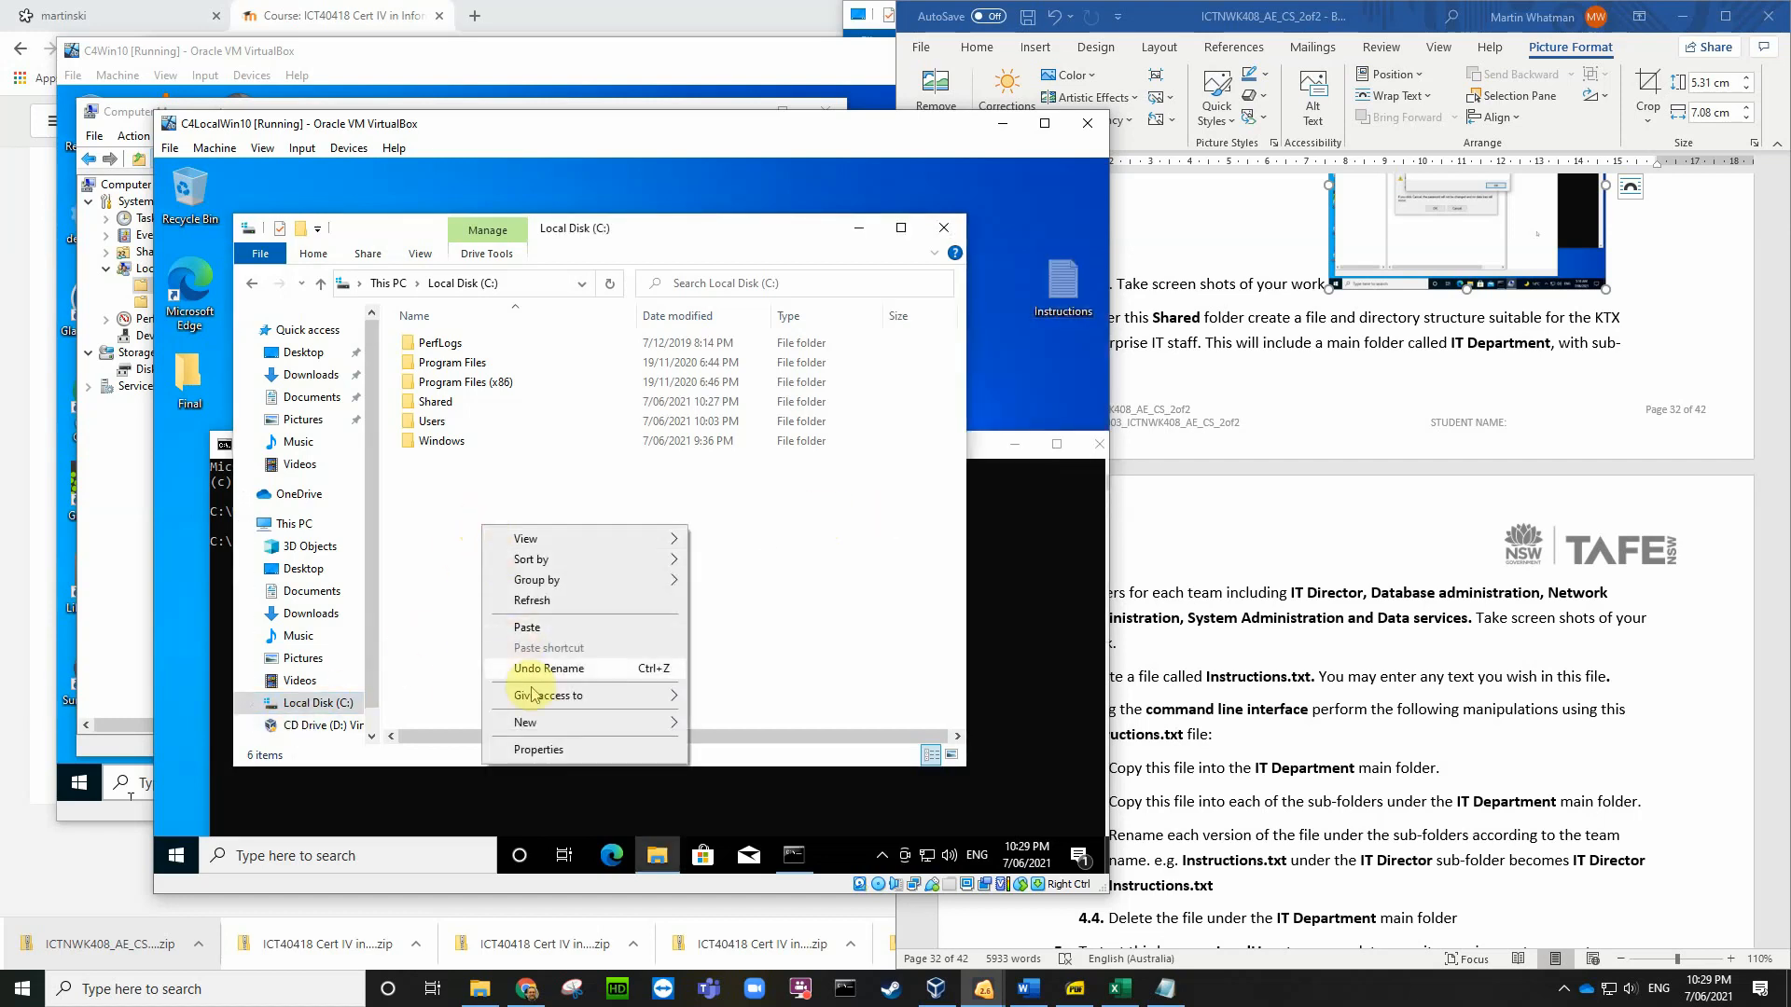
pyautogui.moveTo(534, 726)
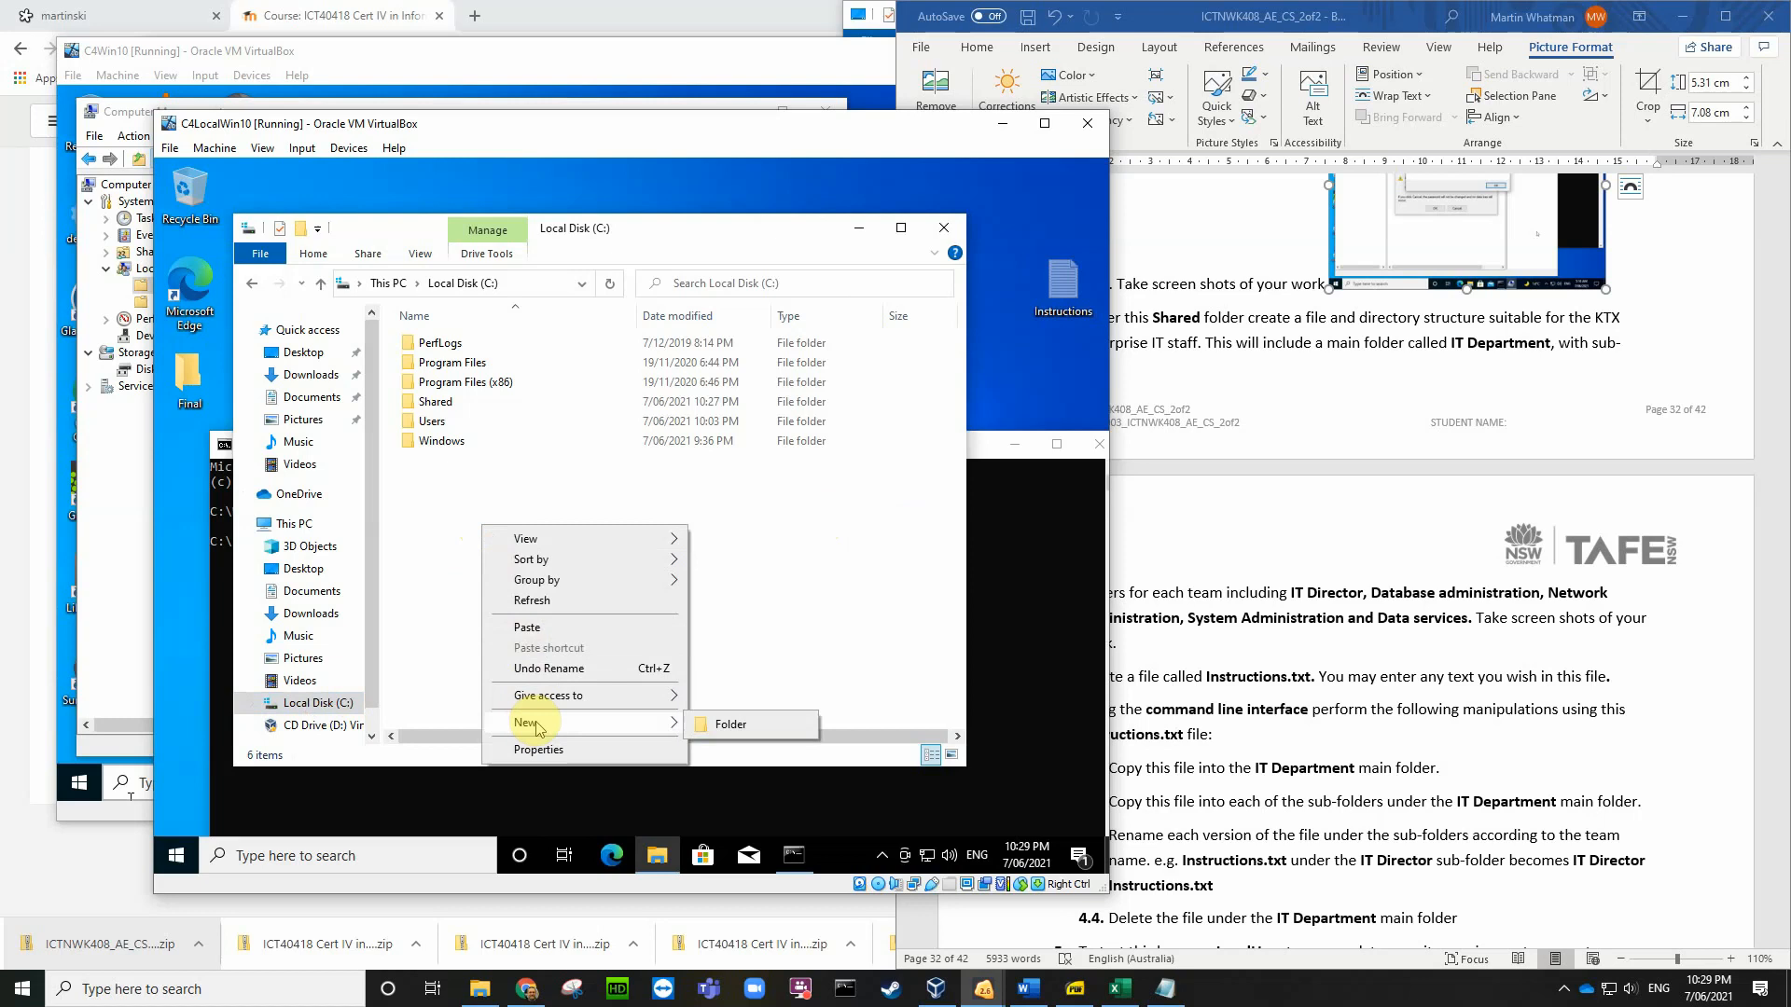
pyautogui.click(537, 628)
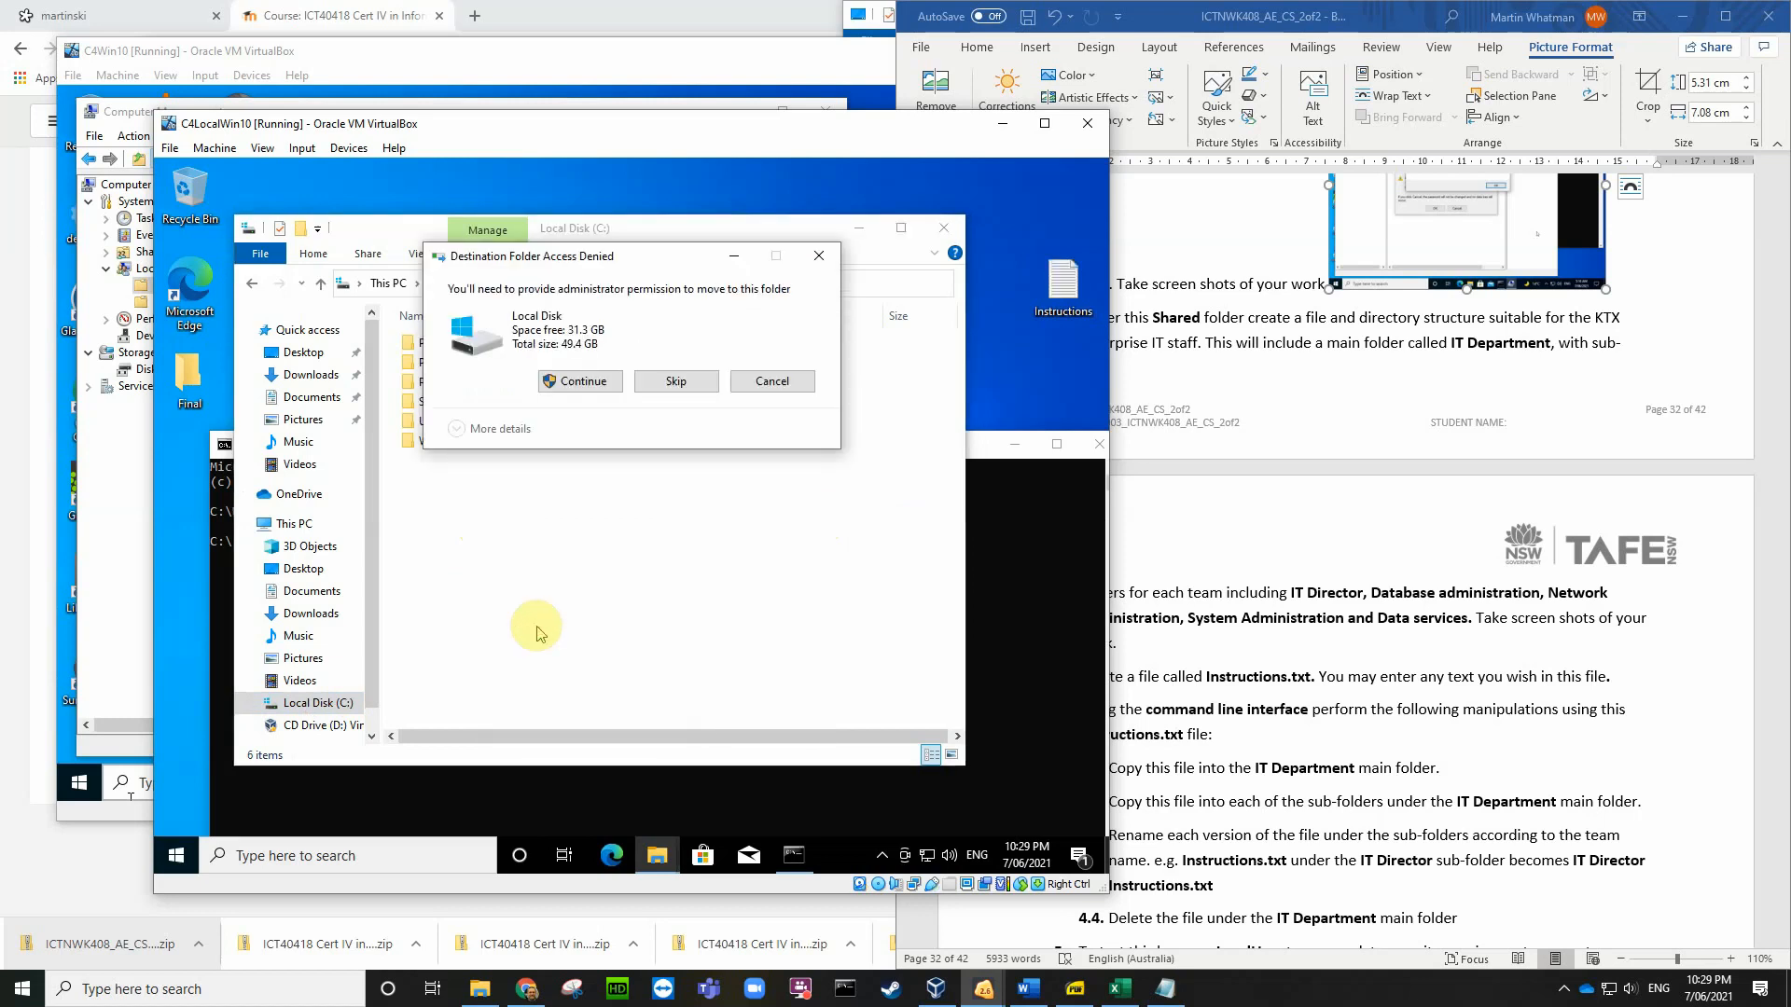
pyautogui.click(568, 392)
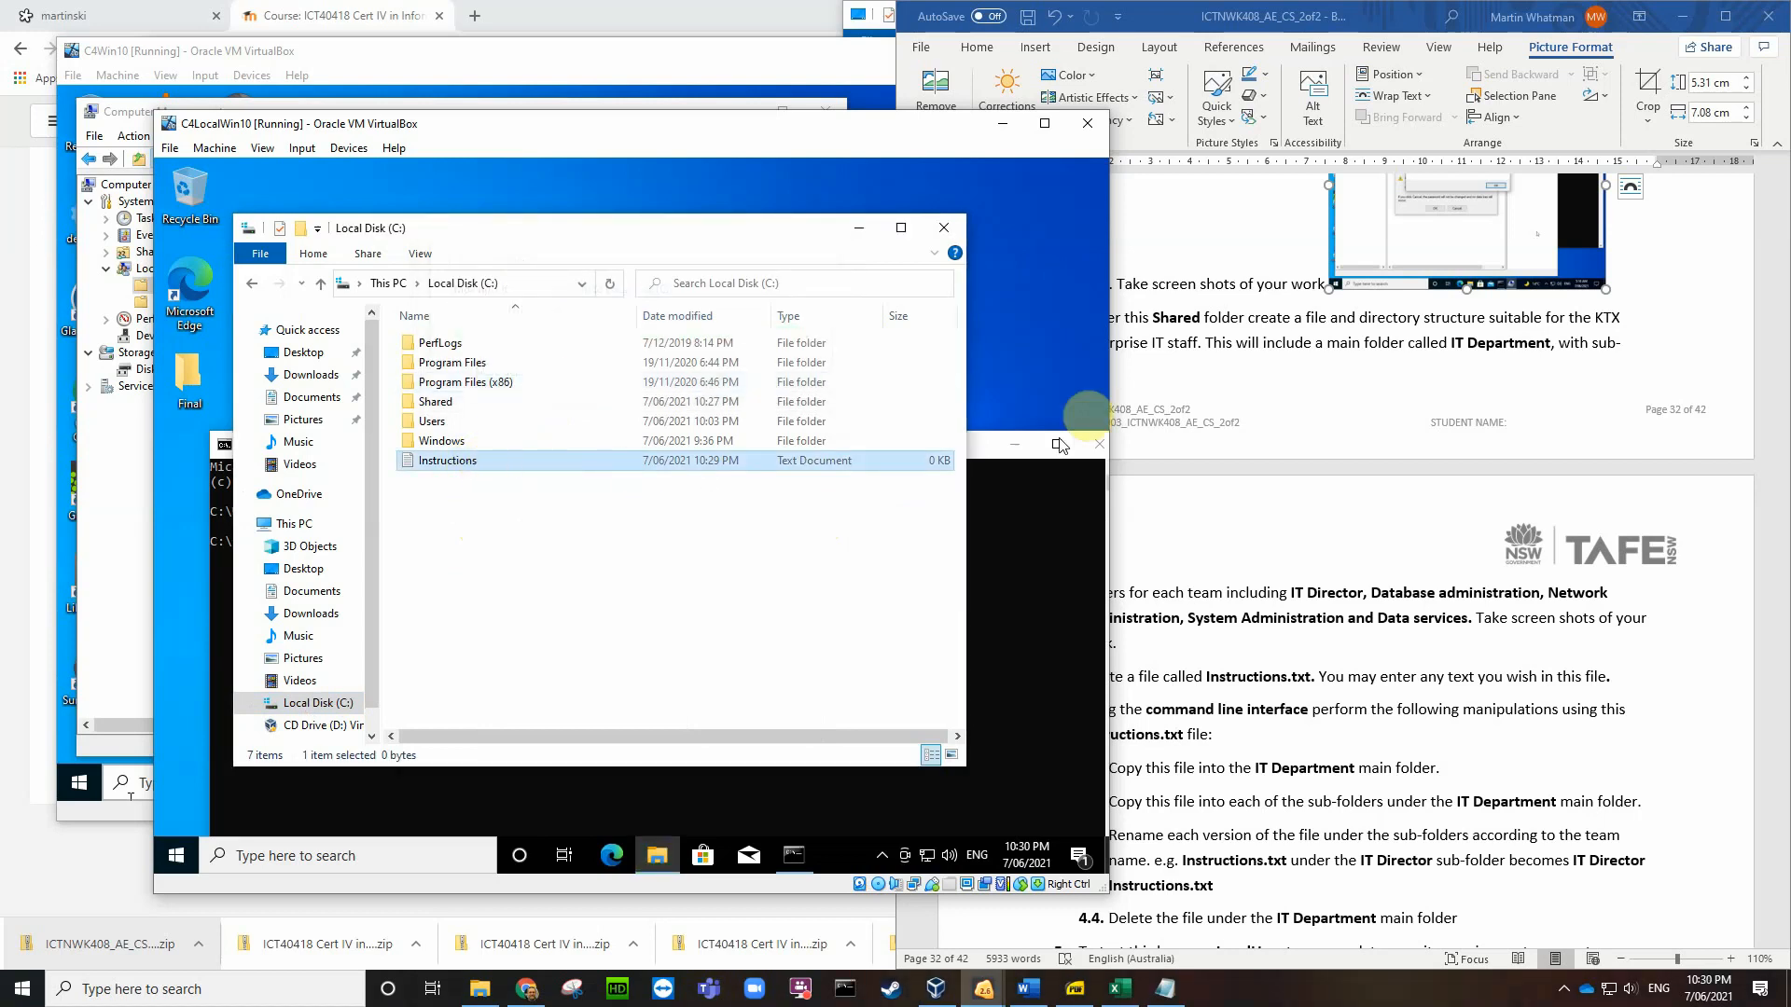
# Step: Untick 'Hide extensions for known file types' in Folder Options and apply the change
pyautogui.click(1260, 681)
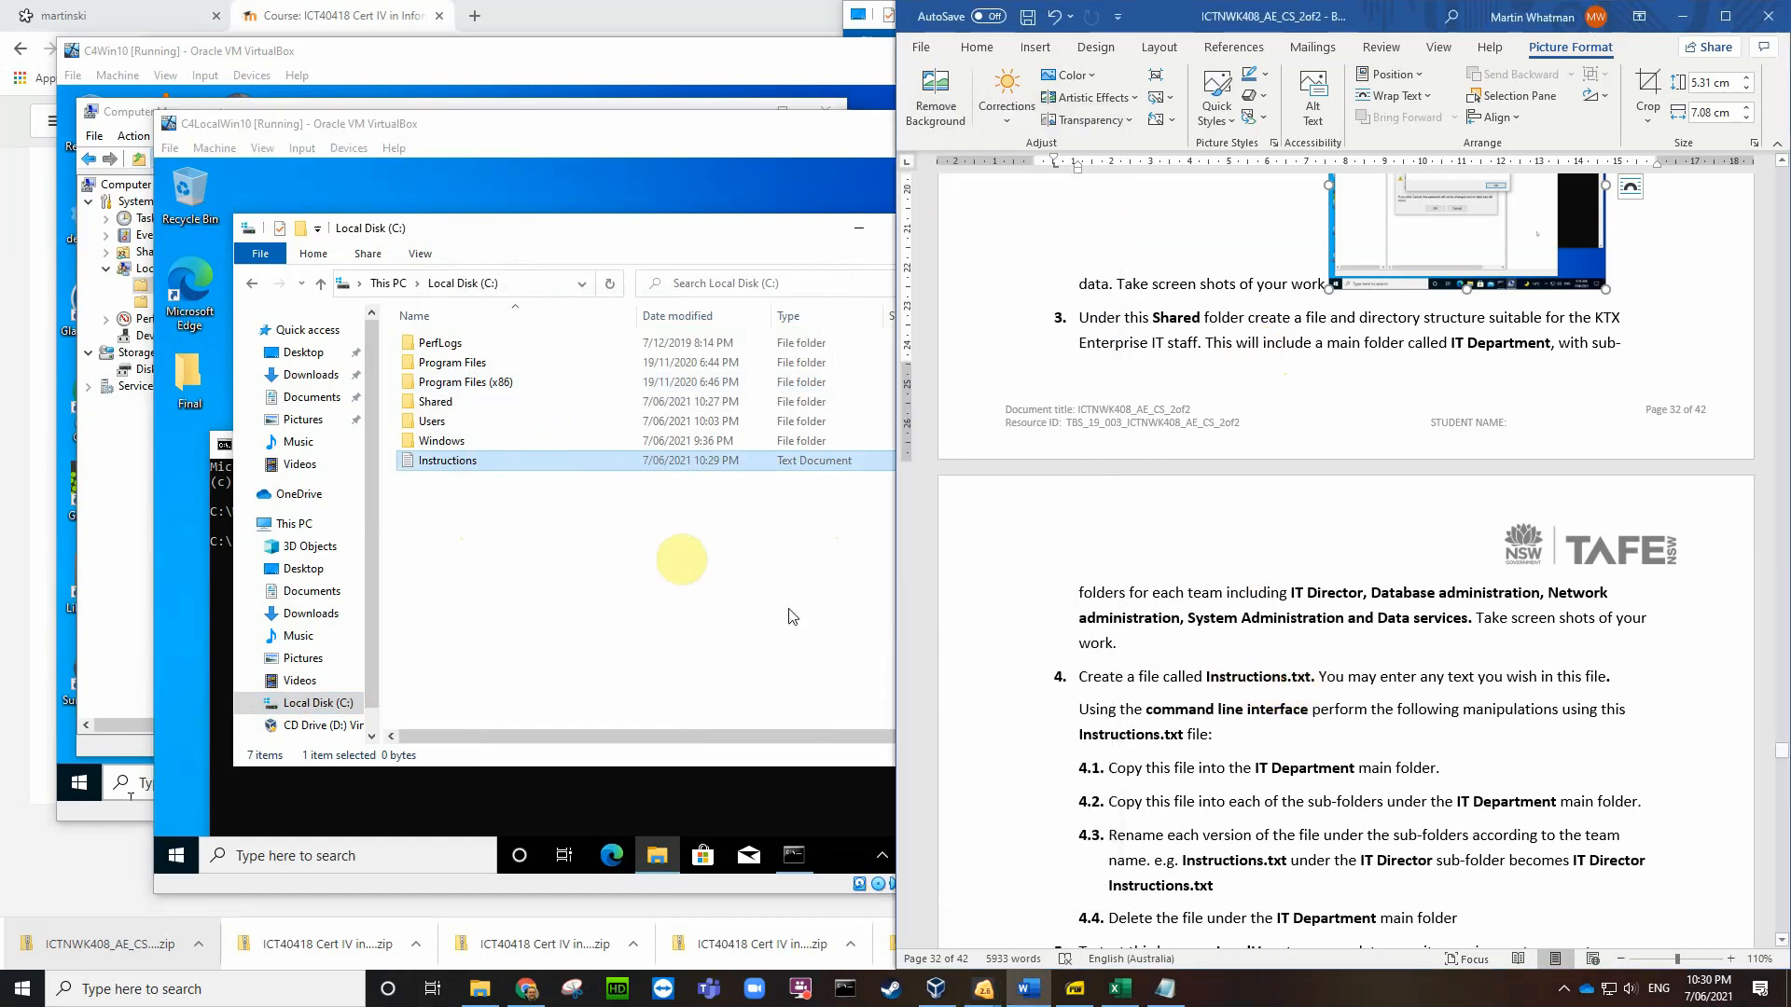
pyautogui.click(561, 505)
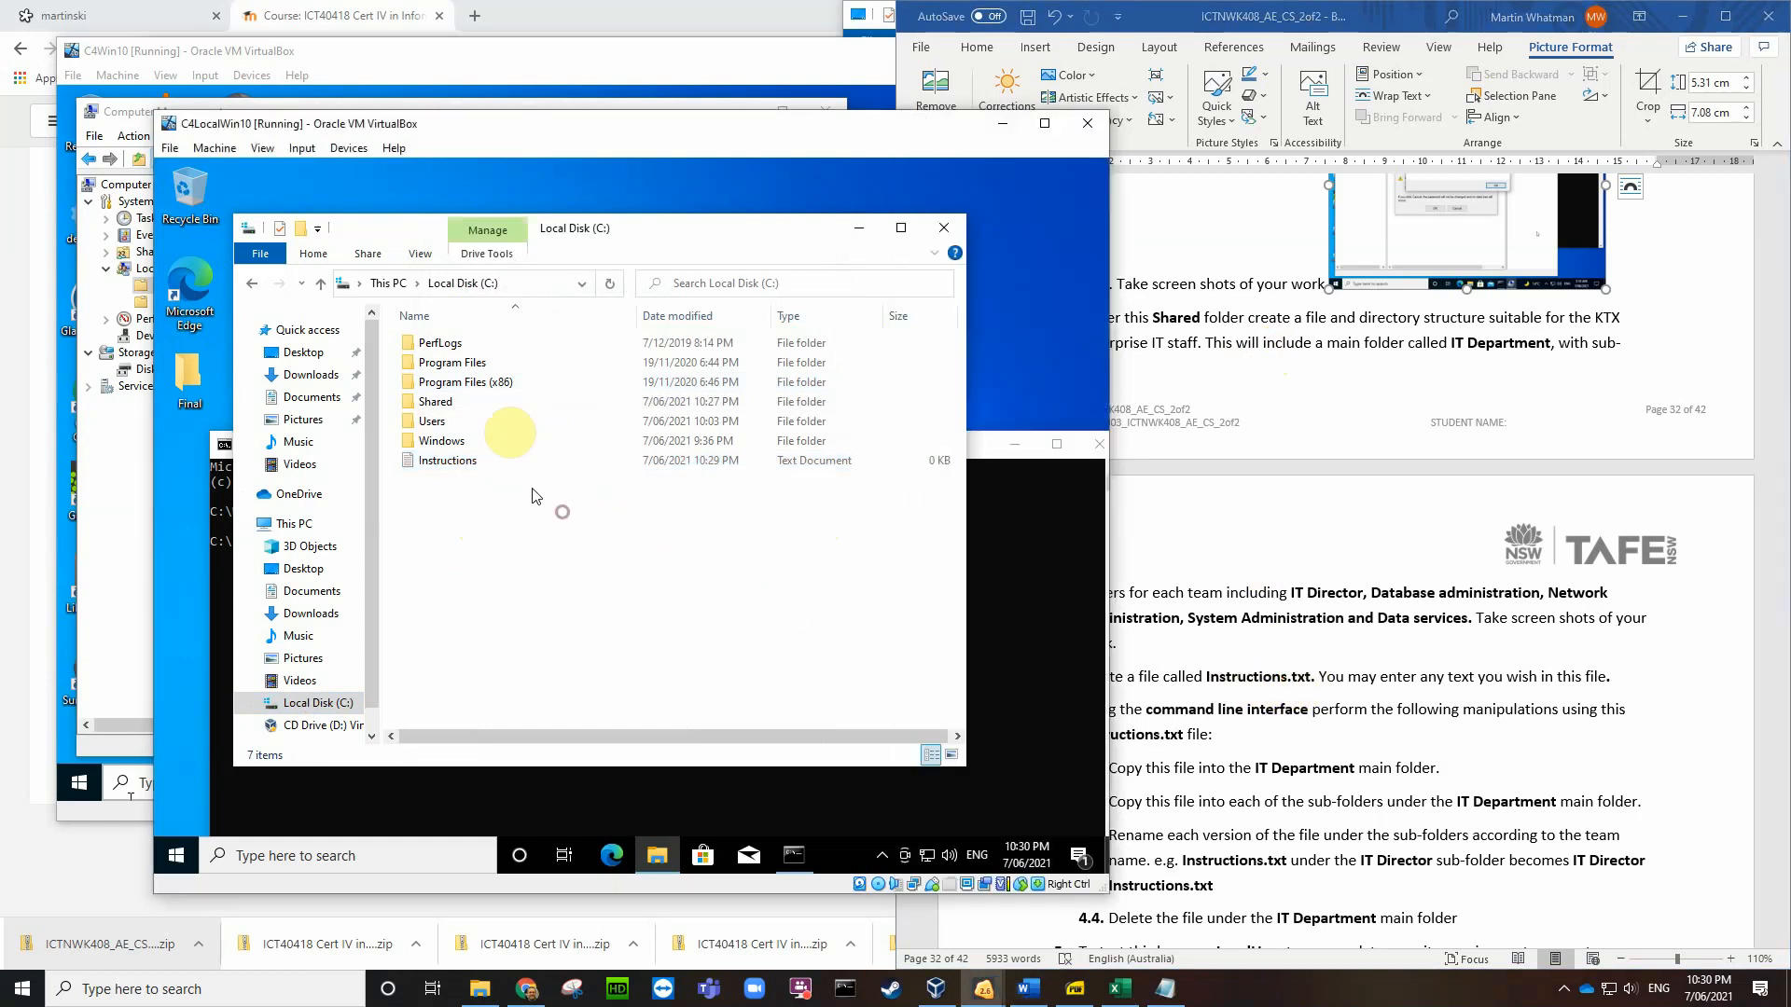
pyautogui.click(421, 254)
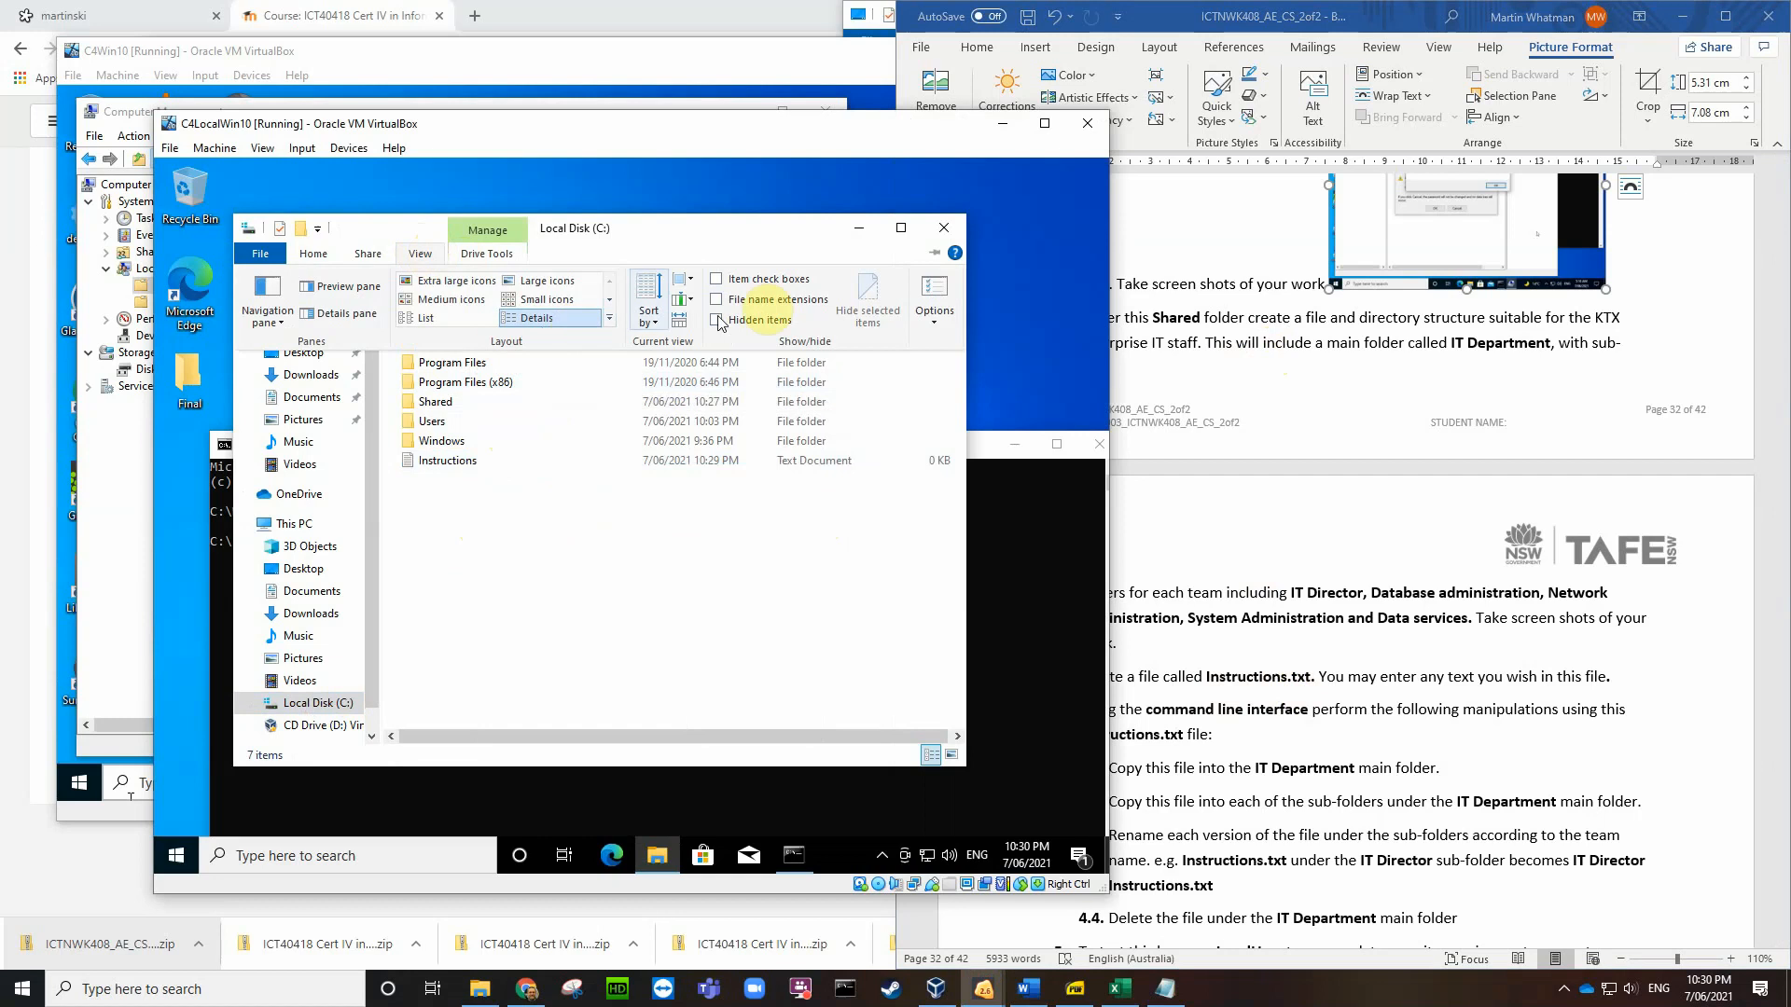
pyautogui.click(934, 300)
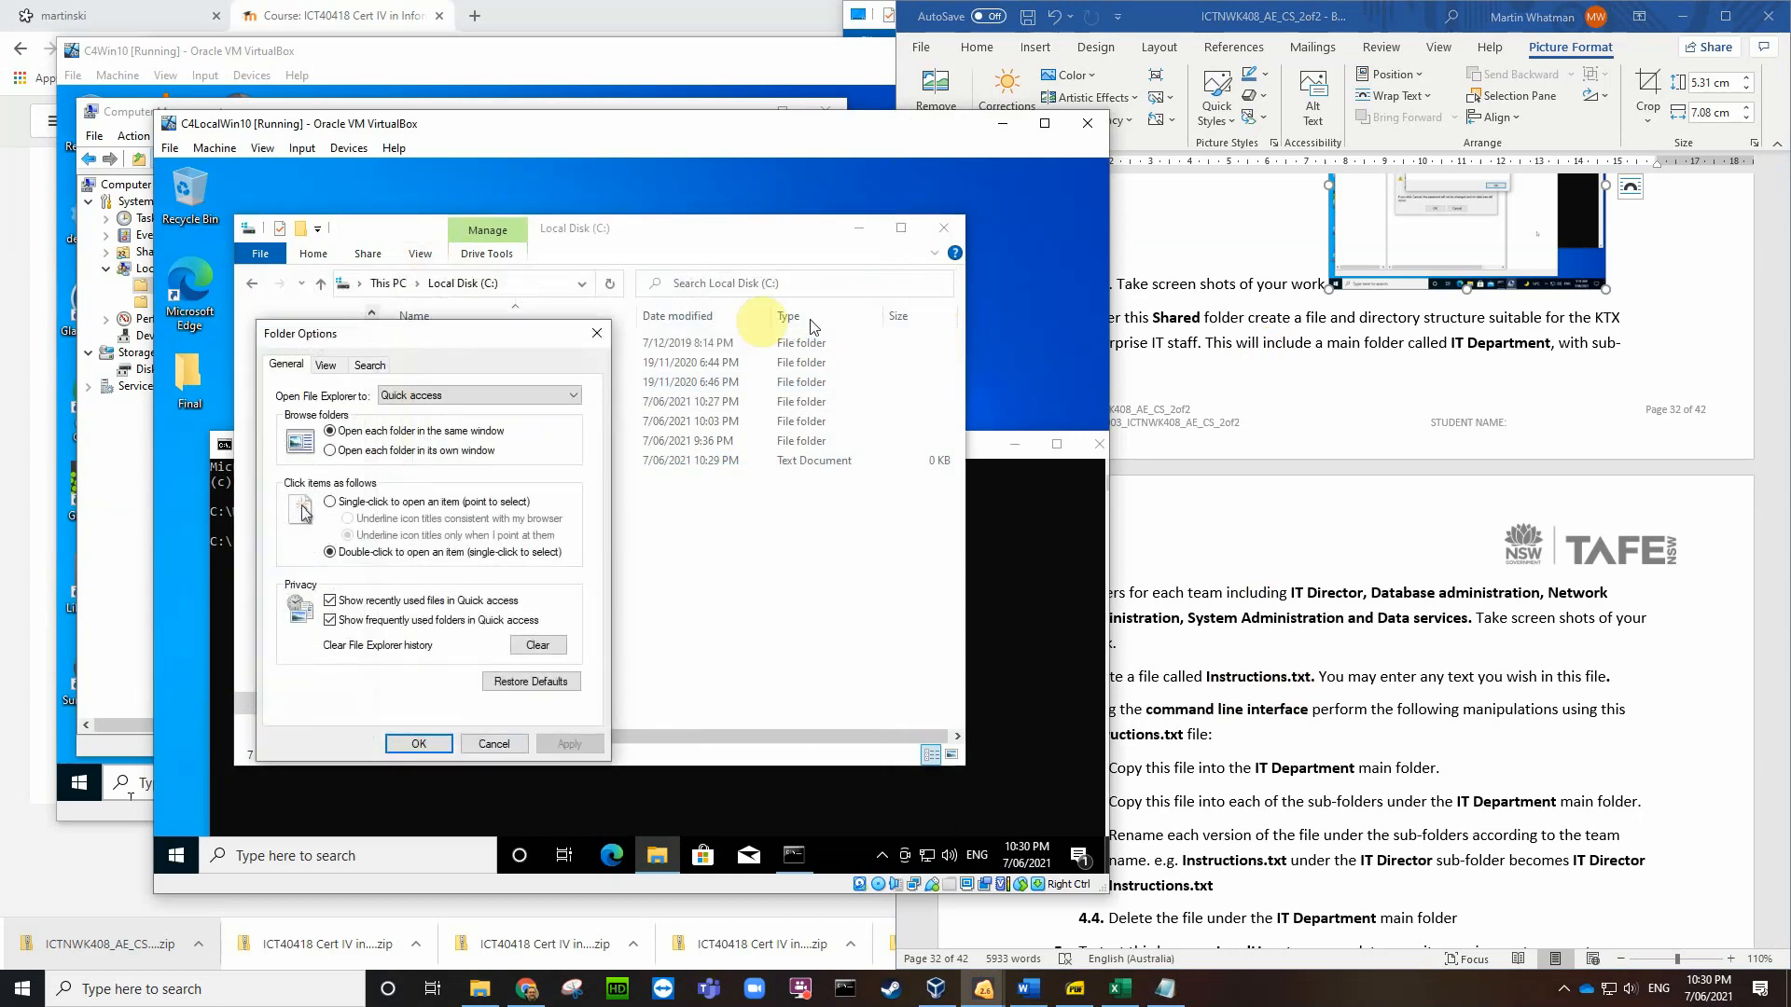
pyautogui.click(325, 366)
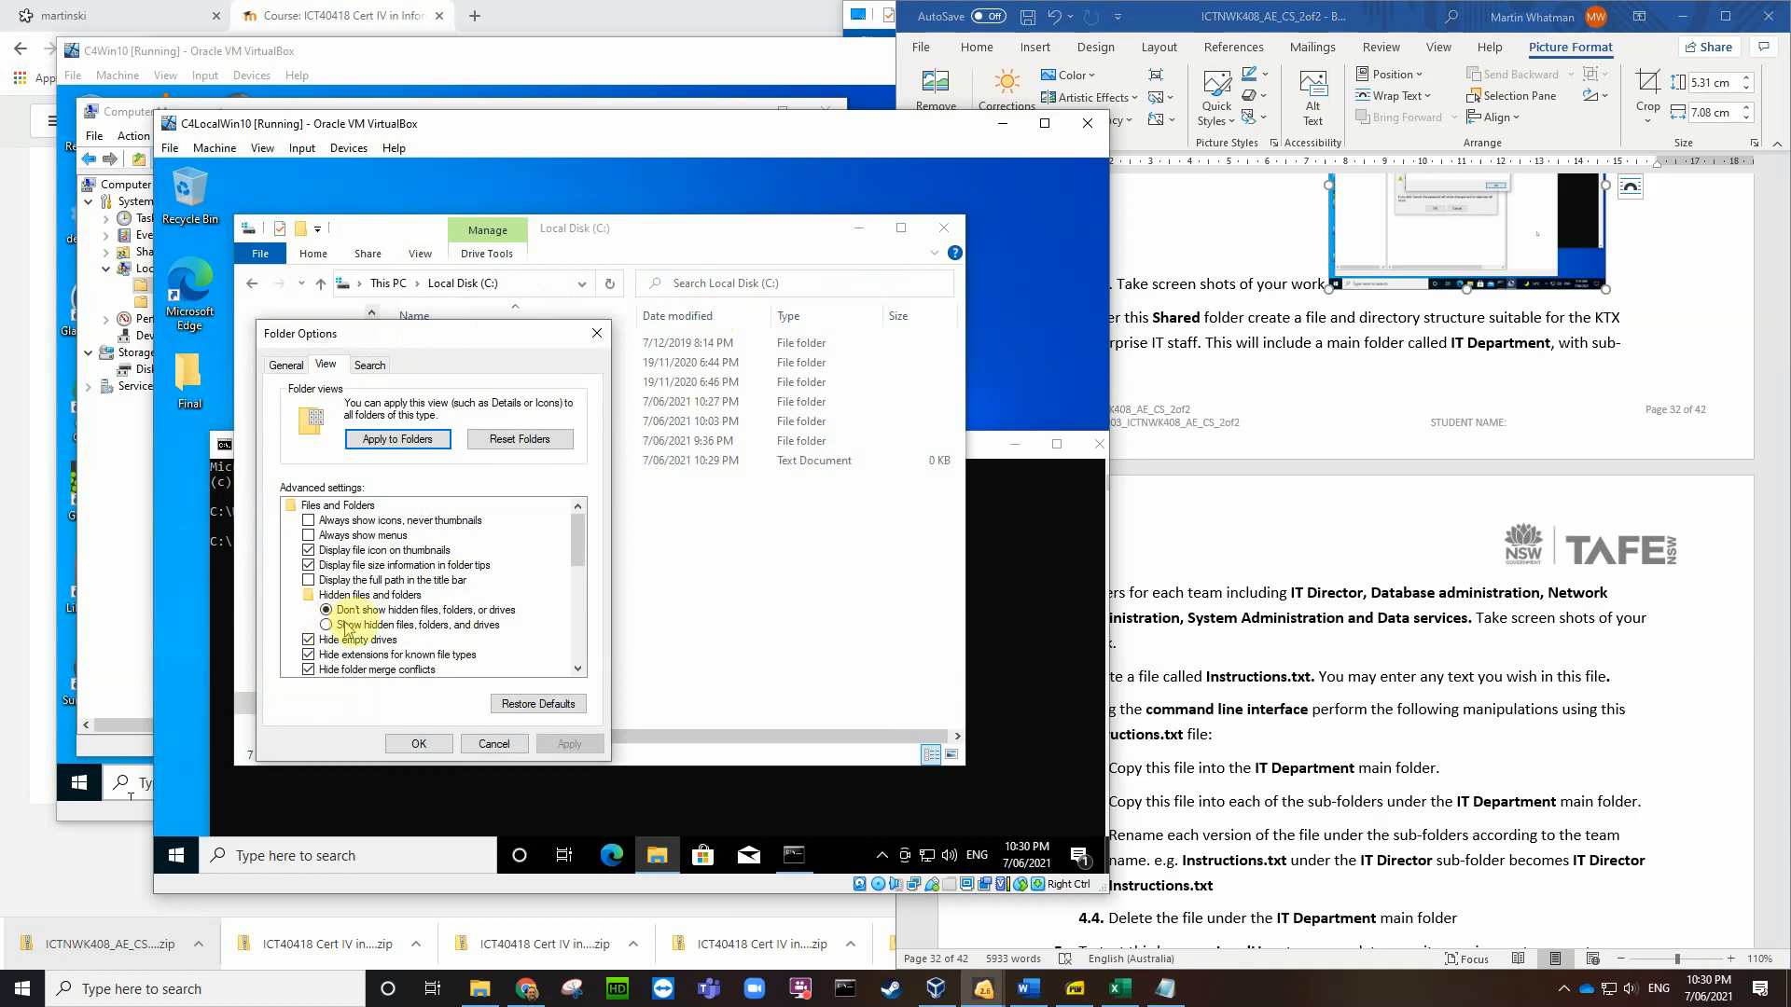
pyautogui.click(308, 655)
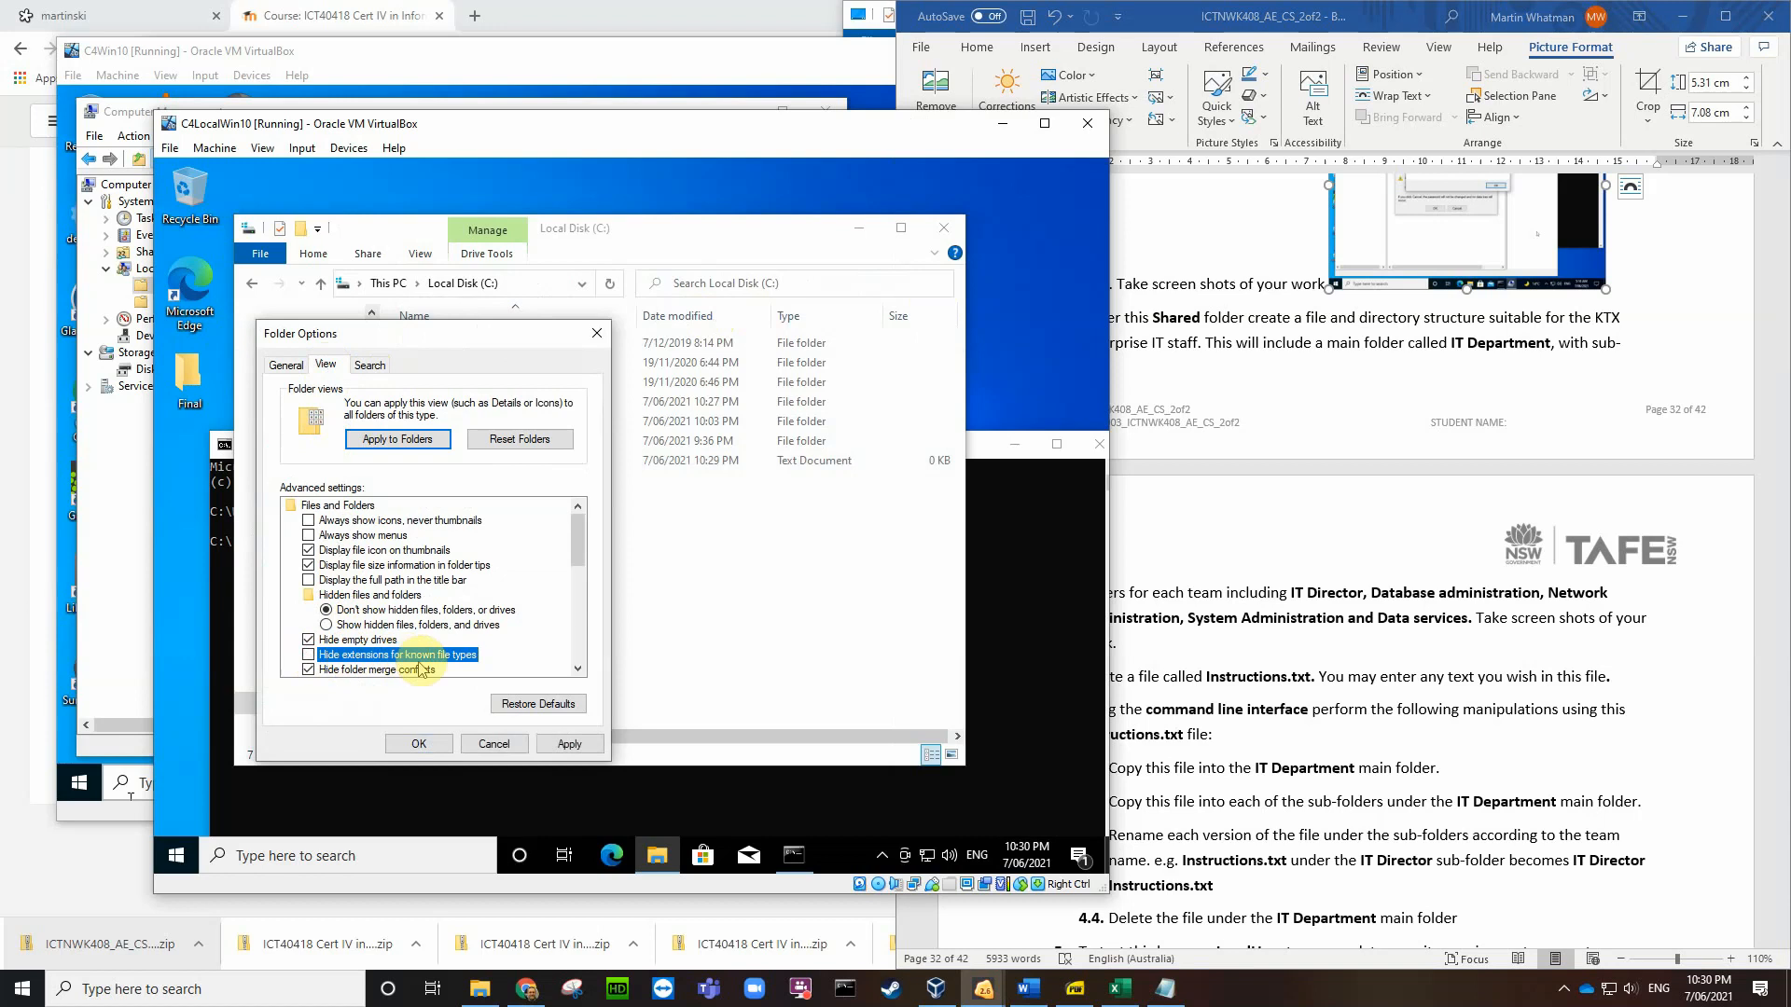
pyautogui.click(569, 743)
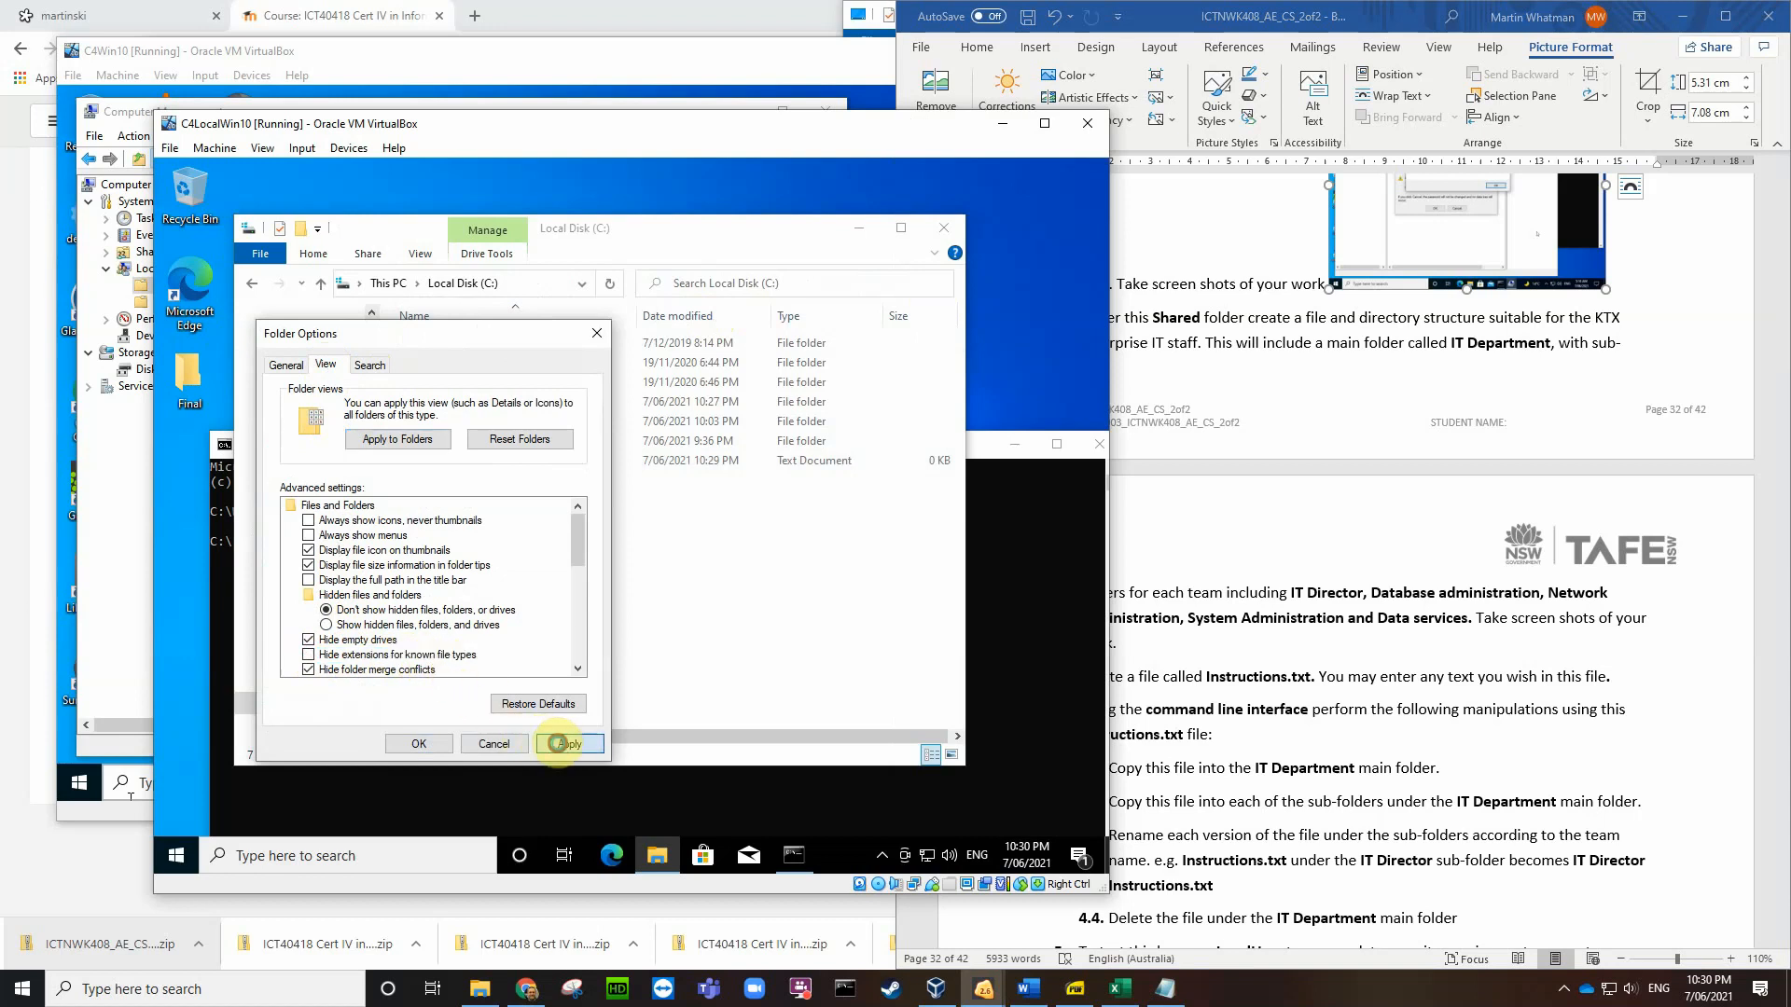
pyautogui.click(419, 745)
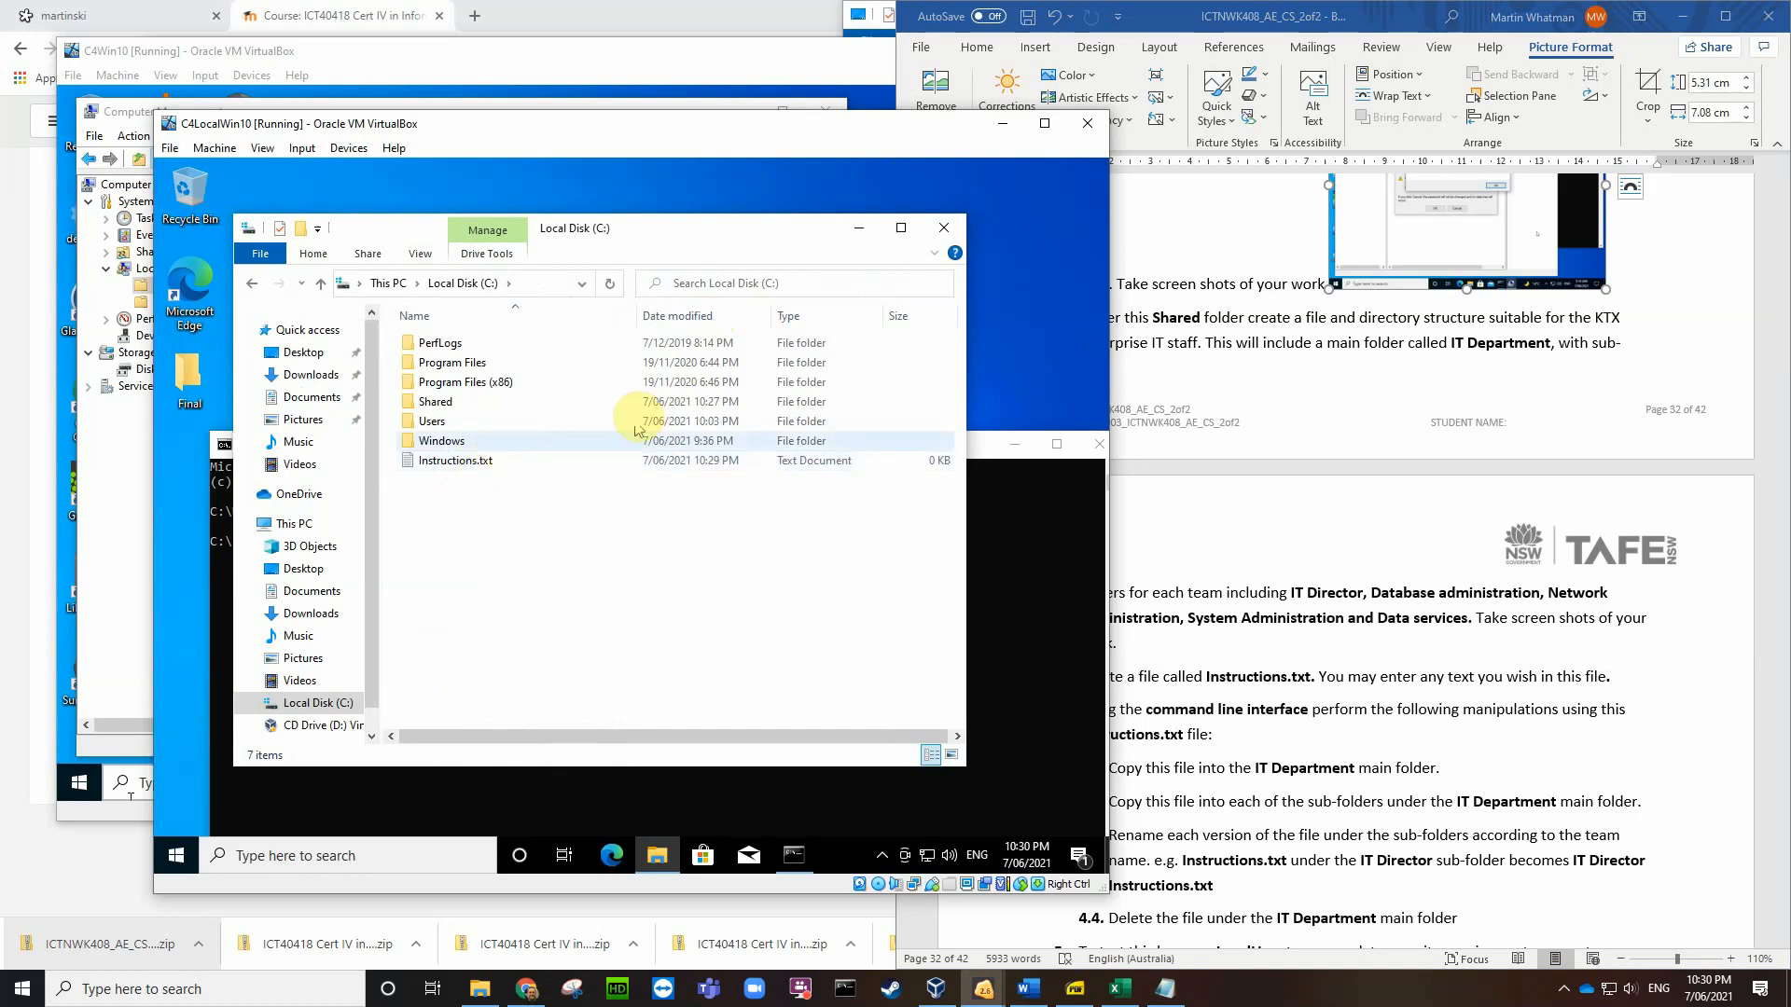
# Step: Close File Explorer and run dir at C:\> in the administrator Command Prompt
pyautogui.click(942, 229)
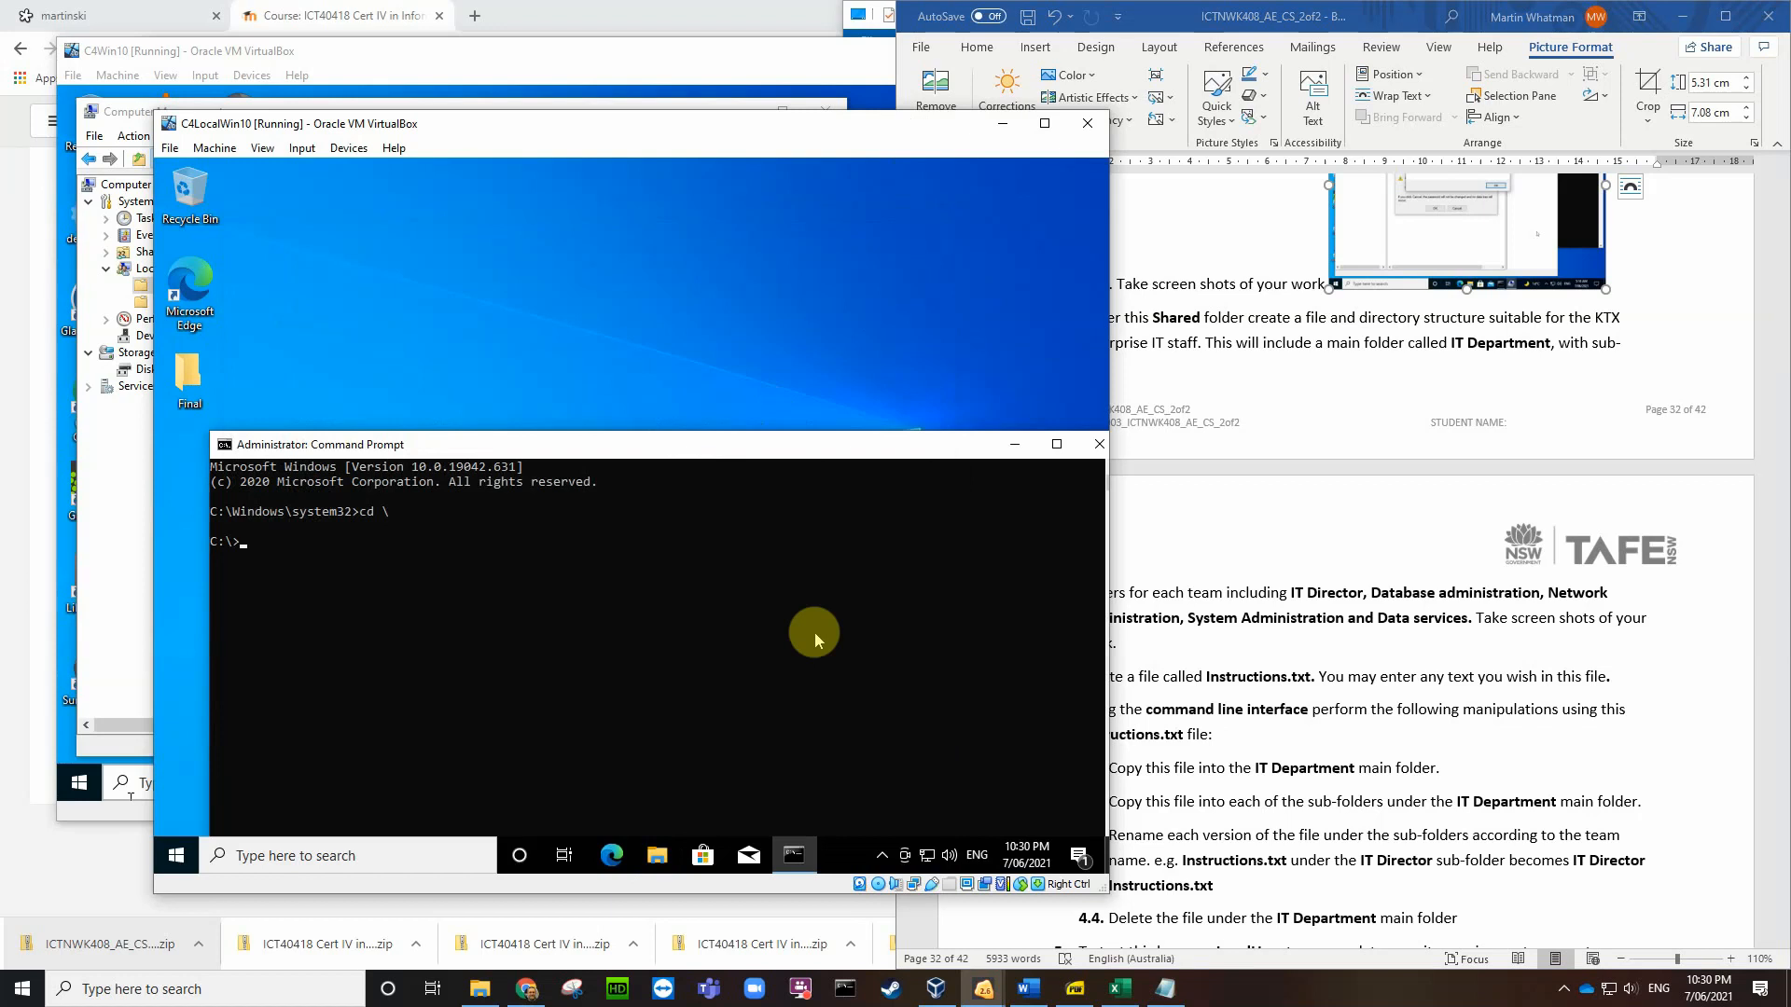
pyautogui.click(245, 548)
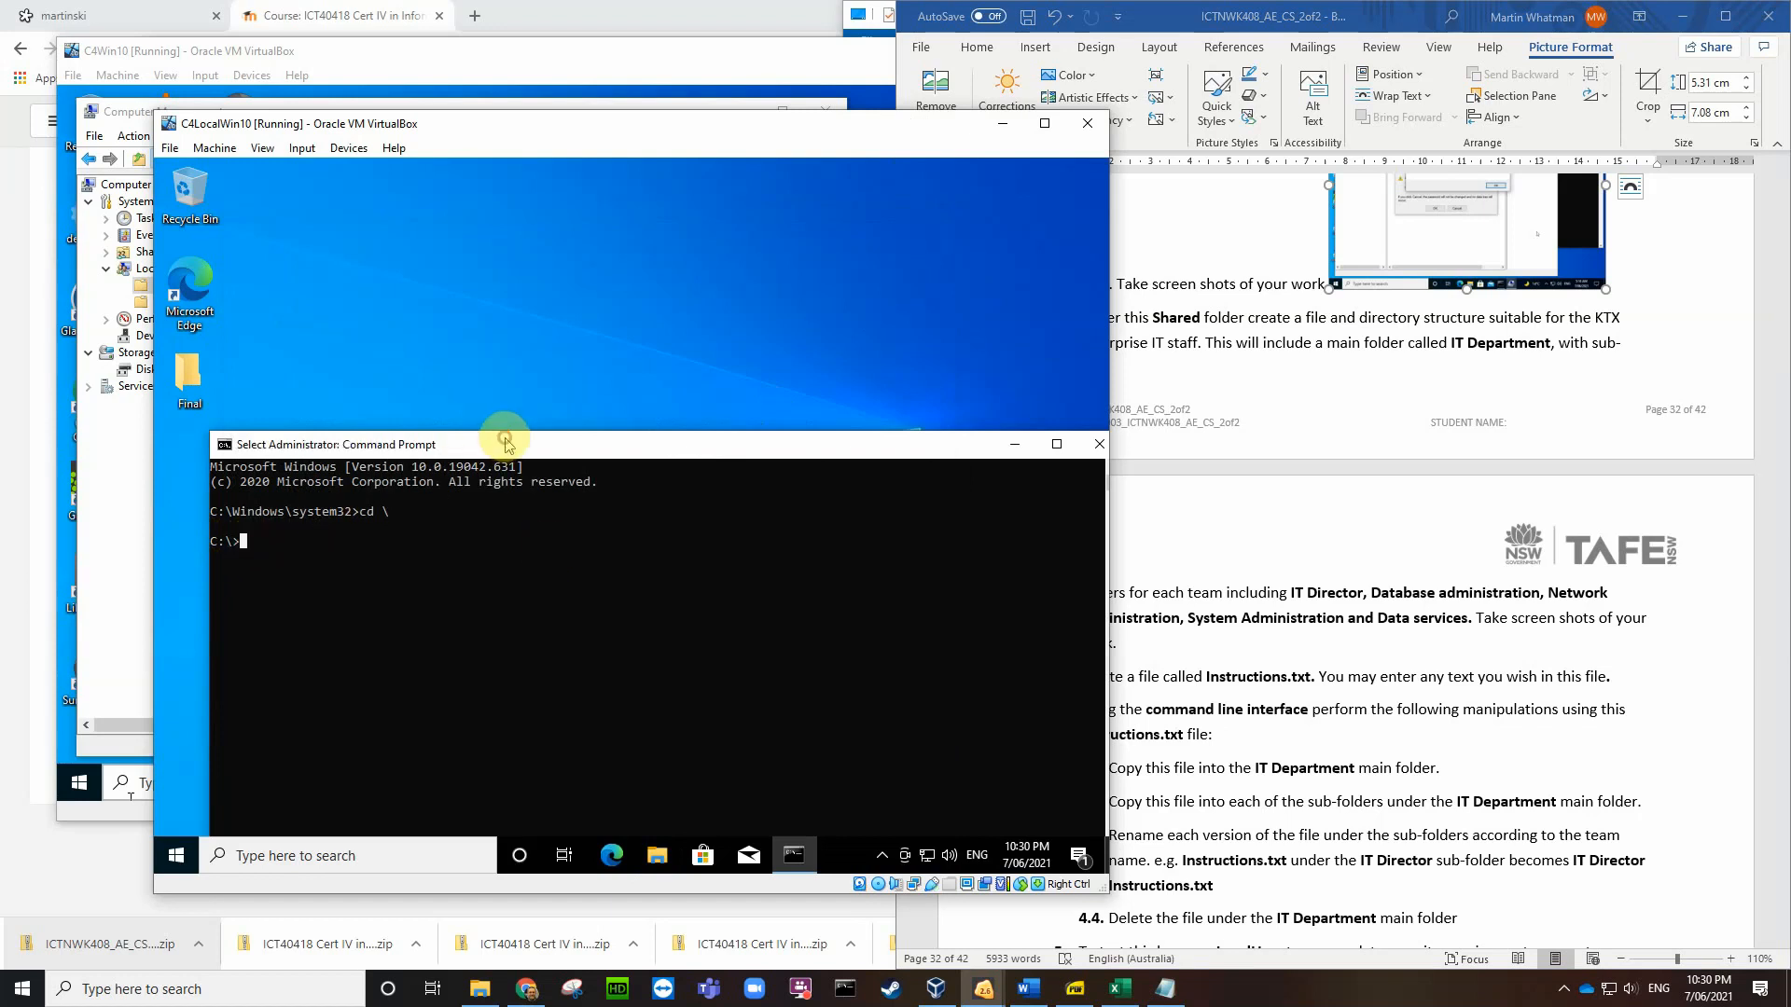
pyautogui.moveTo(505, 444); pyautogui.dragTo(486, 339)
pyautogui.write('dir')
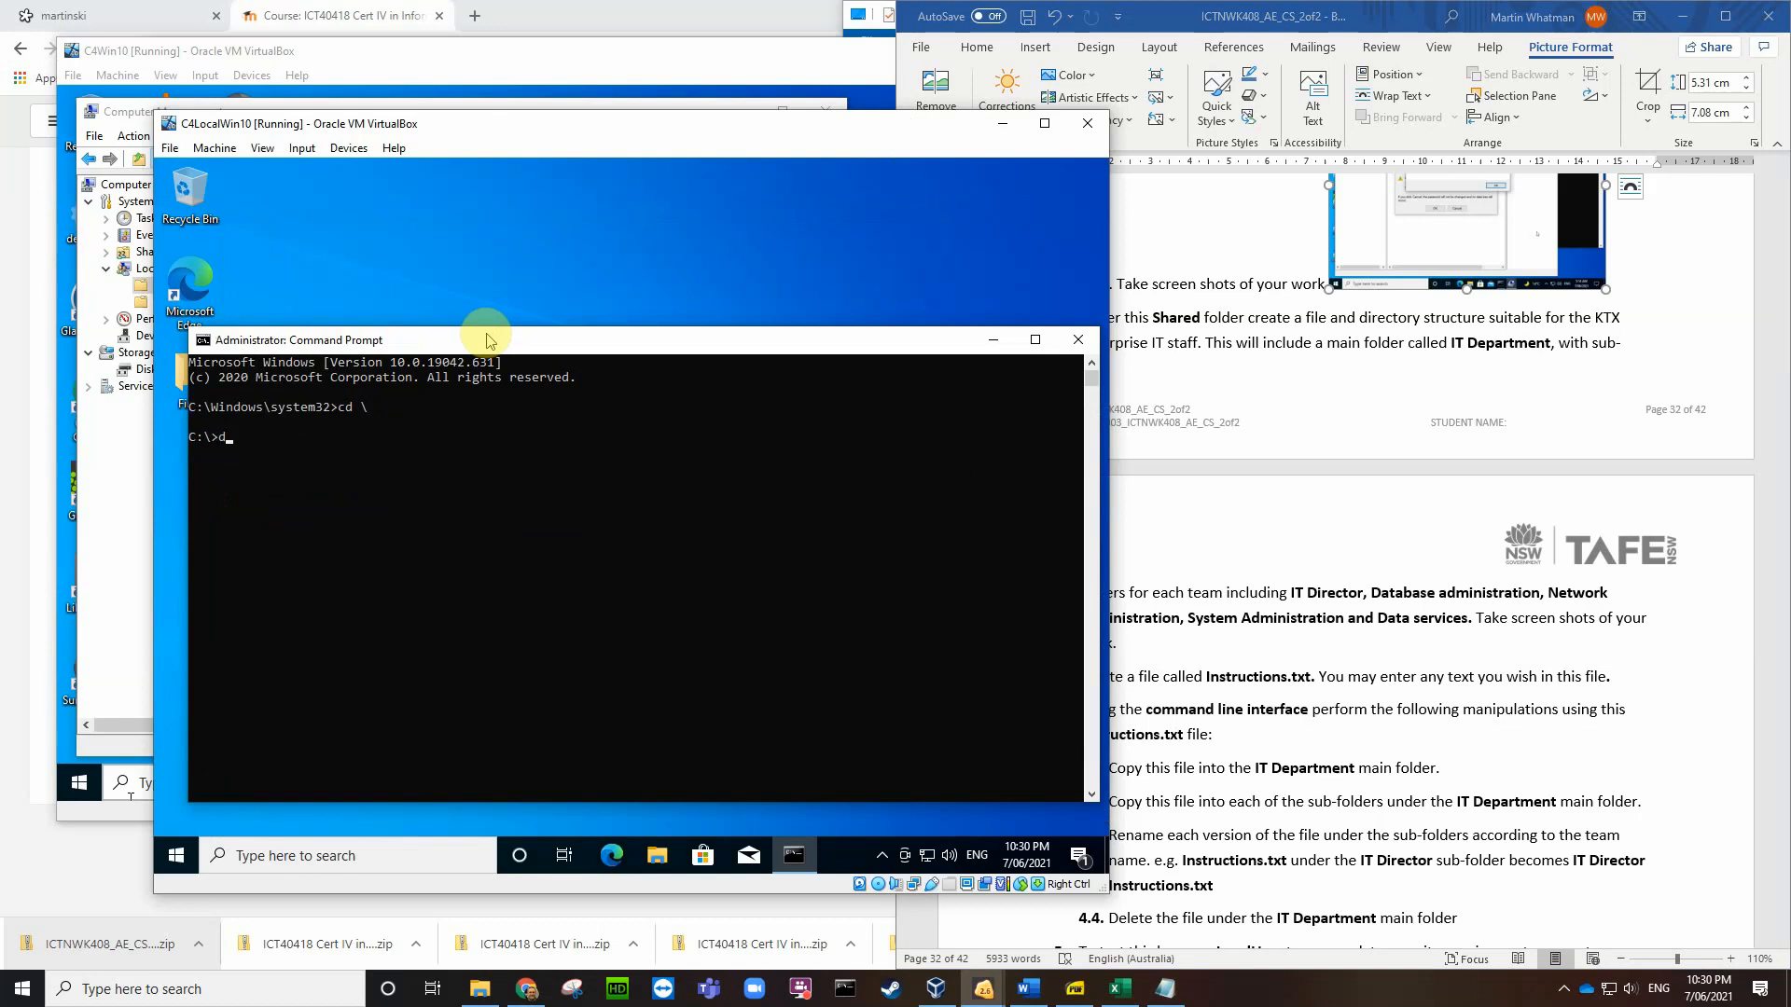
pyautogui.press('Return')
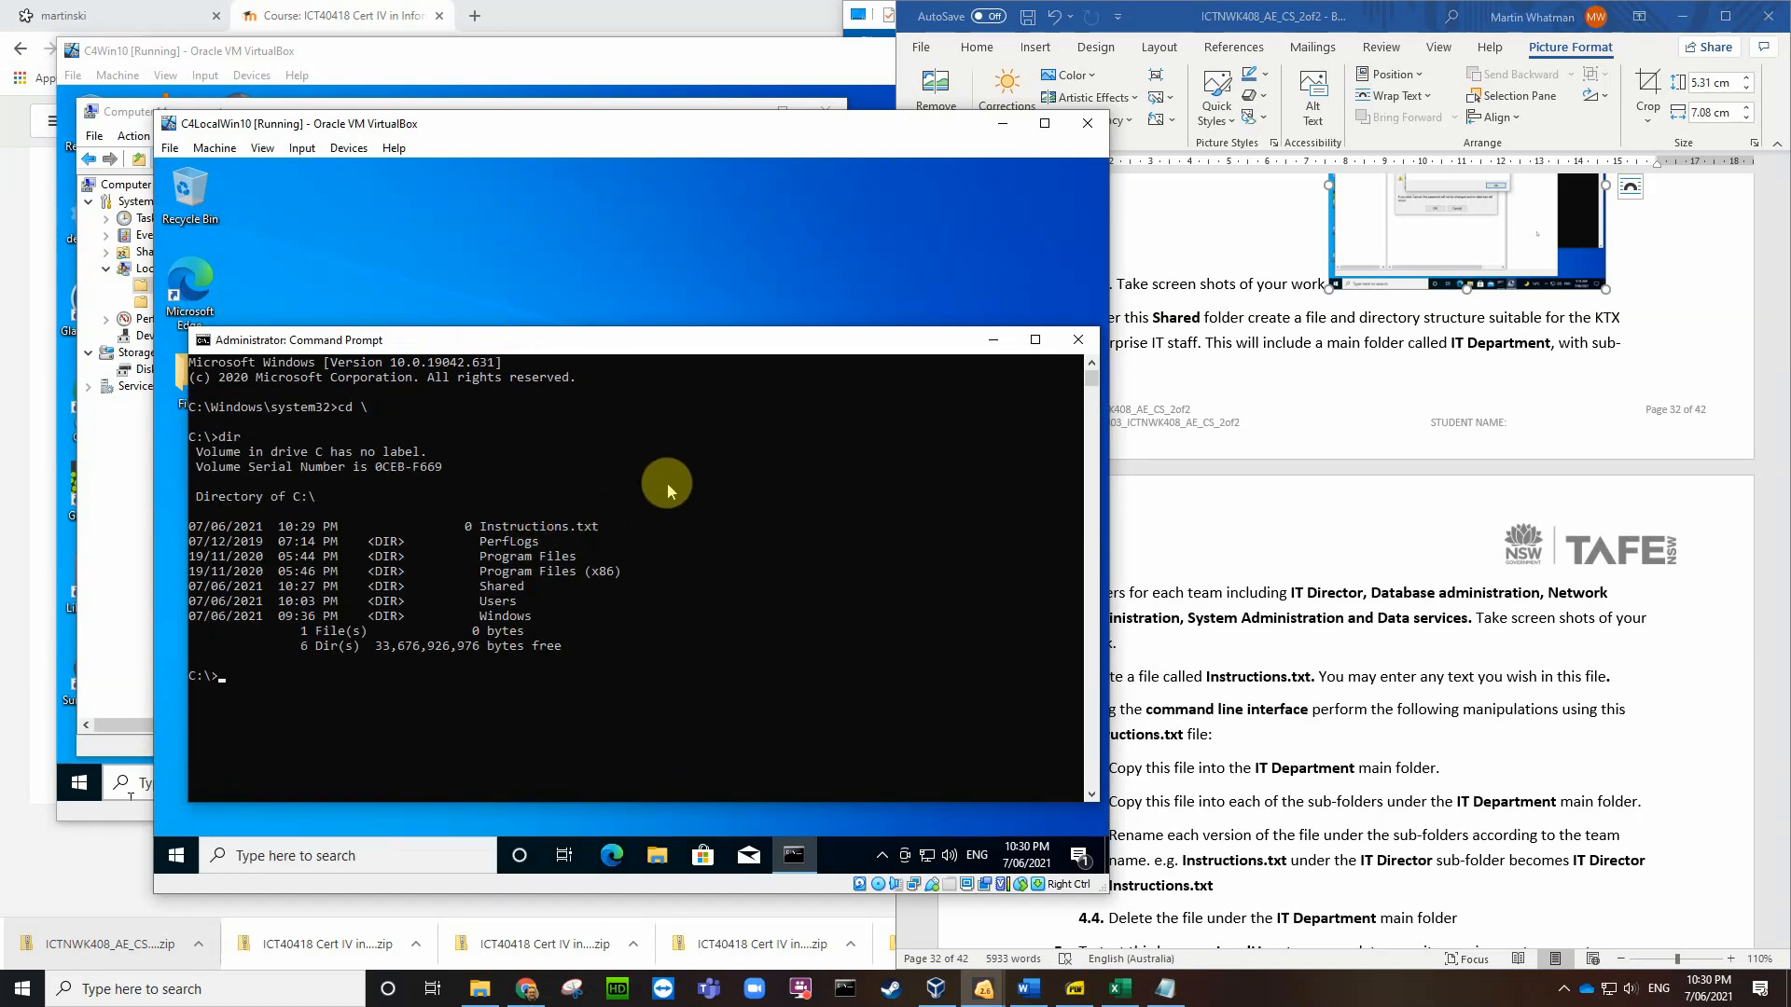
# Step: Bring the assignment document forward, undo its last change, and scroll down
pyautogui.click(1270, 518)
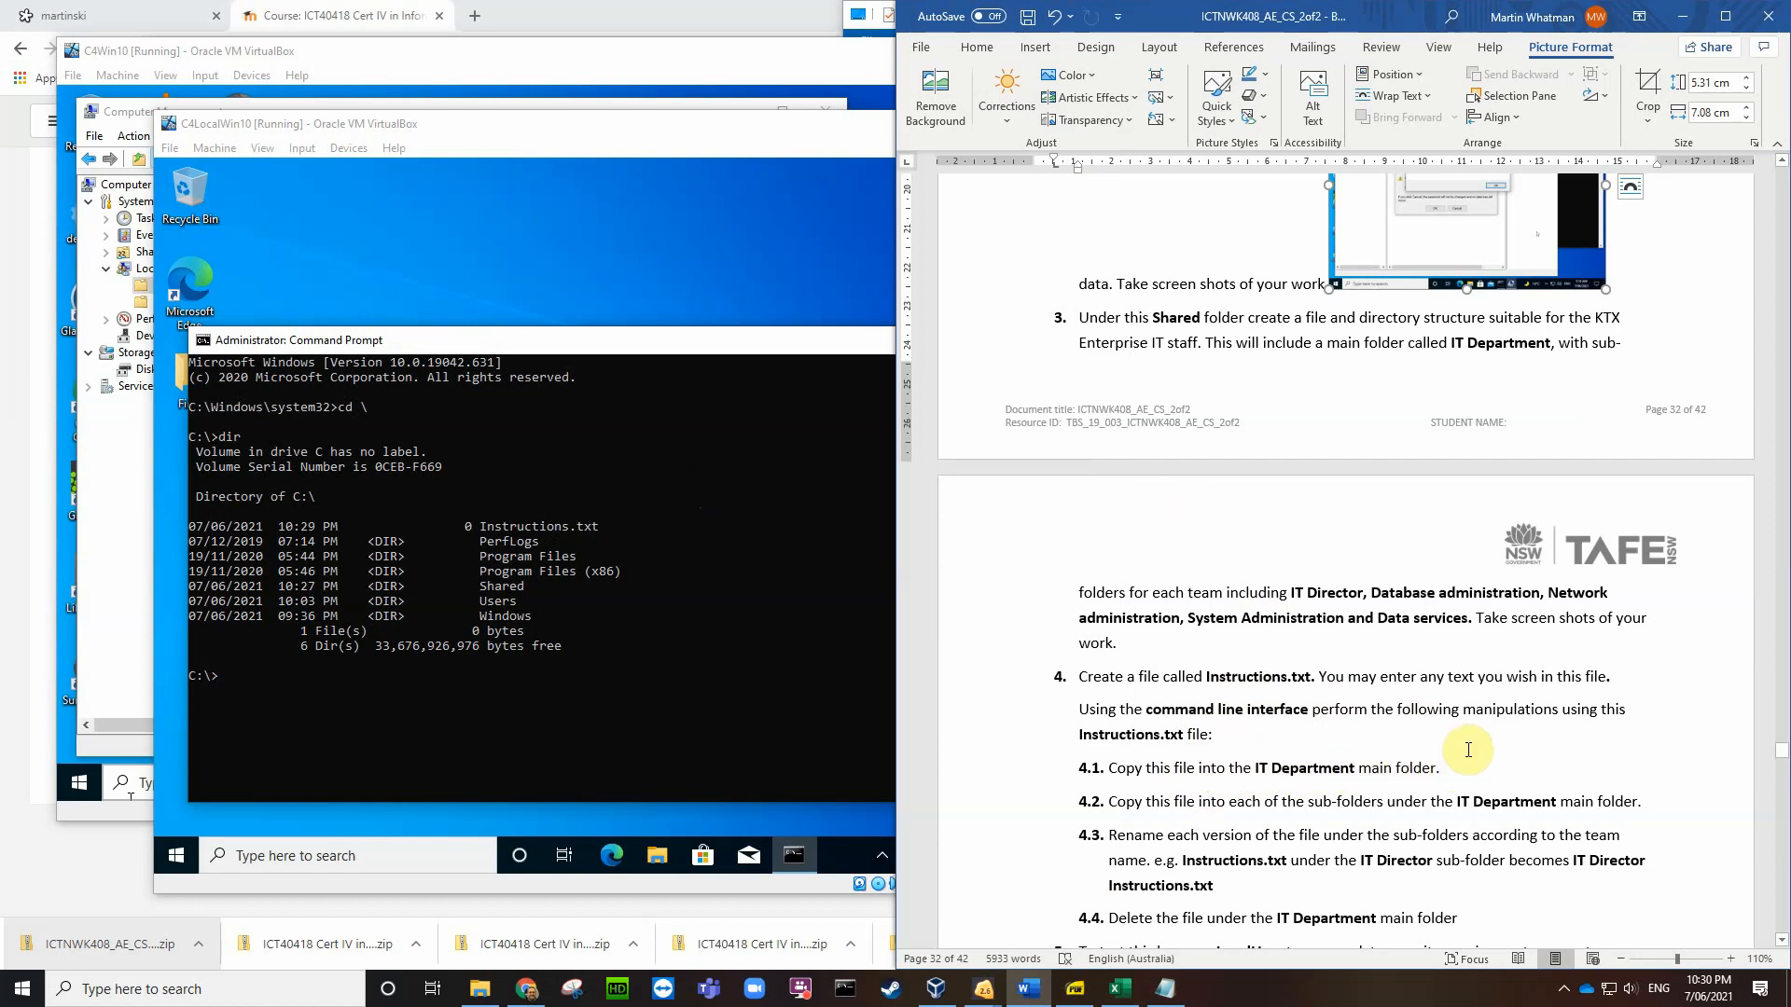
pyautogui.hotkey('ctrl', 'z')
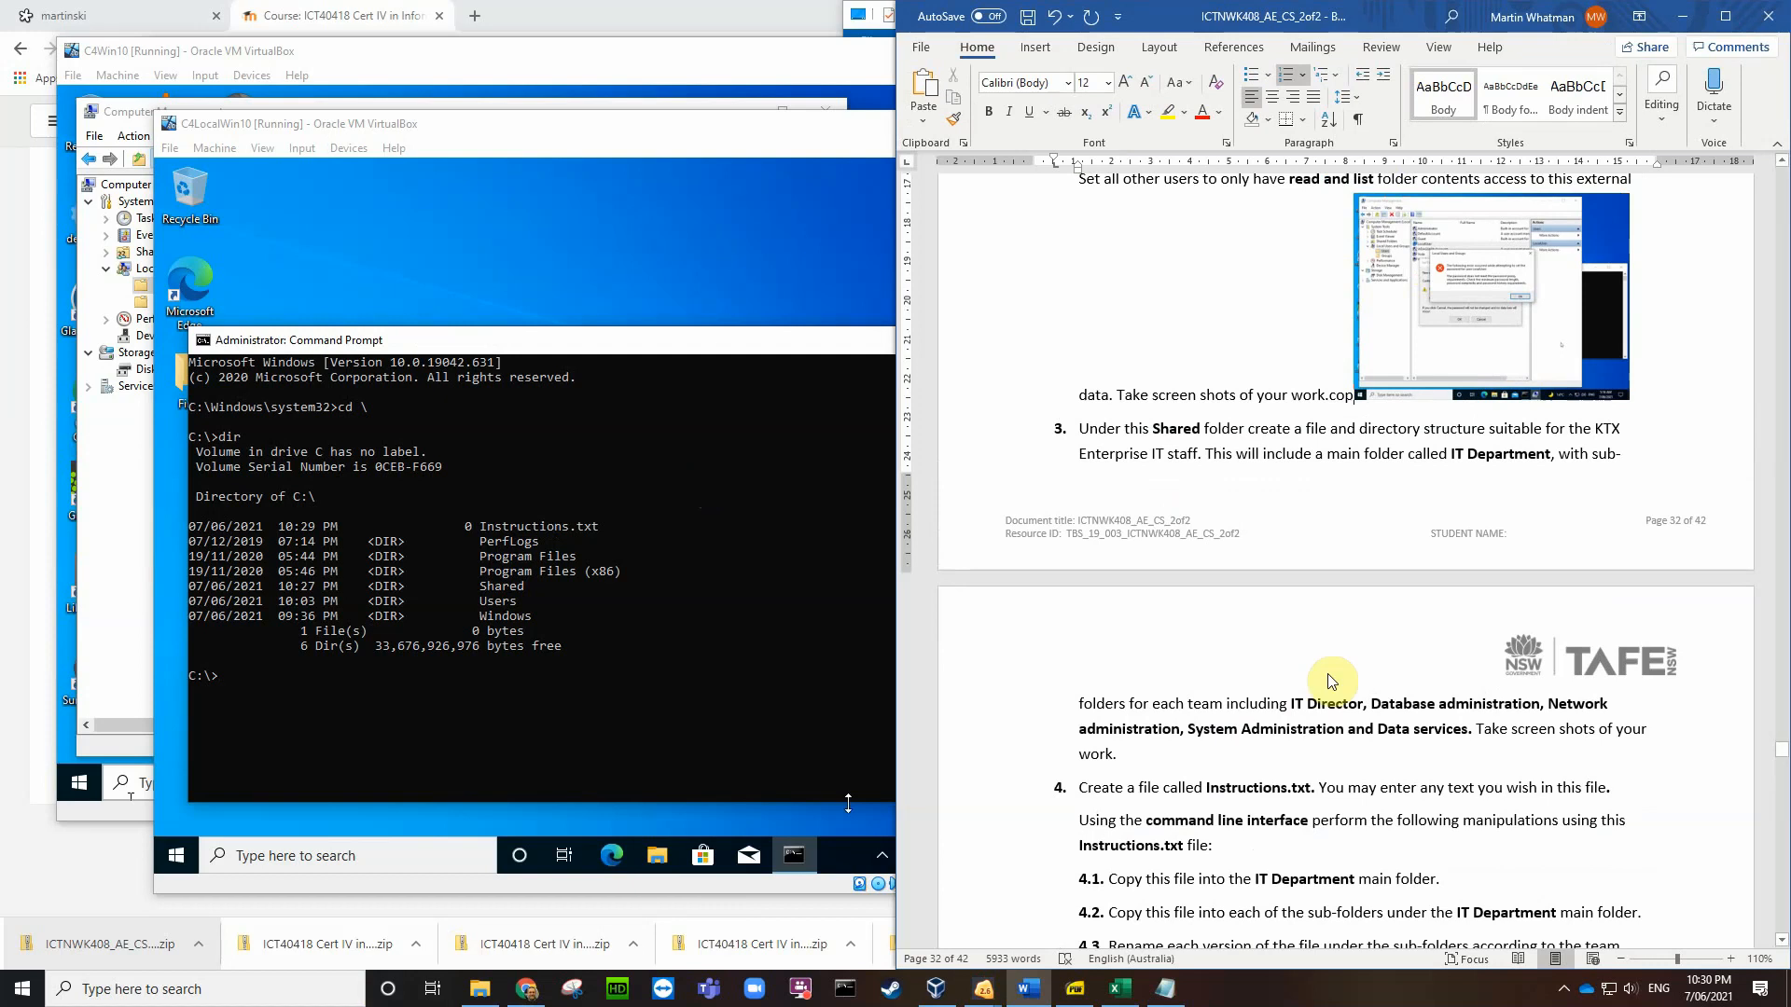
pyautogui.scroll(-3, 1162, 736)
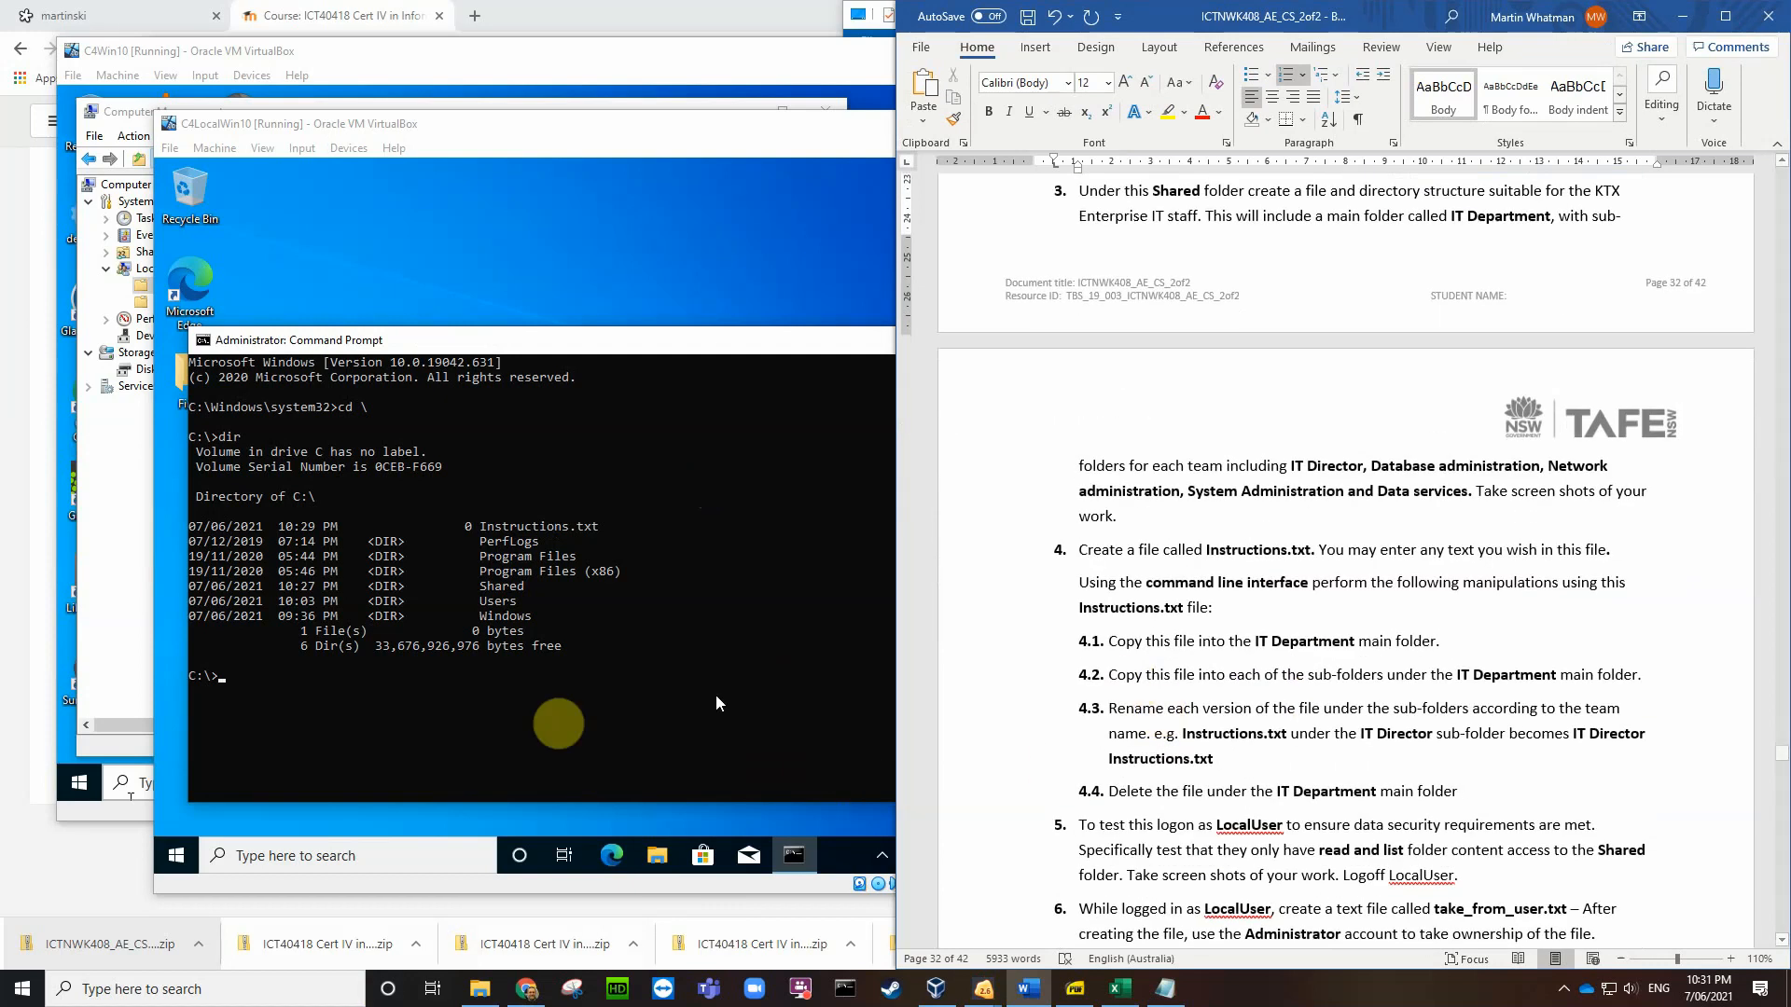
# Step: Try the command copy instructions.txt shared\IT Department from C:\
pyautogui.click(222, 681)
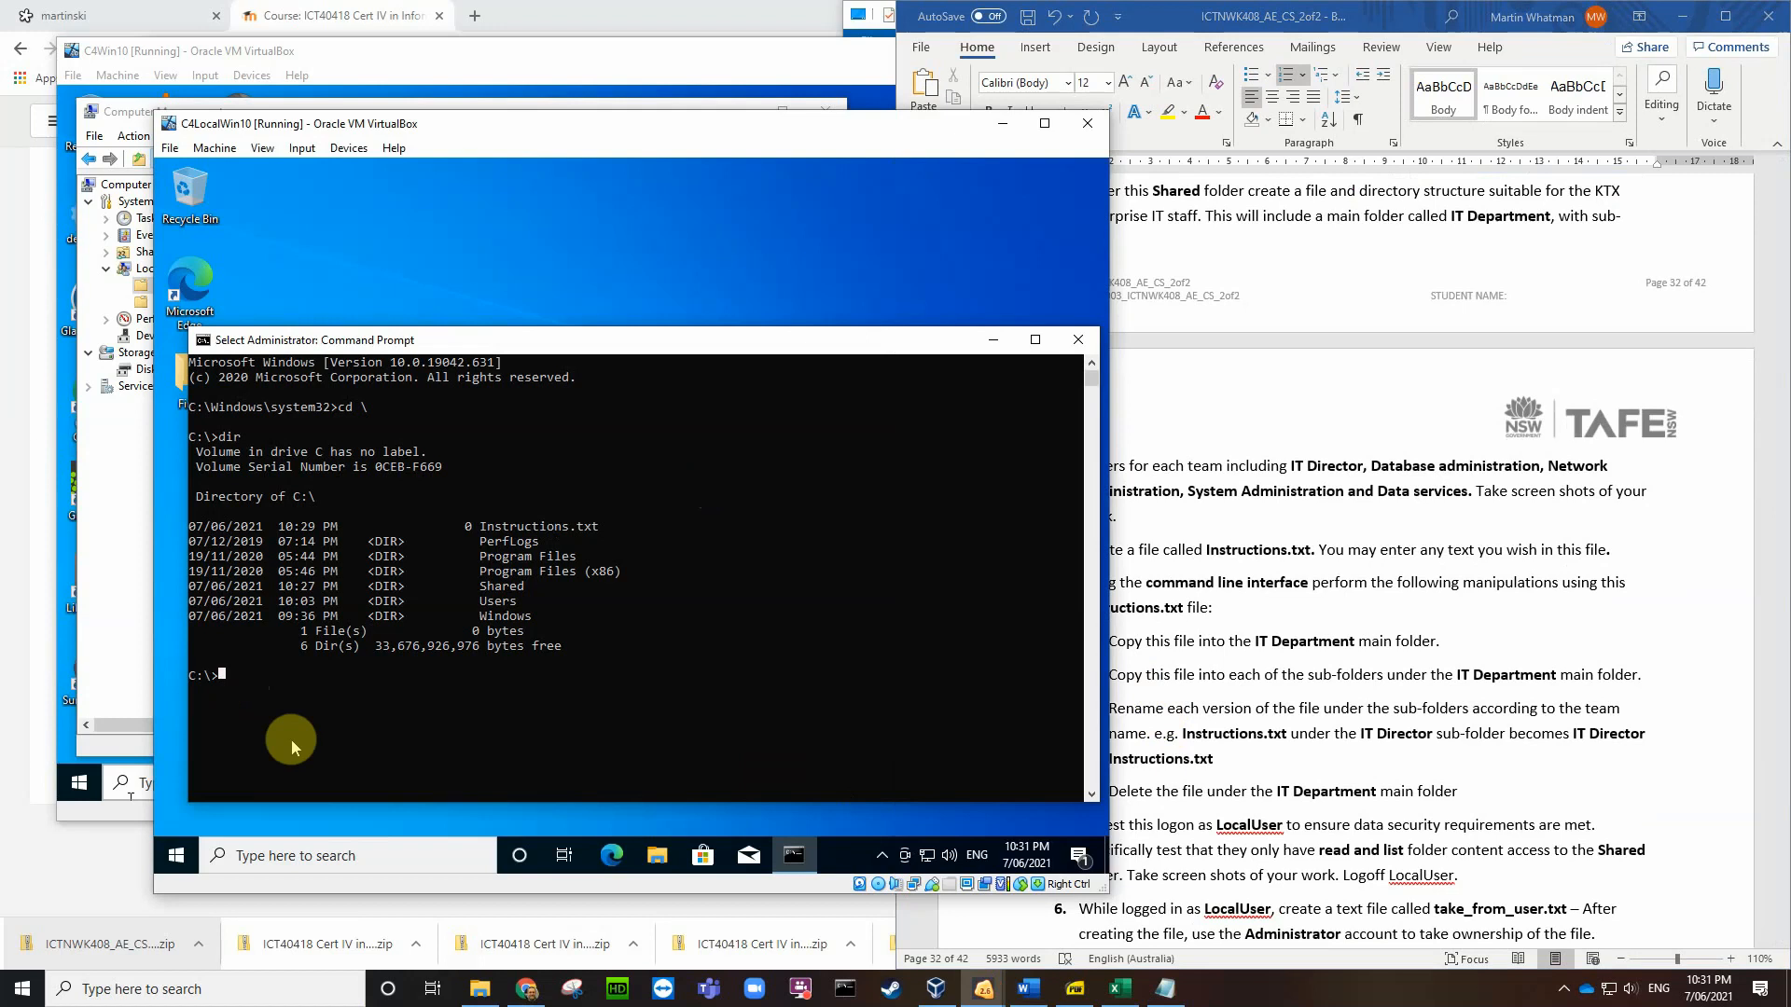
pyautogui.write('copy ')
pyautogui.write('instr')
pyautogui.write('ucti')
pyautogui.write('on')
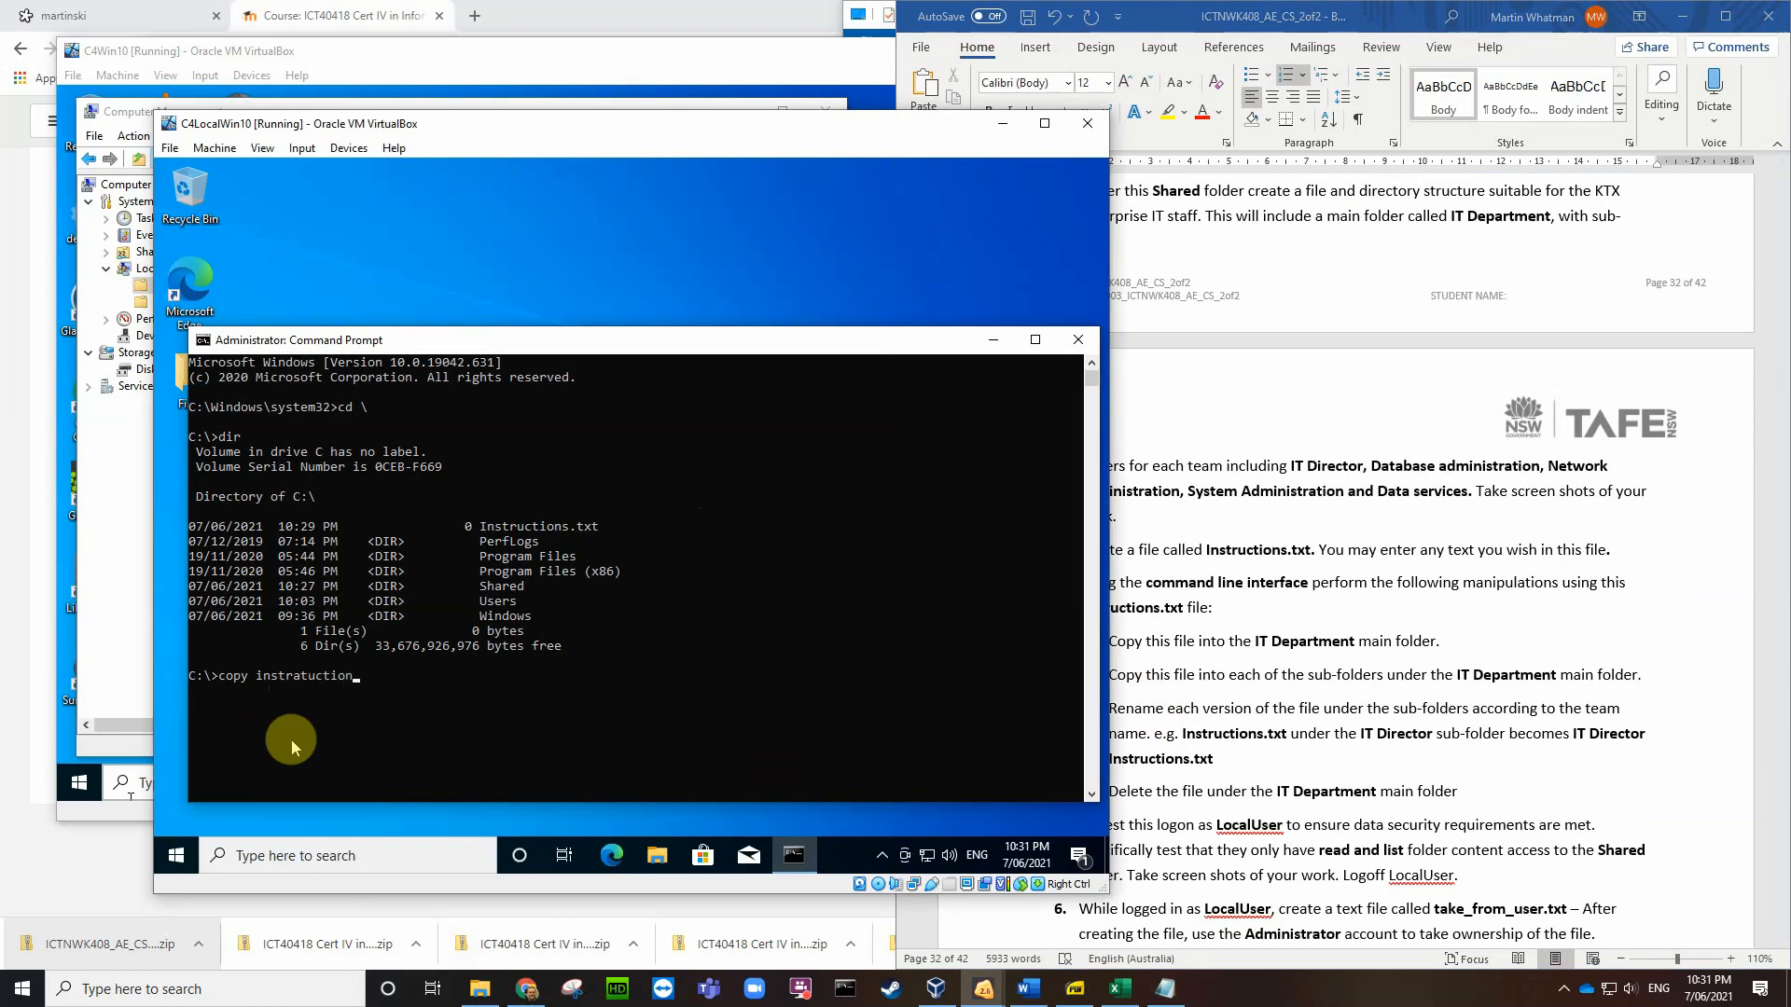
pyautogui.write('s.txt')
pyautogui.press('Delete')
pyautogui.write('shared\\IT Department')
pyautogui.press('Return')
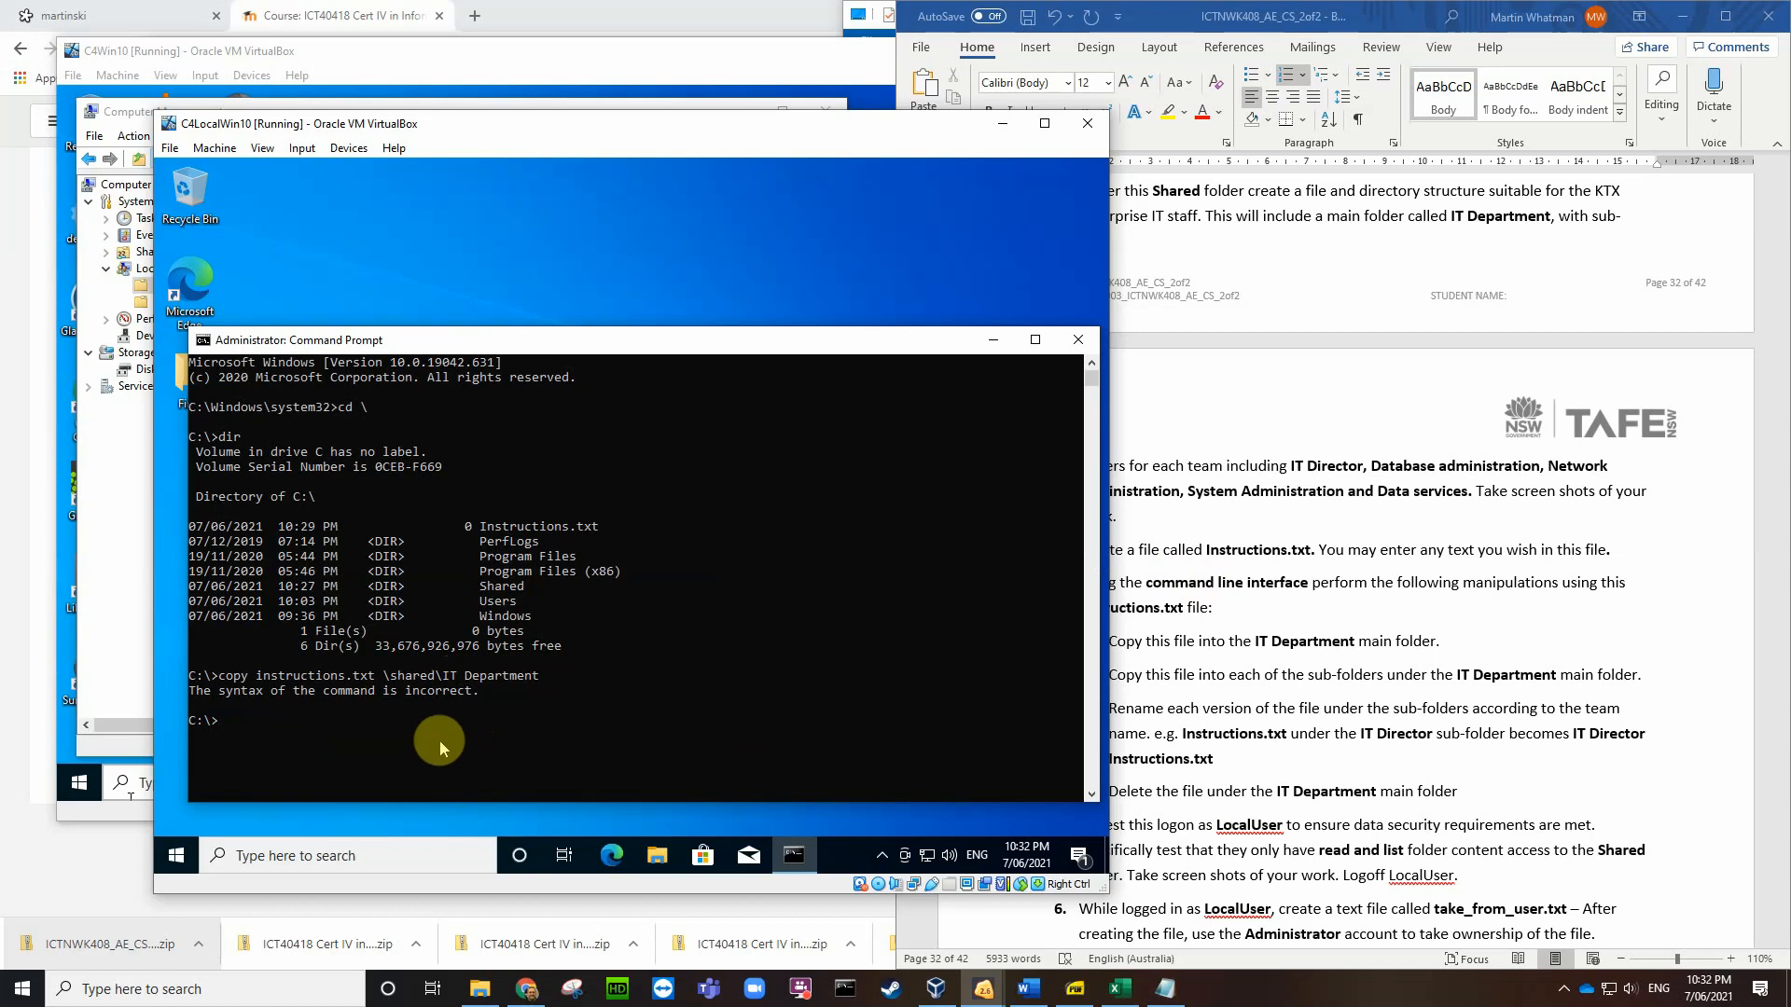
# Step: Change into C:\Shared, list it with dir, then move into IT Department
pyautogui.write('cd shared')
pyautogui.press('Return')
pyautogui.write('dir')
pyautogui.press('Return')
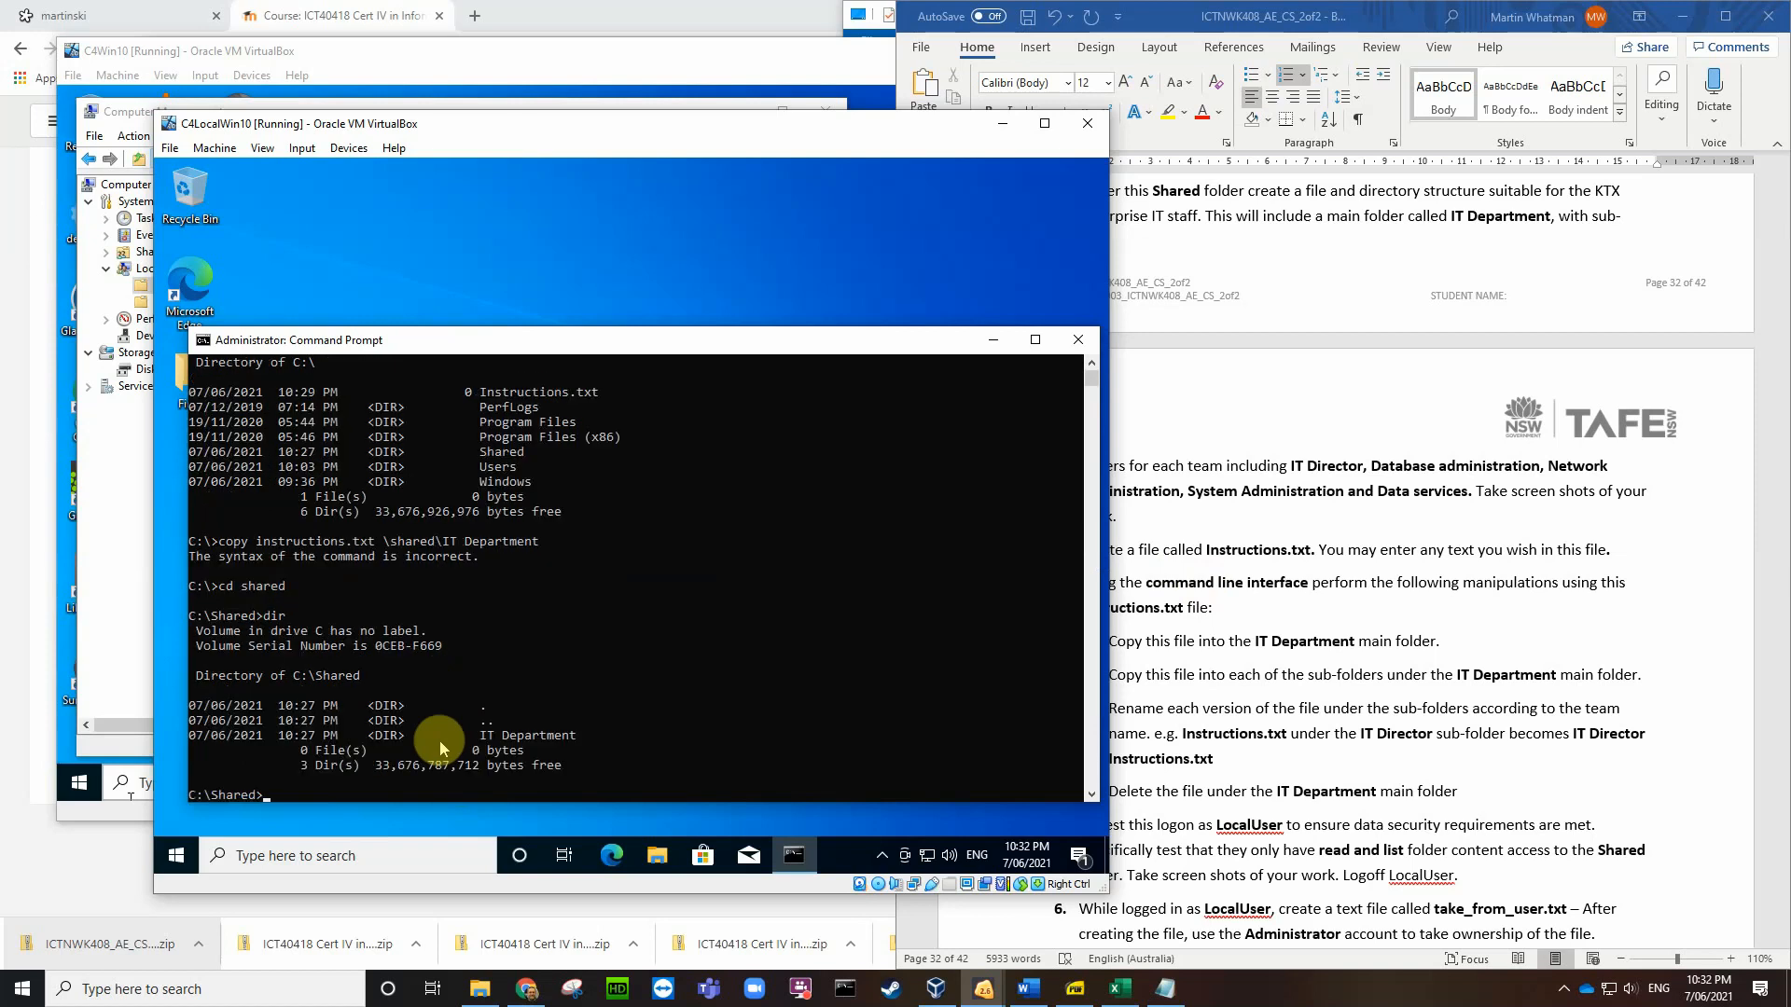
pyautogui.write('cd IT Department')
pyautogui.press('Return')
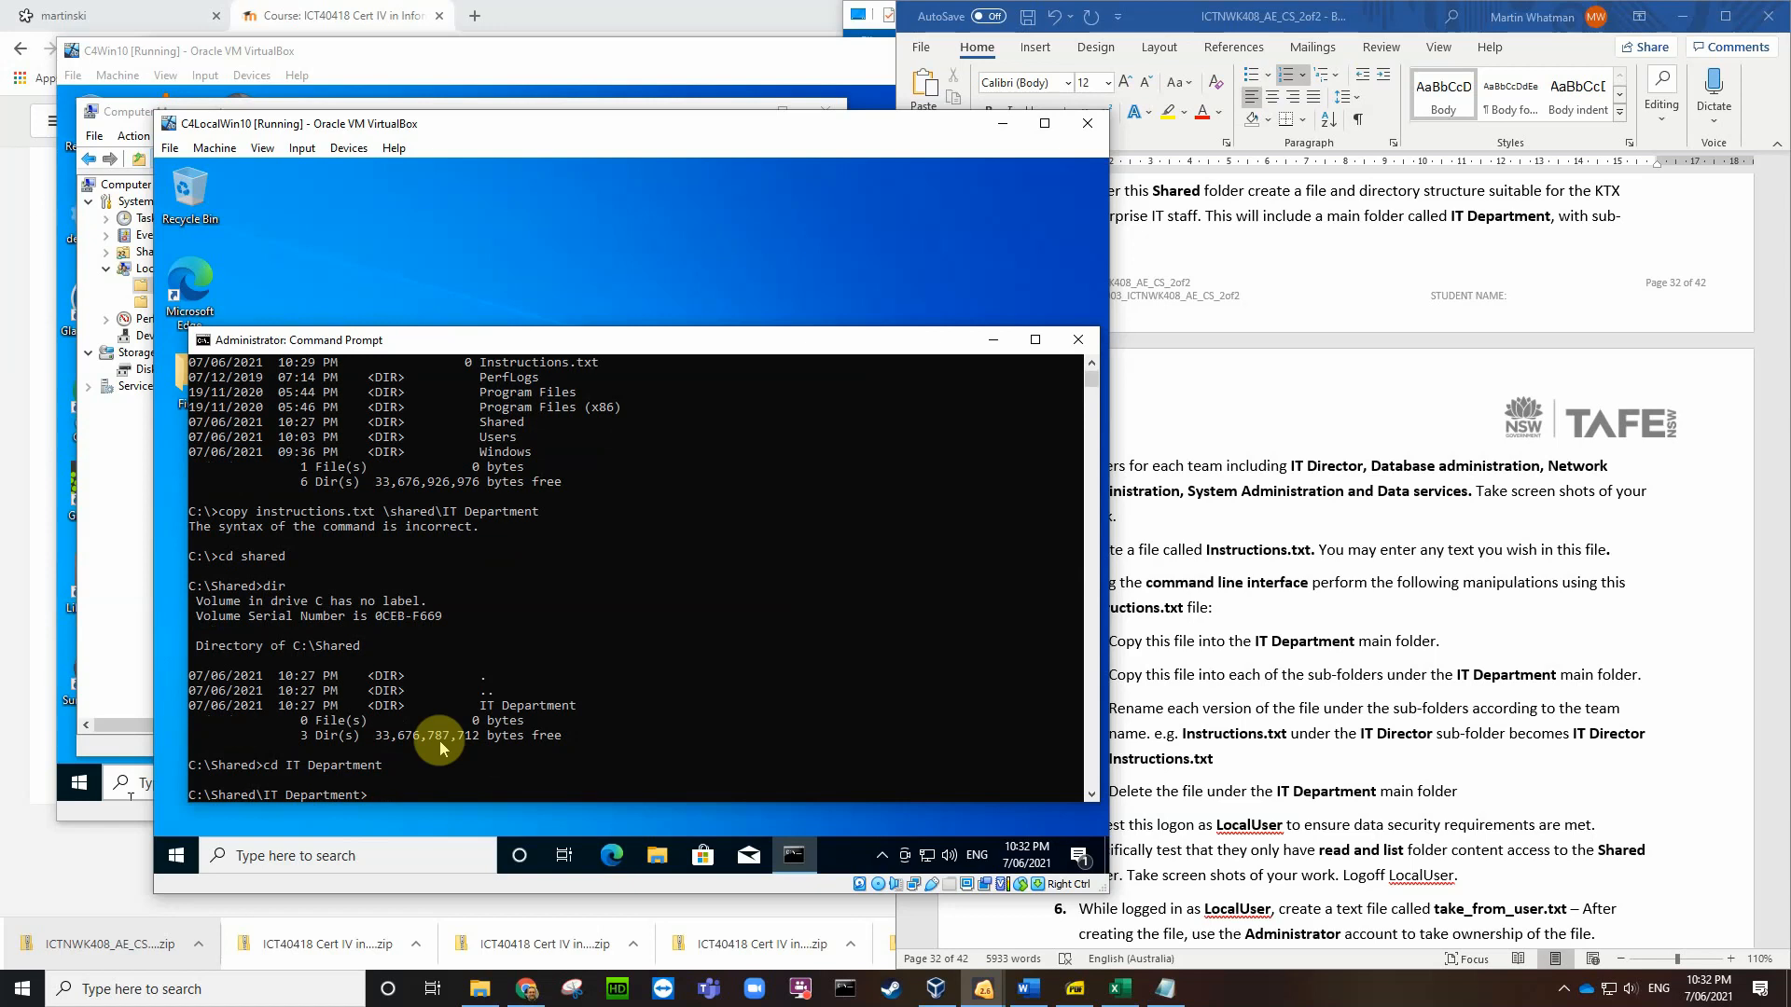
# Step: Run copy c:\instructions.txt, then dir to confirm Instructions.txt is listed
pyautogui.write('copy c:\\instructions.txt')
pyautogui.press('Return')
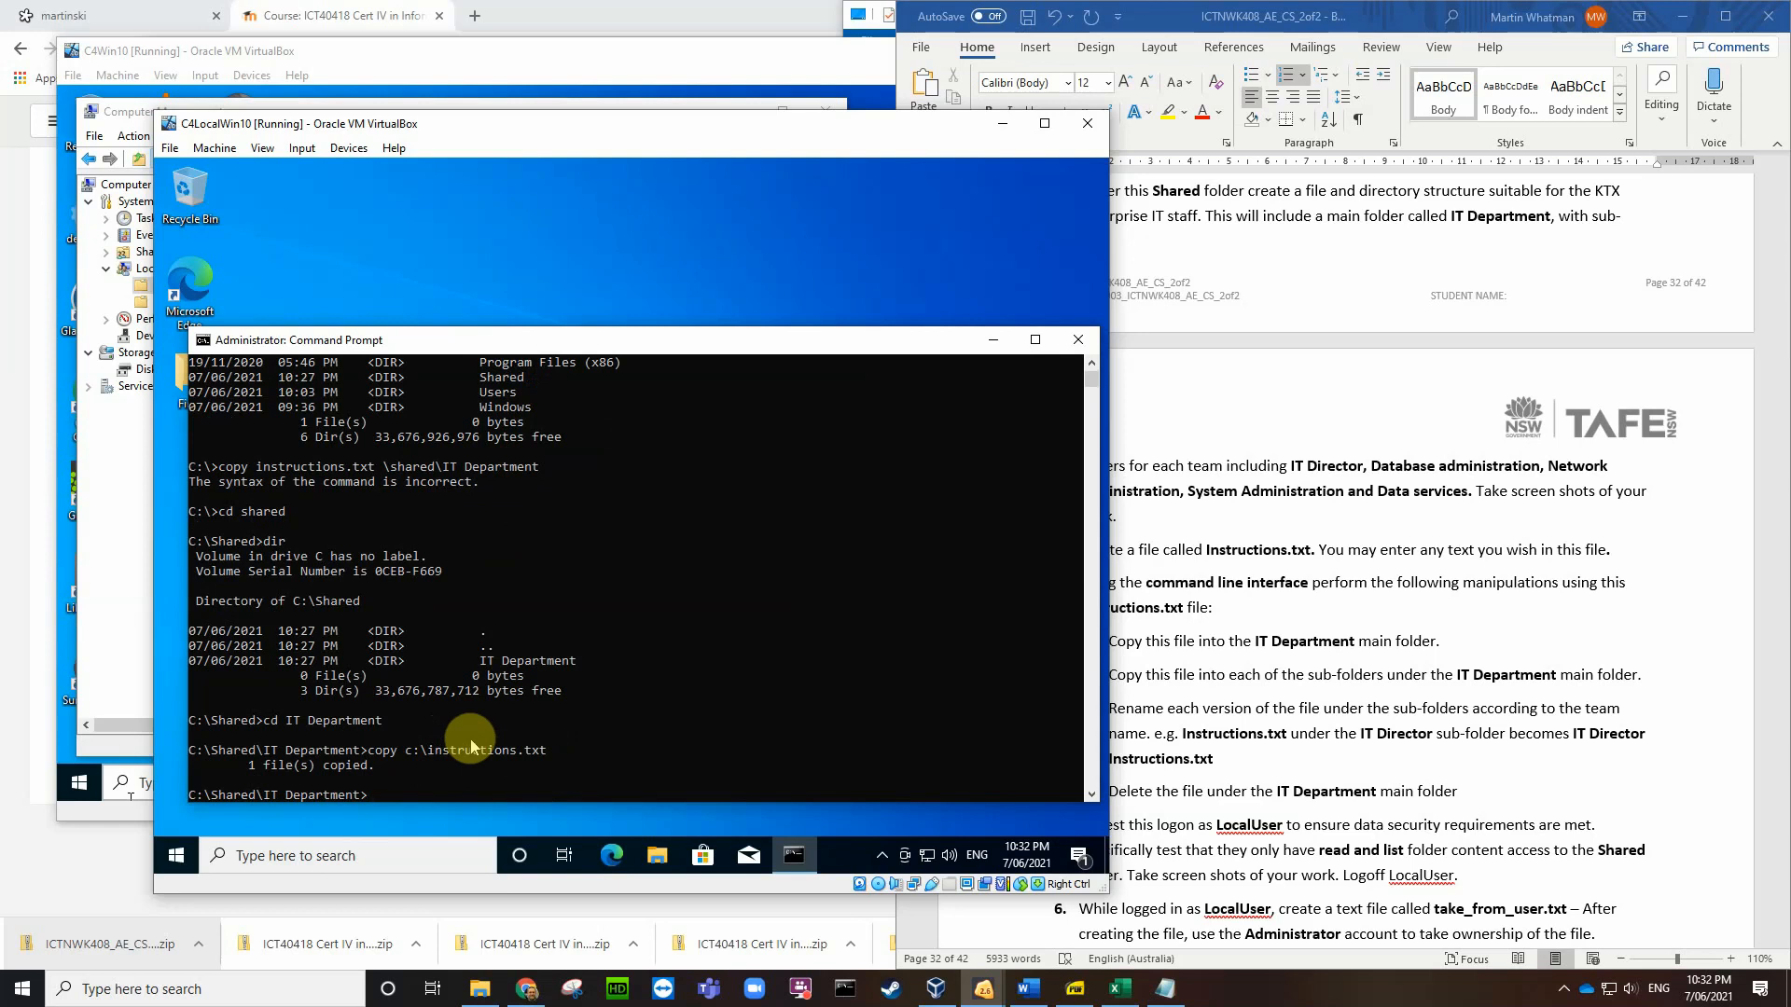
pyautogui.write('dir')
pyautogui.press('Return')
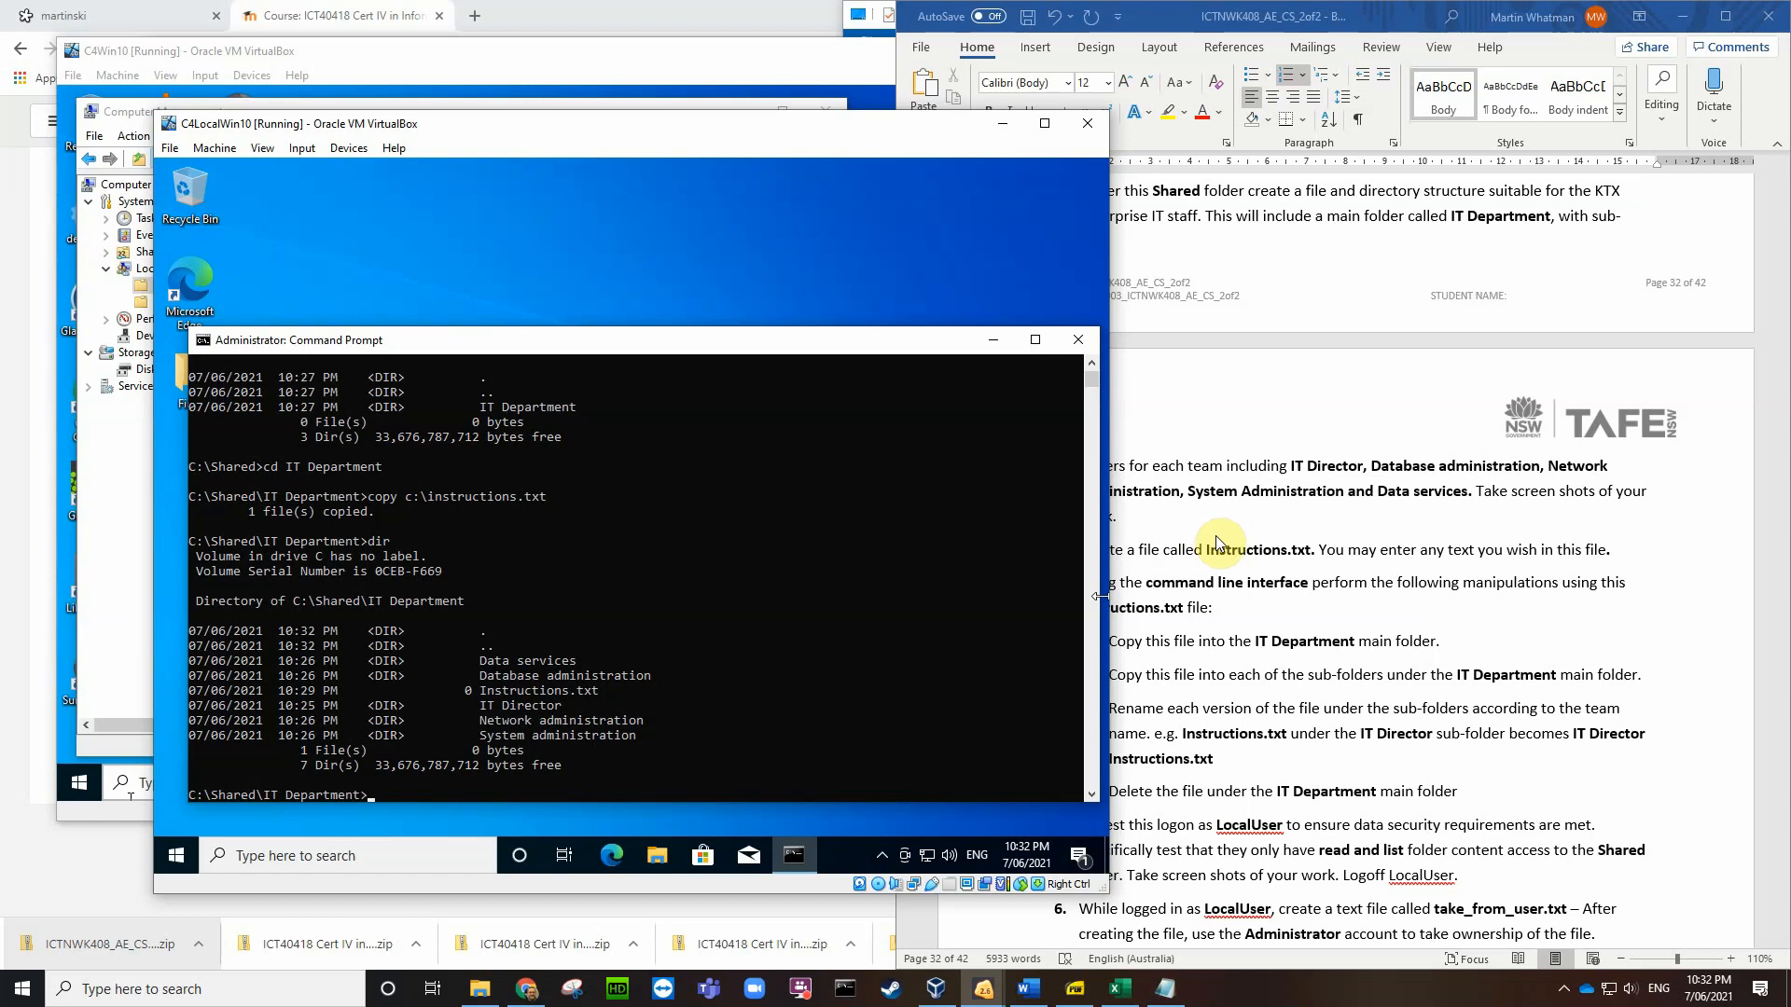
# Step: Scroll the Word assignment and select the 'Using the command line interface…' paragraph
pyautogui.click(1474, 618)
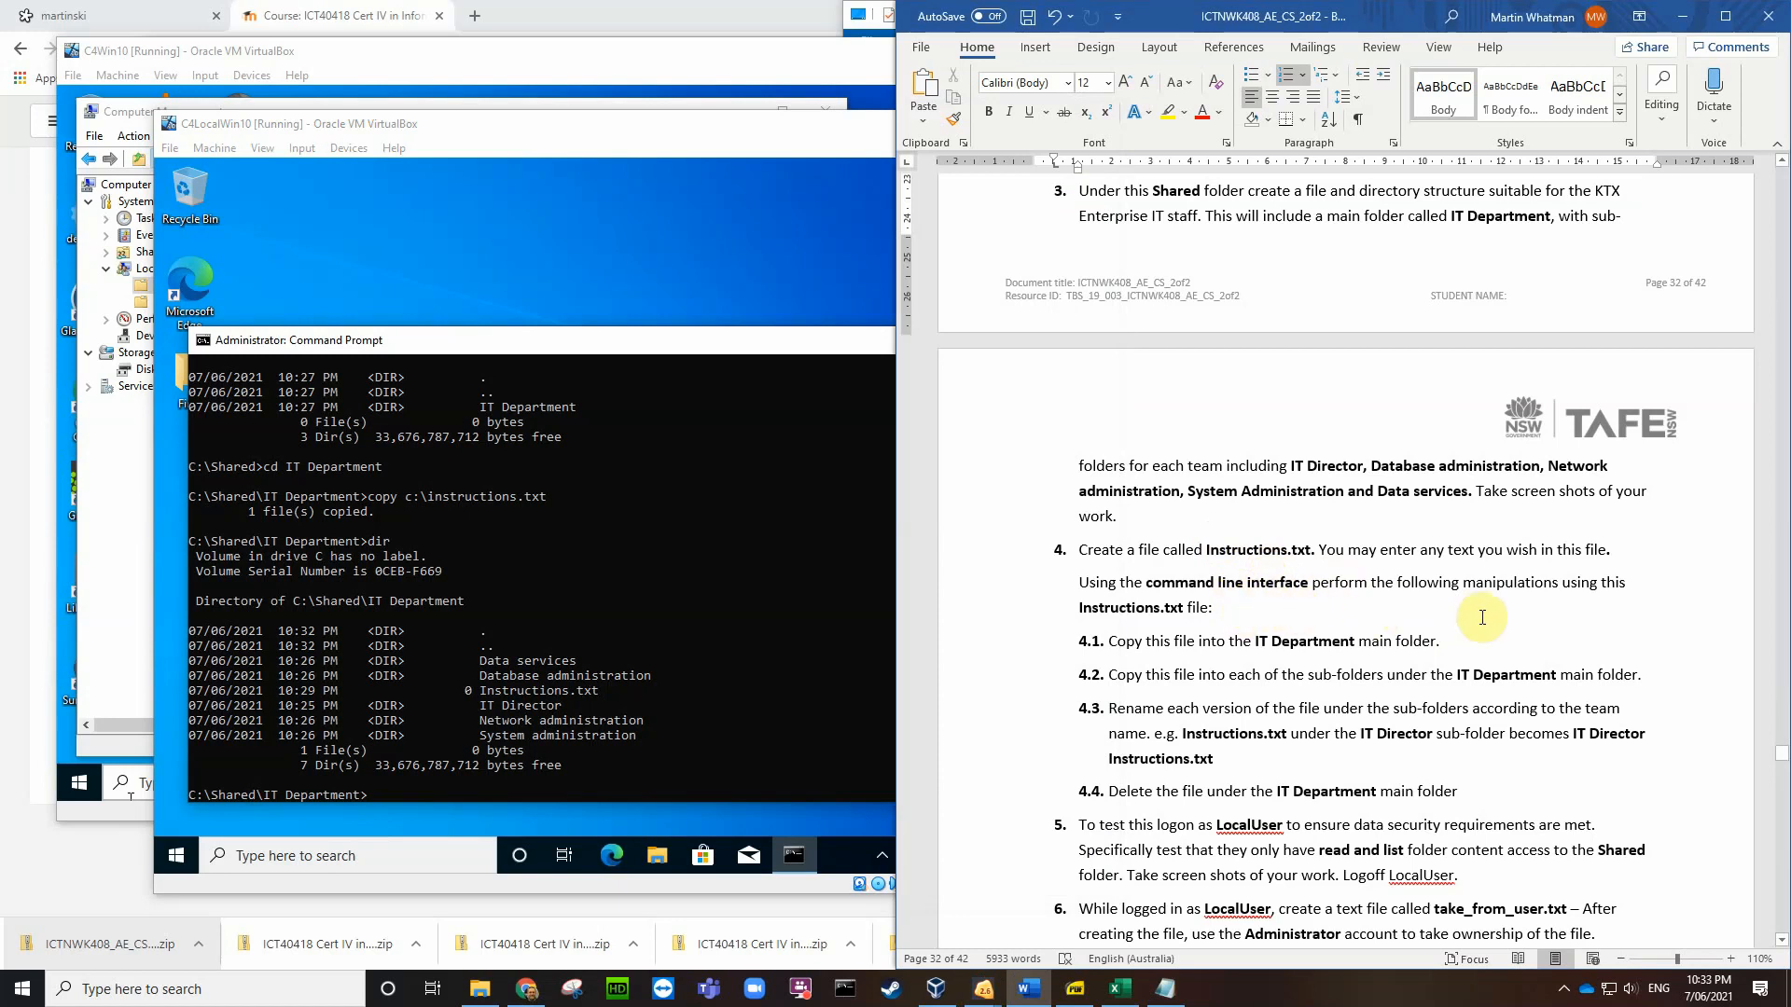
pyautogui.scroll(-2, 1354, 658)
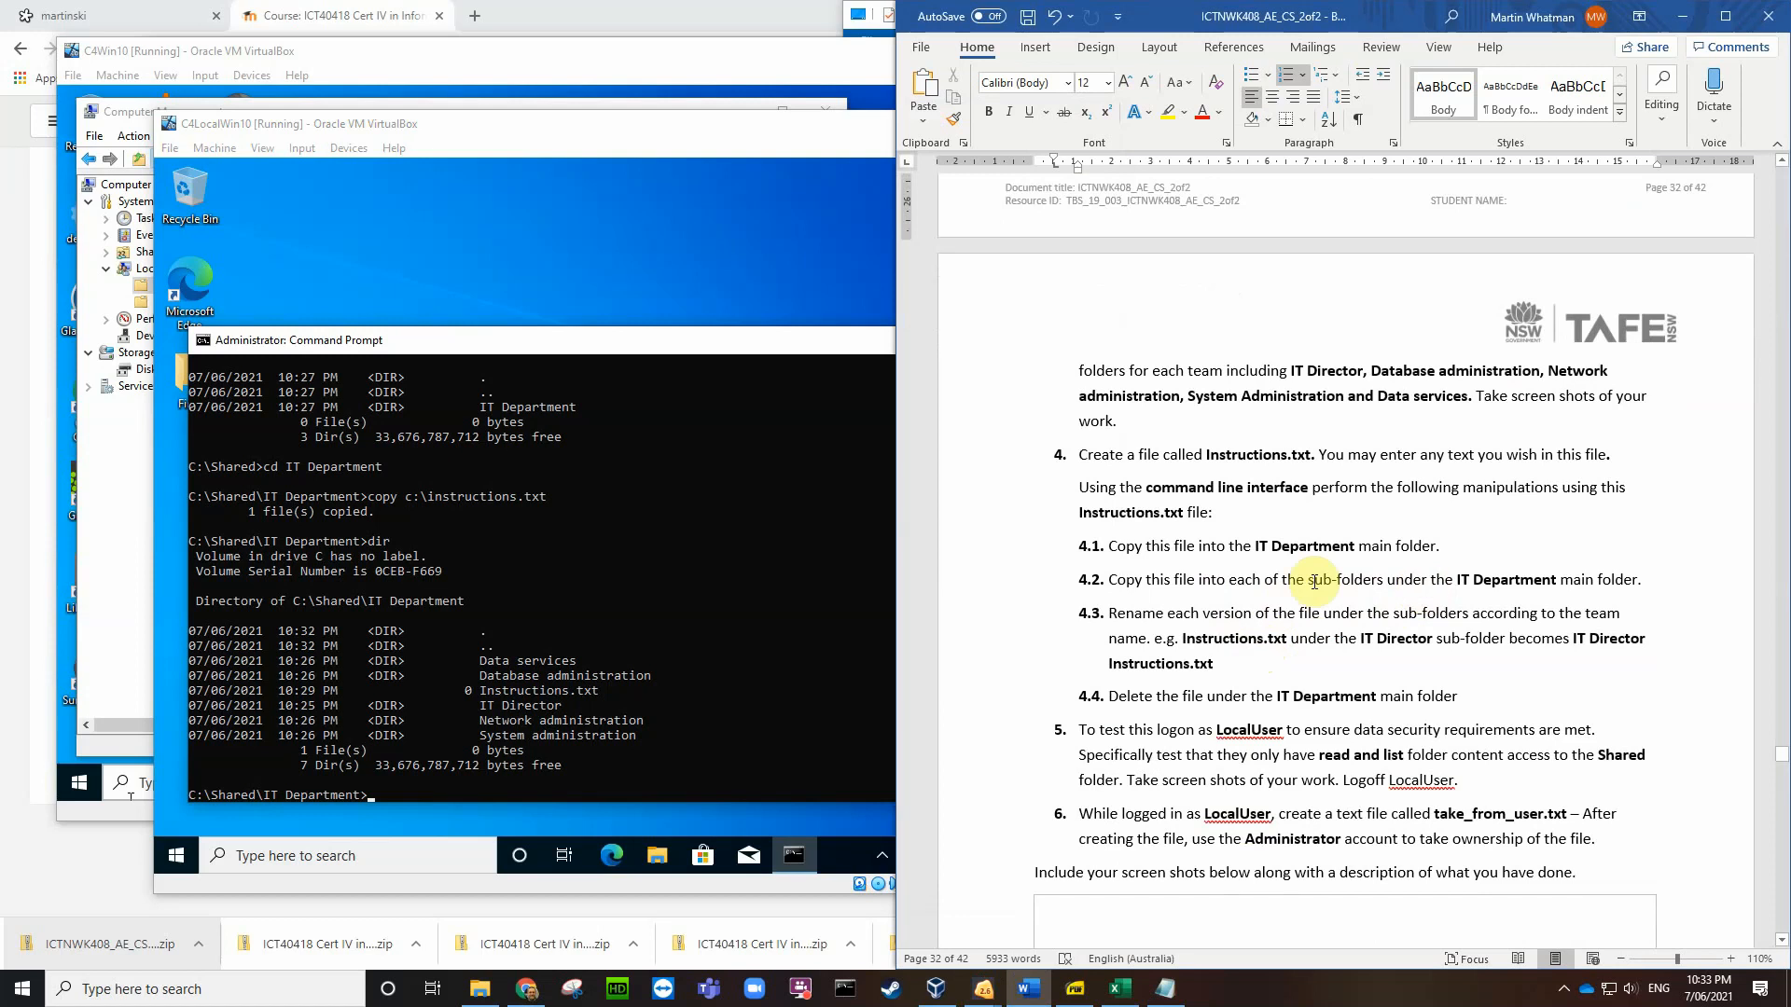
pyautogui.click(1080, 486)
pyautogui.moveTo(1079, 486); pyautogui.dragTo(1208, 513)
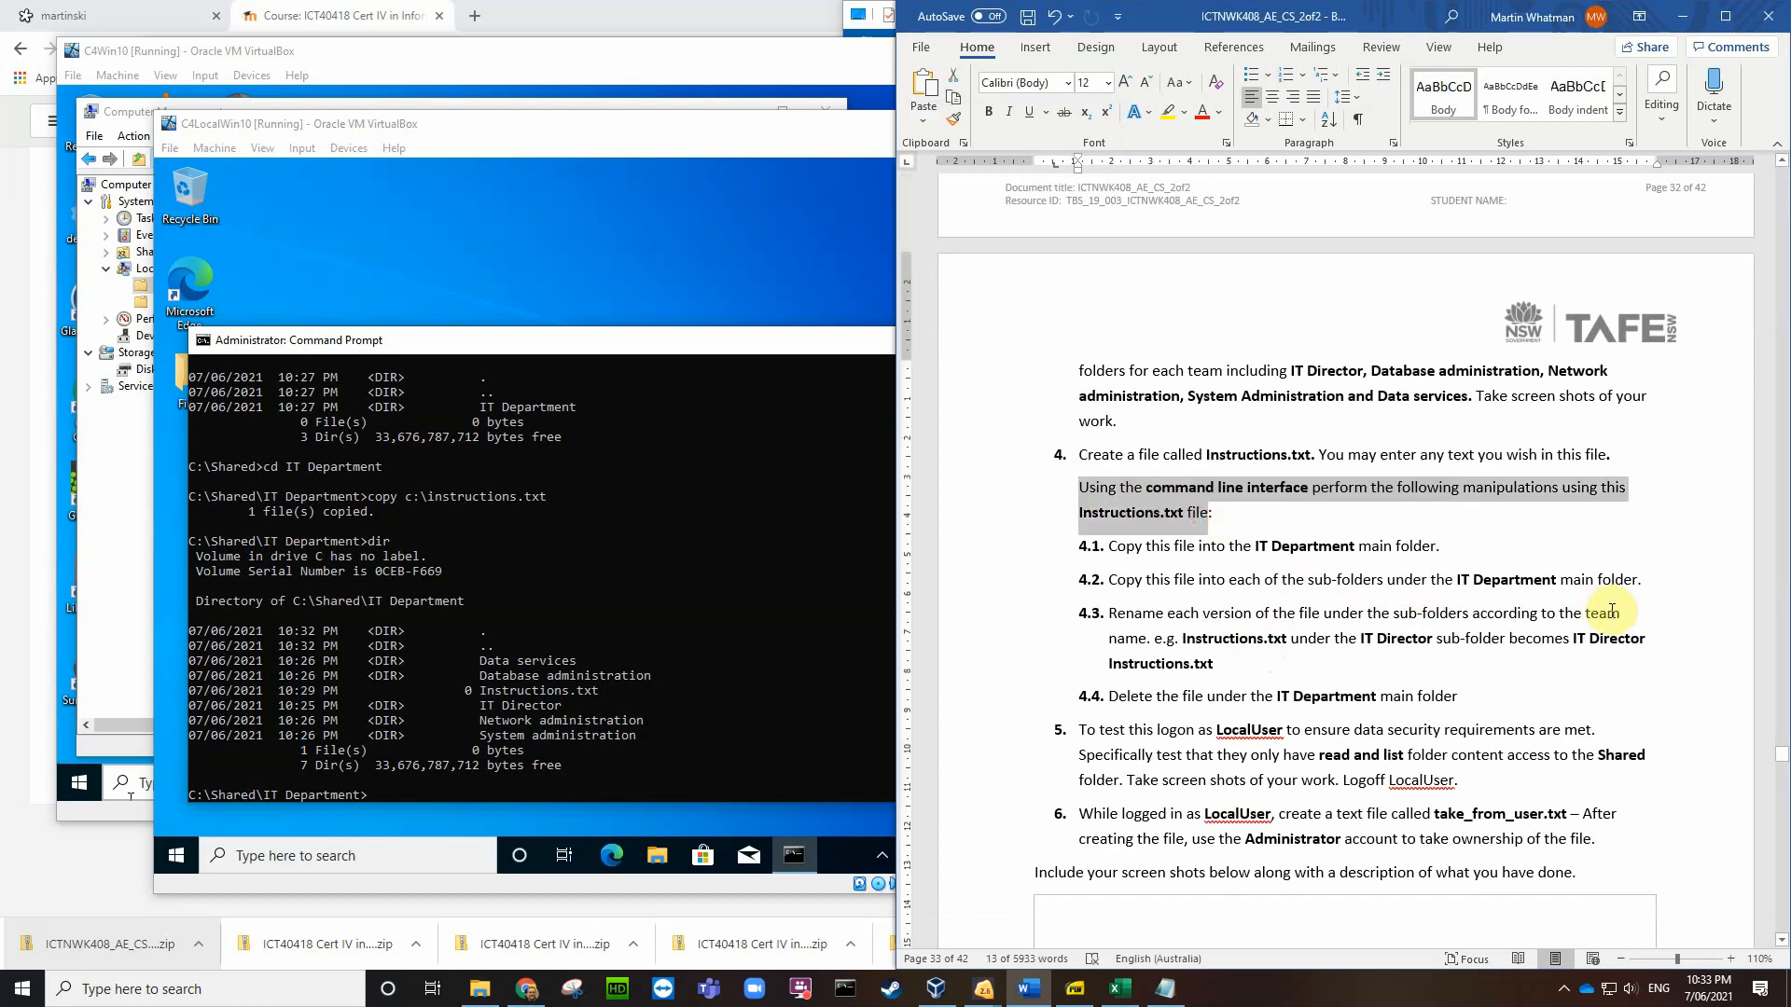
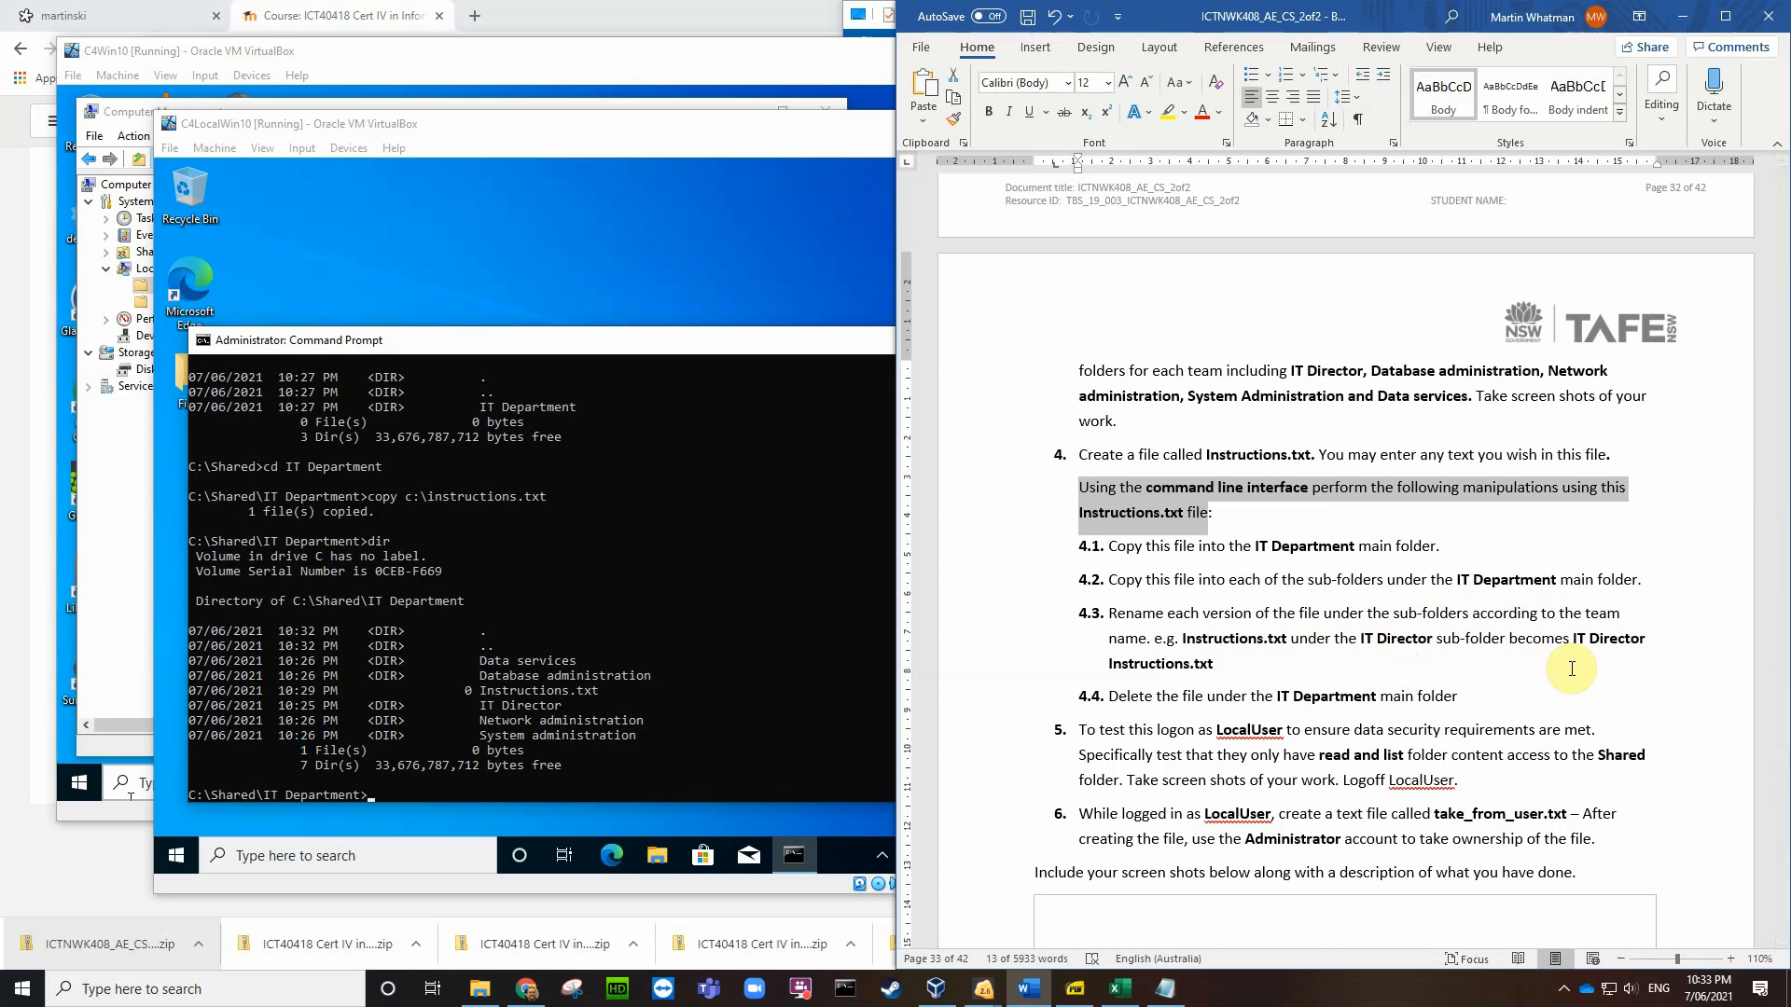
# Step: Type 'cop' into the Word sentence, then undo it to restore the original wording
pyautogui.write('cop:')
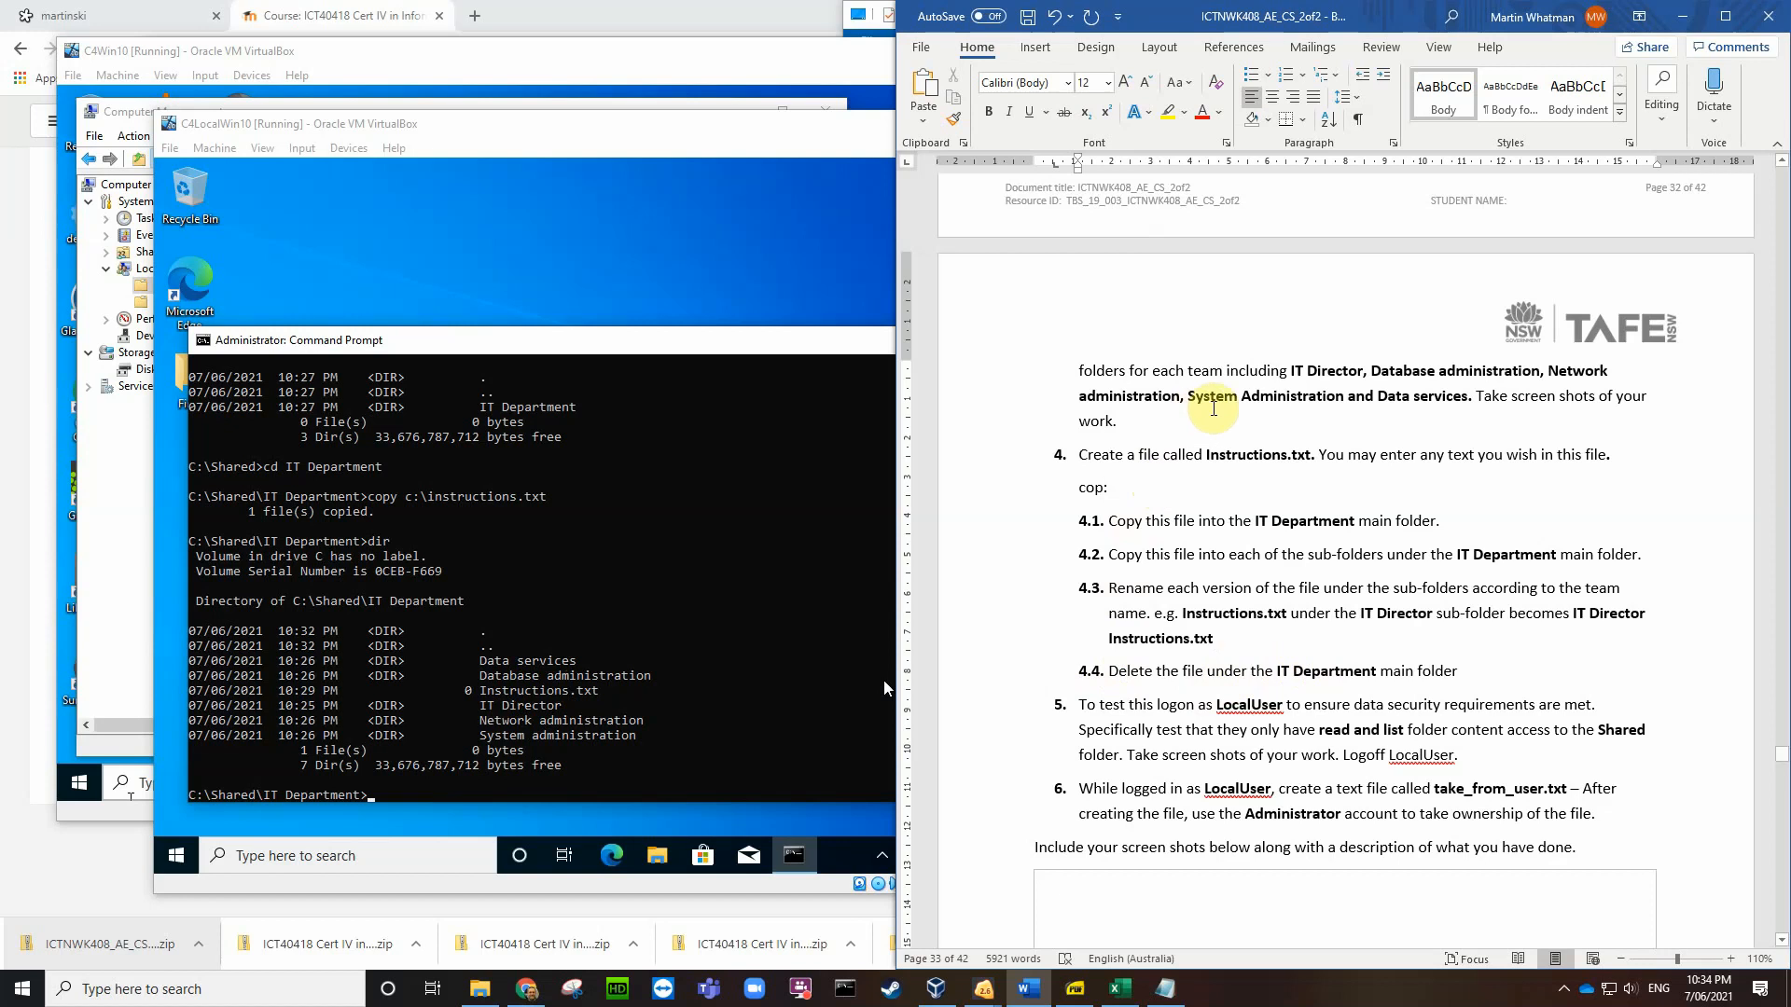
pyautogui.scroll(1, 1214, 408)
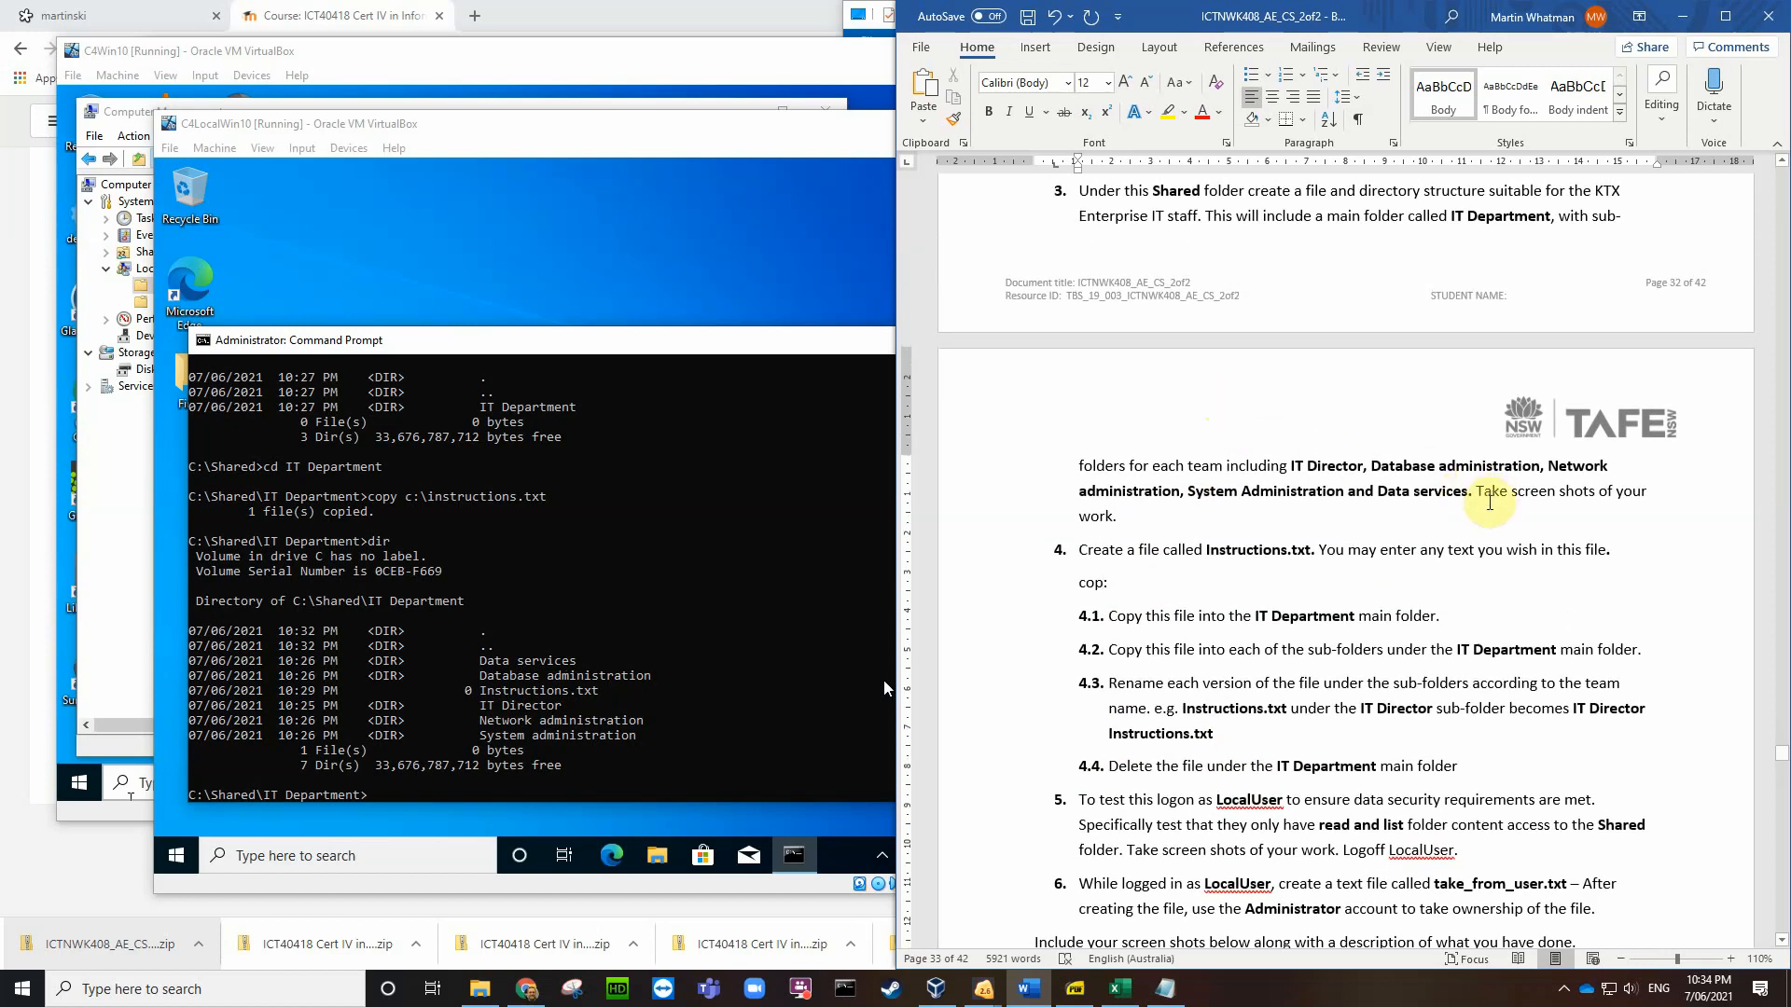
pyautogui.scroll(-1, 1134, 537)
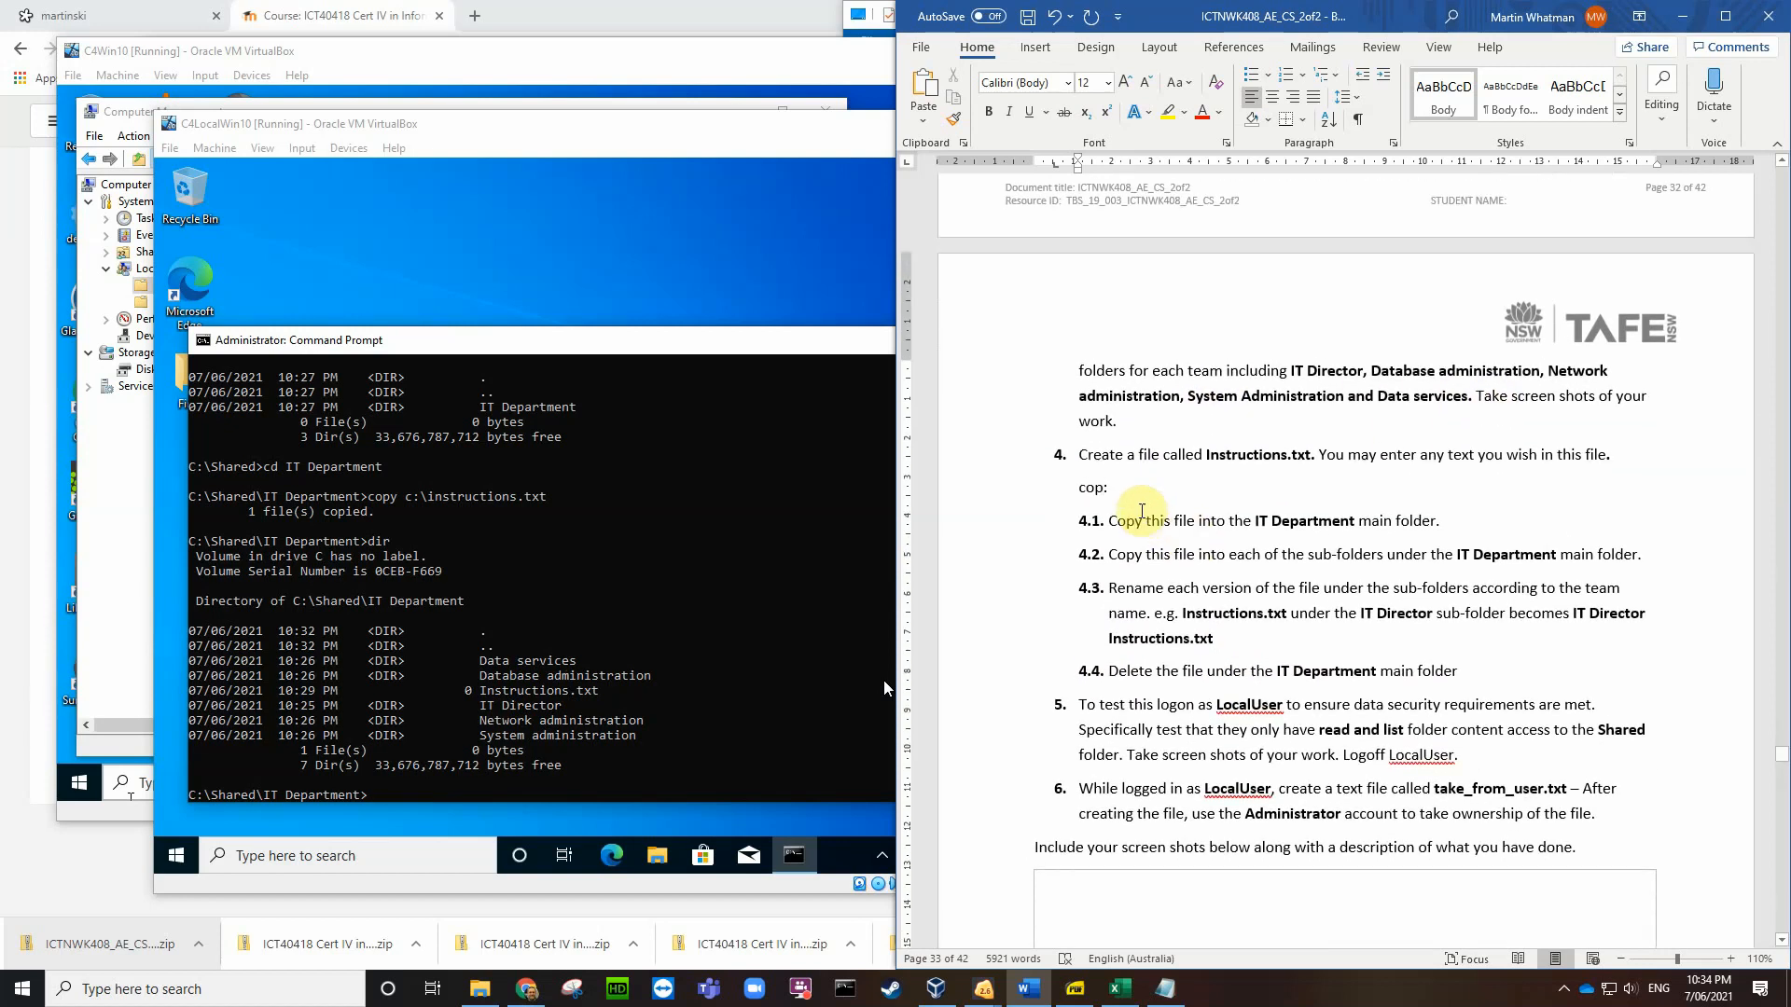
pyautogui.click(1127, 490)
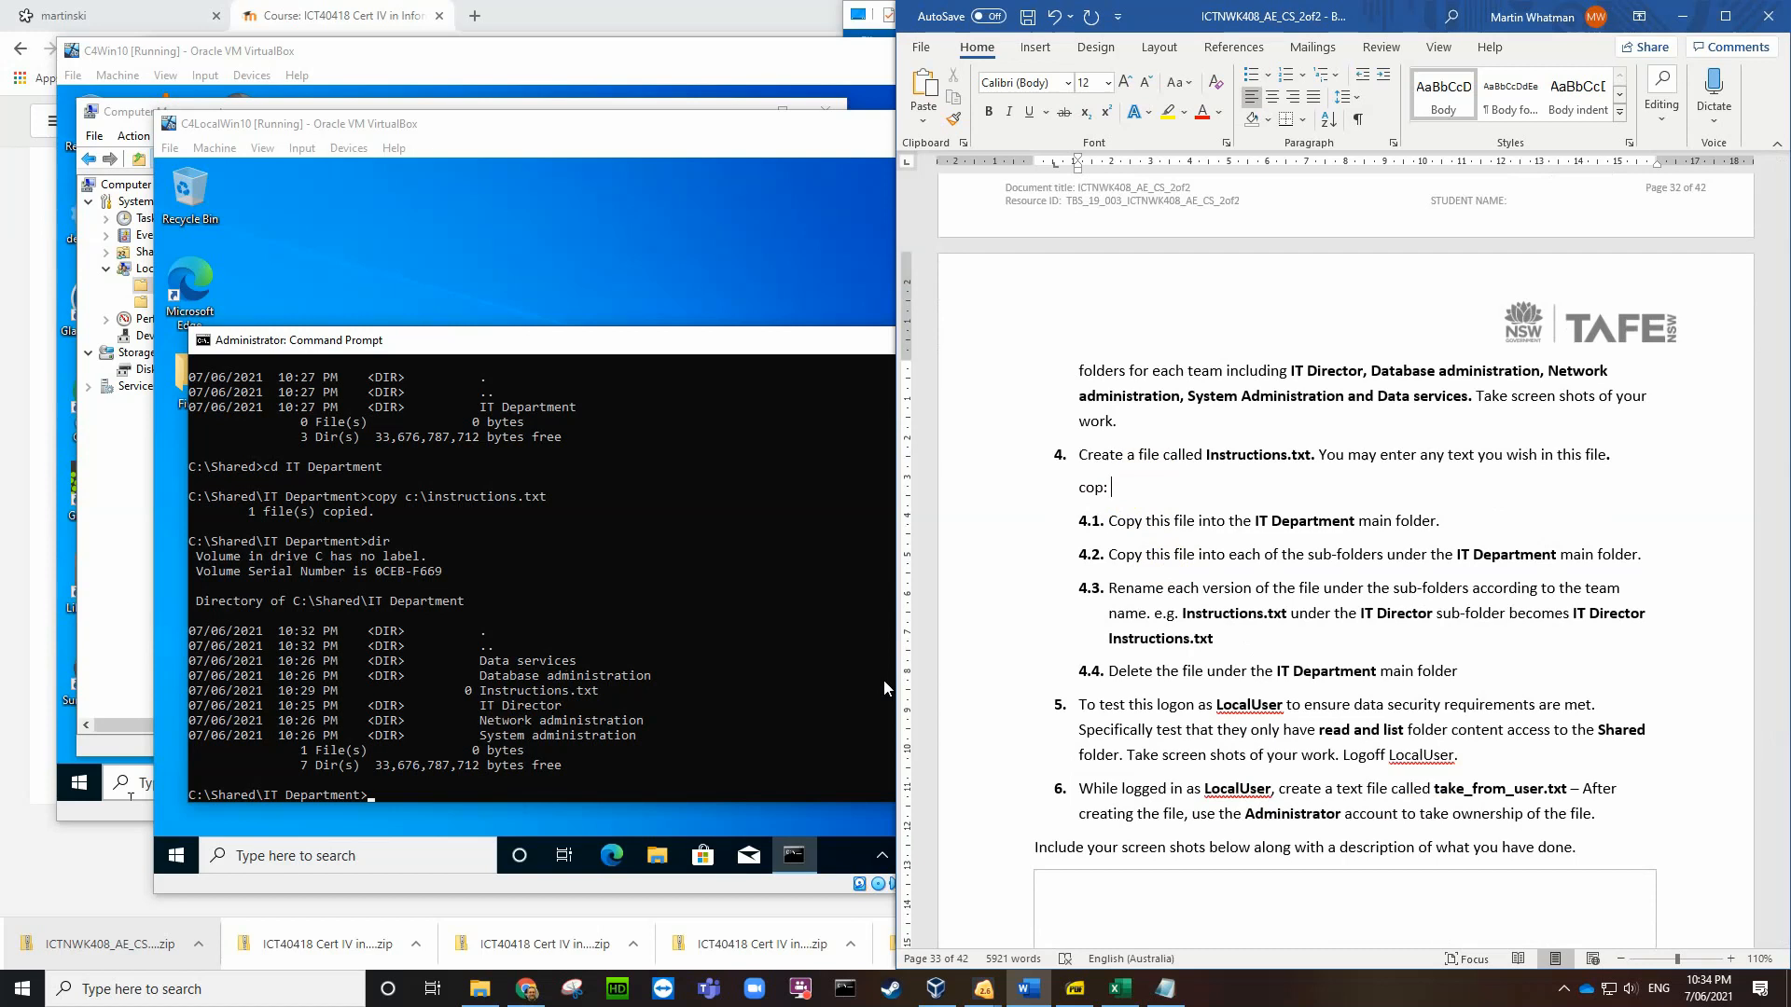
pyautogui.click(1057, 19)
pyautogui.click(1057, 19)
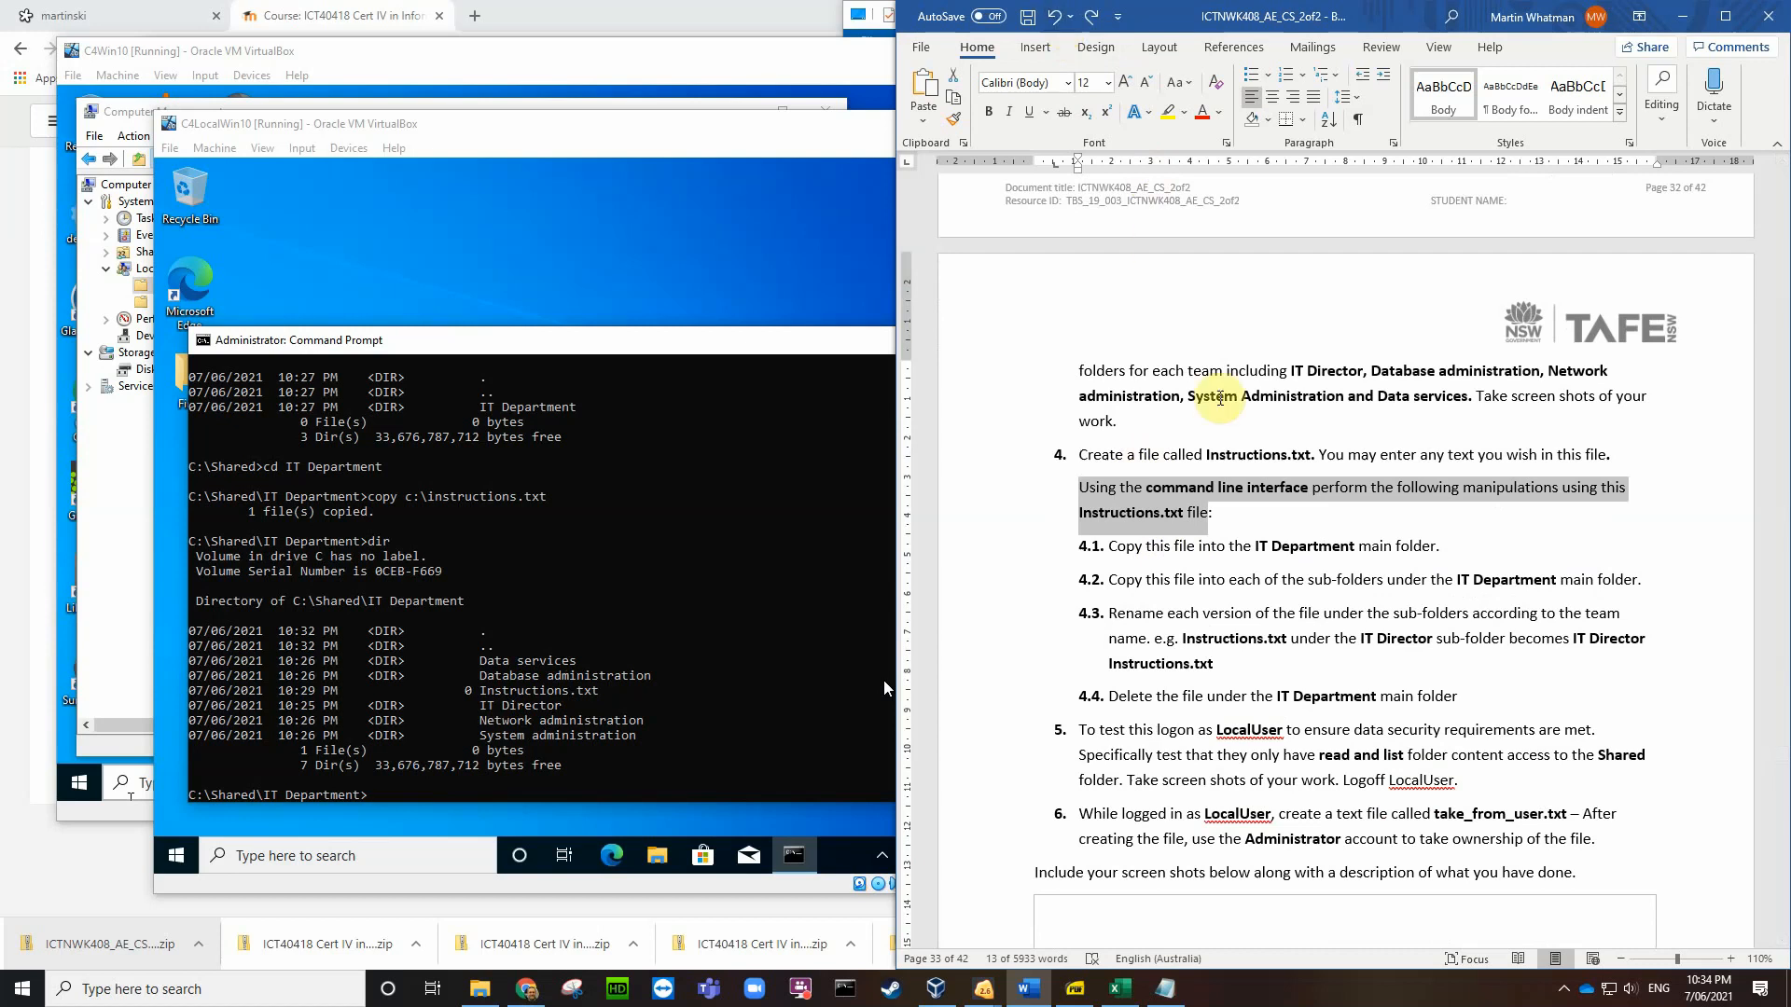
pyautogui.click(1230, 512)
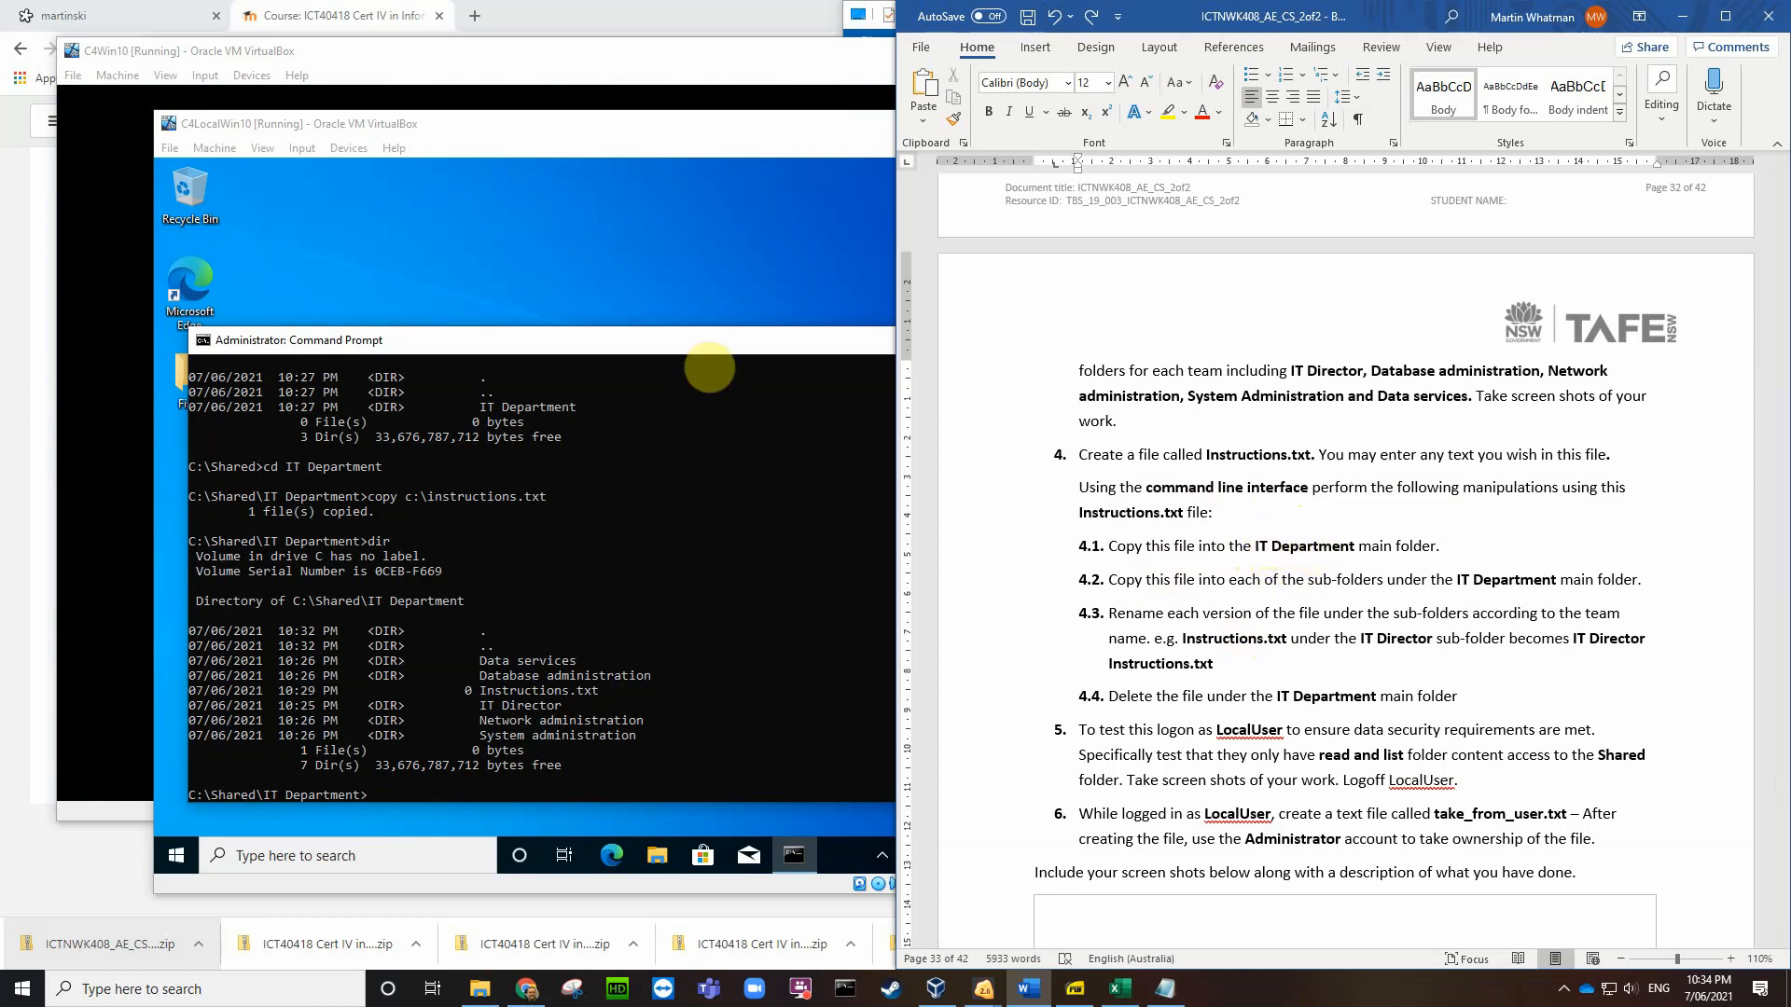
# Step: Save a screenshot of the C4LocalWin10 VM to the Desktop
pyautogui.click(650, 251)
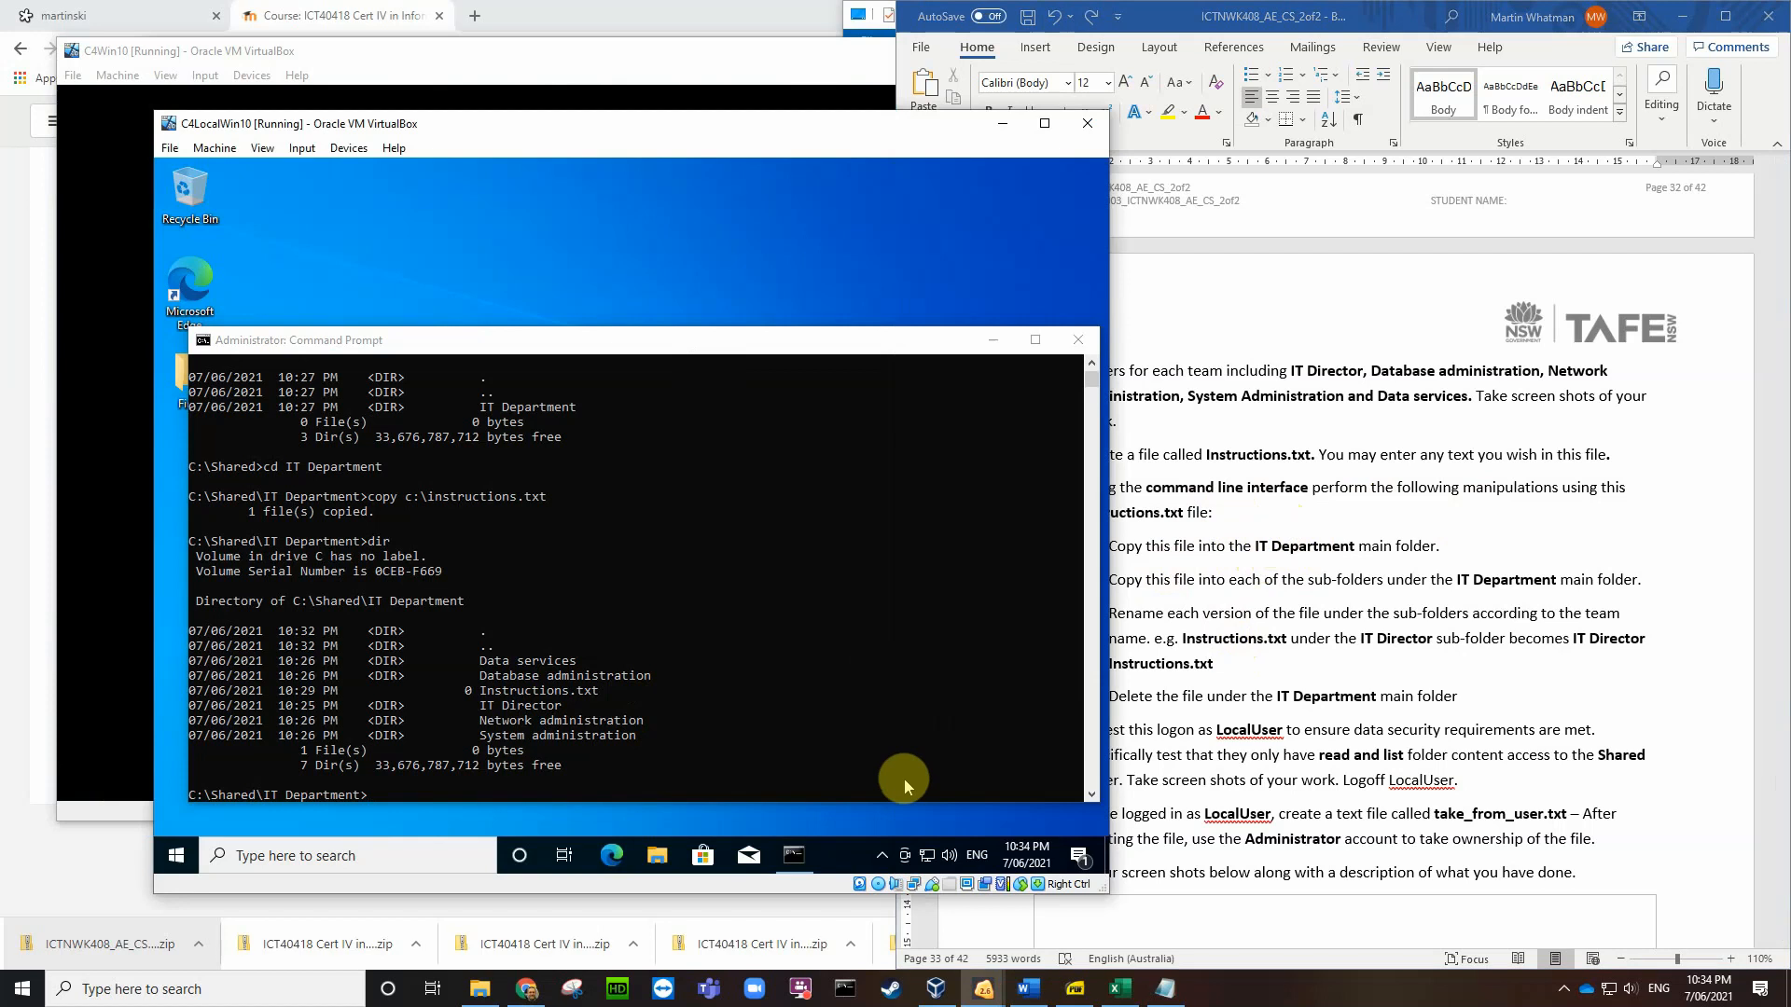
pyautogui.hotkey('ctrl', 'e')
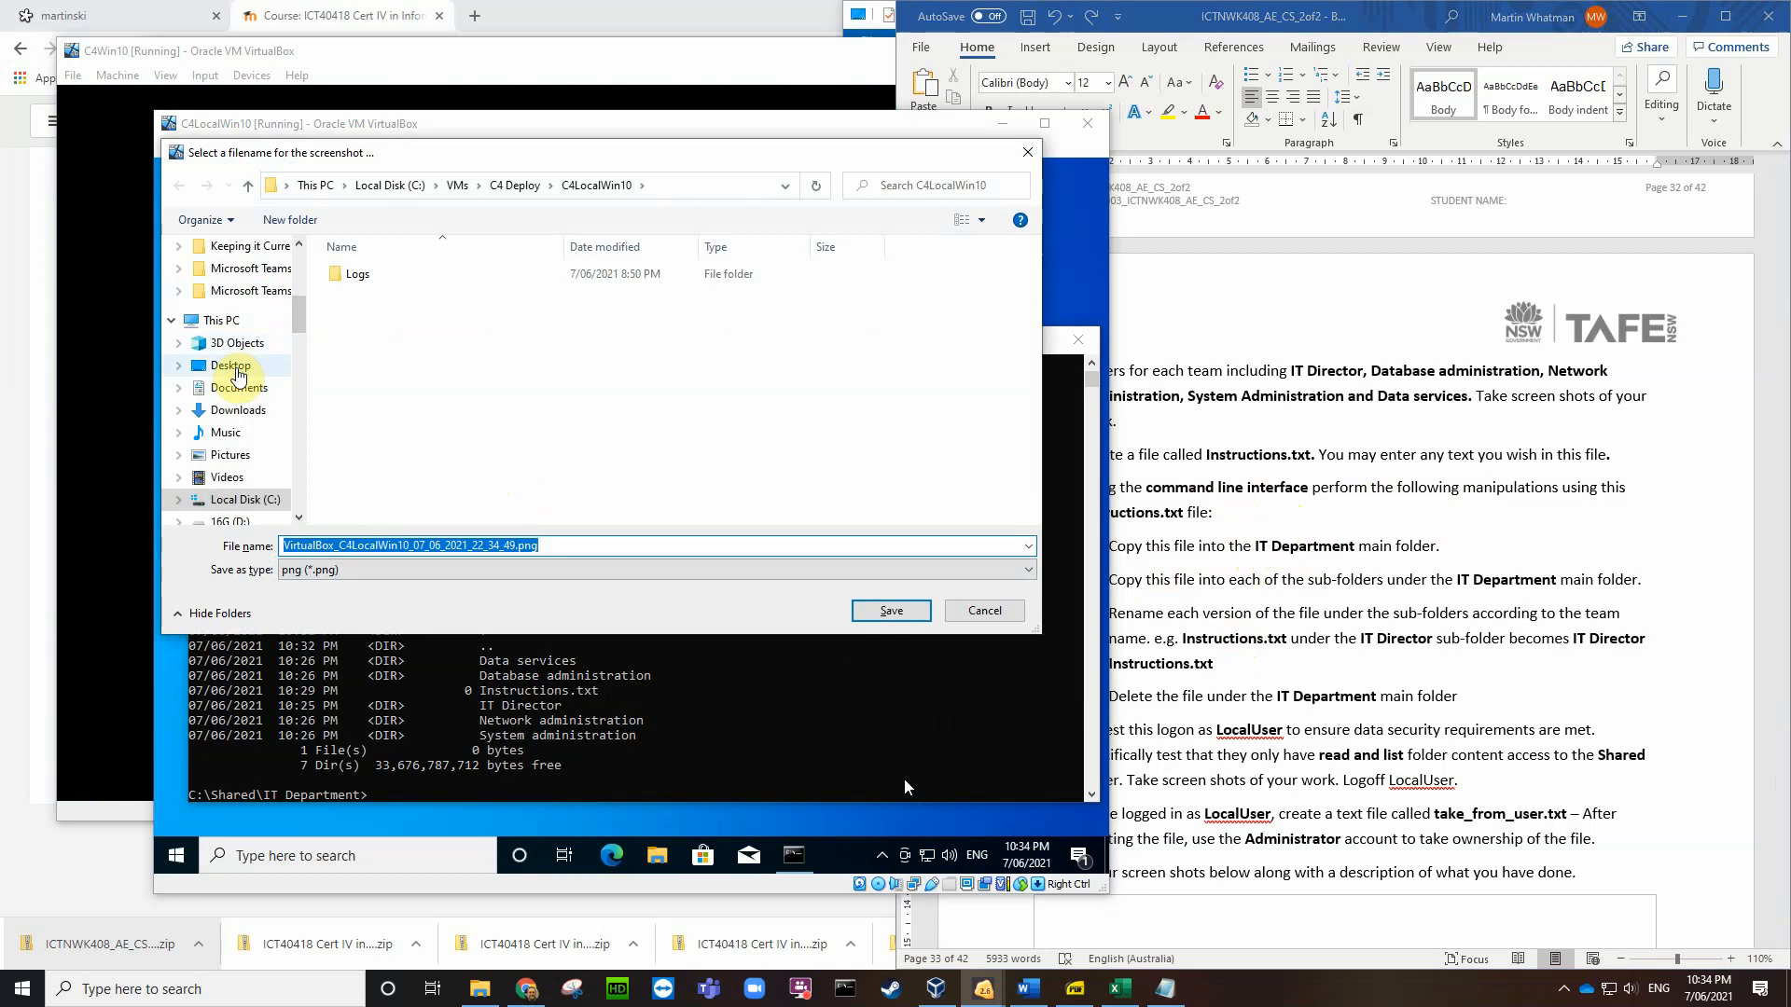
pyautogui.click(231, 365)
pyautogui.scroll(-5, 824, 455)
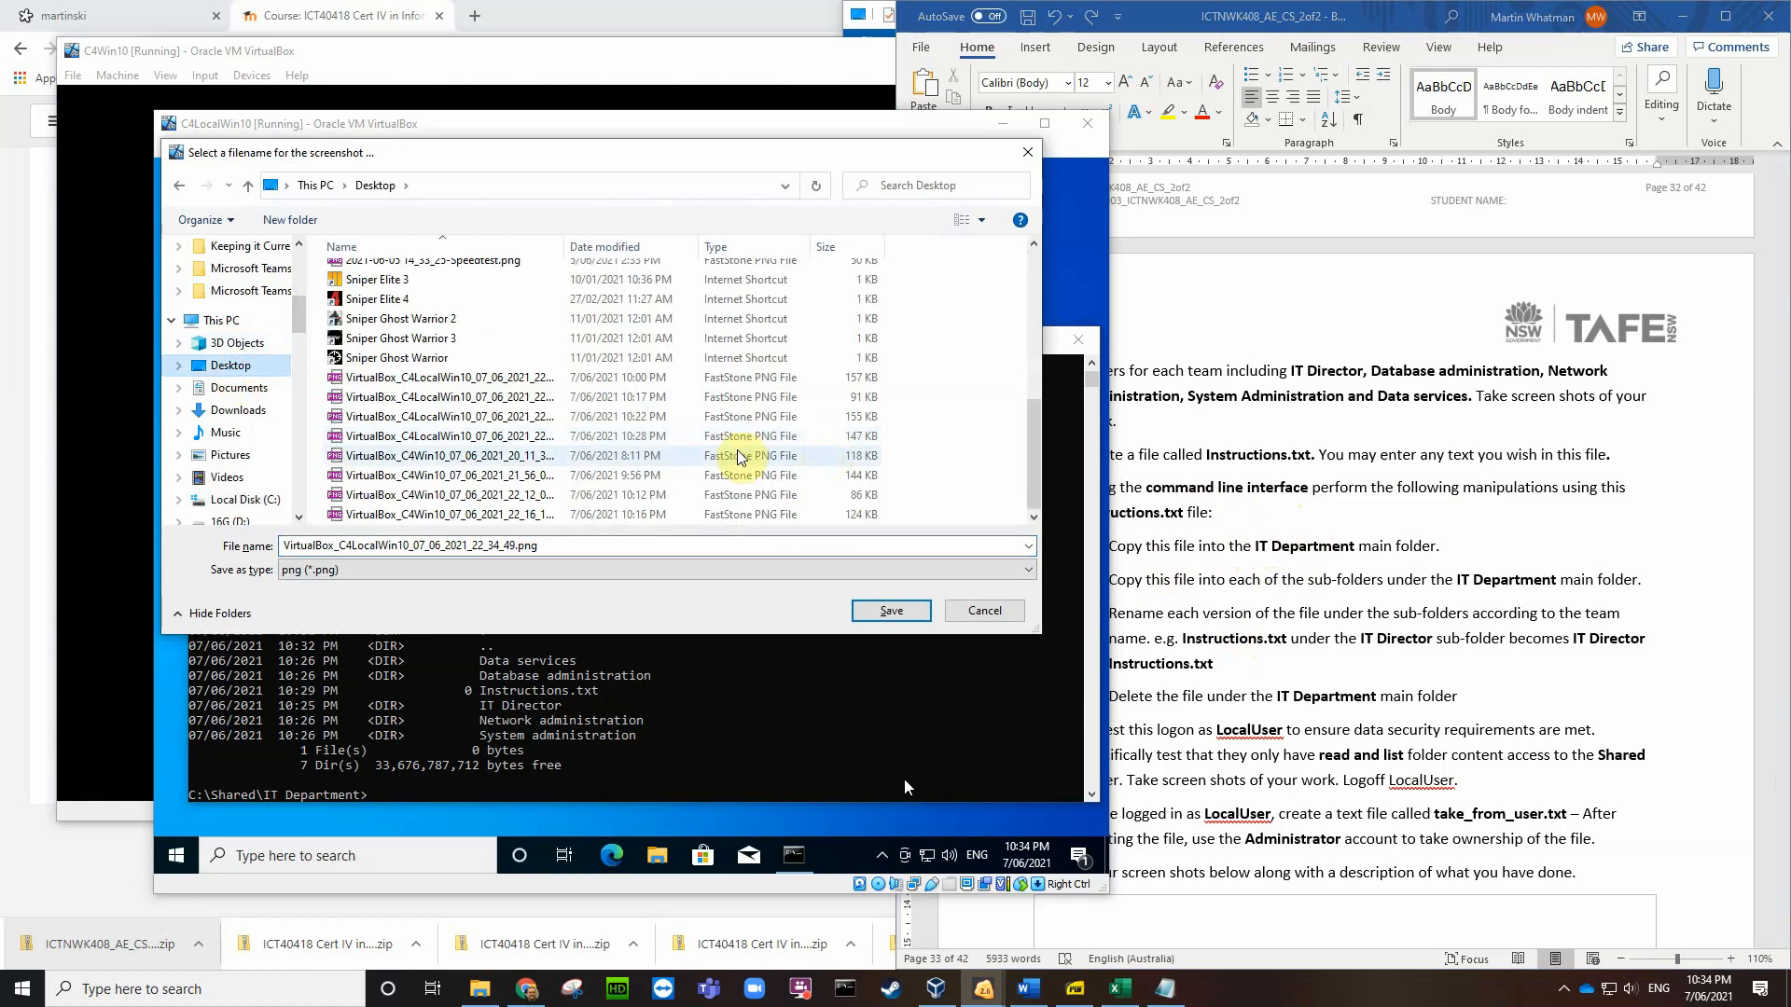
pyautogui.click(888, 611)
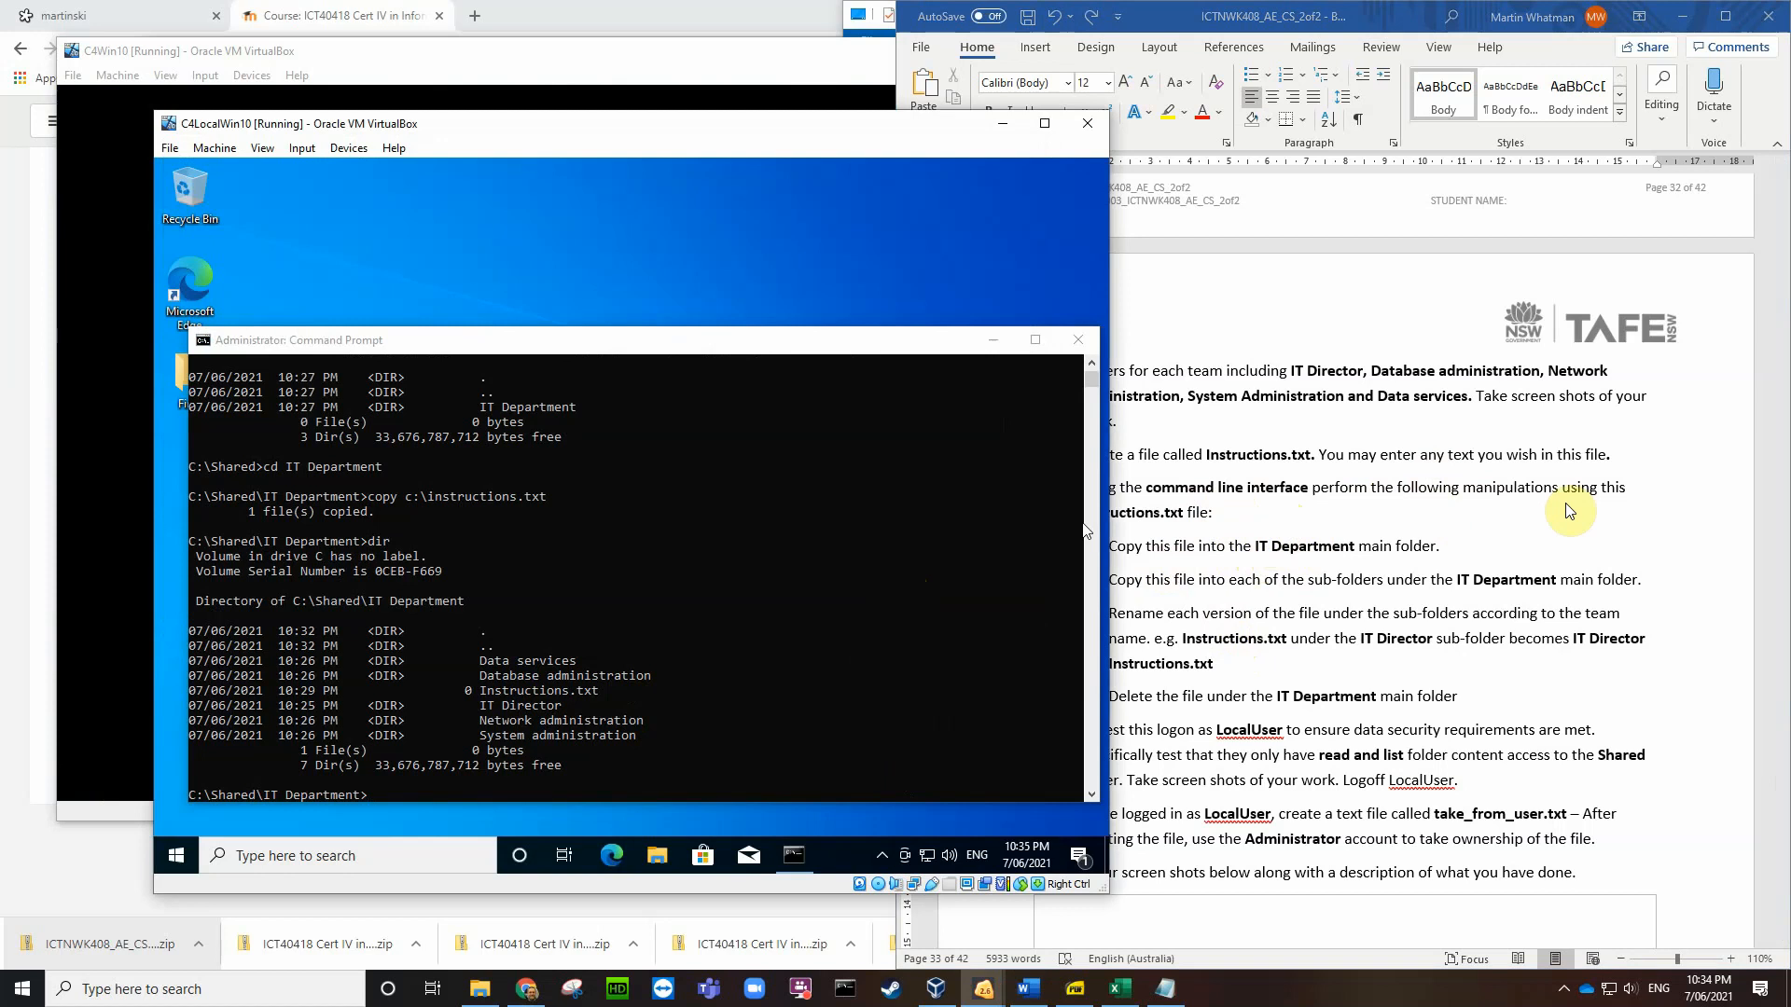
pyautogui.scroll(-1, 1657, 511)
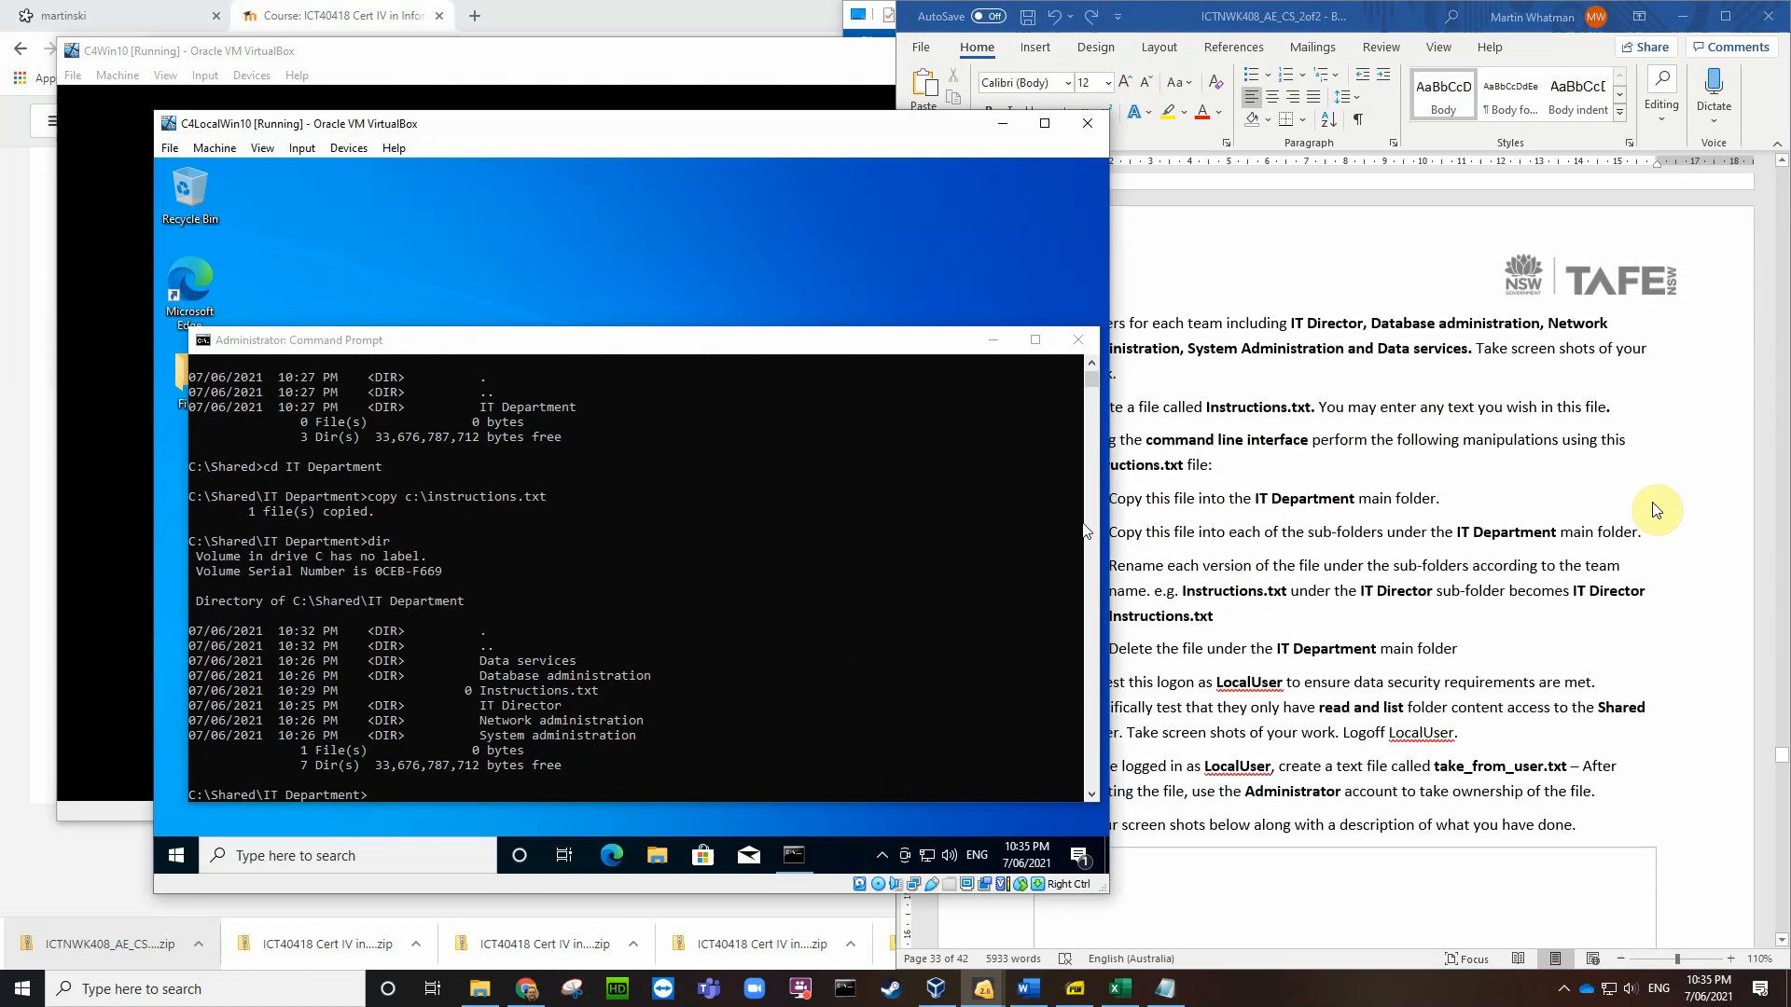
# Step: Insert the latest C4Win10 Desktop screenshot after 'Instructions.txt file:' in Word
pyautogui.click(1525, 497)
pyautogui.click(1224, 466)
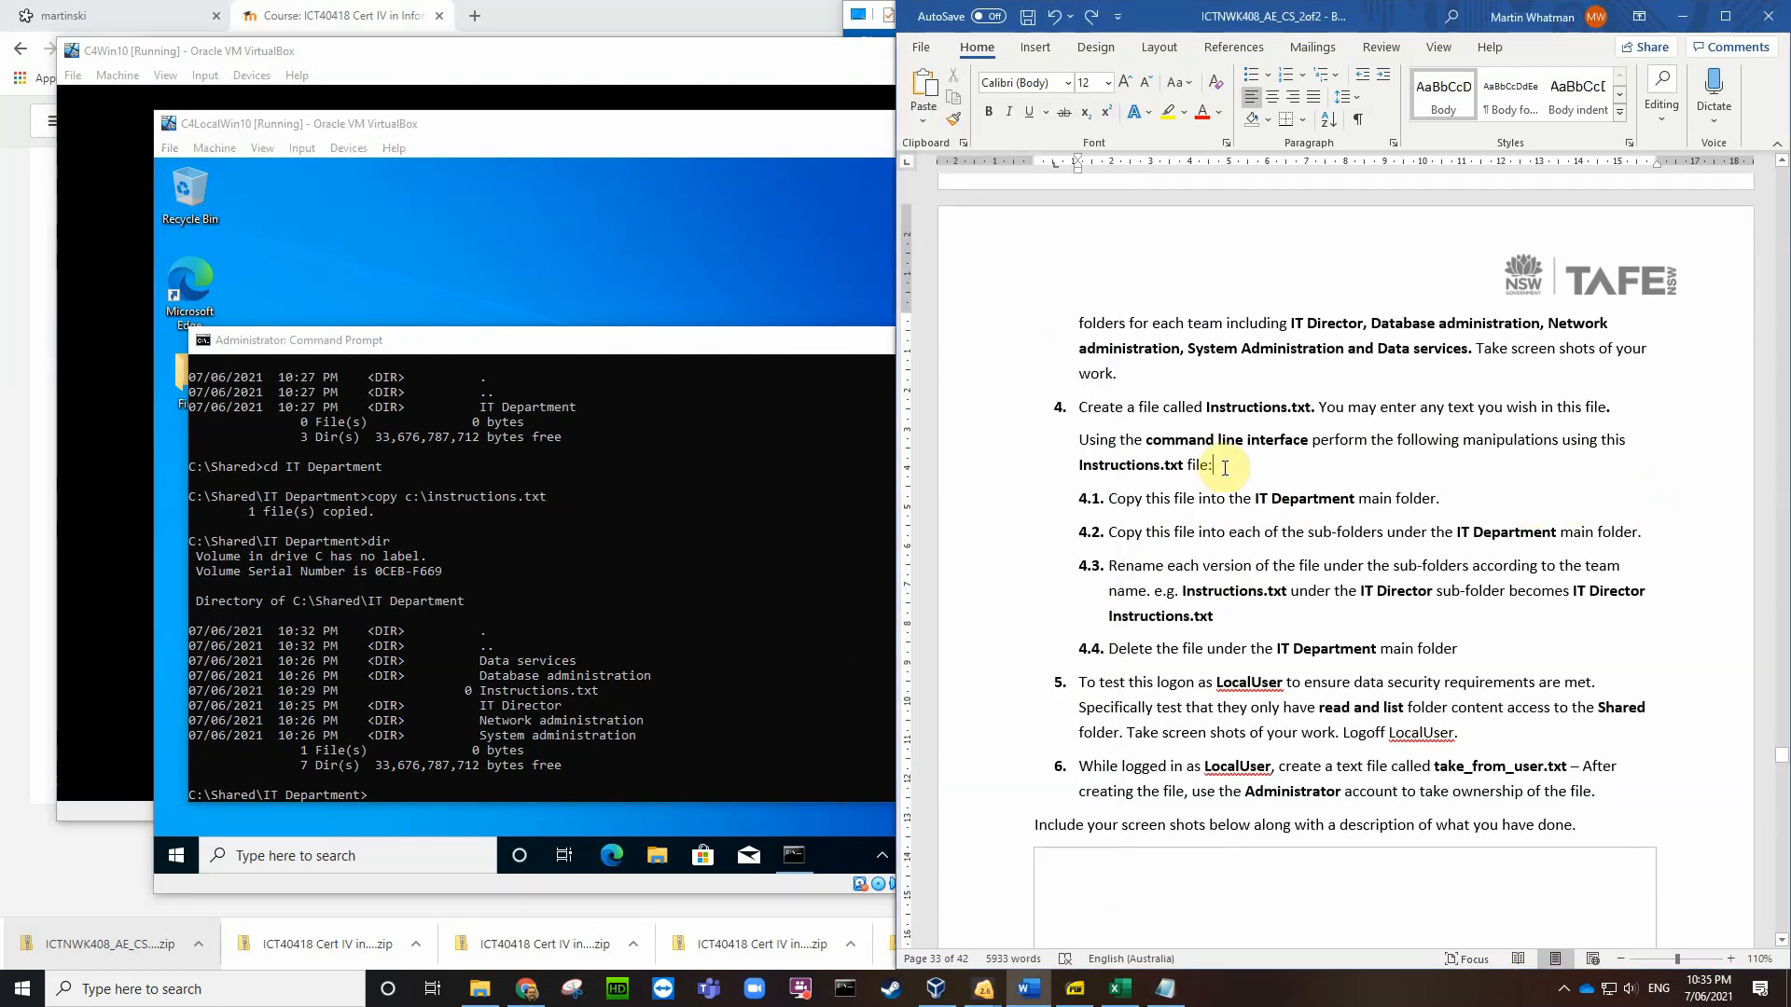
pyautogui.click(1040, 48)
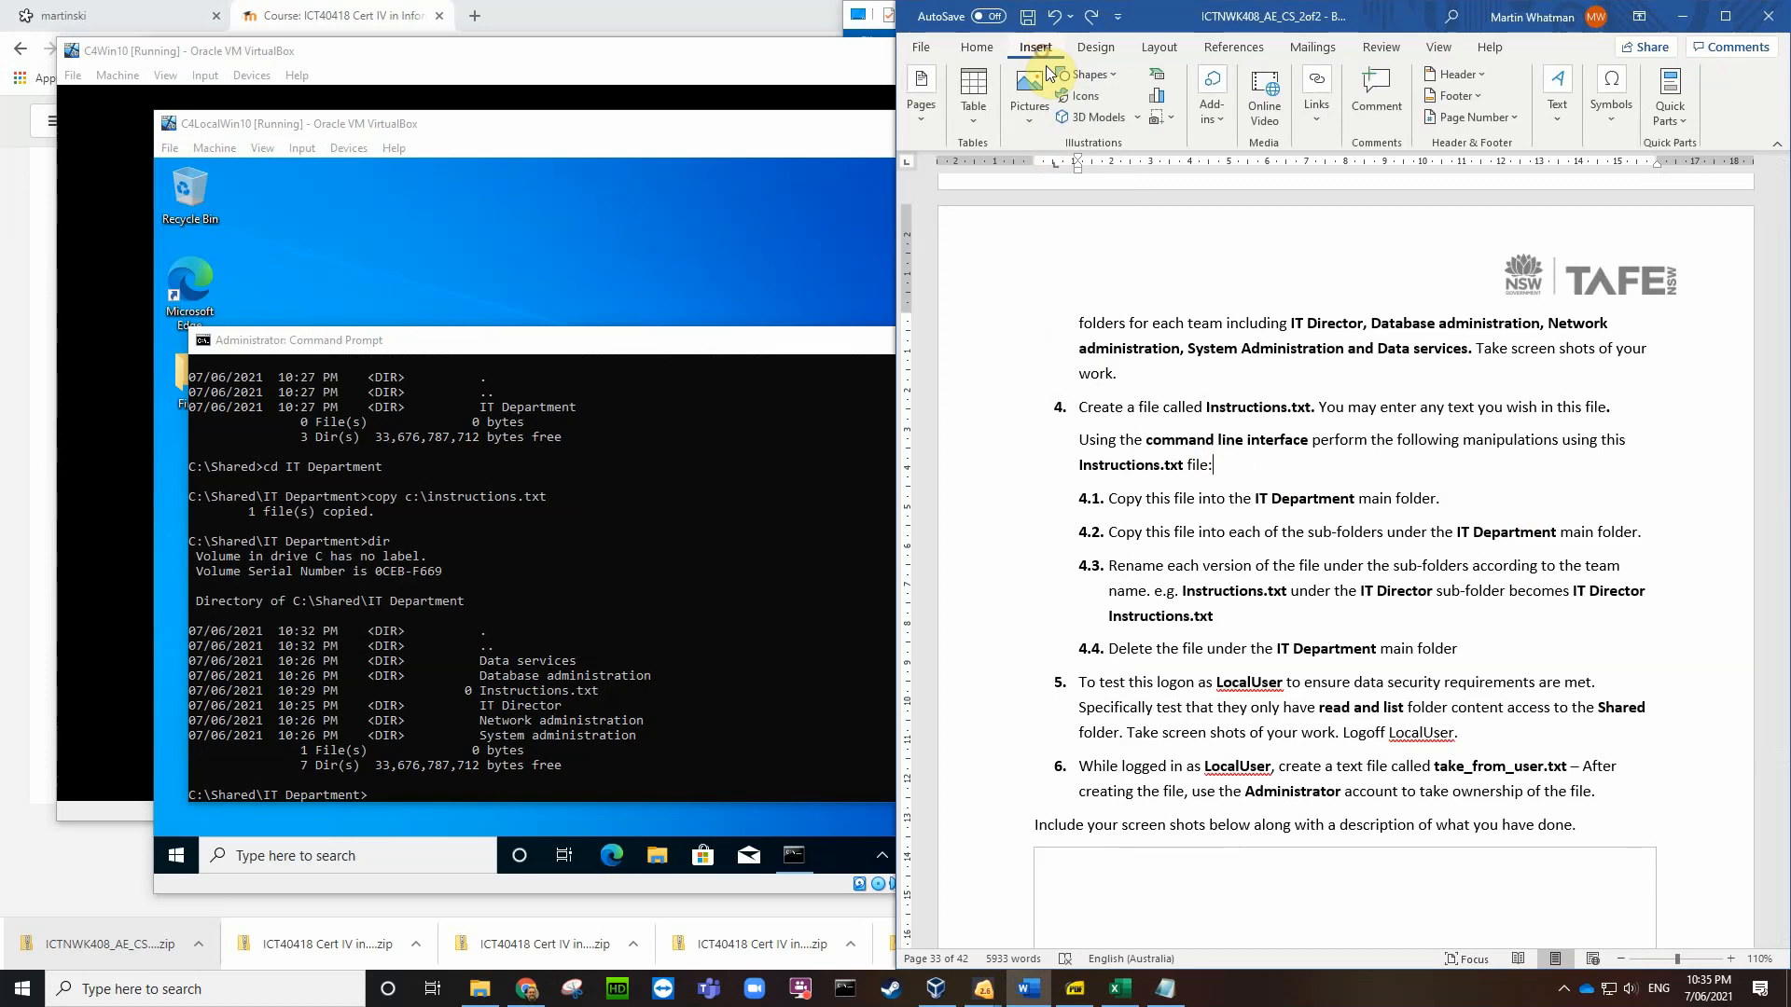
pyautogui.click(1027, 121)
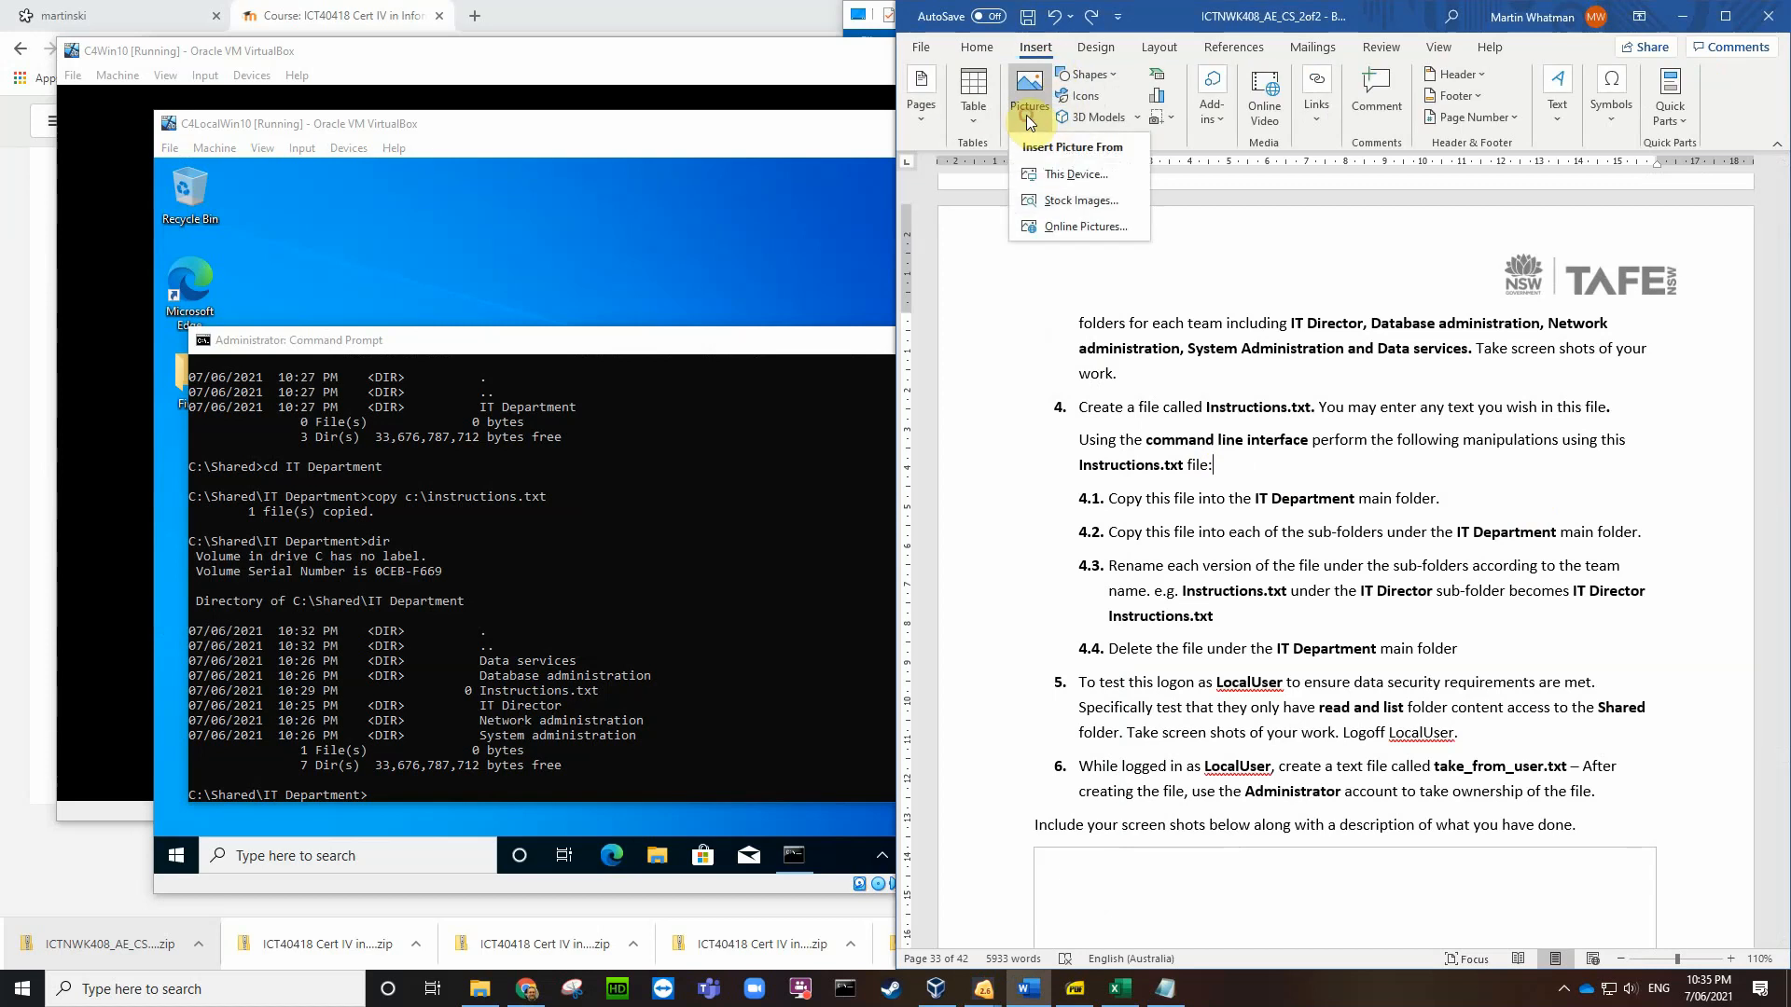
pyautogui.click(1058, 172)
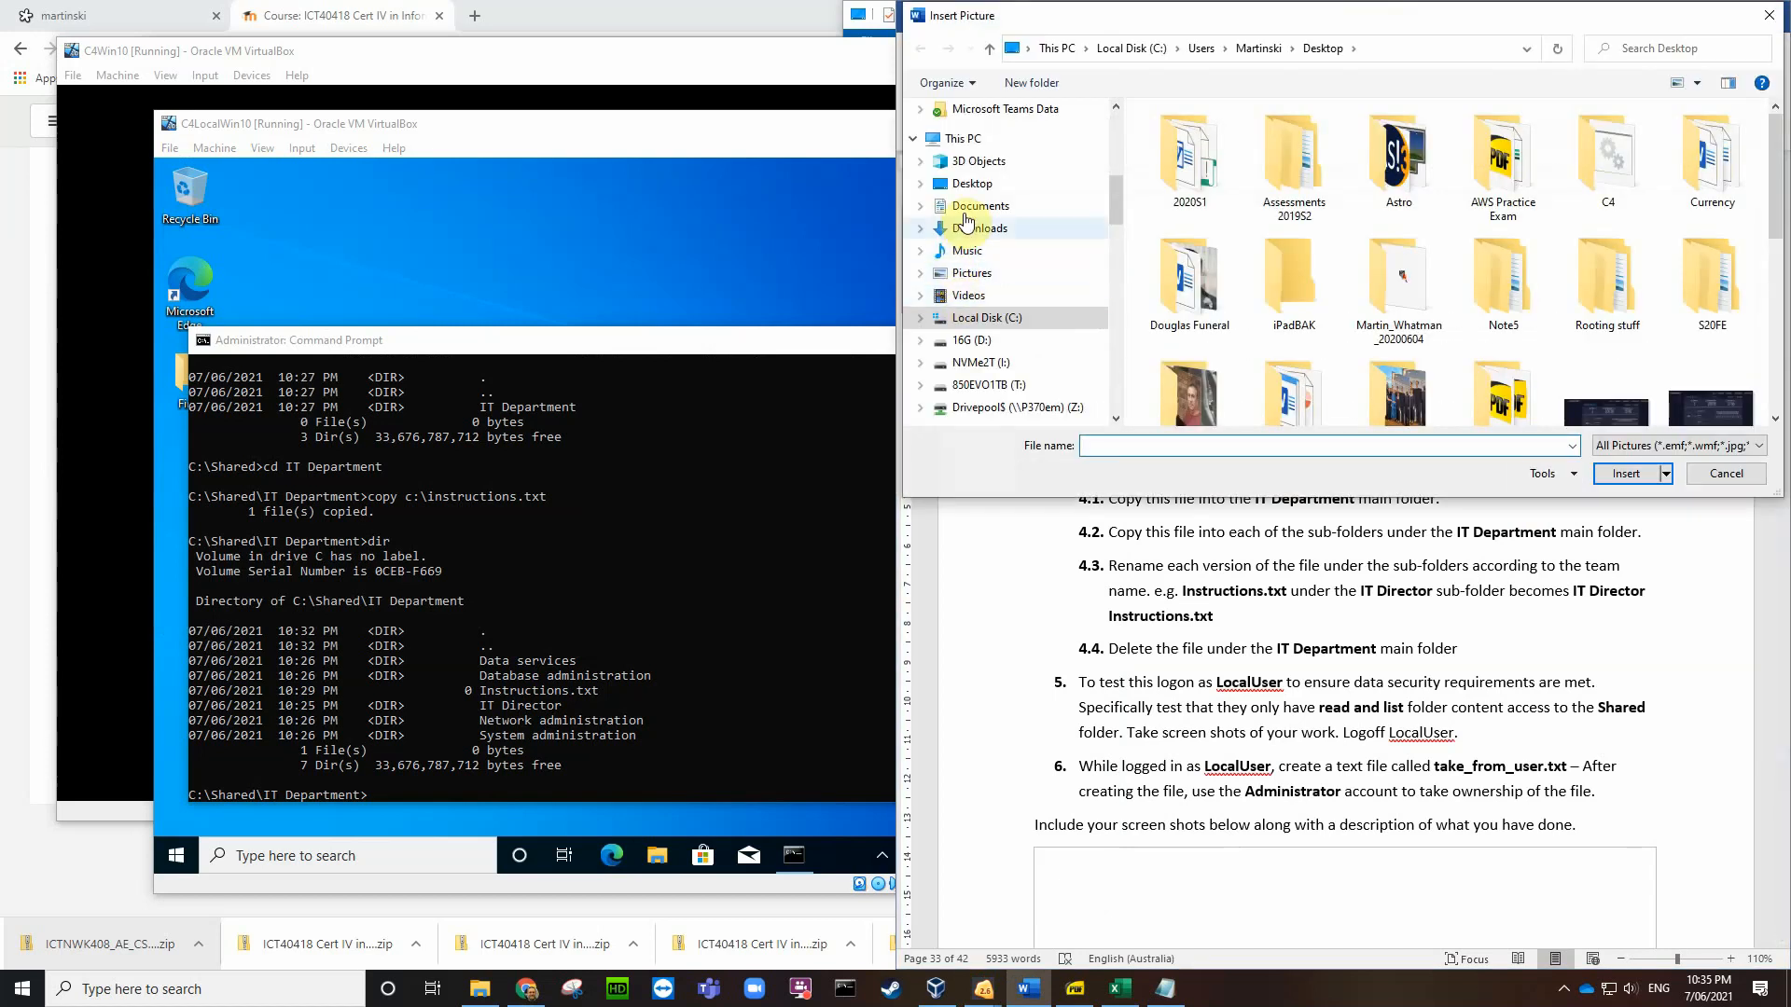
pyautogui.click(966, 183)
pyautogui.scroll(-5, 1256, 283)
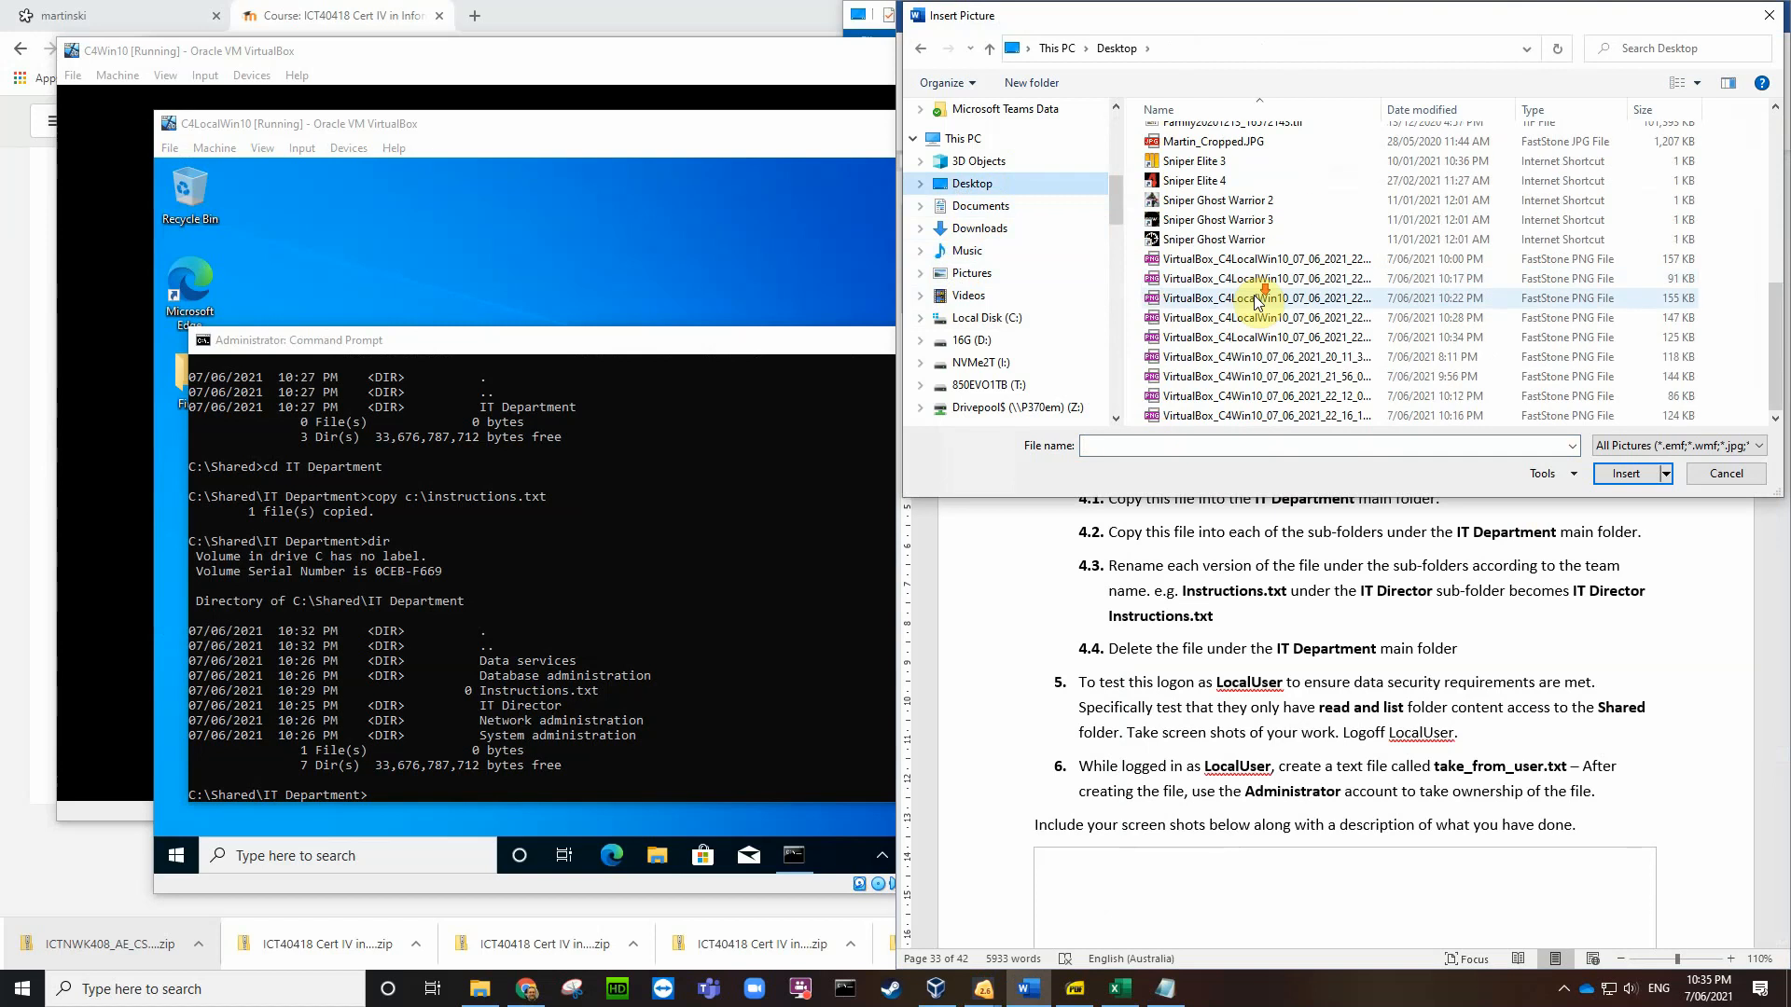
pyautogui.click(1271, 415)
pyautogui.click(1626, 473)
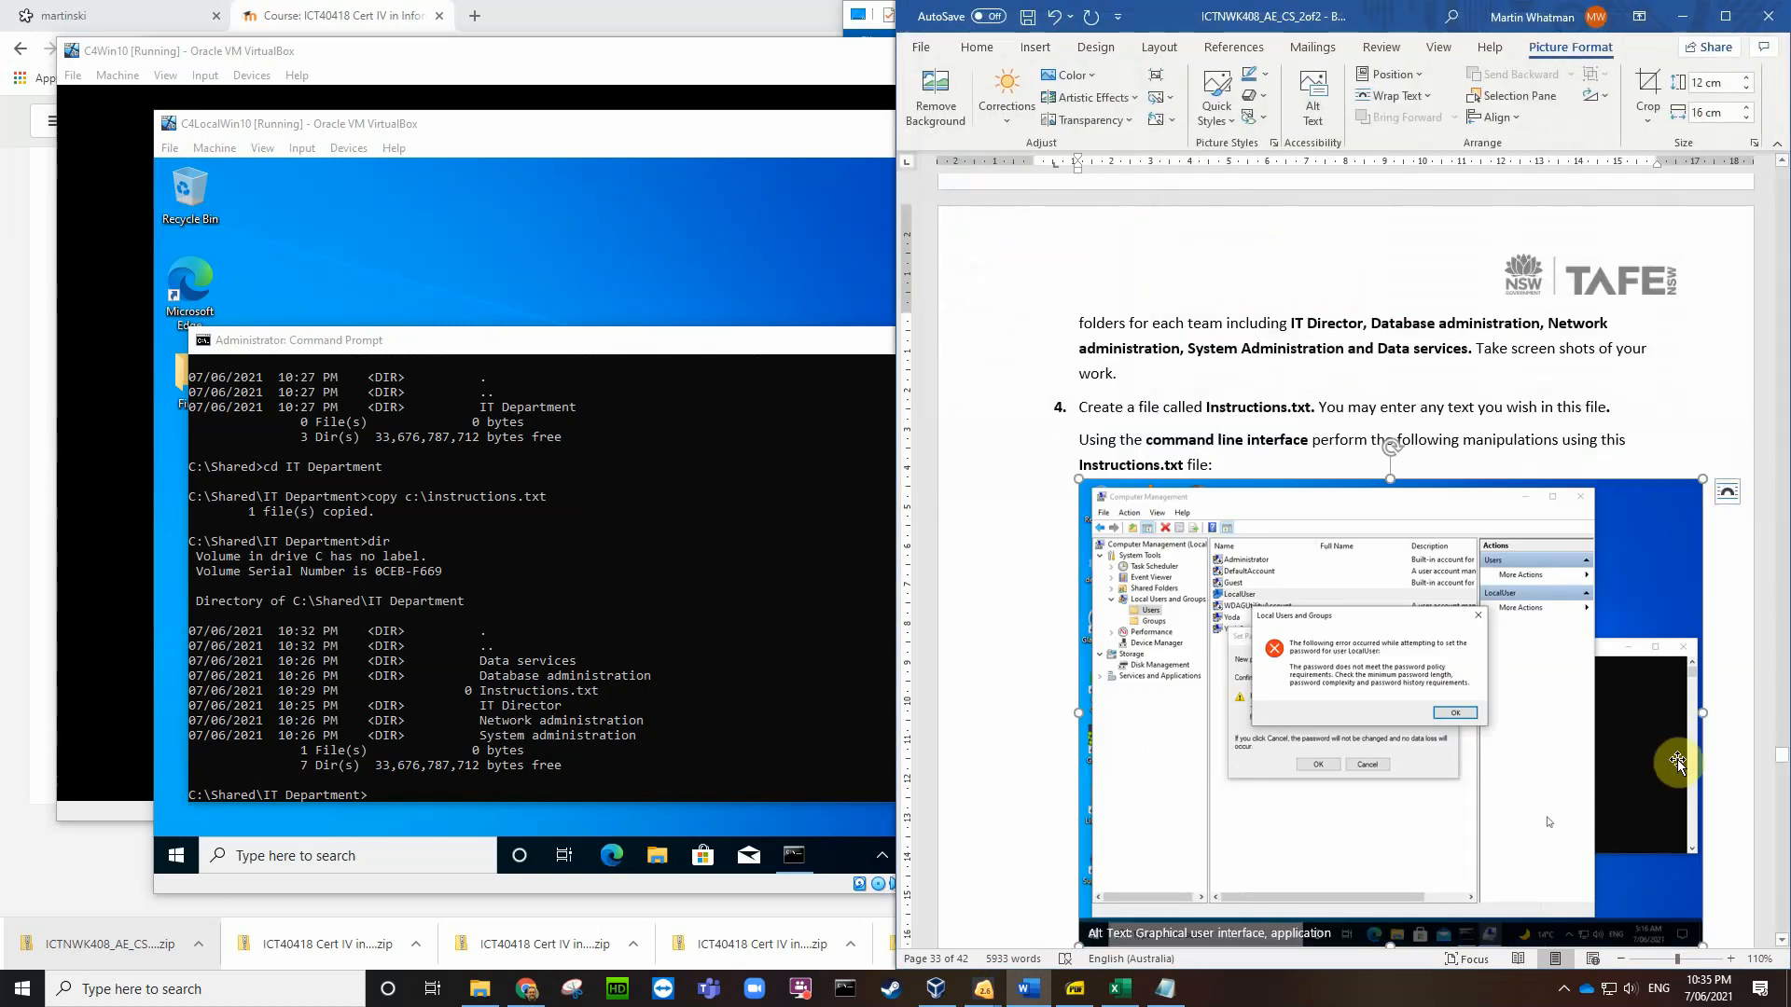
# Step: Shrink the screenshot to about 4.4 cm tall and move it beneath step 4.1
pyautogui.moveTo(1703, 946); pyautogui.dragTo(1297, 575)
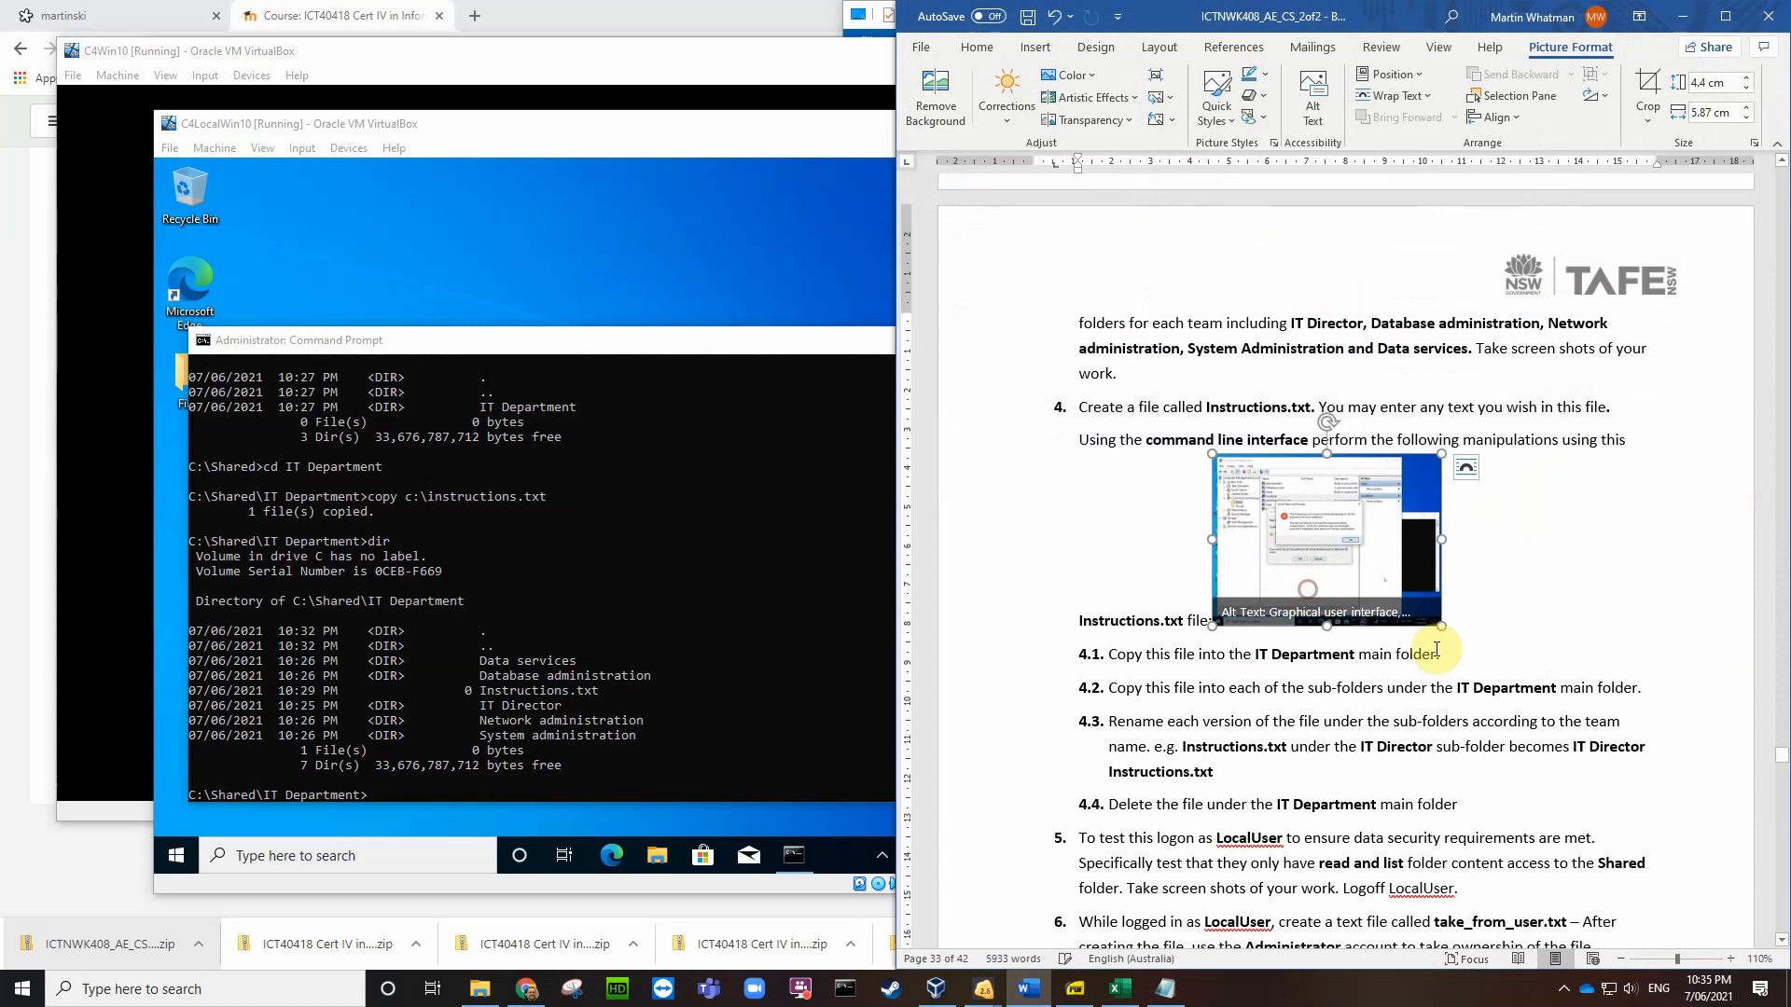
pyautogui.click(1472, 663)
pyautogui.click(1283, 558)
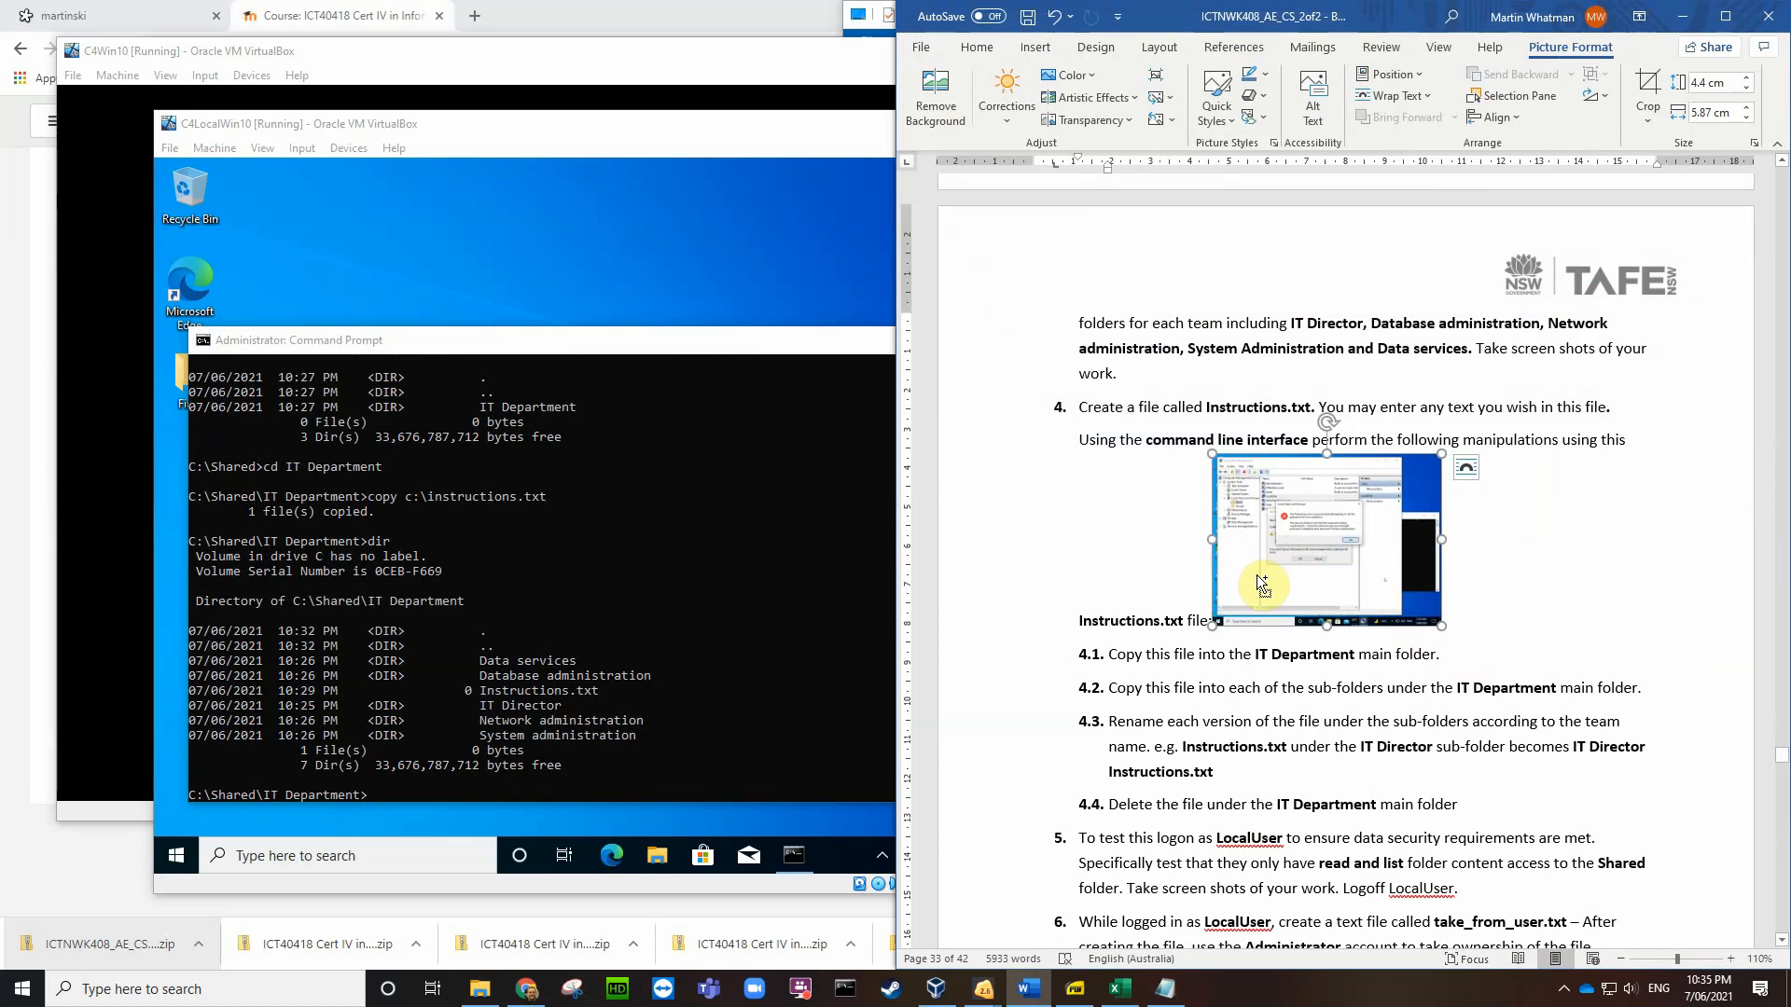
pyautogui.press('Delete')
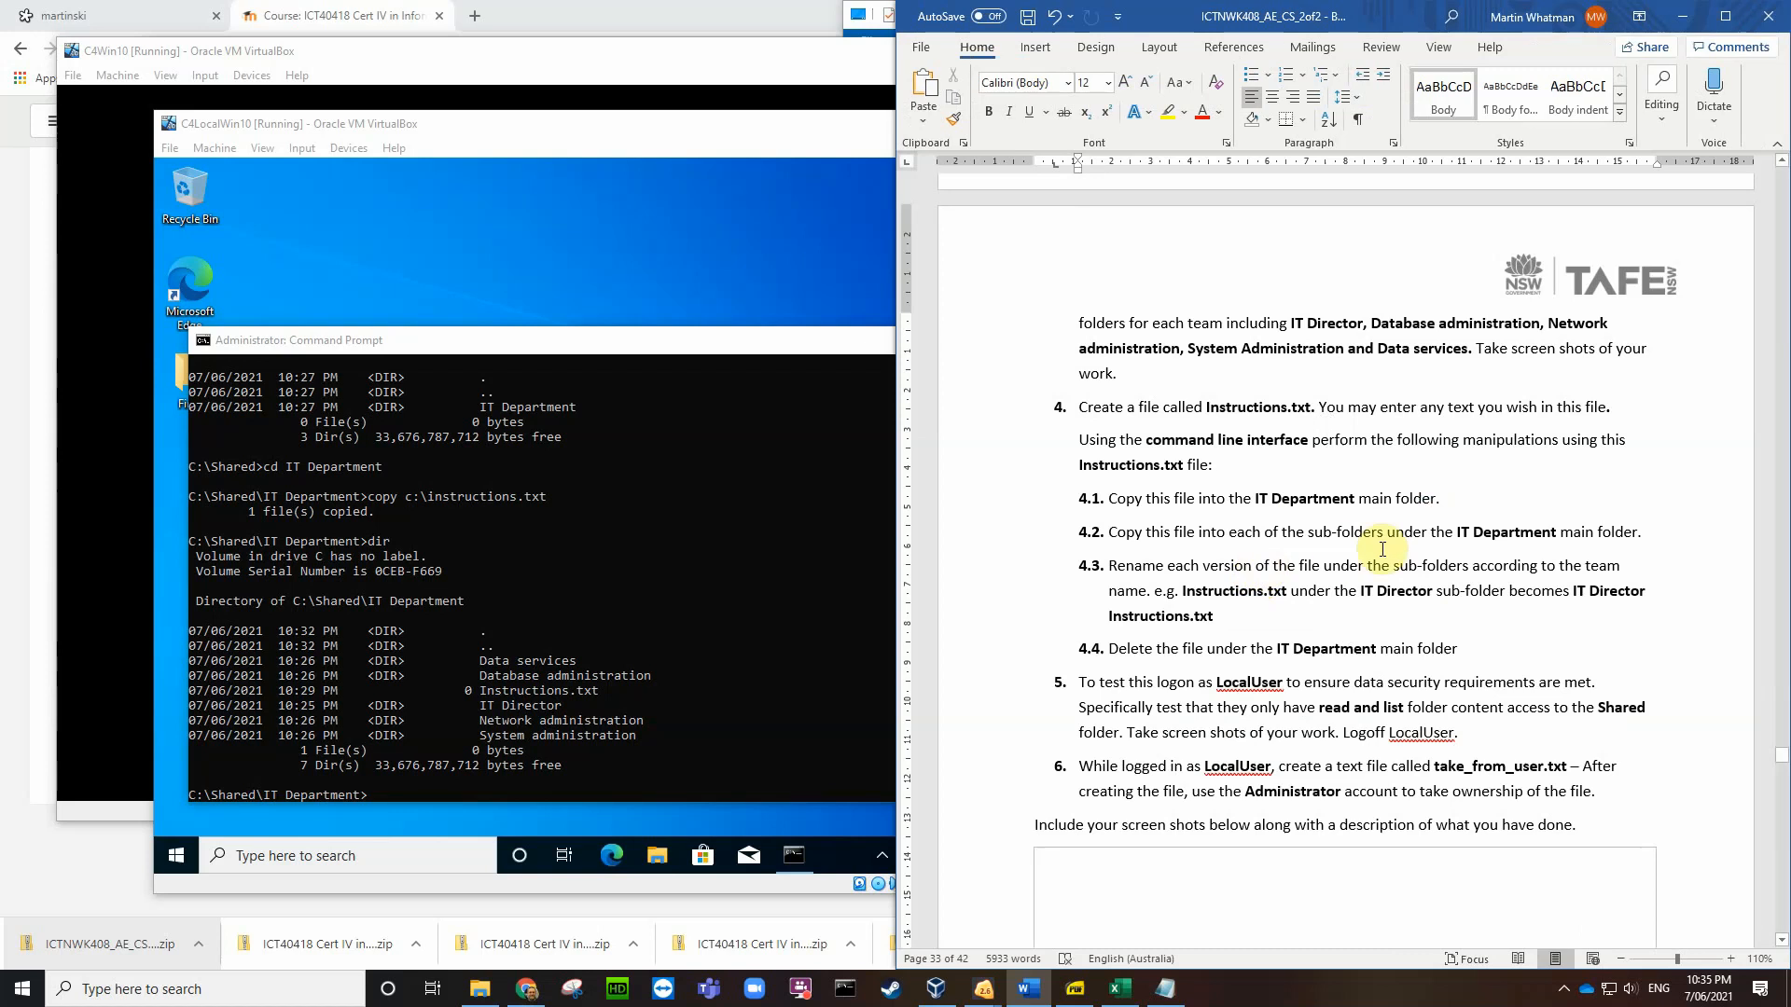
pyautogui.click(1470, 489)
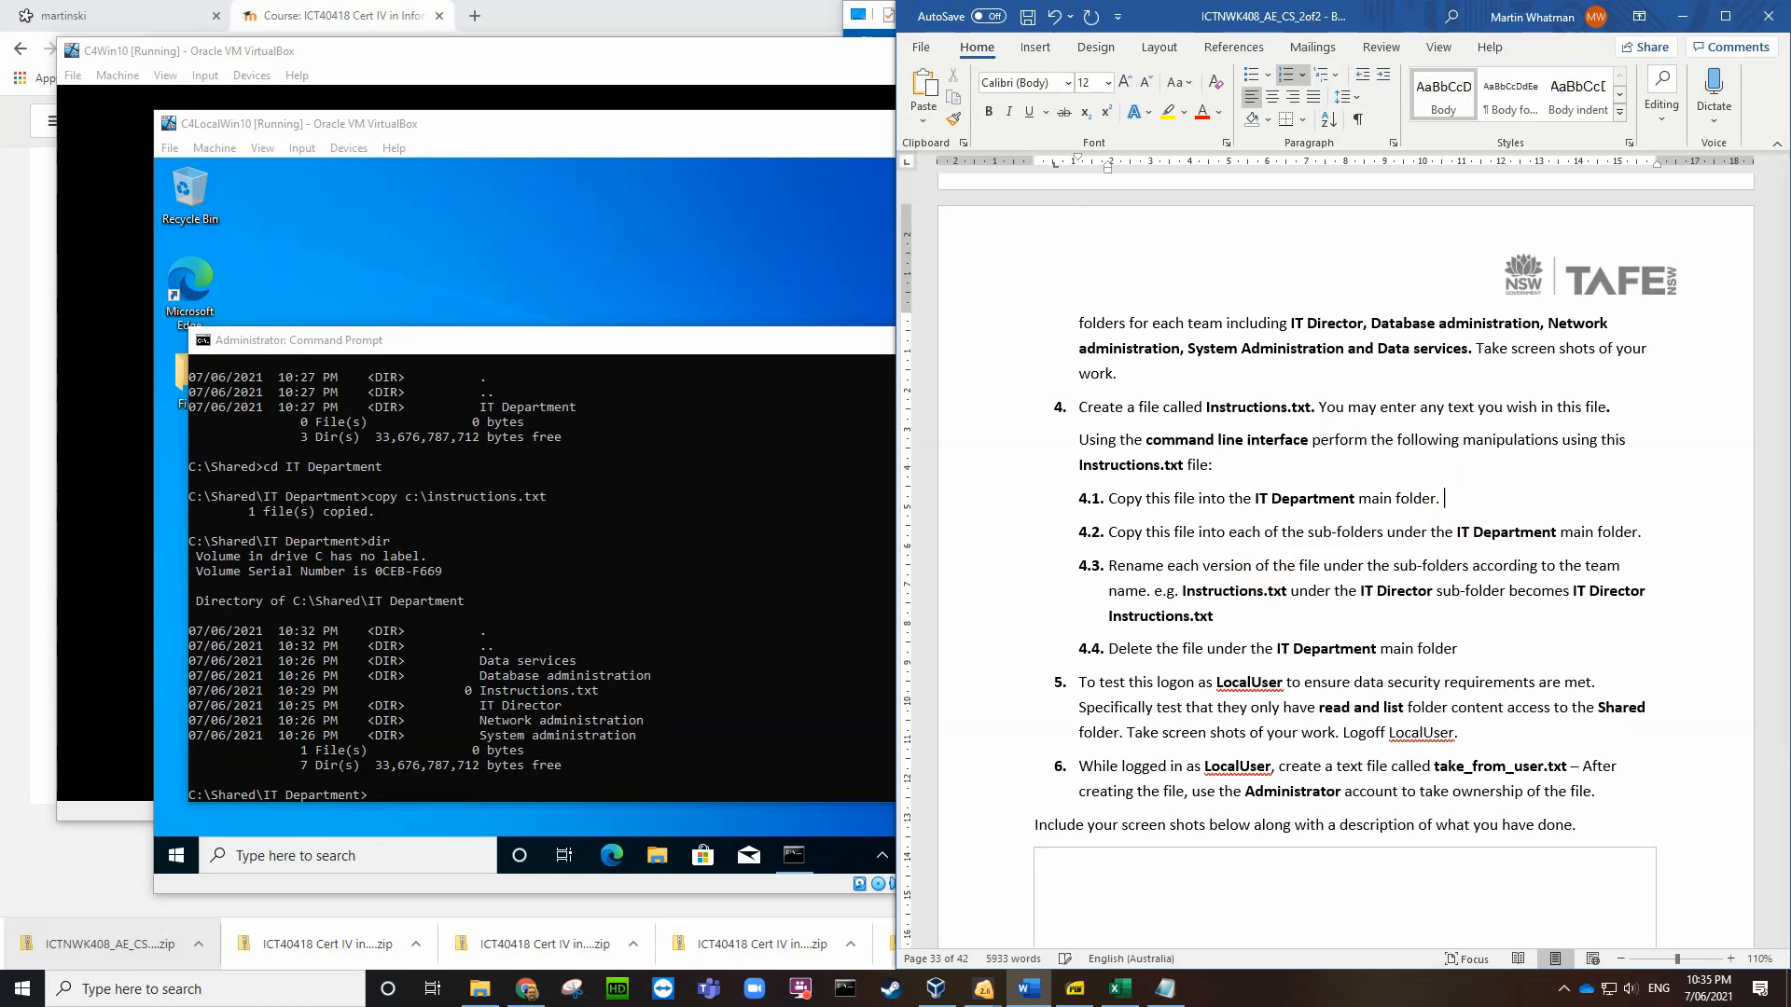
pyautogui.hotkey('ctrl', 'v')
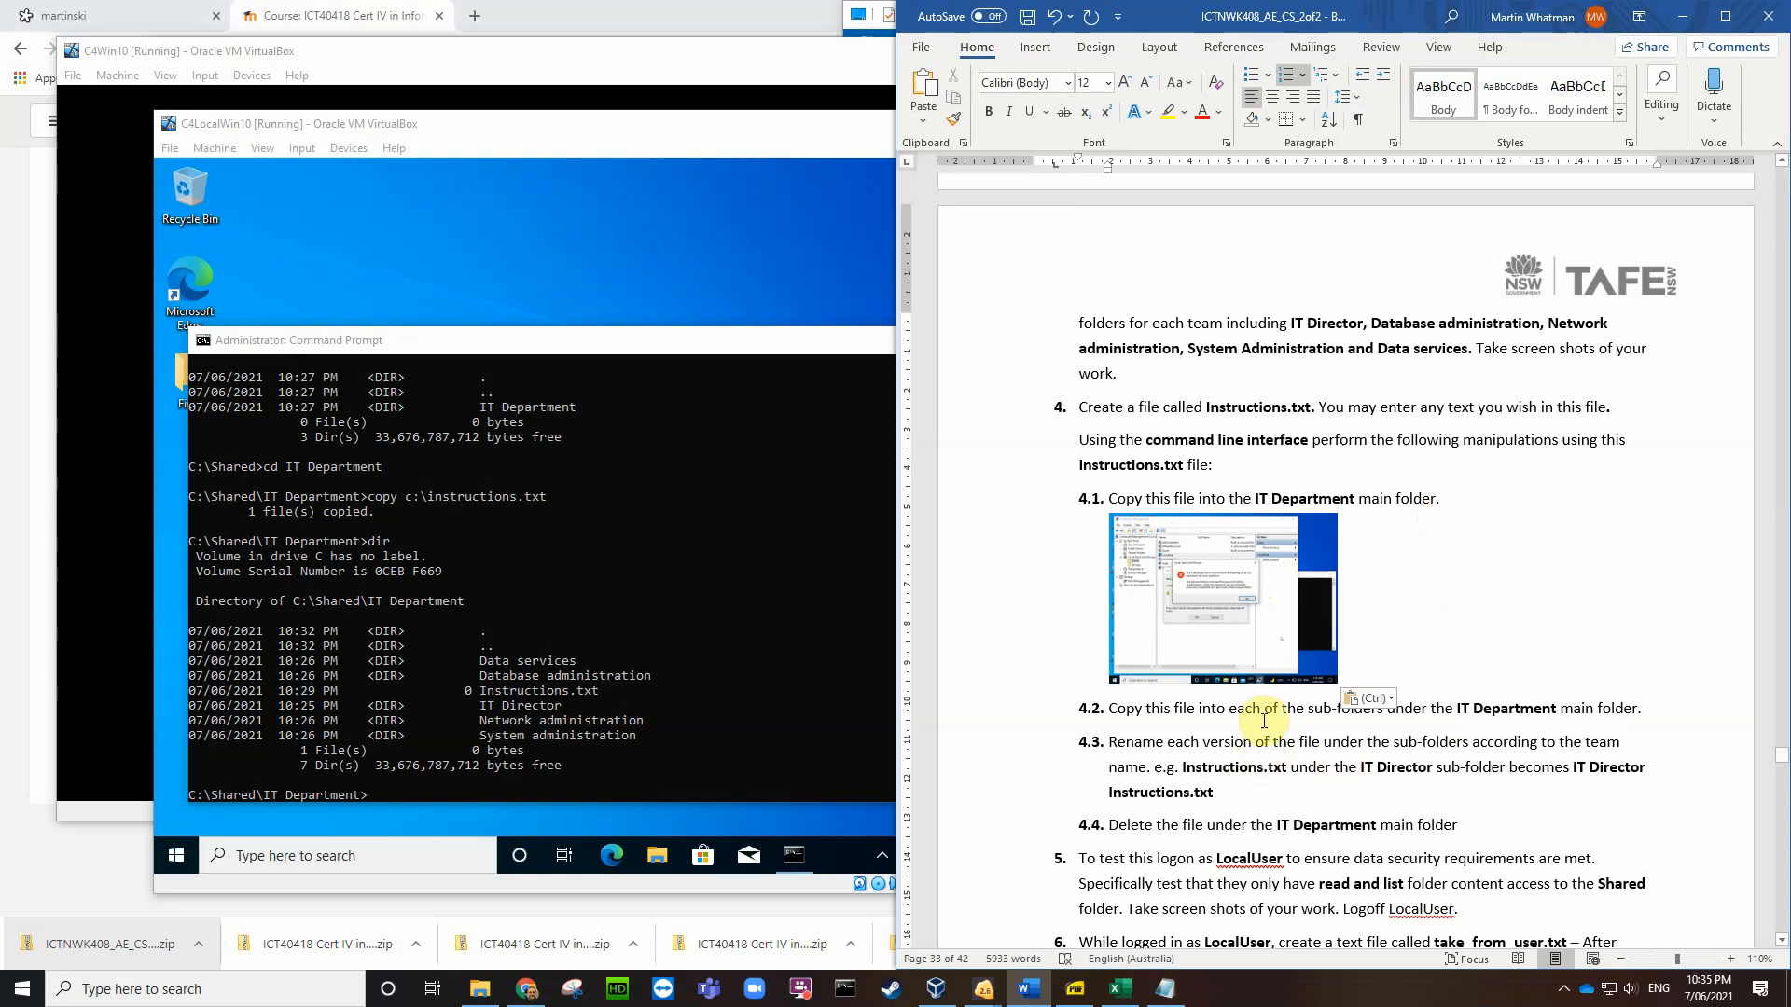
pyautogui.click(1659, 716)
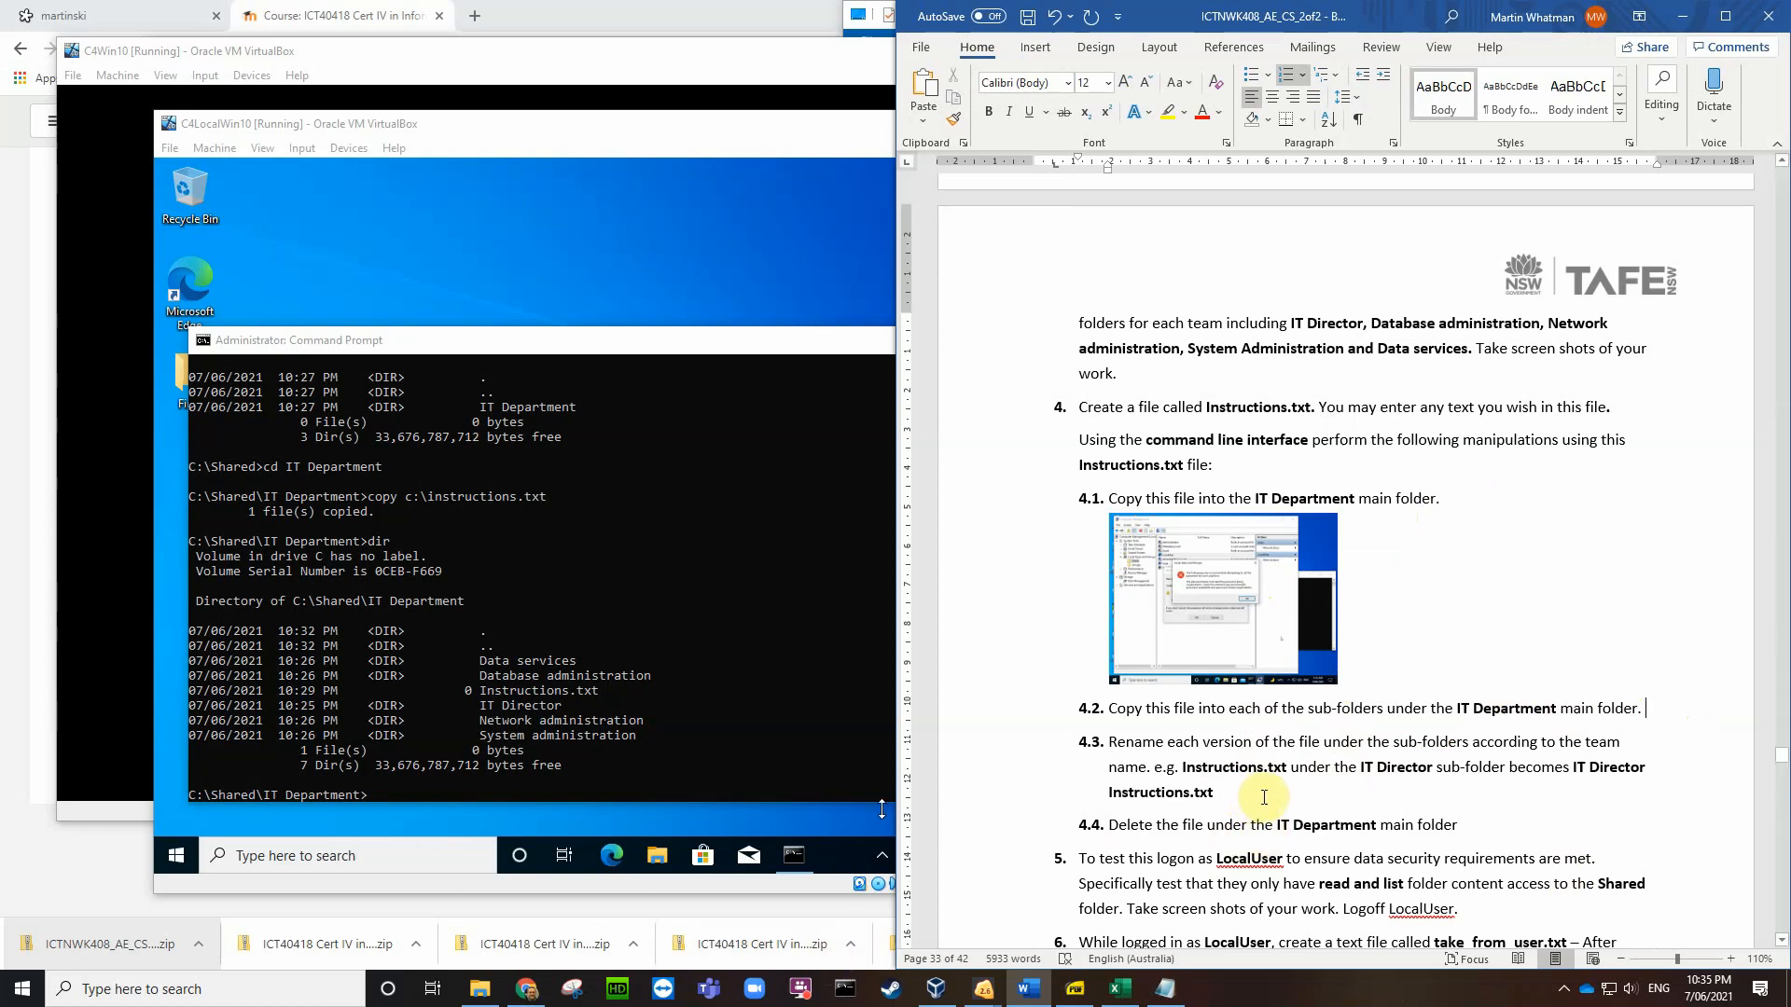
pyautogui.click(379, 797)
# Step: Run copy "instructions.txt" "data services\data services instructions.txt" in the VM's Command Prompt
pyautogui.click(384, 796)
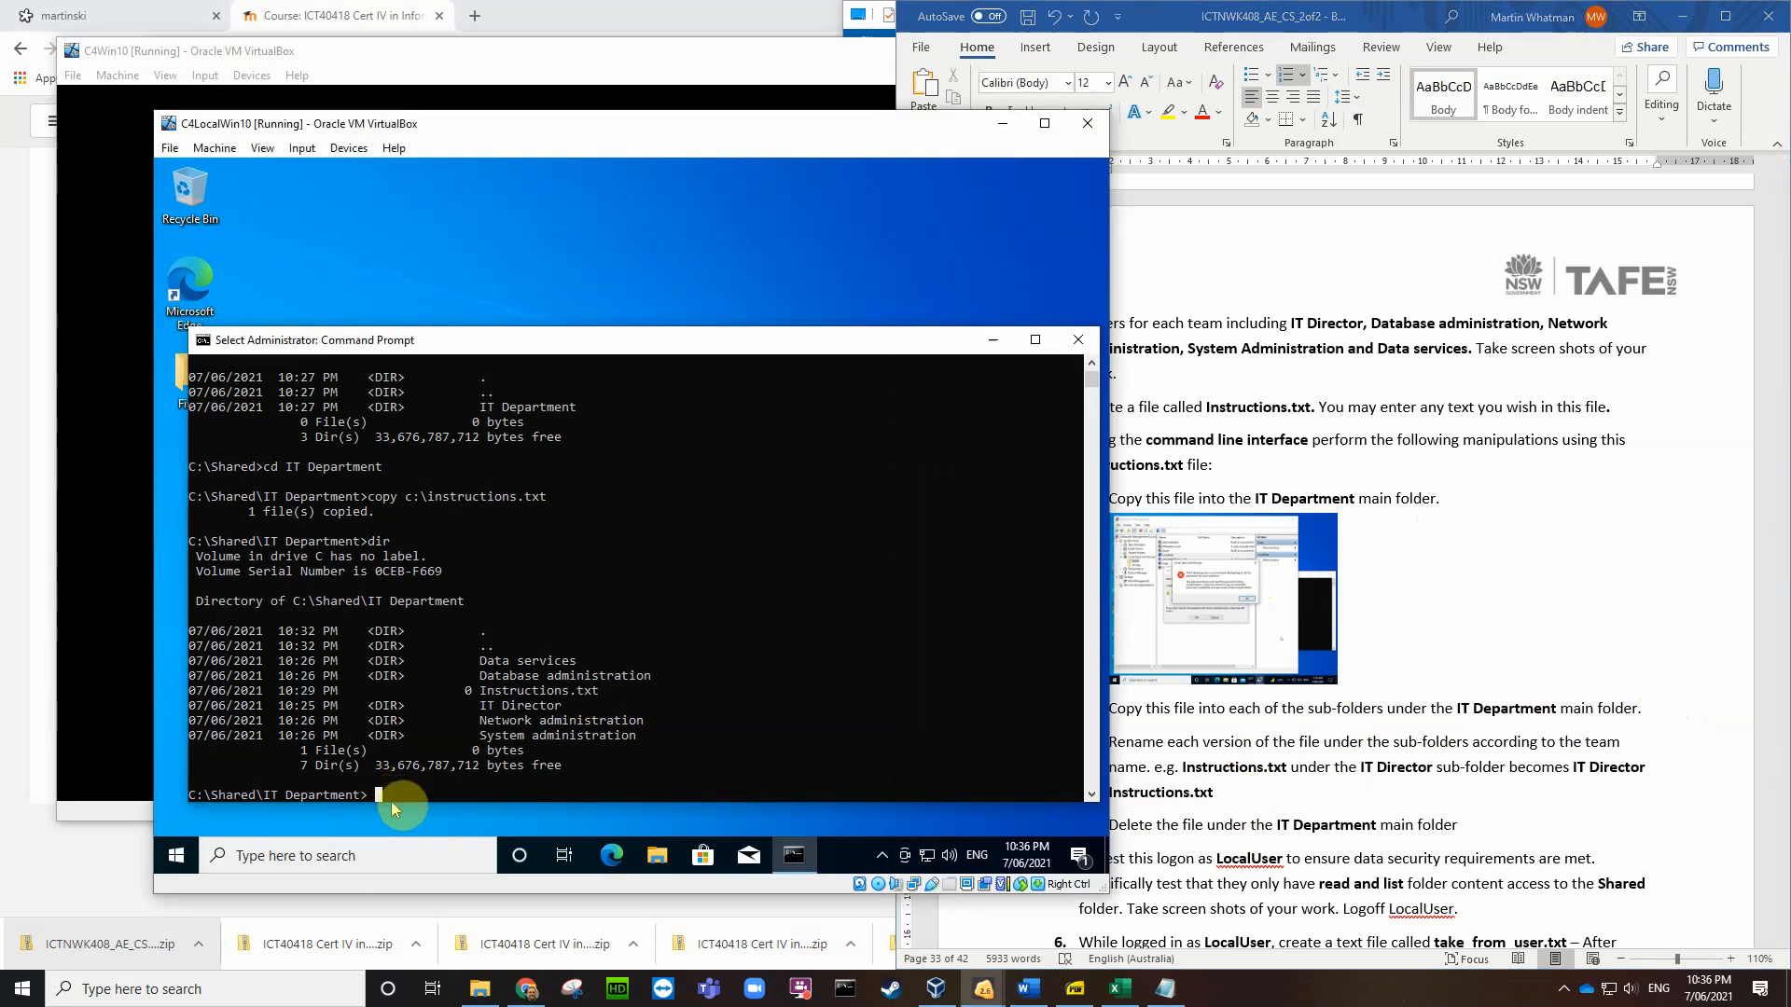
pyautogui.press('Escape')
pyautogui.write('copy')
pyautogui.write('instructio')
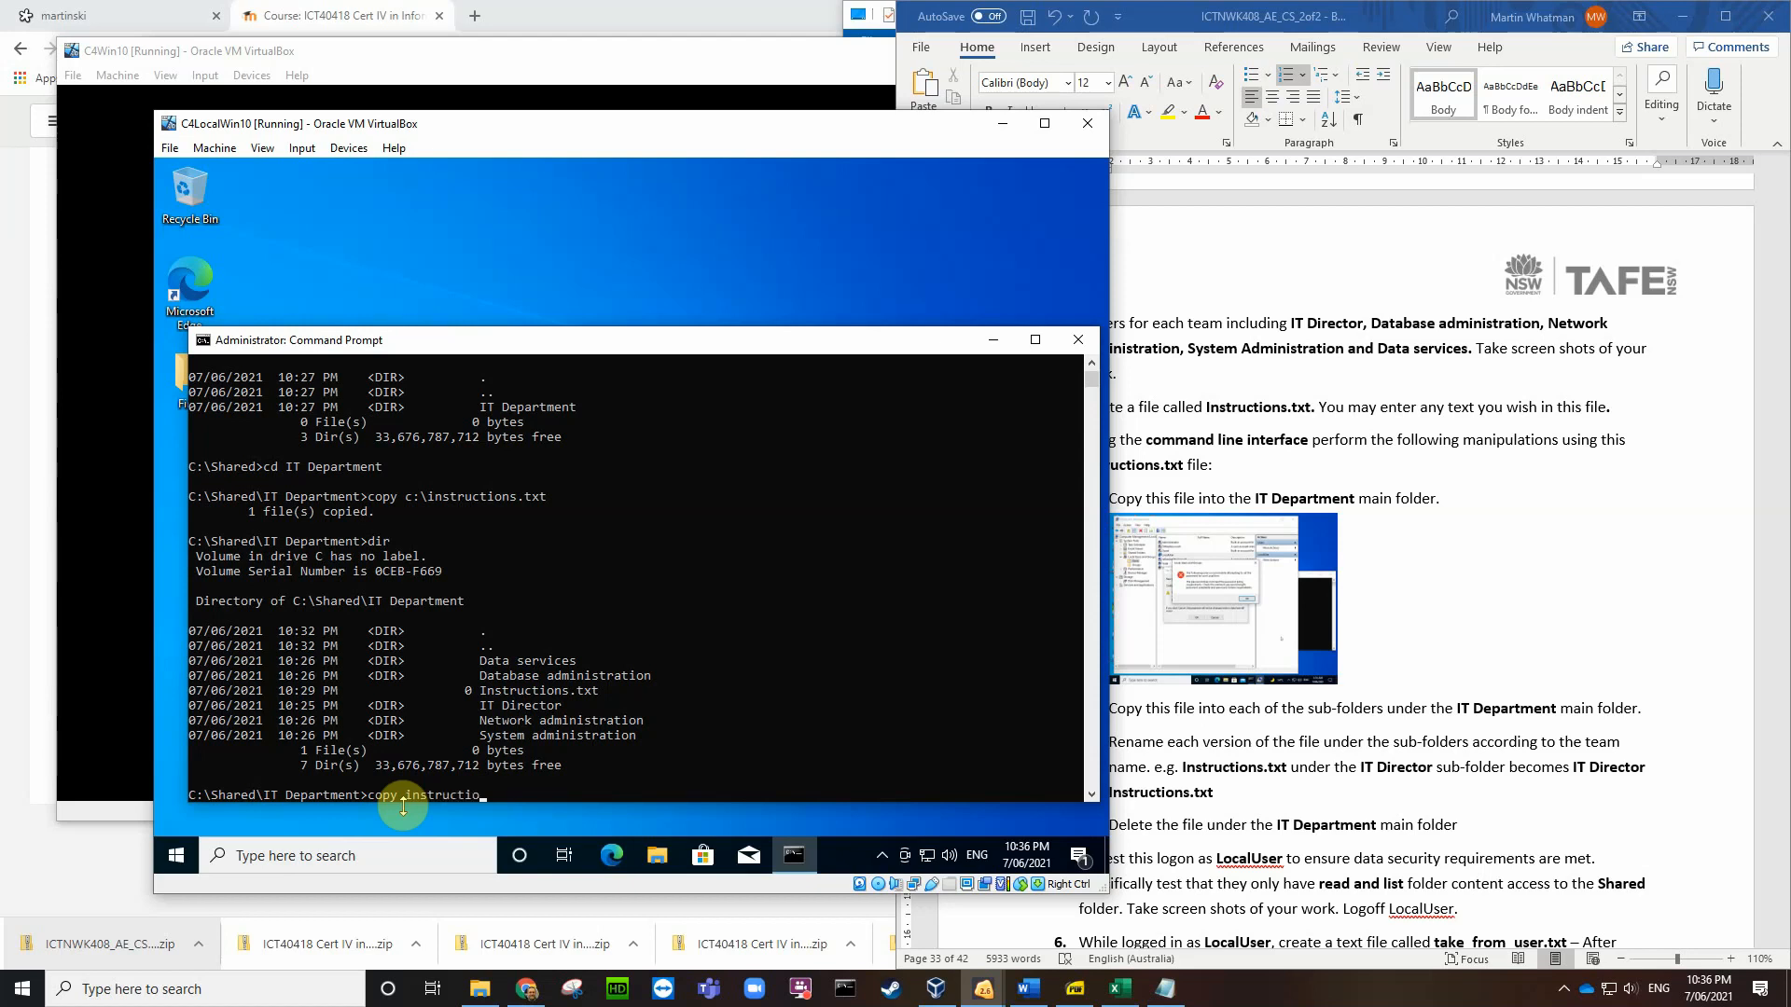
pyautogui.write('ns.tct')
pyautogui.press('BackSpace')
pyautogui.press('BackSpace')
pyautogui.write('xt')
pyautogui.write('data')
pyautogui.write('sevic')
pyautogui.write('es')
pyautogui.write('r')
pyautogui.write('\\')
pyautogui.write('data')
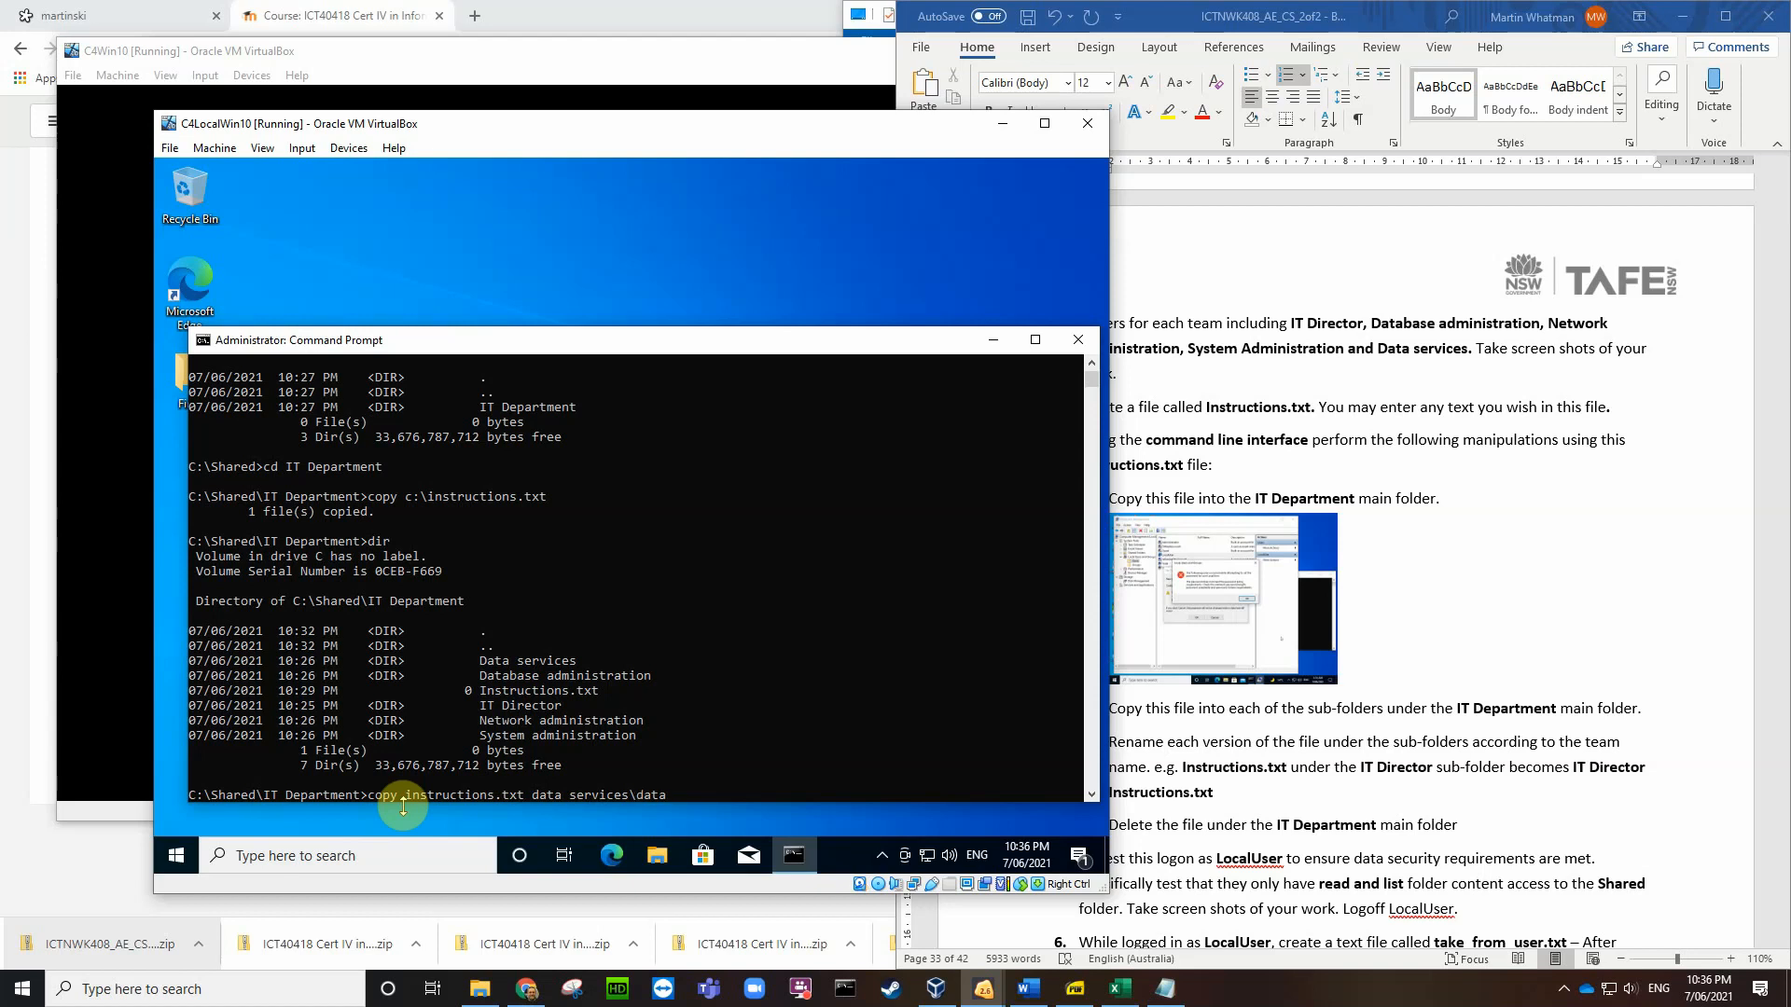
pyautogui.write('services')
pyautogui.write('instruc')
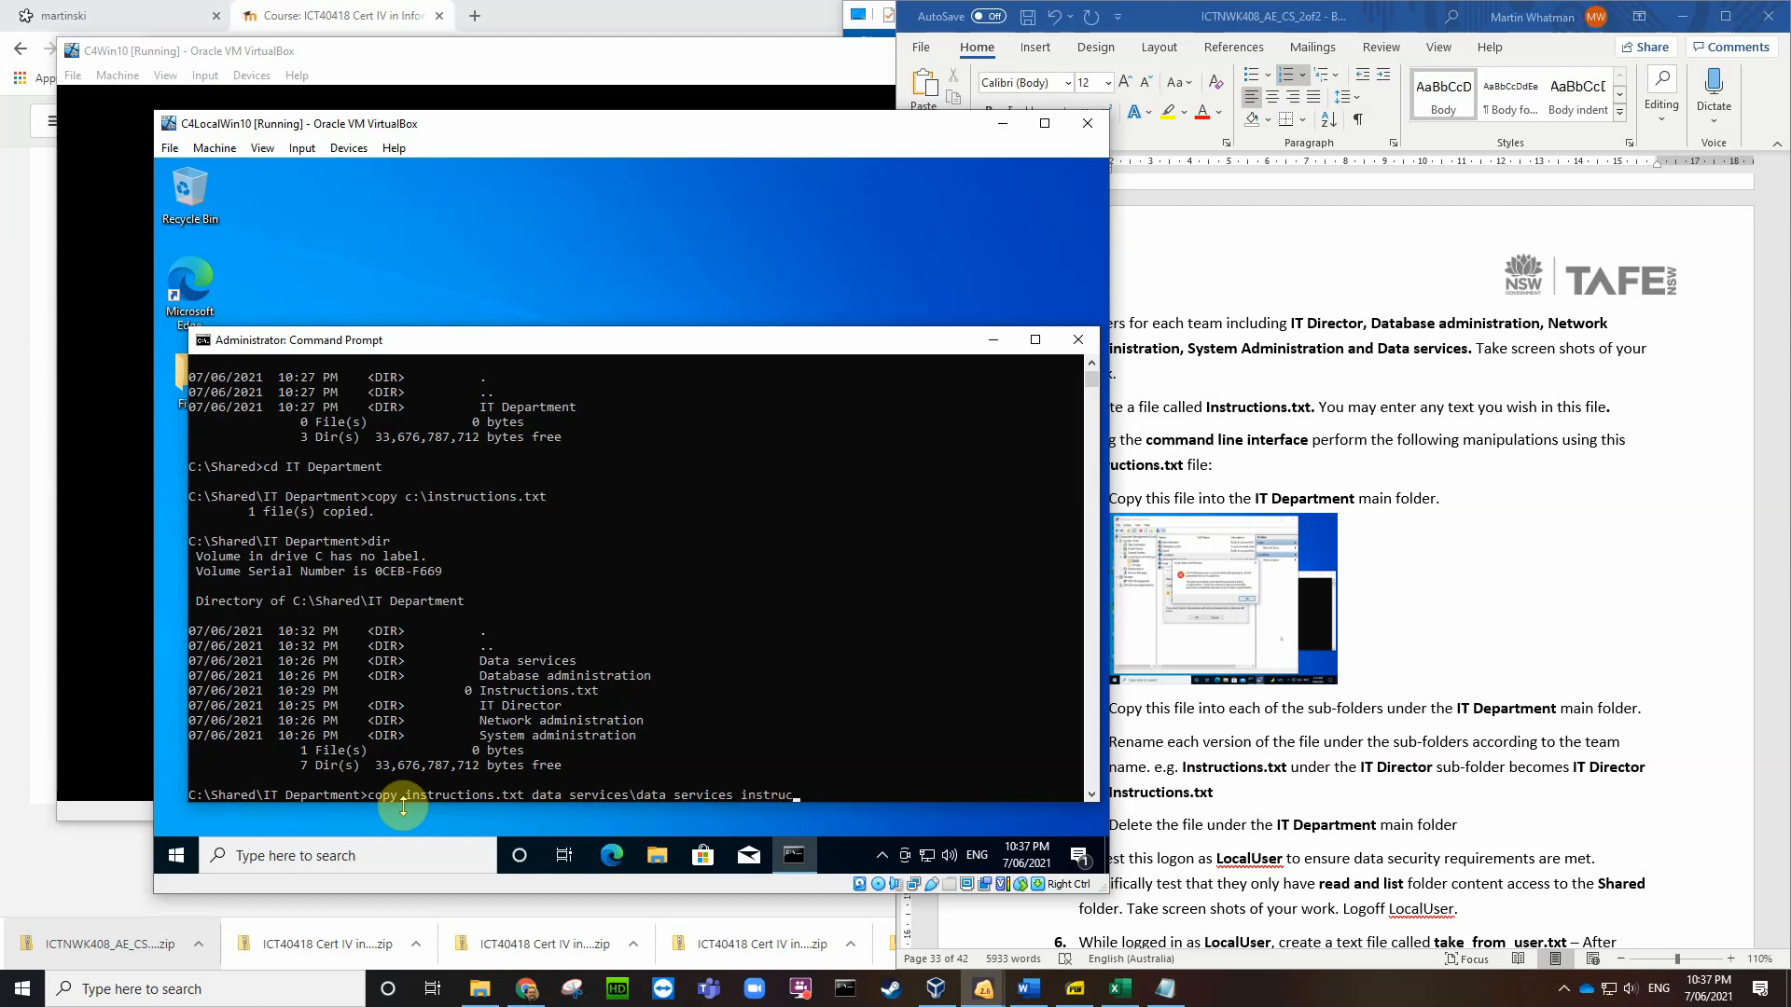
pyautogui.write('tions.txt')
pyautogui.write('"')
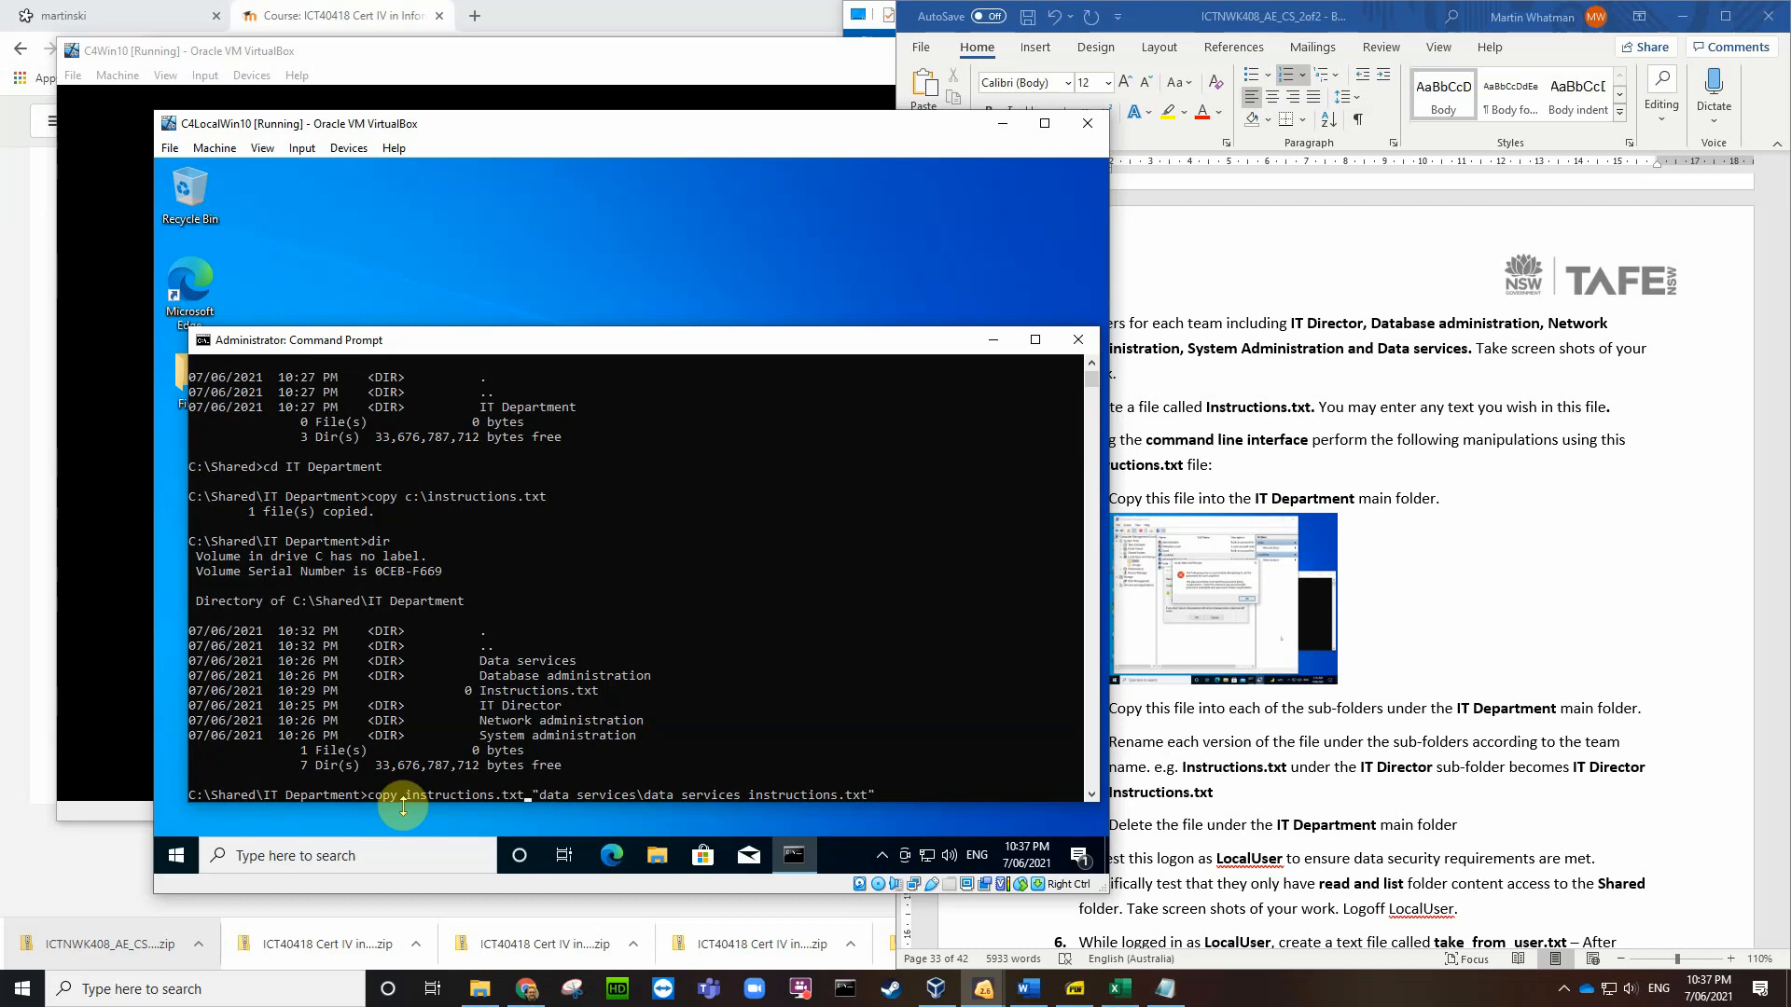
pyautogui.write('"')
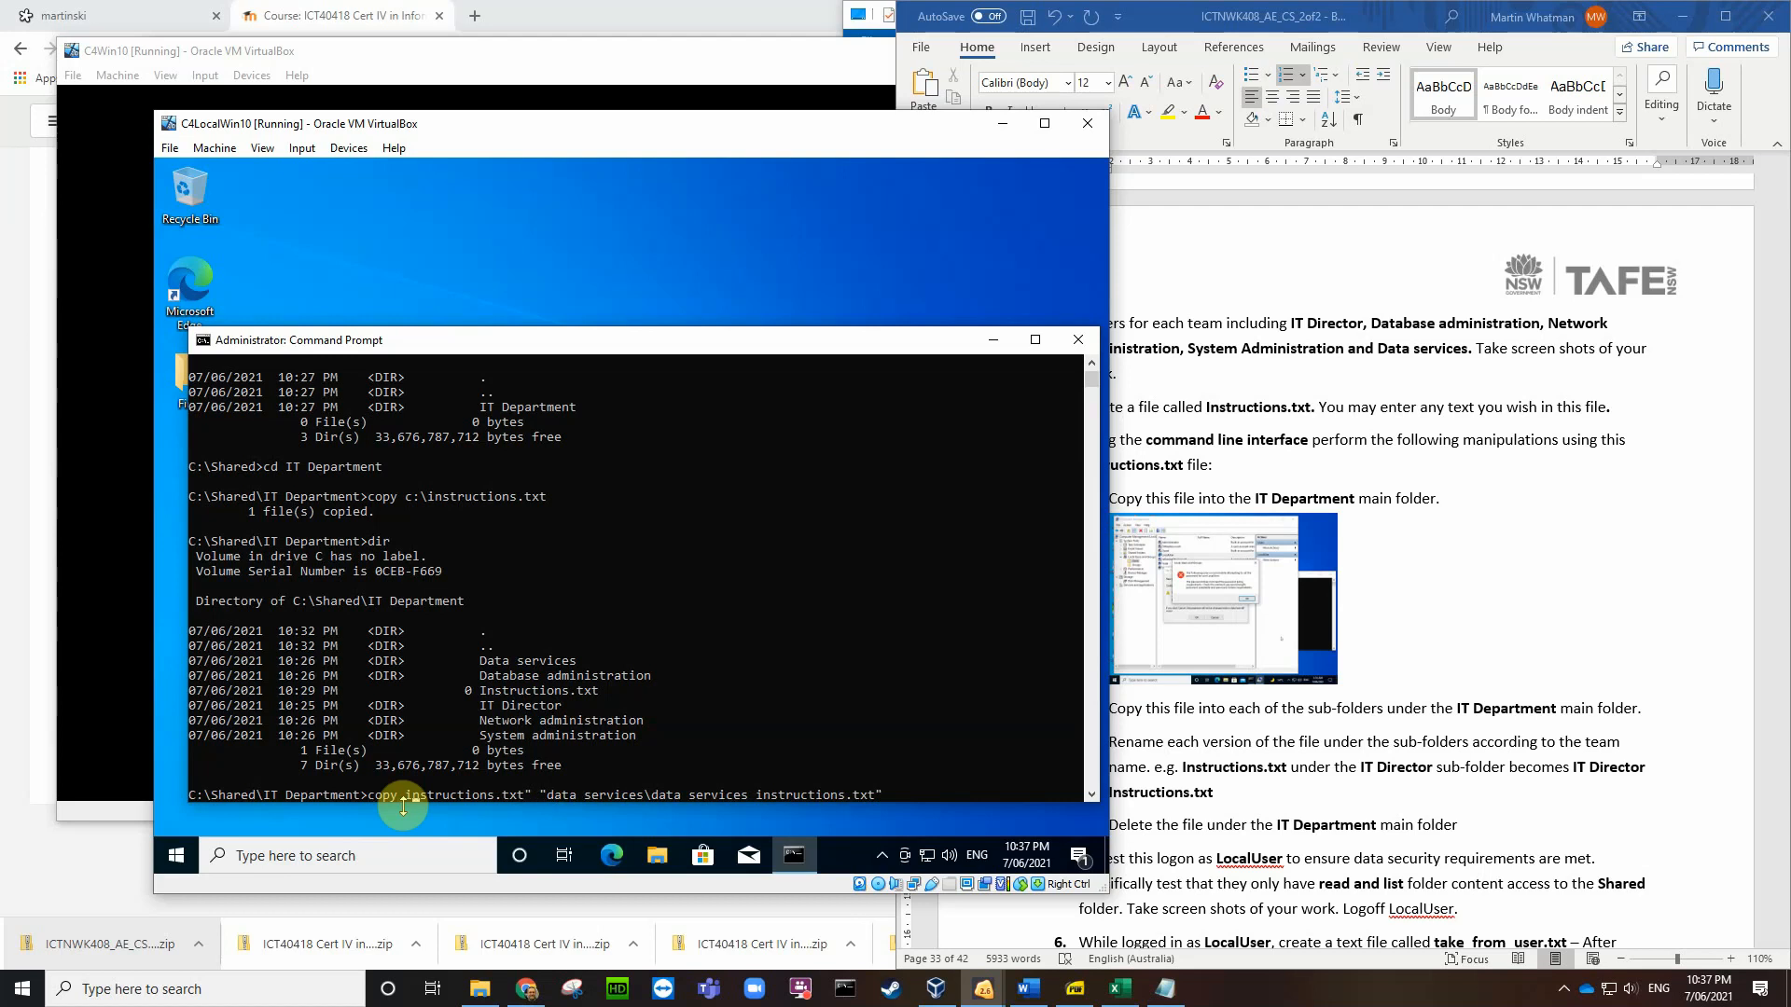
pyautogui.write('"')
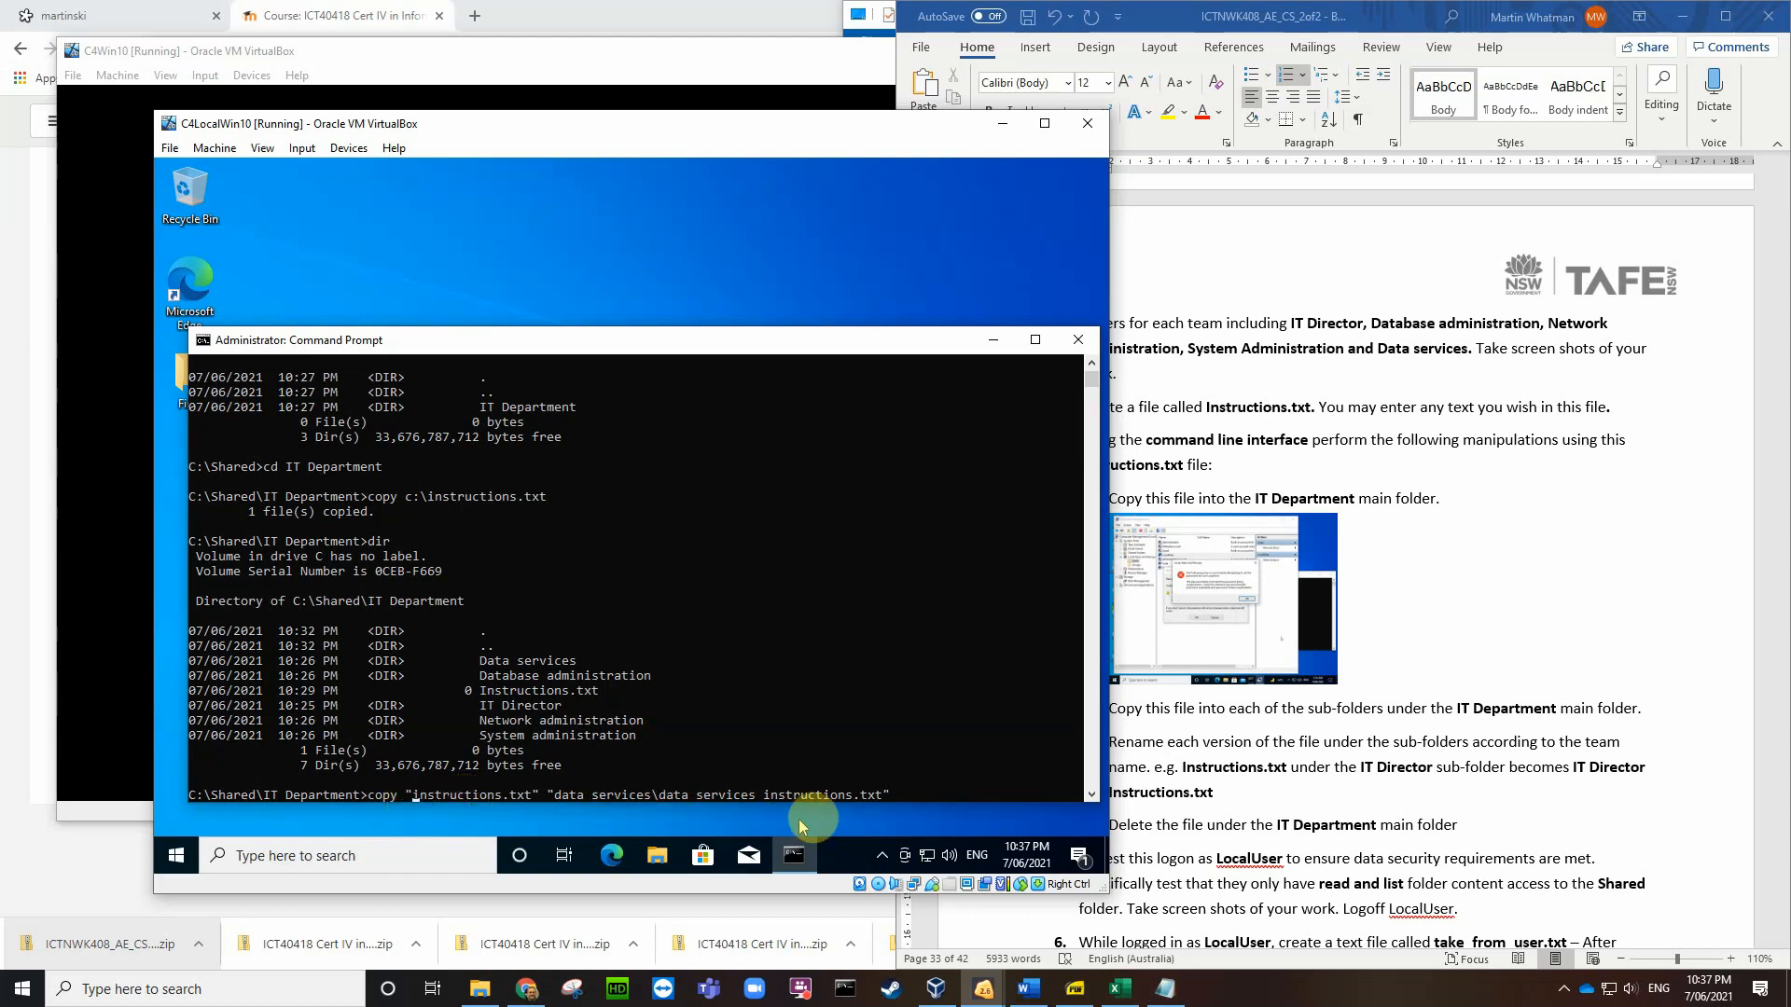
pyautogui.click(899, 797)
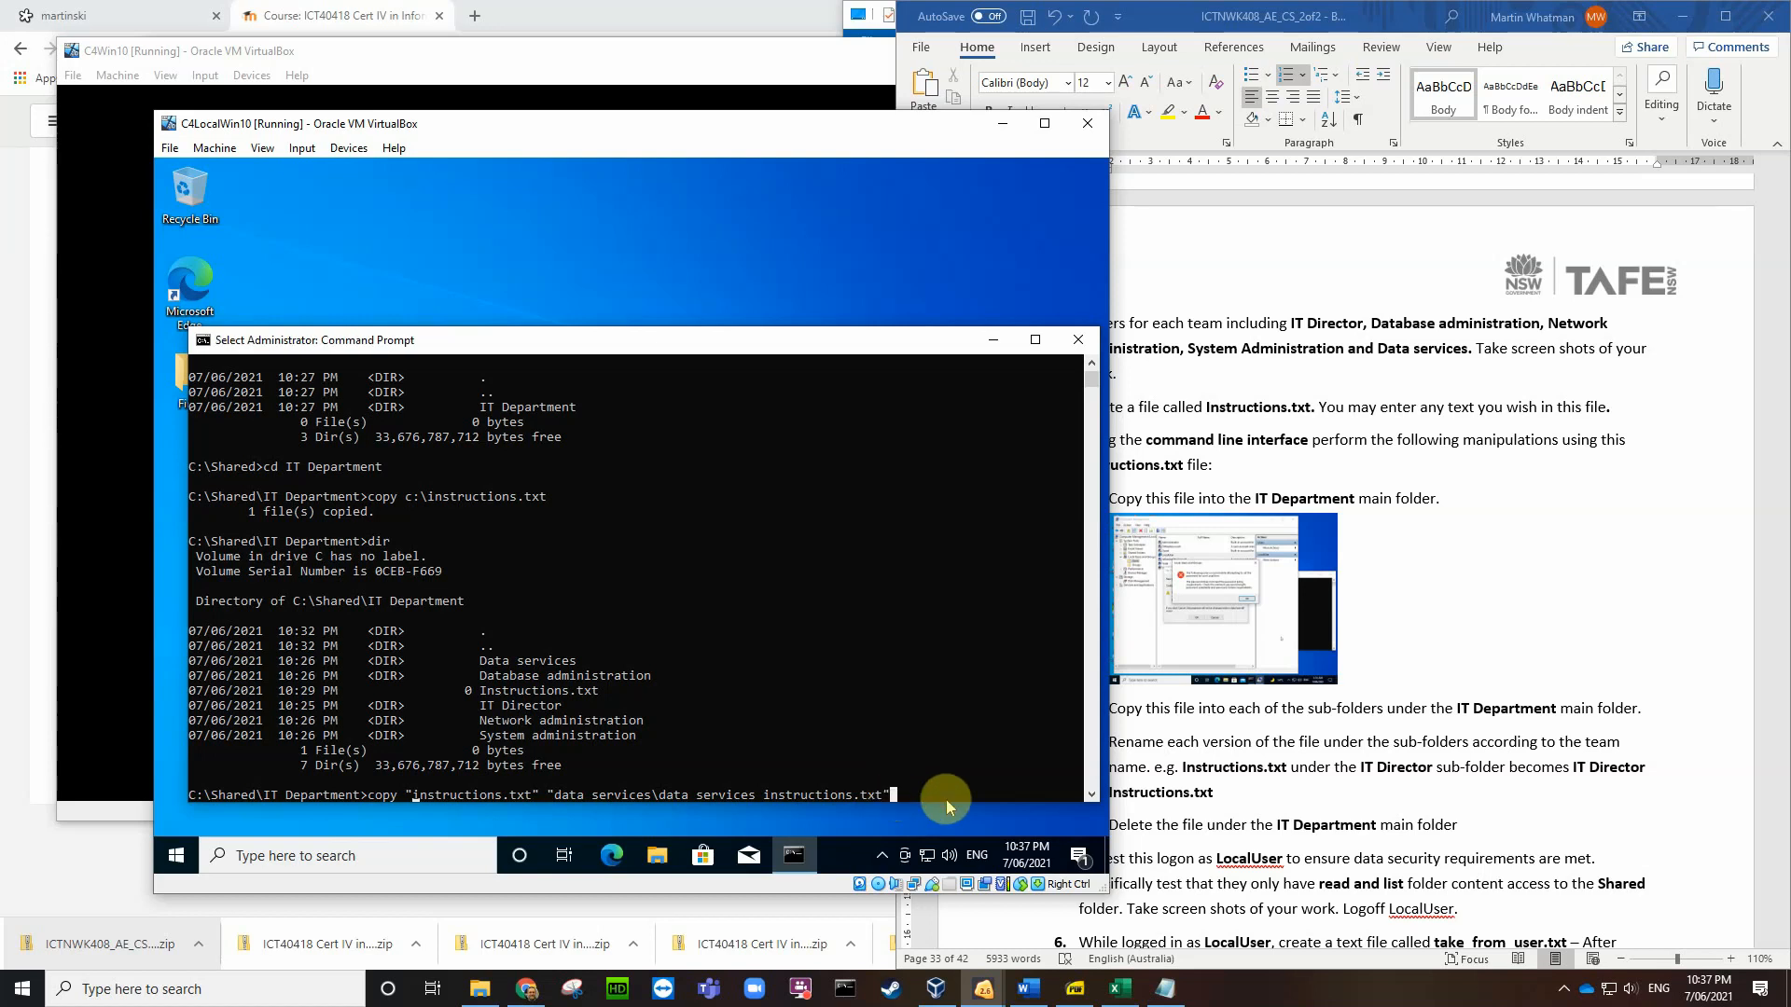
pyautogui.press('Escape')
pyautogui.press('Return')
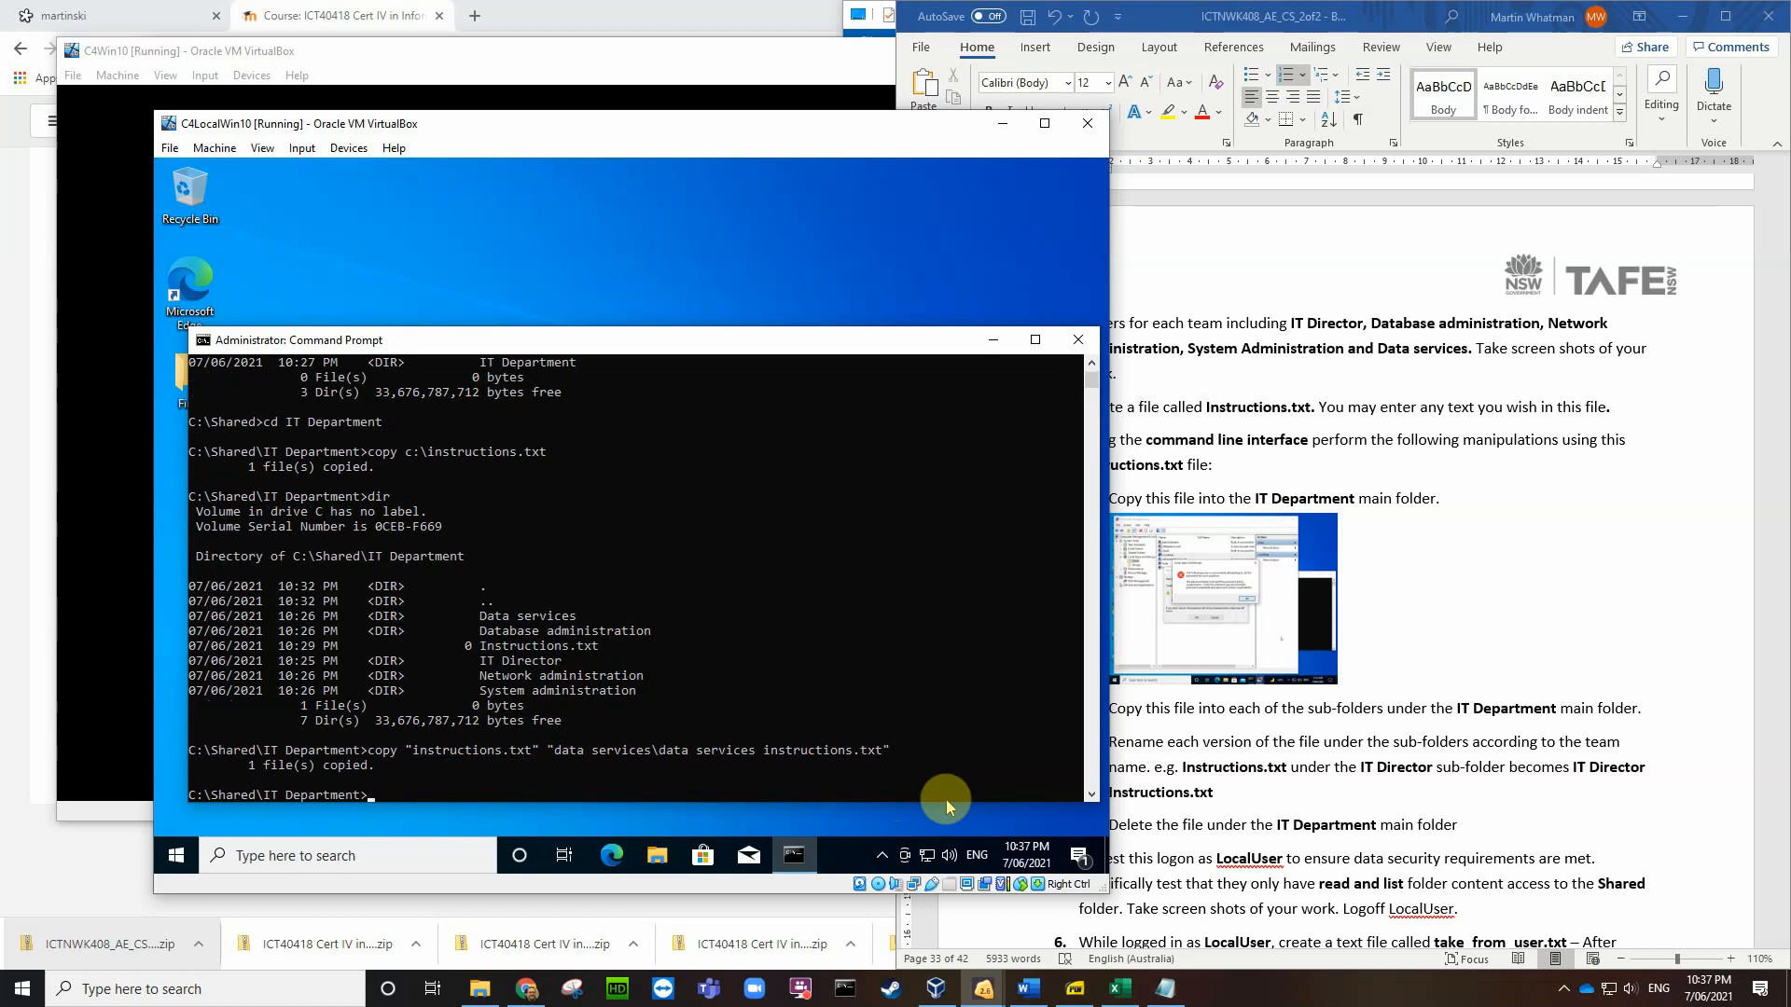
# Step: Run dir "data services" to see data services instructions.txt listed, then switch to Word
pyautogui.write('dir dataservices')
pyautogui.press('Left')
pyautogui.press('Left')
pyautogui.press('Left')
pyautogui.press('Left')
pyautogui.press('Left')
pyautogui.press('Left')
pyautogui.press('Left')
pyautogui.press('Left')
pyautogui.press('Return')
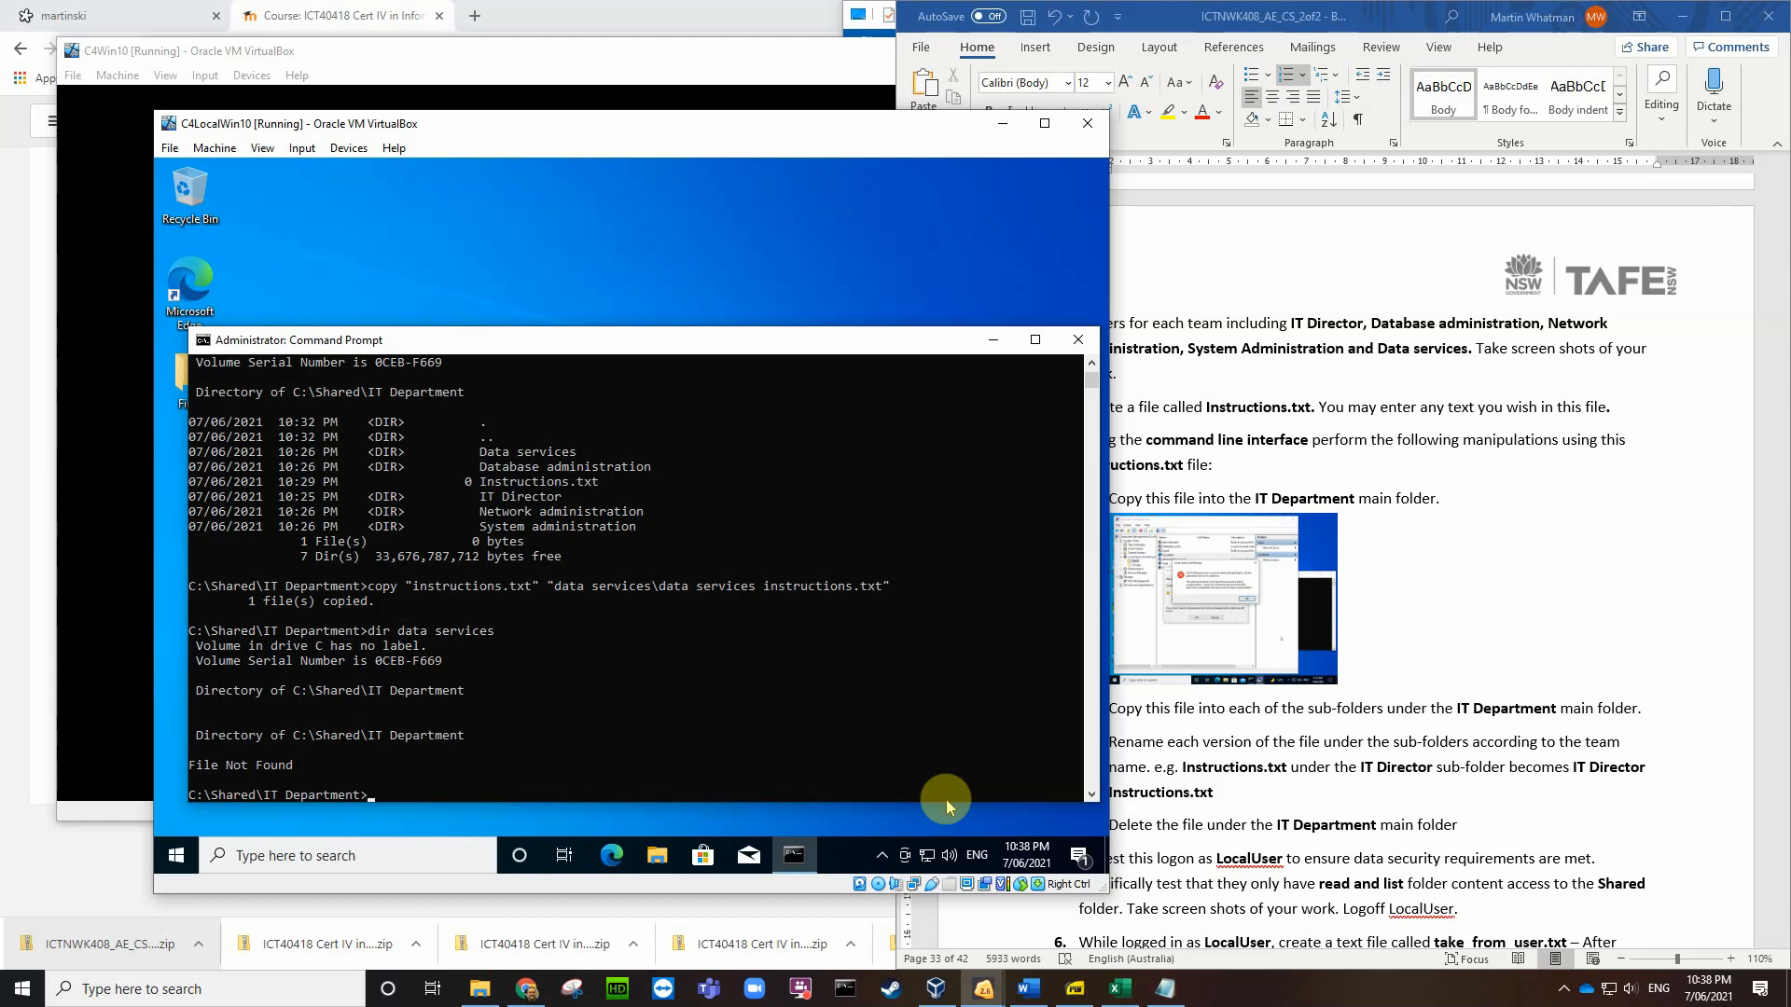
pyautogui.press('Up')
pyautogui.write('"')
pyautogui.press('Right')
pyautogui.press('Right')
pyautogui.write('"')
pyautogui.press('Return')
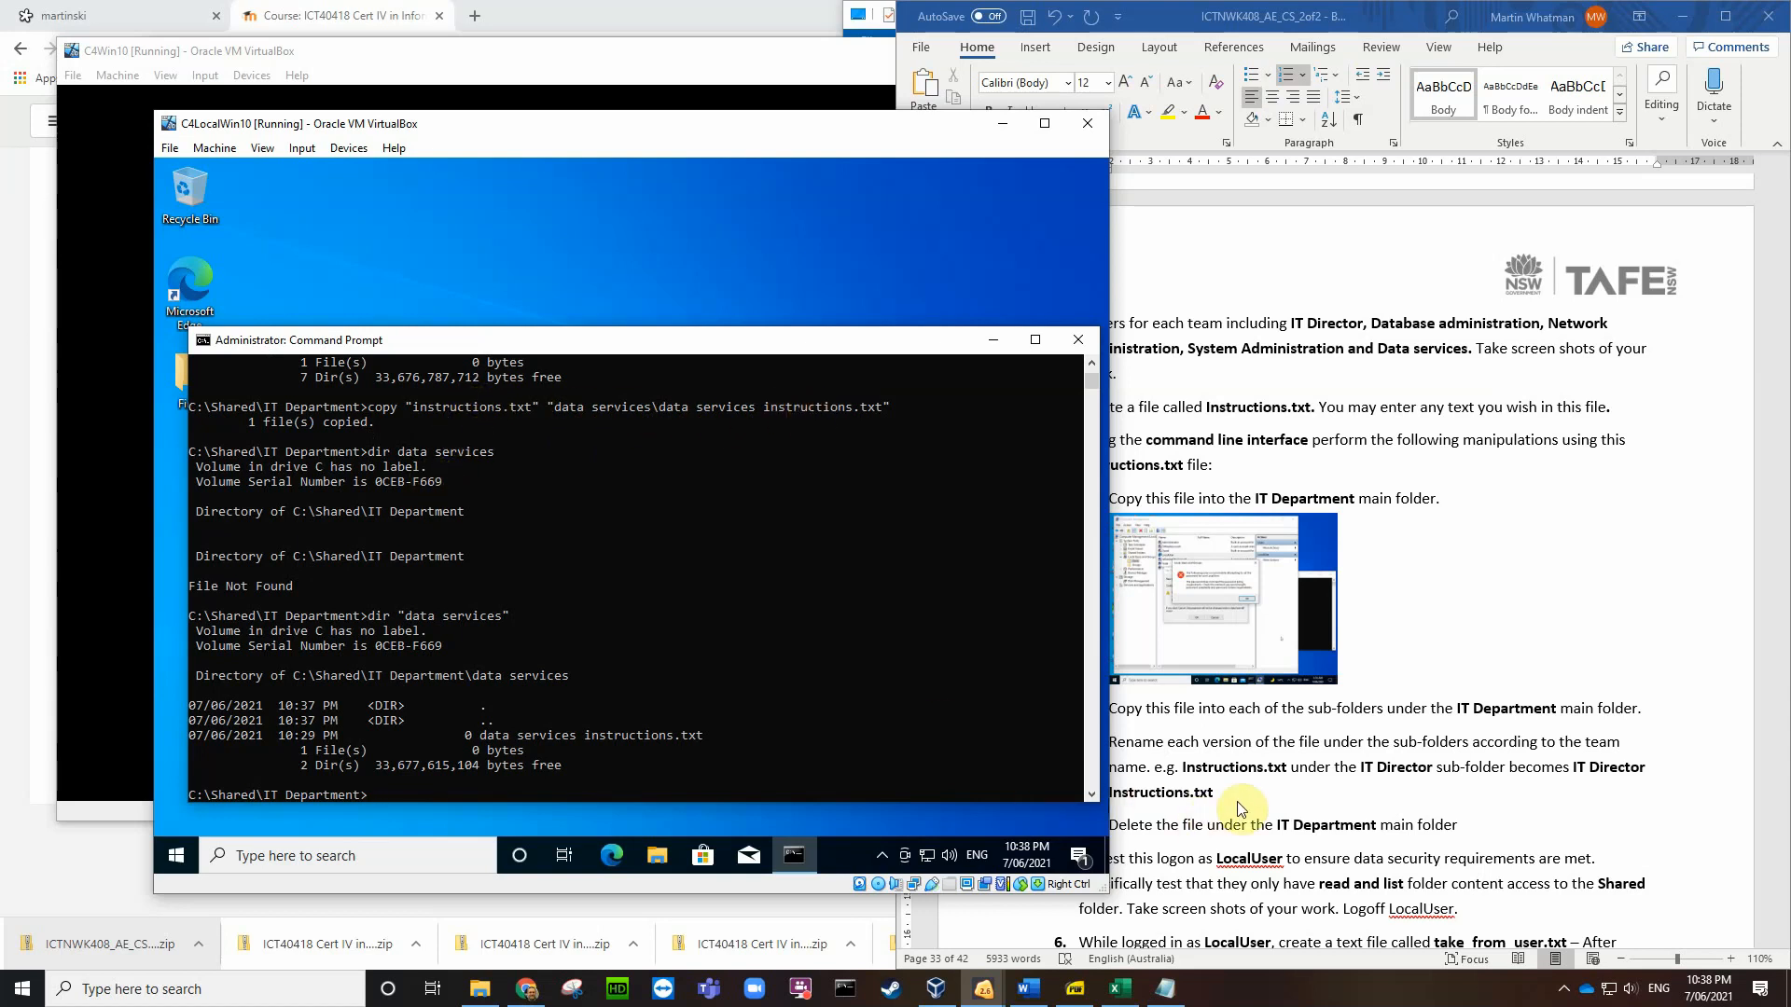
pyautogui.click(1562, 799)
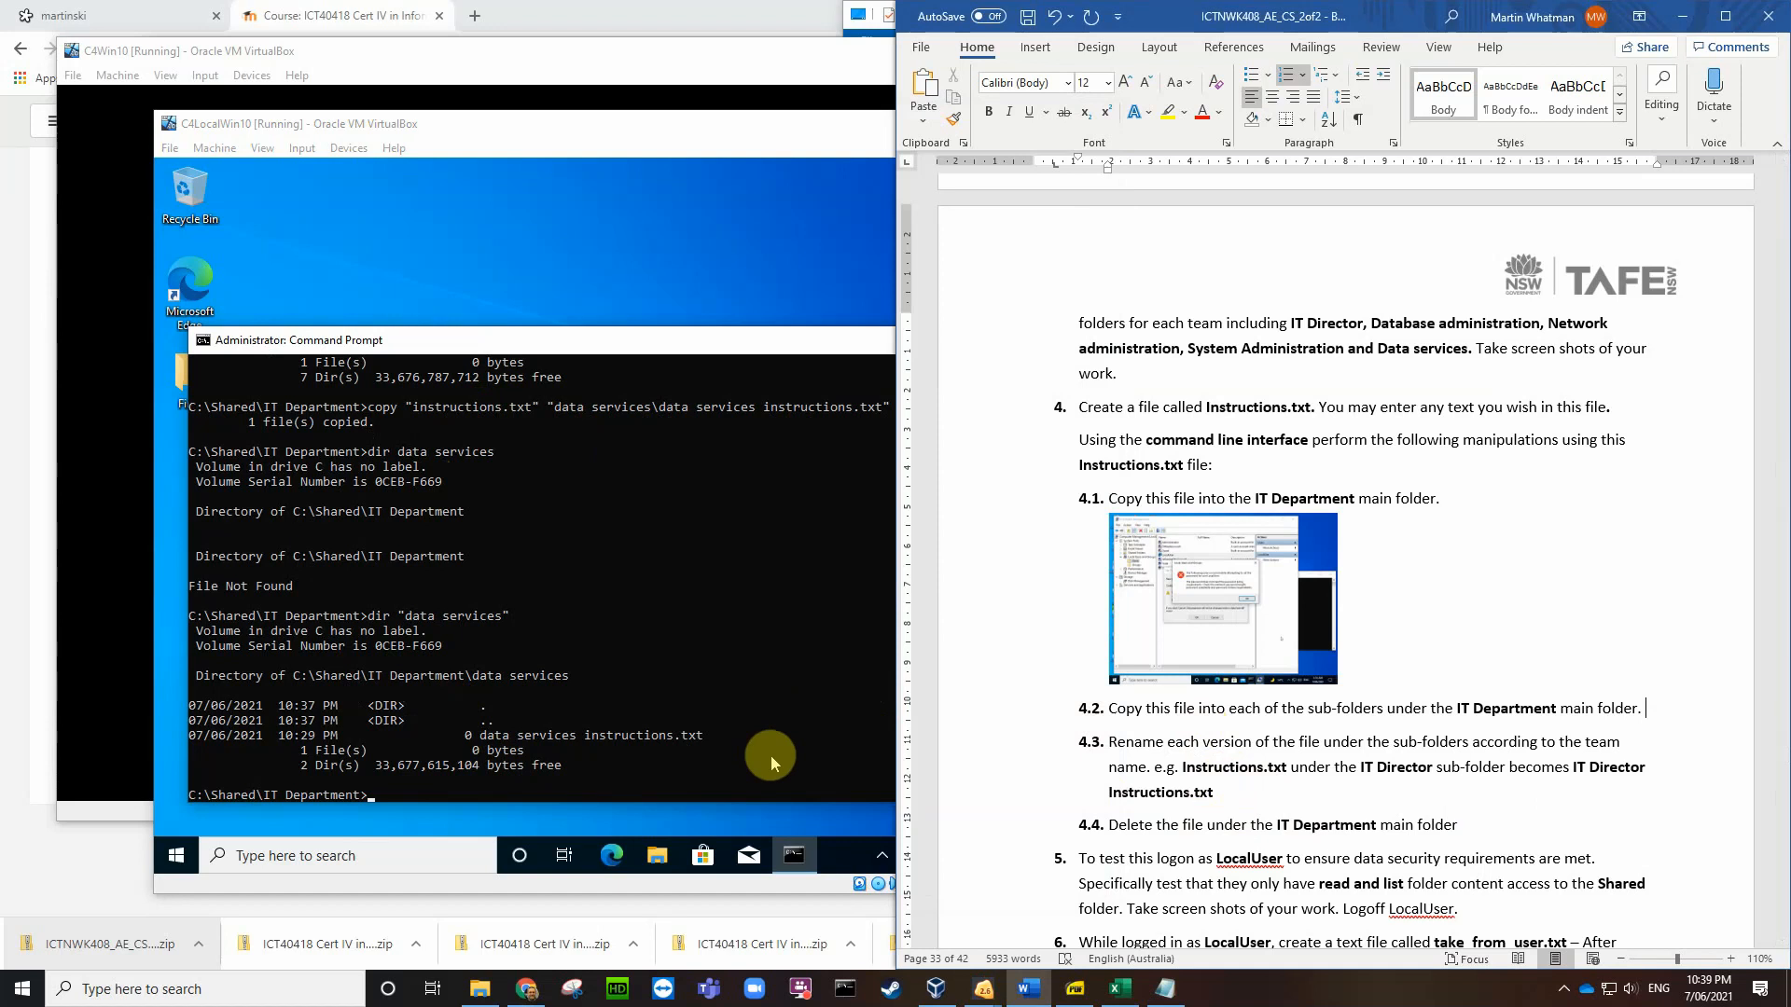
# Step: Save another screenshot of the VM to the Desktop
pyautogui.click(799, 343)
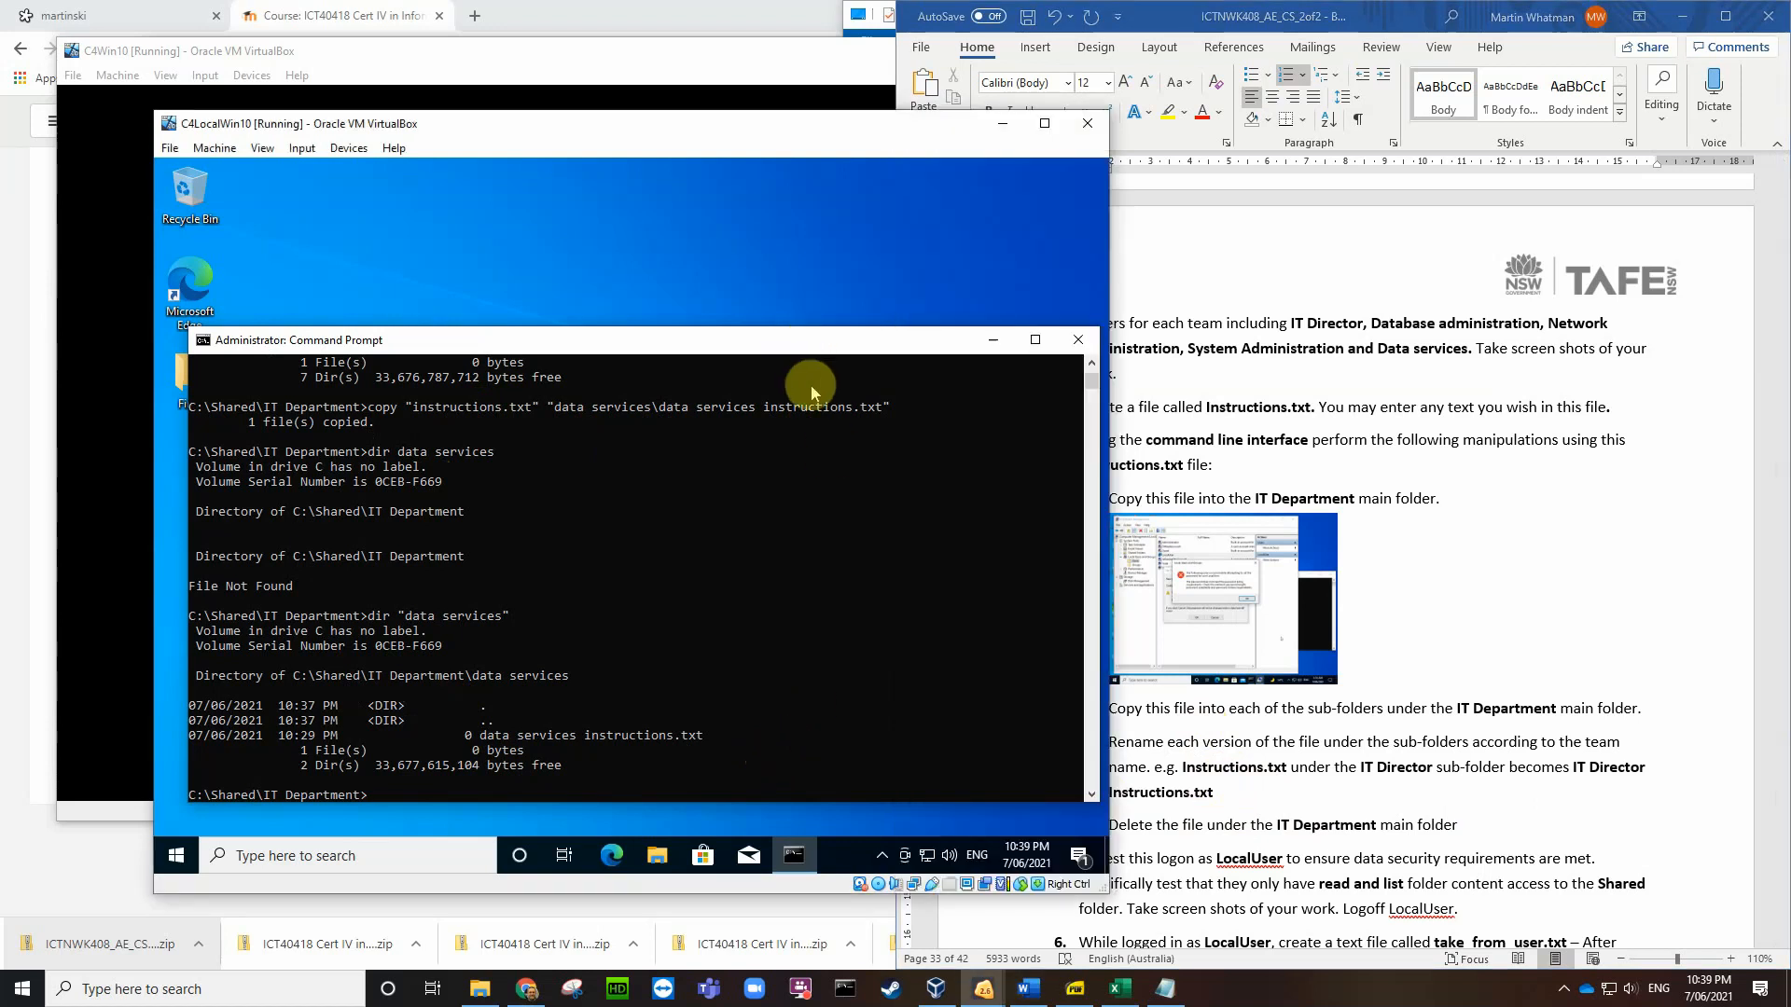
pyautogui.hotkey('ctrl', 'e')
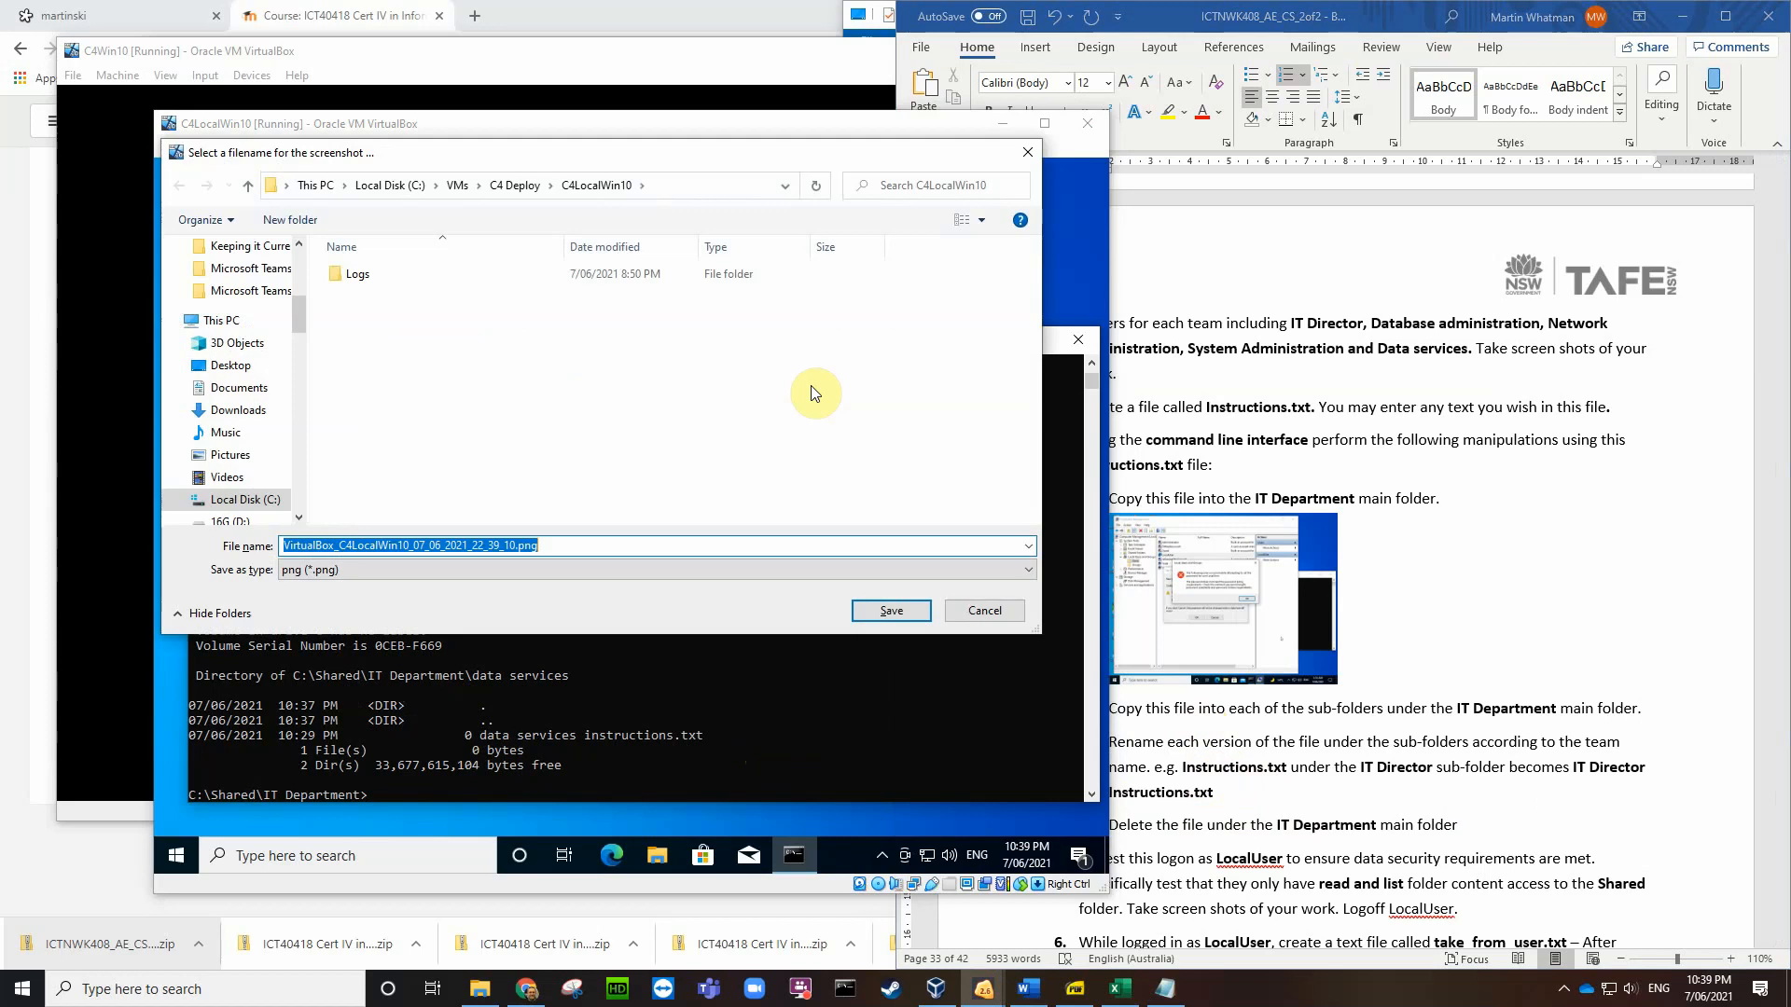
pyautogui.click(235, 366)
pyautogui.click(886, 612)
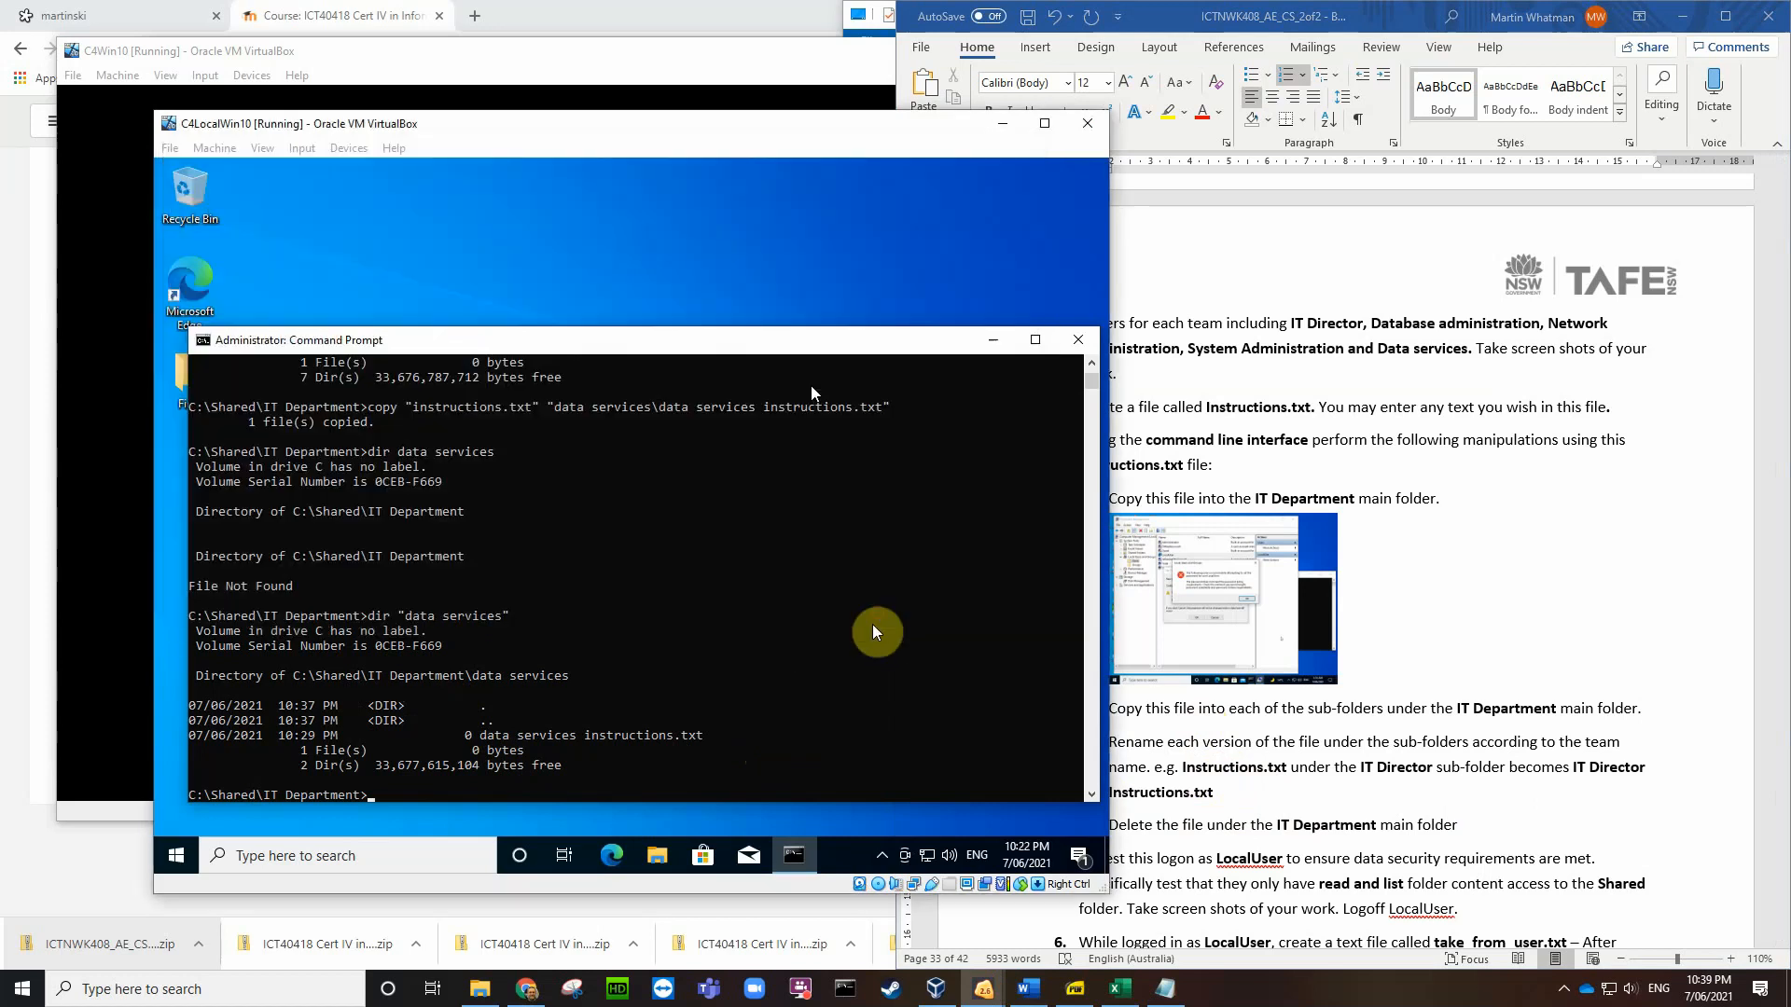
# Step: Insert a Desktop screenshot after Instructions.txt in step 4.3 of the Word brief
pyautogui.click(1653, 711)
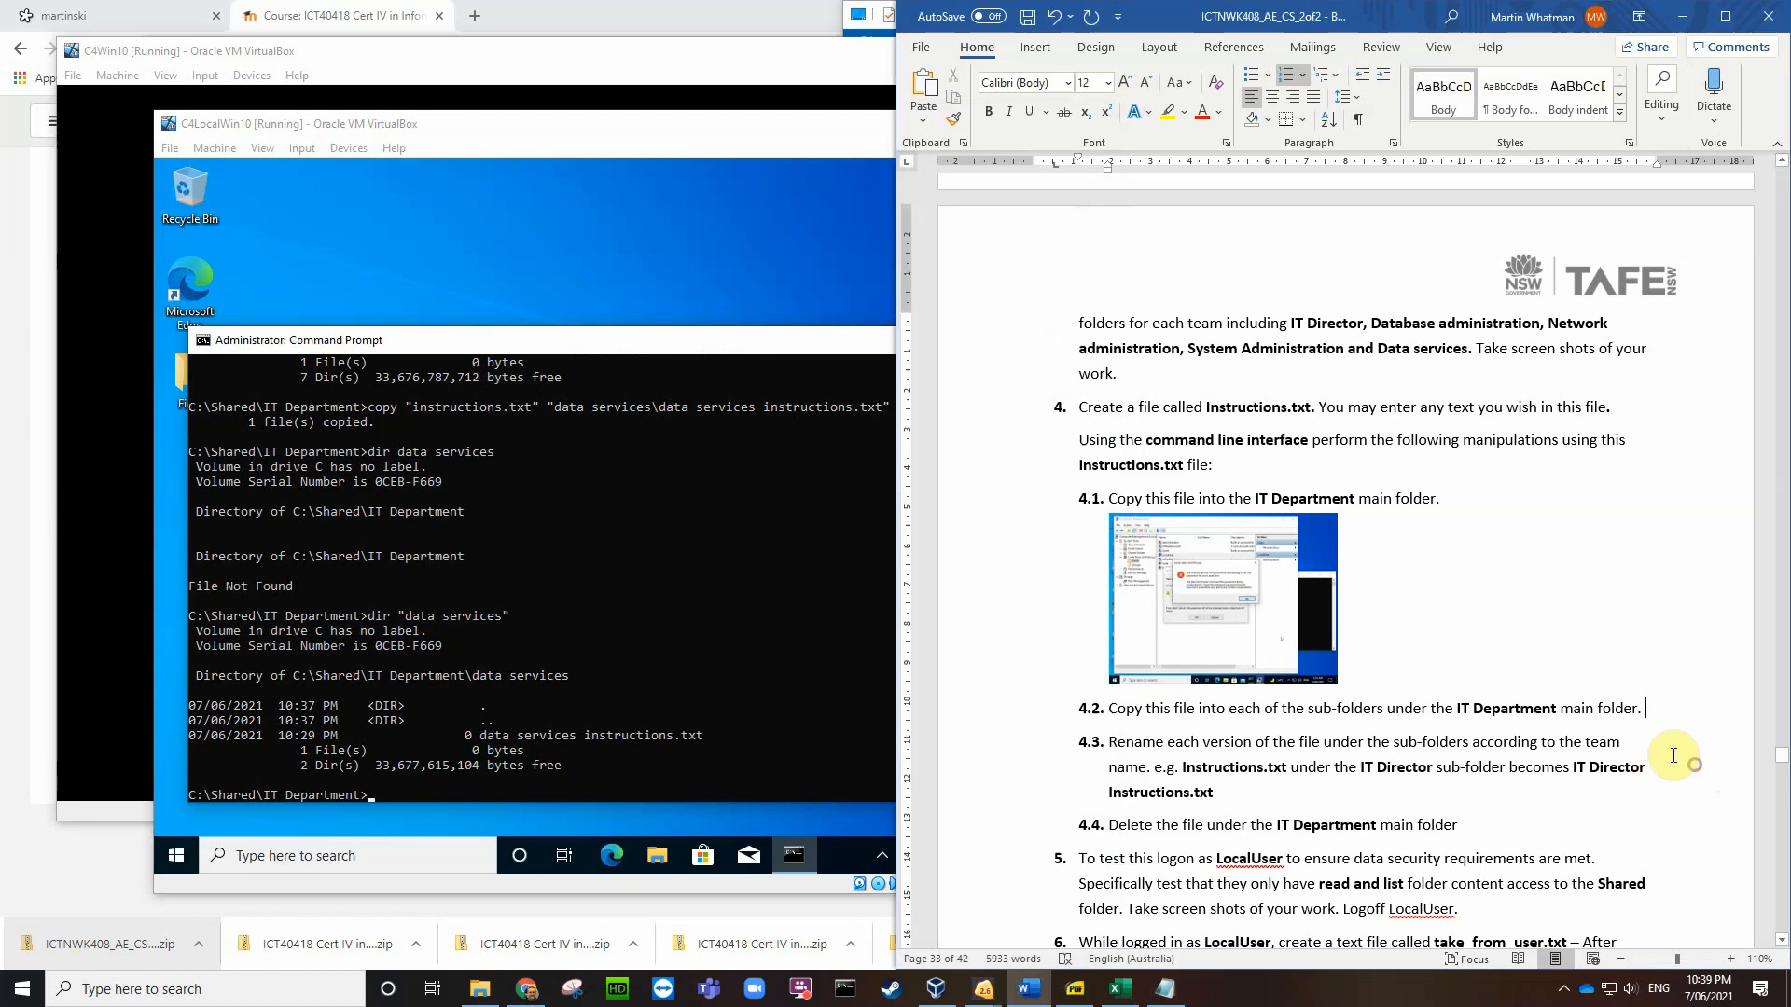
pyautogui.click(1245, 797)
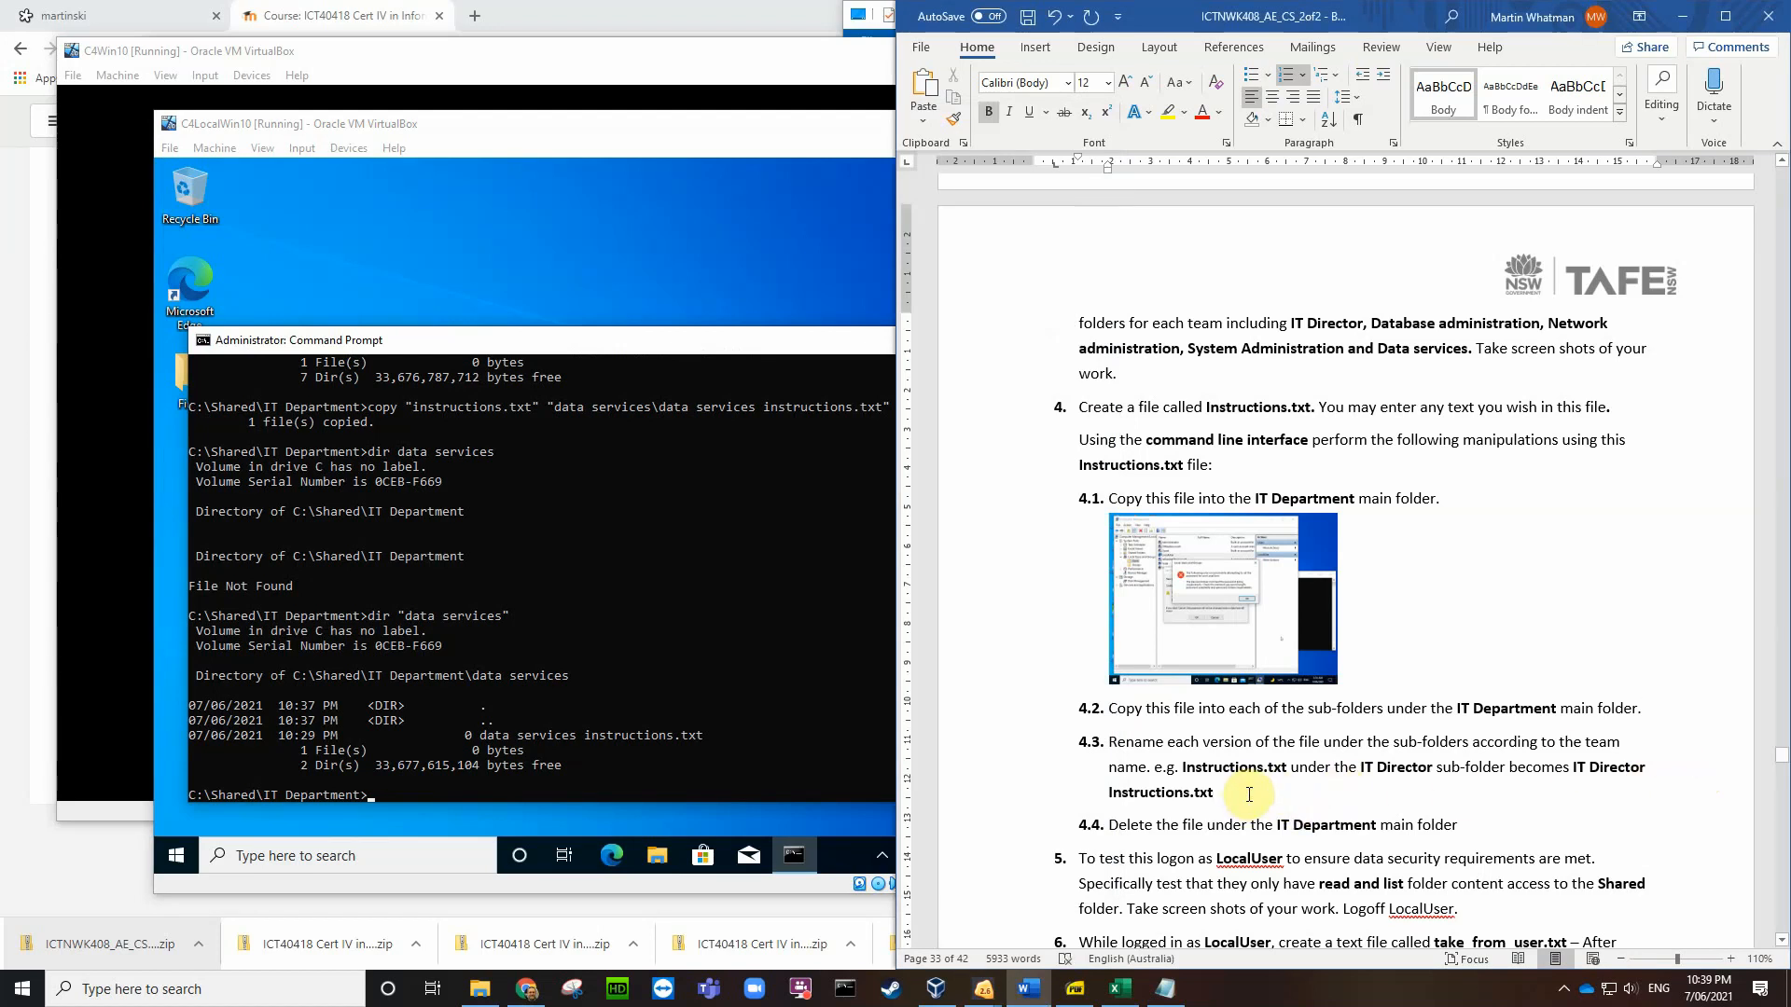
pyautogui.click(1534, 810)
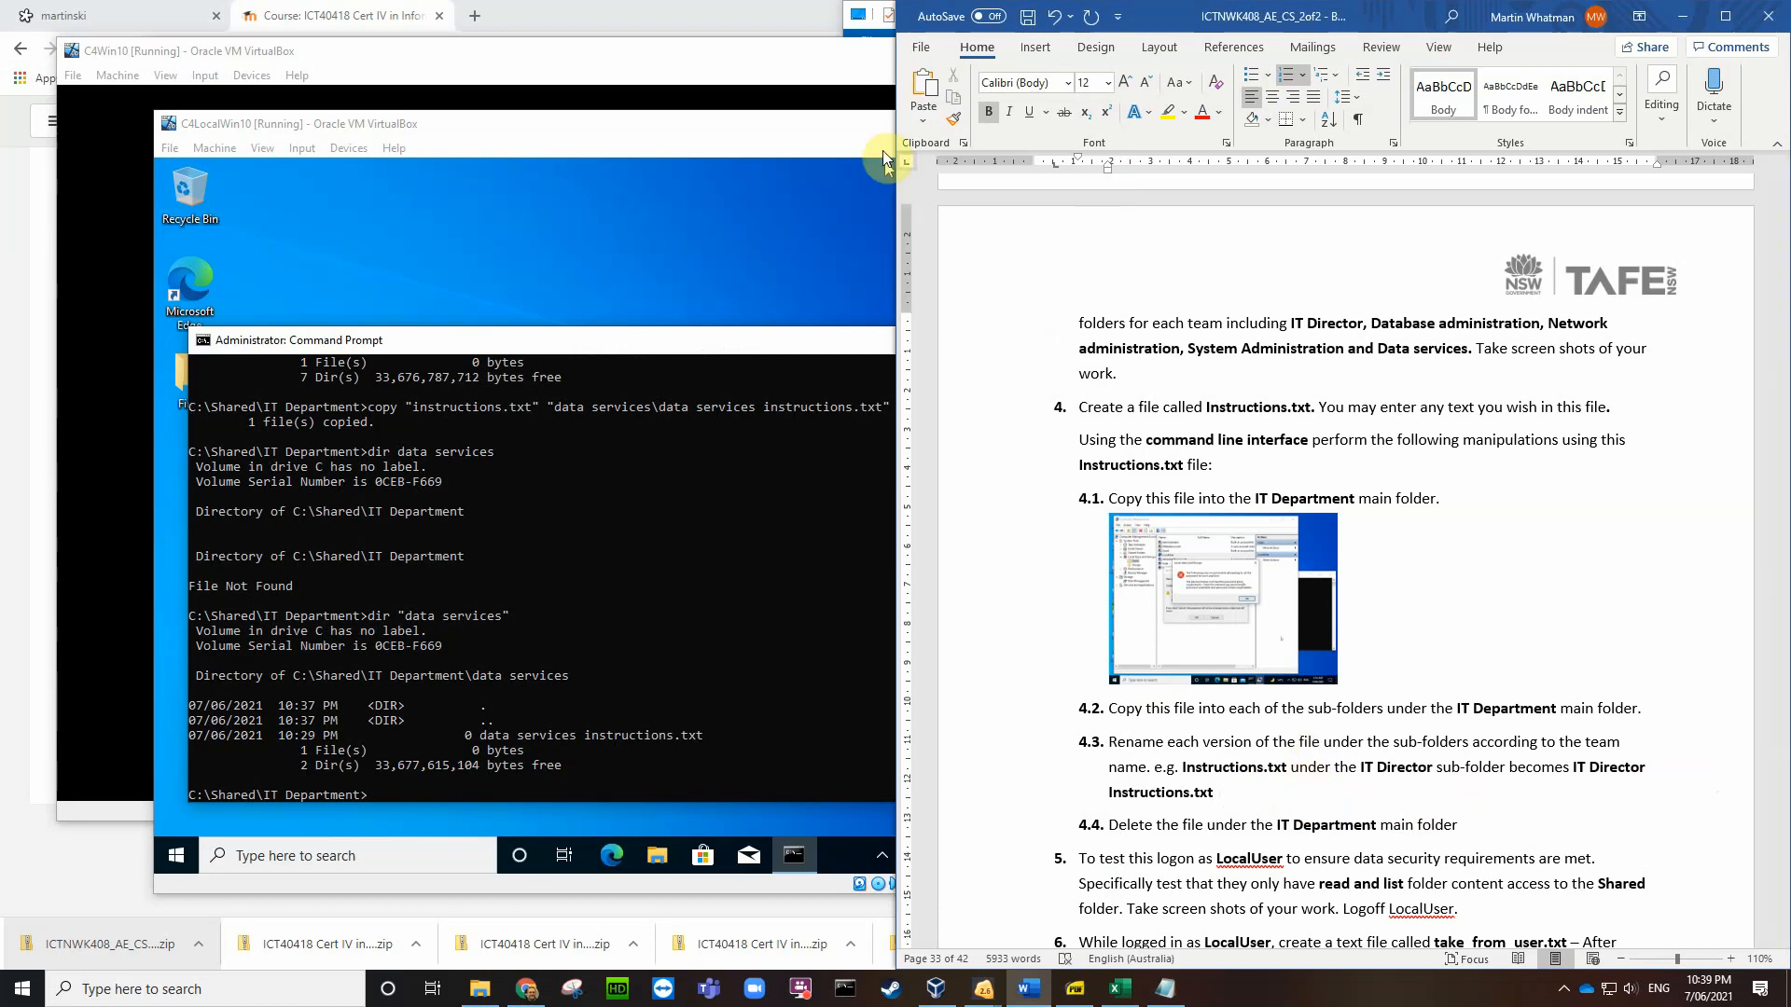
pyautogui.click(1036, 47)
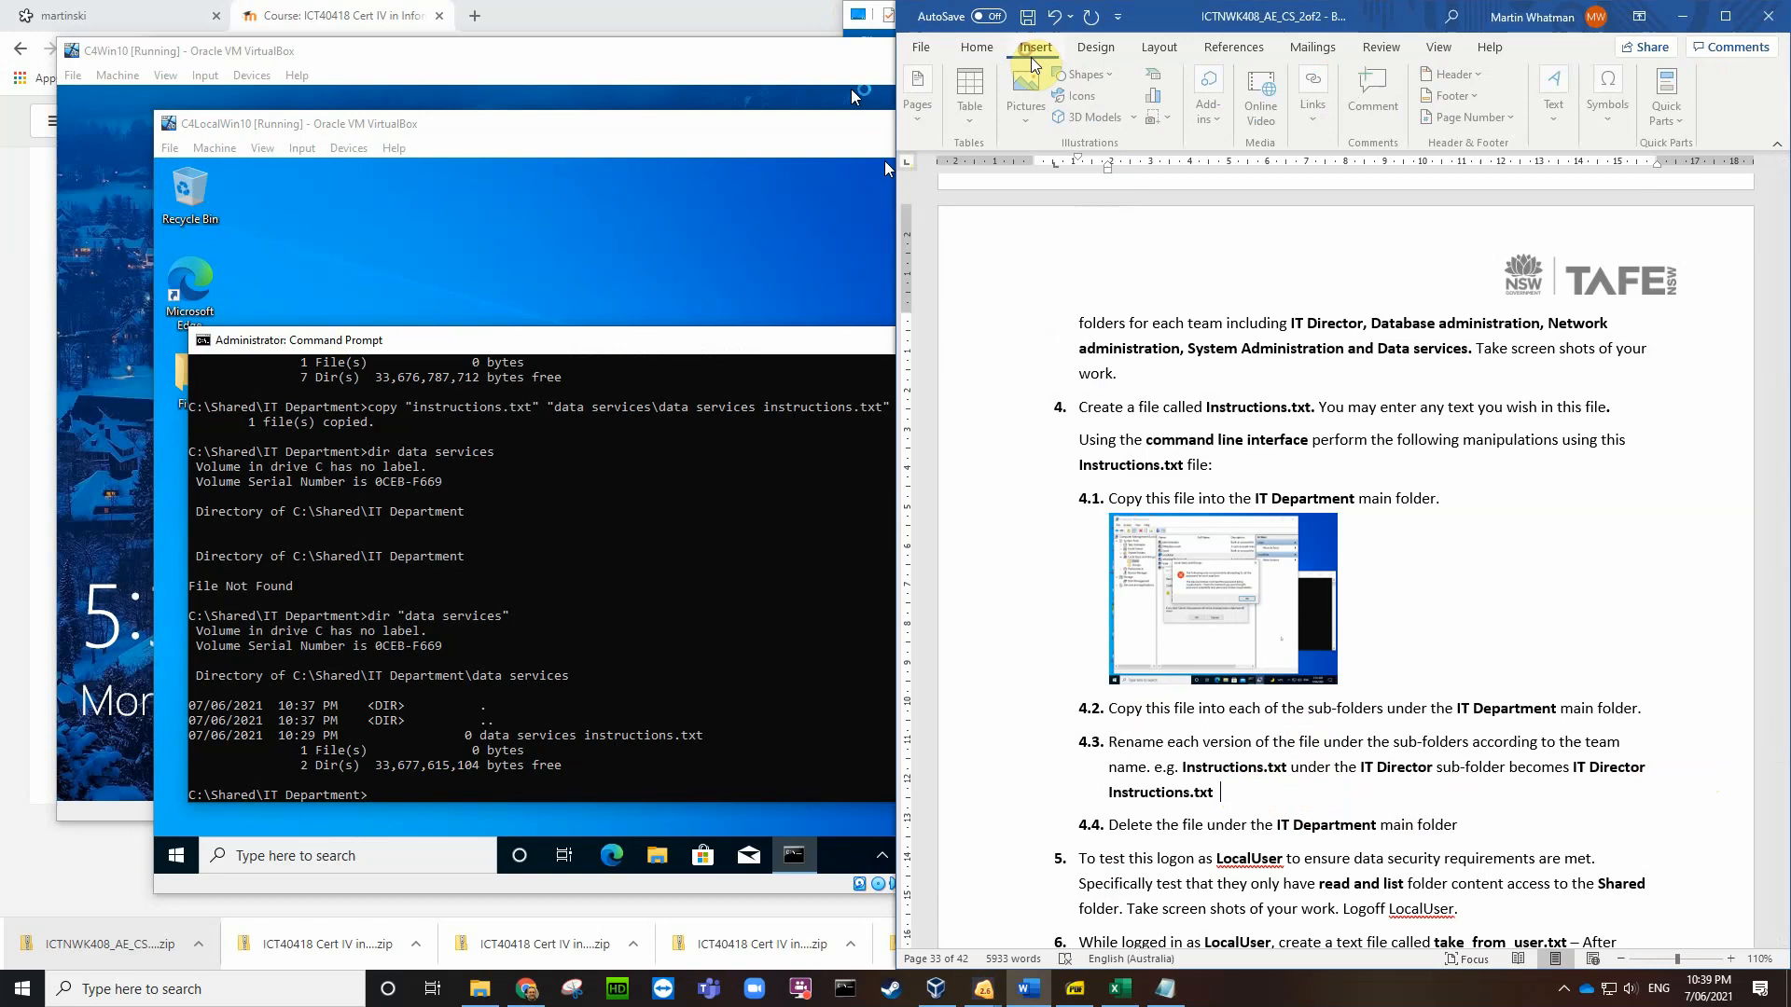
pyautogui.click(1026, 110)
pyautogui.click(1052, 175)
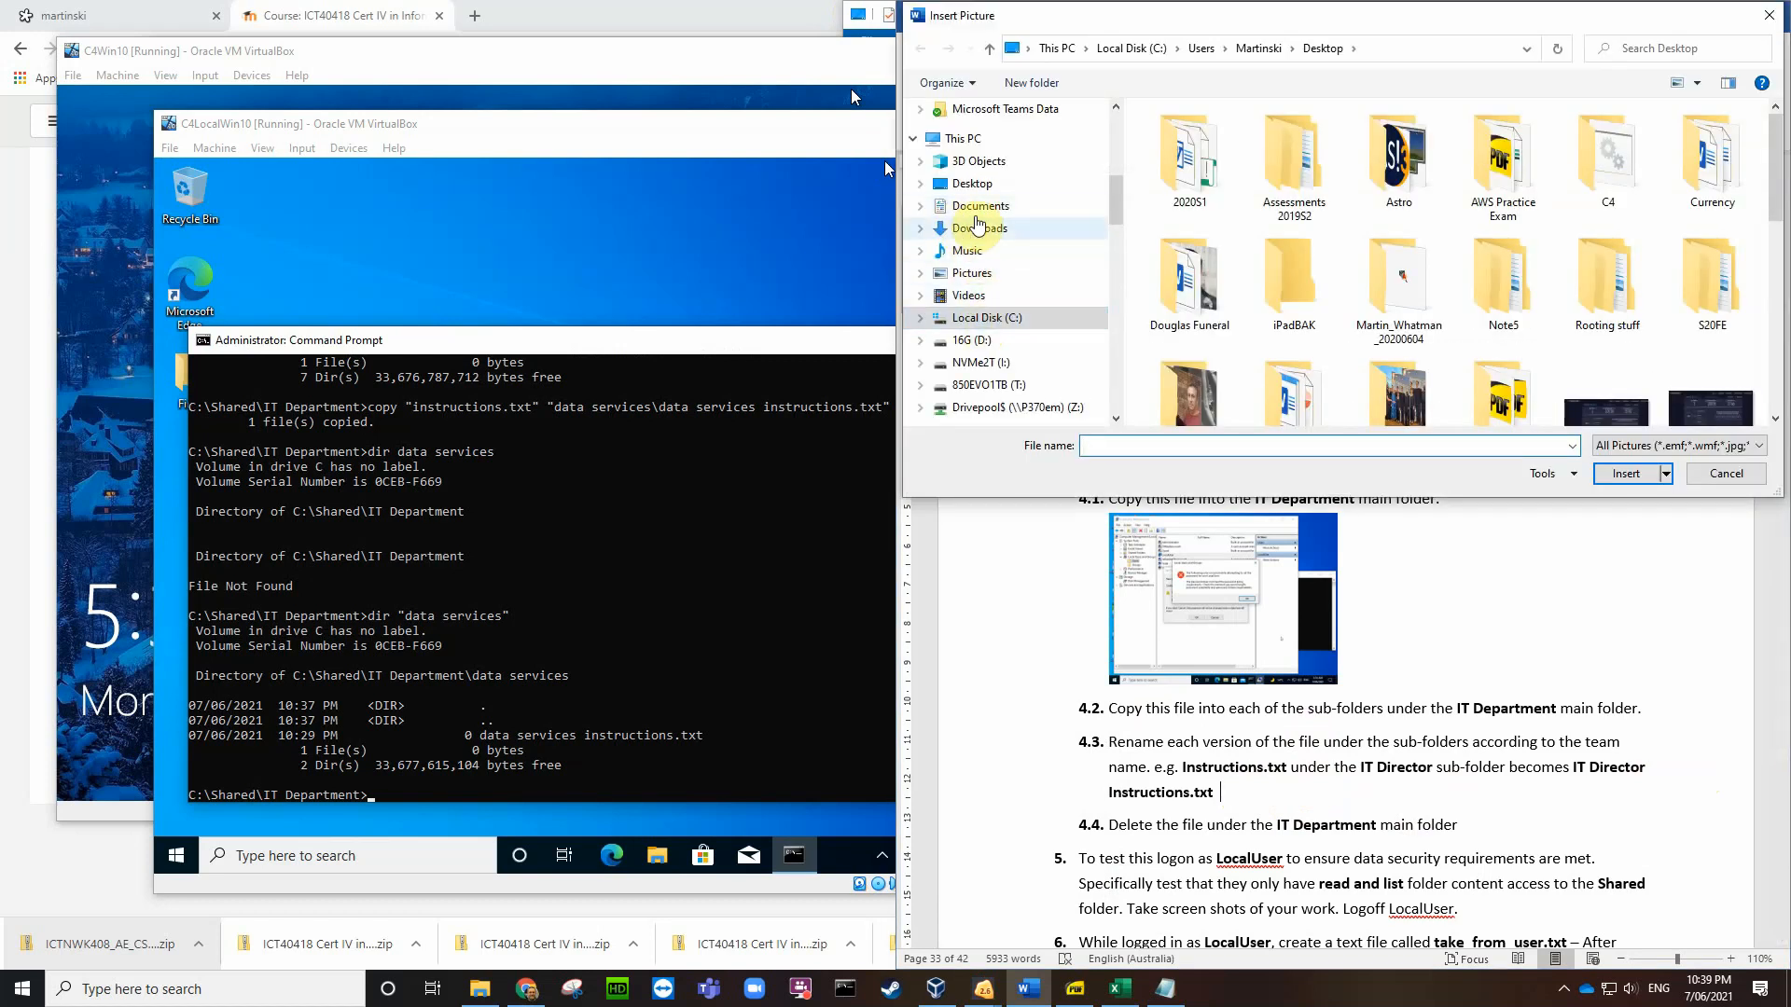
pyautogui.click(972, 183)
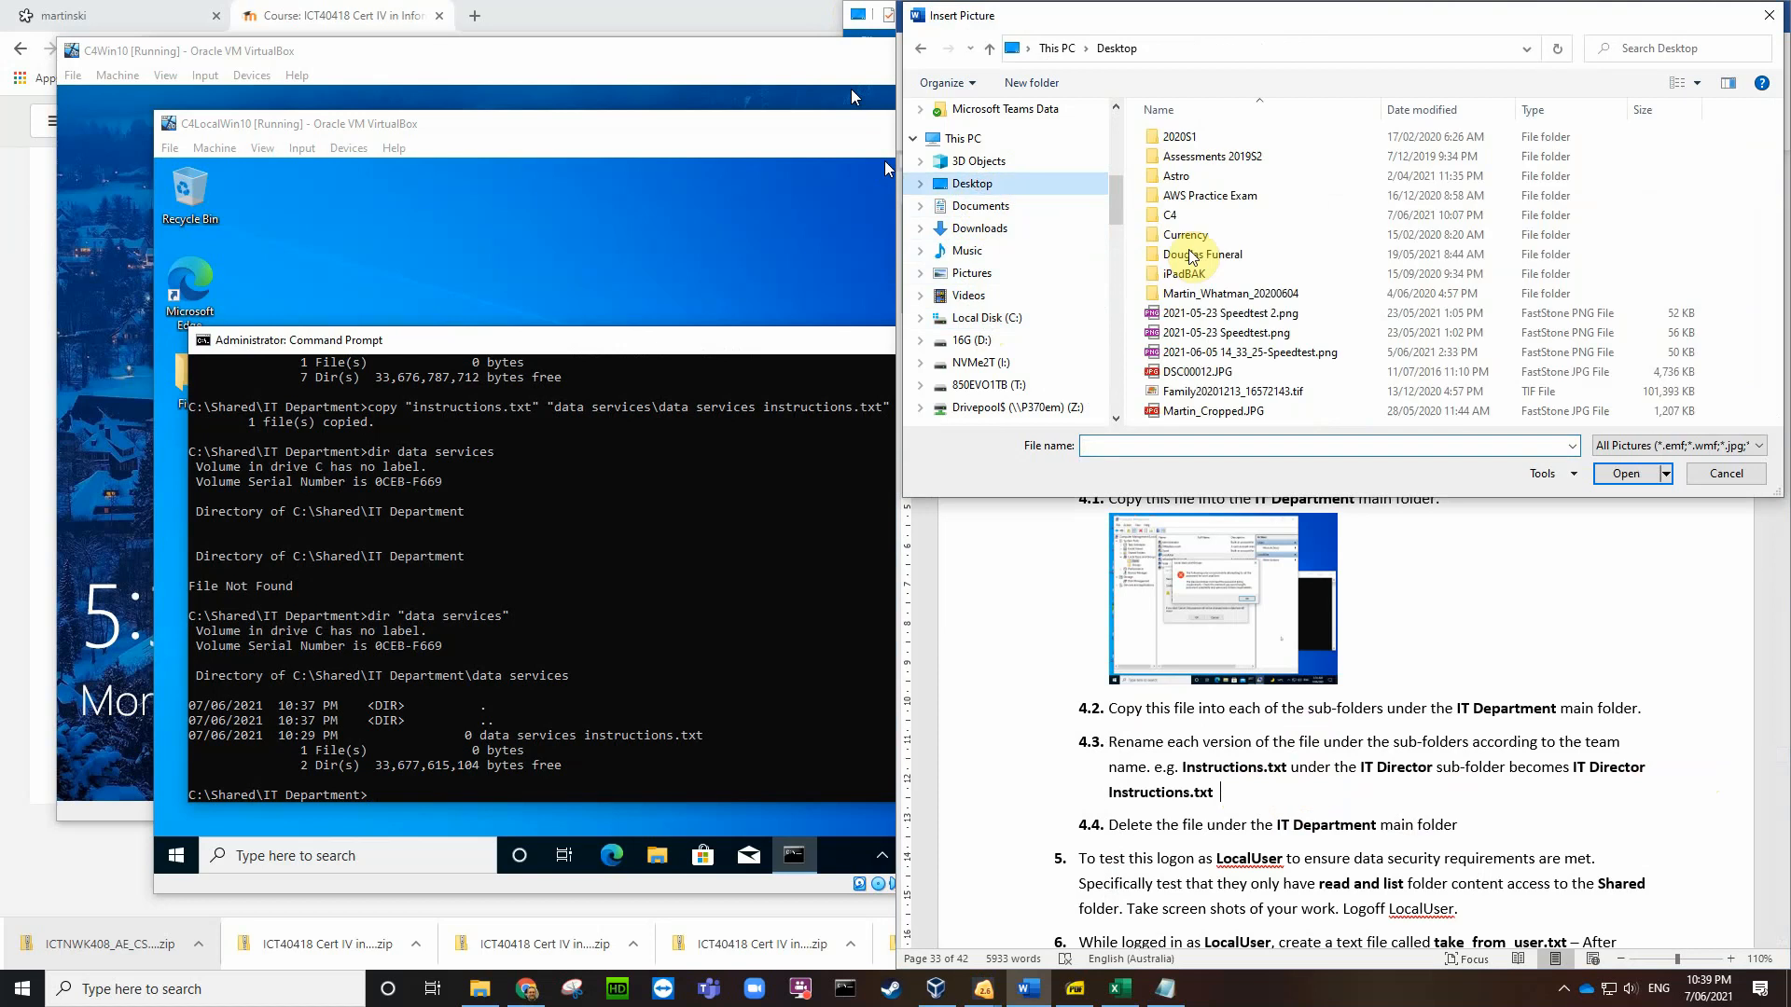
pyautogui.scroll(-5, 1282, 280)
pyautogui.click(1297, 415)
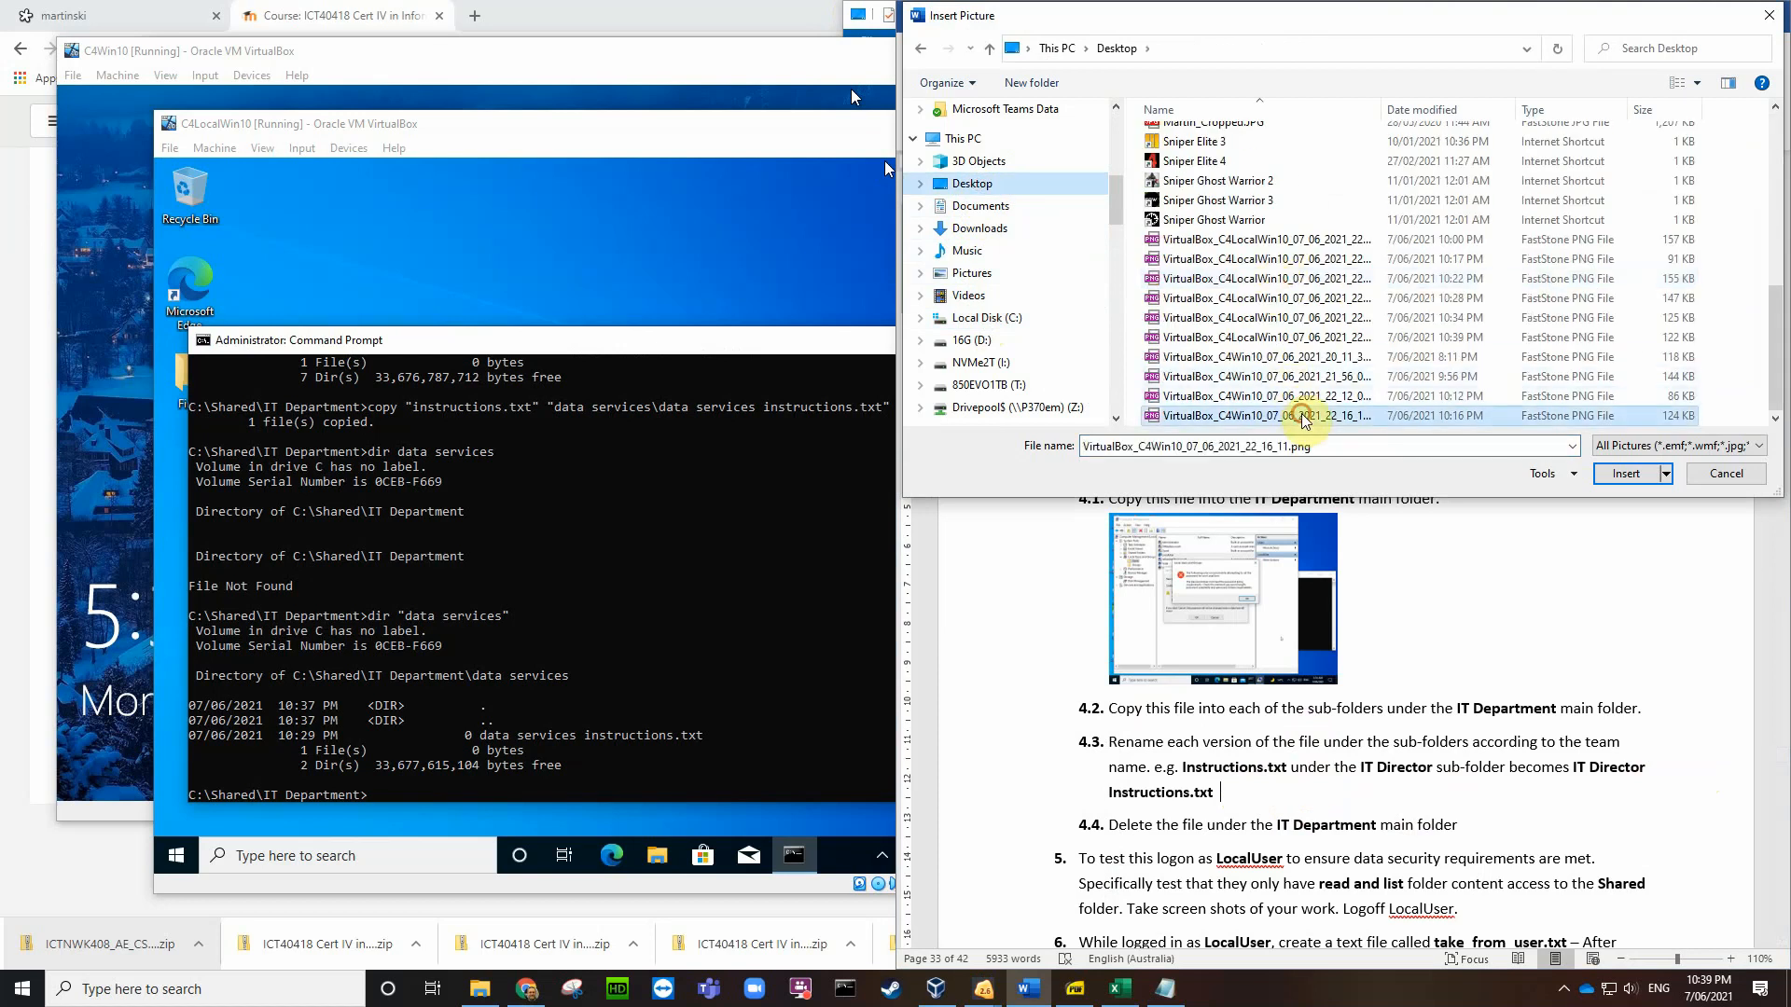
pyautogui.click(1626, 473)
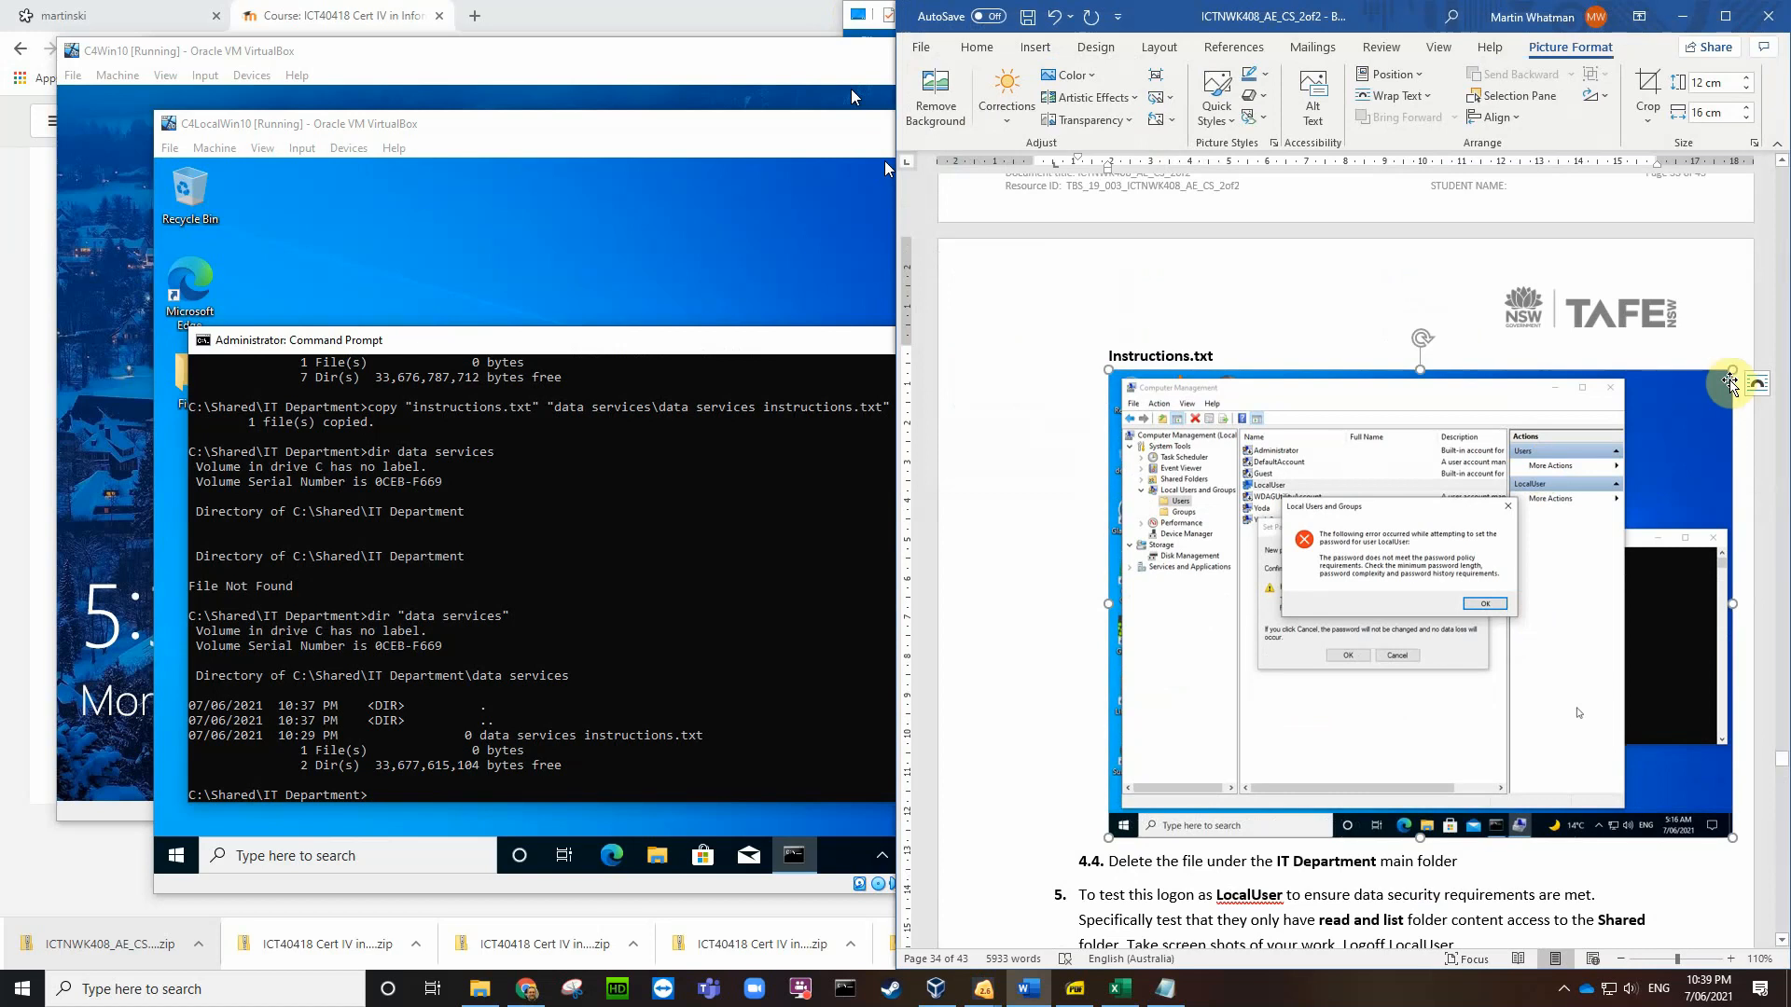
# Step: Shrink the inserted screenshot, then delete it as the wrong image
pyautogui.moveTo(1732, 371); pyautogui.dragTo(1392, 613)
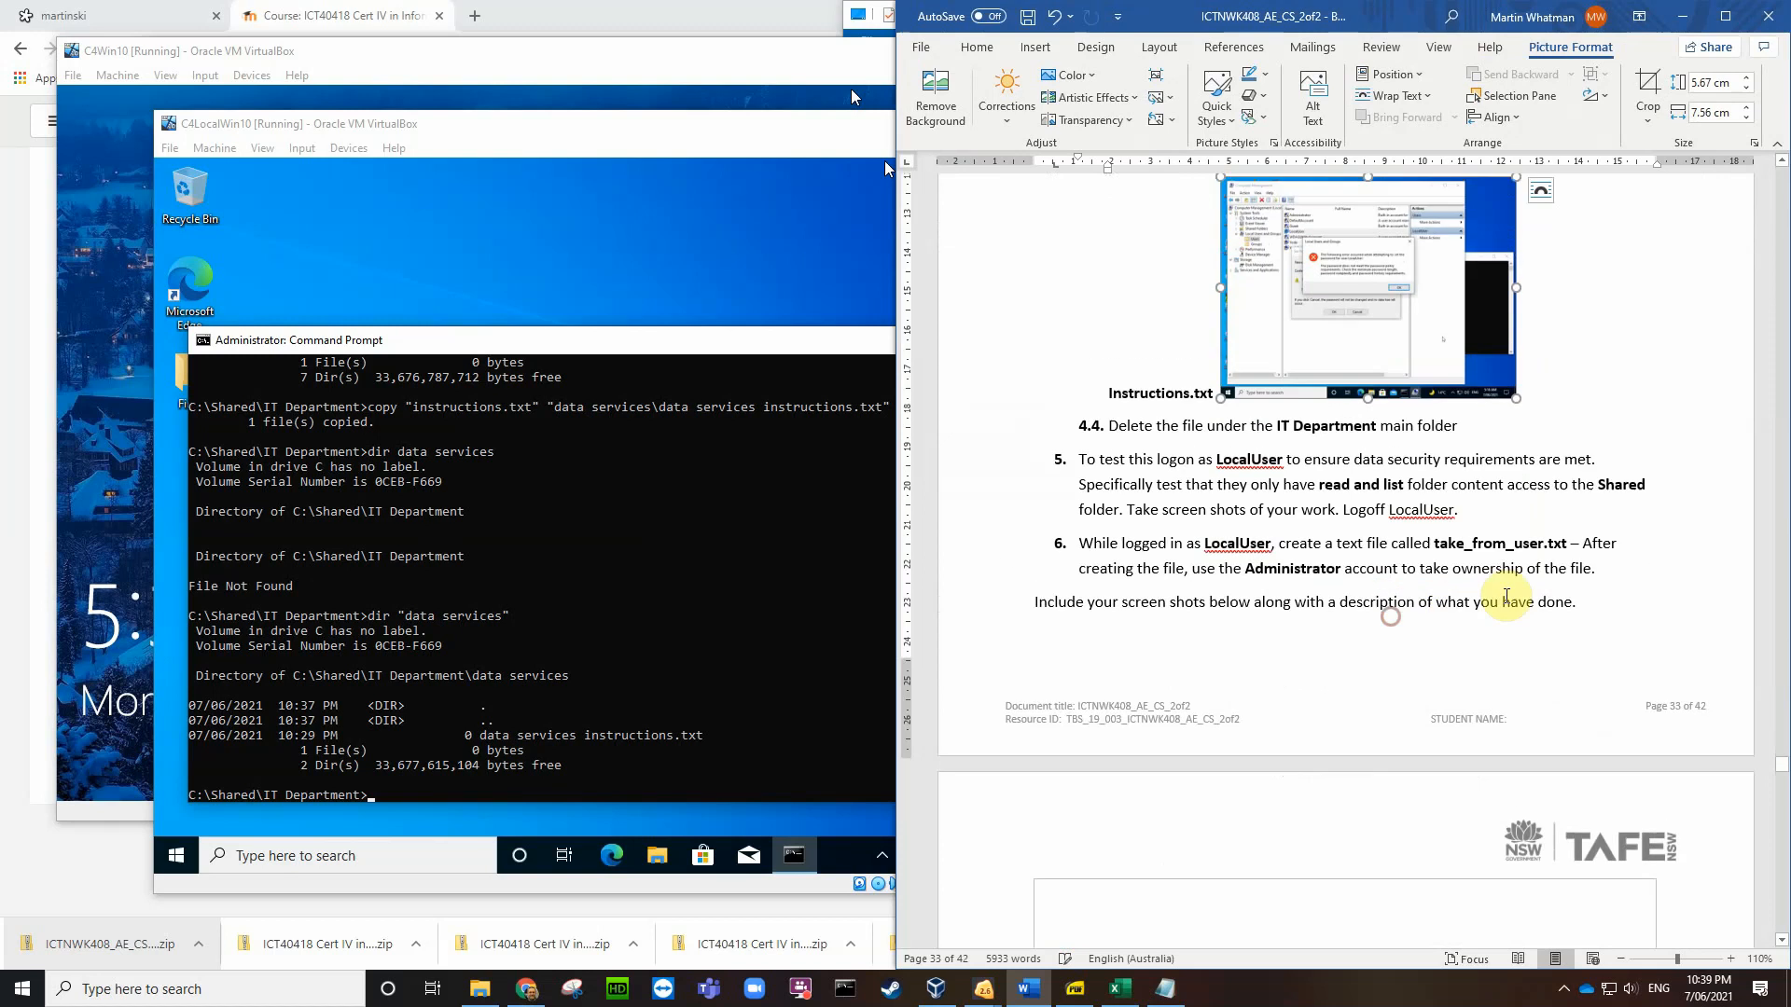
pyautogui.scroll(3, 1618, 504)
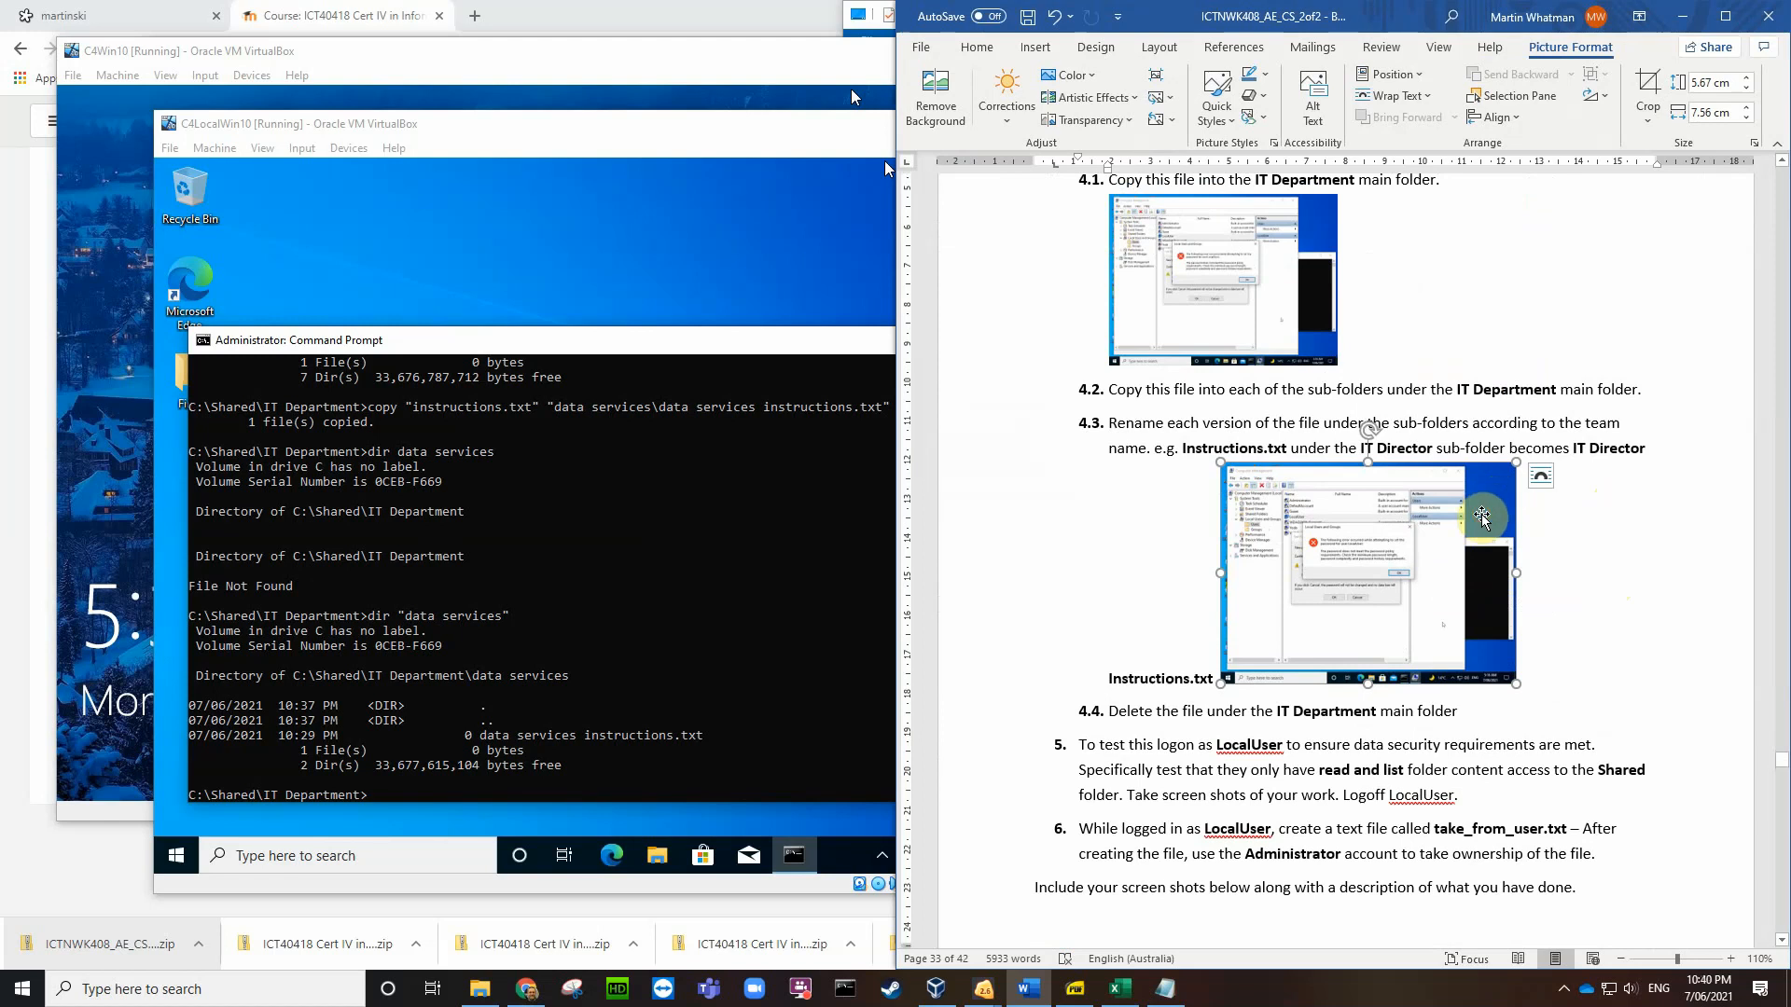
pyautogui.press('Delete')
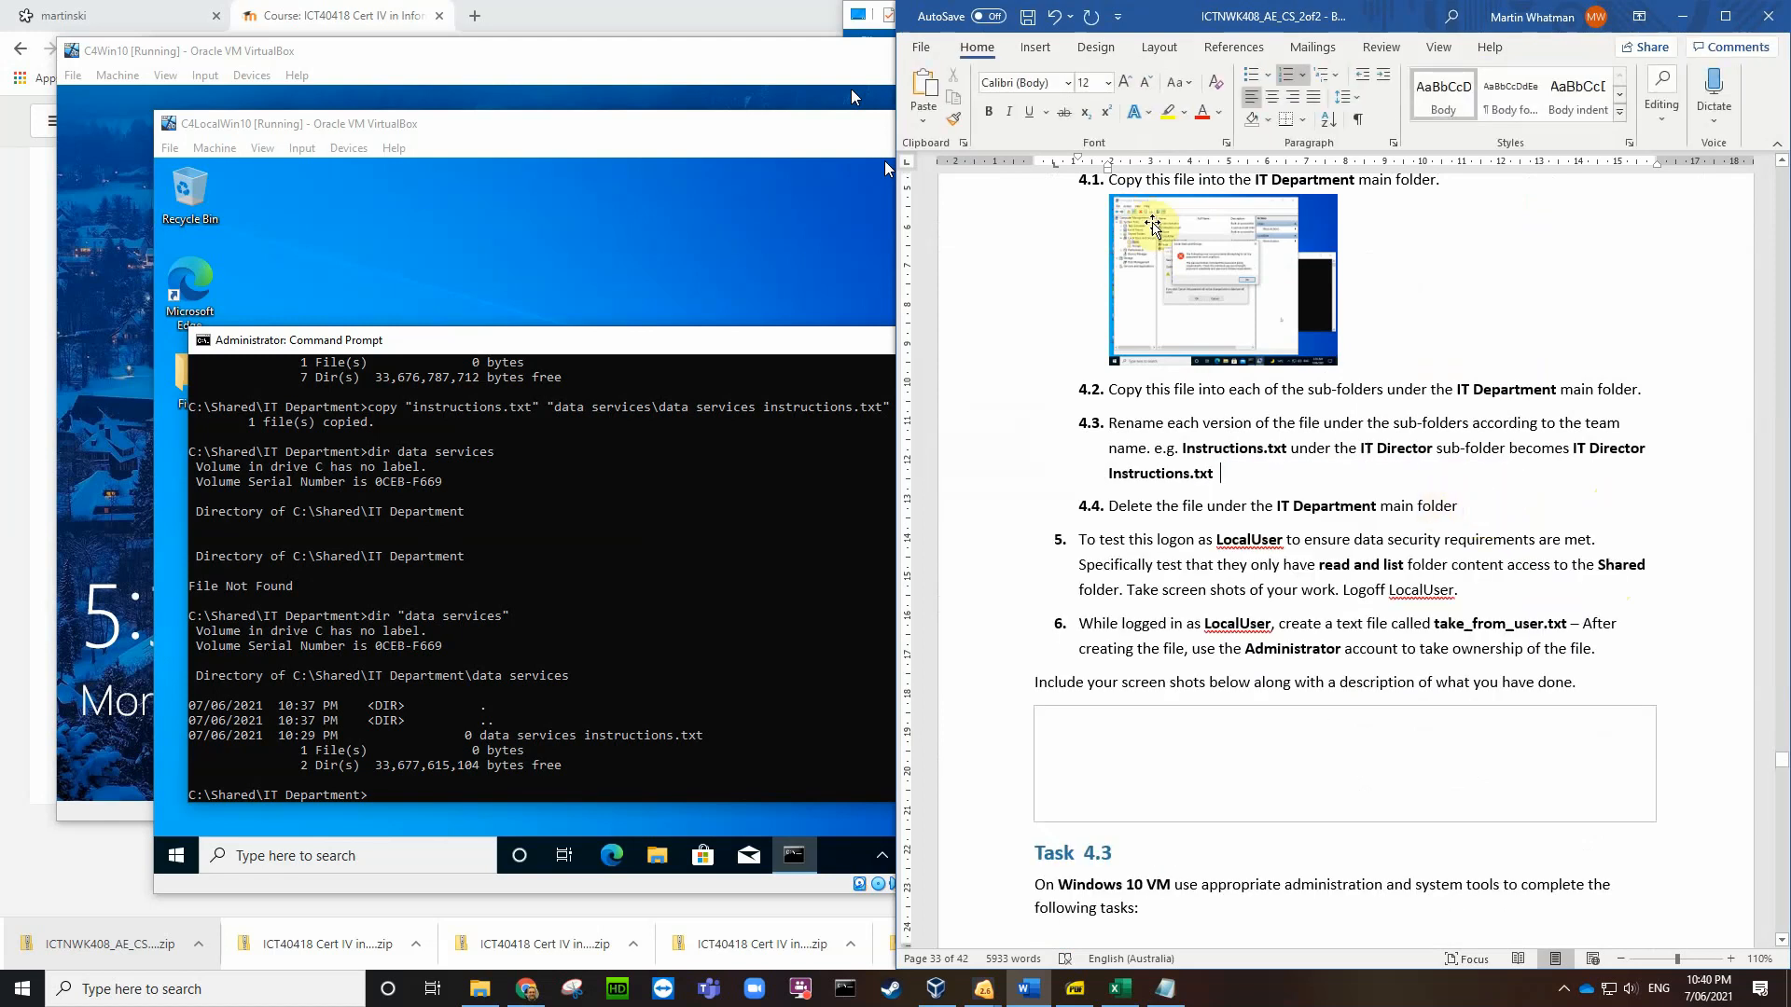
# Step: Start inserting a picture from this device in Word, browsing to the Desktop
pyautogui.click(1034, 48)
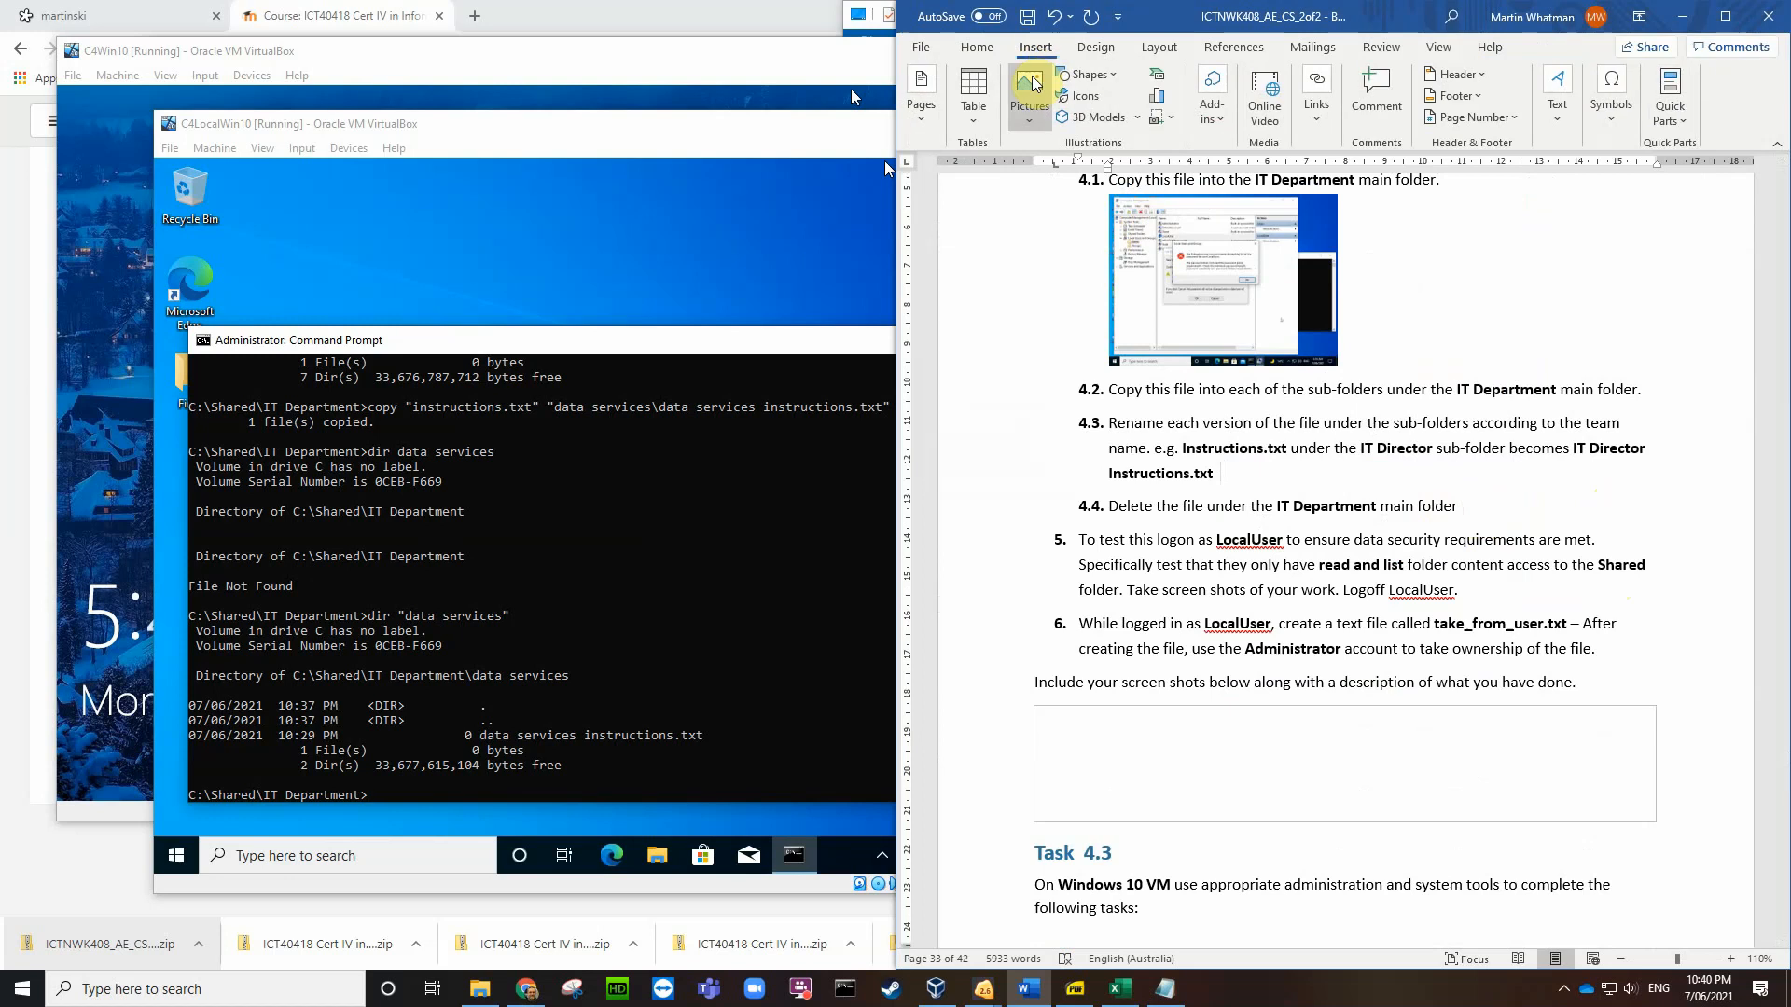
pyautogui.click(1026, 112)
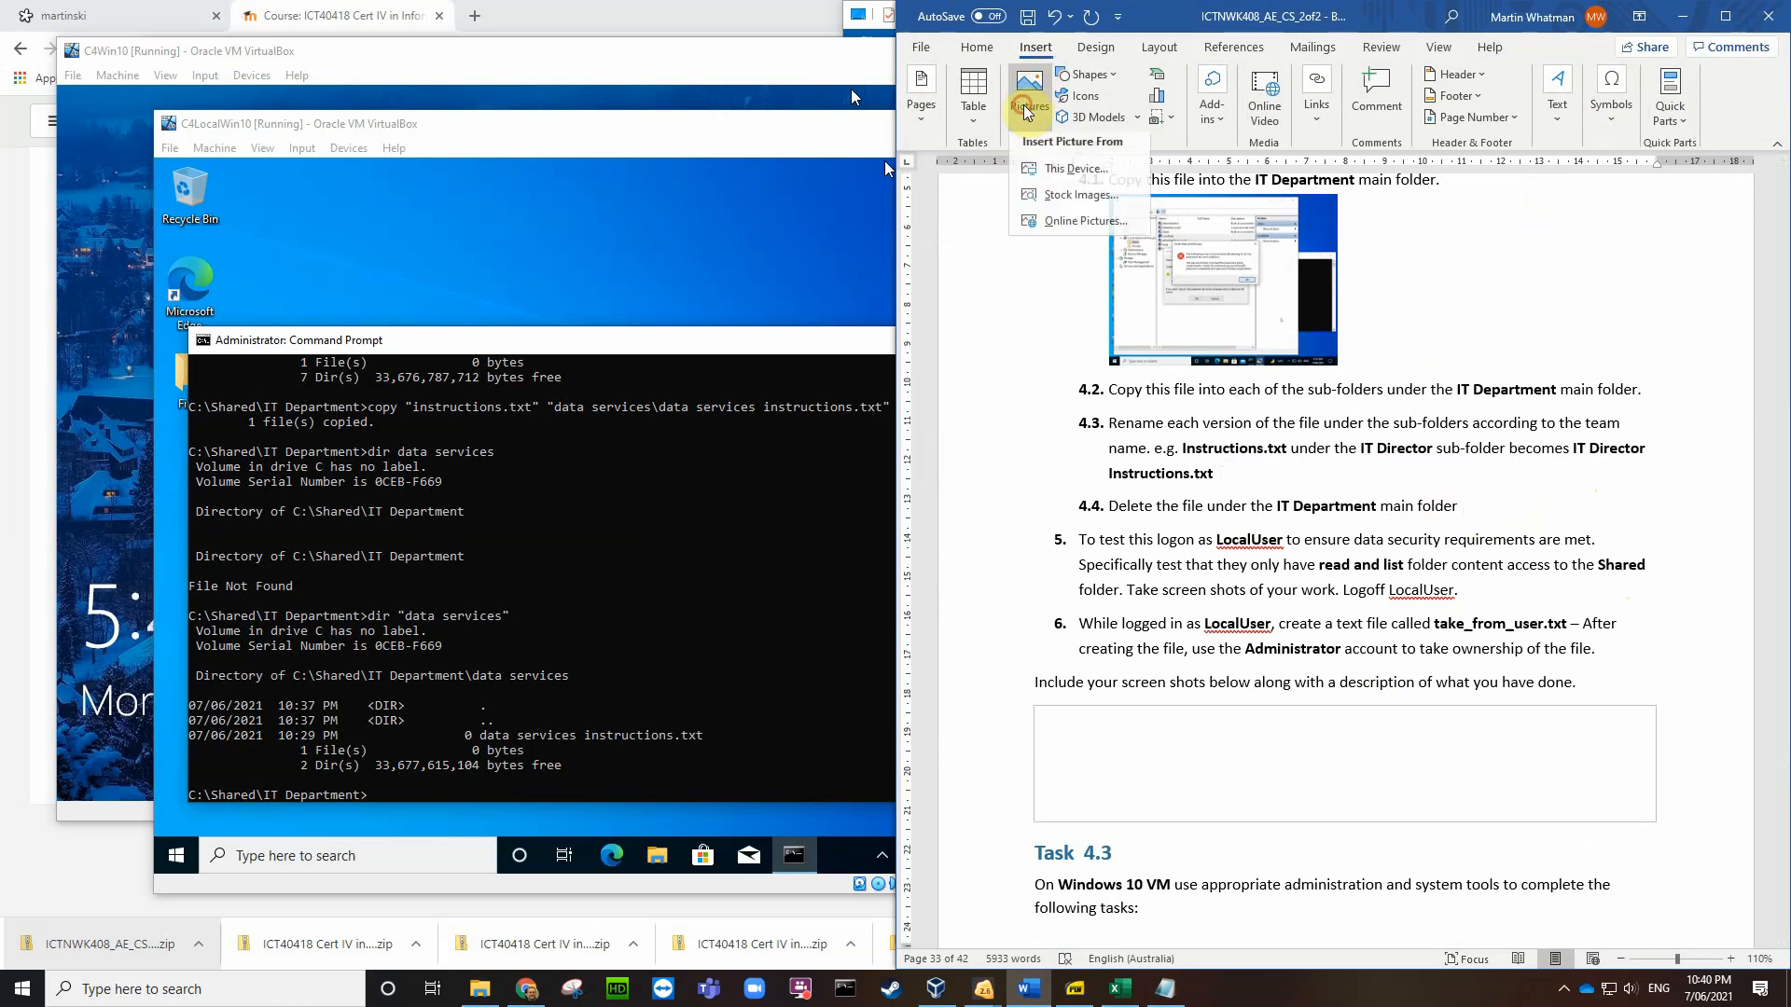
pyautogui.click(1045, 169)
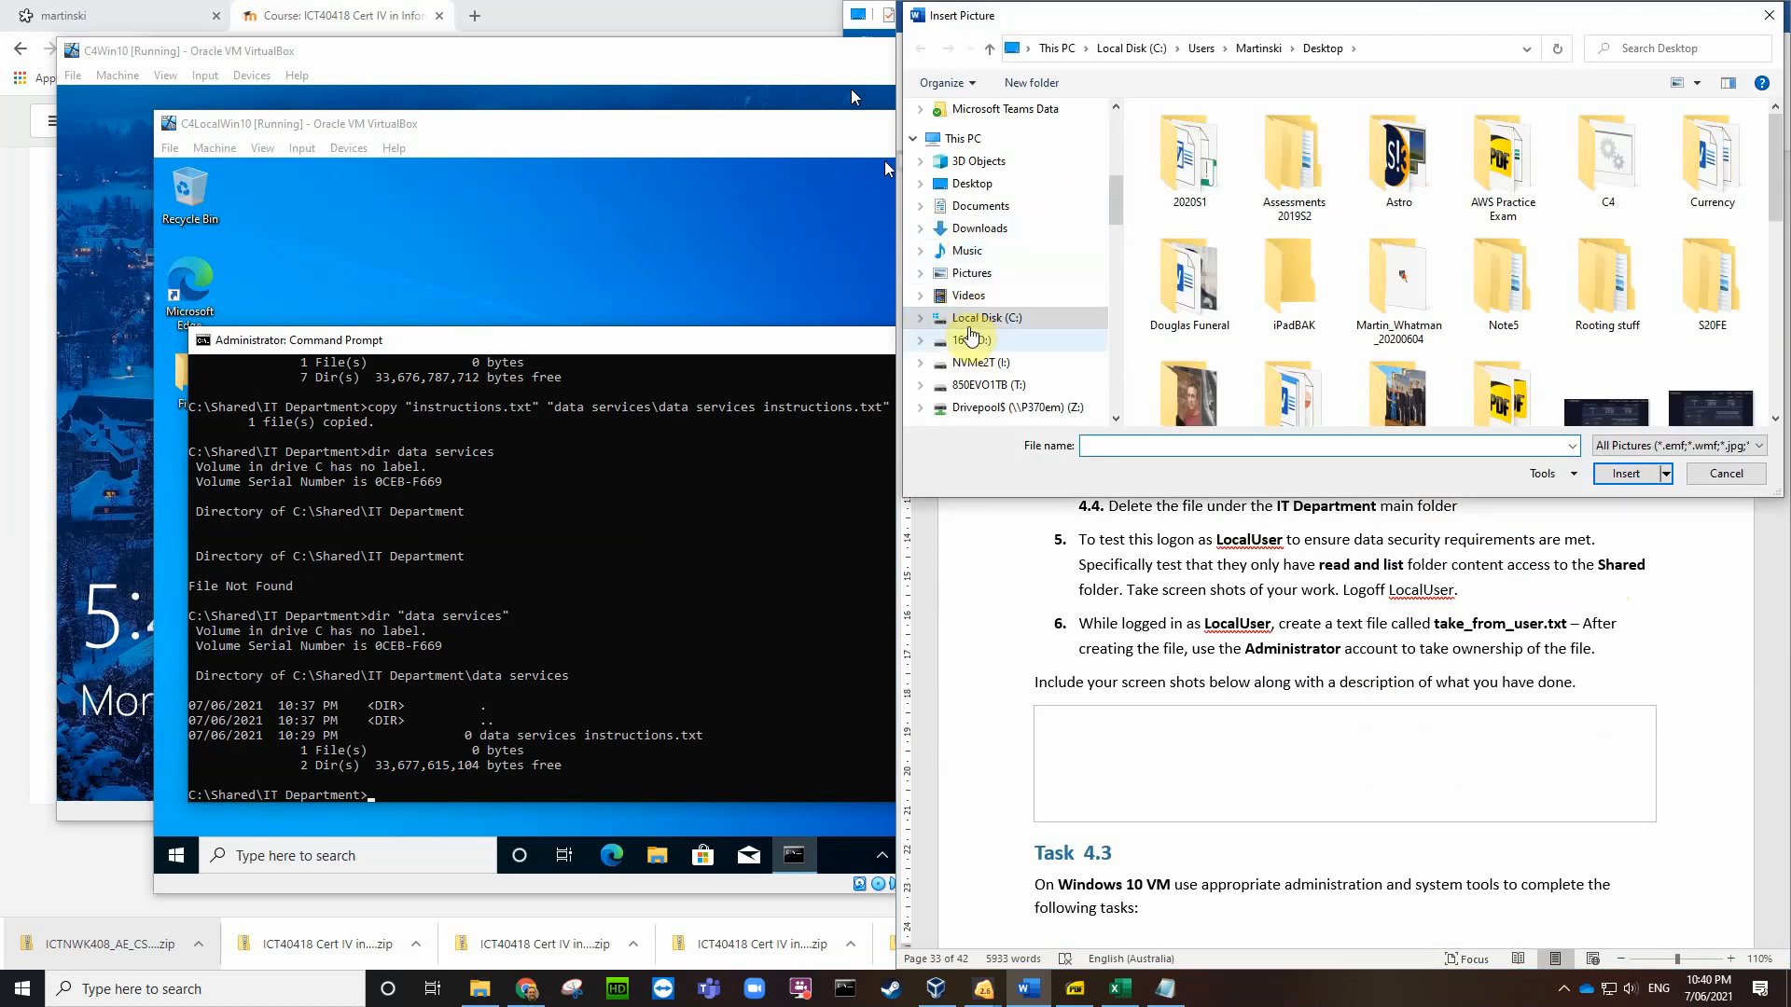
pyautogui.click(972, 184)
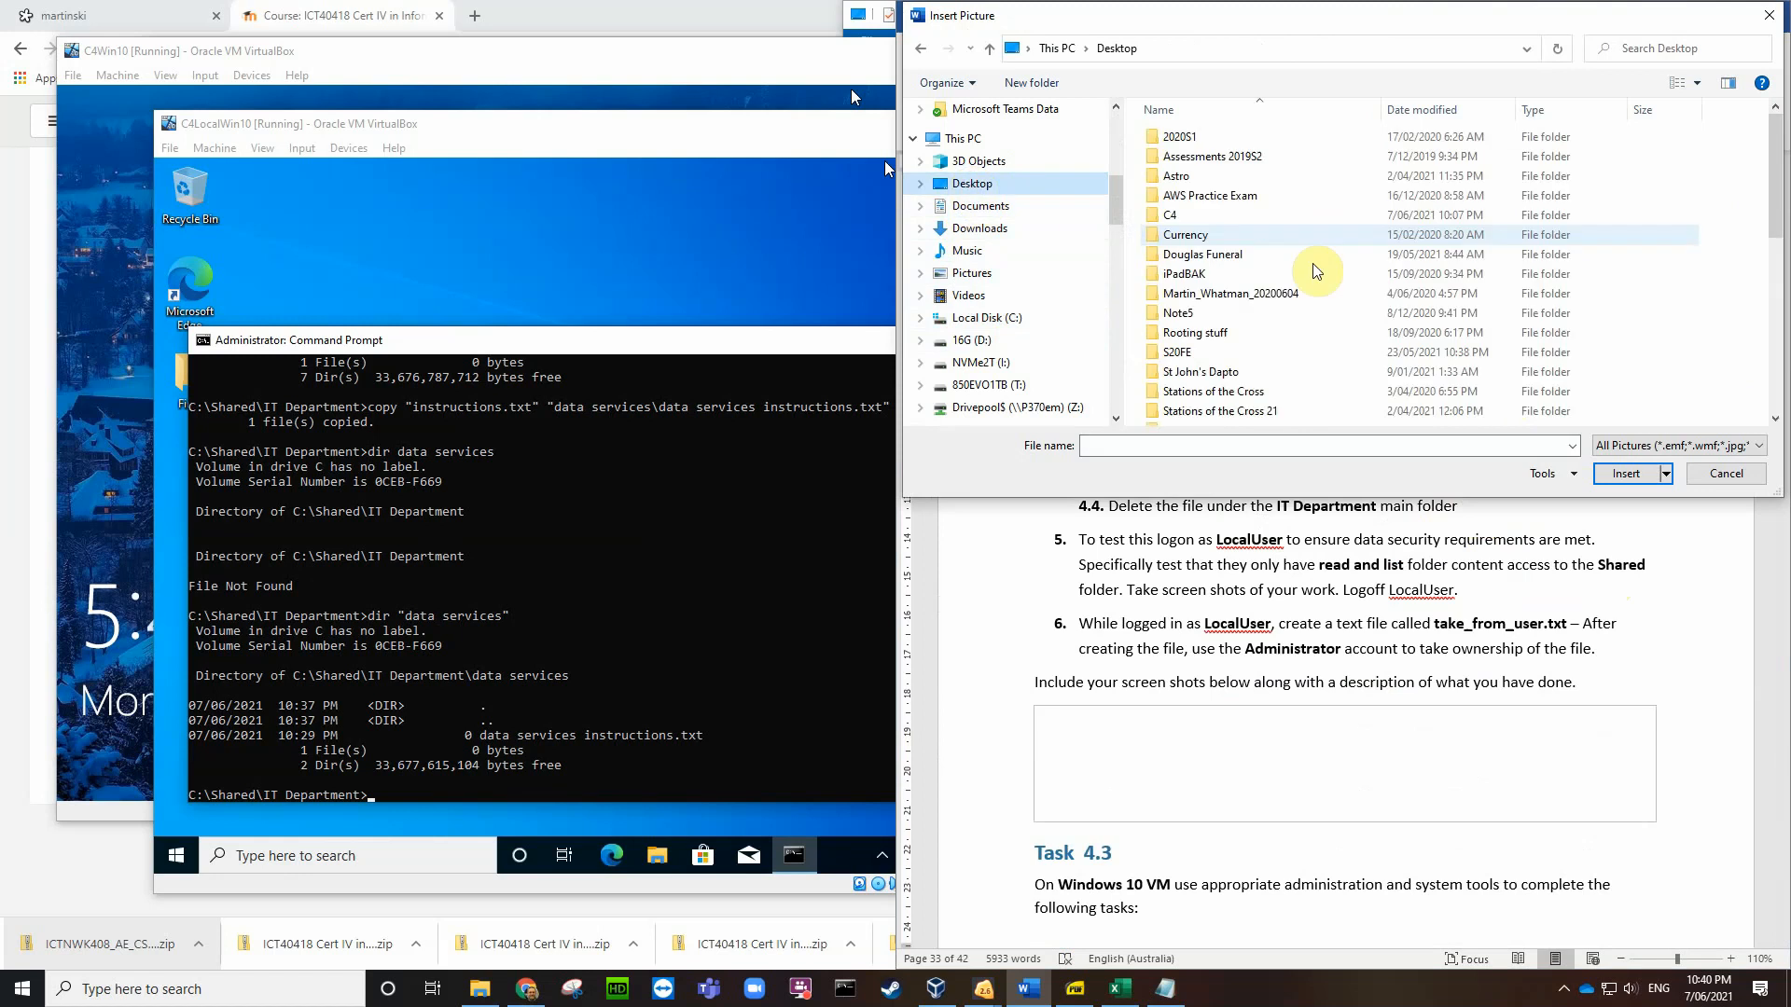
pyautogui.scroll(-10, 1586, 298)
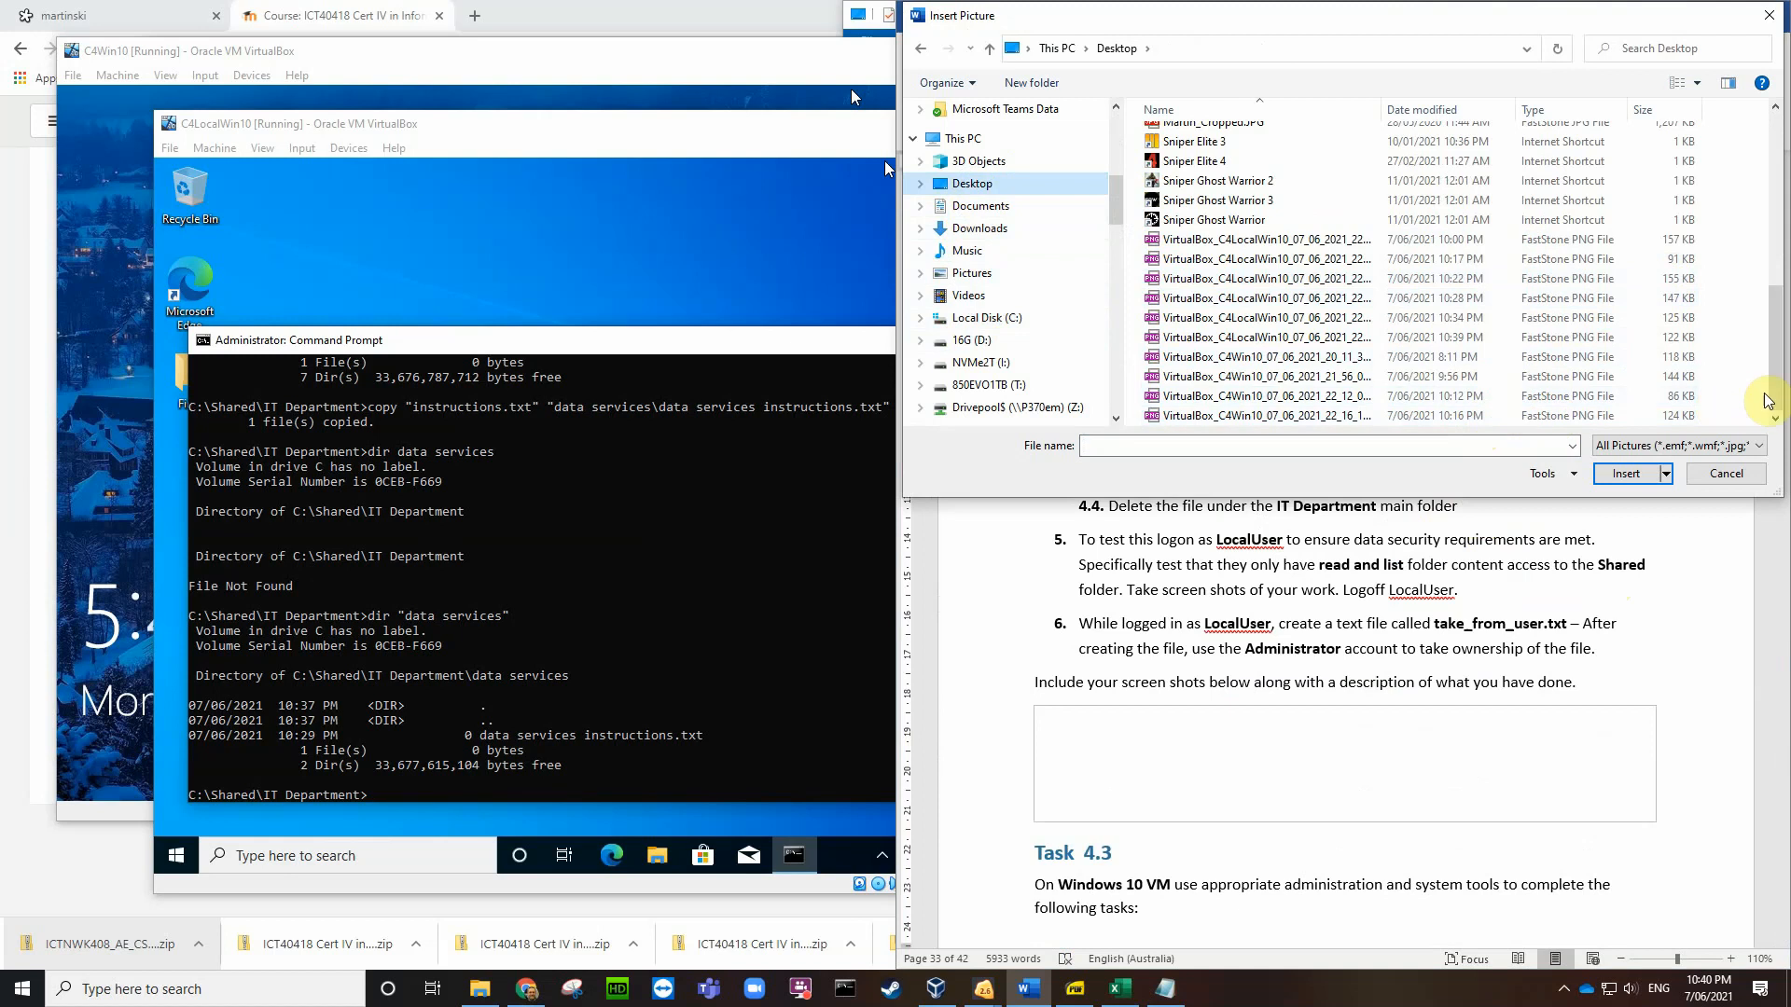
# Step: Save a fresh screenshot of the VM's data services listing to the Desktop
pyautogui.click(547, 136)
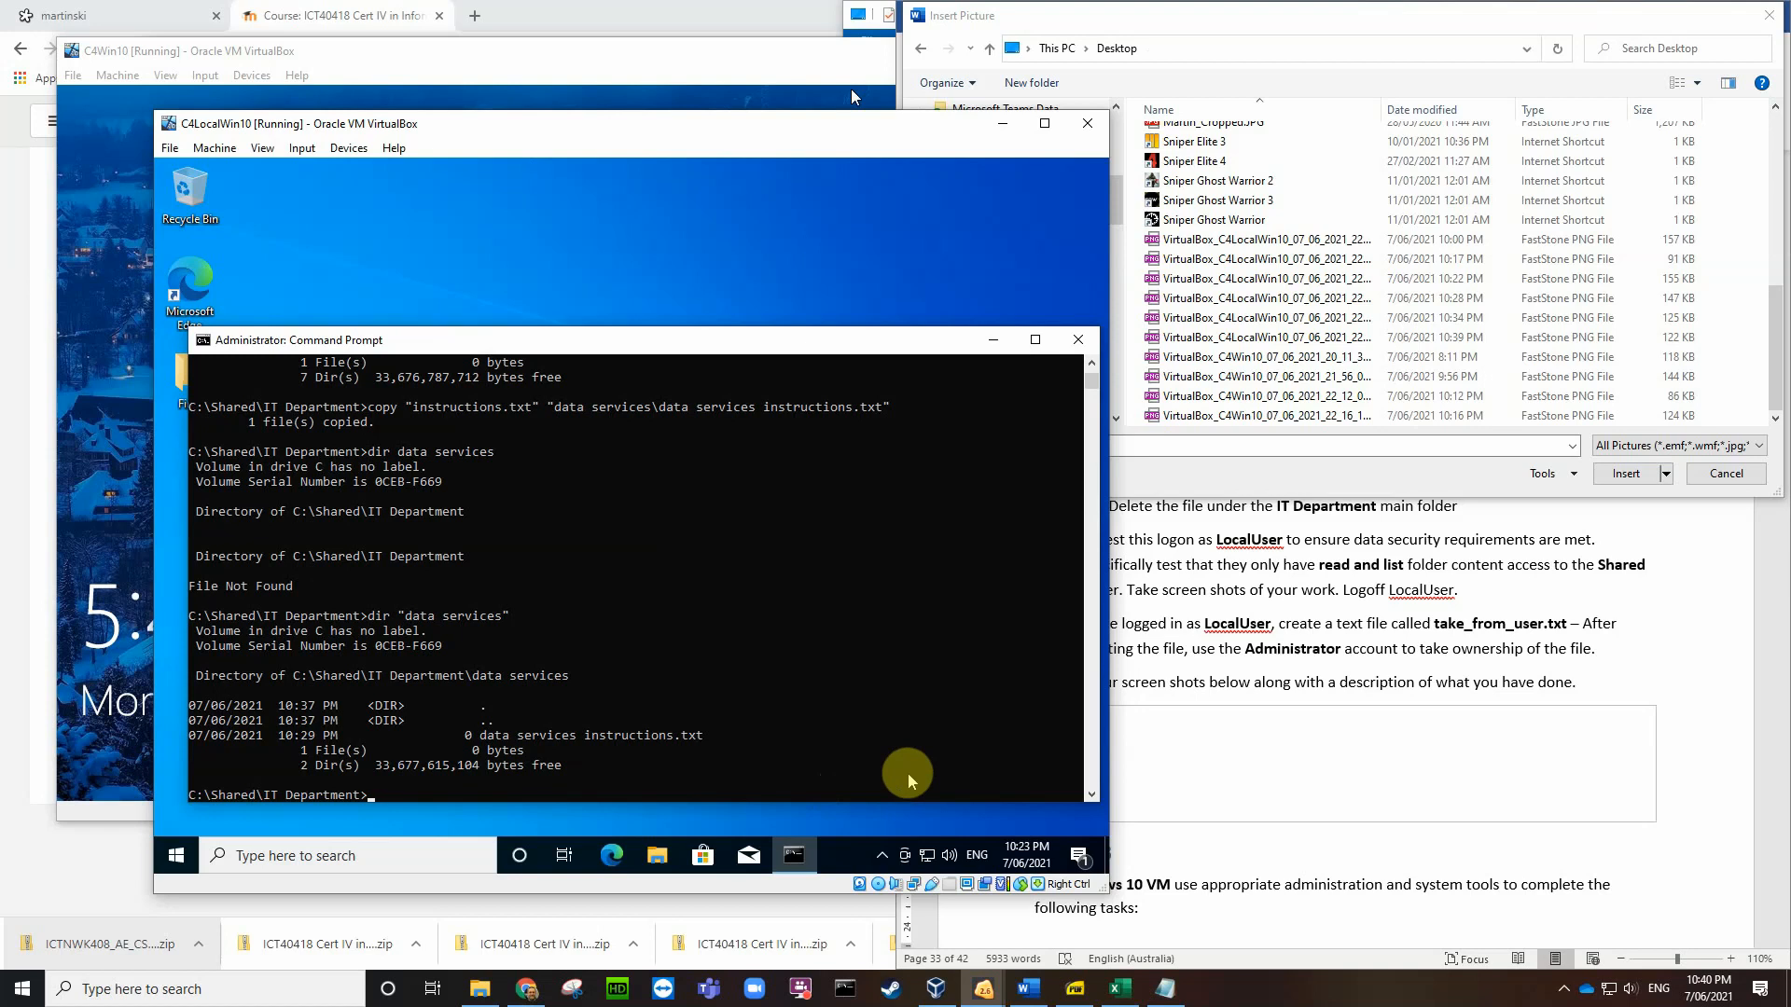
pyautogui.press('Control_R+e')
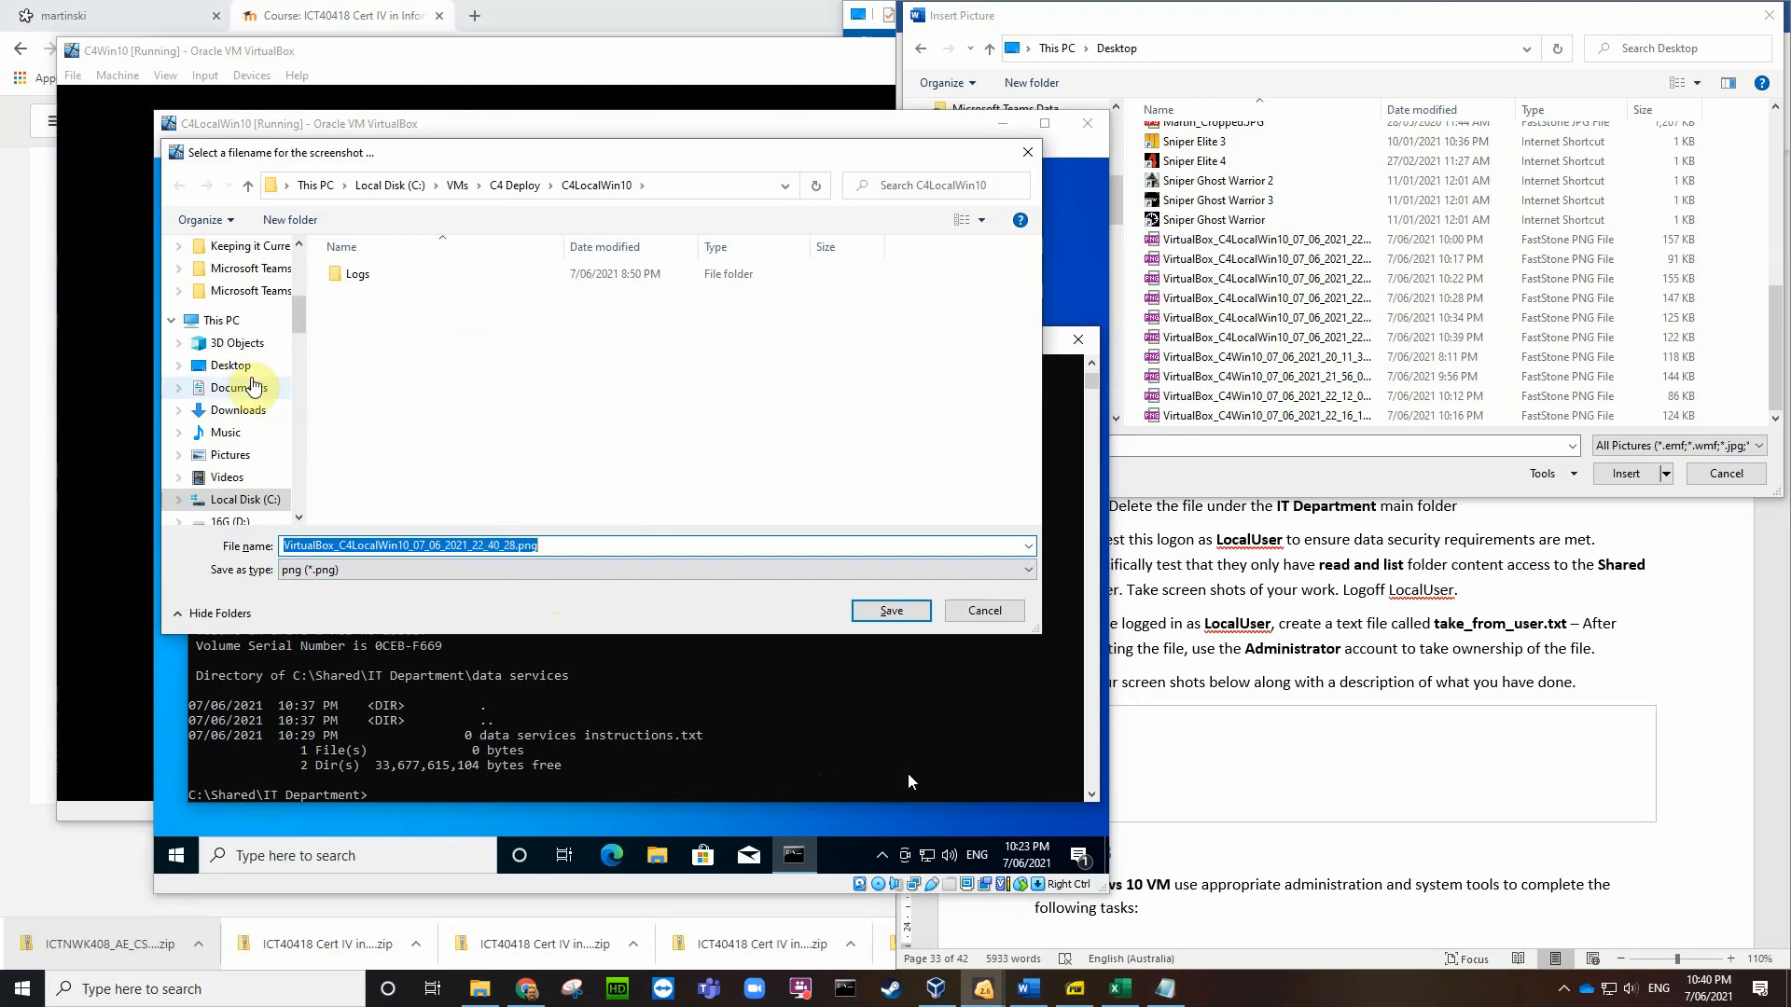
pyautogui.click(245, 373)
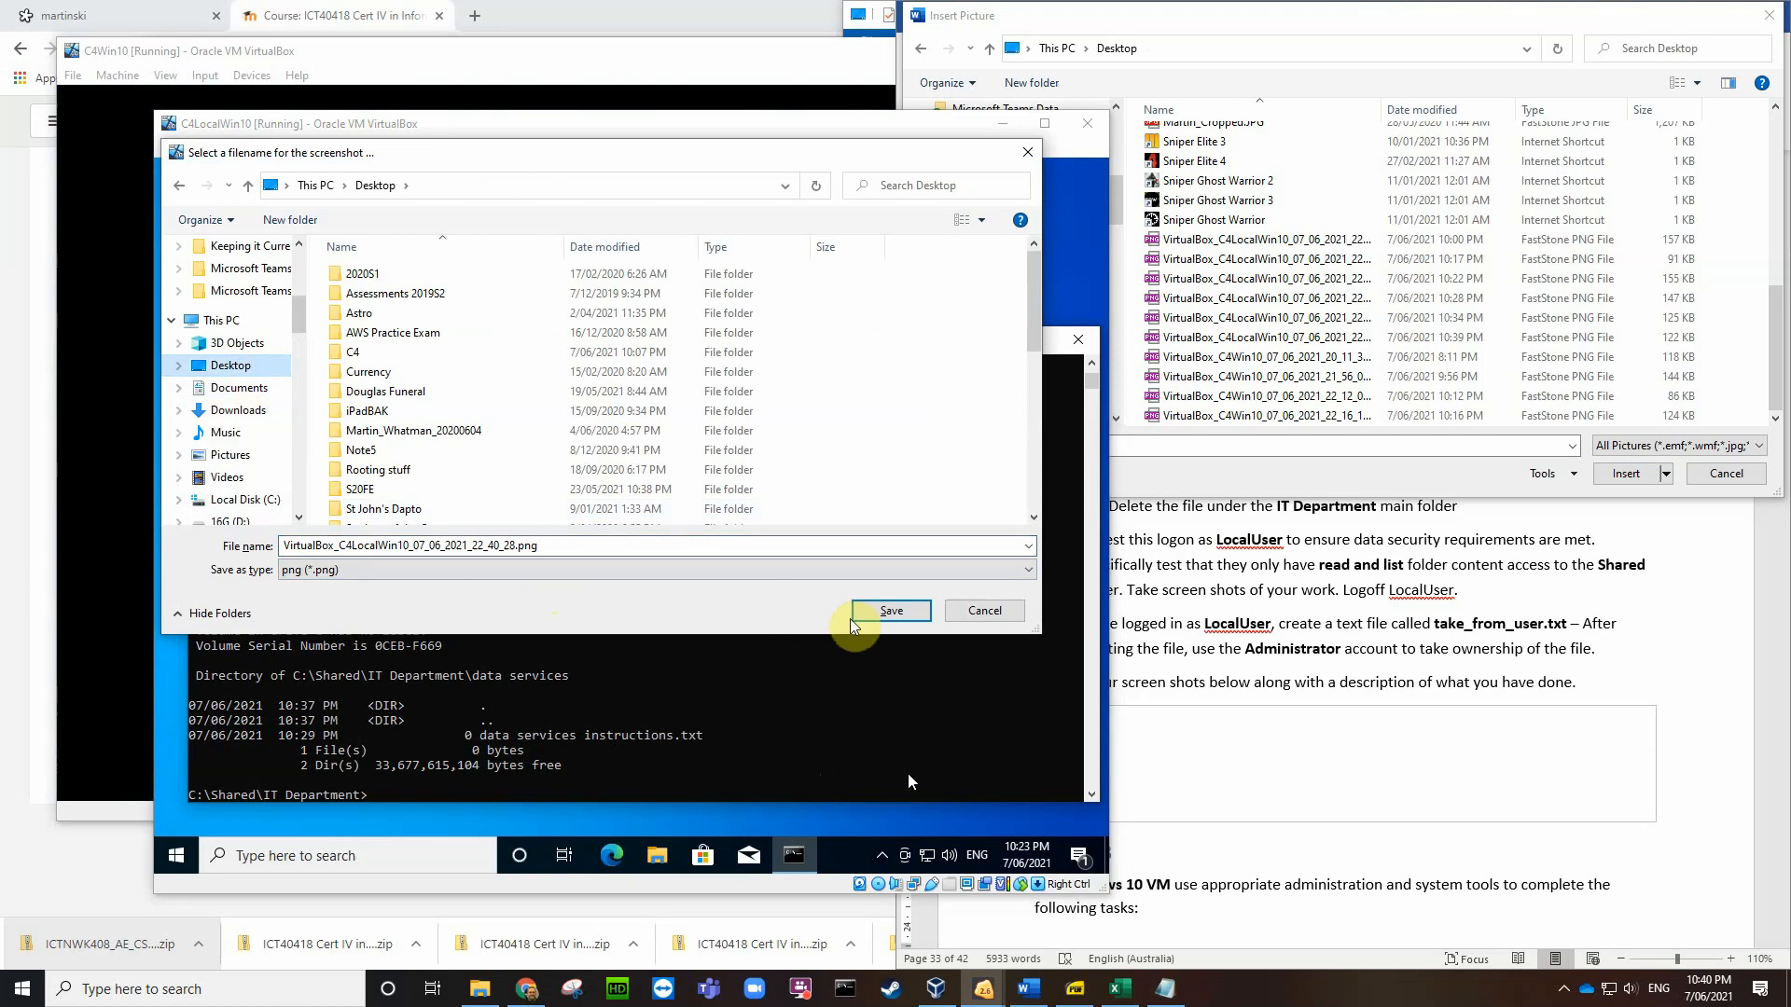
pyautogui.click(881, 614)
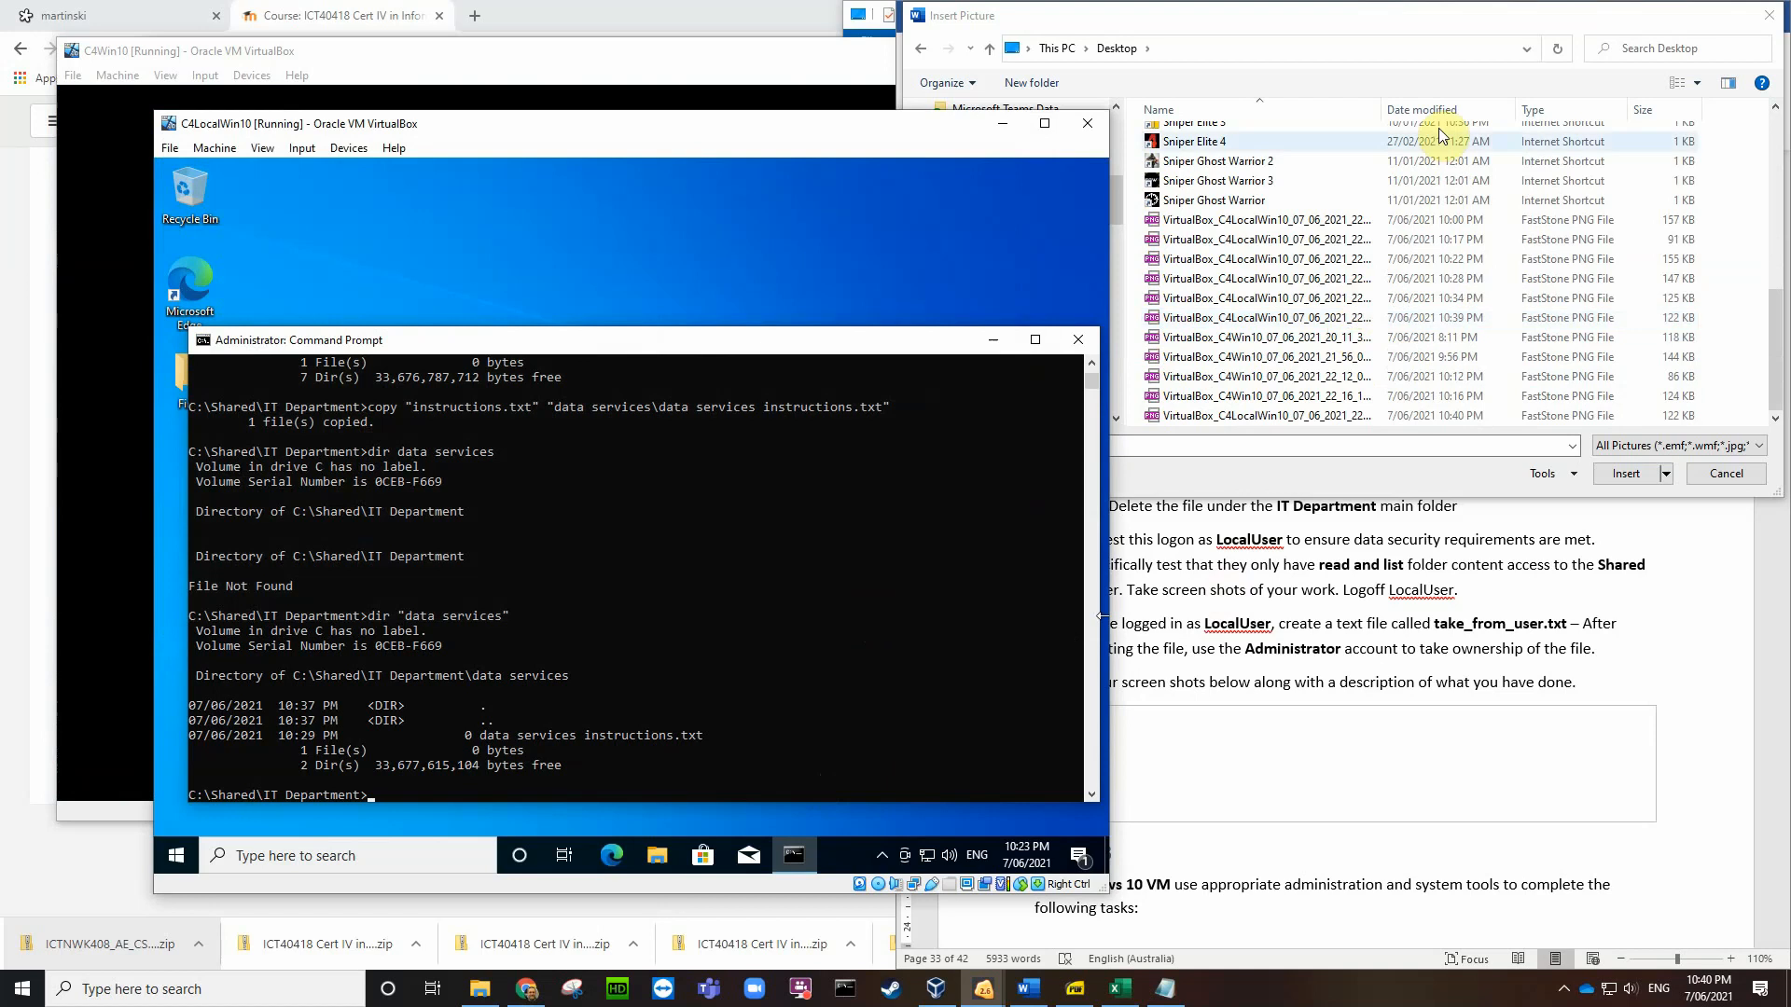
# Step: Insert VirtualBox_C4LocalWin10_07_06_2021_22_40_28.png under step 4.3, shrunk to about 5.98 × 7.98 cm
pyautogui.click(1185, 50)
pyautogui.click(1553, 50)
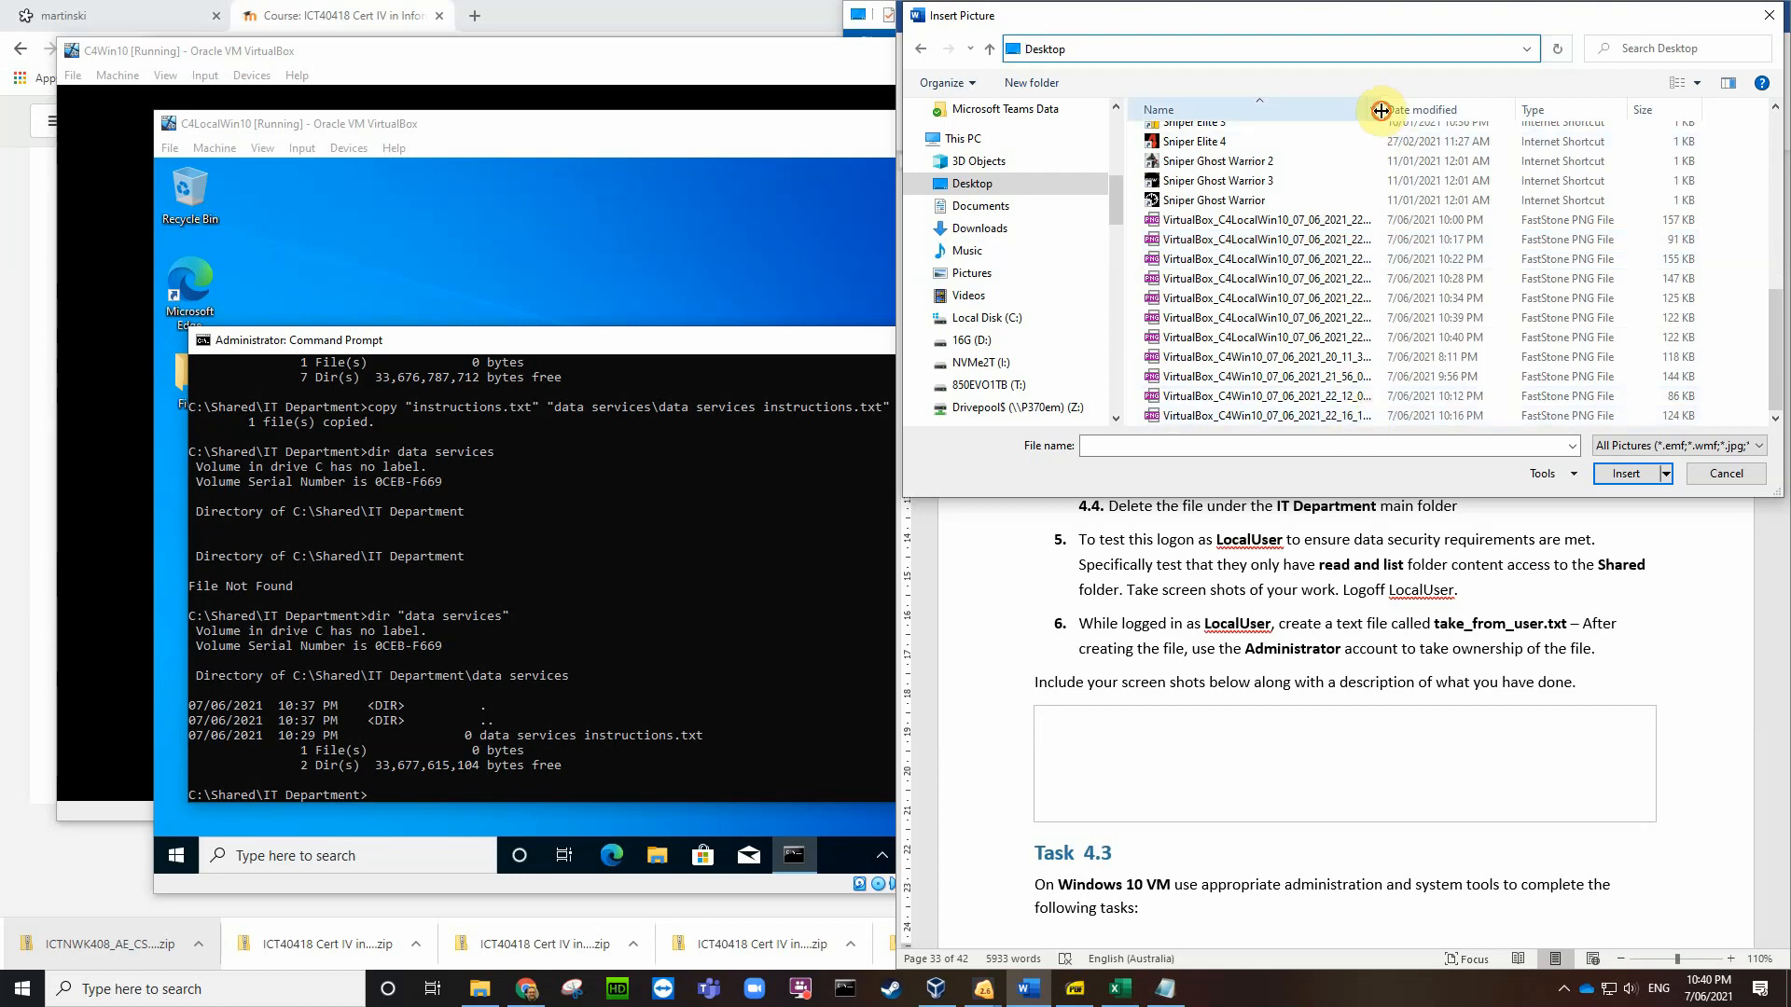
pyautogui.moveTo(1381, 110); pyautogui.dragTo(1437, 110)
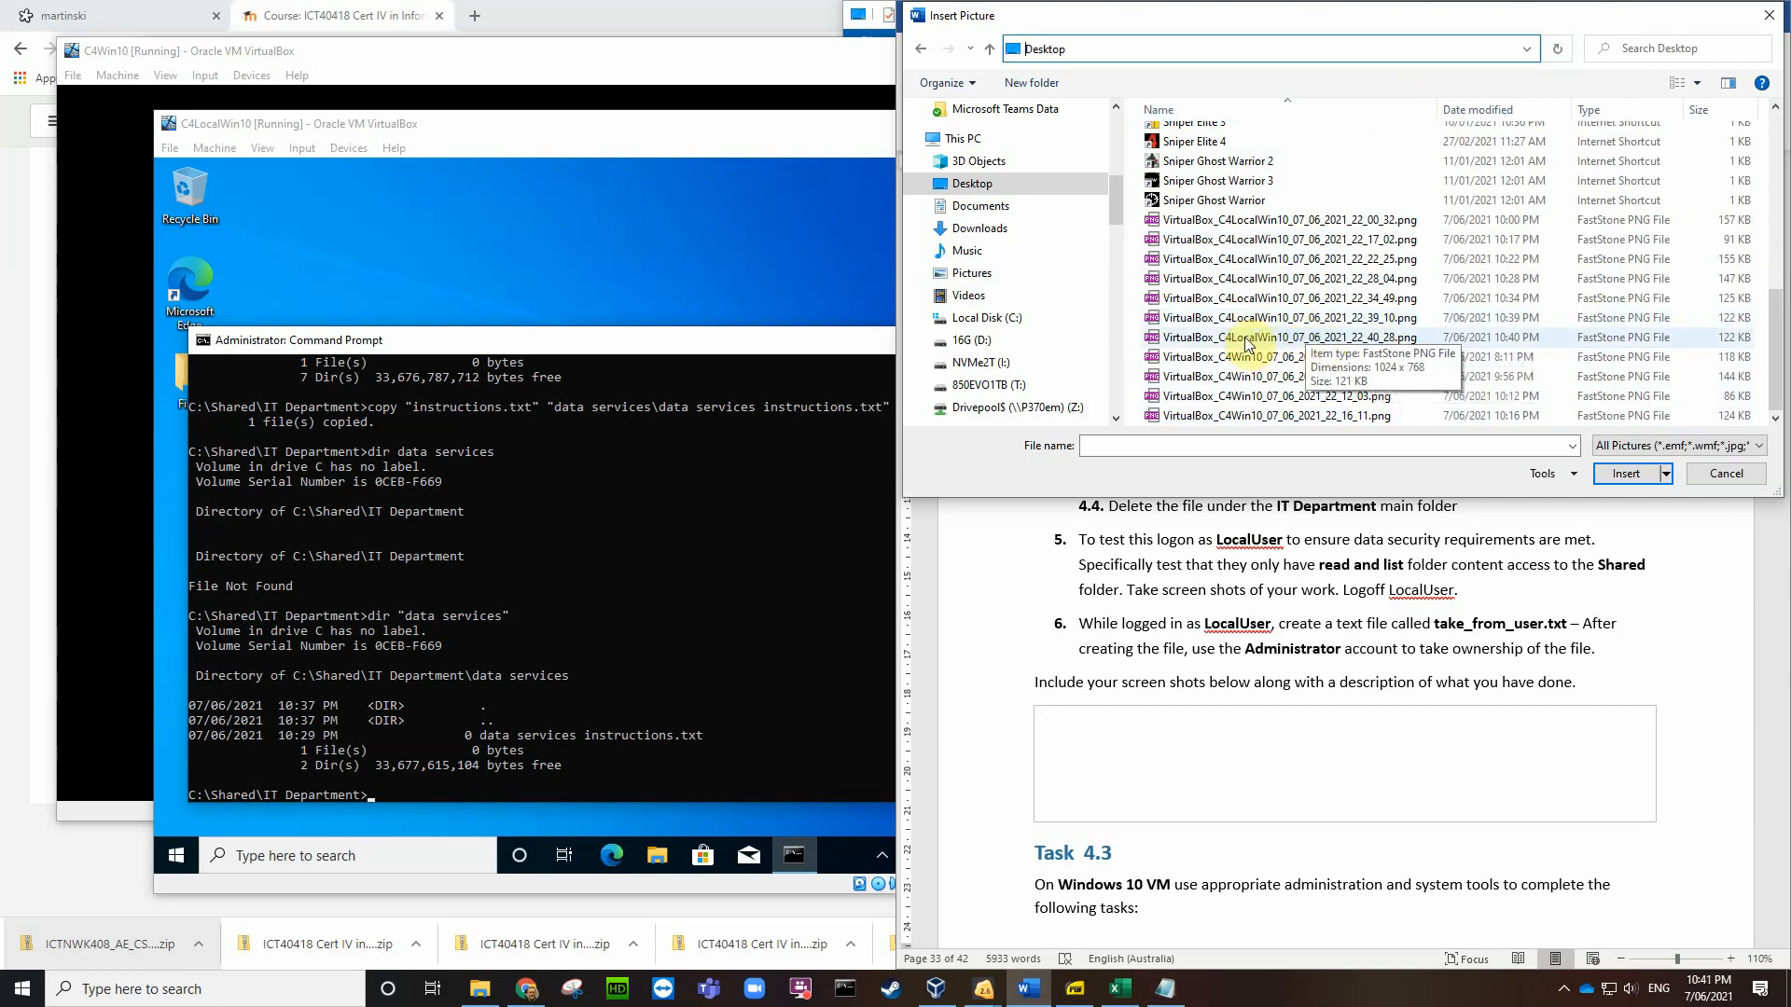
pyautogui.click(1364, 339)
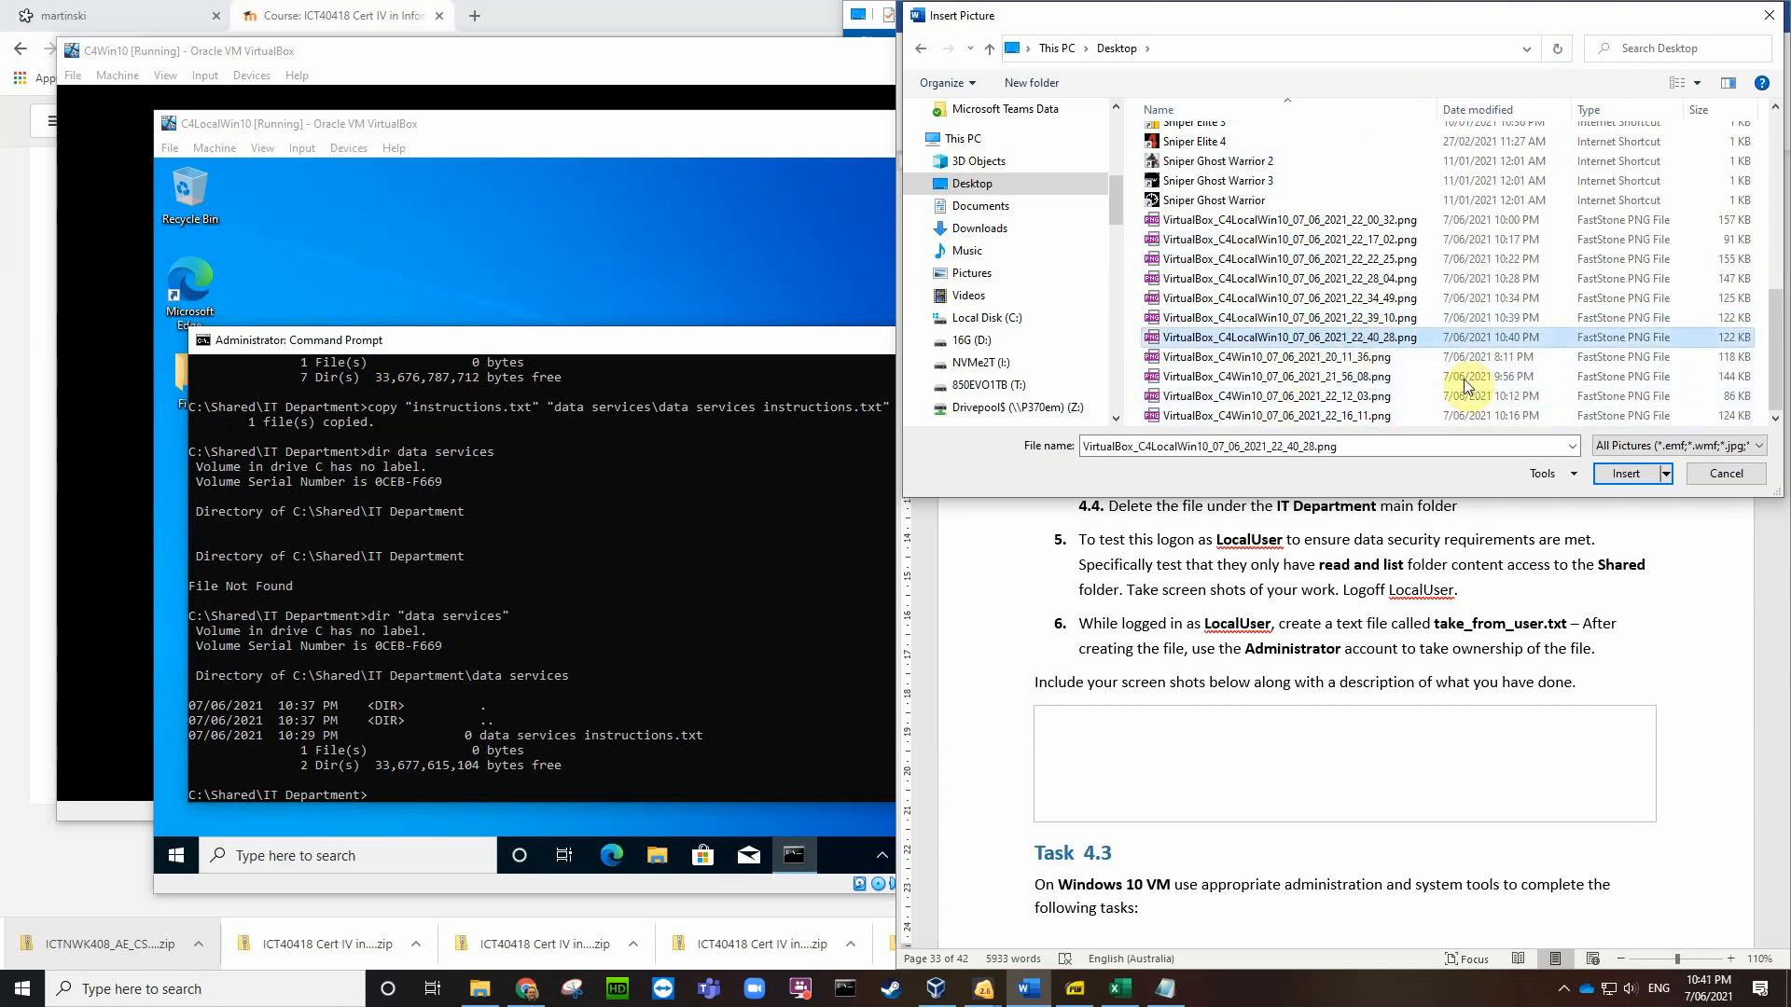
pyautogui.click(1621, 474)
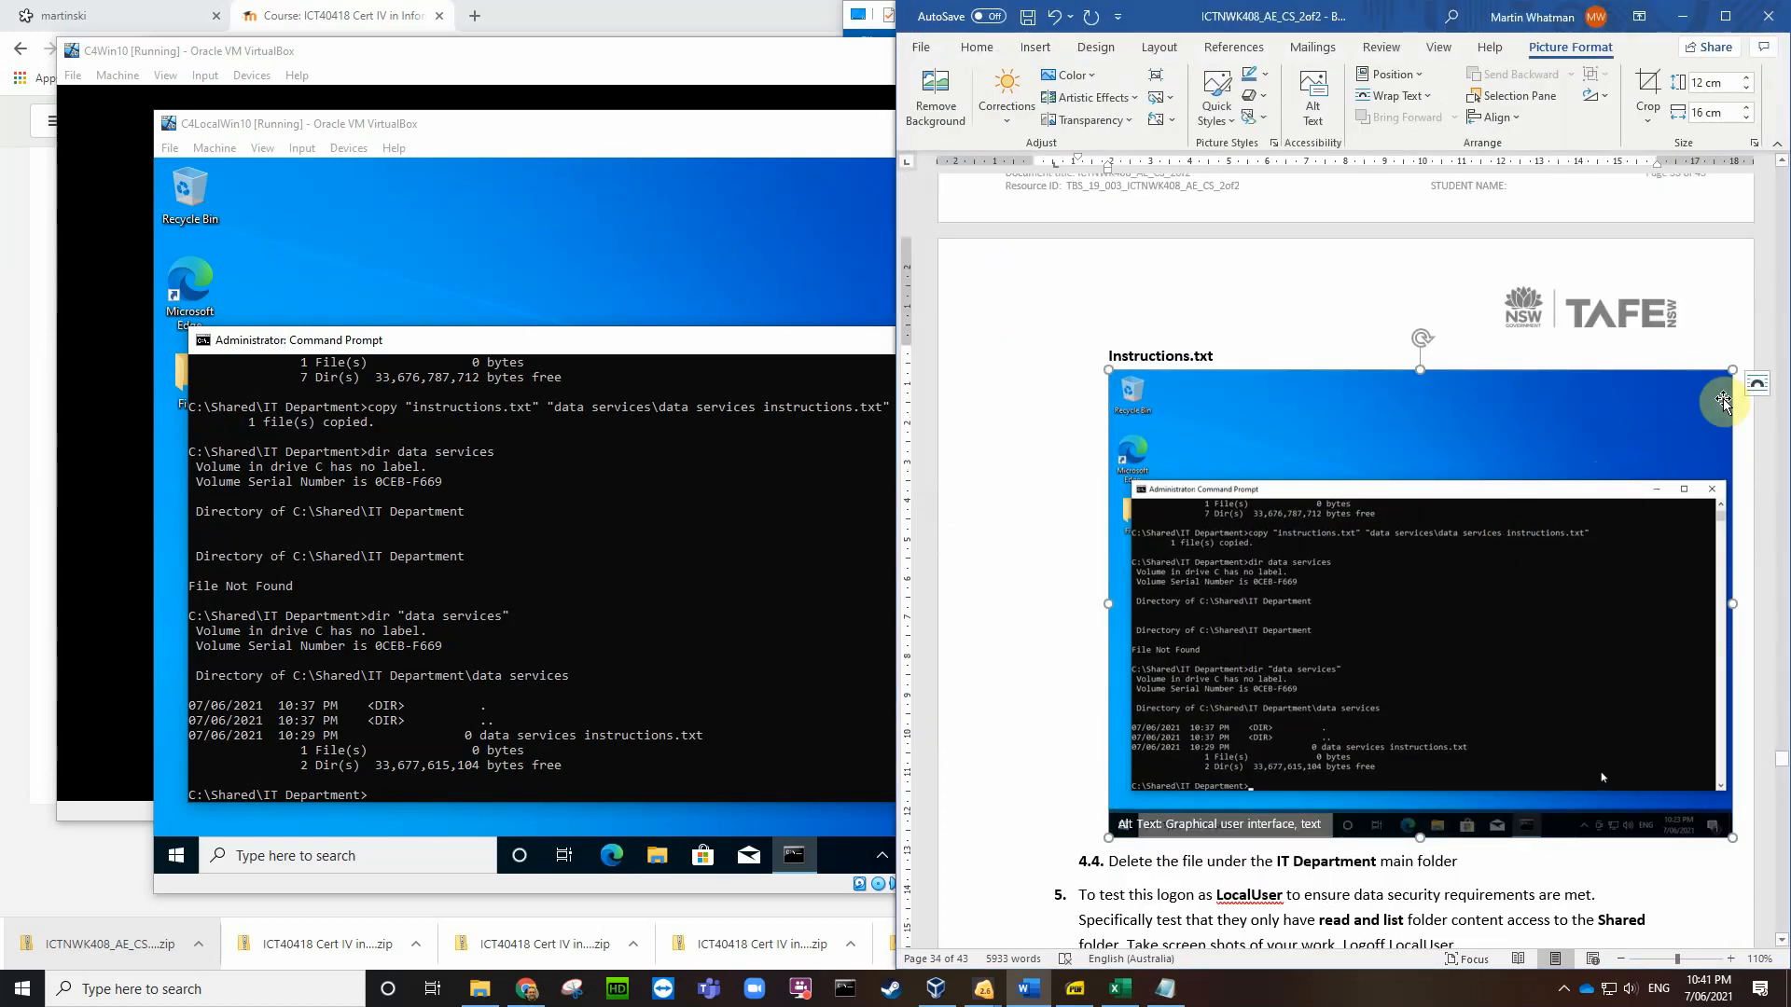
pyautogui.moveTo(1732, 837); pyautogui.dragTo(1421, 521)
pyautogui.scroll(3, 1633, 508)
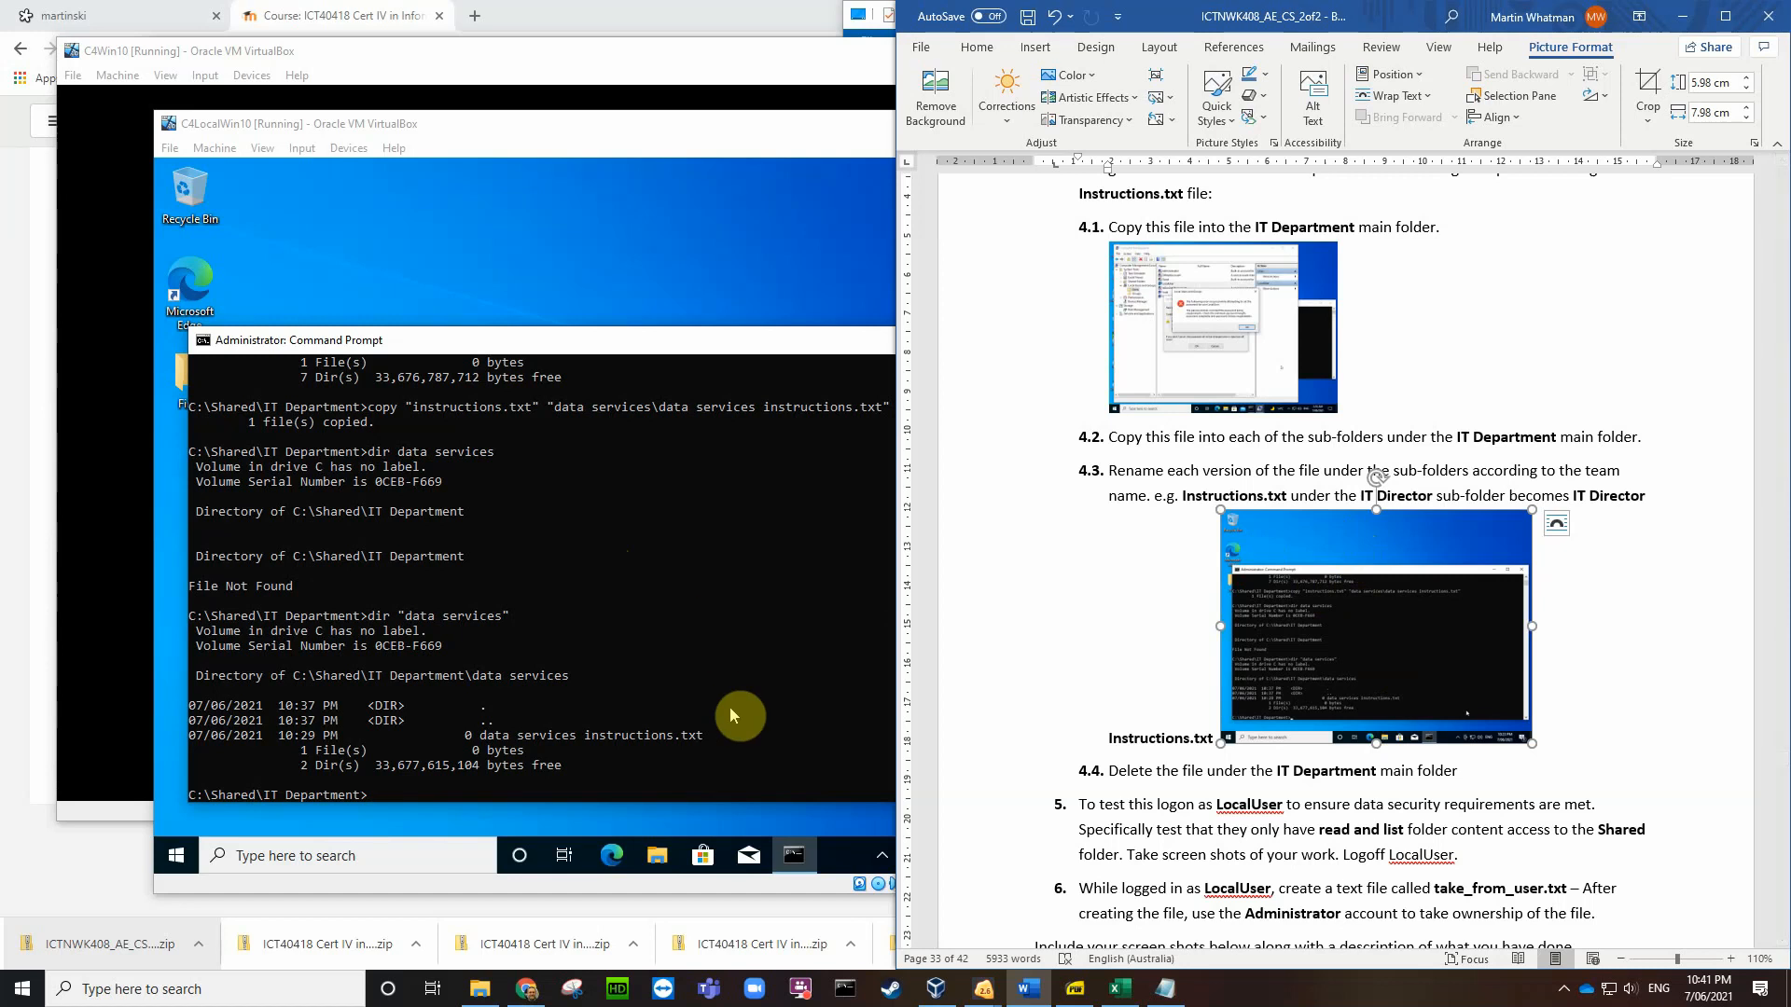
# Step: Add the word 'copy' after Instructions.txt at item 4.3, then return to the VM
pyautogui.click(707, 750)
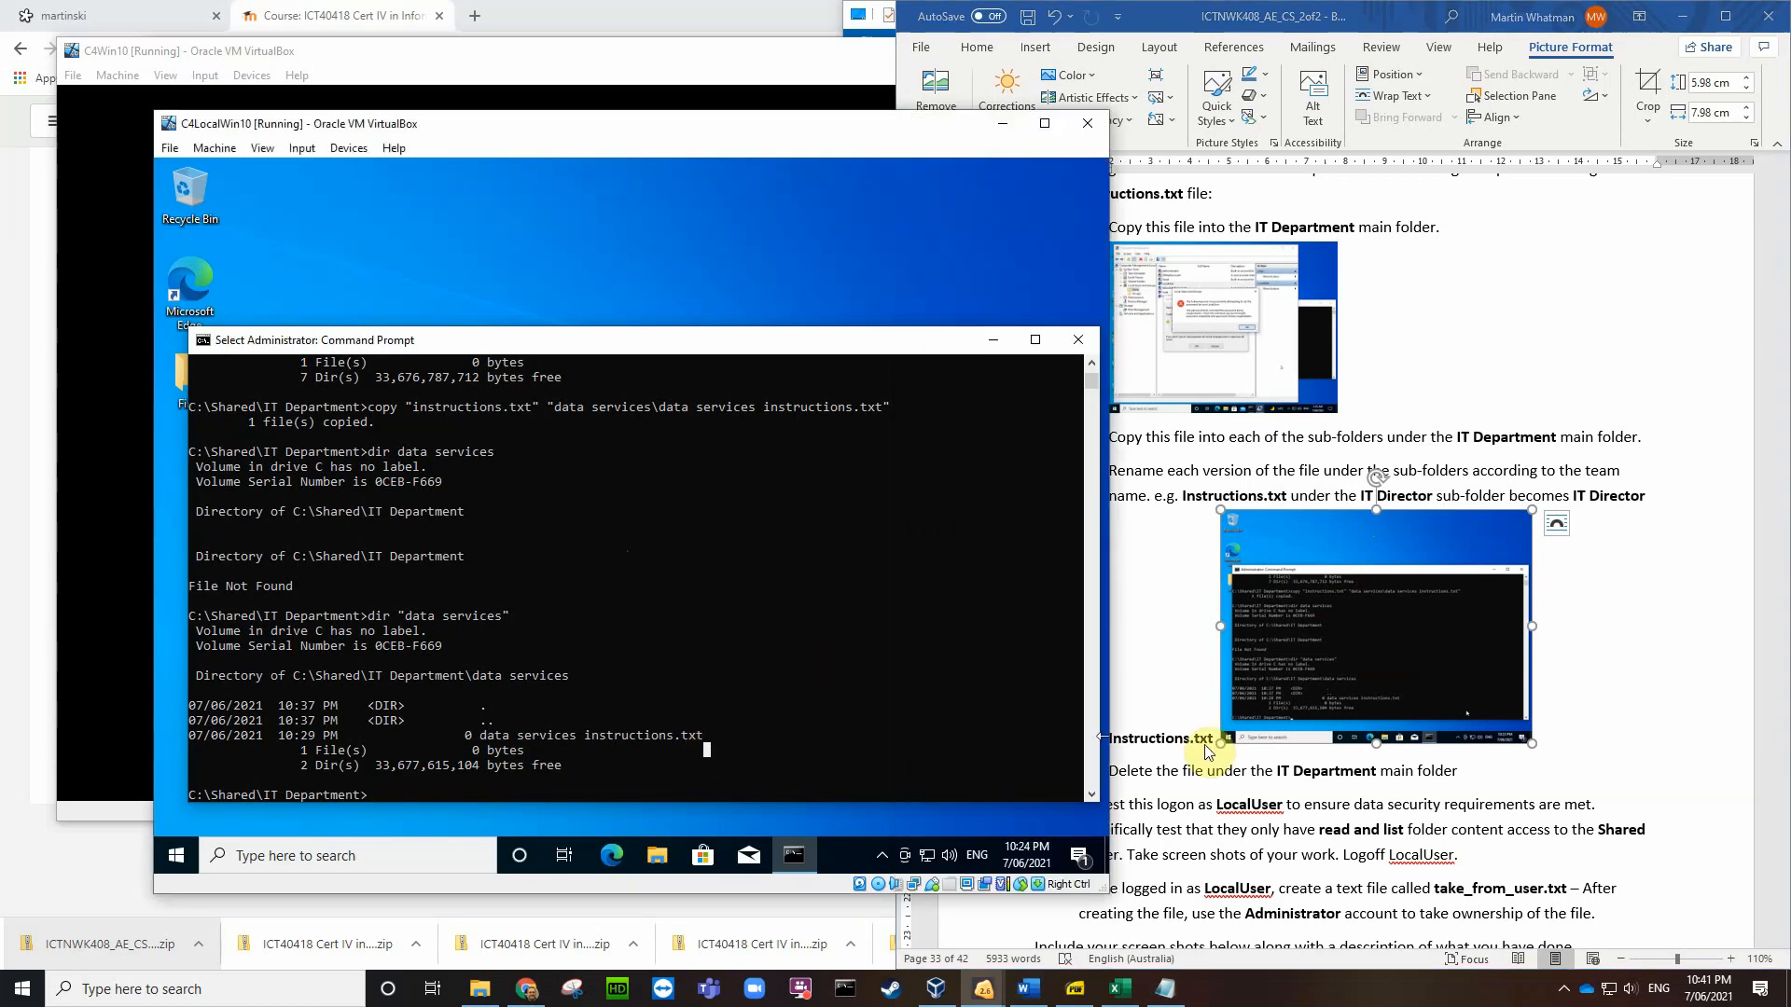
pyautogui.click(1505, 774)
pyautogui.scroll(-2, 1508, 767)
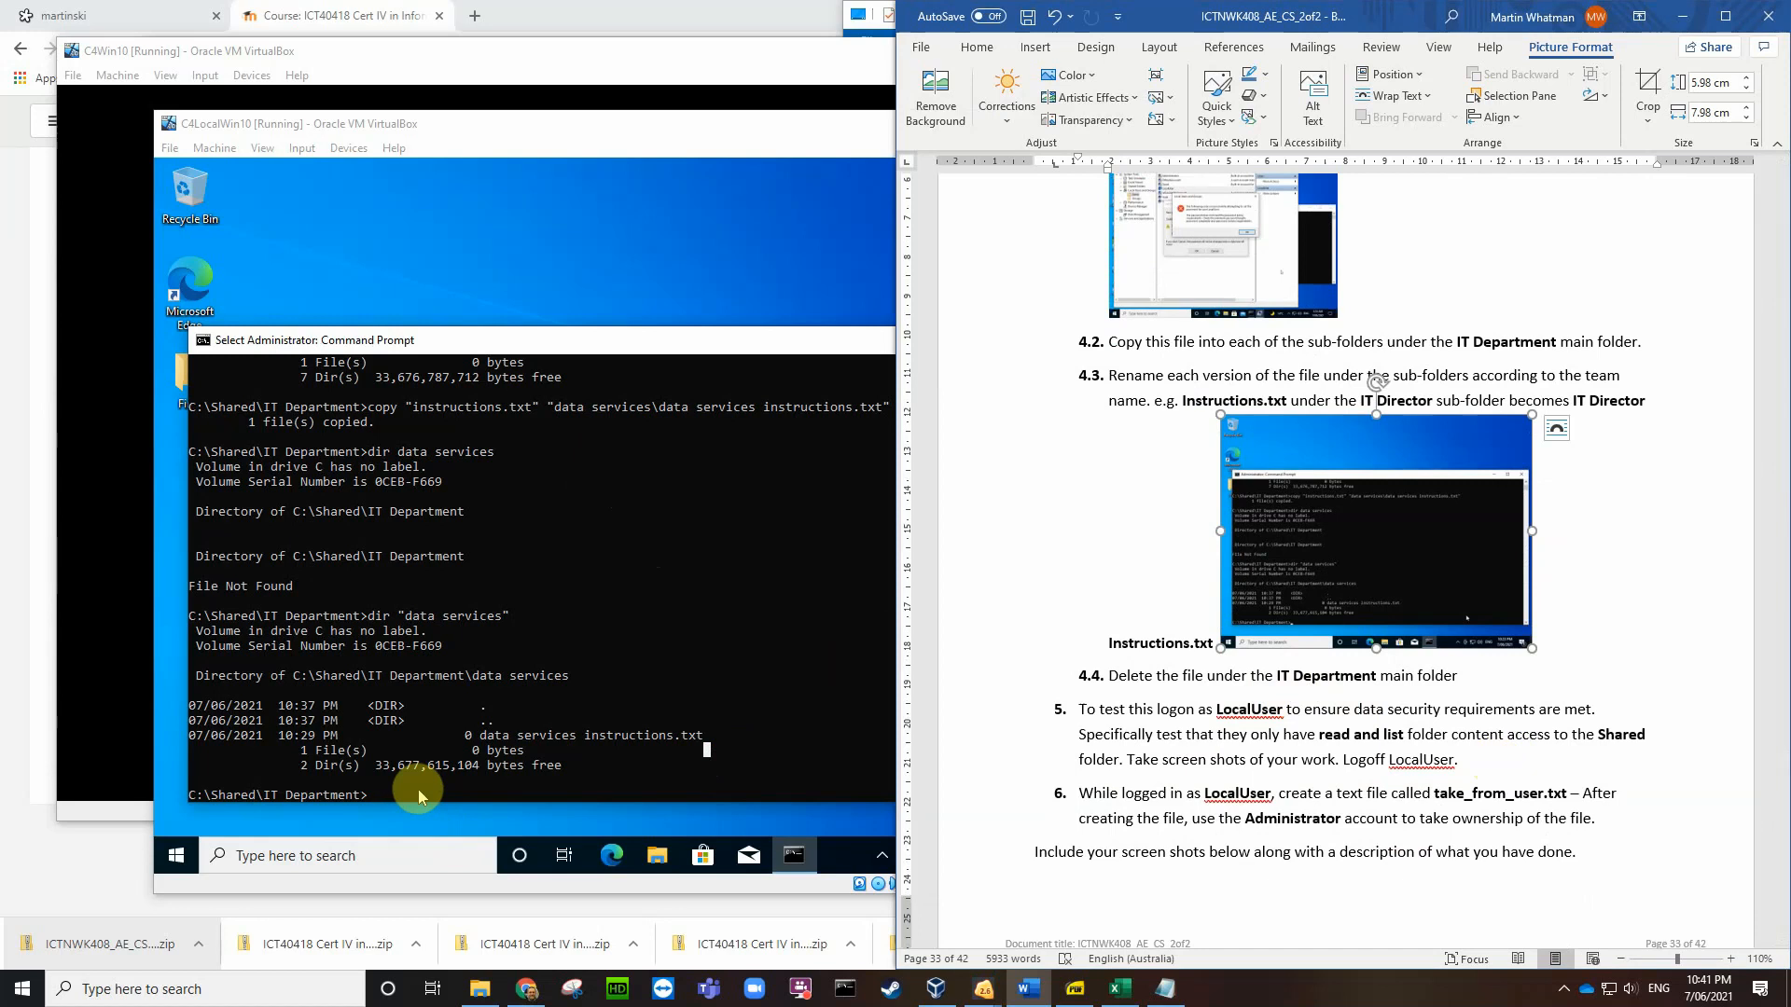
pyautogui.press('Left')
pyautogui.write('copy')
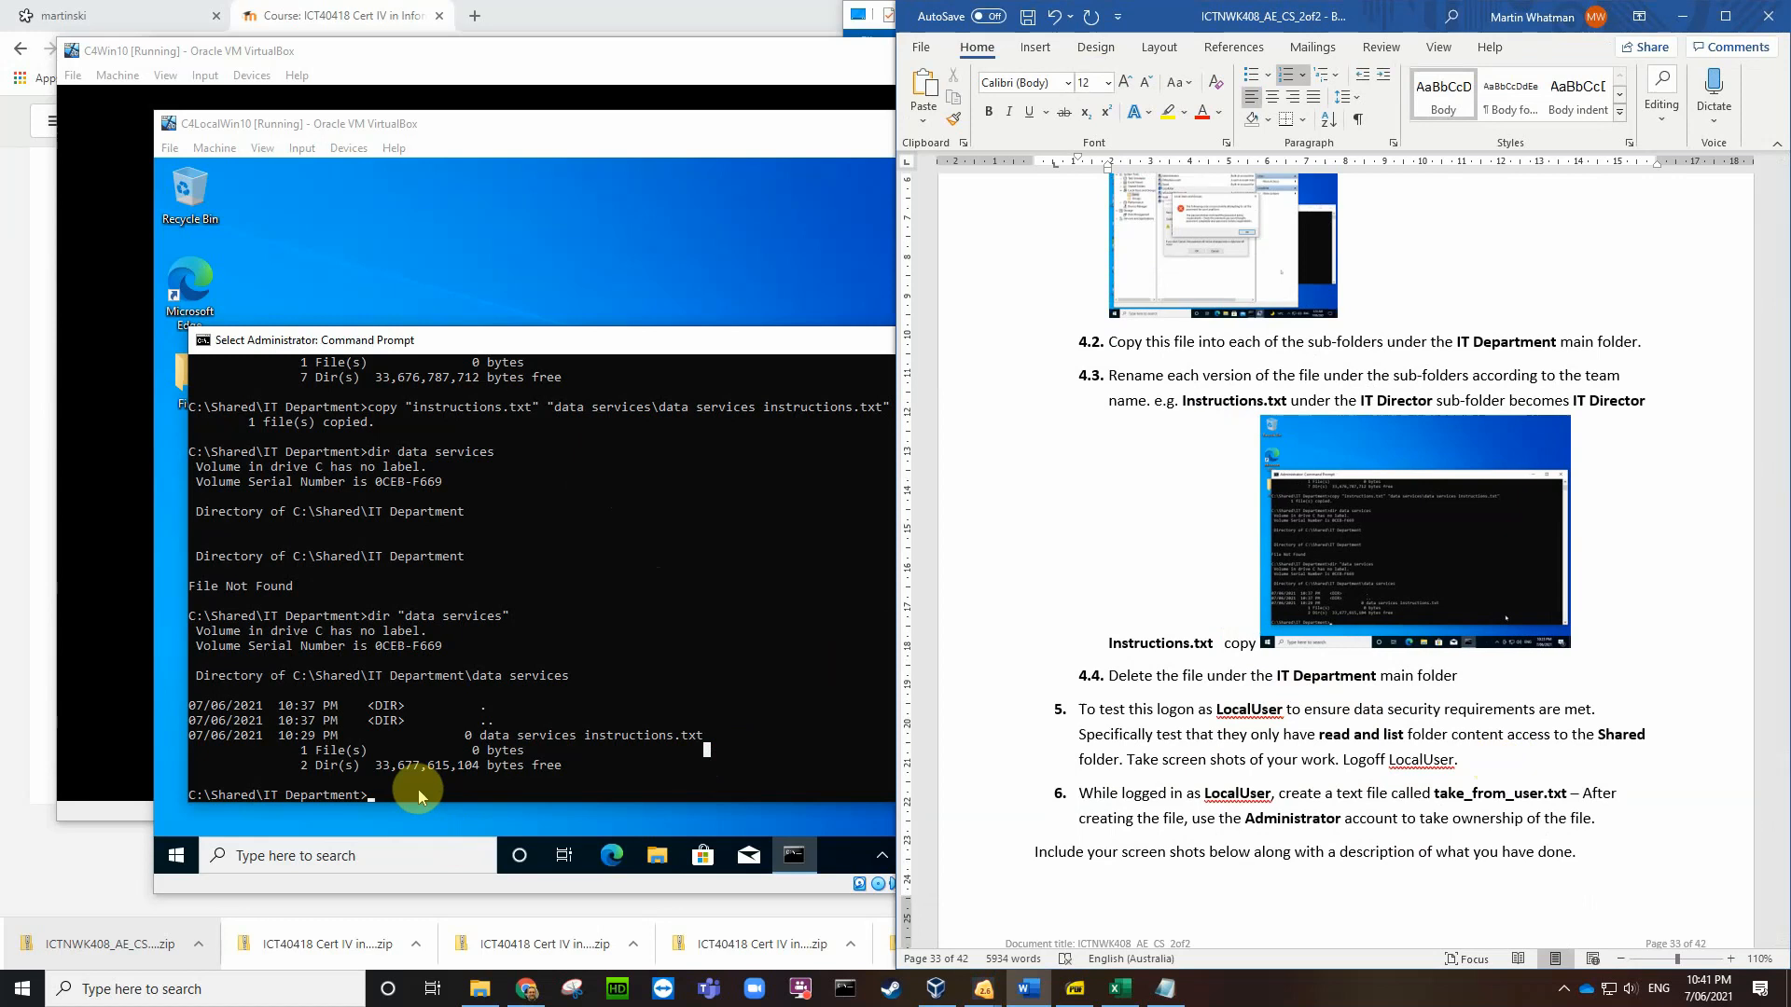
pyautogui.click(369, 793)
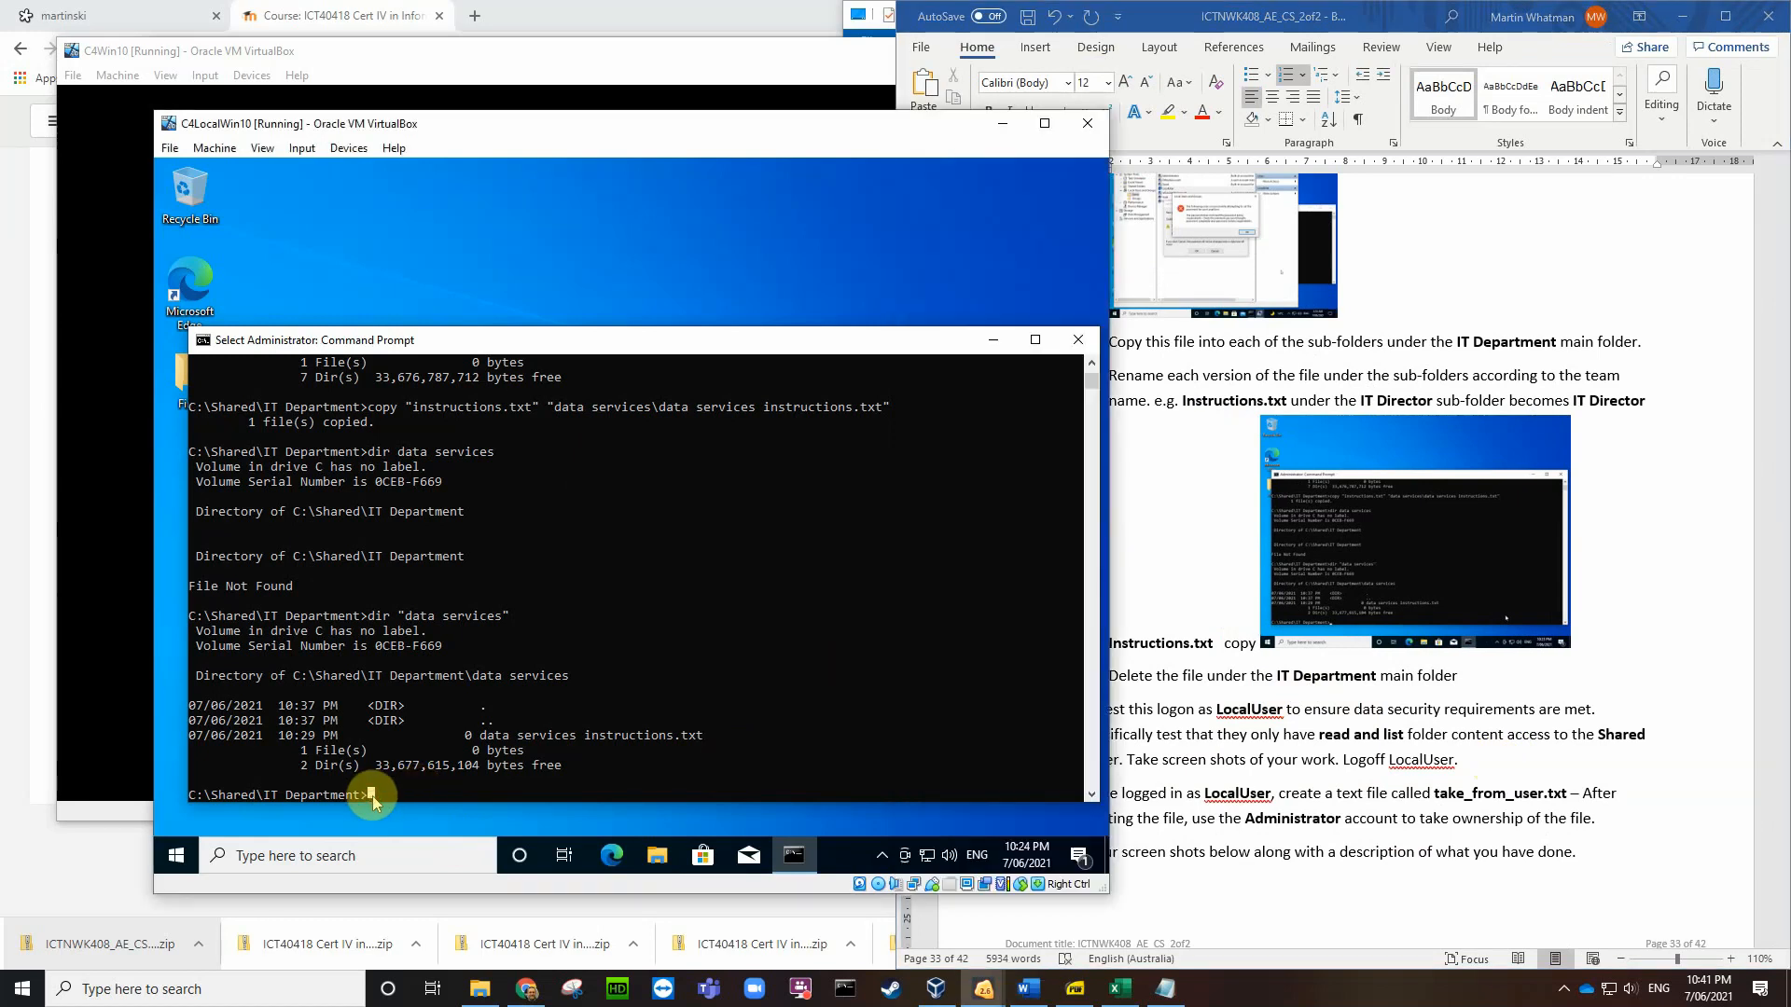
# Step: Copy instructions.txt to test.txt in IT Department and list the folder
pyautogui.write('copy')
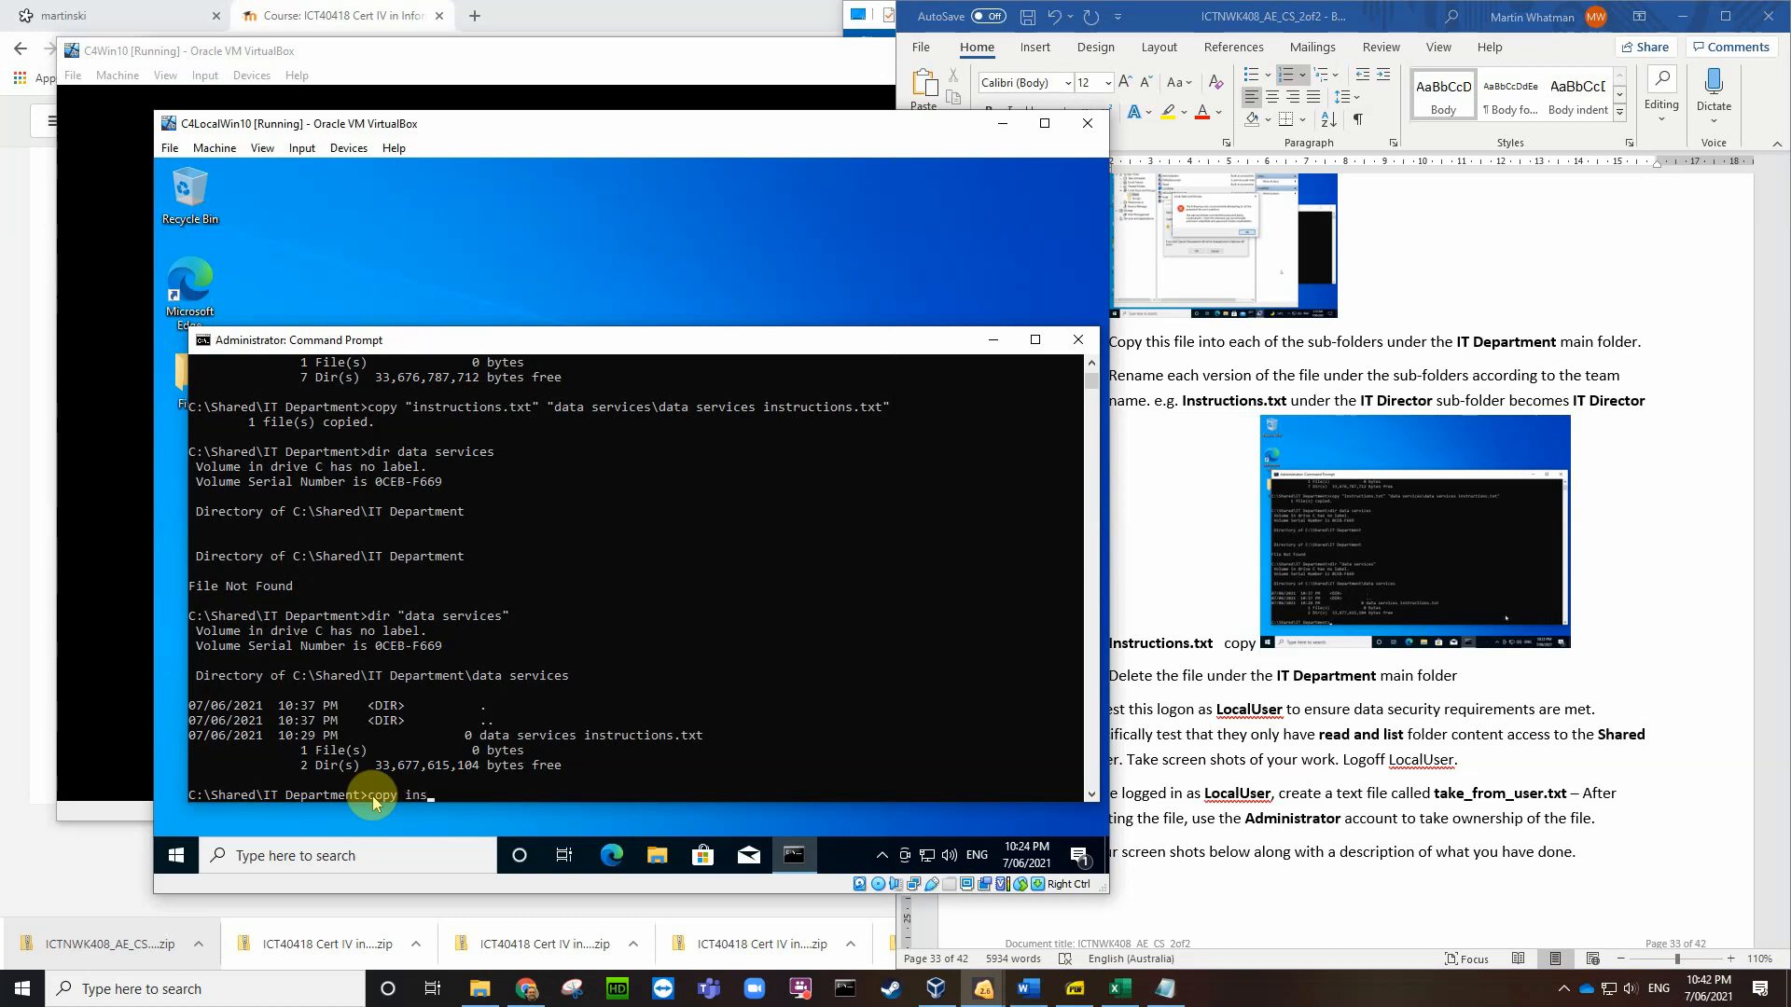
pyautogui.write(' instructions.txt test.txt')
pyautogui.press('Return')
pyautogui.write('di')
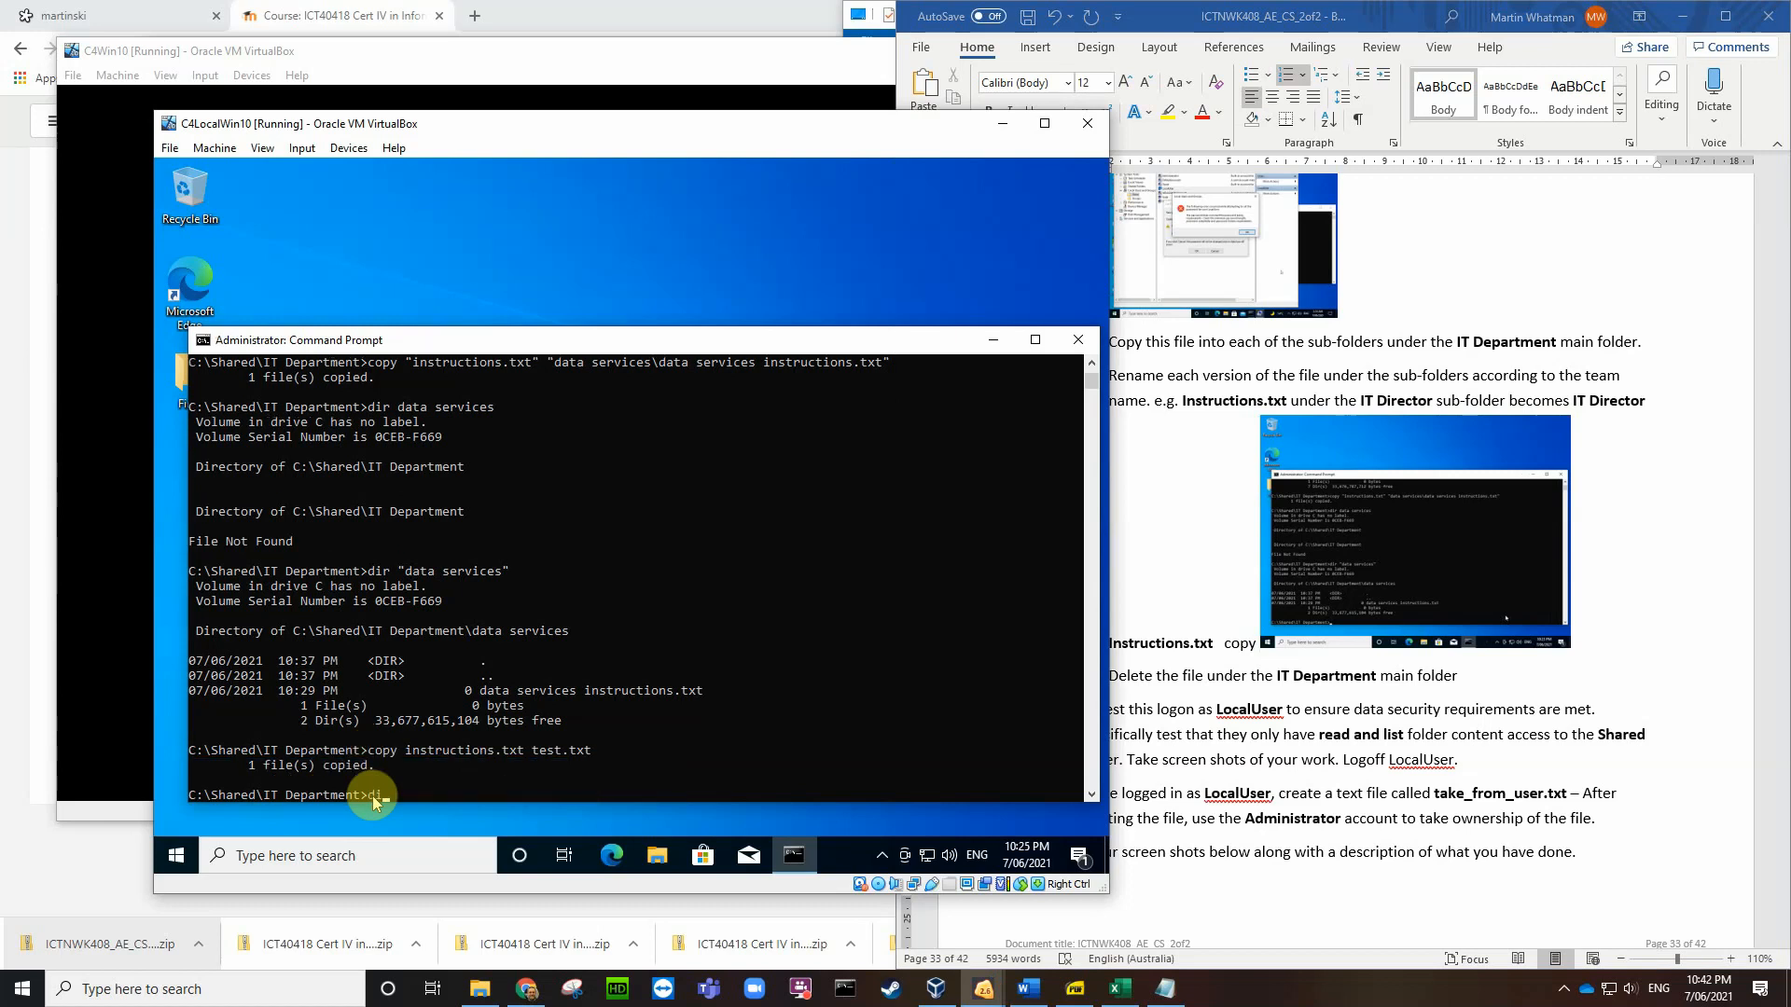
pyautogui.write('r')
pyautogui.press('Return')
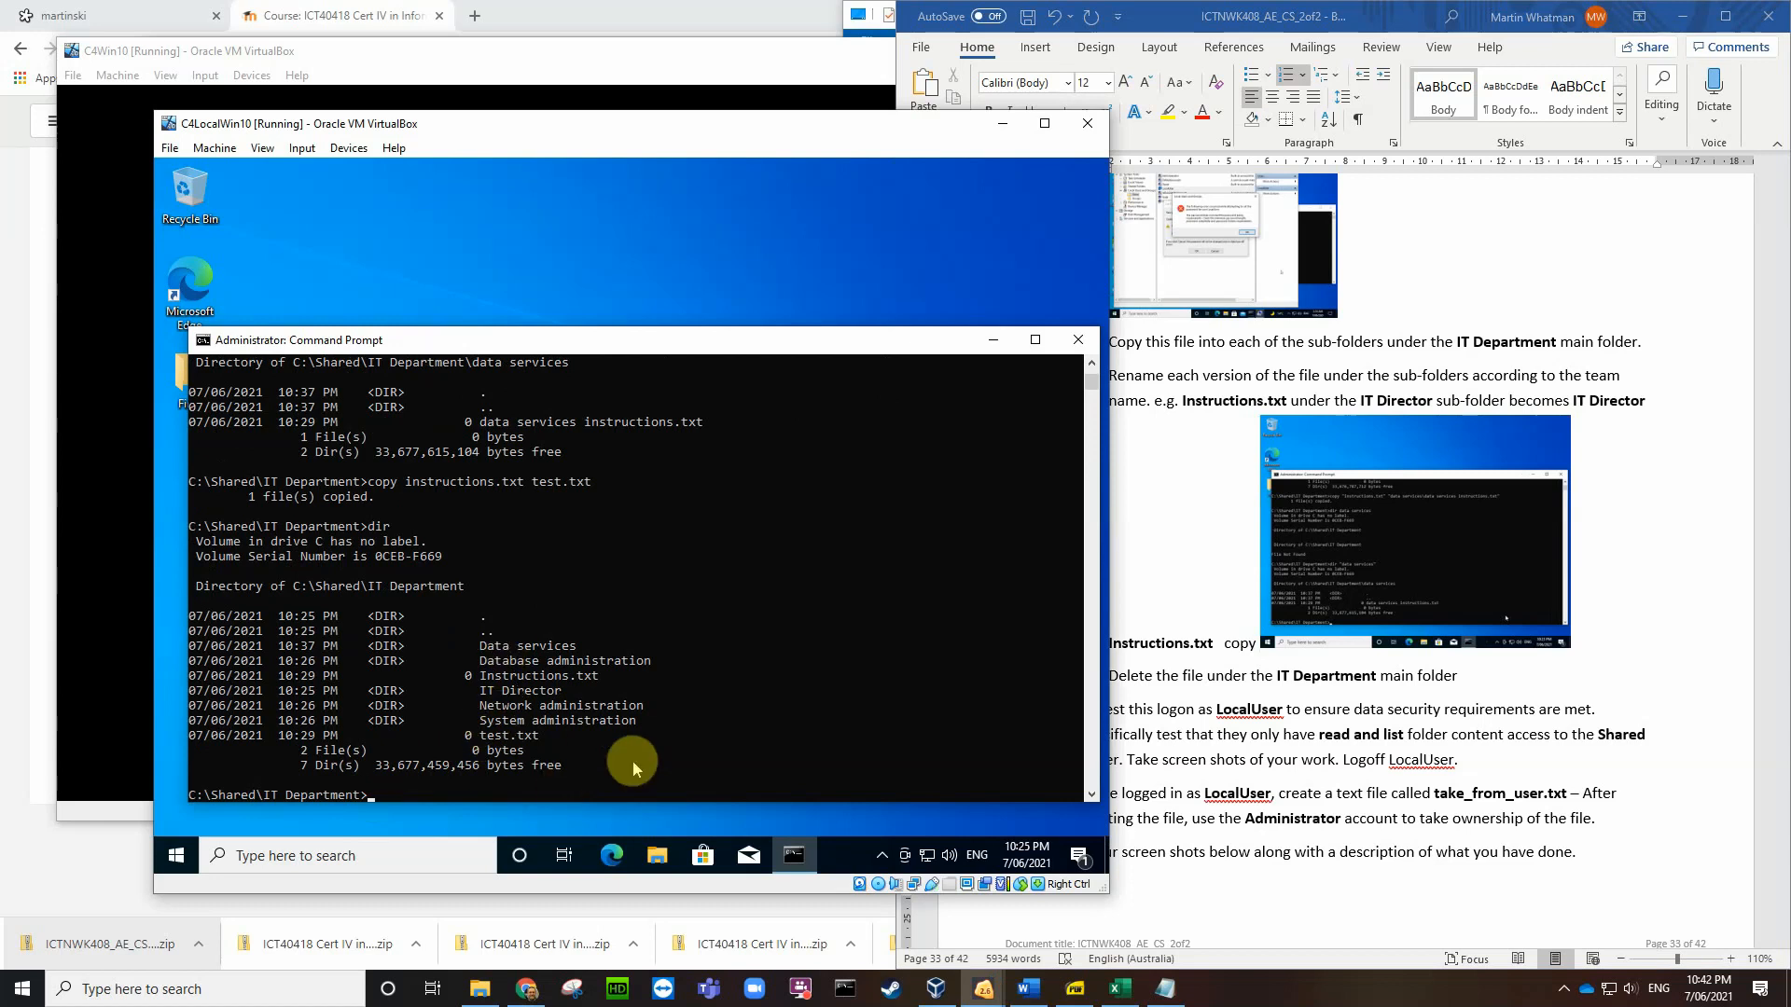
# Step: Delete test.txt and run dir to confirm it is gone
pyautogui.write('del test.txt')
pyautogui.press('Return')
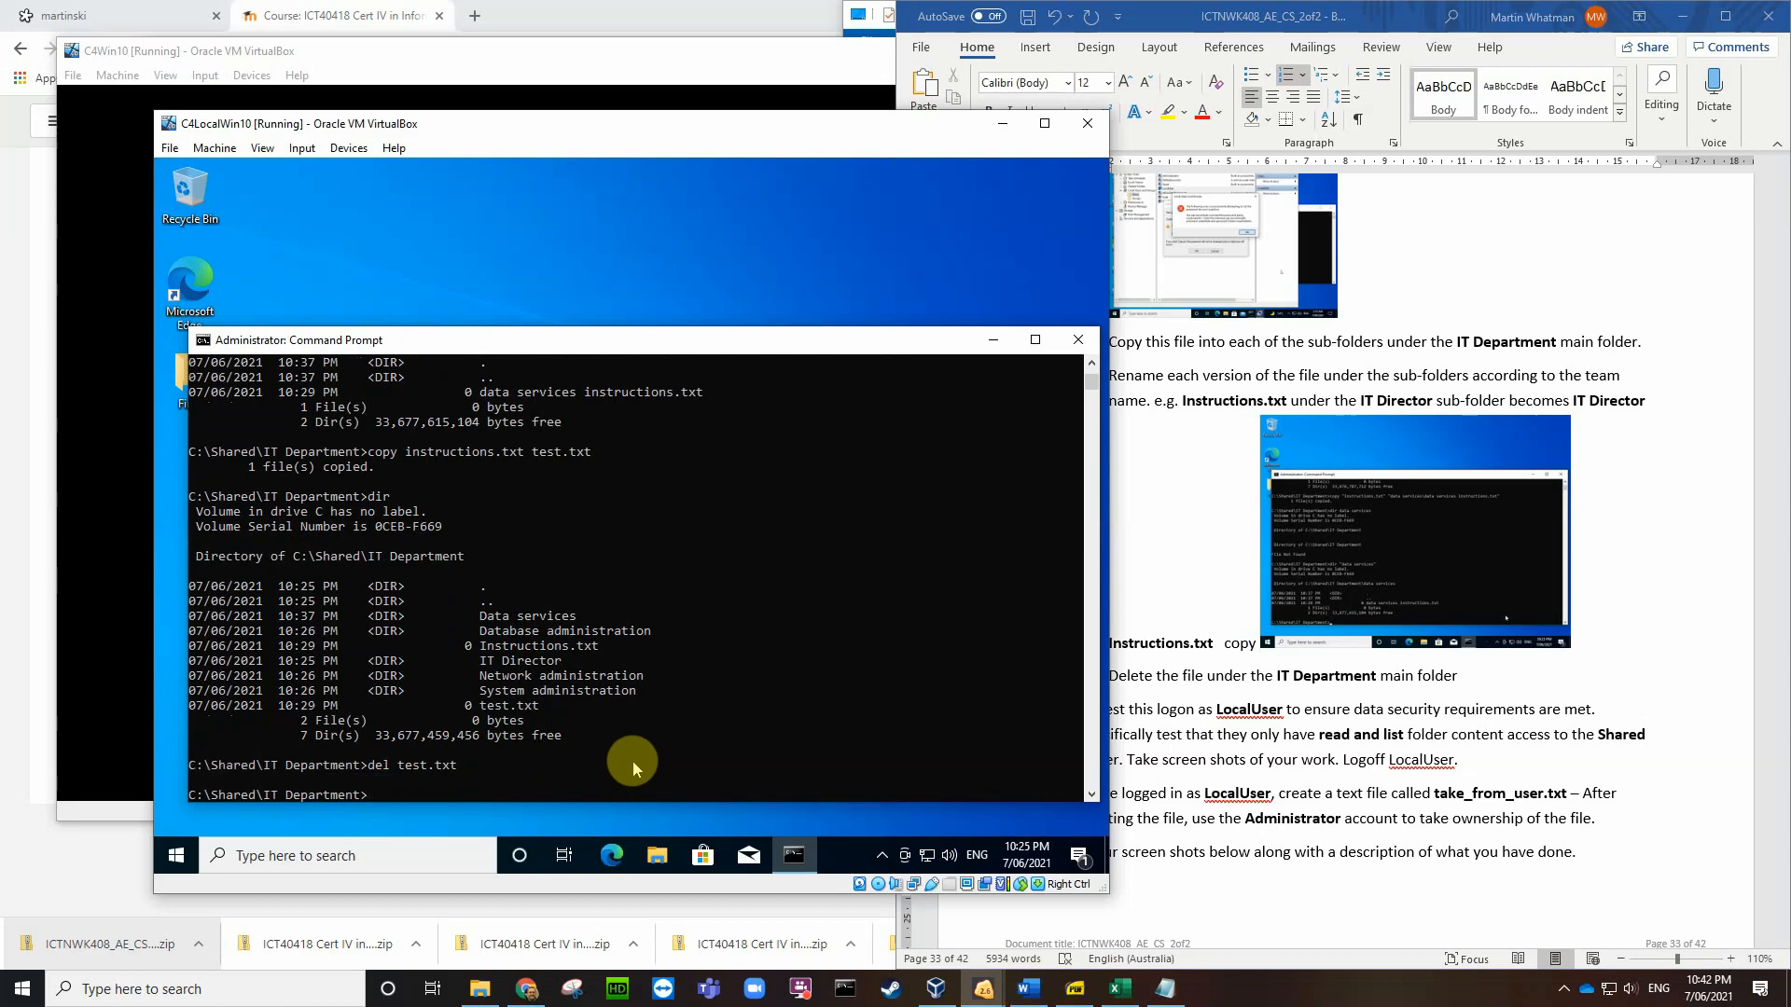
pyautogui.write('dir')
pyautogui.press('Return')
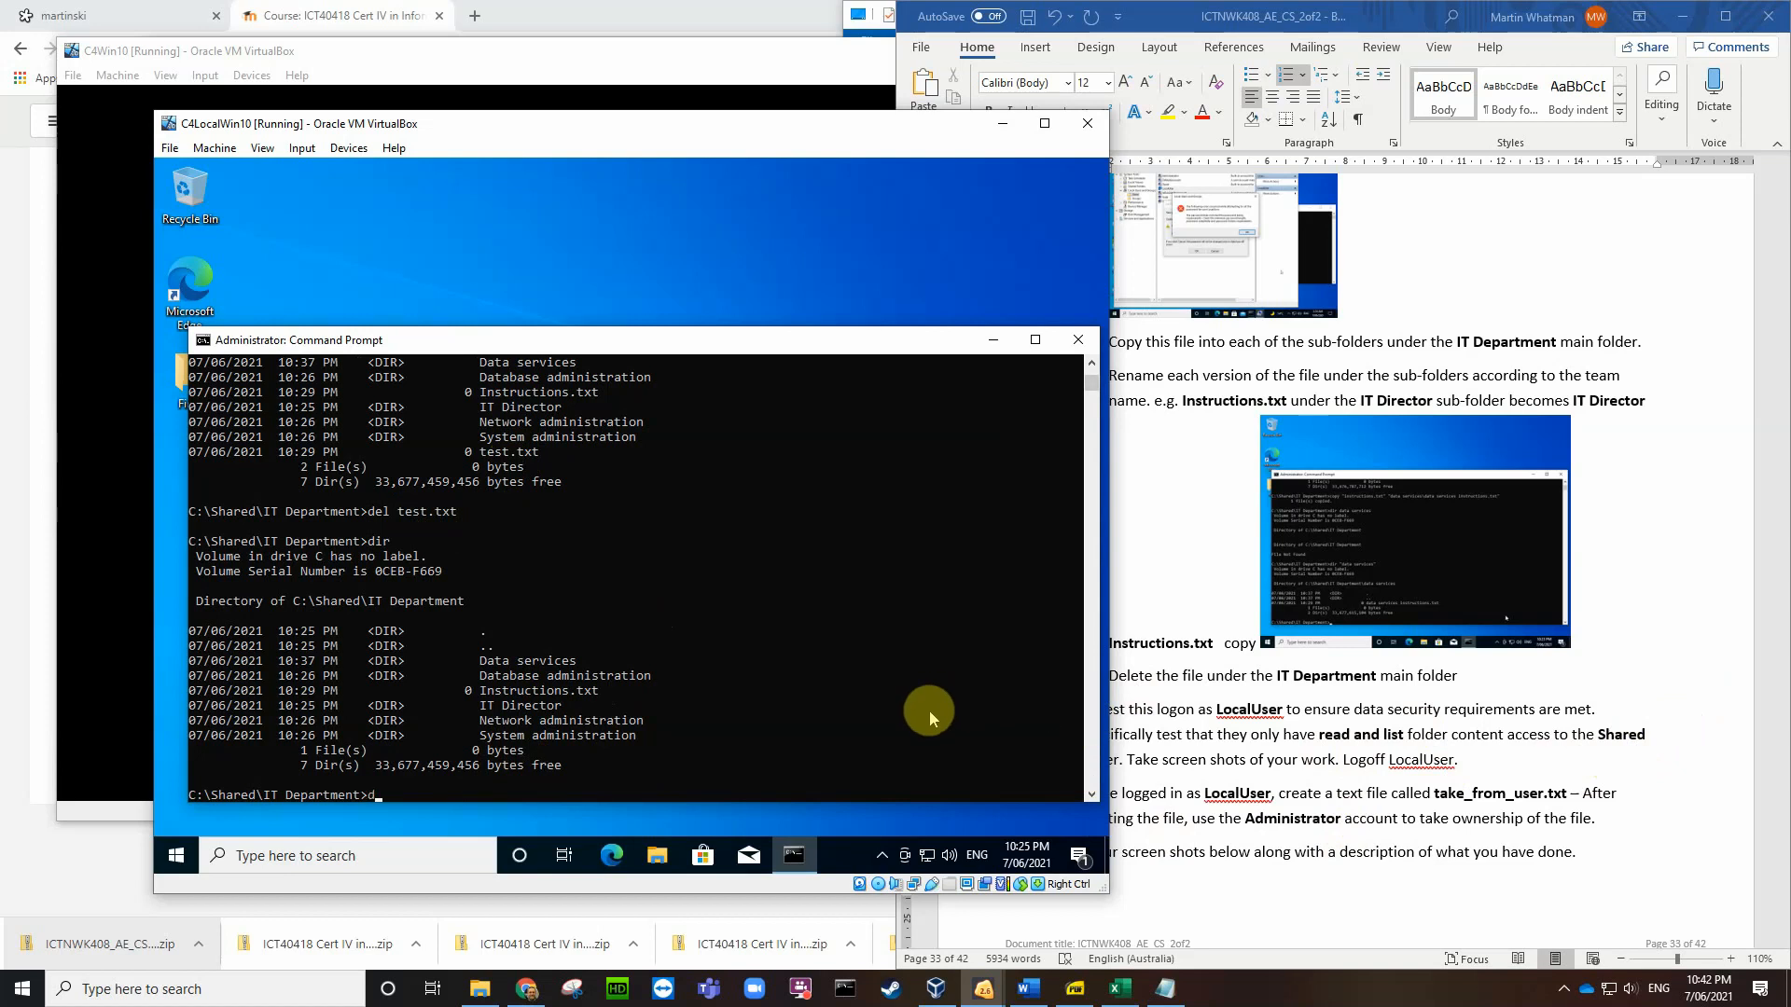
# Step: Delete instructions.txt and run dir to confirm IT Department shows 0 files
pyautogui.write('el instructiu')
pyautogui.write('txt')
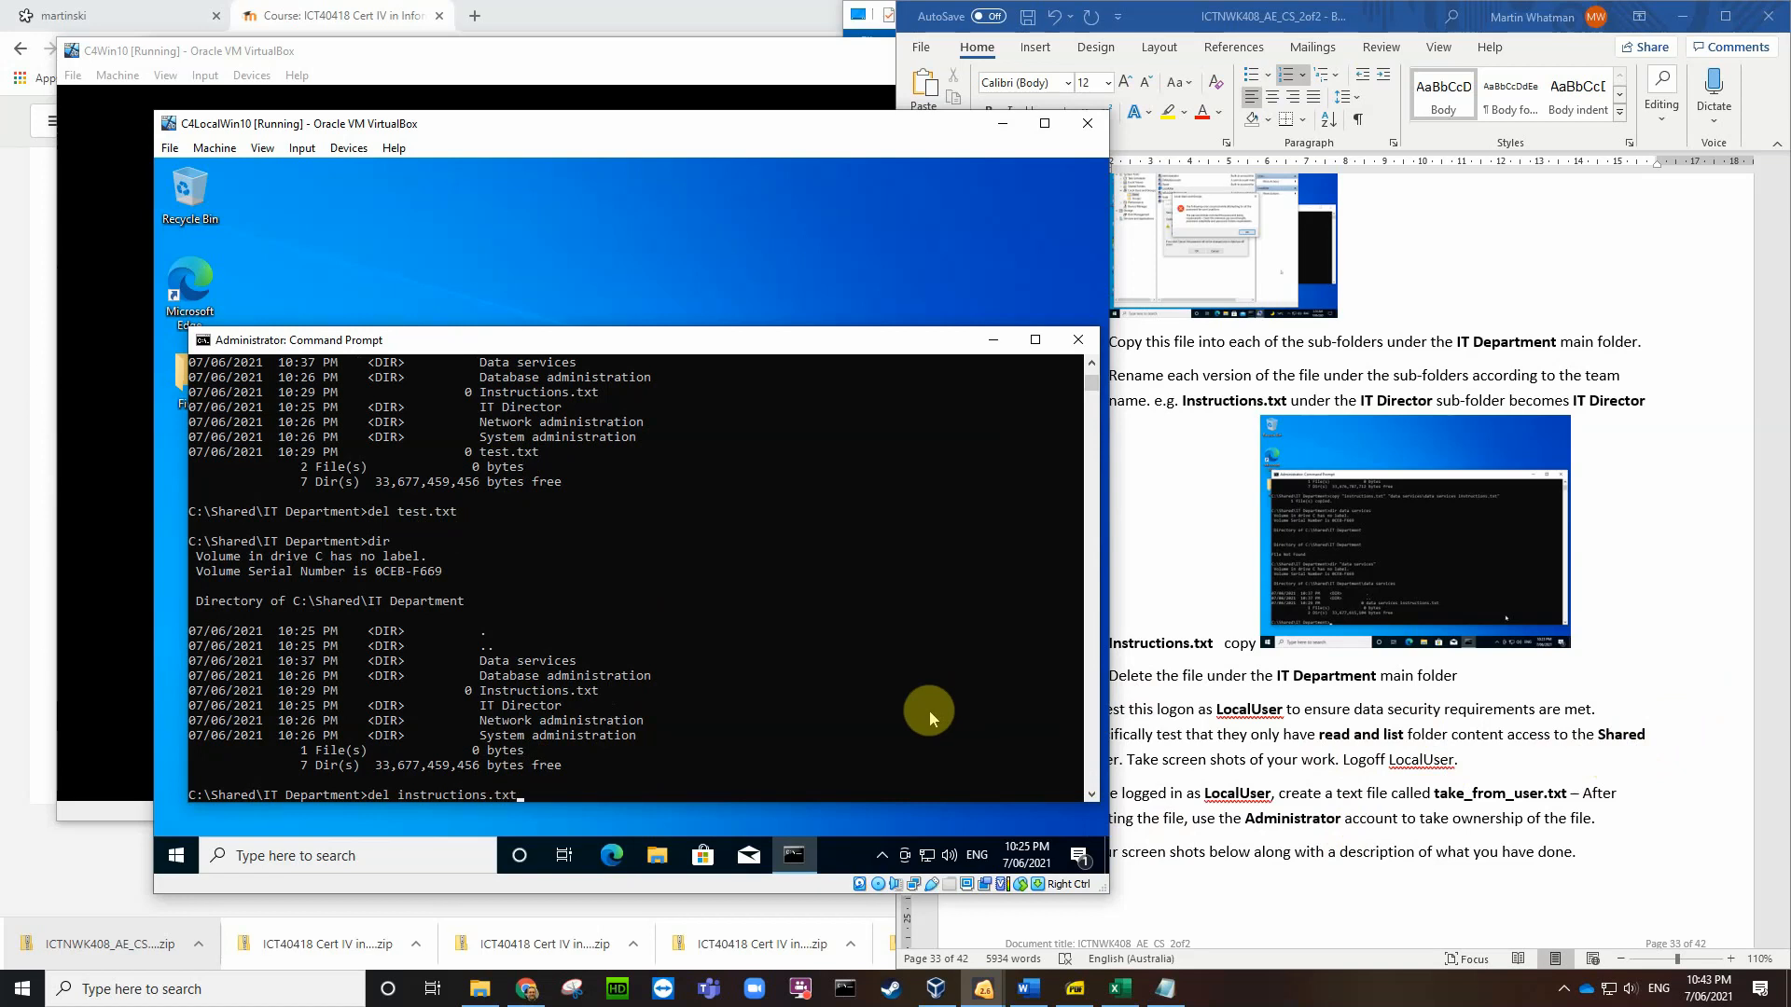
pyautogui.press('Return')
pyautogui.write('dir')
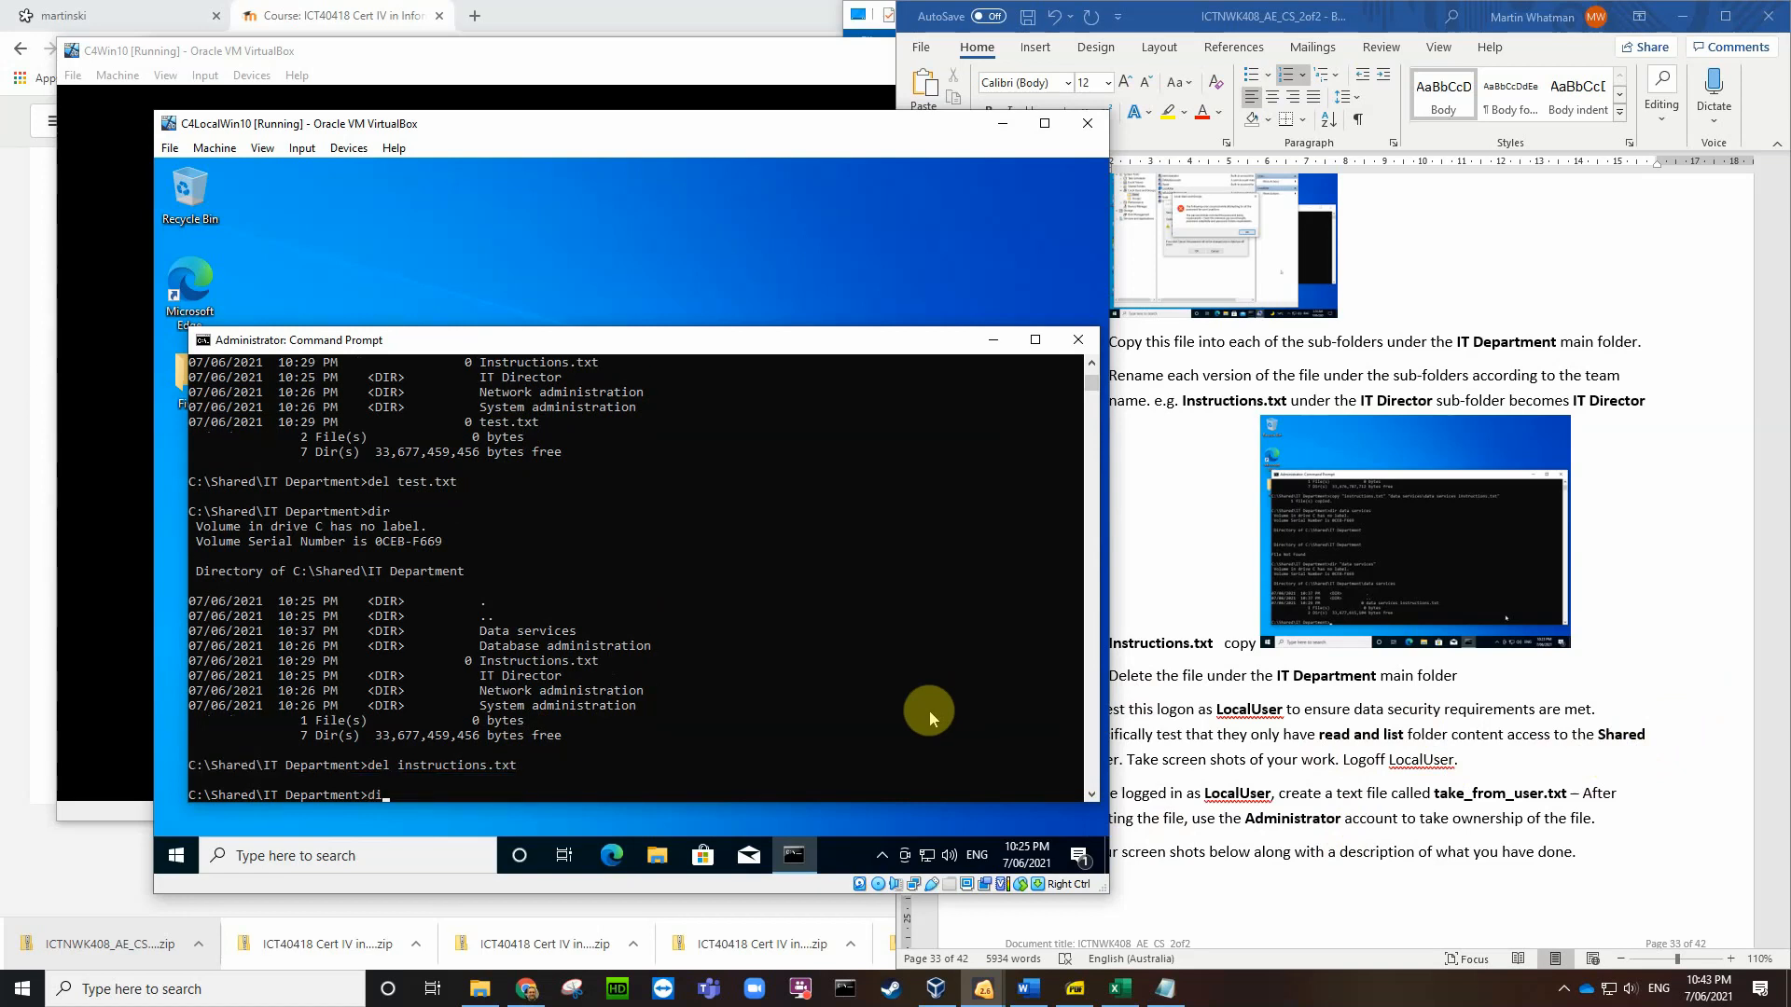
pyautogui.press('Return')
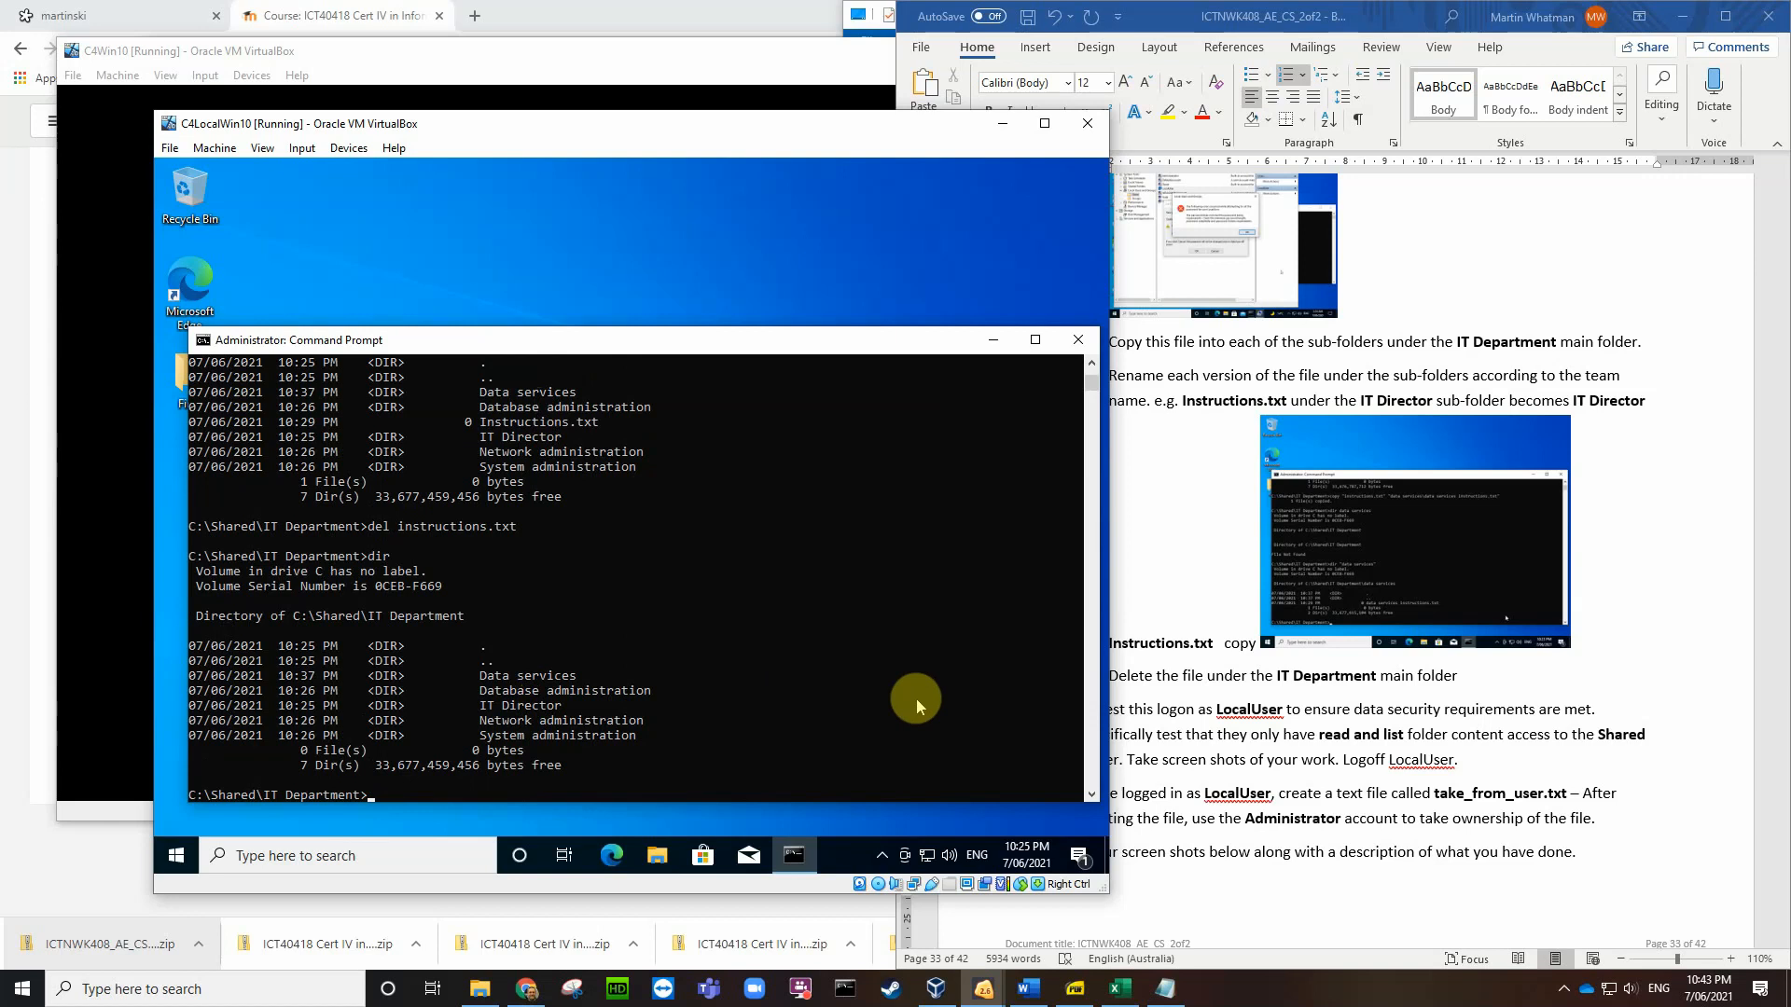
# Step: Save a screenshot of the empty IT Department listing to the Desktop
pyautogui.hotkey('ctrl', 'e')
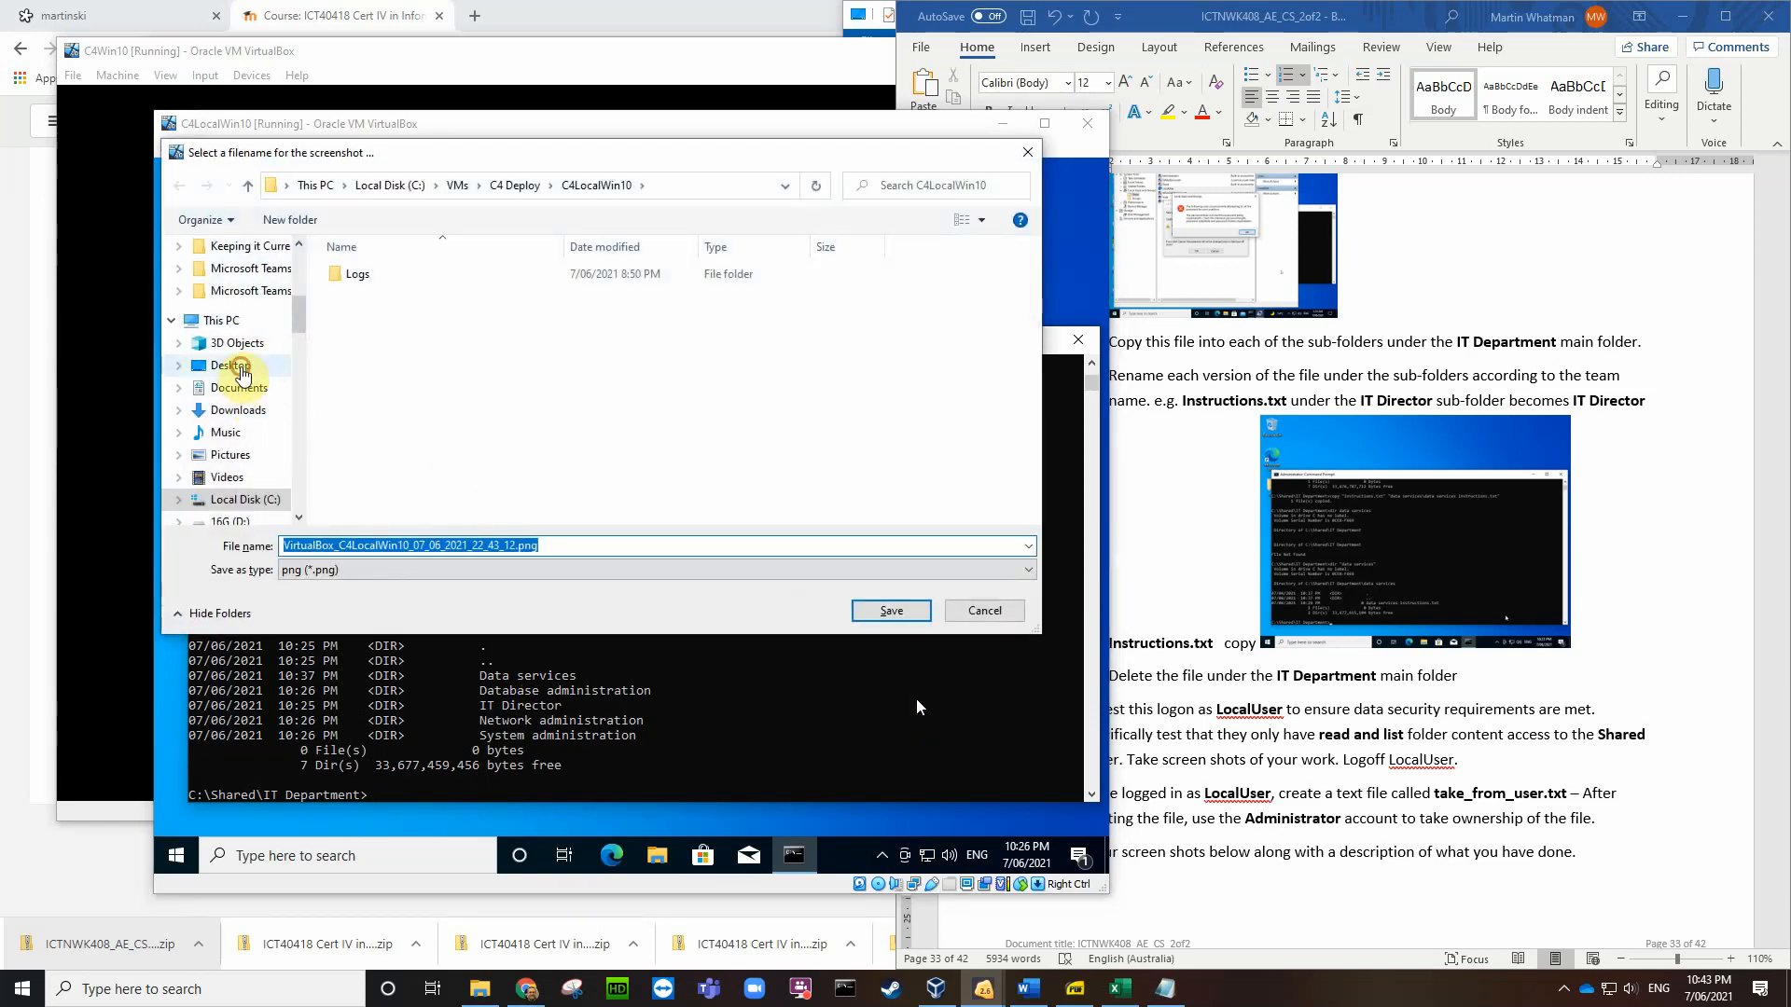
pyautogui.click(240, 373)
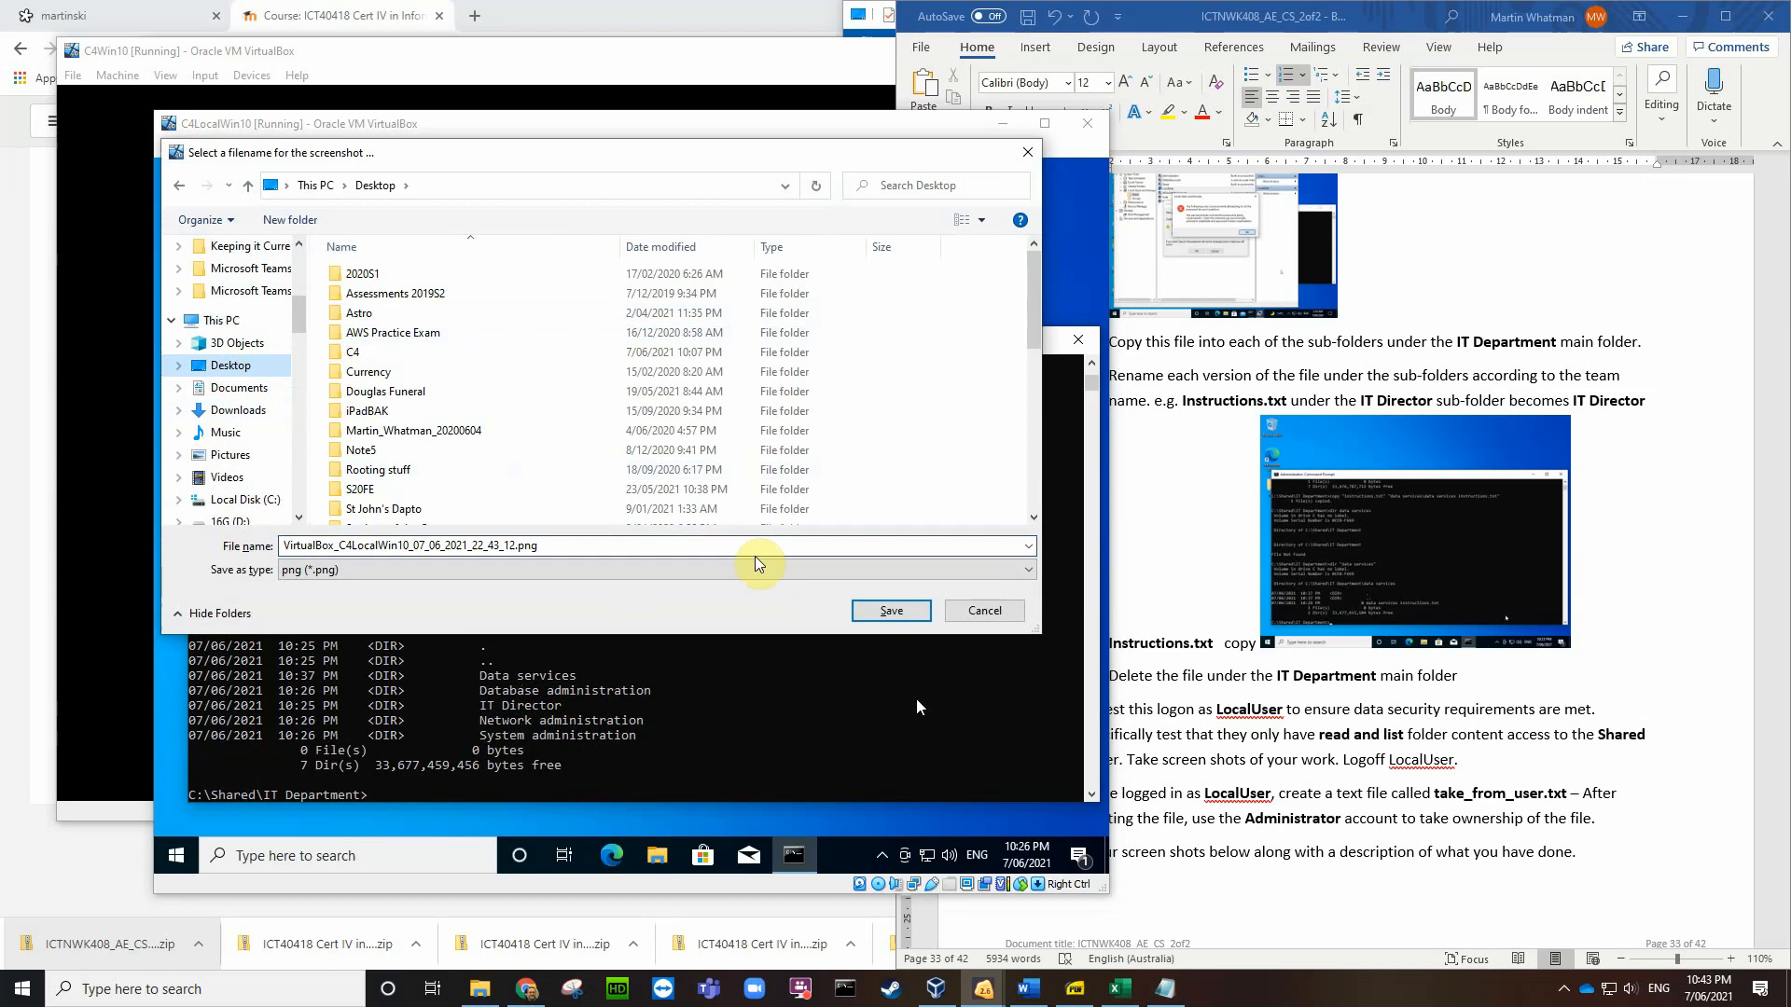
pyautogui.click(891, 611)
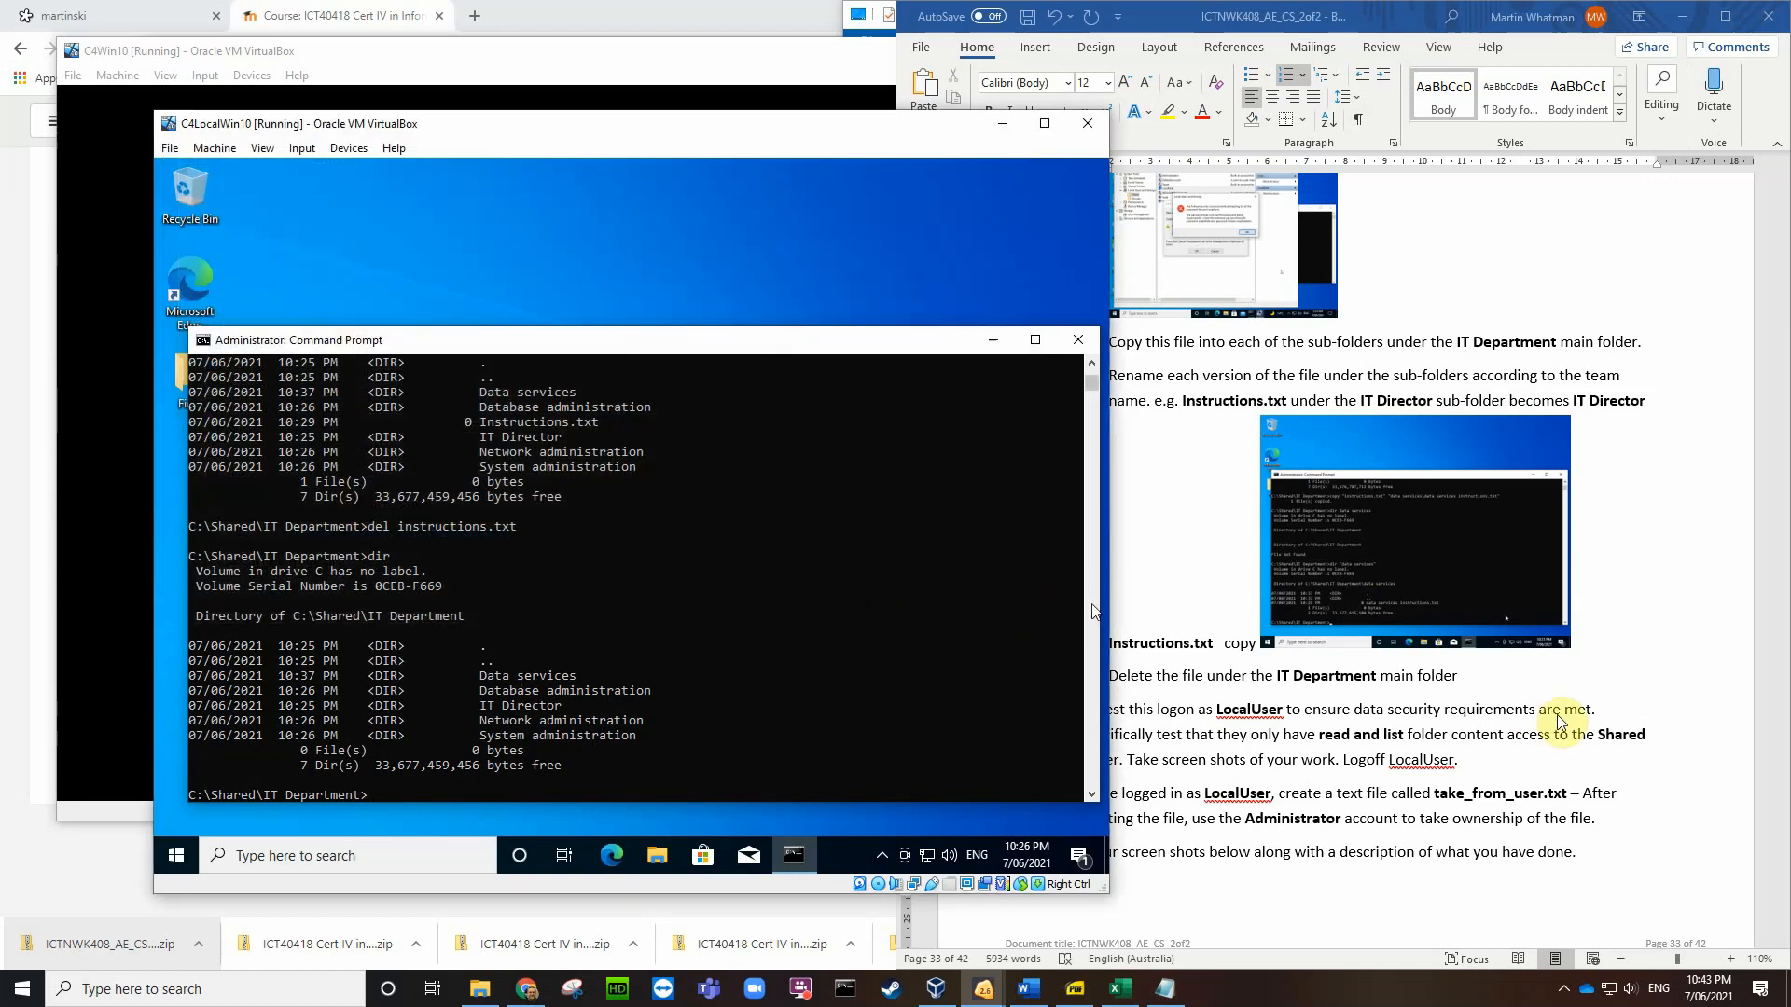
pyautogui.scroll(-3, 1555, 723)
# Step: Insert the newest VirtualBox screenshot after item 4.4 and shrink it to thumbnail size
pyautogui.click(1523, 626)
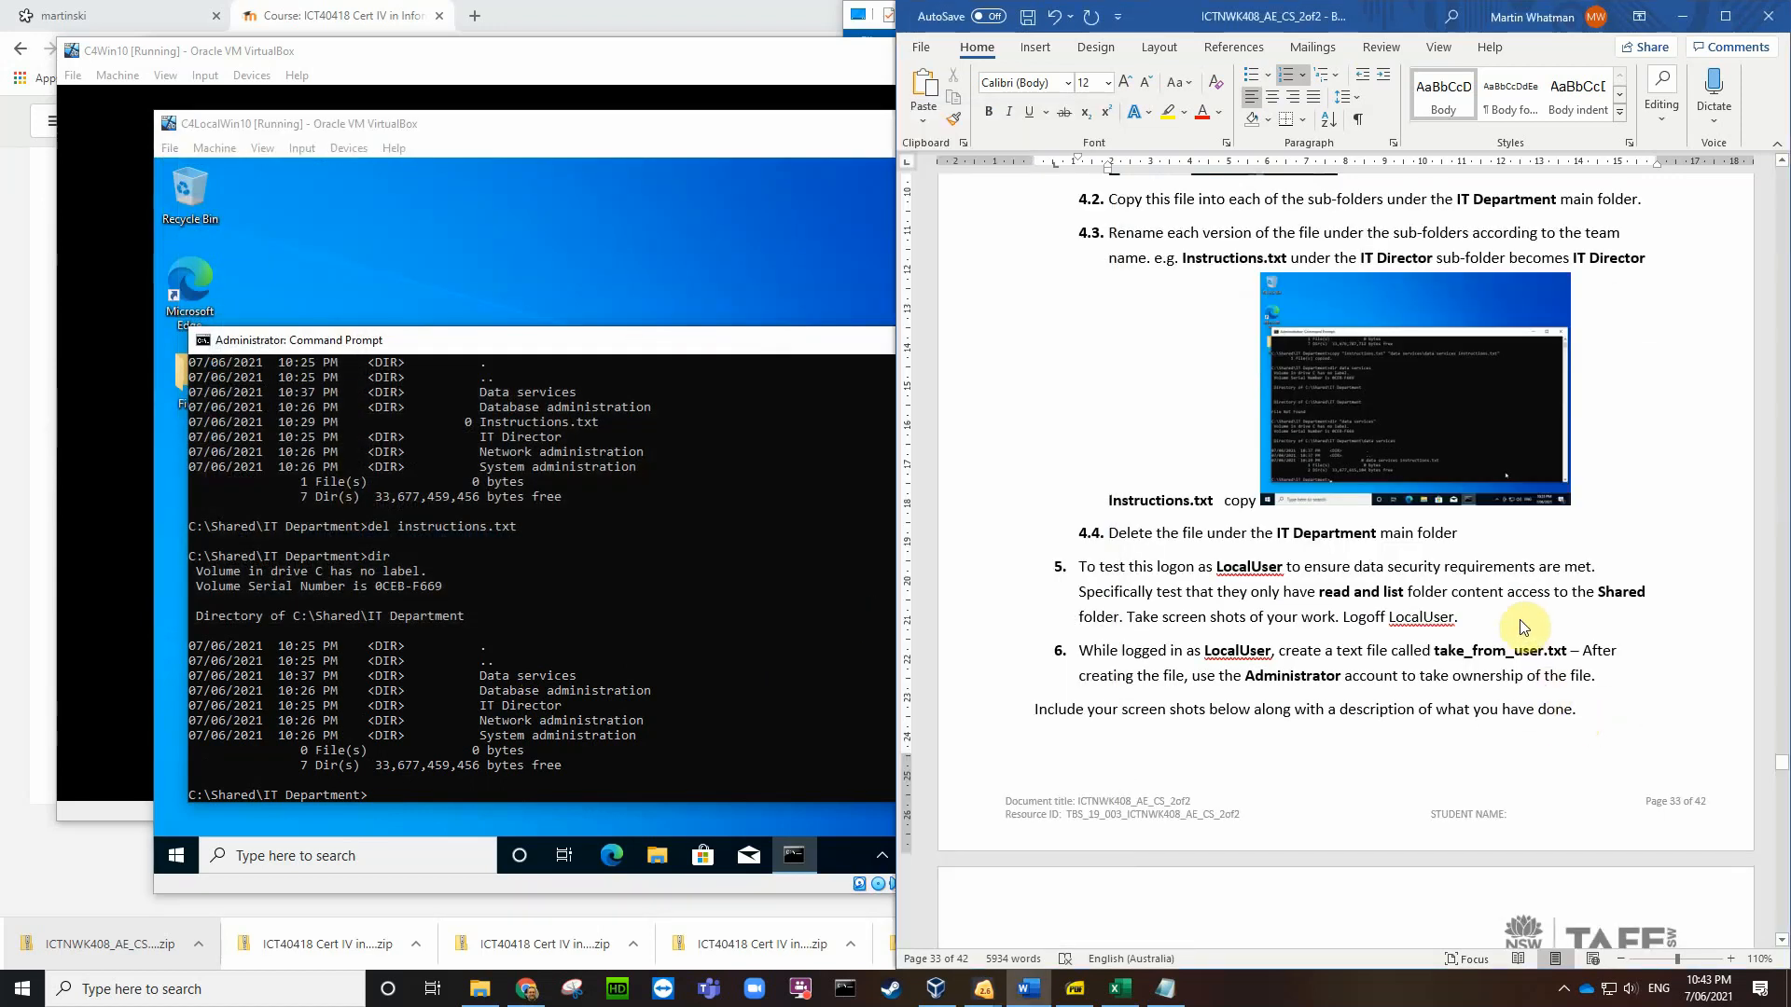
pyautogui.click(1480, 538)
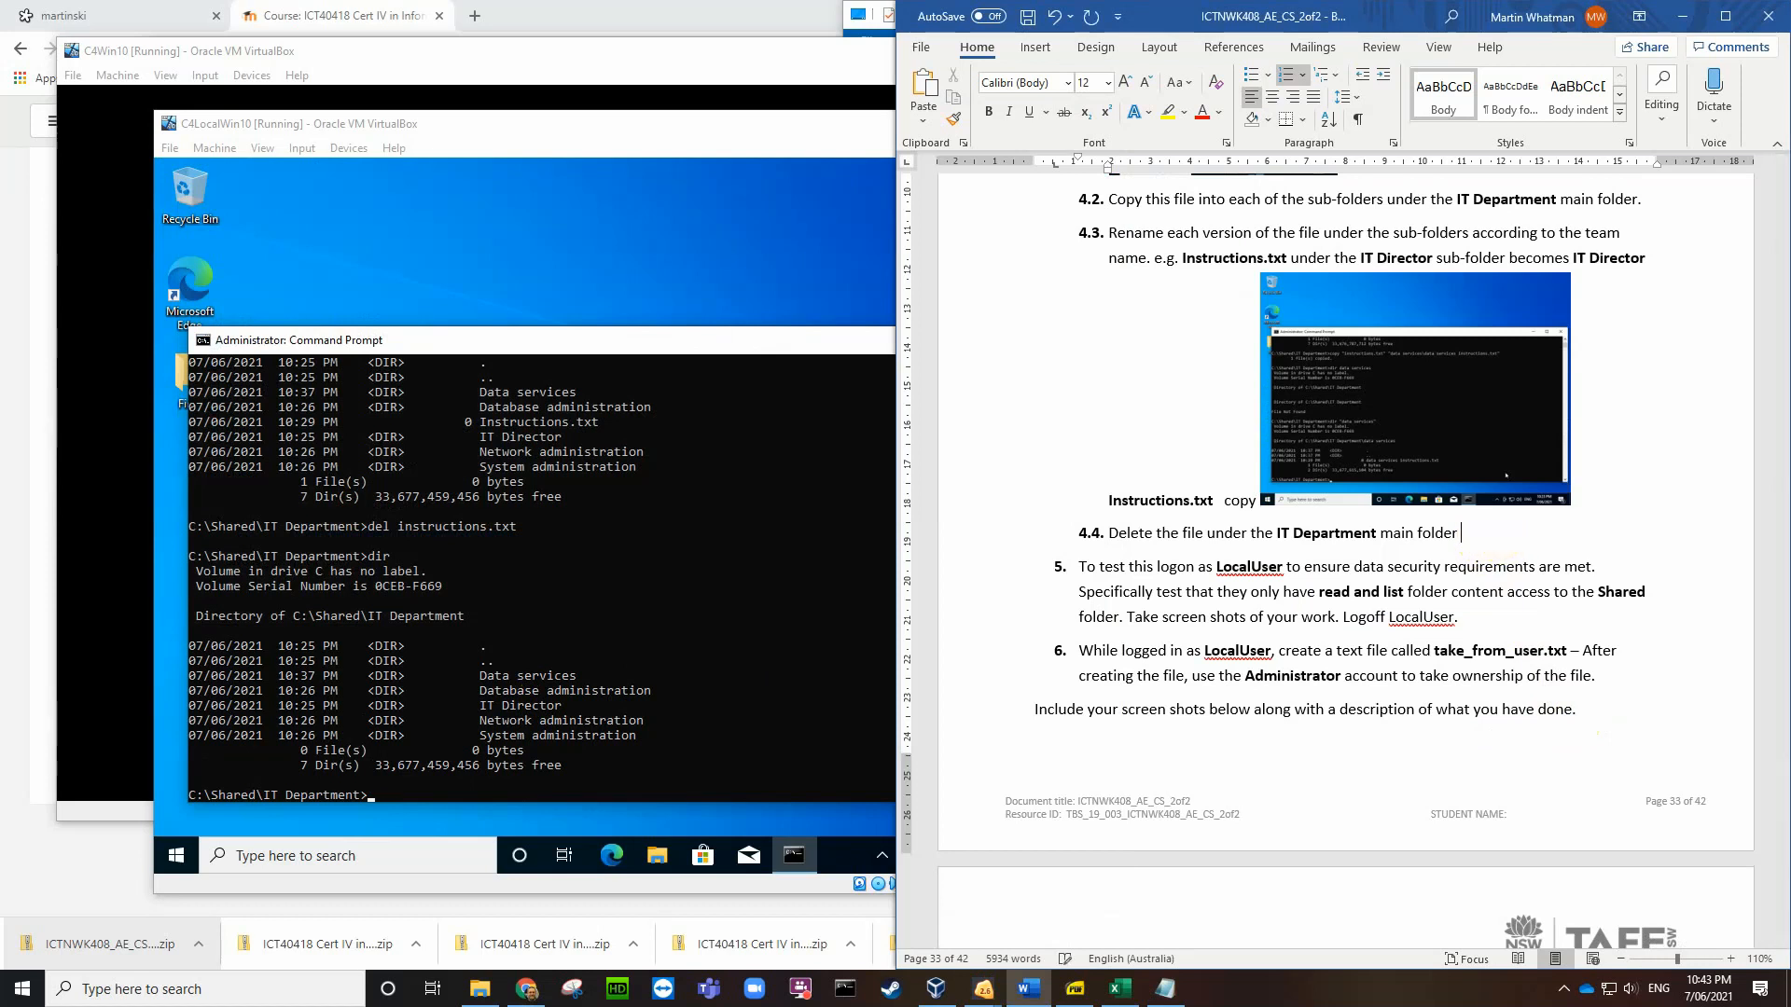
pyautogui.click(1040, 58)
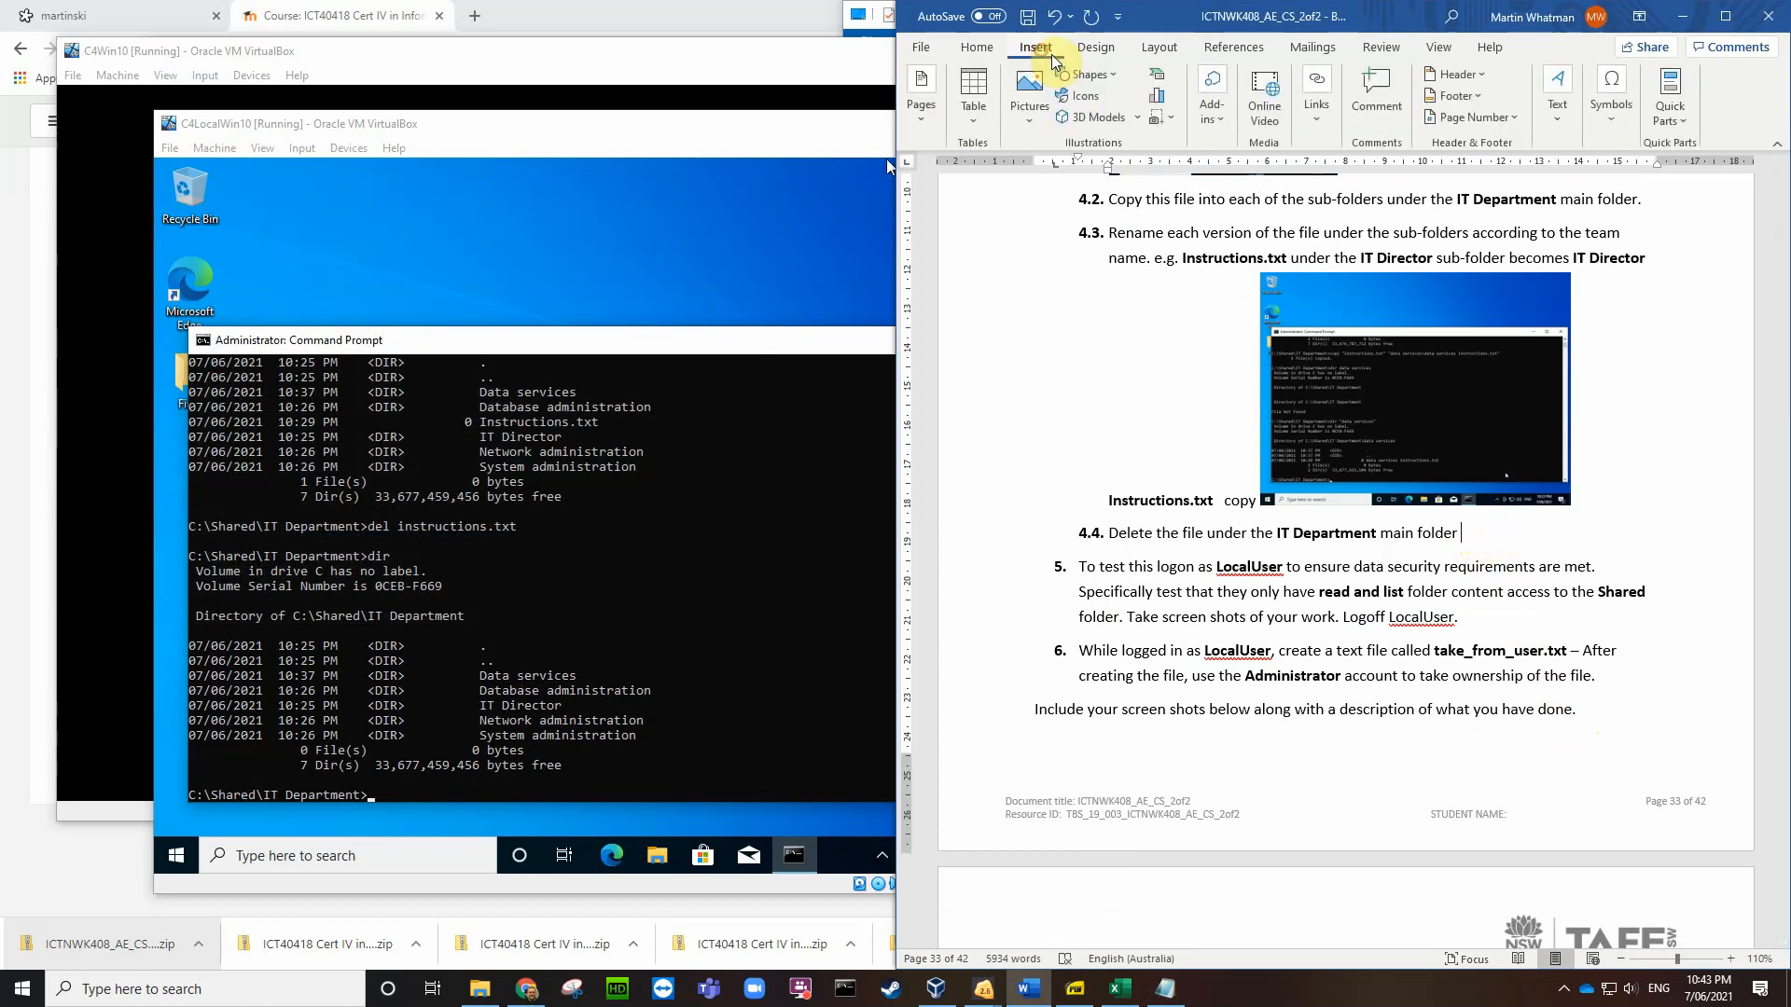
pyautogui.click(1013, 122)
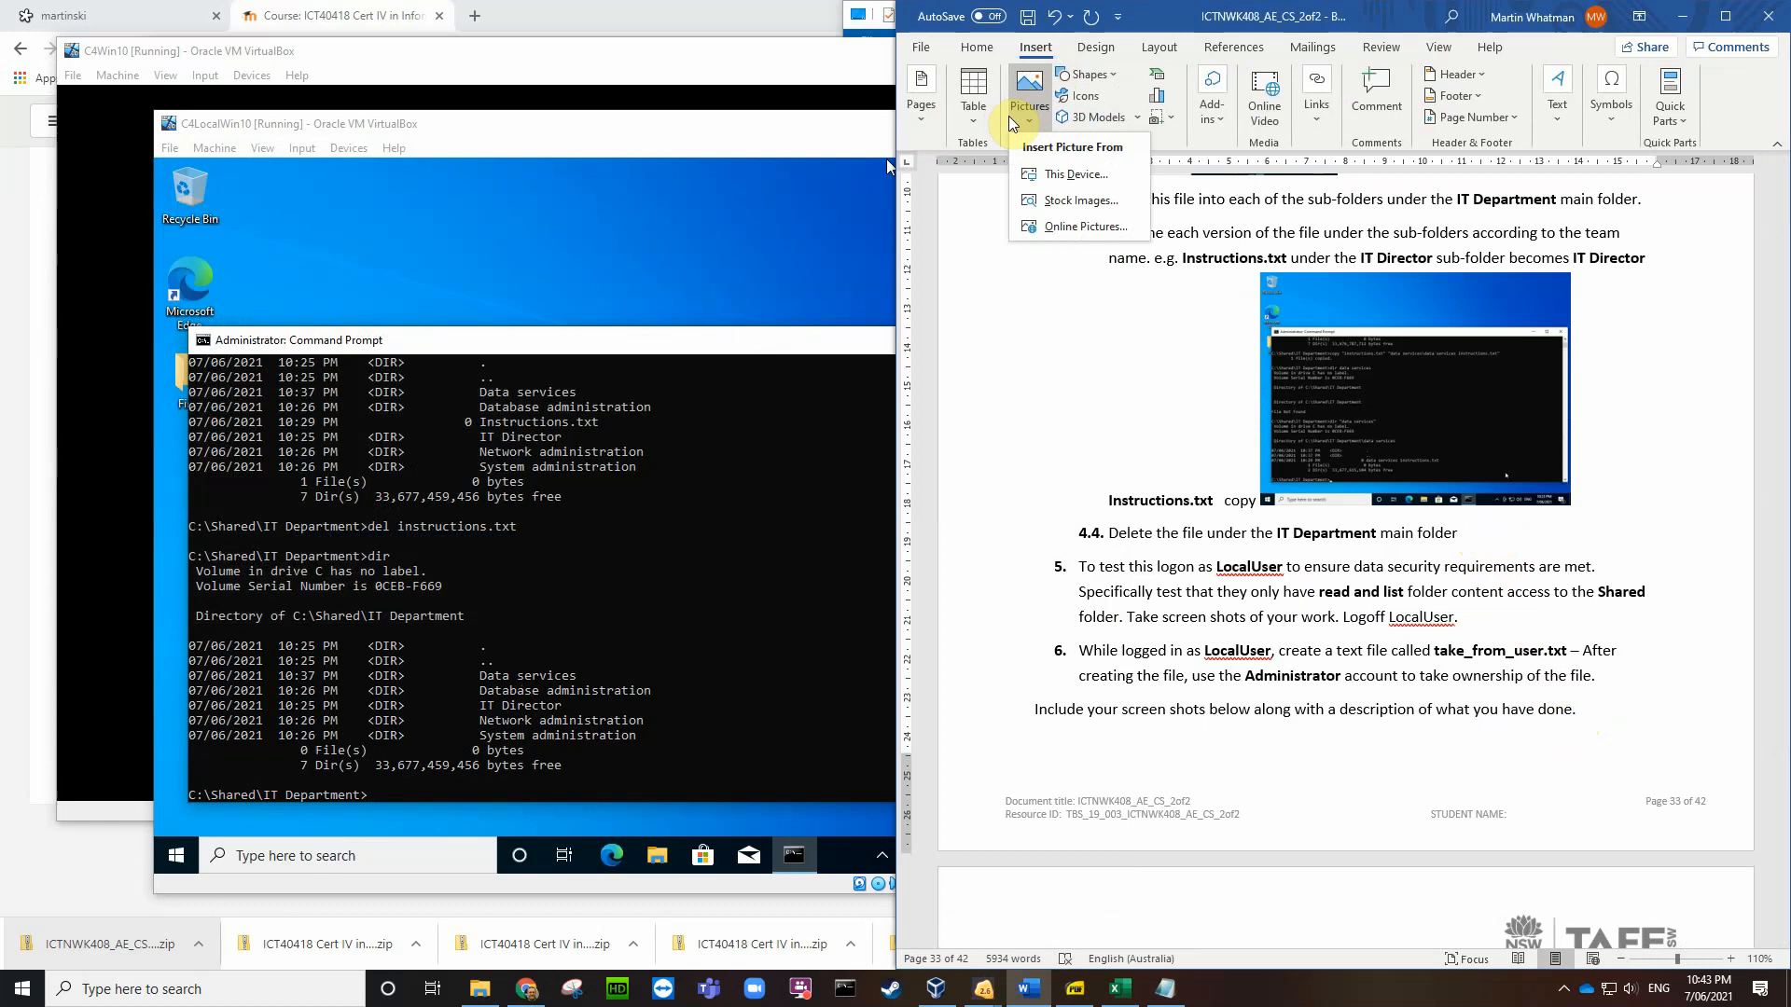
pyautogui.click(1035, 175)
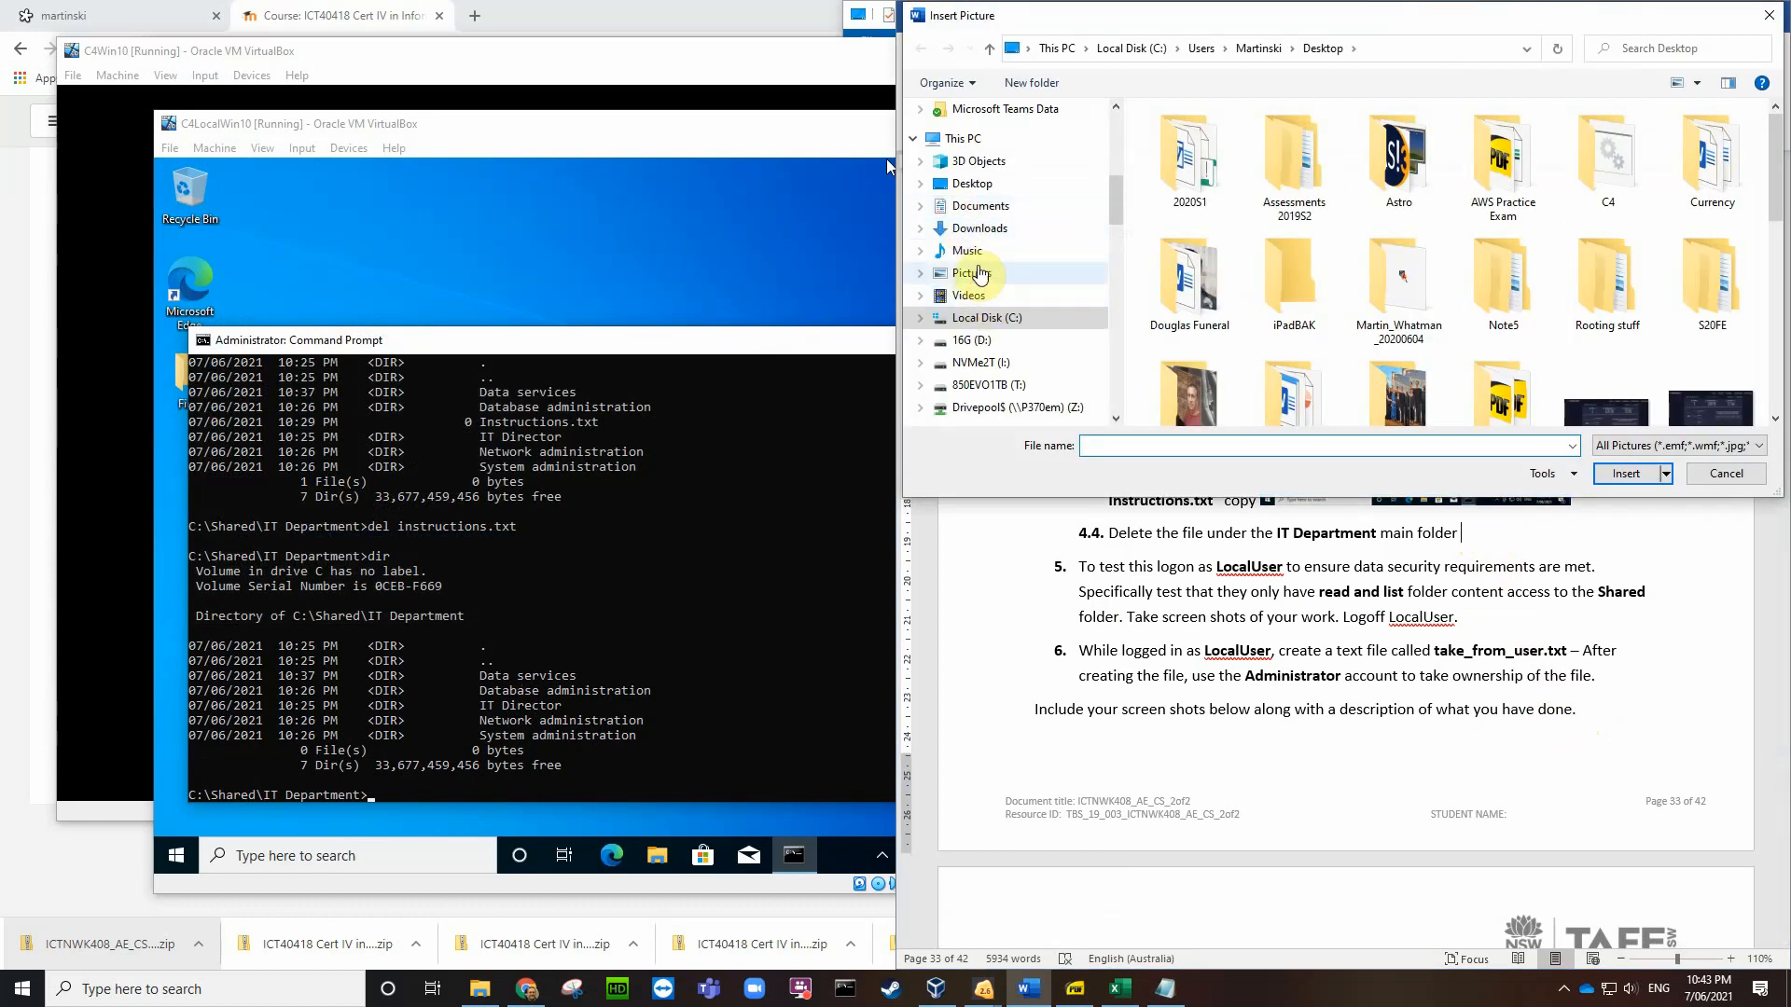
pyautogui.click(970, 182)
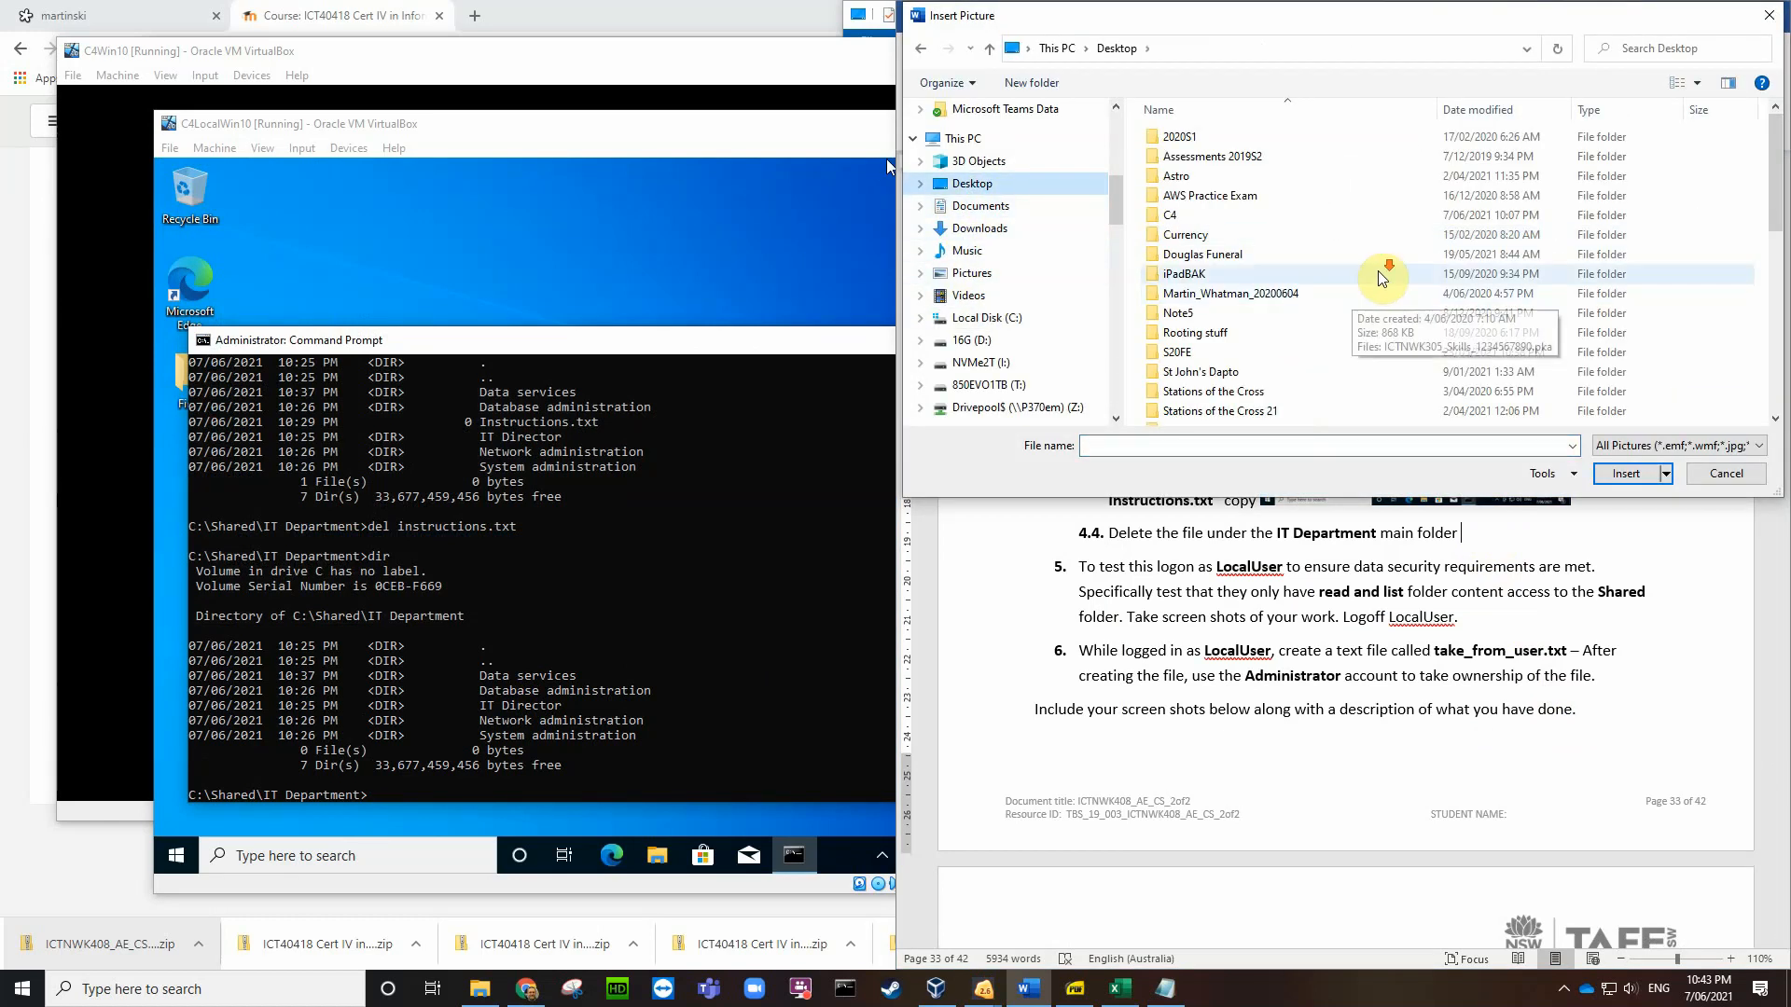
pyautogui.scroll(-10, 1372, 276)
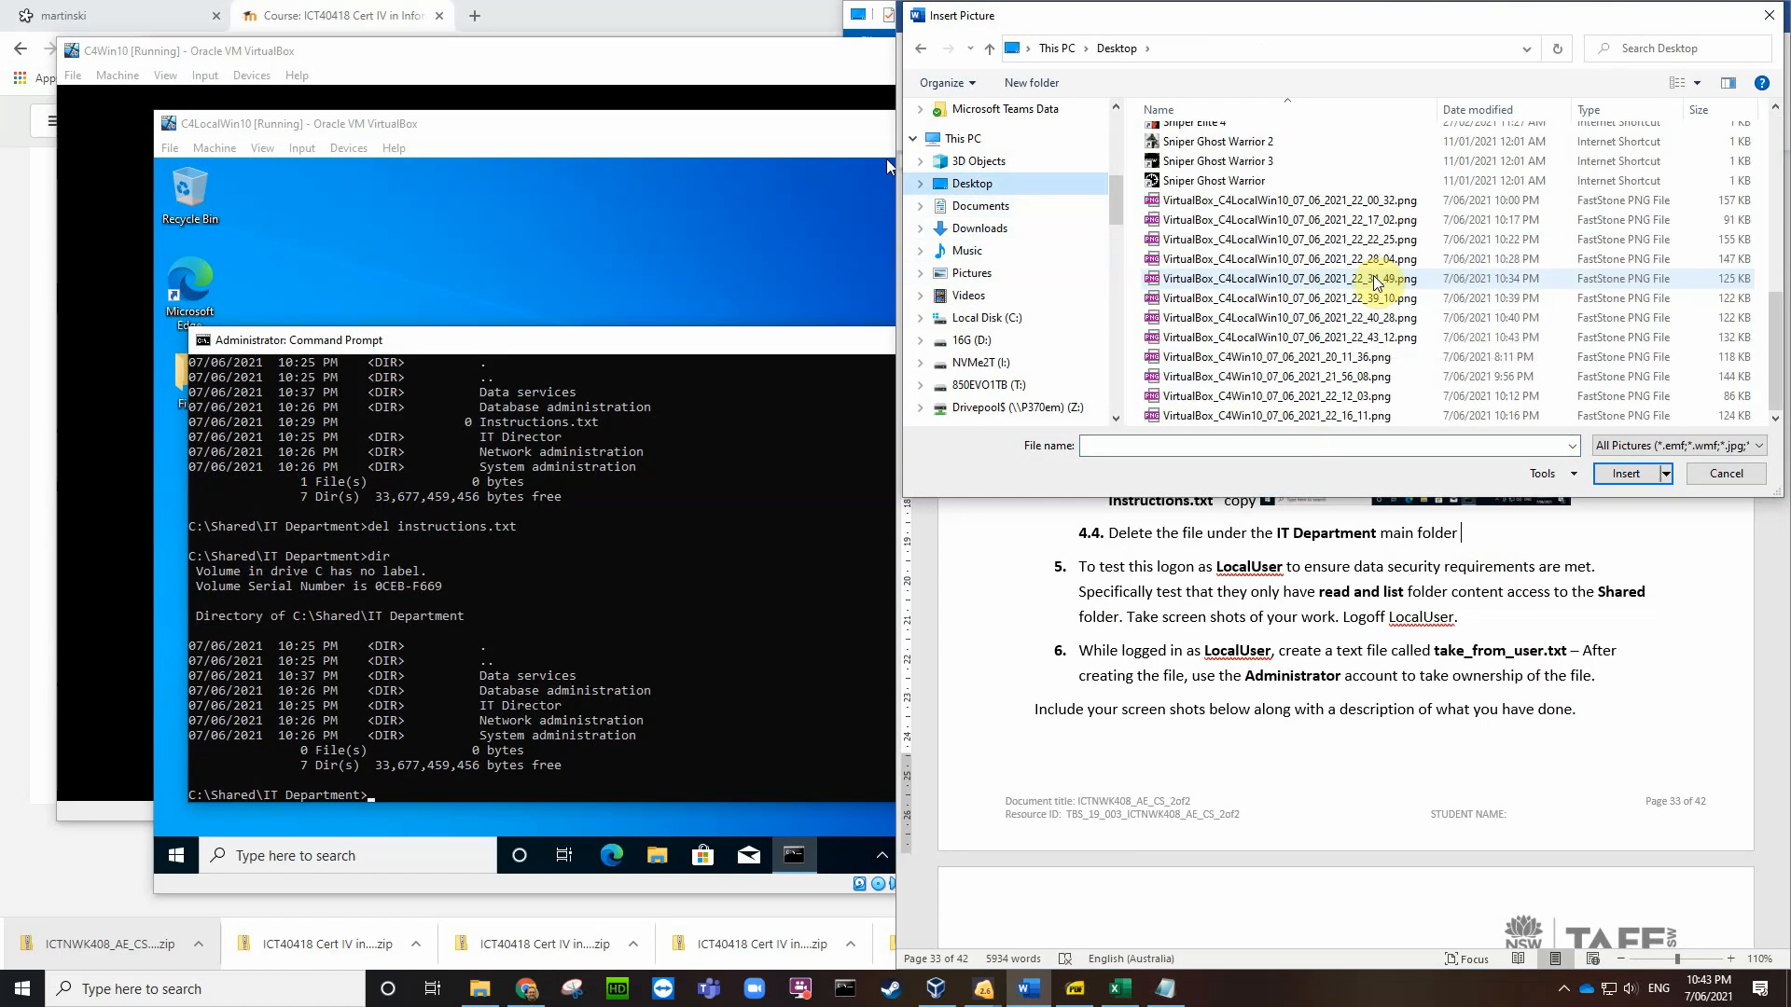
pyautogui.click(1254, 337)
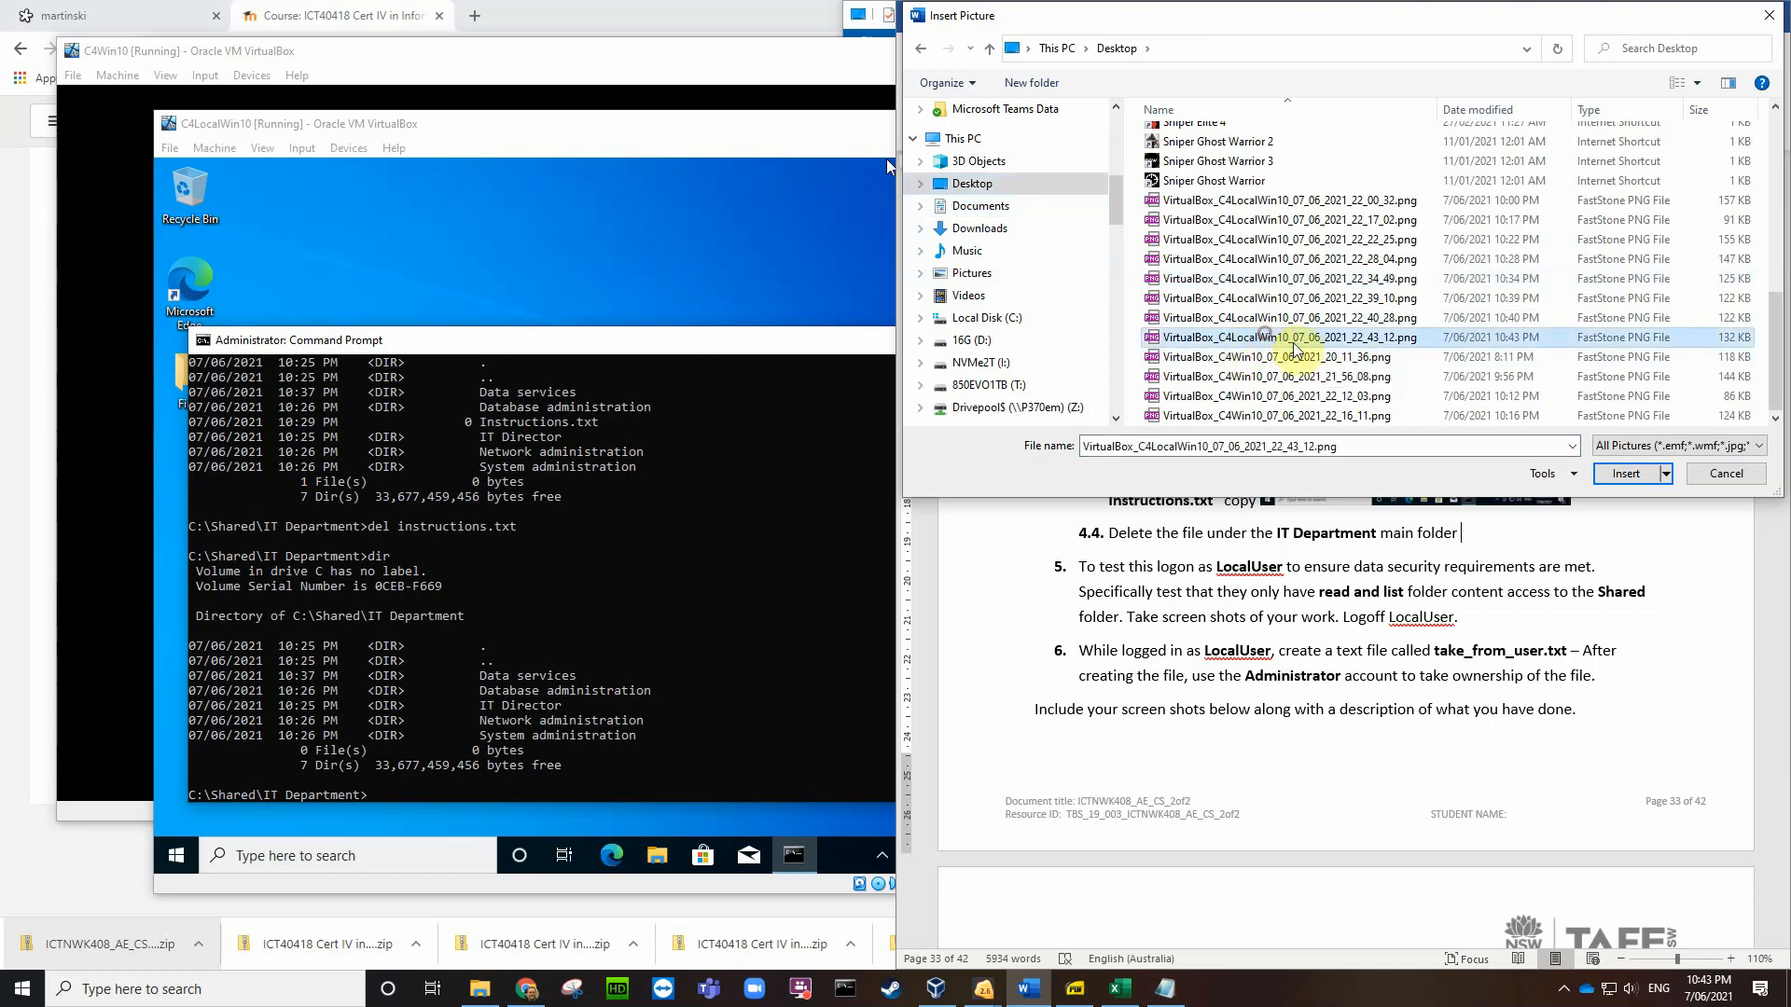
pyautogui.click(1623, 473)
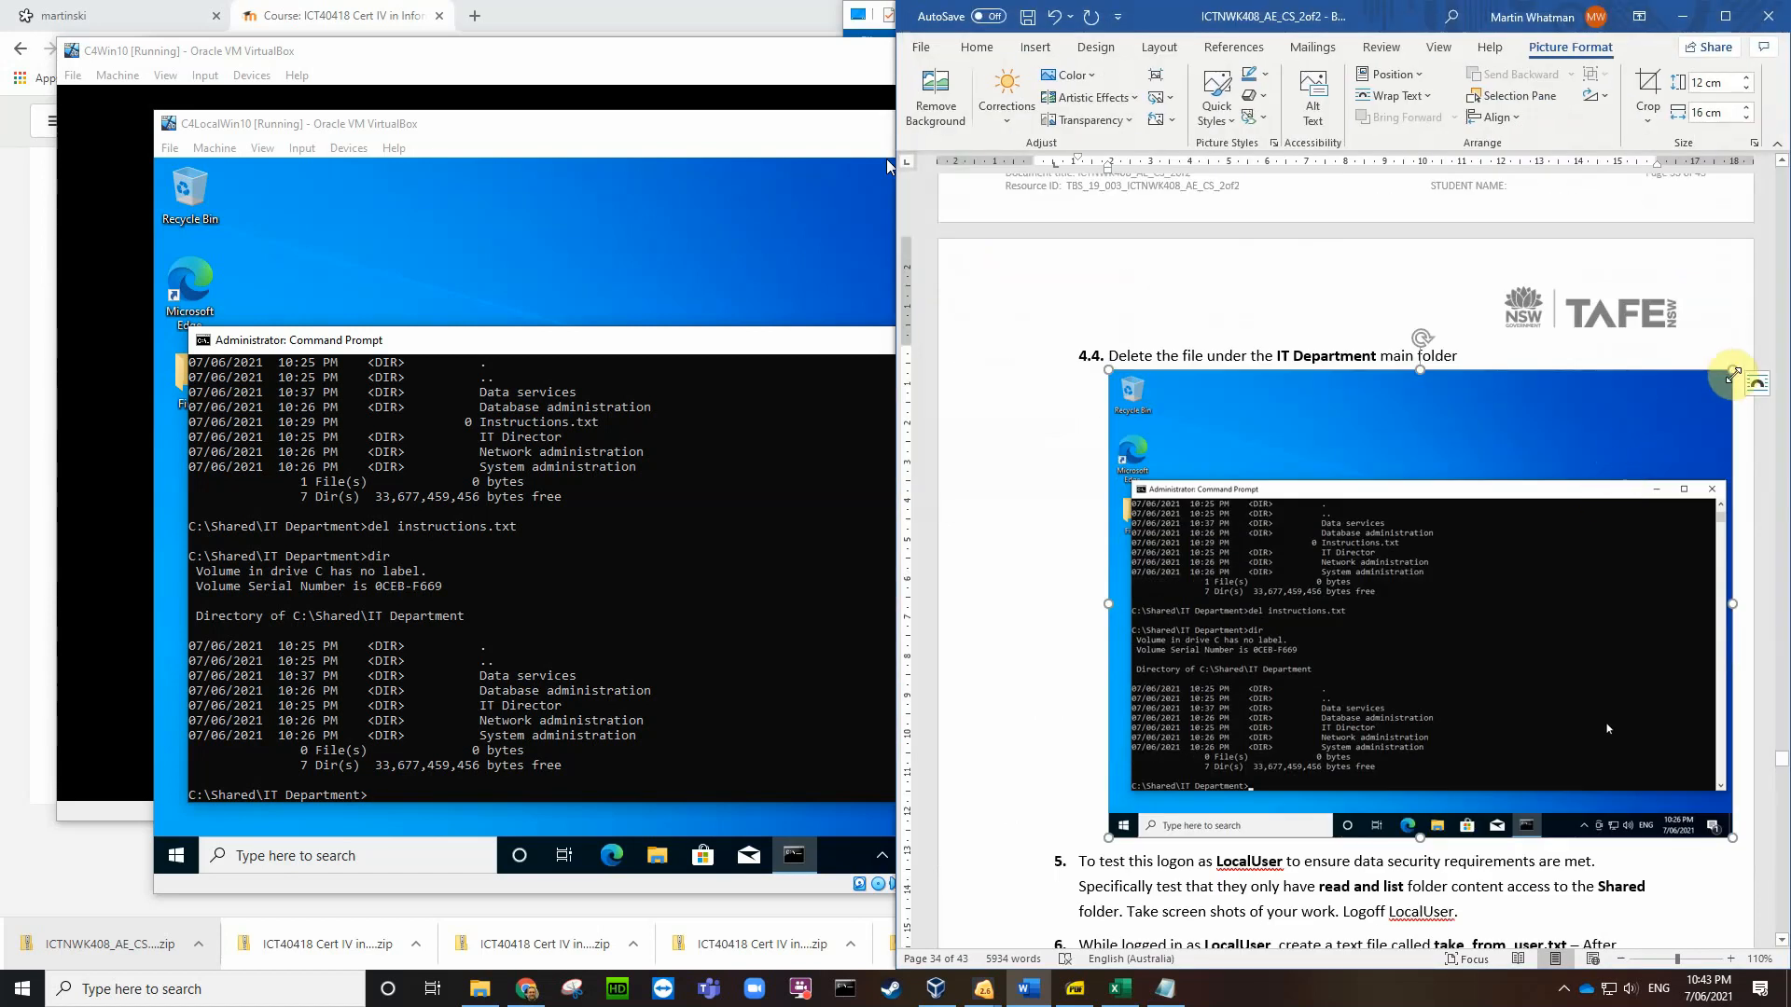
pyautogui.moveTo(1730, 370); pyautogui.dragTo(1172, 650)
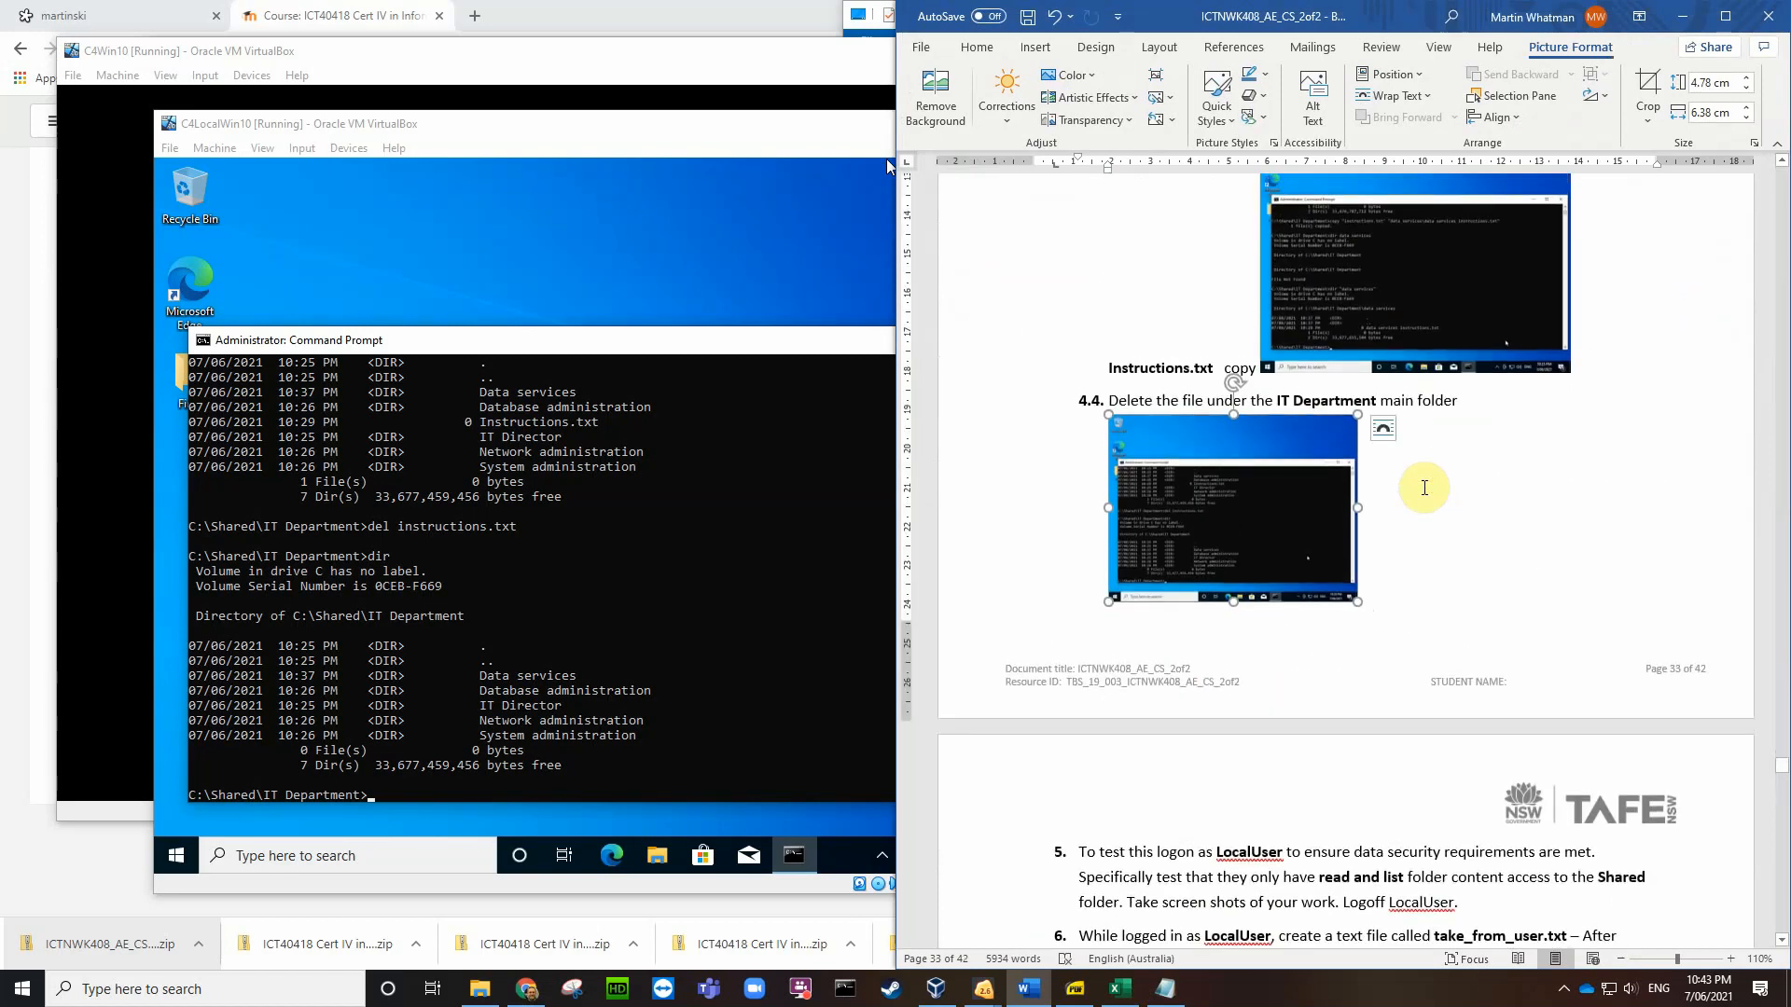
pyautogui.scroll(-2, 1436, 504)
pyautogui.scroll(-8, 1441, 504)
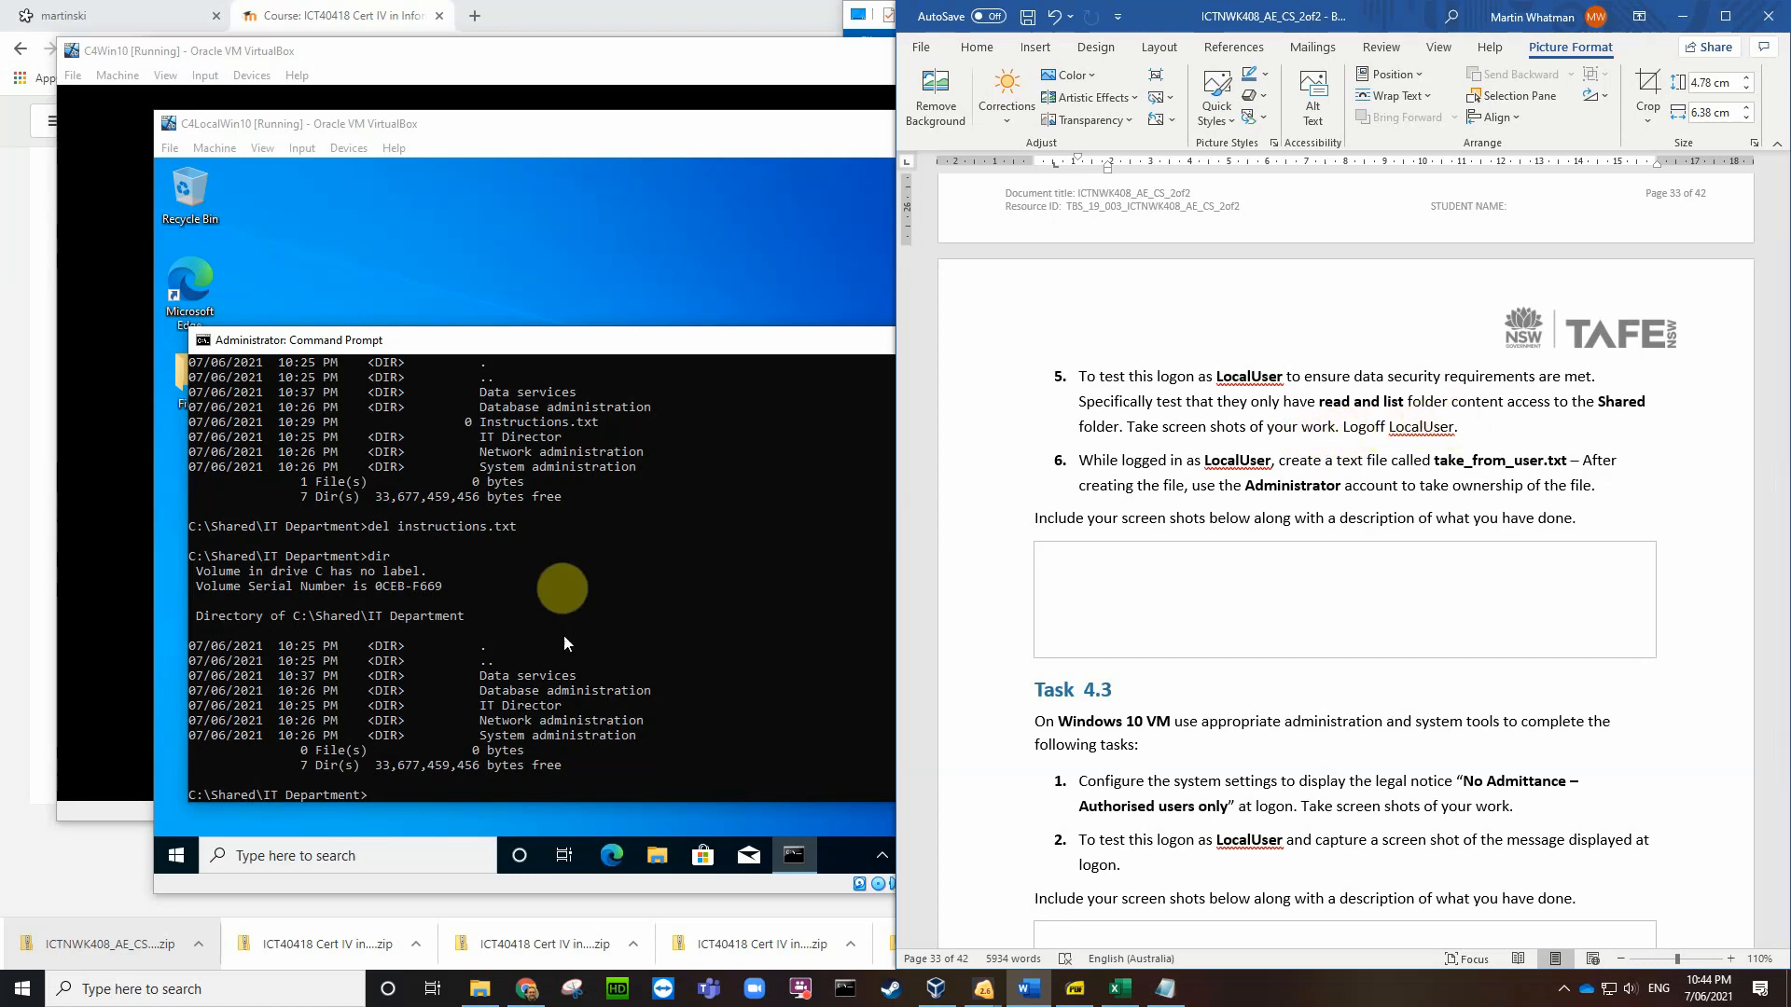
# Step: Close the VM's command prompt and sign out of the current Windows account
pyautogui.click(619, 226)
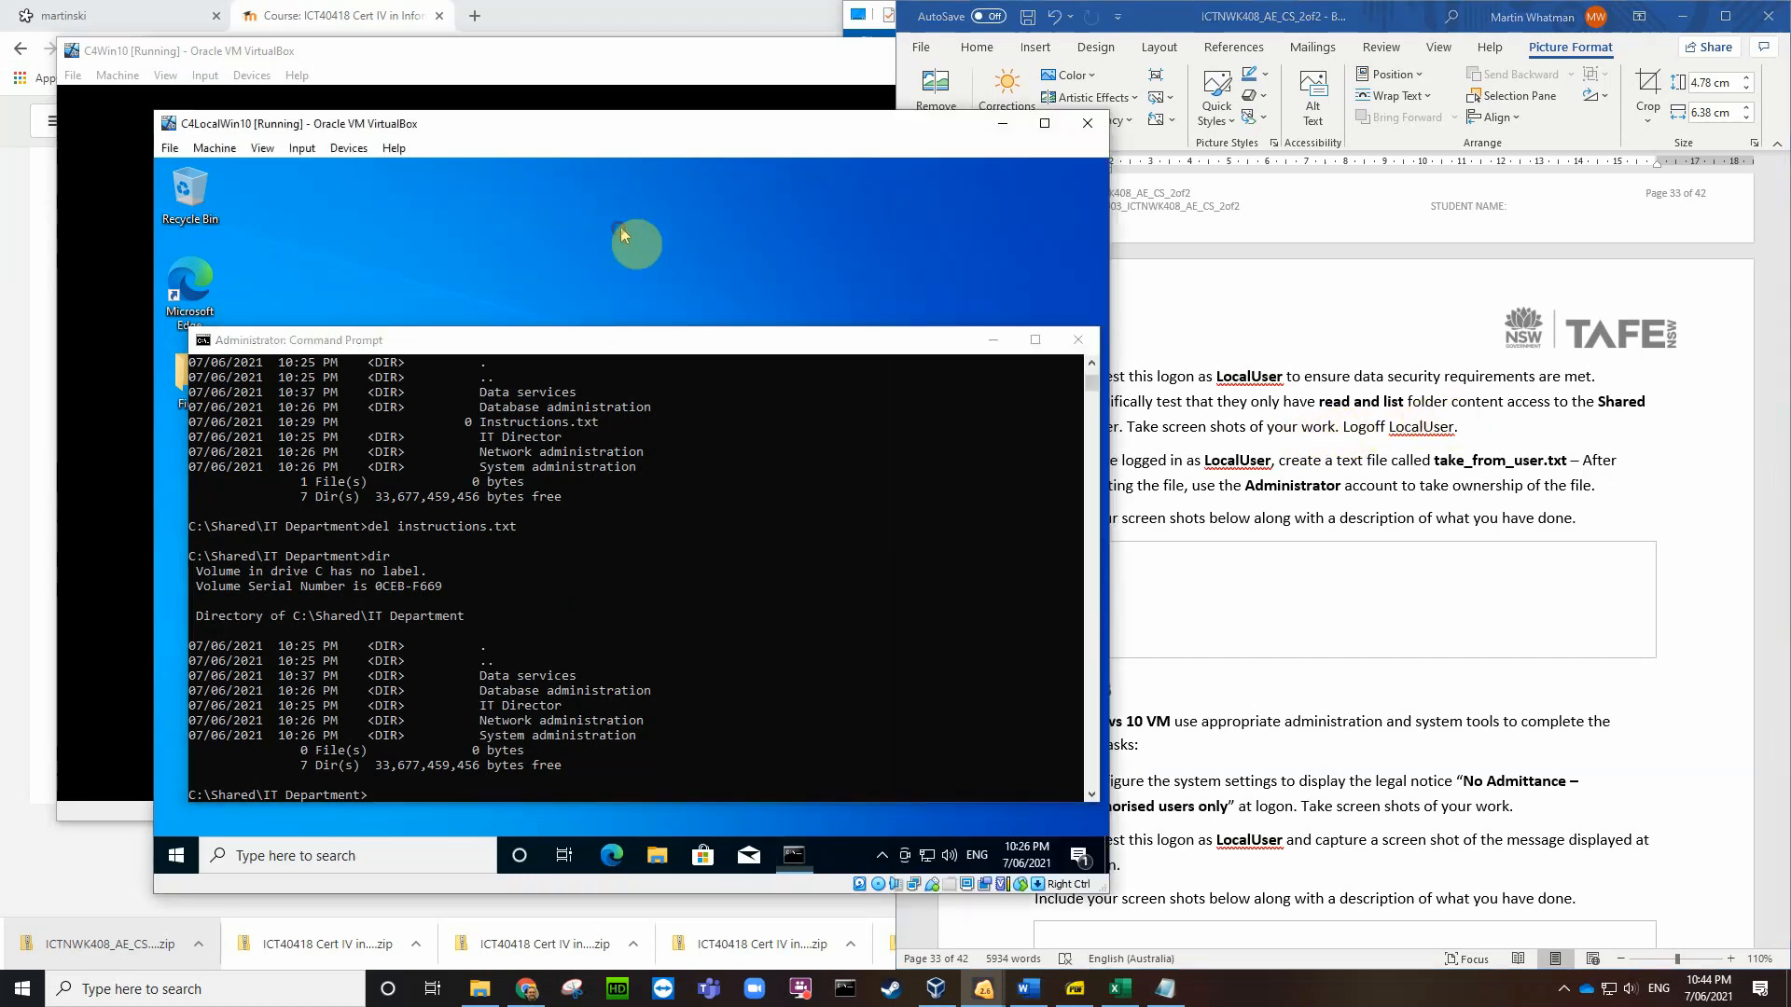
pyautogui.click(1076, 341)
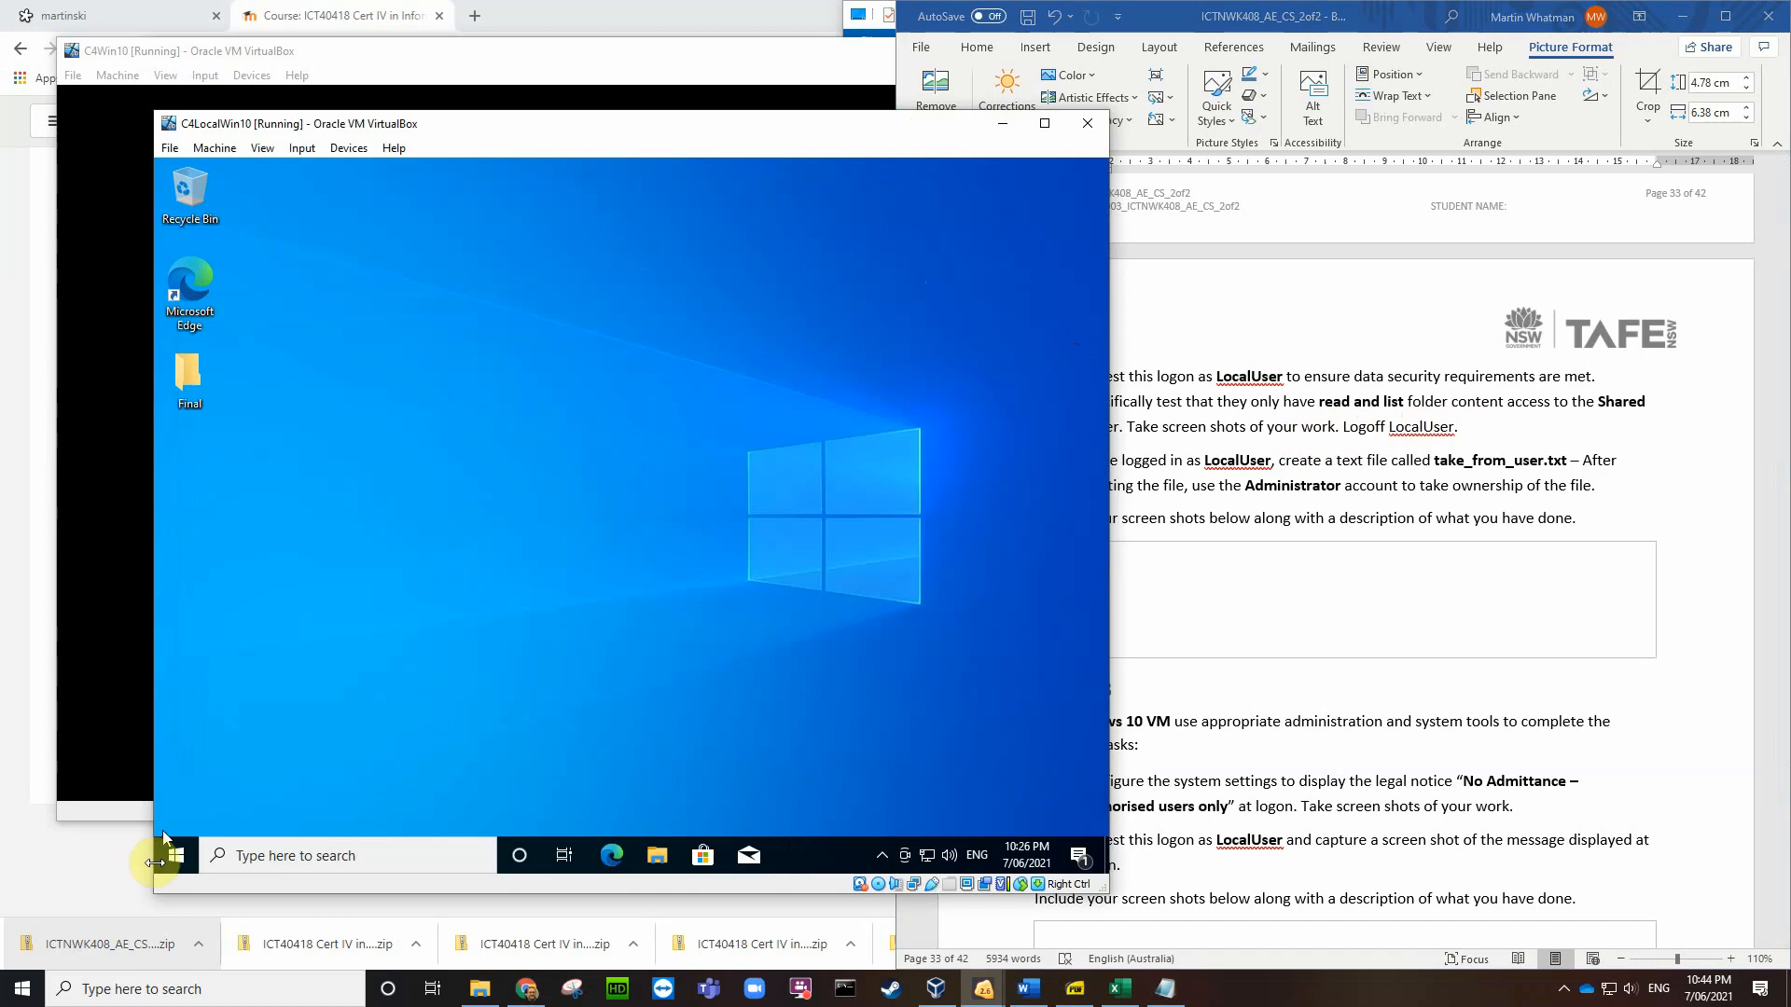
pyautogui.click(177, 856)
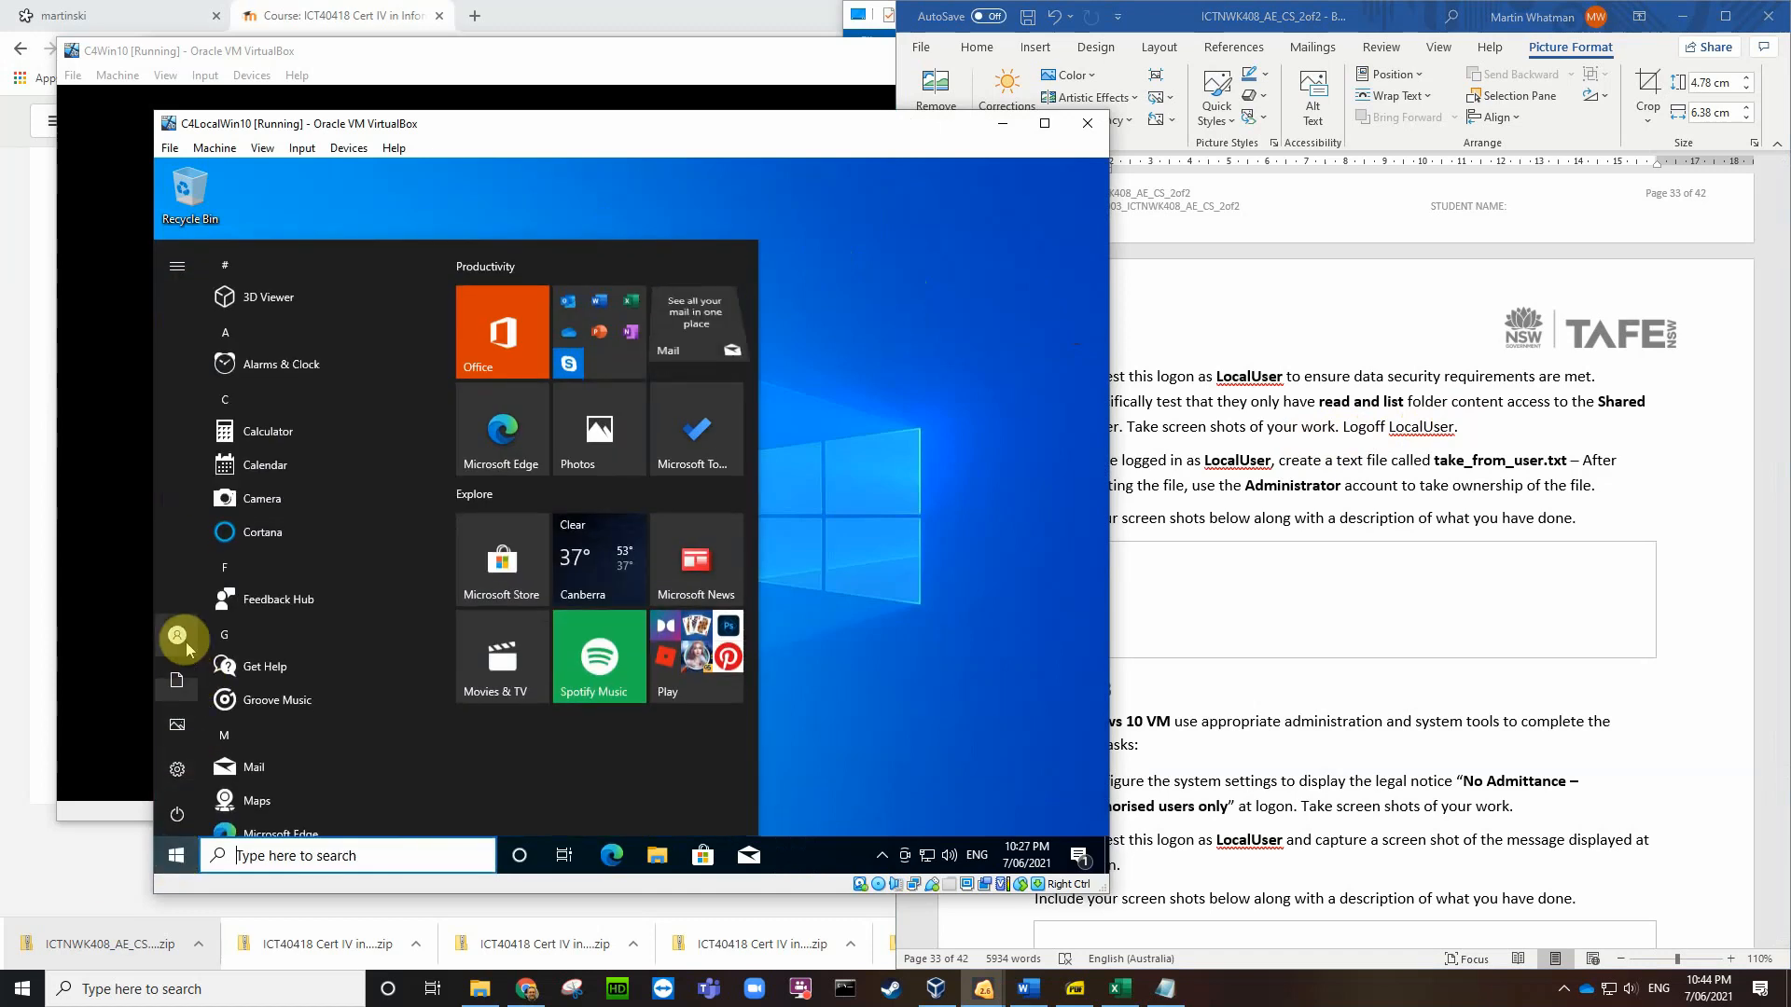
pyautogui.click(187, 639)
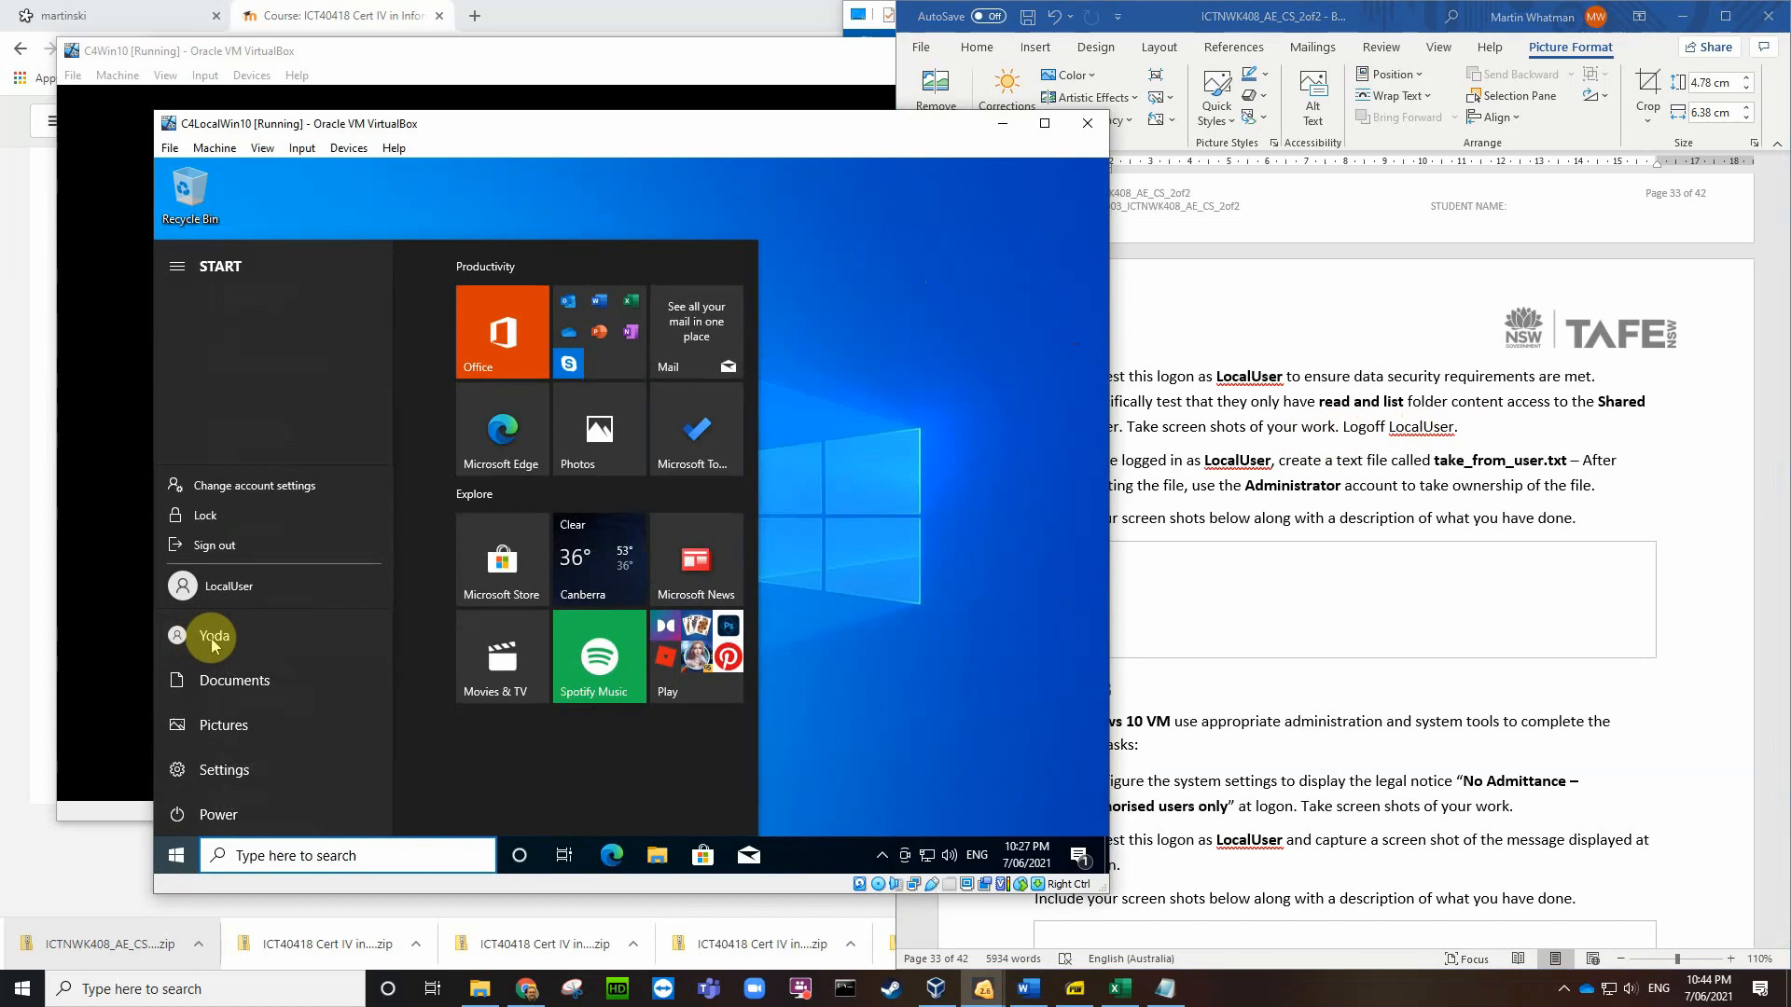
pyautogui.click(221, 547)
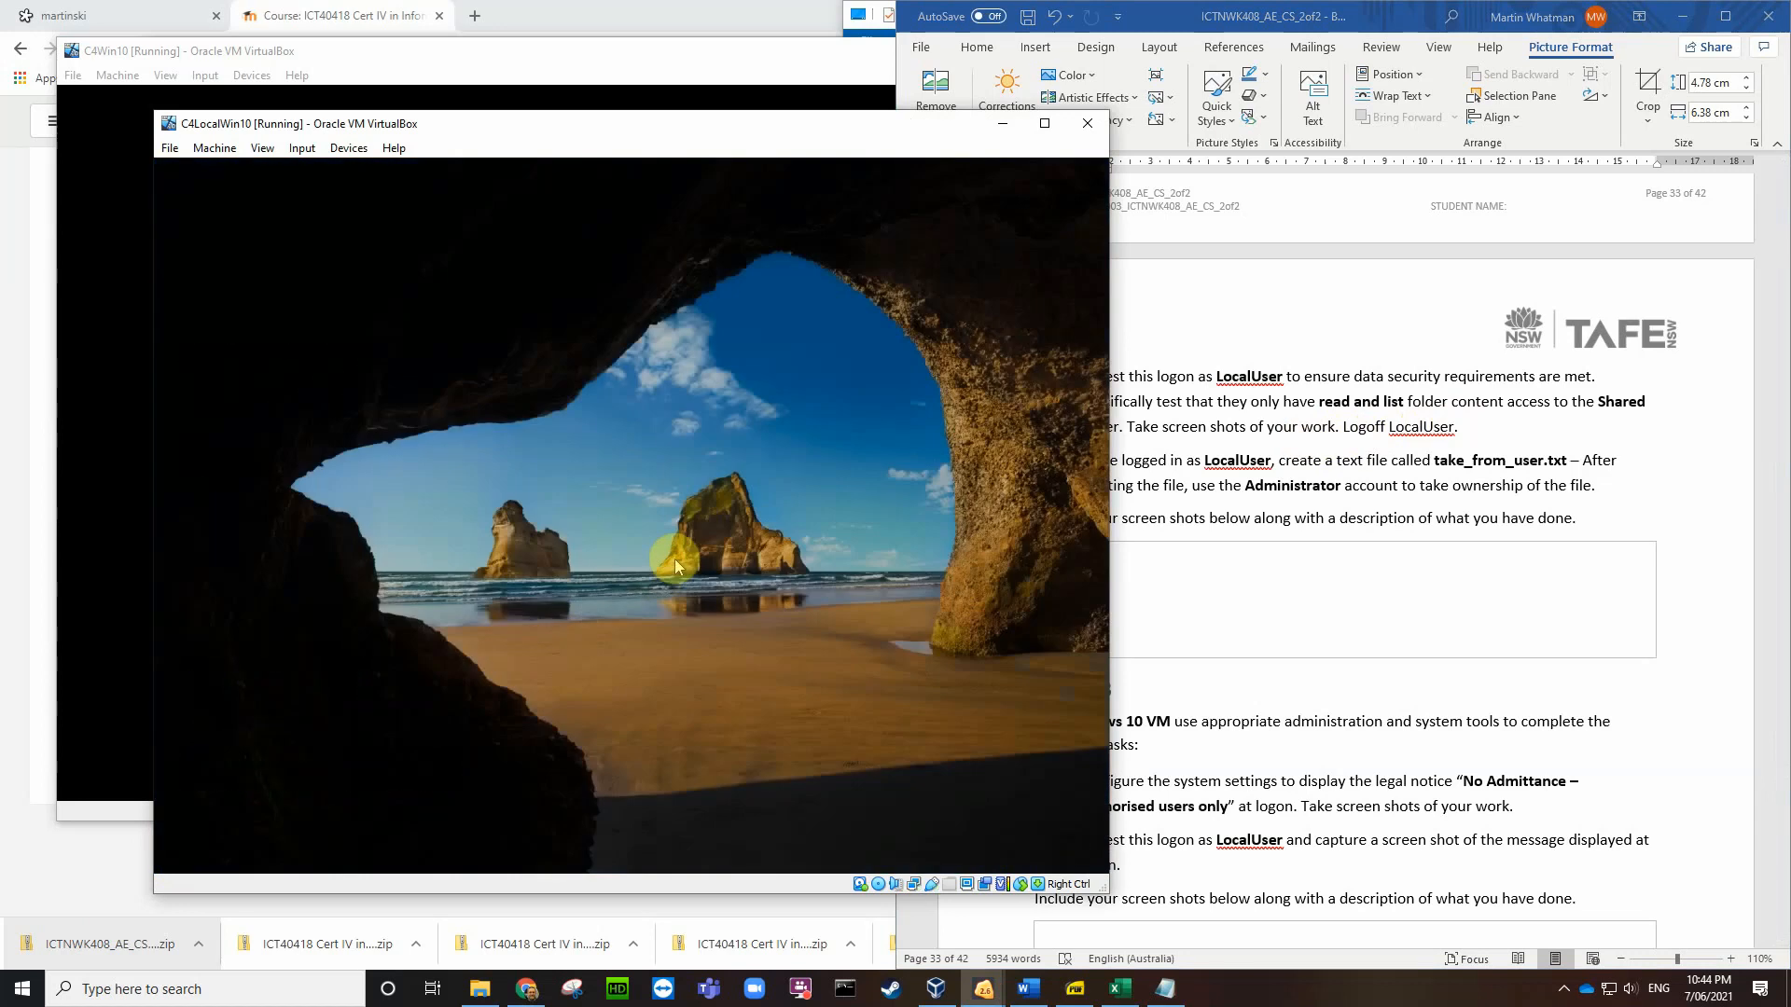
# Step: Sign in to the VM as LocalUser, re-entering its password
pyautogui.click(675, 558)
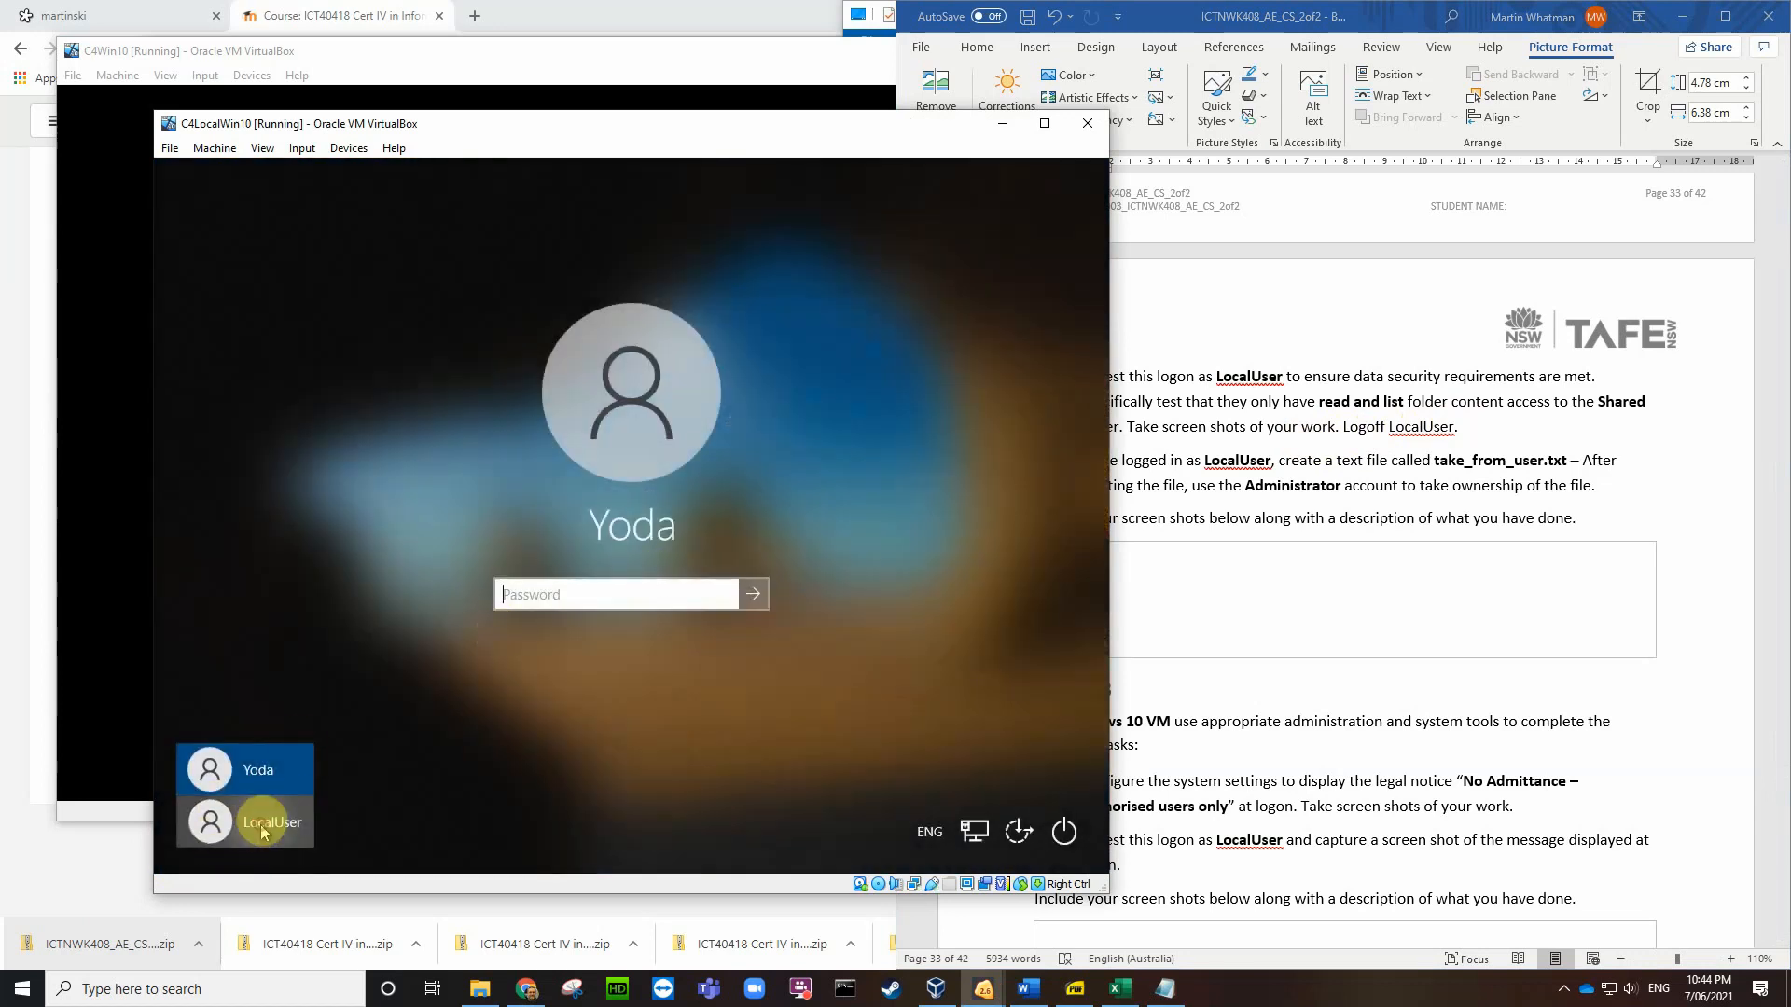
pyautogui.click(220, 821)
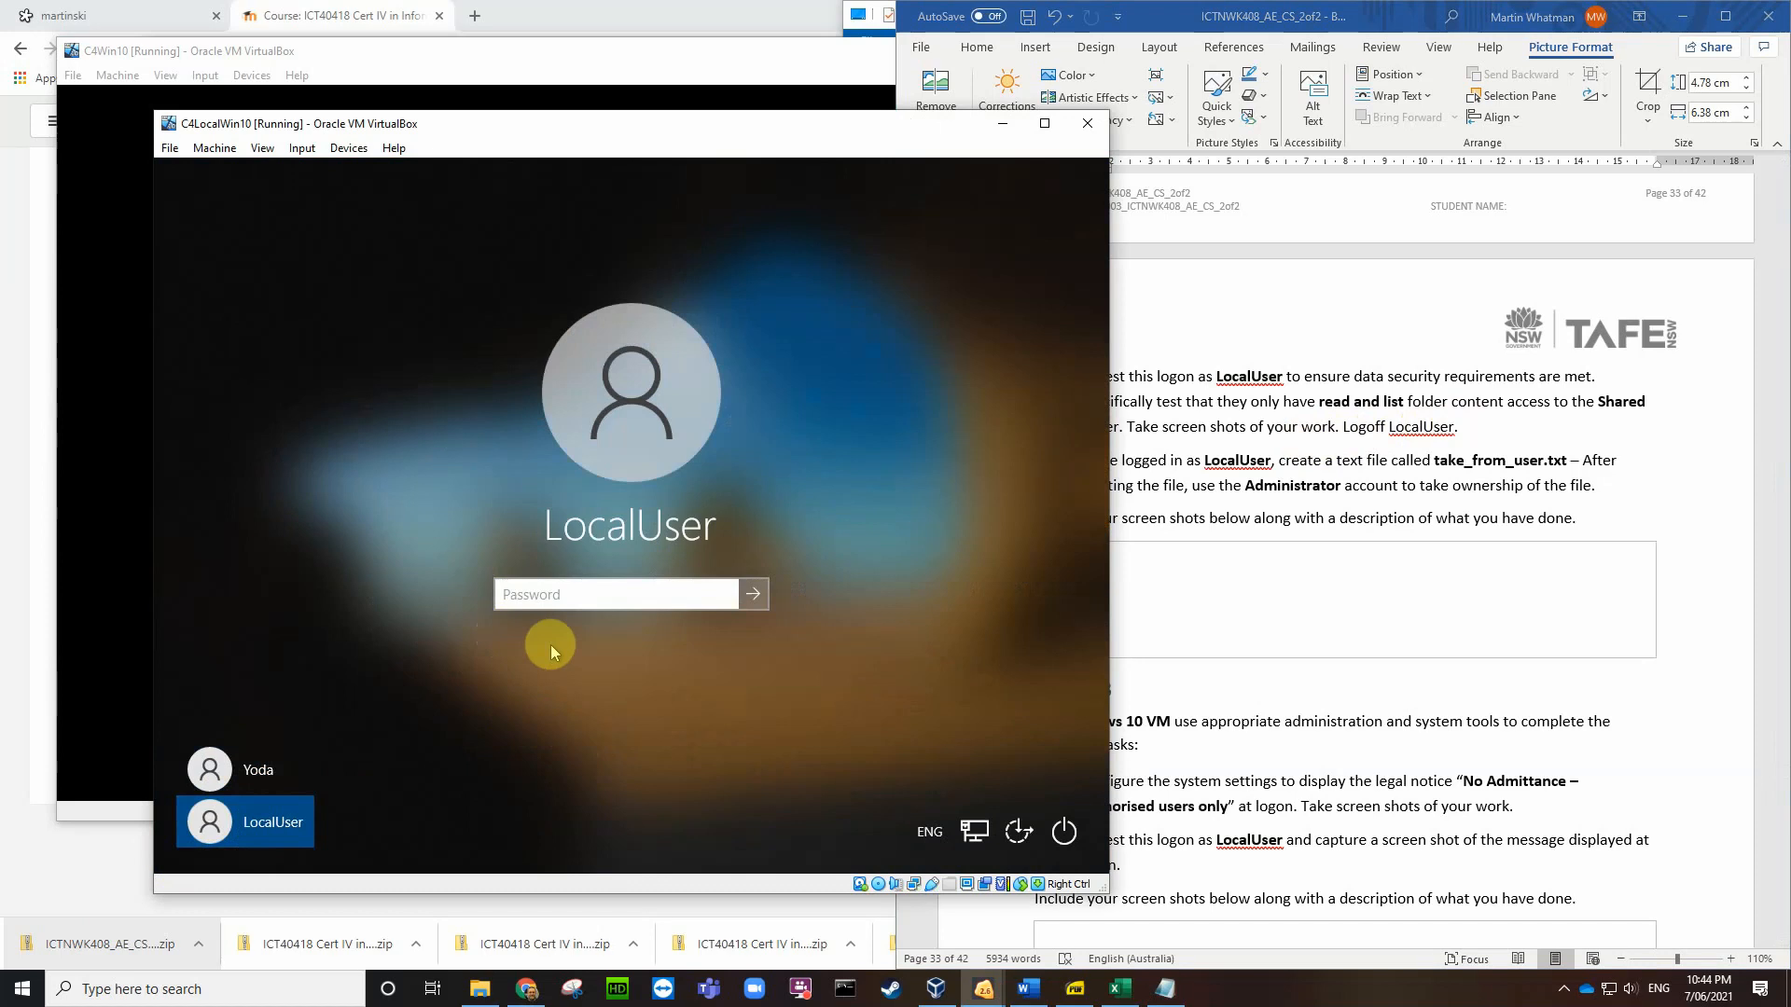
pyautogui.write('••••••••••')
pyautogui.press('Tab')
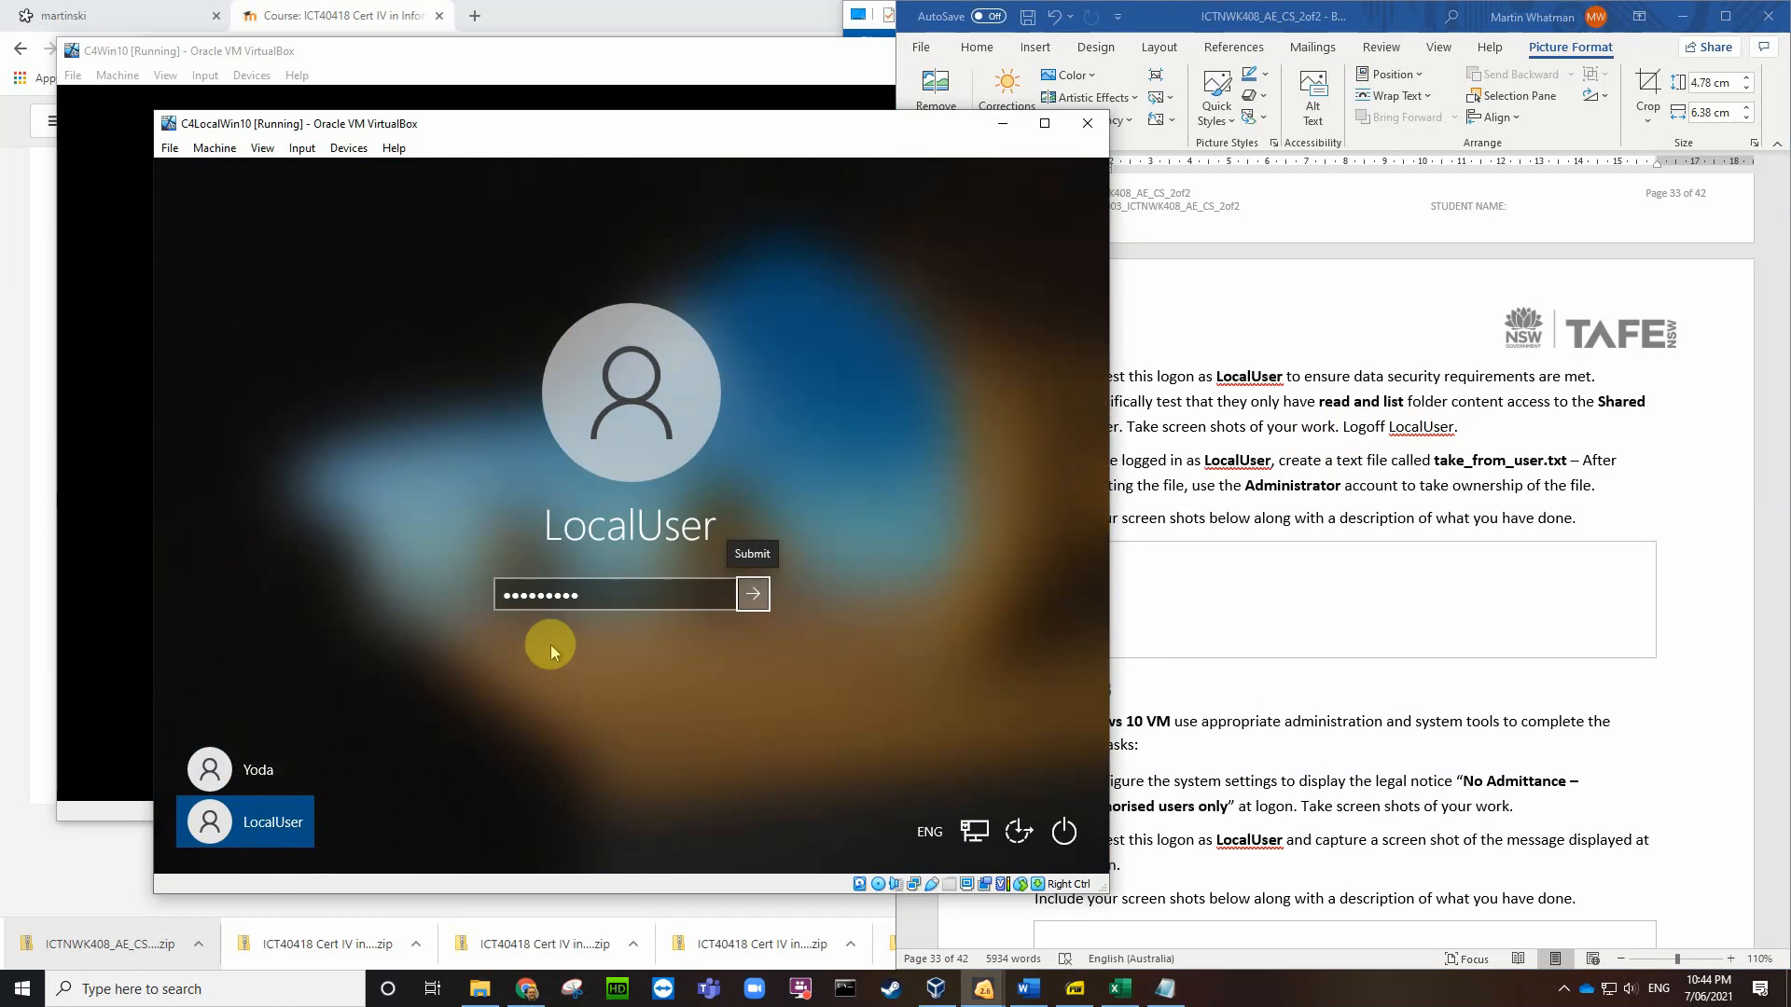
pyautogui.doubleClick(600, 598)
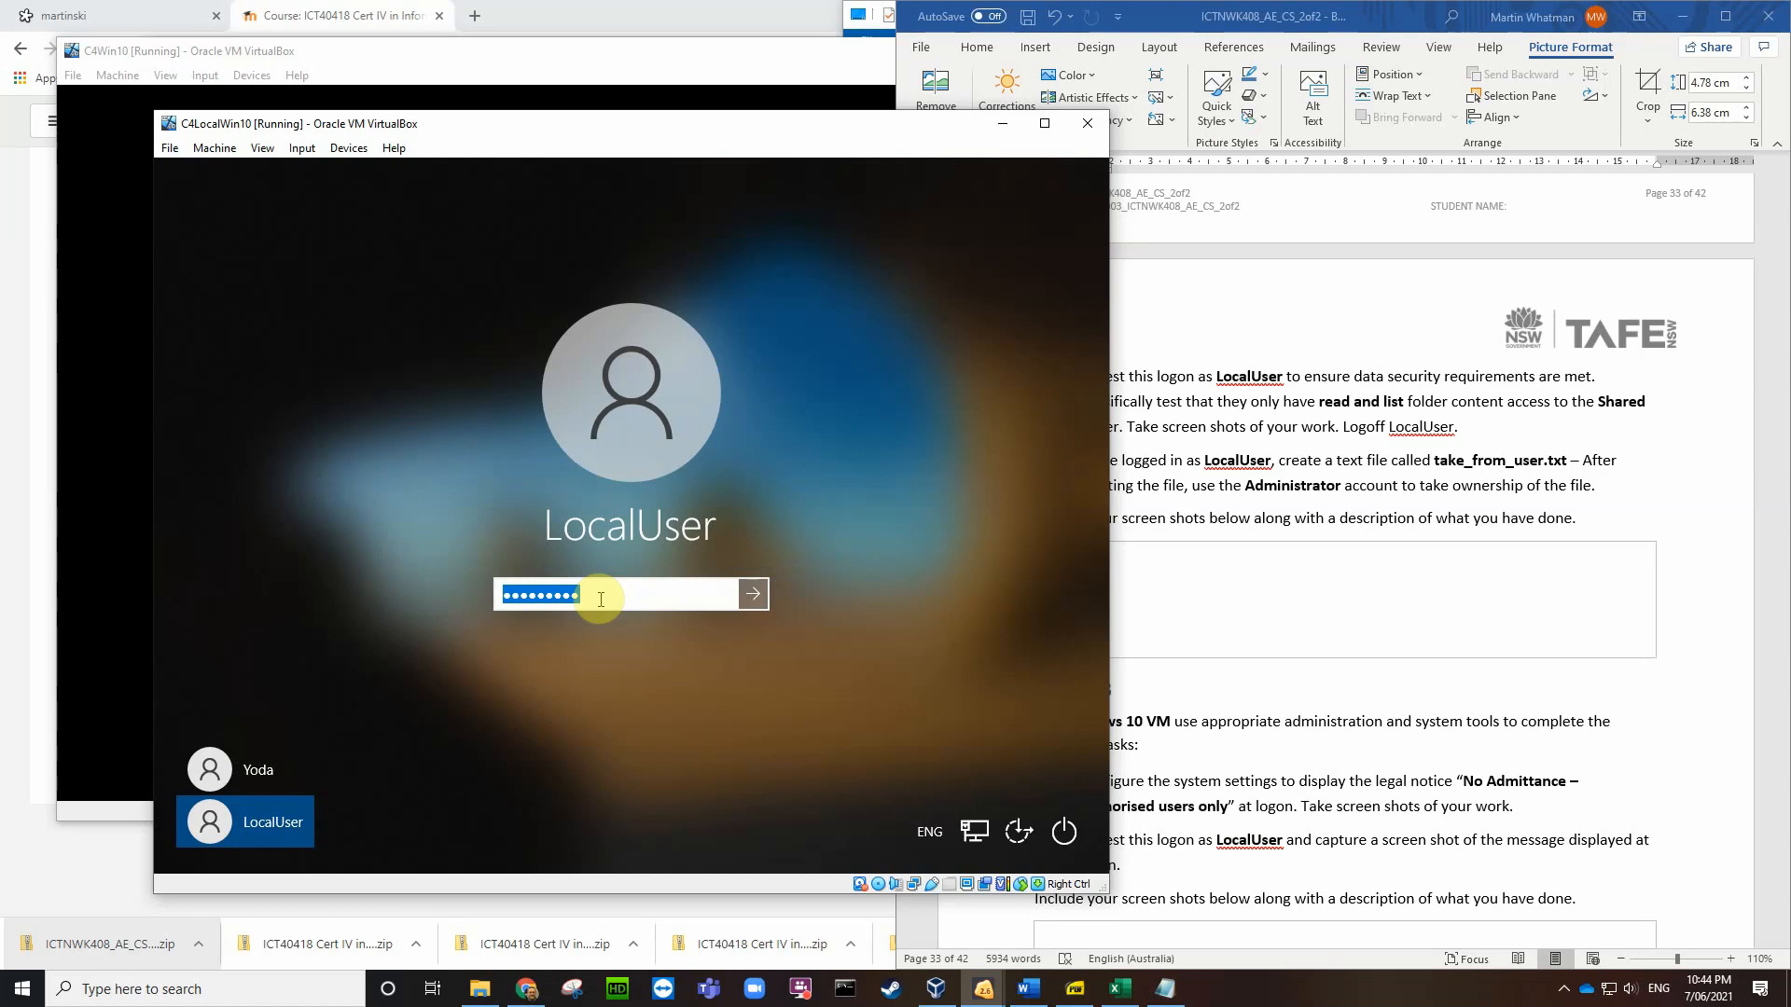
pyautogui.write('•••••••••')
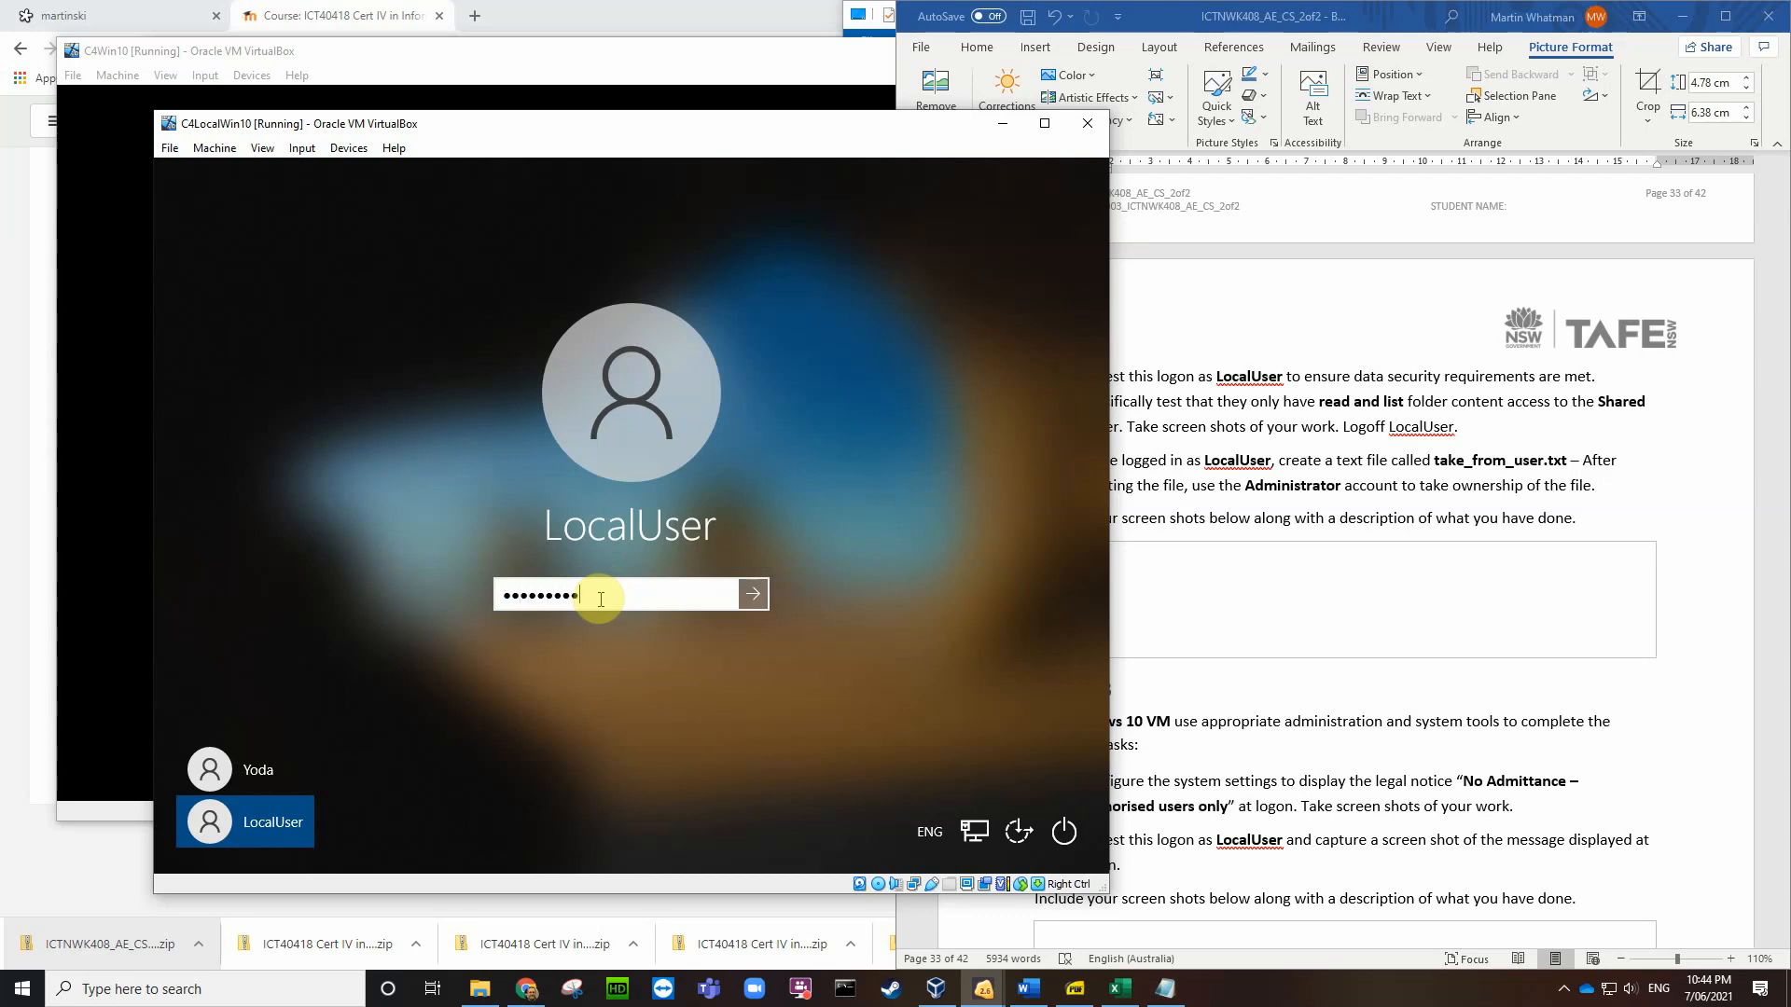
pyautogui.click(753, 594)
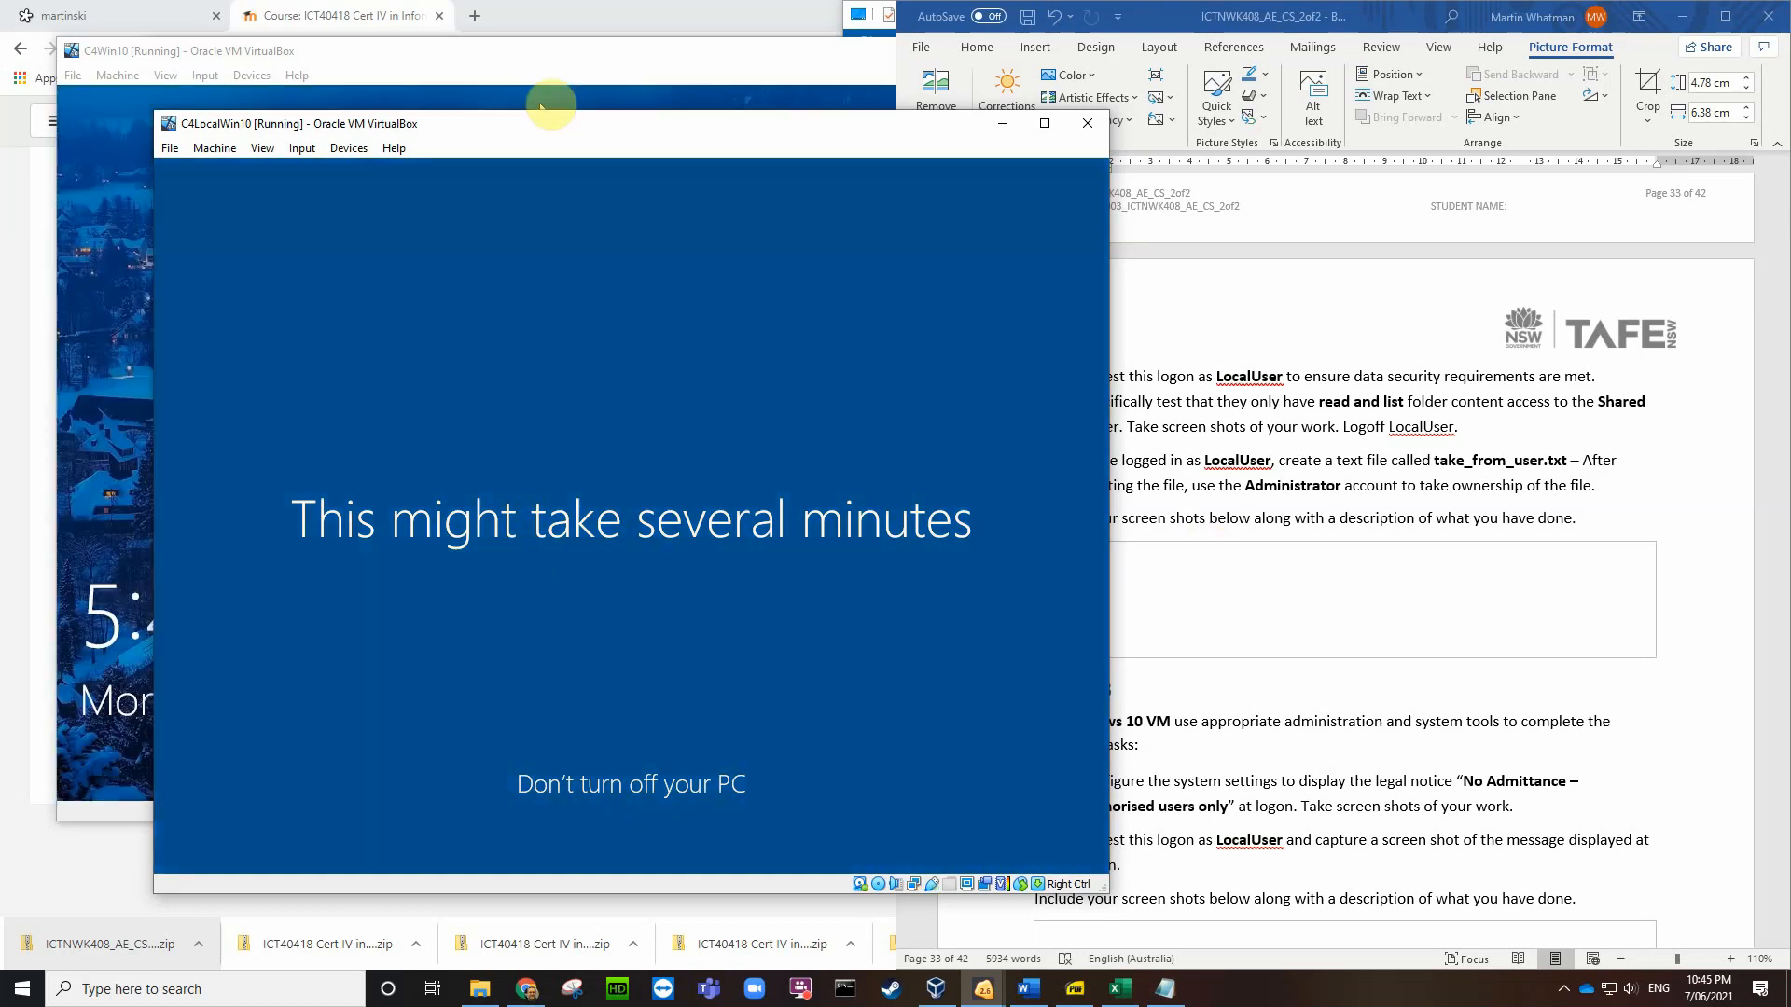
# Step: Set speech recognition, inking & typing, advertising ID, location and tailored experiences to No, then Accept
pyautogui.moveTo(628, 127); pyautogui.dragTo(507, 83)
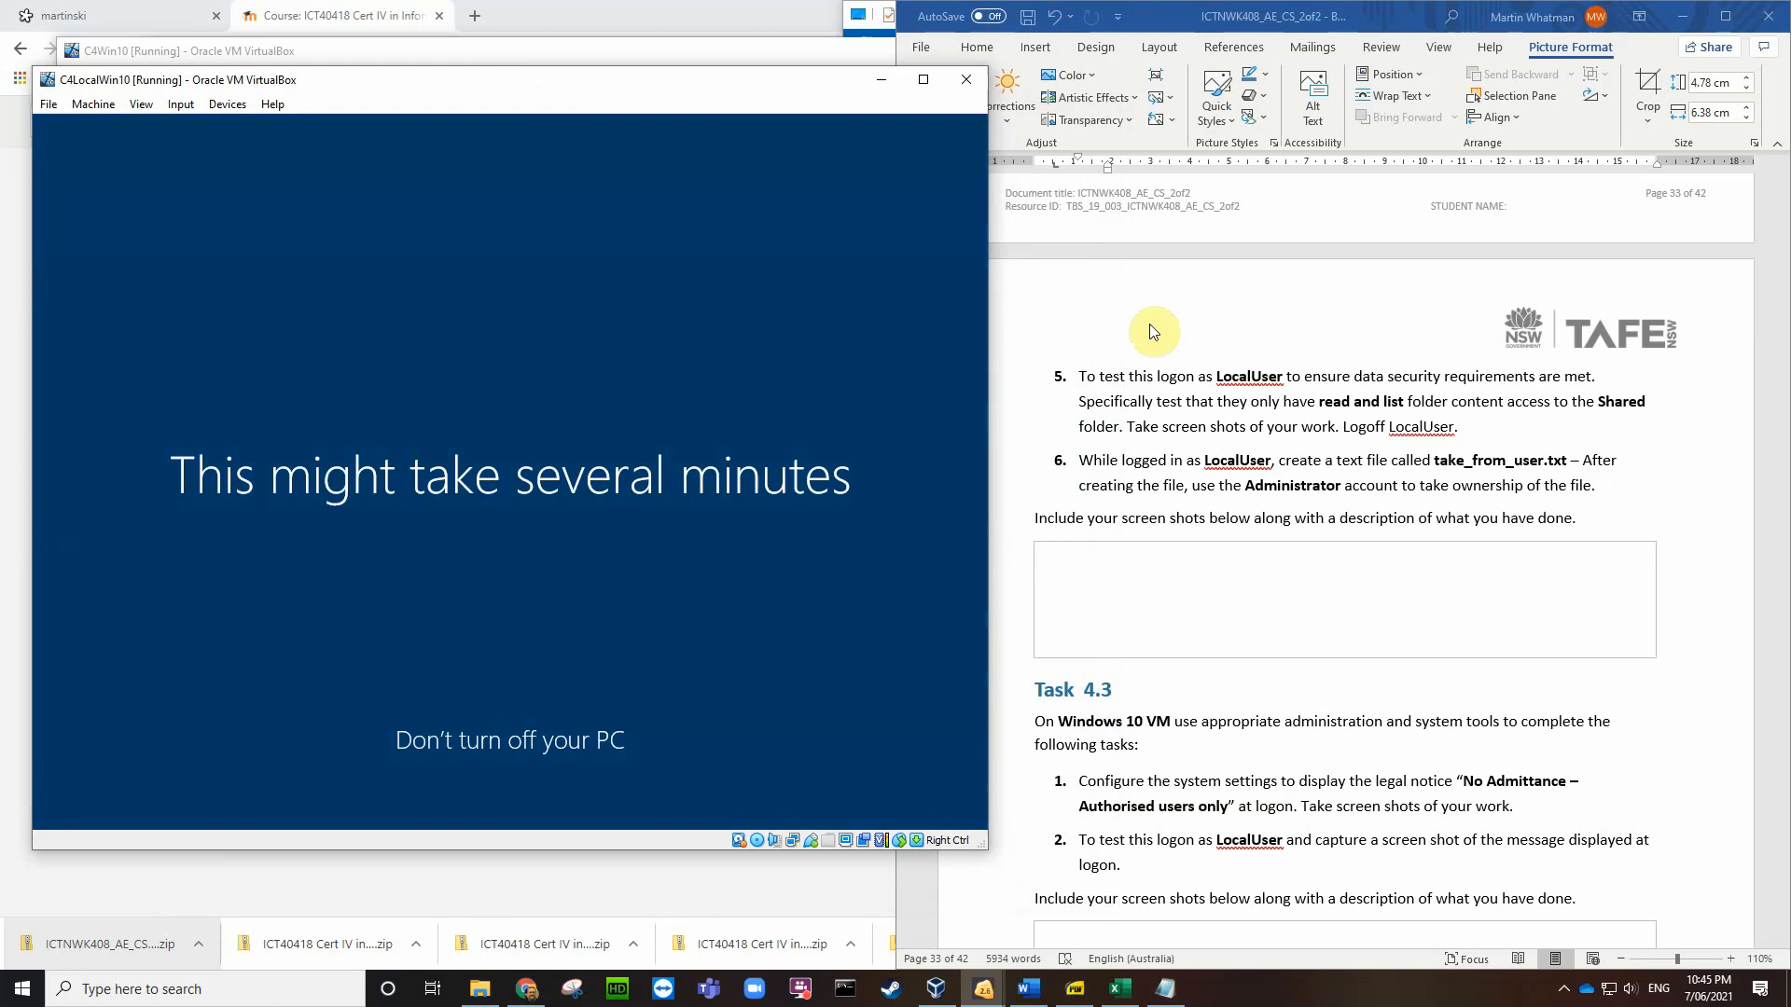
pyautogui.click(1691, 608)
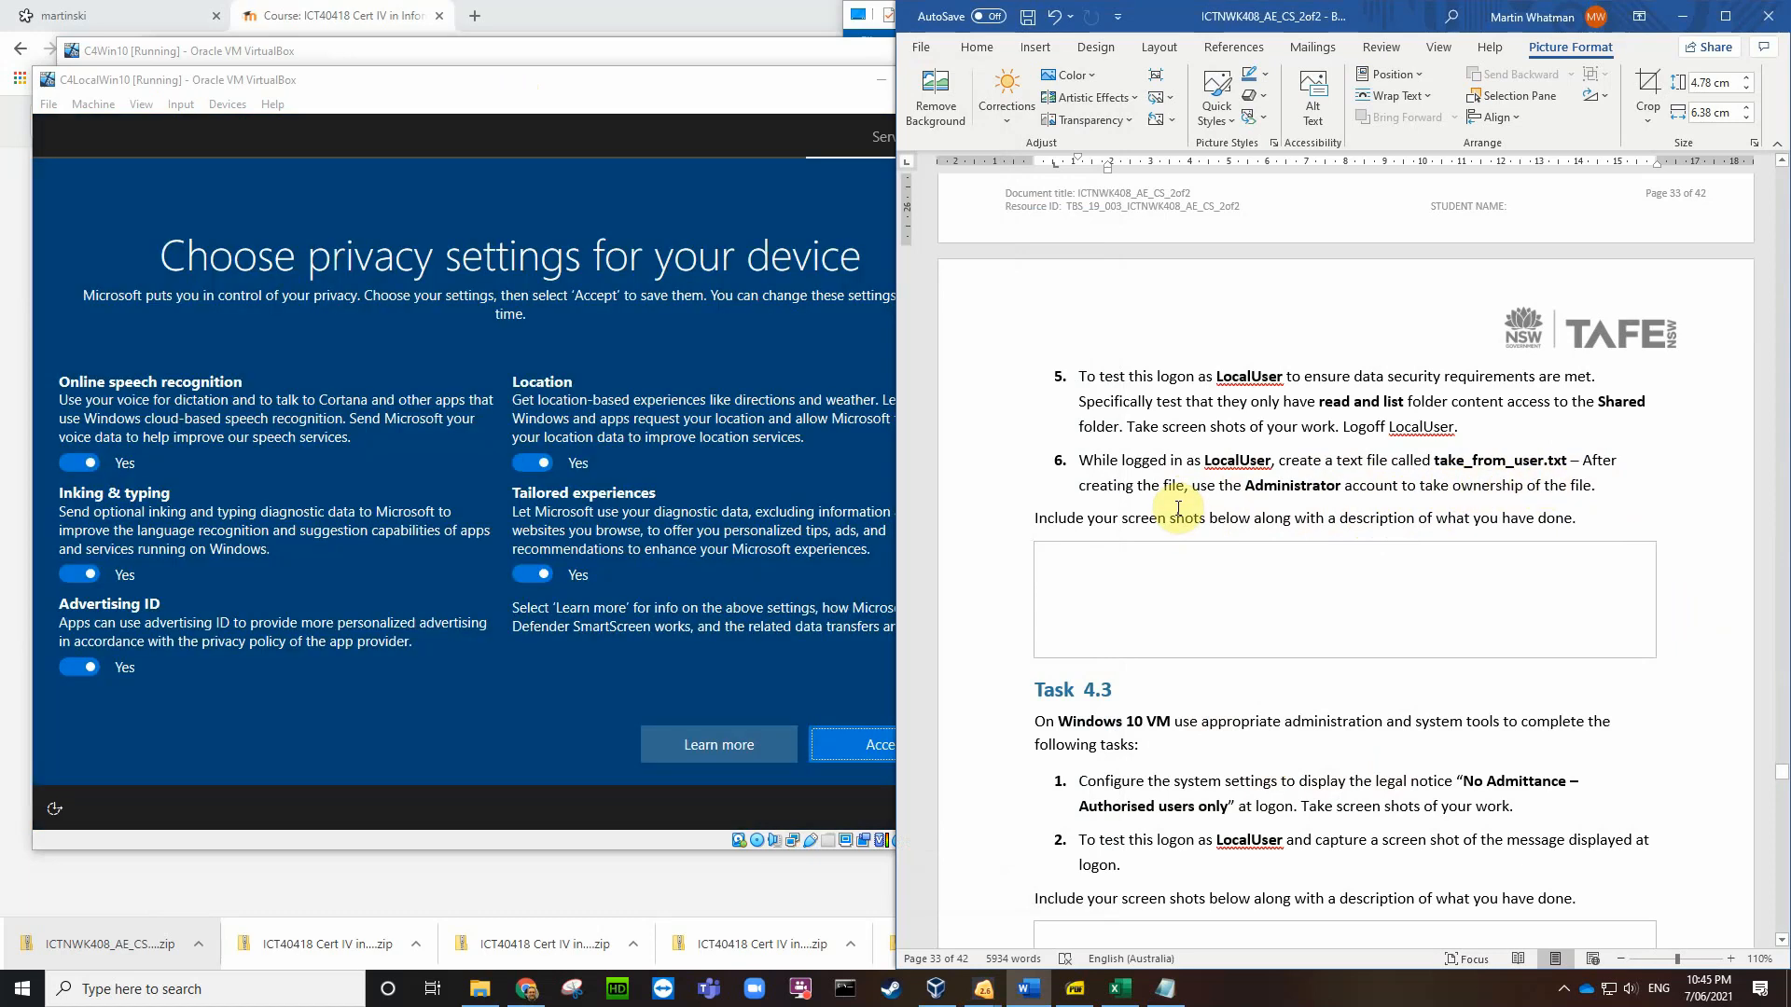
pyautogui.click(79, 462)
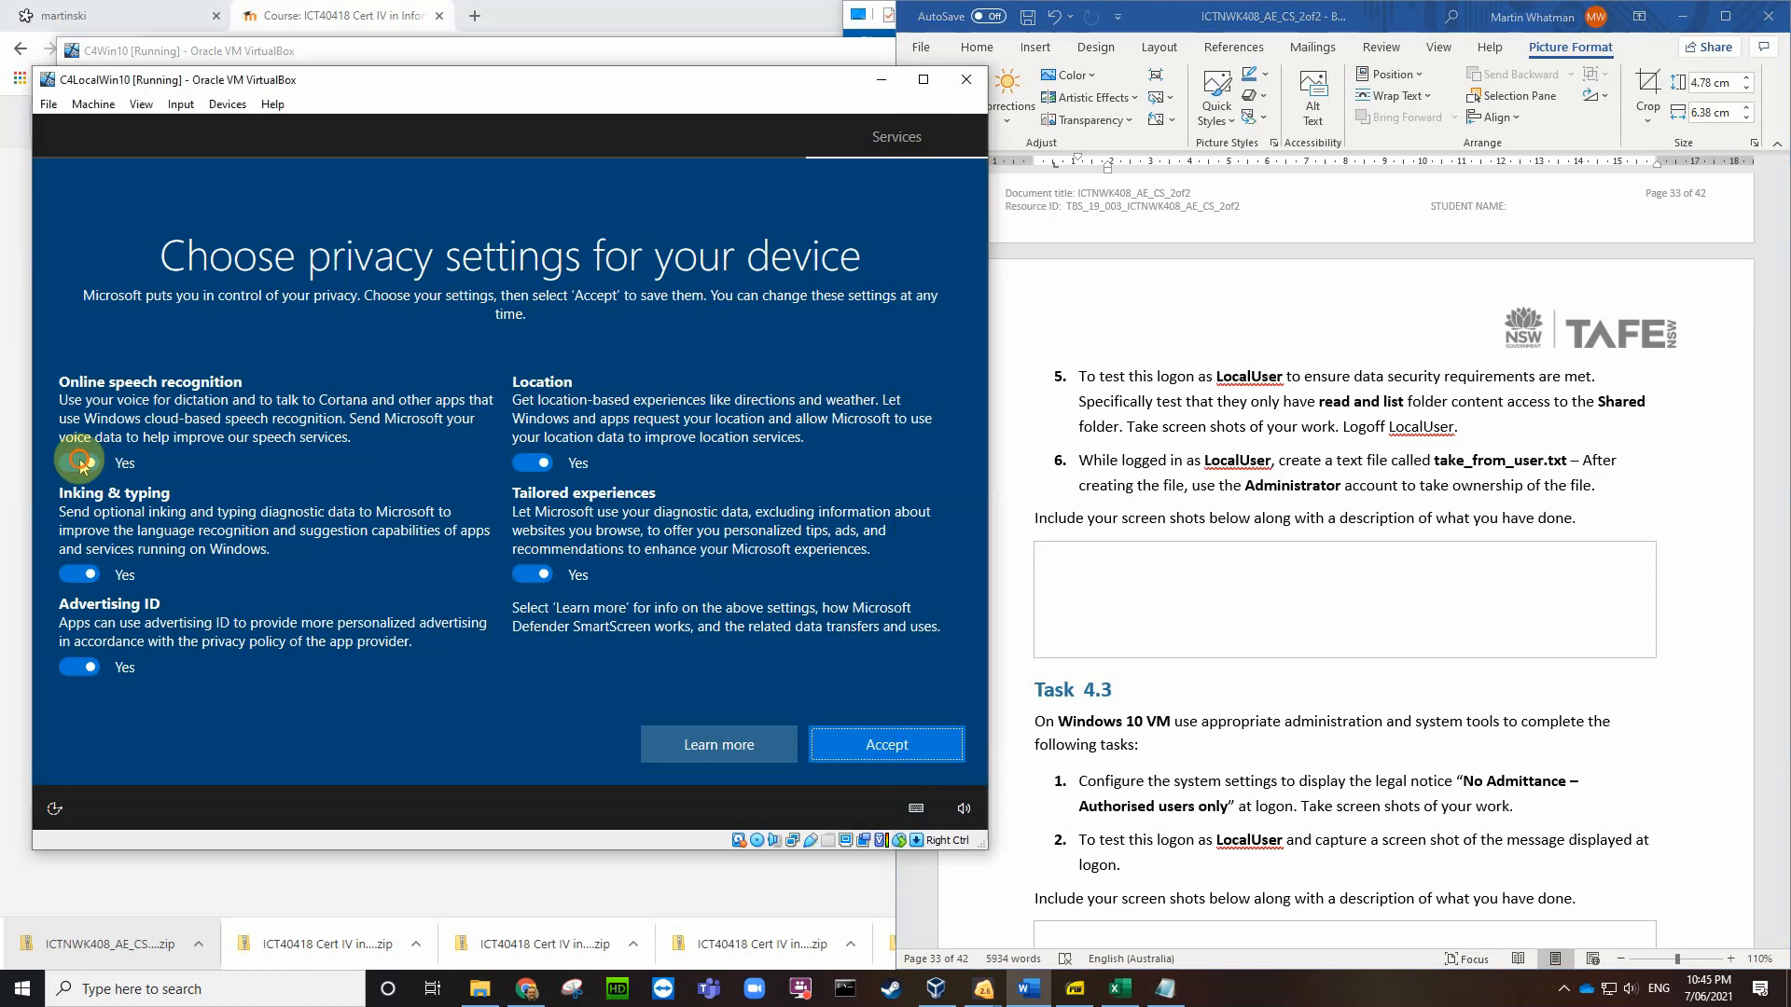
pyautogui.click(89, 591)
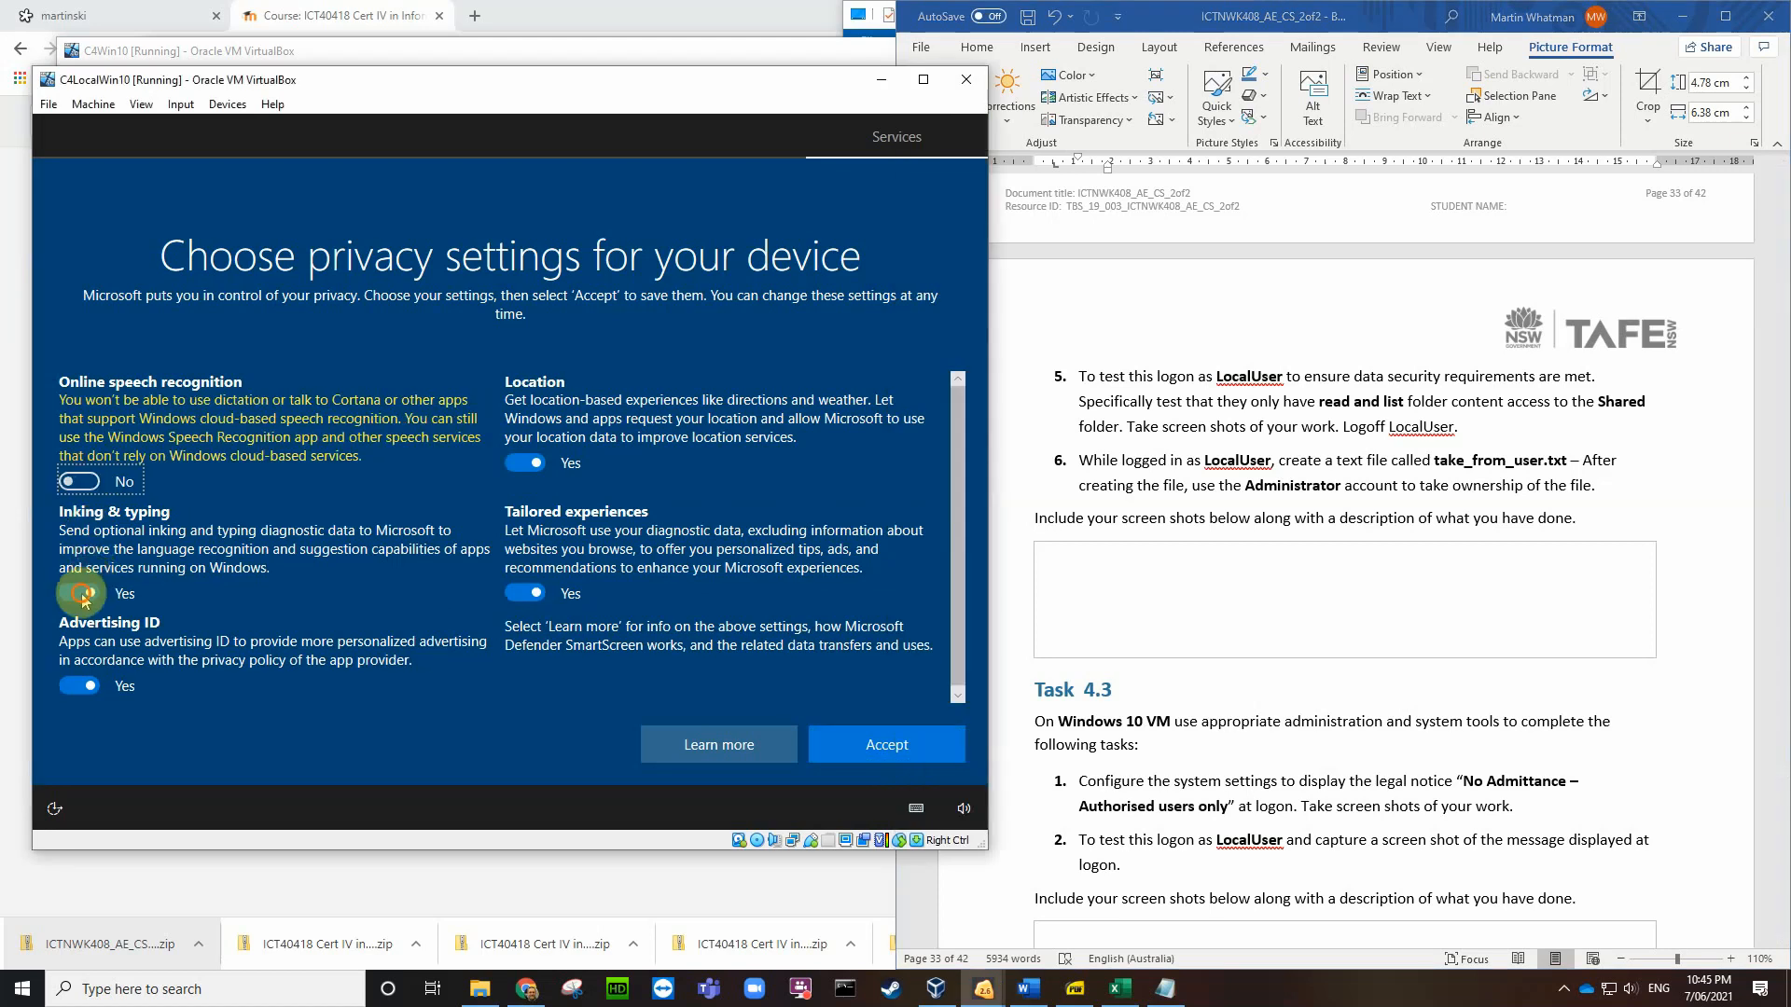
pyautogui.click(75, 686)
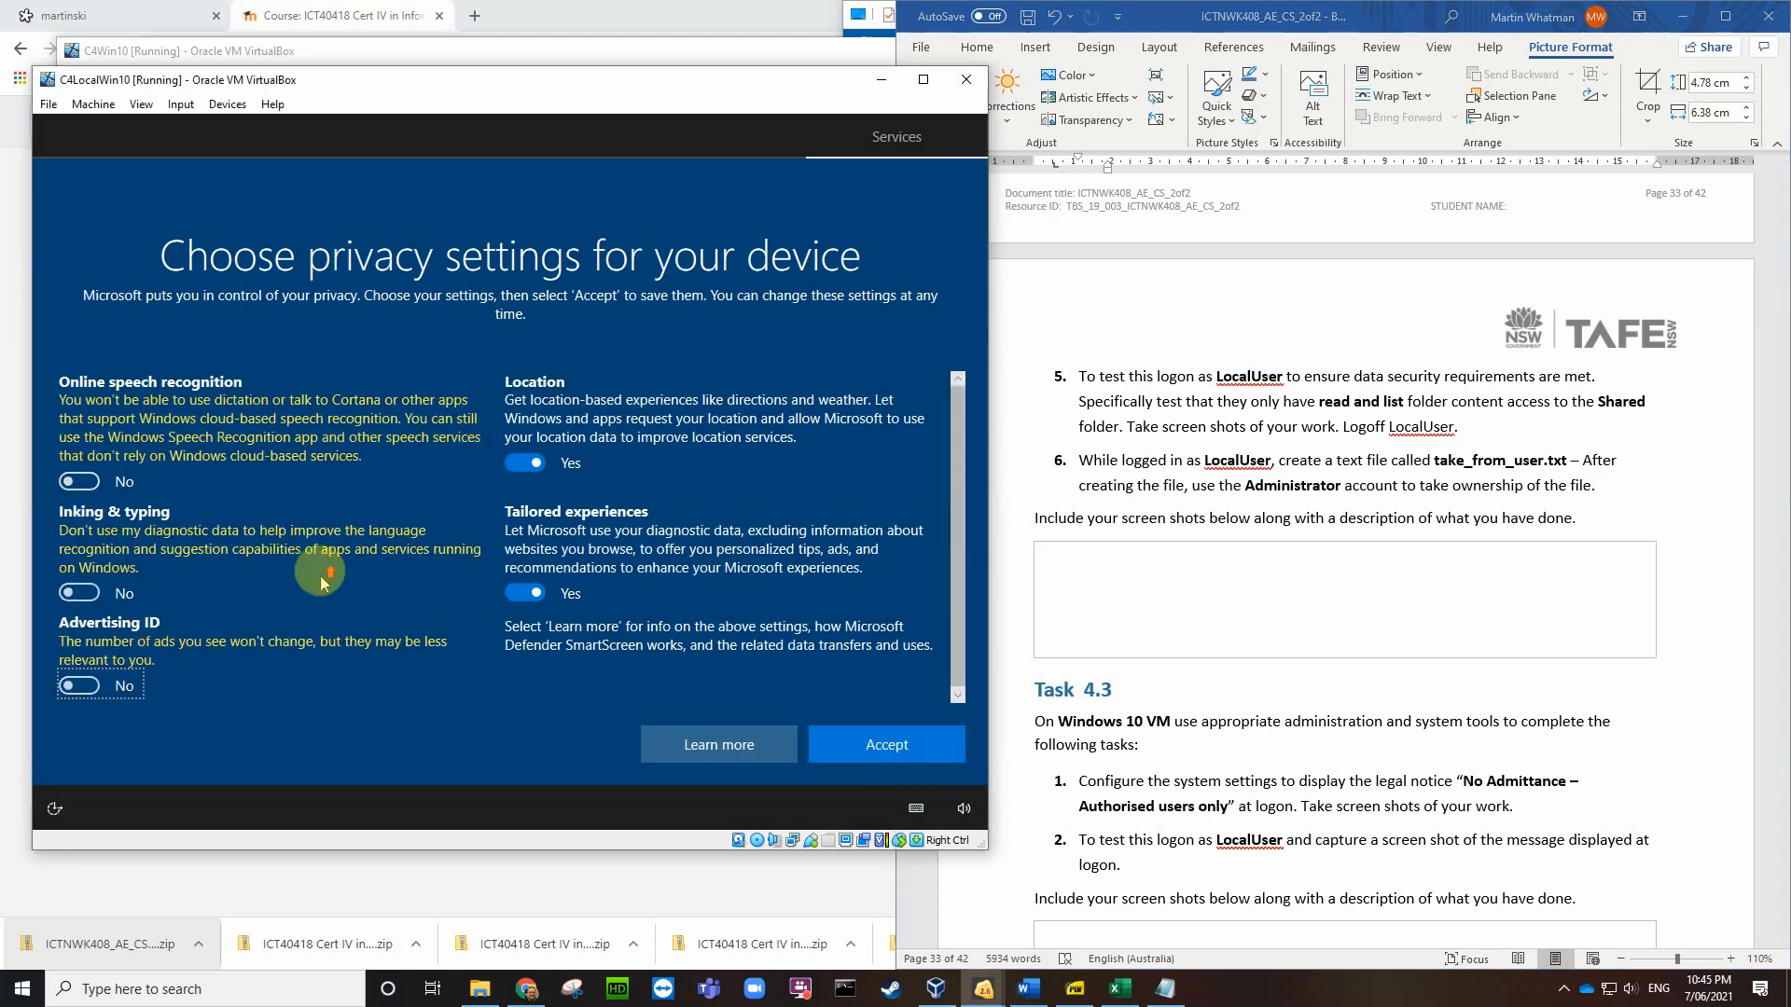
pyautogui.scroll(-2, 310, 534)
pyautogui.click(527, 461)
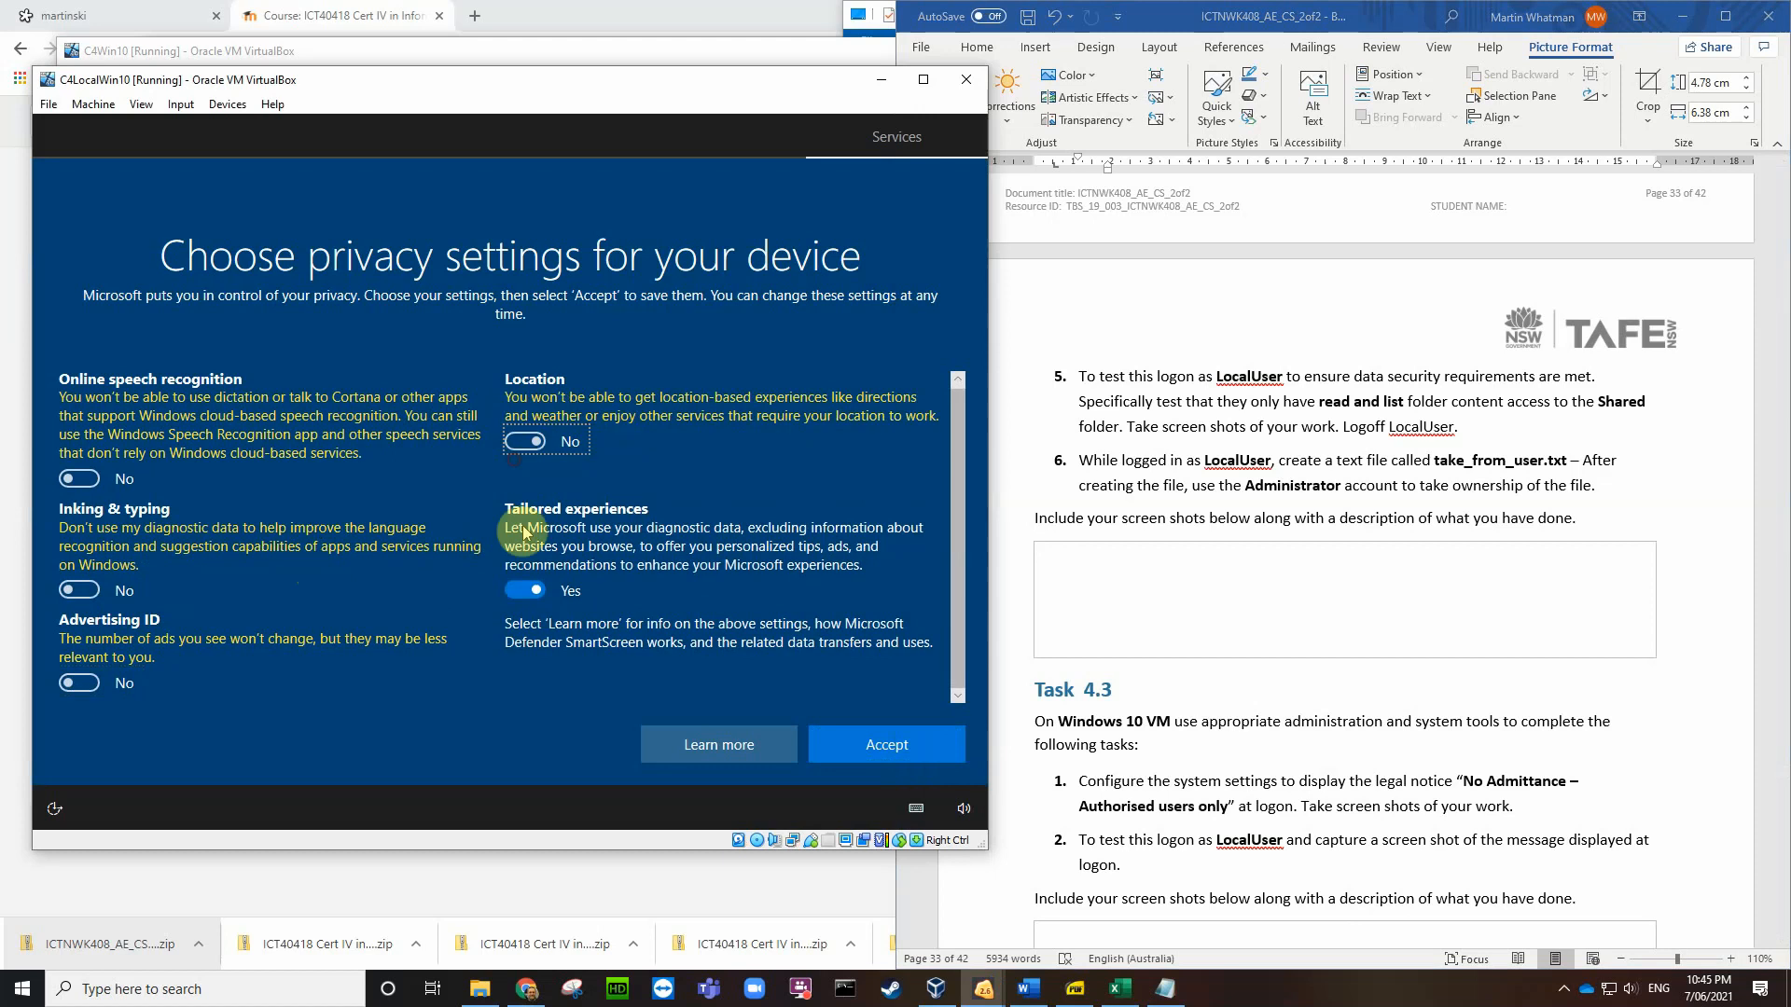
pyautogui.click(516, 589)
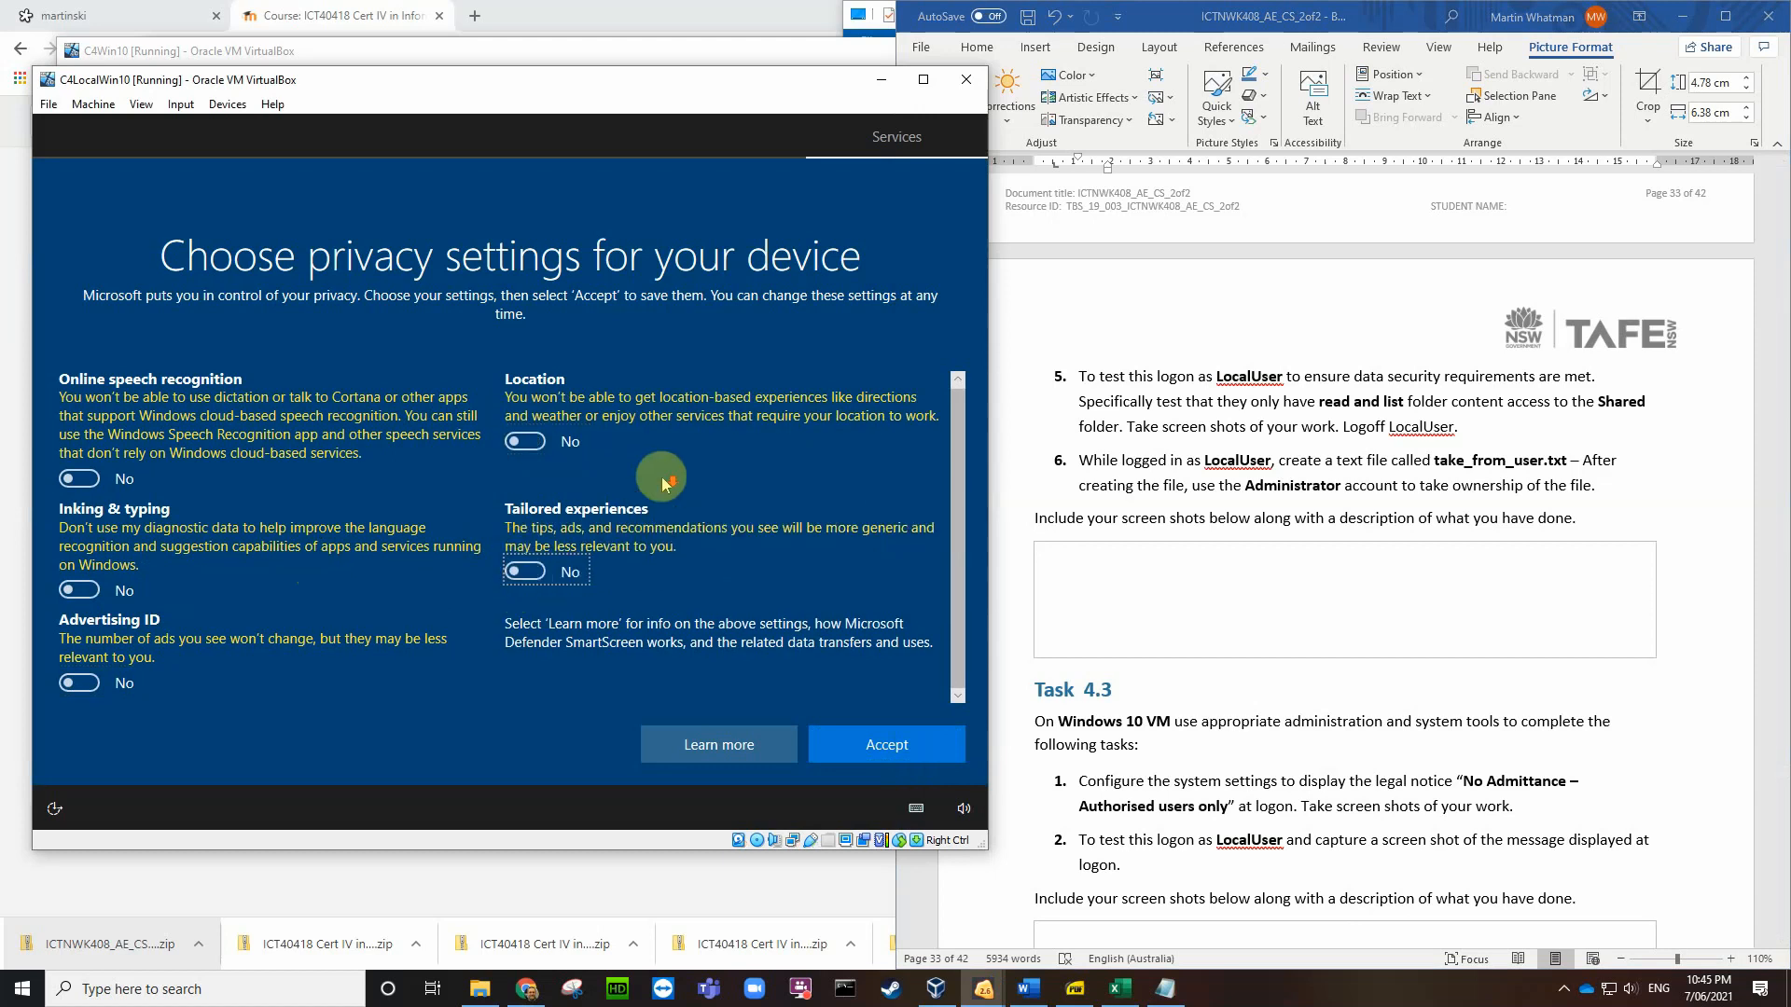
pyautogui.scroll(-1, 668, 487)
pyautogui.click(886, 732)
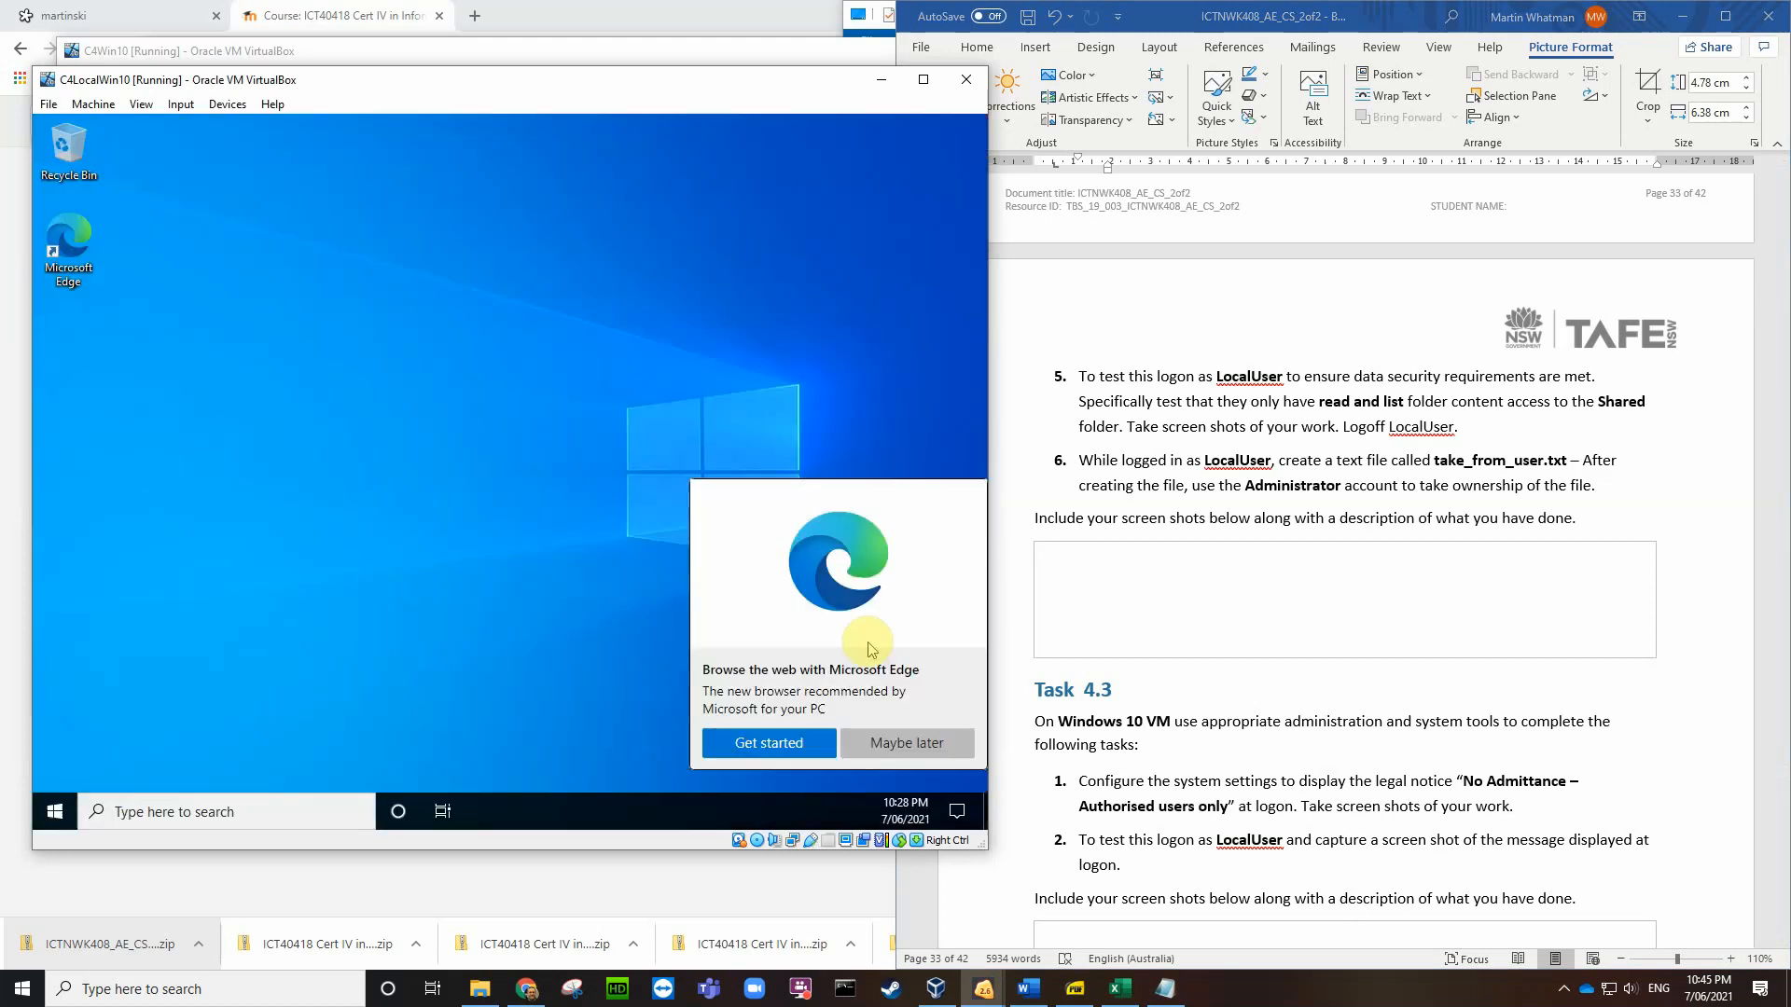
# Step: Dismiss the Edge prompt and browse File Explorer to C:\Shared\IT Department\Data services
pyautogui.click(543, 618)
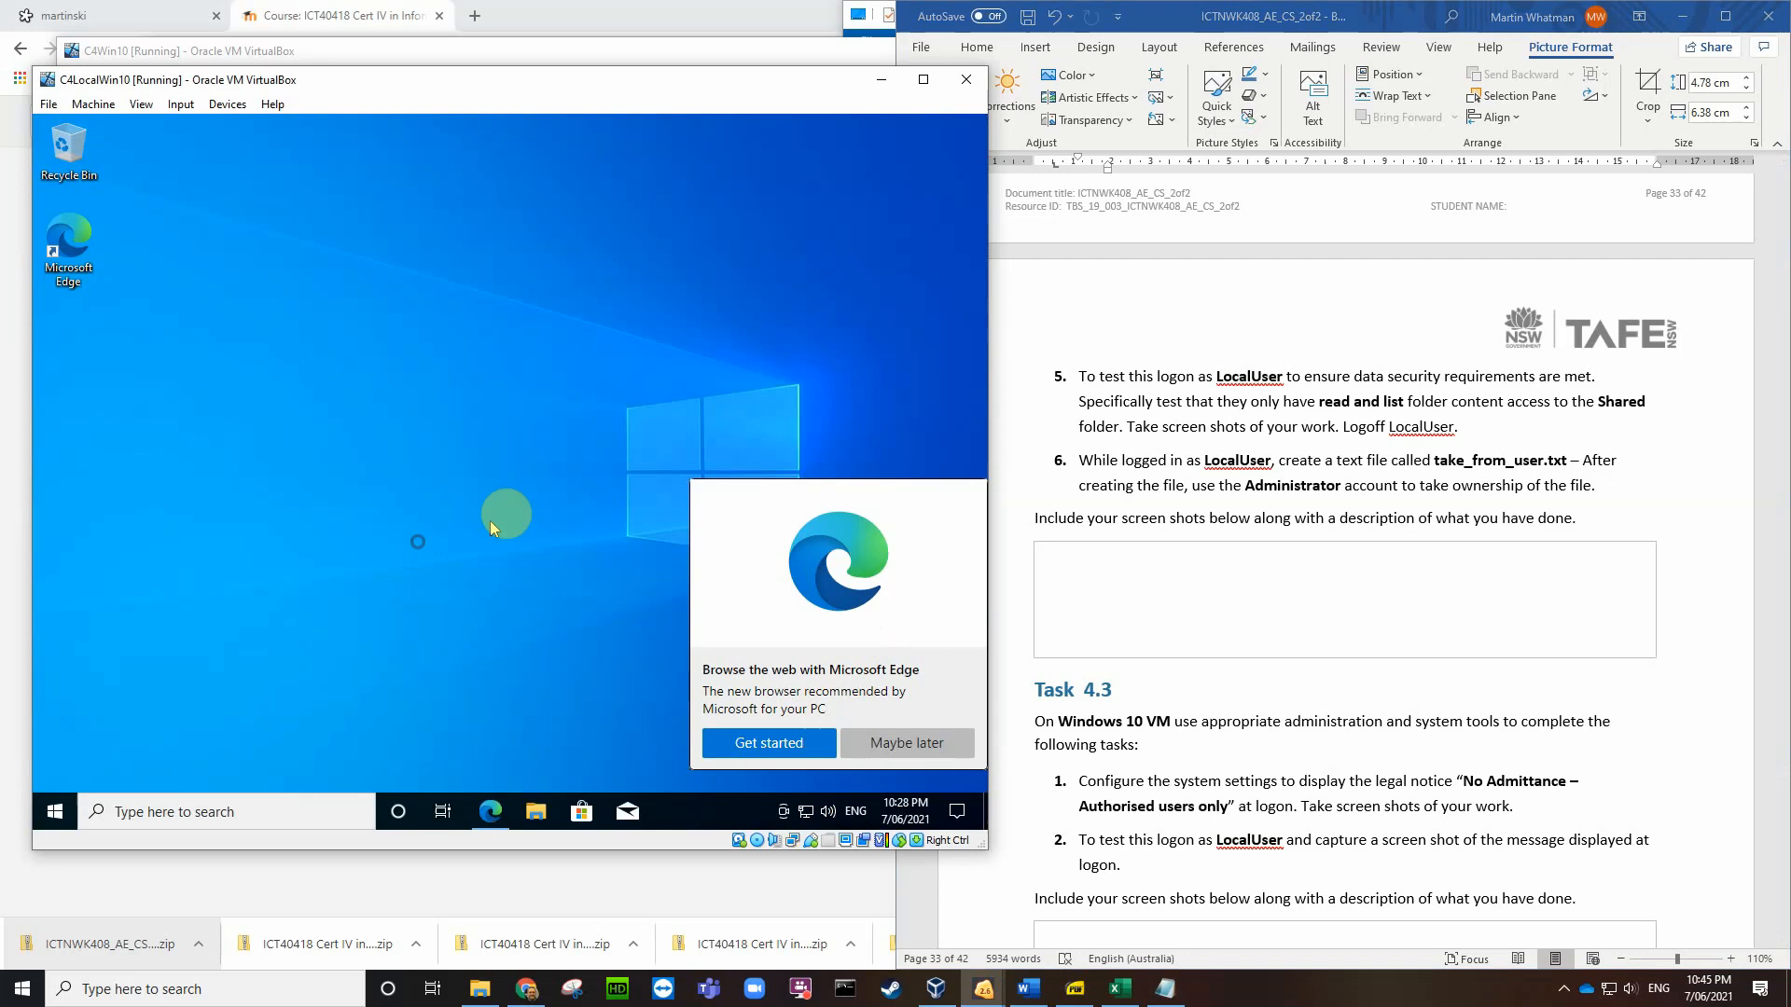
pyautogui.click(872, 742)
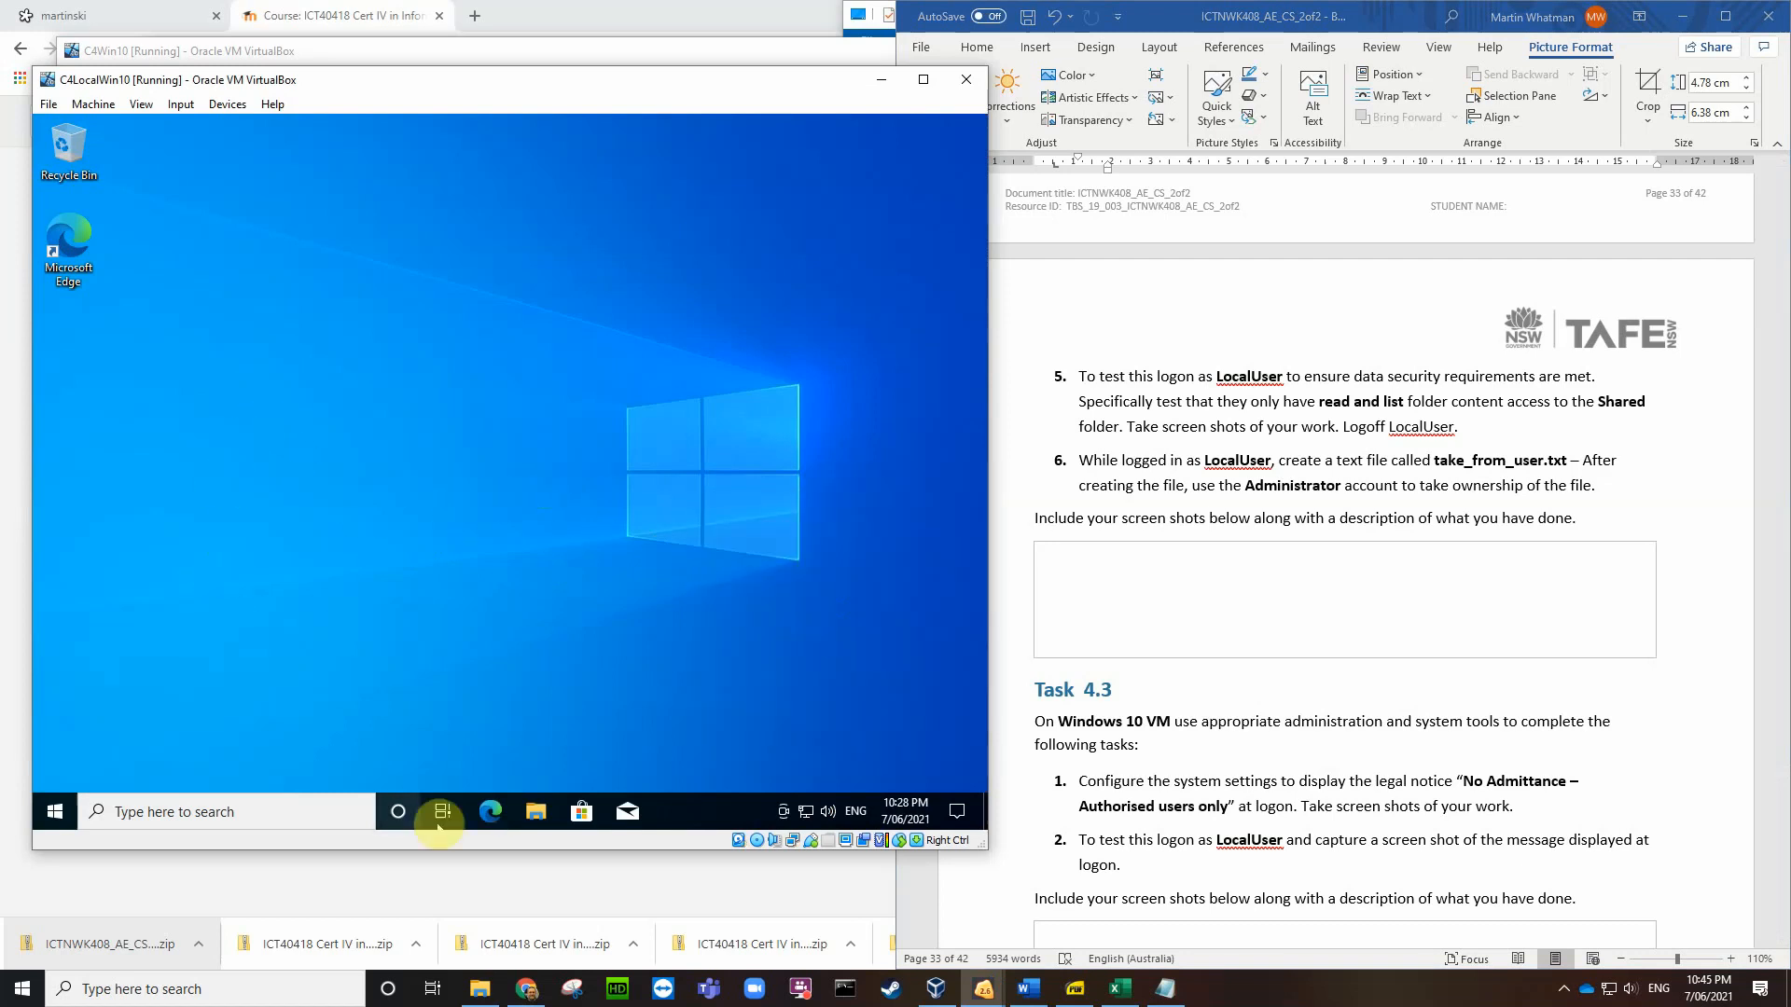
pyautogui.click(535, 813)
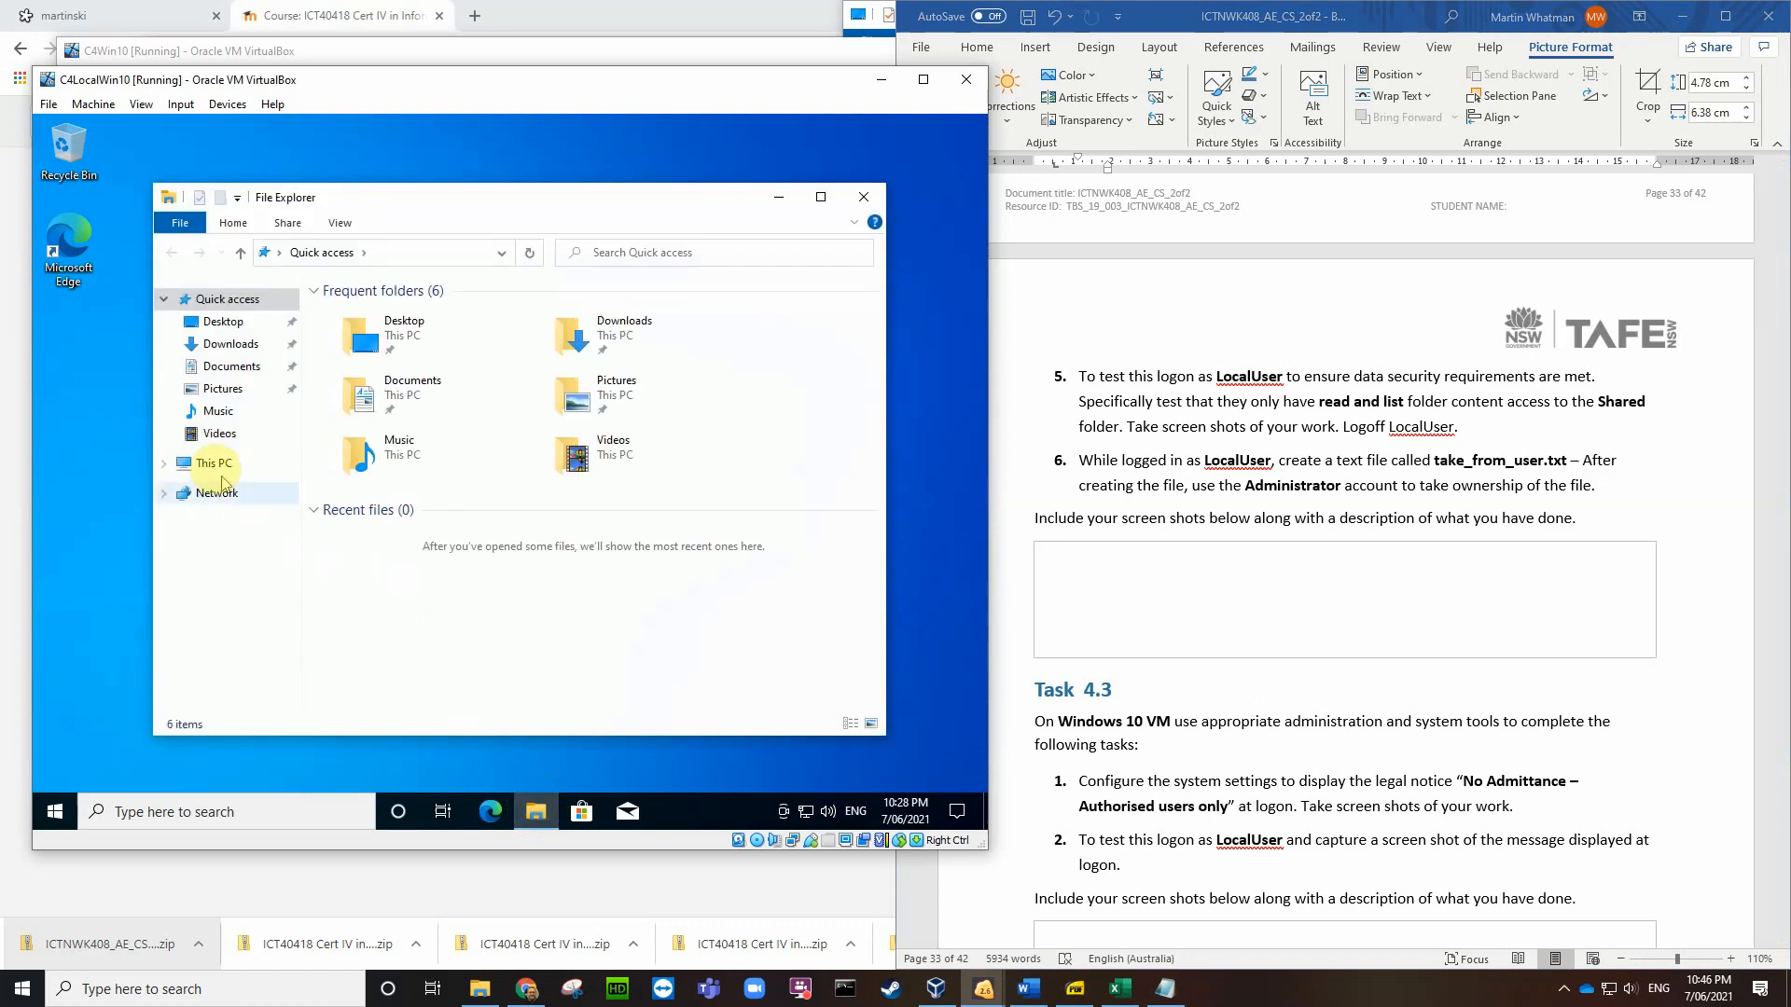
pyautogui.click(213, 464)
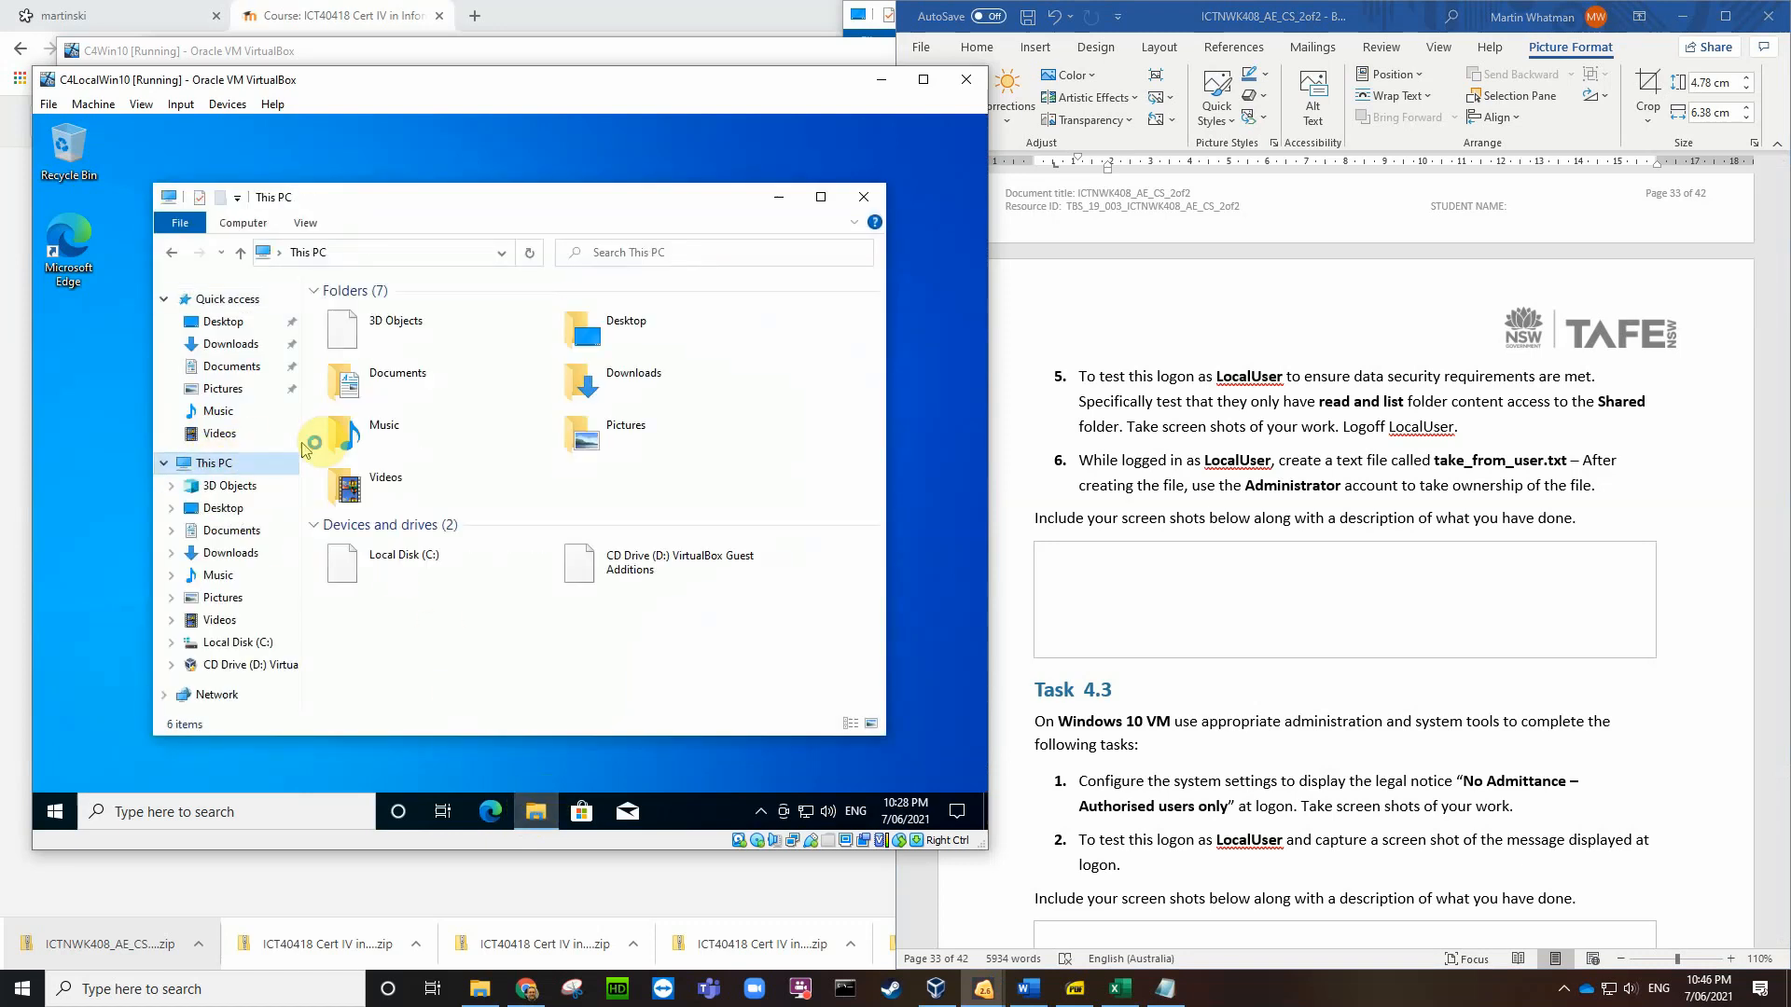
pyautogui.doubleClick(431, 571)
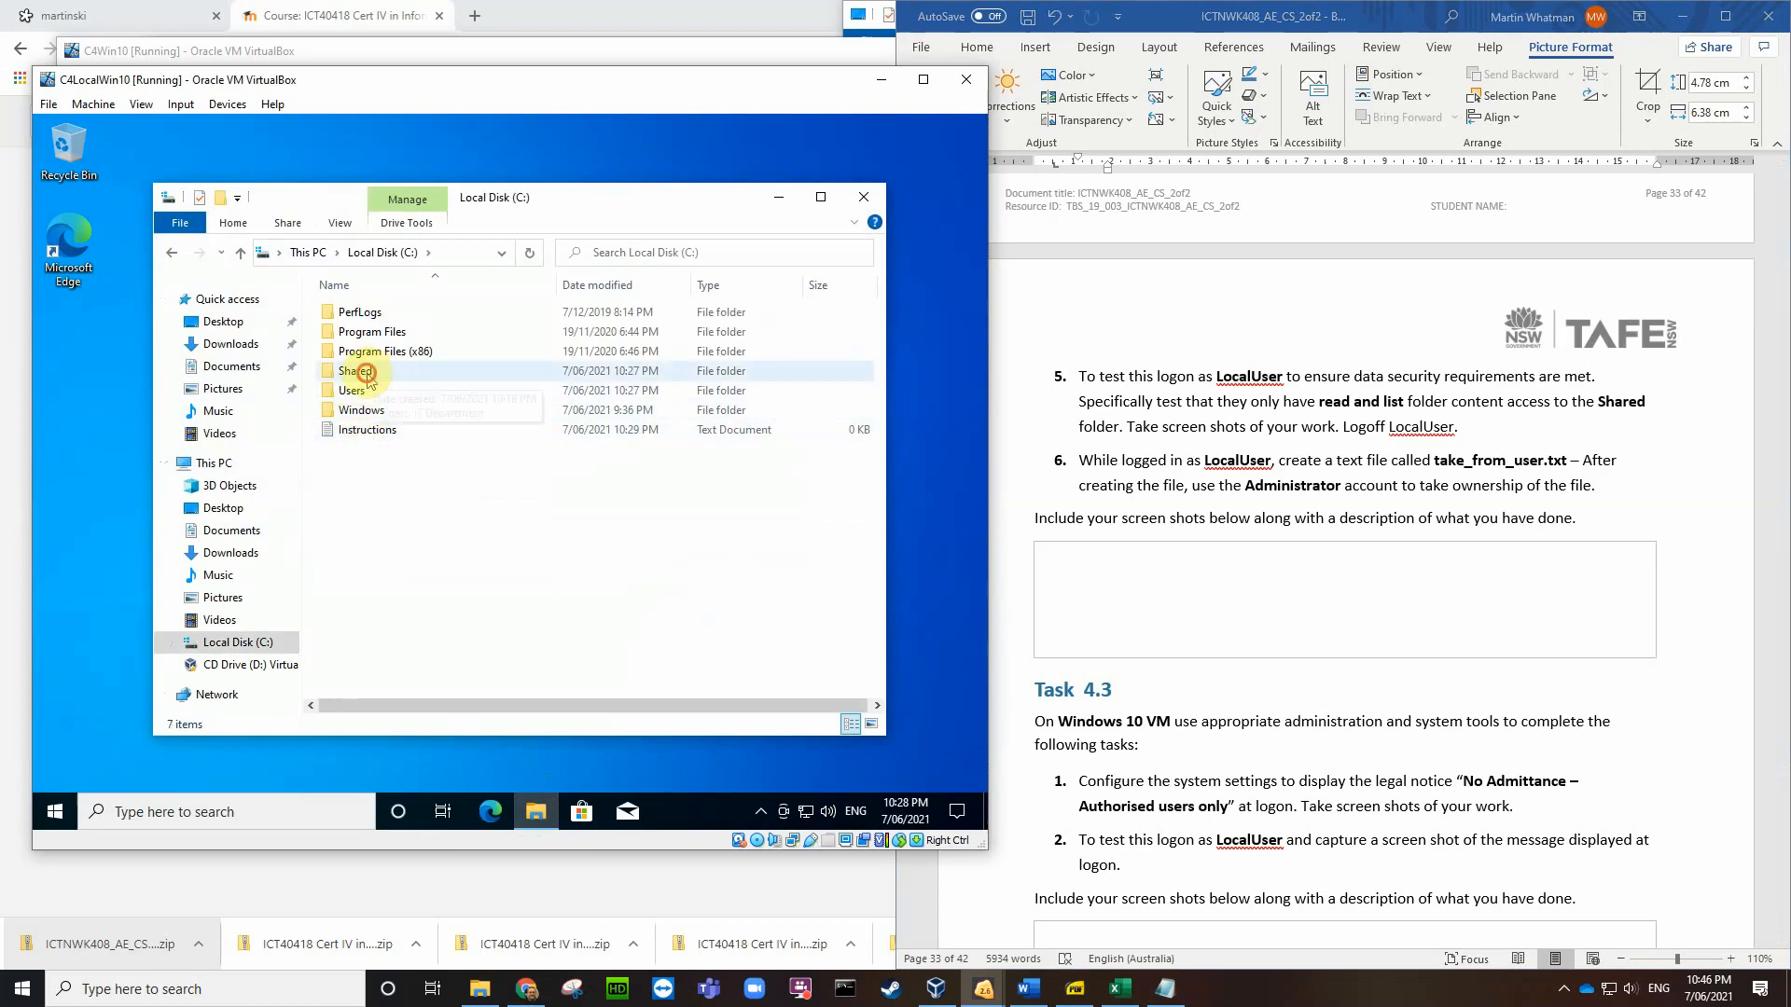
pyautogui.doubleClick(365, 371)
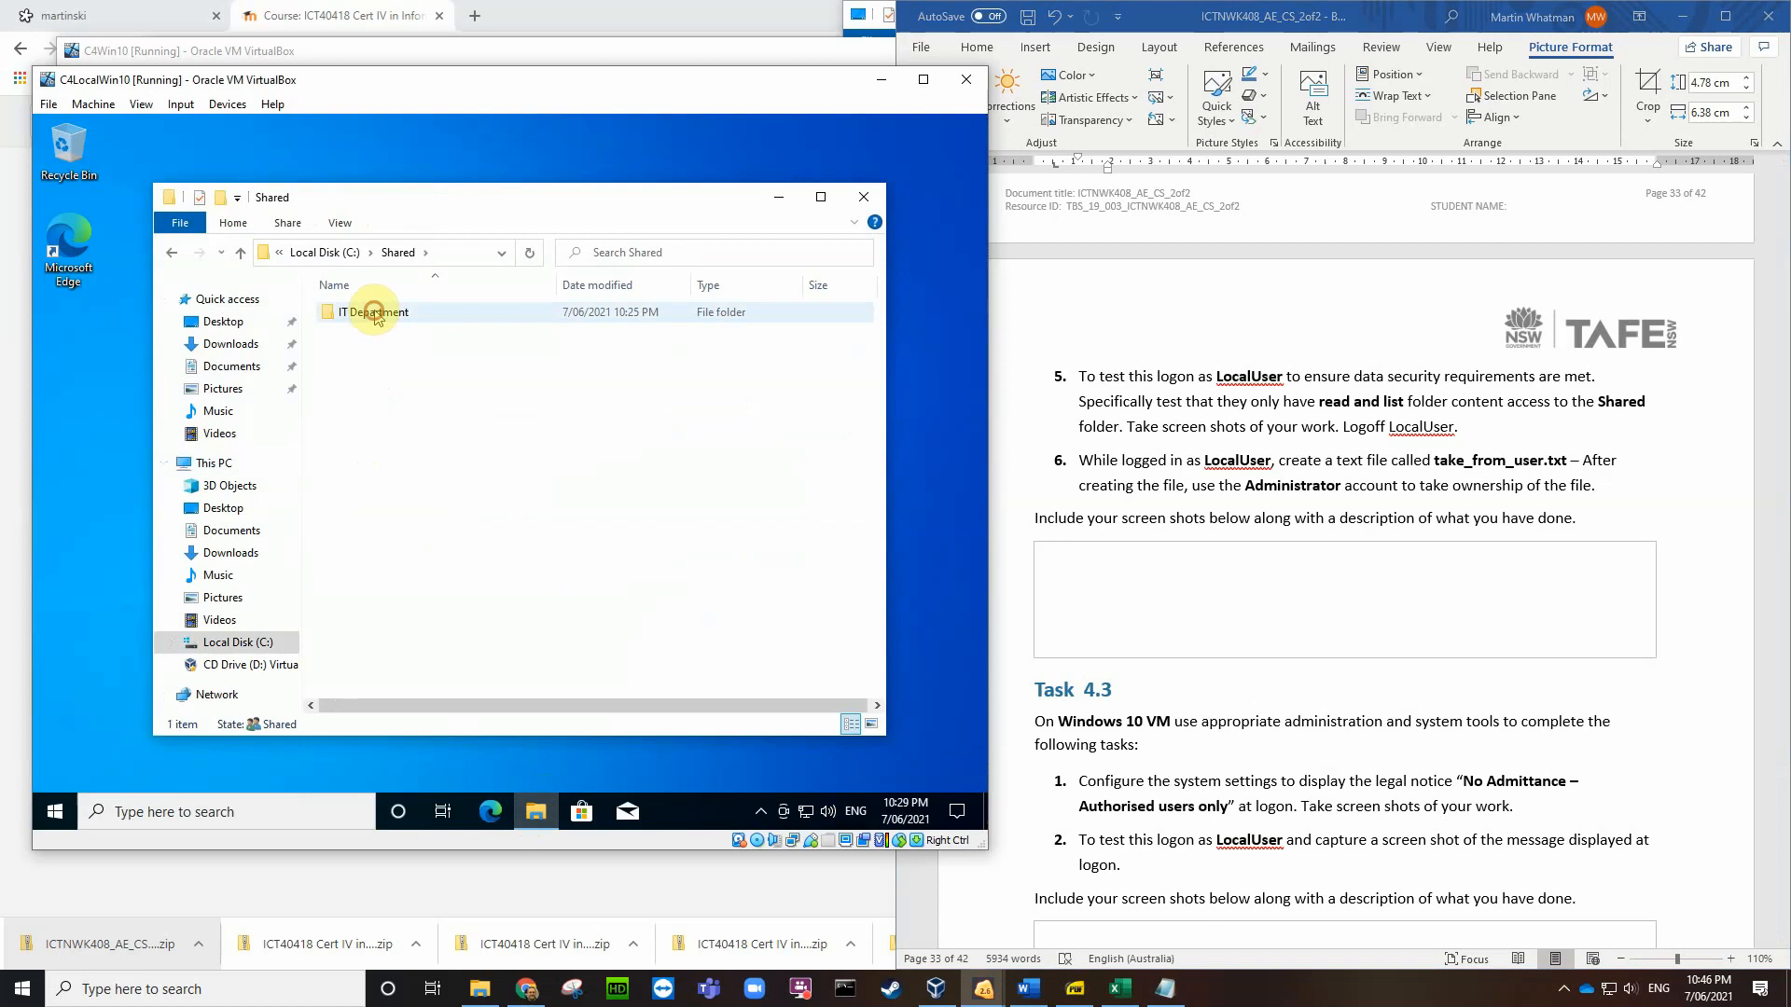
pyautogui.doubleClick(375, 315)
pyautogui.doubleClick(396, 314)
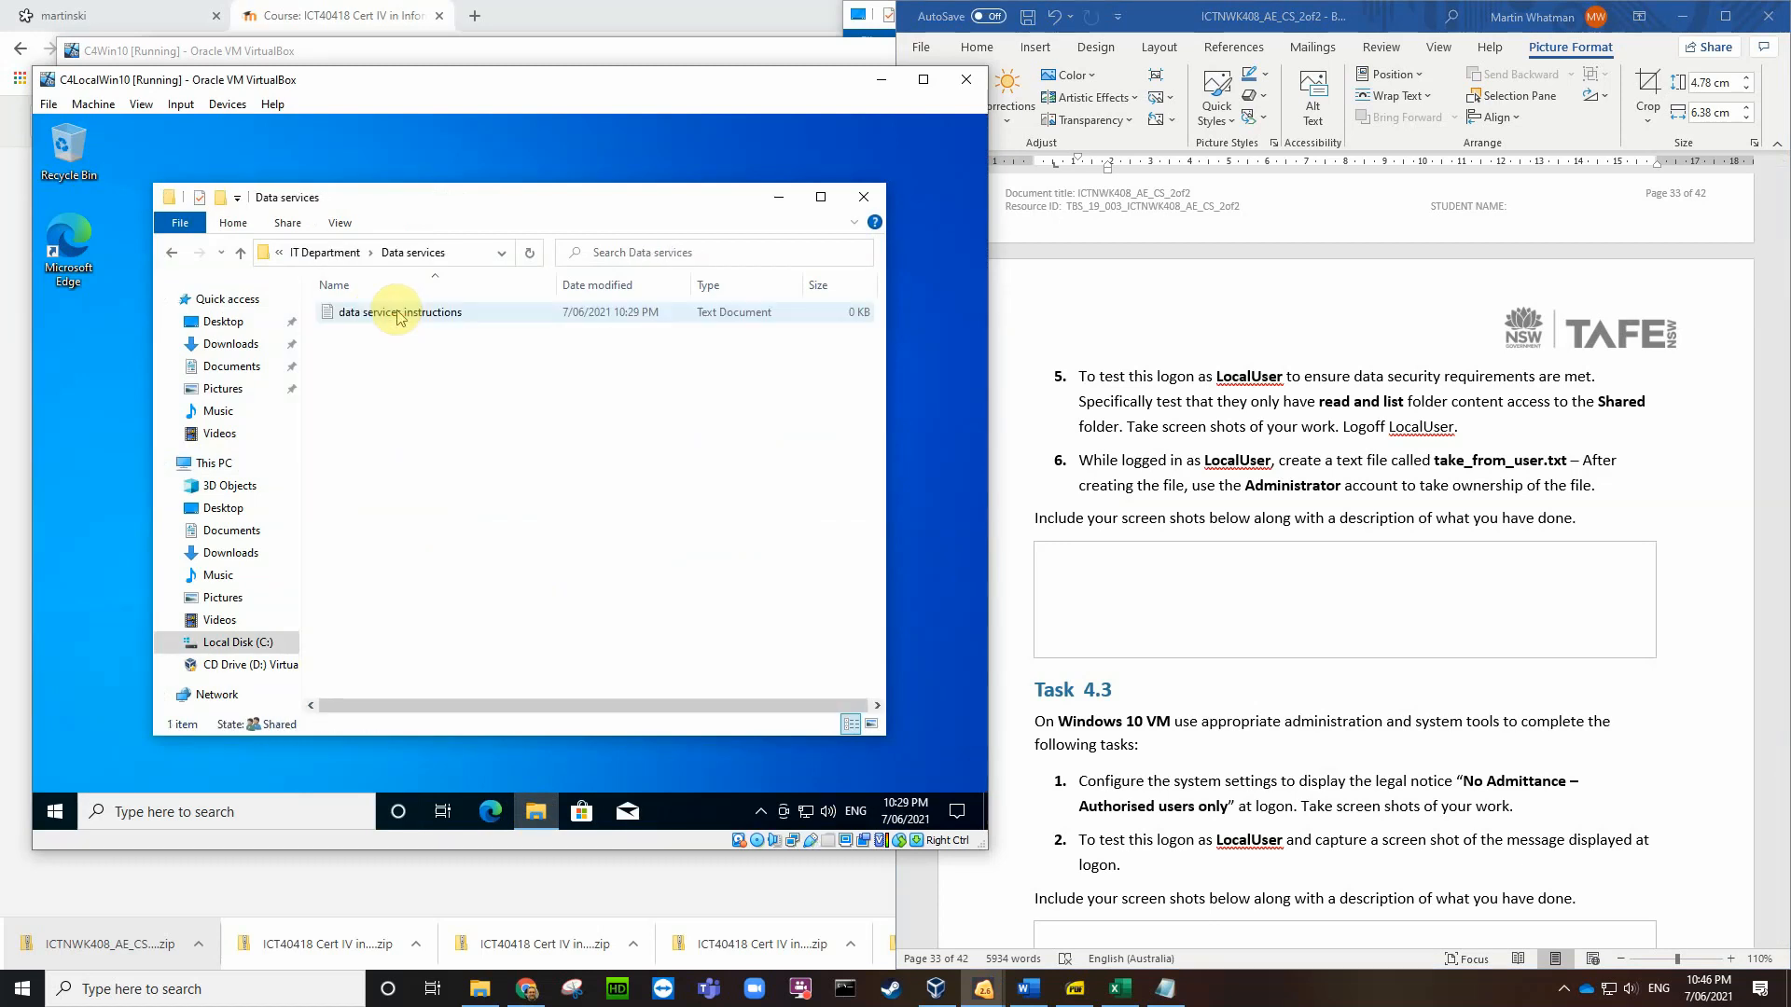
# Step: Open data services instructions.txt and save the edit over the existing file, triggering permission denied
pyautogui.doubleClick(406, 314)
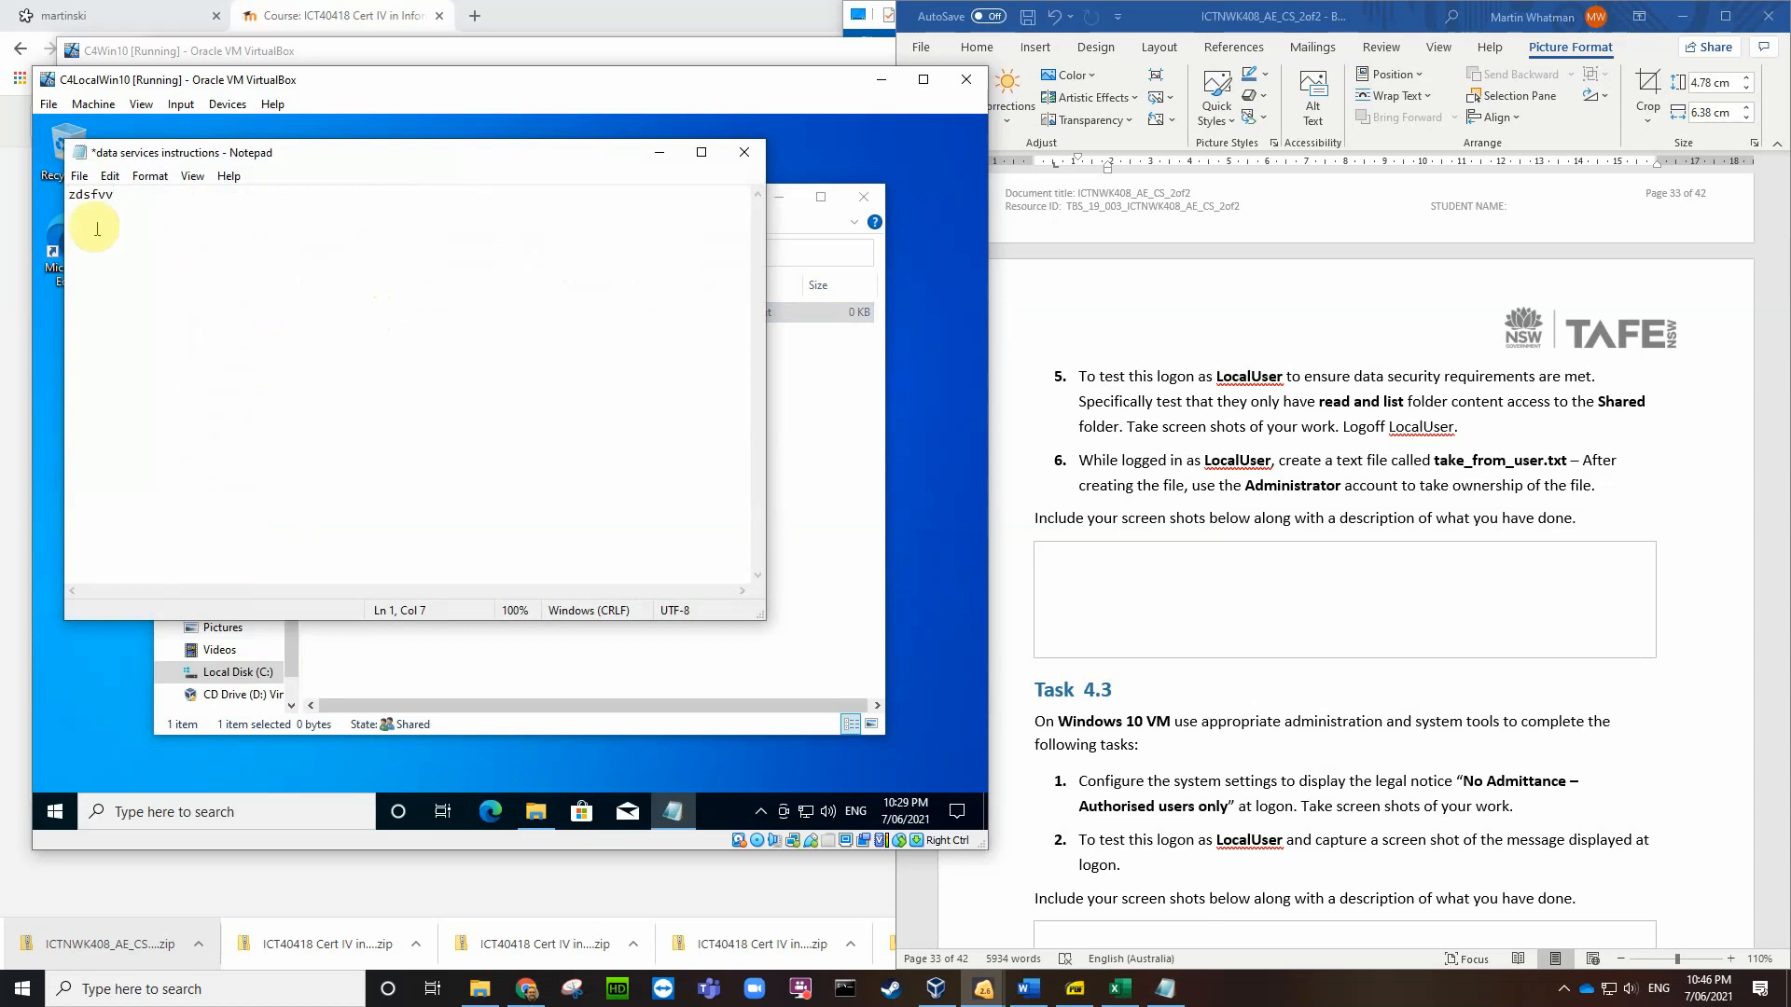
pyautogui.click(80, 178)
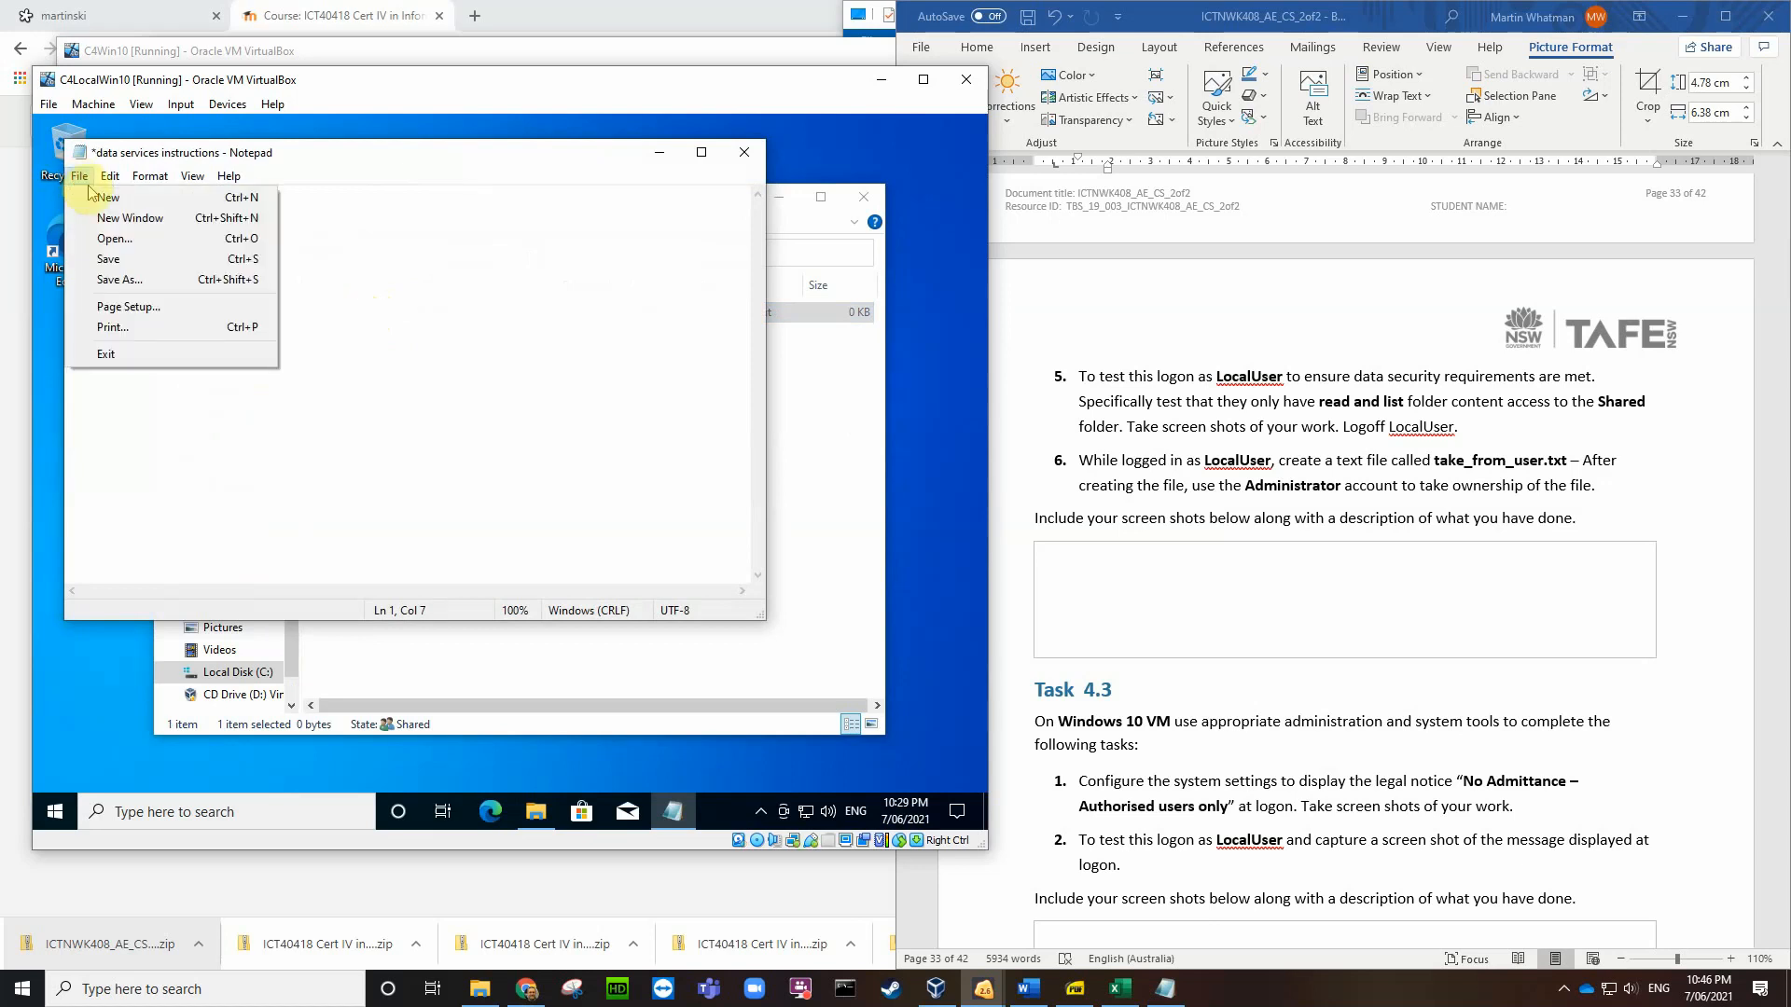
pyautogui.click(112, 261)
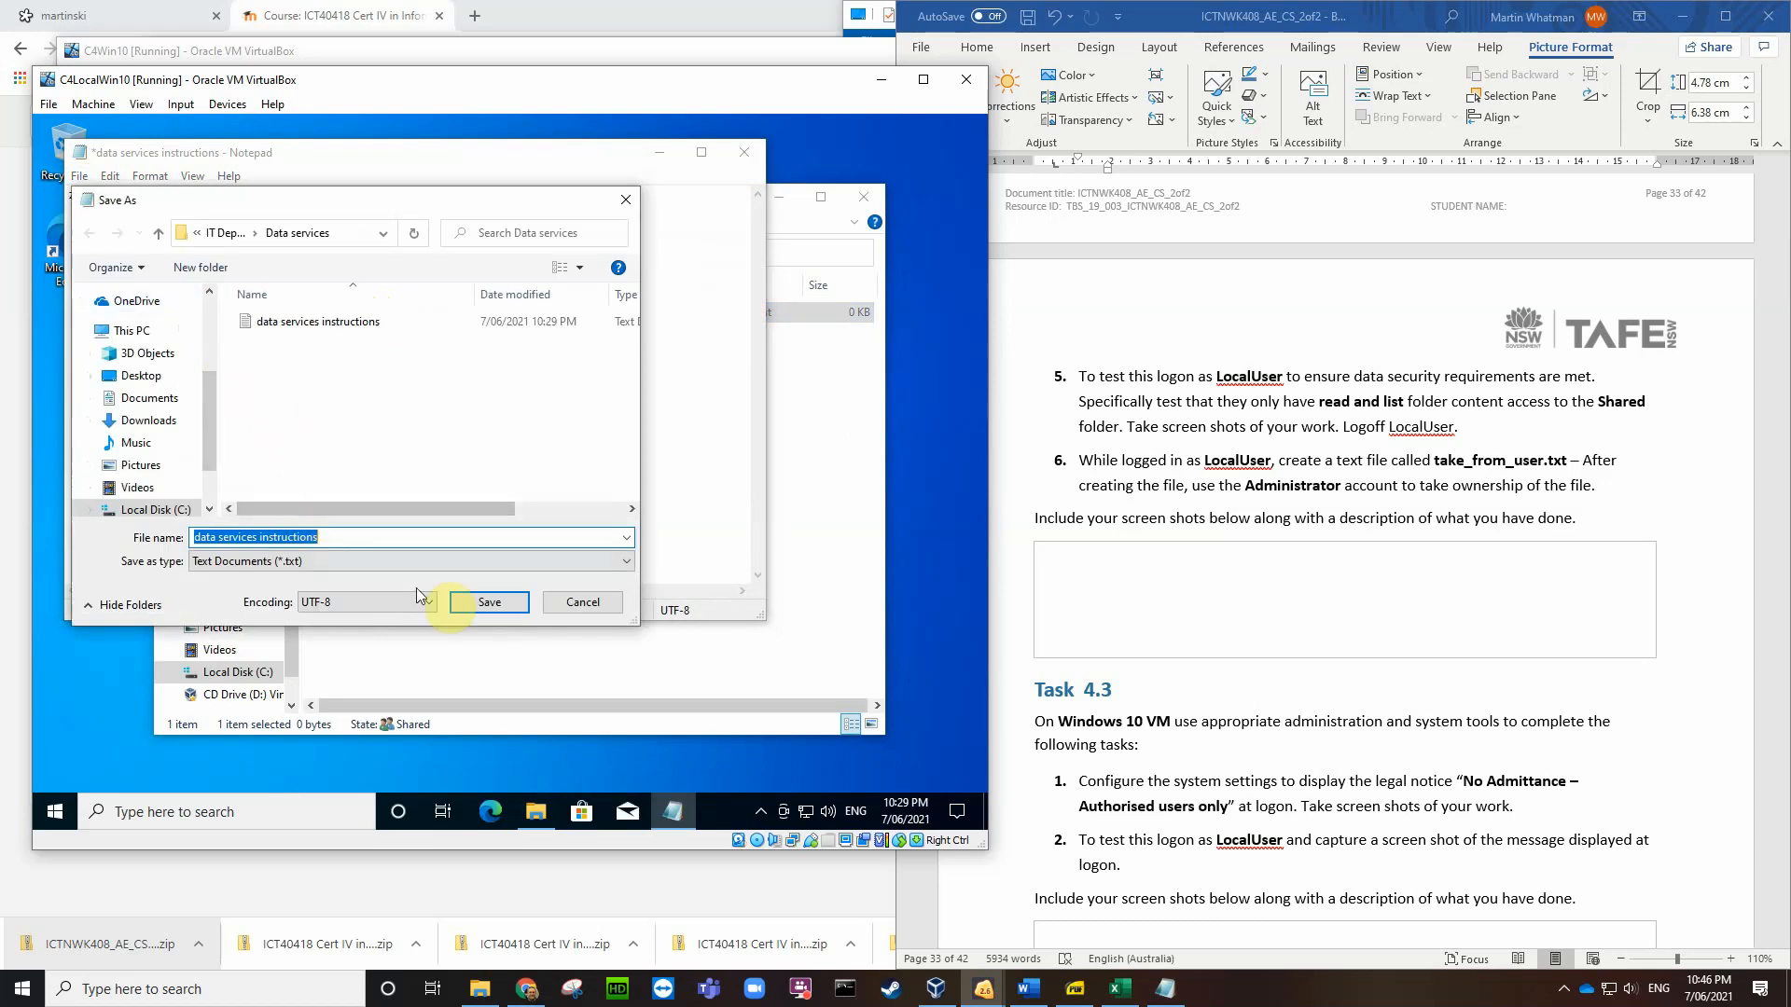
pyautogui.click(482, 605)
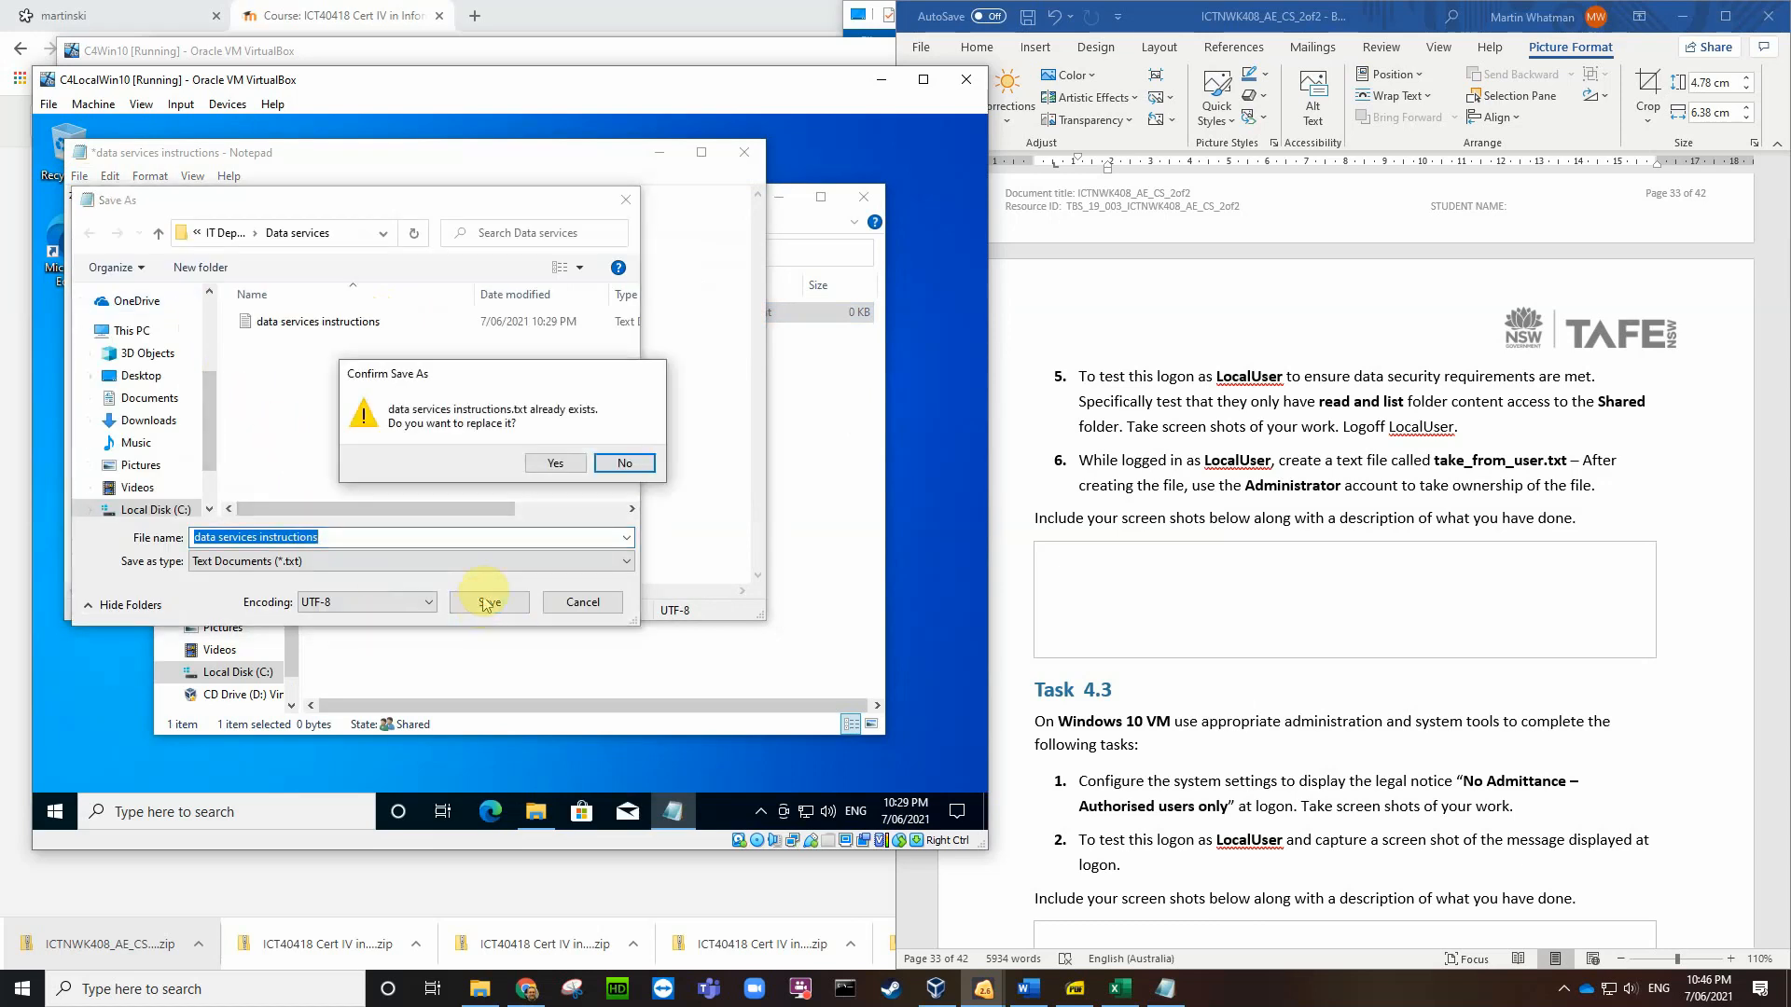
pyautogui.click(554, 465)
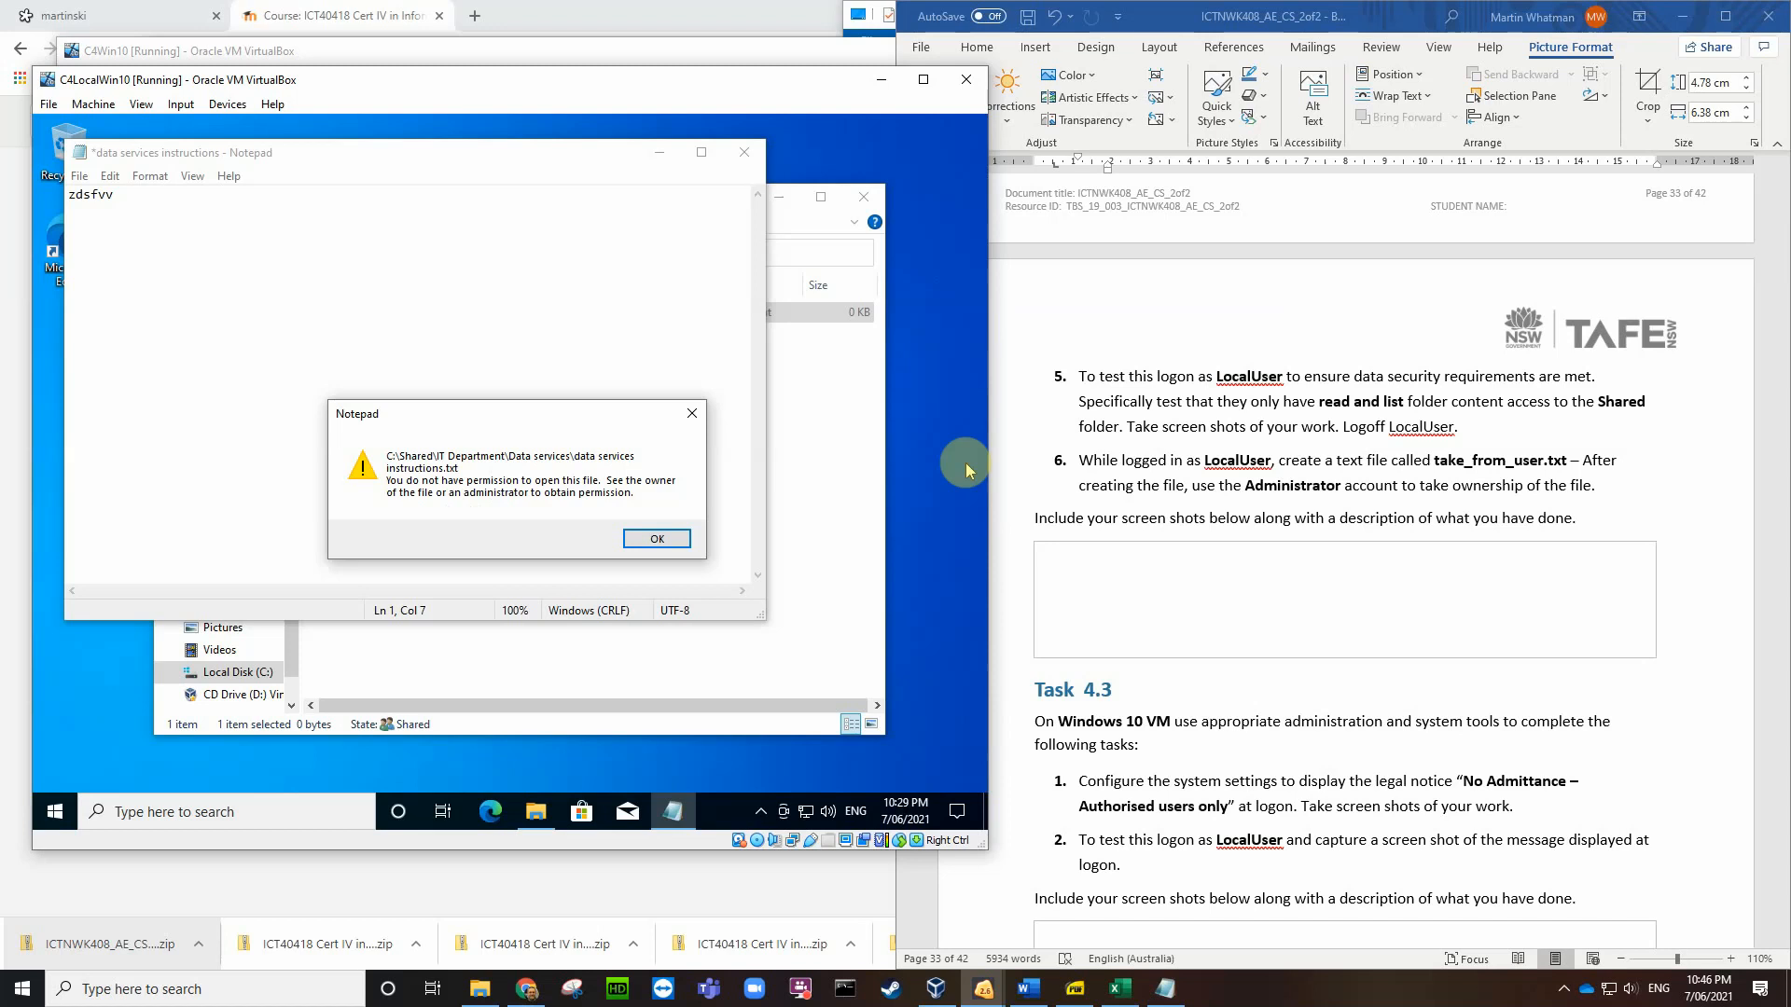
# Step: Capture a VirtualBox screenshot of the permission error and save it to the host Desktop
pyautogui.hotkey('ctrl', 'e')
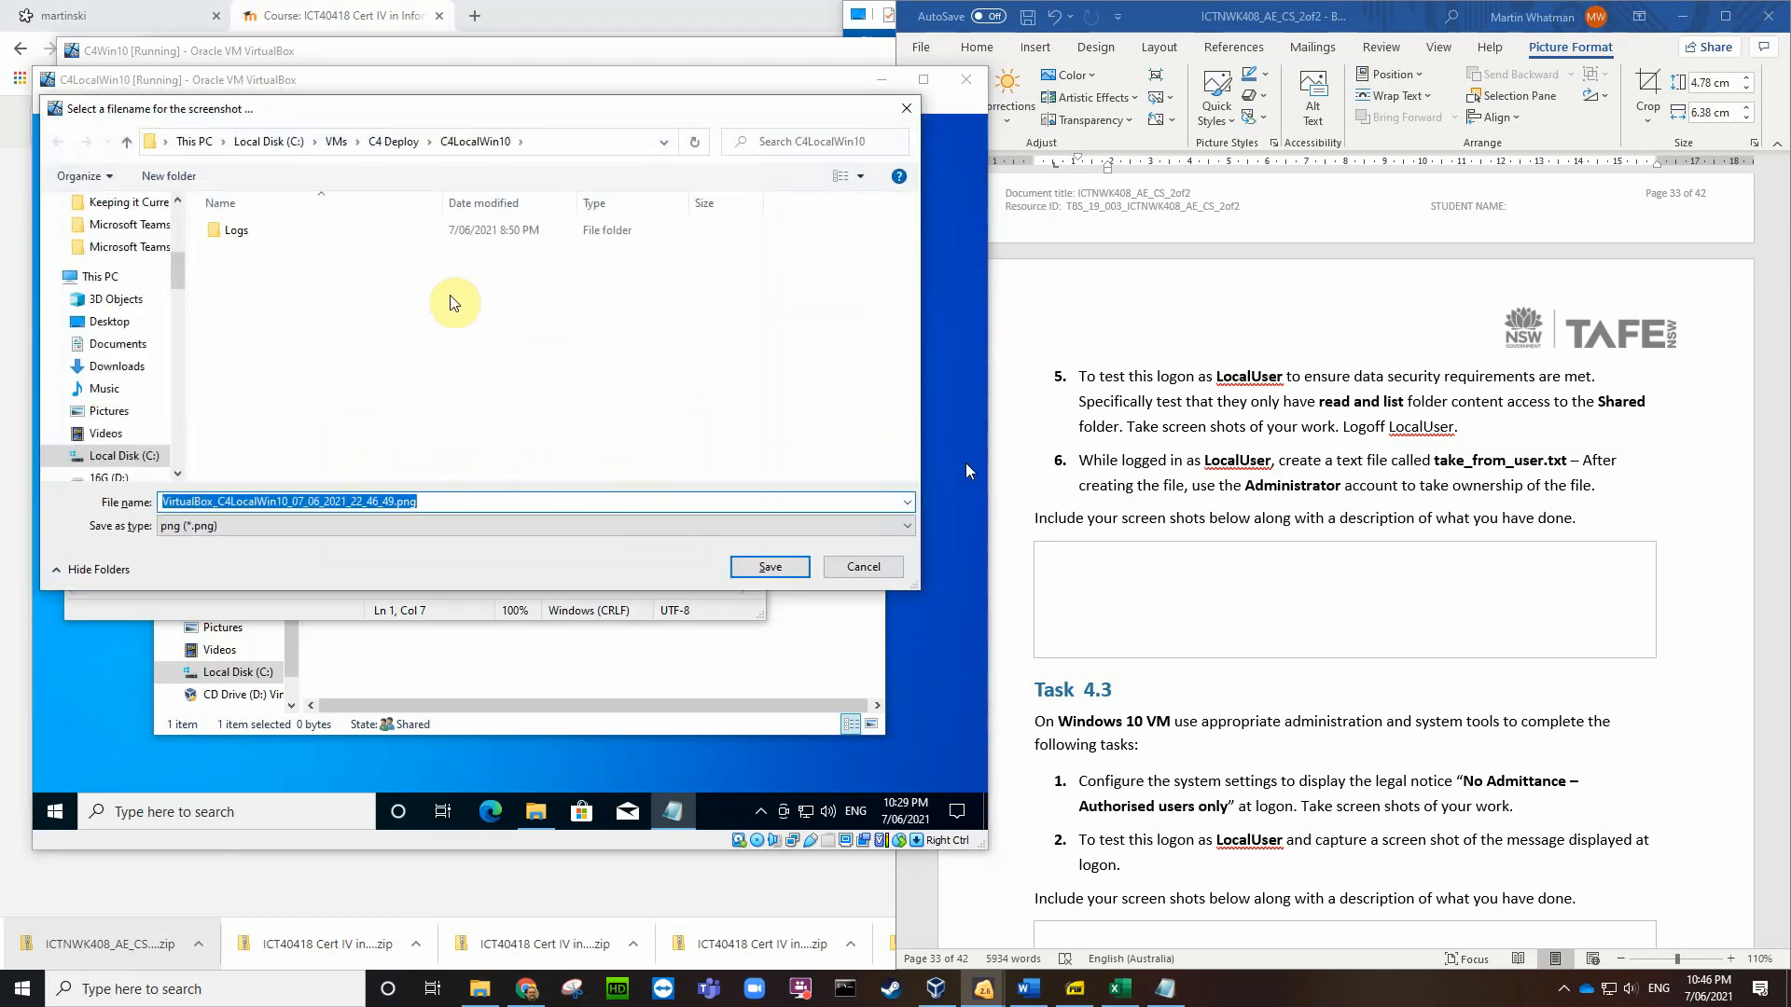
pyautogui.click(110, 322)
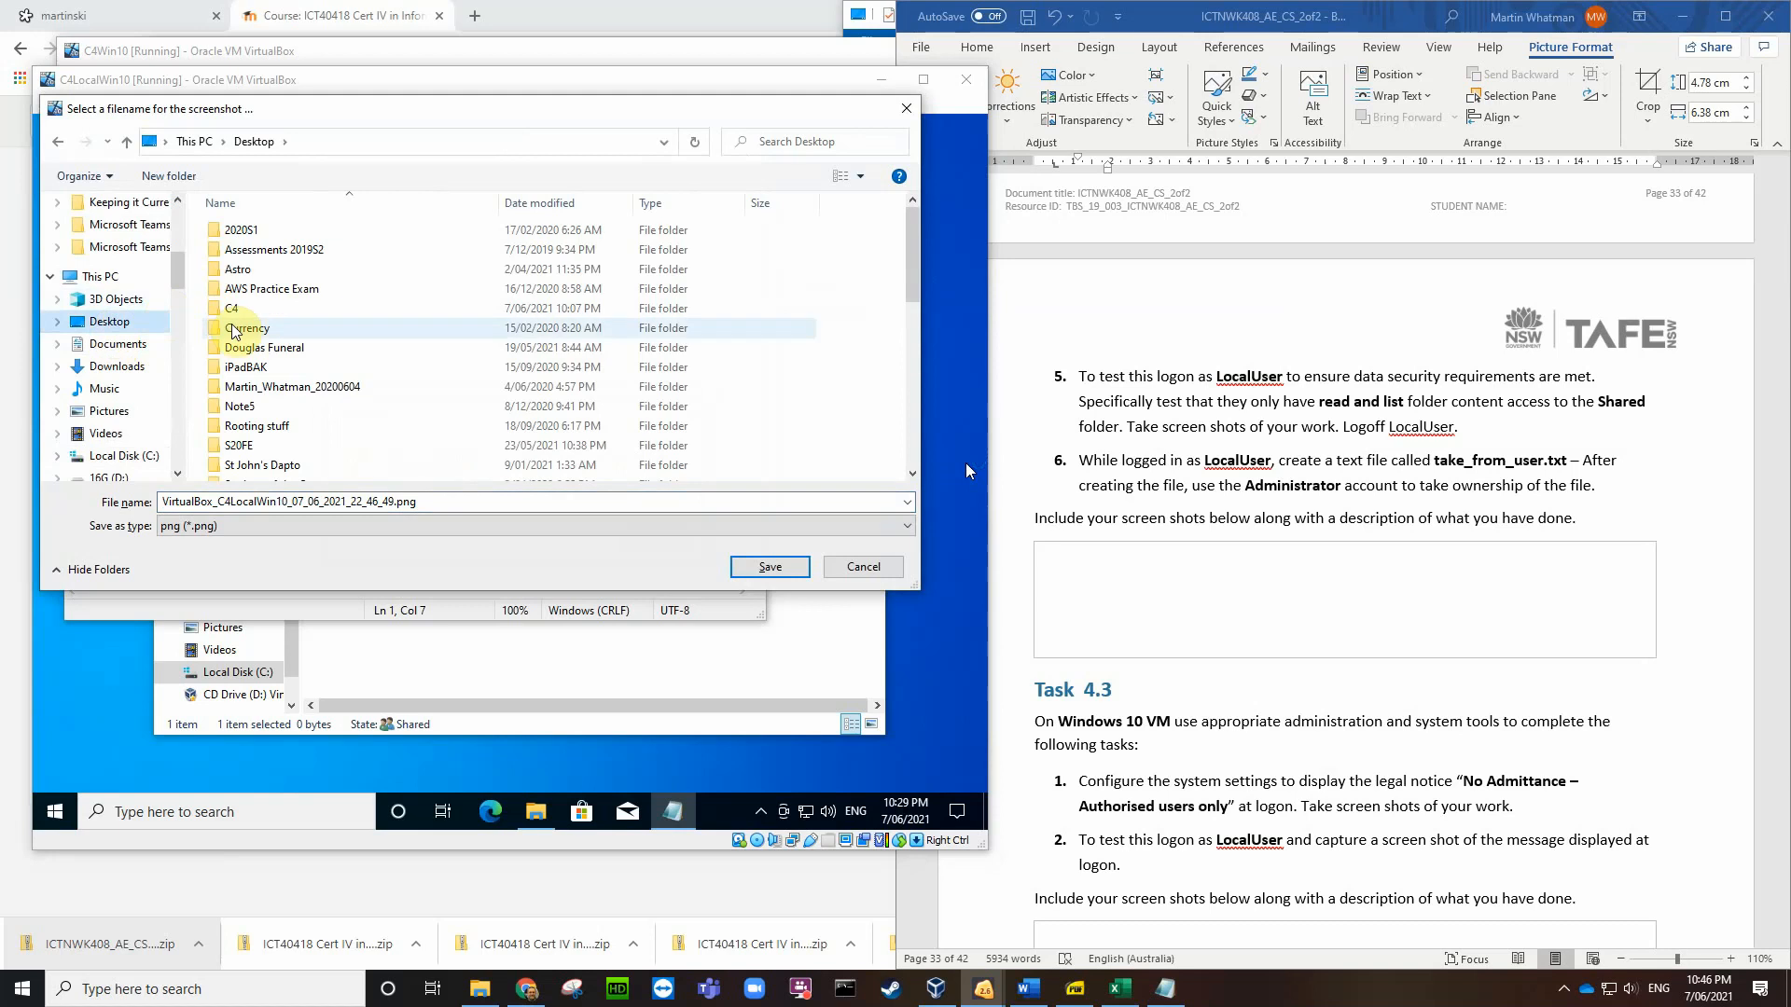
pyautogui.click(763, 568)
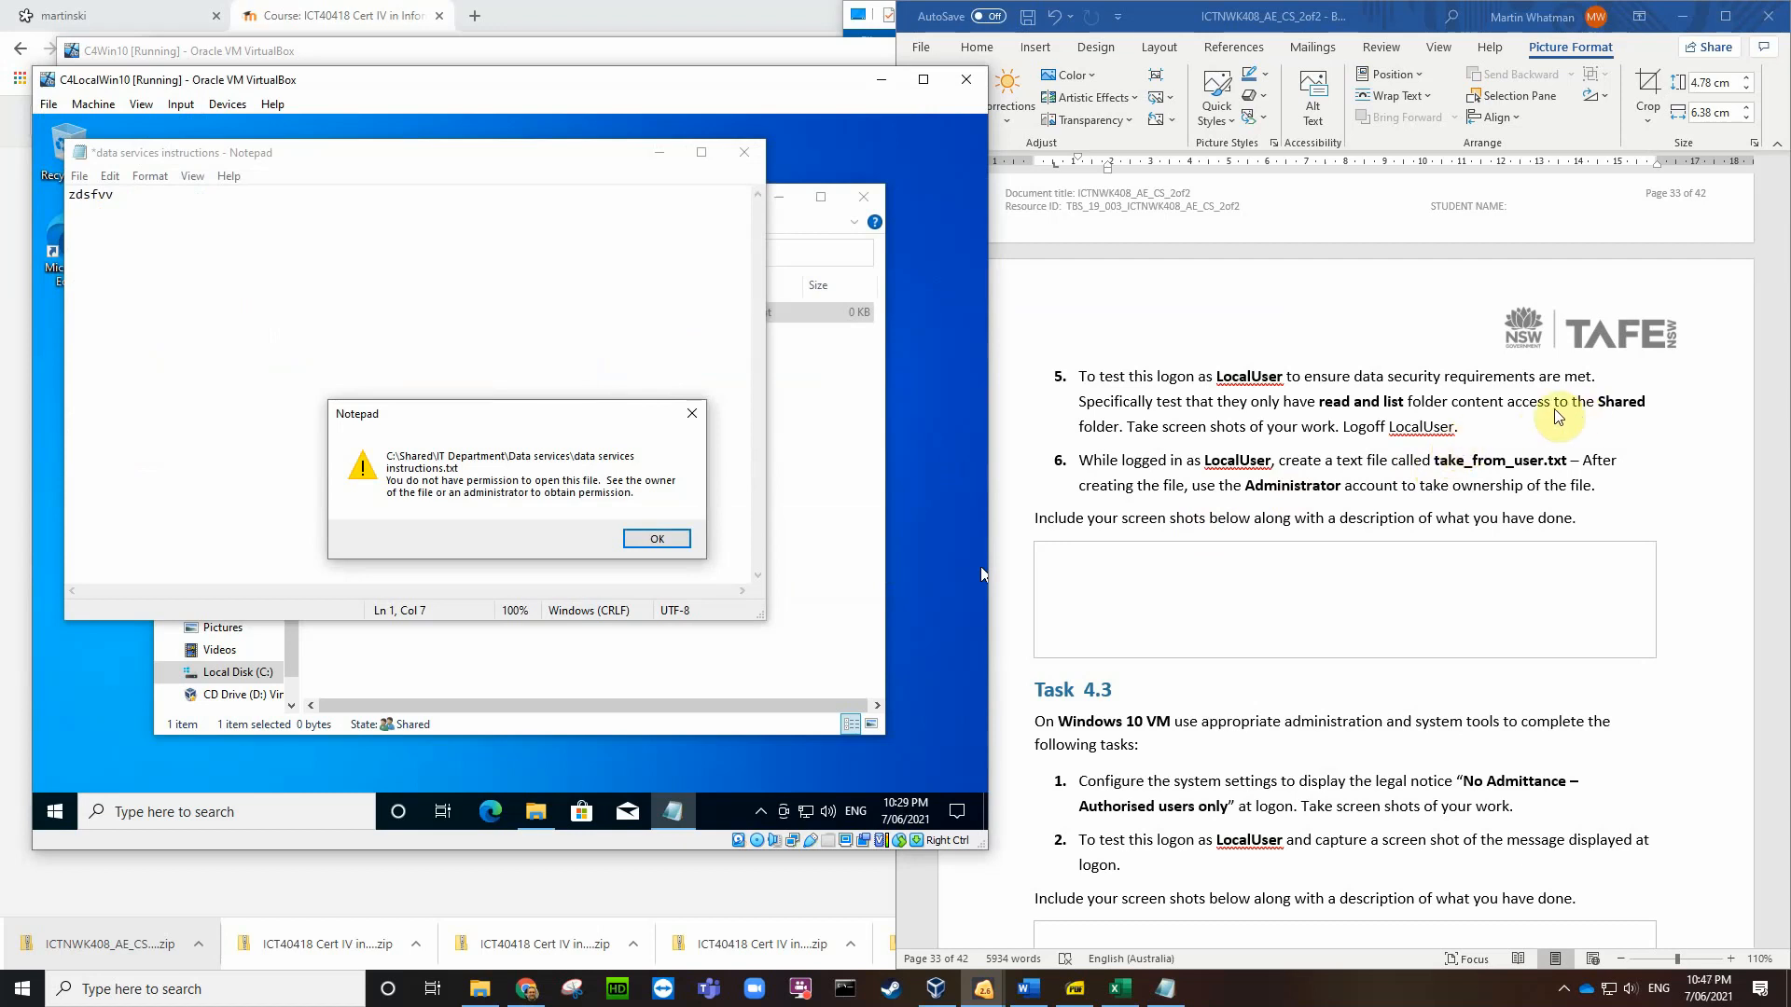
pyautogui.click(1472, 429)
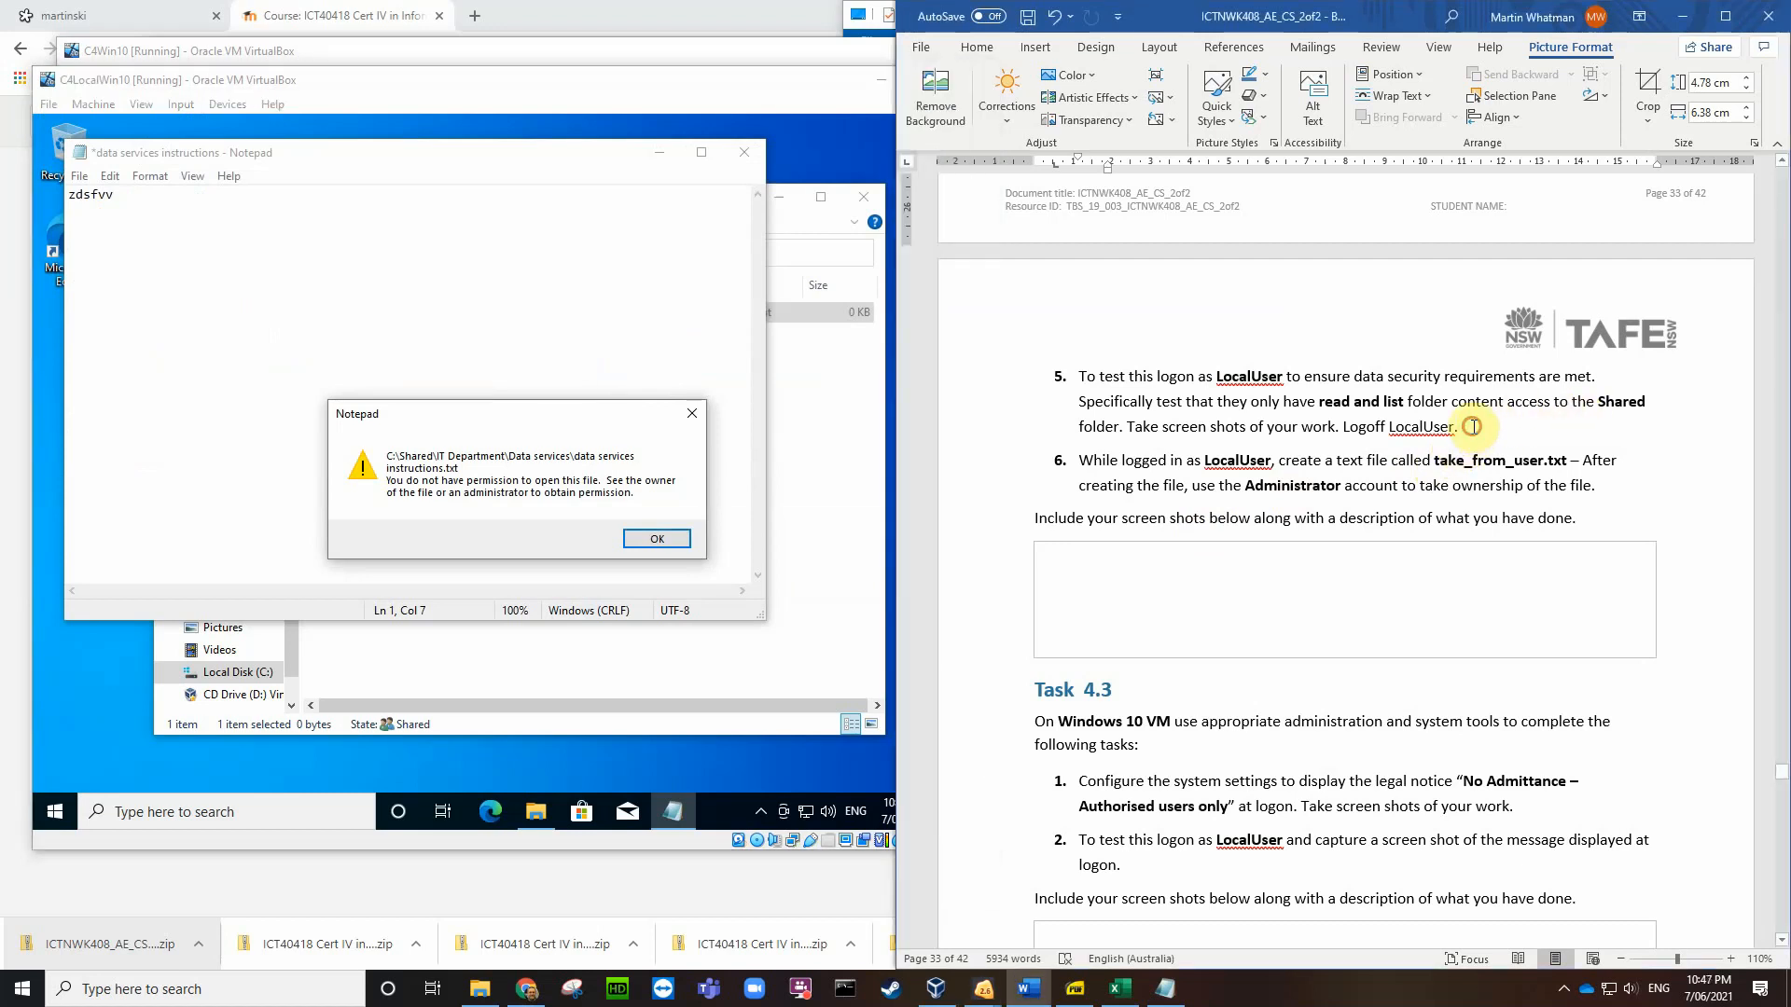
# Step: Insert the newest VirtualBox screenshot from the Desktop after 'Logoff LocalUser.' and shrink it to half size
pyautogui.click(1472, 426)
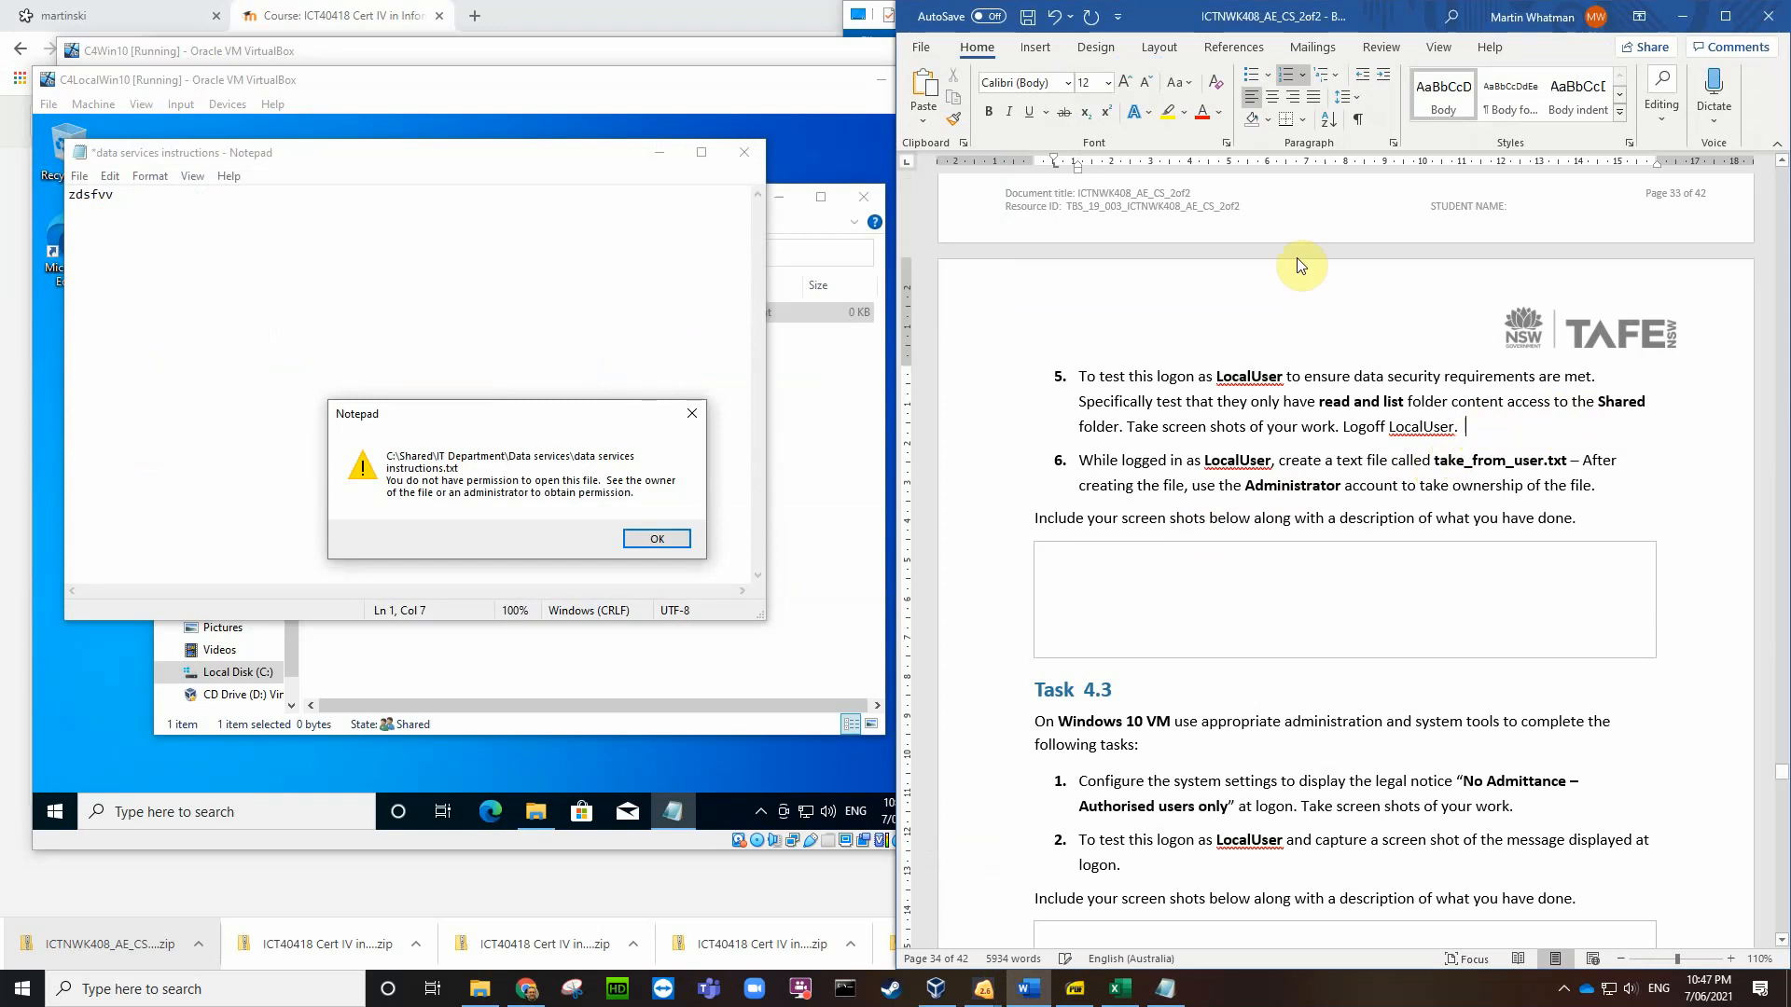
pyautogui.click(1043, 51)
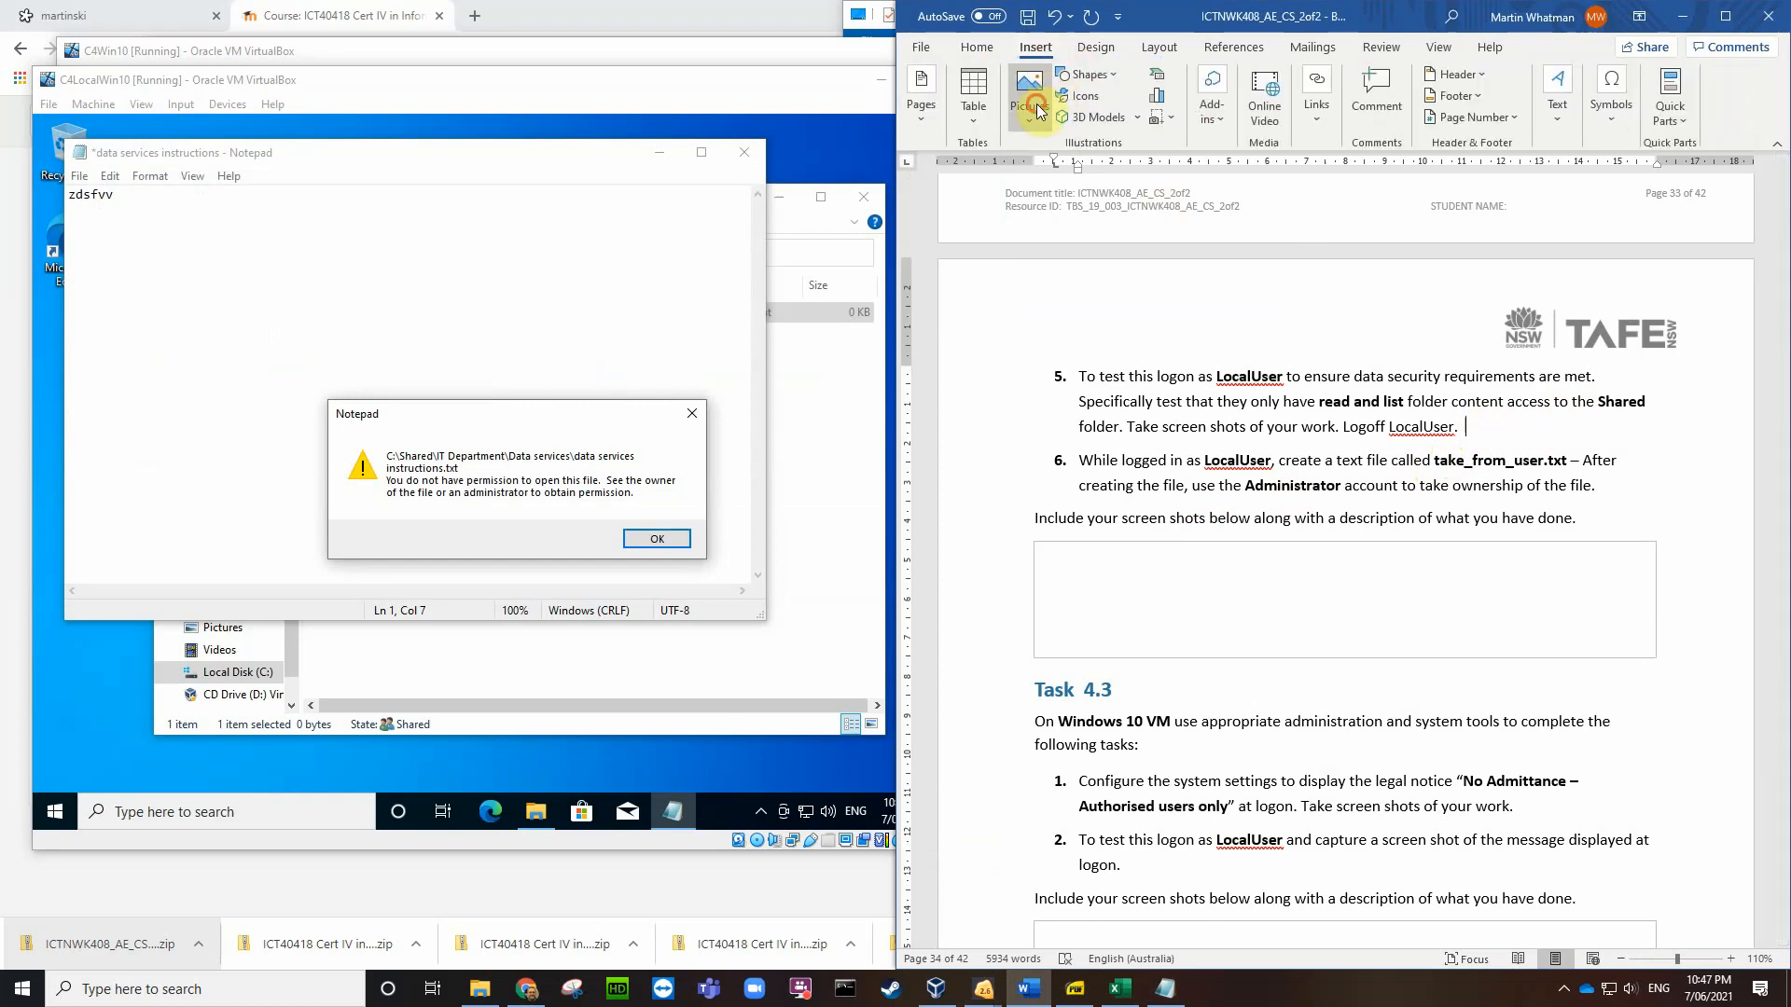
pyautogui.click(1036, 107)
pyautogui.click(1053, 169)
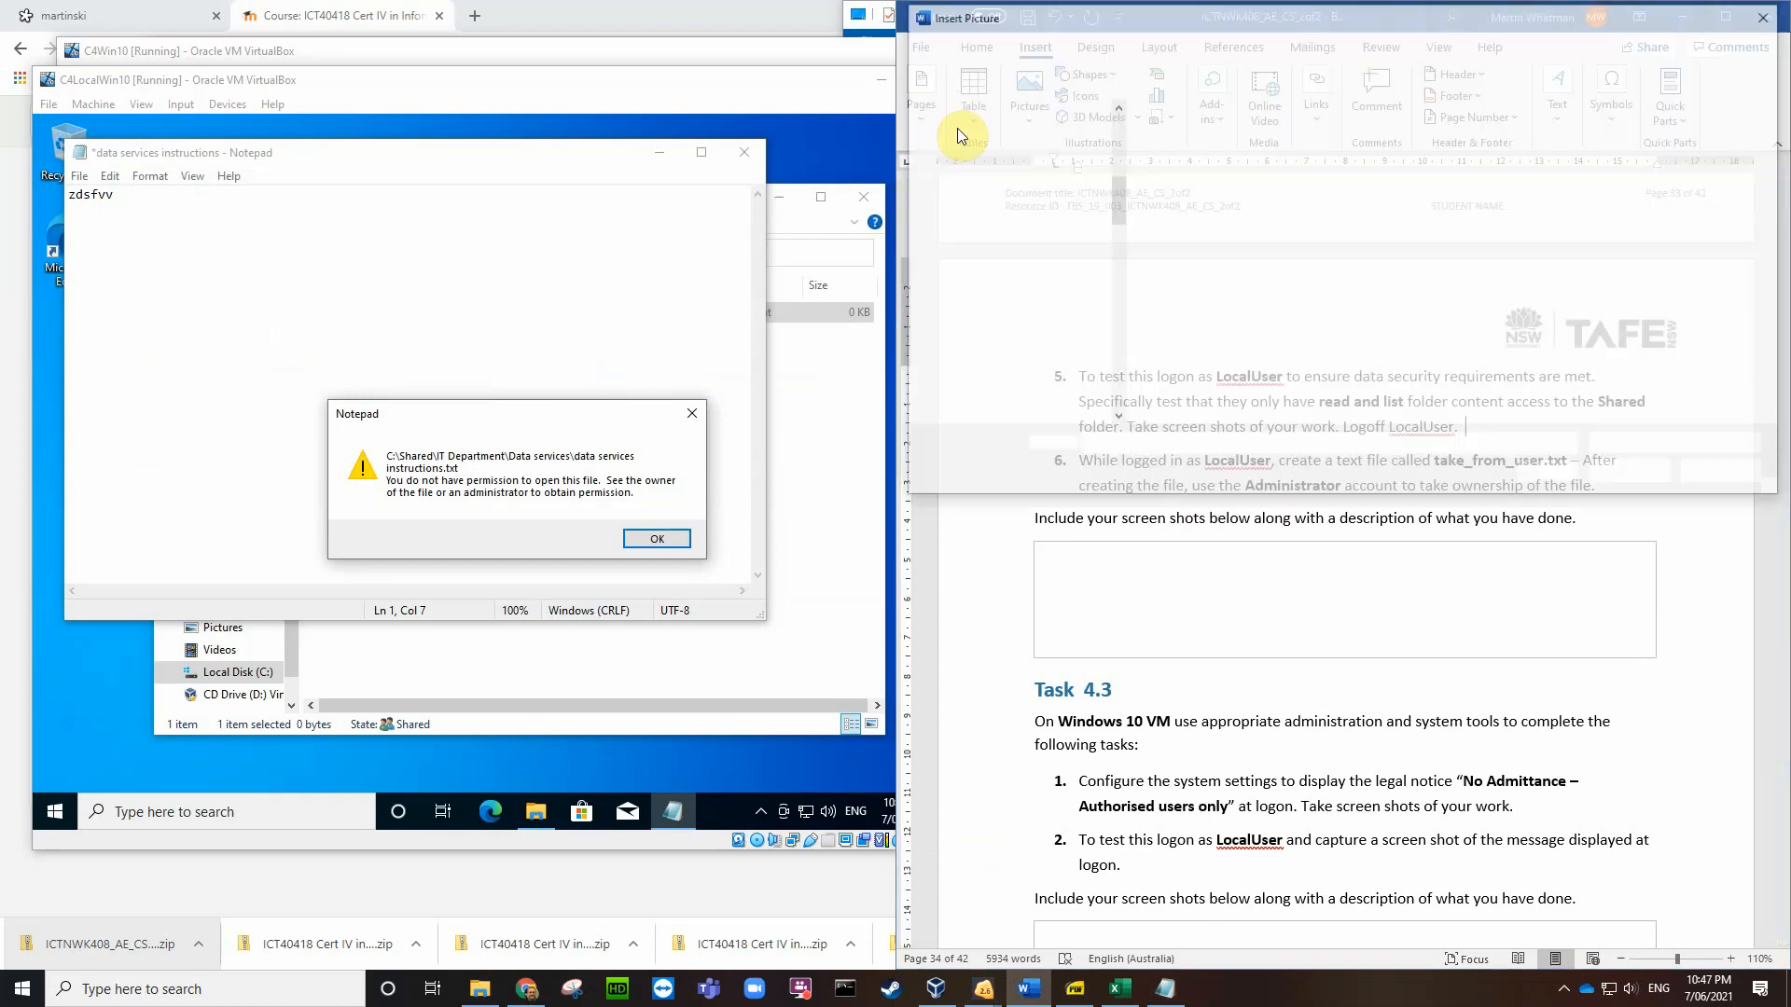
pyautogui.click(970, 184)
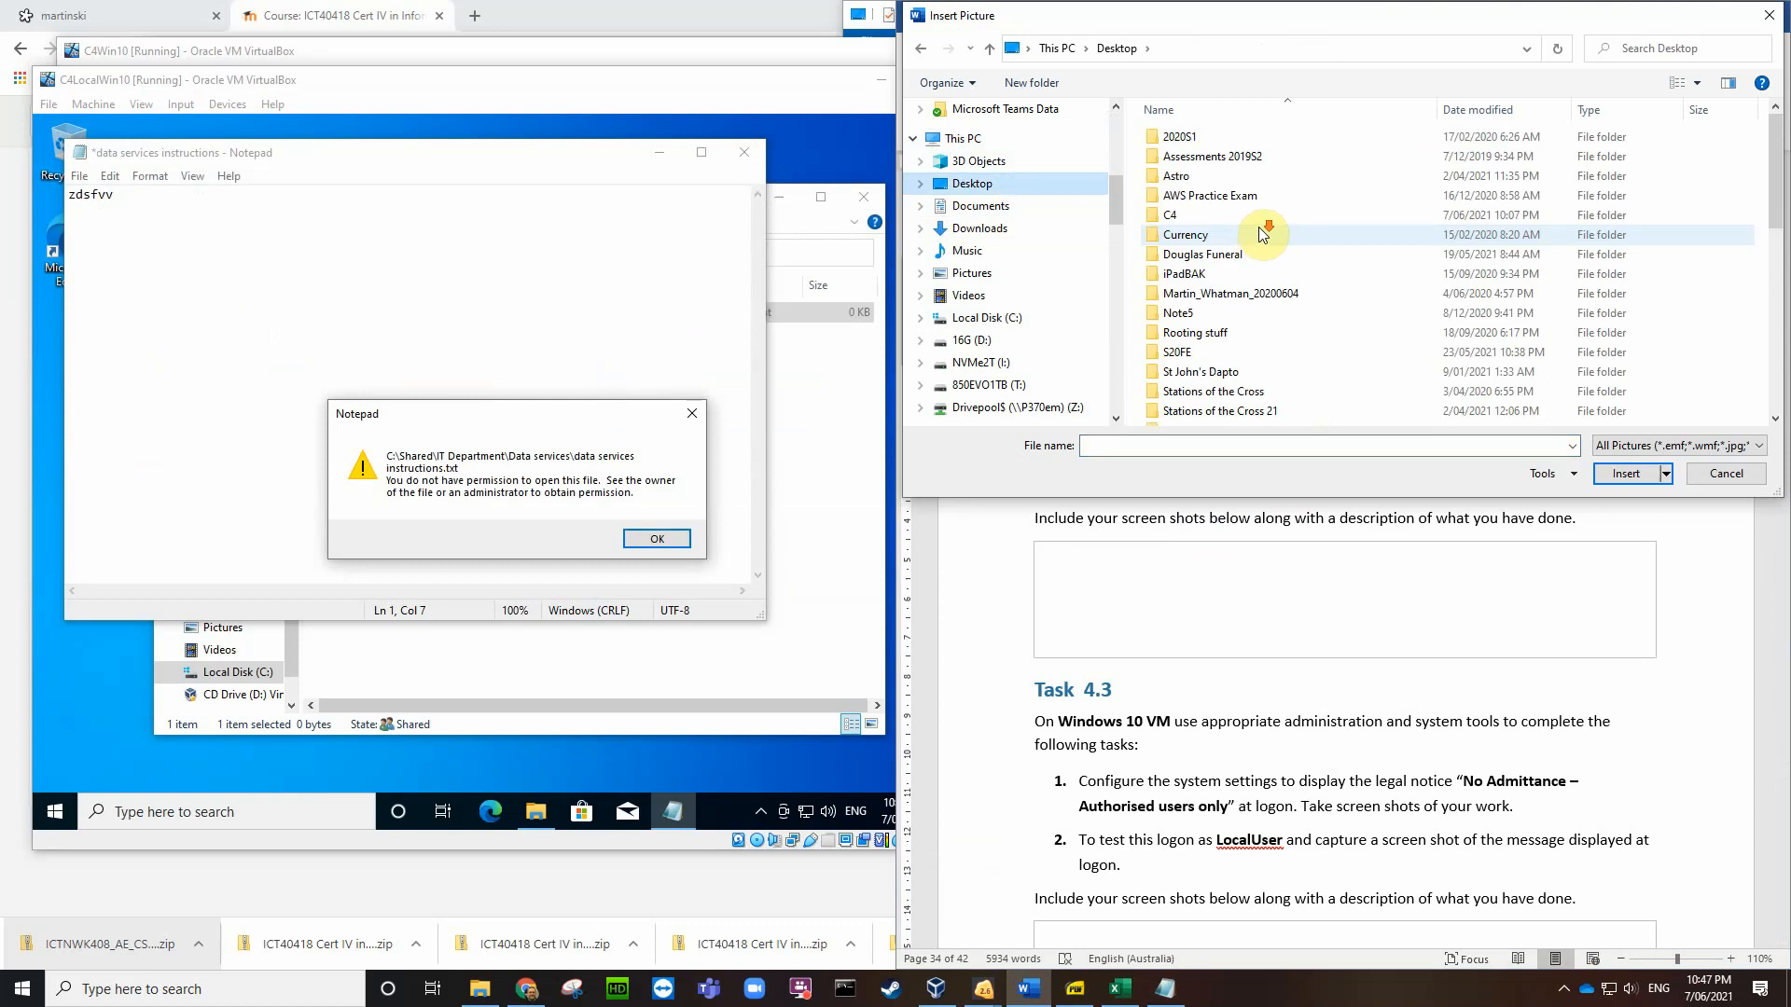
pyautogui.scroll(-10, 1261, 233)
pyautogui.click(1334, 336)
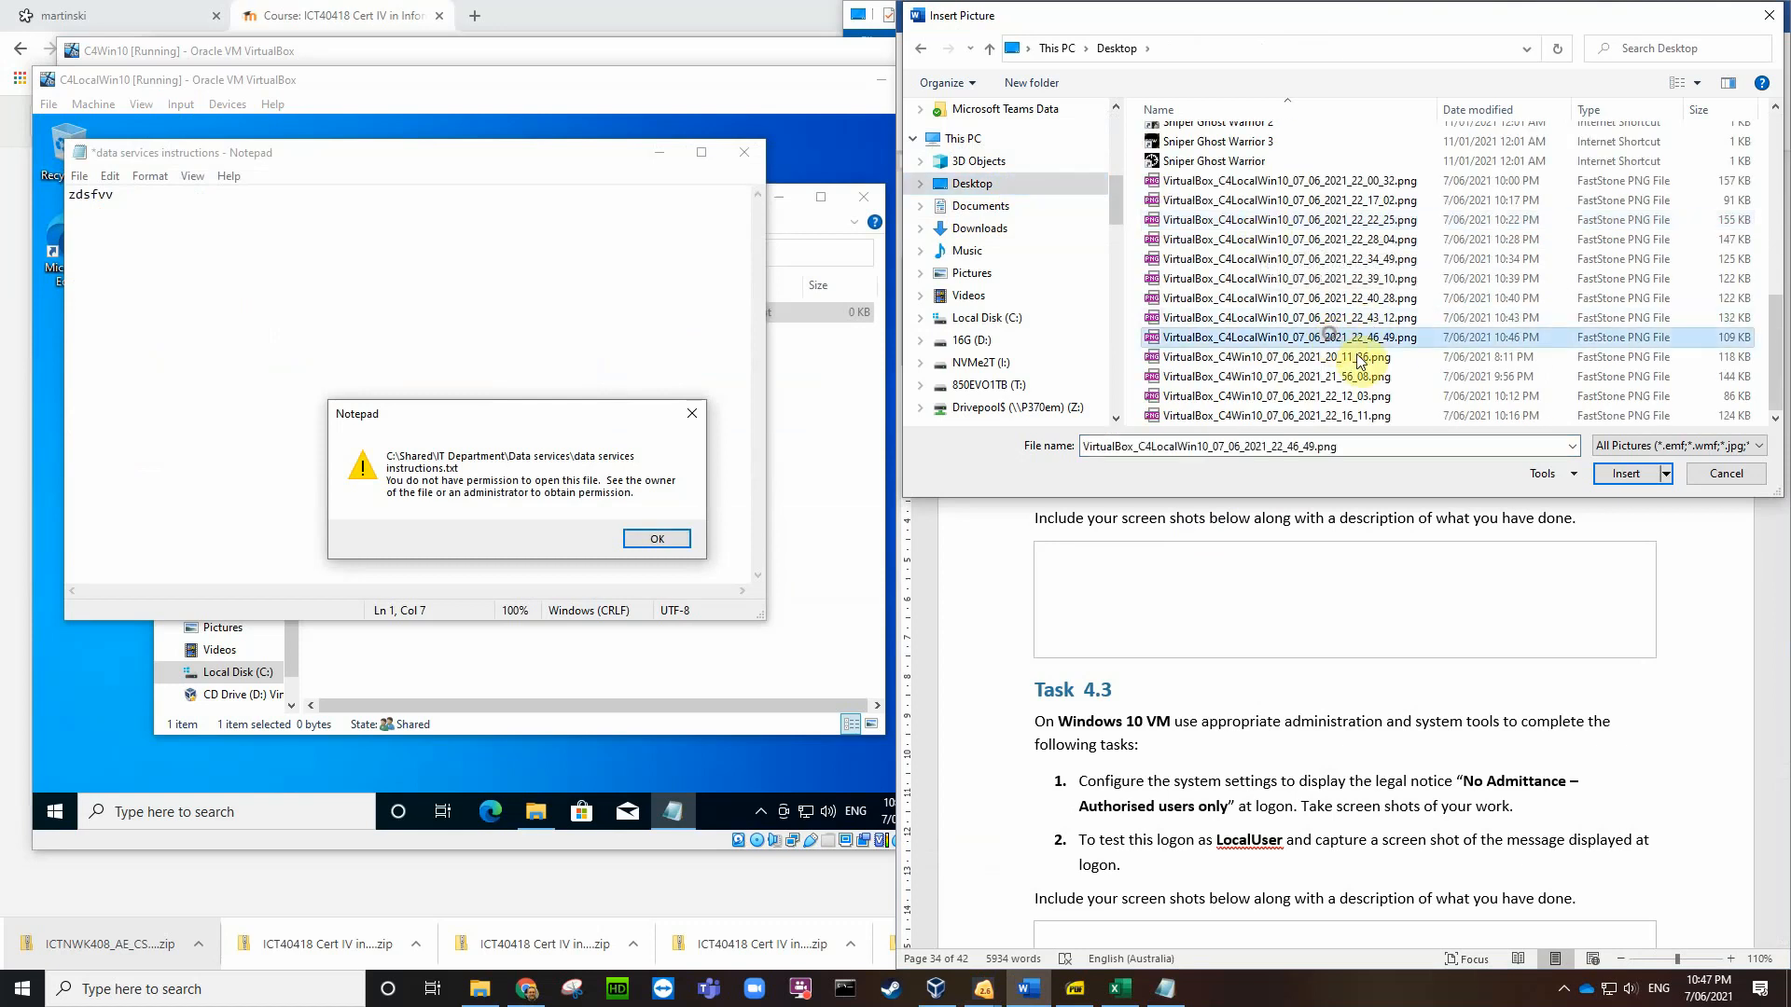
pyautogui.click(1613, 468)
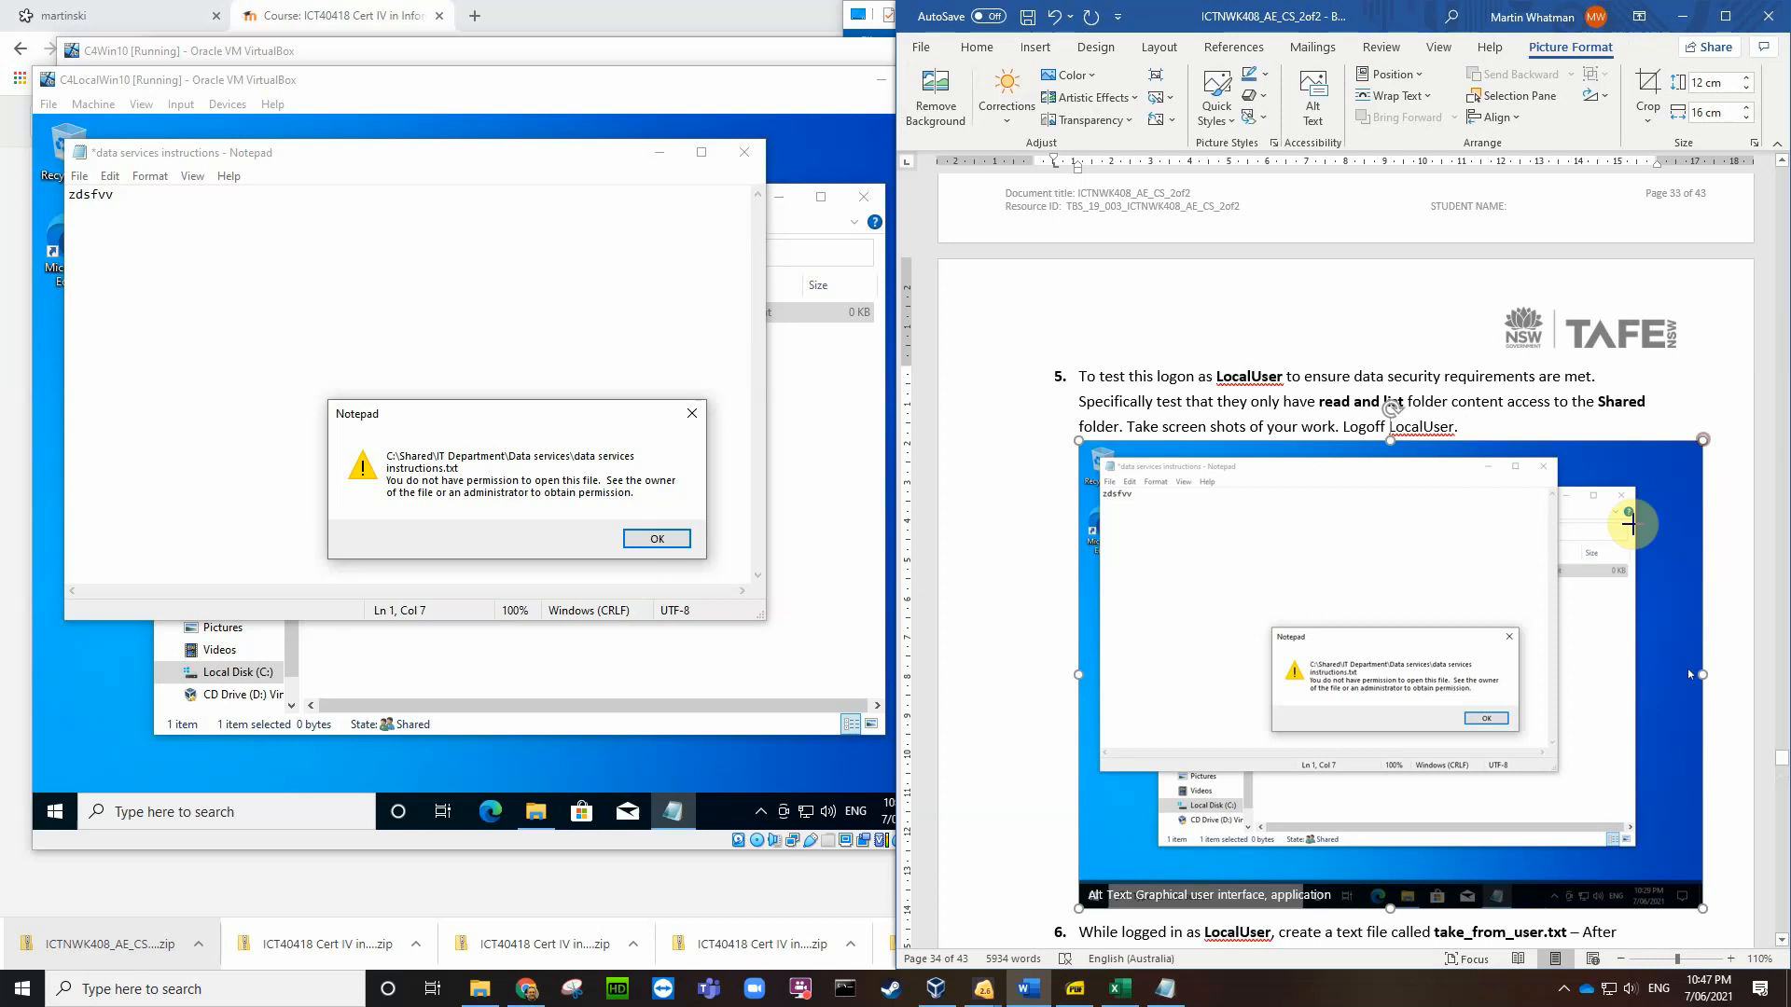
pyautogui.moveTo(1702, 907); pyautogui.dragTo(1388, 653)
pyautogui.click(1557, 602)
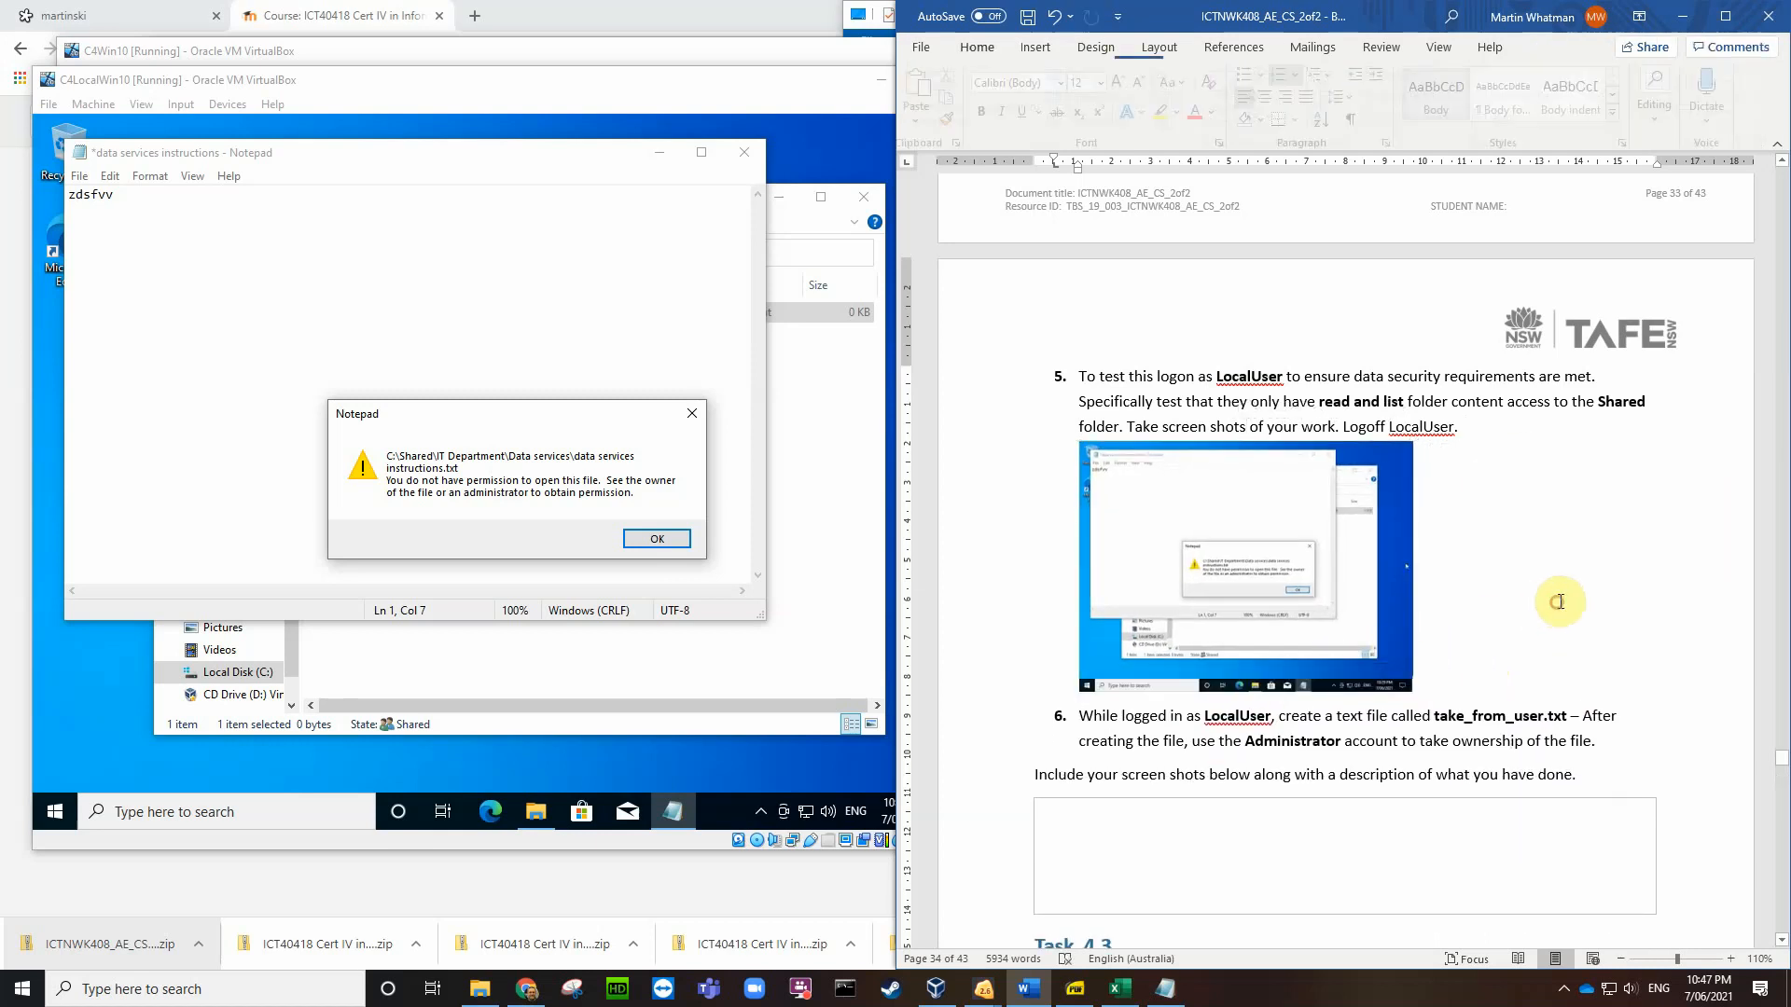
pyautogui.scroll(-3, 1558, 601)
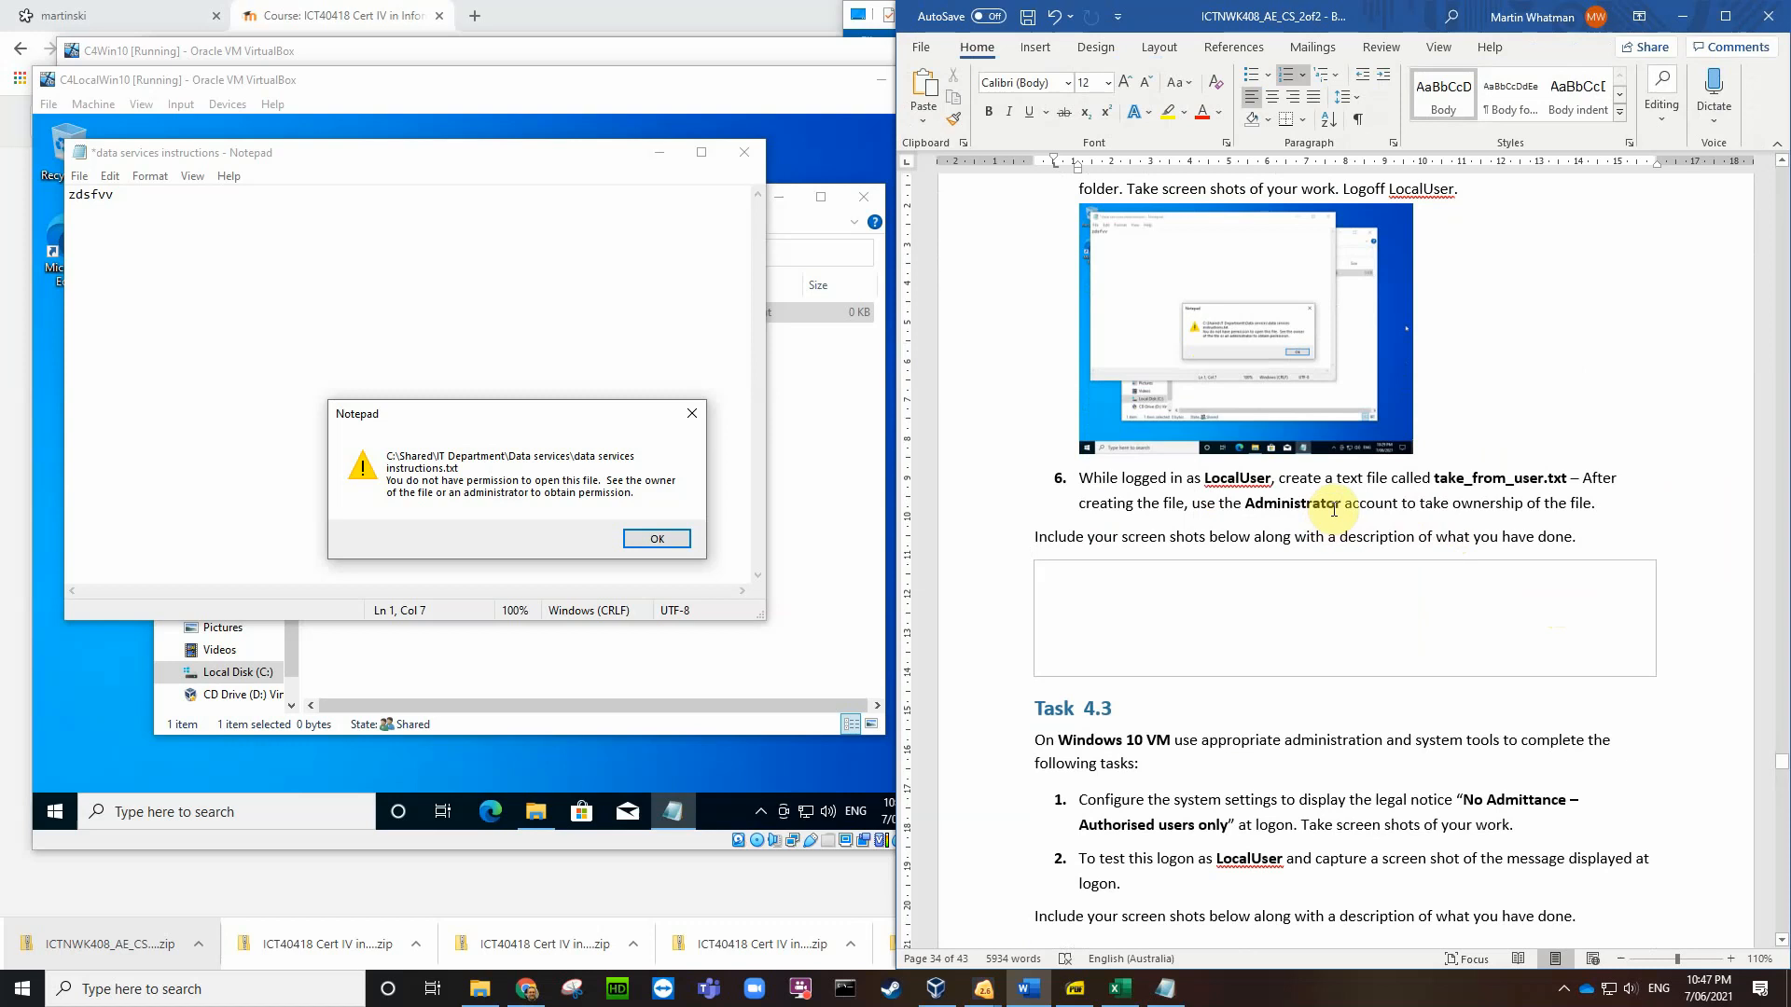
# Step: Dismiss the permission error and close Notepad with Don't Save
pyautogui.scroll(1, 1450, 429)
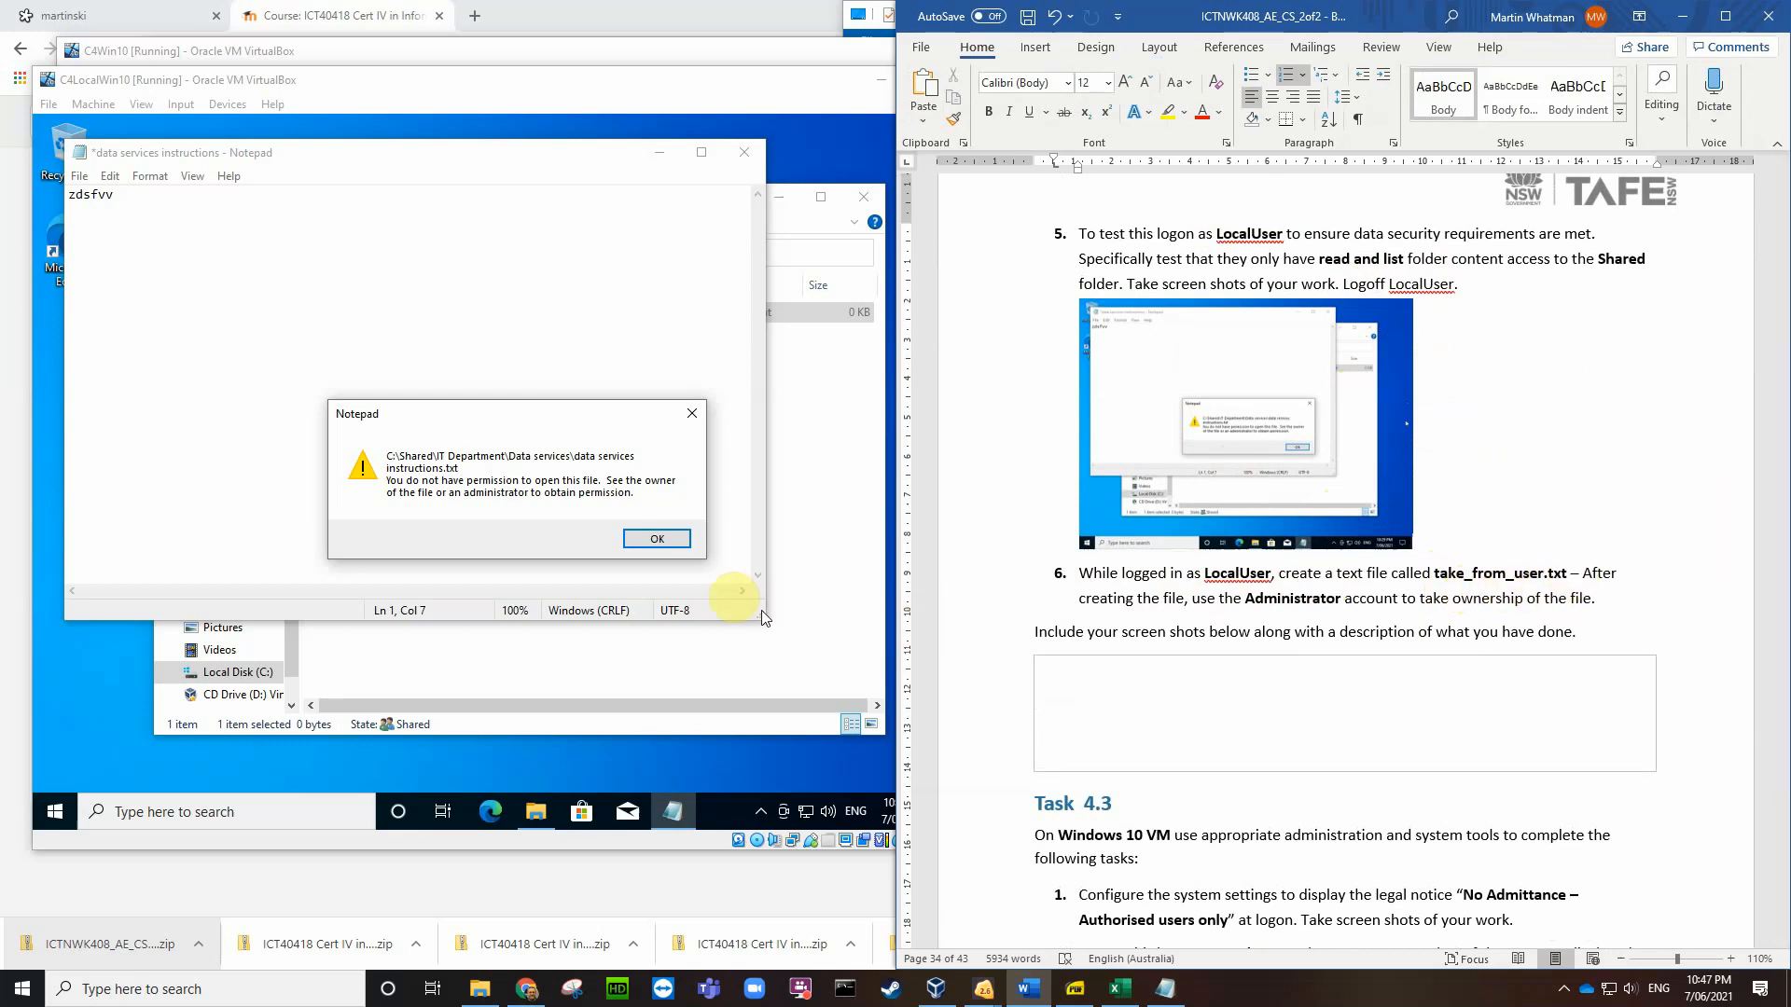
pyautogui.click(657, 539)
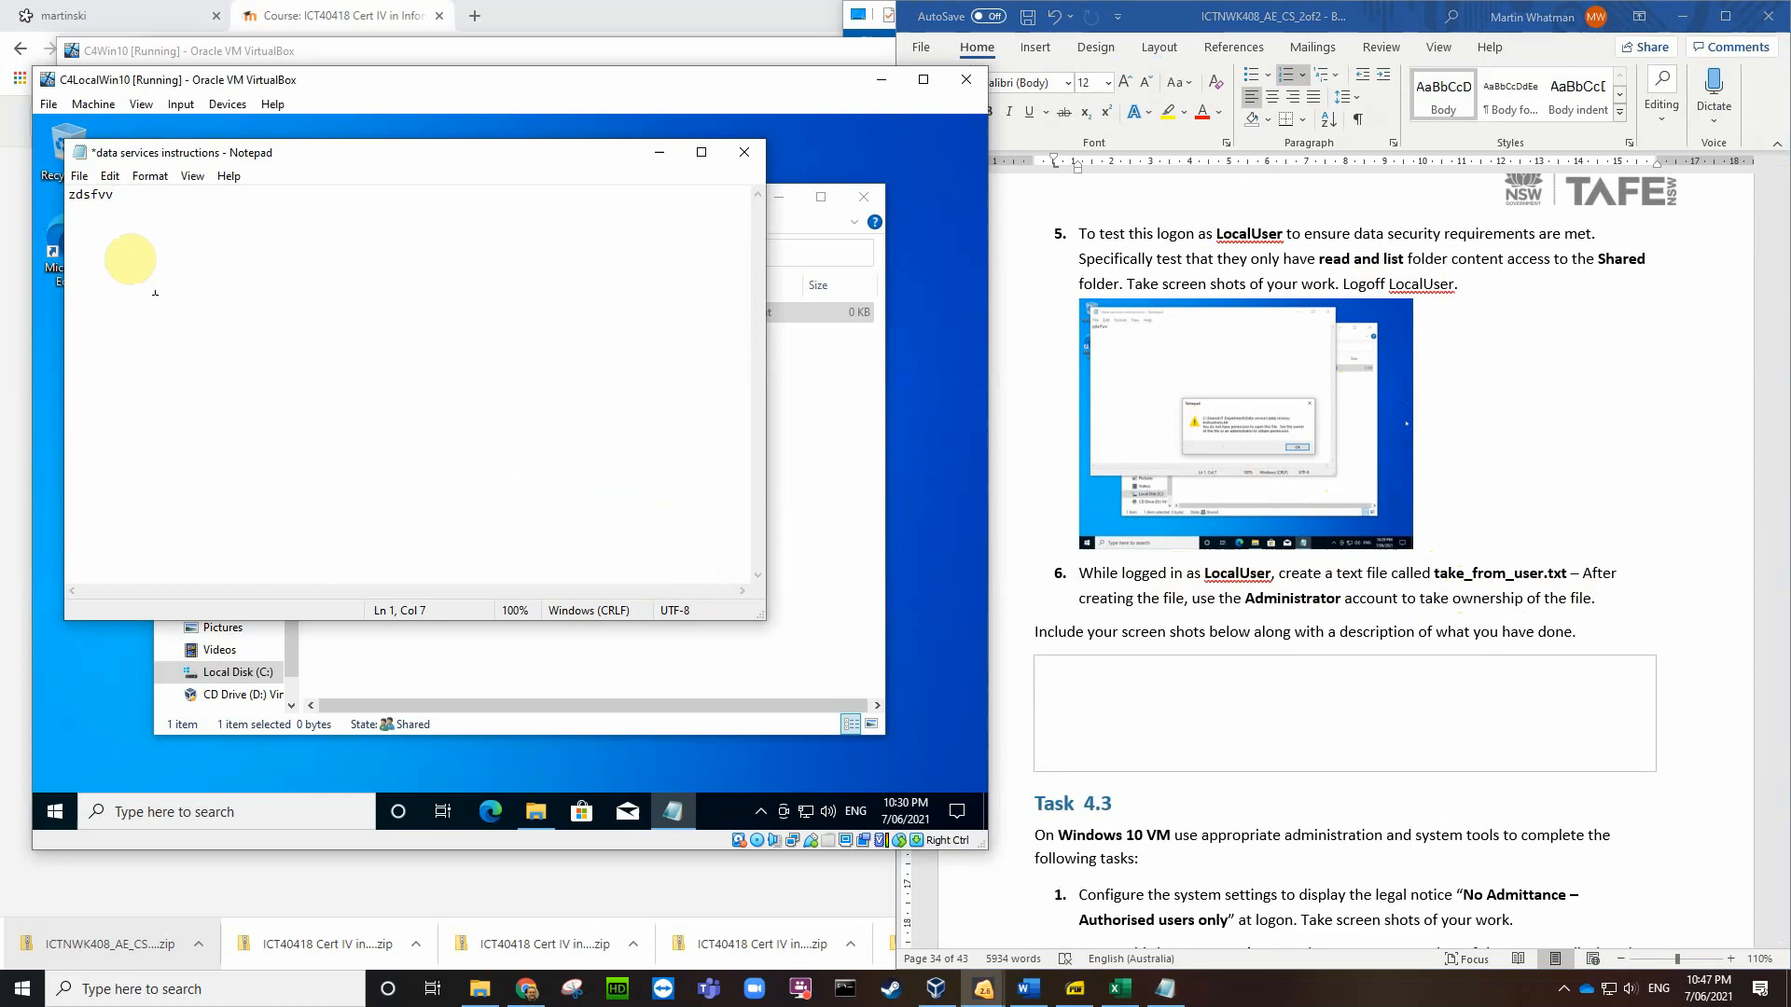
pyautogui.click(745, 151)
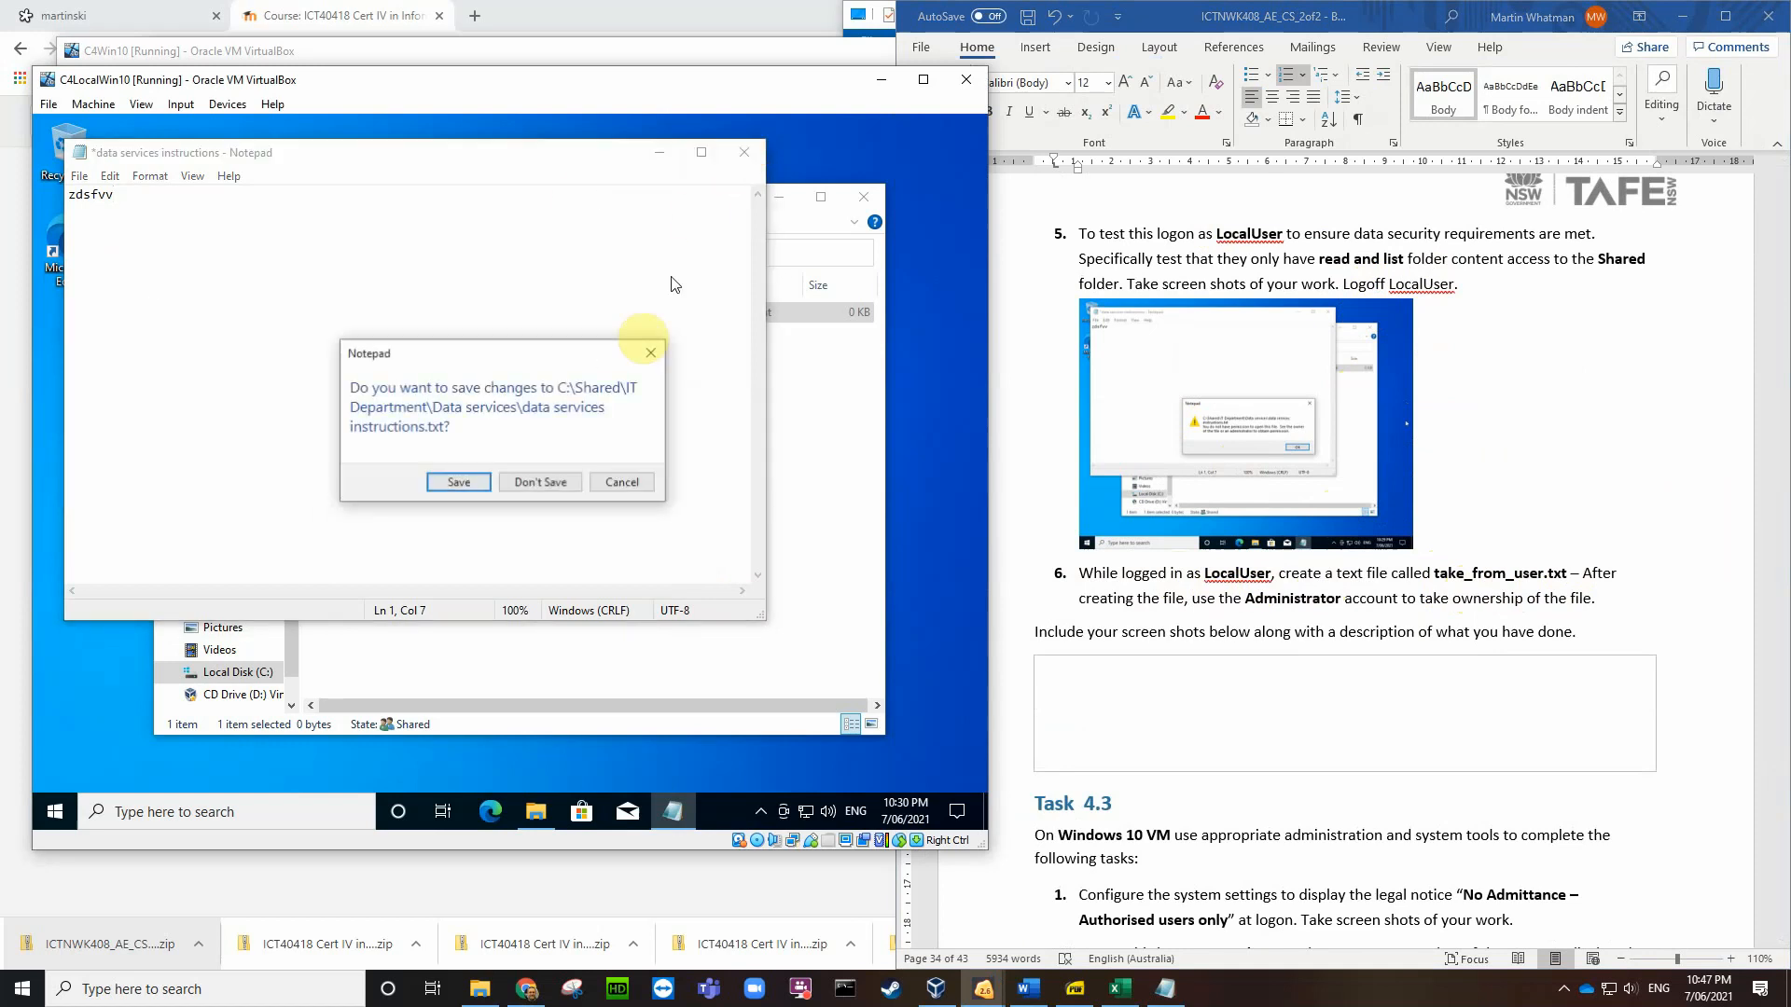
pyautogui.click(550, 483)
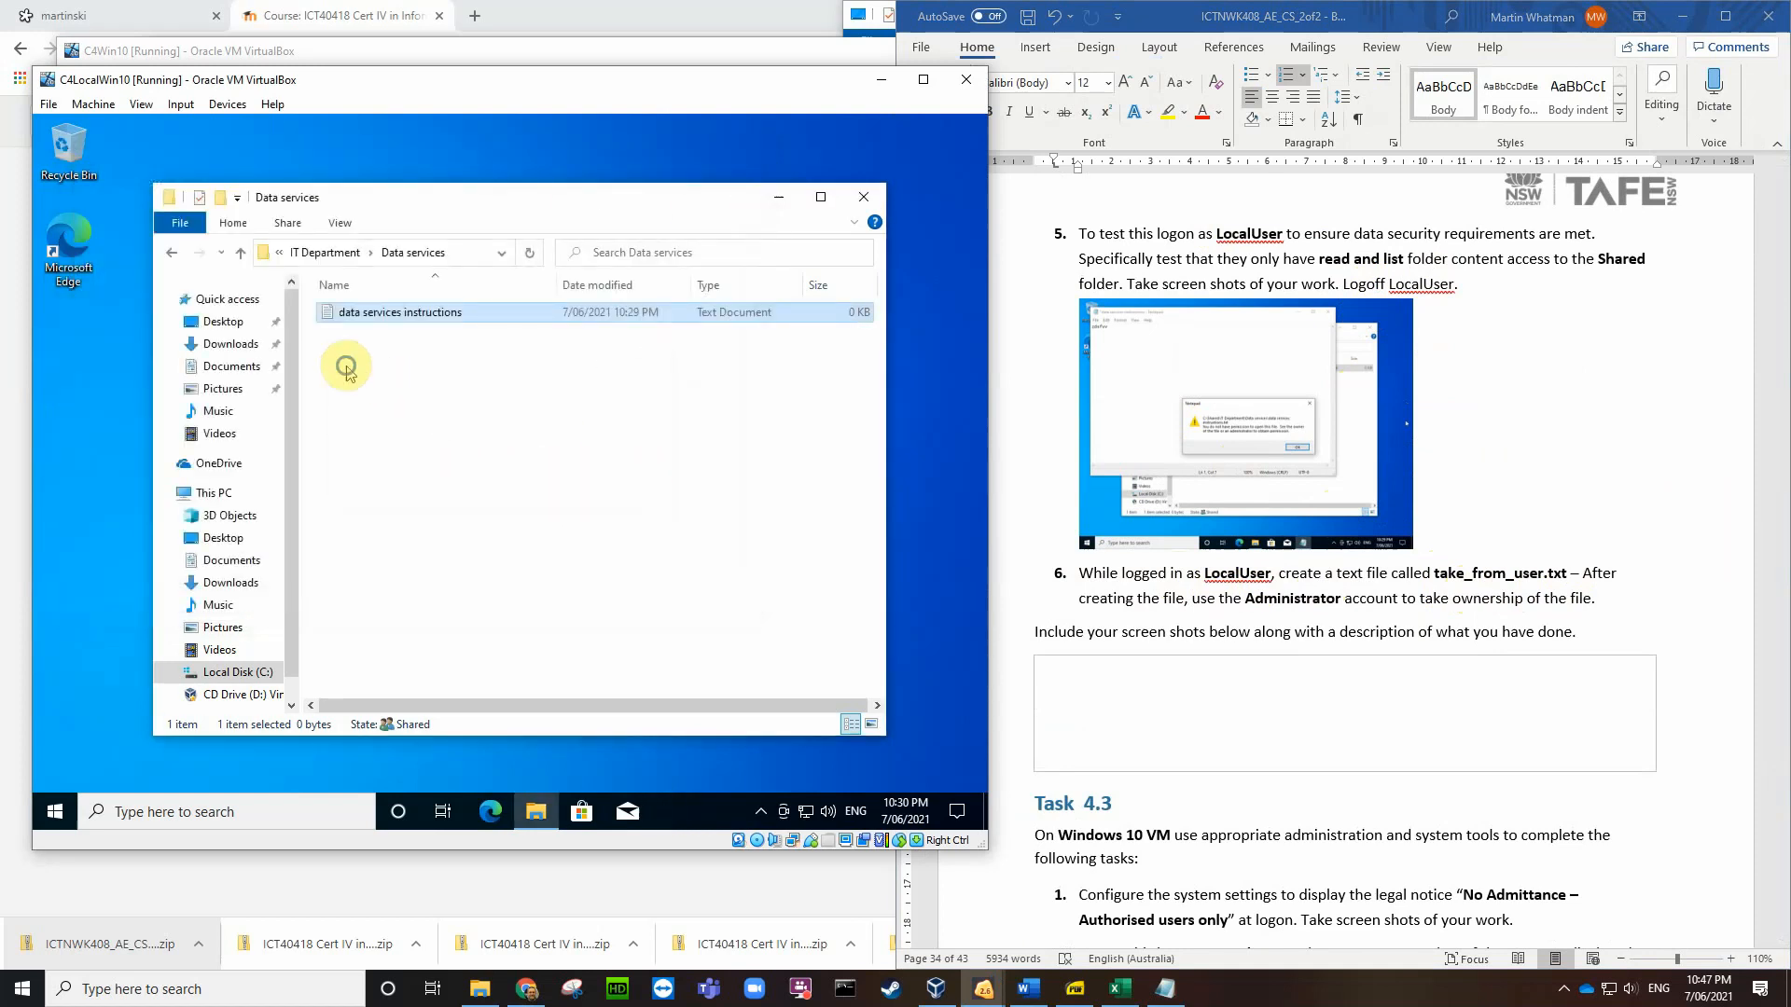
# Step: Minimize the Data services window and create take_from_user.txt on the VM desktop
pyautogui.rightClick(355, 374)
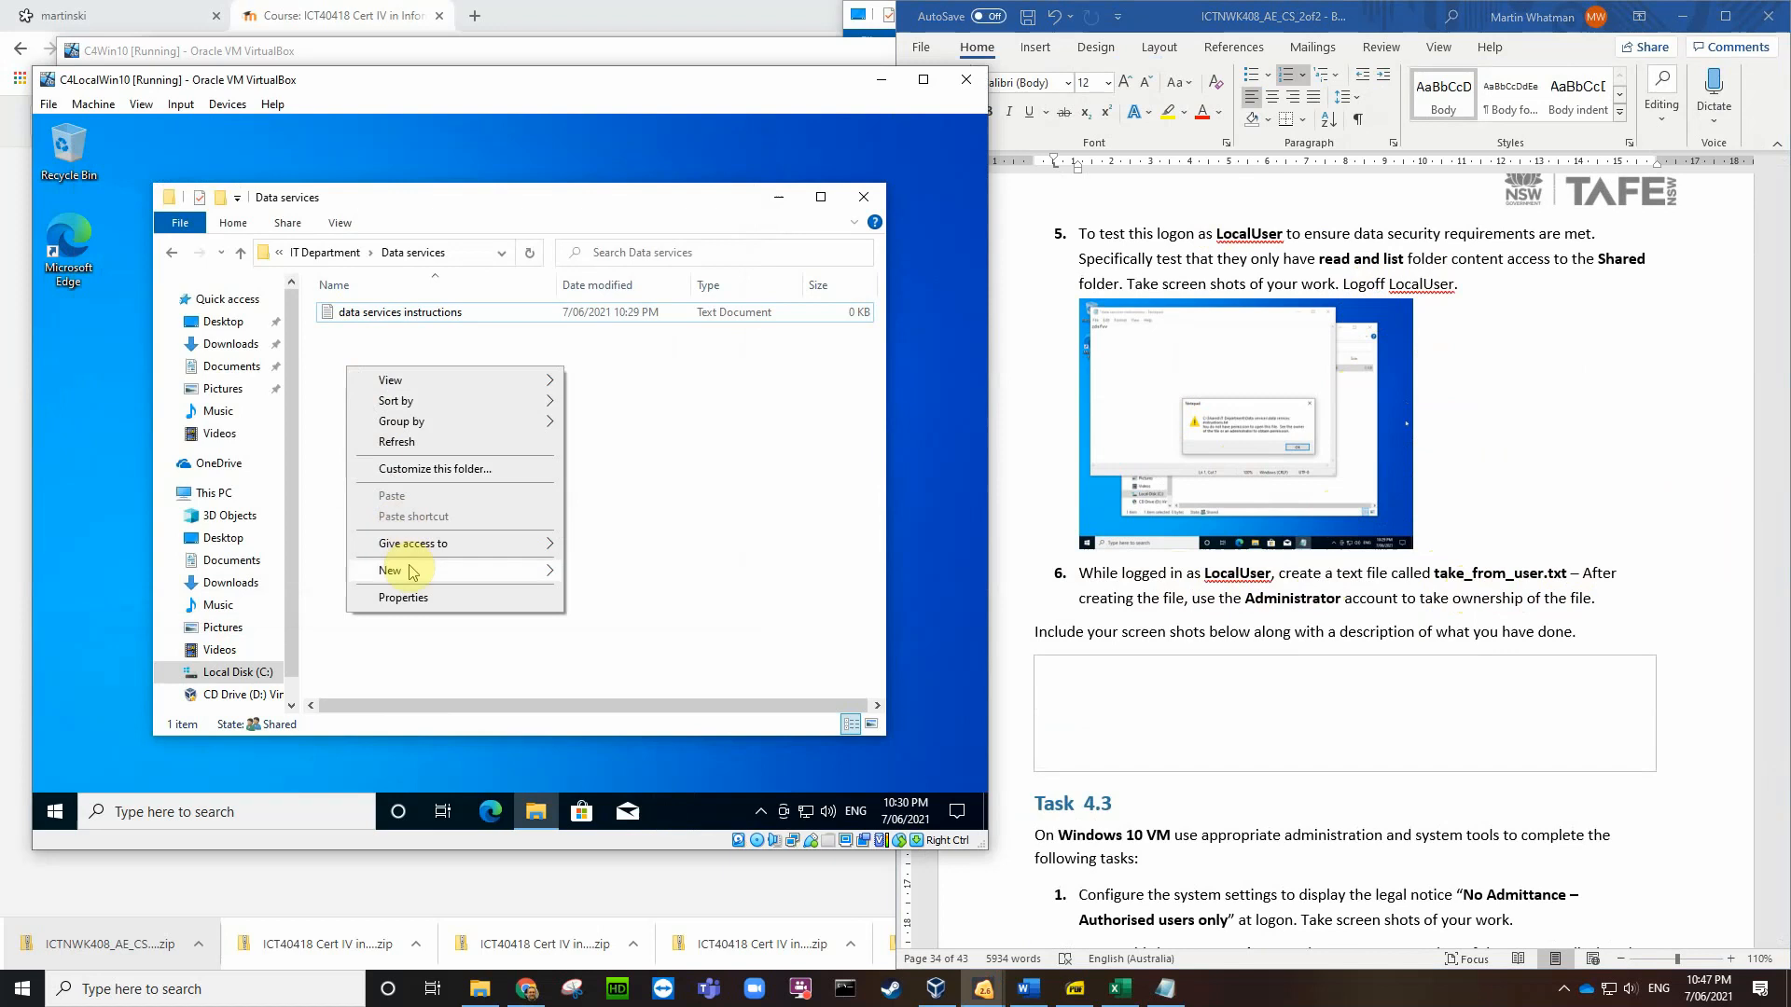
pyautogui.moveTo(489, 578)
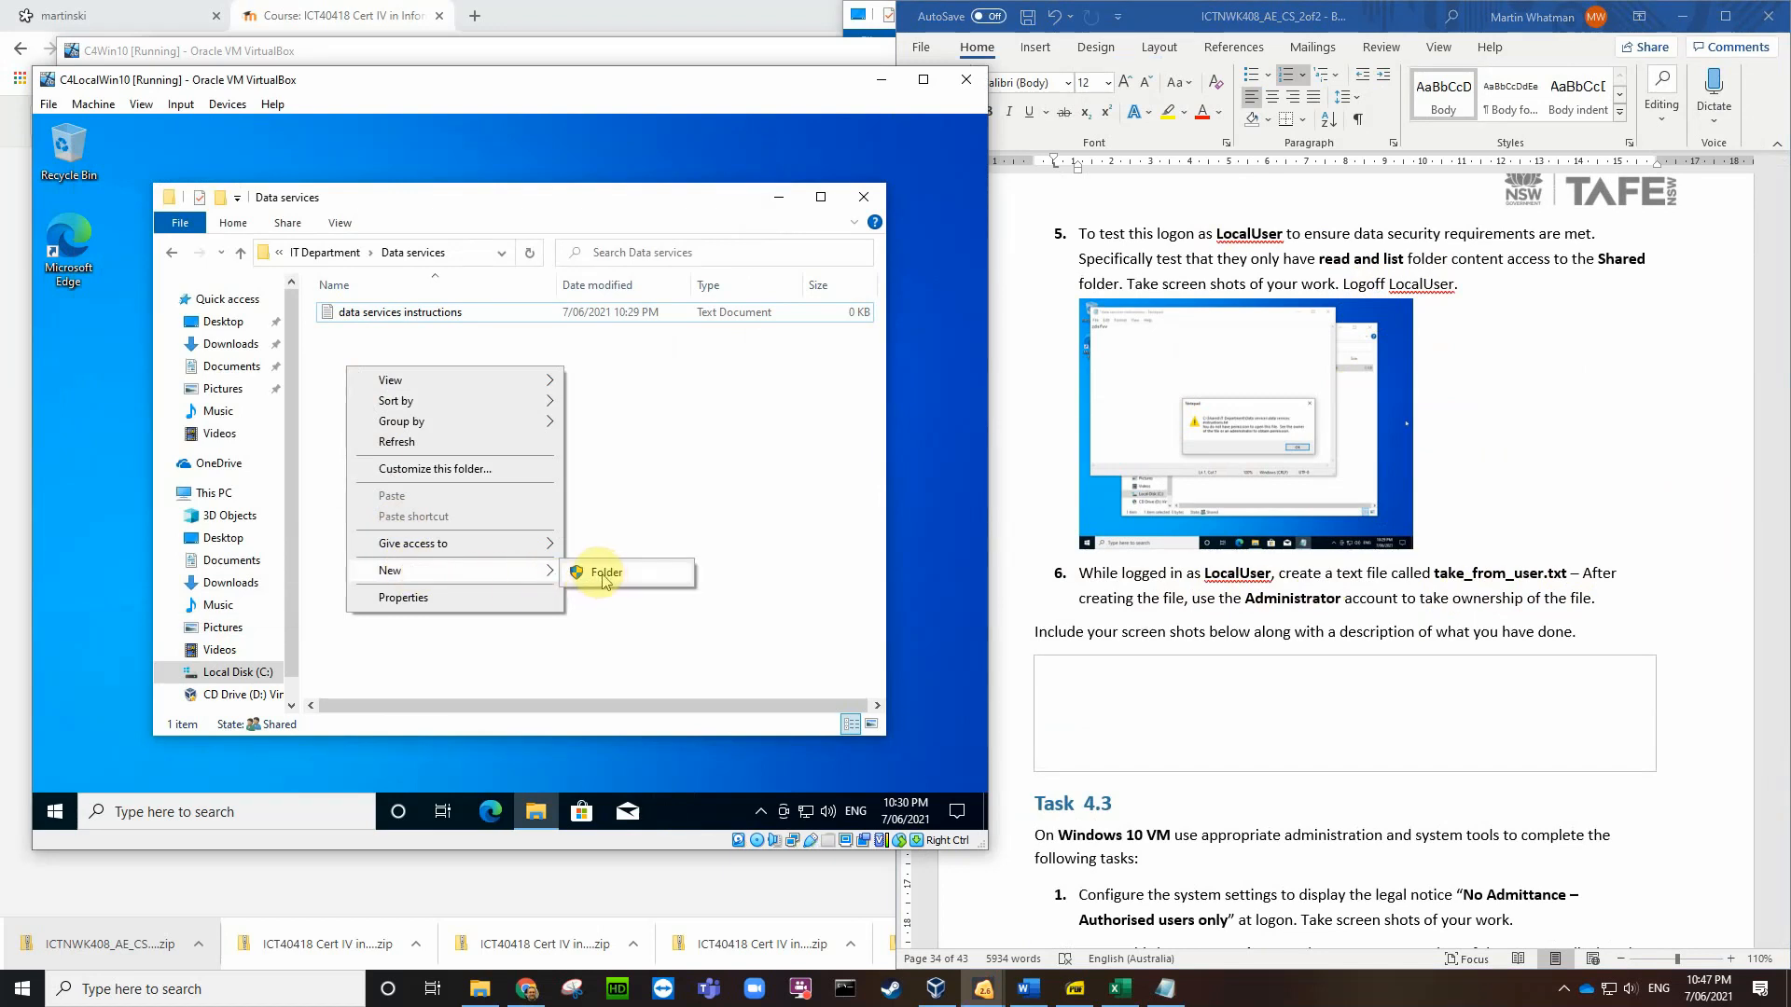
pyautogui.click(636, 377)
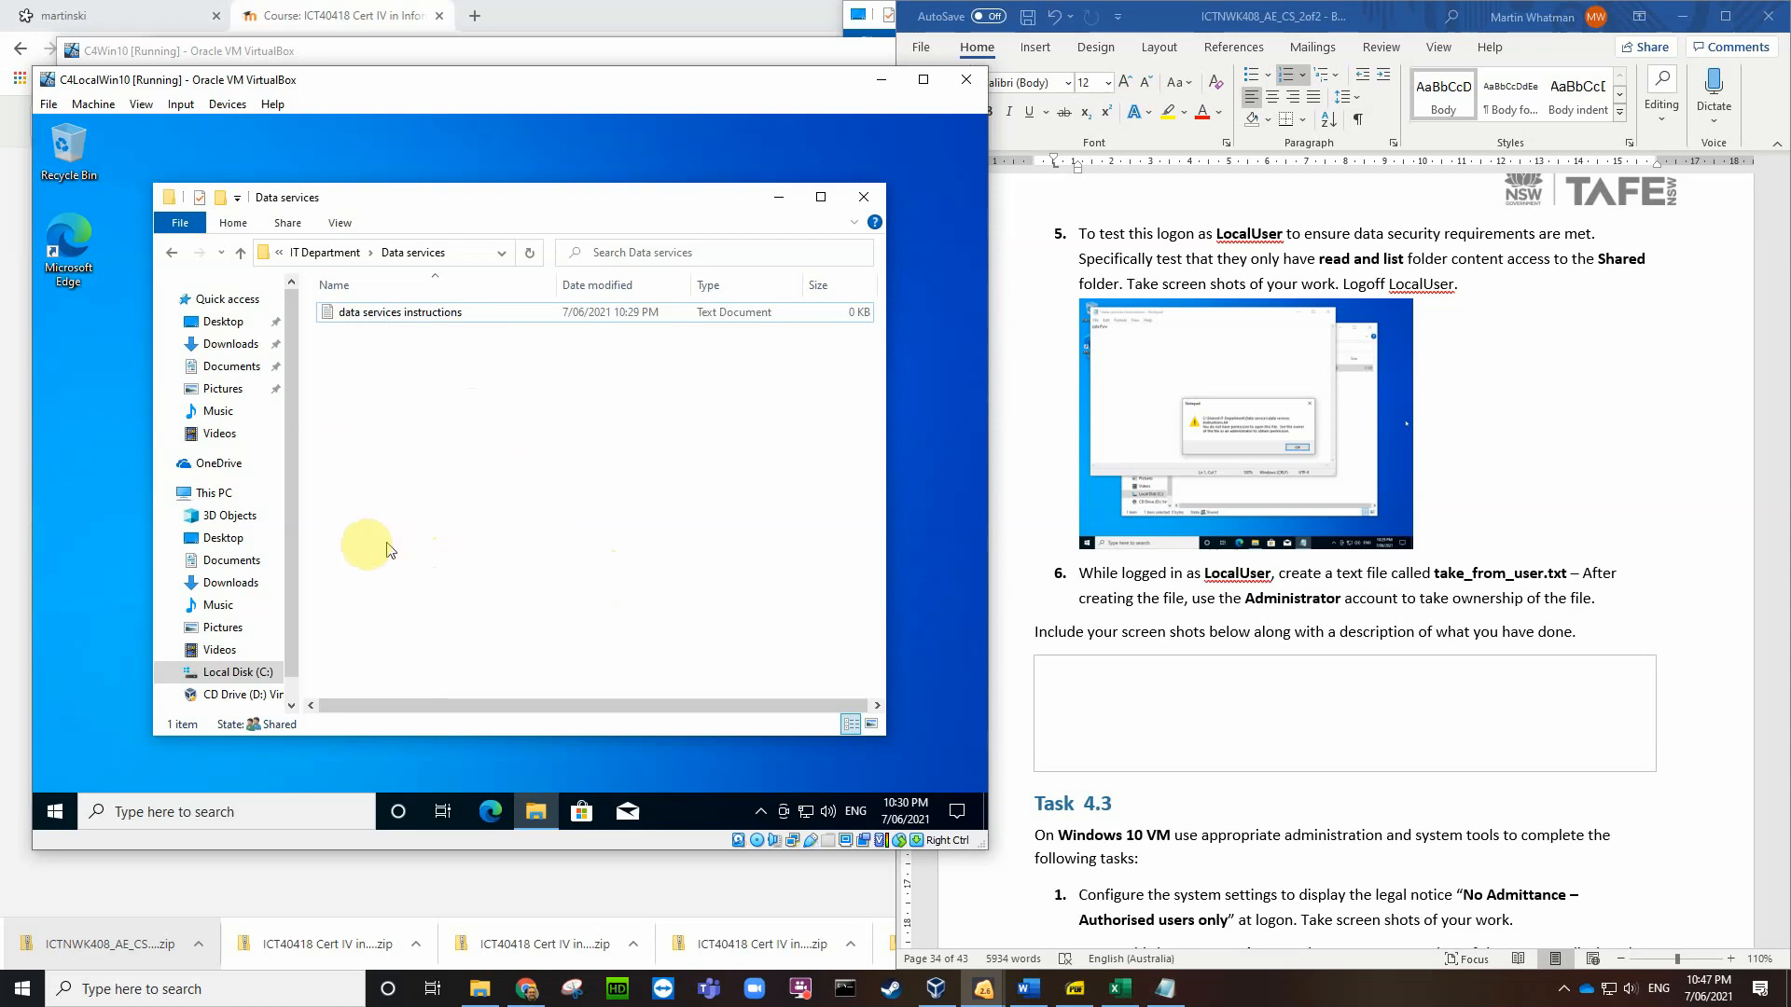
pyautogui.click(63, 378)
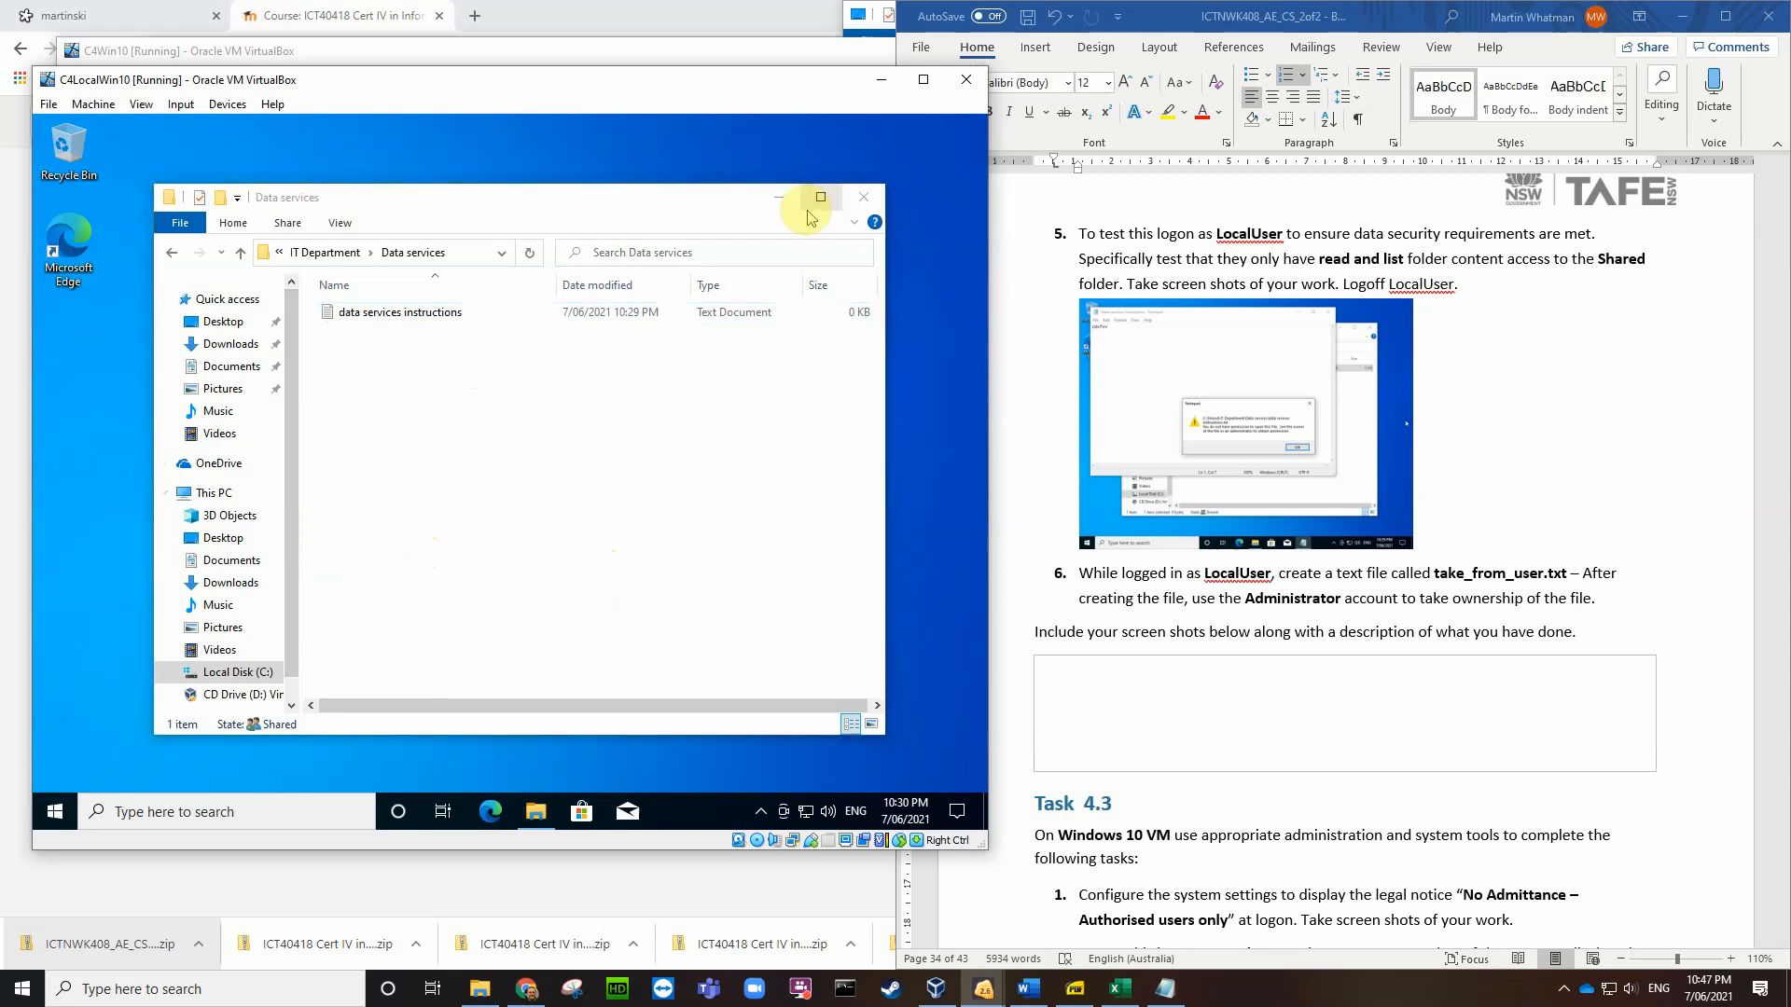
pyautogui.click(779, 200)
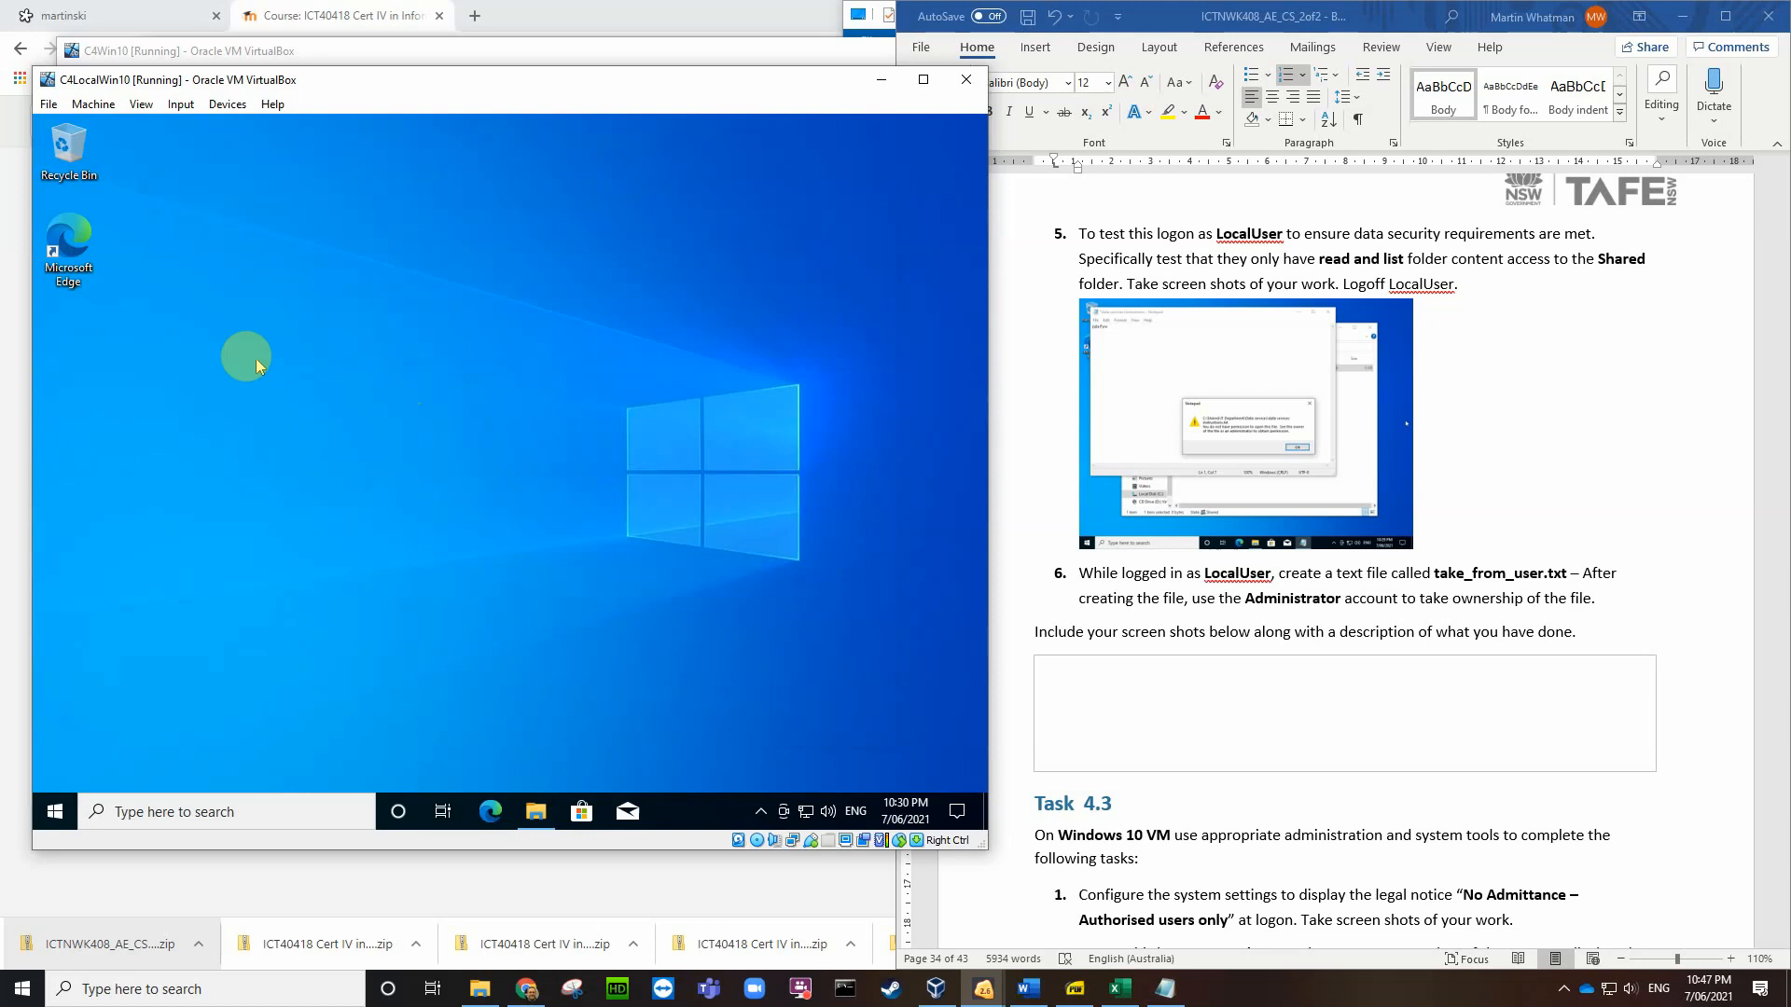
pyautogui.rightClick(200, 358)
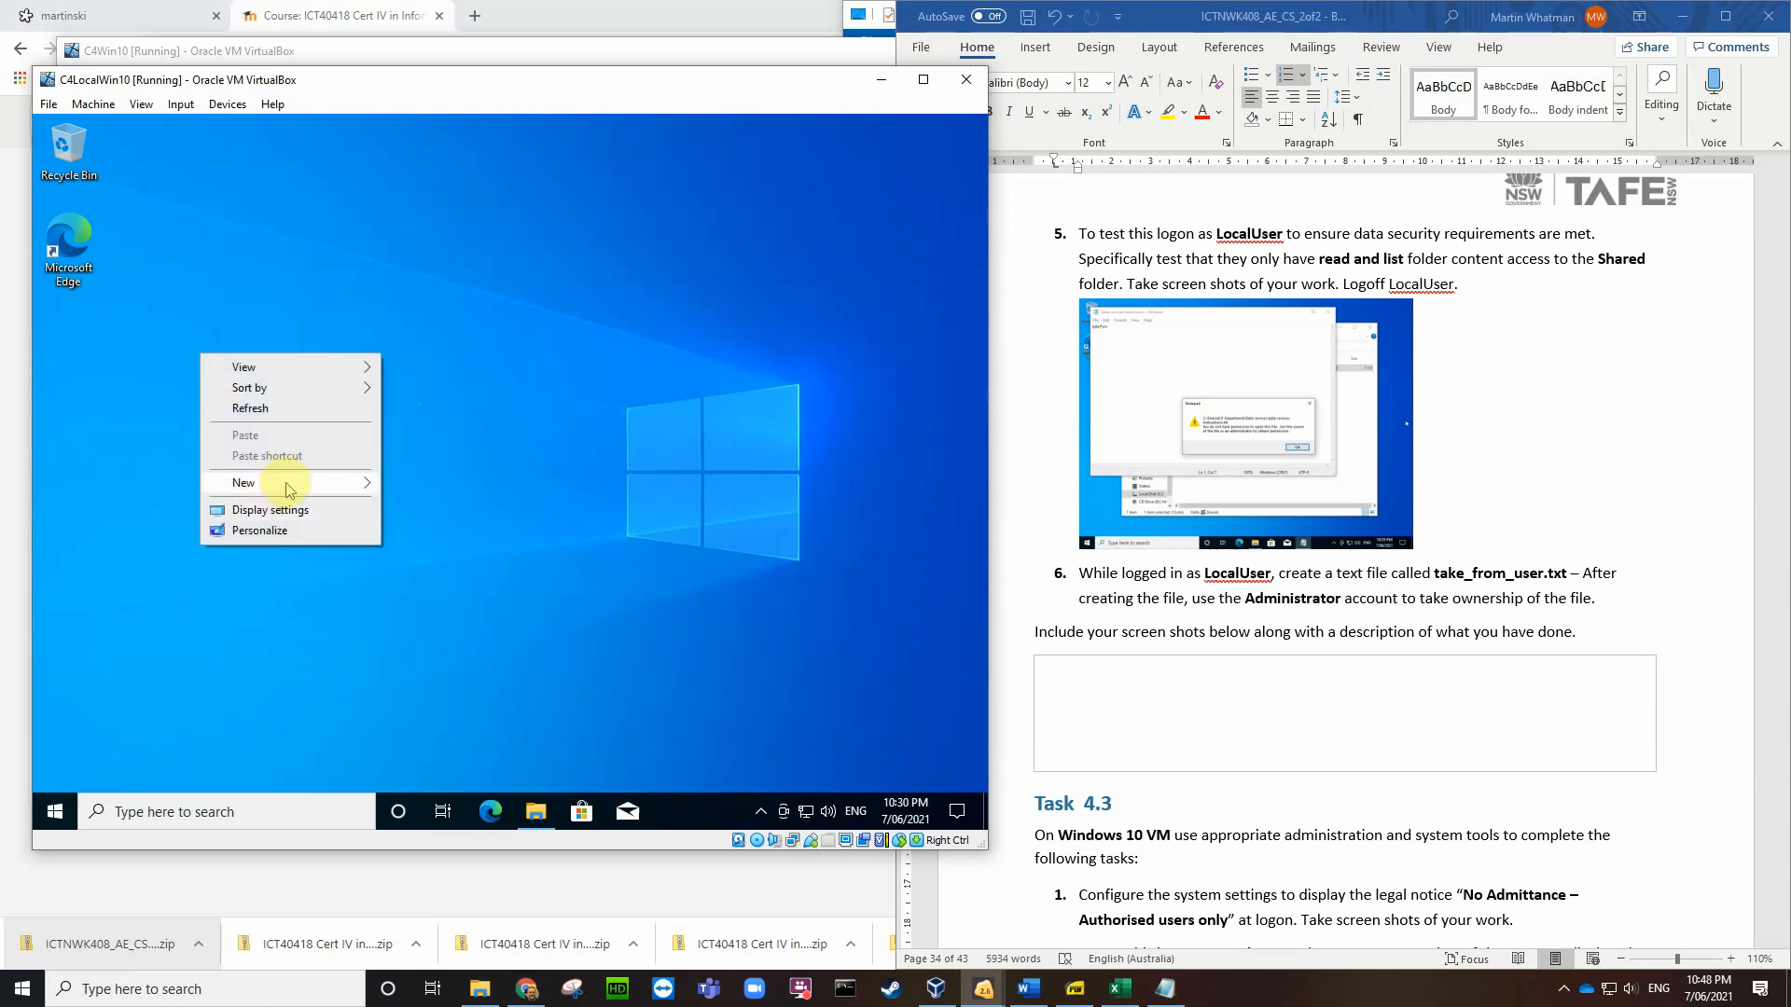
pyautogui.moveTo(287, 489)
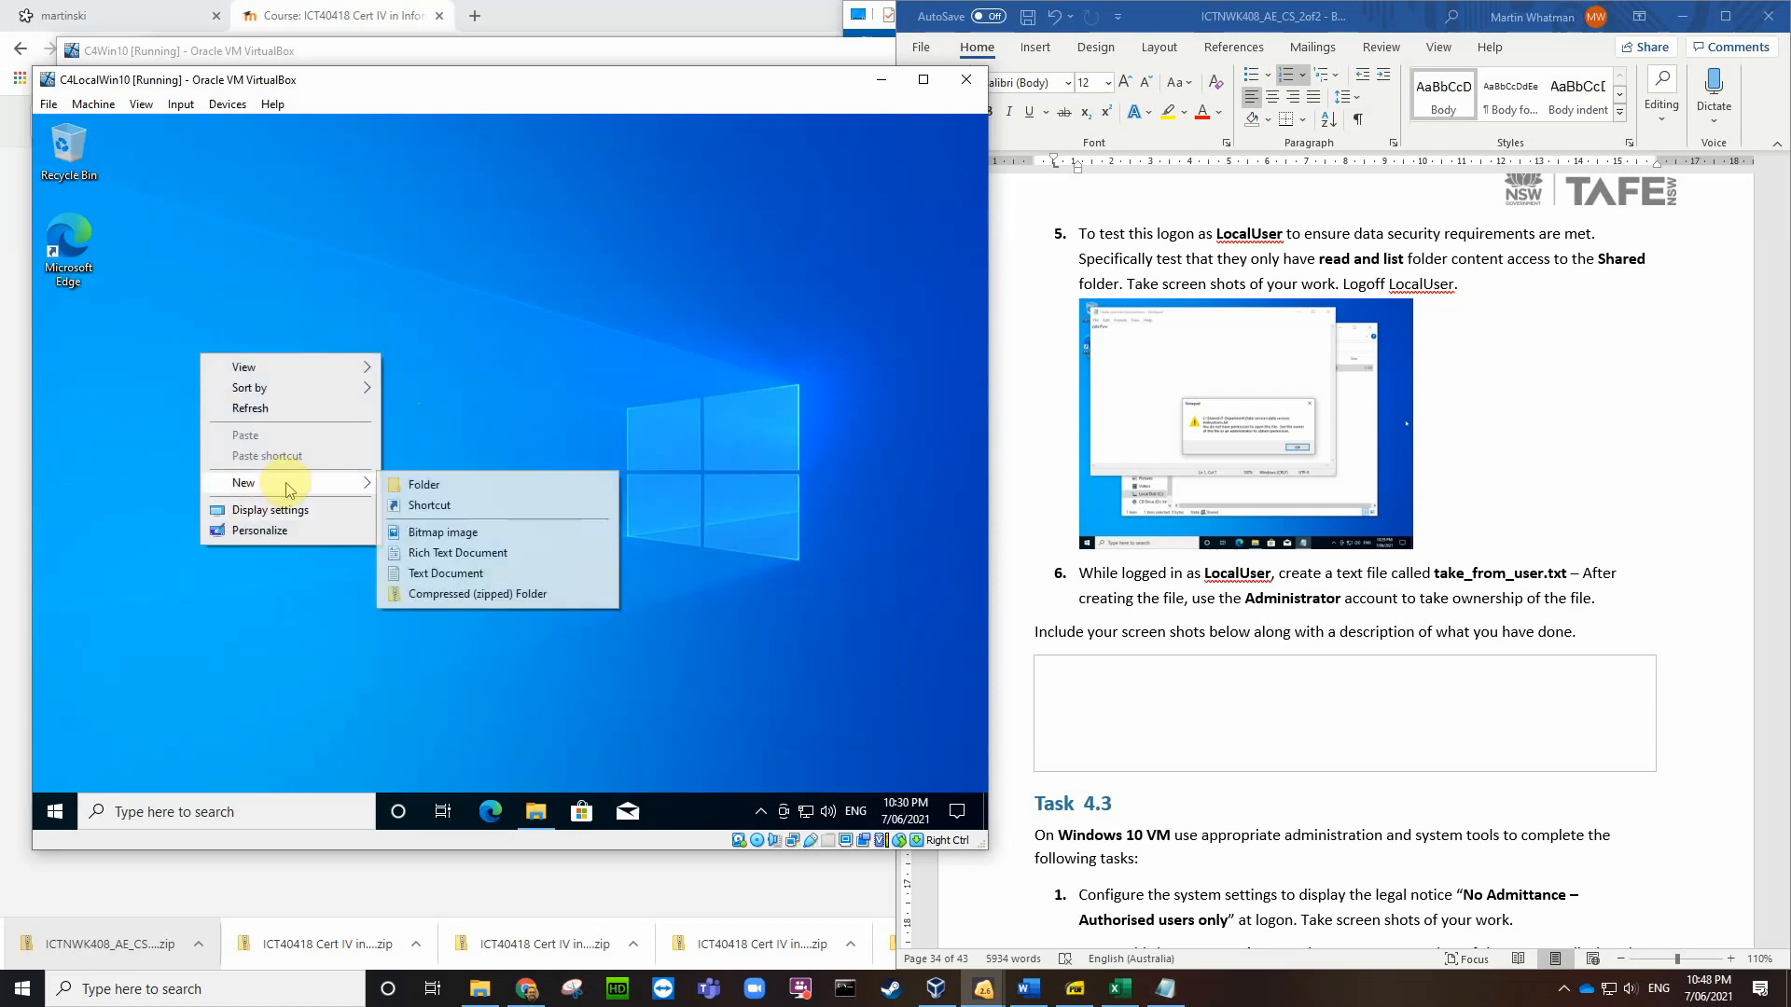
pyautogui.click(442, 573)
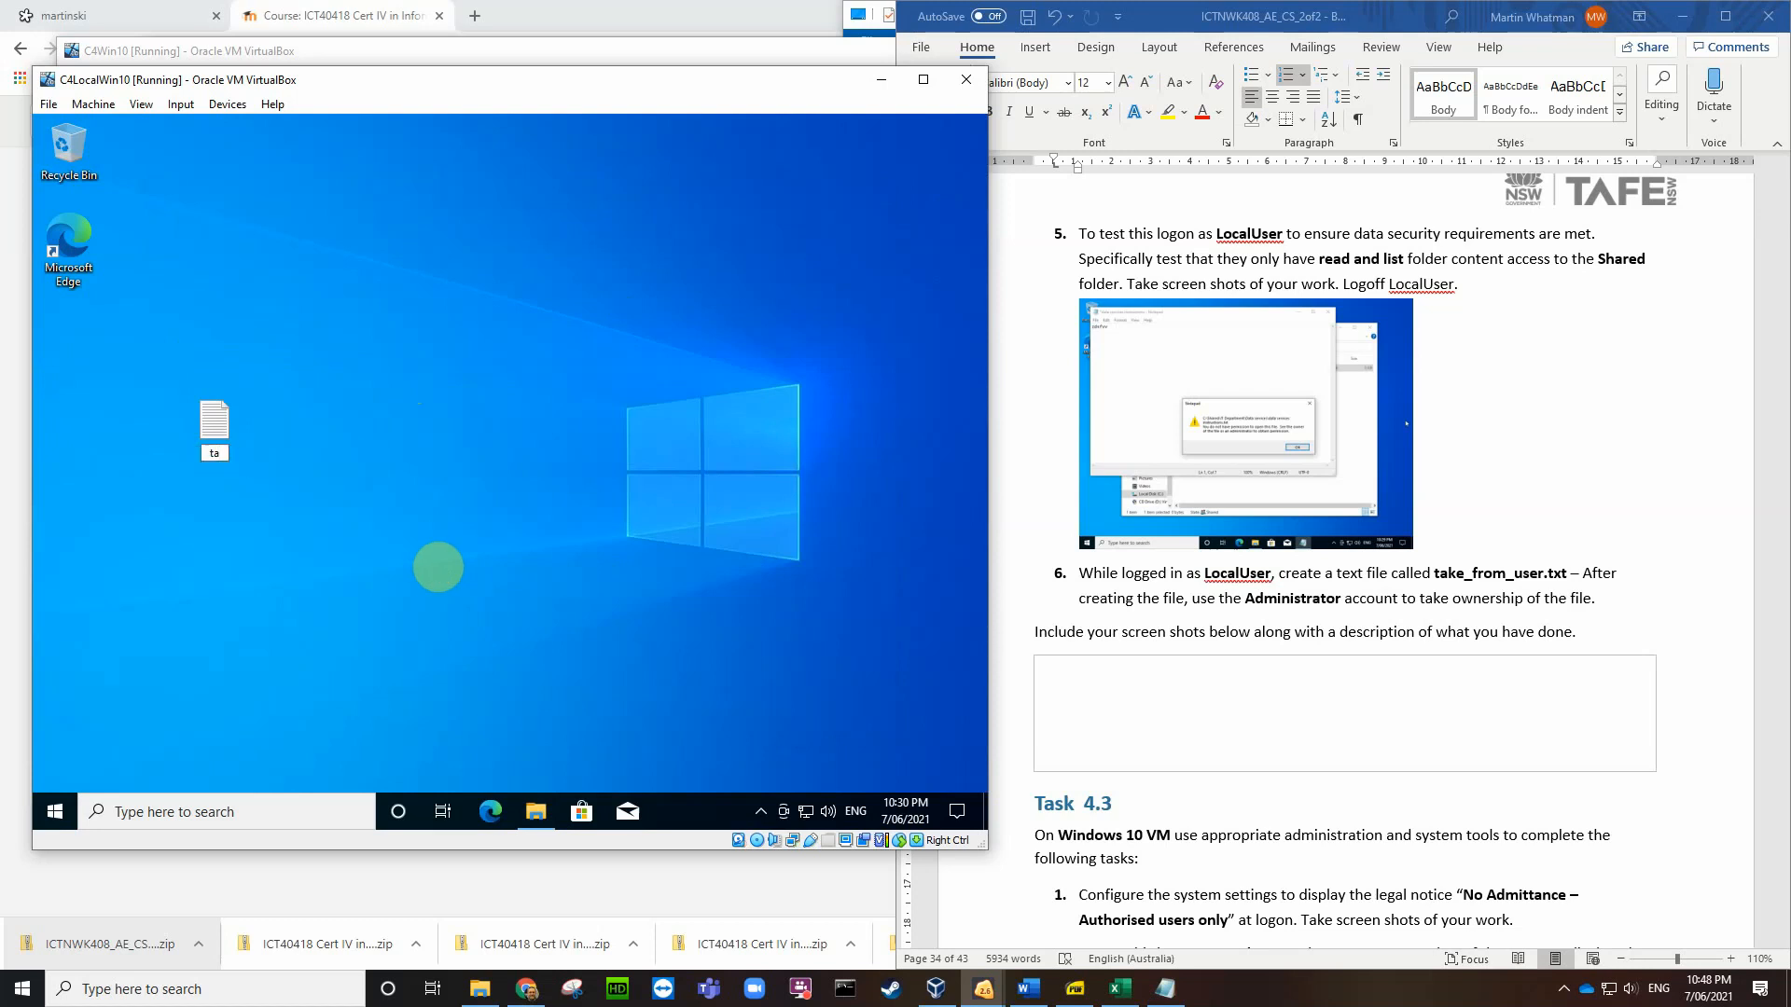
pyautogui.write('_from_user.txt')
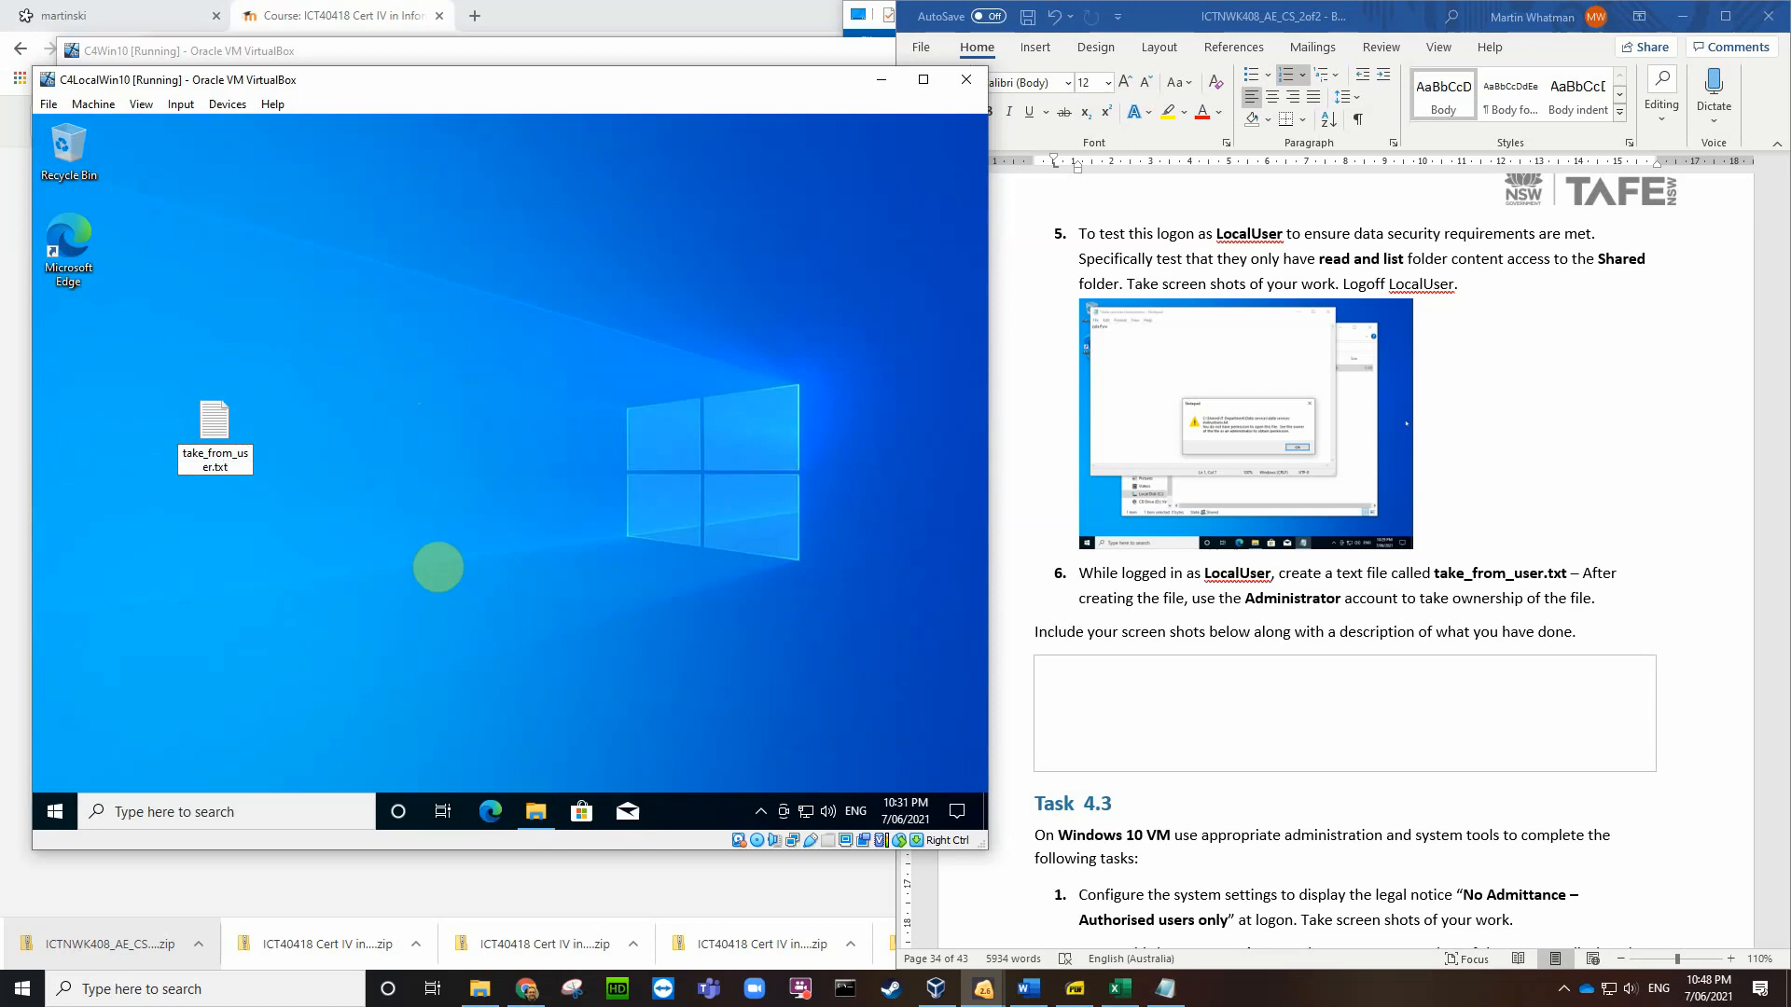
pyautogui.press('Return')
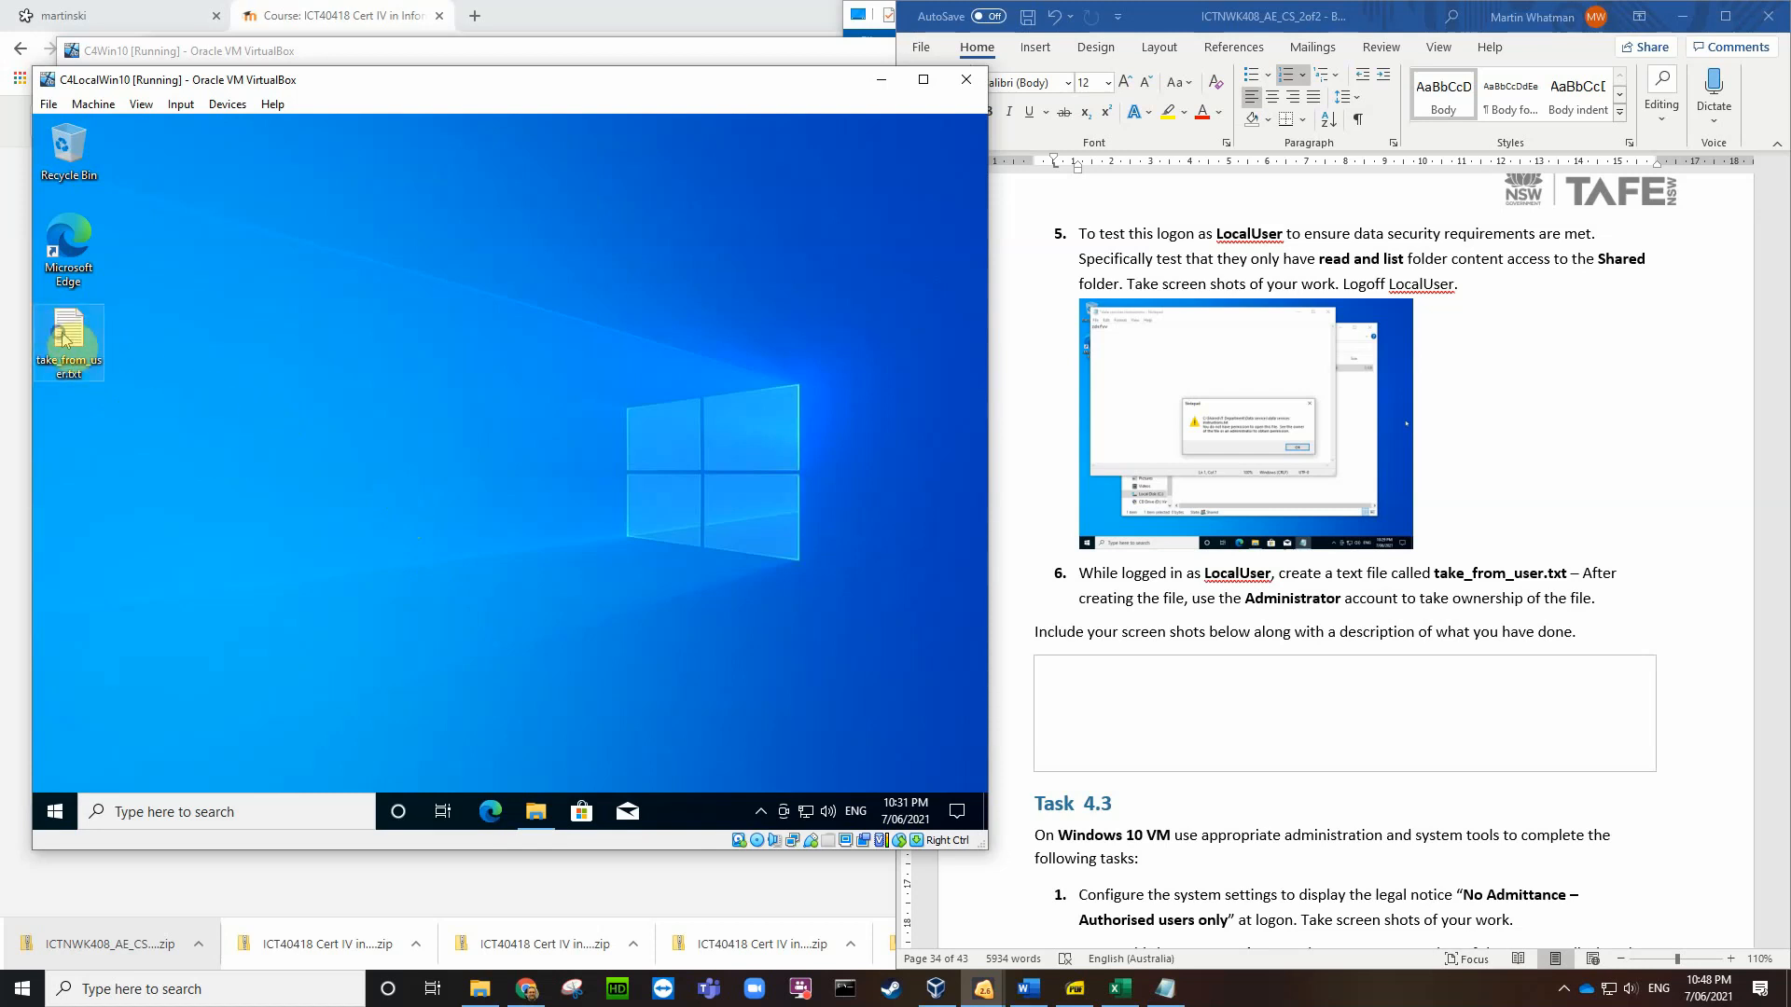
# Step: Copy take_from_user.txt and try pasting into Data services, cancelling at the access-denied message
pyautogui.rightClick(66, 336)
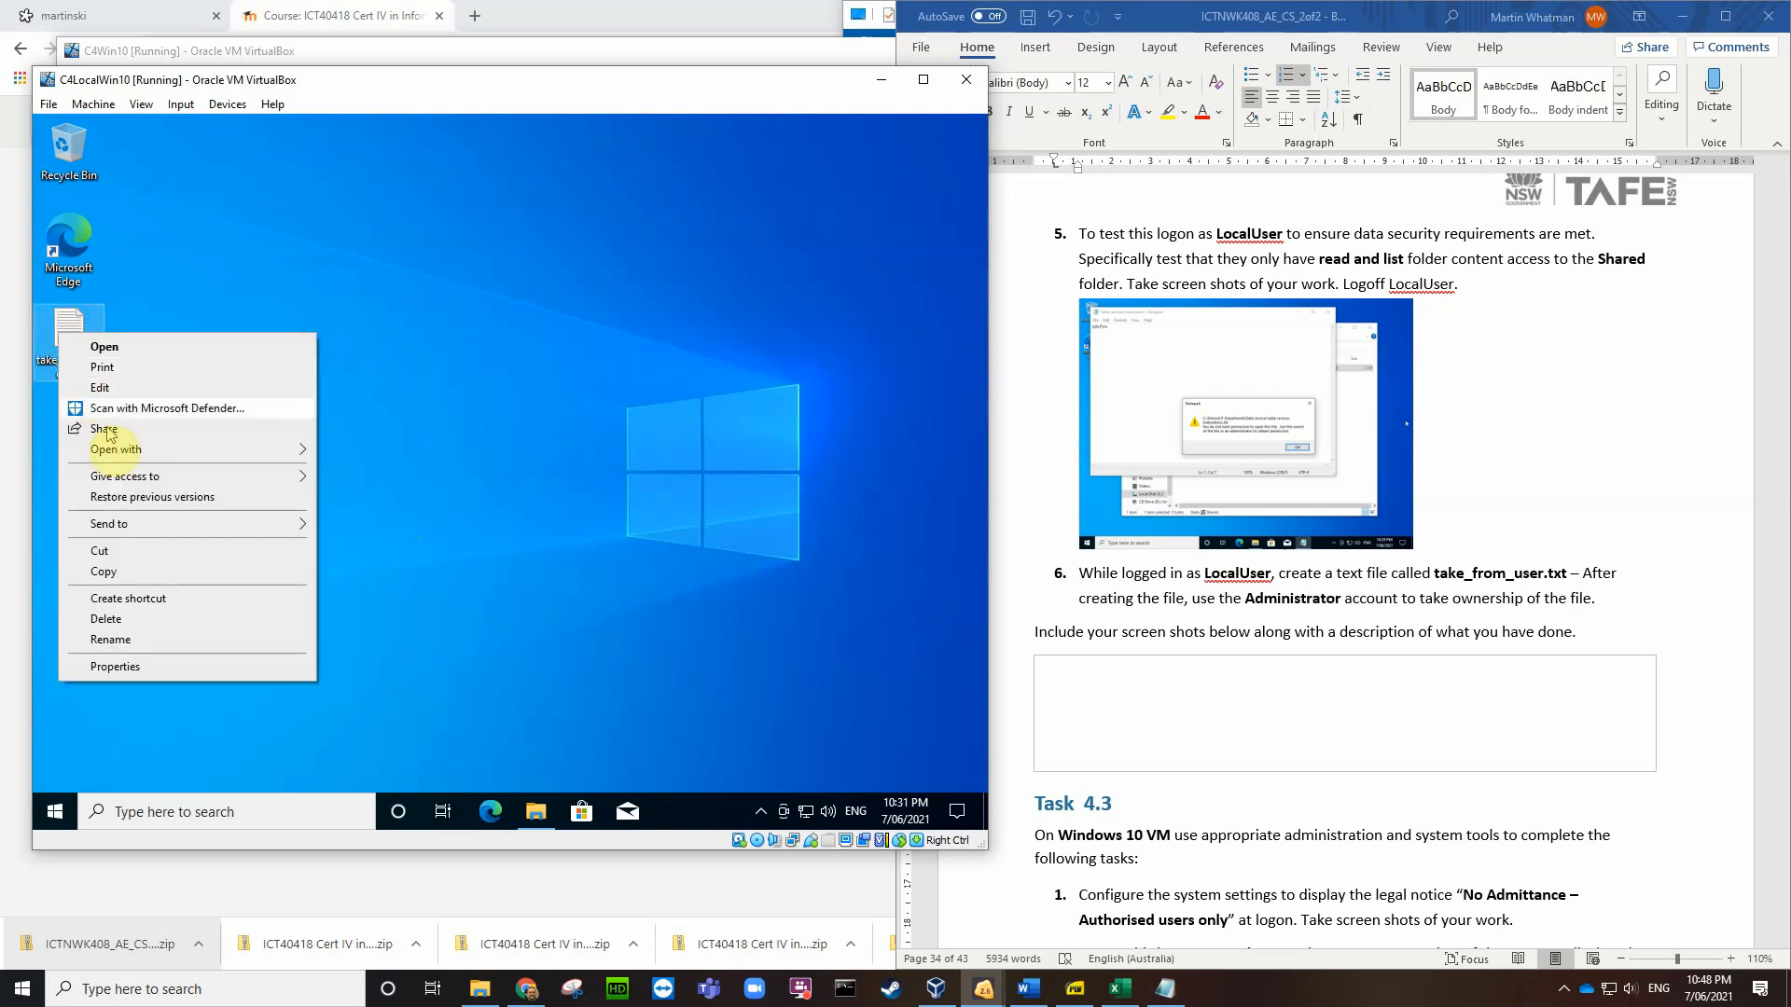
pyautogui.click(107, 571)
pyautogui.click(535, 813)
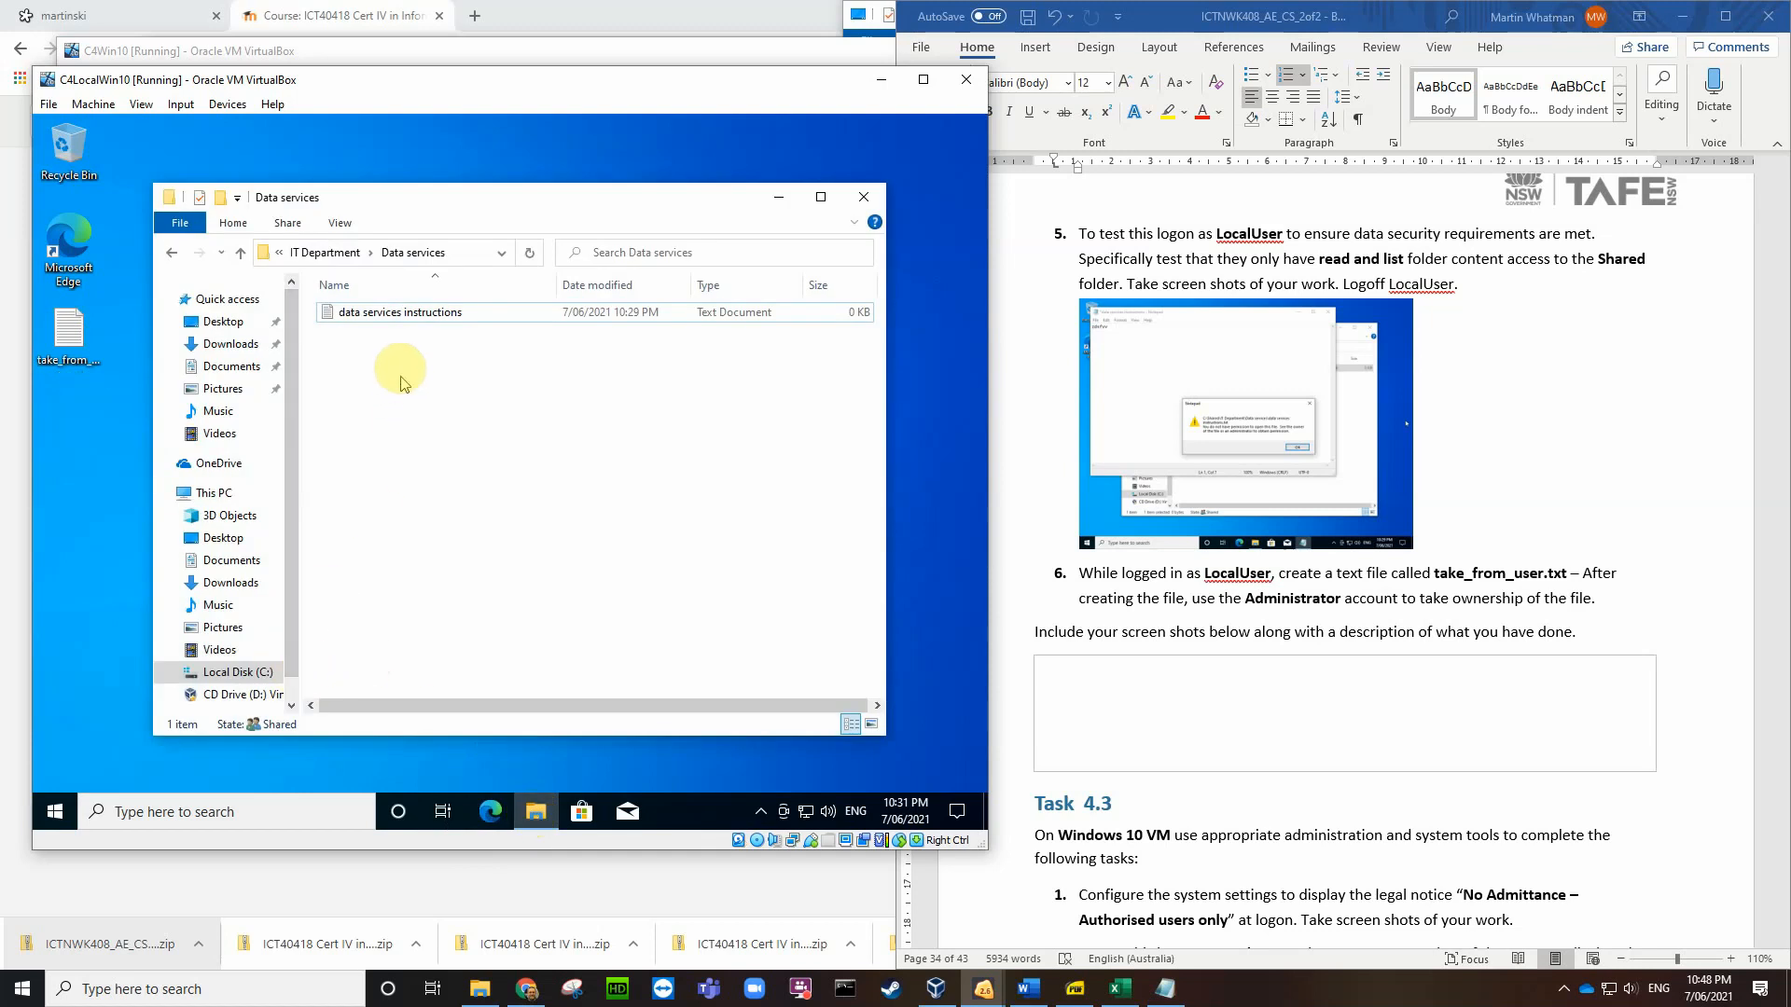
pyautogui.rightClick(387, 400)
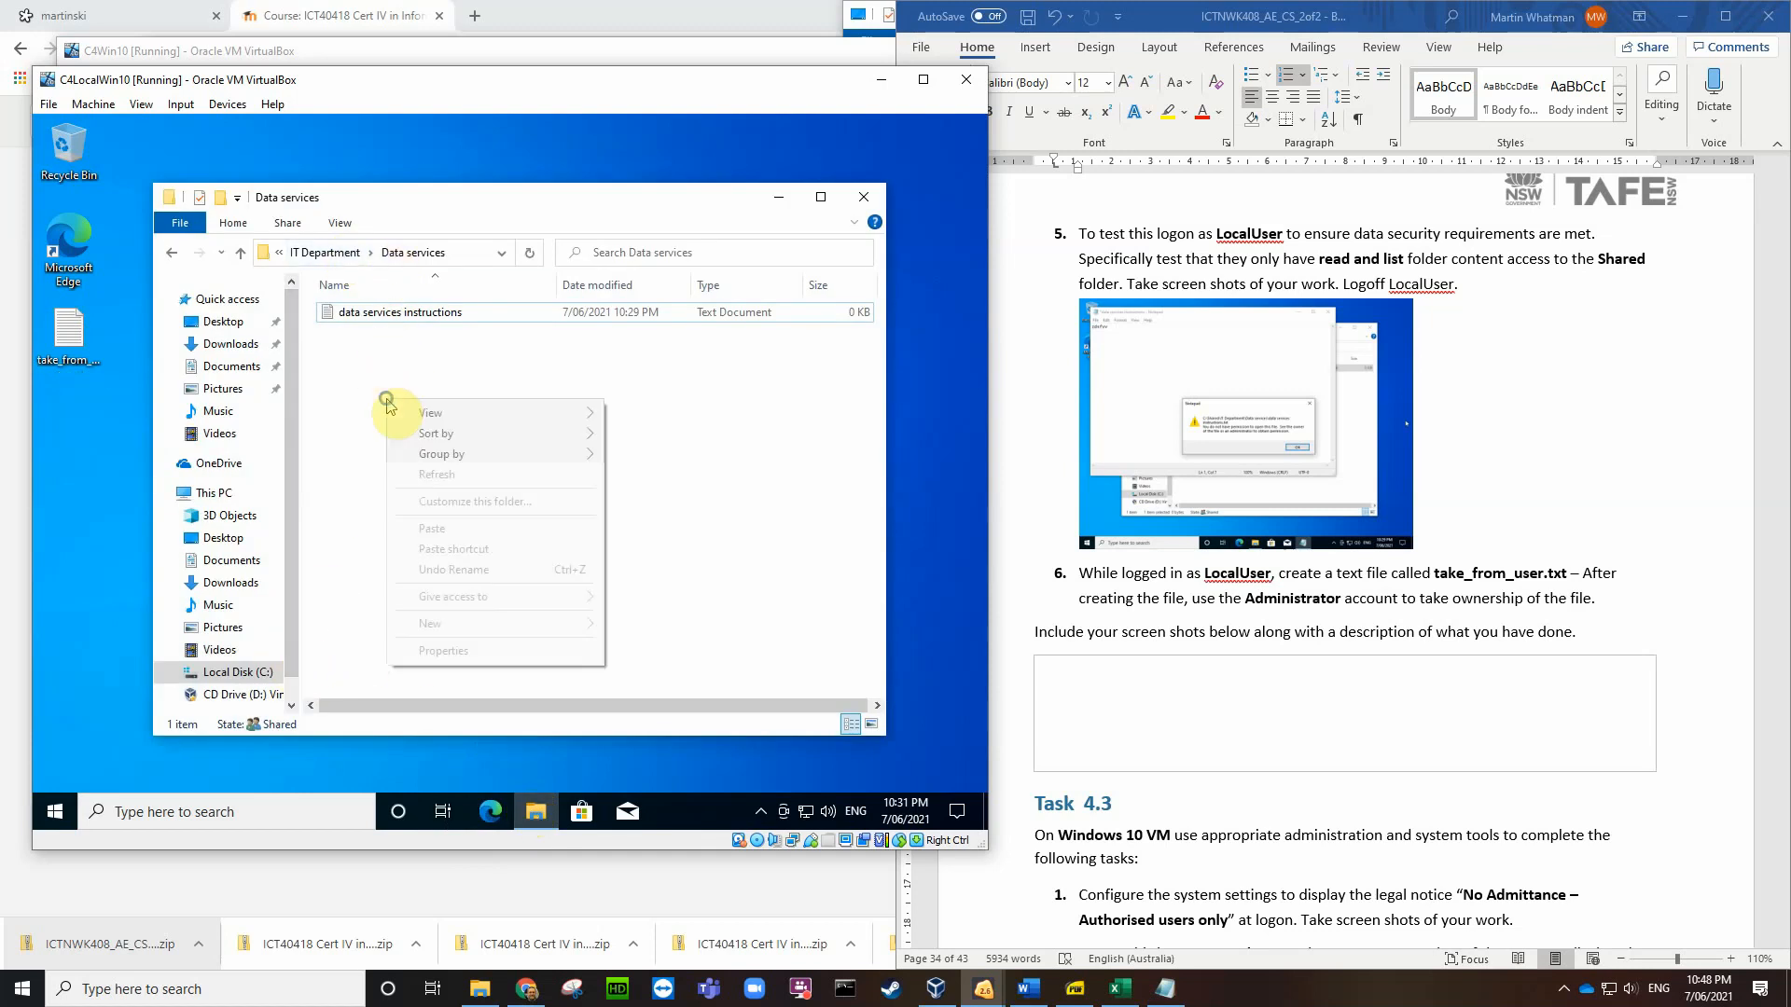
pyautogui.click(445, 528)
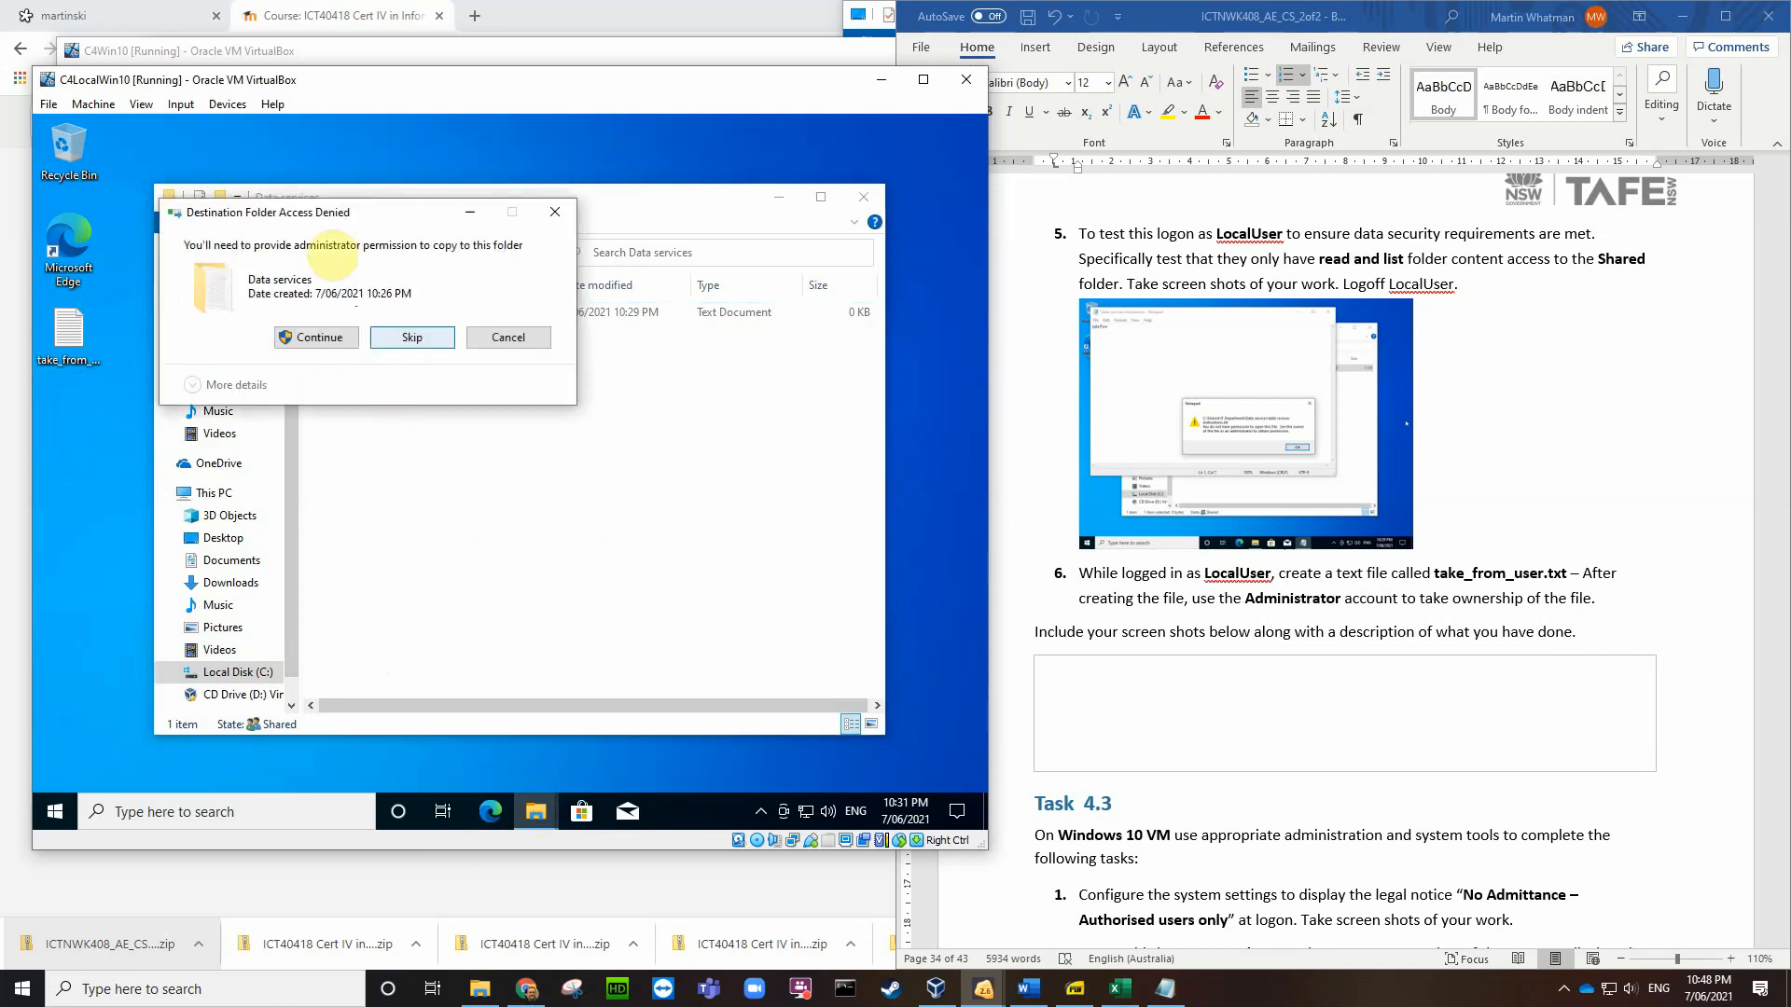
pyautogui.moveTo(406, 216); pyautogui.dragTo(590, 365)
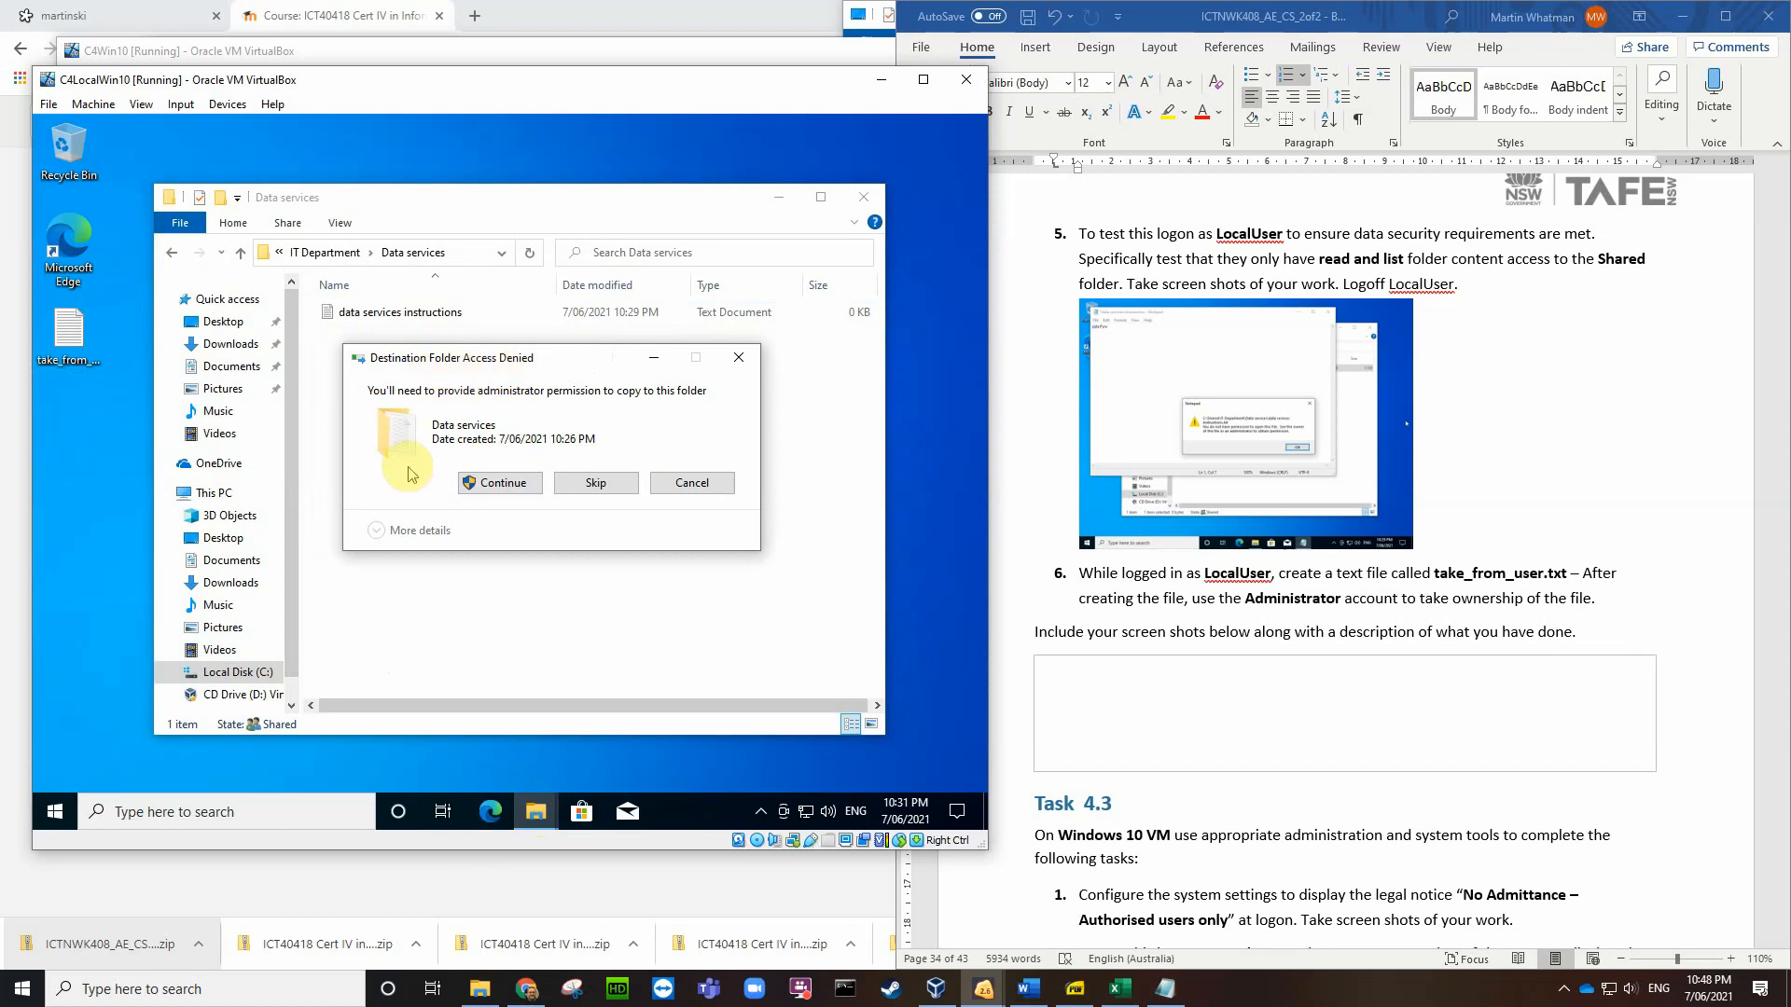
pyautogui.click(686, 483)
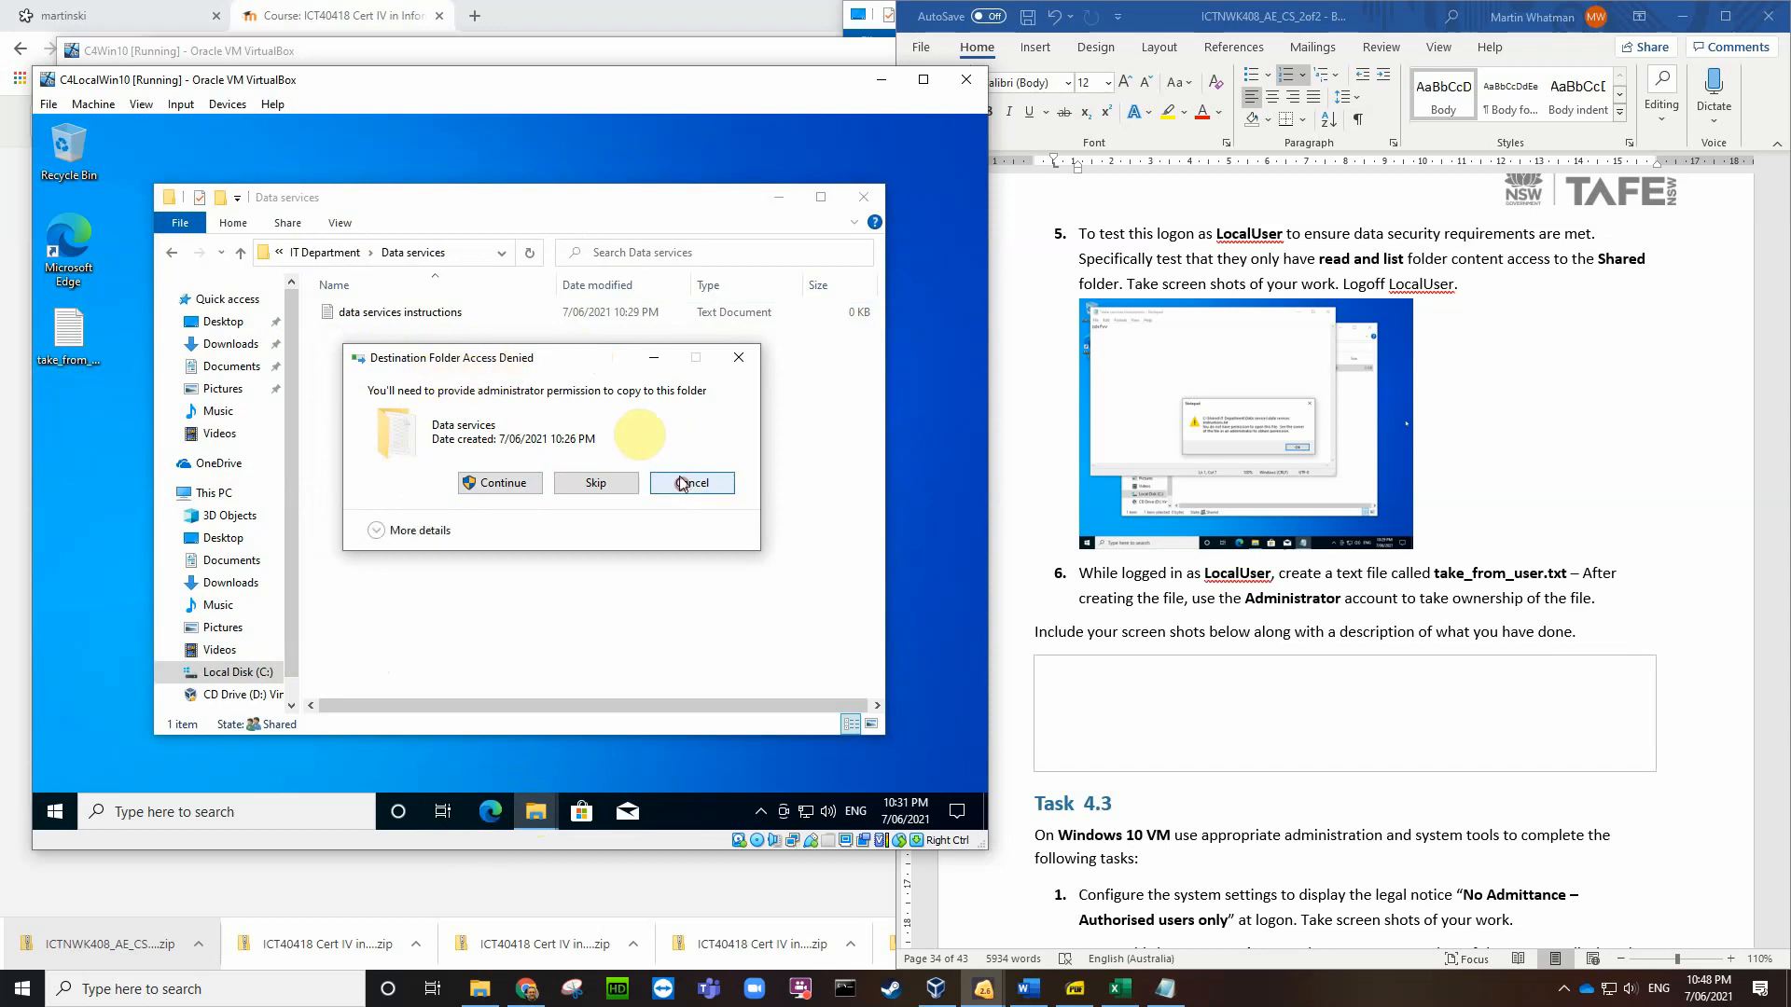
# Step: Try pasting the file into IT Department, then cancel the copy
pyautogui.click(347, 251)
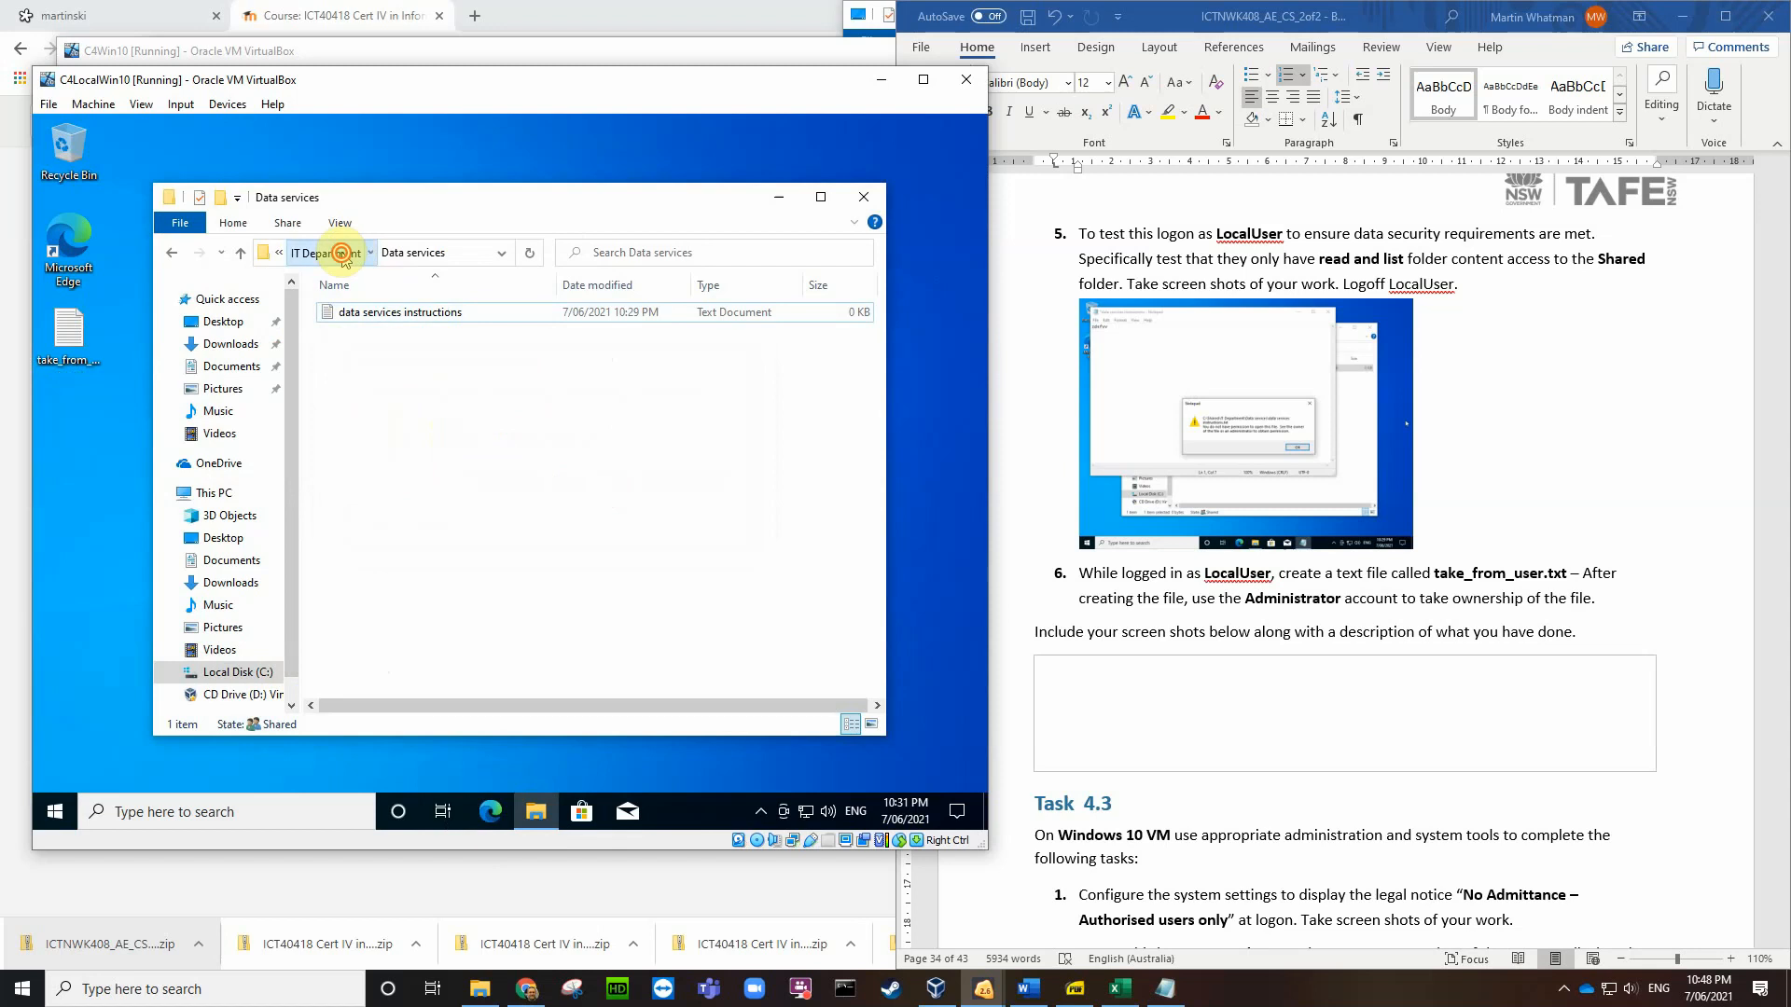
pyautogui.rightClick(416, 455)
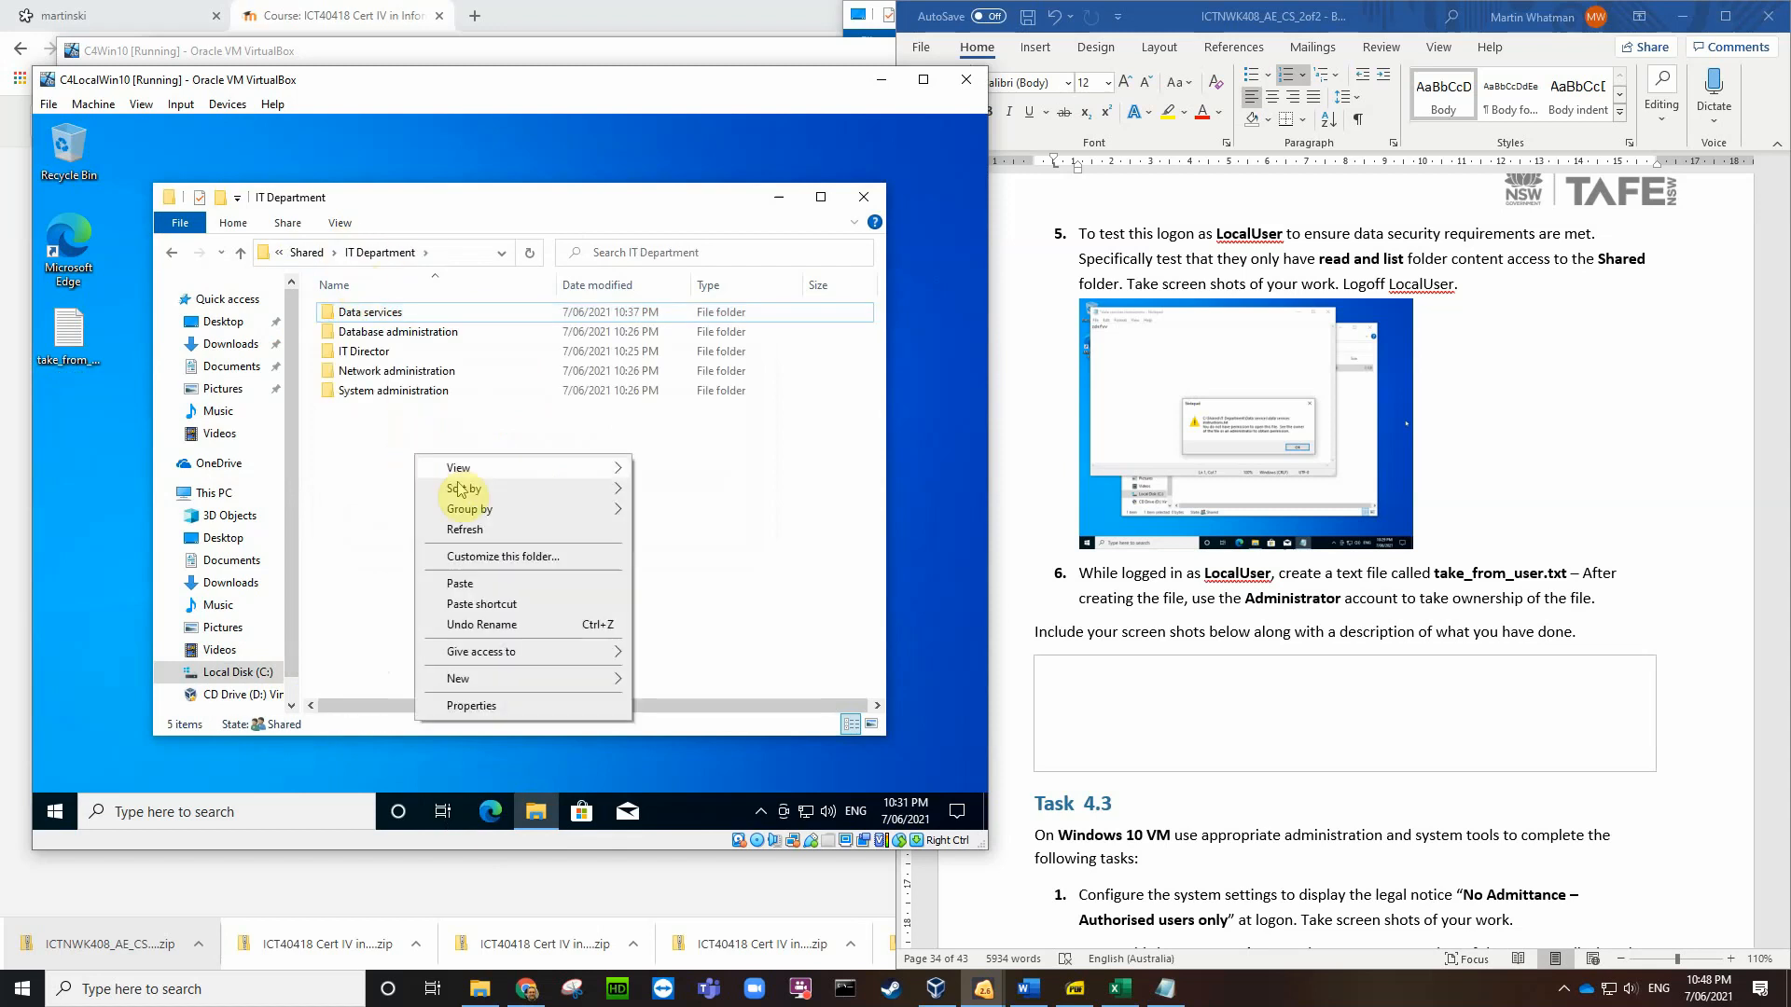
pyautogui.click(463, 583)
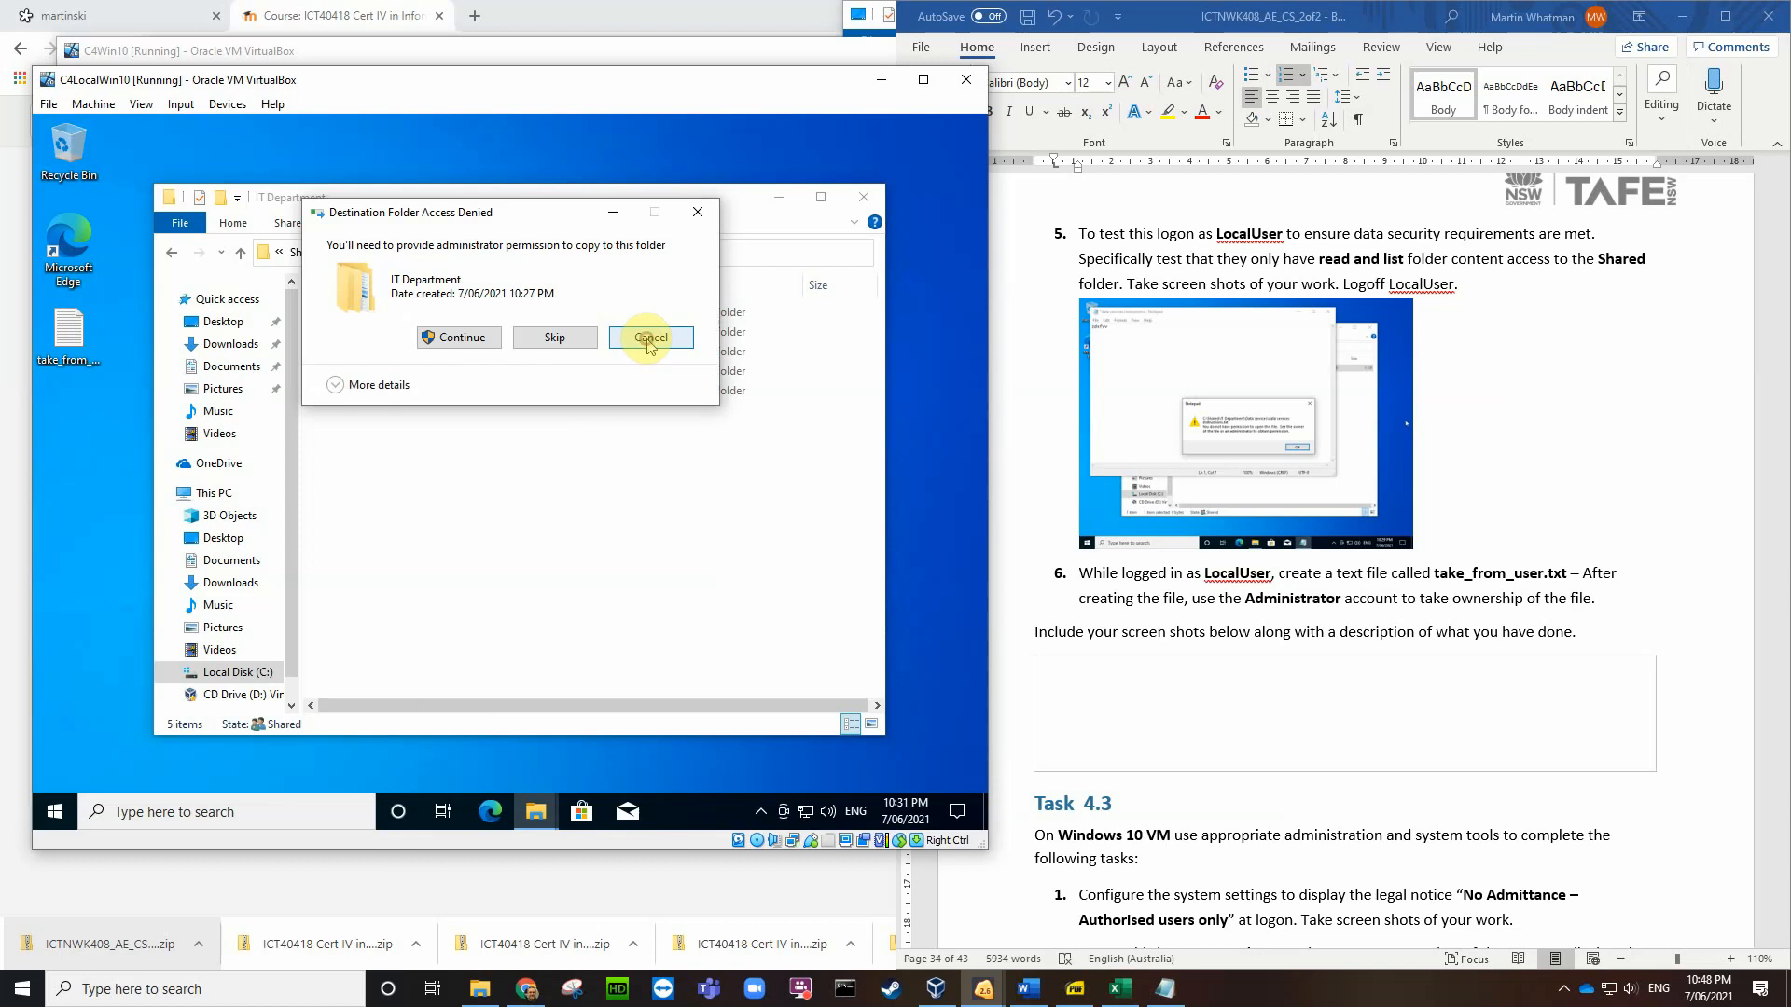
pyautogui.click(651, 342)
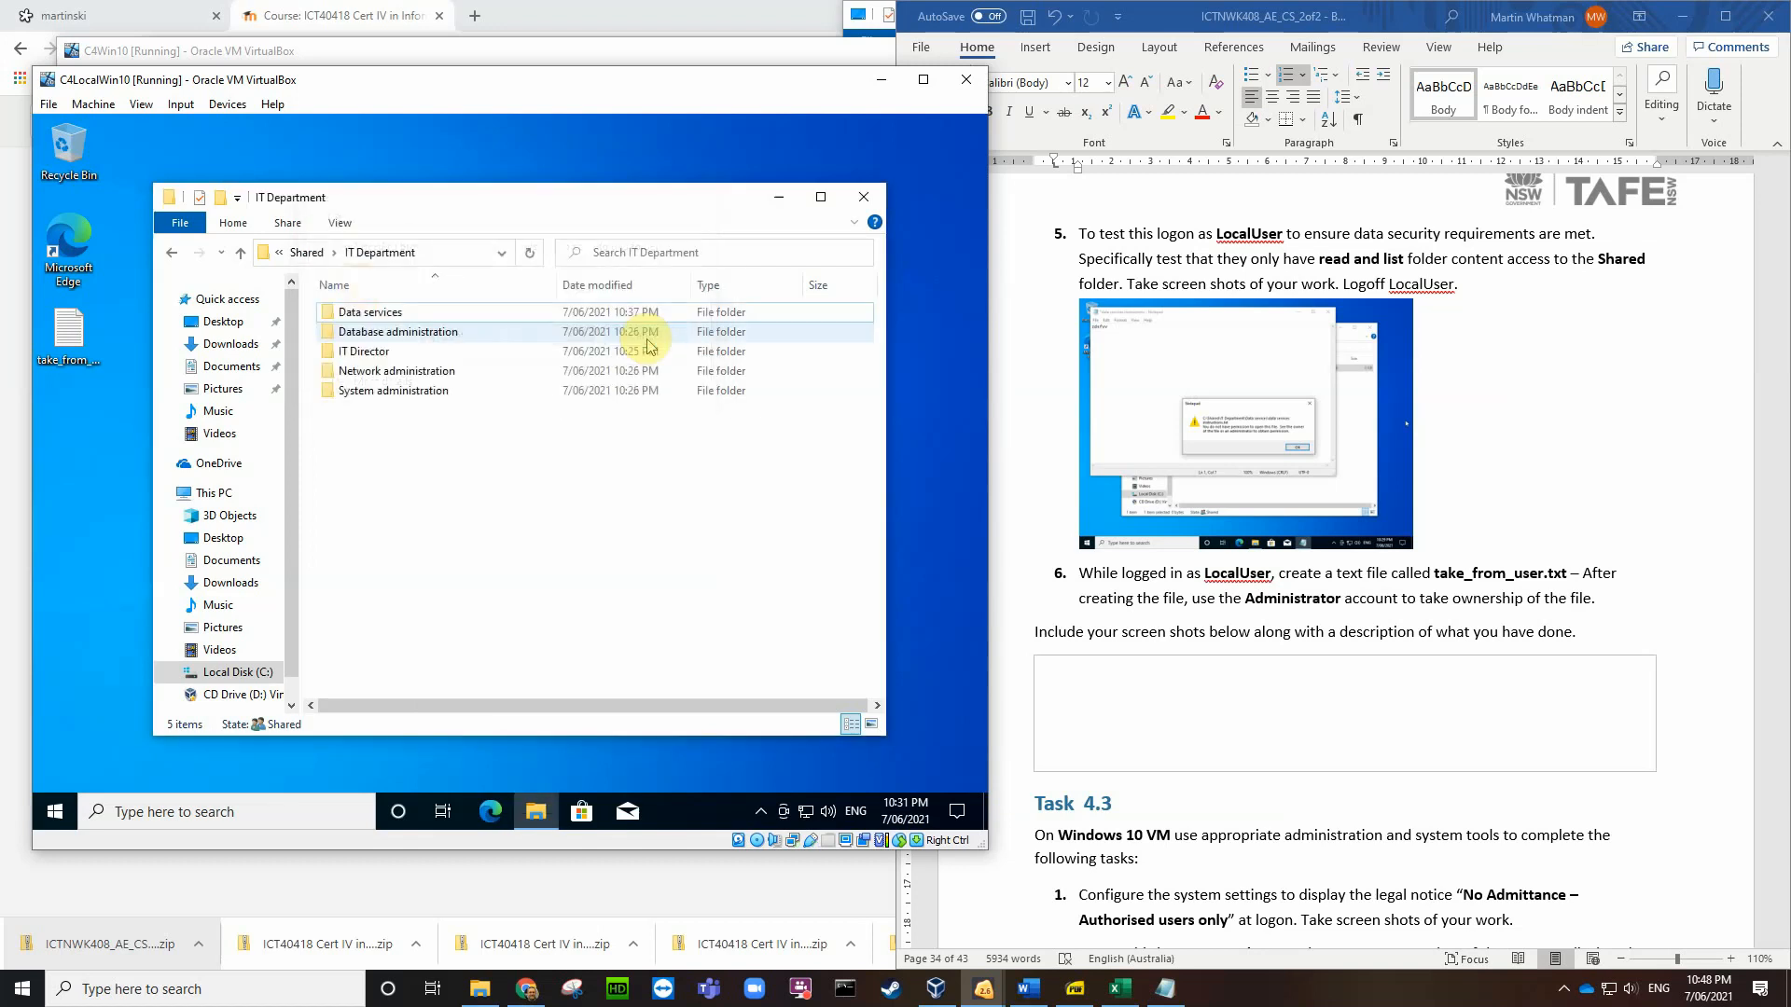
# Step: Paste take_from_user.txt into the Shared folder, approving with administrator permission
pyautogui.click(312, 255)
pyautogui.rightClick(417, 430)
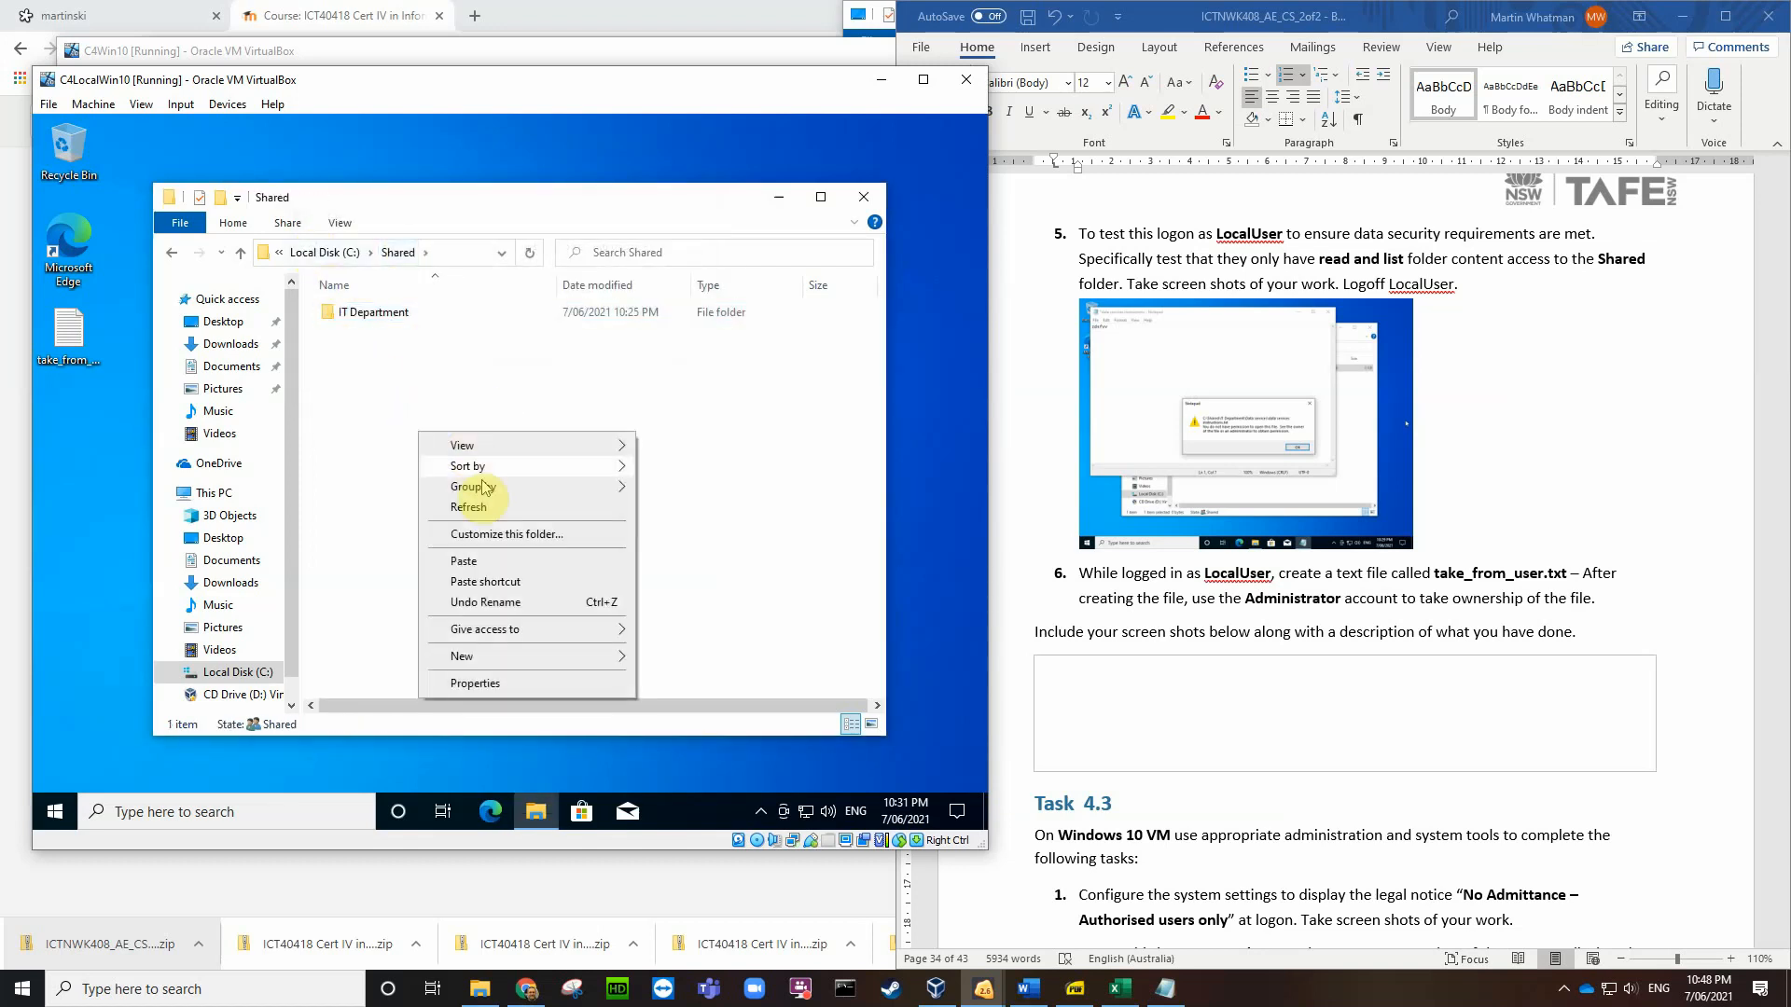
pyautogui.click(471, 561)
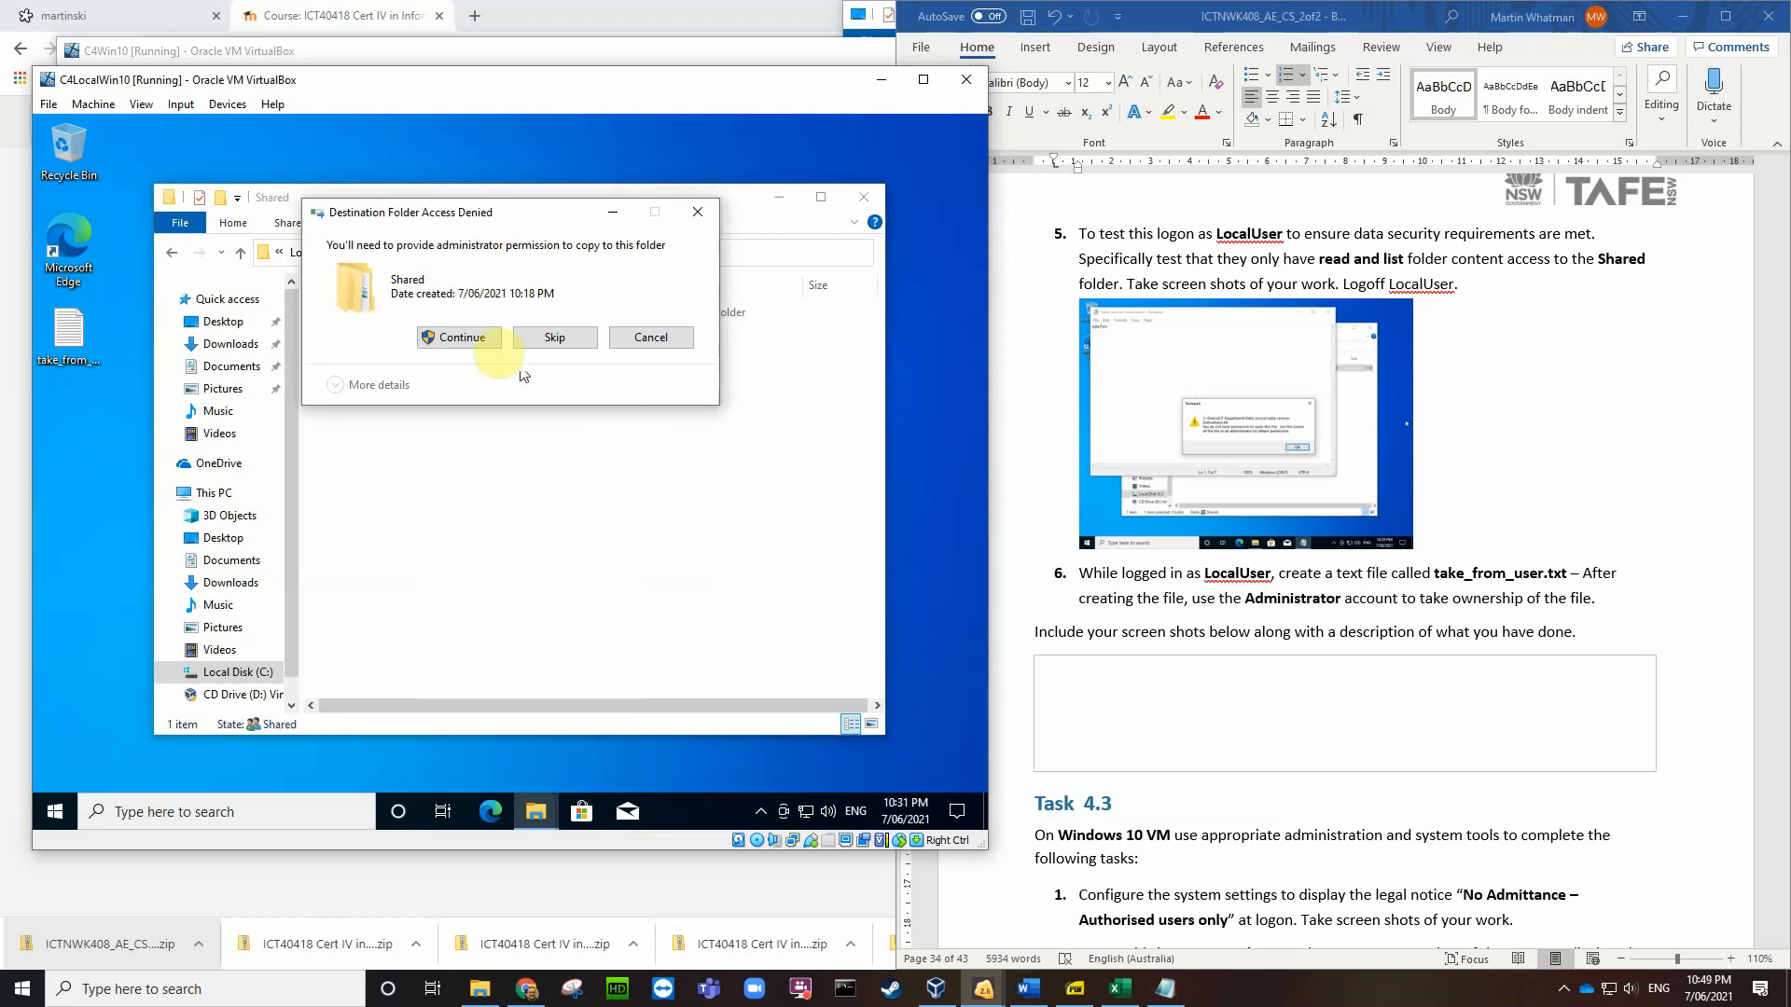
pyautogui.click(453, 334)
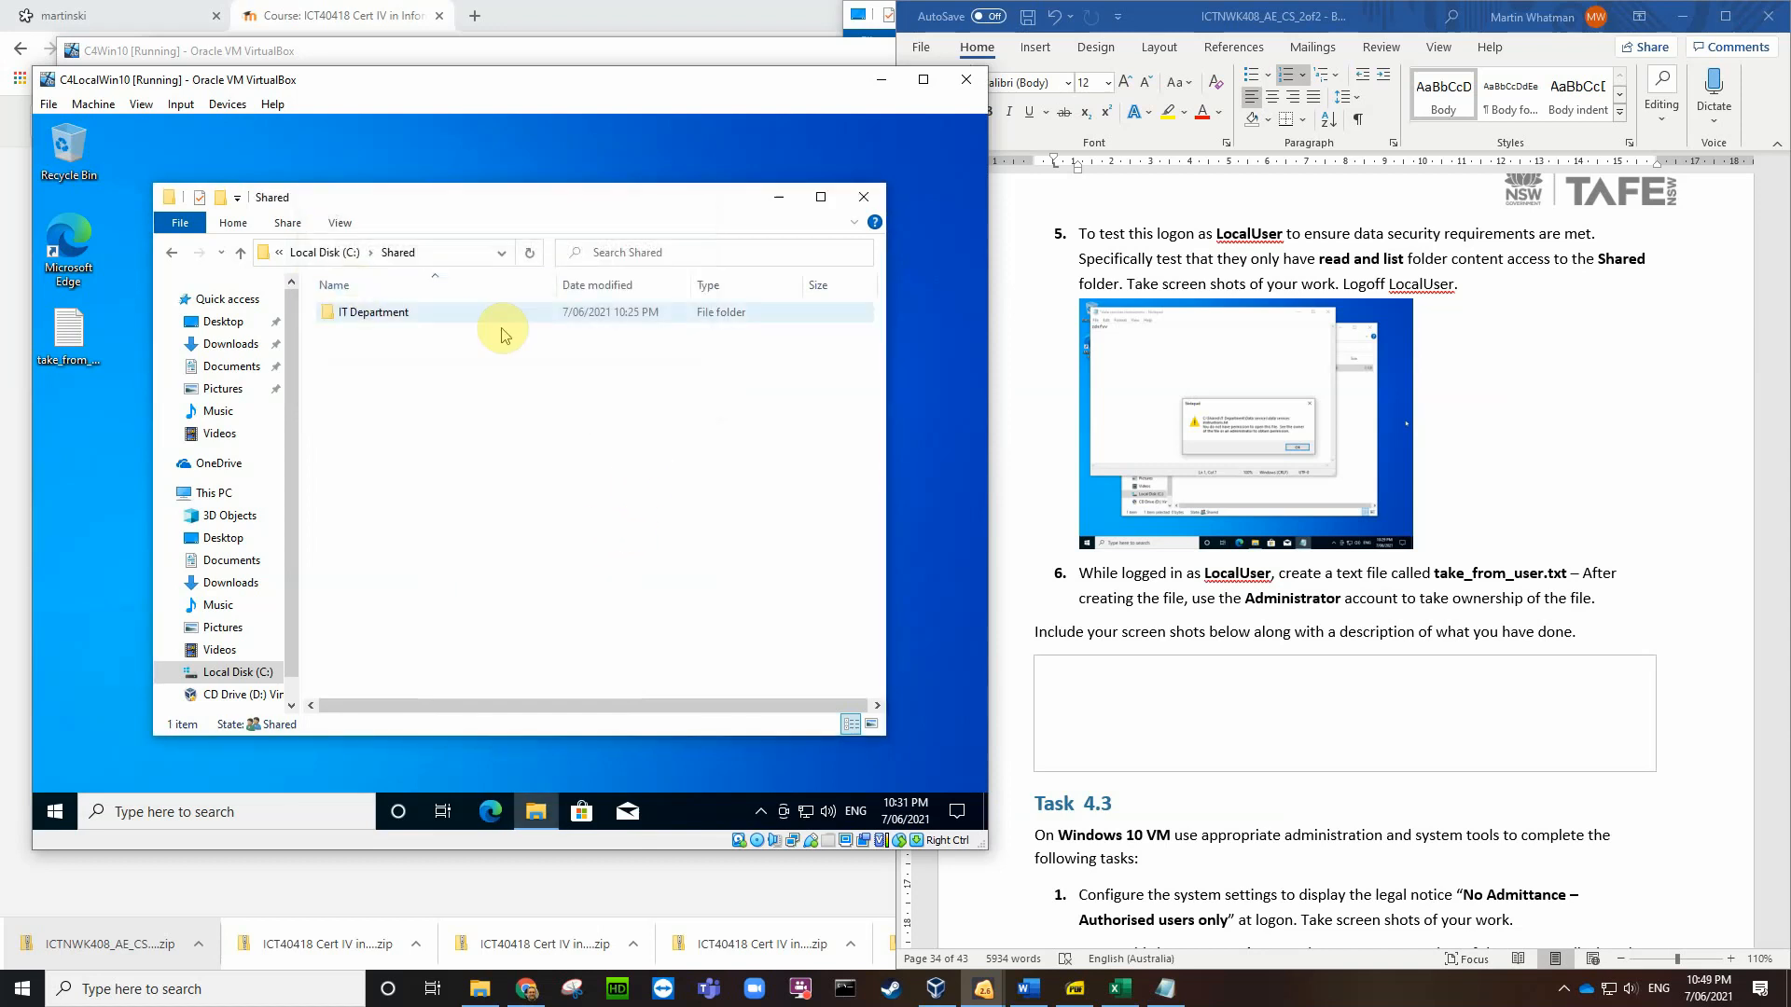
# Step: Try pasting the file at the C: drive root, then decline the admin prompt
pyautogui.click(332, 257)
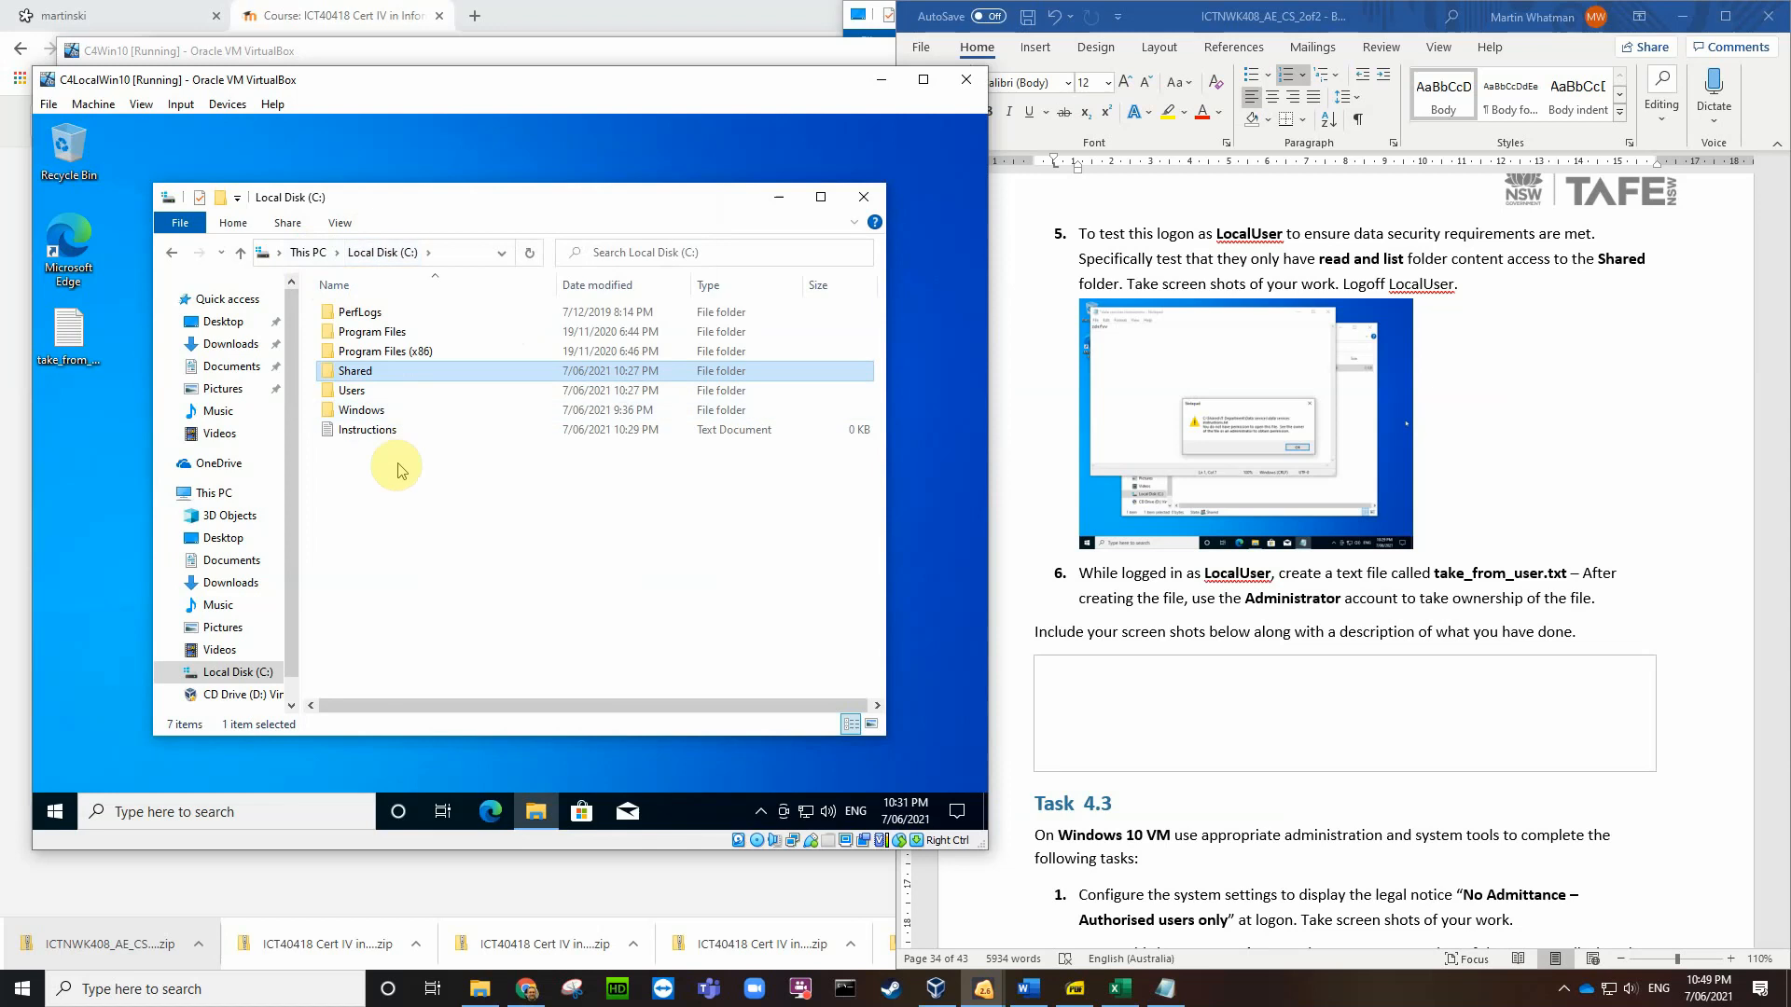
pyautogui.rightClick(386, 507)
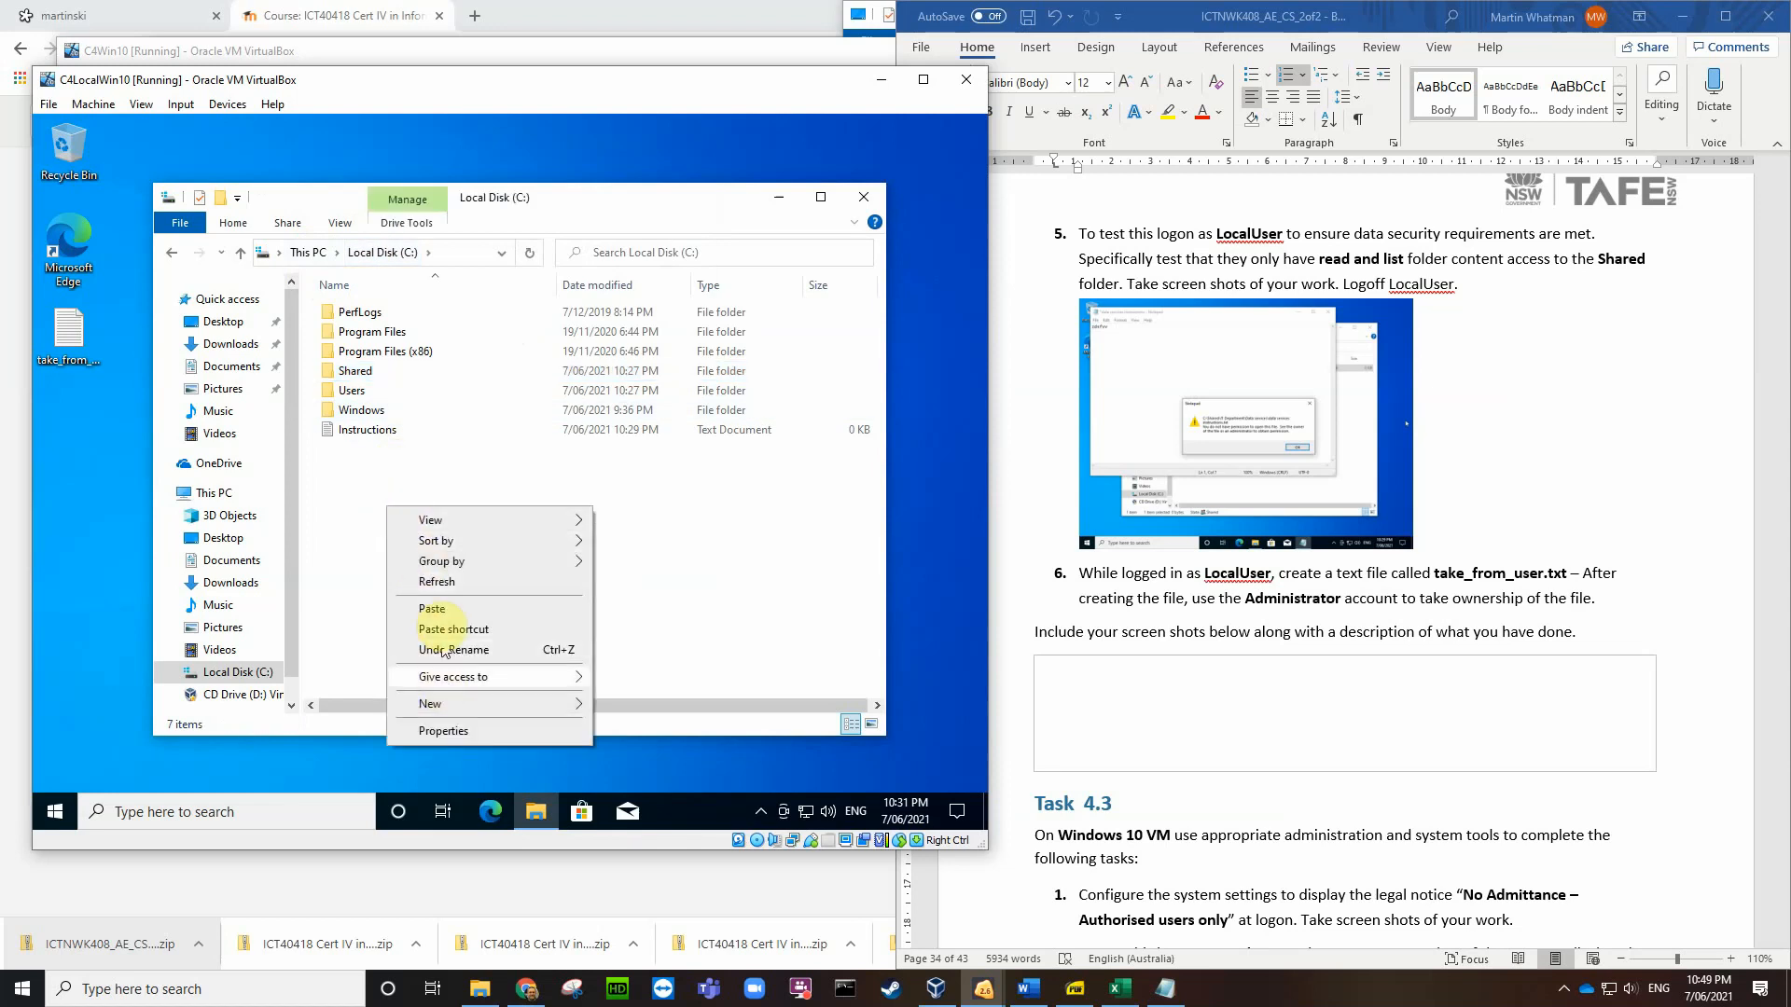
pyautogui.click(436, 608)
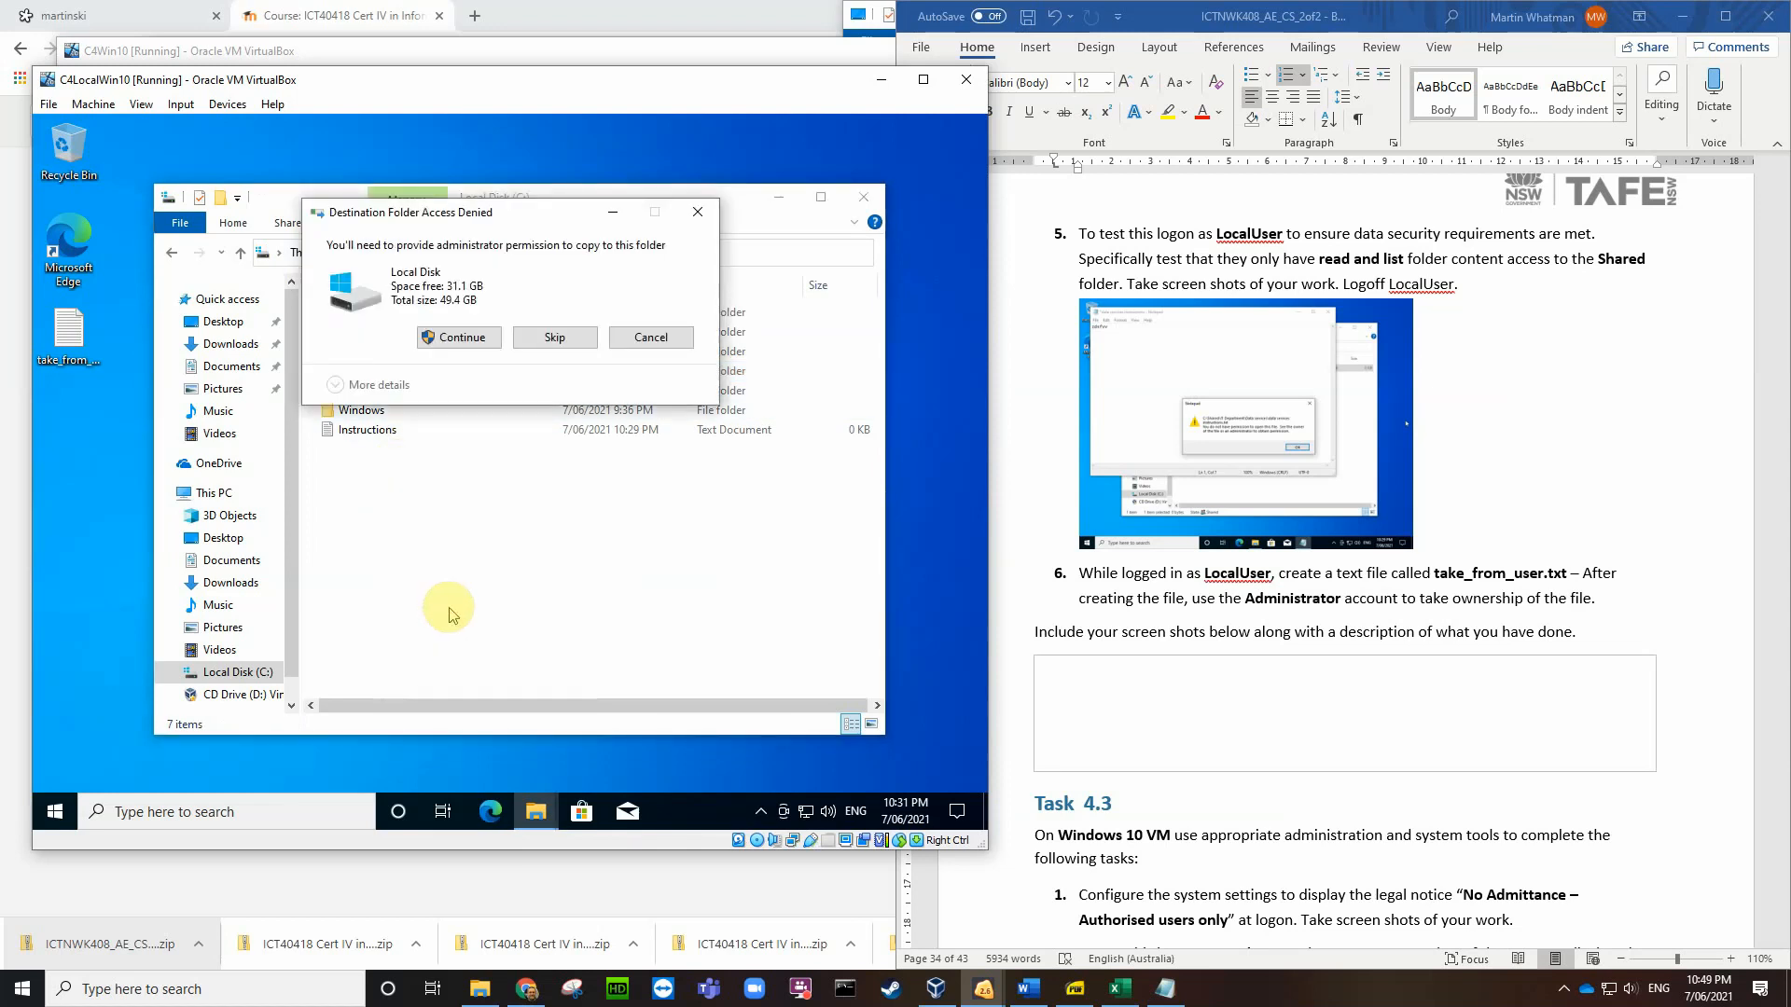
pyautogui.click(473, 336)
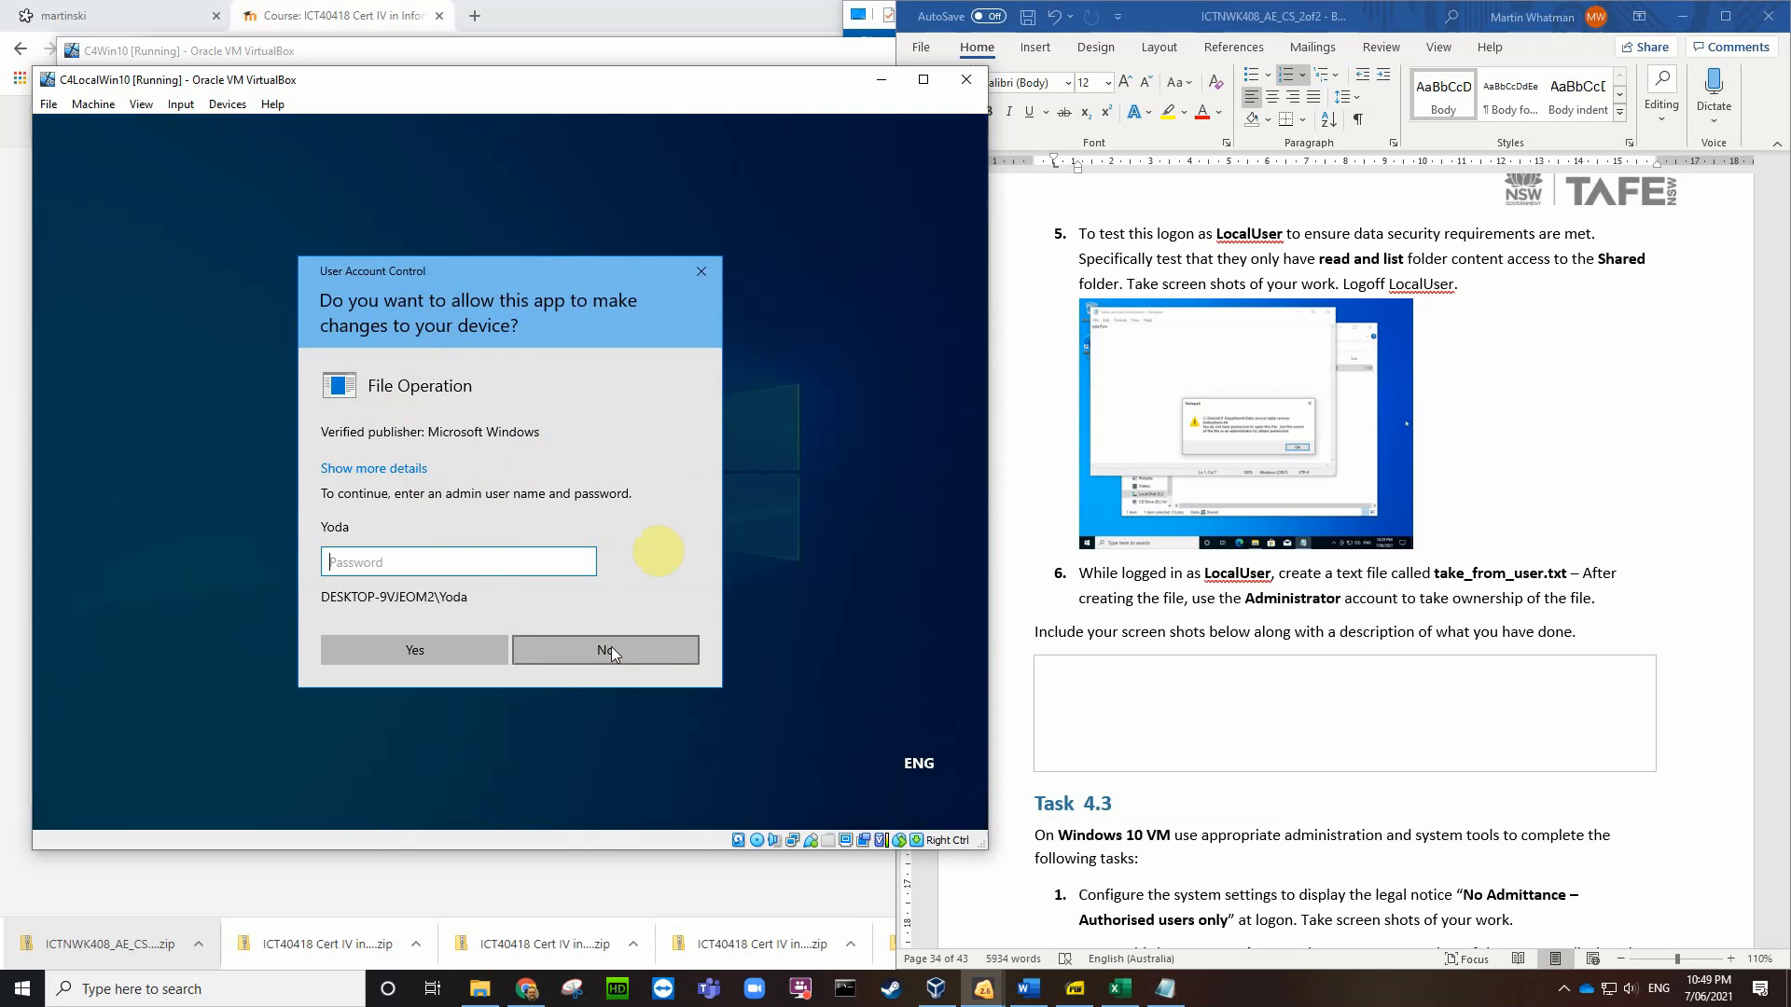
pyautogui.click(701, 269)
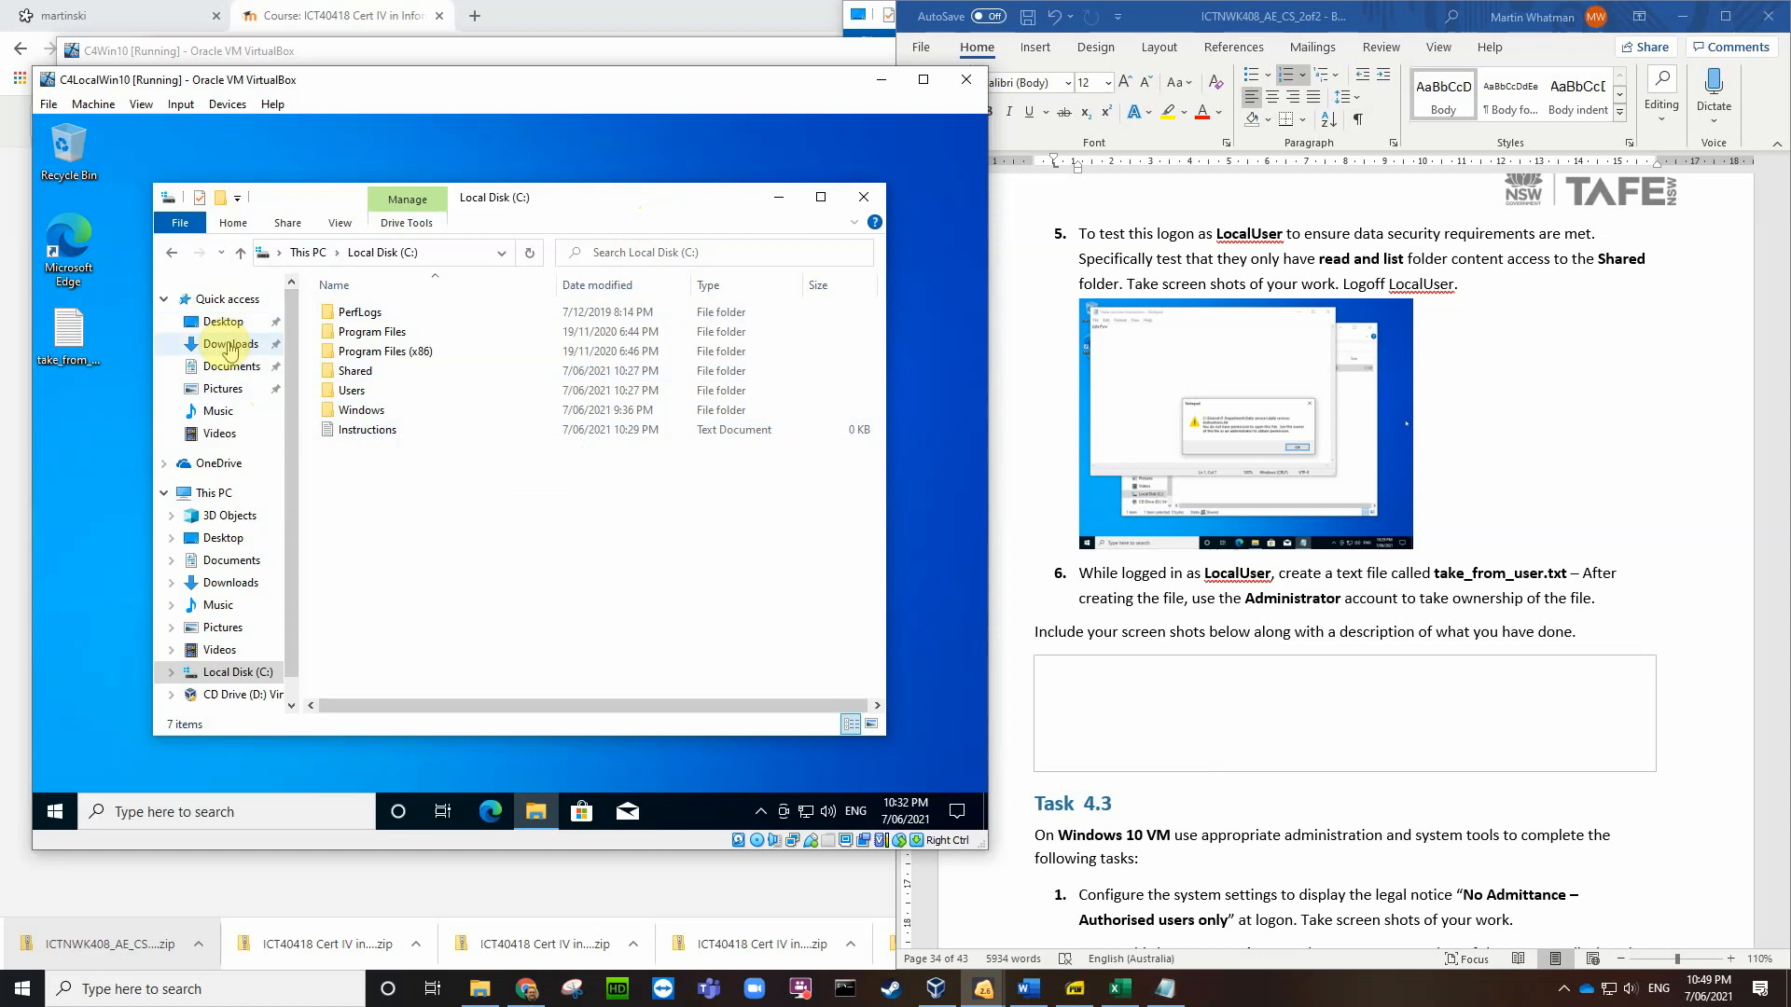
# Step: Paste take_from_user.txt into LocalUser's empty Documents folder
pyautogui.click(217, 369)
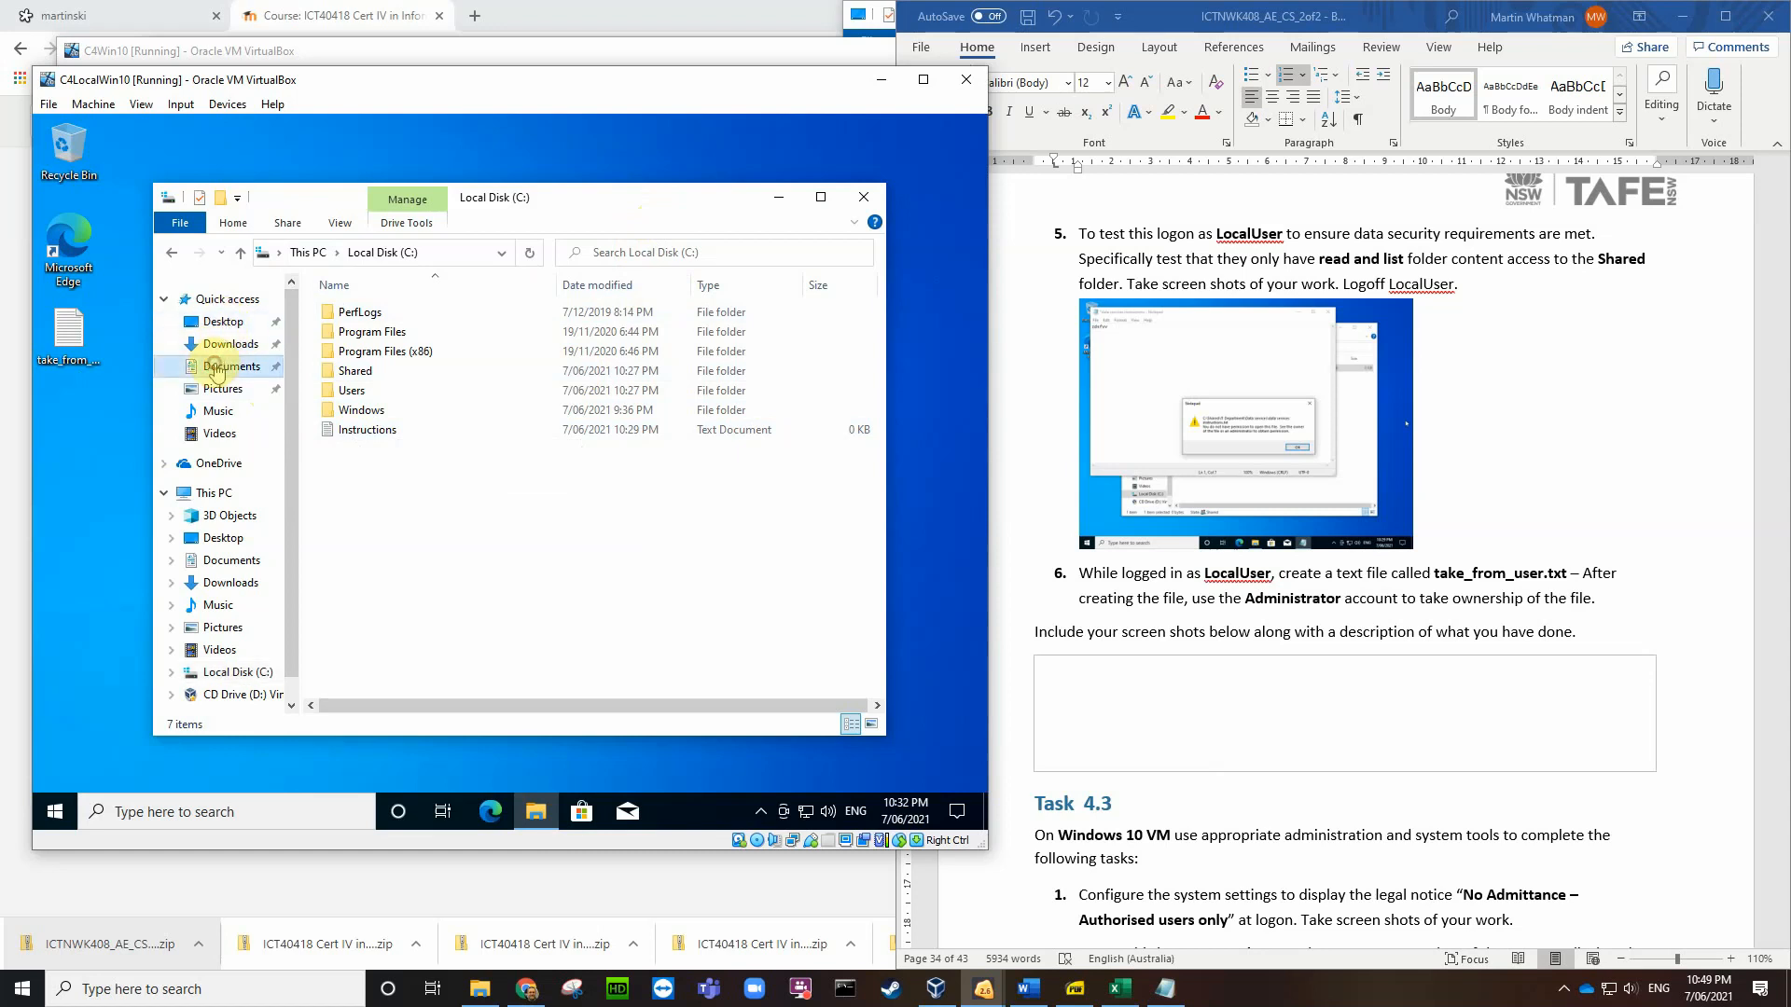
pyautogui.rightClick(403, 381)
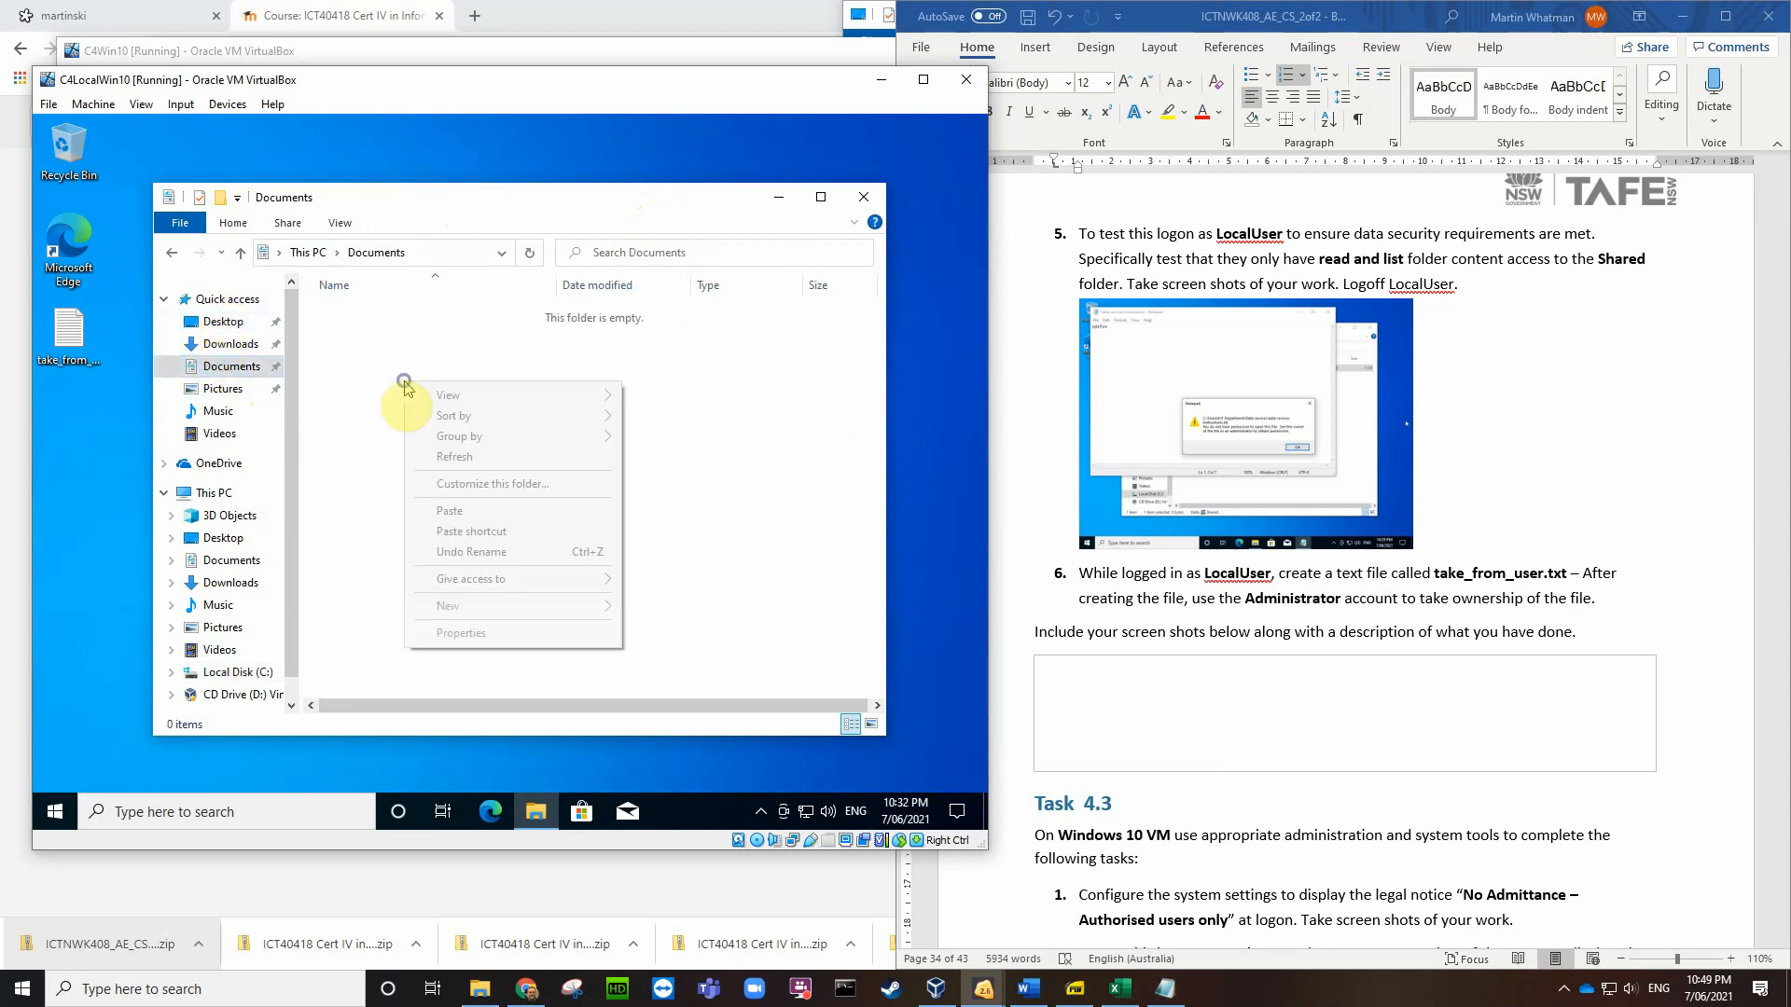
pyautogui.click(448, 511)
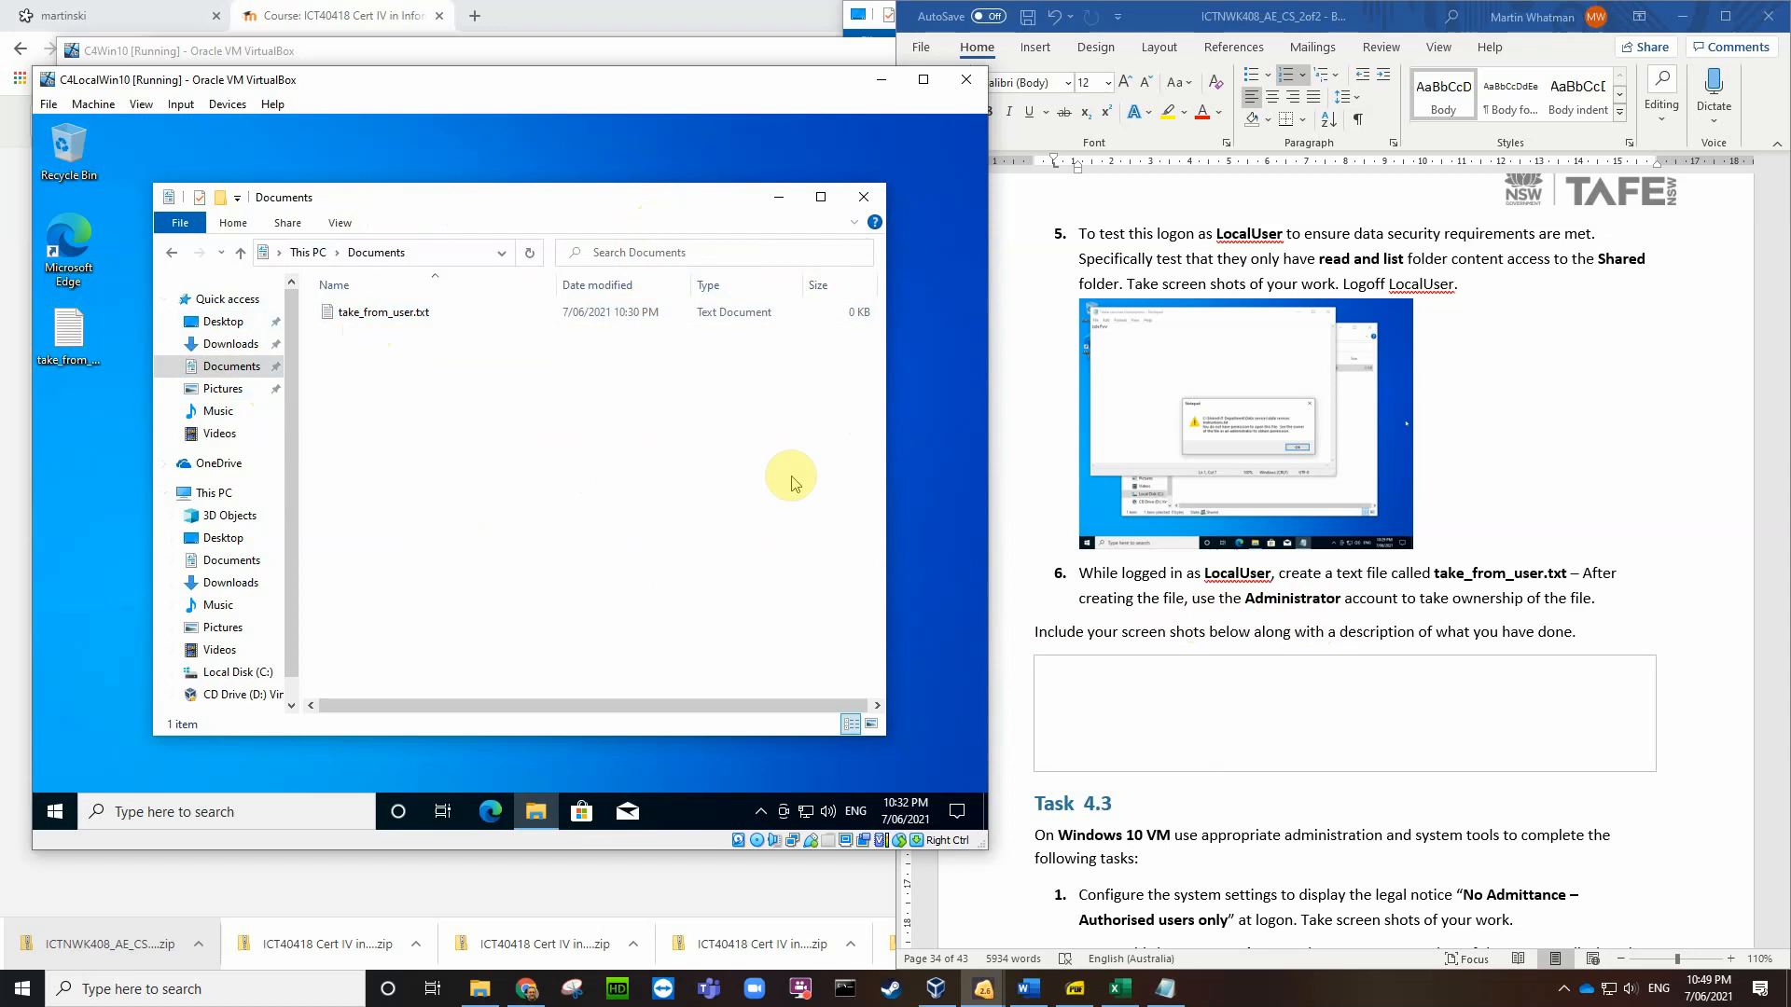
# Step: Open take_from_user.txt's Properties > Security > Advanced, showing LocalUser as owner
pyautogui.rightClick(401, 316)
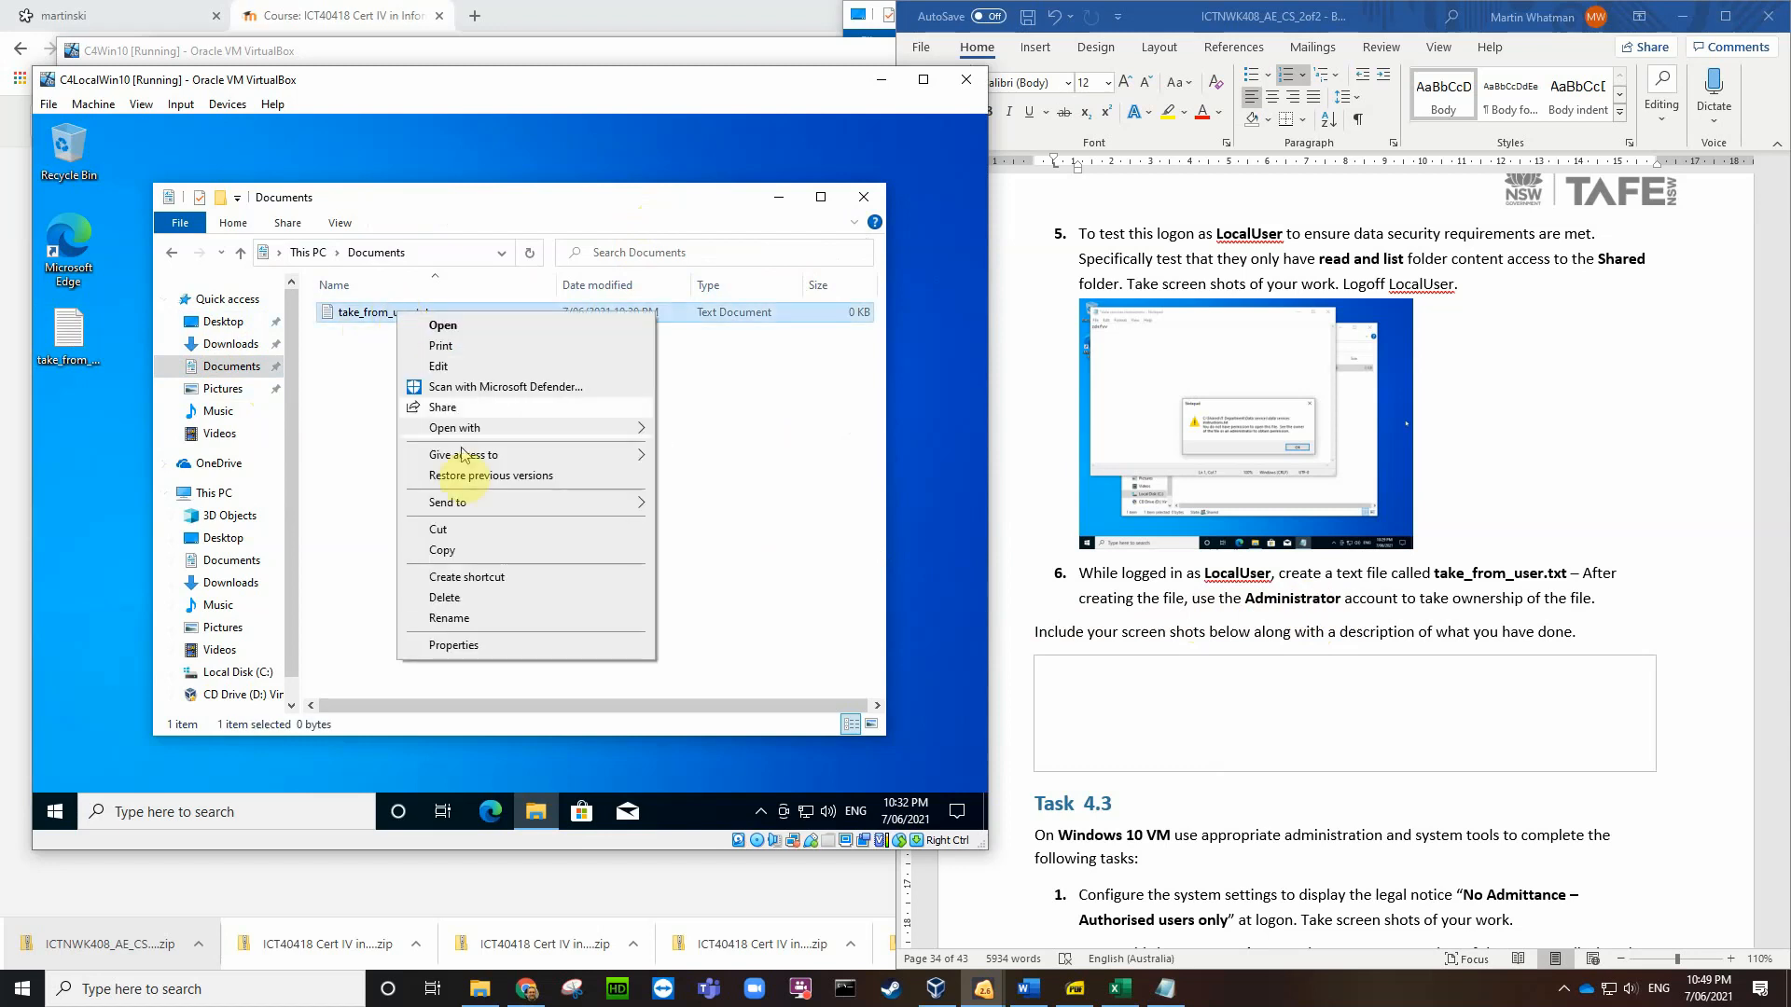
pyautogui.click(469, 646)
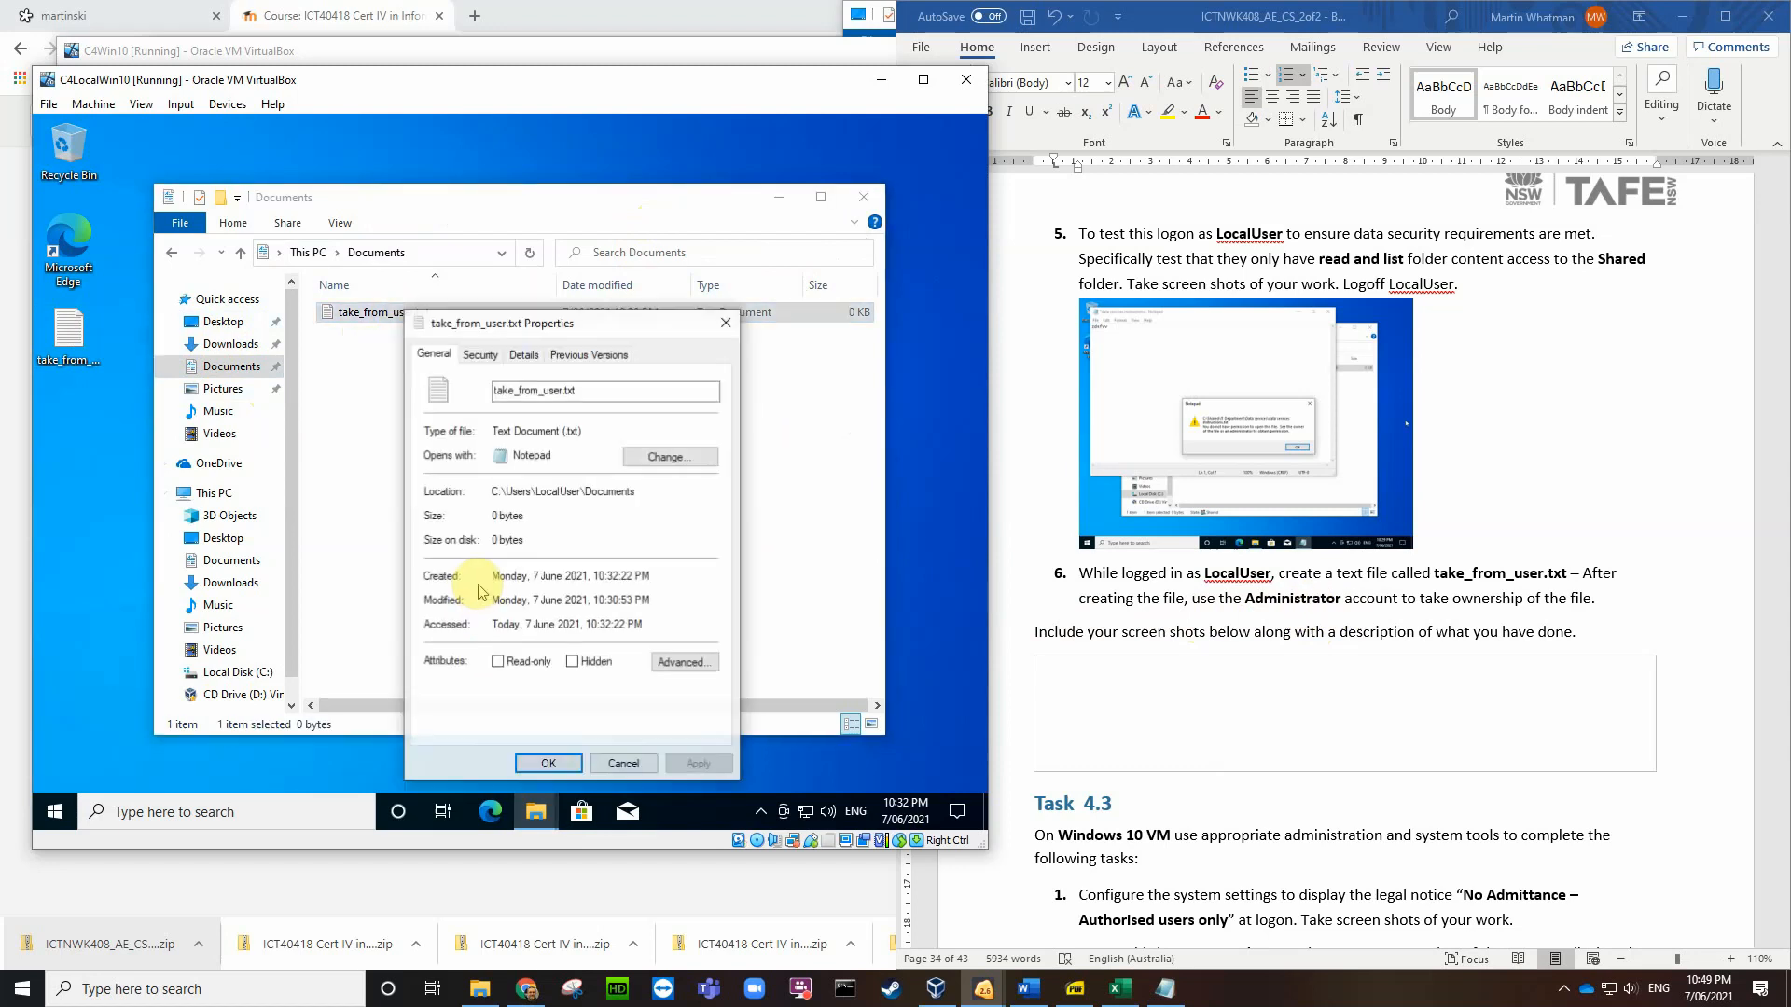
pyautogui.click(479, 355)
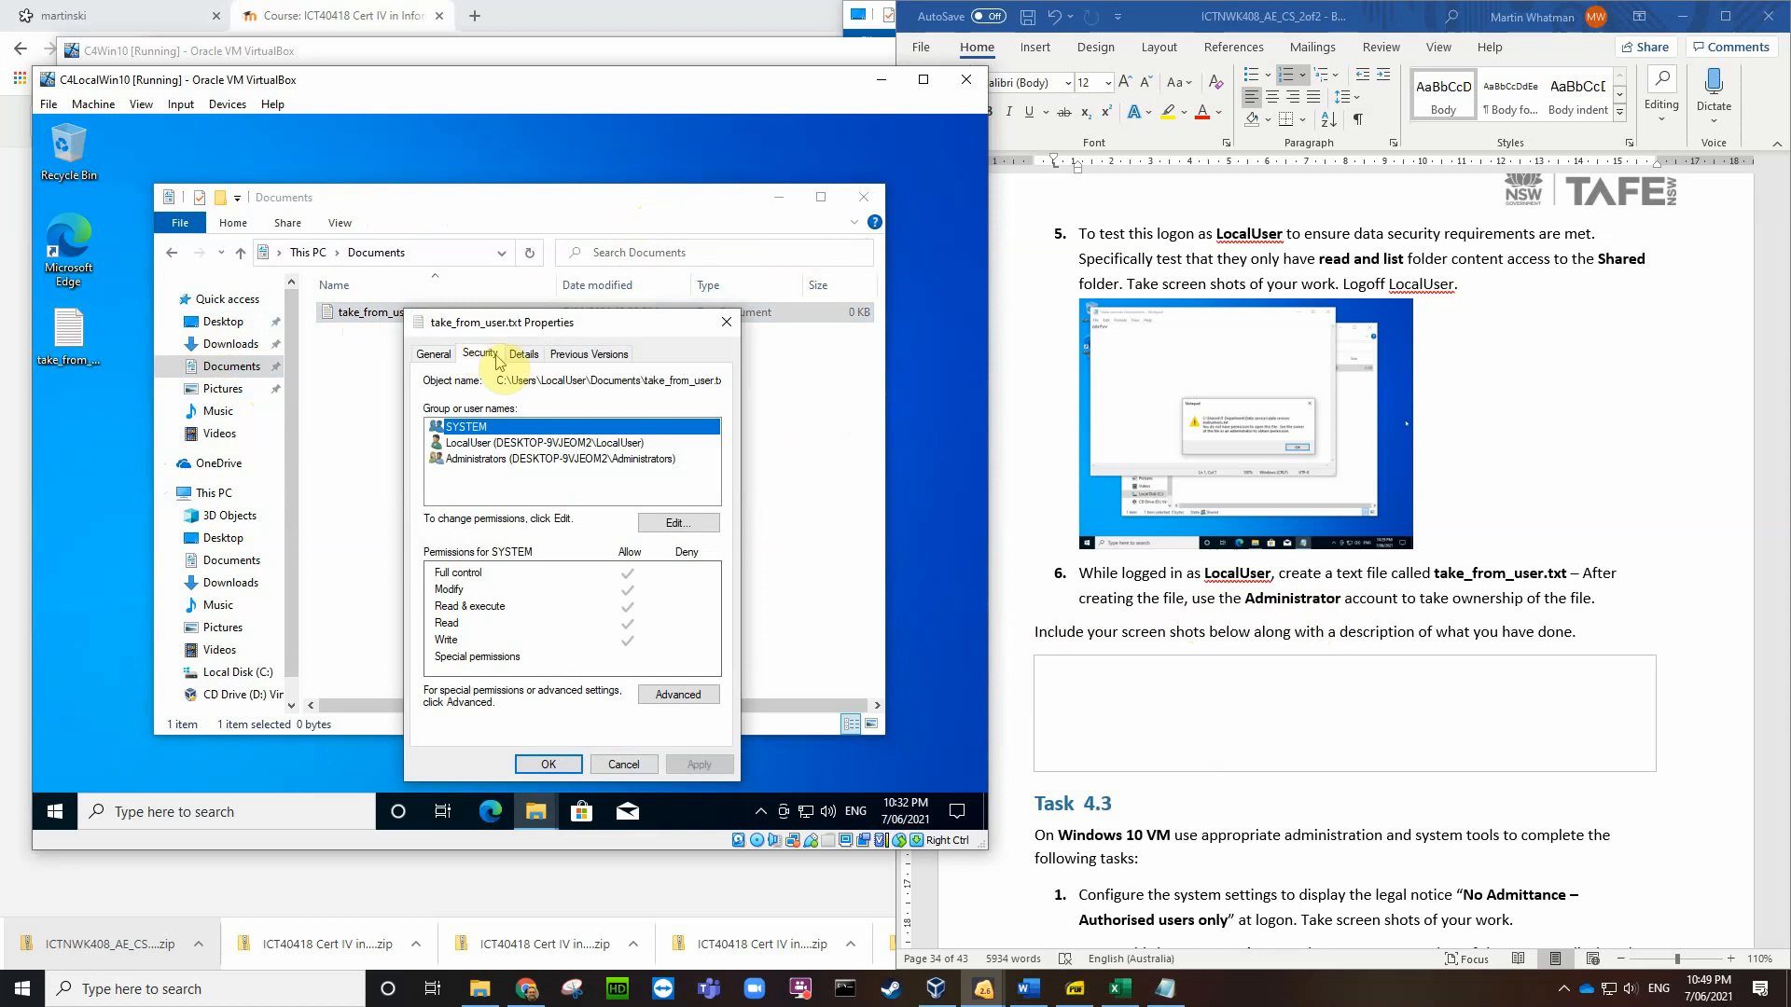
pyautogui.click(690, 694)
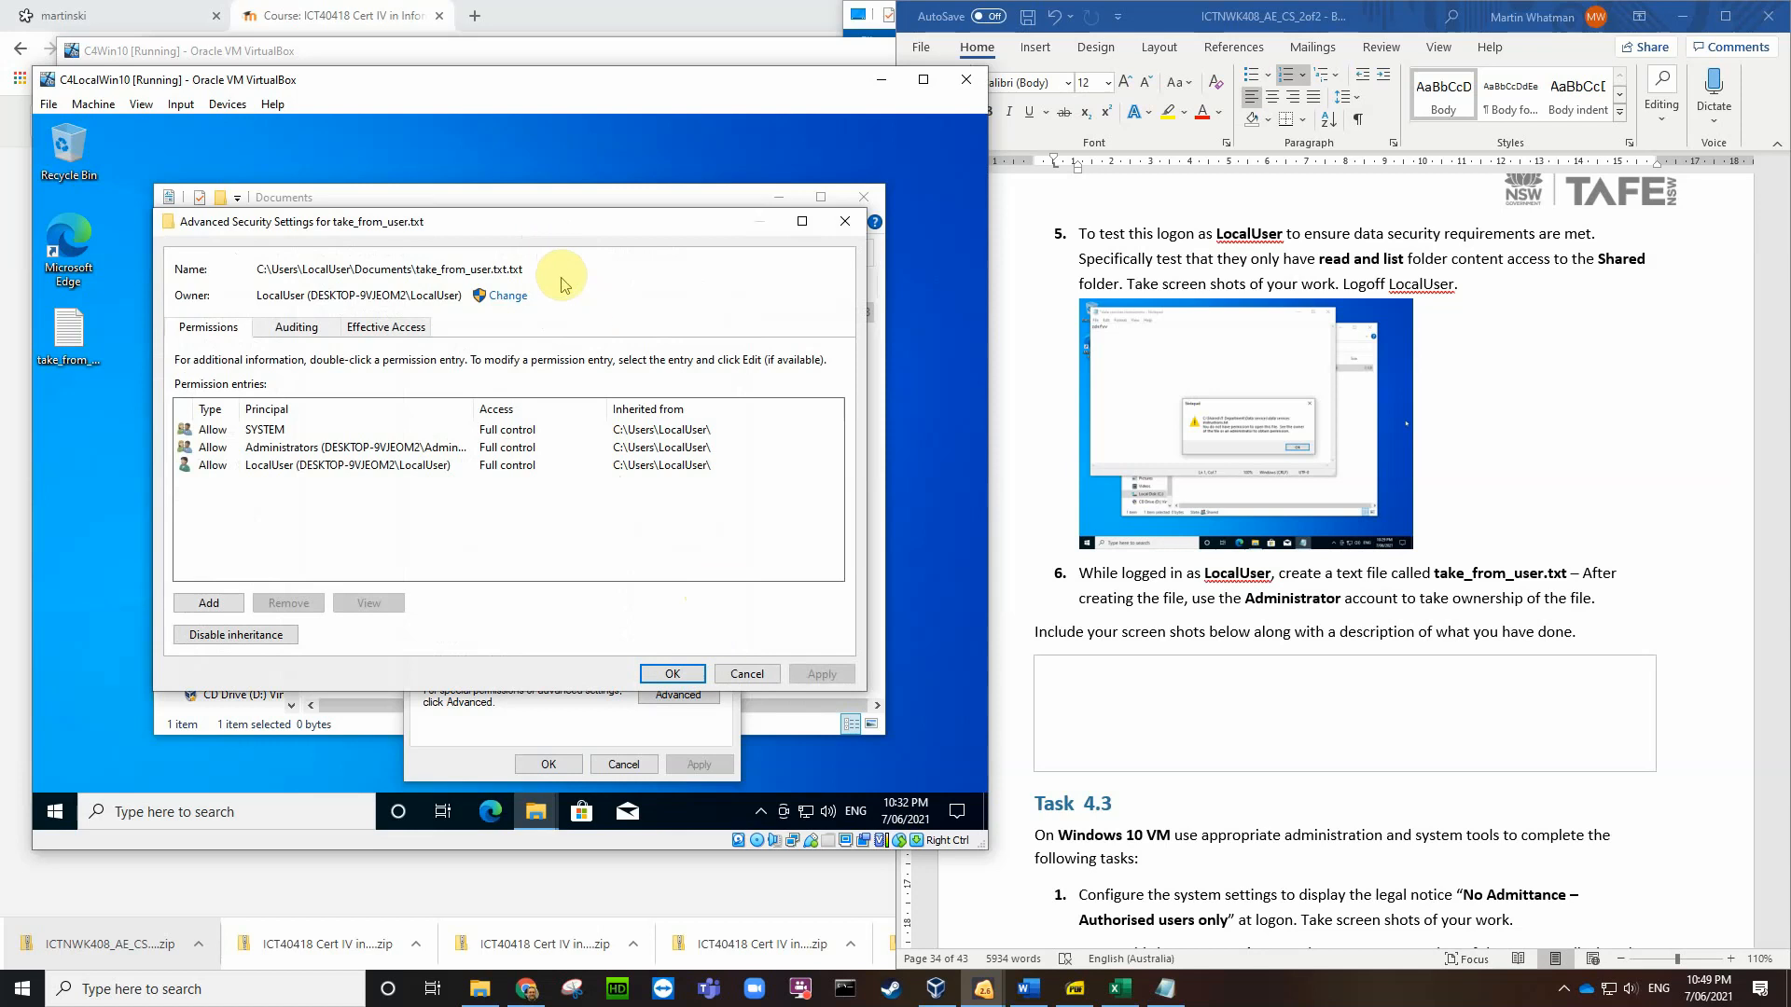
pyautogui.moveTo(580, 222); pyautogui.dragTo(690, 202)
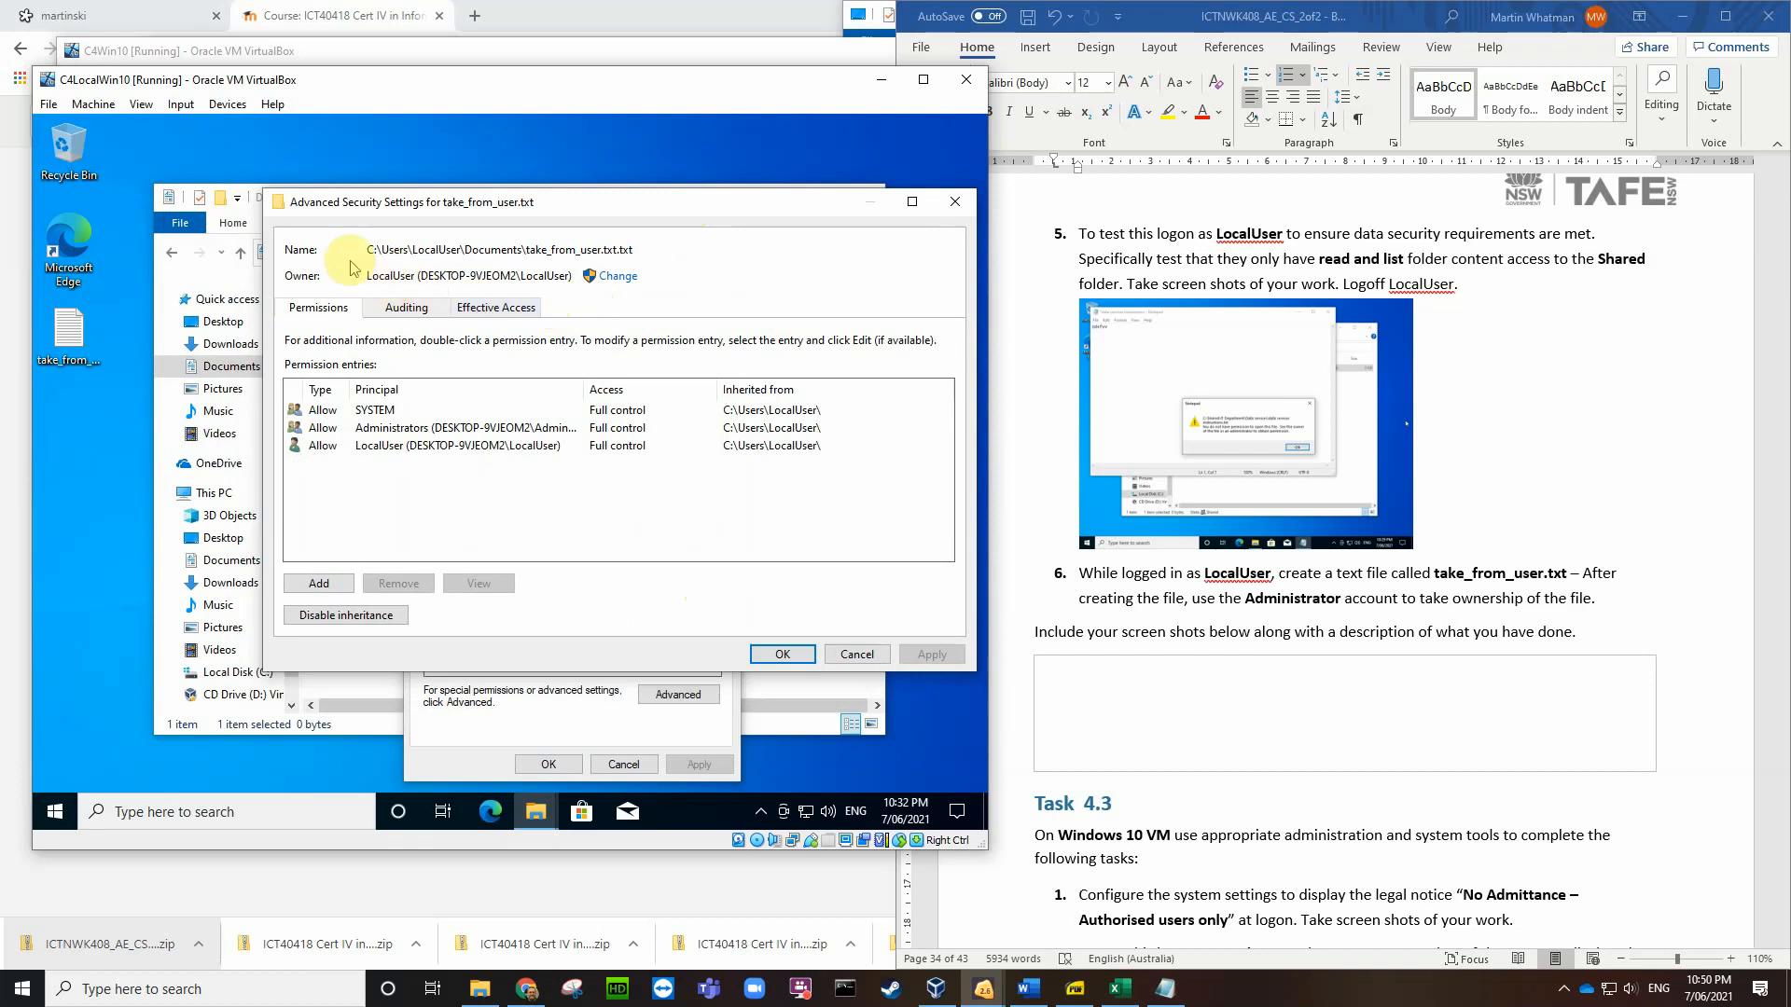
pyautogui.moveTo(560, 207); pyautogui.dragTo(397, 404)
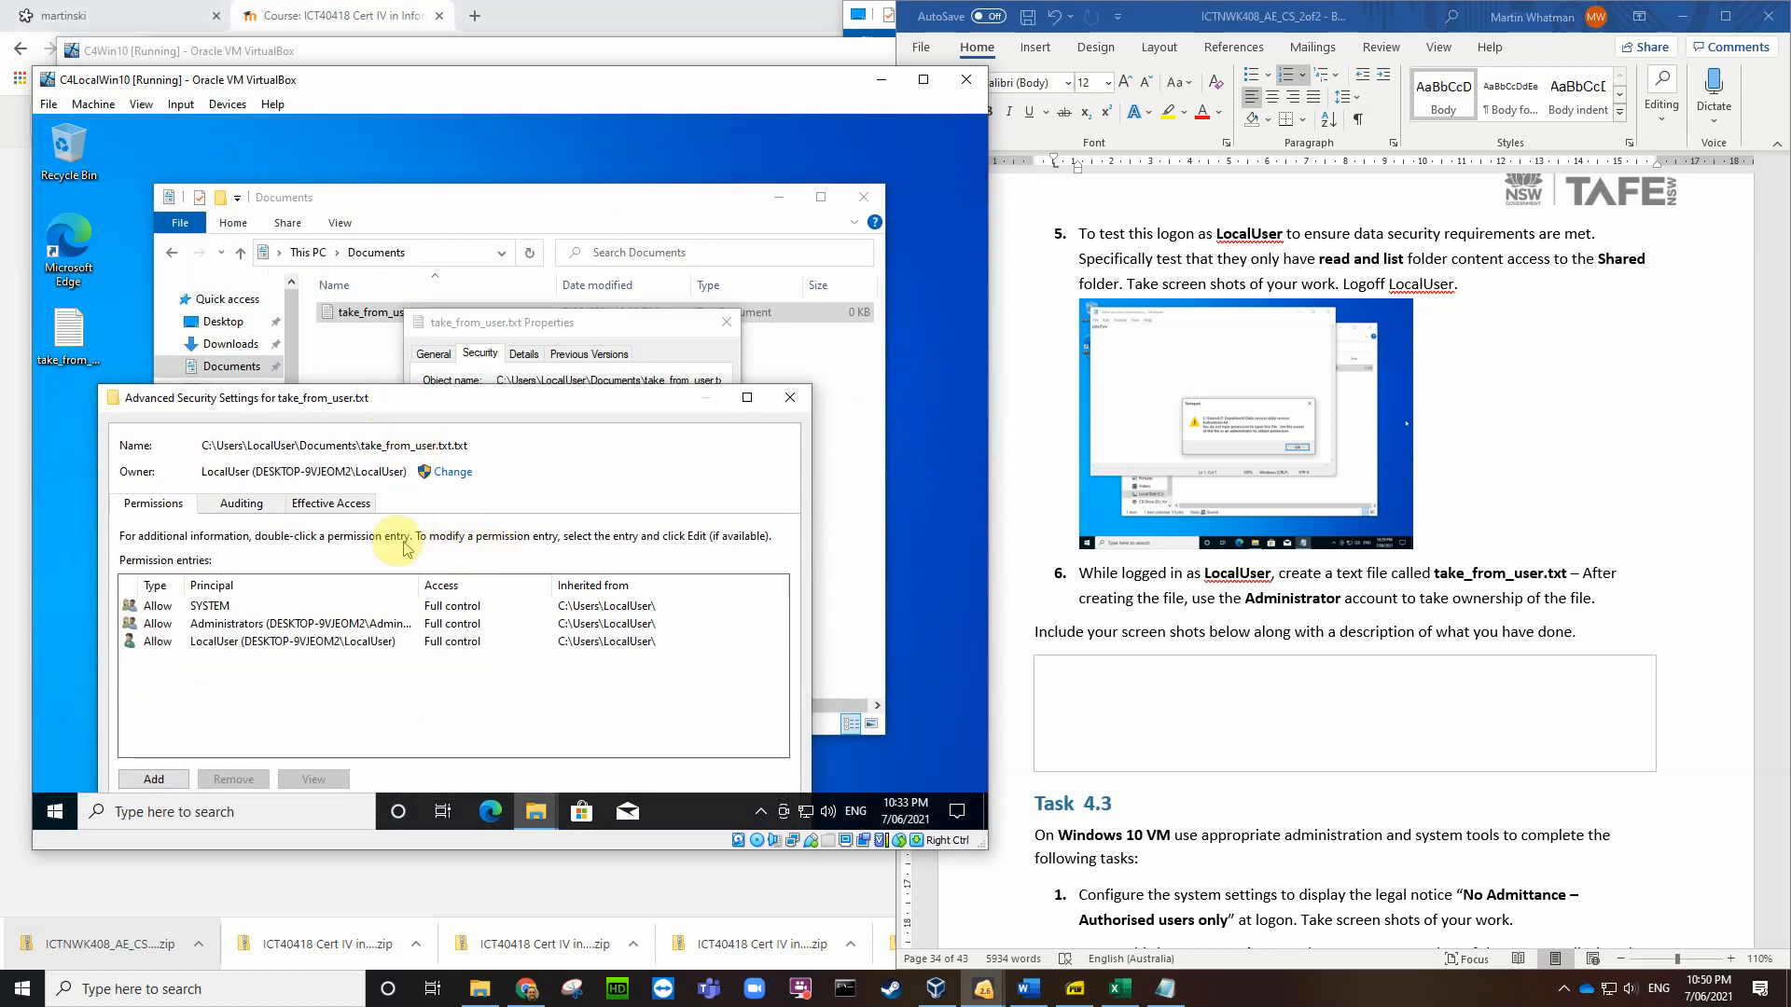
# Step: Change take_from_user.txt's owner from LocalUser to Administrator, approving with the admin password
pyautogui.click(444, 472)
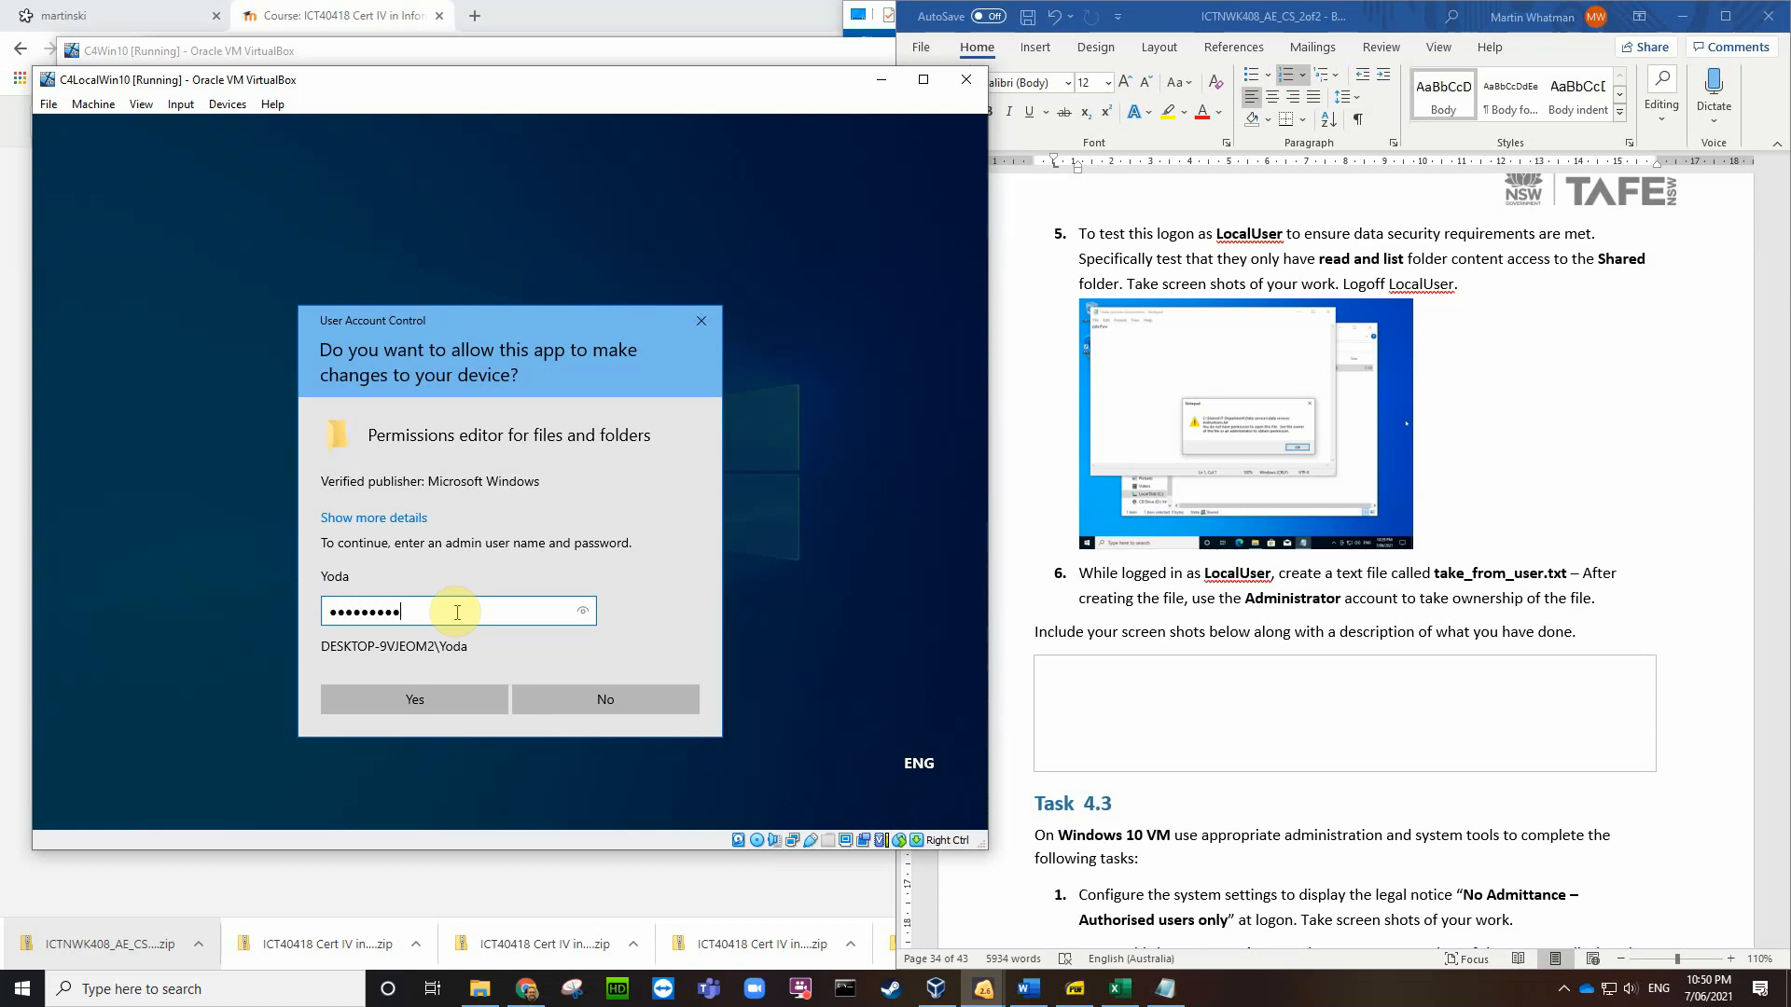
pyautogui.press('Return')
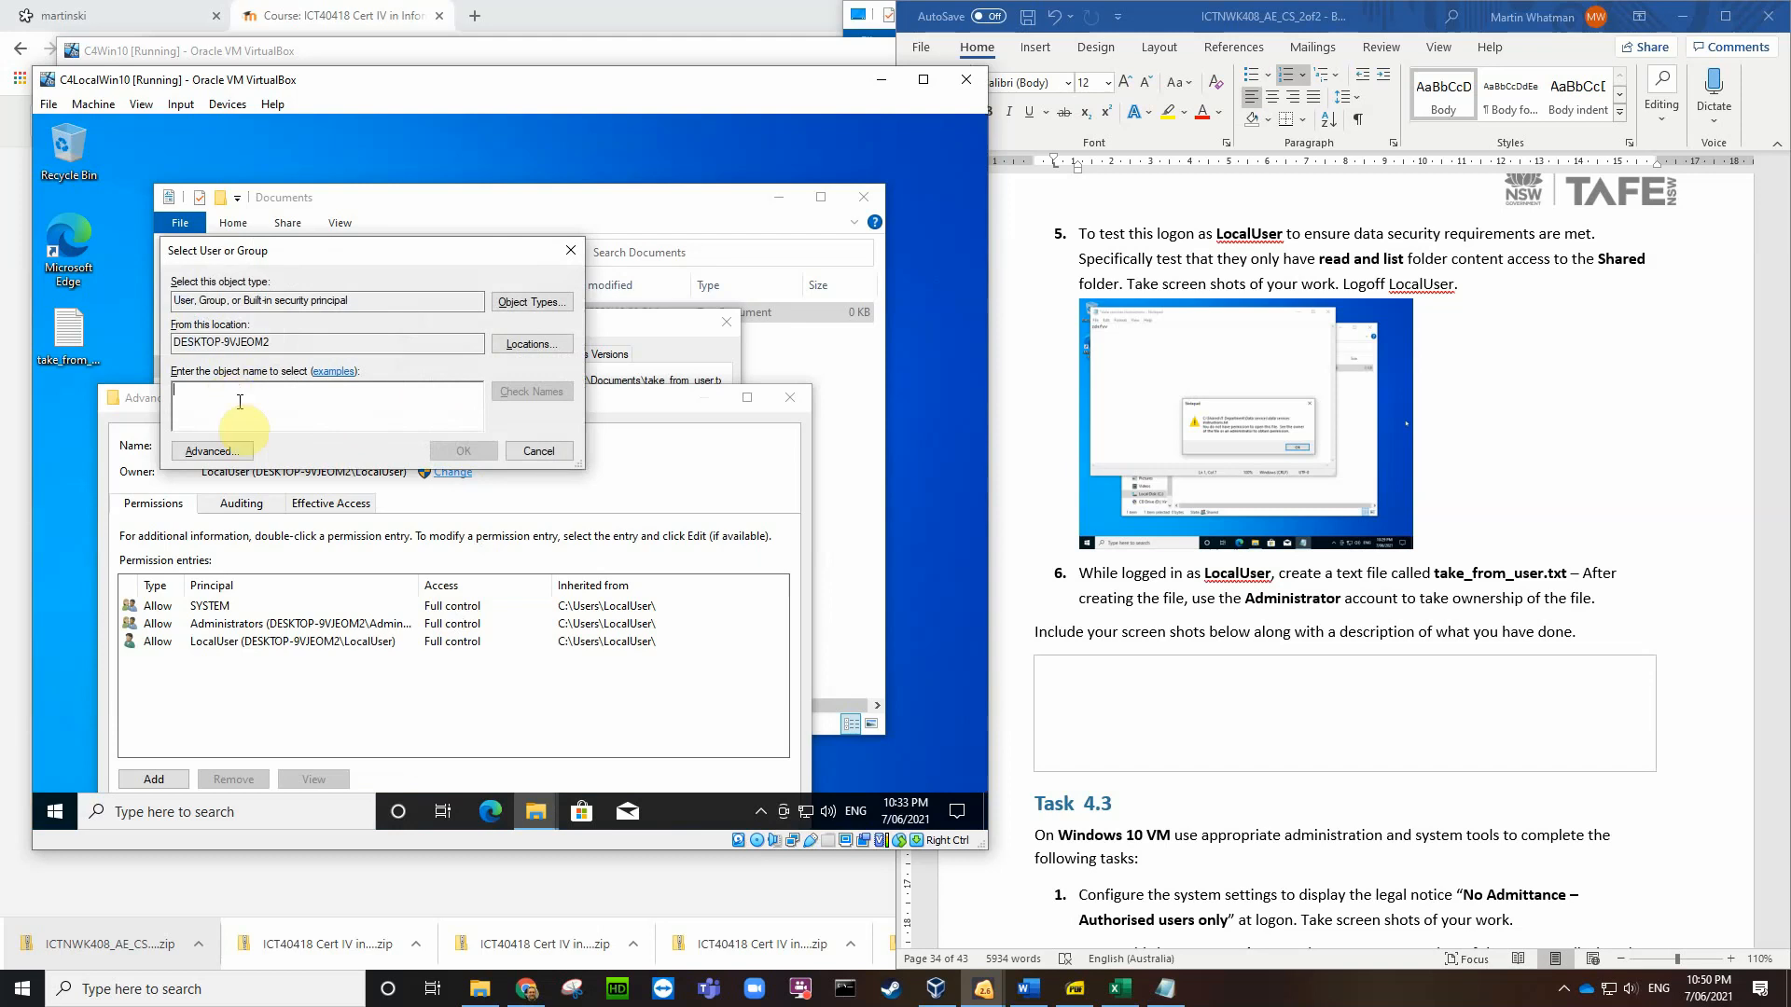
pyautogui.click(215, 451)
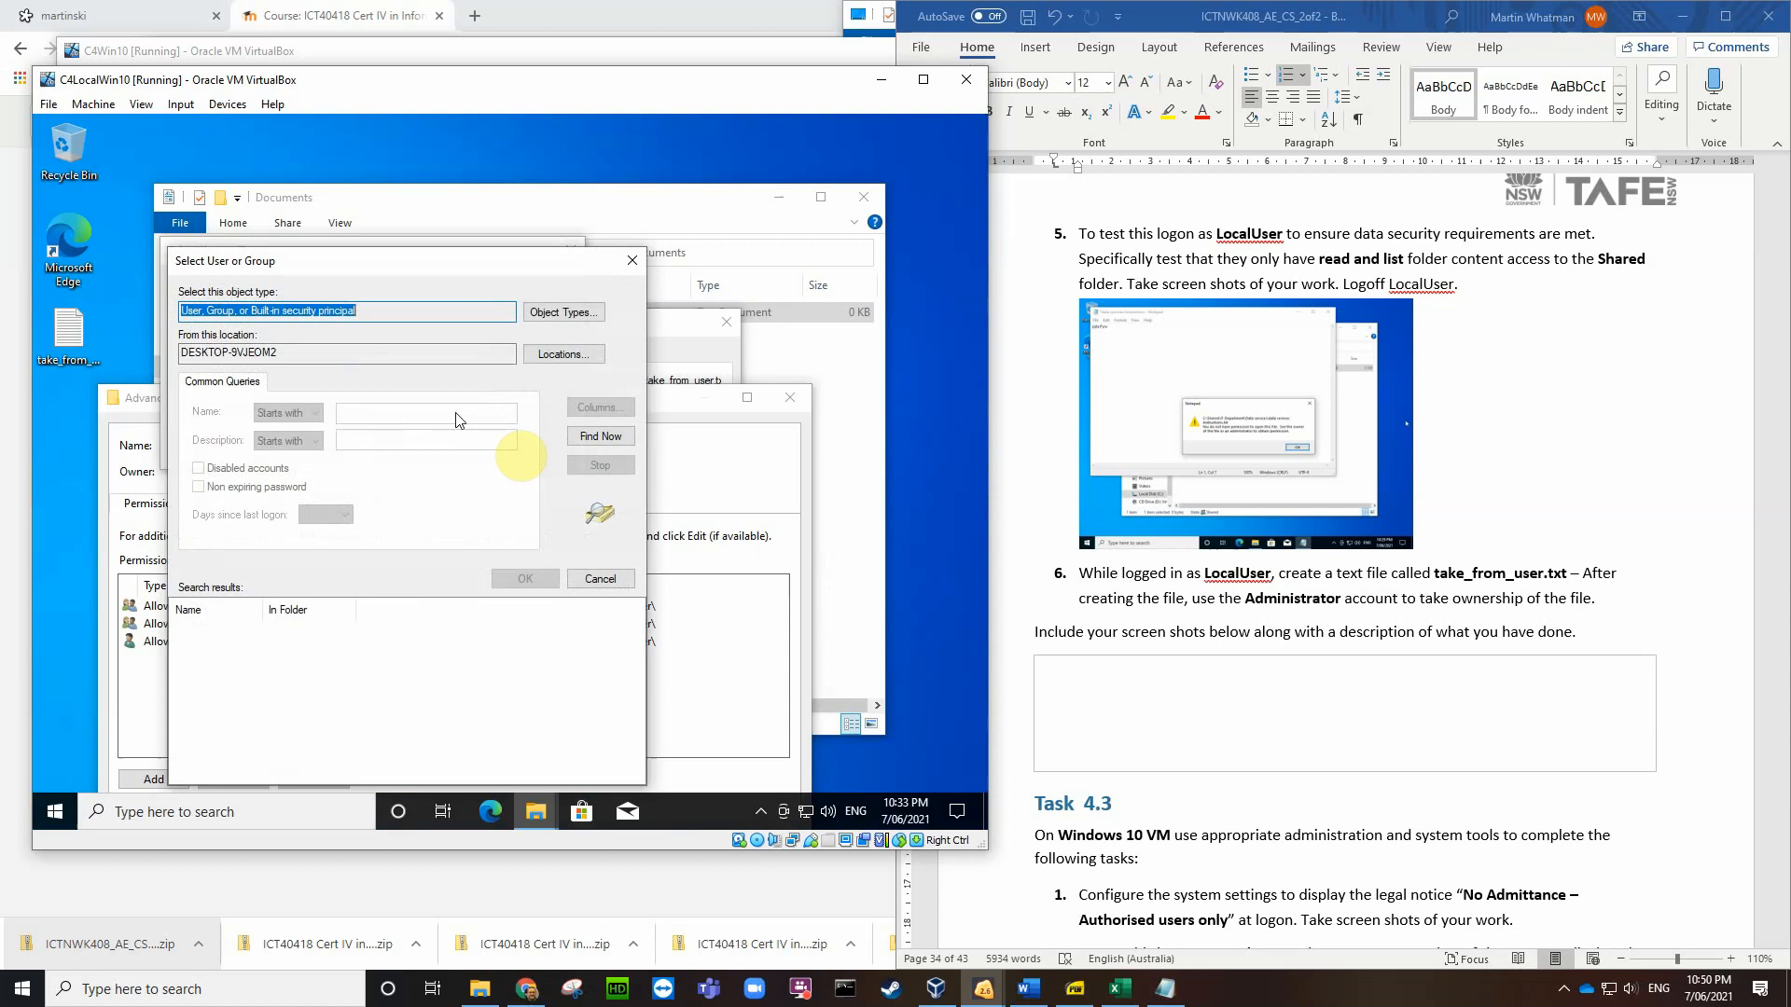
pyautogui.click(600, 436)
pyautogui.click(229, 644)
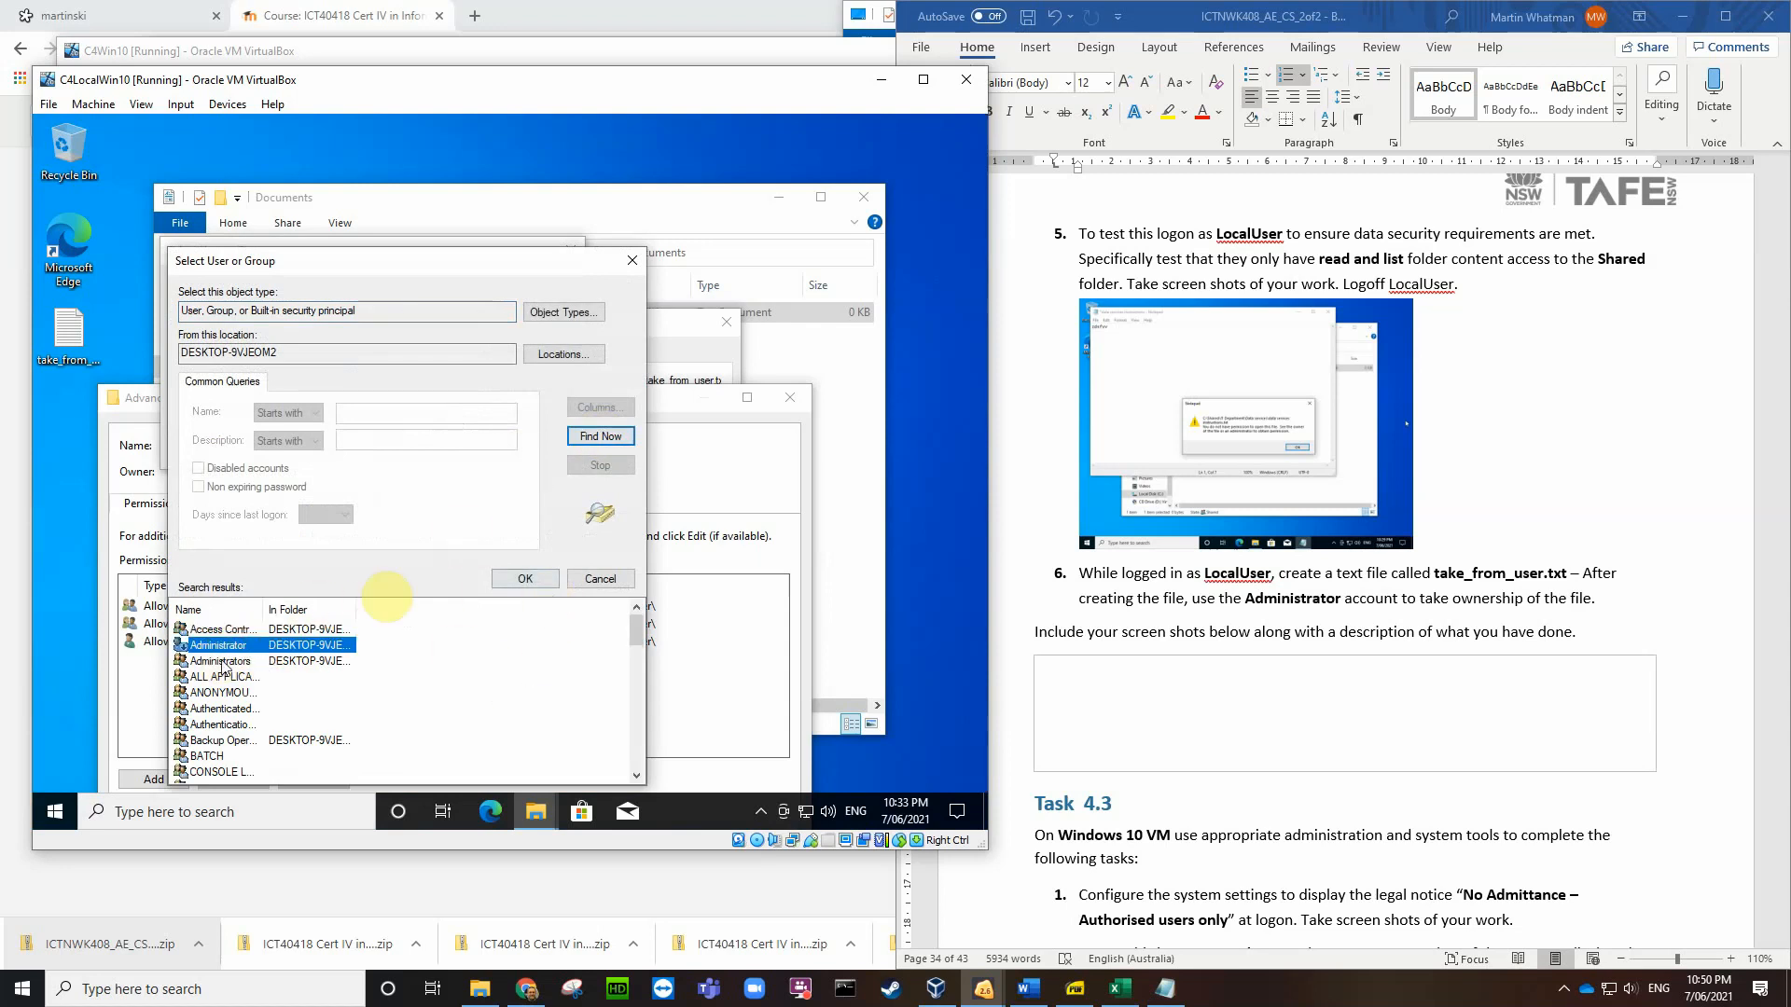
pyautogui.click(526, 583)
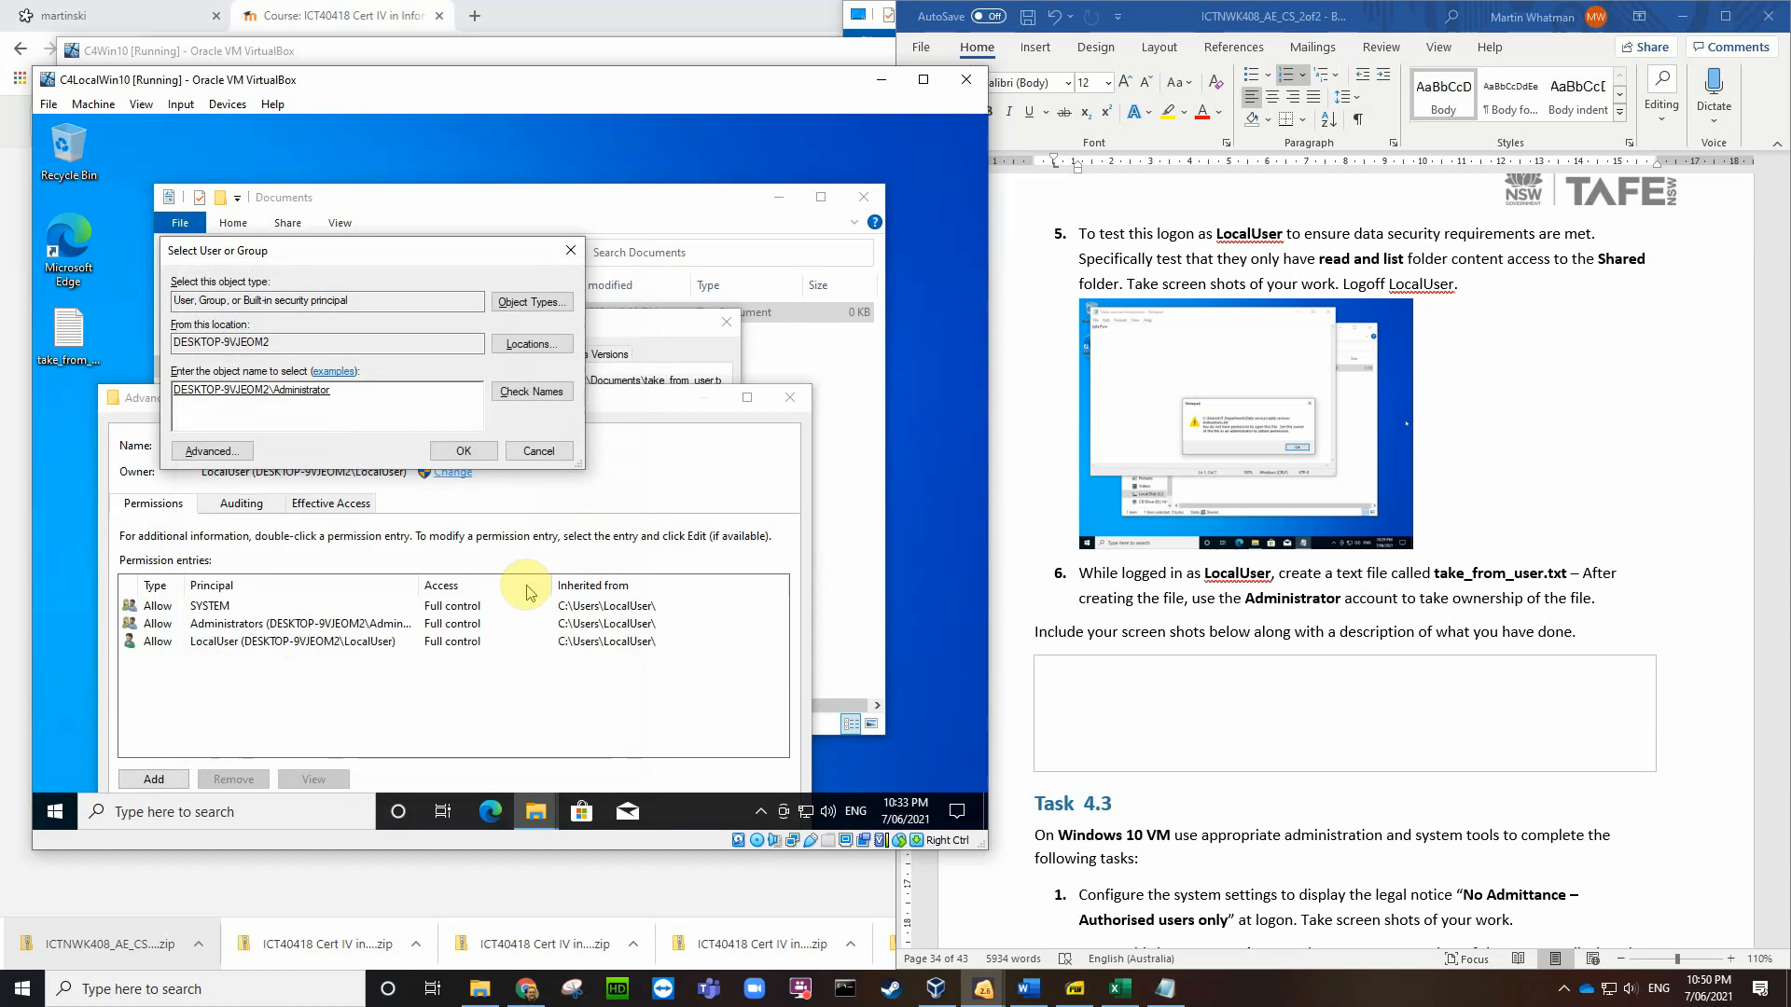
pyautogui.click(464, 451)
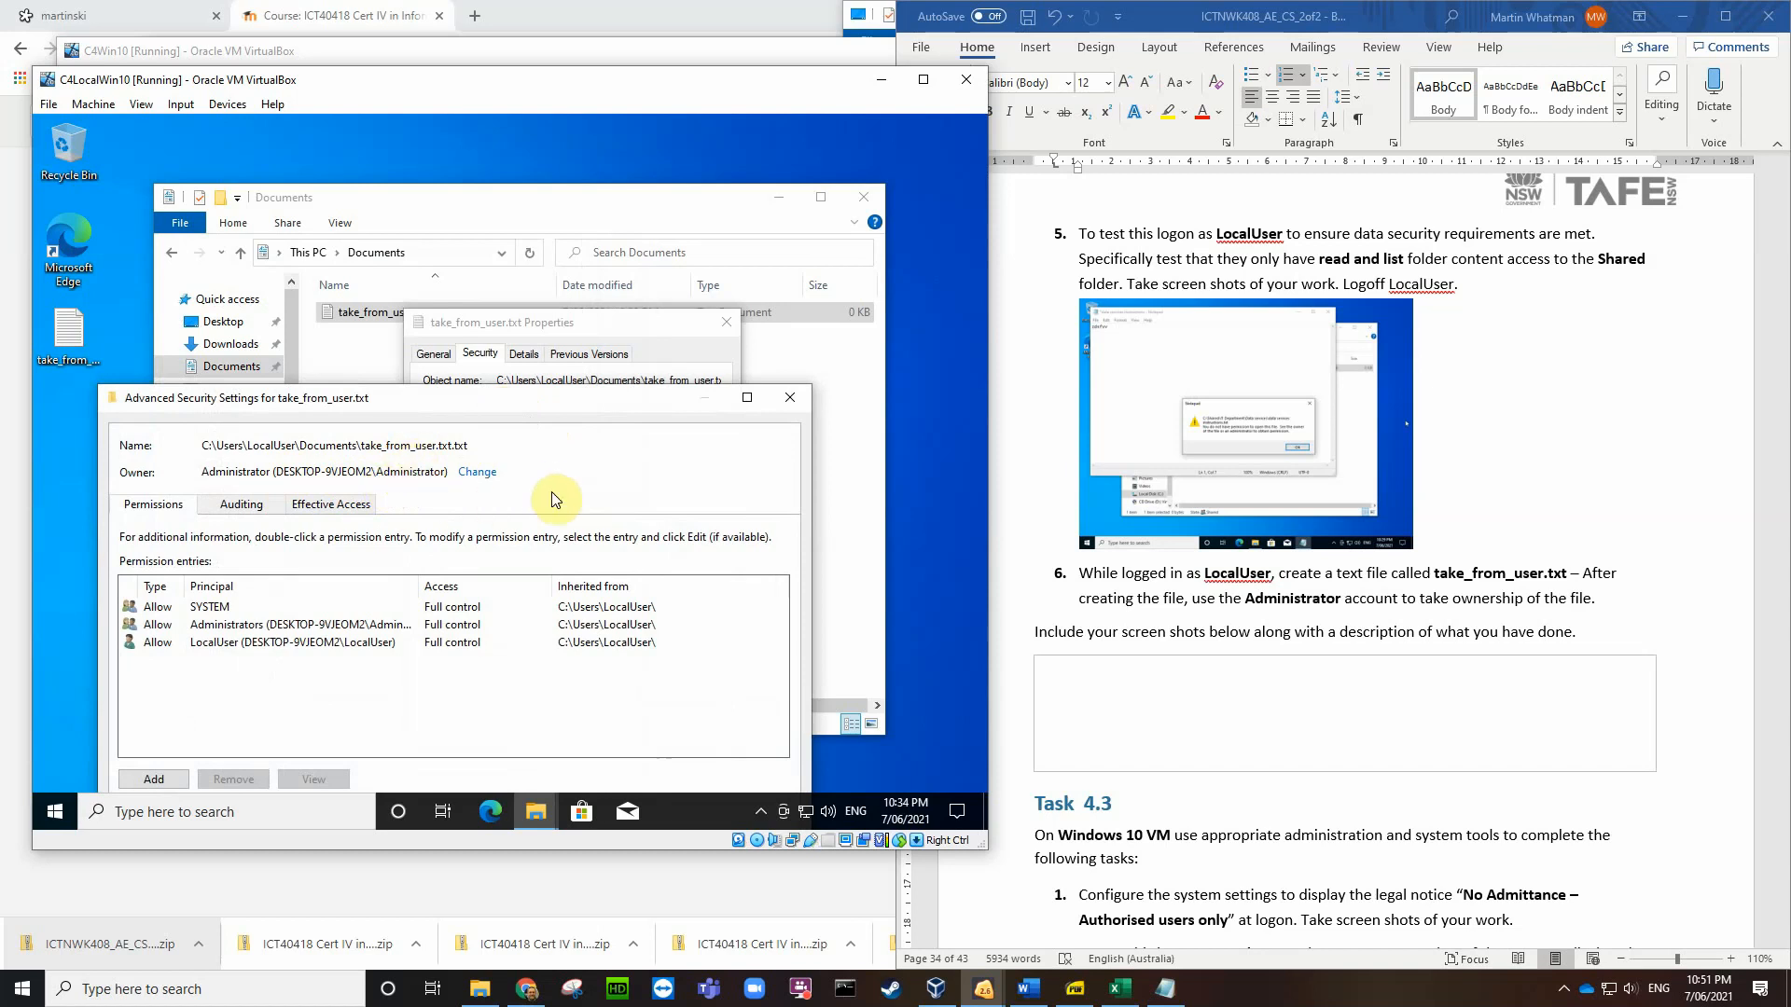
# Step: Save a VM screenshot as VirtualBox_C4LocalWin10_07_06_2021_22_51_21.png on the host Desktop
pyautogui.press('Control_R+e')
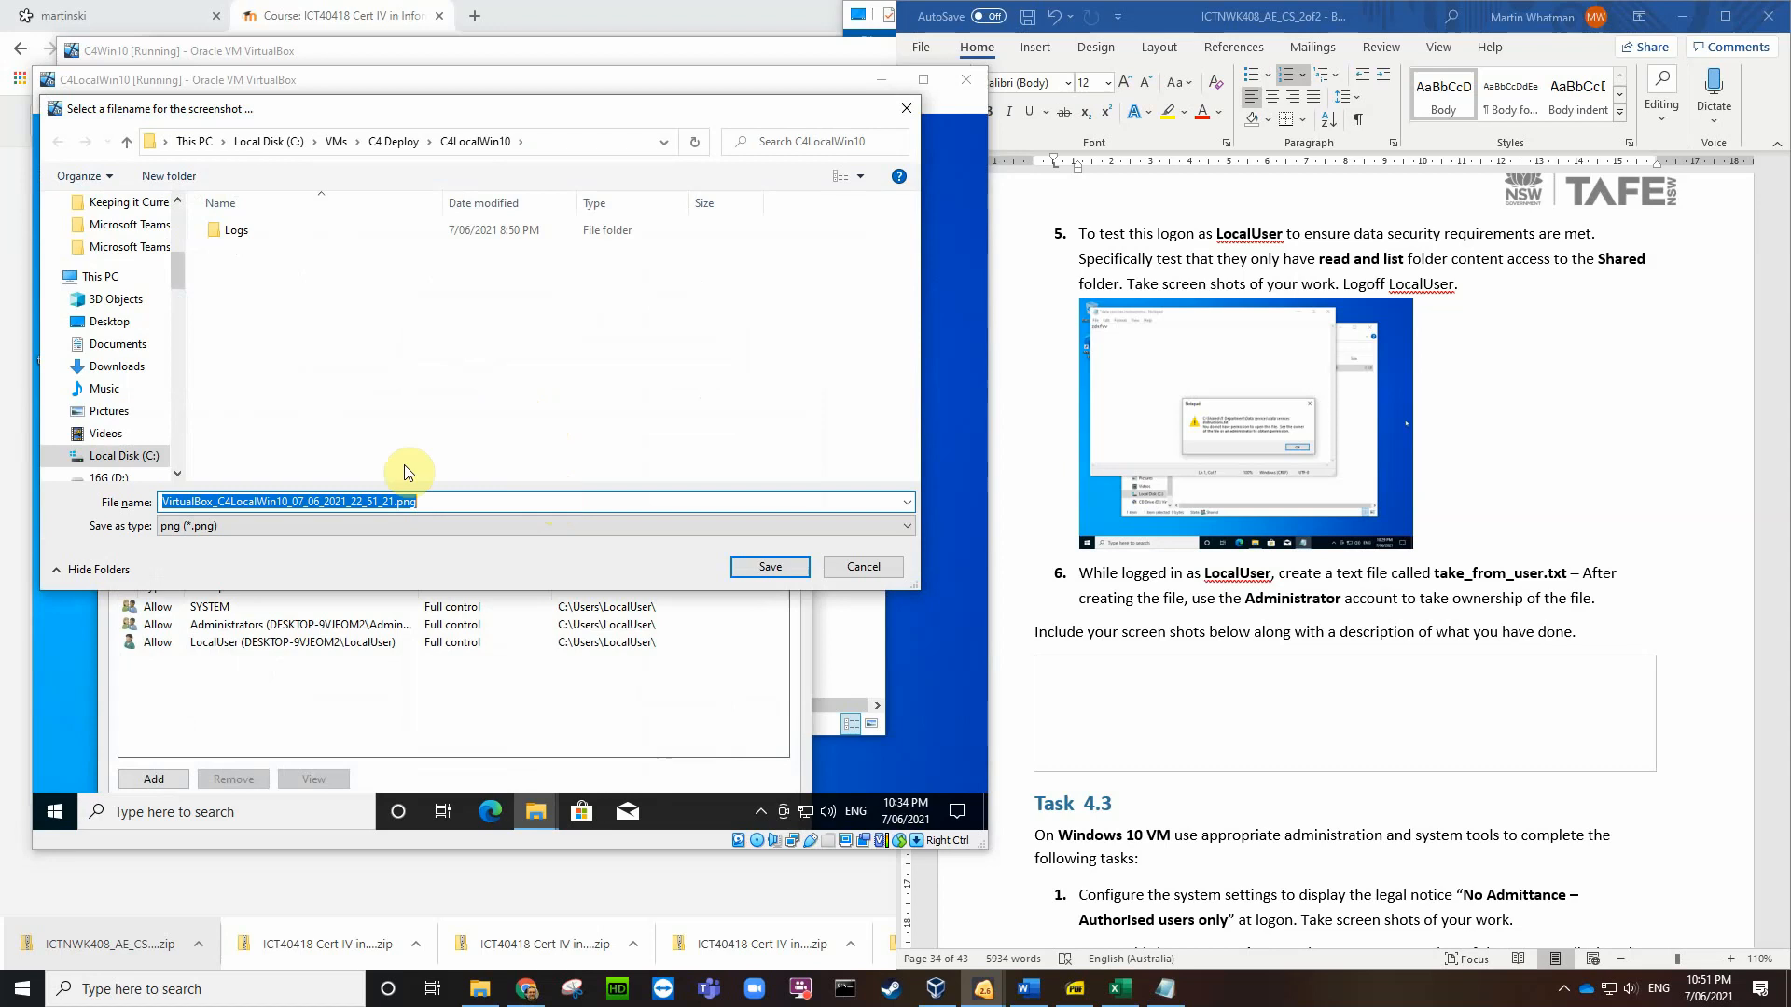
pyautogui.click(117, 322)
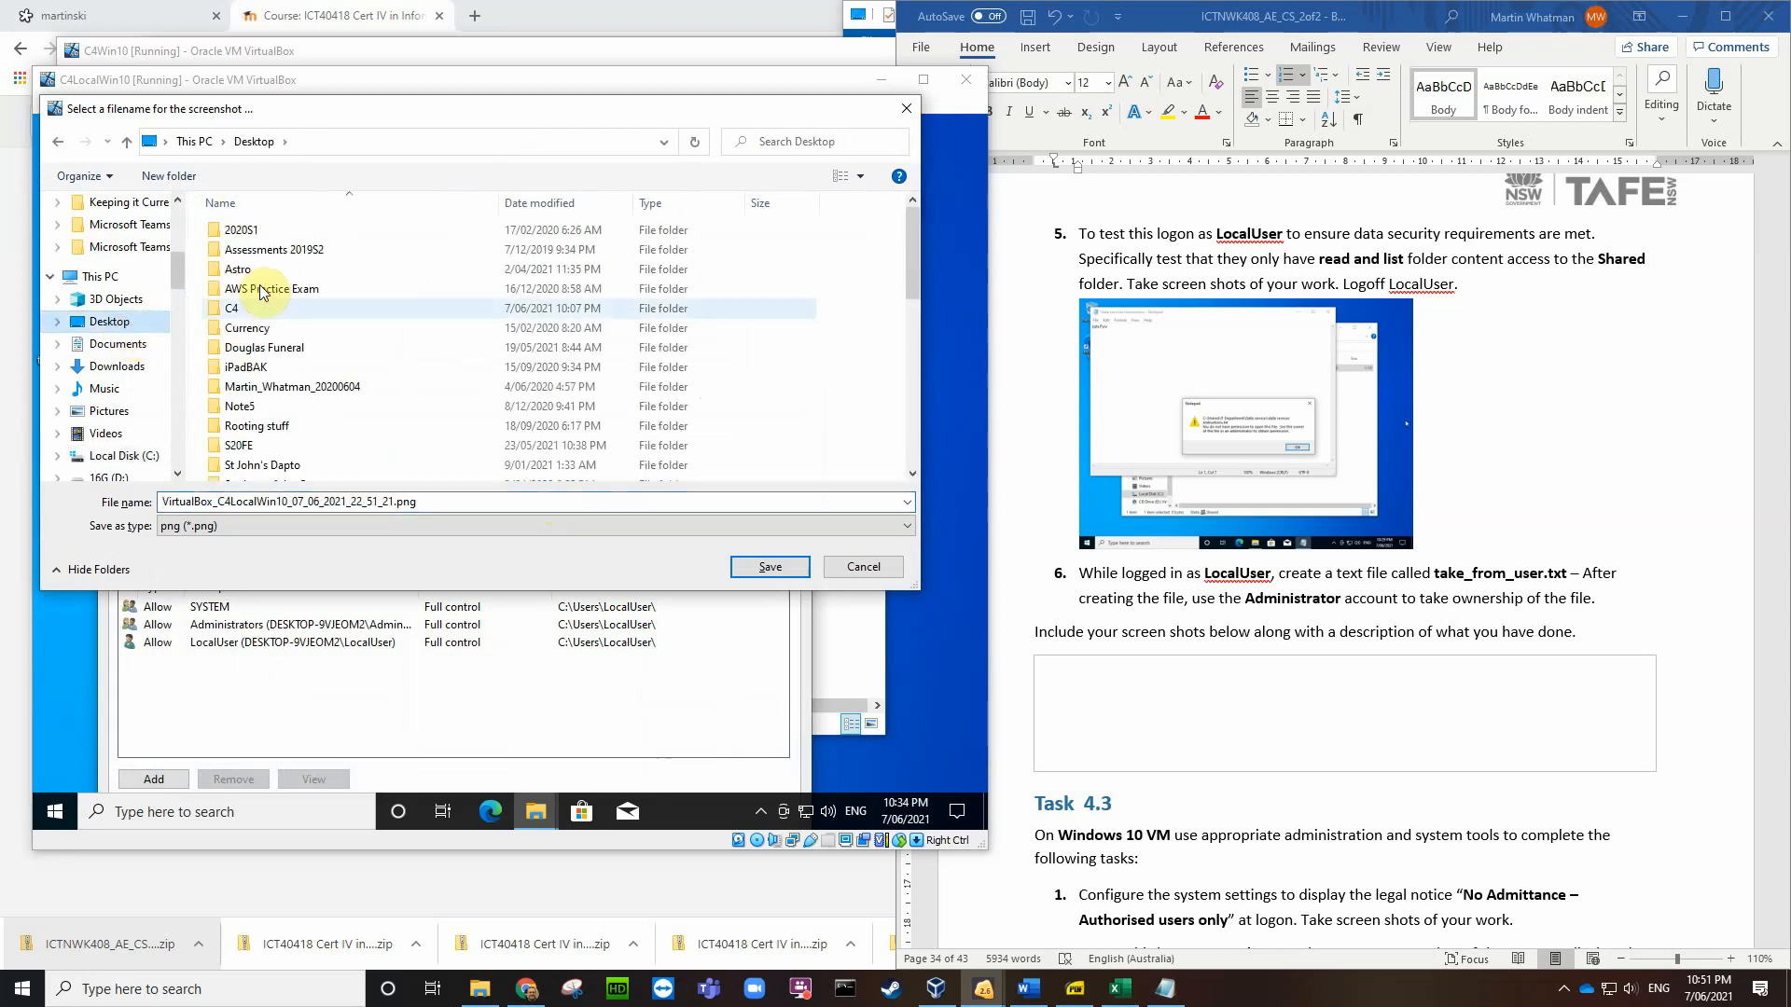
pyautogui.click(752, 565)
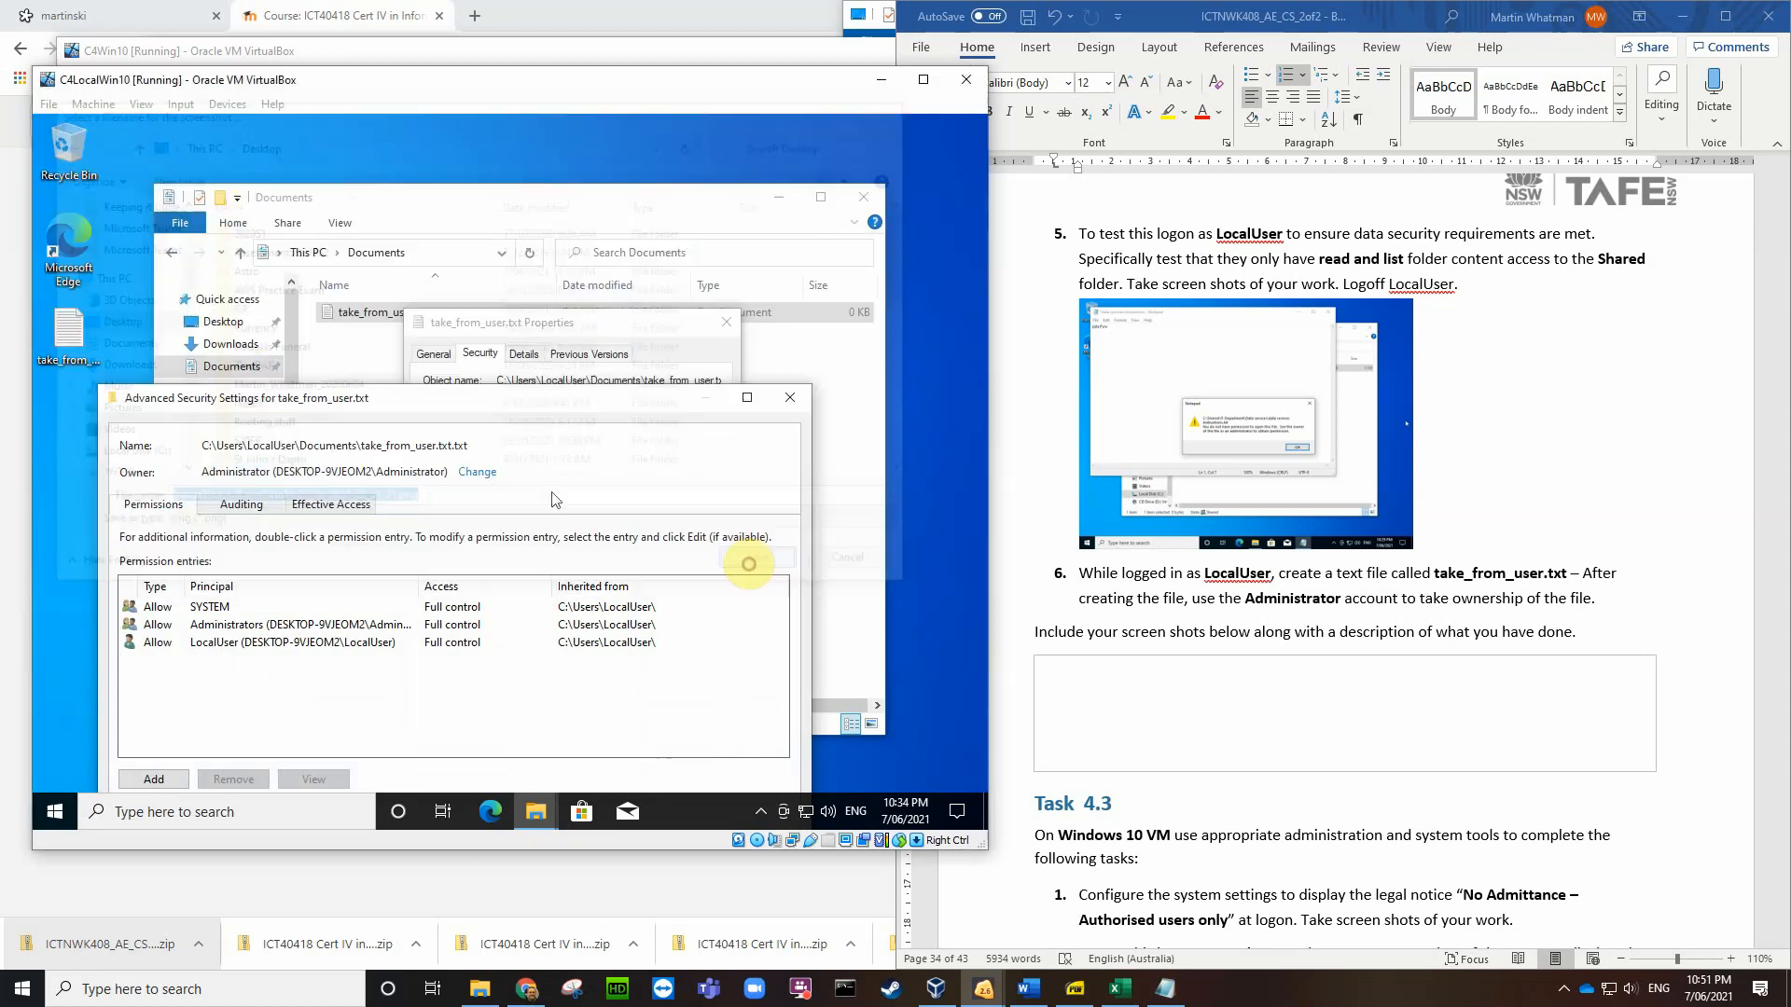
pyautogui.click(1084, 686)
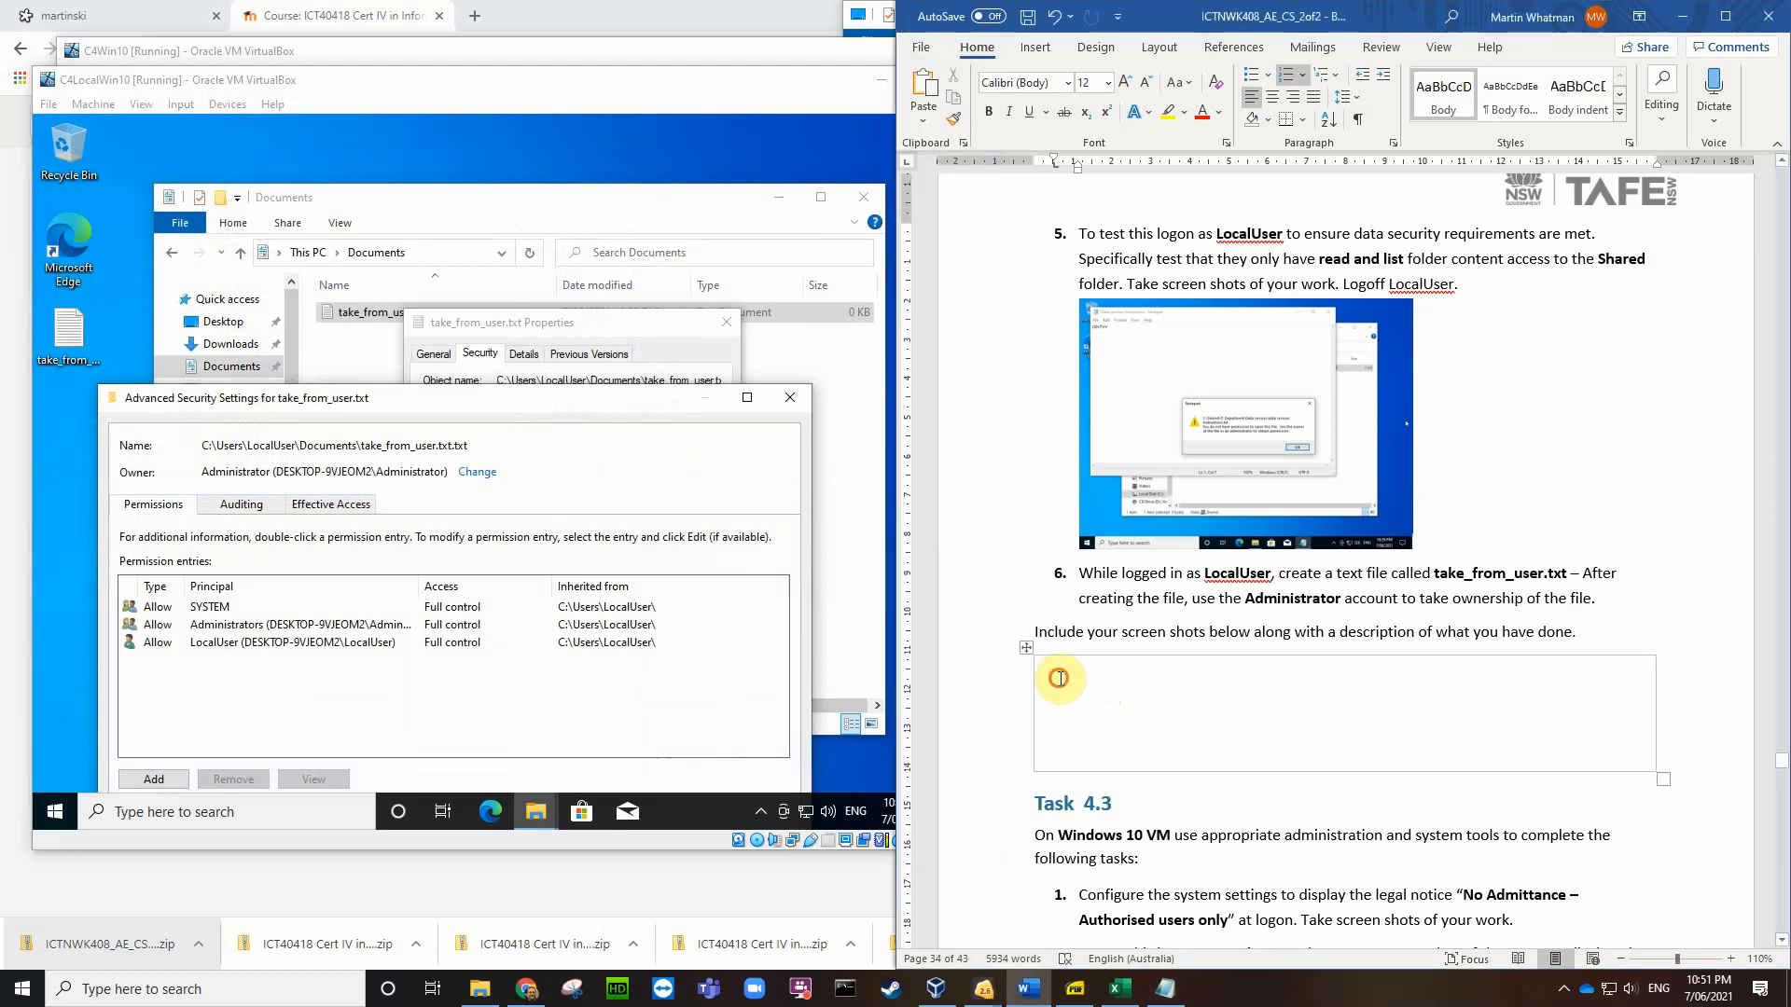
# Step: Insert VirtualBox_C4LocalWin10_07_06_2021_22_51_21.png into the task 6 box, resized to 9.63 × 12.83 cm
pyautogui.click(1035, 47)
pyautogui.click(1031, 114)
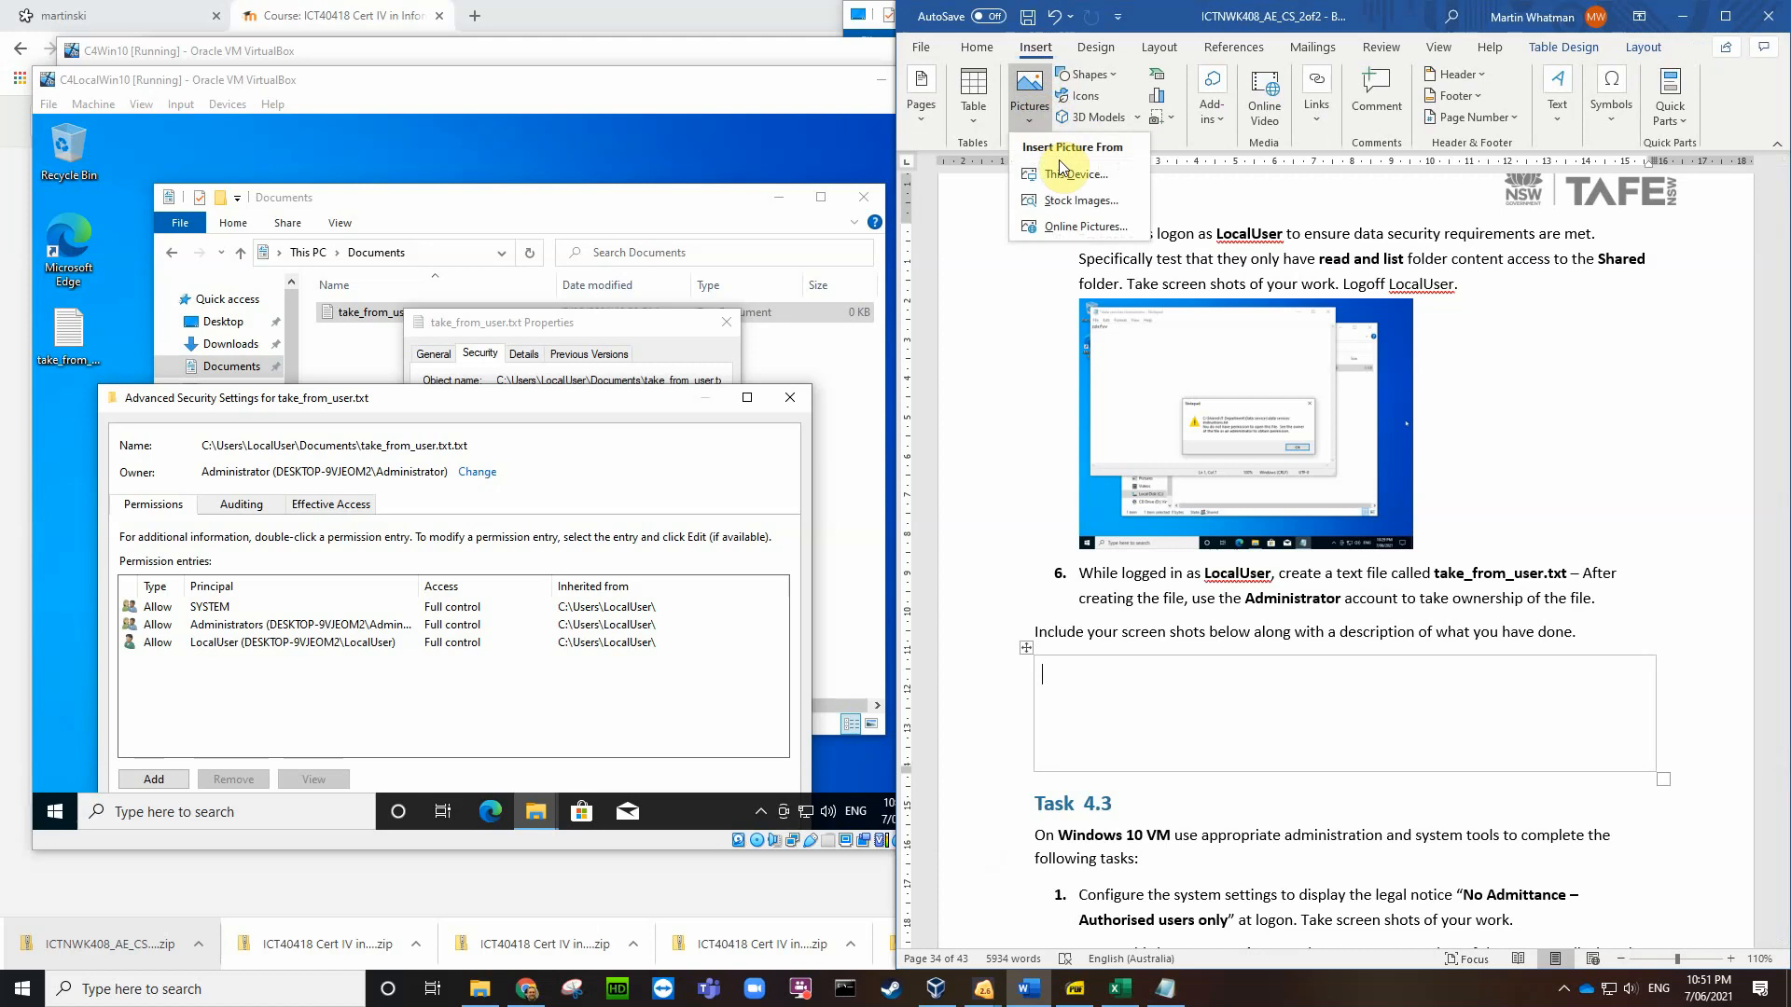
pyautogui.click(1071, 173)
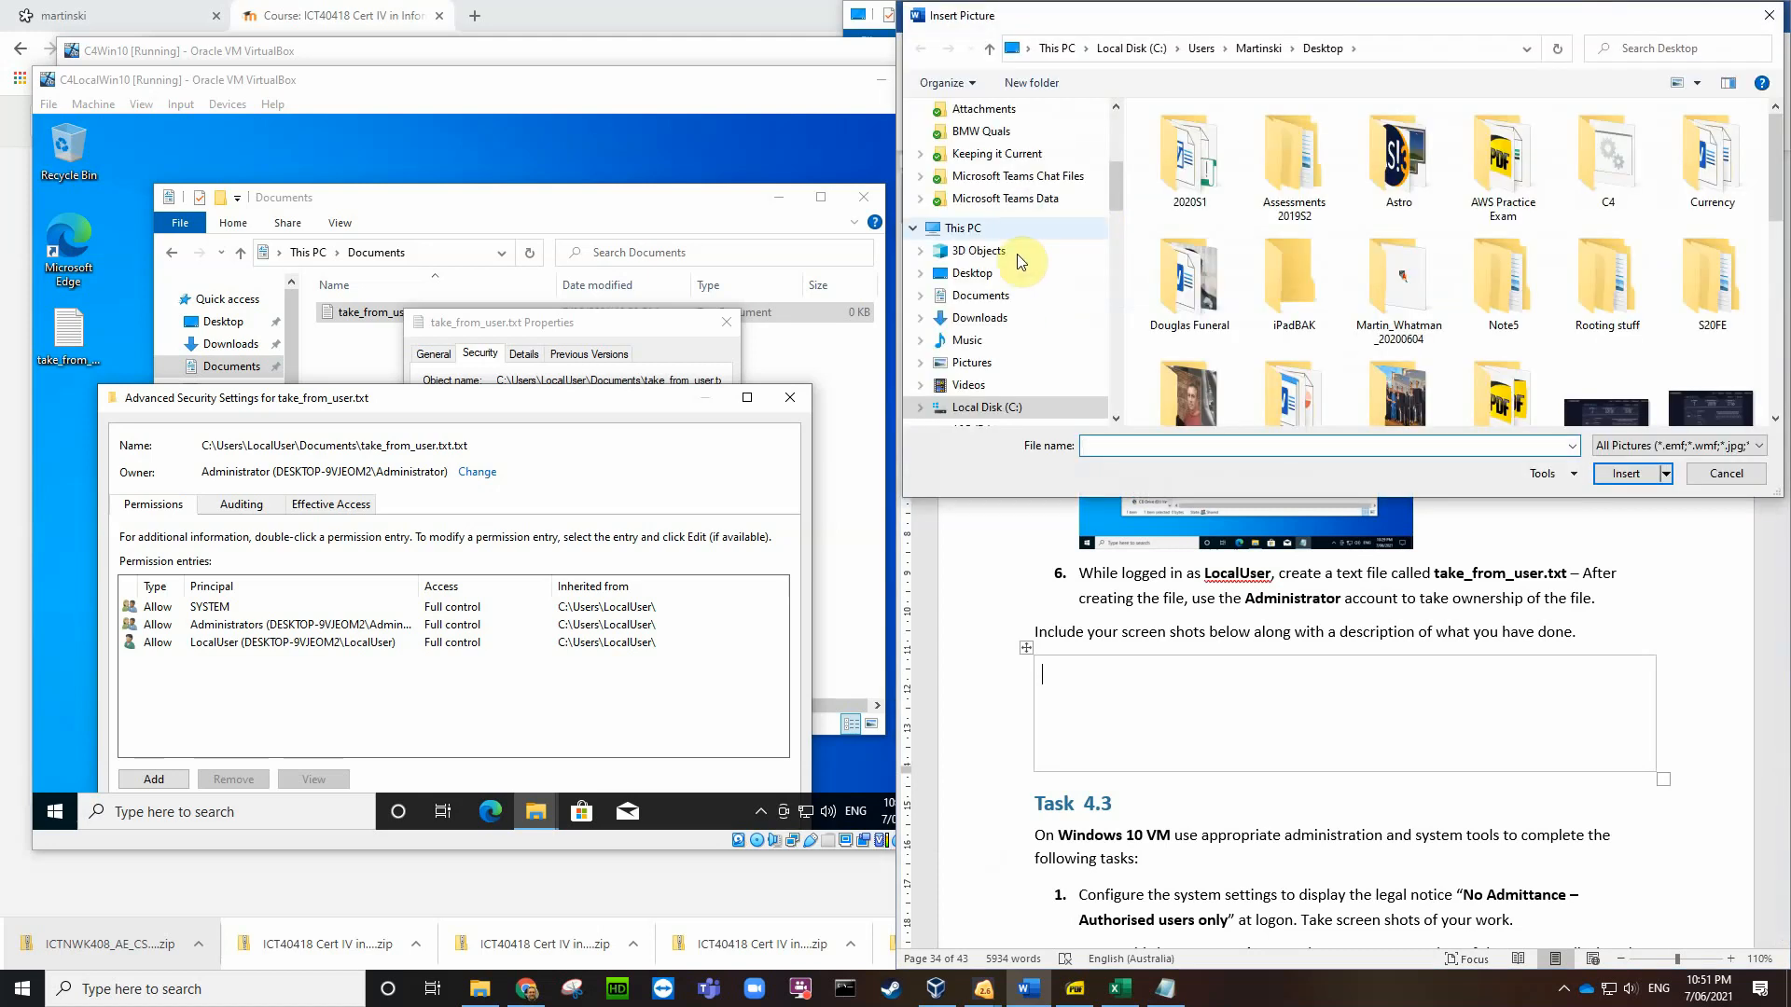
pyautogui.click(1021, 273)
pyautogui.scroll(-2, 1343, 278)
pyautogui.scroll(-5, 1349, 279)
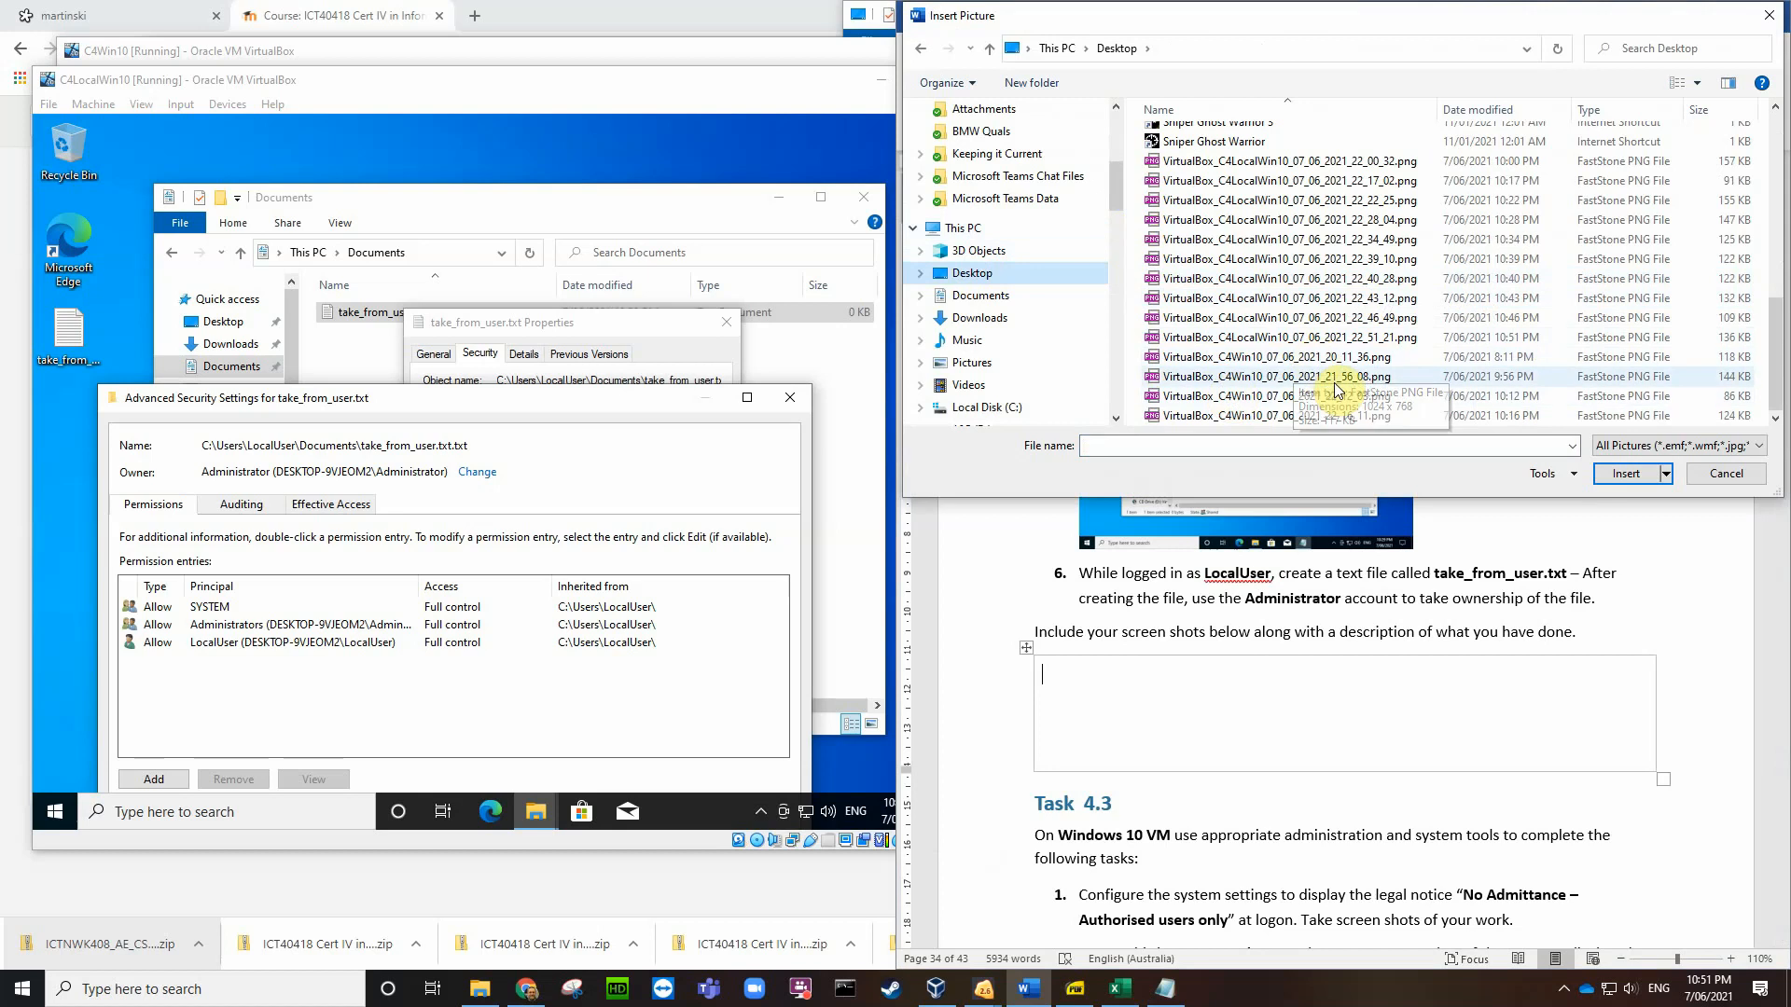
pyautogui.click(1290, 337)
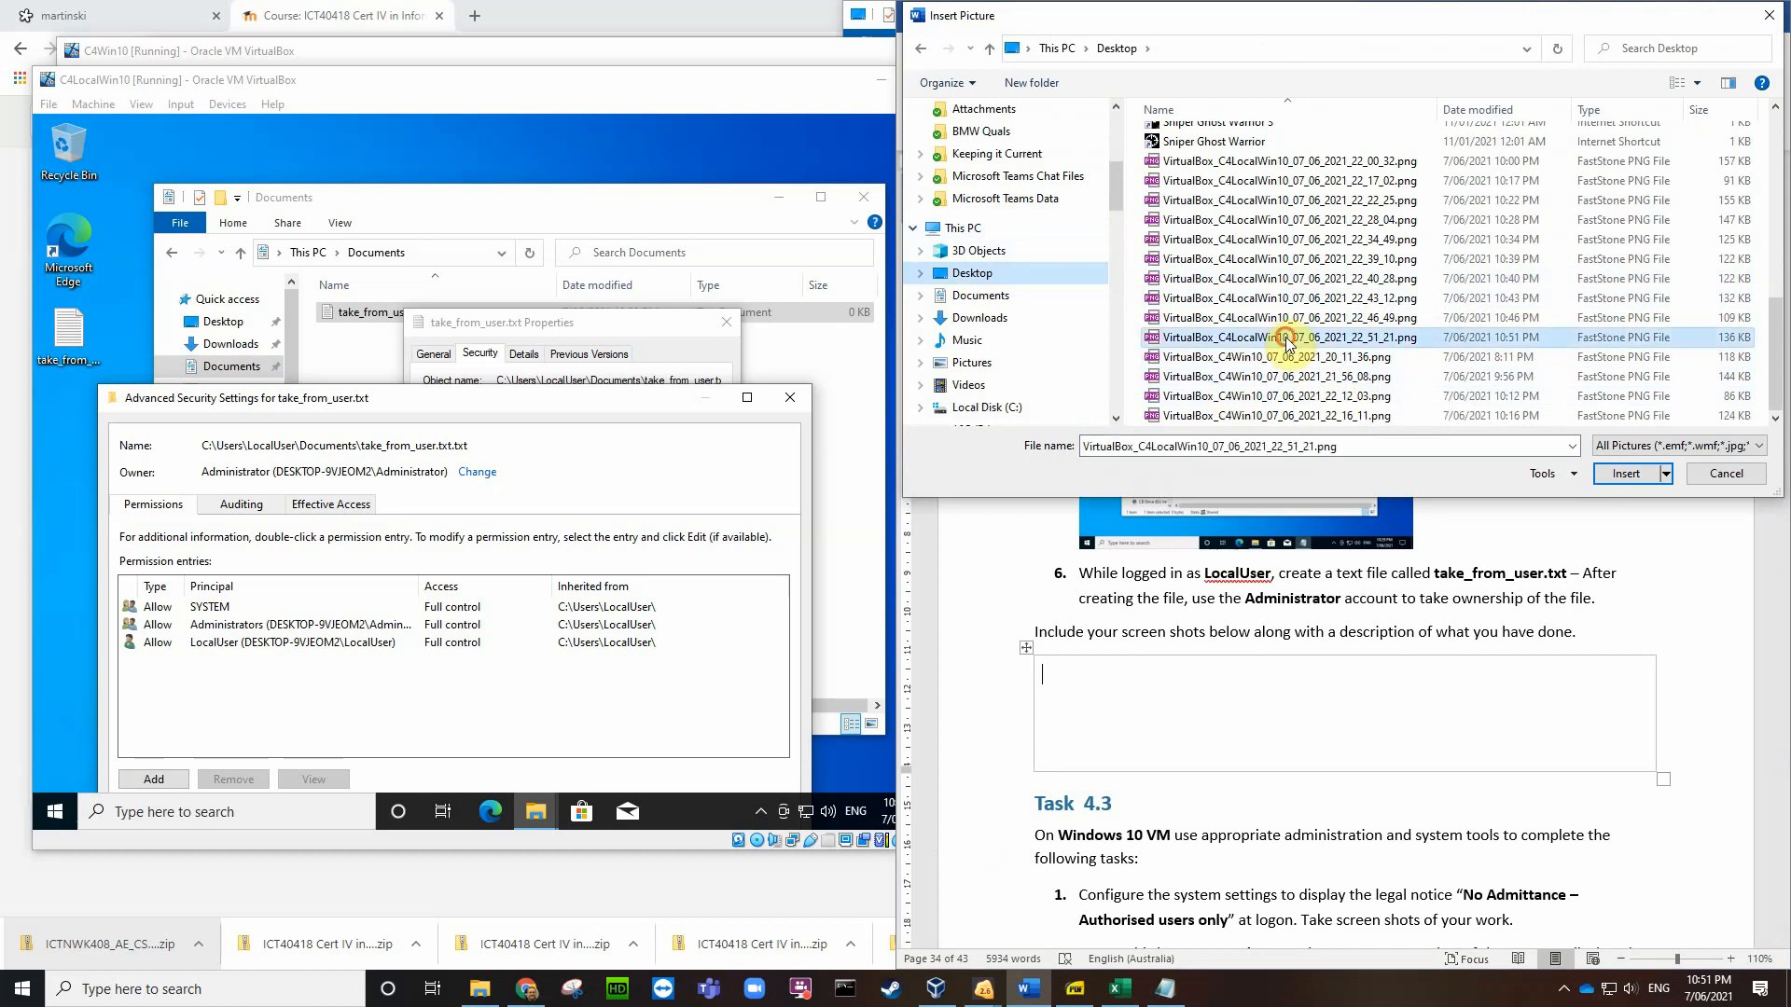
pyautogui.click(1626, 473)
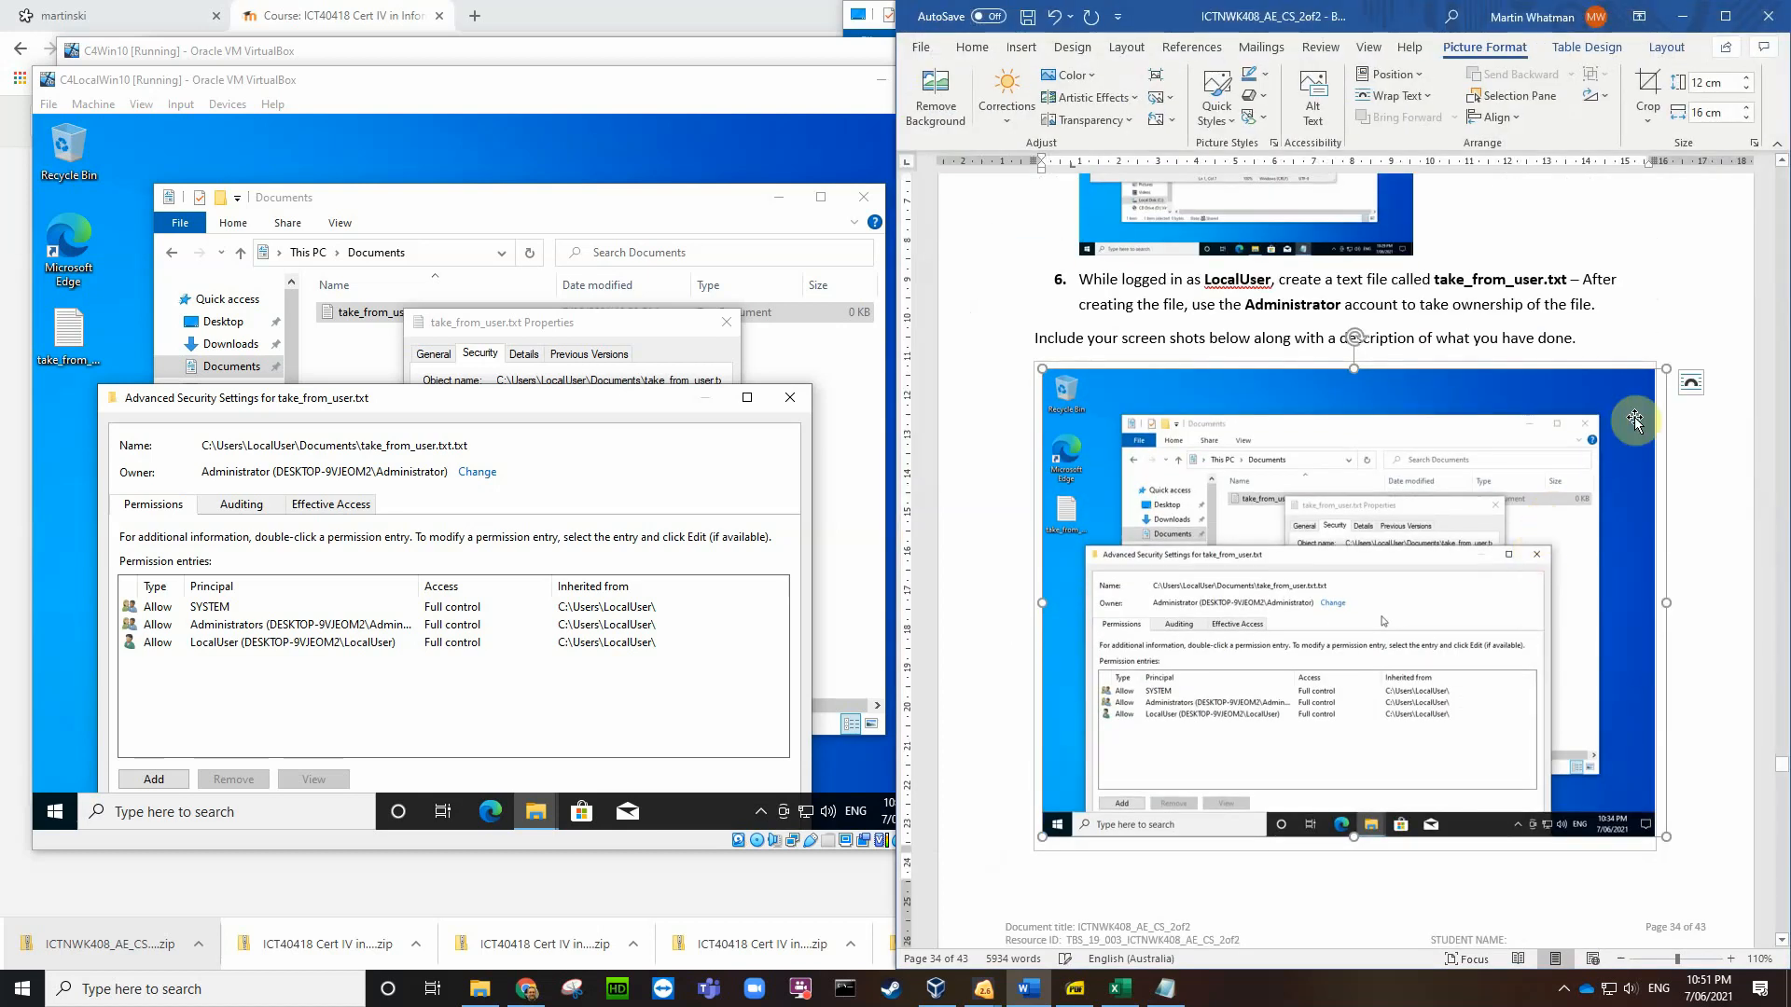
pyautogui.moveTo(1616, 403); pyautogui.dragTo(1470, 476)
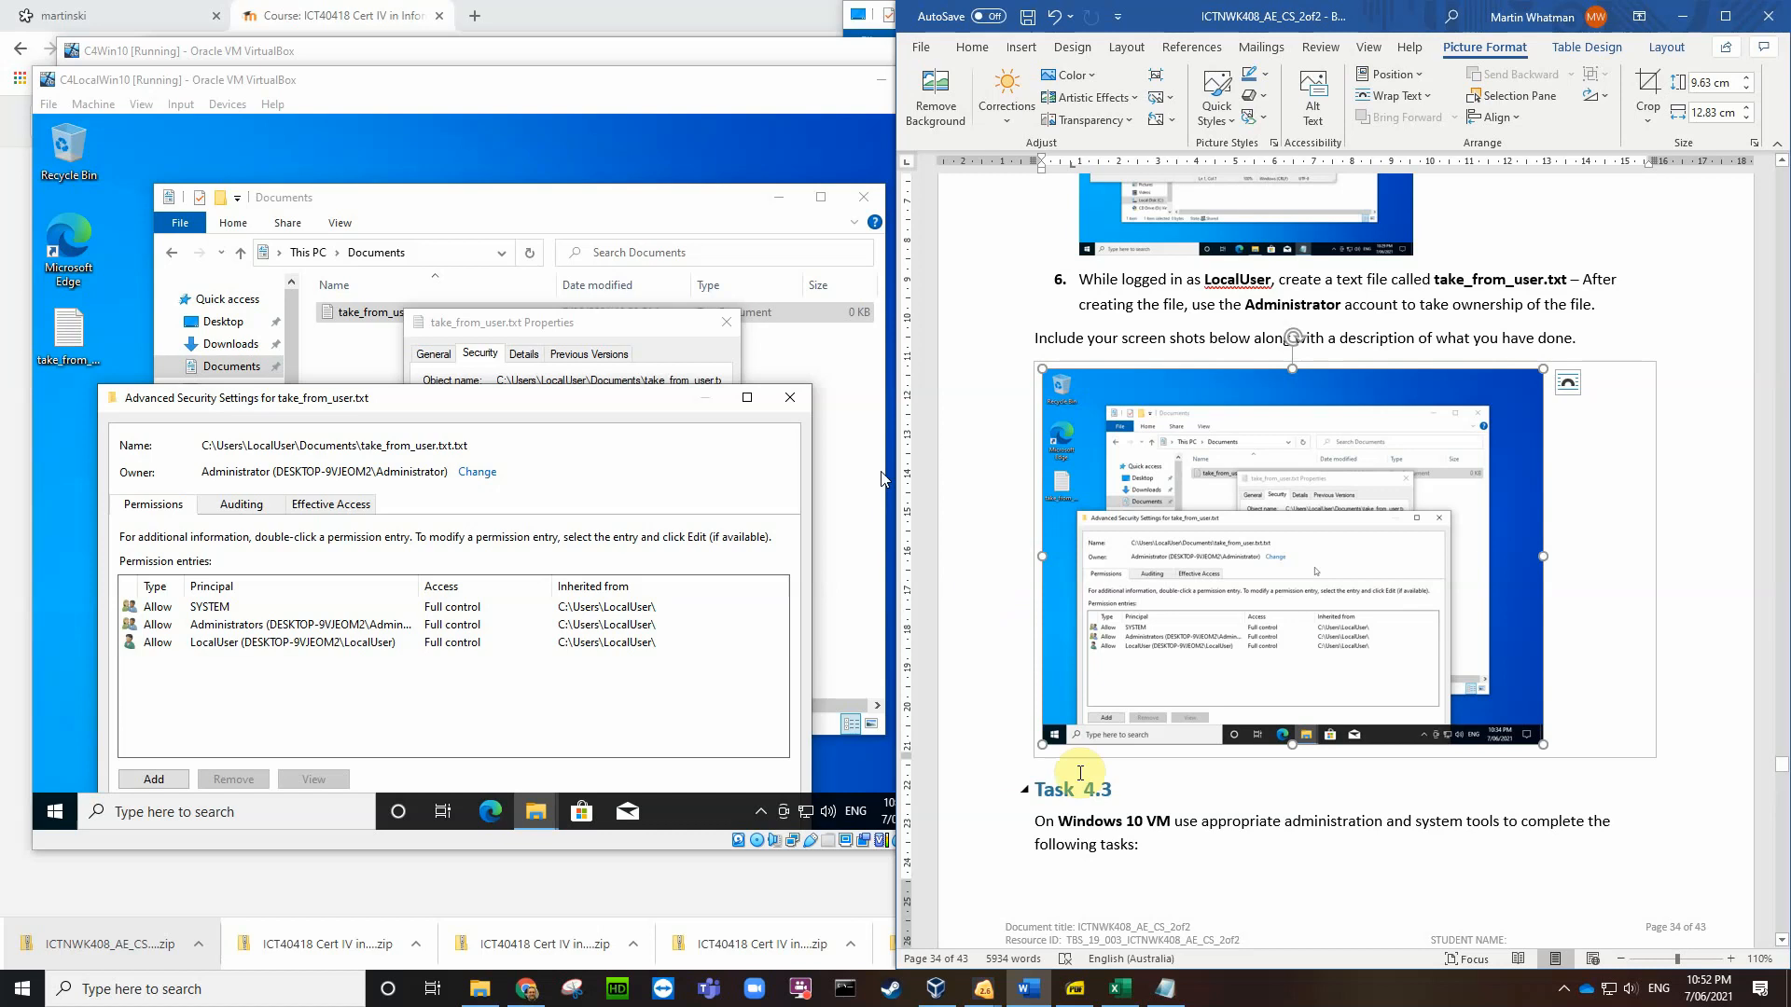
pyautogui.scroll(-5, 1261, 821)
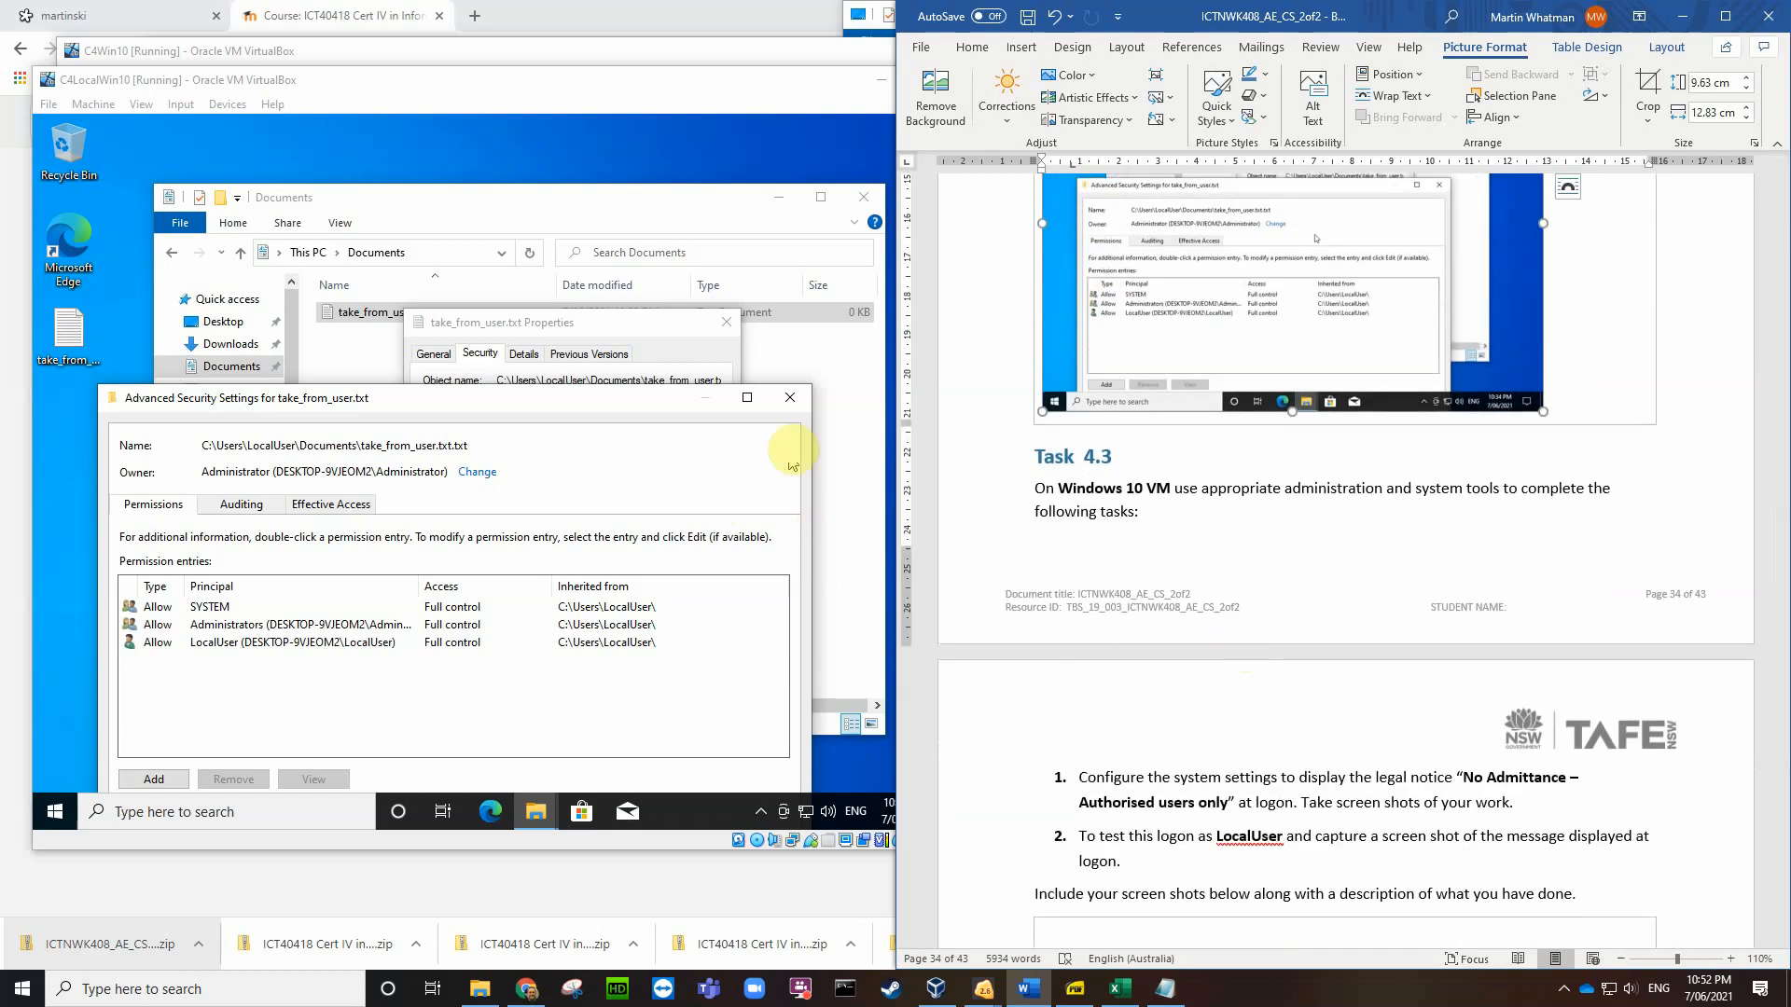
# Step: Close the VM's advanced security settings, file Properties and Documents windows
pyautogui.click(790, 397)
pyautogui.click(790, 397)
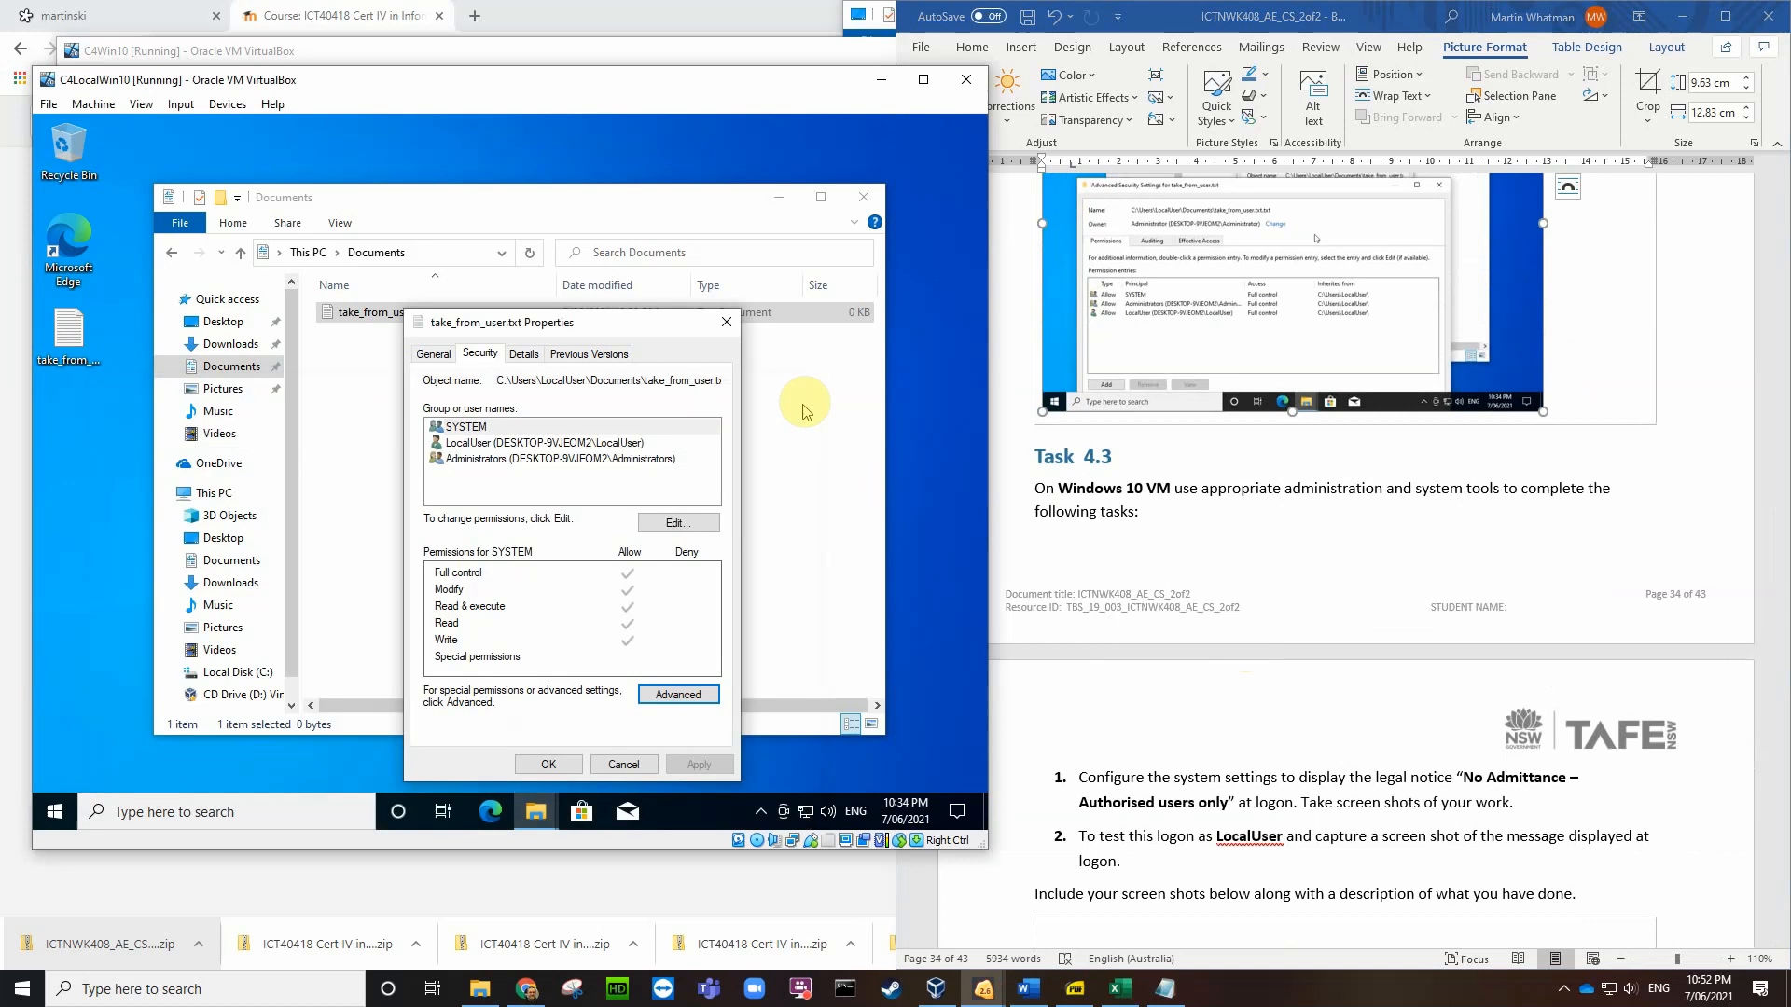
pyautogui.click(623, 764)
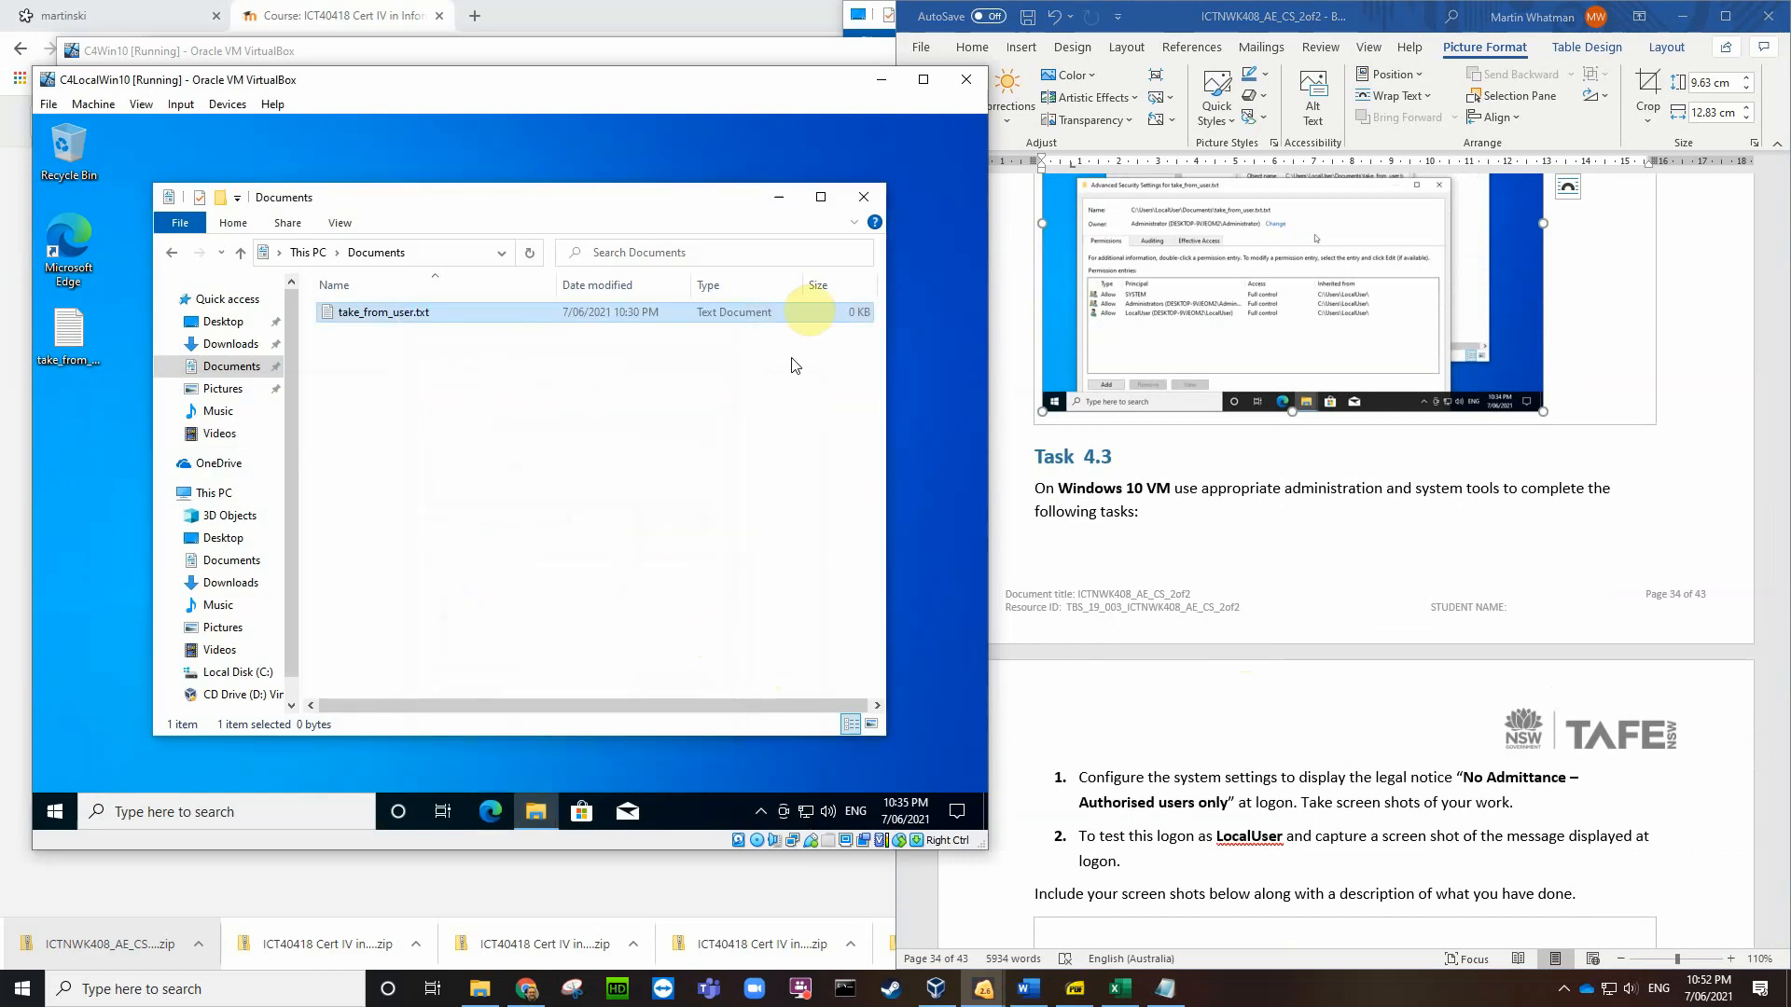
pyautogui.click(864, 197)
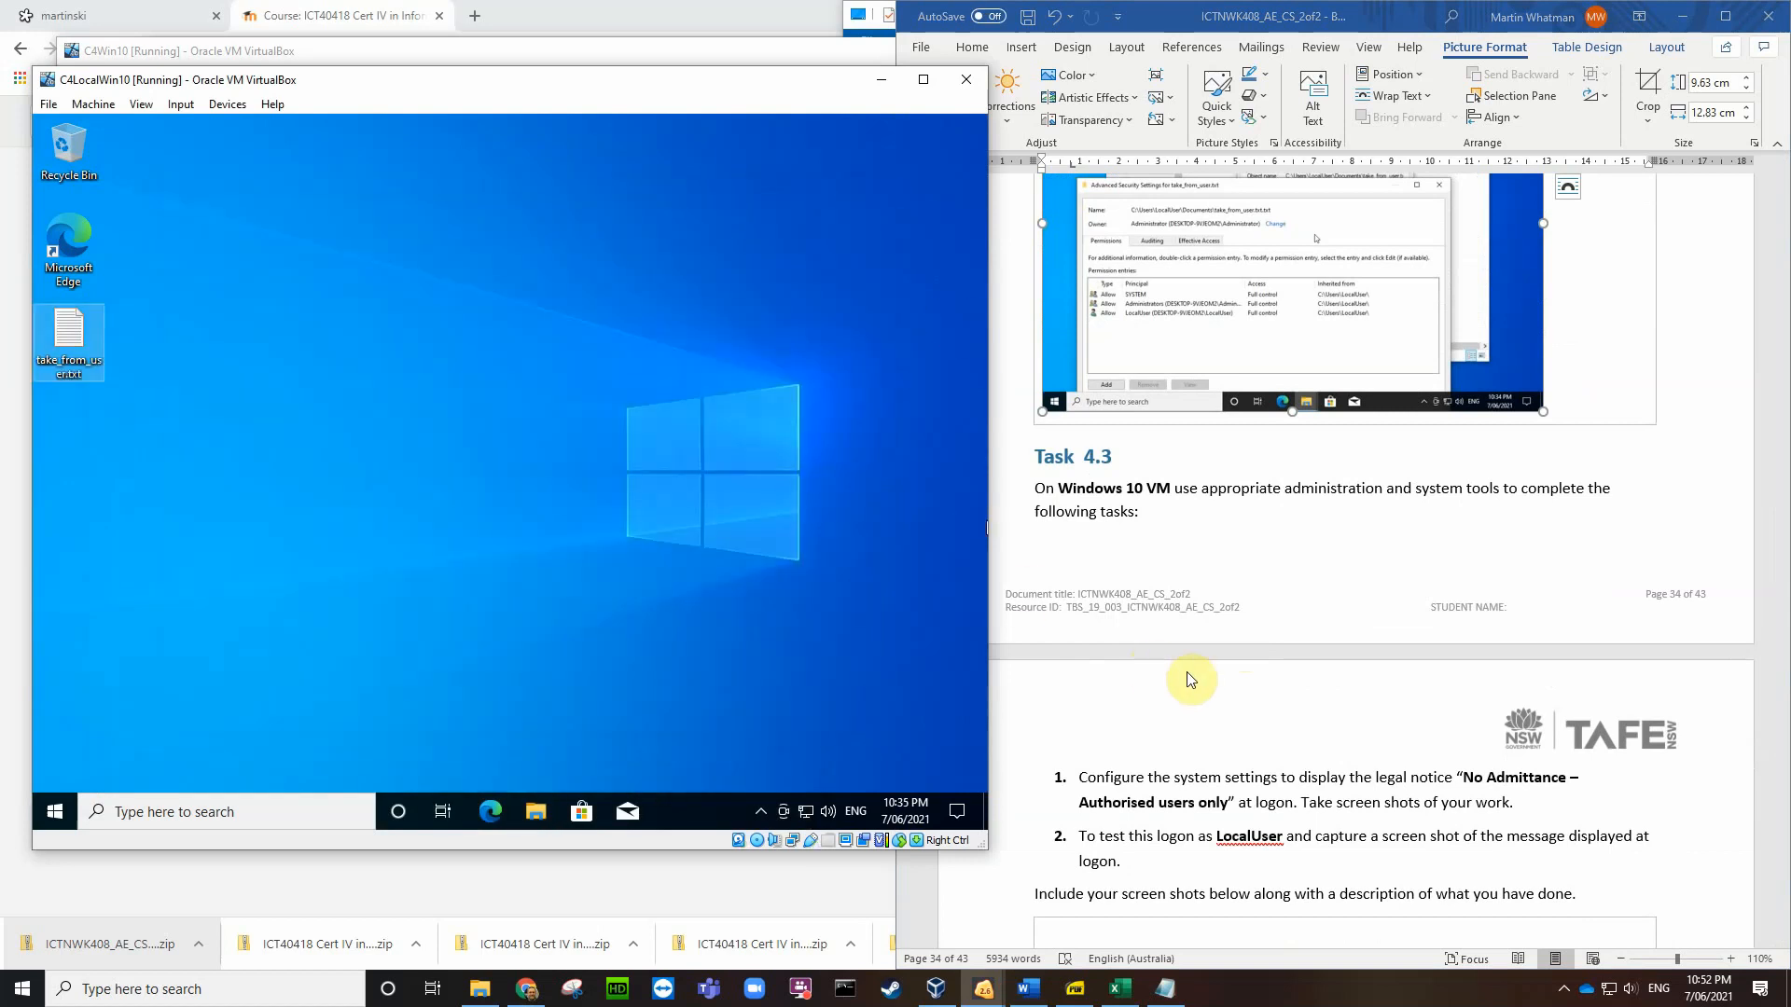
# Step: Scroll Word to Task 4.3 and select the notice 'No Admittance – Authorised users only'
pyautogui.scroll(-1, 1316, 723)
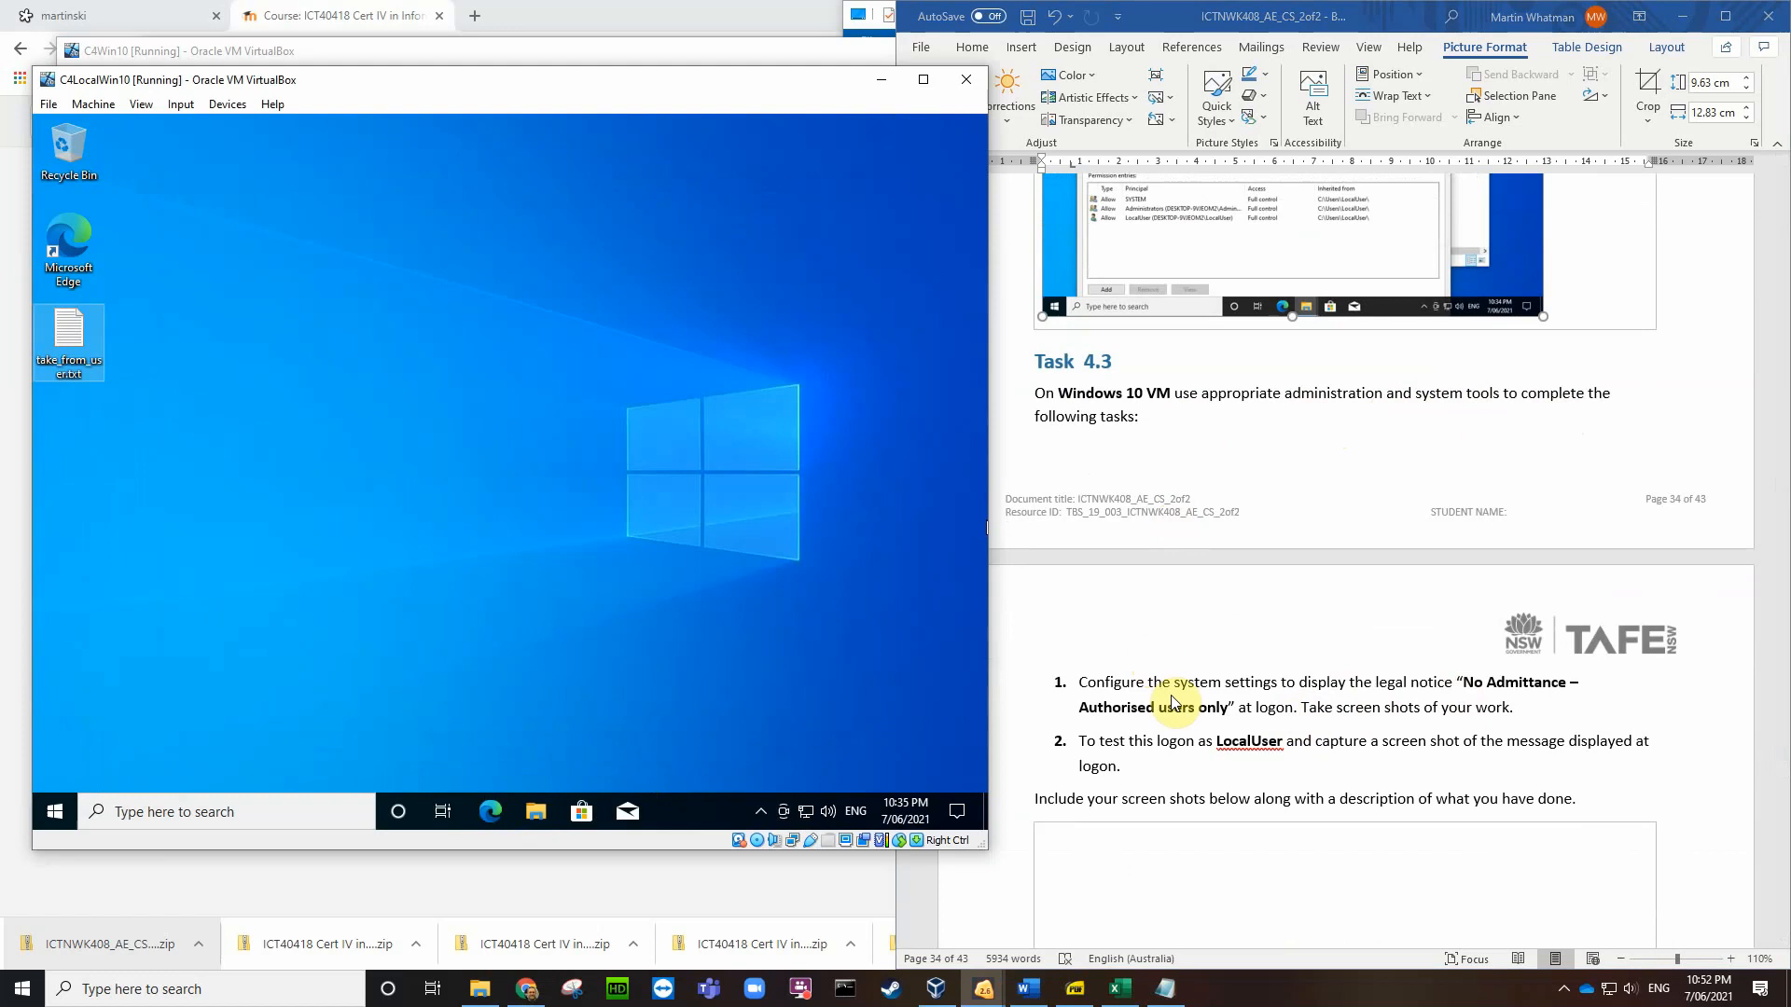
pyautogui.scroll(-3, 1174, 702)
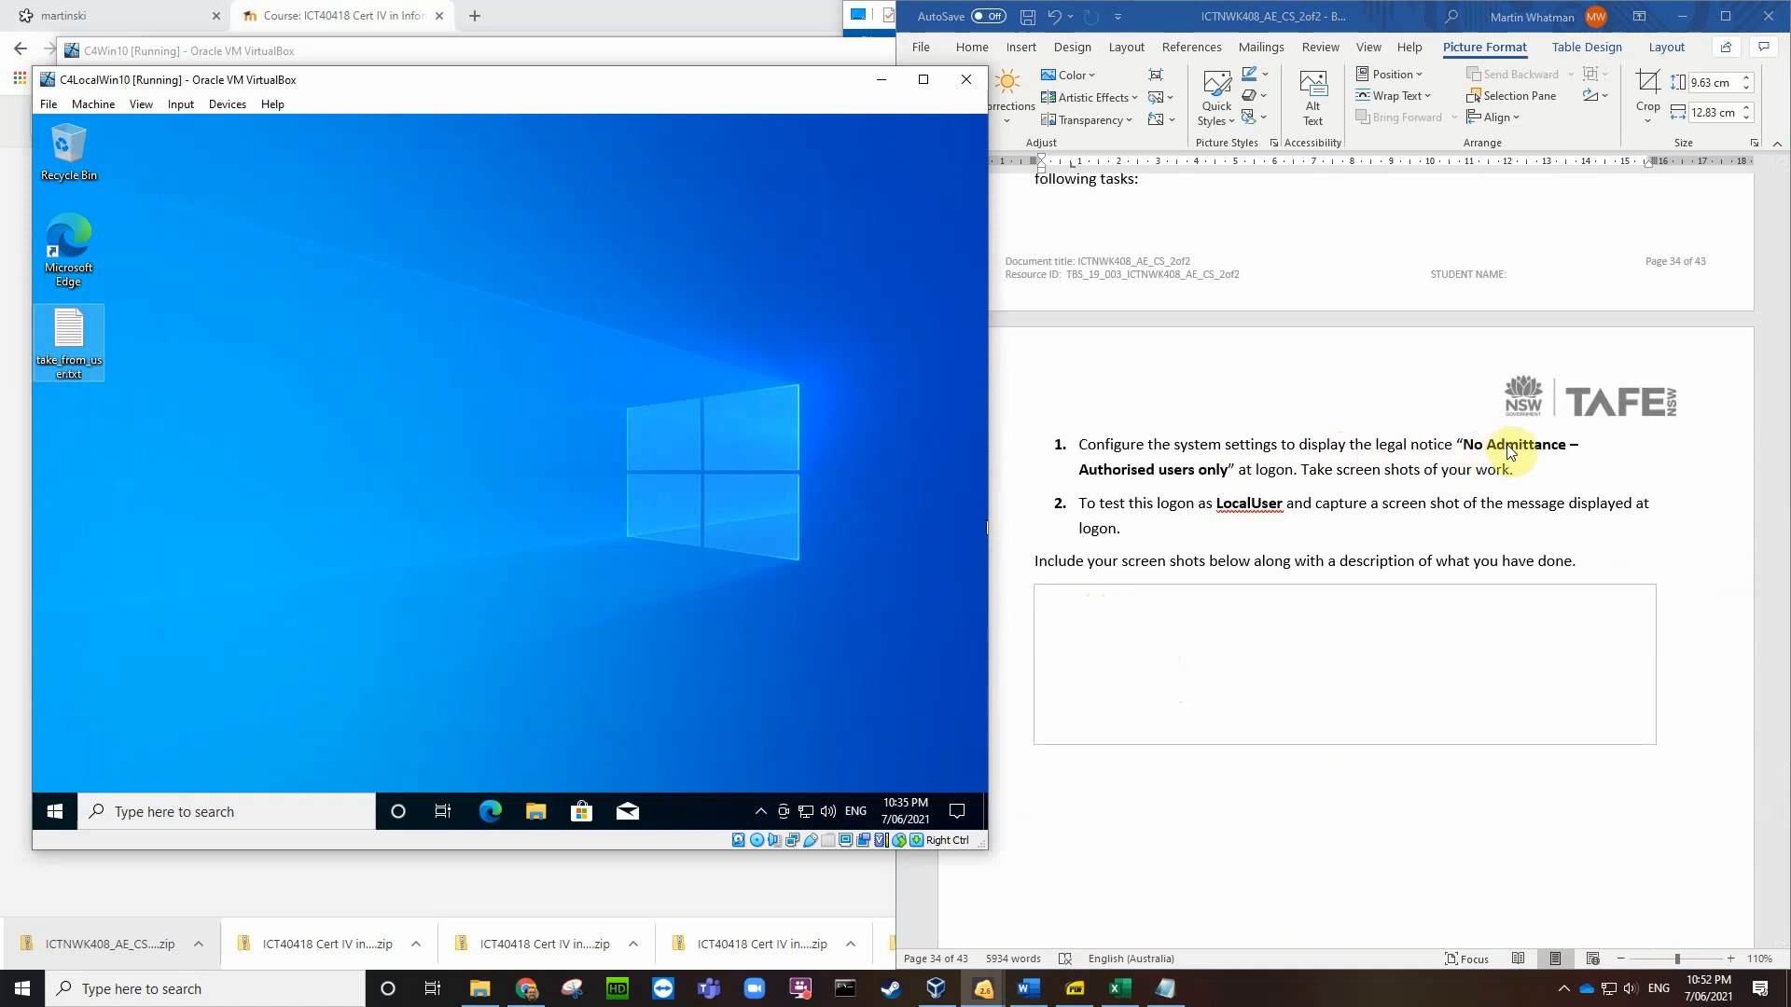
pyautogui.click(1471, 446)
pyautogui.moveTo(1465, 443); pyautogui.dragTo(1225, 486)
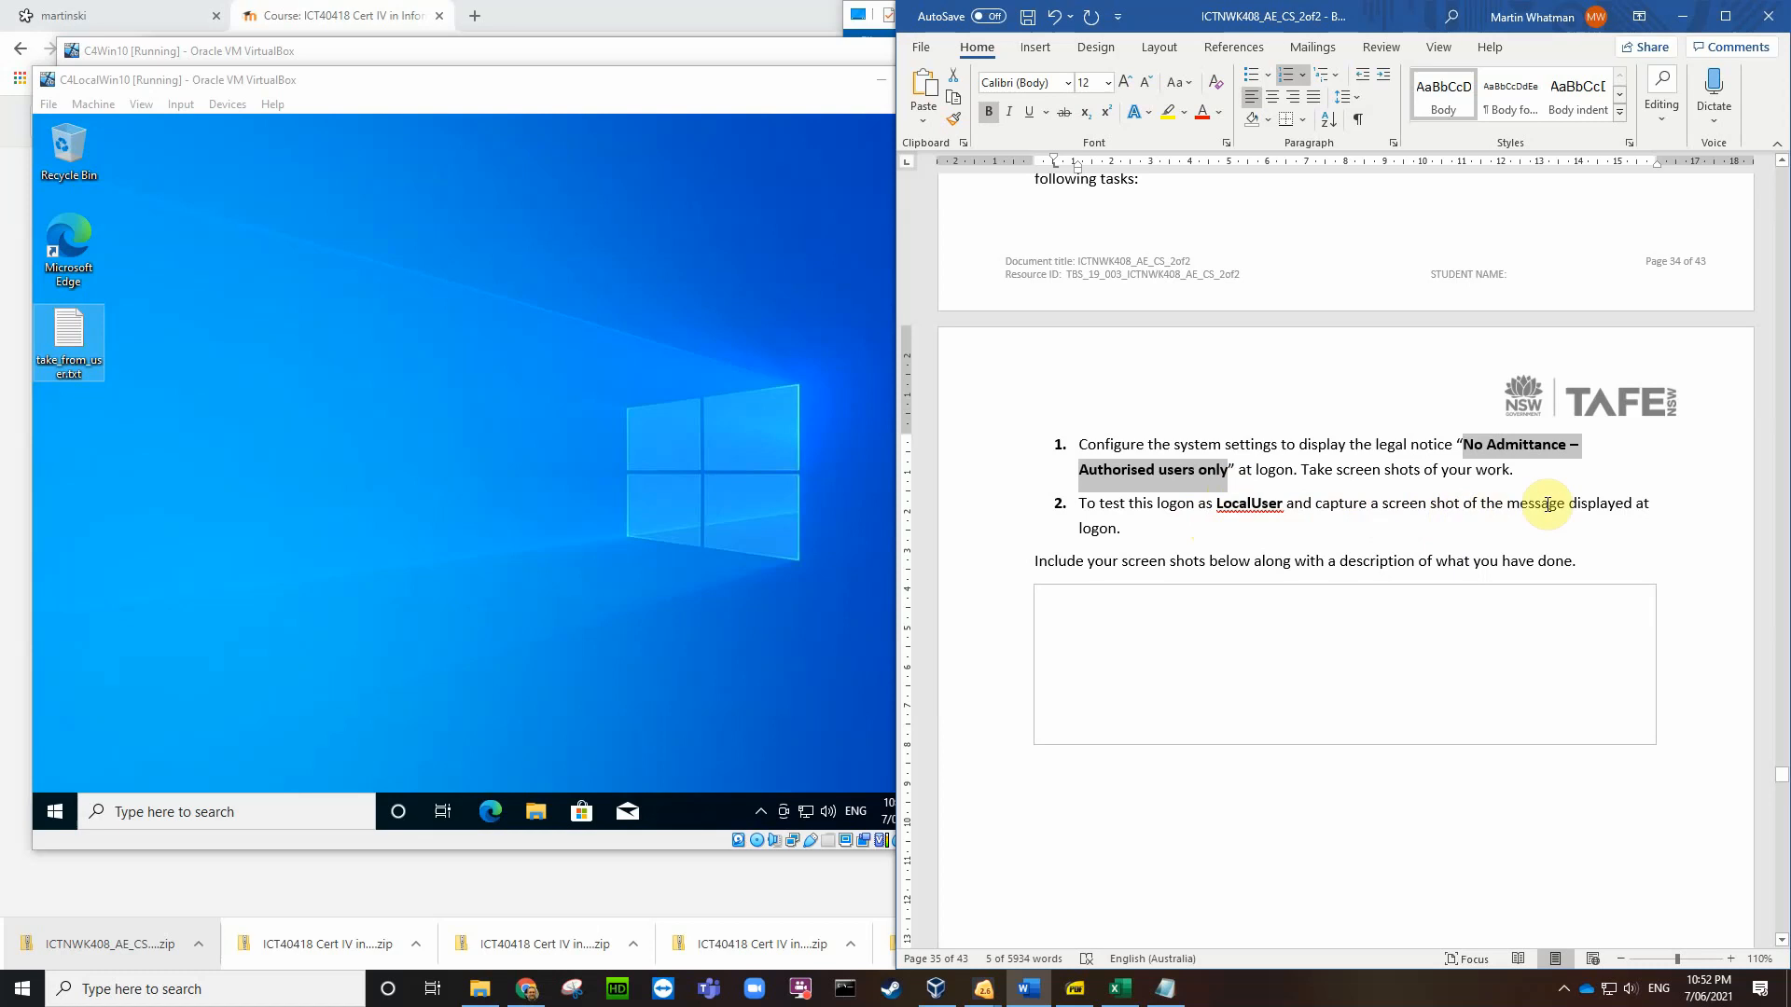
pyautogui.click(168, 507)
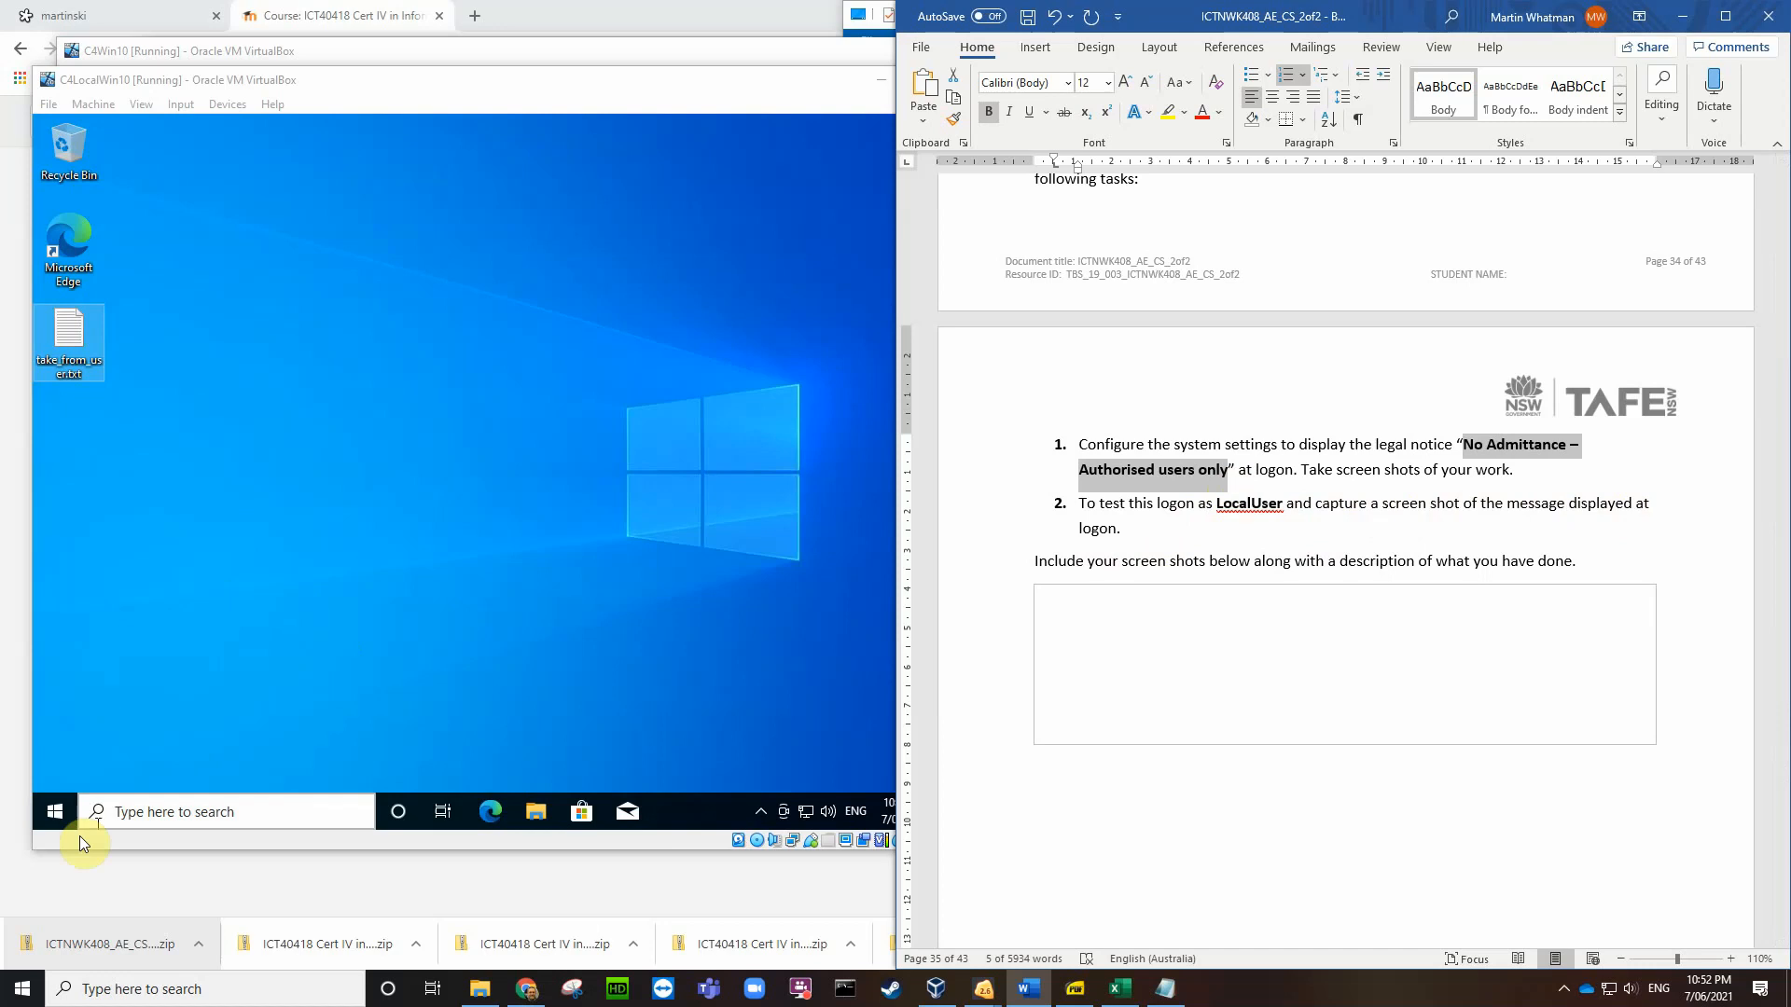
# Step: Sign LocalUser out of the Windows VM from the Start menu
pyautogui.click(54, 814)
pyautogui.click(55, 813)
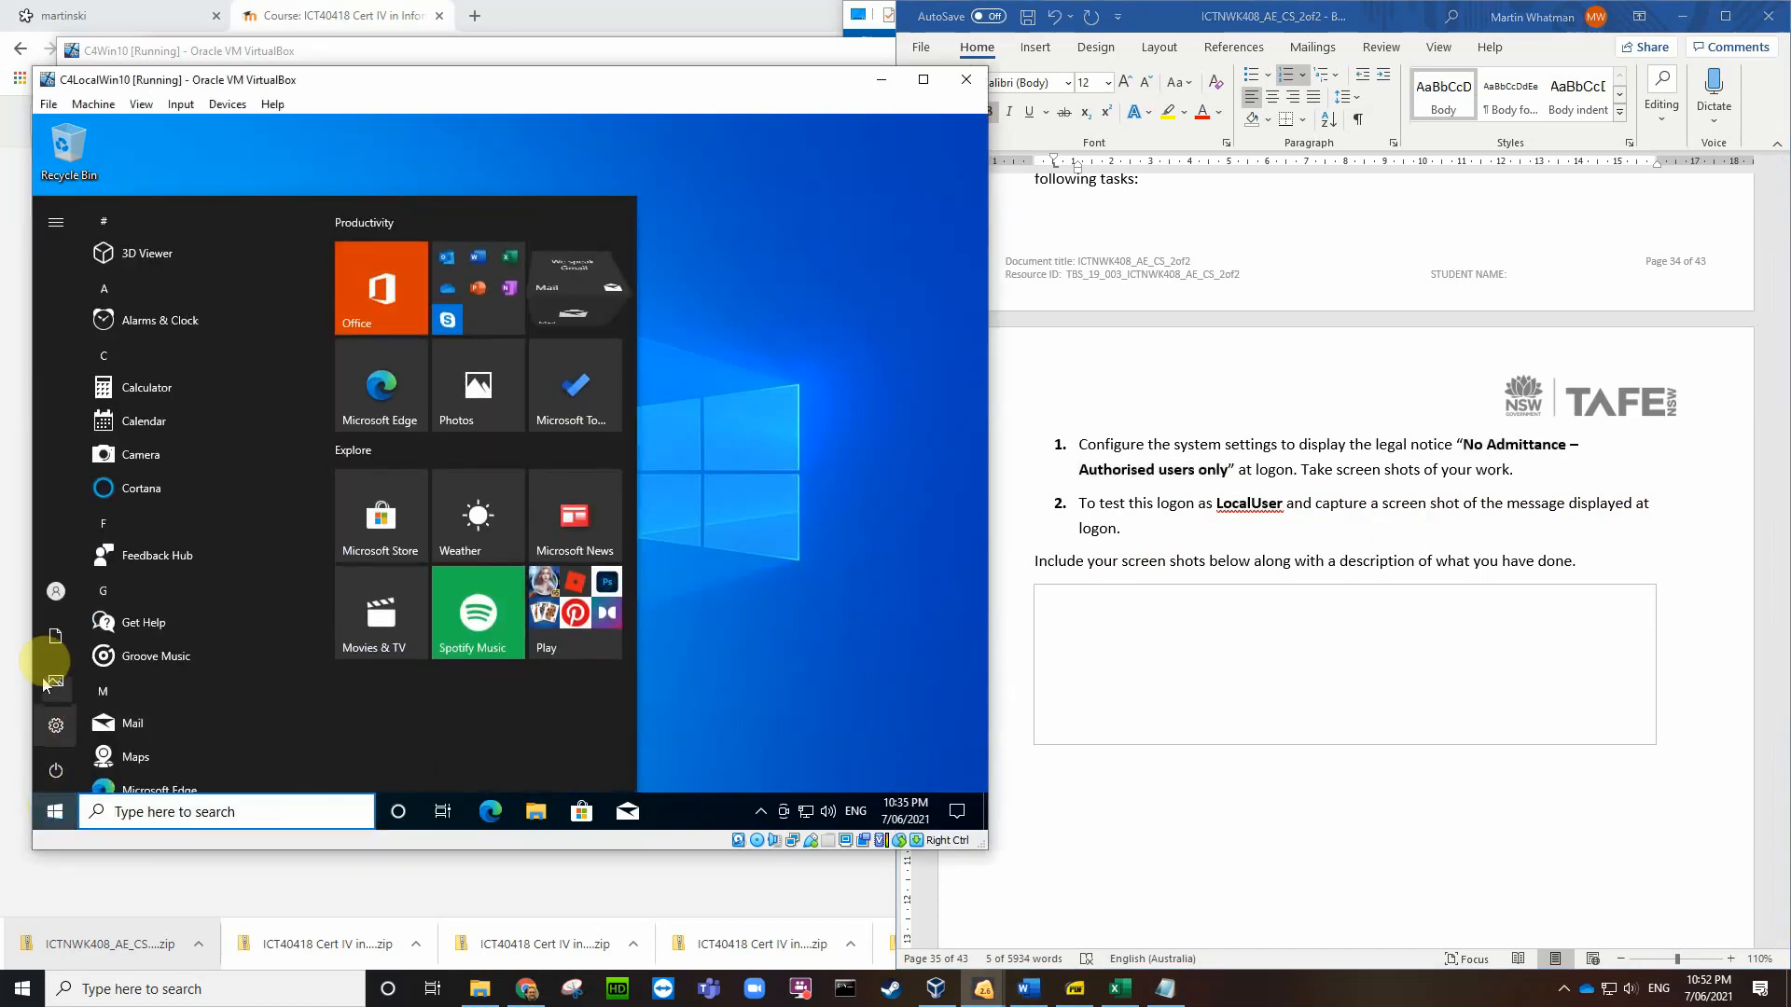
pyautogui.click(54, 593)
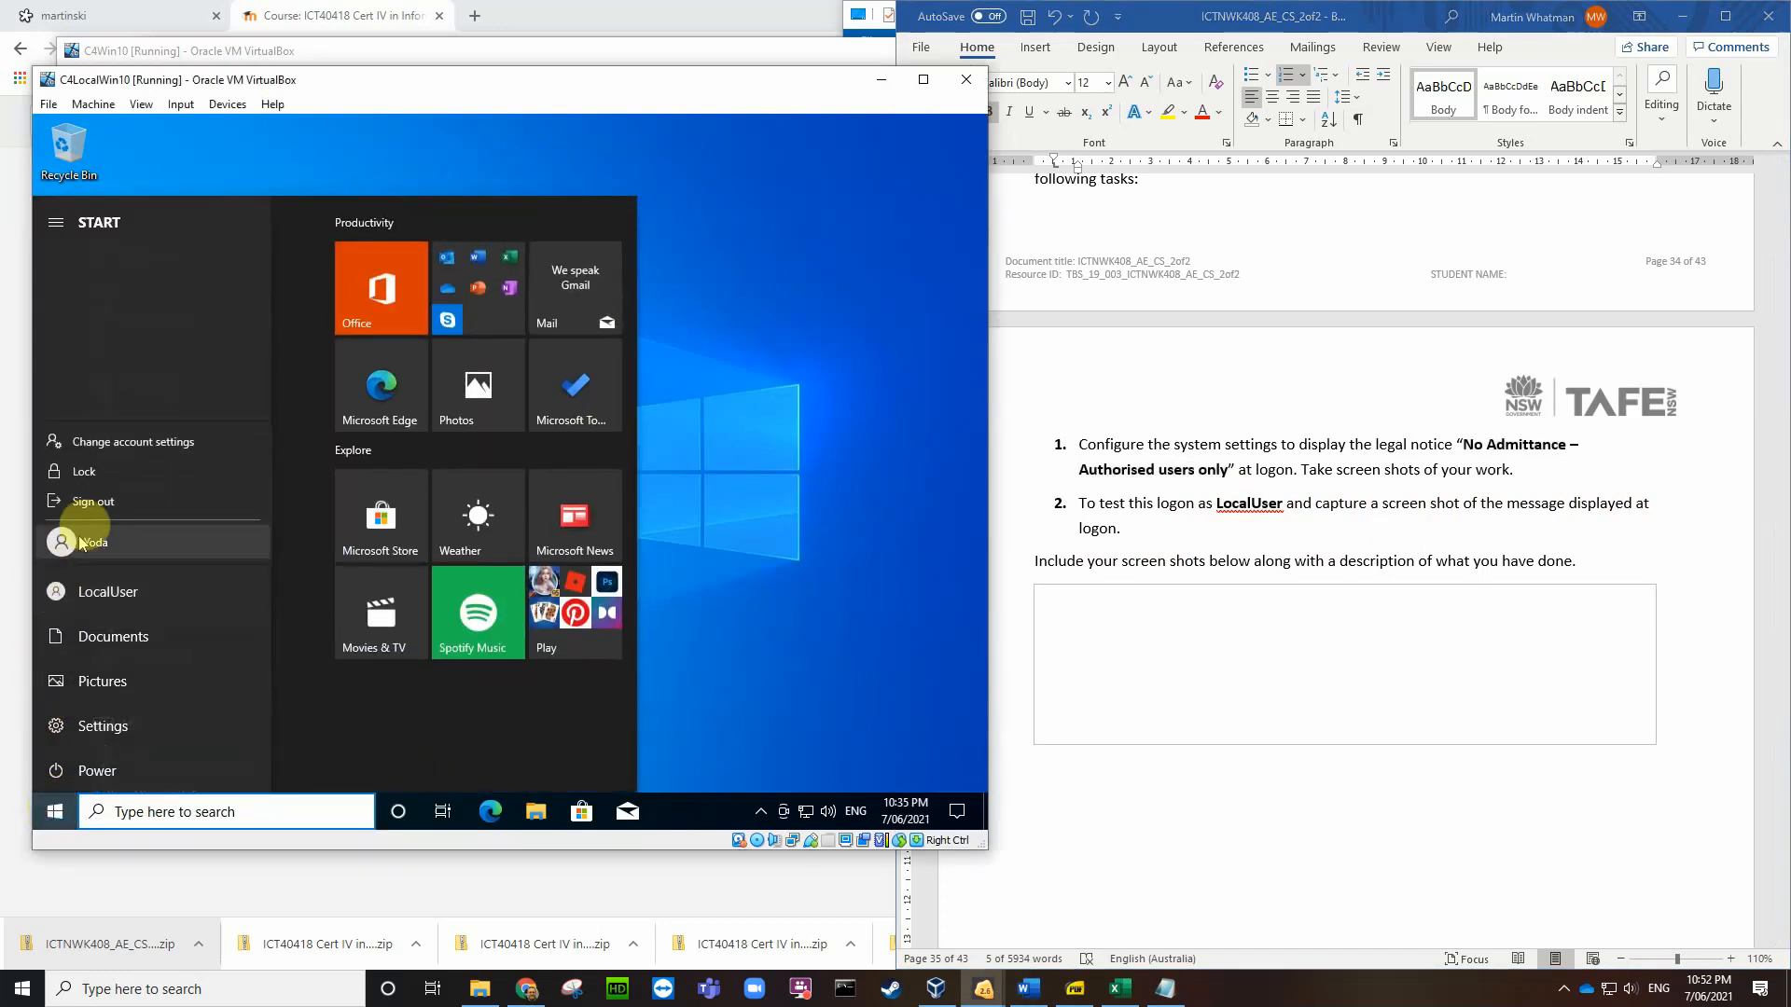
pyautogui.click(93, 503)
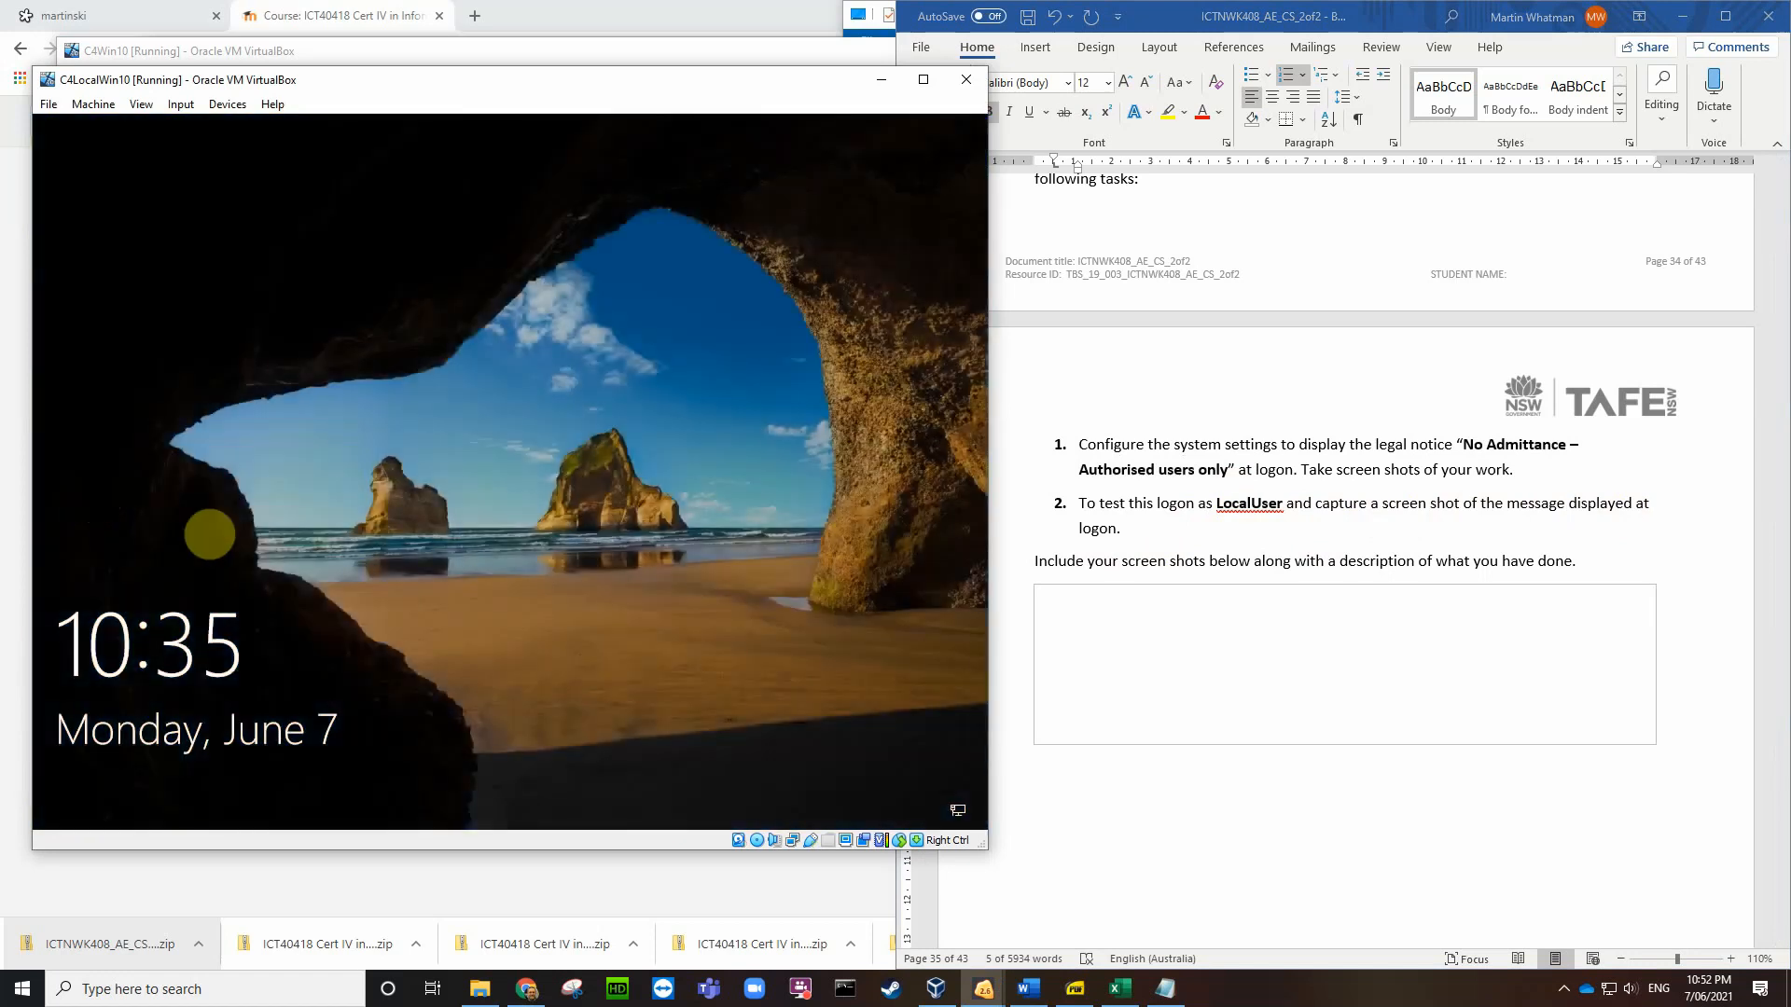
# Step: Sign in to the VM as the other local account with its password
pyautogui.click(241, 658)
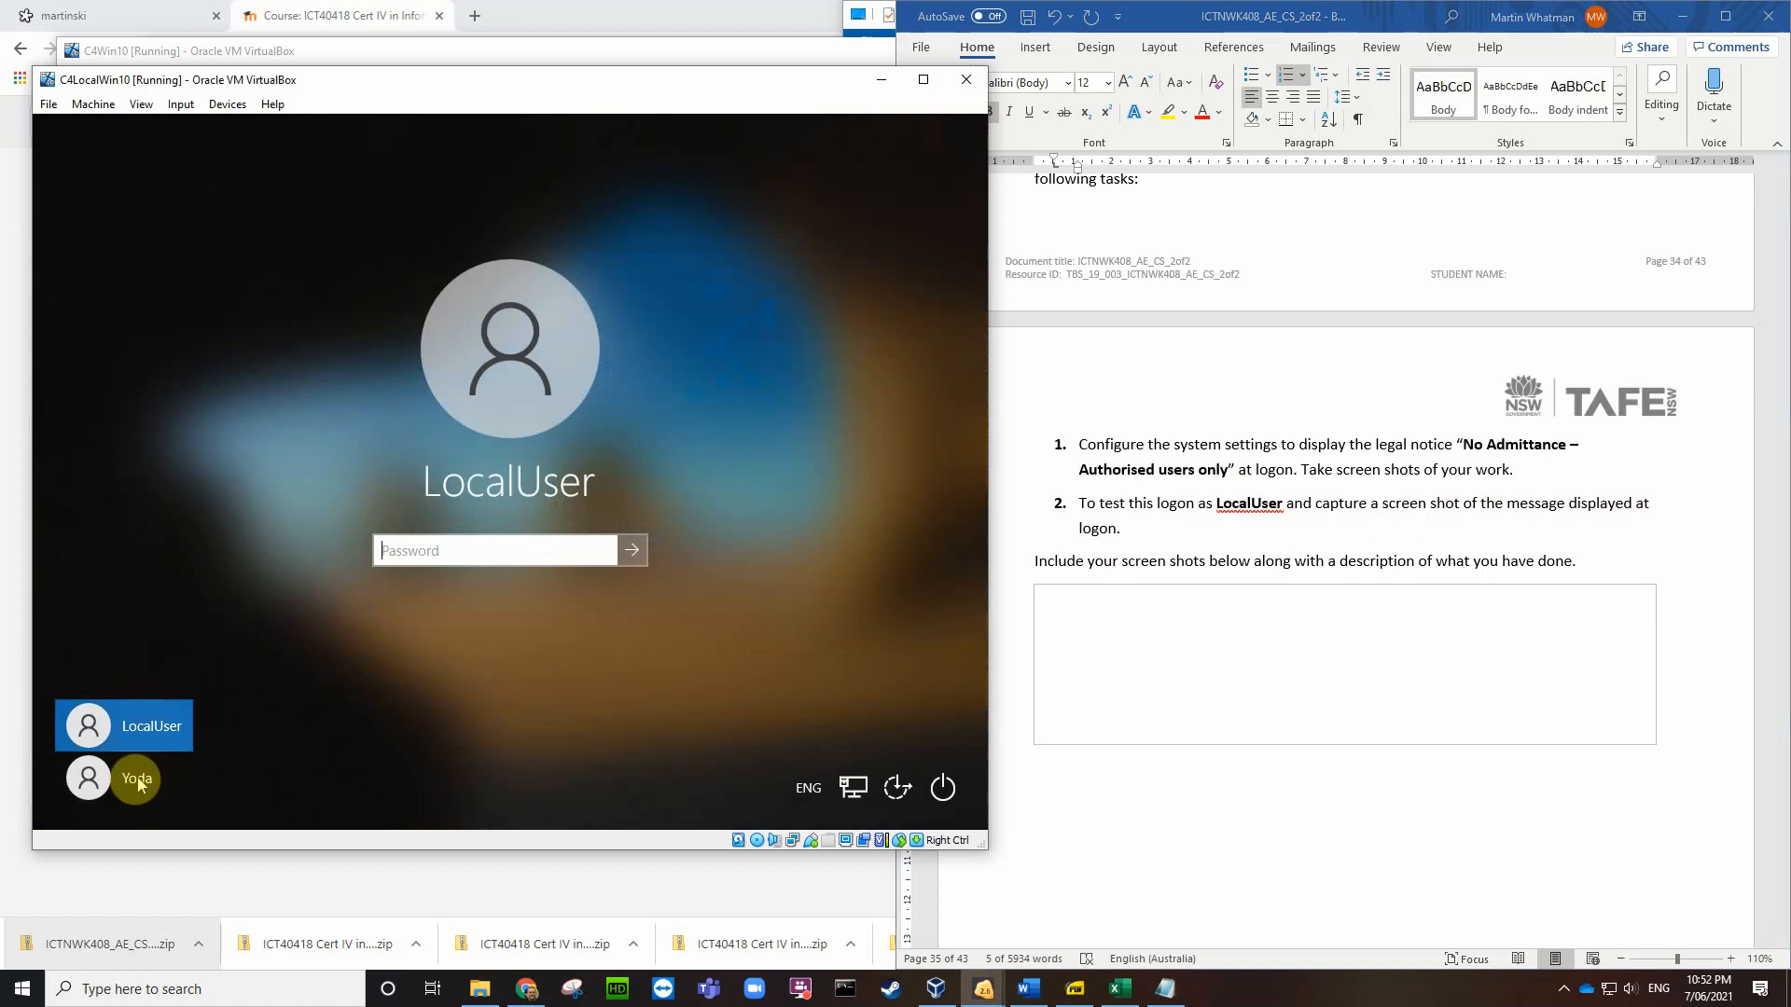
pyautogui.click(179, 754)
pyautogui.click(437, 527)
pyautogui.write('P')
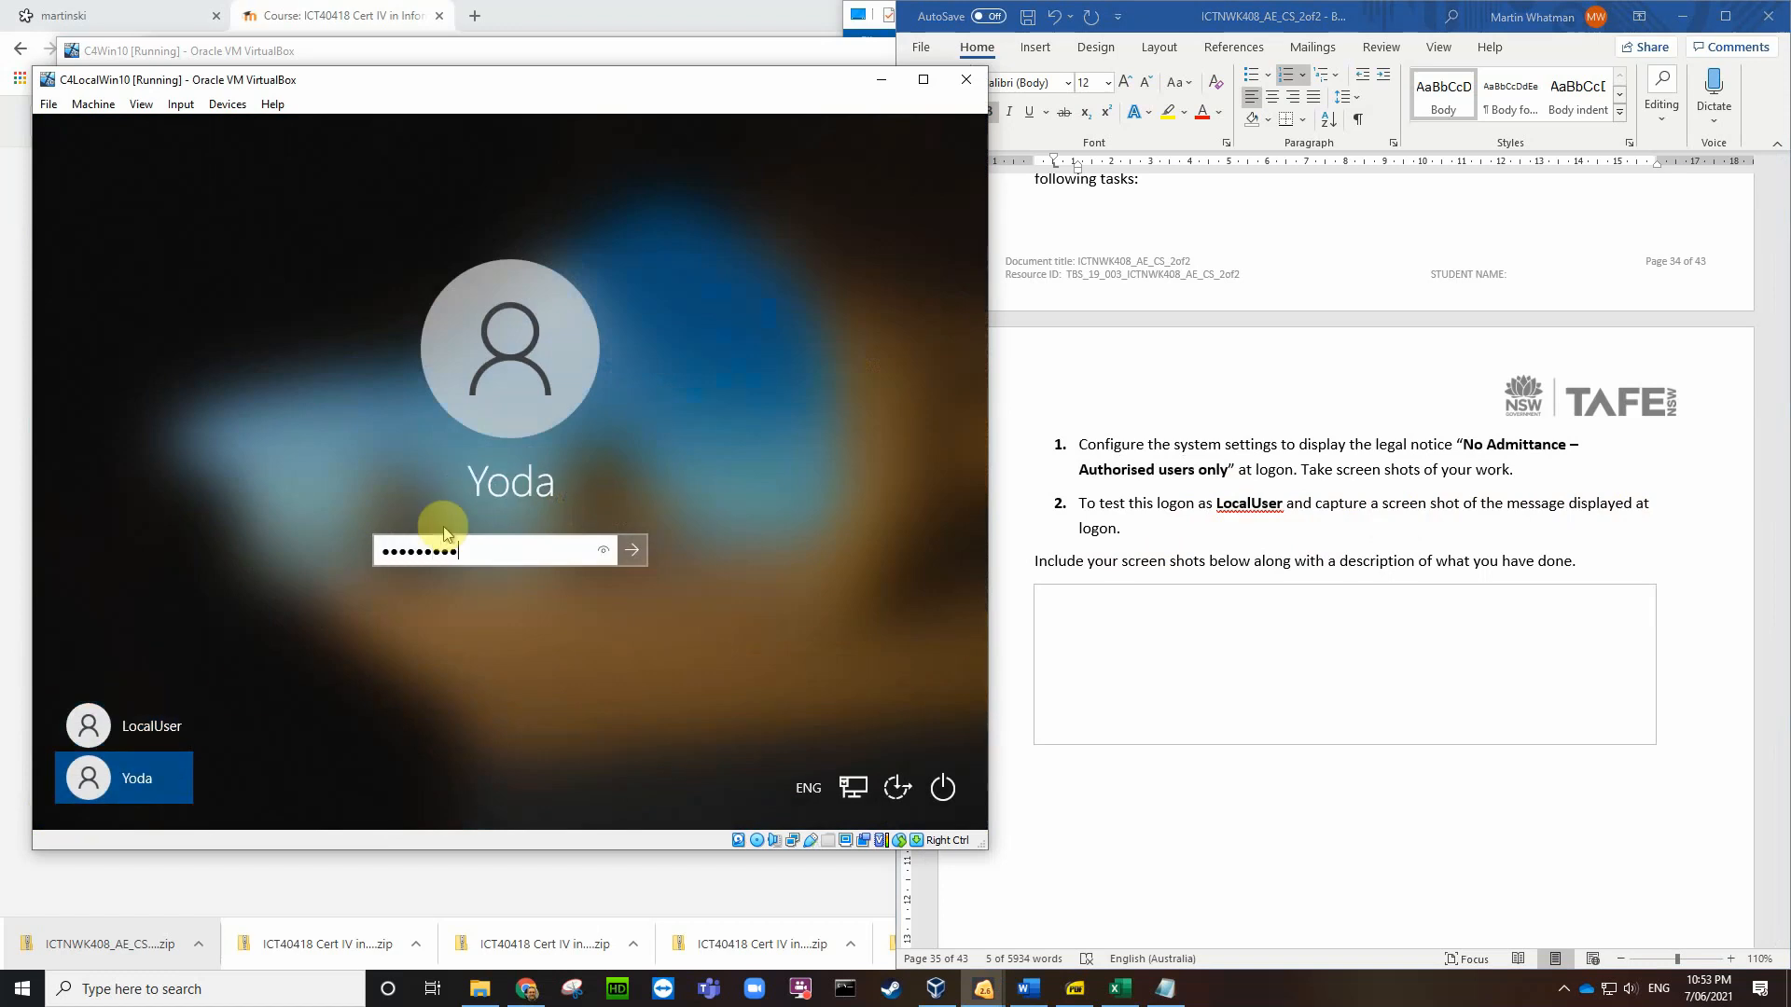
pyautogui.press('Return')
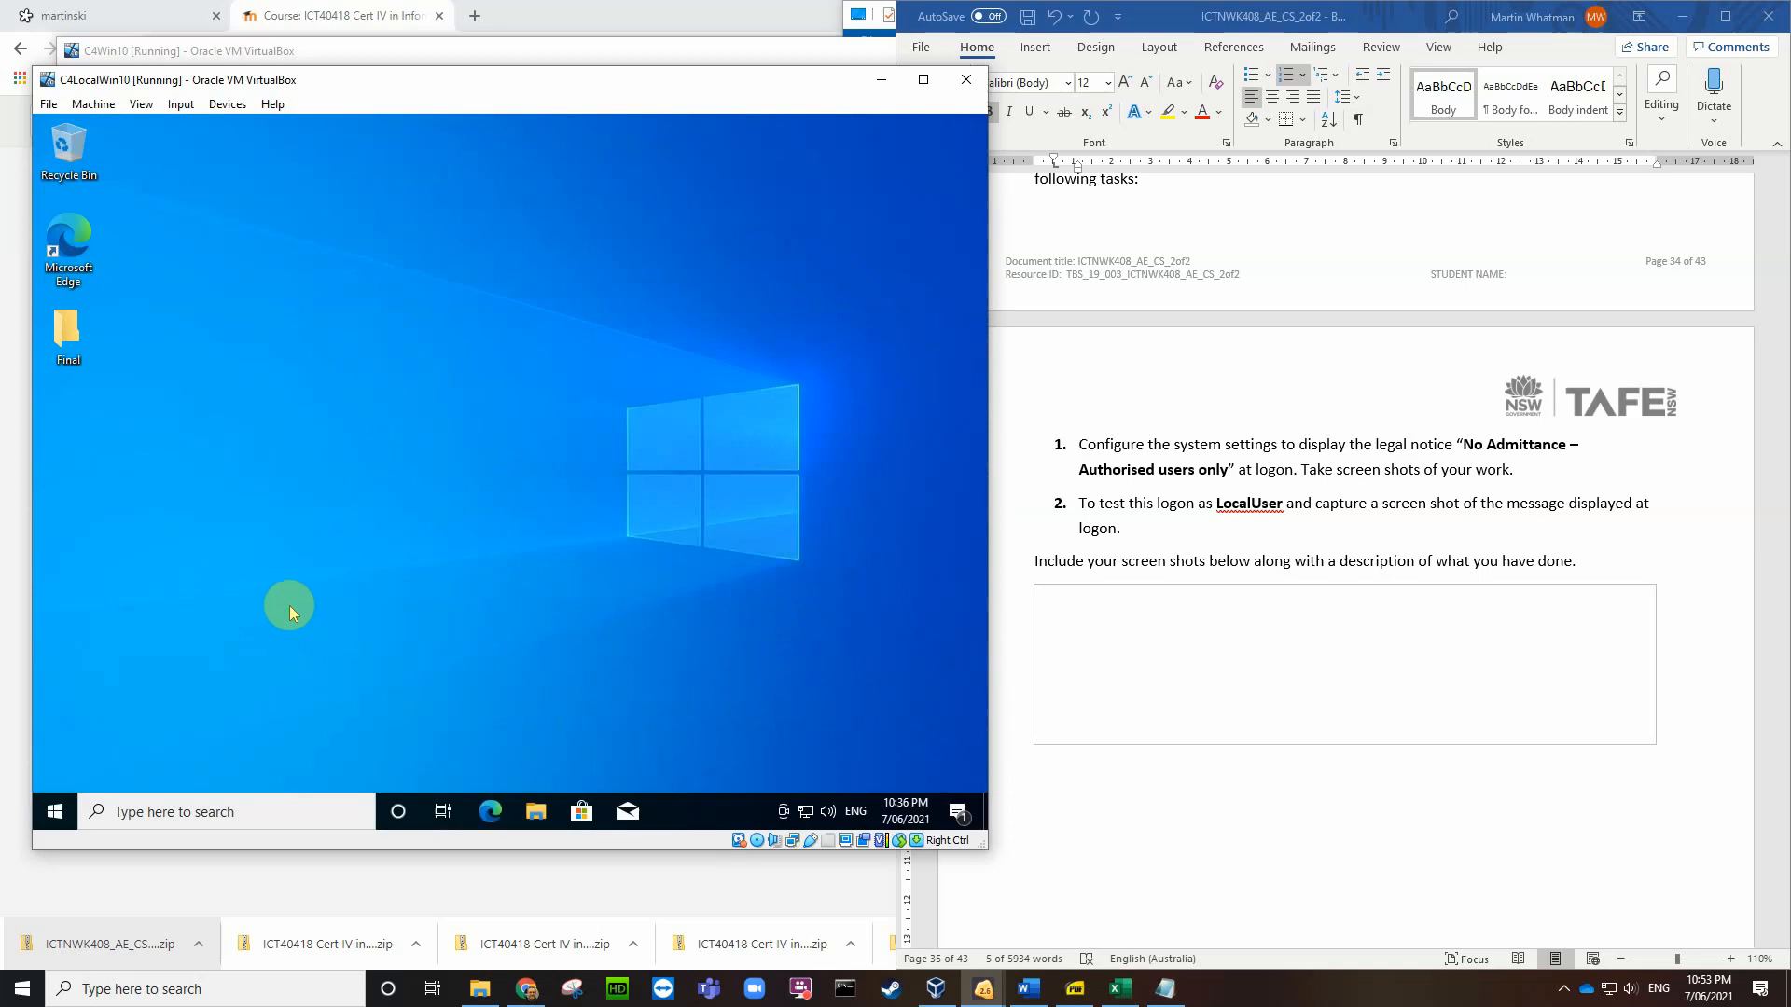
# Step: Search 'local' and relaunch Local Security Policy with Run as administrator
pyautogui.click(272, 811)
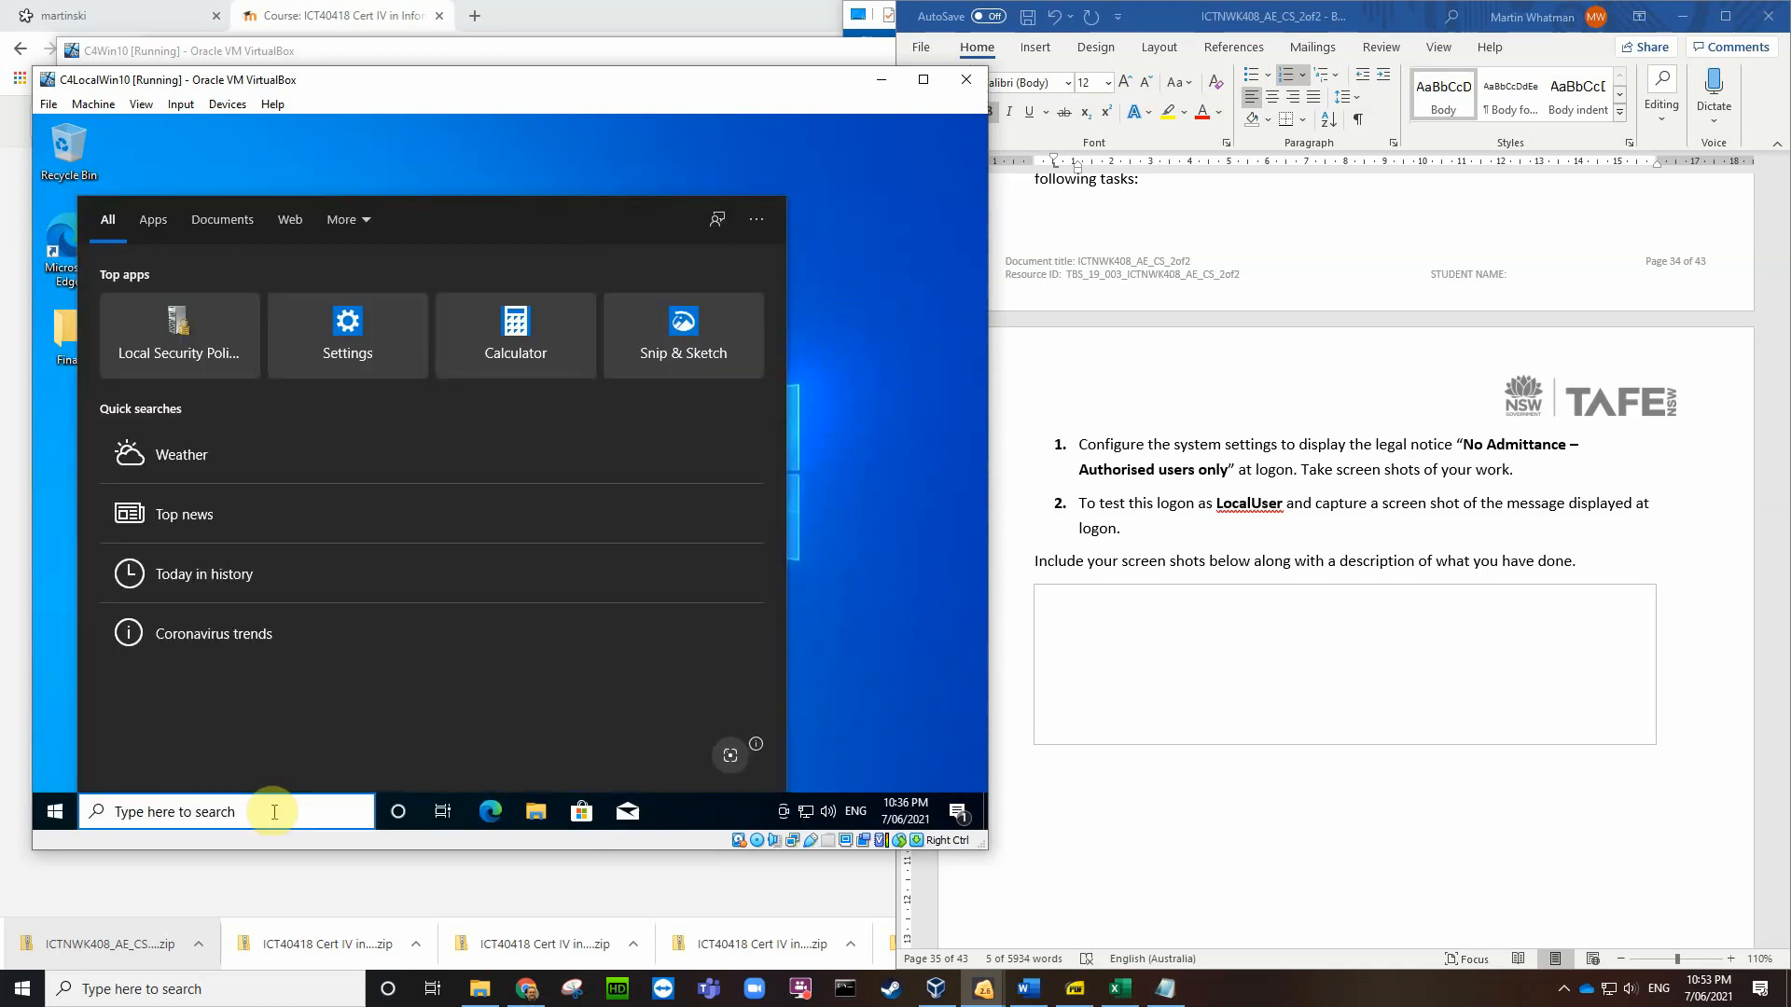
pyautogui.write('local')
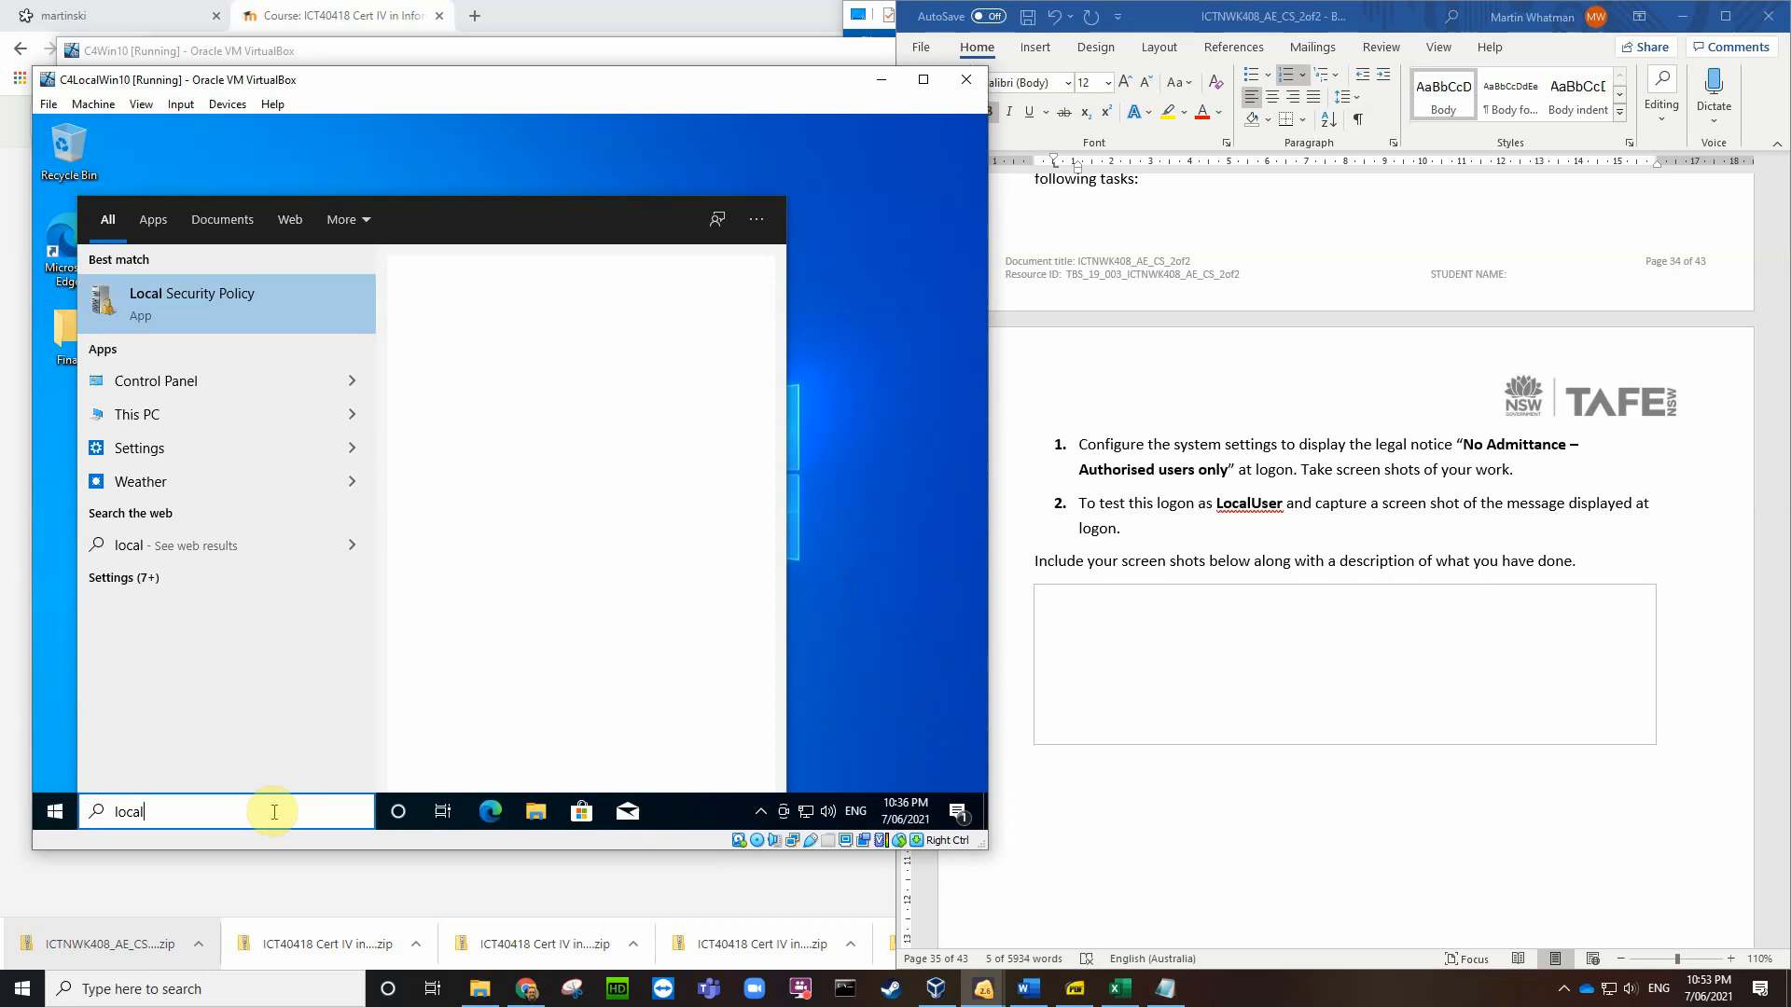
pyautogui.click(160, 298)
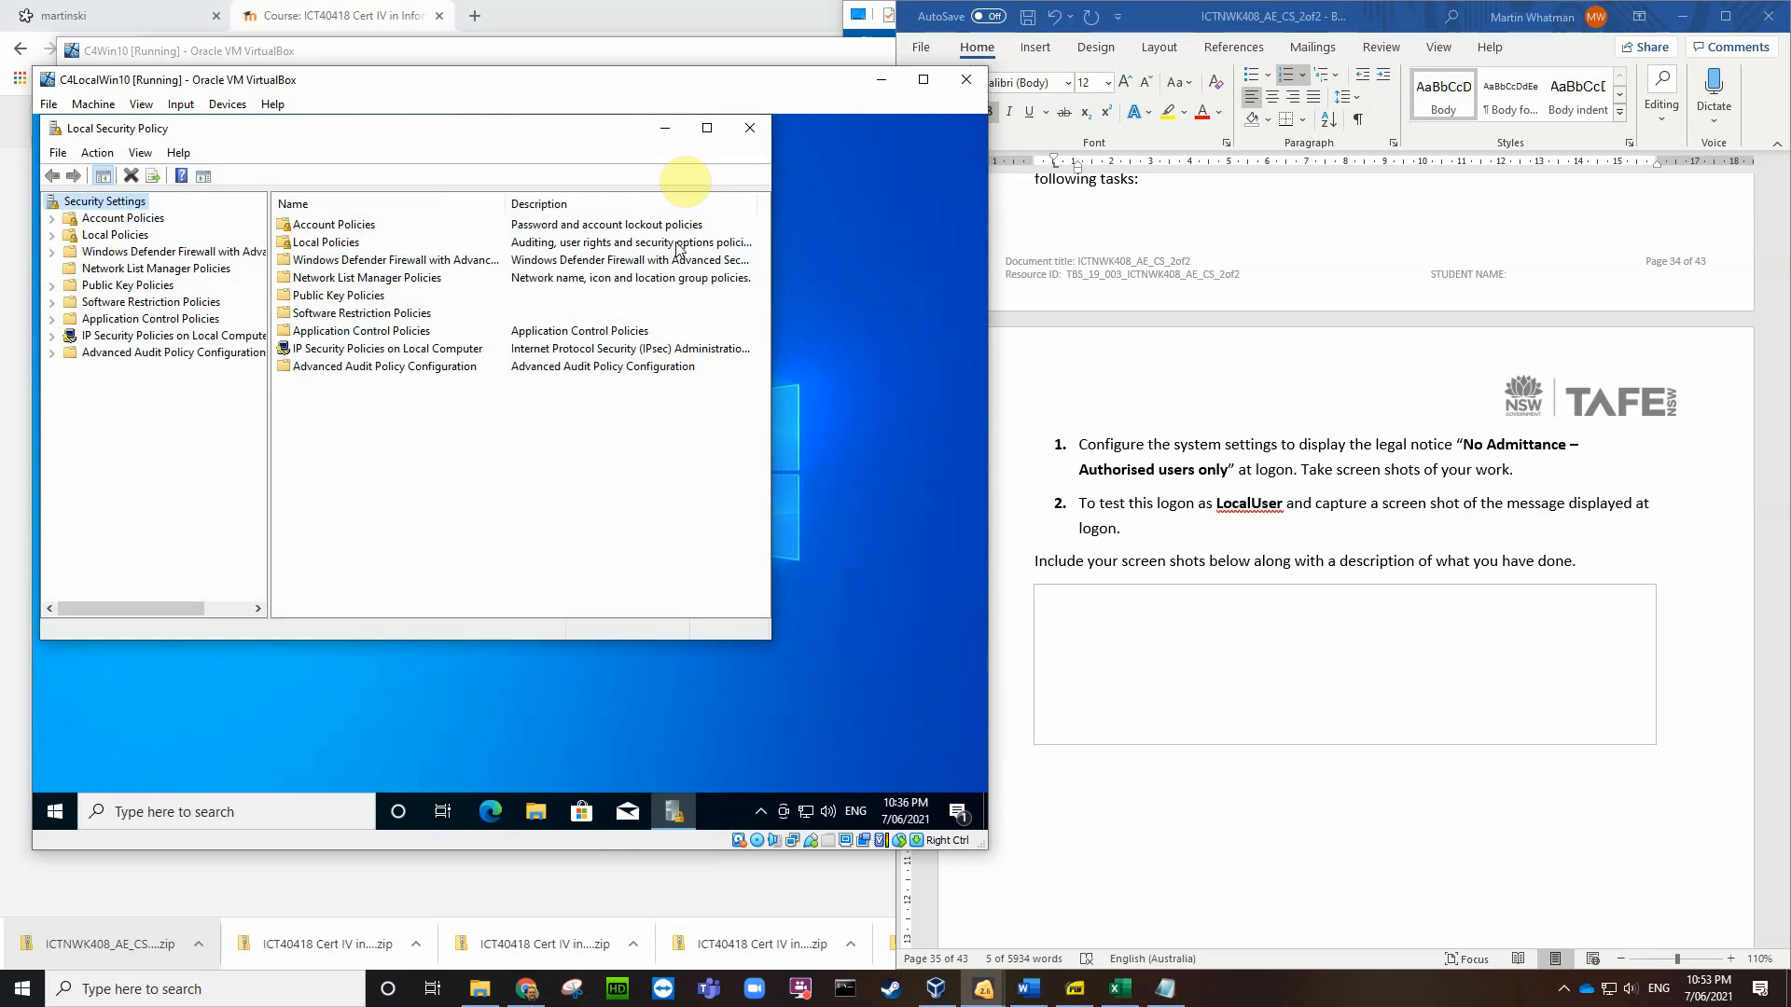
pyautogui.click(742, 131)
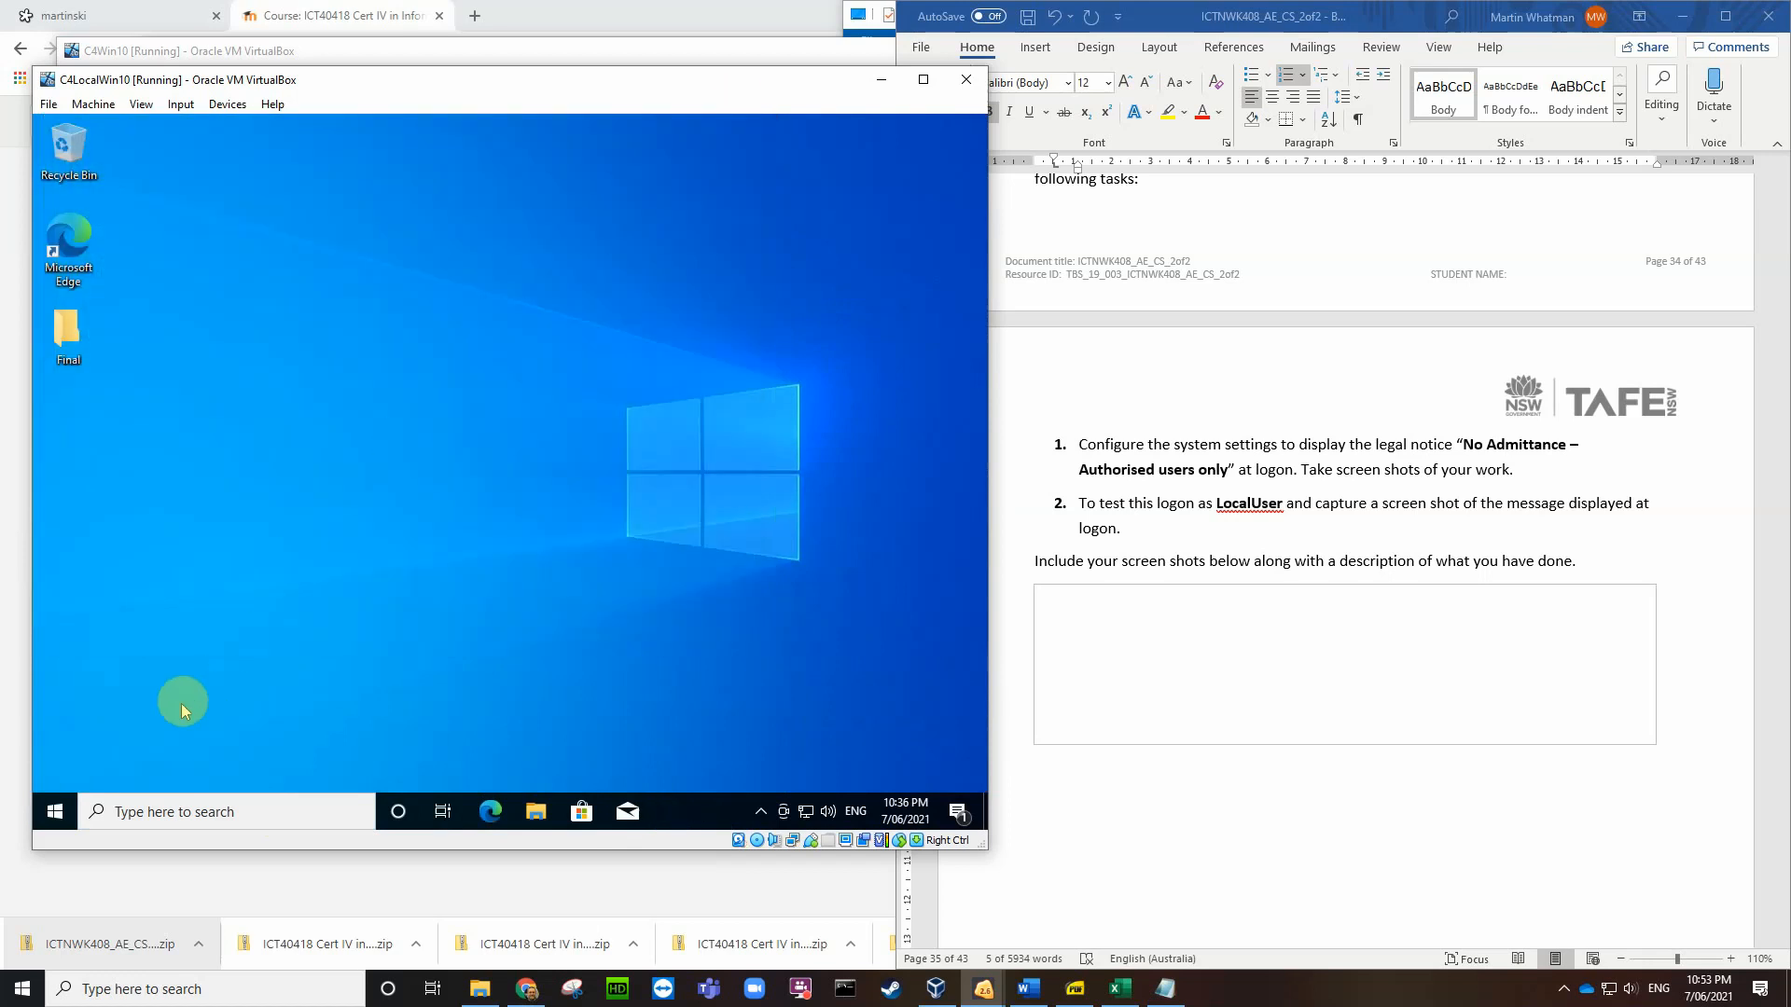
pyautogui.click(184, 814)
pyautogui.write('local')
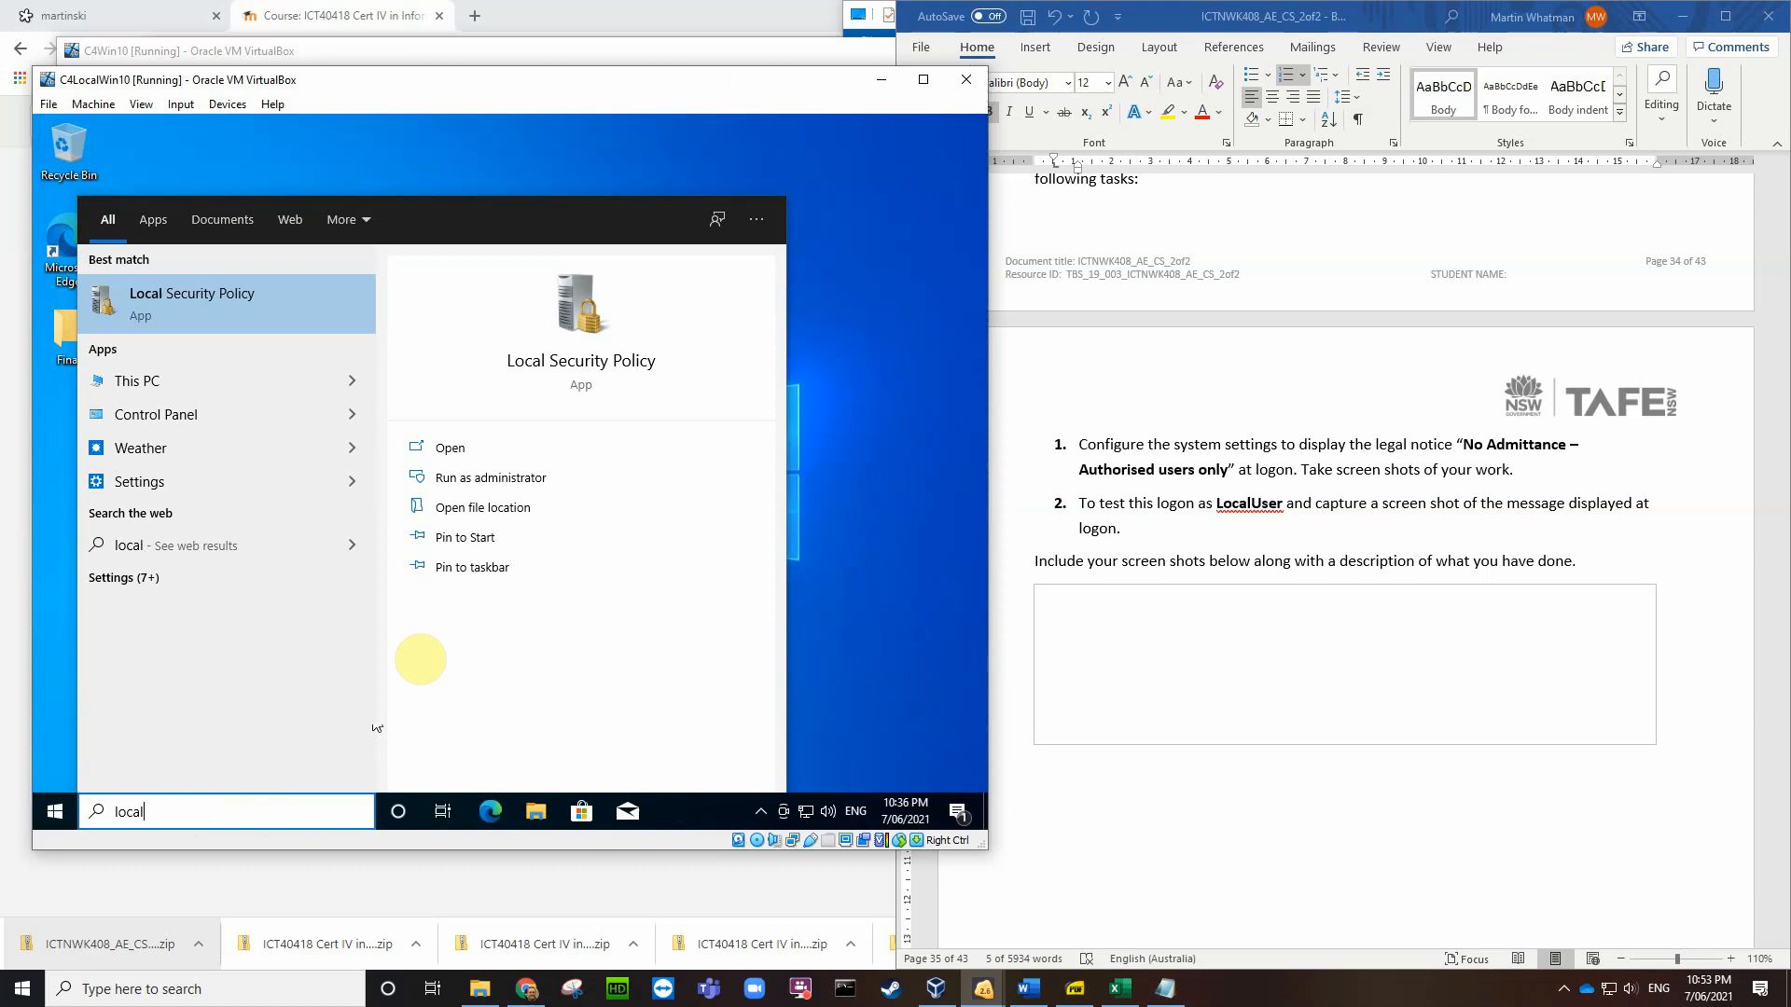
pyautogui.click(491, 478)
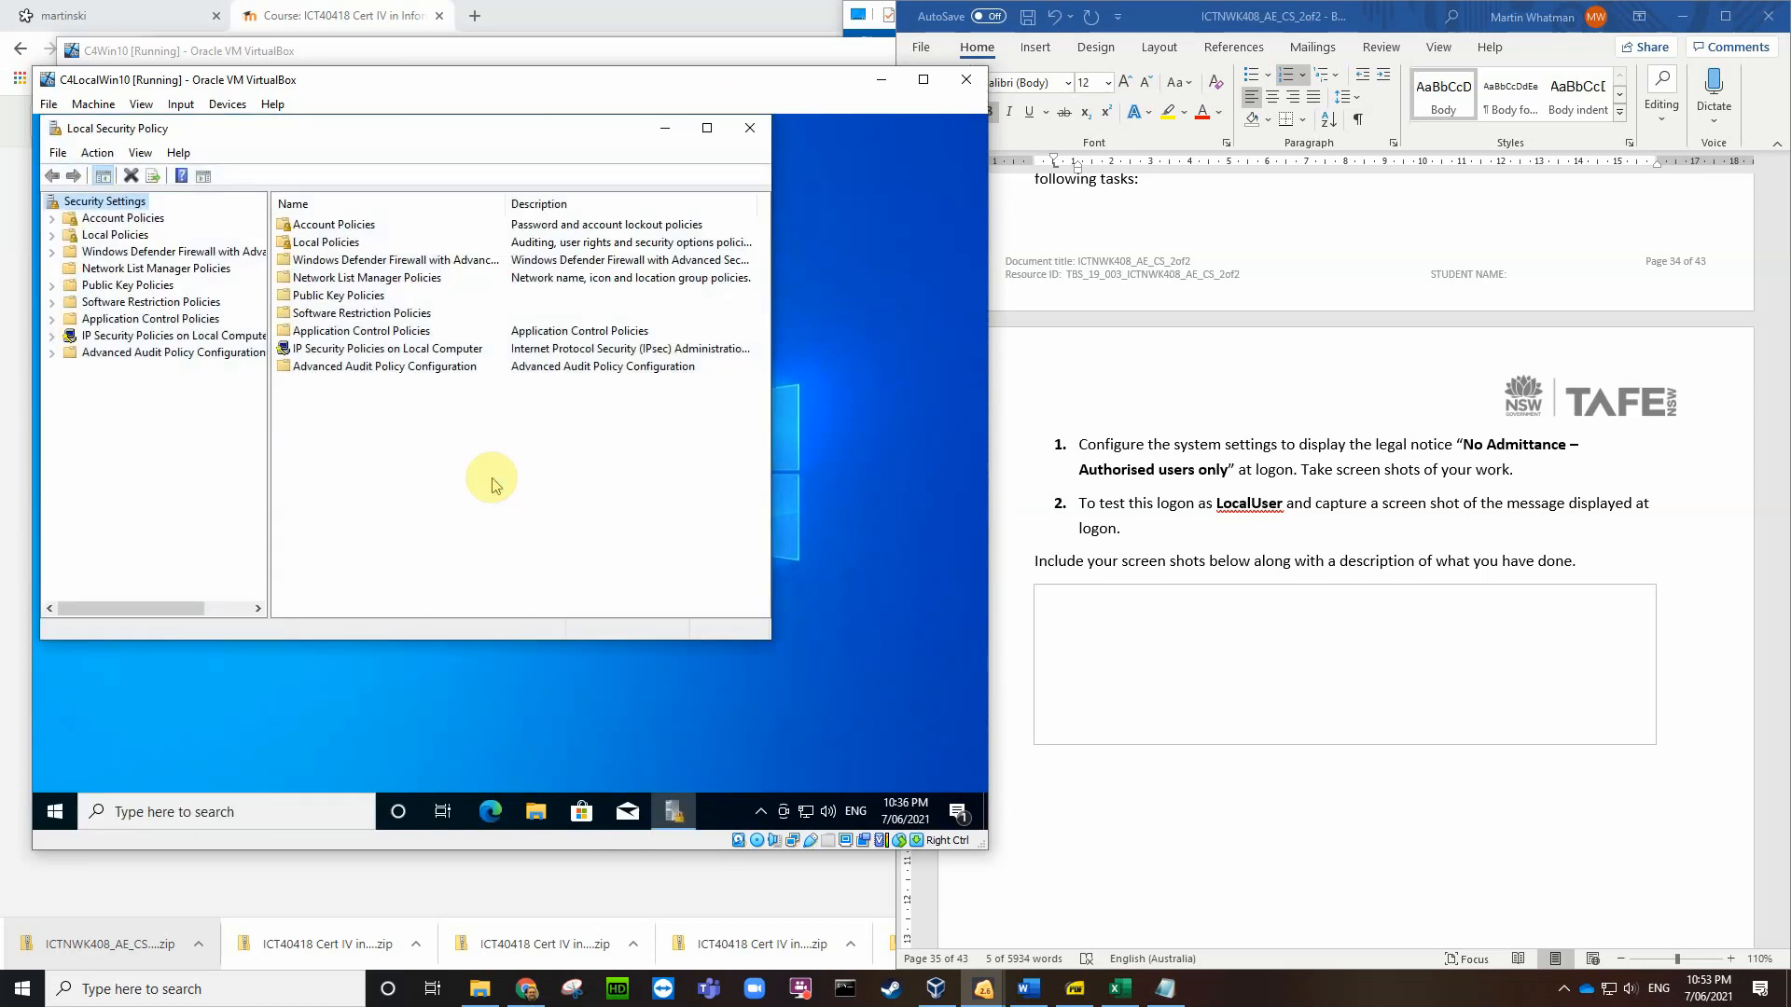
# Step: Under Local Policies > Security Options, open 'Interactive logon: Message title for users attempting to log on'
pyautogui.click(54, 235)
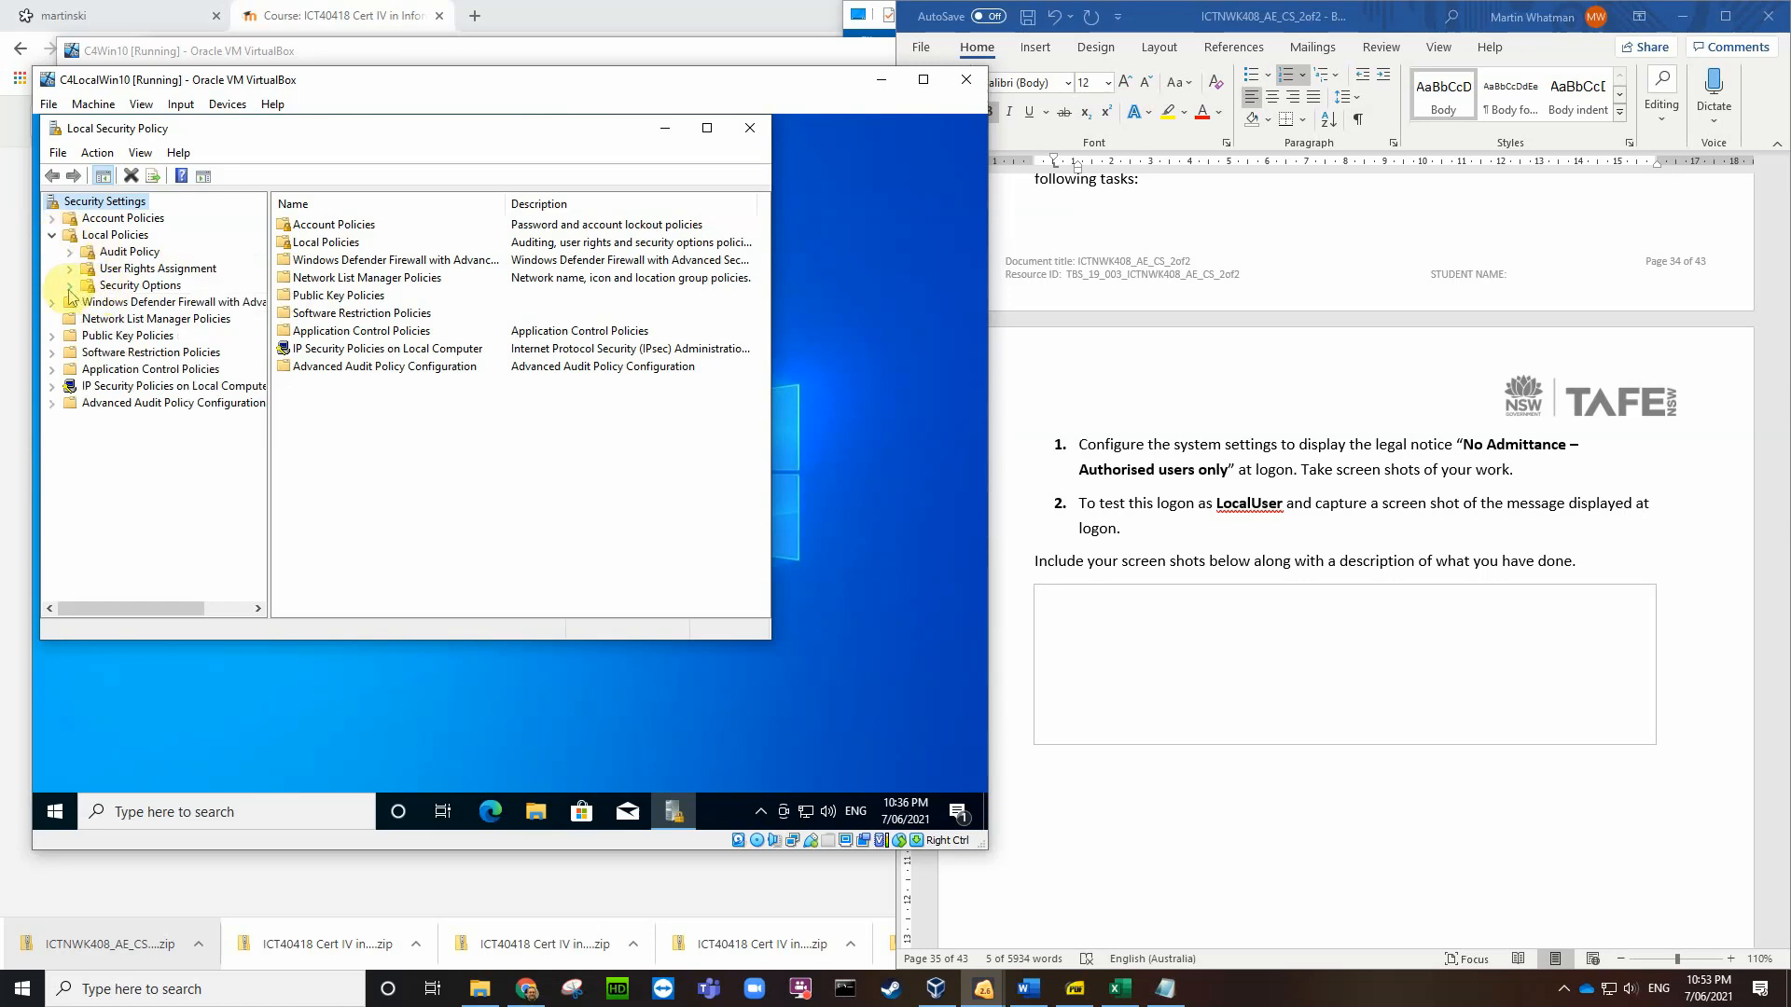
pyautogui.click(149, 286)
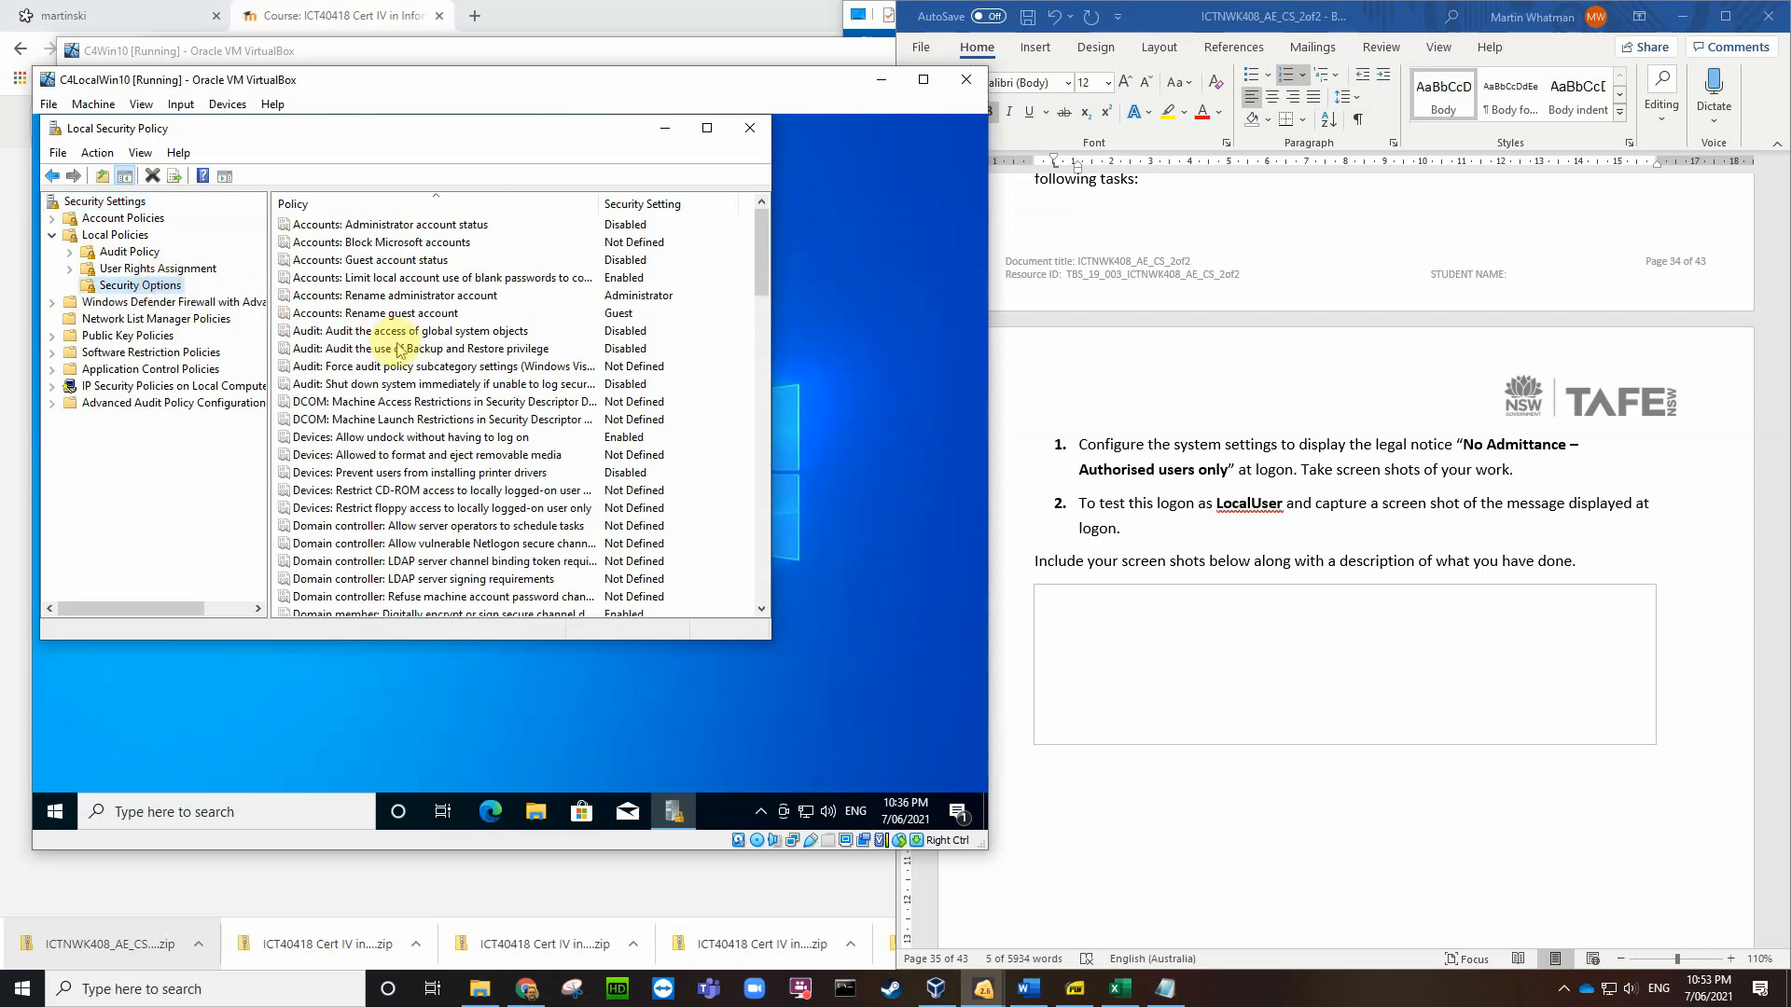
pyautogui.scroll(-7, 421, 387)
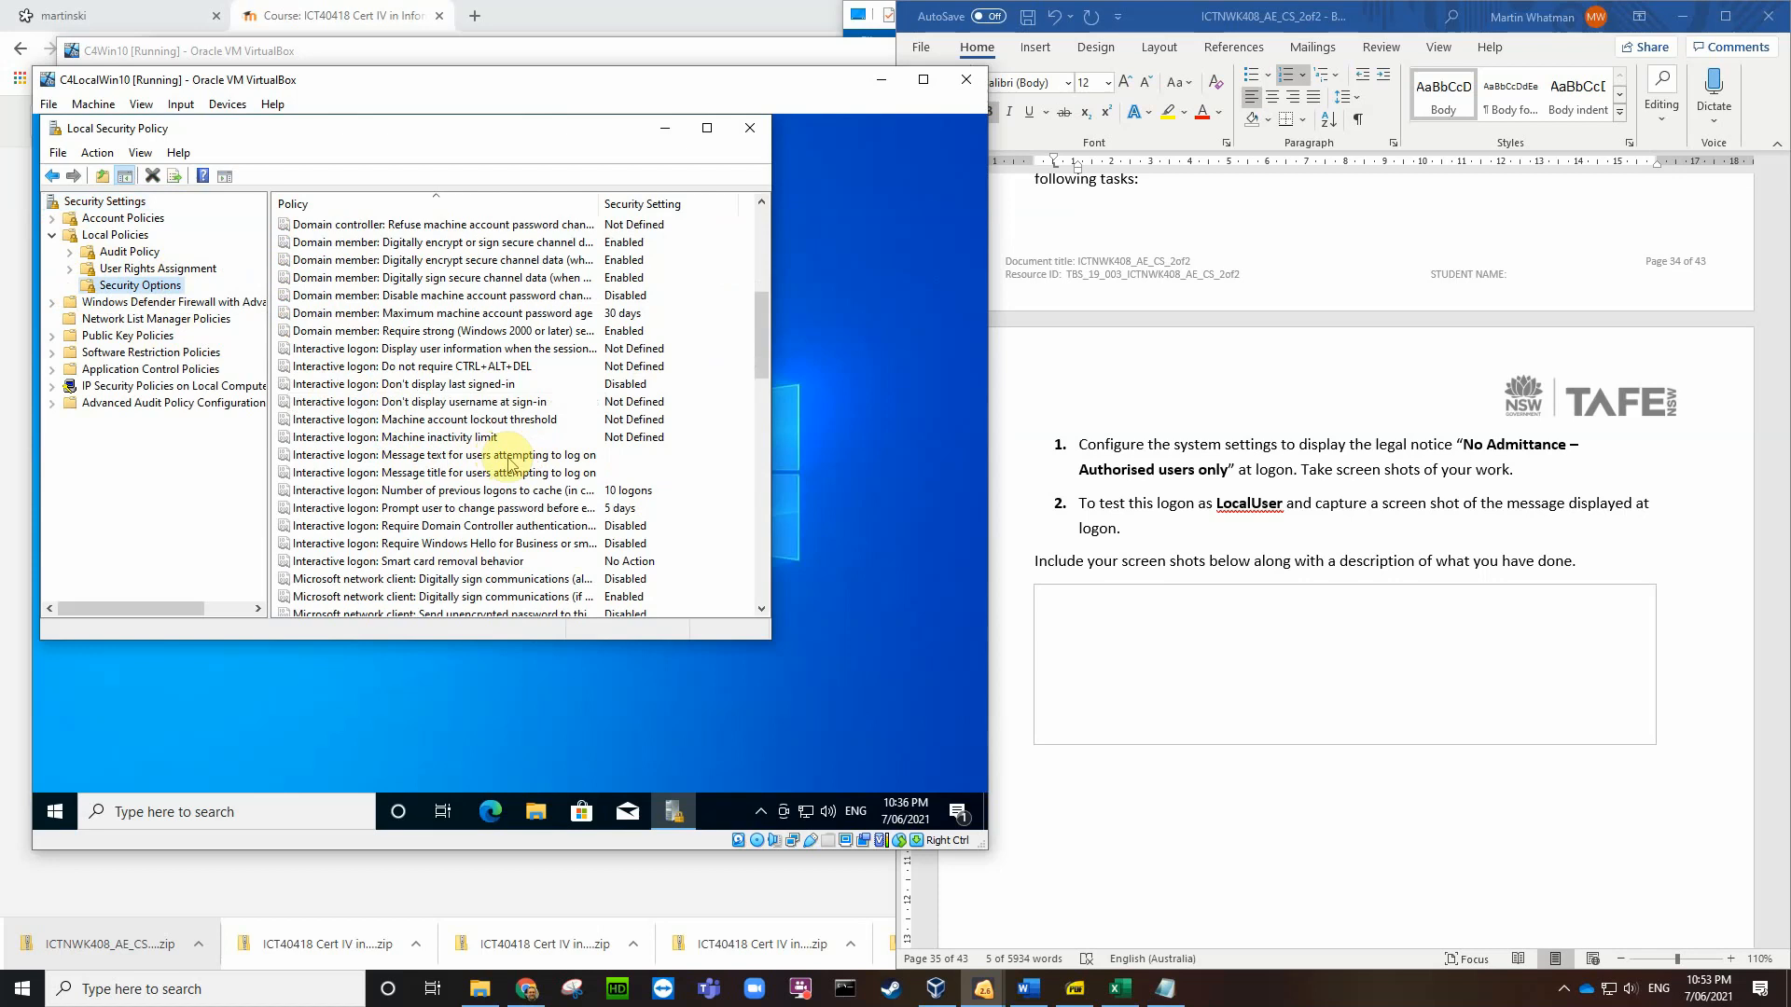
pyautogui.click(507, 456)
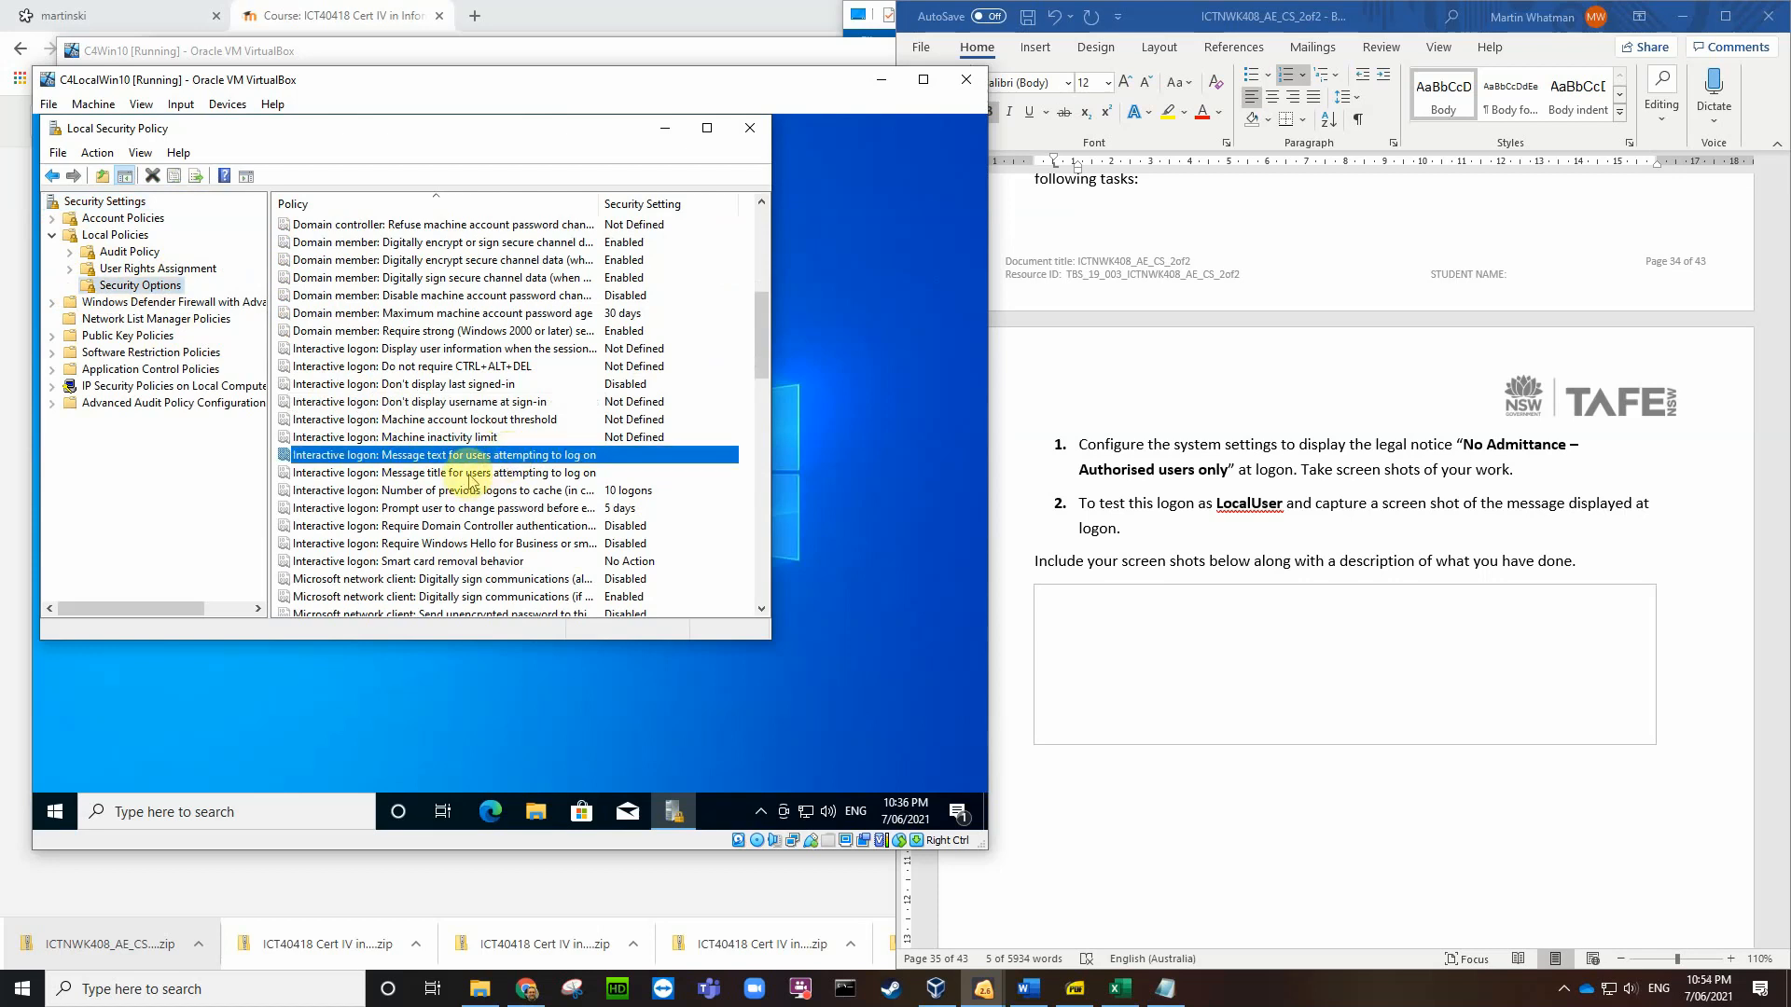
pyautogui.doubleClick(471, 475)
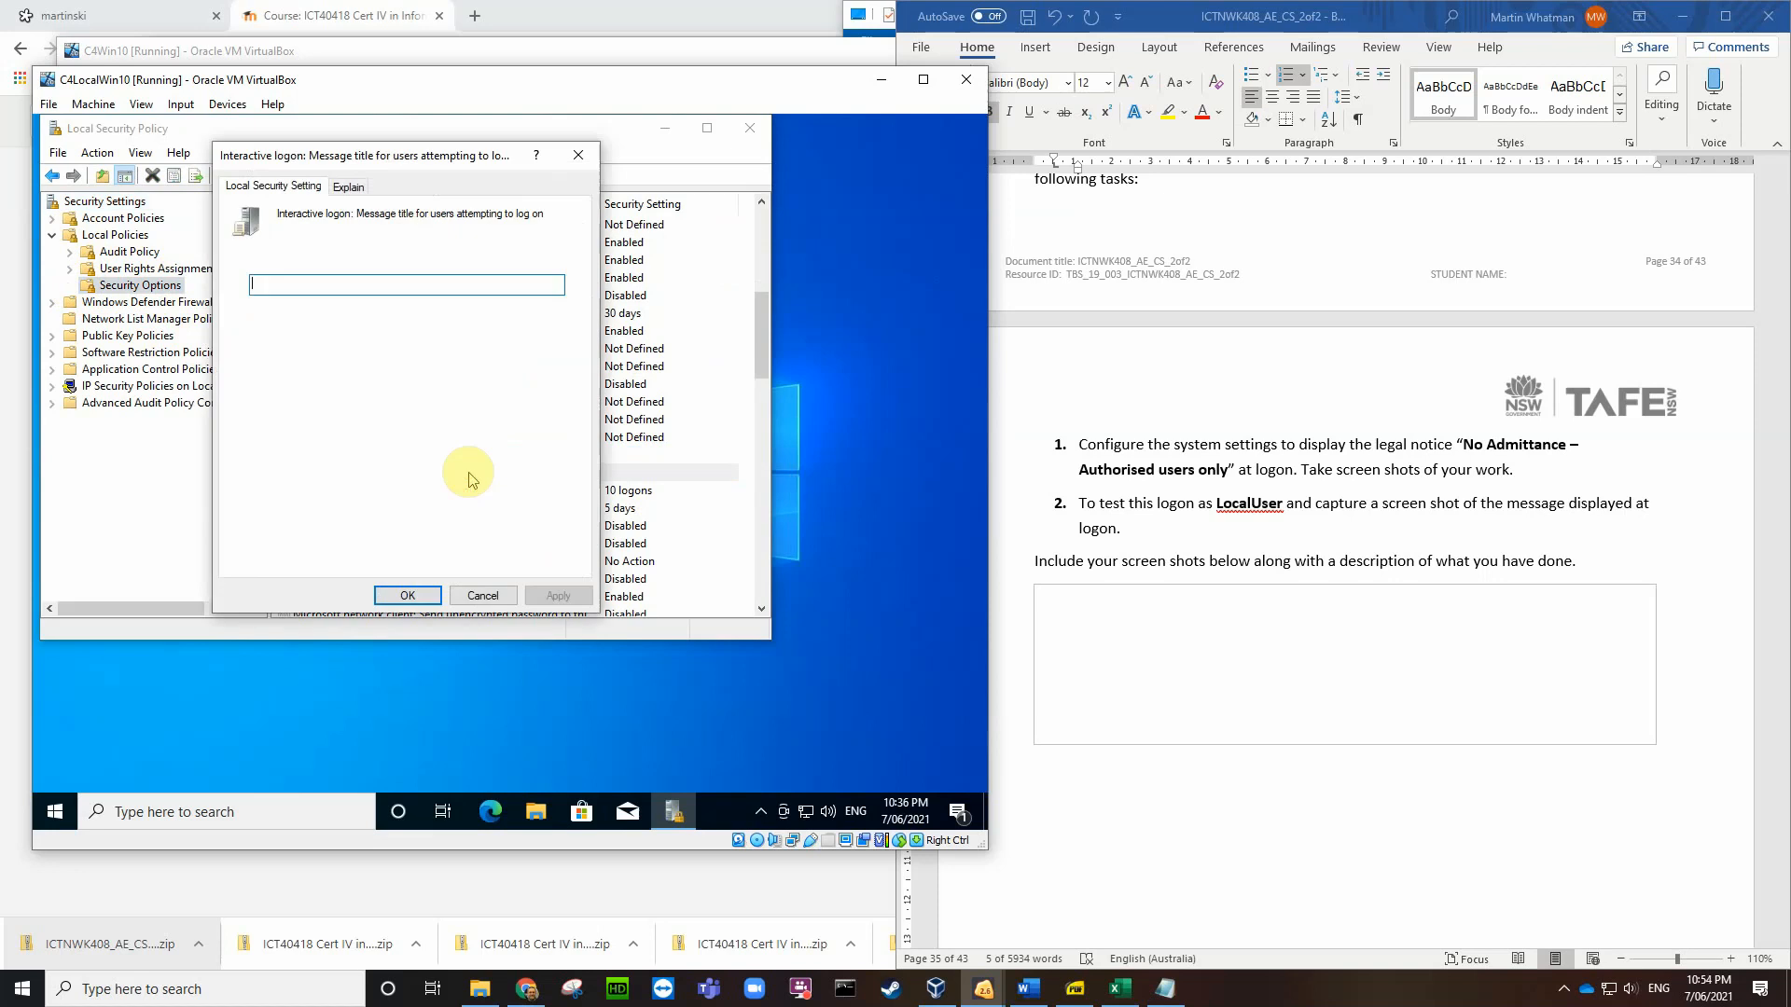
# Step: Set the logon message title to 'Legal Notice' and start the message text with 'No'
pyautogui.write('L')
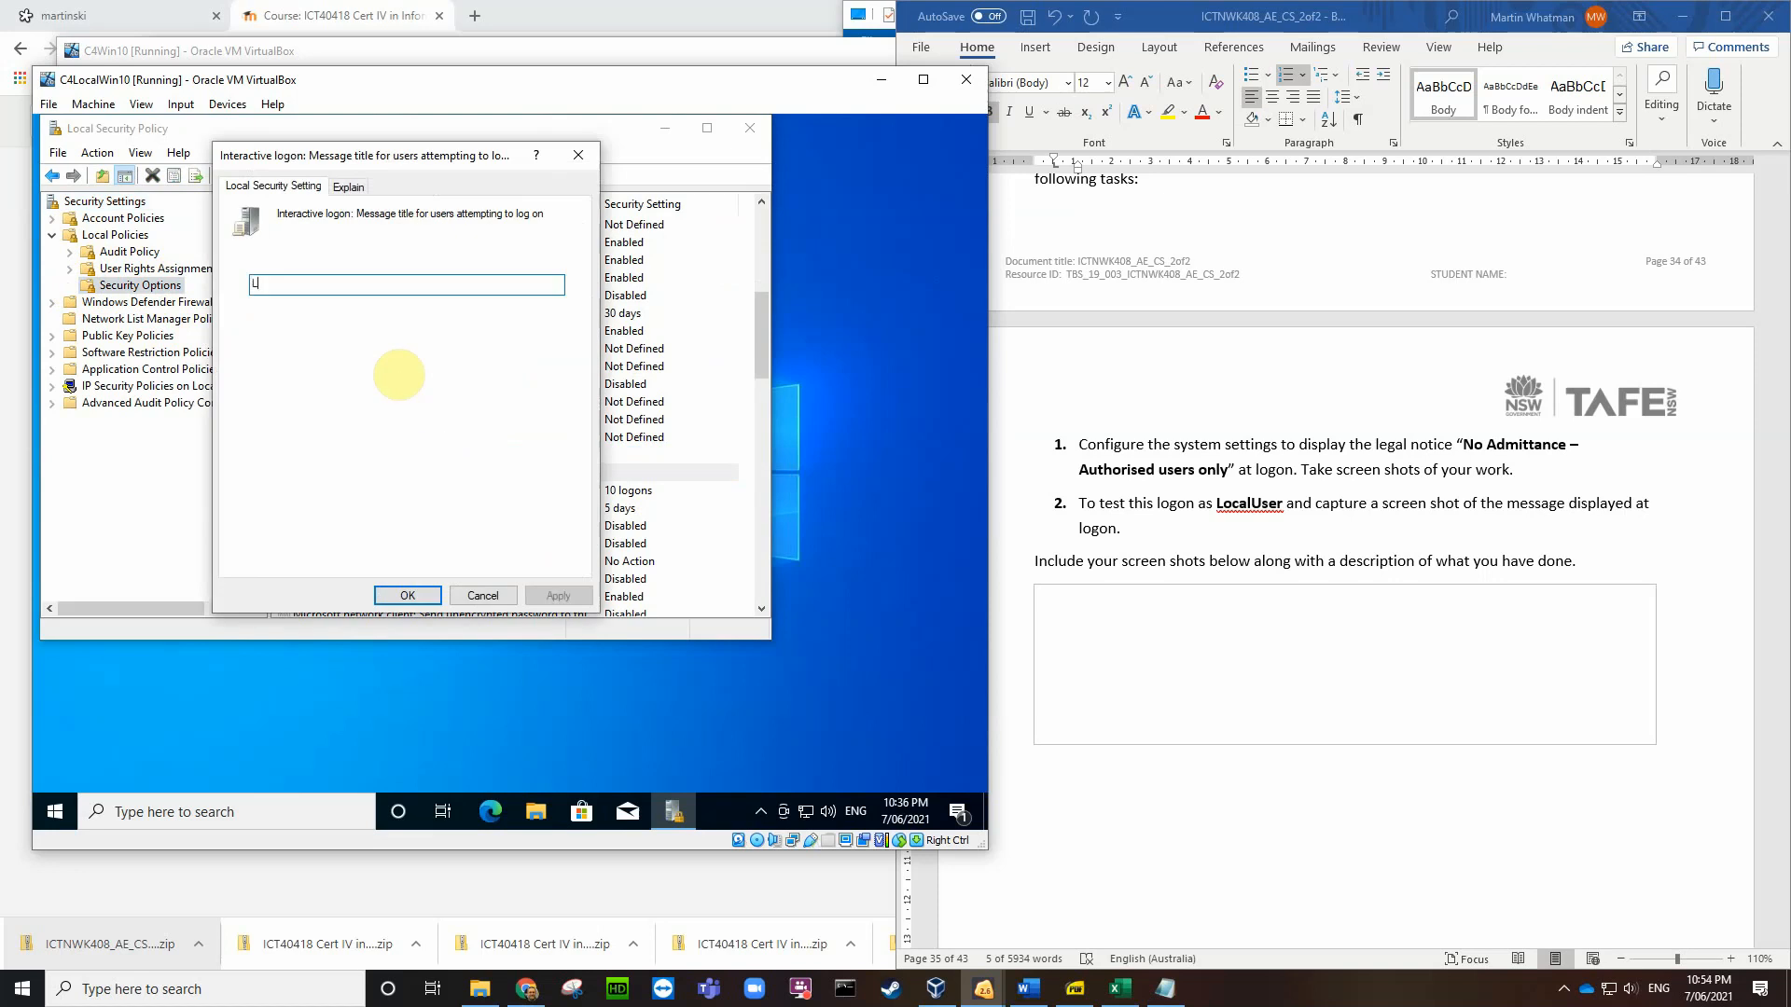
pyautogui.write('egal Notice')
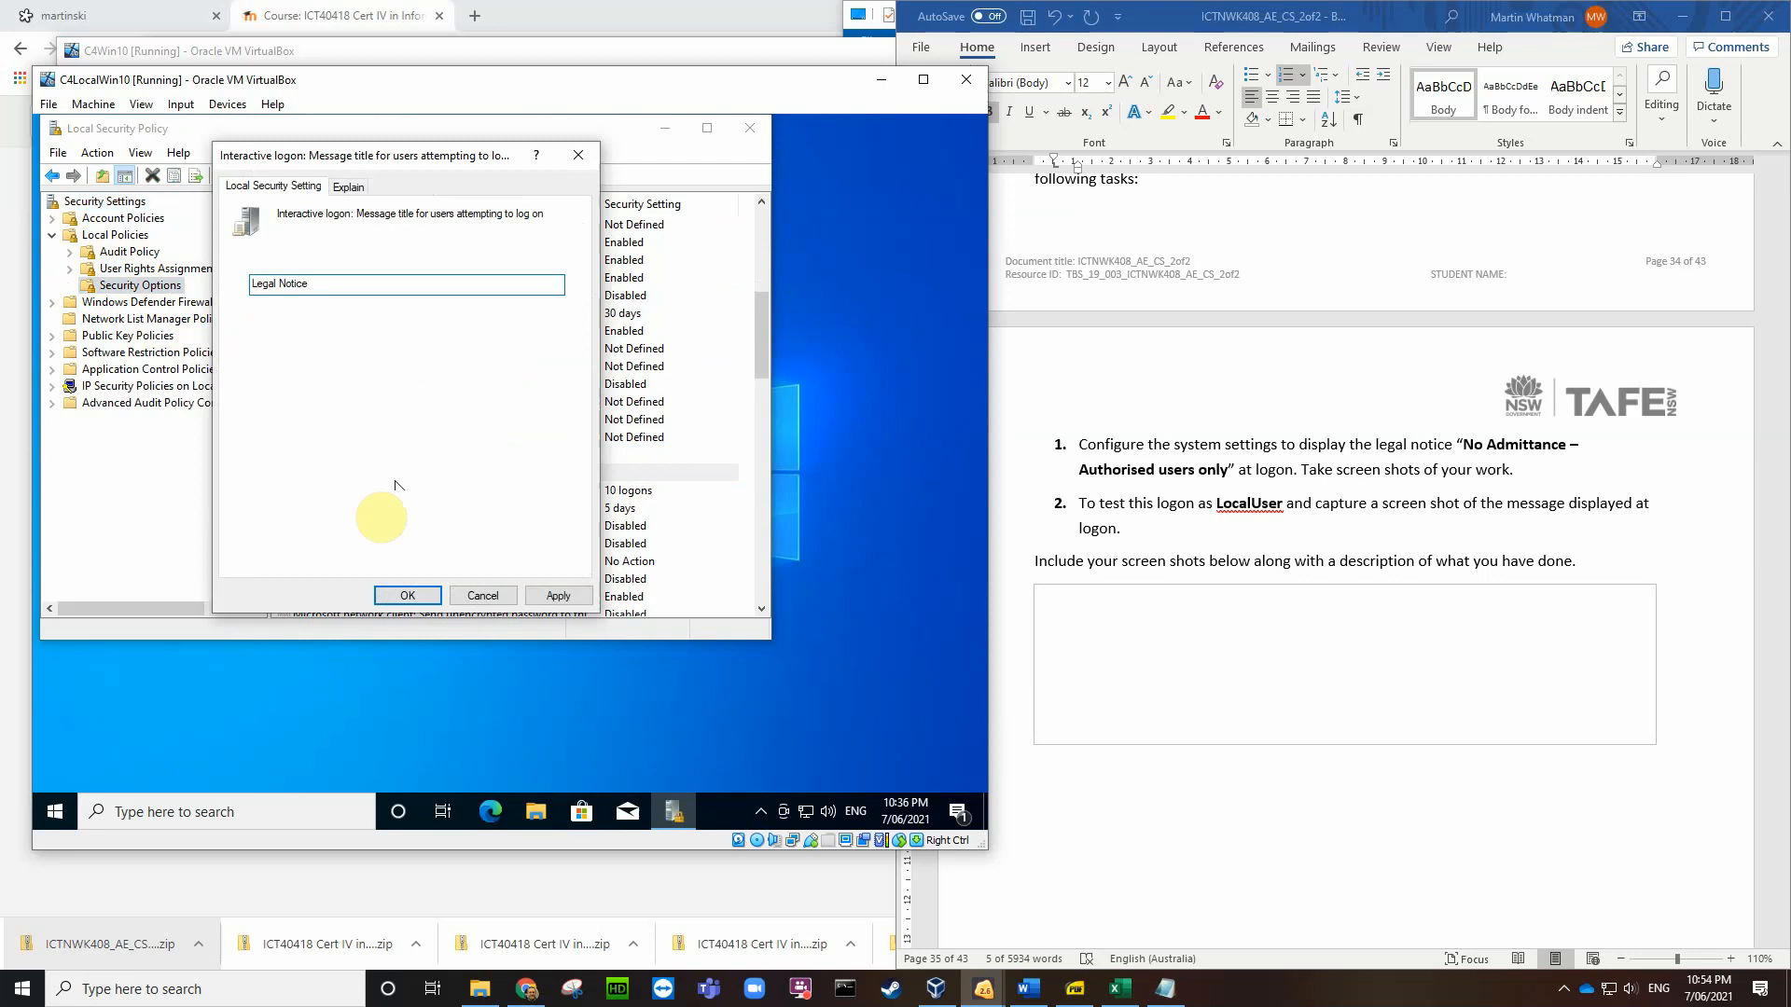
pyautogui.click(403, 594)
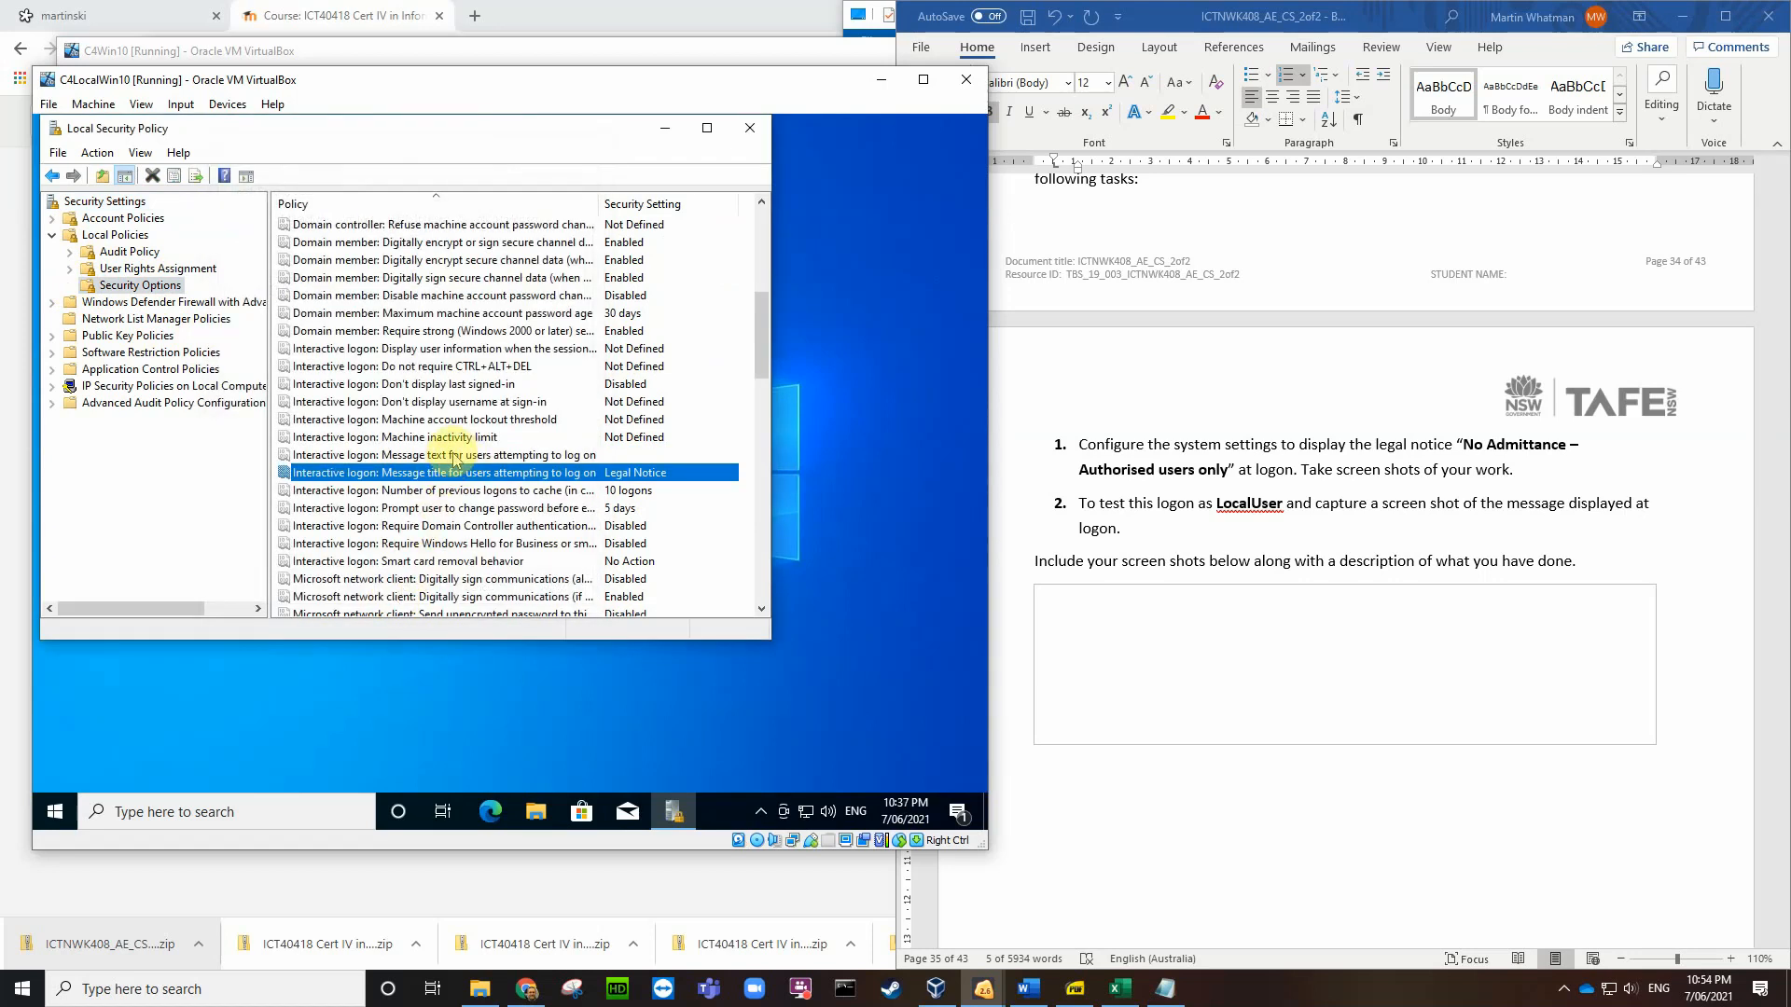
pyautogui.doubleClick(454, 456)
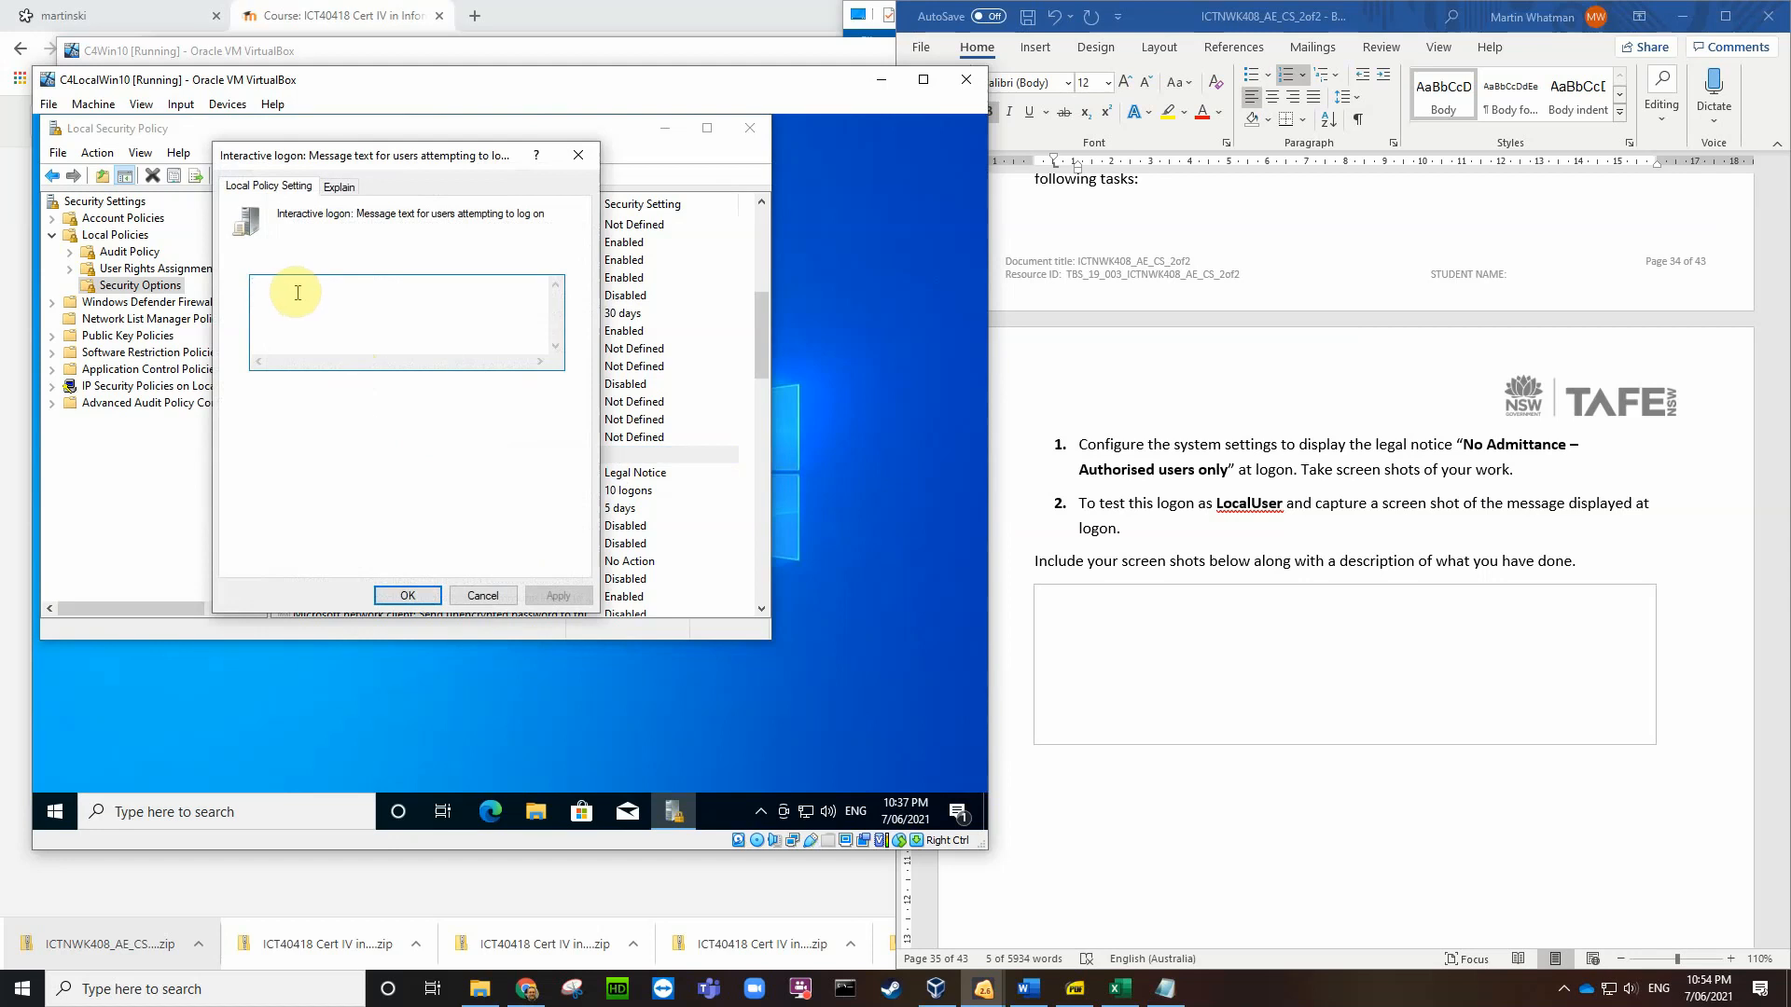
pyautogui.write('No')
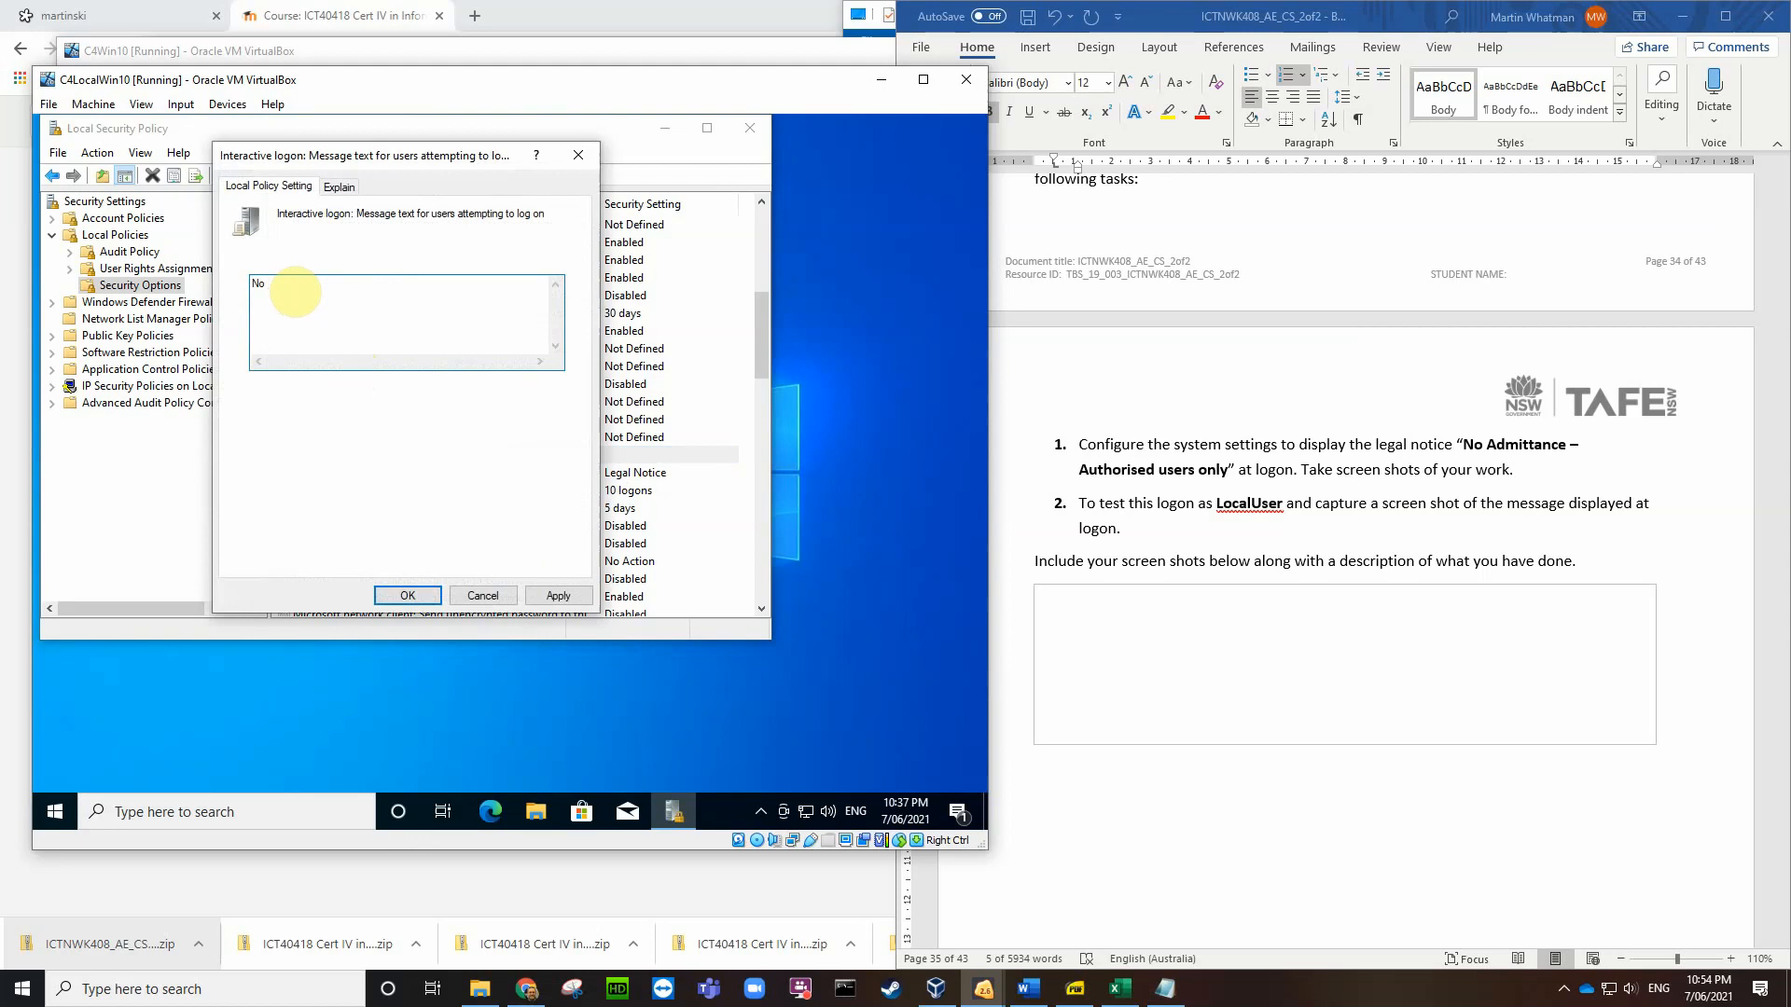
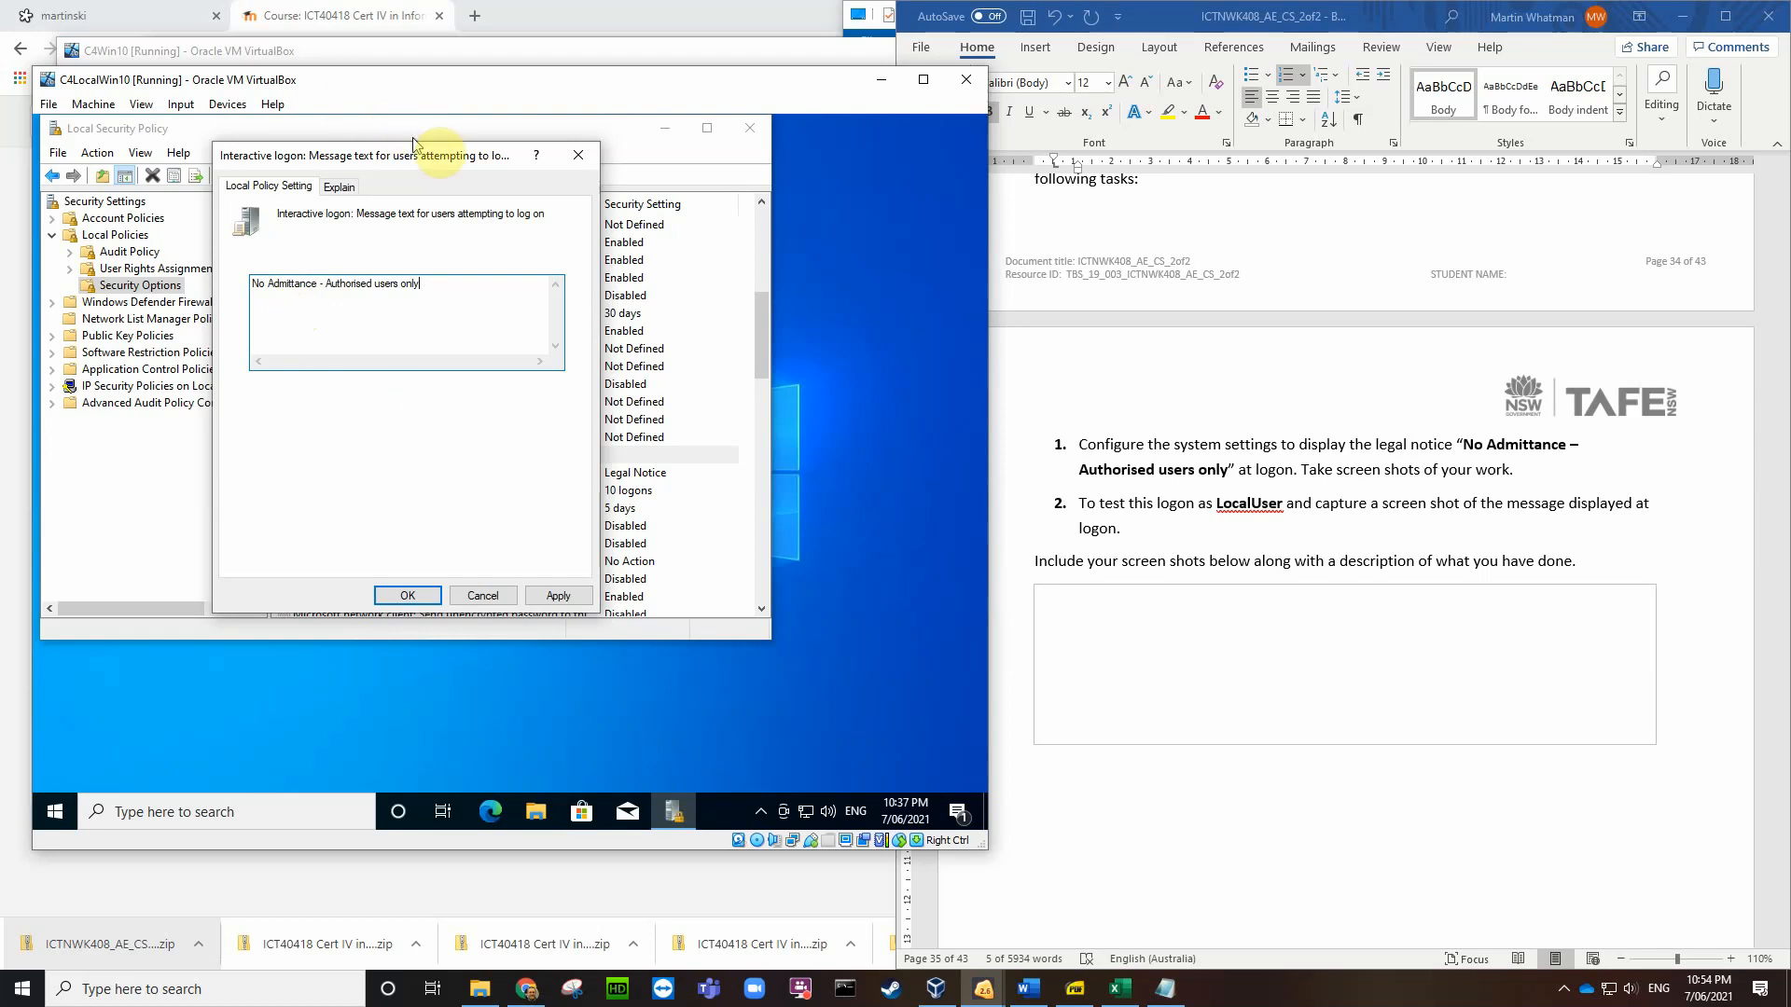
# Step: Save a Desktop screenshot of the logon message policy, then apply 'No Admittance - Authorised users only'
pyautogui.moveTo(443, 159); pyautogui.dragTo(419, 151)
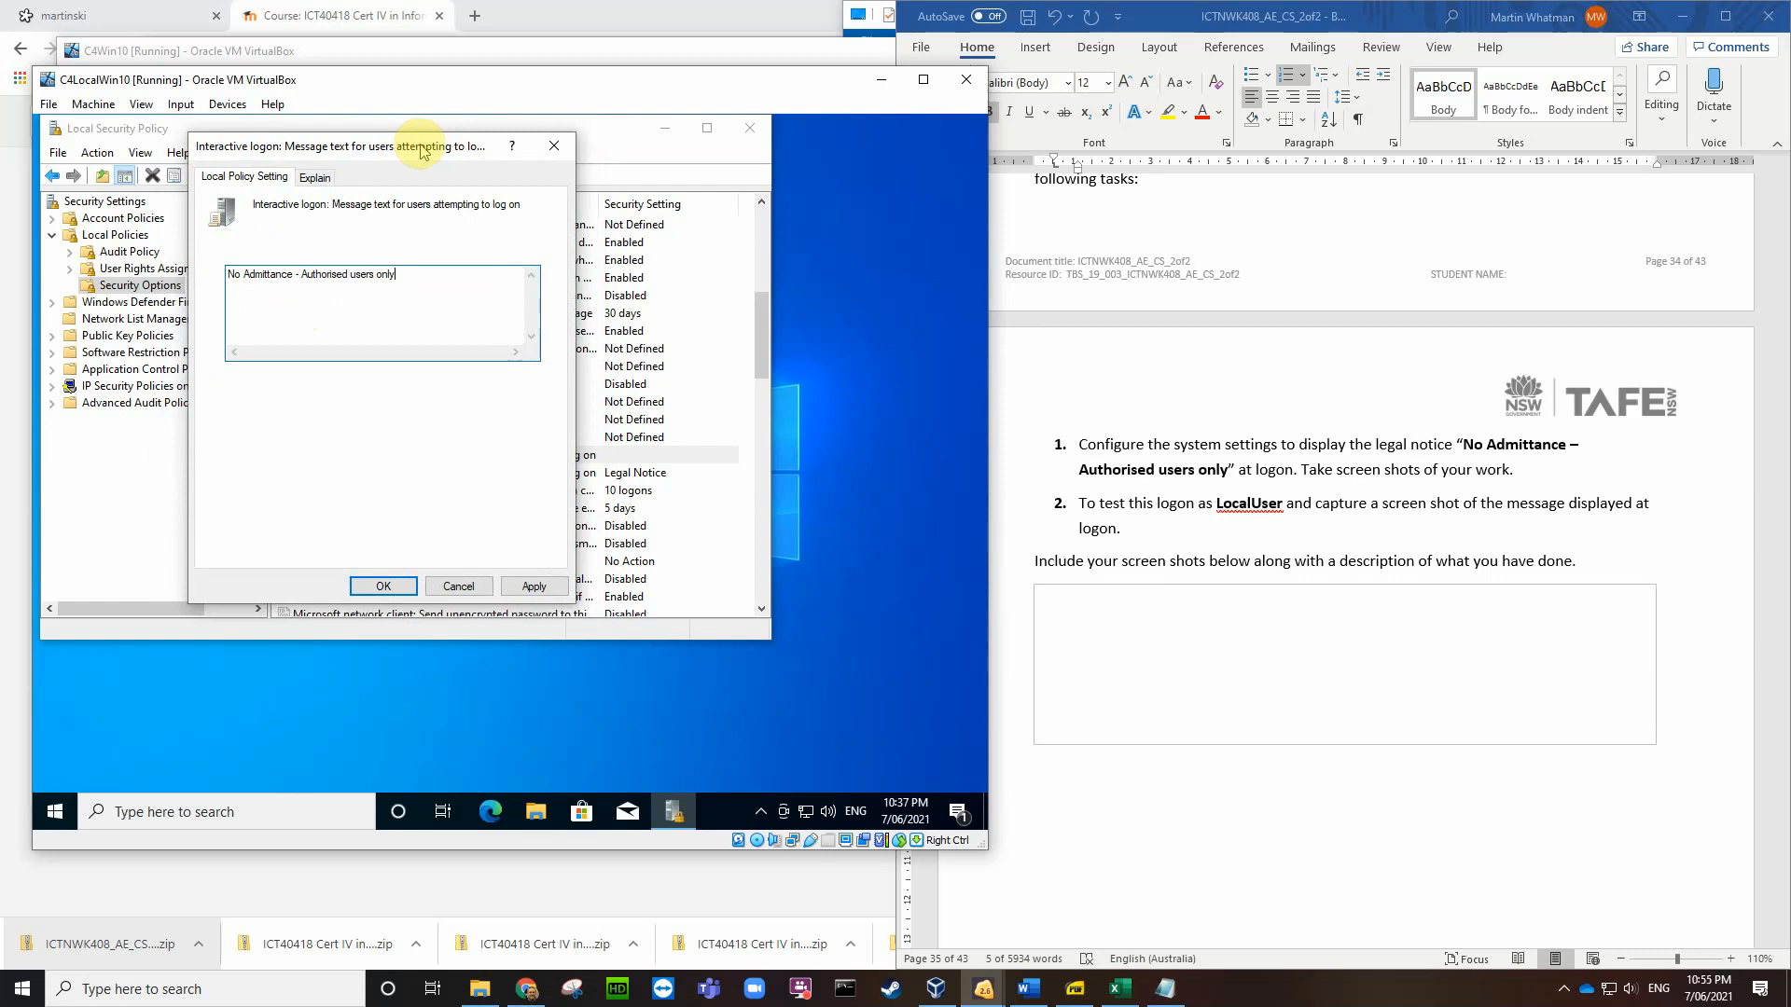
pyautogui.press('Control_R+e')
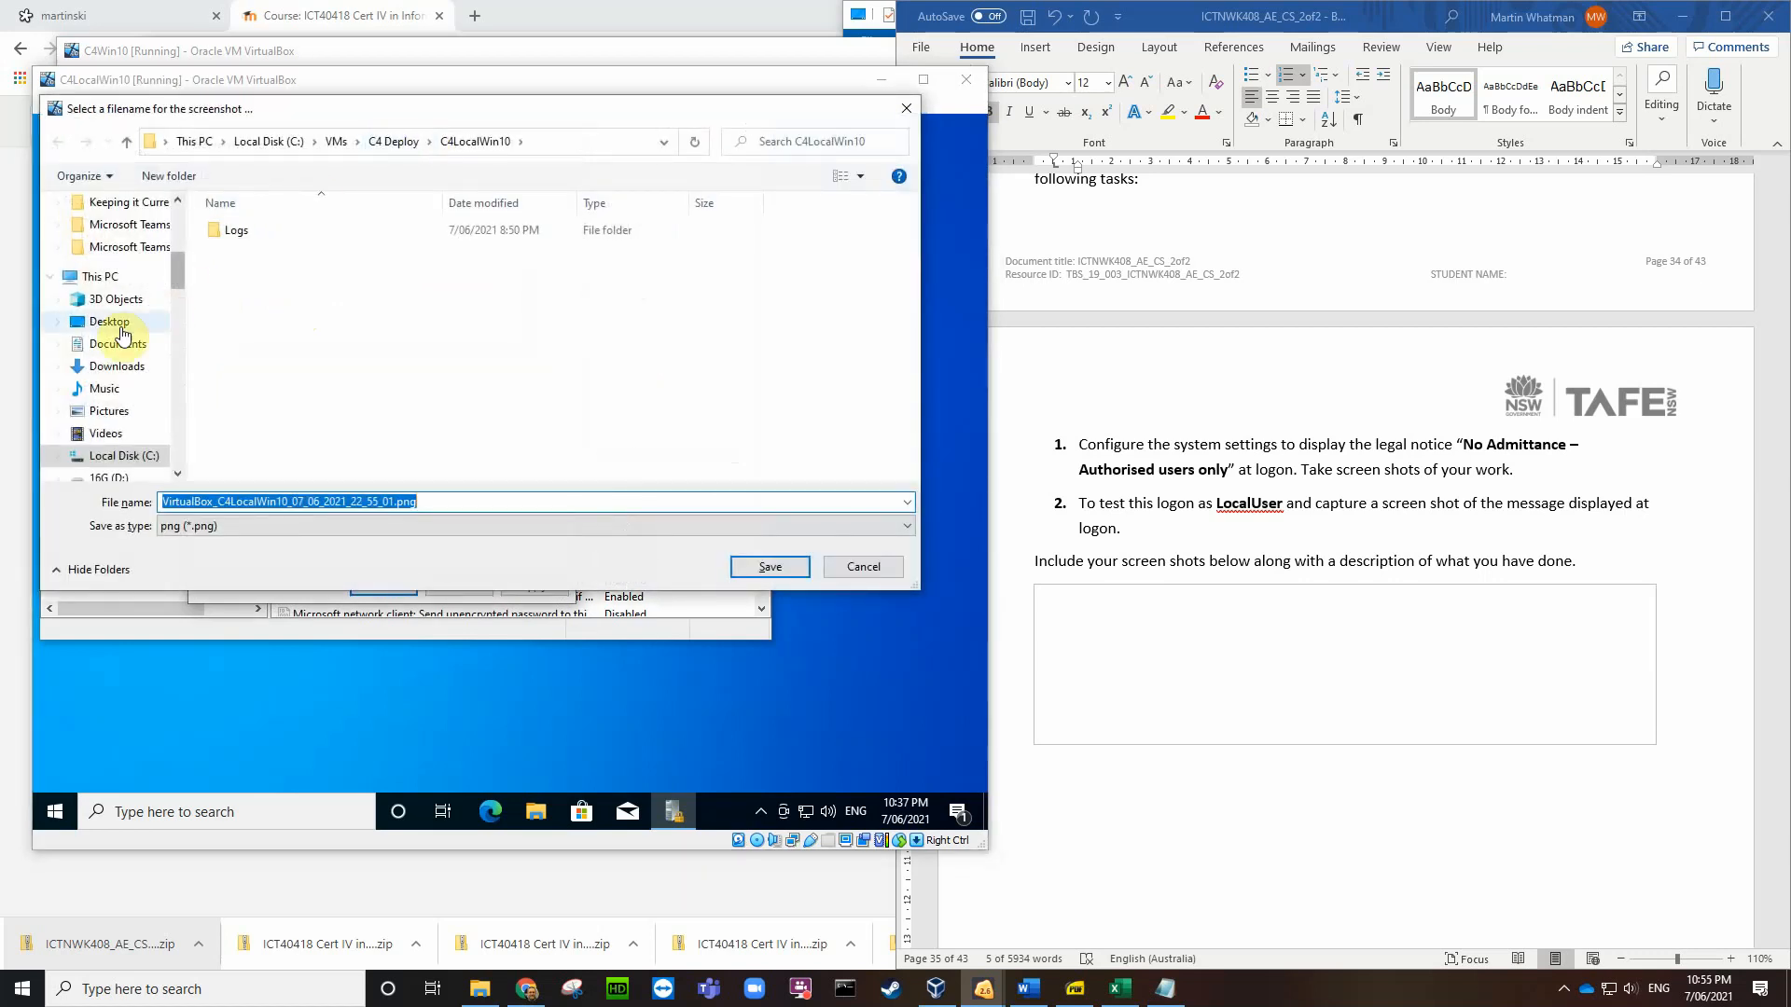
pyautogui.click(109, 322)
pyautogui.click(746, 571)
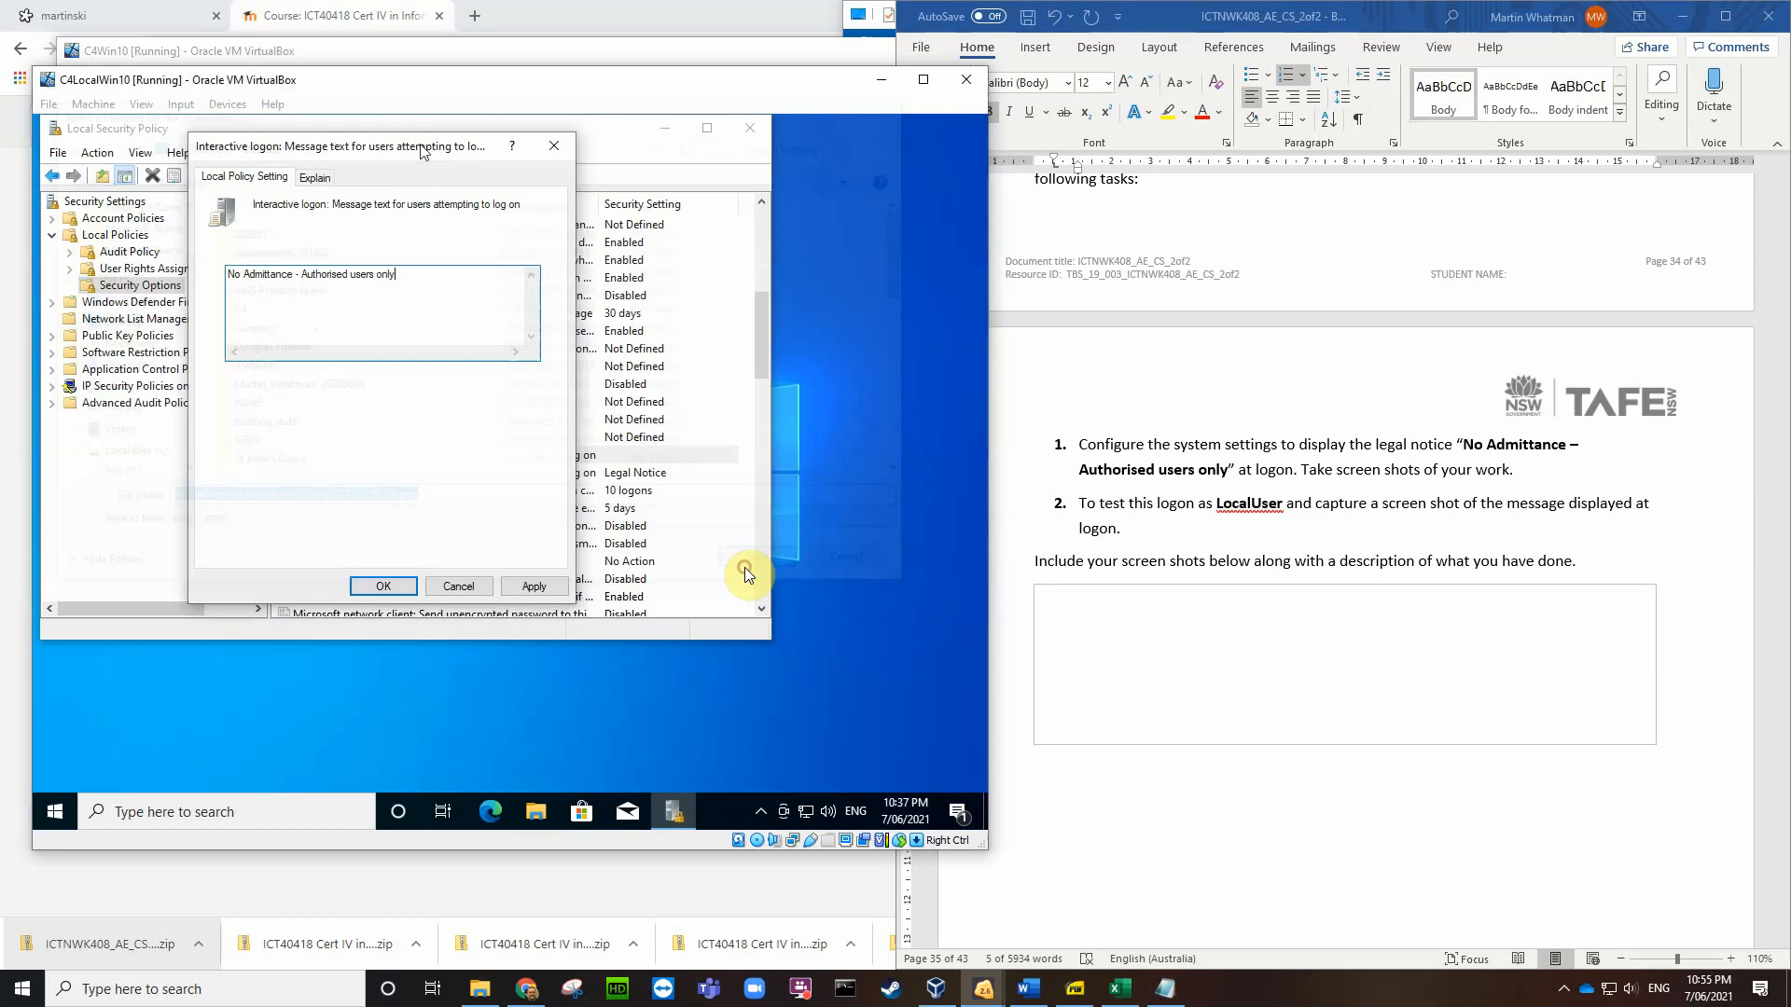
pyautogui.click(381, 588)
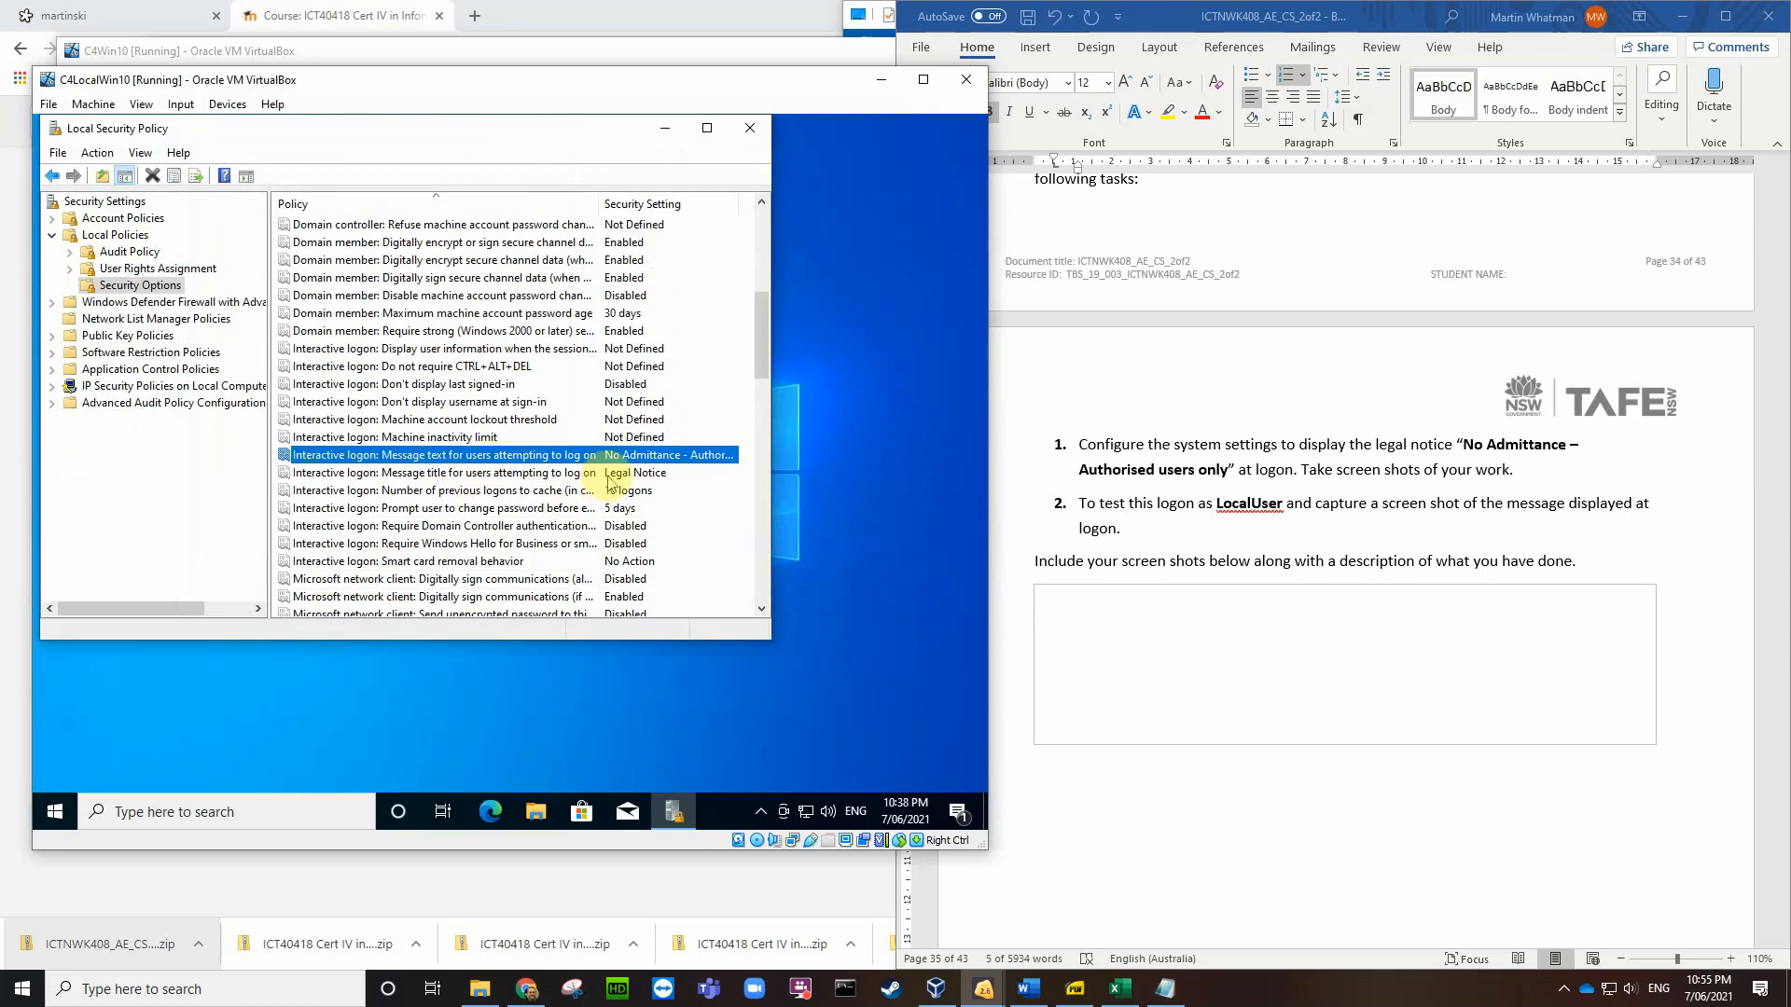
# Step: Close Local Security Policy and sign out of Windows to reach the logon screen
pyautogui.click(749, 128)
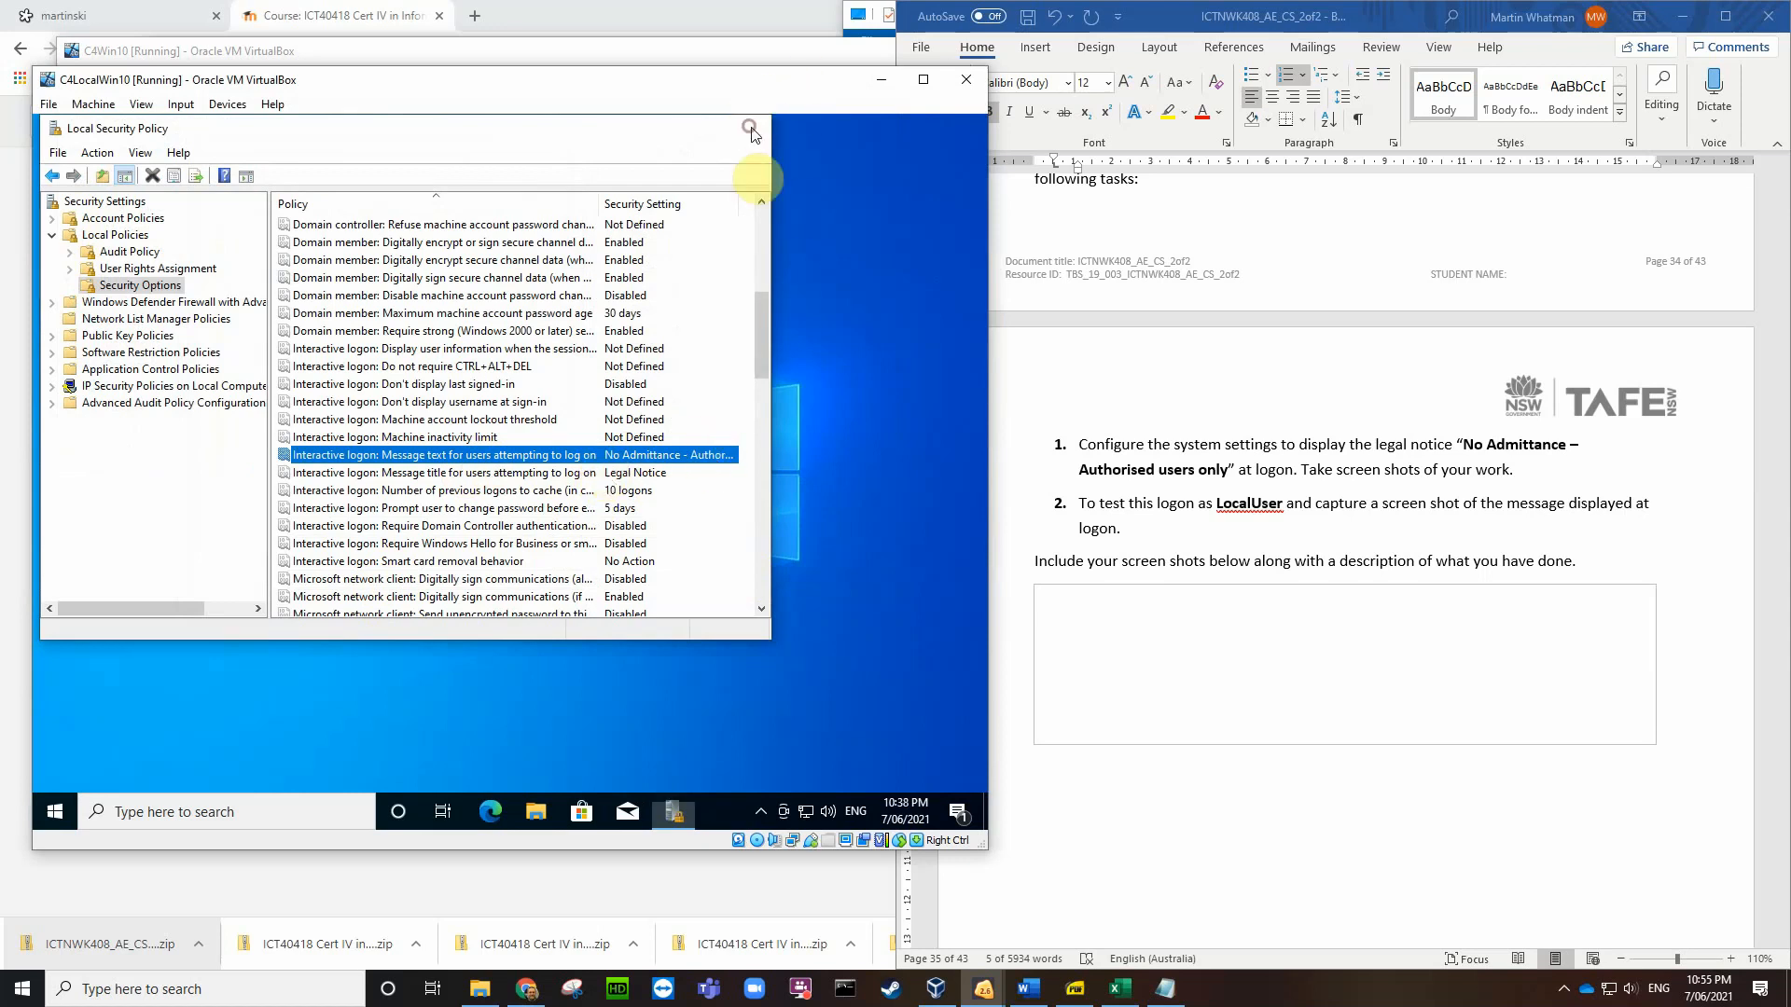
pyautogui.click(68, 801)
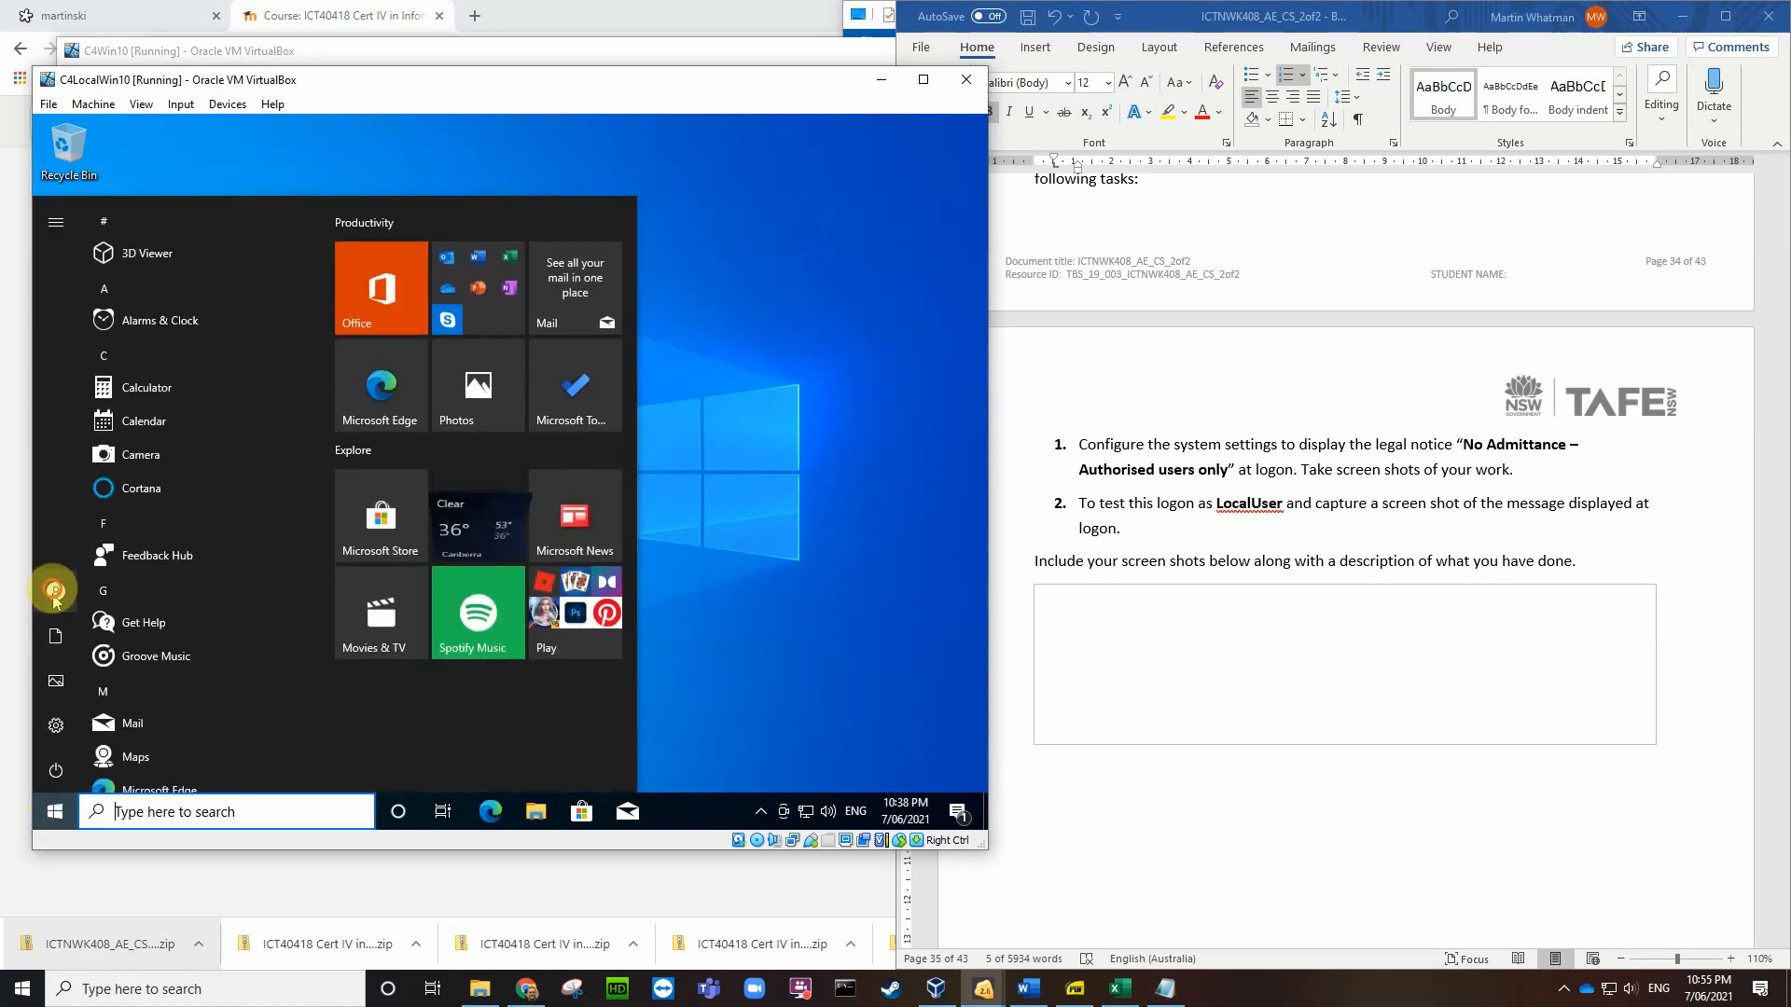
pyautogui.click(55, 592)
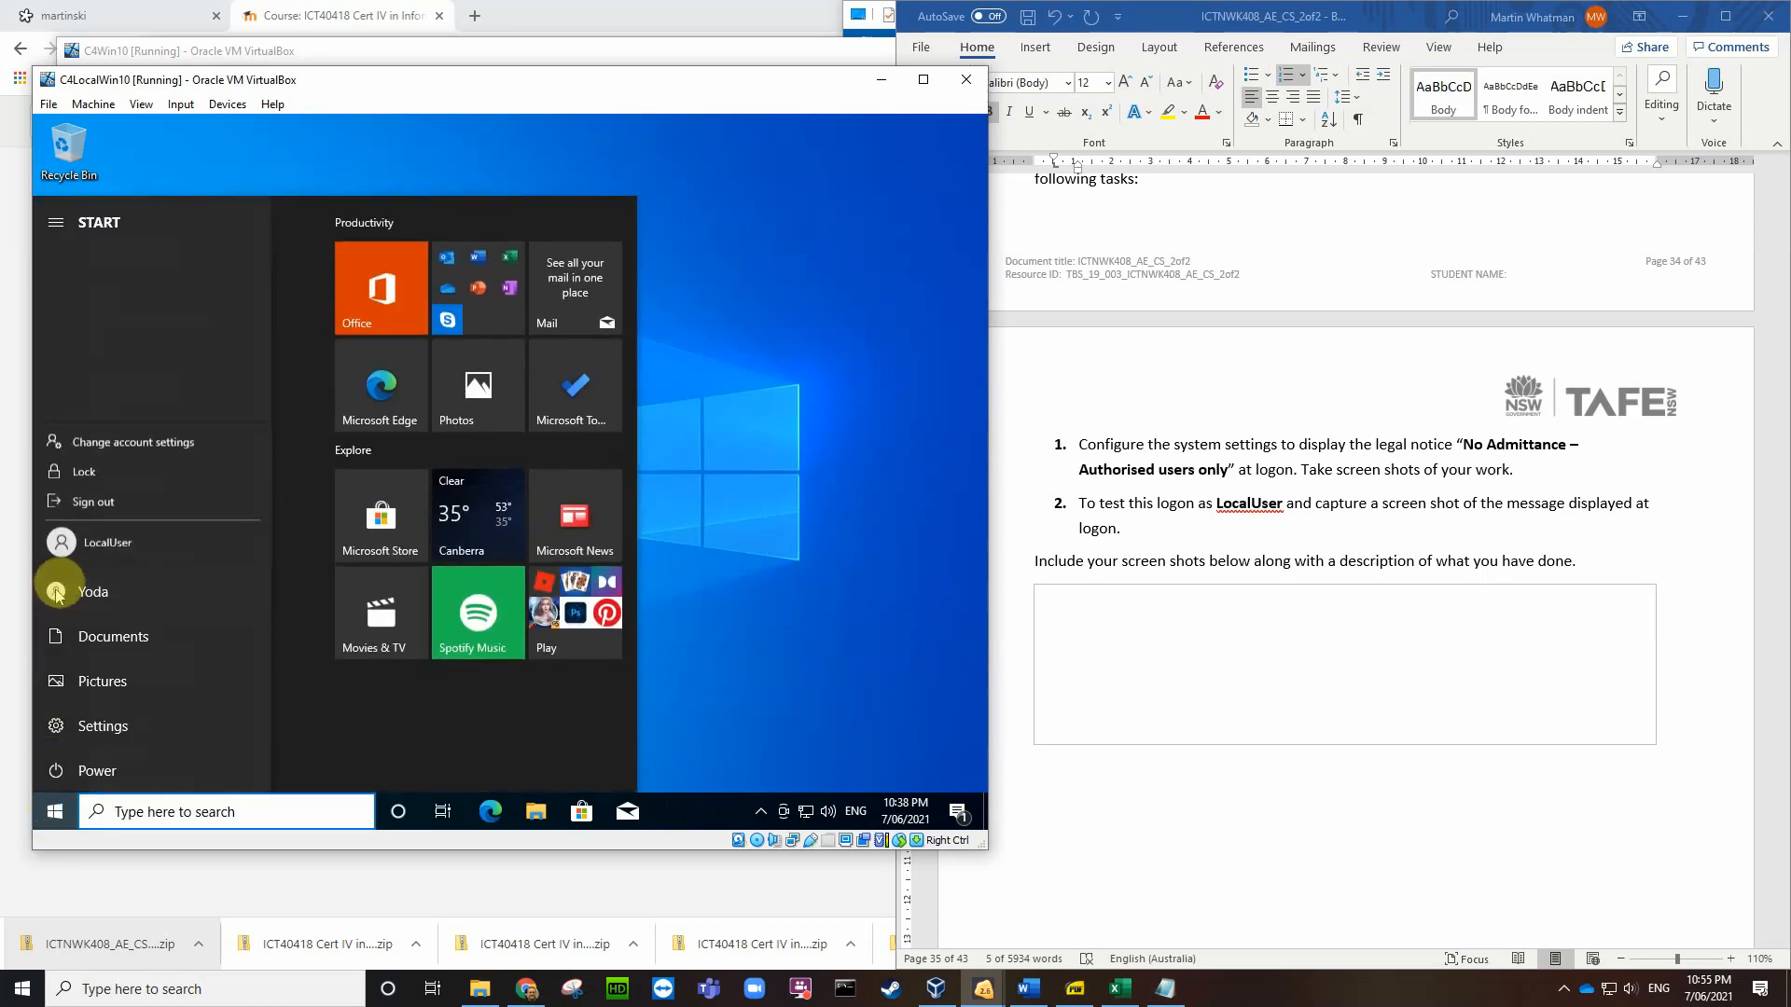
pyautogui.click(91, 503)
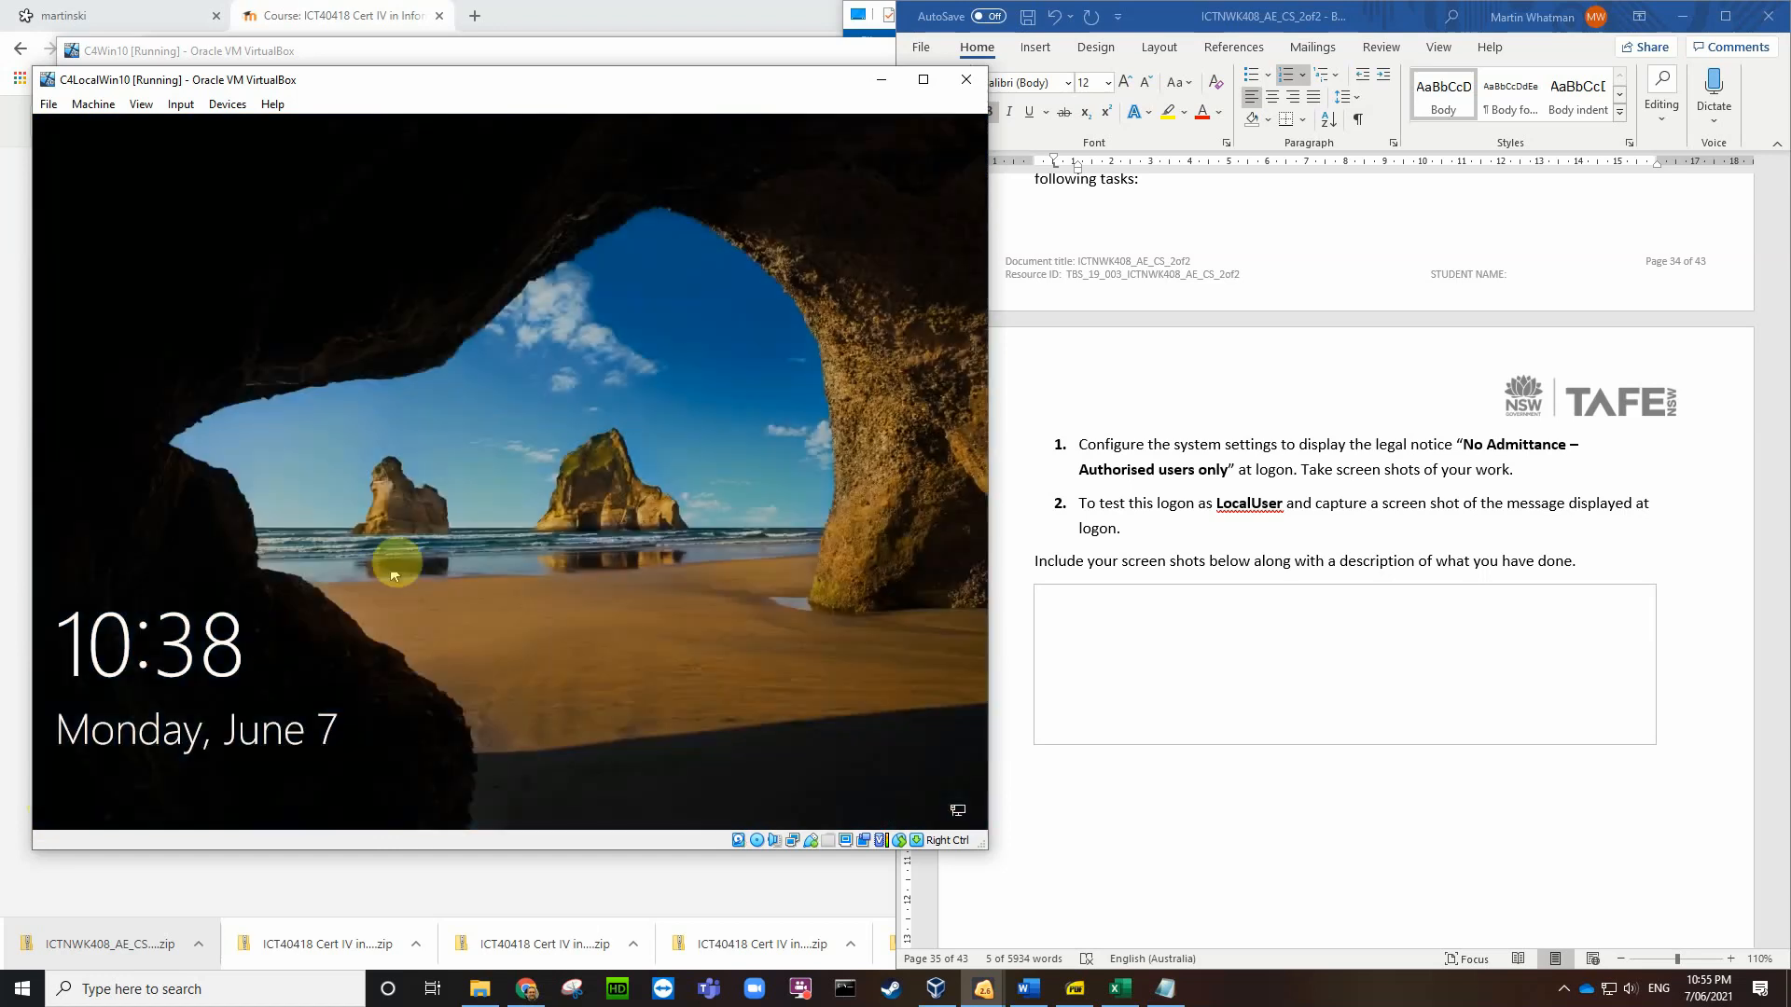
pyautogui.click(331, 634)
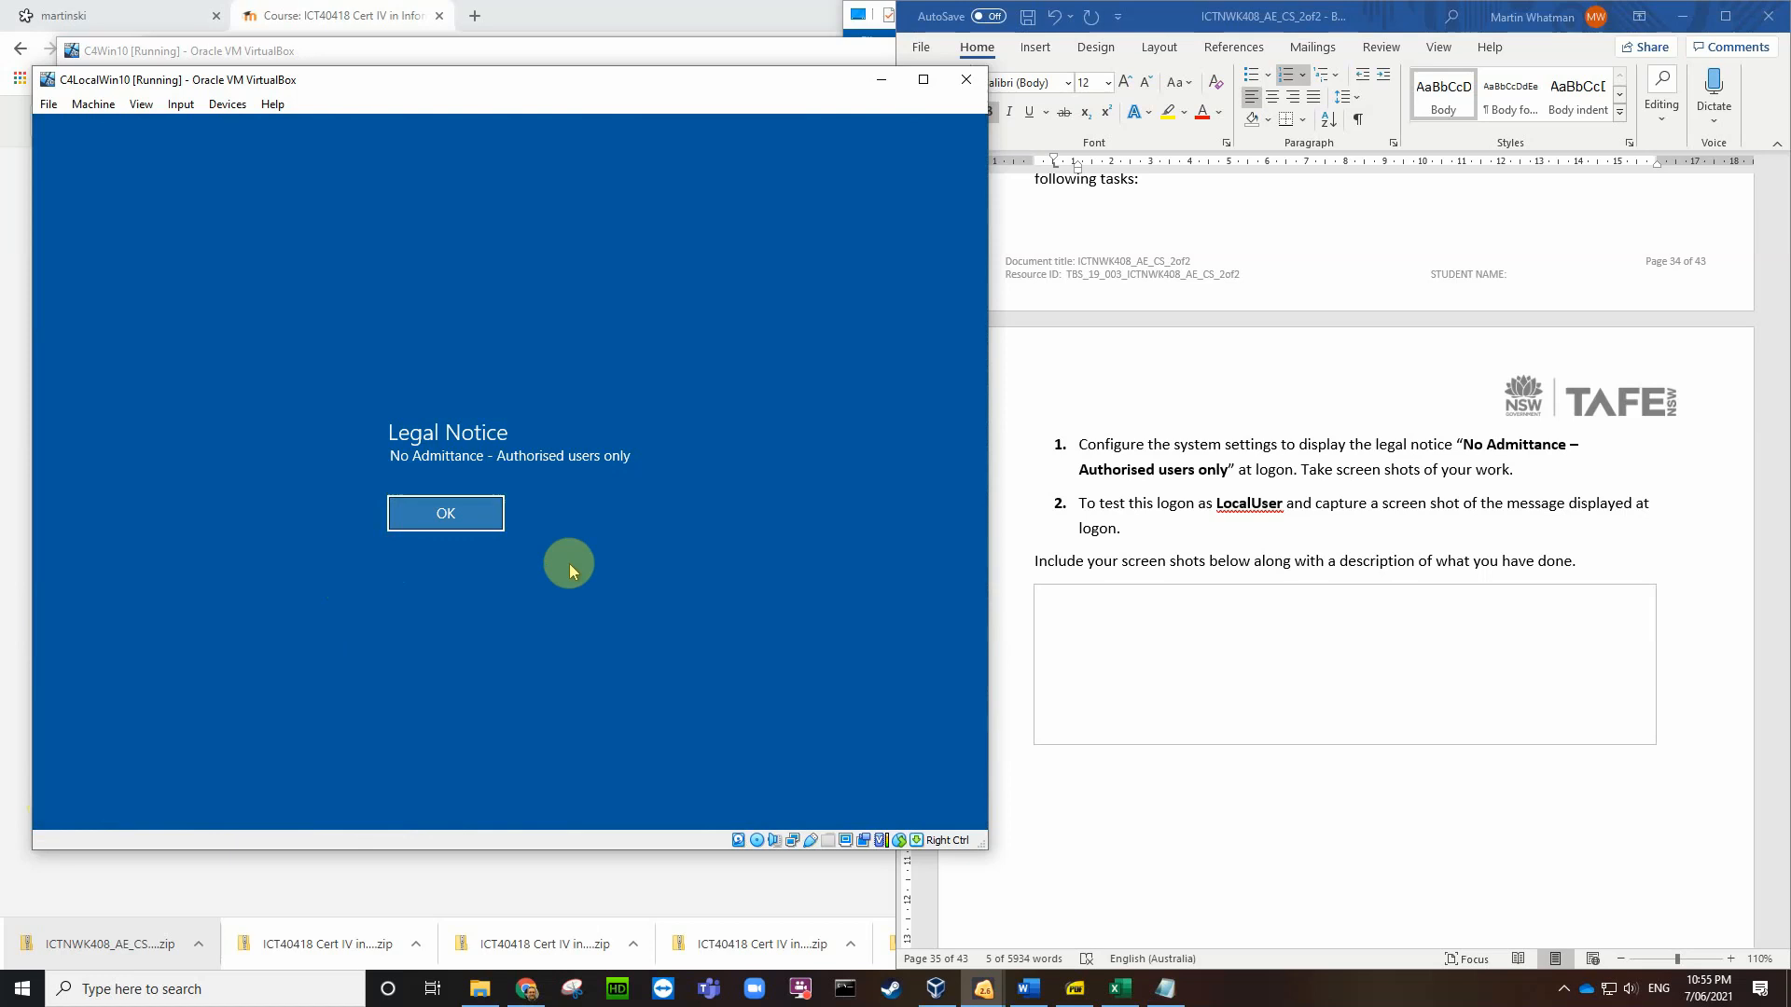
# Step: Save a Desktop screenshot of the Legal Notice, acknowledge it, and choose the LocalUser account
pyautogui.hotkey('ctrl', 'e')
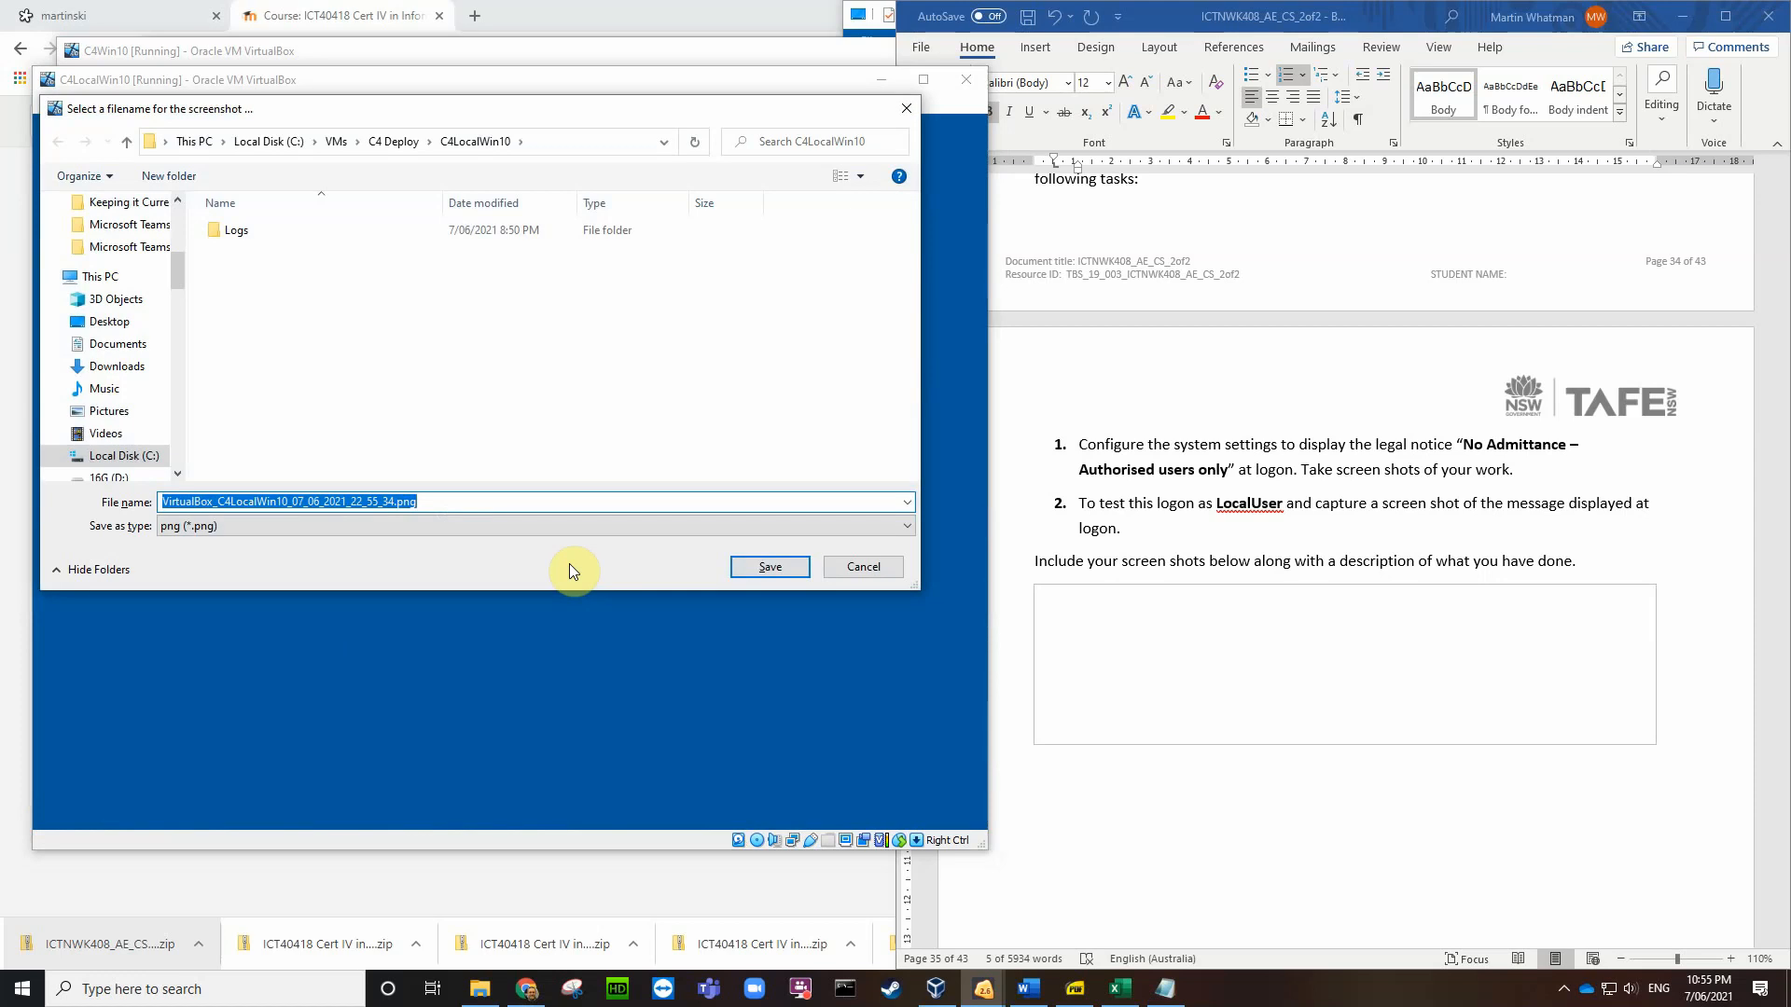
pyautogui.click(124, 323)
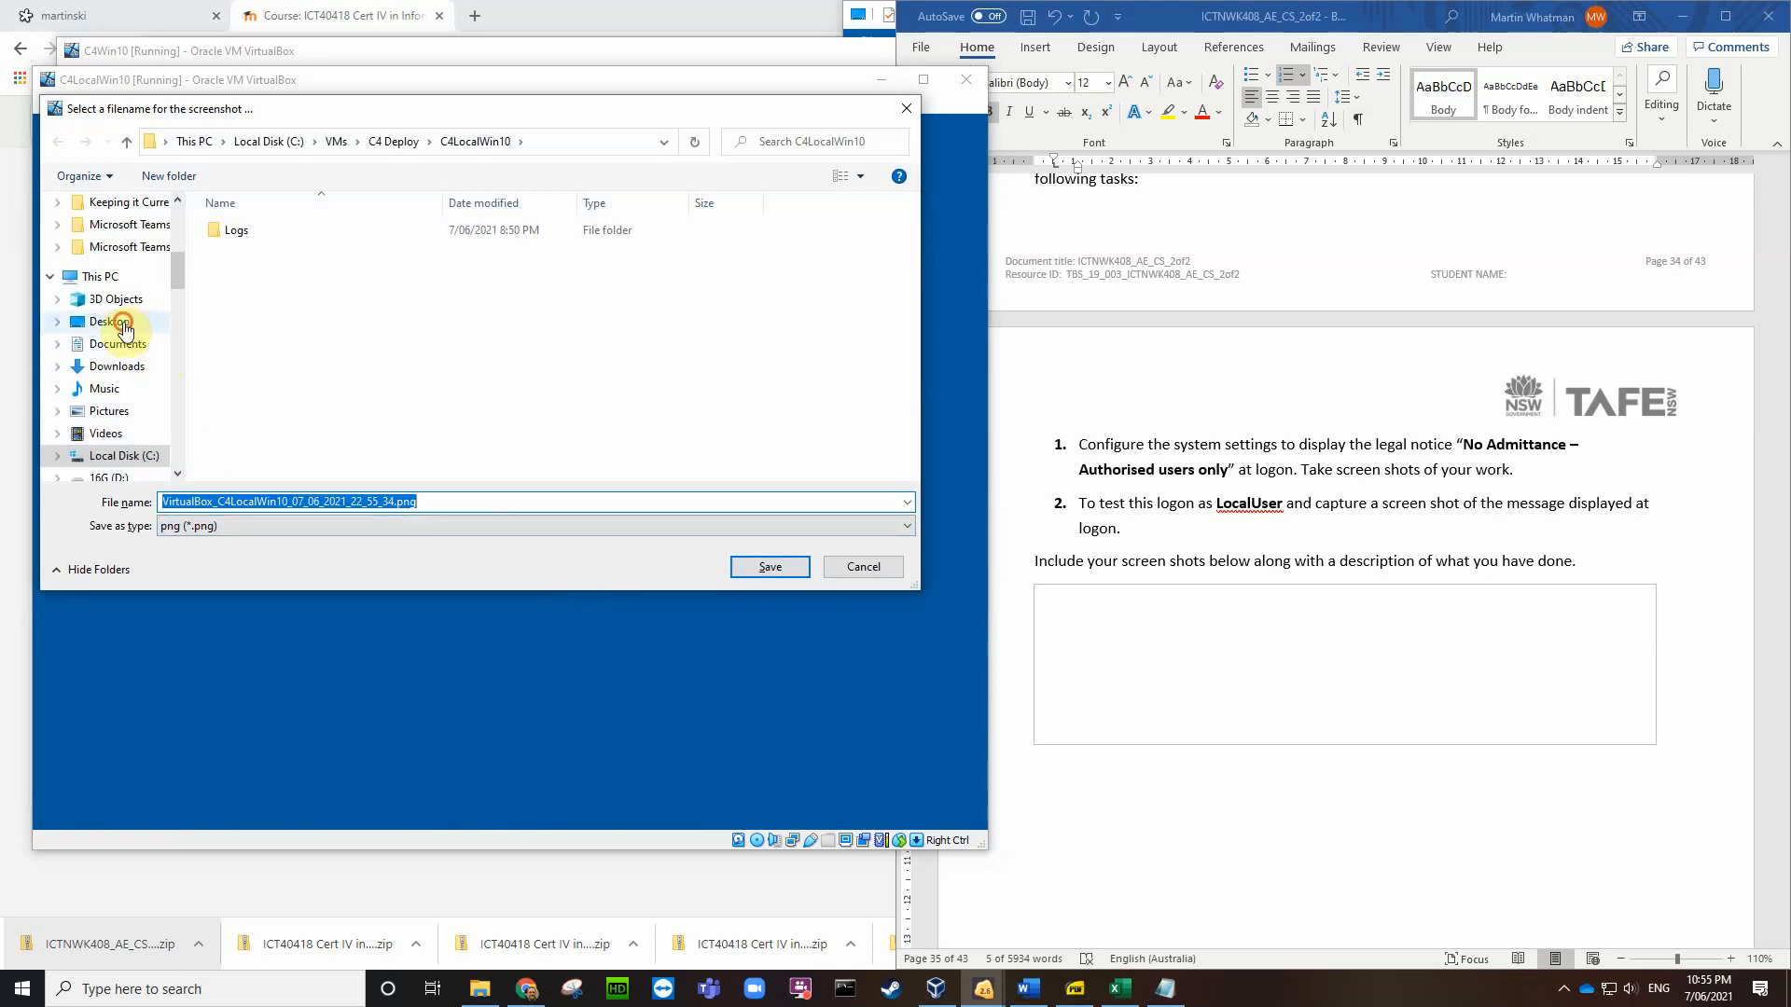
pyautogui.click(770, 567)
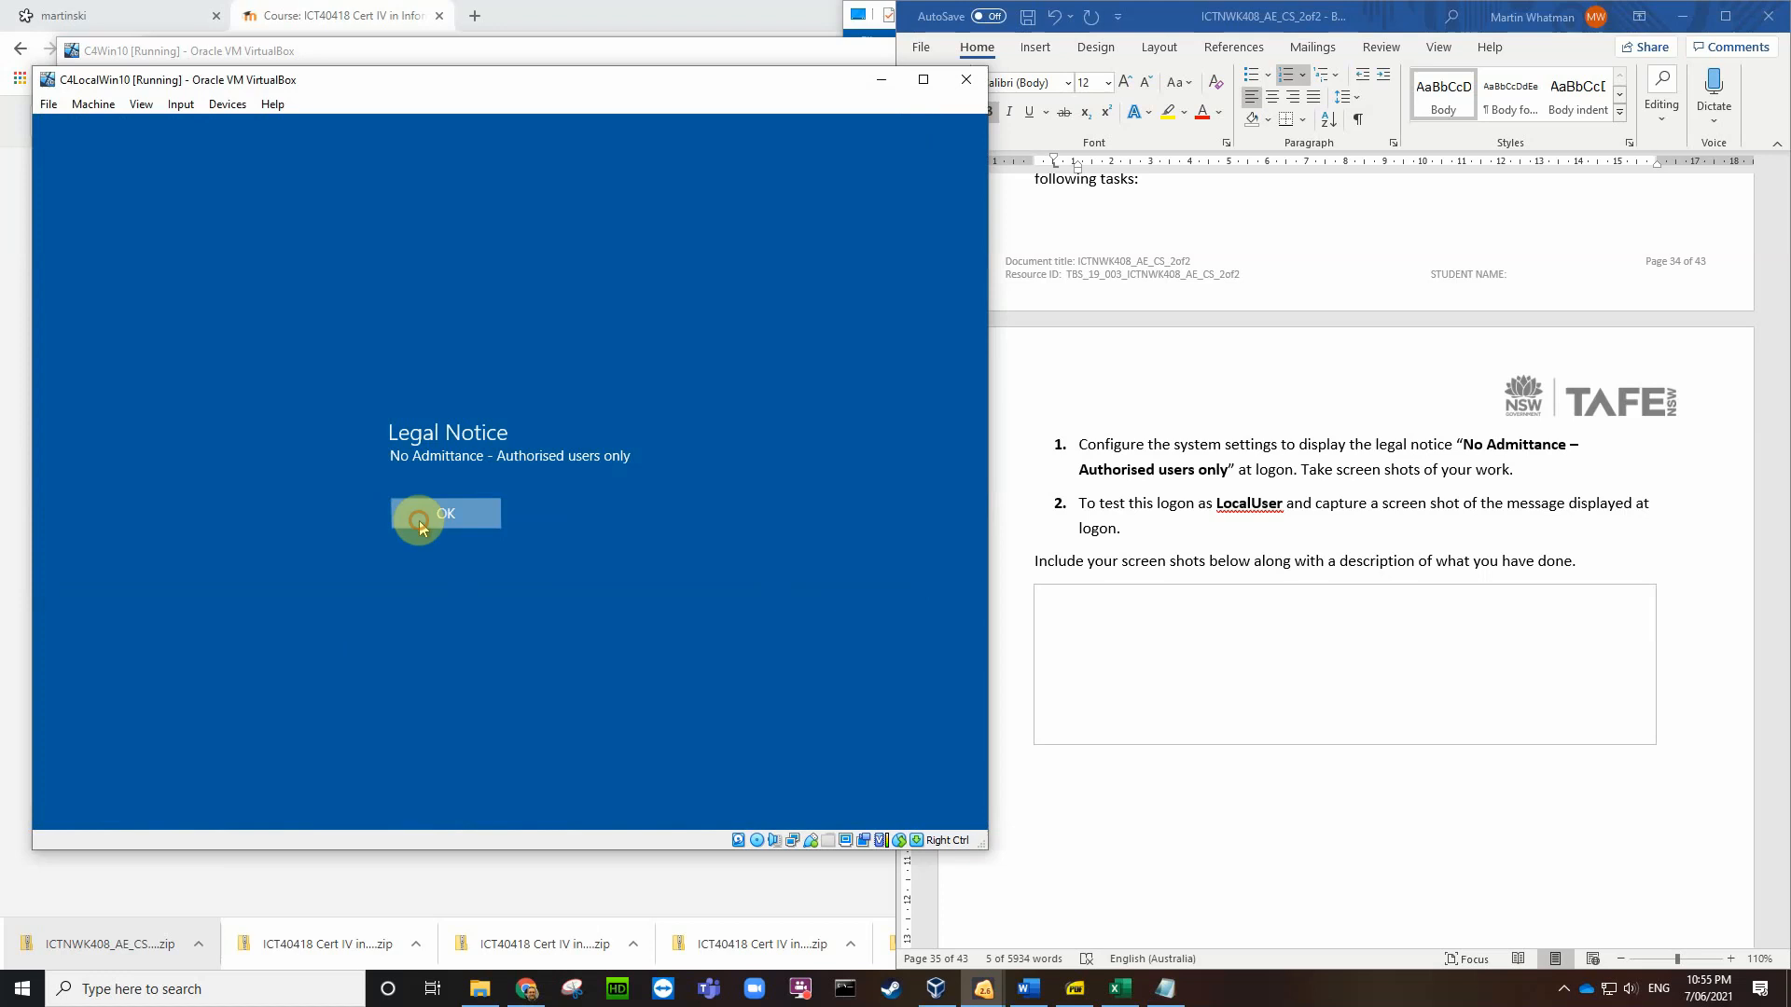
pyautogui.click(420, 519)
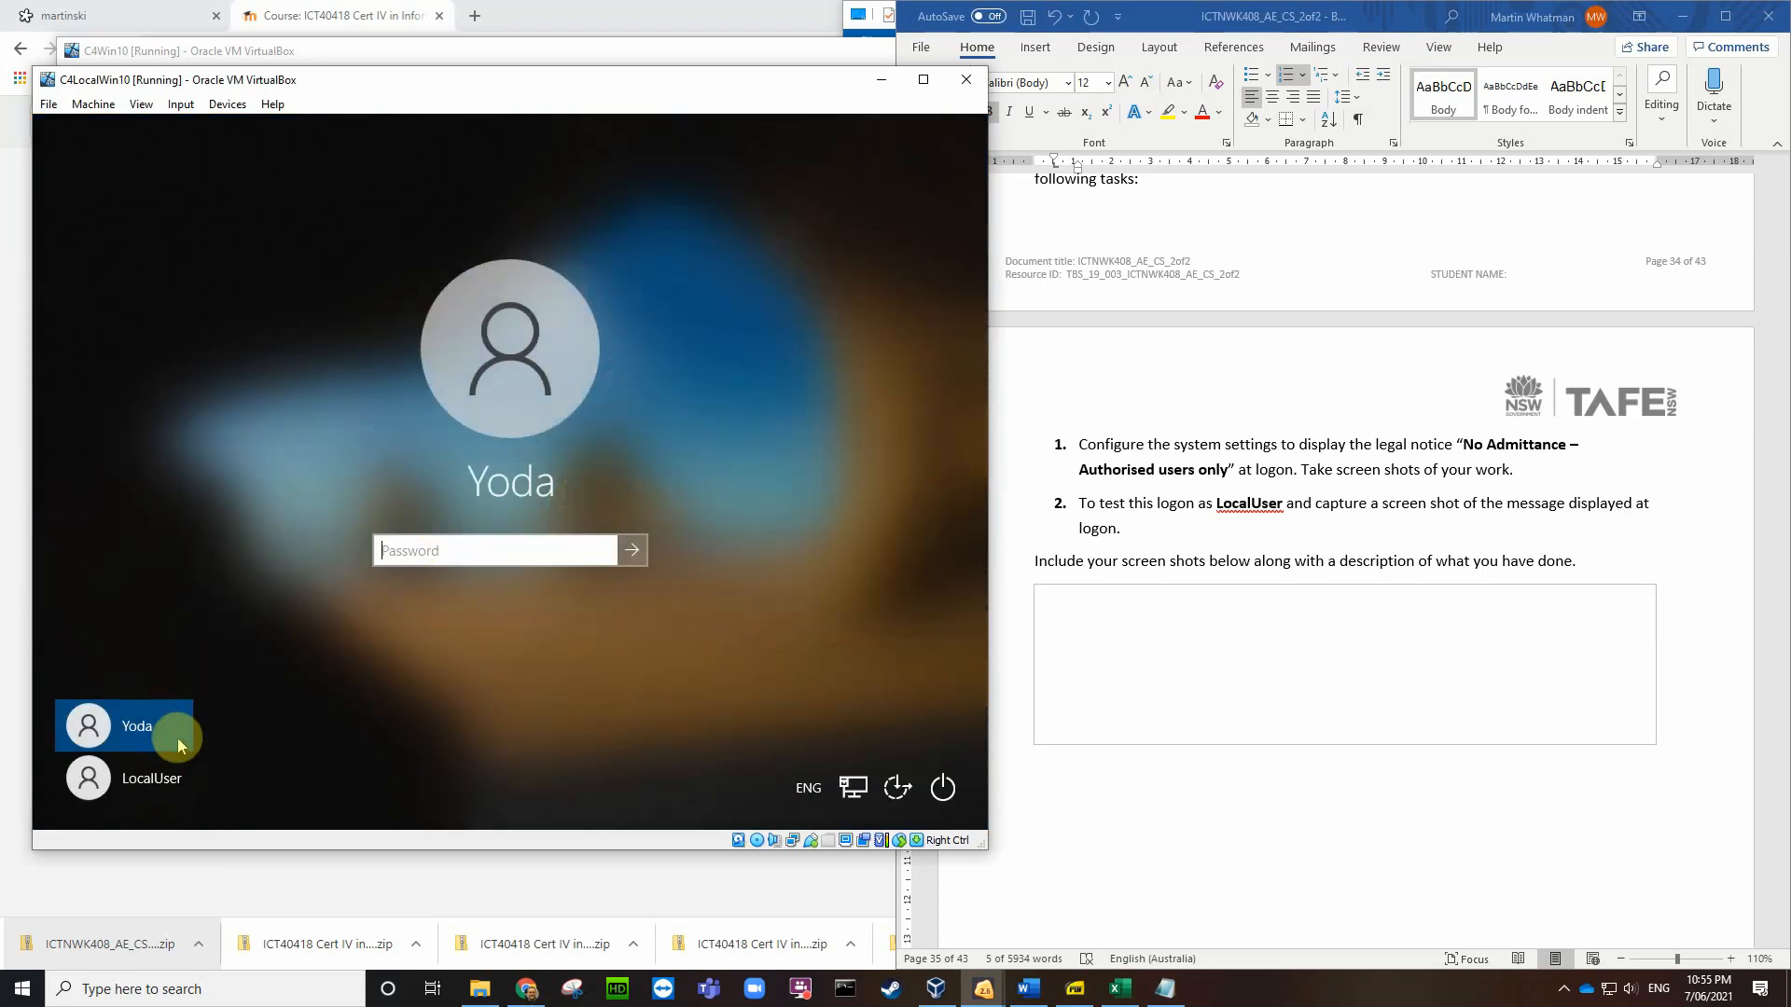
pyautogui.click(149, 780)
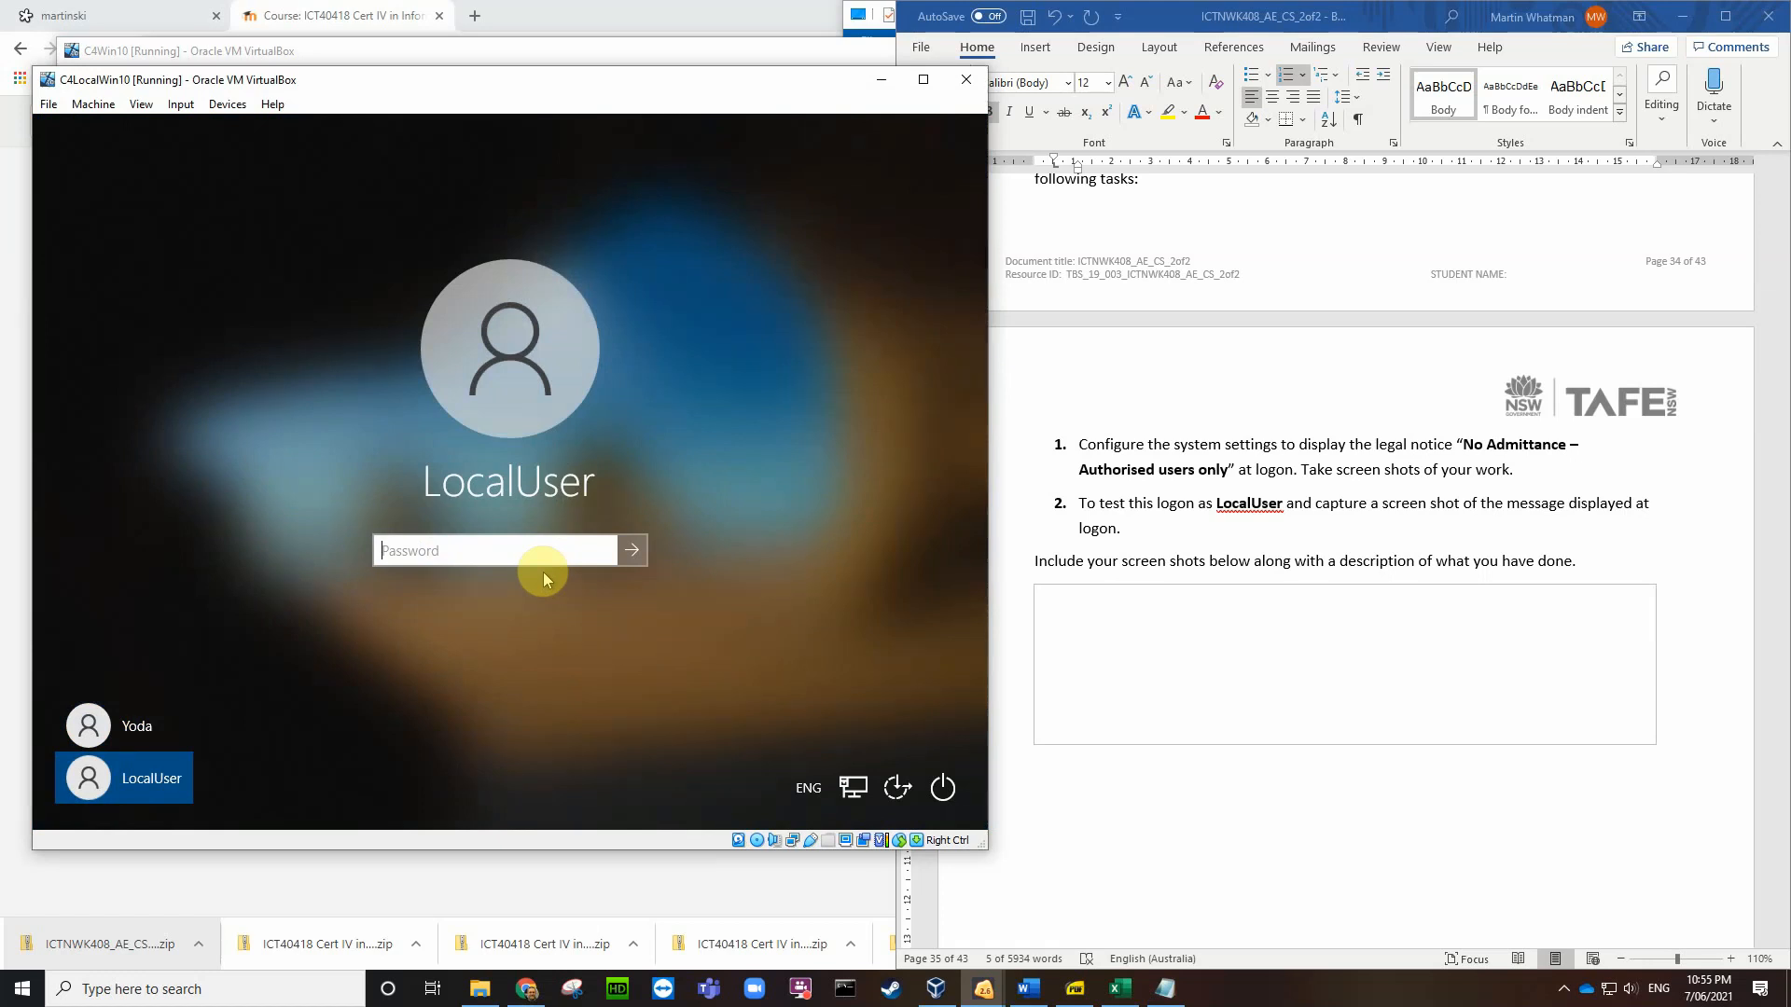
pyautogui.click(1073, 612)
# Step: Insert the policy dialog screenshot from the Desktop into the answer cell and shrink it to half width
pyautogui.click(1073, 610)
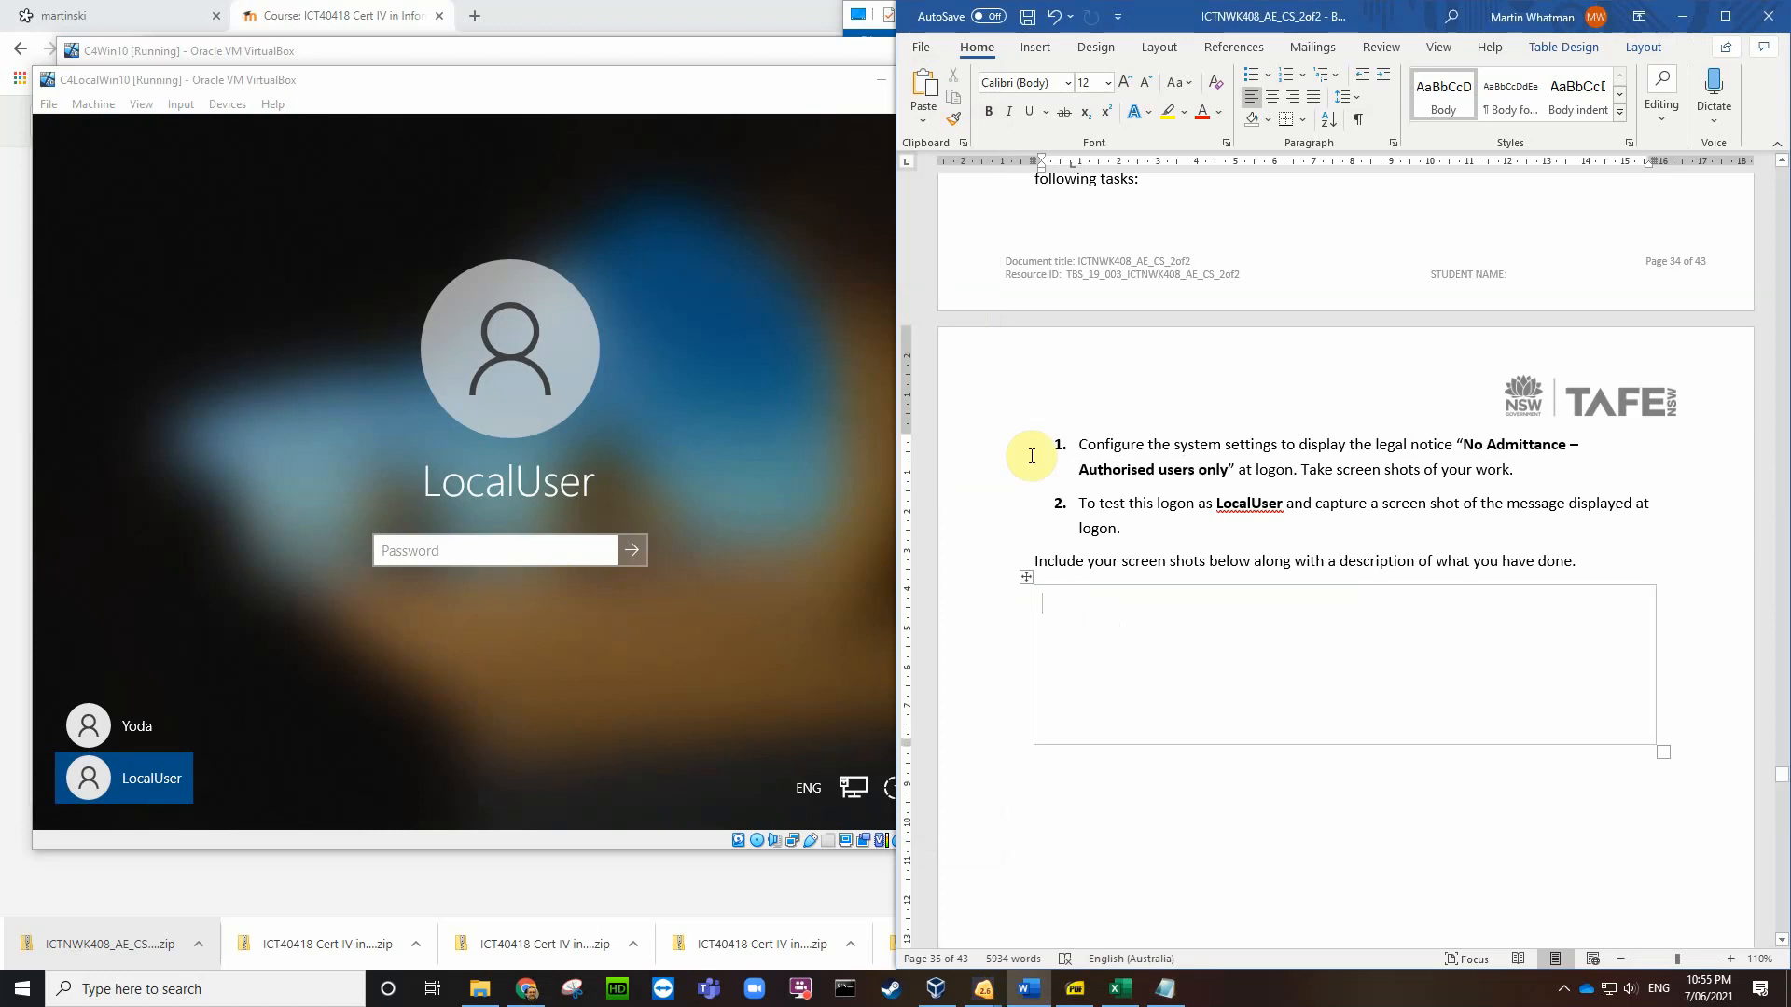
pyautogui.click(1041, 54)
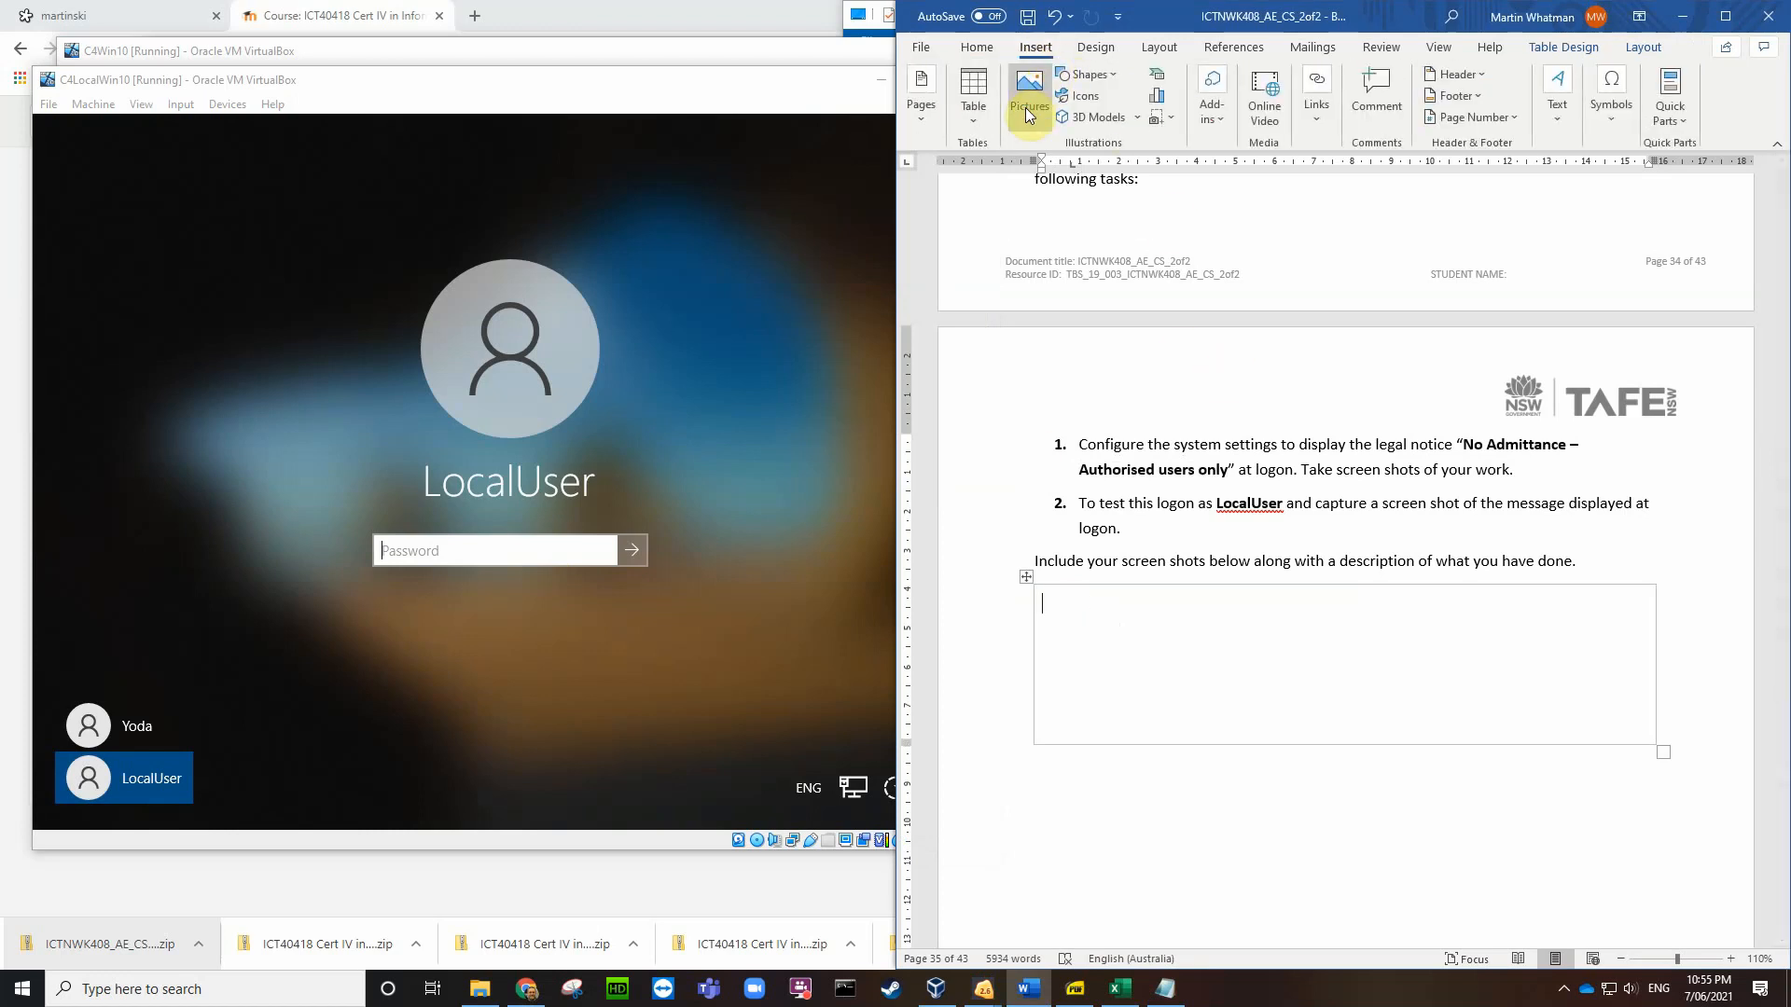
pyautogui.click(1030, 94)
pyautogui.click(1059, 177)
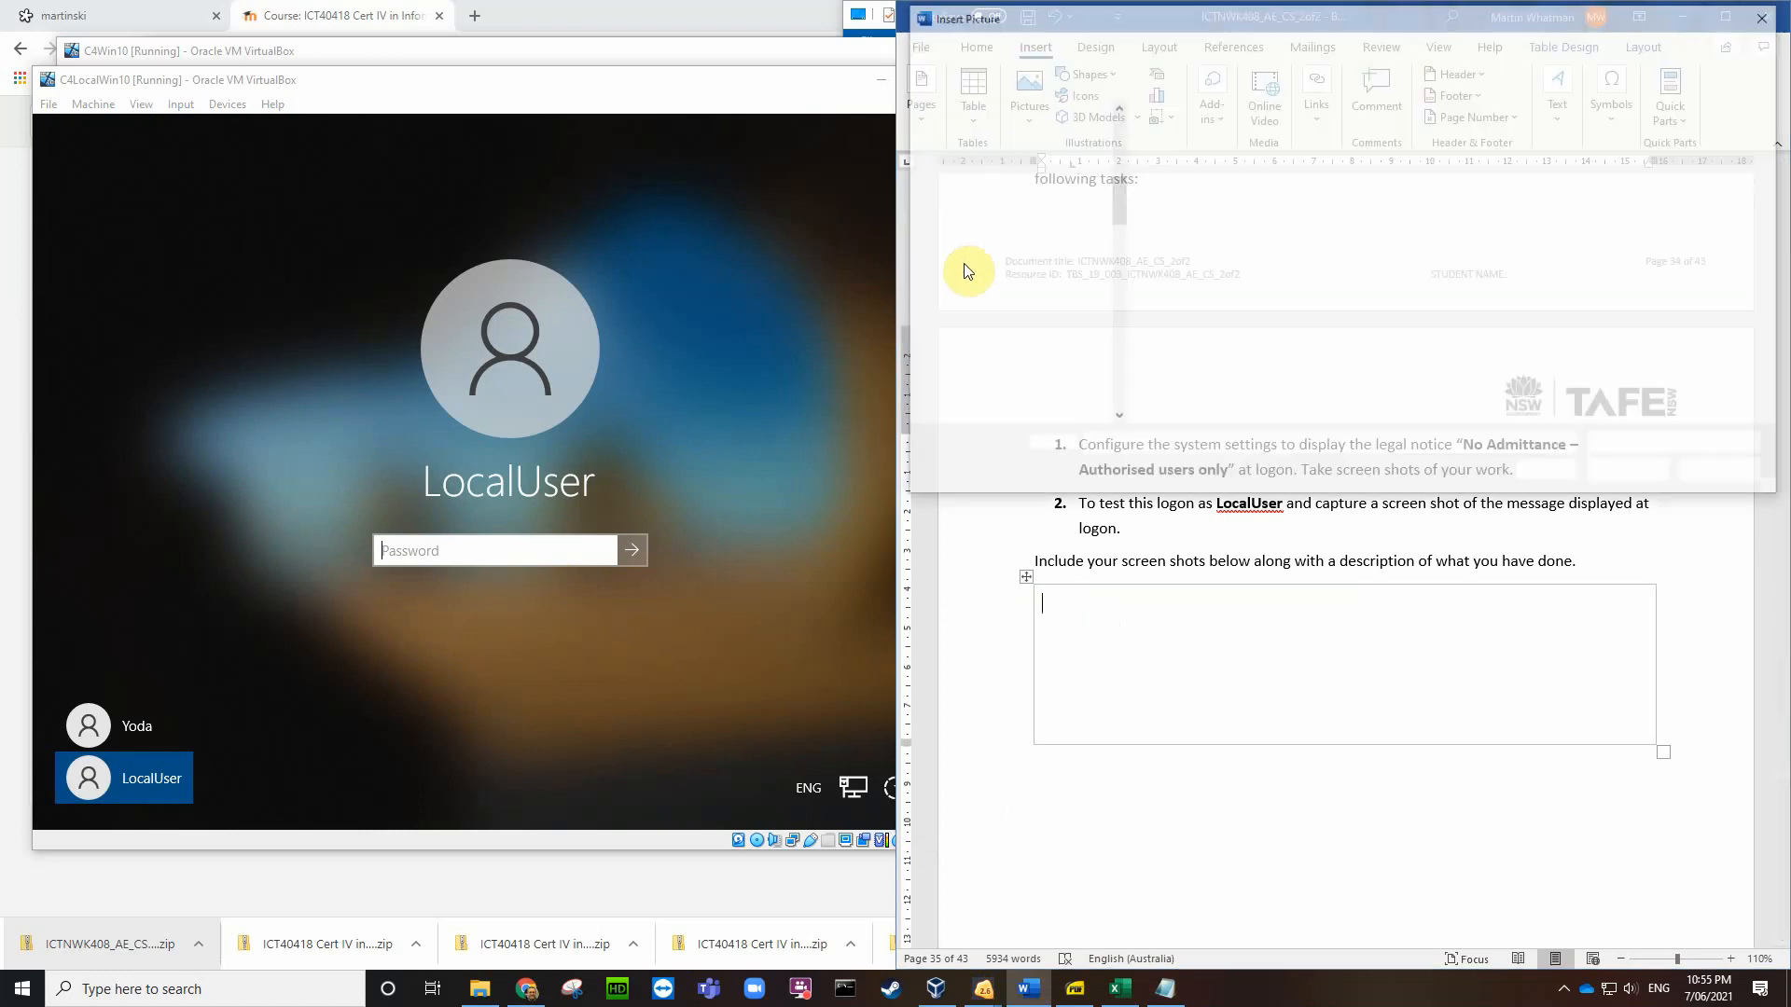
pyautogui.click(970, 183)
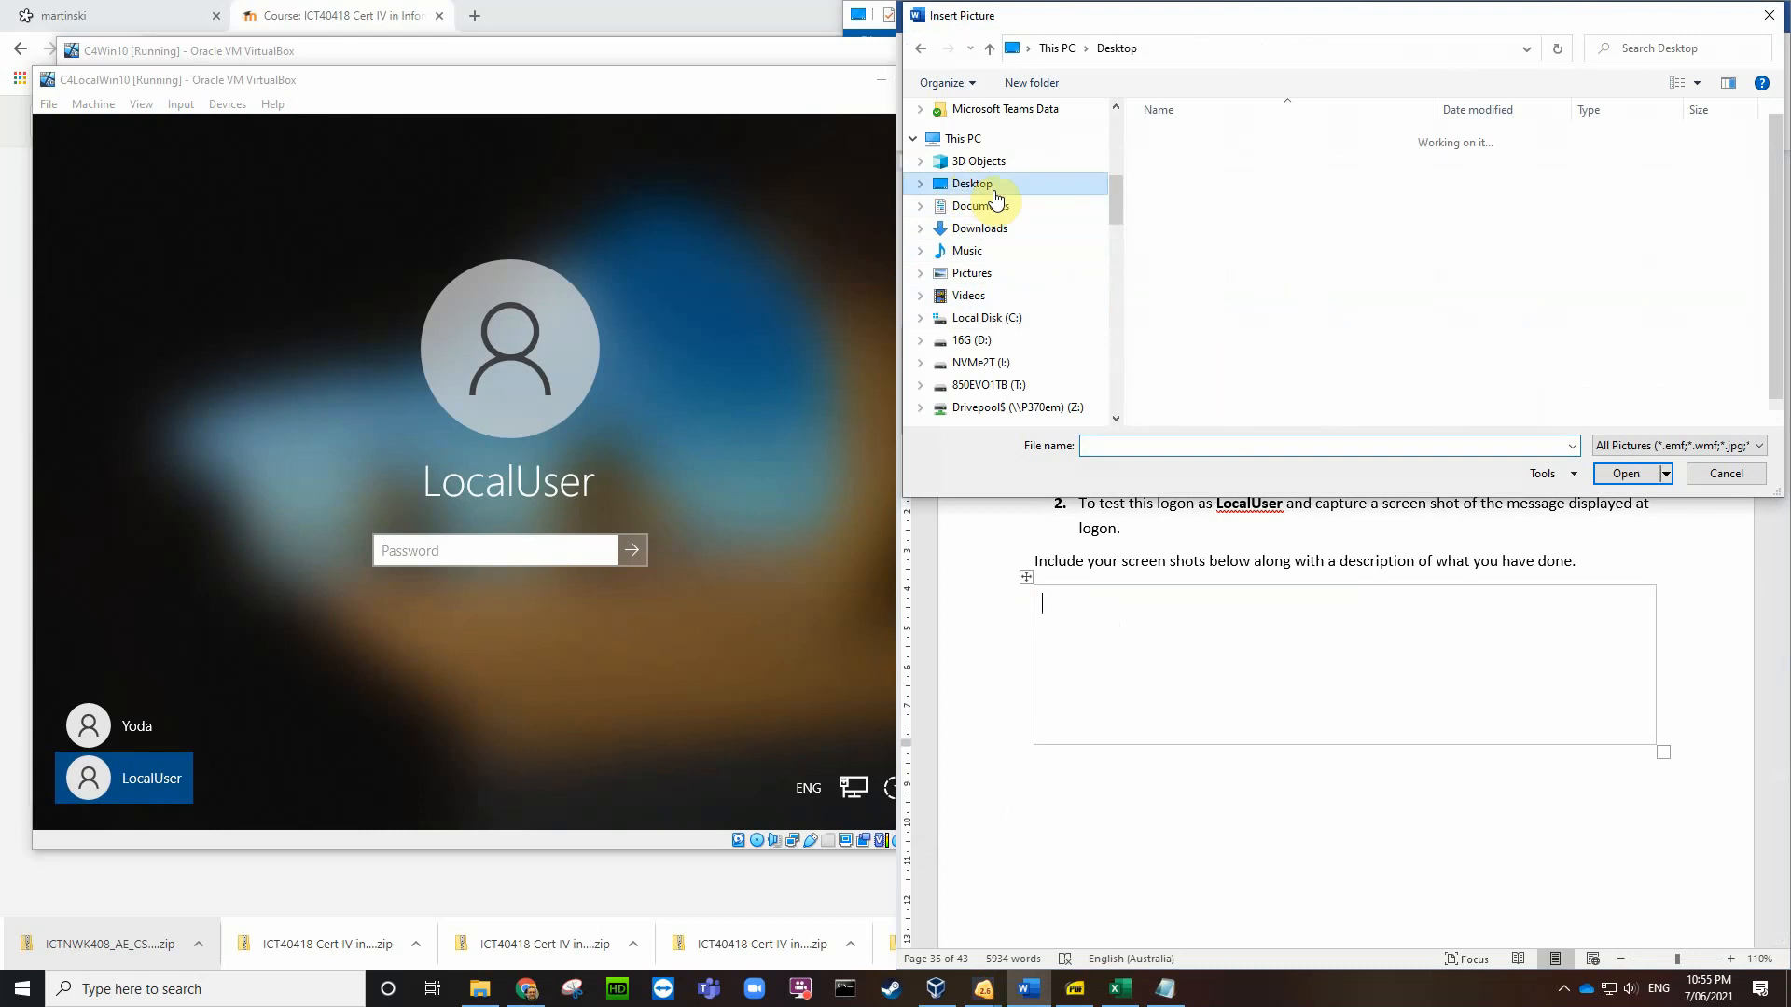
pyautogui.scroll(-10, 1227, 301)
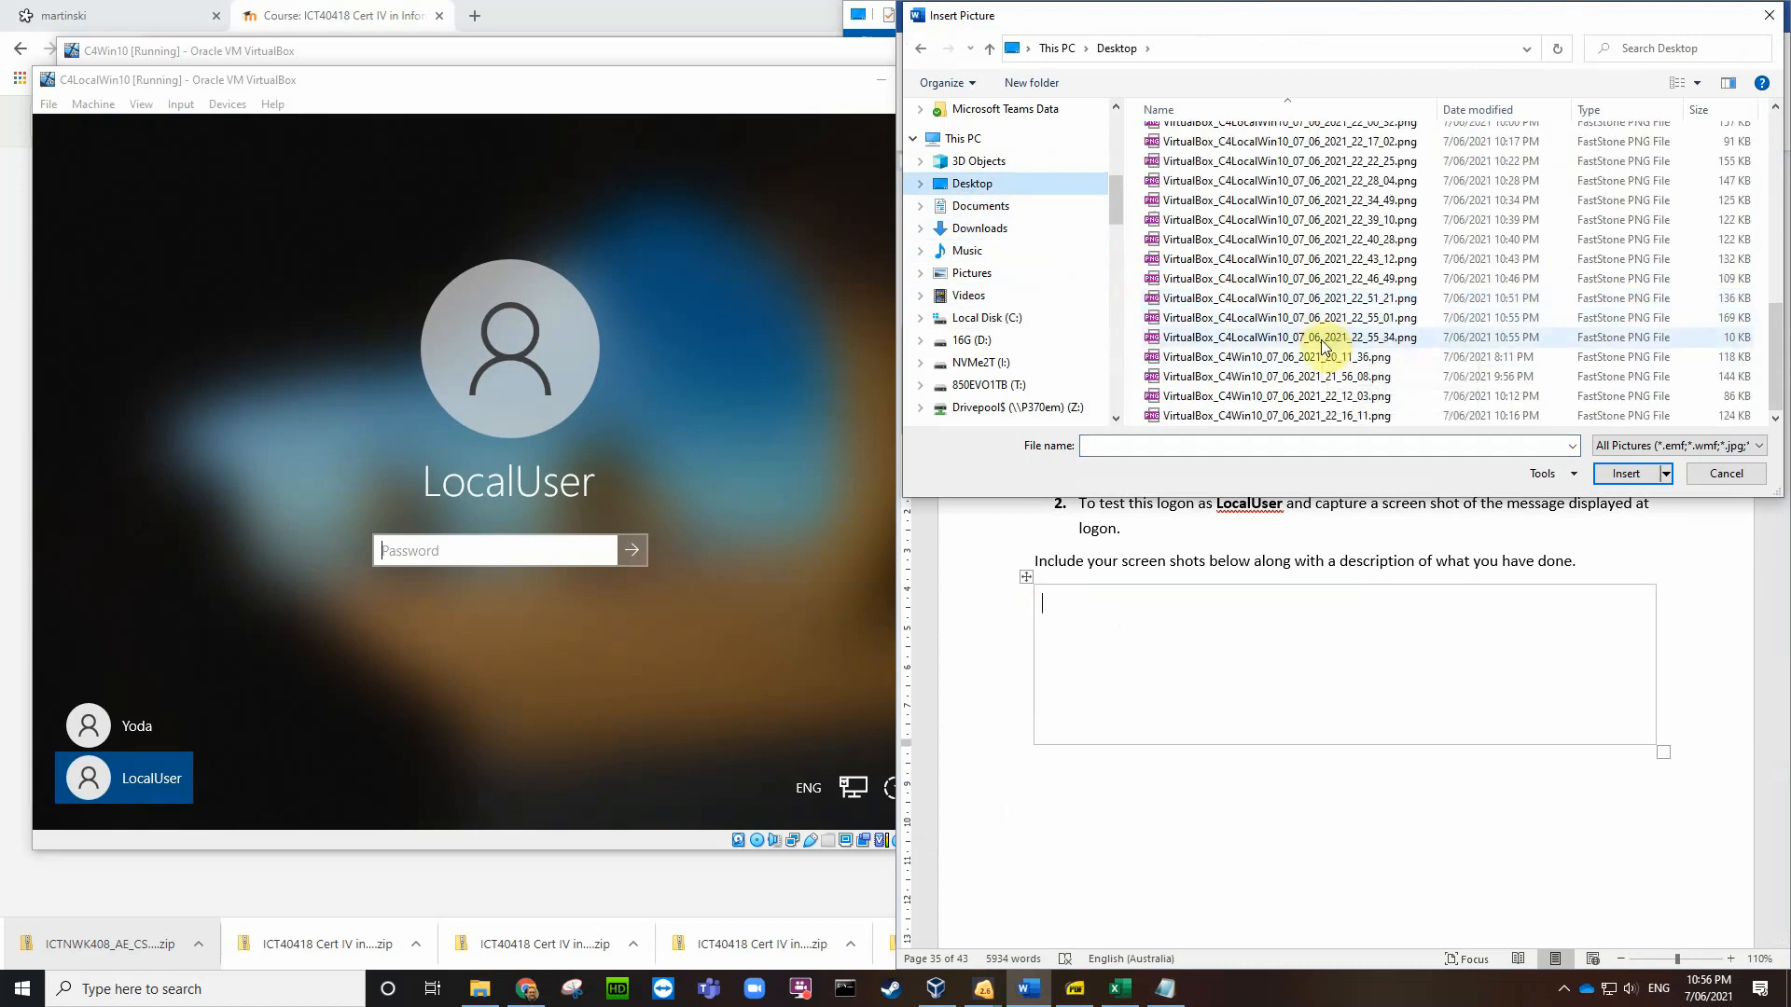
pyautogui.click(1328, 322)
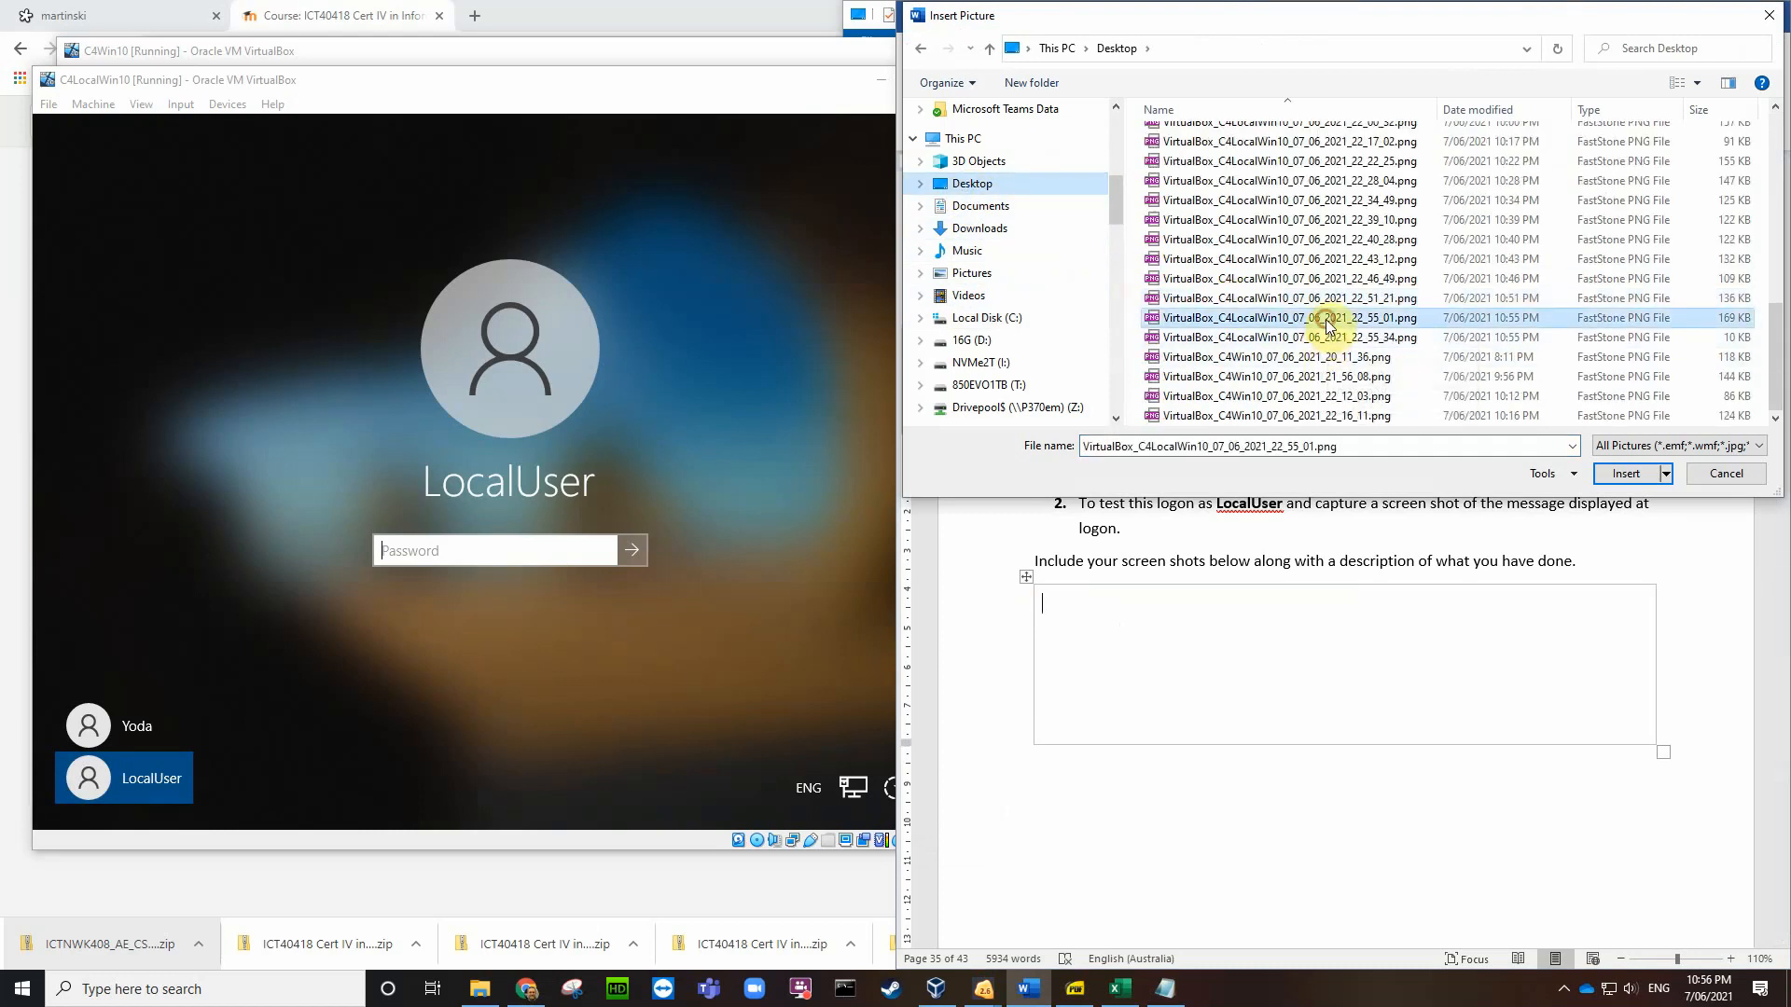
pyautogui.click(1623, 473)
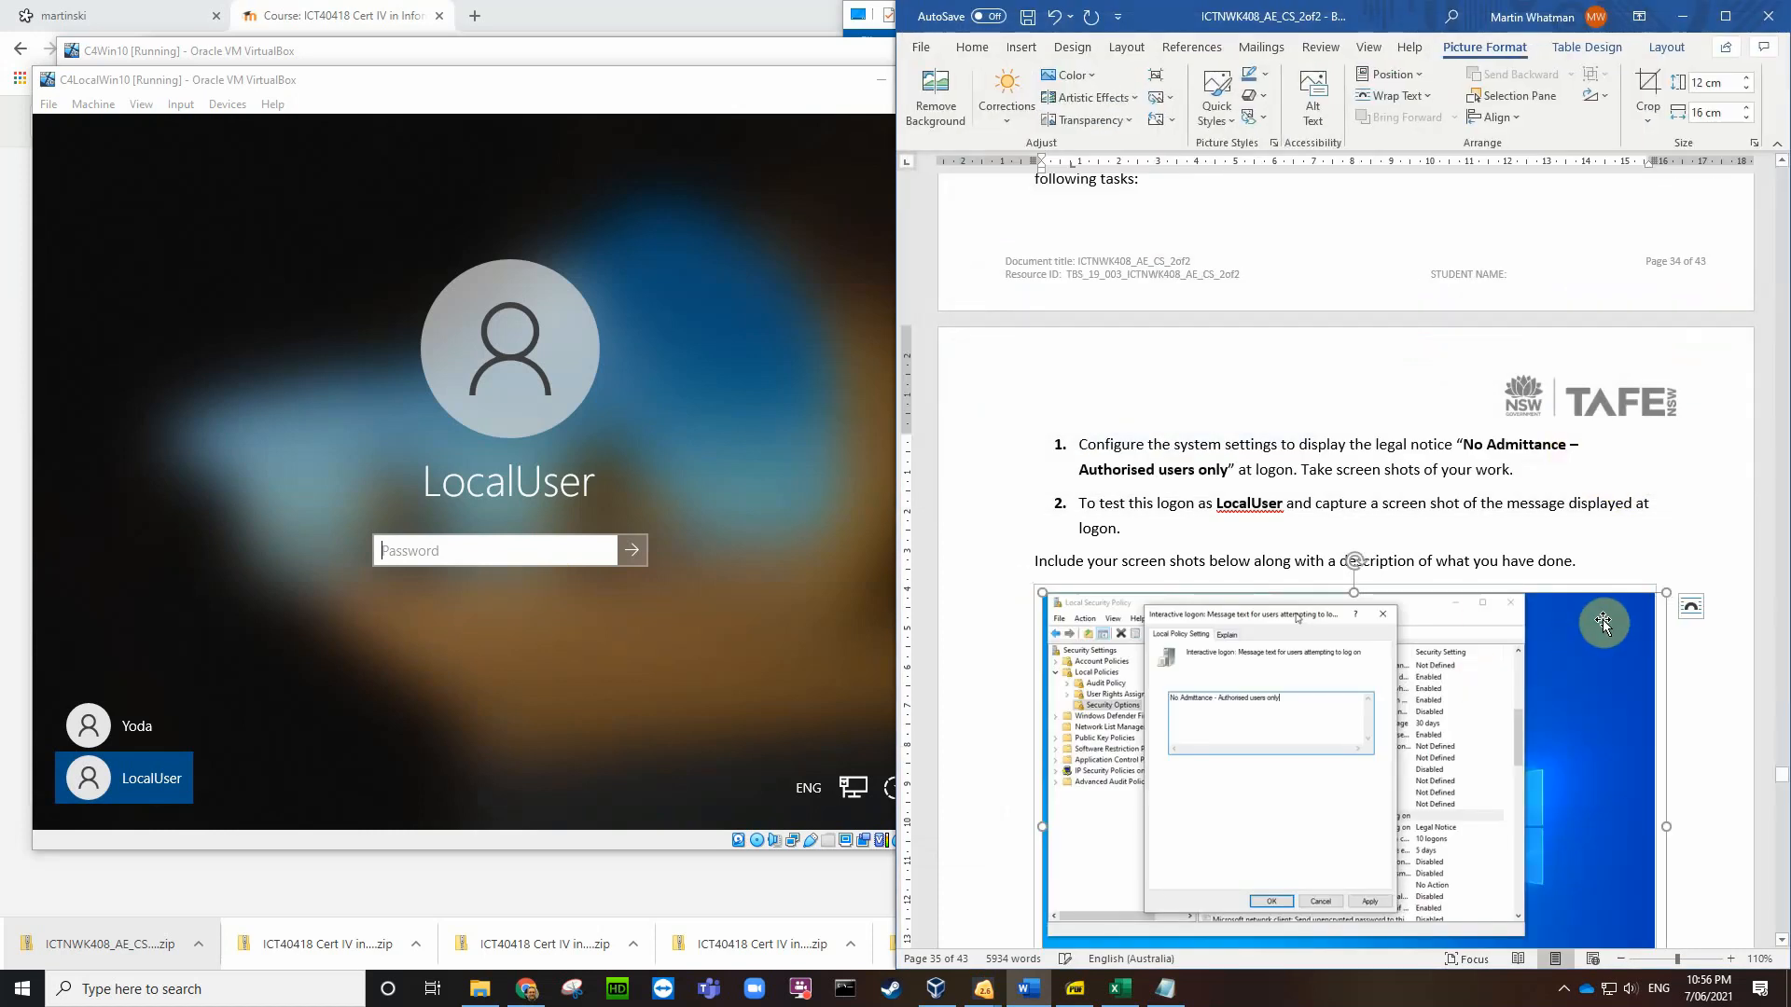
pyautogui.moveTo(1665, 593); pyautogui.dragTo(1159, 771)
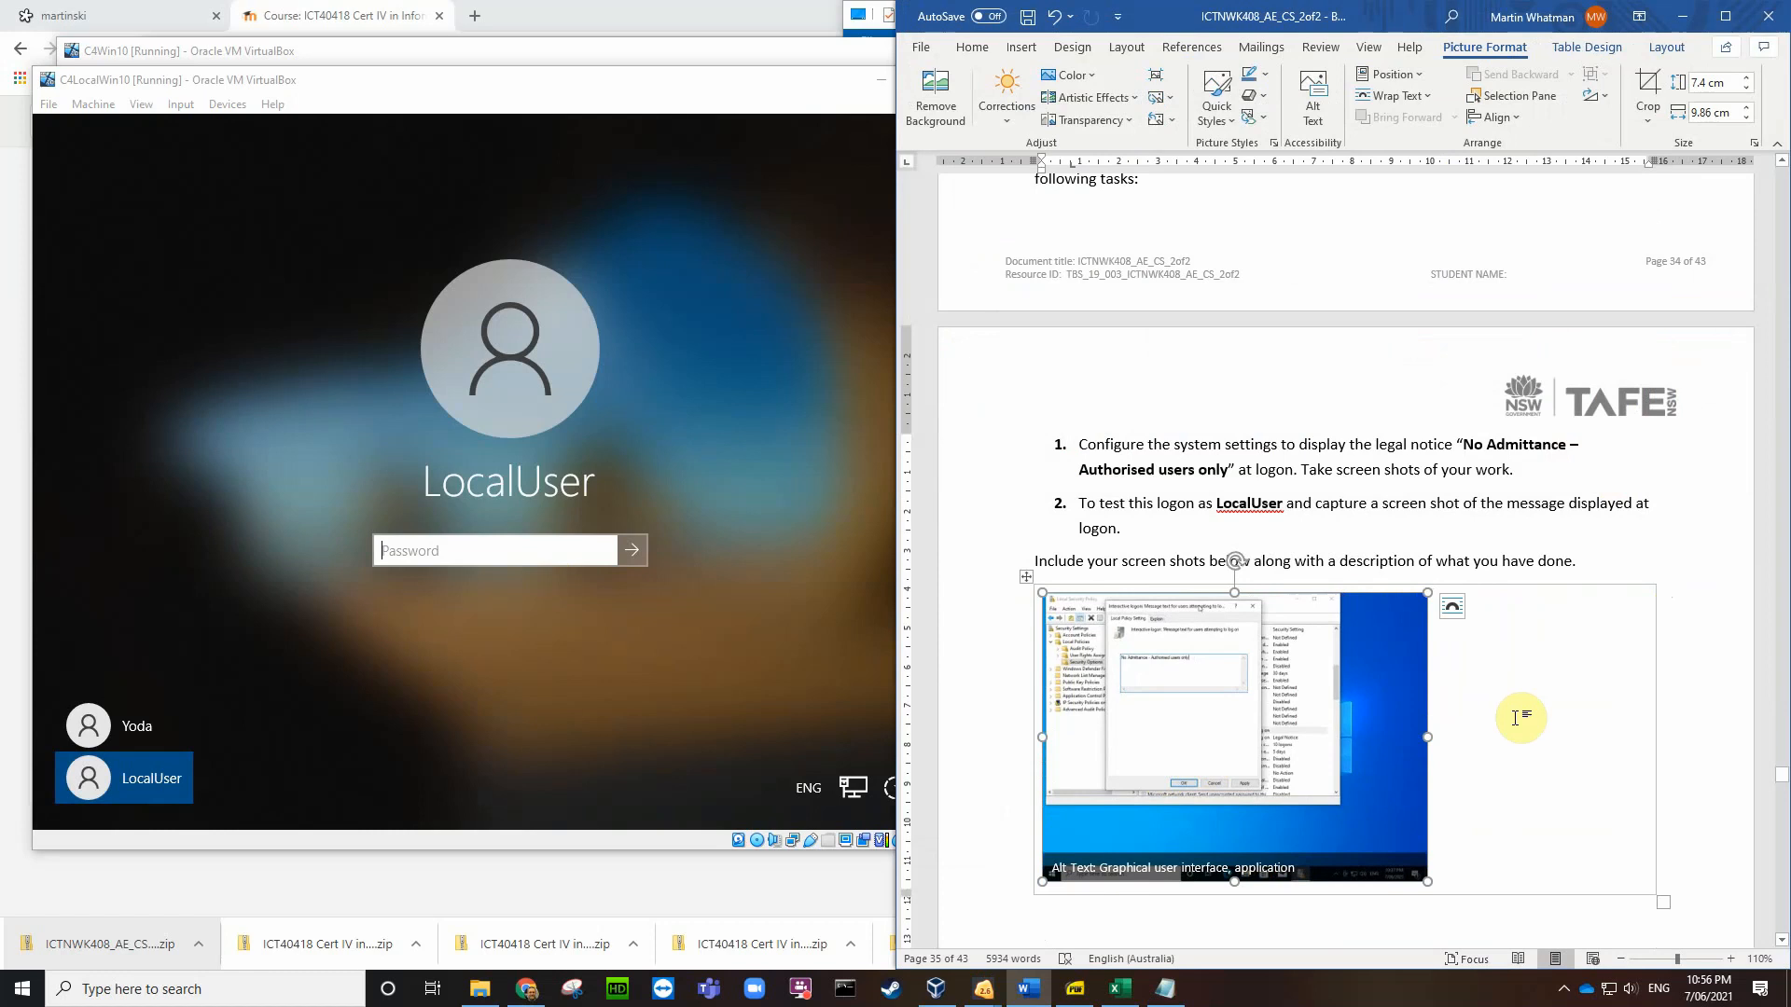
pyautogui.moveTo(1427, 594); pyautogui.dragTo(1299, 682)
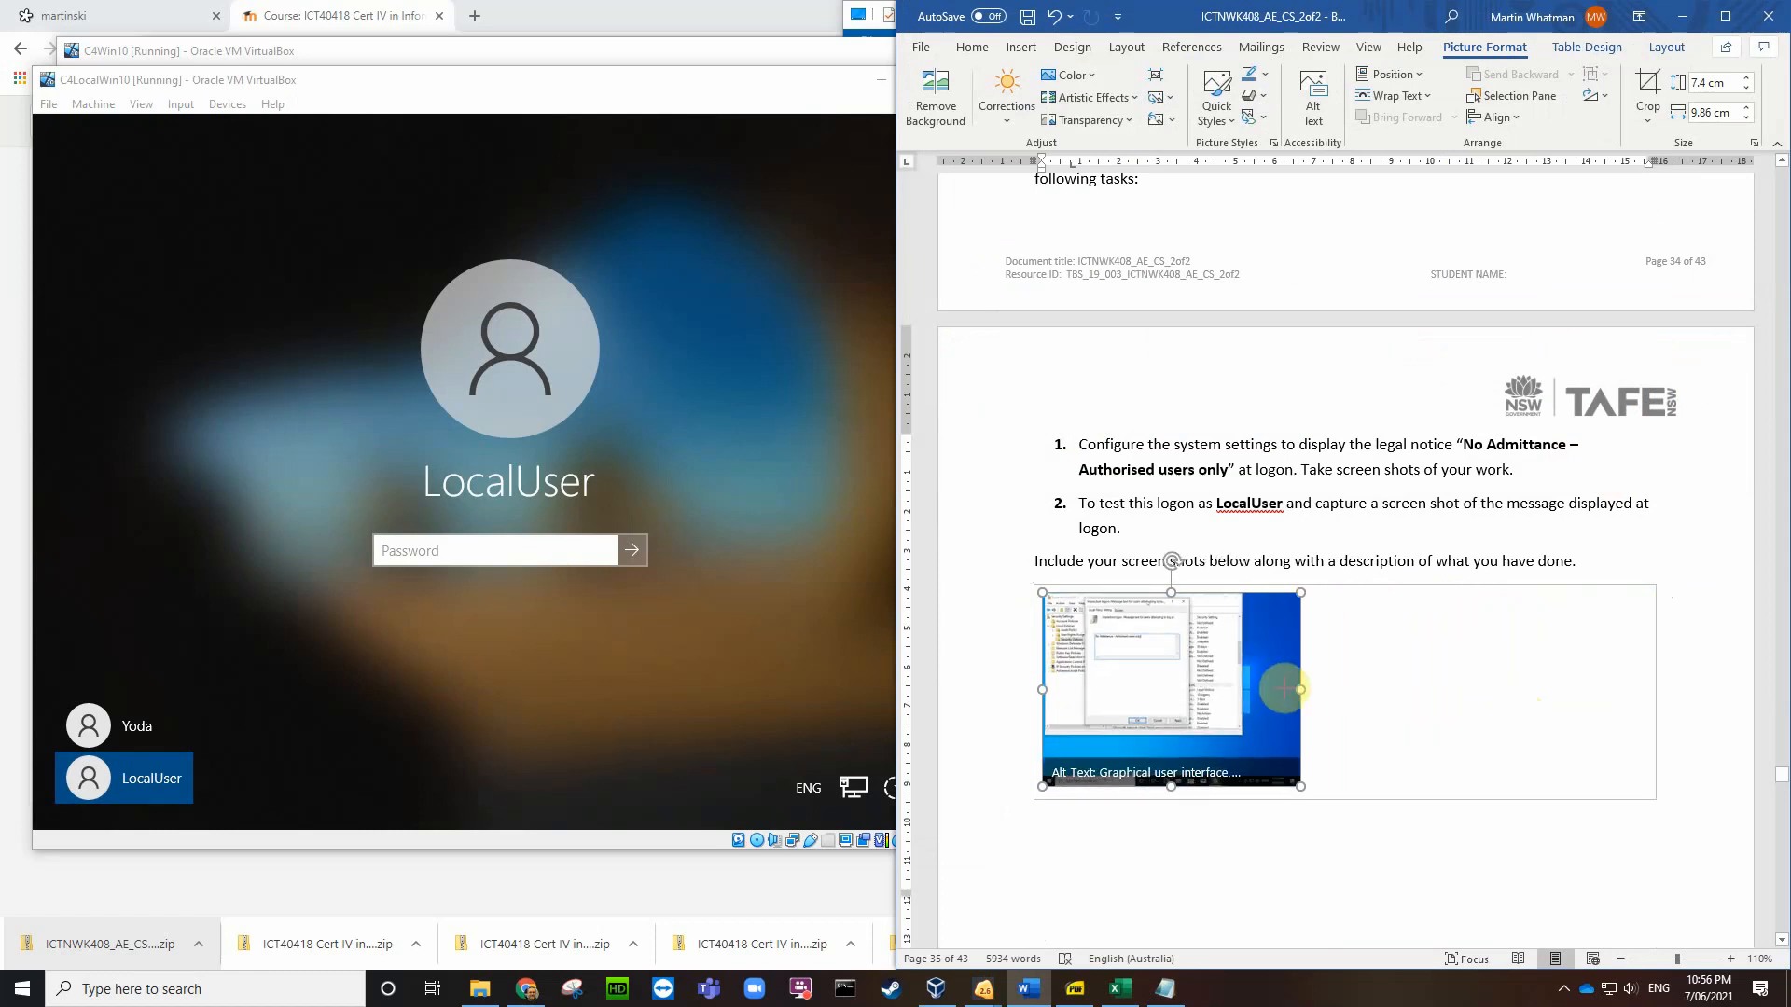
pyautogui.click(1340, 763)
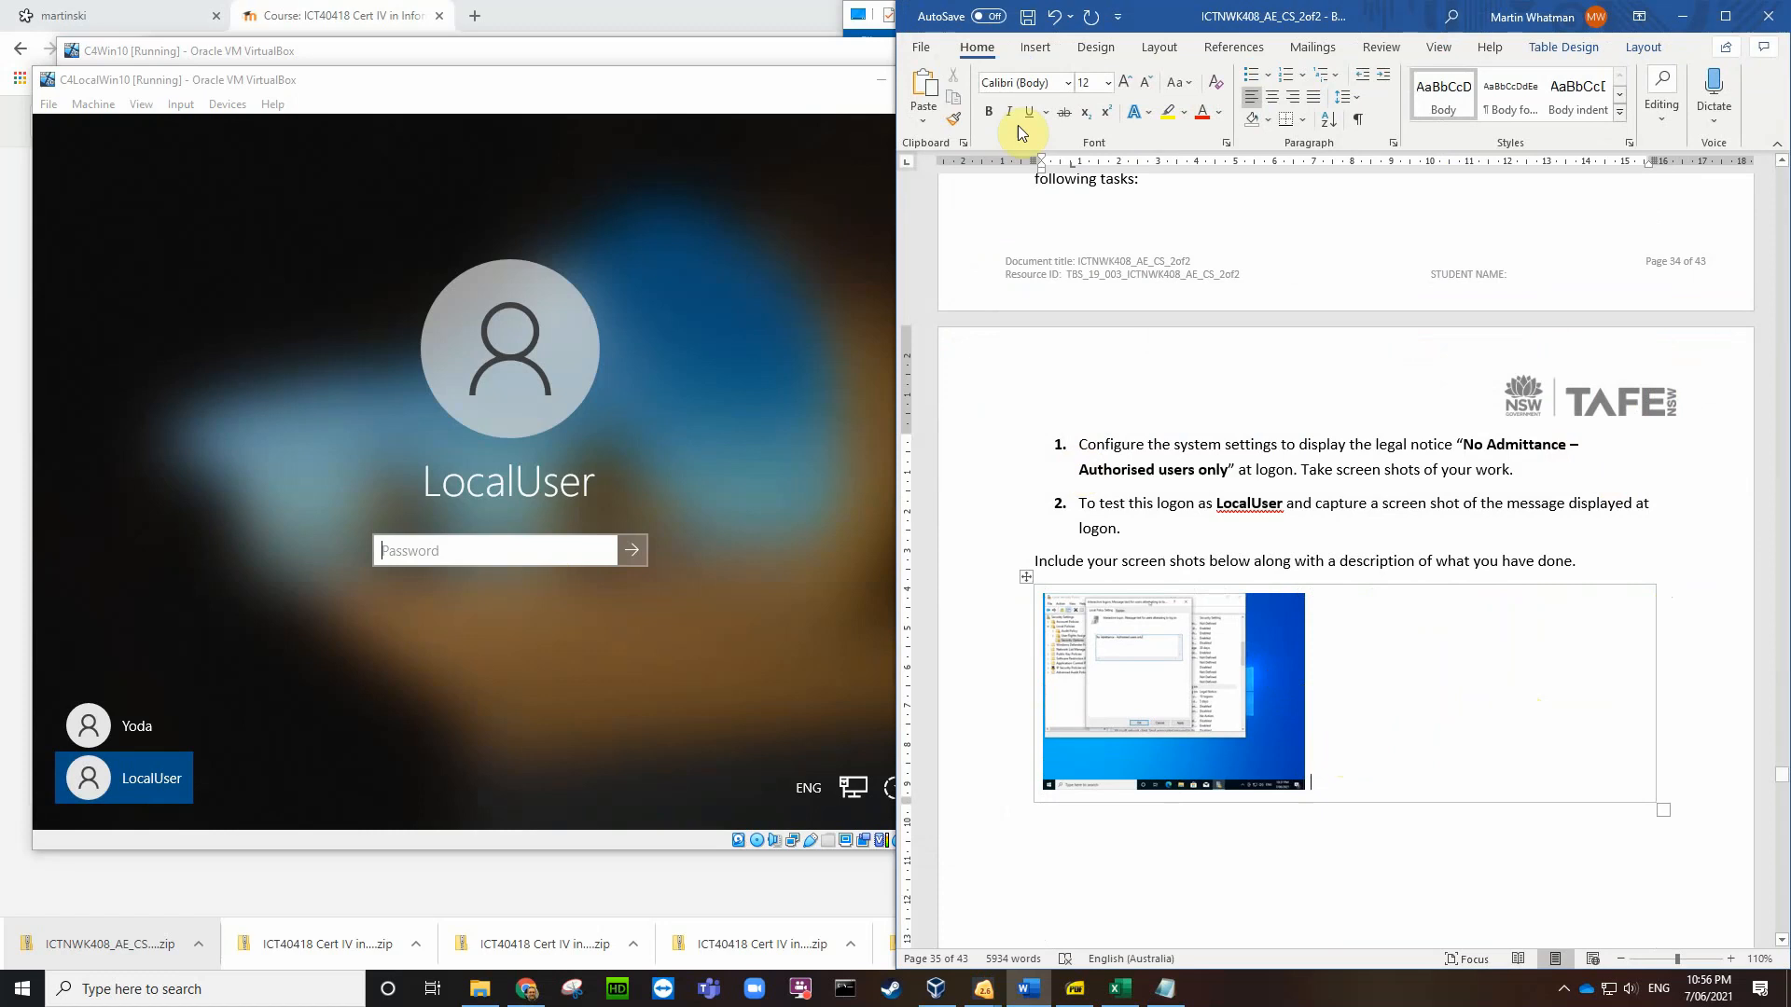
# Step: Insert the Legal Notice screenshot beside it and shrink it to 5.05 × 6.73 cm
pyautogui.click(1036, 47)
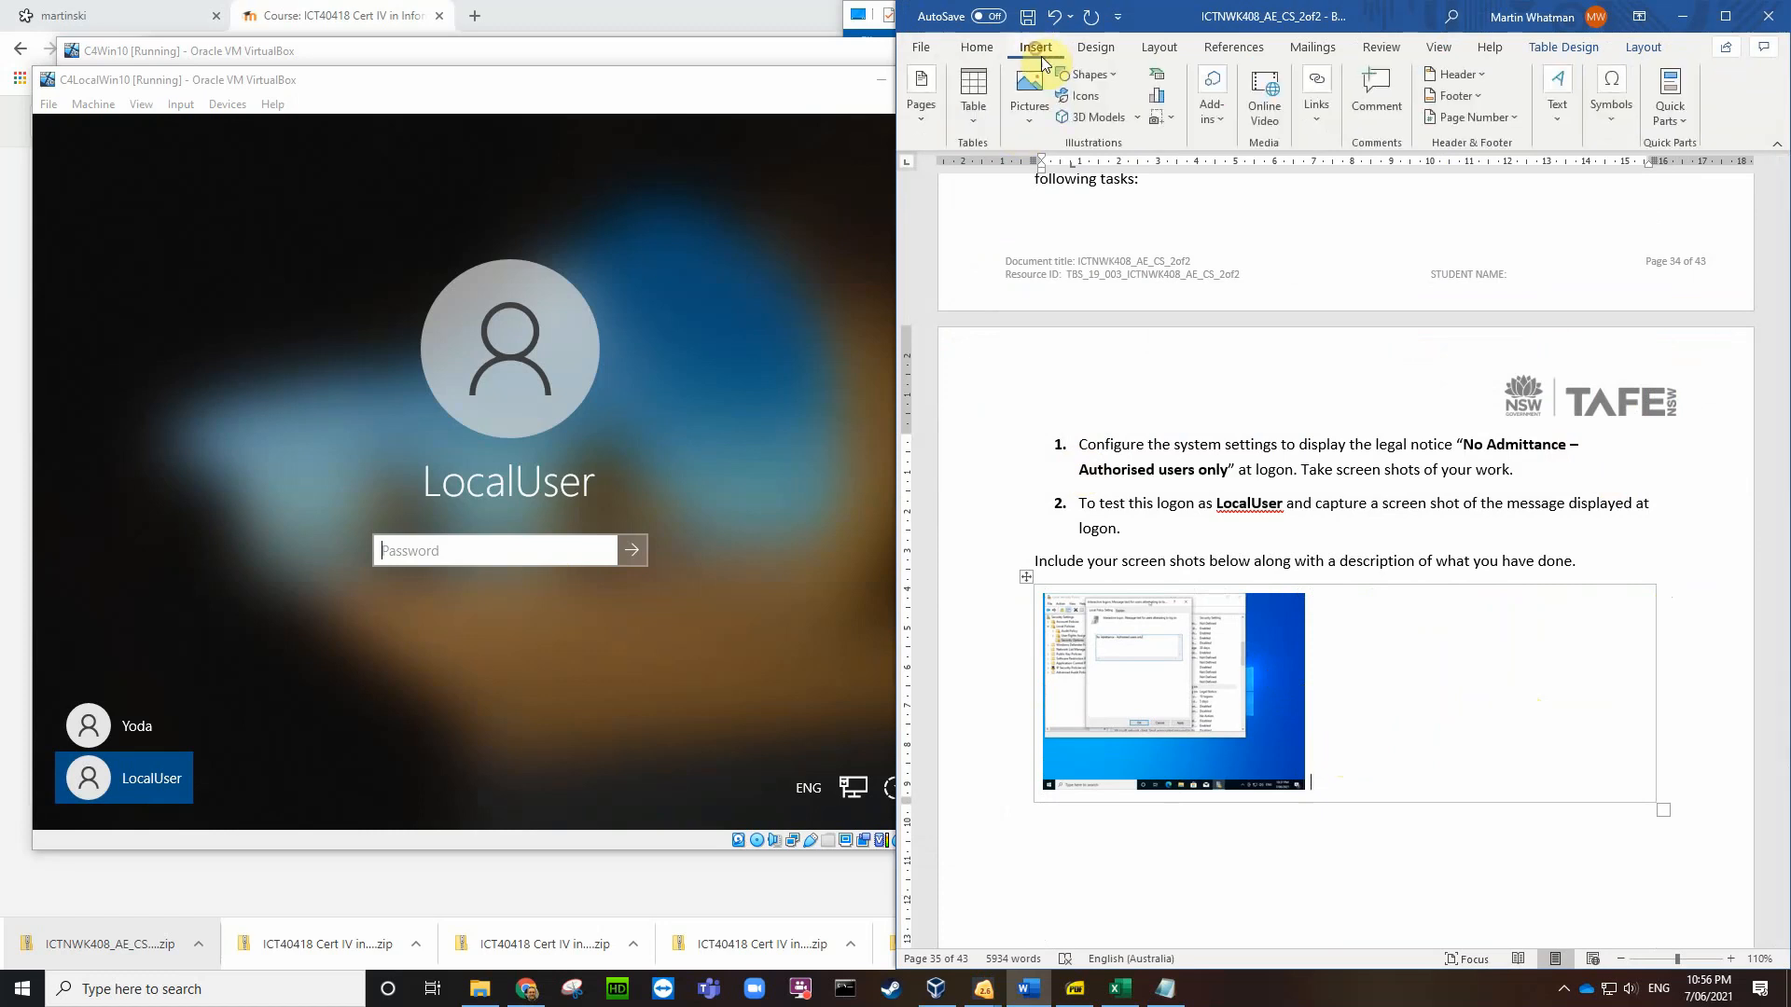
pyautogui.click(1024, 105)
pyautogui.click(1060, 176)
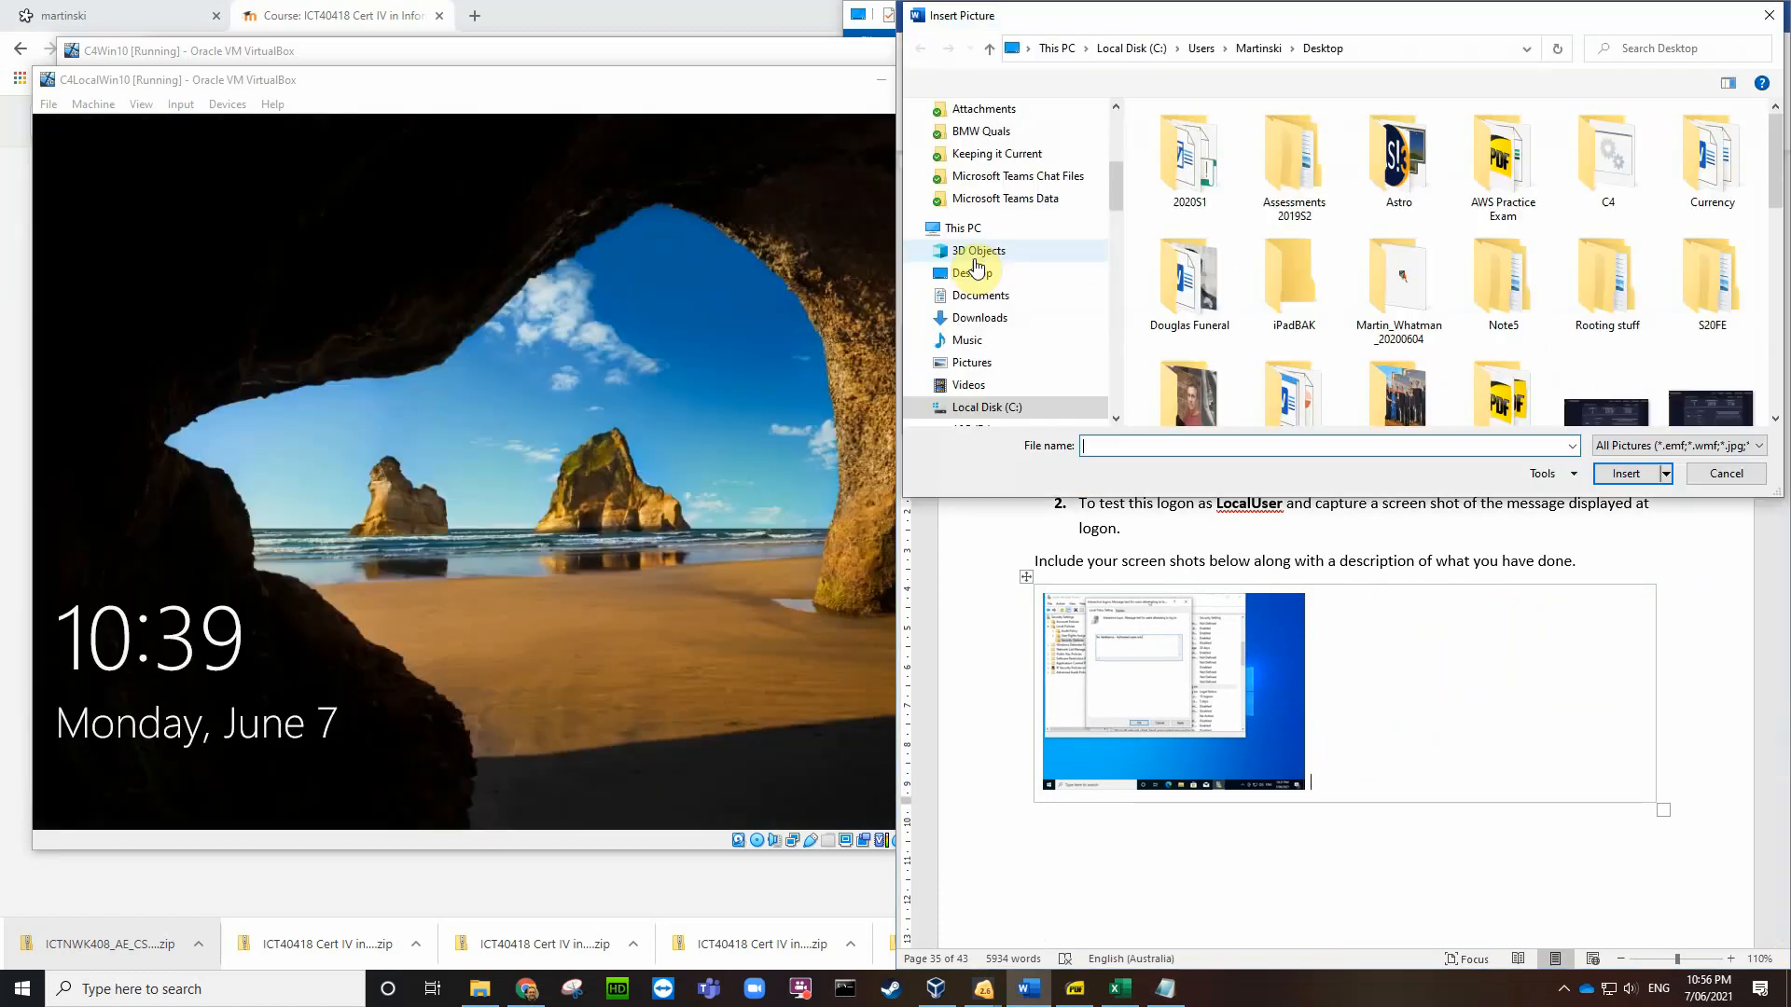
pyautogui.click(972, 272)
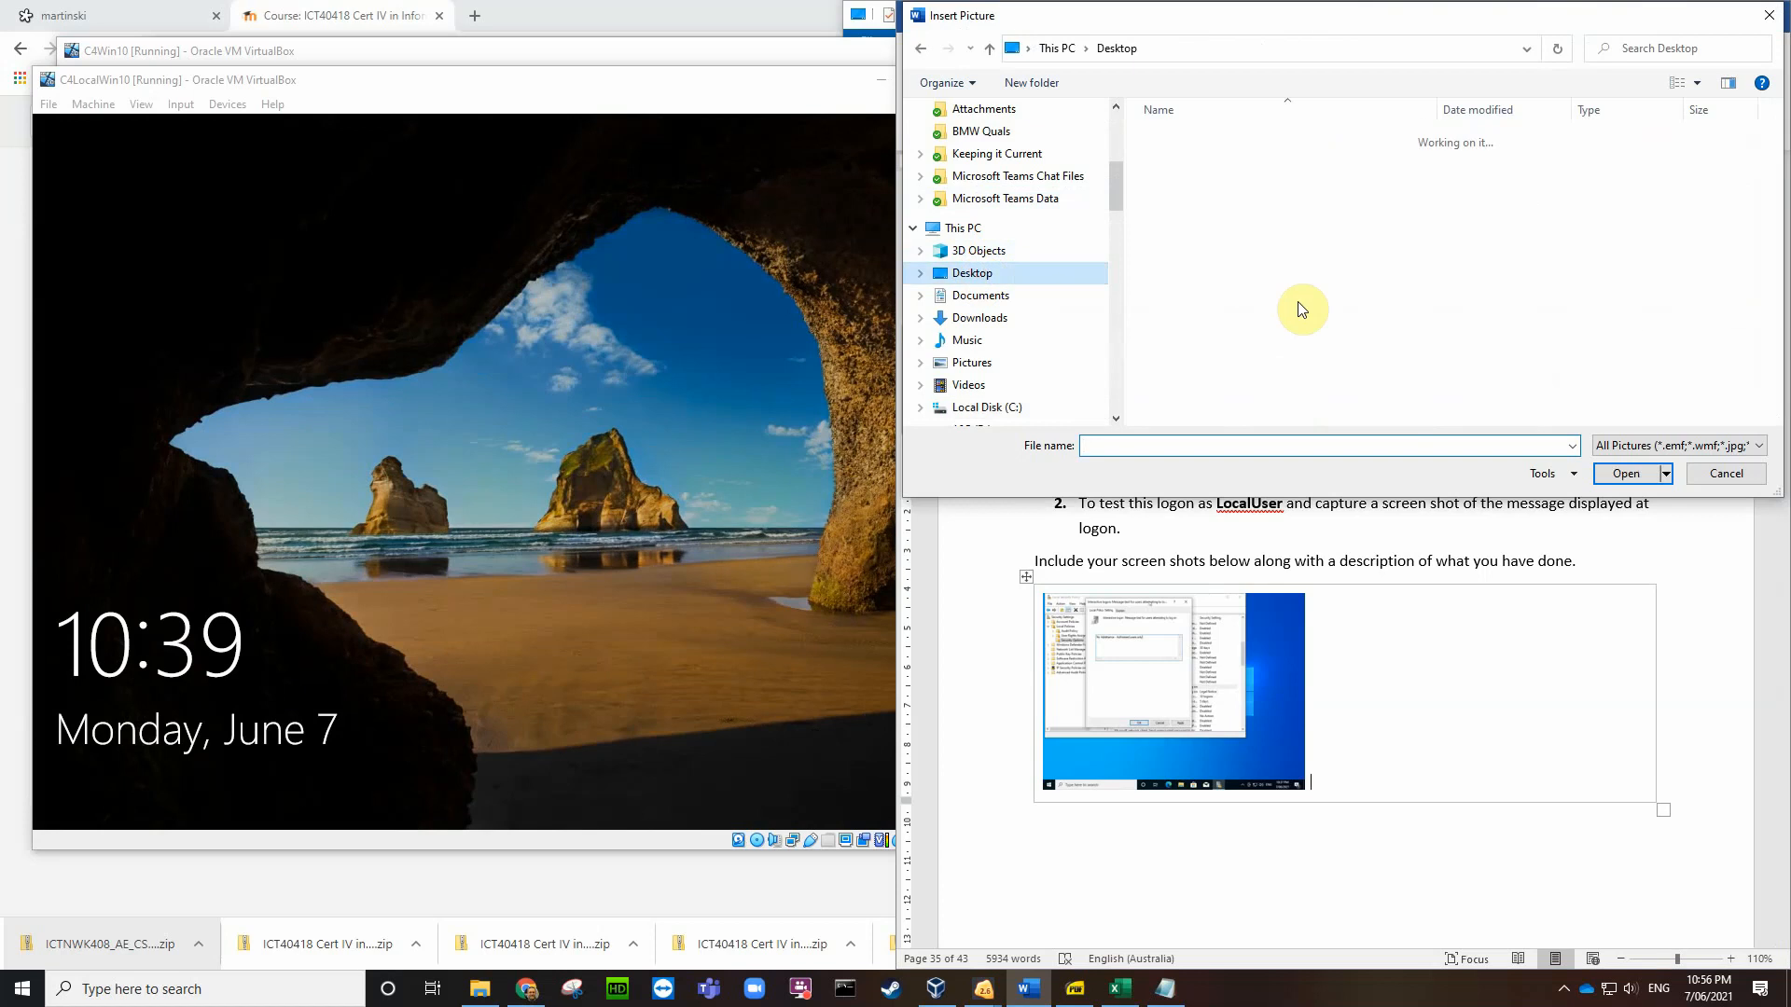
pyautogui.scroll(-10, 1369, 284)
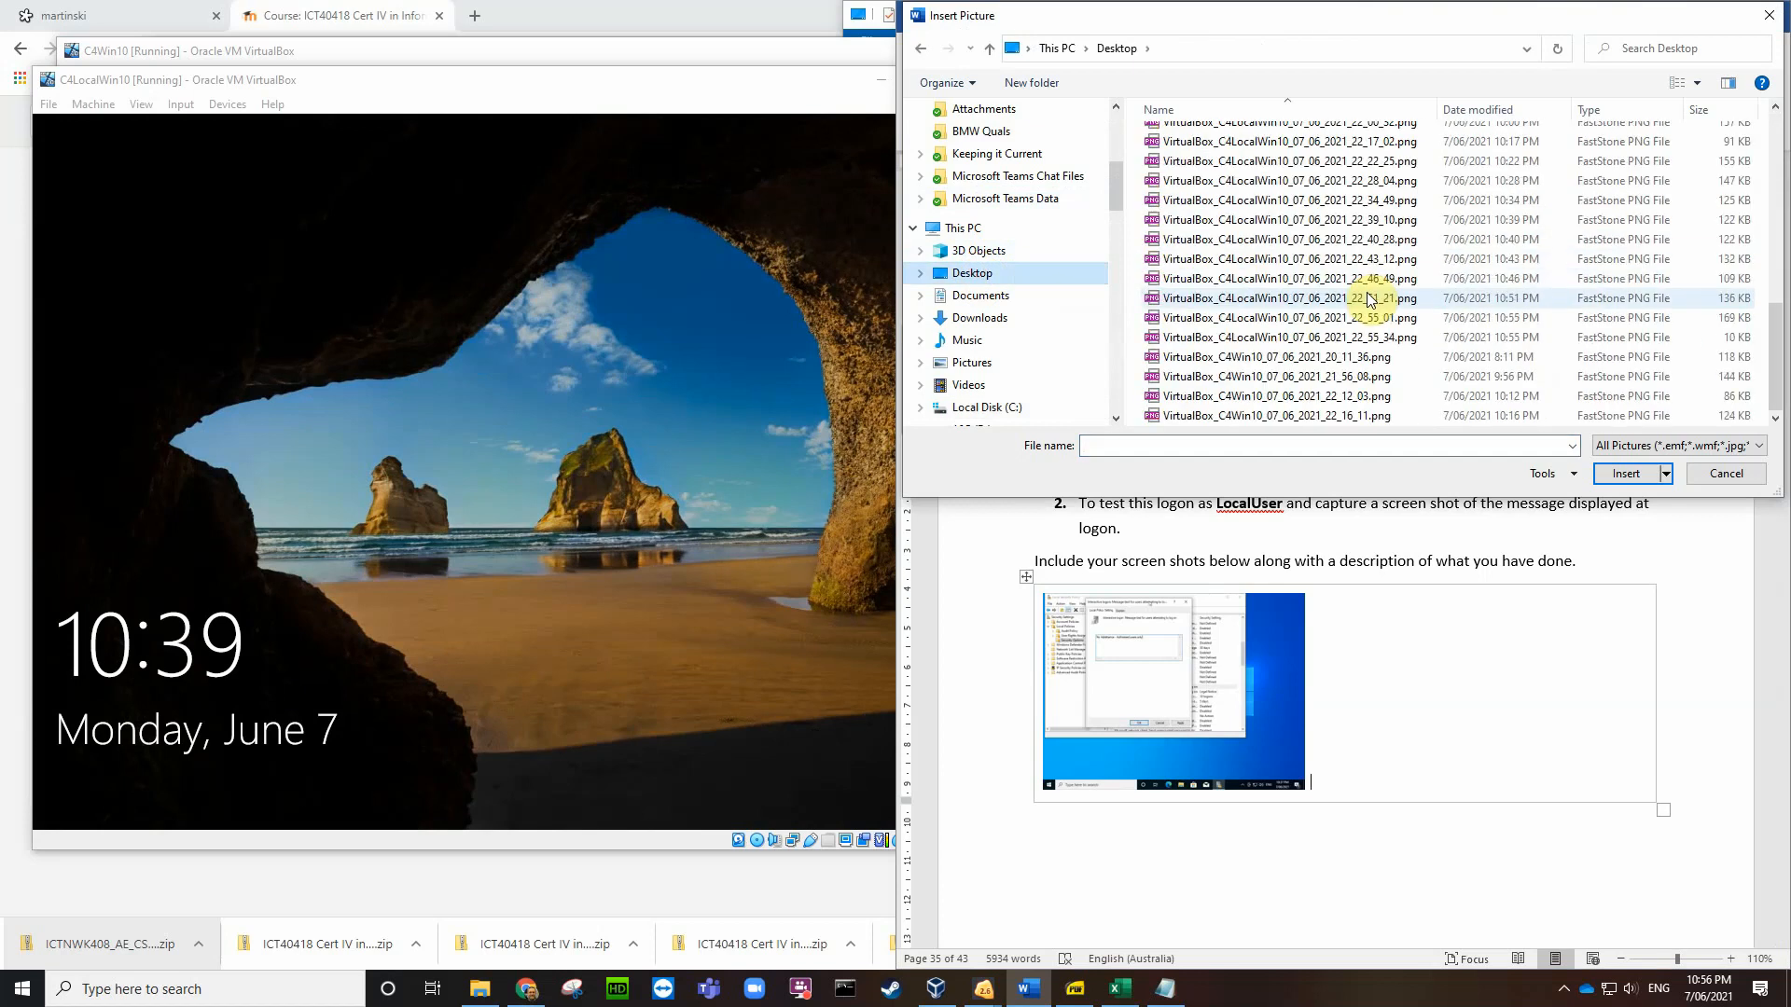
pyautogui.click(1370, 338)
pyautogui.click(1625, 473)
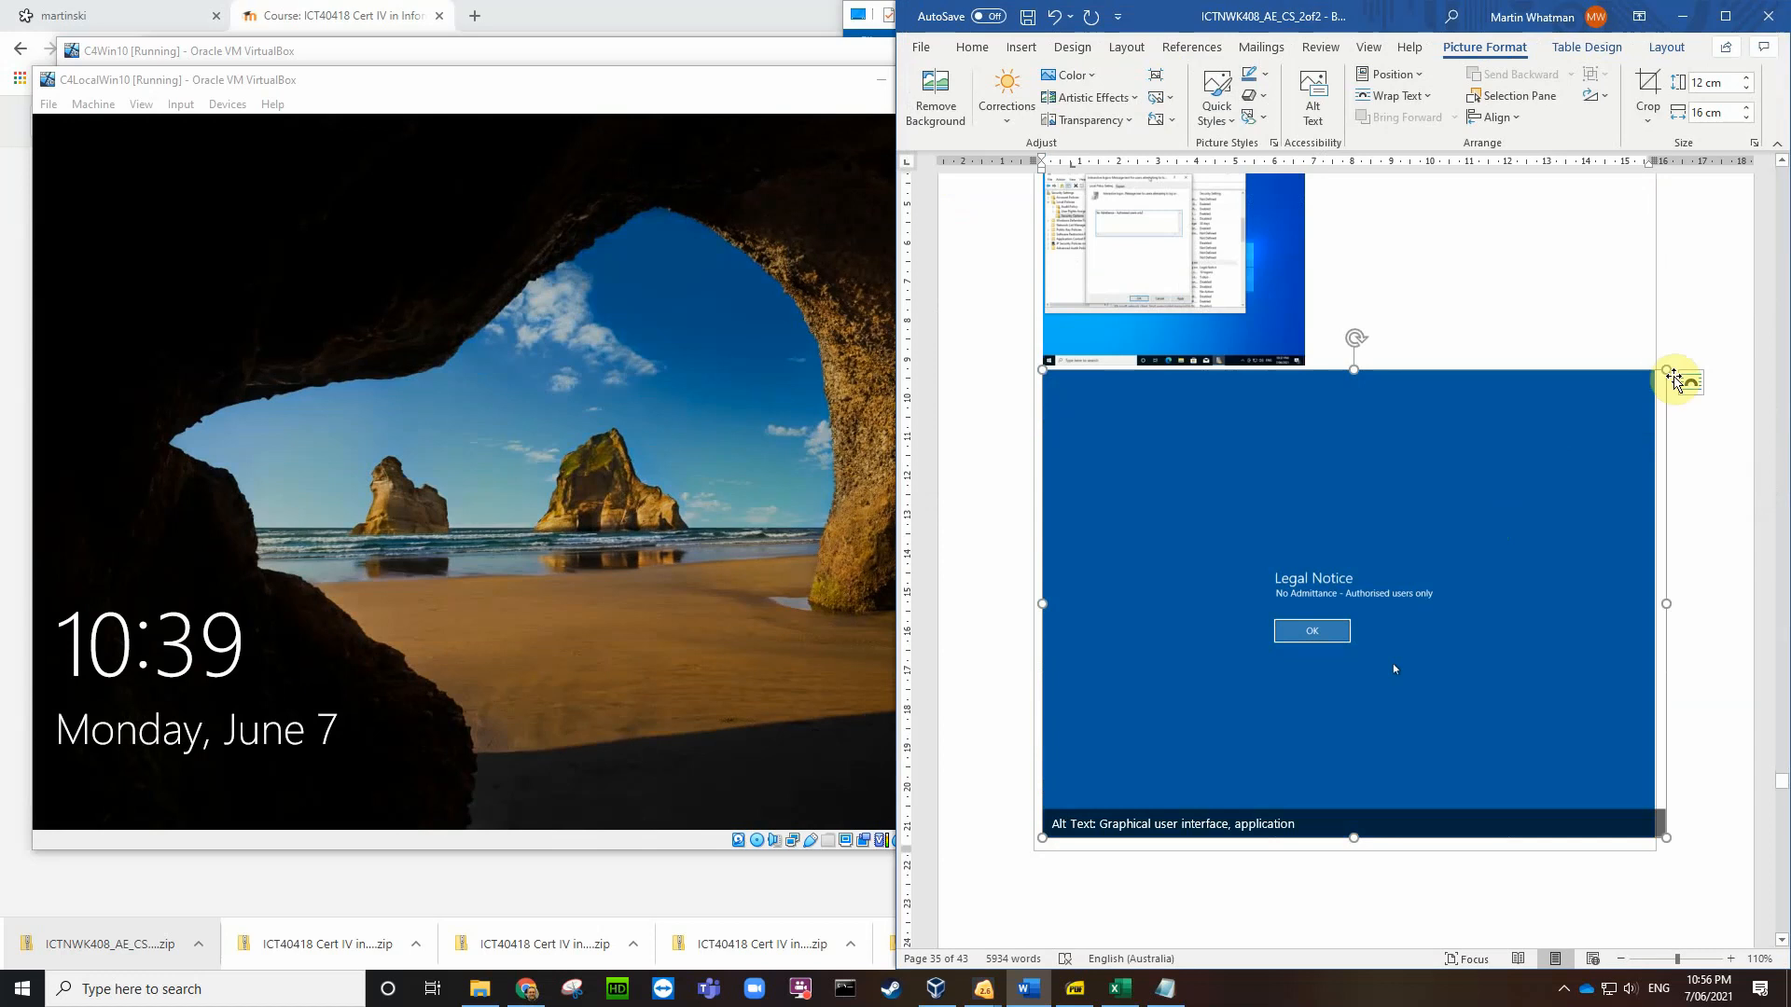
pyautogui.moveTo(1670, 375); pyautogui.dragTo(1186, 593)
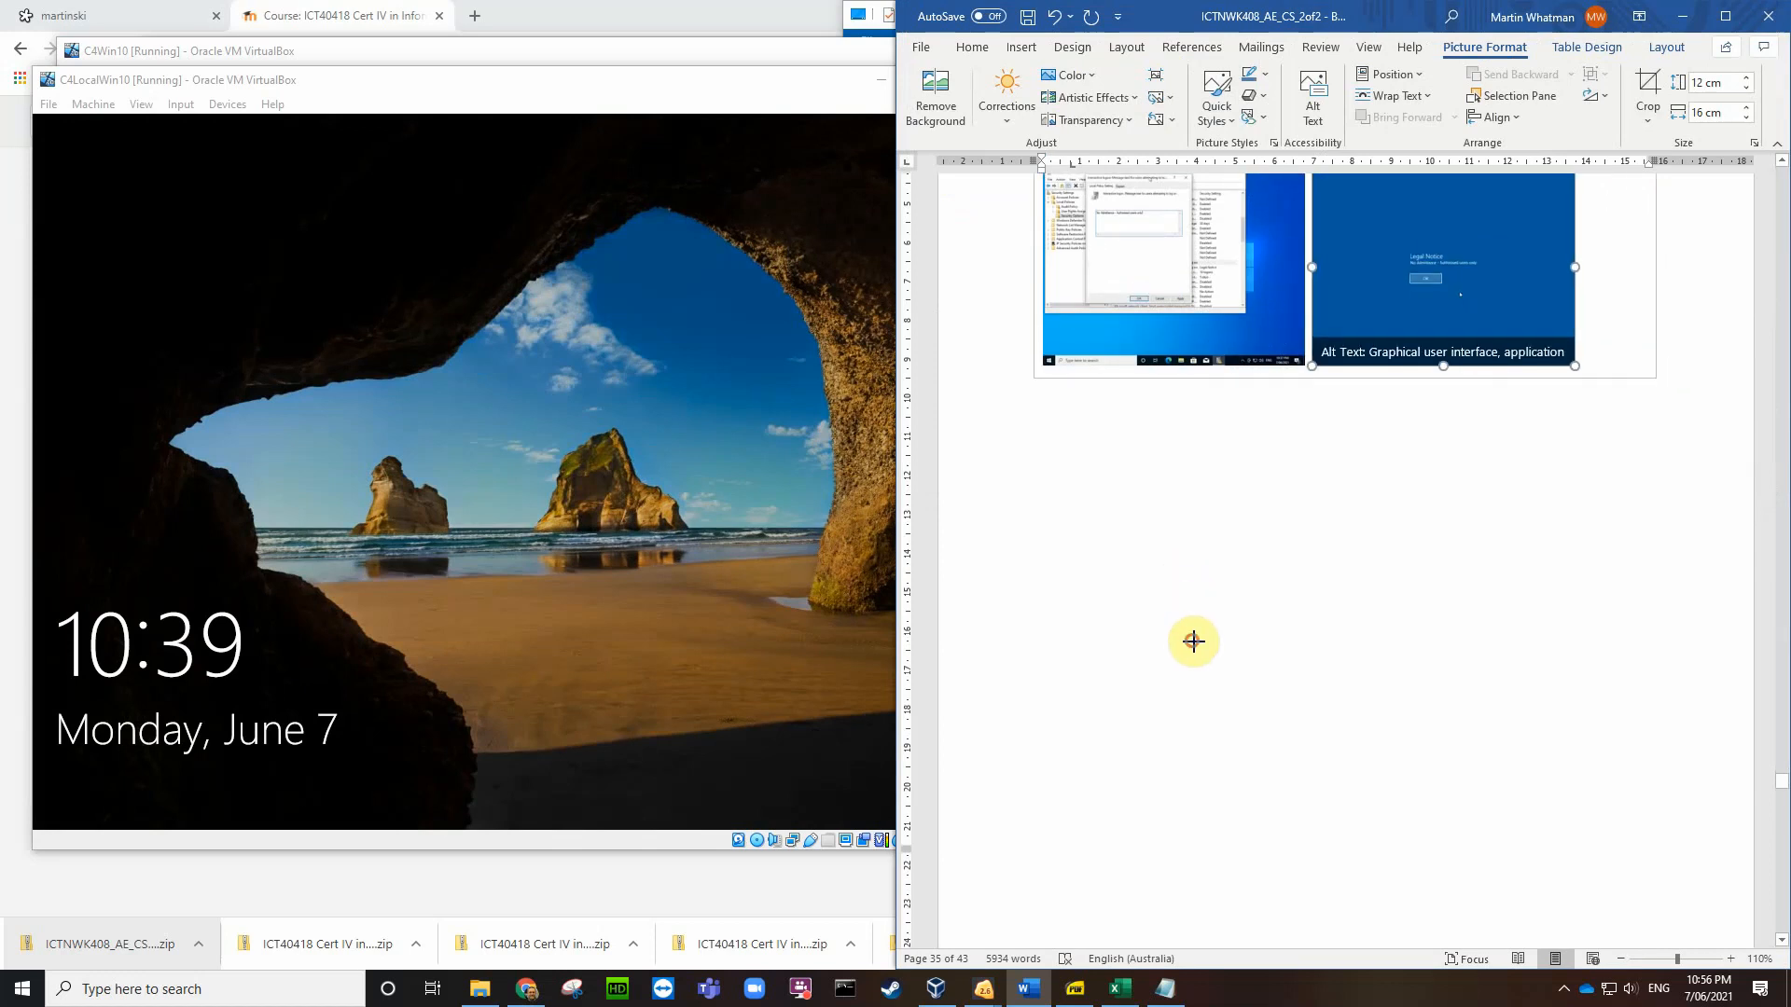
pyautogui.scroll(2, 1521, 426)
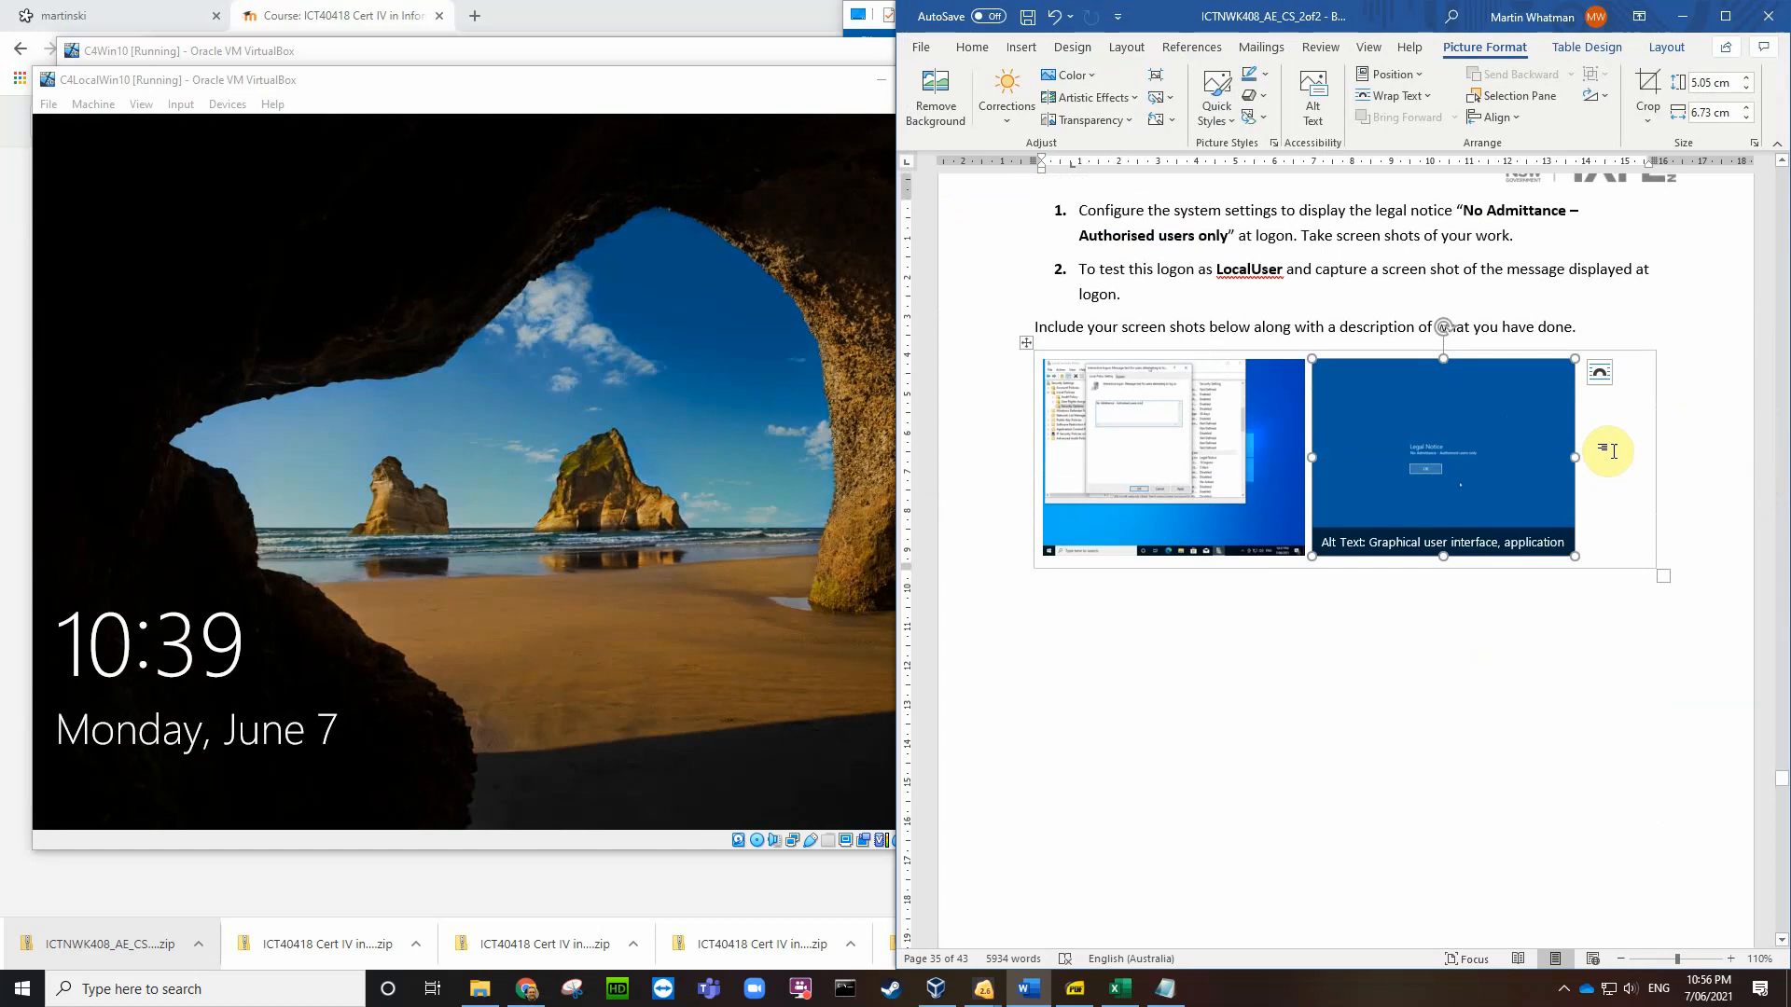
pyautogui.click(1646, 445)
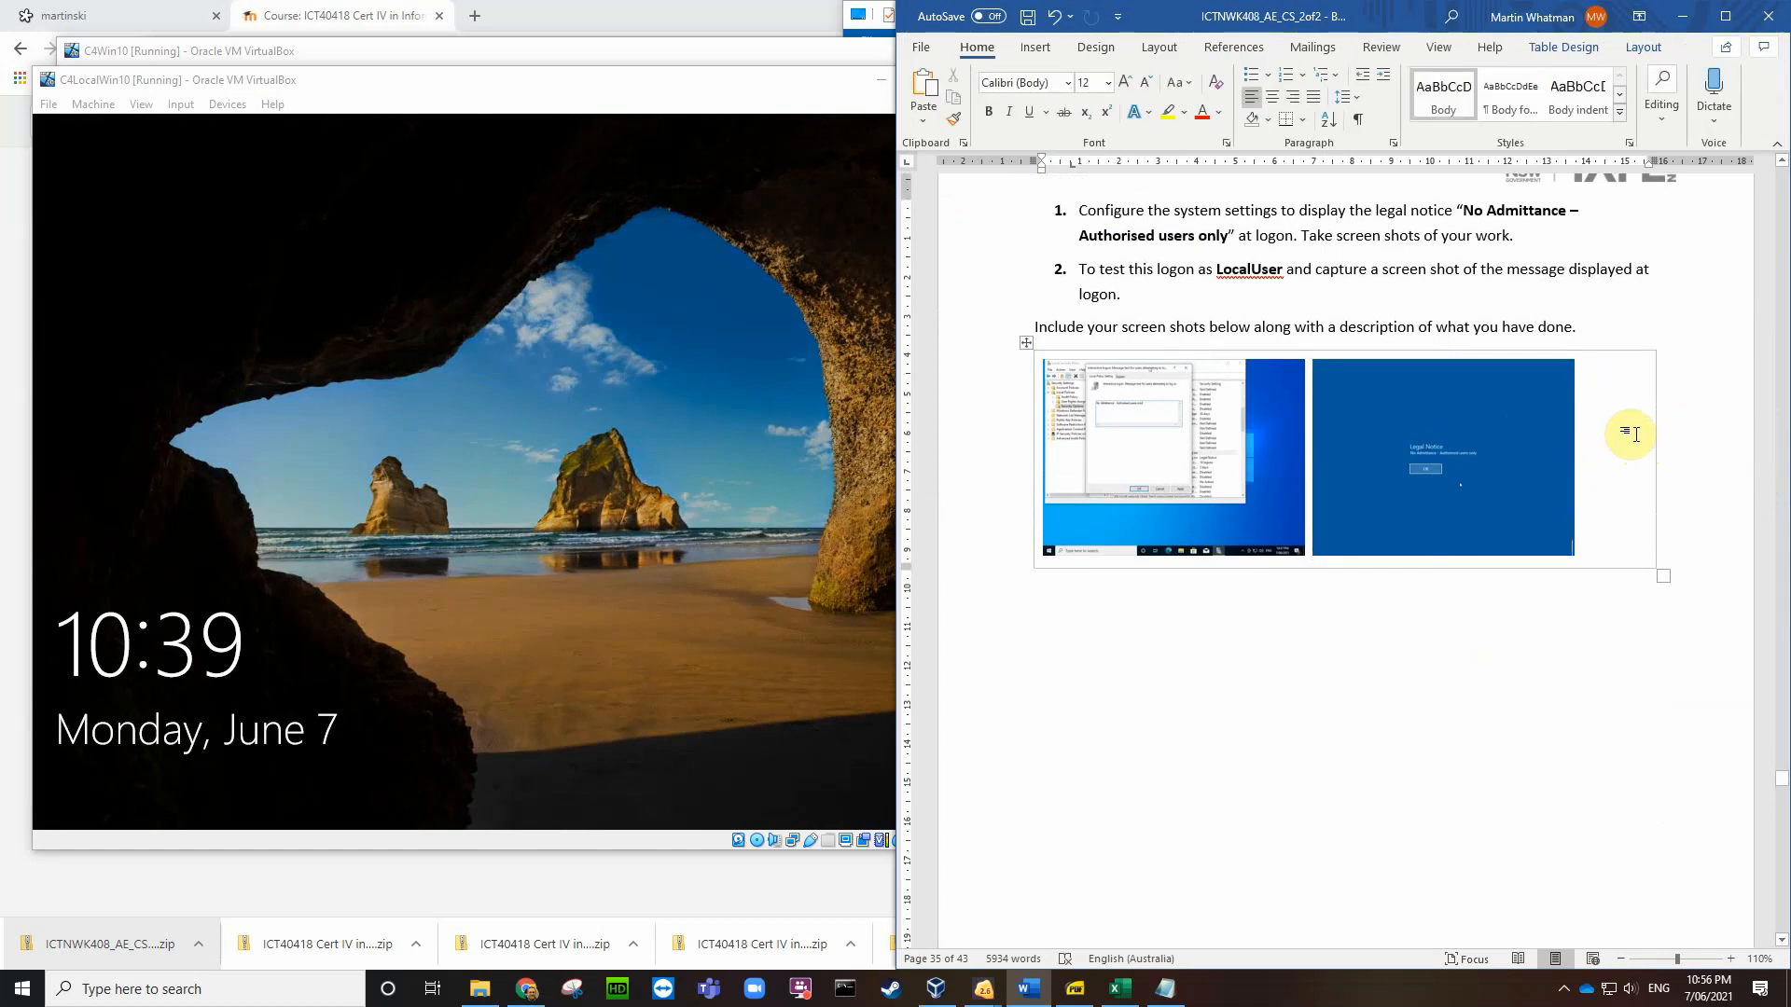
# Step: Scroll down to Task 4.4's empty answer table, then bring the C4LocalWin10 VM window forward
pyautogui.scroll(-8, 1646, 438)
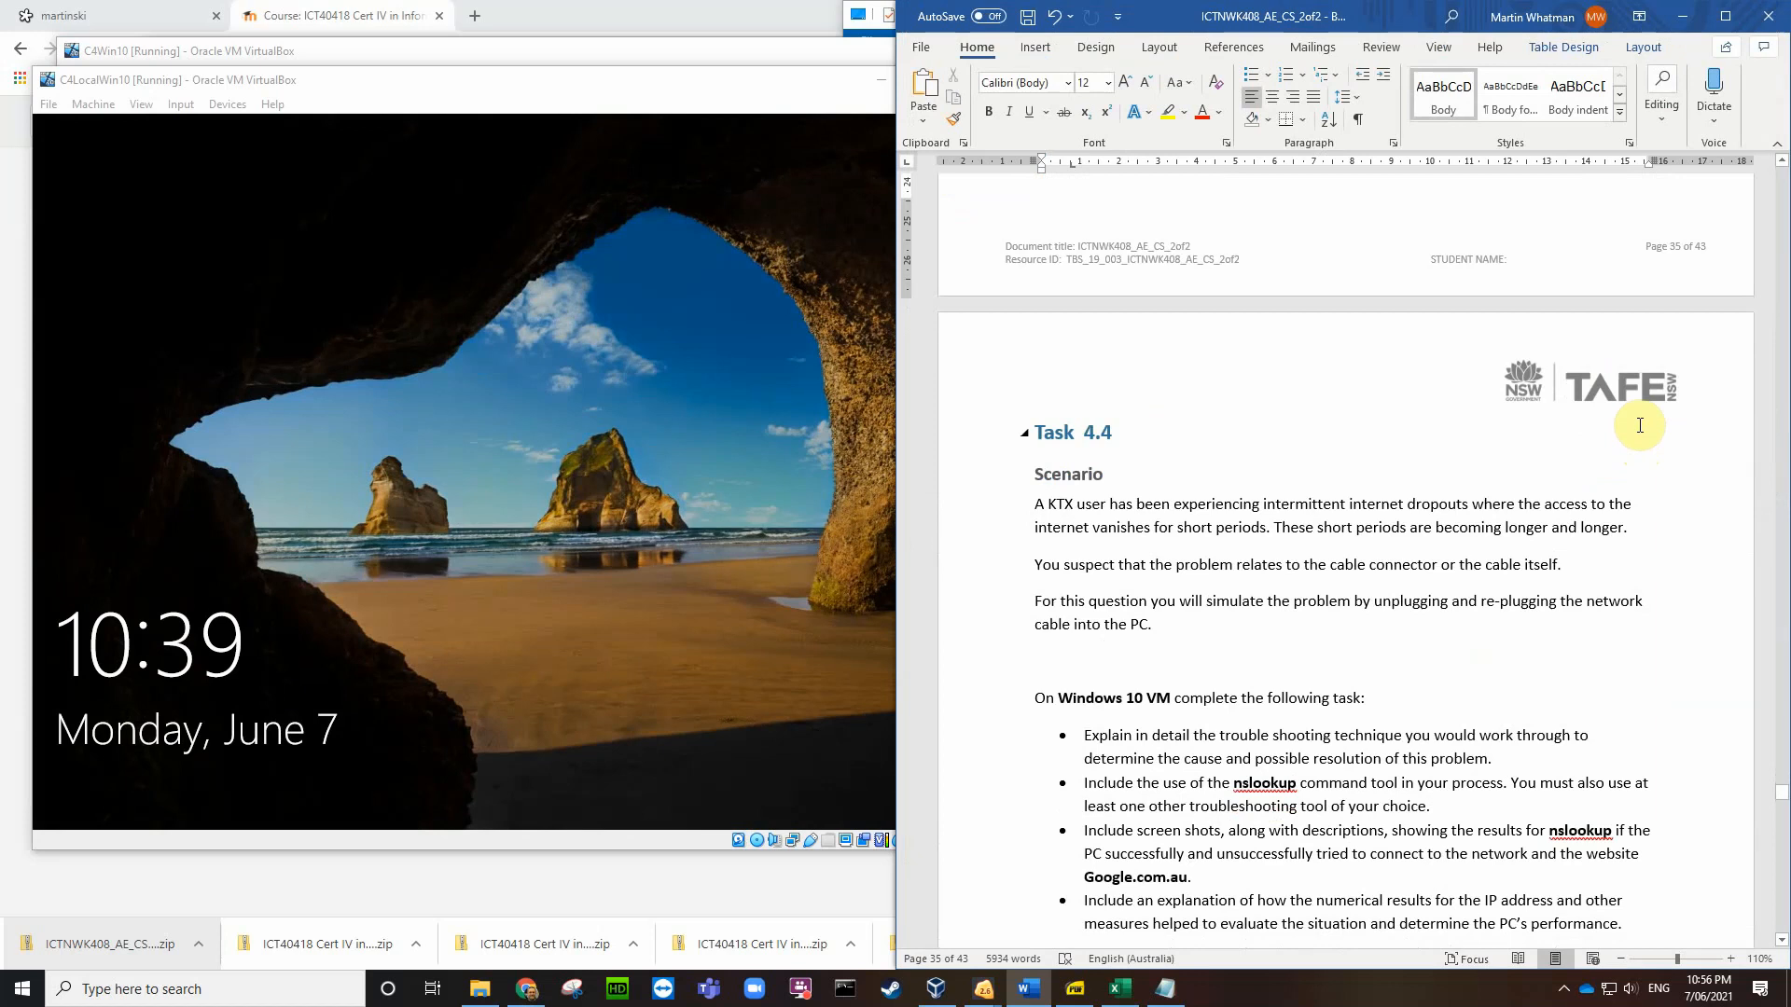
pyautogui.scroll(-1, 1642, 425)
pyautogui.scroll(-3, 1640, 425)
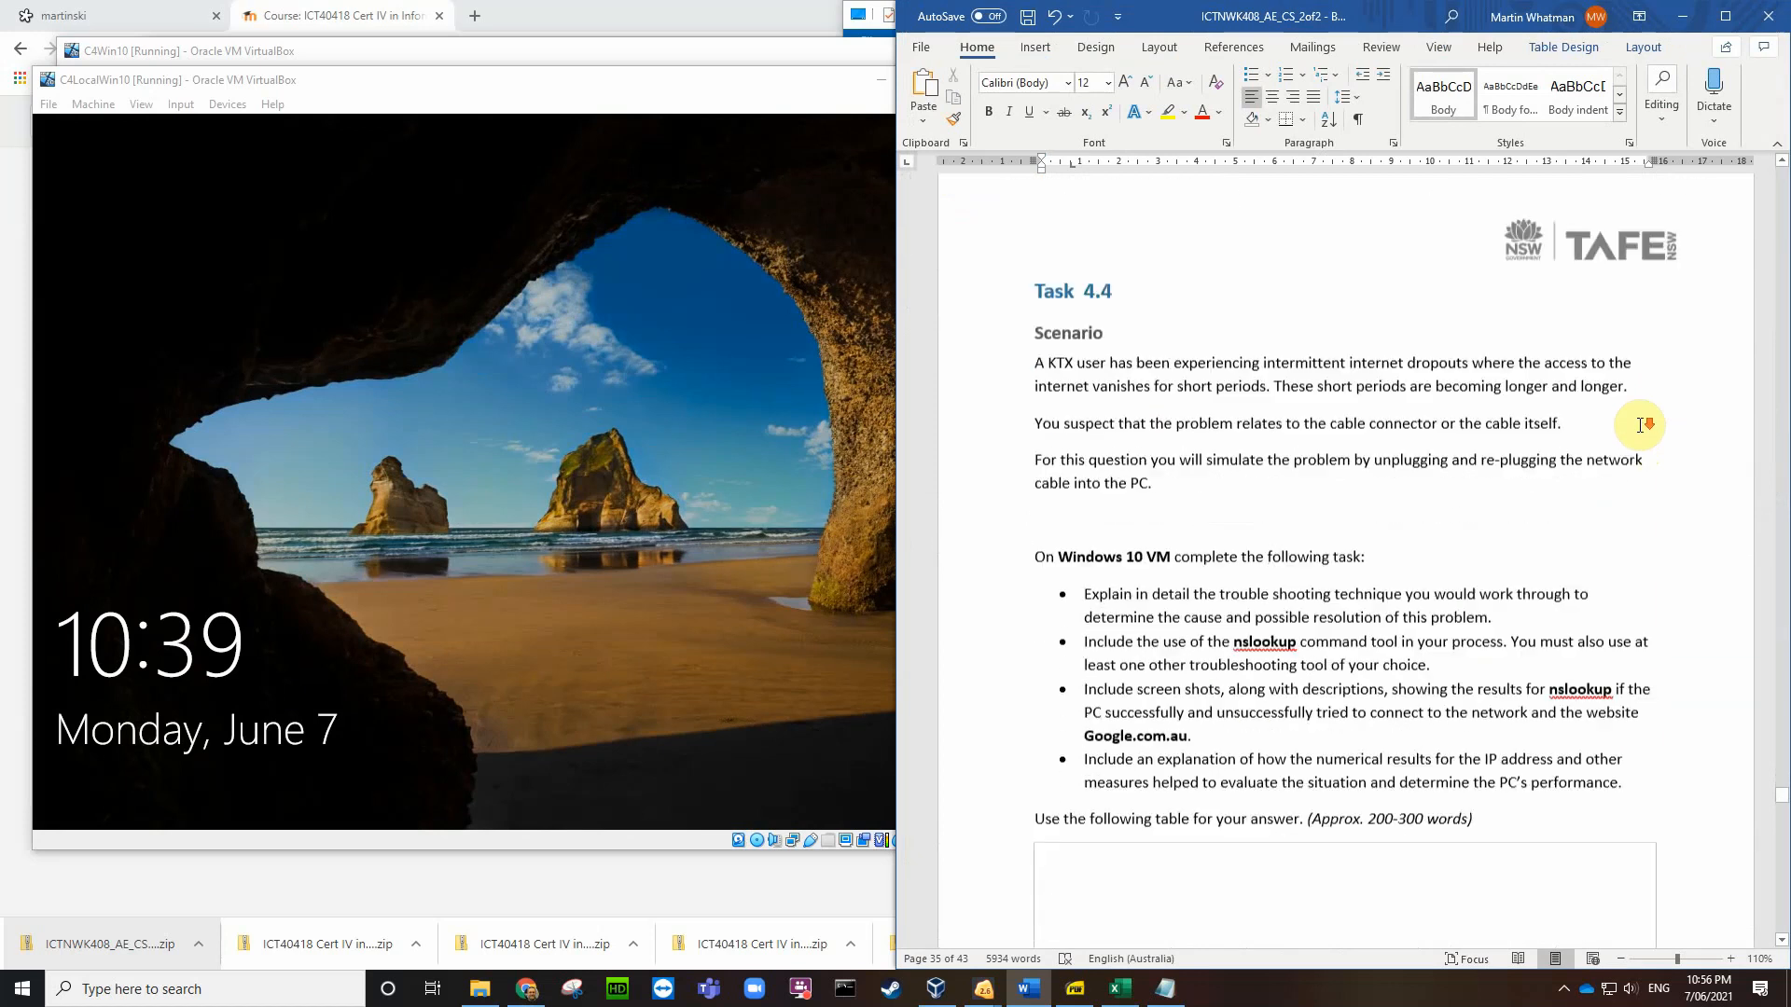
pyautogui.scroll(-1, 1586, 425)
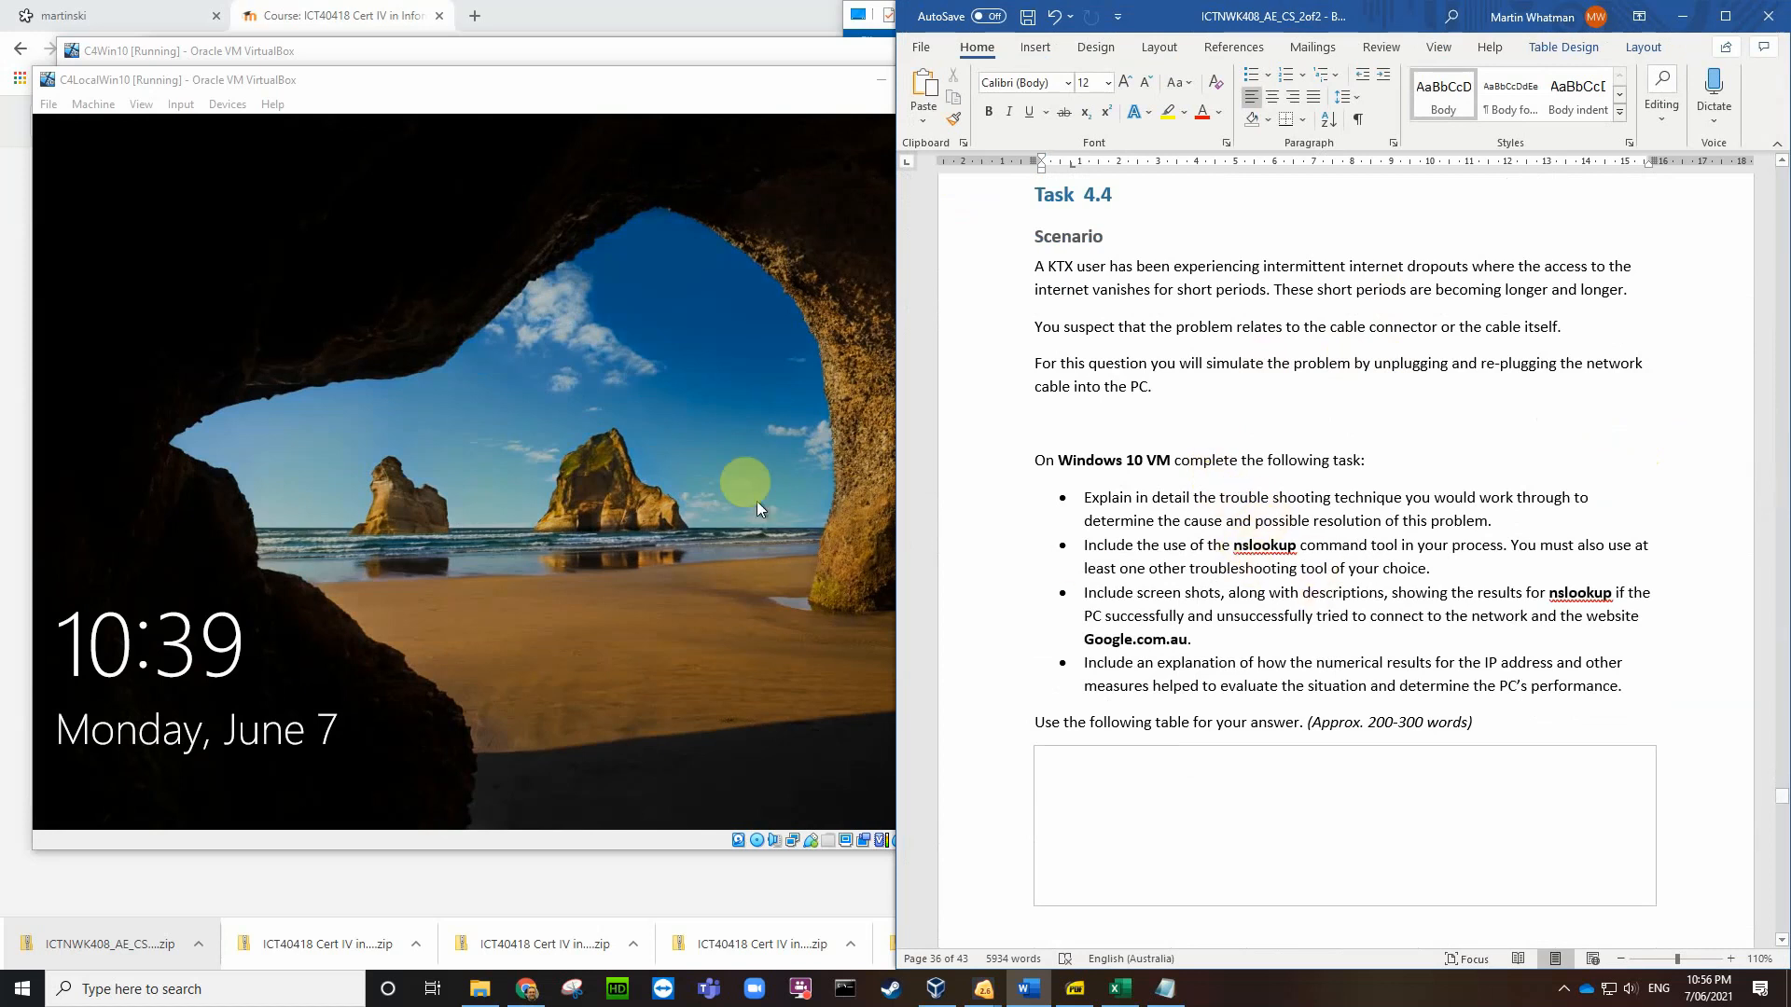
pyautogui.click(714, 397)
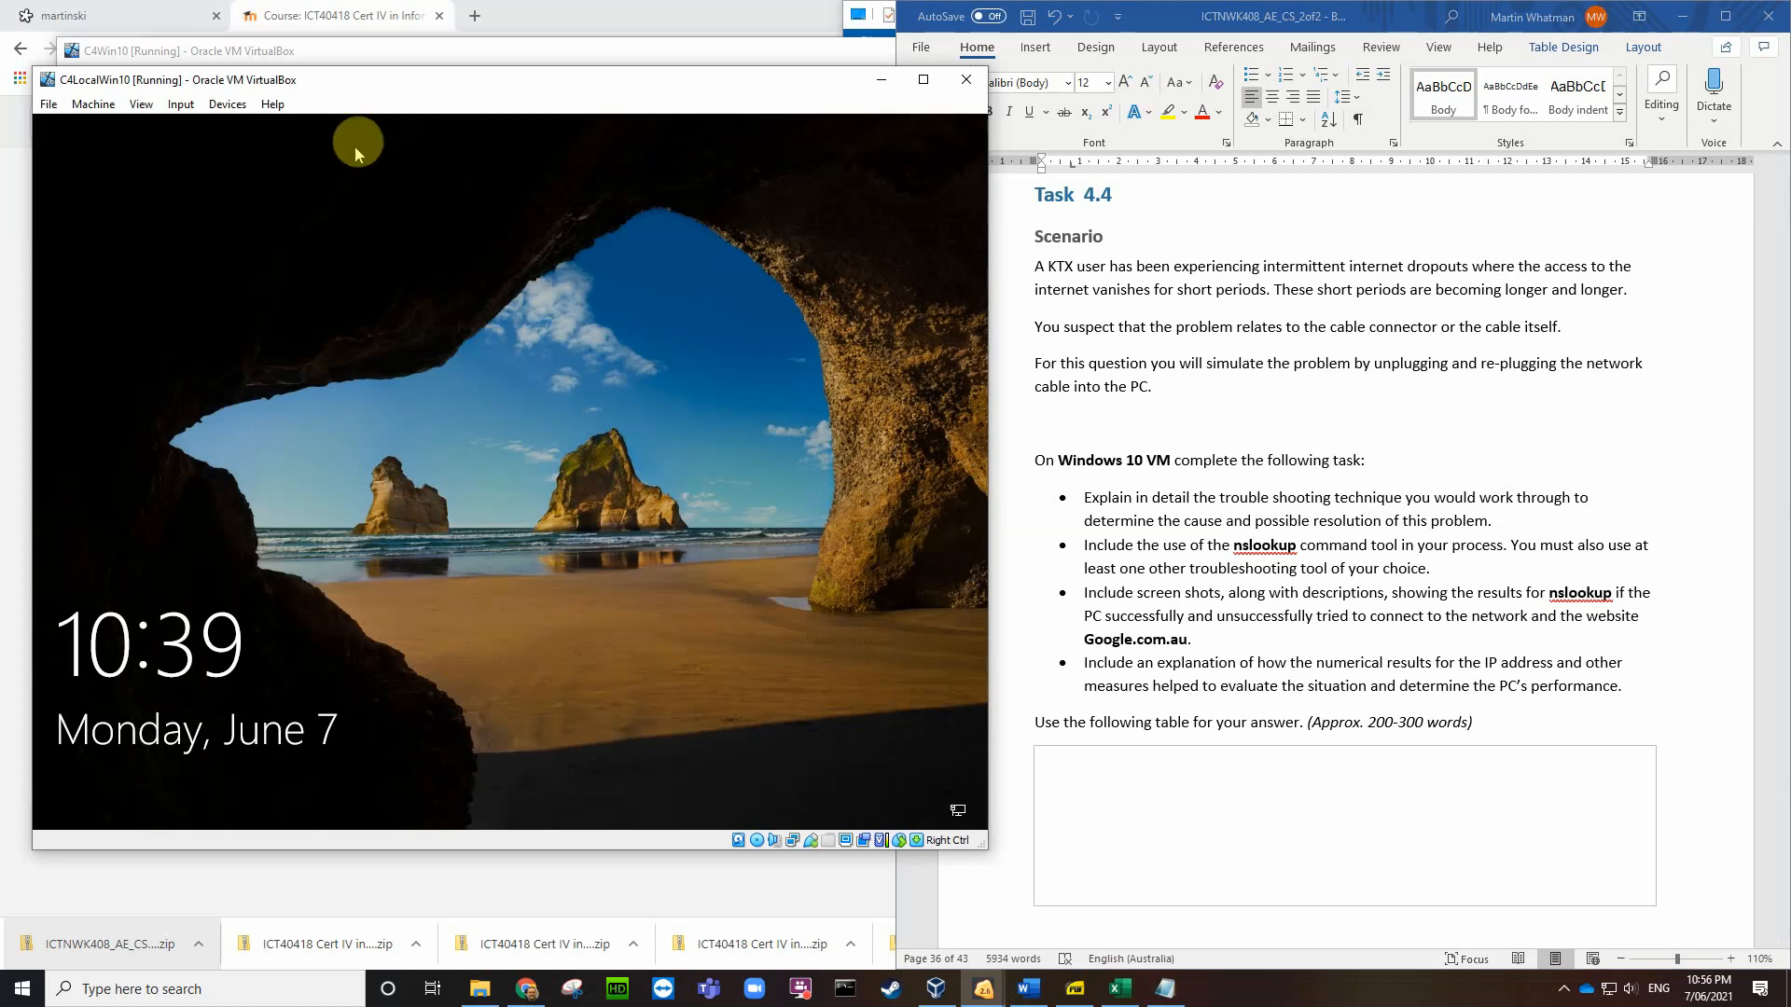
# Step: Sign in to the Windows 10 VM past the Legal Notice with the account password
pyautogui.click(693, 403)
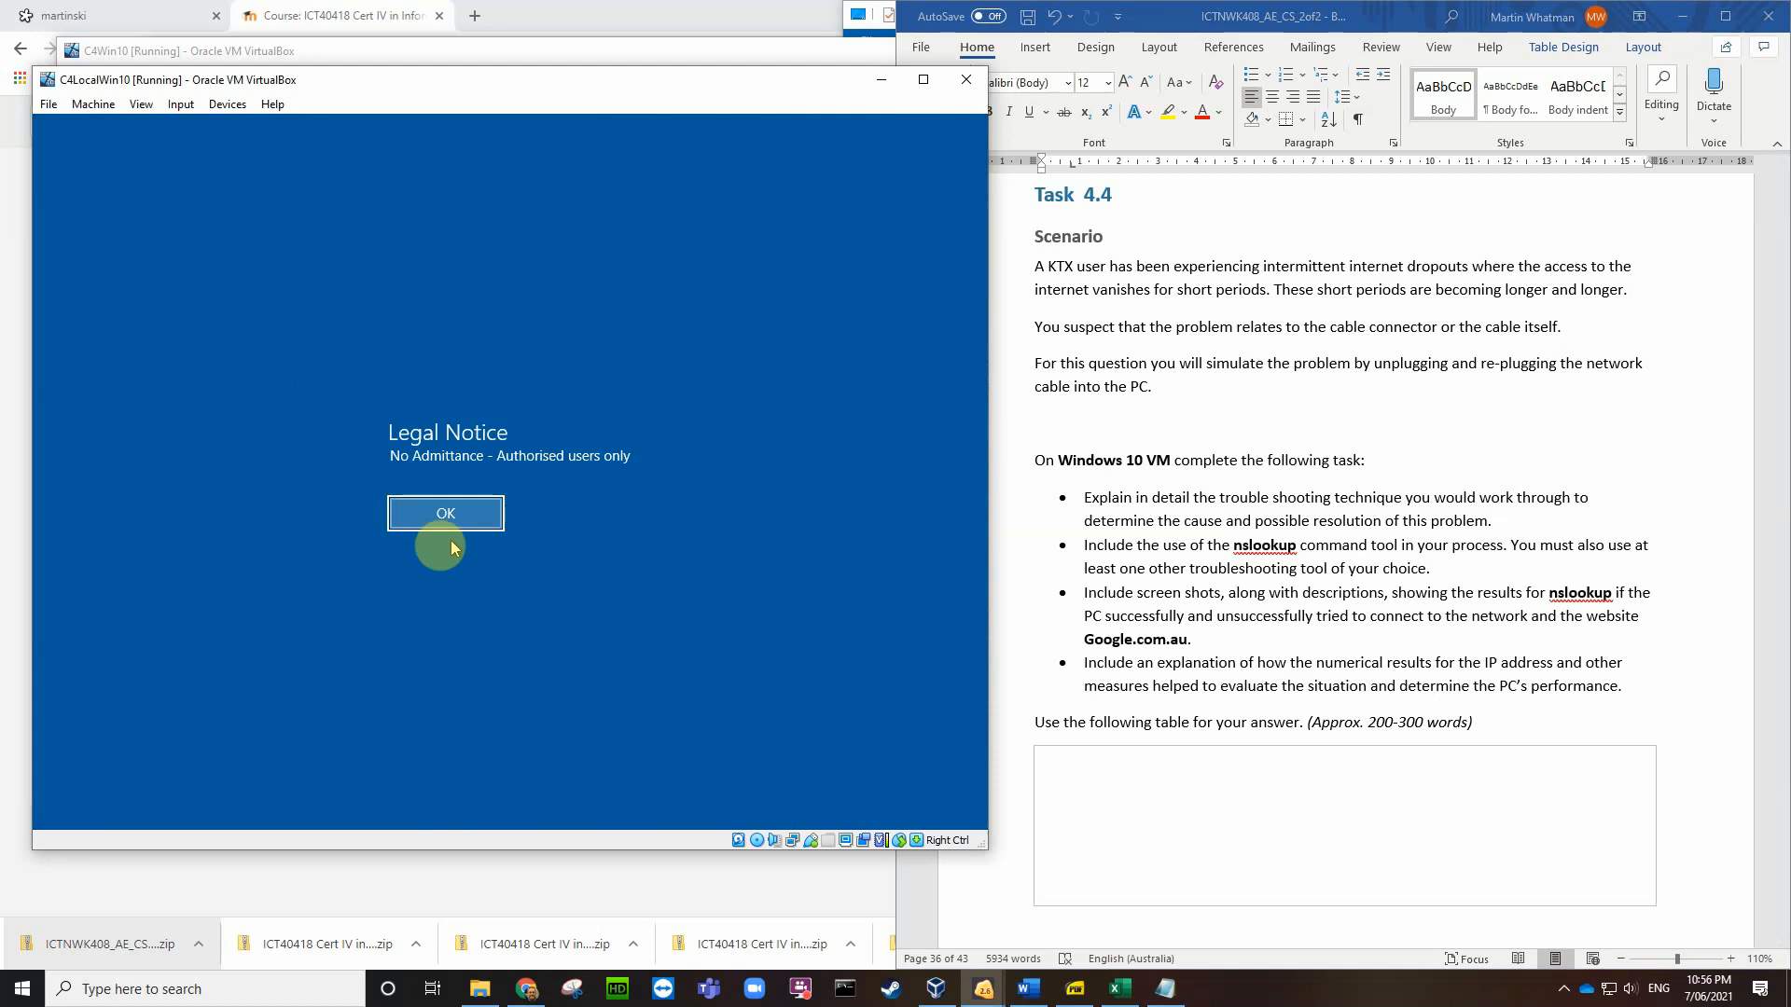
pyautogui.click(459, 507)
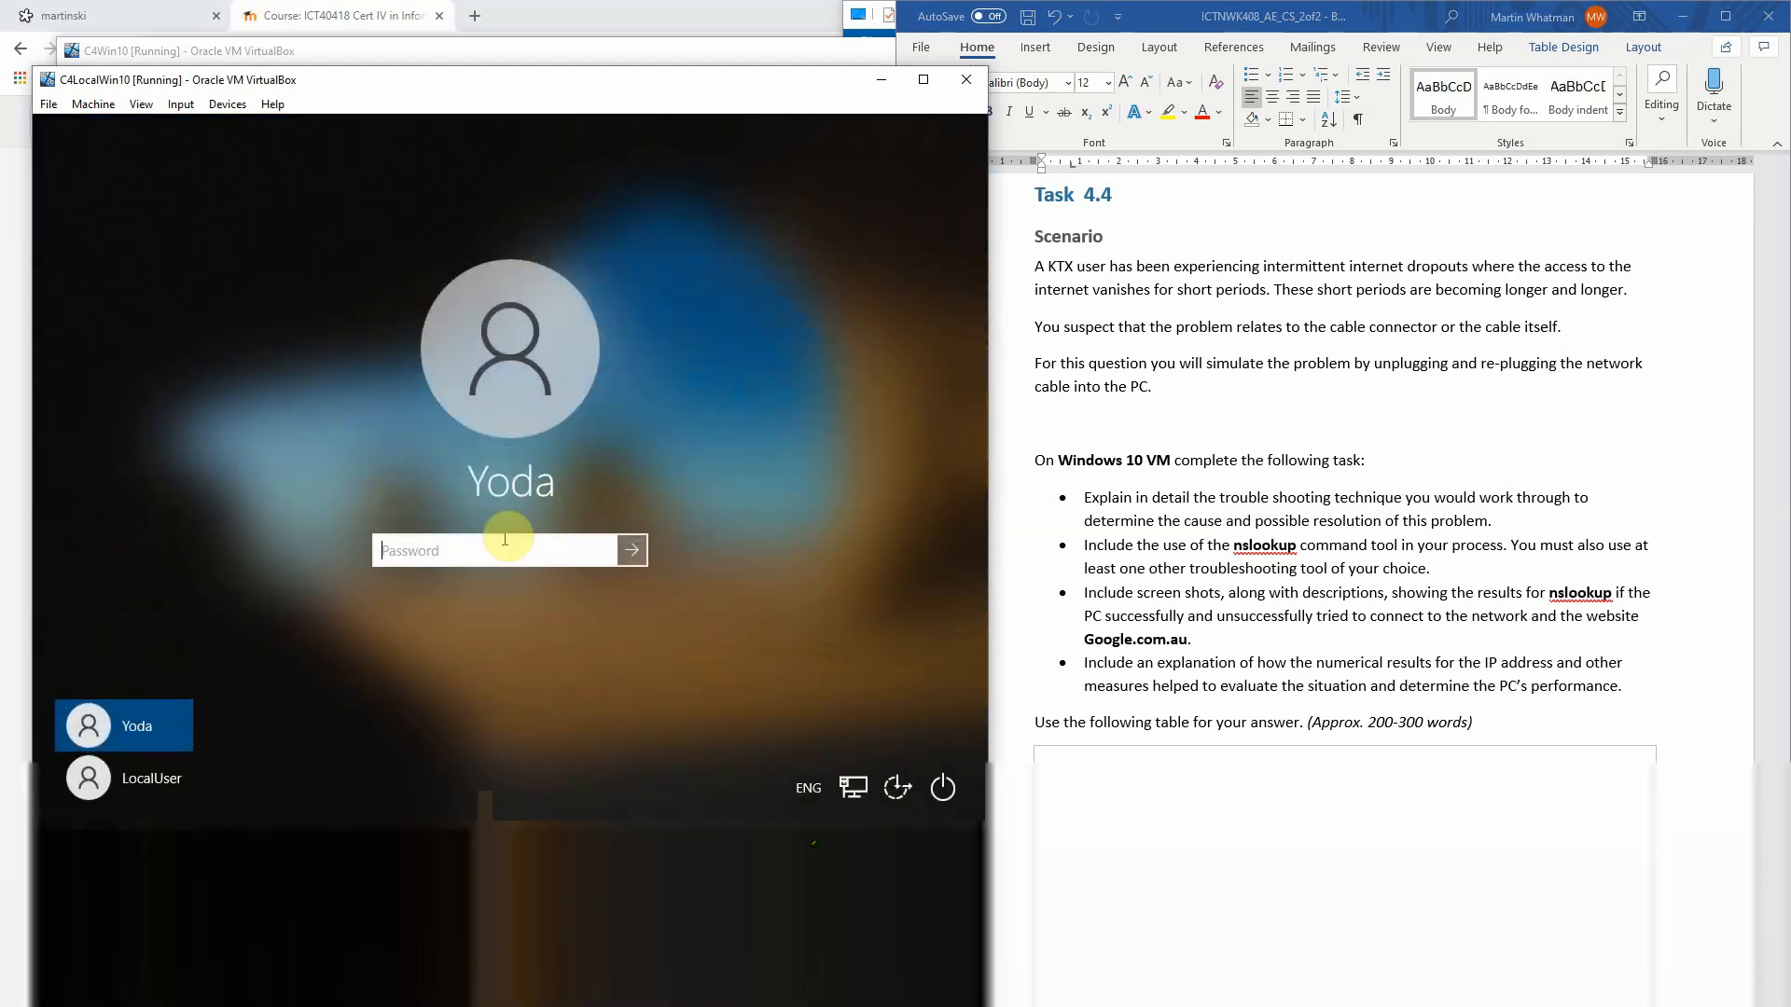
pyautogui.write('•')
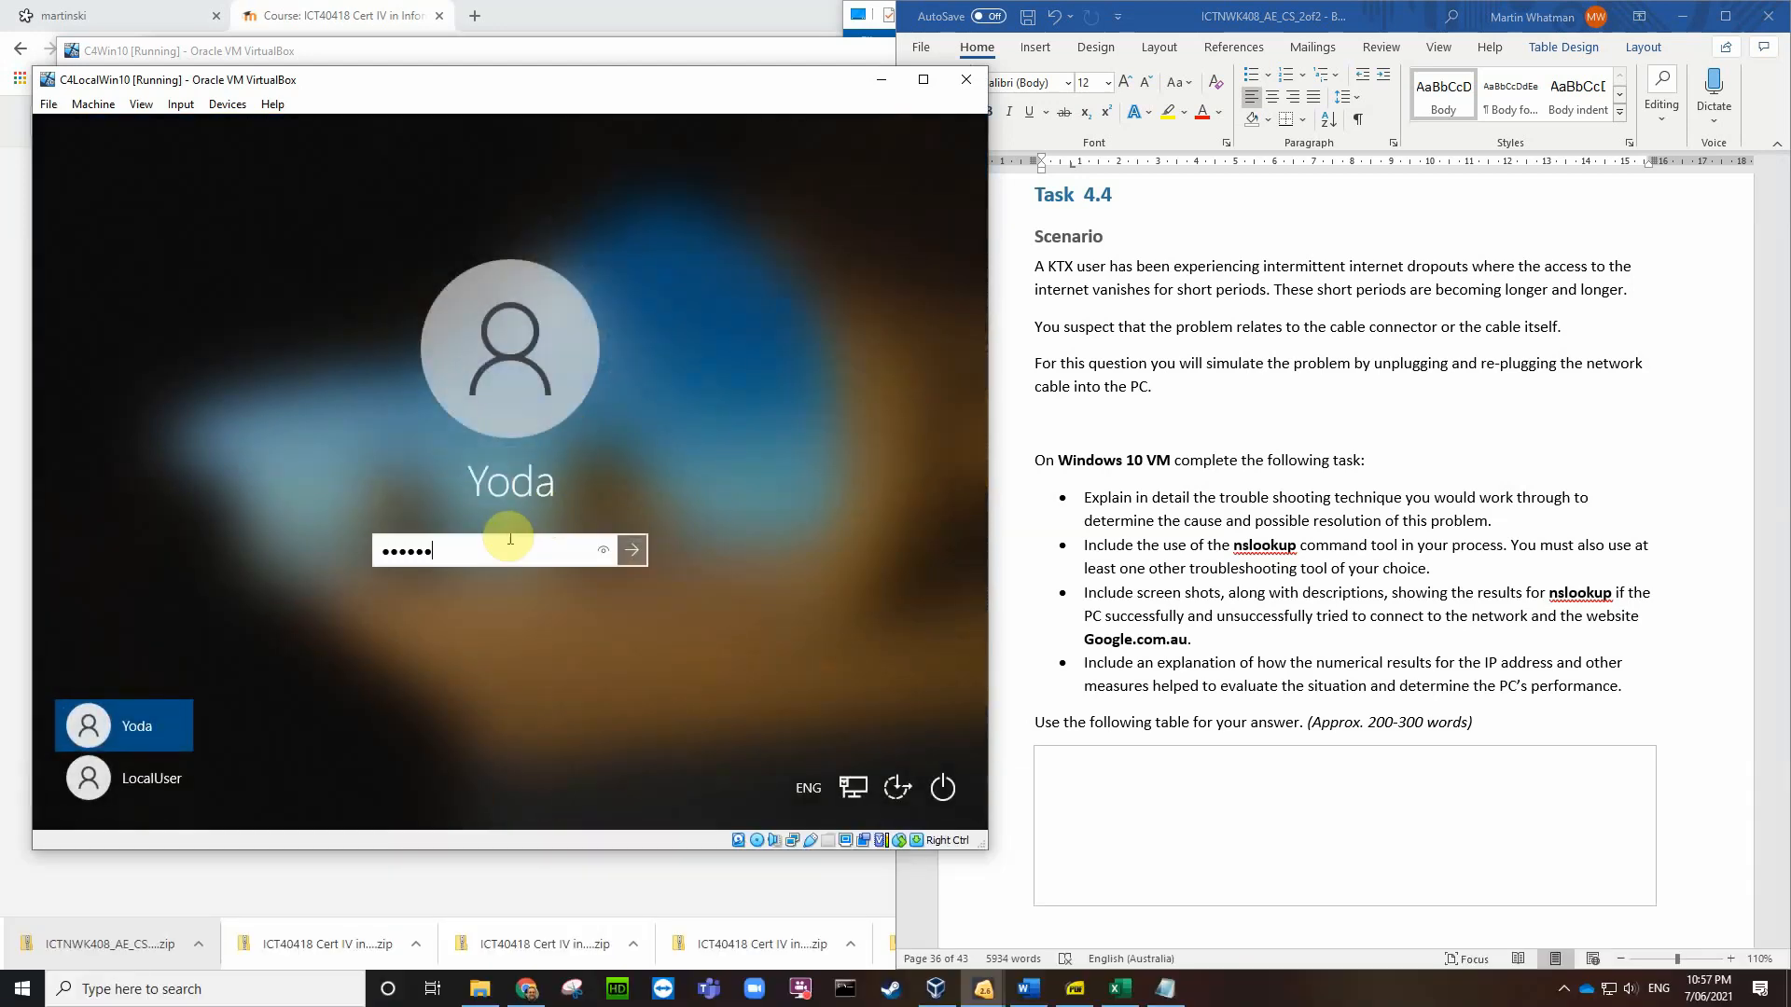
pyautogui.write('••••••••')
pyautogui.press('Return')
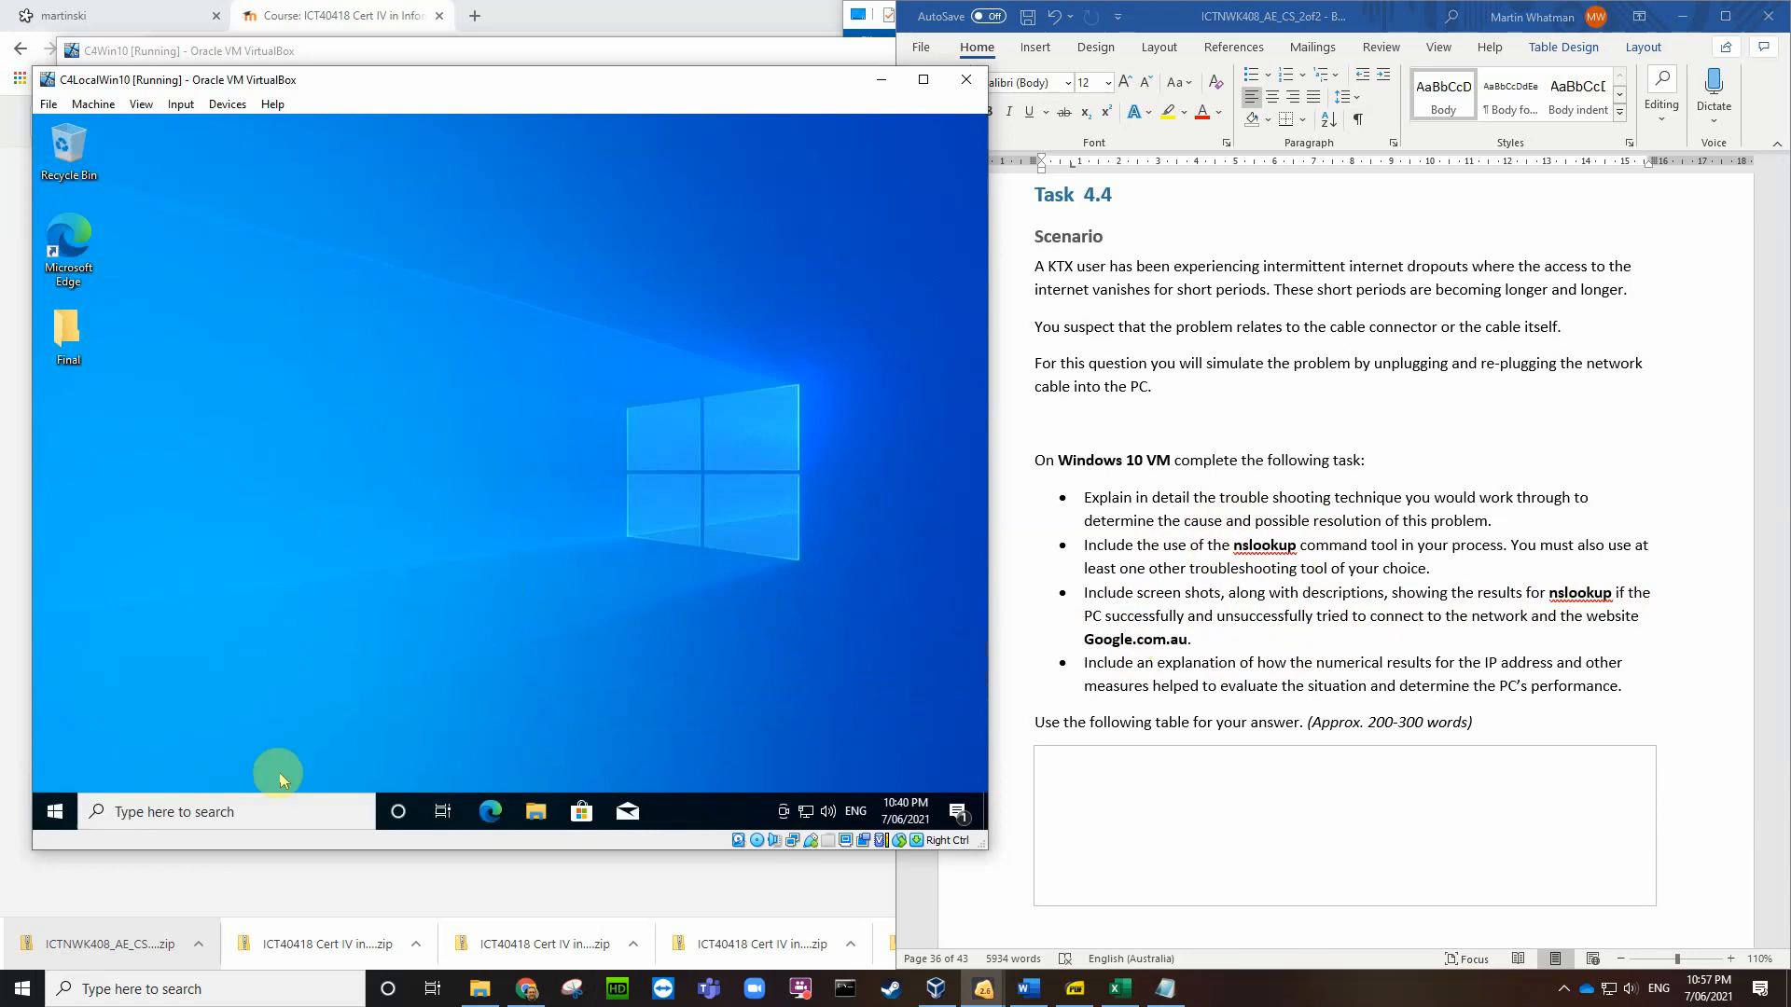
# Step: Search 'cmd' and open Command Prompt
pyautogui.click(242, 812)
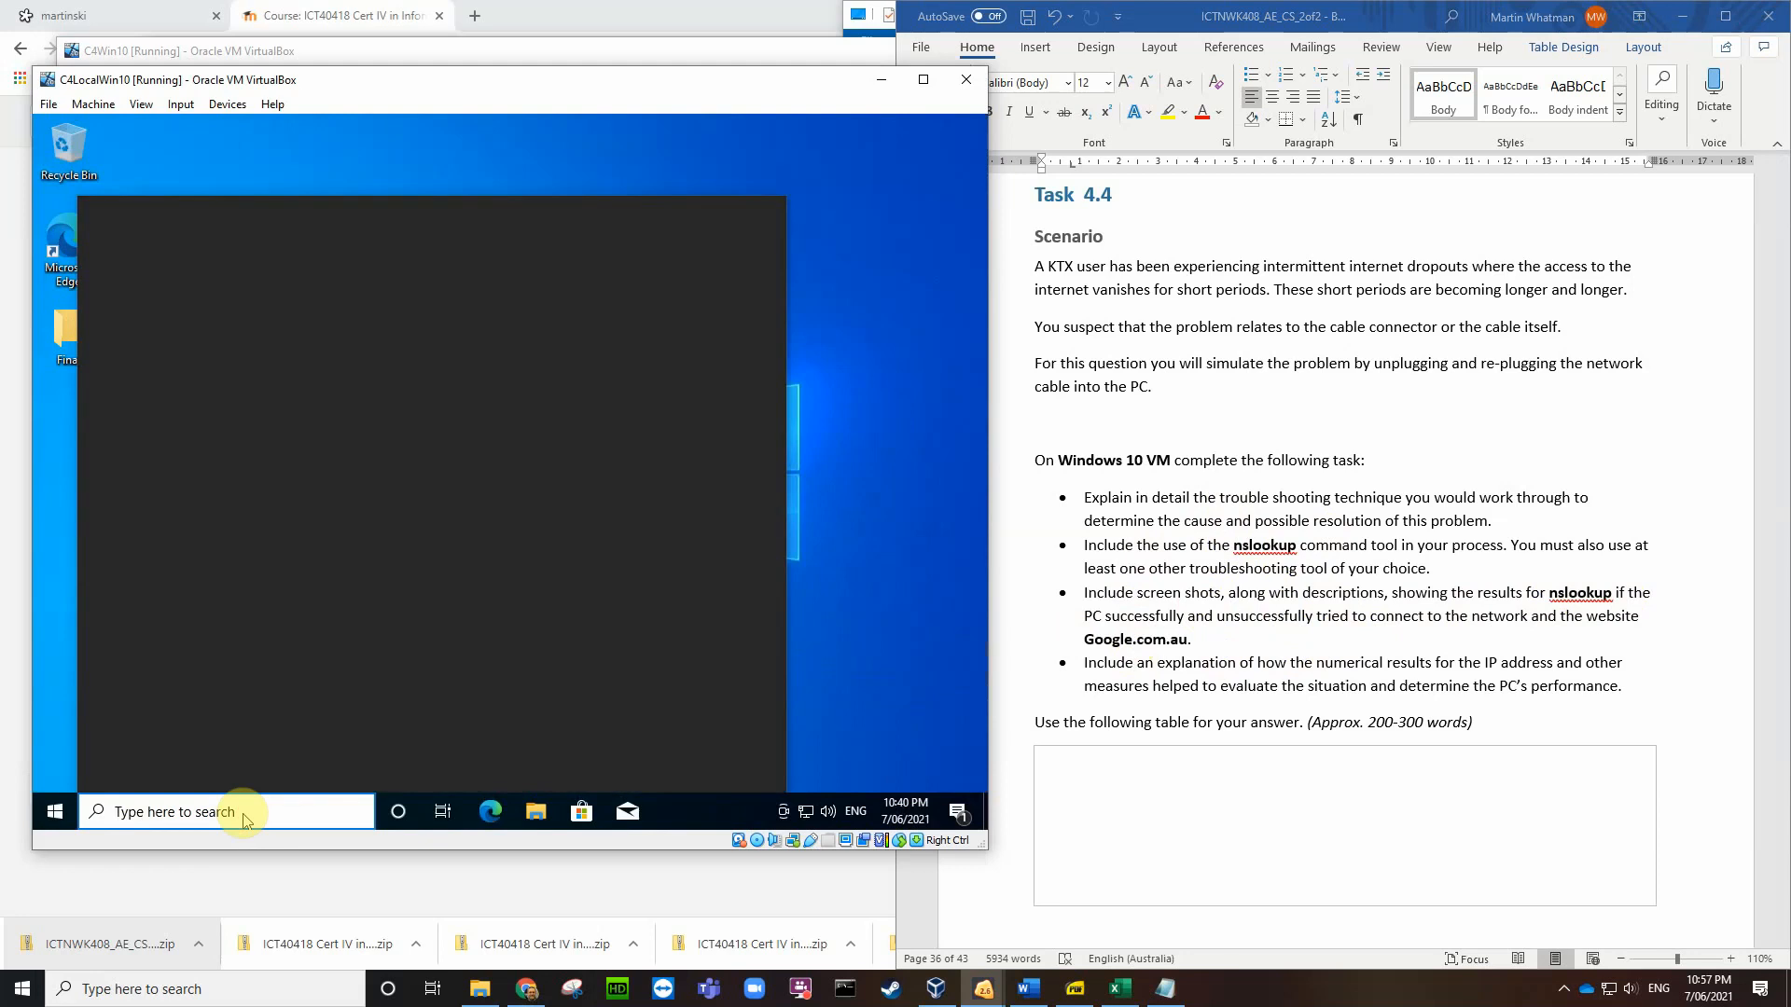
pyautogui.write('cmd')
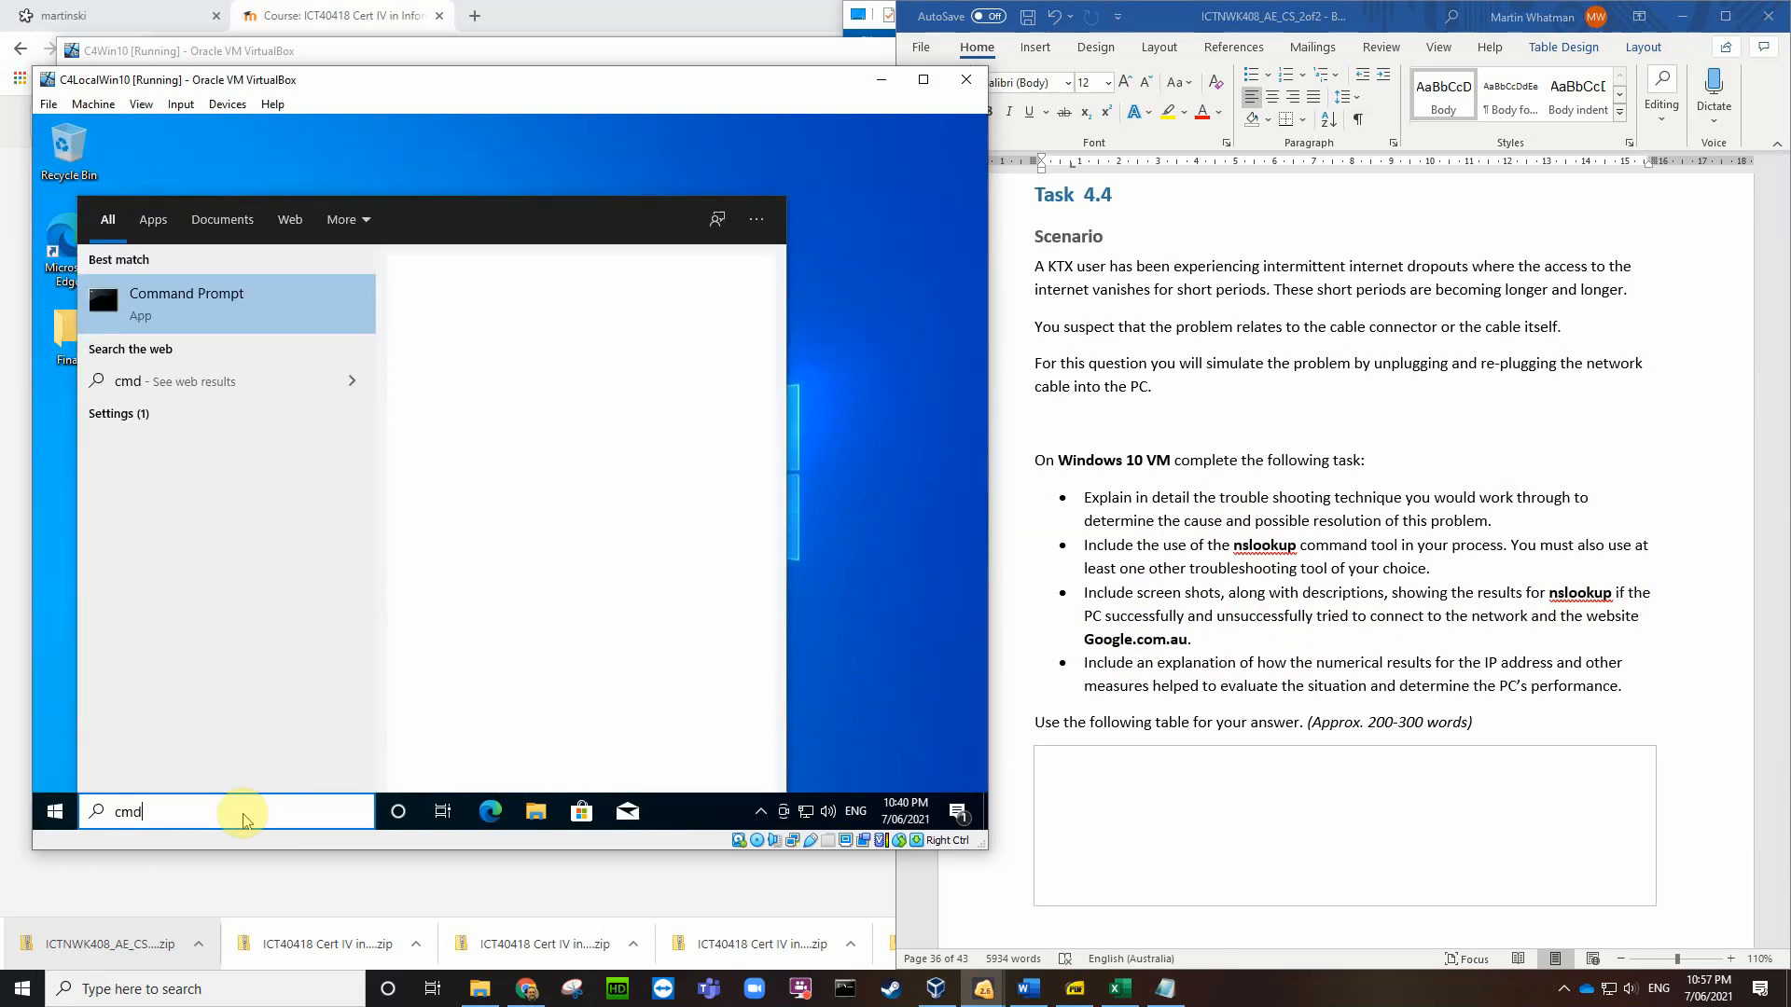
pyautogui.press('Return')
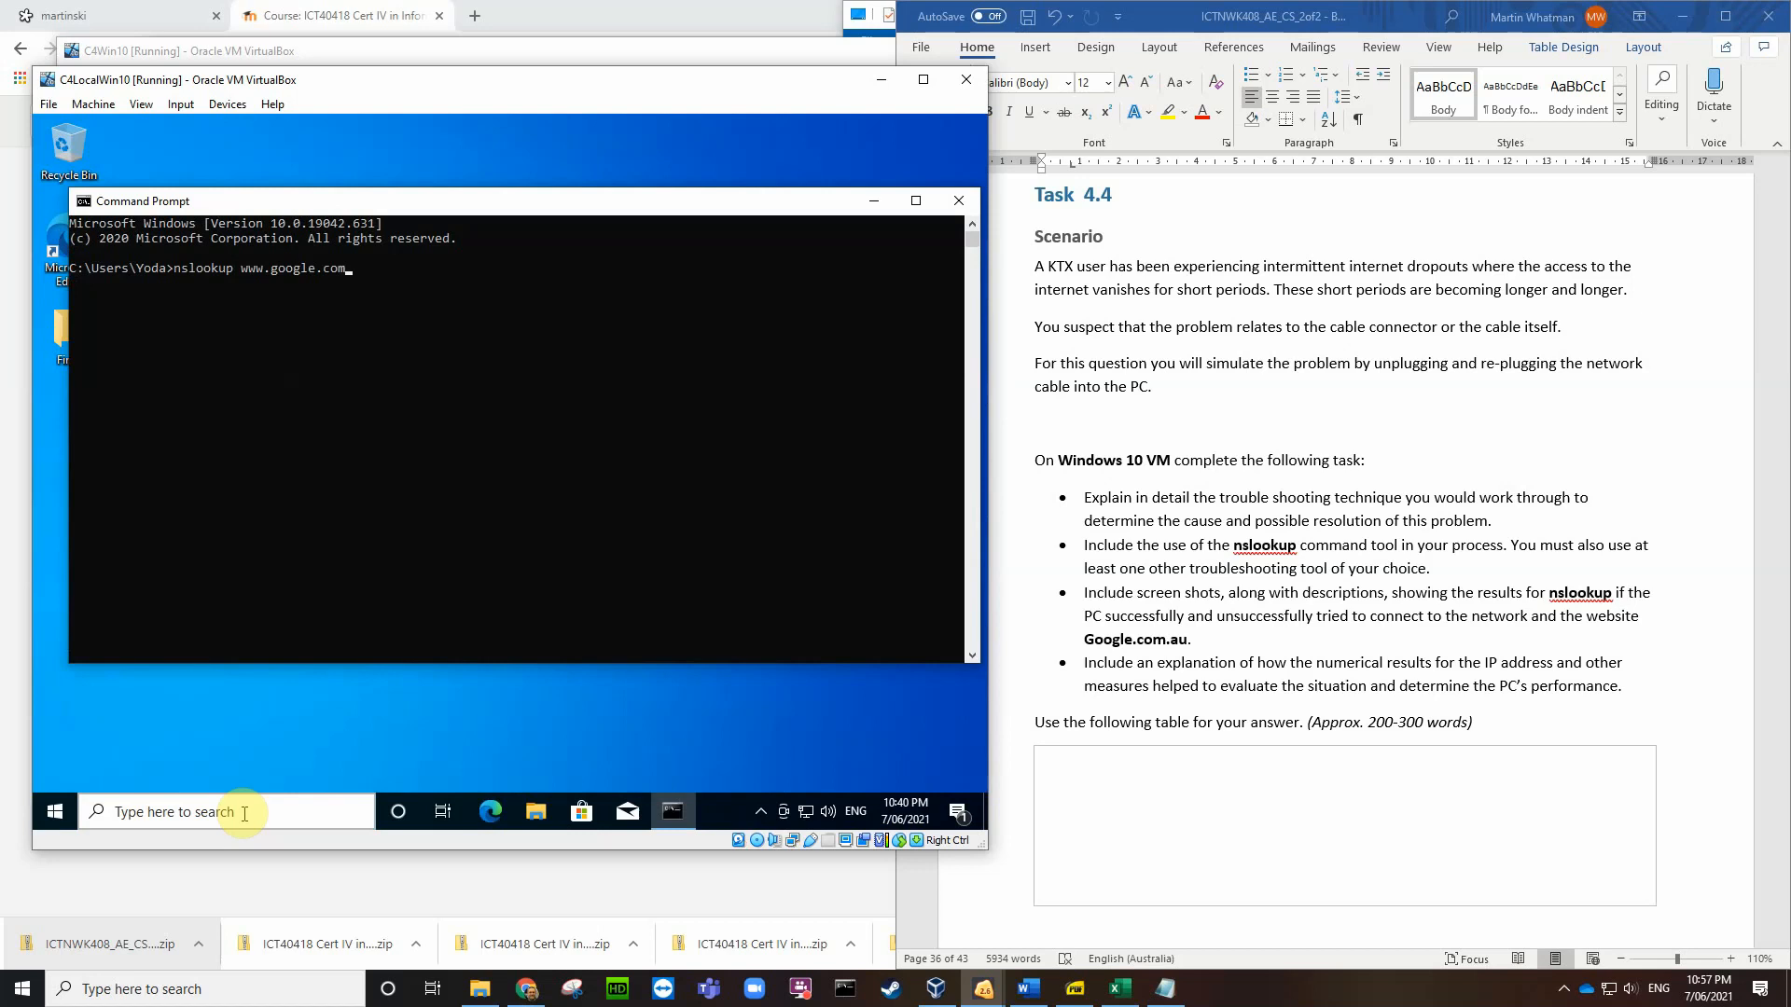
pyautogui.press('Return')
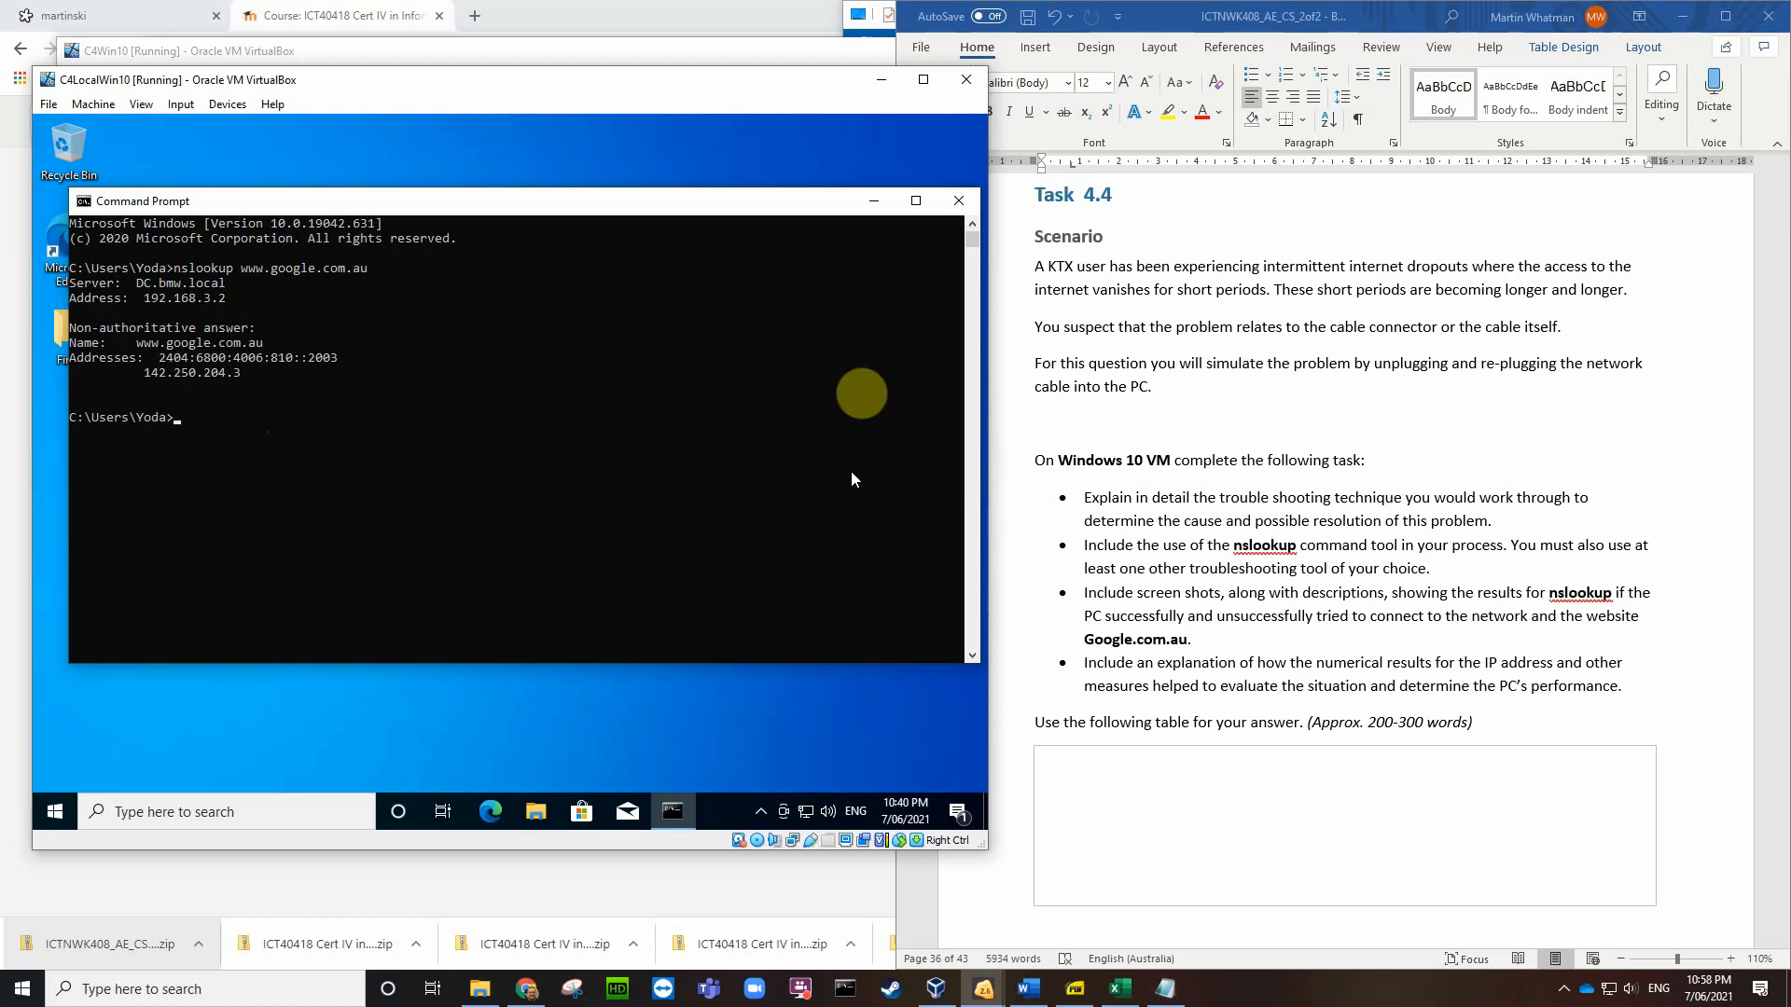
pyautogui.moveTo(737, 190); pyautogui.dragTo(705, 114)
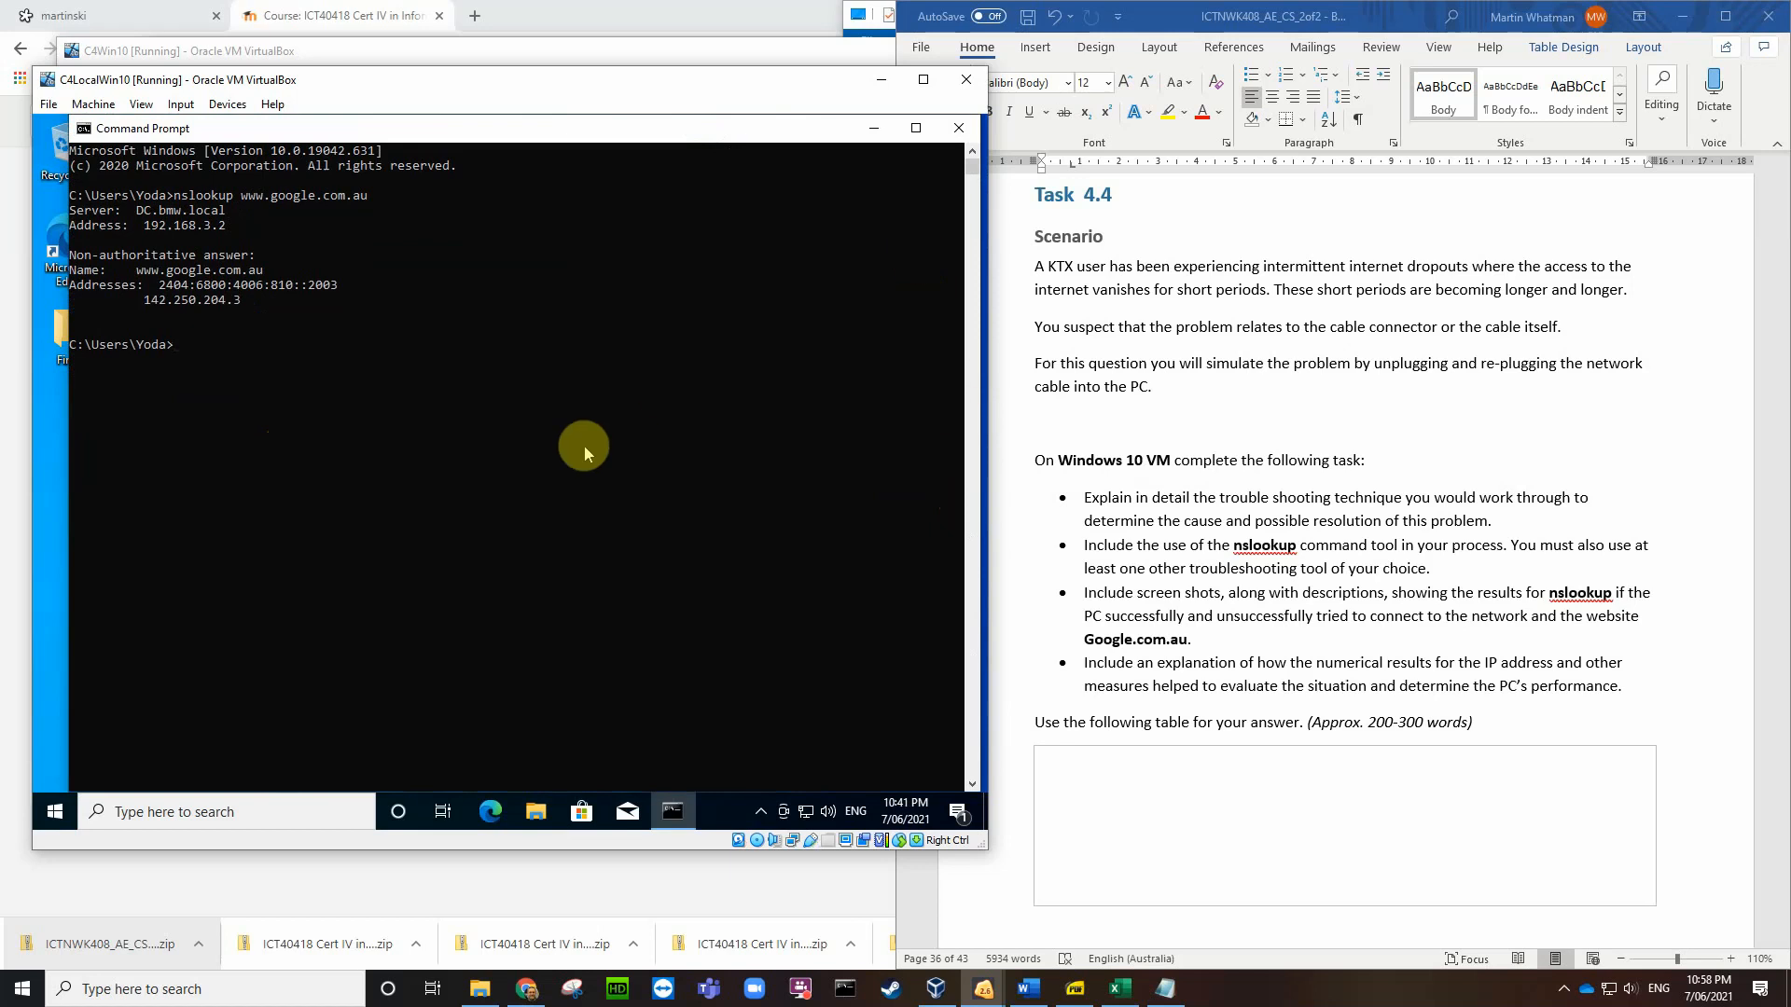
pyautogui.write('tracert www.google.com.au')
pyautogui.press('Return')
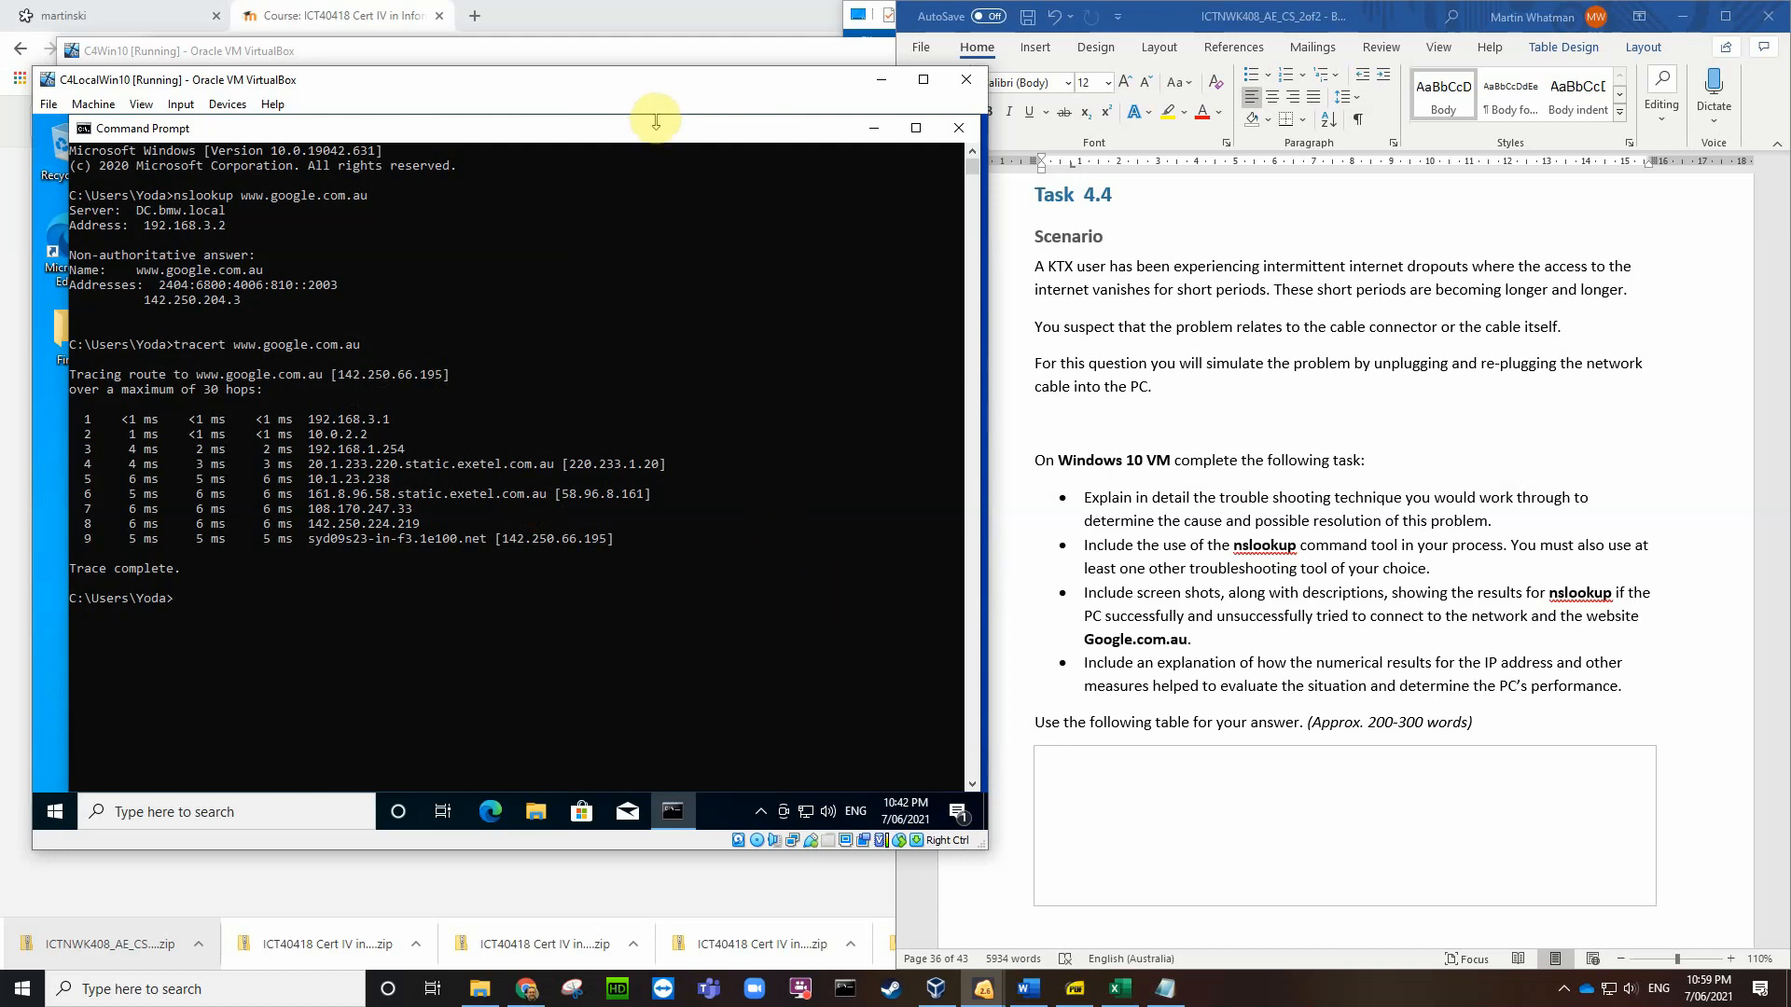
# Step: Shorten the Command Prompt window and save a Desktop screenshot of the nslookup and tracert output
pyautogui.moveTo(656, 121); pyautogui.dragTo(645, 166)
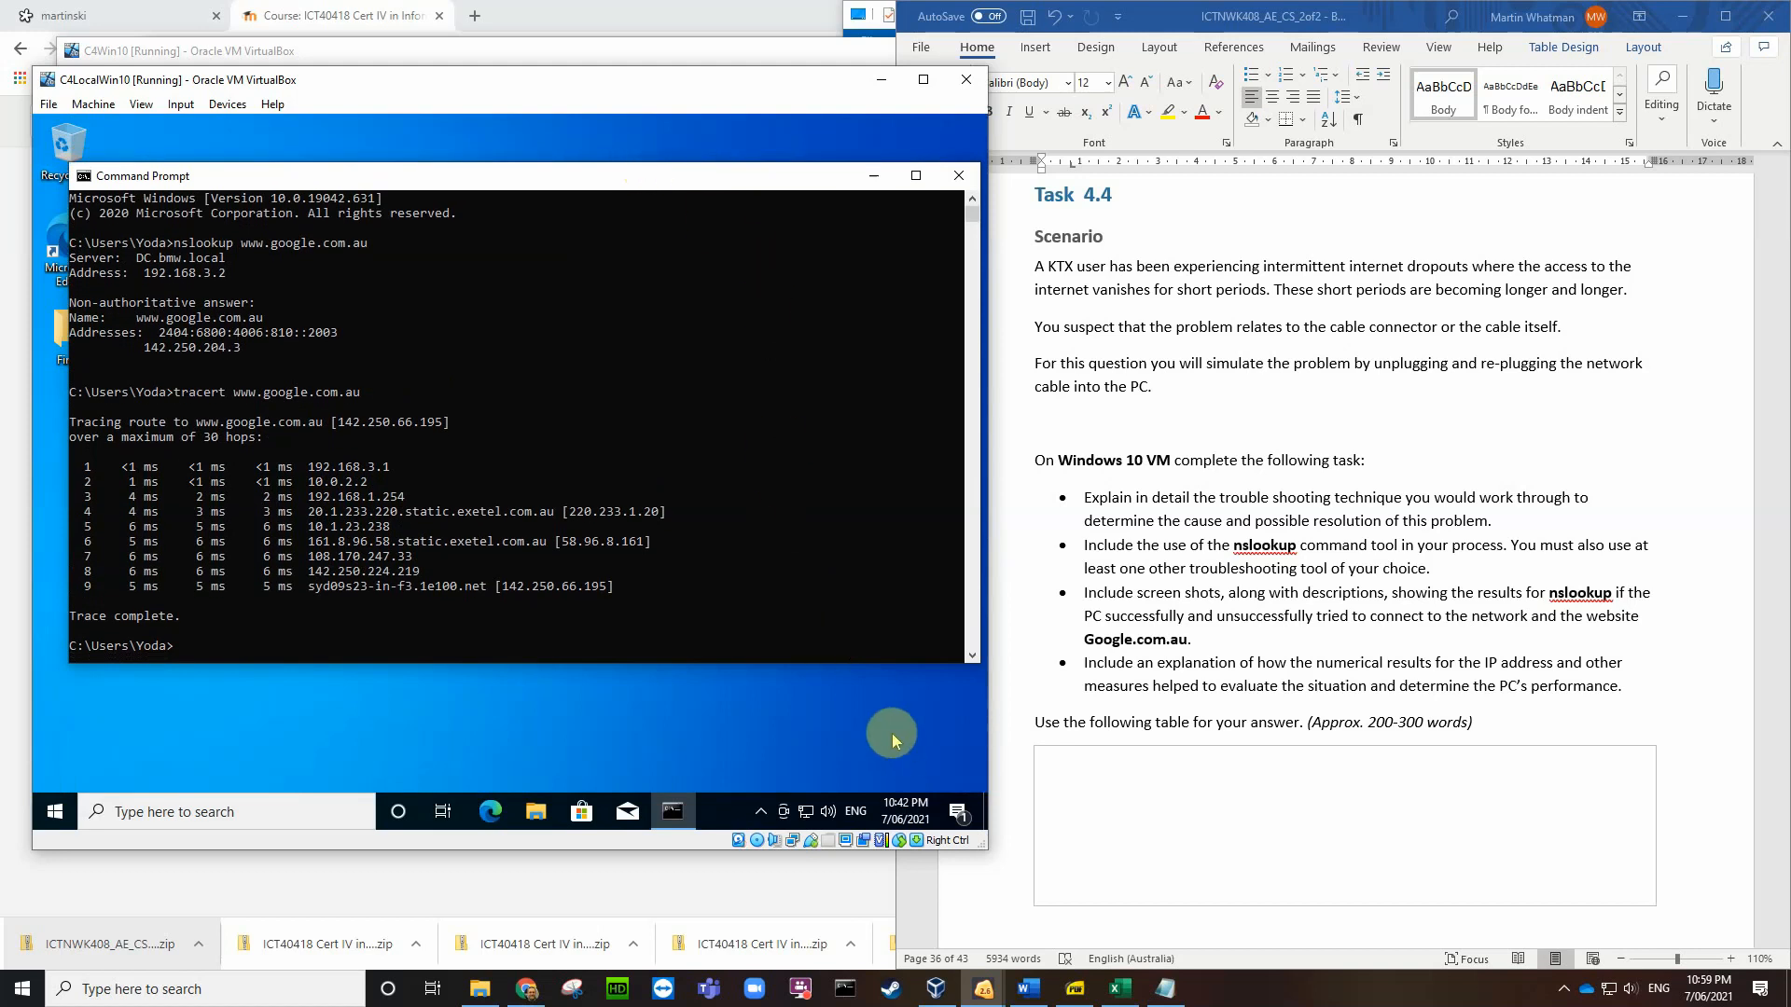
pyautogui.press('Control_R+e')
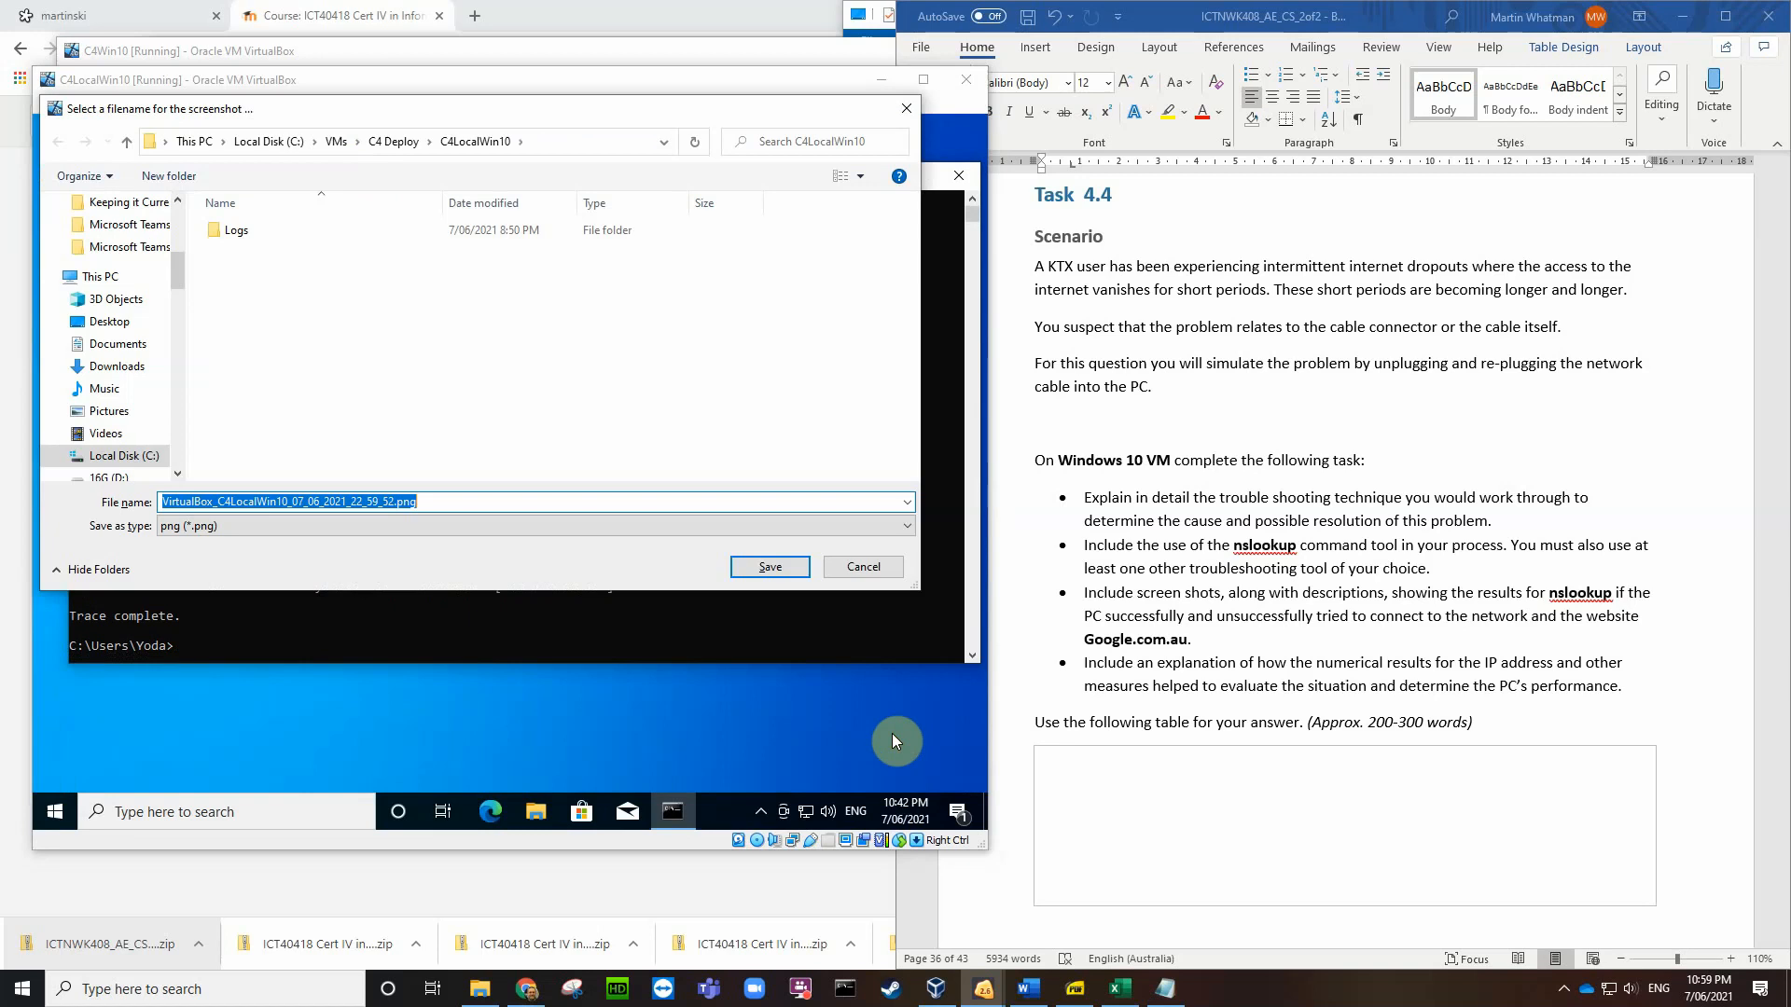
pyautogui.click(110, 327)
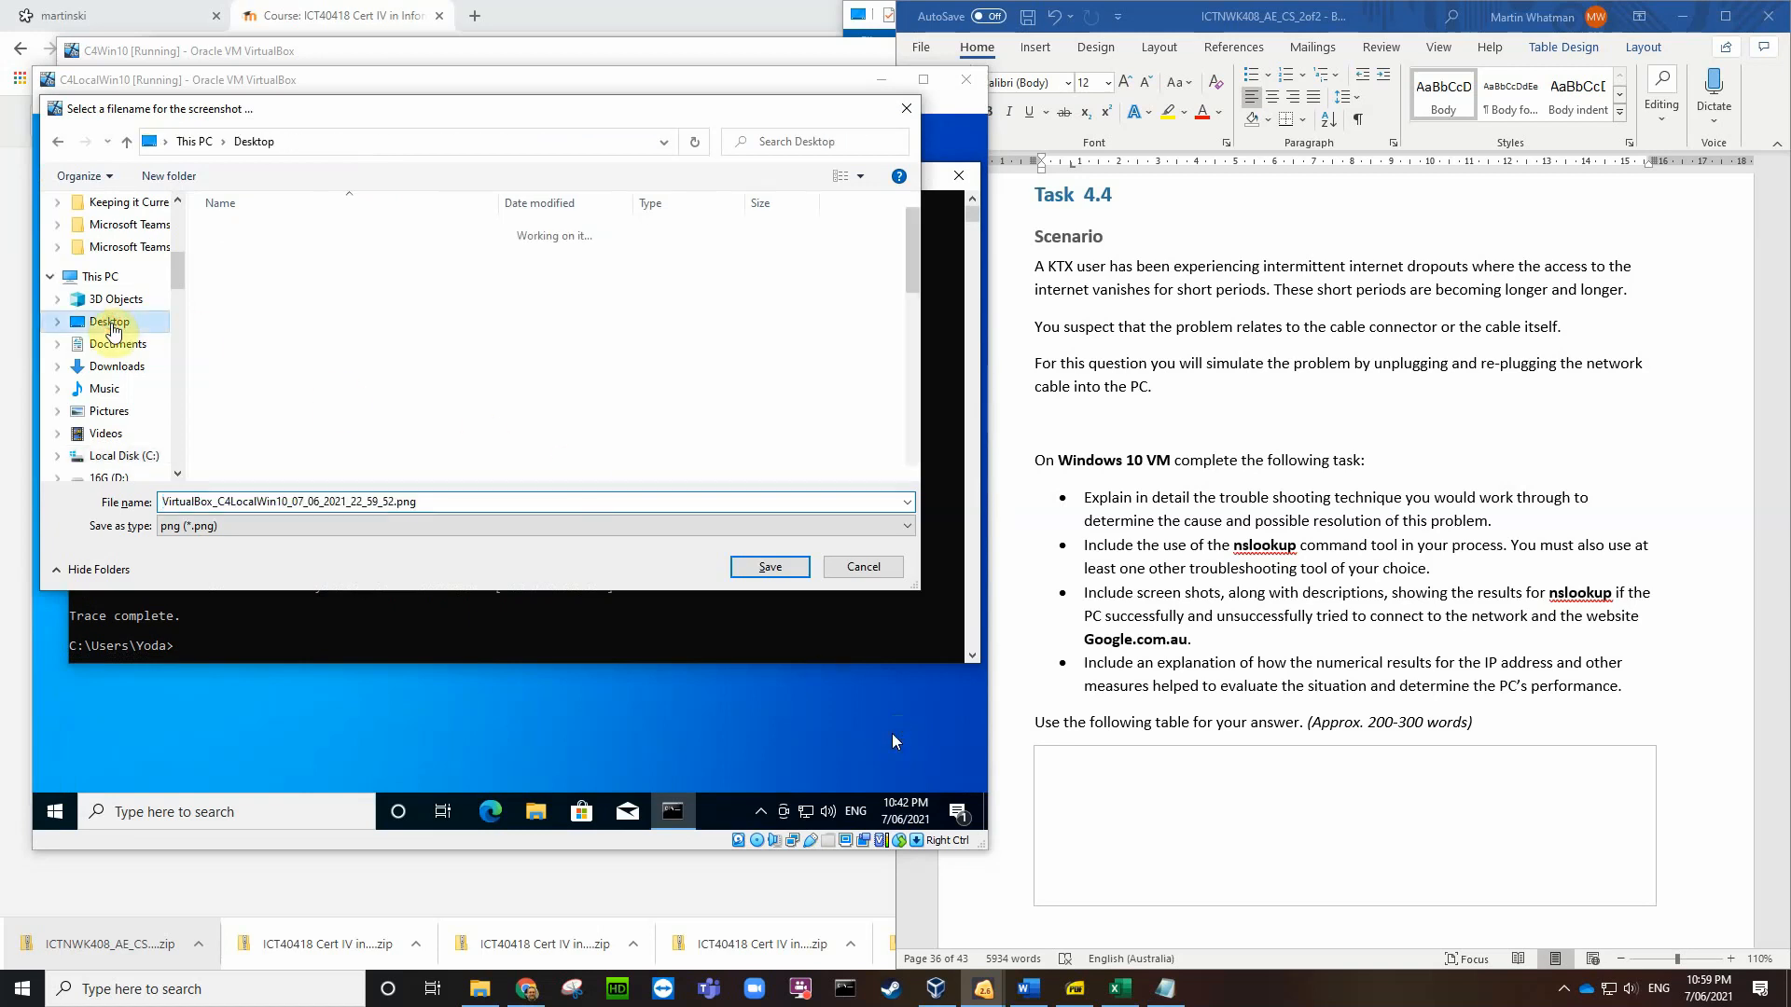
pyautogui.scroll(-10, 411, 397)
pyautogui.scroll(10, 410, 397)
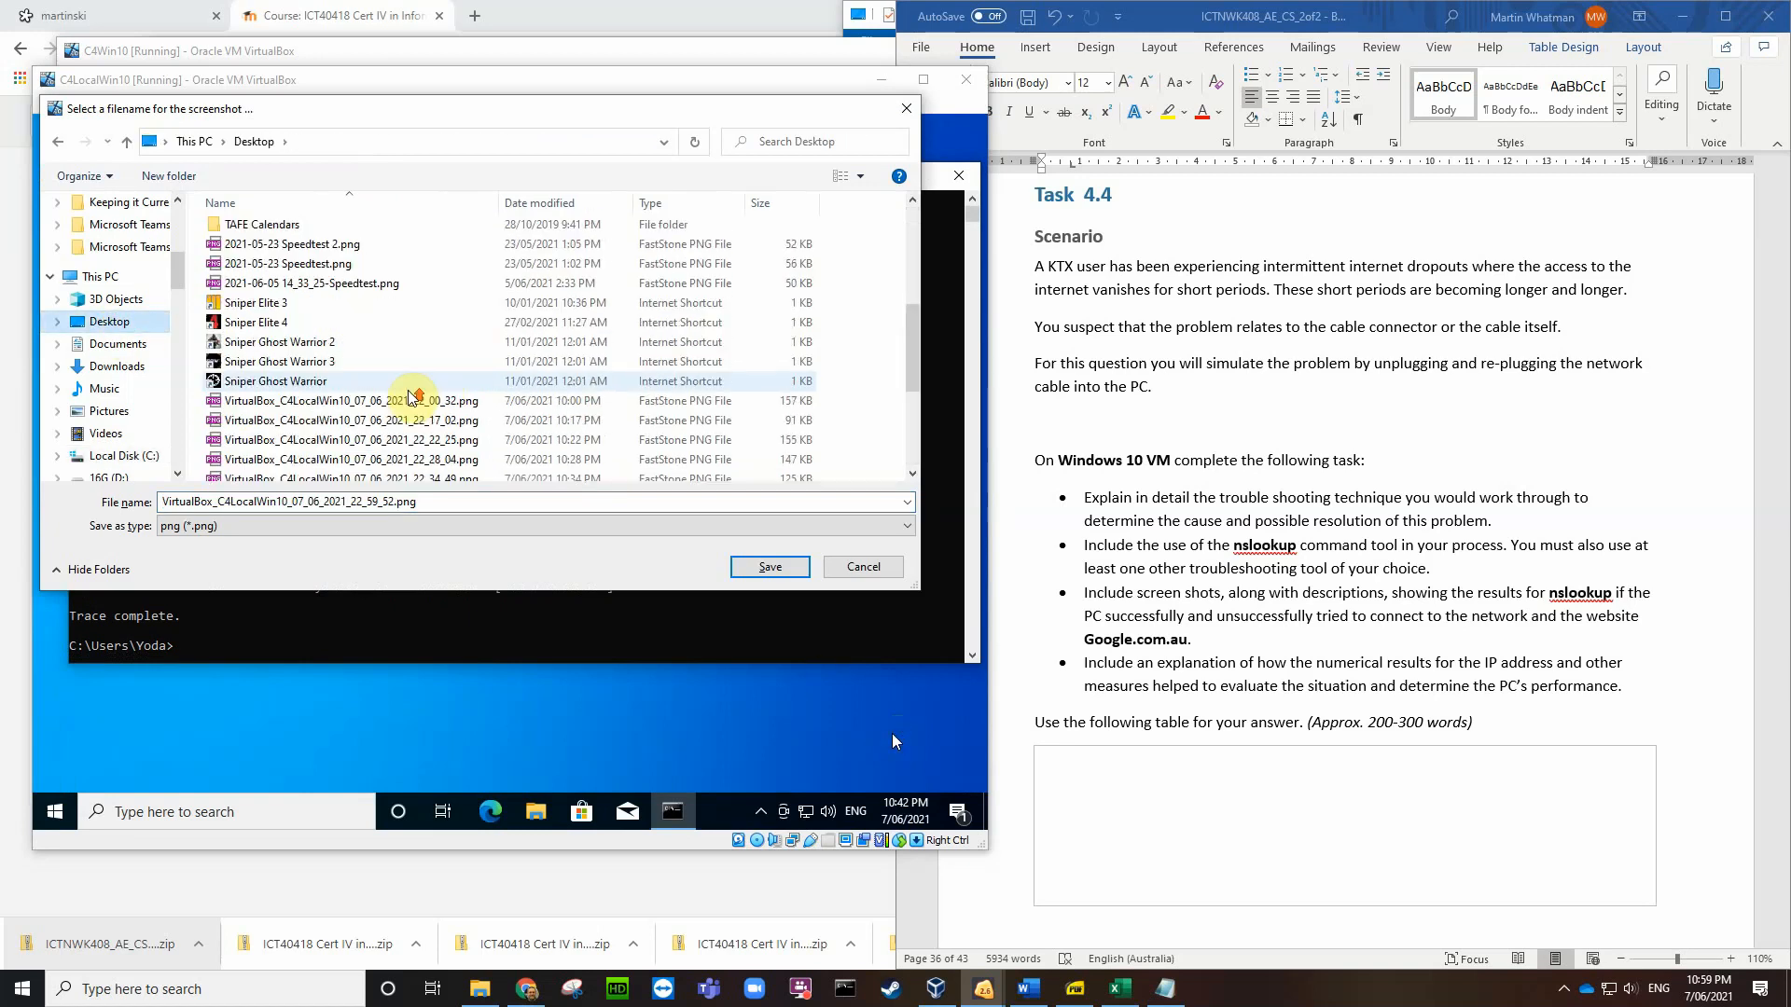
pyautogui.click(765, 566)
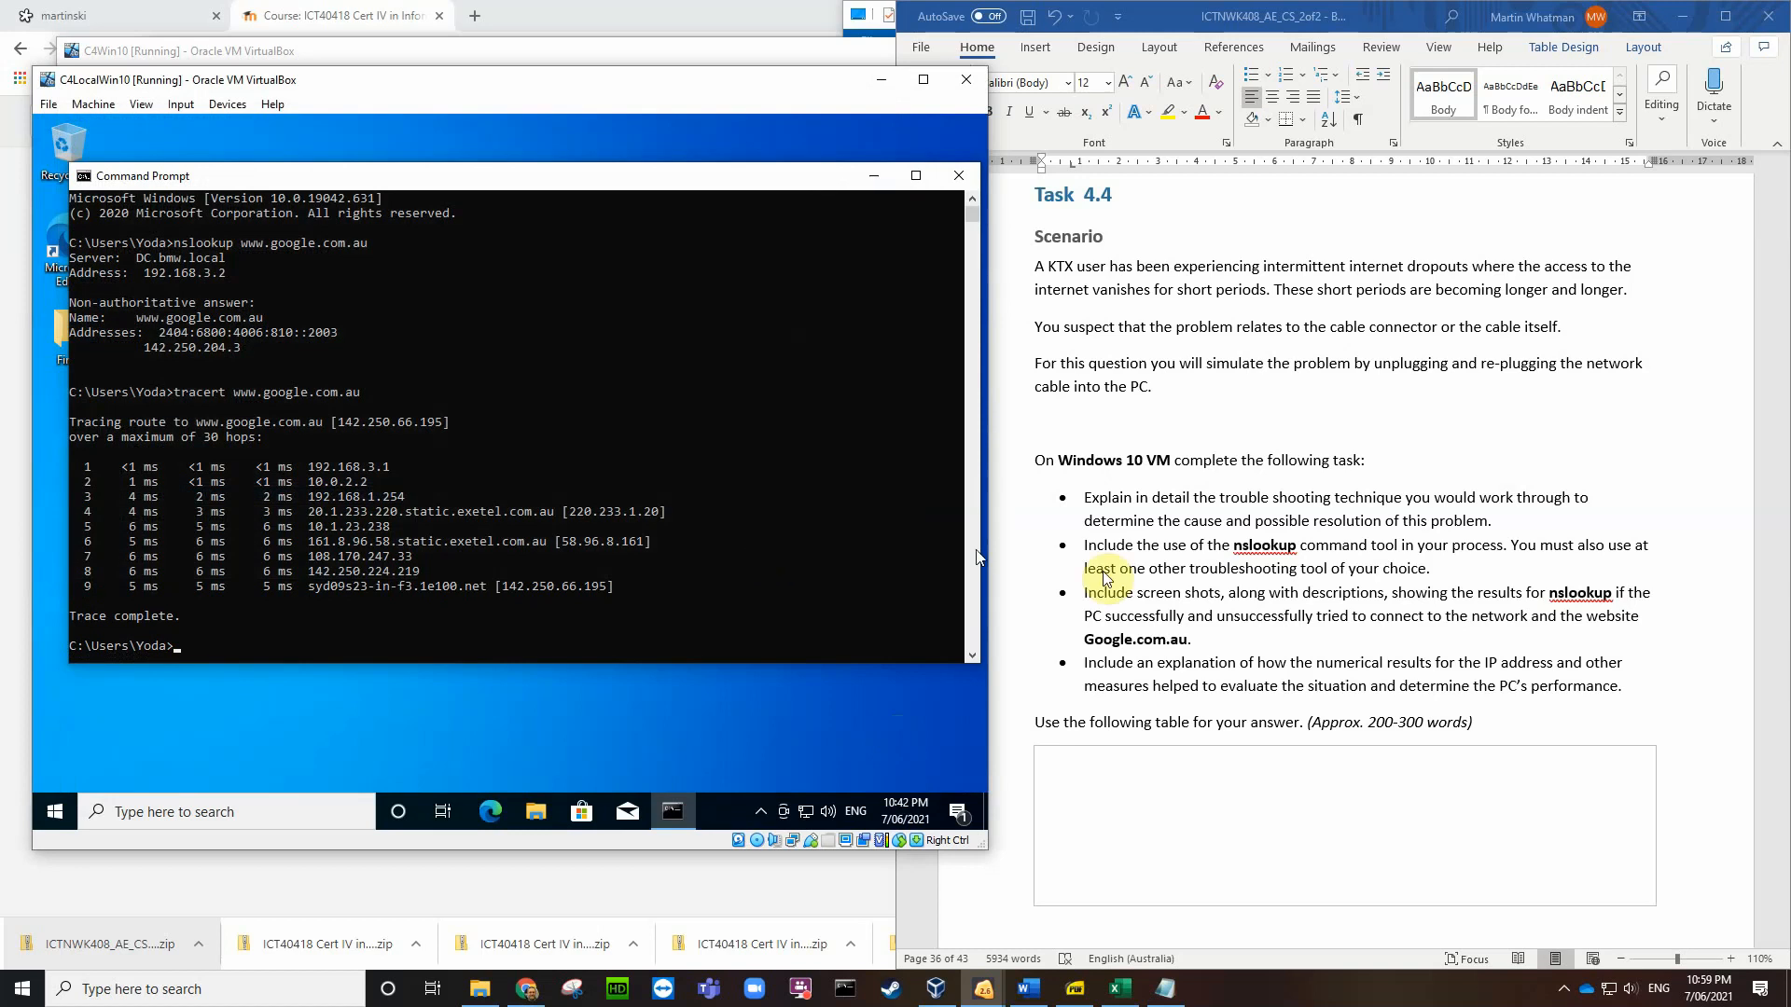
pyautogui.click(1077, 766)
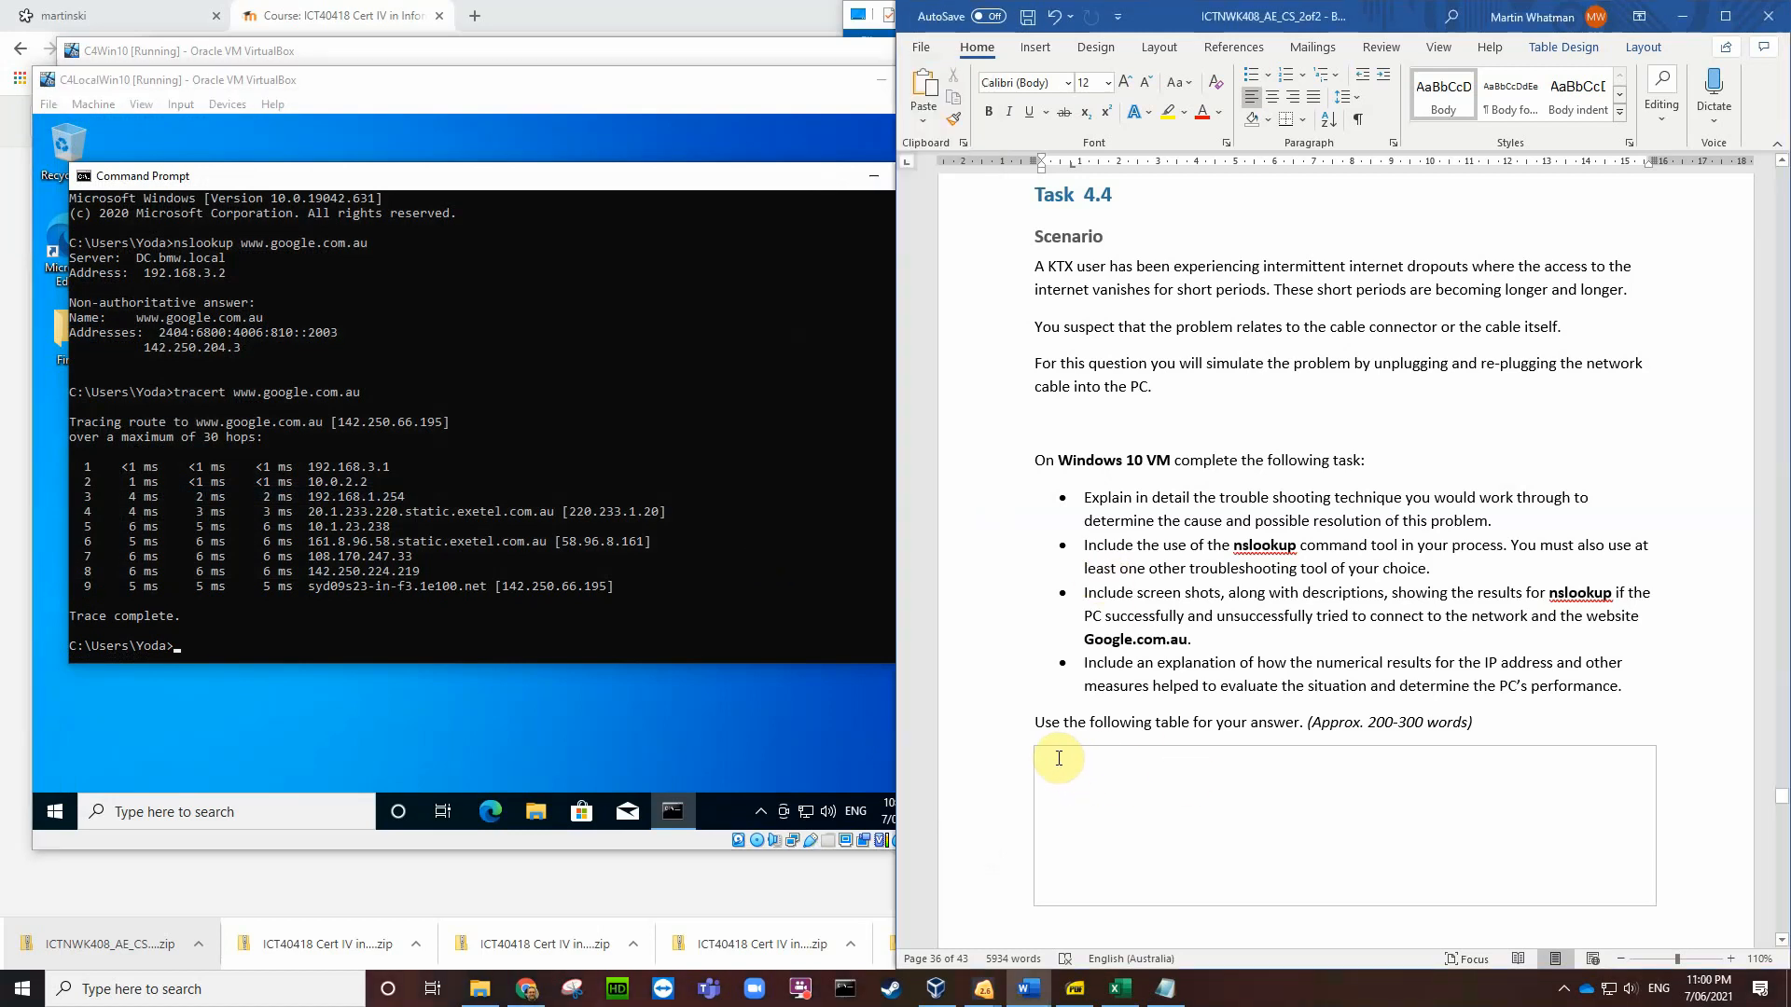
# Step: Insert the tracert screenshot from the Desktop into the Task 4.4 cell, shrinking it to about 7.18 × 9.57 cm
pyautogui.click(1036, 47)
pyautogui.click(1032, 112)
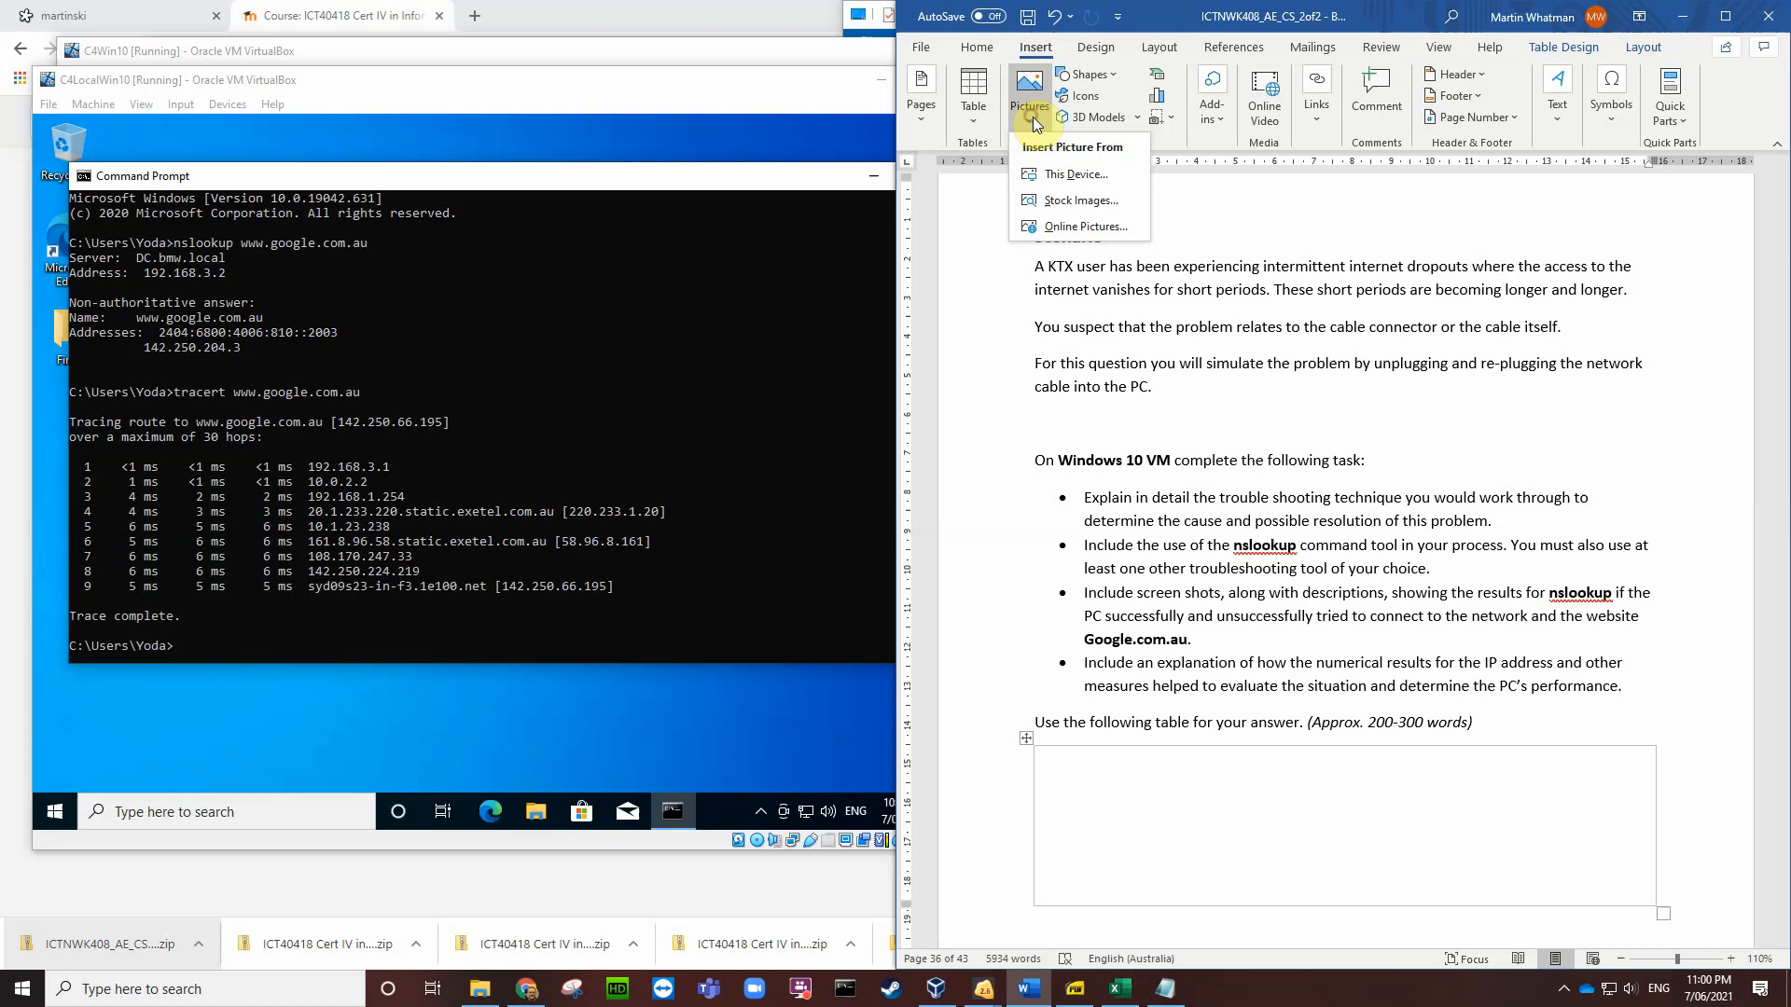
pyautogui.click(1068, 173)
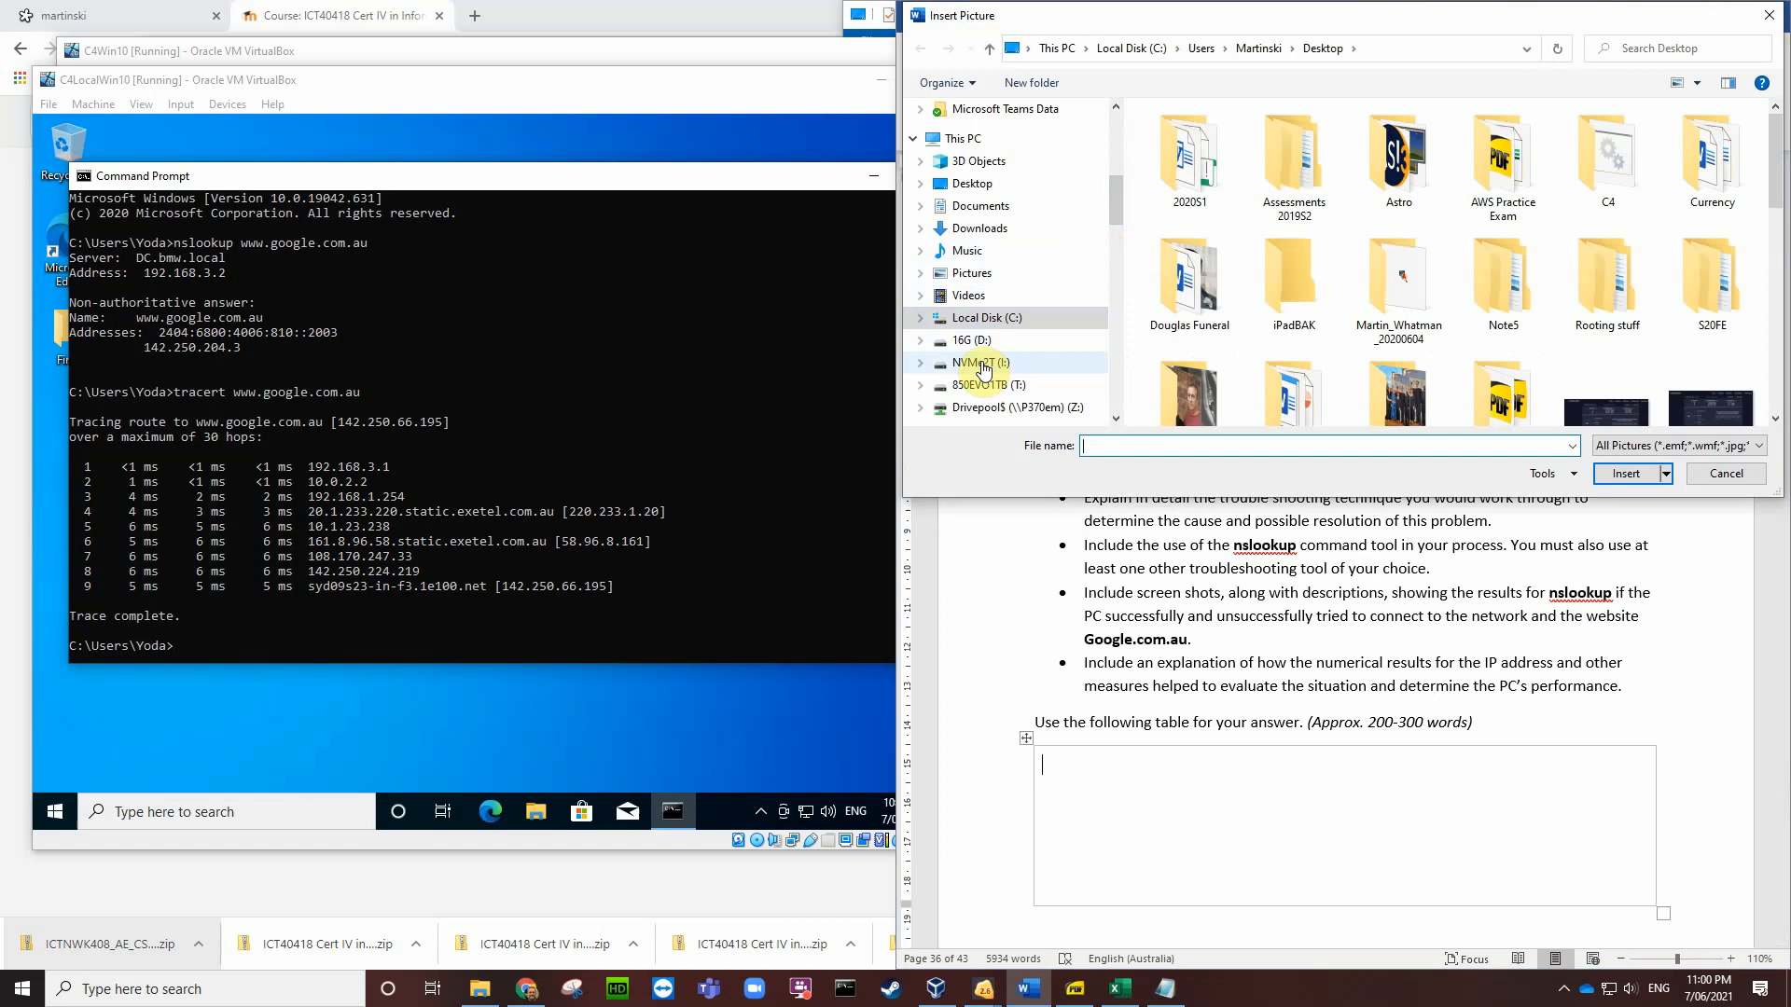
pyautogui.click(972, 182)
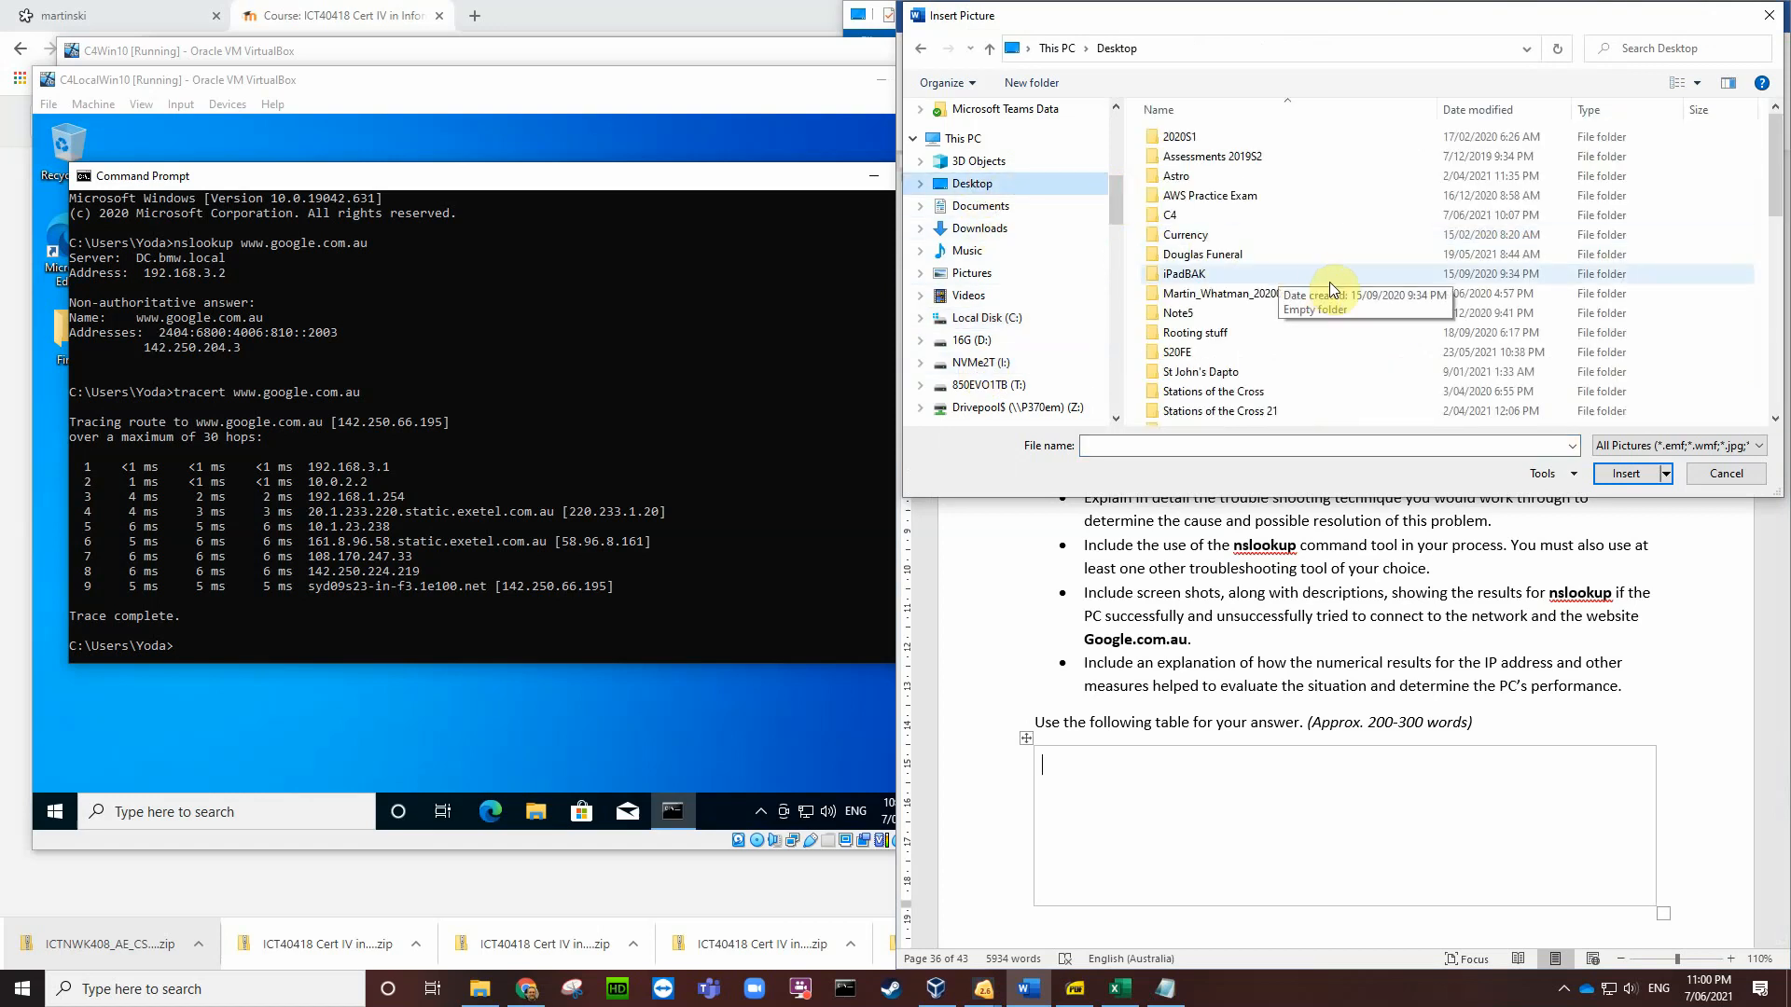
pyautogui.scroll(-15, 1329, 282)
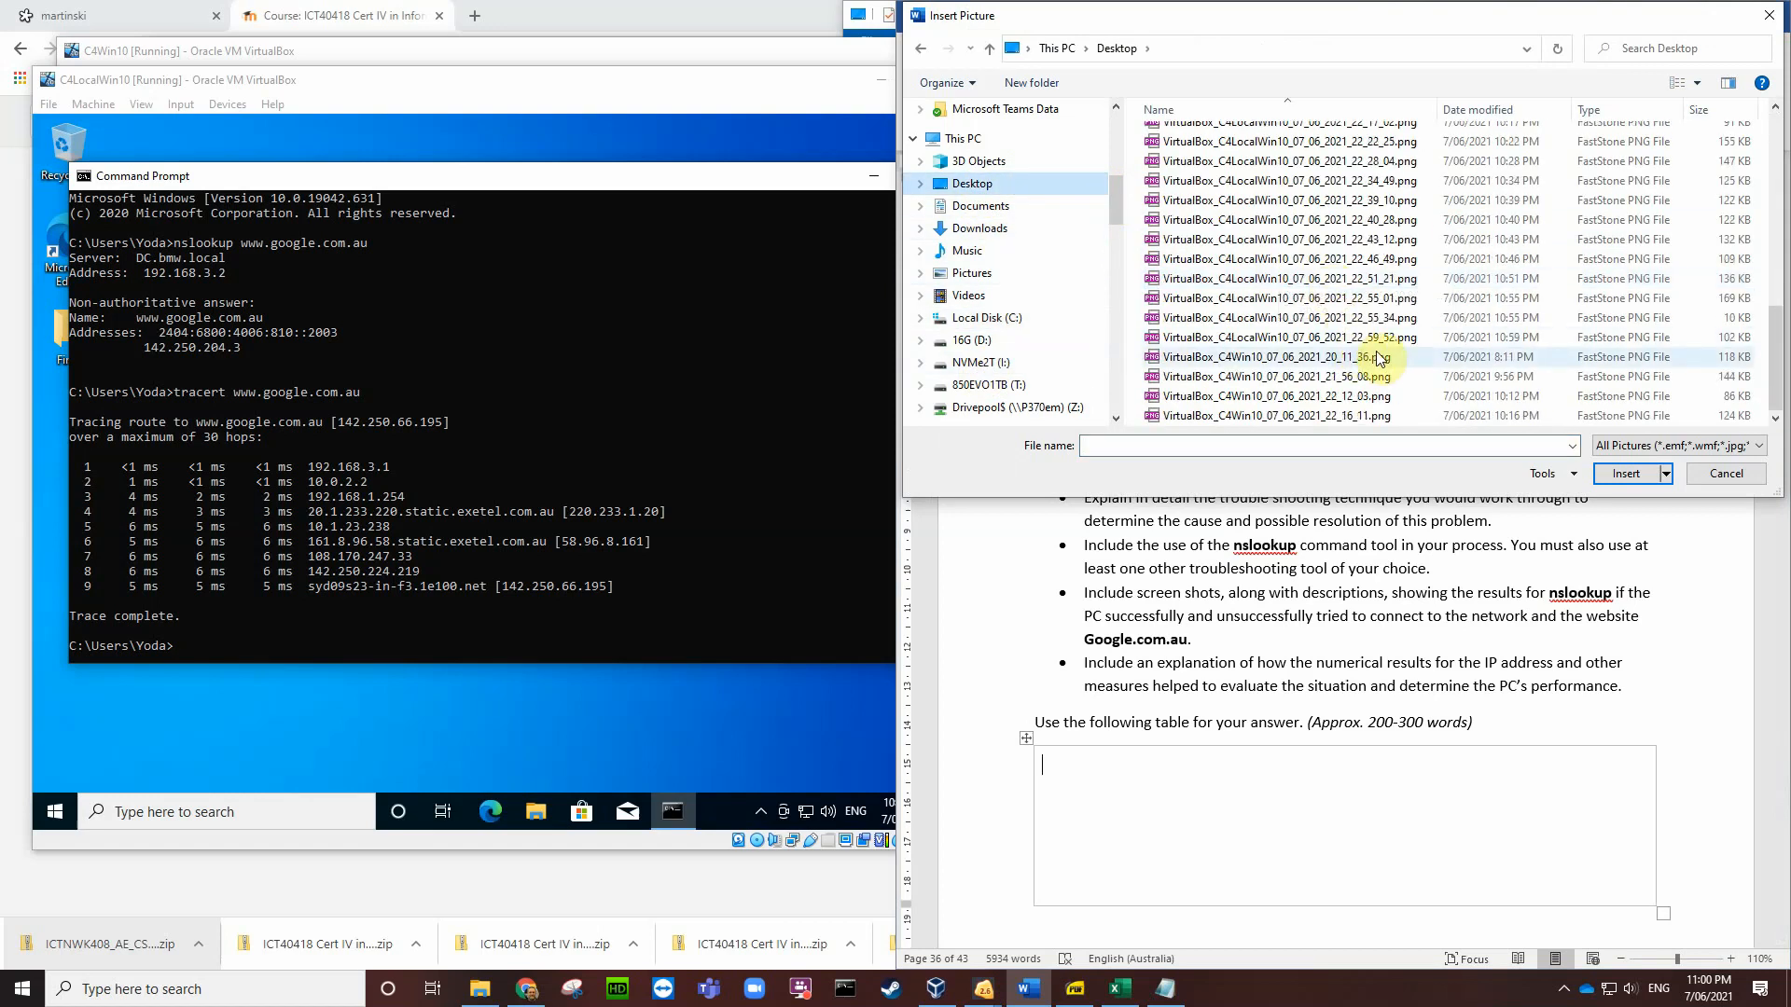
pyautogui.click(1334, 337)
pyautogui.click(1623, 474)
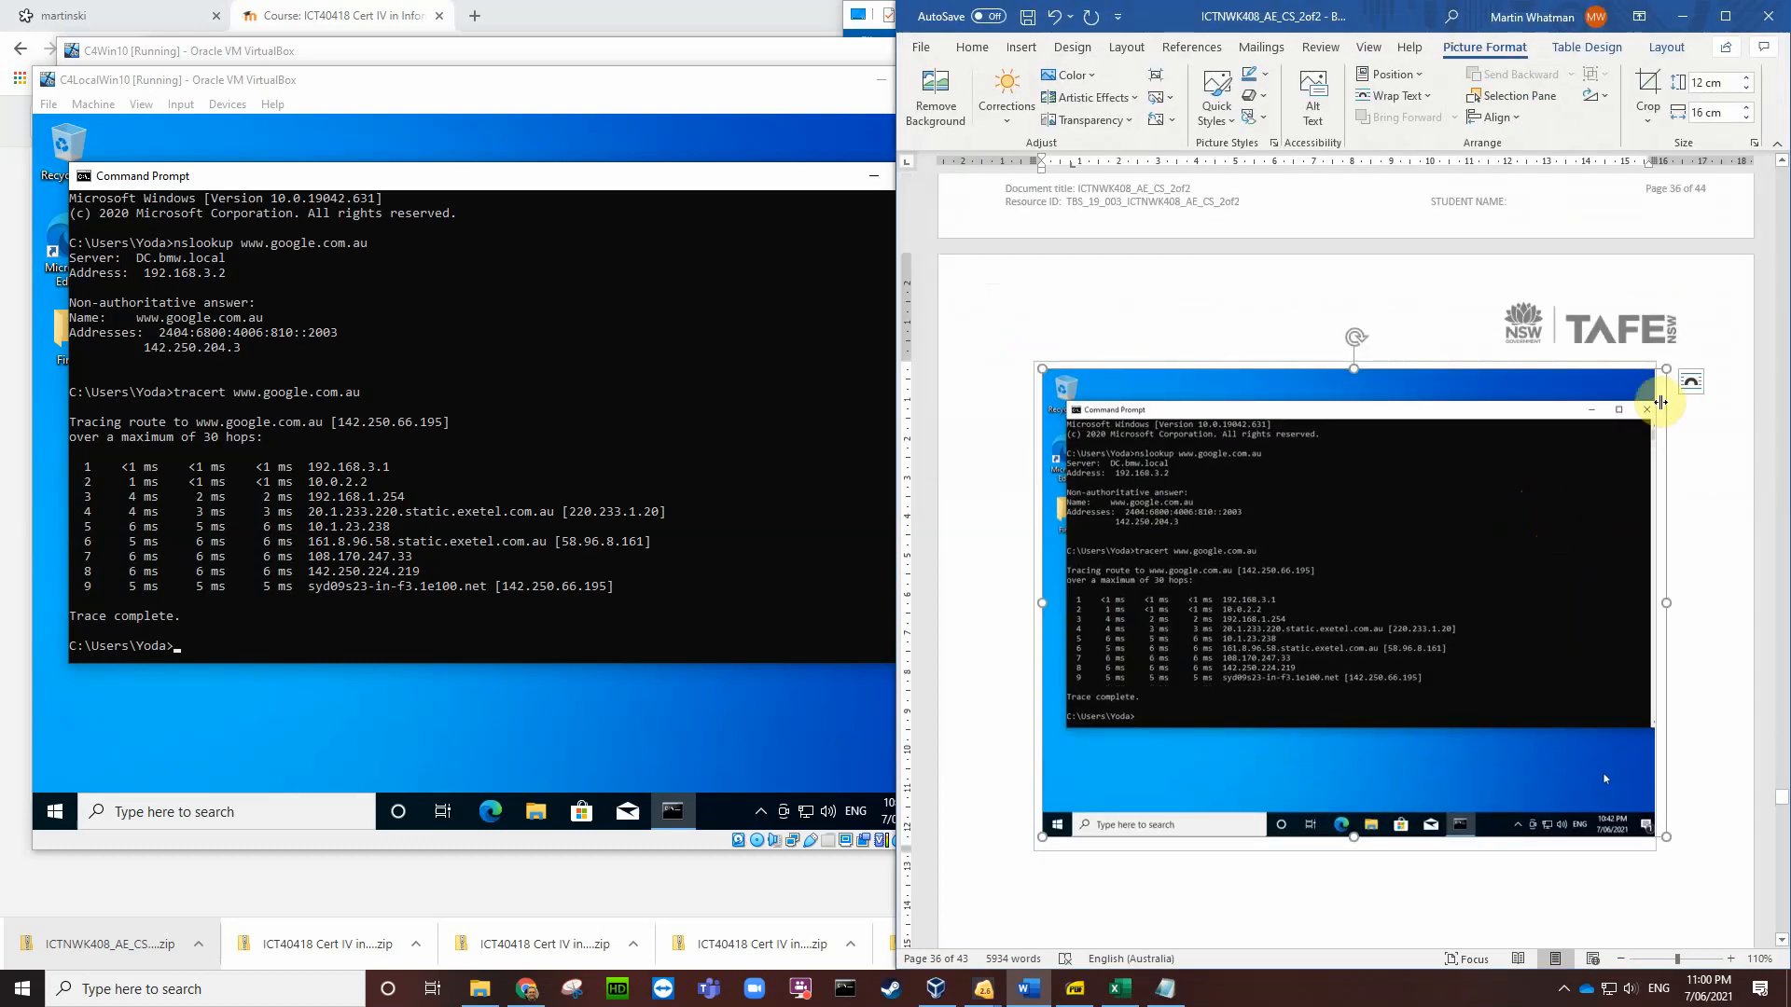
pyautogui.moveTo(1668, 370); pyautogui.dragTo(1230, 557)
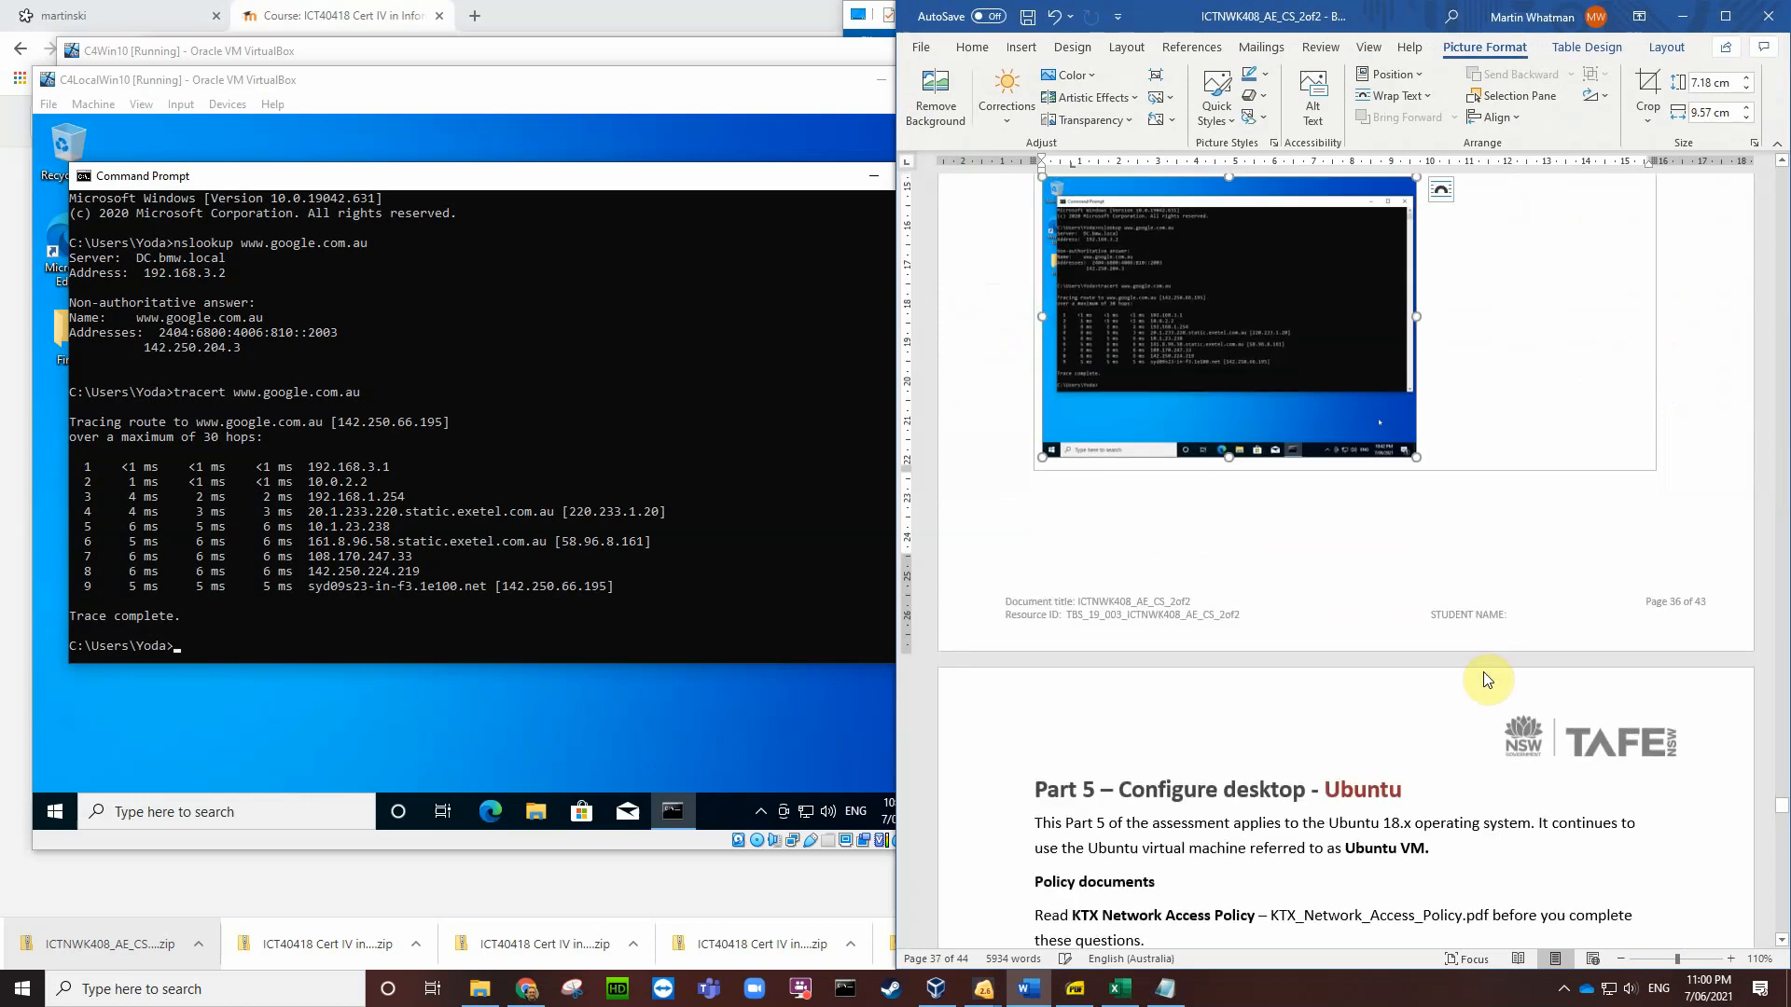
pyautogui.click(1500, 441)
# Step: Type 'Troubleshooting Tools:' below the screenshot with 'NSLookup' on the next line
pyautogui.press('Return')
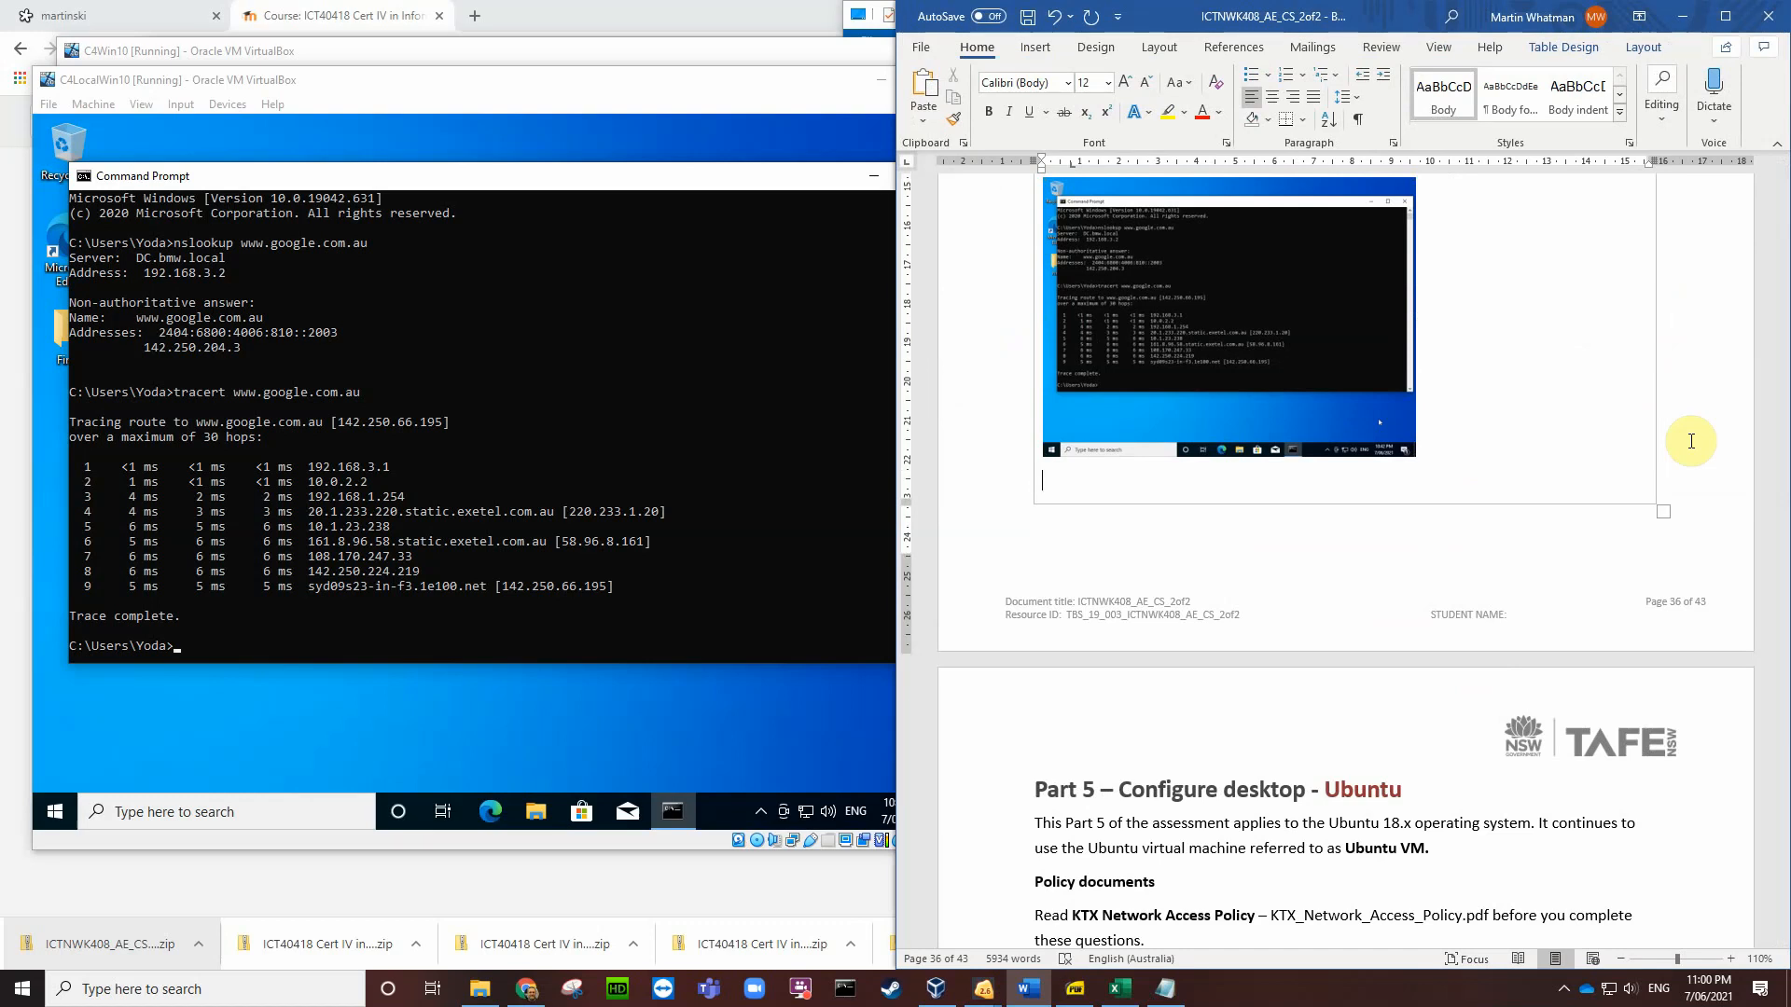
pyautogui.write('NSLookup')
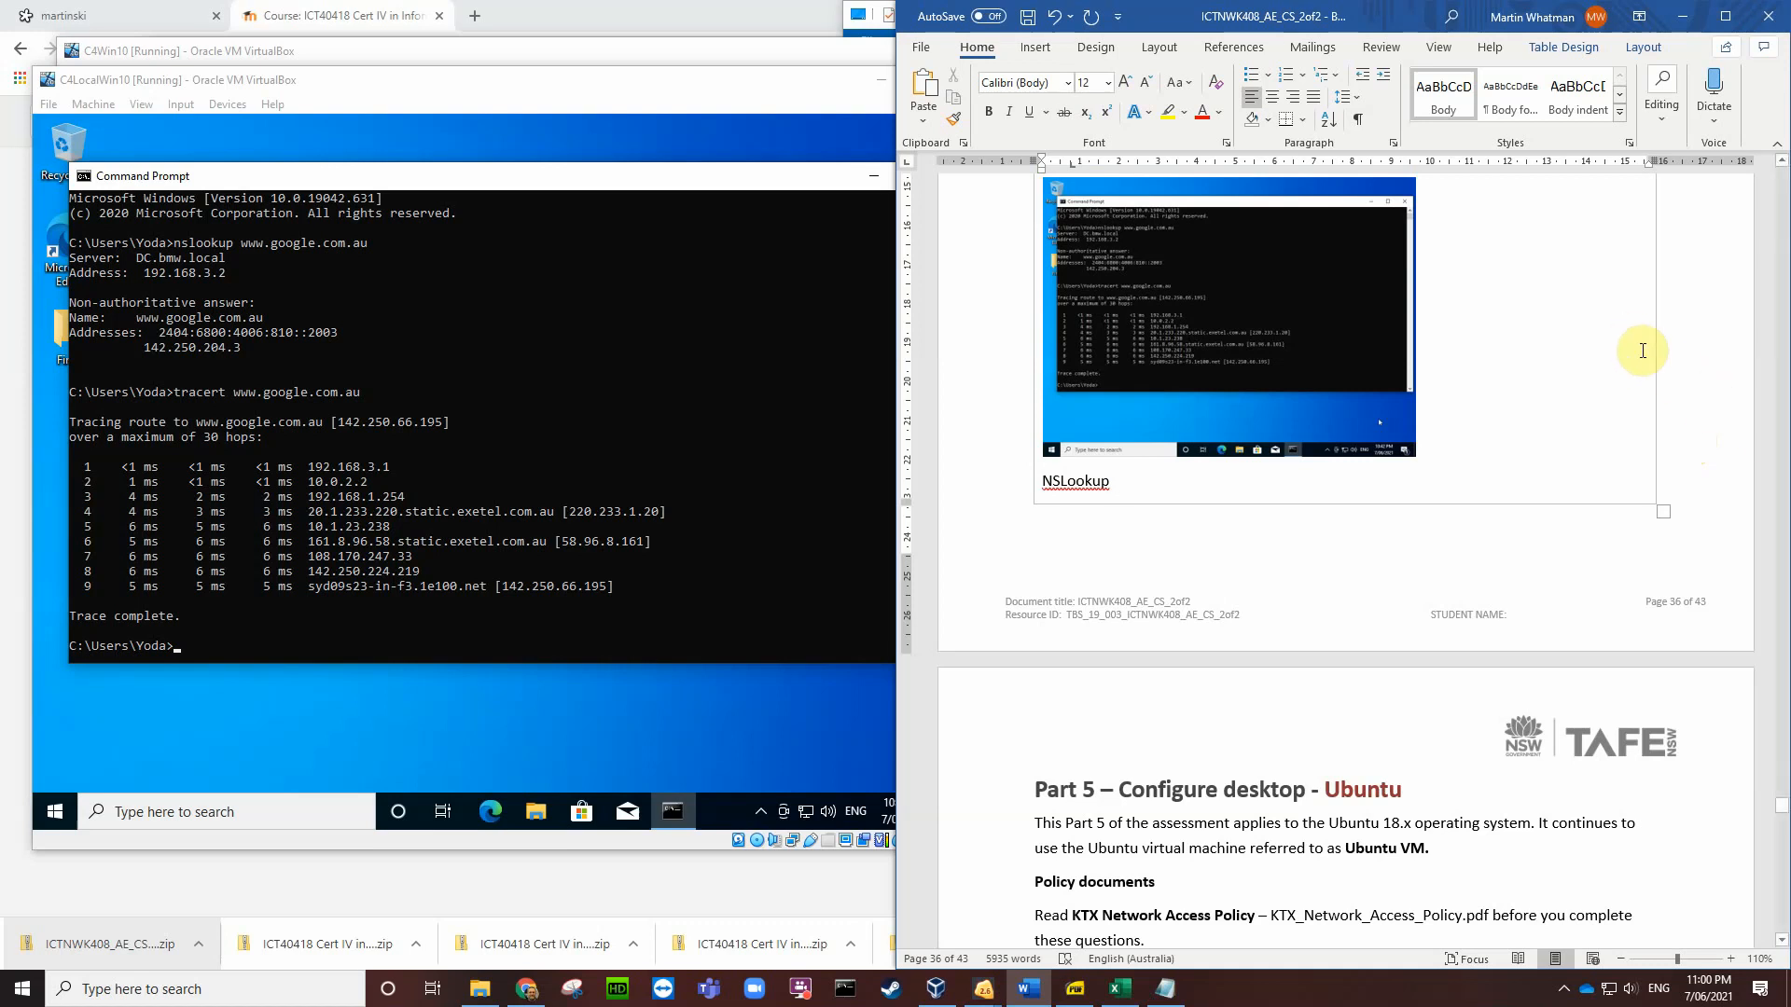
pyautogui.click(1042, 482)
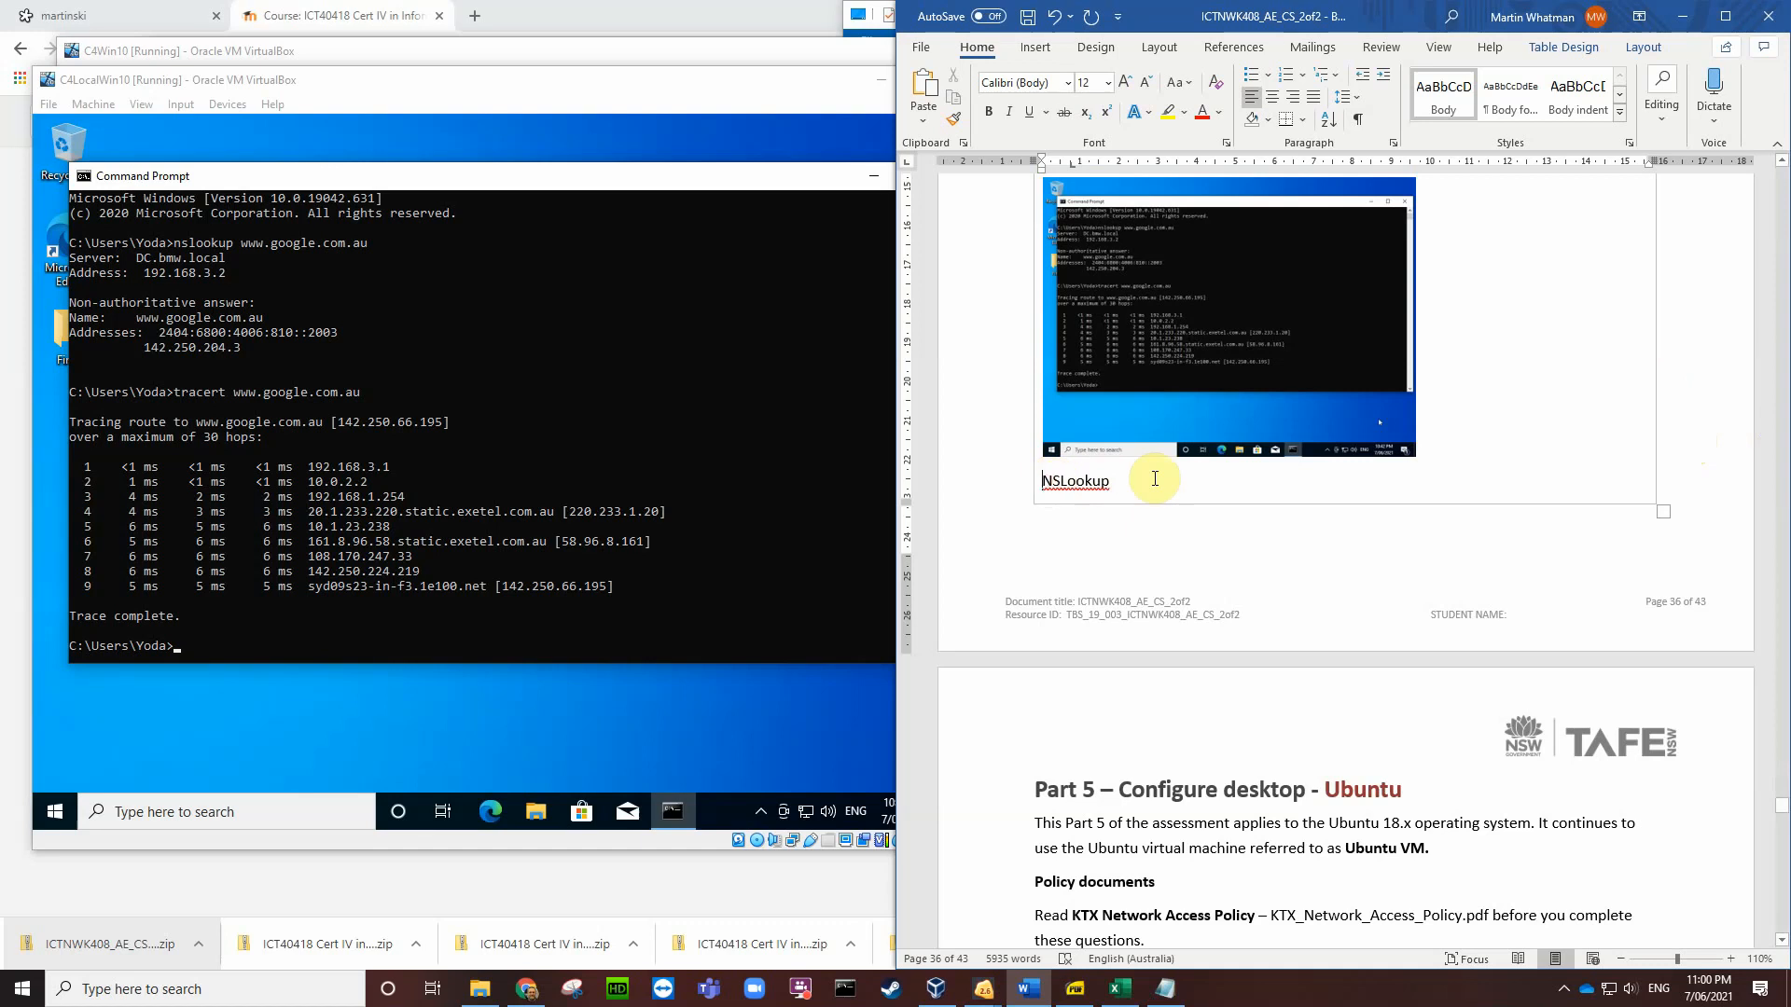
pyautogui.write('Troubl')
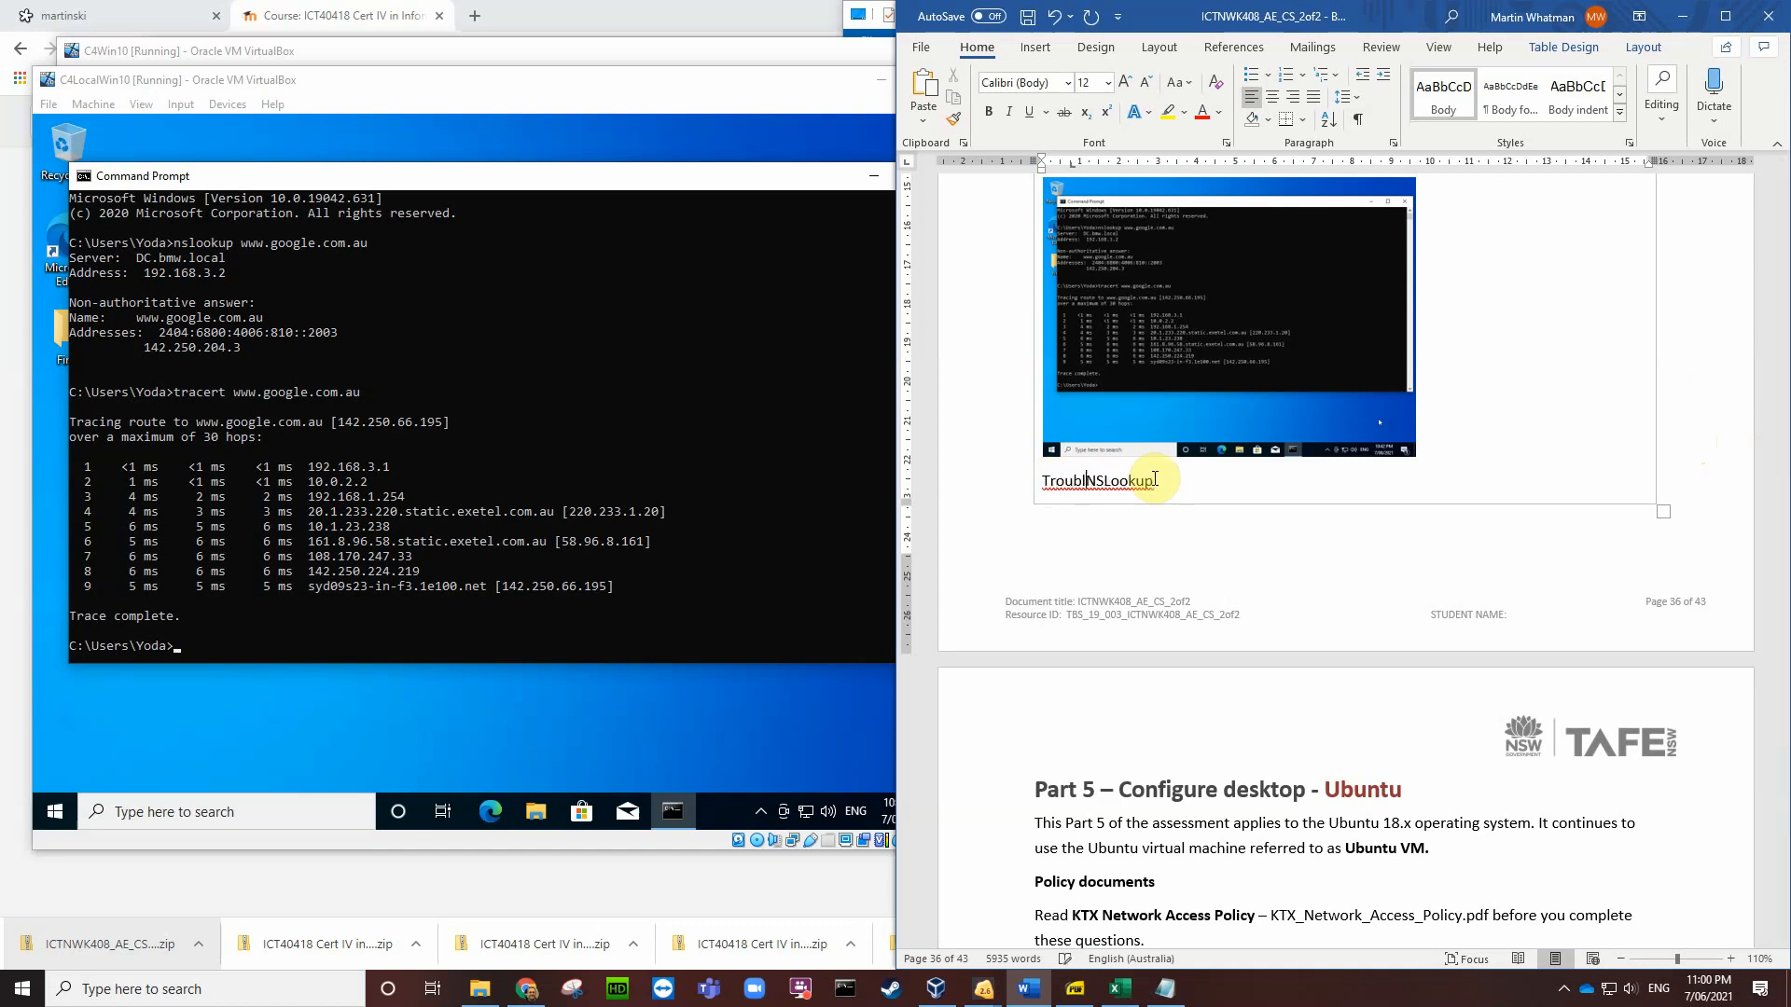
pyautogui.write('eshooting Tools')
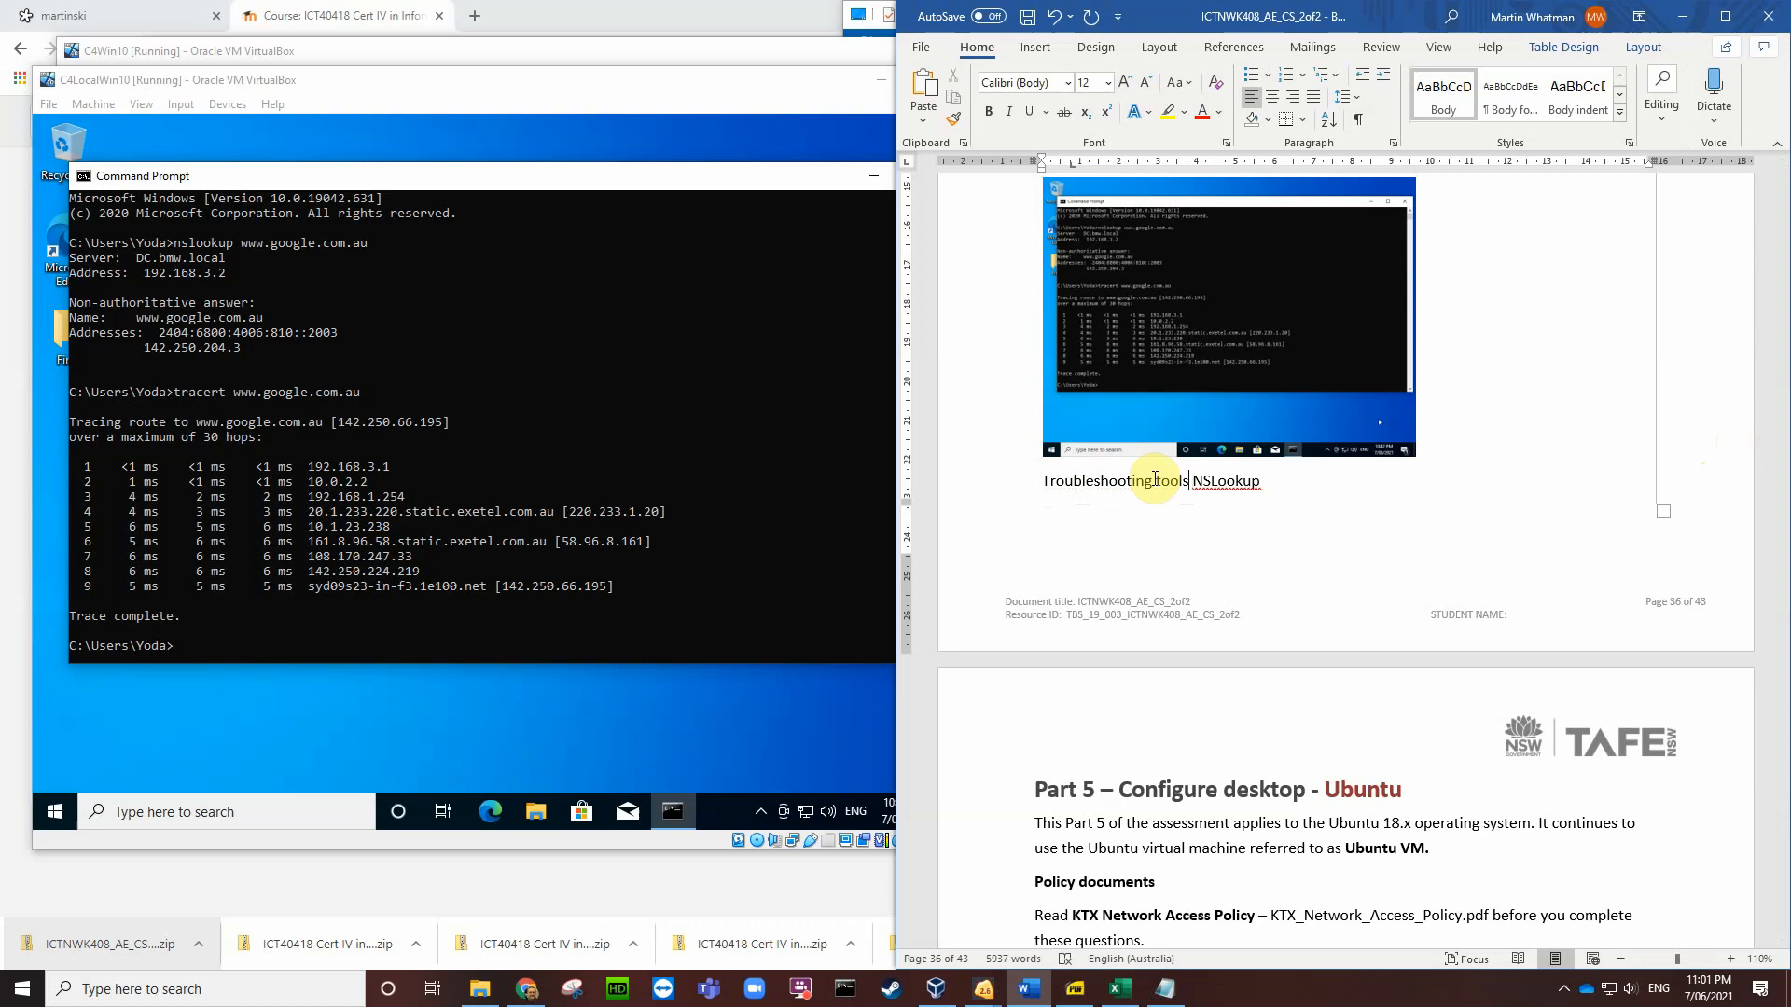
pyautogui.write(':')
pyautogui.press('Return')
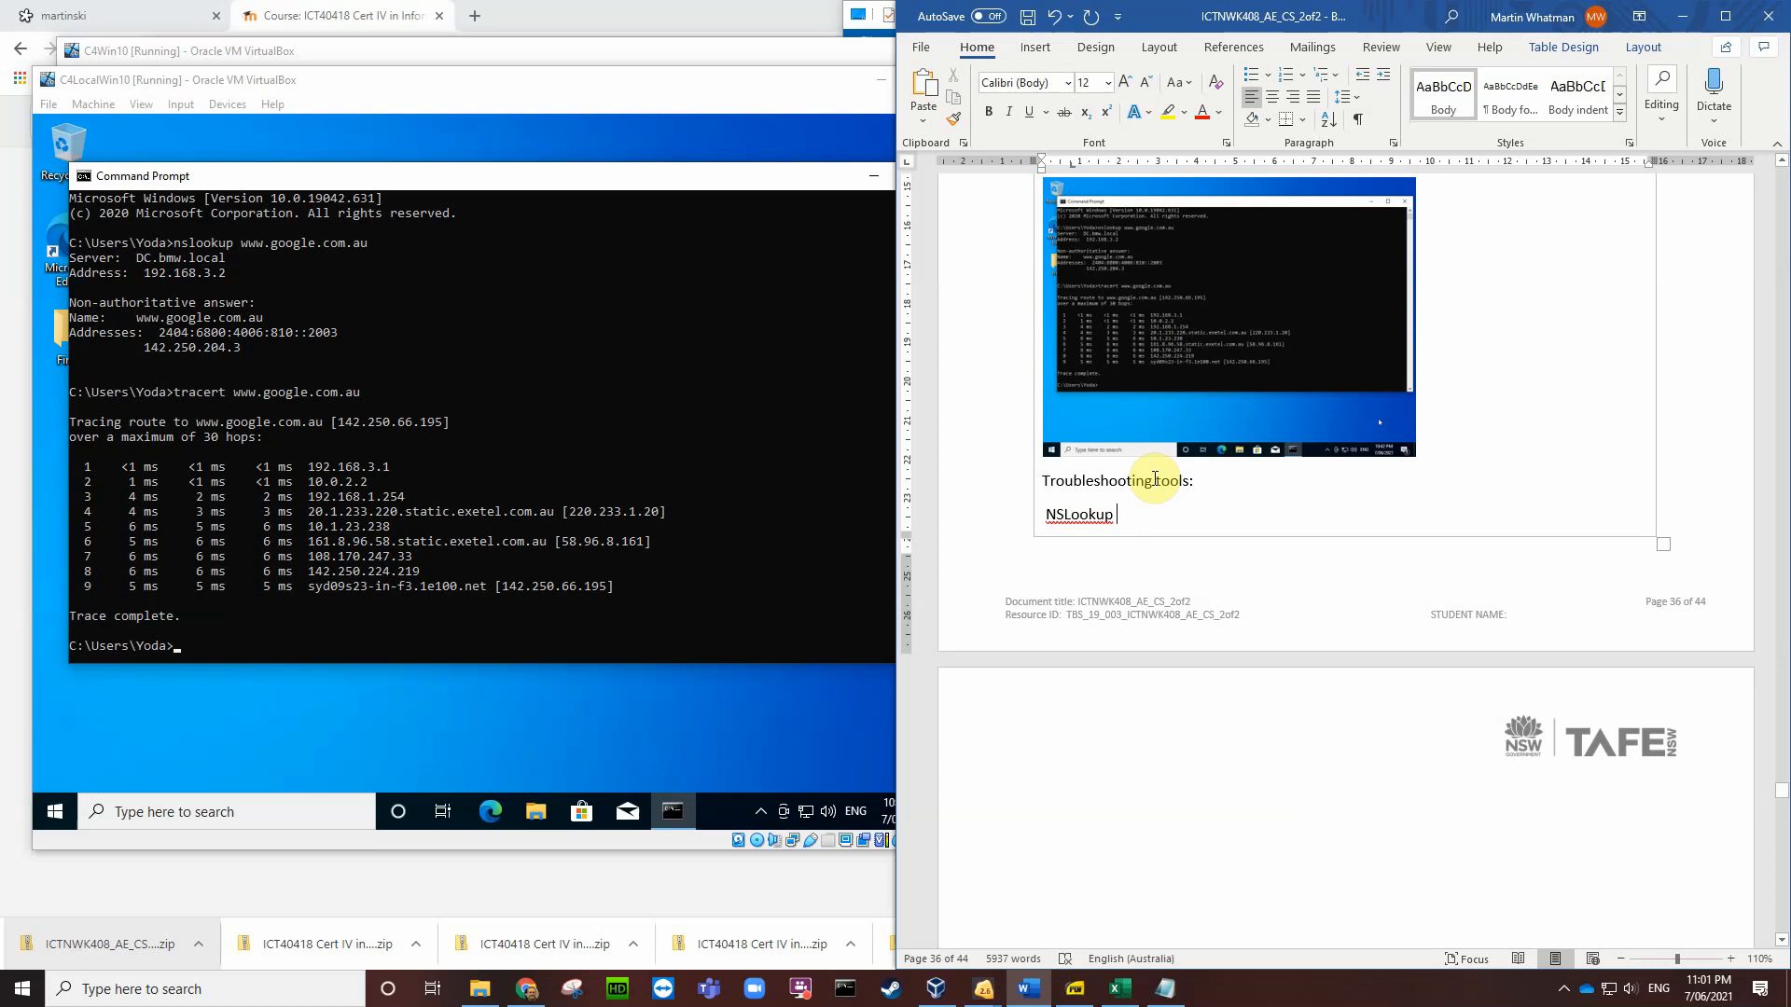
# Step: Shrink the nslookup and tracert screenshot to a smaller size
pyautogui.scroll(3, 1155, 480)
pyautogui.click(1297, 518)
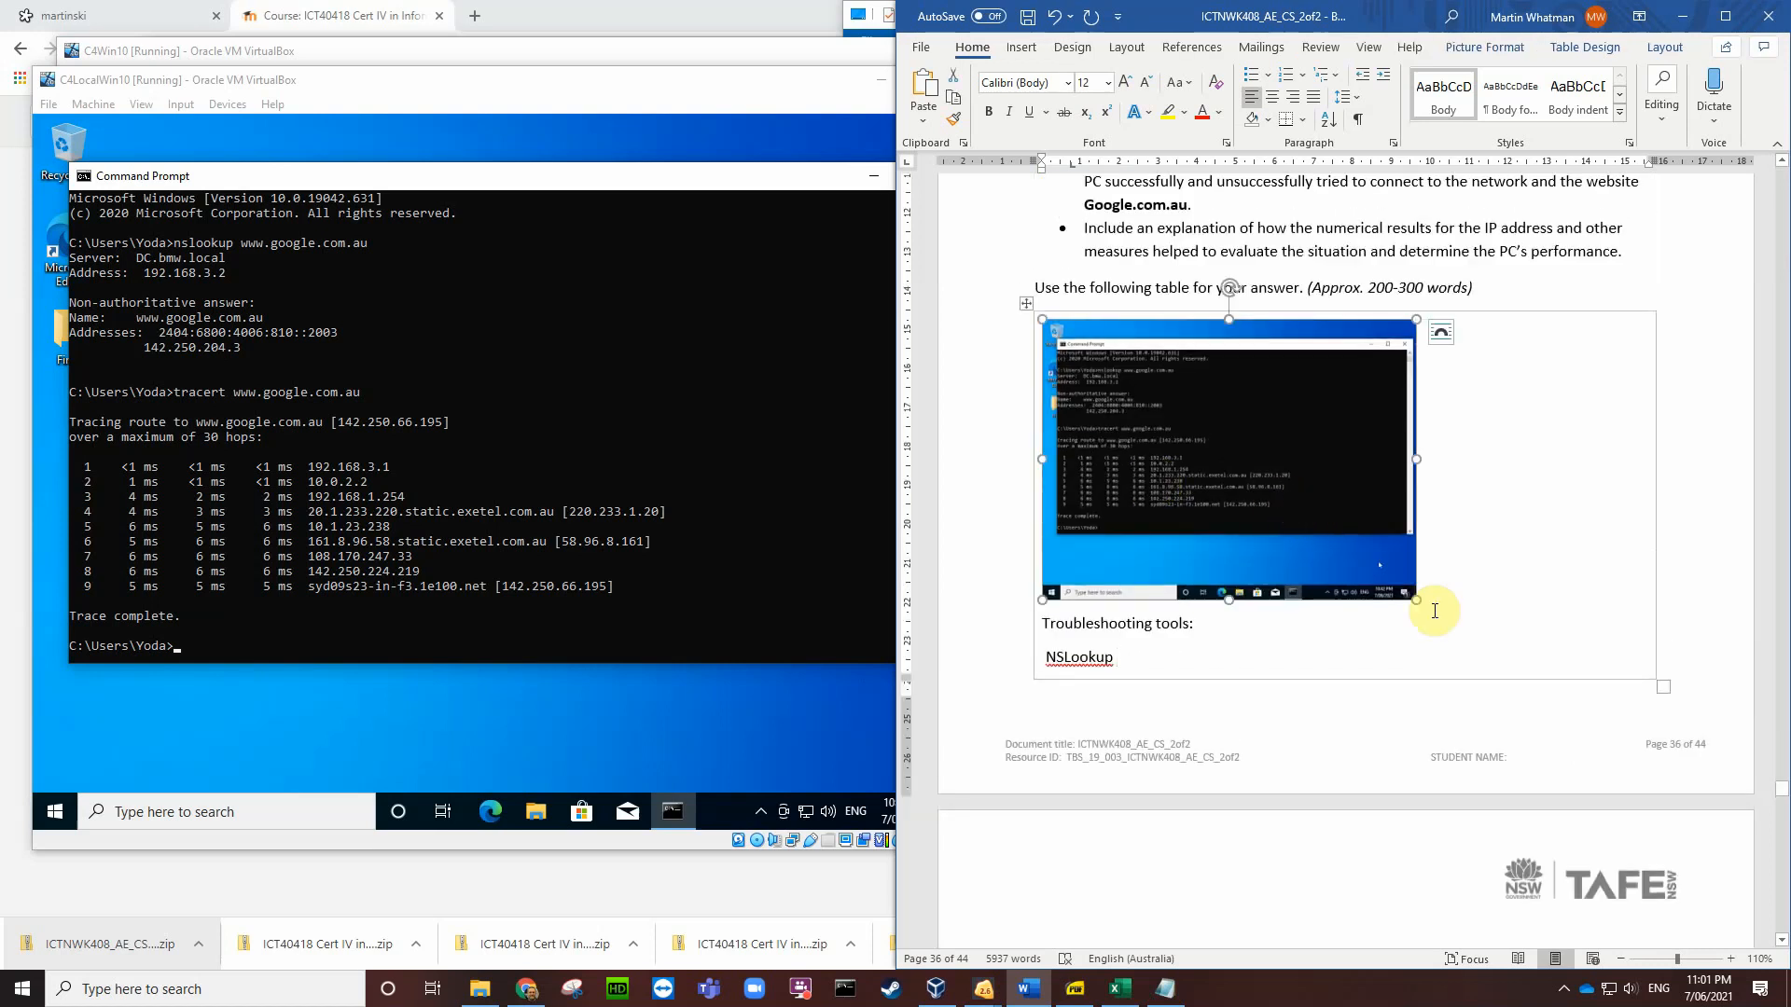
pyautogui.moveTo(1413, 597); pyautogui.dragTo(1290, 526)
# Step: After 'NSLookup', explain that it shows the IP address of the local DNS server and the destination host
pyautogui.click(1134, 586)
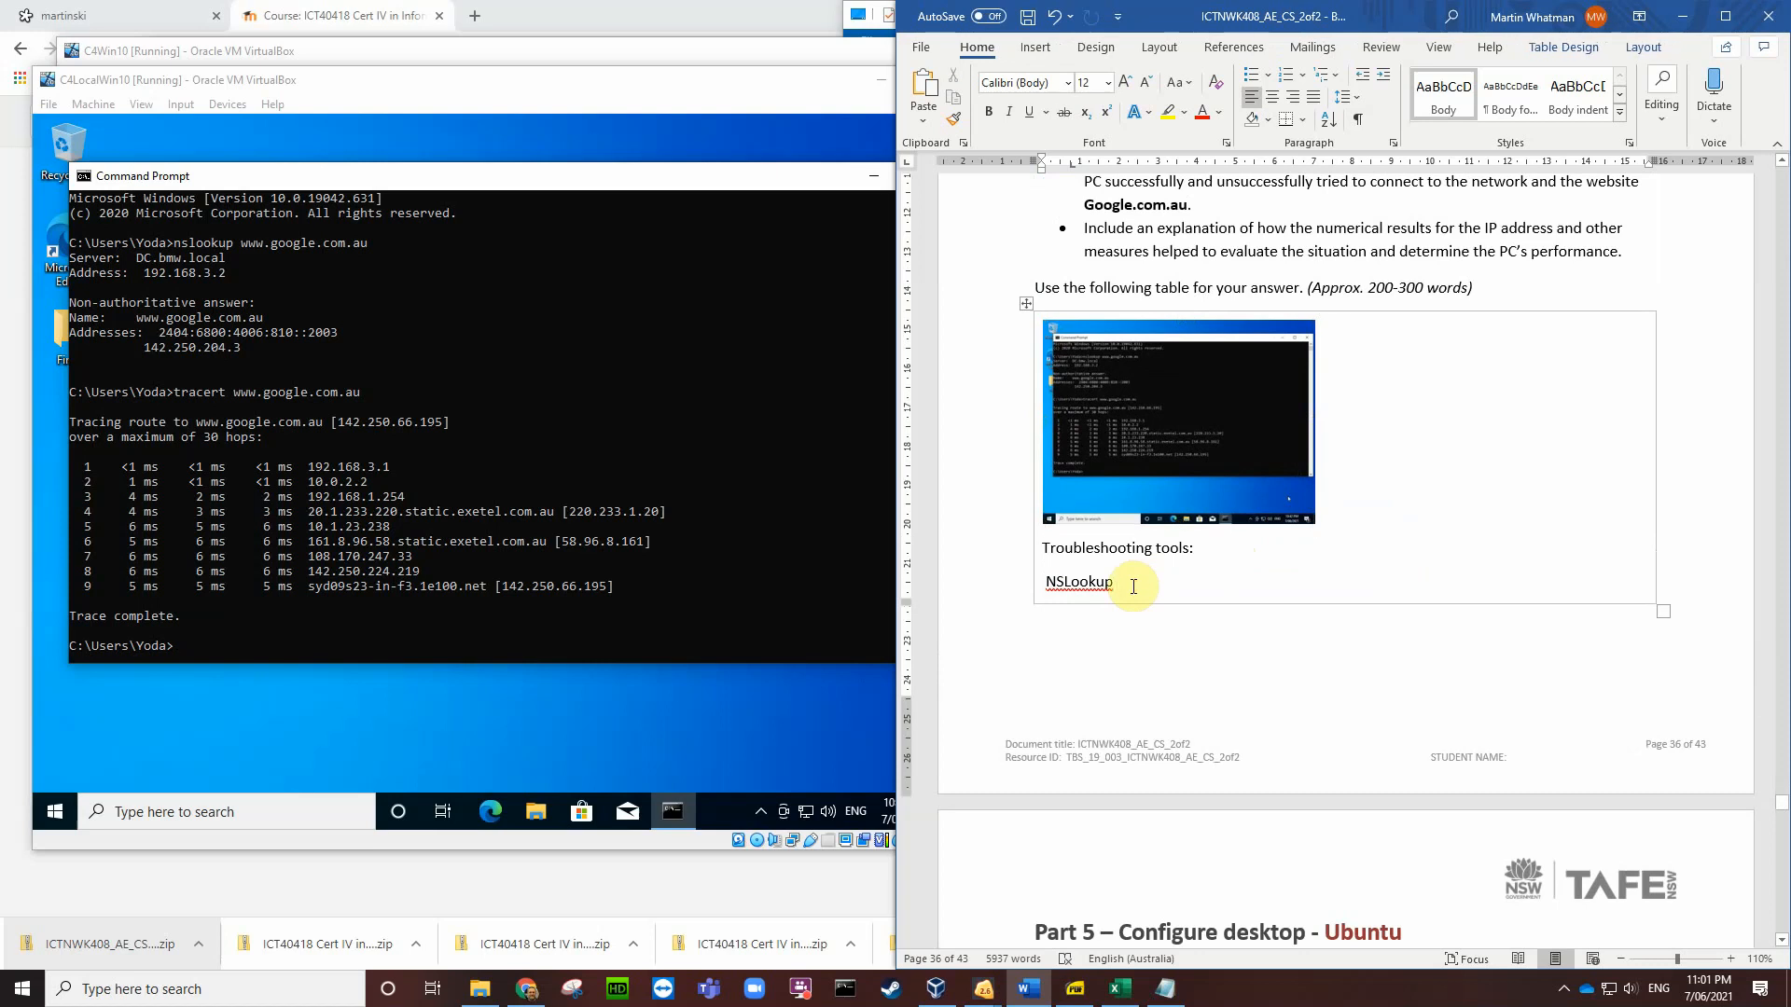
pyautogui.write('show')
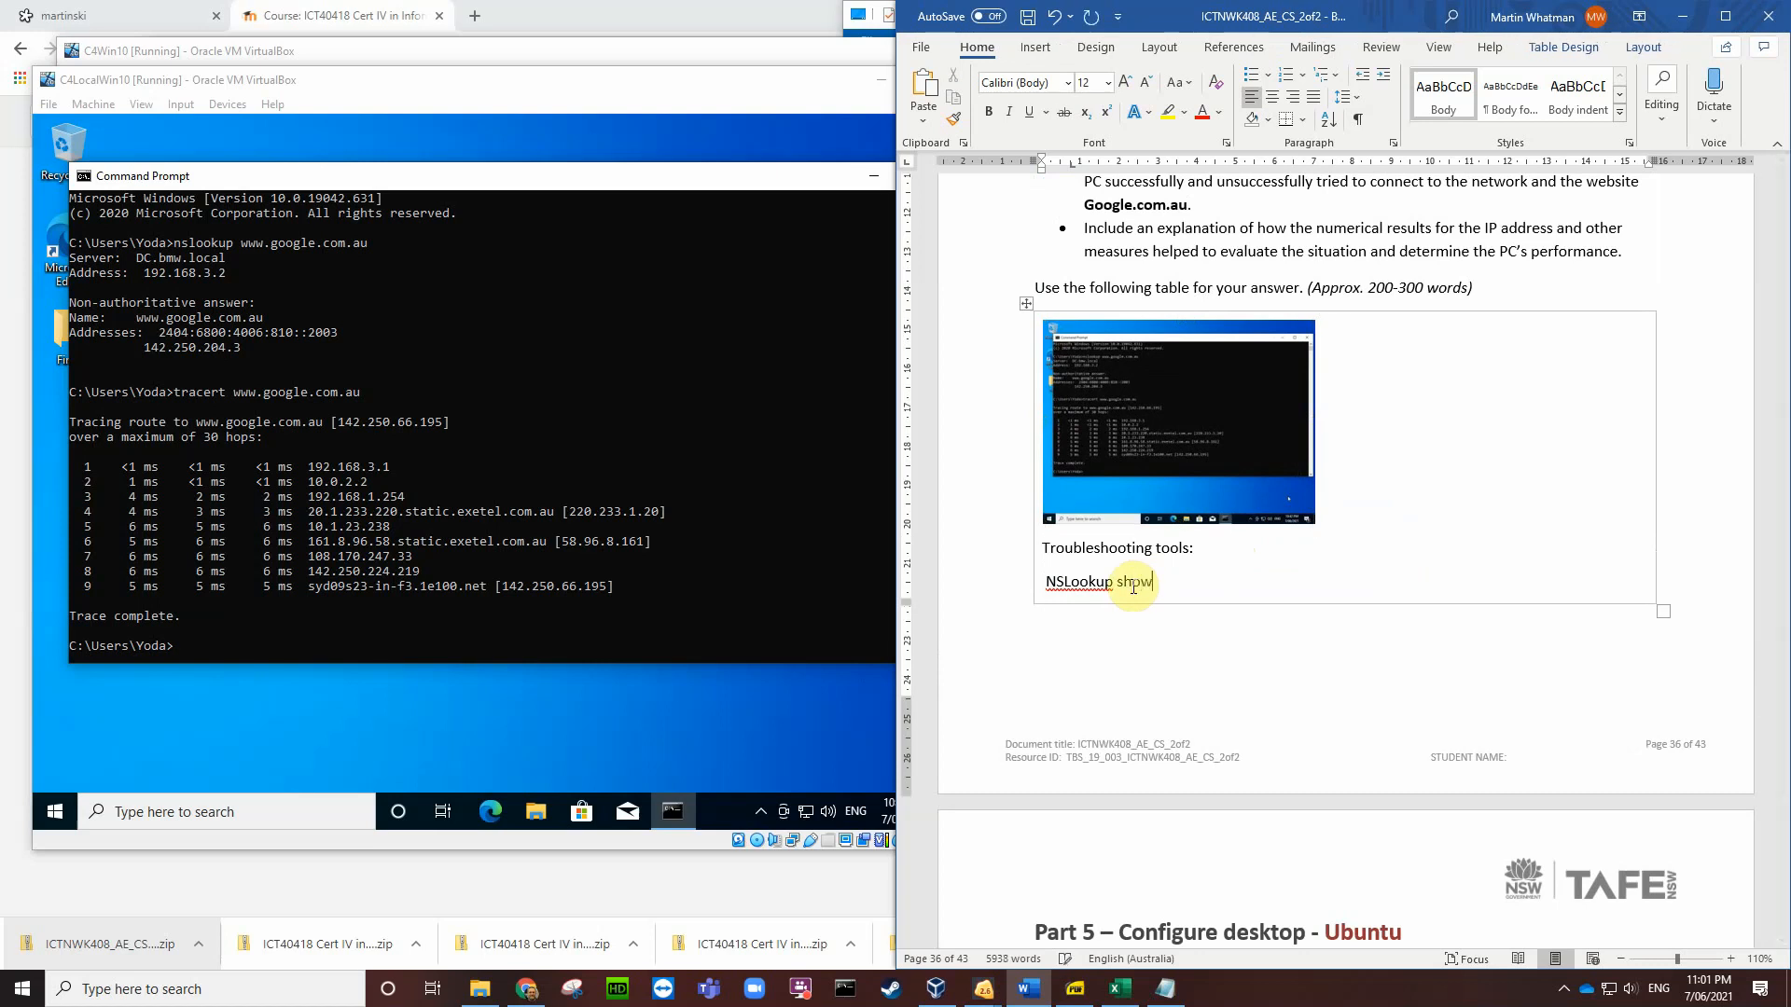
pyautogui.write('s us the IP')
pyautogui.write('address of the local DNS and the ')
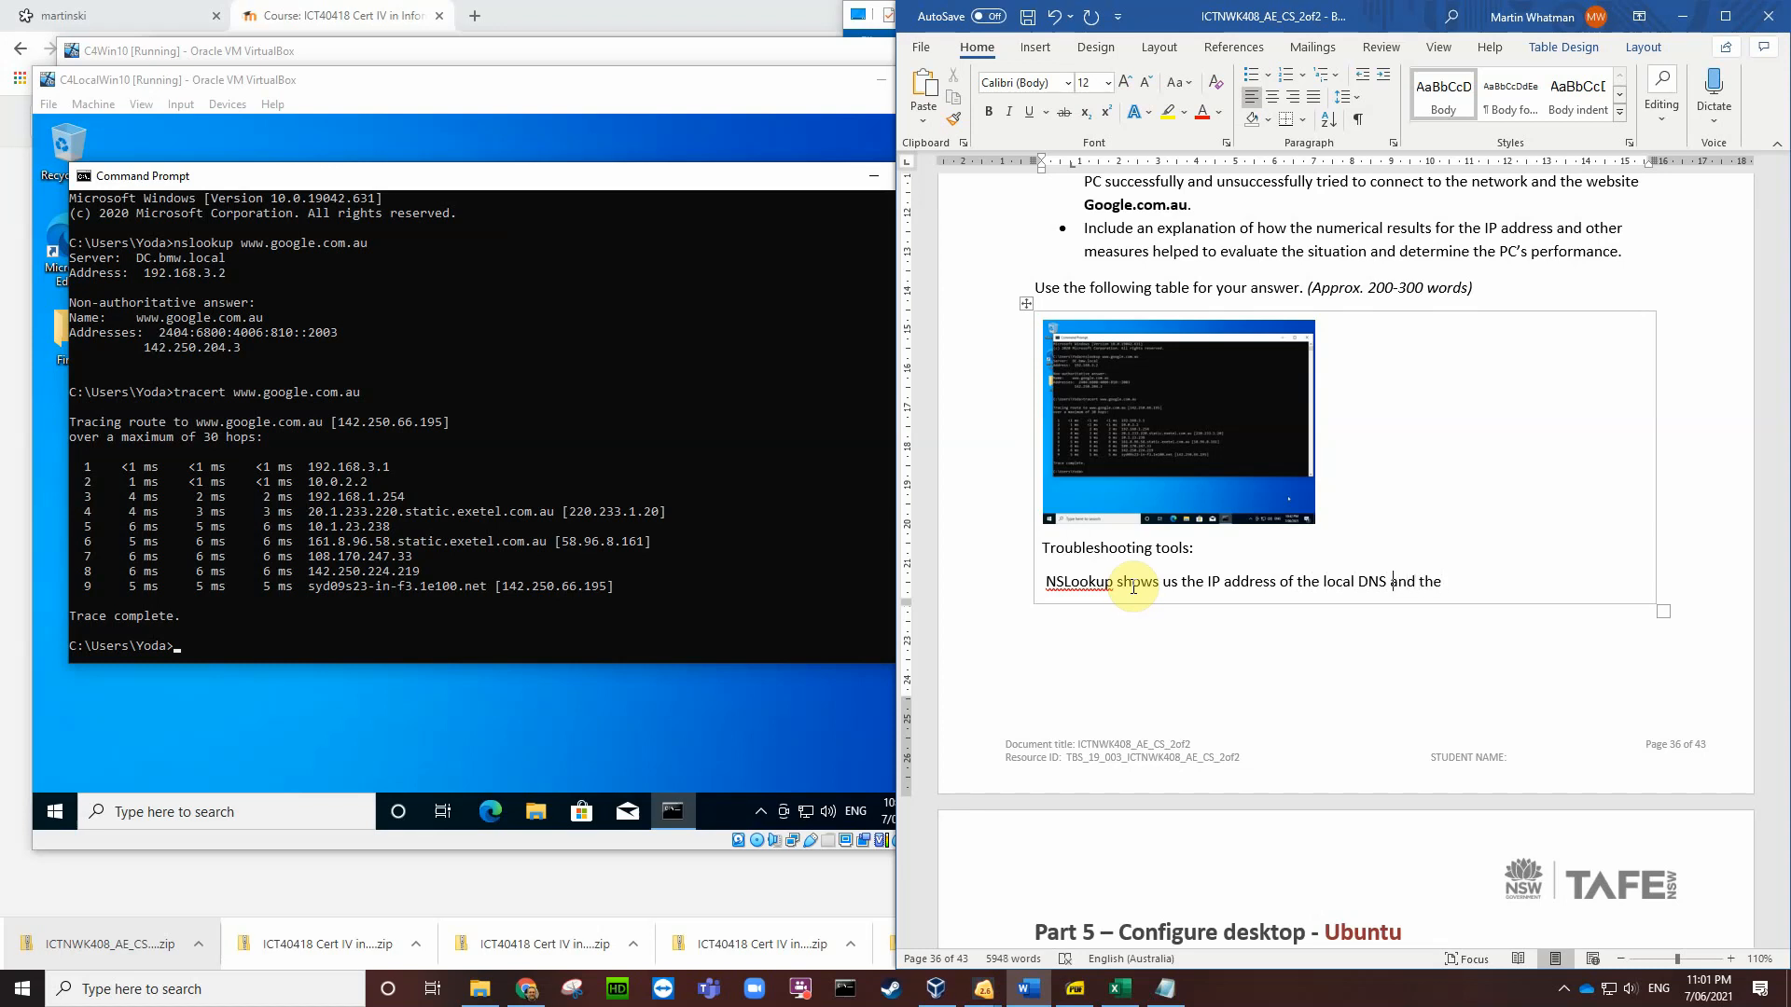
pyautogui.write(' server')
pyautogui.press('End')
pyautogui.write('destination')
pyautogui.write('host')
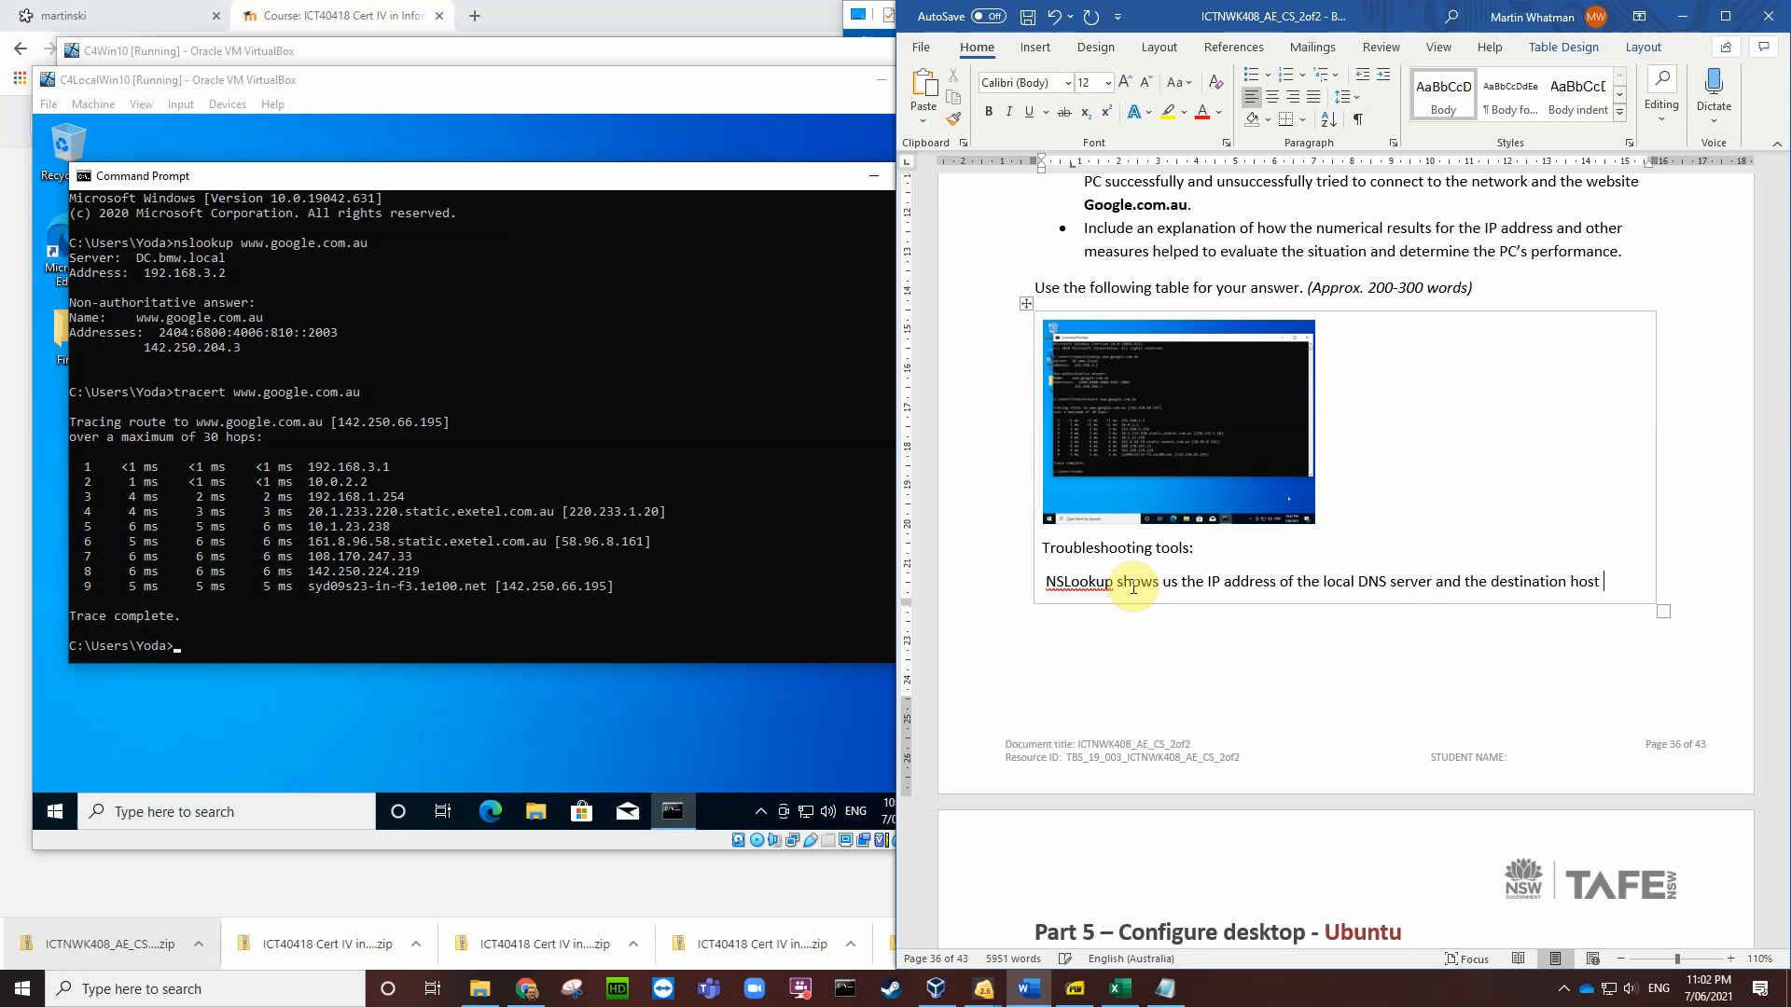
pyautogui.write(' IP')
# Step: On a new line, begin 'Tracert shows the path to the DNS resolved Host'
pyautogui.press('Return')
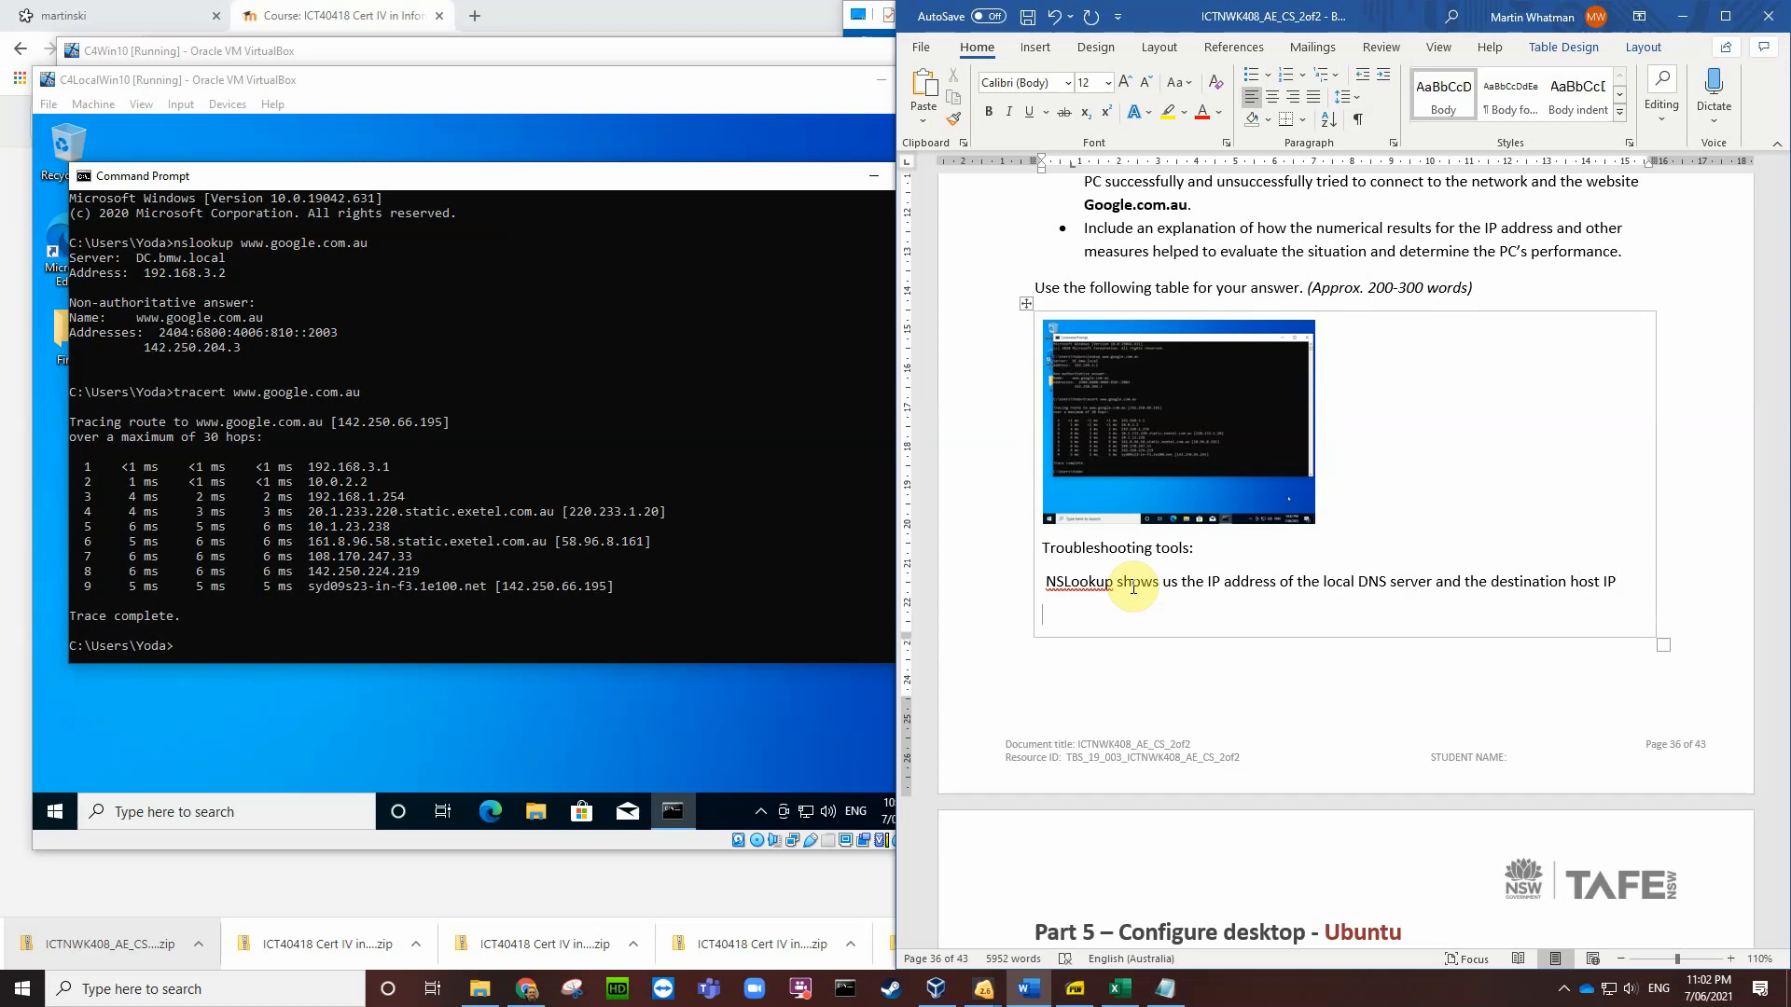
pyautogui.write('Tracert')
pyautogui.press('BackSpace')
pyautogui.write('shows the path to the DNS res')
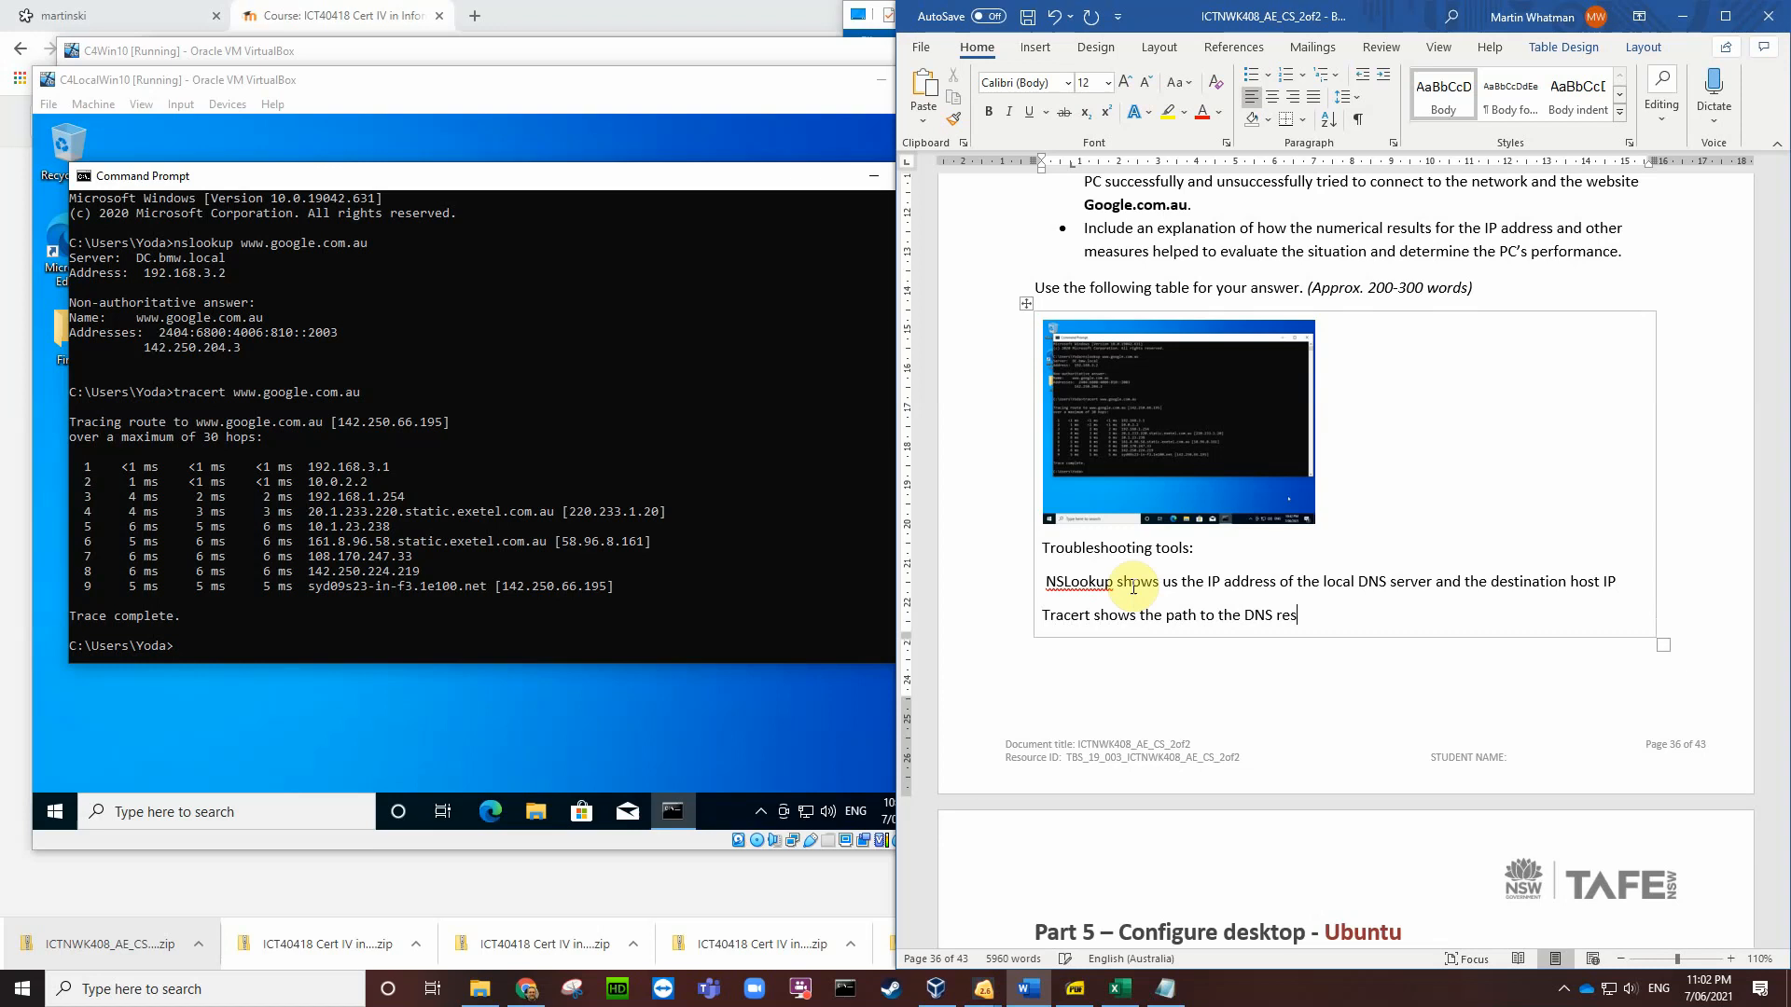
pyautogui.write('olved Host')
# Step: Finish the Tracert sentence: 'host and DNS's each intervening device if possible.'
pyautogui.press('BackSpace')
pyautogui.press('BackSpace')
pyautogui.press('BackSpace')
pyautogui.press('BackSpace')
pyautogui.write('host')
pyautogui.write('and DNS')
pyautogui.write('s')
pyautogui.press('BackSpace')
pyautogui.write("'s")
pyautogui.write(' ea')
pyautogui.write('ch ')
pyautogui.write('inter')
pyautogui.write('veni')
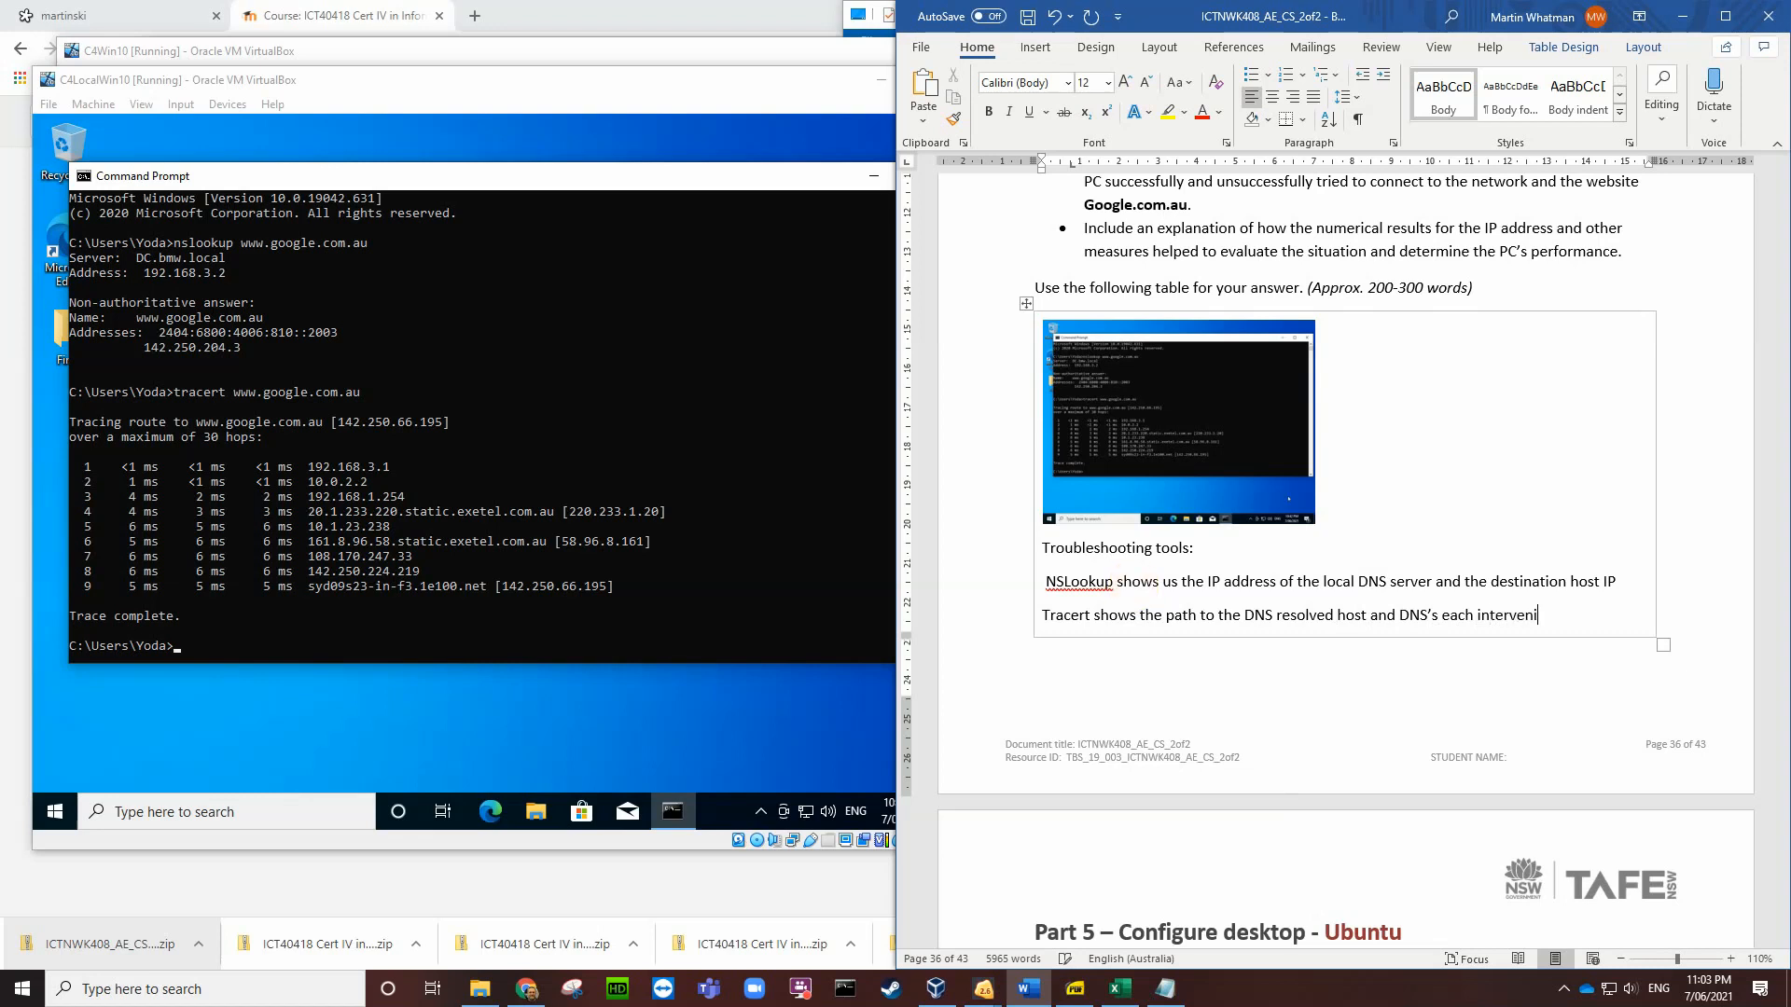
pyautogui.write('ng devi')
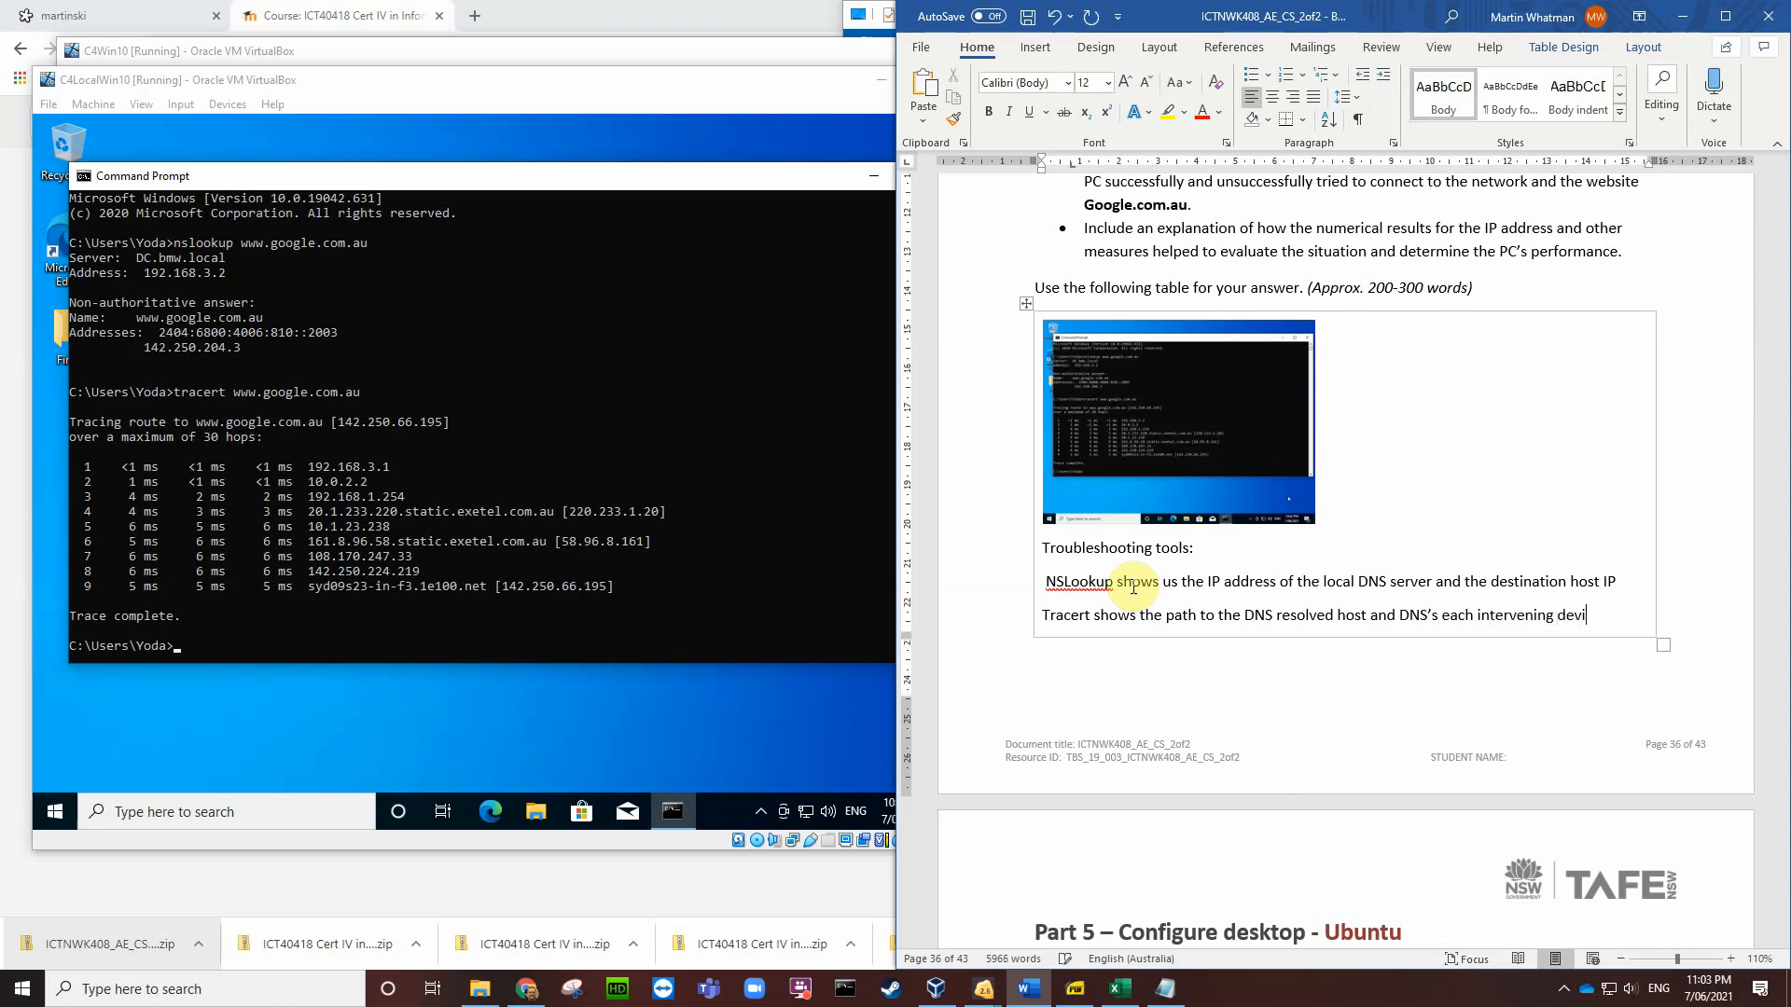
pyautogui.write('ce ')
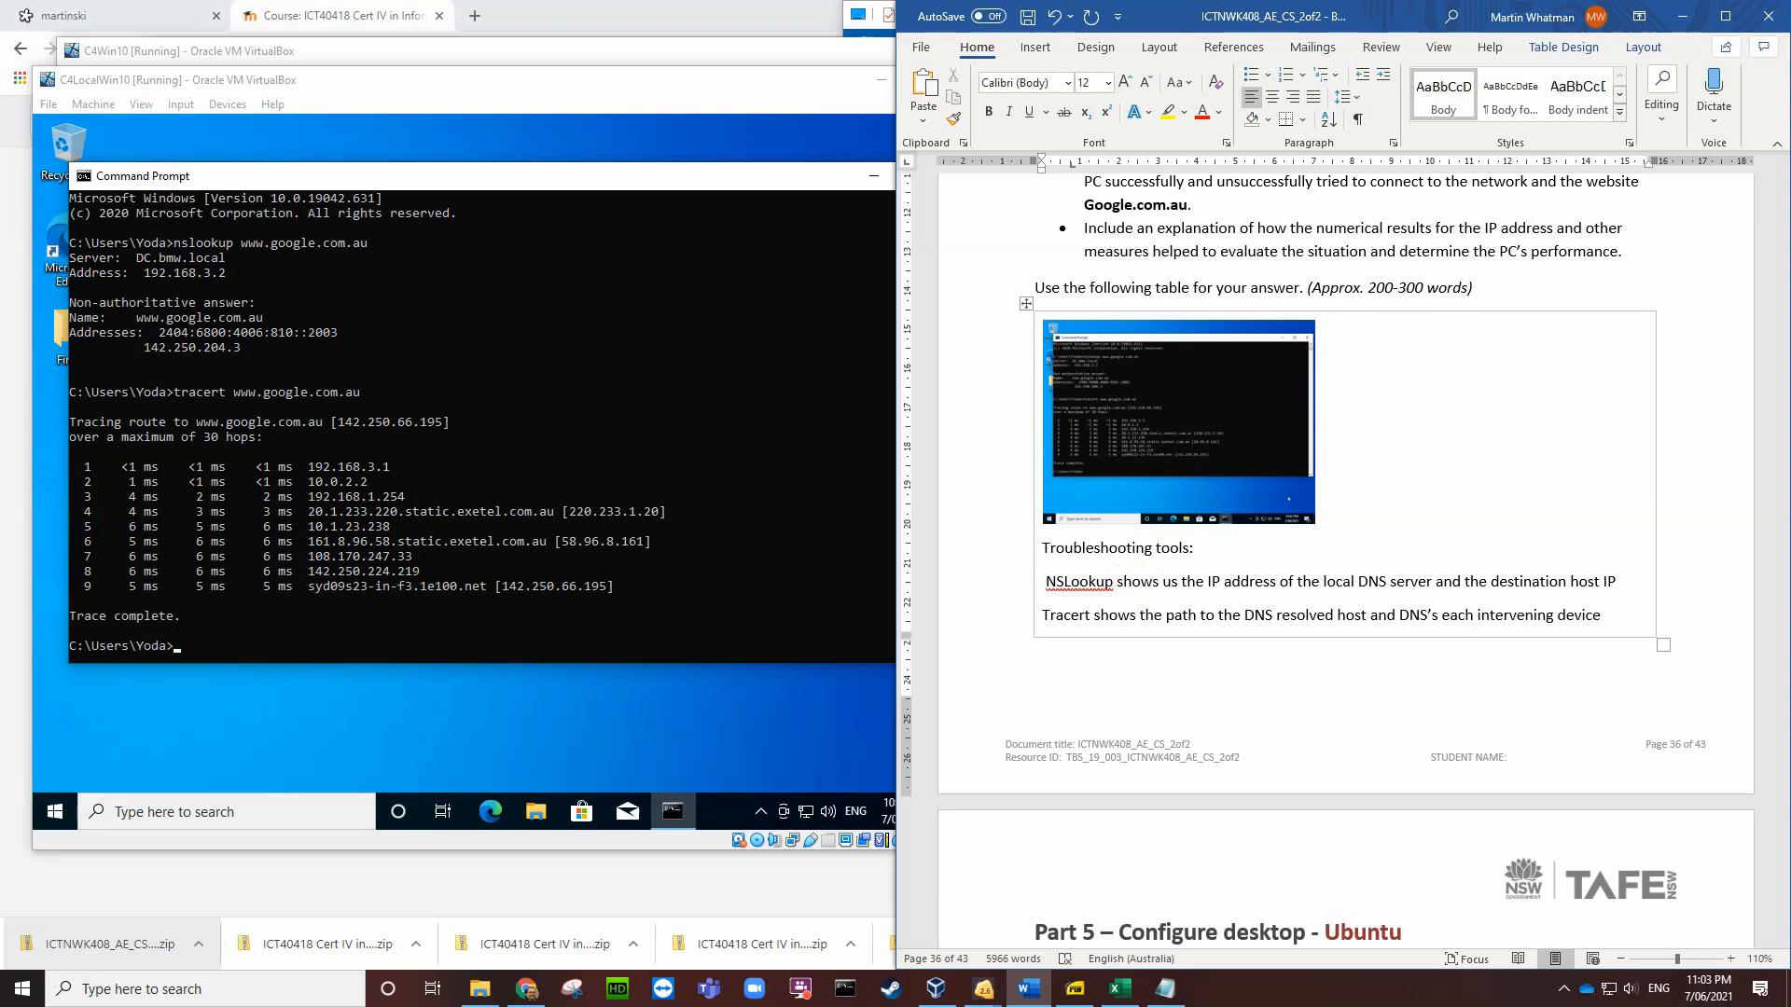
pyautogui.write('if')
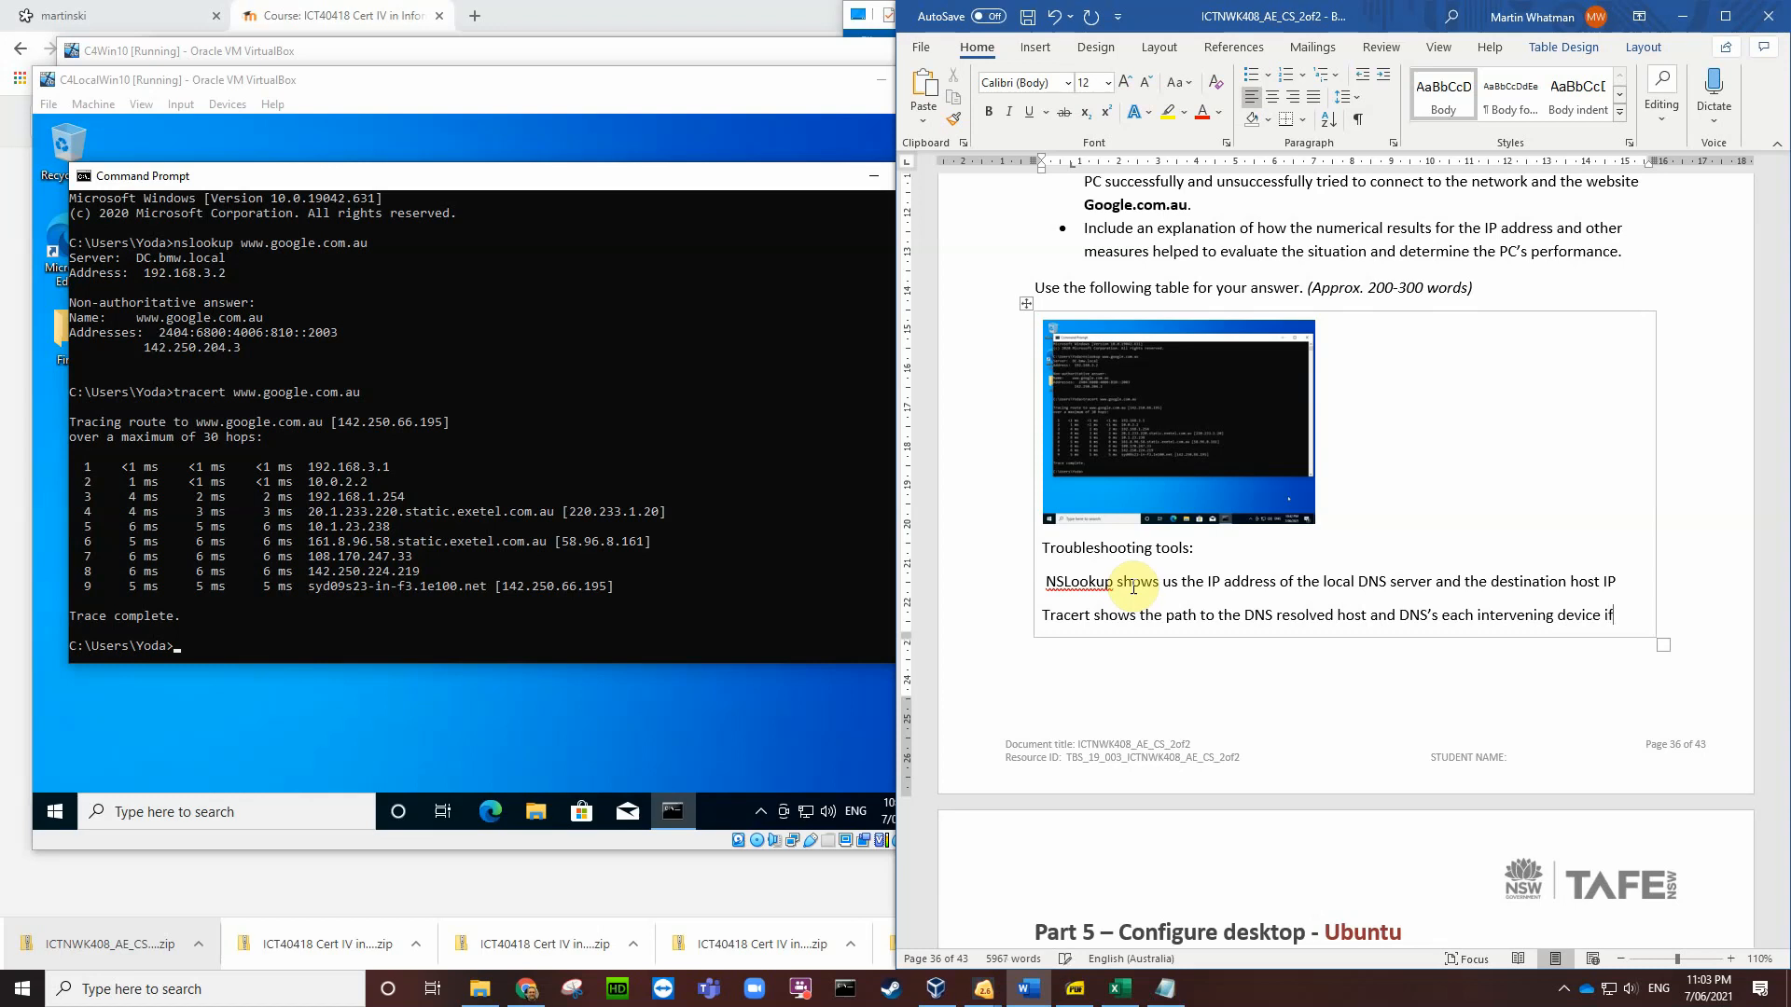
pyautogui.write(' possibl')
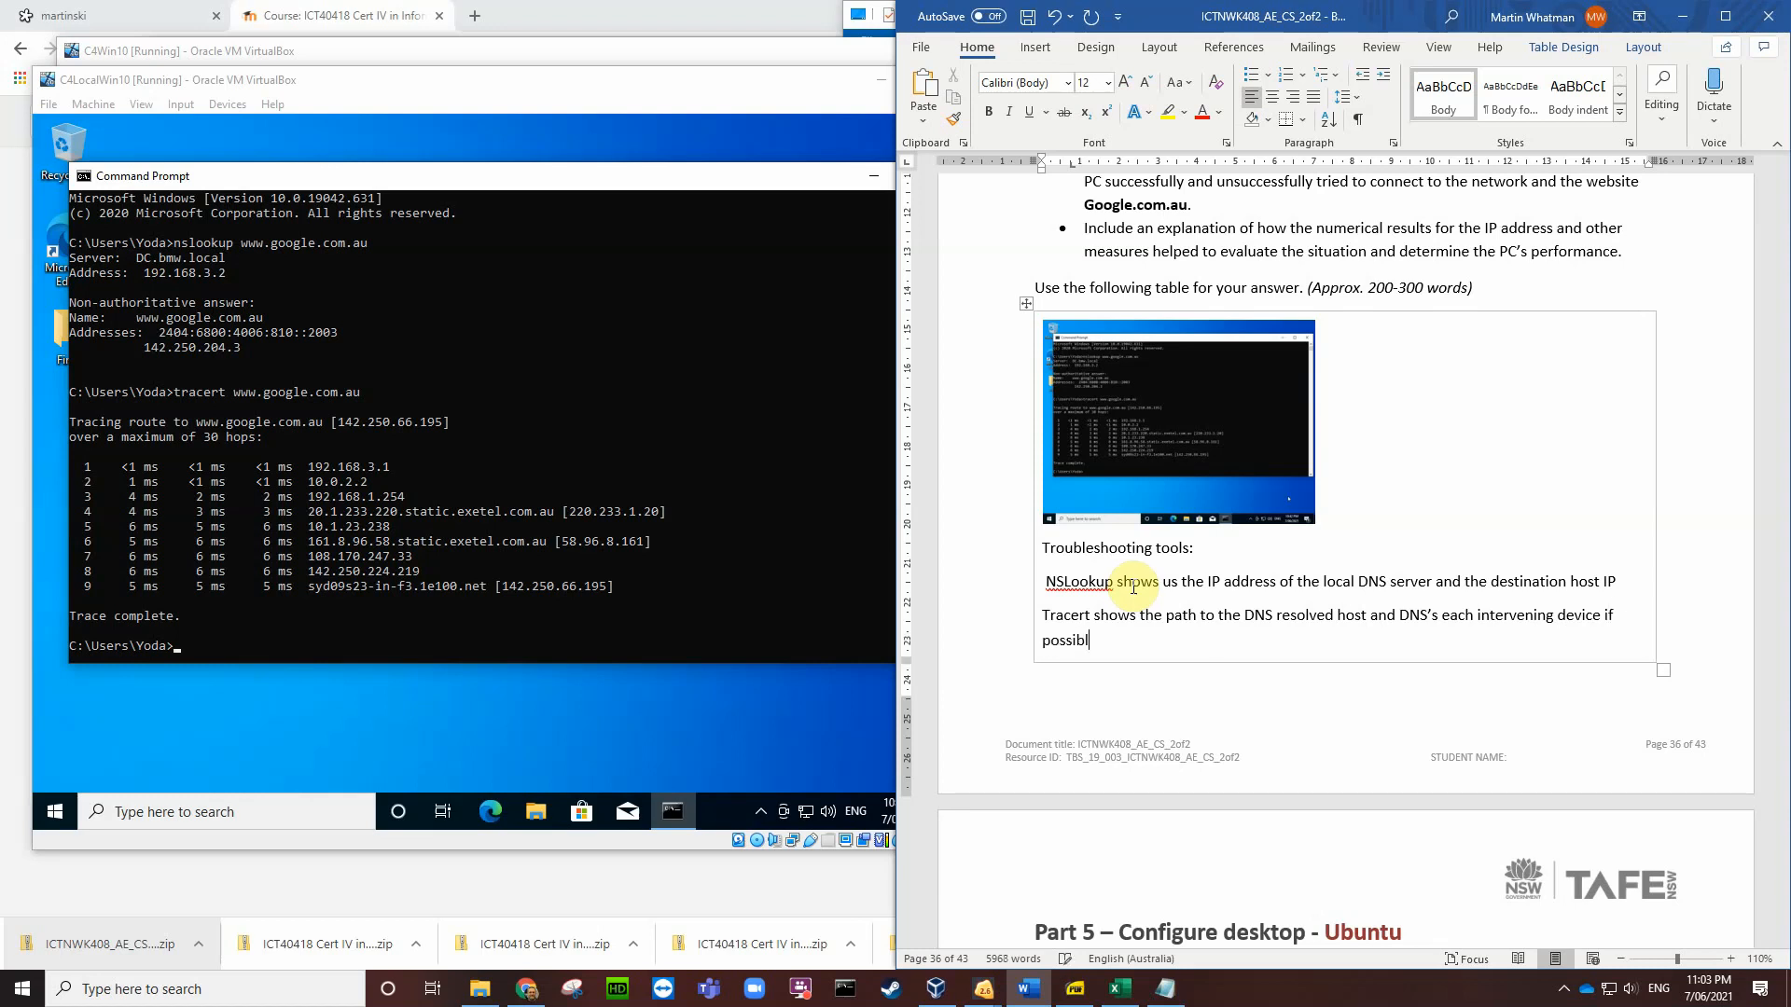
pyautogui.write('e.')
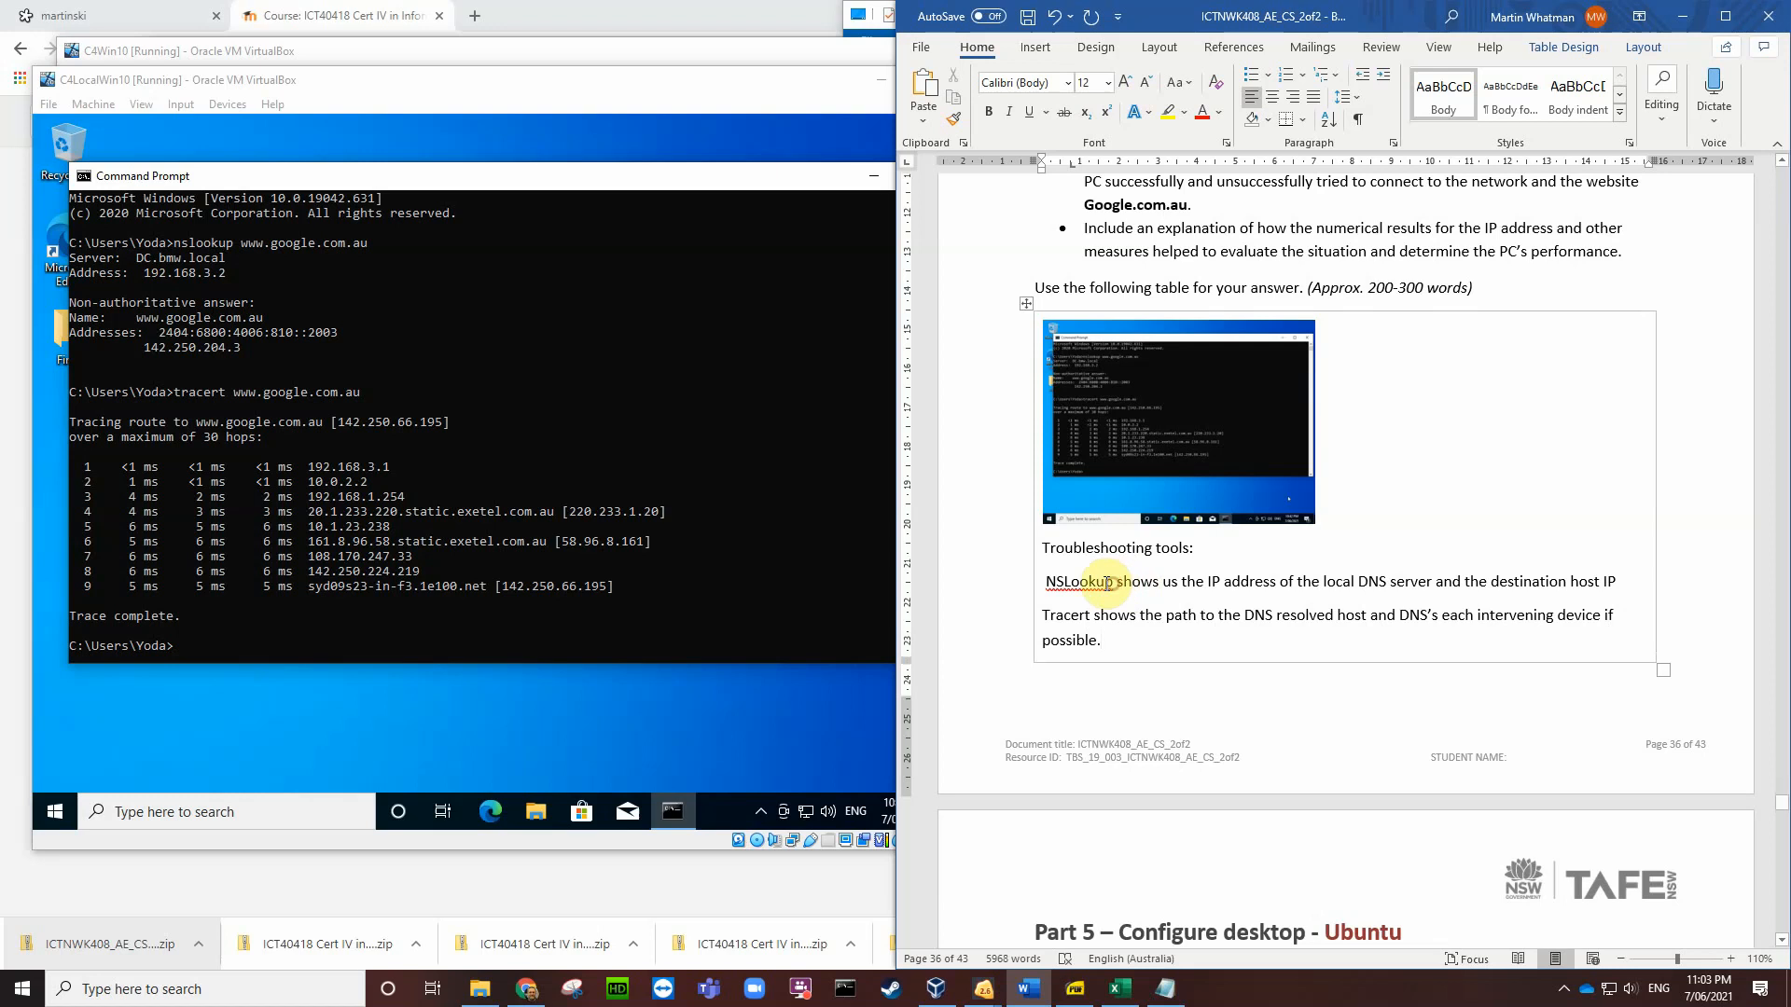
# Step: Make the tool names 'NSLookup' and 'Tracert' bold
pyautogui.moveTo(1114, 583); pyautogui.dragTo(1046, 591)
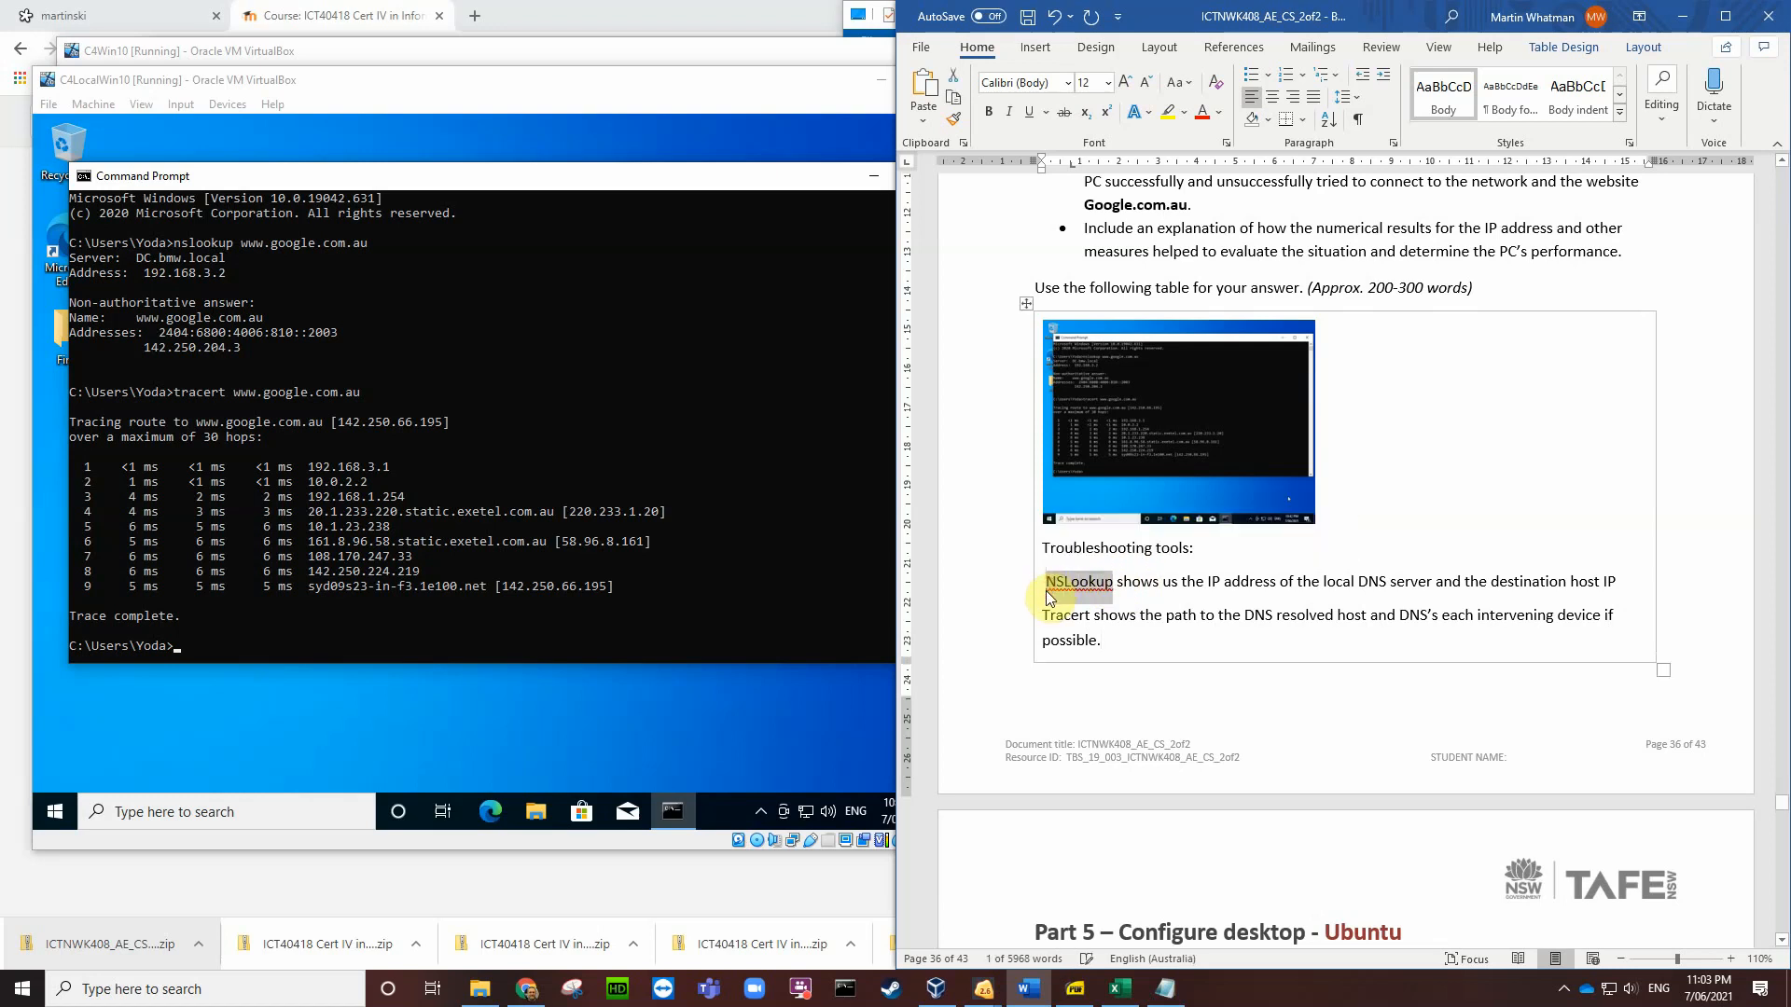
pyautogui.hotkey('ctrl', 'b')
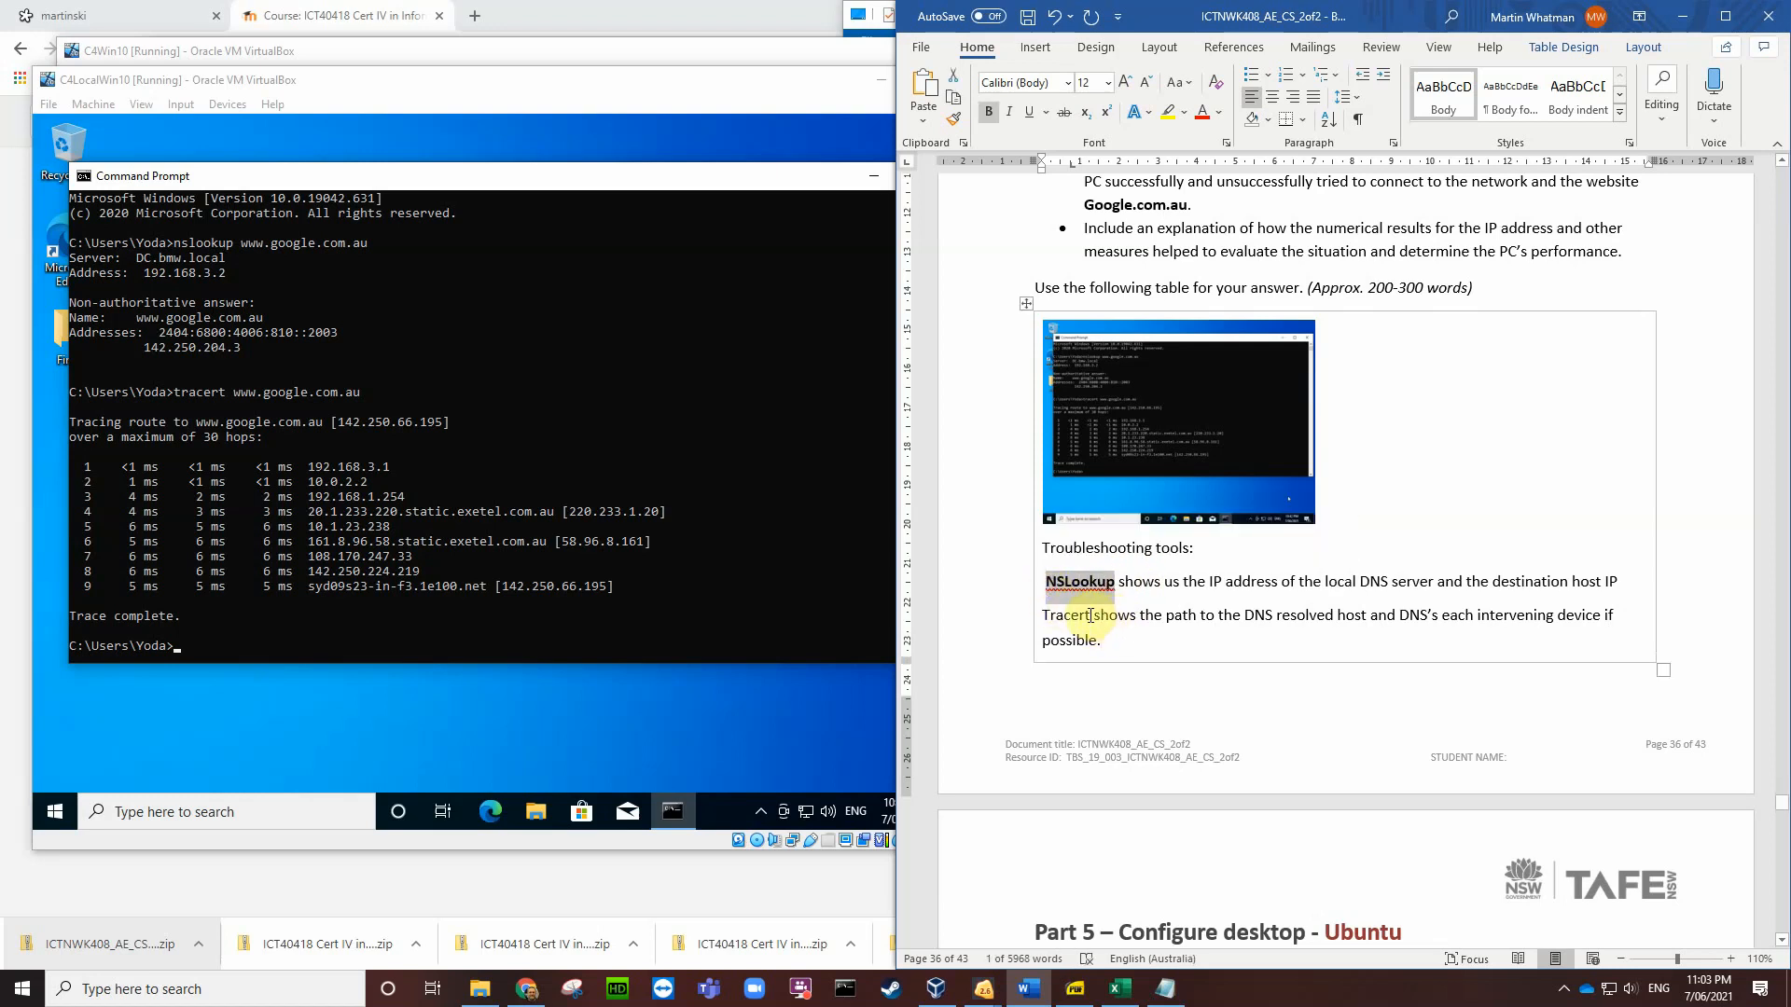
pyautogui.moveTo(1089, 615); pyautogui.dragTo(1044, 618)
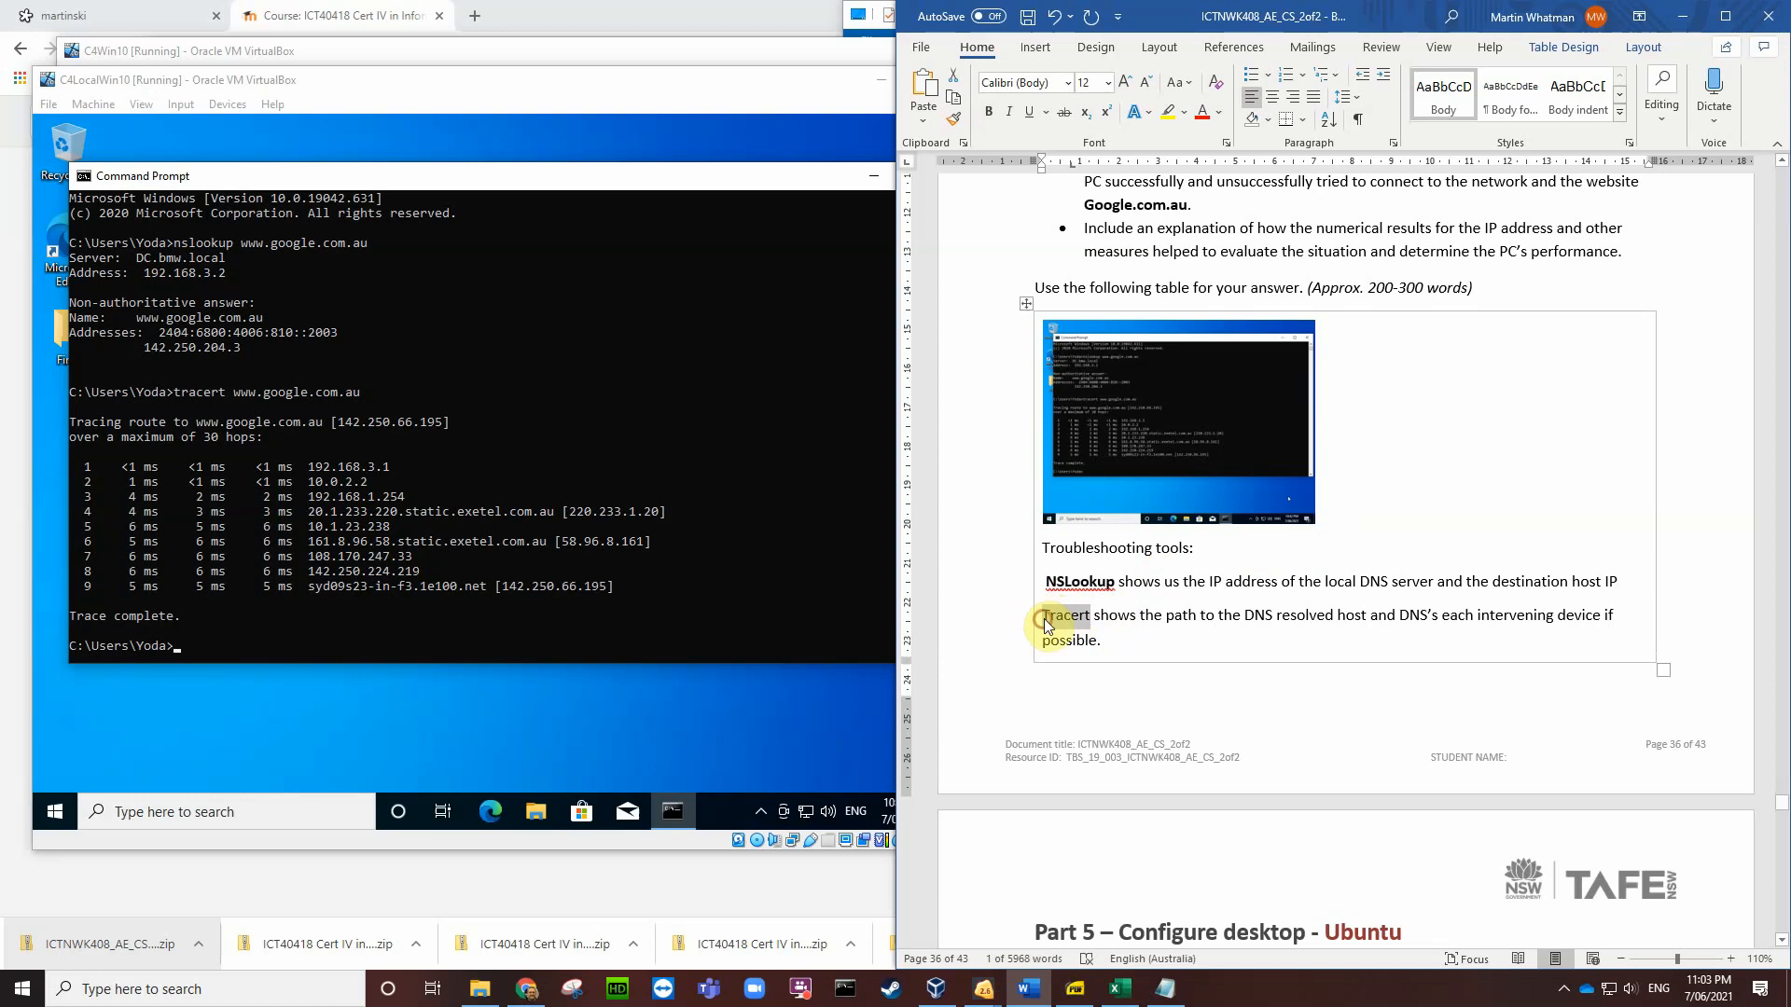
pyautogui.hotkey('ctrl', 'b')
pyautogui.click(1114, 642)
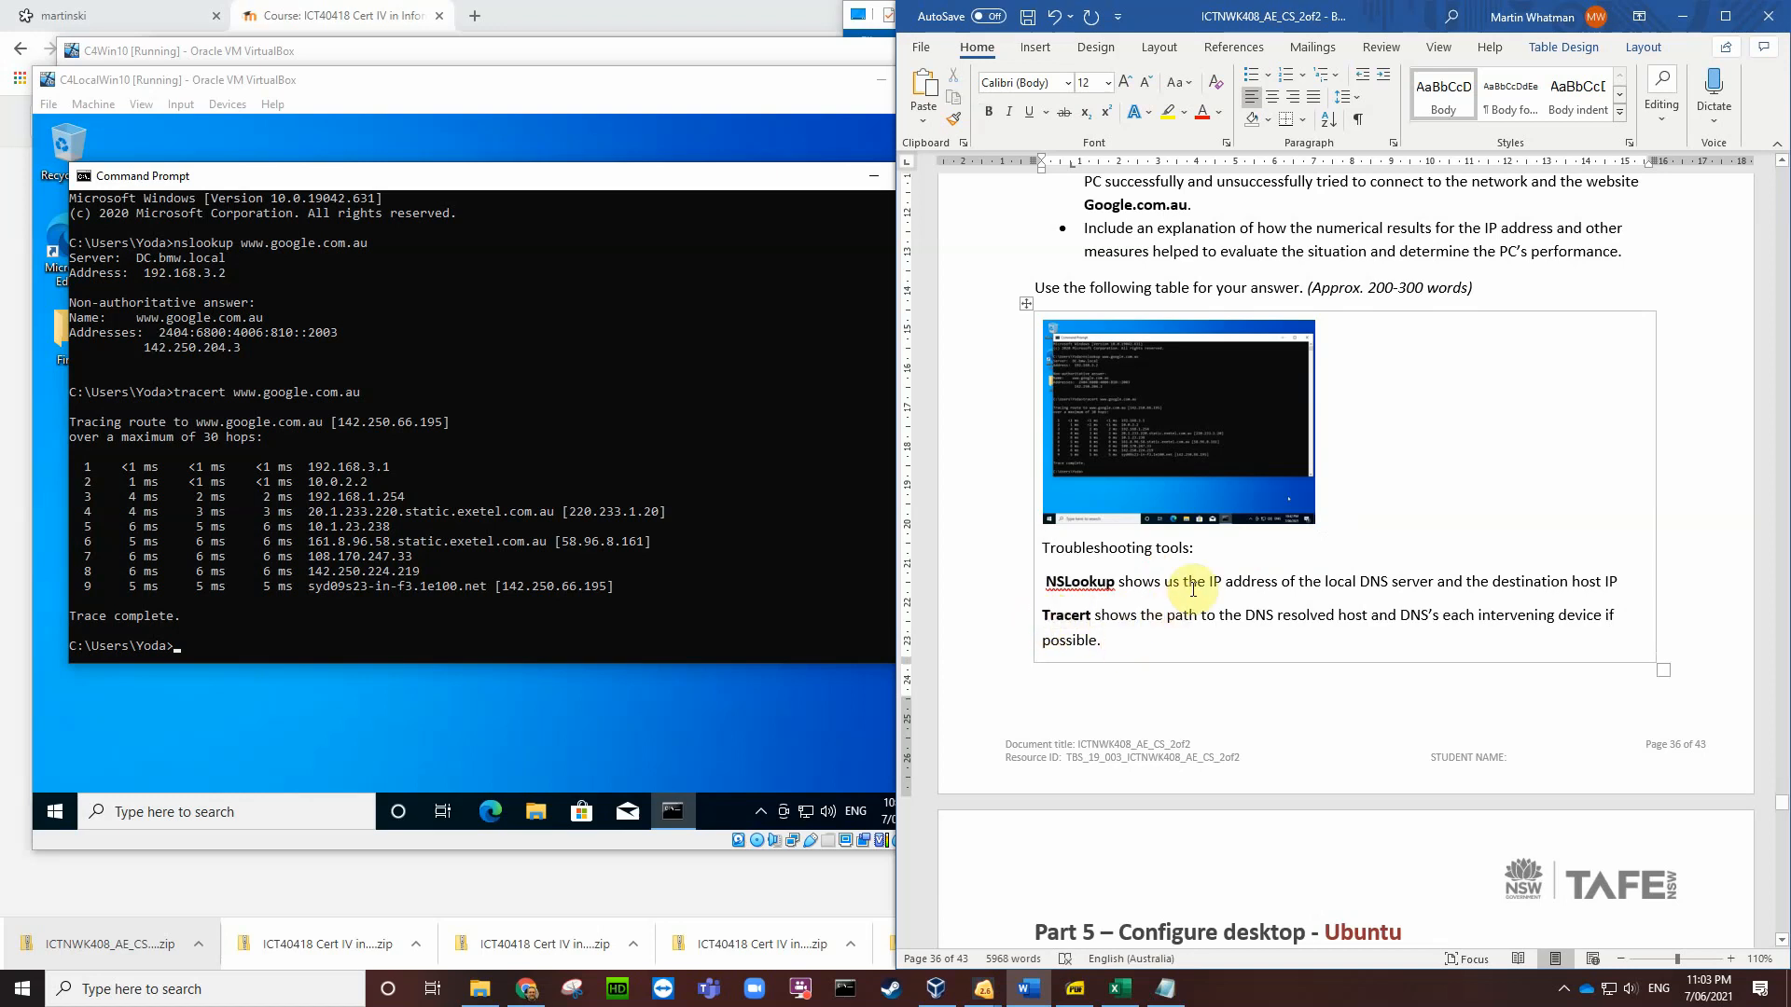
pyautogui.scroll(3, 1355, 540)
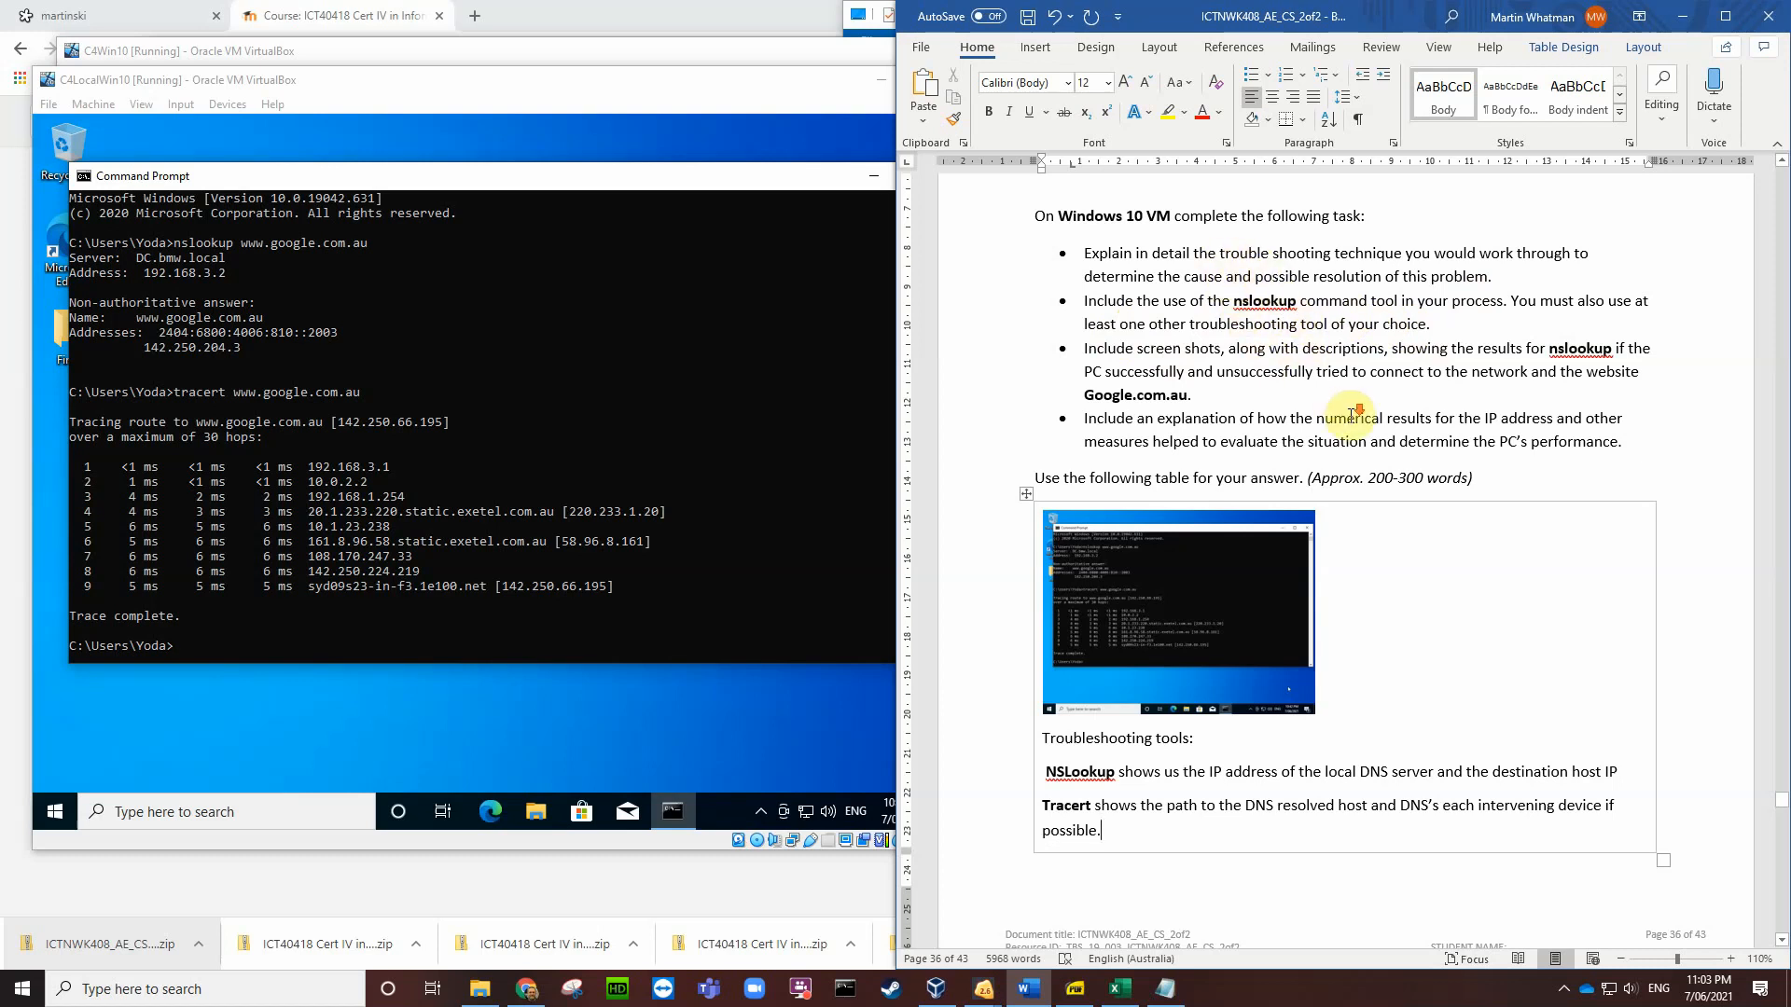
pyautogui.scroll(-2, 1306, 616)
pyautogui.scroll(-4, 1305, 606)
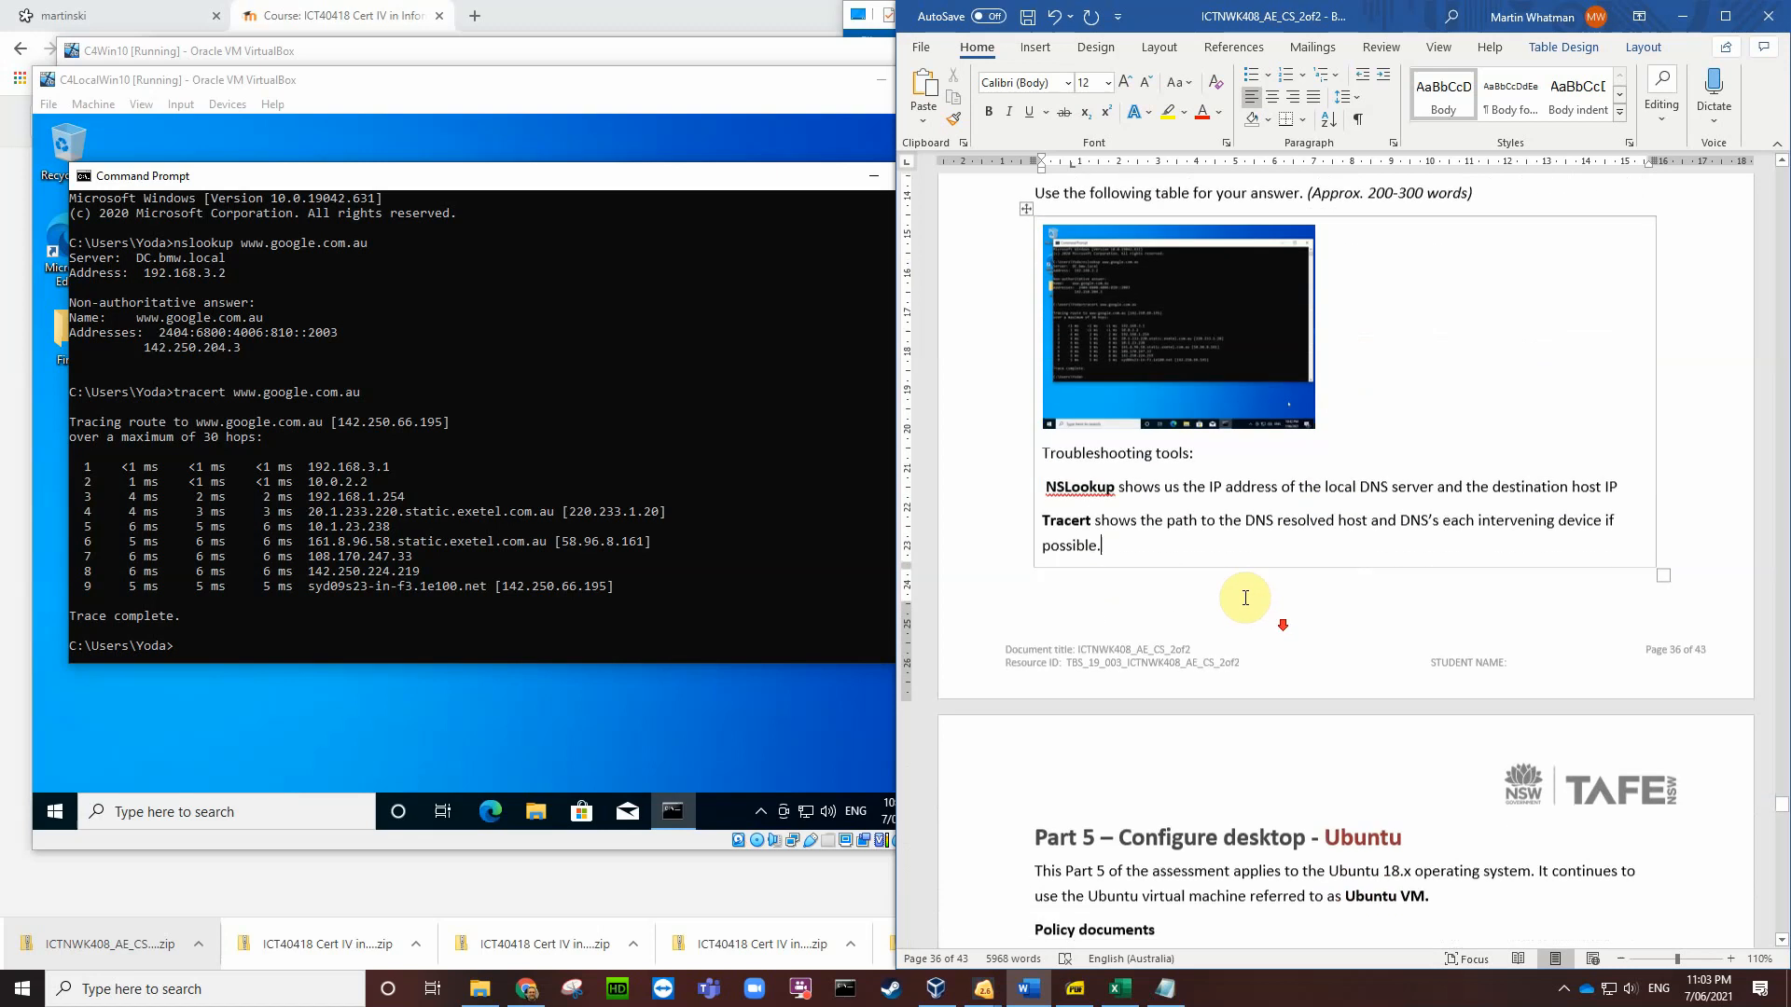
pyautogui.scroll(-5, 1224, 564)
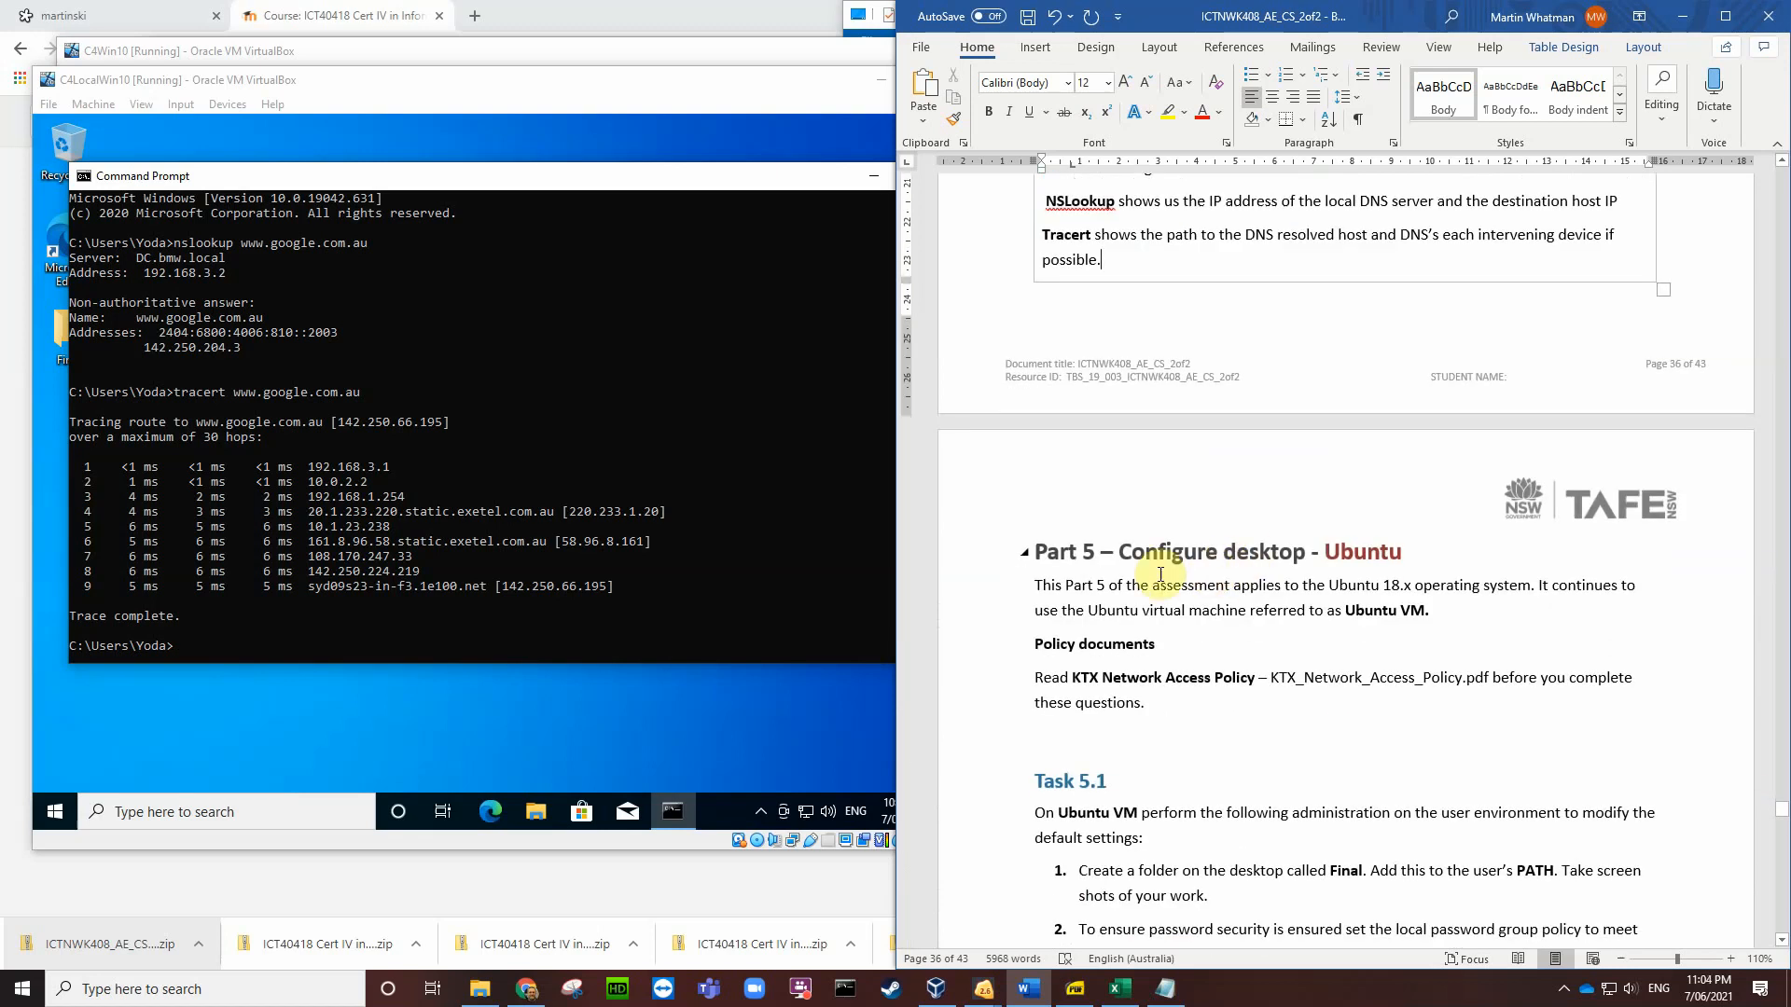